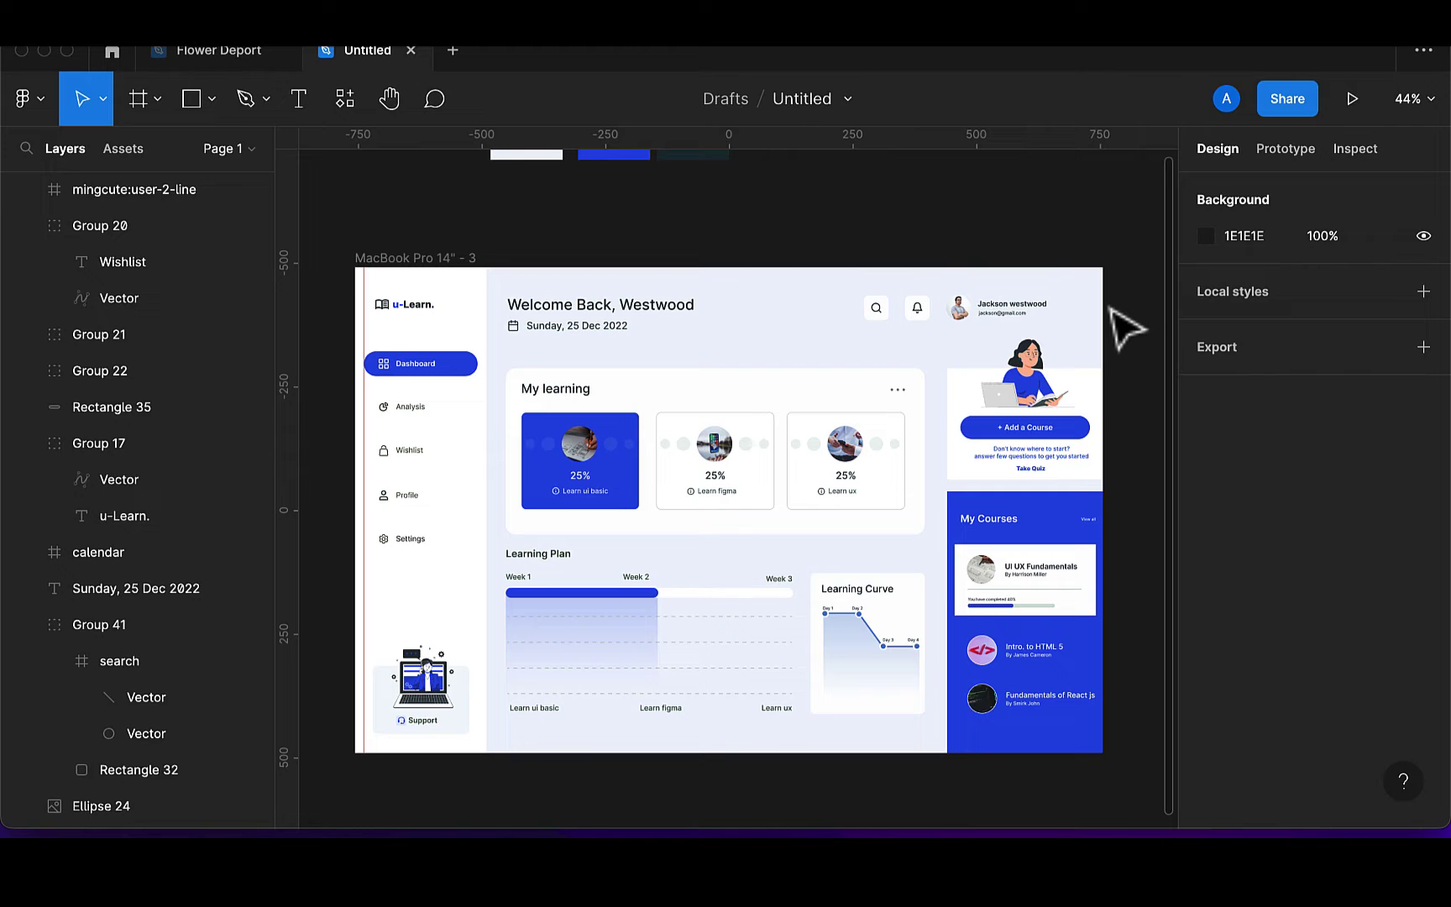
# Delete the MacBook Pro 14" - 3 dashboard frame, keeping the light, blue and dark swatches
pyautogui.scroll(-2, 1126, 327)
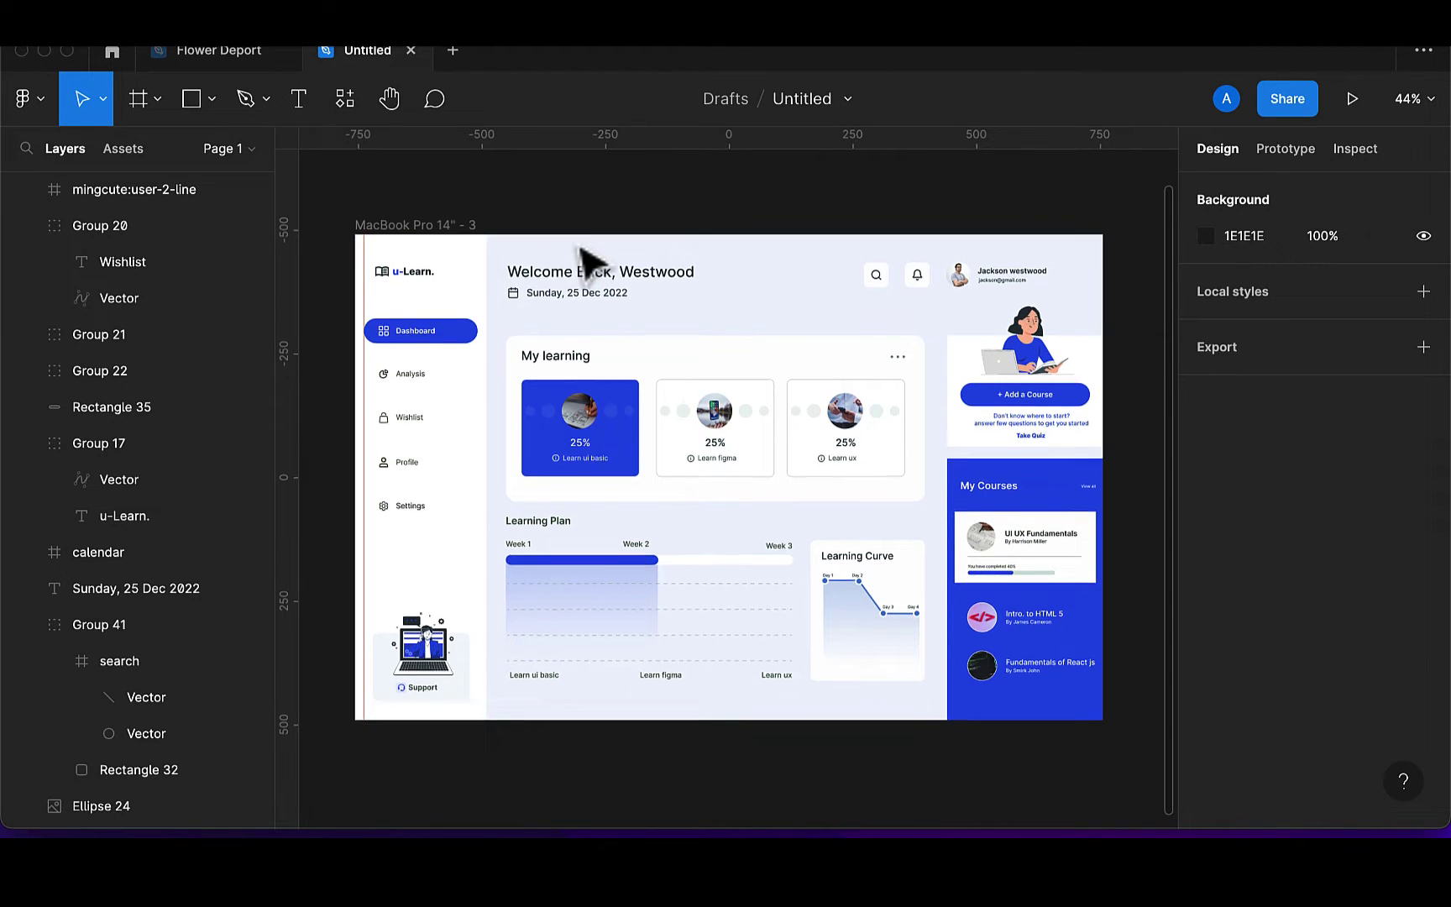
pyautogui.scroll(2, 584, 256)
pyautogui.scroll(1, 593, 264)
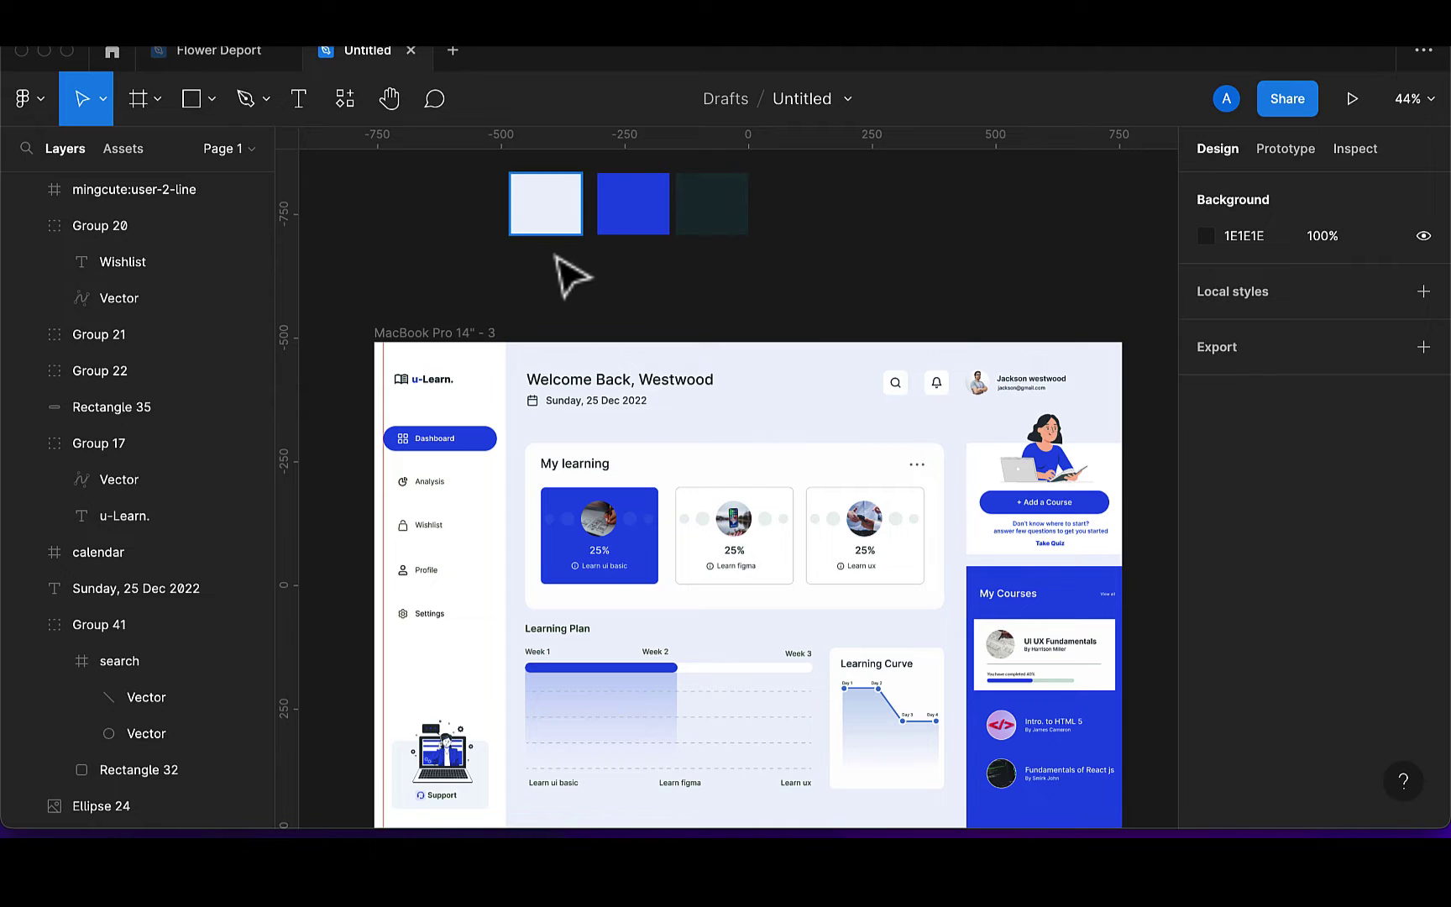
pyautogui.click(480, 344)
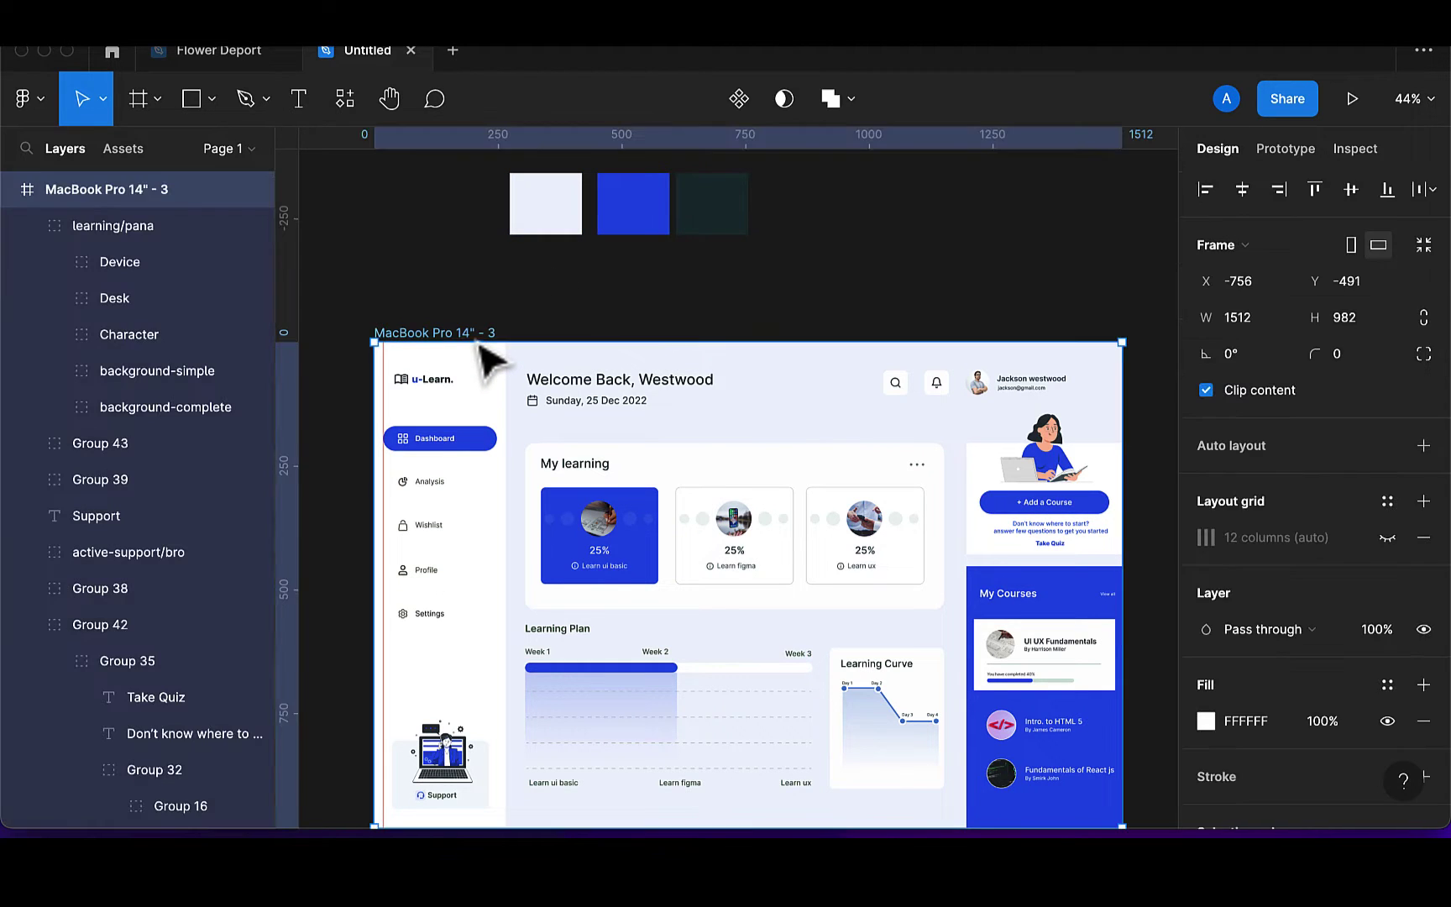
pyautogui.press('Delete')
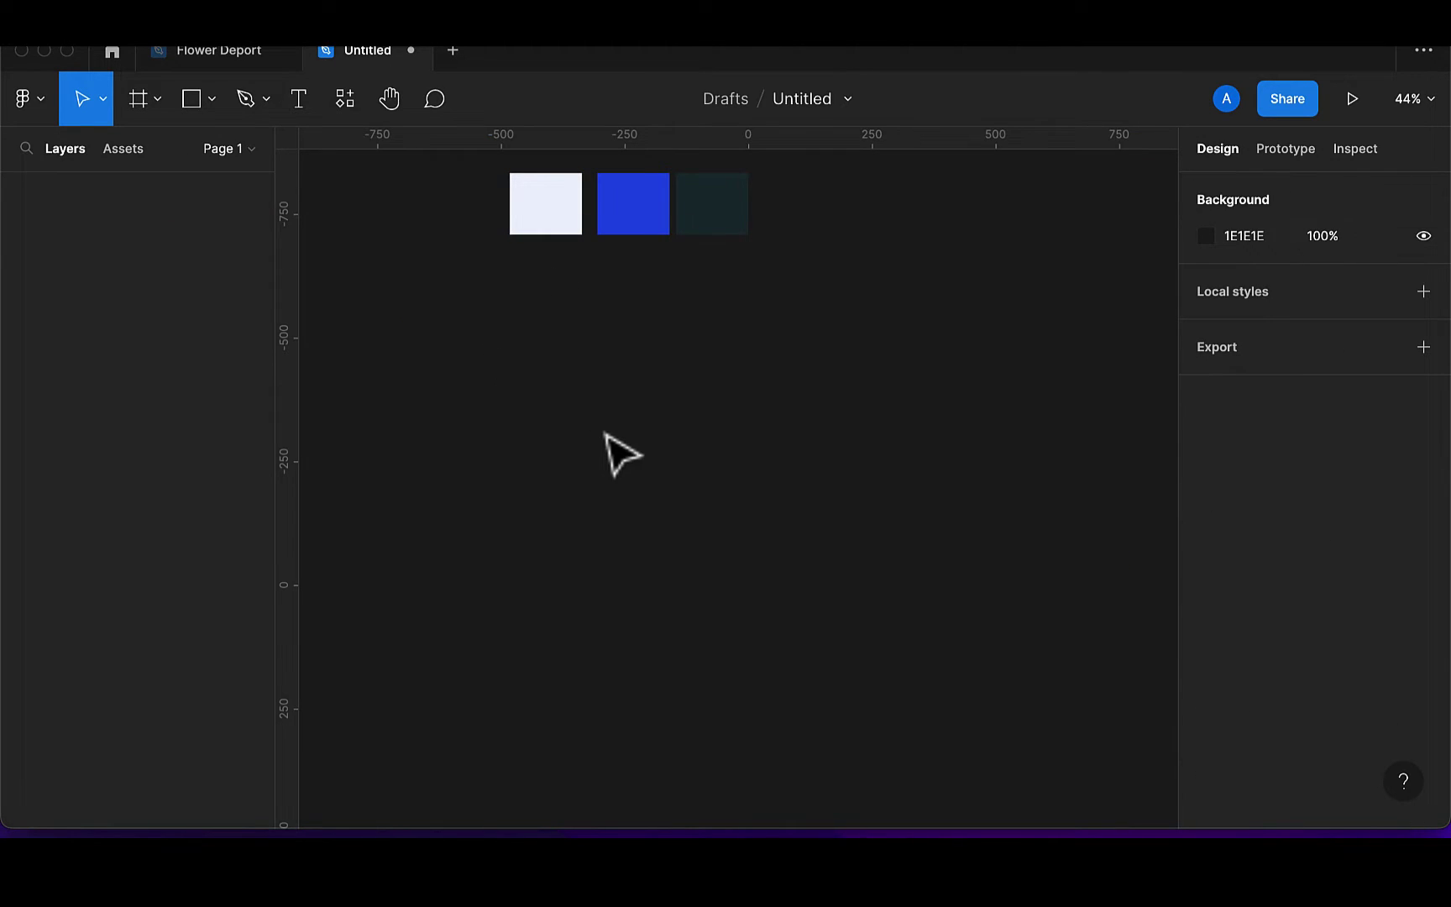
# Nudge the blue colour swatch slightly to the left
pyautogui.scroll(2, 613, 441)
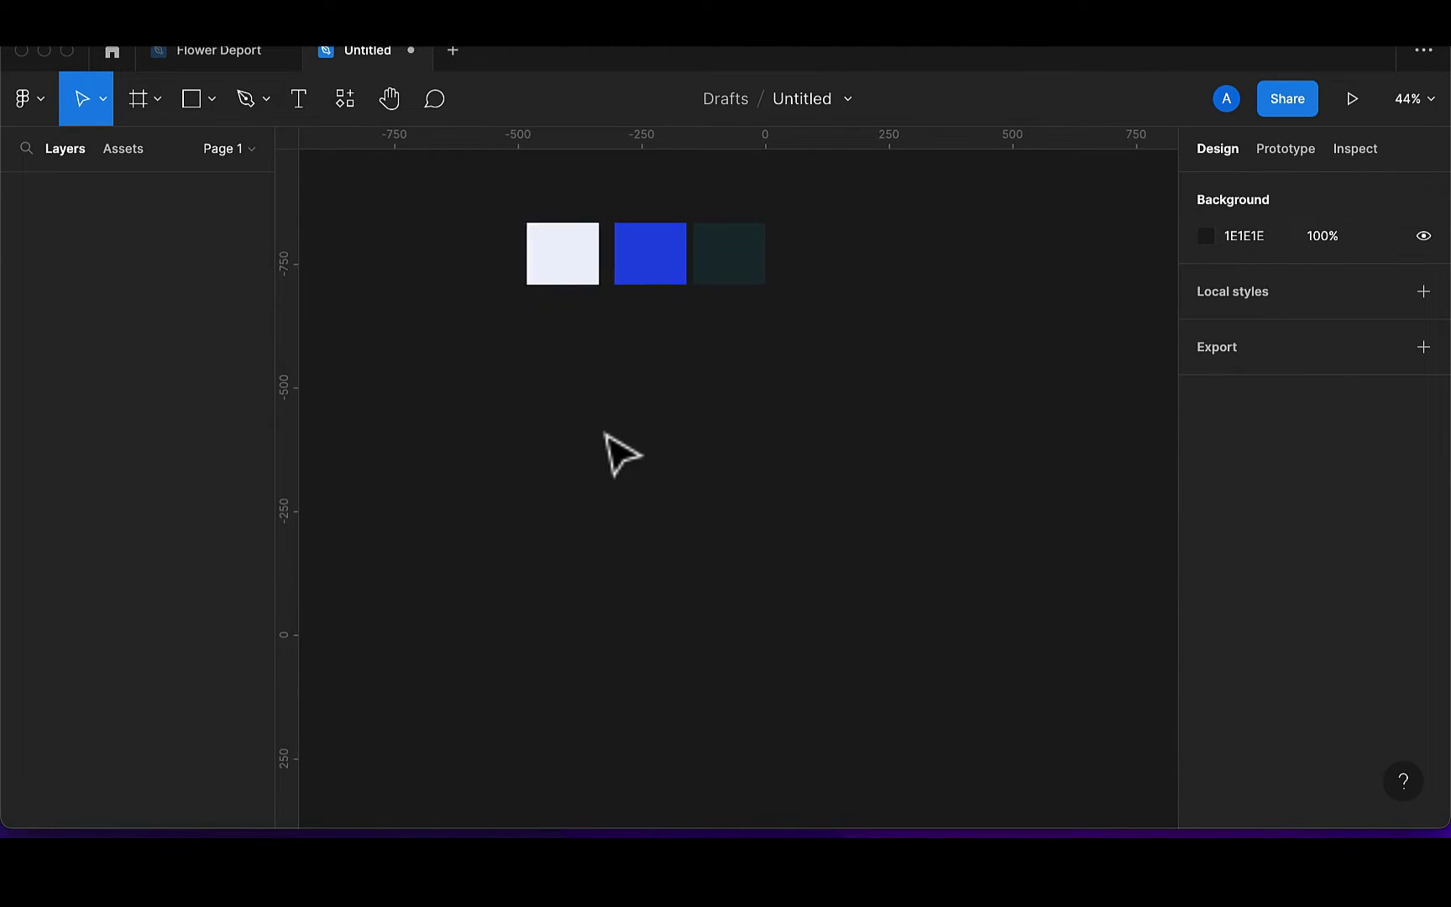
pyautogui.click(660, 290)
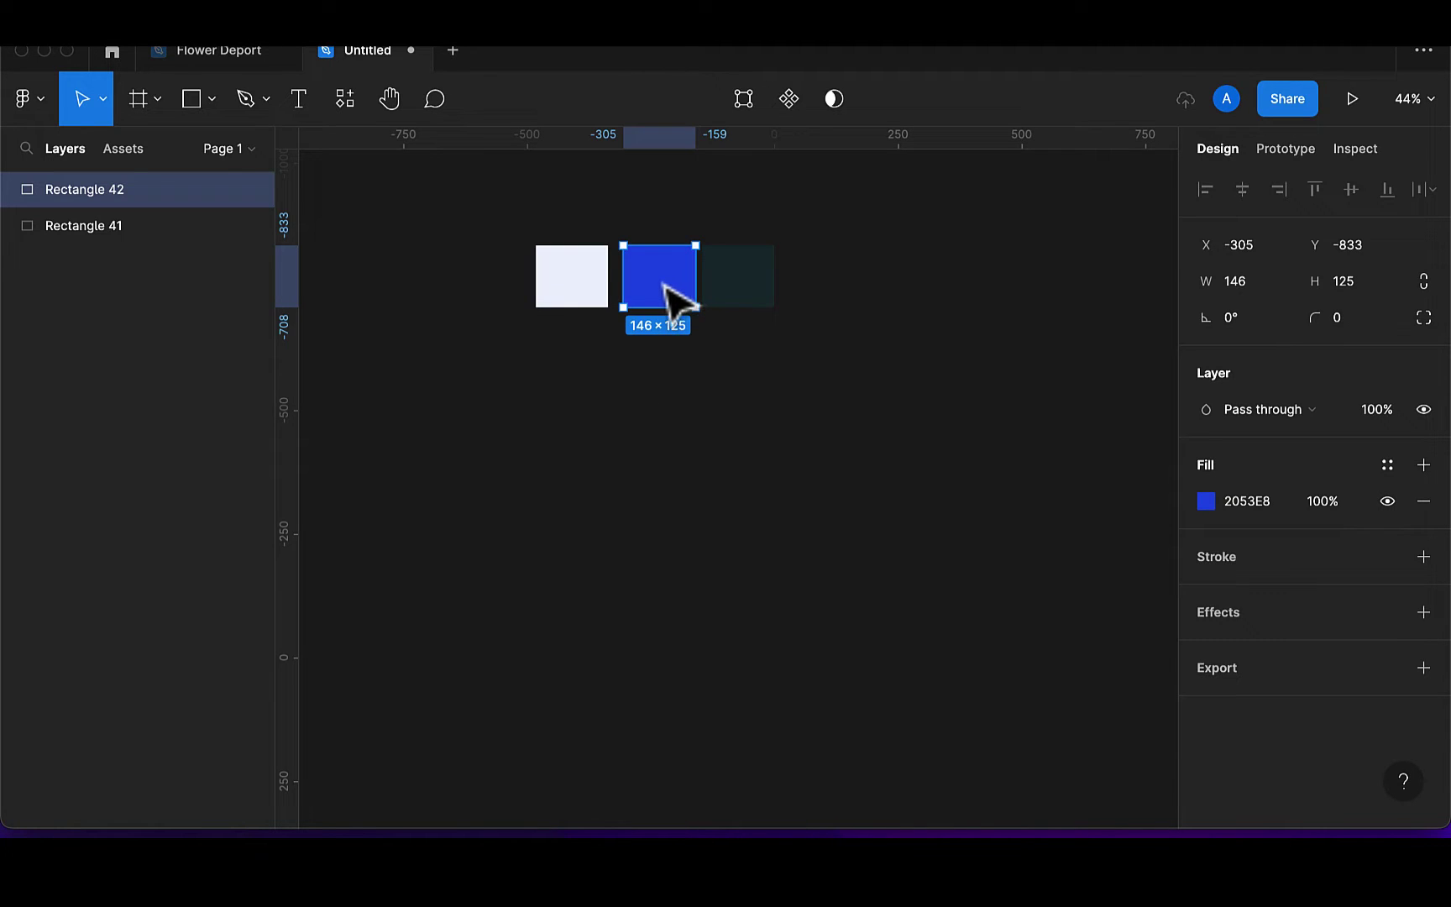
pyautogui.moveTo(664, 286); pyautogui.dragTo(659, 287)
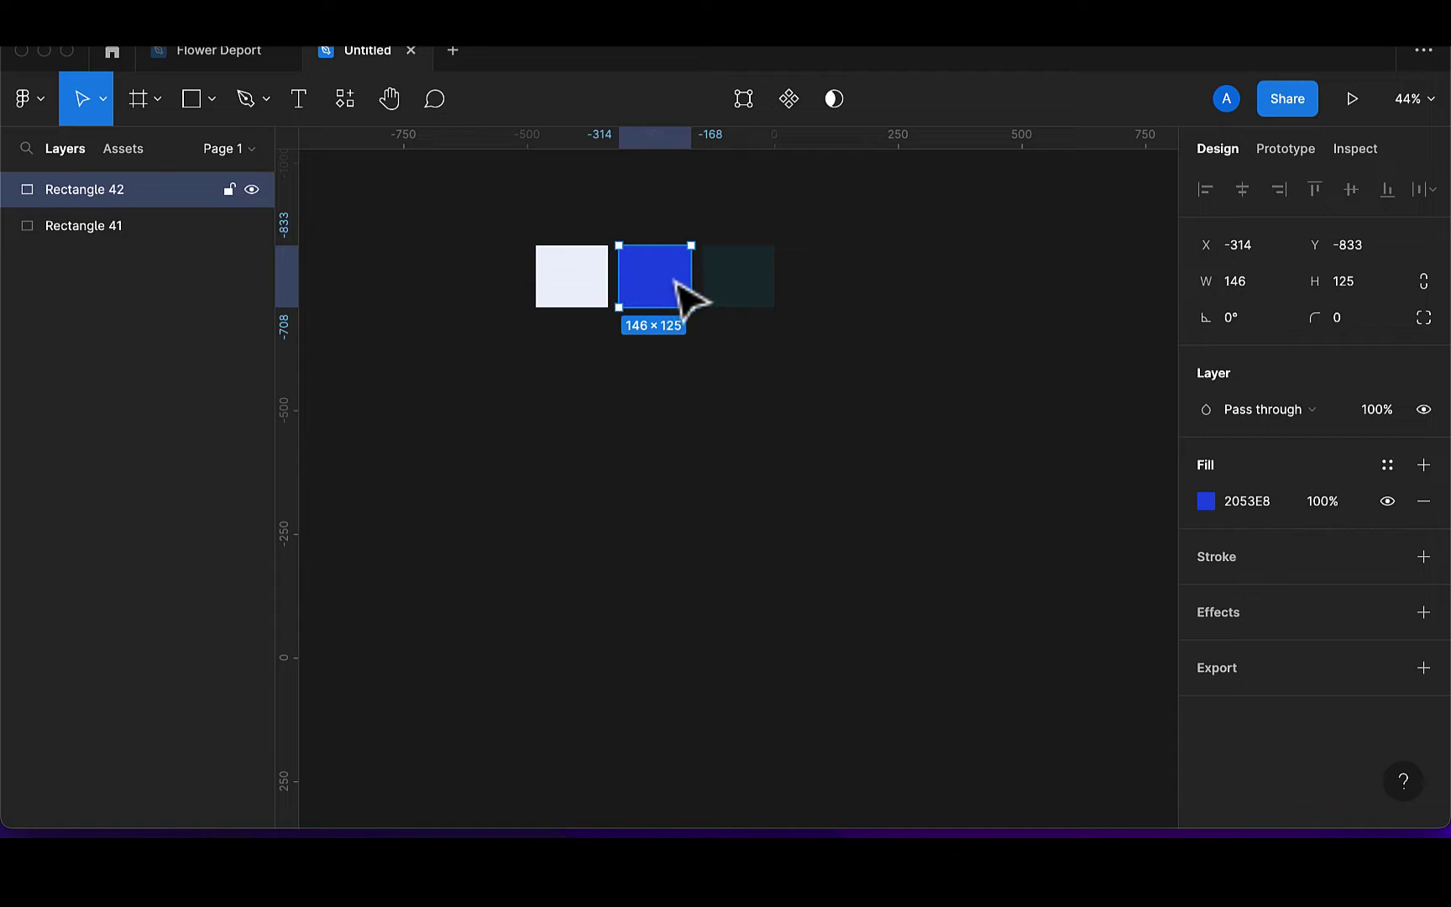
# Add a Desktop MacBook Pro 14" frame and move it below the swatches
pyautogui.scroll(-1, 629, 360)
pyautogui.scroll(-3, 629, 359)
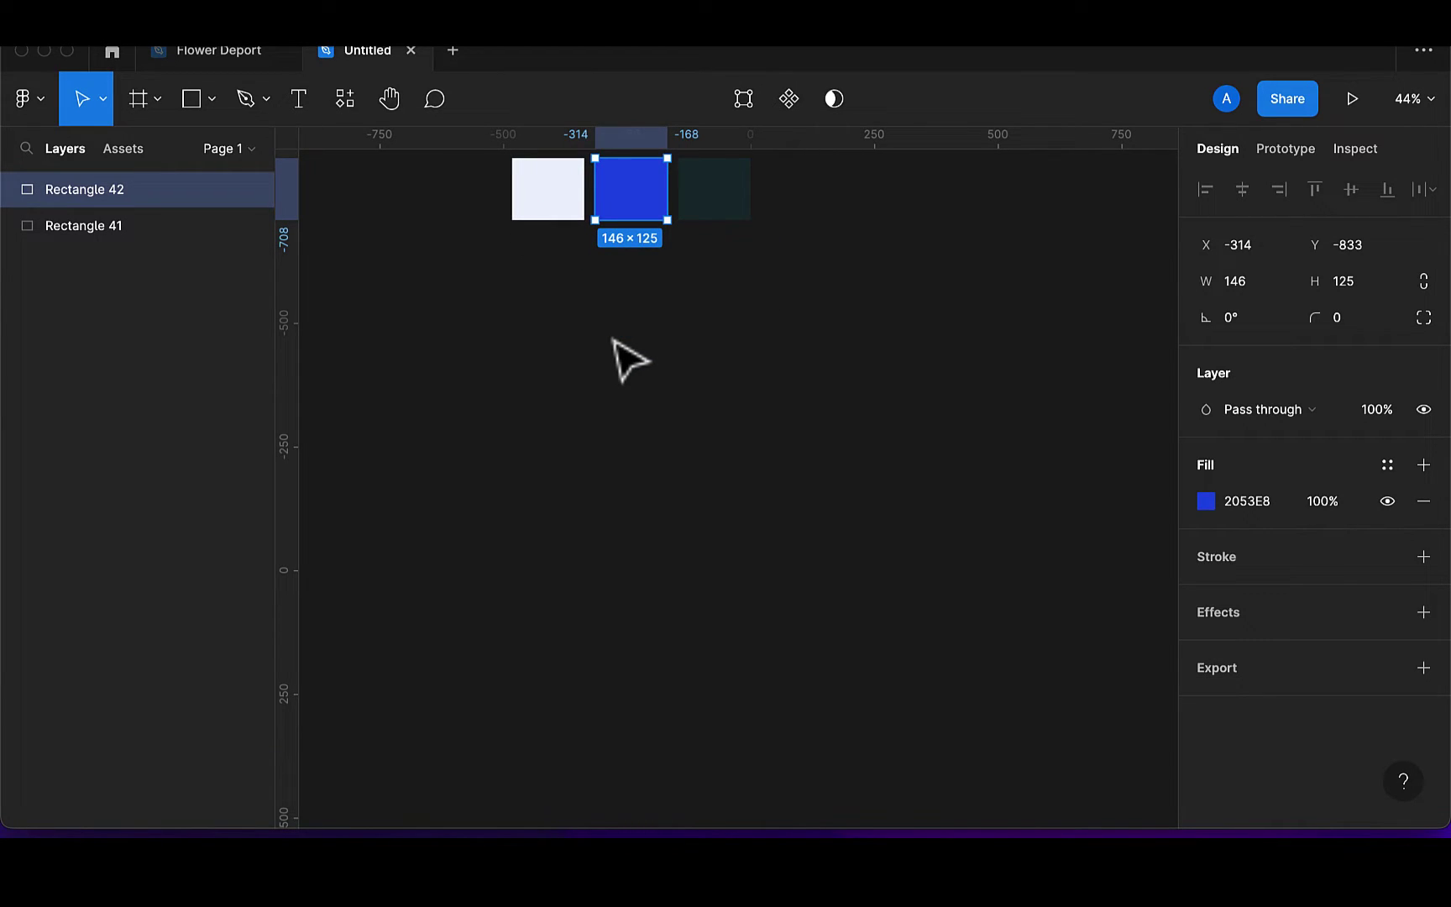
pyautogui.click(147, 110)
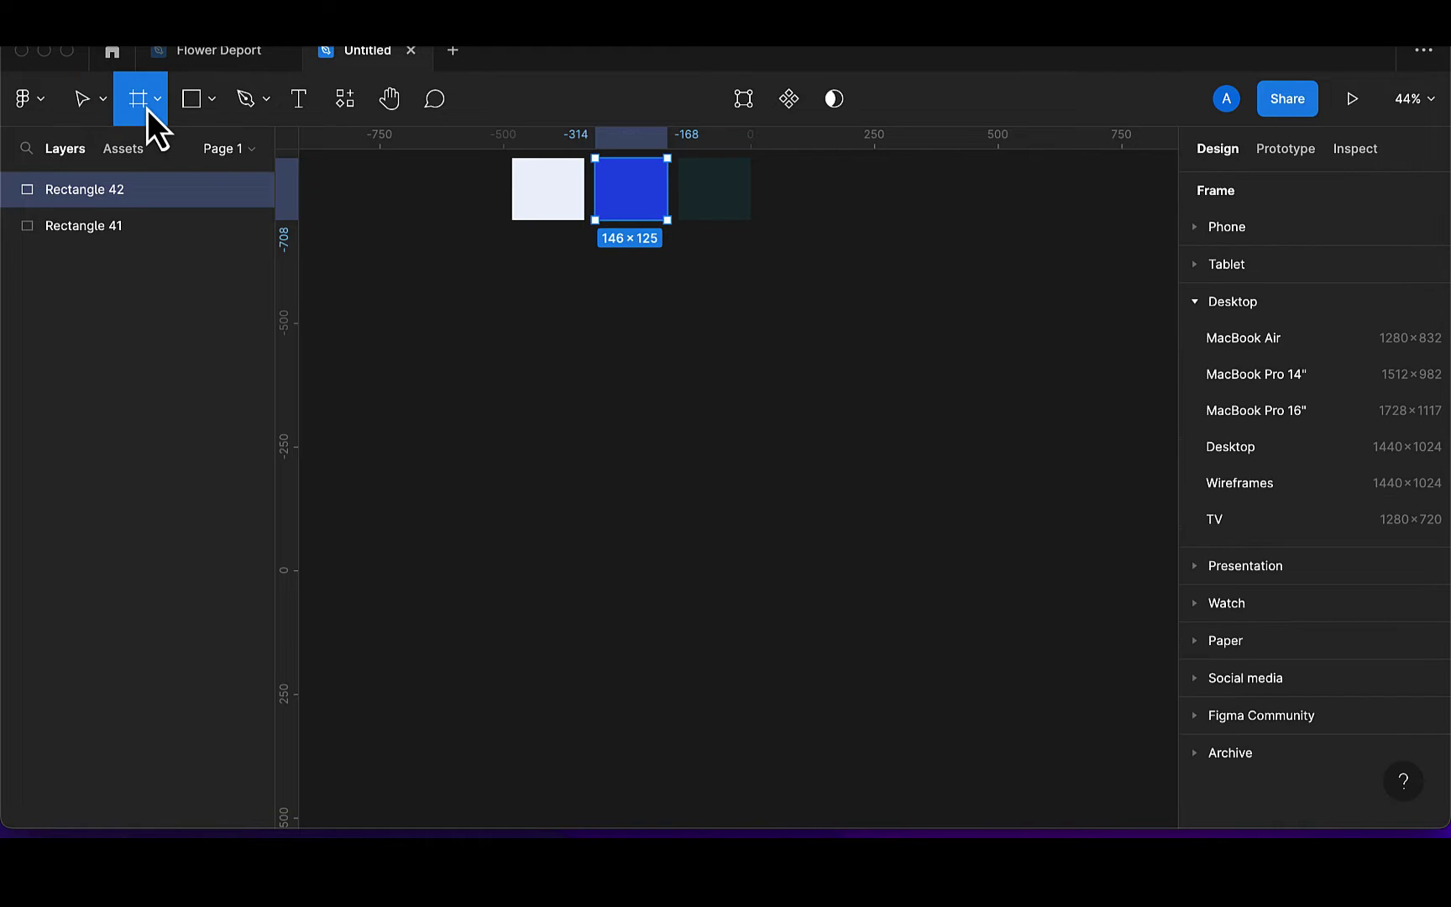
pyautogui.click(1199, 309)
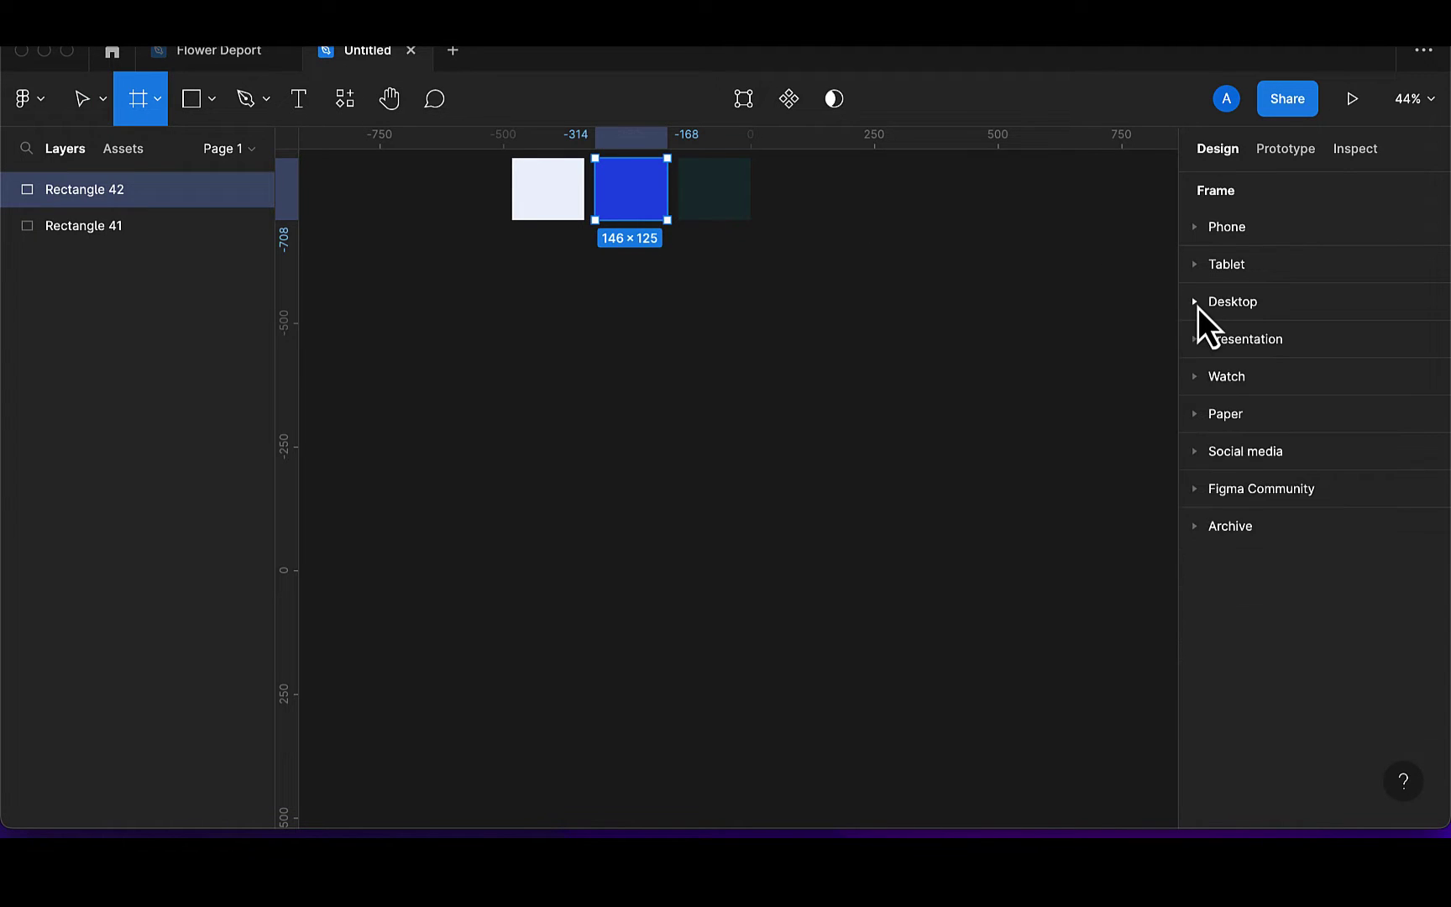
pyautogui.click(1198, 307)
pyautogui.click(1268, 385)
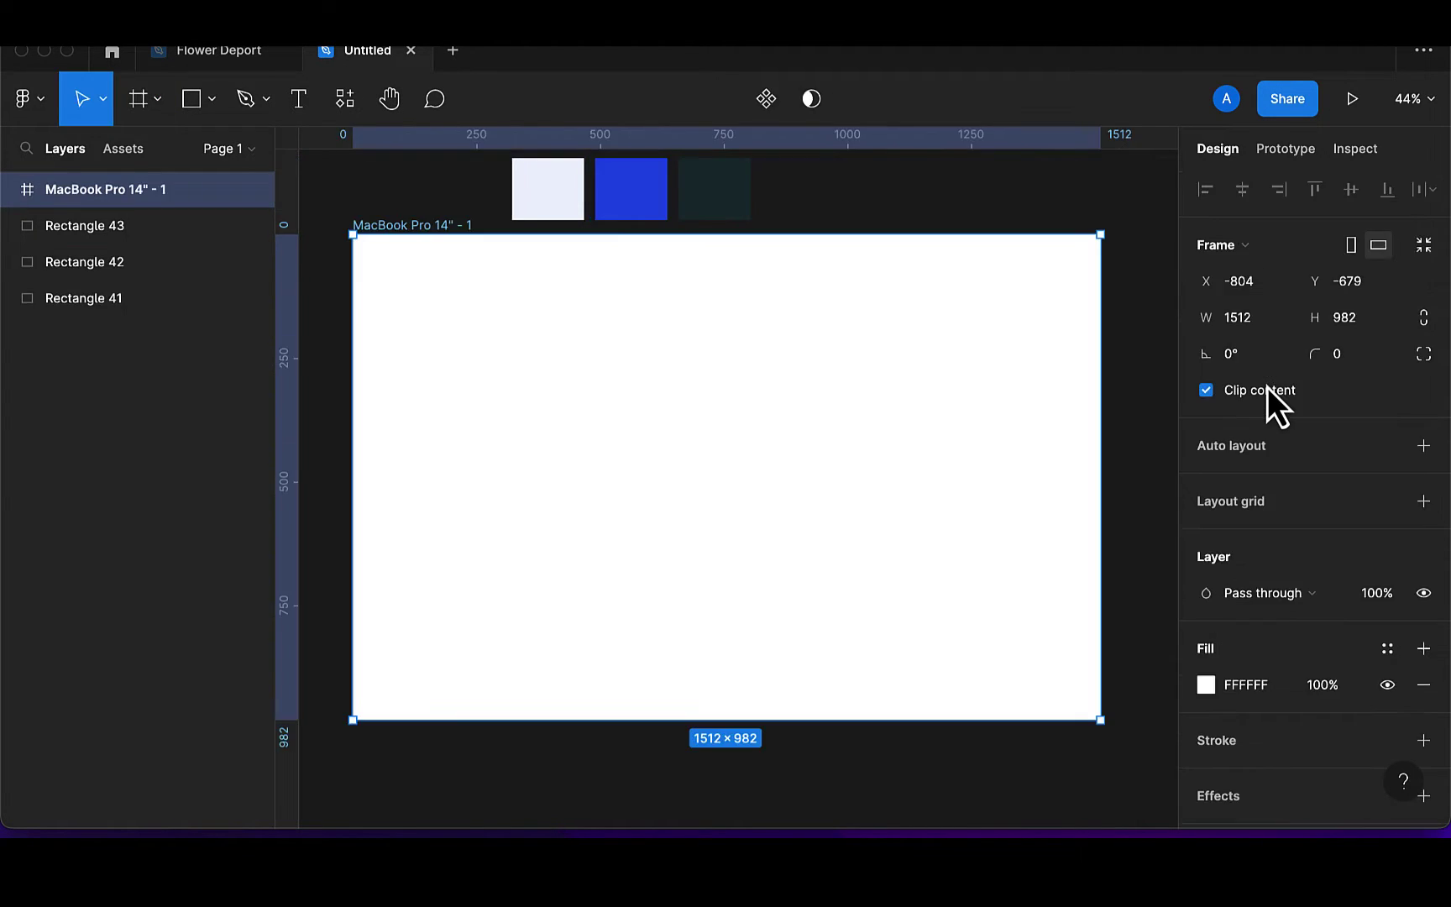
pyautogui.moveTo(736, 352); pyautogui.dragTo(751, 374)
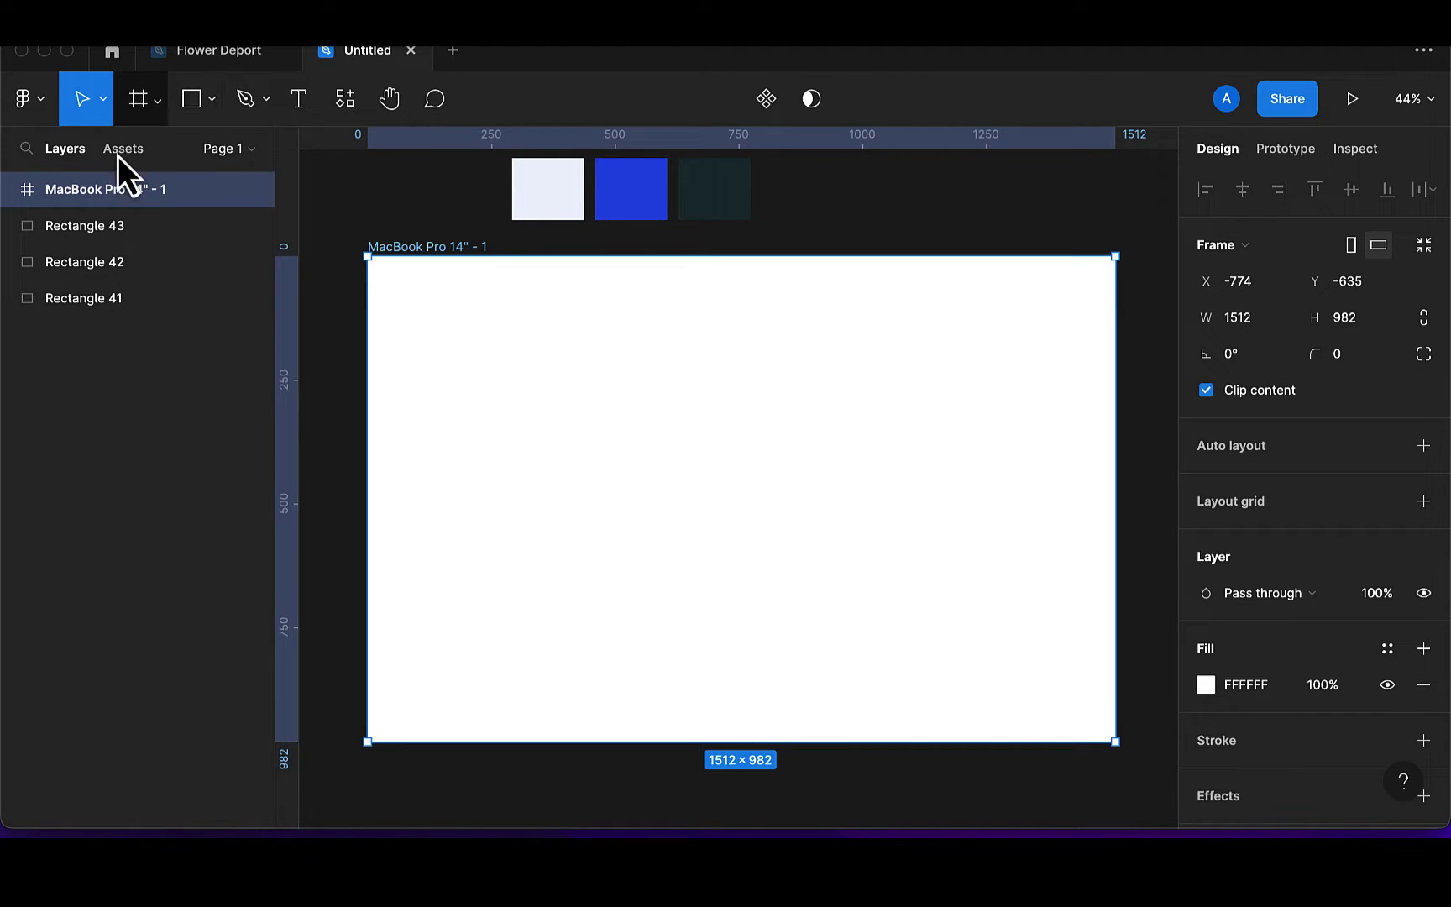
# Group the three colour swatches and name the group 'colors'
pyautogui.click(88, 225)
pyautogui.keyDown('shift'); pyautogui.click(88, 262); pyautogui.keyUp('shift')
pyautogui.keyDown('shift'); pyautogui.click(89, 299); pyautogui.keyUp('shift')
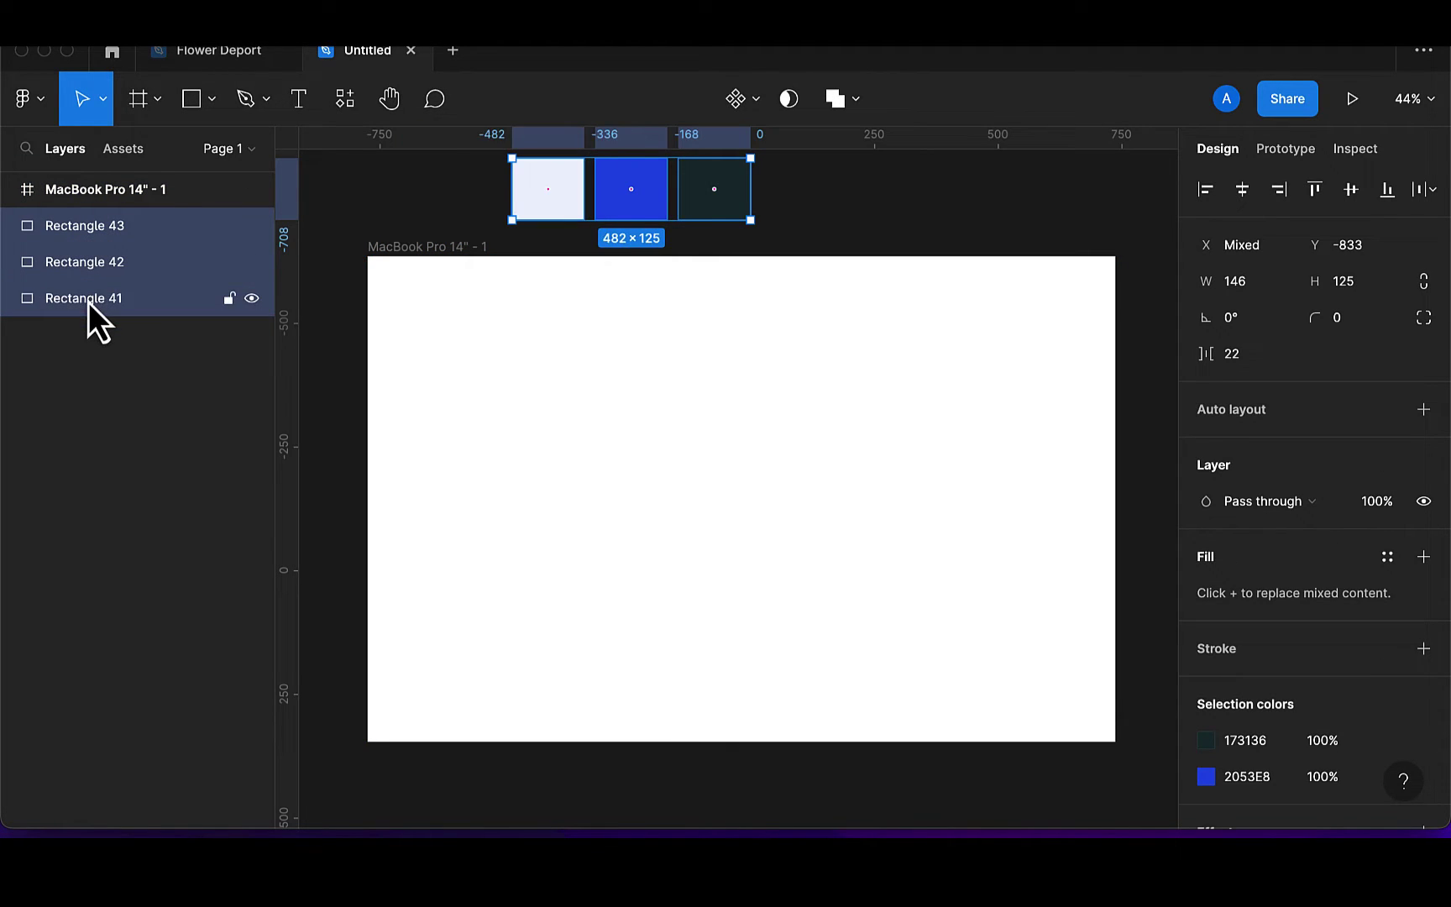
pyautogui.press('super+g')
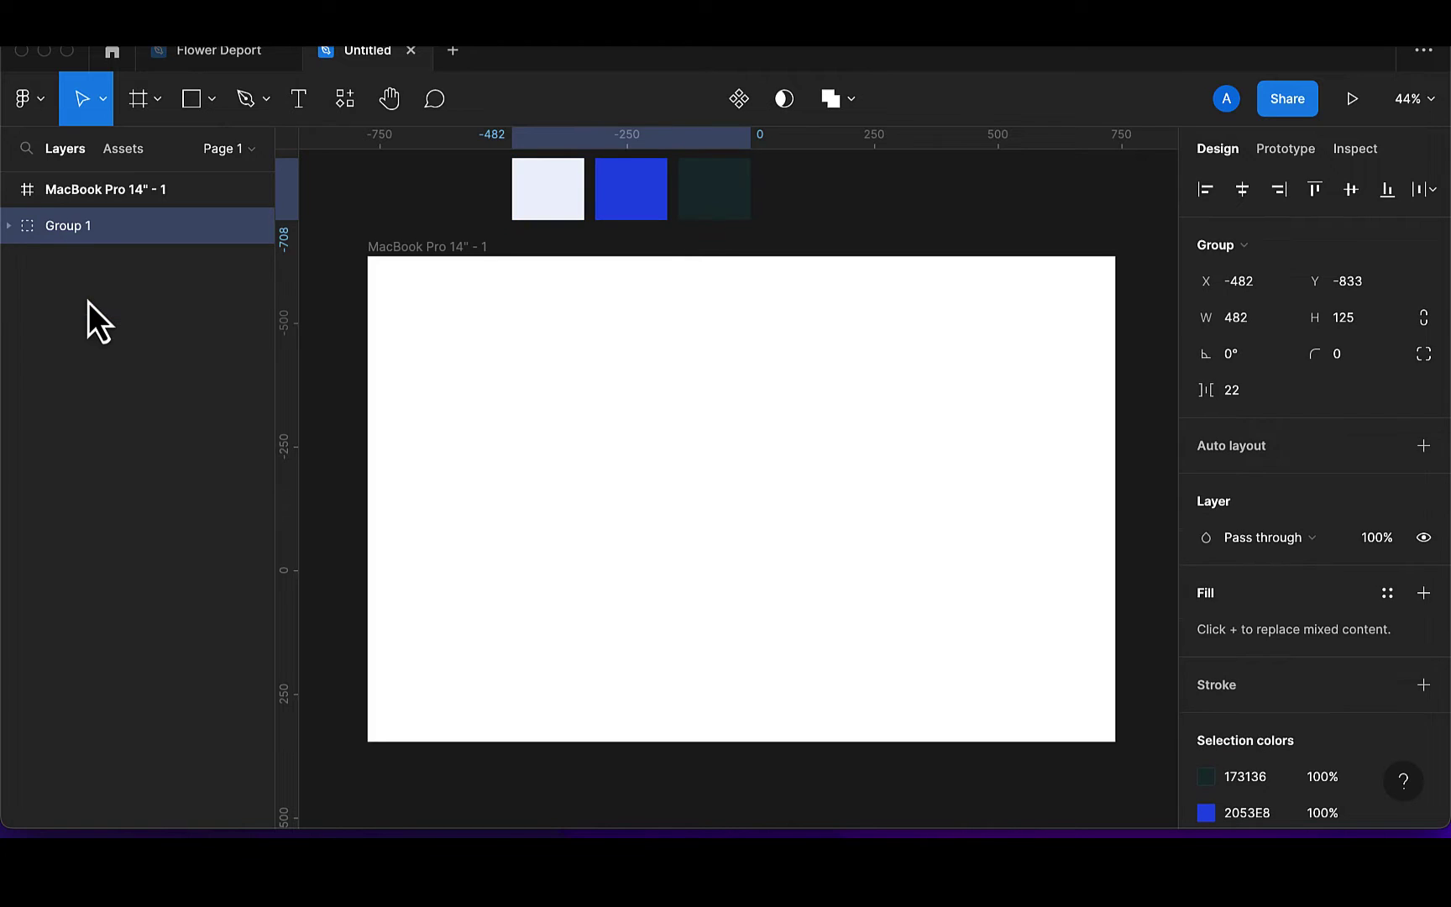
pyautogui.doubleClick(106, 233)
pyautogui.write('co')
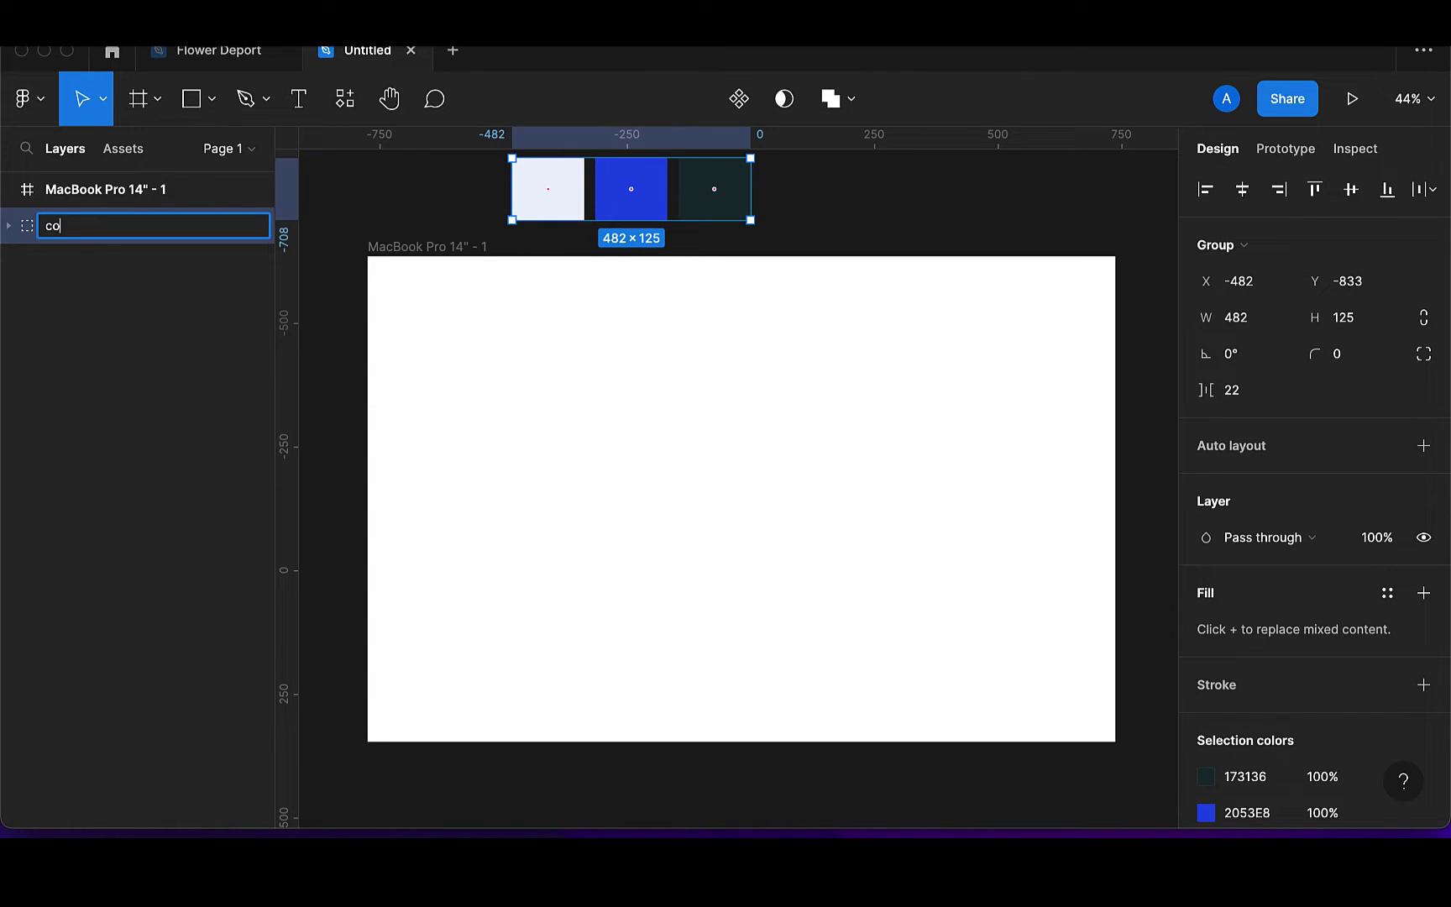
pyautogui.write('lors')
pyautogui.press('Return')
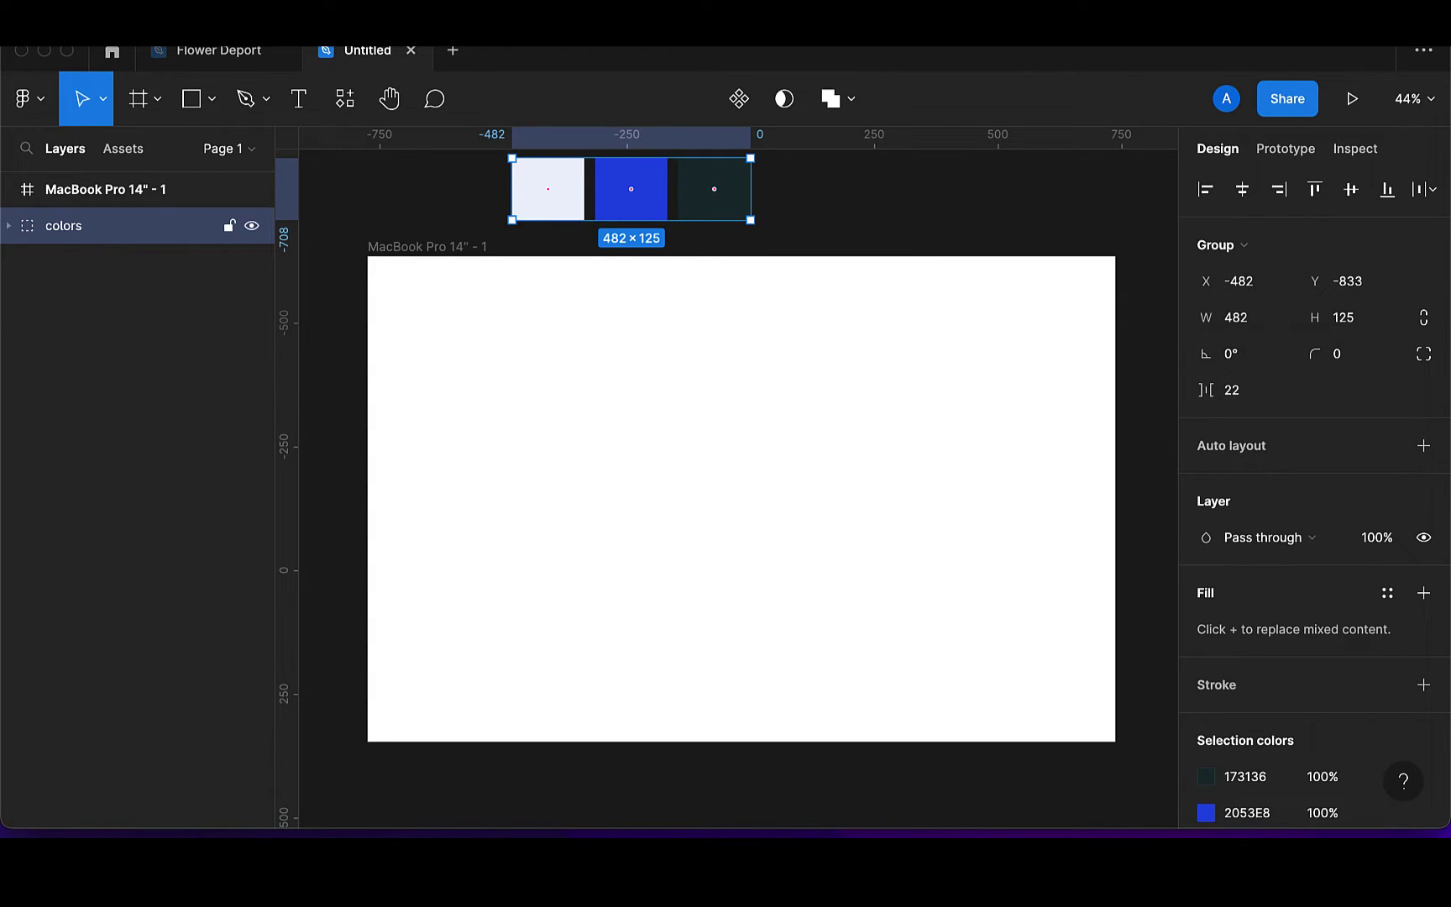
# Draw a rectangle and stretch it to cover the whole frame
pyautogui.click(194, 98)
pyautogui.moveTo(466, 328); pyautogui.dragTo(929, 563)
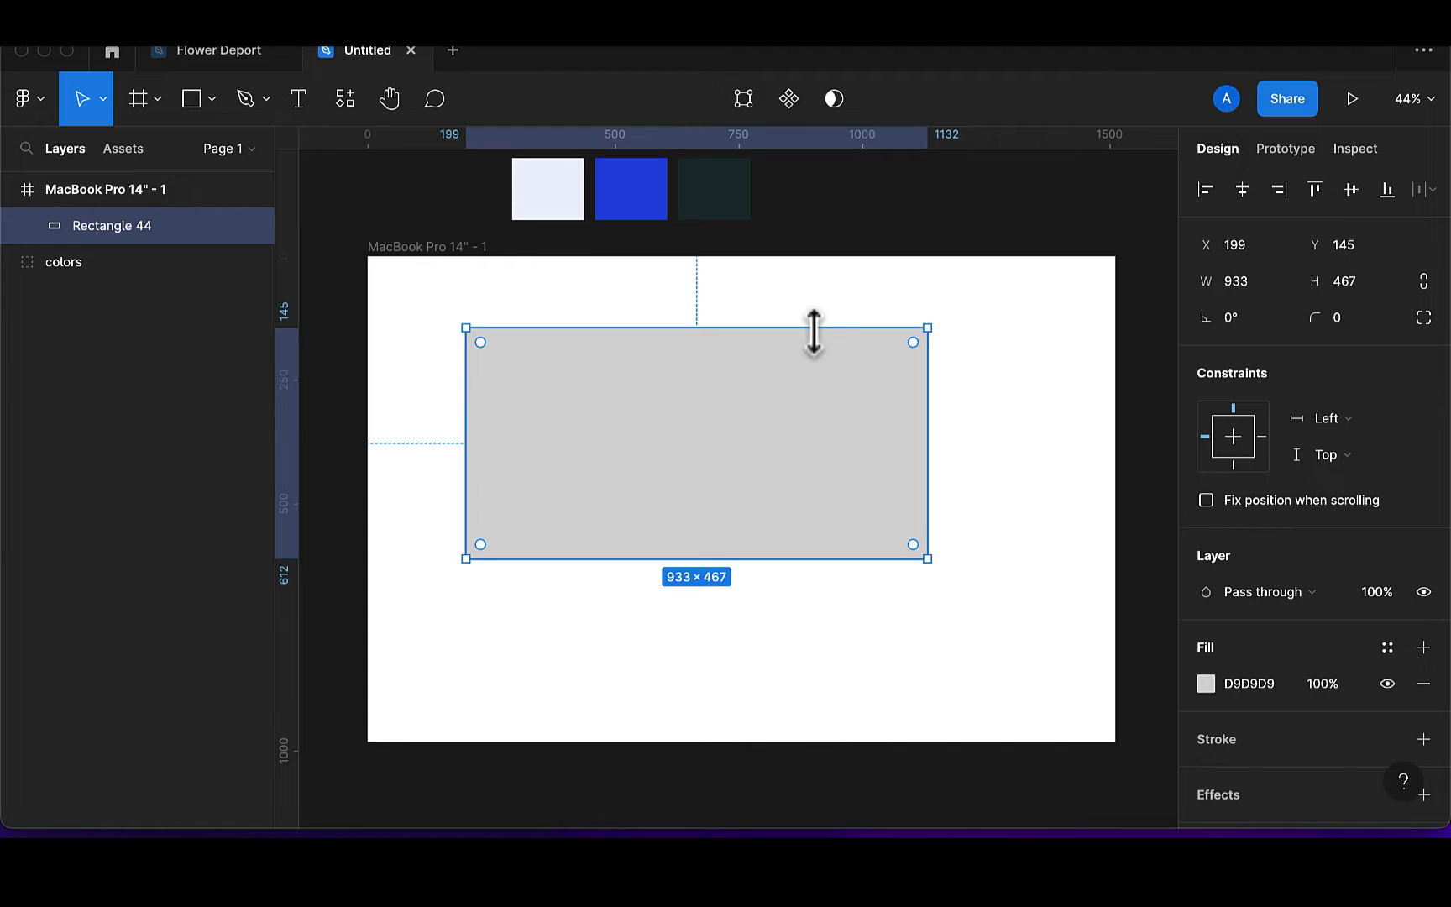
pyautogui.moveTo(813, 329); pyautogui.dragTo(810, 253)
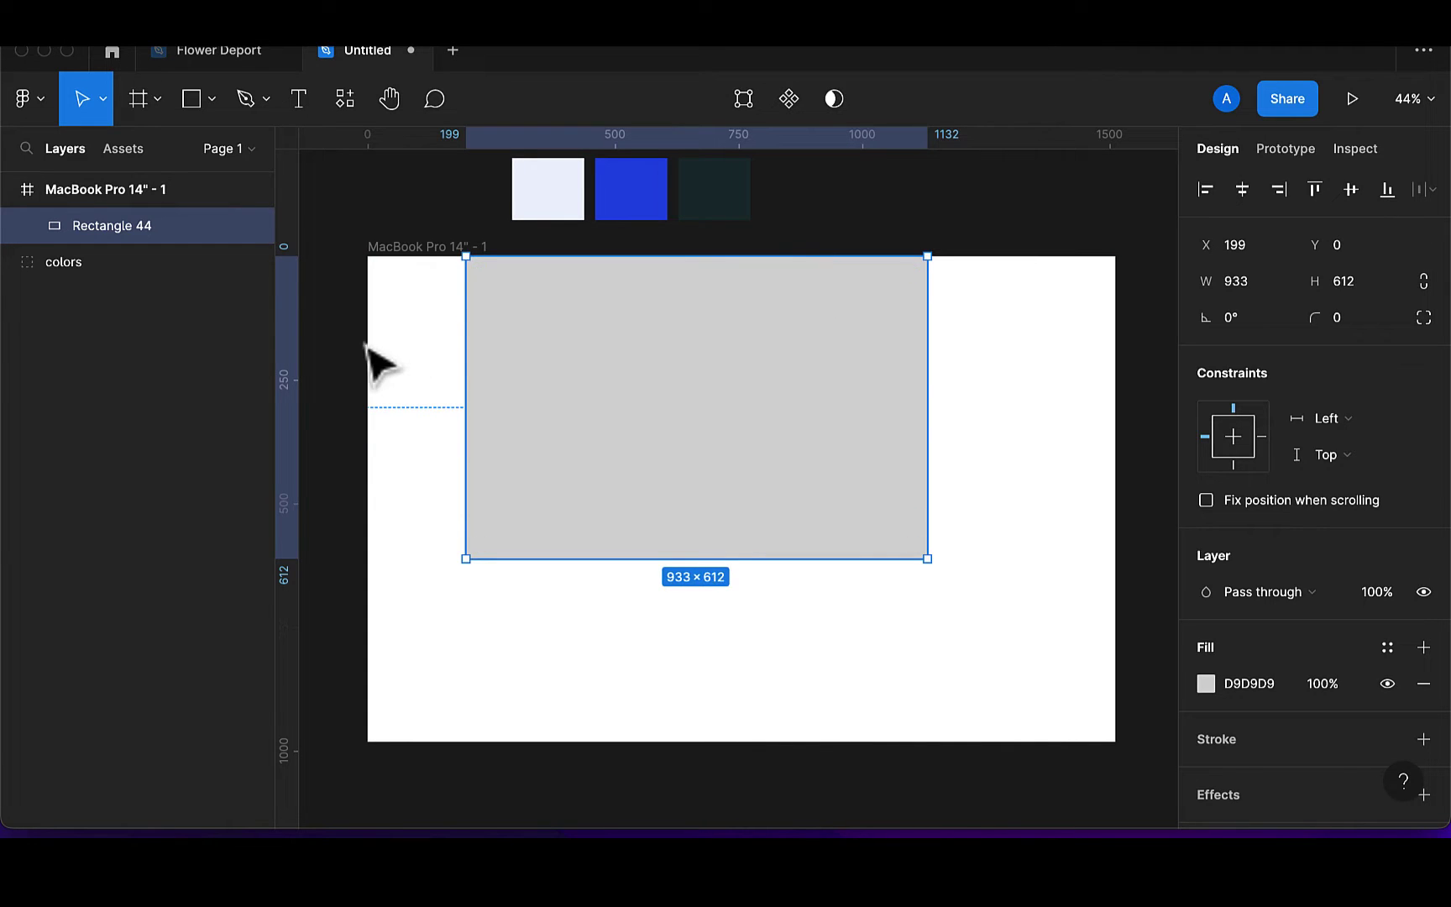
pyautogui.moveTo(464, 350); pyautogui.dragTo(367, 348)
pyautogui.moveTo(928, 405); pyautogui.dragTo(1127, 425)
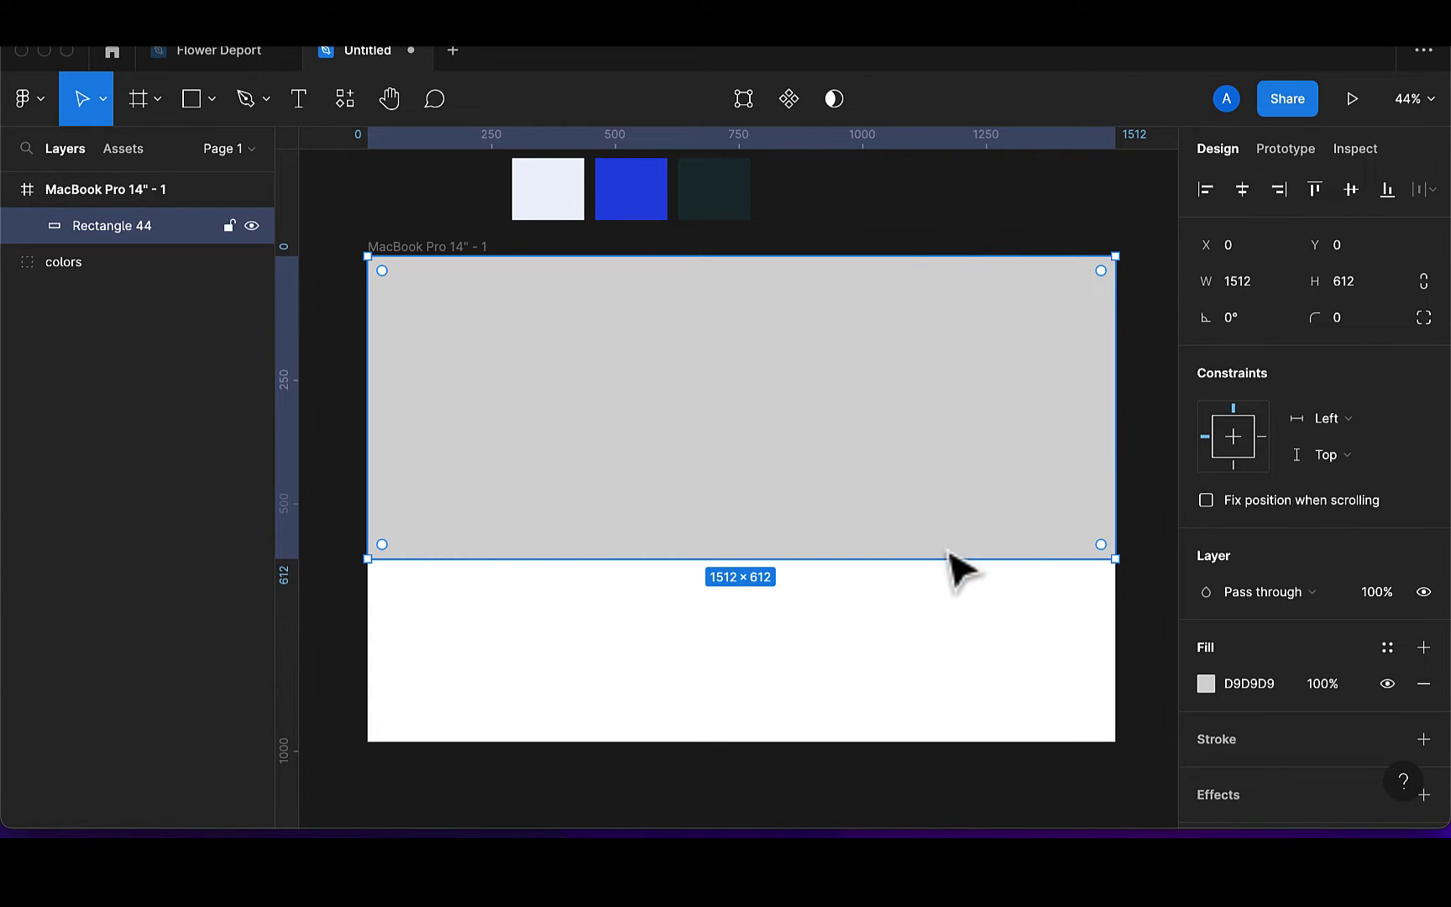
pyautogui.moveTo(941, 558); pyautogui.dragTo(949, 743)
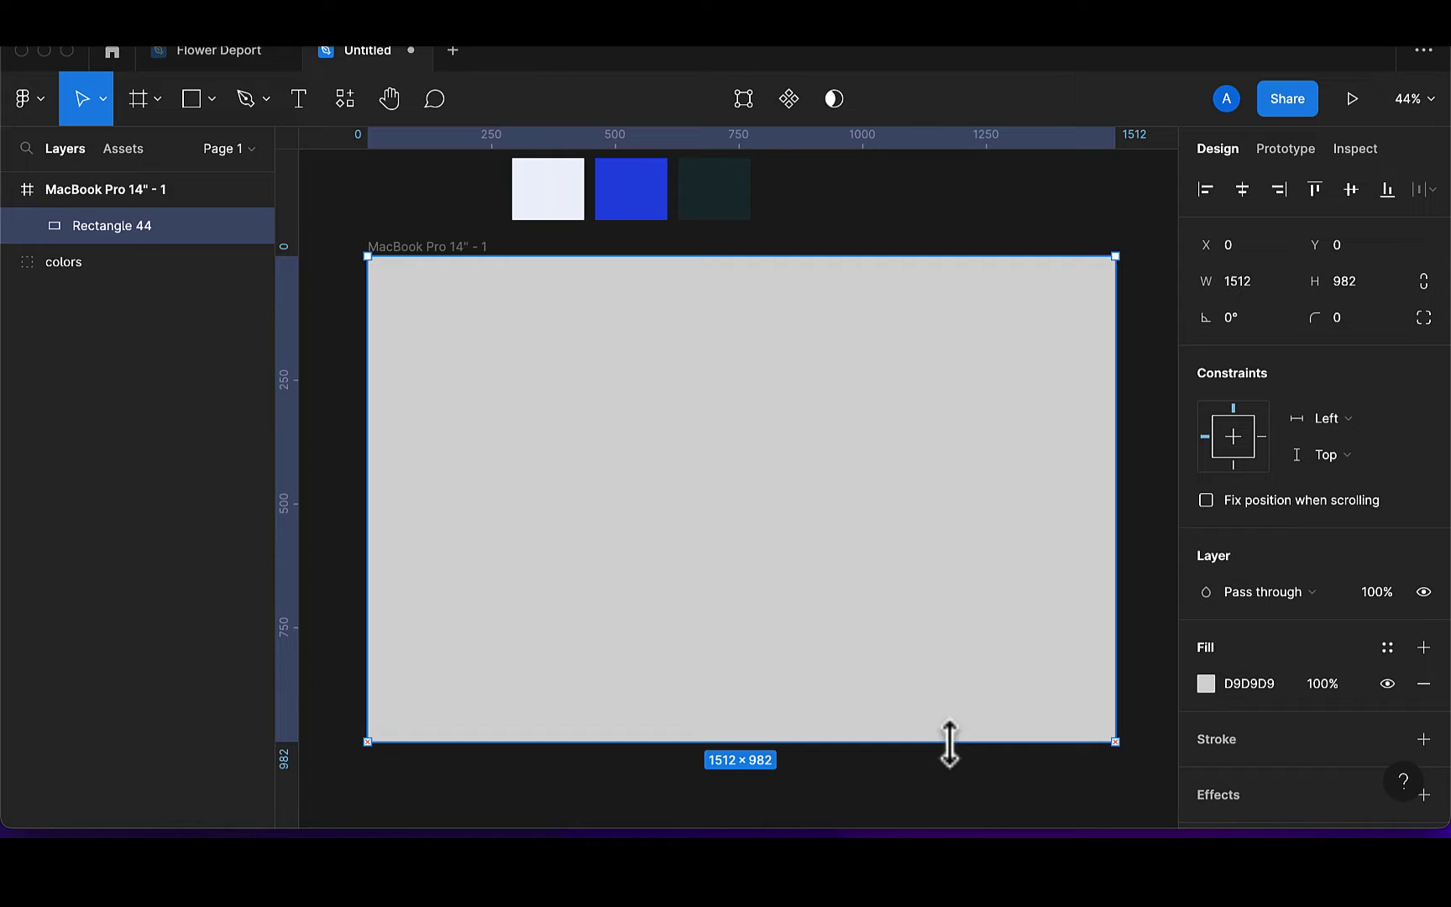
# Rename the rectangle 'bg' and fill it with the light swatch colour EFF3FC
pyautogui.doubleClick(196, 226)
pyautogui.press('BackSpace')
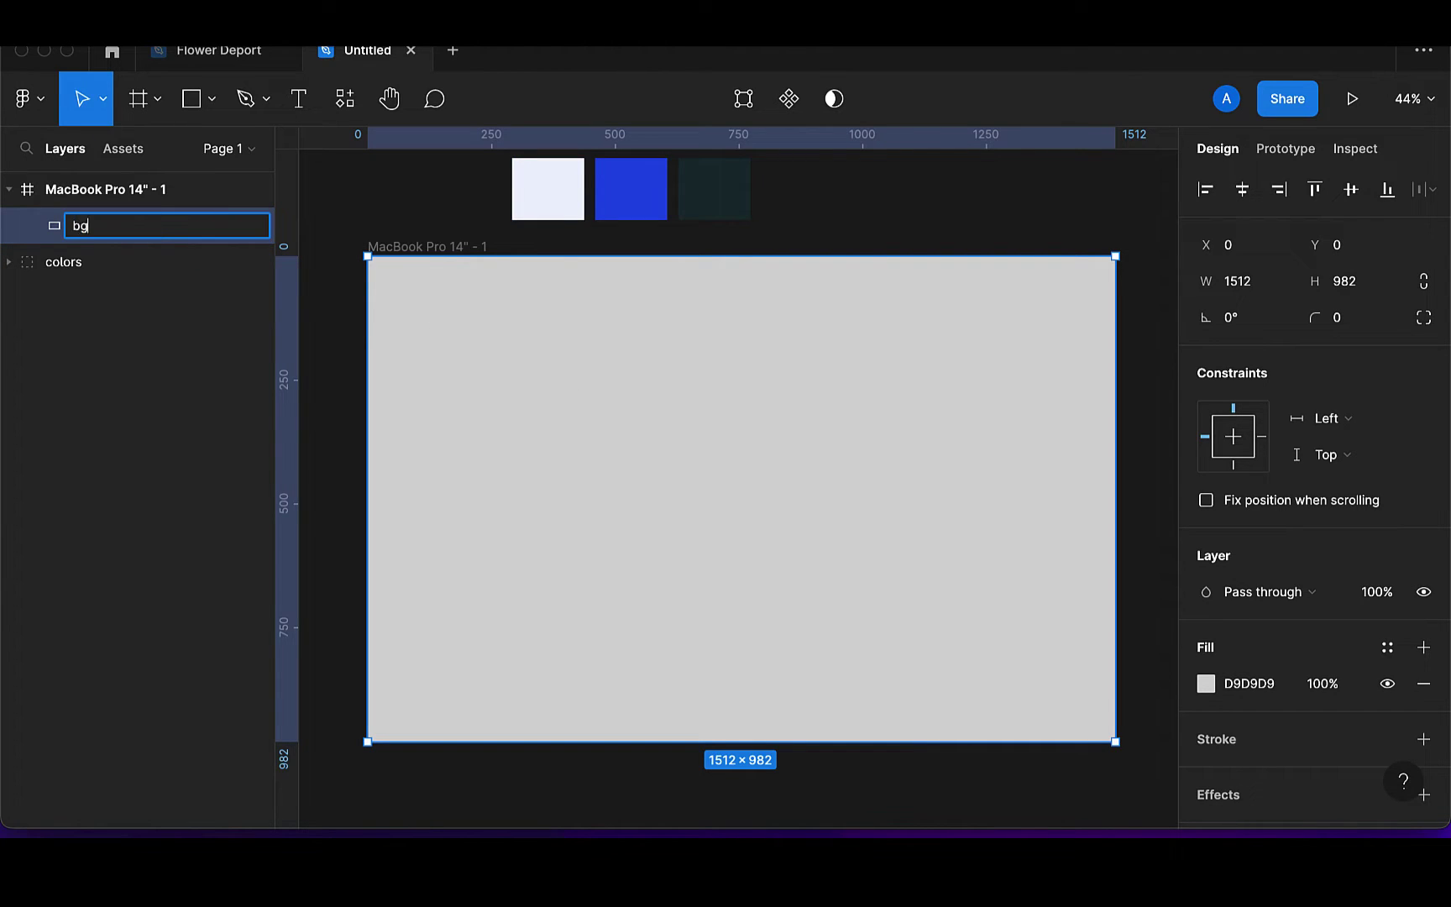
pyautogui.press('Return')
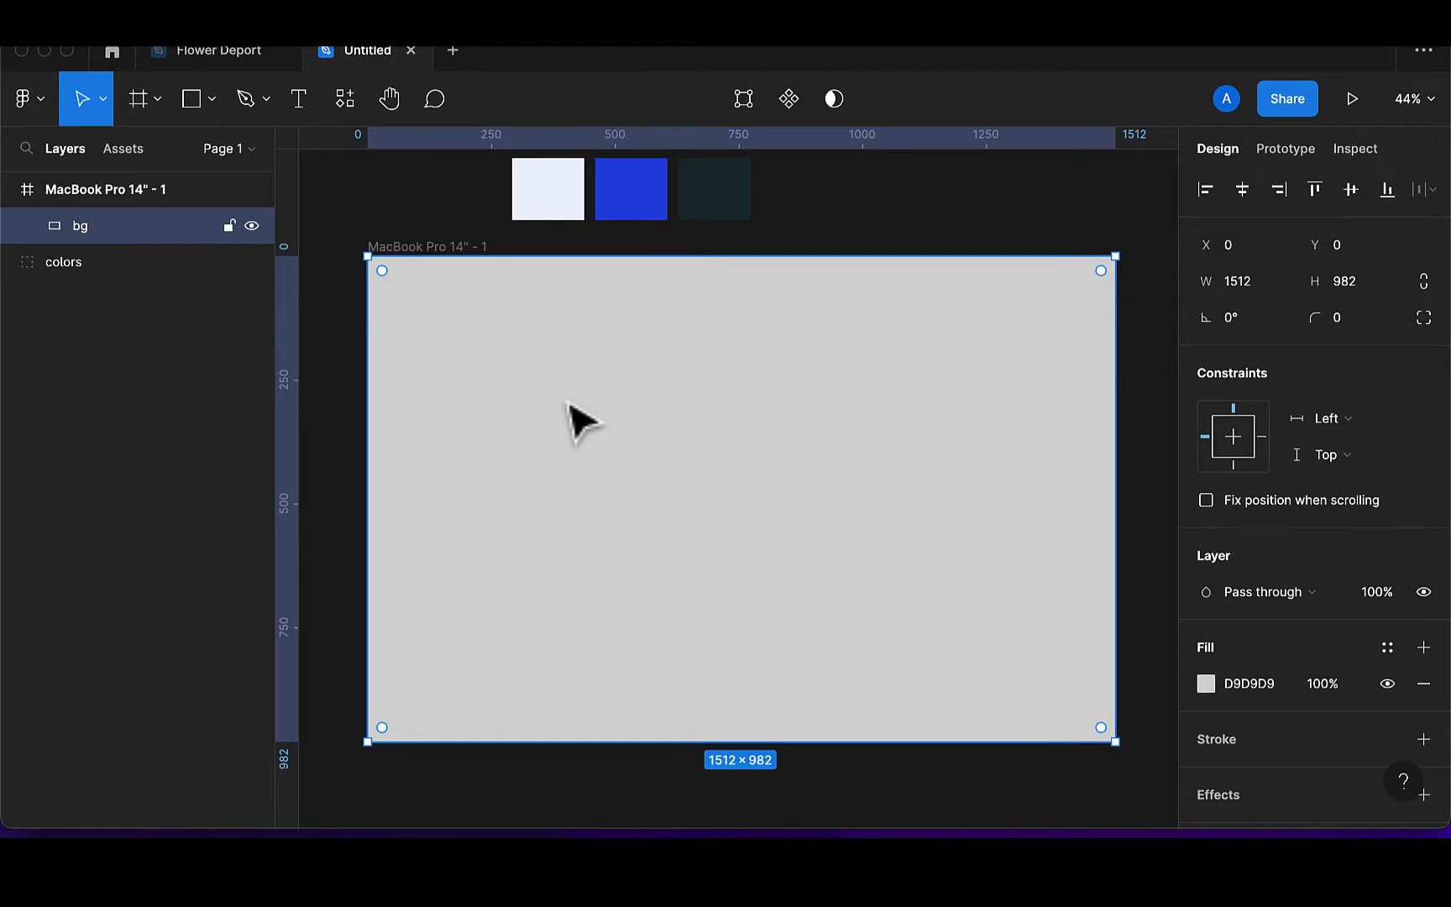
pyautogui.press('i')
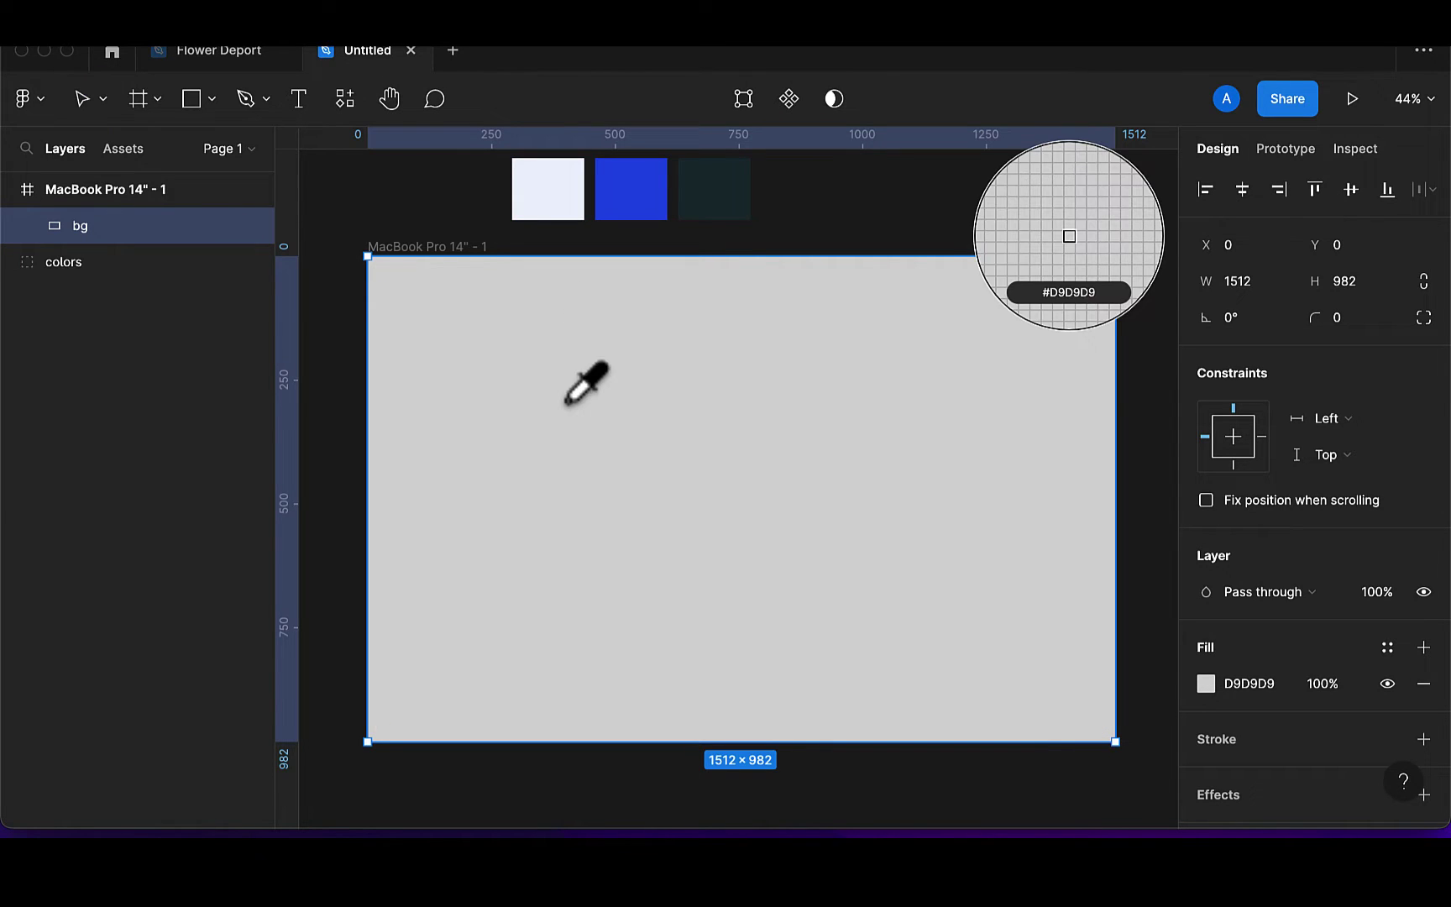
pyautogui.click(573, 206)
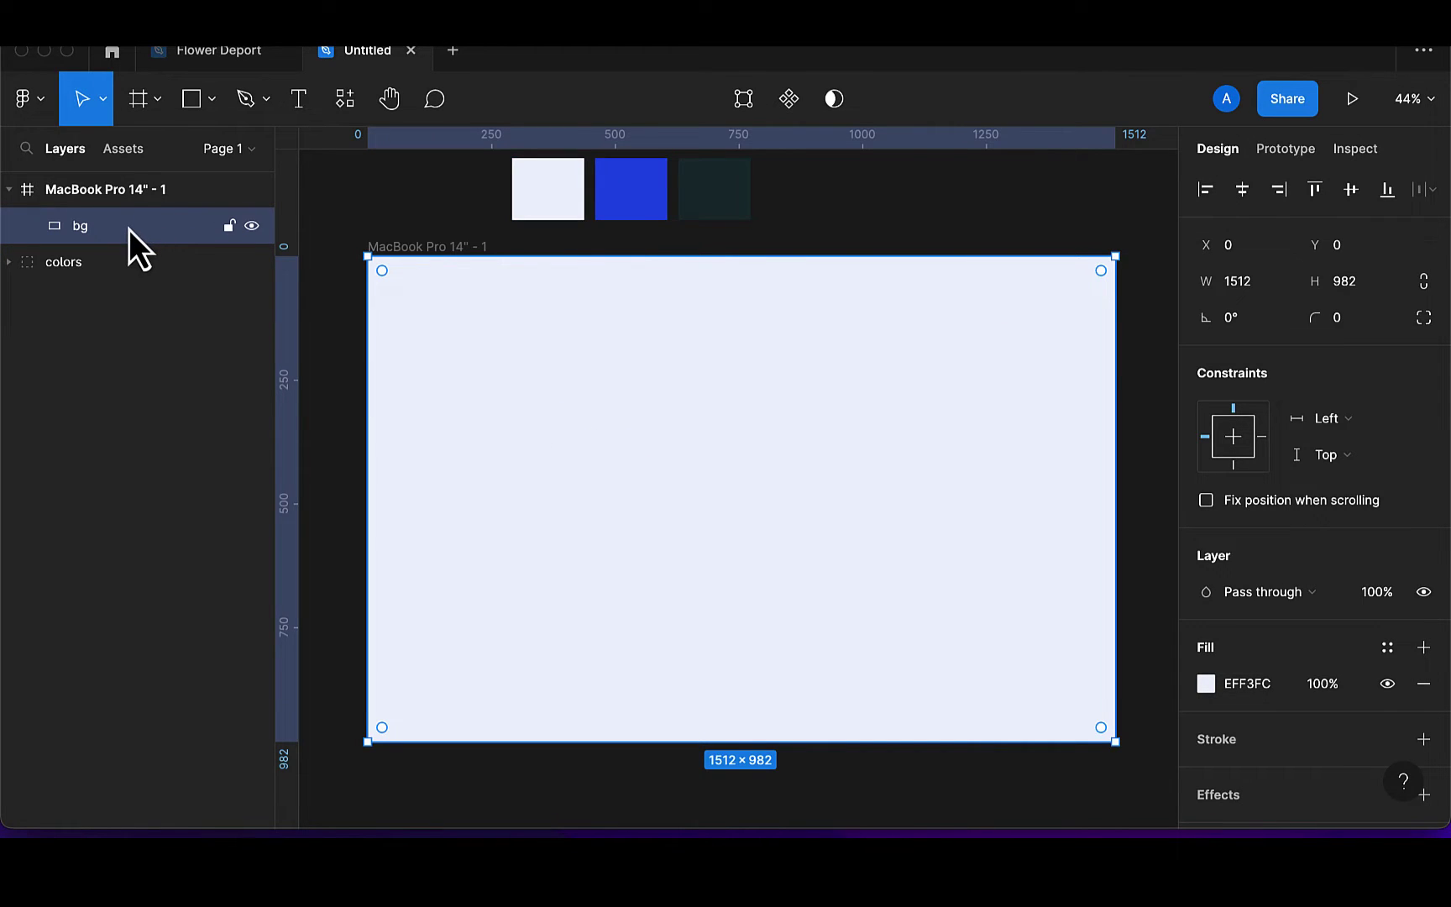
# Lock the bg layer and check it can no longer be selected on the canvas
pyautogui.click(232, 228)
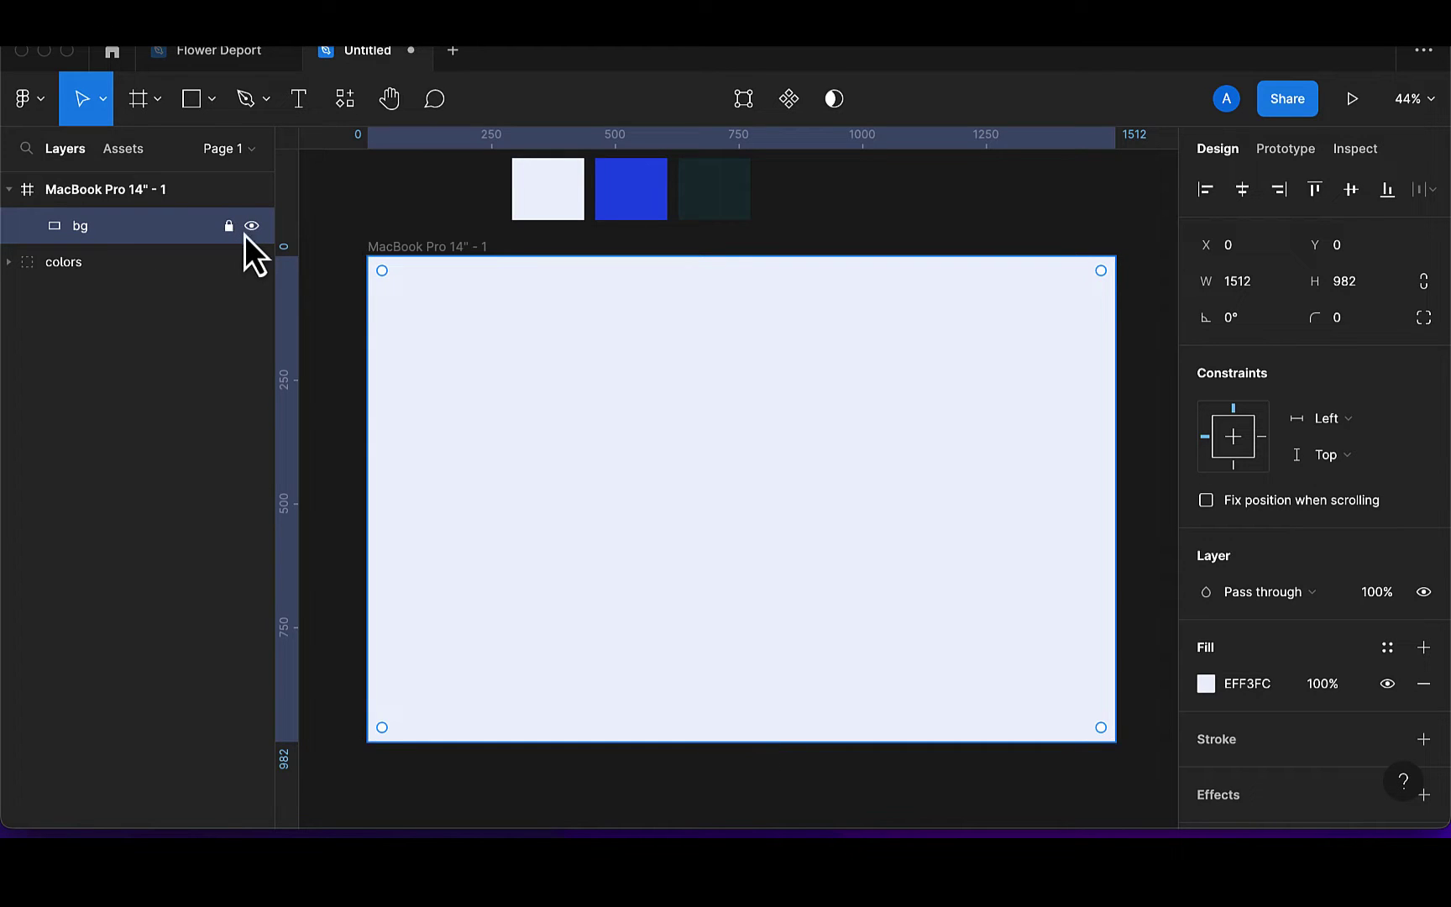
pyautogui.click(656, 445)
pyautogui.moveTo(657, 438); pyautogui.dragTo(669, 488)
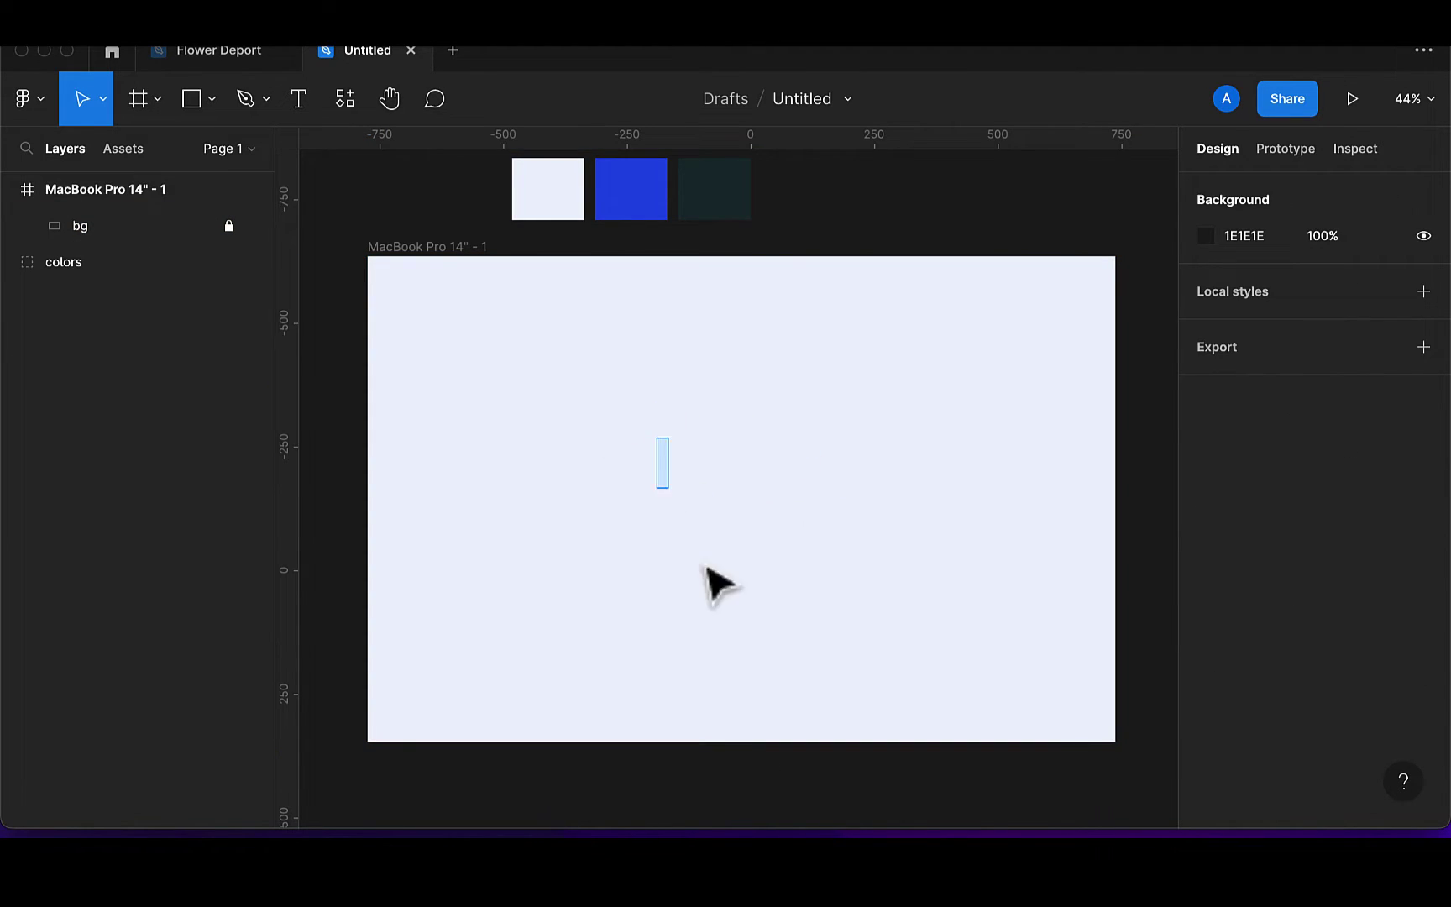
pyautogui.moveTo(707, 567); pyautogui.dragTo(846, 437)
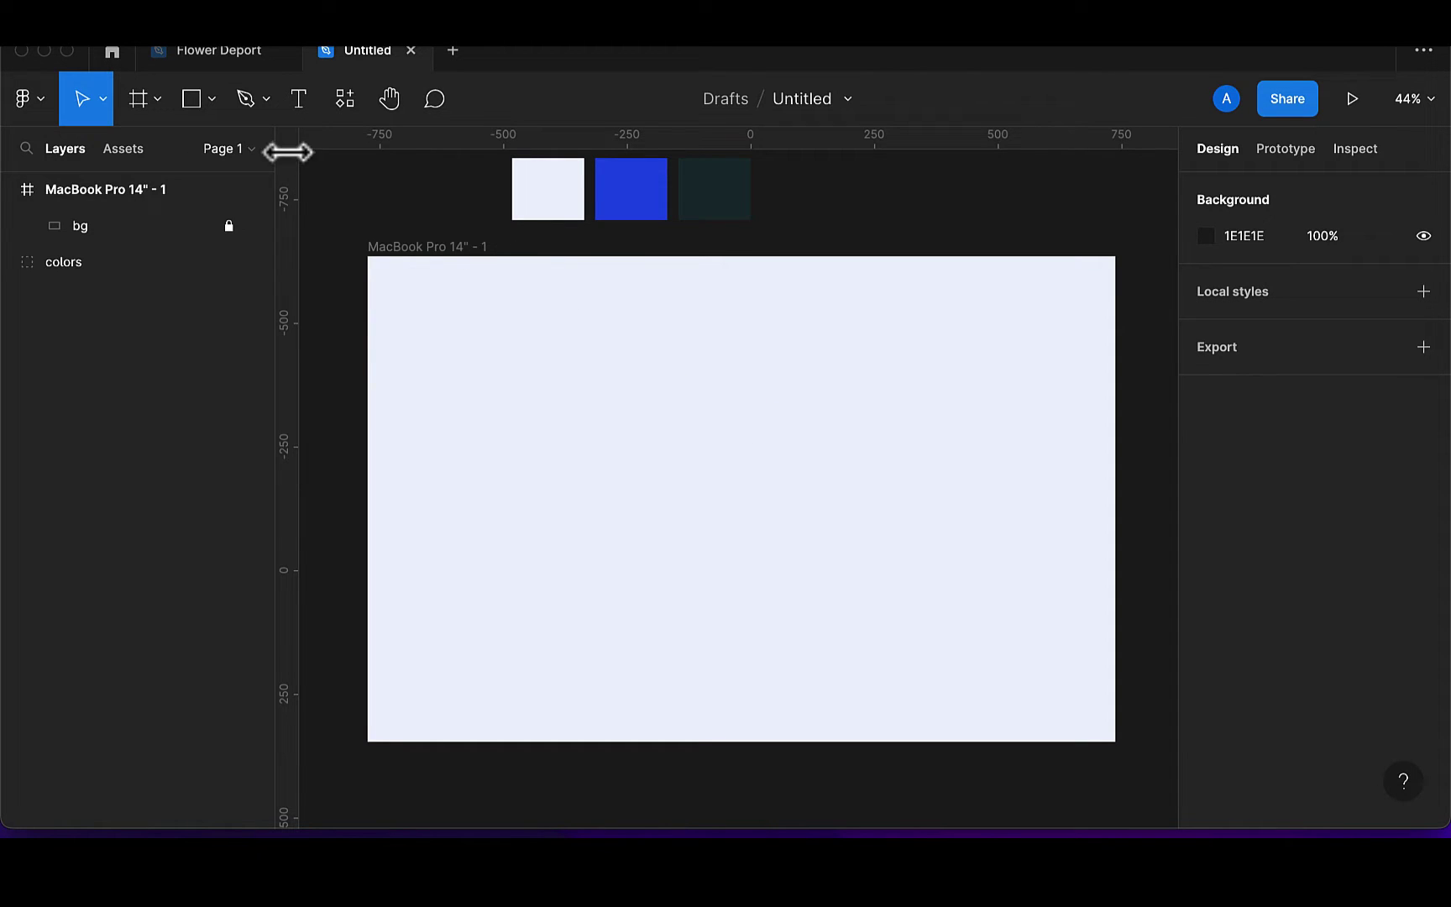
pyautogui.click(201, 106)
# Draw a sidebar rectangle on the frame's left edge, 266 wide and reaching the top
pyautogui.click(198, 158)
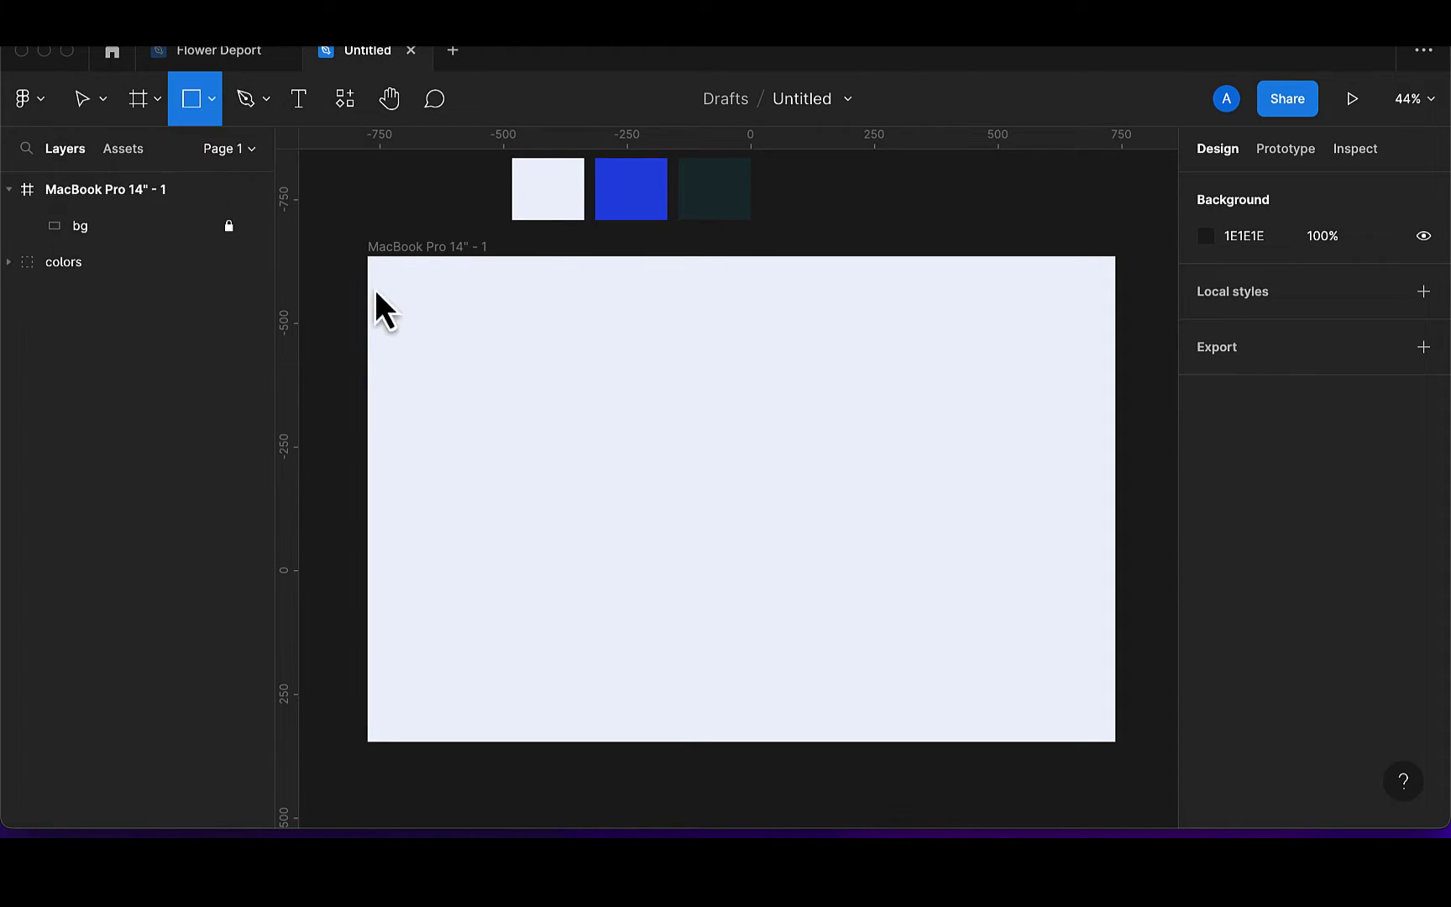
pyautogui.moveTo(384, 268); pyautogui.dragTo(432, 732)
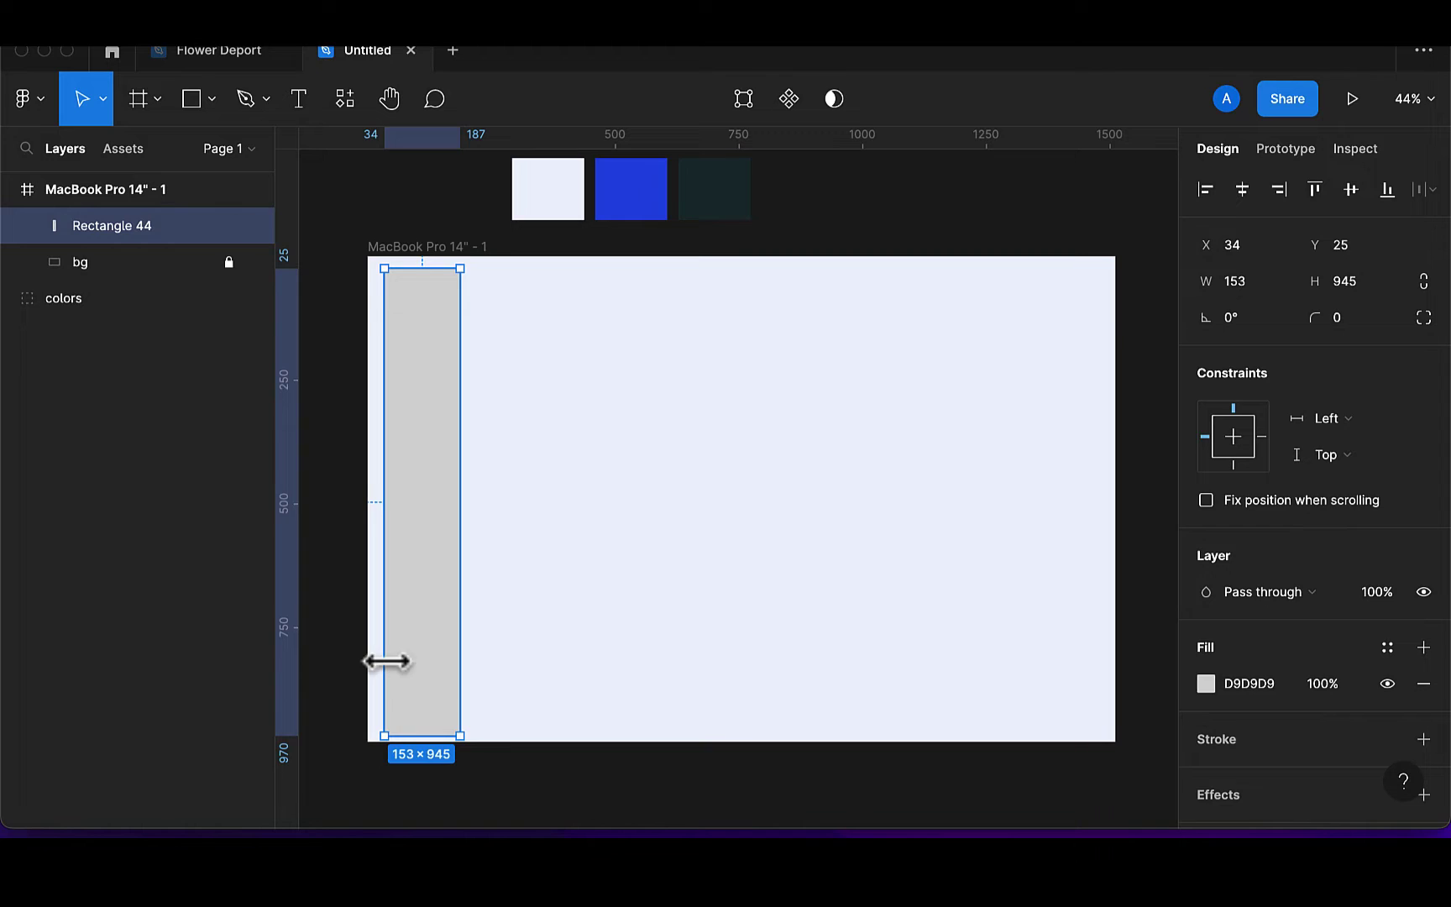
pyautogui.moveTo(386, 661); pyautogui.dragTo(363, 665)
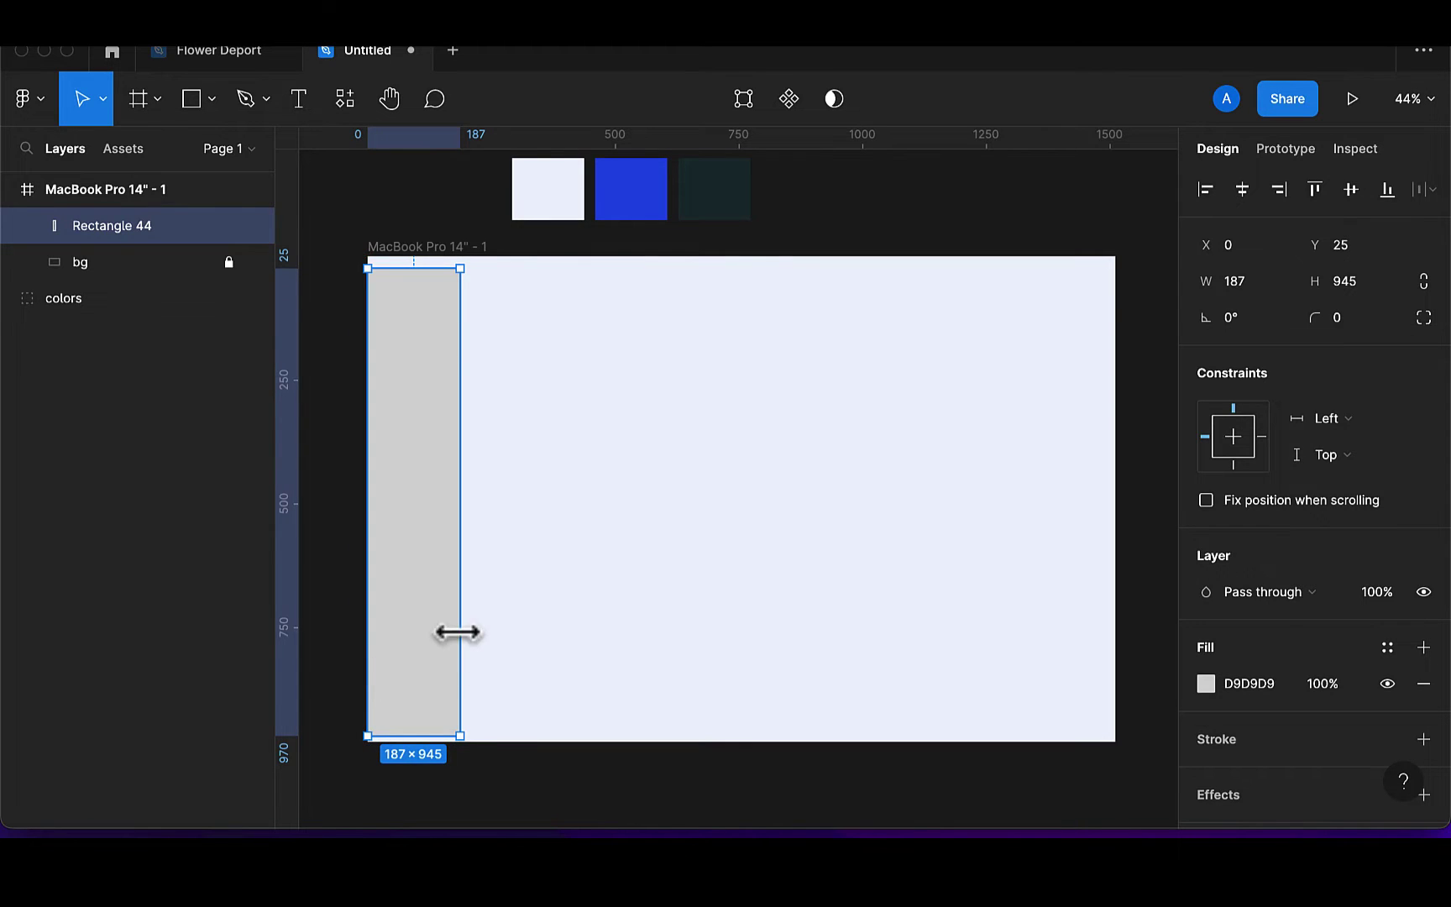
pyautogui.moveTo(460, 632); pyautogui.dragTo(485, 634)
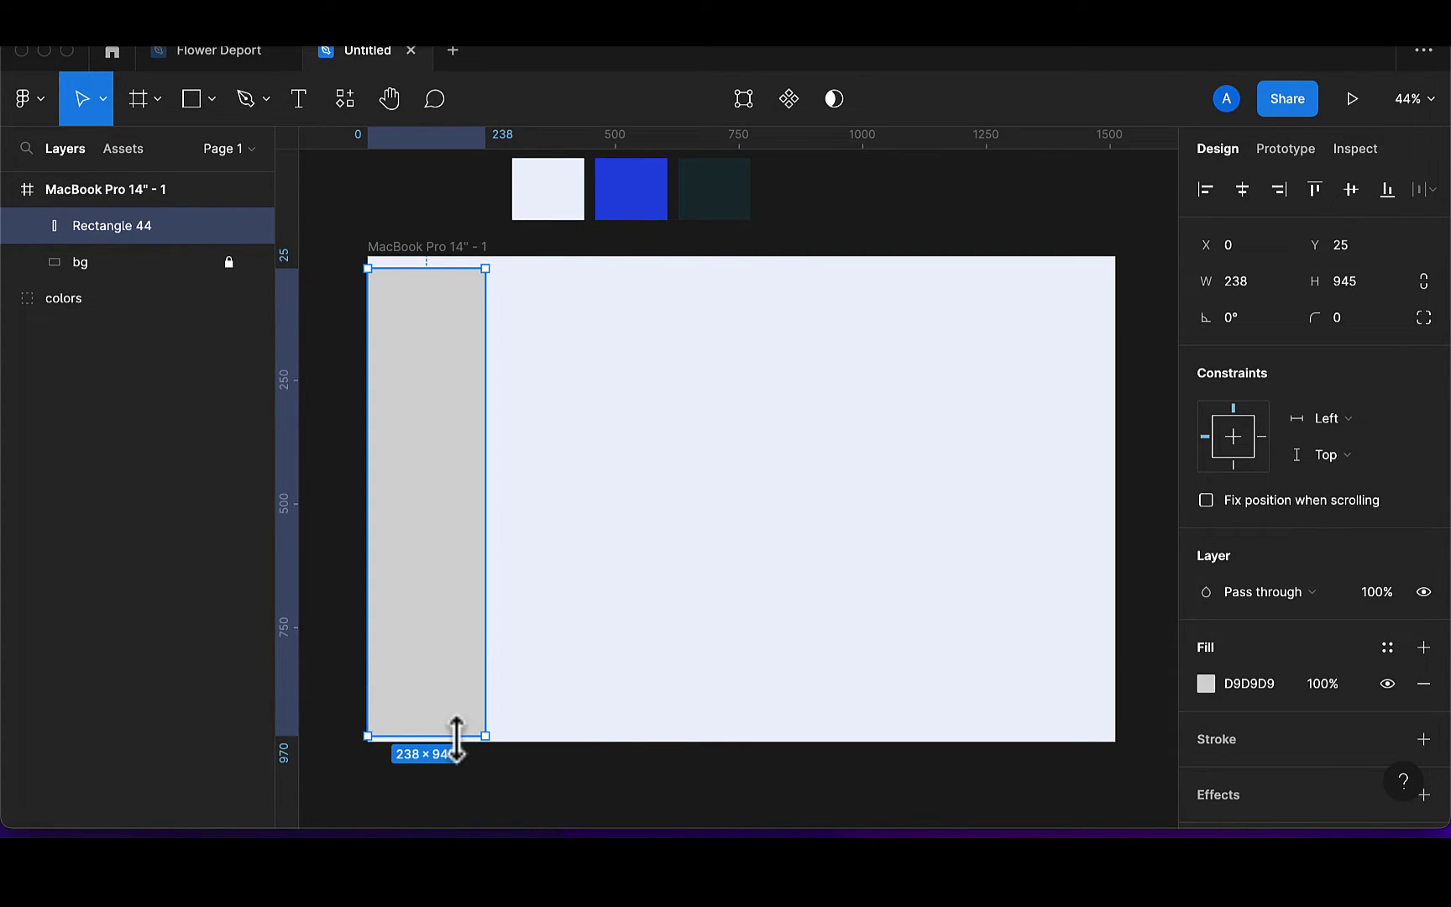
pyautogui.moveTo(457, 742)
pyautogui.mouseDown()
pyautogui.moveTo(457, 764)
pyautogui.moveTo(456, 744)
pyautogui.mouseUp()
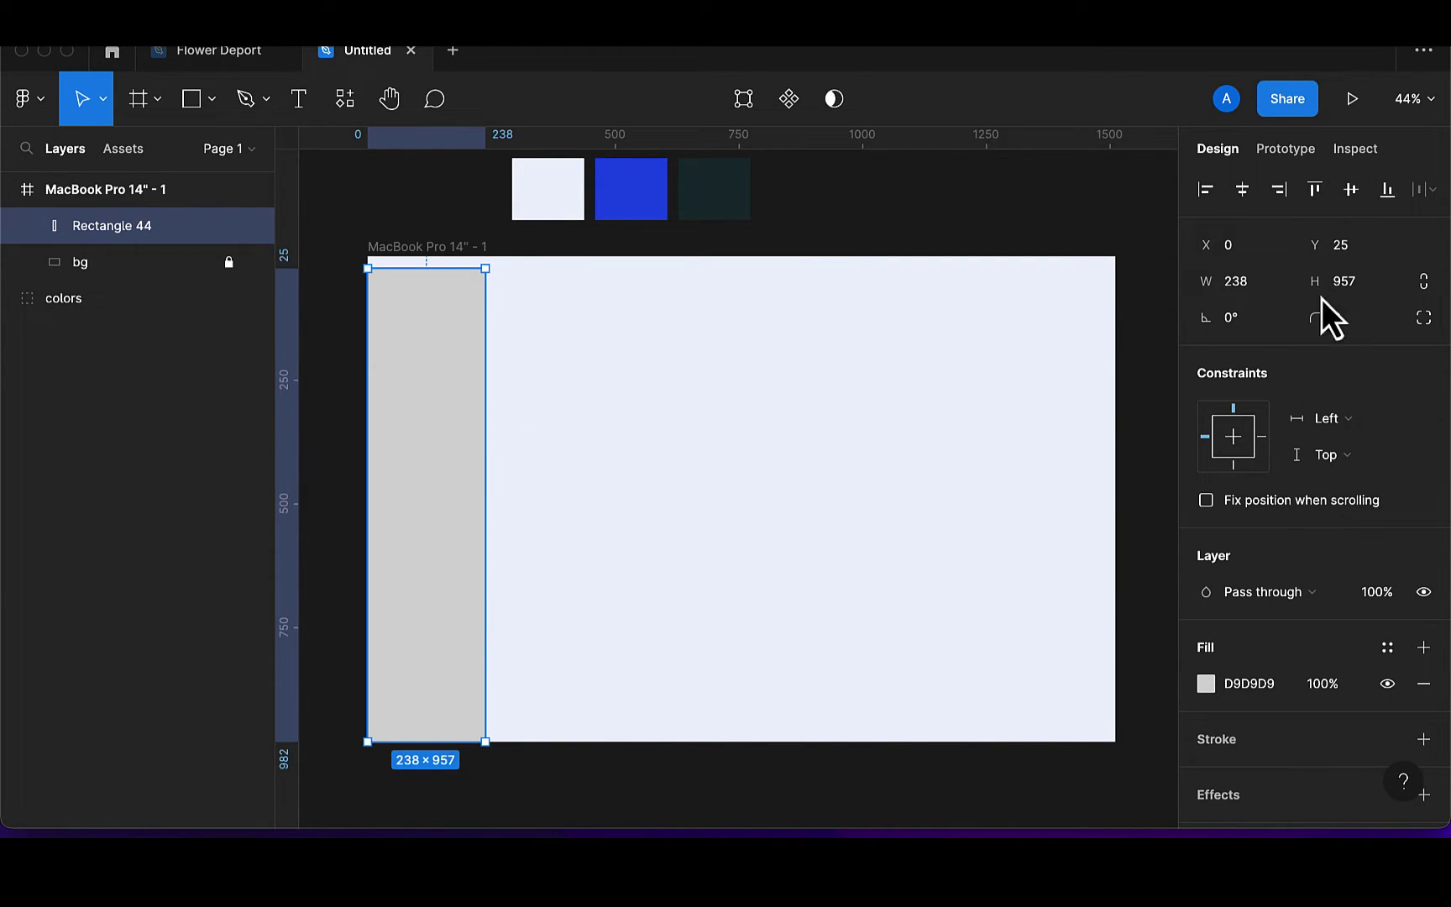
pyautogui.click(1260, 282)
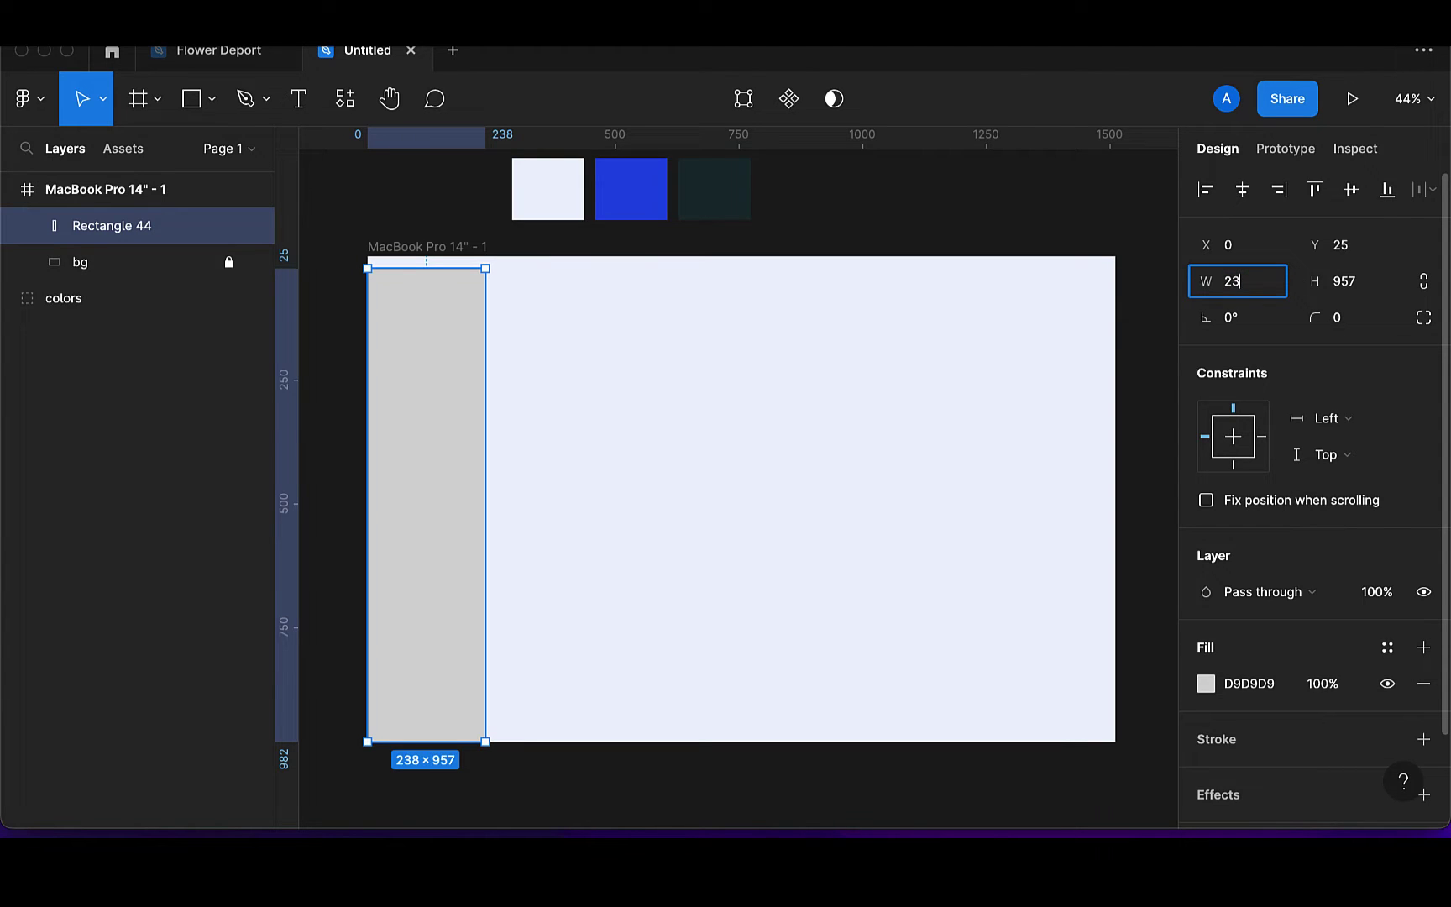
pyautogui.write('266')
pyautogui.press('Return')
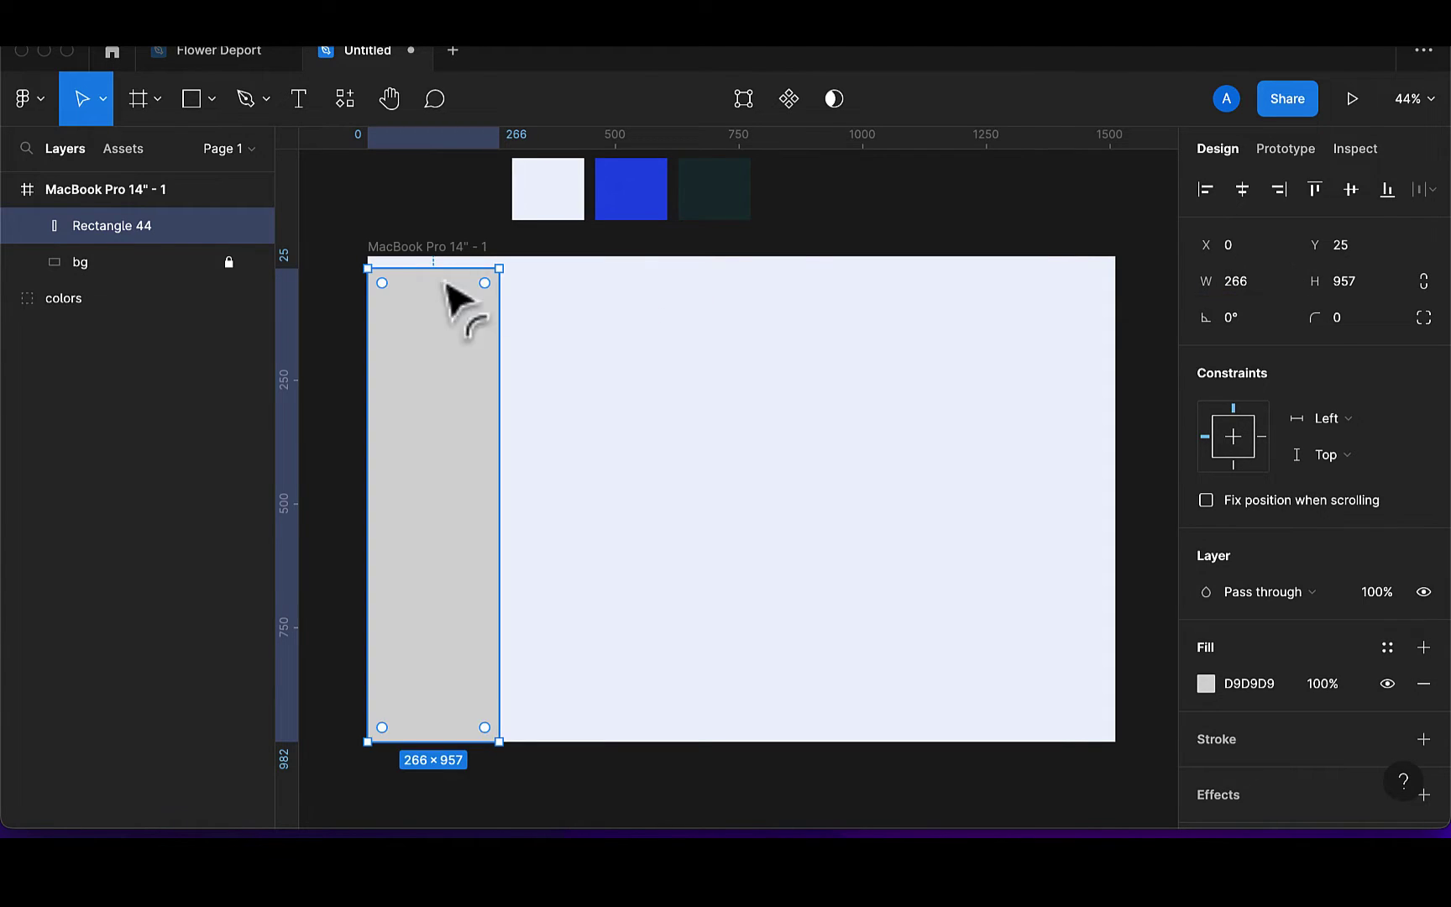
pyautogui.moveTo(442, 269); pyautogui.dragTo(442, 259)
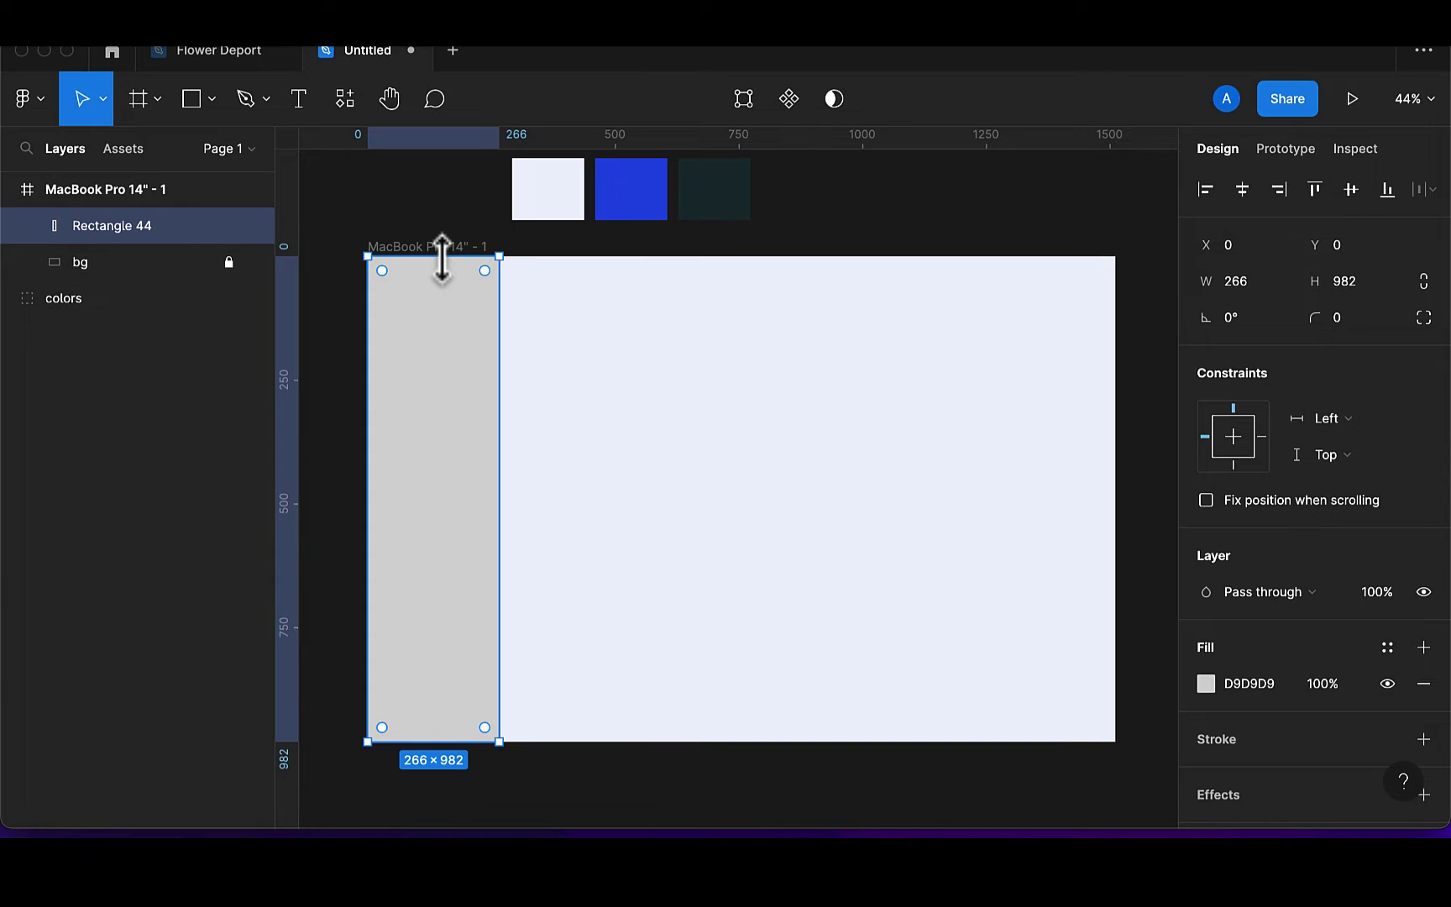
# Fill the sidebar rectangle with white FFFFFF
pyautogui.click(1207, 685)
pyautogui.click(962, 720)
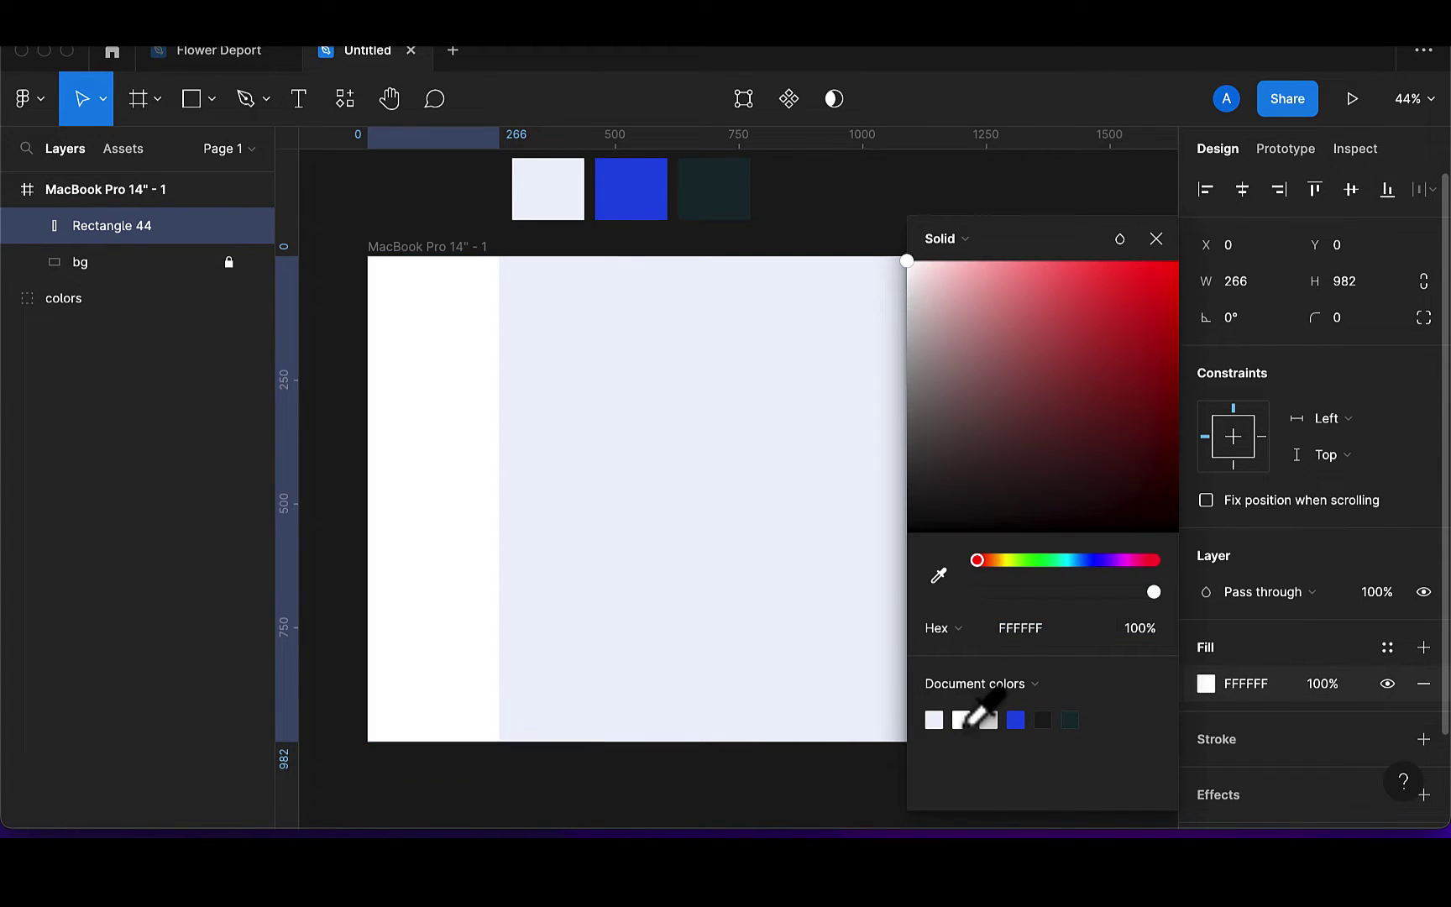
pyautogui.click(1158, 239)
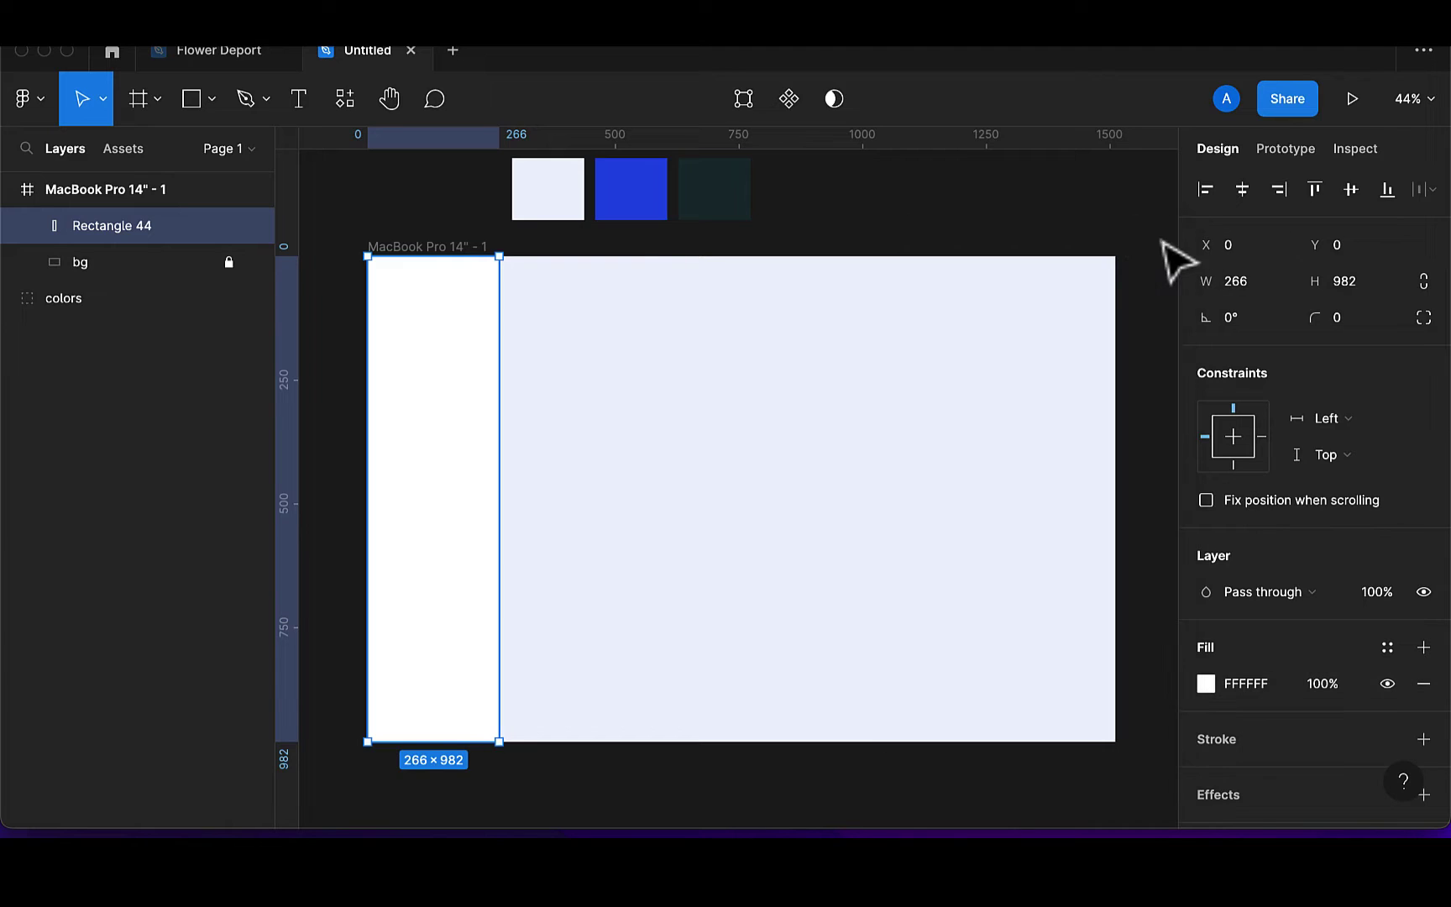
# Rename the sidebar layer 'side bg' and lock both side bg and bg
pyautogui.moveTo(464, 415)
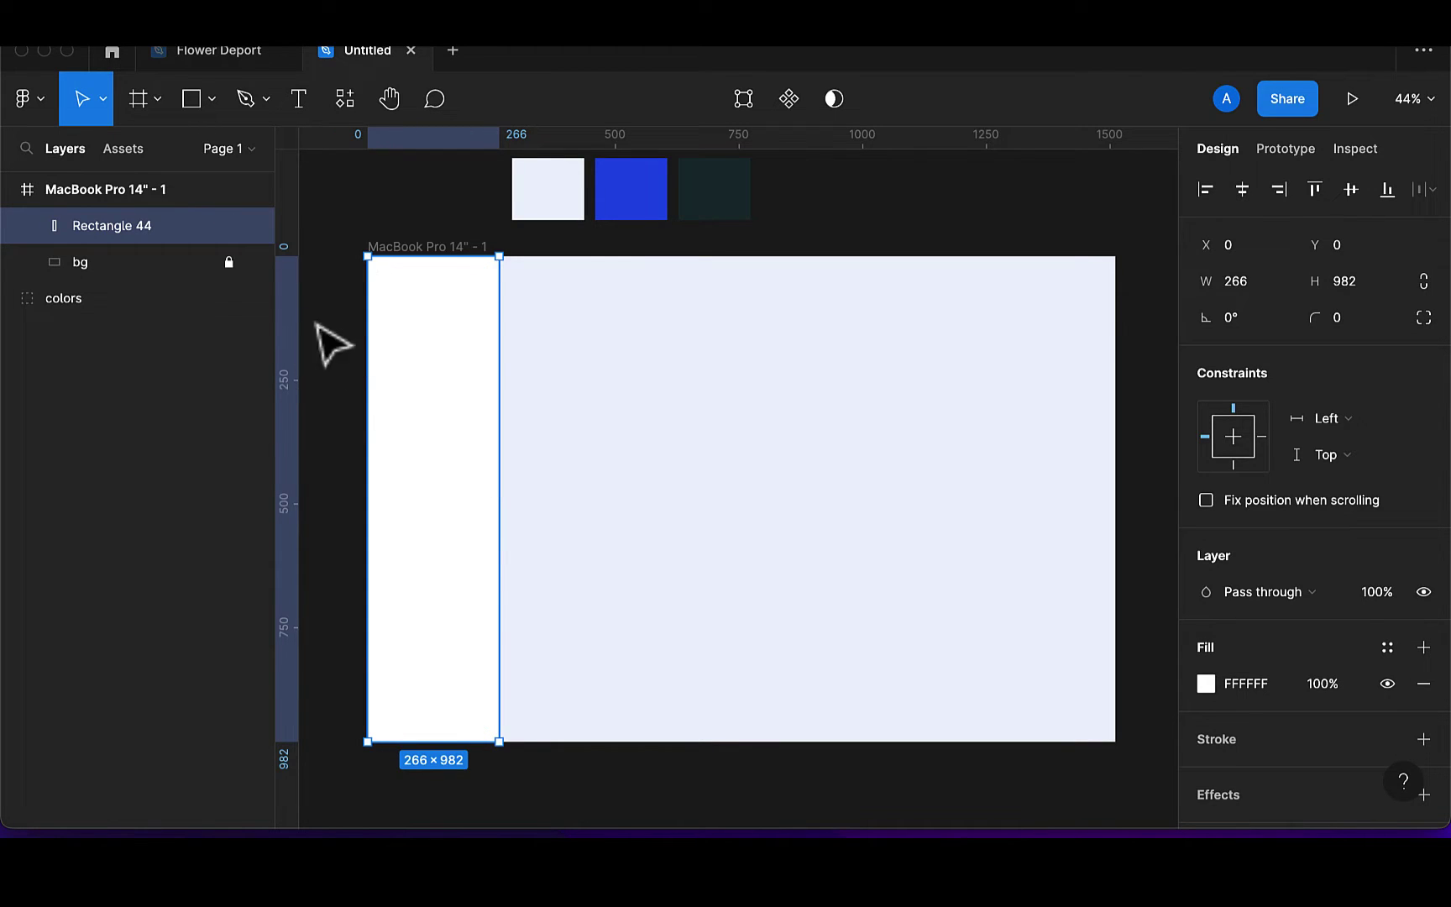
pyautogui.doubleClick(158, 226)
pyautogui.write('=sid')
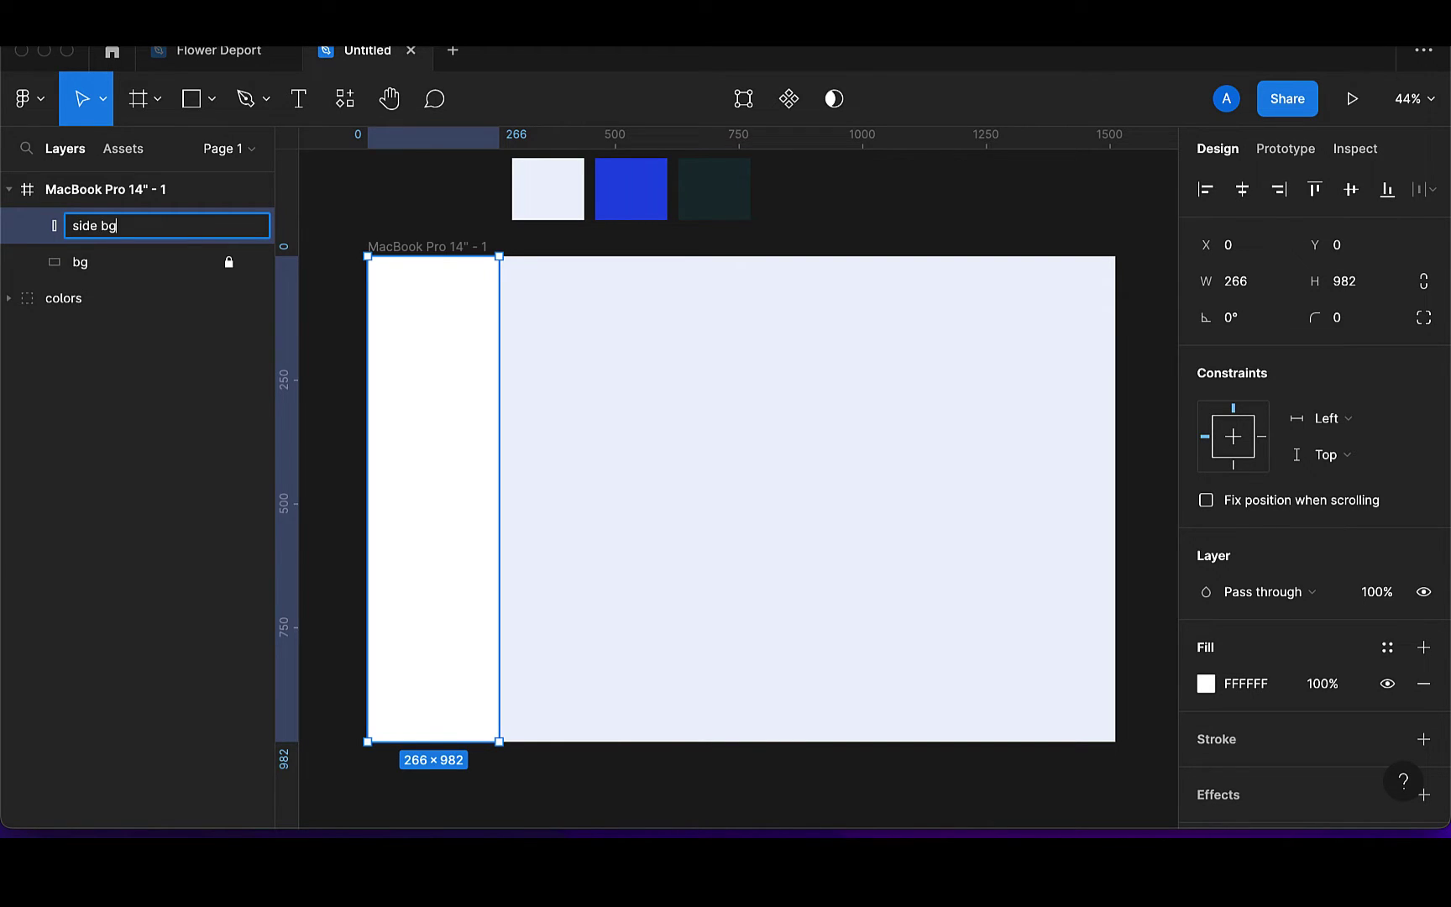
pyautogui.write('e bg')
pyautogui.press('Return')
pyautogui.click(228, 227)
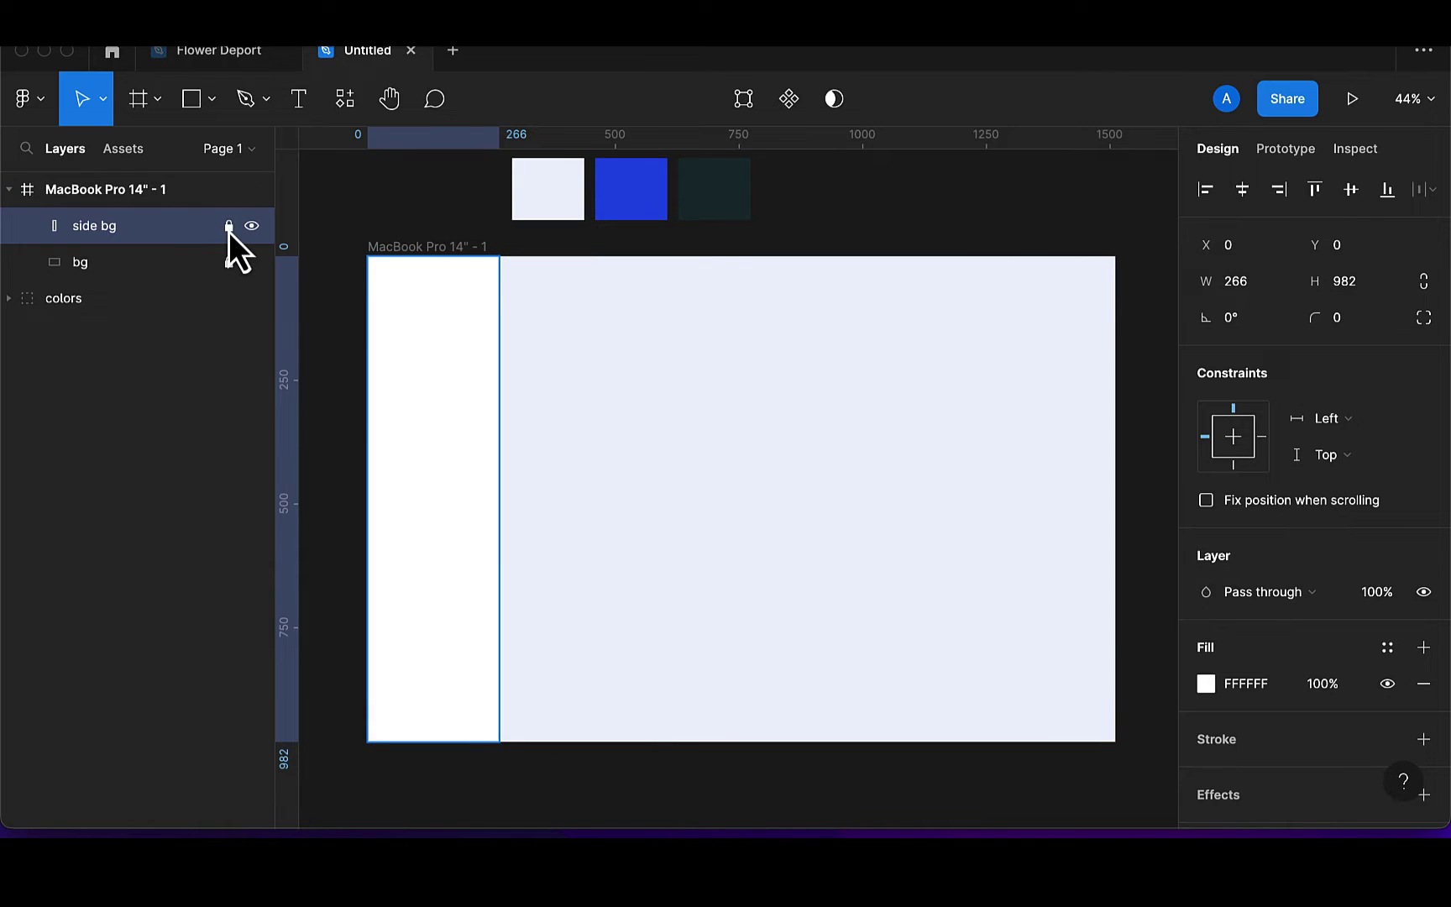
pyautogui.click(228, 262)
pyautogui.click(526, 304)
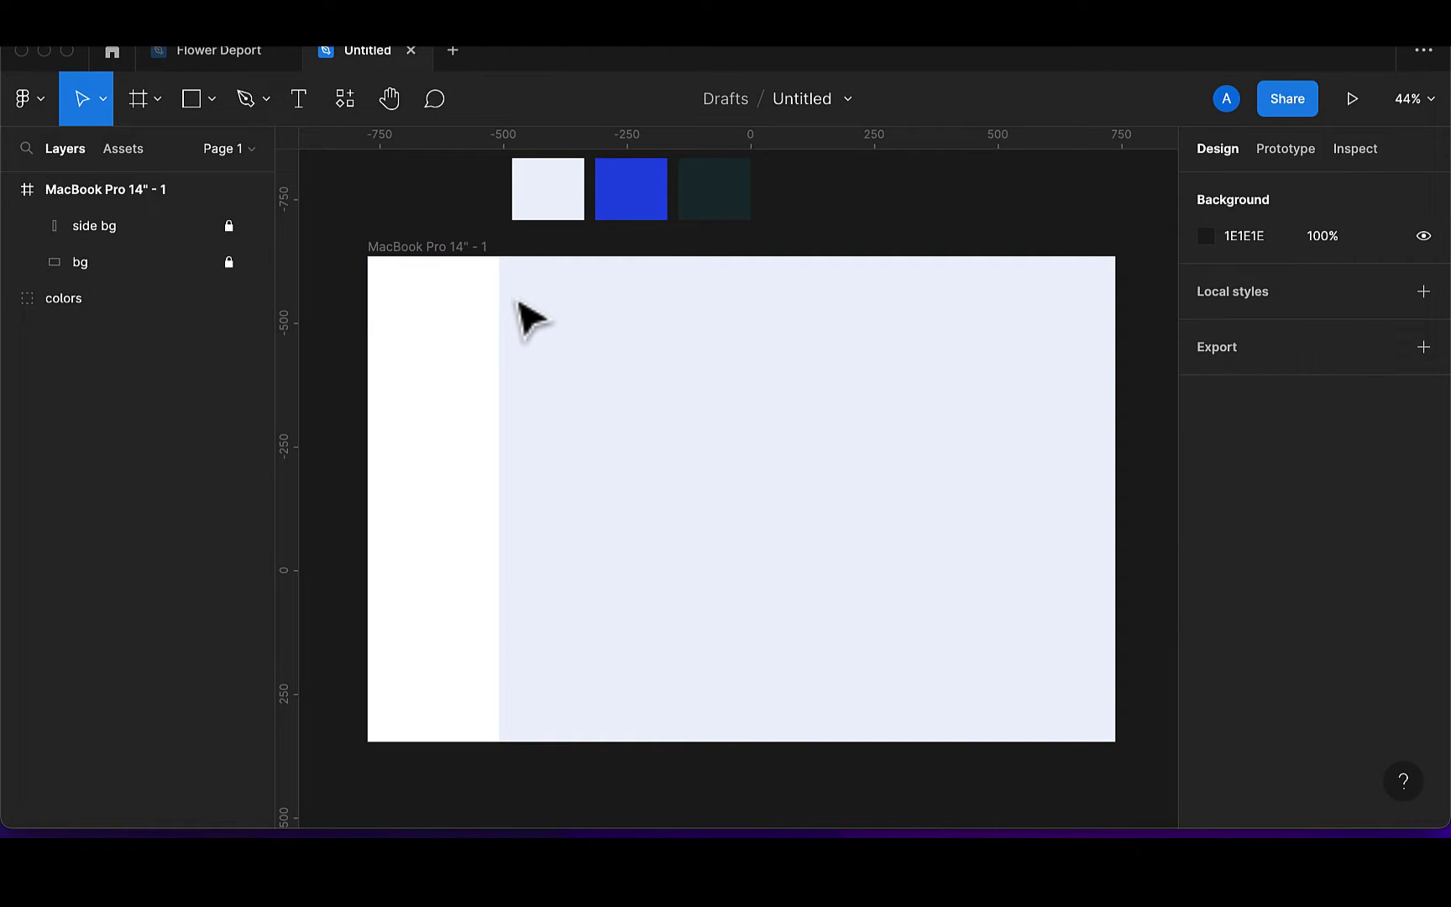
# Give the MacBook Pro 14" - 1 frame a 12-column grid with margin 20, then switch to Camtasia 2022
pyautogui.click(455, 264)
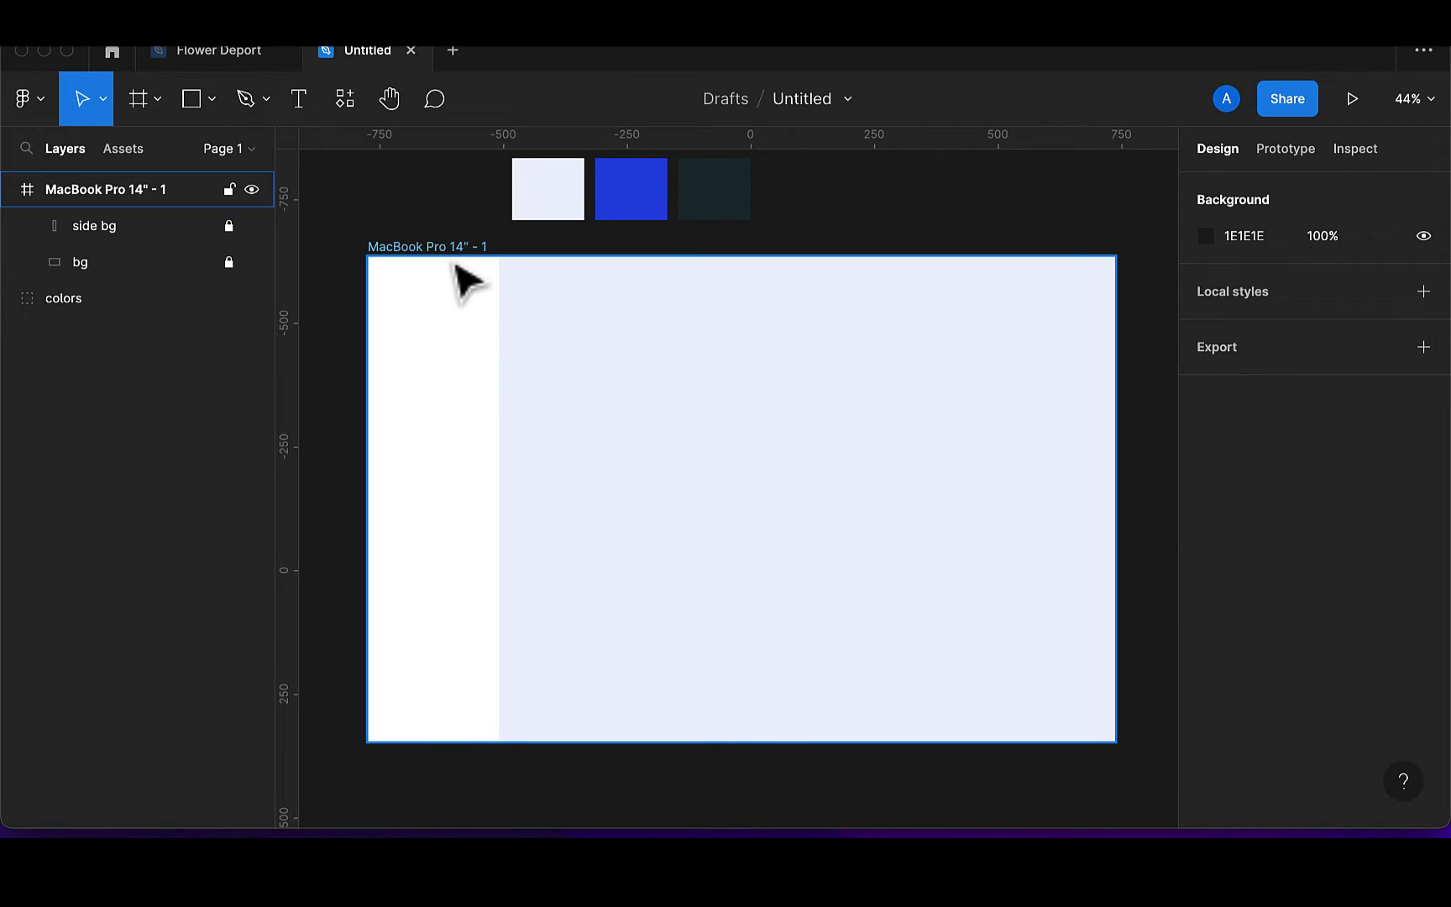
pyautogui.click(443, 250)
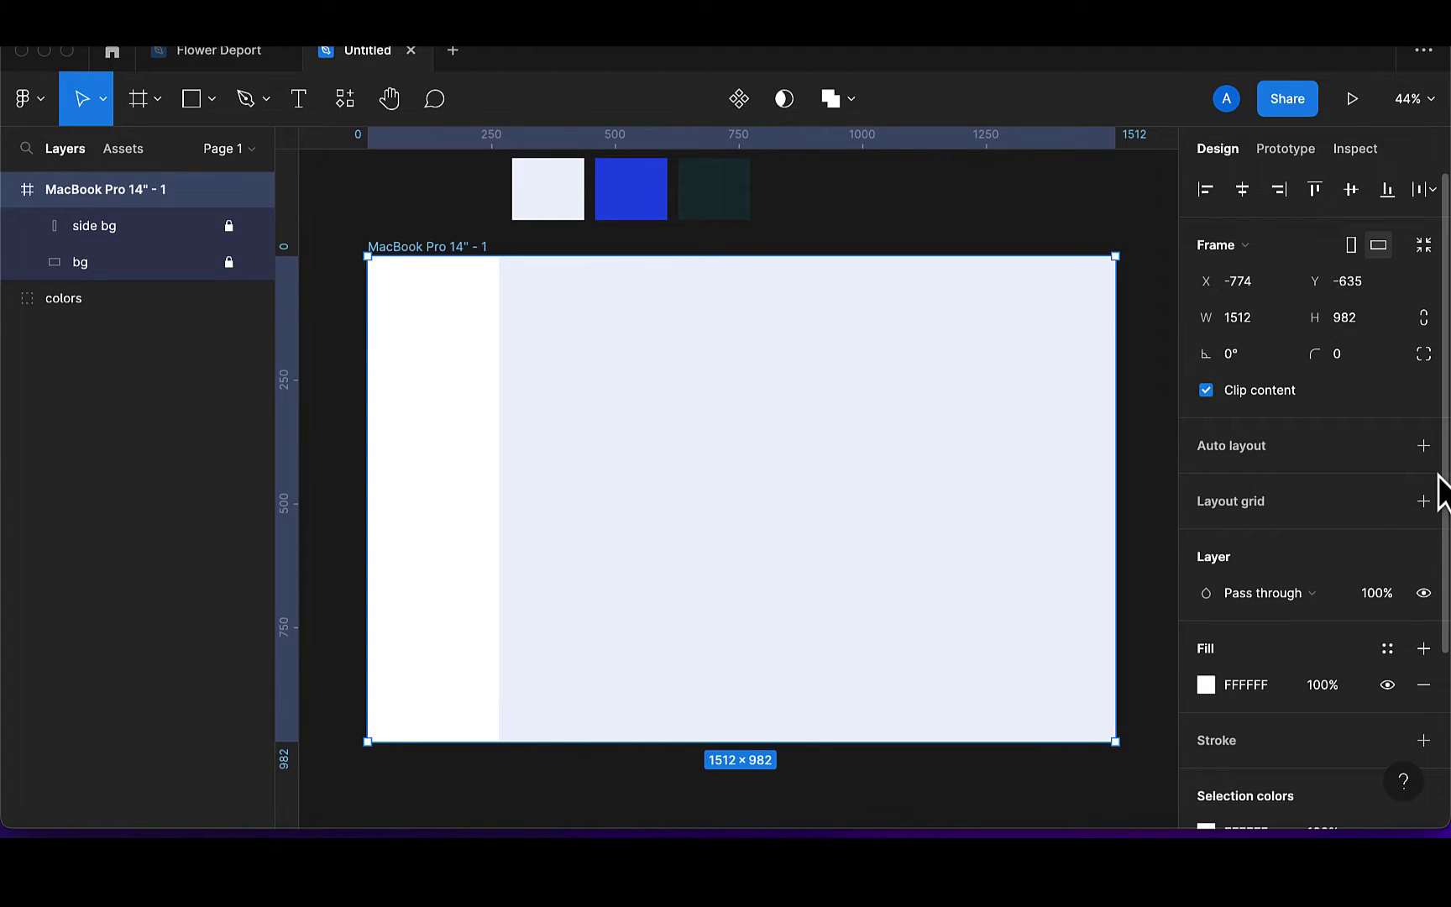
pyautogui.click(1424, 501)
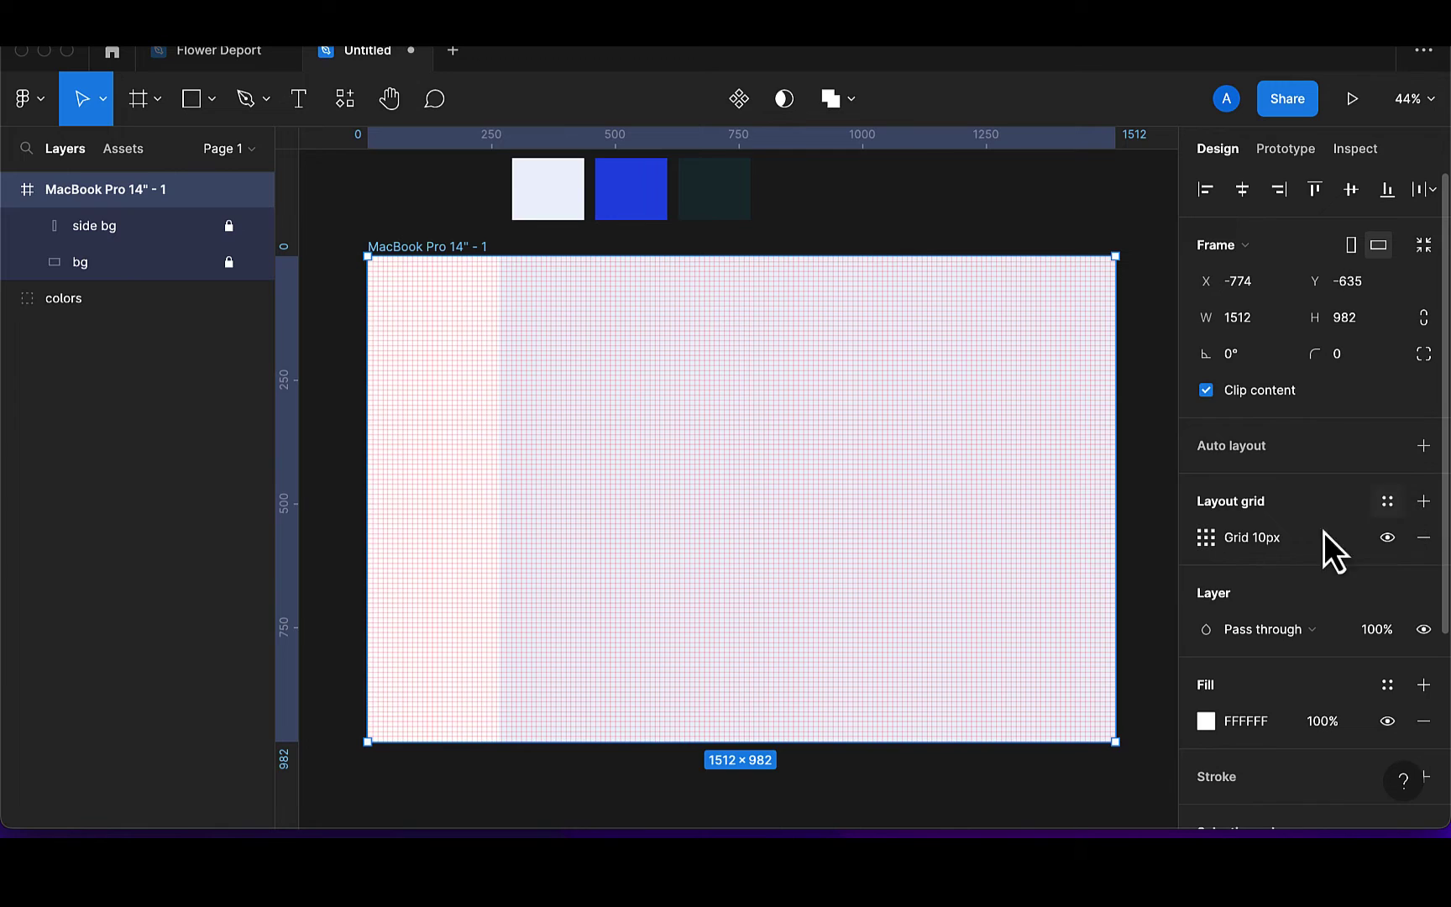
pyautogui.click(1206, 537)
pyautogui.click(997, 550)
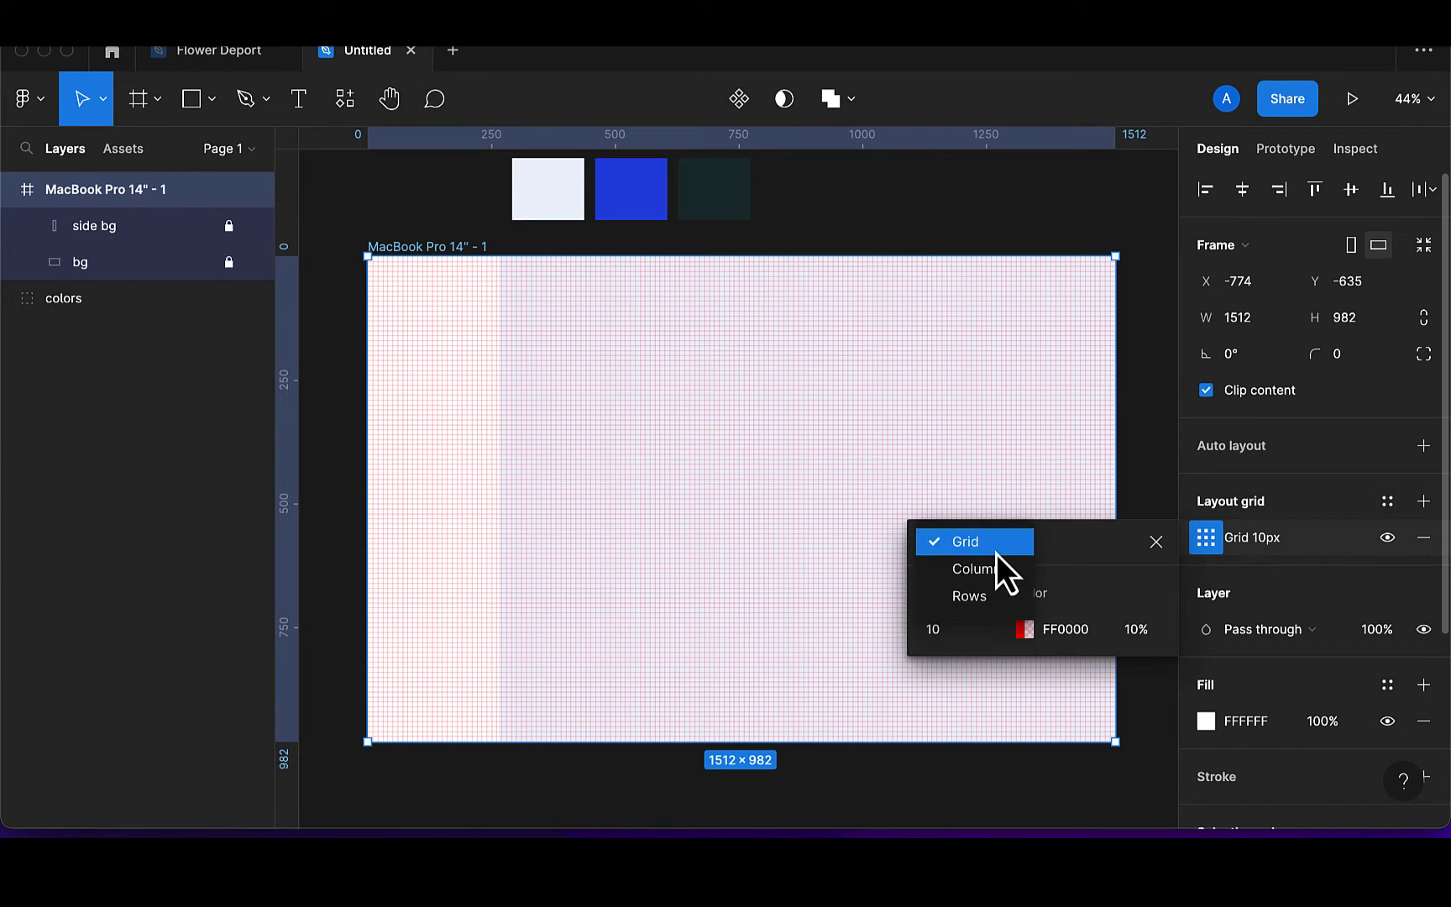
pyautogui.click(992, 569)
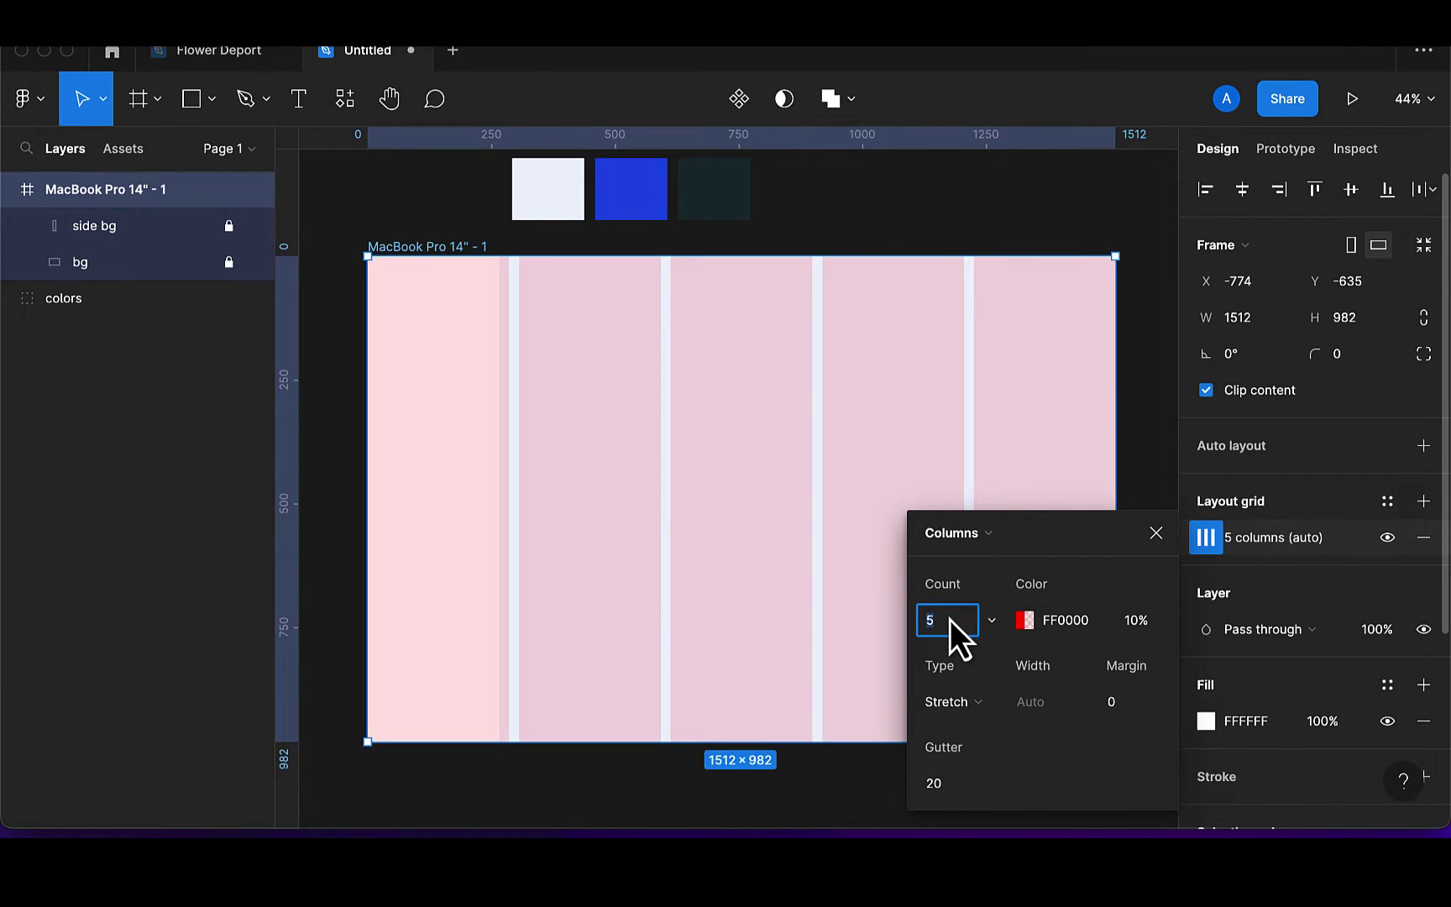
pyautogui.write('12')
pyautogui.press('Return')
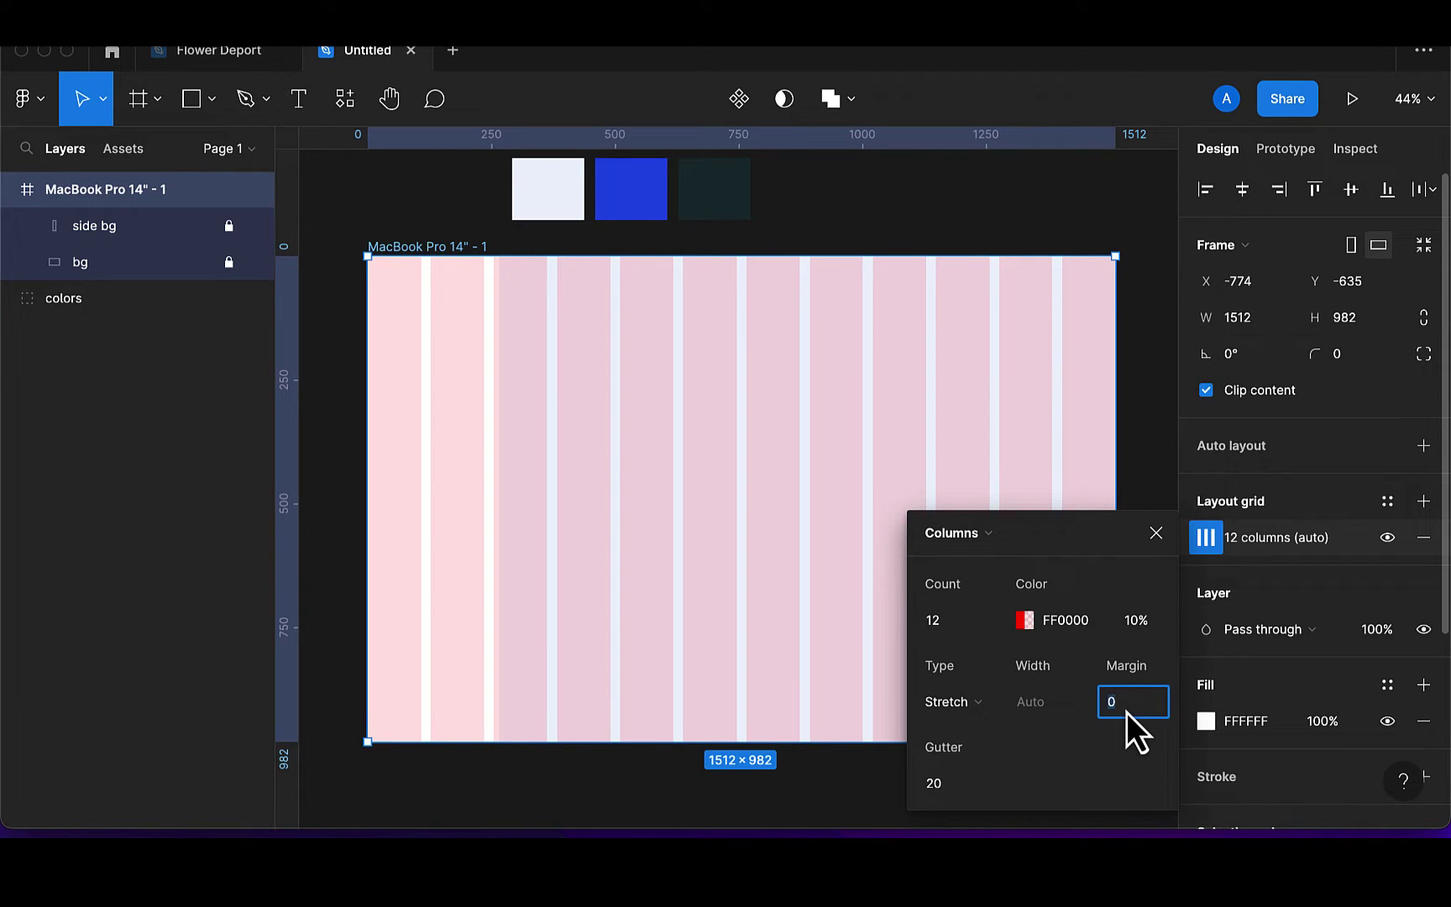
pyautogui.write('20')
pyautogui.press('Return')
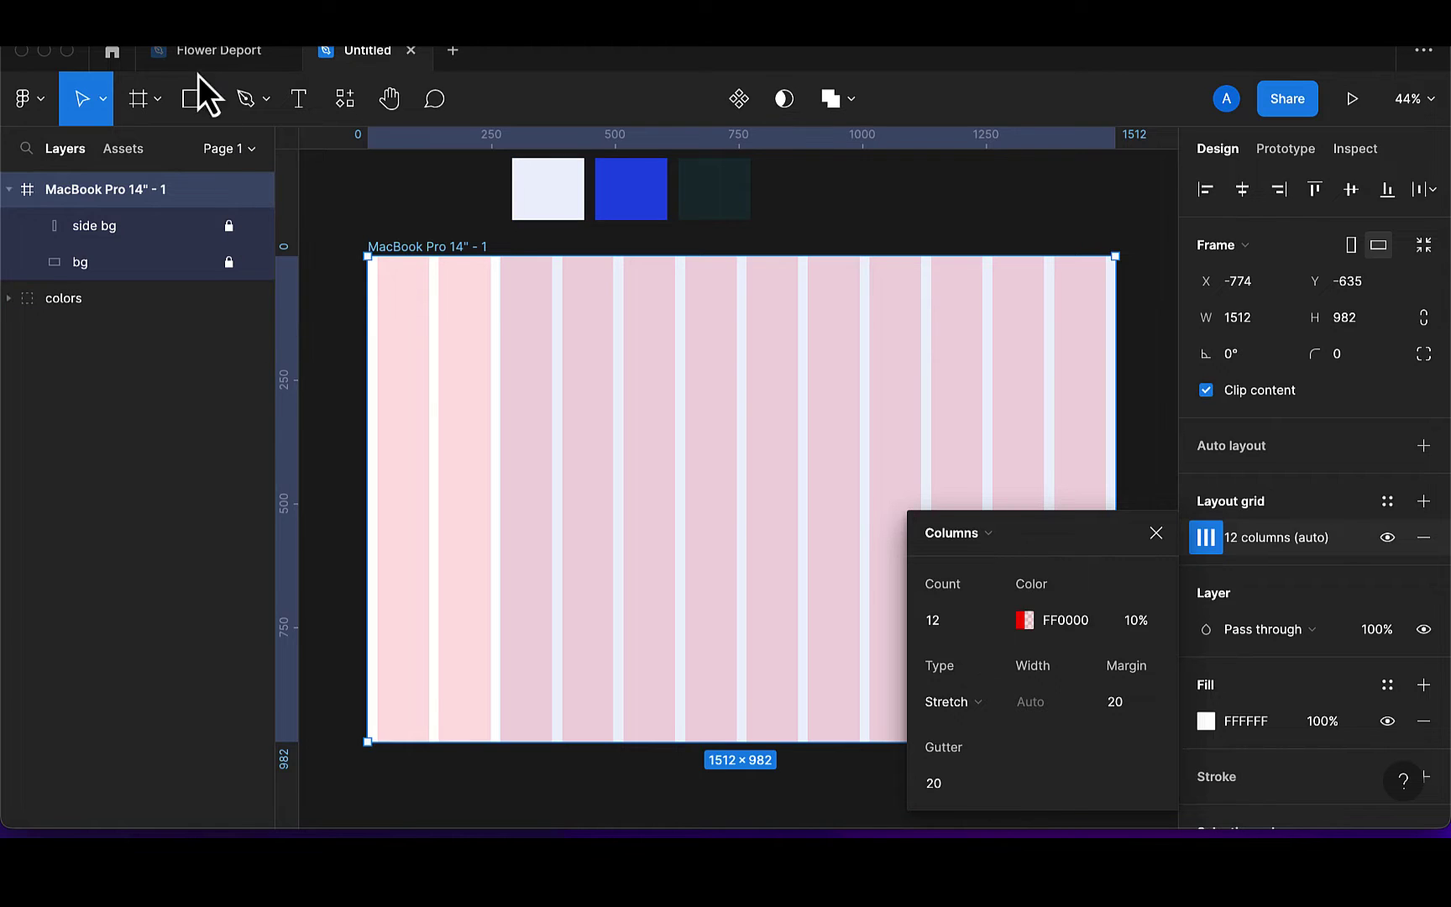
pyautogui.click(46, 104)
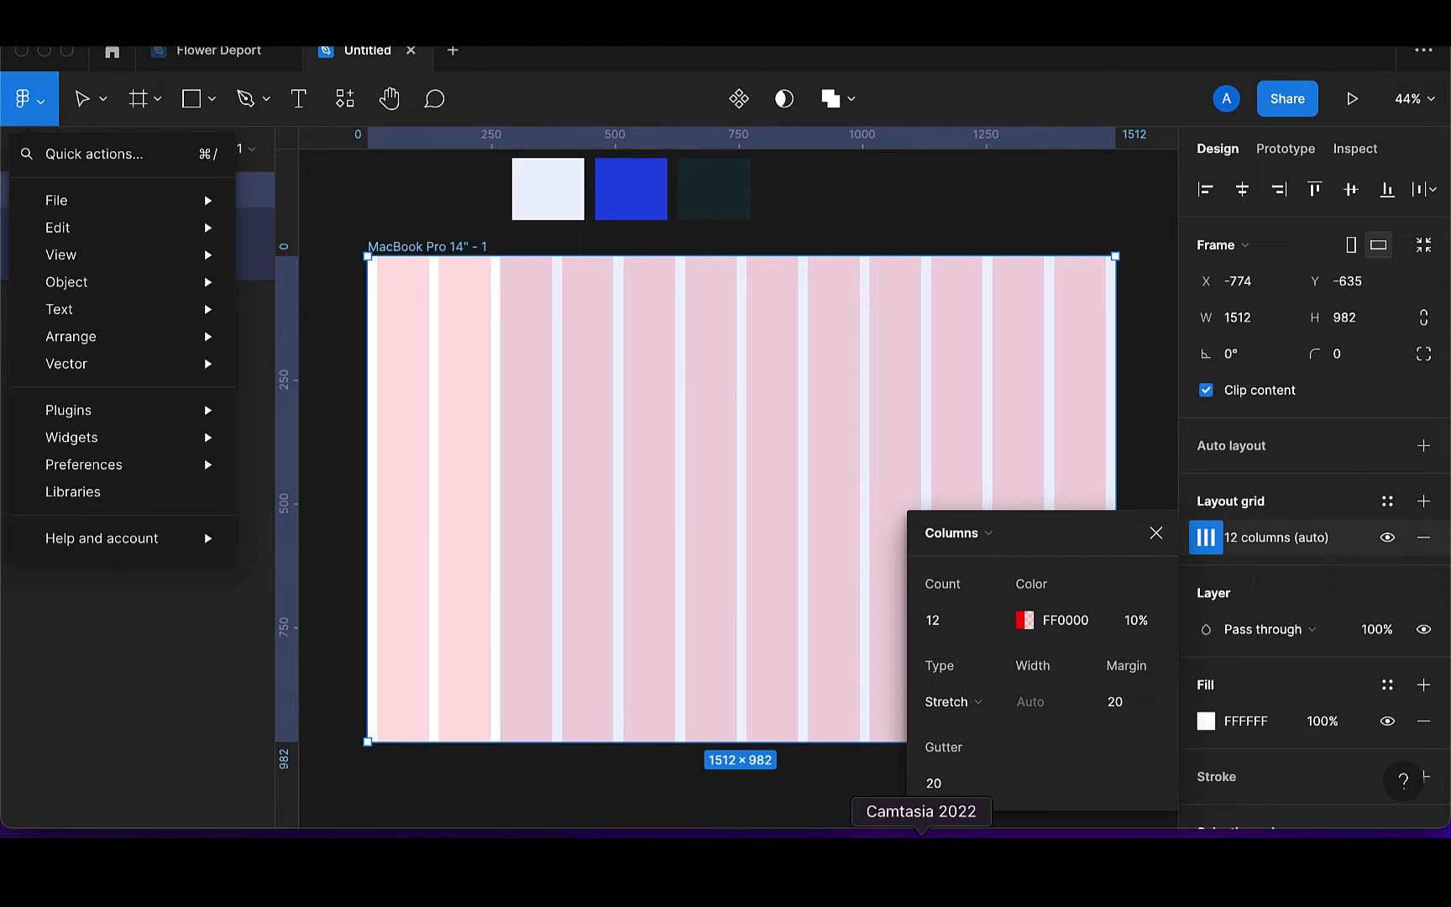
pyautogui.click(922, 836)
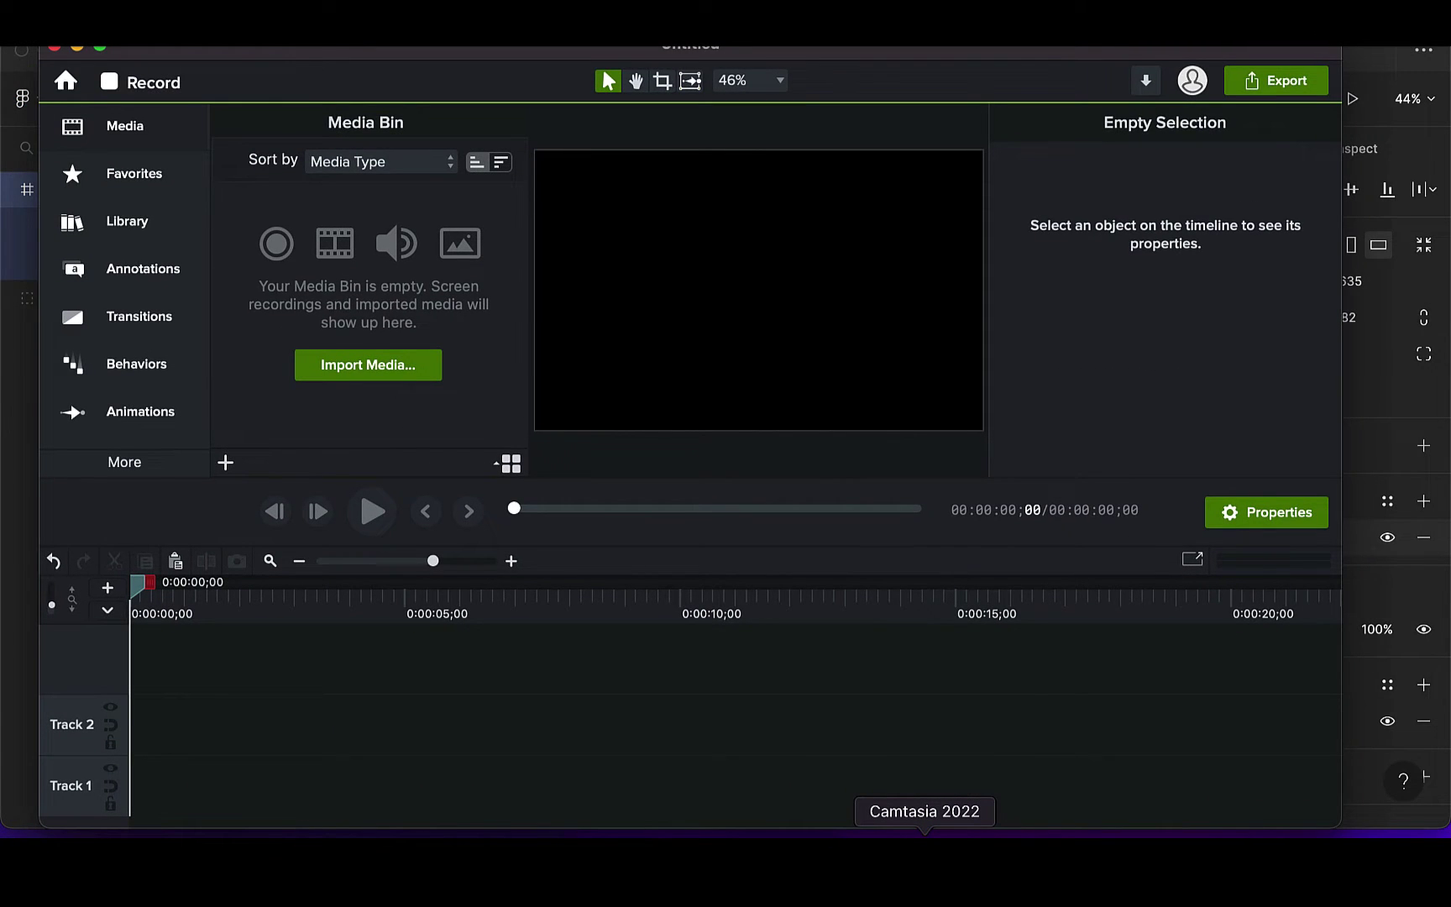
# Switch from Camtasia 2022 back to the Figma window
pyautogui.click(816, 836)
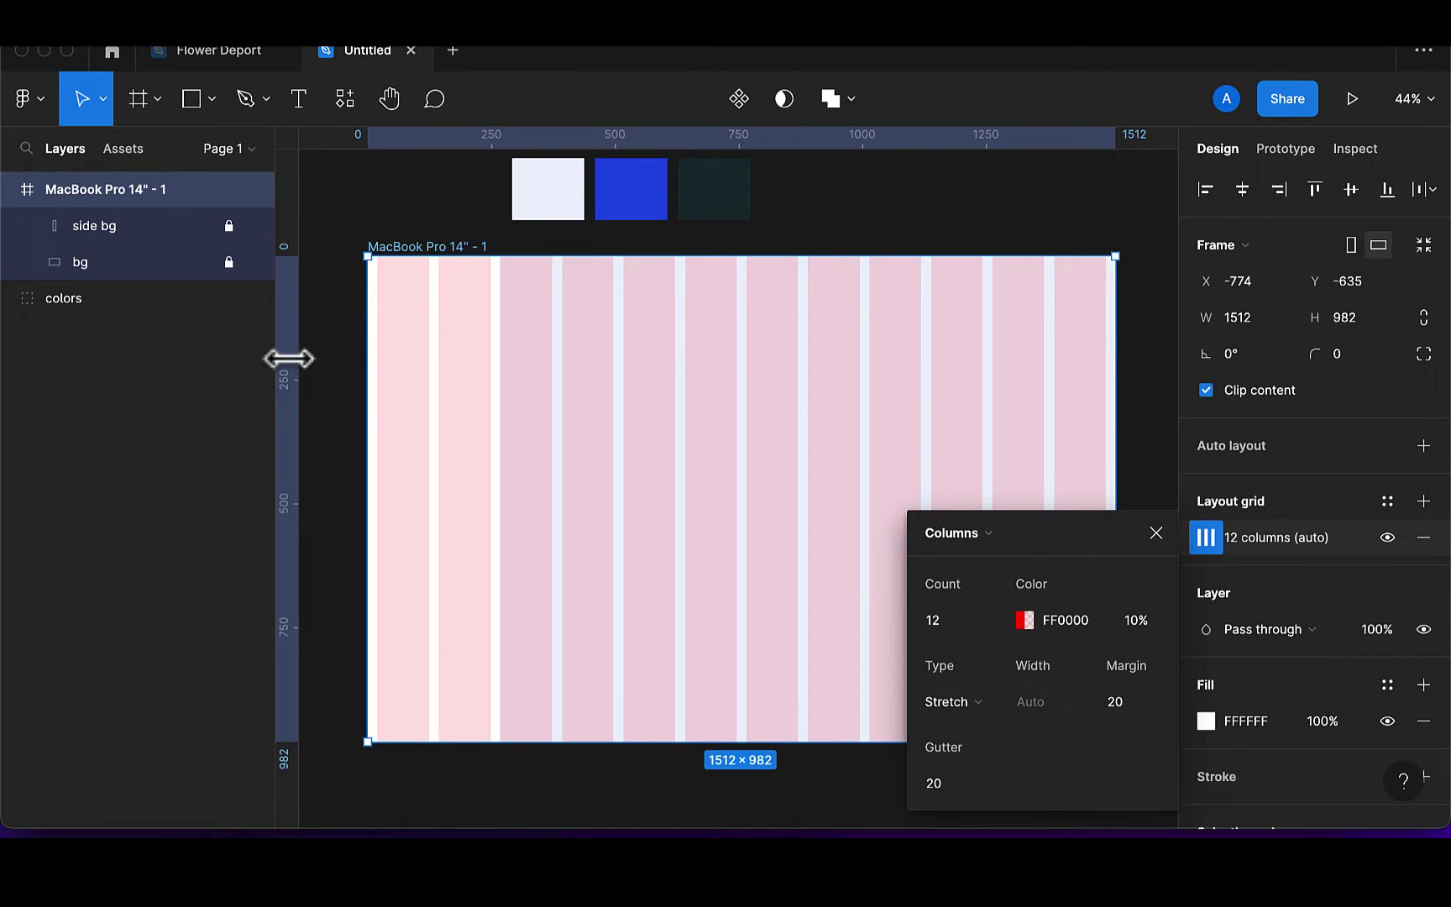
# Show the rulers and place a vertical guide at x=20 on the first column's edge
pyautogui.click(41, 107)
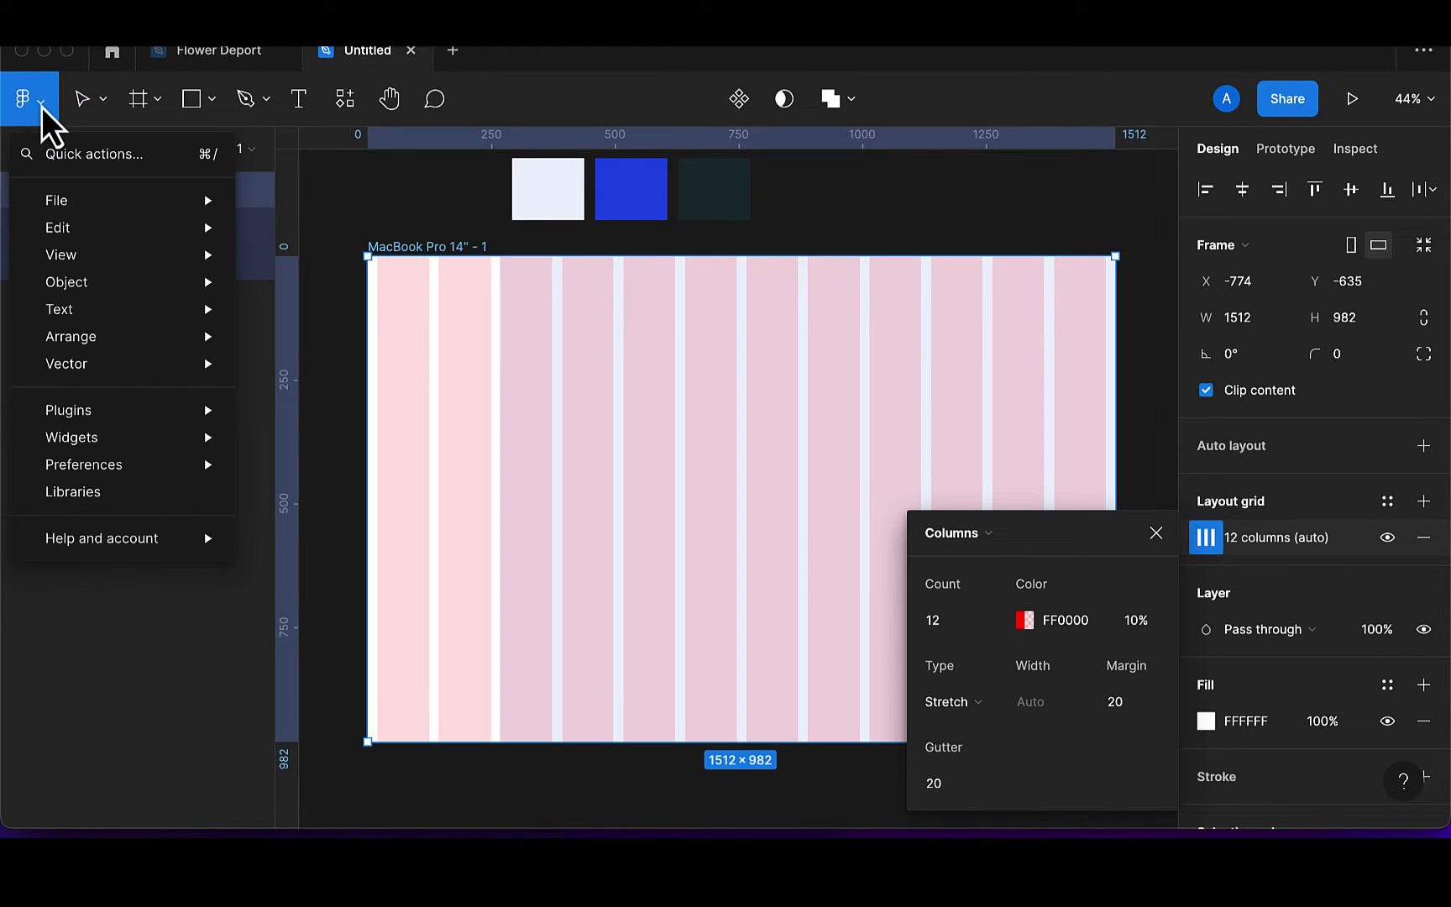
pyautogui.moveTo(75, 239)
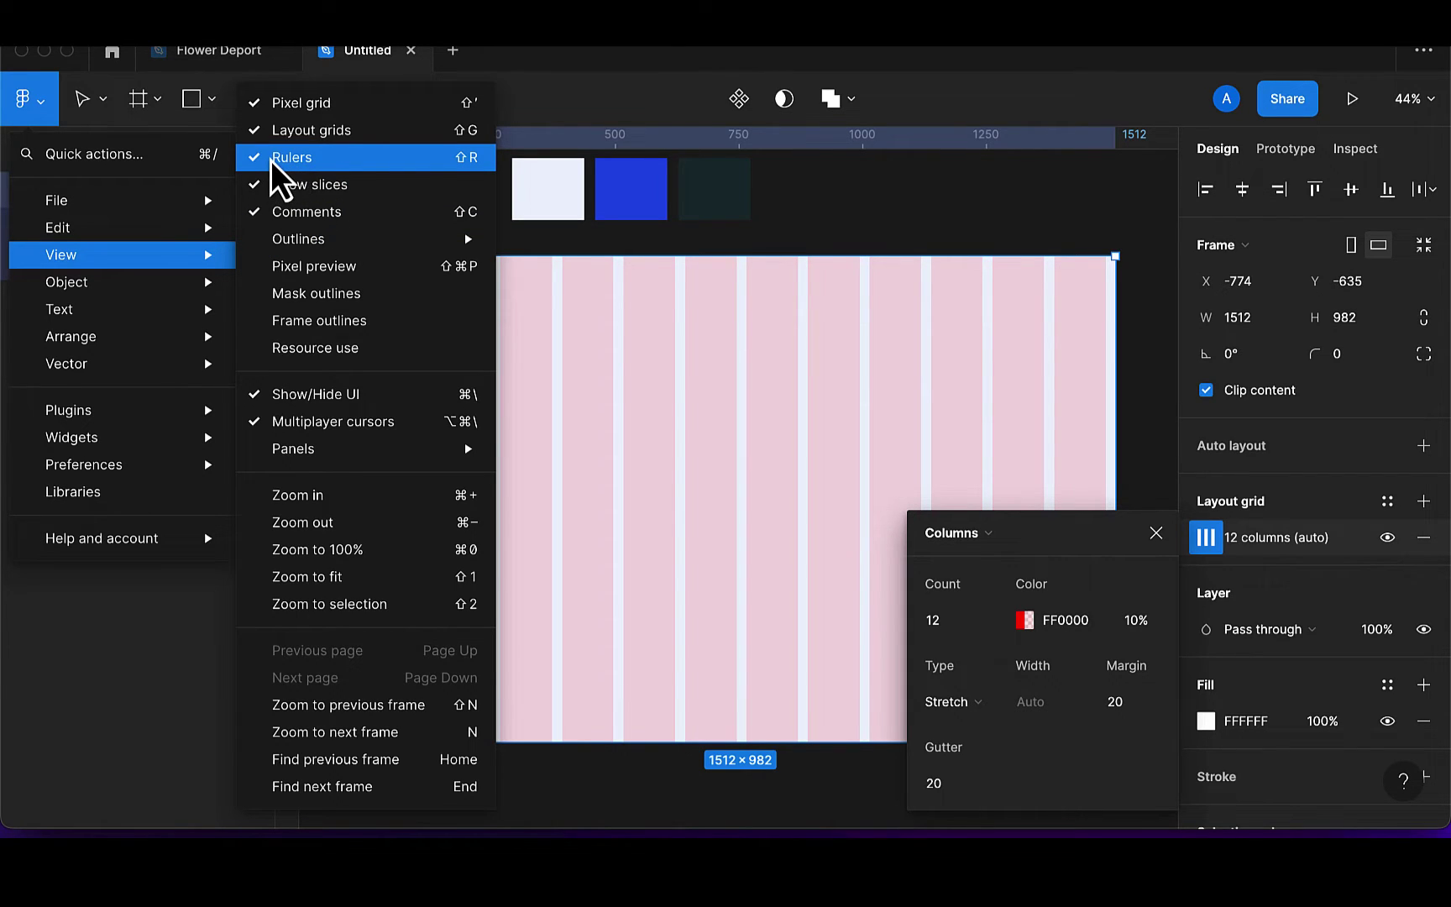
pyautogui.click(517, 230)
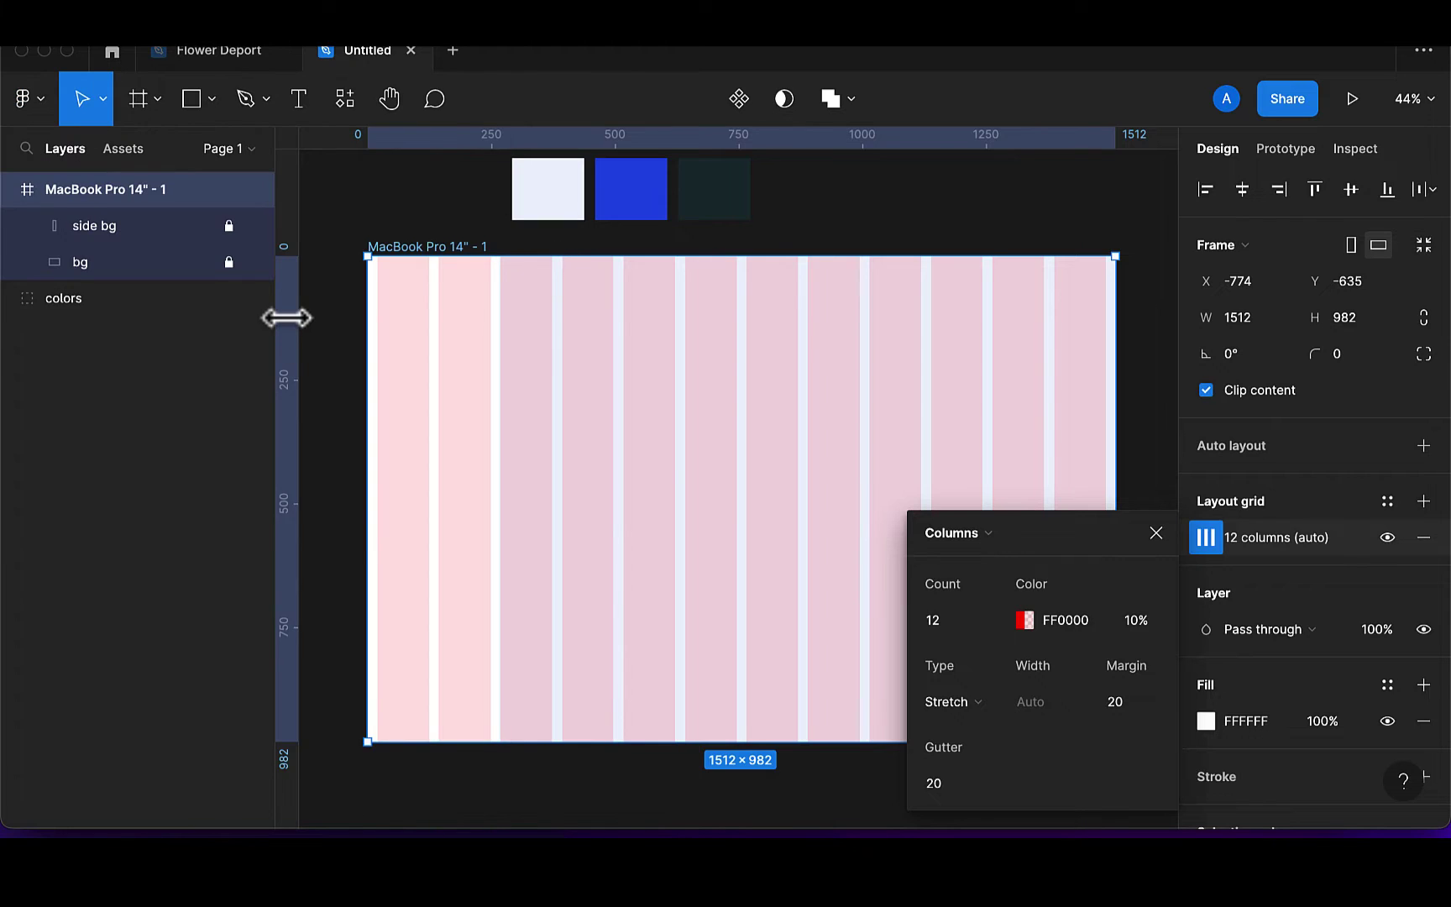
pyautogui.moveTo(287, 317); pyautogui.dragTo(378, 322)
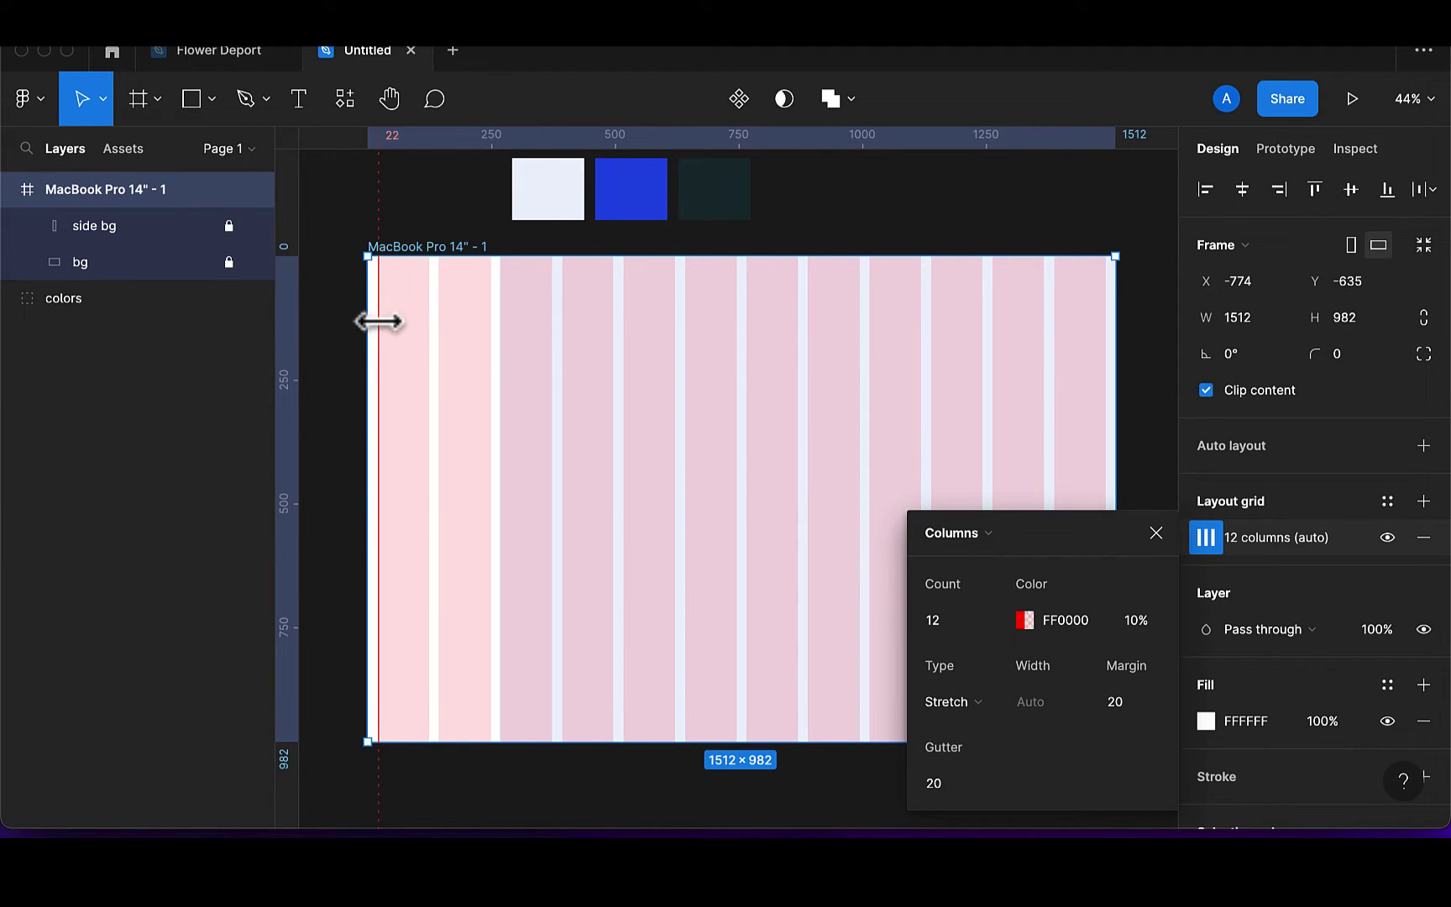
pyautogui.scroll(15, 379, 322)
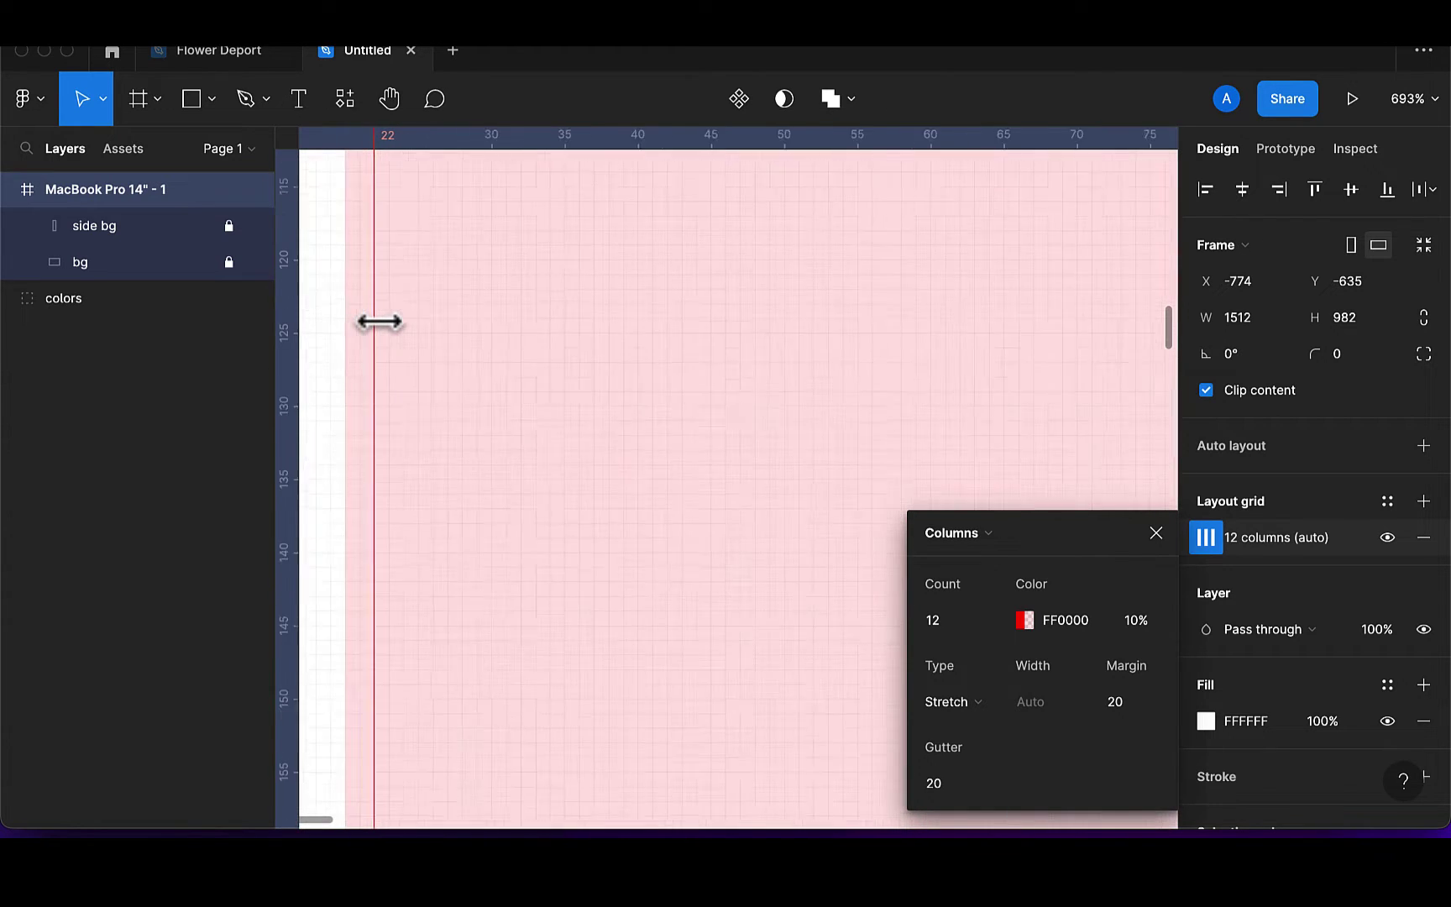
pyautogui.scroll(10, 378, 322)
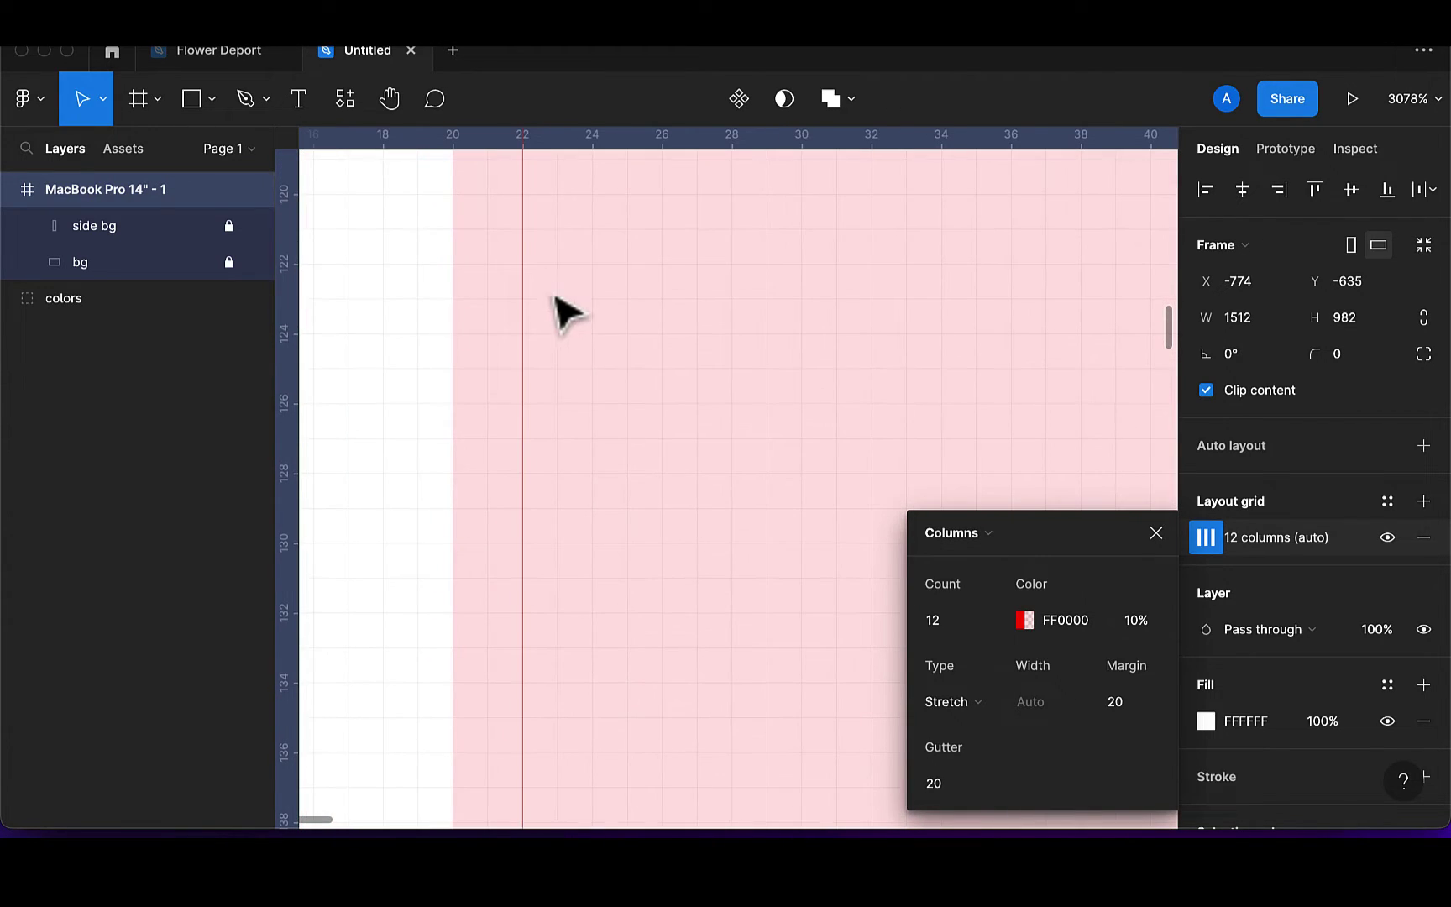
pyautogui.moveTo(525, 315); pyautogui.dragTo(455, 320)
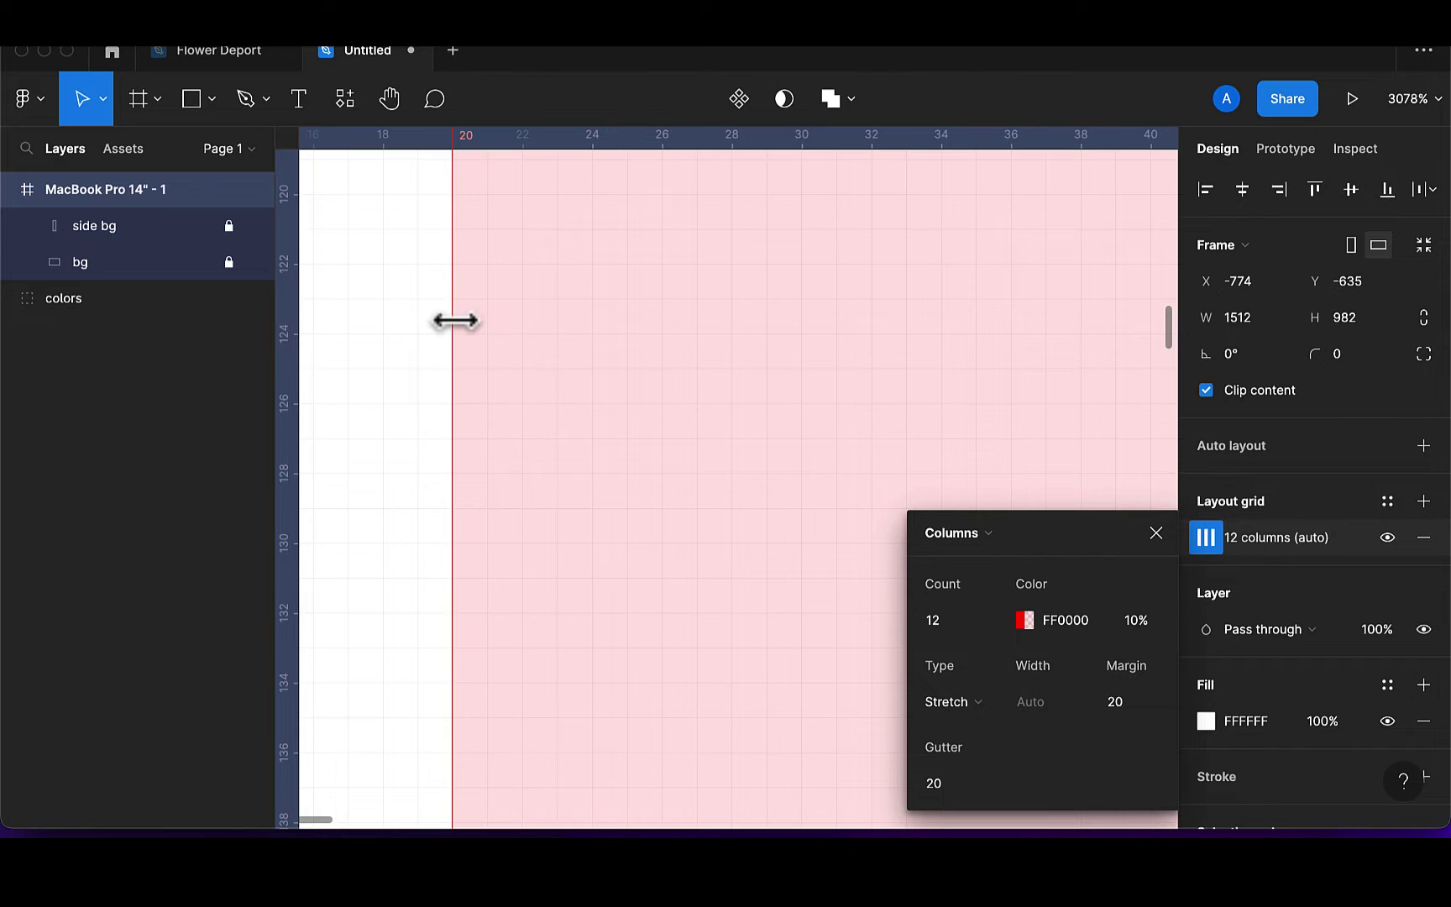
pyautogui.scroll(-10, 454, 320)
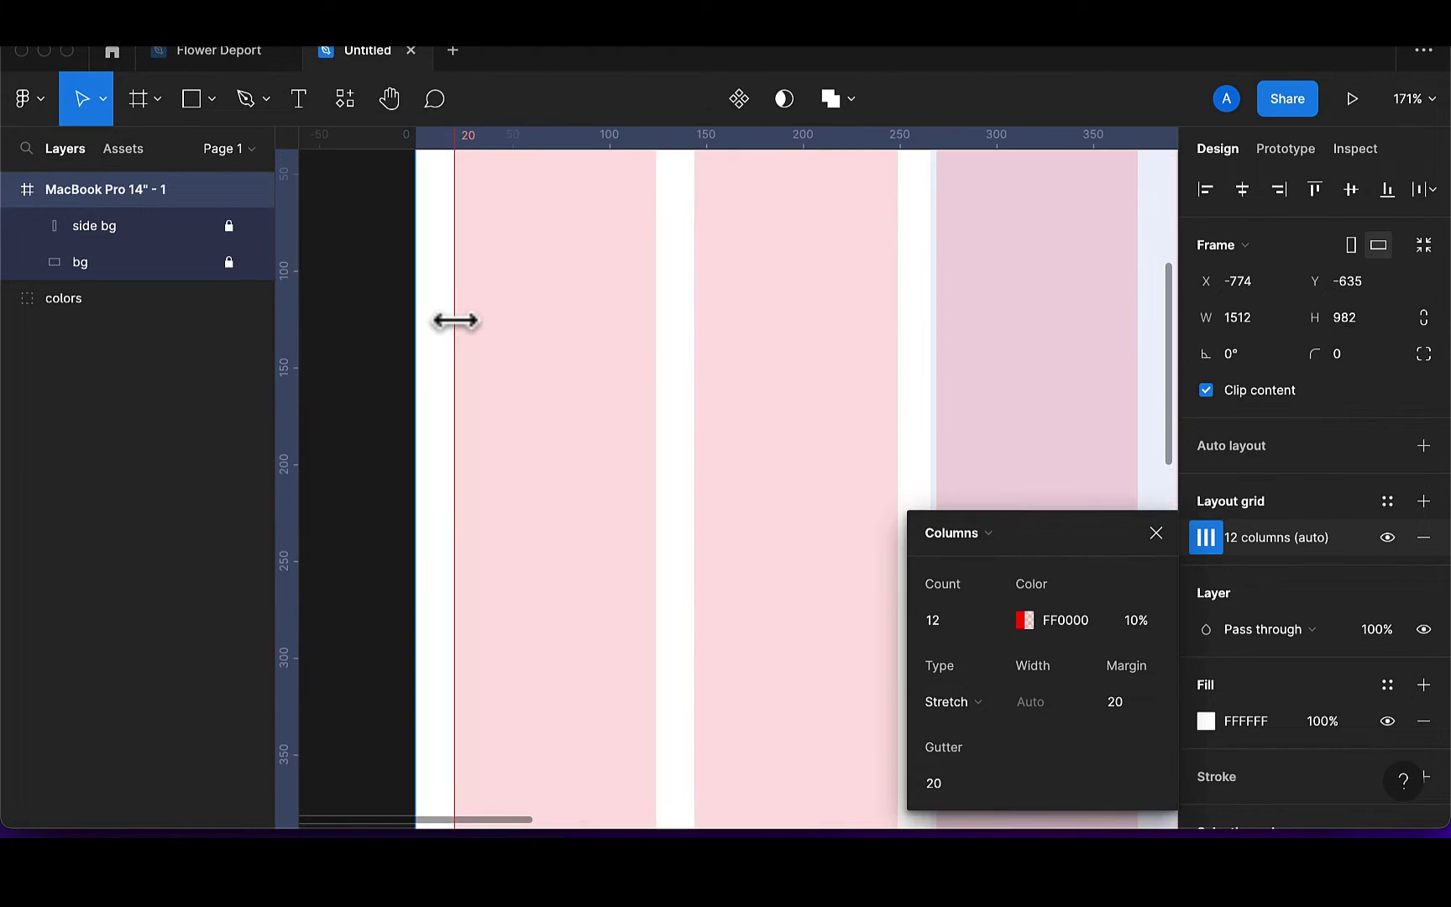
pyautogui.scroll(-5, 455, 320)
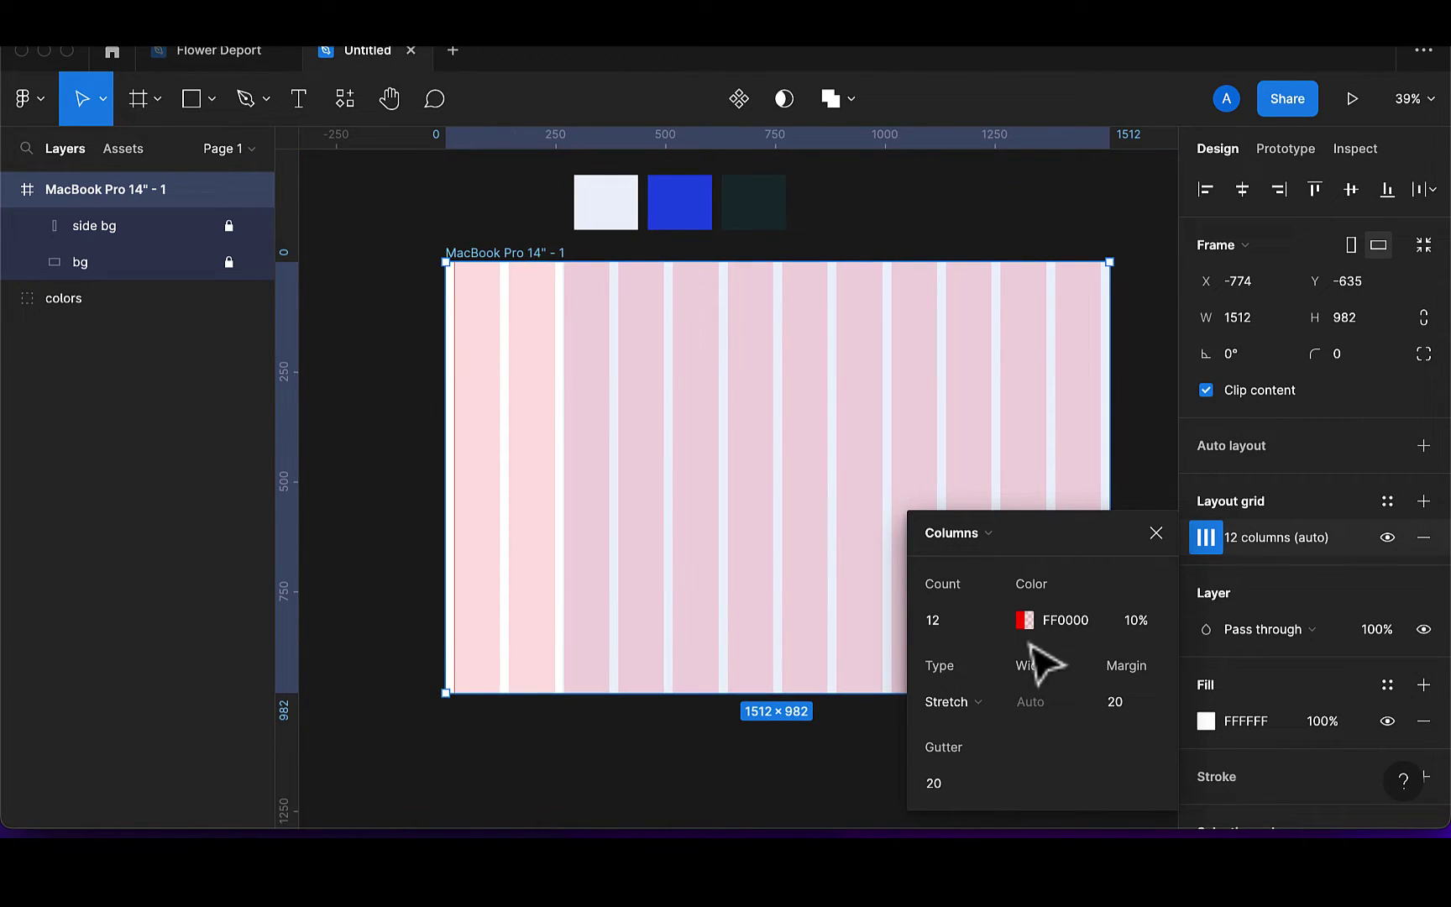
# Set the column grid margin to 40 and add a vertical guide at x=40
pyautogui.click(1149, 699)
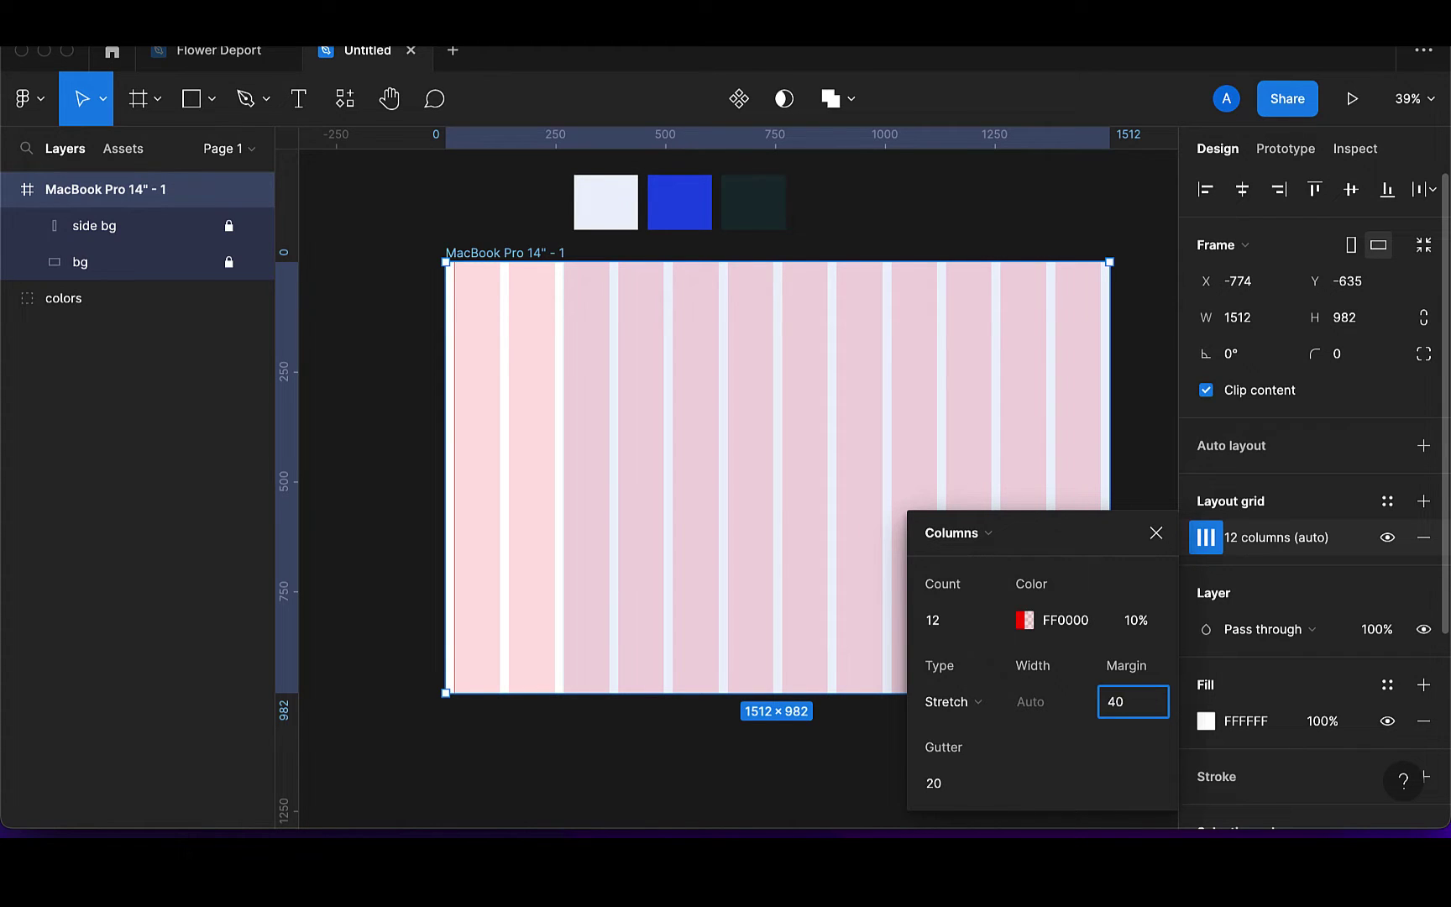
pyautogui.press('Return')
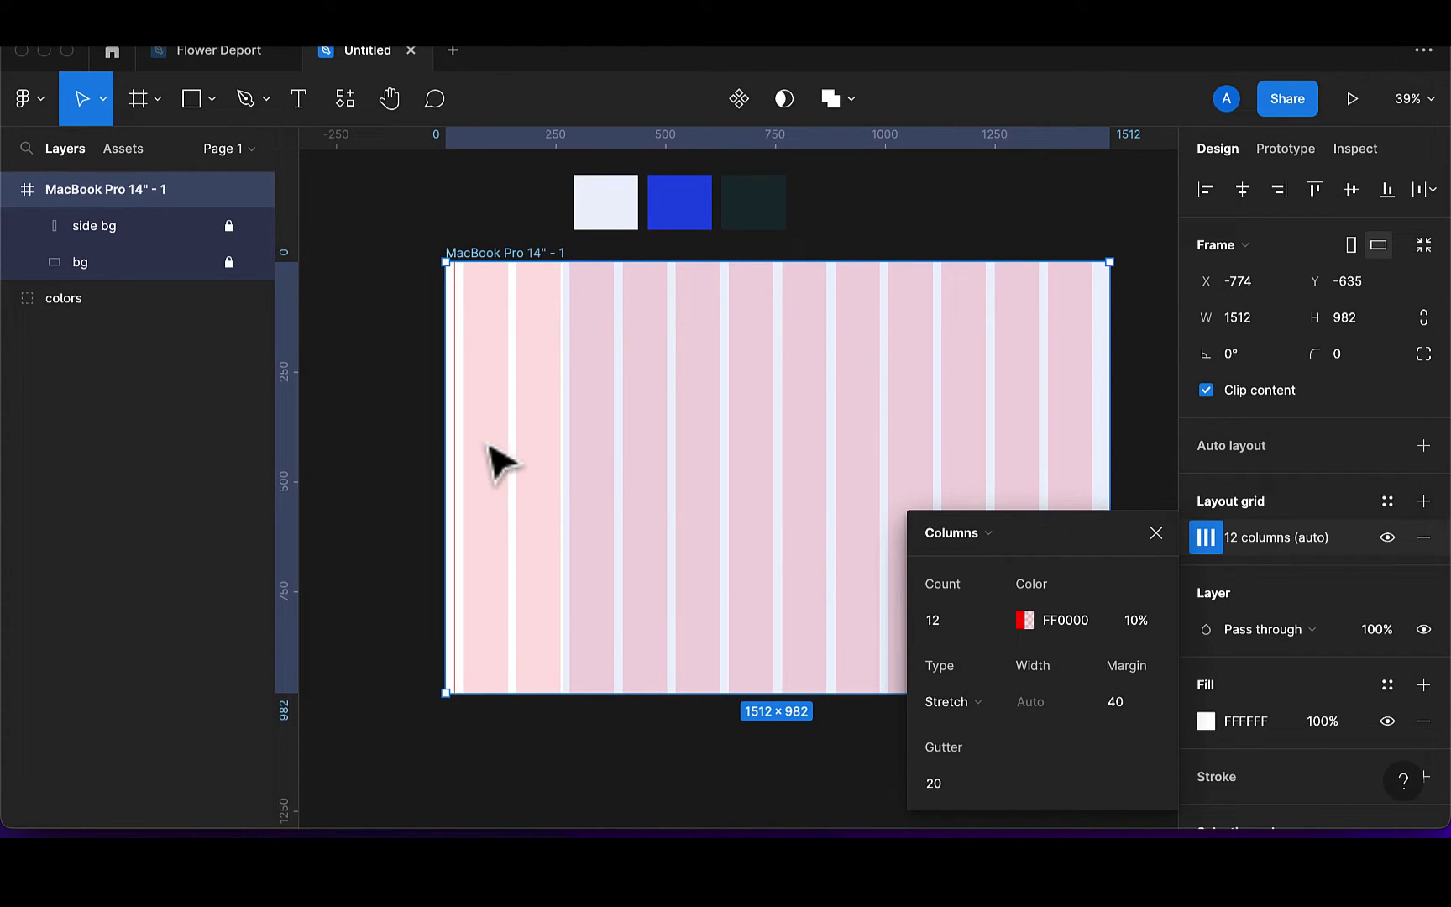
pyautogui.scroll(5, 501, 462)
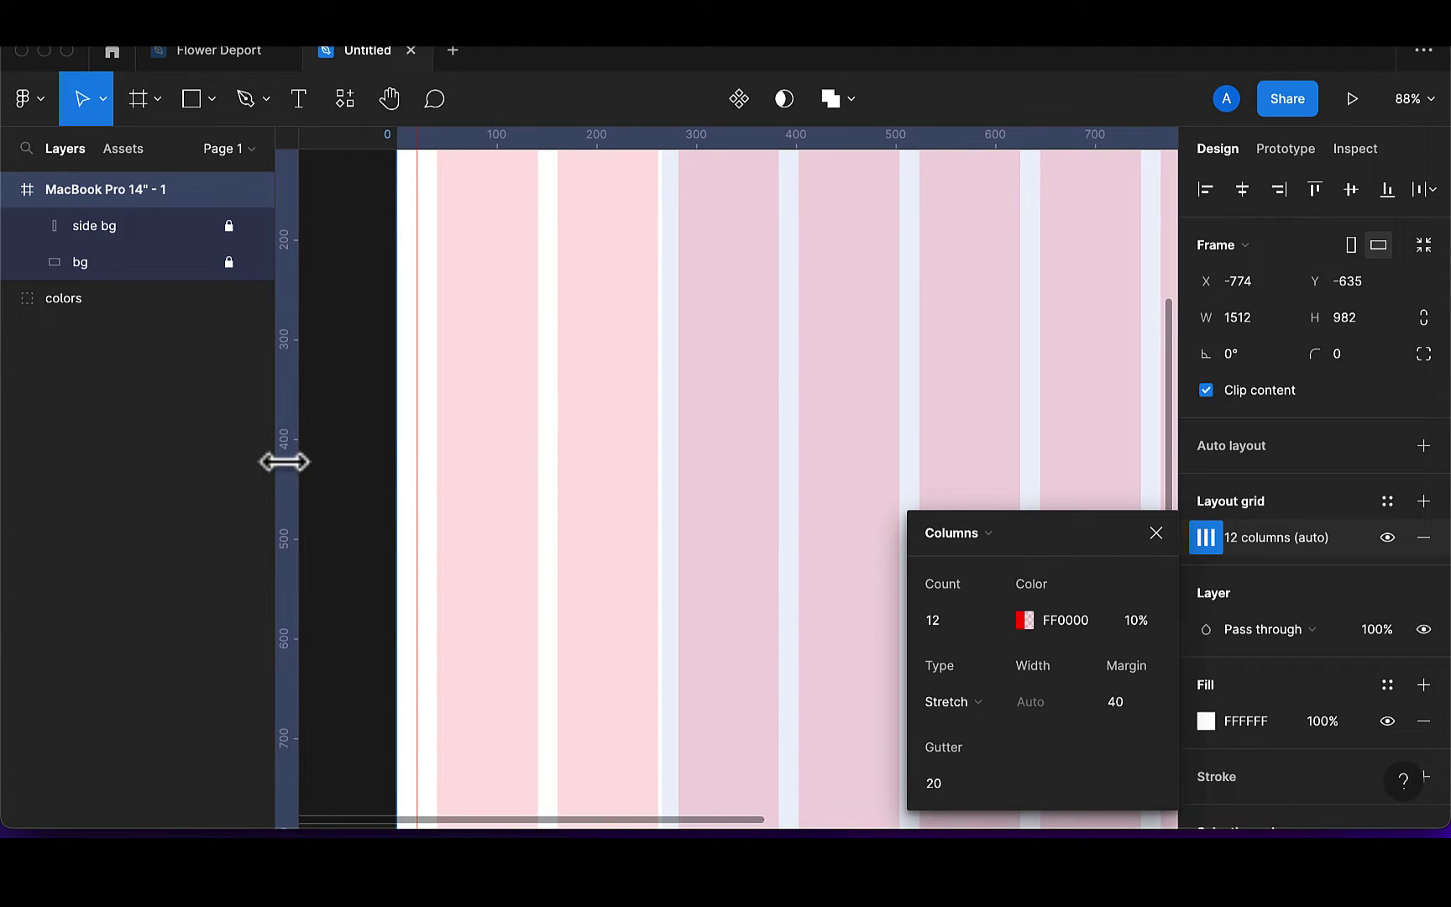
pyautogui.moveTo(285, 461); pyautogui.dragTo(437, 472)
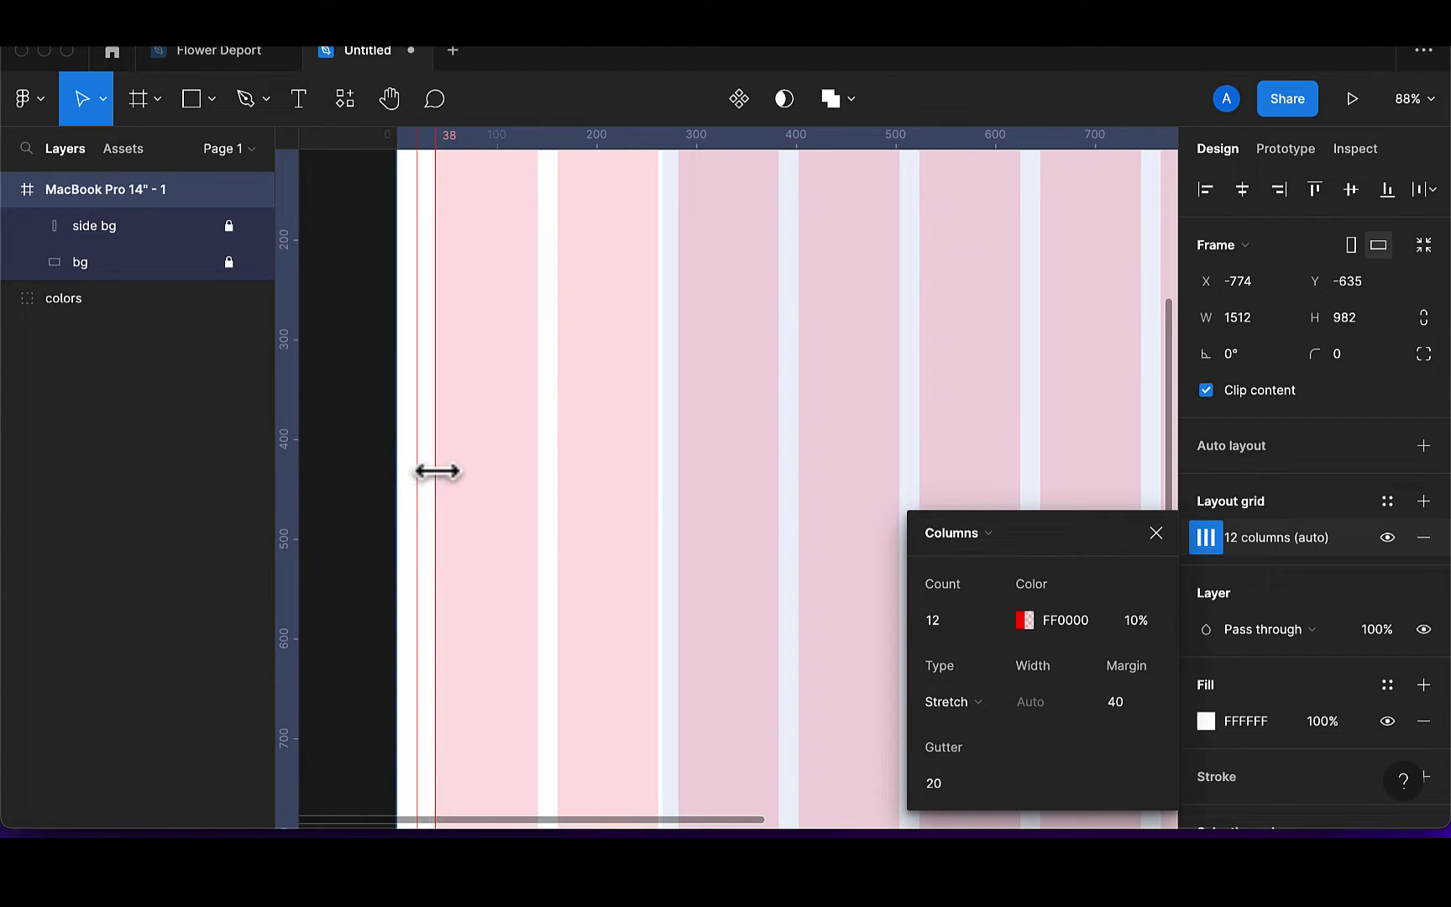
pyautogui.scroll(5, 437, 472)
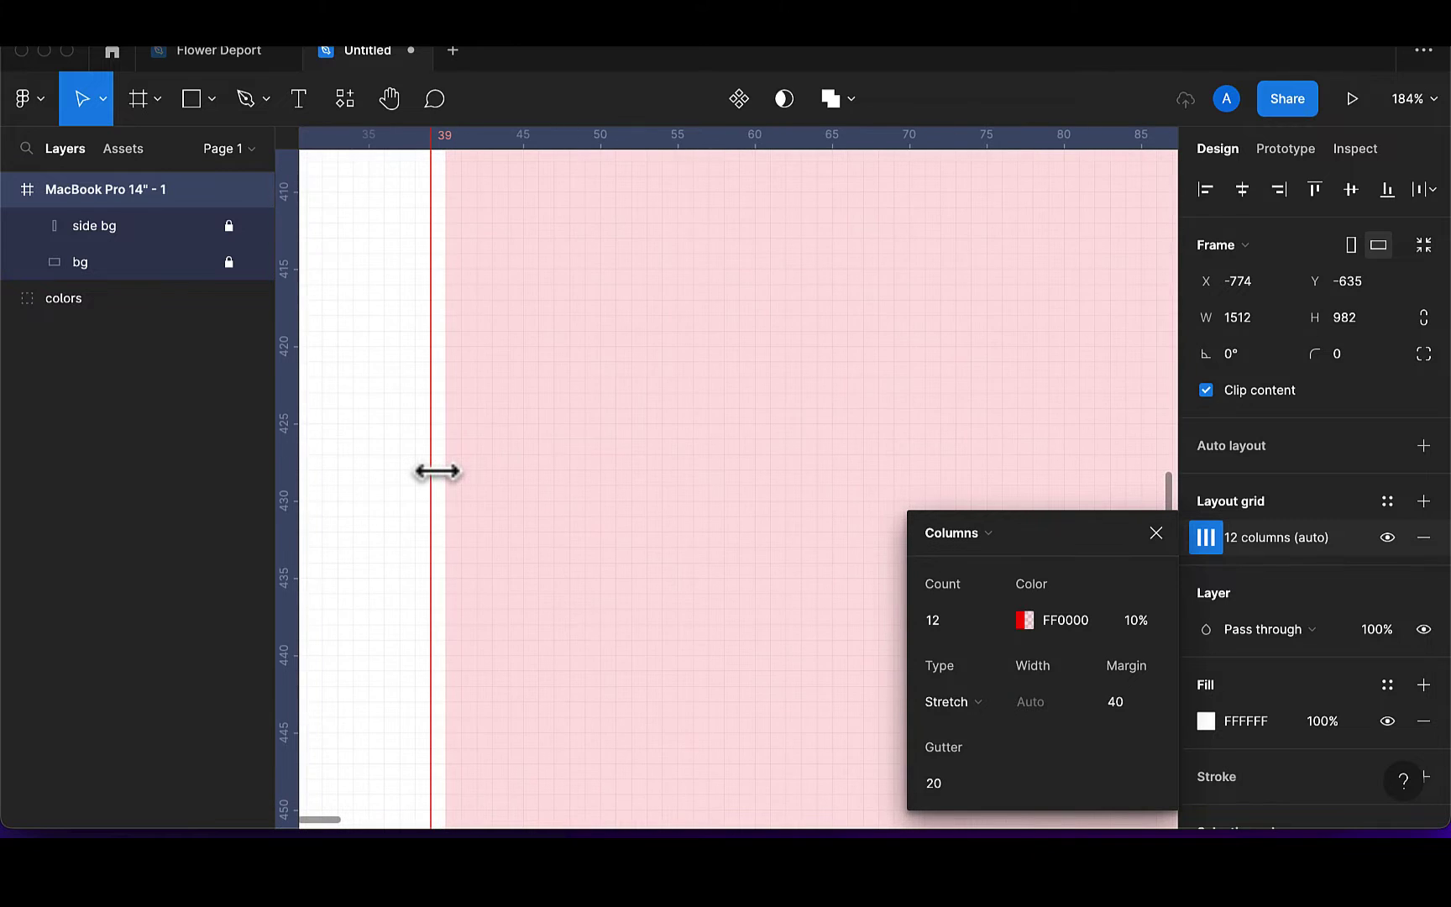
pyautogui.moveTo(438, 470); pyautogui.dragTo(450, 472)
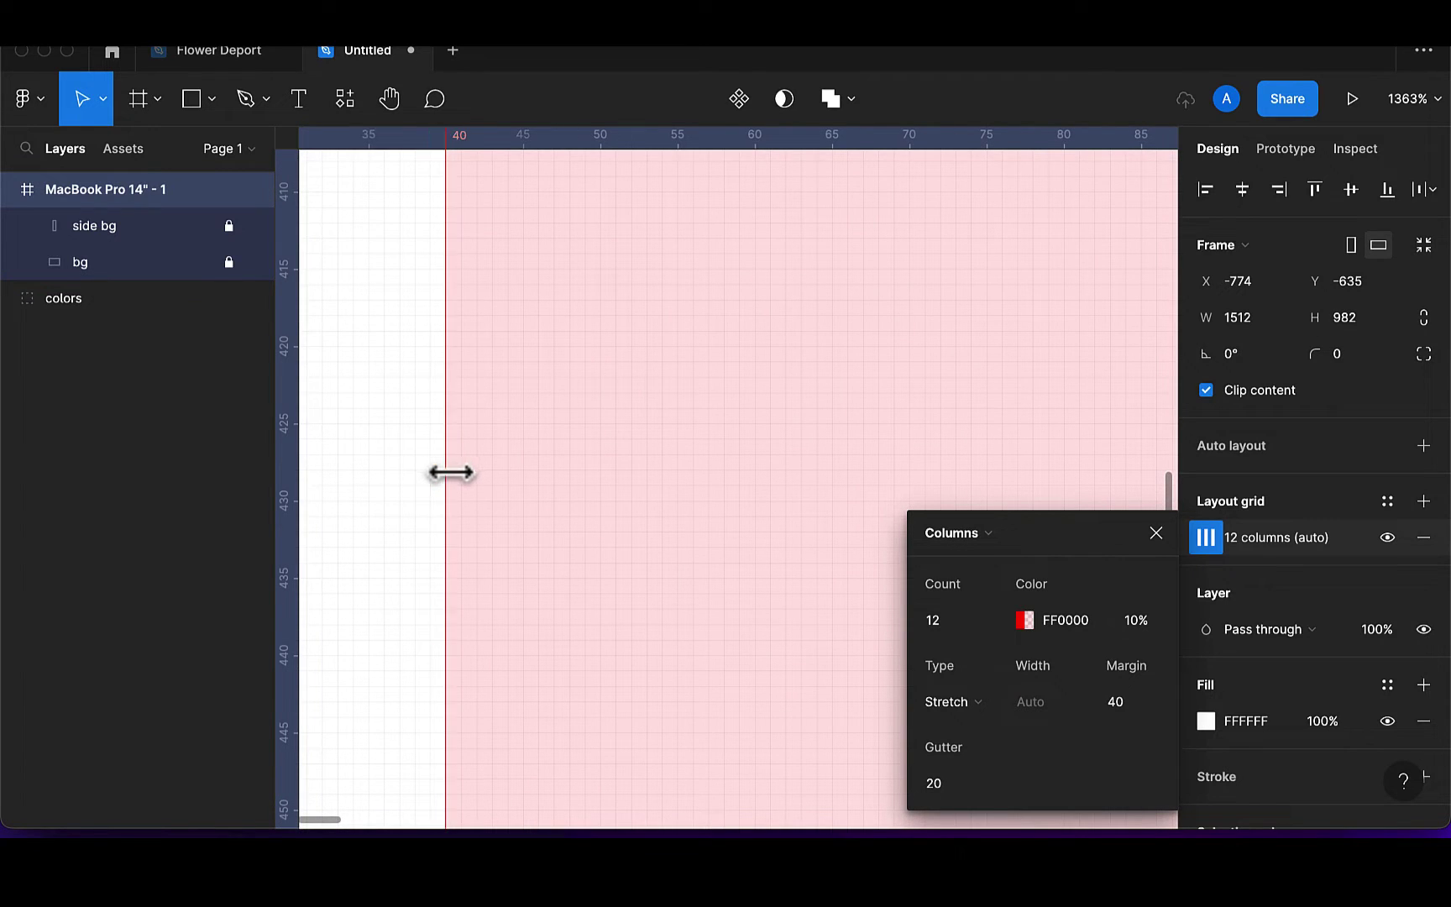
pyautogui.press('Escape')
# Hide the frame's 12-column layout grid
pyautogui.scroll(-5, 503, 421)
pyautogui.scroll(-10, 550, 384)
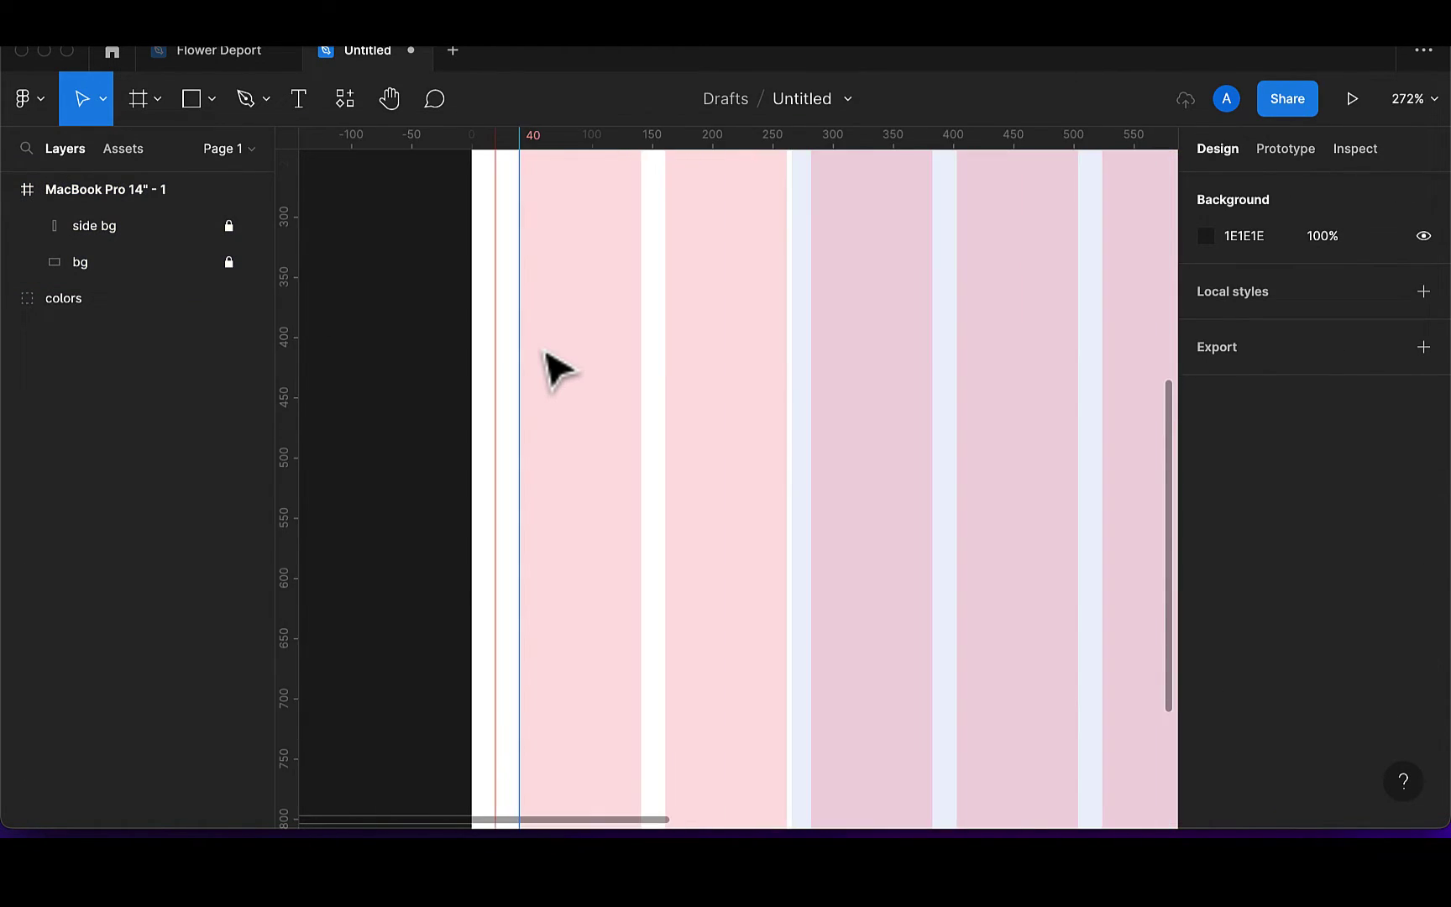
pyautogui.scroll(-2, 542, 347)
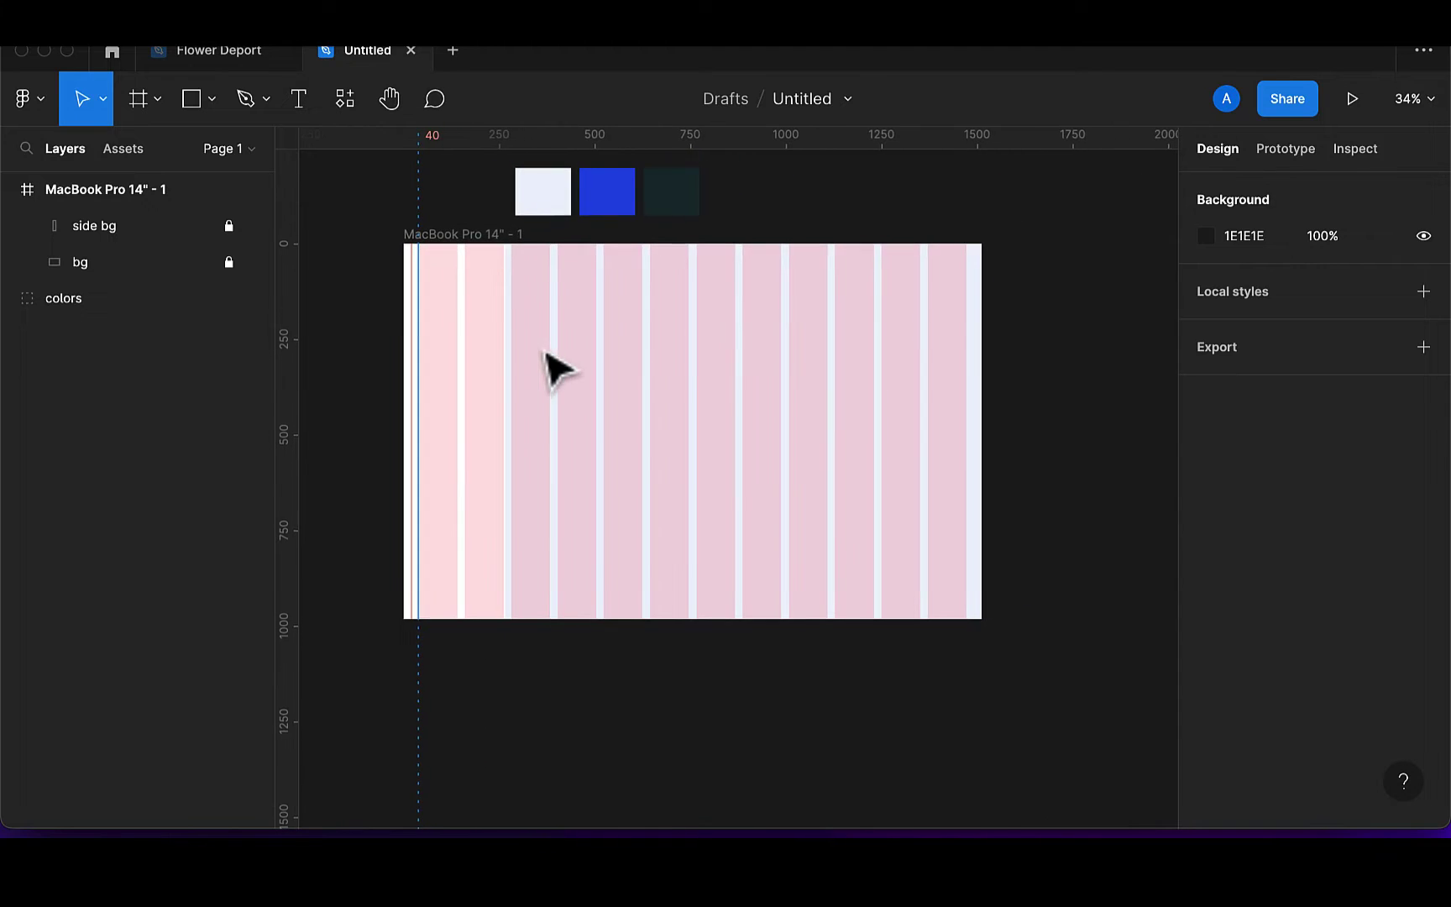
pyautogui.click(479, 235)
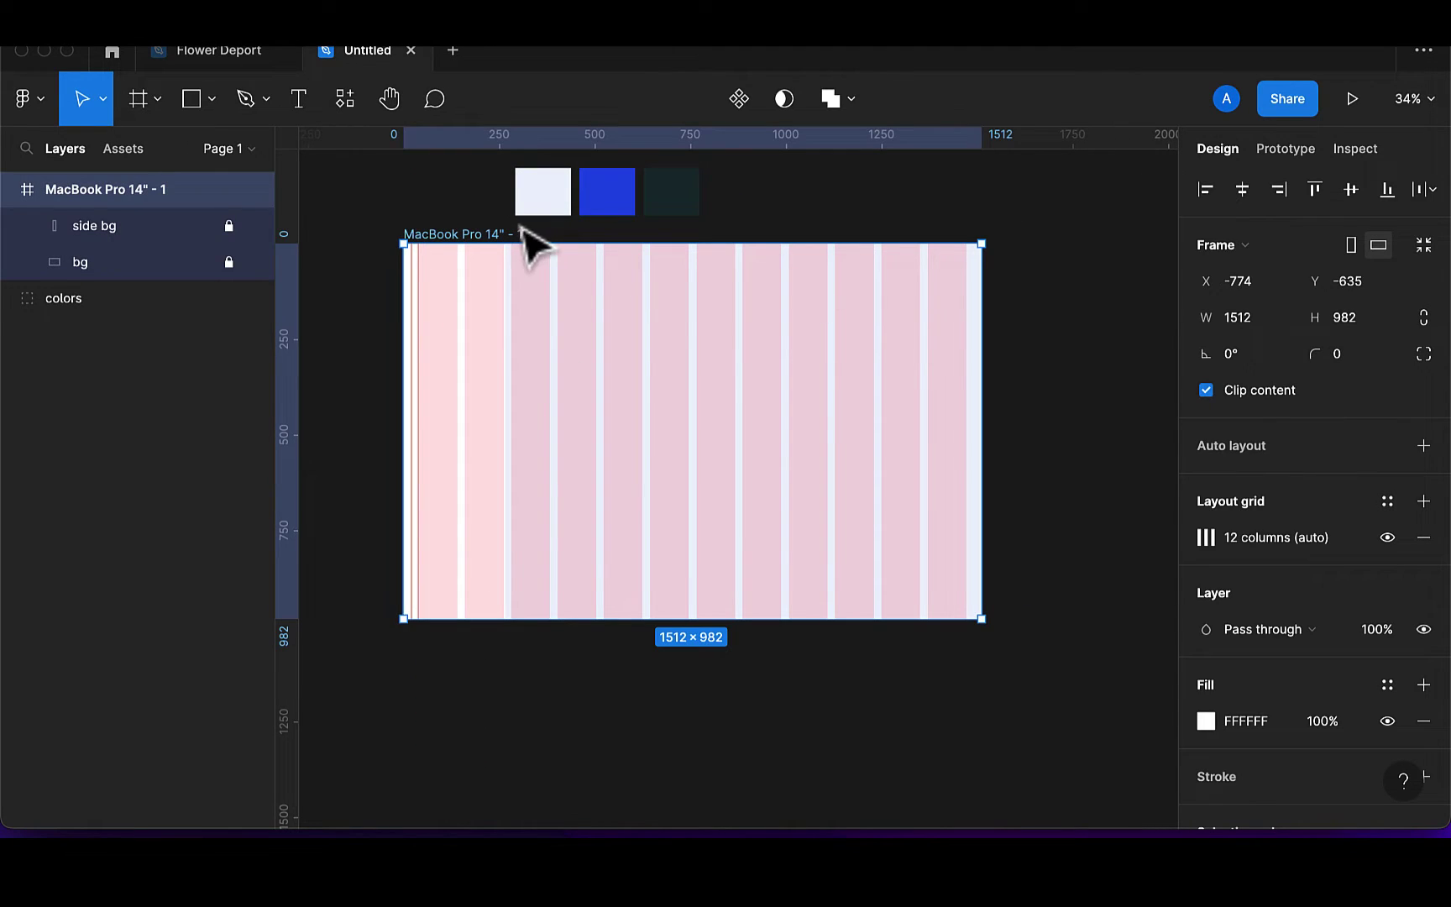
pyautogui.click(1387, 538)
pyautogui.hscroll(-3, 645, 436)
pyautogui.scroll(1, 645, 437)
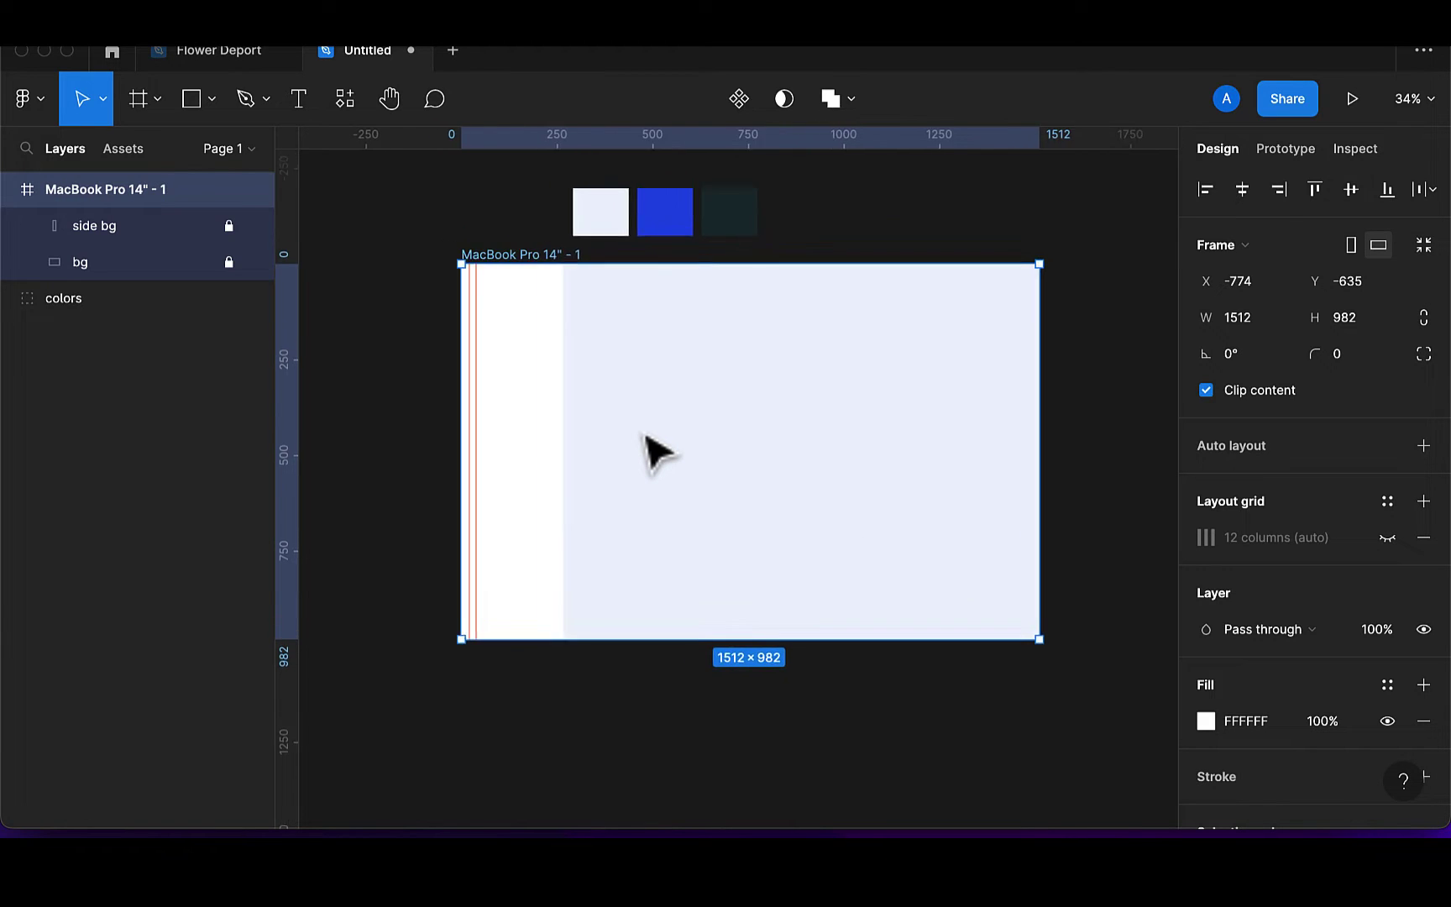
# Add a 'u-Learn' text in Extra Bold and move it near the frame's top-left
pyautogui.hscroll(-3, 651, 450)
pyautogui.scroll(3, 495, 326)
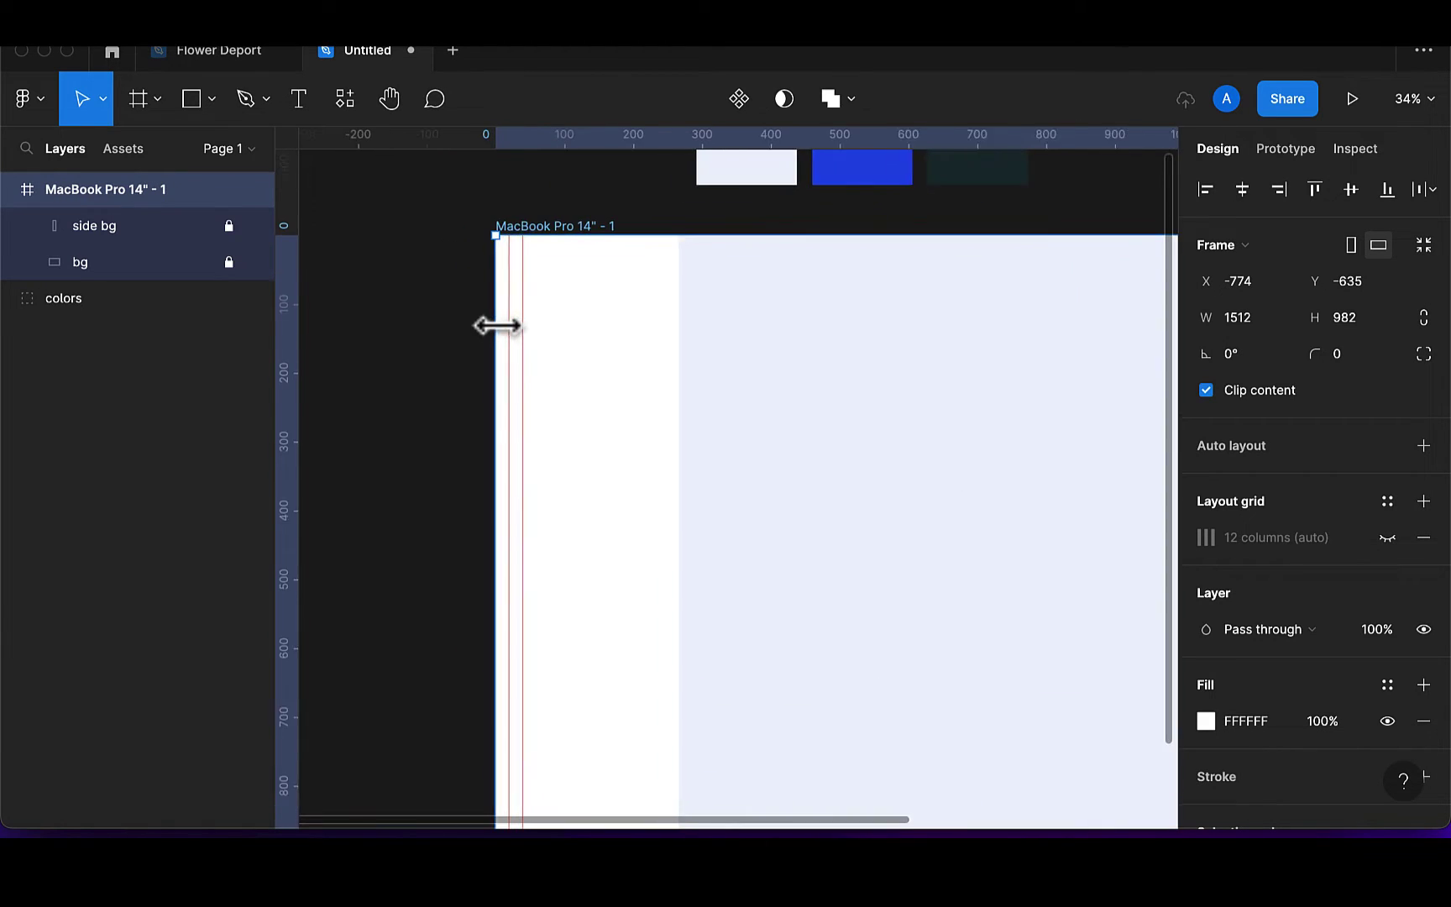
pyautogui.click(300, 99)
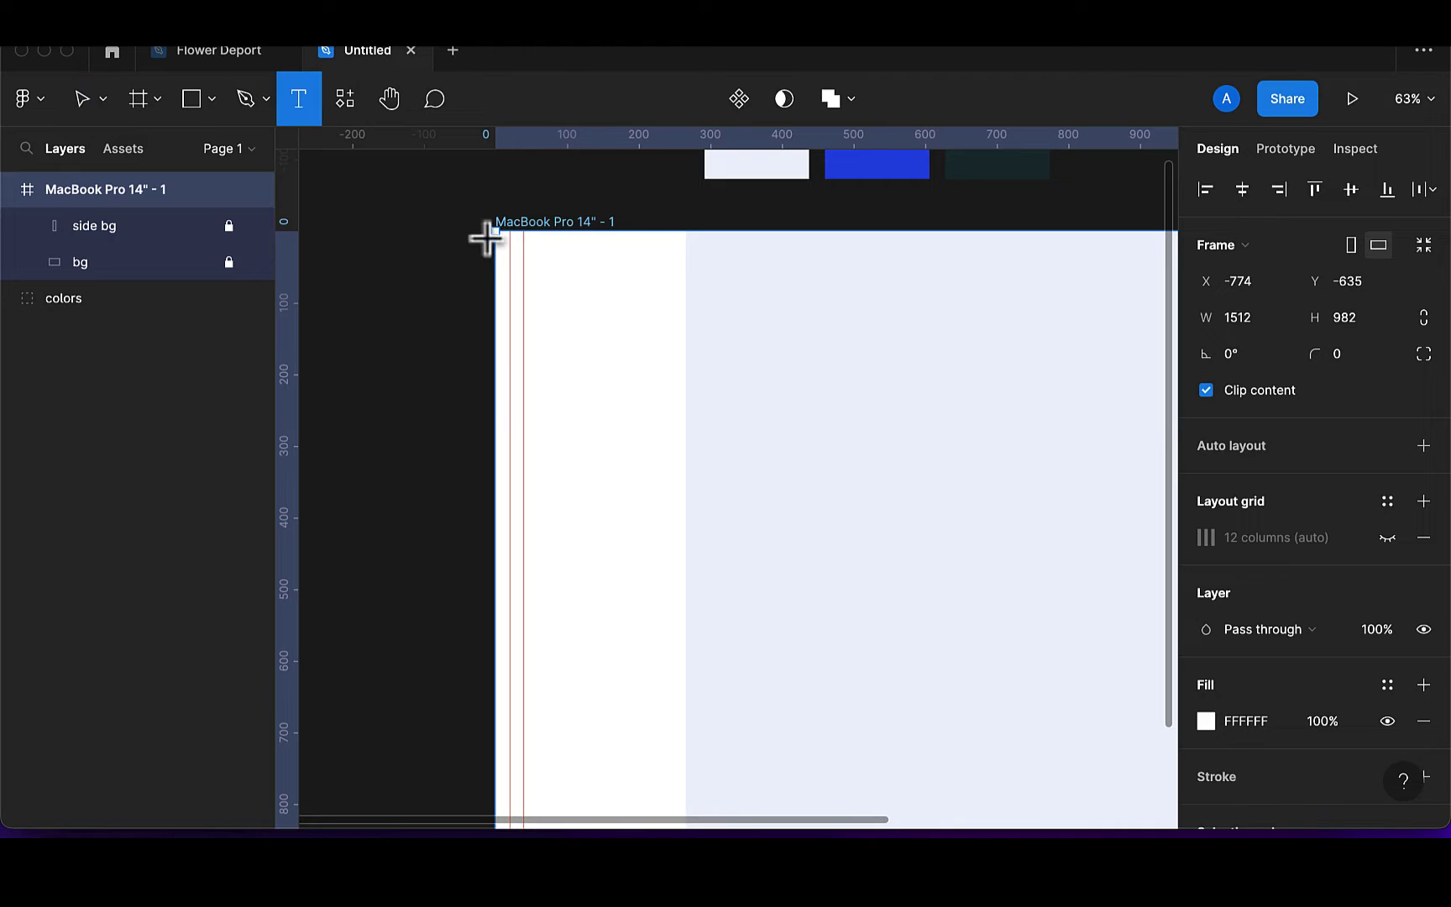
pyautogui.click(567, 277)
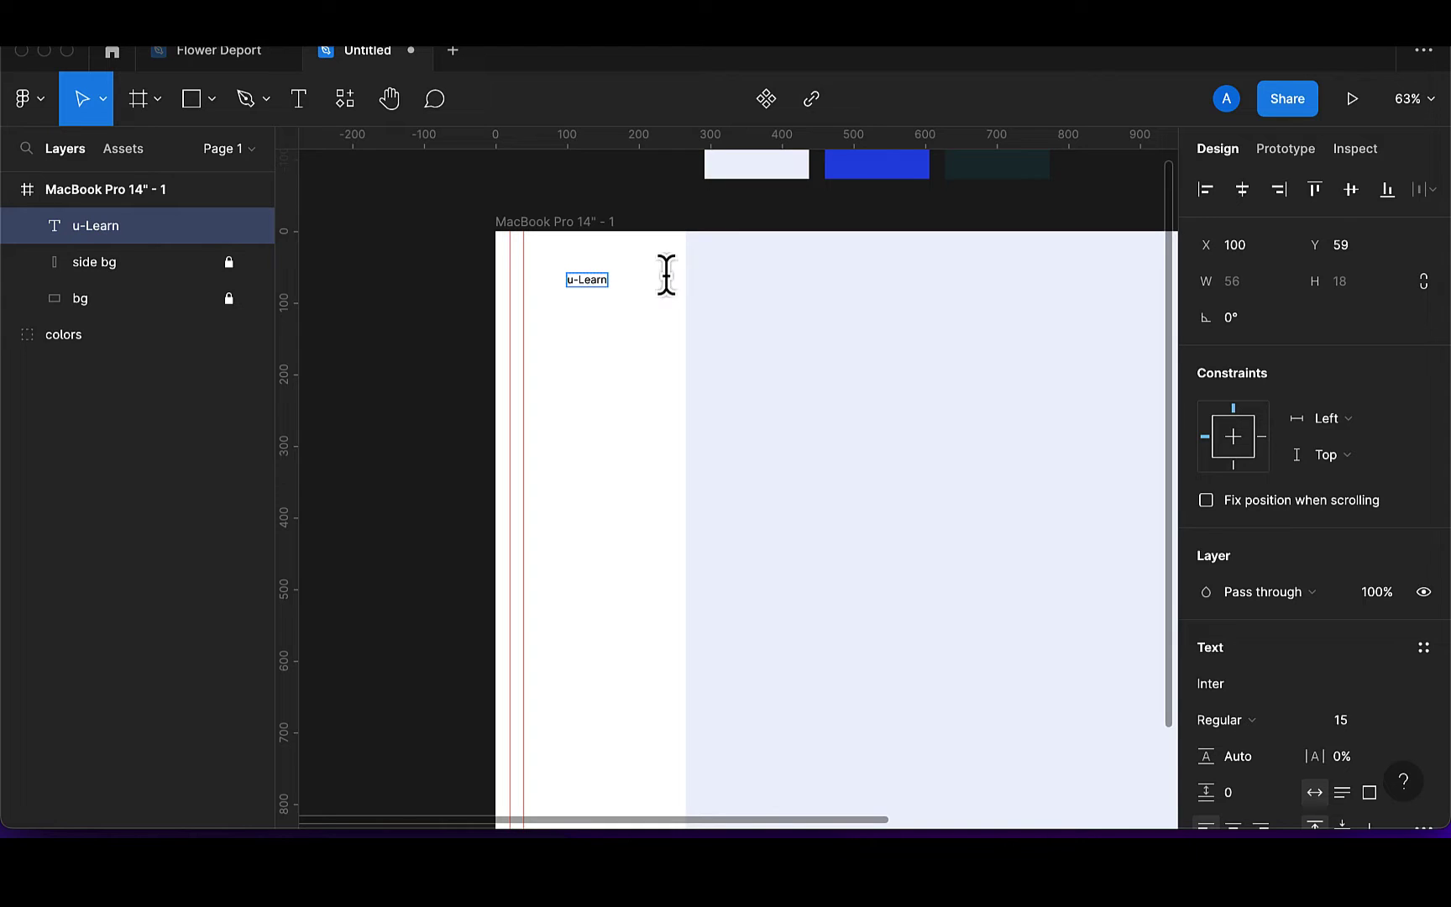
pyautogui.press('Escape')
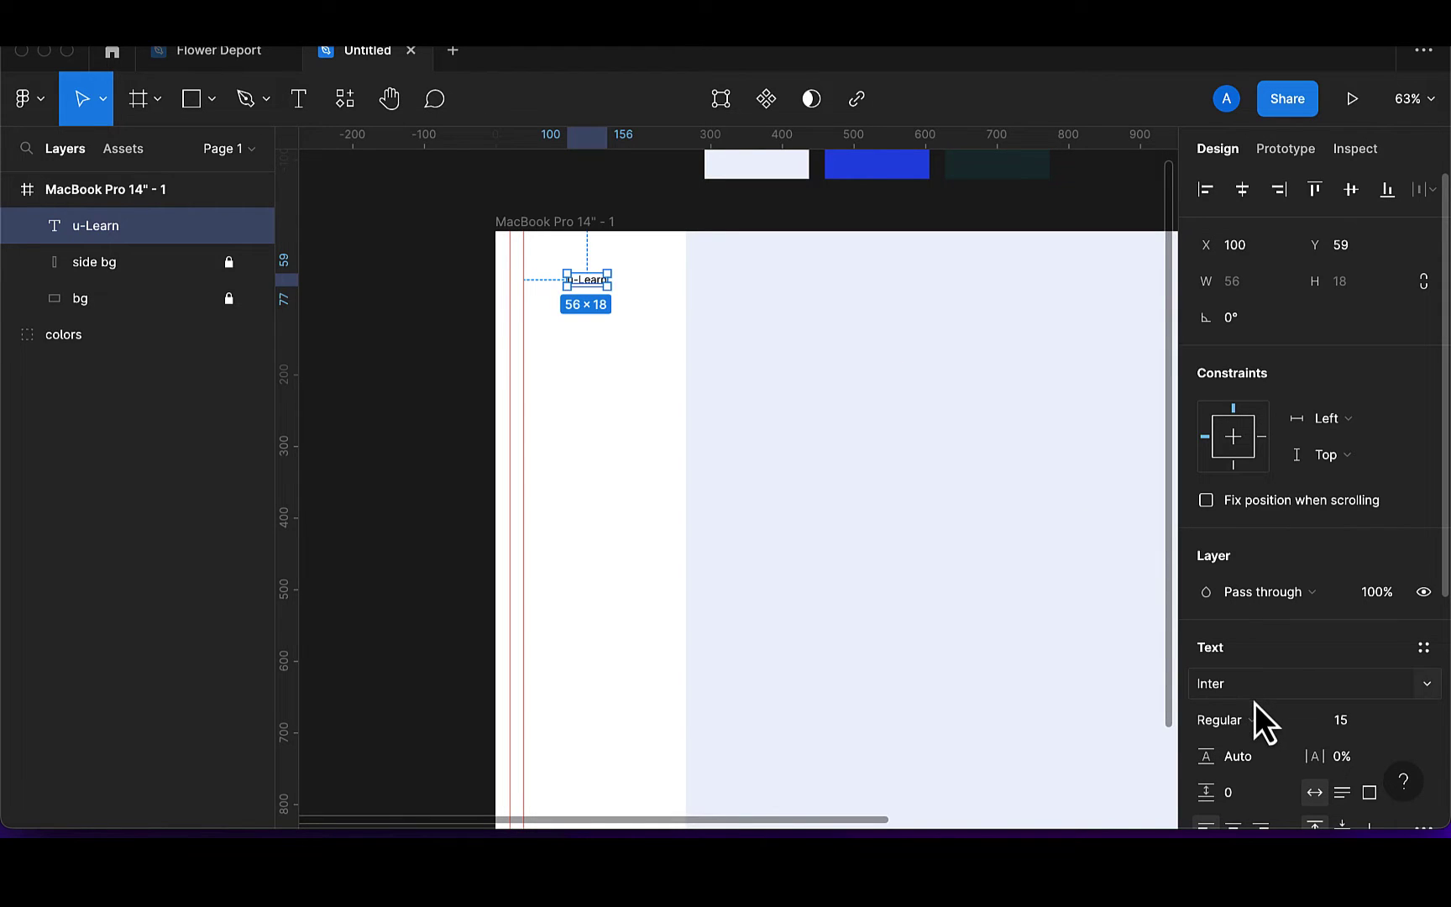
pyautogui.click(1255, 736)
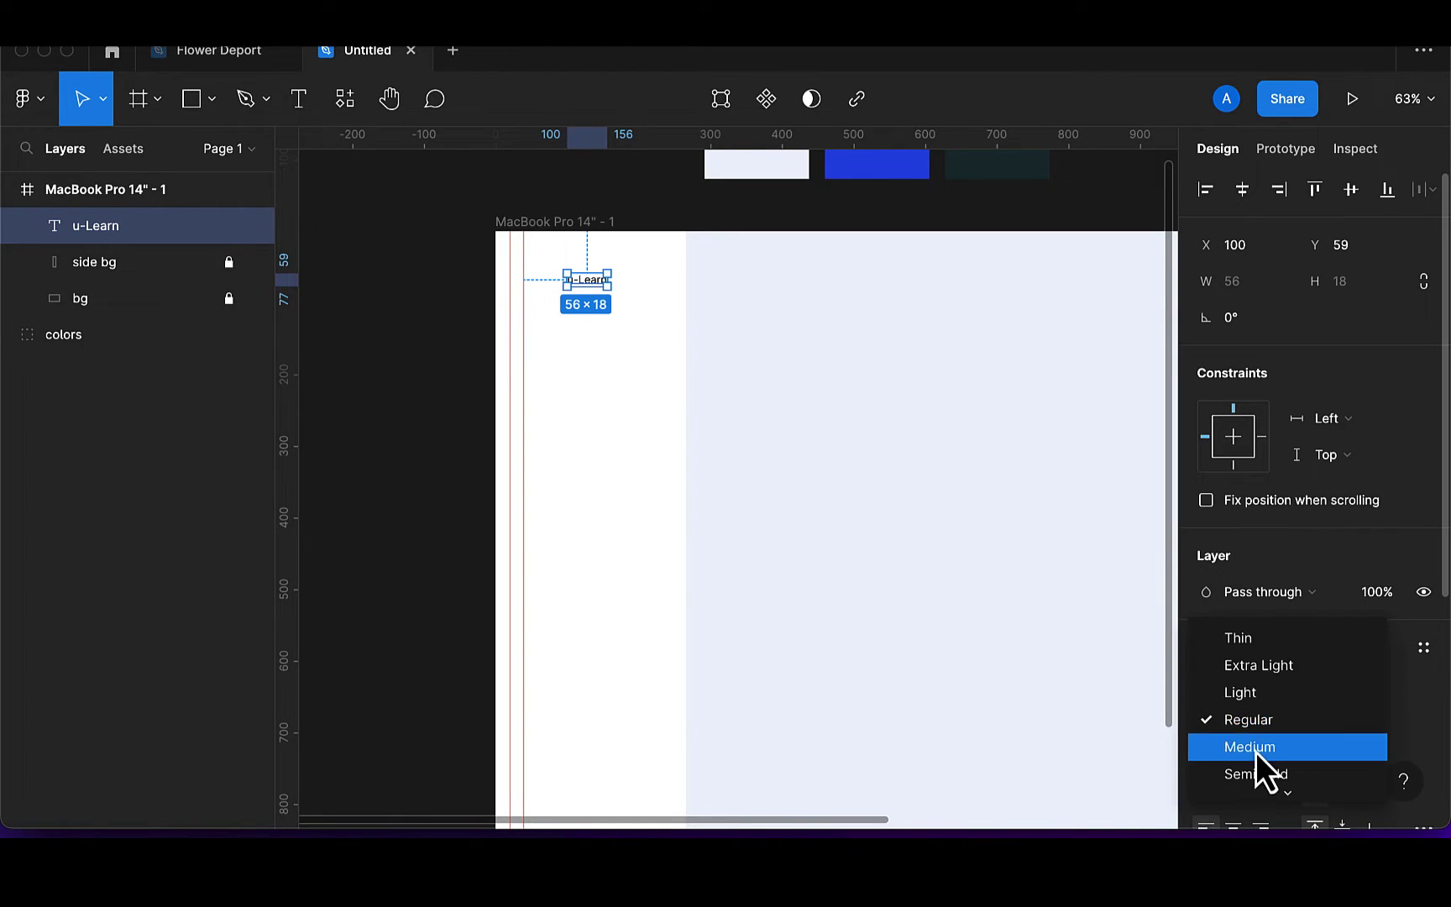
pyautogui.moveTo(1270, 803)
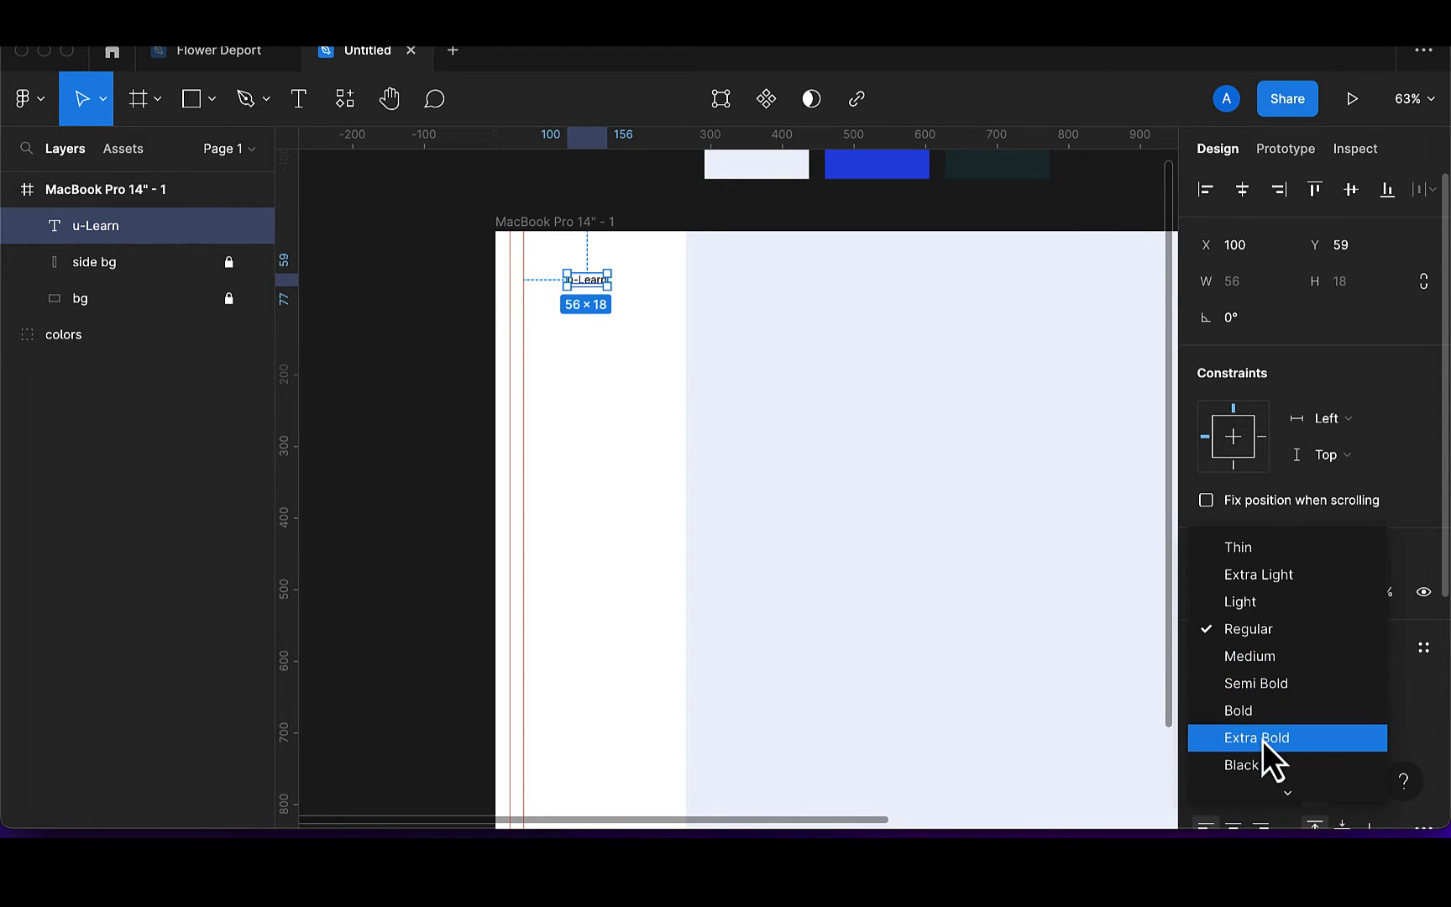
pyautogui.click(1263, 738)
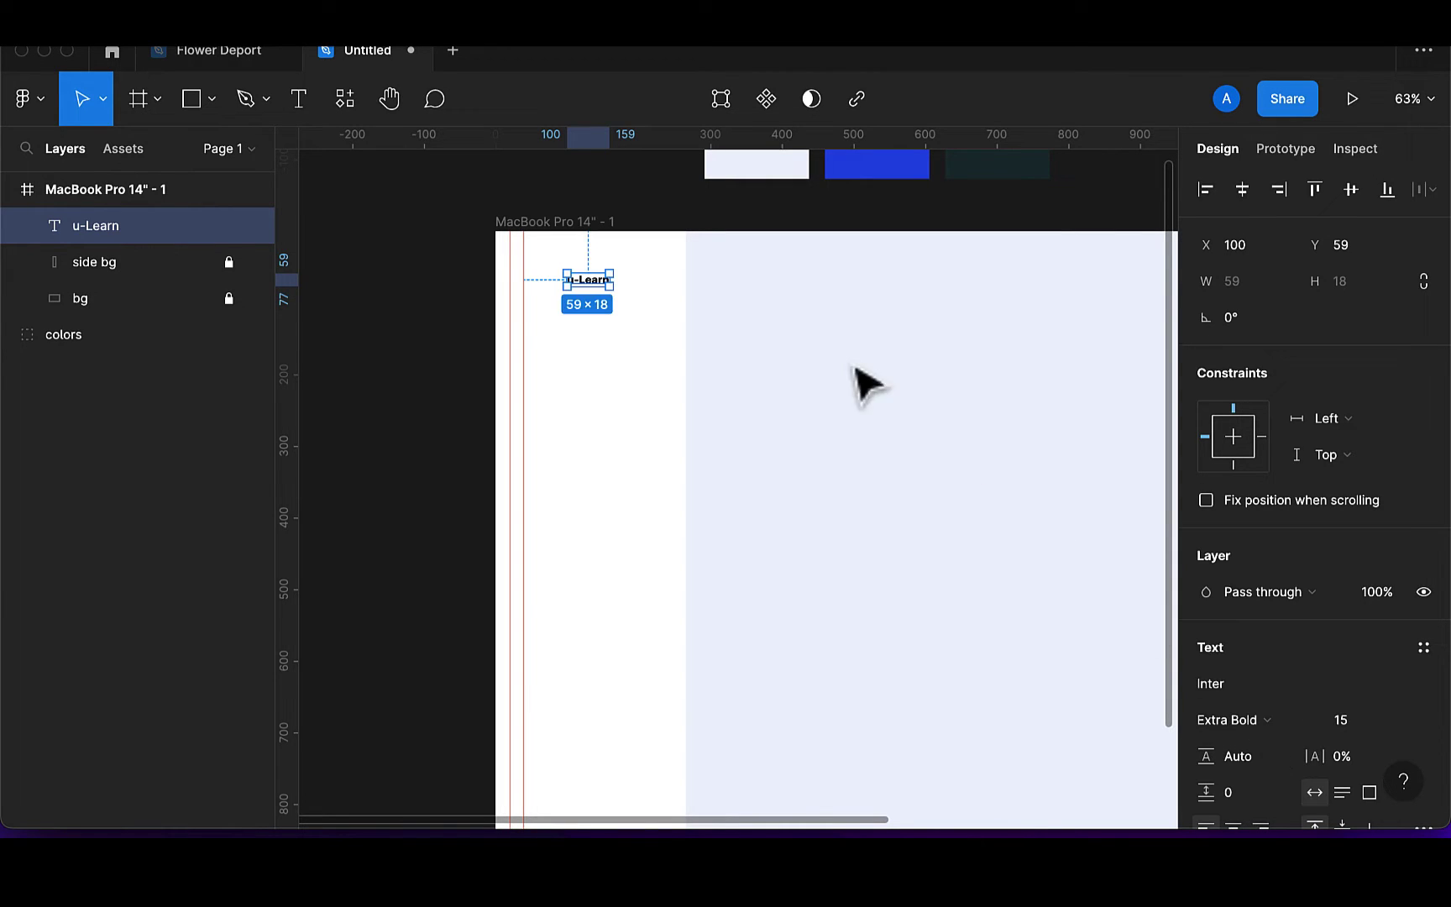
pyautogui.scroll(8, 563, 270)
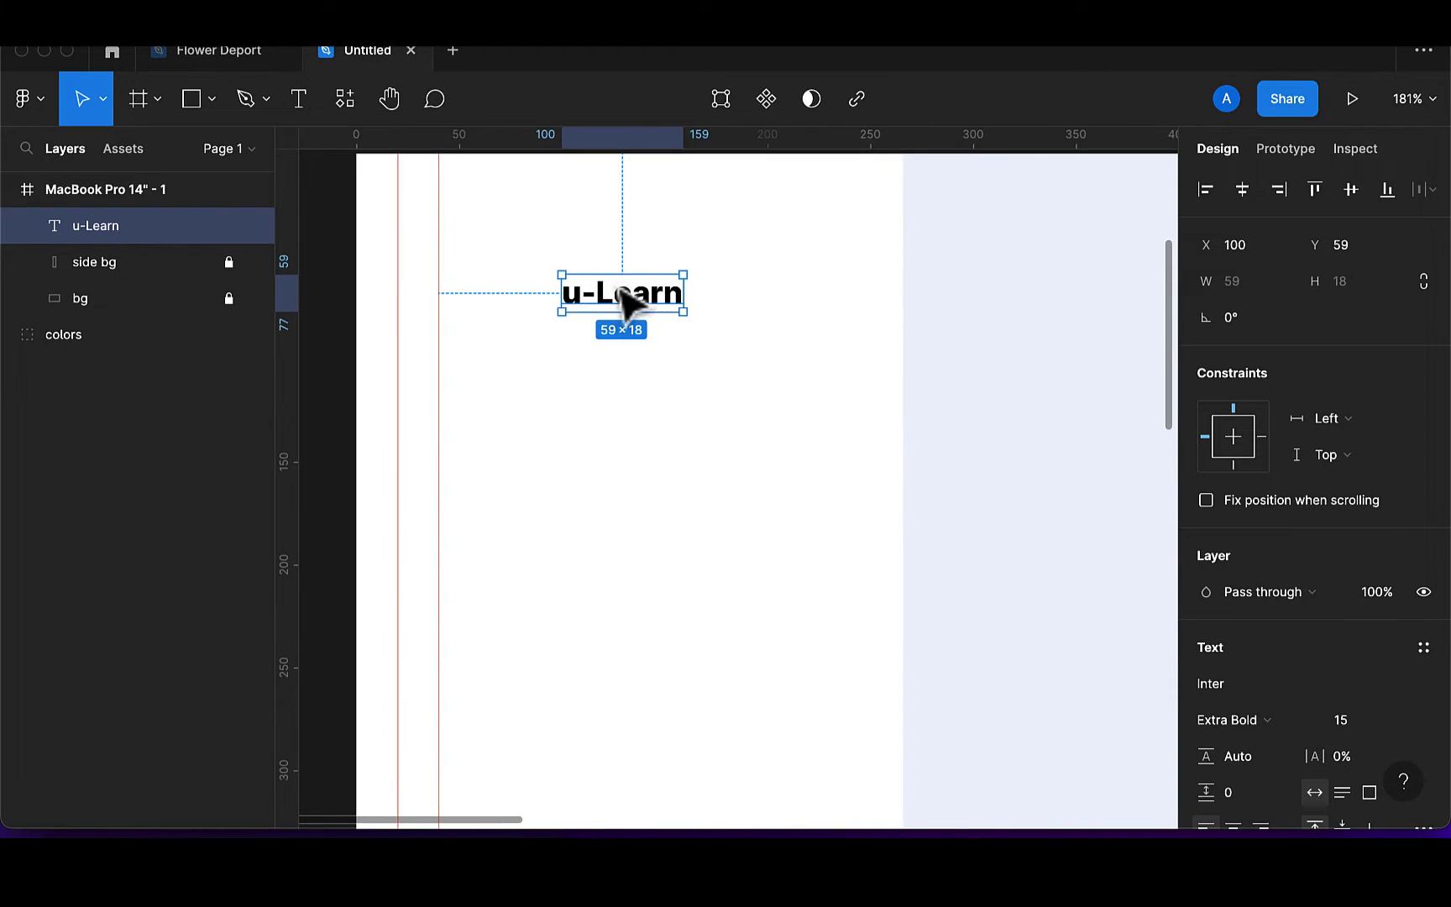
pyautogui.moveTo(625, 298); pyautogui.dragTo(638, 228)
pyautogui.scroll(3, 637, 227)
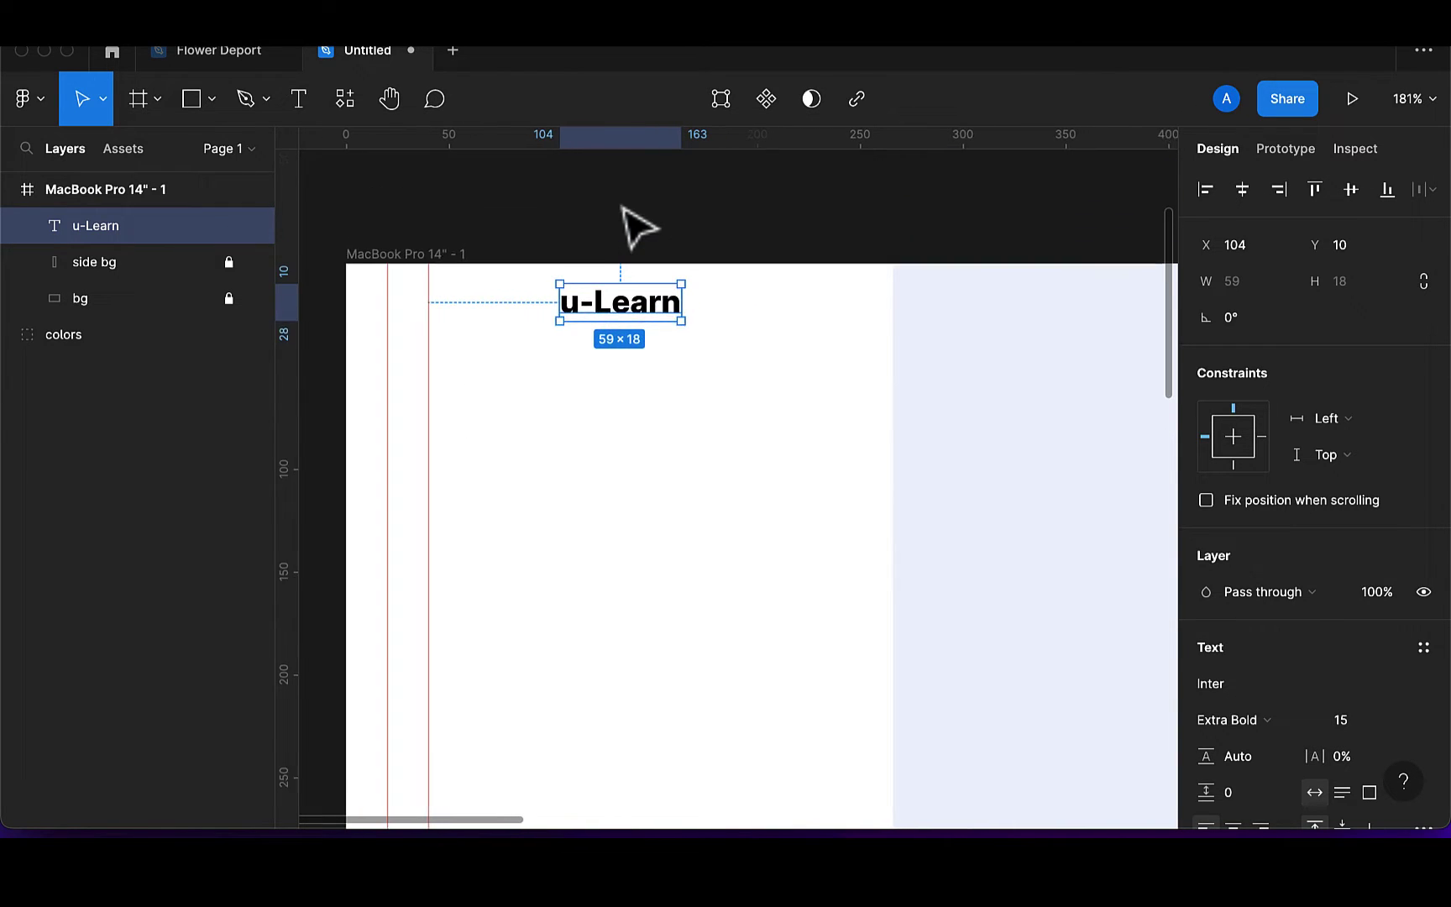
# Colour the letter 'u' blue 2053E8 and nudge the logo into place
pyautogui.doubleClick(582, 322)
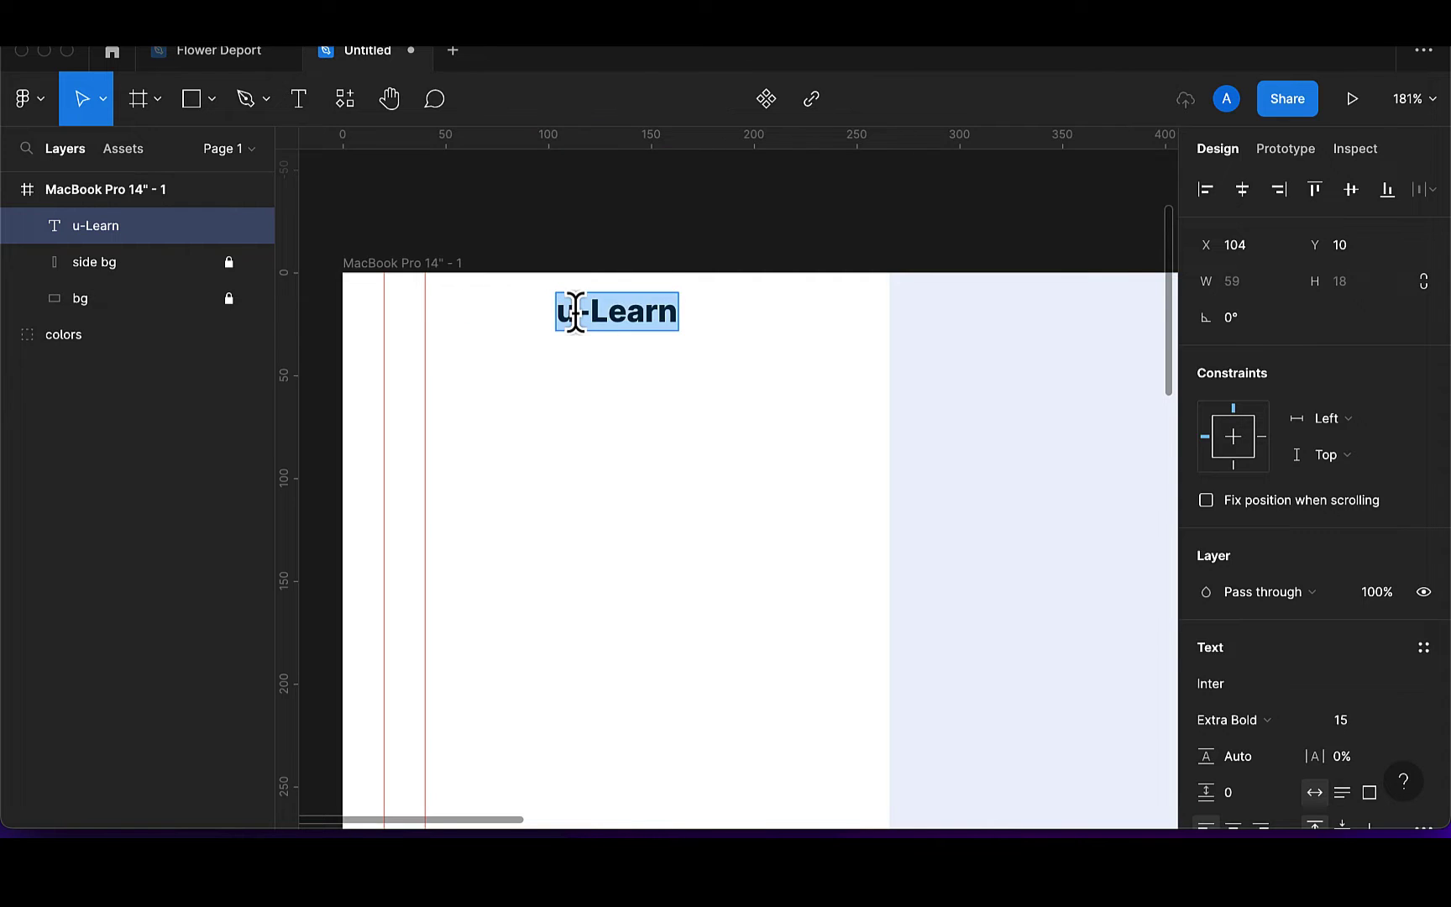
pyautogui.scroll(5, 582, 334)
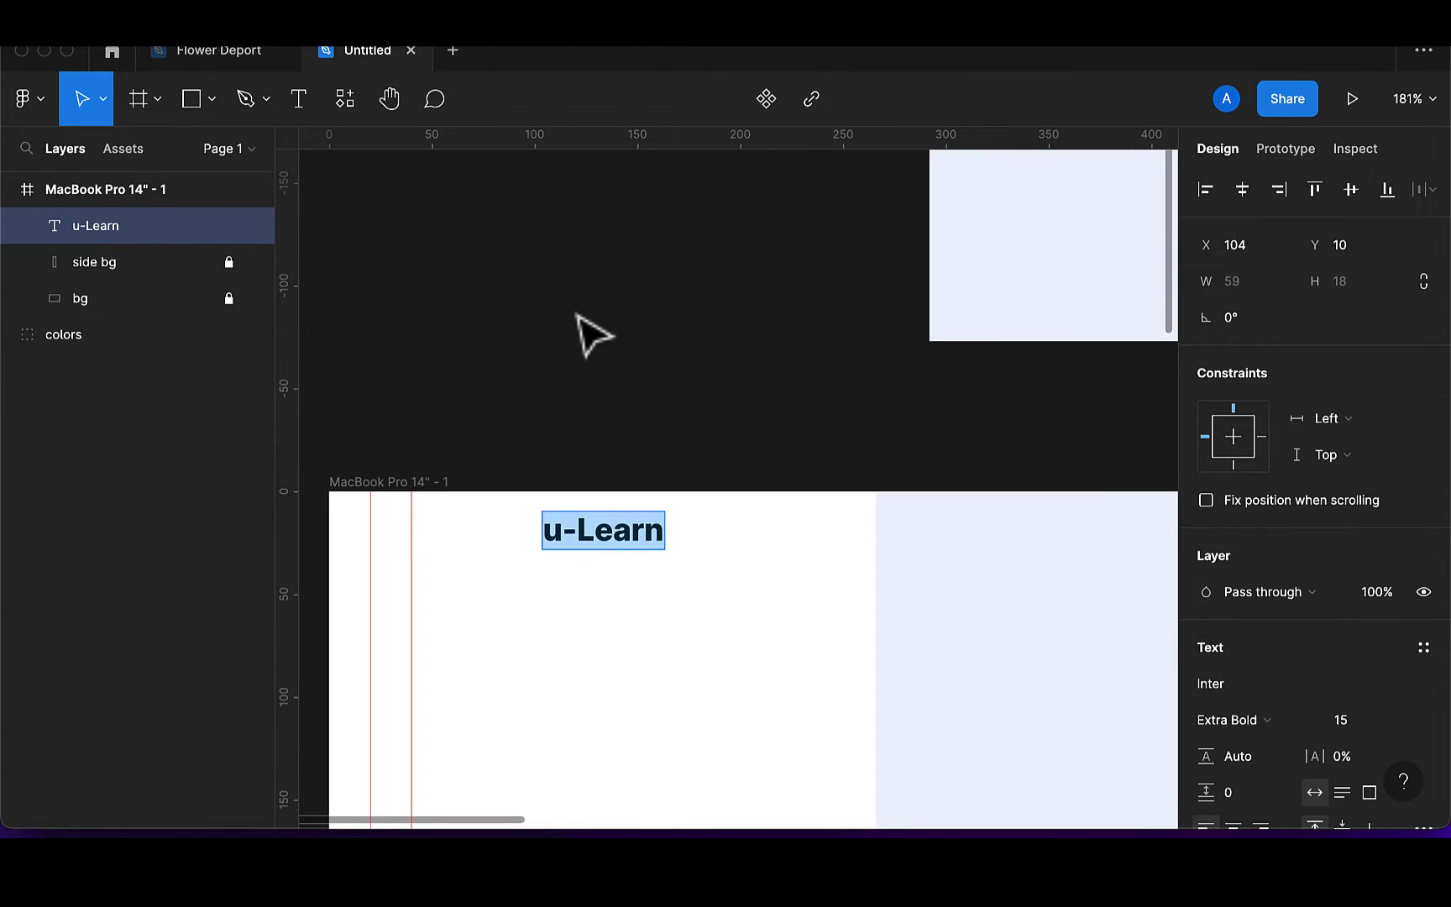
pyautogui.scroll(-5, 578, 336)
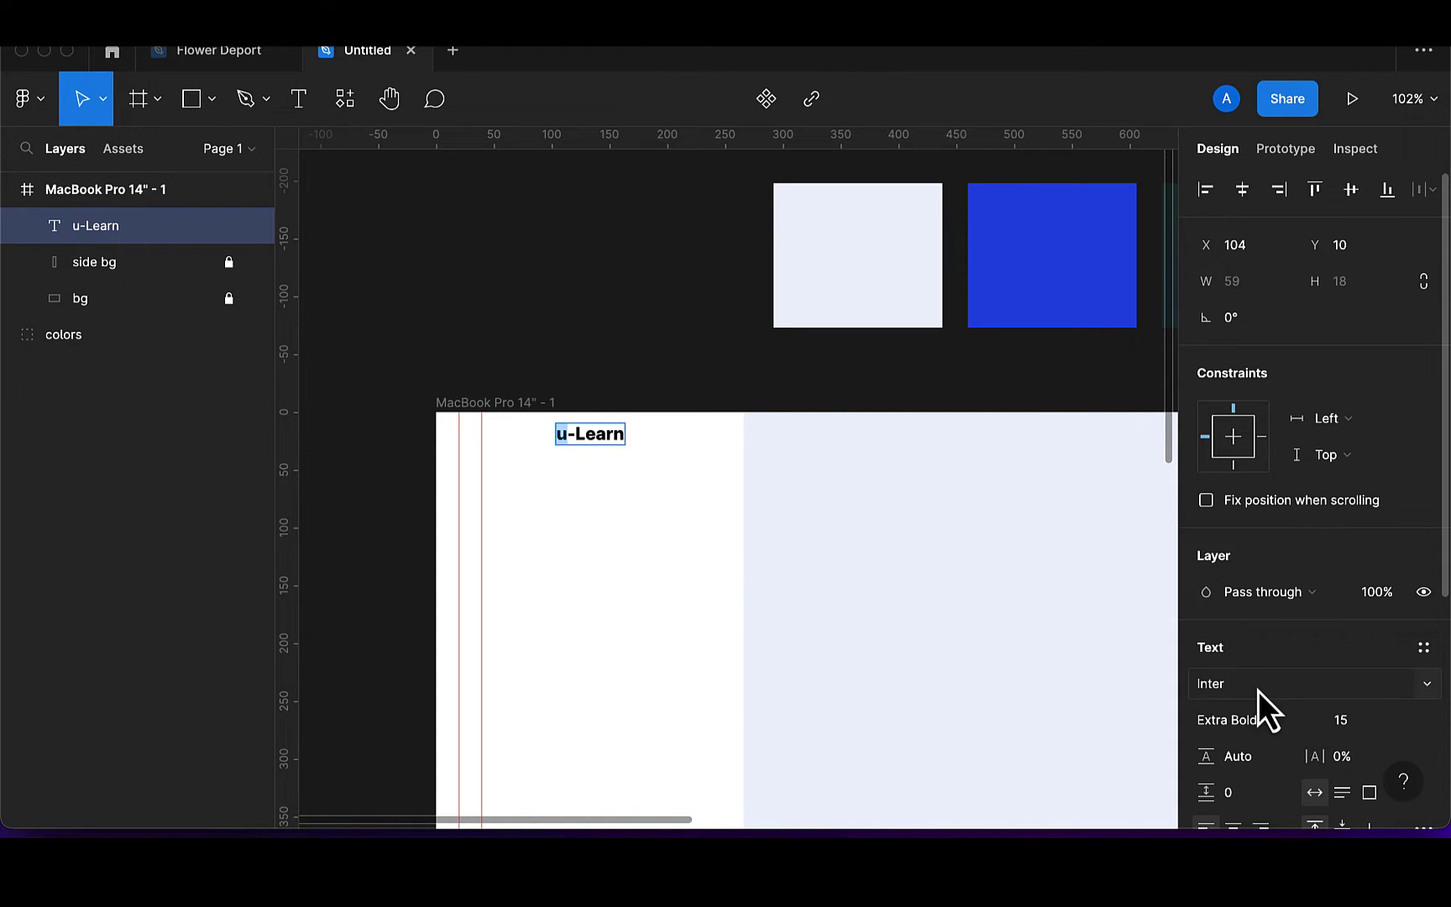
pyautogui.scroll(-3, 1258, 690)
pyautogui.click(1206, 648)
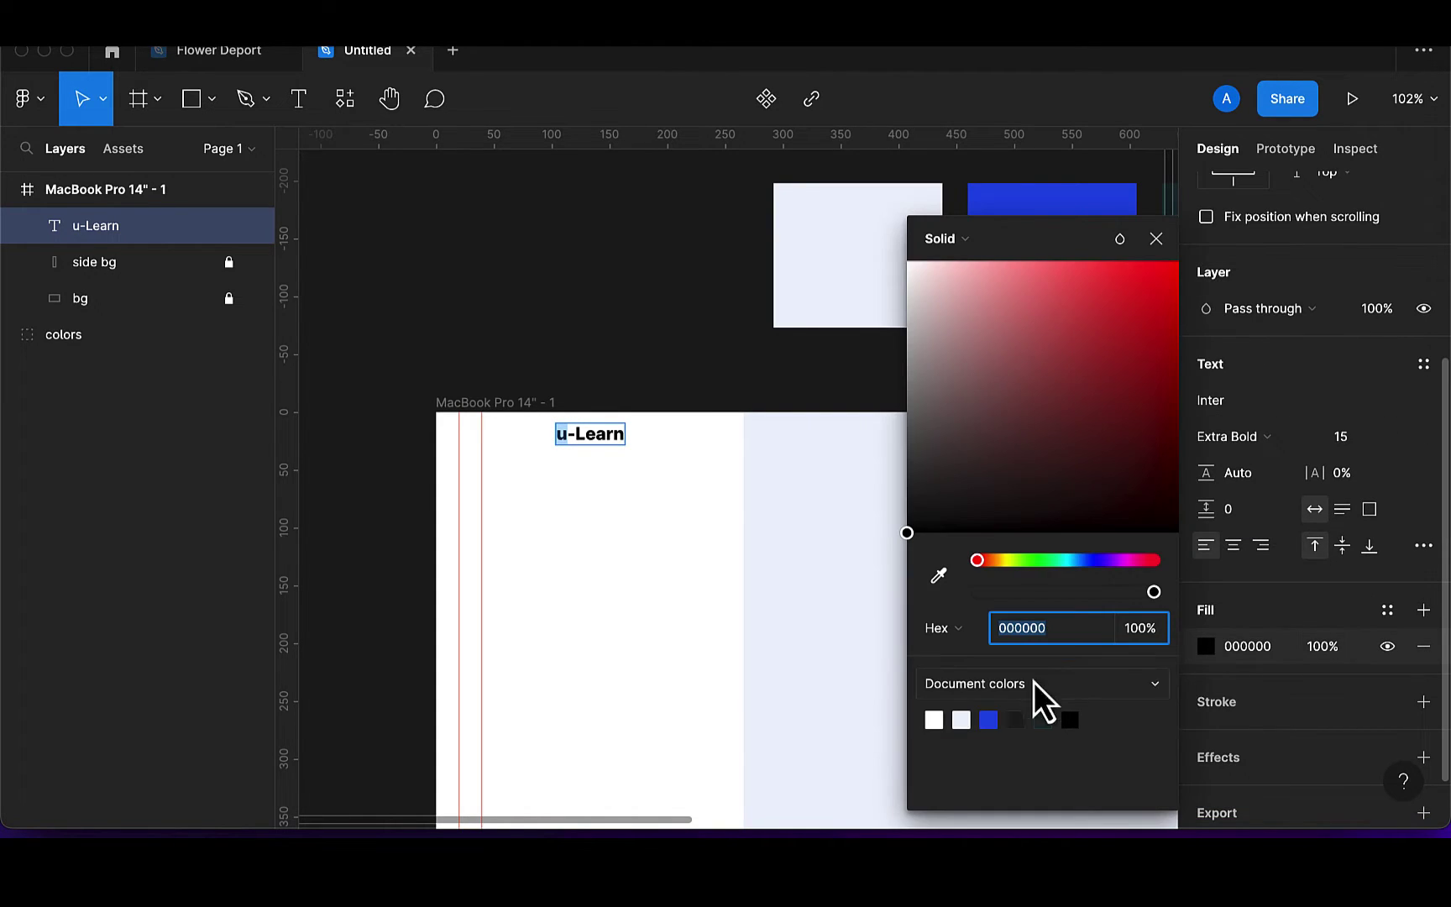
pyautogui.click(991, 719)
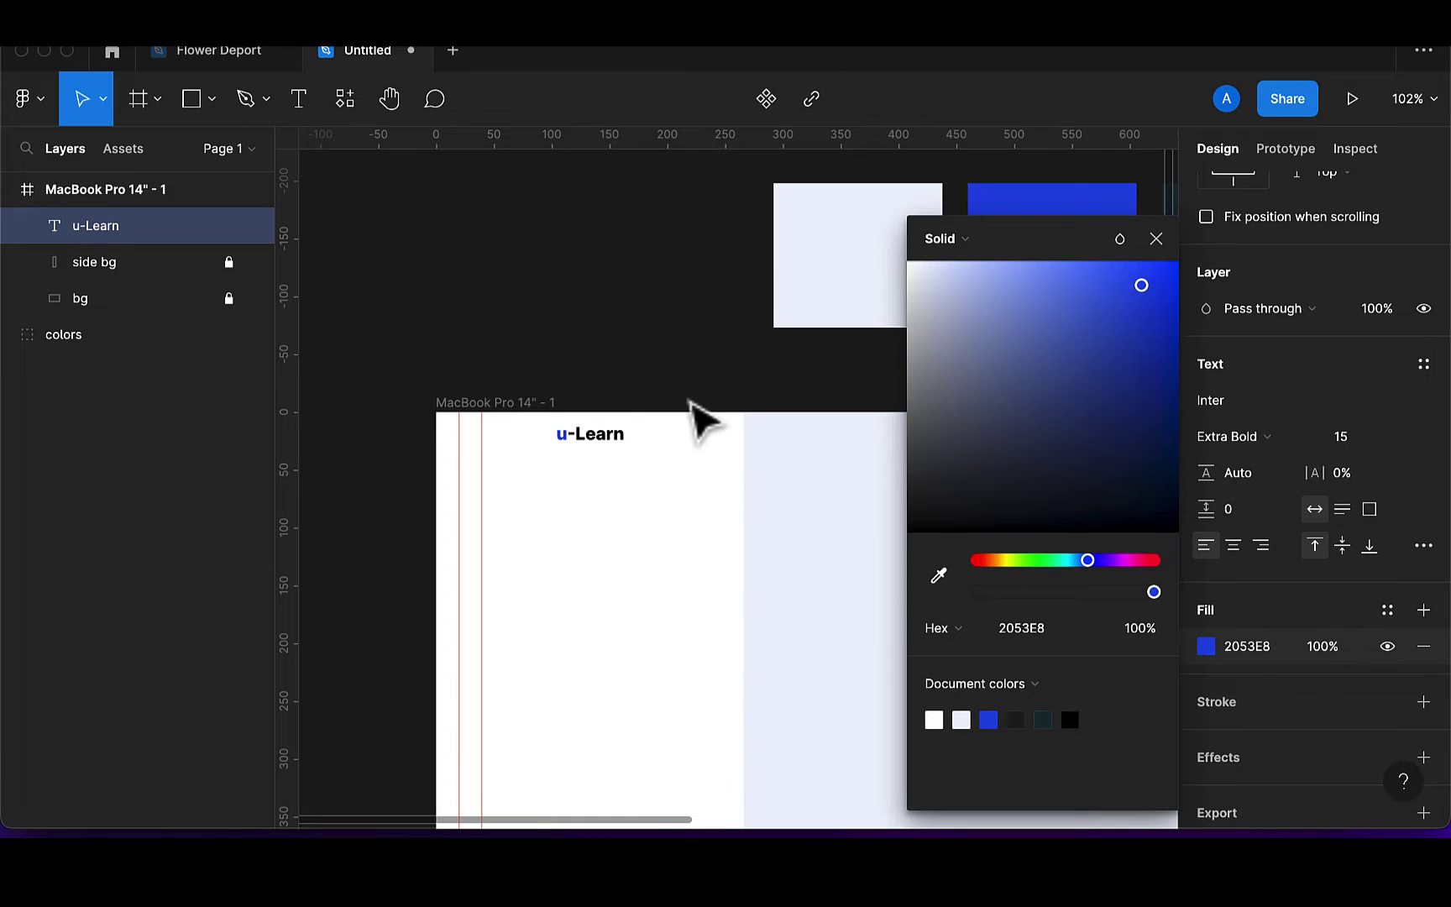
pyautogui.press('Escape')
pyautogui.press('Escape')
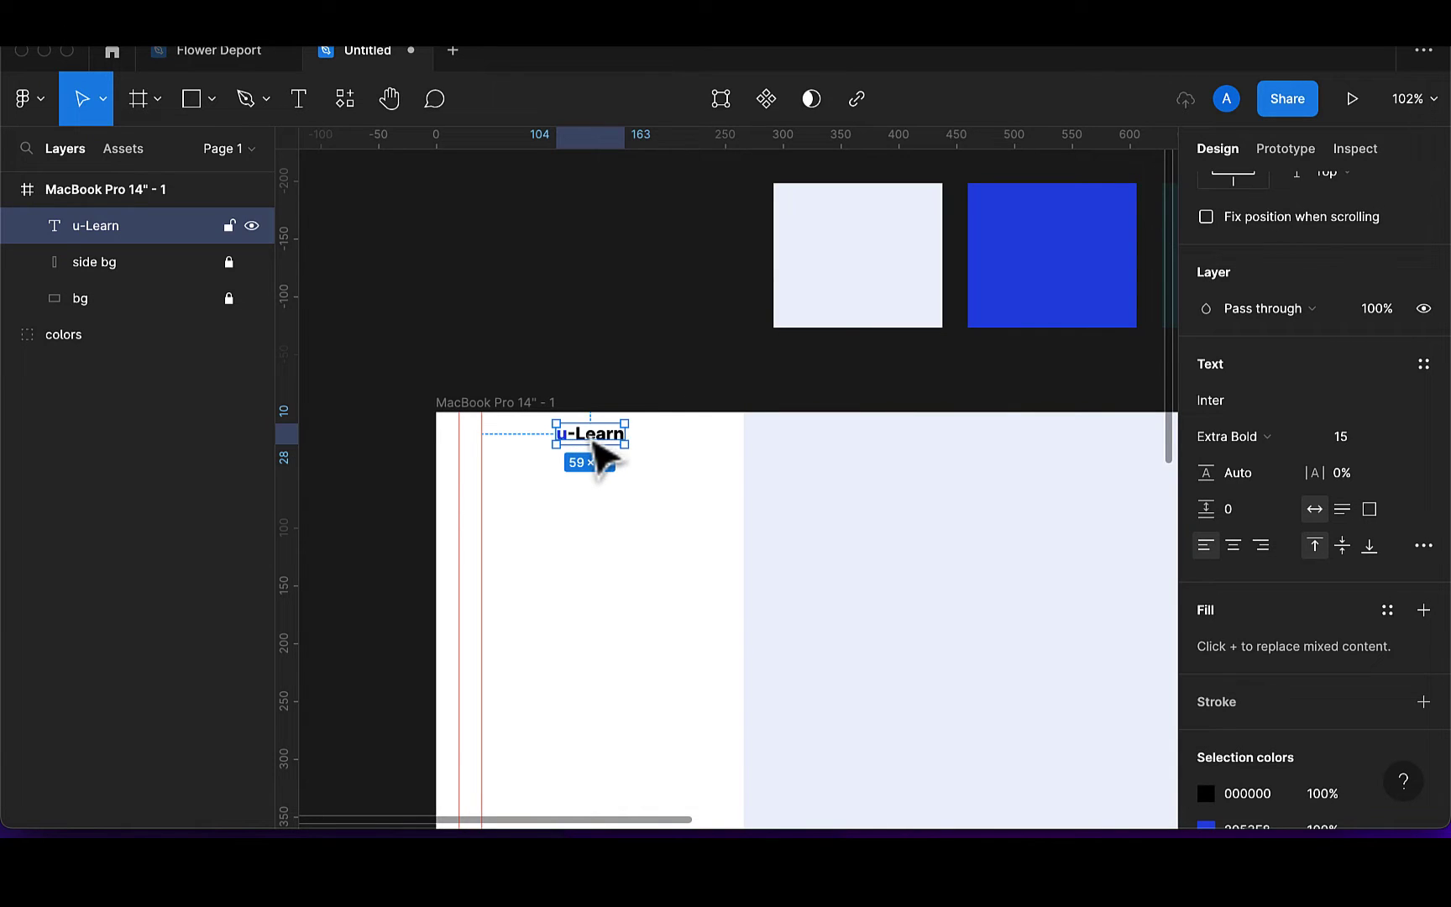
pyautogui.moveTo(593, 446); pyautogui.dragTo(585, 461)
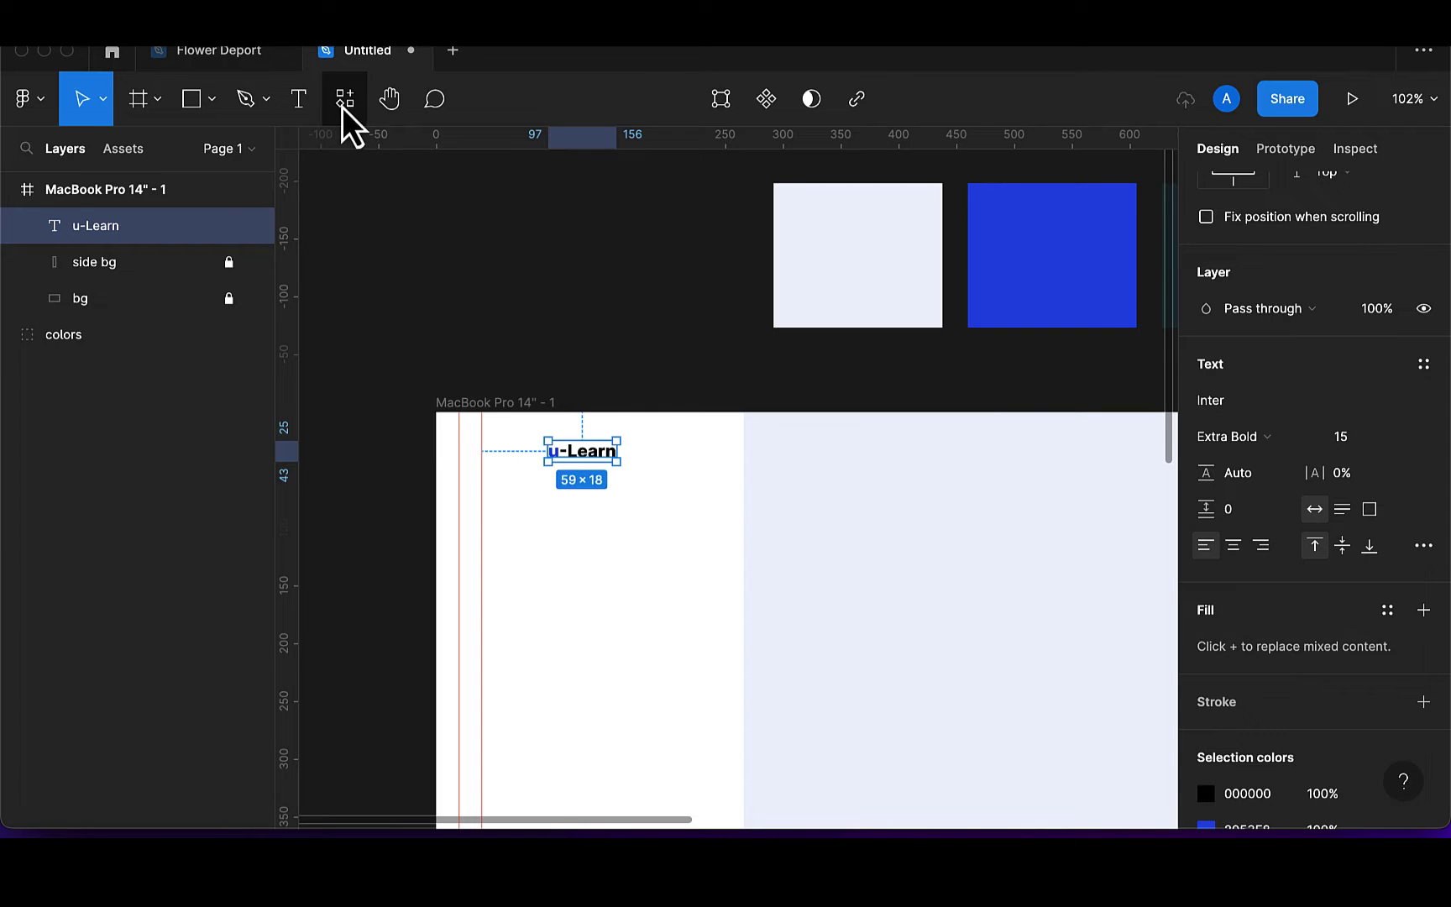
# Run the Iconify plugin and search for 'book' icons
pyautogui.click(344, 100)
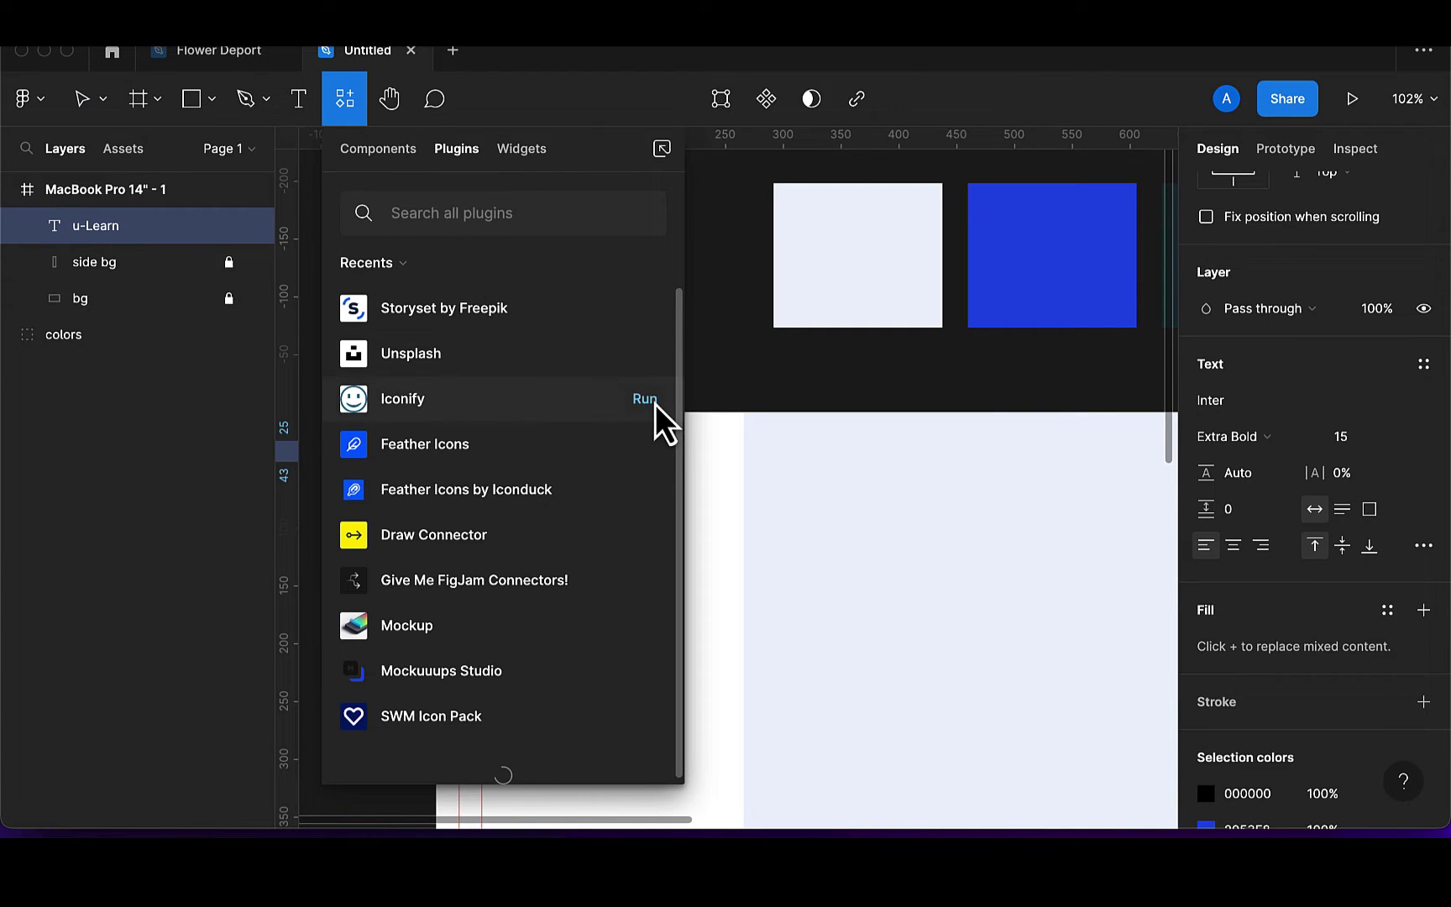
pyautogui.press('Escape')
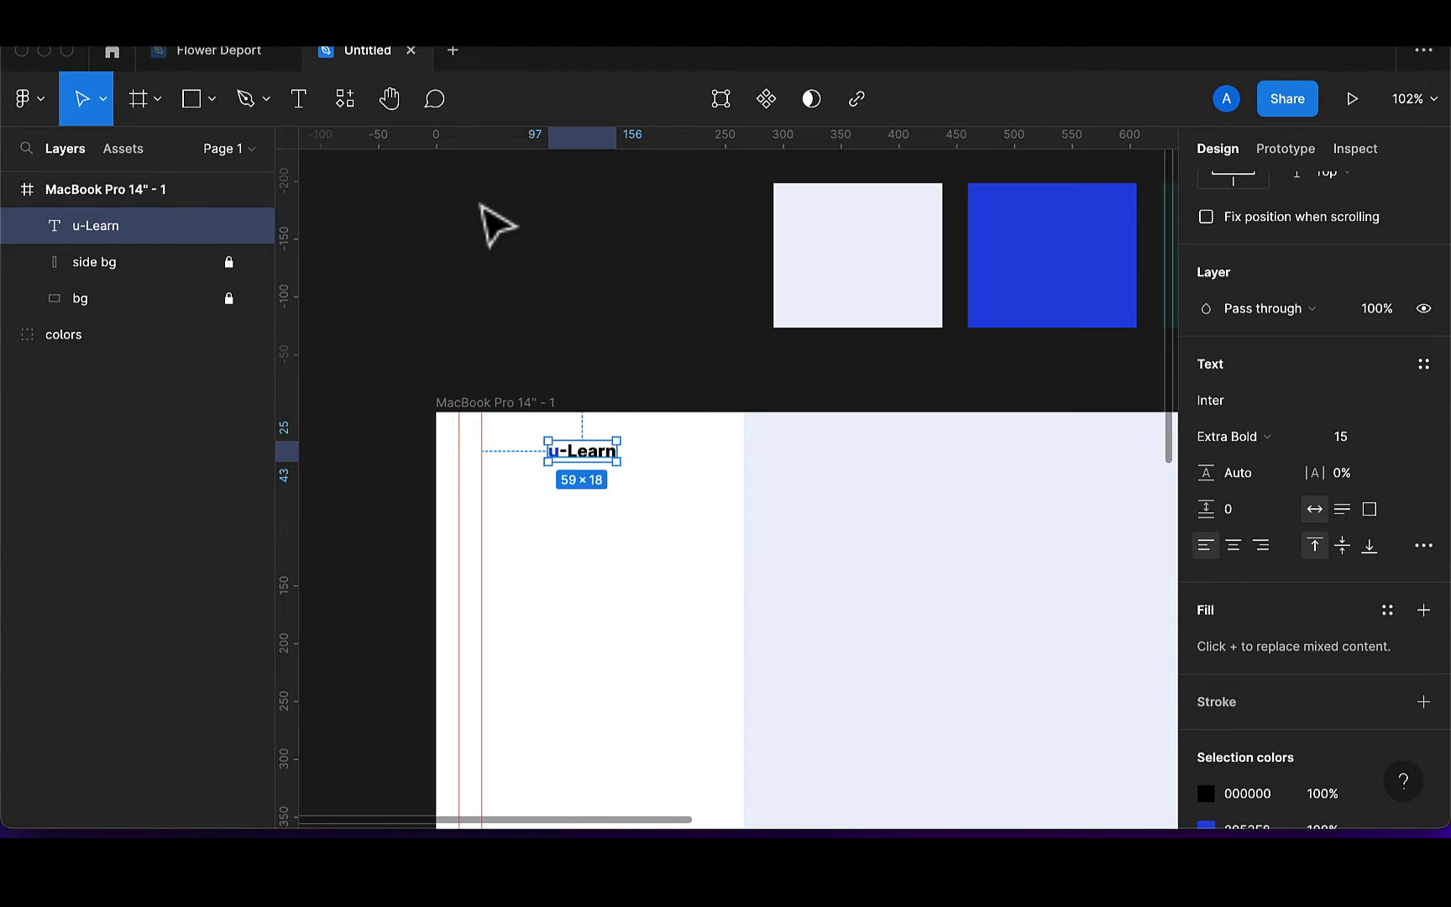
pyautogui.click(345, 99)
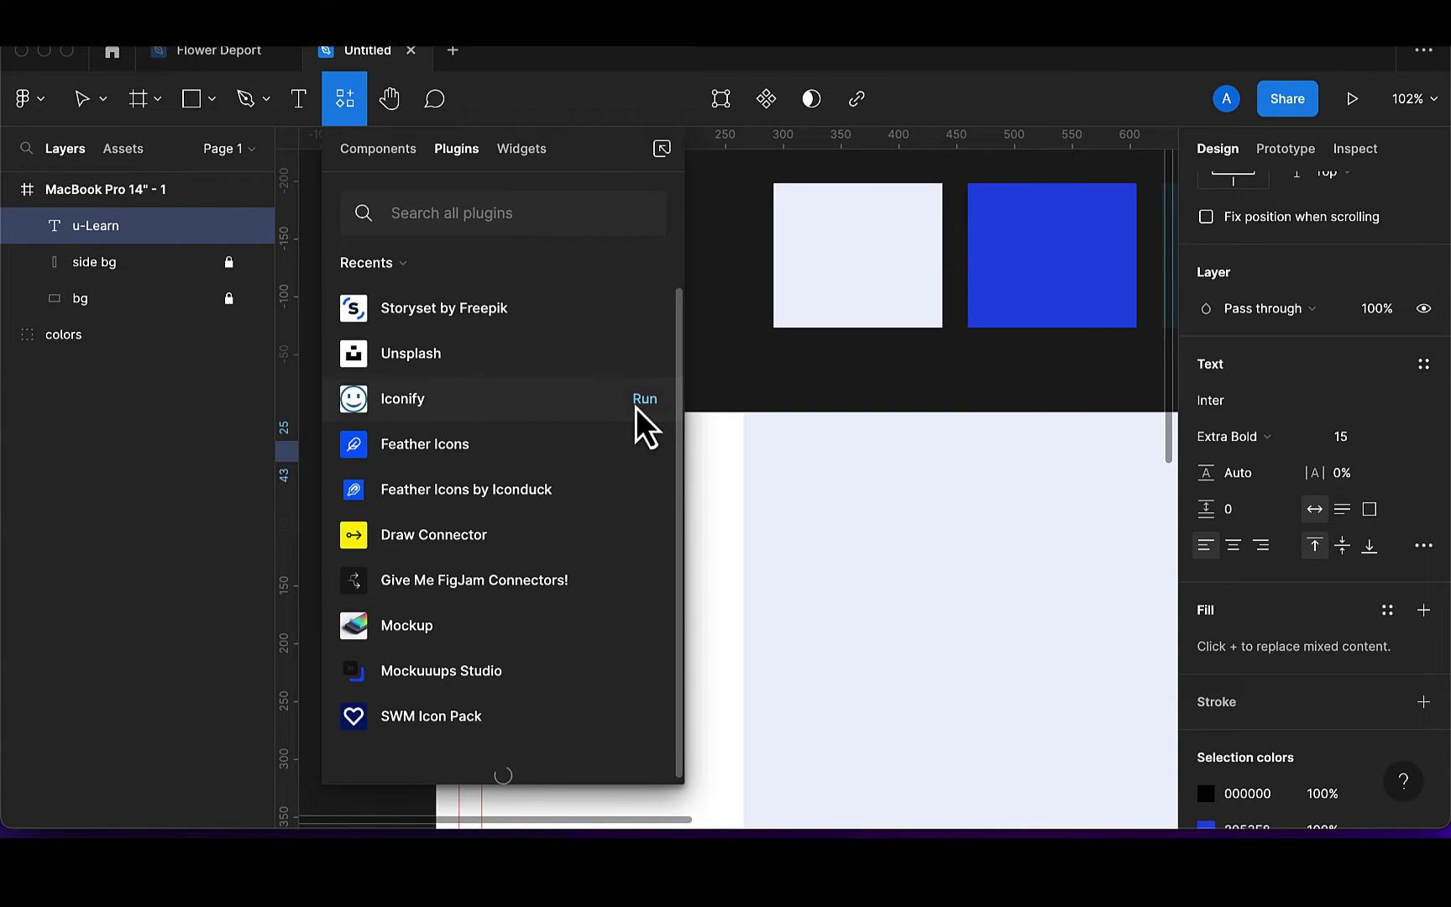
pyautogui.click(637, 406)
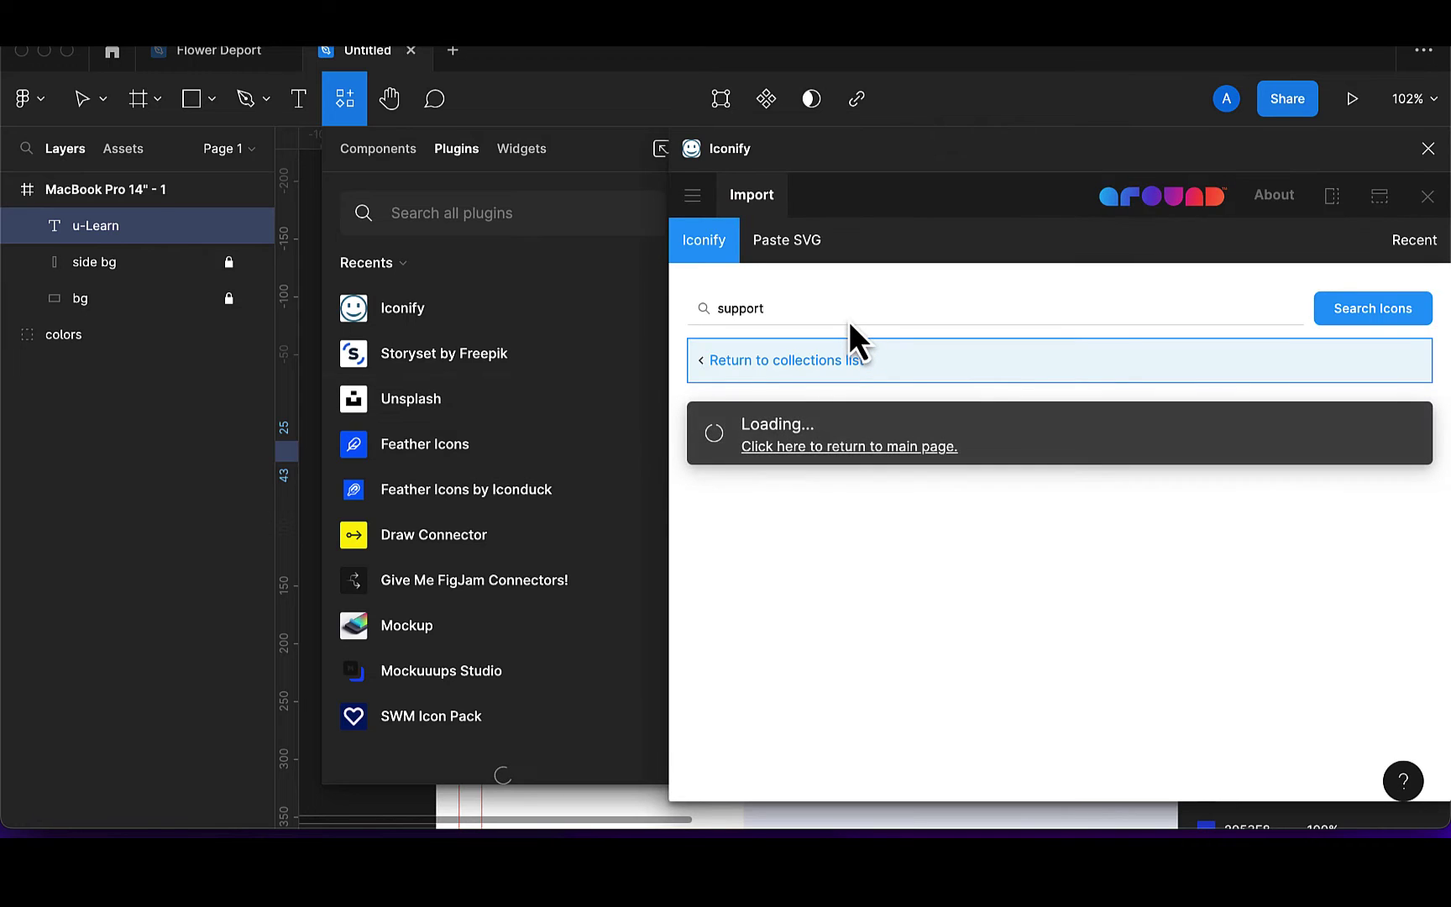
pyautogui.click(817, 311)
pyautogui.press('BackSpace')
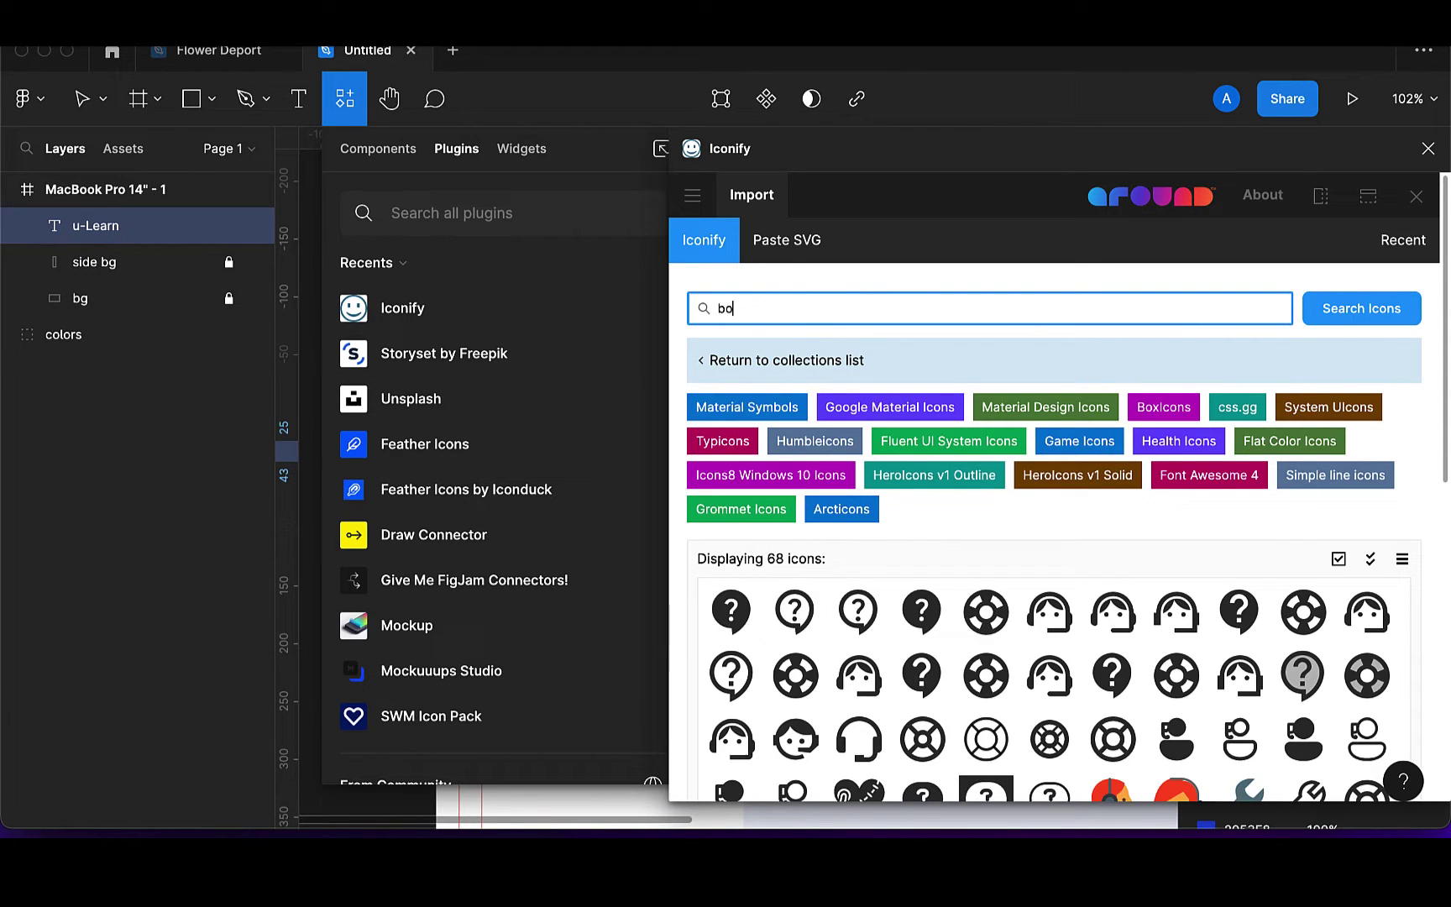
pyautogui.press('Return')
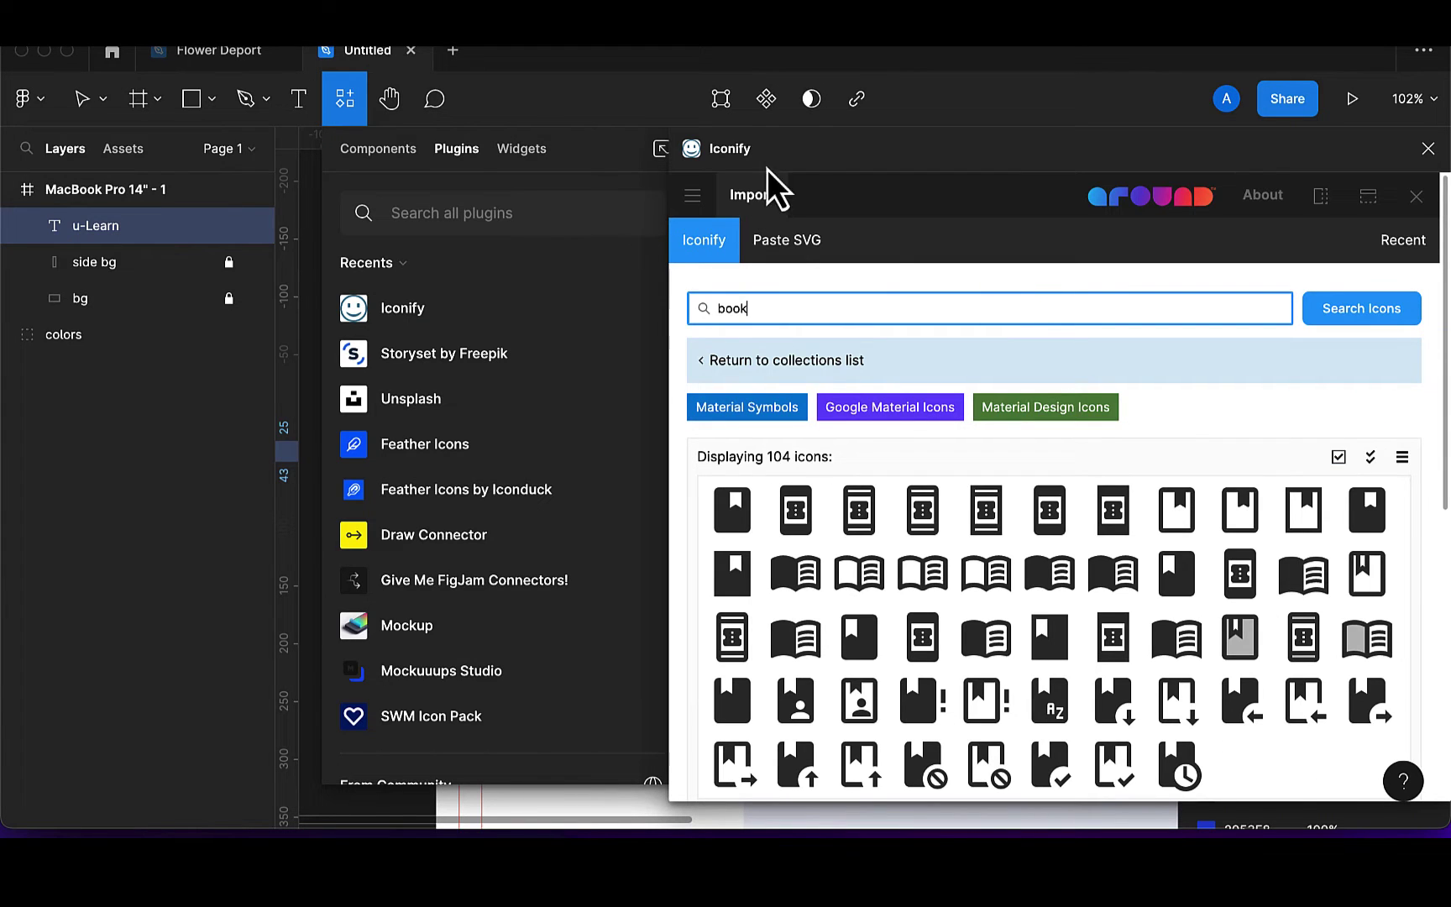
# Drag the menu-book-outline-sharp icon onto the frame below u-Learn
pyautogui.click(824, 159)
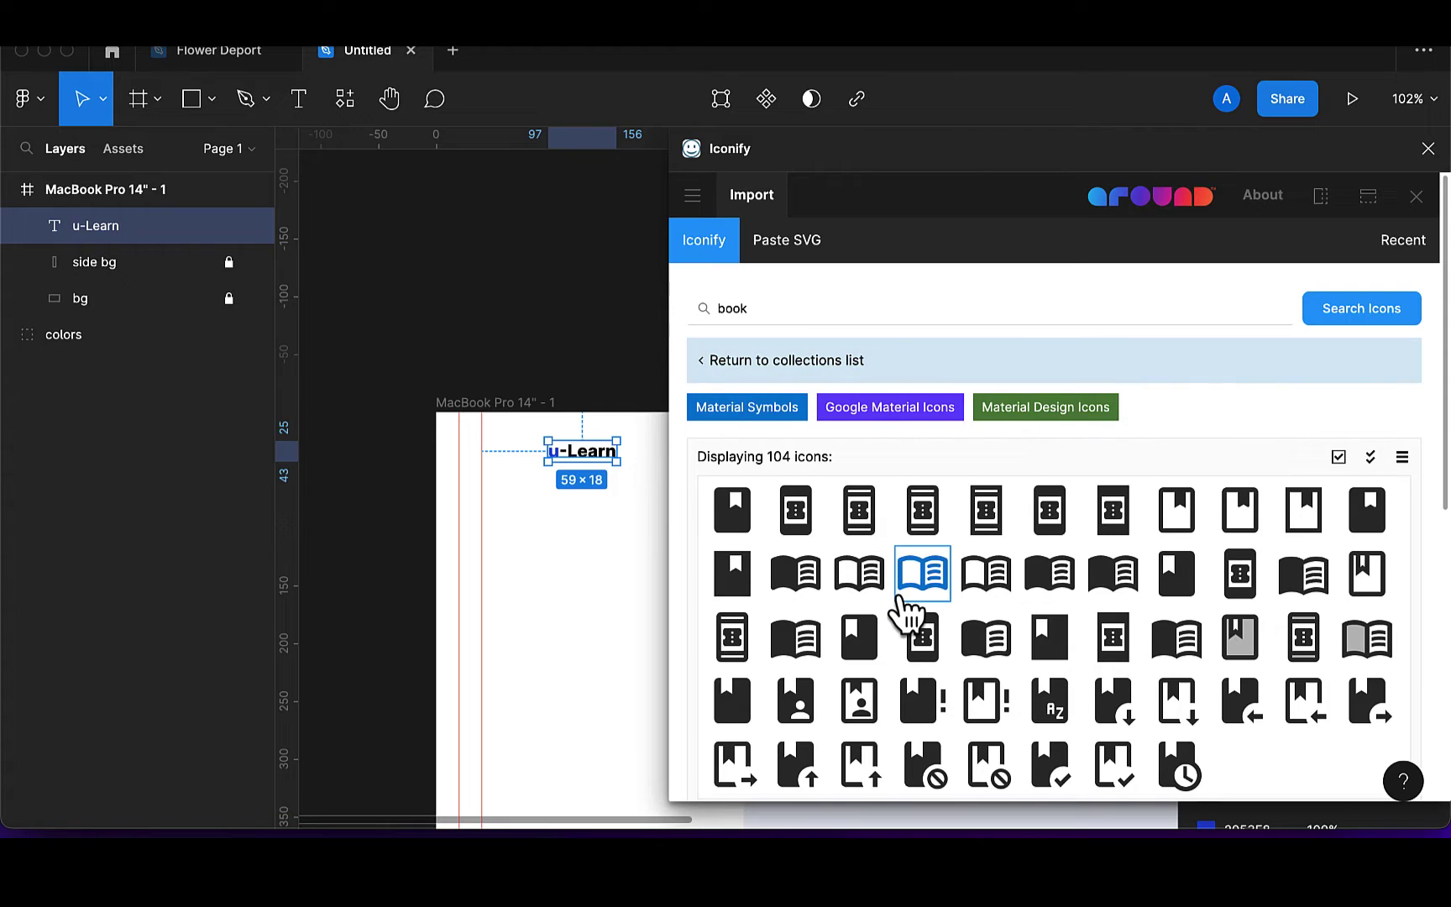
pyautogui.scroll(-1, 905, 612)
pyautogui.scroll(-1, 907, 611)
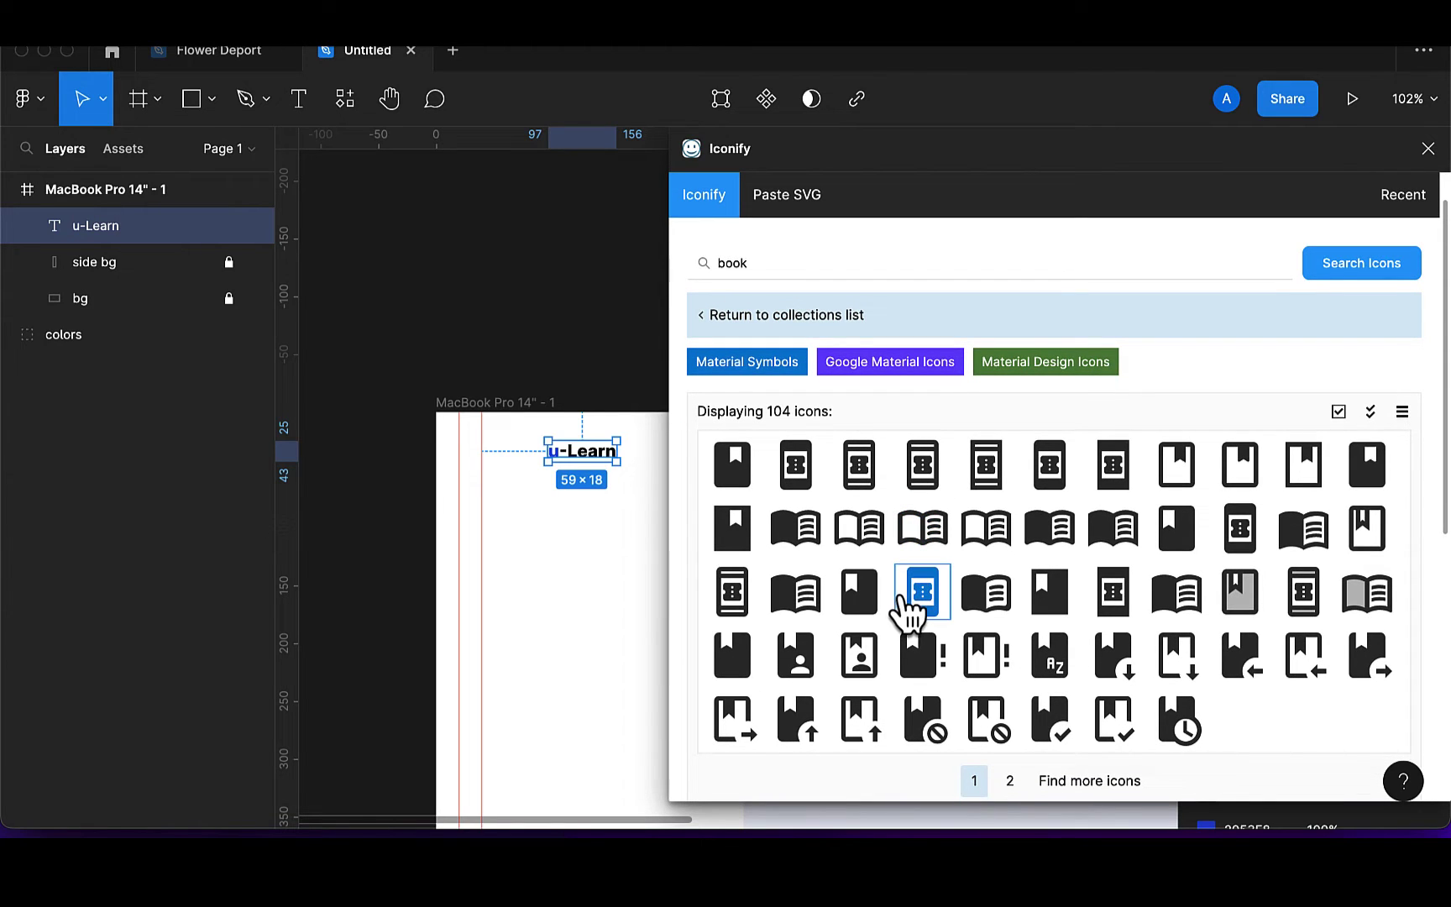
pyautogui.moveTo(988, 550); pyautogui.dragTo(526, 569)
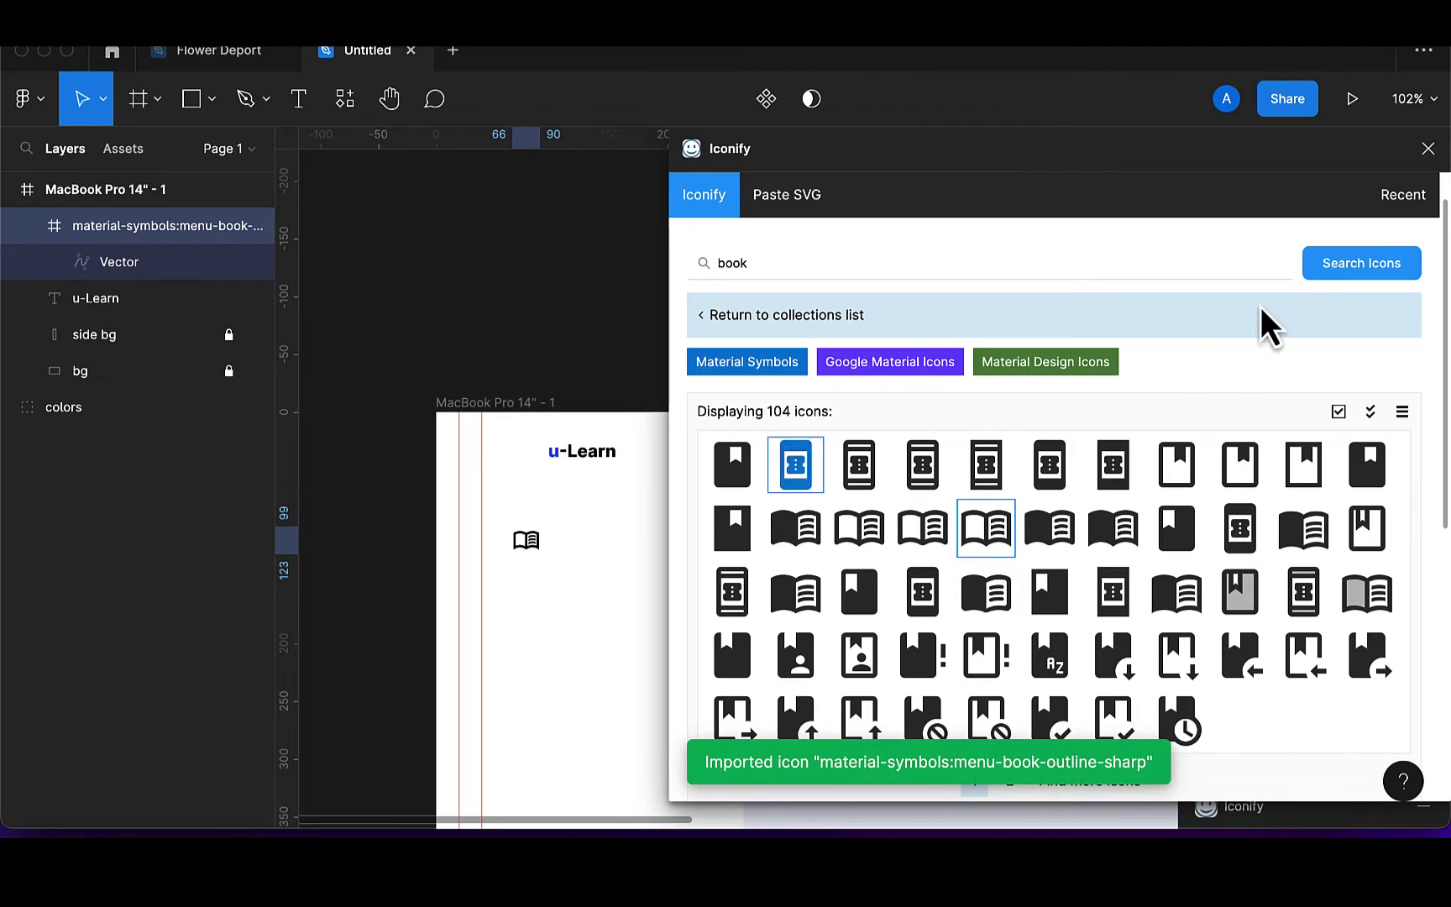
# Place the book icon beside u-Learn and set u-Learn's font size to 20
pyautogui.click(1428, 149)
pyautogui.scroll(5, 652, 544)
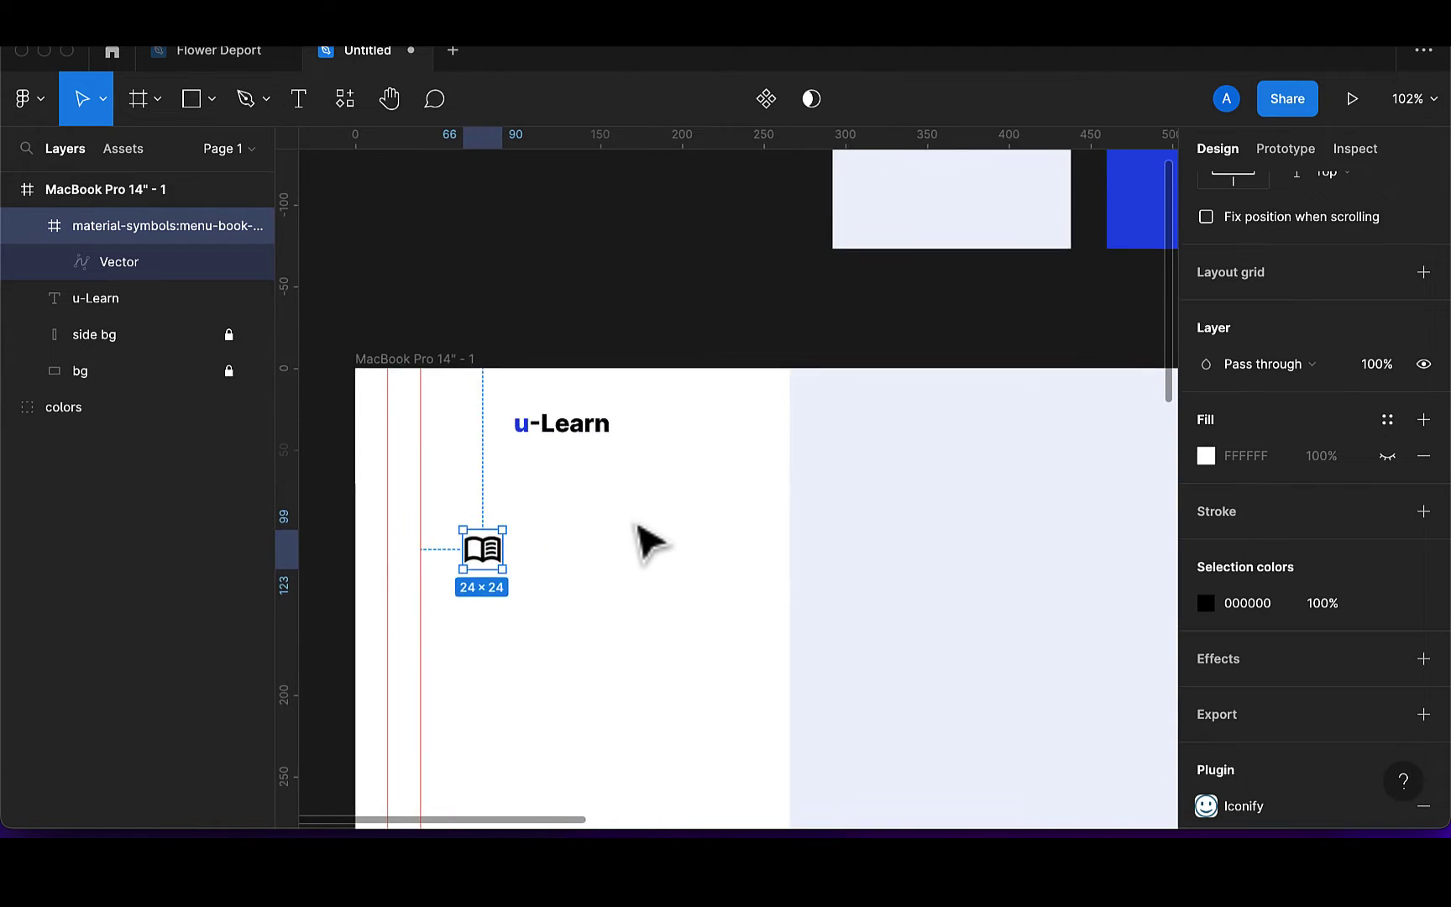
pyautogui.moveTo(536, 583); pyautogui.dragTo(528, 453)
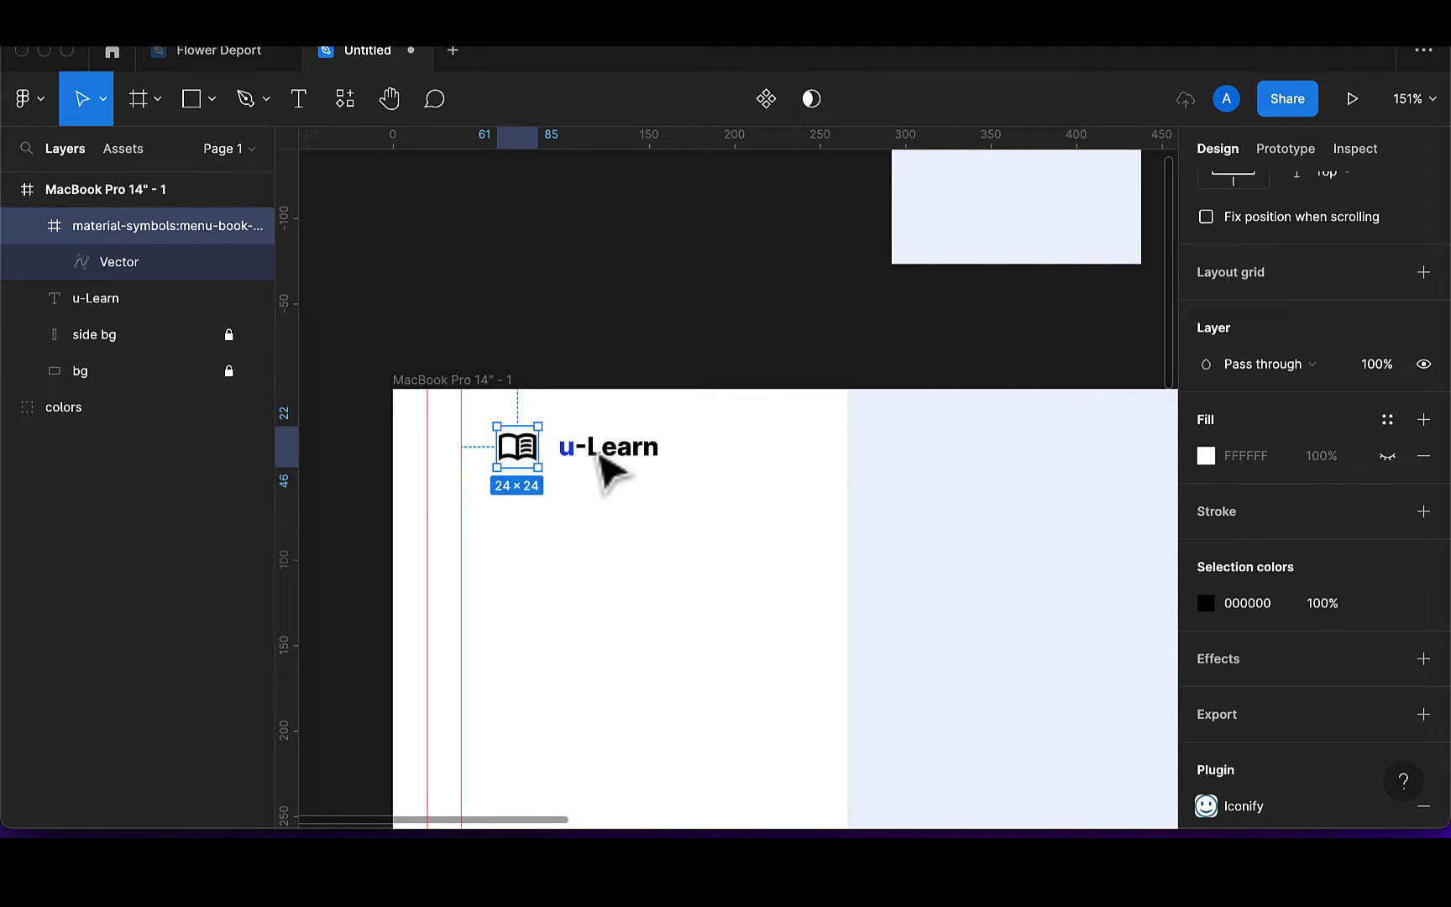
pyautogui.click(599, 453)
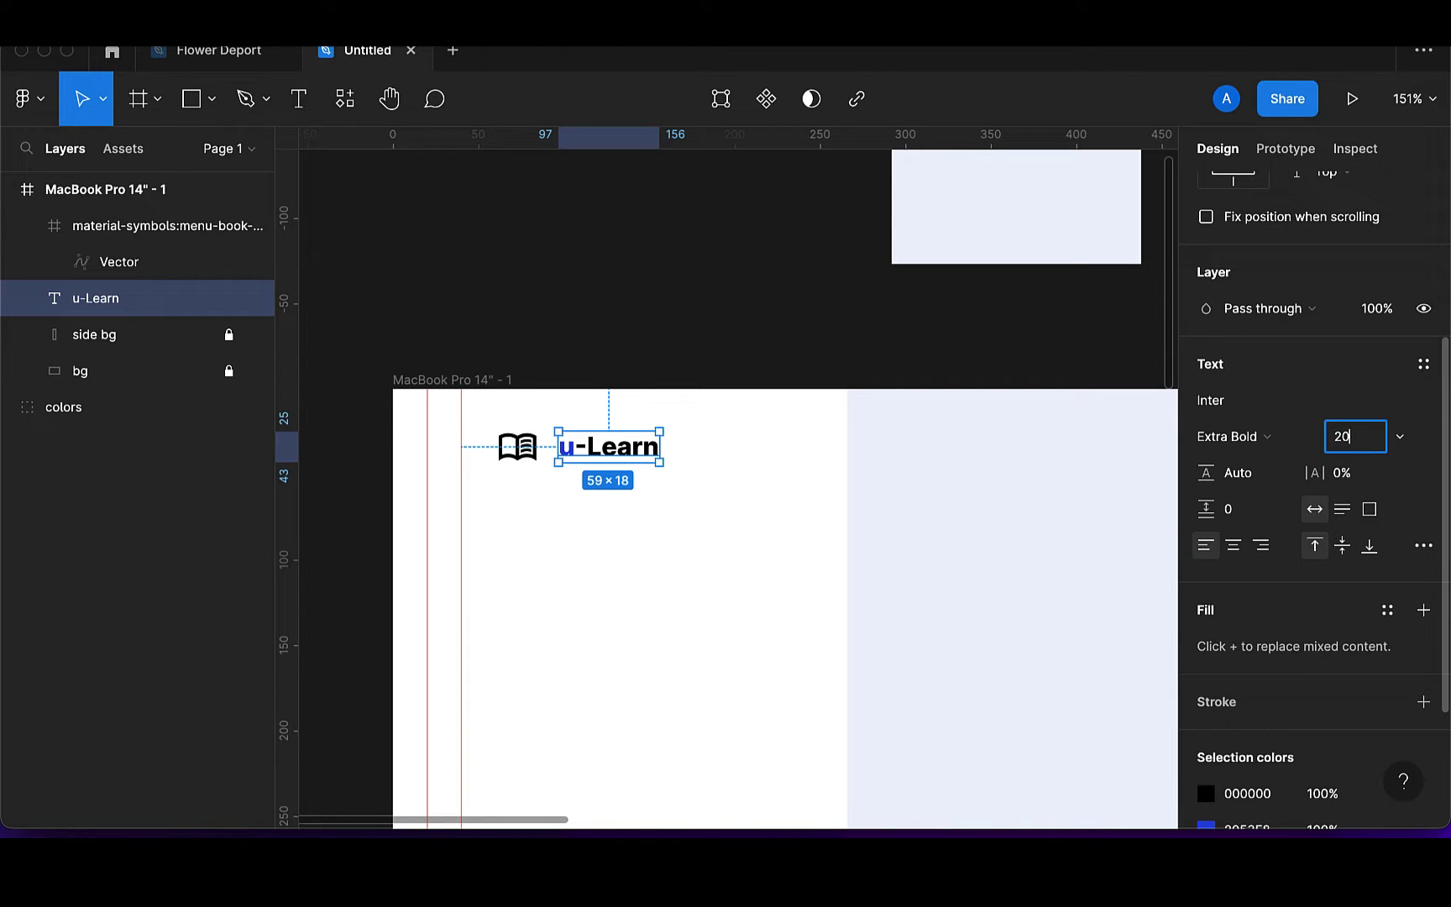
pyautogui.press('Return')
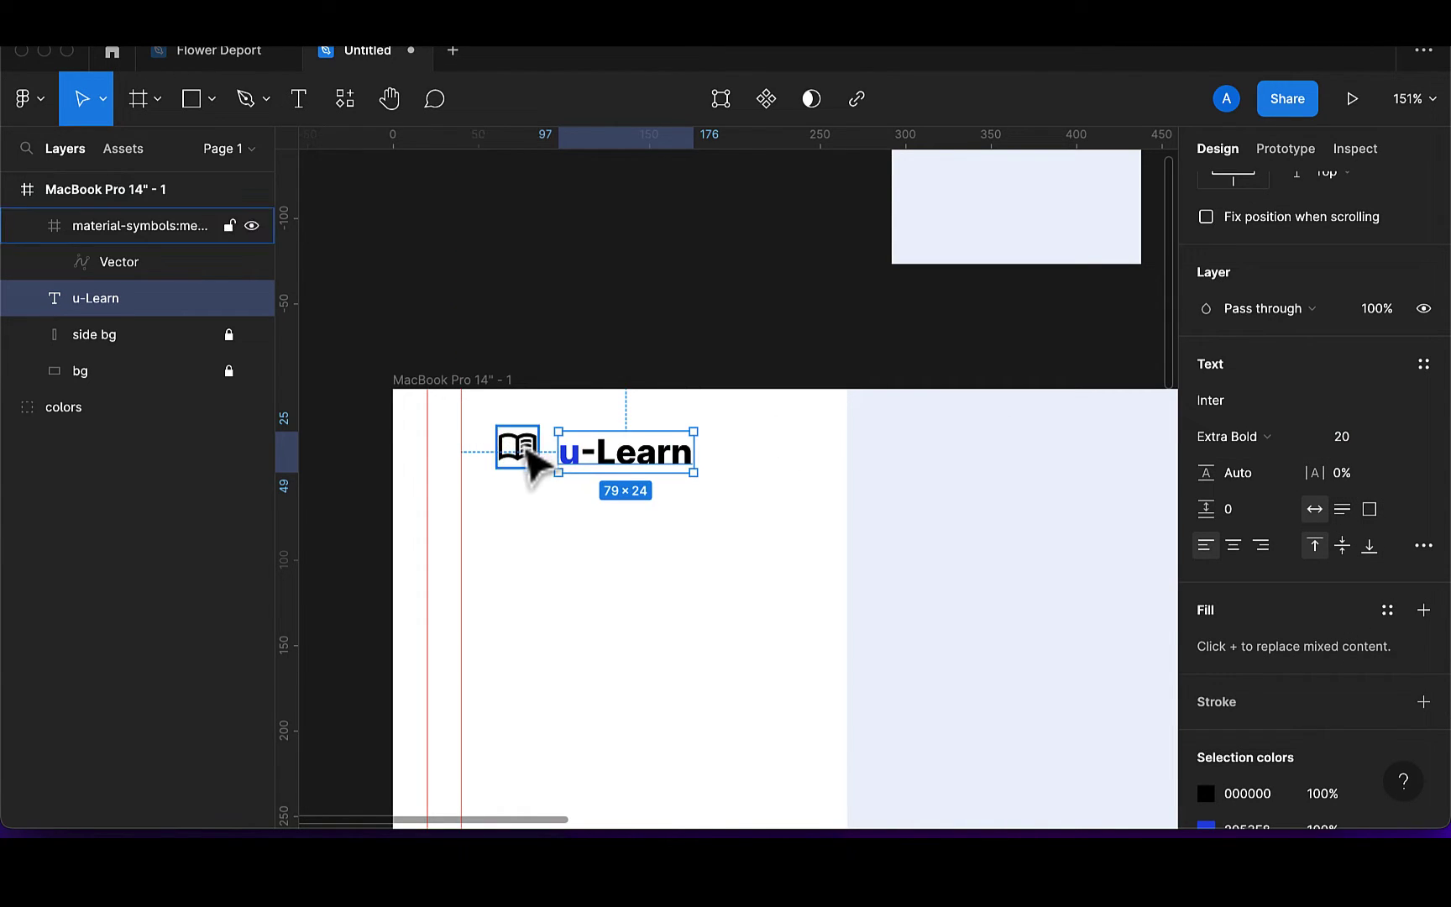
pyautogui.click(531, 458)
pyautogui.moveTo(525, 449); pyautogui.dragTo(525, 455)
# Pull the book vector out of its wrapper frame and delete the empty frame
pyautogui.click(127, 260)
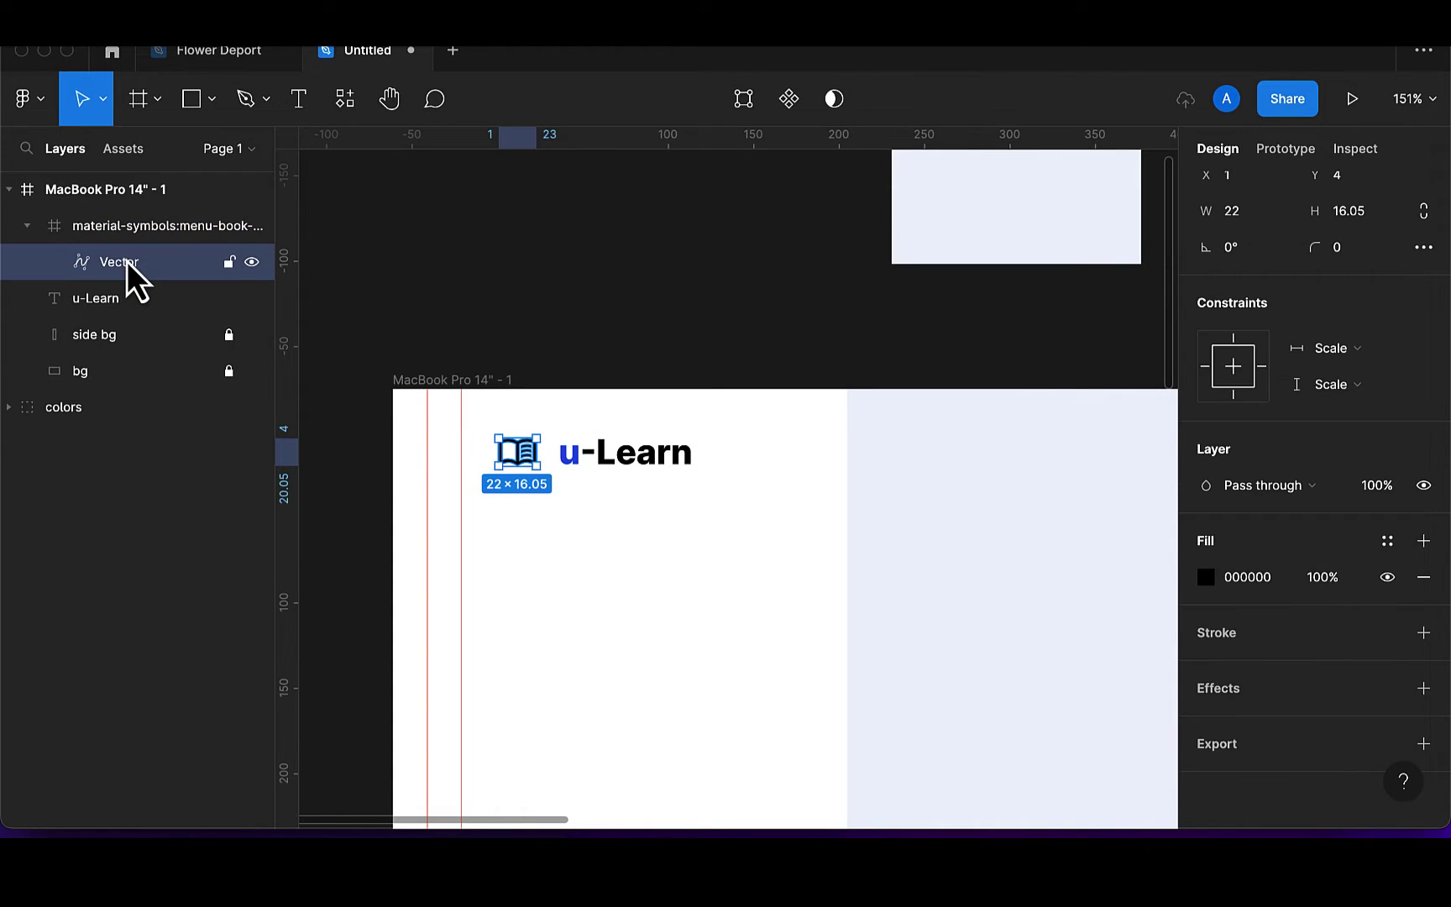
pyautogui.moveTo(123, 215); pyautogui.dragTo(124, 213)
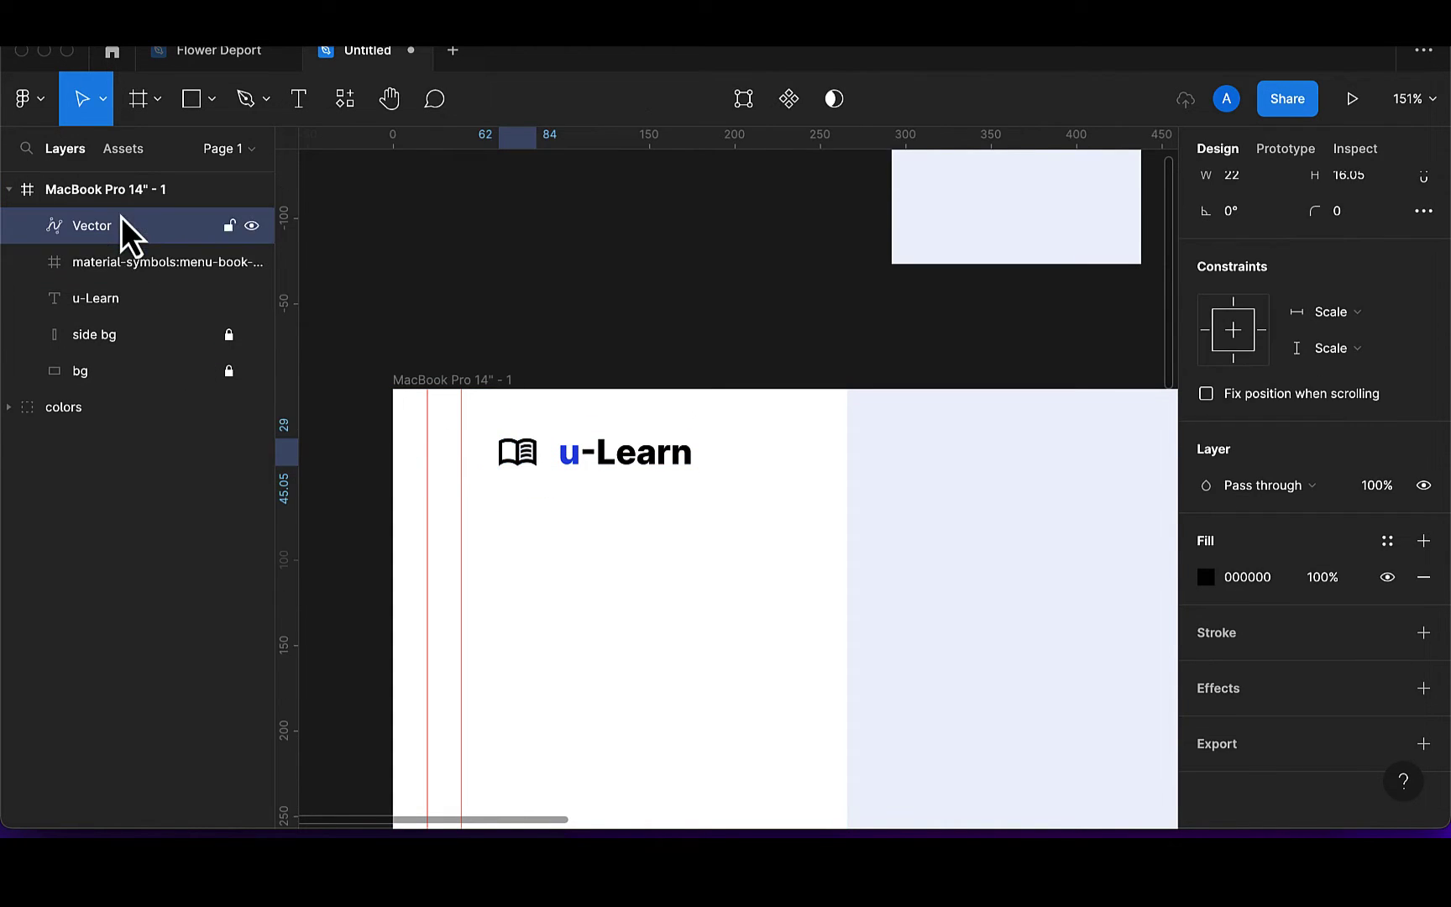
pyautogui.click(120, 269)
pyautogui.press('Delete')
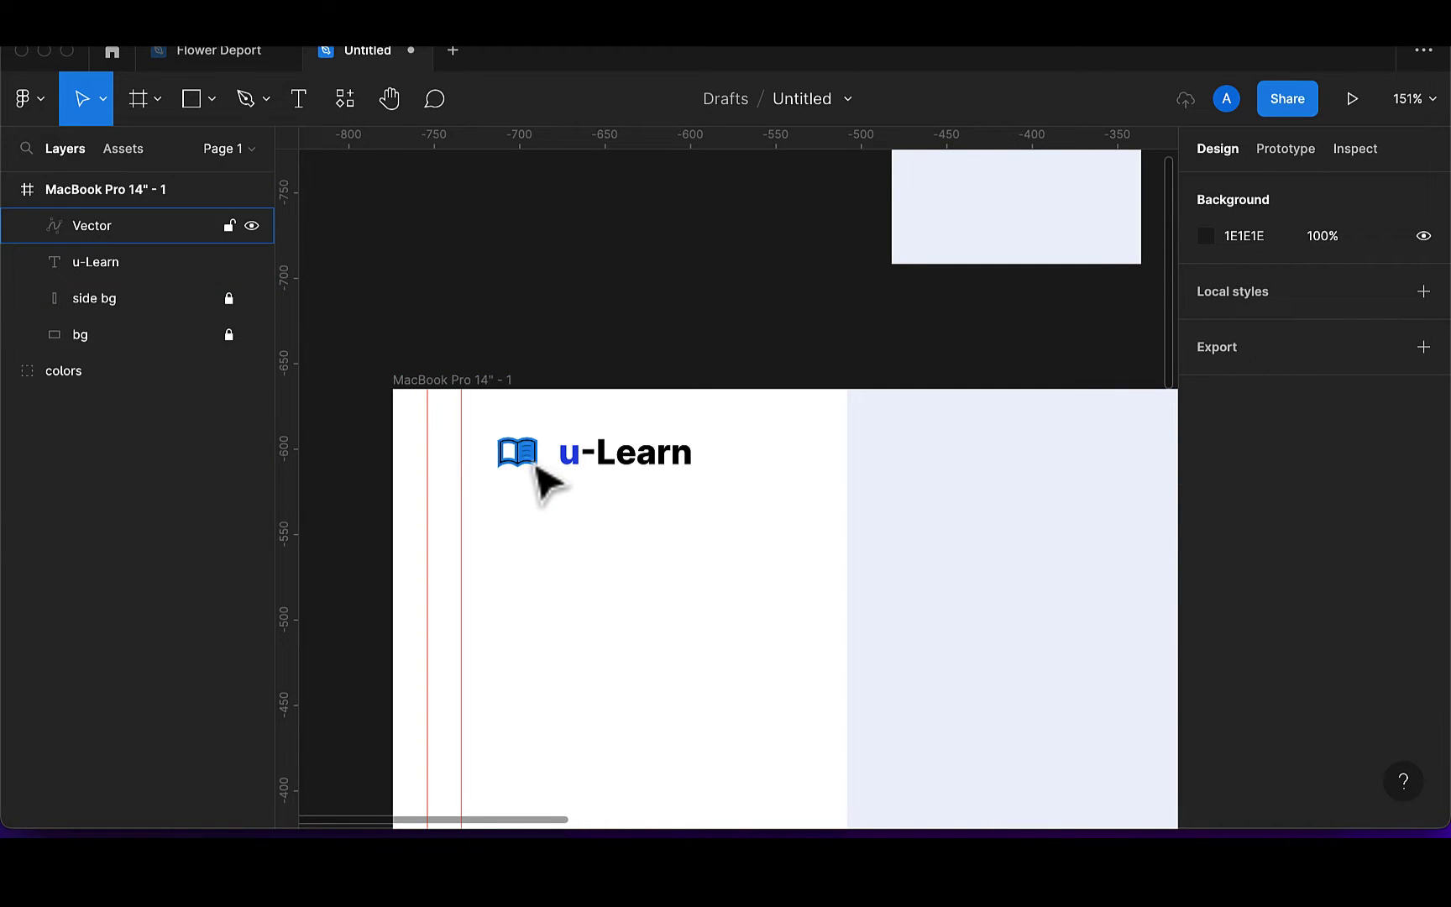
# Resize the book icon to 20 px tall with proportional width
pyautogui.click(531, 463)
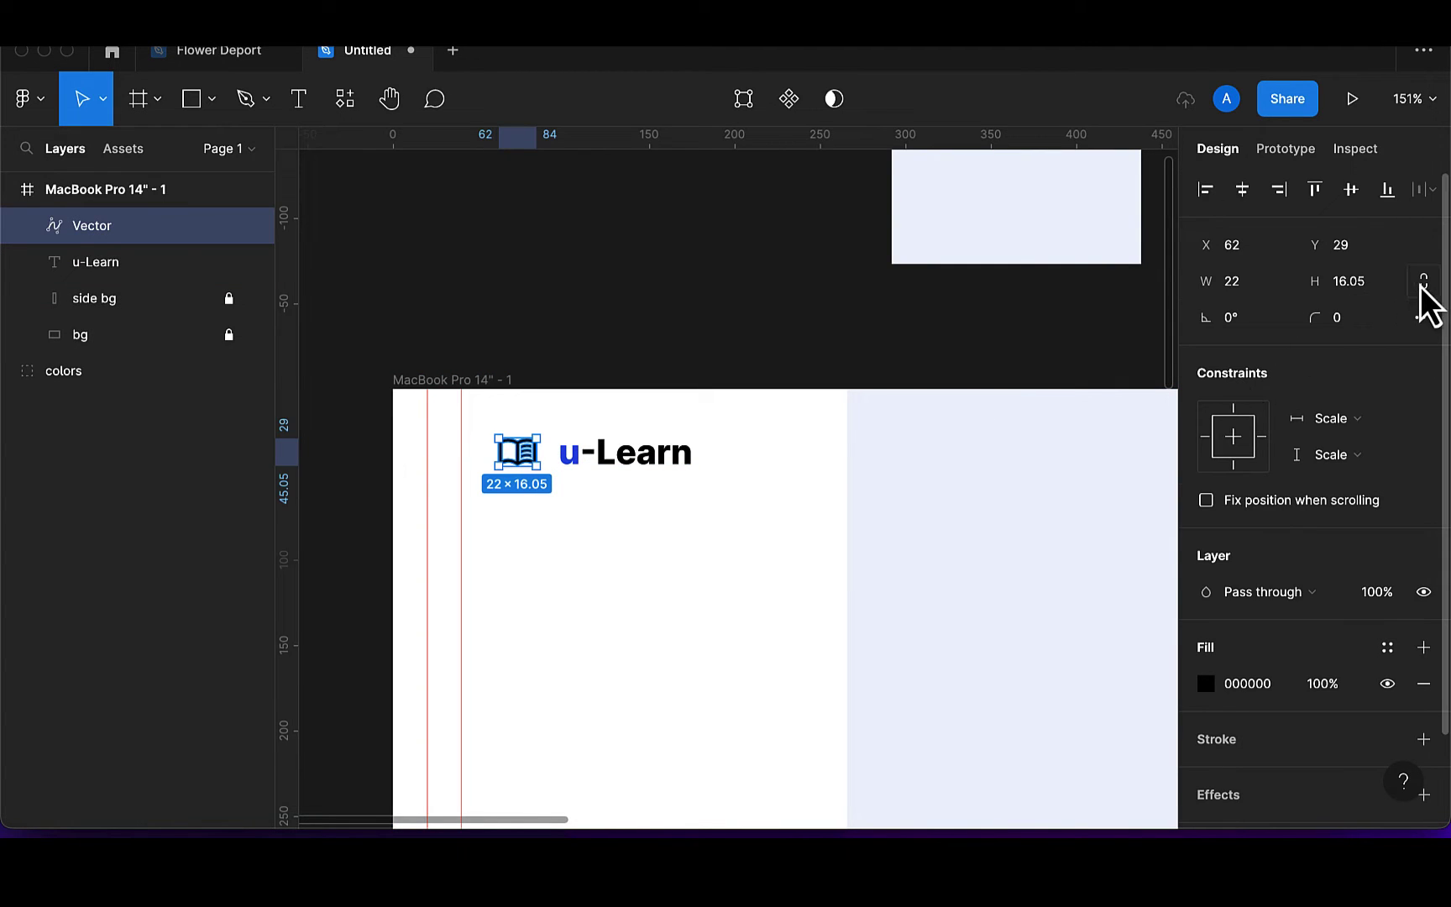
pyautogui.press('BackSpace')
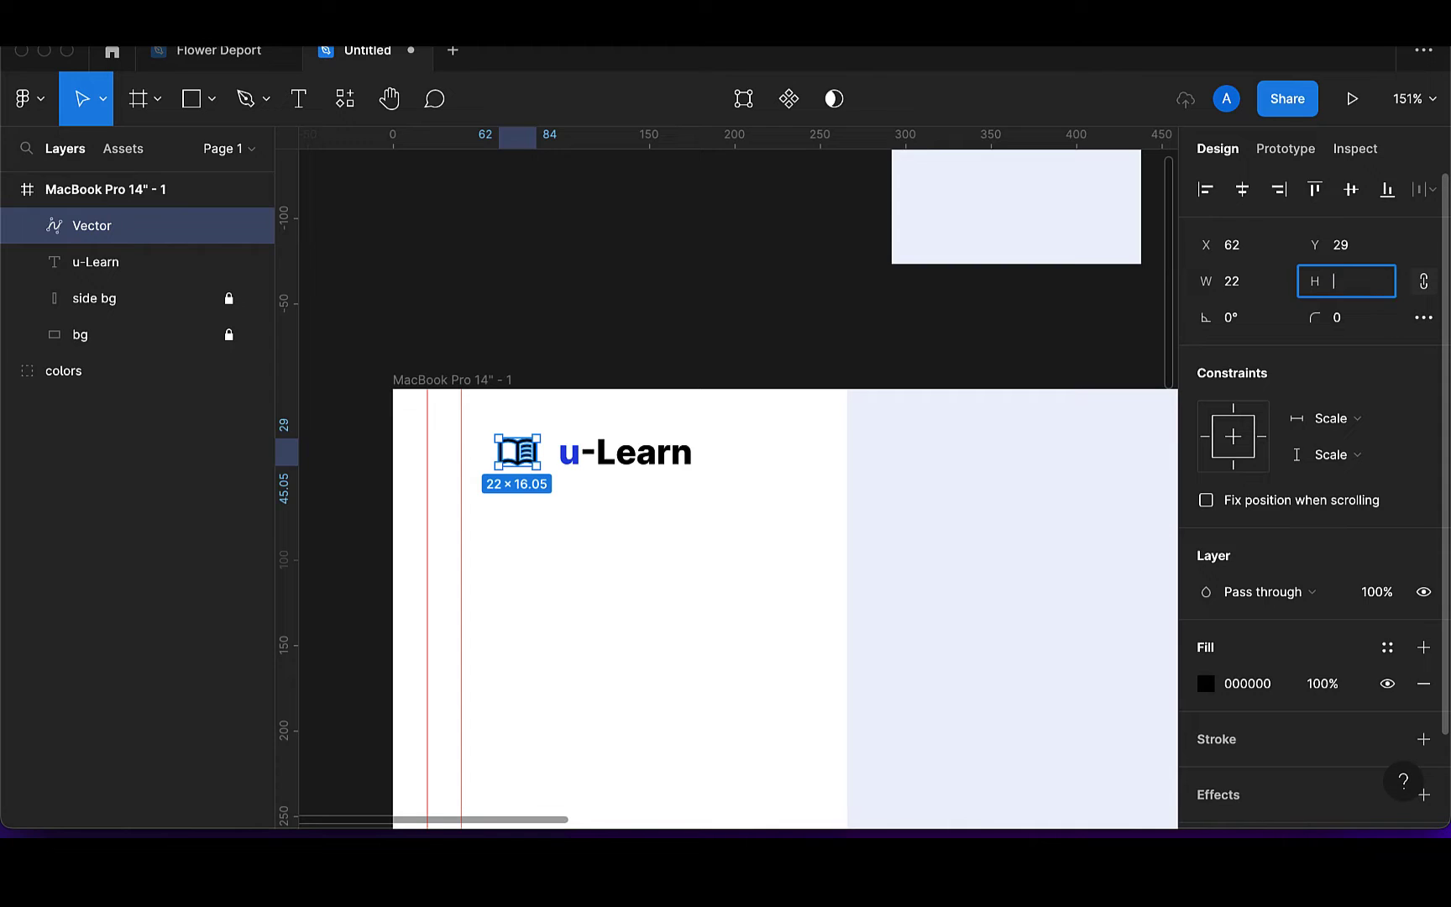
pyautogui.write('20')
pyautogui.press('Return')
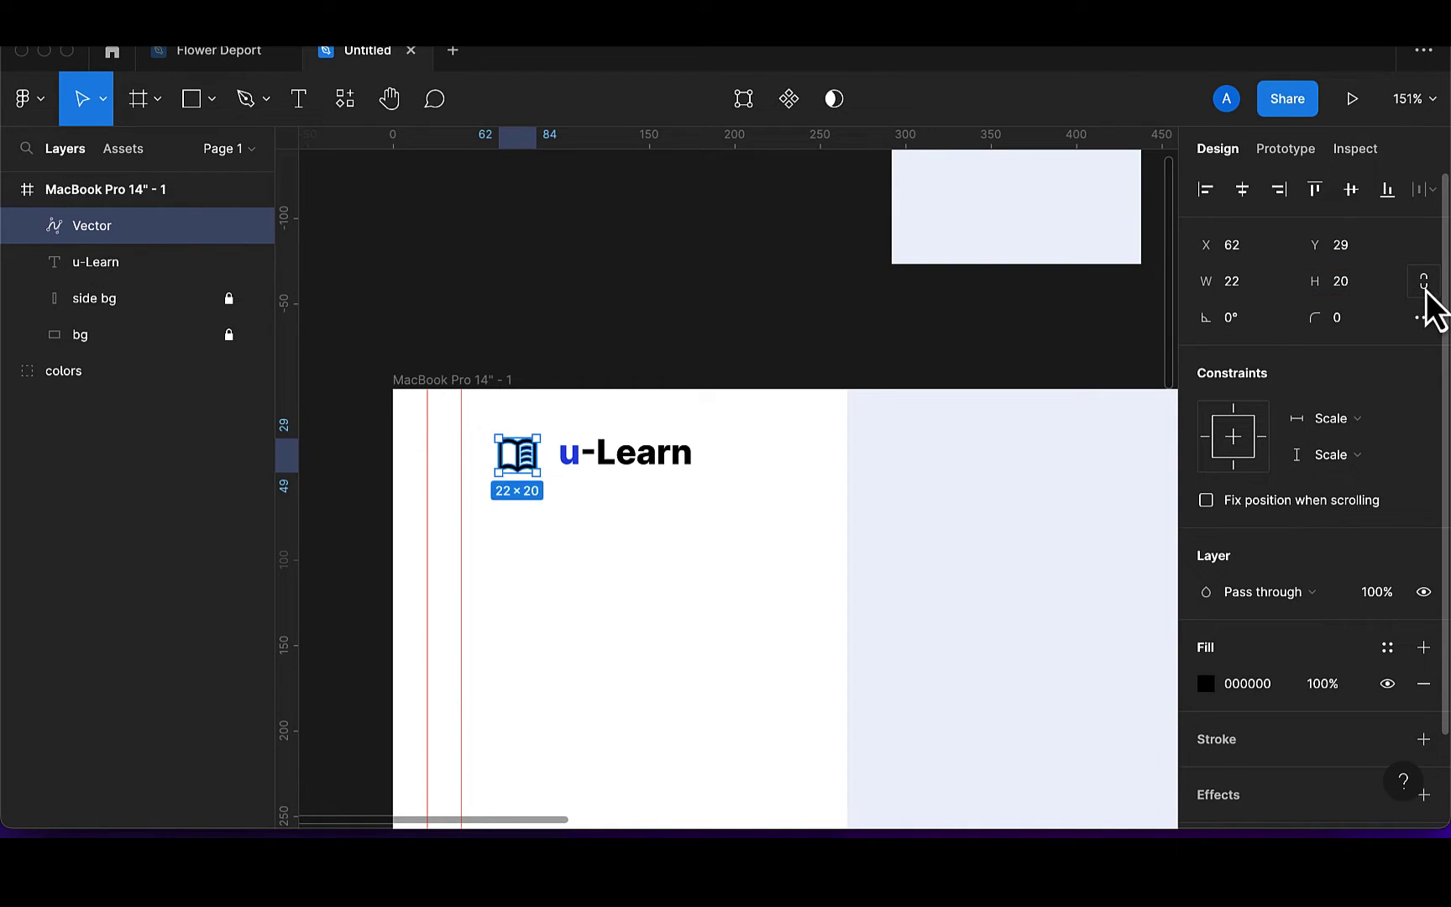
pyautogui.click(1365, 287)
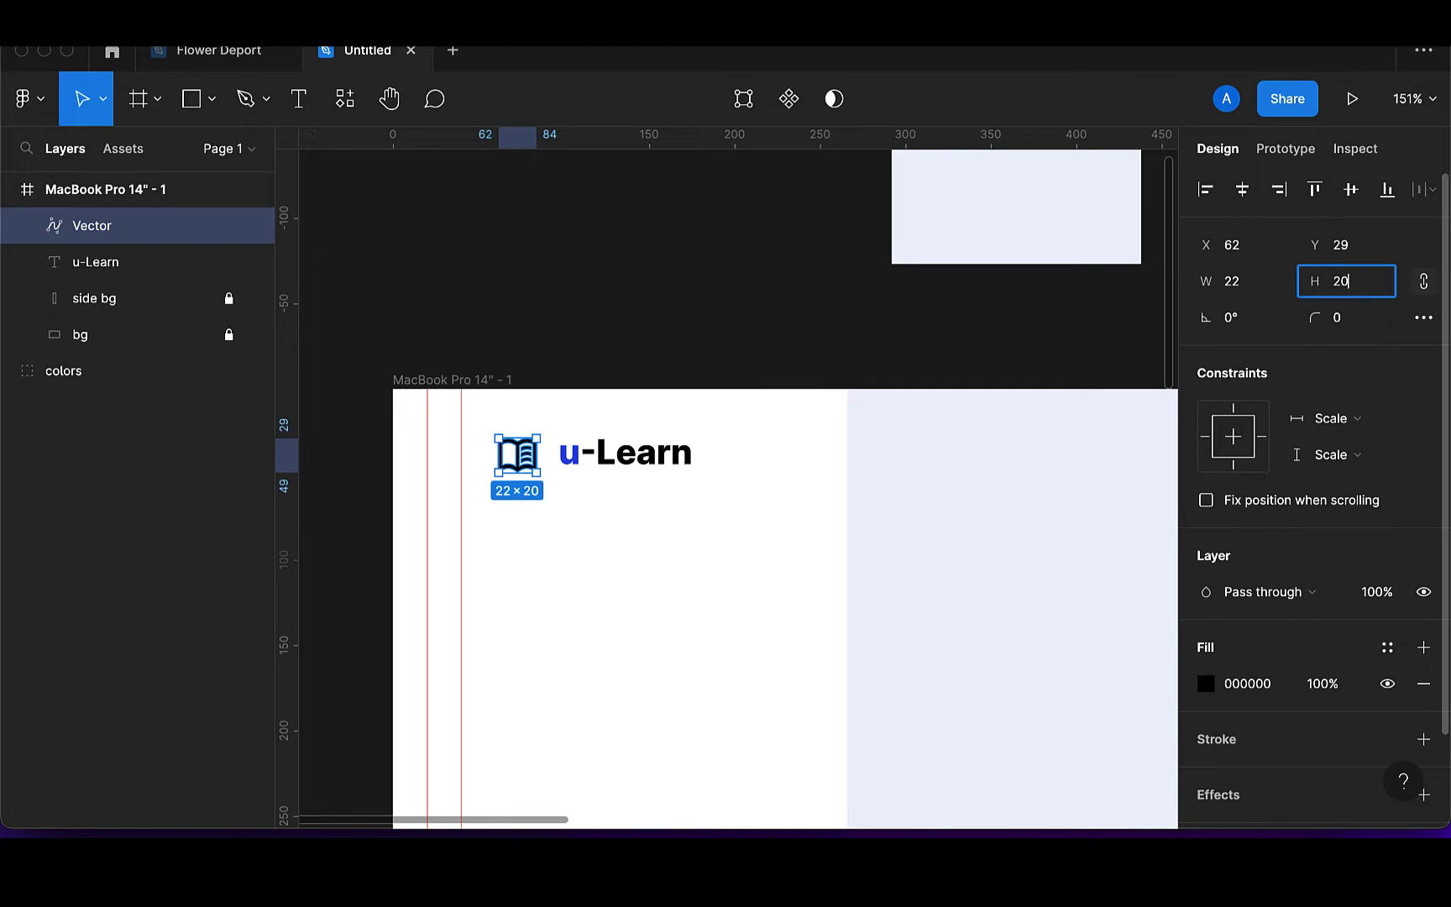
pyautogui.press('Return')
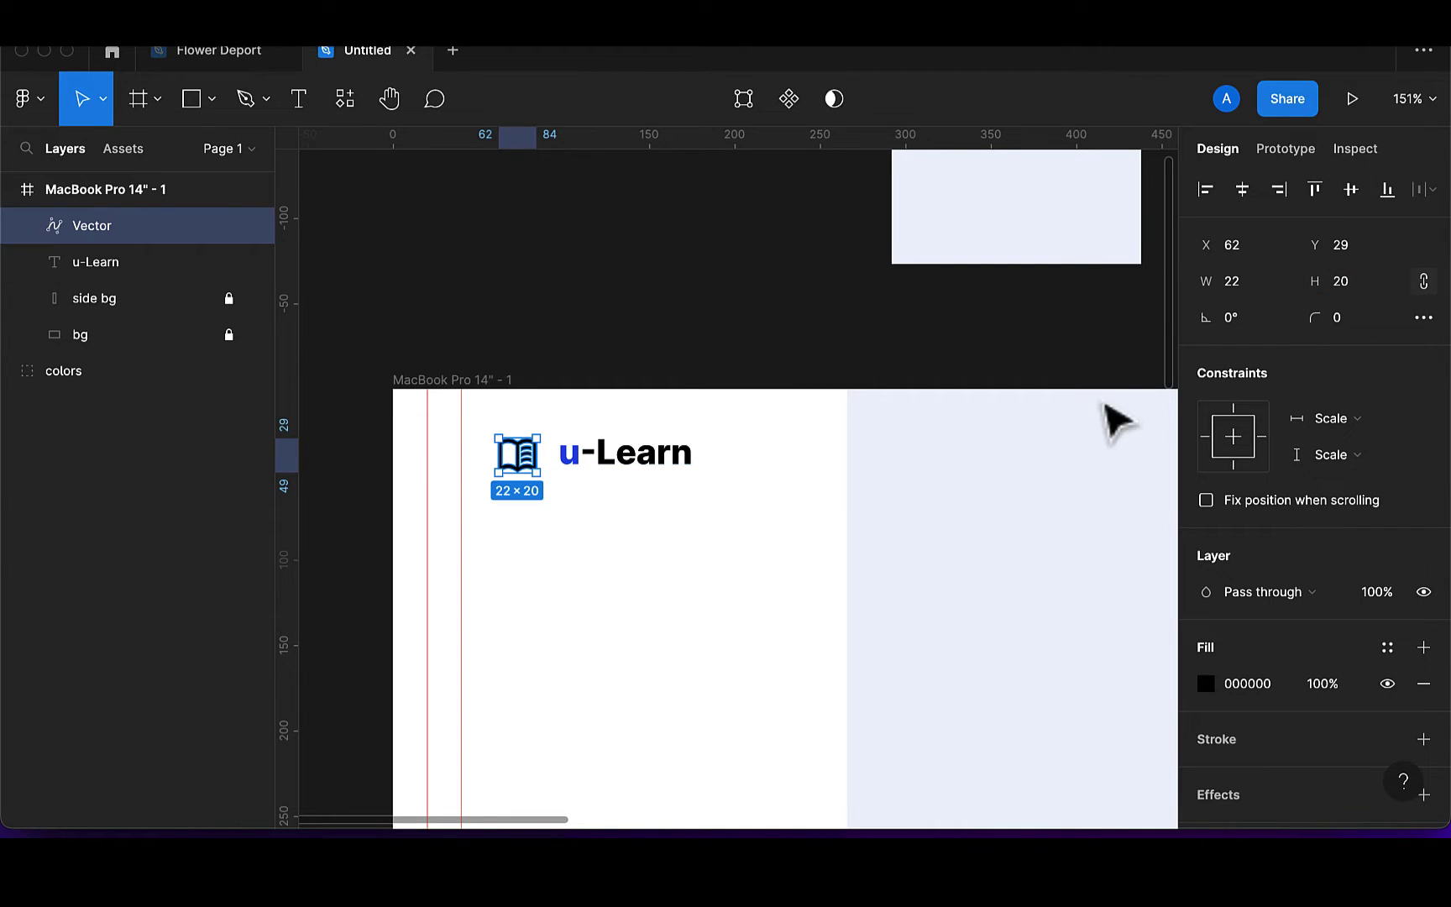
pyautogui.press('super+z')
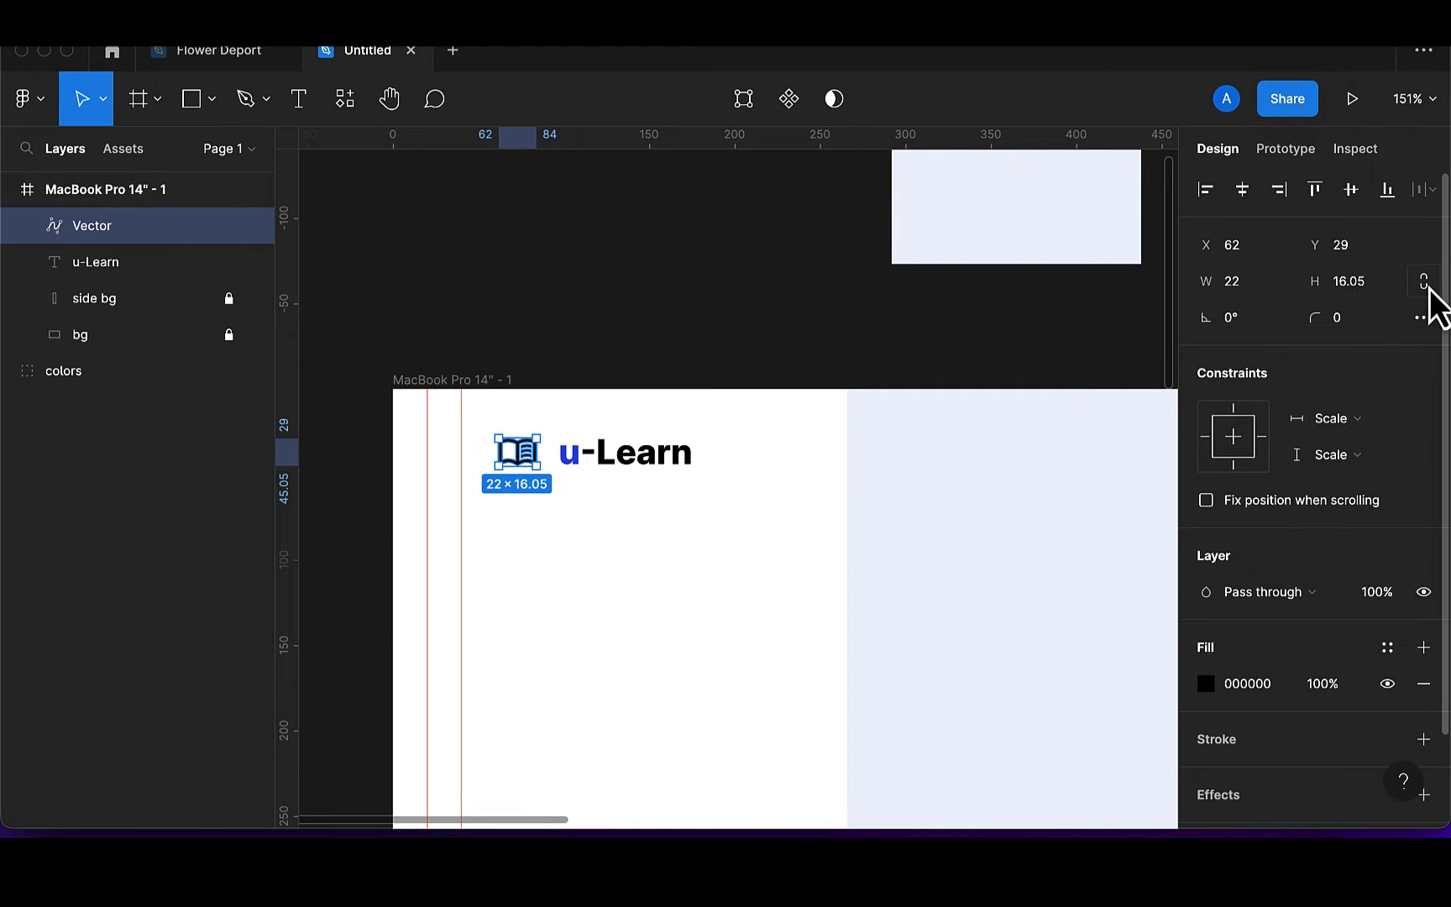
pyautogui.click(1381, 290)
pyautogui.write('2')
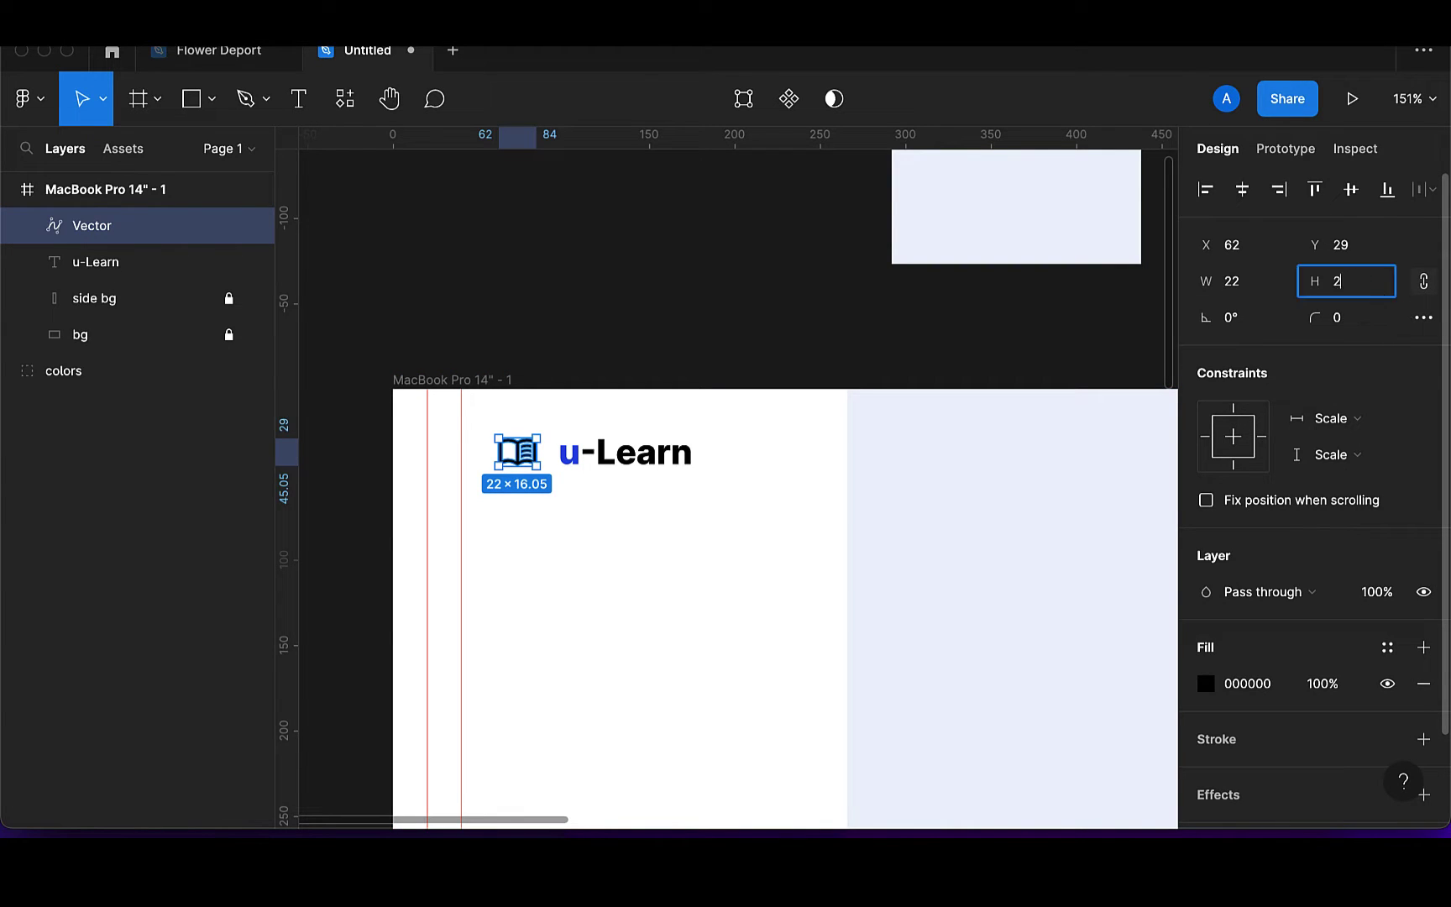
pyautogui.write('0')
pyautogui.press('Return')
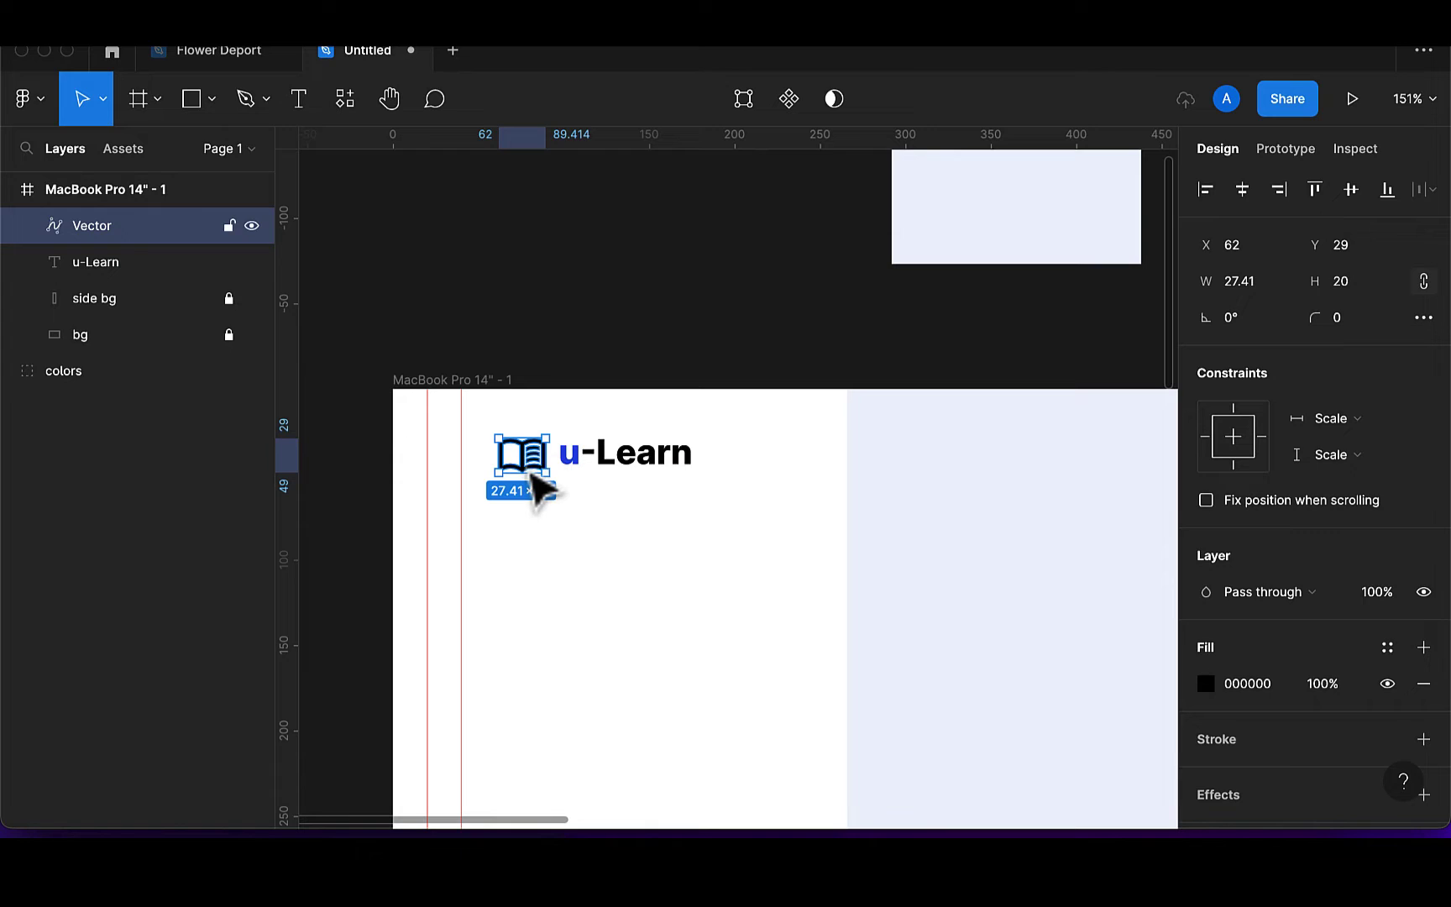
# Centre the icon and u-Learn vertically, group them, and move the logo to x 40, y 36
pyautogui.moveTo(532, 473); pyautogui.dragTo(535, 476)
pyautogui.keyDown('shift'); pyautogui.click(667, 464); pyautogui.keyUp('shift')
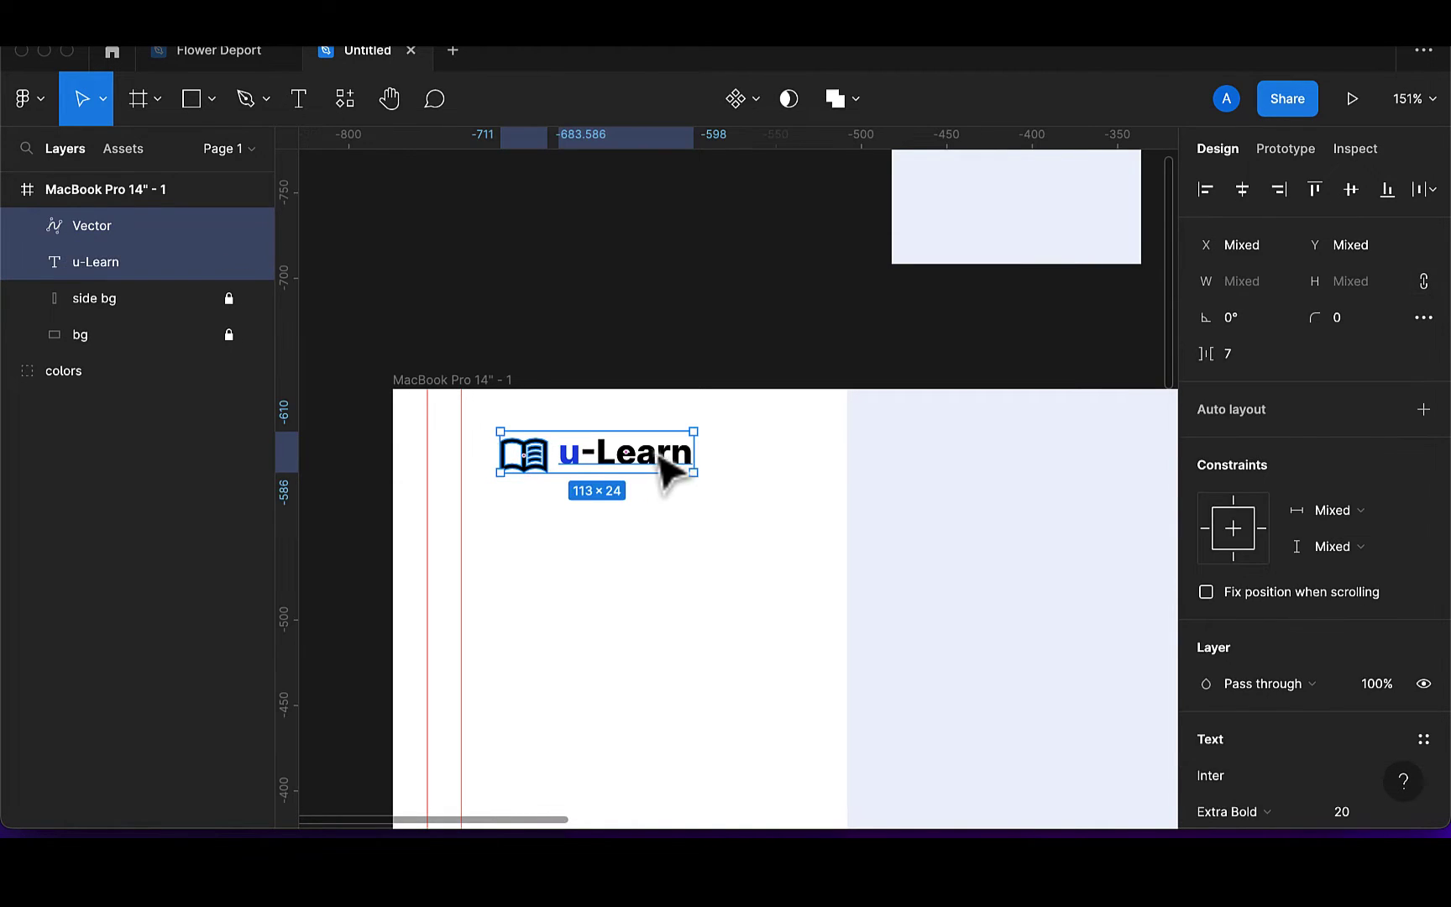
pyautogui.click(1355, 201)
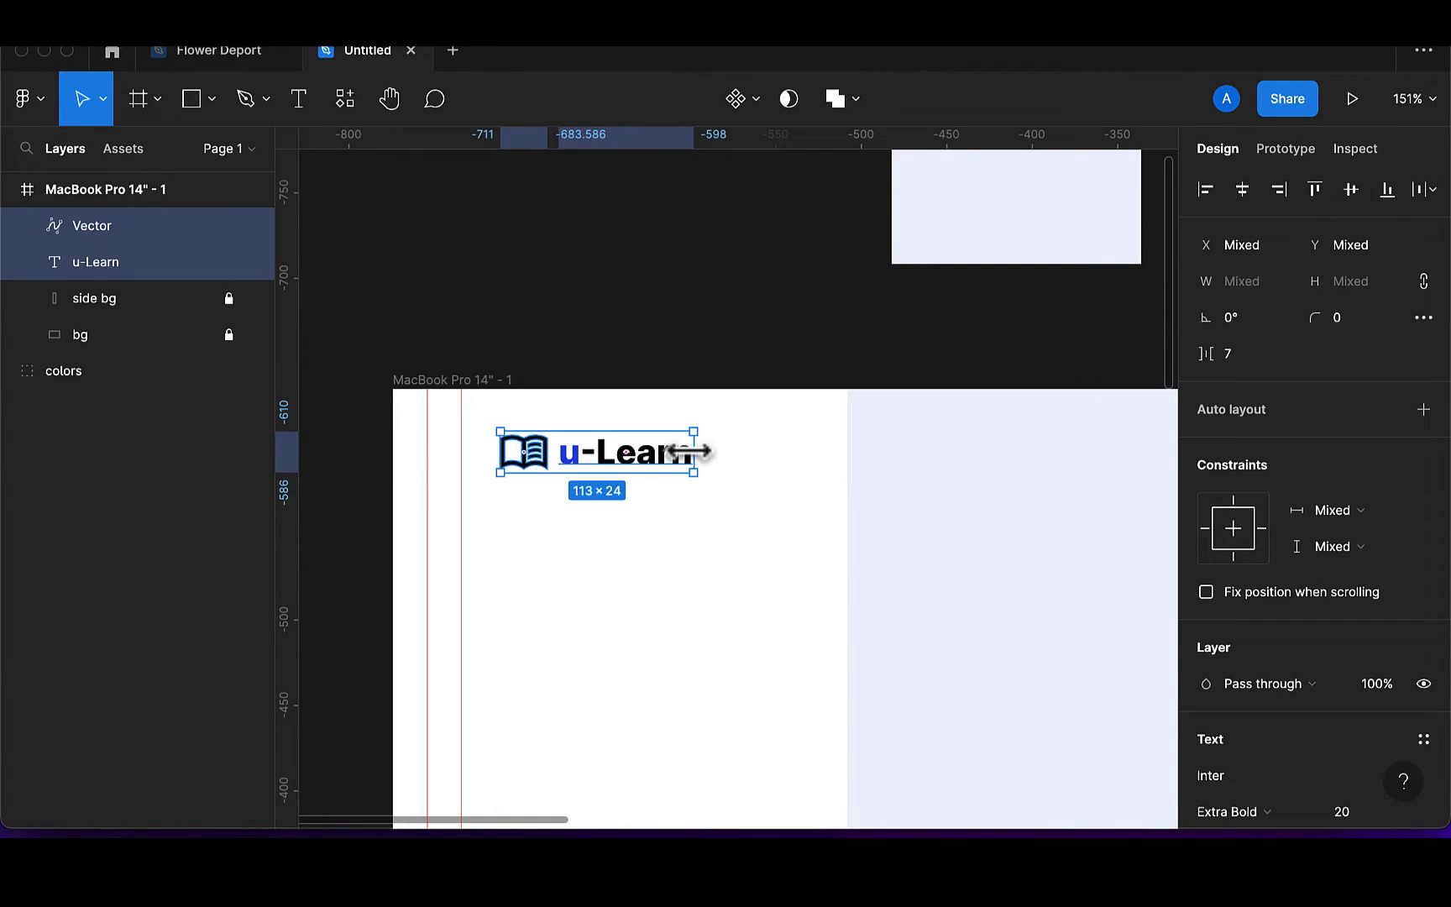
pyautogui.press('super+g')
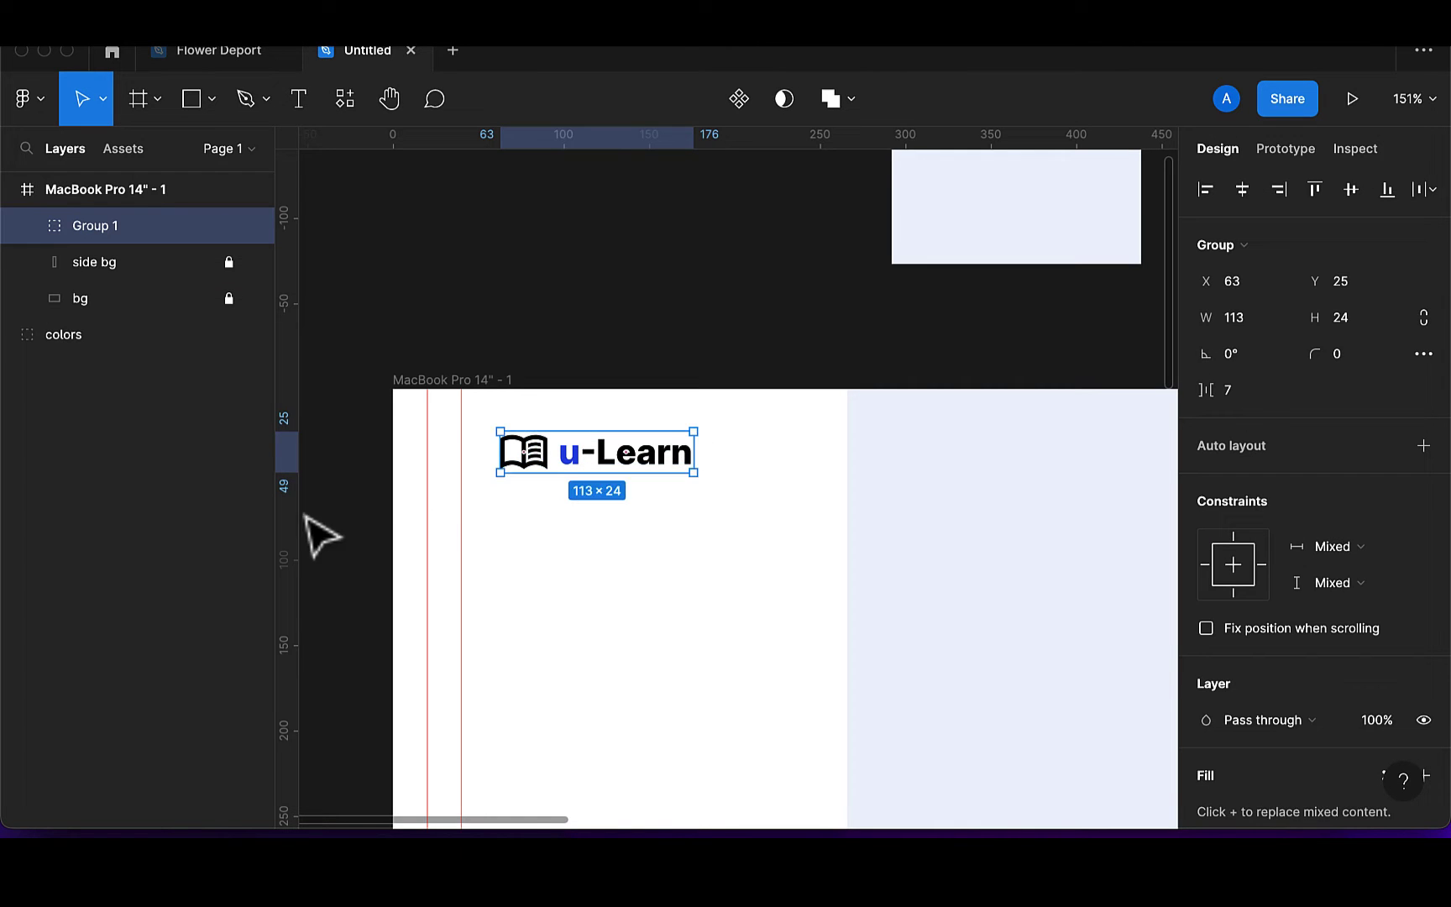
pyautogui.moveTo(626, 477); pyautogui.dragTo(584, 488)
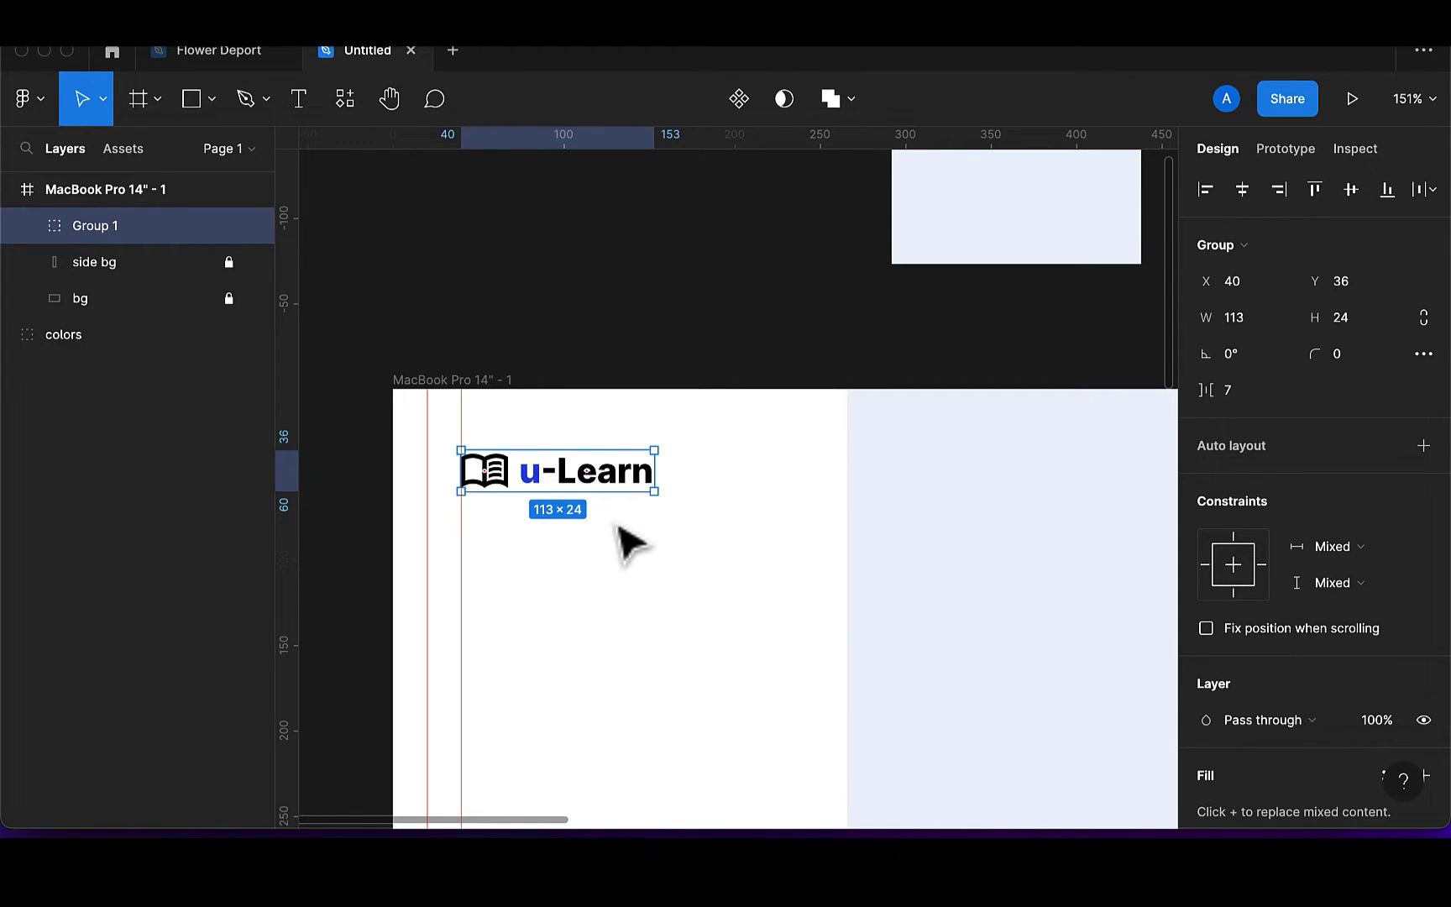
pyautogui.scroll(-5, 625, 541)
pyautogui.hscroll(3, 625, 541)
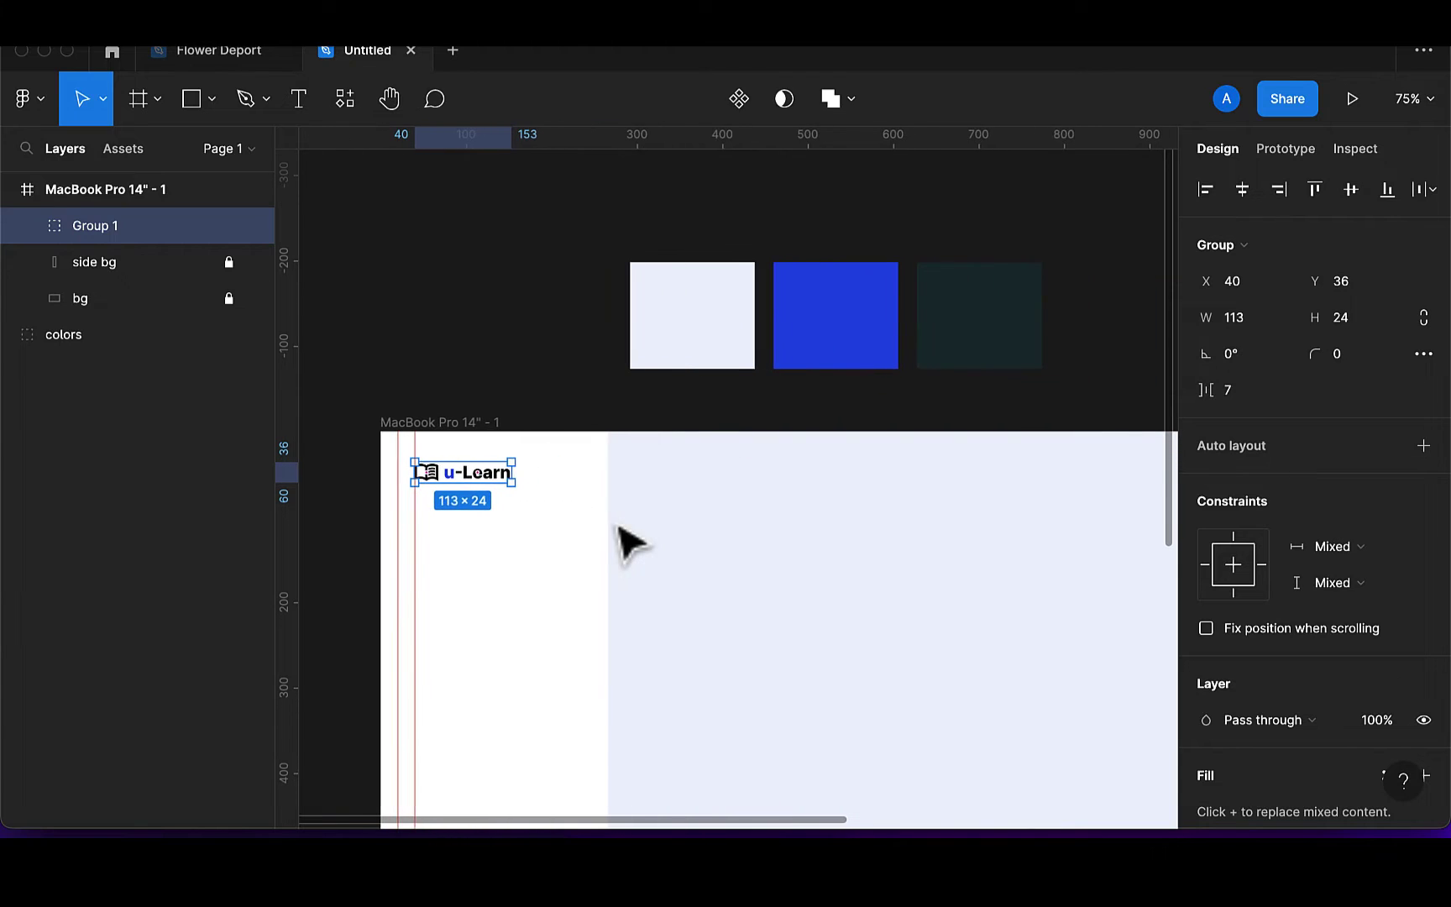
pyautogui.click(300, 101)
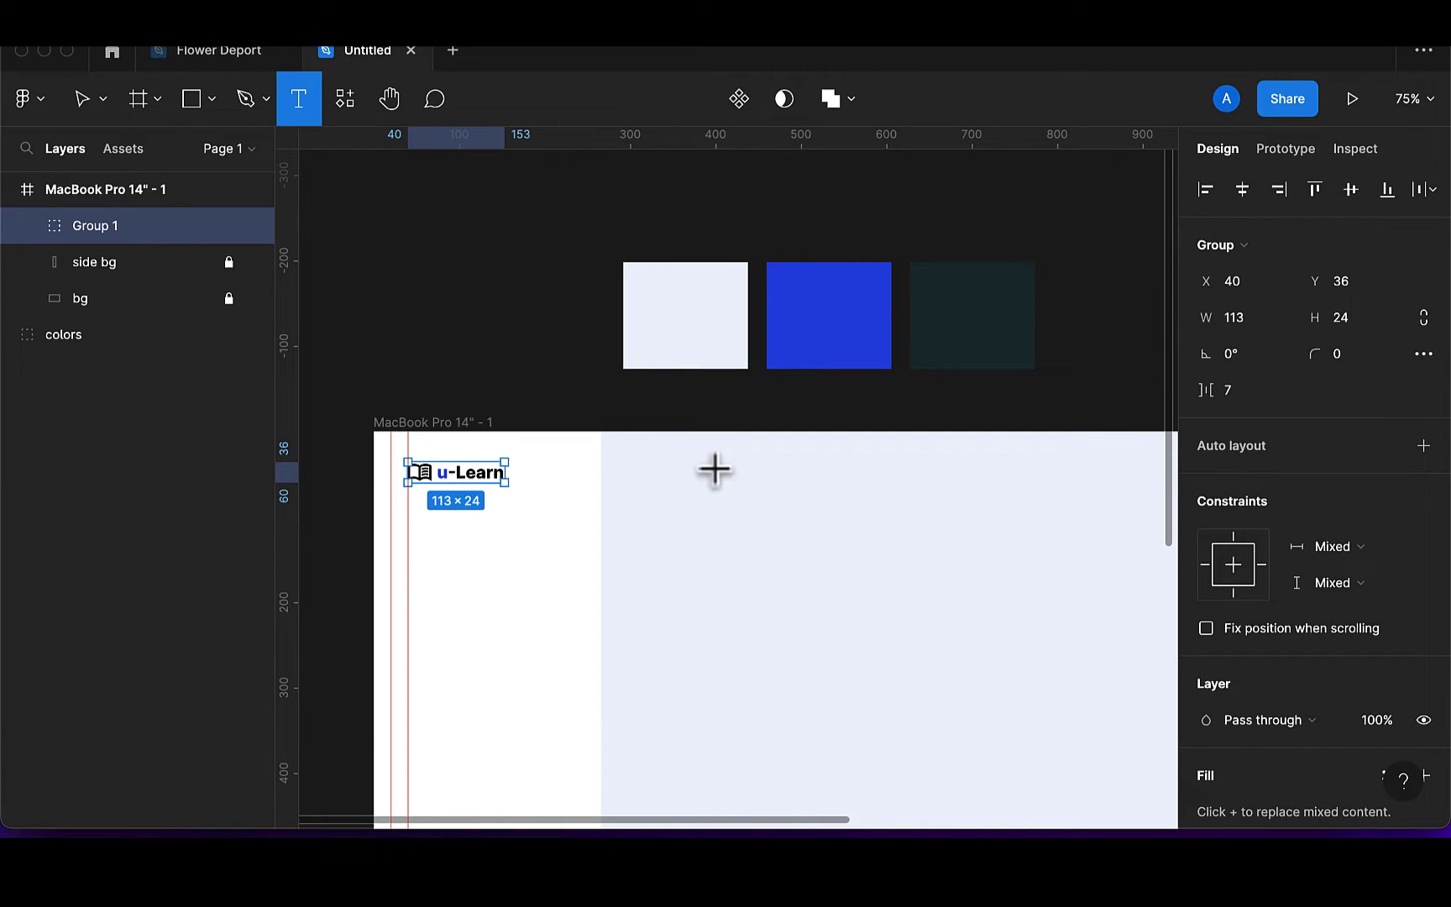
# Add the 'Welcome Back' heading in Inter Medium, size 30
pyautogui.click(631, 475)
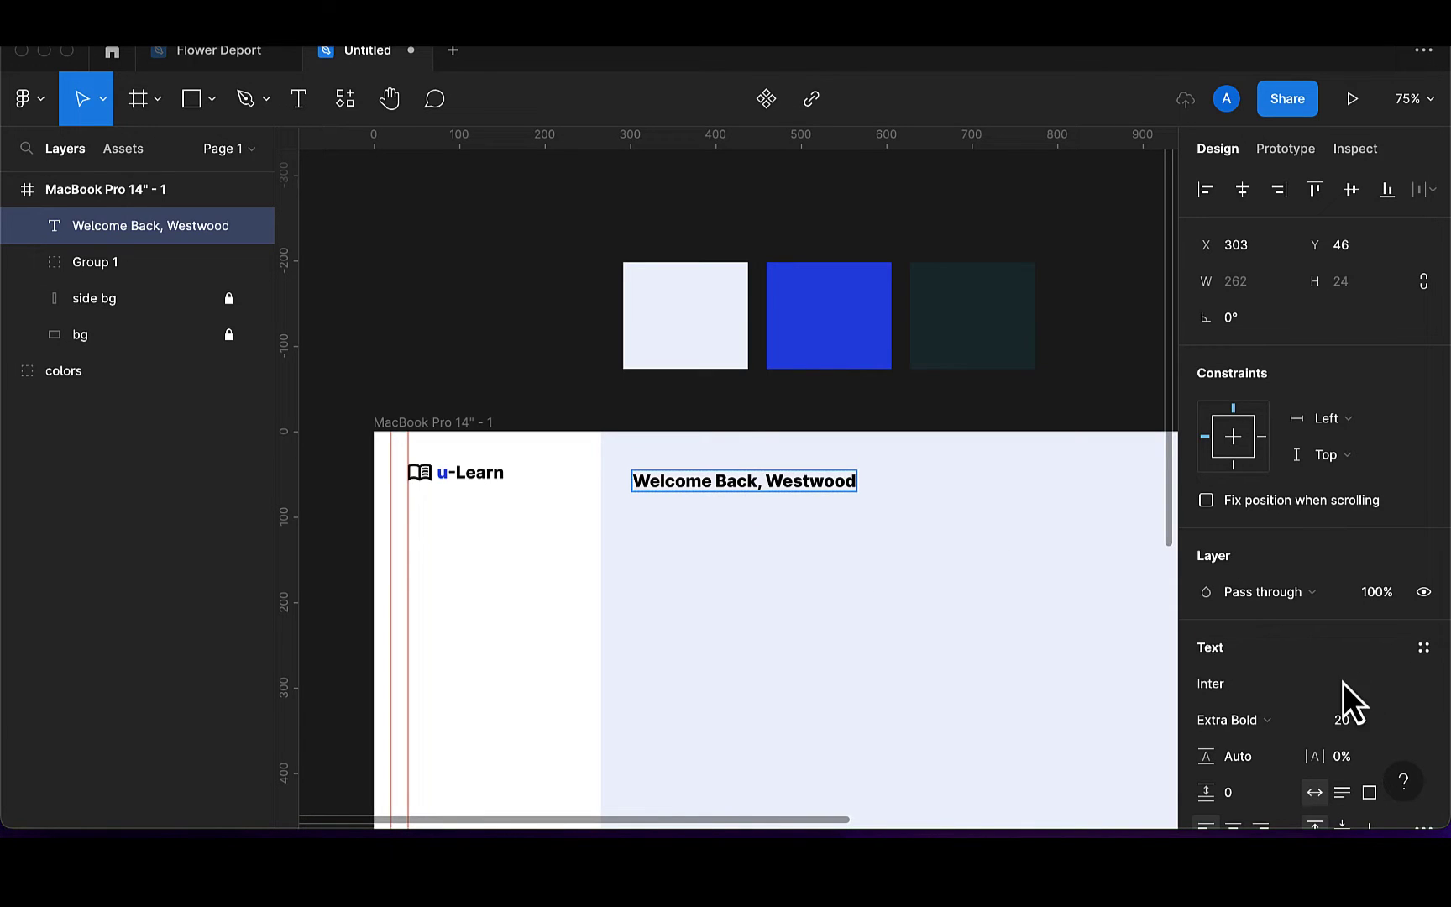
pyautogui.press('Escape')
pyautogui.click(1278, 727)
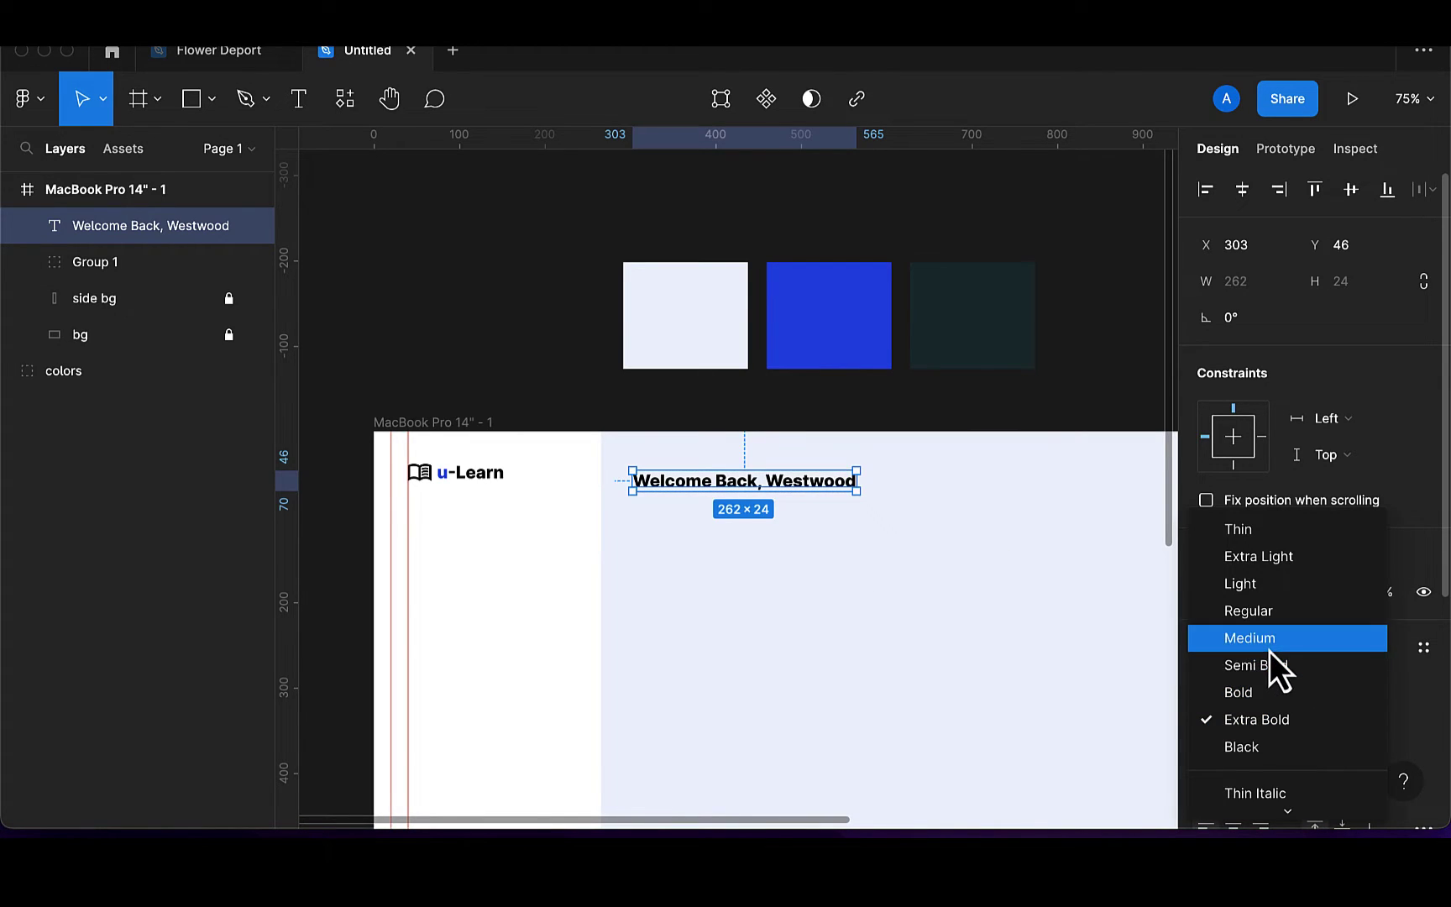
pyautogui.click(1269, 650)
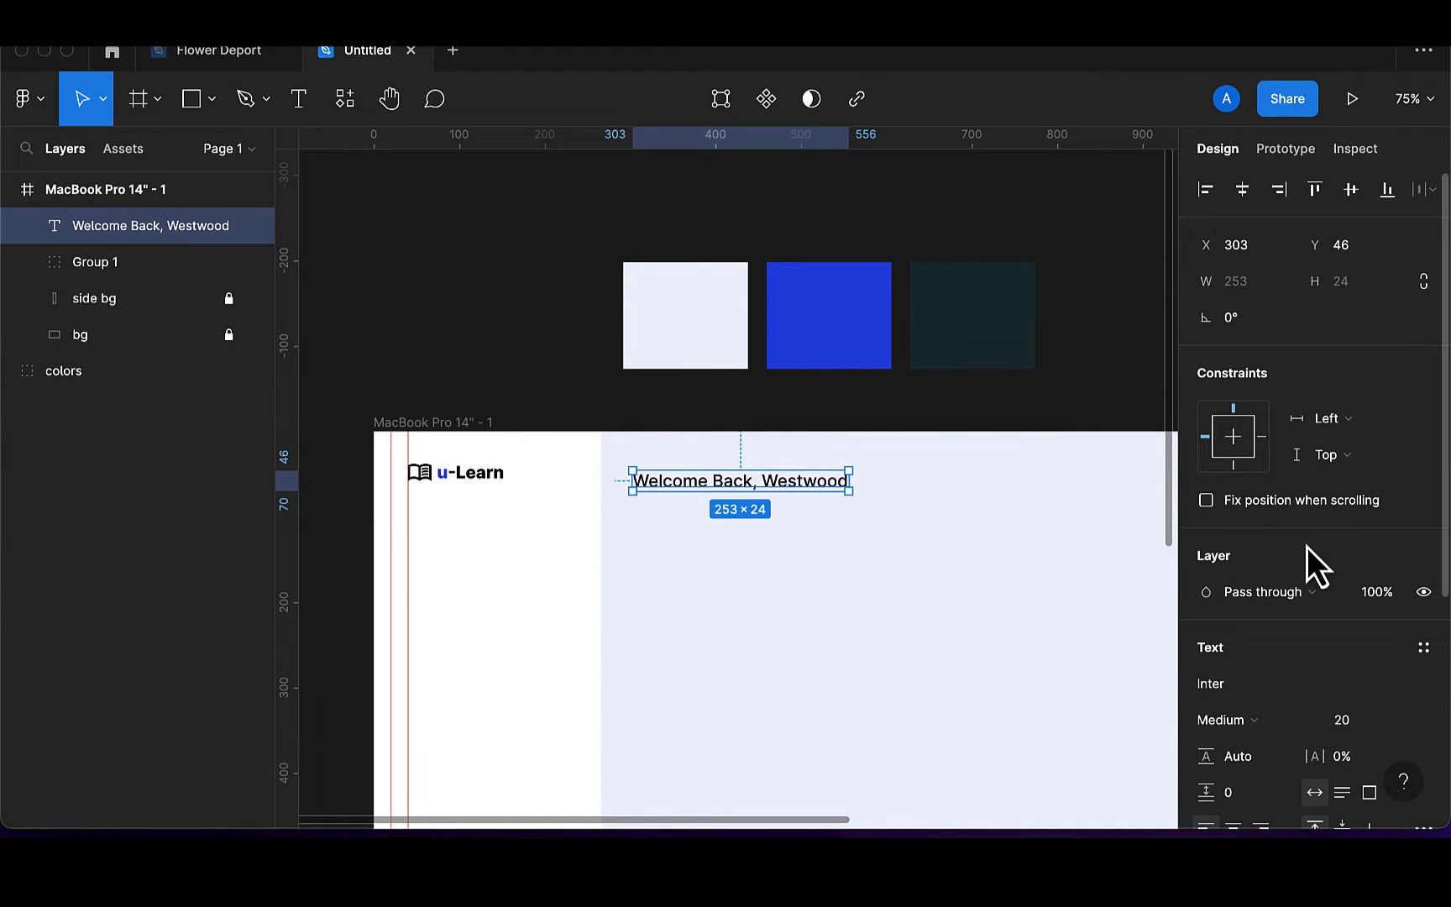
pyautogui.write('30')
pyautogui.press('Return')
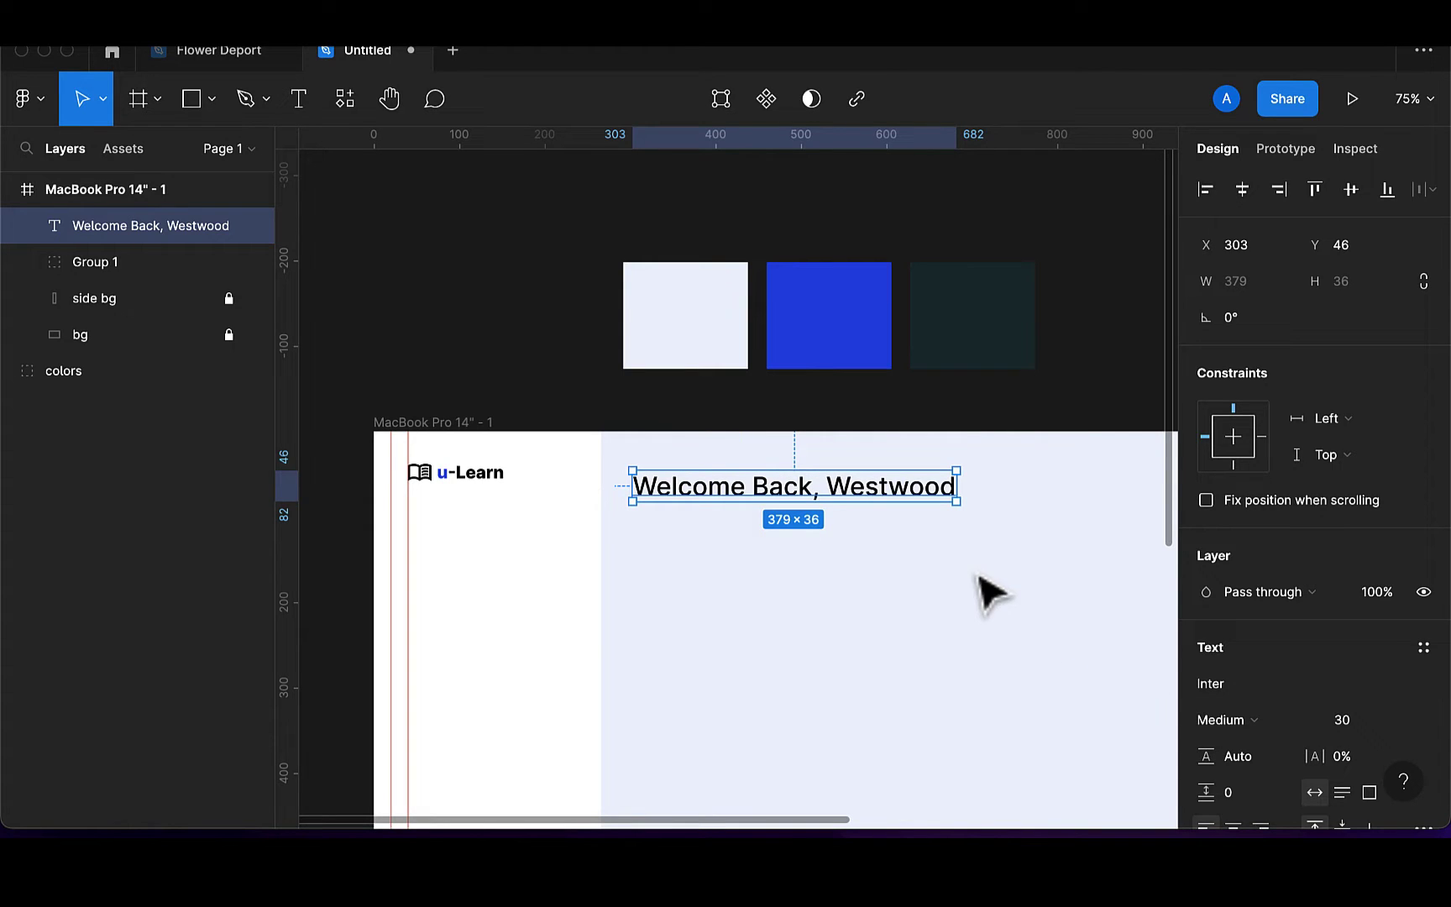
# Colour the heading with the dark swatch and align it level with the logo
pyautogui.press('i')
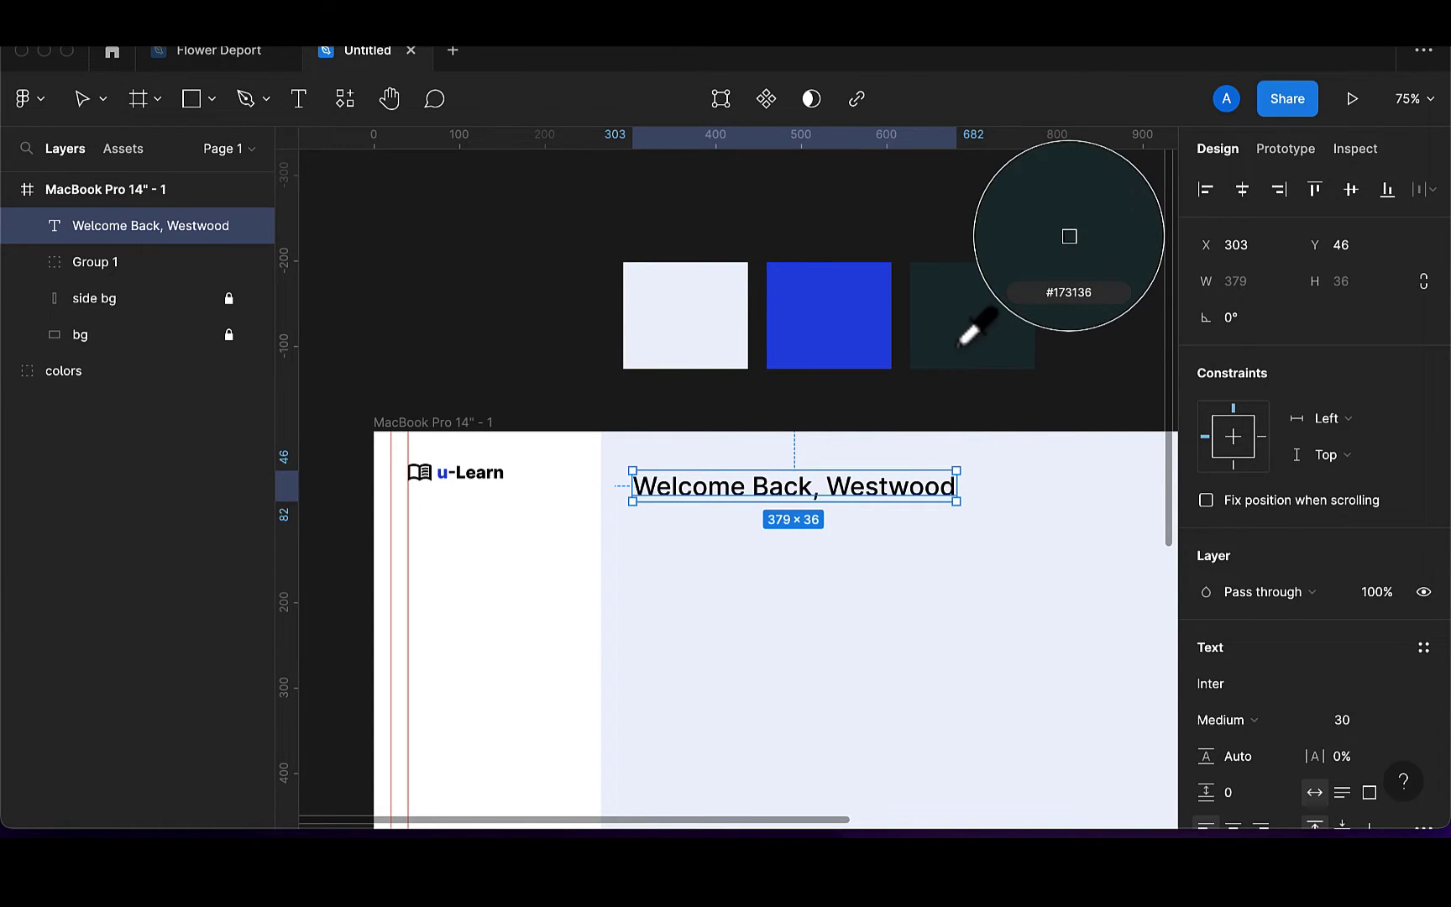
pyautogui.click(961, 341)
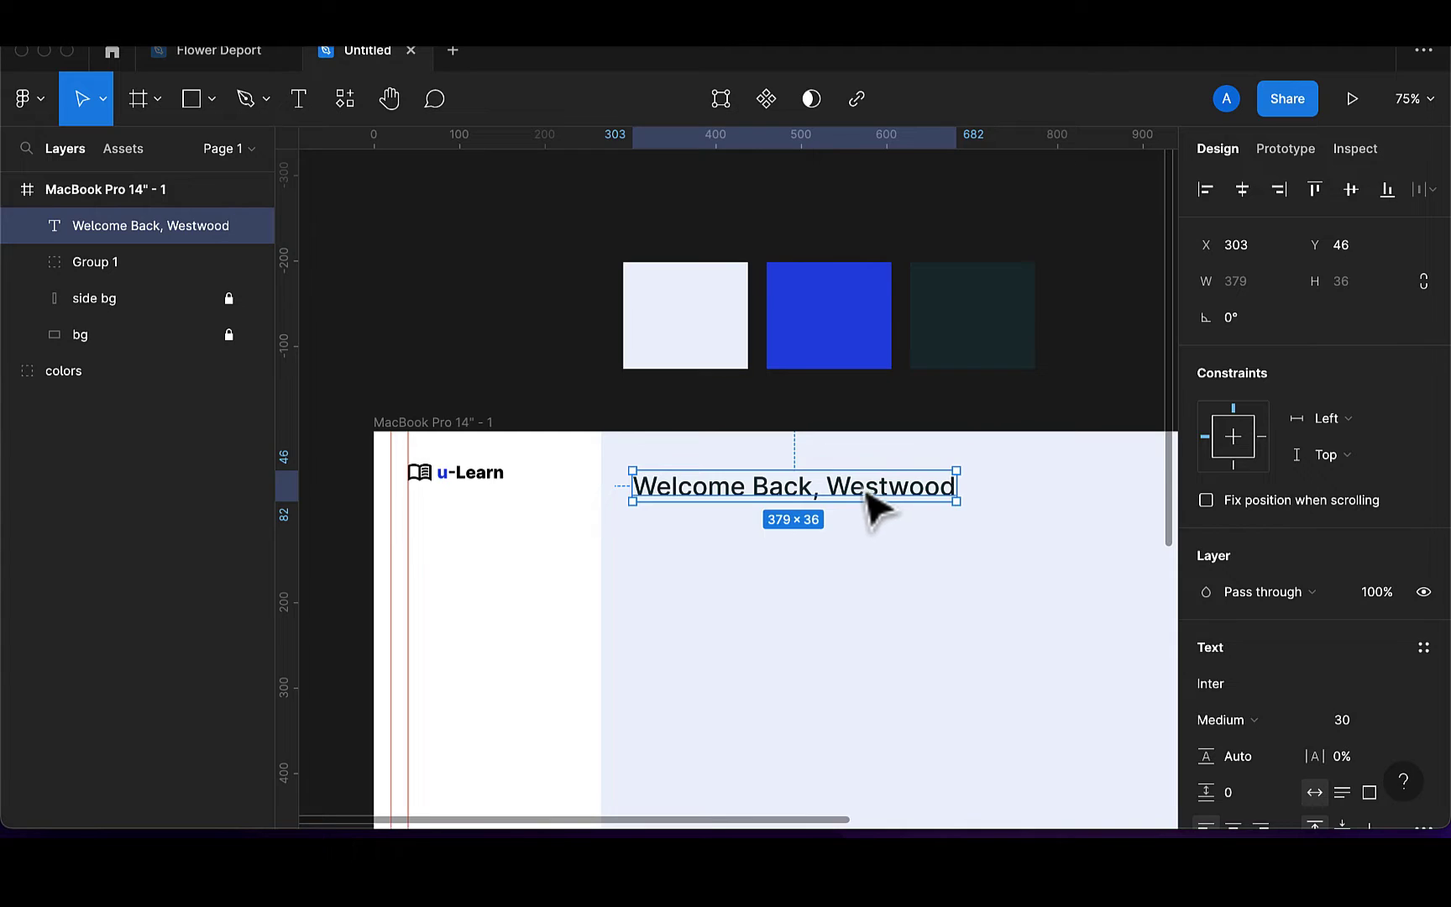
pyautogui.moveTo(867, 491); pyautogui.dragTo(858, 481)
pyautogui.keyDown('shift'); pyautogui.click(494, 480); pyautogui.keyUp('shift')
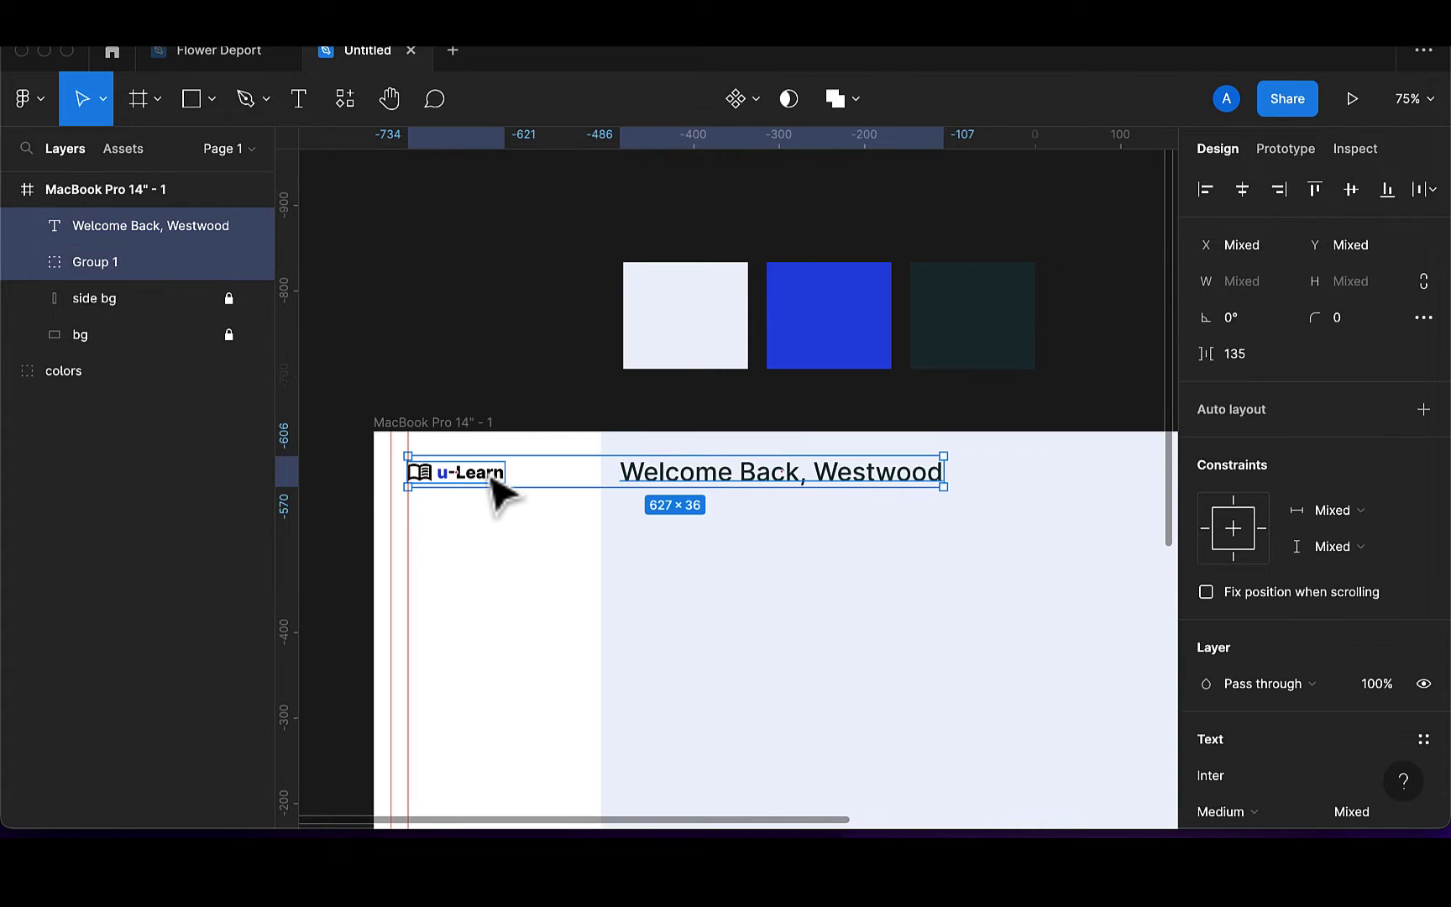
pyautogui.hotkey('shift', 'Down')
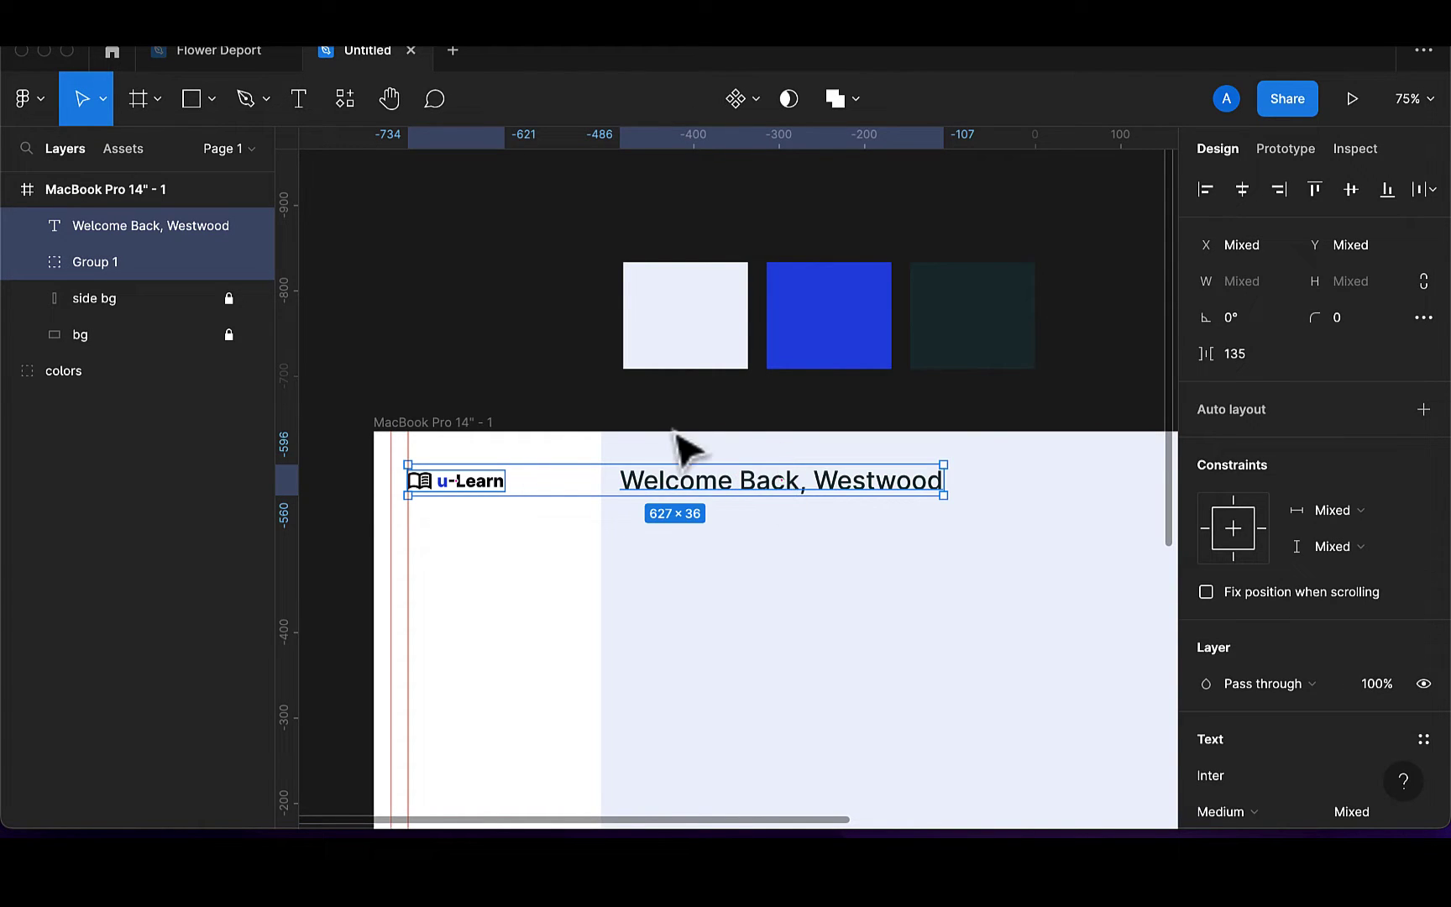
pyautogui.click(301, 99)
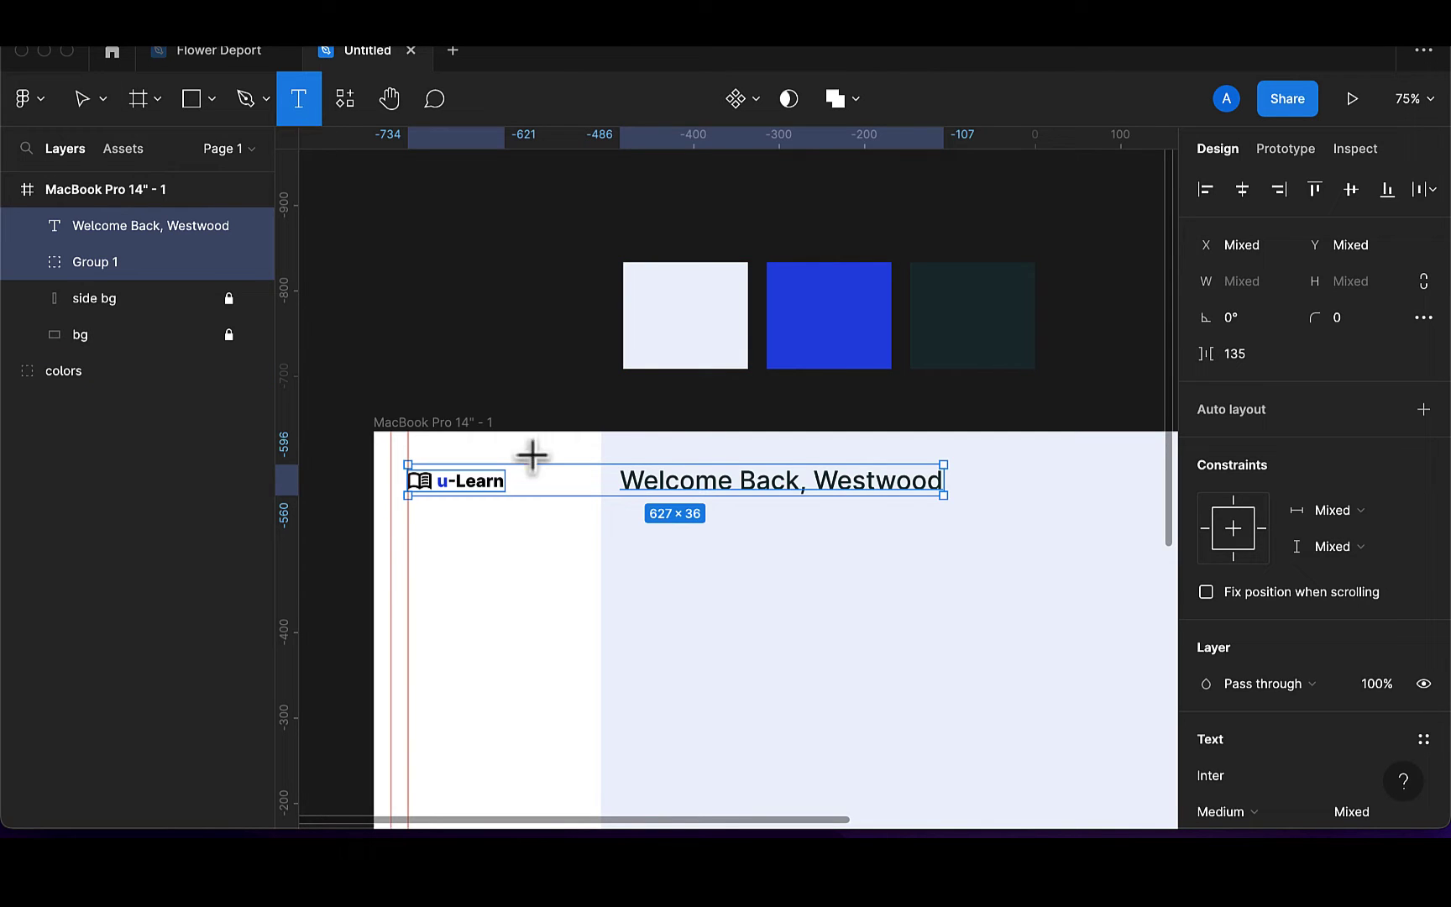
# Type 'Sunday, 25 Dec 2022' at size 20 and place it under the heading
pyautogui.click(635, 535)
pyautogui.write('Su')
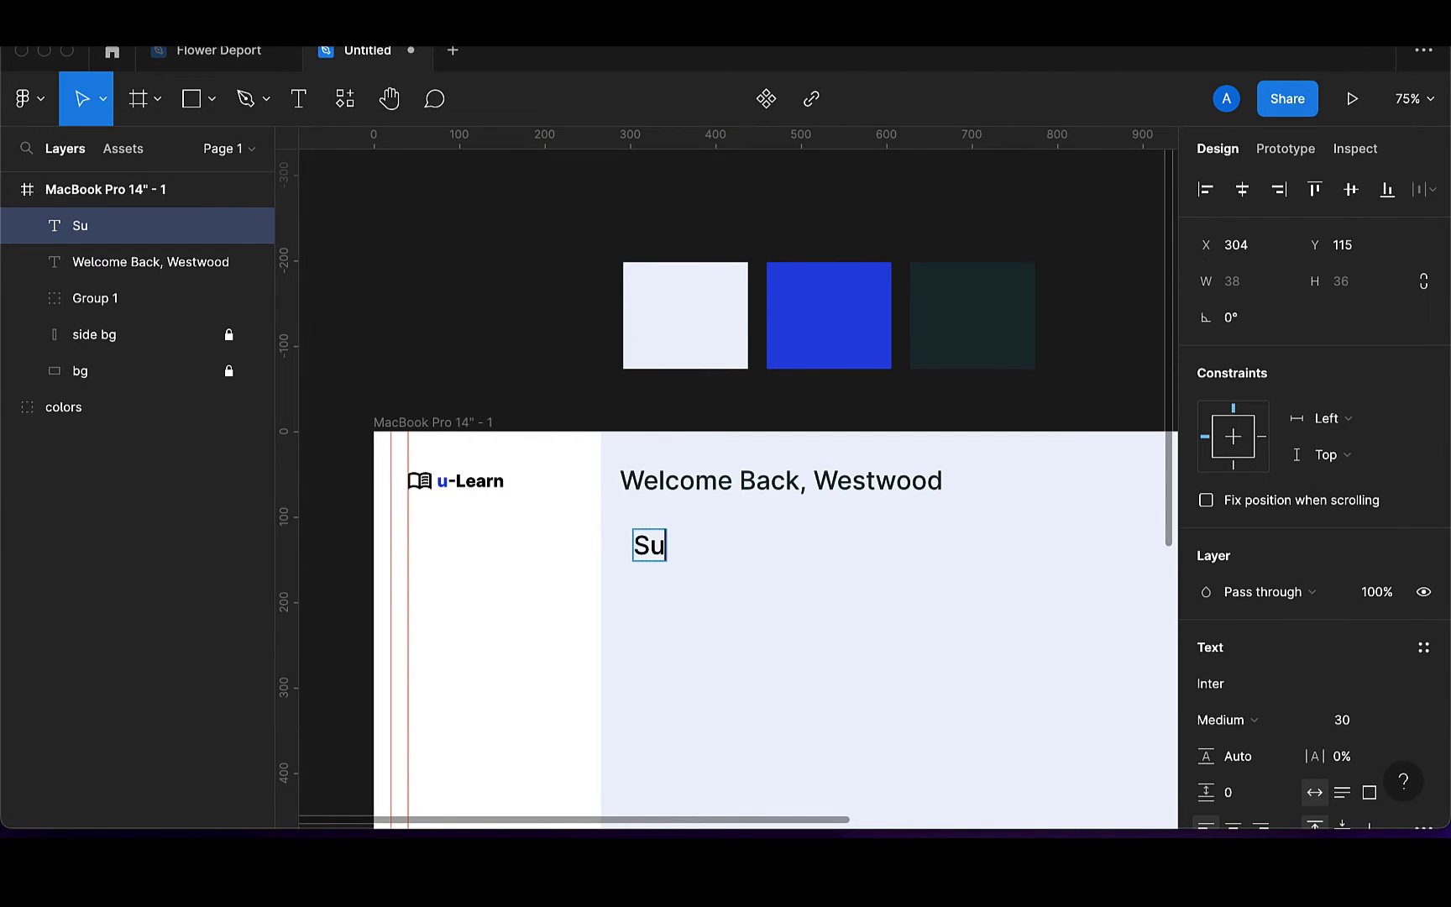
pyautogui.write('nday, 2')
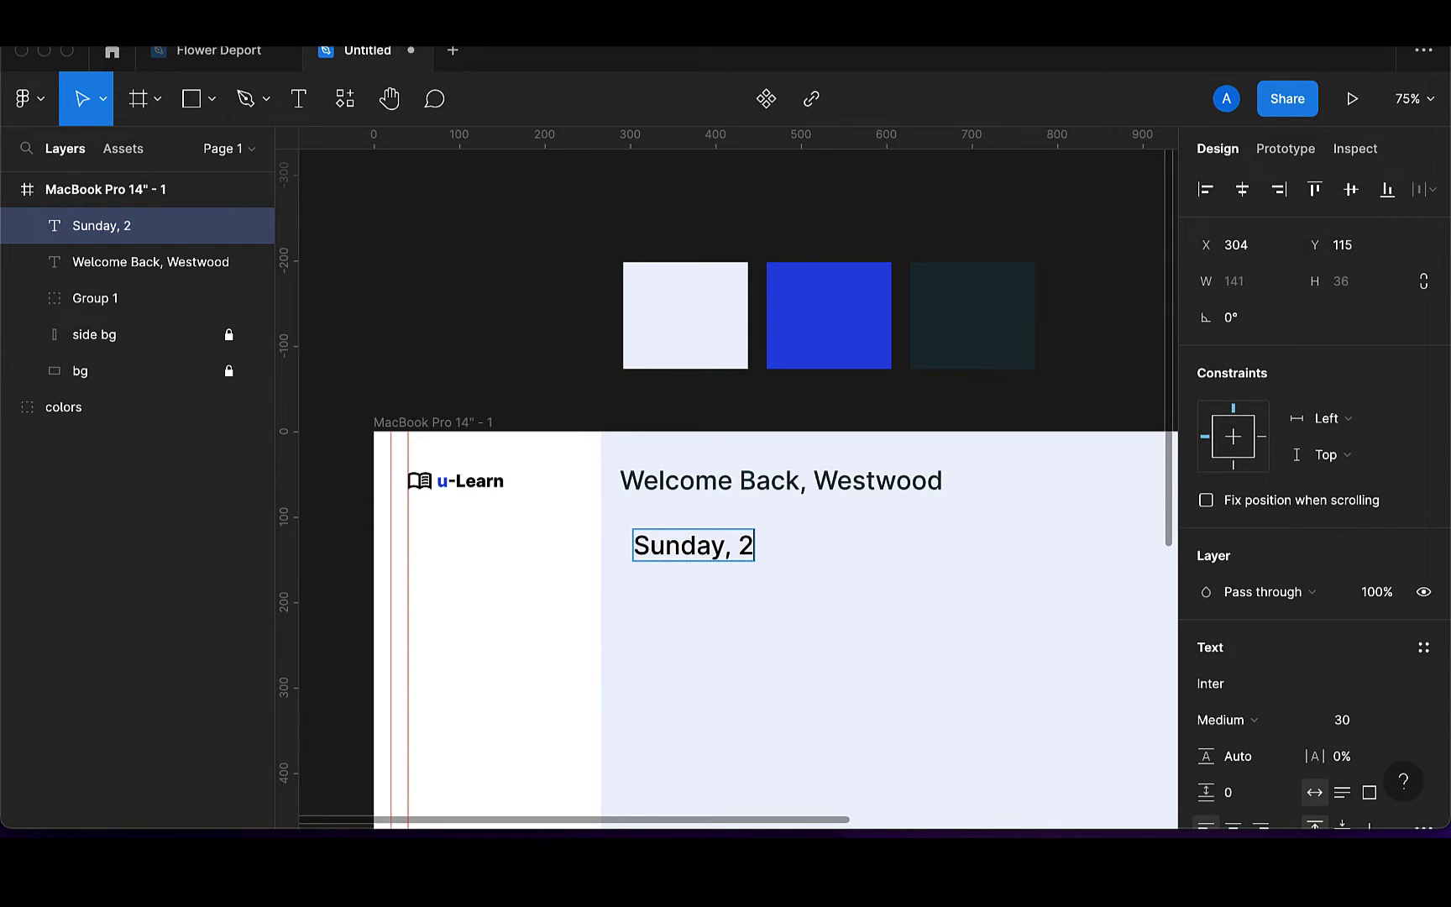
pyautogui.write('5 Dec')
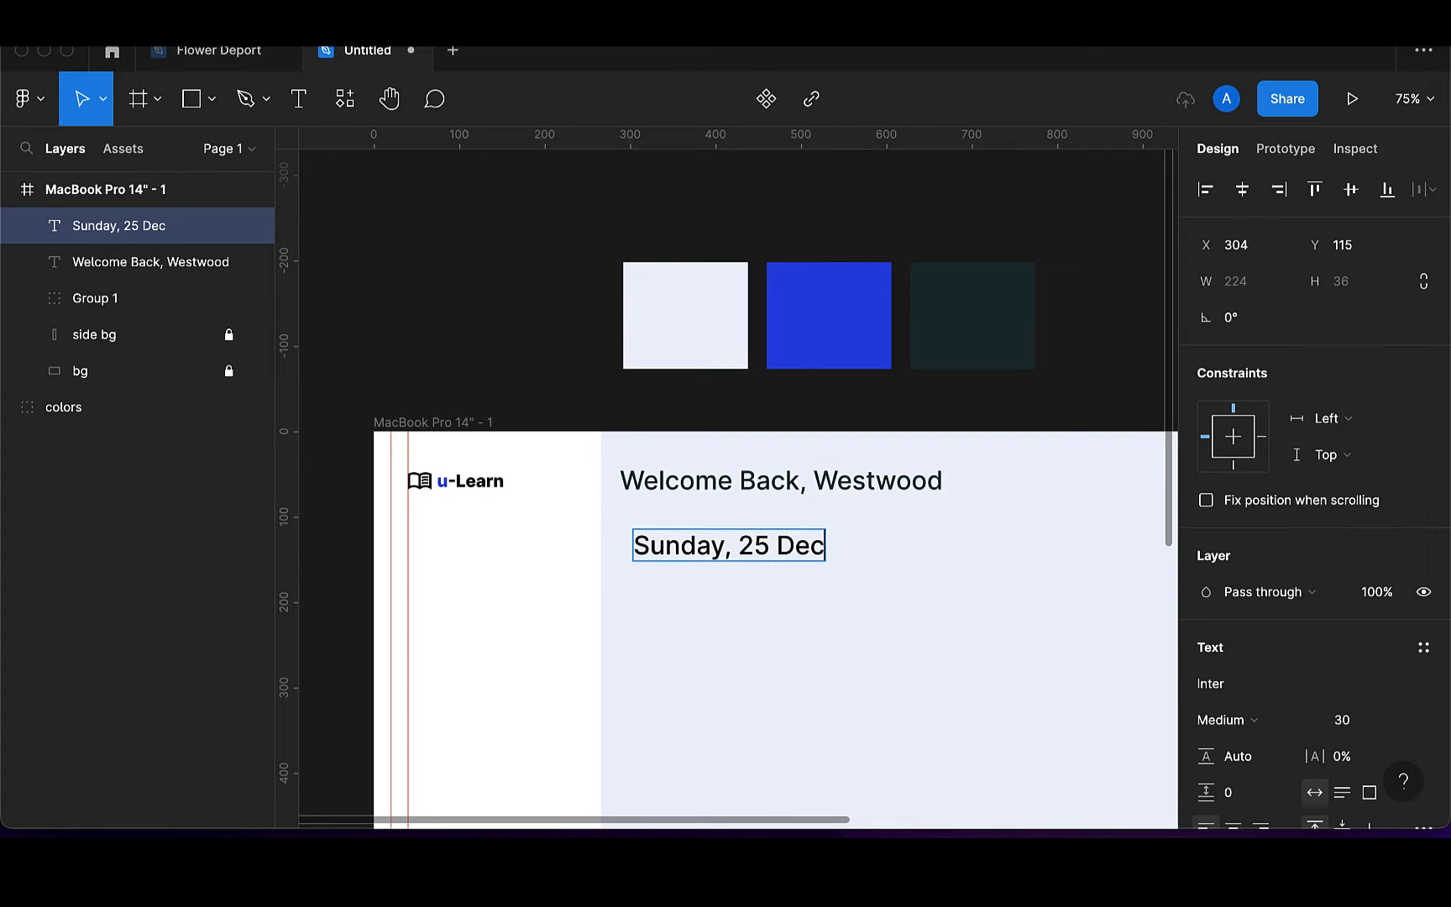
pyautogui.write(' 2022')
pyautogui.press('Escape')
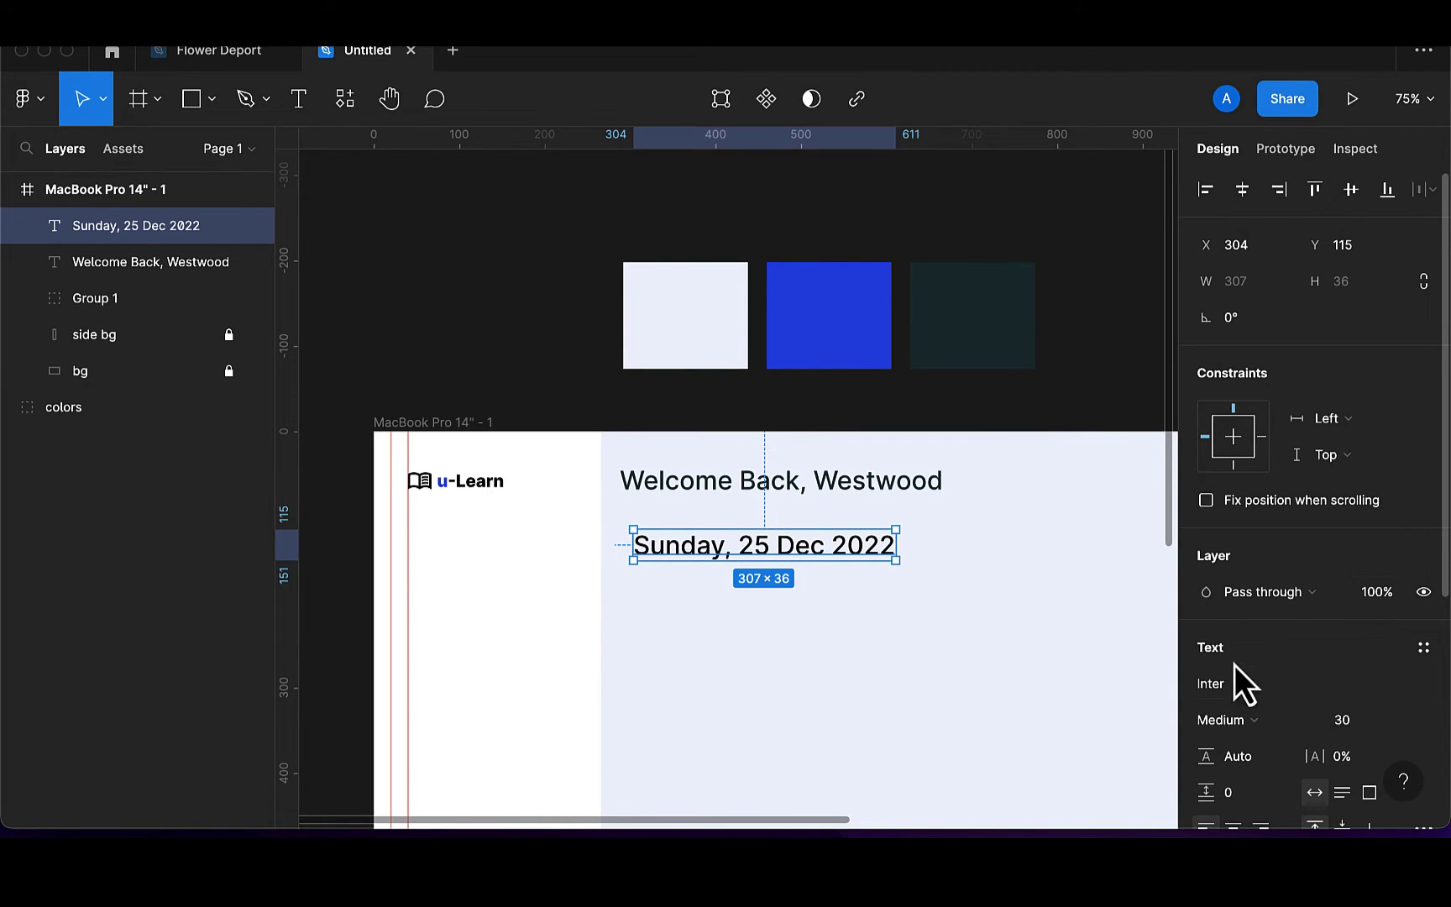
pyautogui.click(1355, 721)
pyautogui.write('20')
pyautogui.press('Return')
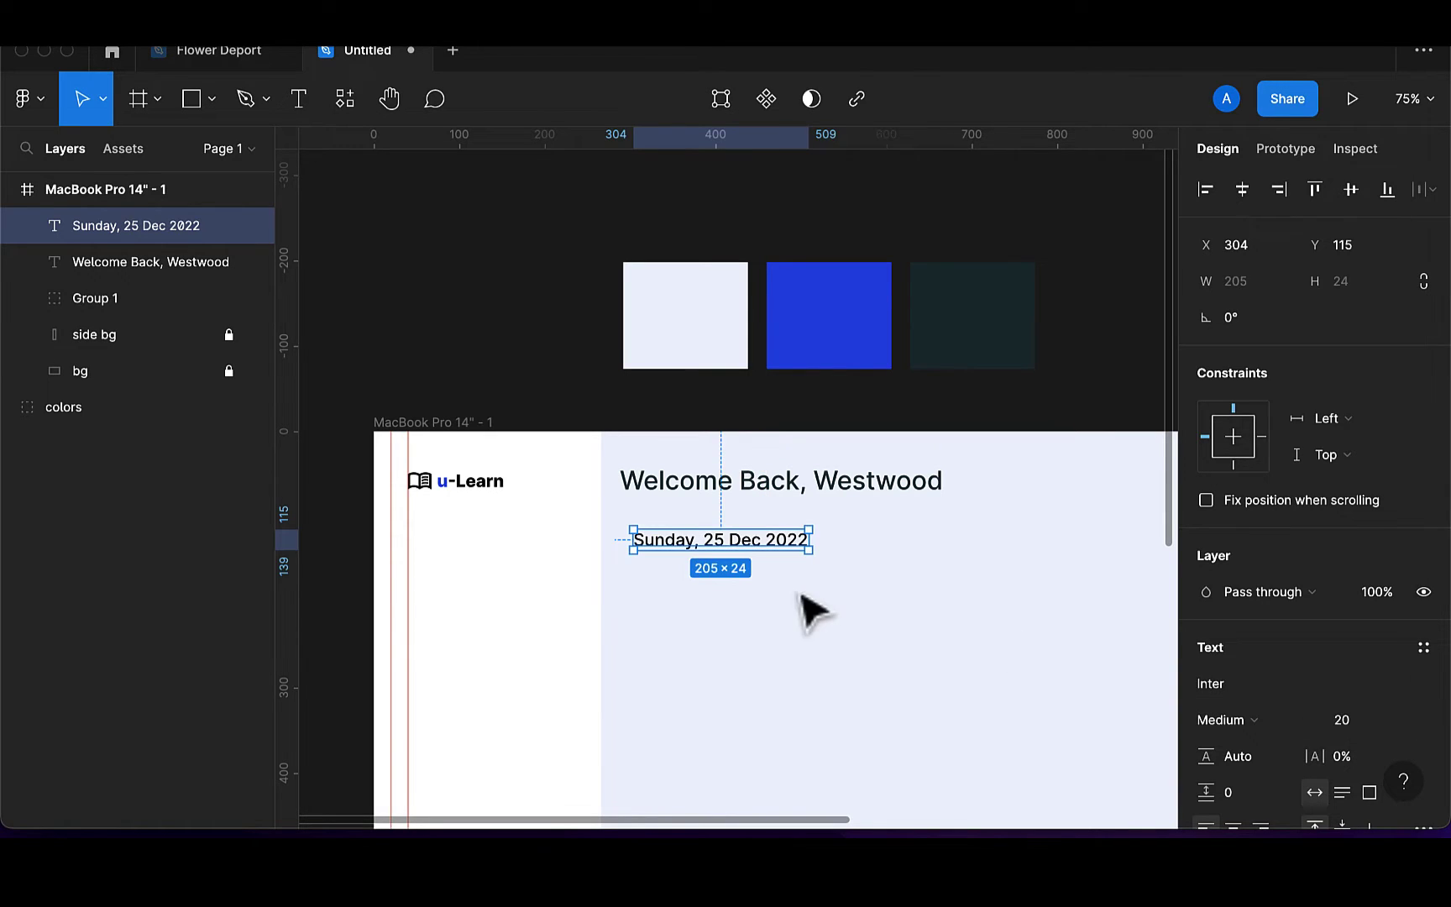
pyautogui.moveTo(729, 544)
pyautogui.mouseDown()
pyautogui.moveTo(720, 515)
pyautogui.moveTo(751, 522)
pyautogui.mouseUp()
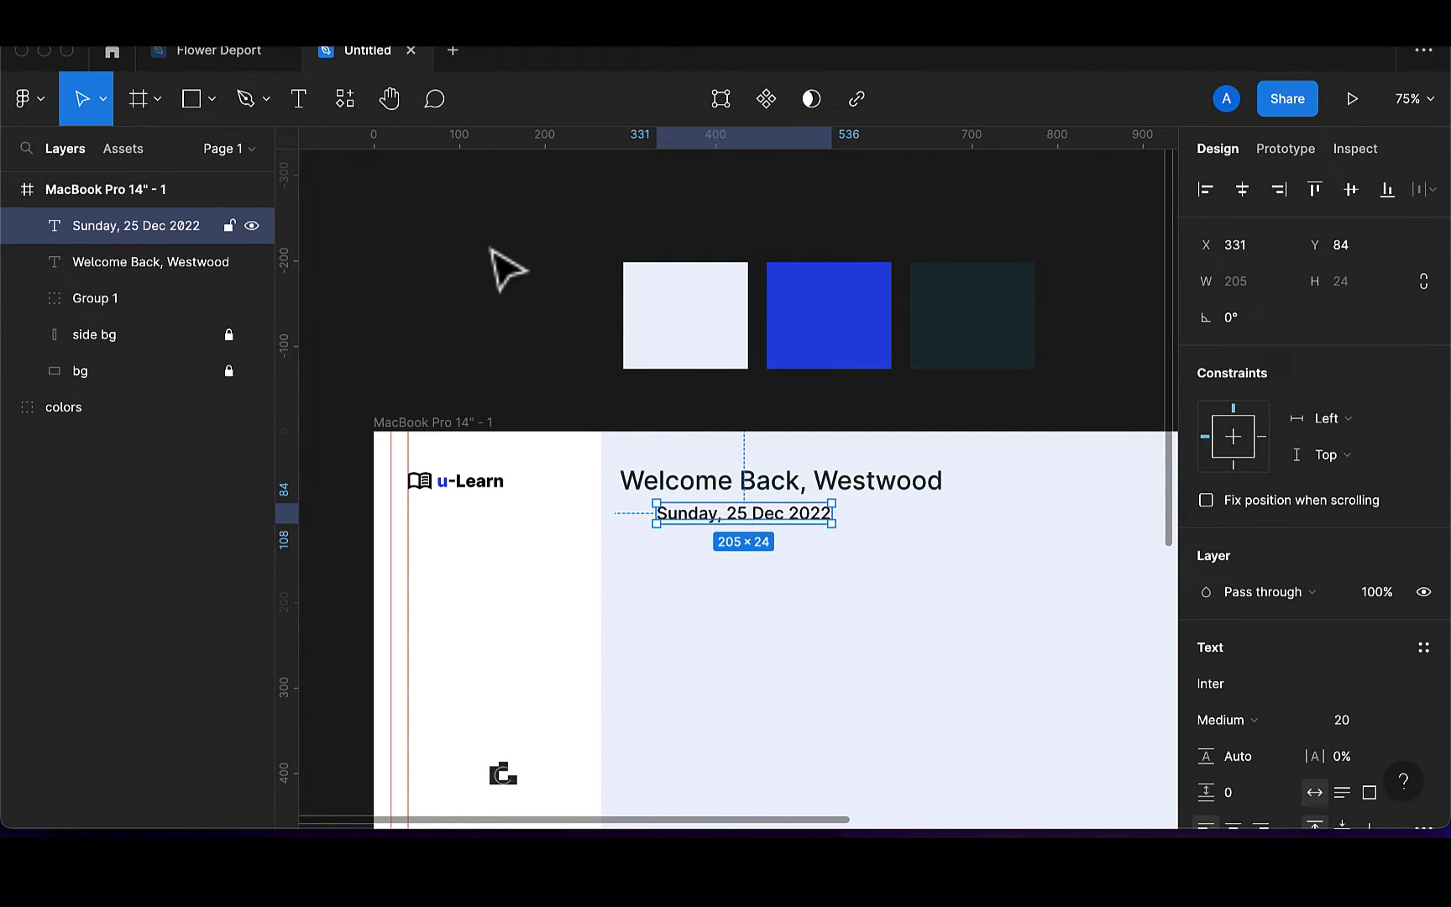
# Search Iconify for 'calender' and drag the first icon into the frame below the date
pyautogui.click(351, 102)
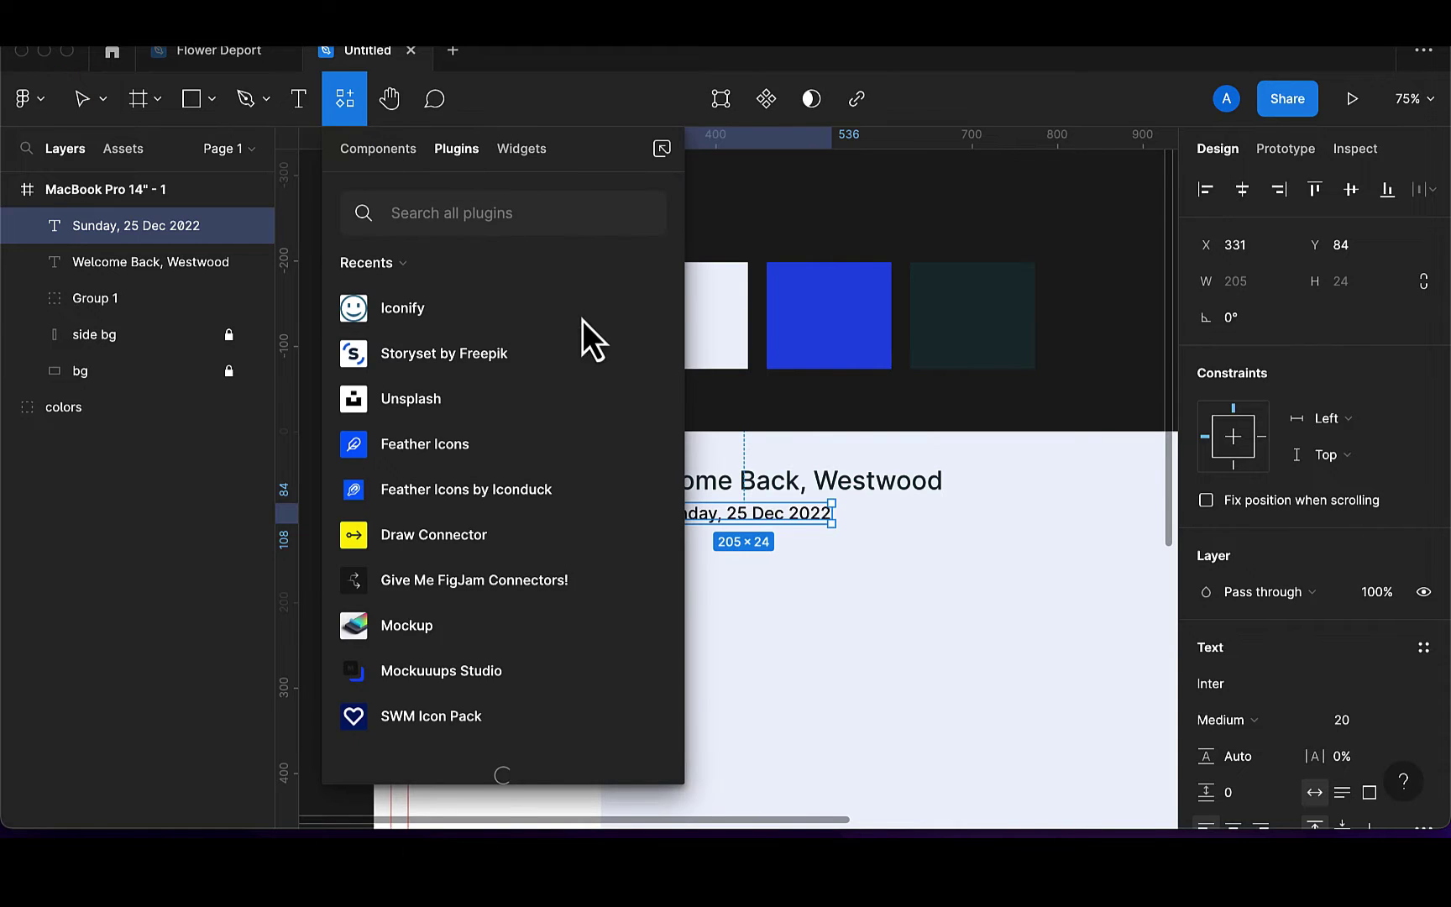
pyautogui.click(642, 309)
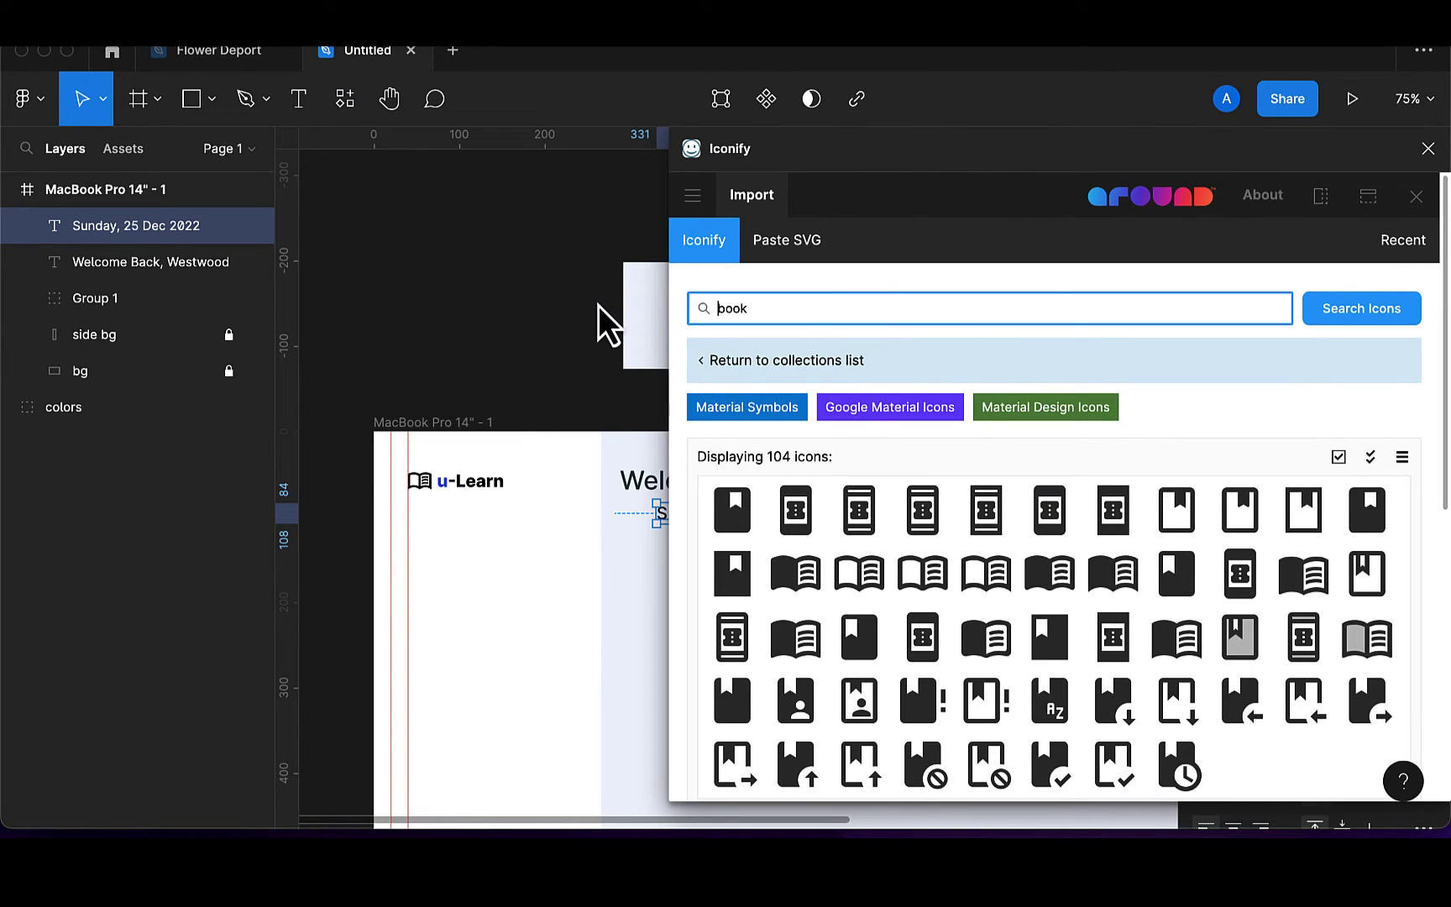
pyautogui.press('super+a')
pyautogui.write('calender')
pyautogui.hscroll(2, 616, 659)
pyautogui.scroll(-1, 616, 659)
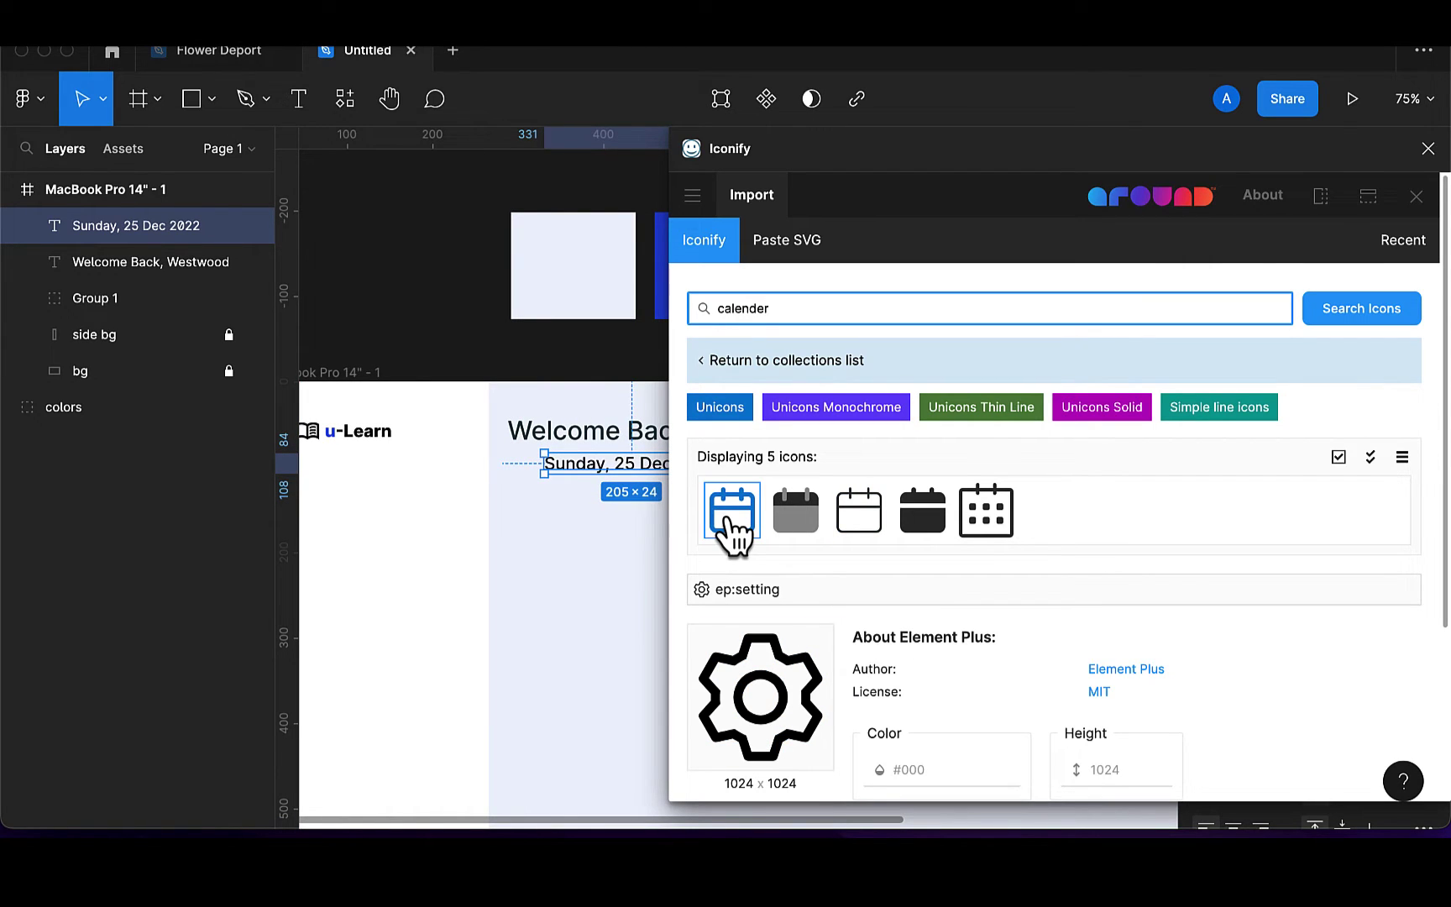
pyautogui.moveTo(731, 522); pyautogui.dragTo(520, 527)
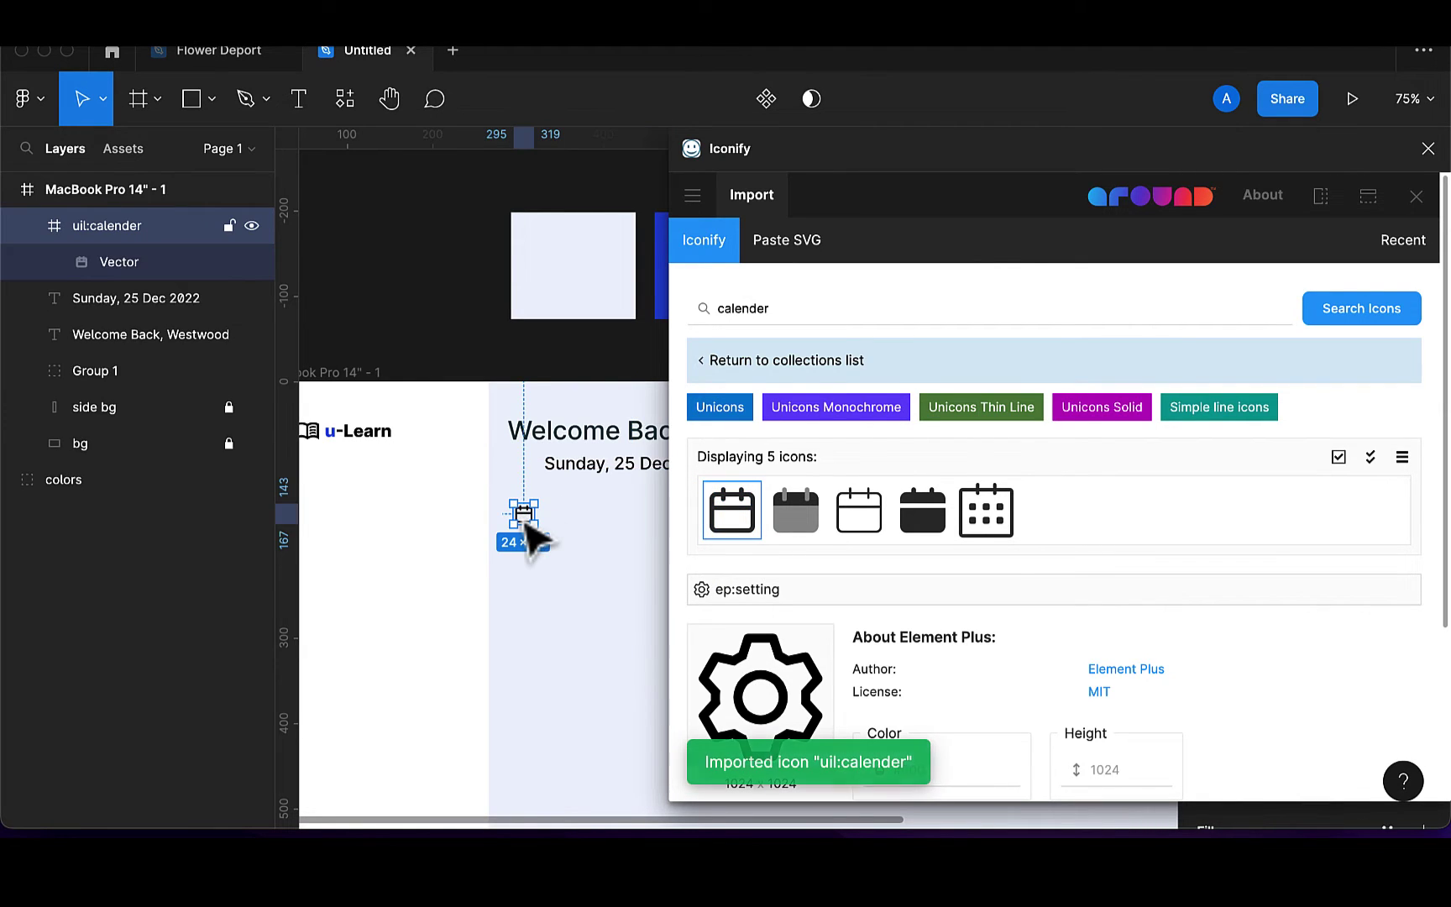
pyautogui.click(1417, 196)
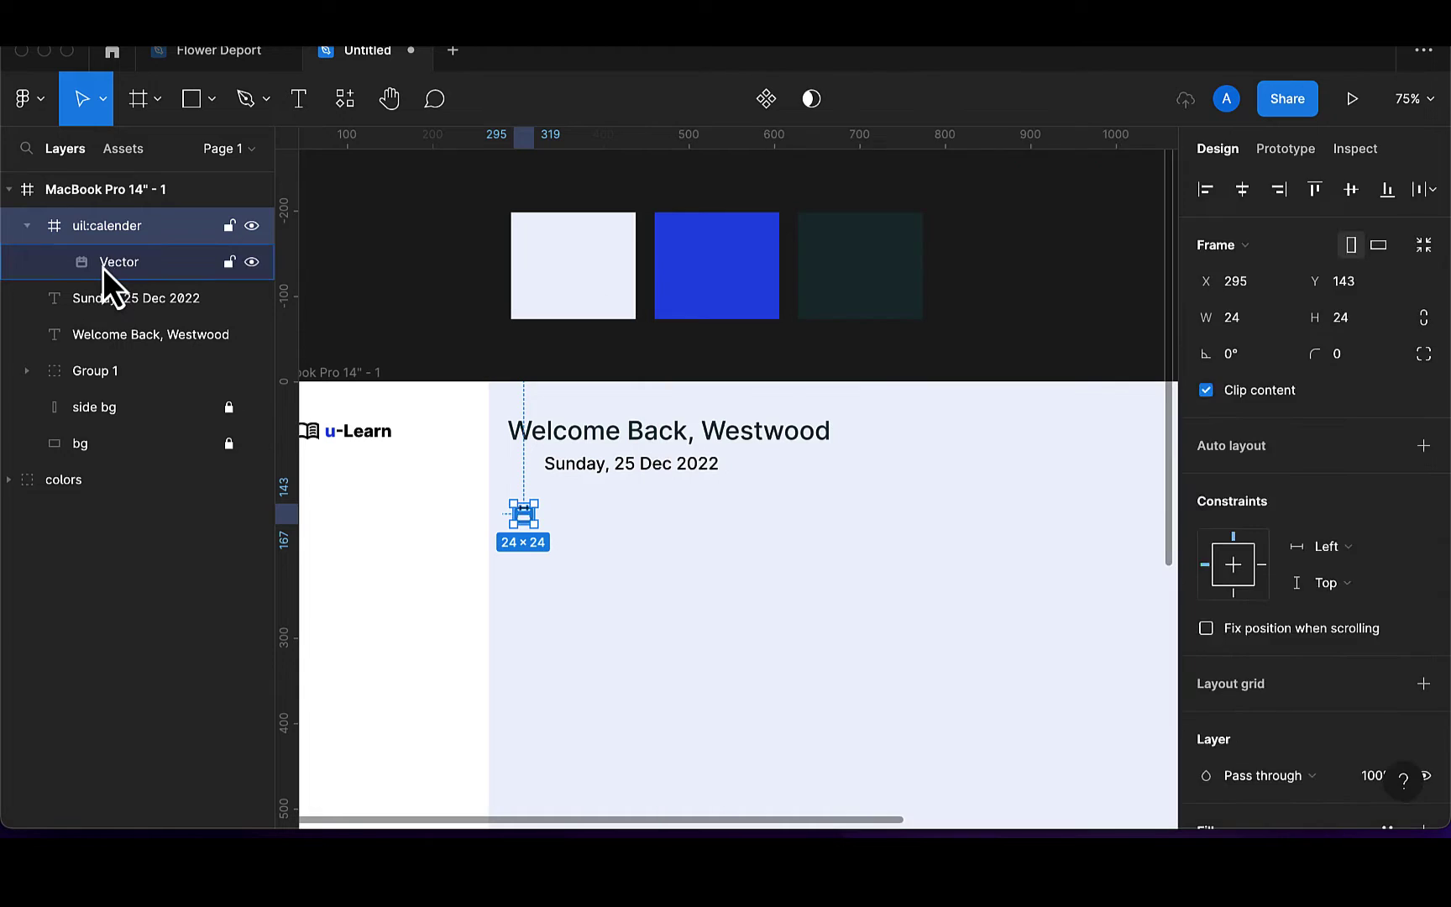
pyautogui.click(102, 265)
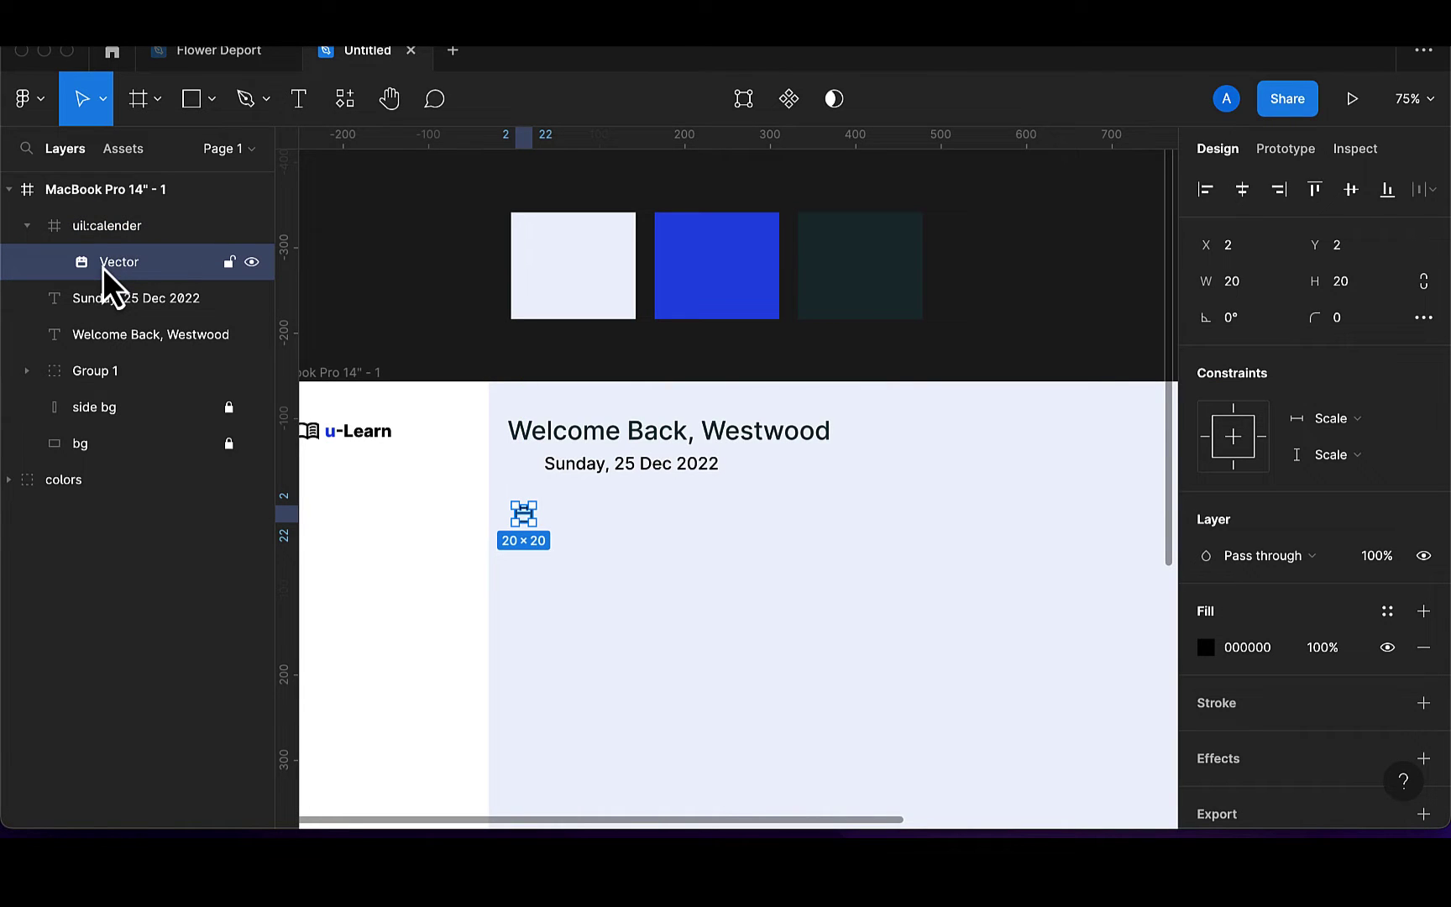
# Unwrap the calendar vector, delete its empty frame, and move the icon beside the date
pyautogui.moveTo(103, 264); pyautogui.dragTo(104, 214)
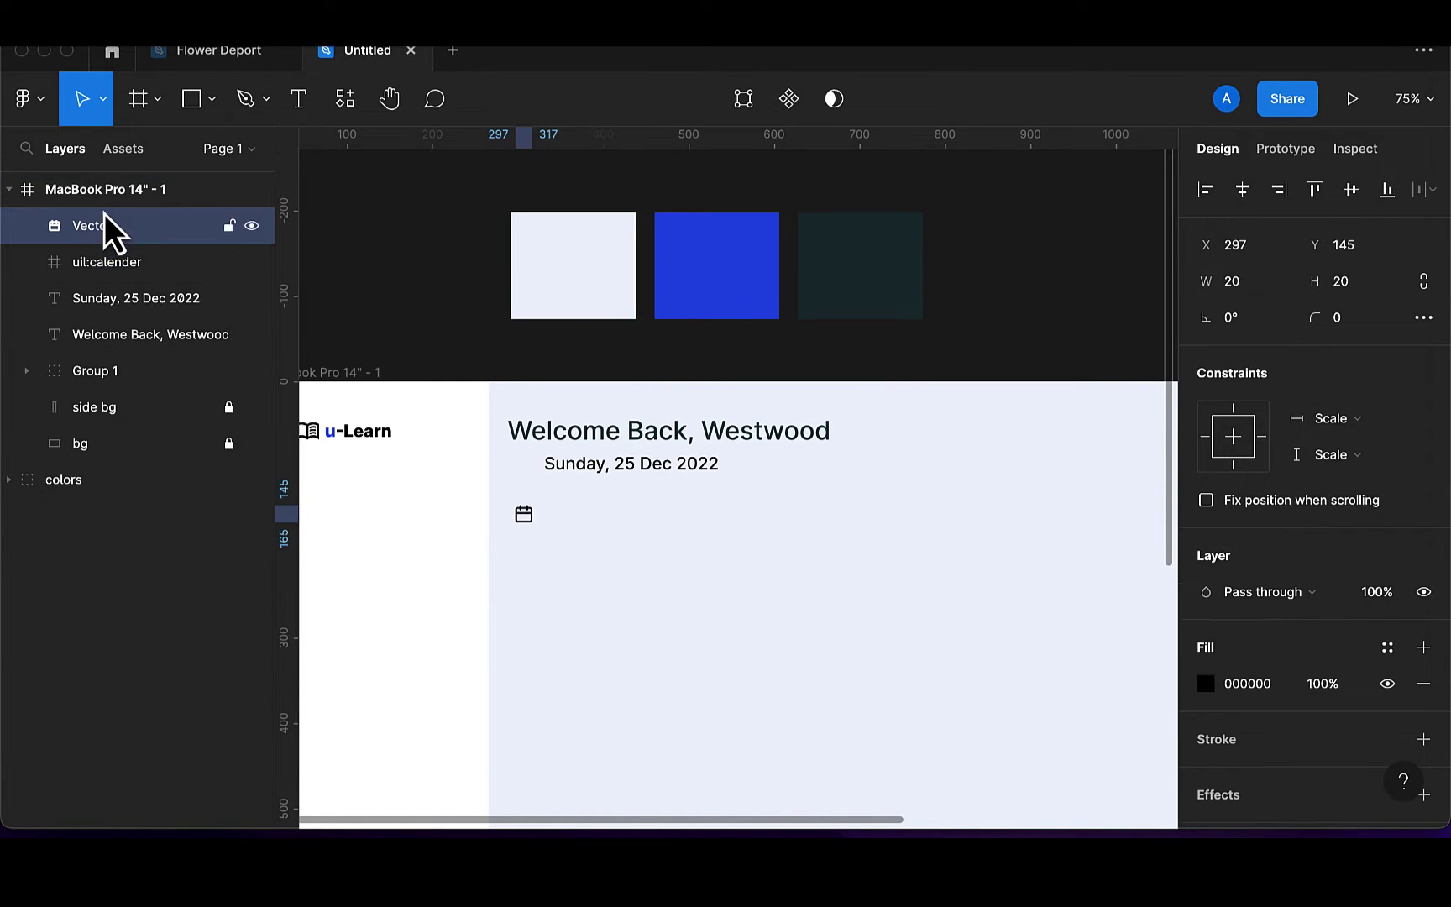
pyautogui.click(104, 262)
pyautogui.press('Delete')
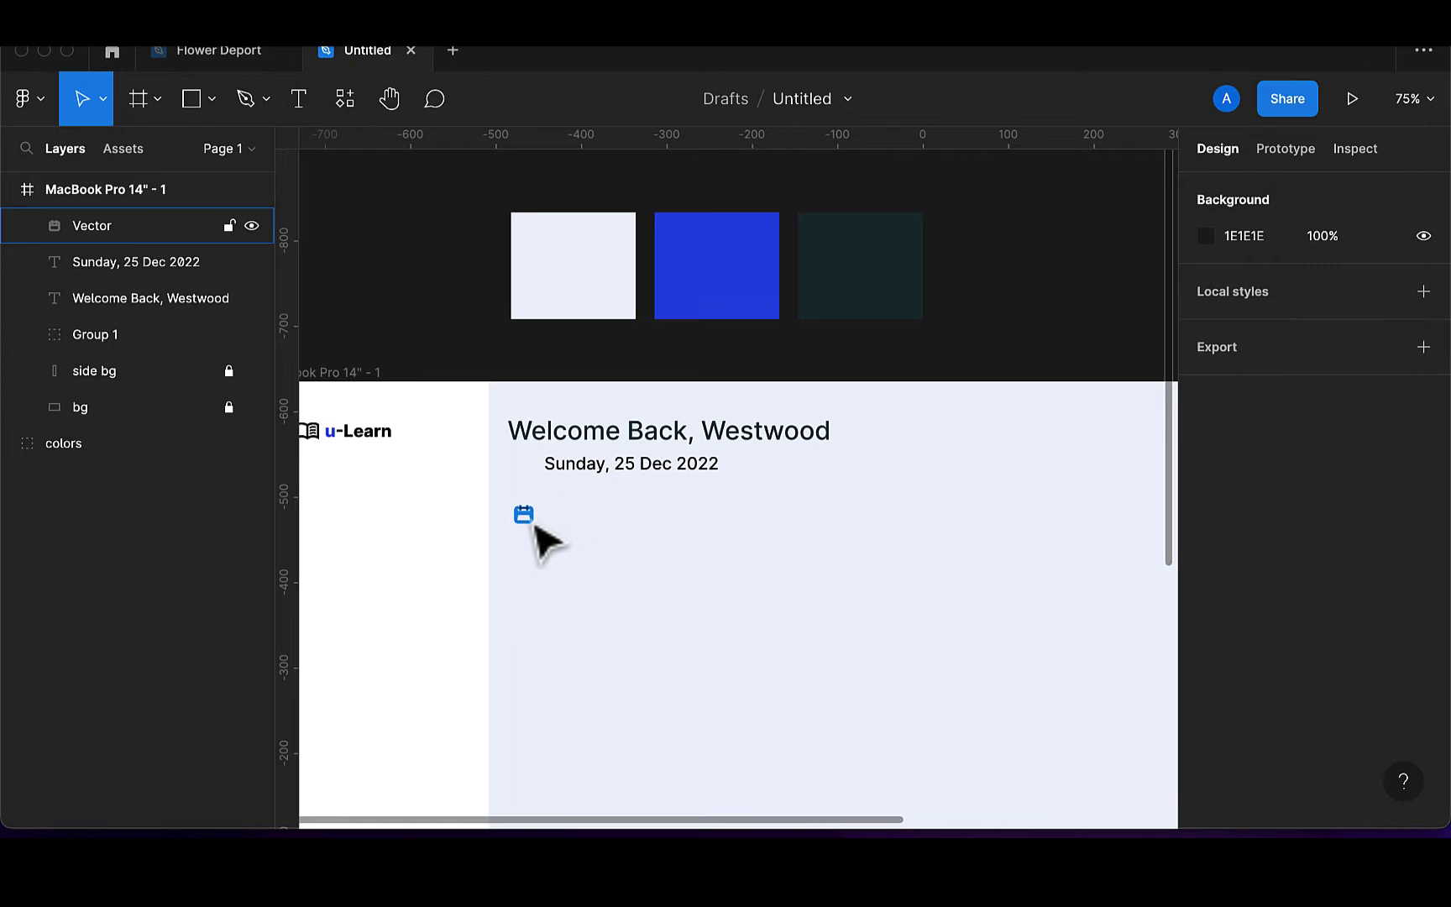
pyautogui.click(533, 524)
pyautogui.moveTo(532, 526); pyautogui.dragTo(528, 479)
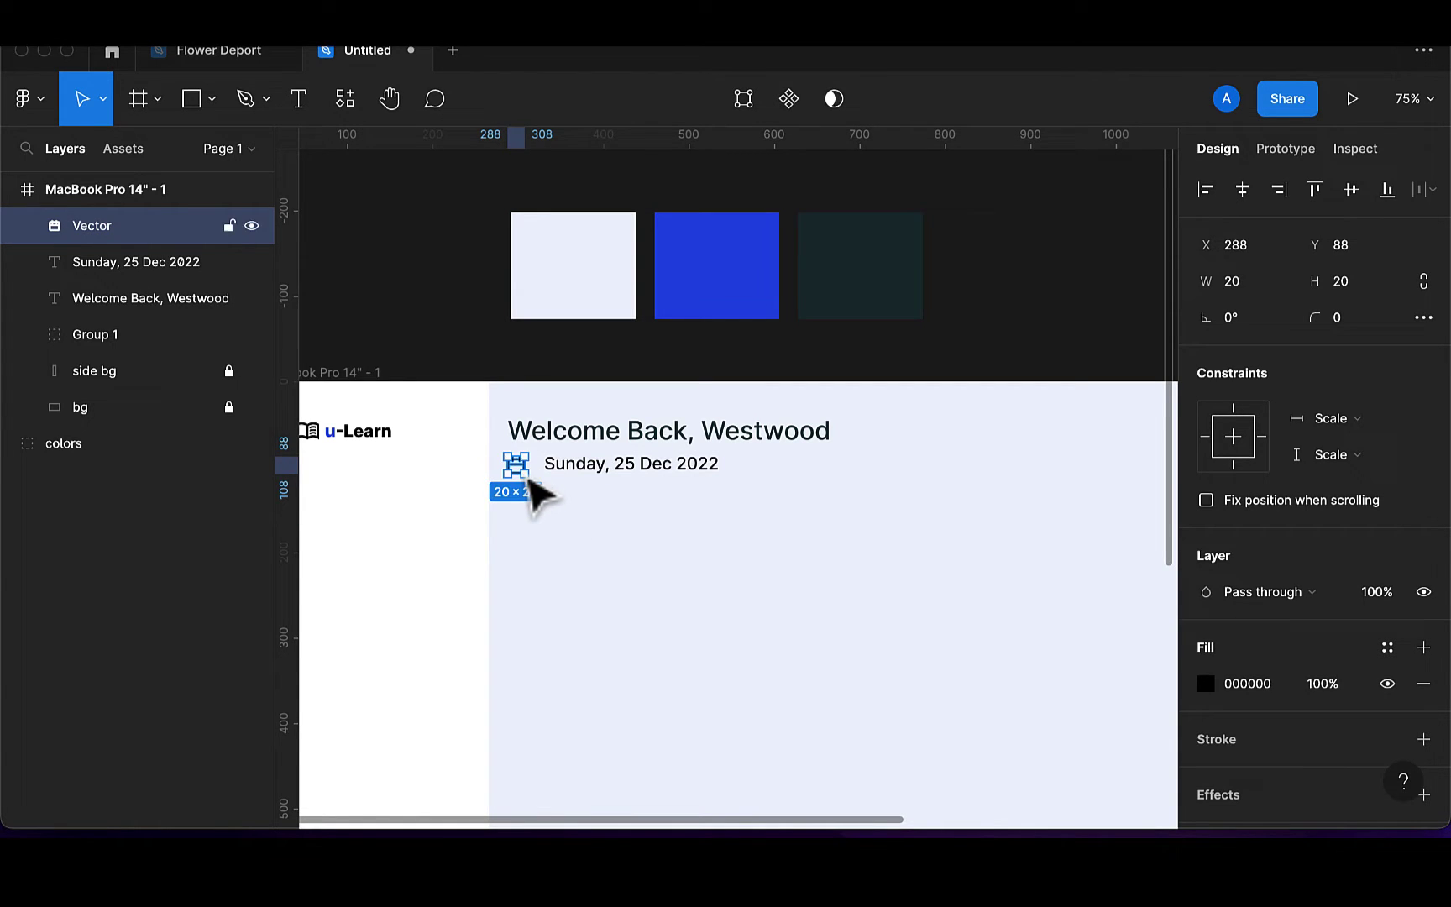
# Centre the calendar icon and date vertically and move the date closer to the icon
pyautogui.click(596, 475)
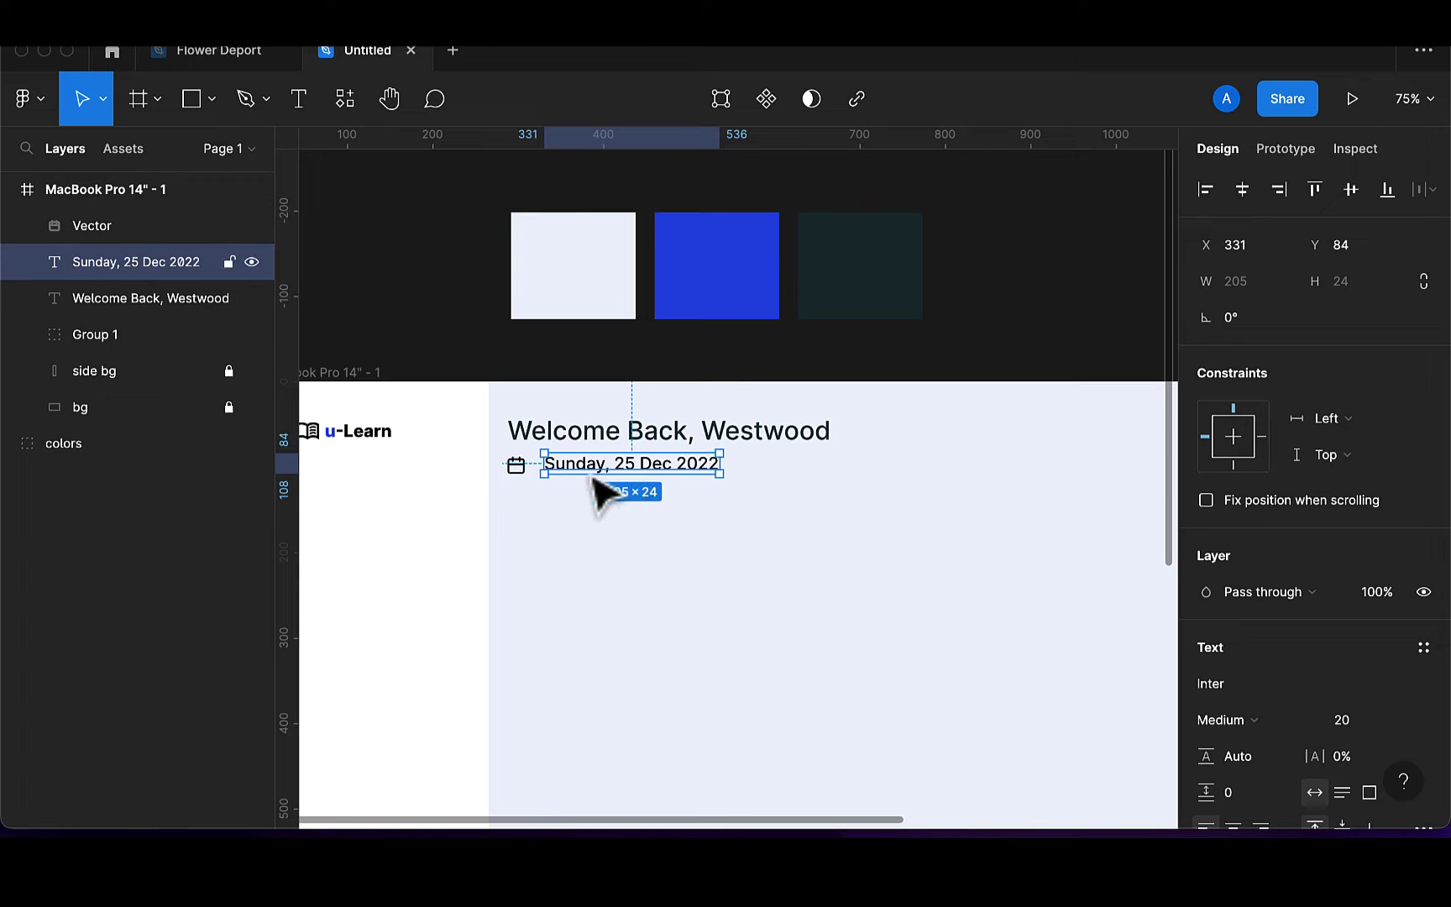
pyautogui.click(524, 473)
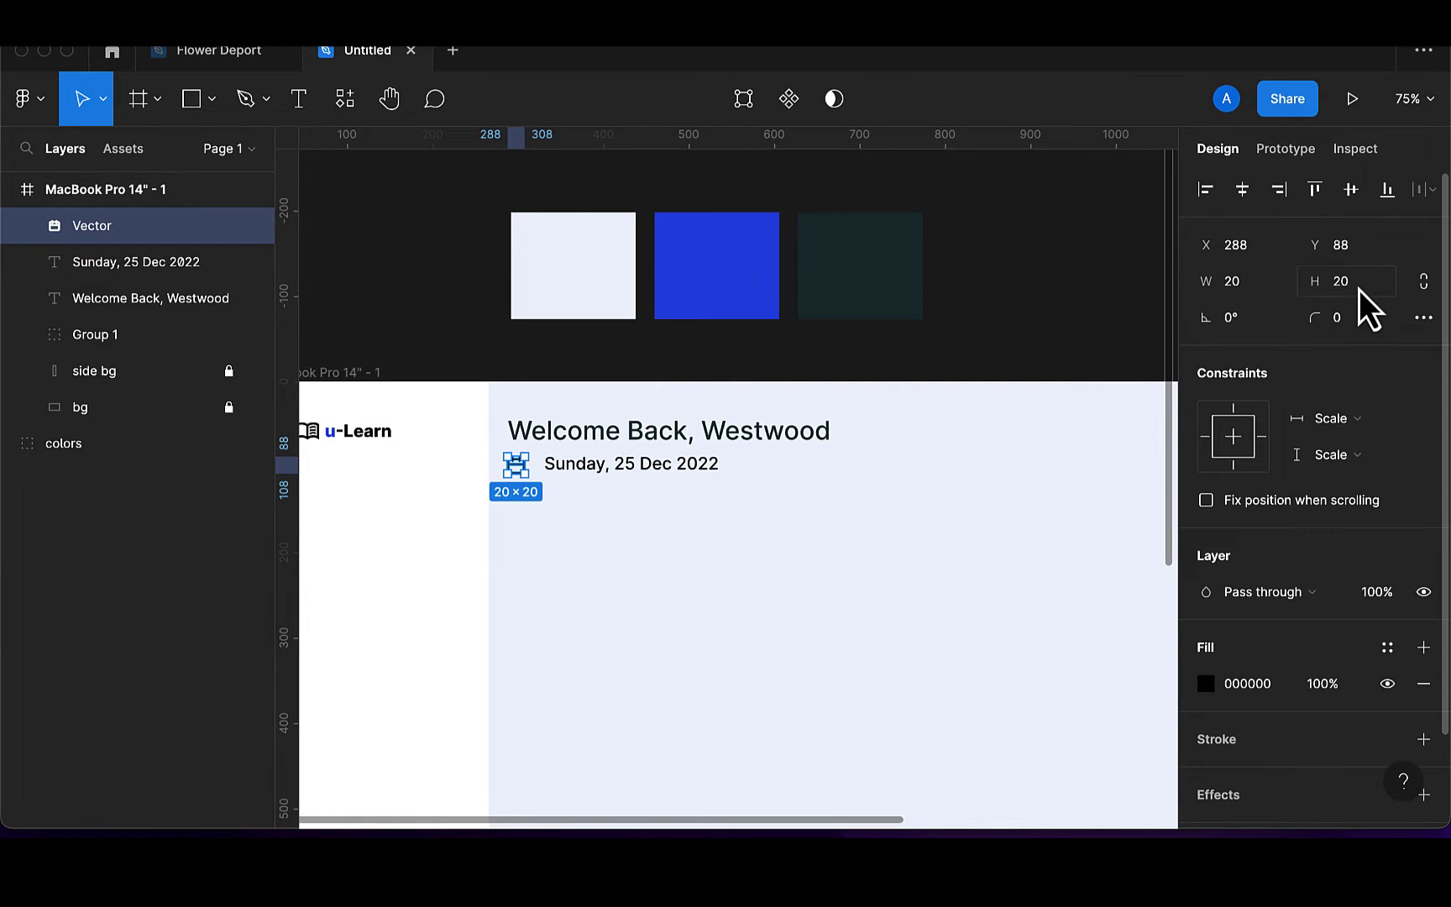
pyautogui.scroll(4, 676, 474)
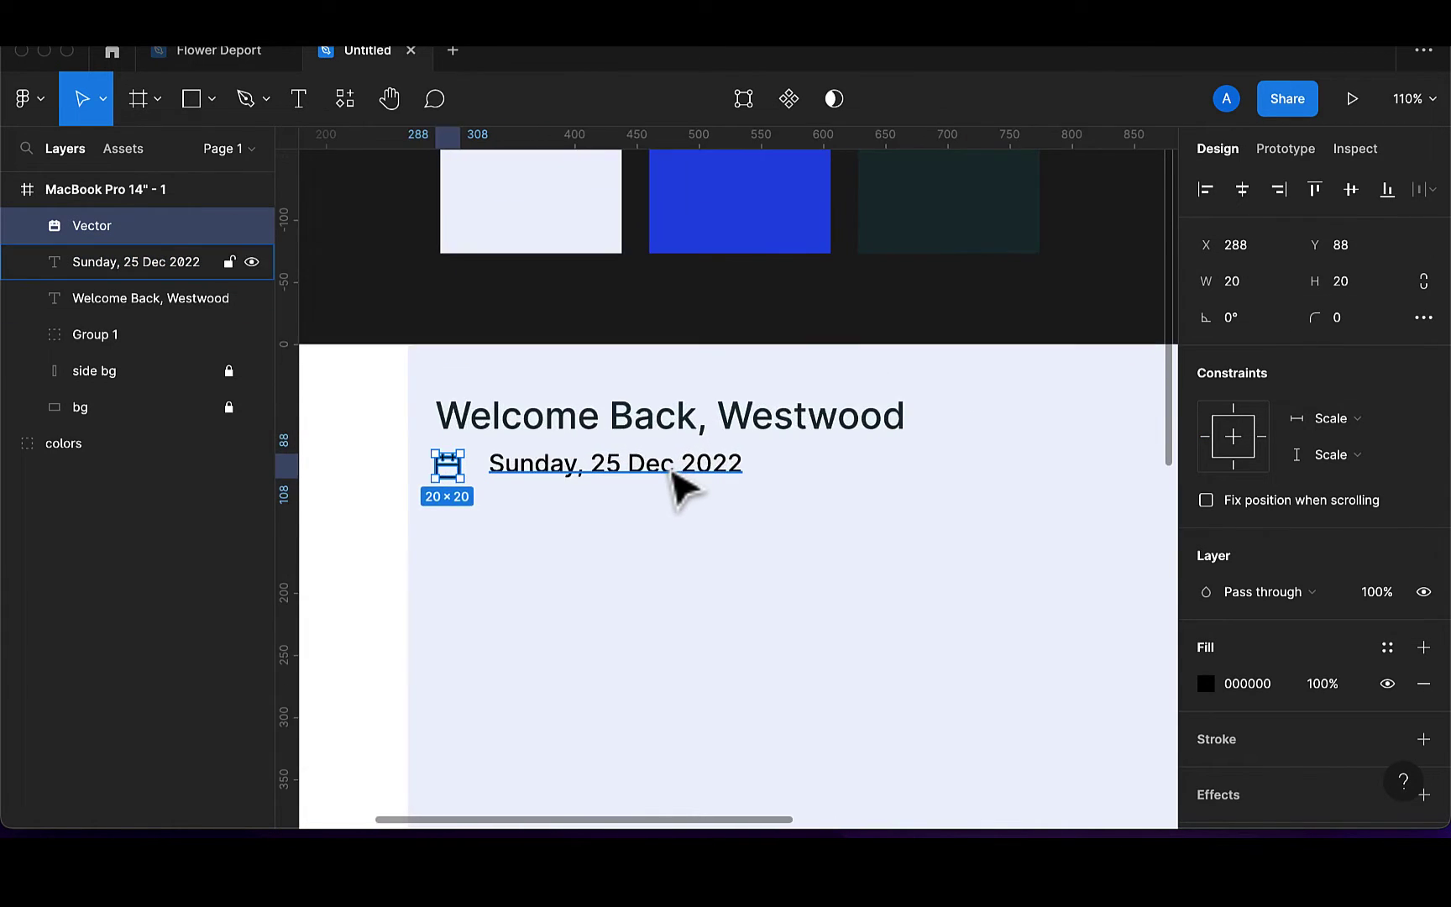
pyautogui.hscroll(-2, 676, 474)
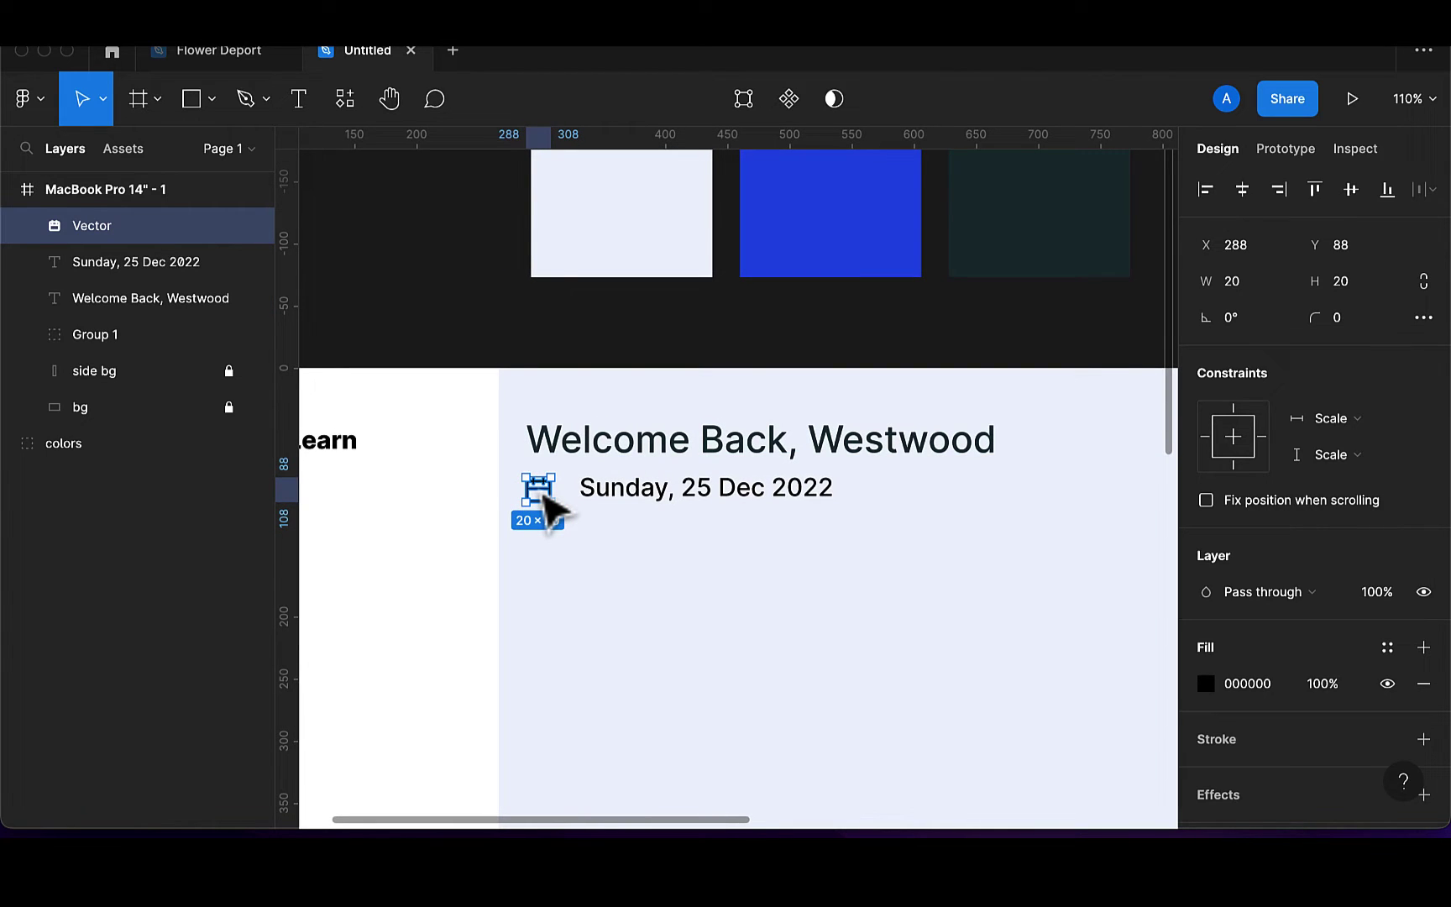
pyautogui.moveTo(543, 493); pyautogui.dragTo(551, 491)
pyautogui.click(648, 506)
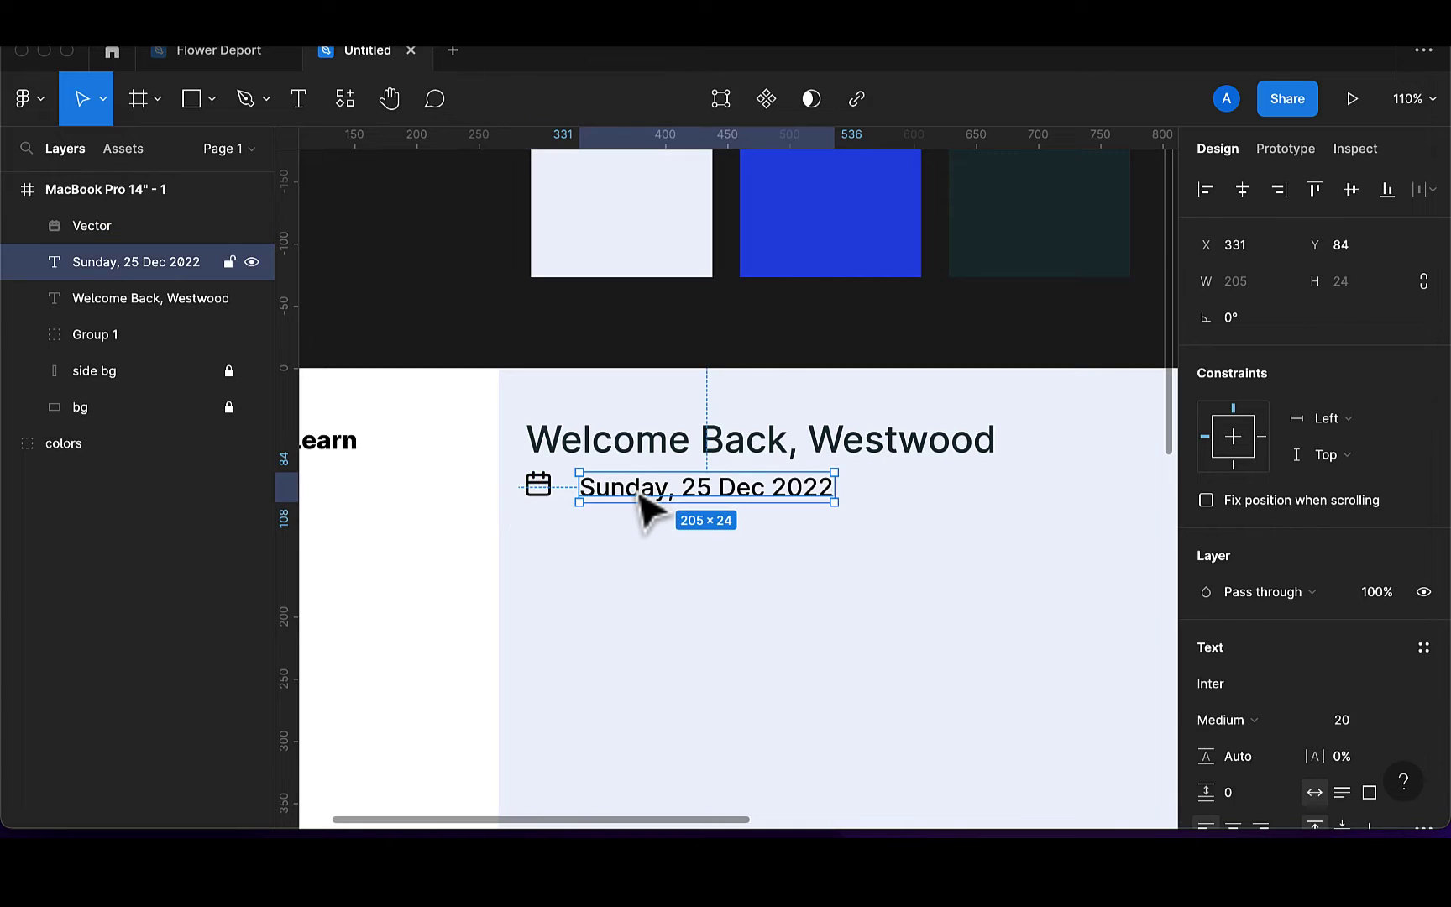
pyautogui.keyDown('shift'); pyautogui.click(554, 496); pyautogui.keyUp('shift')
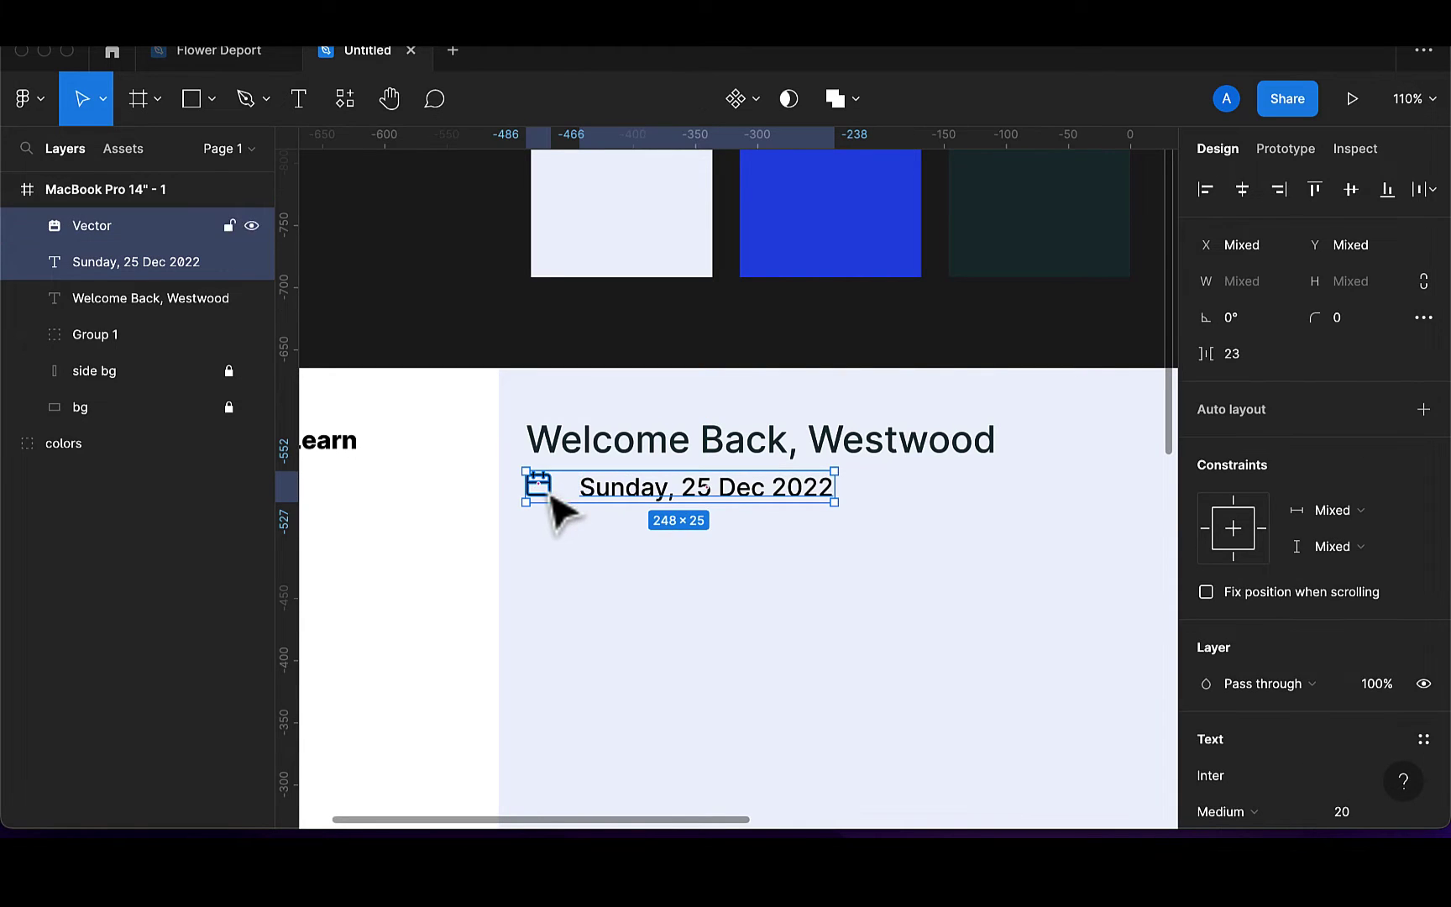
pyautogui.click(1351, 190)
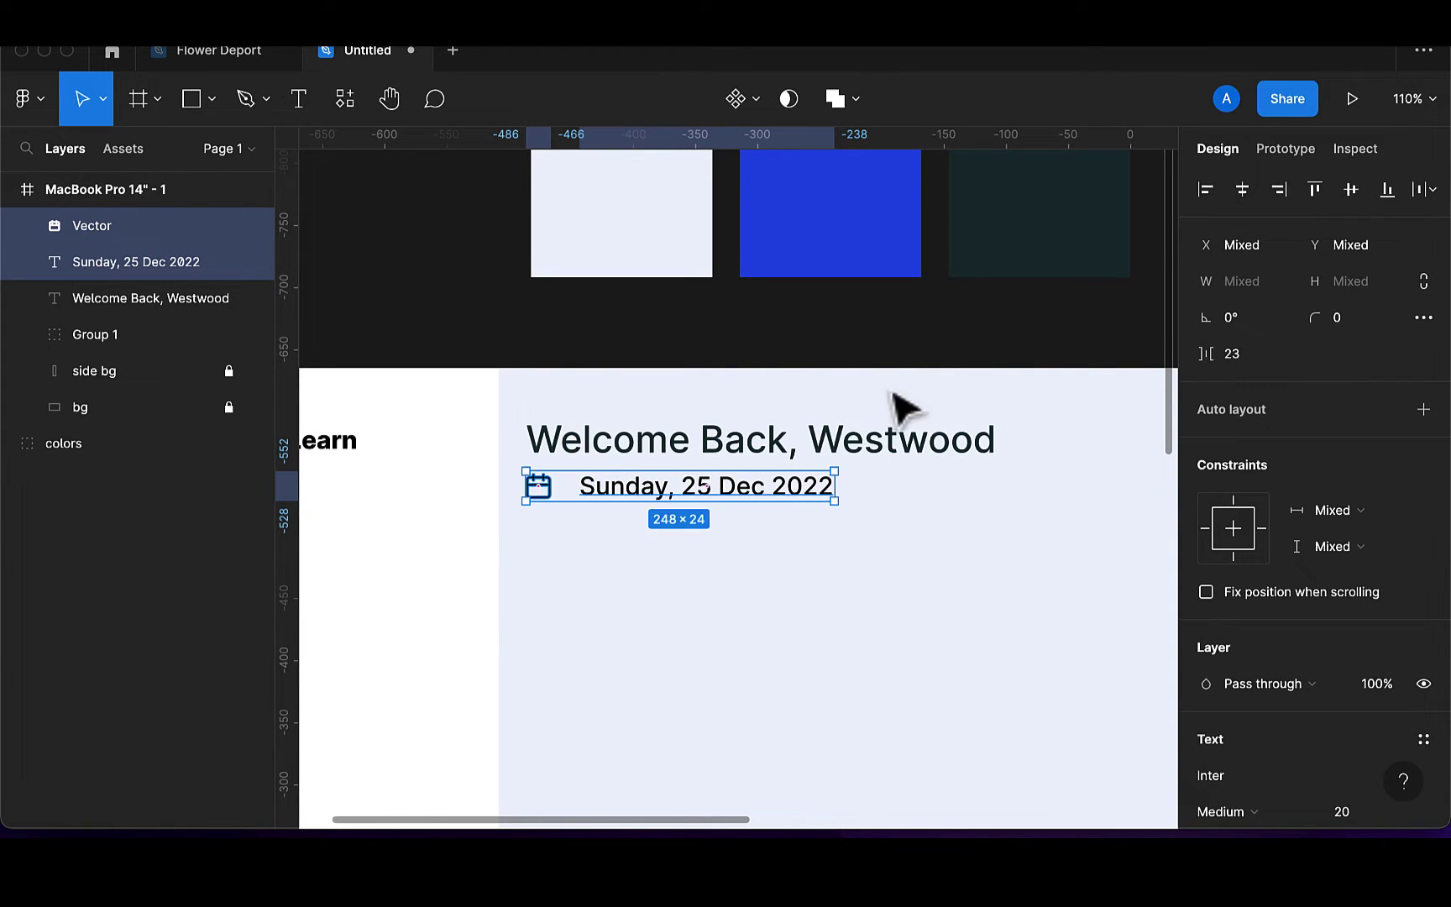
pyautogui.click(733, 500)
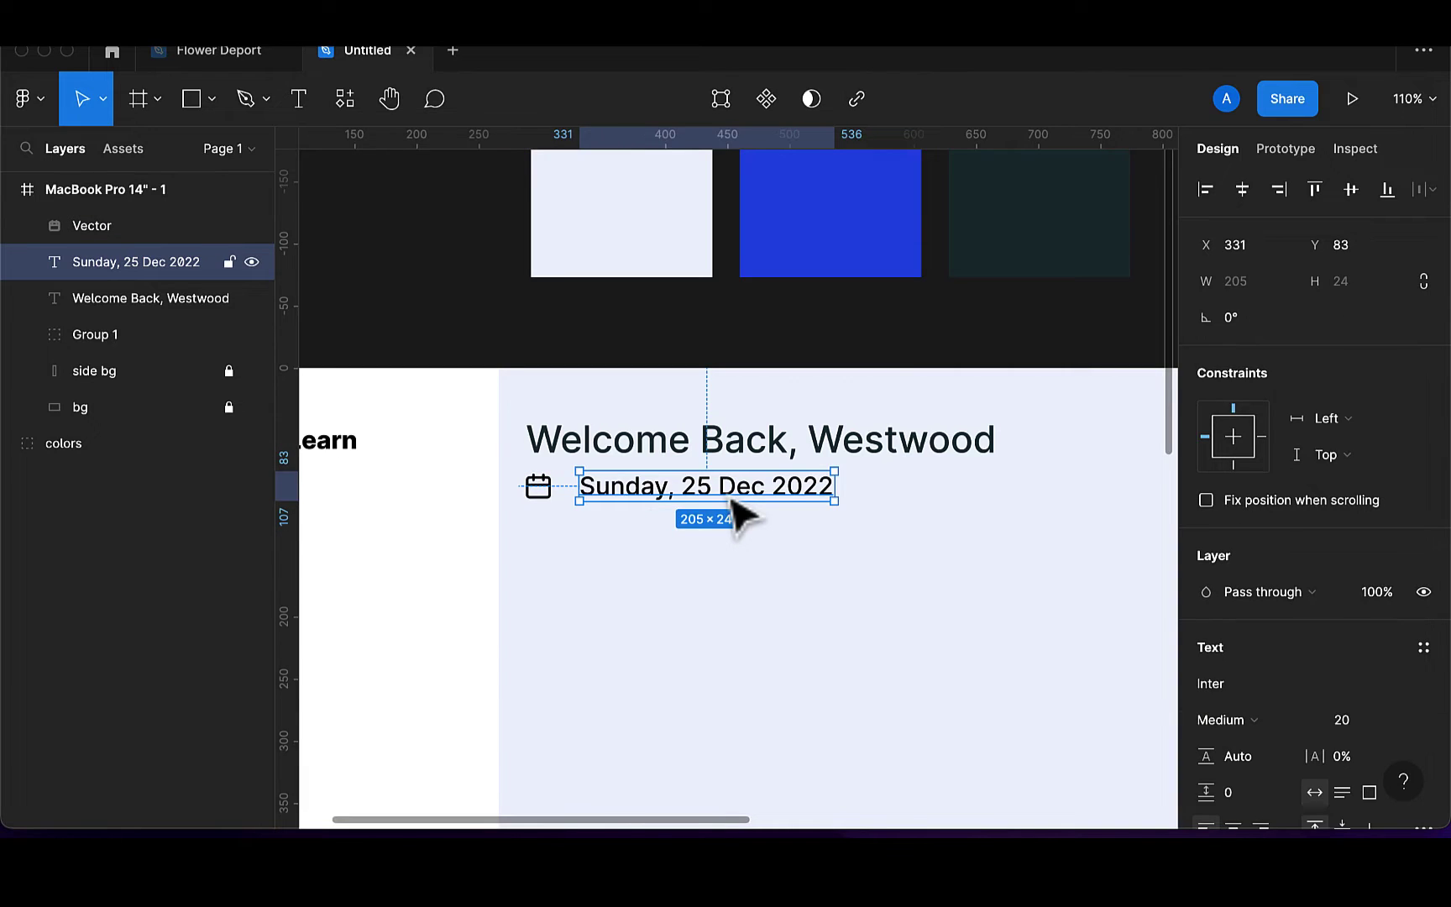
pyautogui.press('Left')
pyautogui.press('Left')
pyautogui.press('Left')
pyautogui.press('Left')
pyautogui.press('Left')
pyautogui.press('Left')
pyautogui.press('Left')
pyautogui.press('Left')
pyautogui.press('Left')
pyautogui.press('Left')
pyautogui.press('Left')
pyautogui.press('Left')
pyautogui.press('Left')
pyautogui.press('Left')
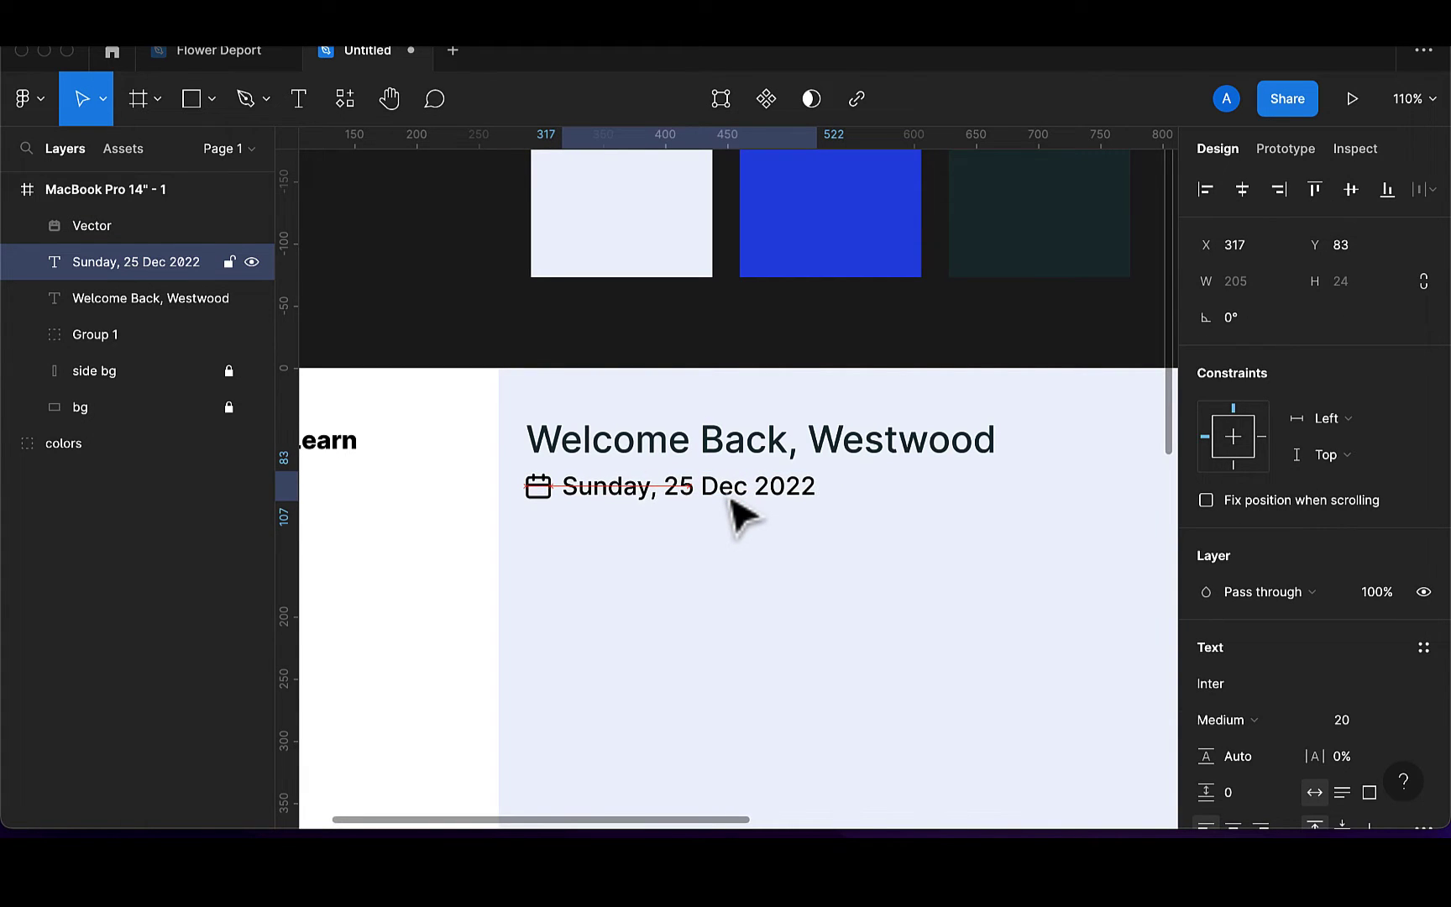
# Set the date text to size 15 and nudge it down slightly
pyautogui.click(1368, 723)
pyautogui.write('15')
pyautogui.press('Return')
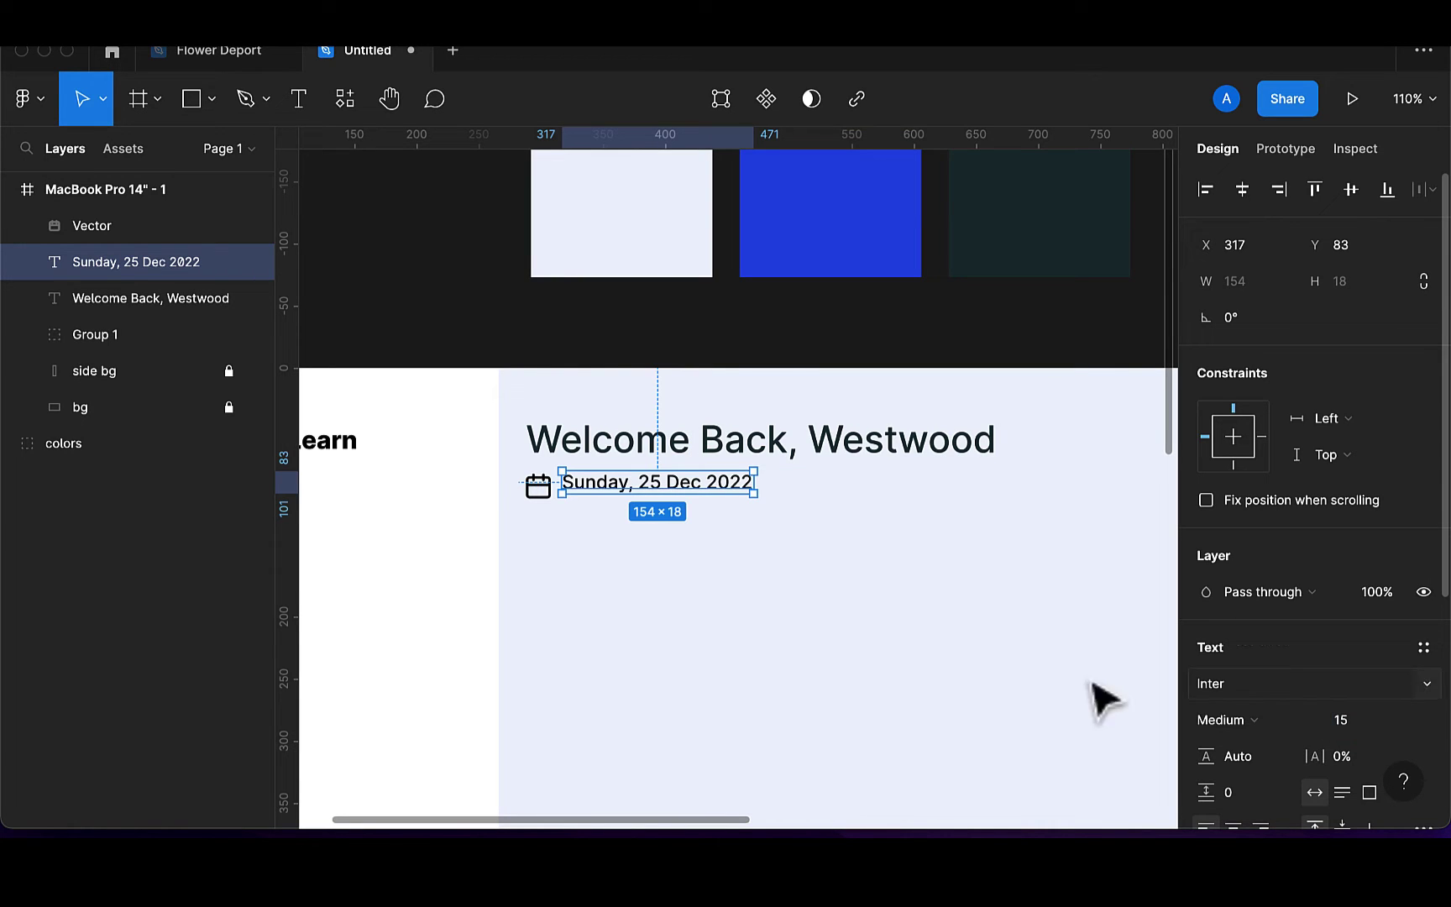
pyautogui.press('Down')
pyautogui.press('Down')
pyautogui.press('Down')
pyautogui.press('Down')
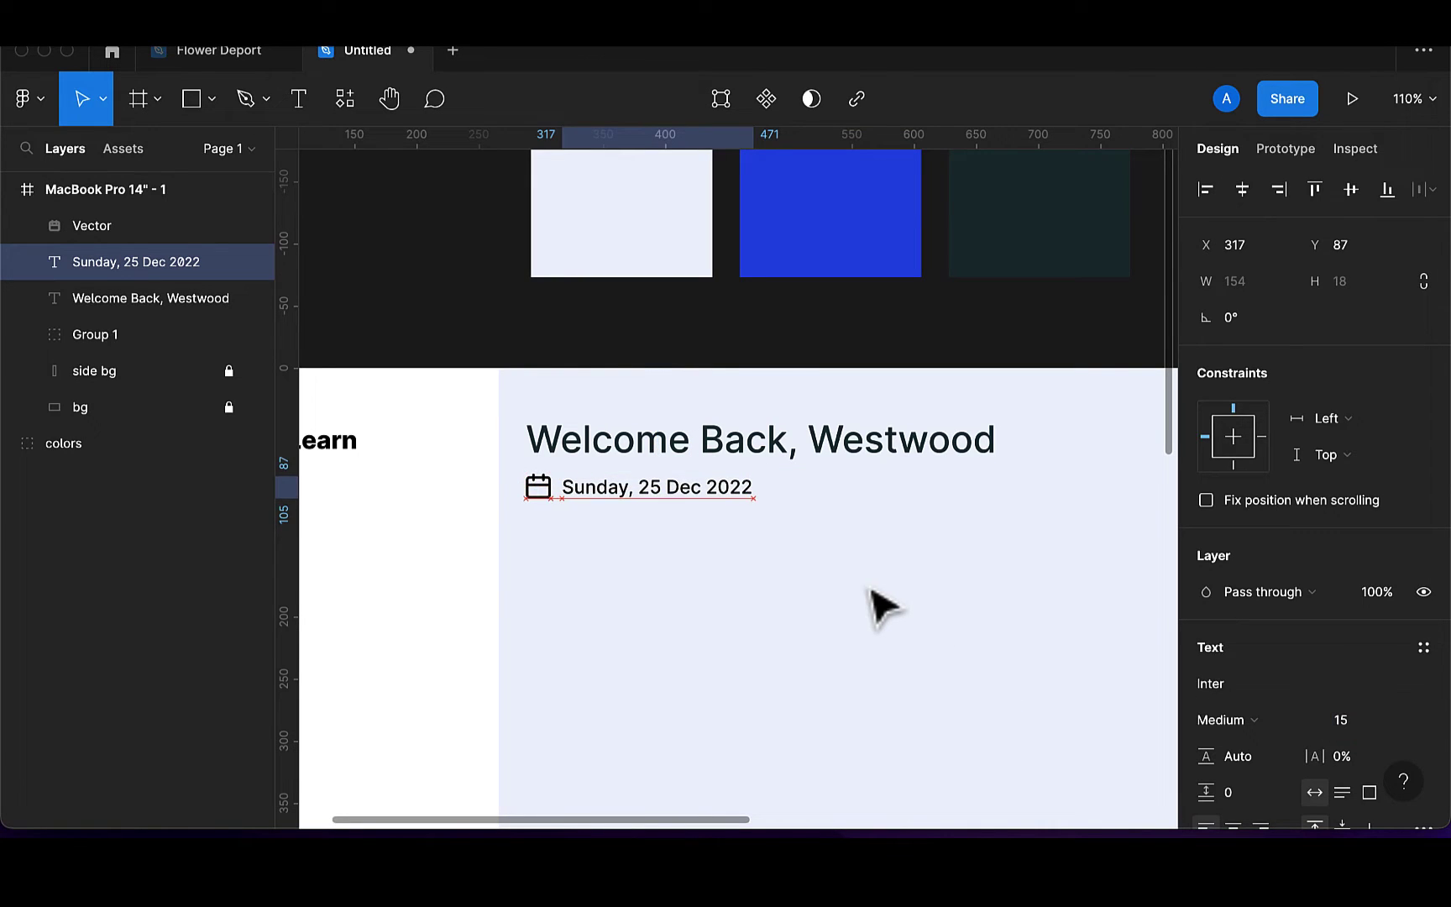
# Resize the calendar icon to 15×15 and group it with the date text
pyautogui.click(542, 491)
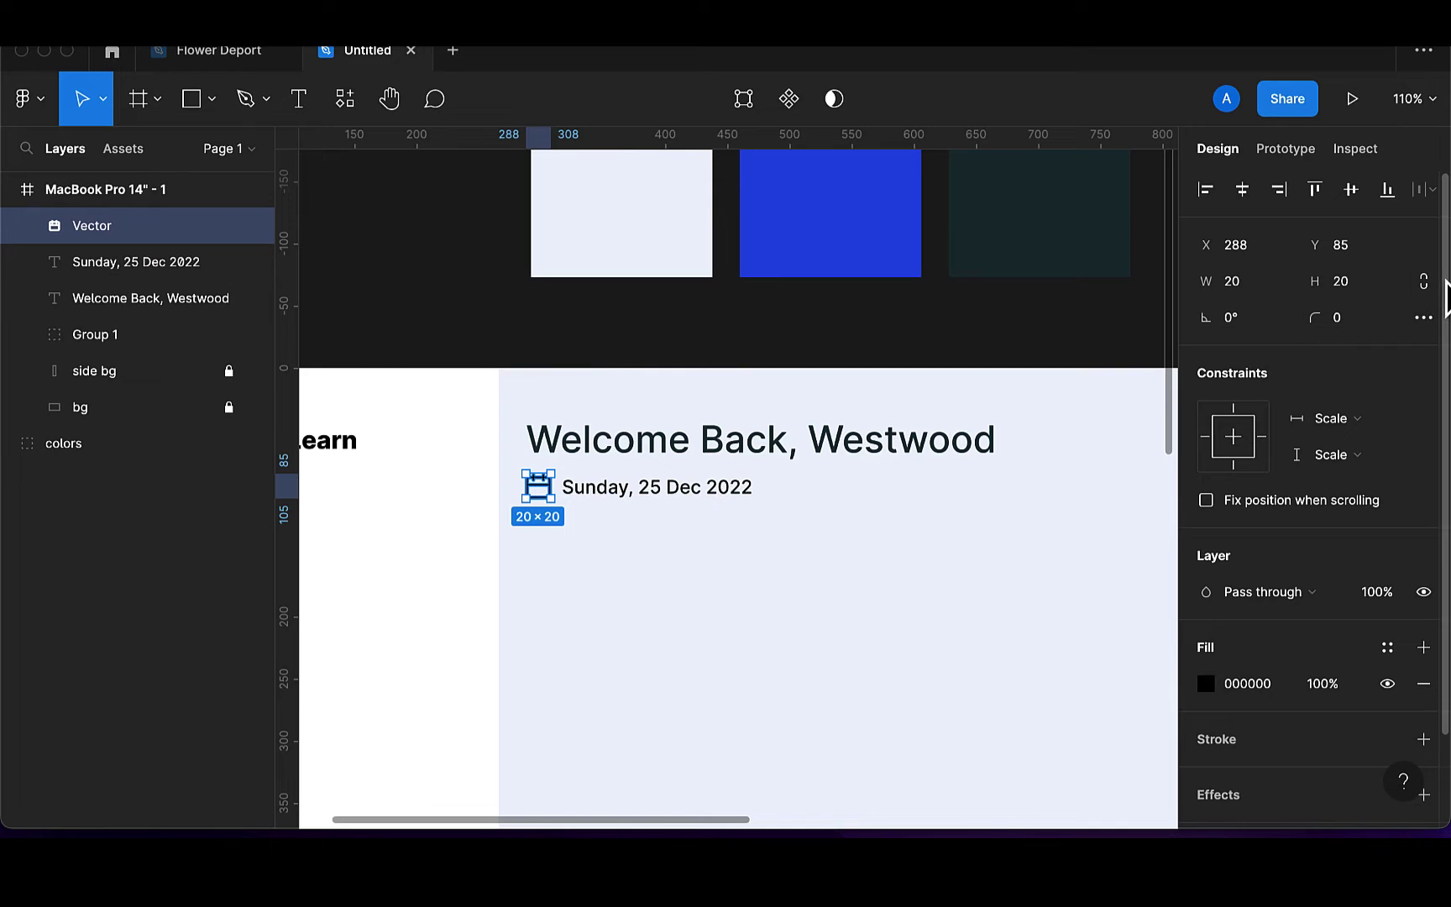
pyautogui.click(1361, 281)
pyautogui.write('15')
pyautogui.press('Return')
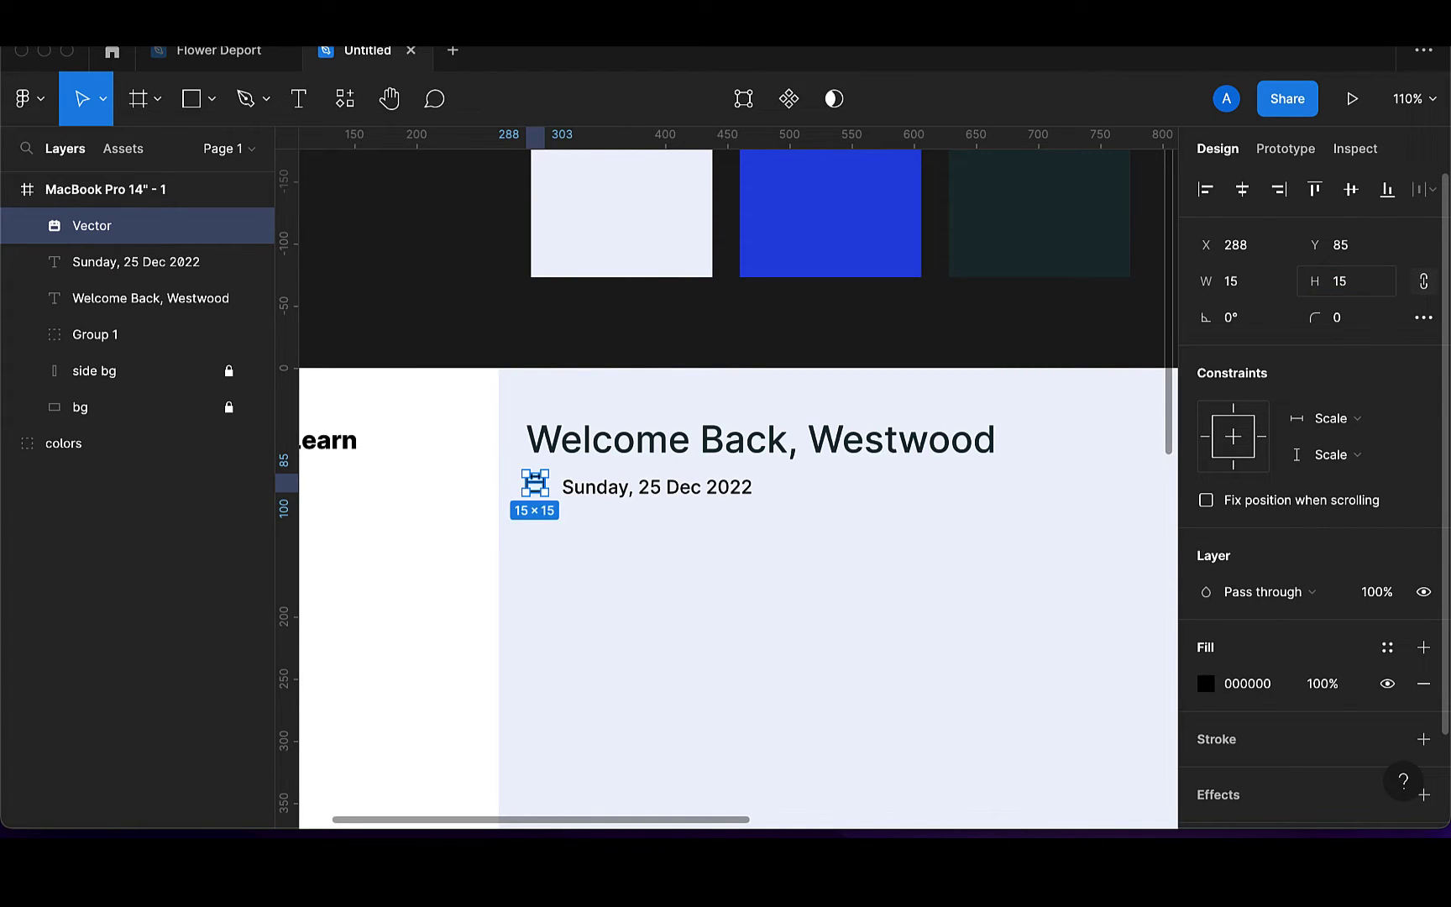
pyautogui.press('alt')
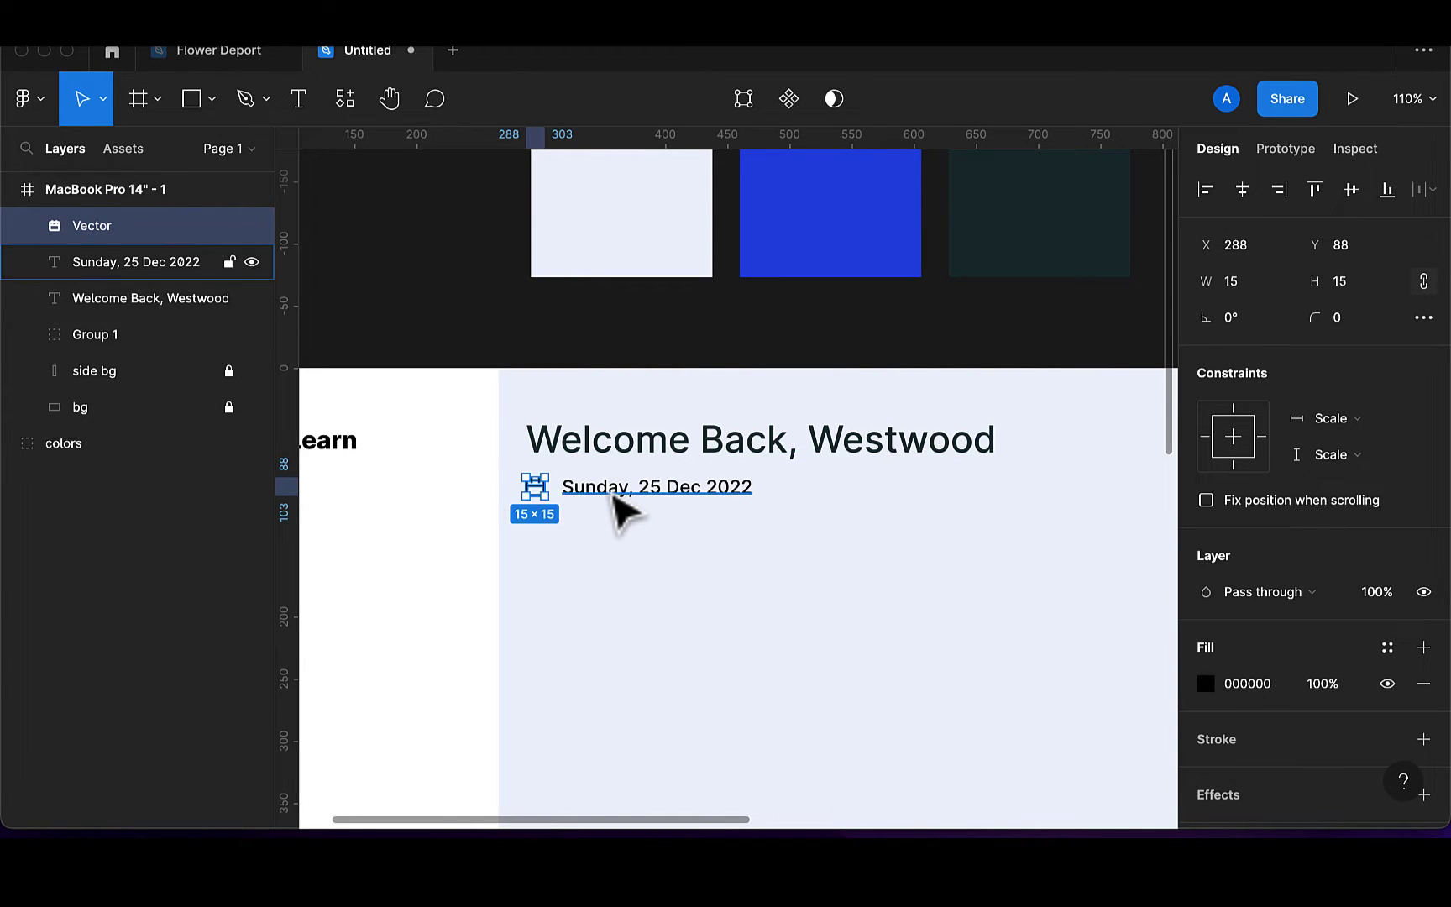
pyautogui.click(613, 494)
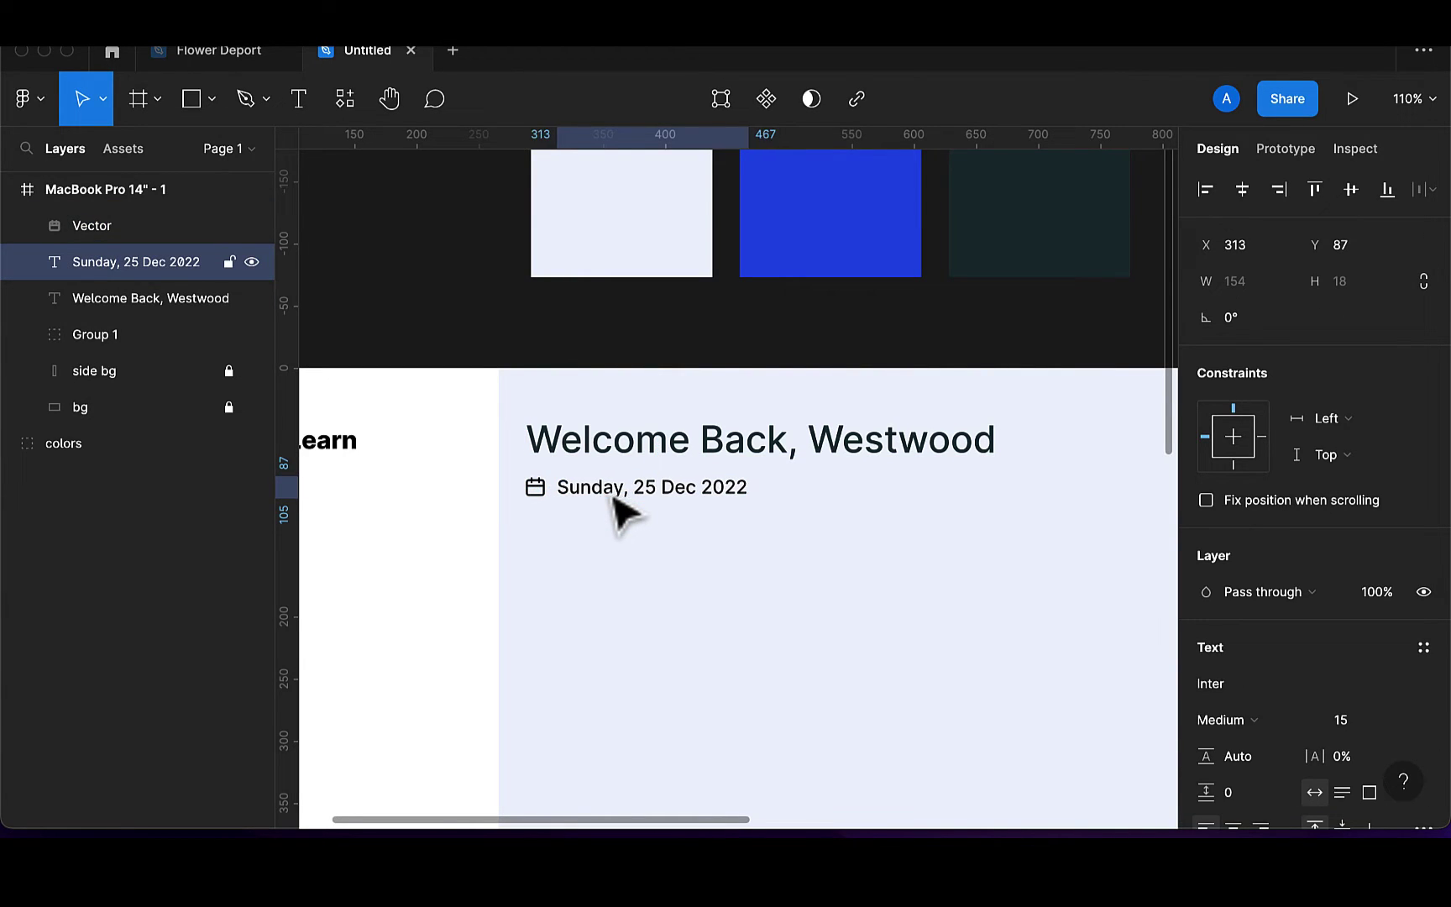
pyautogui.keyDown('shift'); pyautogui.click(536, 489); pyautogui.keyUp('shift')
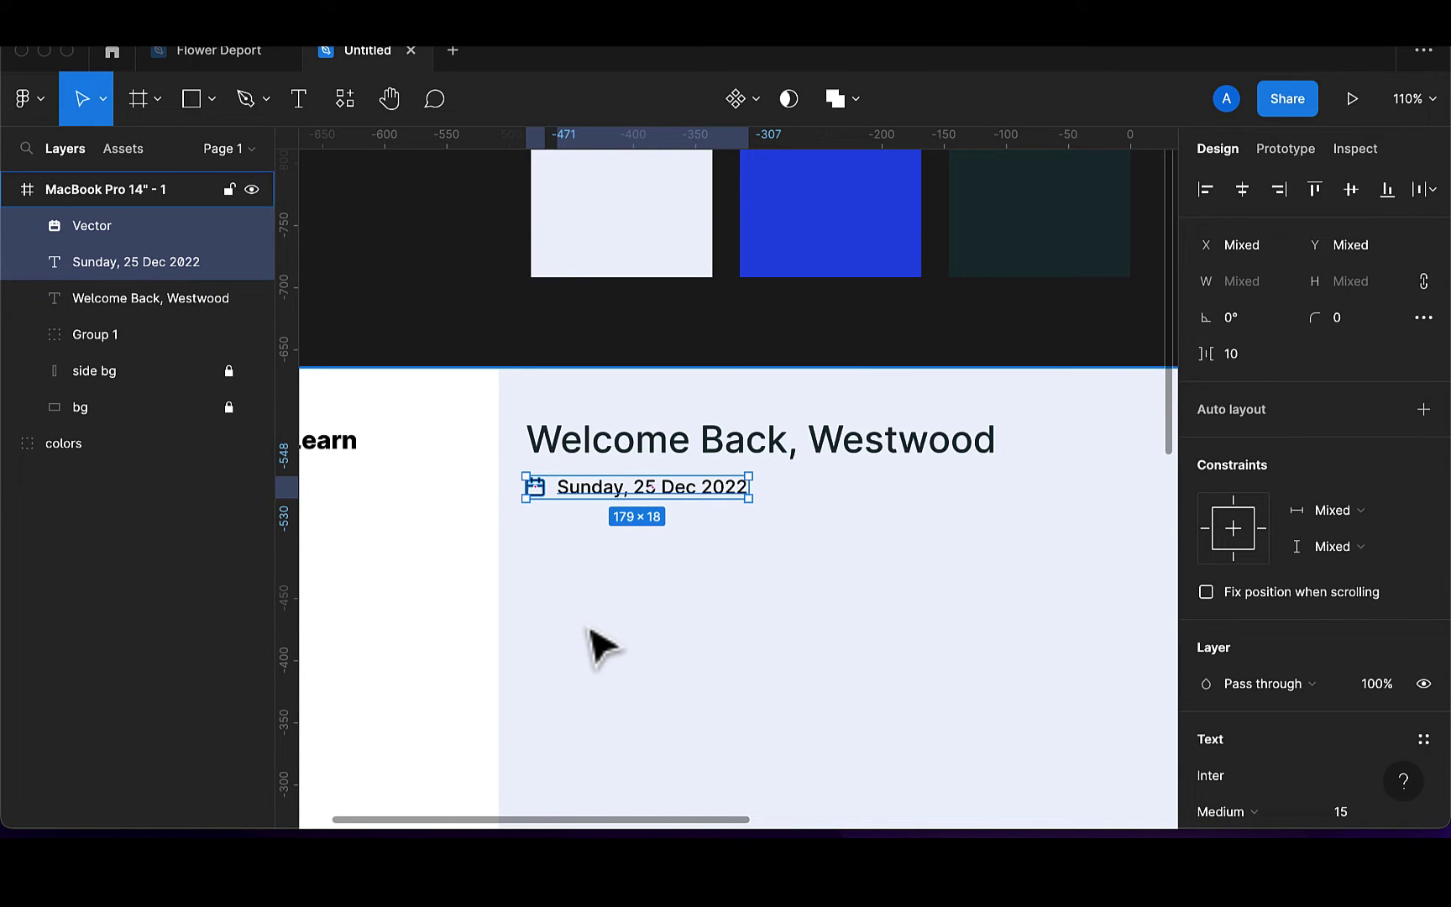
pyautogui.press('super+g')
# Apply the dark teal swatch to the Welcome Back heading and the '-Learn' letters of the logo
pyautogui.click(760, 446)
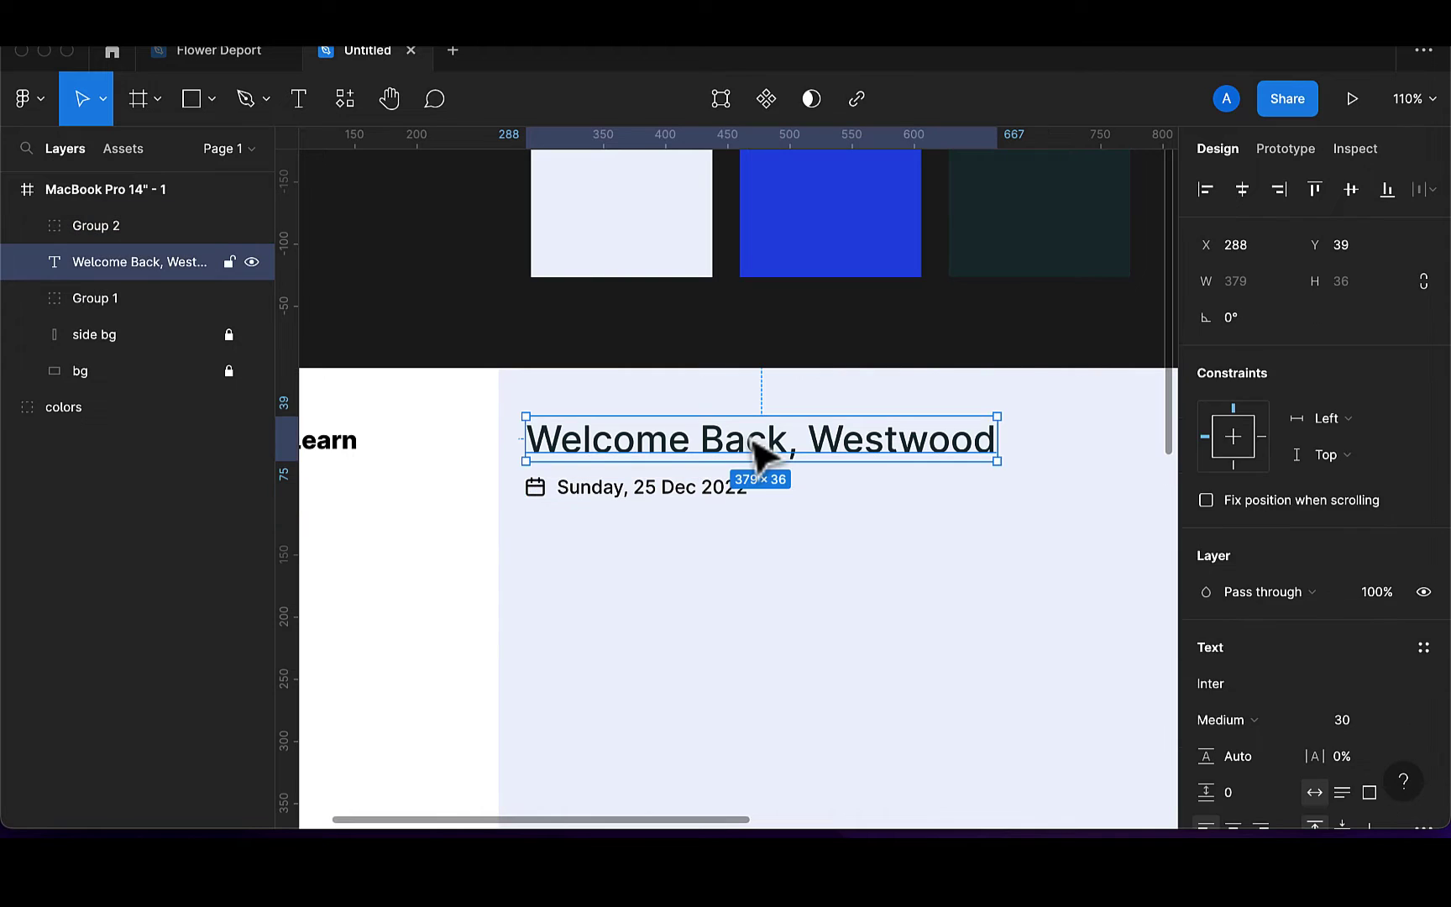
pyautogui.press('i')
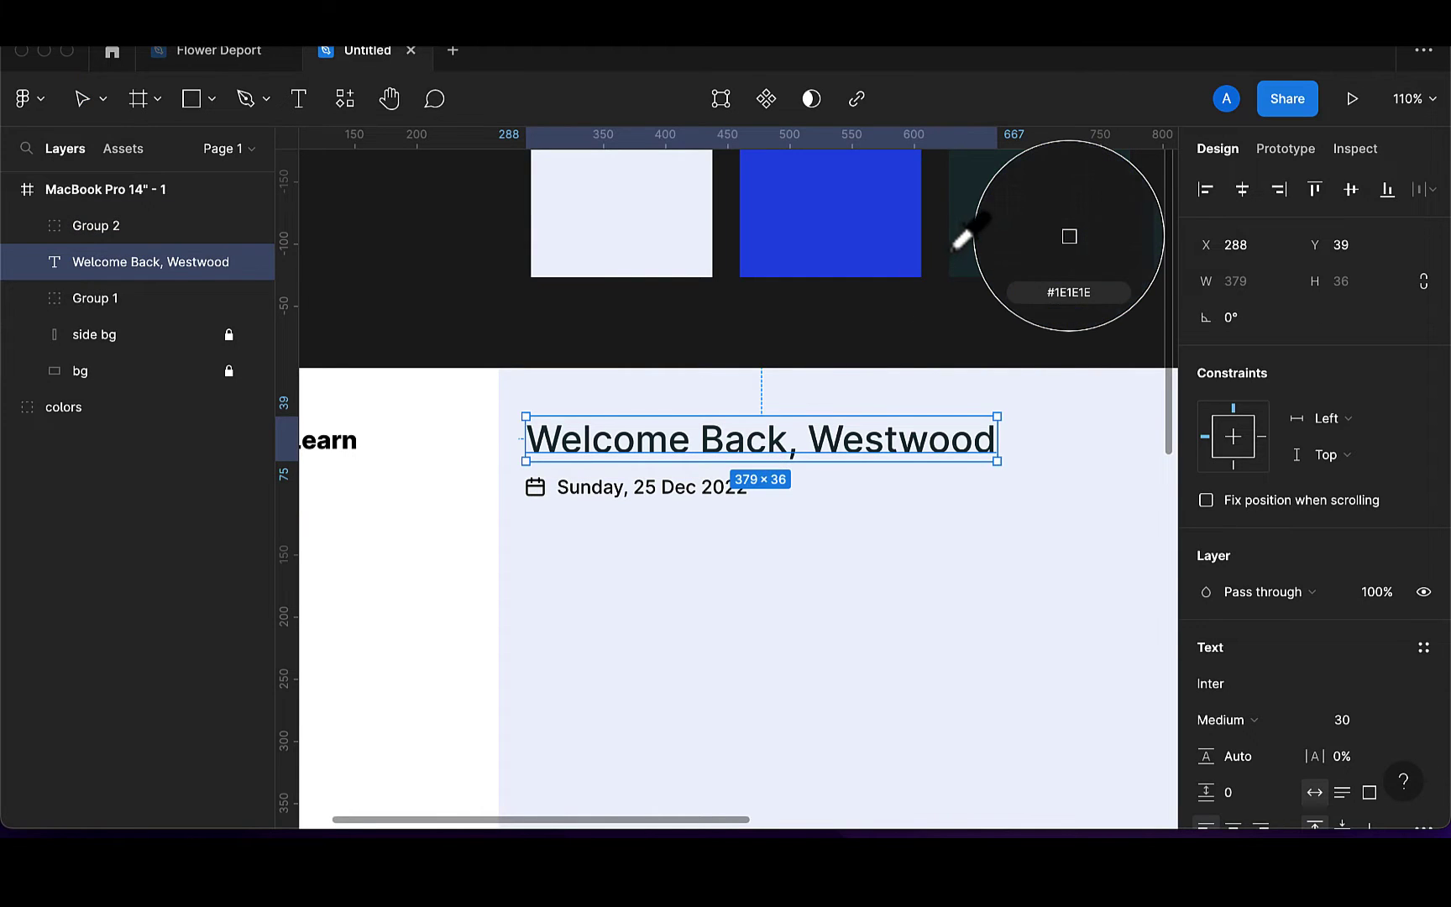
pyautogui.click(975, 248)
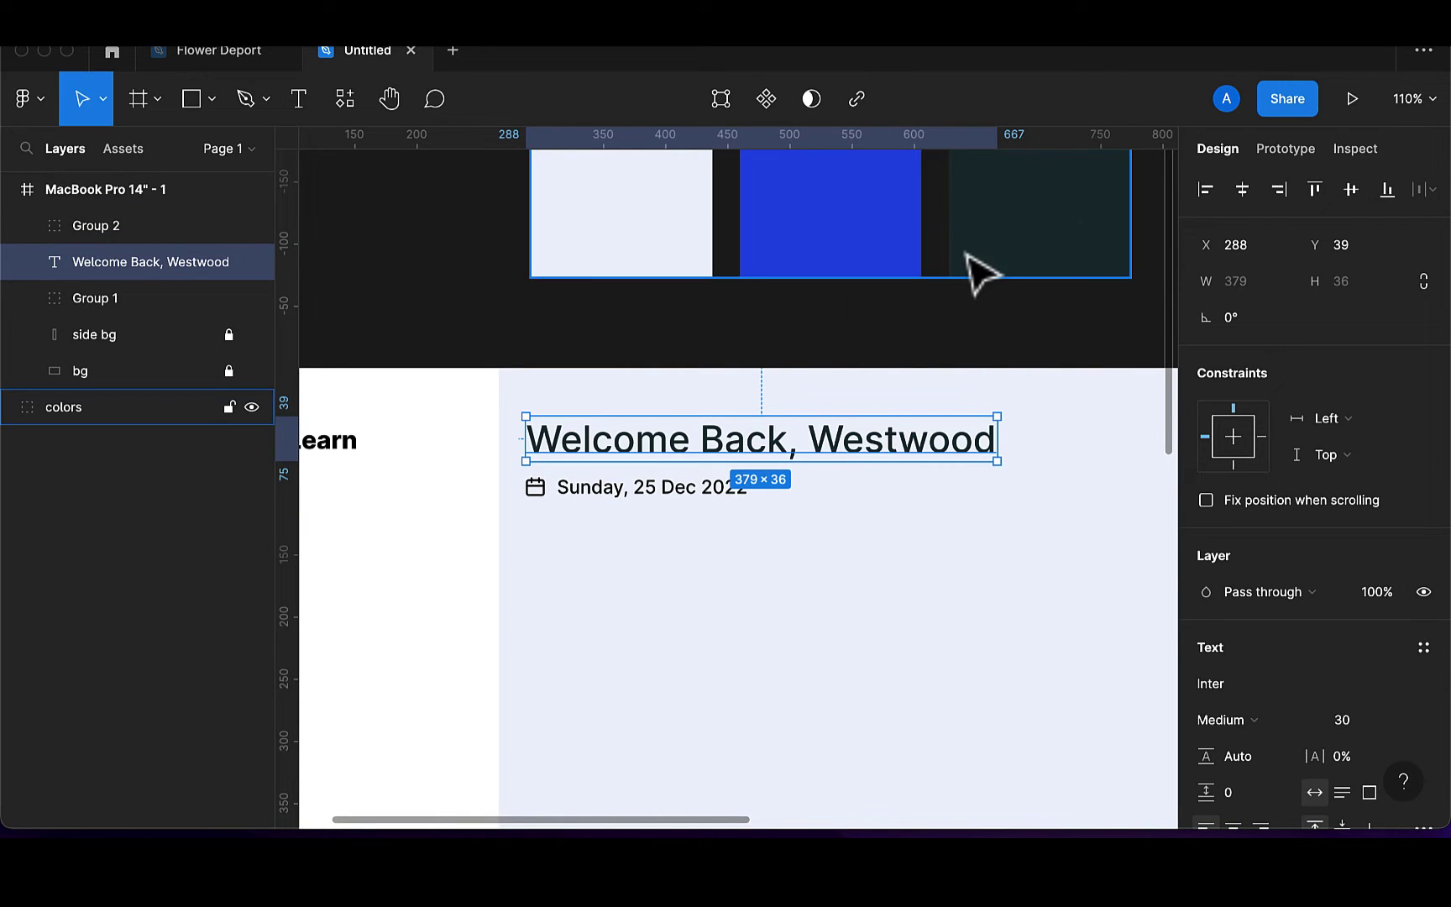
pyautogui.hscroll(-2, 362, 469)
pyautogui.doubleClick(382, 462)
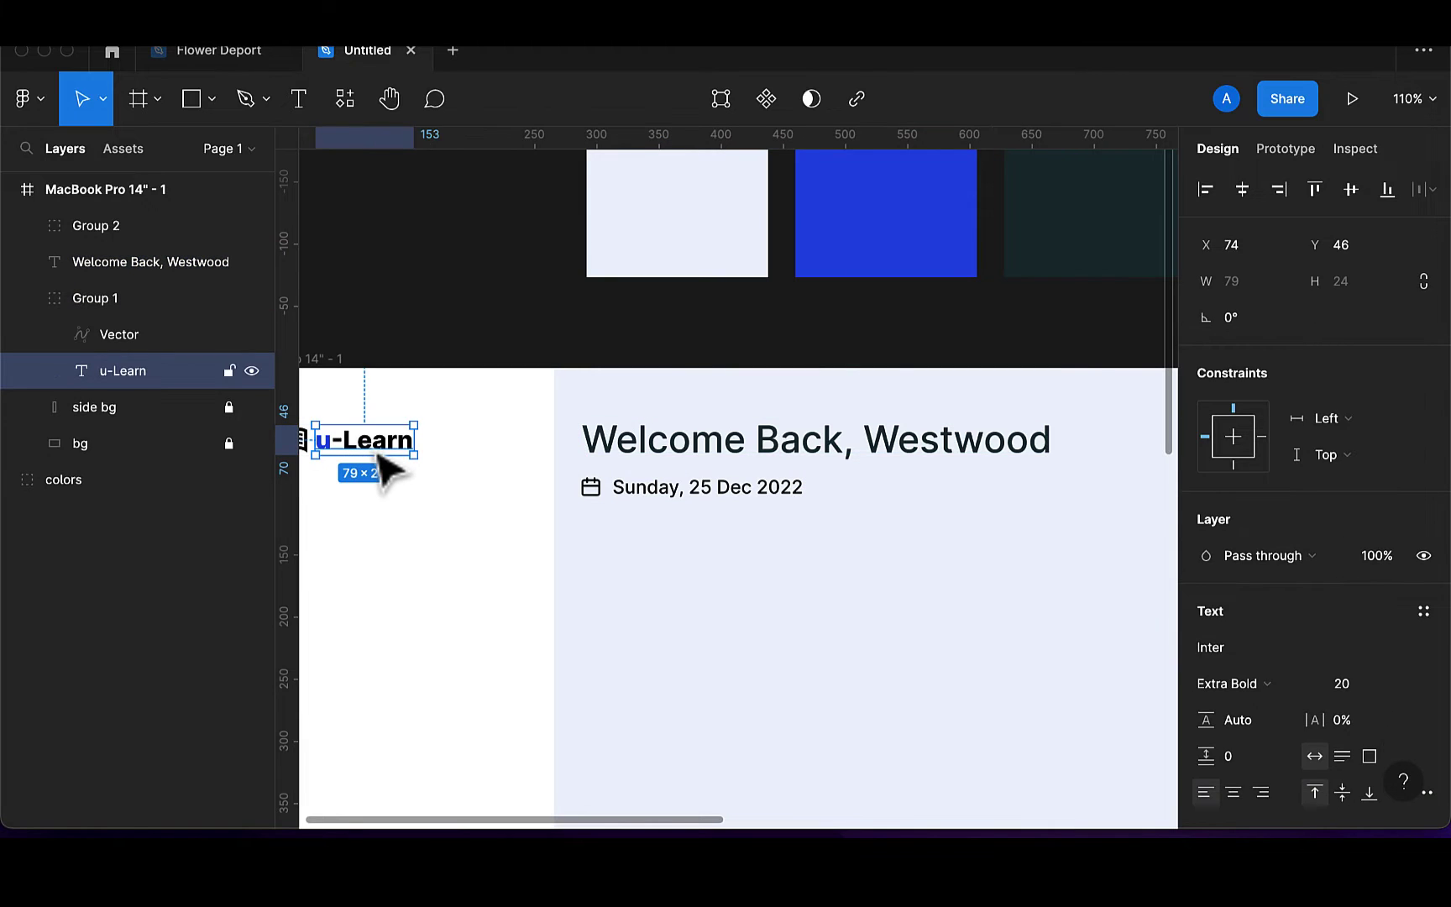
pyautogui.doubleClick(369, 443)
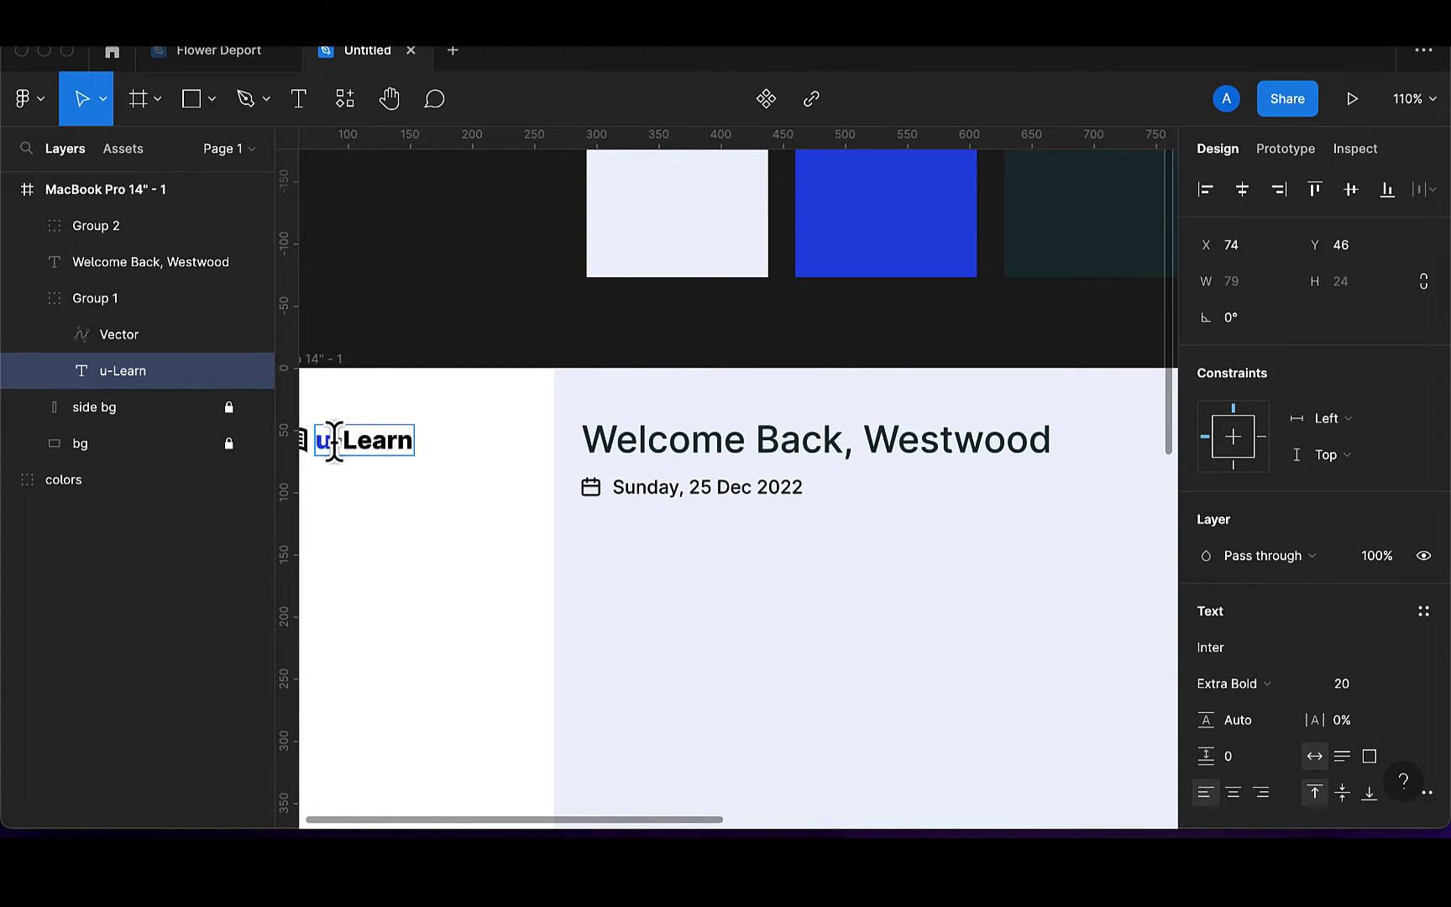
pyautogui.moveTo(327, 440); pyautogui.dragTo(422, 440)
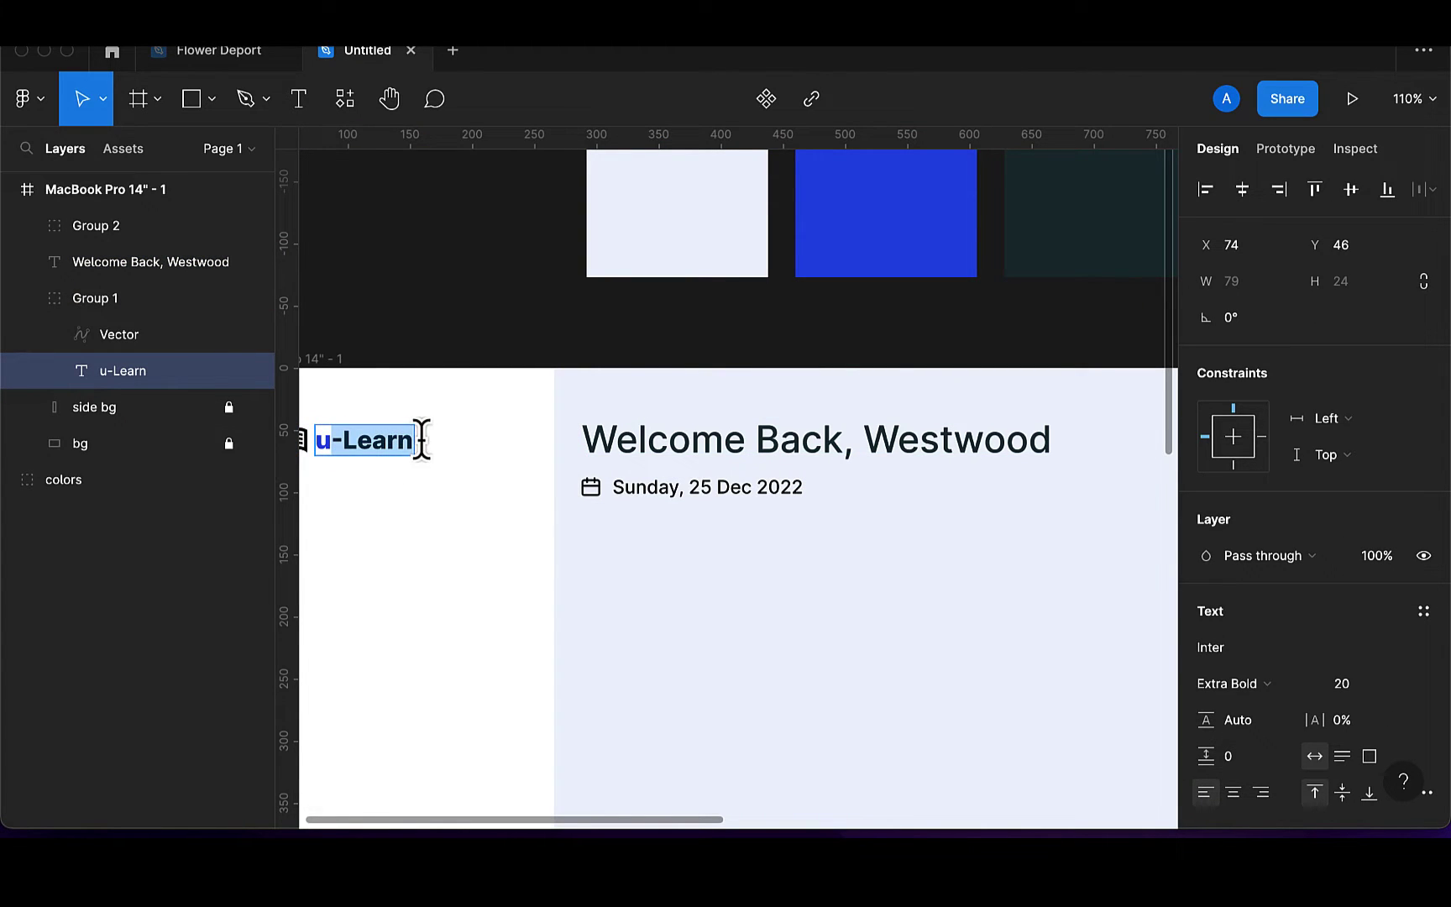
pyautogui.scroll(-4, 1197, 739)
pyautogui.click(1207, 736)
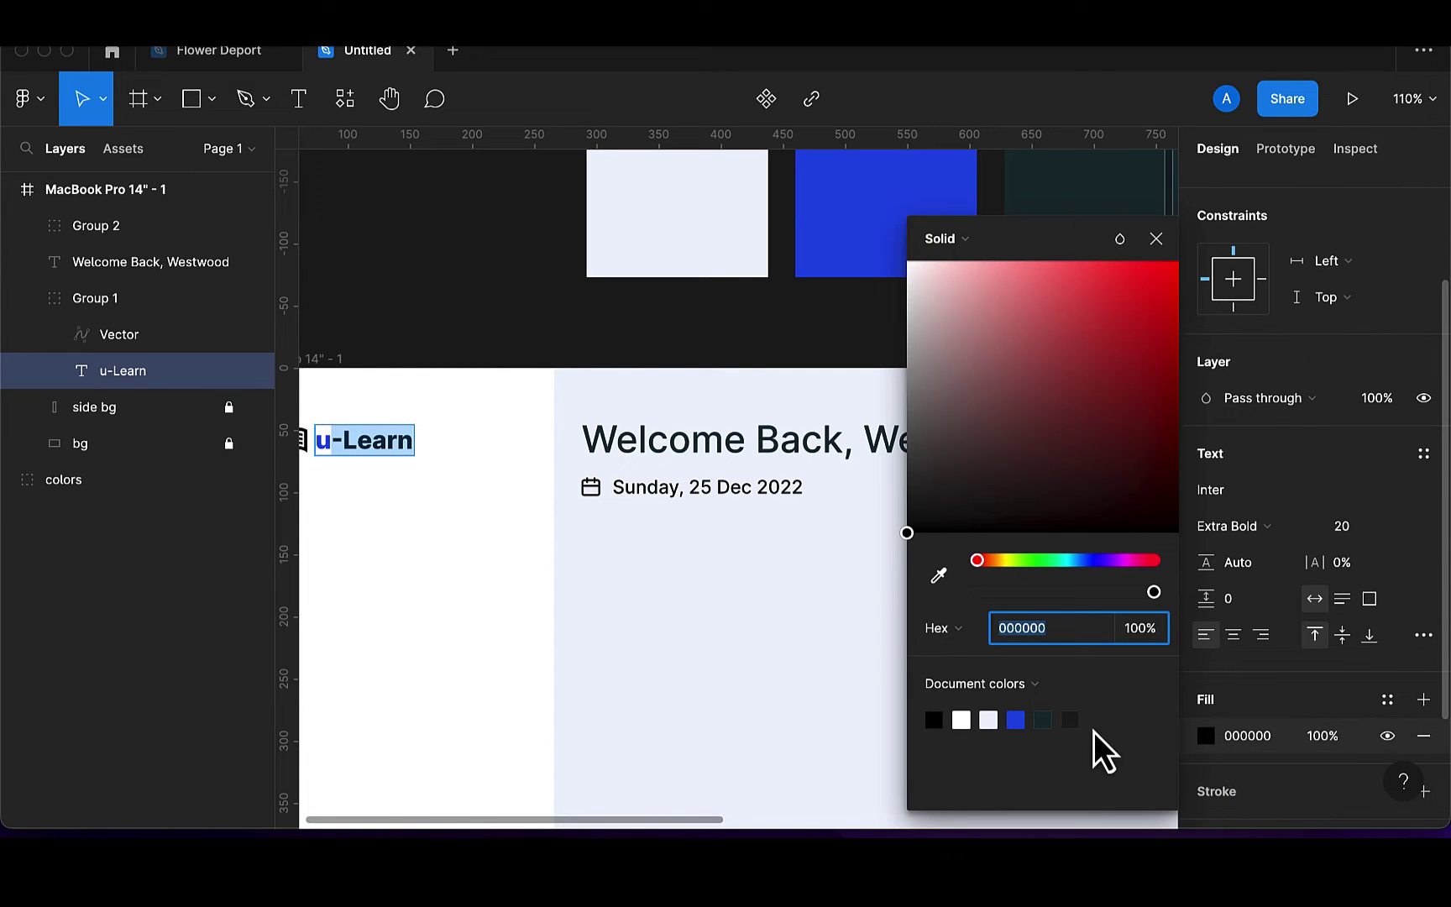
pyautogui.press('i')
pyautogui.click(1046, 728)
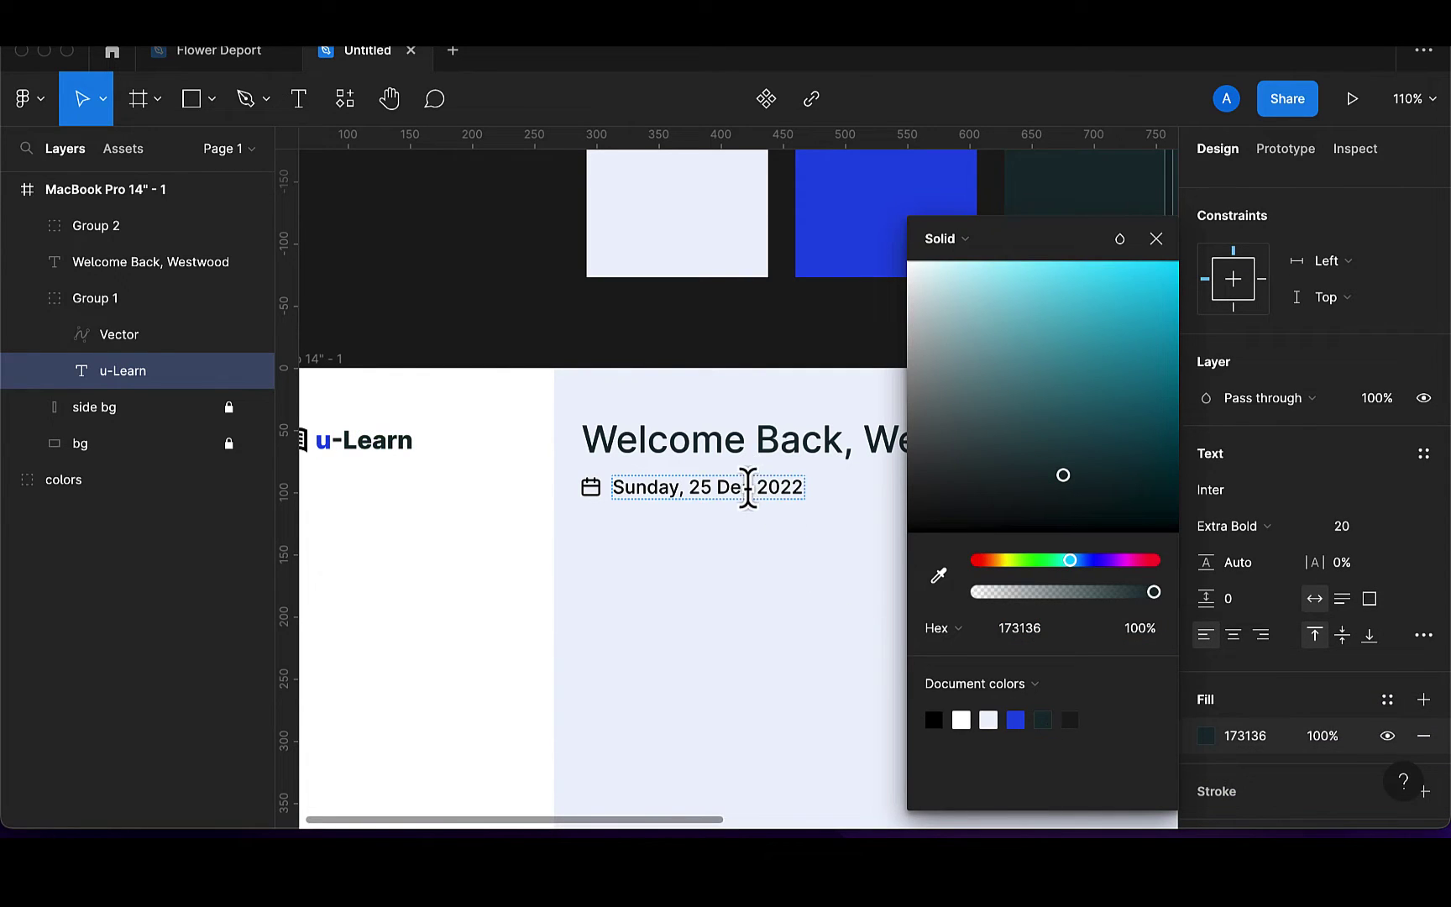
pyautogui.press('Escape')
# Set the date-and-icon group's colour to dark teal 173136
pyautogui.click(781, 491)
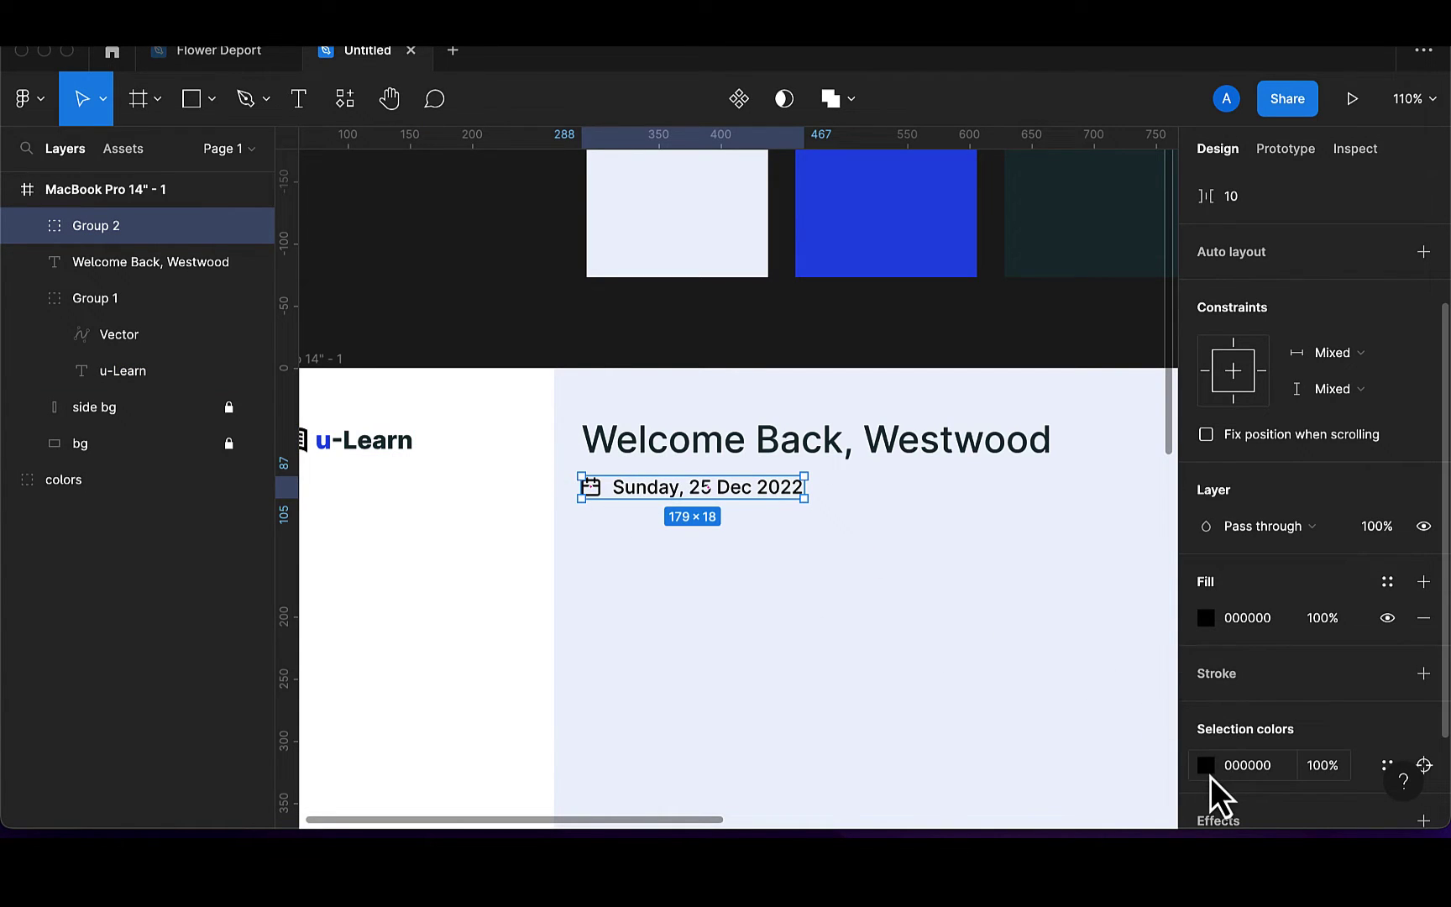
pyautogui.click(1207, 767)
pyautogui.click(961, 720)
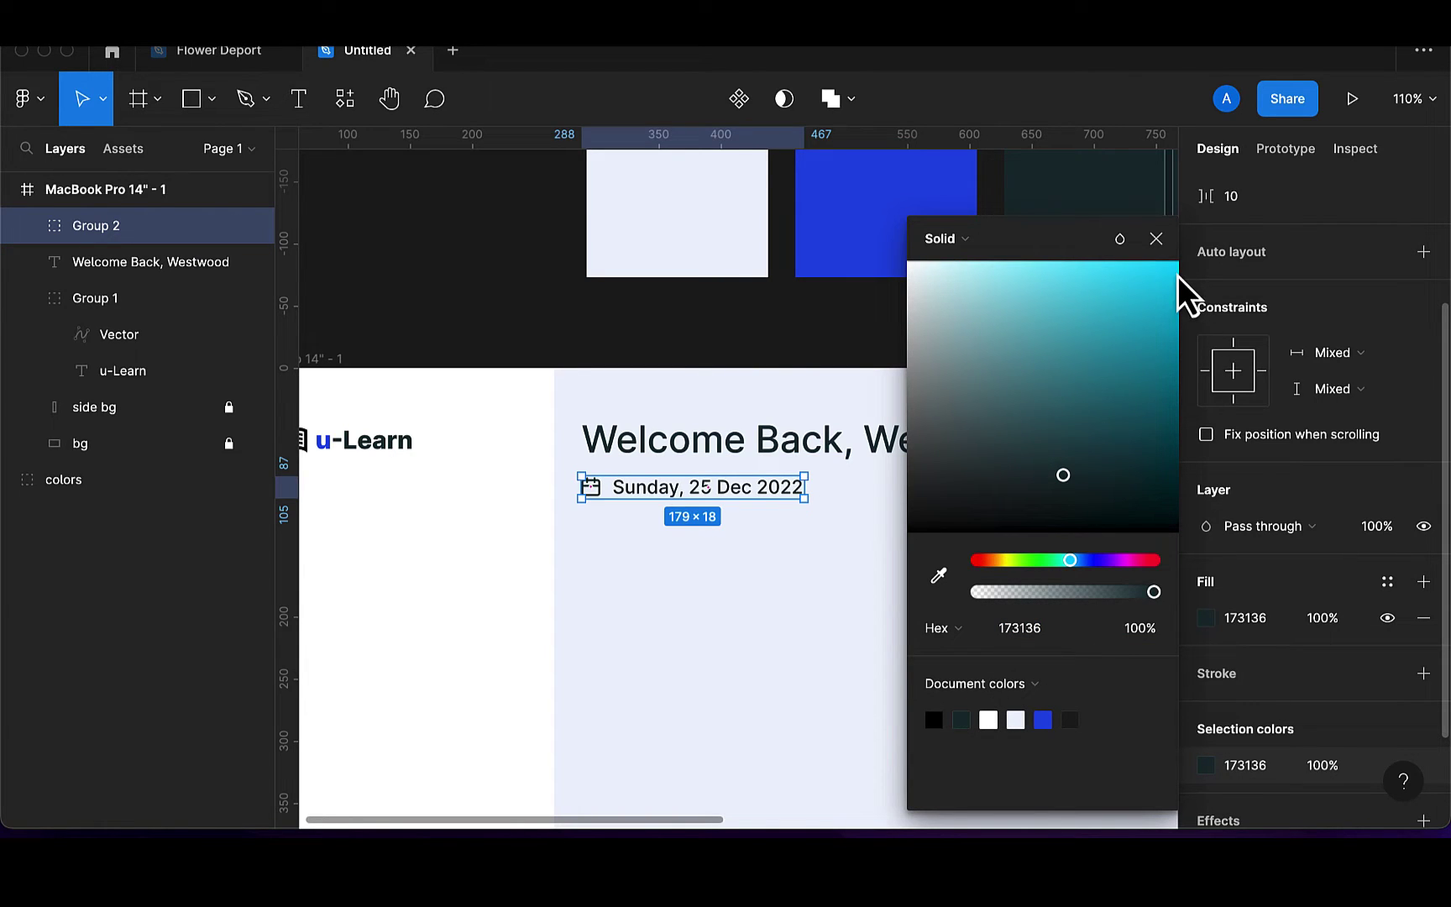
pyautogui.click(1155, 243)
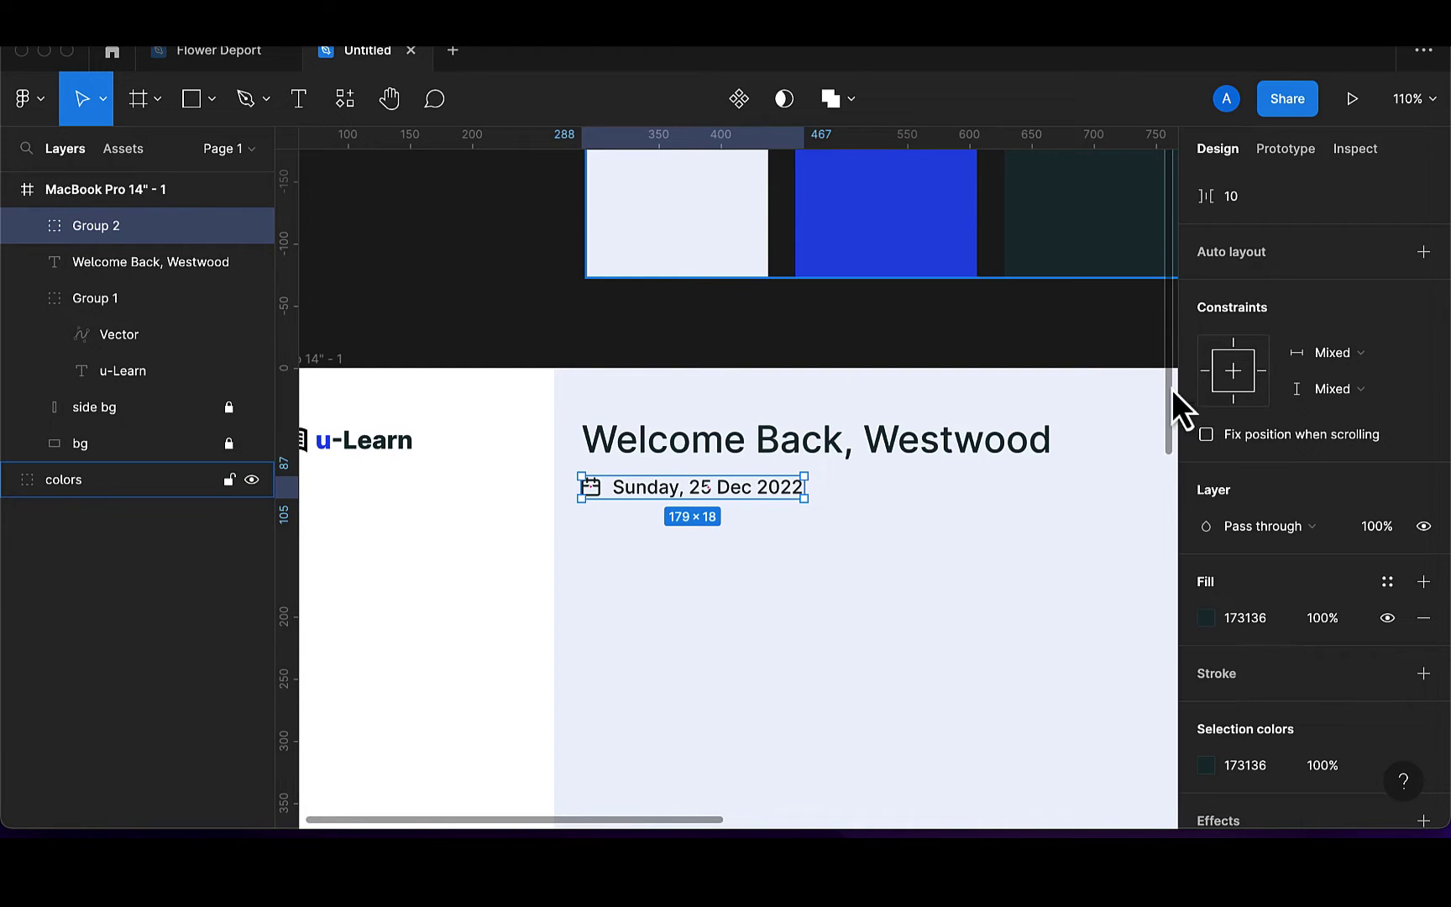
pyautogui.click(930, 668)
pyautogui.scroll(-2, 930, 668)
pyautogui.scroll(-3, 924, 667)
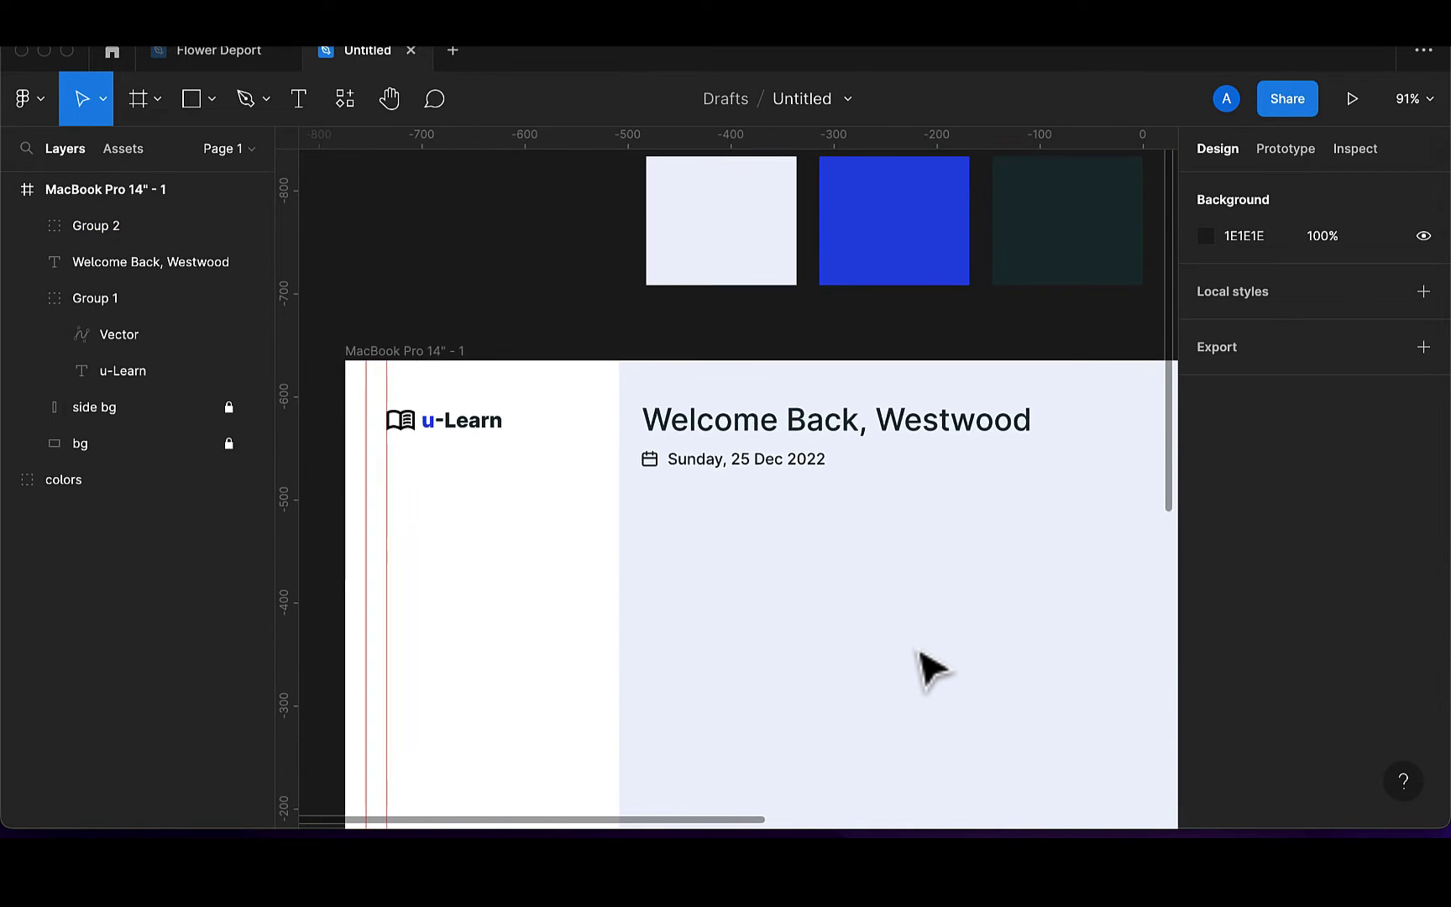
pyautogui.hscroll(-2, 924, 668)
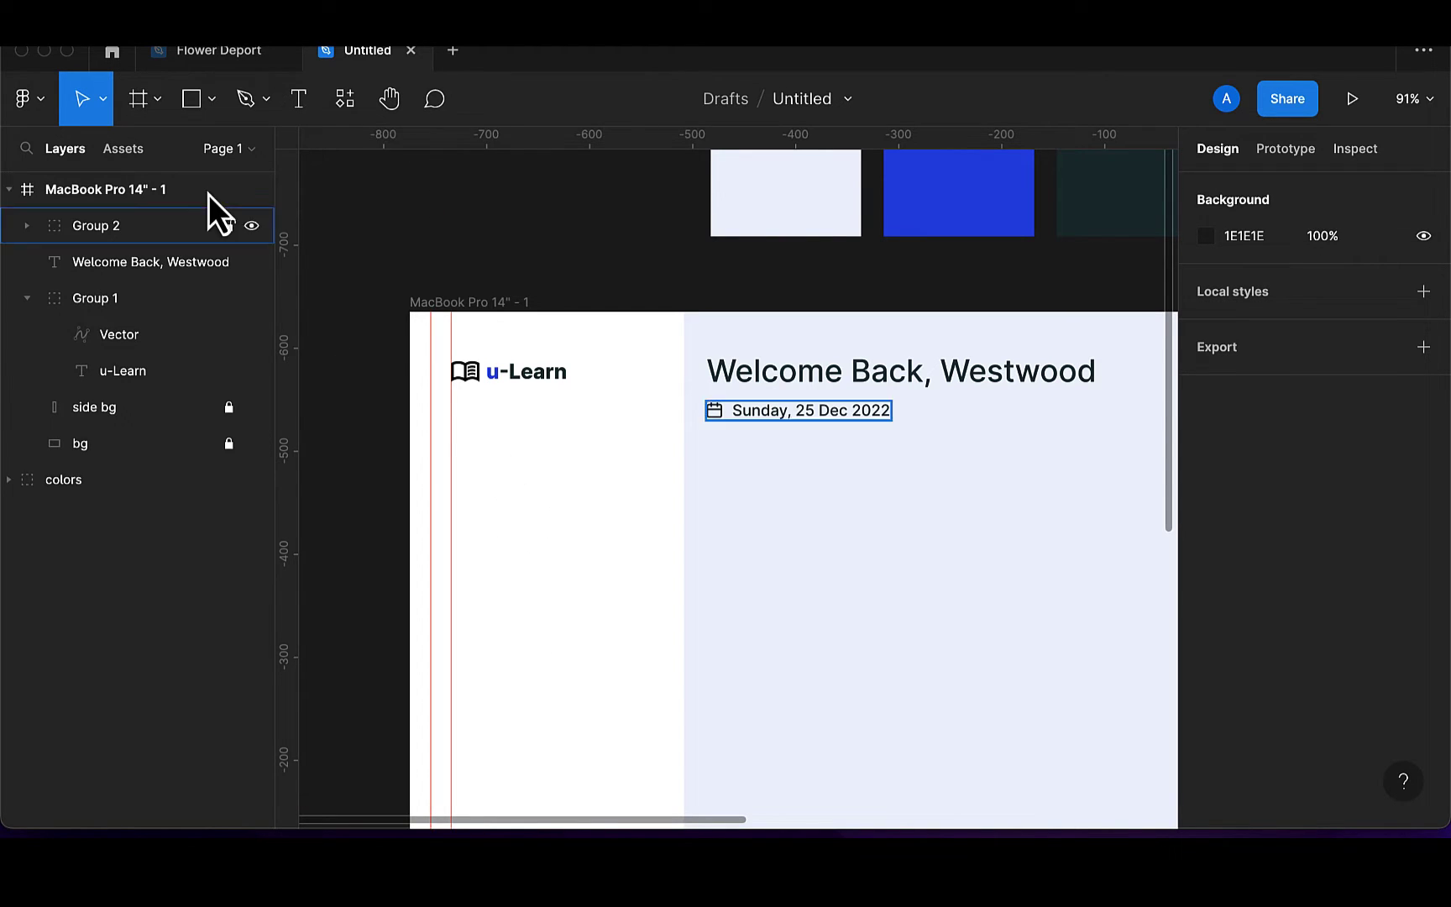
pyautogui.click(195, 113)
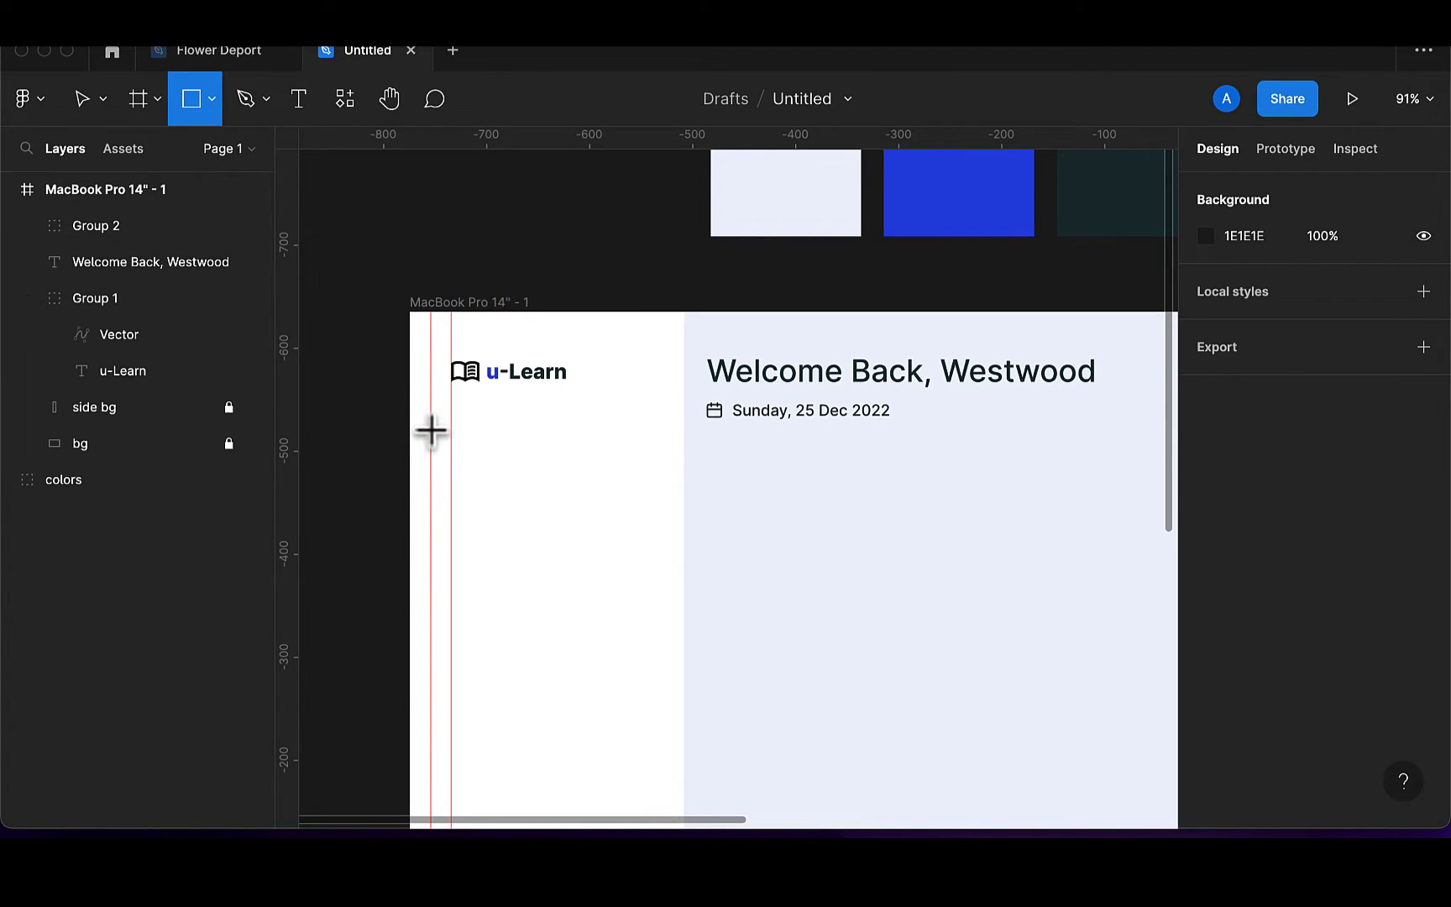
# Draw a 230×50 rectangle with corner radius 50 below the logo
pyautogui.moveTo(431, 427)
pyautogui.mouseDown()
pyautogui.moveTo(491, 463)
pyautogui.moveTo(548, 468)
pyautogui.mouseUp()
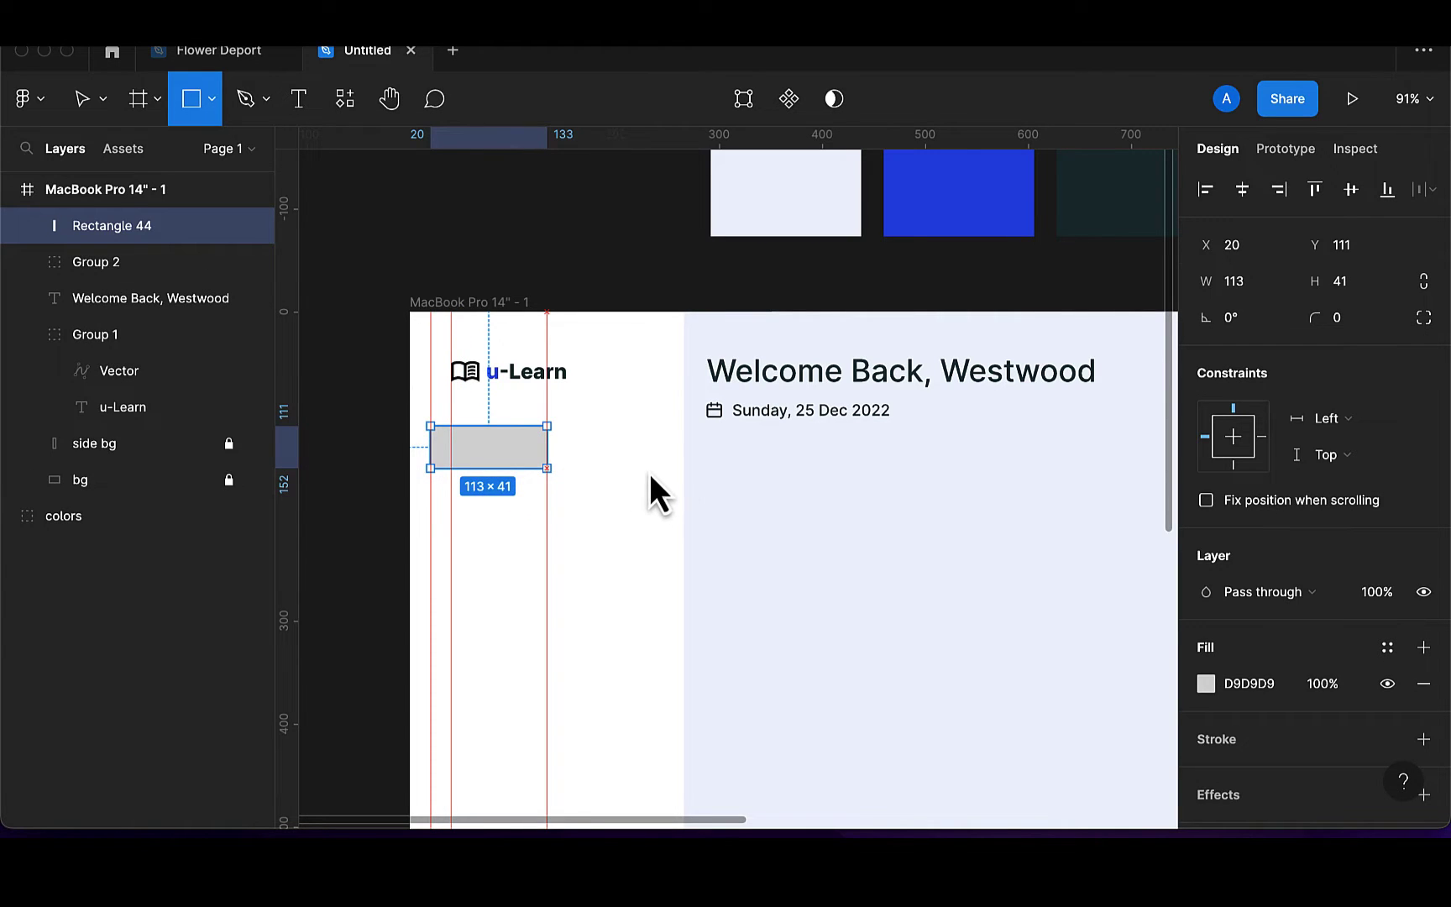
pyautogui.moveTo(650, 473); pyautogui.dragTo(669, 473)
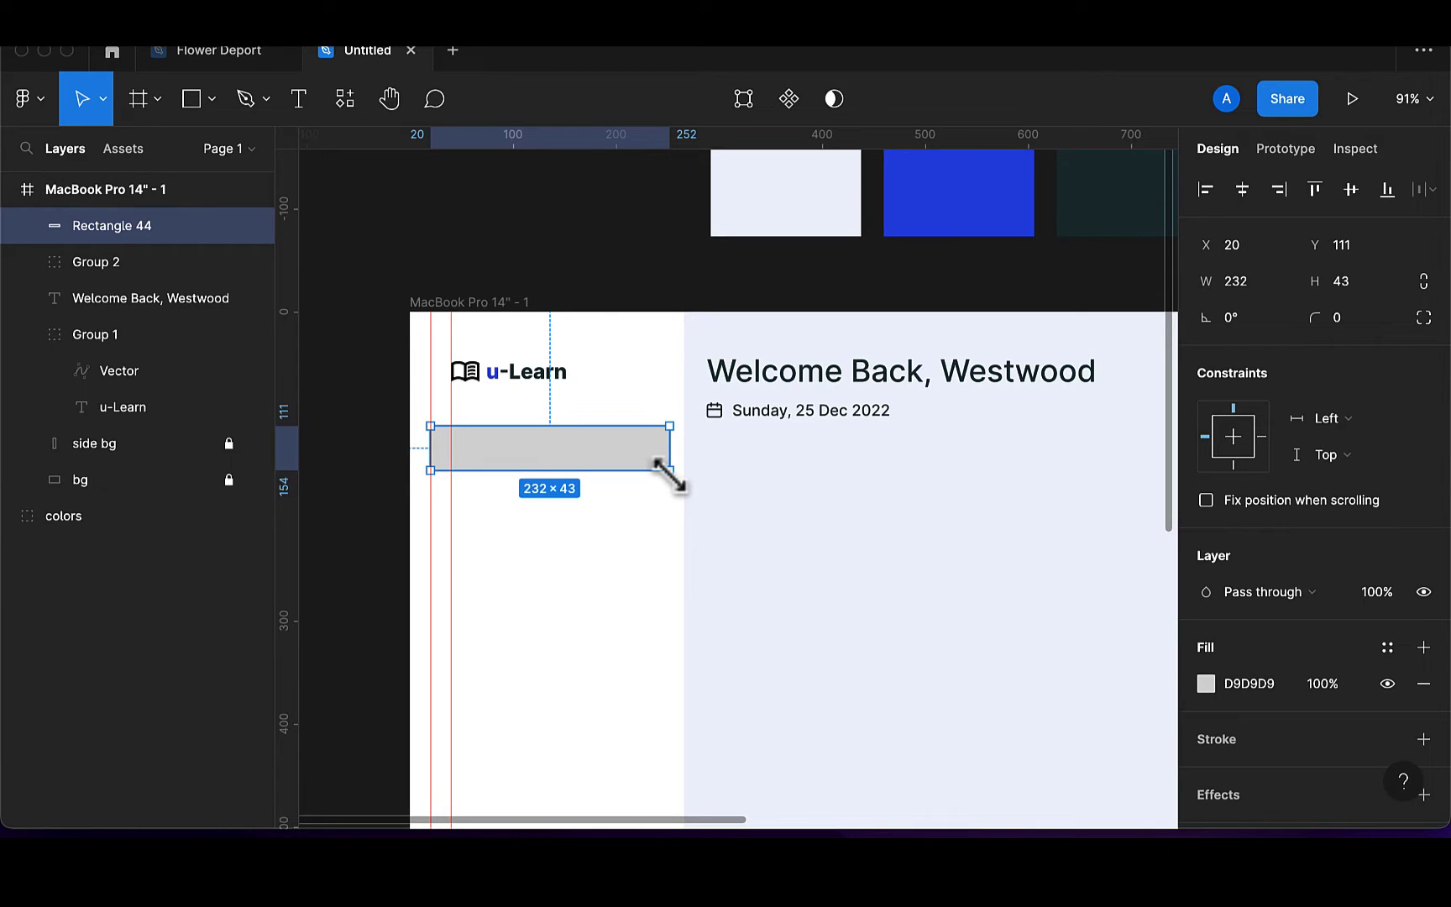
pyautogui.click(1262, 291)
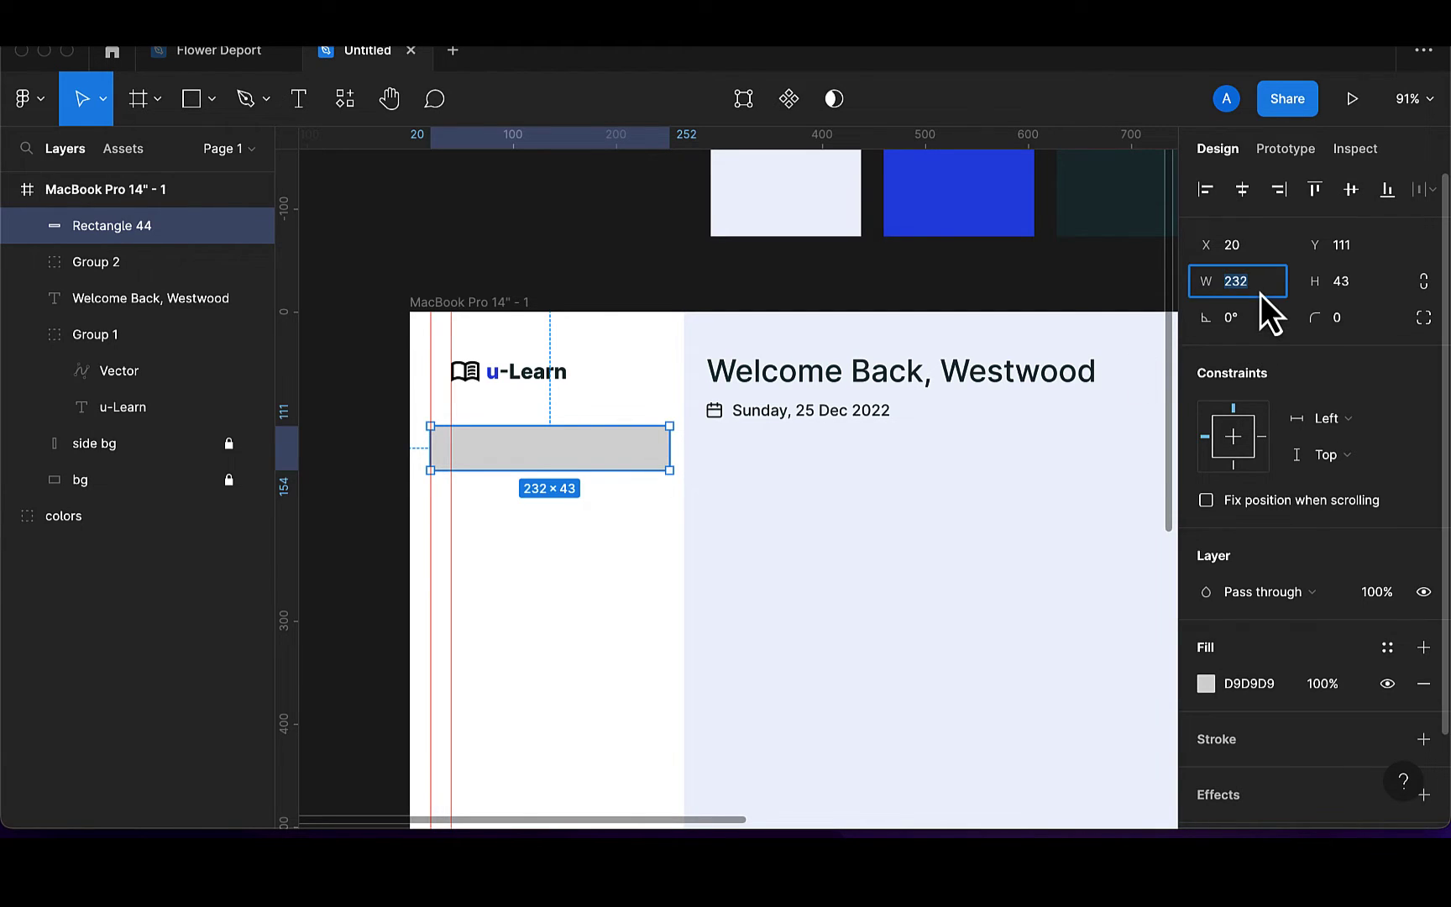
pyautogui.press('Return')
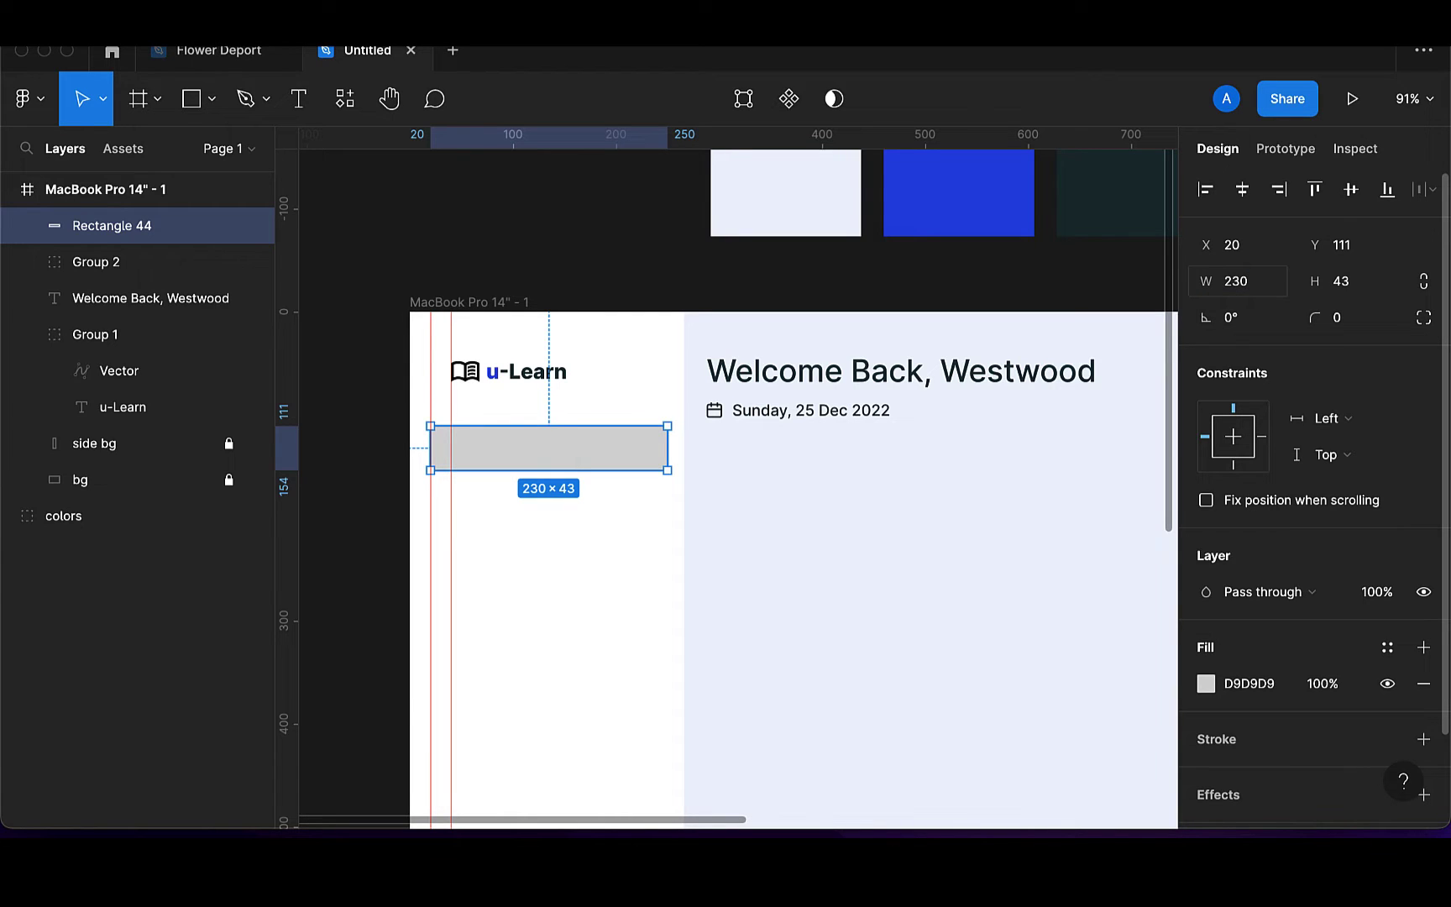
pyautogui.click(1359, 284)
pyautogui.press('BackSpace')
pyautogui.write('50')
pyautogui.press('Return')
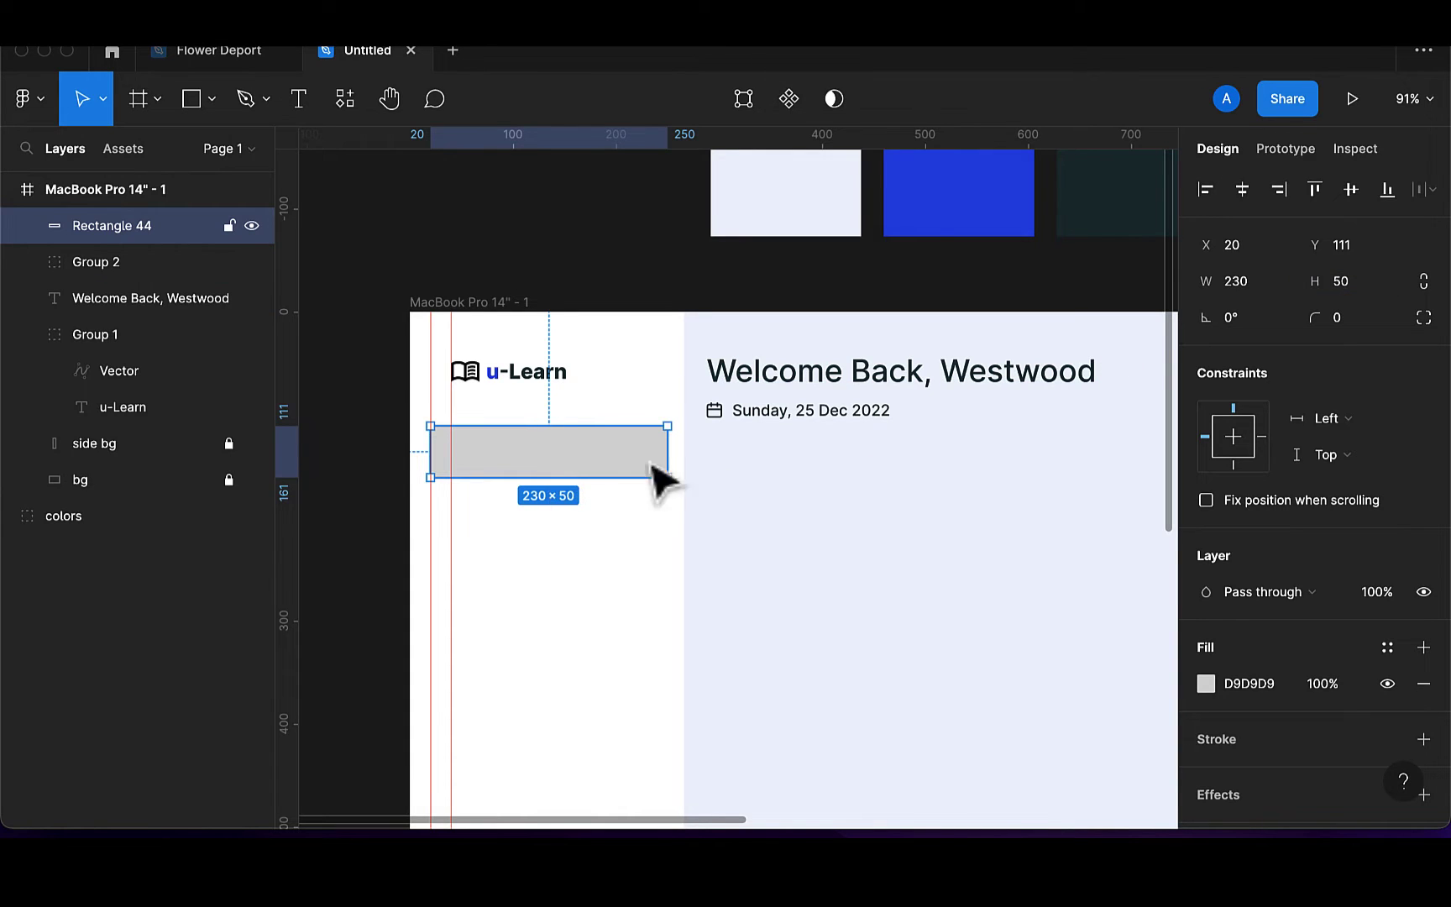
pyautogui.click(1349, 328)
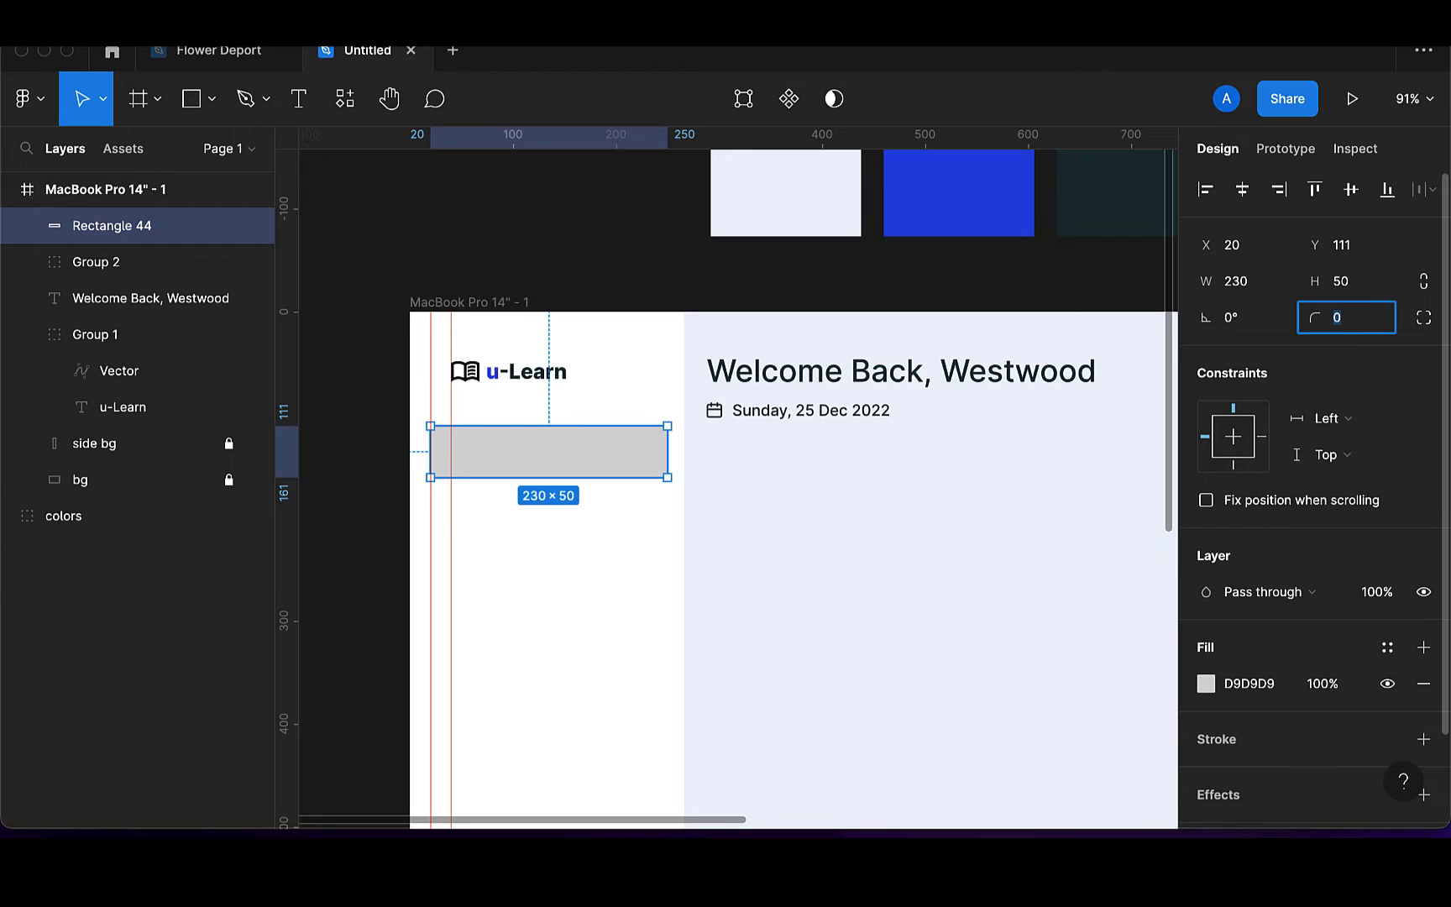
pyautogui.press('Return')
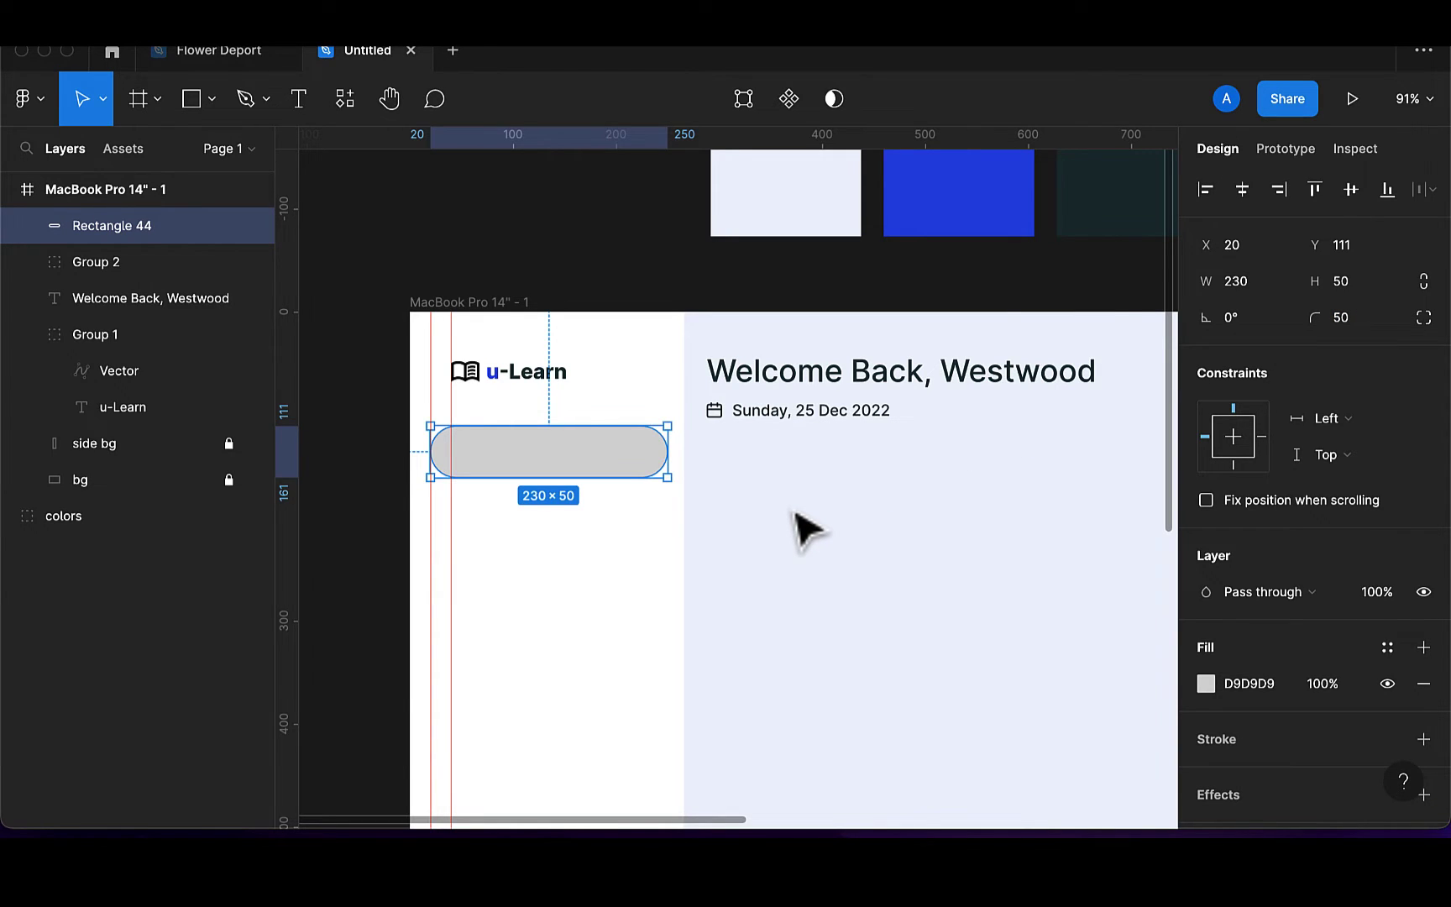
# Fill the pill with the blue 2053E8 swatch and move it to y 124
pyautogui.press('i')
pyautogui.click(922, 217)
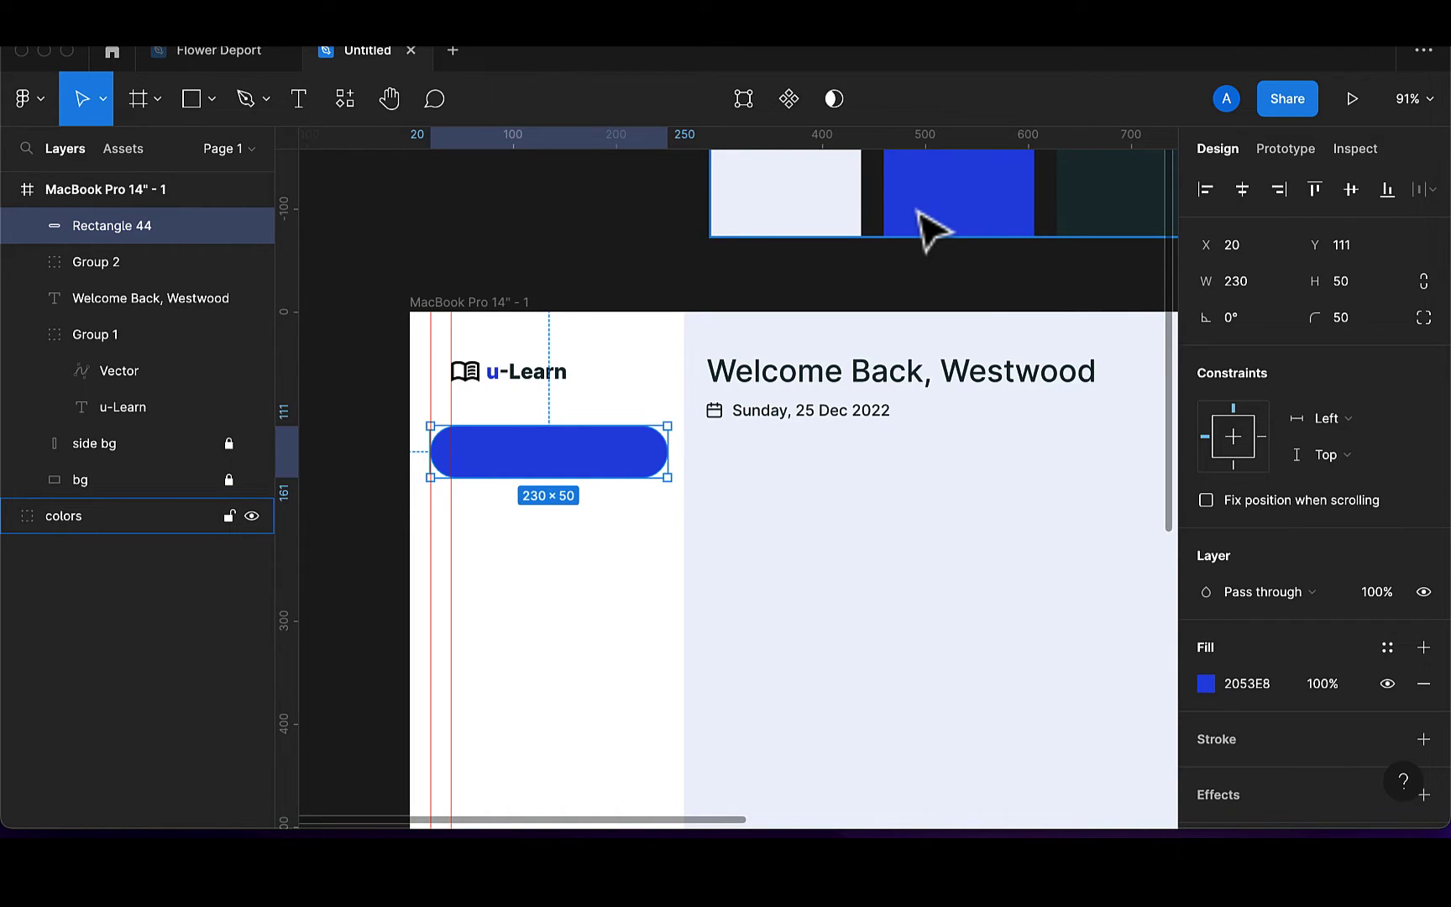
pyautogui.press('Down')
pyautogui.press('Down')
pyautogui.press('Down')
pyautogui.press('Down')
pyautogui.press('Down')
pyautogui.press('Down')
pyautogui.press('Down')
pyautogui.press('Down')
pyautogui.press('Down')
pyautogui.press('Down')
pyautogui.press('Down')
pyautogui.press('Down')
pyautogui.press('Down')
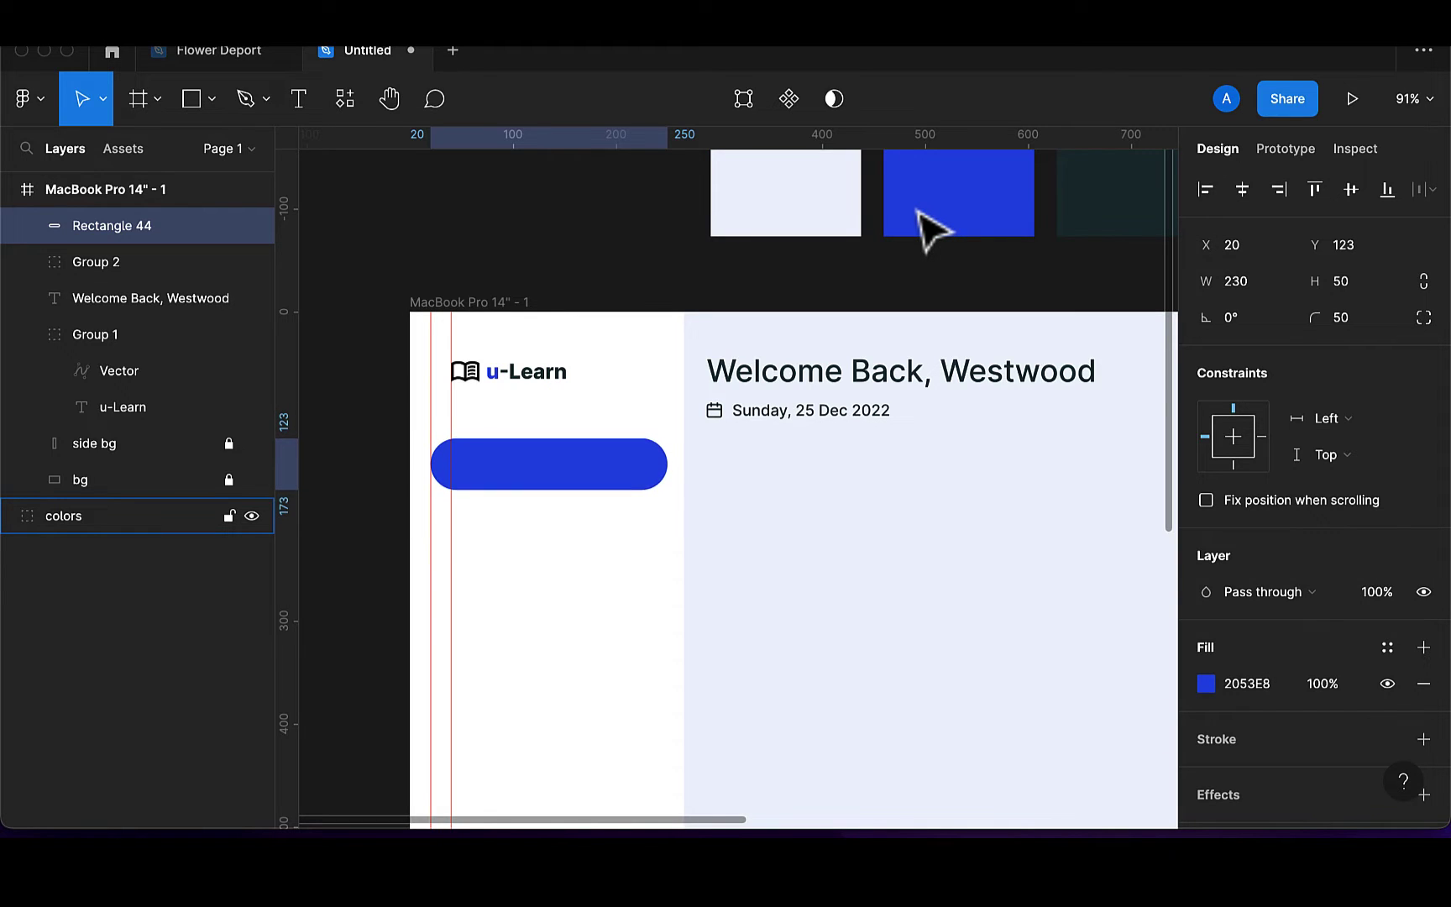
pyautogui.click(291, 109)
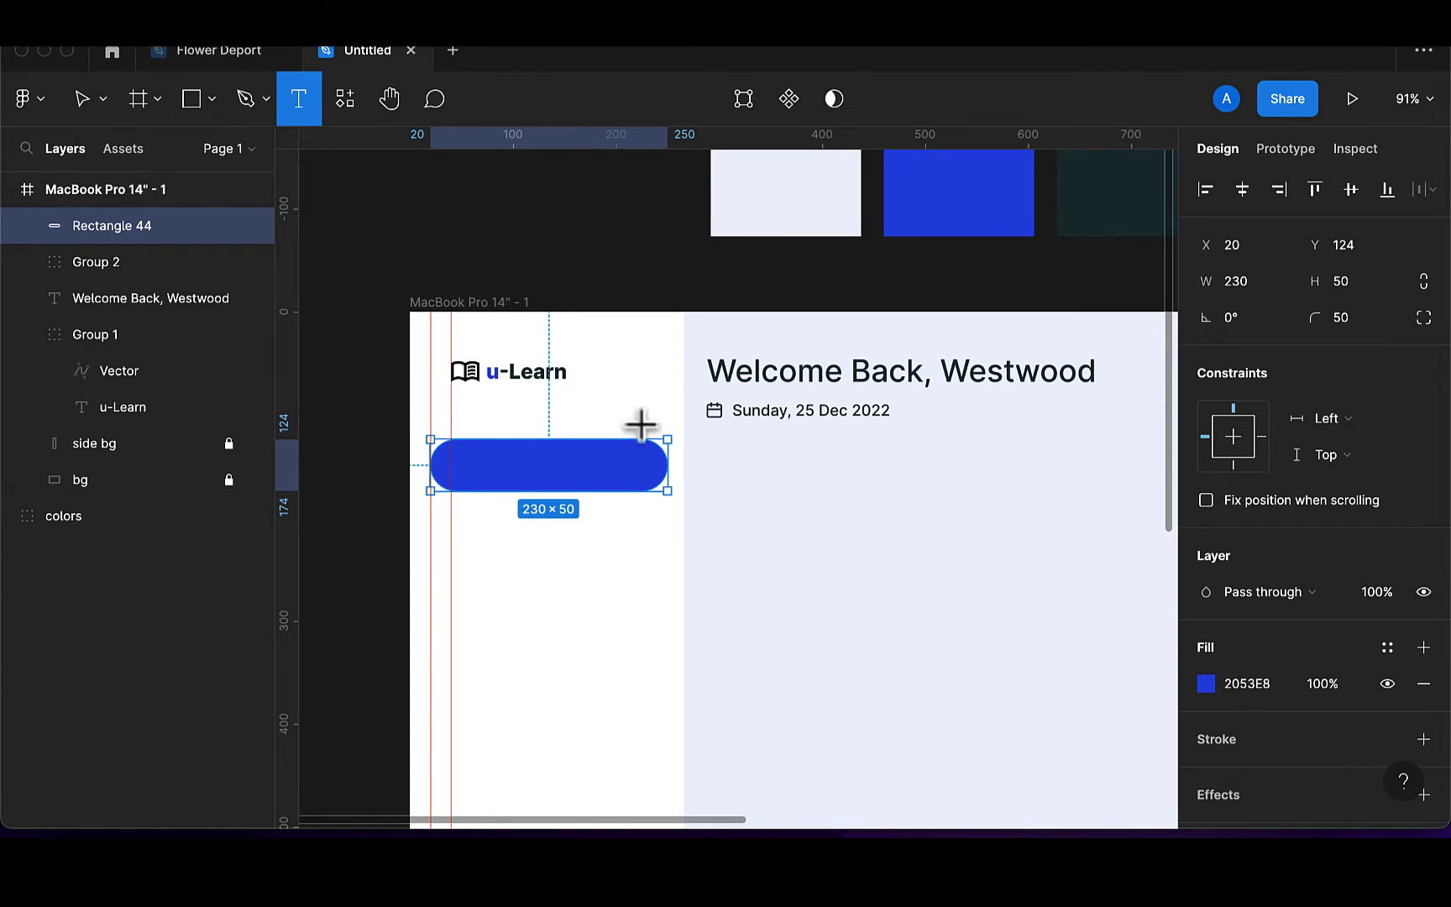
# Add a 'Dashboard' label centred on the blue pill, then bring up the plugins list
pyautogui.click(500, 471)
pyautogui.write('Dashboard')
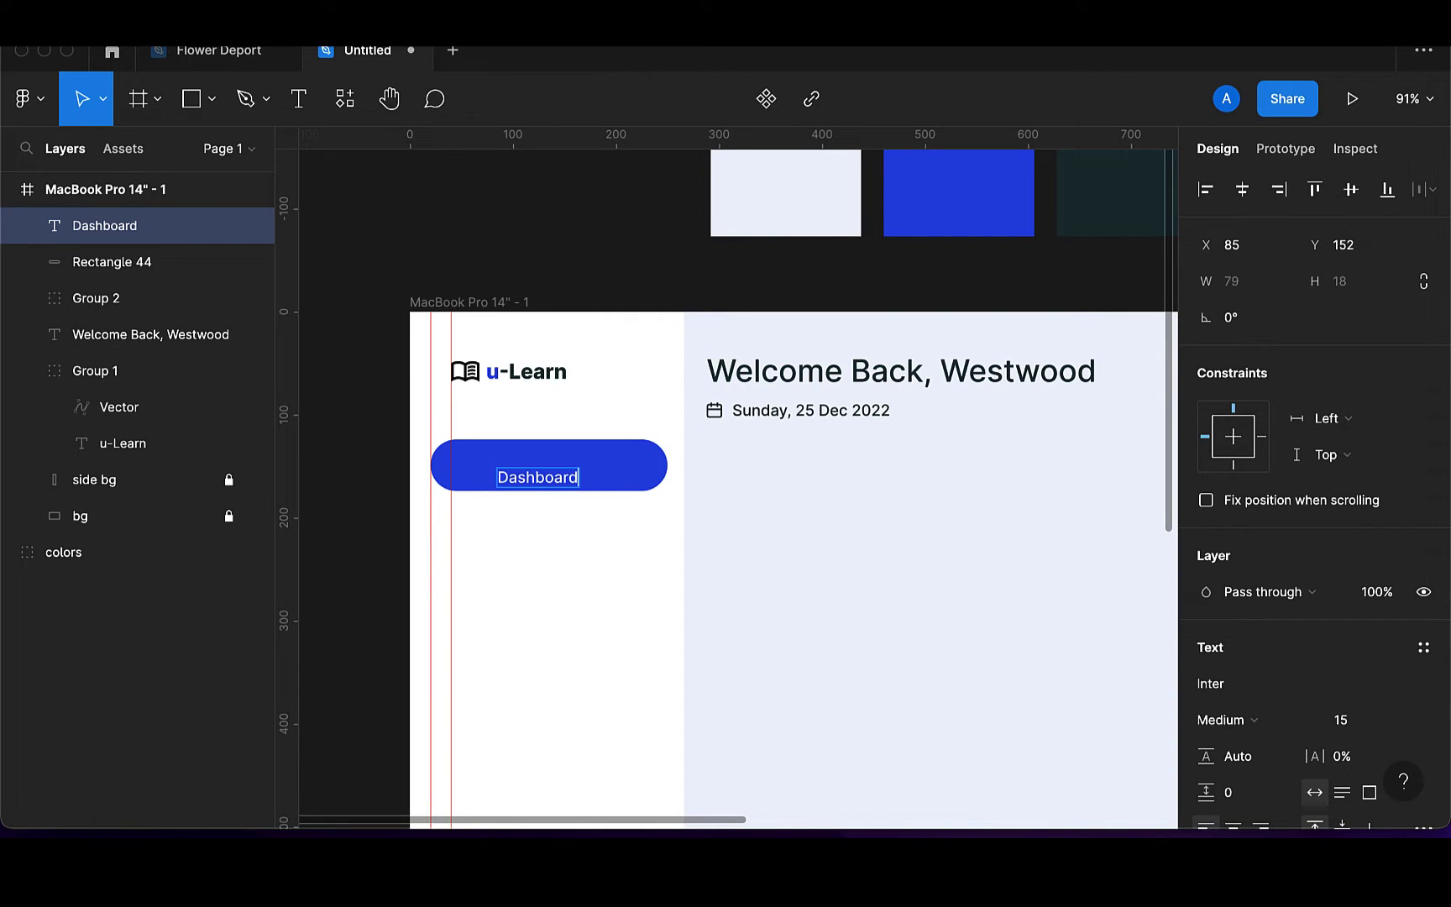
pyautogui.press('Escape')
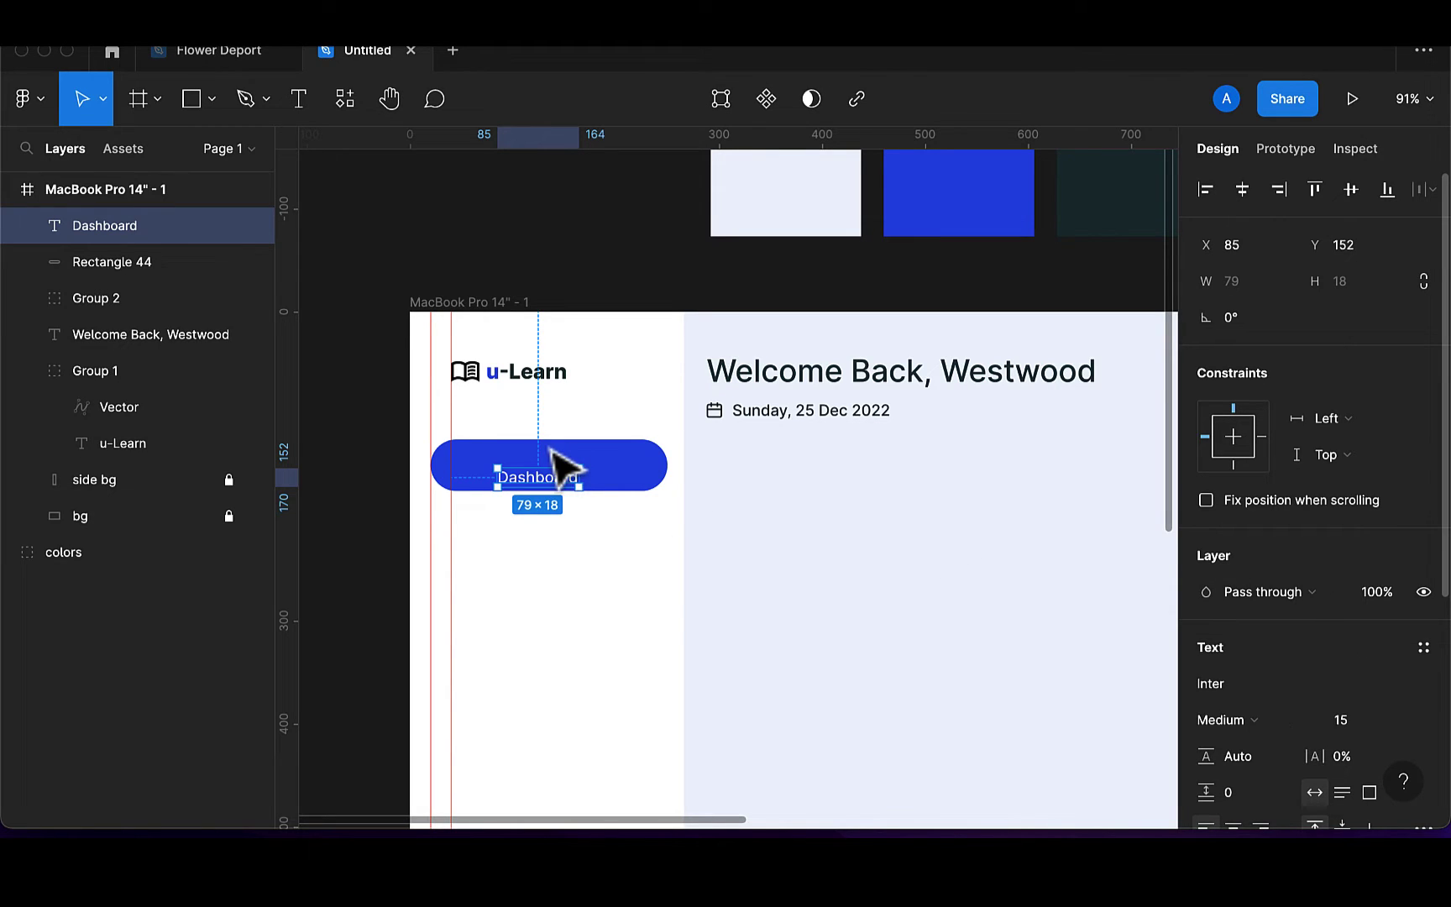
pyautogui.moveTo(551, 479); pyautogui.dragTo(560, 466)
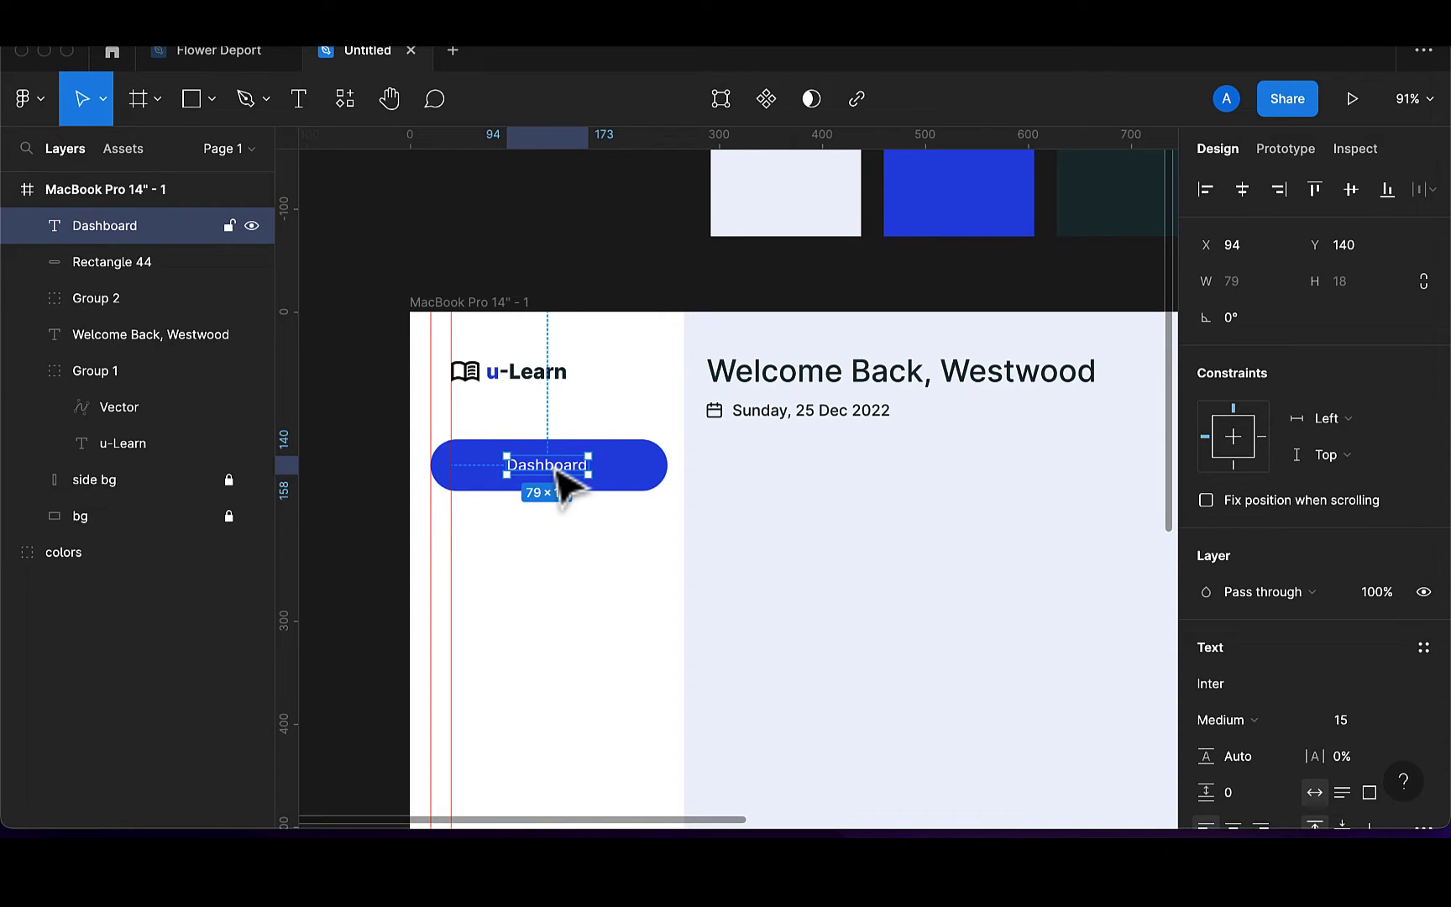
pyautogui.click(347, 106)
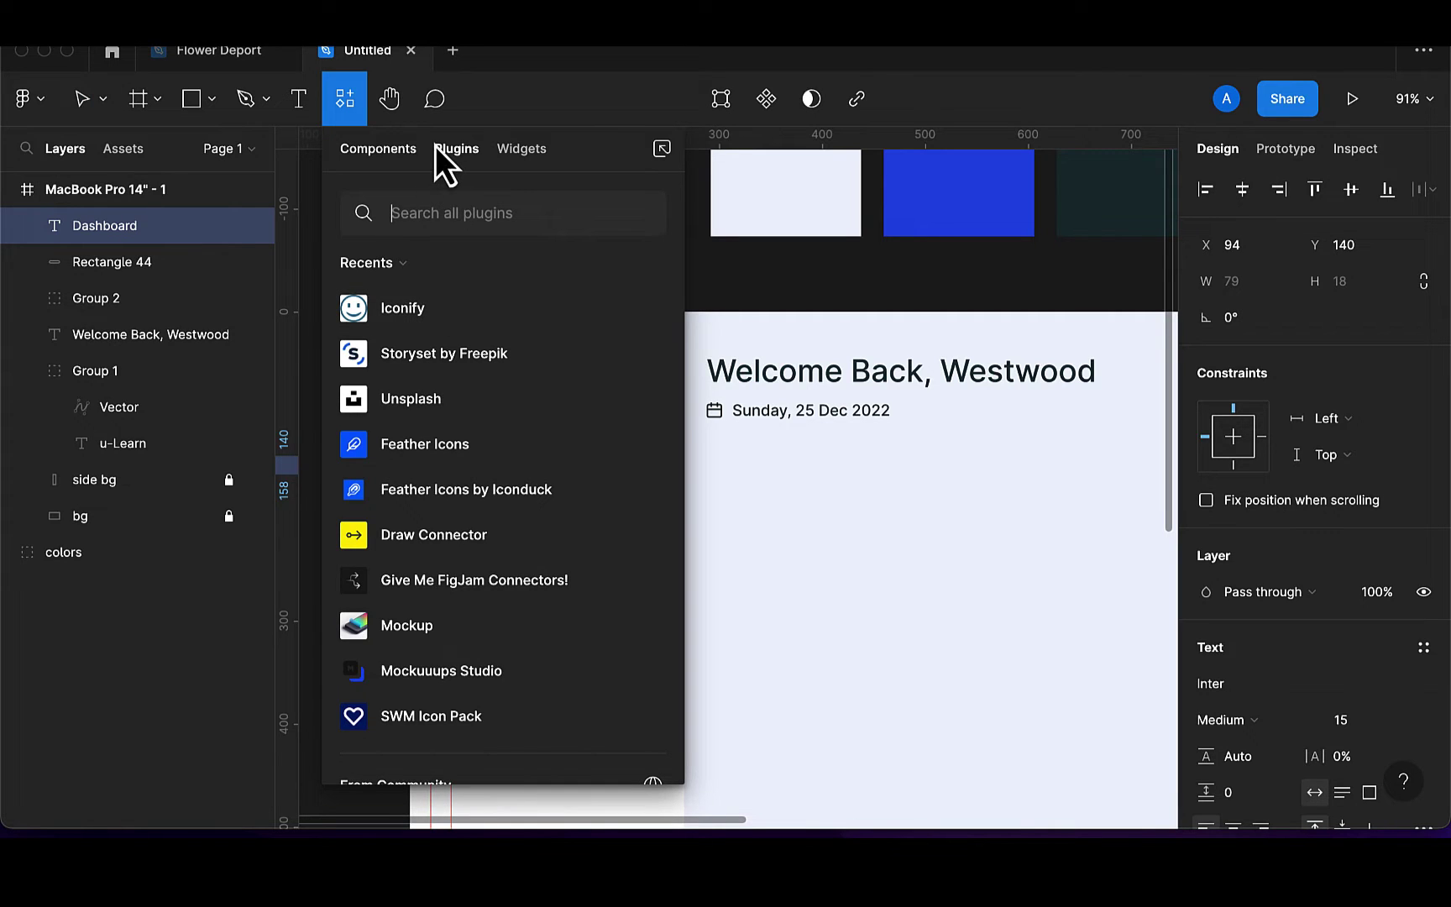
# Launch Iconify, search 'appl', and place the all-application icon below the Dashboard button
pyautogui.click(396, 148)
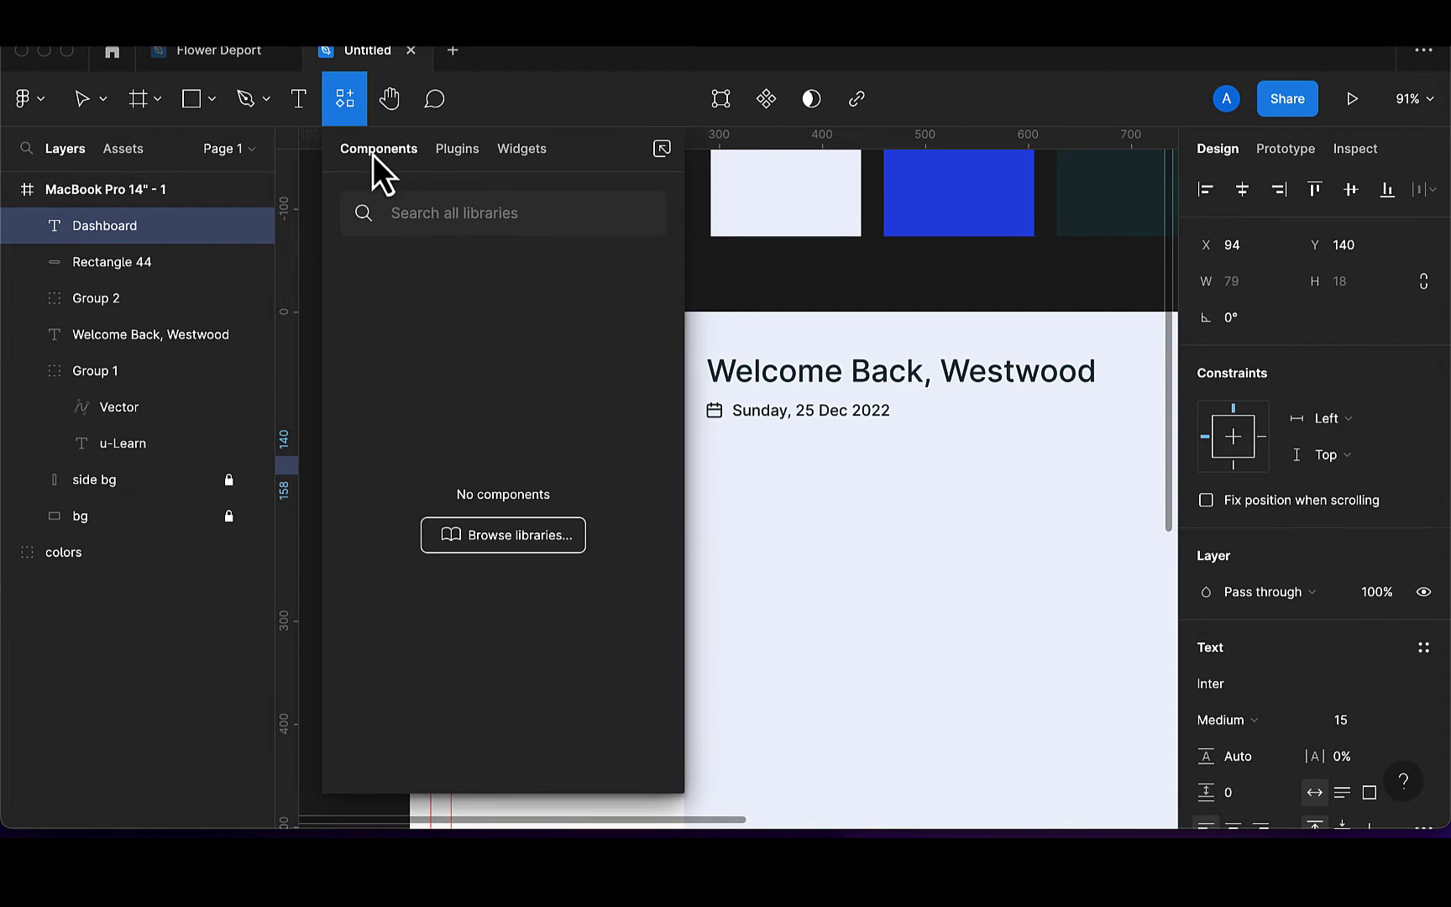
pyautogui.click(465, 151)
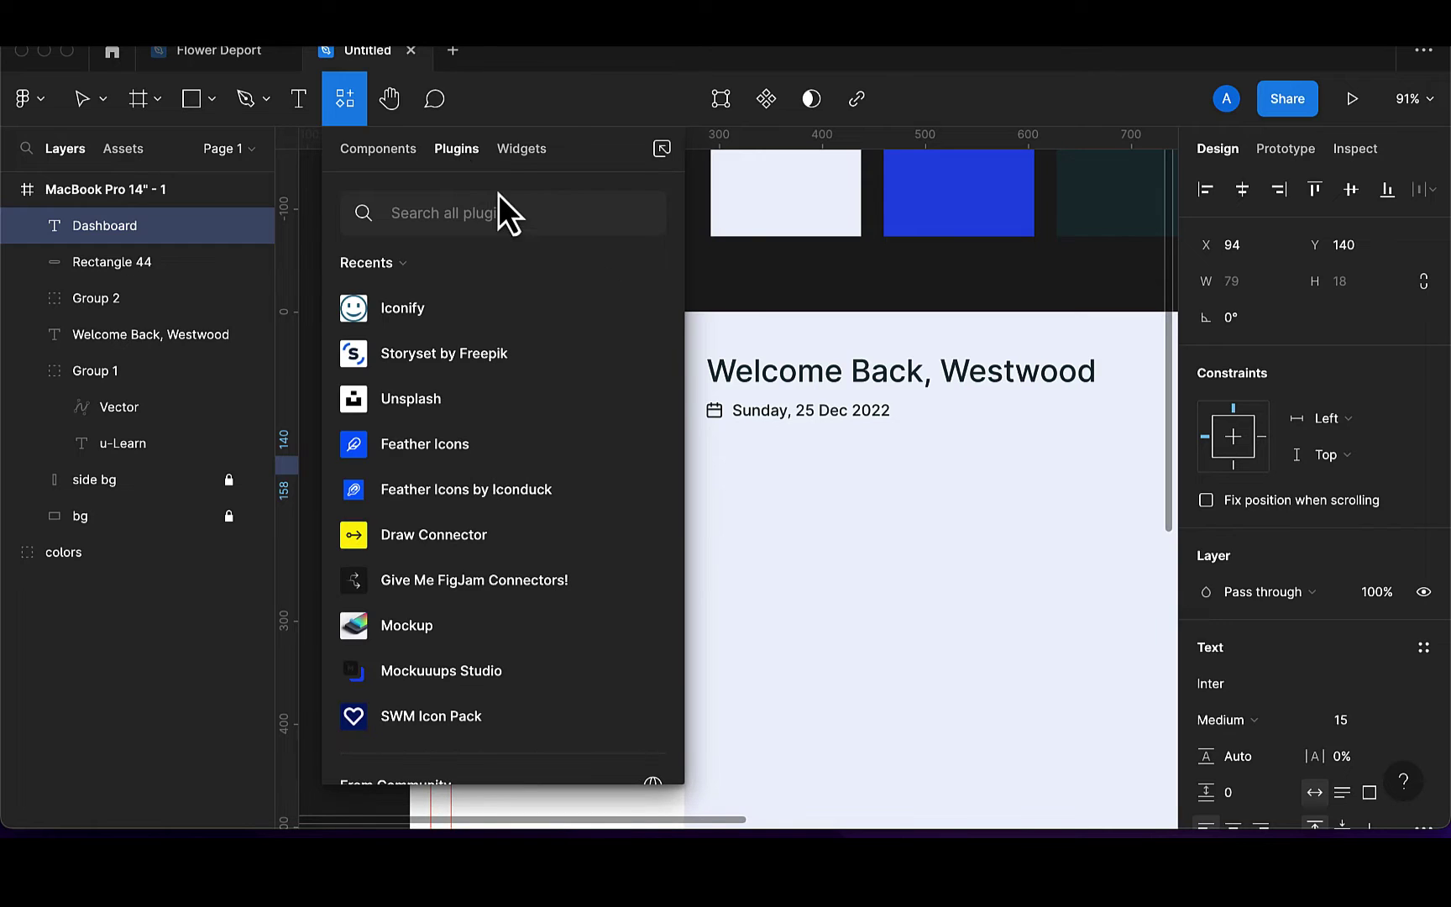
pyautogui.click(645, 309)
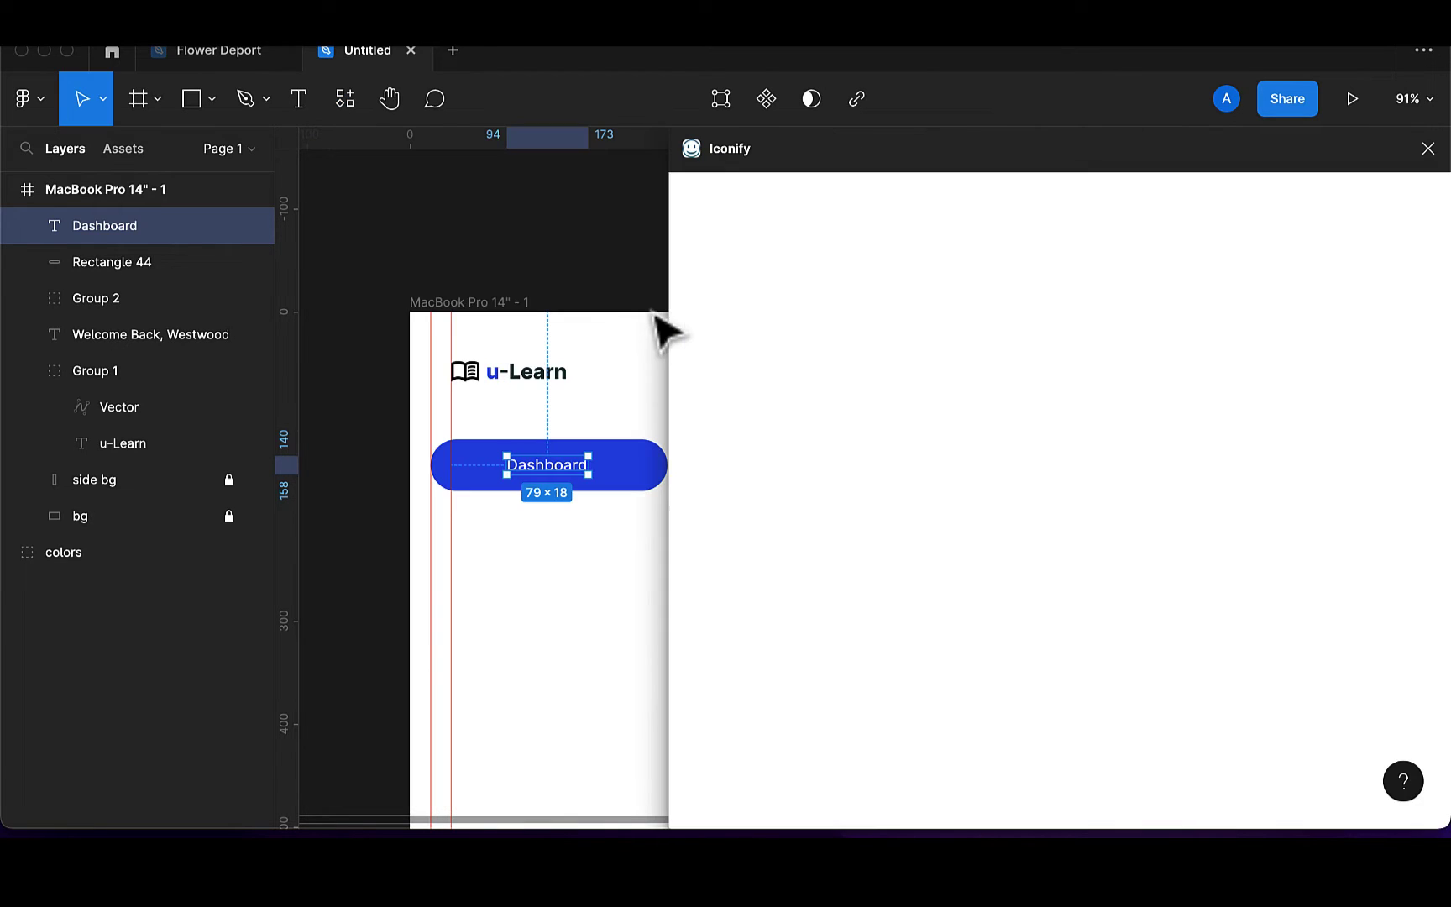
pyautogui.click(778, 309)
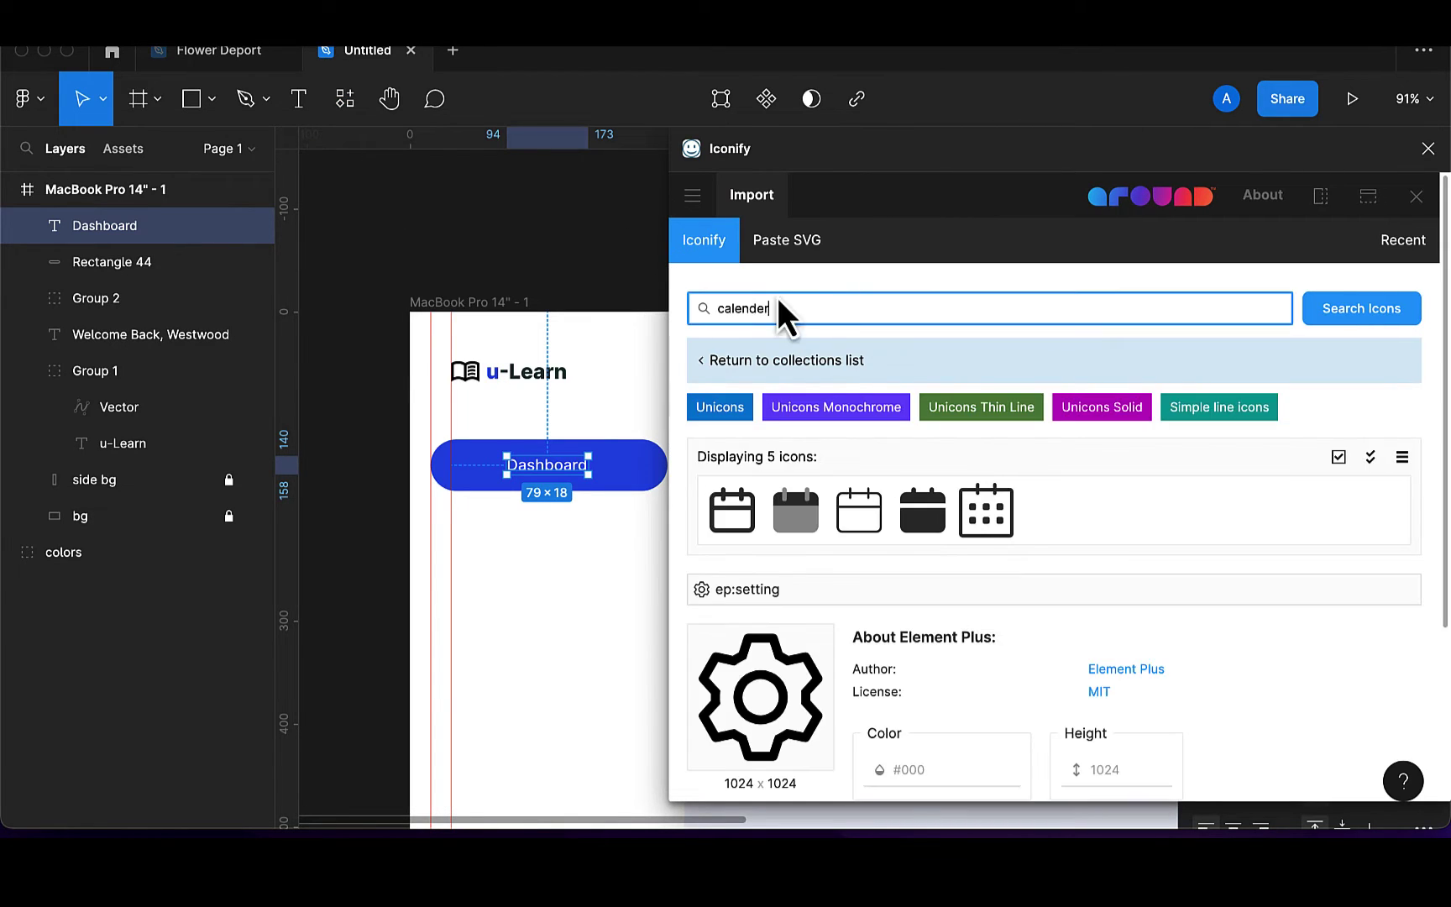
pyautogui.write('application')
pyautogui.press('Return')
pyautogui.scroll(-5, 1043, 736)
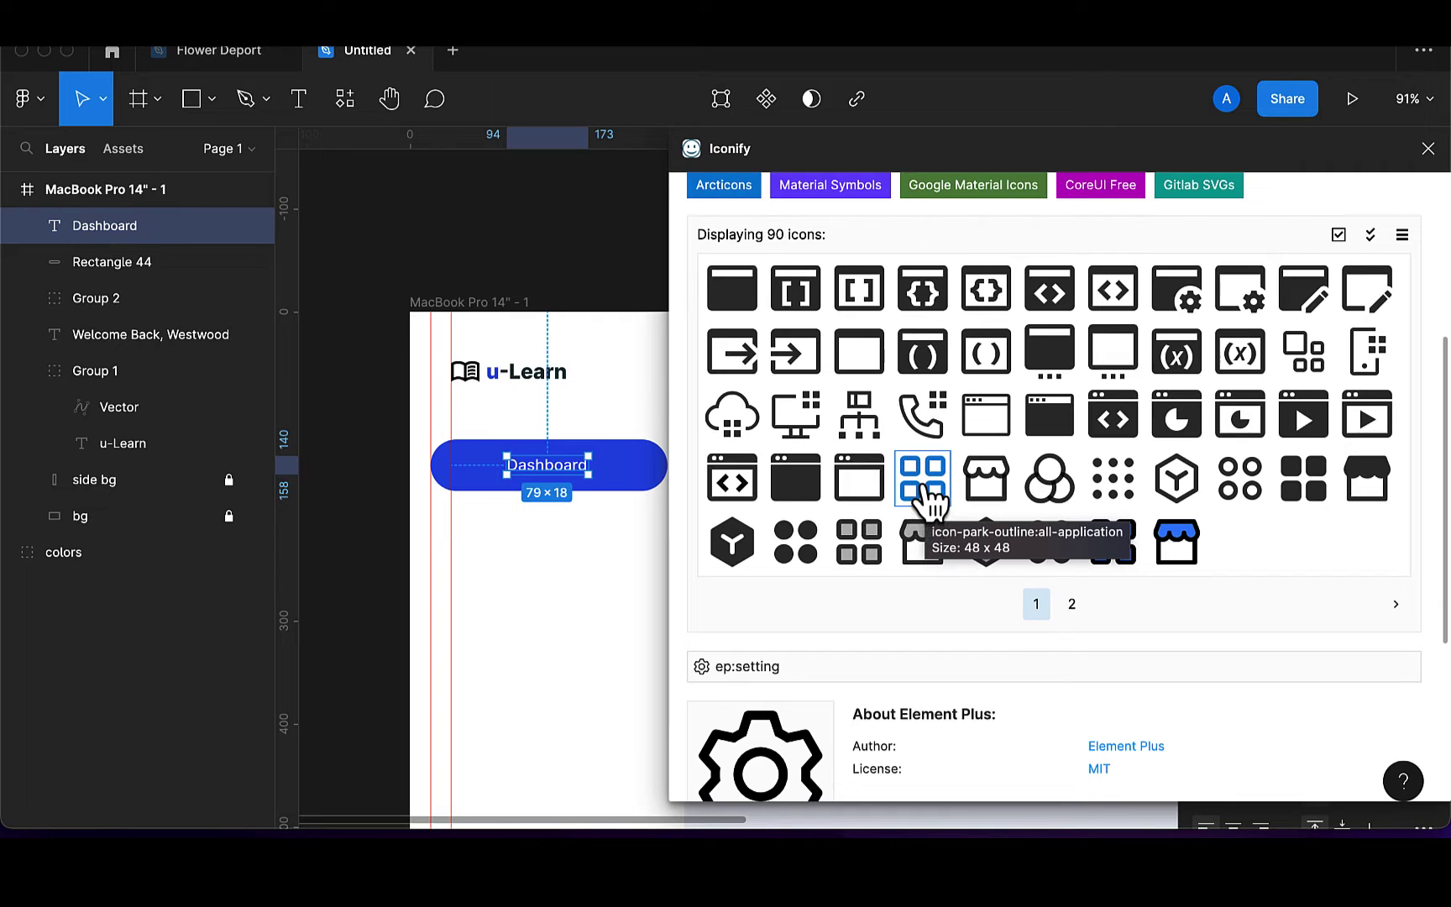
pyautogui.moveTo(560, 589); pyautogui.dragTo(540, 587)
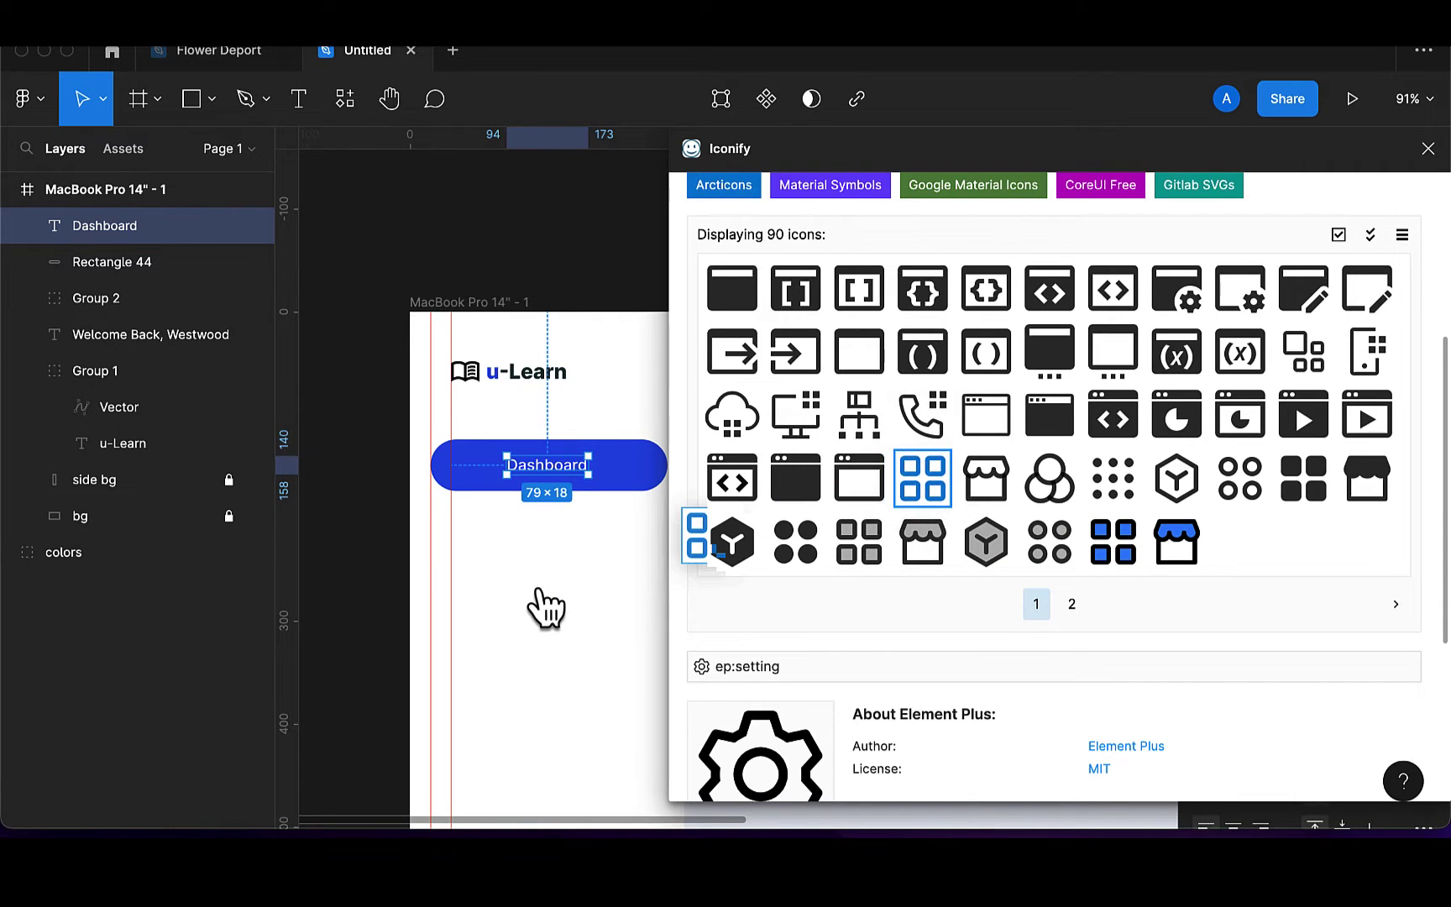
# Search pie chart icons and place the chart-pie-alt icon below the grid icon
pyautogui.scroll(5, 933, 378)
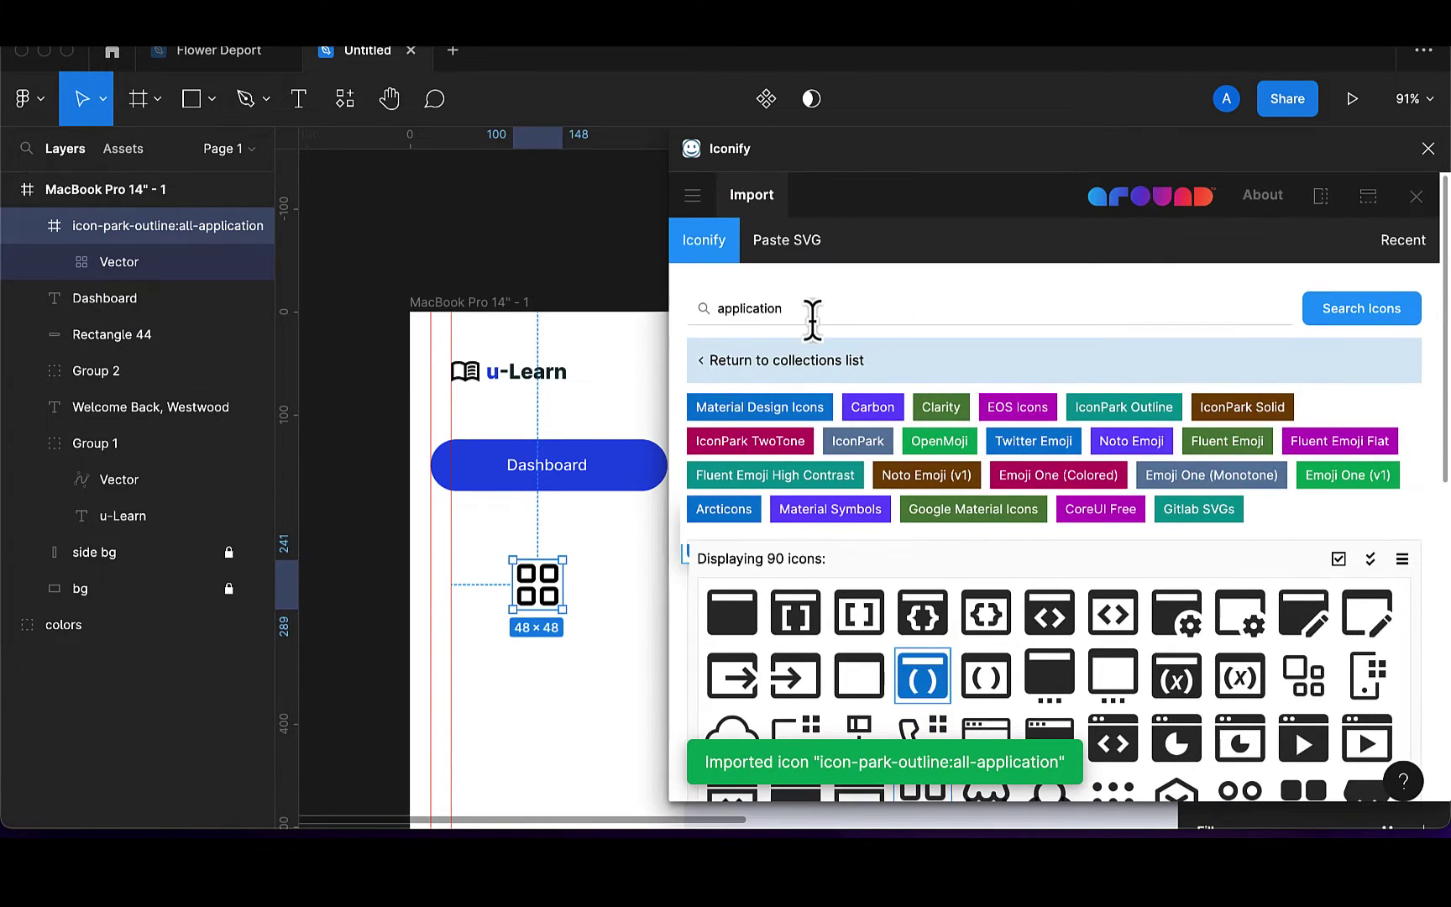
pyautogui.press('BackSpace')
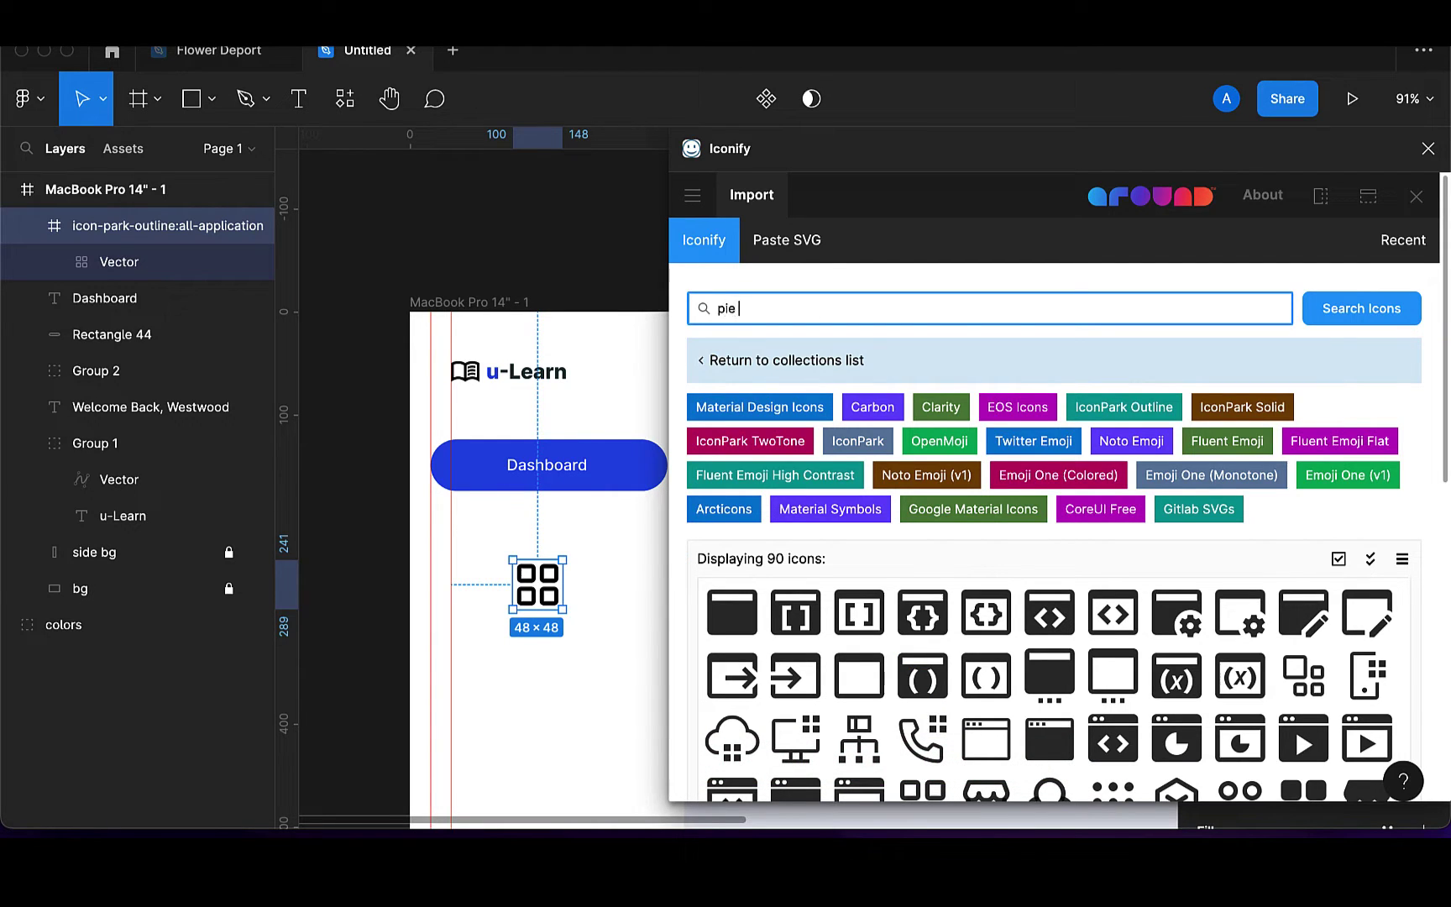
pyautogui.press('Return')
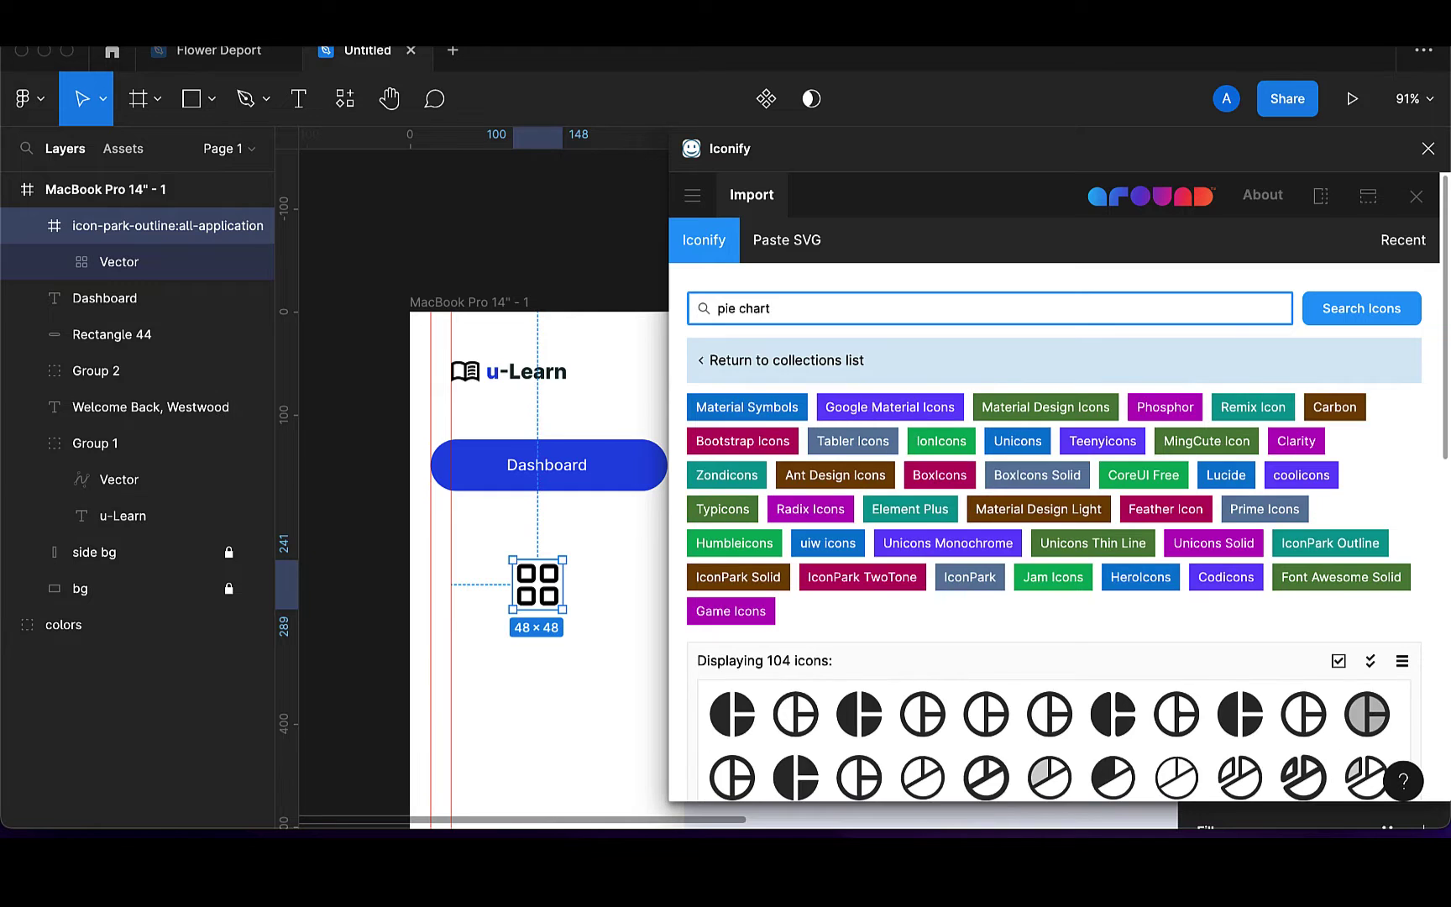
pyautogui.scroll(-5, 995, 730)
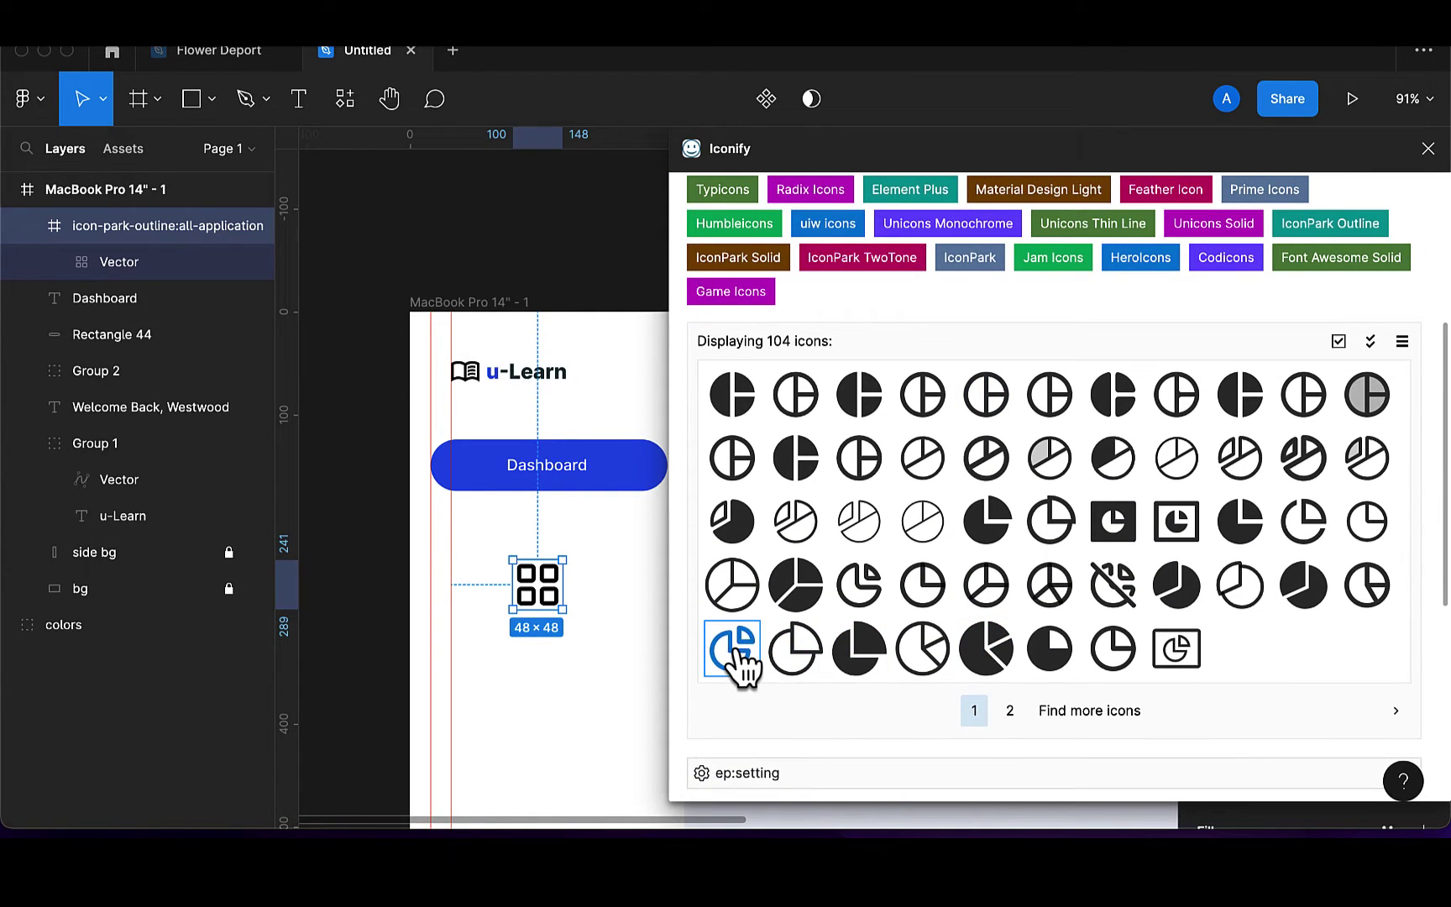
pyautogui.moveTo(738, 663); pyautogui.dragTo(661, 672)
pyautogui.moveTo(556, 674); pyautogui.dragTo(559, 677)
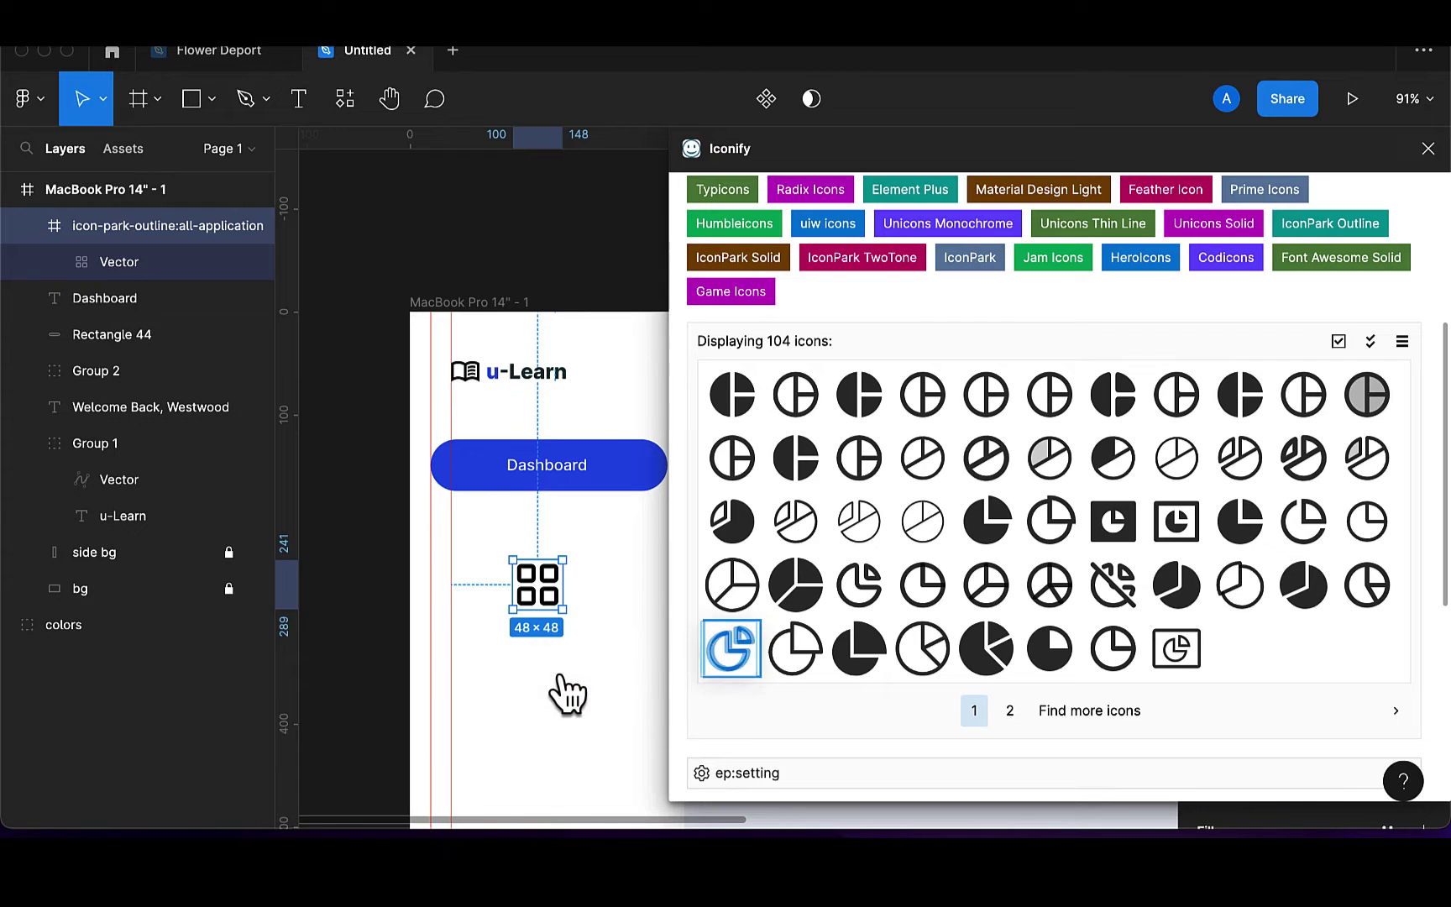
pyautogui.click(1174, 647)
pyautogui.scroll(5, 1176, 643)
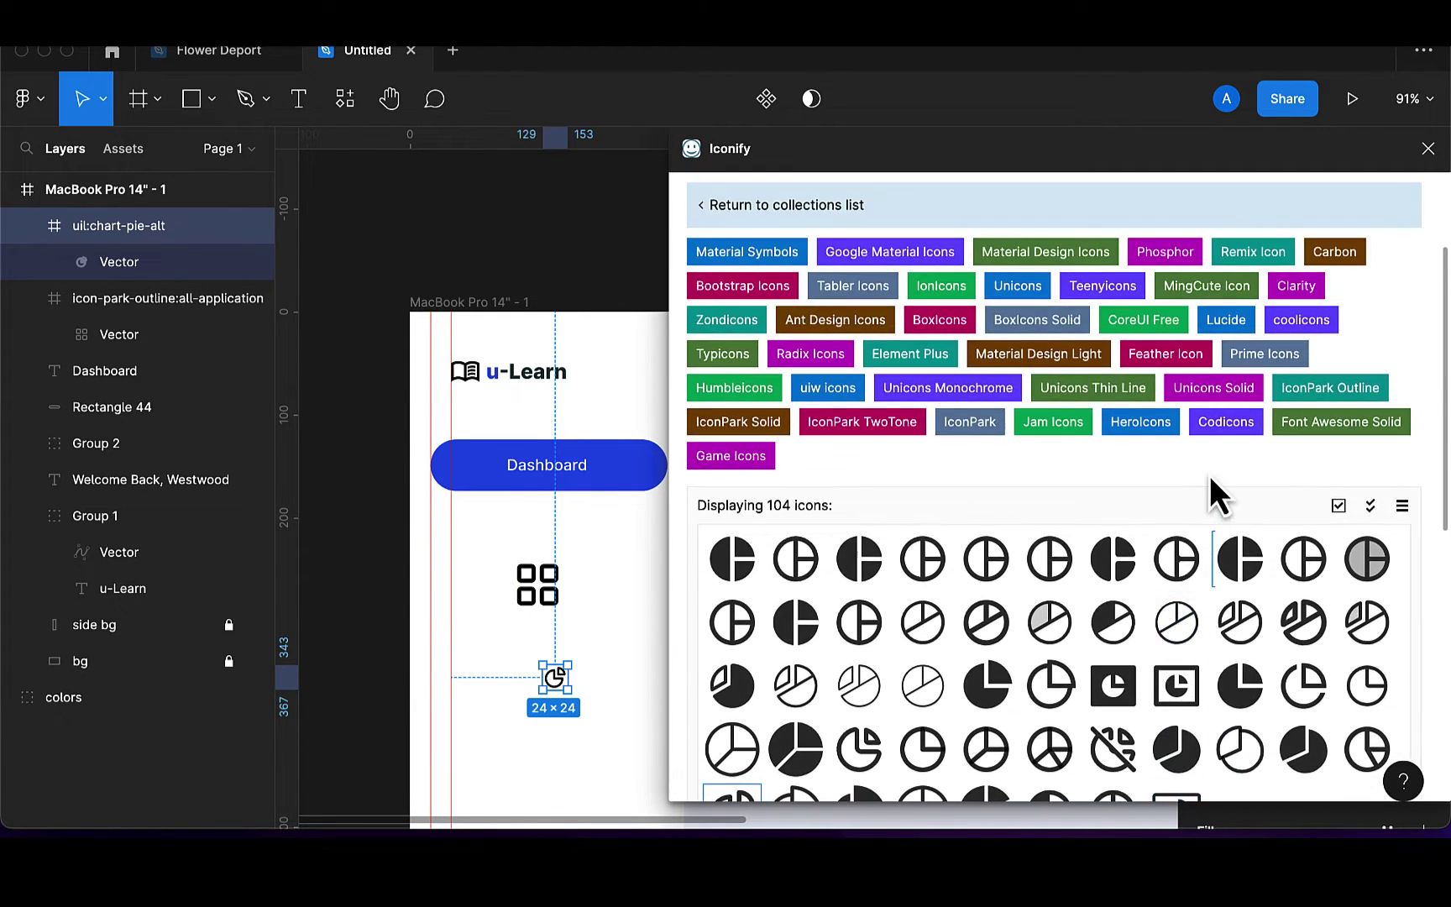
pyautogui.click(1235, 571)
# Search 'bag' and place the bag-outline icon below the pie chart icon
pyautogui.scroll(3, 874, 302)
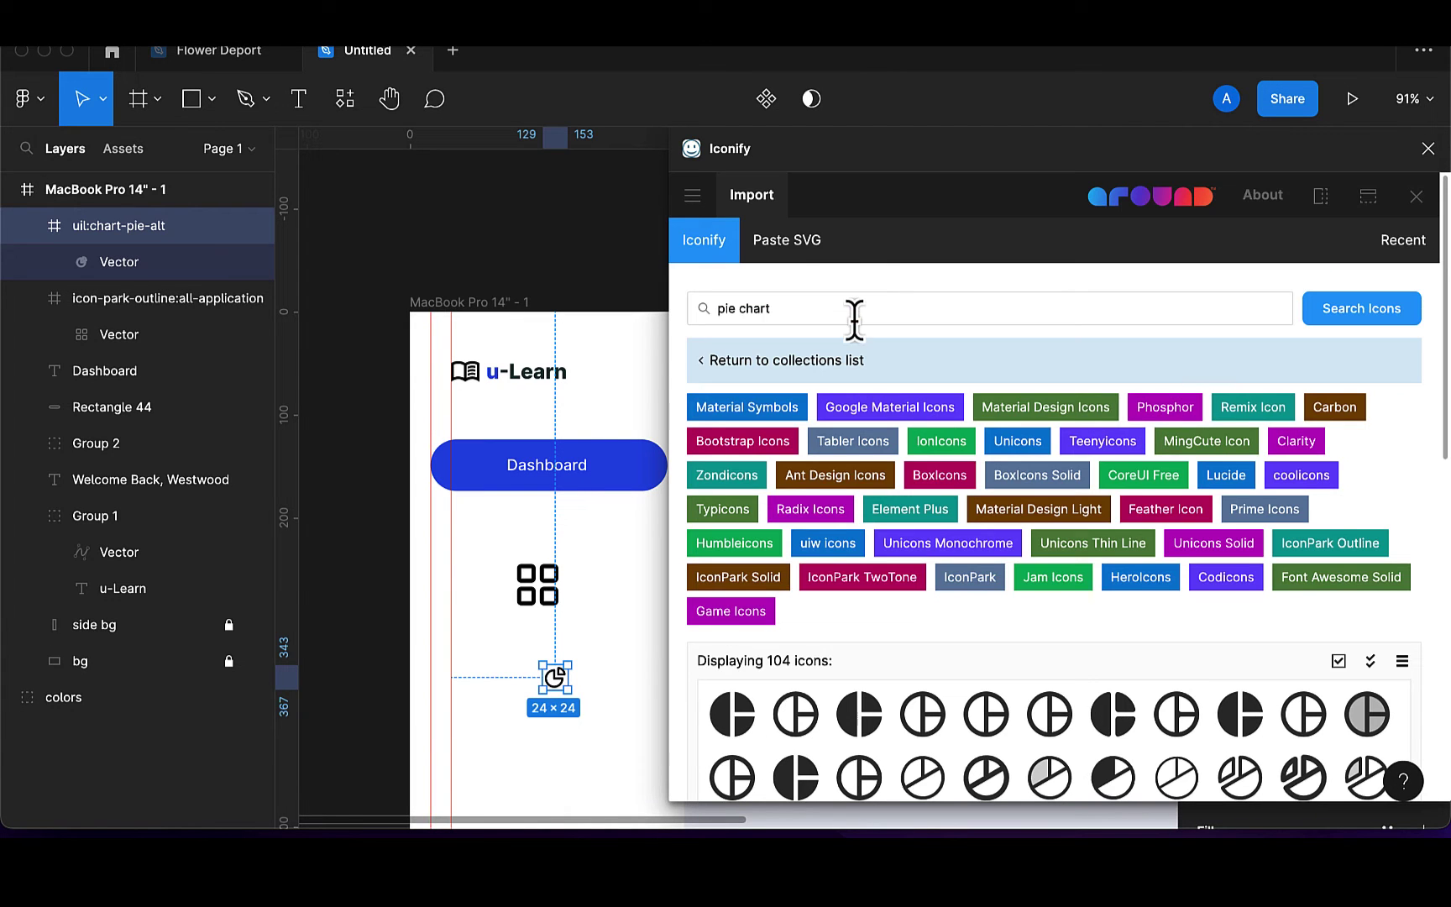
pyautogui.click(852, 311)
pyautogui.press('BackSpace')
pyautogui.press('BackSpace')
pyautogui.press('BackSpace')
pyautogui.press('BackSpace')
pyautogui.press('BackSpace')
pyautogui.press('BackSpace')
pyautogui.press('BackSpace')
pyautogui.press('BackSpace')
pyautogui.press('BackSpace')
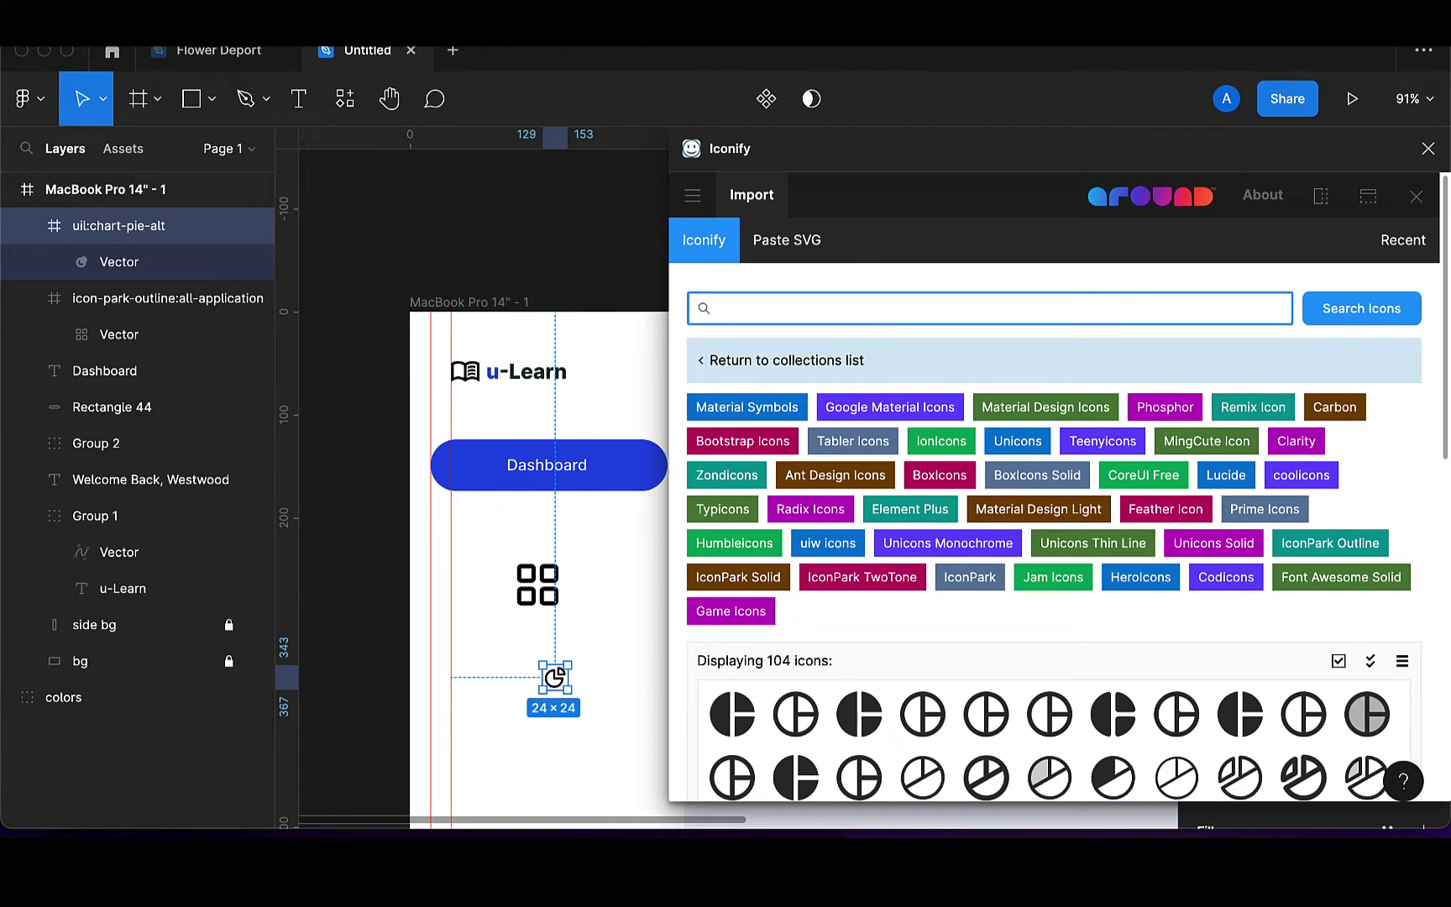
pyautogui.write('bag')
pyautogui.press('Return')
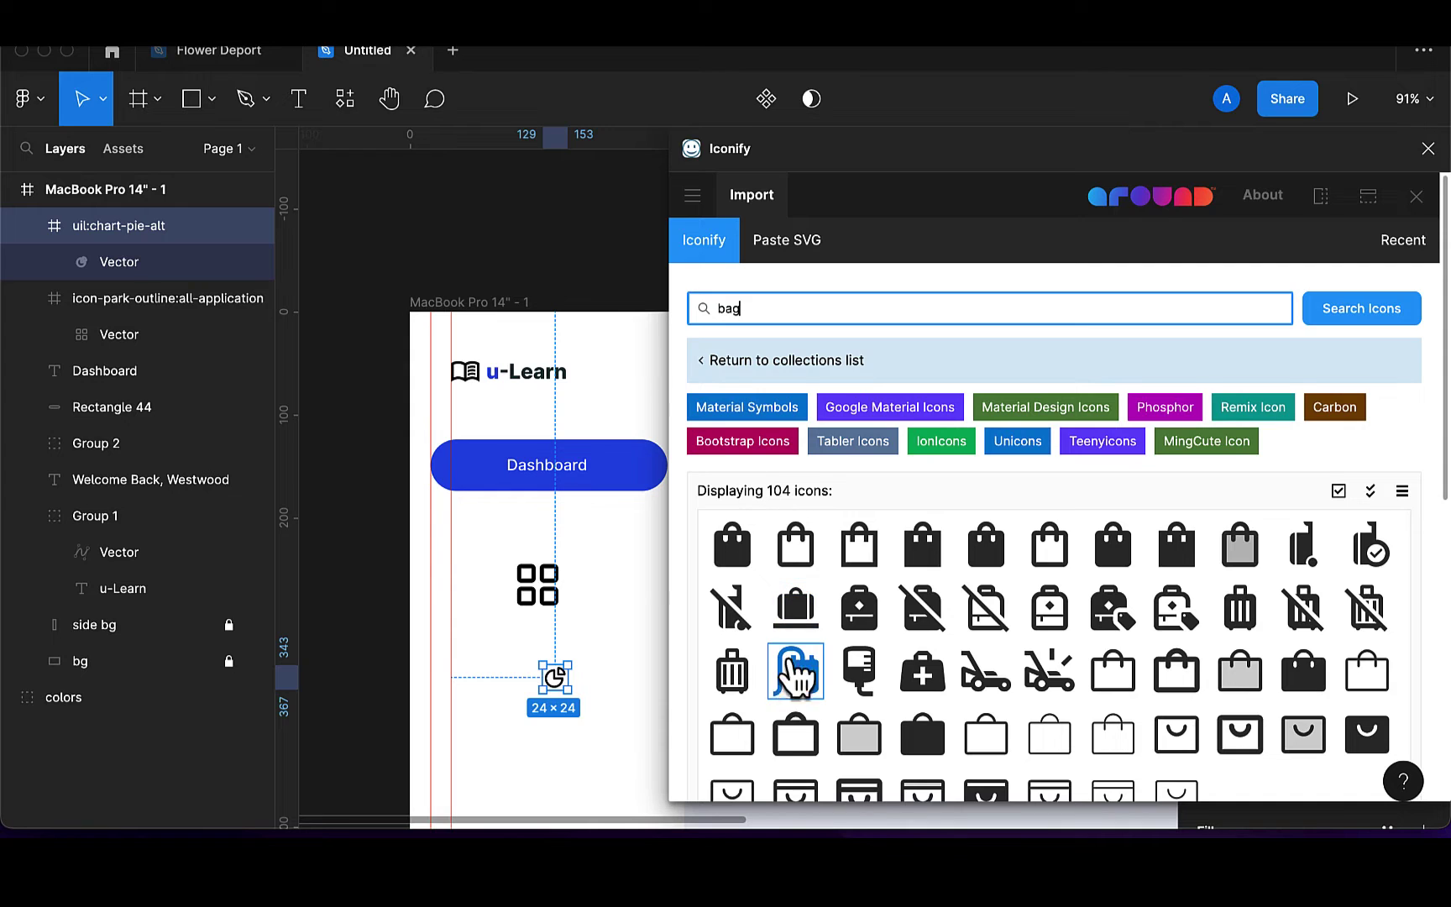
pyautogui.click(793, 672)
pyautogui.scroll(-1, 794, 693)
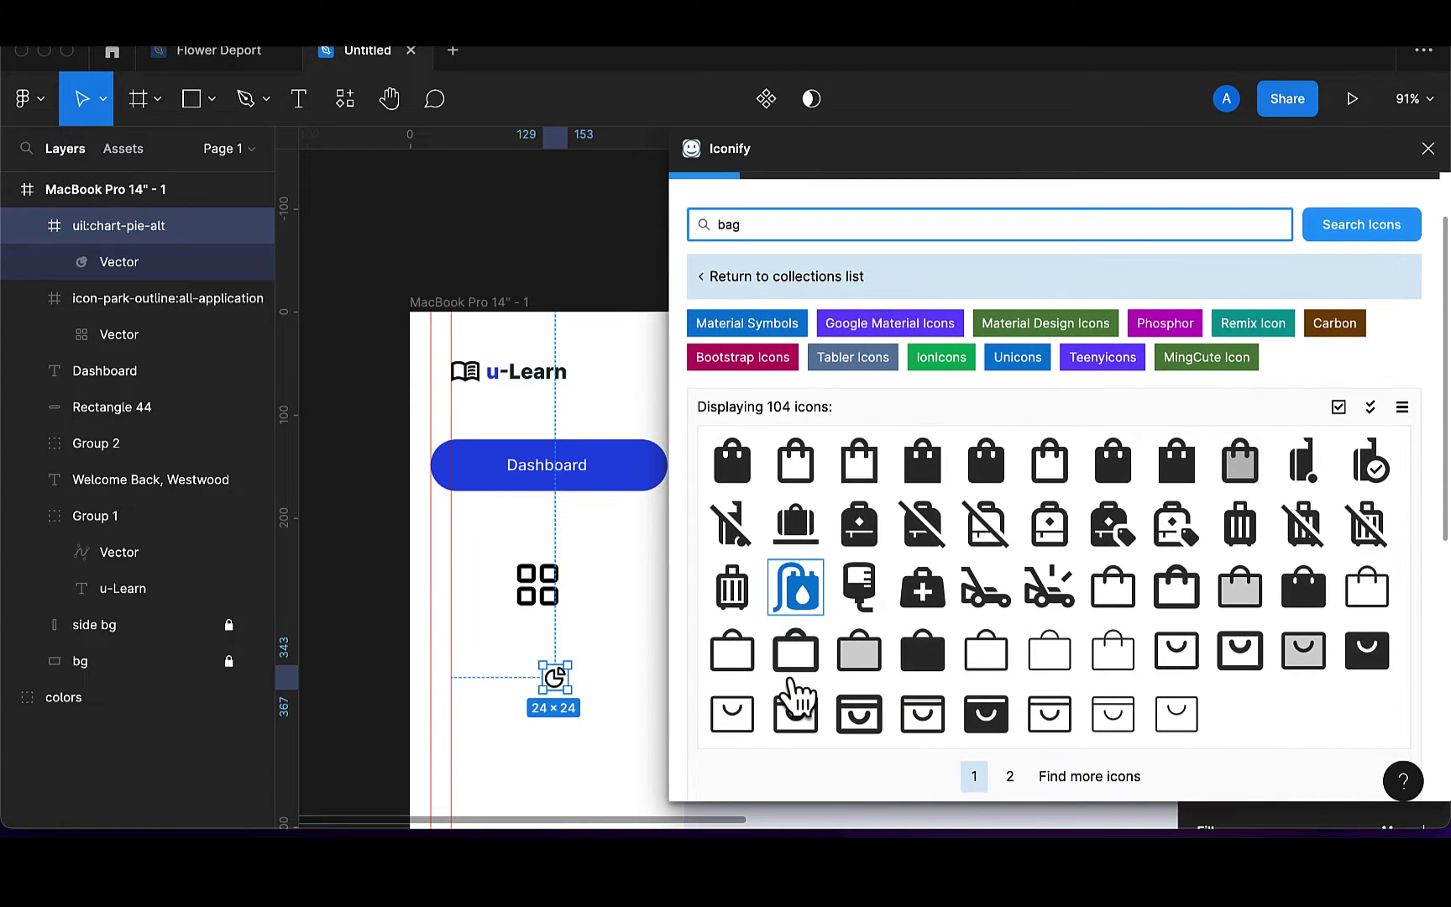
pyautogui.scroll(-2, 794, 693)
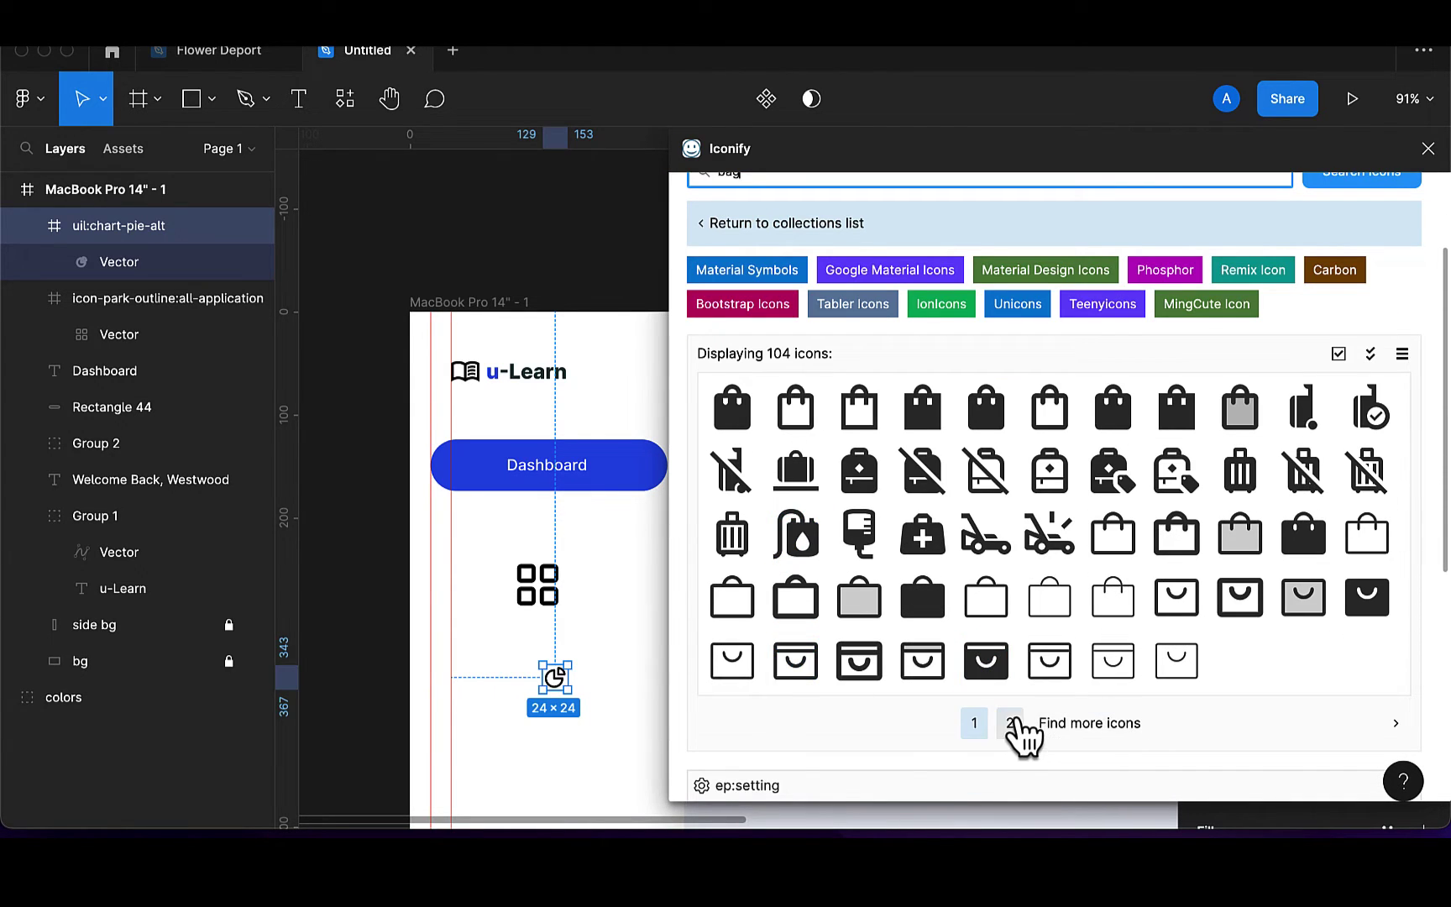
pyautogui.click(1018, 723)
pyautogui.scroll(-10, 861, 726)
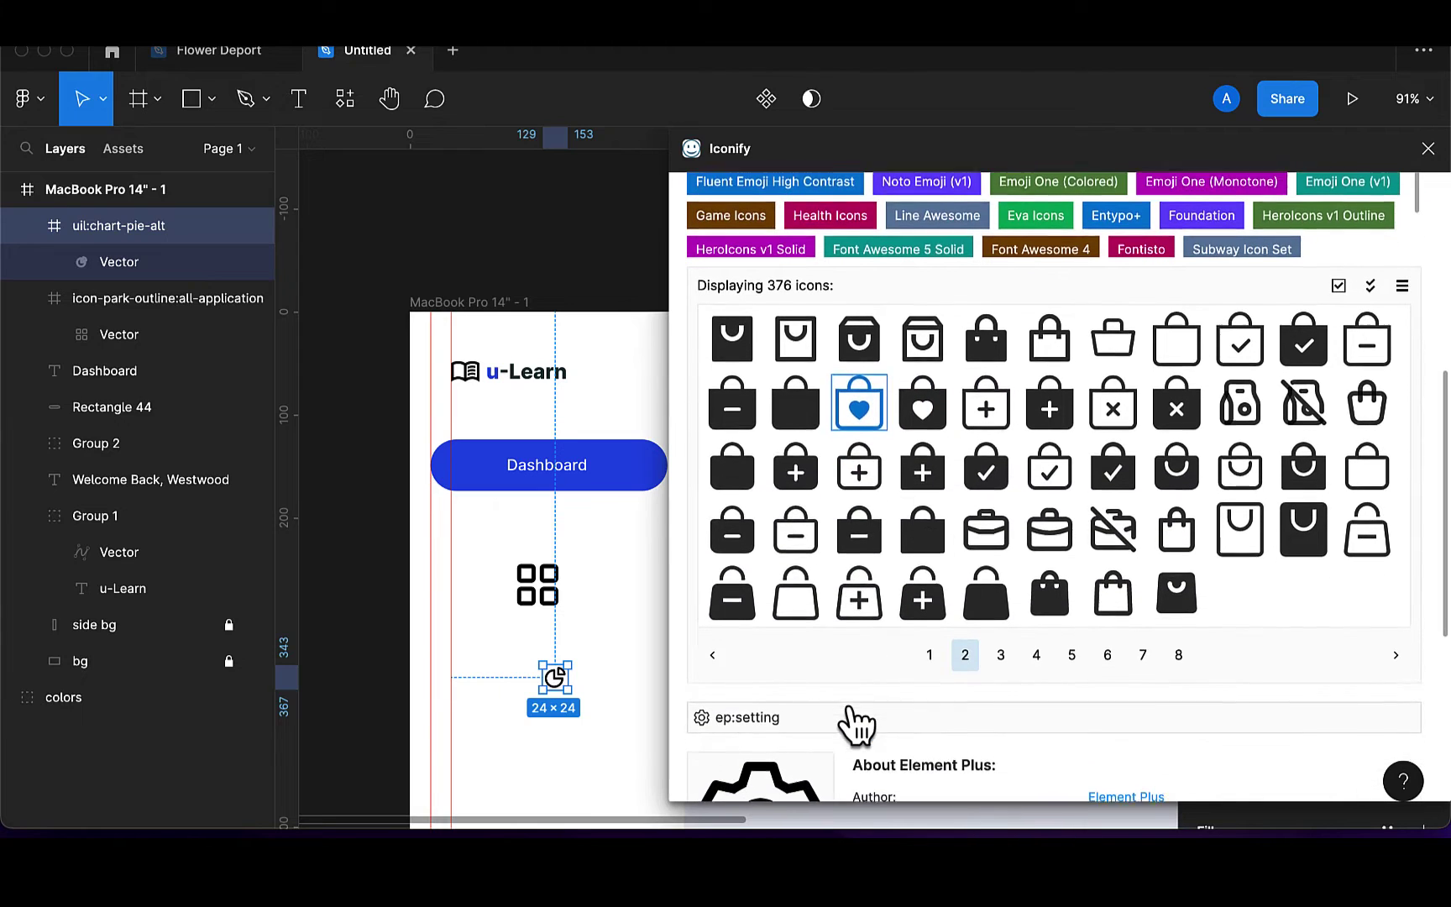
pyautogui.moveTo(802, 601); pyautogui.dragTo(546, 761)
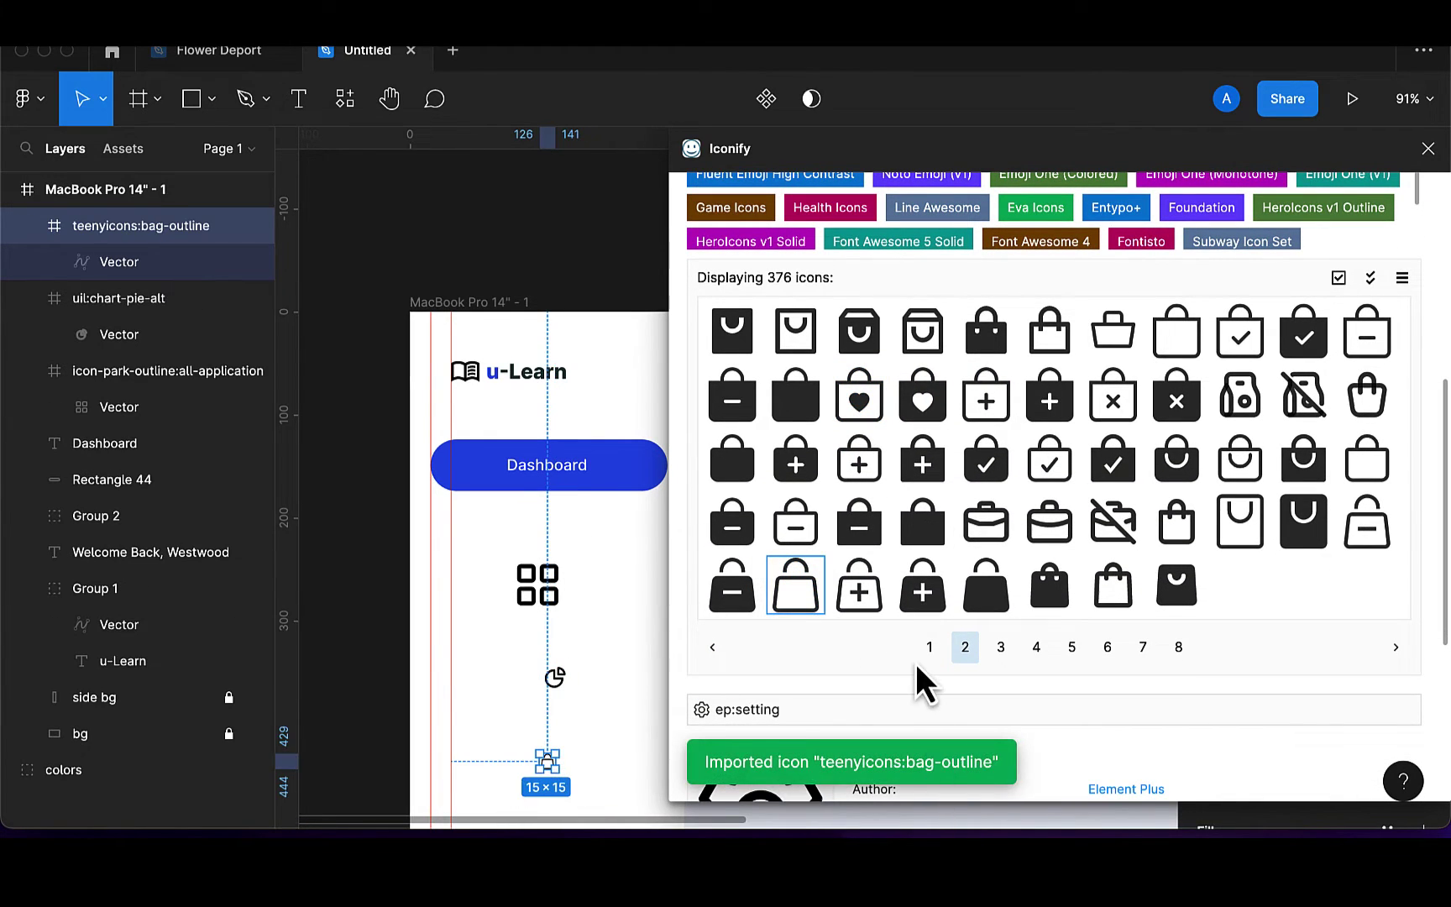
pyautogui.scroll(6, 999, 420)
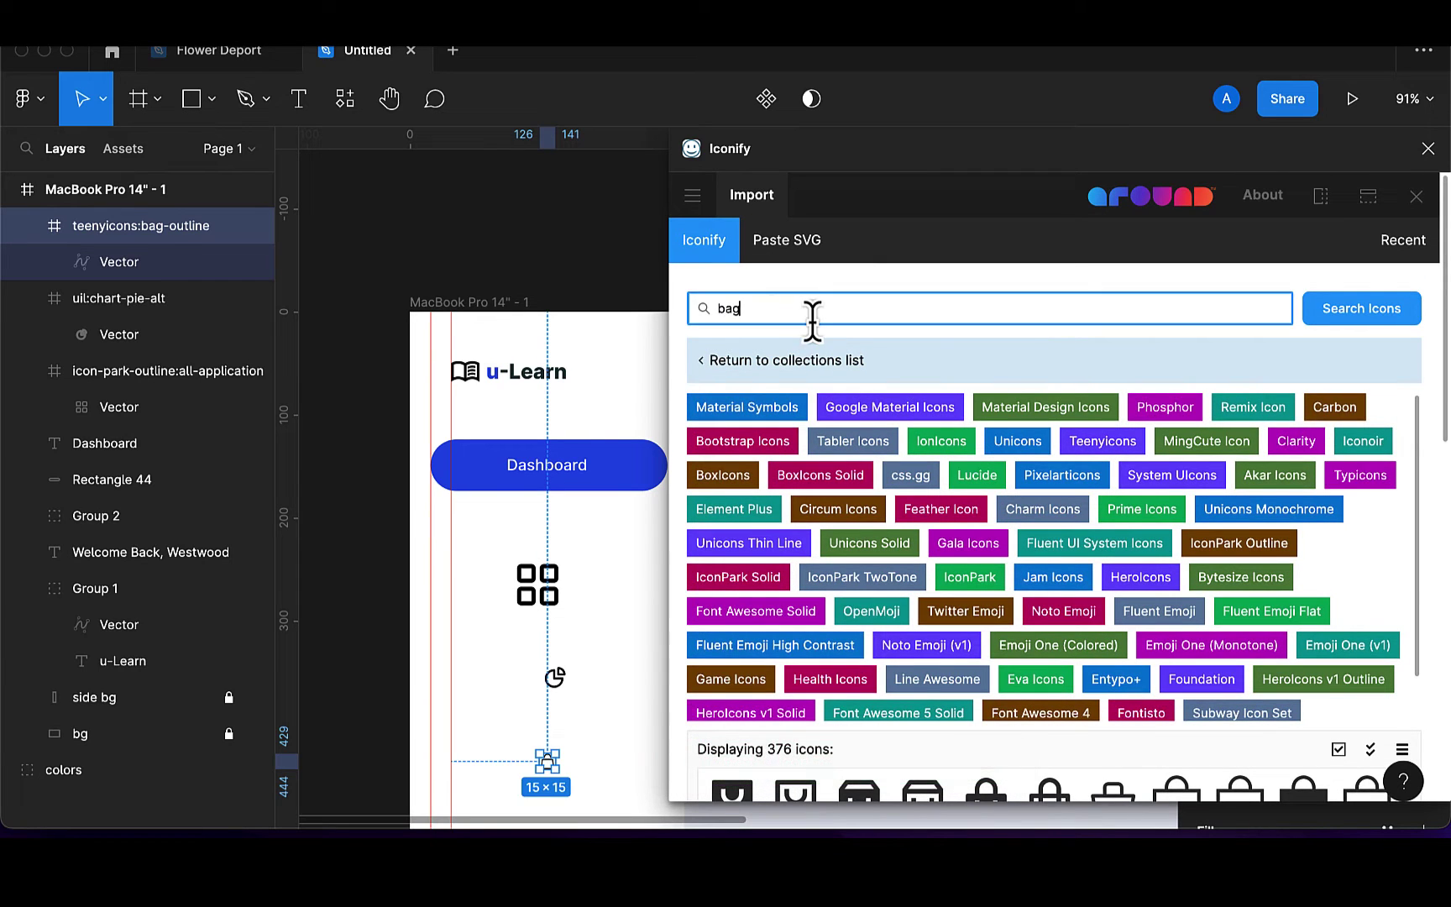
# Search 'user', page to the fa6-regular:user icon, and import it onto the canvas
pyautogui.press('BackSpace')
pyautogui.press('BackSpace')
pyautogui.press('BackSpace')
pyautogui.write('user')
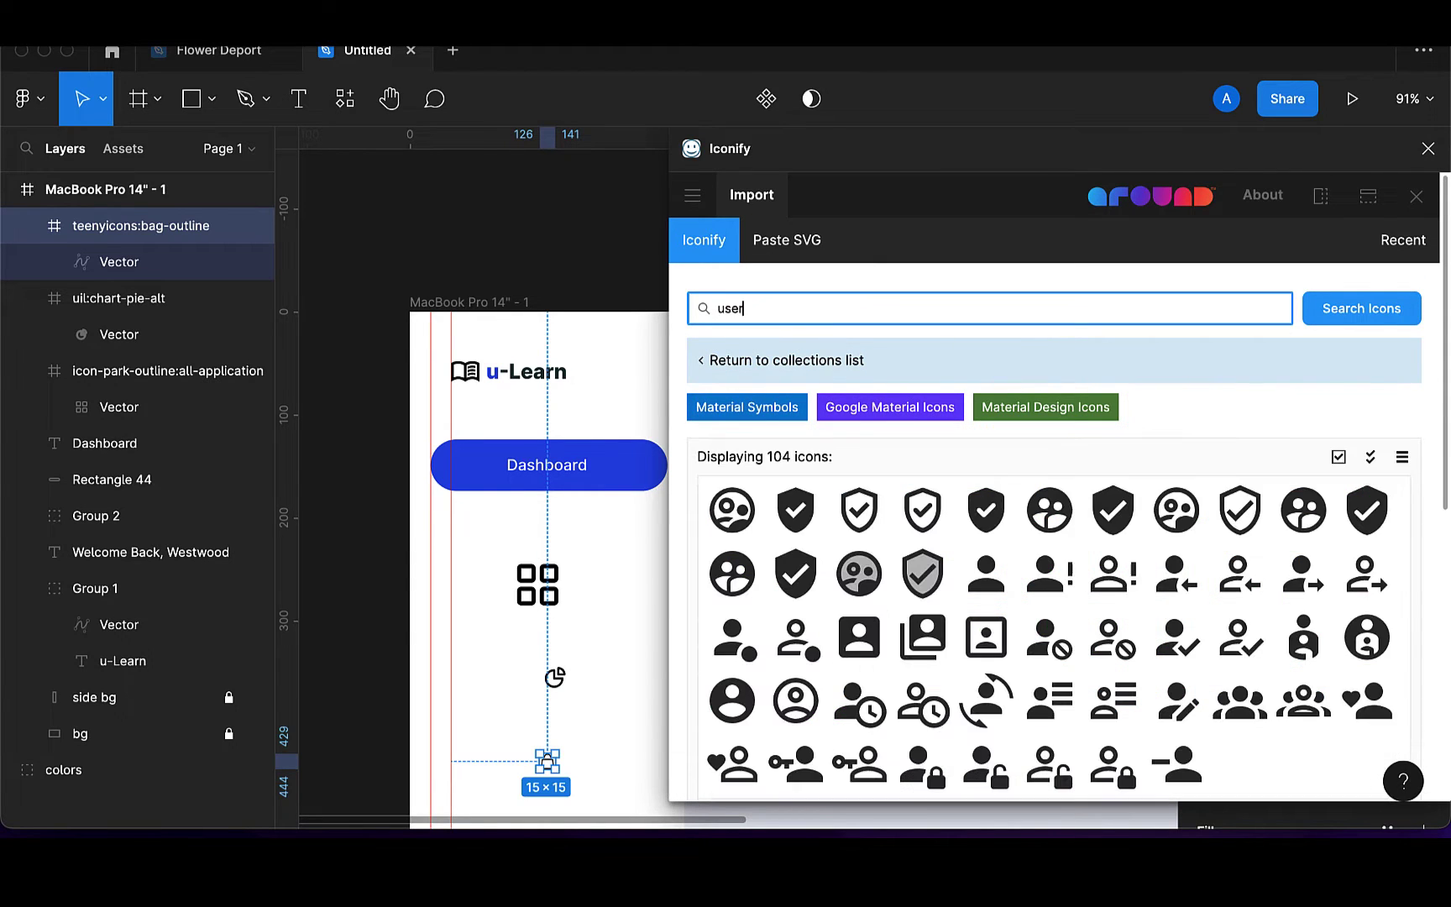
pyautogui.scroll(-3, 1054, 621)
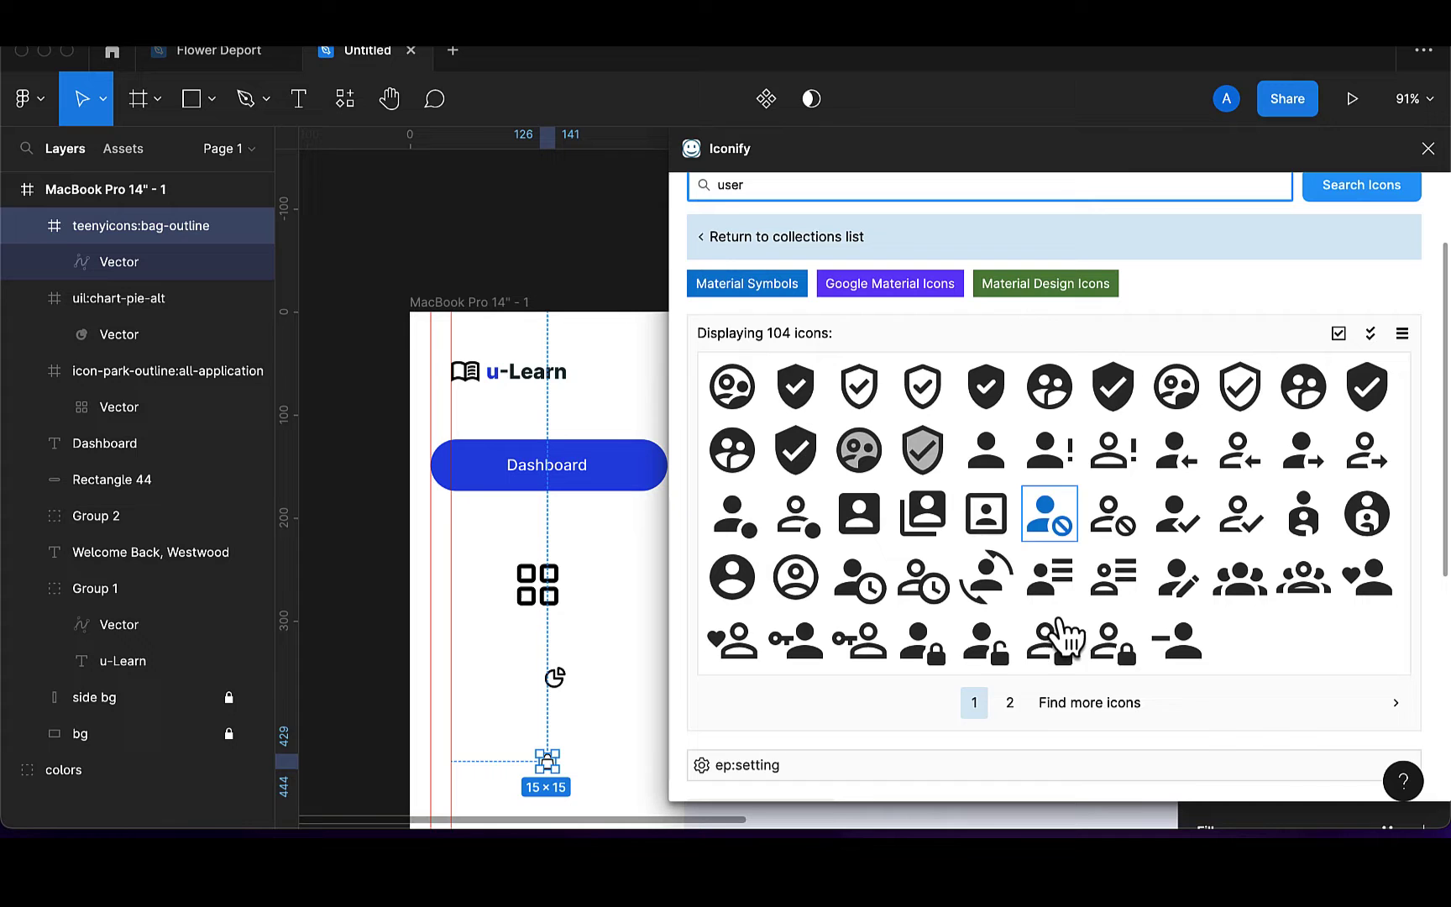
pyautogui.click(1008, 706)
pyautogui.scroll(-5, 889, 752)
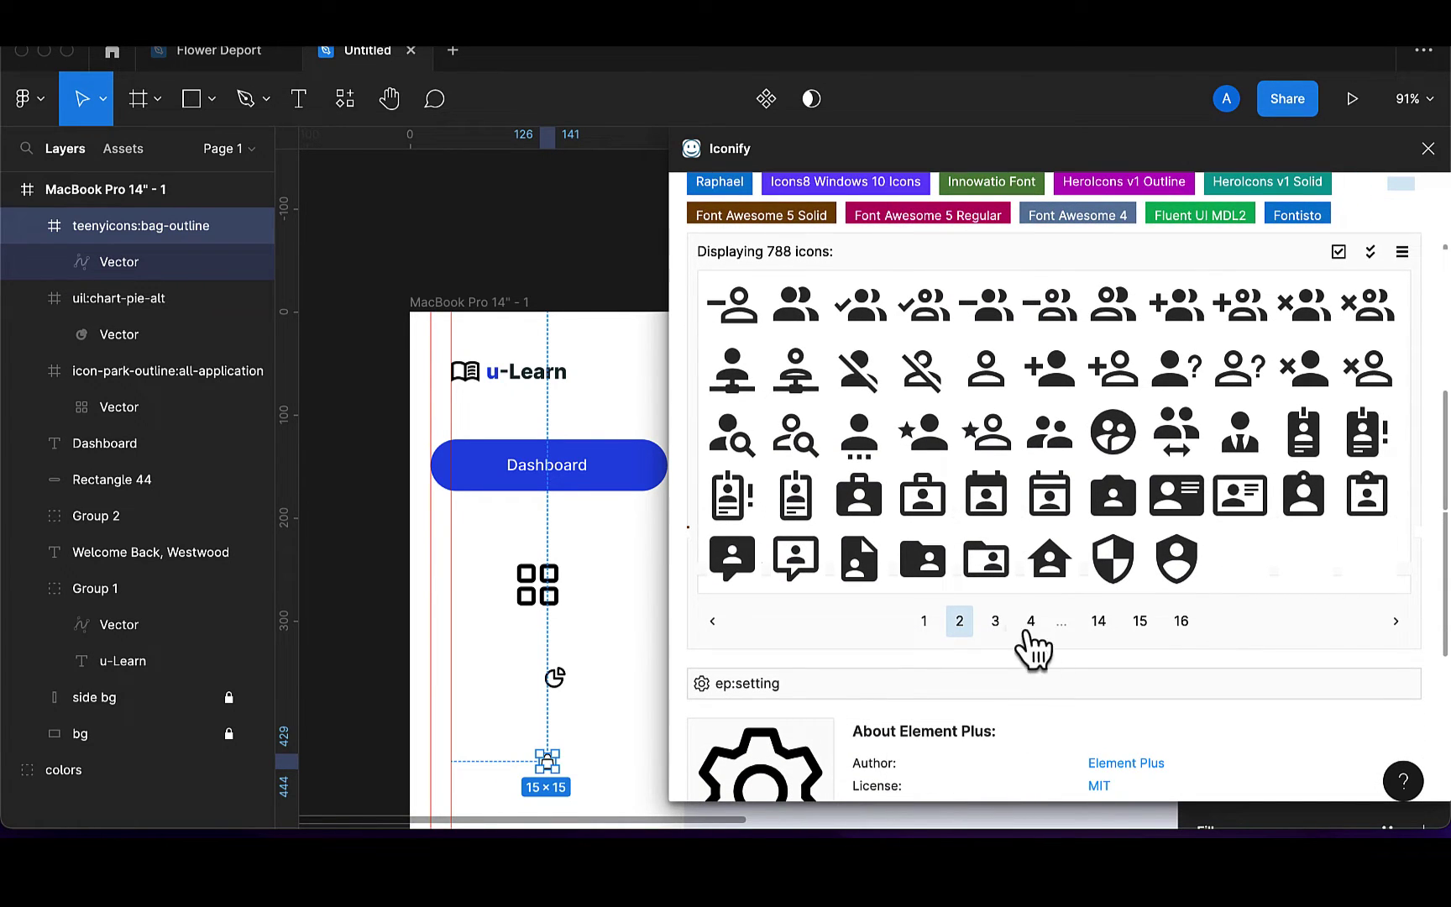
pyautogui.click(997, 626)
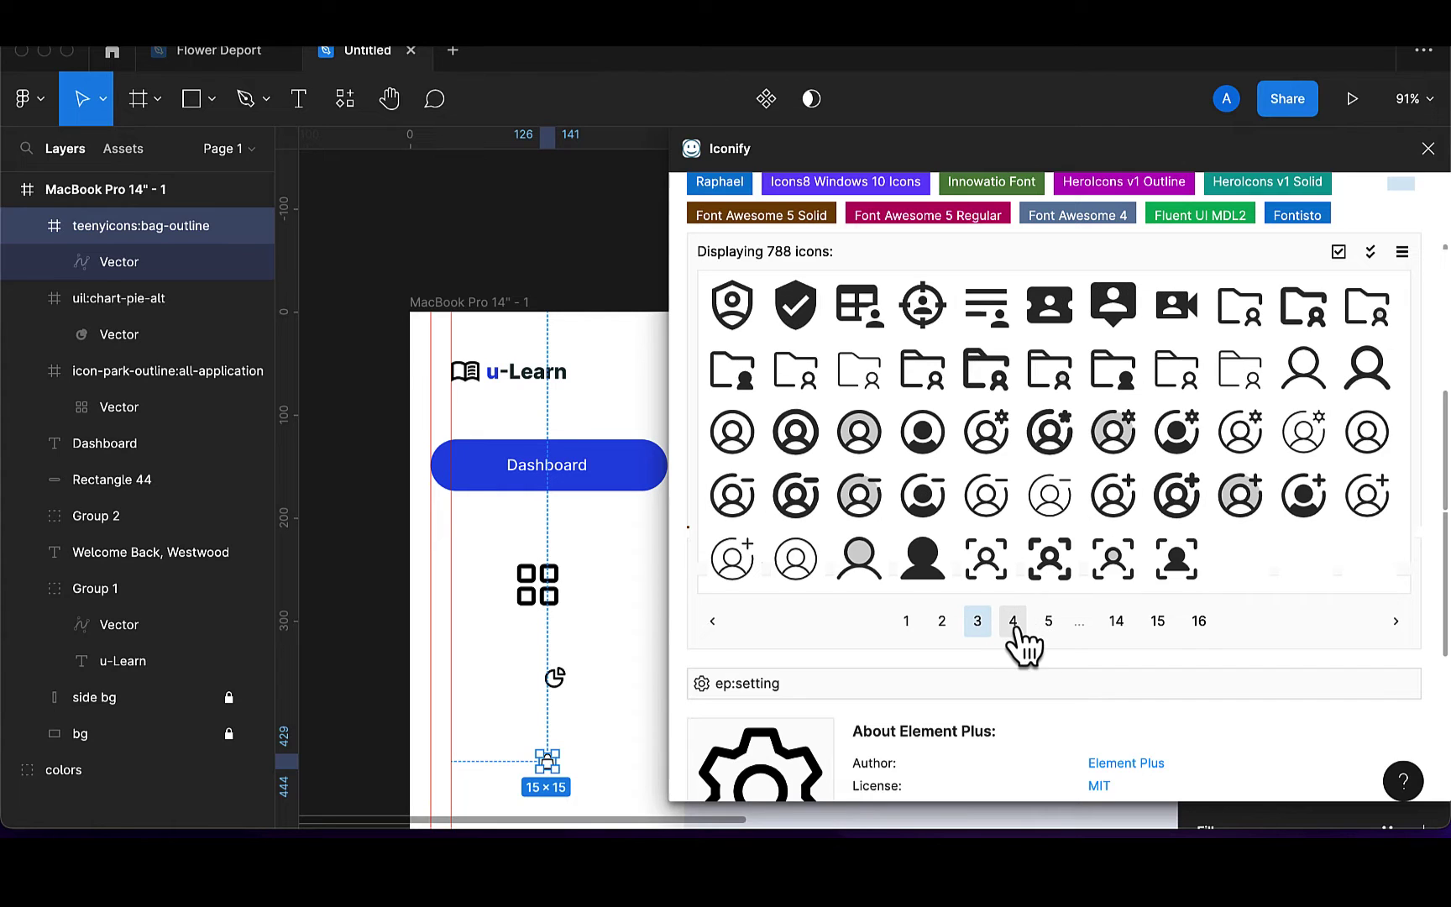
pyautogui.click(1016, 629)
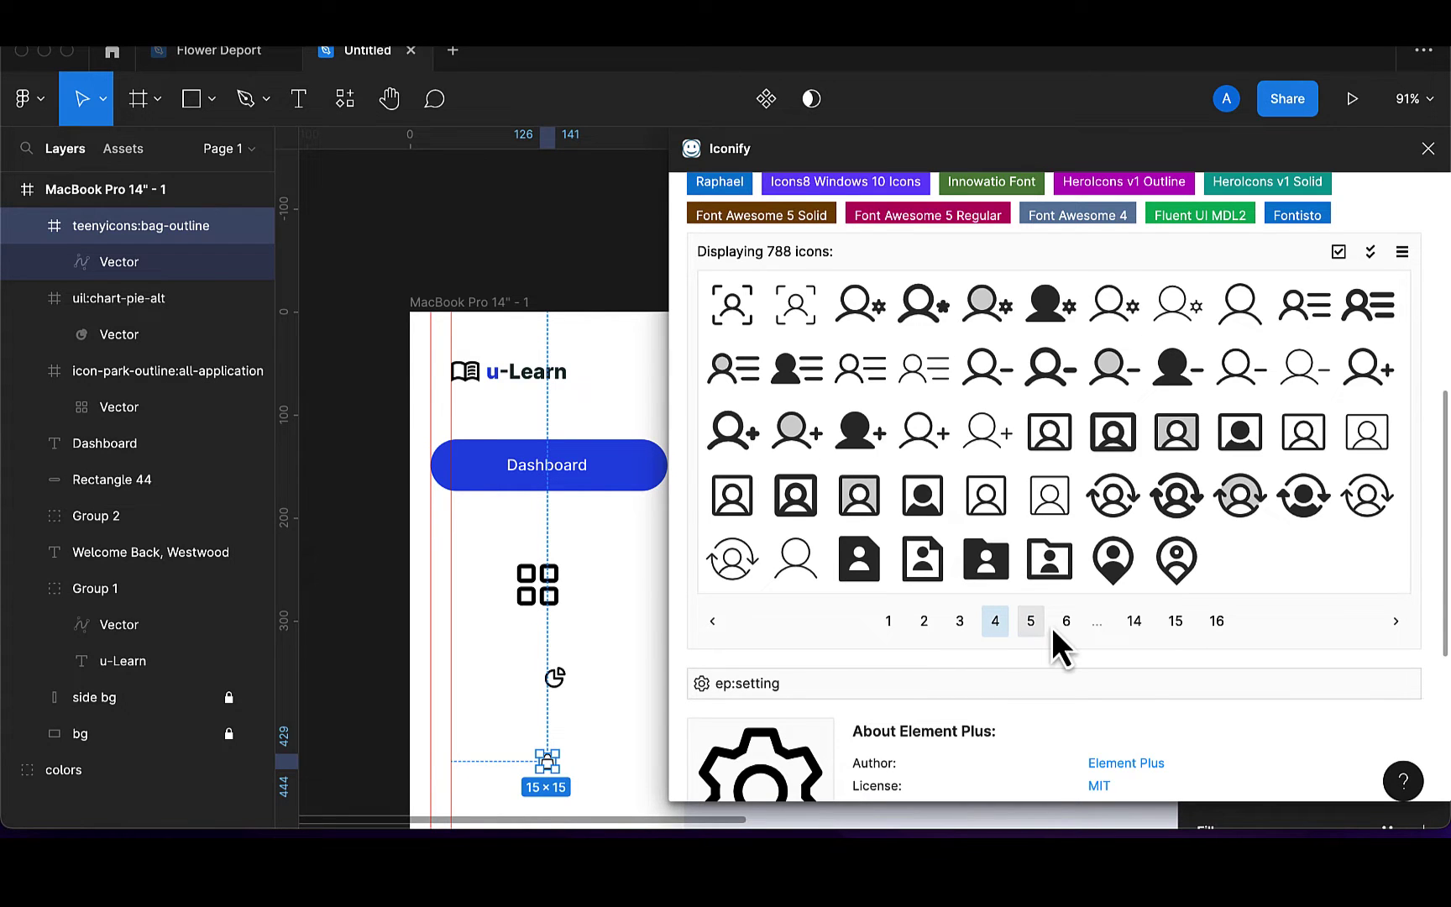
pyautogui.click(1035, 628)
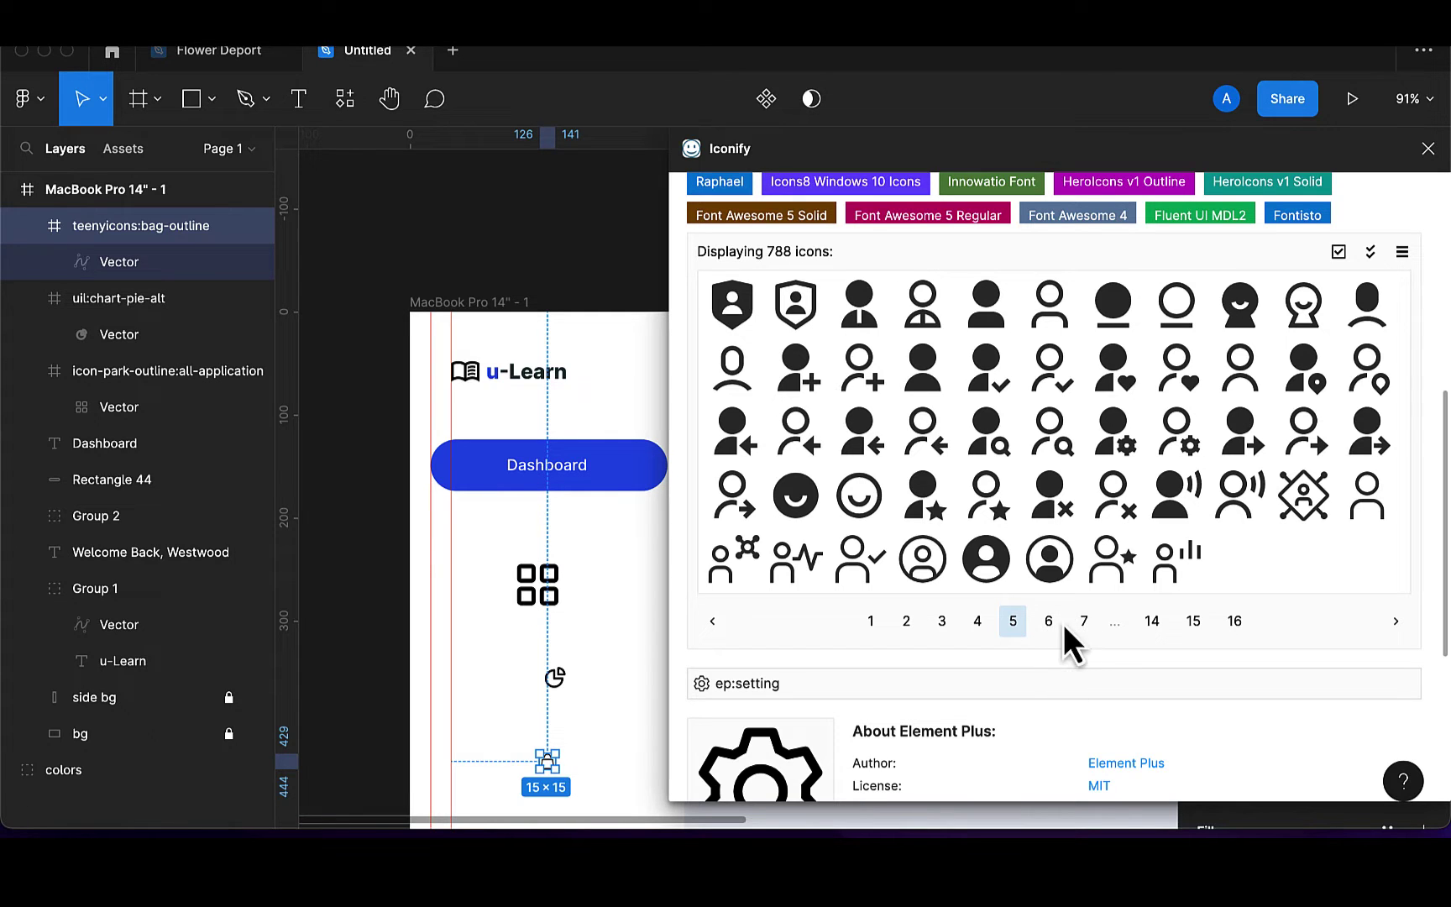
pyautogui.click(1050, 628)
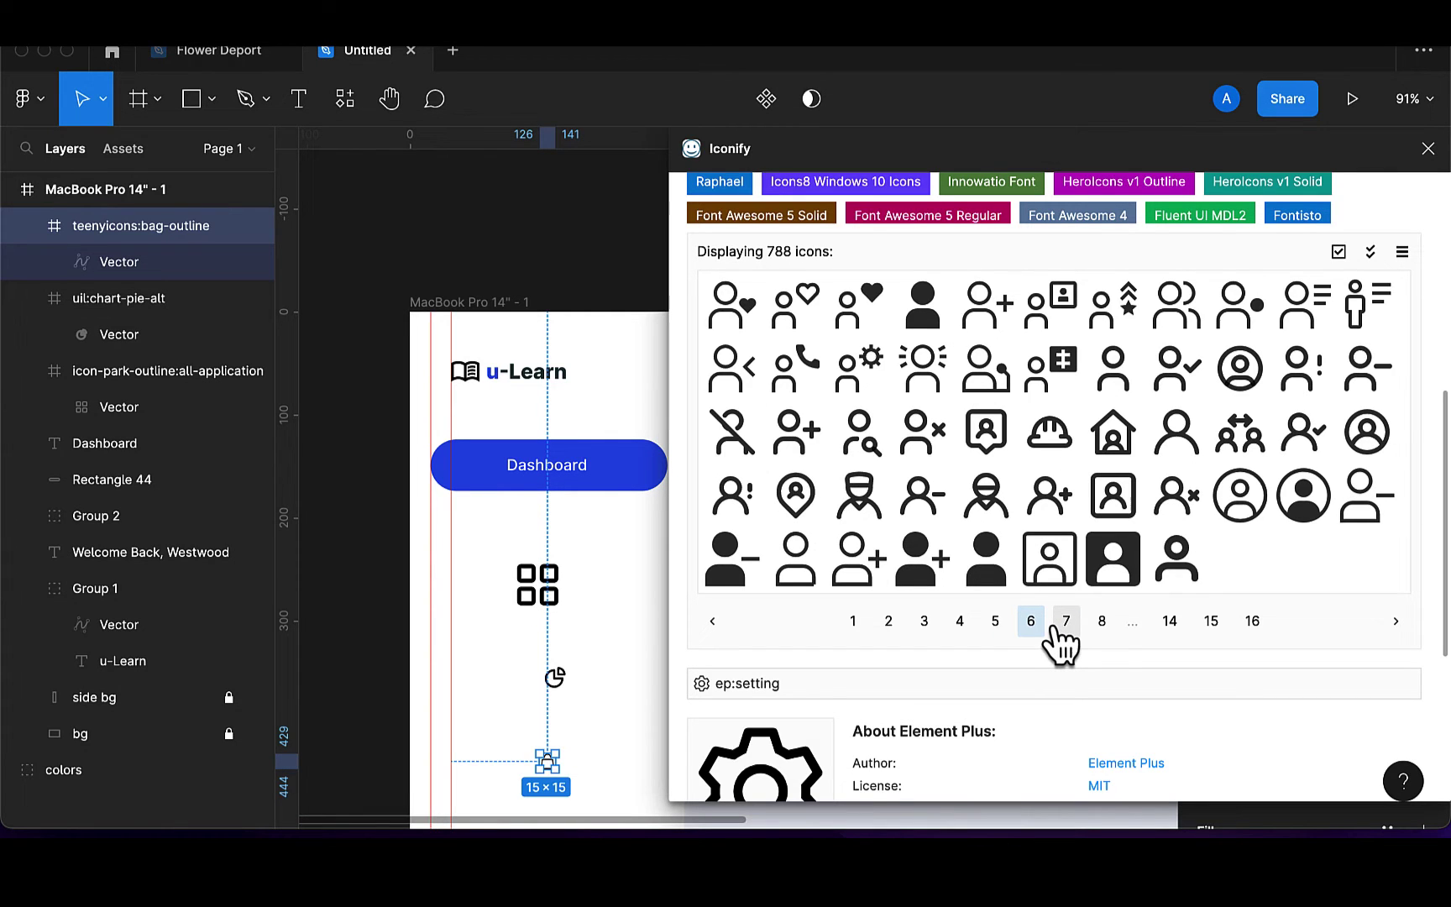
pyautogui.click(1069, 626)
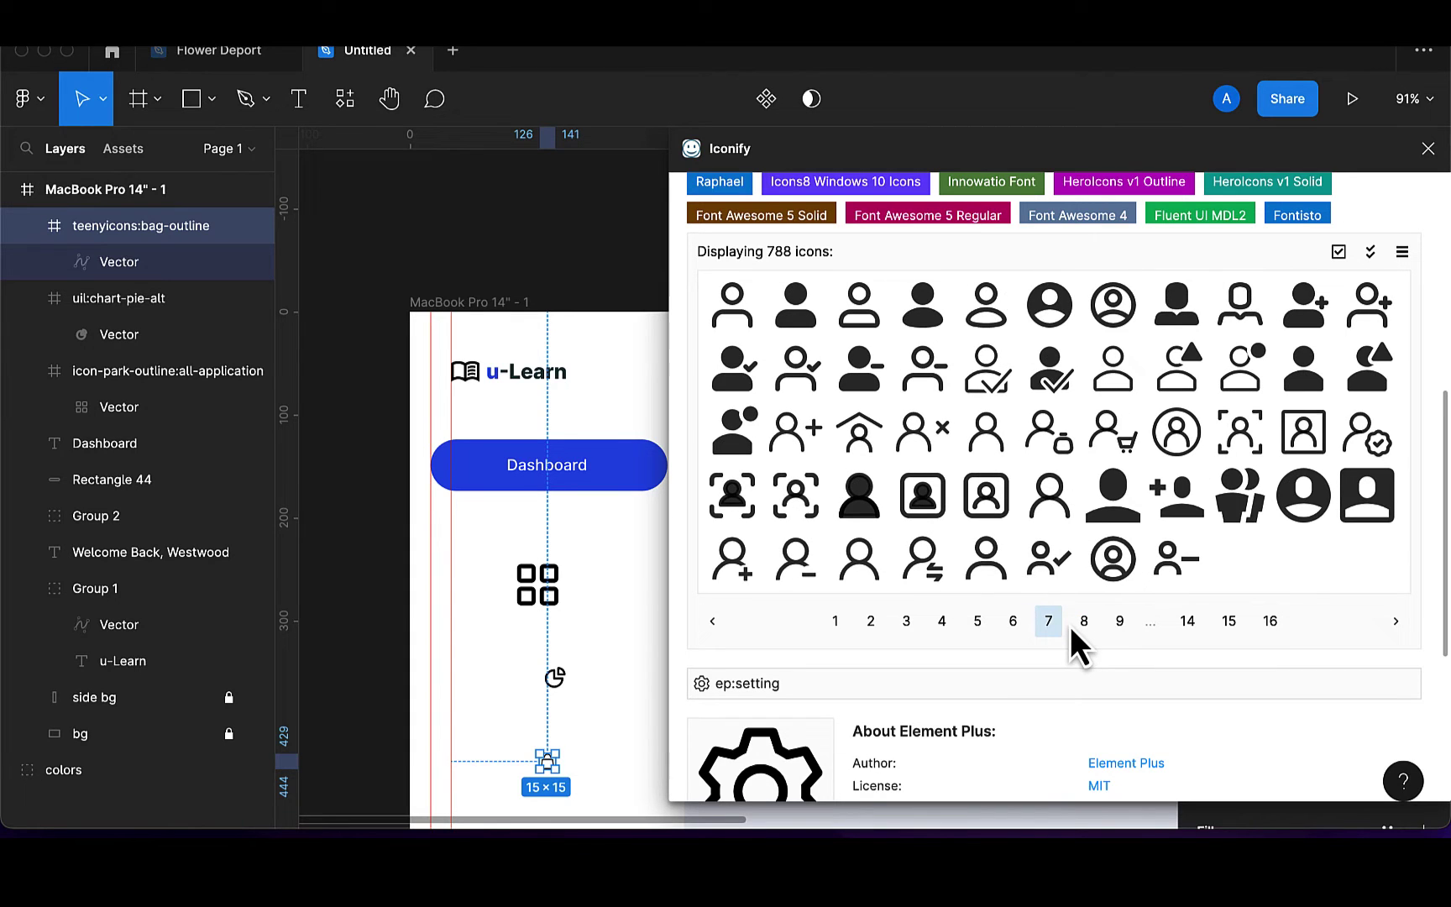
pyautogui.click(1083, 628)
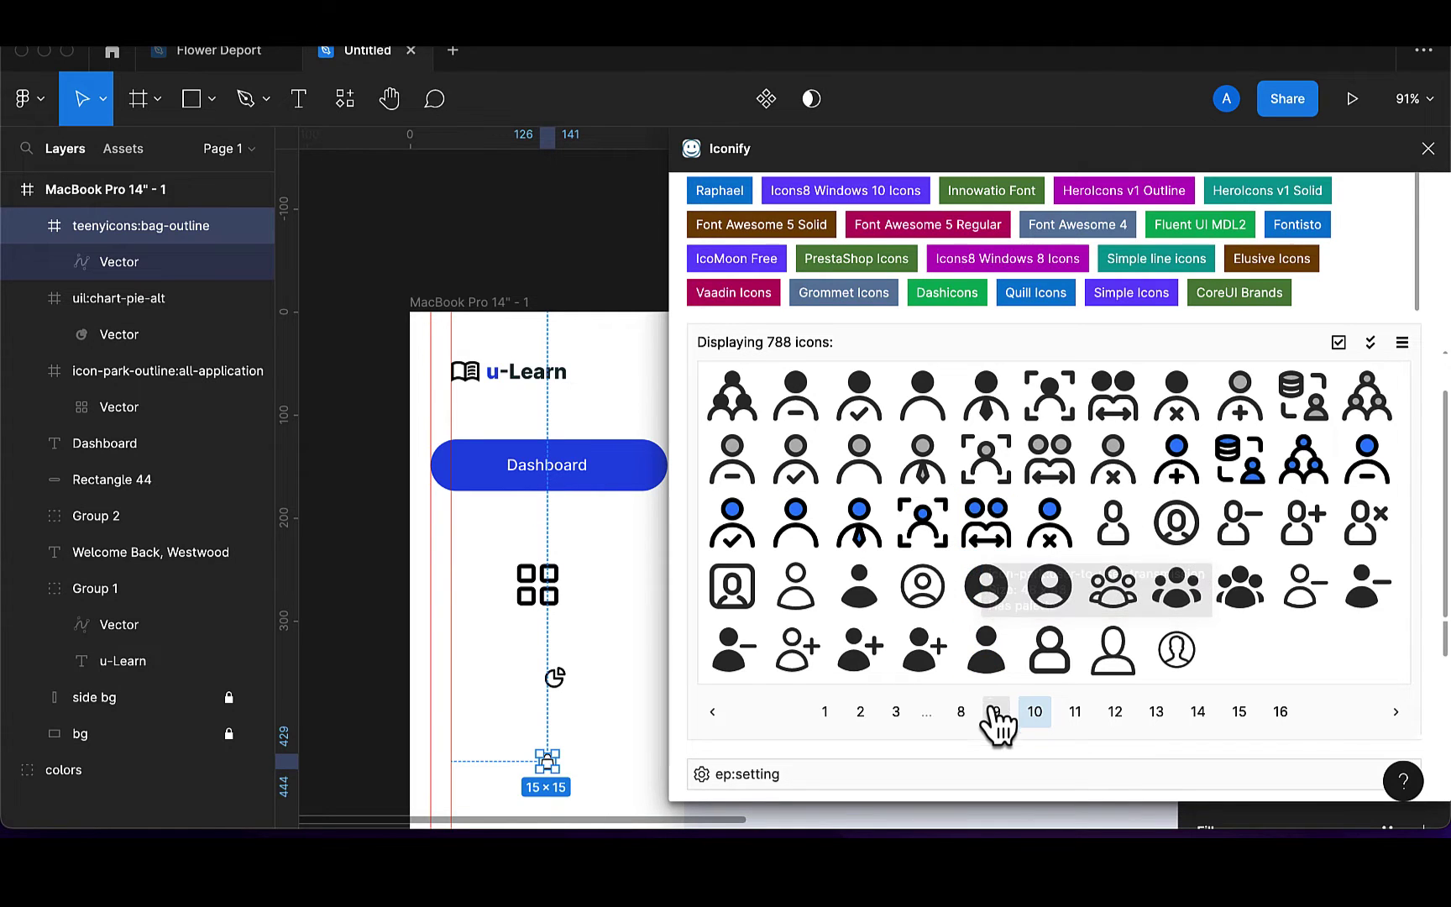
pyautogui.click(1075, 713)
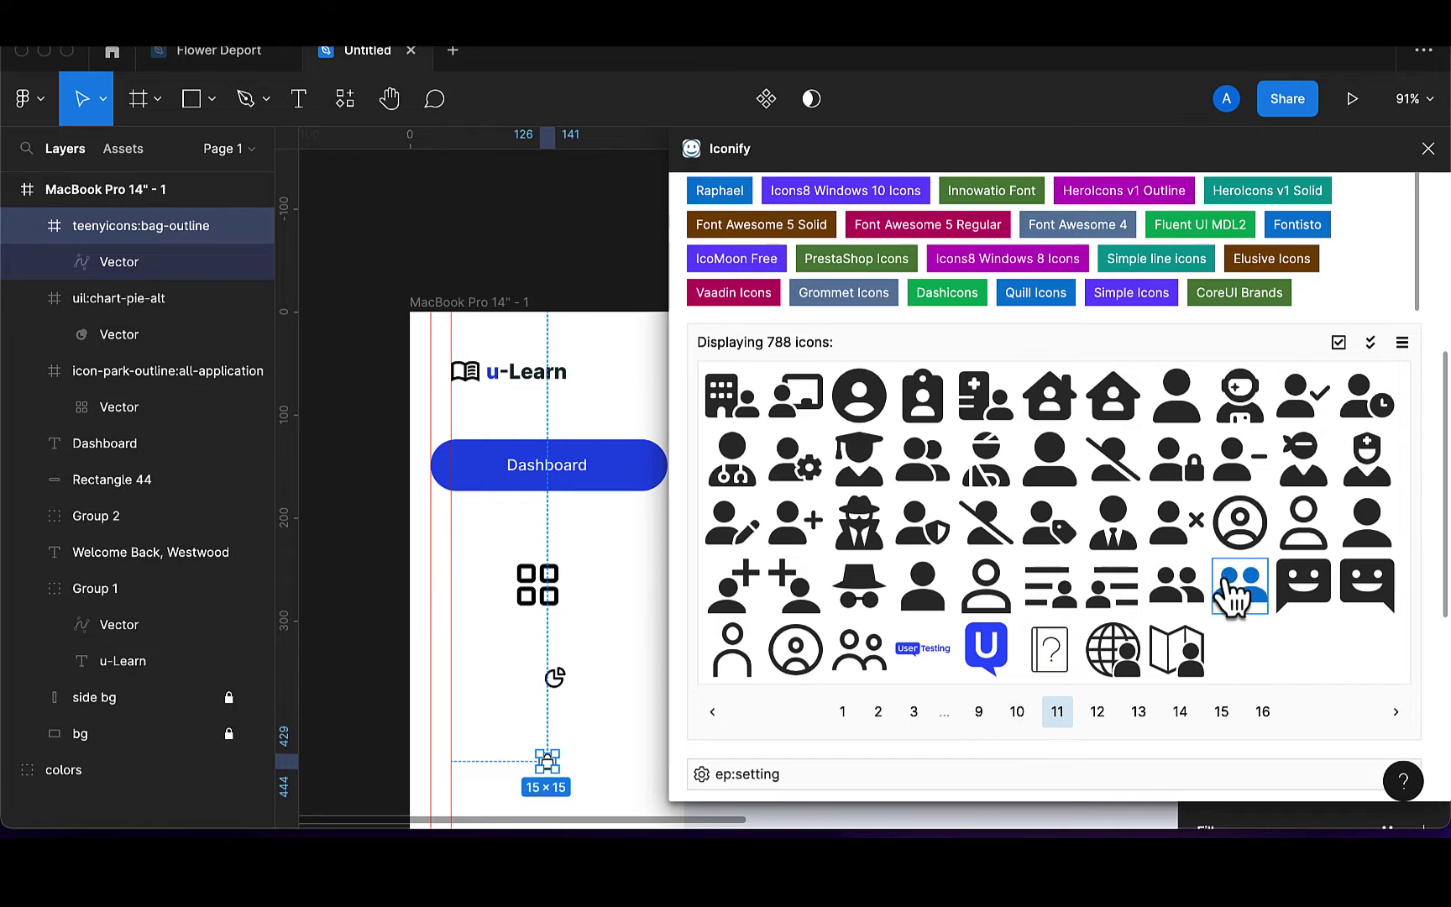
pyautogui.click(1303, 522)
pyautogui.moveTo(626, 708); pyautogui.dragTo(637, 707)
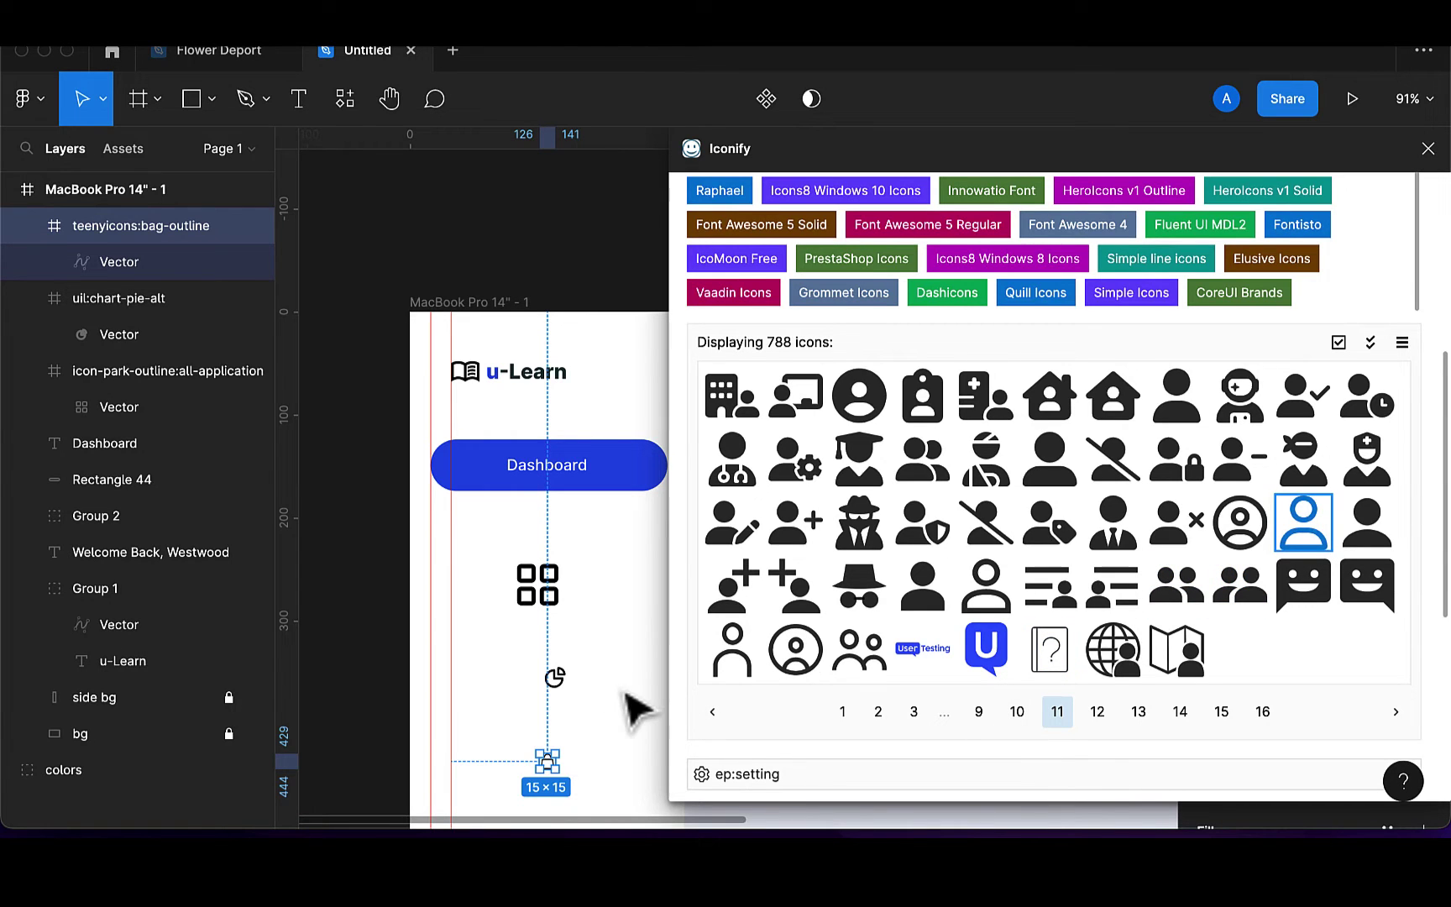
# Resize the user icon to height 24 (21×24) and place it below the chart icon
pyautogui.scroll(-5, 596, 718)
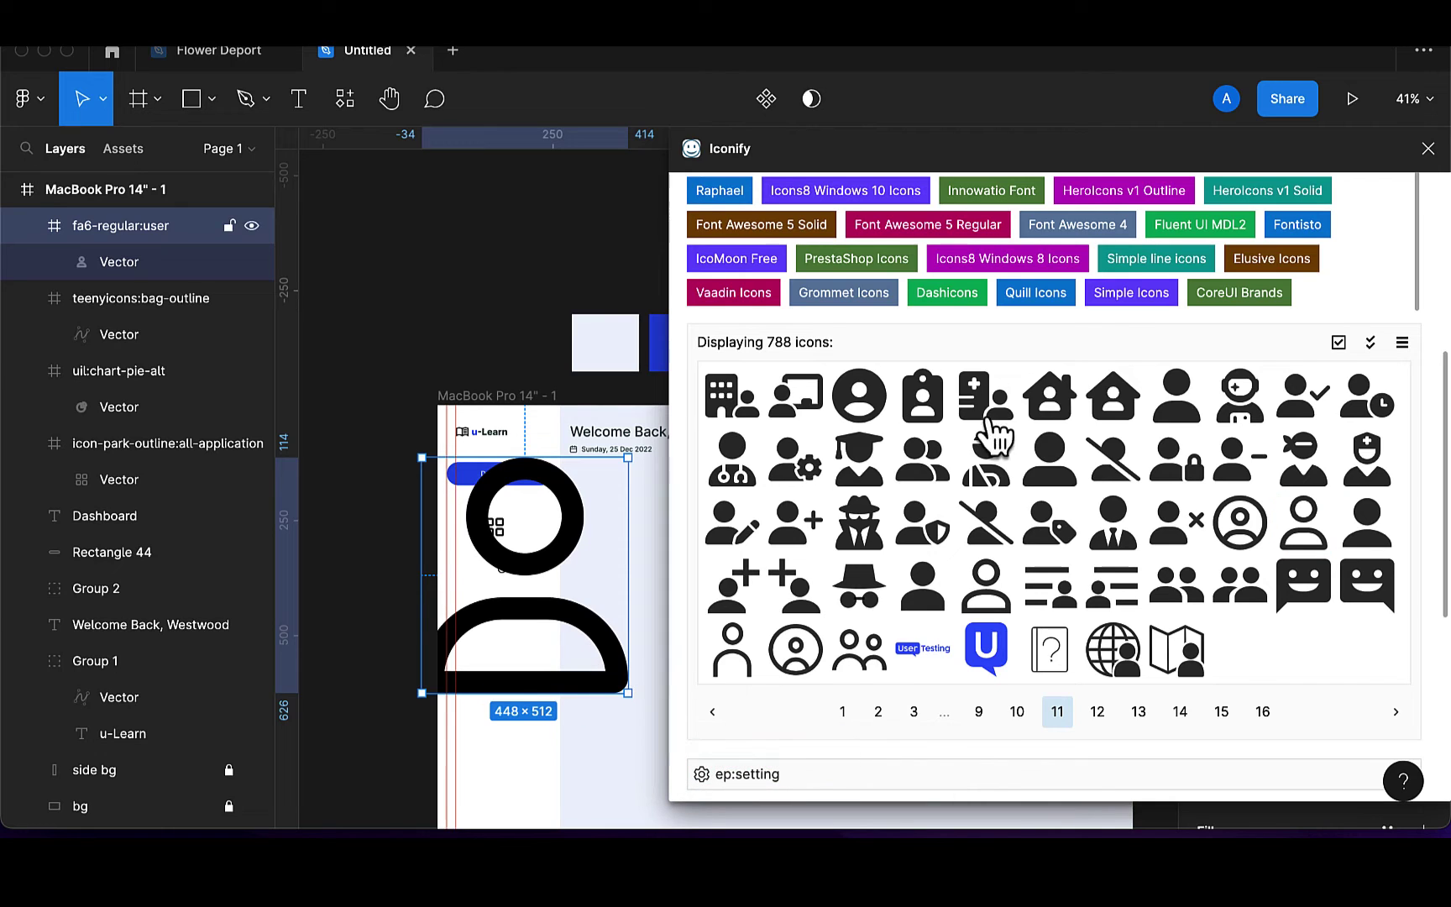
pyautogui.moveTo(1058, 152); pyautogui.dragTo(960, 161)
pyautogui.click(962, 604)
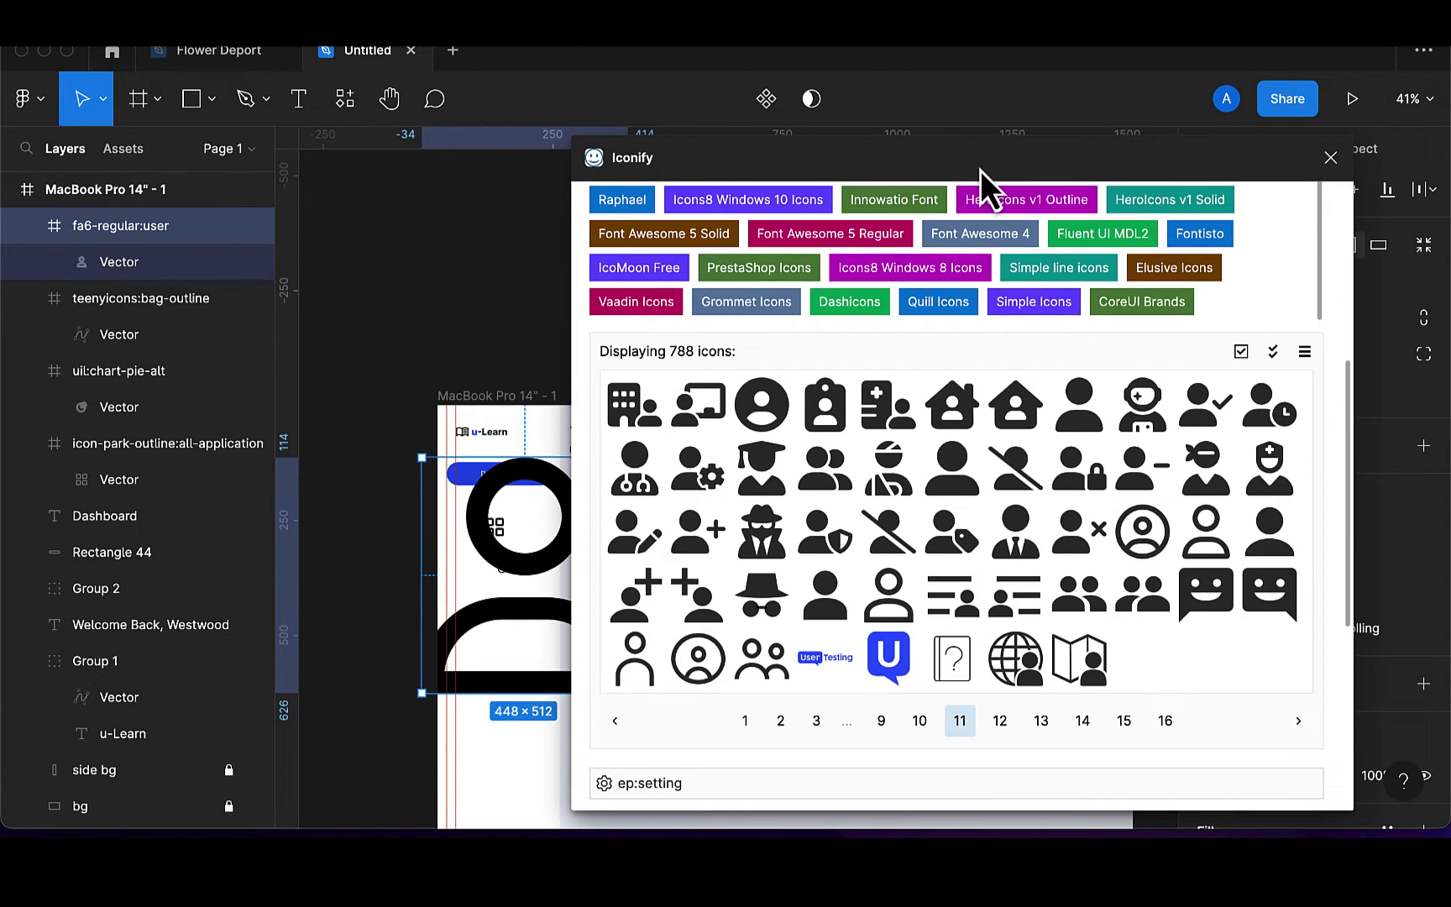
pyautogui.moveTo(980, 170); pyautogui.dragTo(734, 165)
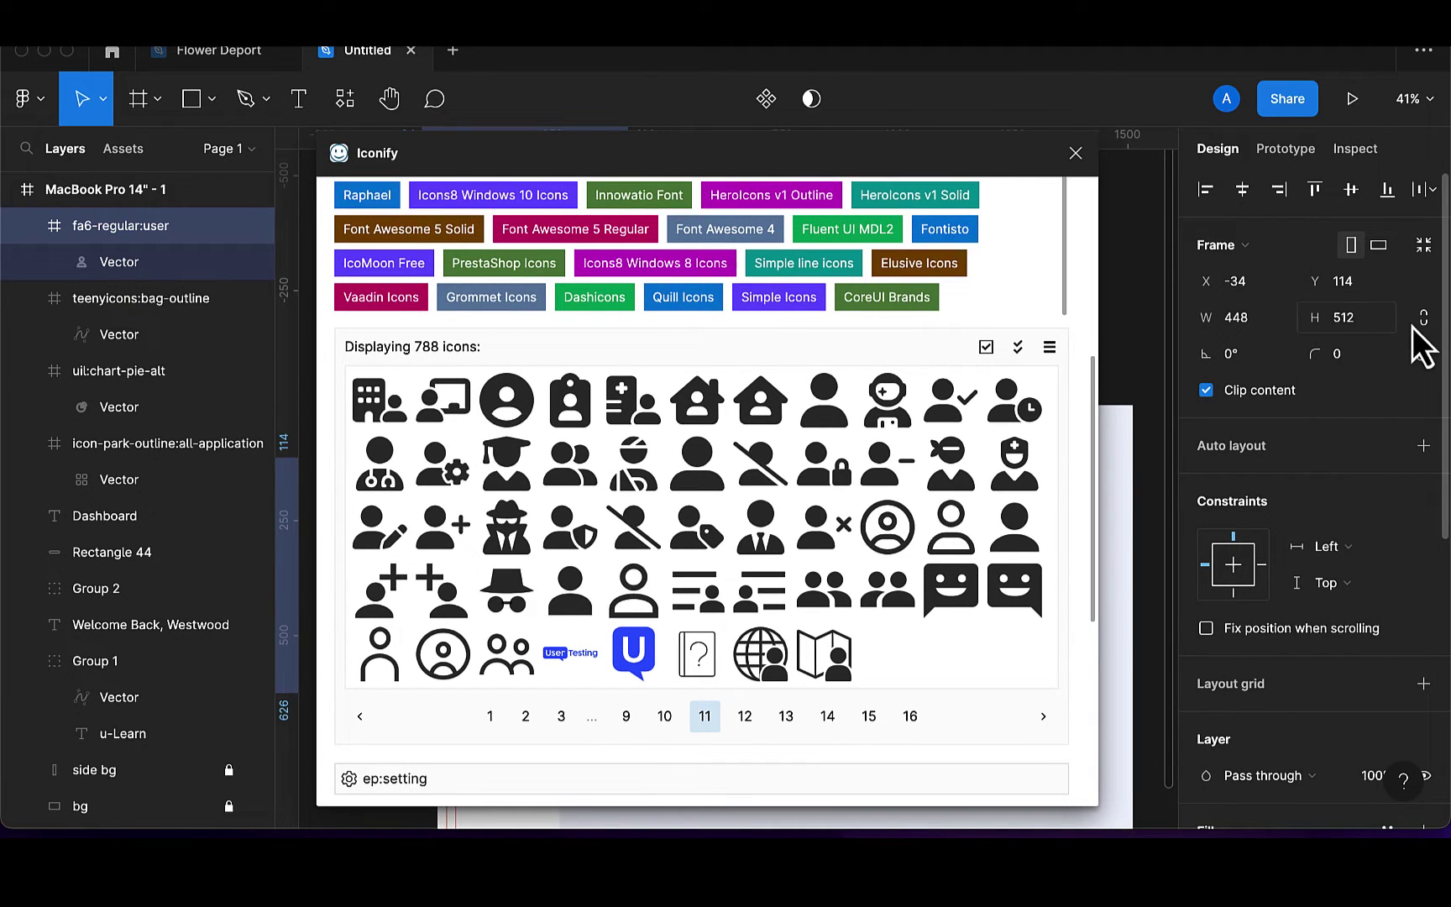
pyautogui.click(1353, 327)
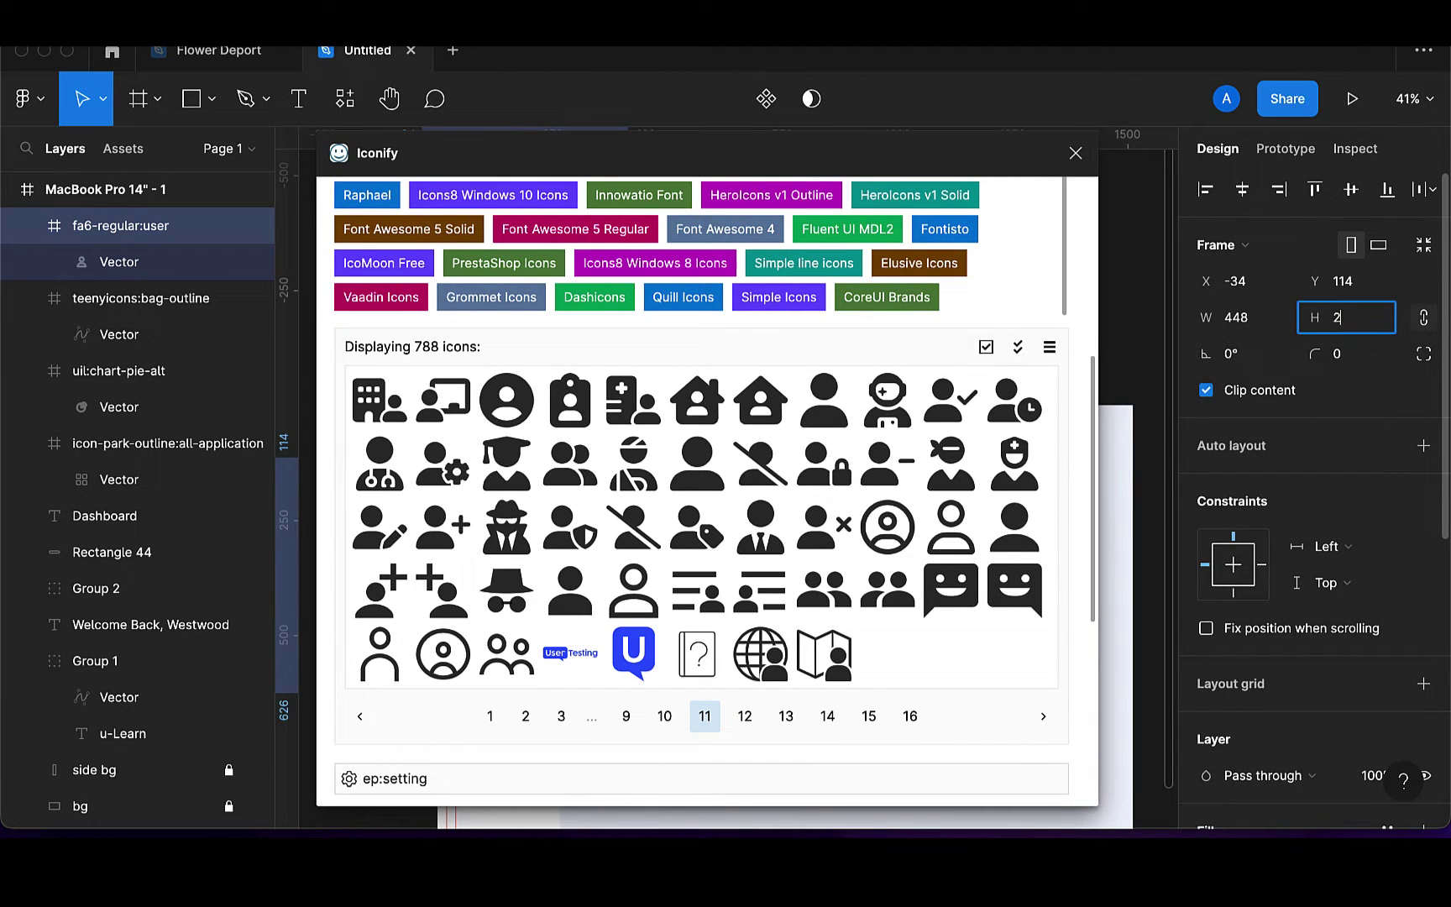
pyautogui.write('24')
pyautogui.press('Return')
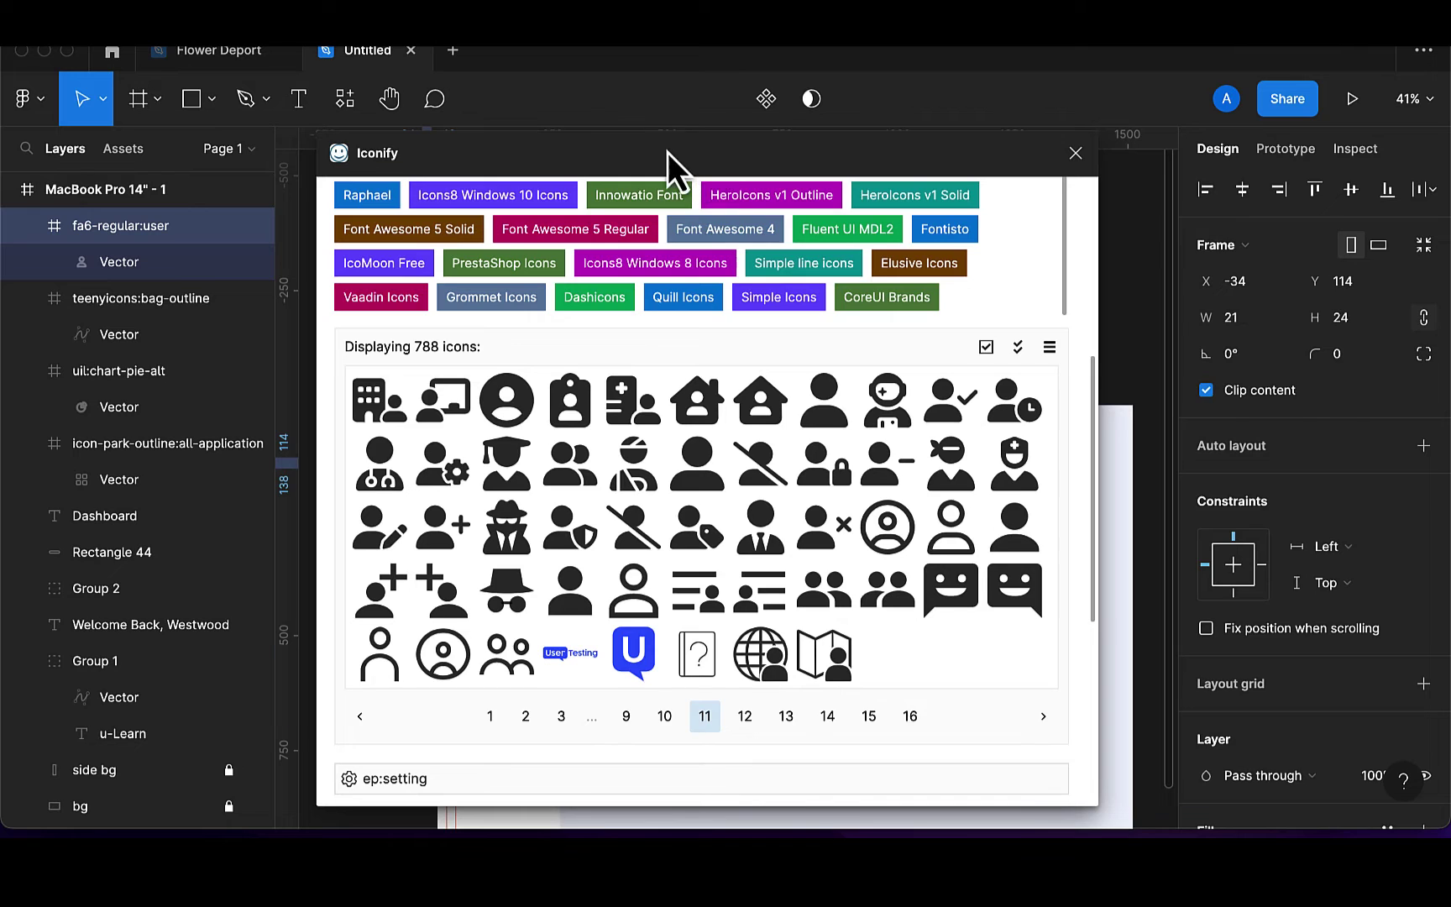
pyautogui.moveTo(669, 154); pyautogui.dragTo(1229, 196)
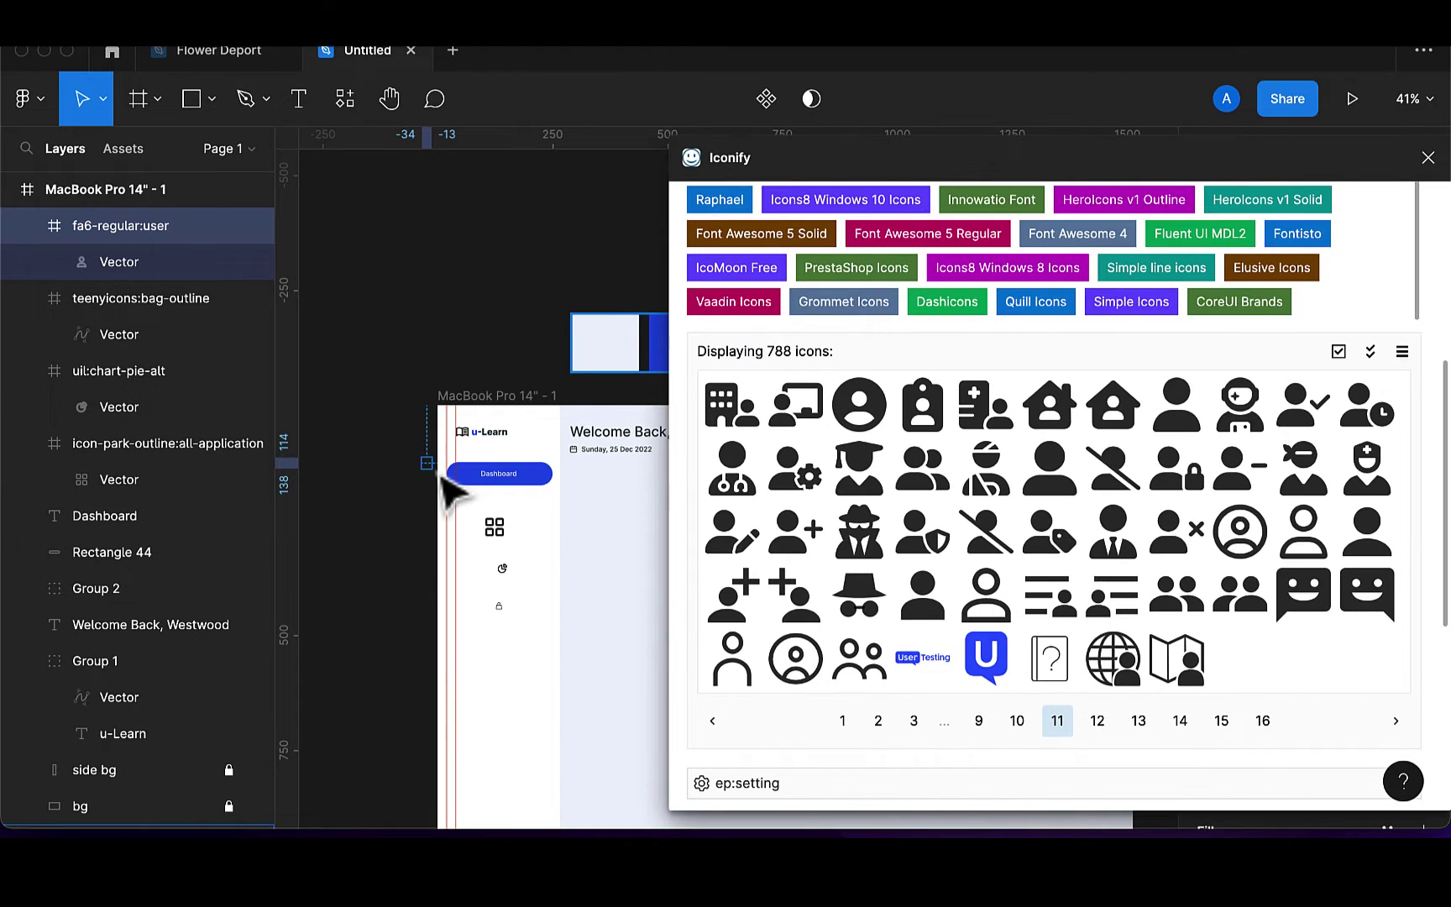
pyautogui.moveTo(433, 474); pyautogui.dragTo(528, 589)
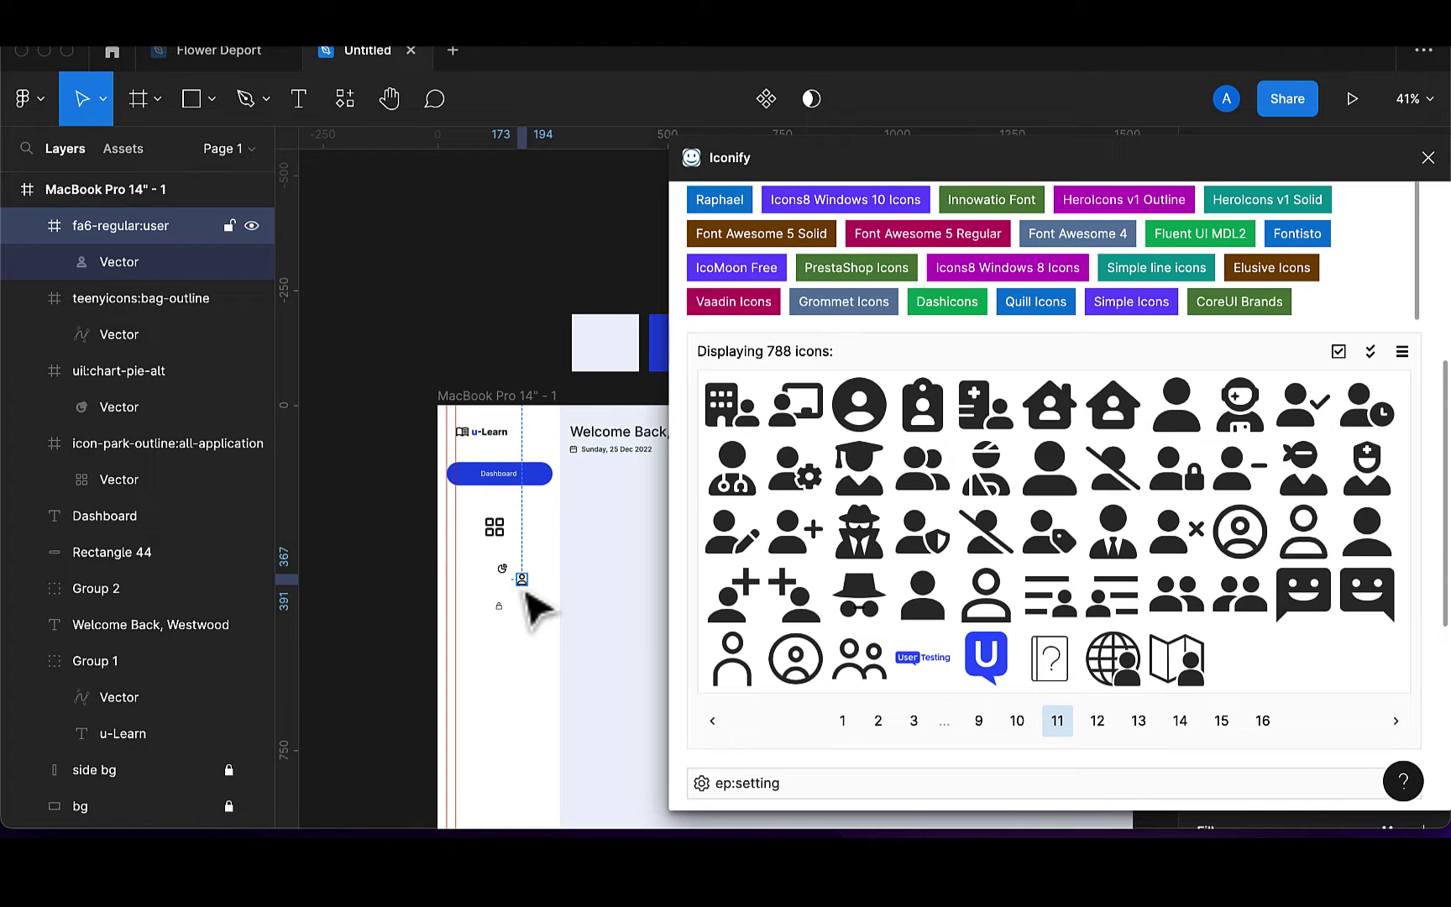
# Search Iconify for 'setting' and import the ep:setting gear icon onto the canvas
pyautogui.scroll(5, 974, 412)
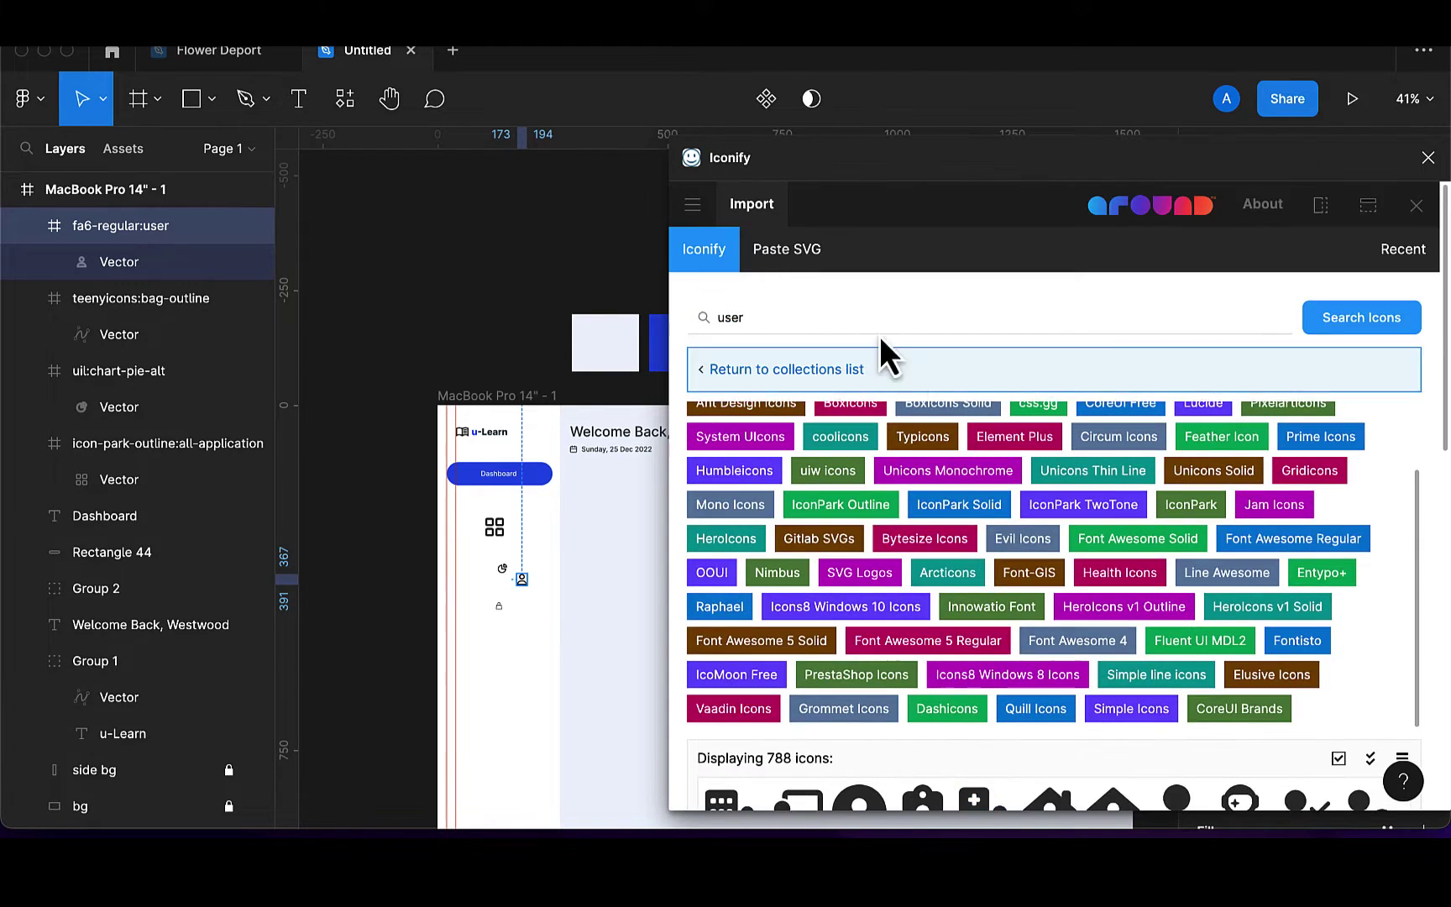
pyautogui.click(840, 324)
pyautogui.moveTo(839, 323); pyautogui.dragTo(681, 325)
pyautogui.write('se')
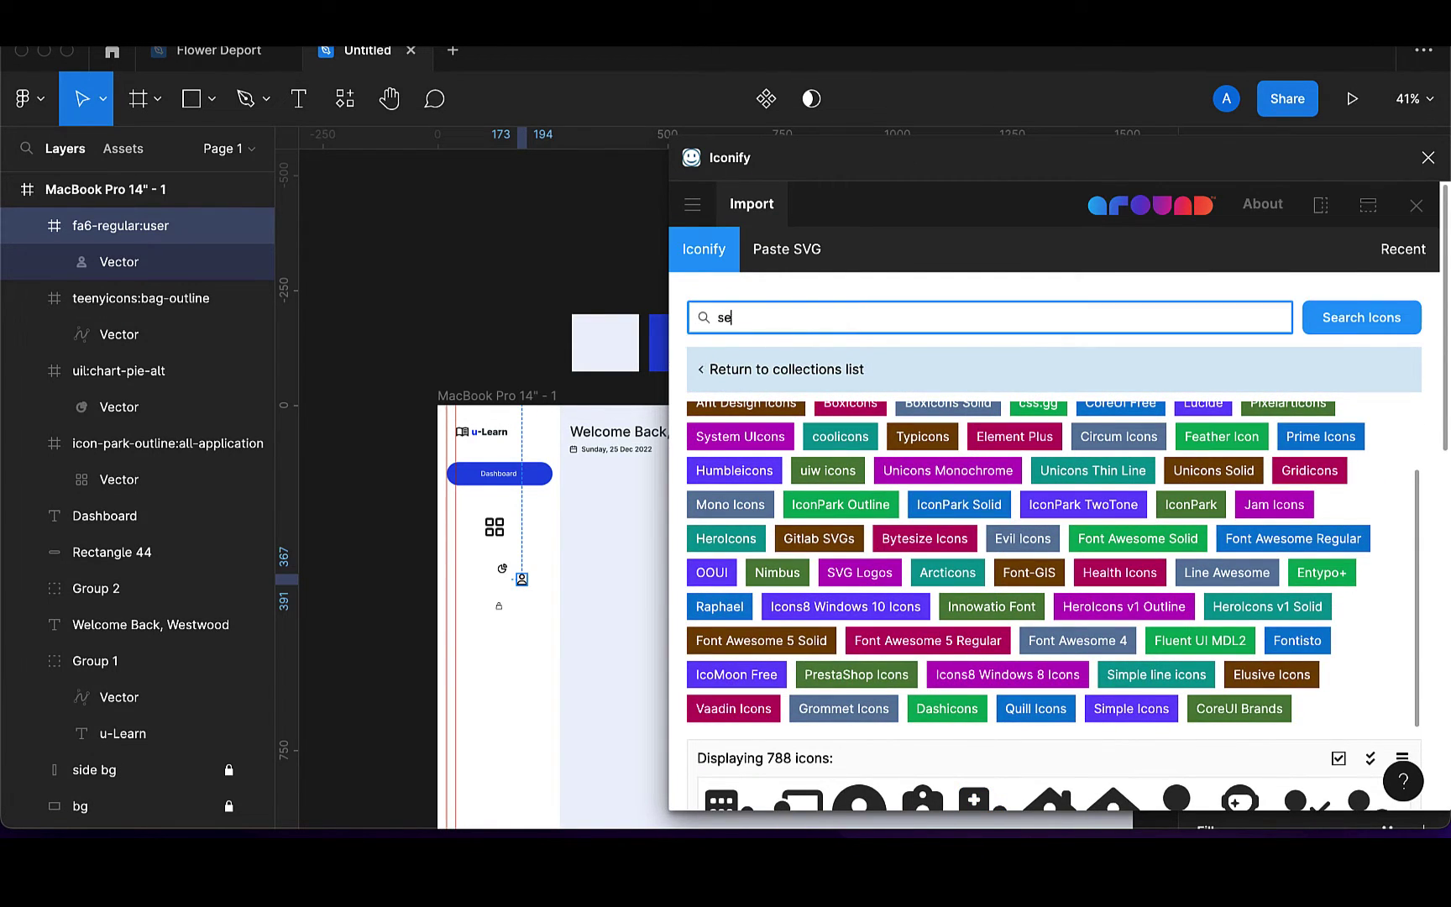
pyautogui.write('tting')
pyautogui.press('Return')
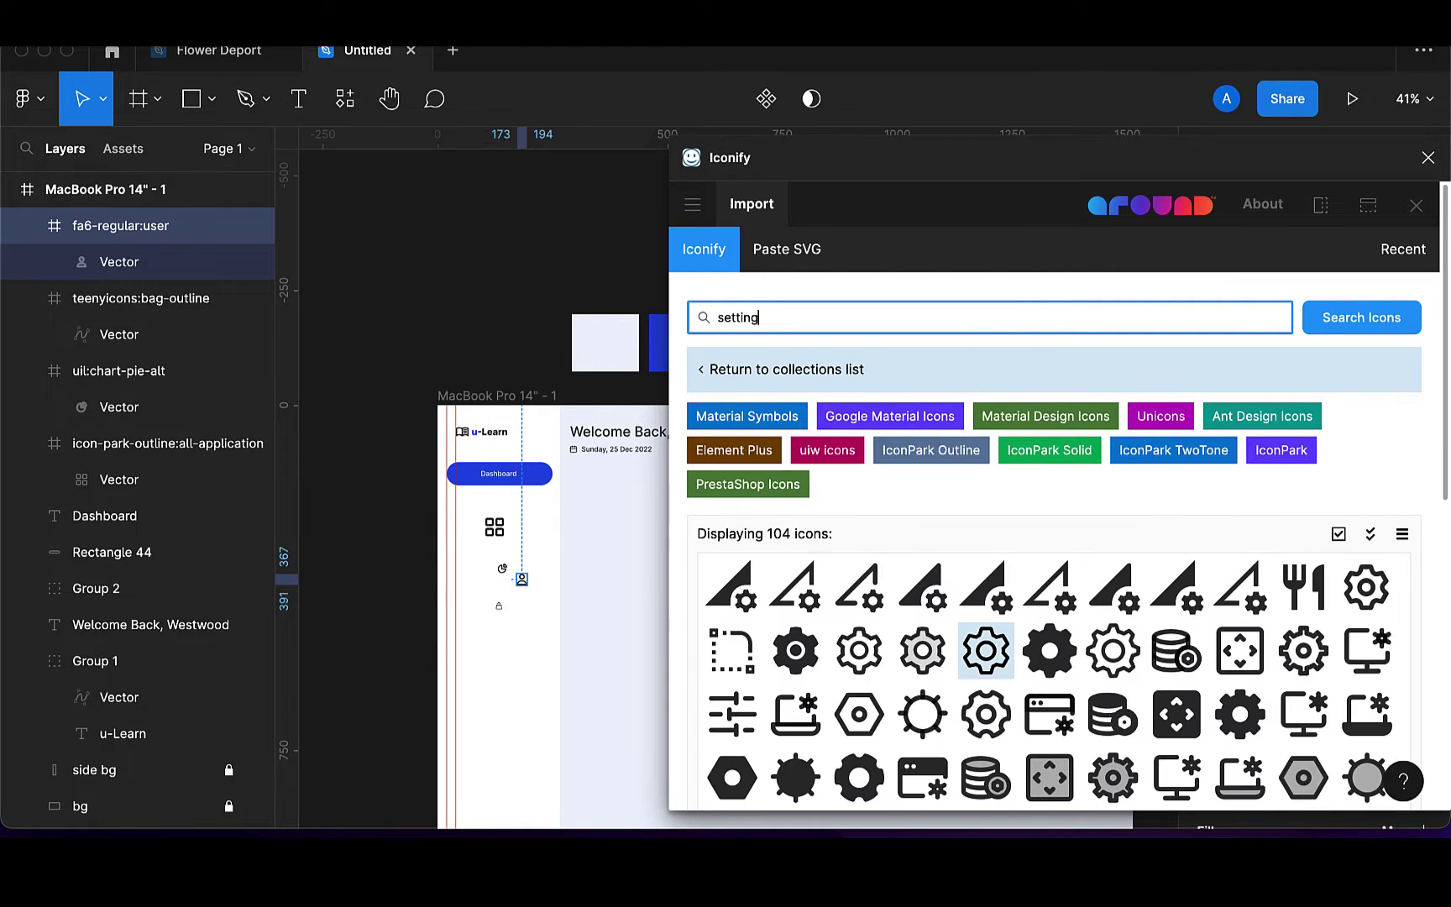
pyautogui.scroll(-2, 886, 647)
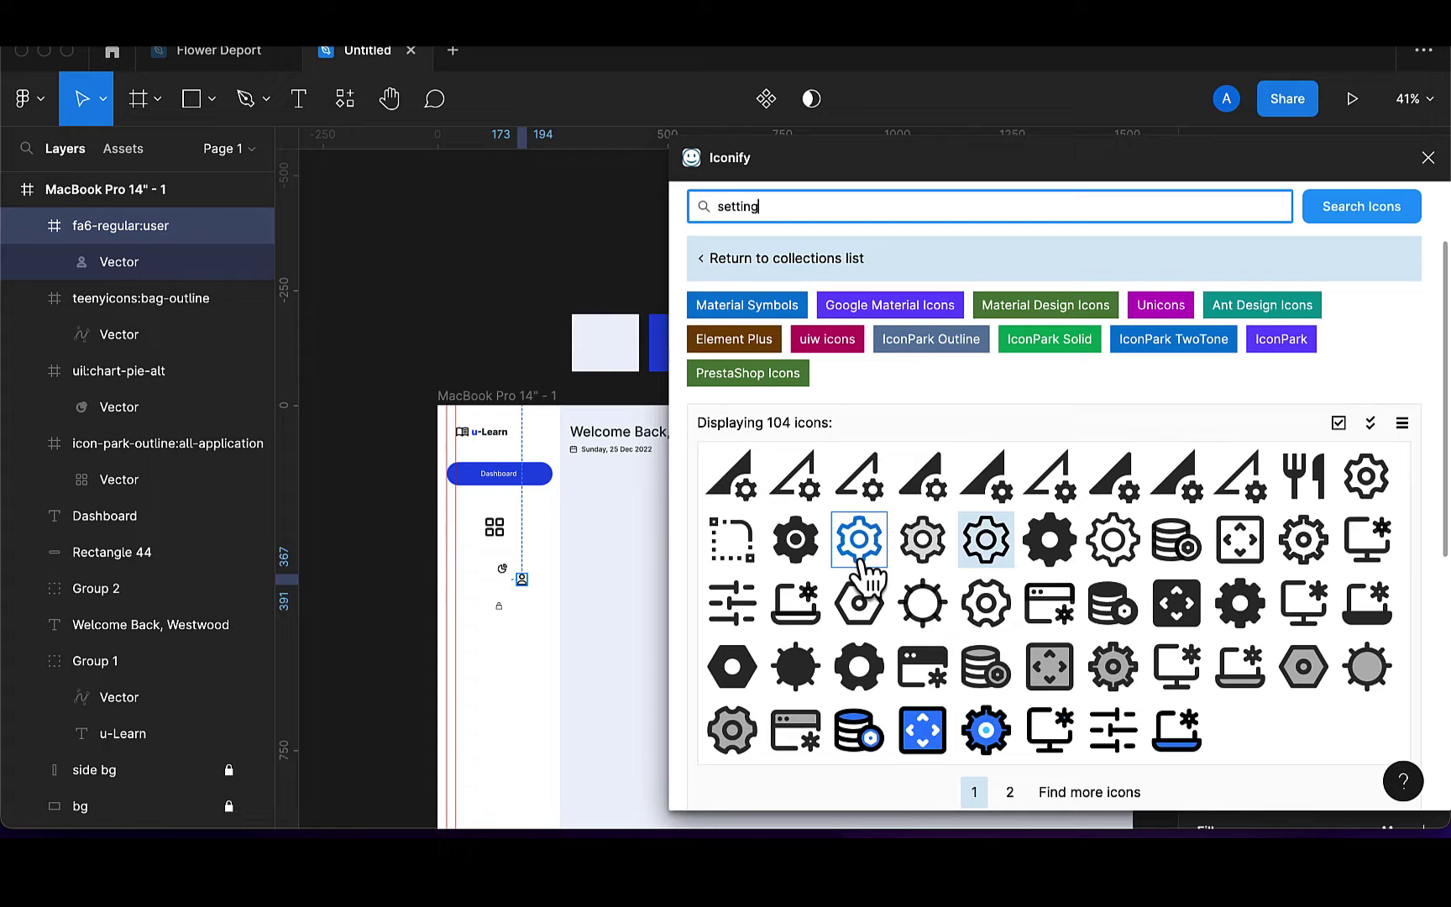
pyautogui.click(970, 531)
pyautogui.moveTo(970, 530); pyautogui.dragTo(535, 687)
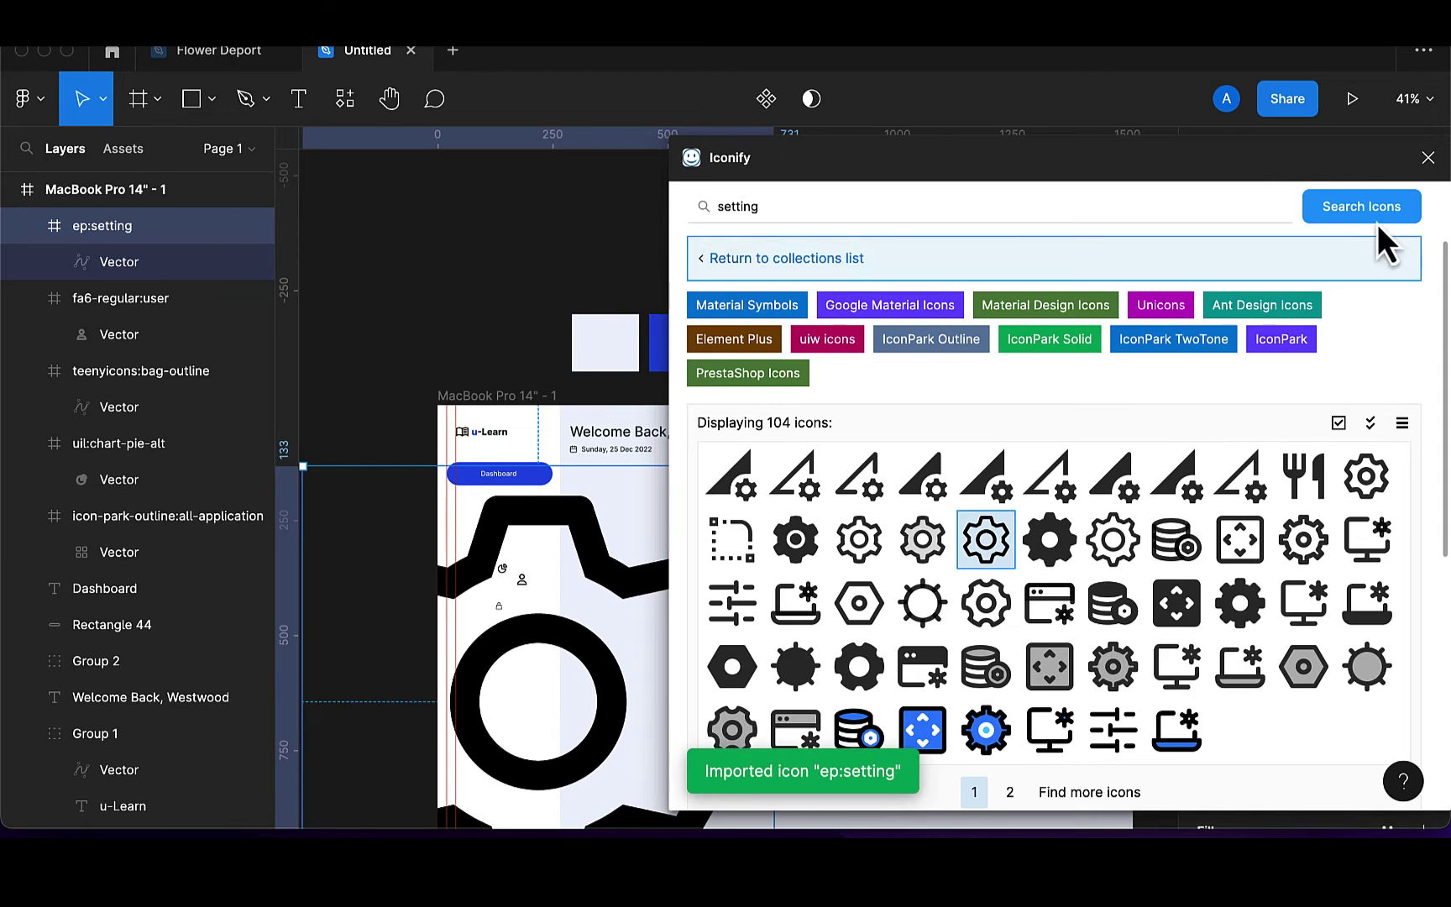
# Close Iconify, move the gear onto the dashboard frame, and size it 24×24
pyautogui.click(1428, 158)
pyautogui.moveTo(668, 620); pyautogui.dragTo(868, 616)
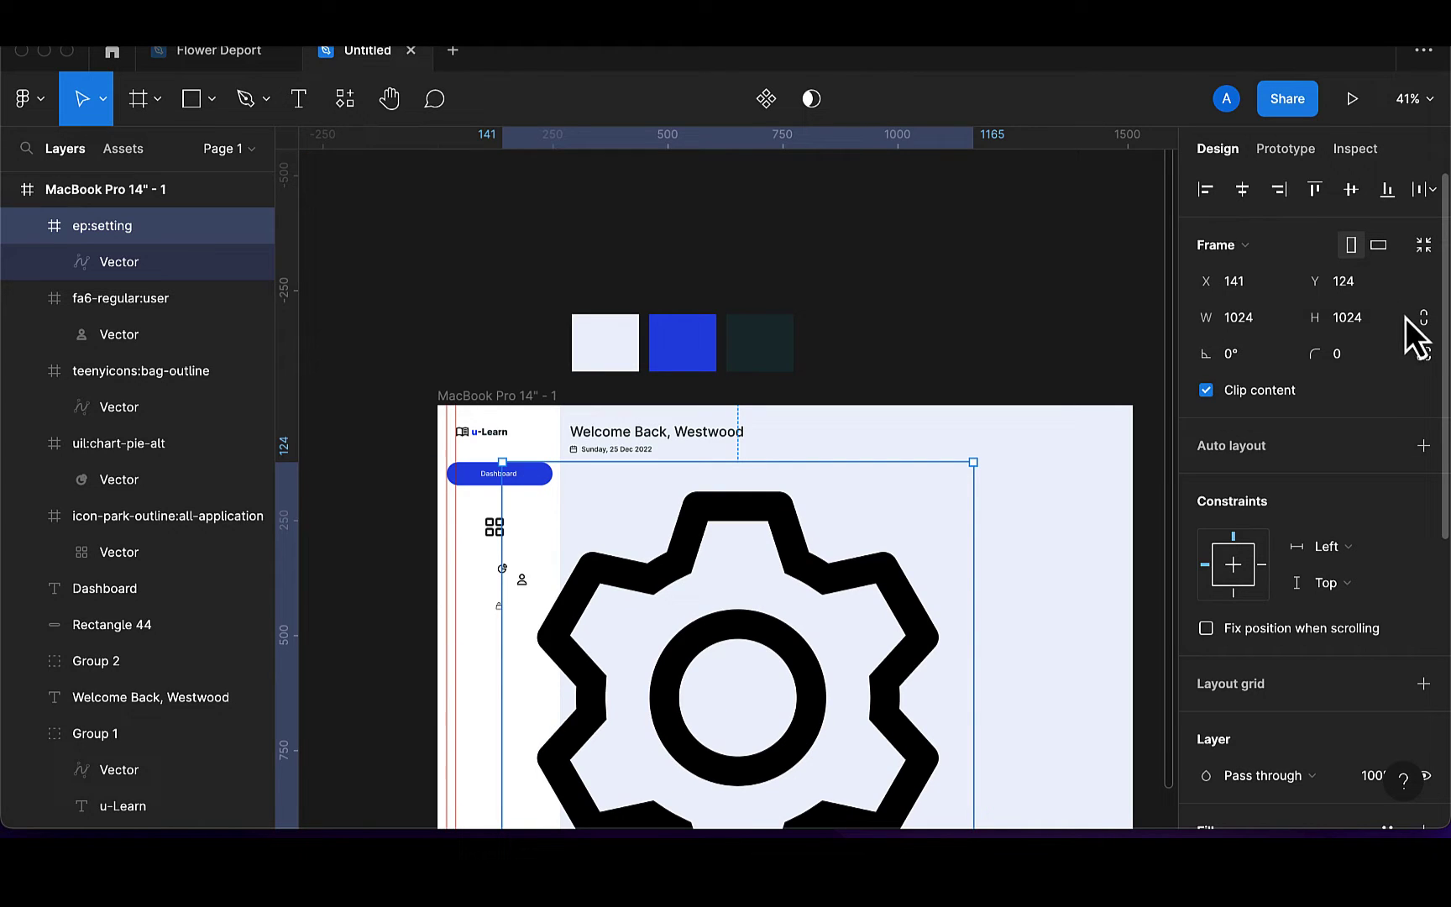
pyautogui.click(1362, 320)
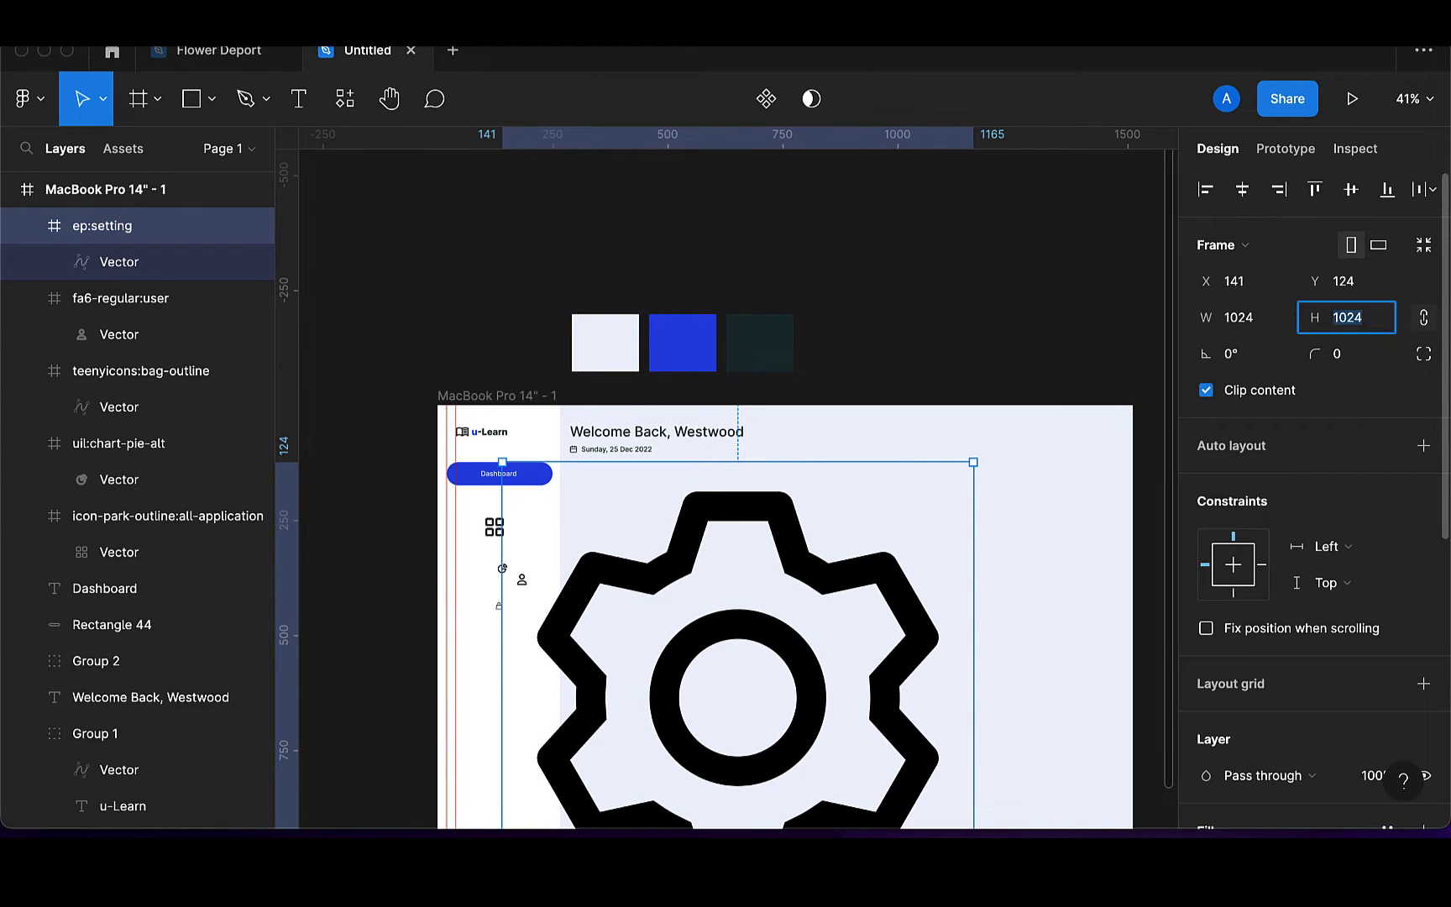
pyautogui.press('Return')
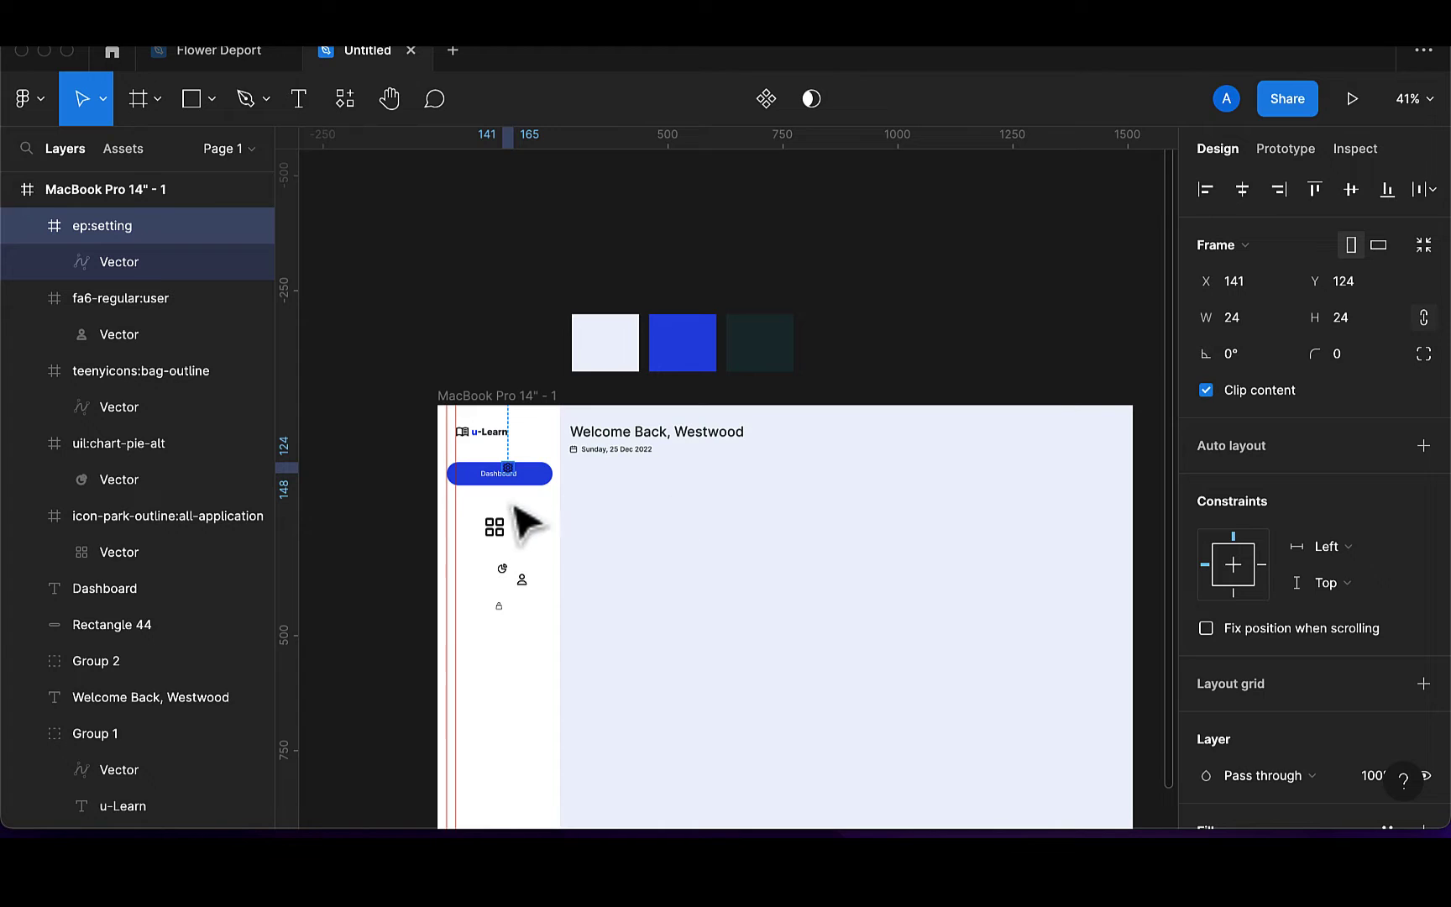
# Drop the gear below the sidebar icons; unwrap the grid vector and place it on the Dashboard button
pyautogui.moveTo(510, 480); pyautogui.dragTo(491, 678)
pyautogui.scroll(5, 492, 511)
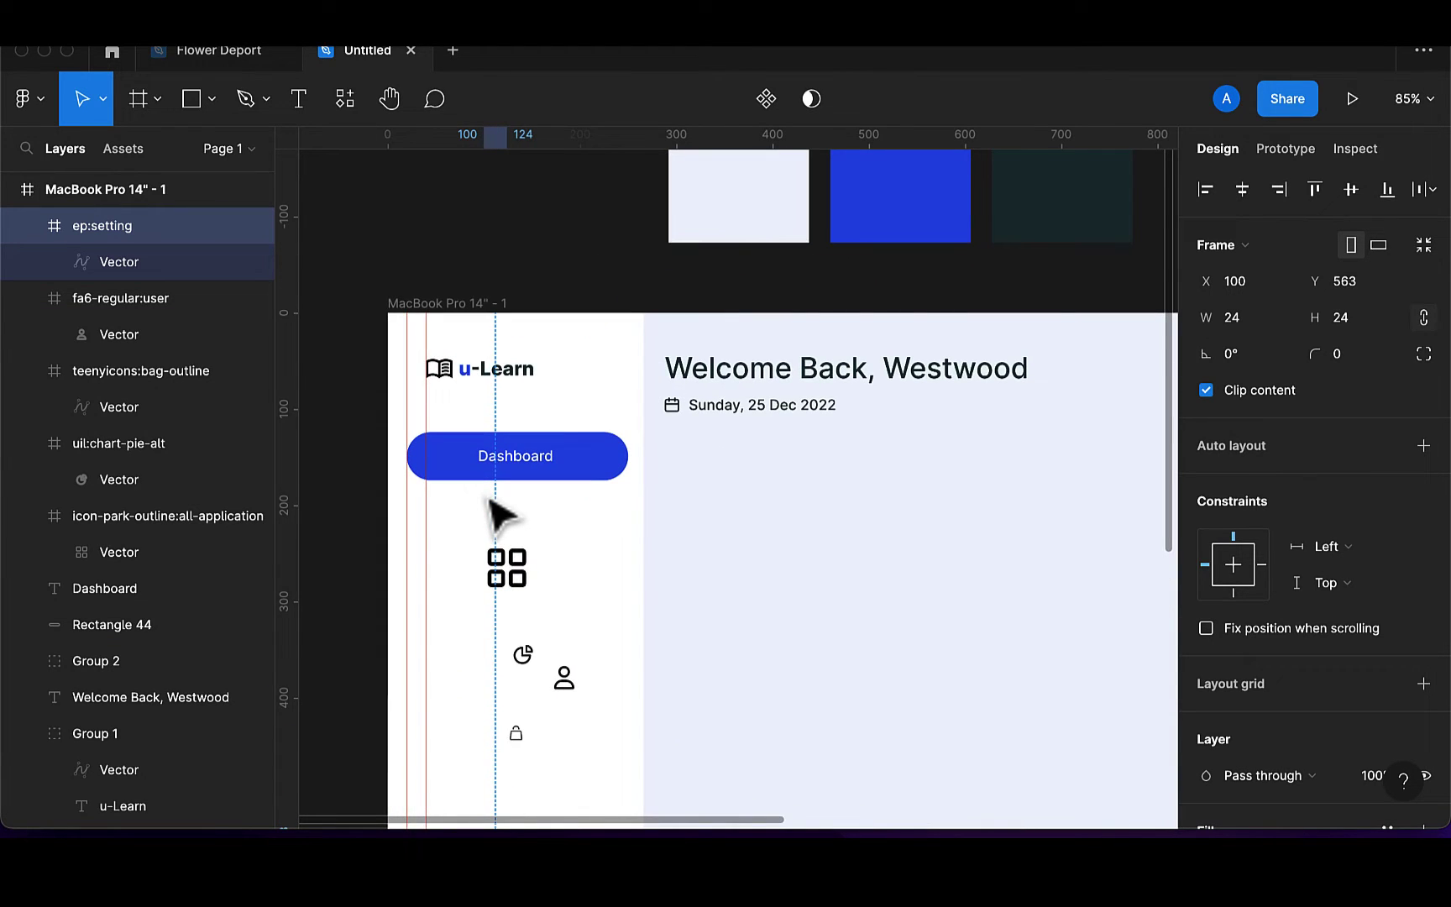
pyautogui.click(526, 578)
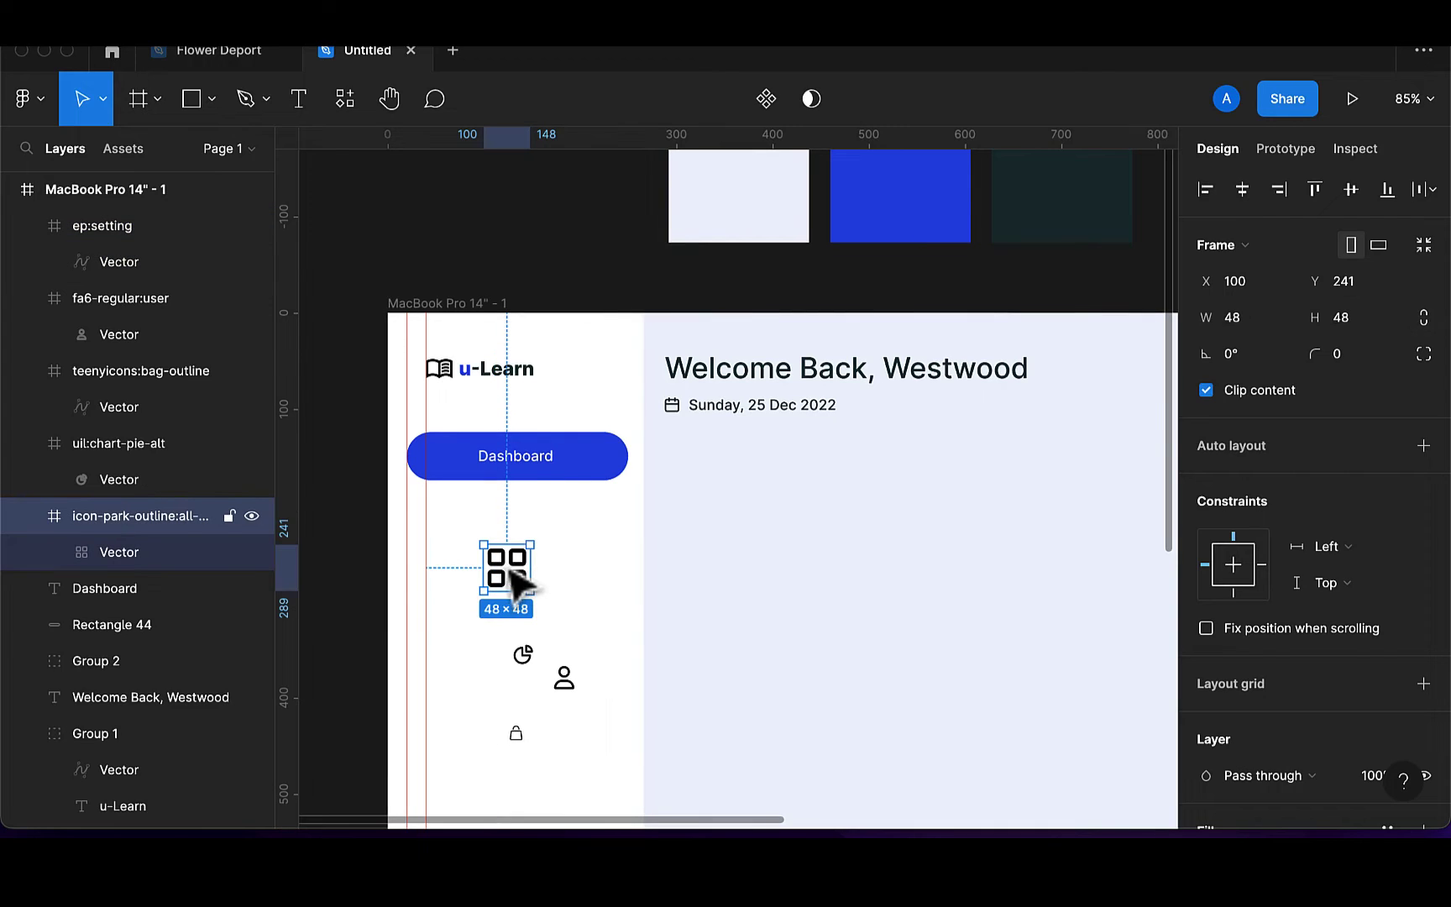
pyautogui.click(124, 556)
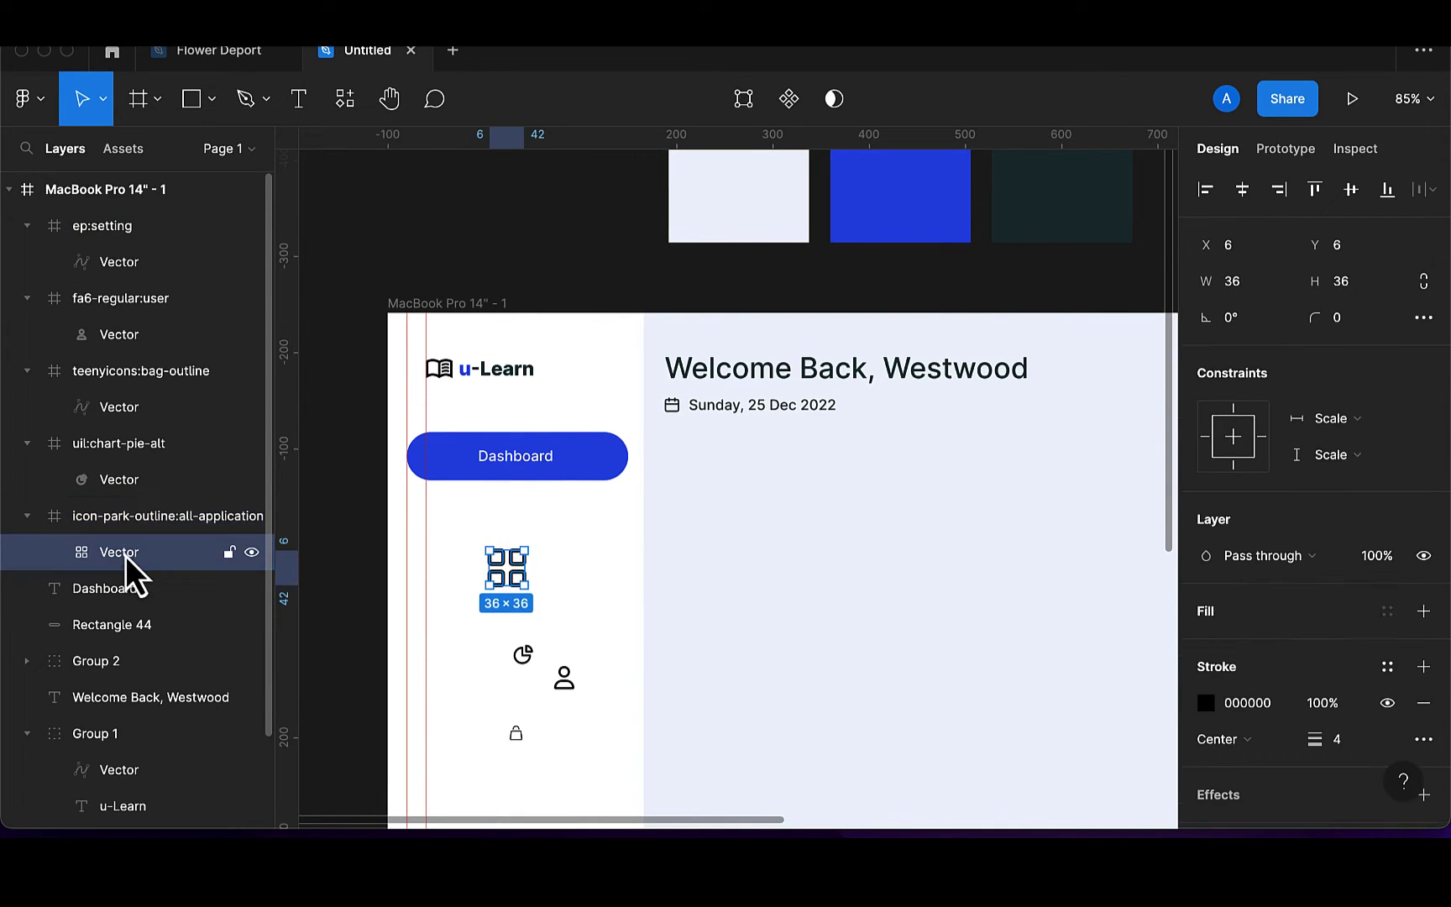
pyautogui.moveTo(124, 556); pyautogui.dragTo(12, 501)
pyautogui.click(106, 556)
pyautogui.press('Delete')
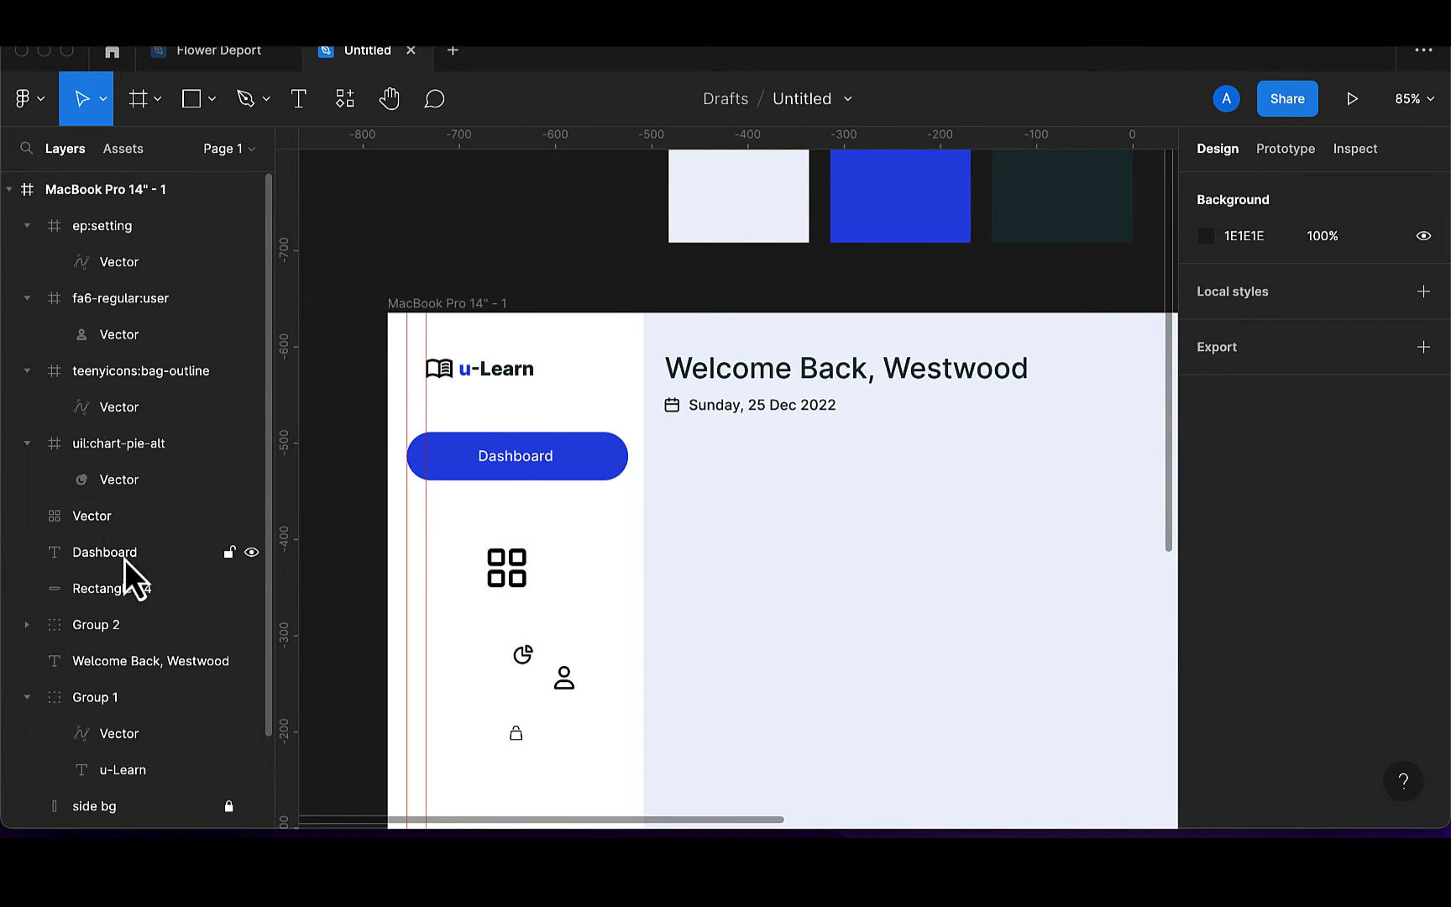
pyautogui.moveTo(523, 581); pyautogui.dragTo(467, 472)
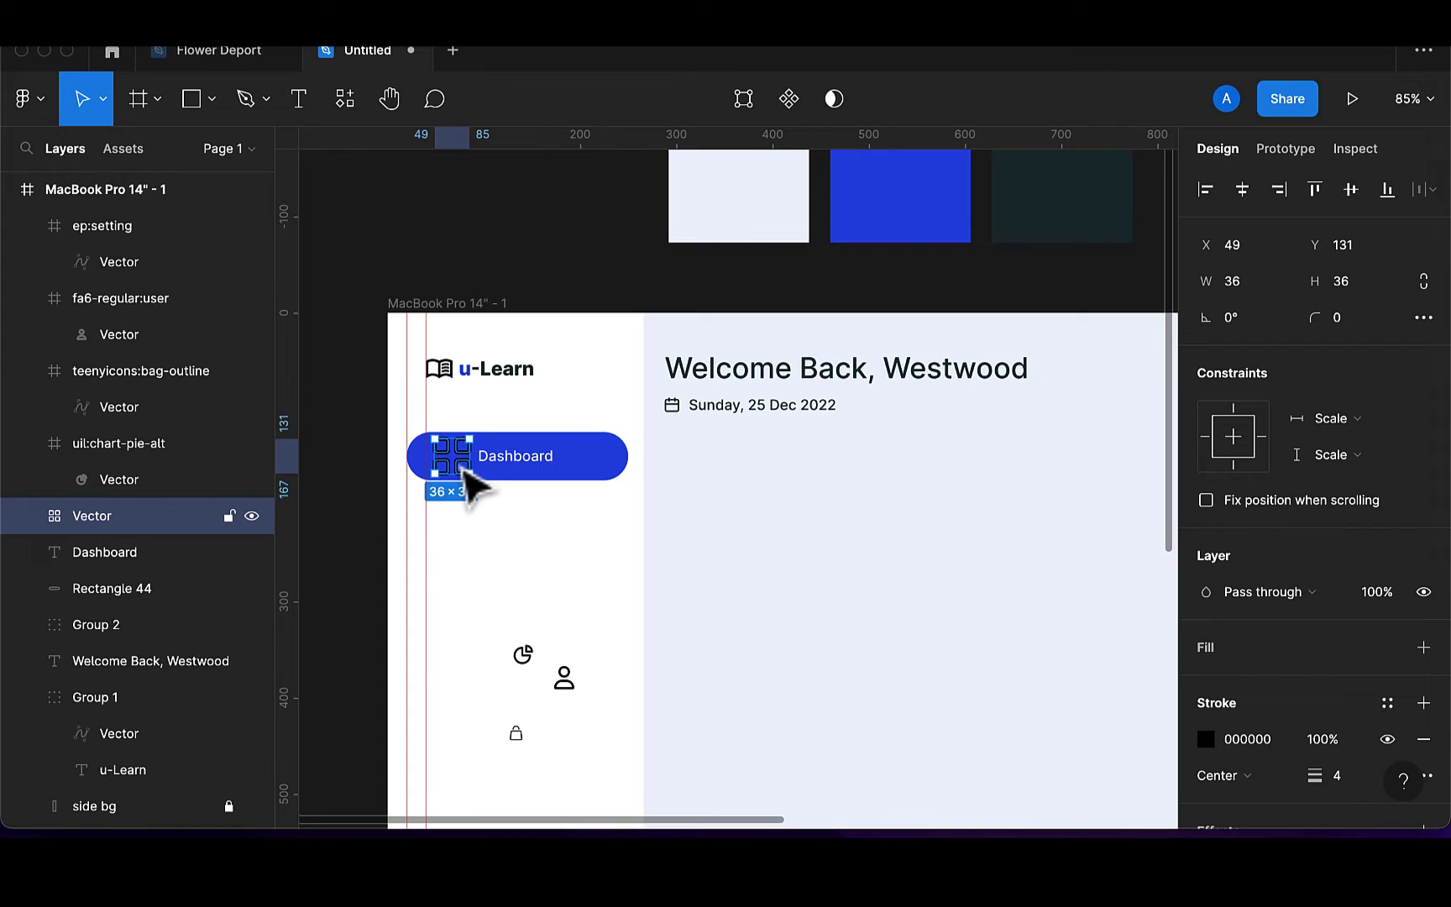
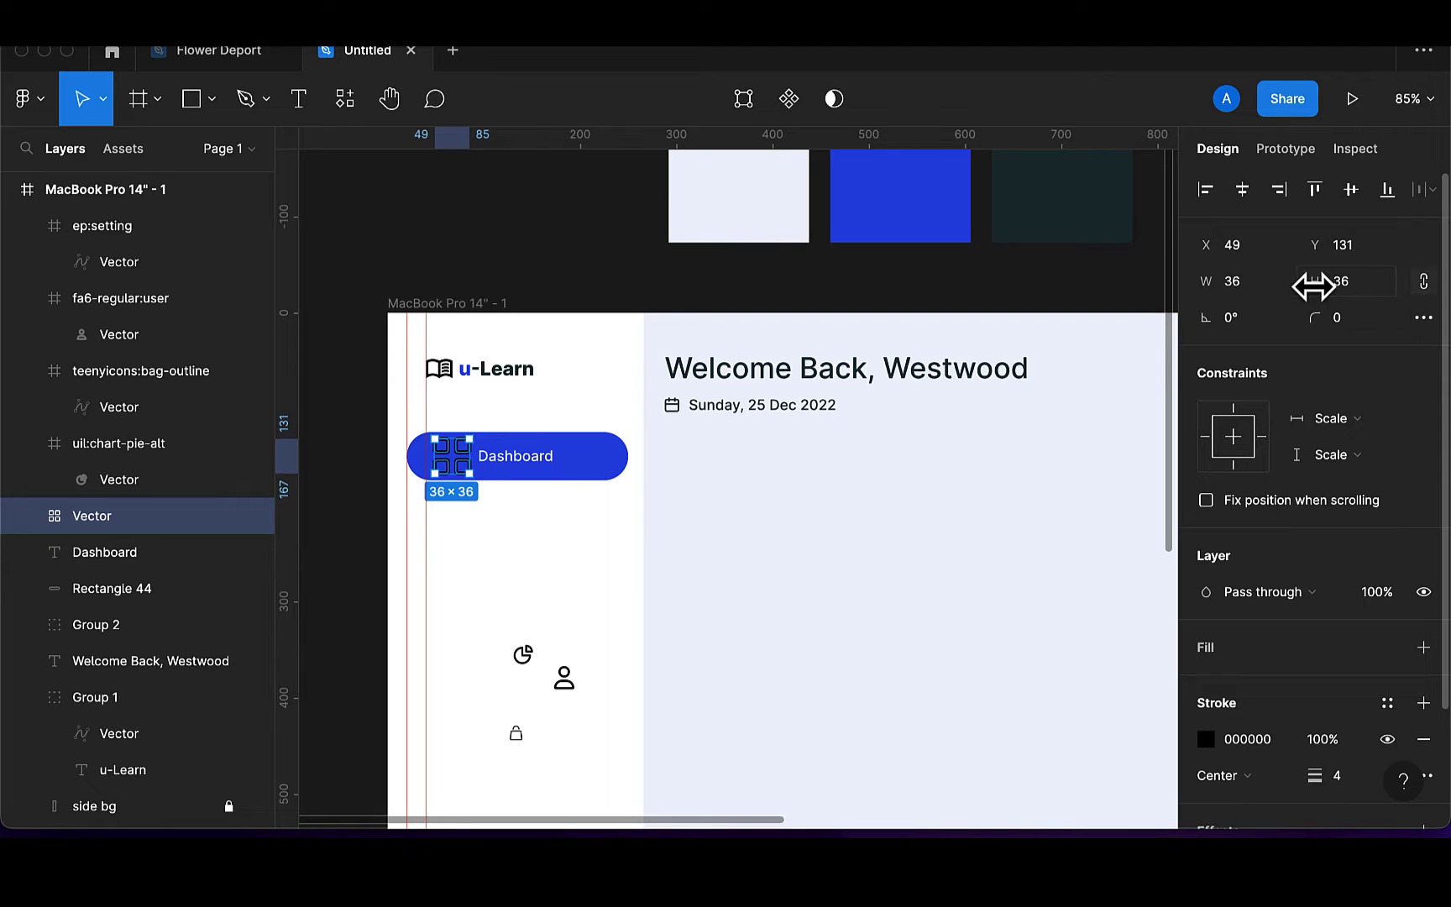
# Make the Dashboard grid icon 18 wide with a white FFFFFF 1.5 stroke
pyautogui.click(1252, 292)
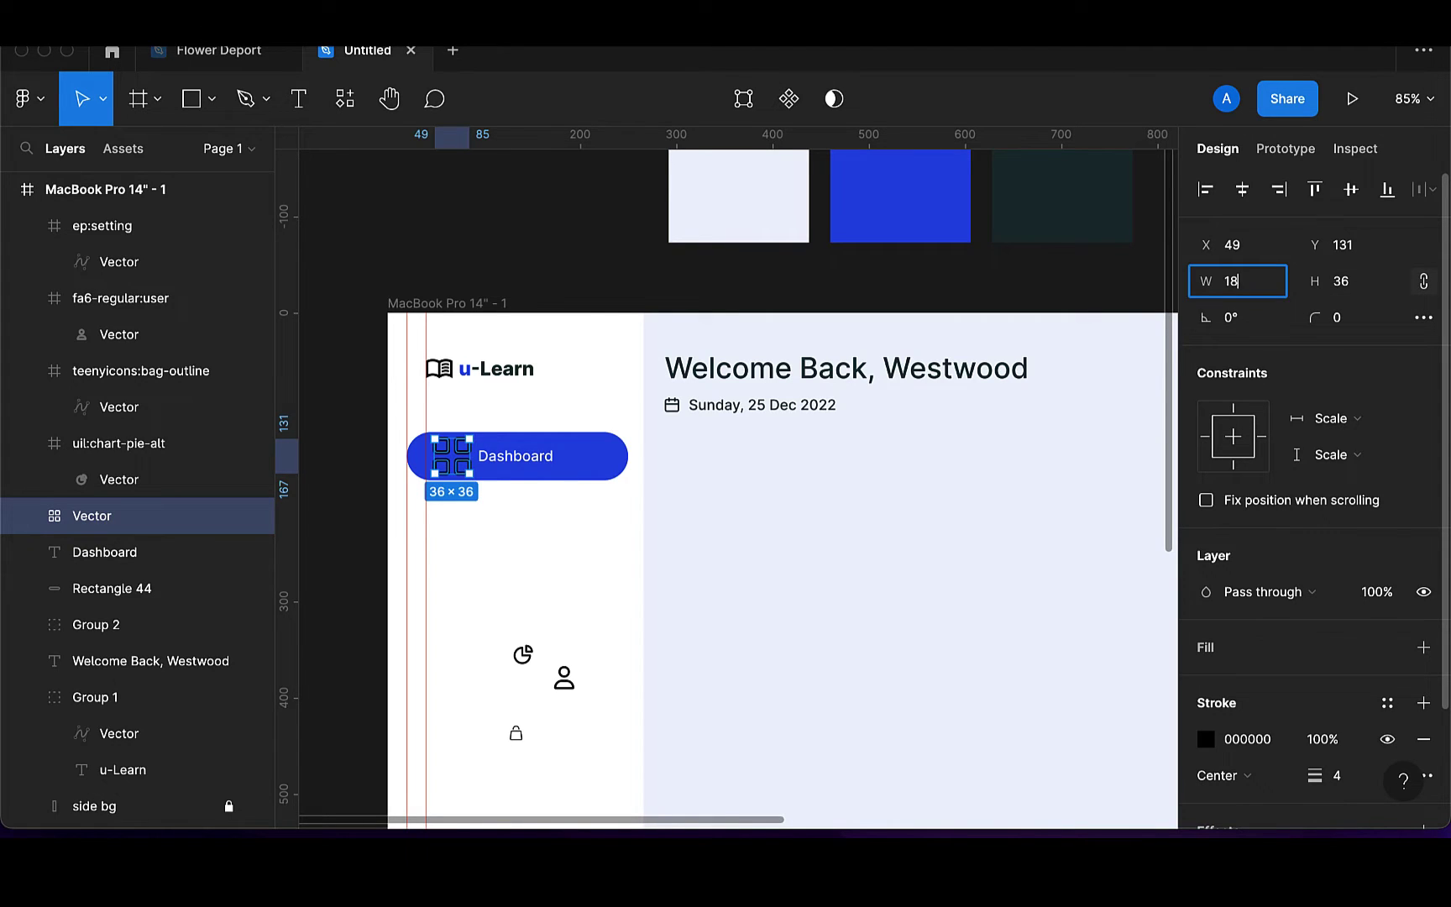
pyautogui.press('Return')
pyautogui.scroll(3, 492, 445)
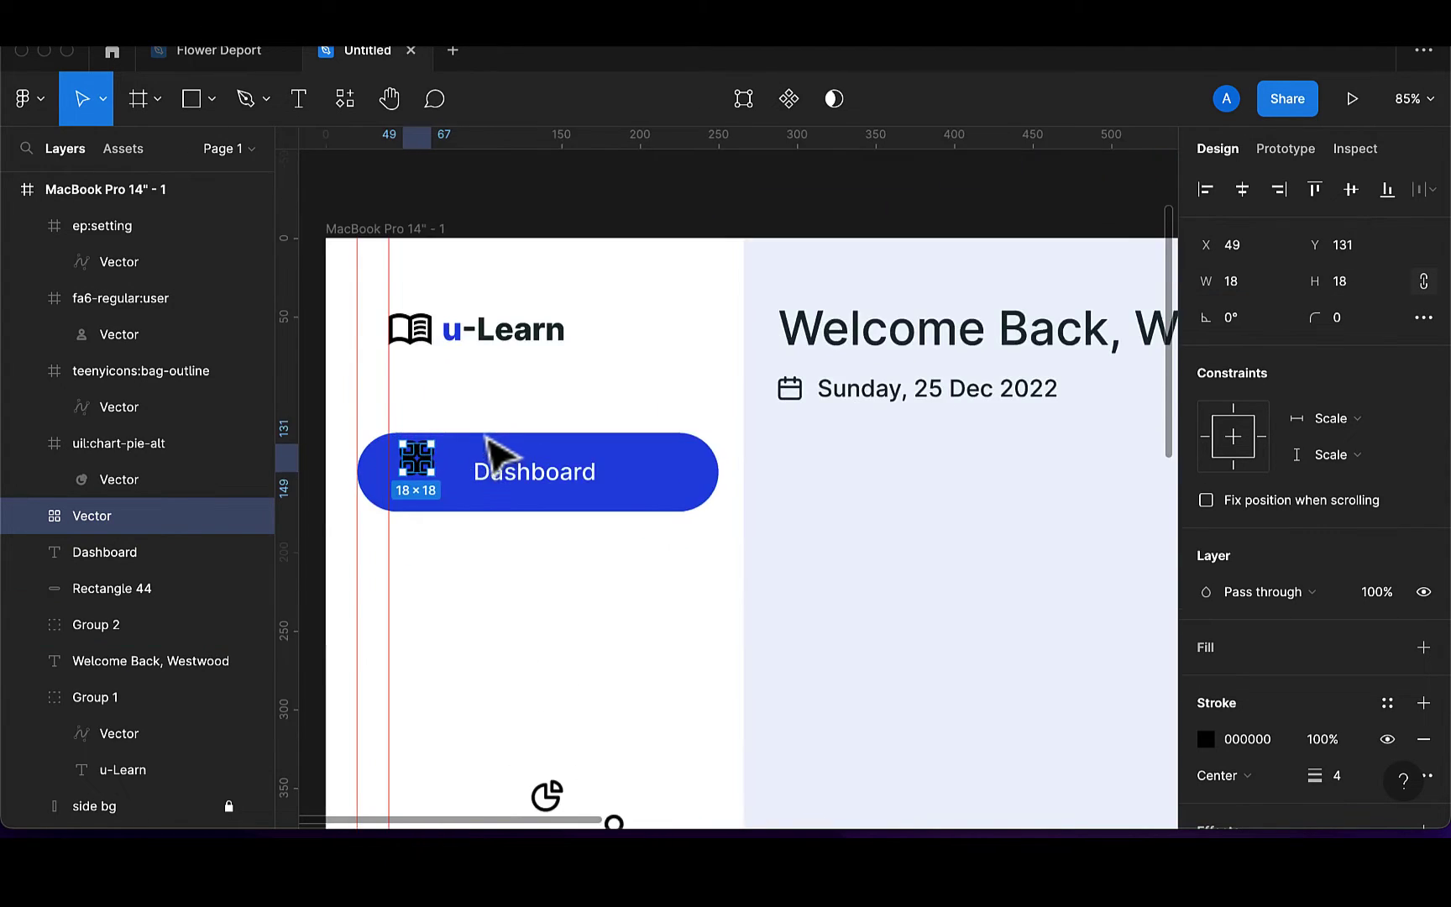
pyautogui.moveTo(425, 464); pyautogui.dragTo(430, 478)
pyautogui.scroll(-3, 1083, 657)
pyautogui.hscroll(2, 1083, 657)
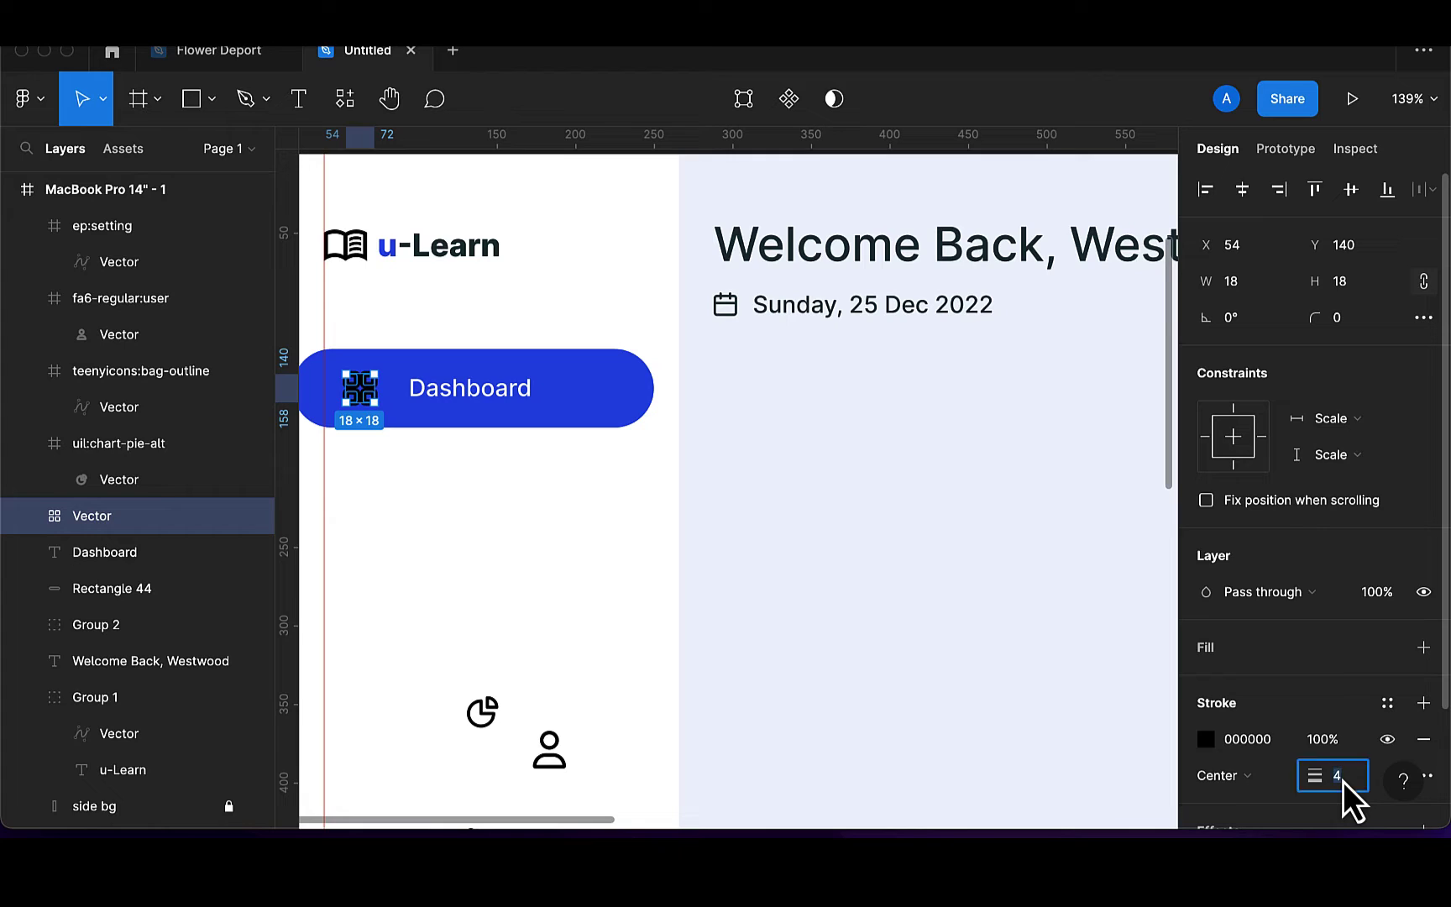
pyautogui.write('2')
pyautogui.press('Return')
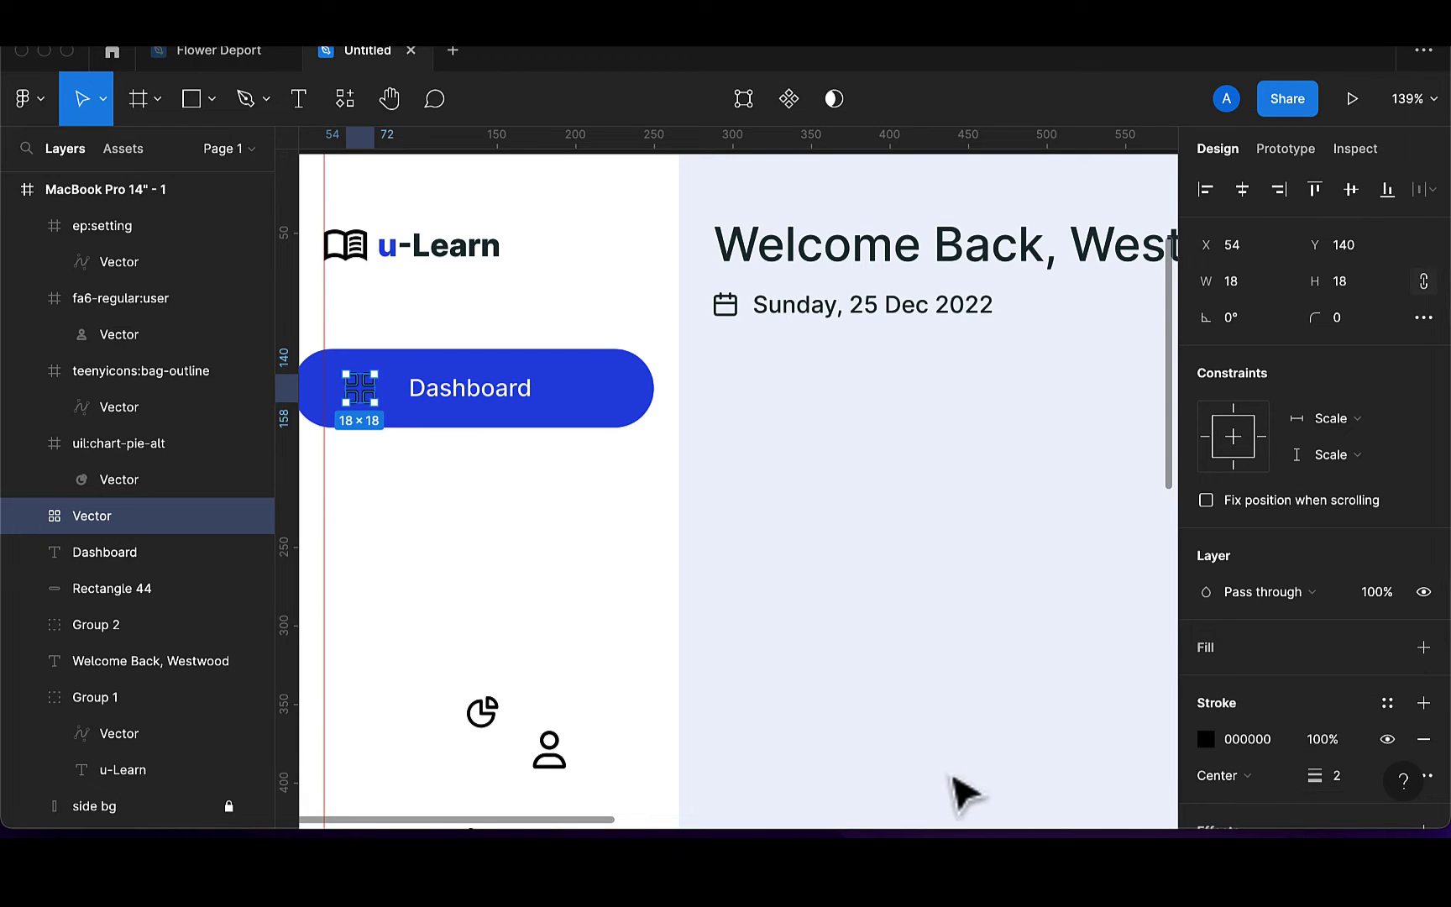
pyautogui.click(1206, 739)
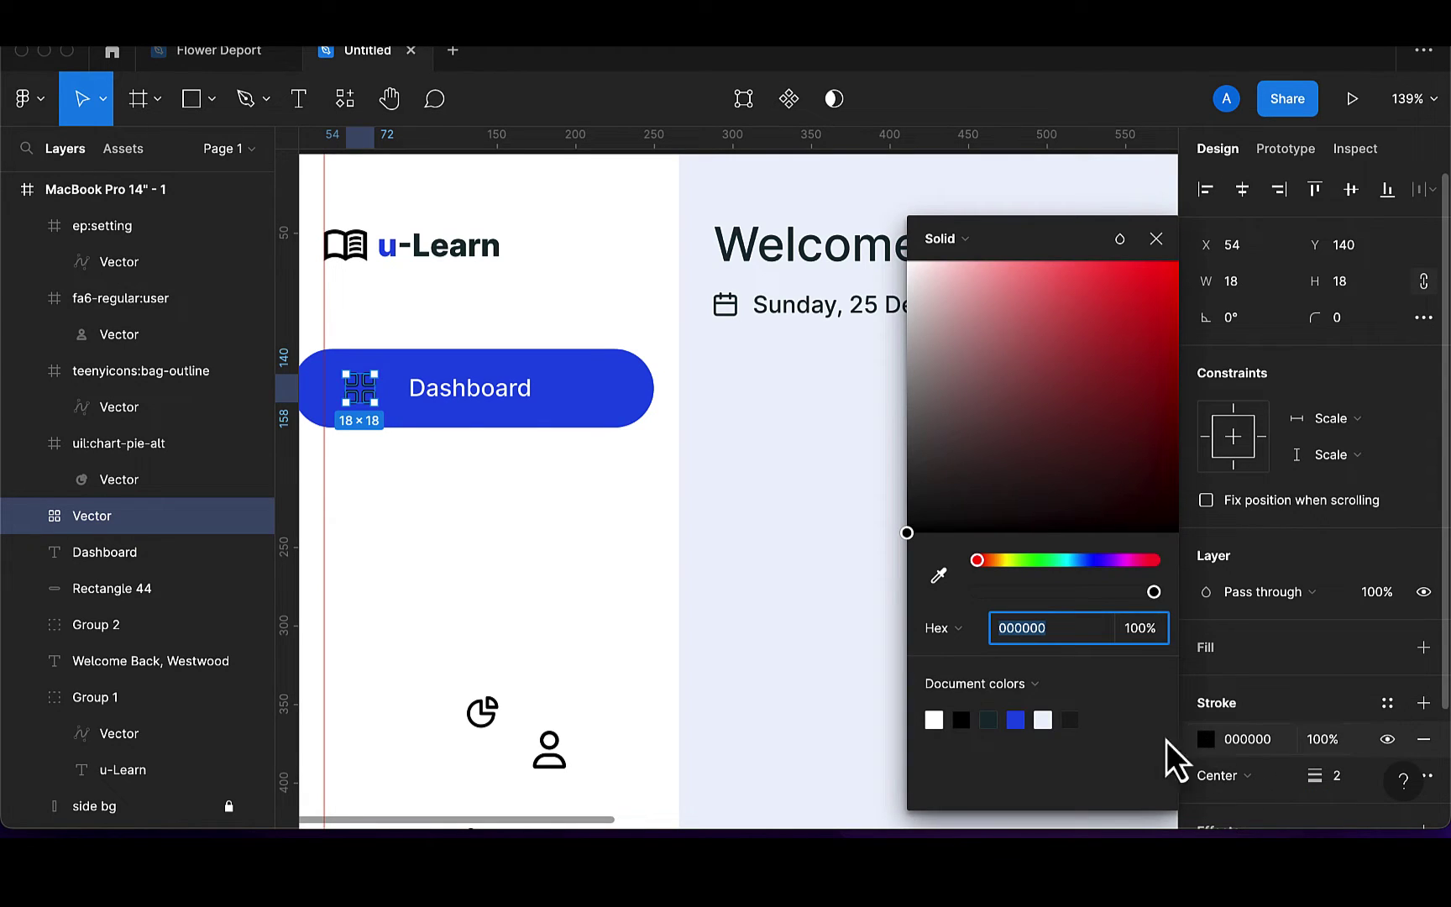
pyautogui.click(934, 719)
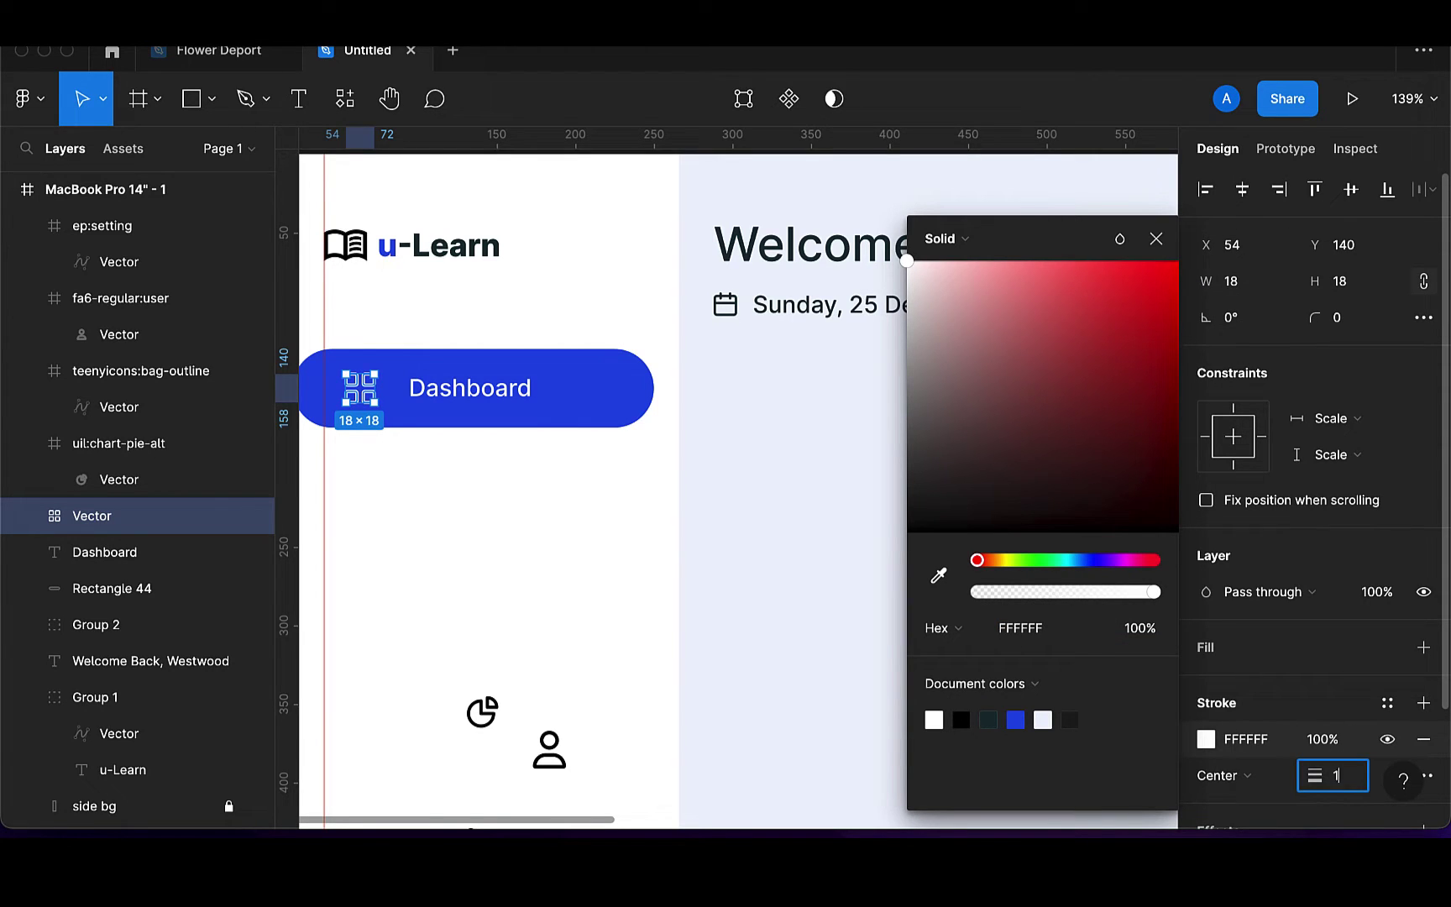
pyautogui.press('Return')
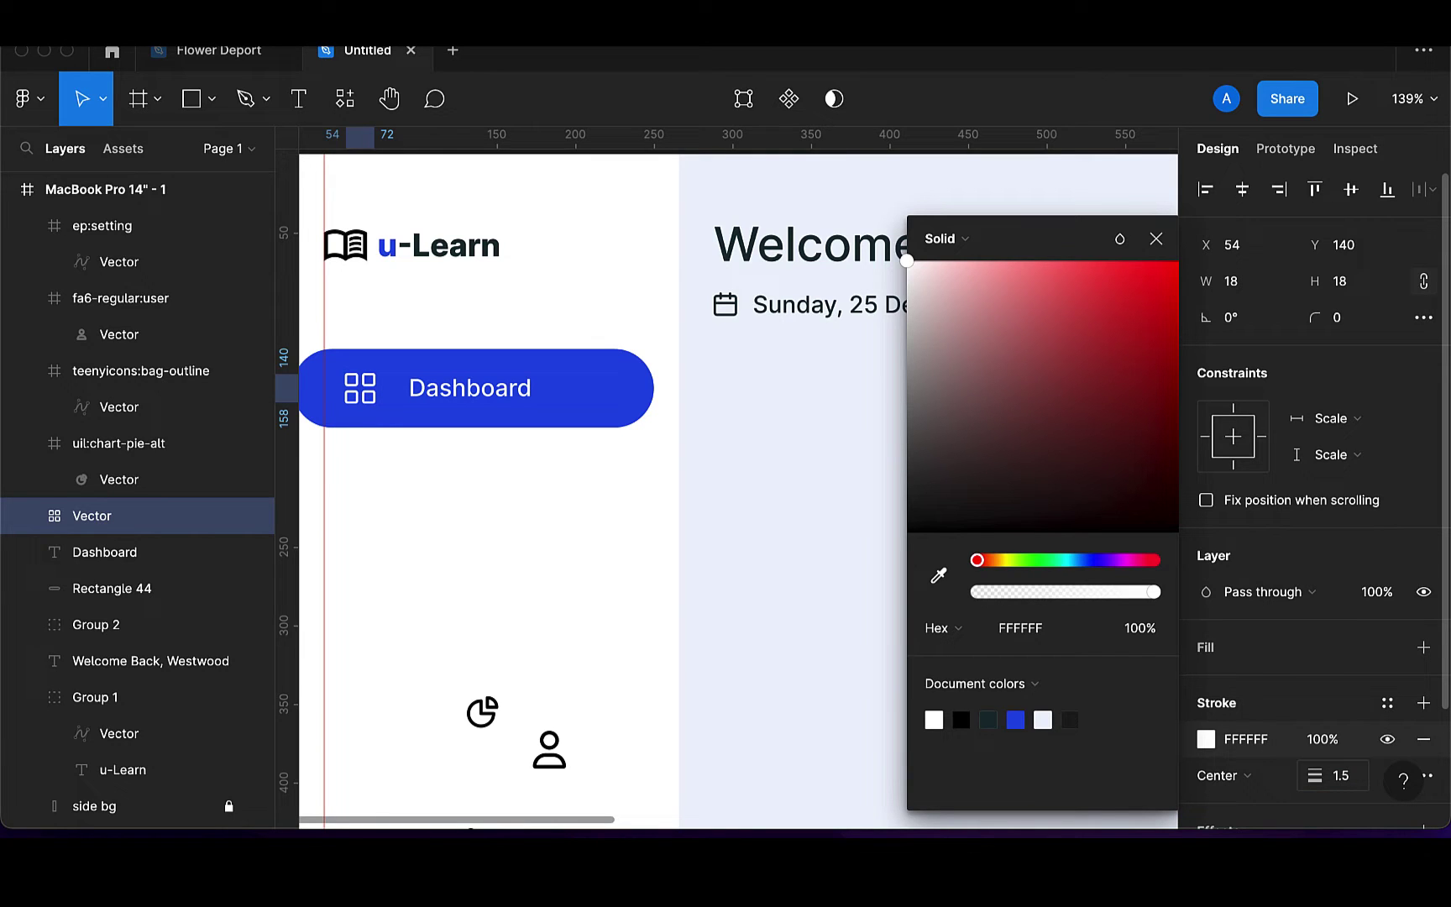
pyautogui.click(1145, 239)
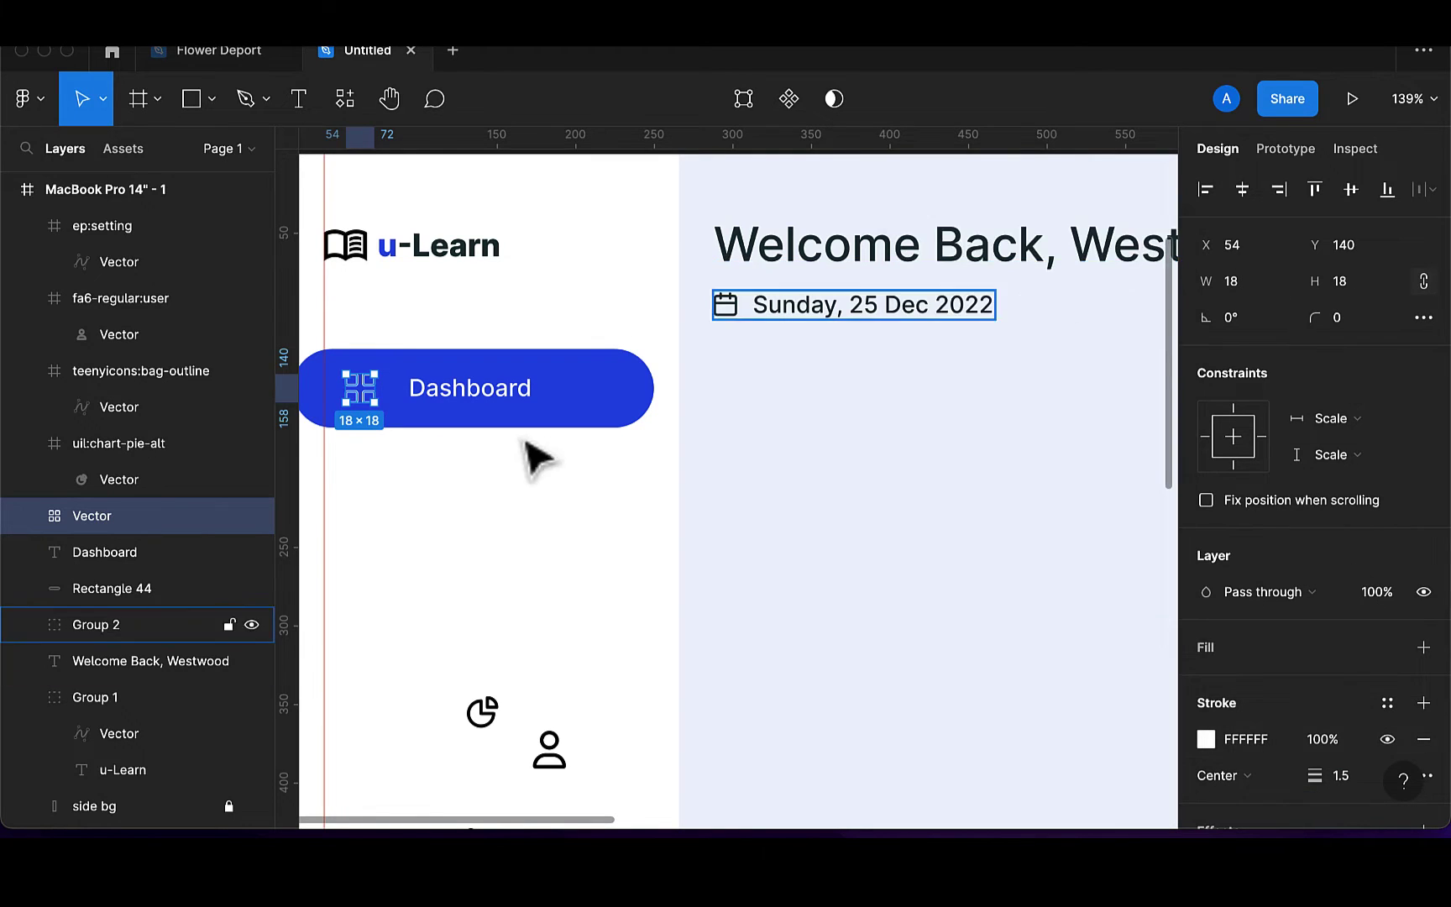
# Shift the grid icon to x 42 and the Dashboard label to x 74 in the button
pyautogui.hscroll(-3, 535, 457)
pyautogui.hscroll(-2, 519, 433)
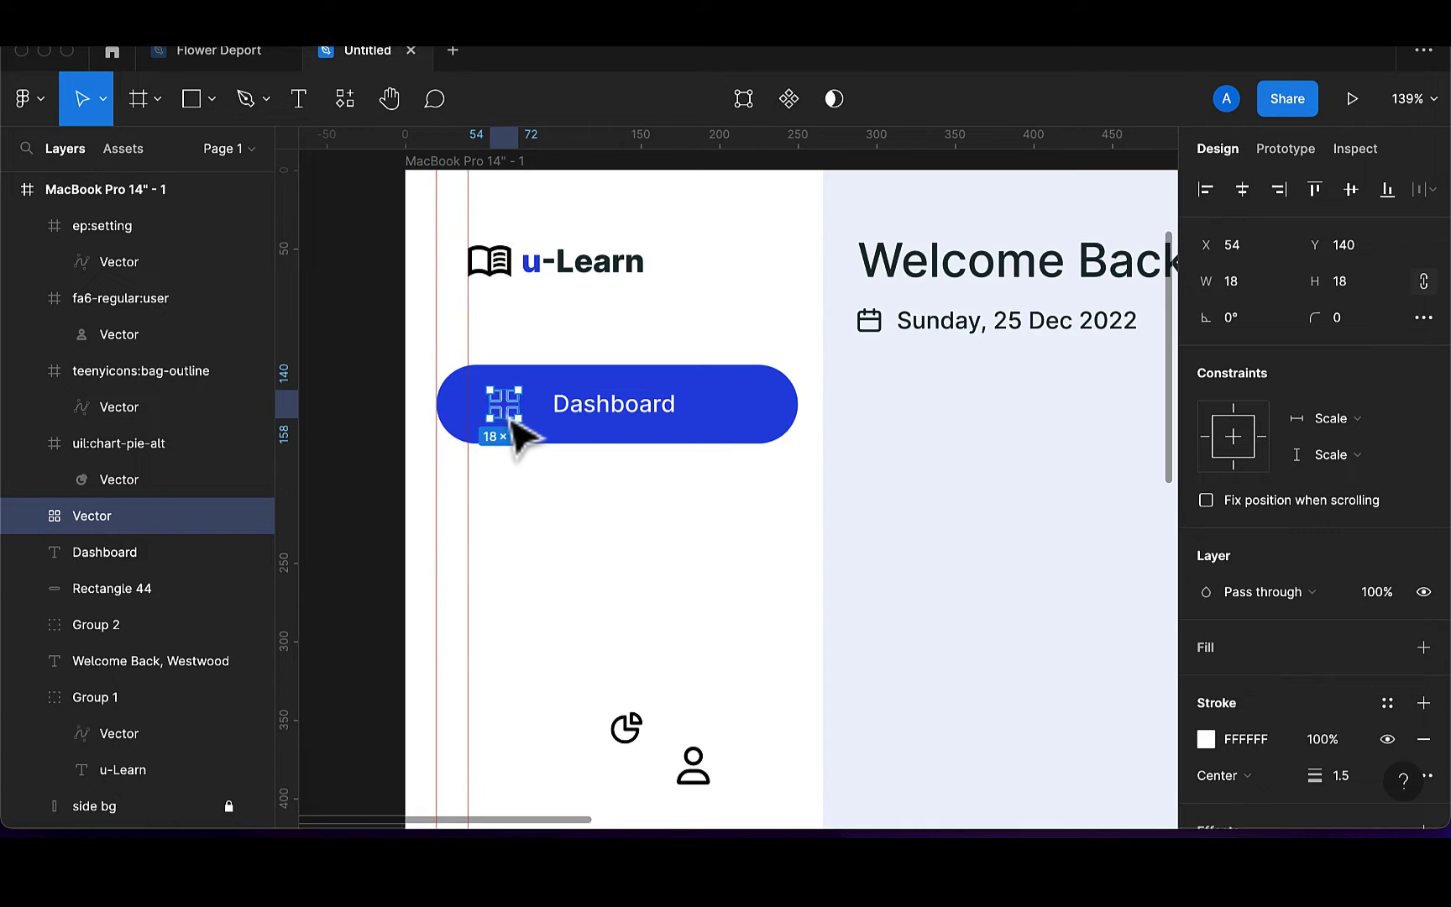
pyautogui.moveTo(518, 432); pyautogui.dragTo(527, 426)
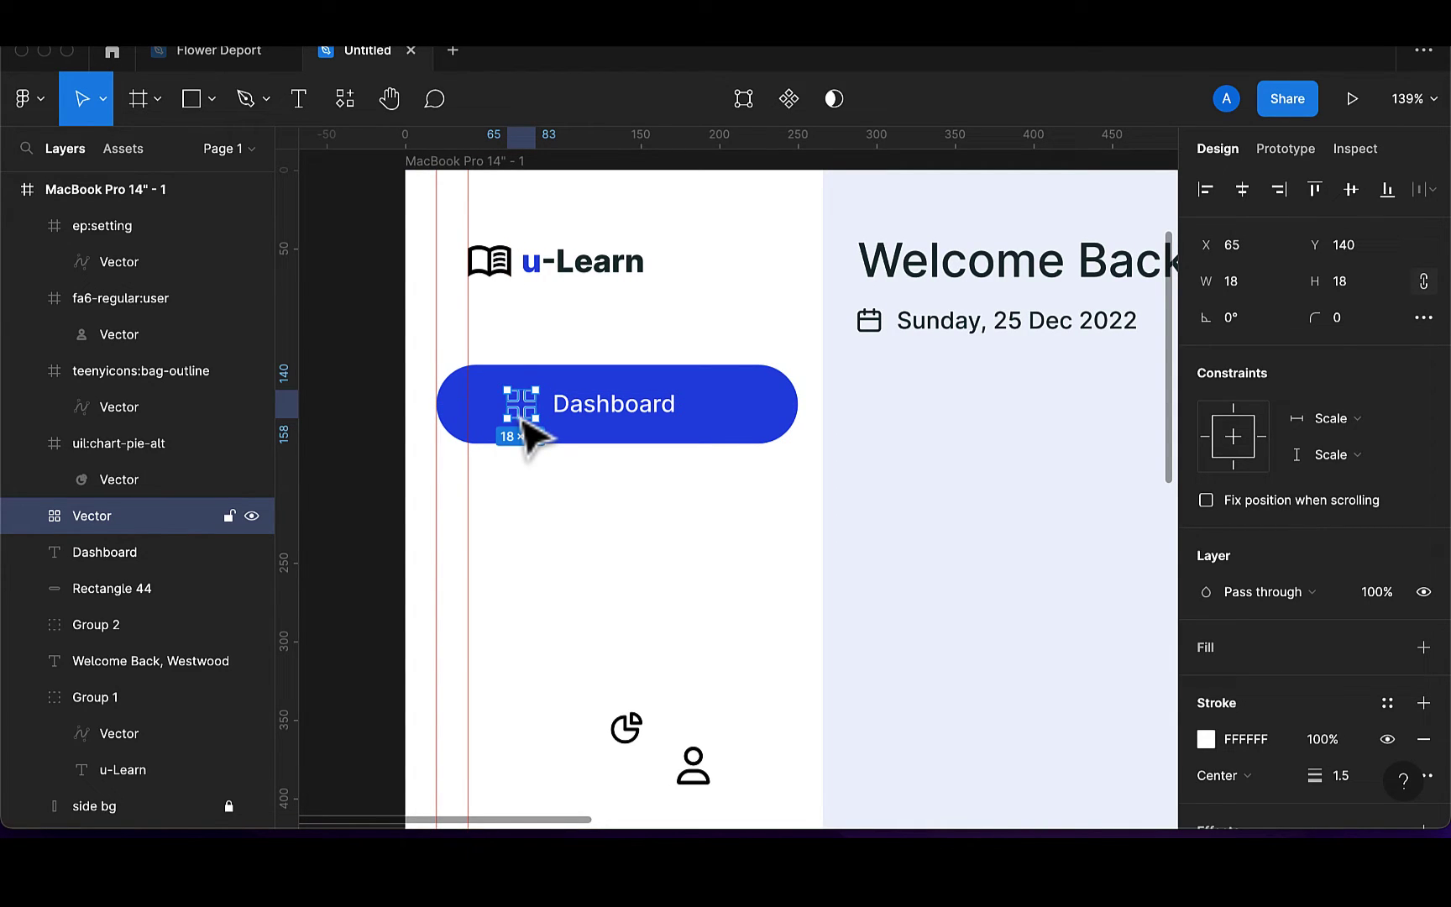
pyautogui.click(655, 417)
pyautogui.click(533, 426)
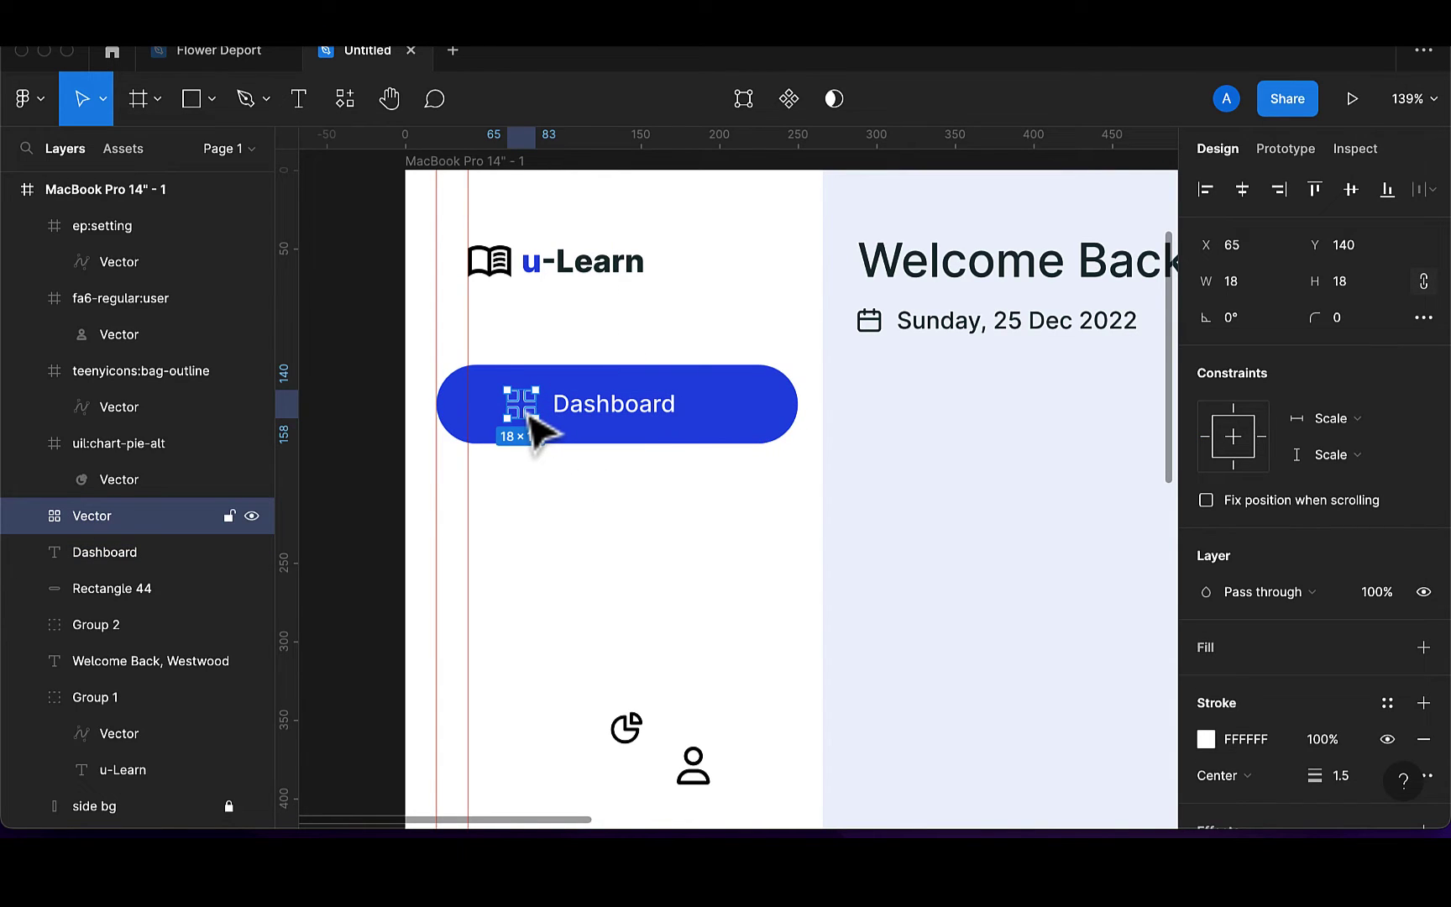
pyautogui.moveTo(530, 417); pyautogui.dragTo(528, 416)
pyautogui.press('Left')
pyautogui.press('Left')
pyautogui.press('Left')
pyautogui.press('Left')
pyautogui.press('Left')
pyautogui.press('Left')
pyautogui.press('Left')
pyautogui.press('Left')
pyautogui.press('Left')
pyautogui.press('Left')
pyautogui.press('Left')
pyautogui.press('Left')
pyautogui.press('Left')
pyautogui.press('Left')
pyautogui.press('Left')
pyautogui.press('Left')
pyautogui.press('Left')
pyautogui.press('Left')
pyautogui.press('Left')
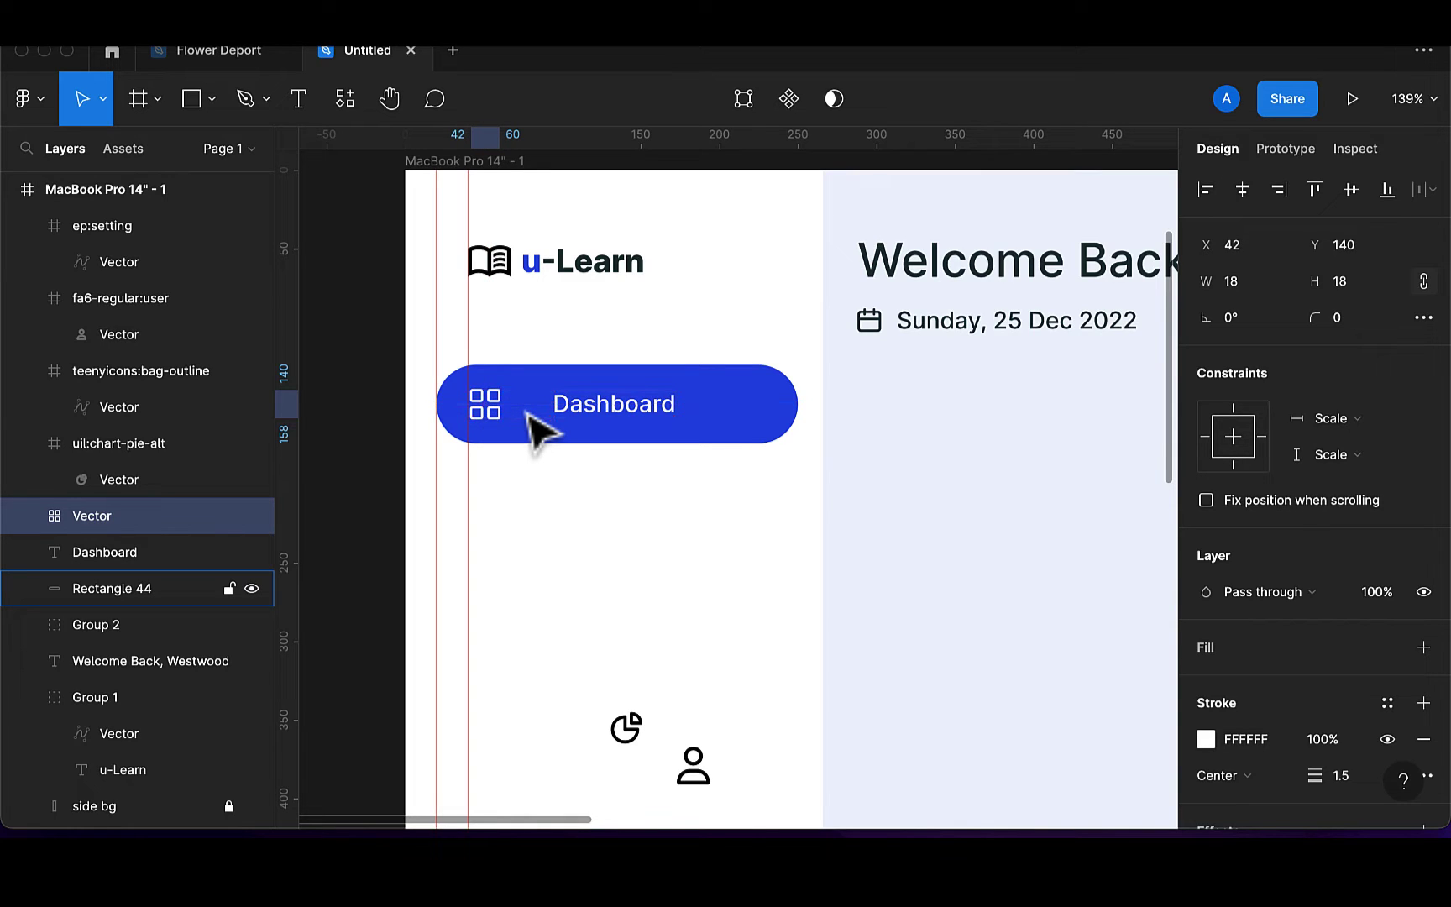
pyautogui.moveTo(616, 423); pyautogui.dragTo(610, 426)
pyautogui.press('Left')
pyautogui.press('Left')
pyautogui.press('Left')
pyautogui.press('Left')
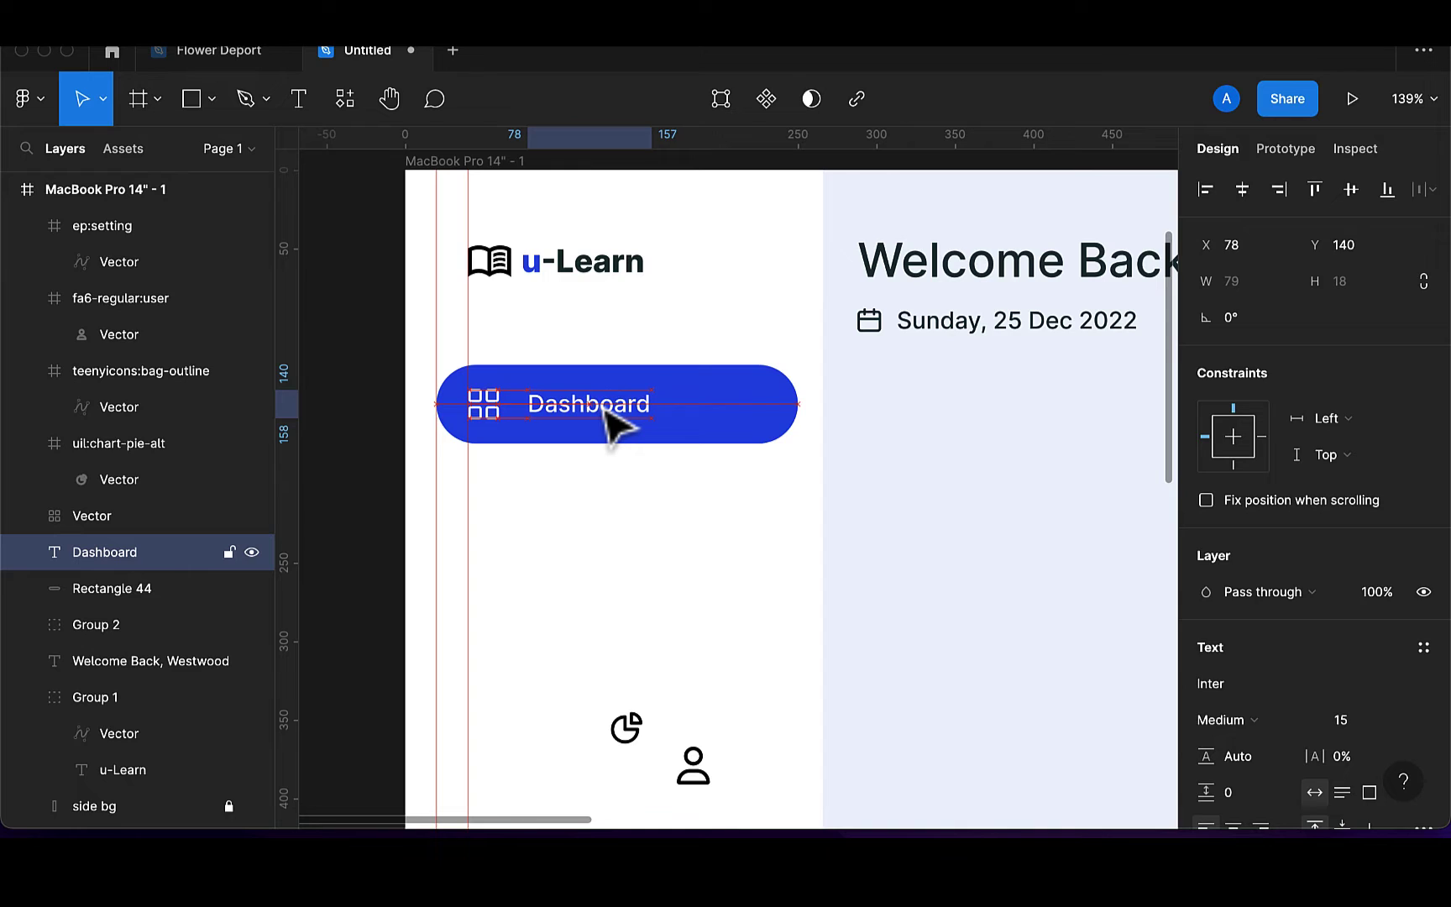
pyautogui.press('Left')
pyautogui.press('Left')
pyautogui.press('Left')
pyautogui.press('Left')
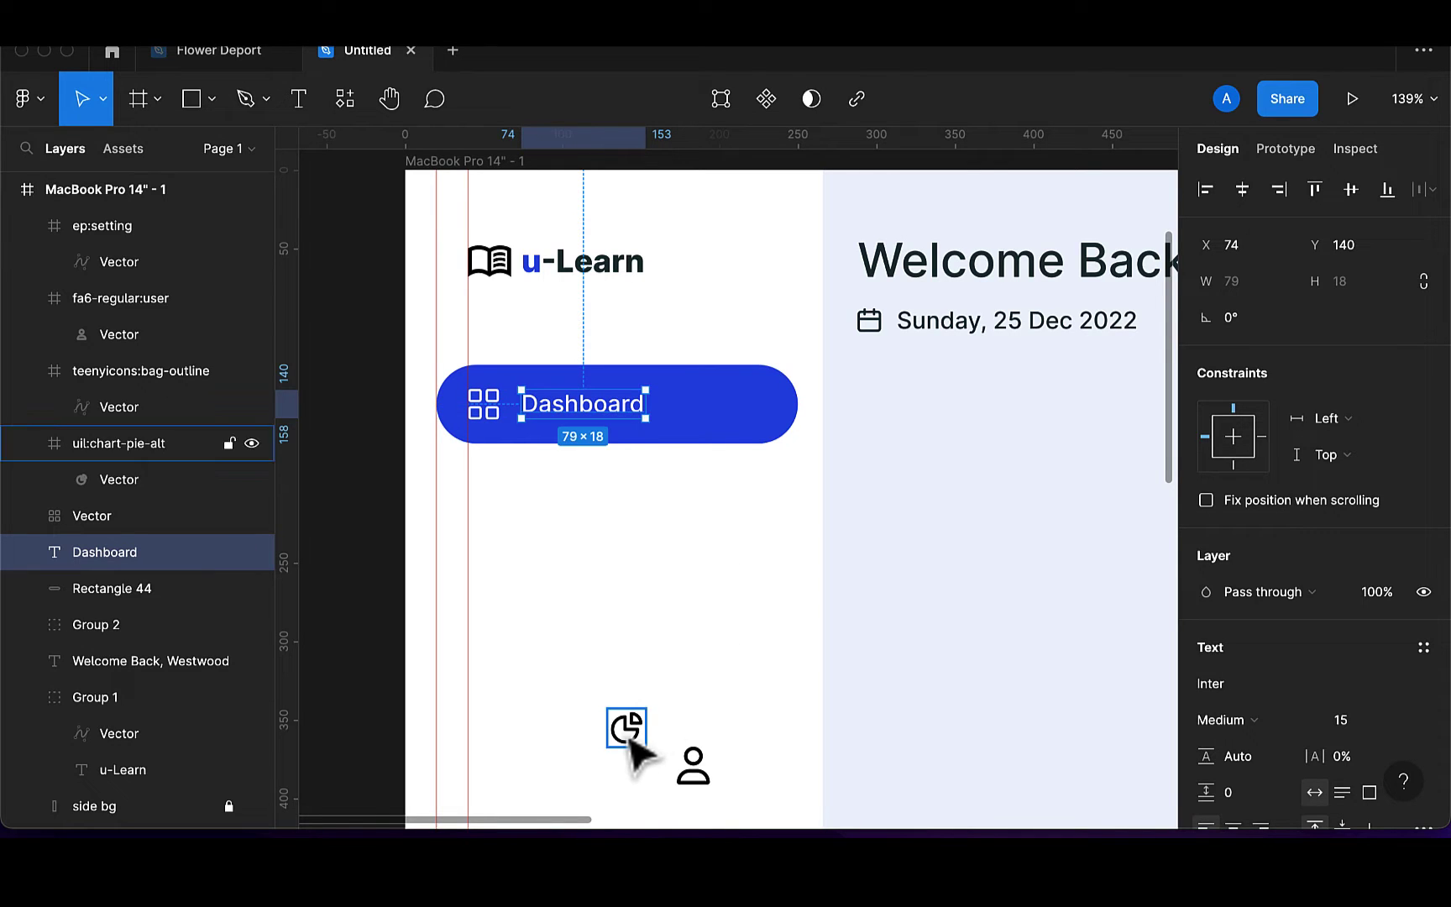
# Pull the pie-chart vector out of its icon frame and delete the empty frame
pyautogui.click(630, 740)
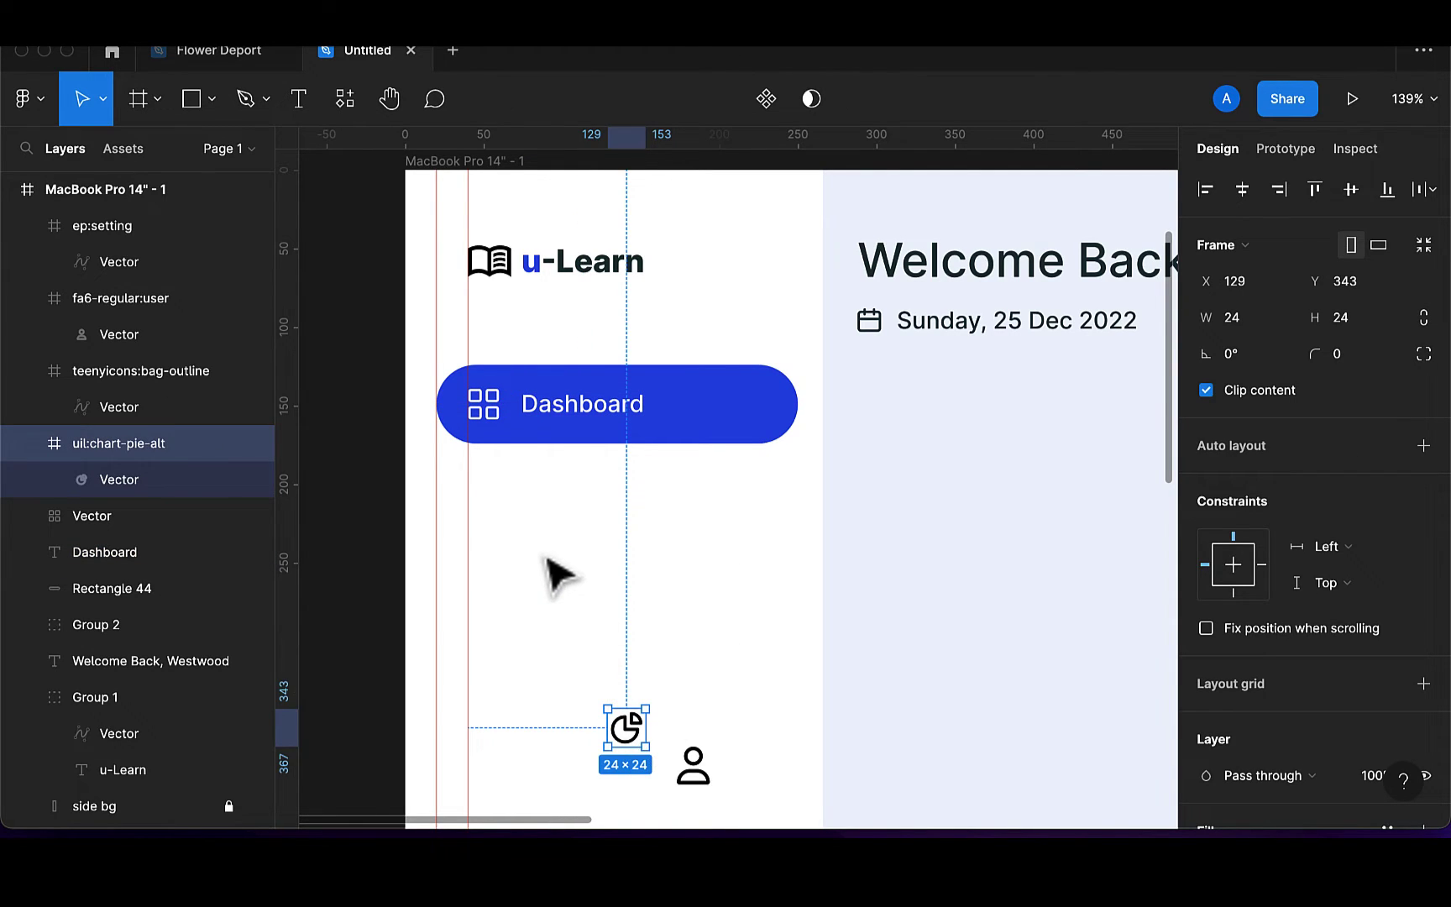
pyautogui.press('super+z')
pyautogui.moveTo(125, 479); pyautogui.dragTo(61, 458)
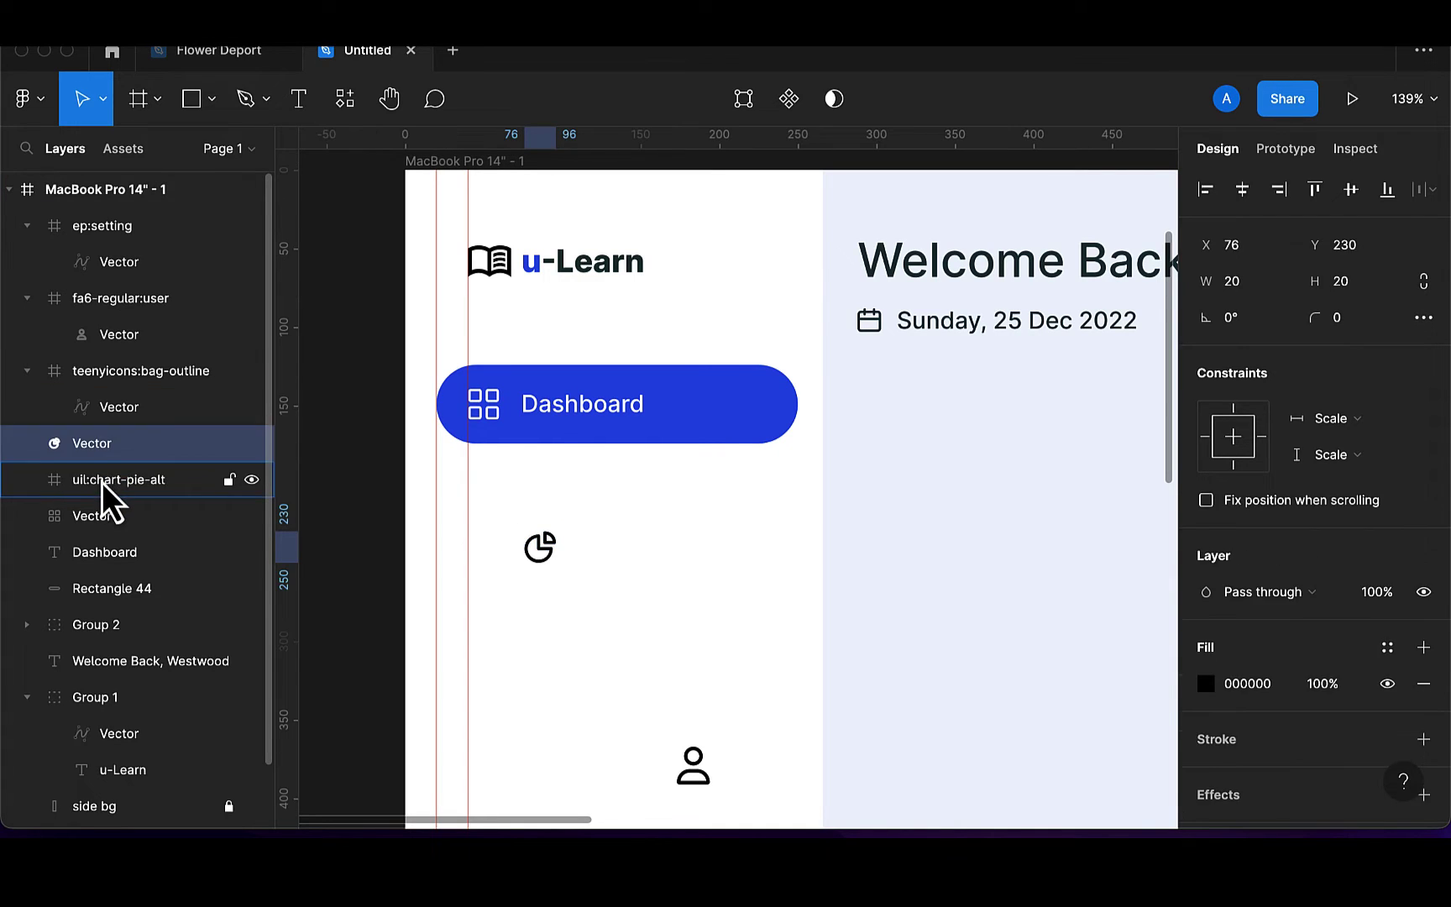
pyautogui.click(102, 482)
pyautogui.press('Delete')
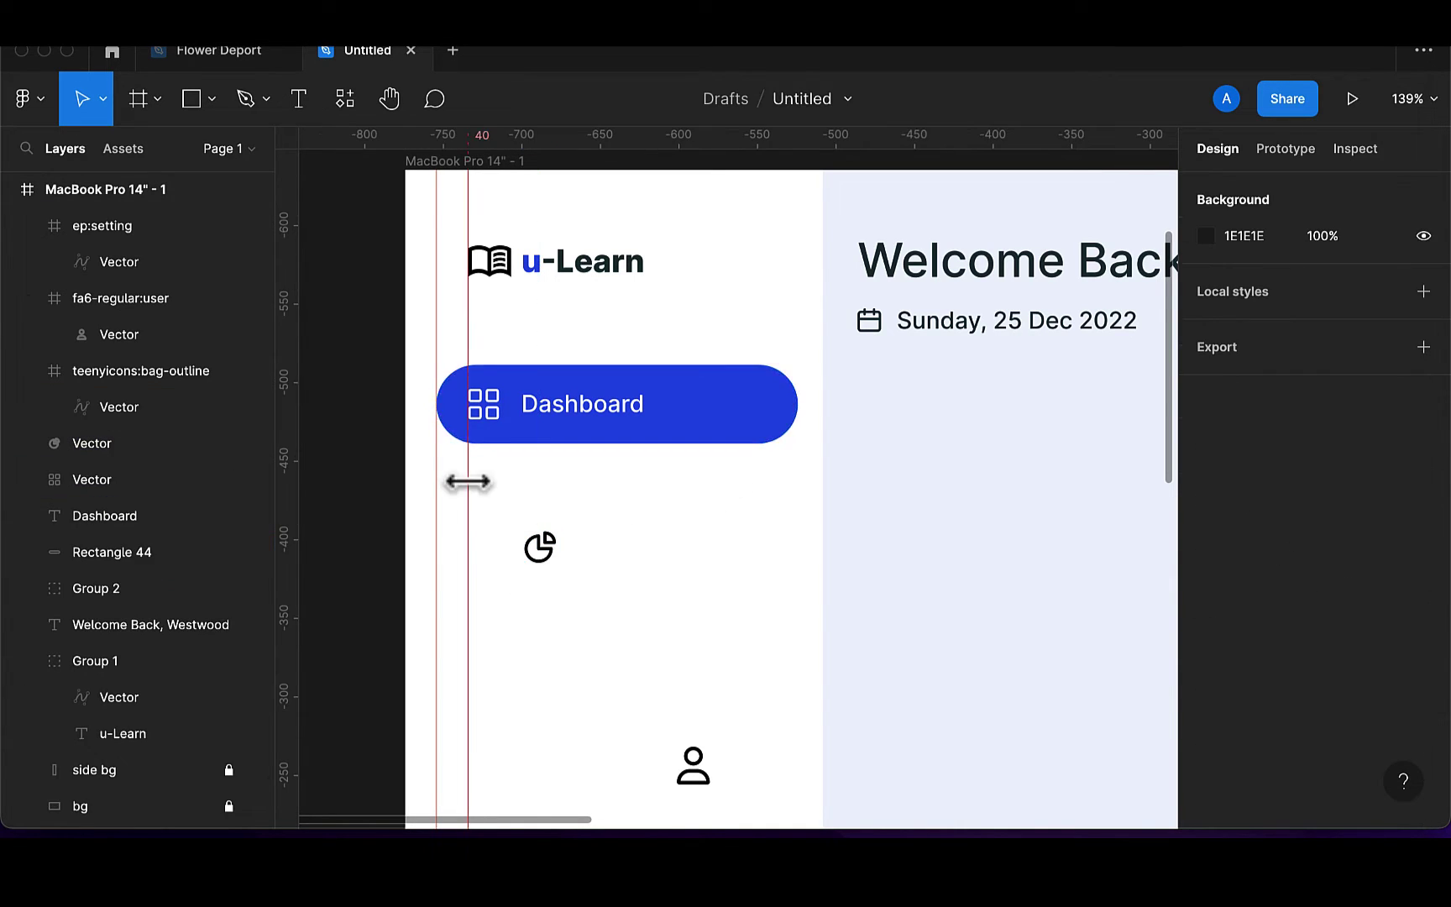
# Resize the pie icon to 18 px, align it with the grid icon, and fill it dark teal
pyautogui.click(546, 555)
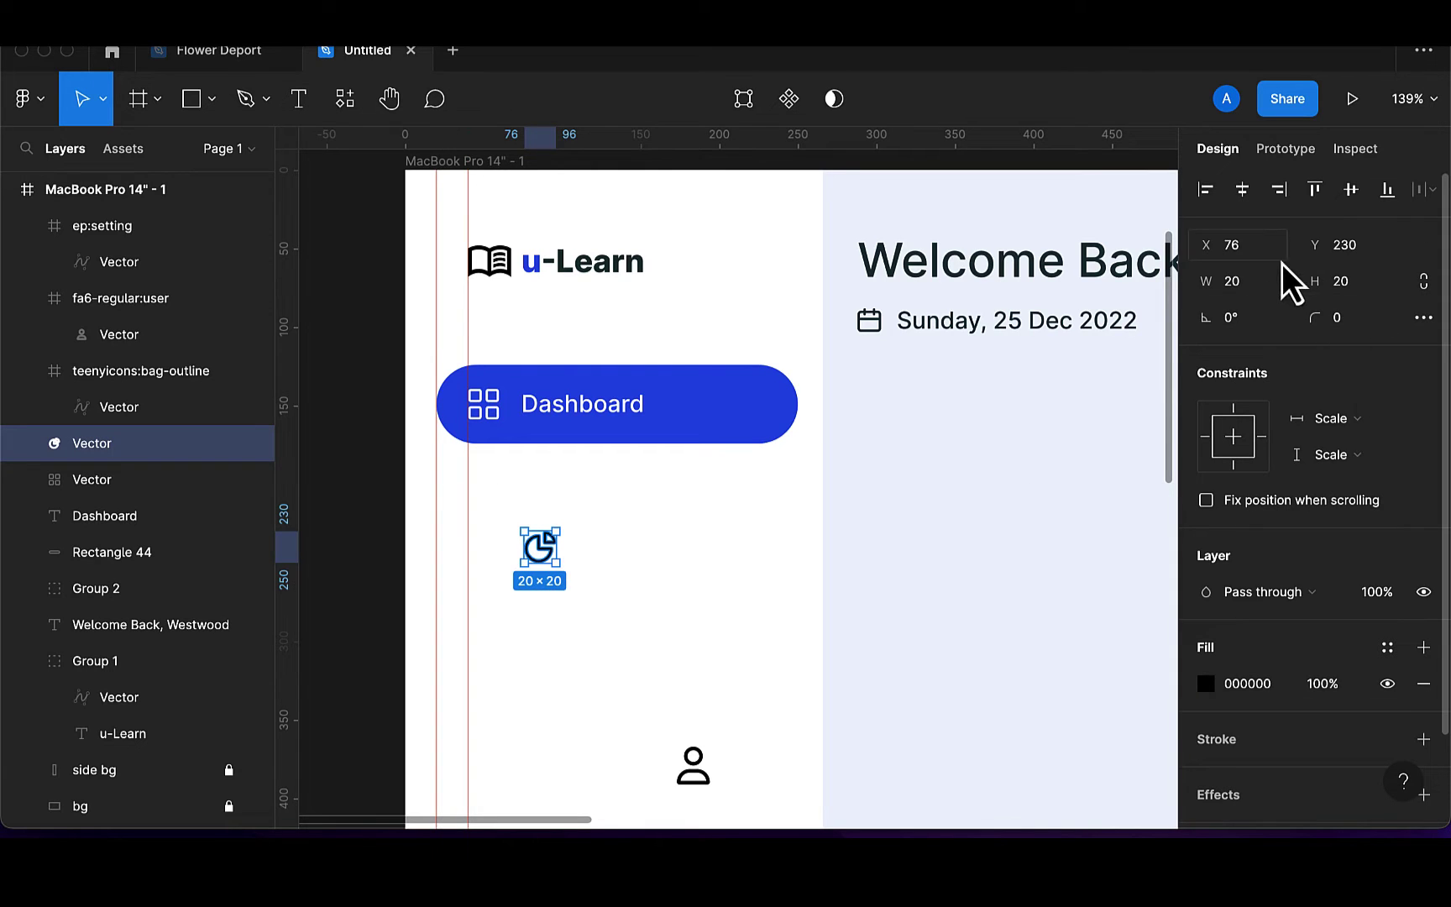
pyautogui.click(1258, 290)
pyautogui.press('BackSpace')
pyautogui.write('18')
pyautogui.click(1424, 281)
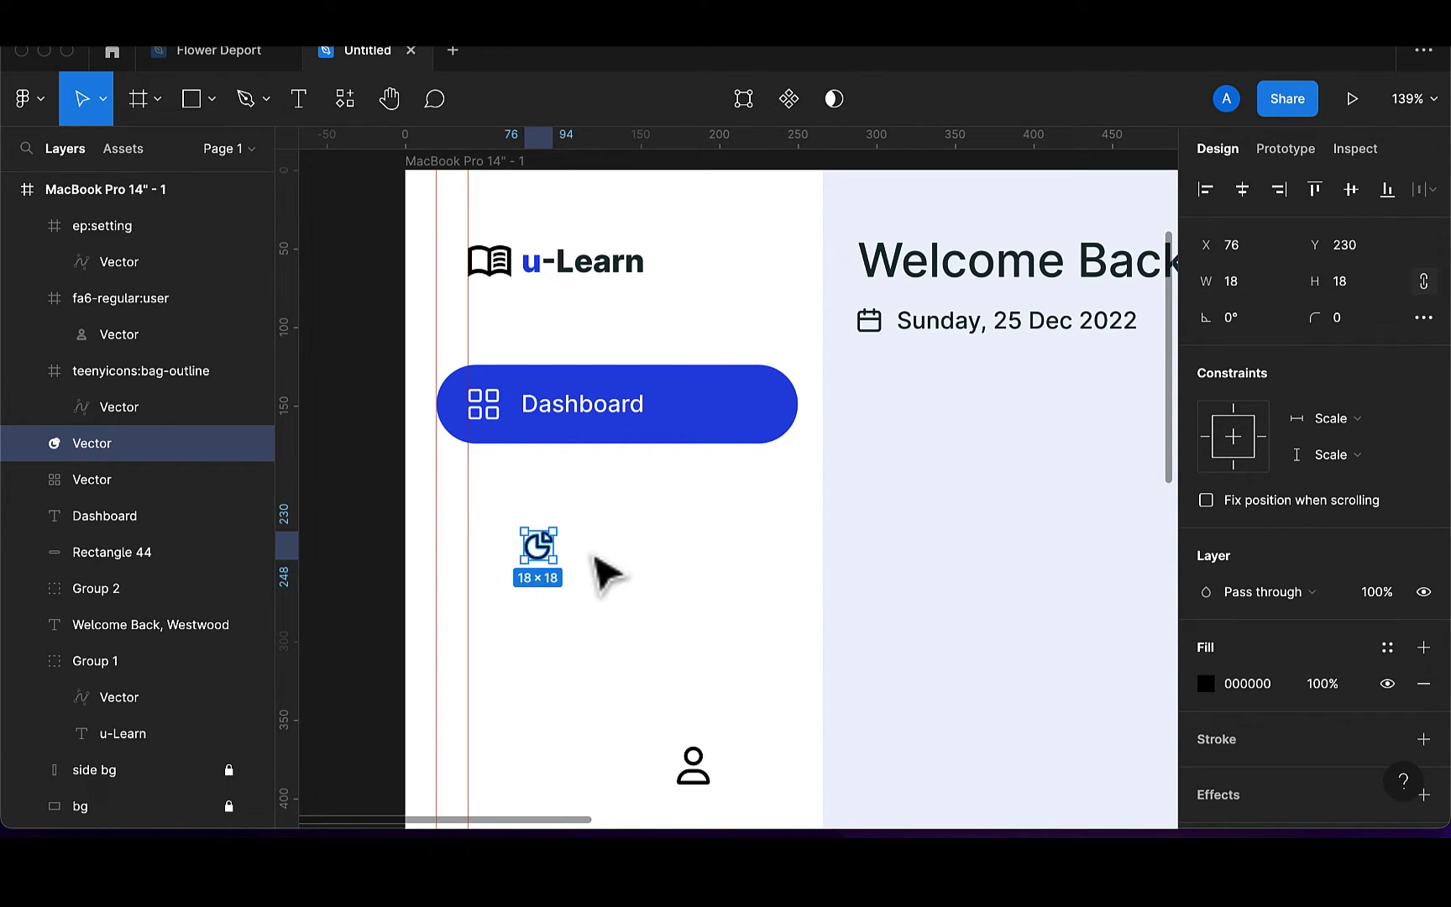
pyautogui.moveTo(538, 557); pyautogui.dragTo(489, 556)
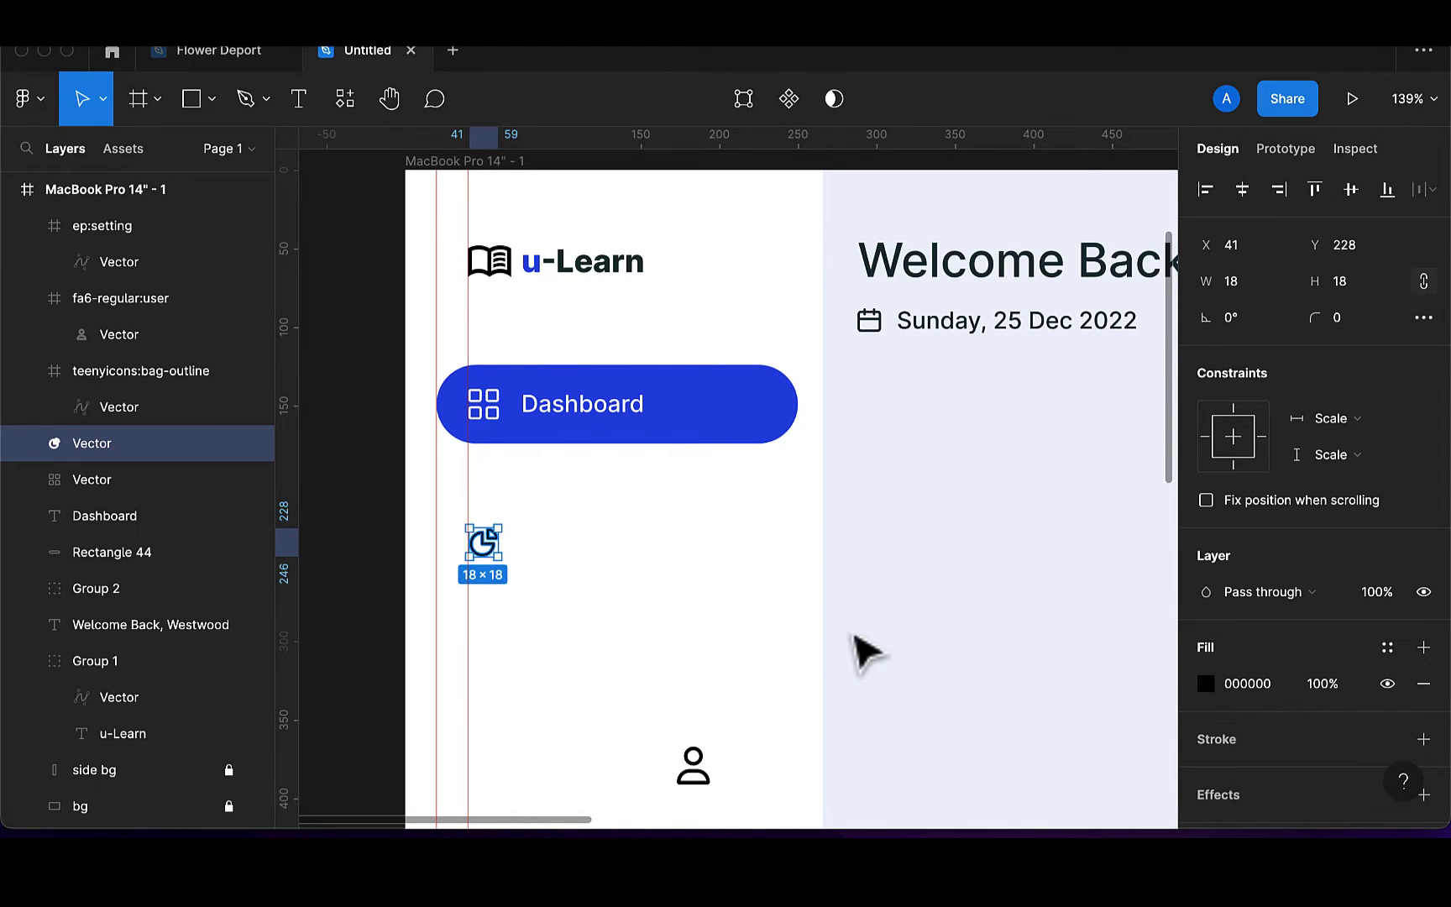
pyautogui.press('i')
pyautogui.scroll(5, 891, 324)
pyautogui.hscroll(5, 891, 325)
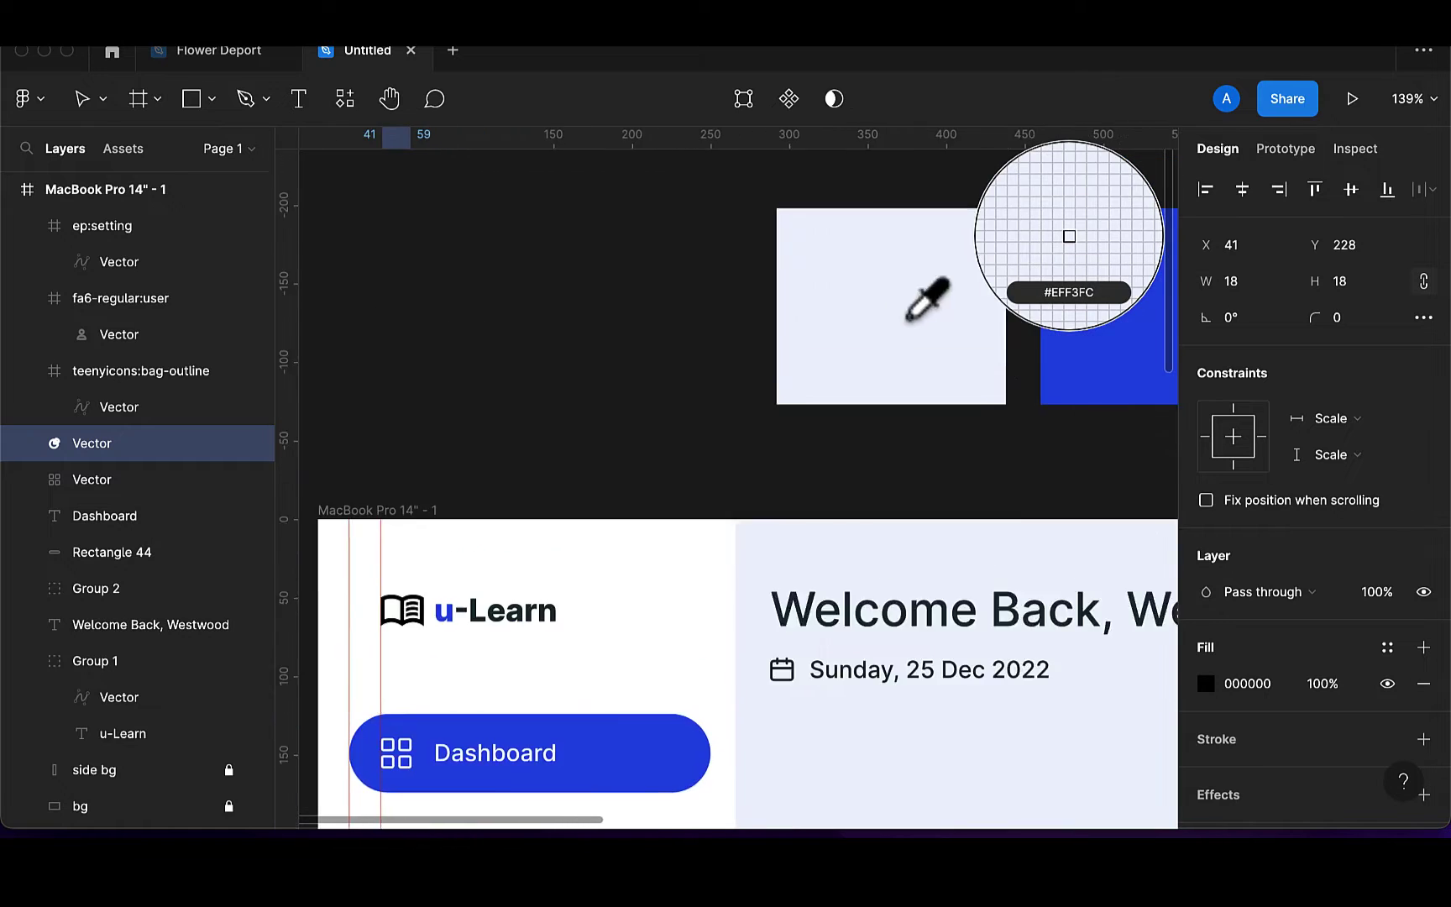
pyautogui.click(1042, 411)
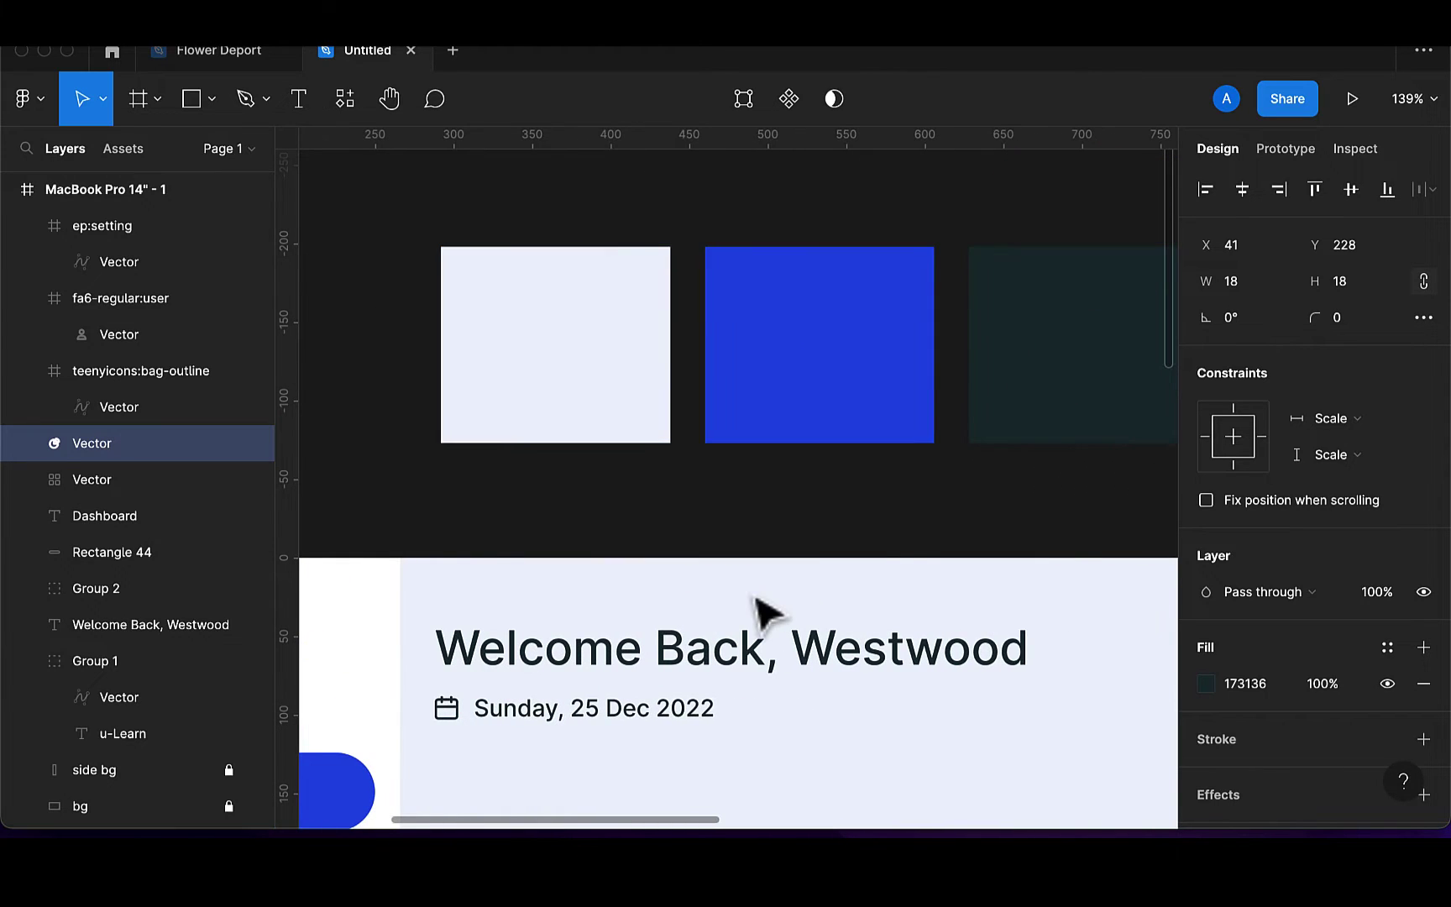
pyautogui.scroll(-8, 760, 609)
pyautogui.hscroll(-4, 761, 609)
pyautogui.hscroll(-2, 766, 613)
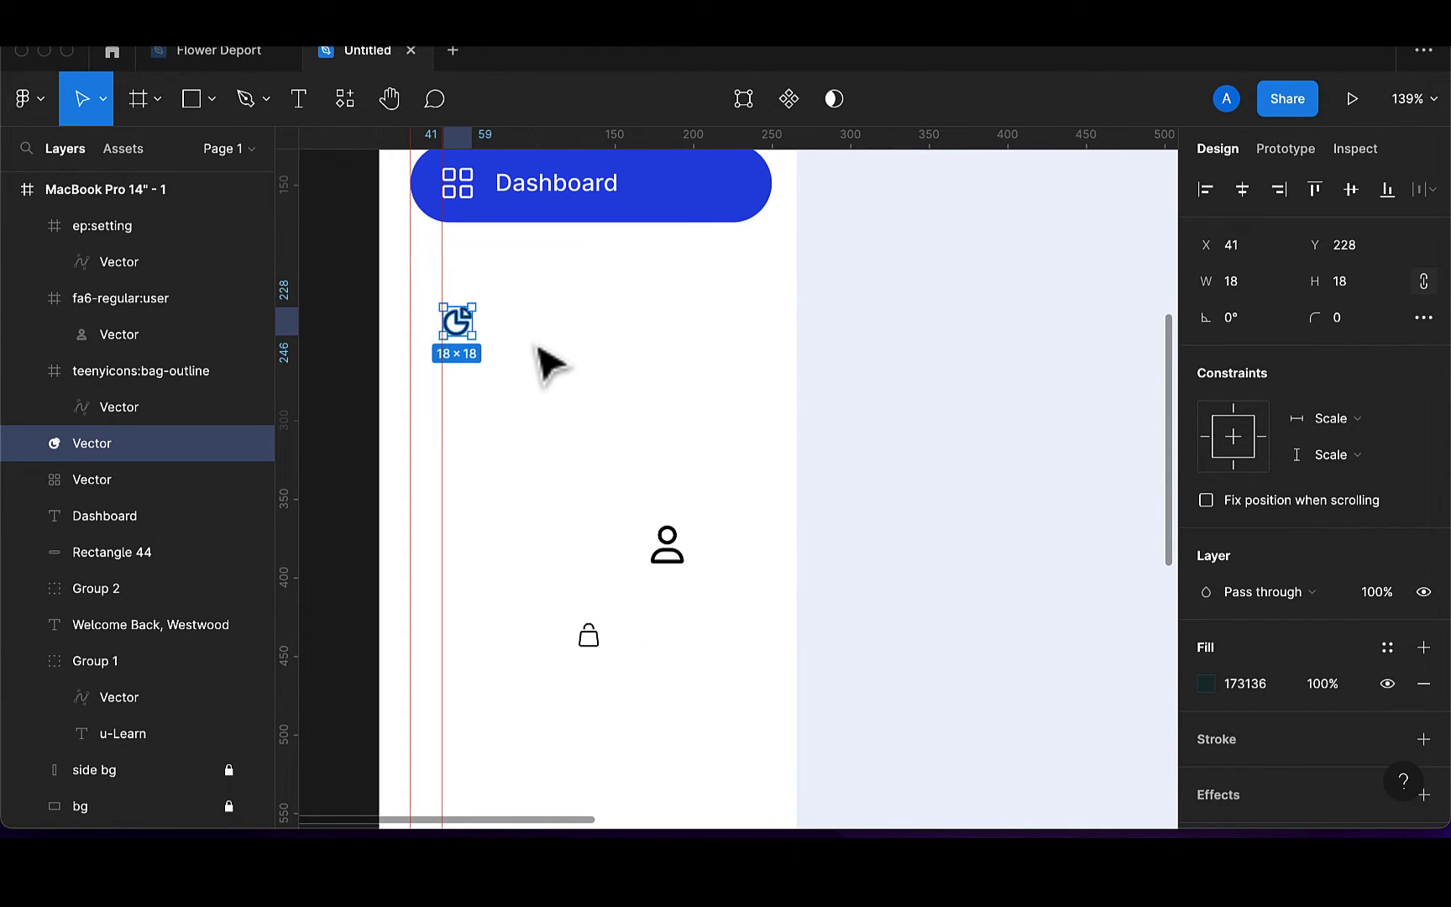
pyautogui.scroll(3, 537, 363)
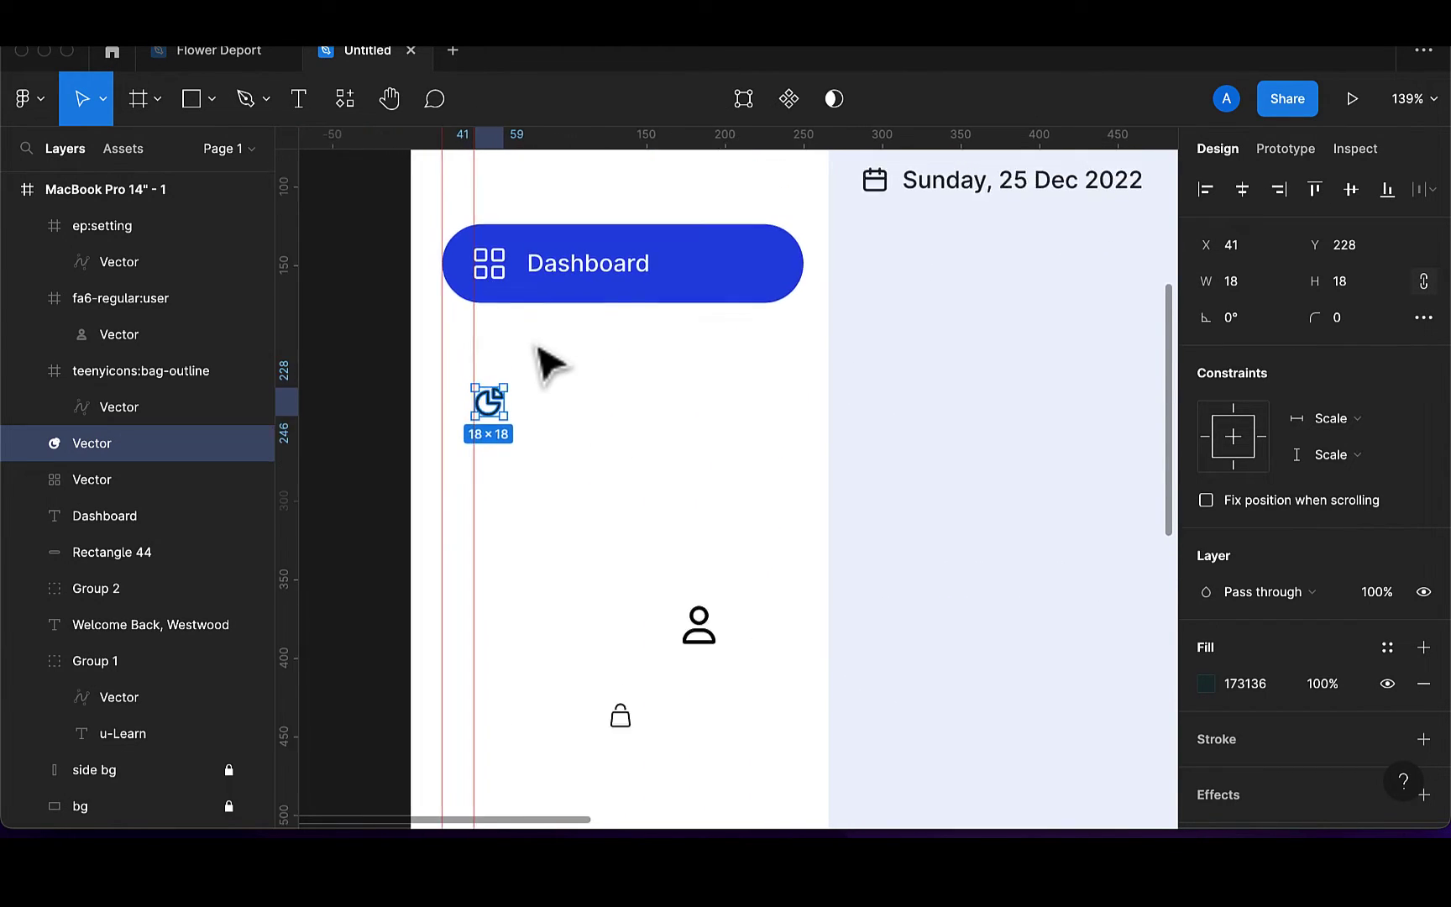
# Add an 'Analysis' label in Inter Regular 15 beside the pie icon at x 74, y 228
pyautogui.click(299, 101)
pyautogui.click(551, 425)
pyautogui.write('An')
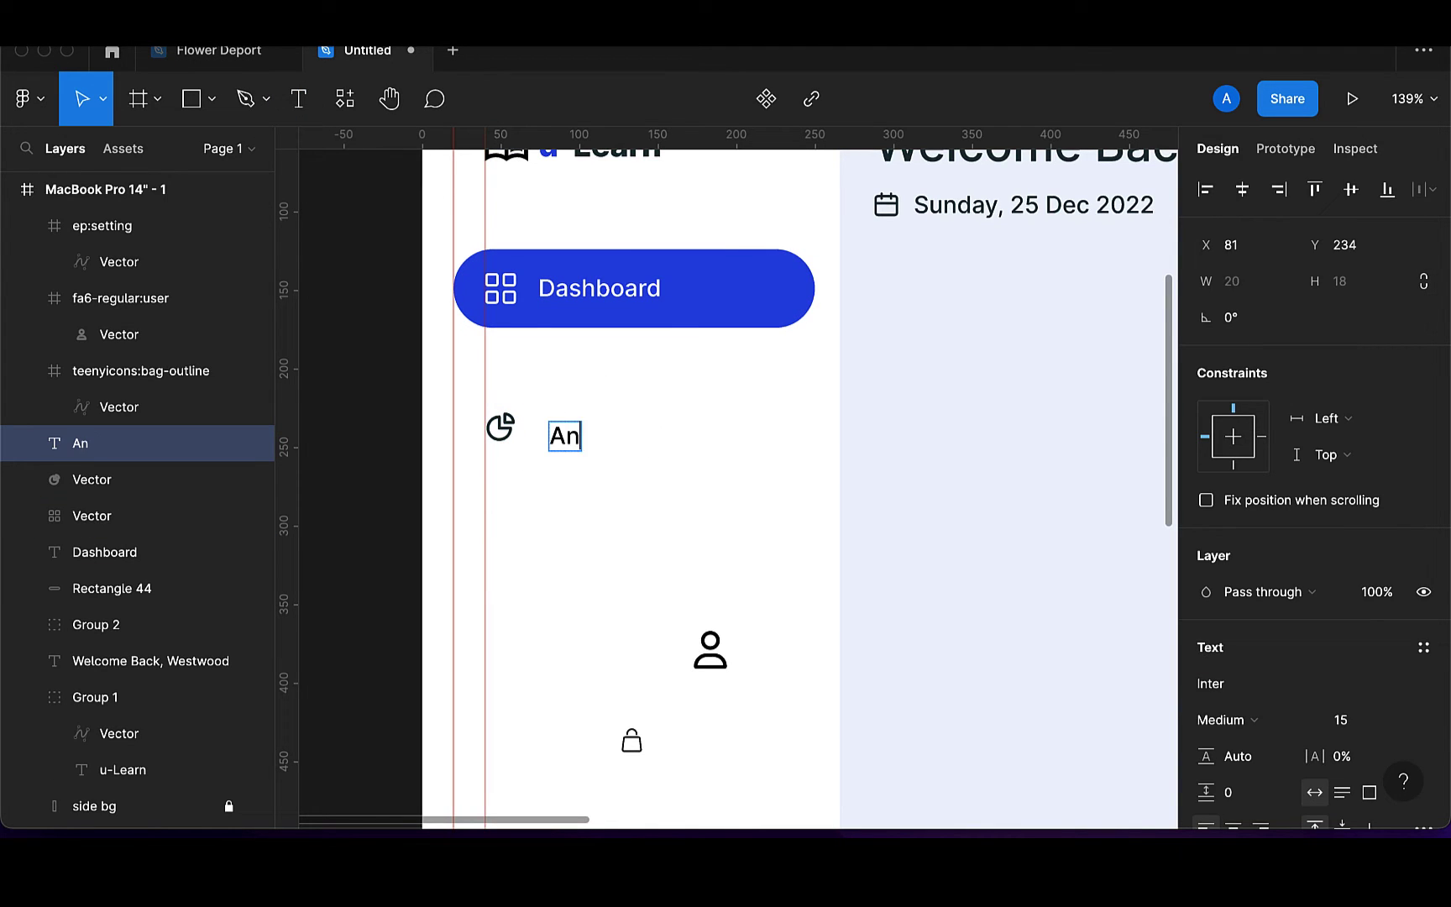
pyautogui.write('alysis')
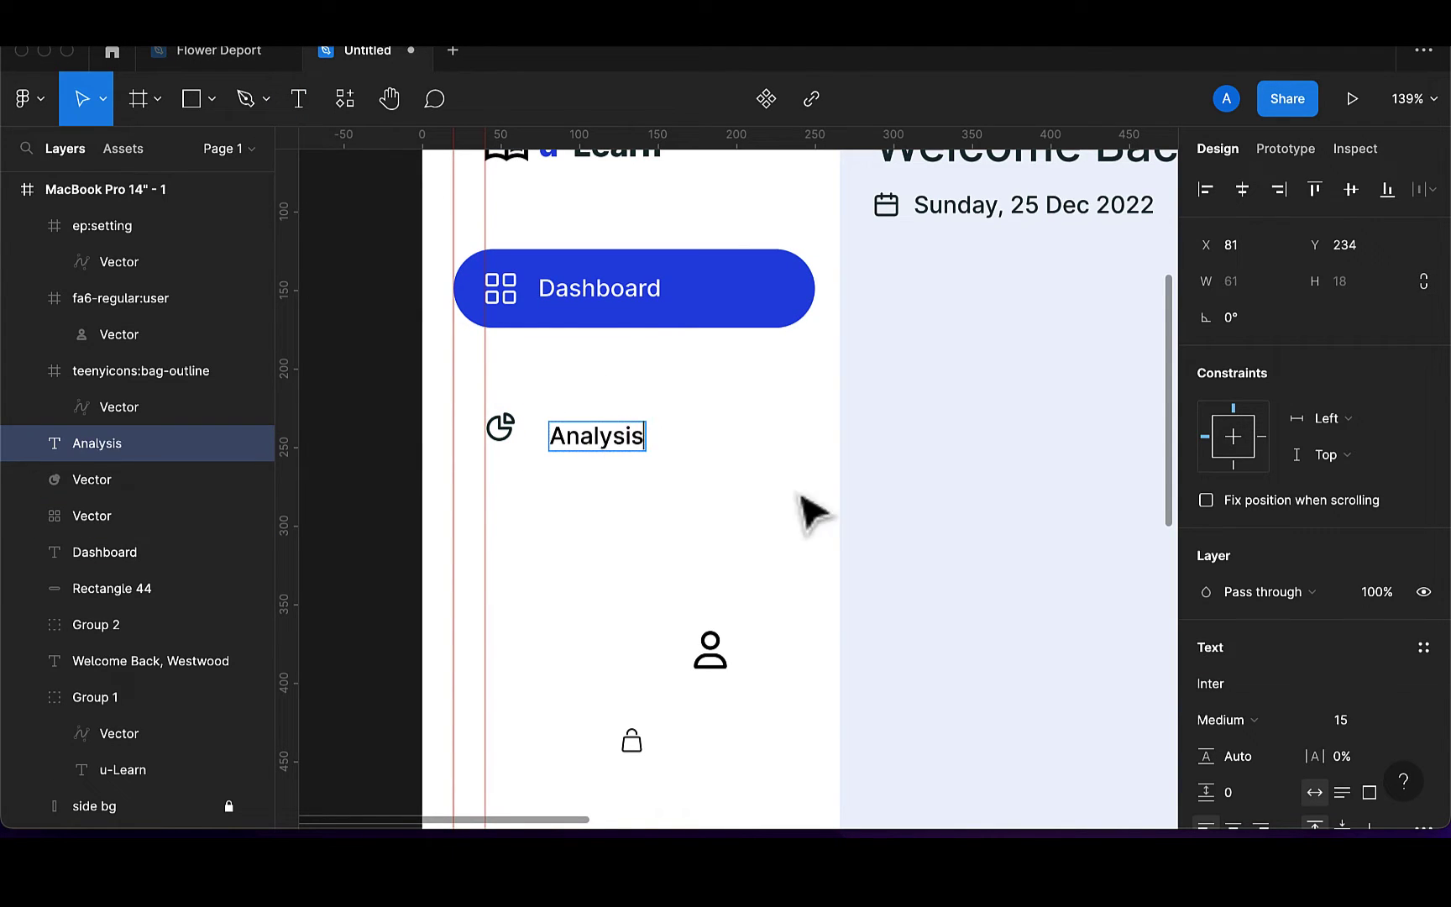
pyautogui.press('Escape')
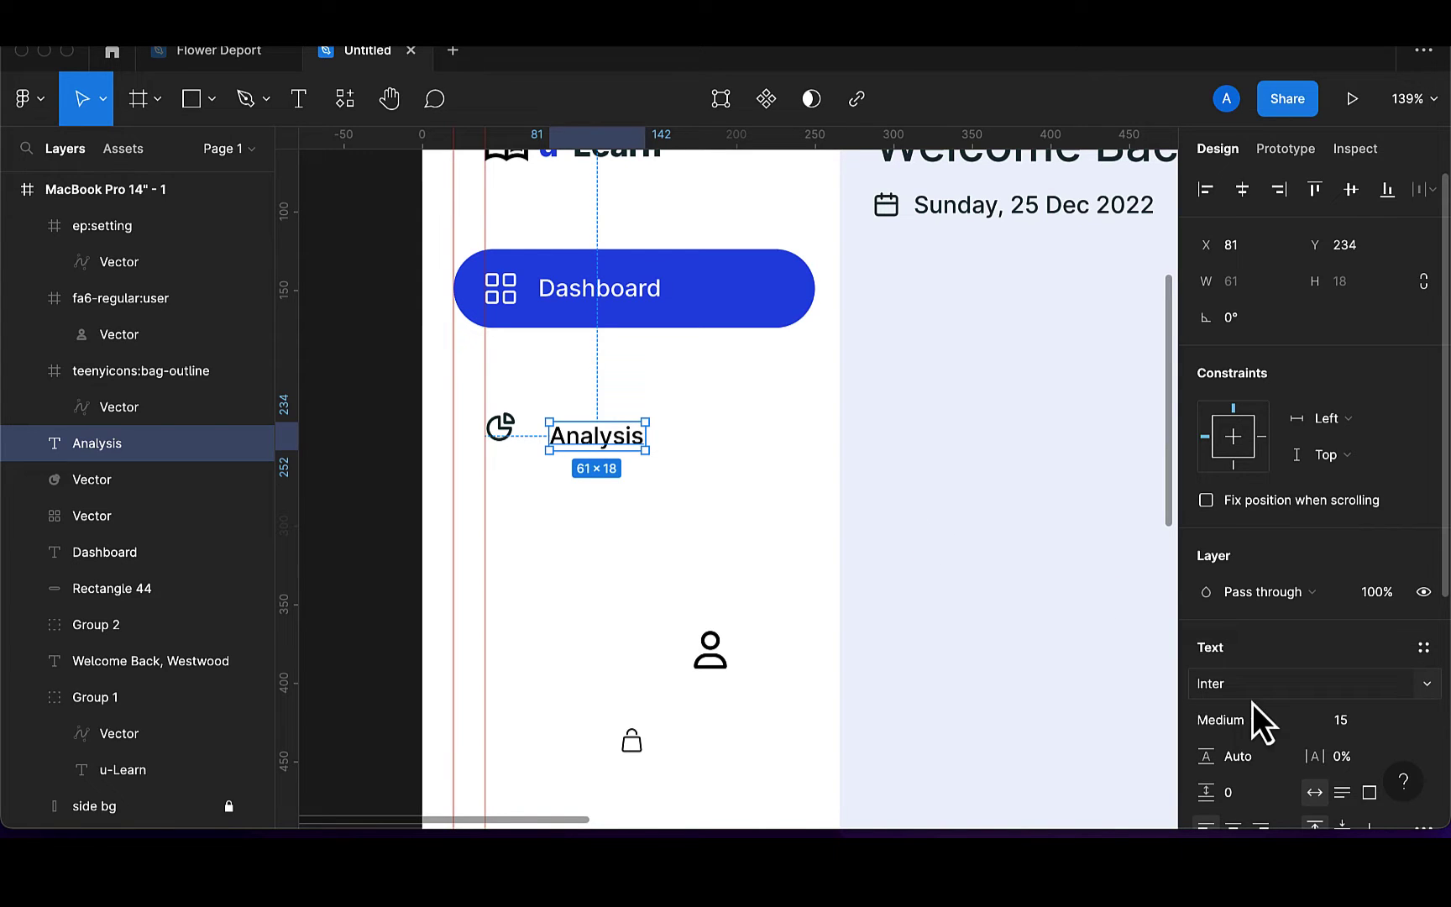
pyautogui.click(1249, 720)
pyautogui.click(1254, 694)
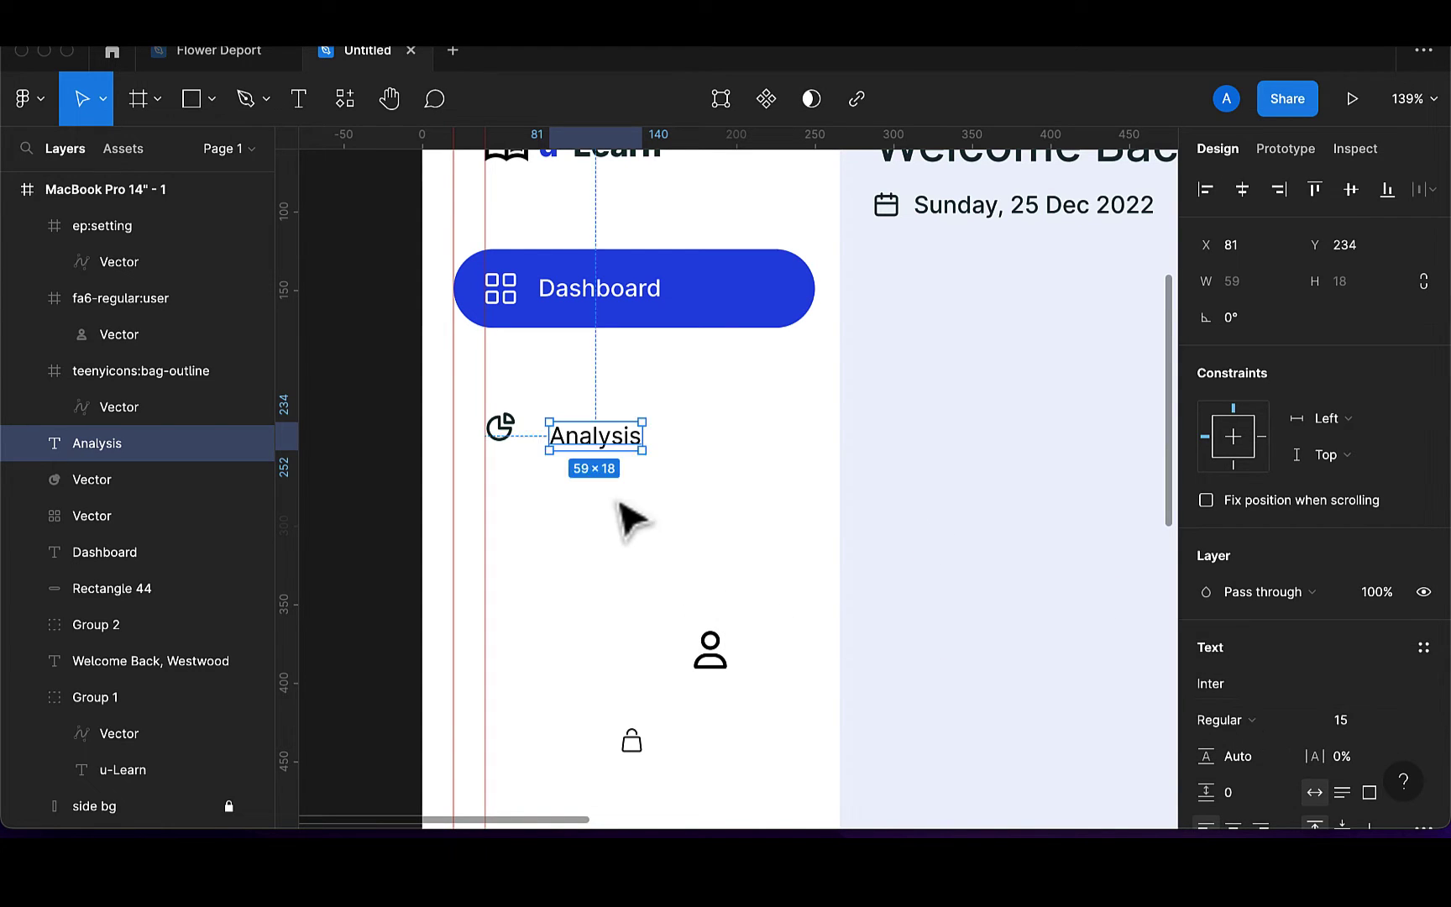
pyautogui.click(608, 447)
pyautogui.moveTo(603, 447); pyautogui.dragTo(598, 442)
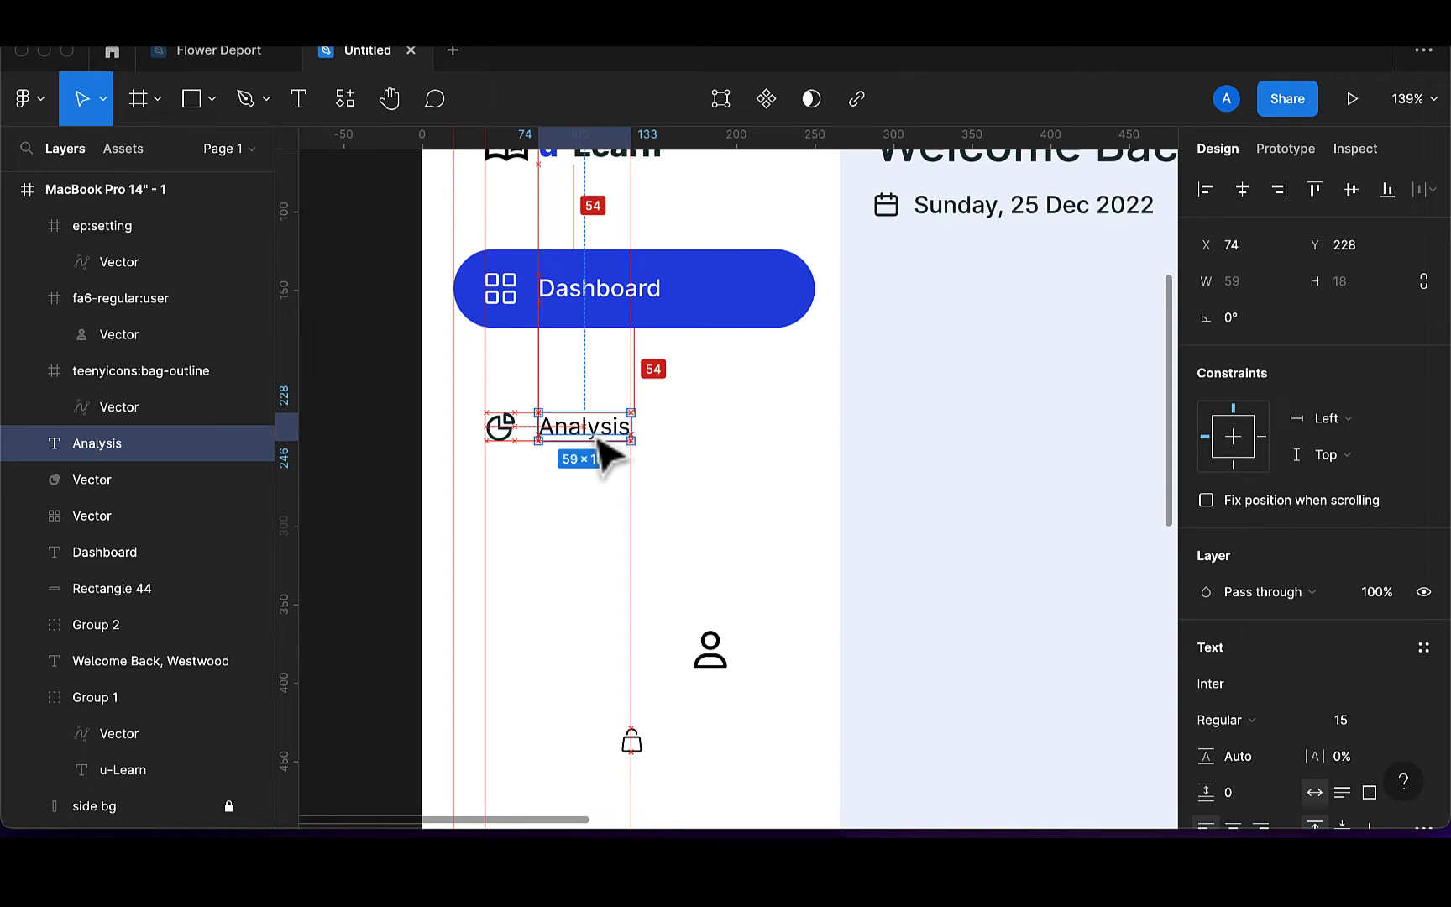
pyautogui.click(641, 750)
# Unwrap the bag icon under Analysis, delete its empty frame, and size it 18 px wide
pyautogui.moveTo(641, 750); pyautogui.dragTo(541, 534)
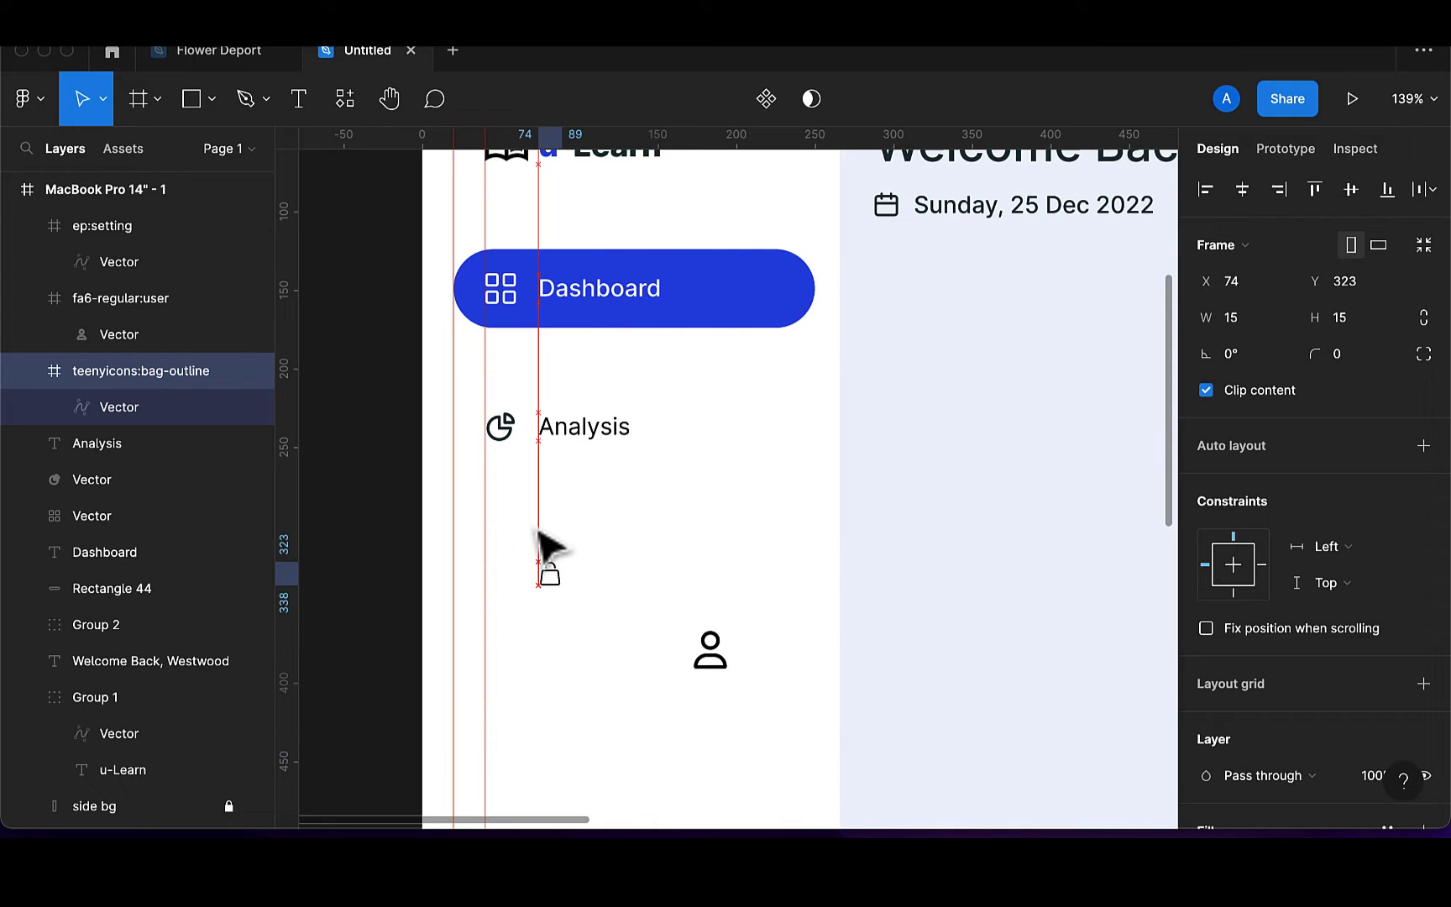
pyautogui.moveTo(124, 412); pyautogui.dragTo(19, 362)
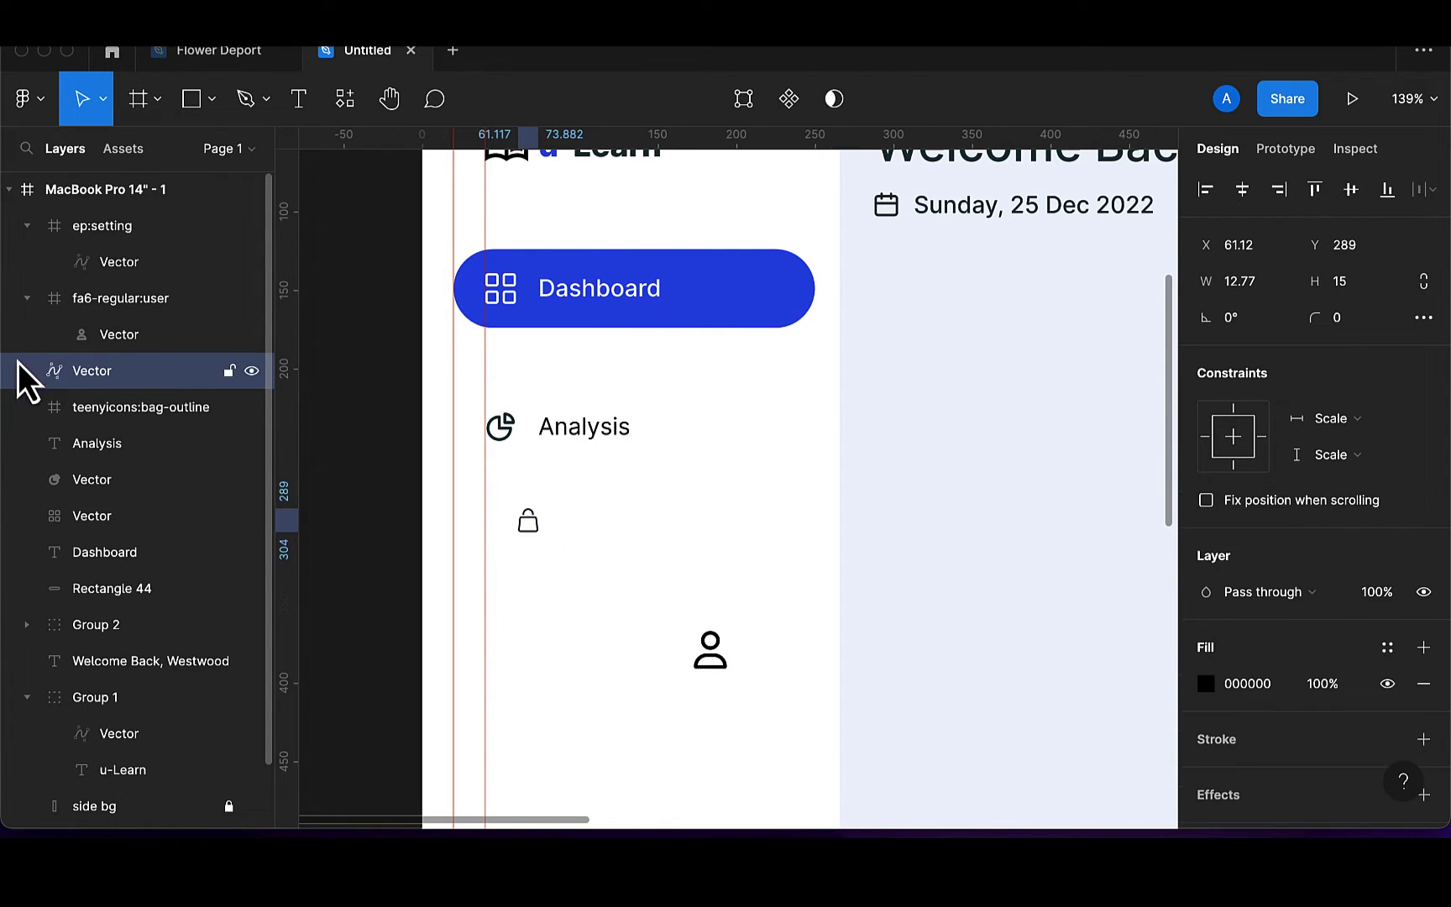
pyautogui.click(109, 419)
pyautogui.press('BackSpace')
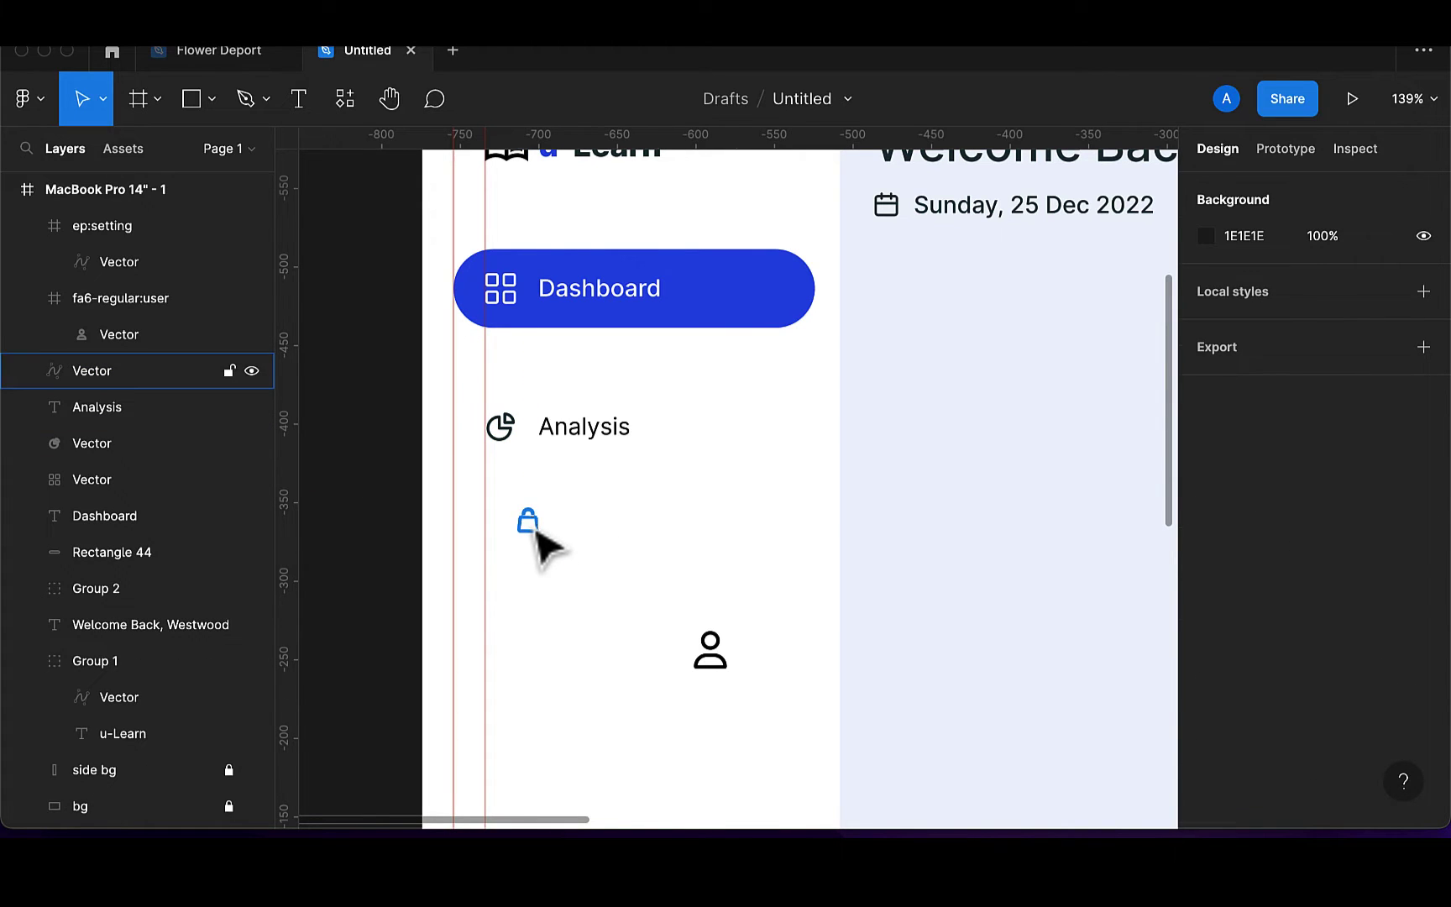
pyautogui.click(535, 530)
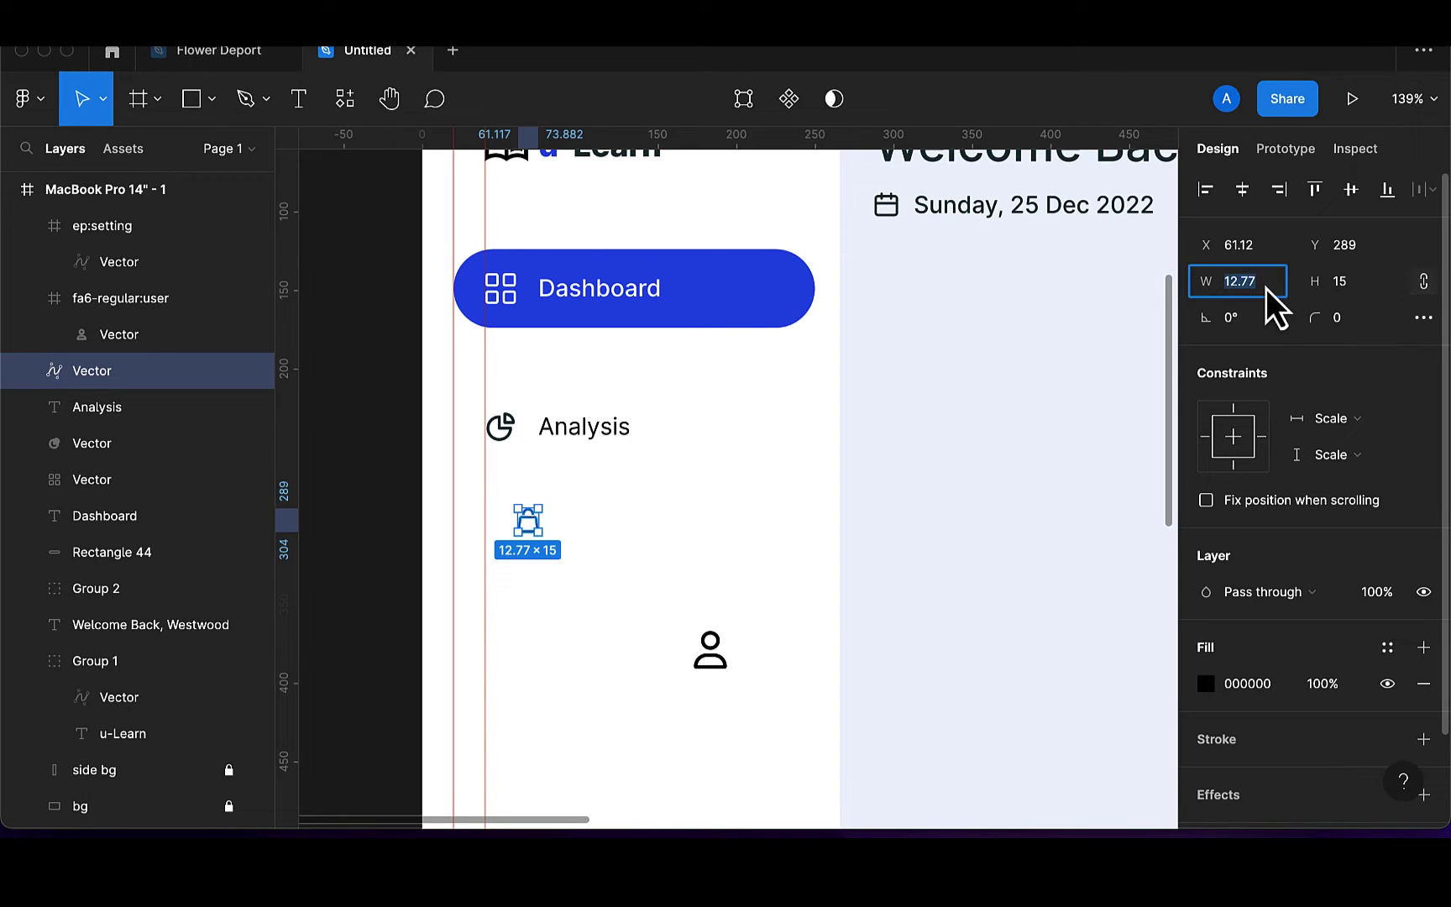
pyautogui.write('18')
pyautogui.press('Return')
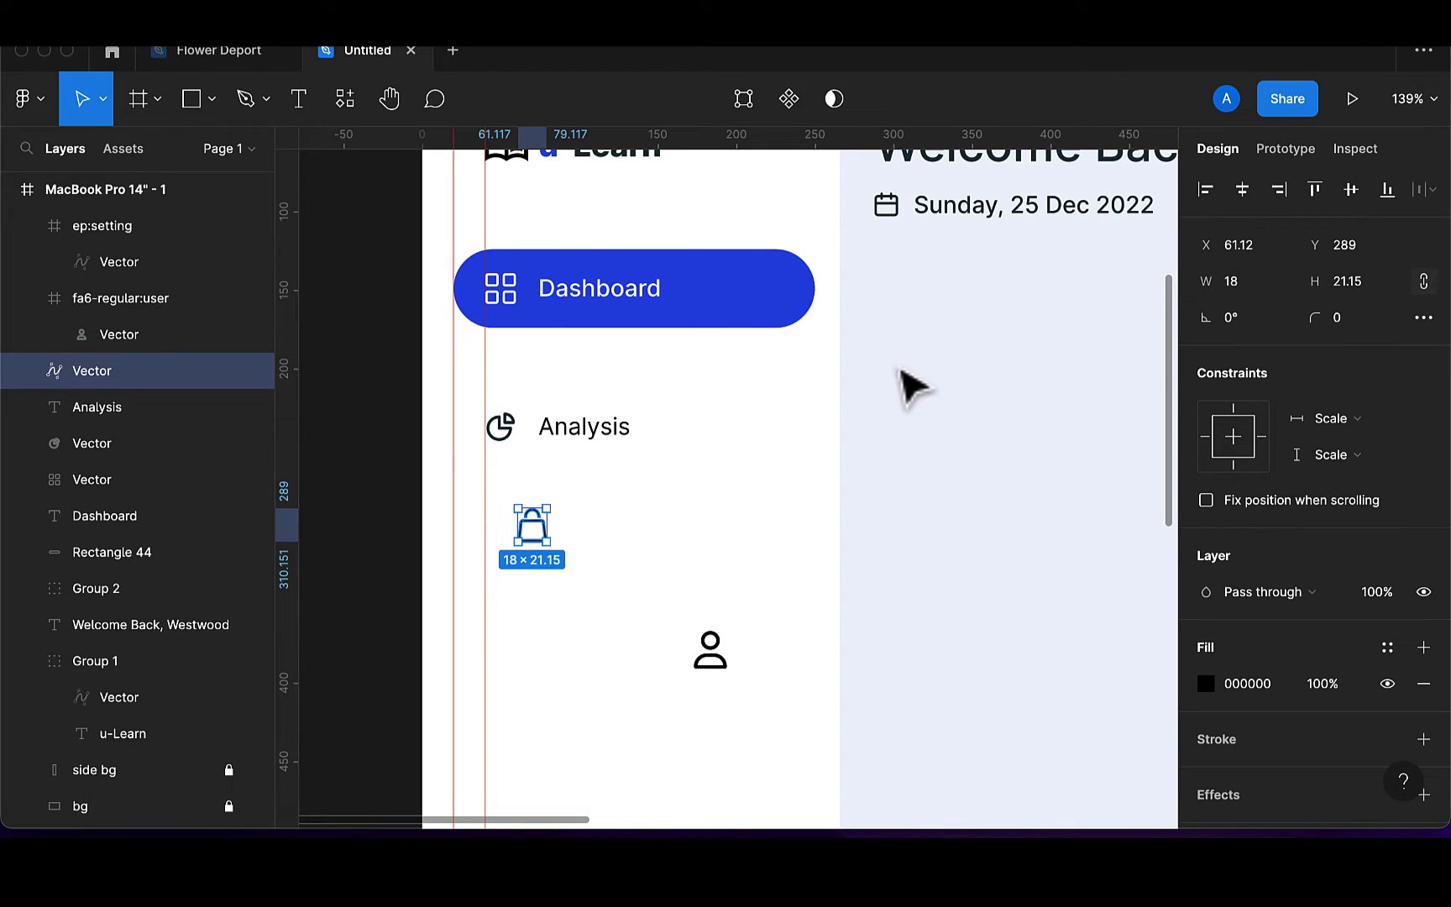
pyautogui.moveTo(537, 533); pyautogui.dragTo(511, 540)
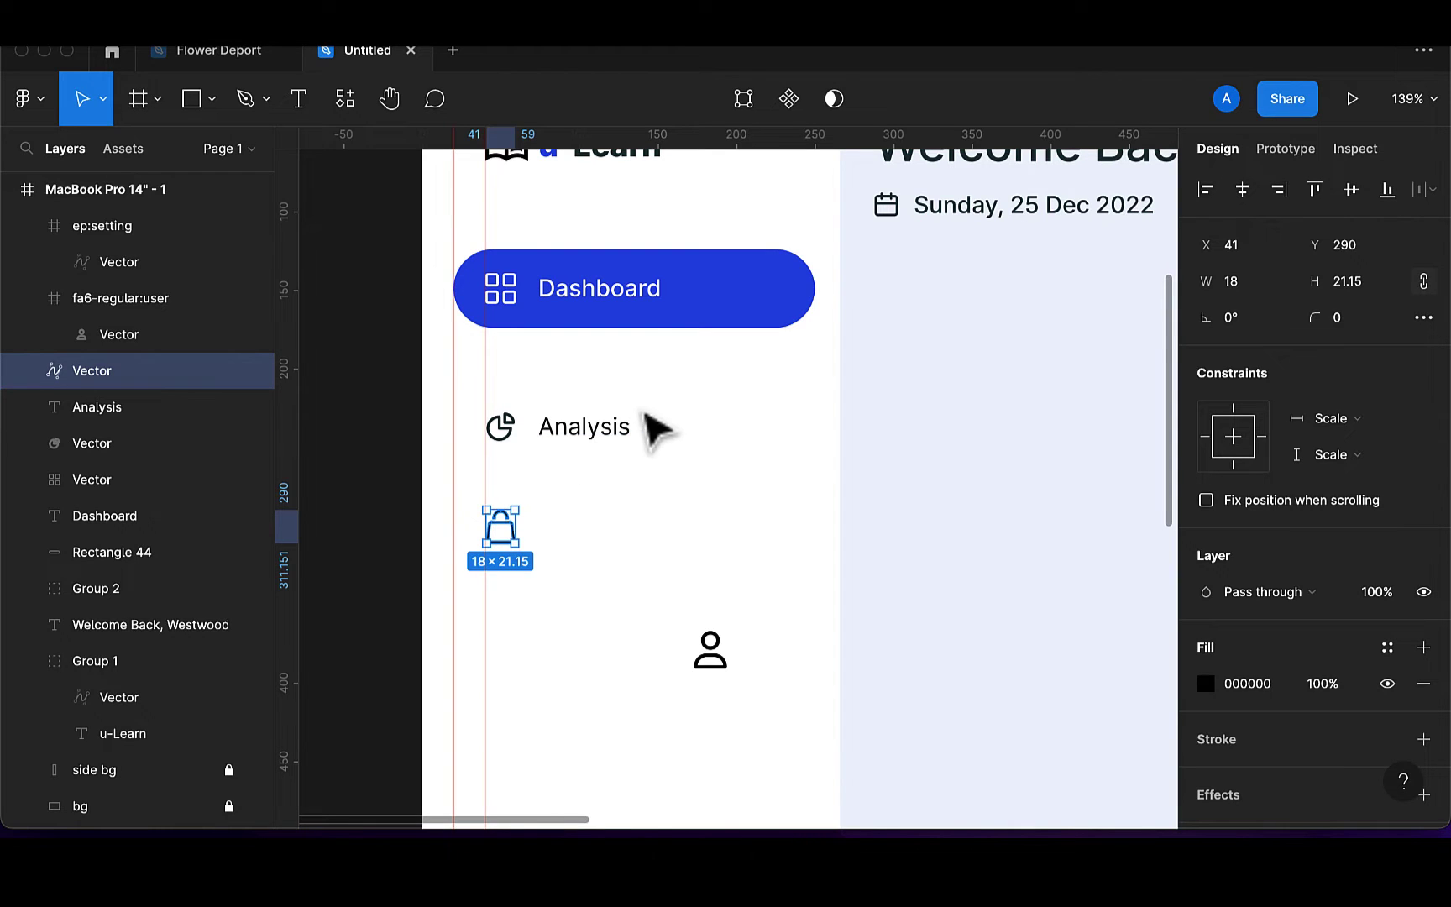
# Add a 'Wishlist' label, fill it and the bag 173136, centre them, and group as Group 3
pyautogui.press('t')
pyautogui.click(533, 522)
pyautogui.write('Wishlist')
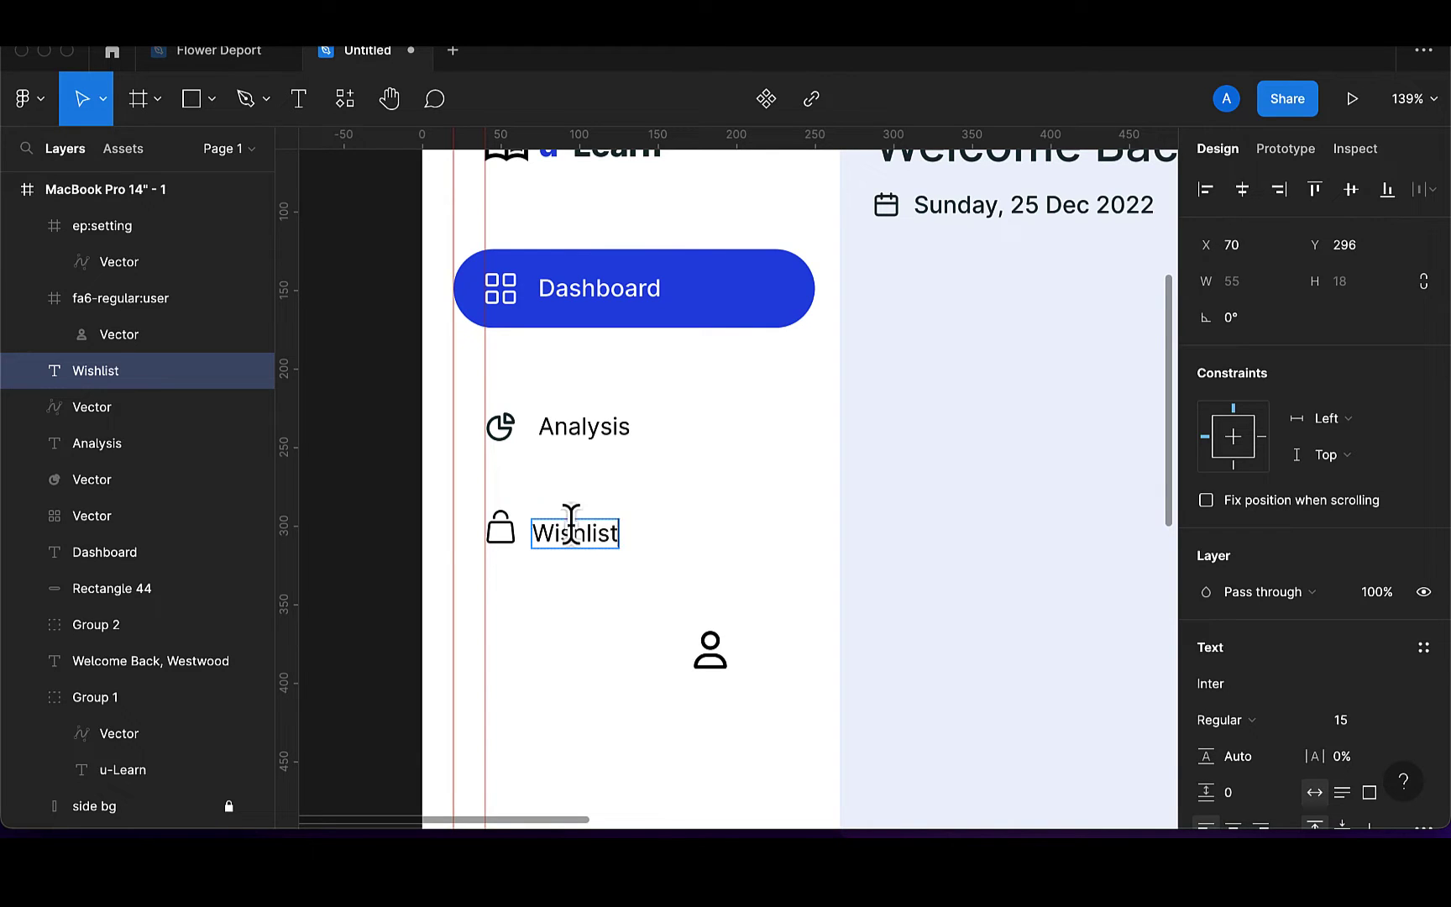
pyautogui.press('Escape')
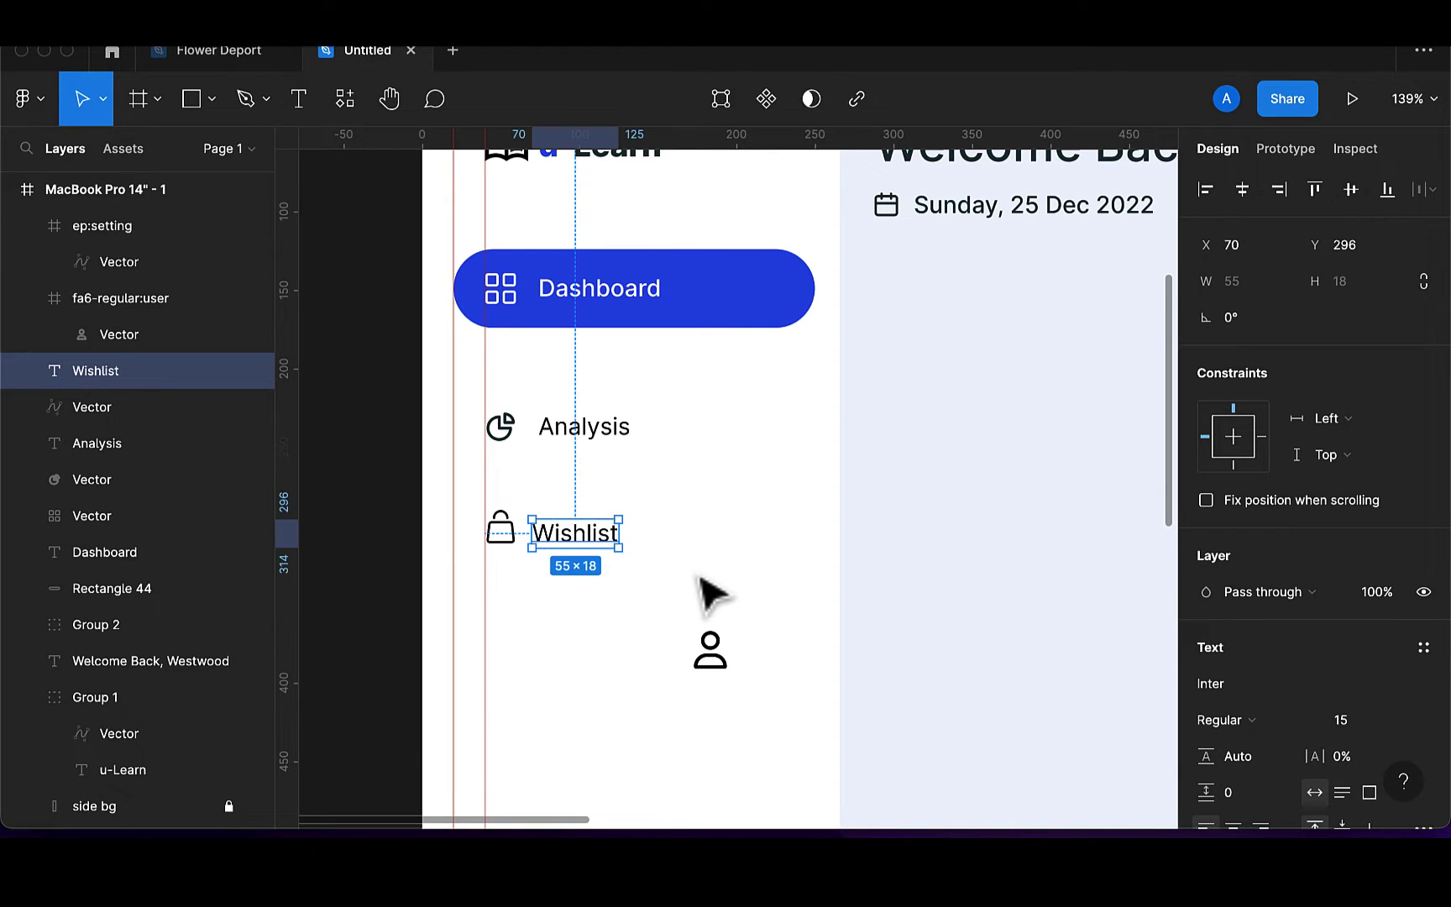
pyautogui.keyDown('shift'); pyautogui.click(507, 542); pyautogui.keyUp('shift')
pyautogui.scroll(-4, 1282, 688)
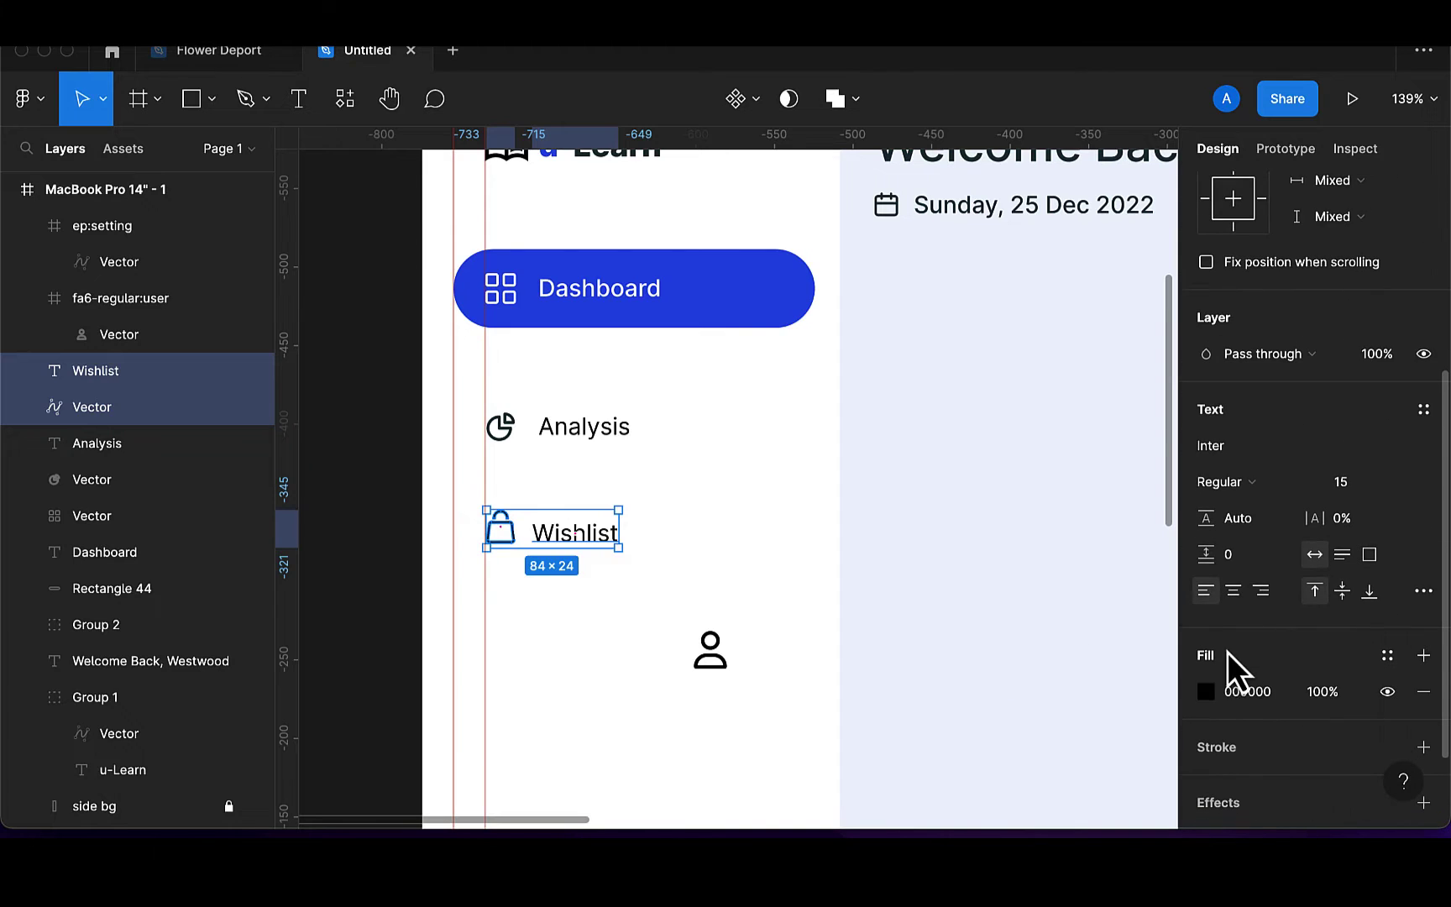
pyautogui.click(1206, 691)
pyautogui.click(989, 719)
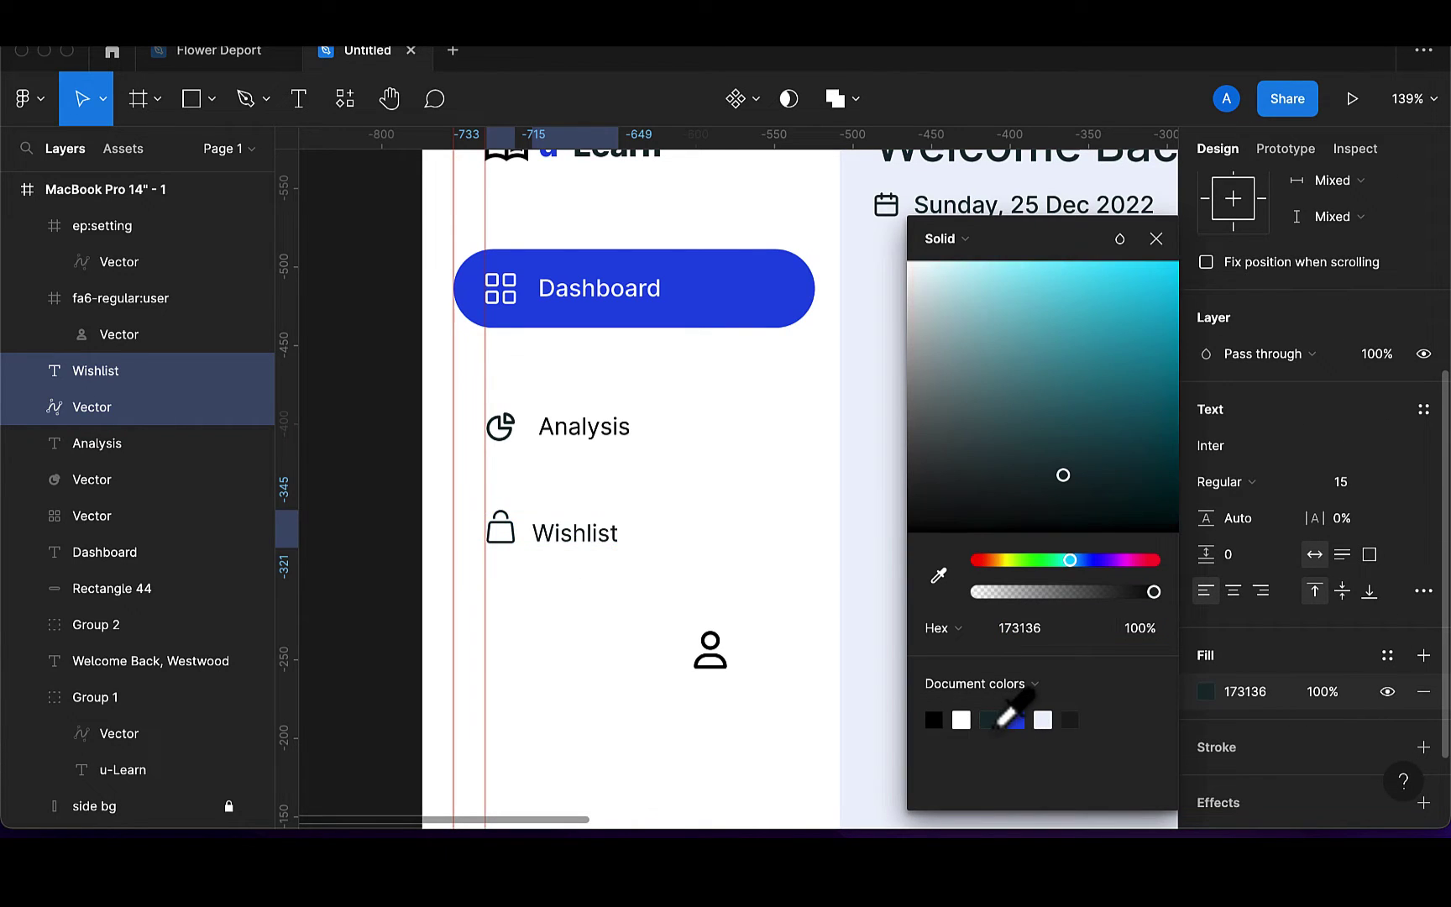
pyautogui.scroll(5, 1316, 310)
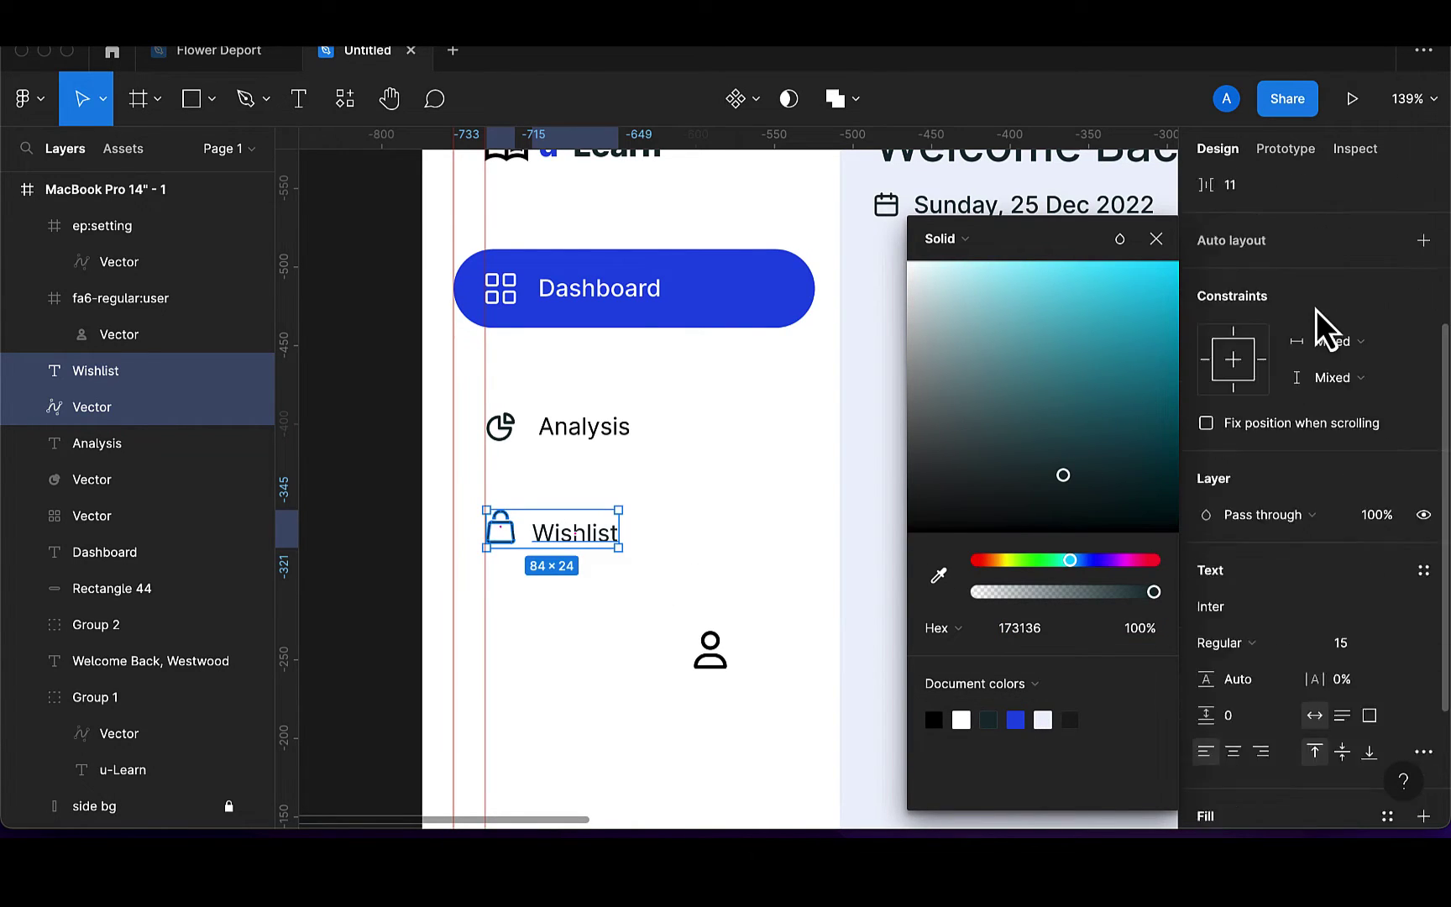
pyautogui.click(1349, 198)
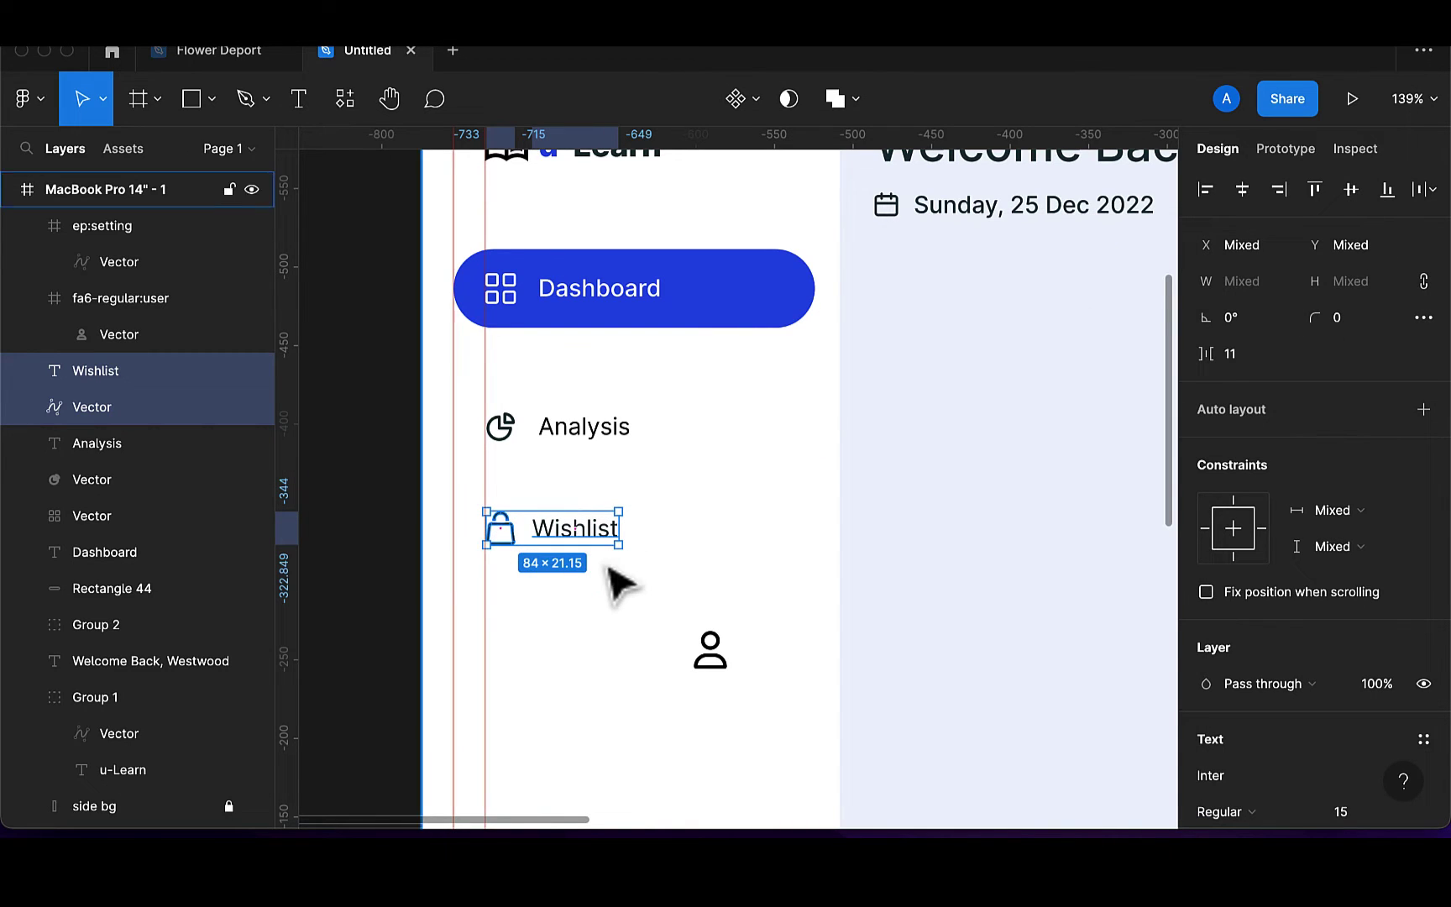
pyautogui.press('super+g')
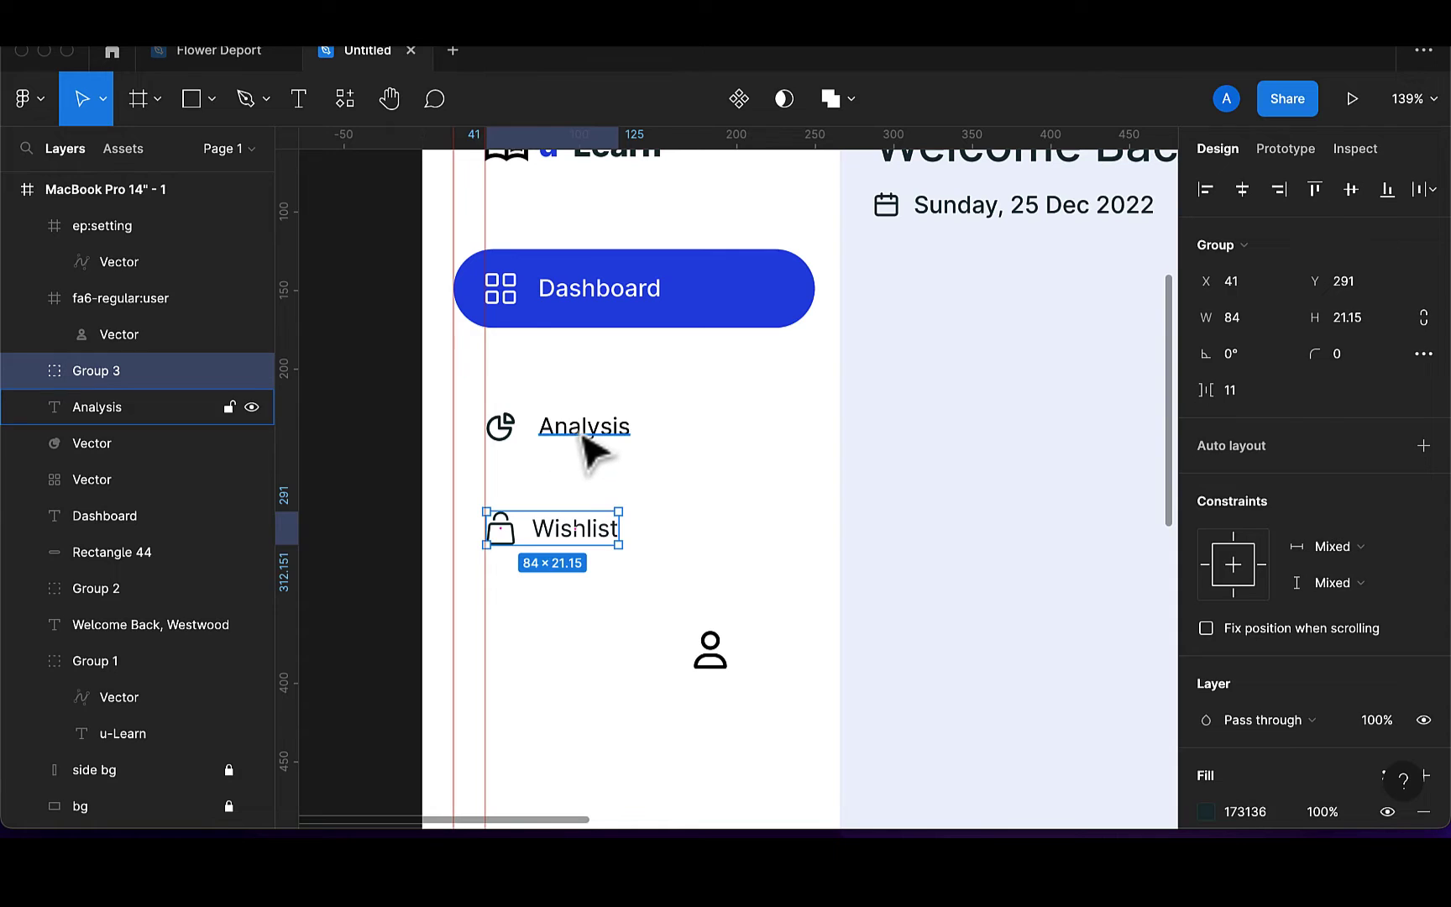
# Fill the Analysis label and pie icon with 173136 and group them as Group 4
pyautogui.click(592, 437)
pyautogui.keyDown('shift'); pyautogui.click(516, 441); pyautogui.keyUp('shift')
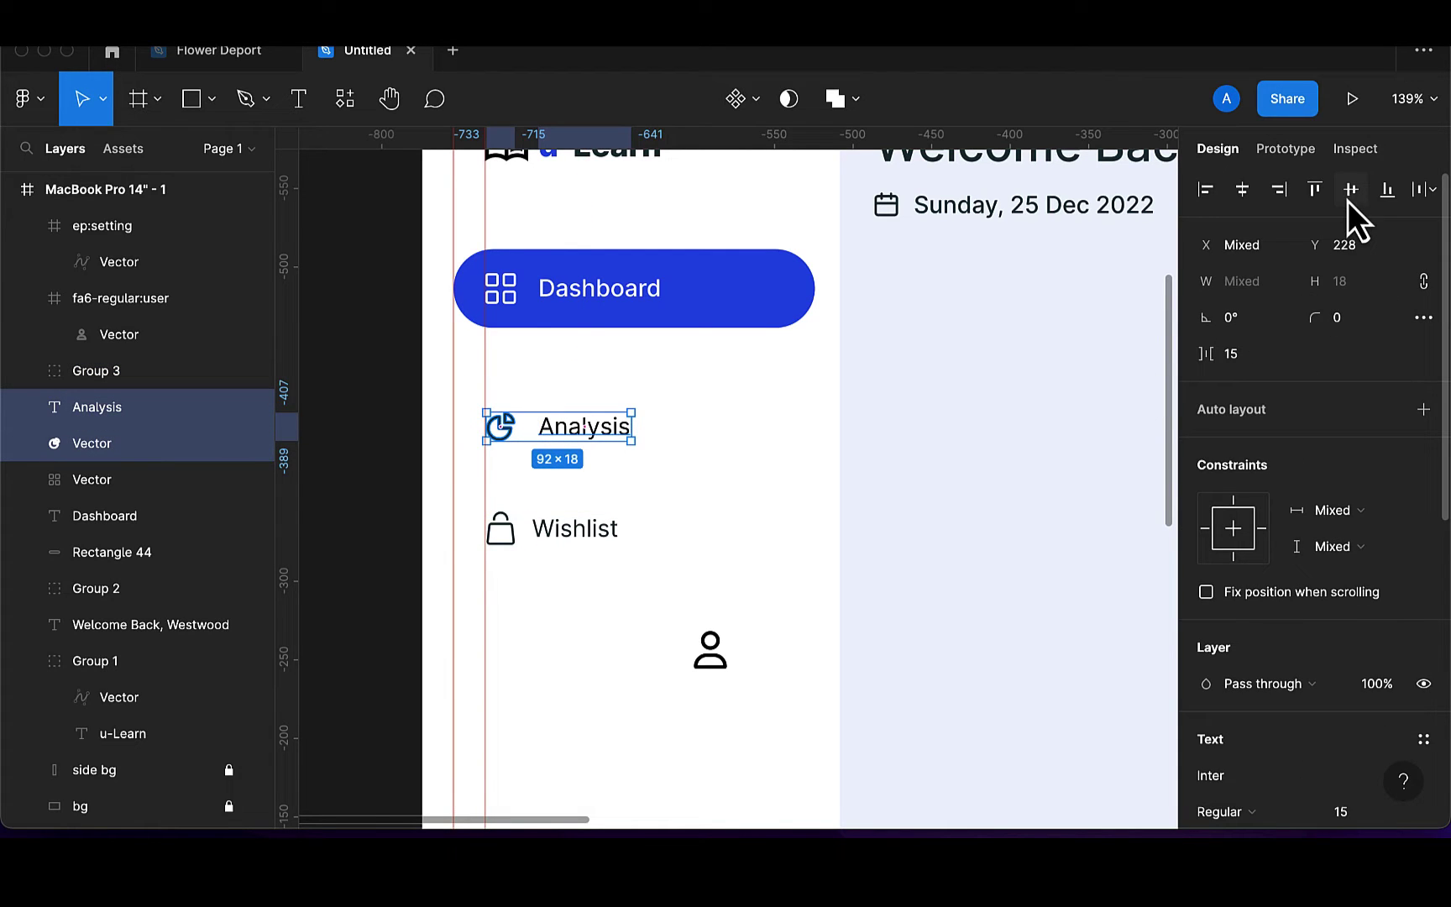
pyautogui.scroll(-4, 1274, 671)
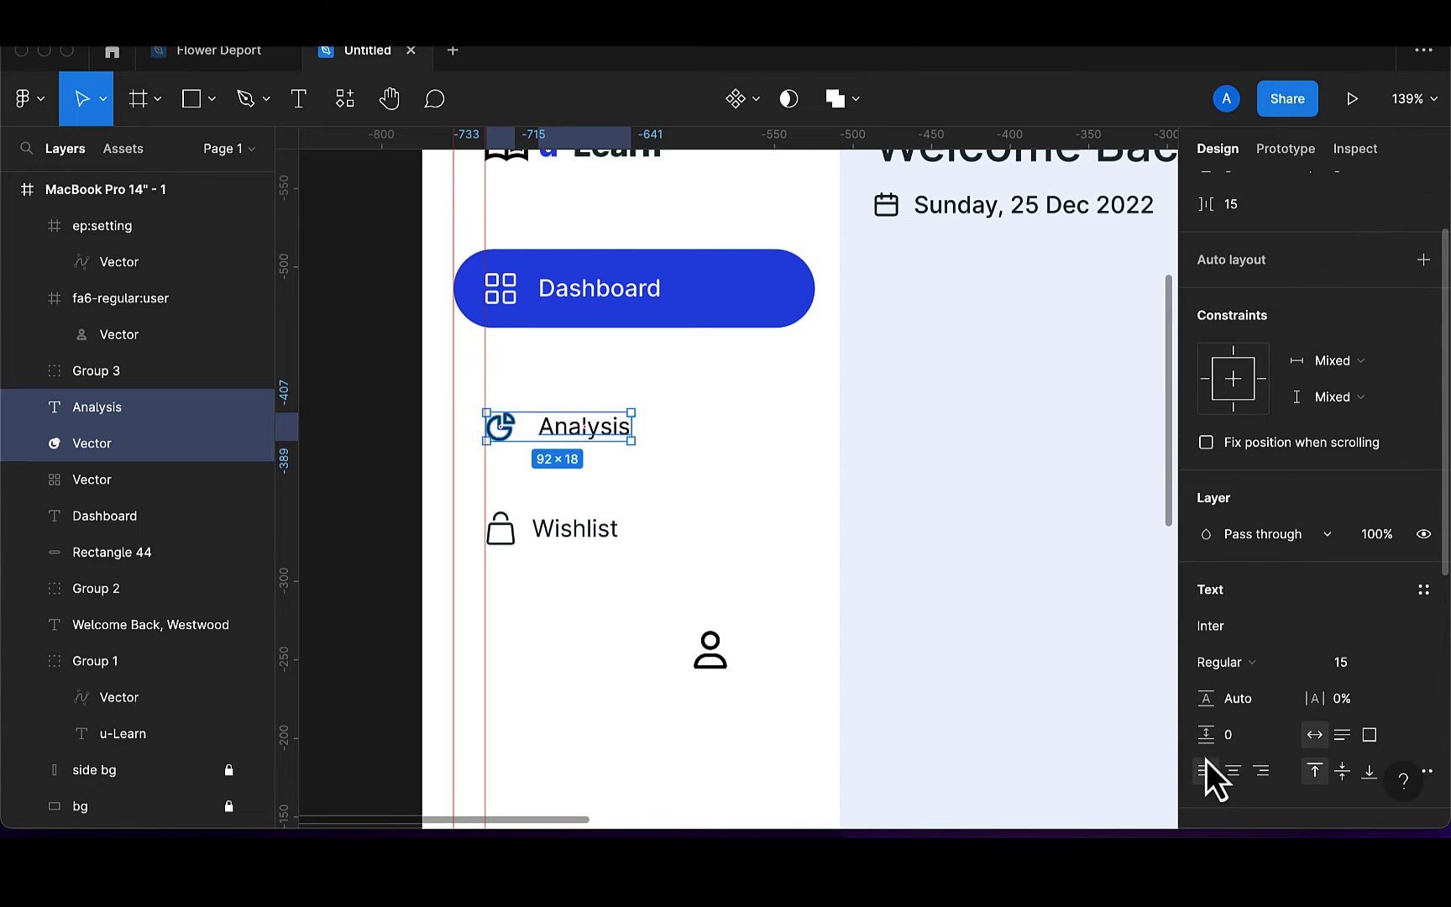
pyautogui.scroll(-5, 1207, 765)
pyautogui.click(1206, 750)
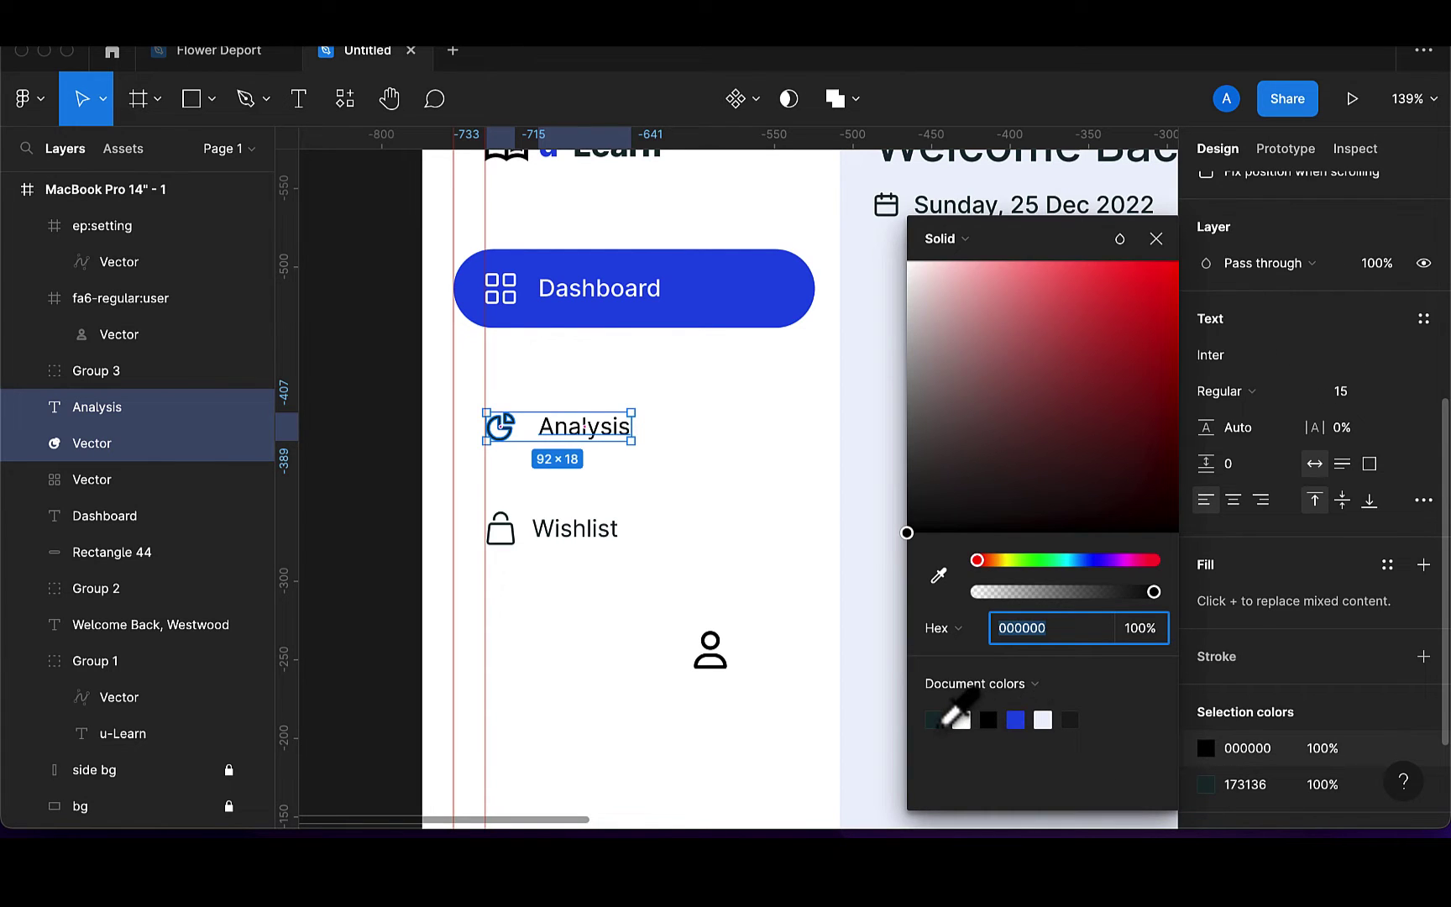
pyautogui.click(941, 724)
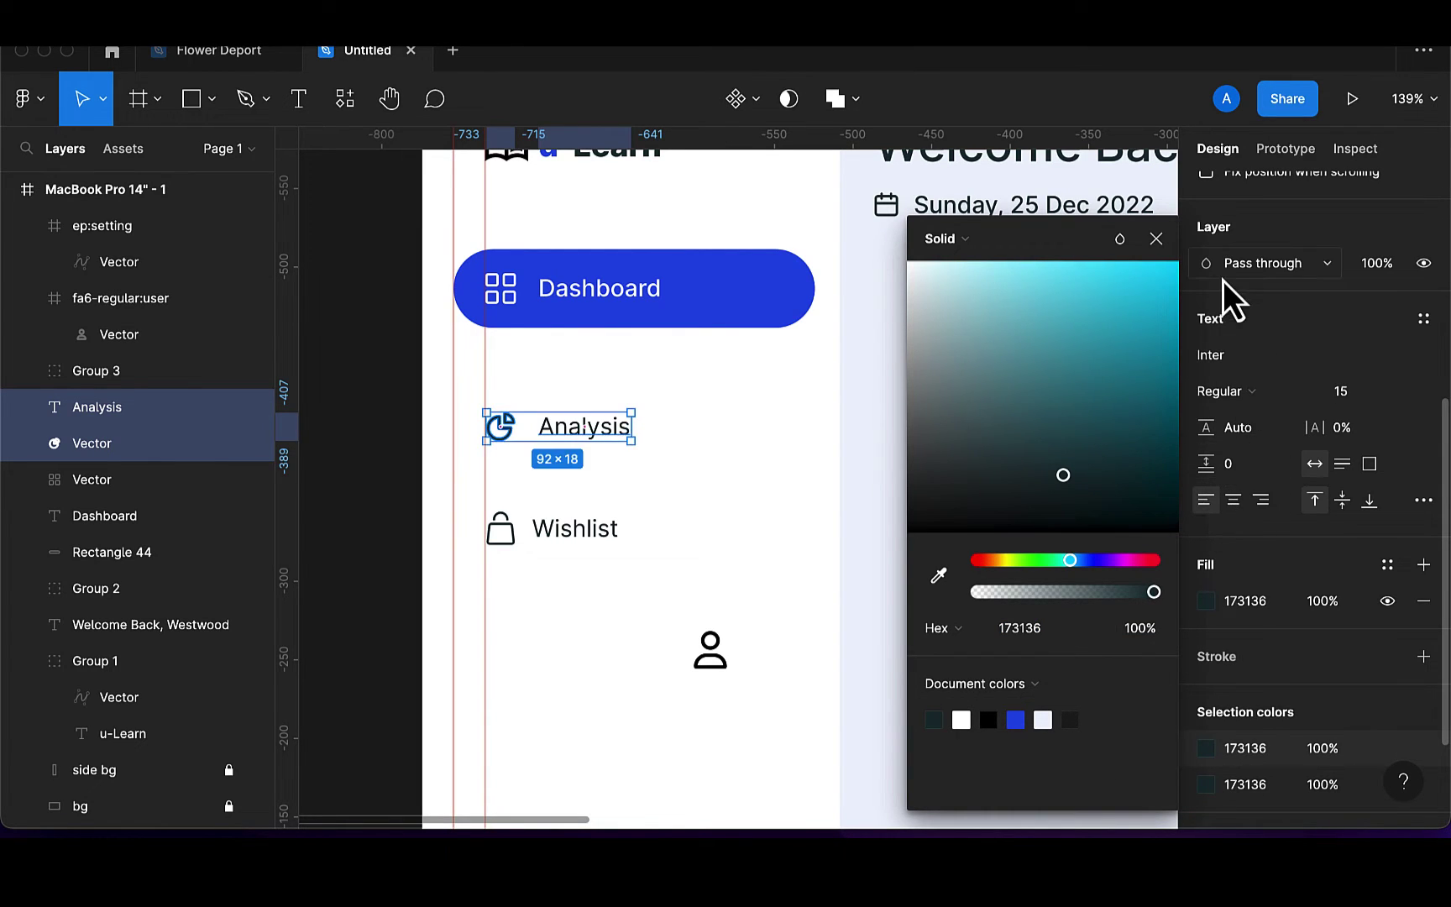
pyautogui.click(1156, 239)
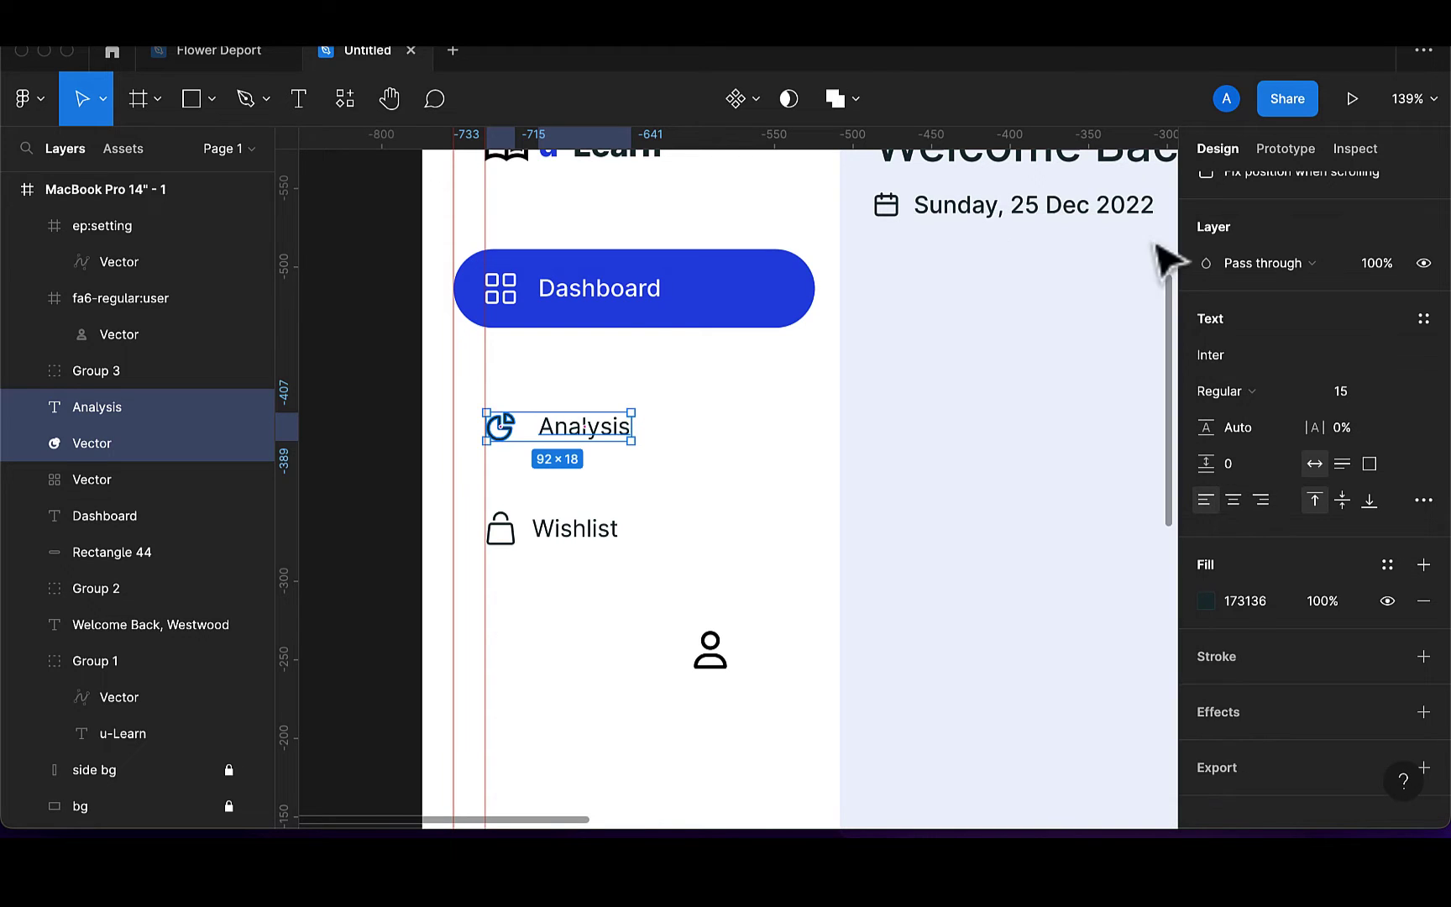
pyautogui.scroll(5, 551, 395)
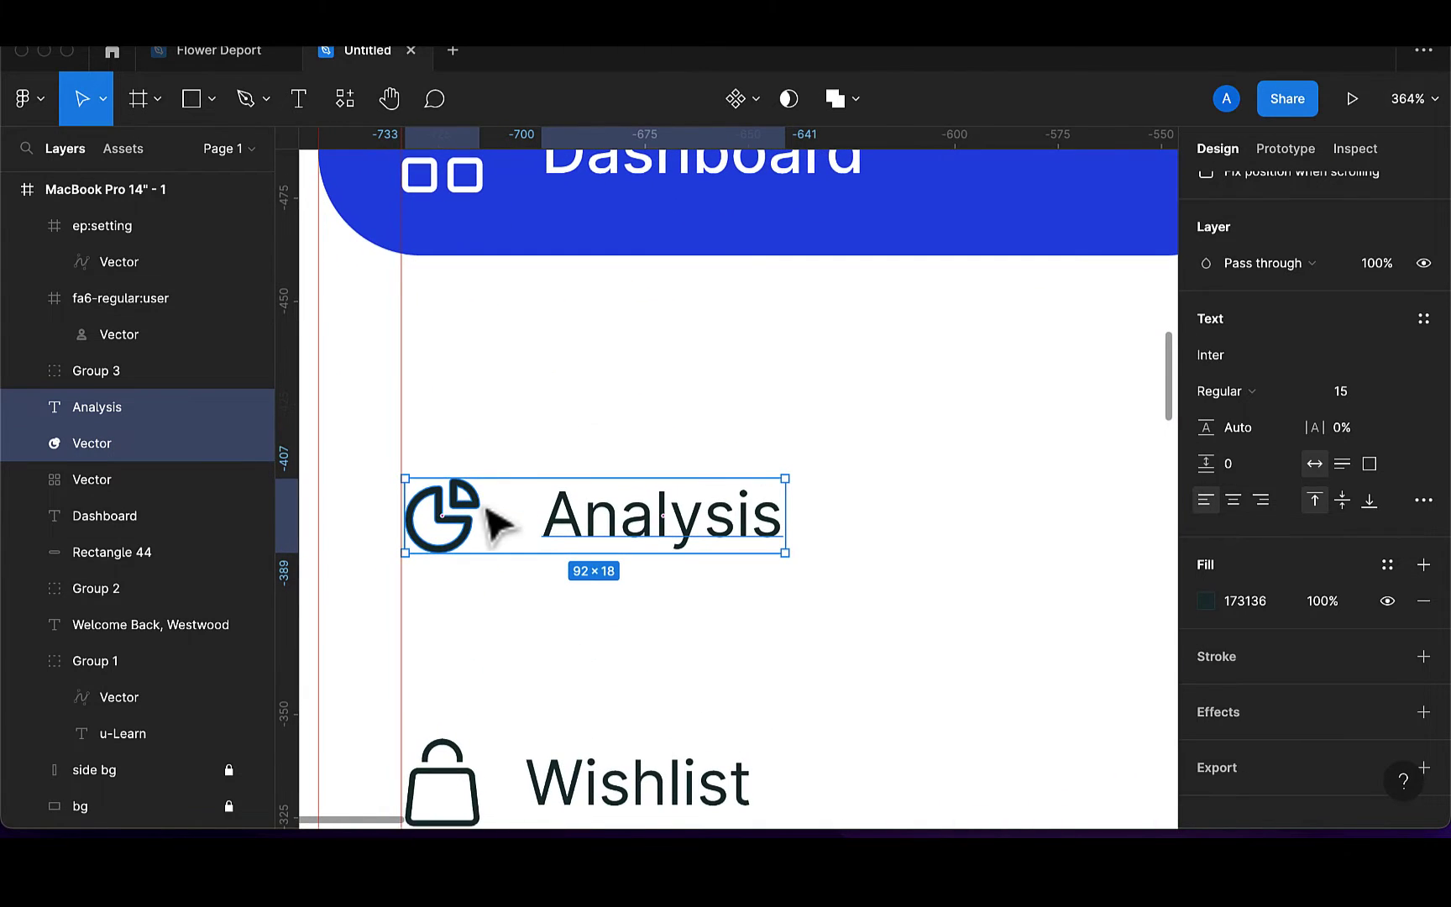
pyautogui.press('super+g')
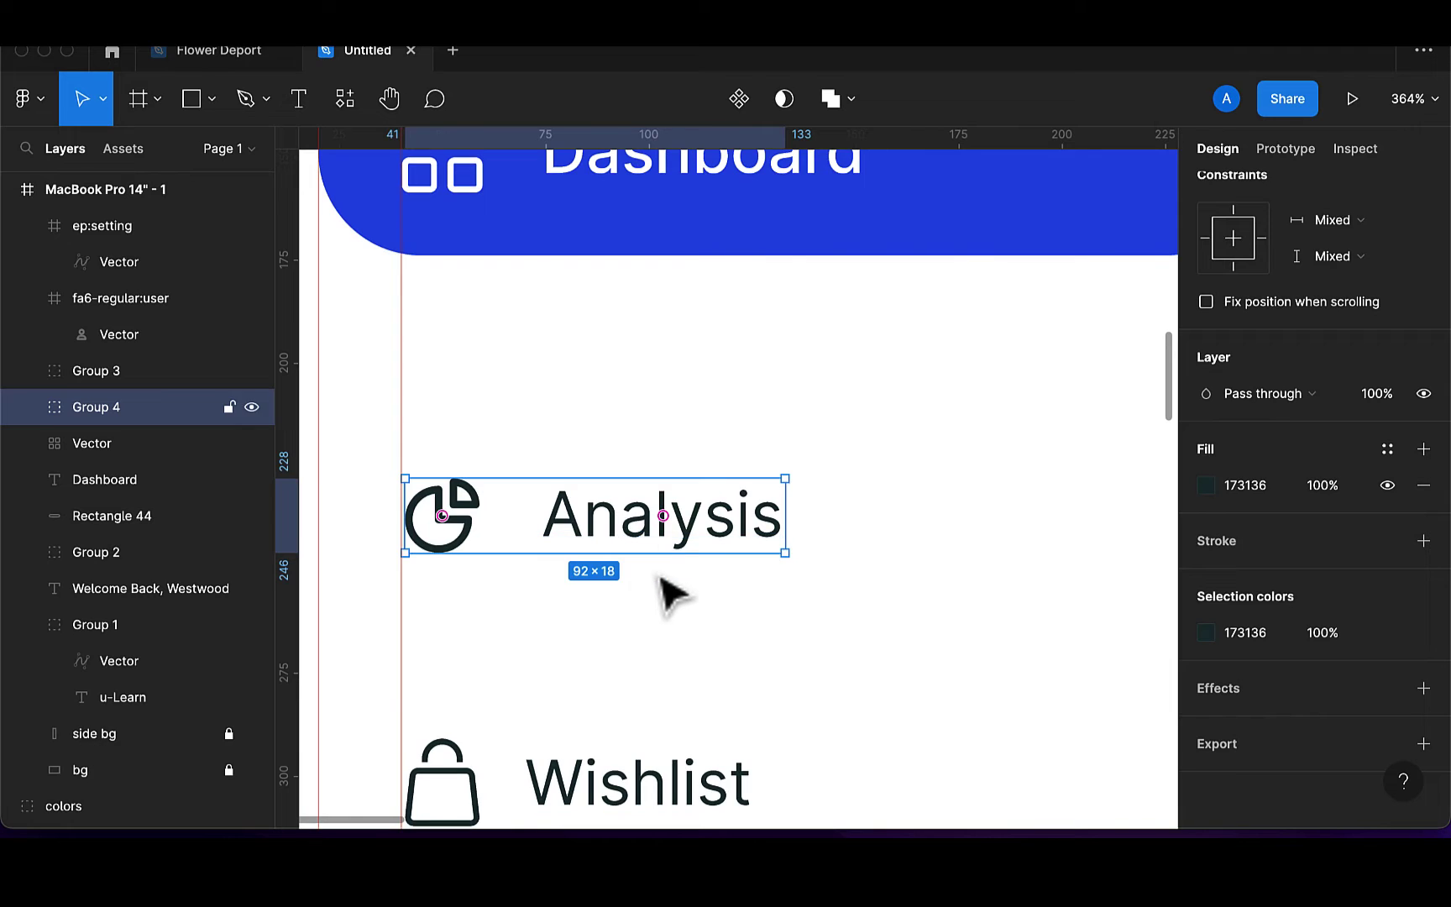
pyautogui.scroll(-5, 664, 592)
pyautogui.scroll(-3, 663, 592)
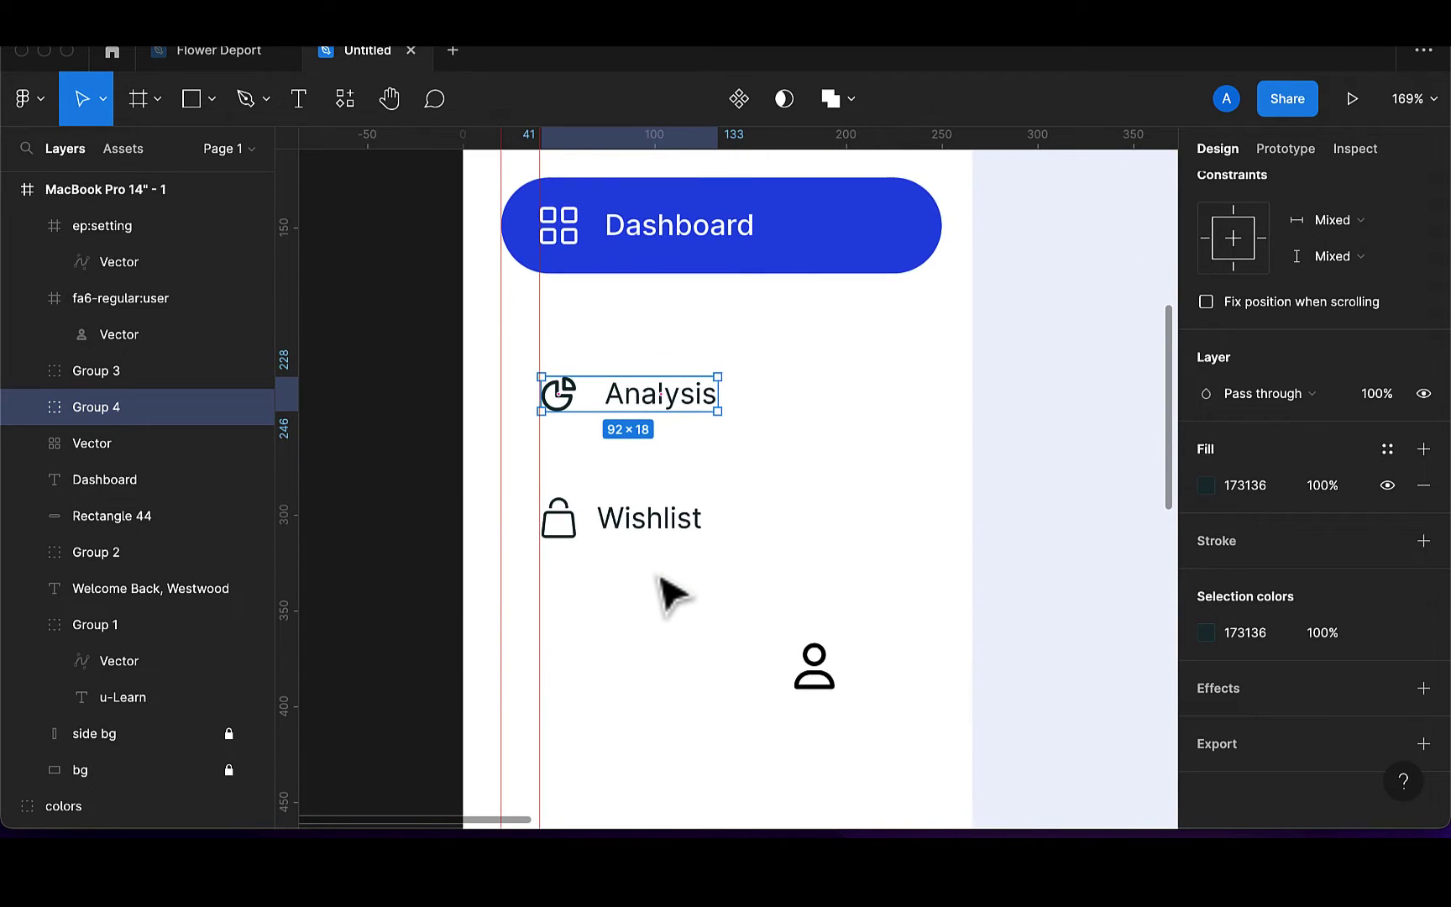
# Move the person icon under Wishlist and remove its empty icon frame
pyautogui.click(815, 623)
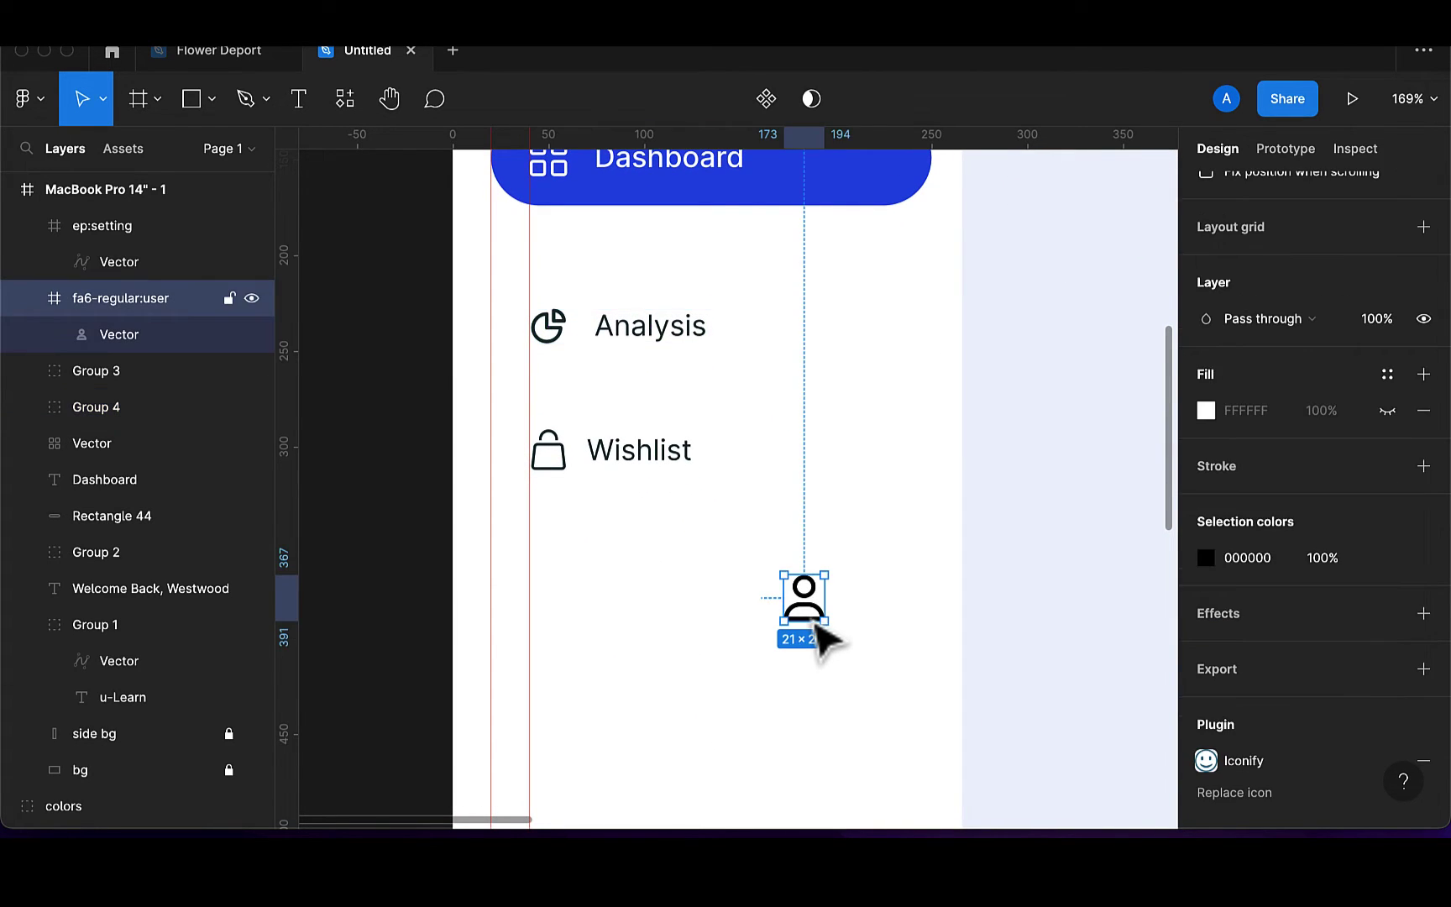
pyautogui.moveTo(814, 623); pyautogui.dragTo(563, 575)
pyautogui.moveTo(122, 344); pyautogui.dragTo(3, 283)
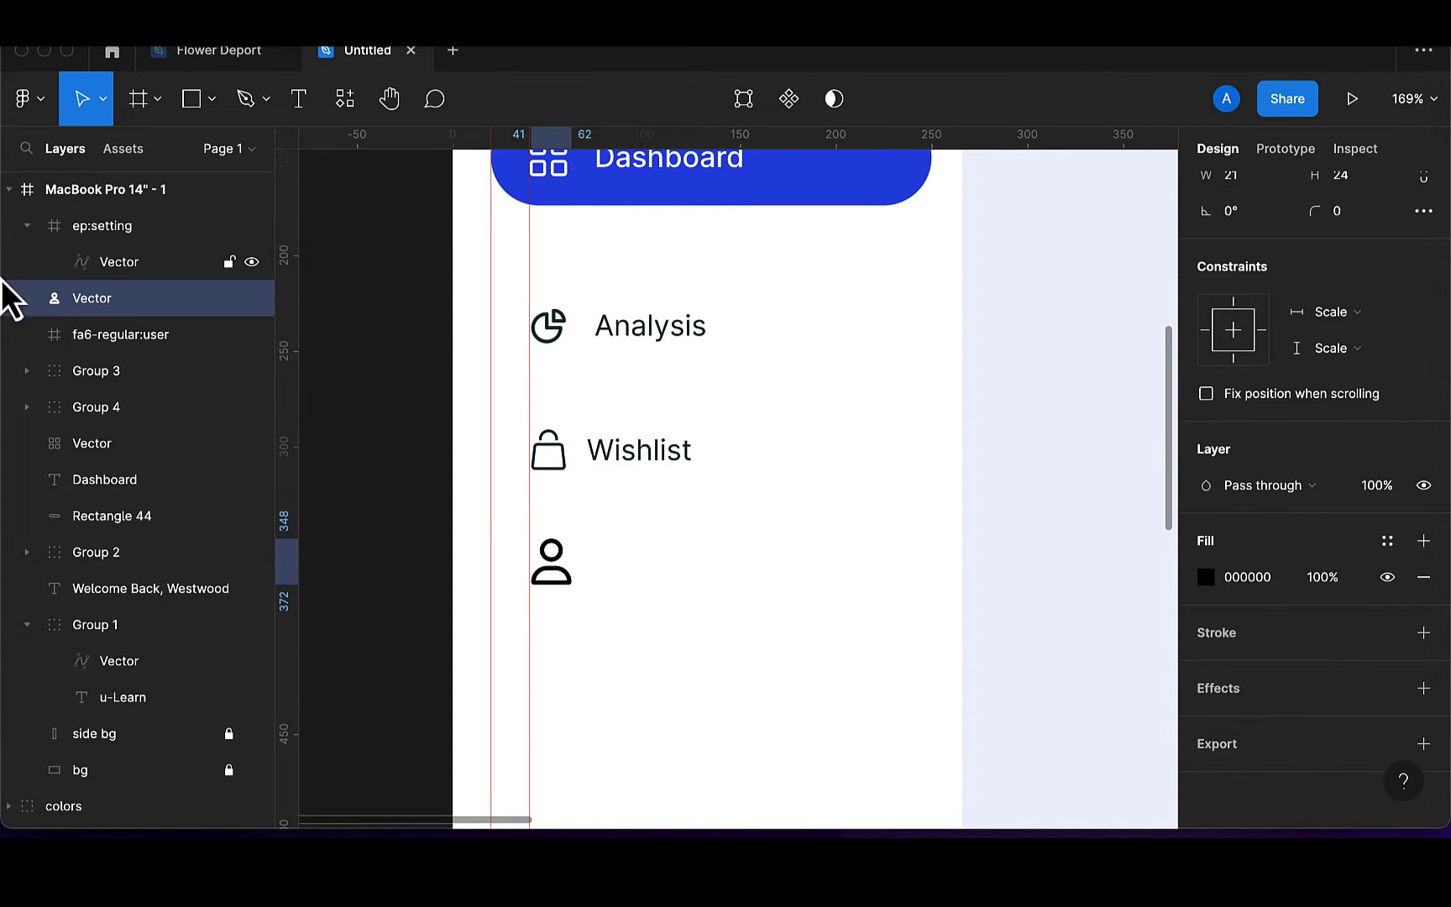
pyautogui.click(88, 340)
pyautogui.press('Delete')
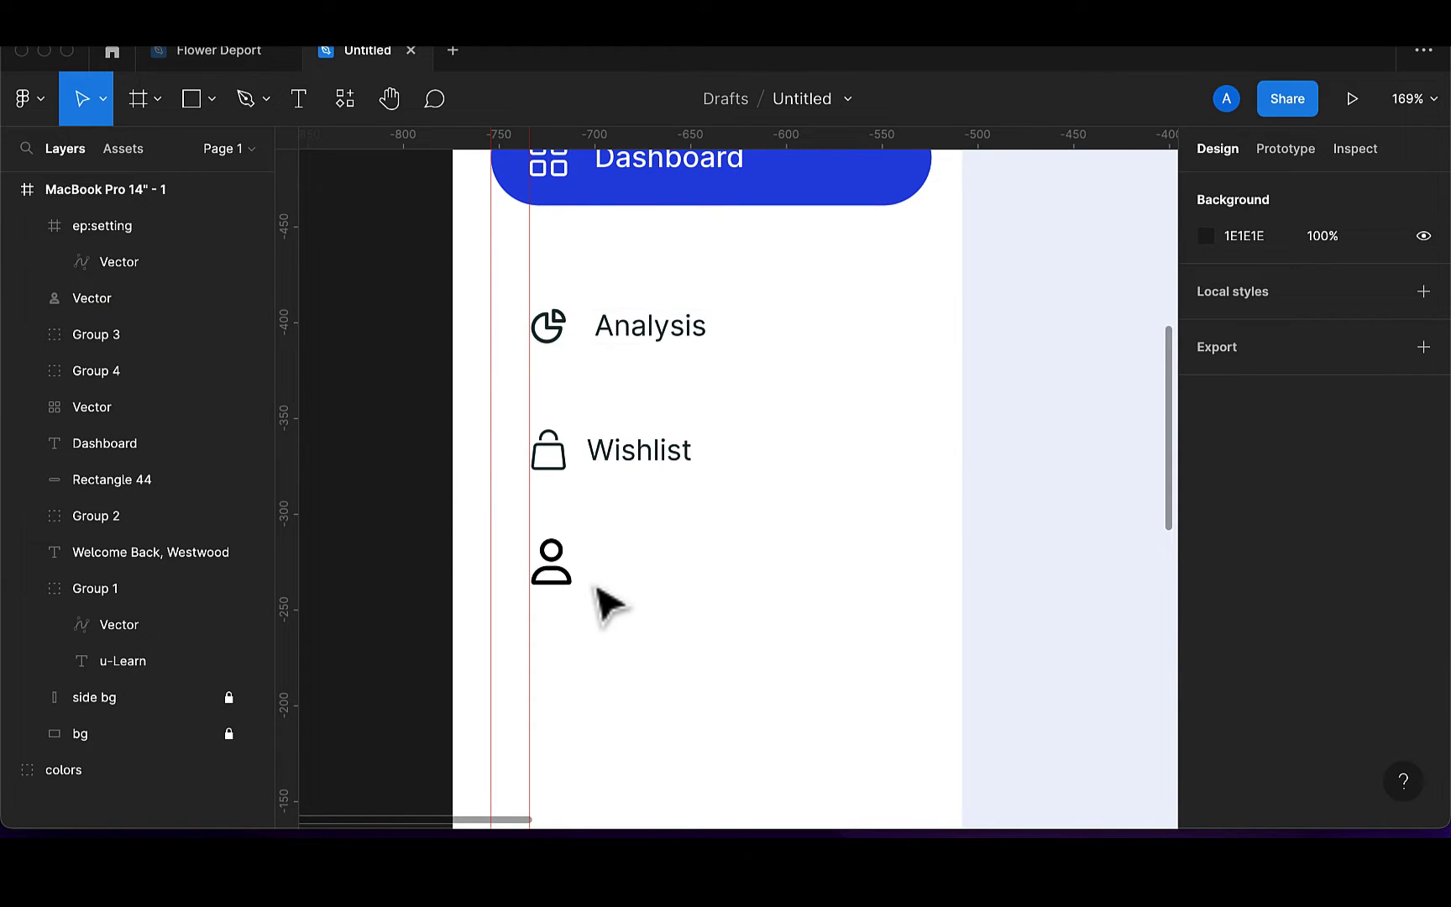
# Set the person icon to 18 px wide, align it, and fill it 173136
pyautogui.click(564, 586)
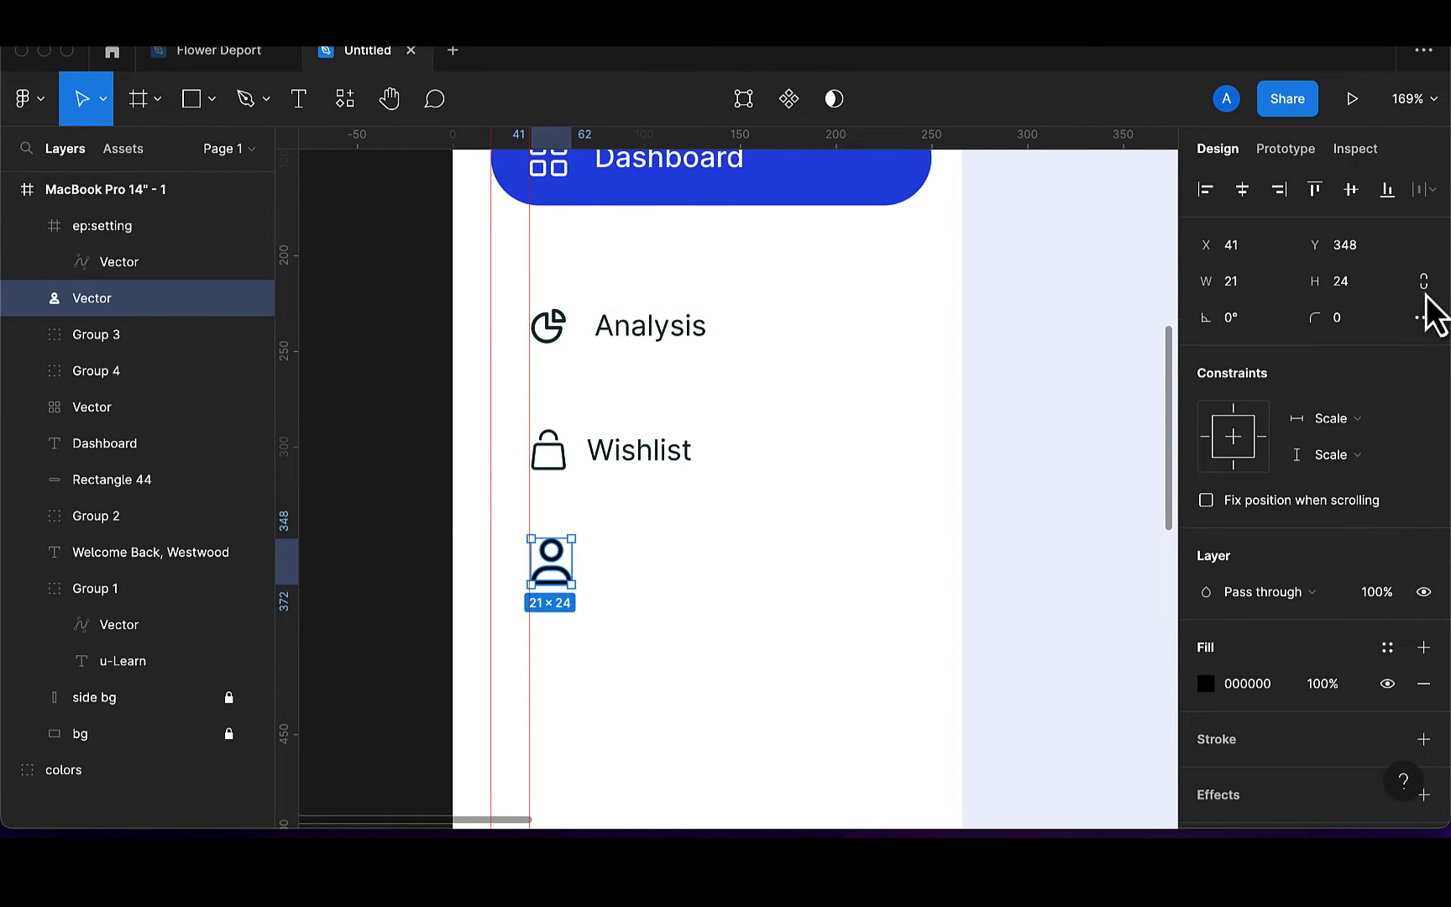
pyautogui.click(1262, 292)
pyautogui.press('BackSpace')
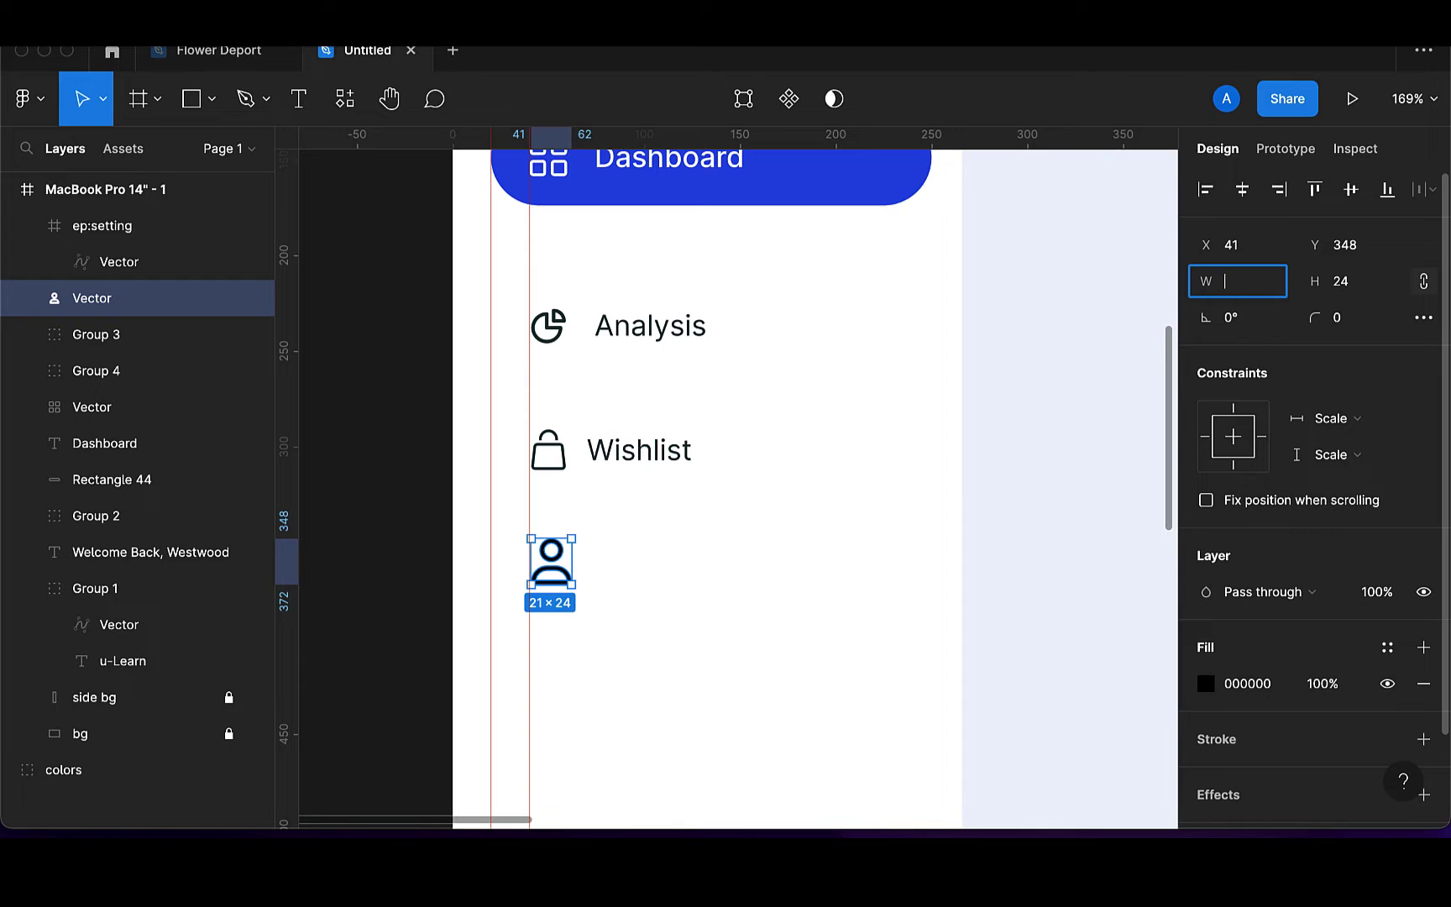
pyautogui.write('18')
pyautogui.press('Return')
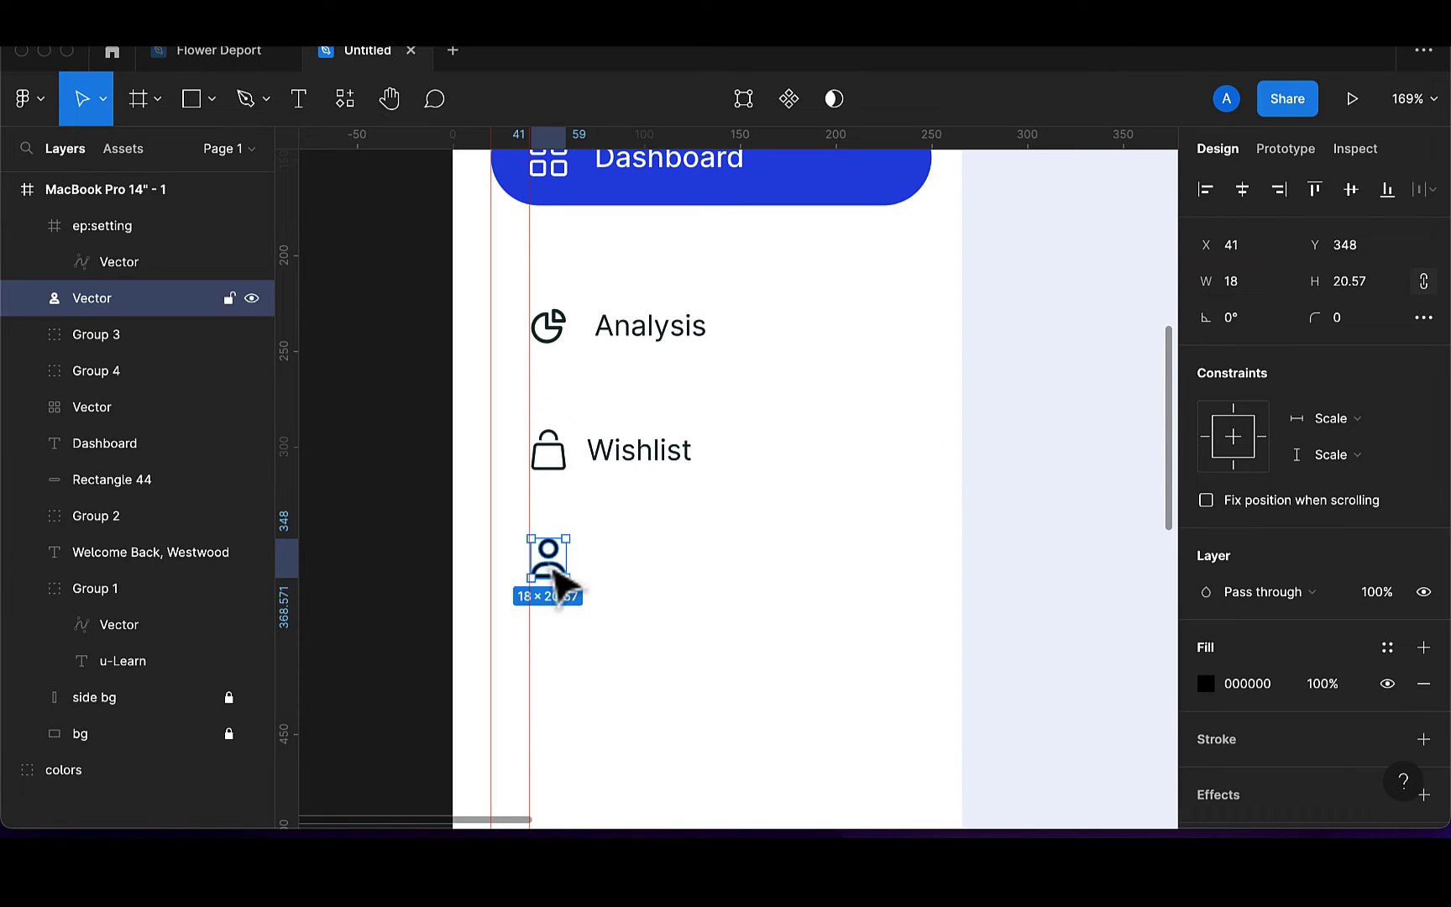
pyautogui.moveTo(555, 564); pyautogui.dragTo(558, 575)
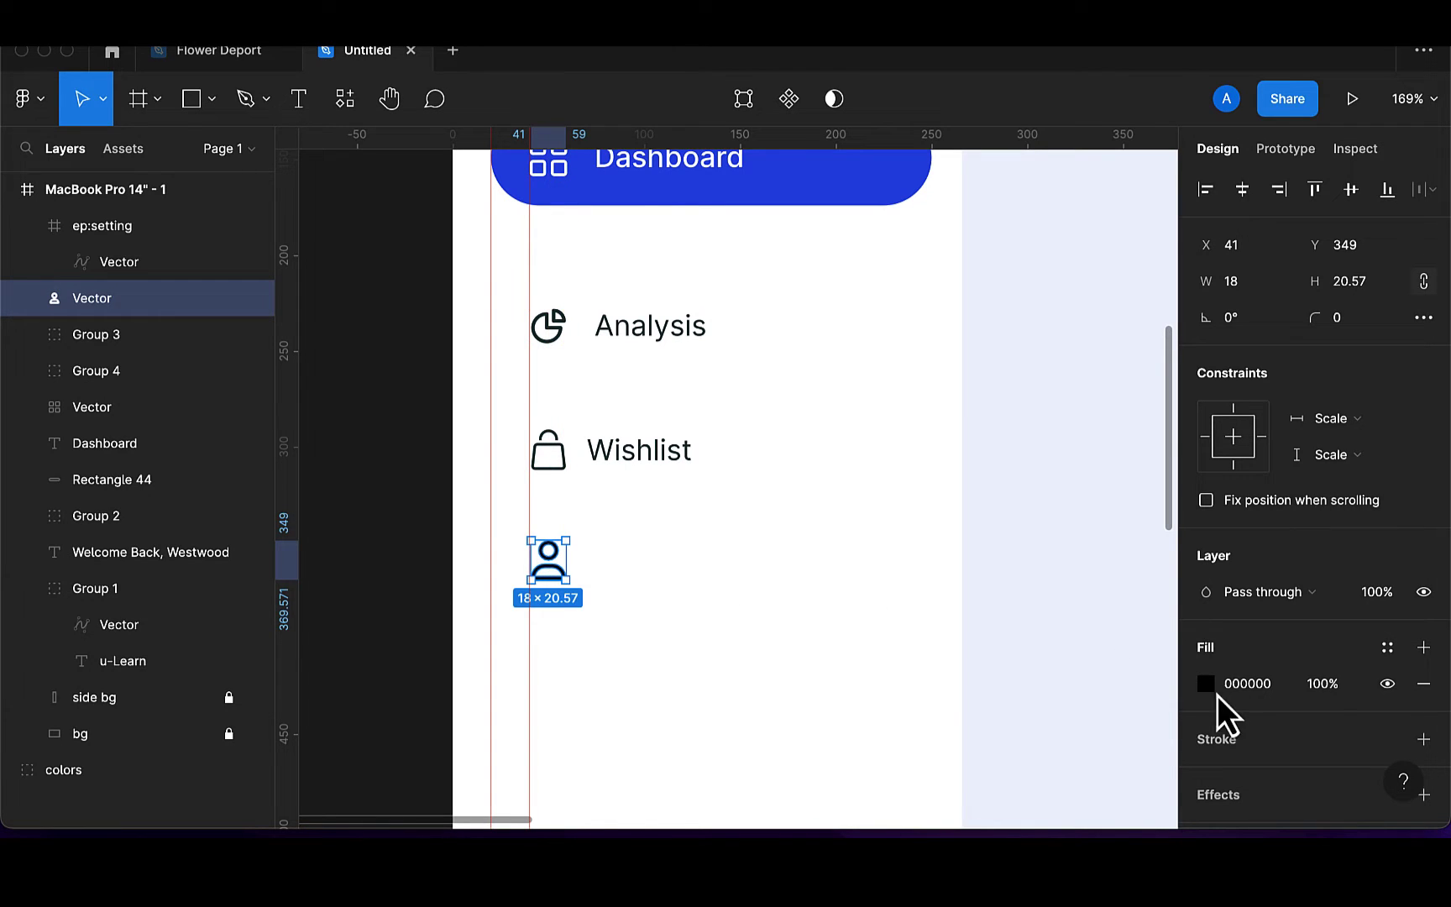
pyautogui.click(1208, 691)
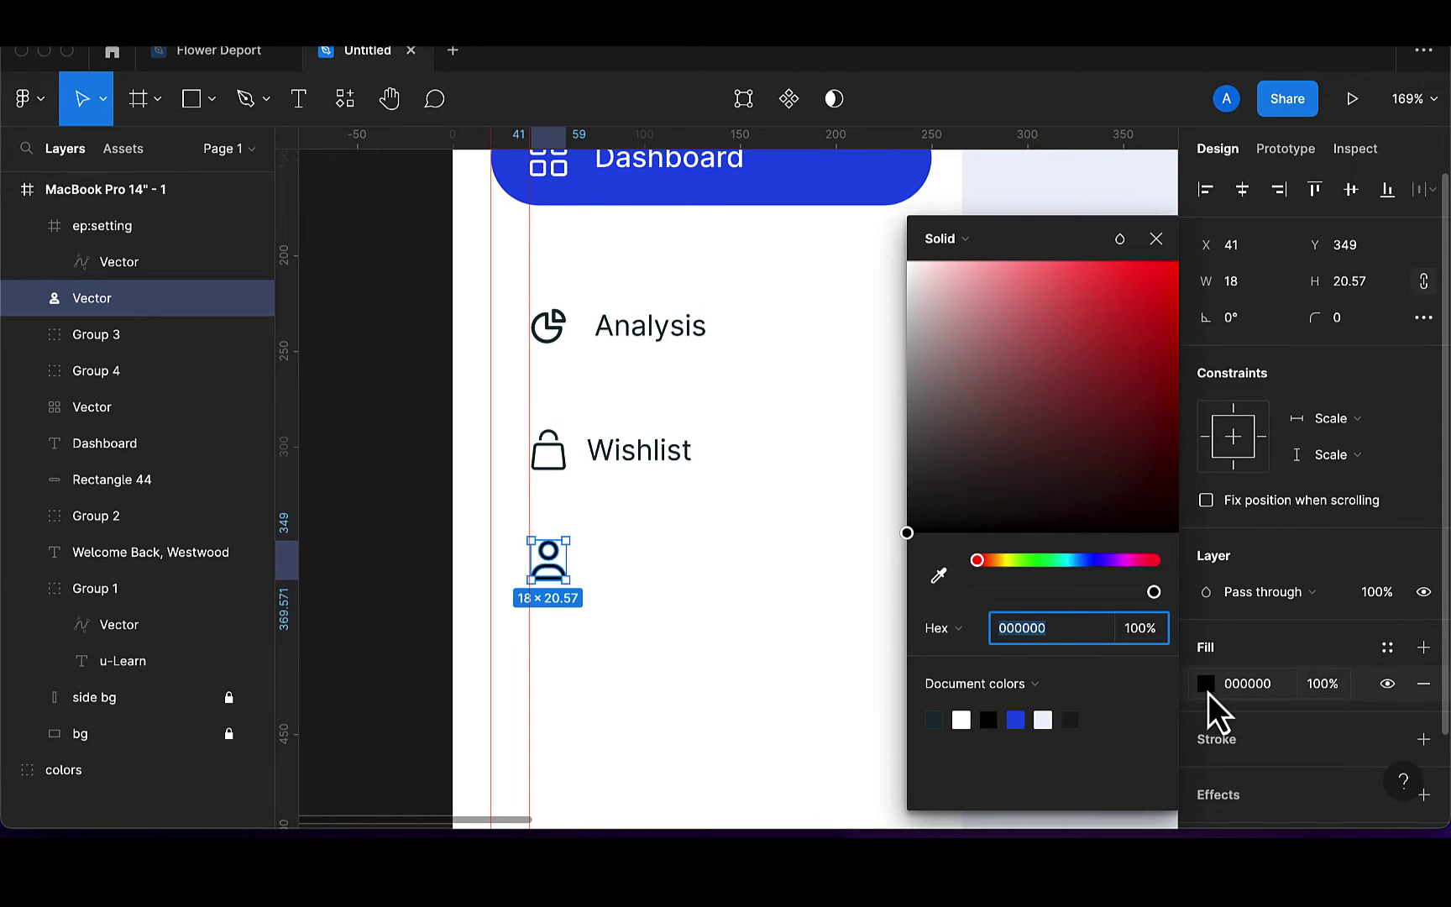
pyautogui.click(935, 719)
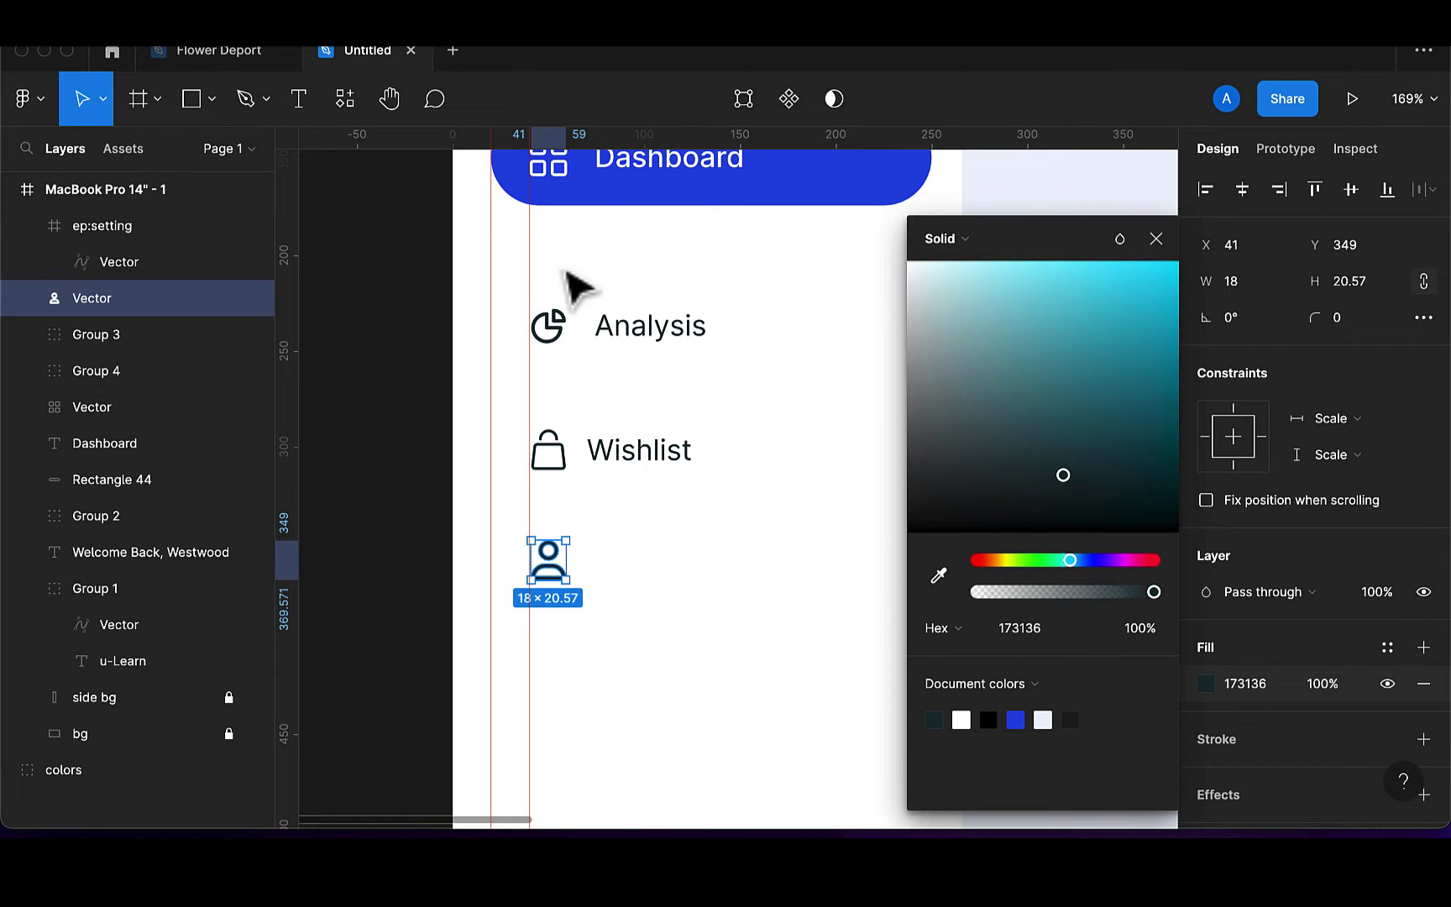
# Type a 'Profile' label beside the person icon
pyautogui.press('t')
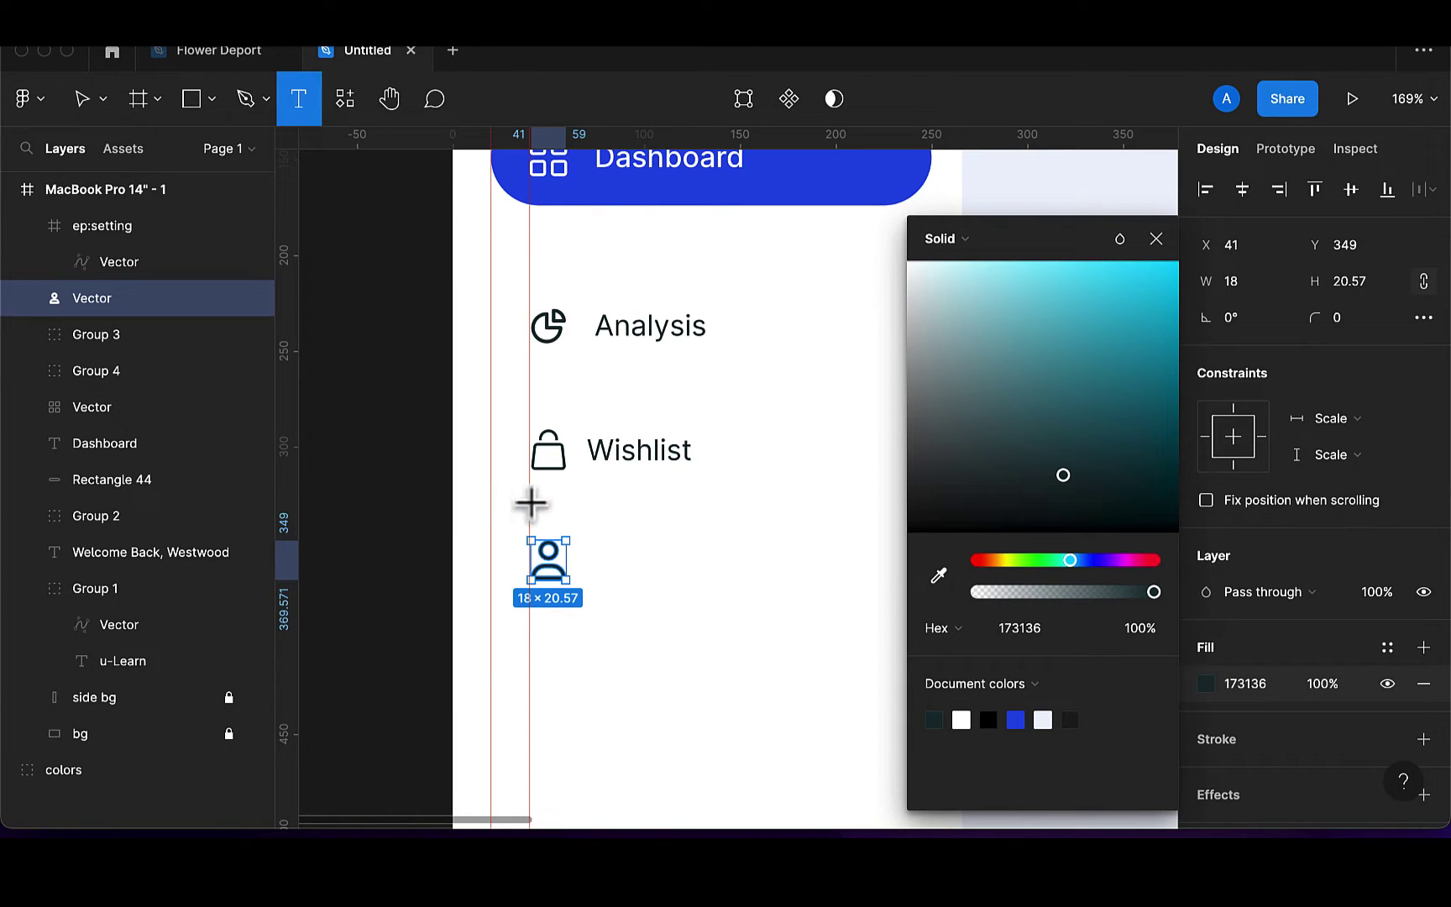
pyautogui.click(599, 563)
pyautogui.write('P')
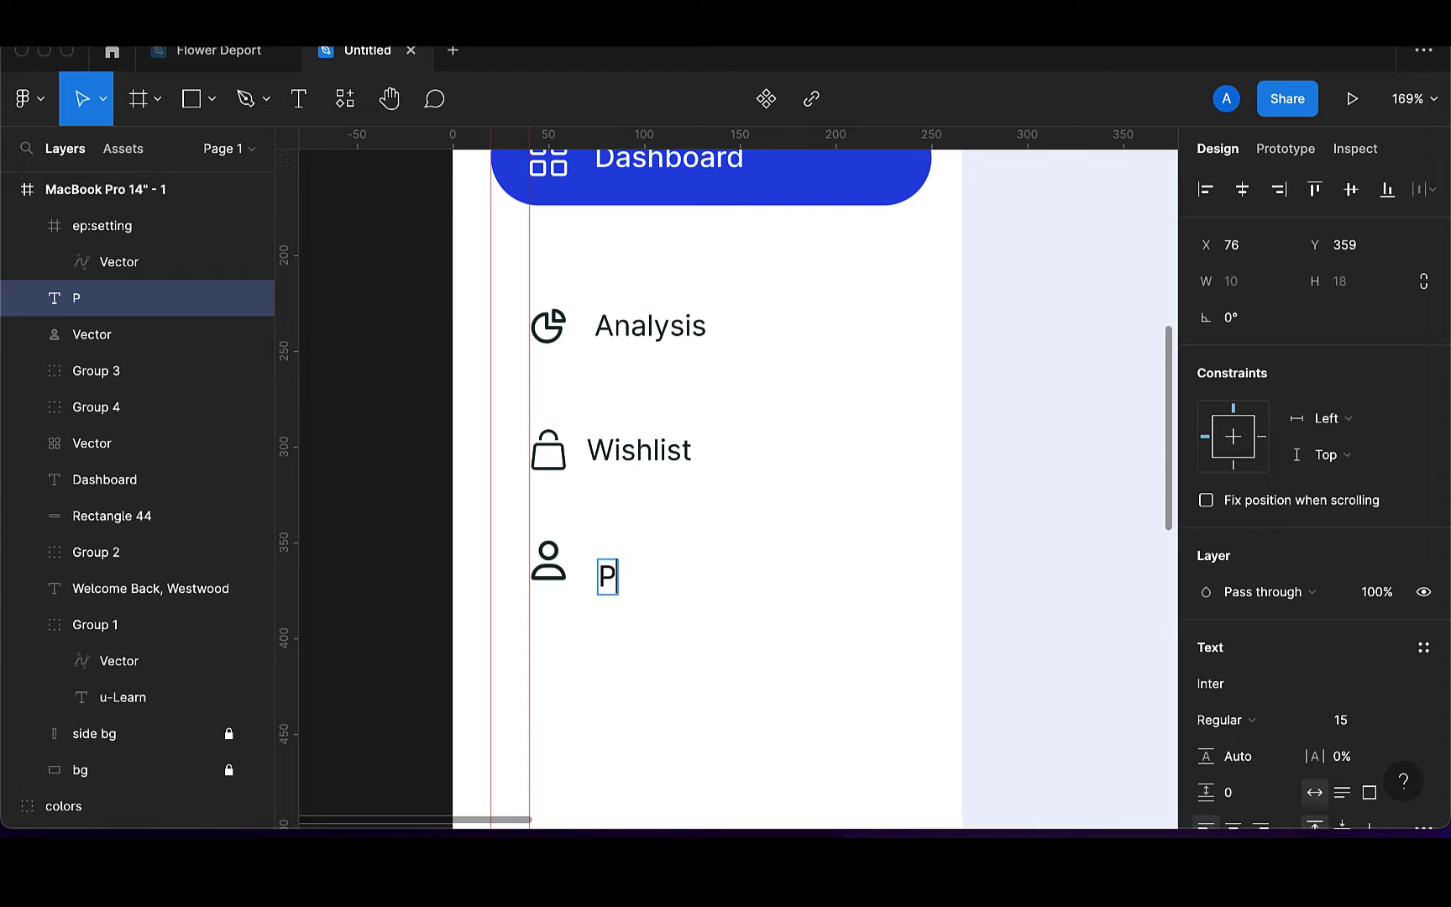
pyautogui.write('rofile')
pyautogui.press('Escape')
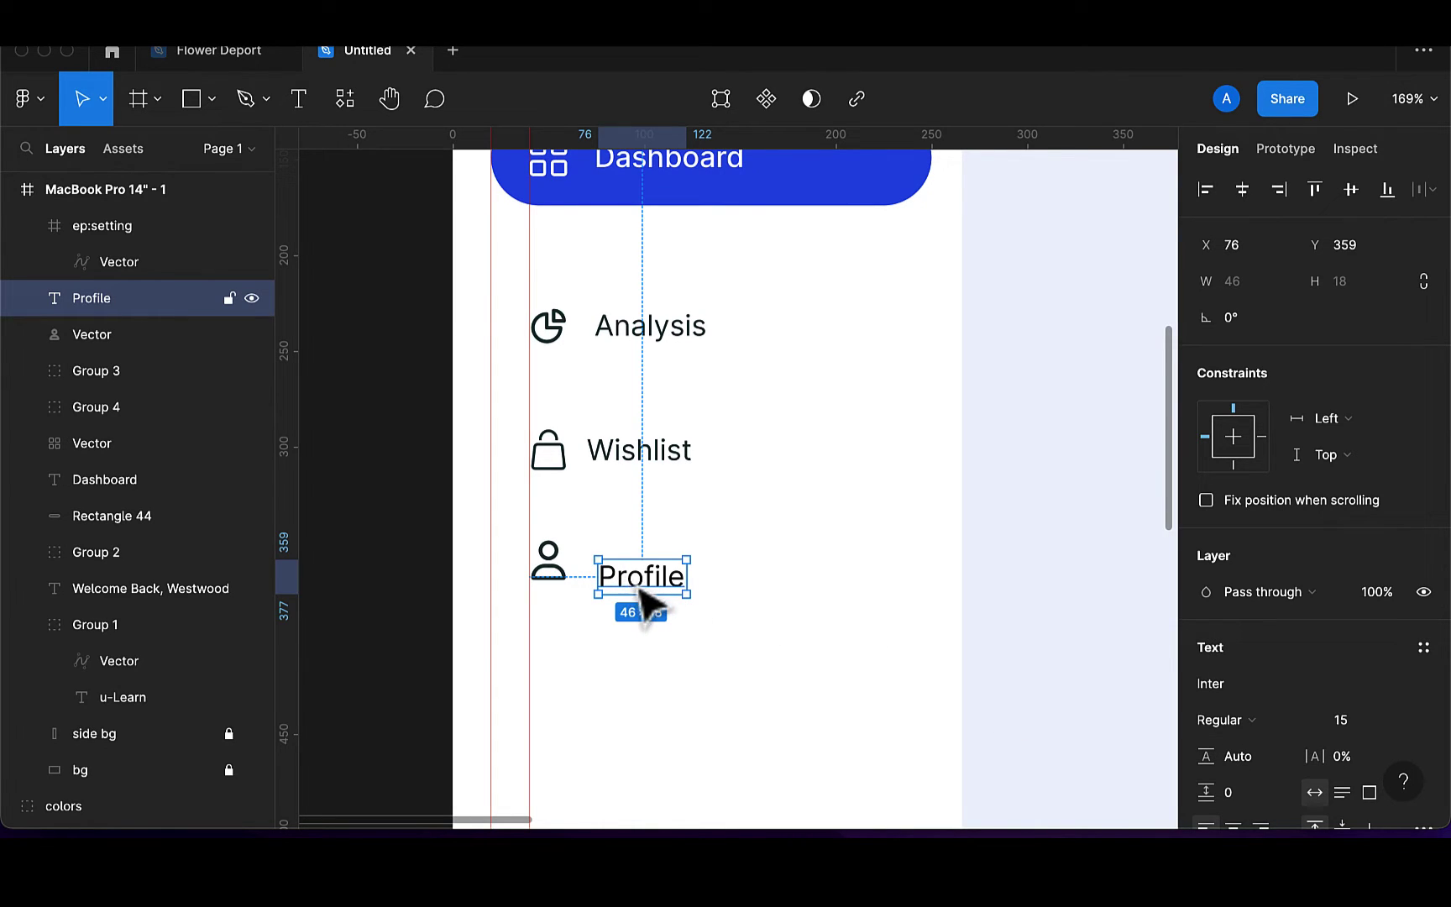
pyautogui.moveTo(645, 583); pyautogui.dragTo(640, 579)
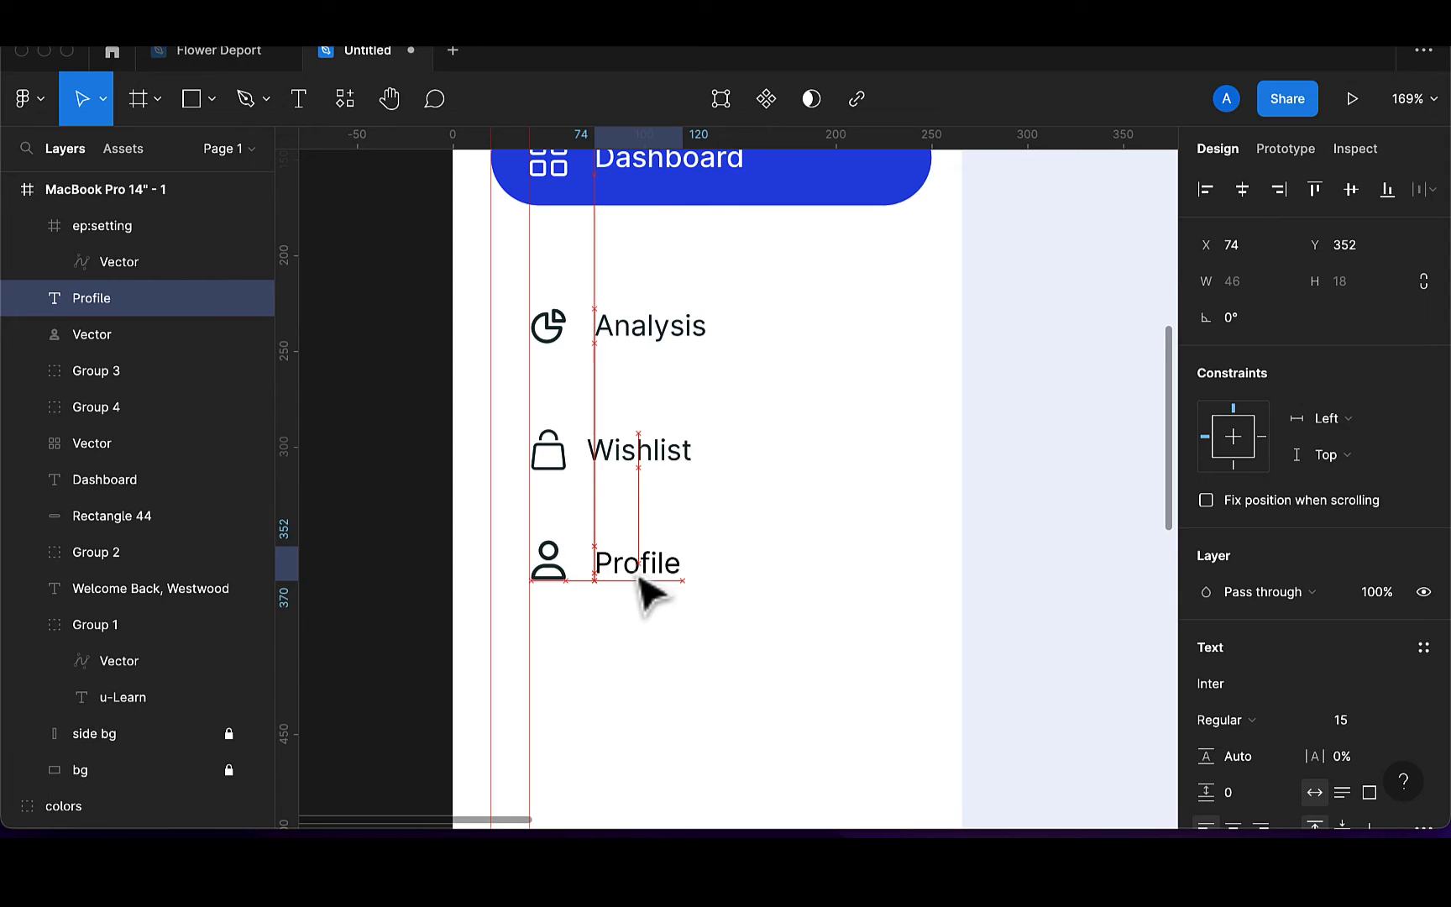
# Centre Profile and the icon vertically, colour both 173136, and group them as Group 5
pyautogui.keyDown('shift'); pyautogui.click(561, 578); pyautogui.keyUp('shift')
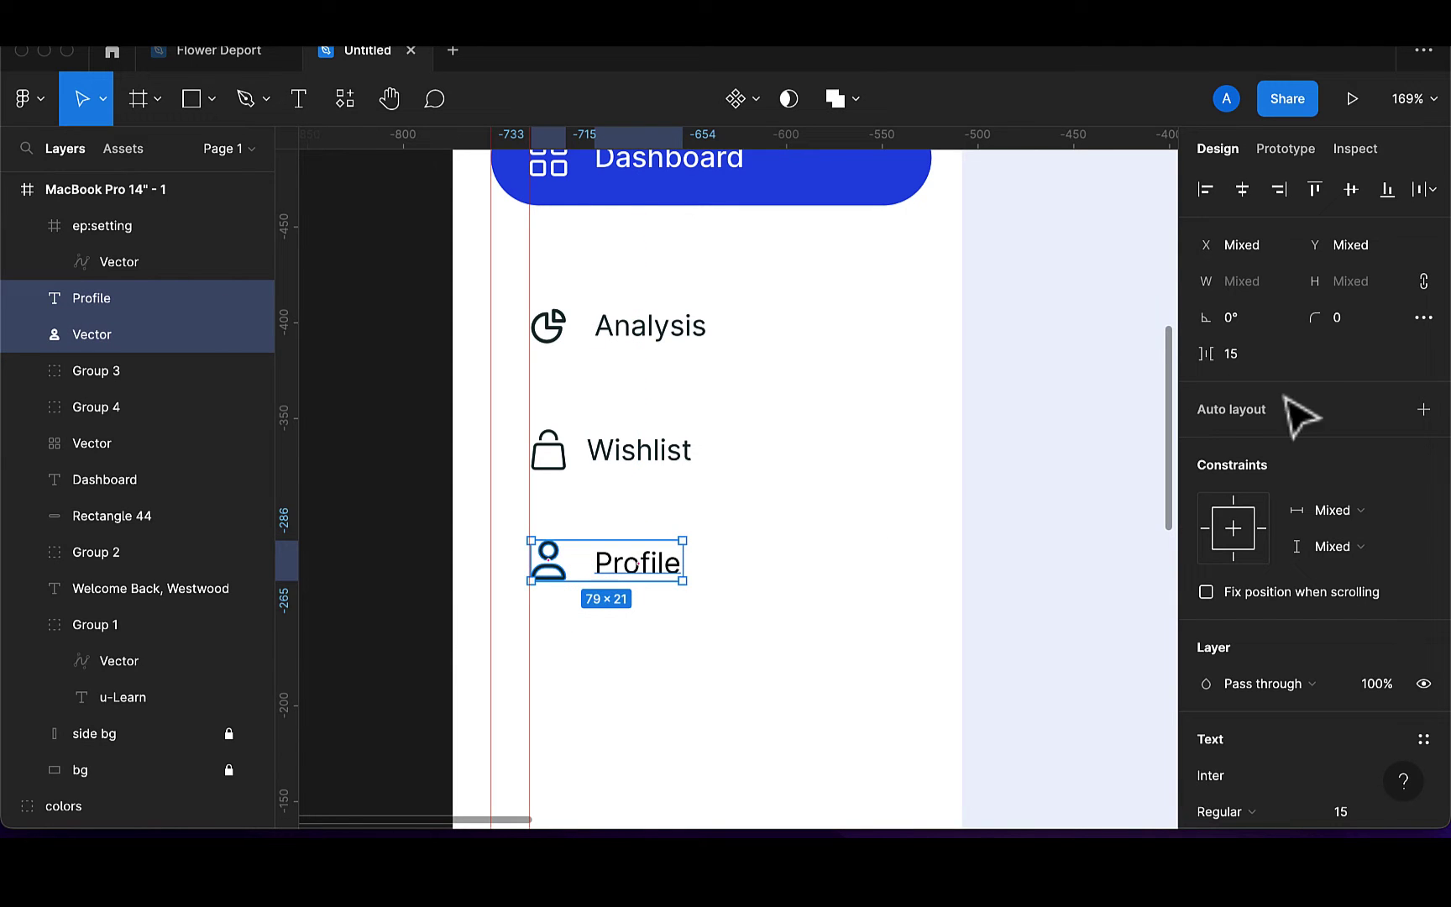
pyautogui.click(1352, 190)
pyautogui.scroll(-5, 1274, 755)
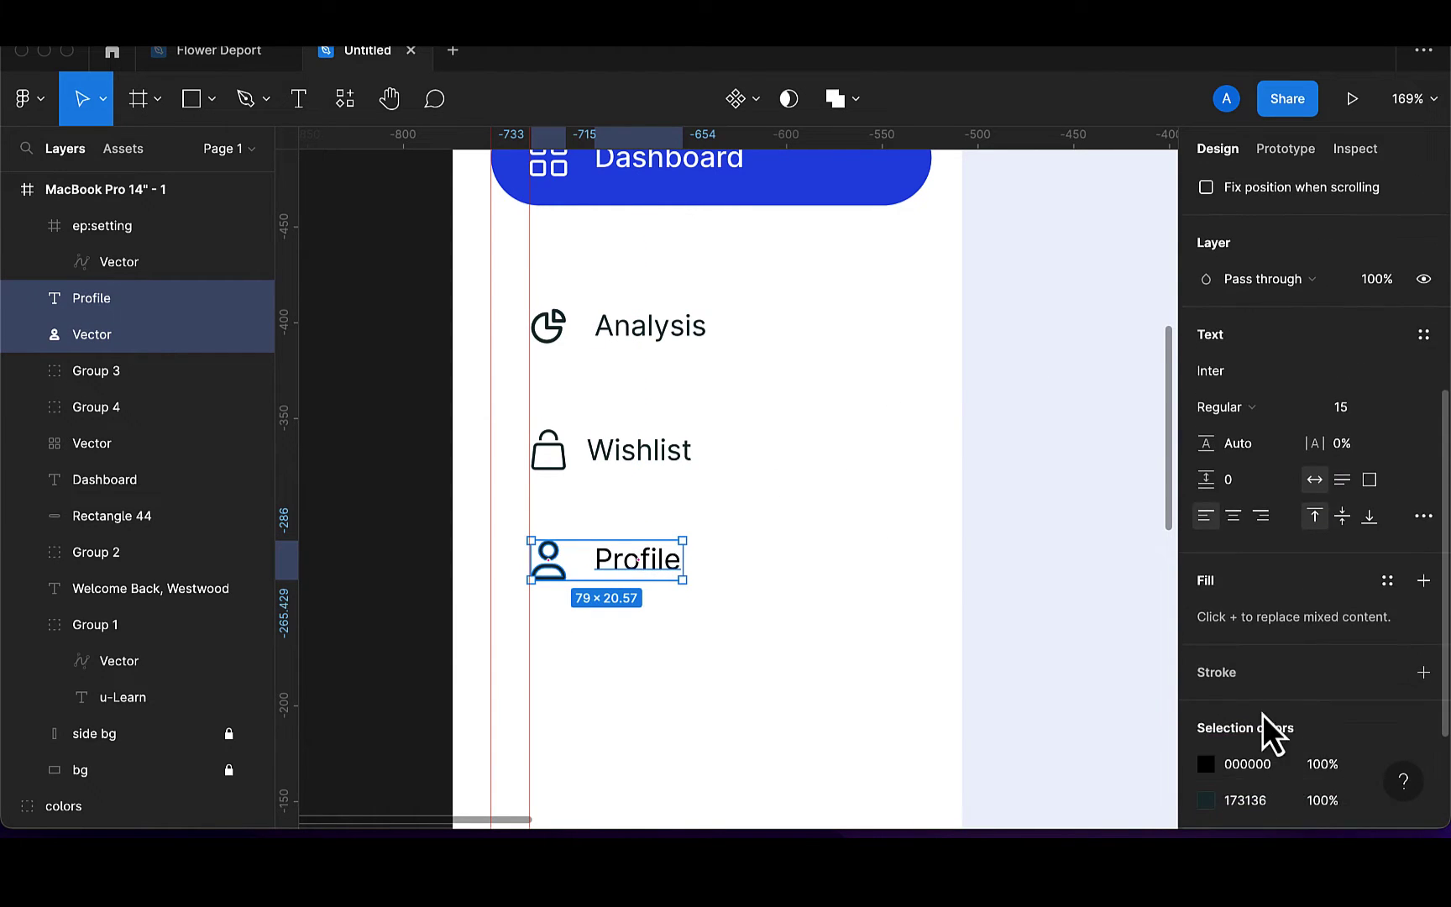
pyautogui.click(1205, 766)
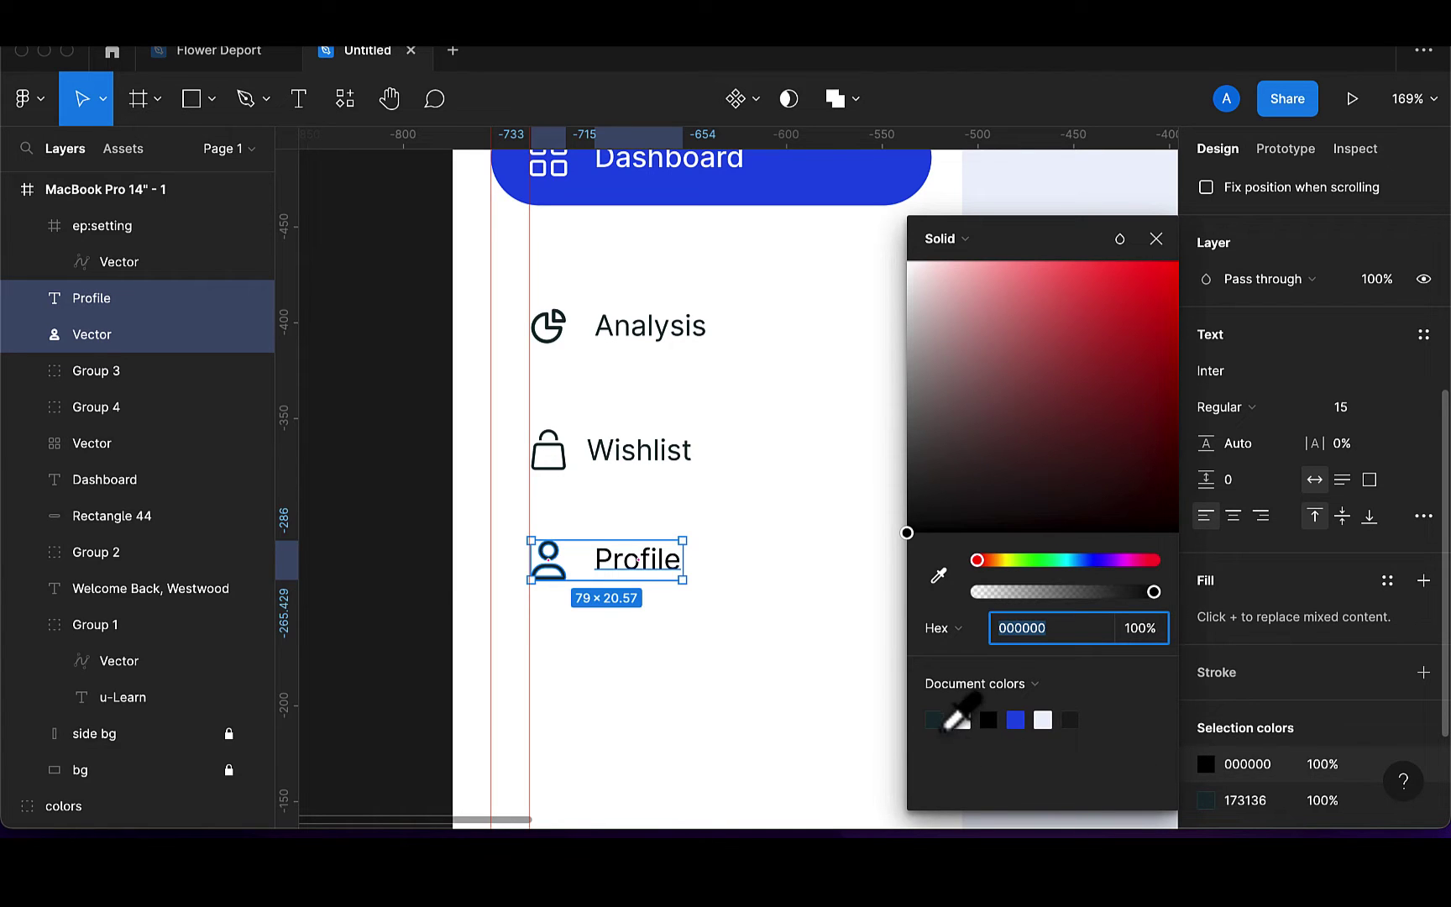
pyautogui.click(934, 720)
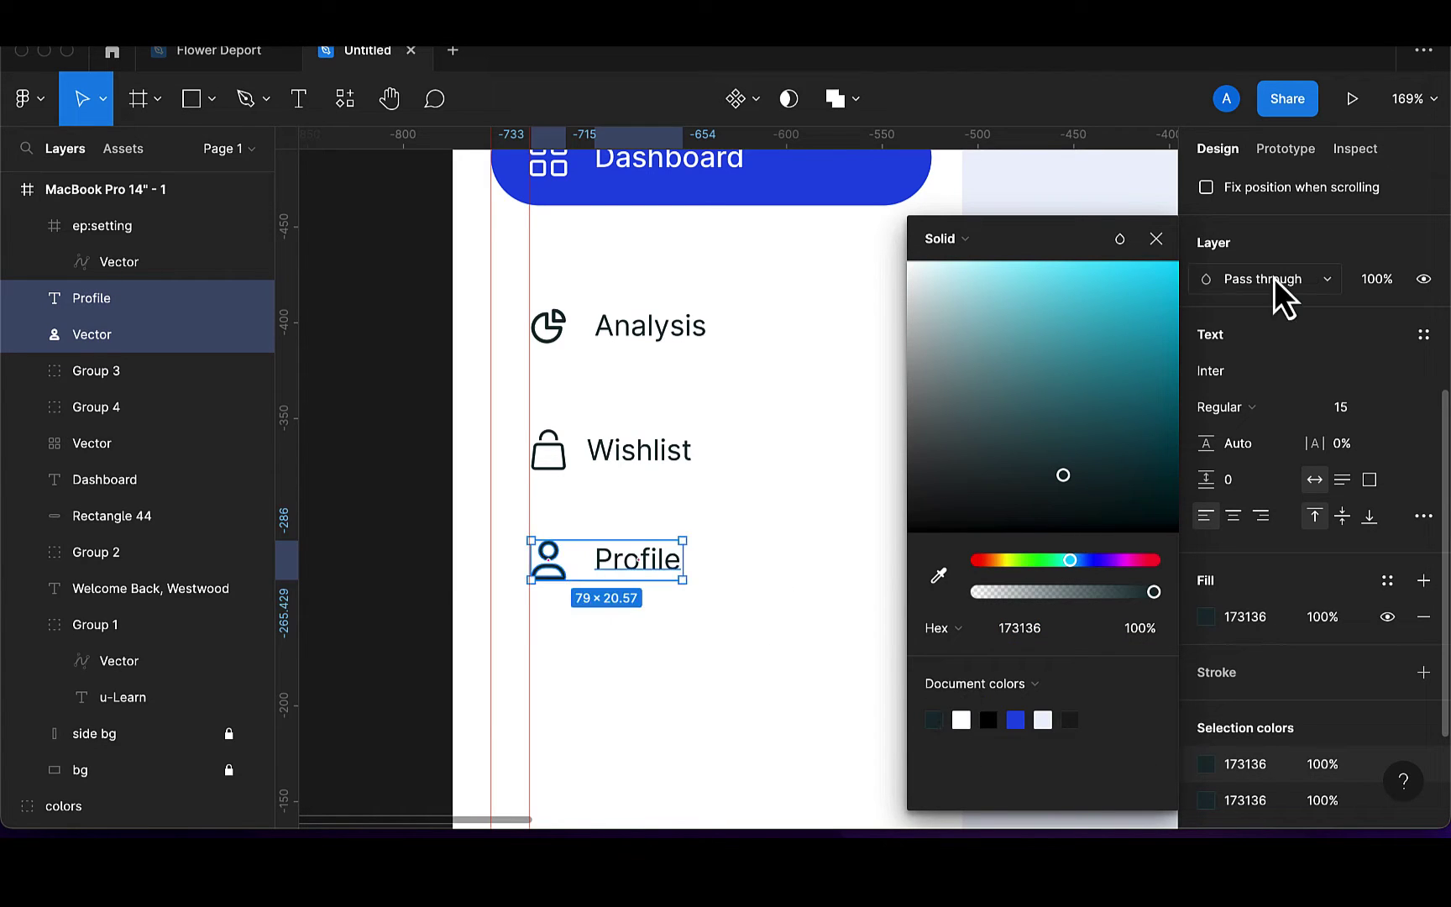
pyautogui.scroll(5, 1353, 319)
pyautogui.click(1345, 181)
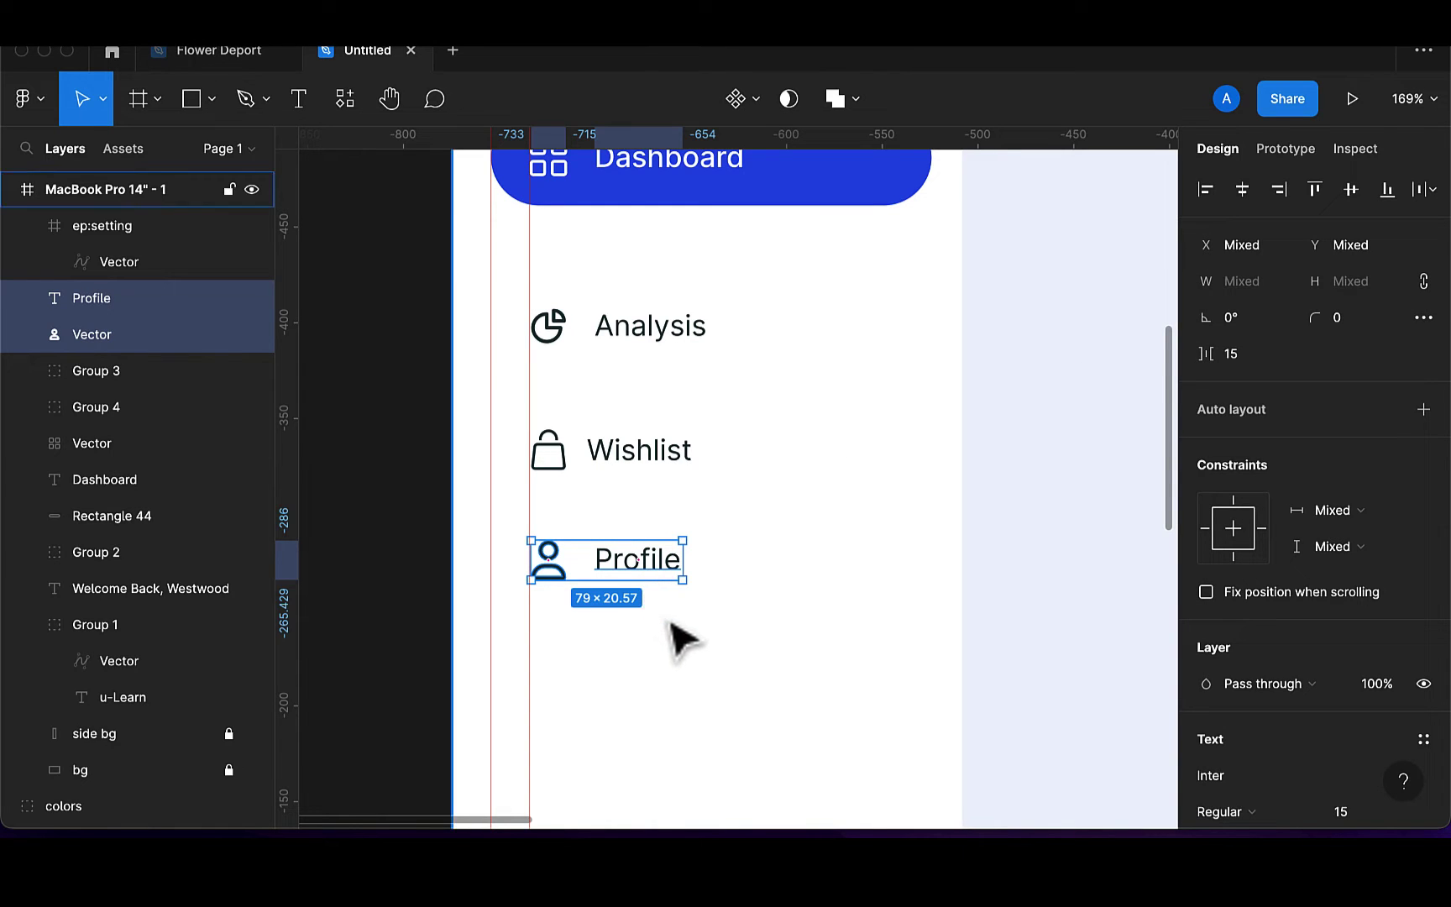
pyautogui.press('super+g')
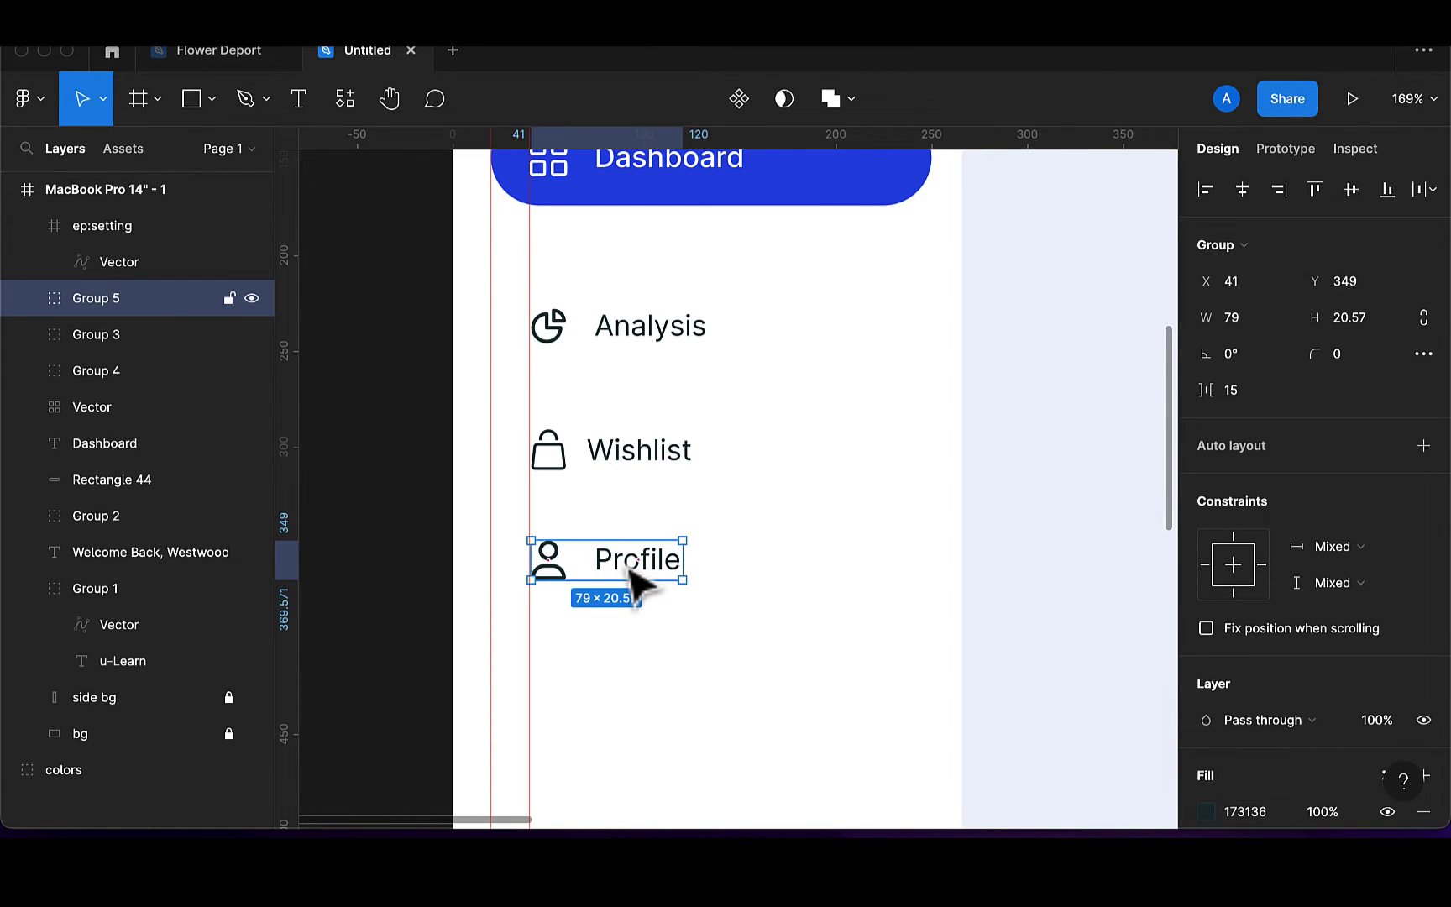
pyautogui.scroll(-5, 639, 639)
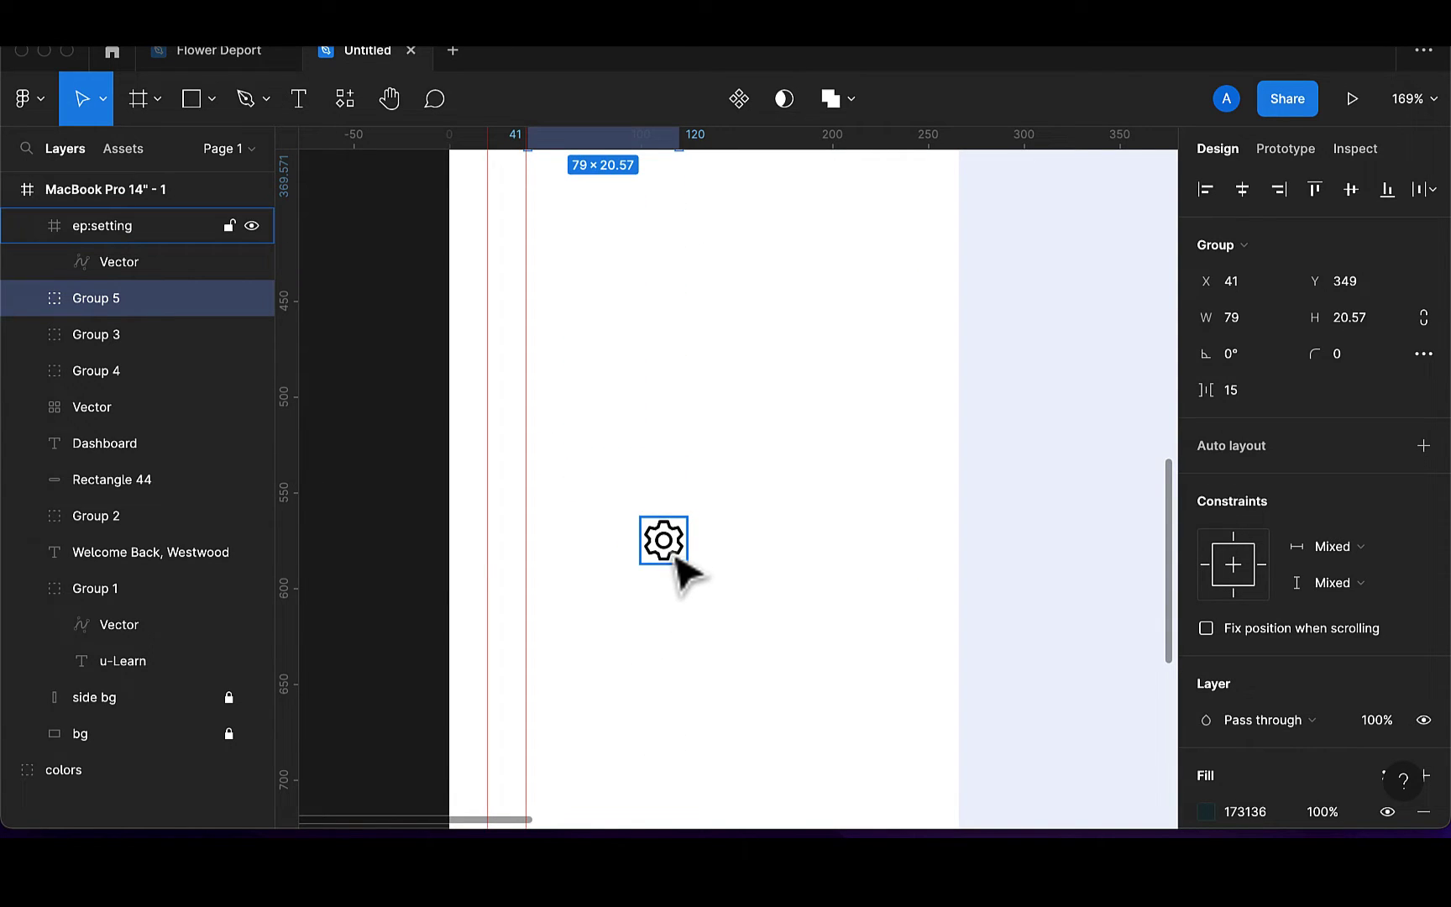
# Move the gear vector out of its ep:setting frame and delete the empty frame
pyautogui.moveTo(677, 558); pyautogui.dragTo(634, 382)
pyautogui.scroll(4, 637, 386)
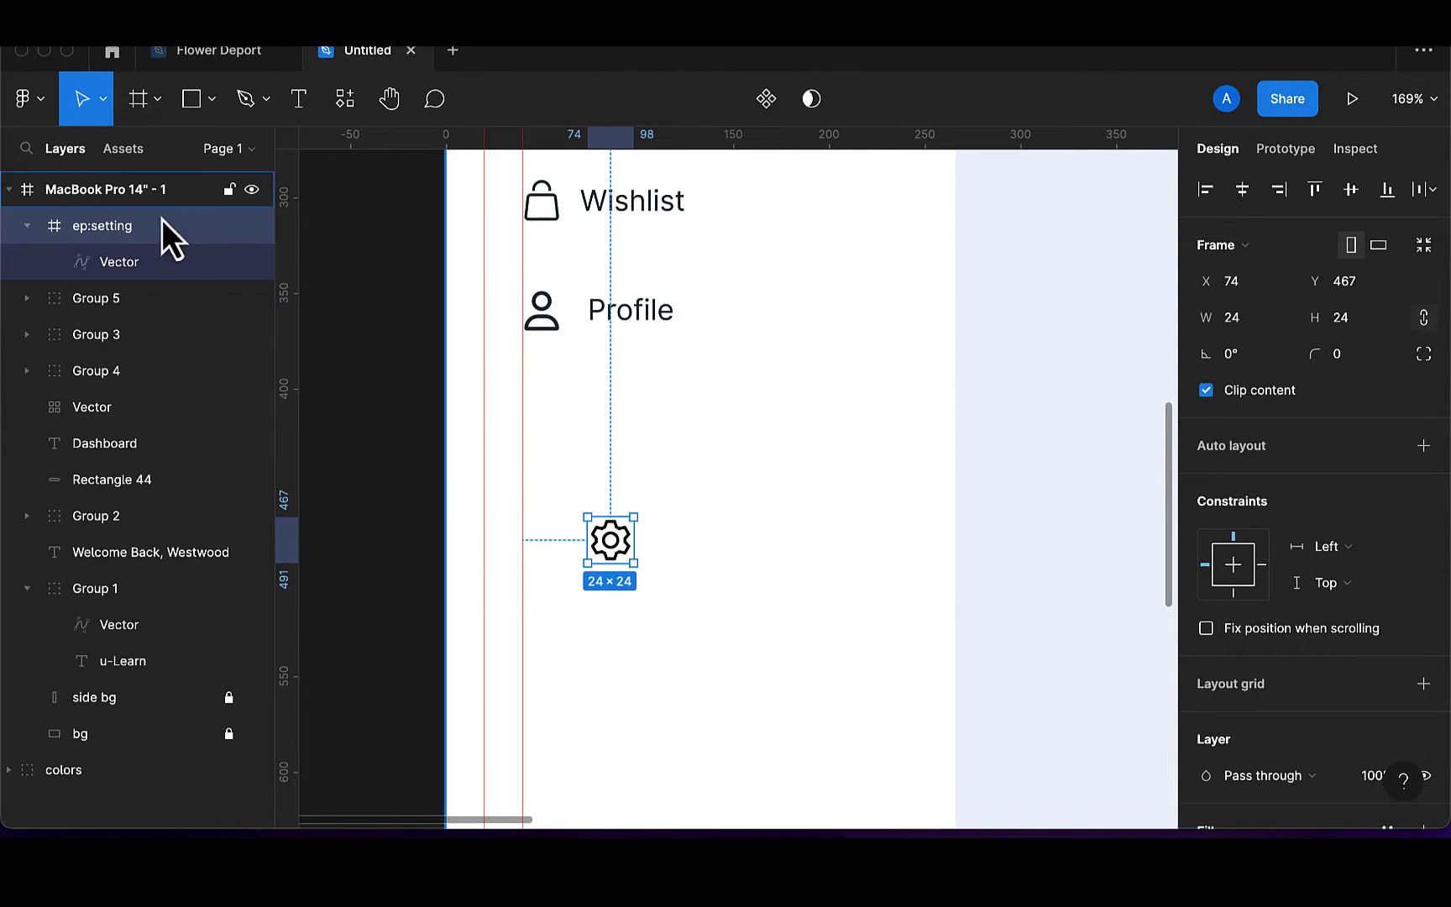
pyautogui.click(135, 263)
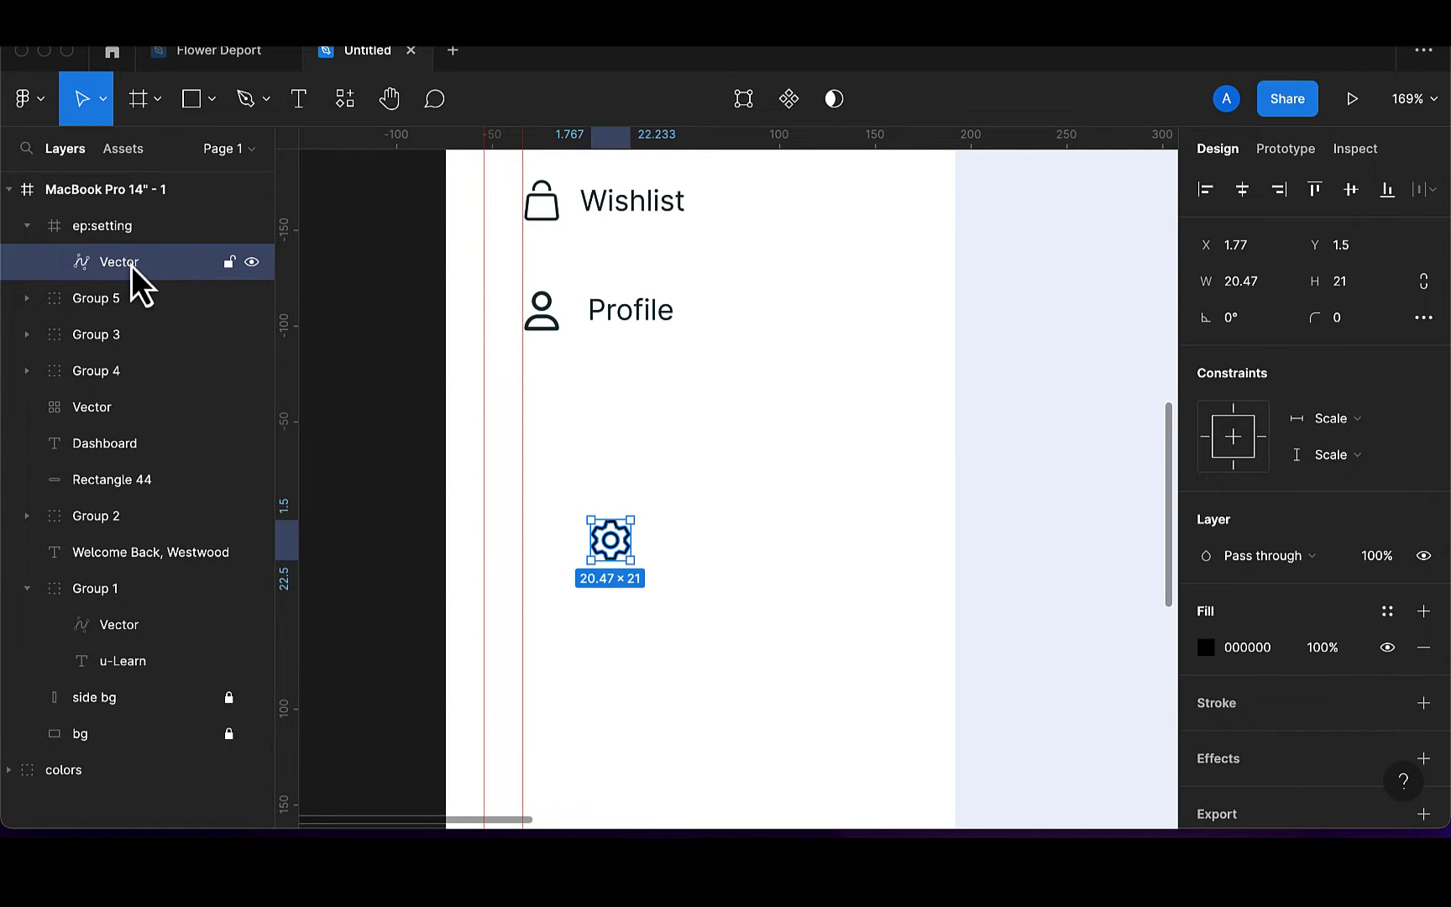
pyautogui.moveTo(132, 265); pyautogui.dragTo(130, 245)
pyautogui.click(130, 268)
pyautogui.press('Delete')
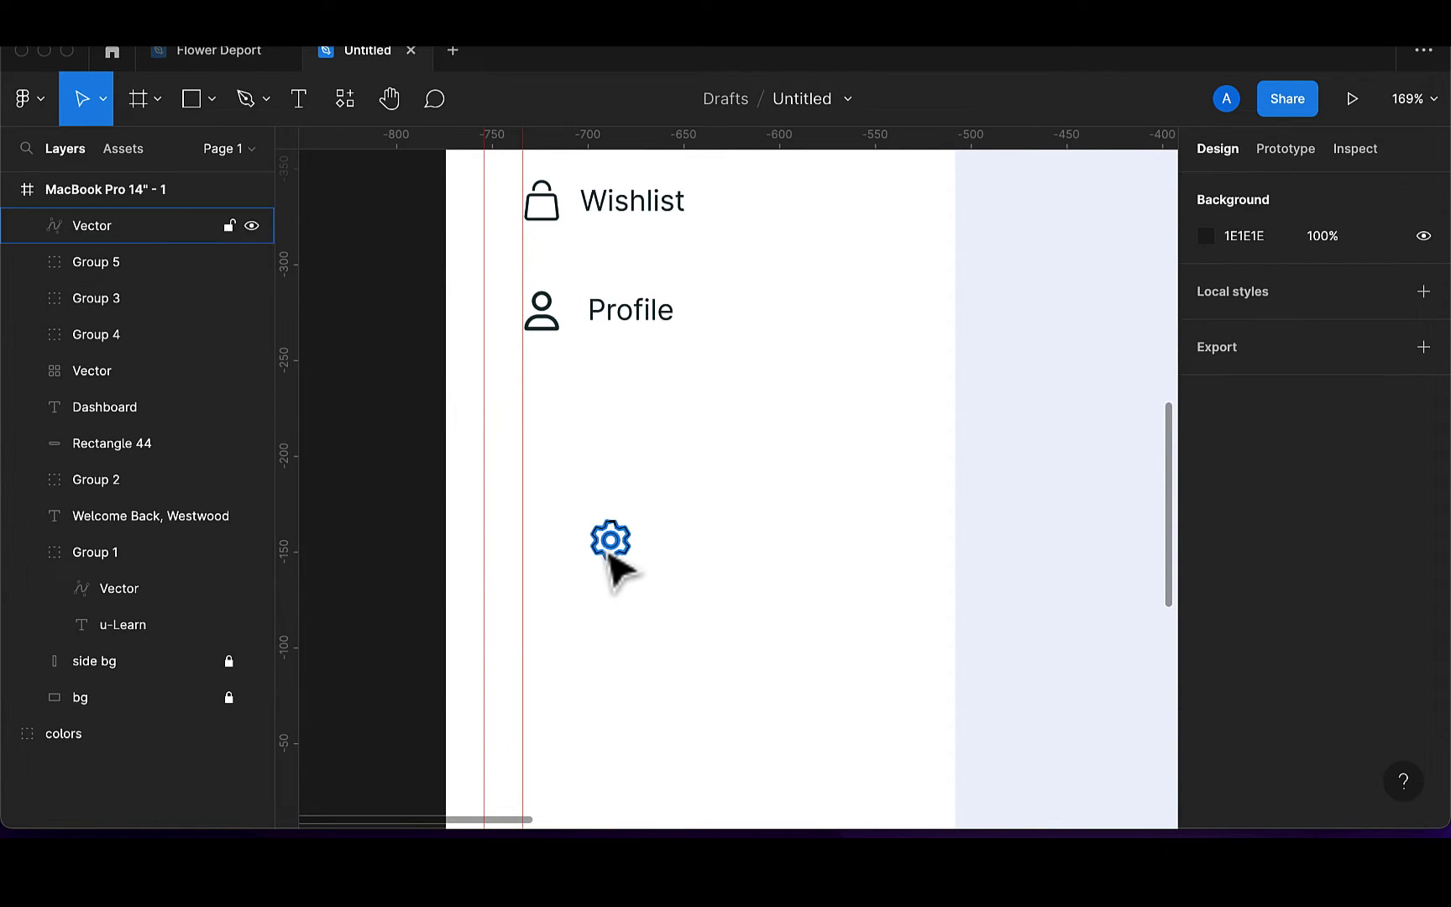
# Place the gear below Profile at 18 px wide, evenly spaced at x 41, y 415
pyautogui.moveTo(617, 567); pyautogui.dragTo(551, 477)
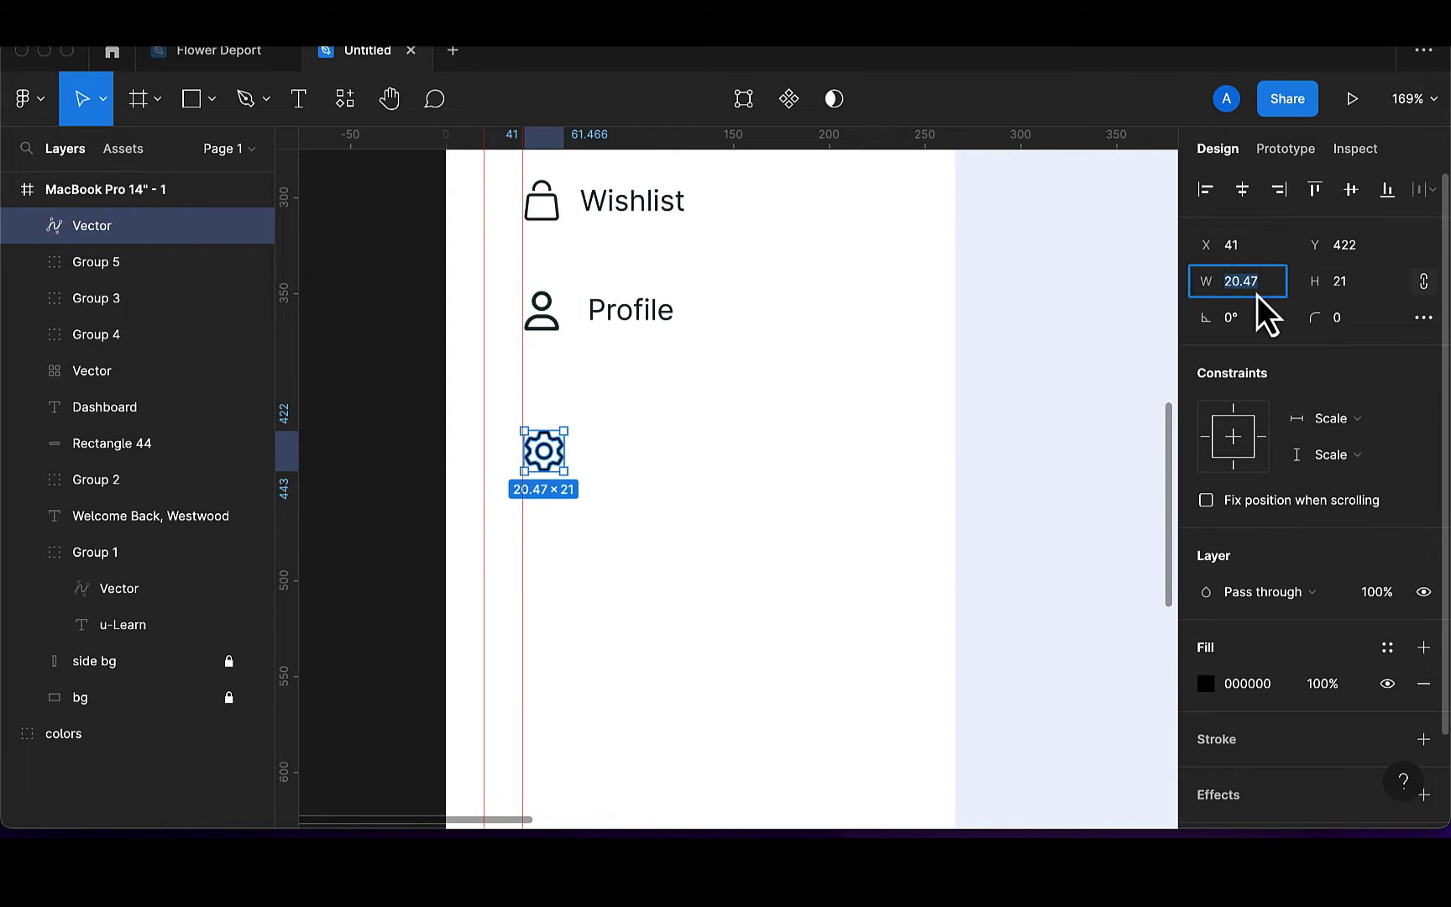
pyautogui.press('BackSpace')
pyautogui.write('18')
pyautogui.press('Return')
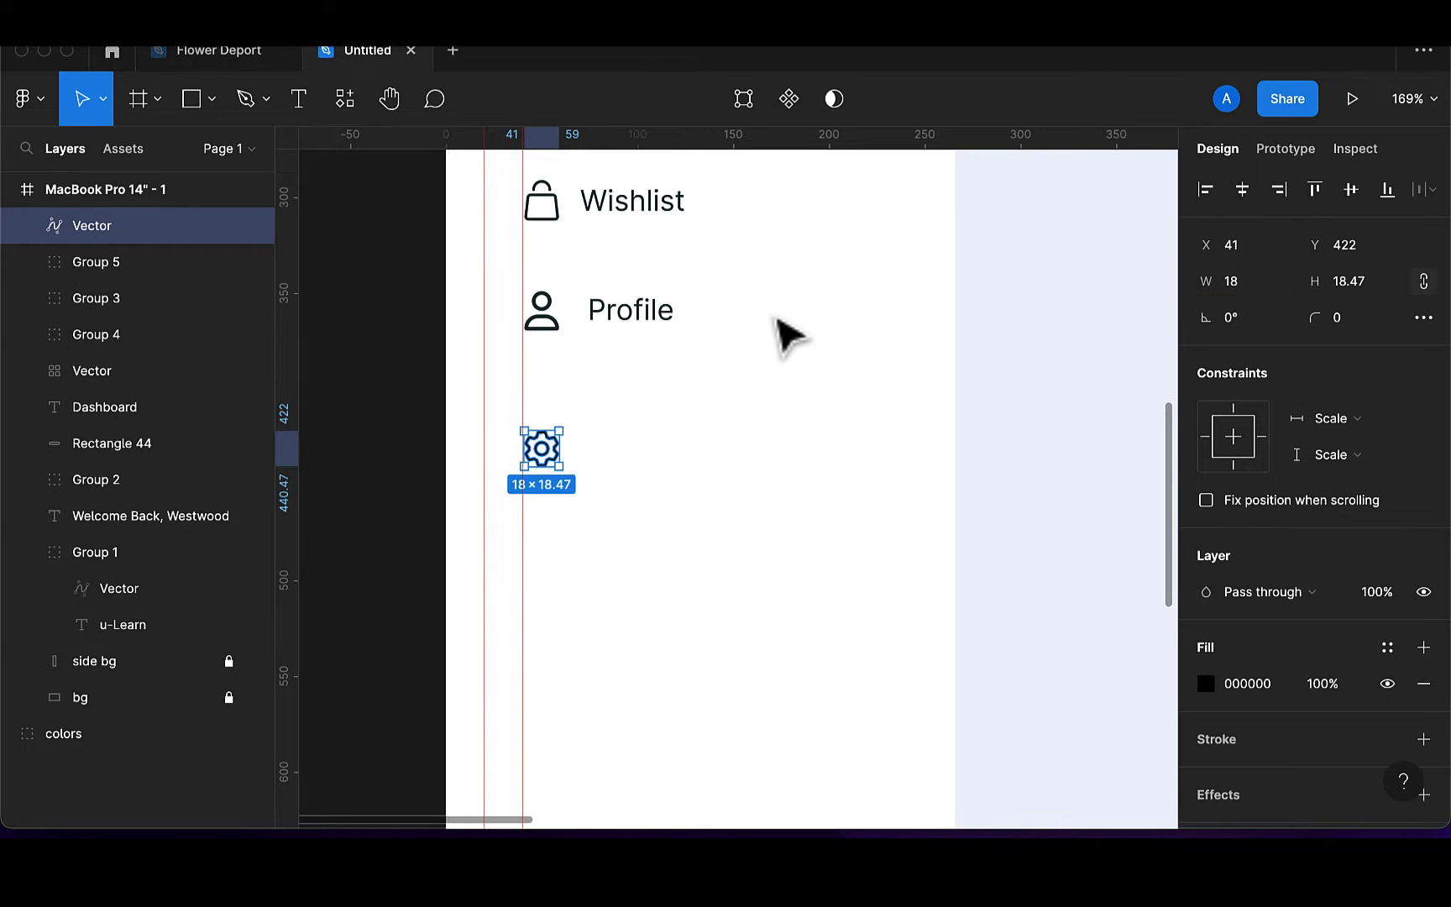
pyautogui.scroll(5, 789, 336)
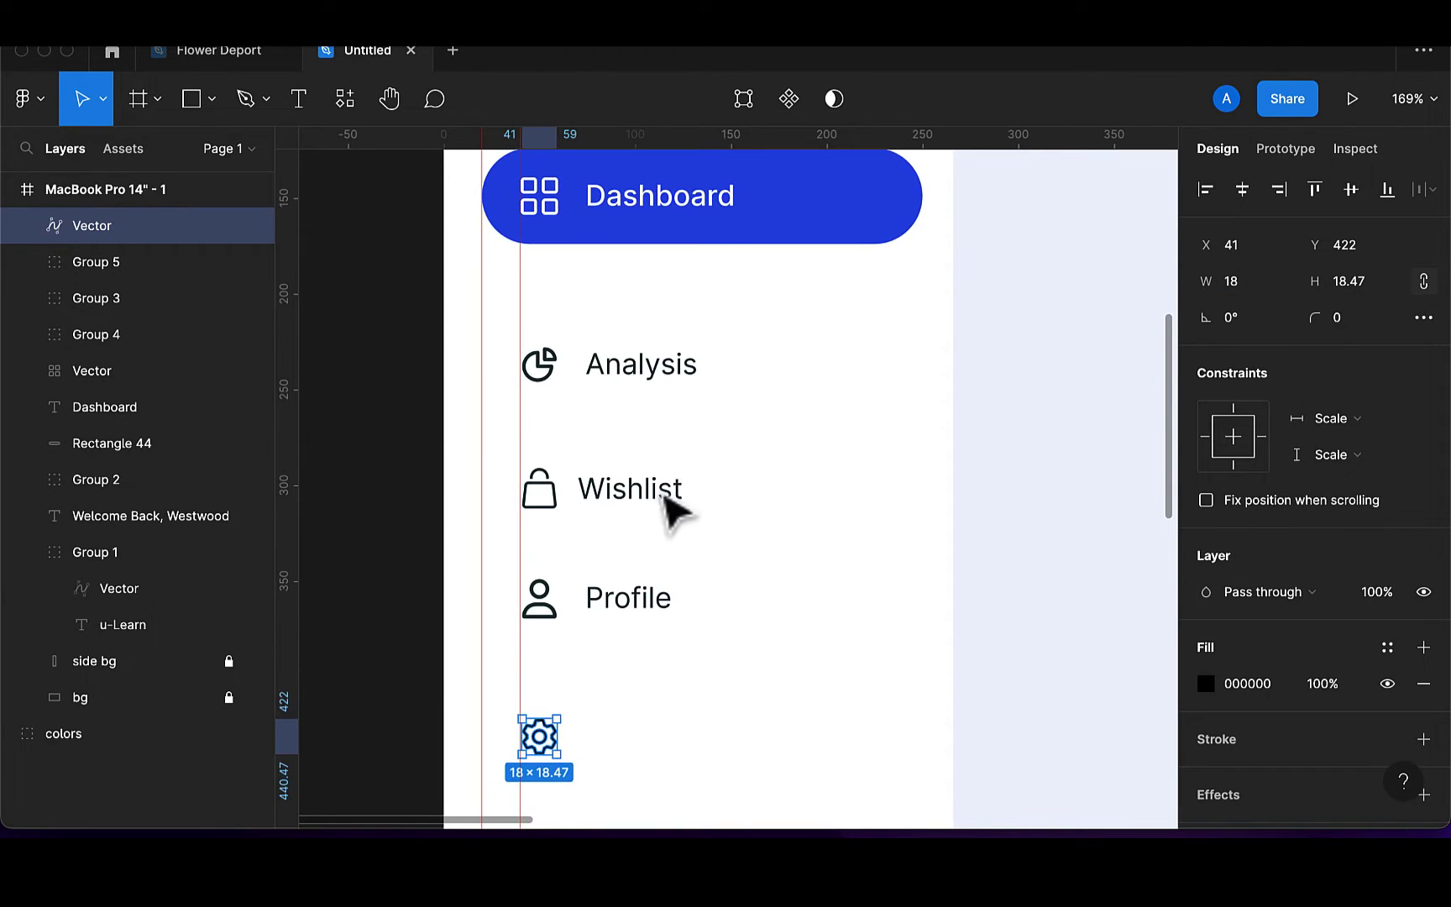
pyautogui.moveTo(541, 737); pyautogui.dragTo(544, 736)
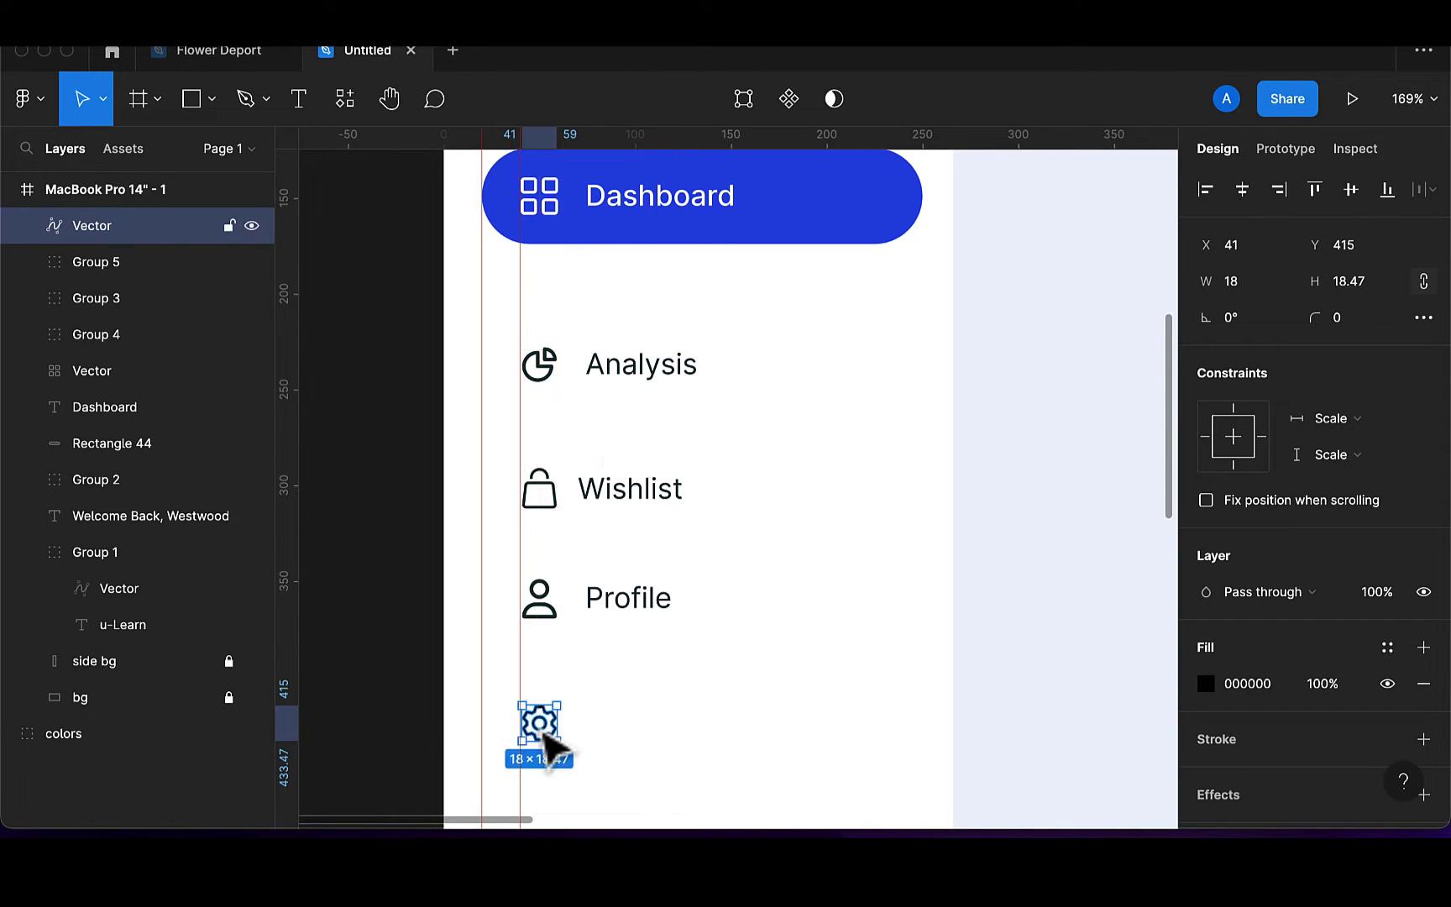
pyautogui.click(298, 99)
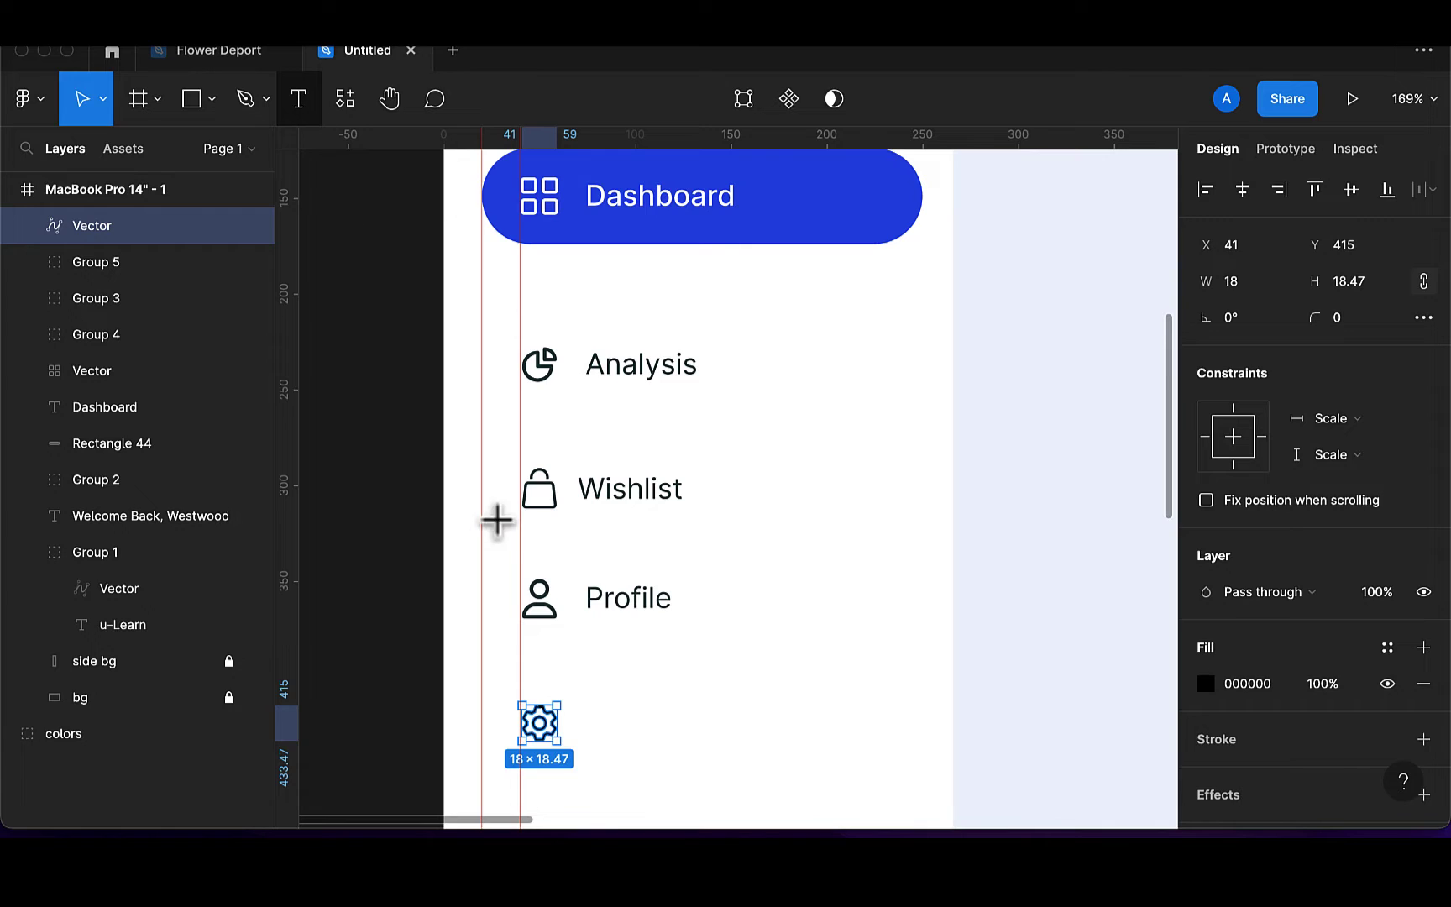
# Add a 'Settings' text label beside the gear icon
pyautogui.click(595, 719)
pyautogui.write('Se')
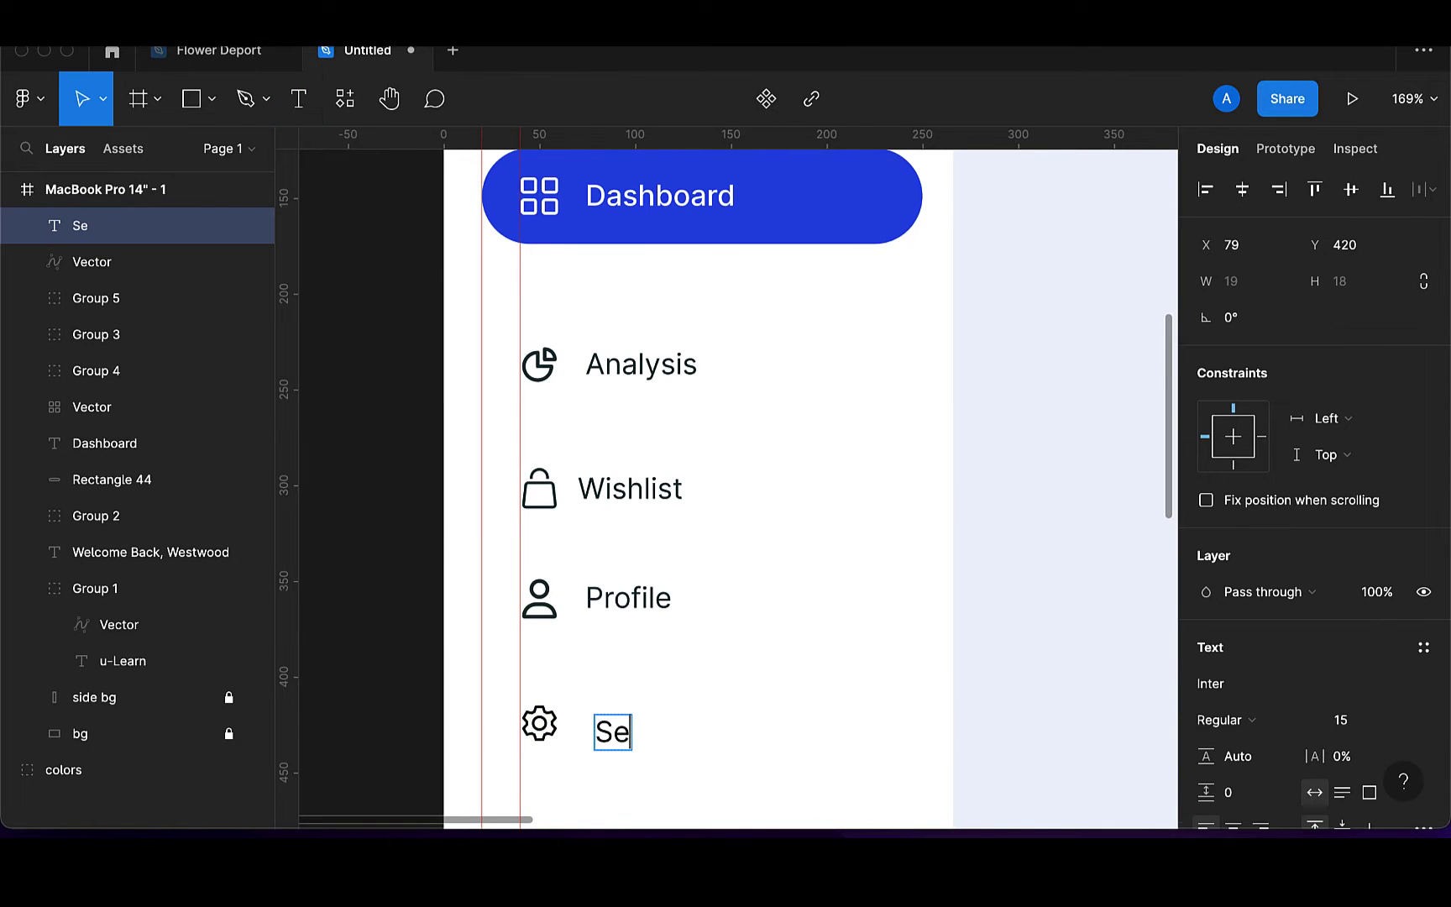
pyautogui.write('ttins')
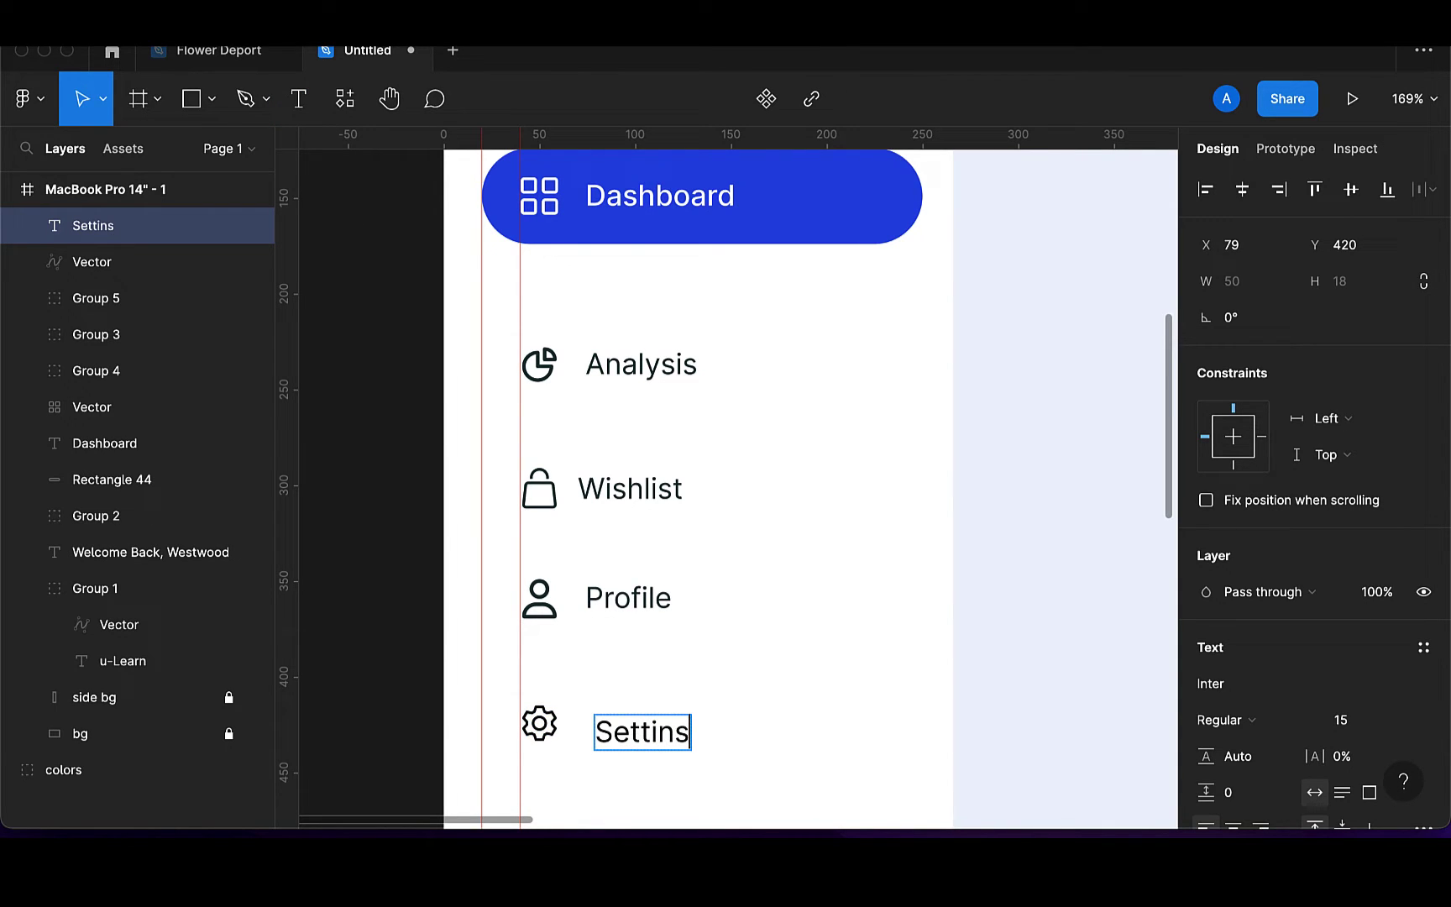
pyautogui.press('BackSpace')
pyautogui.write('gs')
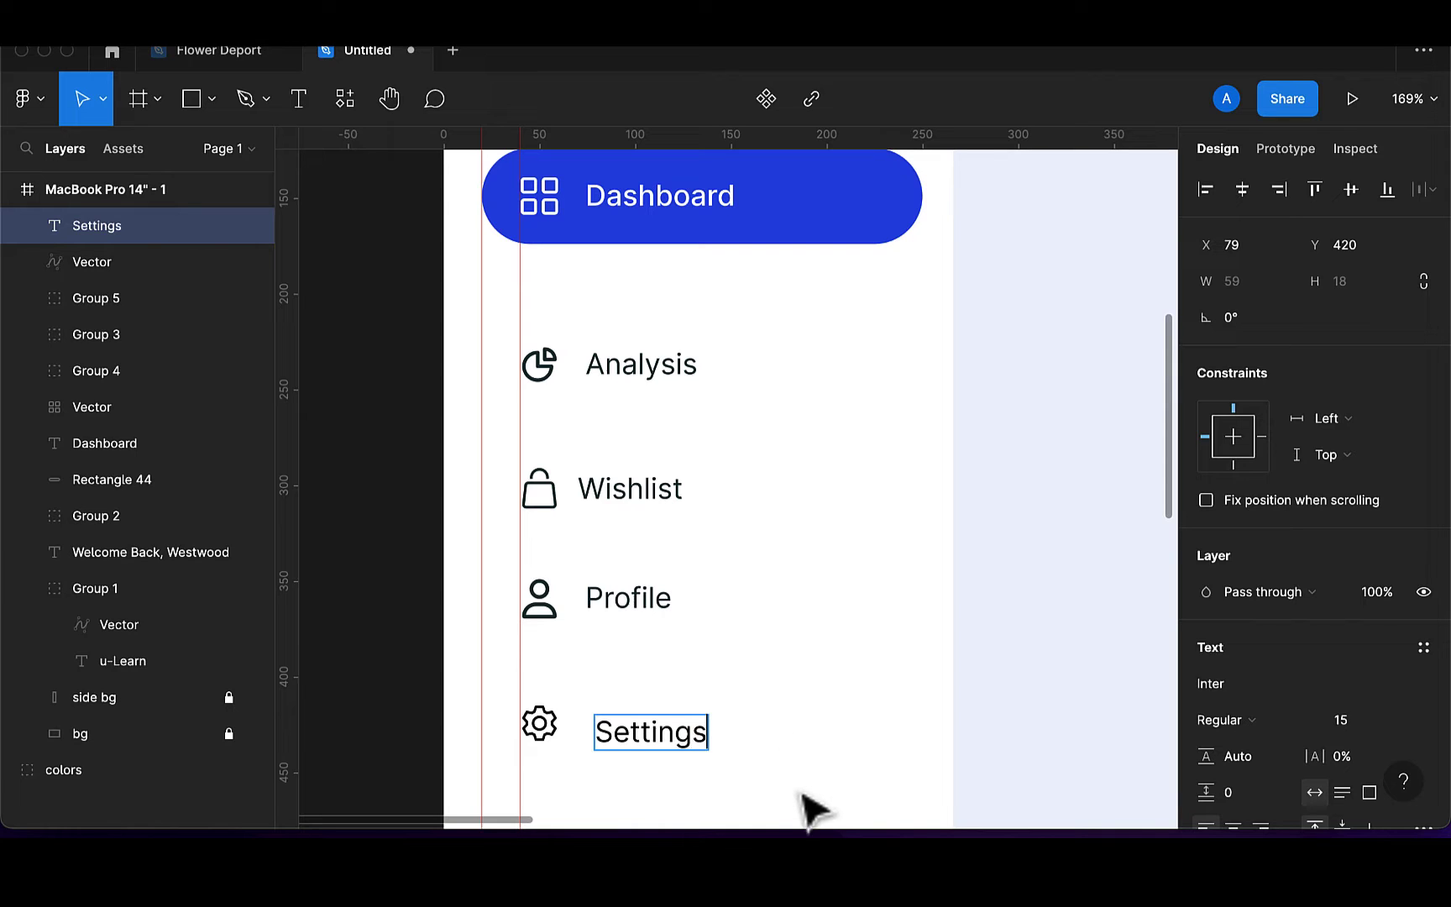
pyautogui.press('Escape')
# Centre the Settings label and gear icon vertically and fill both with 173136
pyautogui.scroll(-4, 1231, 662)
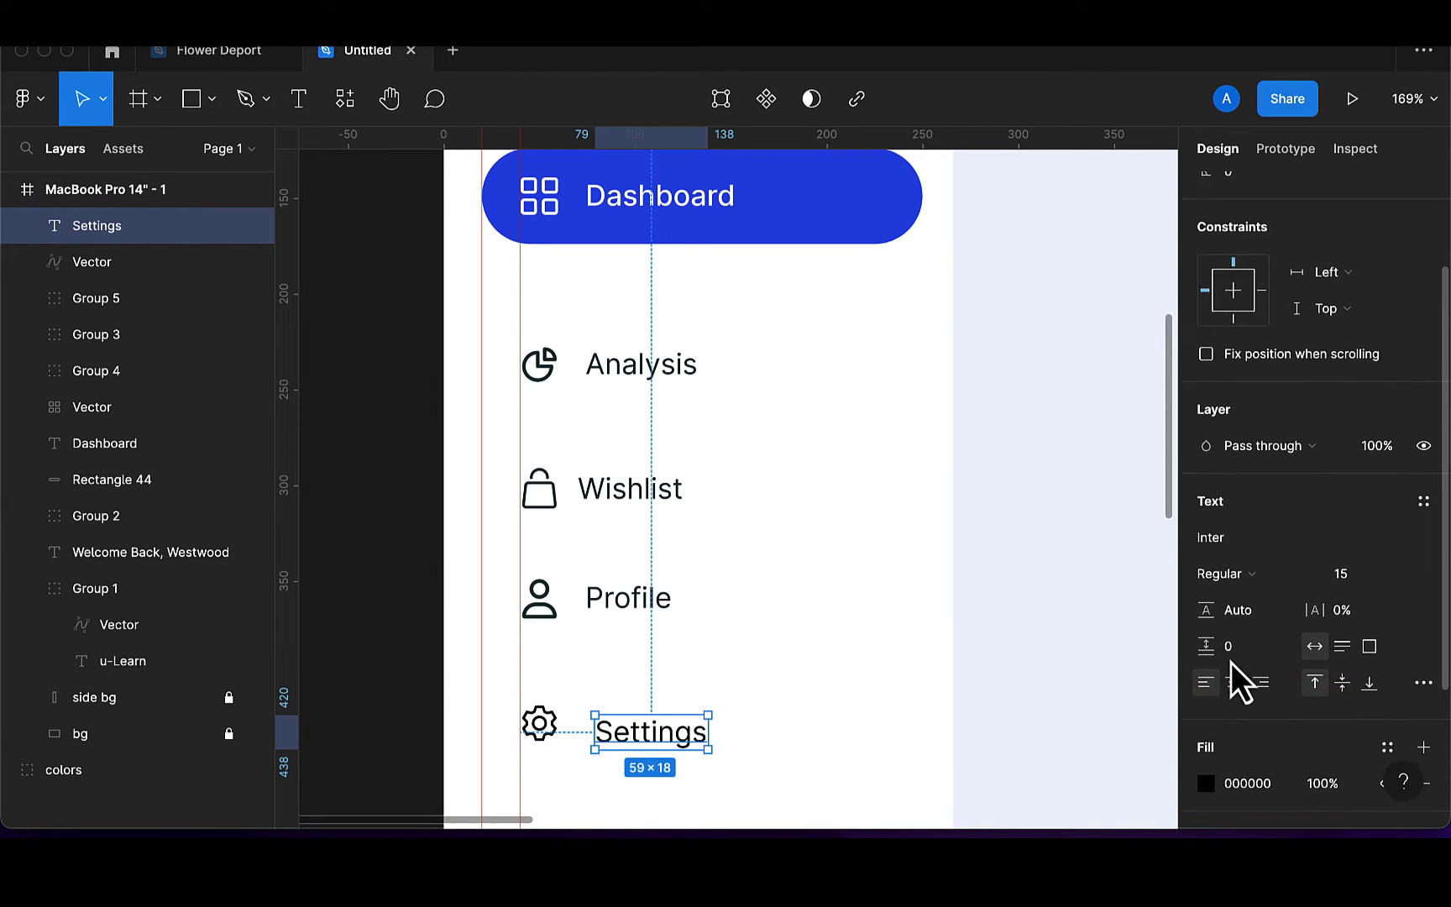
pyautogui.keyDown('shift'); pyautogui.click(539, 727); pyautogui.keyUp('shift')
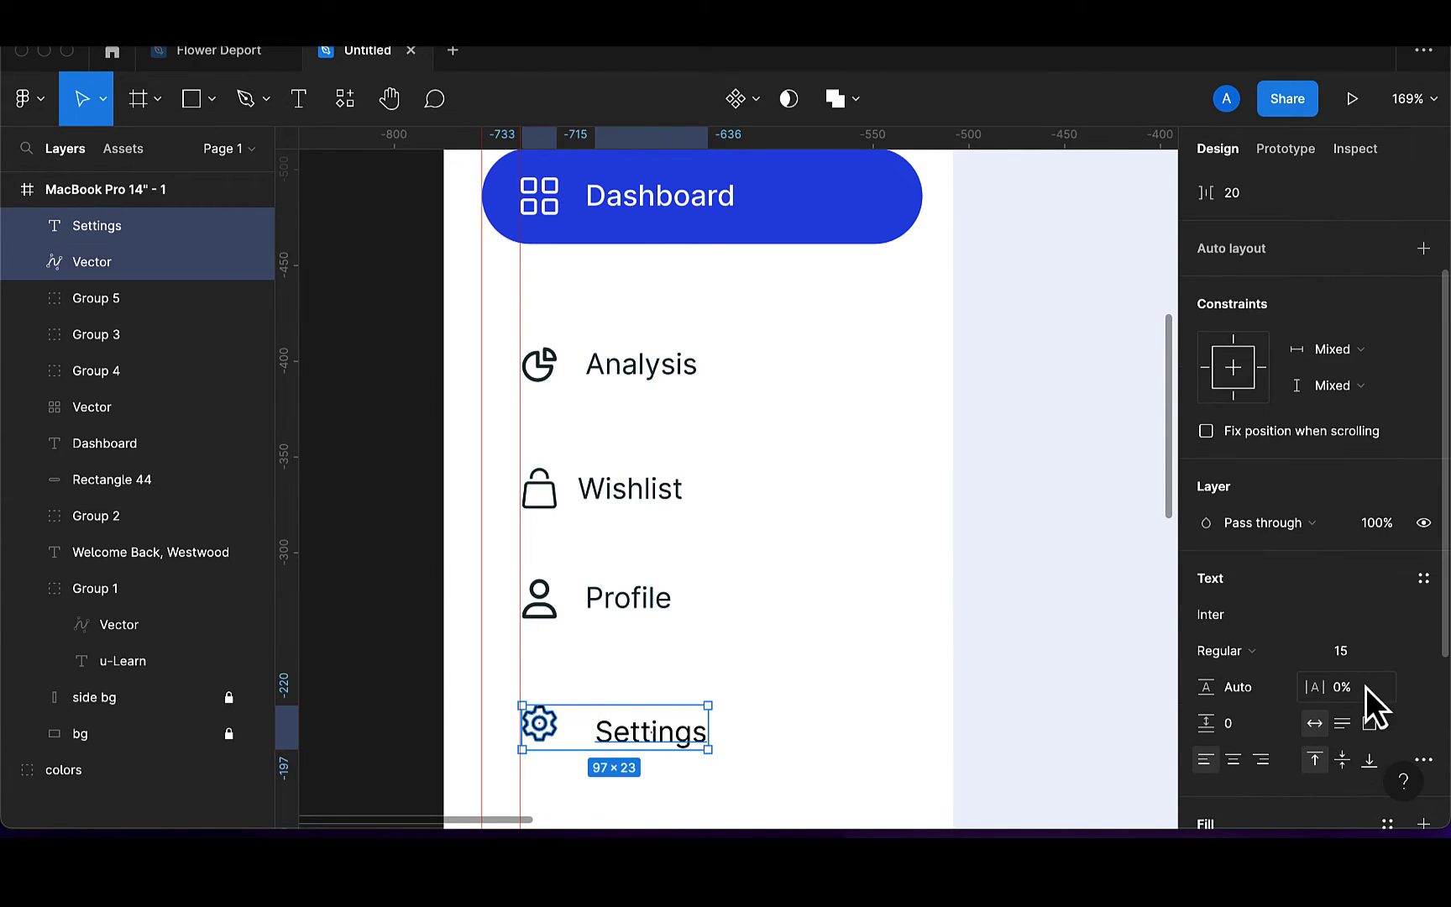
pyautogui.scroll(-4, 1365, 687)
pyautogui.scroll(8, 1365, 687)
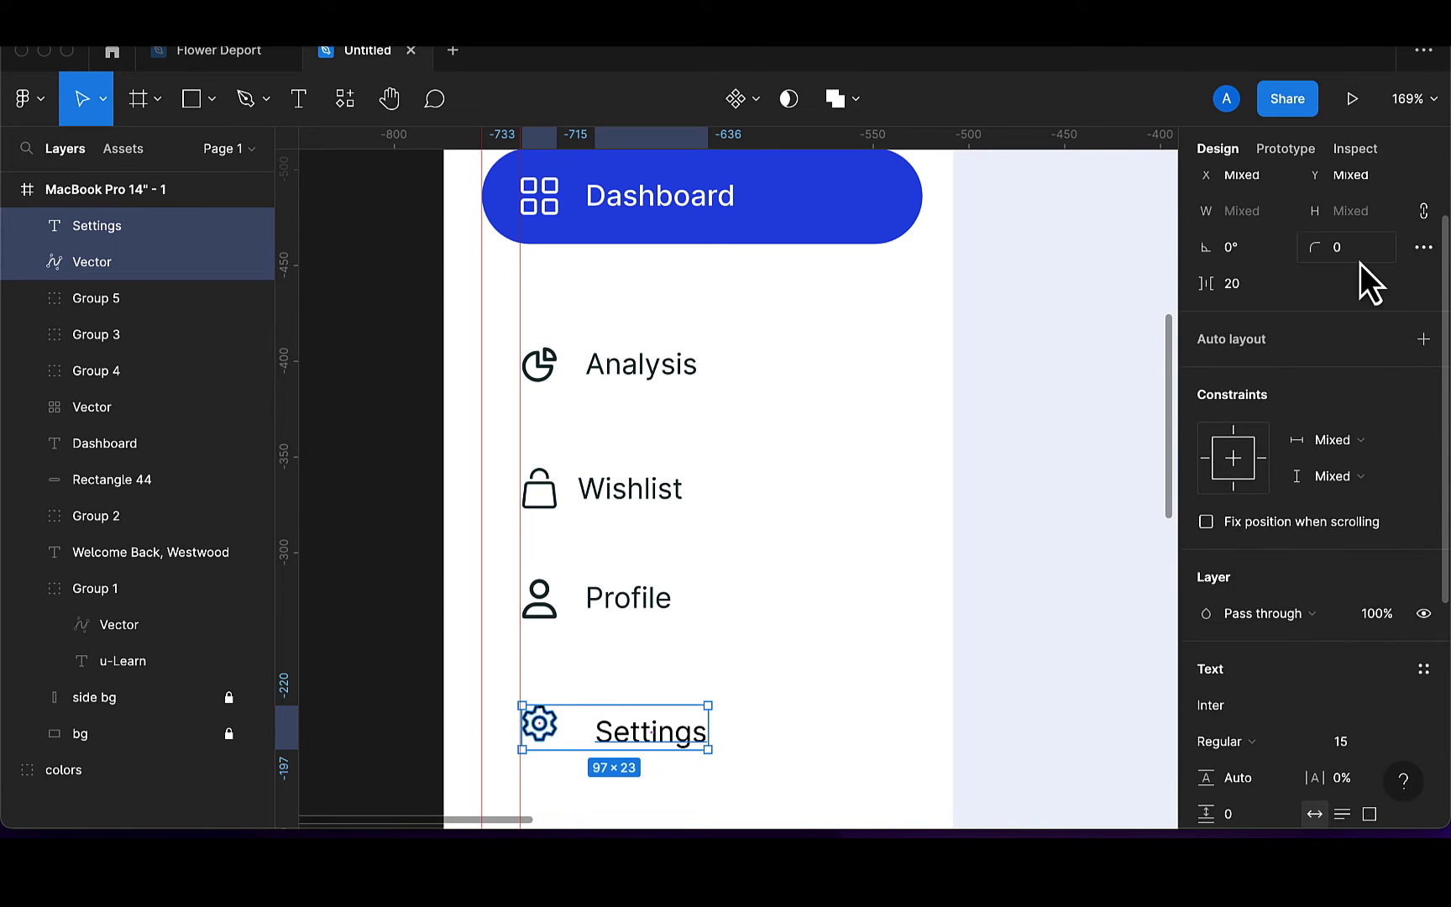
pyautogui.click(1348, 193)
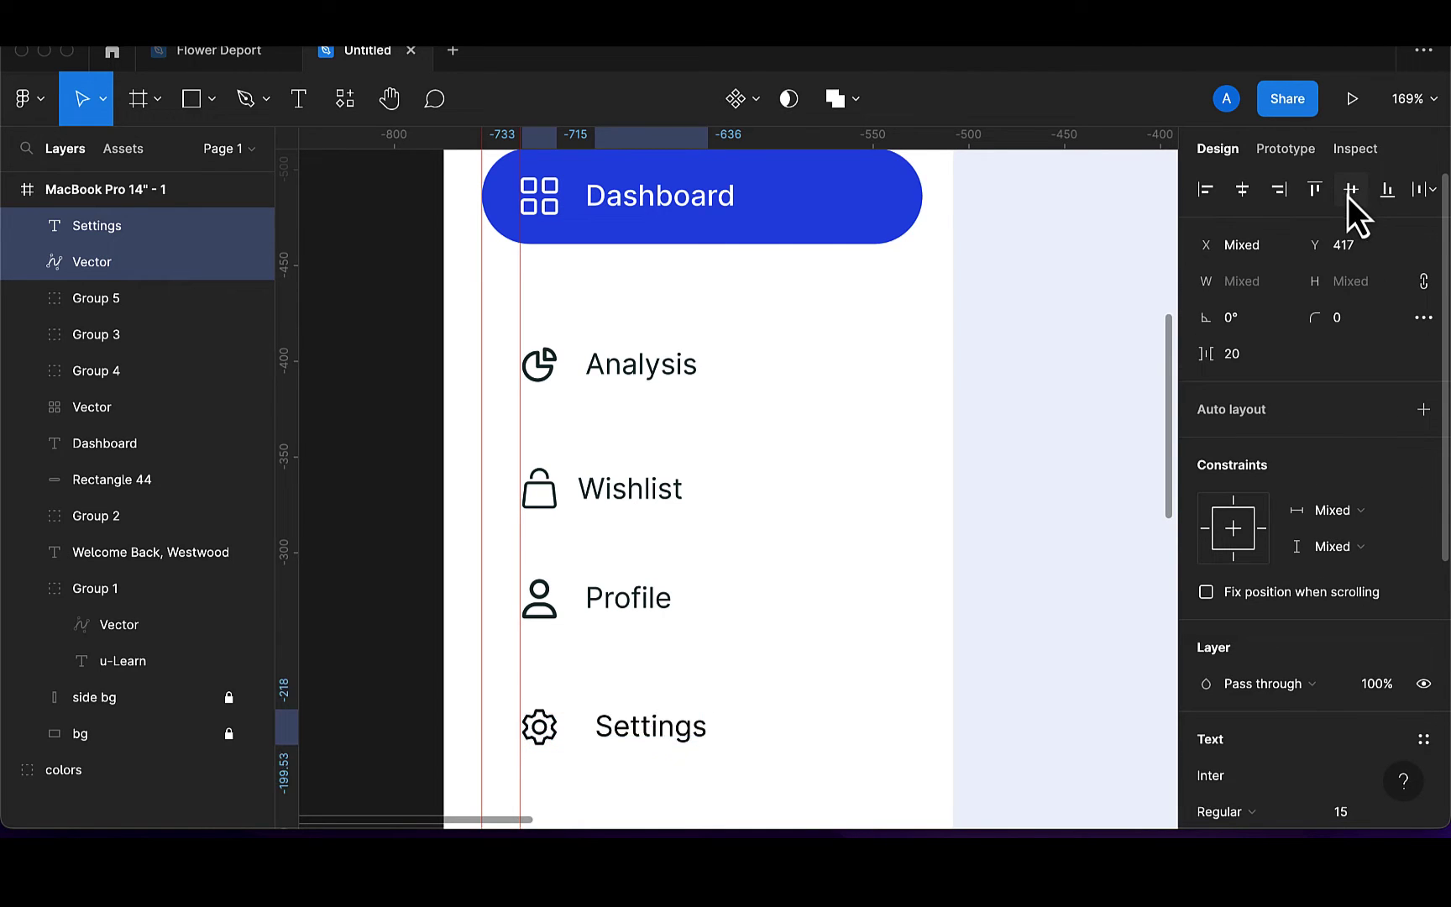
pyautogui.scroll(-6, 1187, 511)
pyautogui.scroll(-1, 1187, 512)
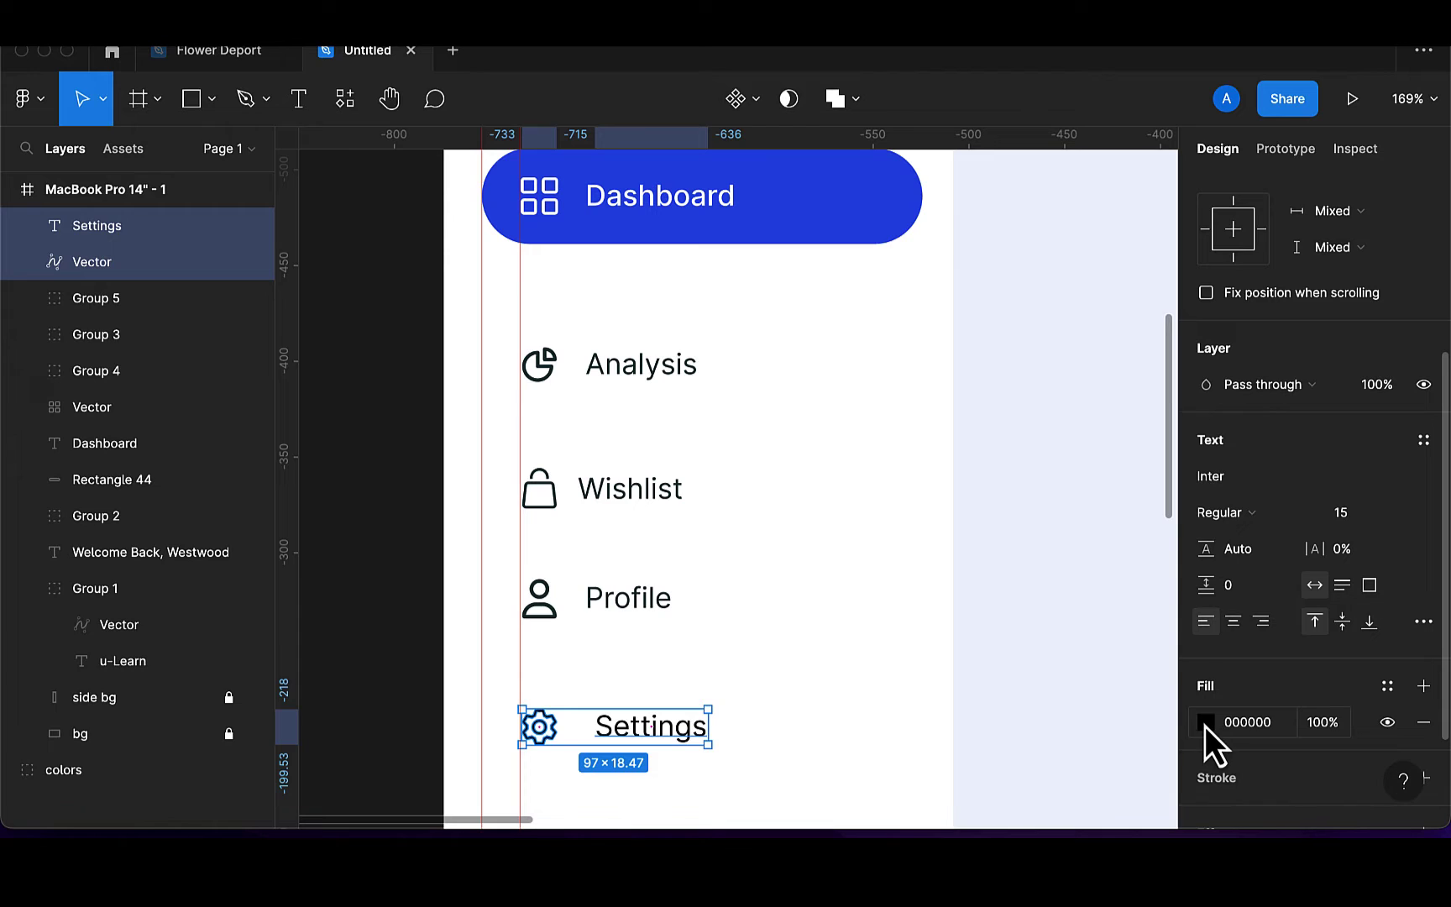
pyautogui.click(1206, 724)
pyautogui.click(935, 720)
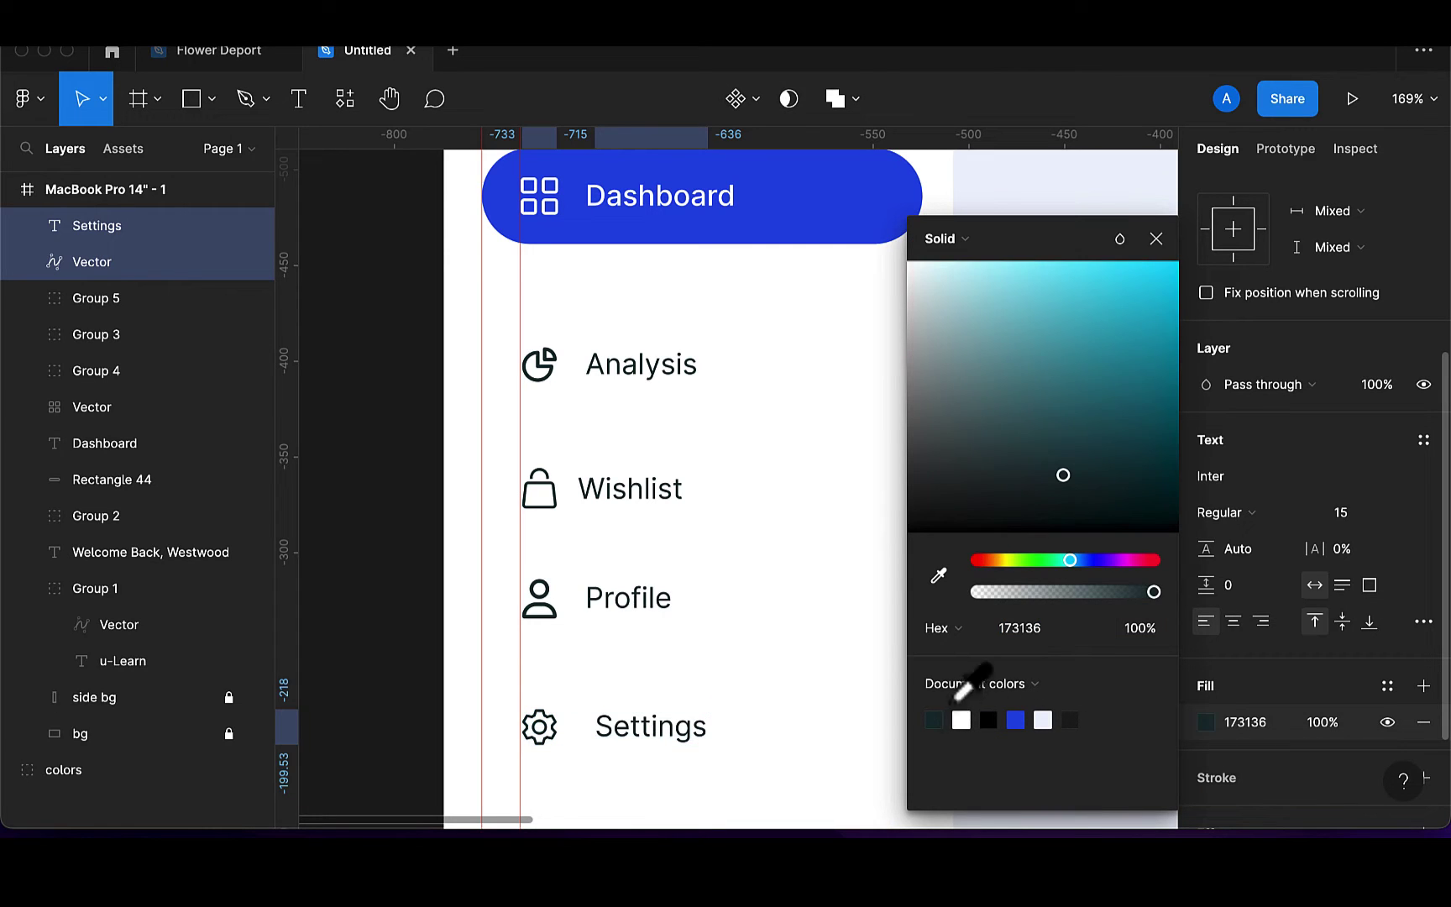
pyautogui.click(1157, 239)
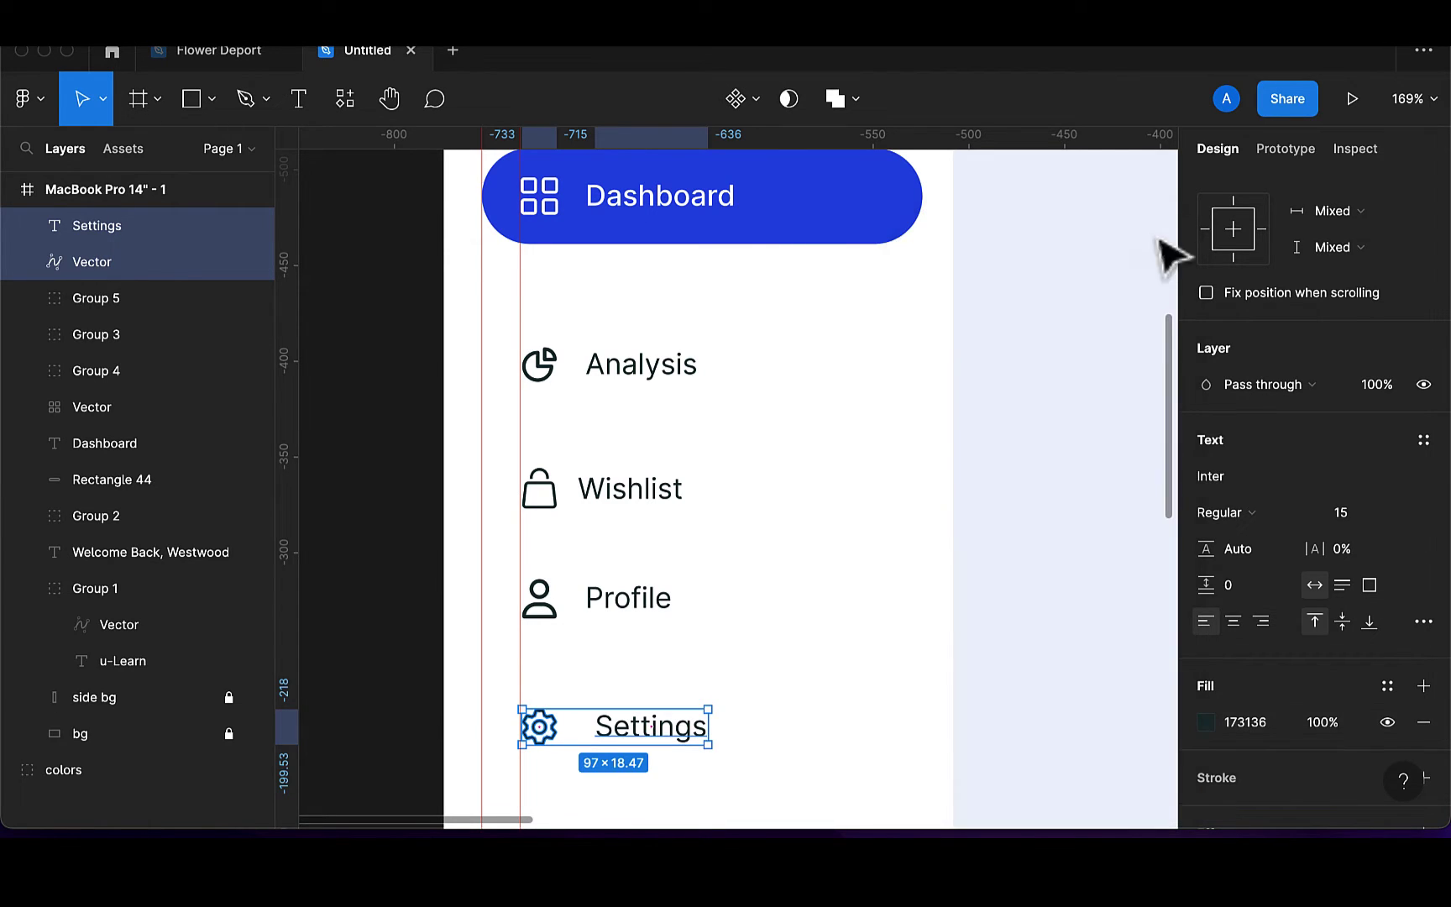
# Align the Settings label with the other labels and group it with the gear icon
pyautogui.click(630, 733)
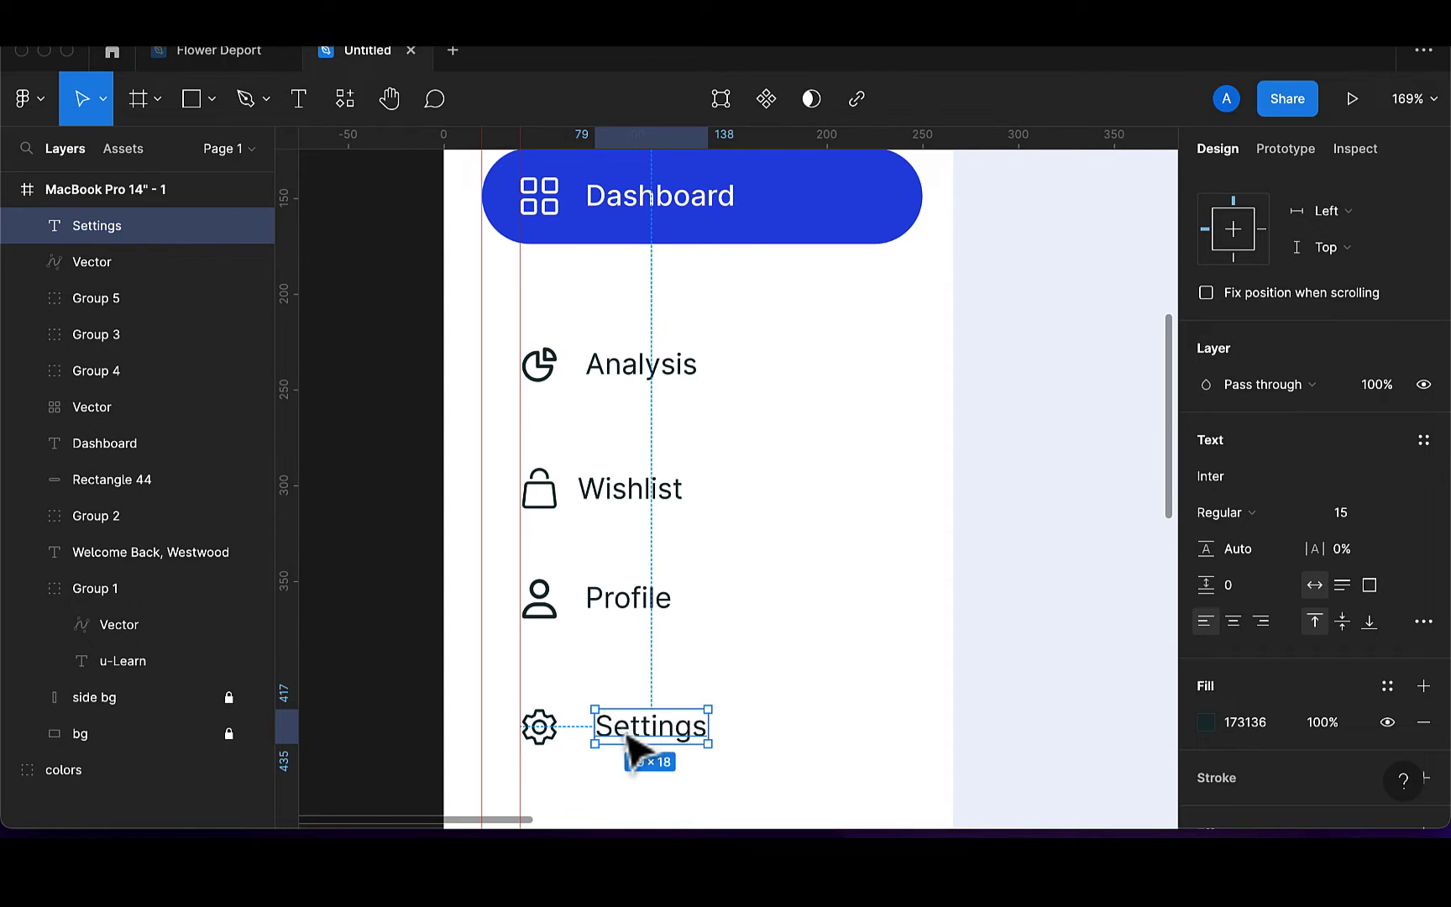
pyautogui.moveTo(630, 733); pyautogui.dragTo(624, 732)
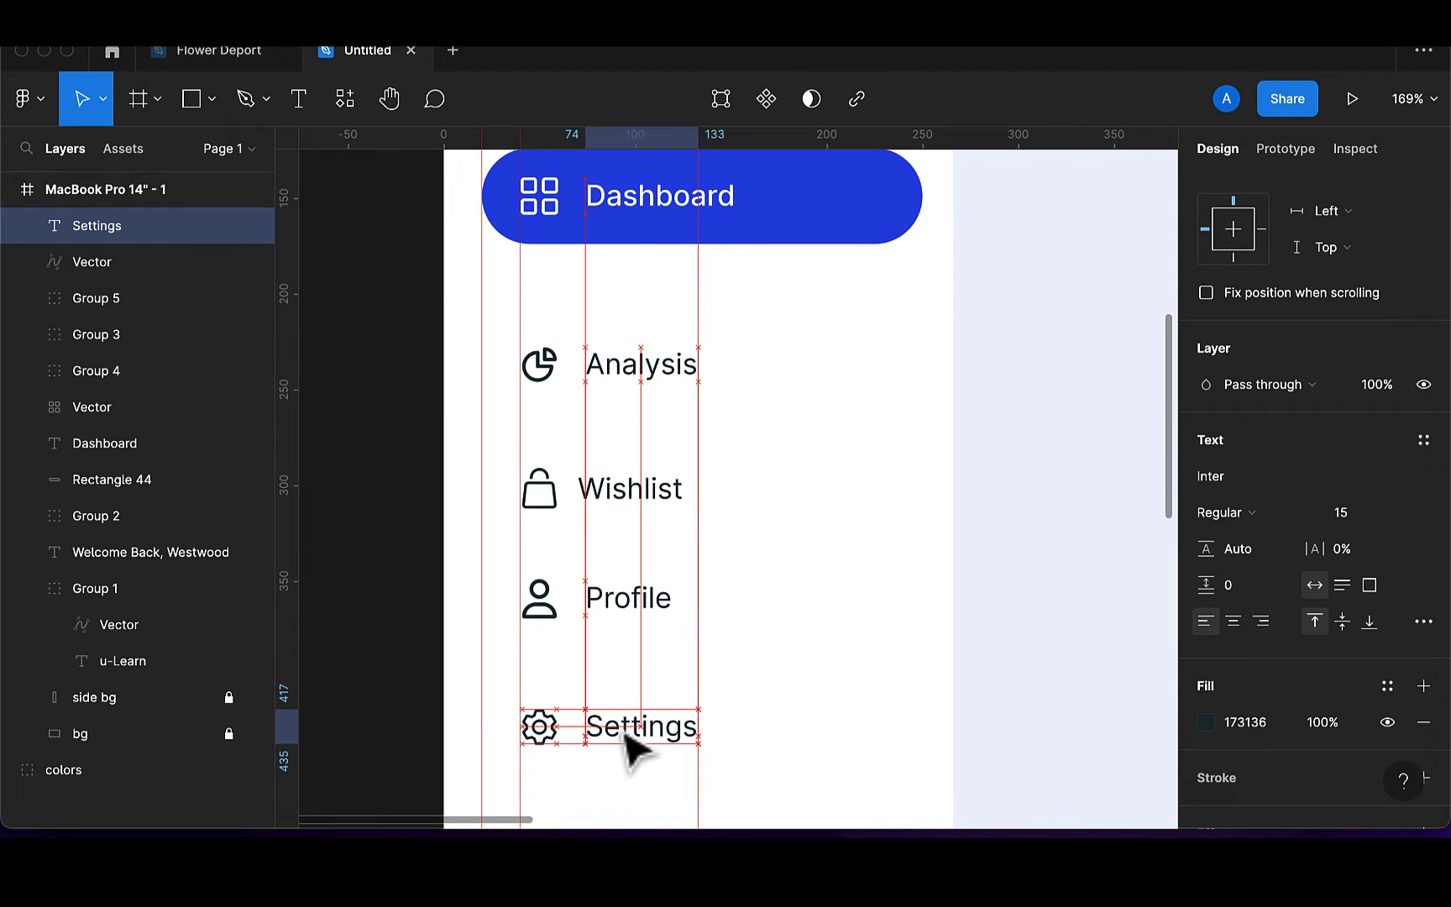
pyautogui.keyDown('shift'); pyautogui.click(542, 738); pyautogui.keyUp('shift')
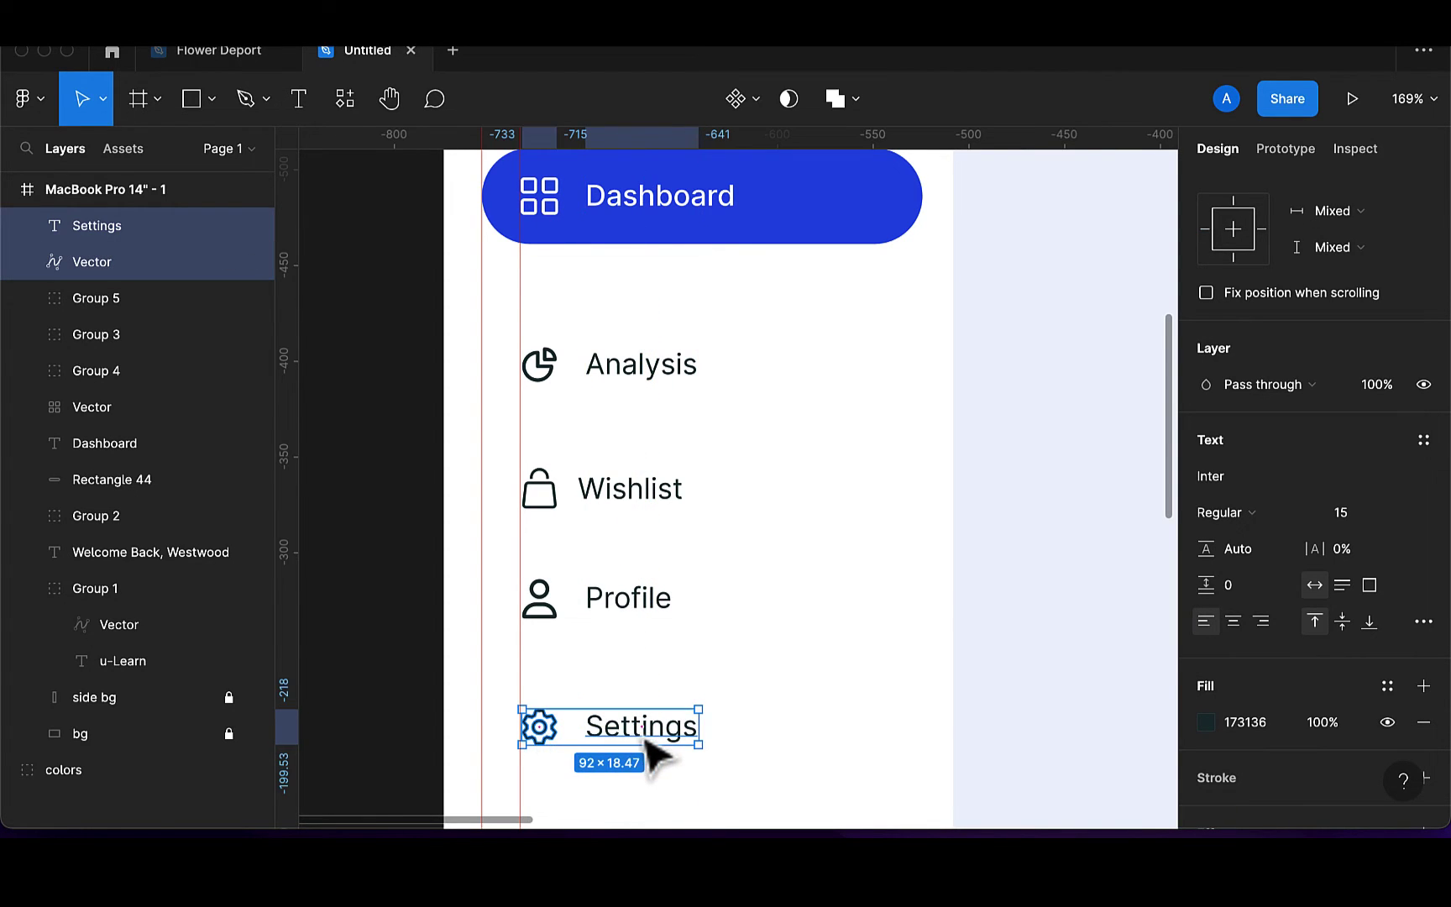
pyautogui.press('super+g')
pyautogui.scroll(-3, 836, 725)
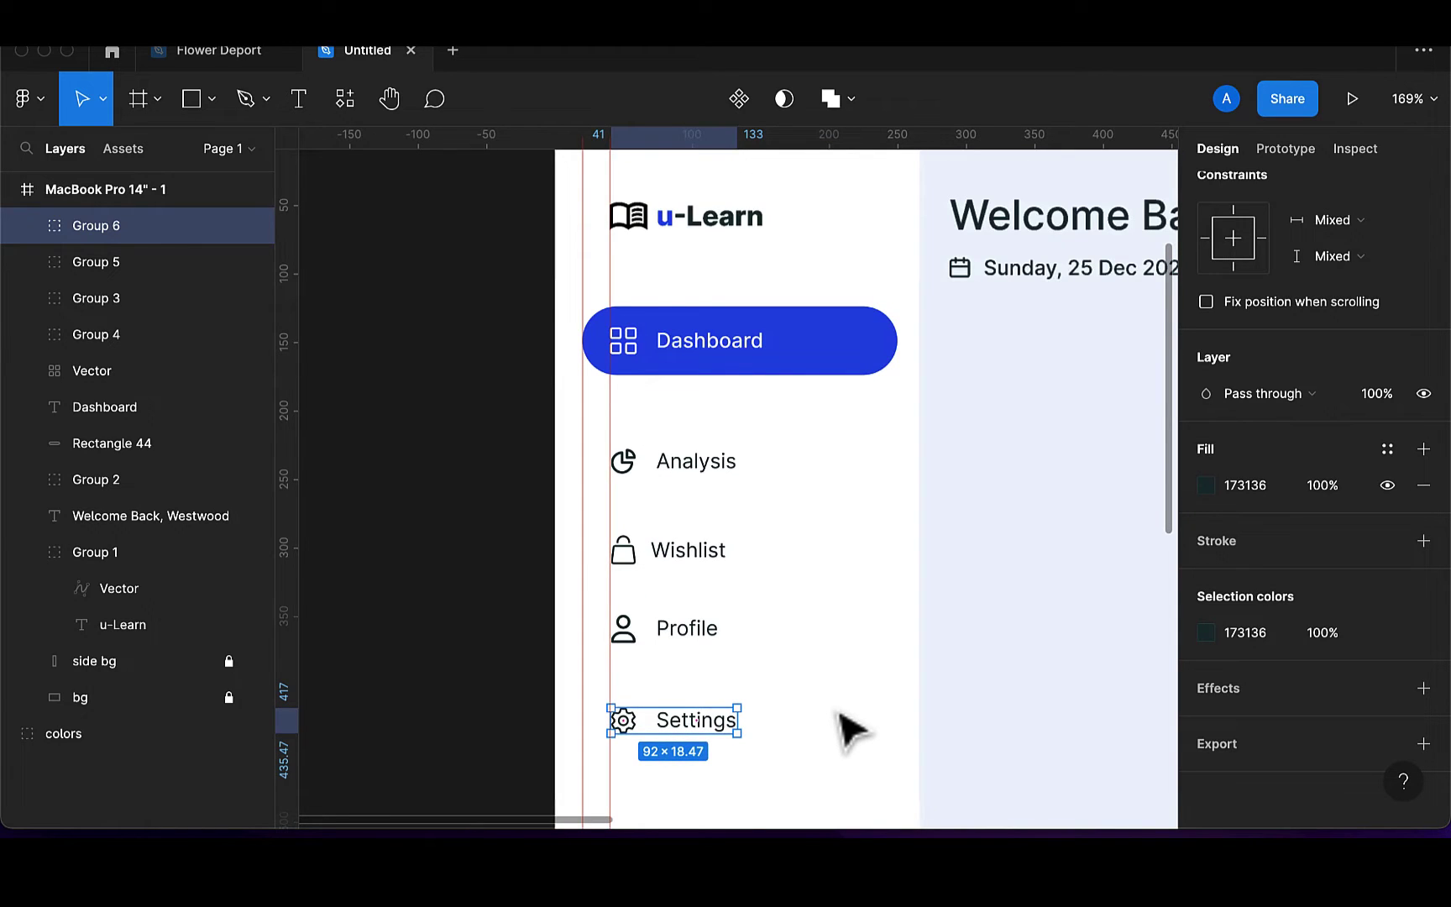
pyautogui.scroll(-4, 852, 731)
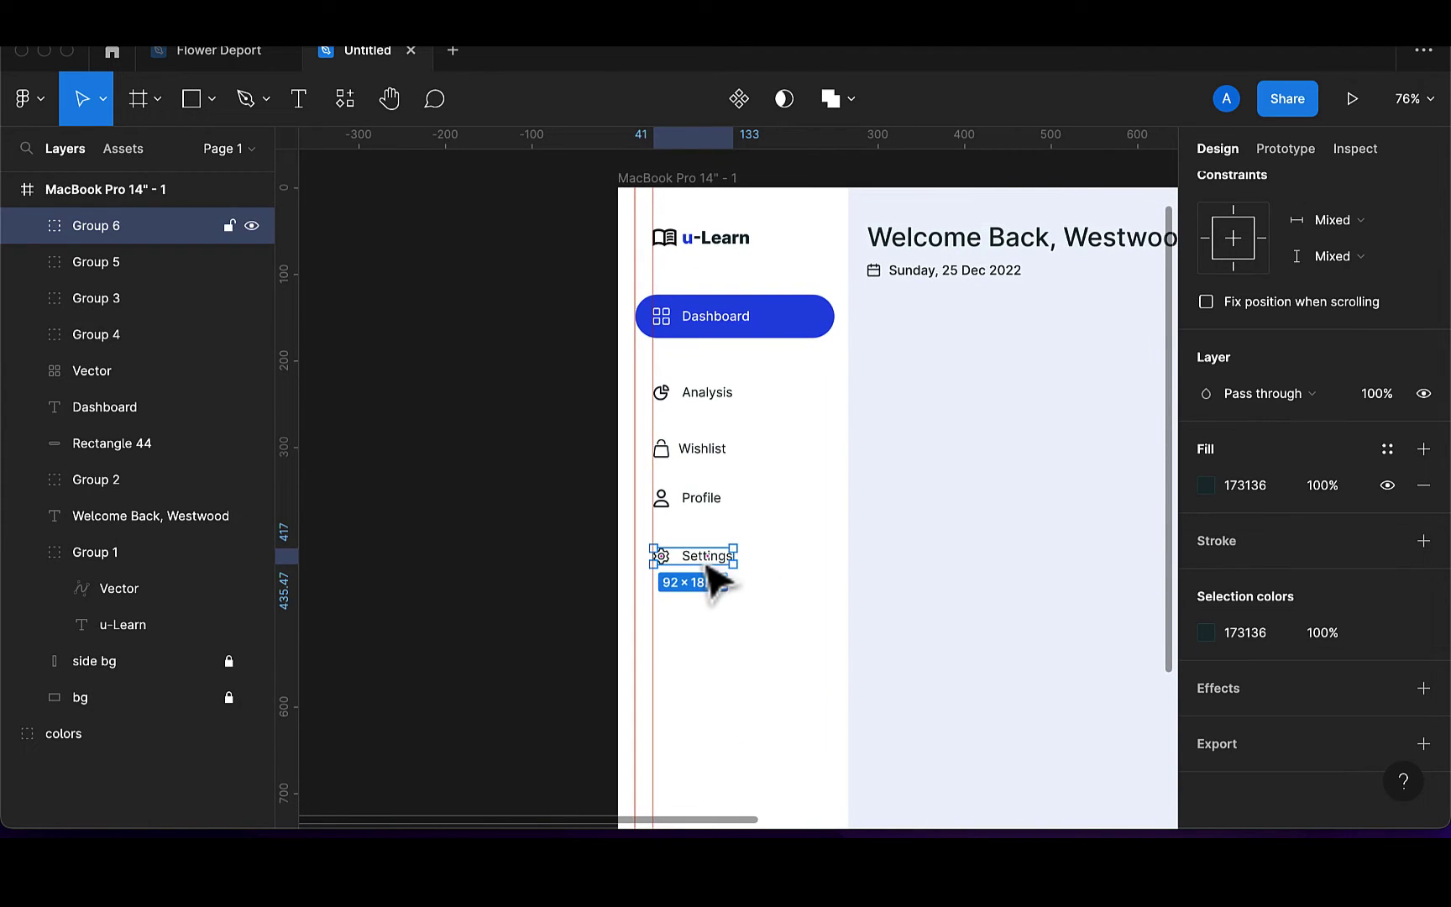
# Move the Settings item further down the sidebar, then select the Profile, Wishlist and Analysis items
pyautogui.moveTo(708, 565); pyautogui.dragTo(708, 674)
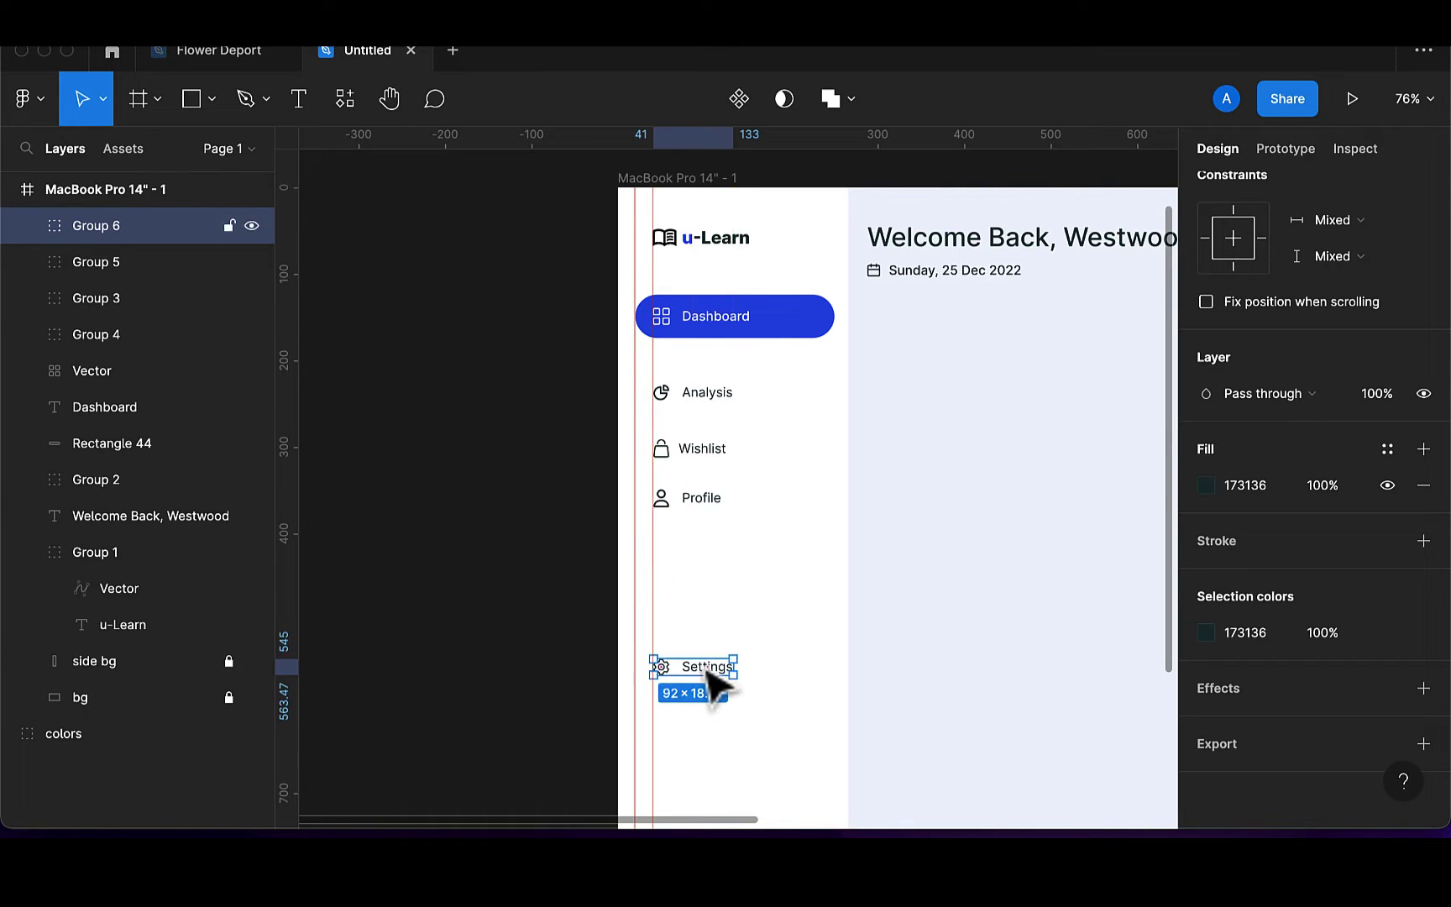
pyautogui.keyDown('shift'); pyautogui.click(697, 497); pyautogui.keyUp('shift')
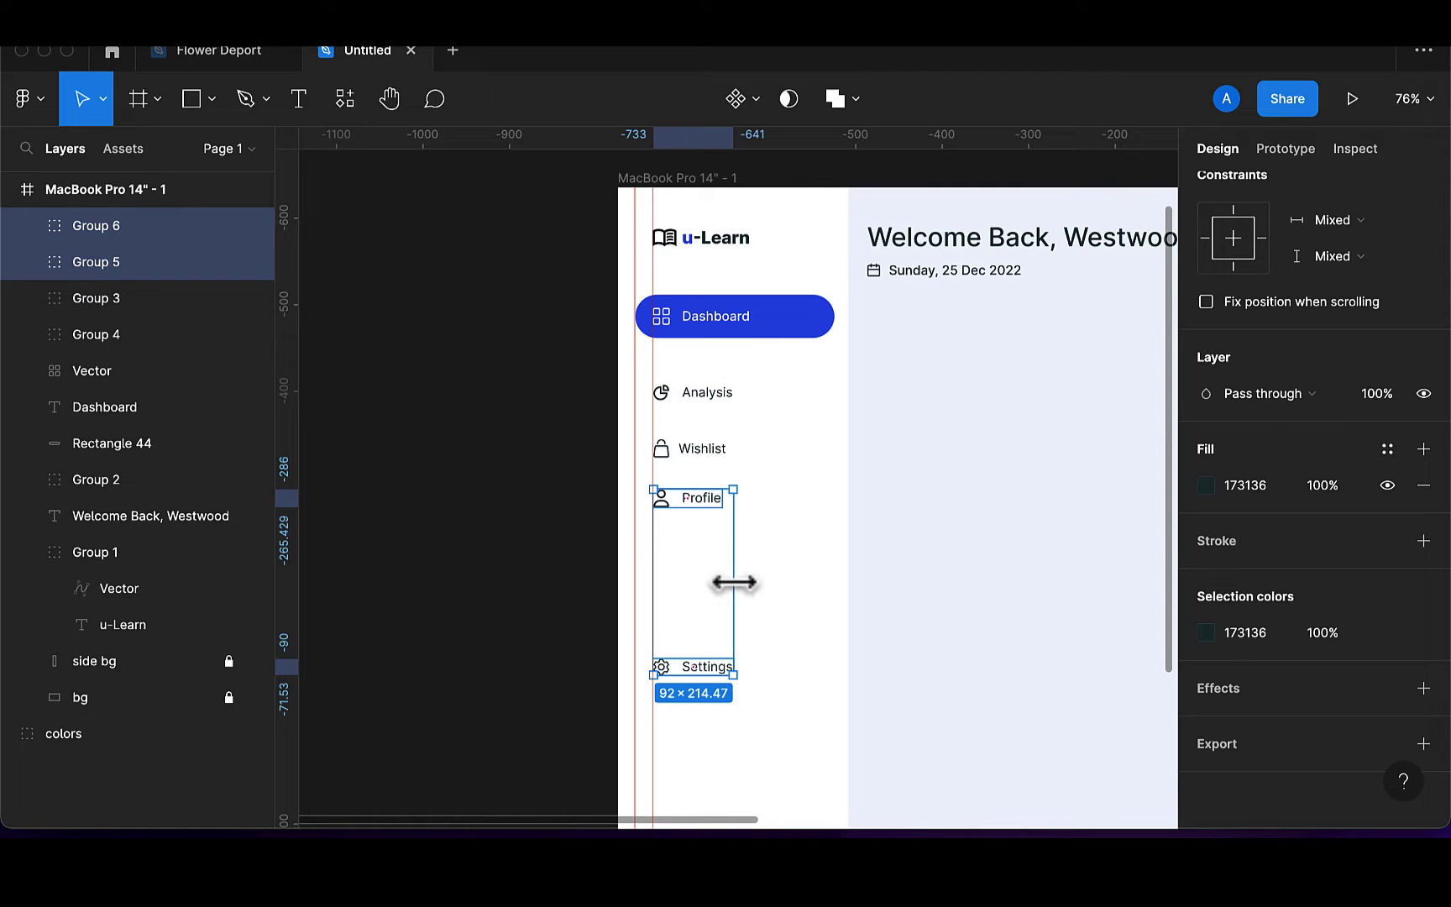
pyautogui.scroll(-5, 733, 582)
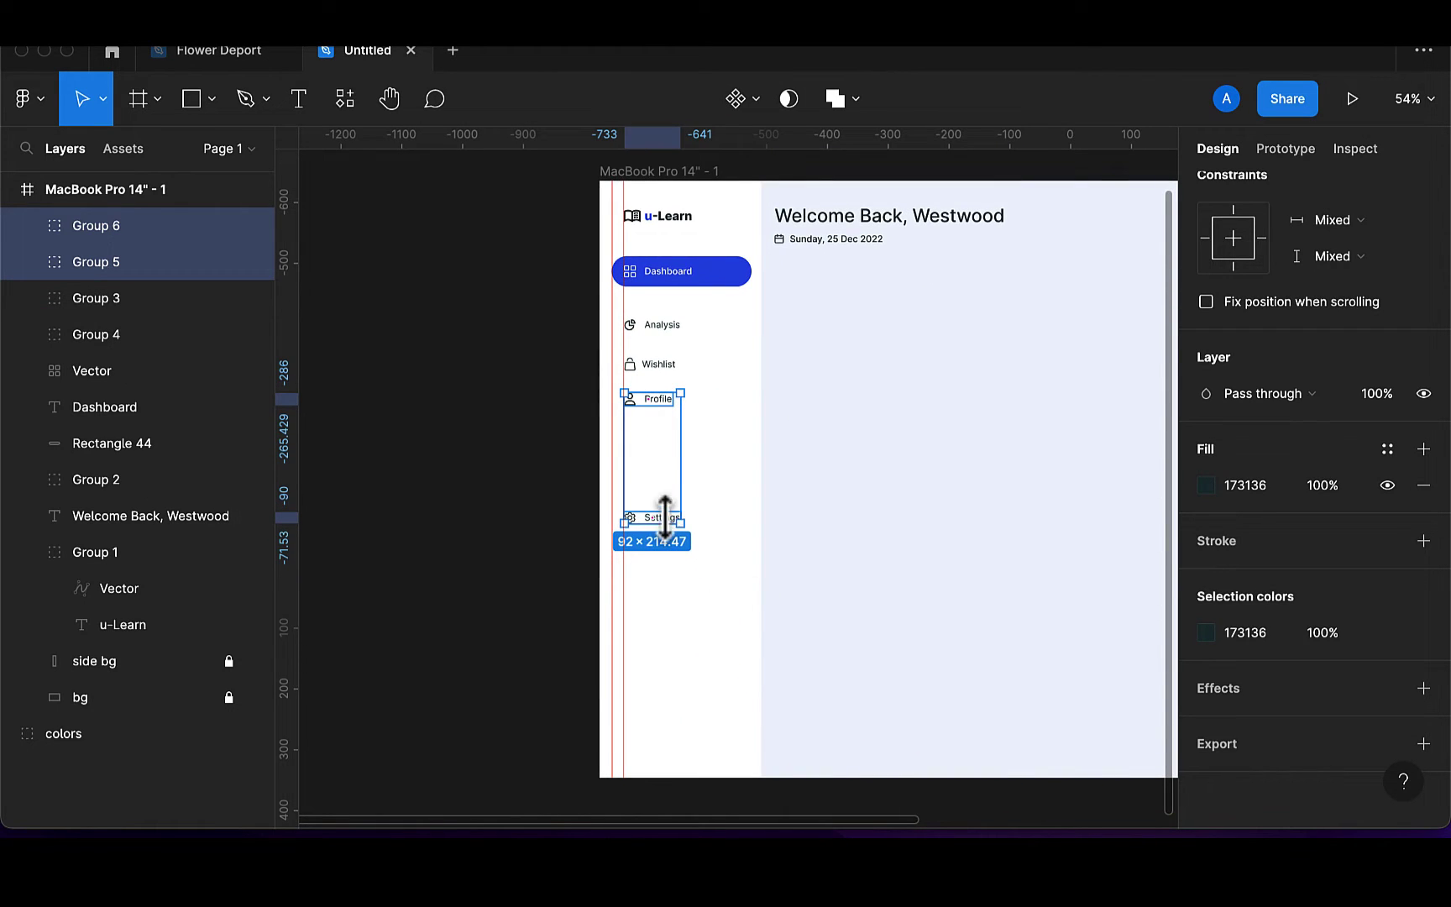
pyautogui.keyDown('shift'); pyautogui.click(660, 367); pyautogui.keyUp('shift')
pyautogui.keyDown('shift'); pyautogui.click(661, 330); pyautogui.keyUp('shift')
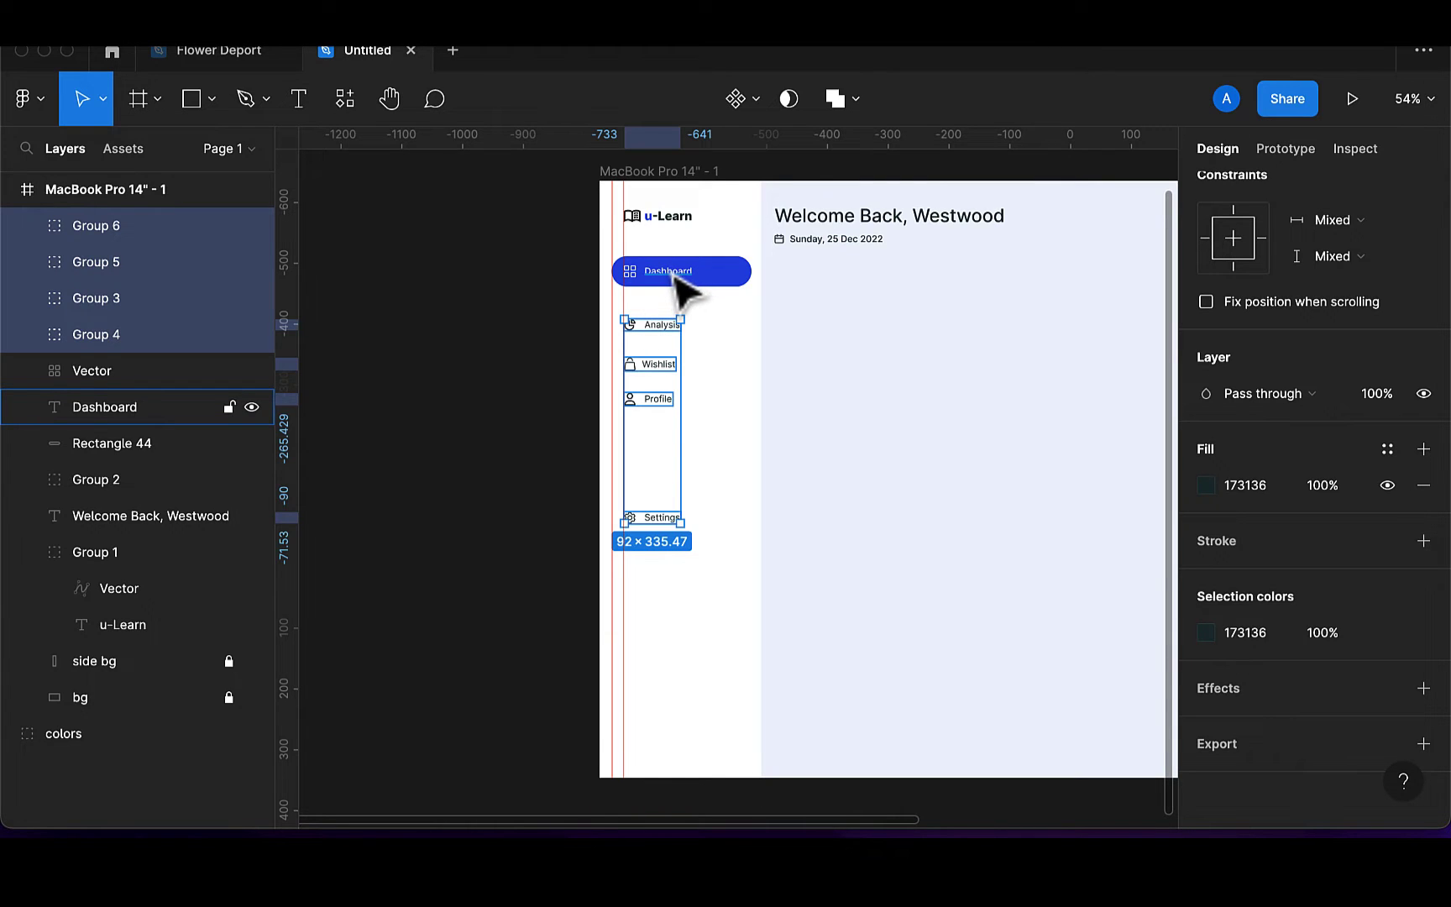
# Select the Dashboard label together with its icon
pyautogui.click(676, 276)
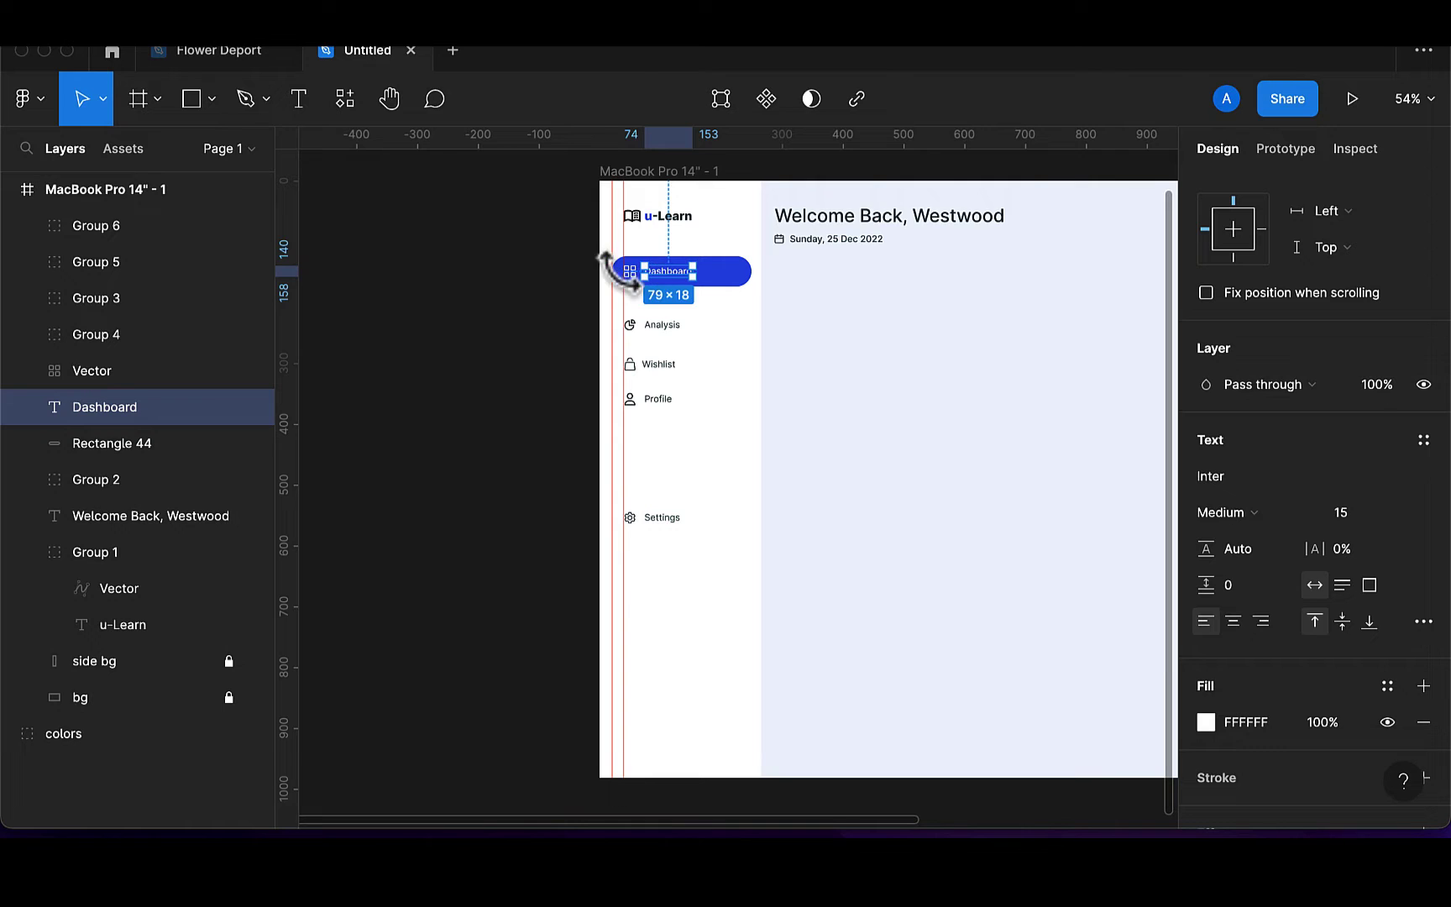
pyautogui.scroll(2, 640, 274)
pyautogui.scroll(5, 635, 283)
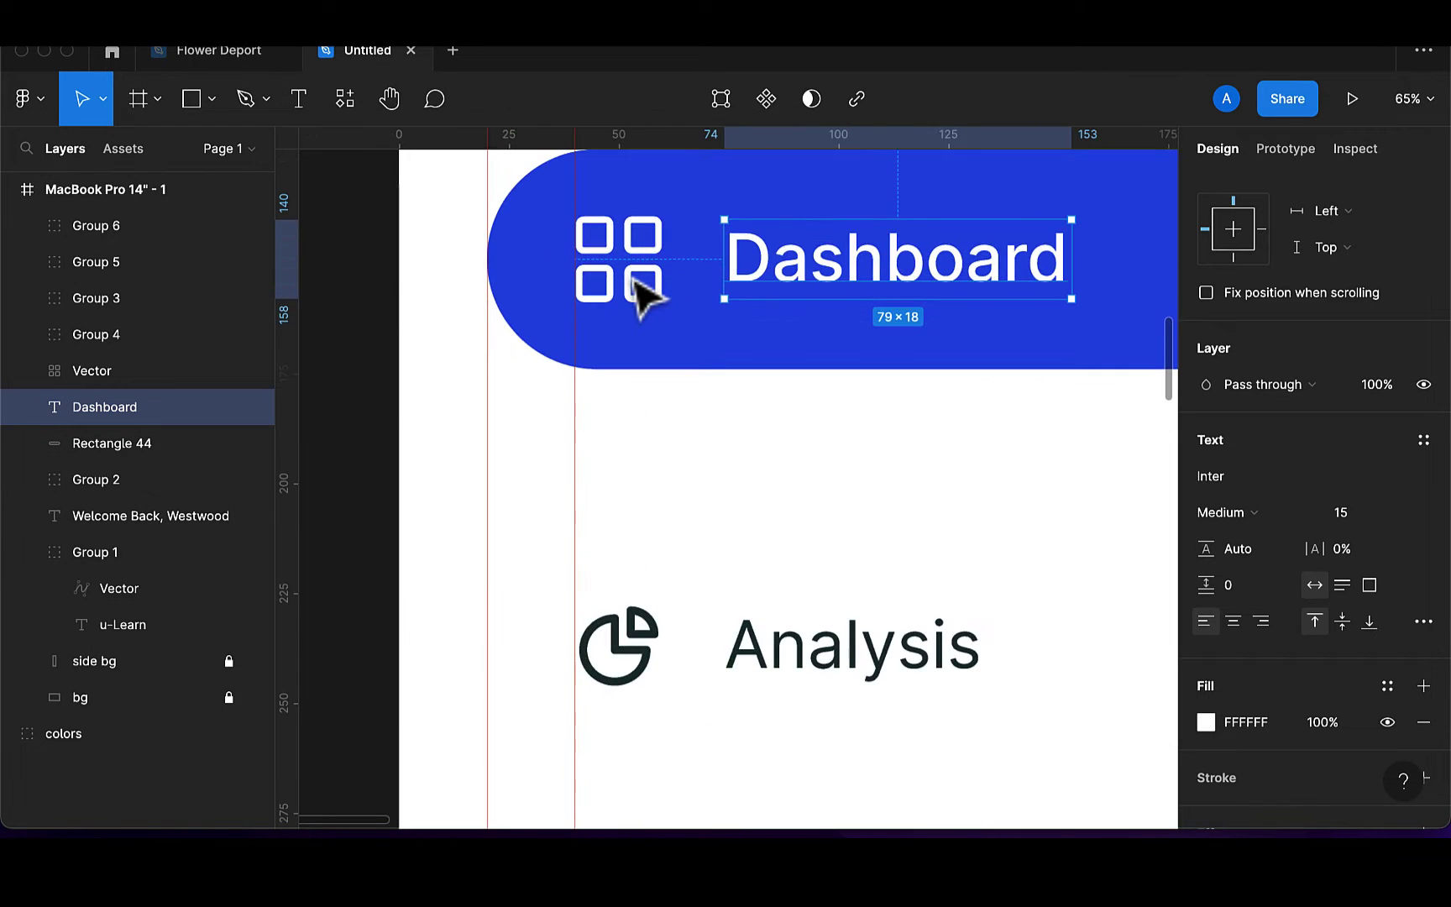
pyautogui.keyDown('shift'); pyautogui.click(640, 294); pyautogui.keyUp('shift')
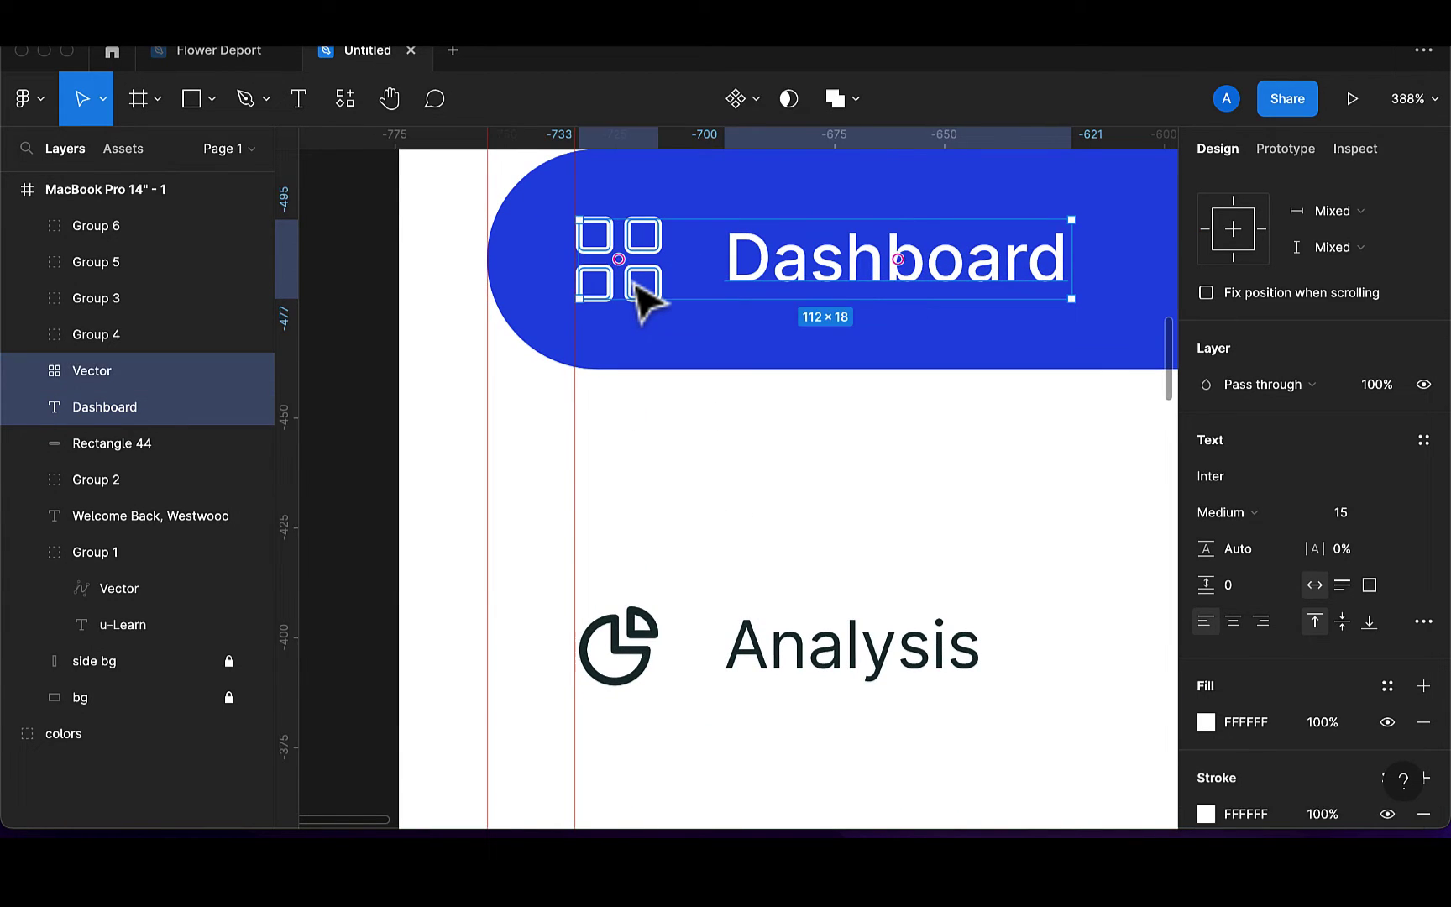
# Group Dashboard with its icon as Group 7, then distribute all five menu items vertically
pyautogui.press('super+g')
pyautogui.scroll(-10, 640, 294)
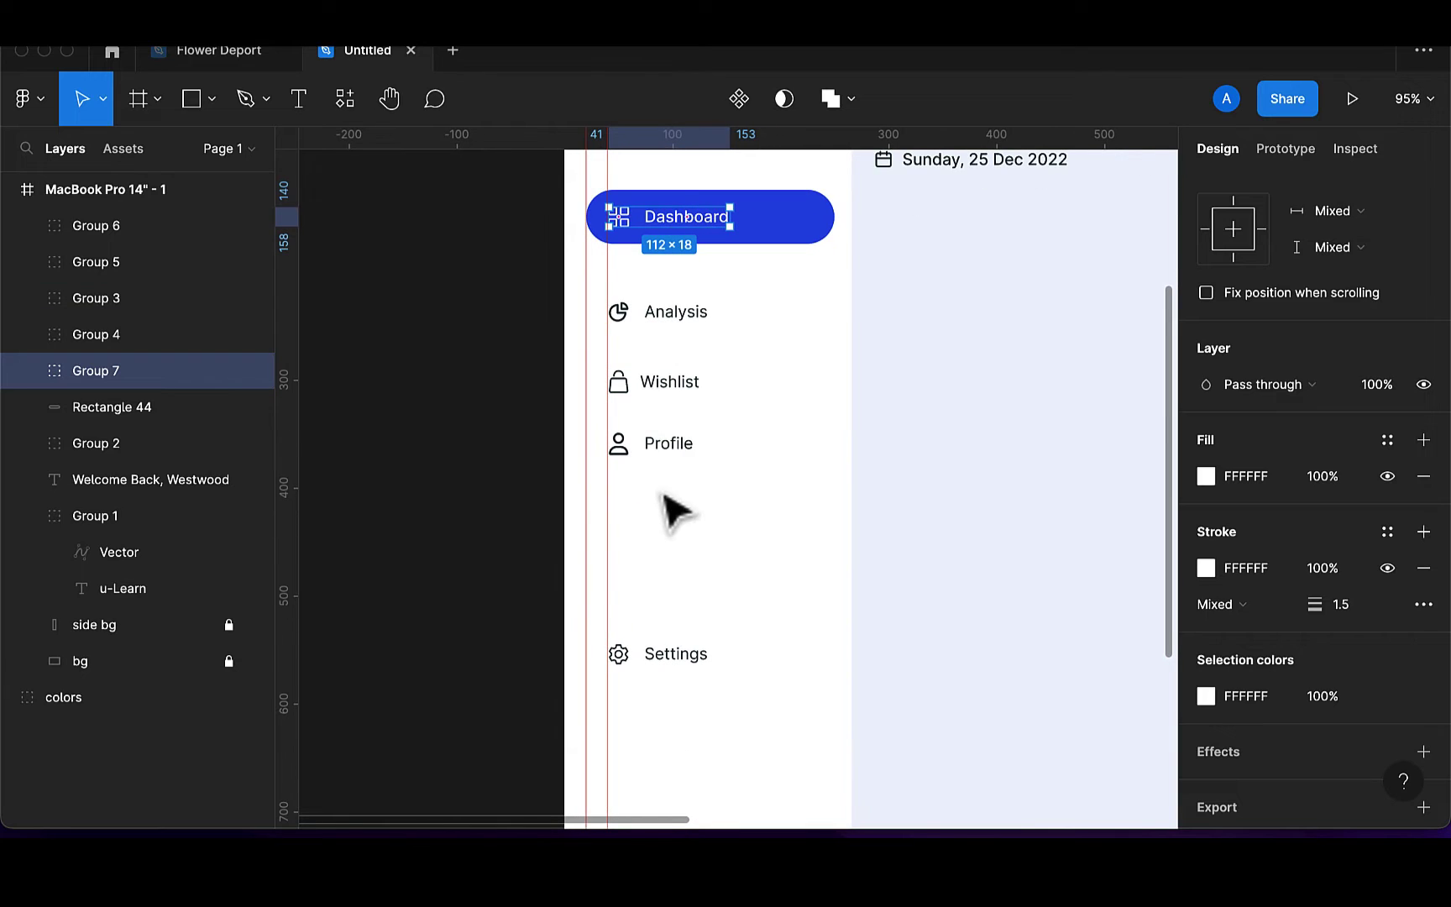
pyautogui.keyDown('shift'); pyautogui.click(680, 315); pyautogui.keyUp('shift')
pyautogui.keyDown('shift'); pyautogui.click(672, 388); pyautogui.keyUp('shift')
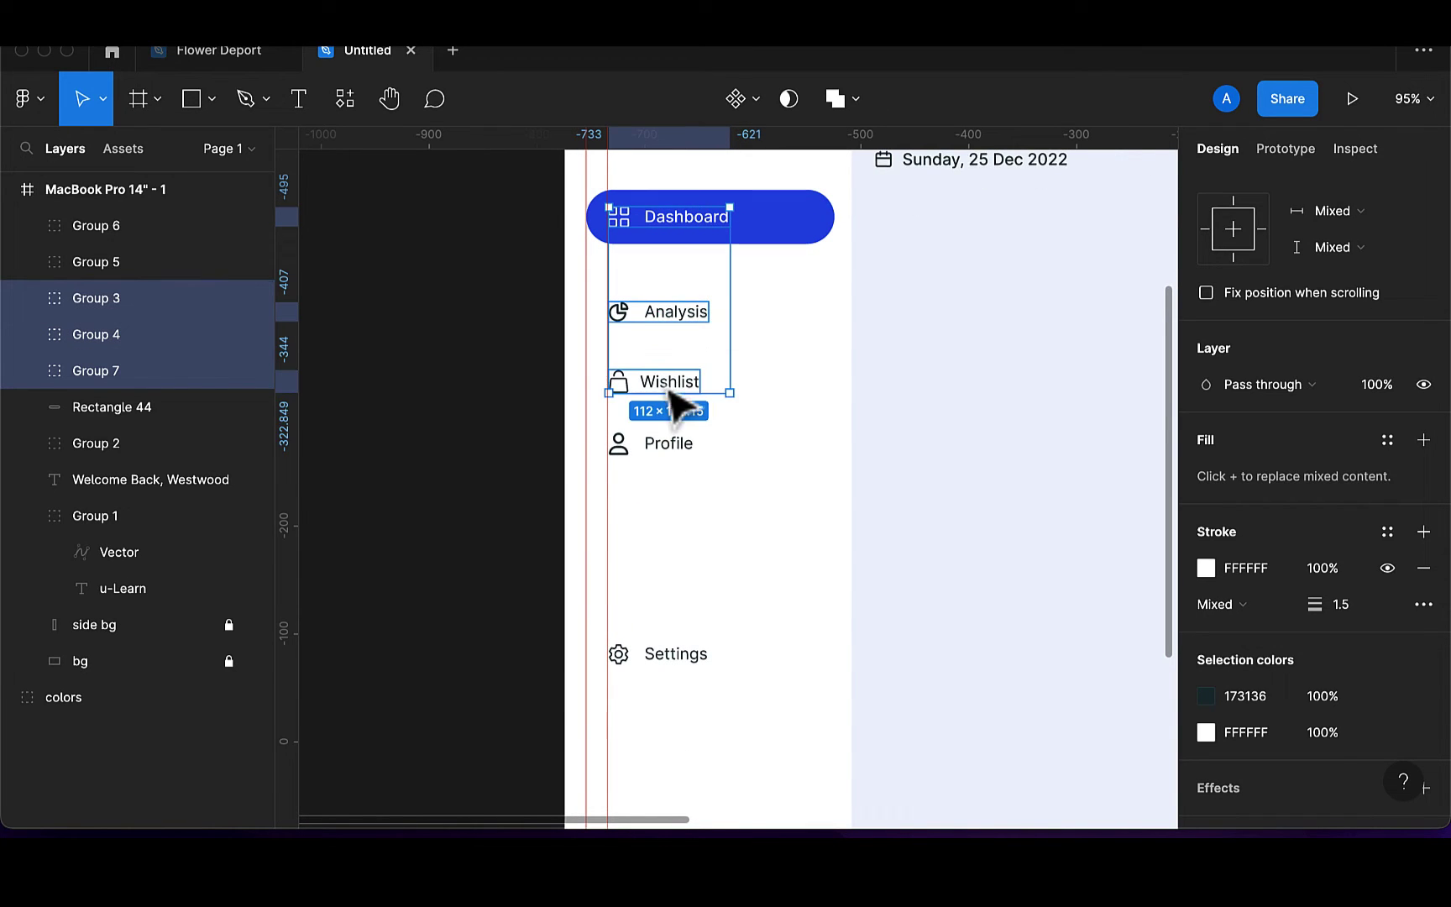
pyautogui.keyDown('shift'); pyautogui.click(668, 446); pyautogui.keyUp('shift')
pyautogui.keyDown('shift'); pyautogui.click(660, 665); pyautogui.keyUp('shift')
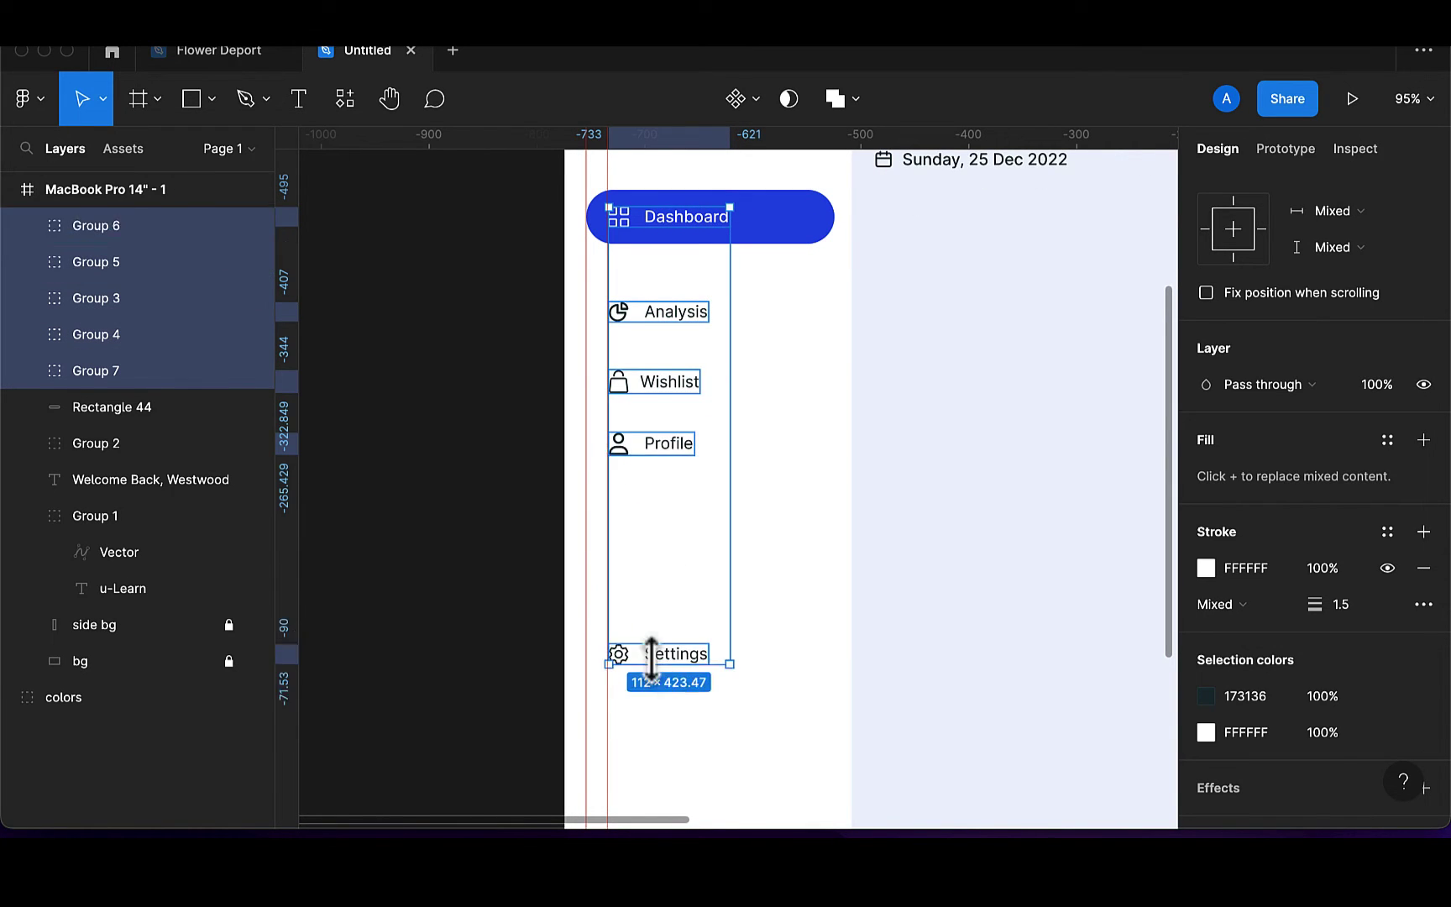
pyautogui.scroll(3, 1365, 299)
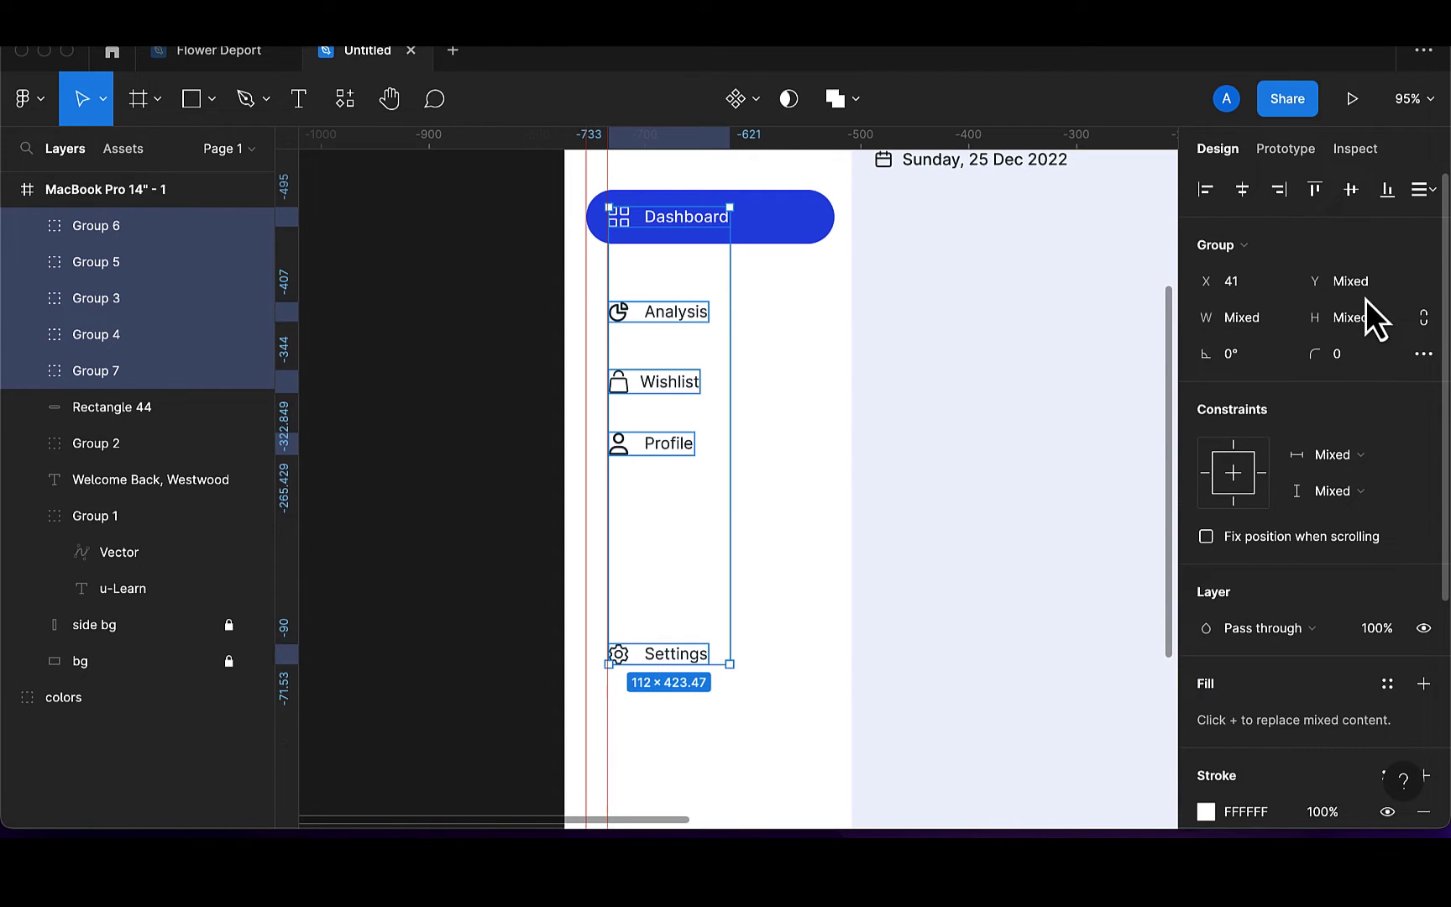
pyautogui.click(1425, 192)
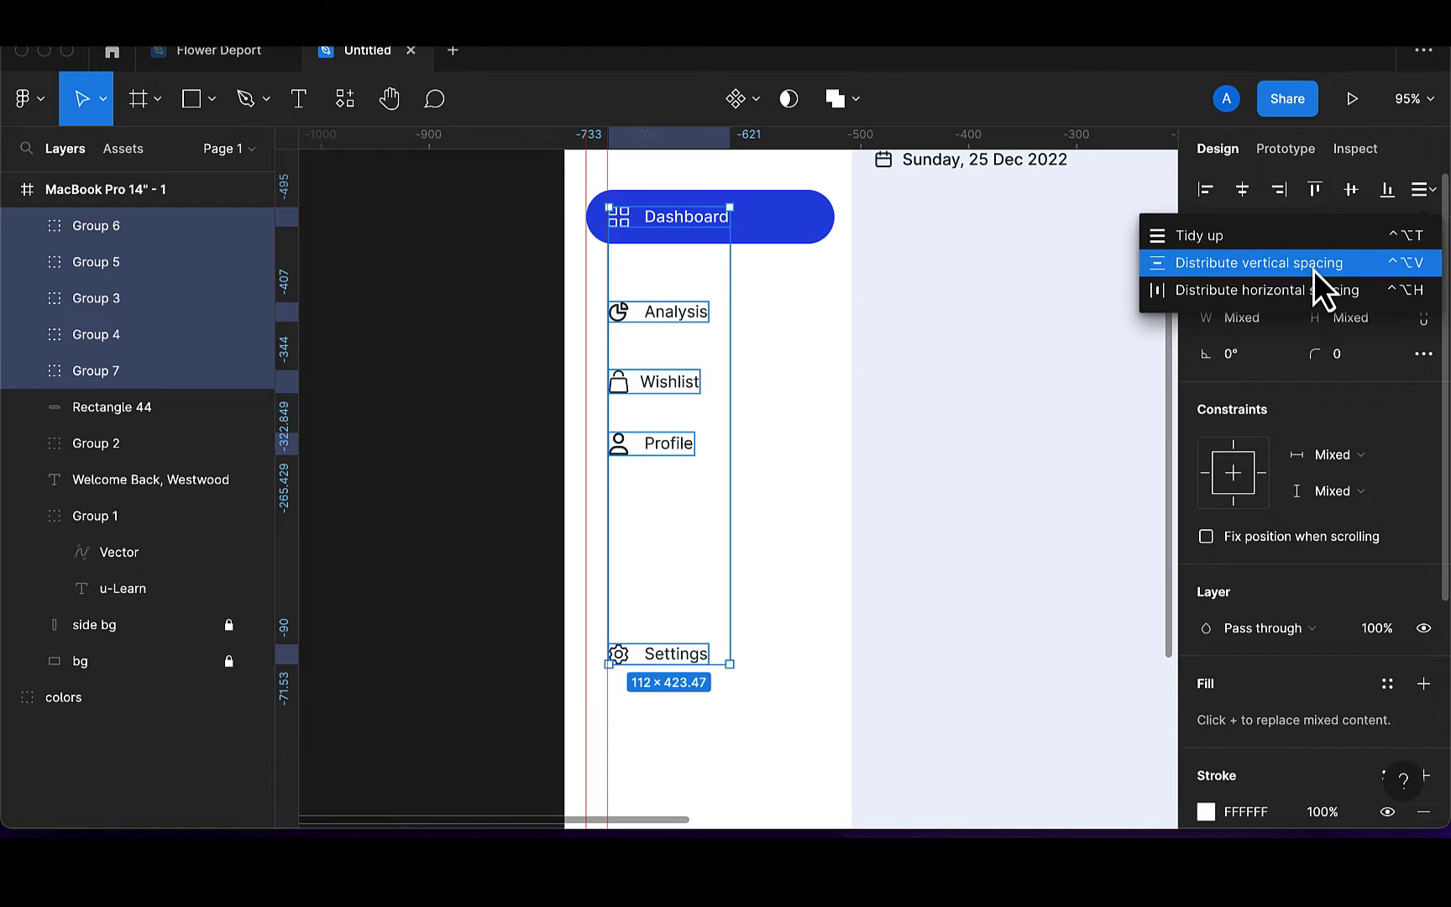
pyautogui.click(1315, 263)
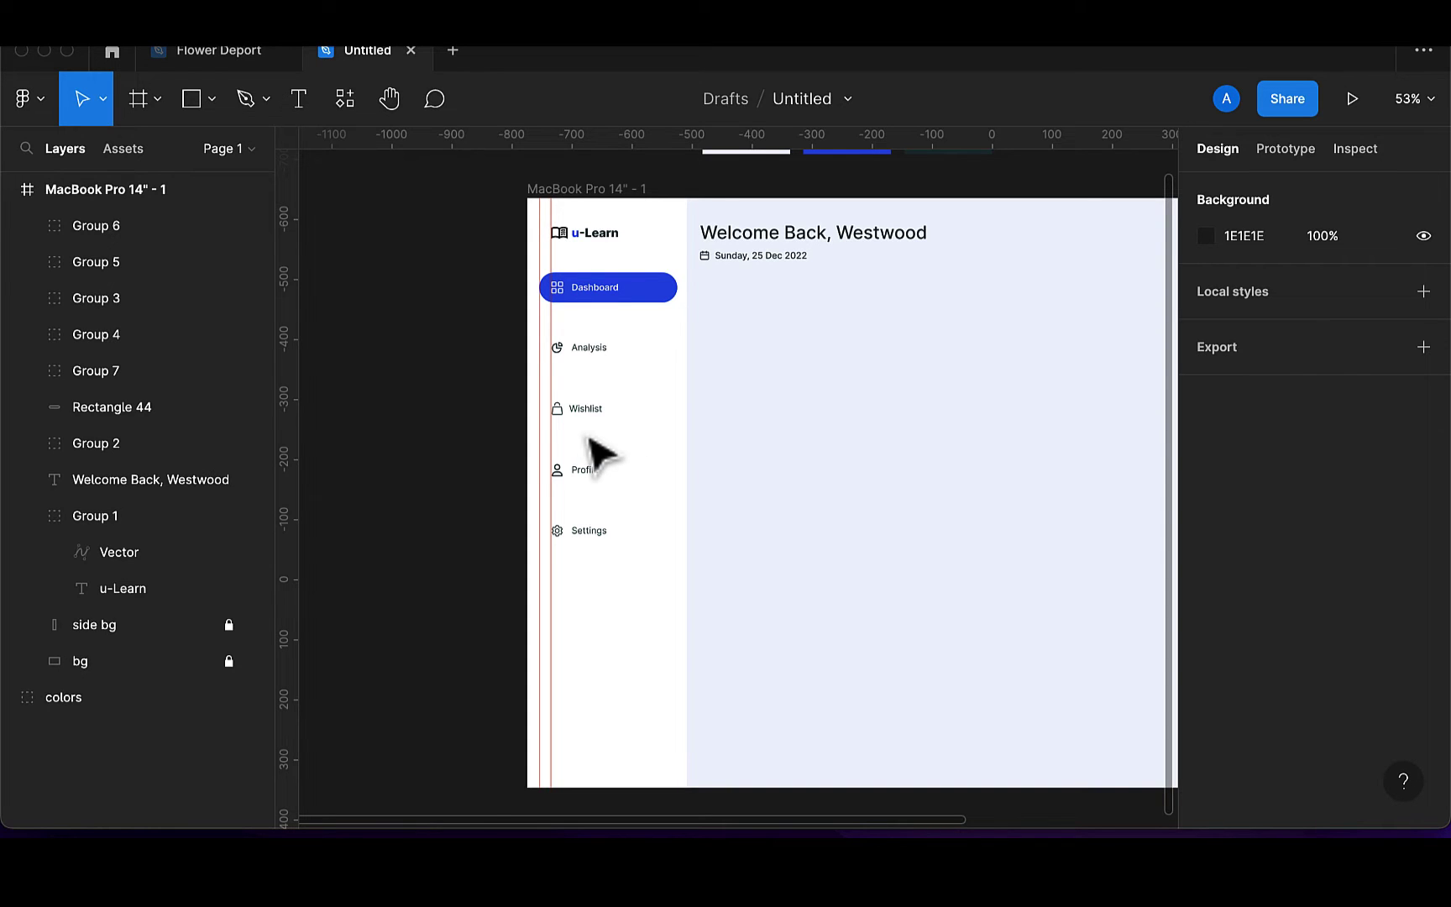
# Reposition the Settings menu item slightly higher in the sidebar
pyautogui.scroll(3, 593, 470)
pyautogui.click(588, 571)
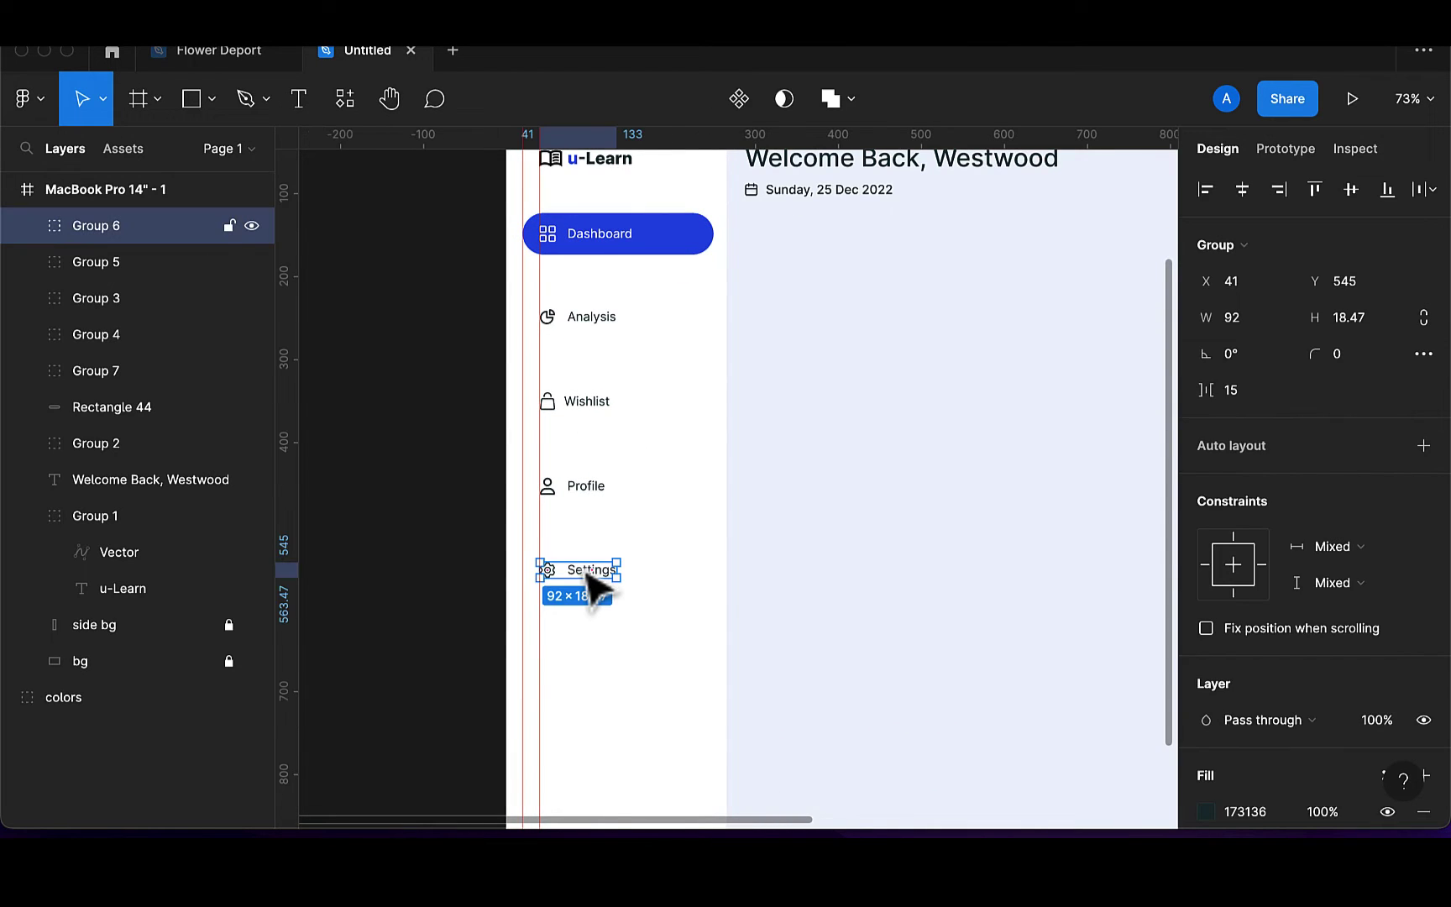
pyautogui.hotkey('shift', 'Up')
pyautogui.hotkey('shift', 'Up')
pyautogui.hotkey('shift', 'Up')
pyautogui.hotkey('shift', 'Up')
pyautogui.hotkey('shift', 'Up')
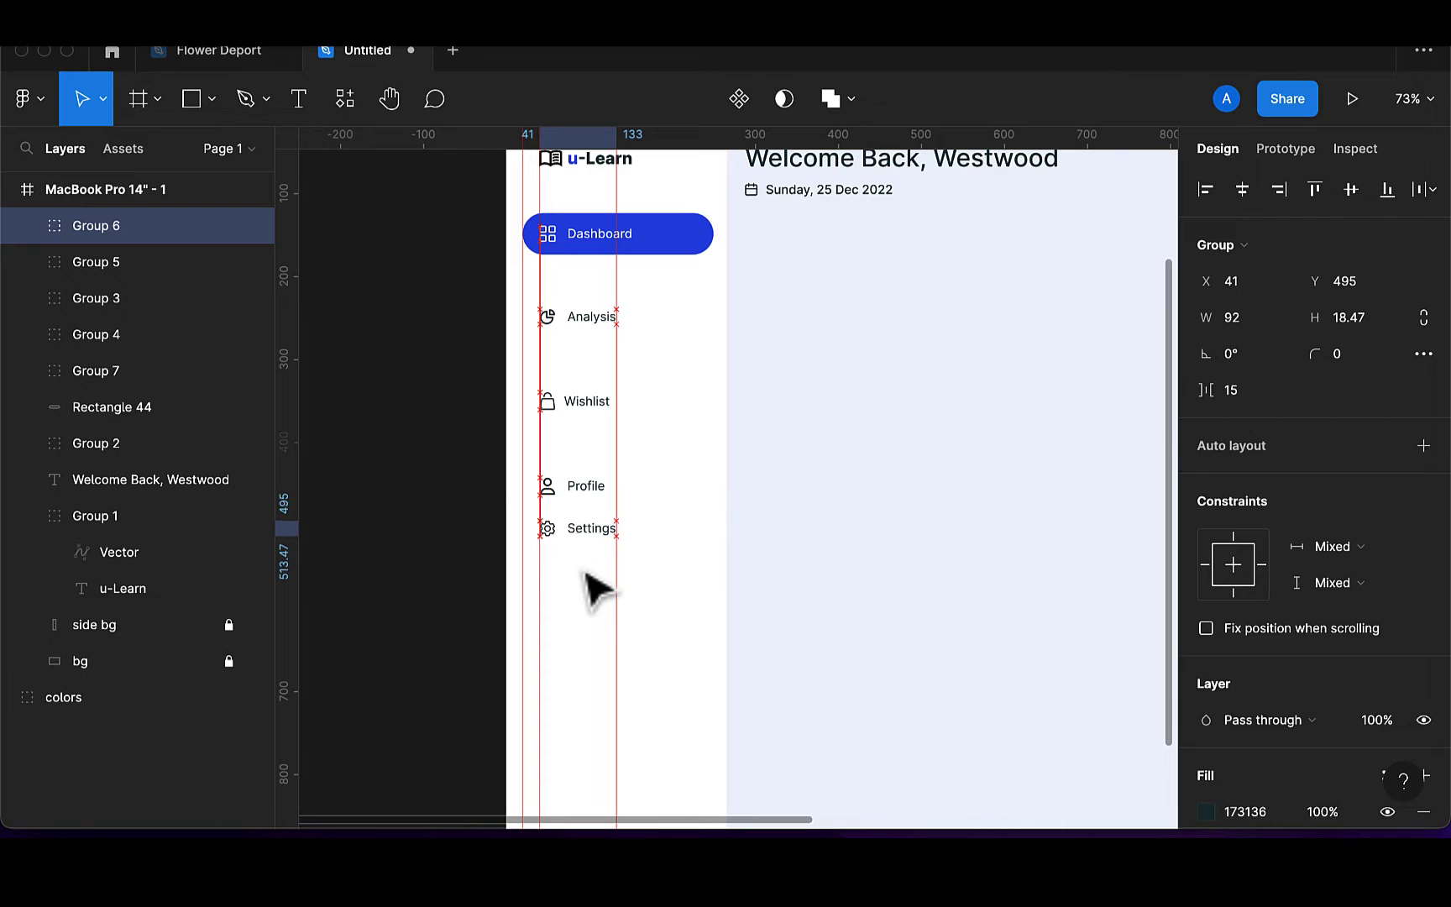
pyautogui.hotkey('shift', 'Down')
pyautogui.hotkey('shift', 'Down')
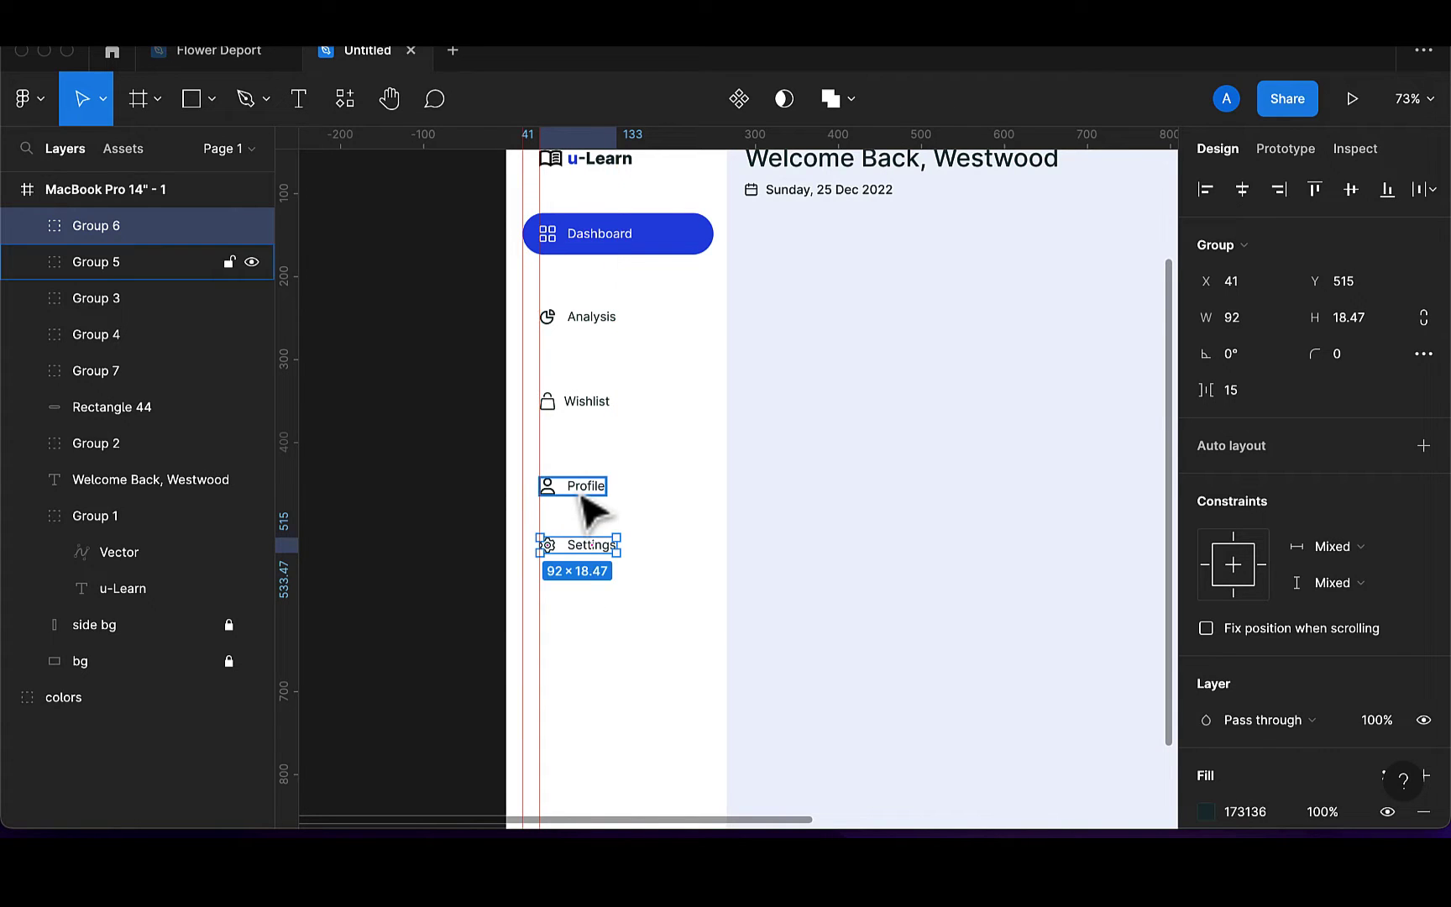
# Distribute the five sidebar items evenly from Dashboard to Settings, 74 px apart
pyautogui.keyDown('shift'); pyautogui.click(583, 496); pyautogui.keyUp('shift')
pyautogui.keyDown('shift'); pyautogui.click(585, 402); pyautogui.keyUp('shift')
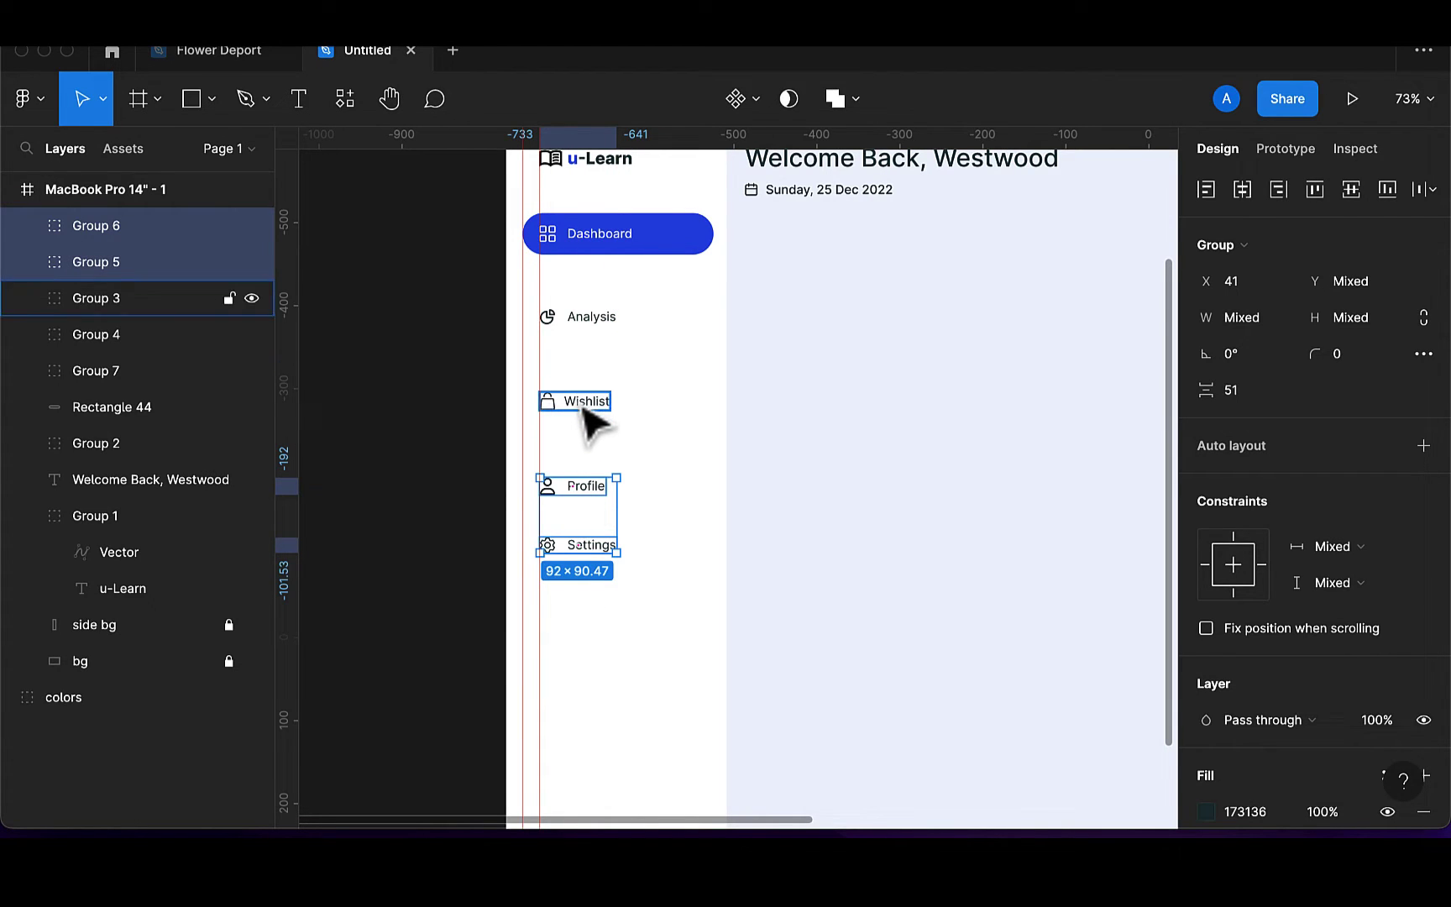
pyautogui.keyDown('shift'); pyautogui.click(585, 316); pyautogui.keyUp('shift')
pyautogui.keyDown('shift'); pyautogui.click(606, 235); pyautogui.keyUp('shift')
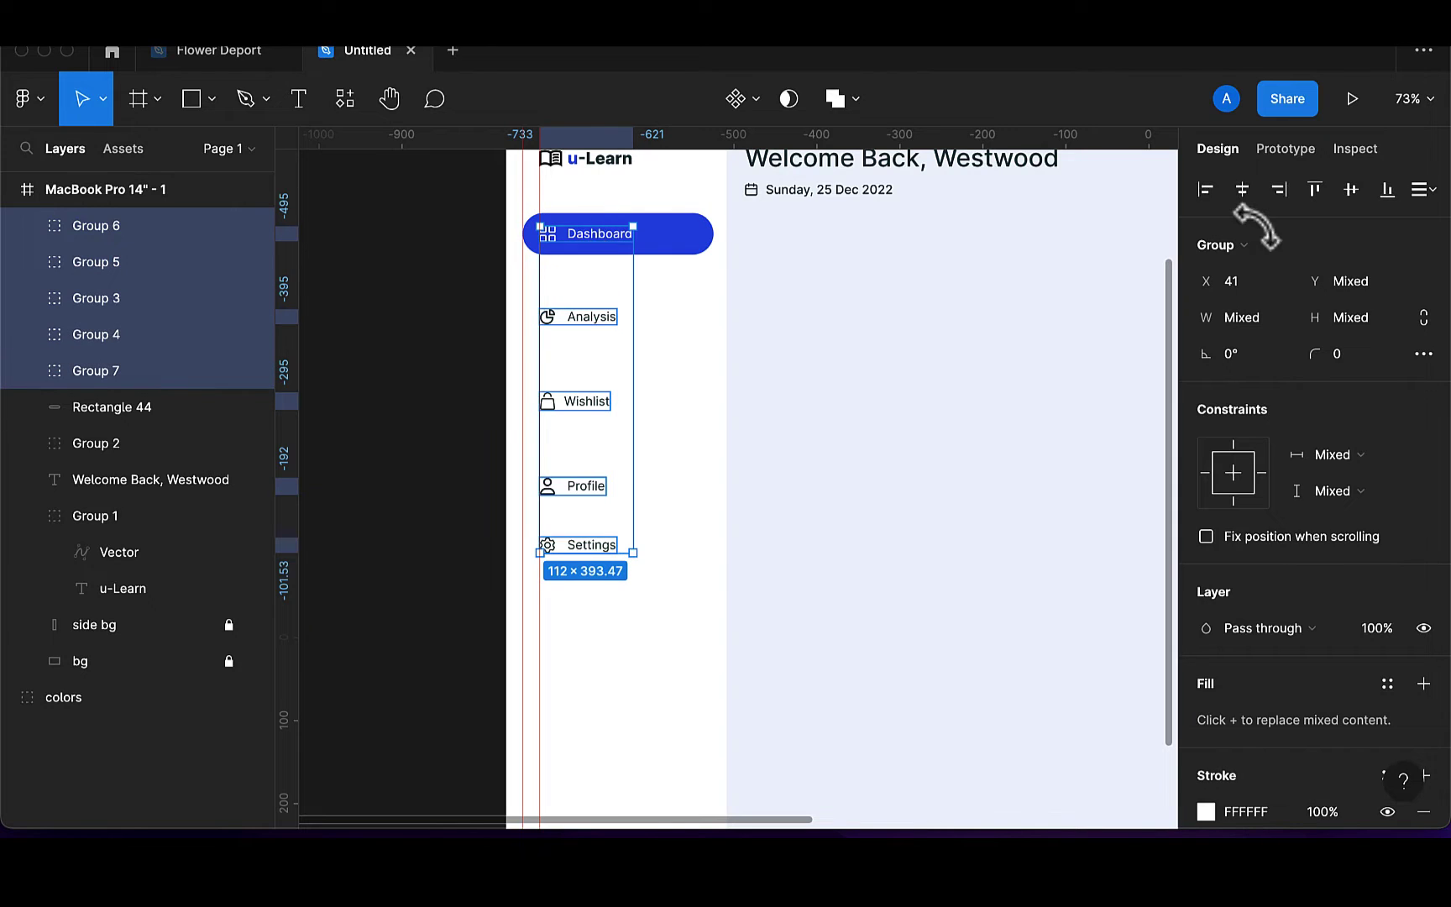
pyautogui.click(1424, 189)
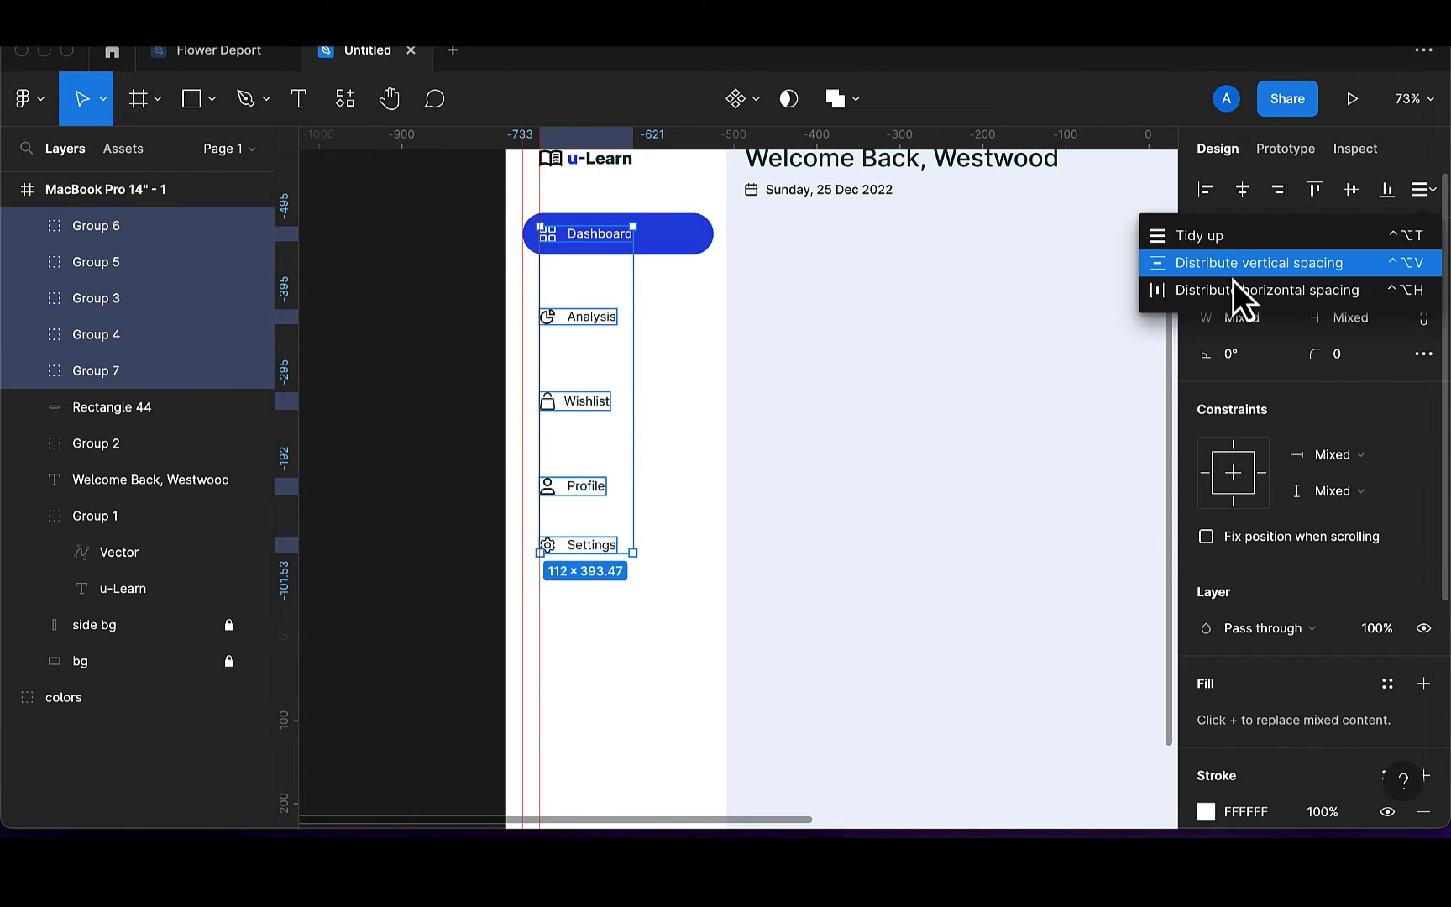
pyautogui.click(1235, 263)
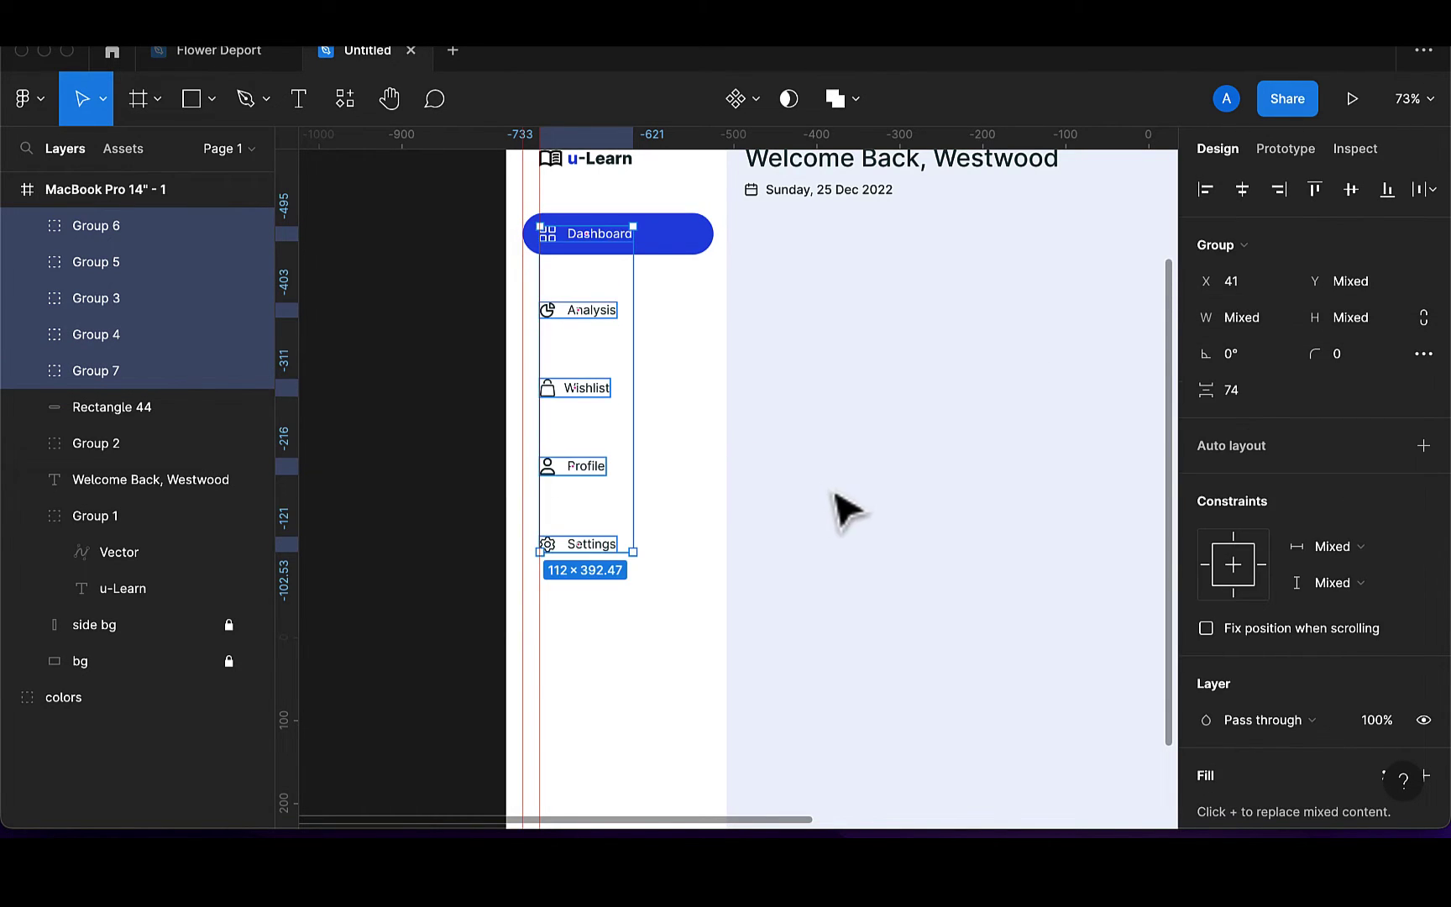
pyautogui.scroll(-2, 832, 510)
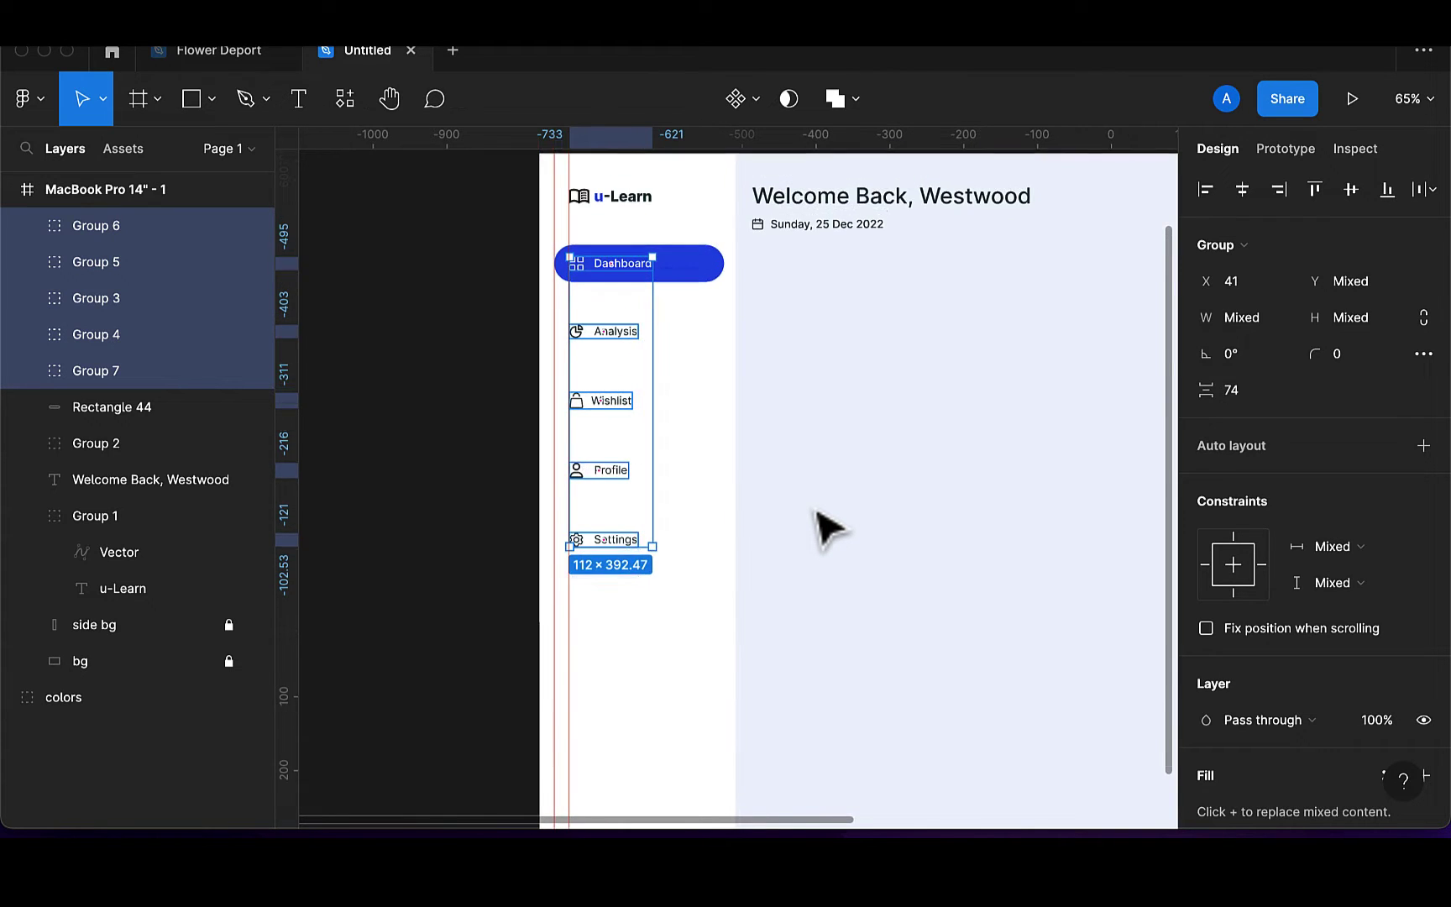
pyautogui.scroll(-2, 827, 523)
pyautogui.scroll(2, 826, 523)
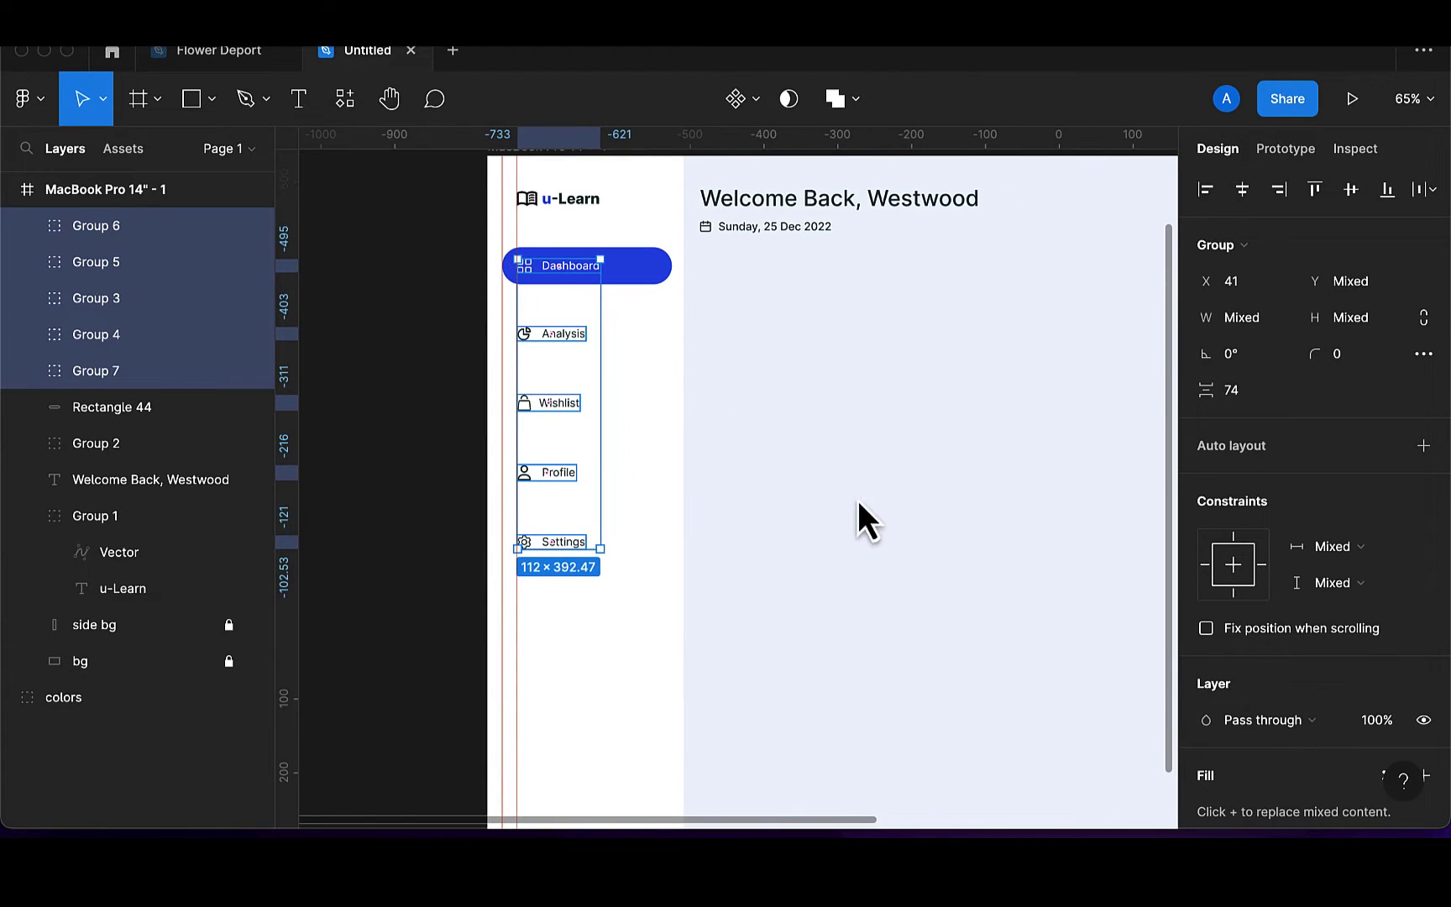
# Select the whole dashboard frame and pan the view to the right
pyautogui.press('Escape')
pyautogui.hscroll(1, 761, 532)
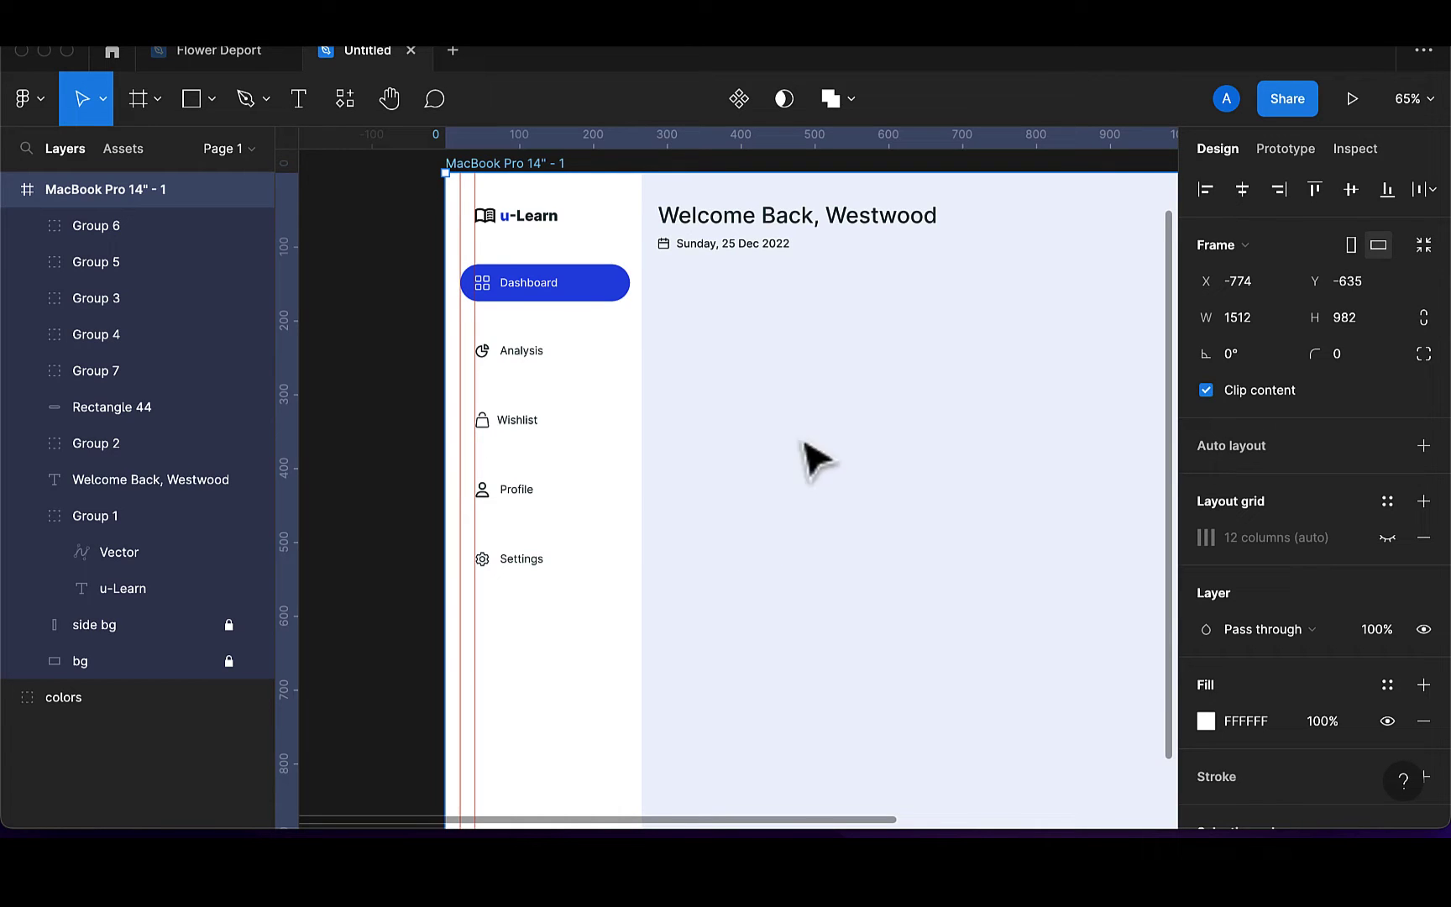
pyautogui.keyDown('ctrl'); pyautogui.scroll(-2, 819, 458); pyautogui.keyUp('ctrl')
pyautogui.hscroll(1, 857, 452)
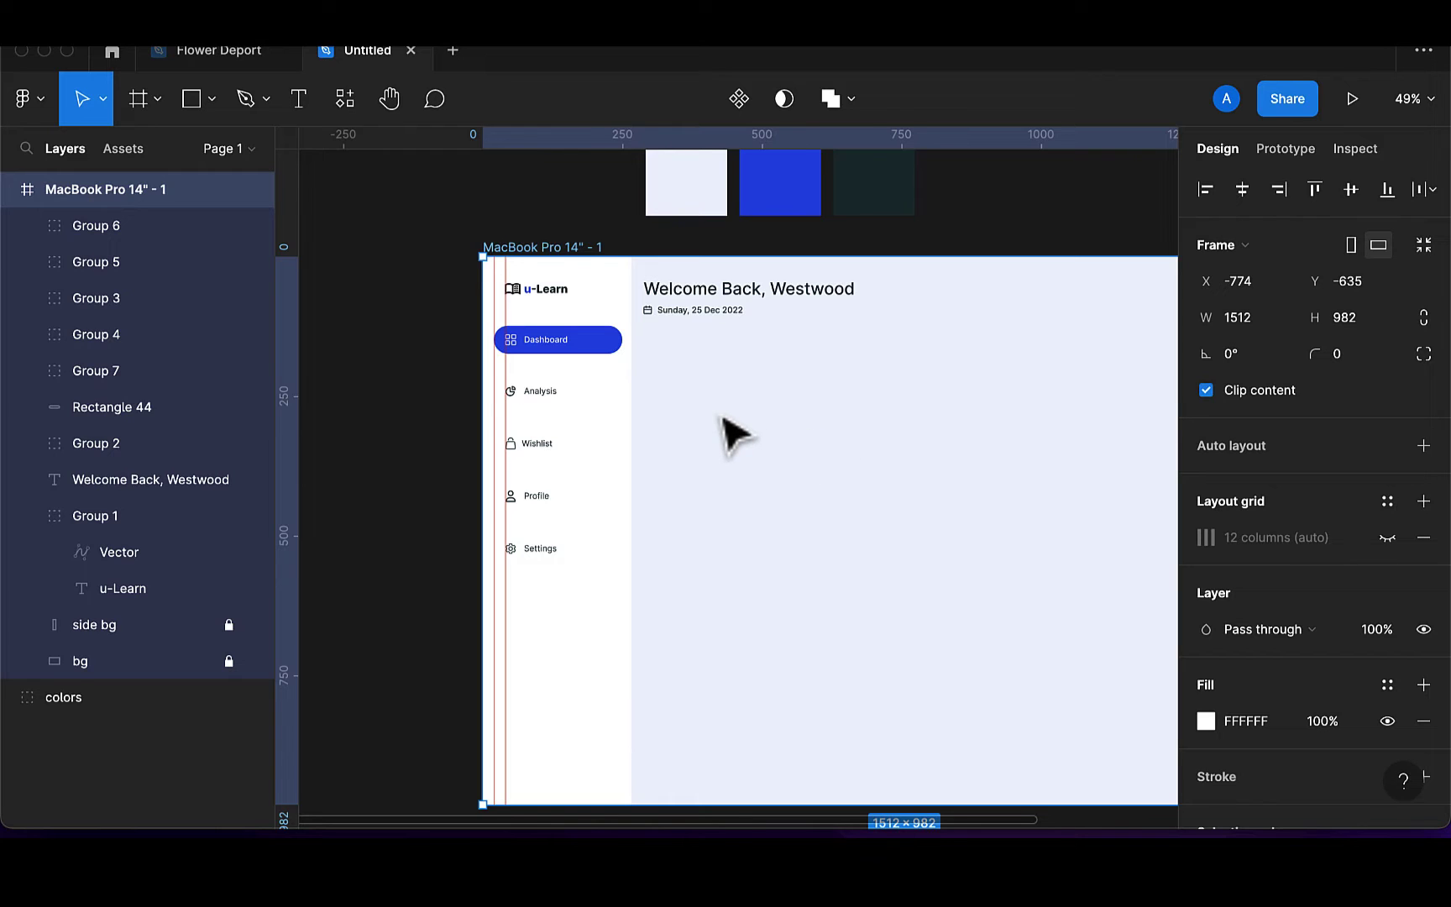
pyautogui.hscroll(1, 721, 420)
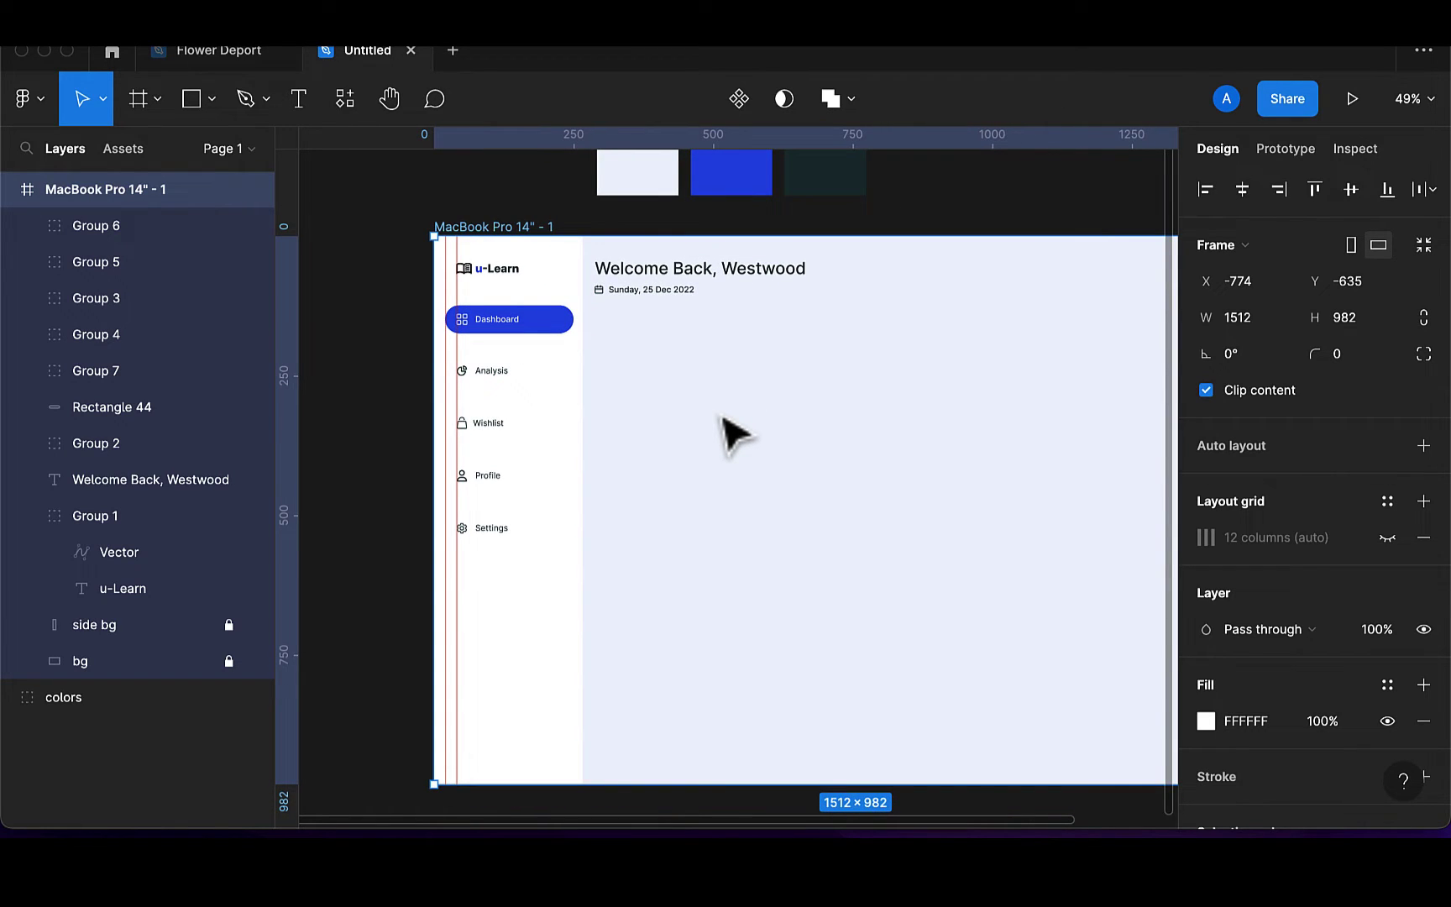
# Draw a rectangle below the Welcome Back heading and set its width to 581
pyautogui.click(200, 104)
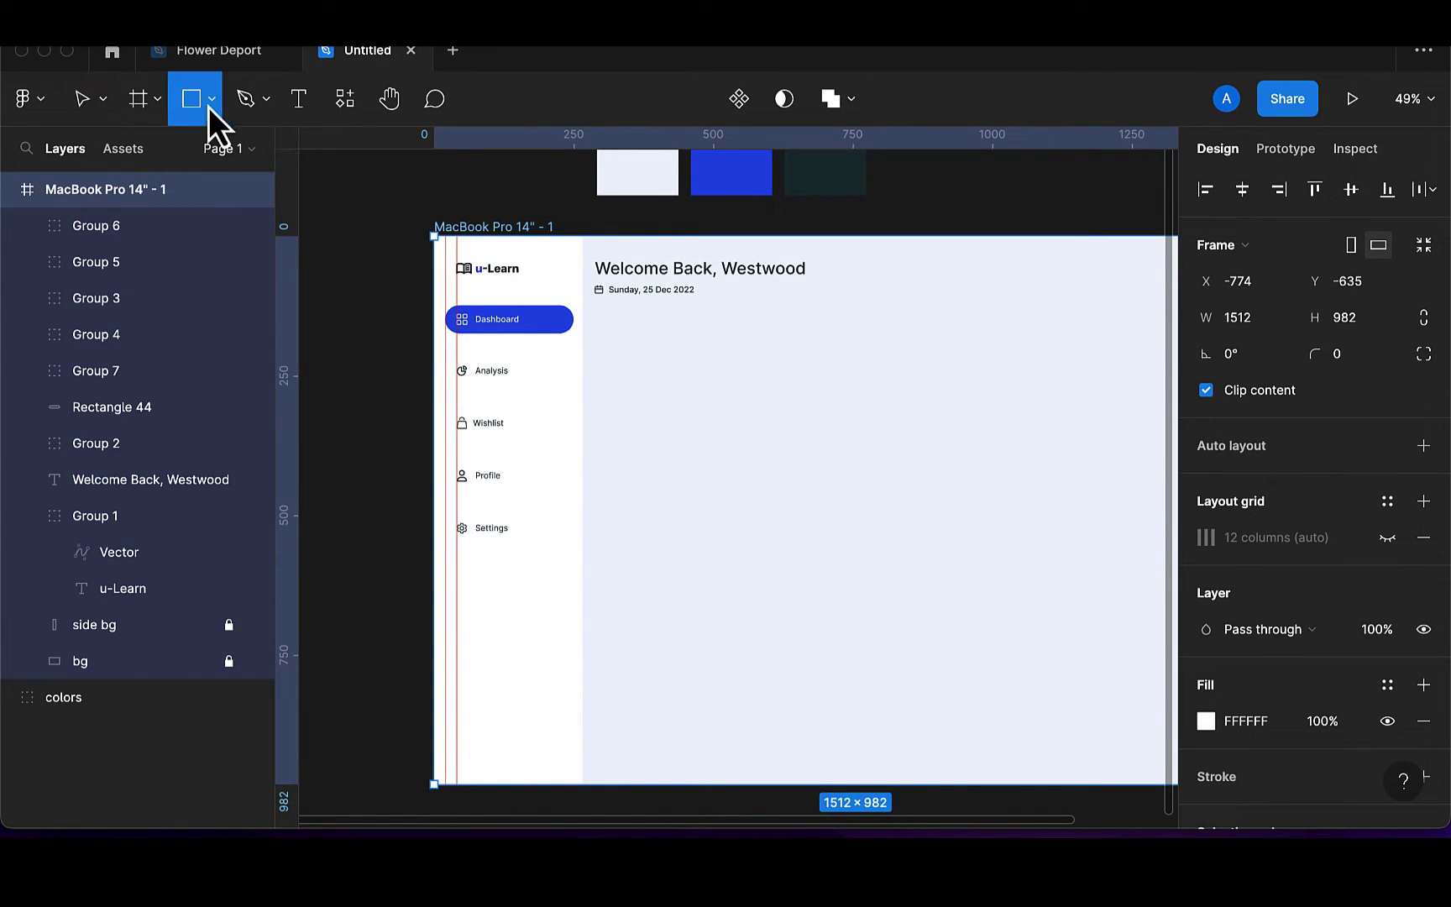
pyautogui.moveTo(596, 354); pyautogui.dragTo(603, 366)
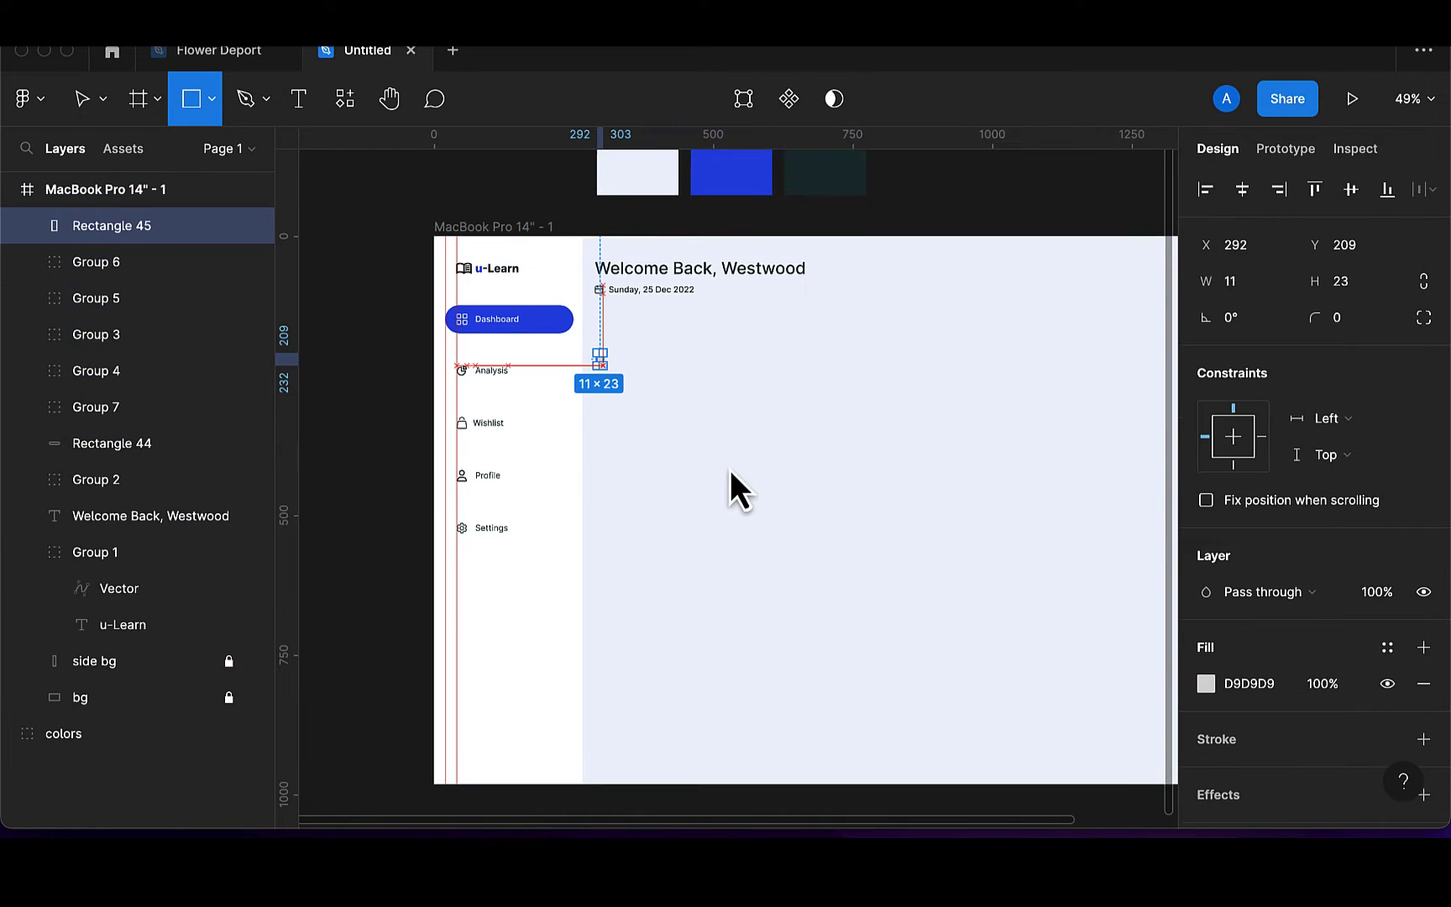
pyautogui.moveTo(729, 470)
pyautogui.mouseDown()
pyautogui.moveTo(854, 521)
pyautogui.moveTo(998, 529)
pyautogui.mouseUp()
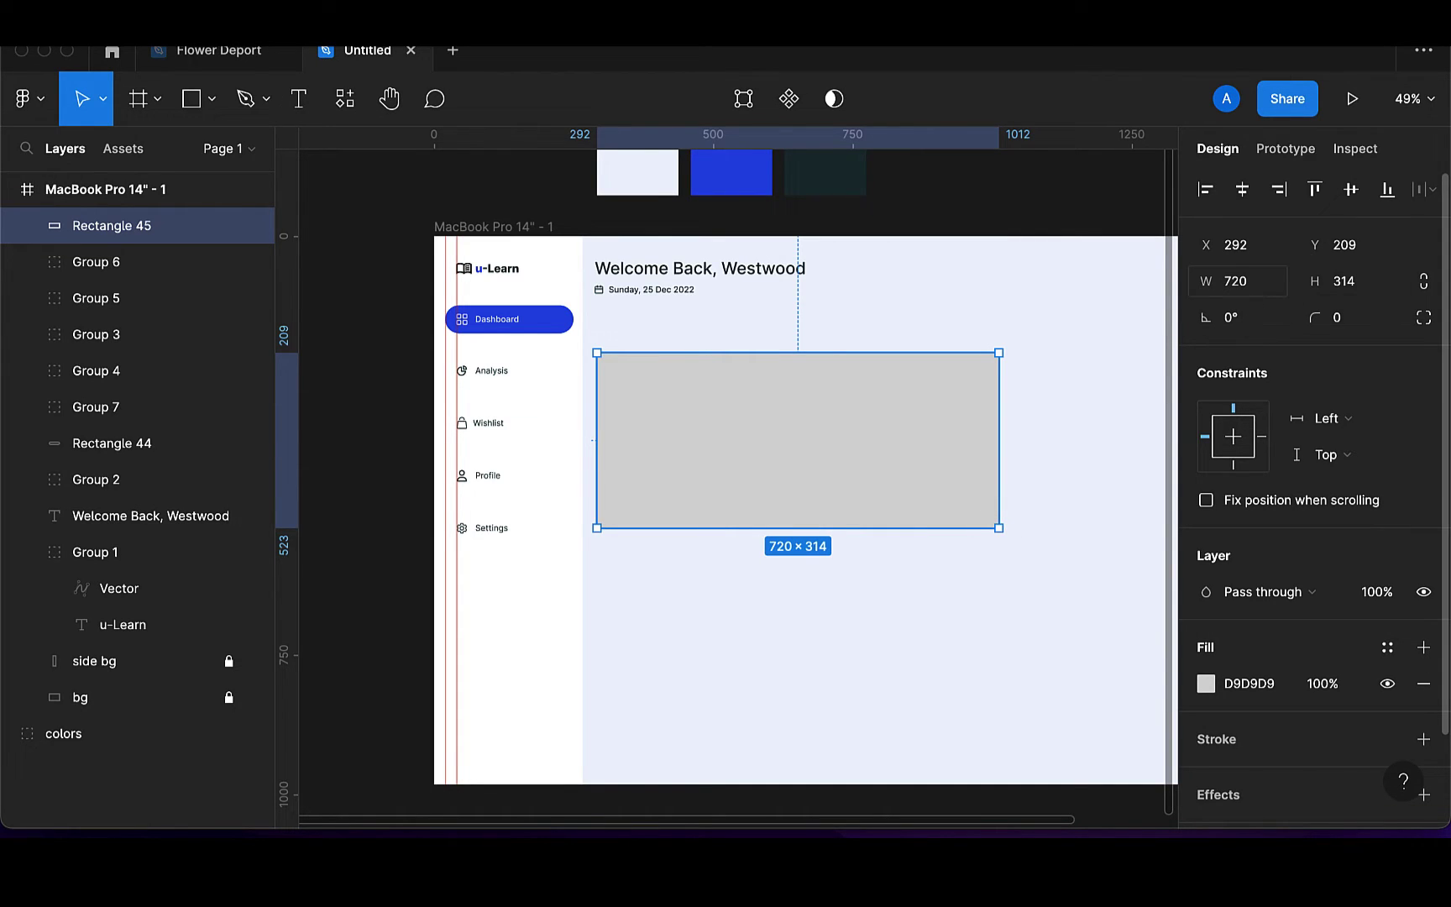
pyautogui.click(1248, 293)
pyautogui.press('BackSpace')
pyautogui.press('Return')
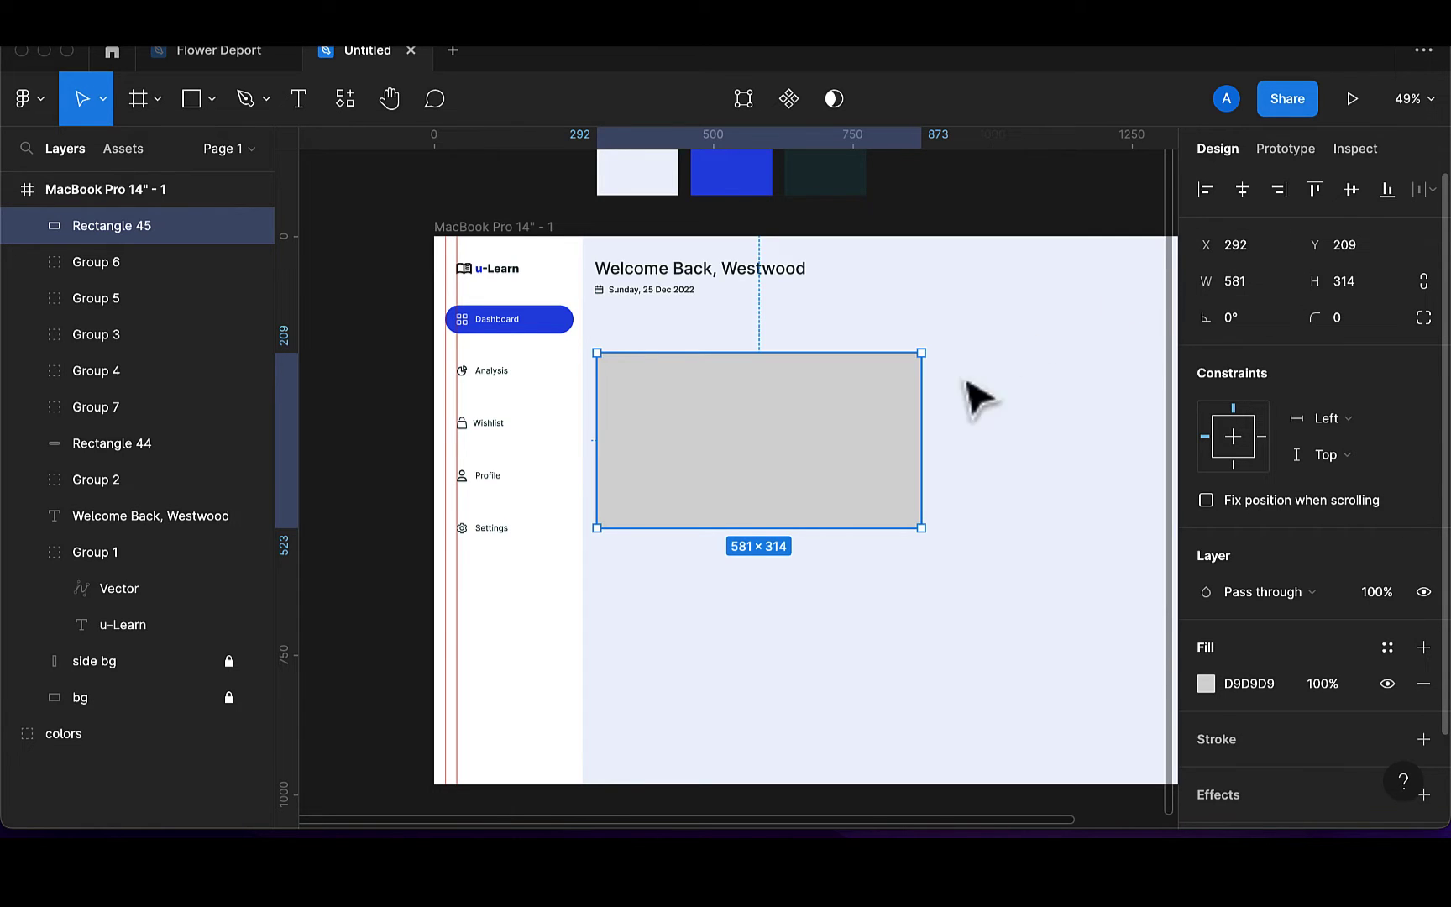
# Widen the card to 821 and fill it with white sampled from the canvas
pyautogui.hscroll(5, 957, 403)
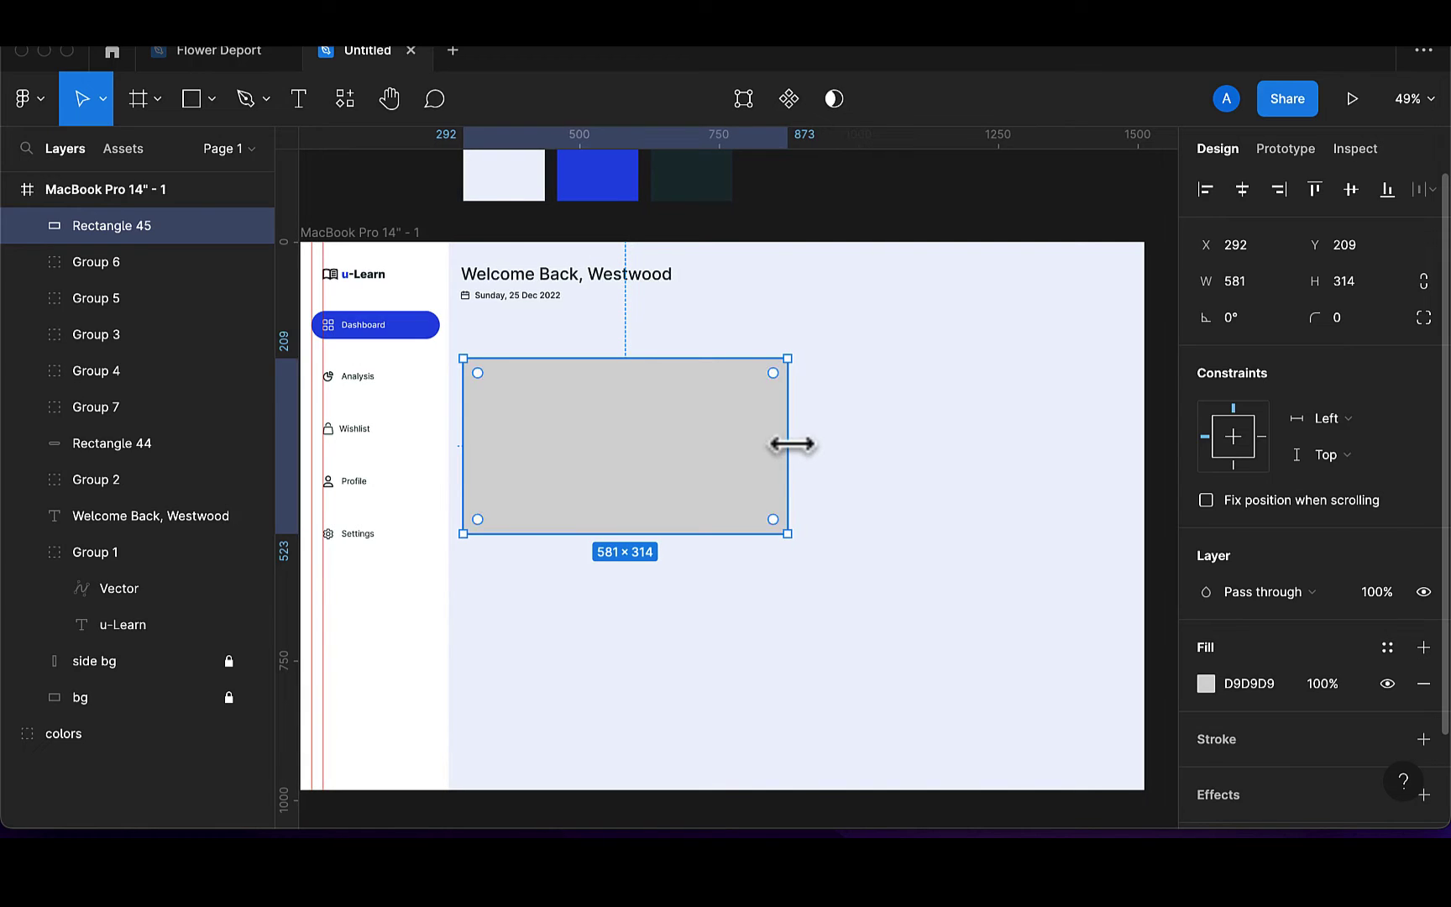
pyautogui.moveTo(788, 443); pyautogui.dragTo(922, 435)
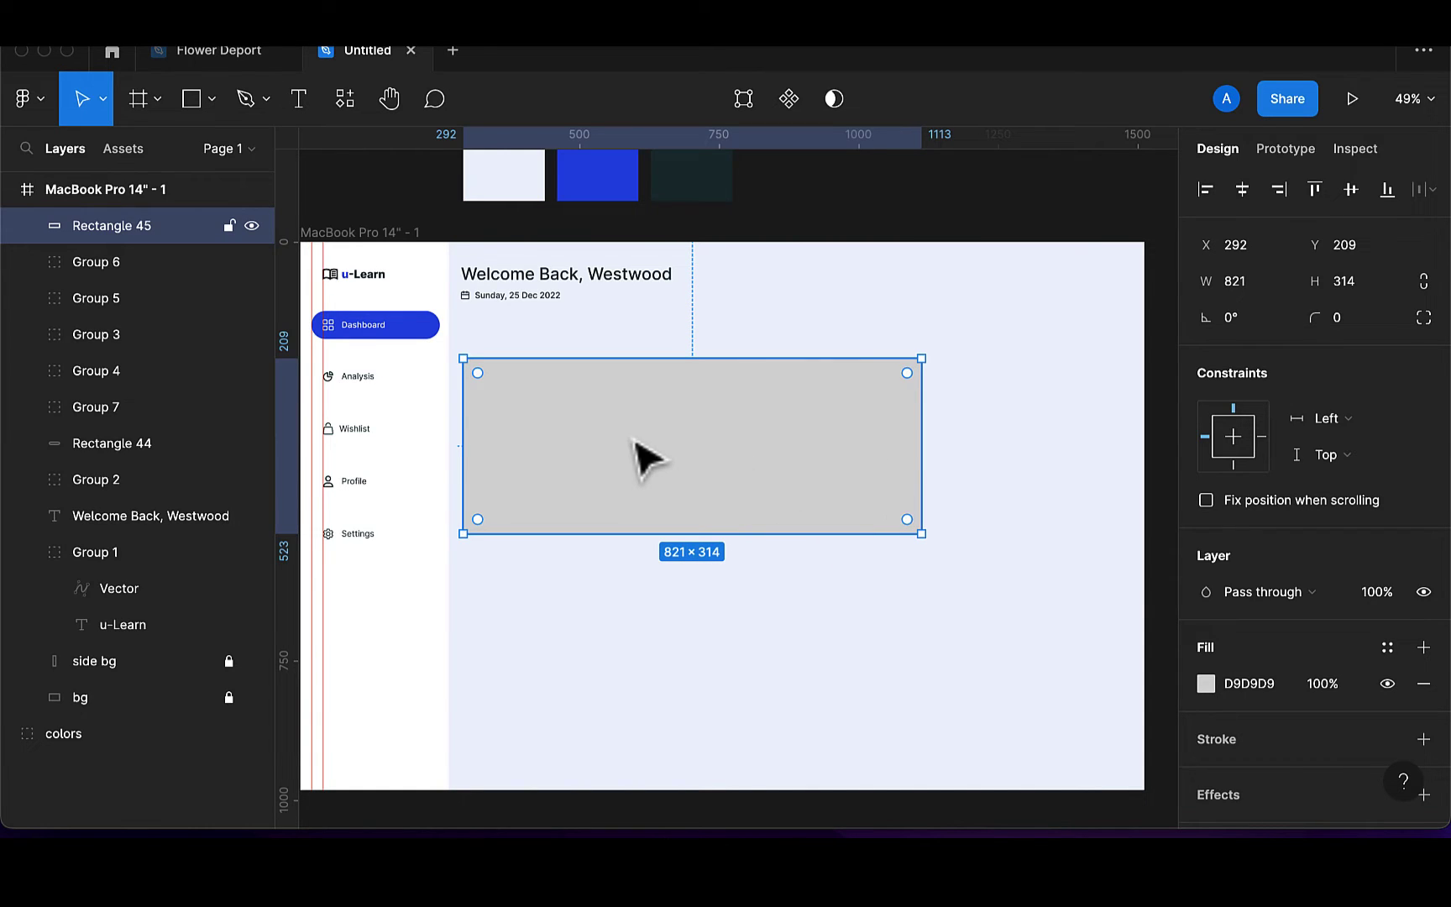
pyautogui.press('i')
pyautogui.click(438, 466)
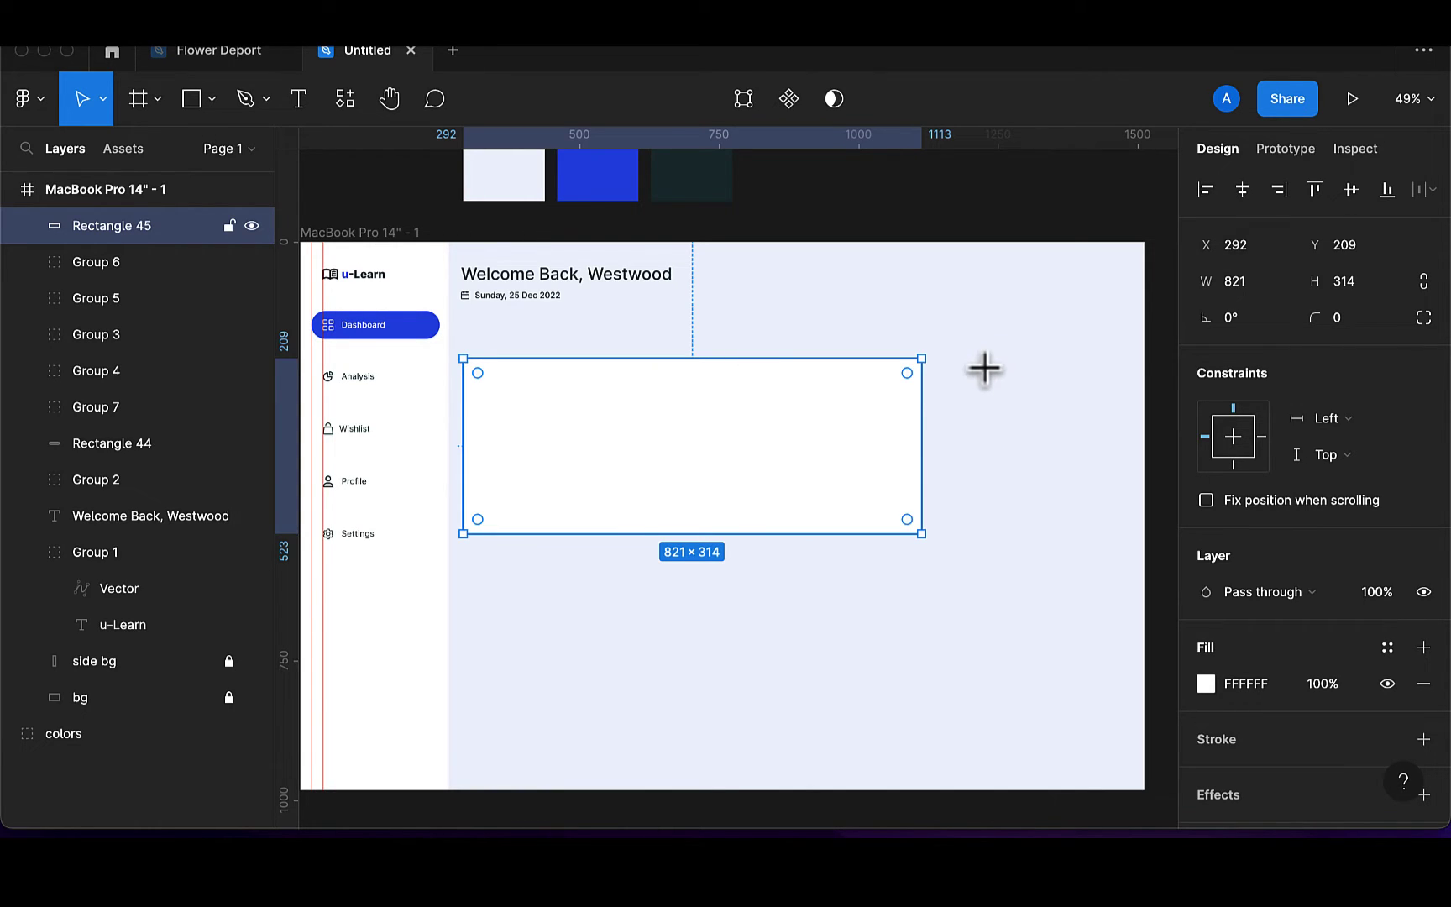
# Draw a second rectangle right of the card, sized 316 × 225
pyautogui.moveTo(941, 355)
pyautogui.mouseDown()
pyautogui.moveTo(982, 476)
pyautogui.moveTo(1031, 487)
pyautogui.moveTo(1107, 567)
pyautogui.moveTo(1143, 565)
pyautogui.mouseUp()
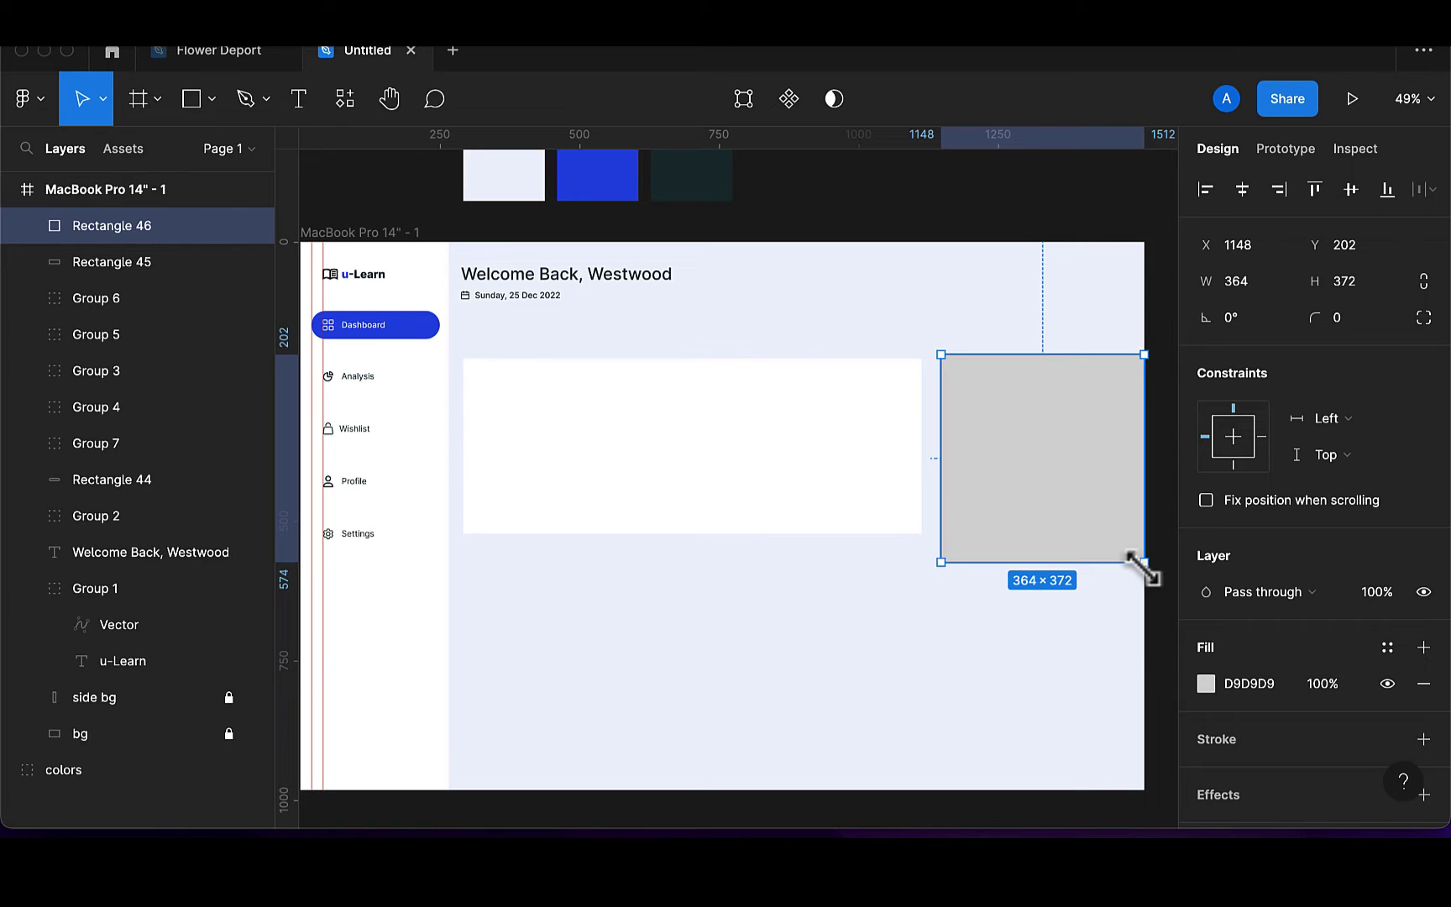
pyautogui.click(1265, 294)
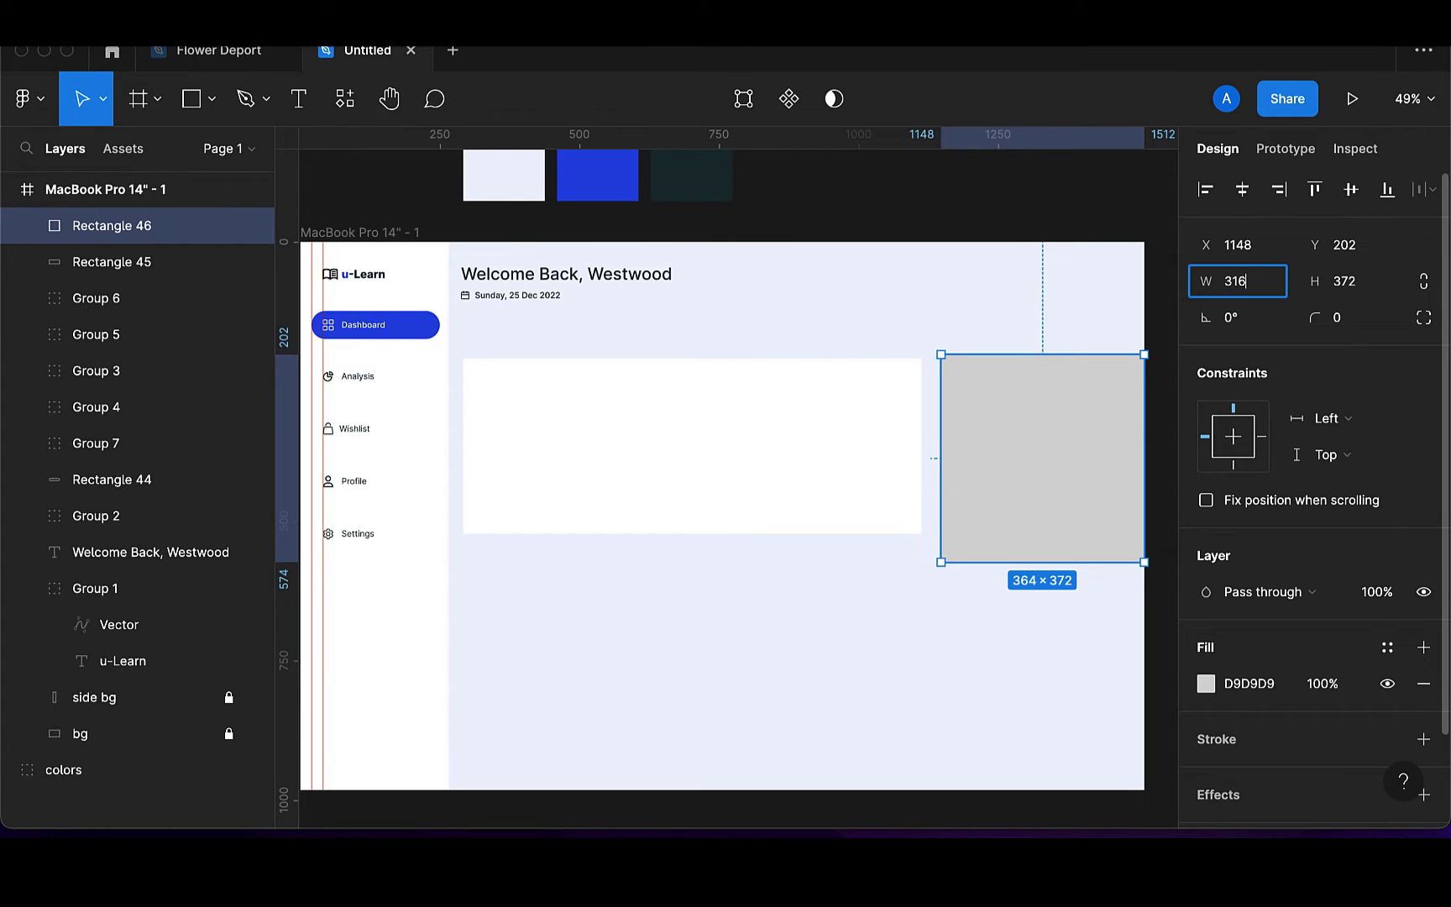
pyautogui.press('Return')
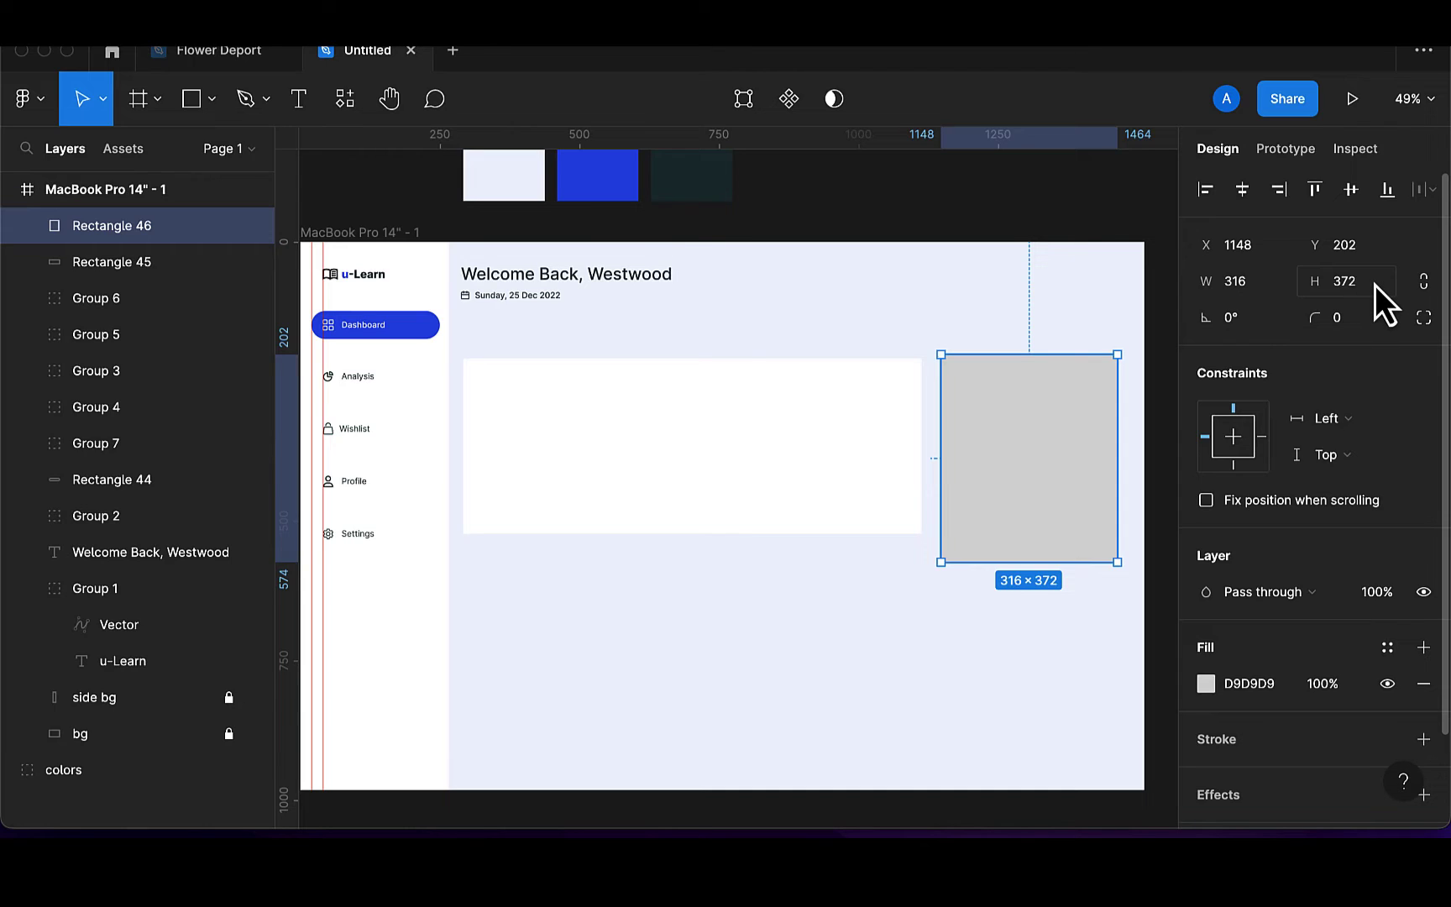
pyautogui.click(1376, 284)
pyautogui.press('Right')
pyautogui.write('225')
pyautogui.press('Return')
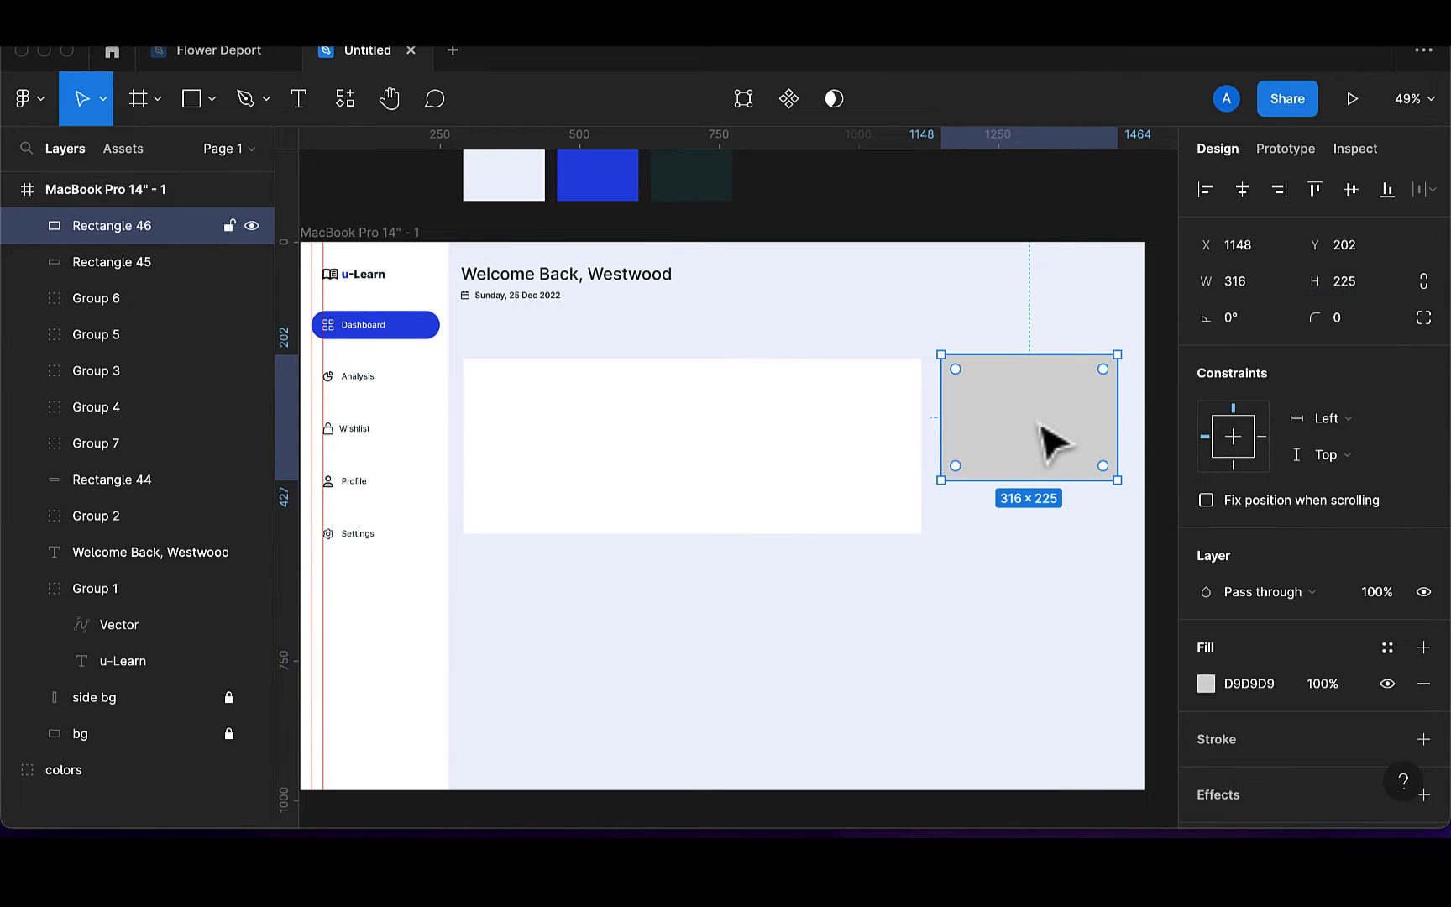
# Move that rectangle to the frame's right edge and widen the white card to 870
pyautogui.moveTo(1052, 441); pyautogui.dragTo(1080, 445)
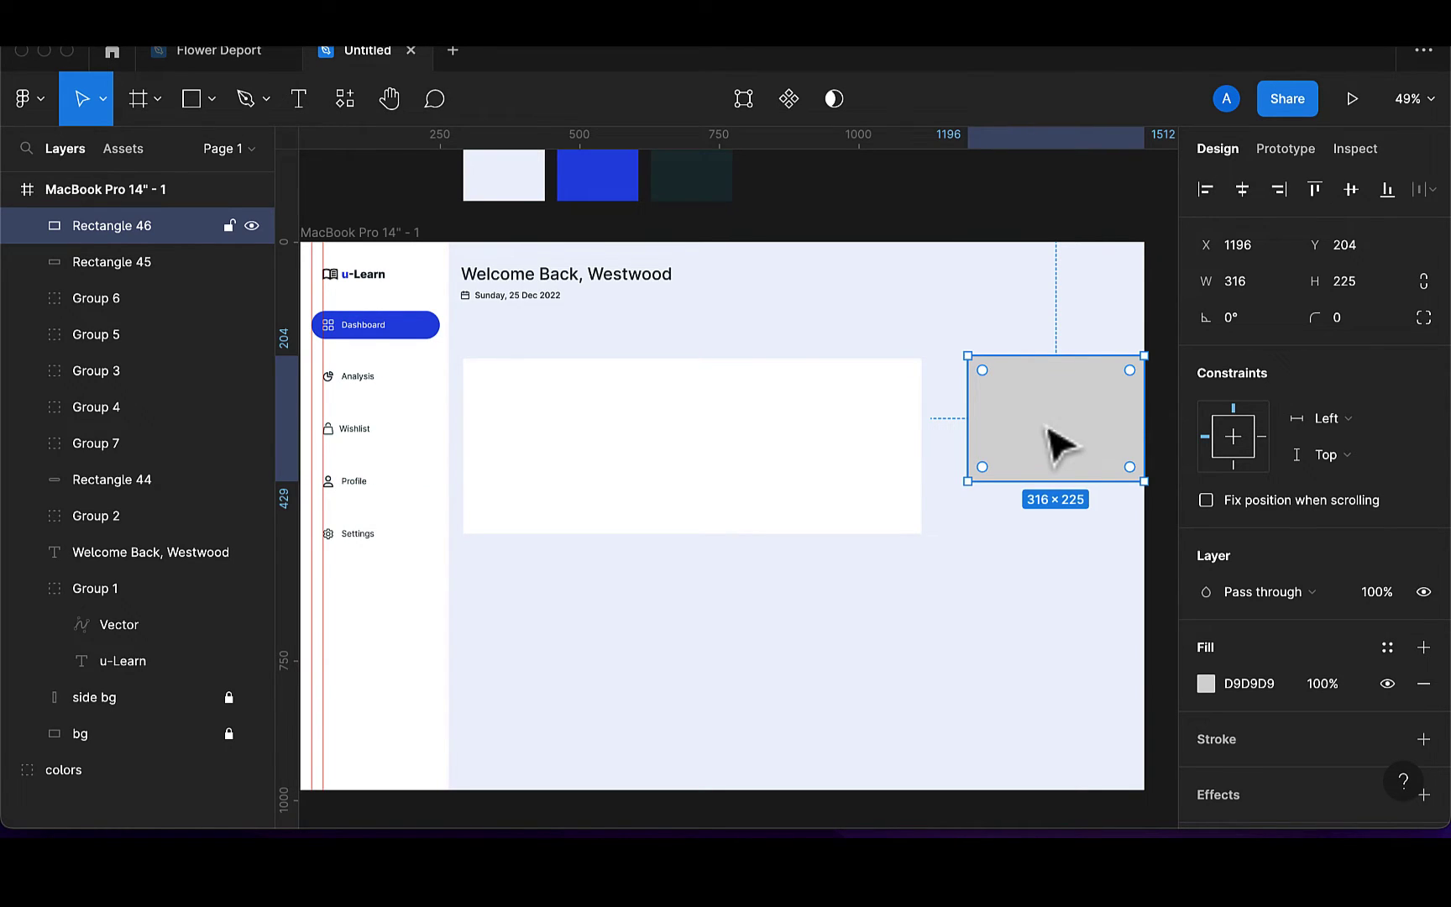
pyautogui.click(911, 475)
pyautogui.moveTo(920, 456); pyautogui.dragTo(949, 459)
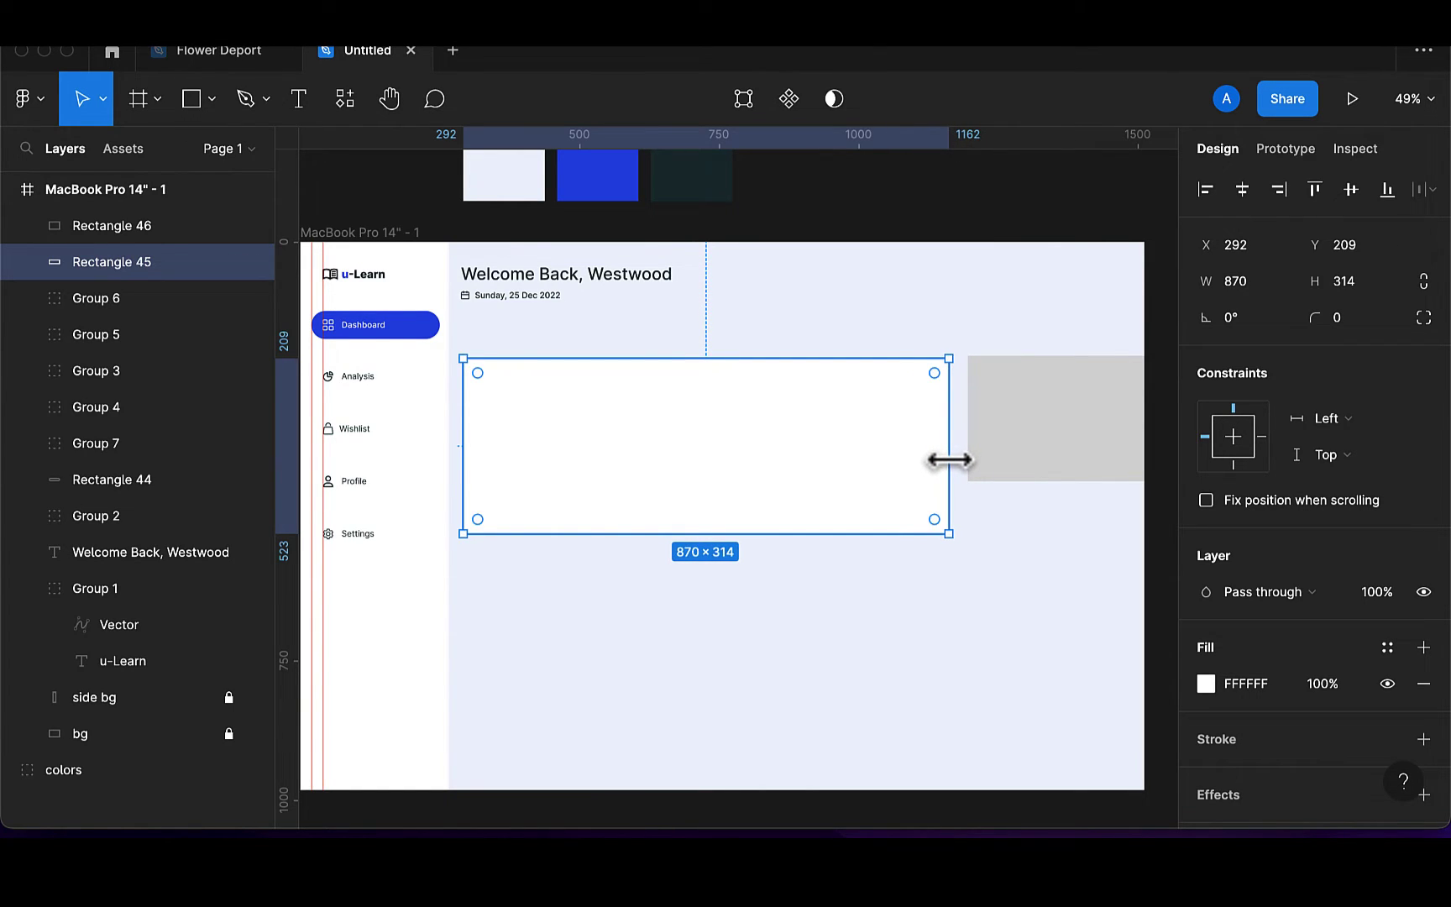
# Duplicate the grey rectangle, stretch the copy to the frame bottom and fill it blue 2053E8
pyautogui.click(1035, 481)
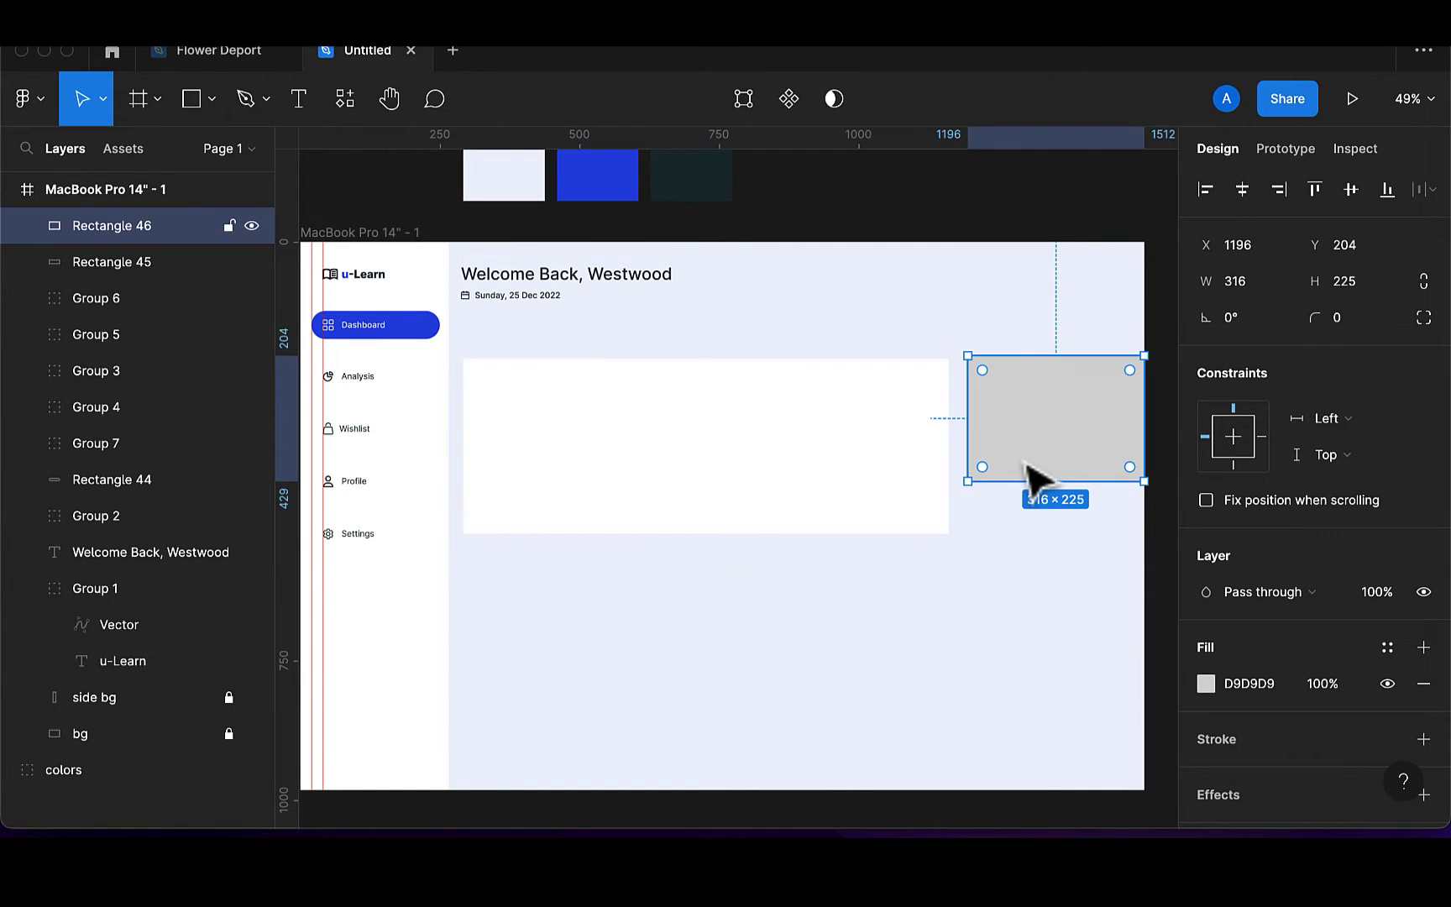
pyautogui.press('super+d')
pyautogui.moveTo(1026, 485); pyautogui.dragTo(1032, 609)
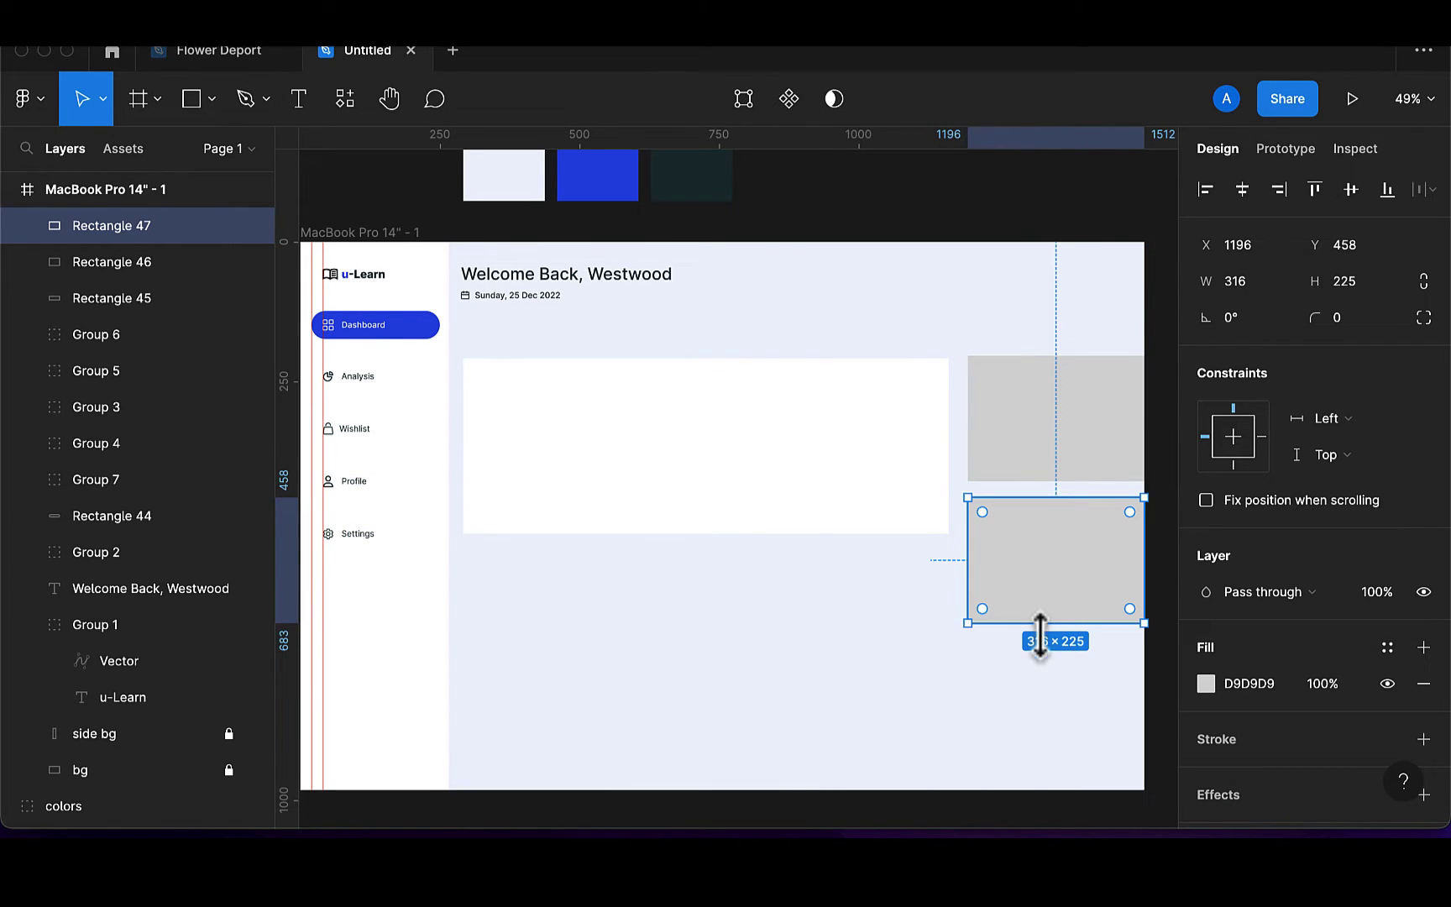
pyautogui.moveTo(1053, 718); pyautogui.dragTo(1062, 789)
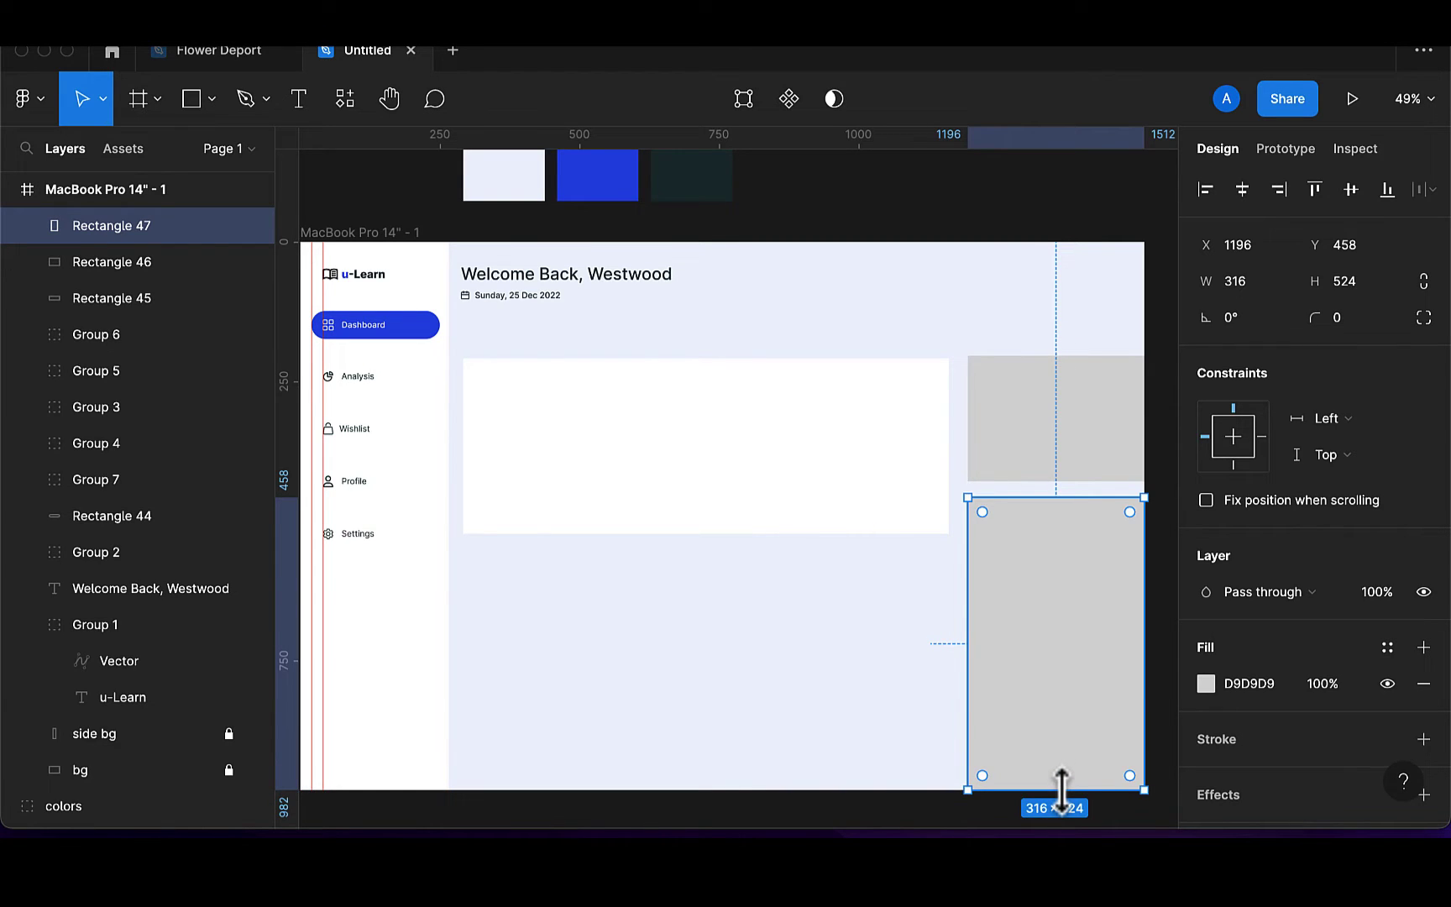
pyautogui.press('i')
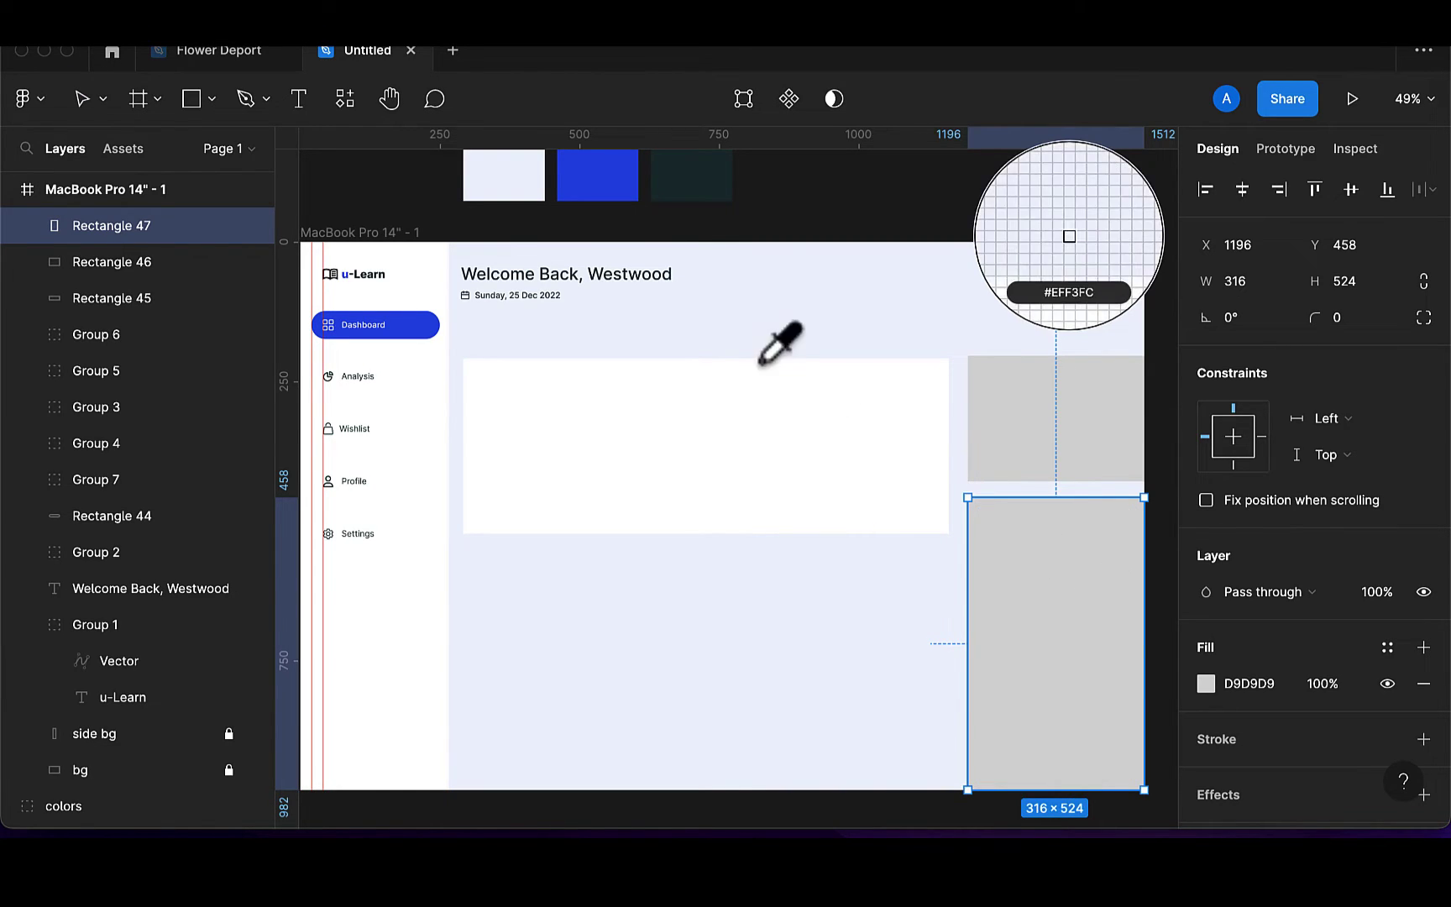
pyautogui.click(632, 183)
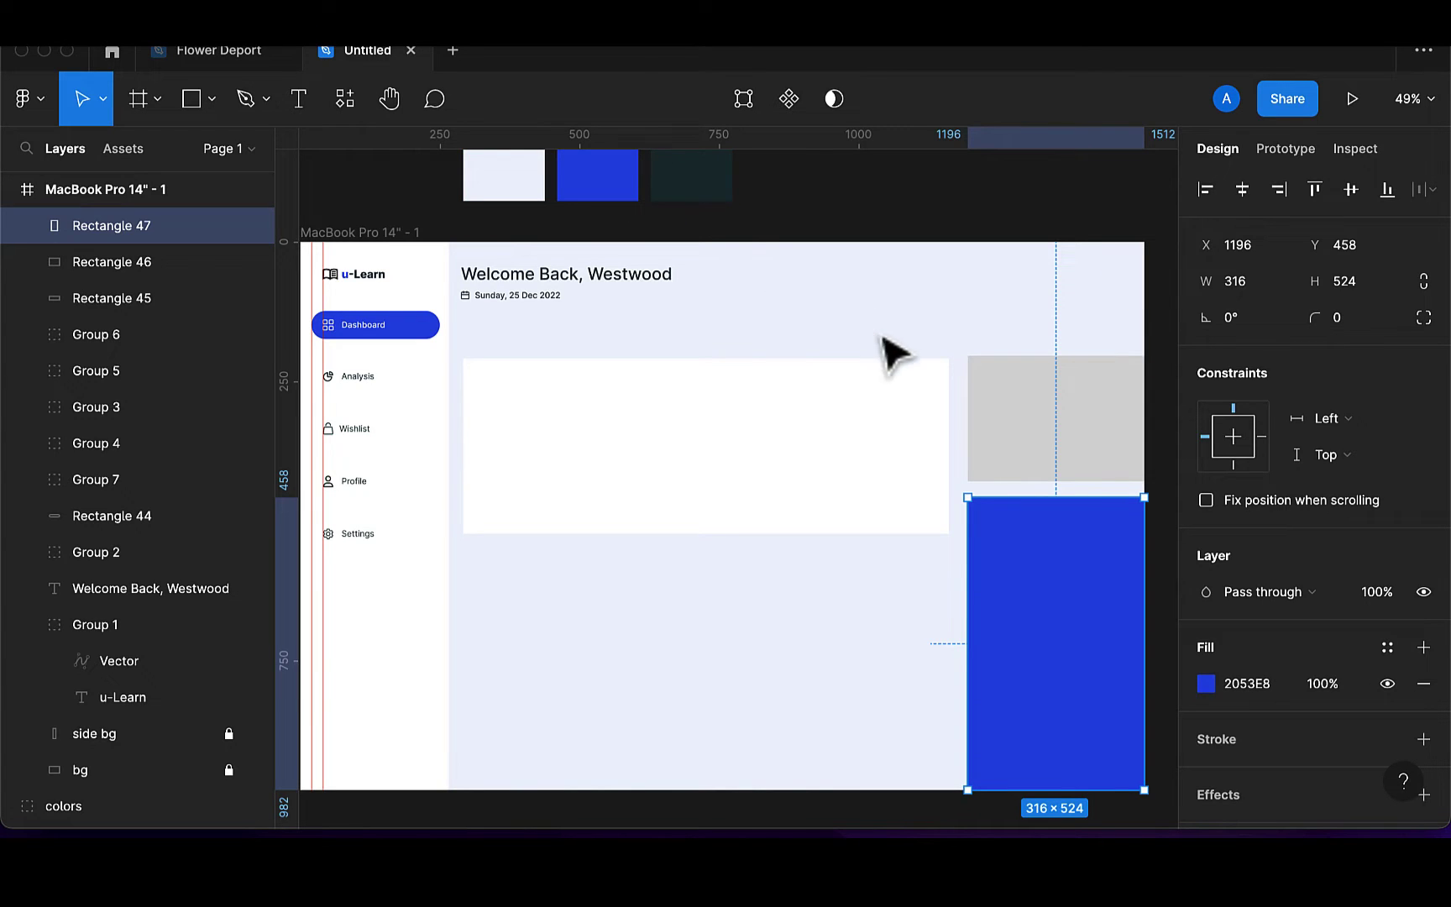
# Fill the upper right-hand rectangle white, sampled from the card
pyautogui.click(1050, 466)
pyautogui.press('i')
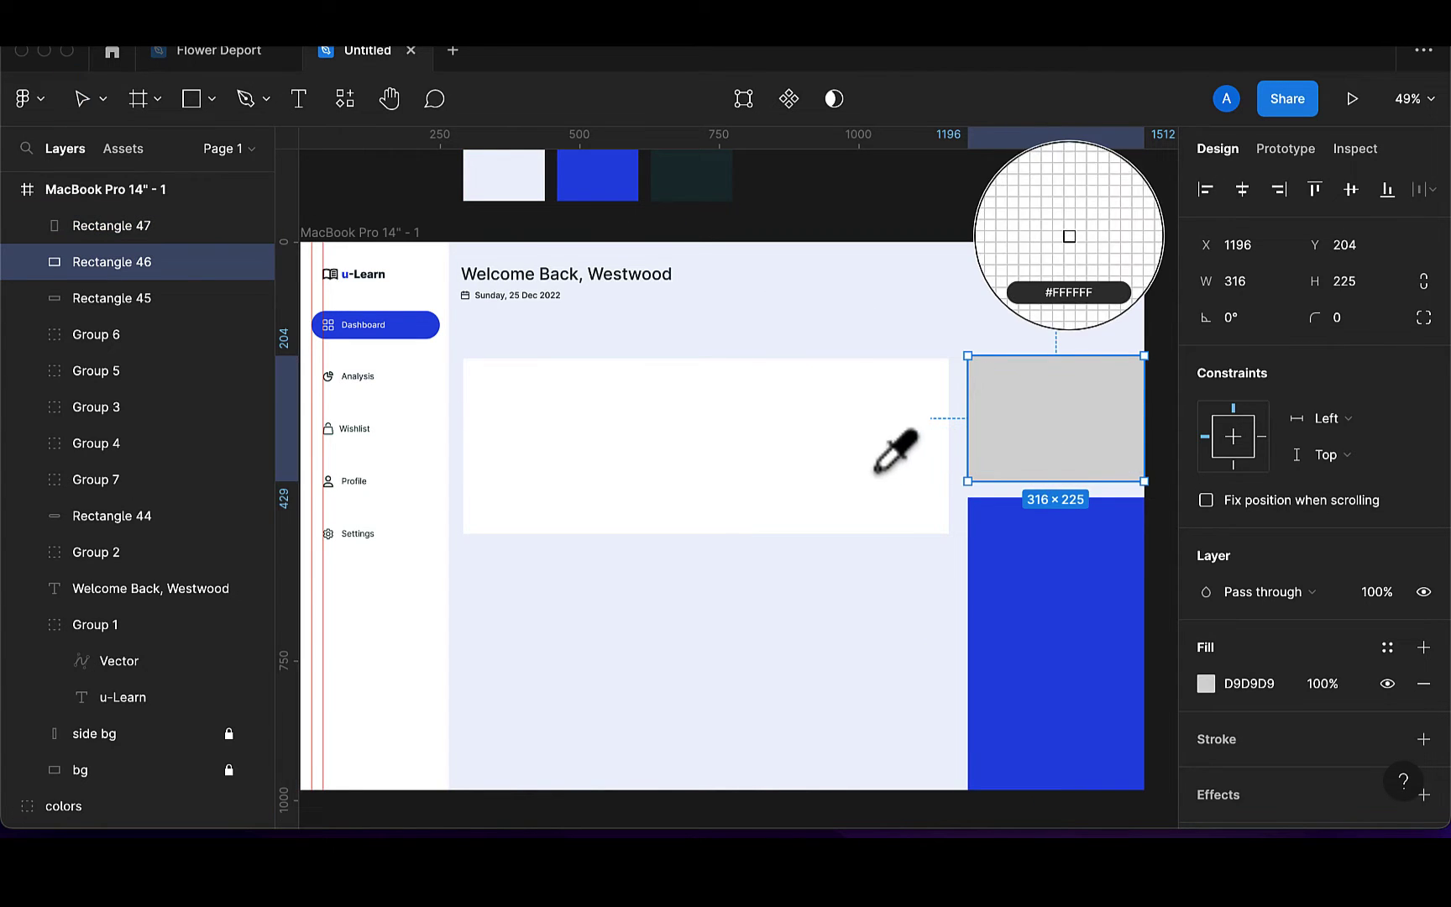
pyautogui.click(878, 474)
pyautogui.click(895, 656)
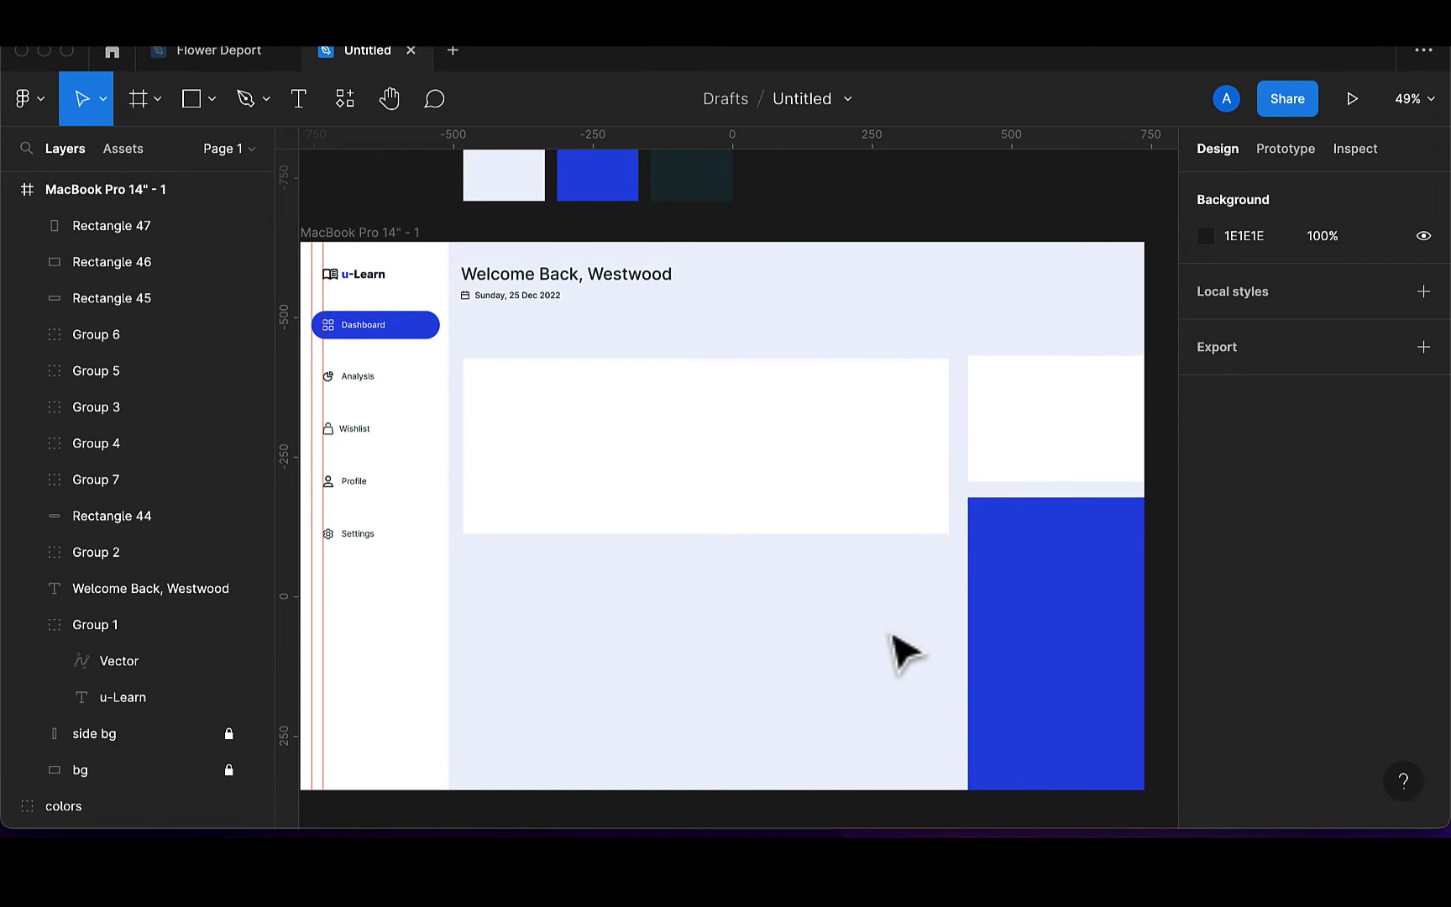
# Round the white card's corners to a radius of 10
pyautogui.click(756, 532)
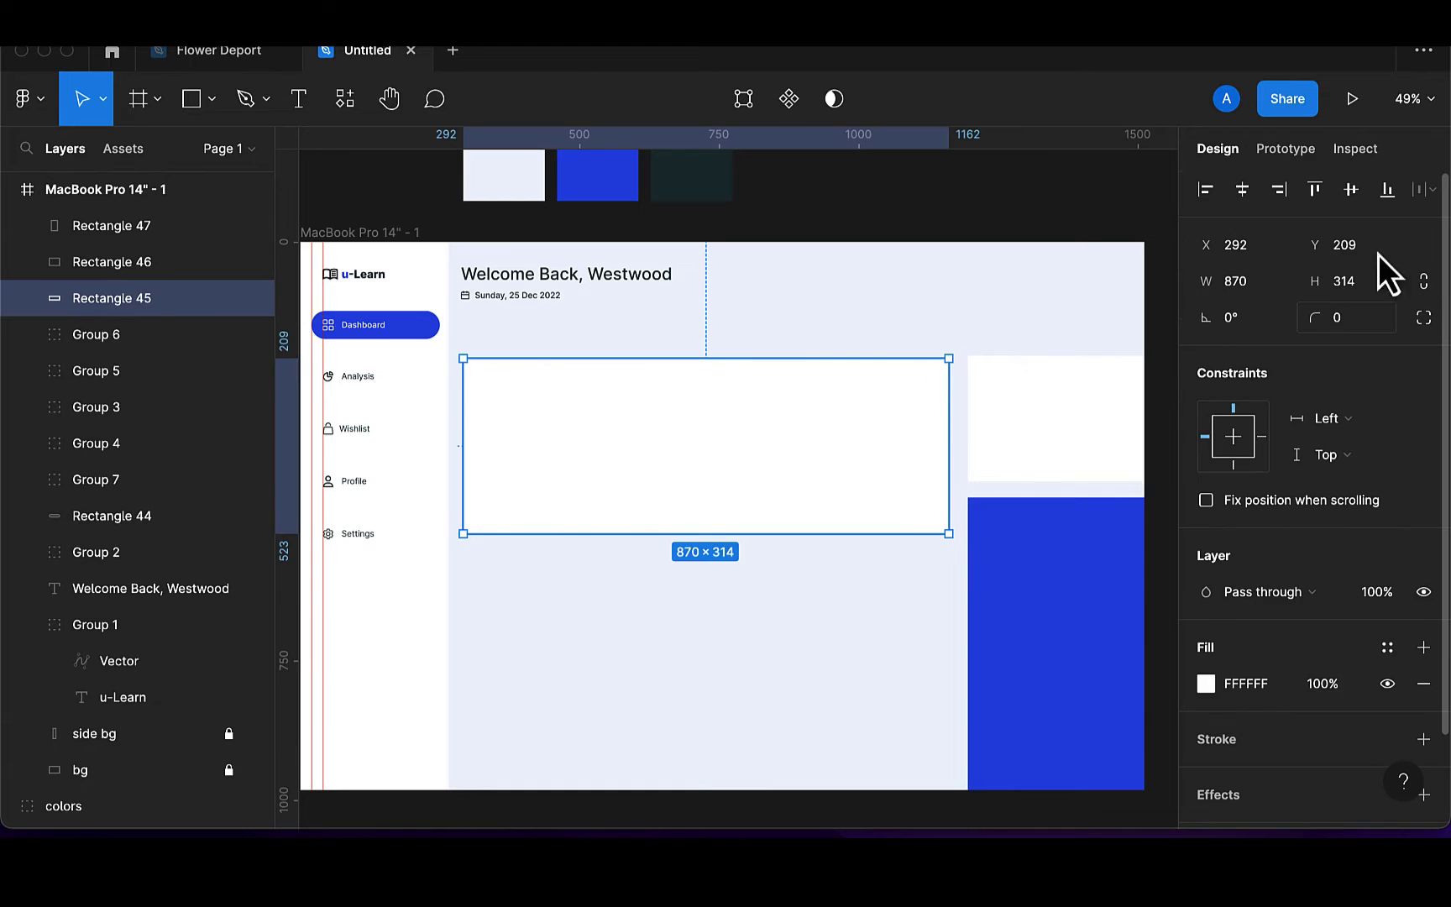
pyautogui.click(1362, 325)
pyautogui.press('BackSpace')
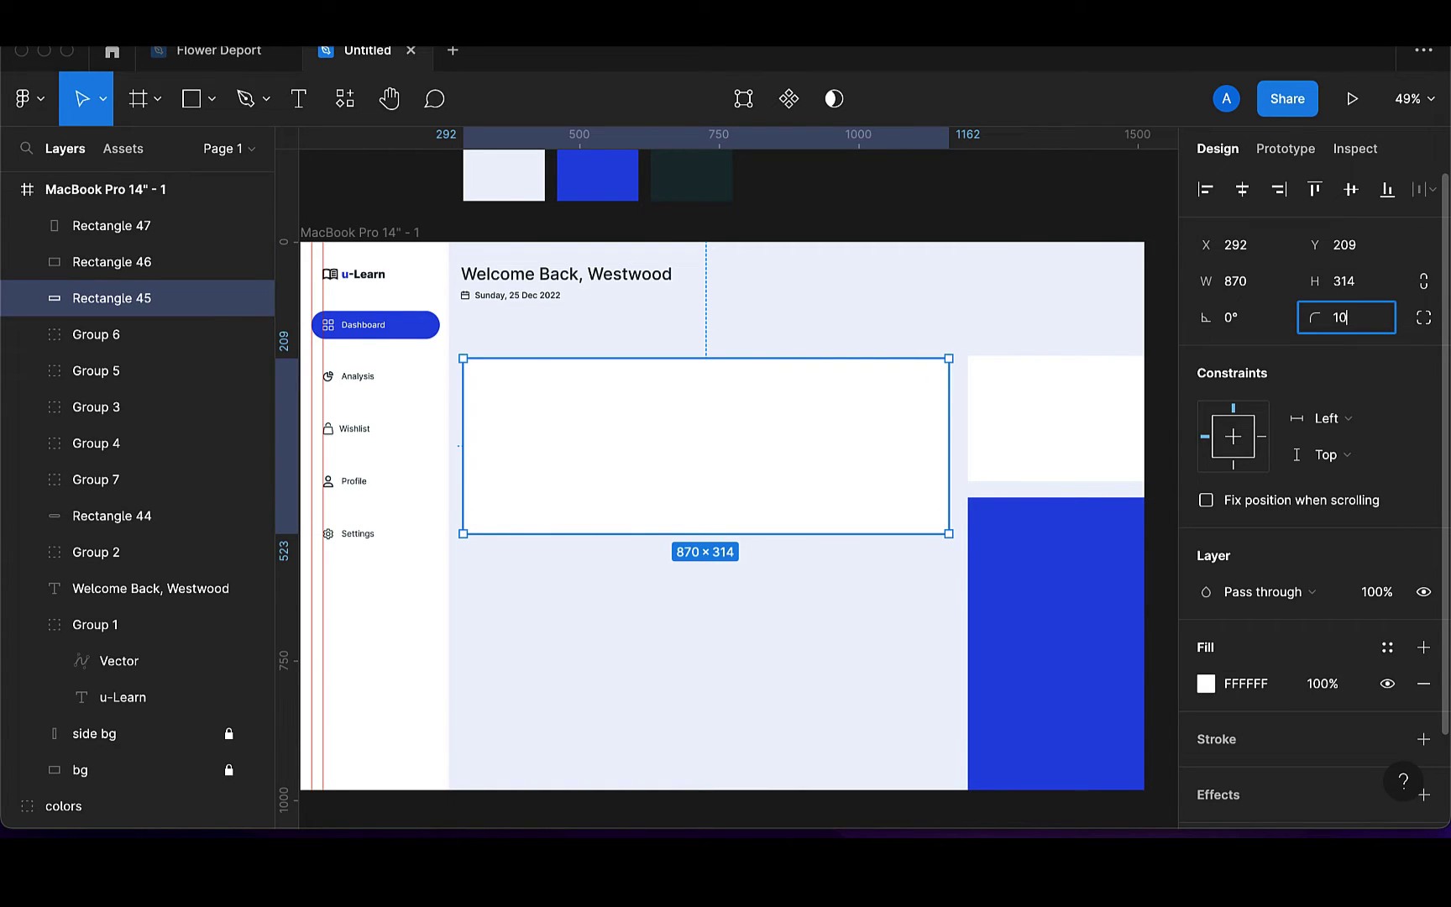
pyautogui.write('10')
pyautogui.press('Return')
pyautogui.click(621, 810)
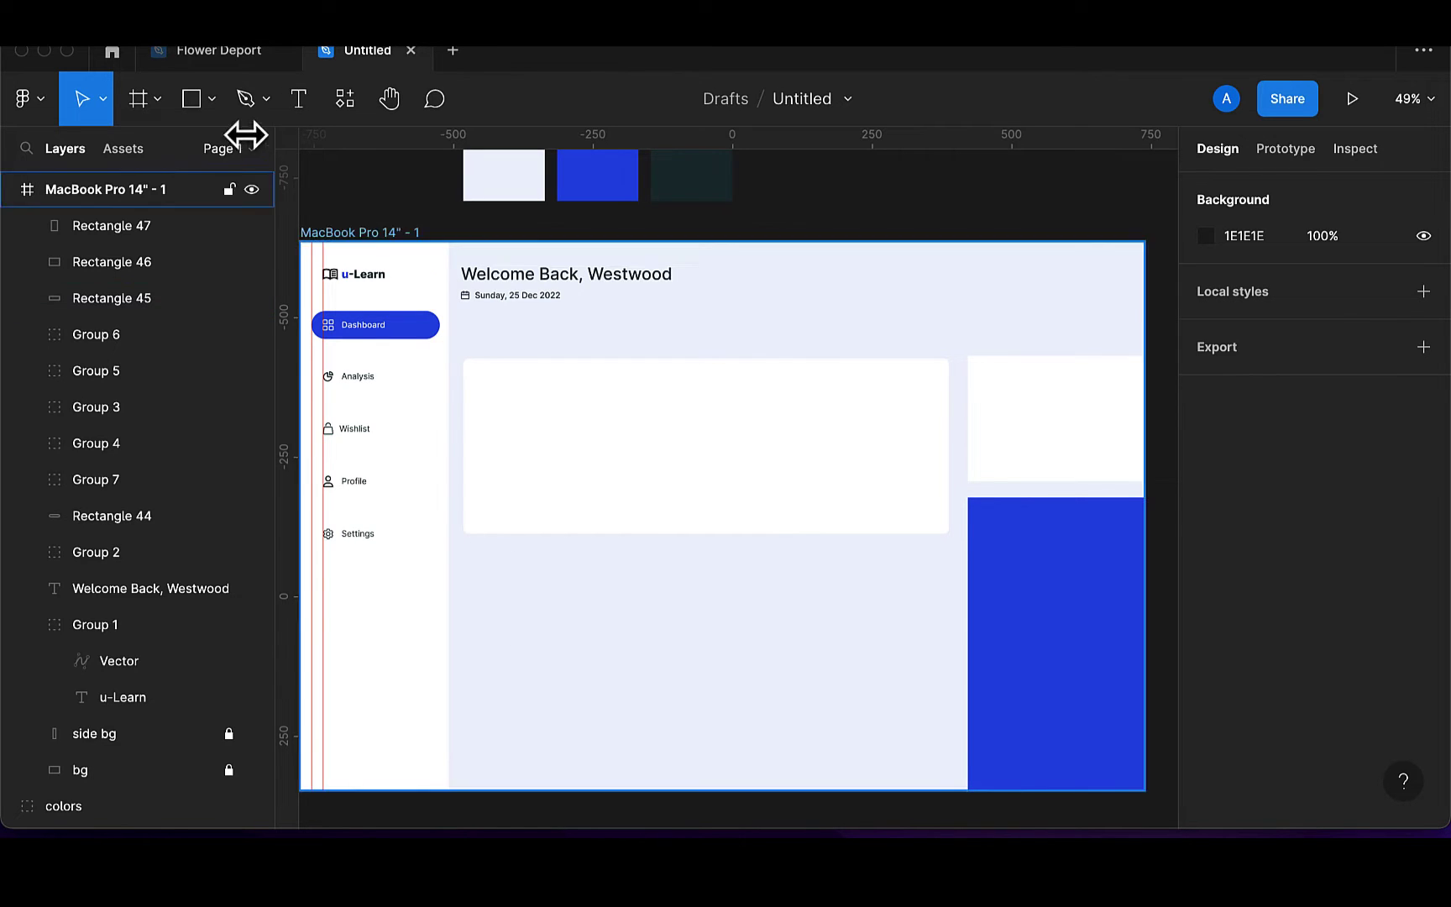
pyautogui.click(193, 93)
pyautogui.click(298, 100)
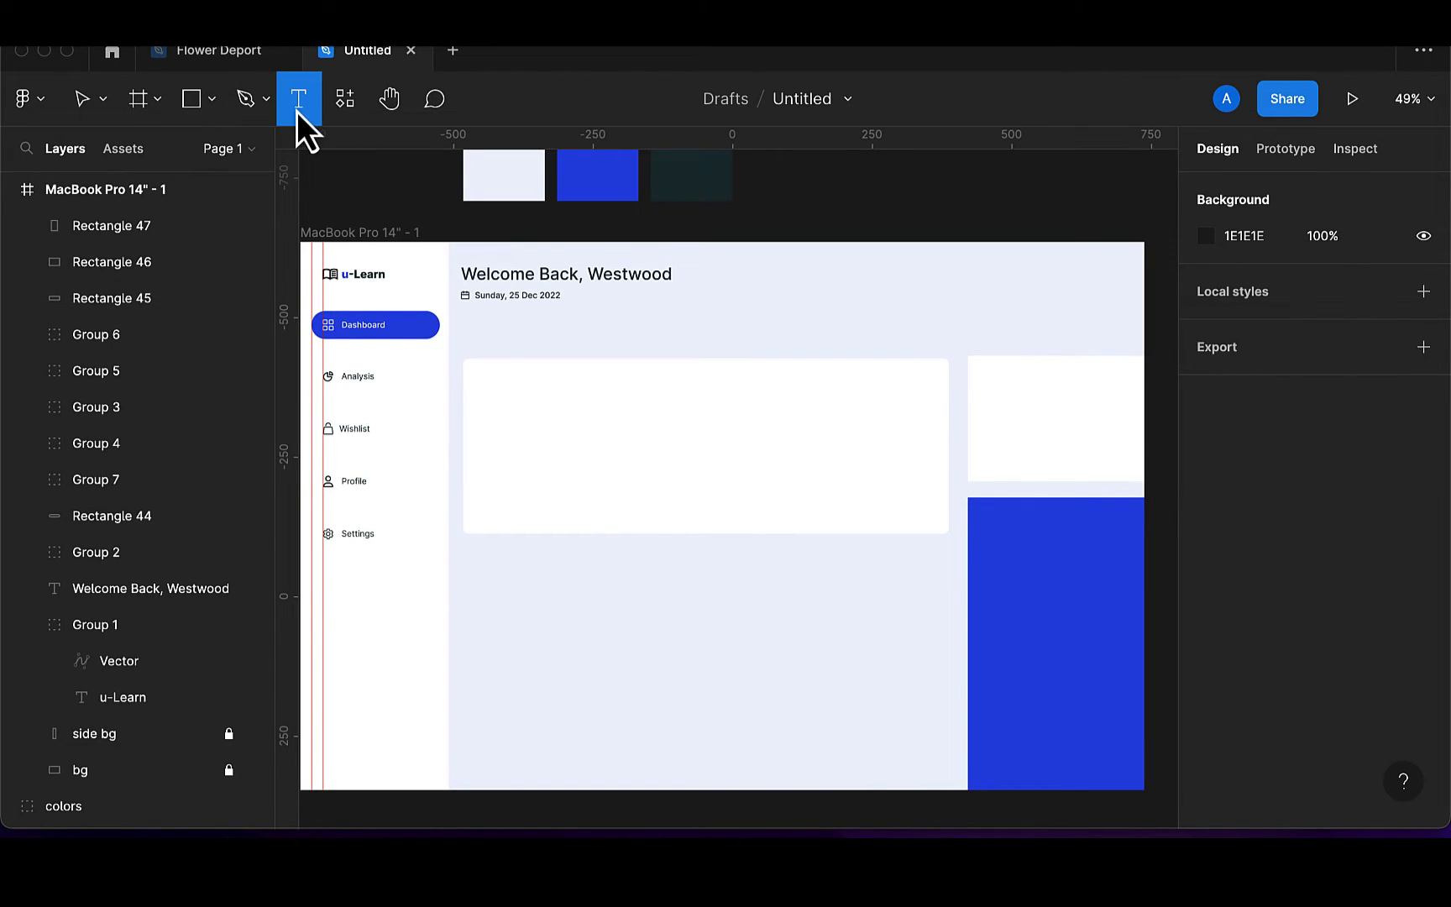
# Add a 'My Learning' title inside the white card at font size 20
pyautogui.click(485, 390)
pyautogui.write('My')
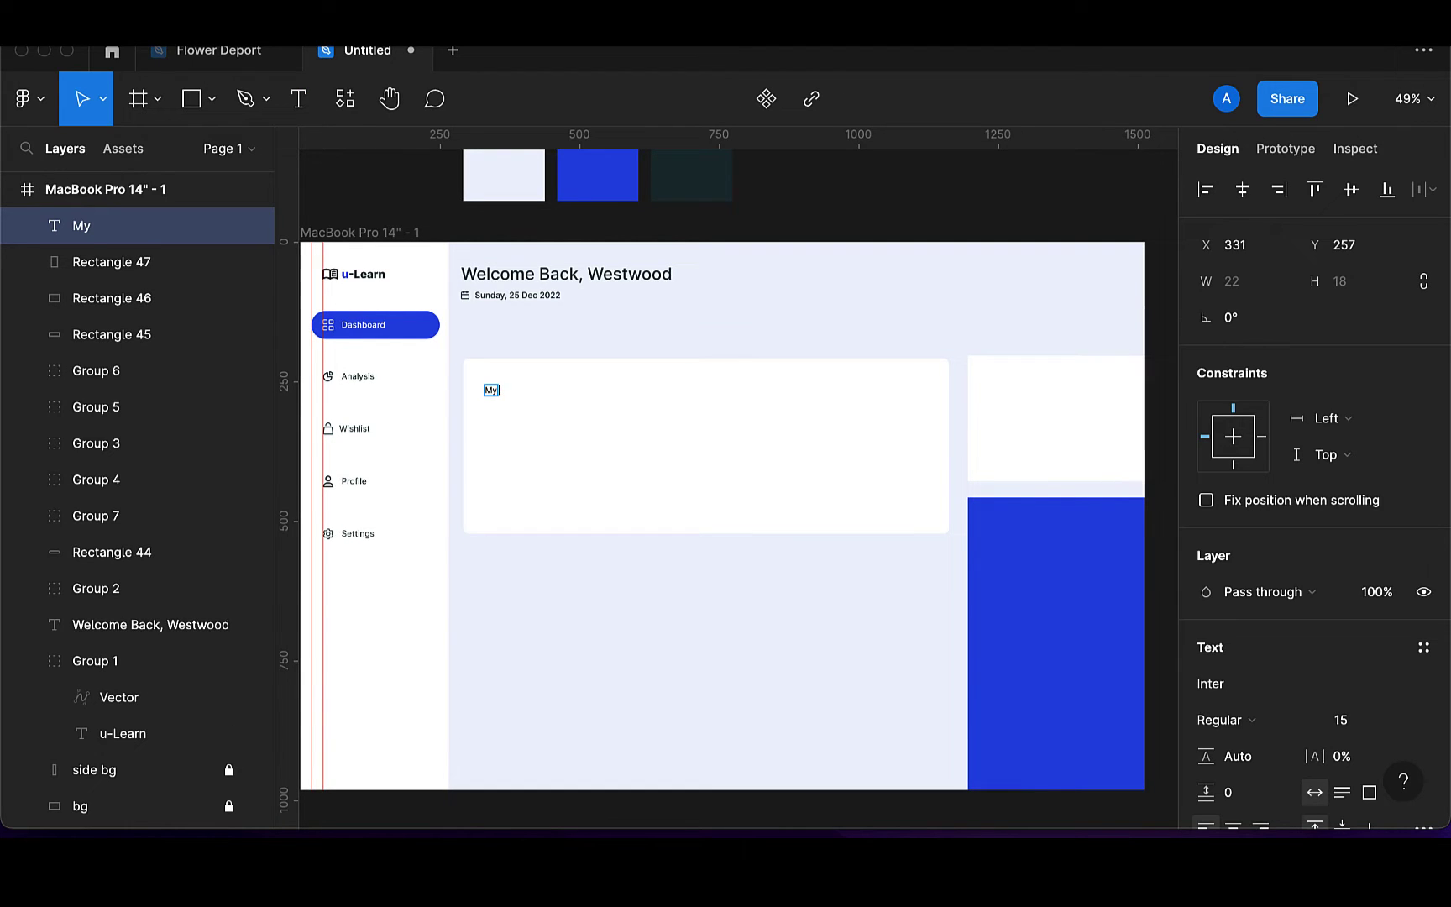
pyautogui.write(' Learning')
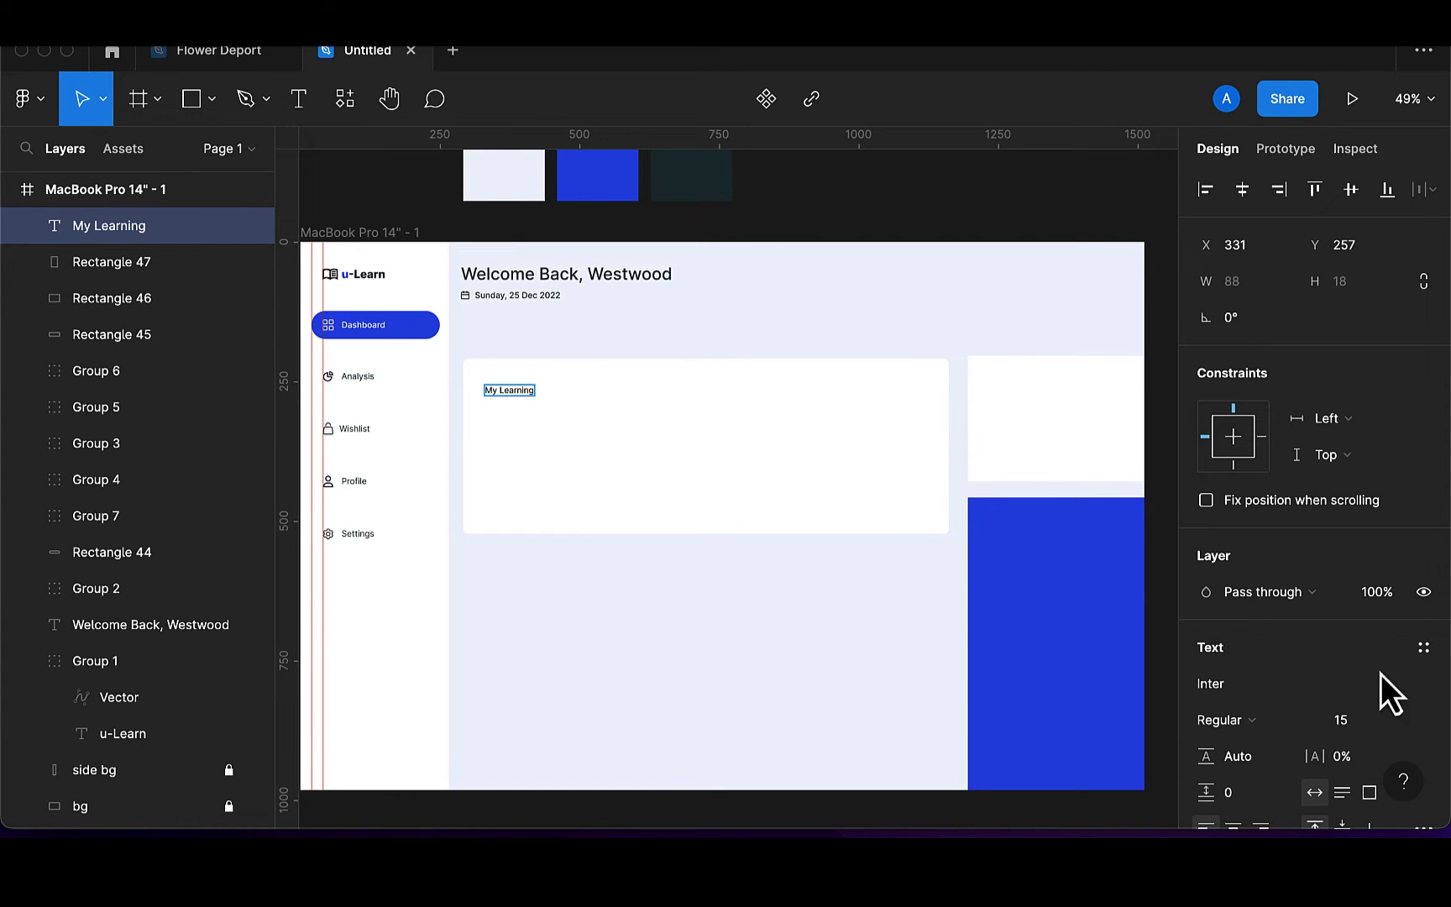
pyautogui.press('Escape')
pyautogui.click(1354, 733)
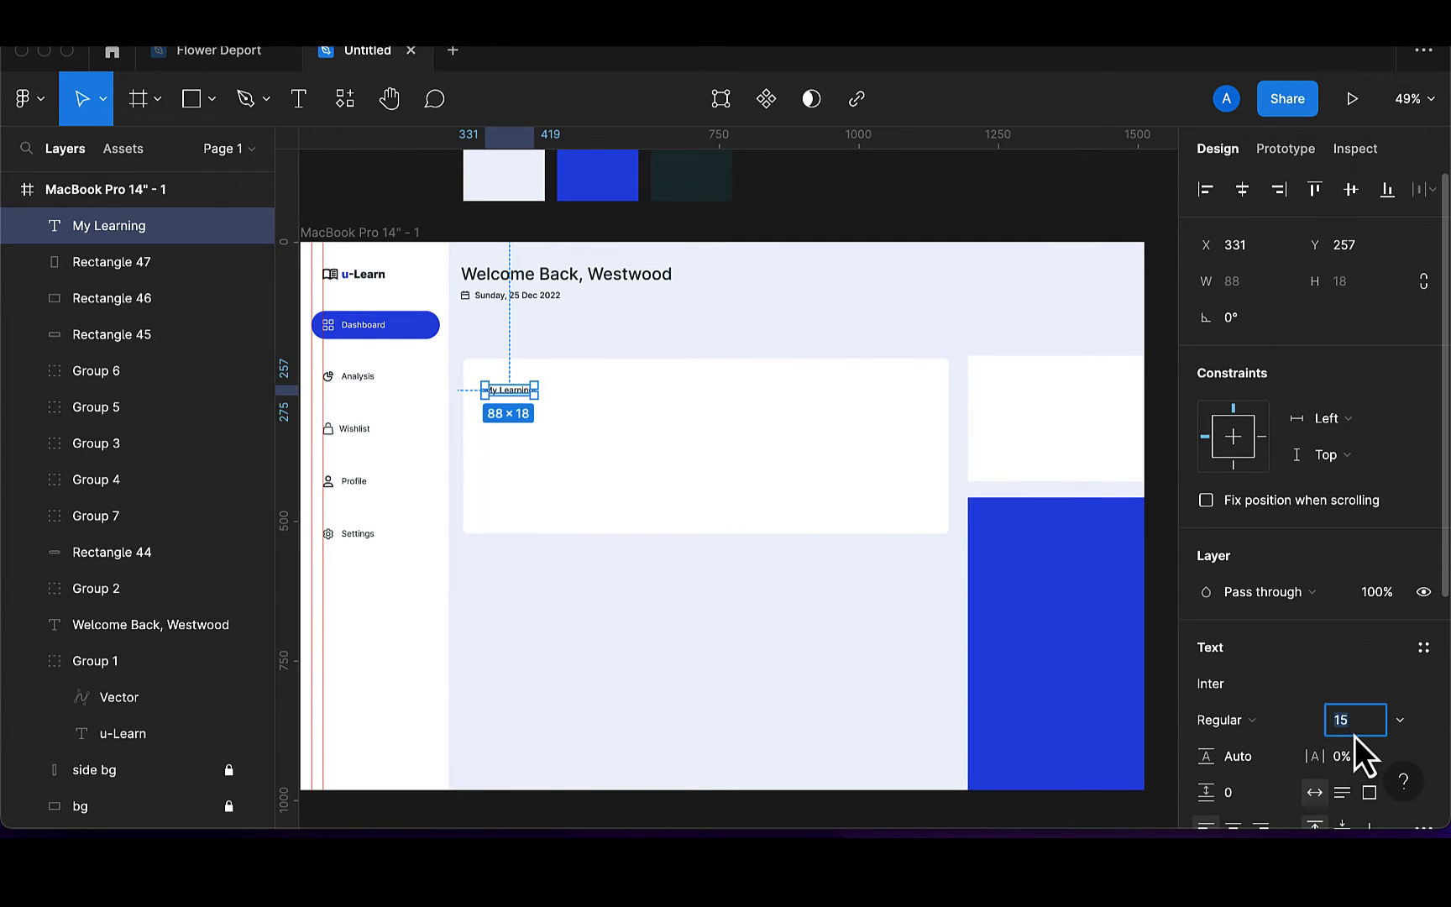
pyautogui.press('BackSpace')
pyautogui.write('20')
pyautogui.press('Return')
# Move the title to the card's top-left corner and make it Inter Medium
pyautogui.scroll(5, 544, 437)
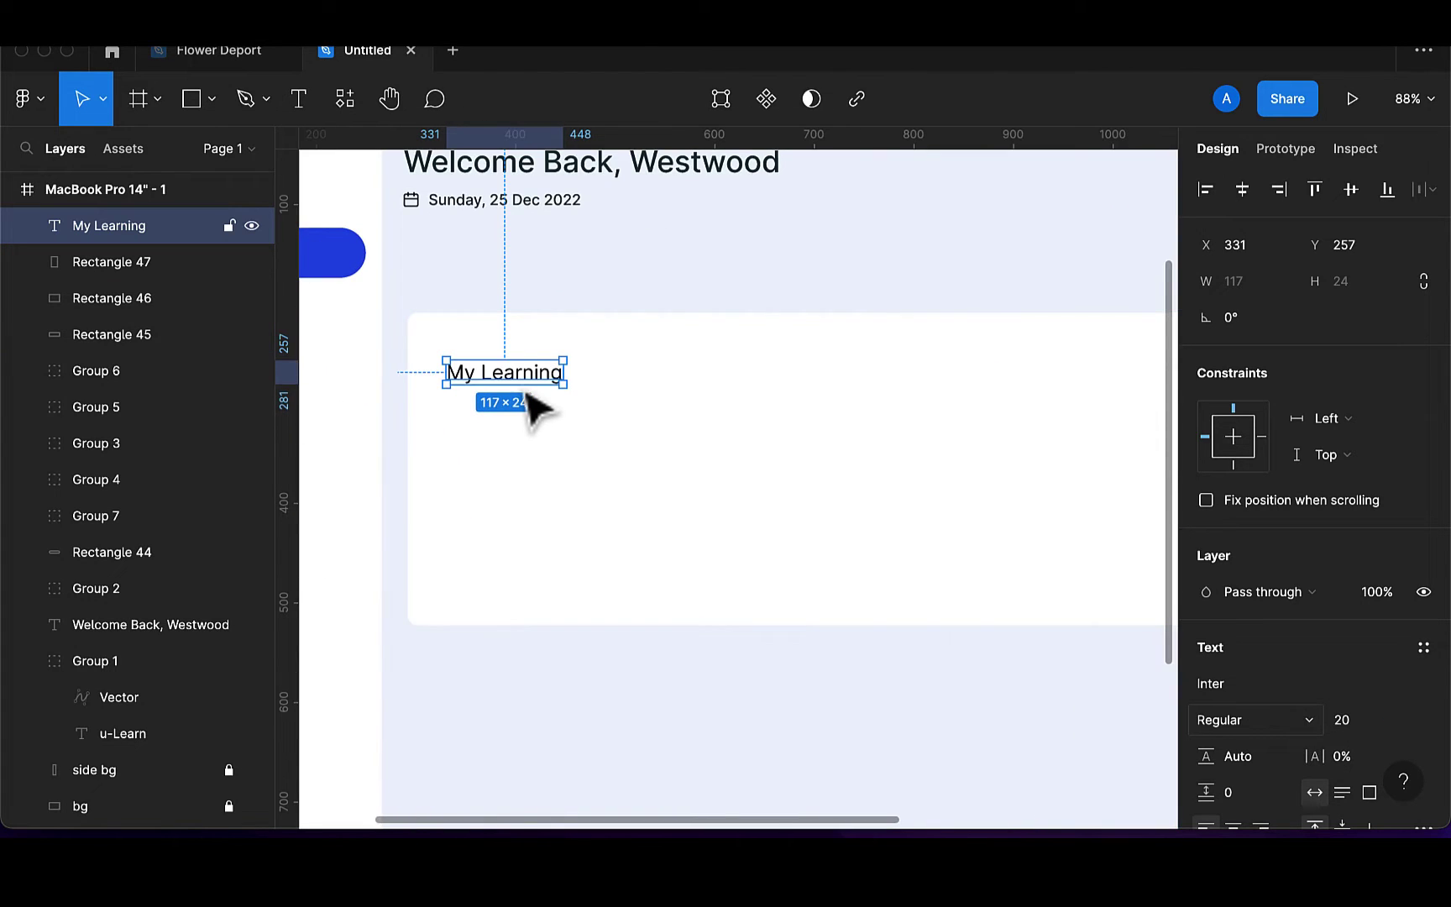
pyautogui.moveTo(518, 371); pyautogui.dragTo(522, 362)
pyautogui.click(1271, 720)
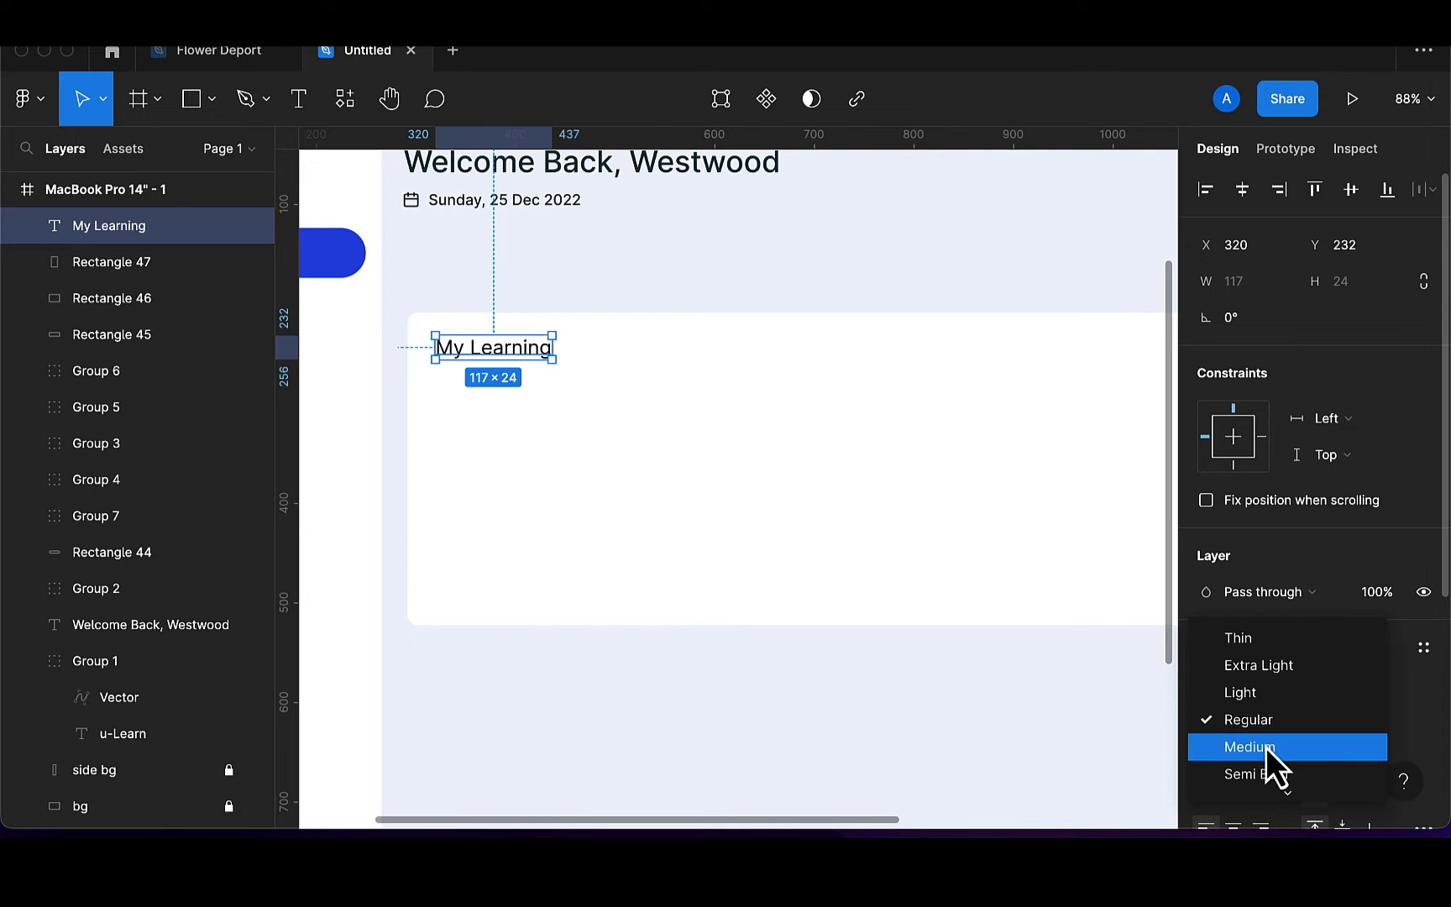
pyautogui.click(1266, 747)
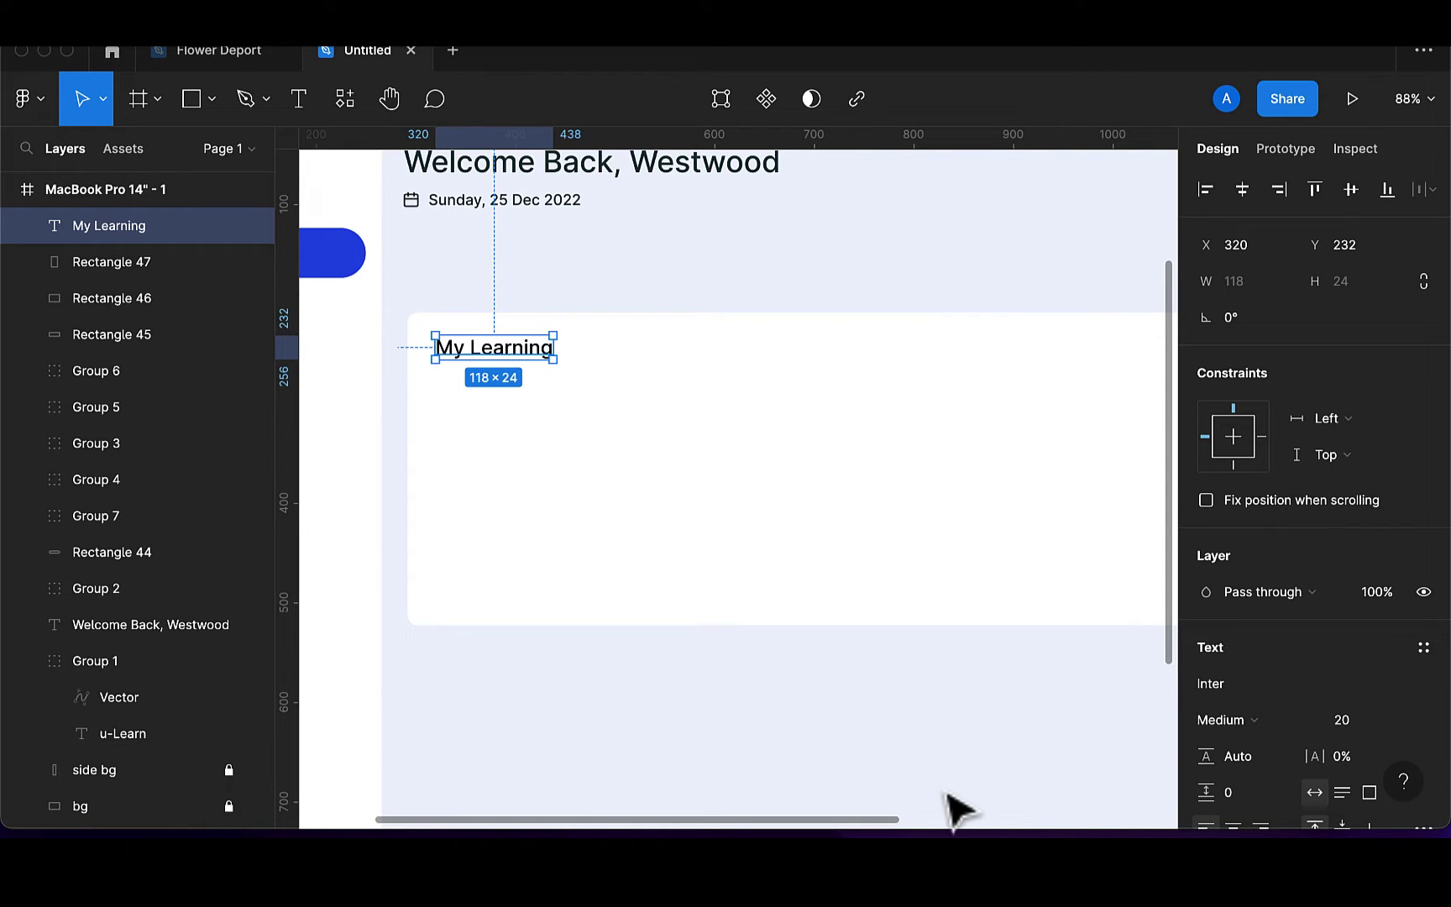
pyautogui.press('i')
pyautogui.scroll(-5, 965, 761)
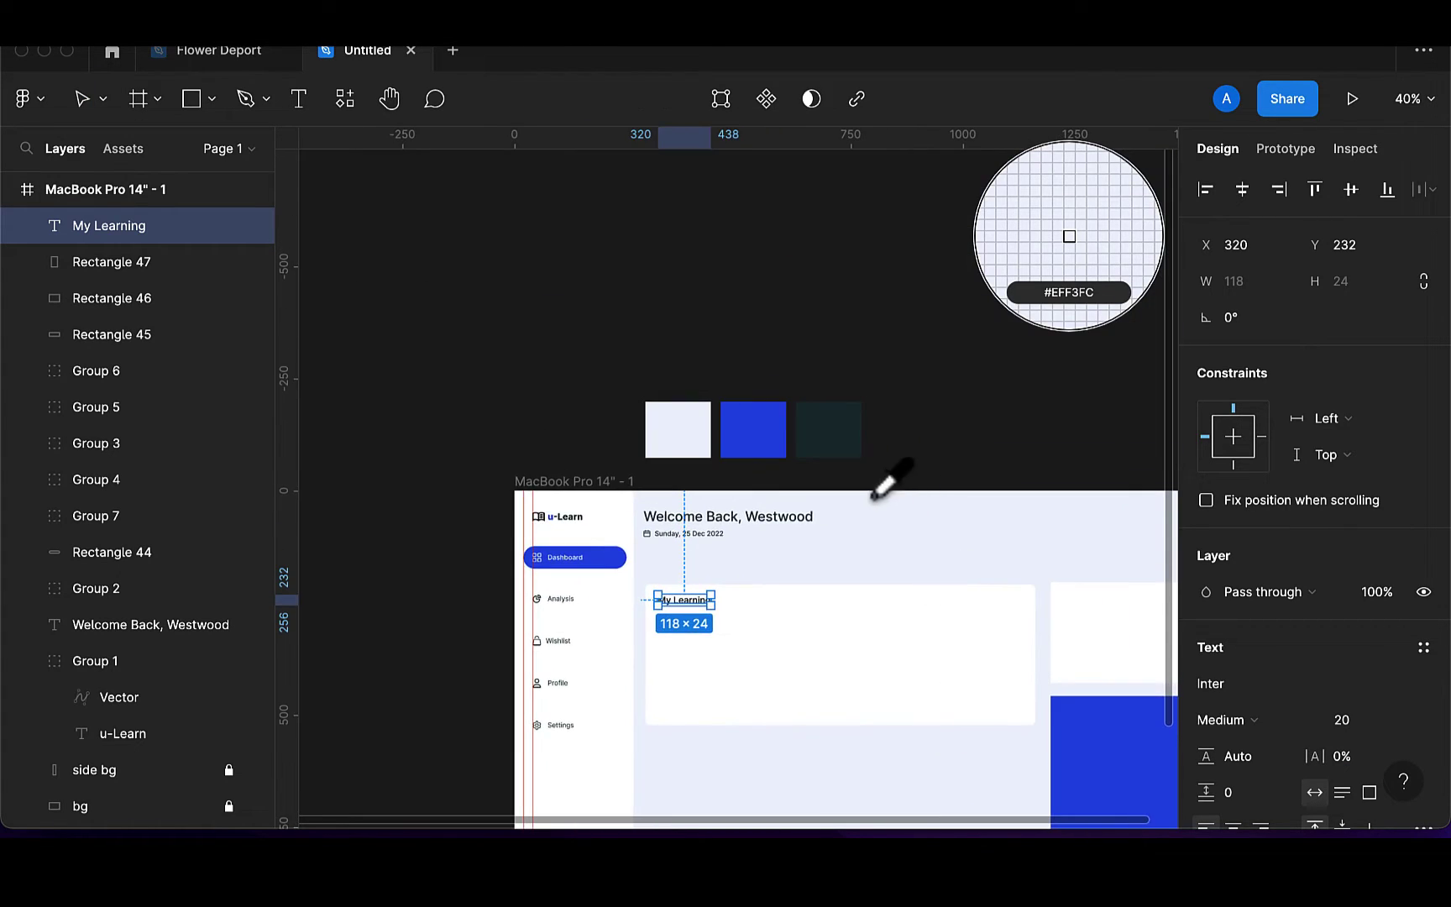
pyautogui.click(844, 439)
pyautogui.scroll(5, 718, 664)
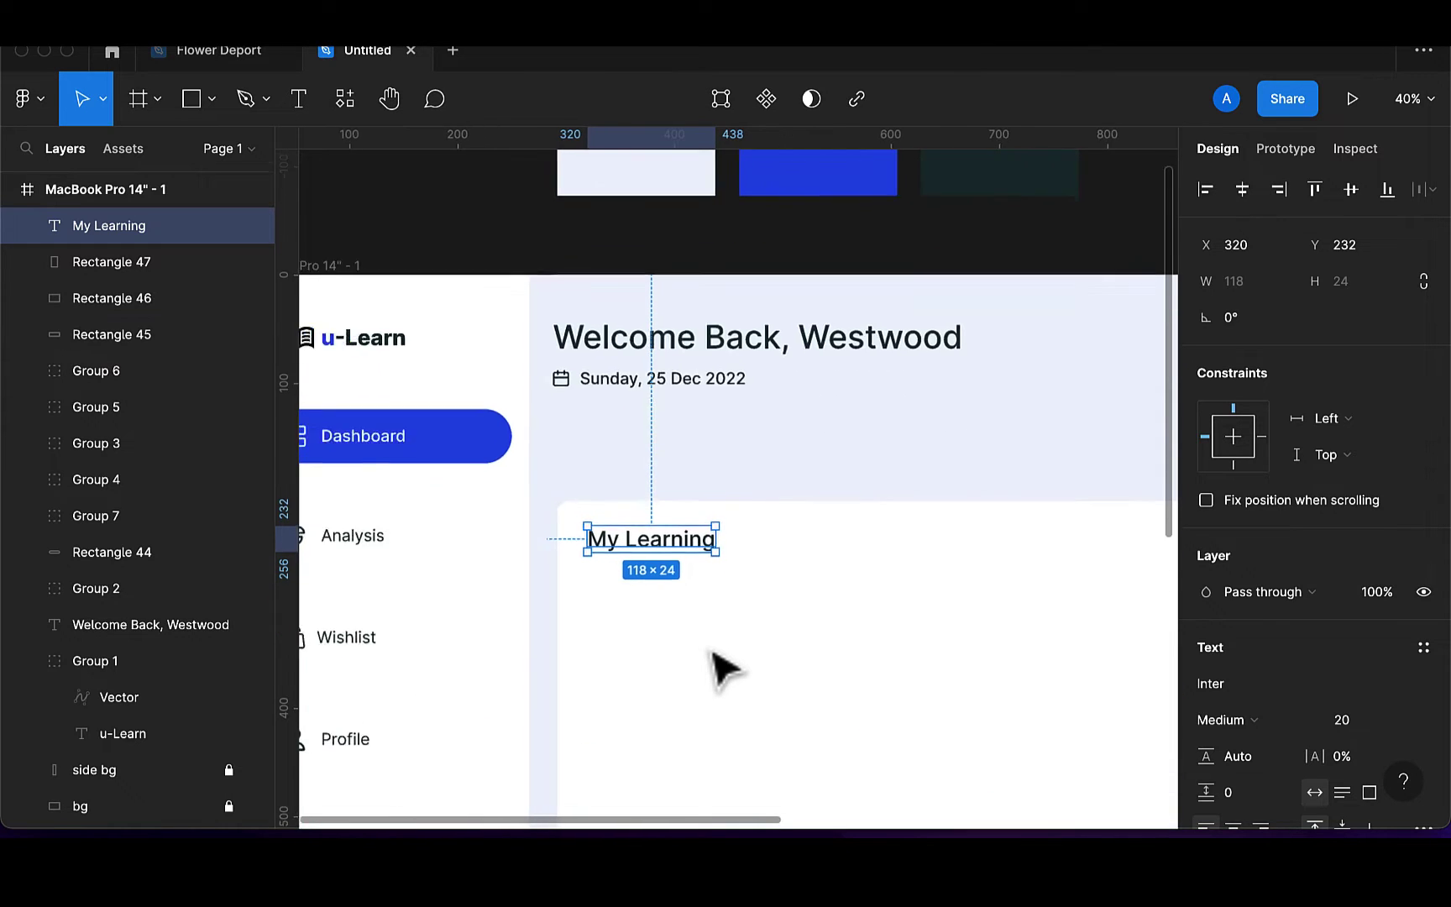
# Lock the white My Learning card layer
pyautogui.click(819, 697)
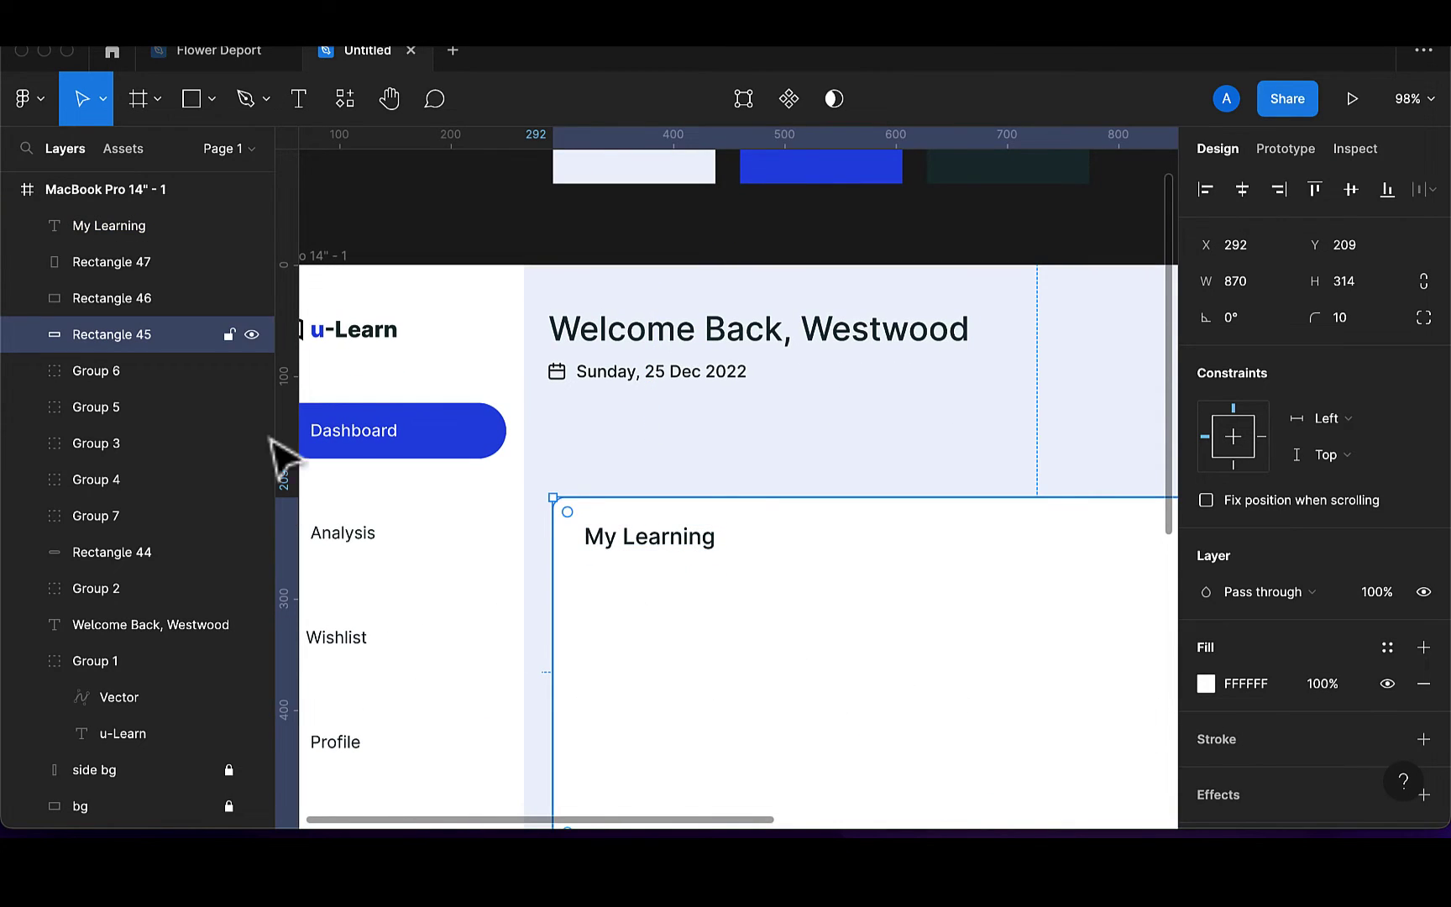
pyautogui.click(229, 334)
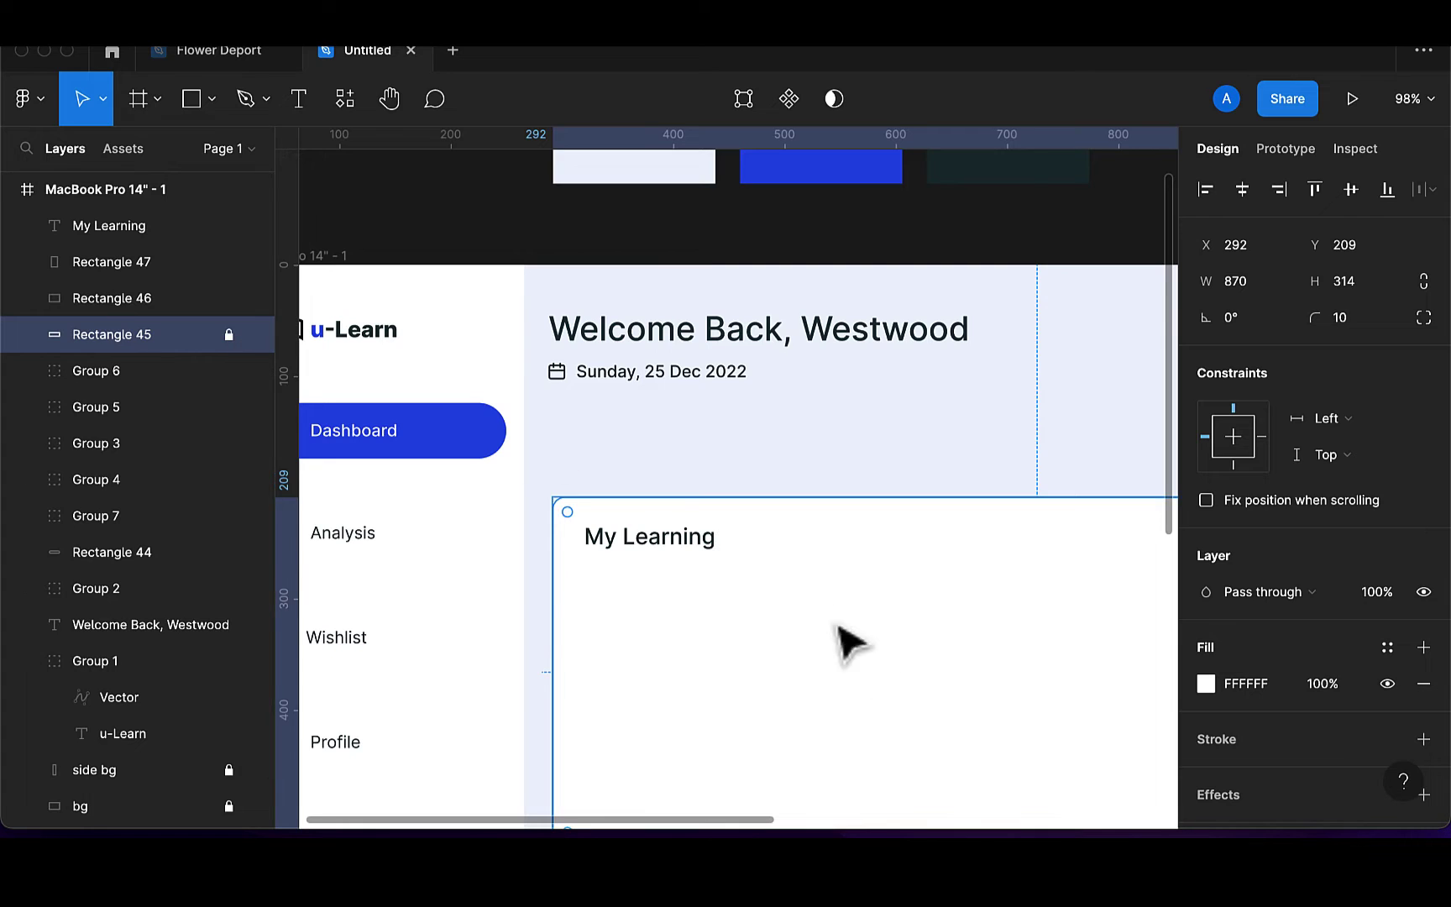
pyautogui.scroll(-3, 881, 687)
pyautogui.hscroll(5, 881, 687)
pyautogui.hscroll(1, 881, 687)
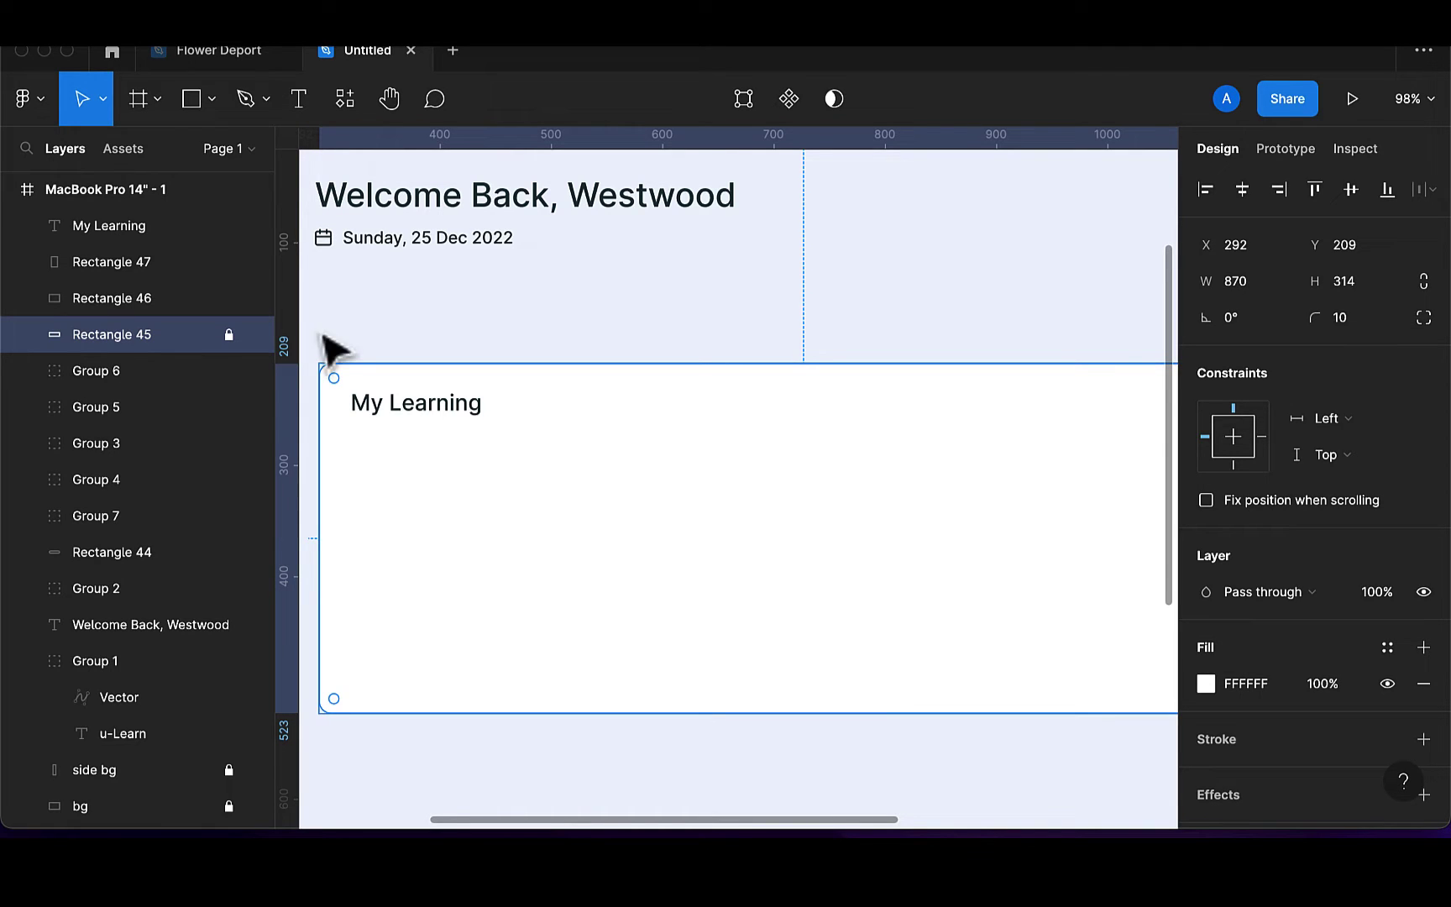
# Draw a rectangle inside the My Learning card and widen it to 215
pyautogui.click(189, 105)
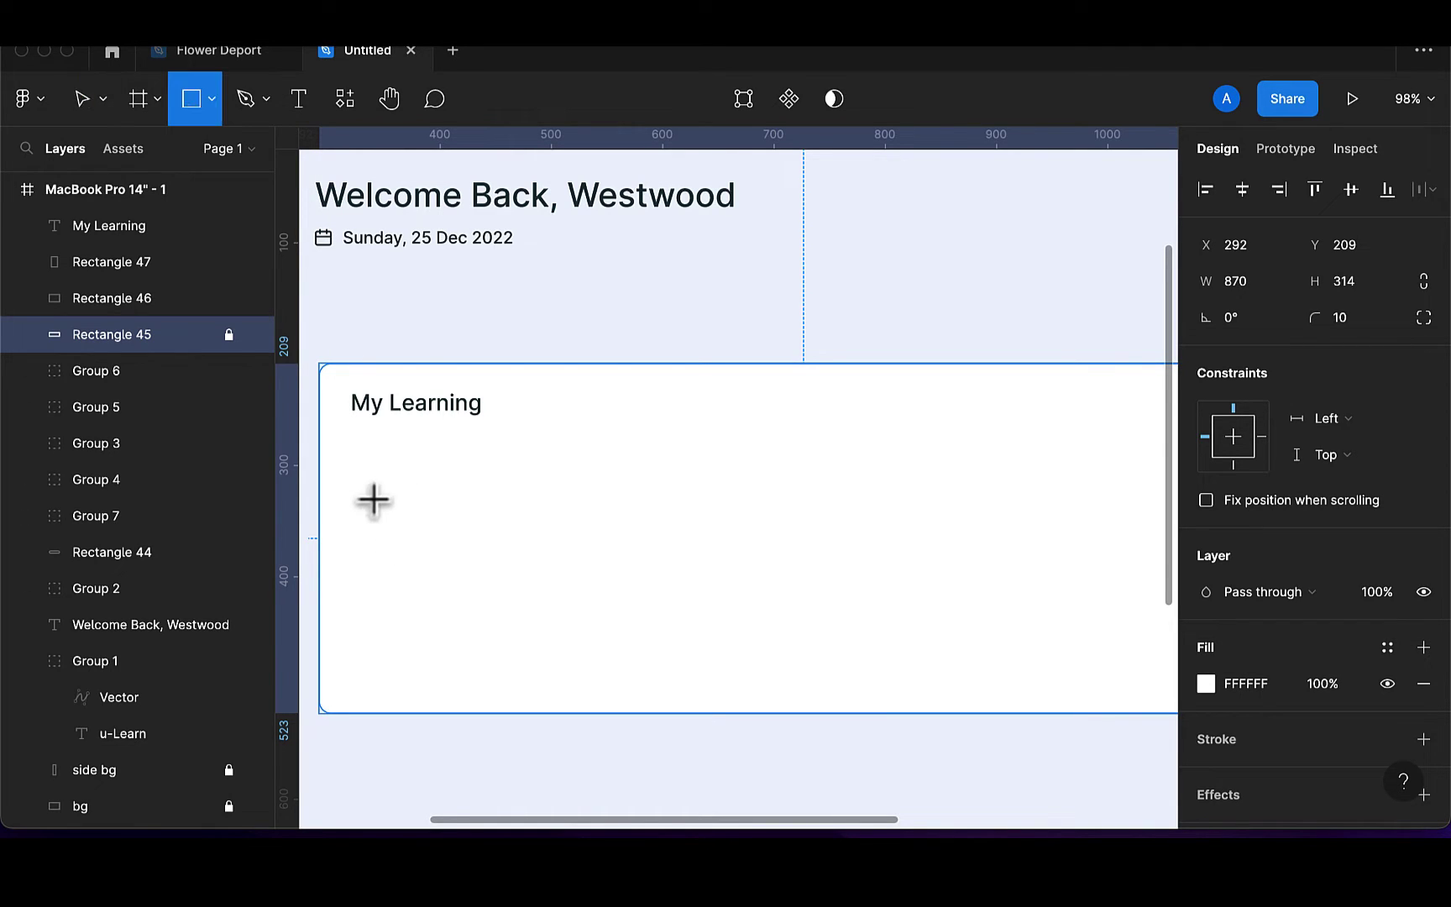
pyautogui.moveTo(365, 466)
pyautogui.mouseDown()
pyautogui.moveTo(432, 584)
pyautogui.moveTo(552, 638)
pyautogui.mouseUp()
pyautogui.scroll(-2, 550, 638)
pyautogui.scroll(-3, 552, 638)
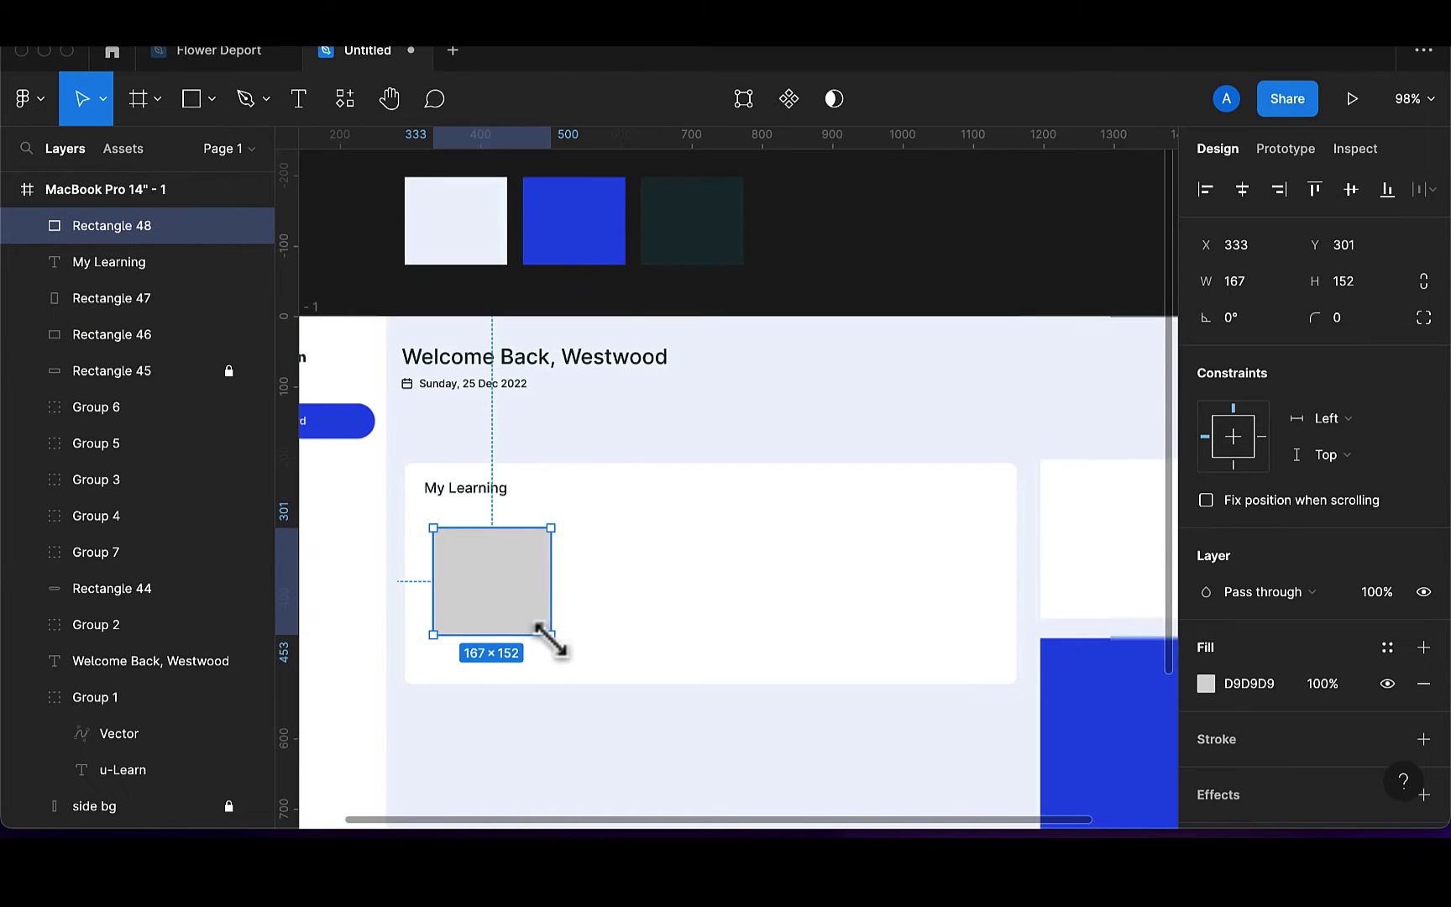
pyautogui.moveTo(569, 593); pyautogui.dragTo(683, 586)
# Delete the two extra duplicates and resize the remaining rectangle to 257 × 179
pyautogui.press('super+d')
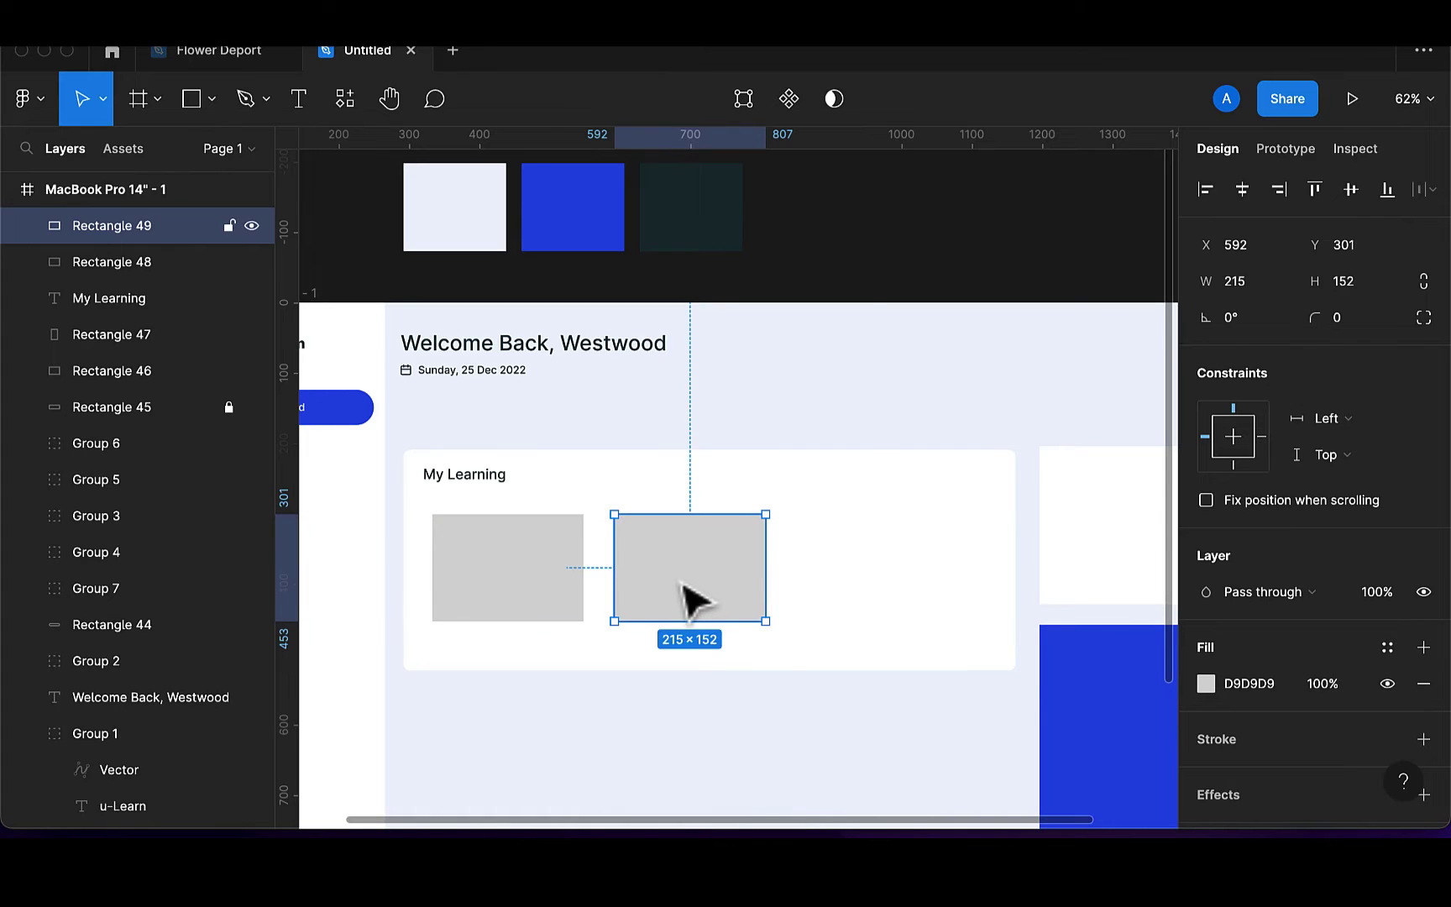
pyautogui.press('super+d')
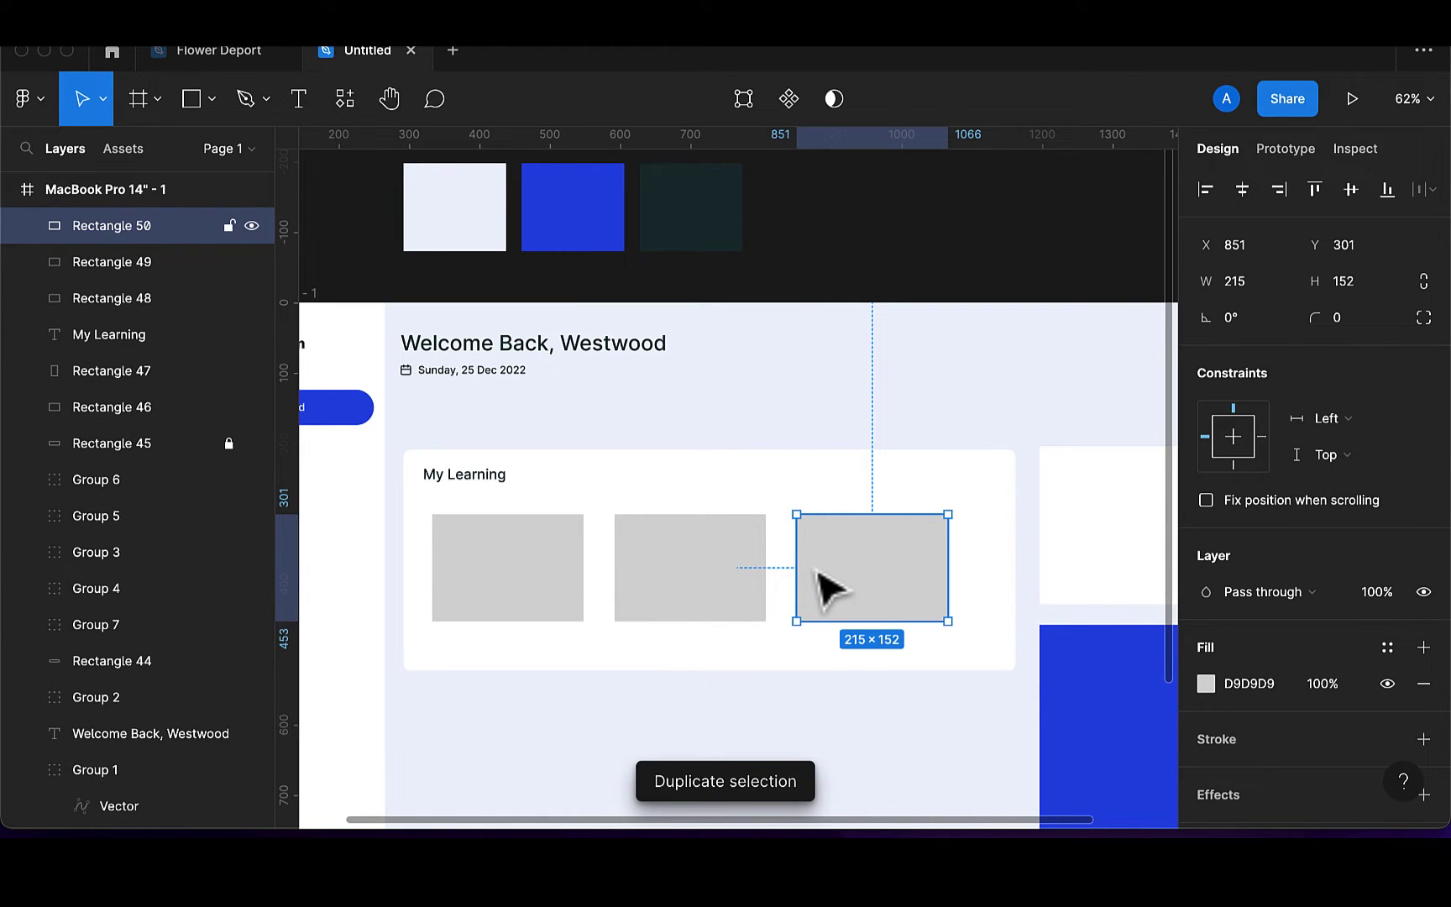
pyautogui.press('BackSpace')
pyautogui.click(736, 601)
pyautogui.press('BackSpace')
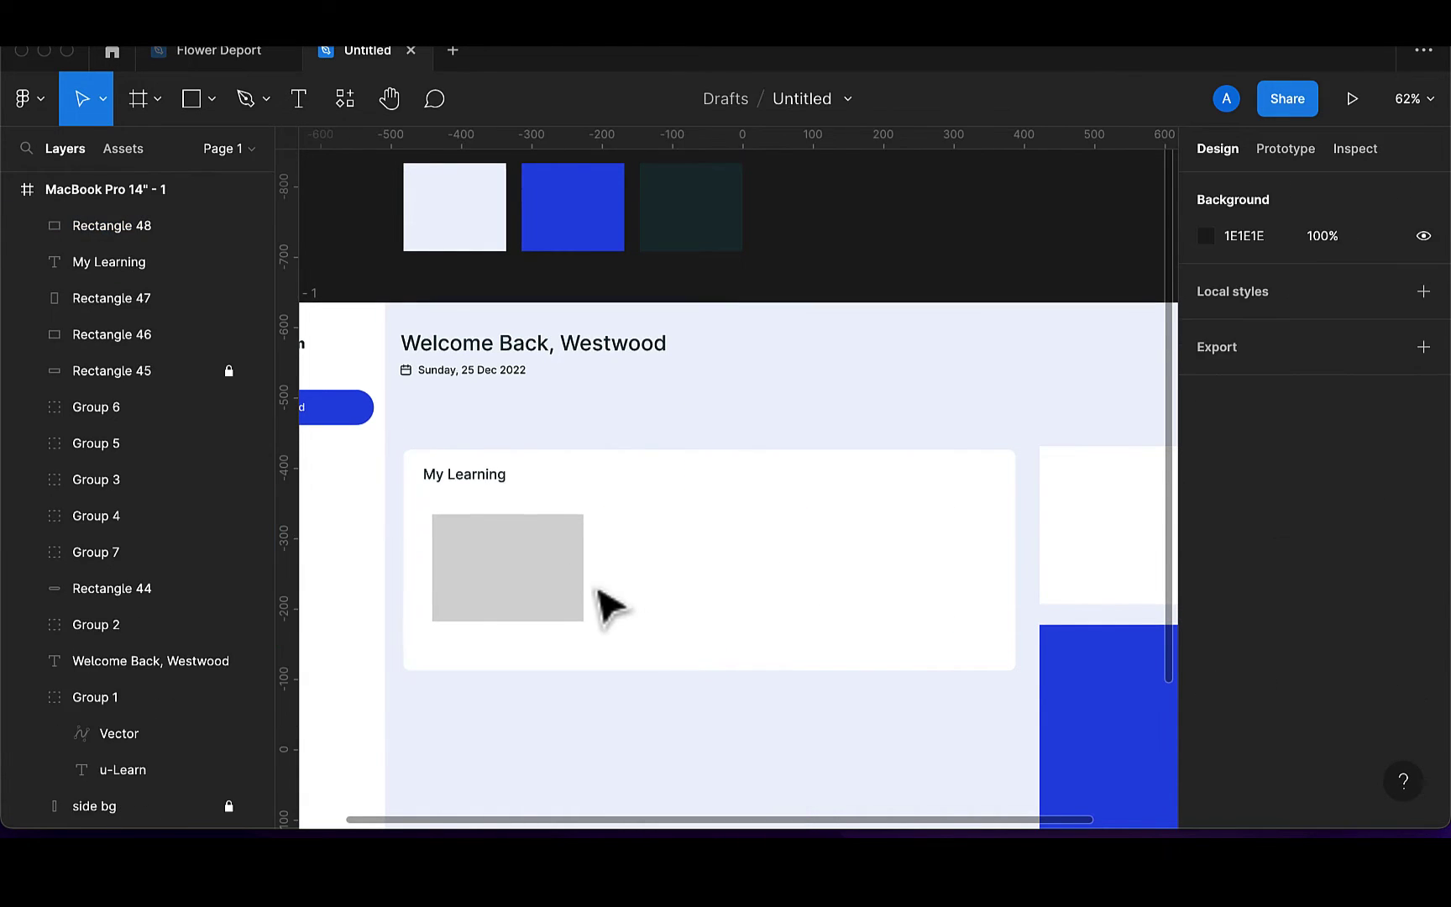
pyautogui.click(550, 588)
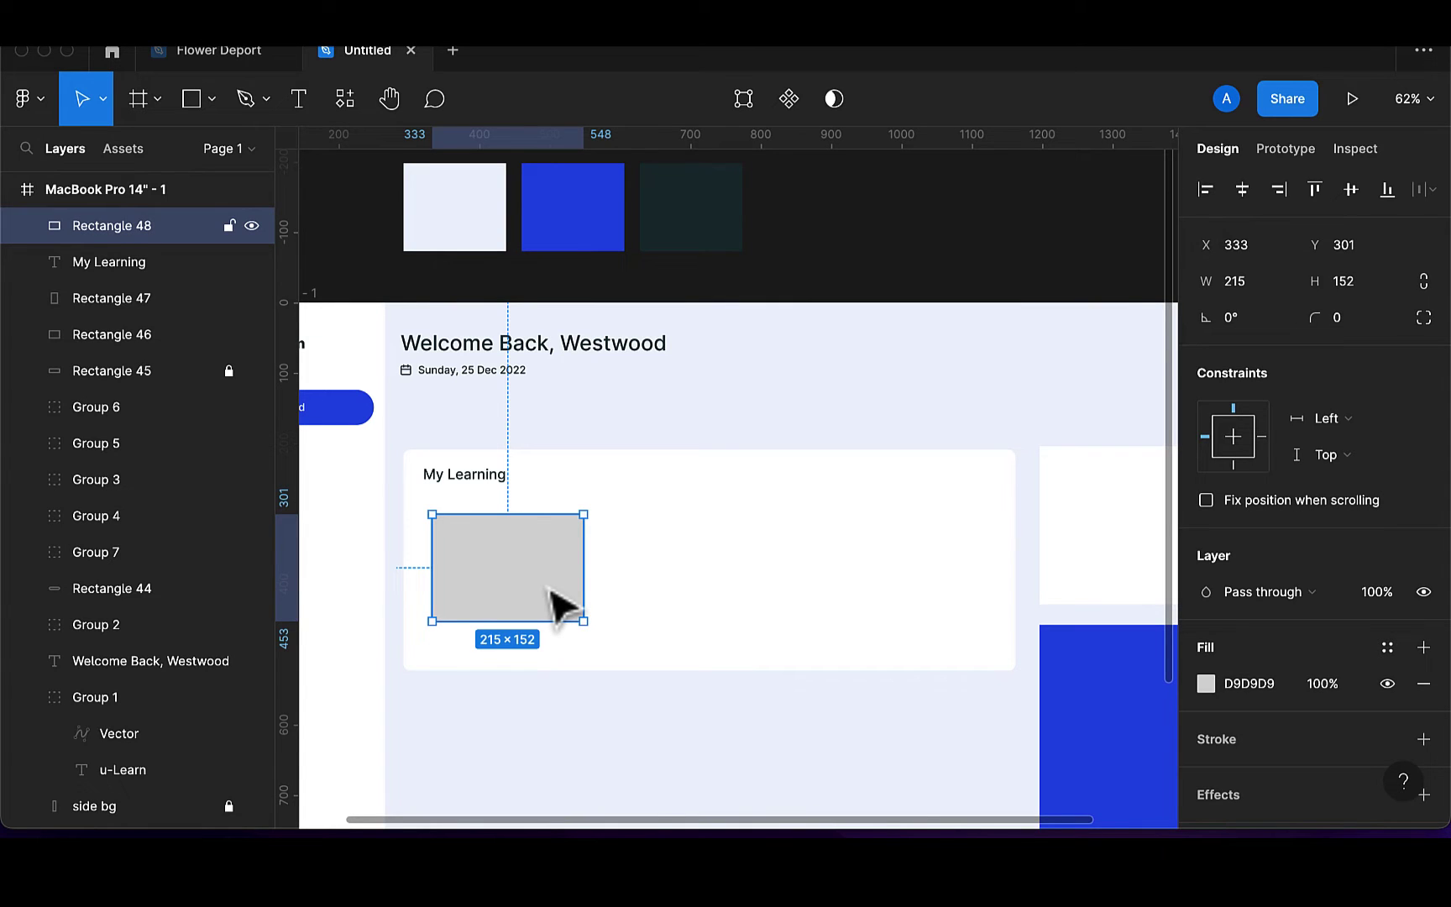
pyautogui.moveTo(585, 590); pyautogui.dragTo(559, 643)
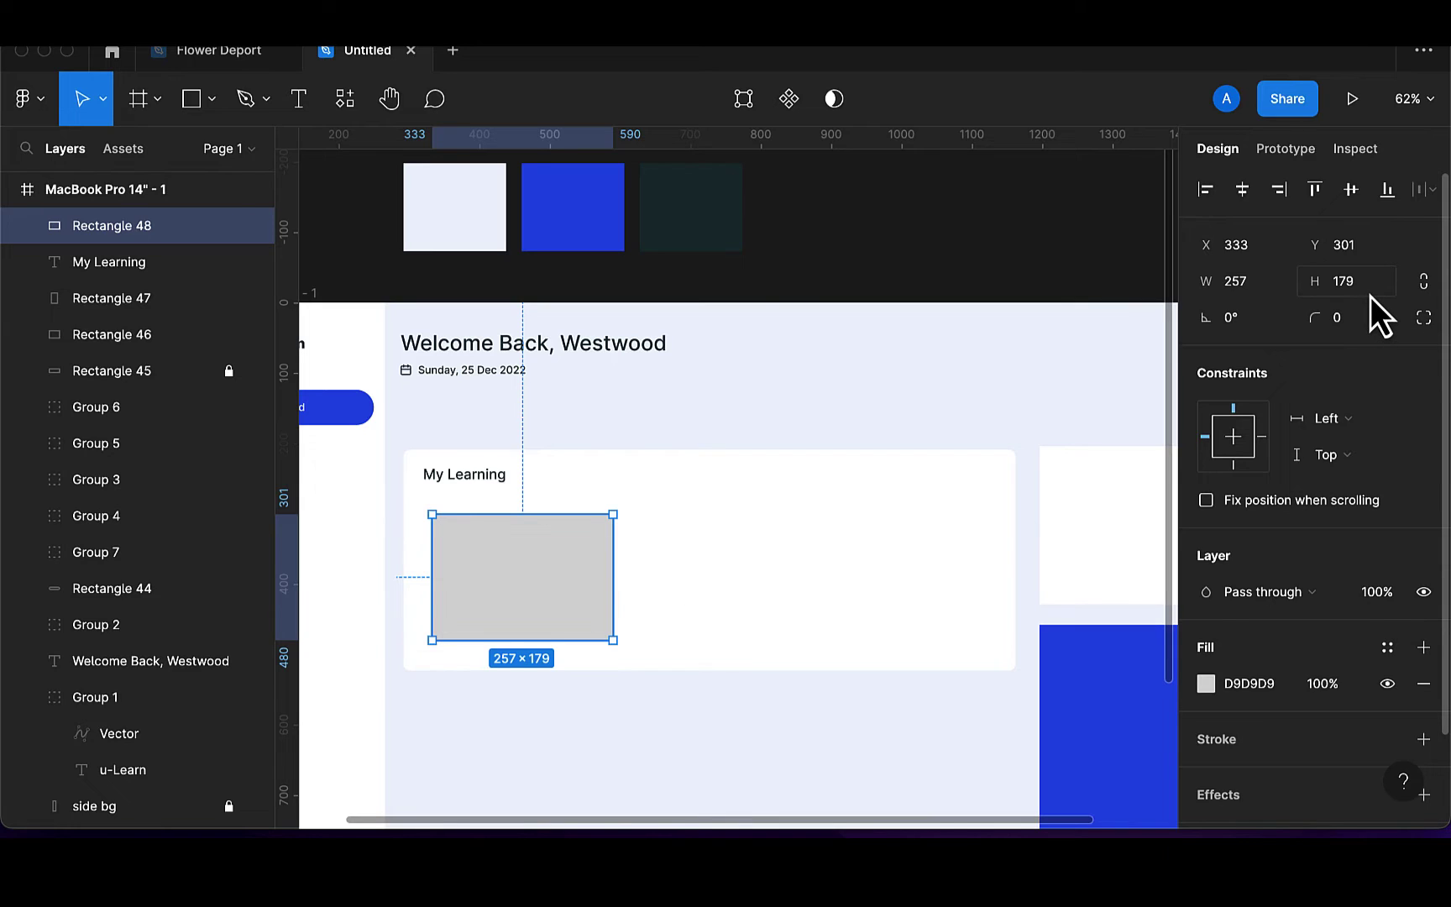
# Round the tile's corners to 5 and fill it with the blue swatch colour
pyautogui.click(1358, 318)
pyautogui.press('BackSpace')
pyautogui.write('5')
pyautogui.press('Return')
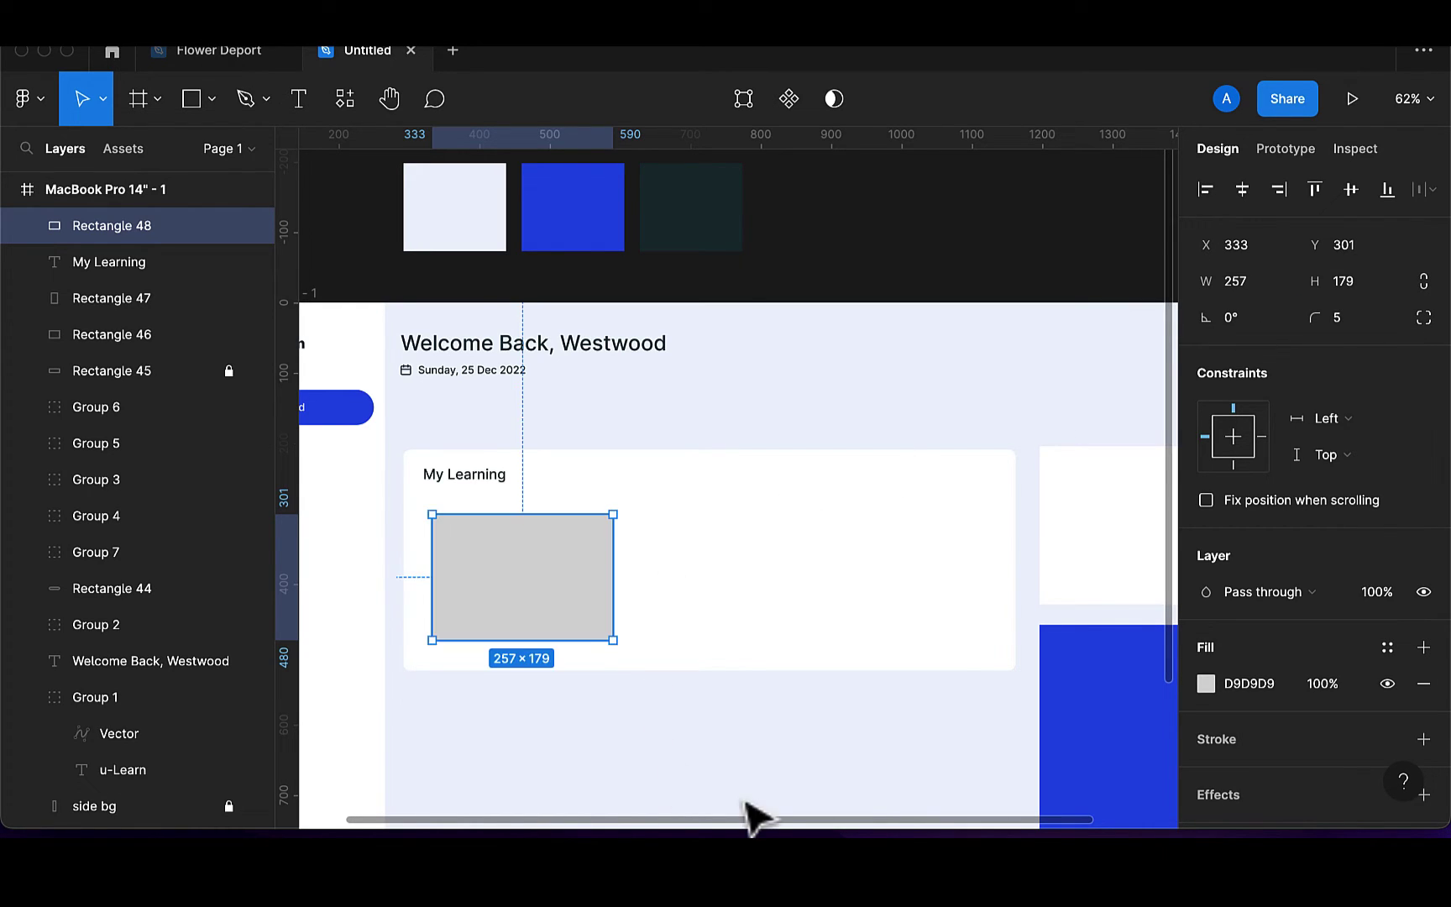
pyautogui.press('i')
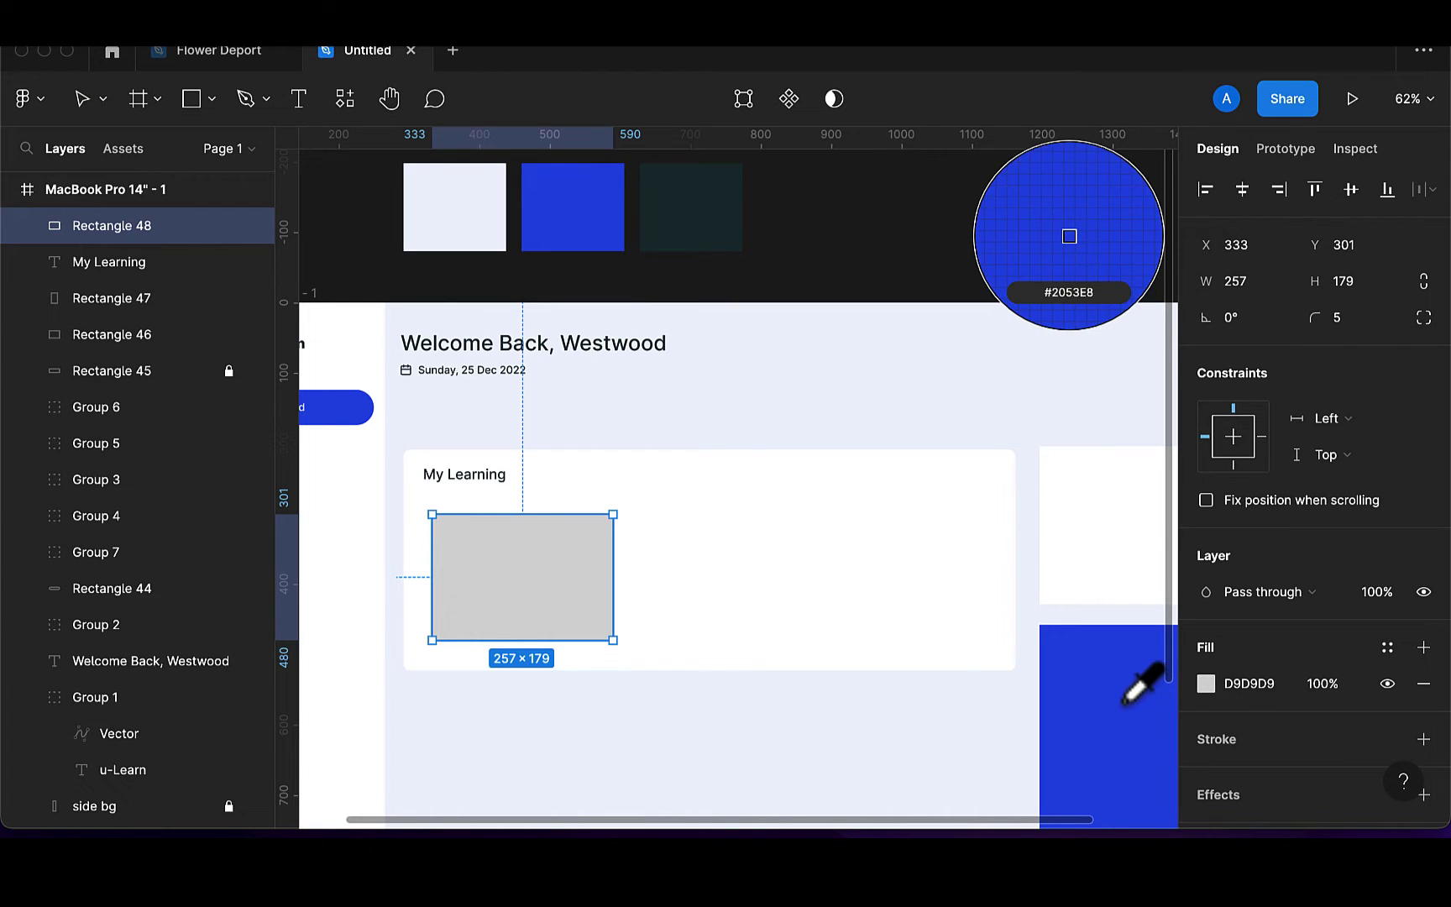
pyautogui.click(1126, 701)
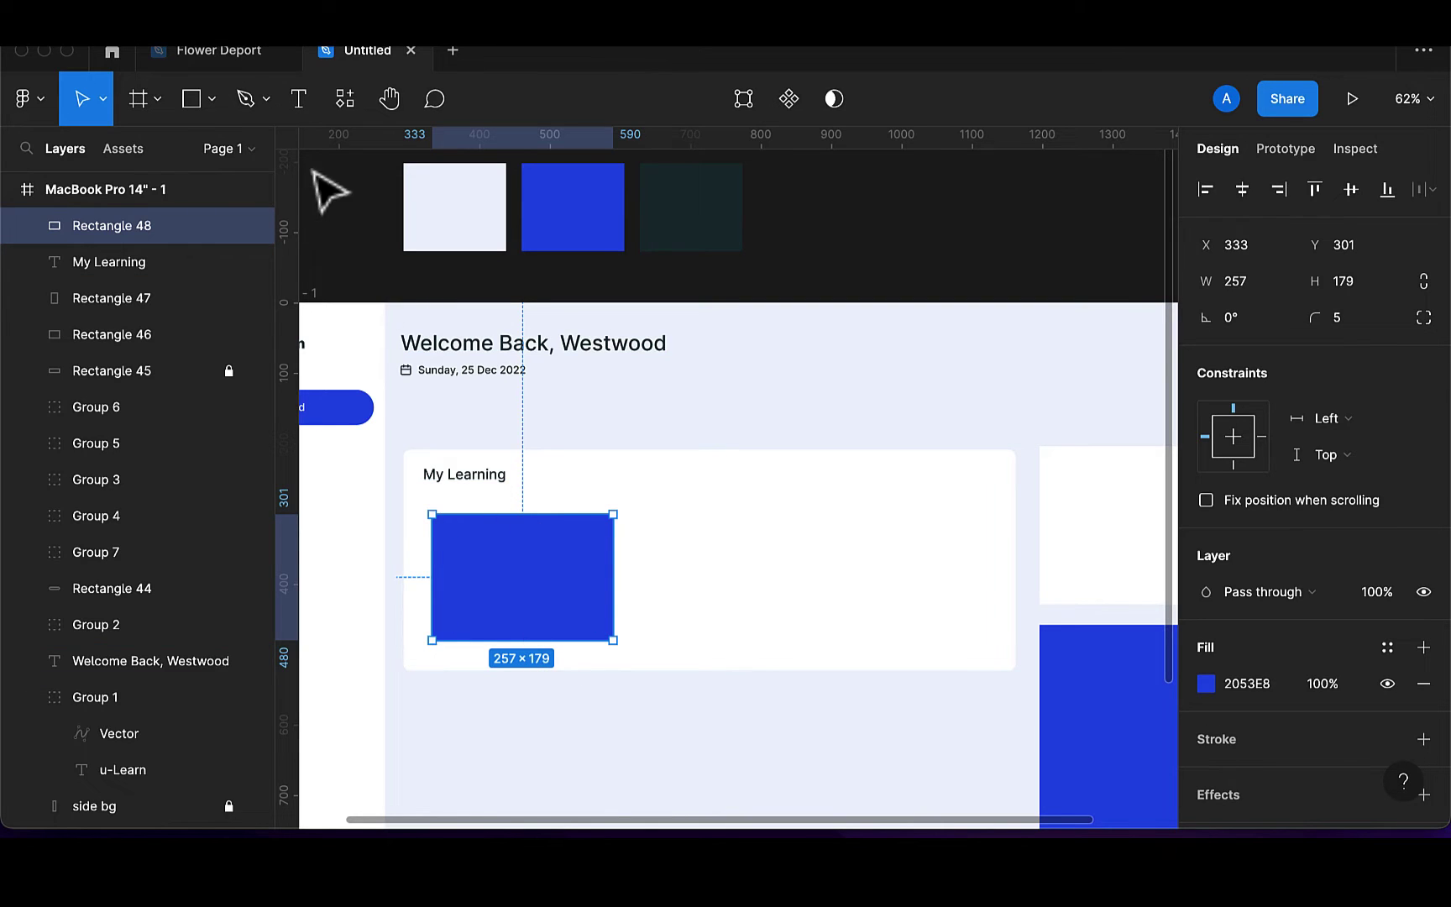
# Draw a 73×73 circle centred on the blue tile
pyautogui.click(212, 99)
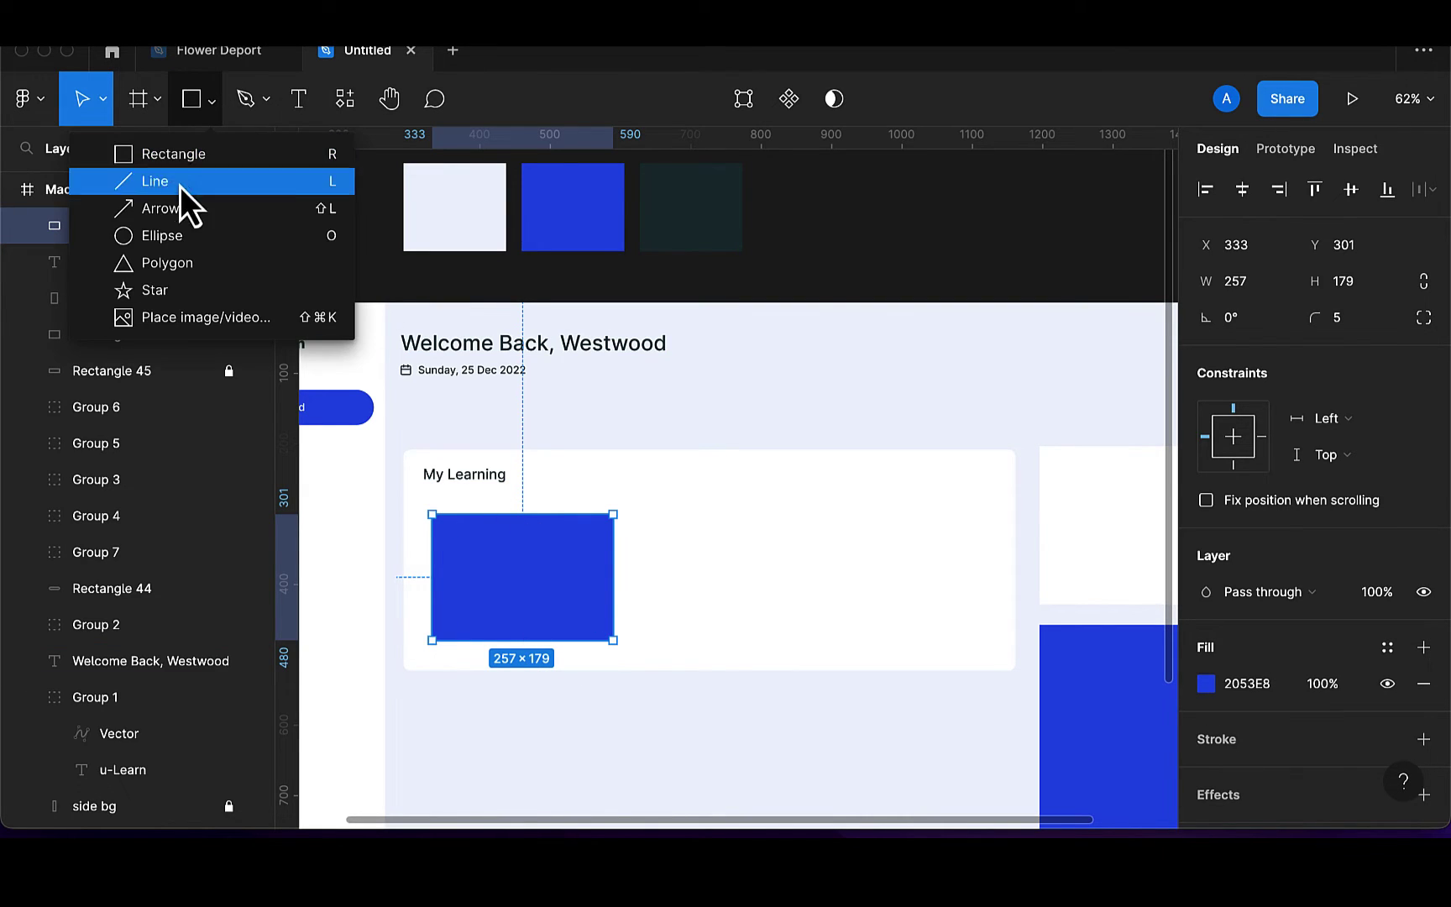
pyautogui.click(180, 230)
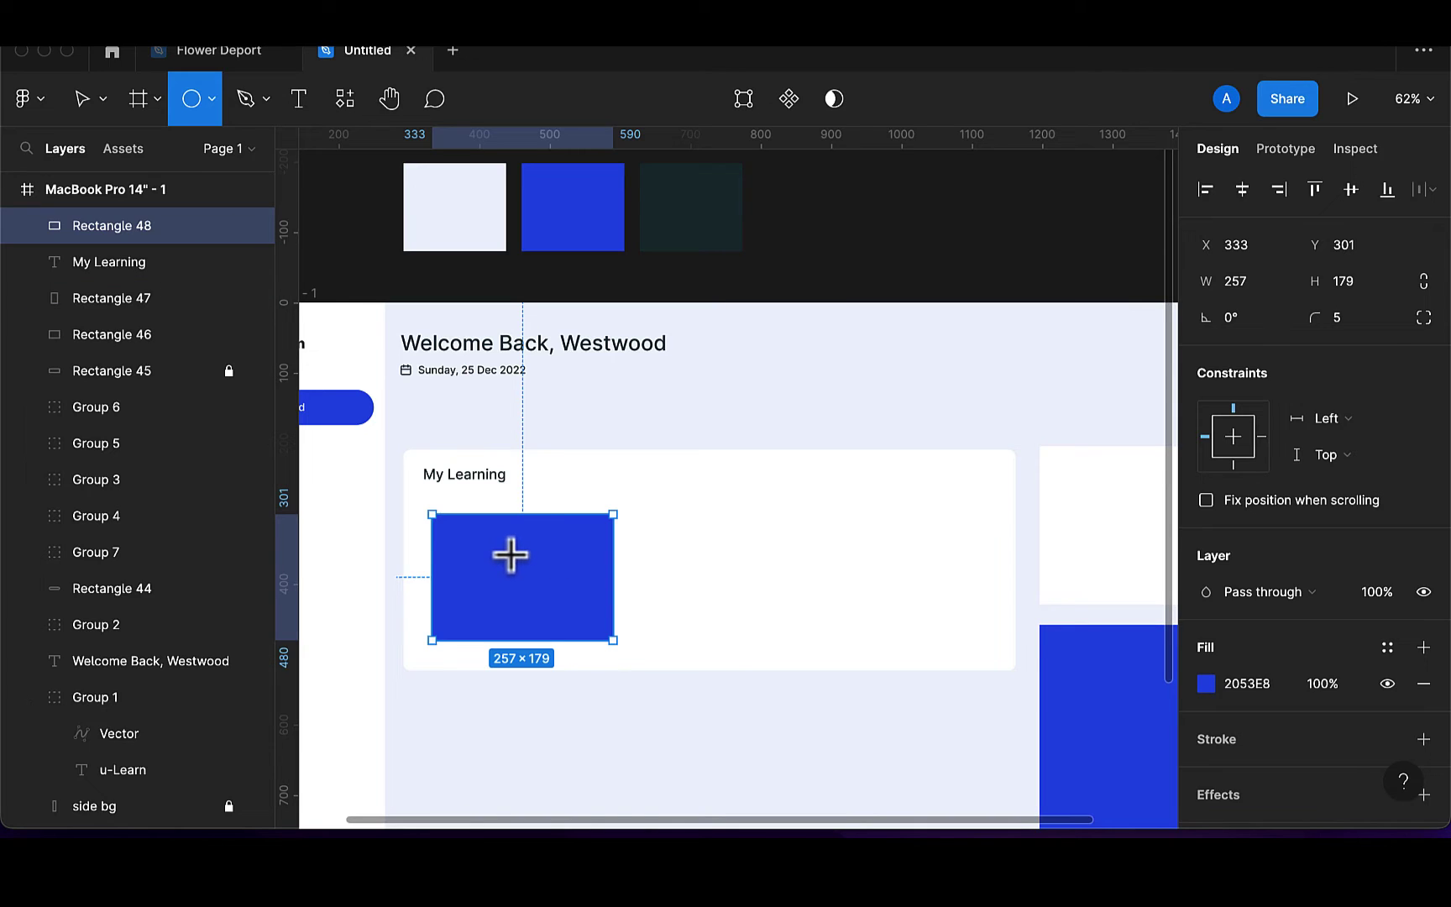
pyautogui.moveTo(507, 551)
pyautogui.mouseDown()
pyautogui.moveTo(559, 604)
pyautogui.moveTo(522, 574)
pyautogui.mouseUp()
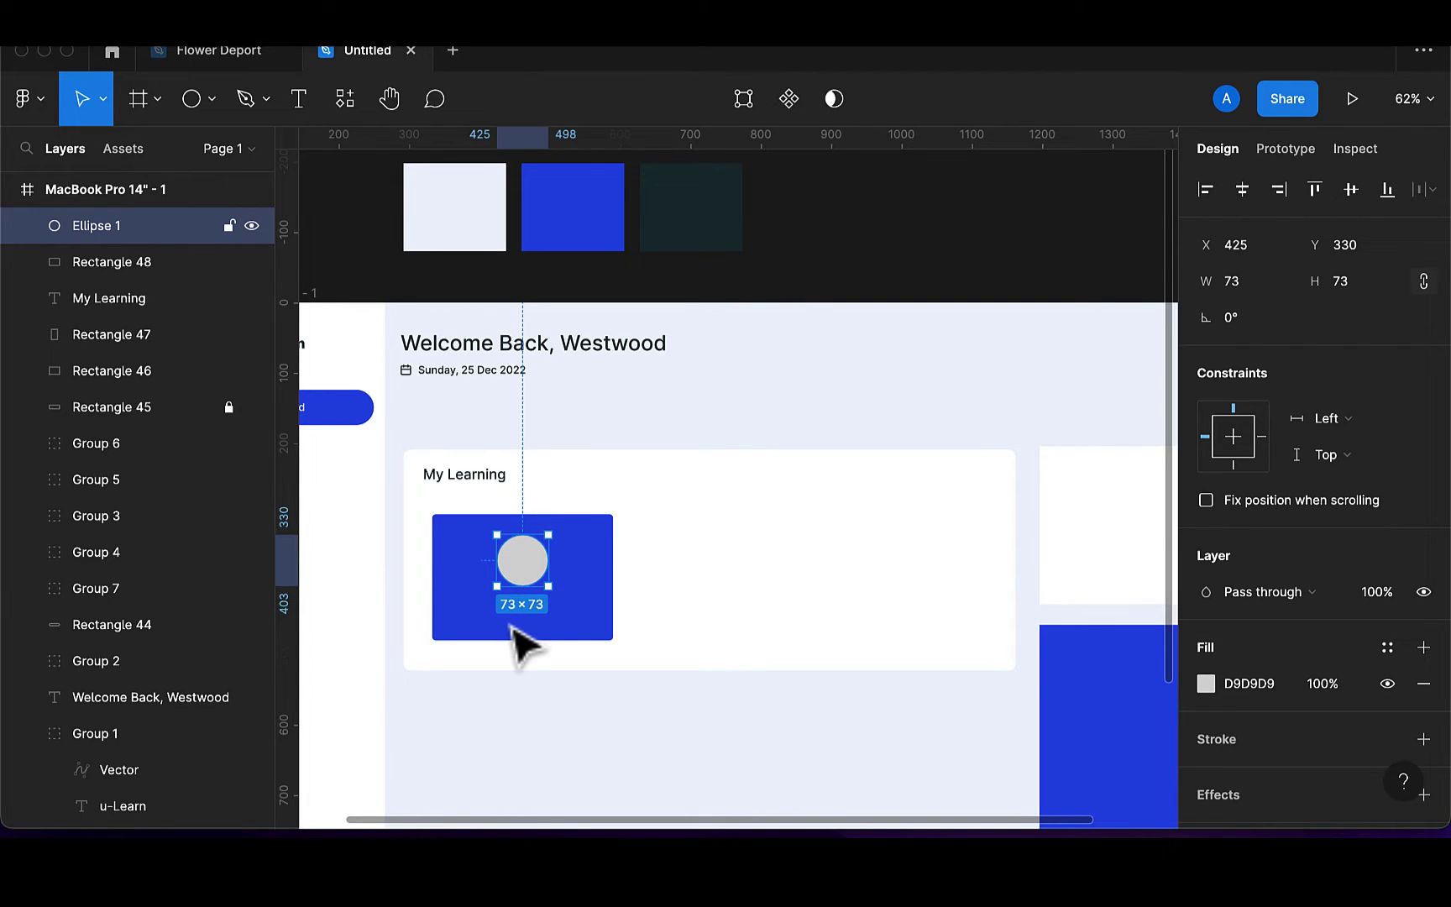
# Add a '25%' text label and position it just beneath the circle
pyautogui.click(296, 108)
pyautogui.click(515, 620)
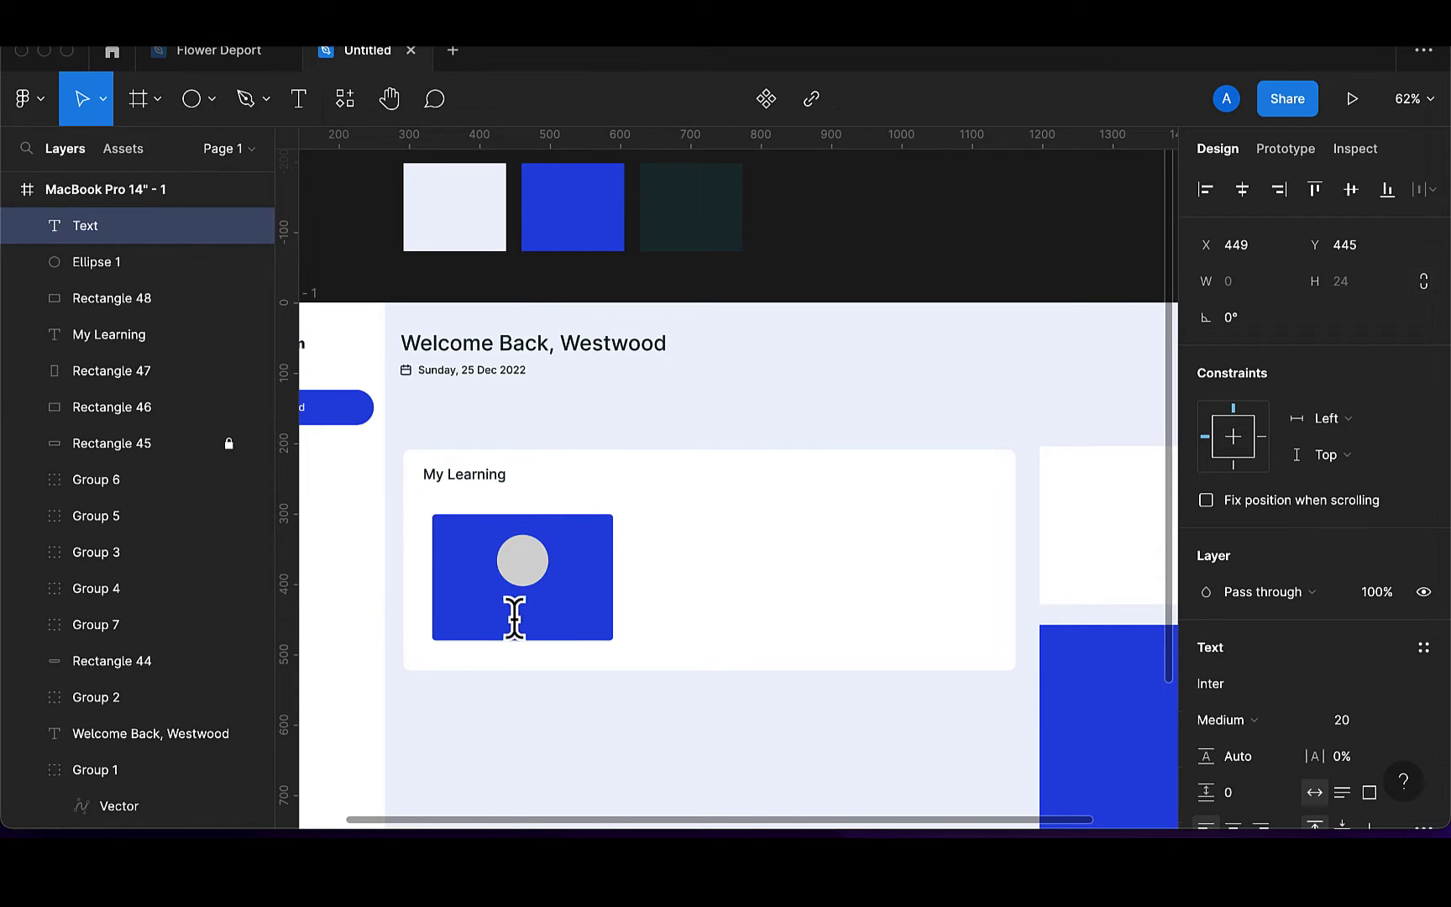
pyautogui.write('25')
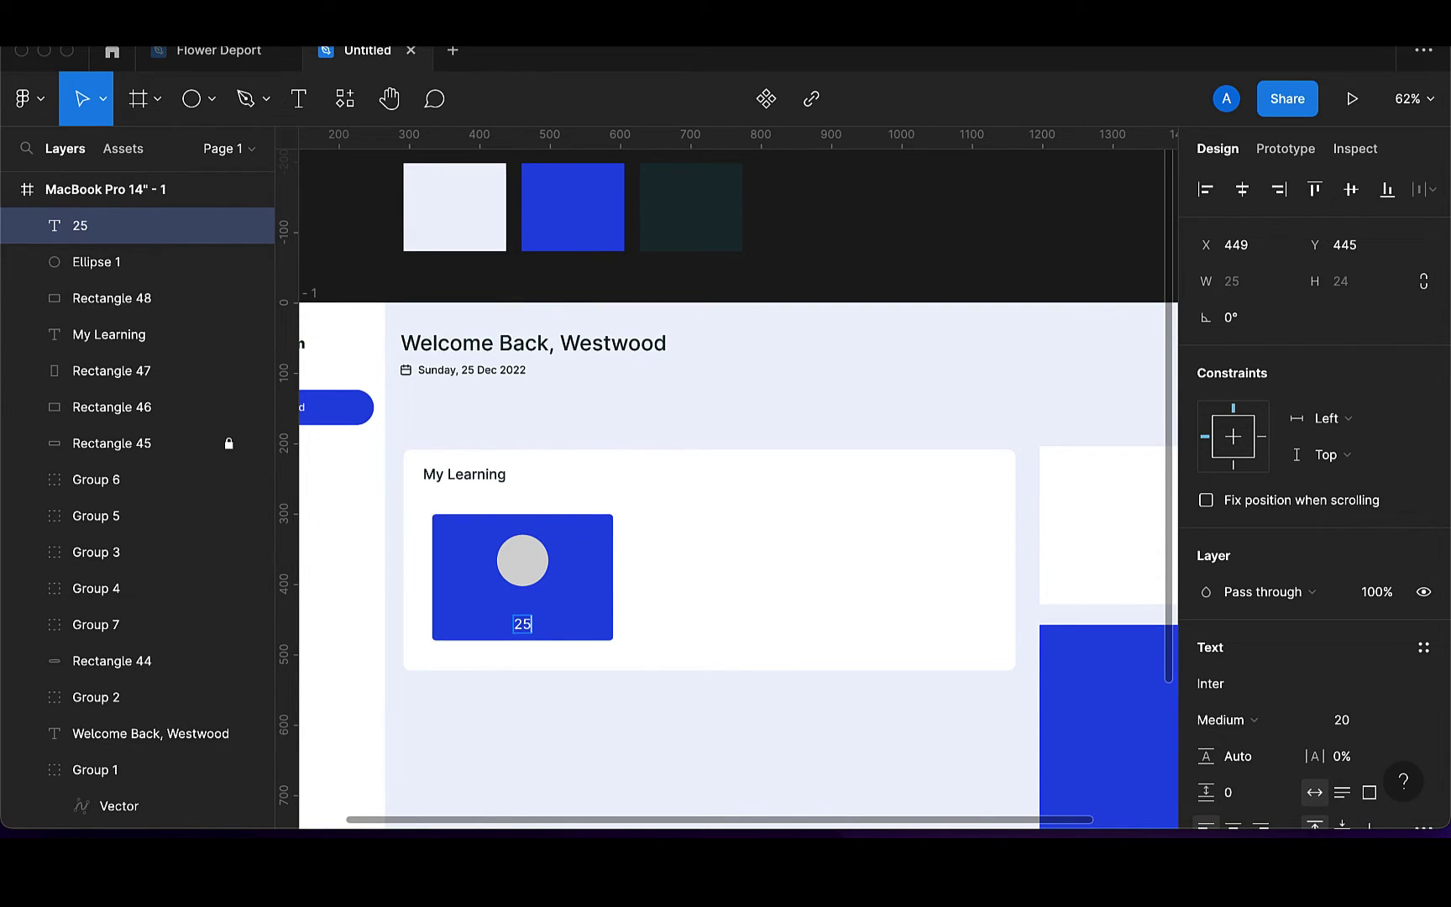
pyautogui.write('%')
pyautogui.press('Escape')
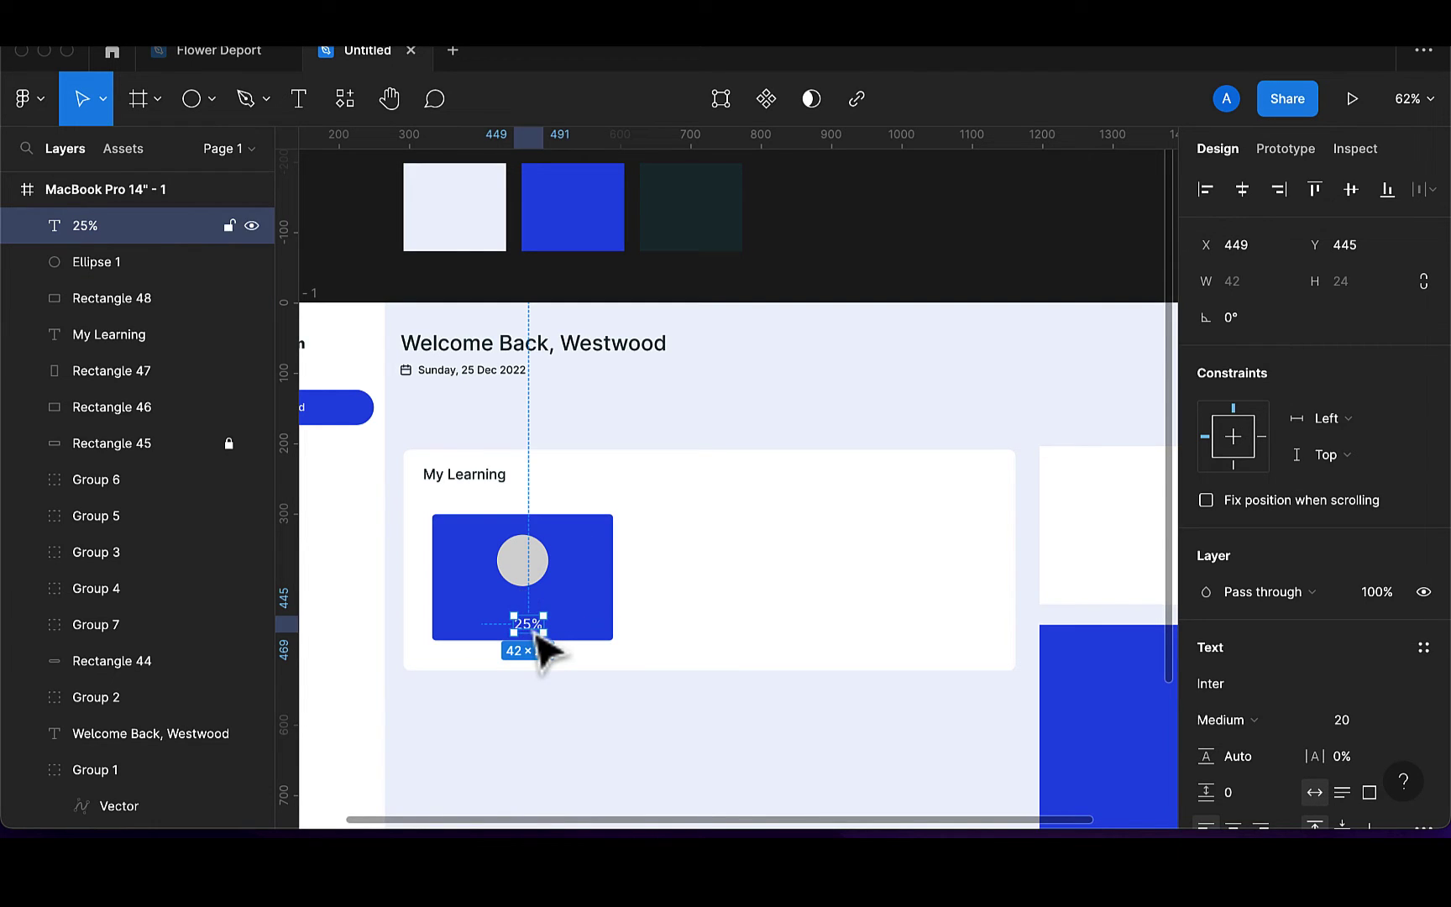
pyautogui.moveTo(534, 629); pyautogui.dragTo(531, 616)
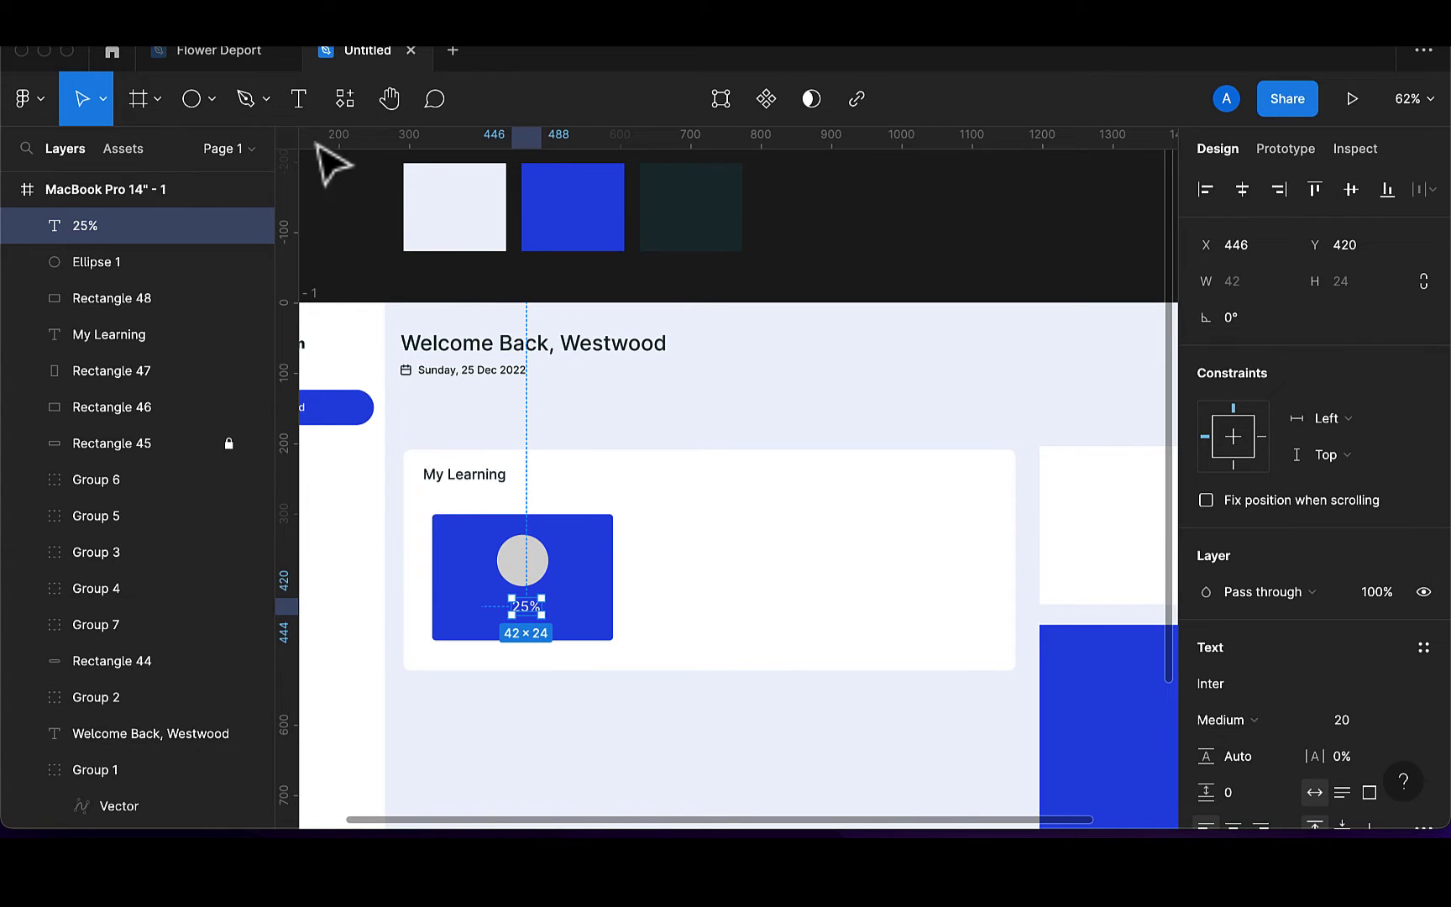
pyautogui.click(298, 100)
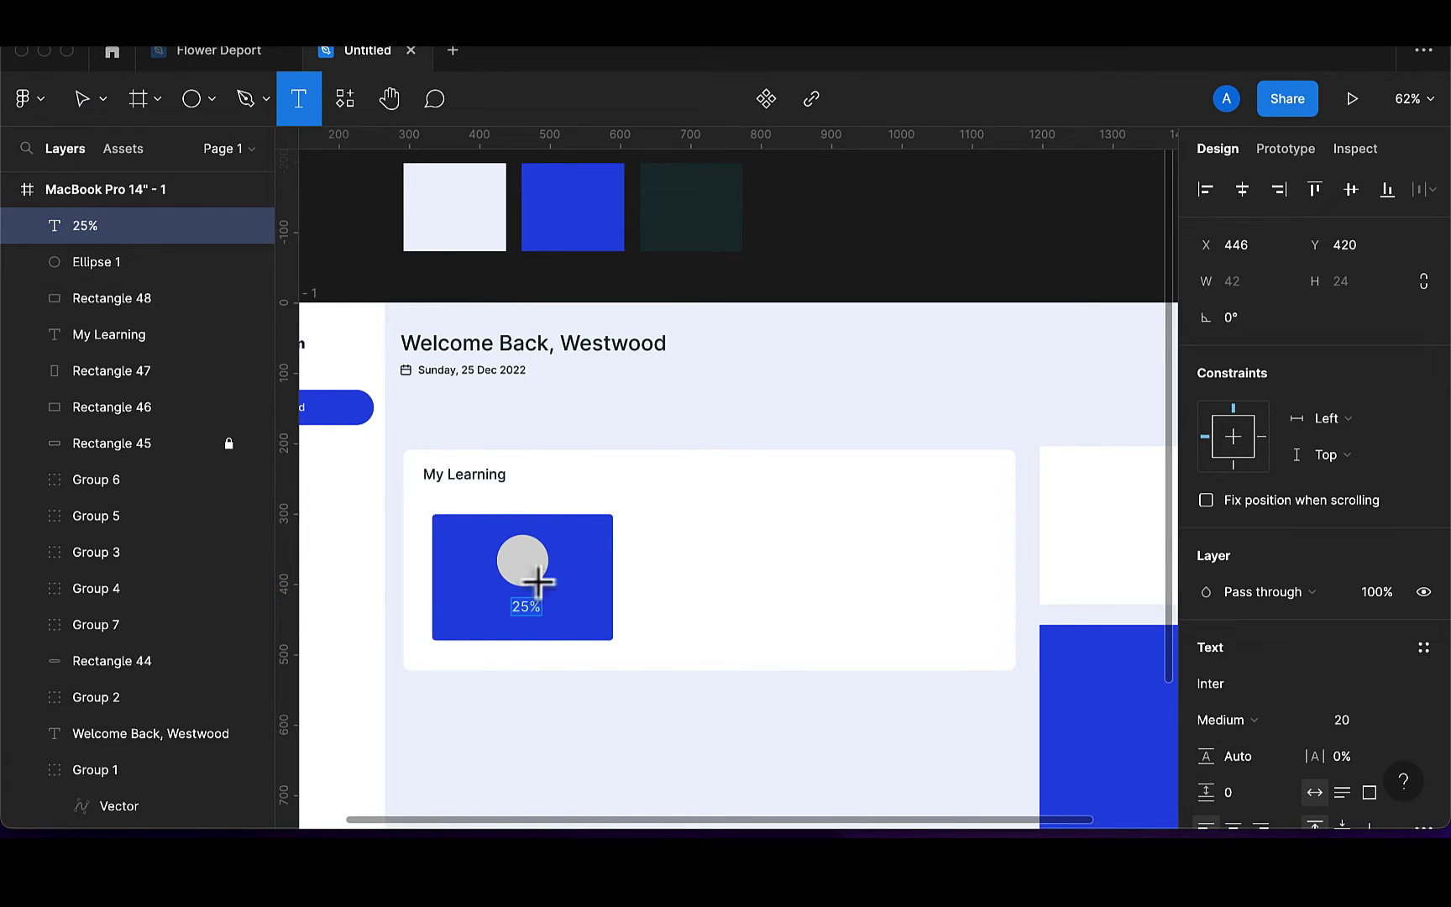
# Add a 'Learn ui basic' caption below 25% and make the blue tile 203 tall
pyautogui.click(508, 626)
pyautogui.write('L')
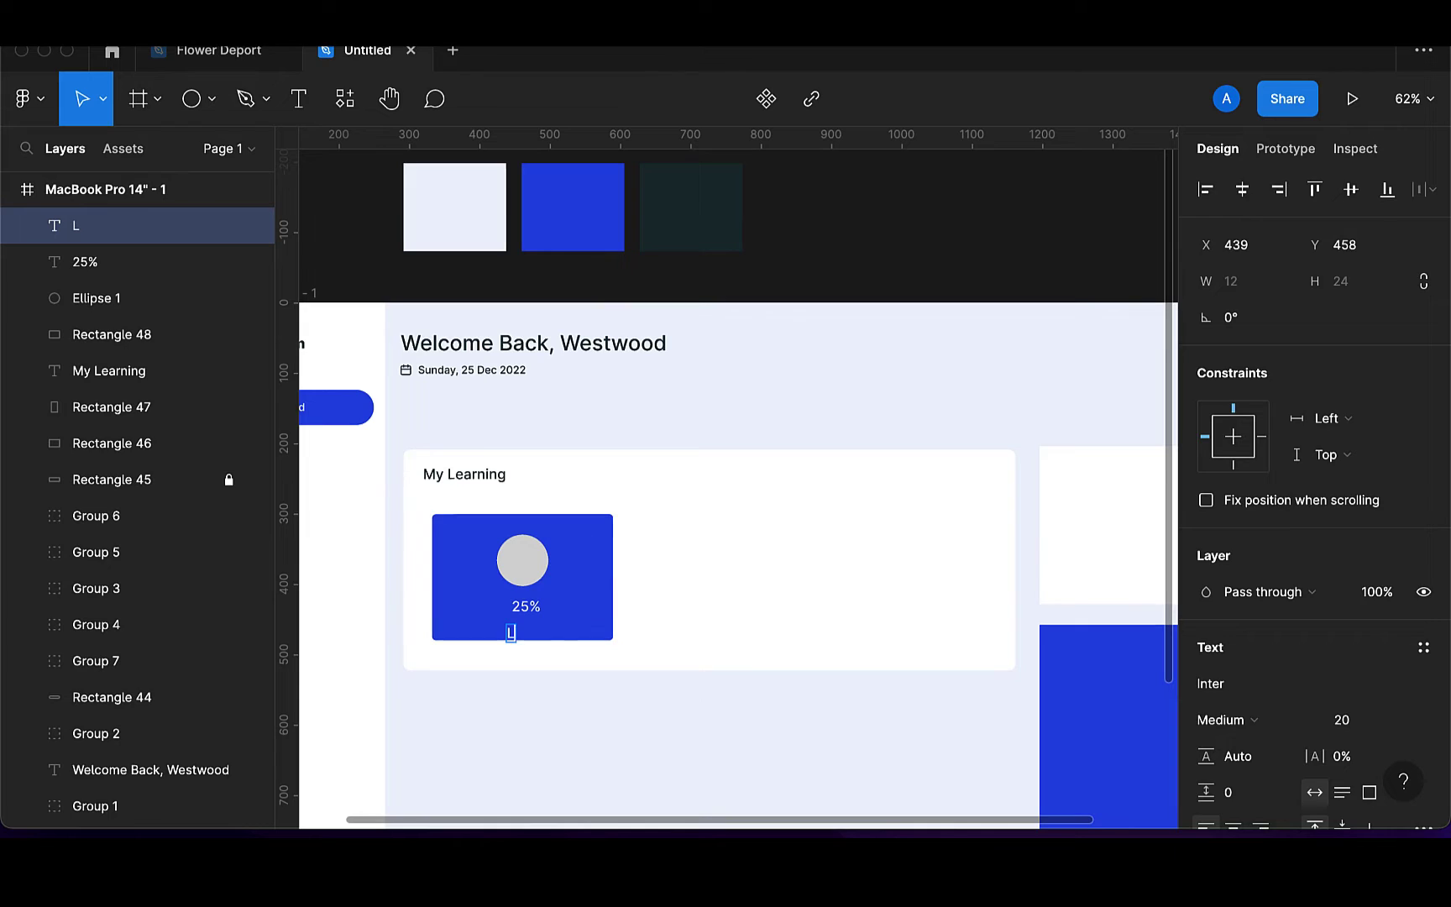
pyautogui.write('earn')
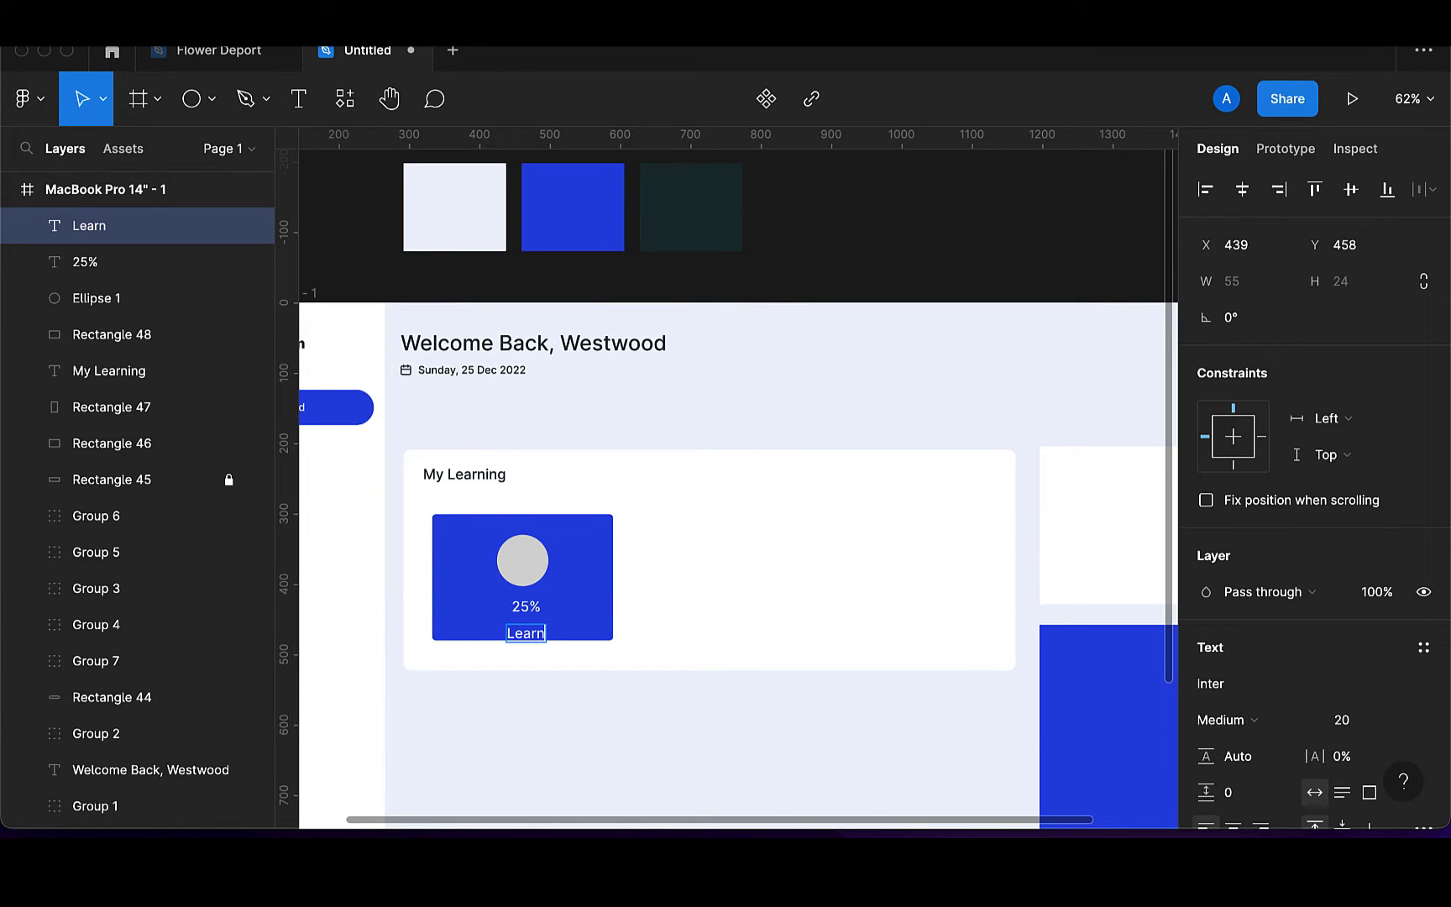
pyautogui.write(' ui basic')
pyautogui.press('Escape')
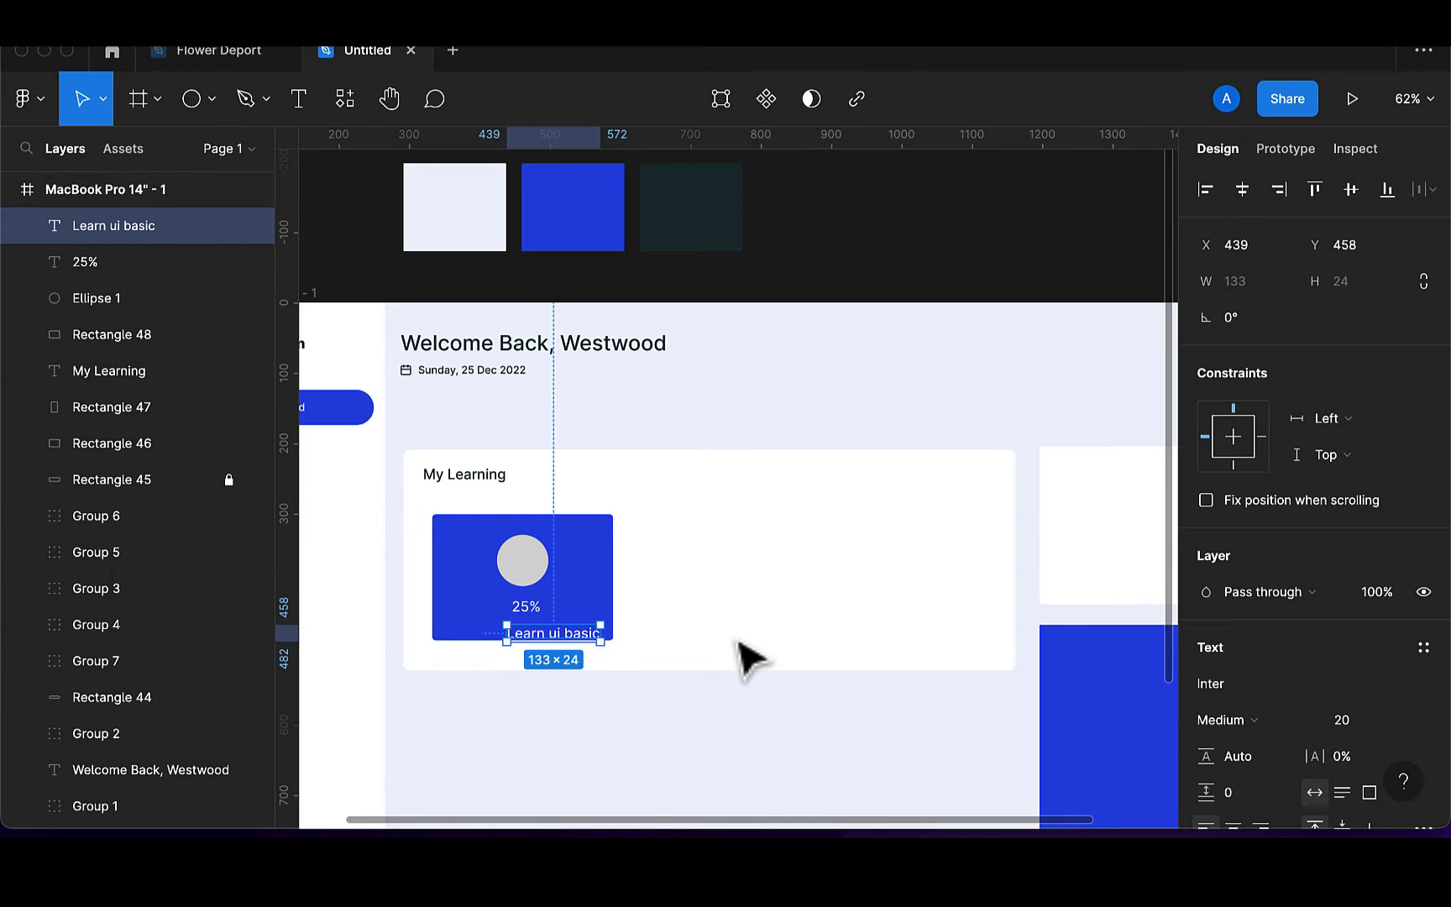
pyautogui.click(603, 608)
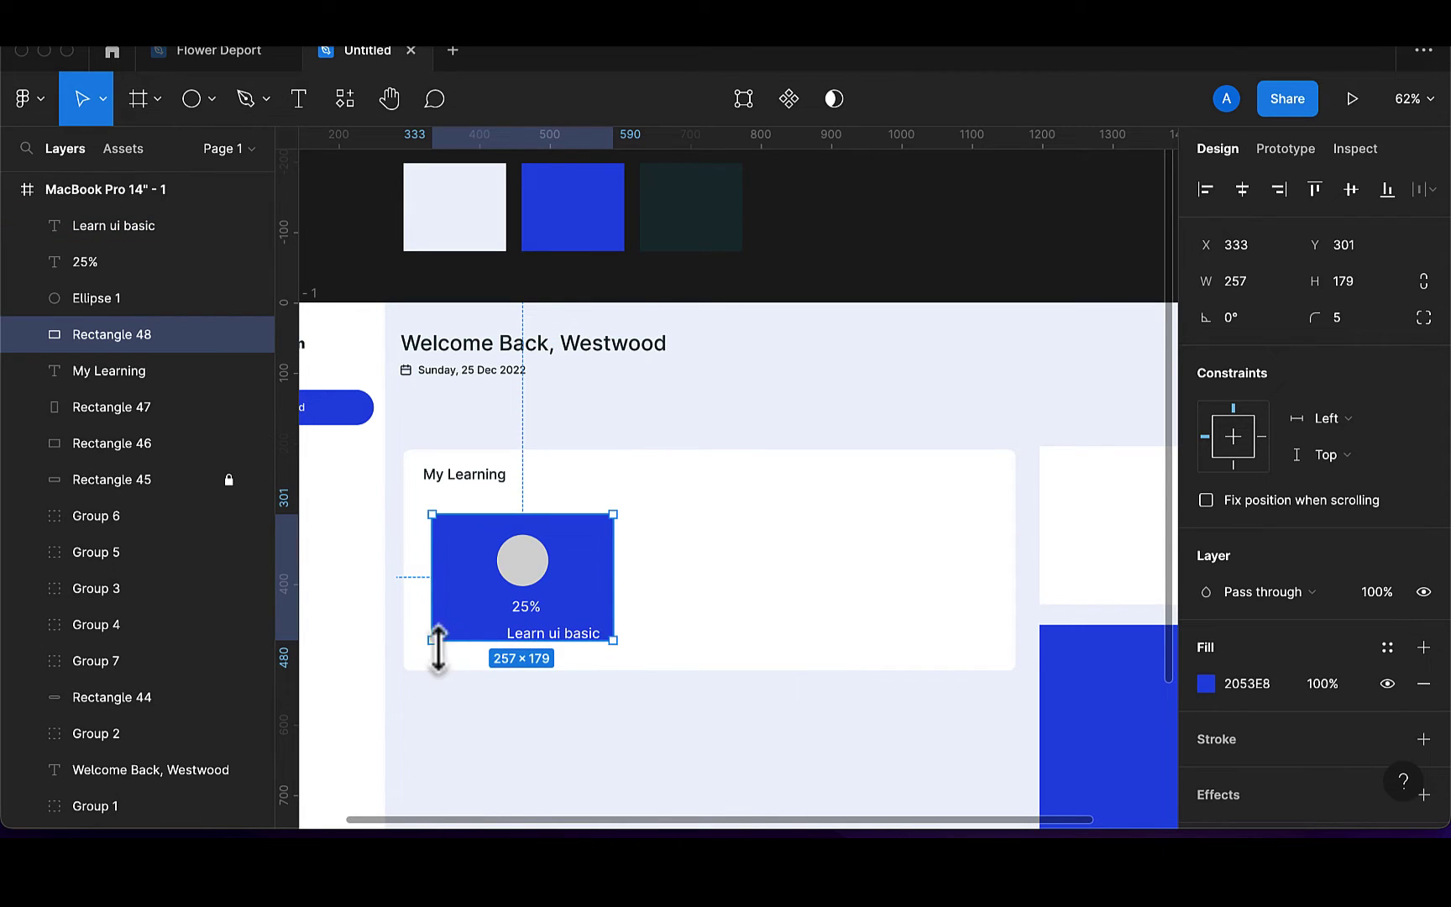
pyautogui.moveTo(449, 642); pyautogui.dragTo(451, 658)
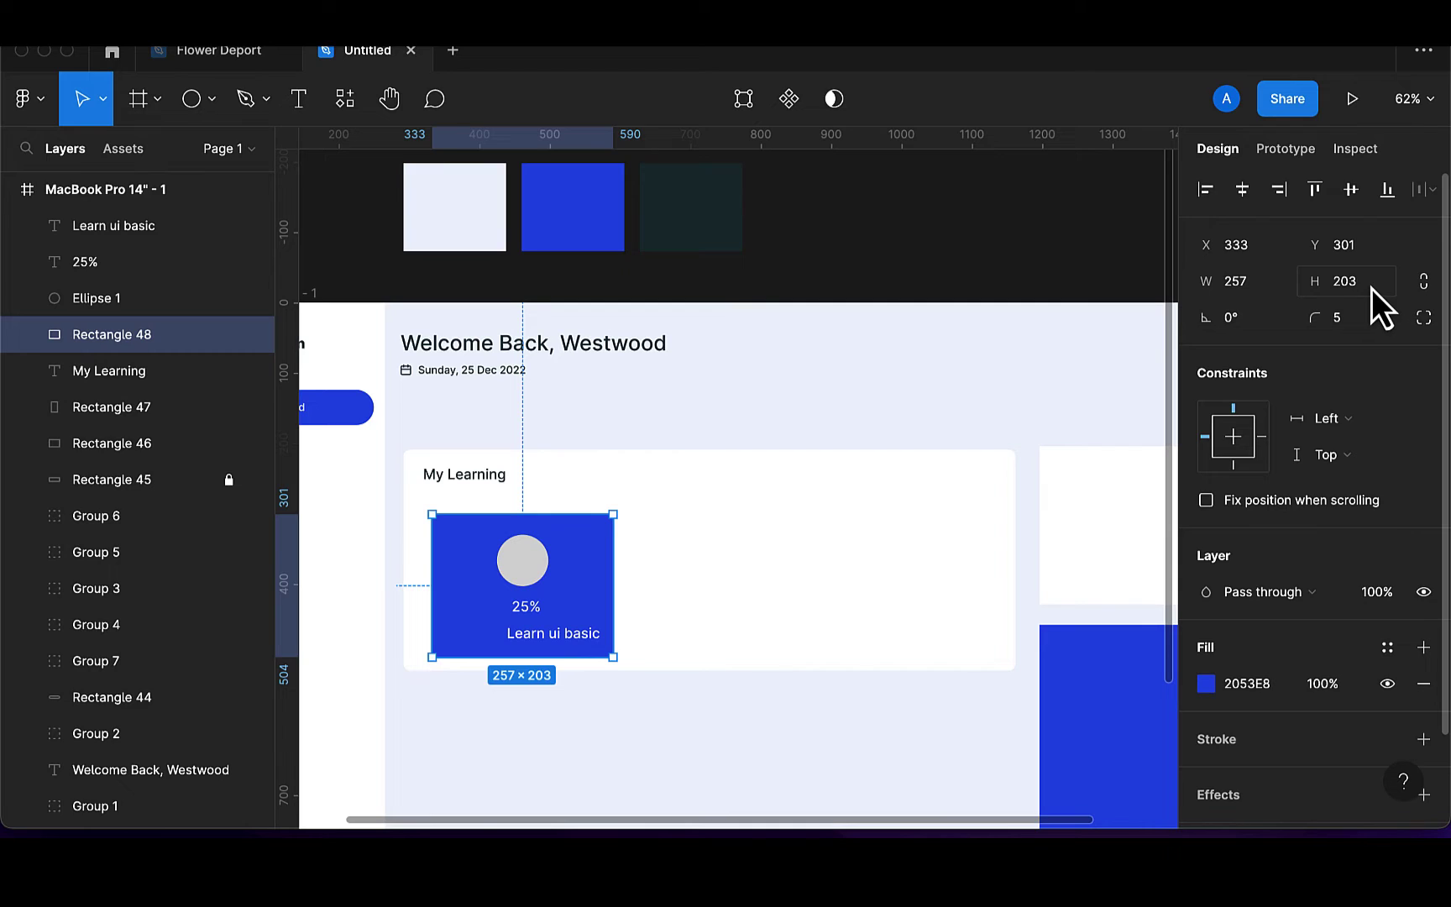
# Set the 'Learn ui basic' caption's font size to 15
pyautogui.click(538, 645)
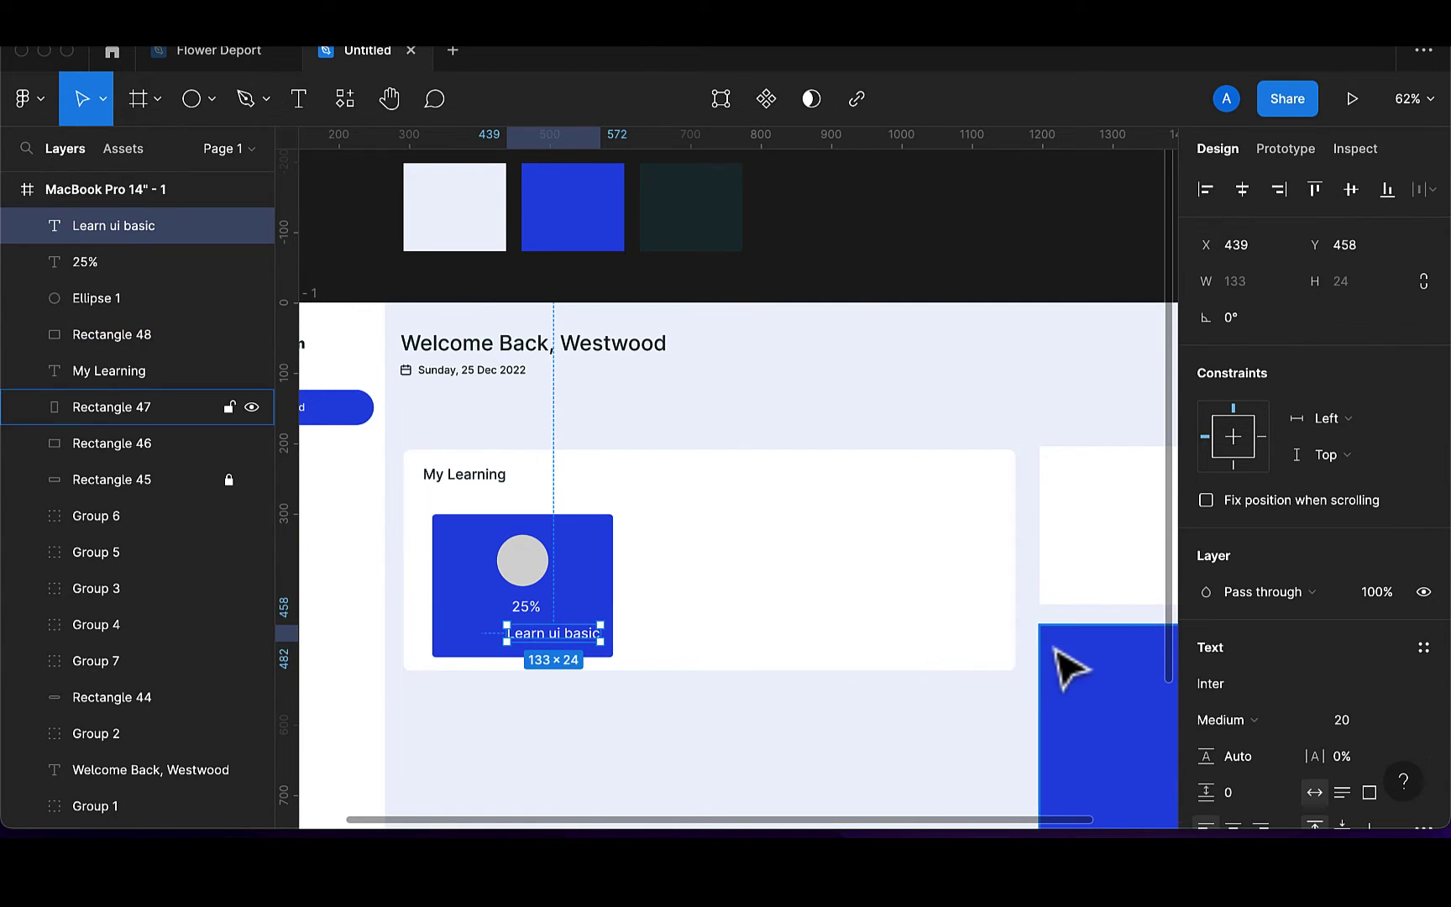
pyautogui.click(1351, 722)
pyautogui.press('BackSpace')
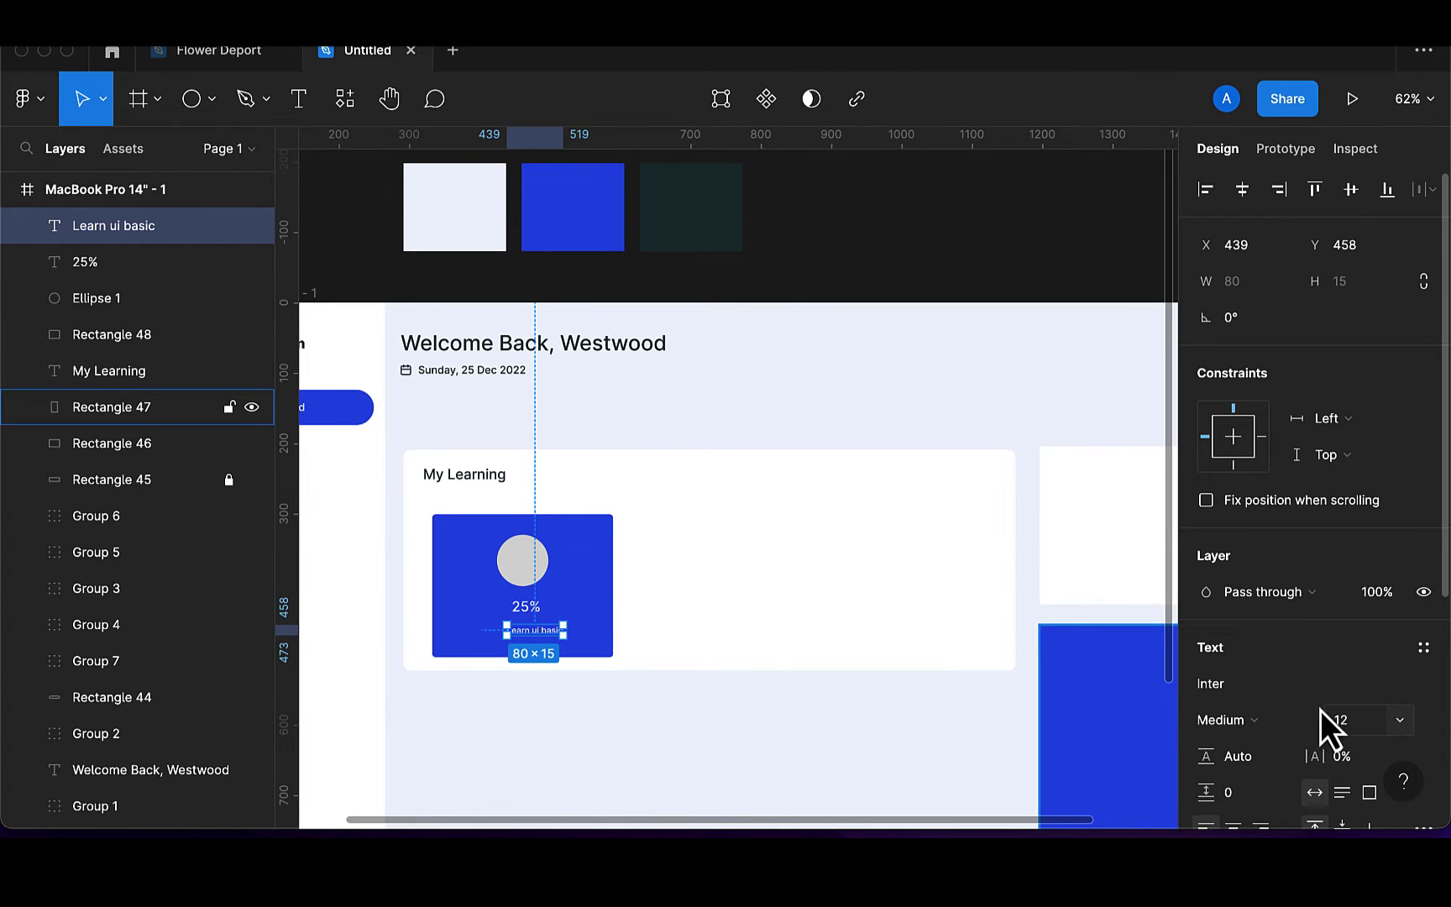
pyautogui.click(1366, 723)
pyautogui.press('BackSpace')
pyautogui.press('BackSpace')
pyautogui.write('5')
pyautogui.press('Return')
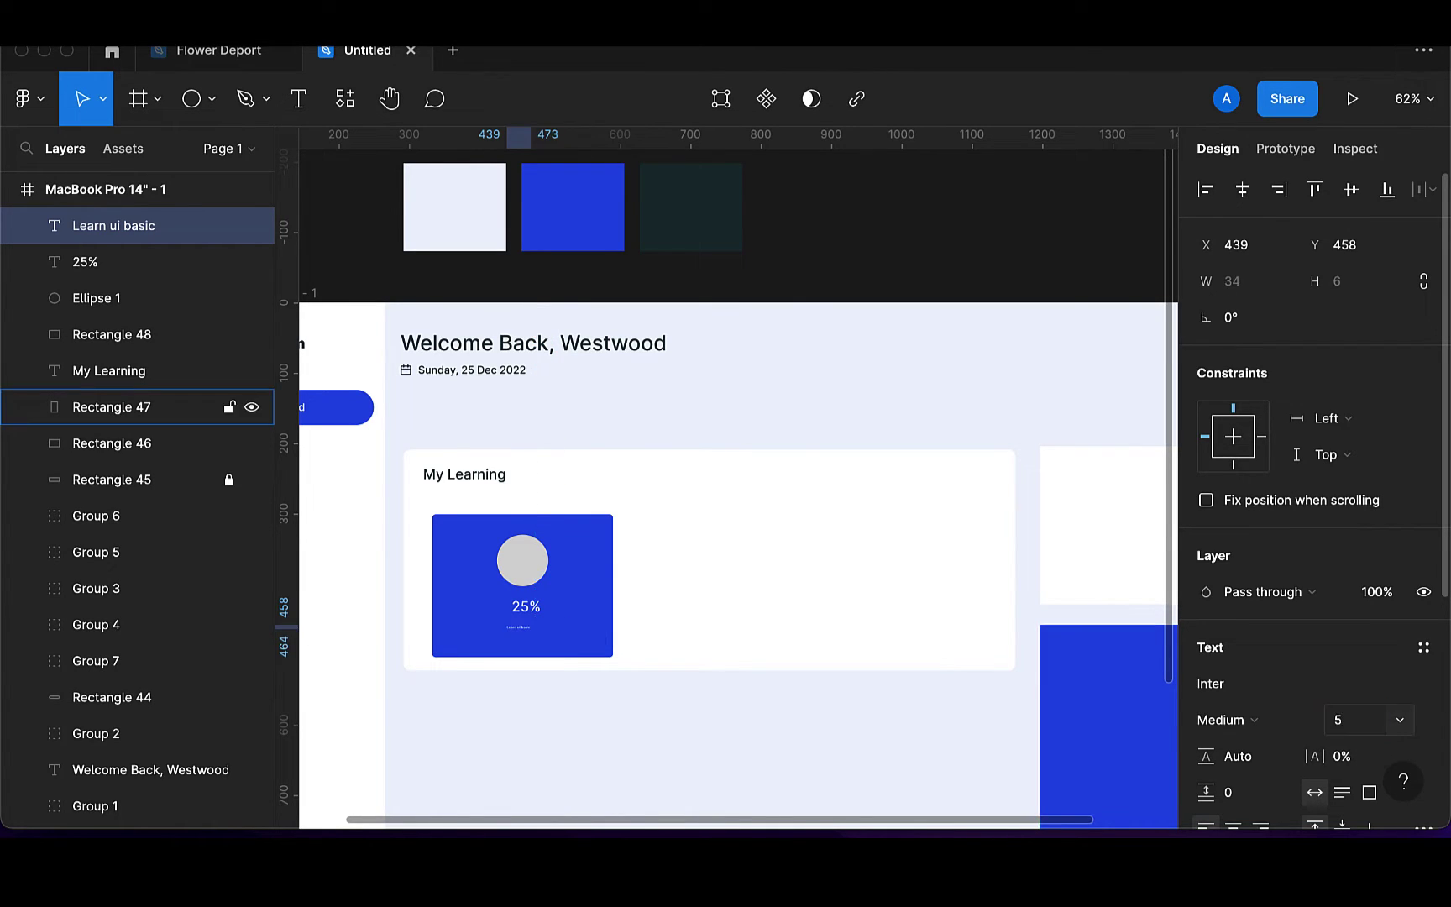
pyautogui.click(1353, 730)
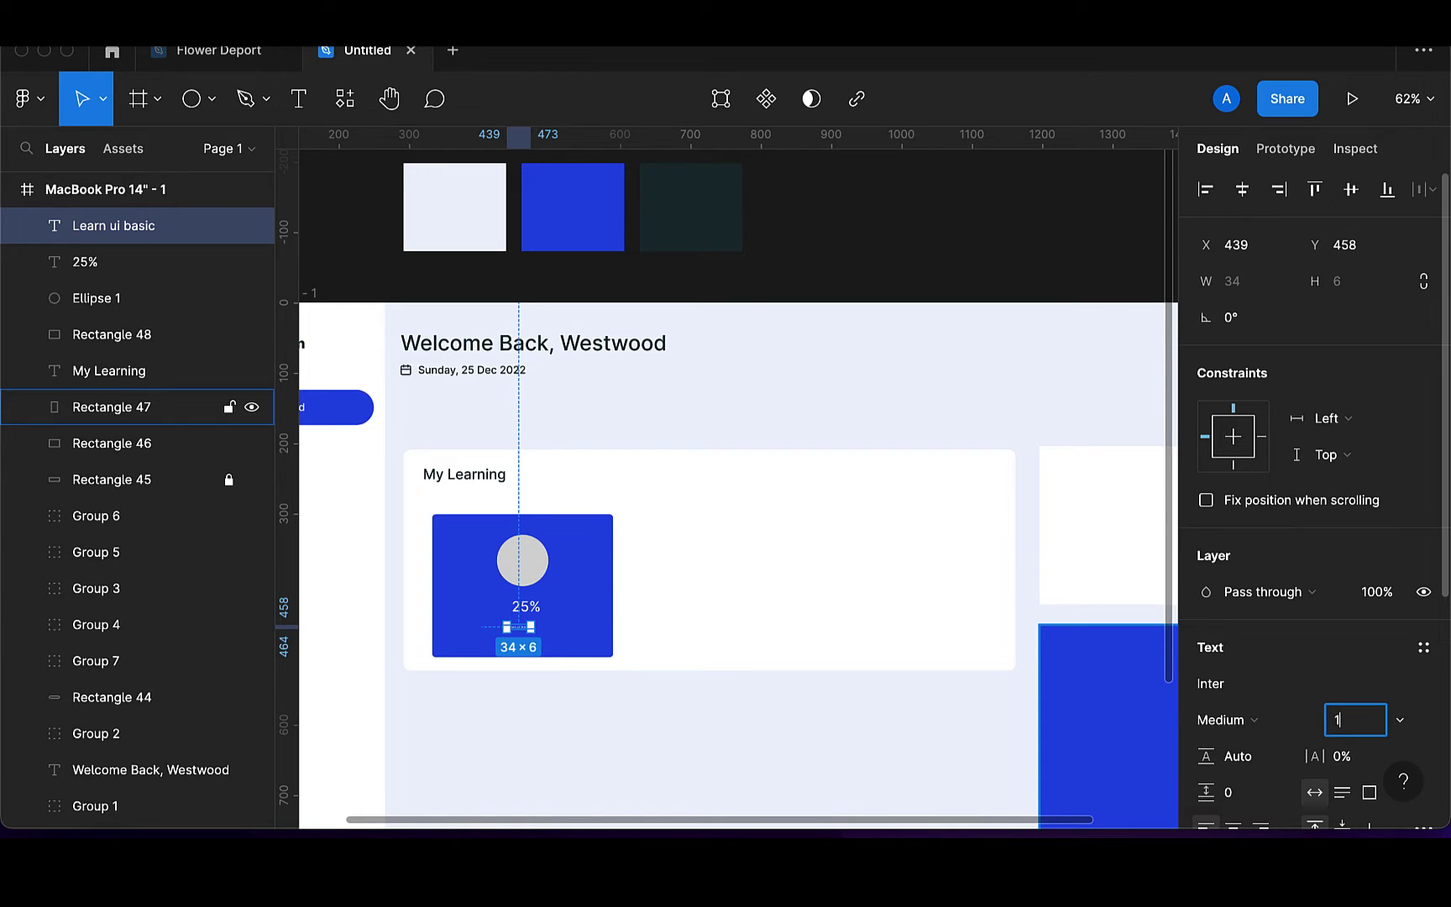
pyautogui.write('15')
pyautogui.press('Return')
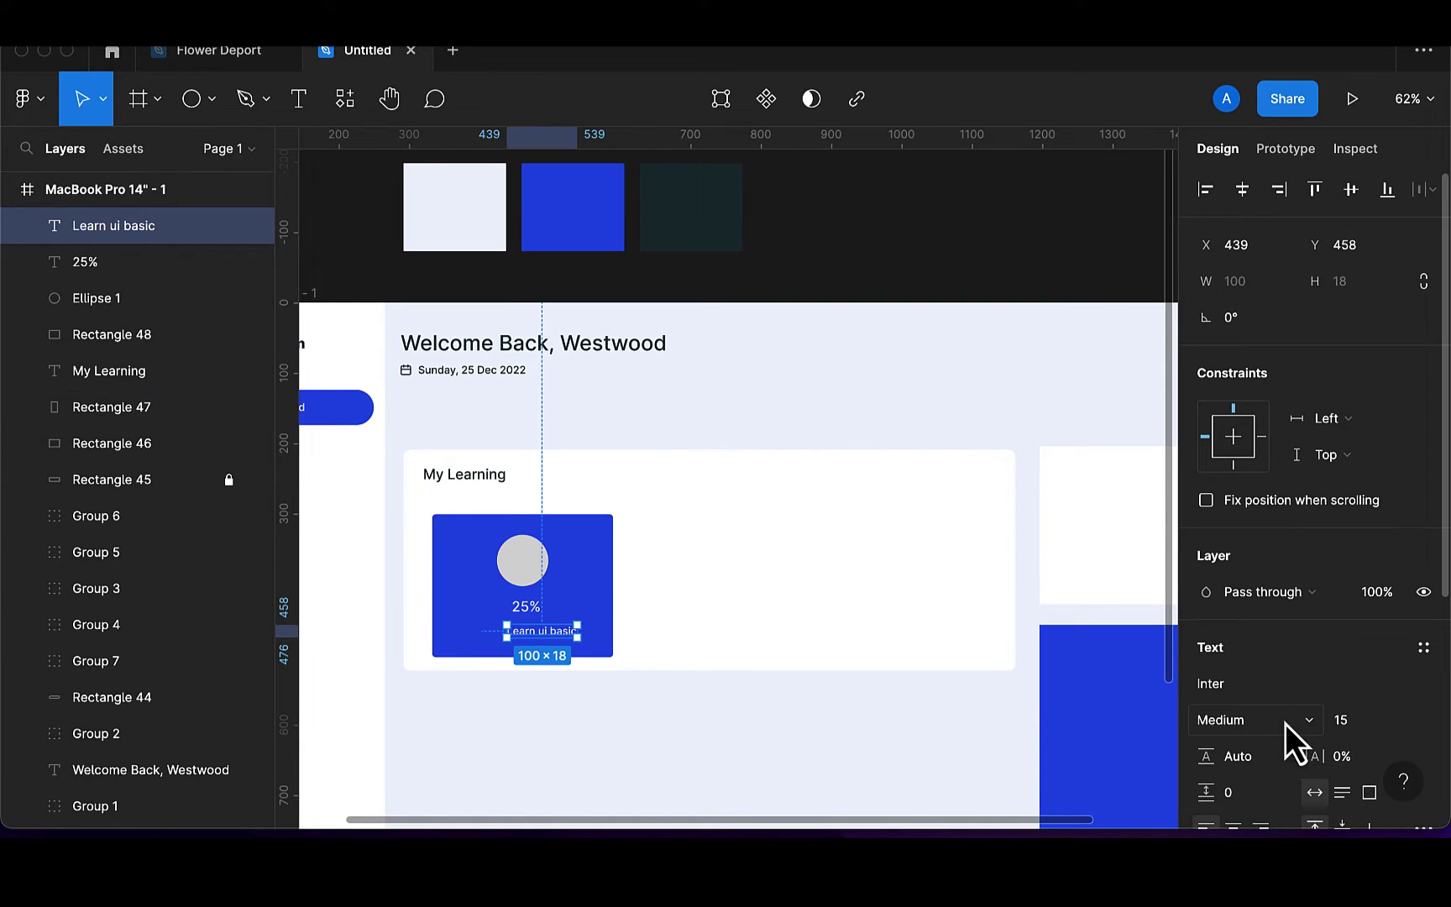
# Switch the caption to Regular weight and centre it under the 25% label
pyautogui.click(1283, 724)
pyautogui.click(1252, 693)
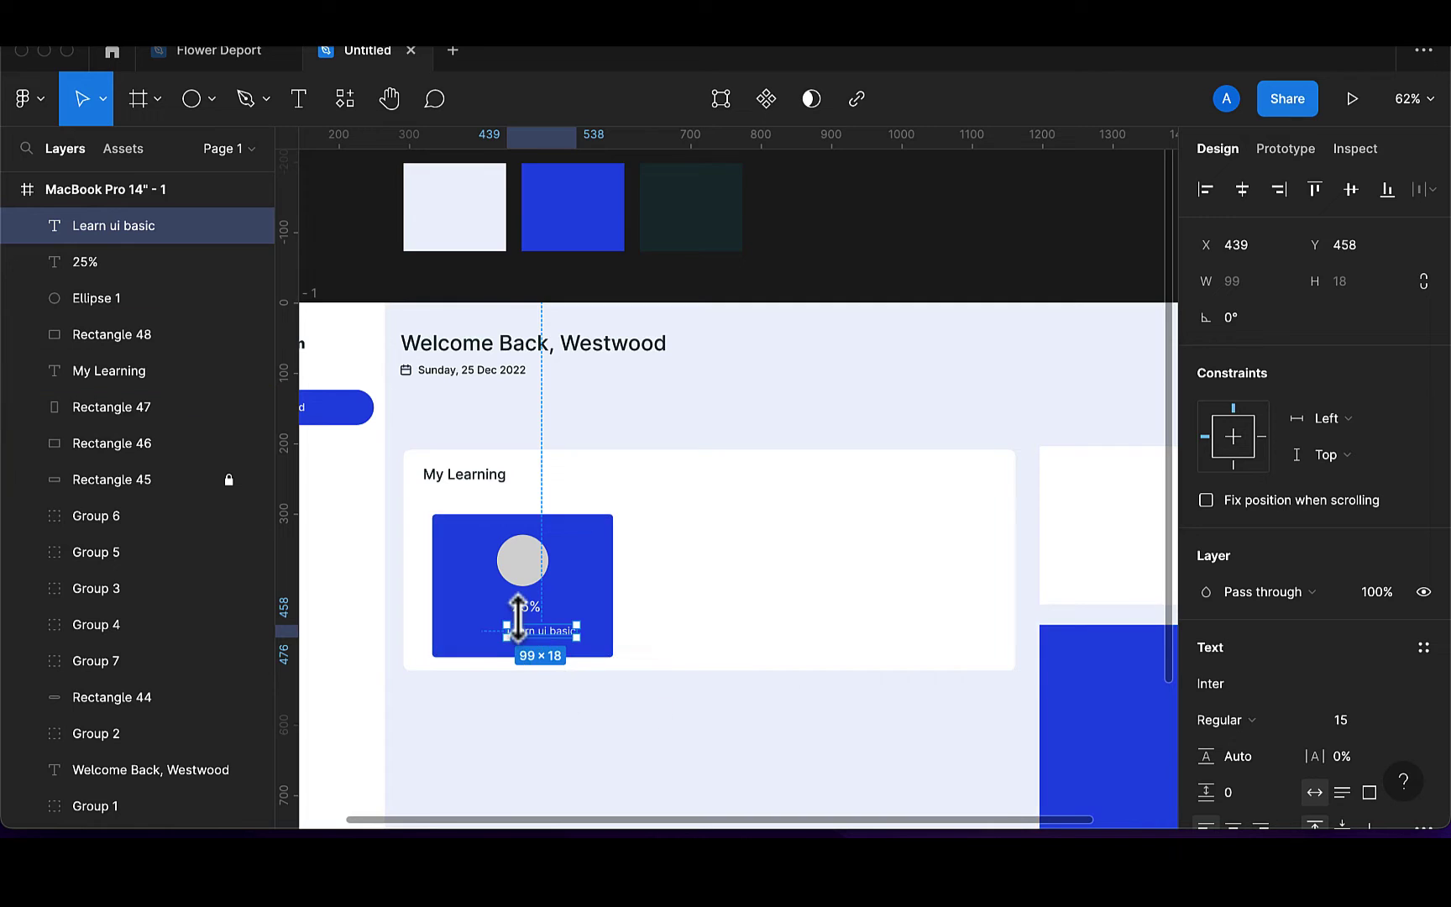
pyautogui.scroll(5, 529, 638)
pyautogui.moveTo(598, 655); pyautogui.dragTo(568, 656)
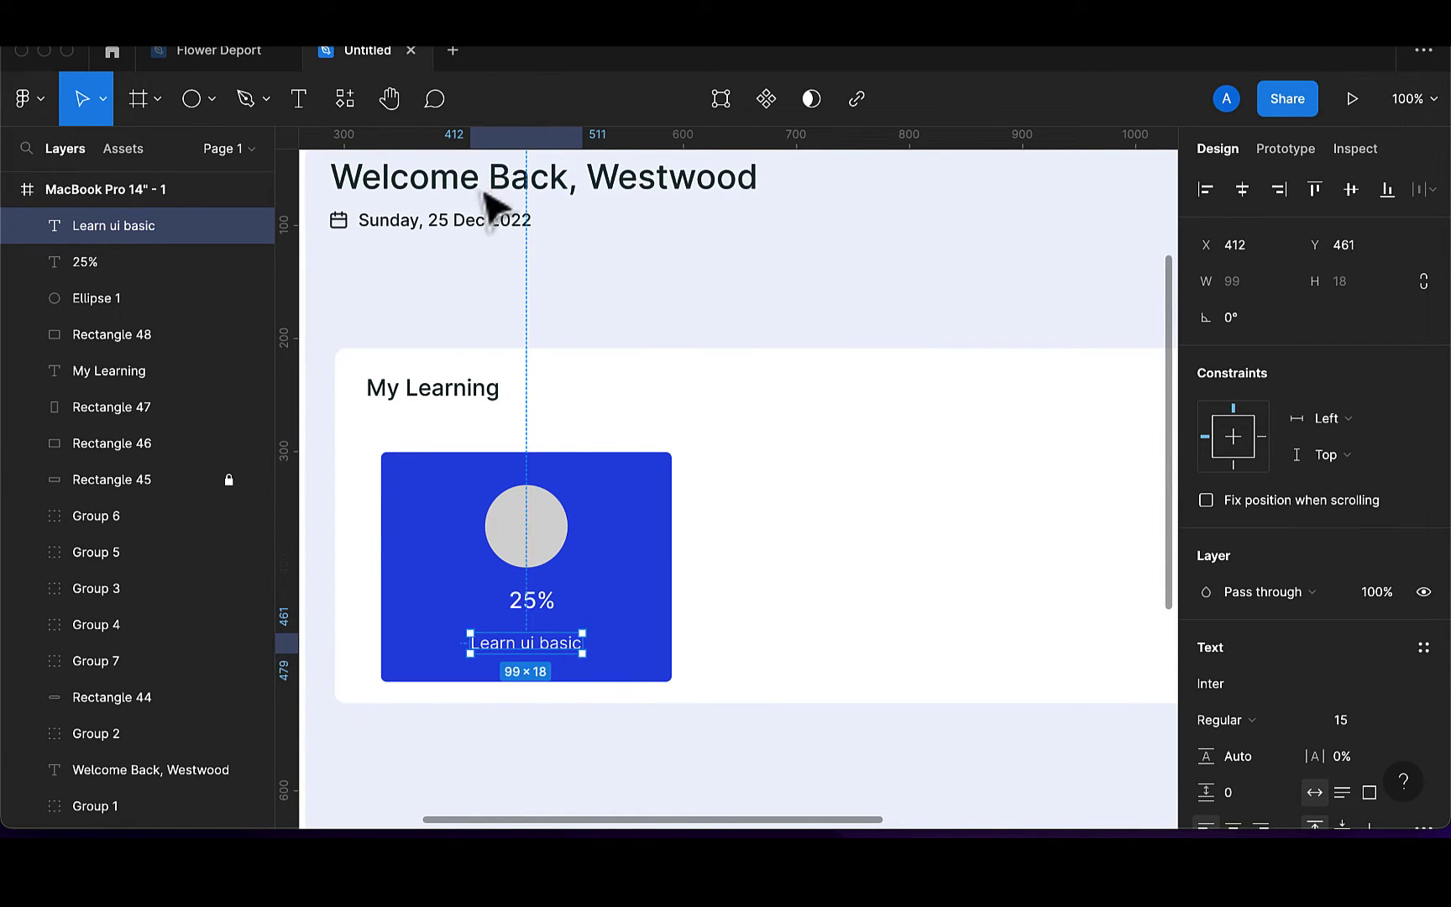
# Search Iconify for 'info' and place the ic:outline-info icon below the blue tile
pyautogui.click(341, 112)
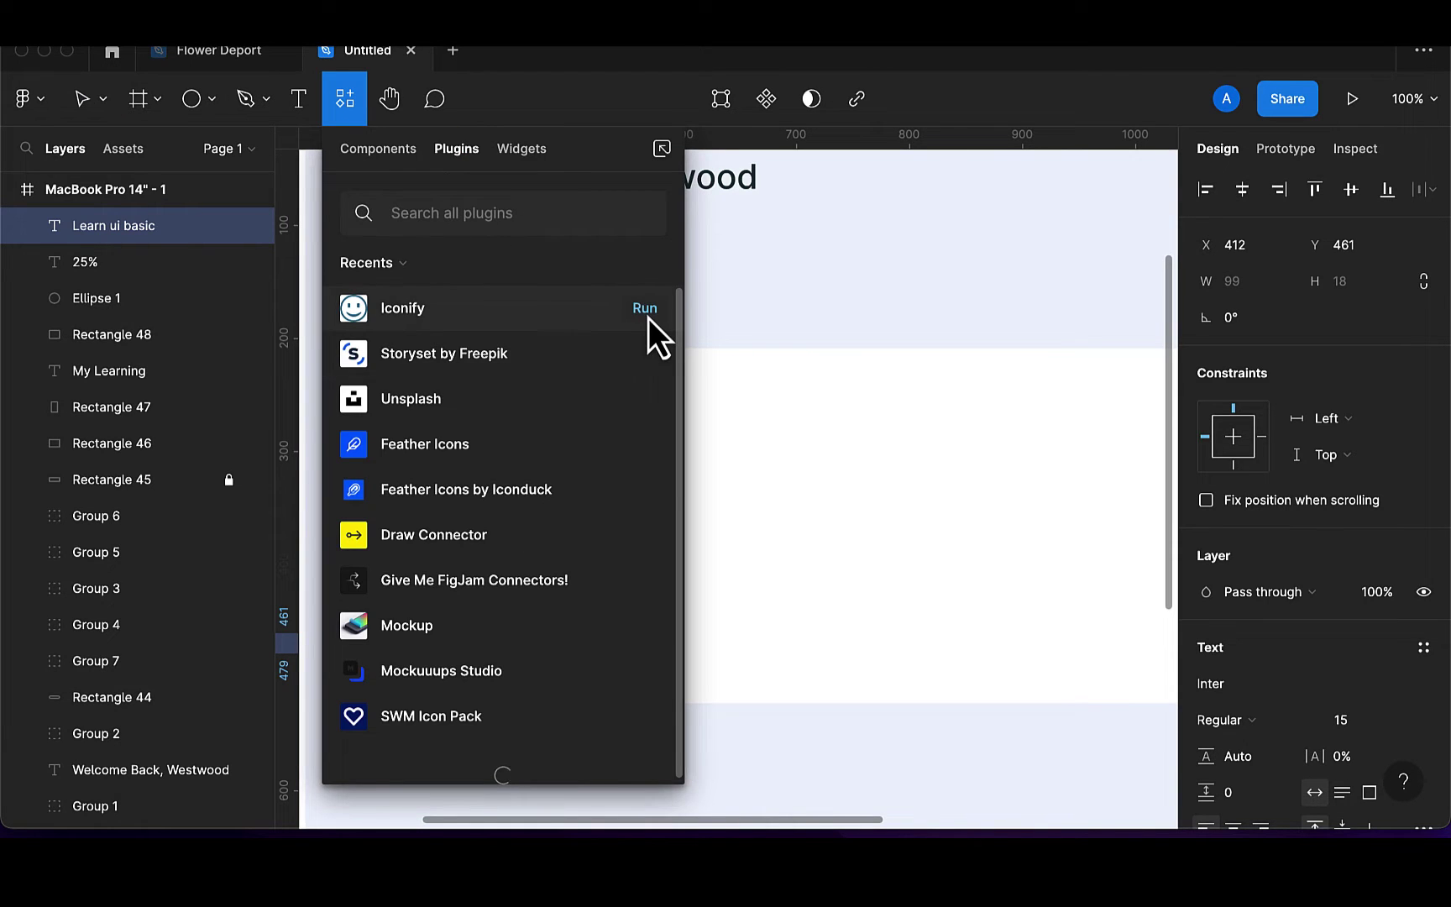
pyautogui.click(647, 313)
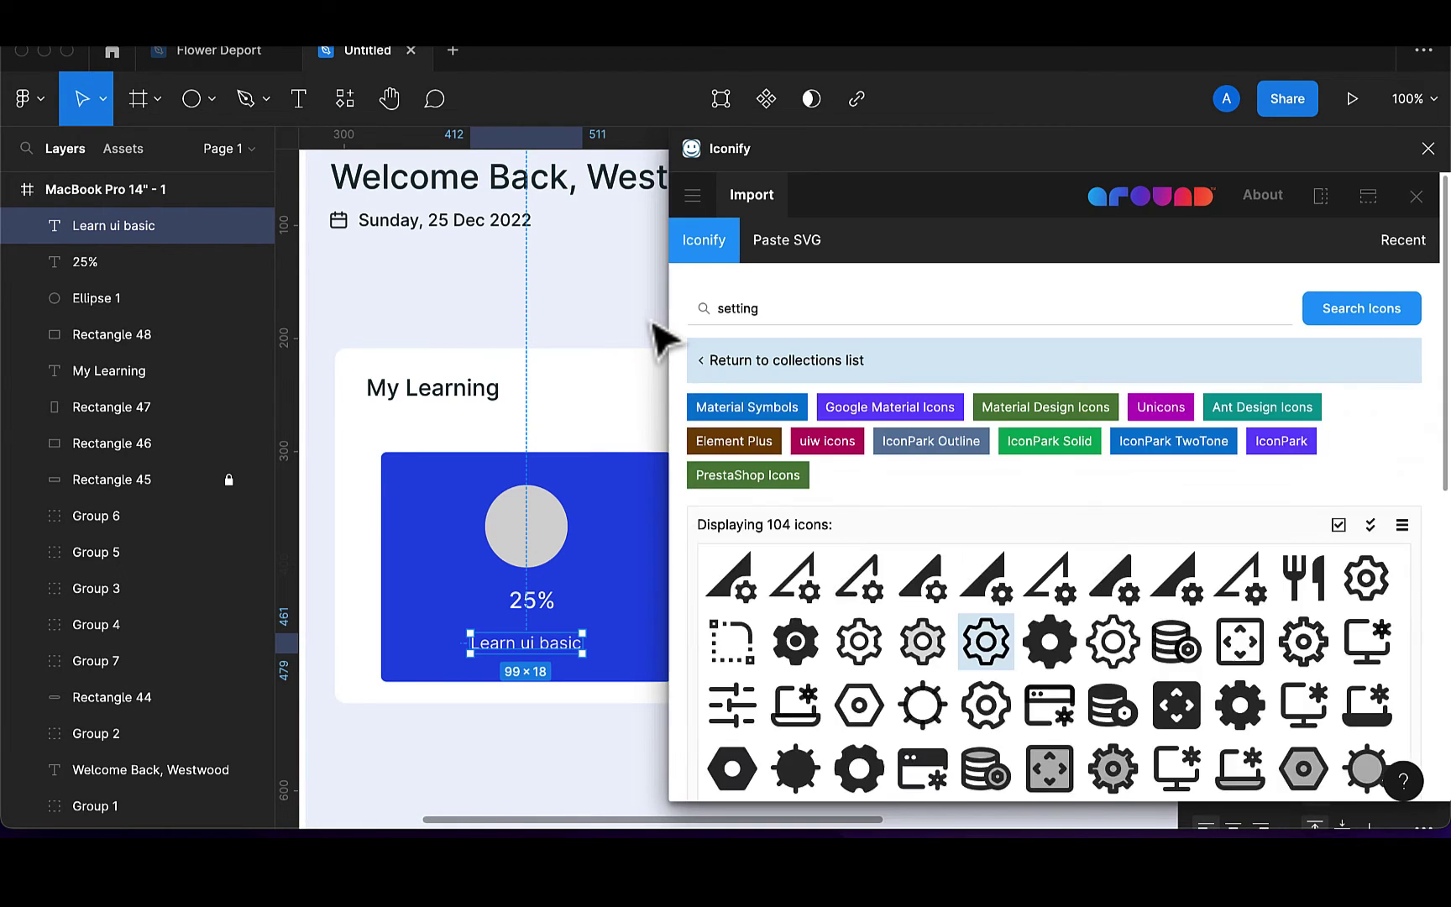
pyautogui.click(776, 308)
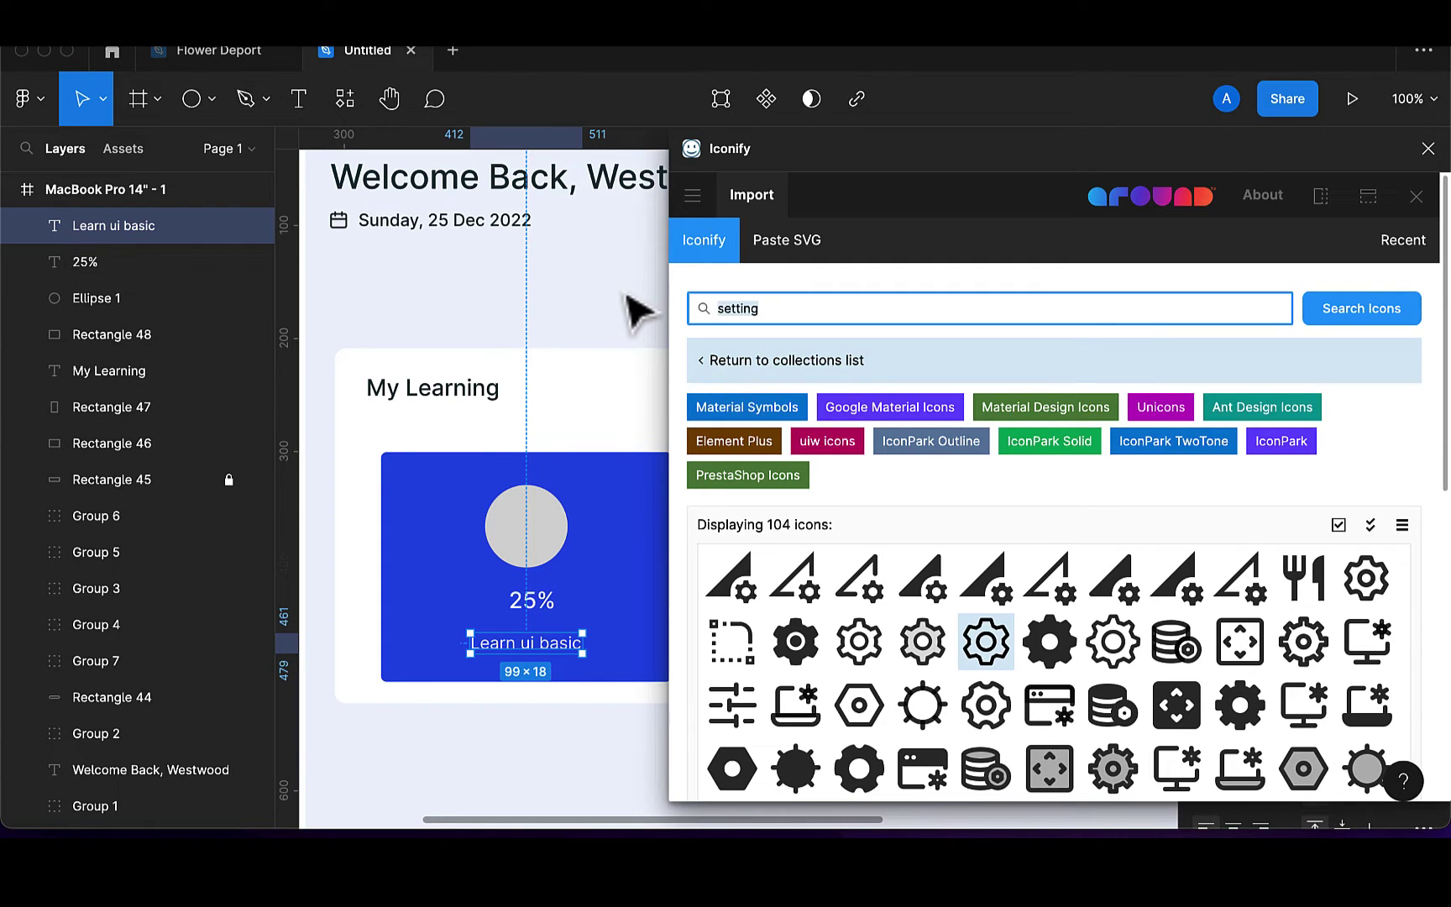
pyautogui.hotkey('ctrl', 'a')
pyautogui.press('BackSpace')
pyautogui.press('Return')
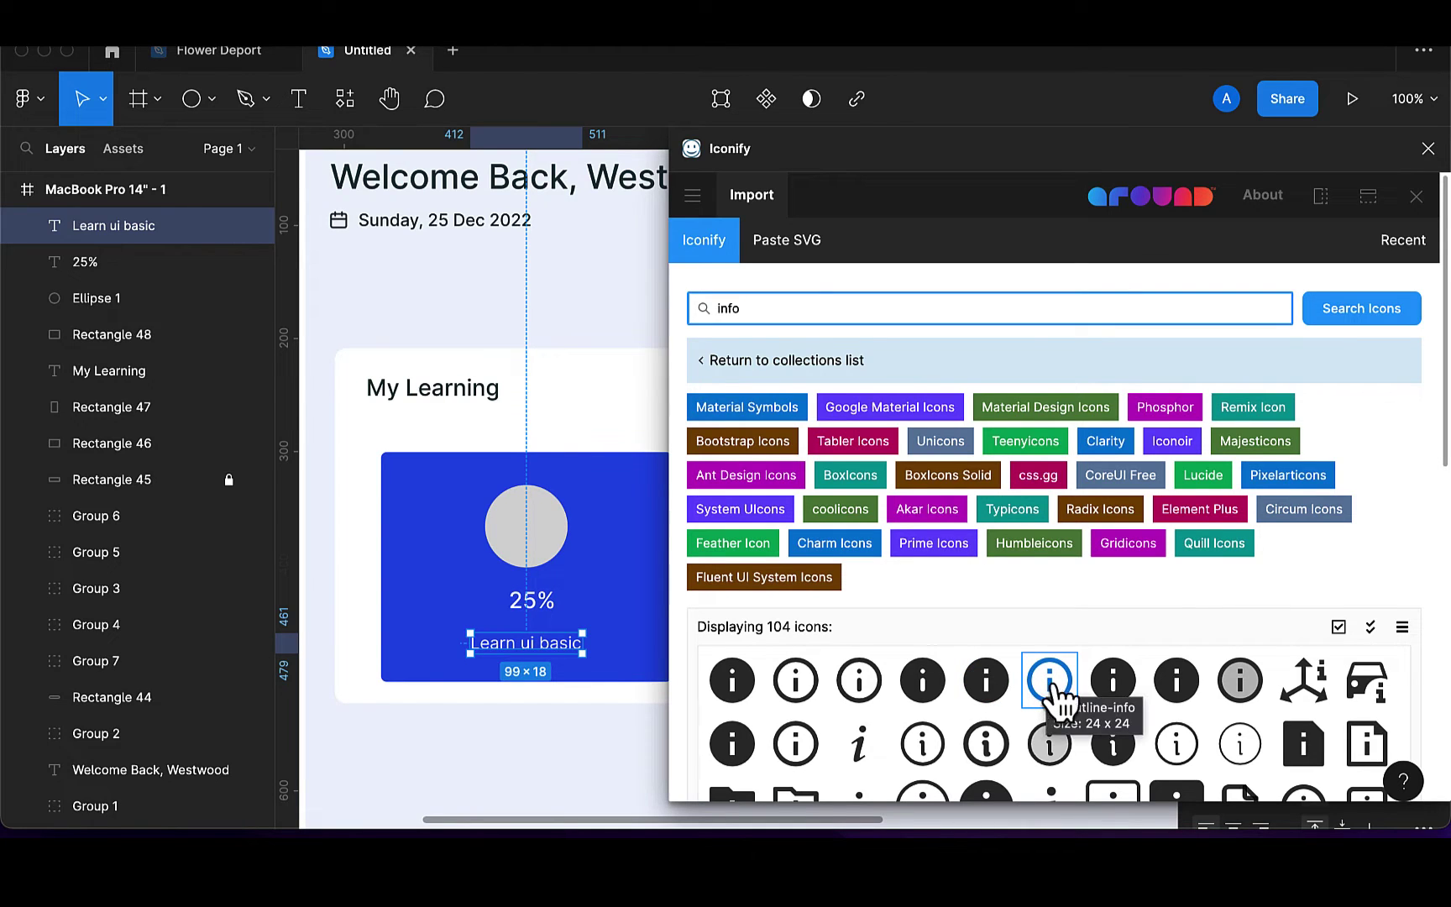
pyautogui.moveTo(1050, 698); pyautogui.dragTo(515, 726)
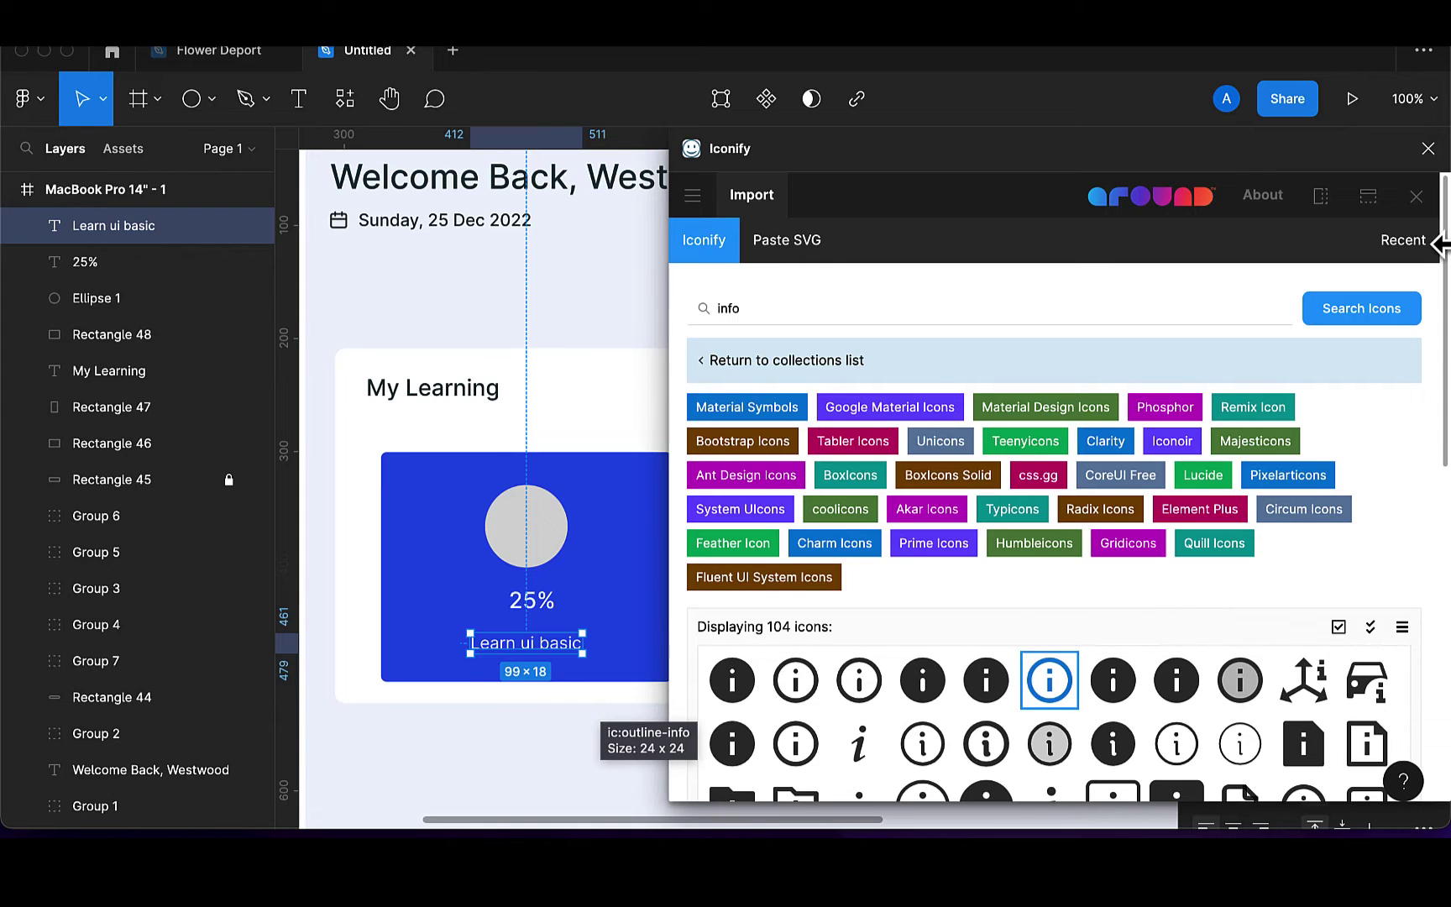
pyautogui.click(1416, 196)
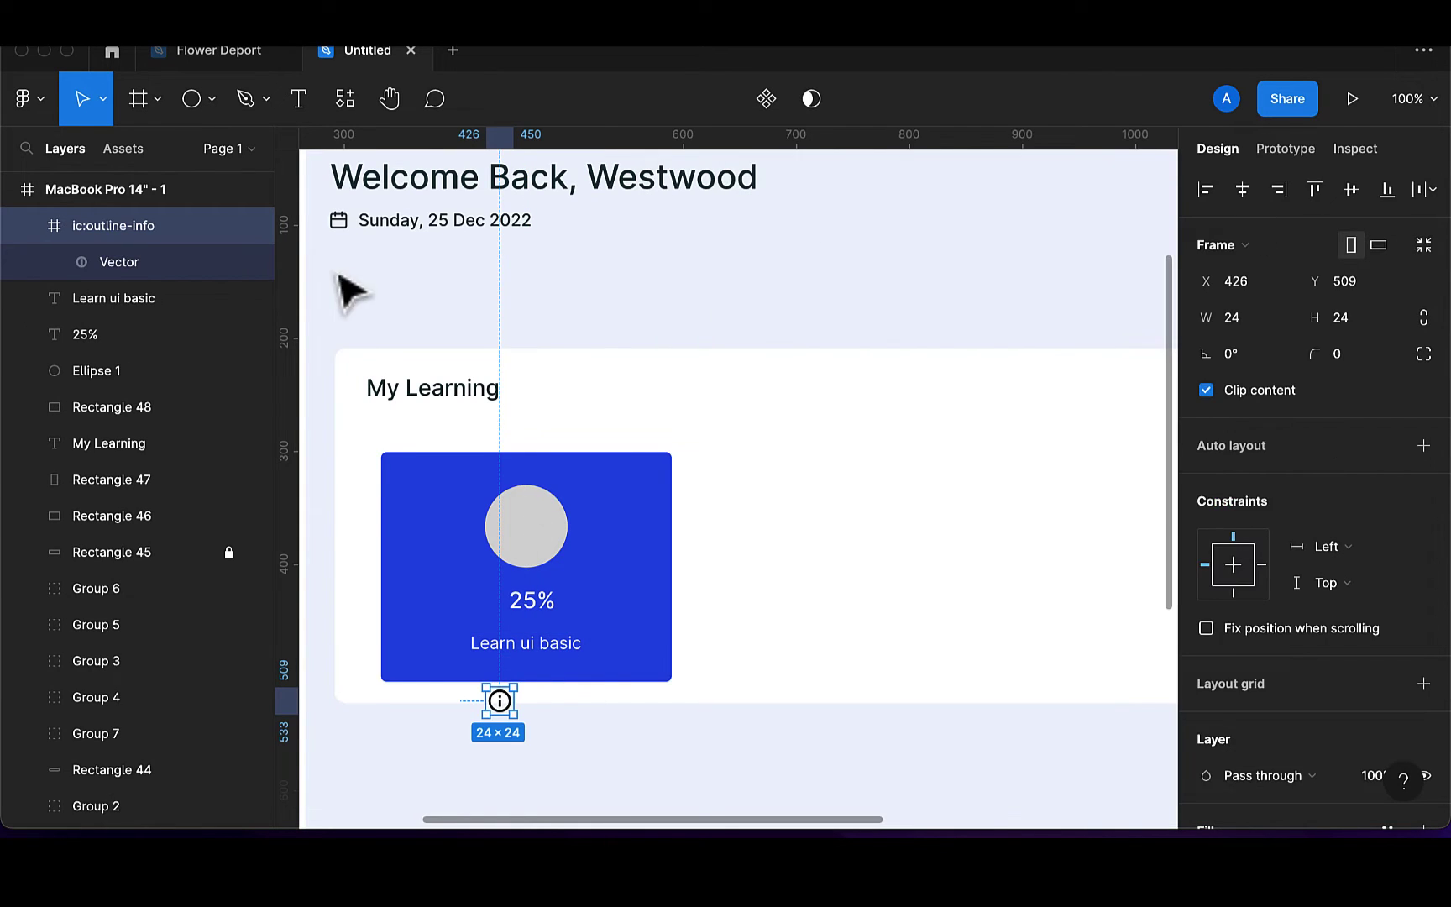
# Unwrap the info icon's vector from its frame and place it left of 'Learn ui basic'
pyautogui.click(160, 259)
pyautogui.moveTo(160, 259); pyautogui.dragTo(157, 214)
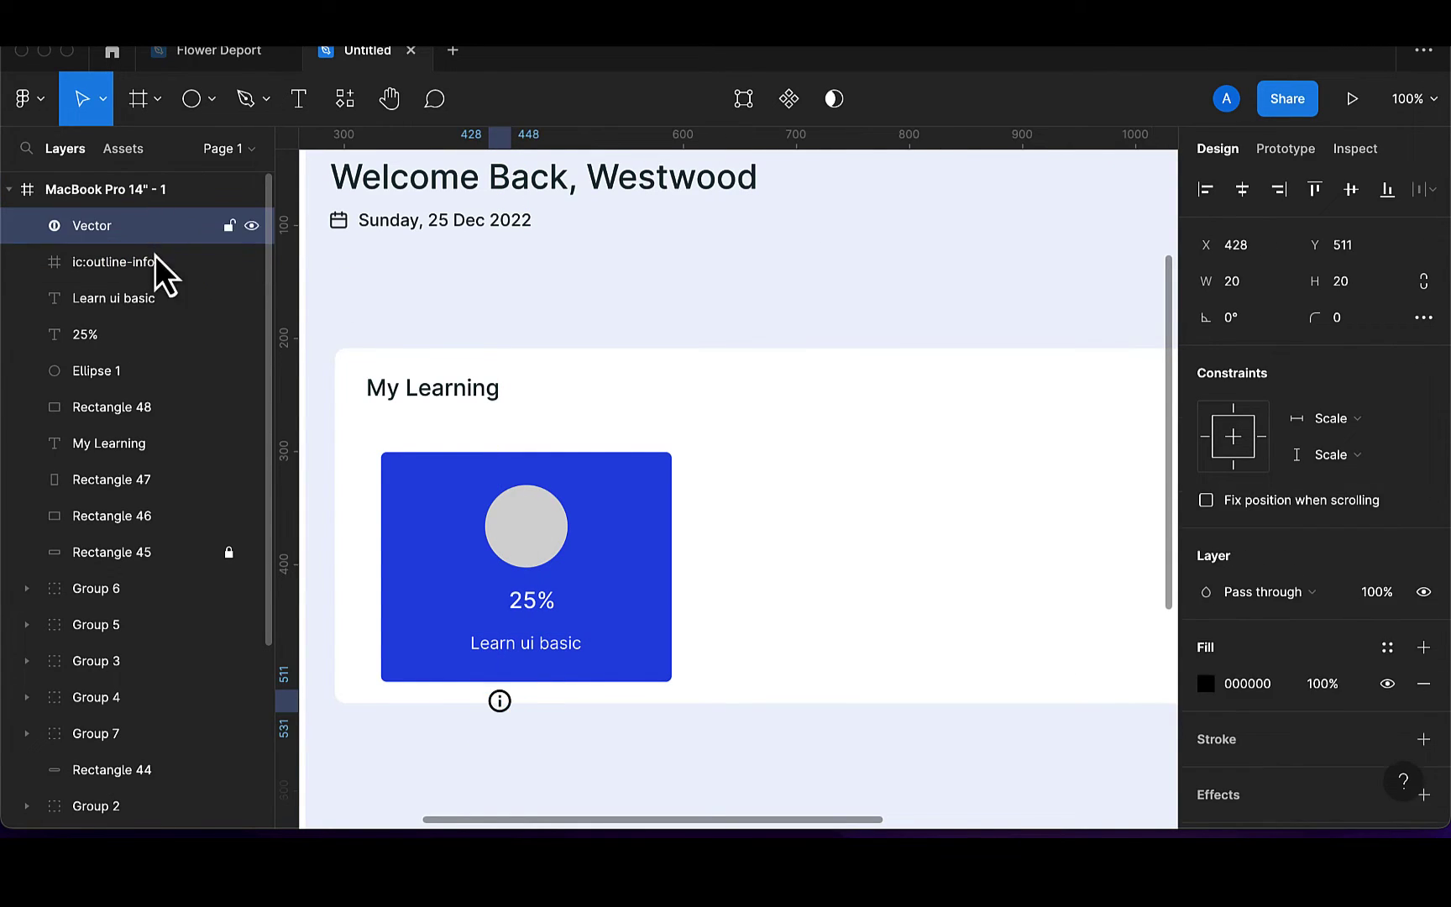
pyautogui.click(143, 272)
pyautogui.press('Delete')
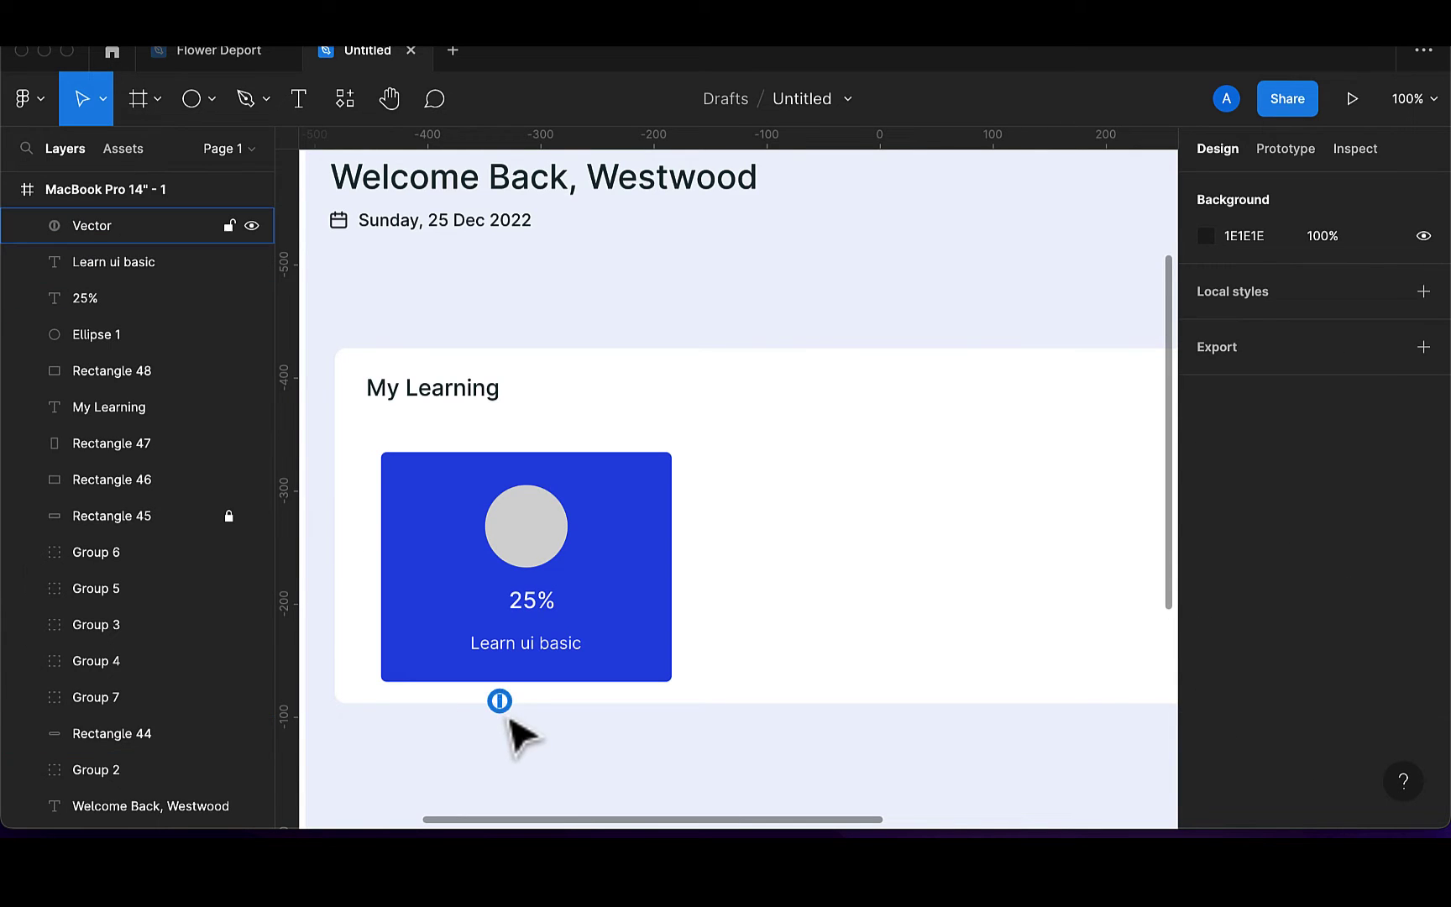
pyautogui.click(509, 710)
pyautogui.moveTo(512, 711); pyautogui.dragTo(457, 655)
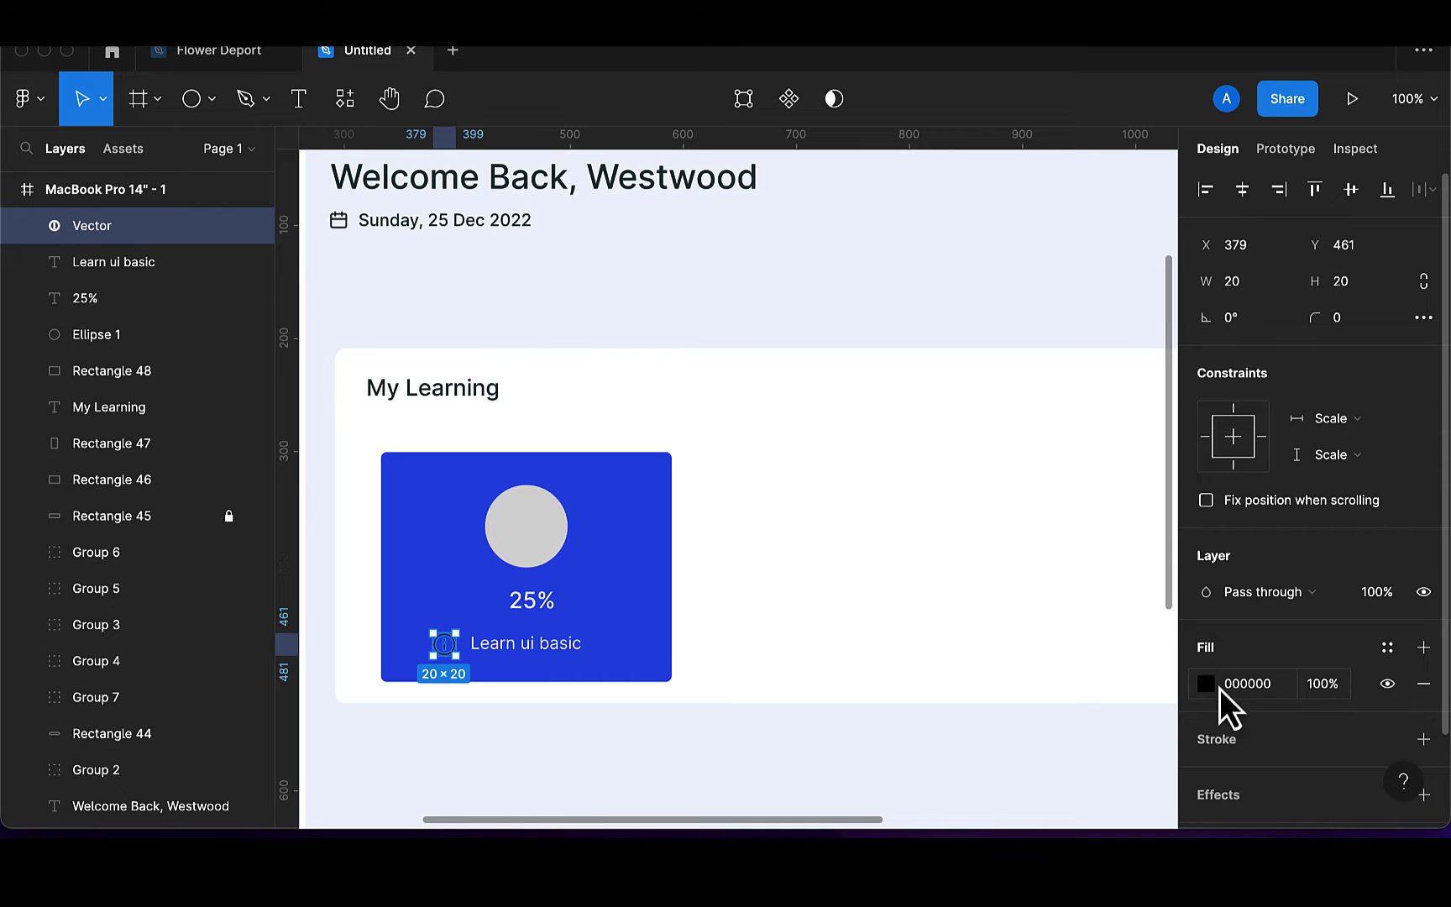
# Make the info icon white (FFFFFF) and resize it to 15×15
pyautogui.click(1207, 684)
pyautogui.click(961, 720)
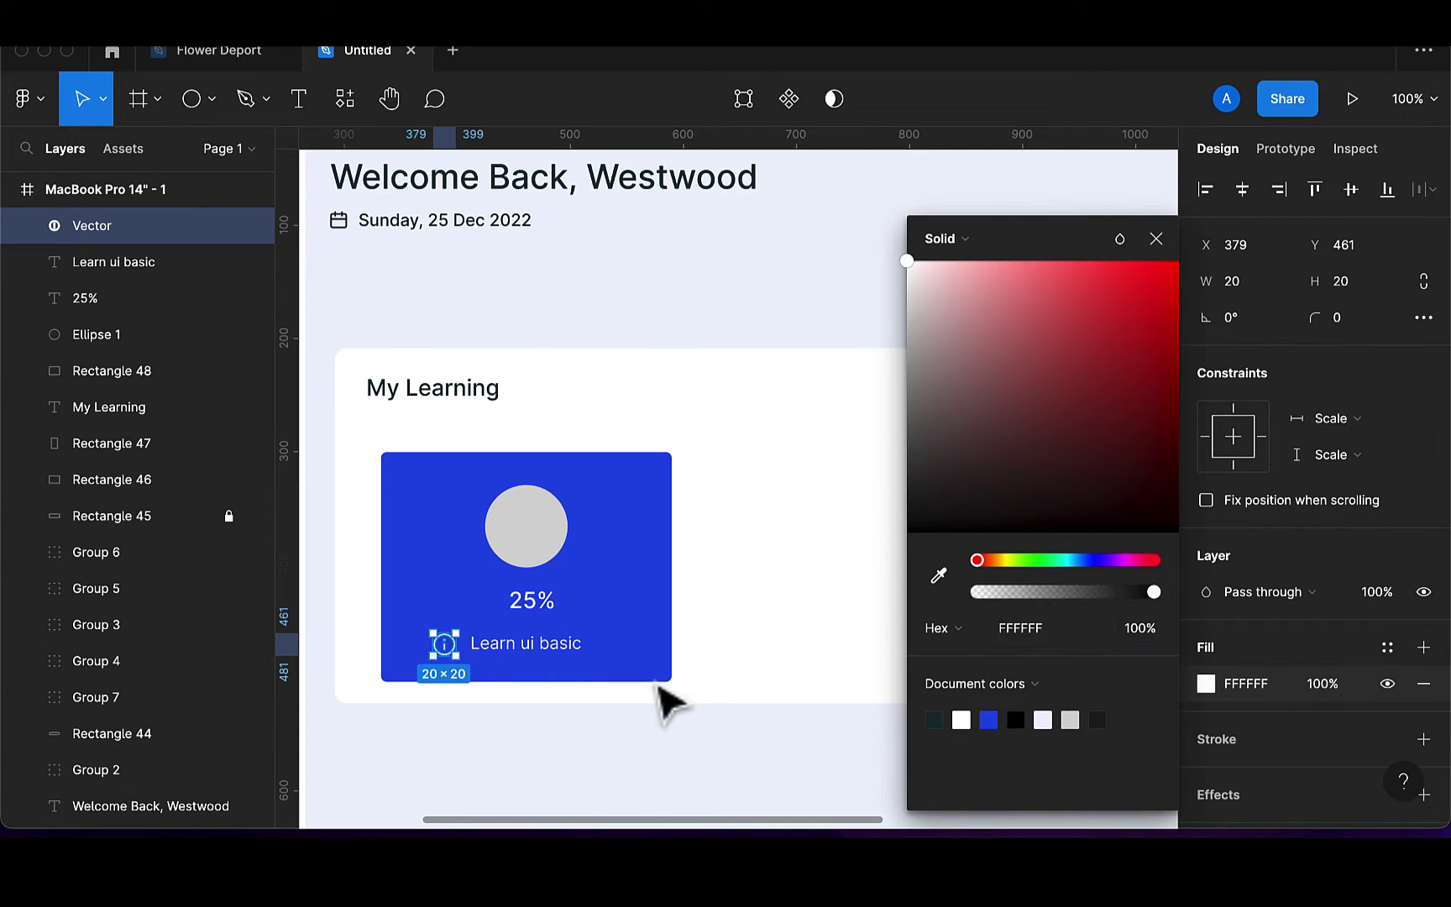
pyautogui.click(577, 657)
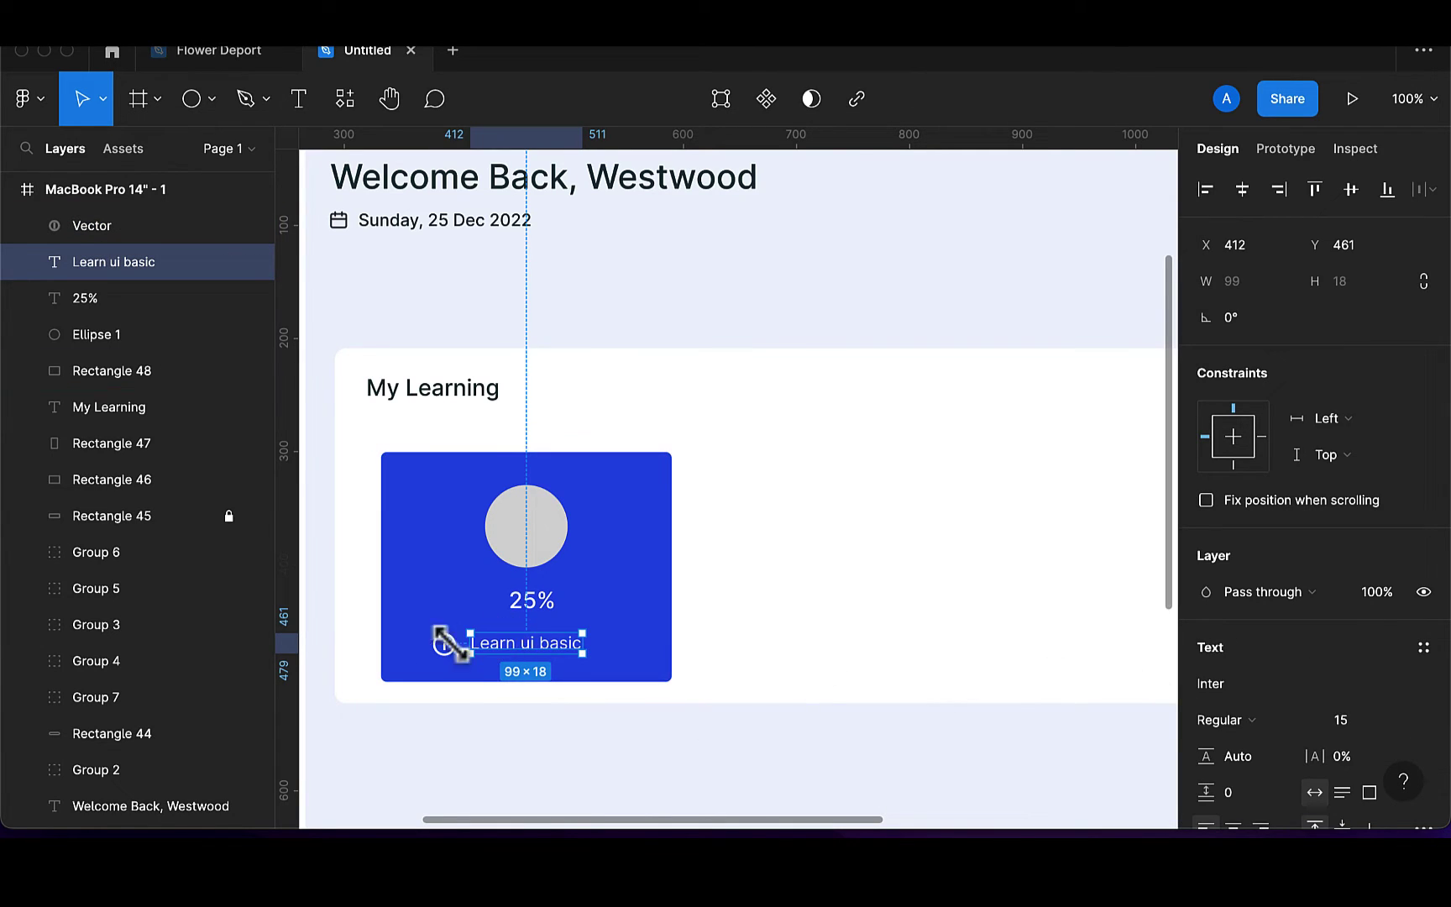
pyautogui.hotkey('shift', 'Tab')
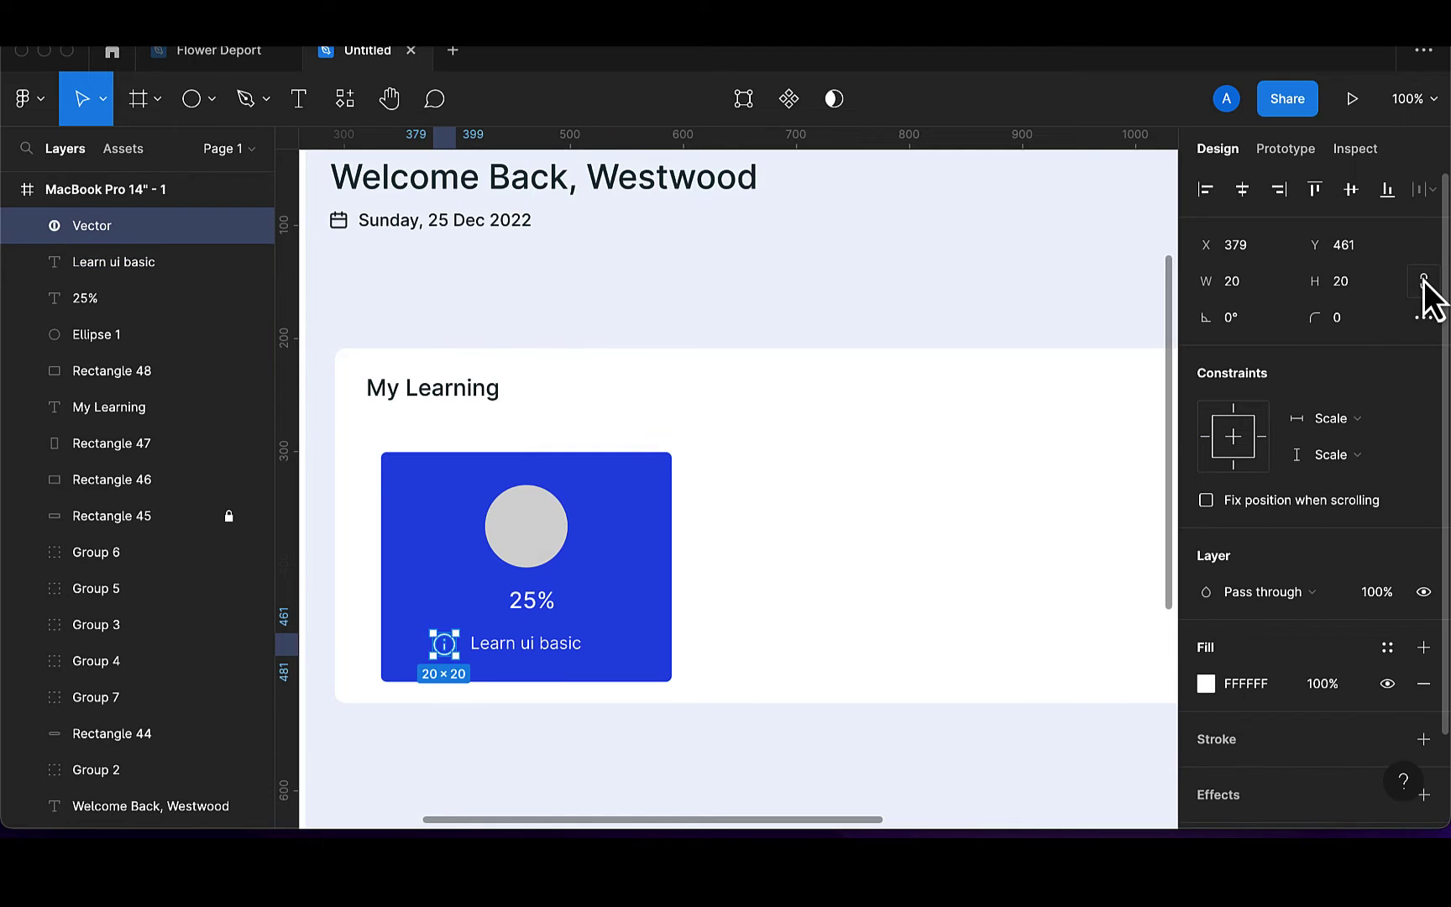
pyautogui.click(1354, 286)
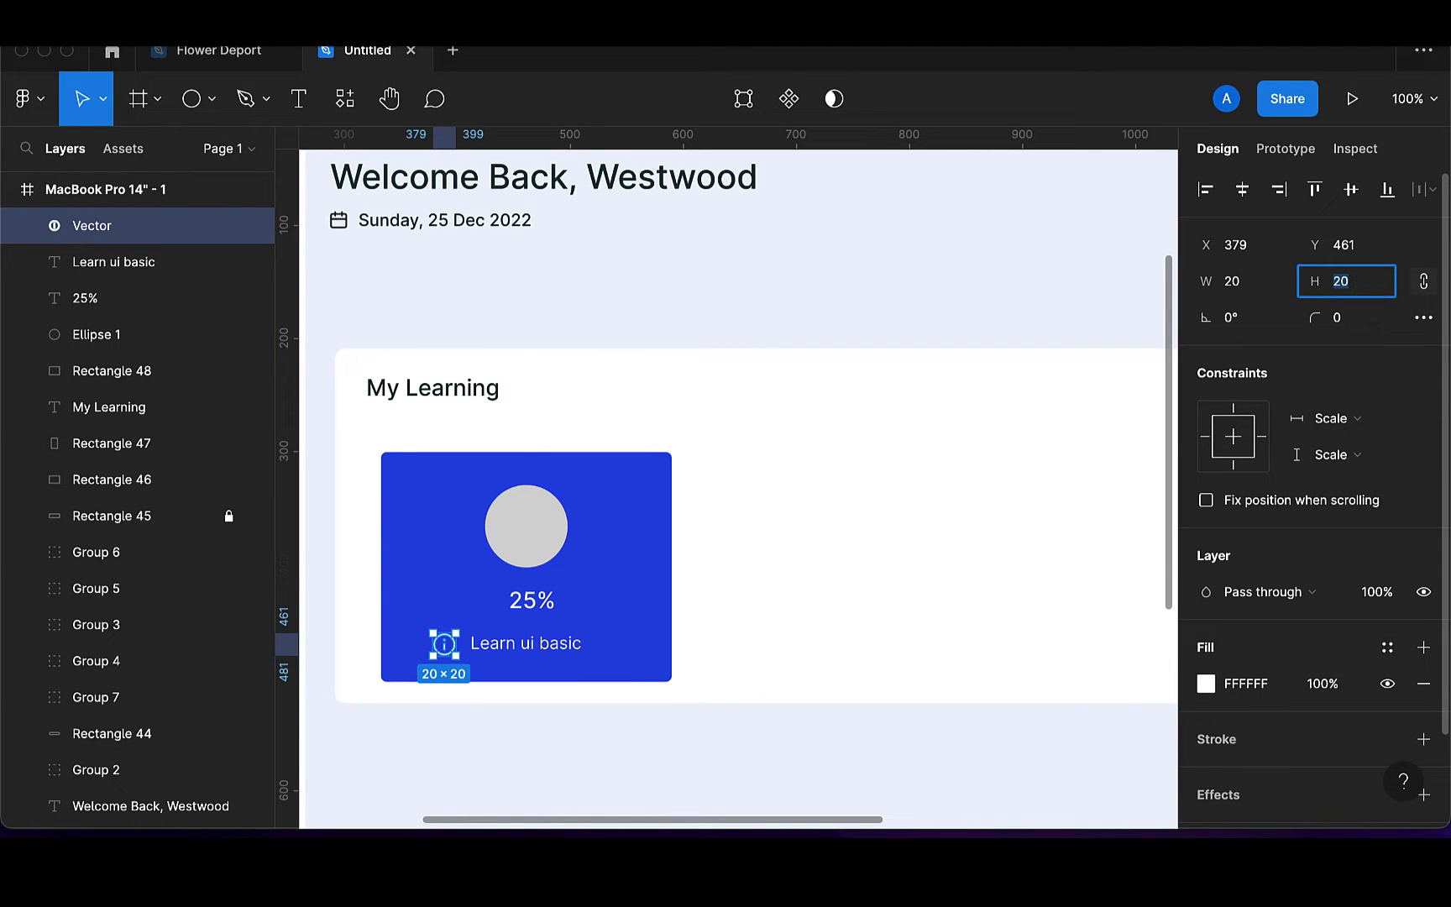
pyautogui.write('15')
pyautogui.press('Return')
pyautogui.scroll(-1, 463, 690)
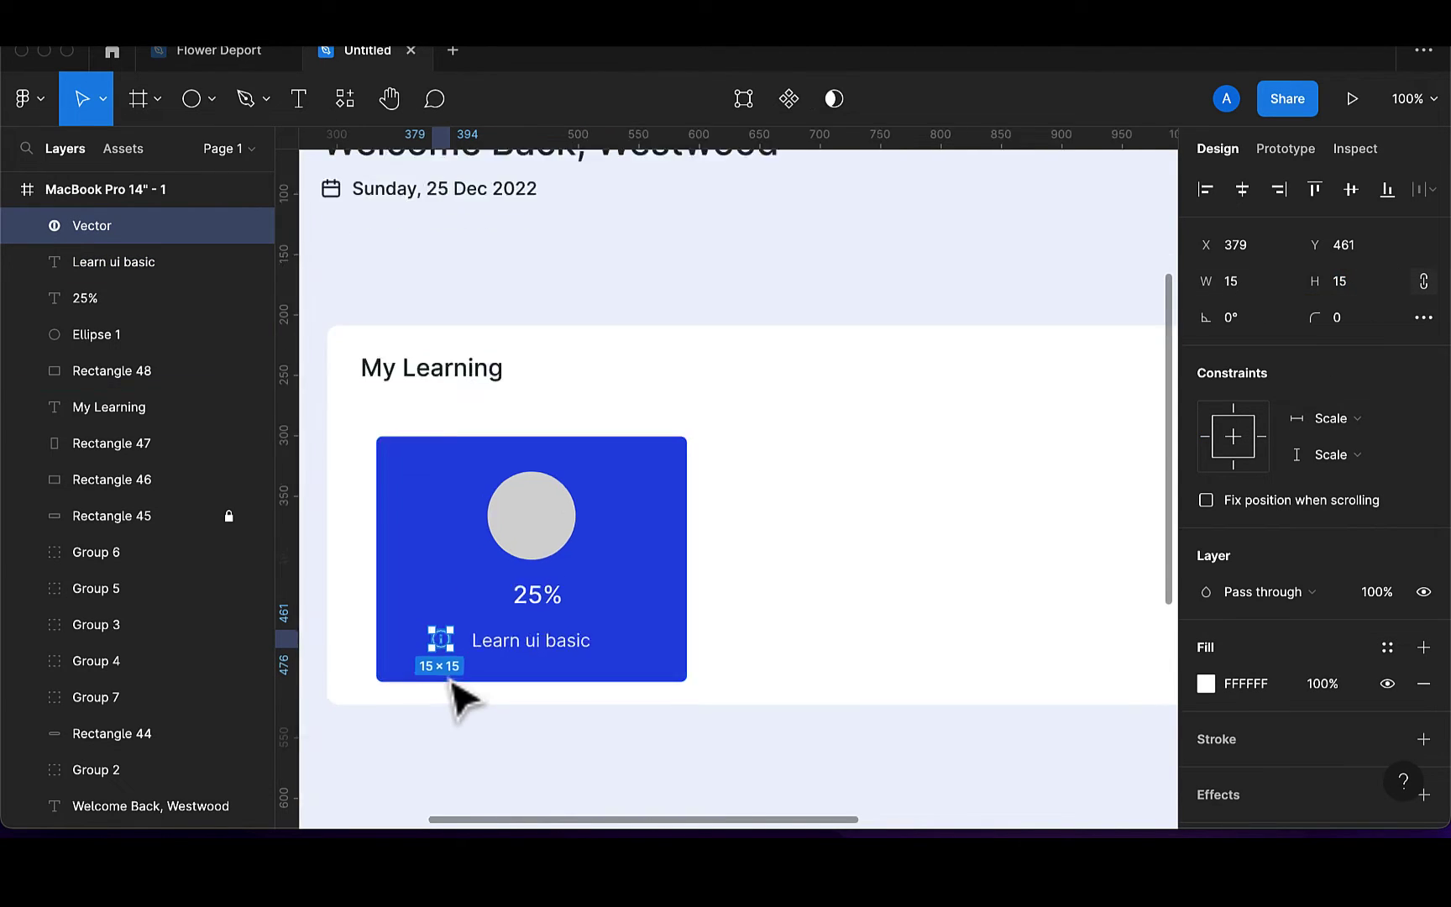
pyautogui.scroll(5, 445, 638)
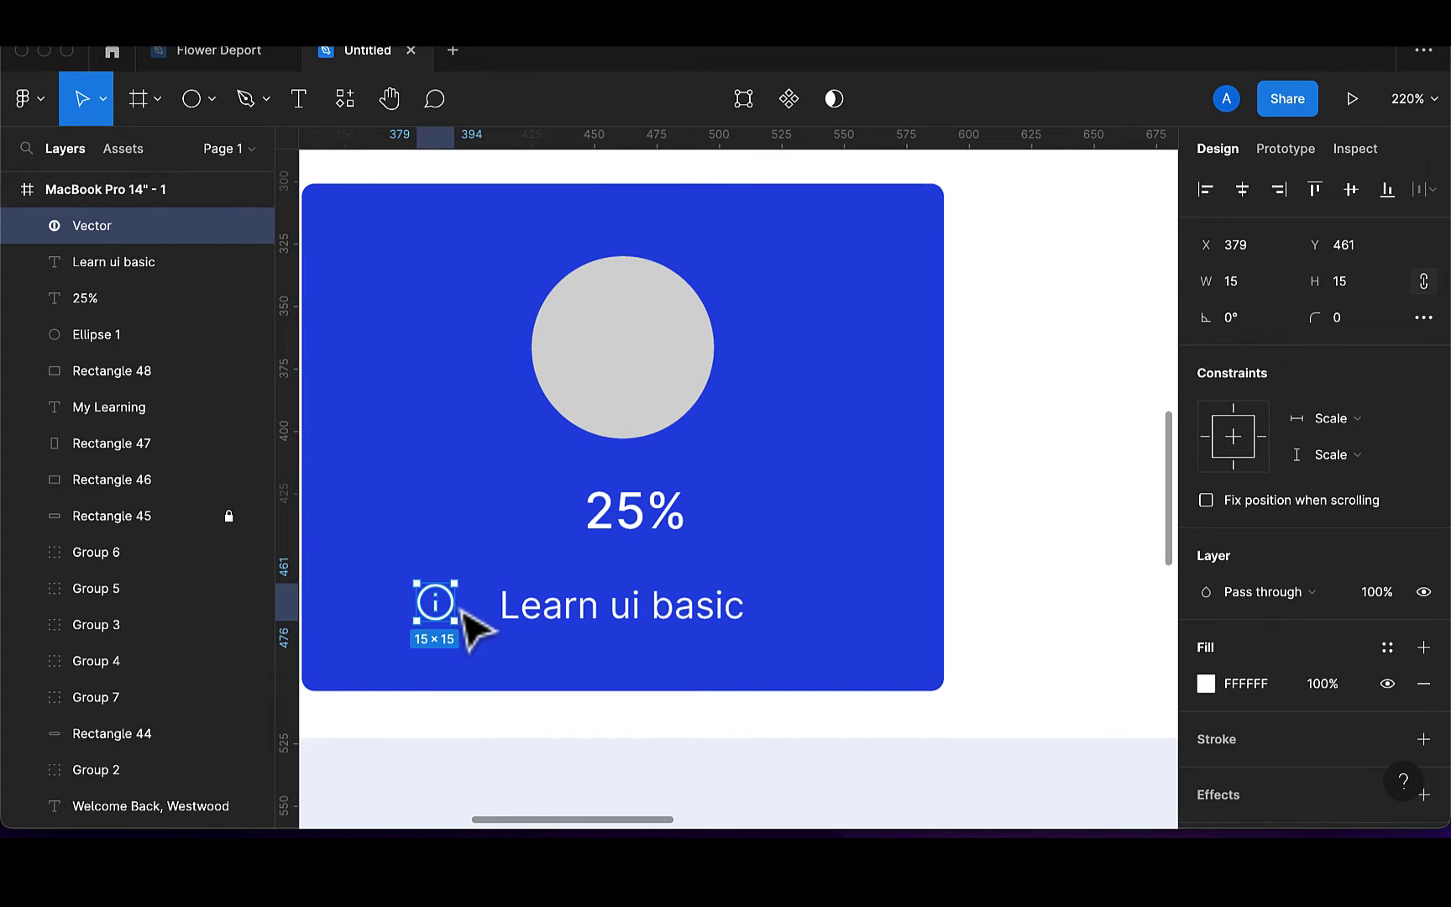
# Fine-tune the icon and caption positions, then group them together
pyautogui.hotkey('shift', 'Right')
pyautogui.press('Down')
pyautogui.press('Down')
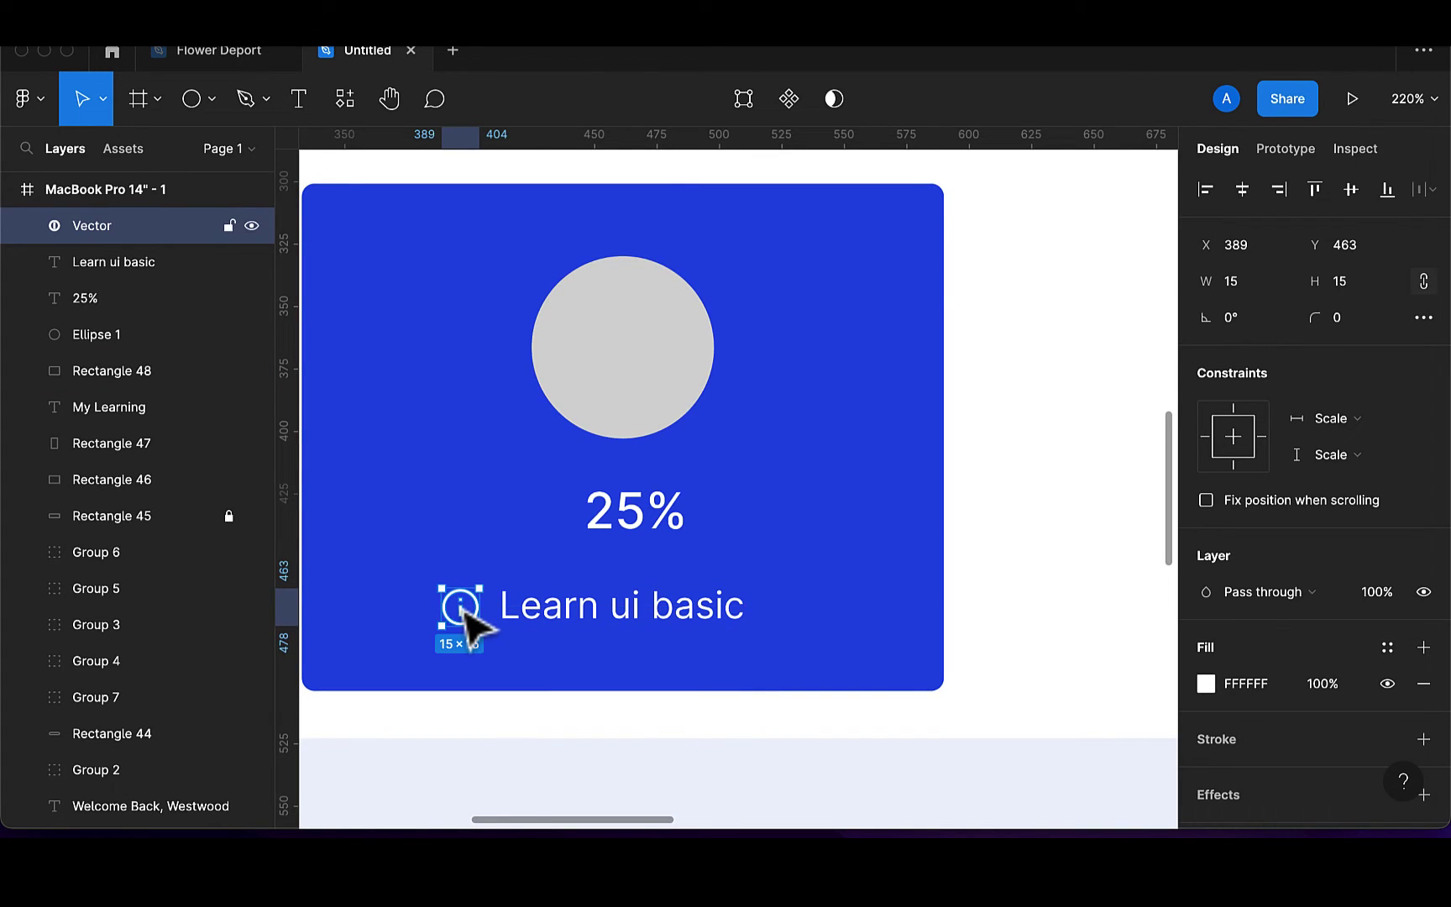
pyautogui.press('Right')
pyautogui.press('Right')
pyautogui.press('Right')
pyautogui.press('Right')
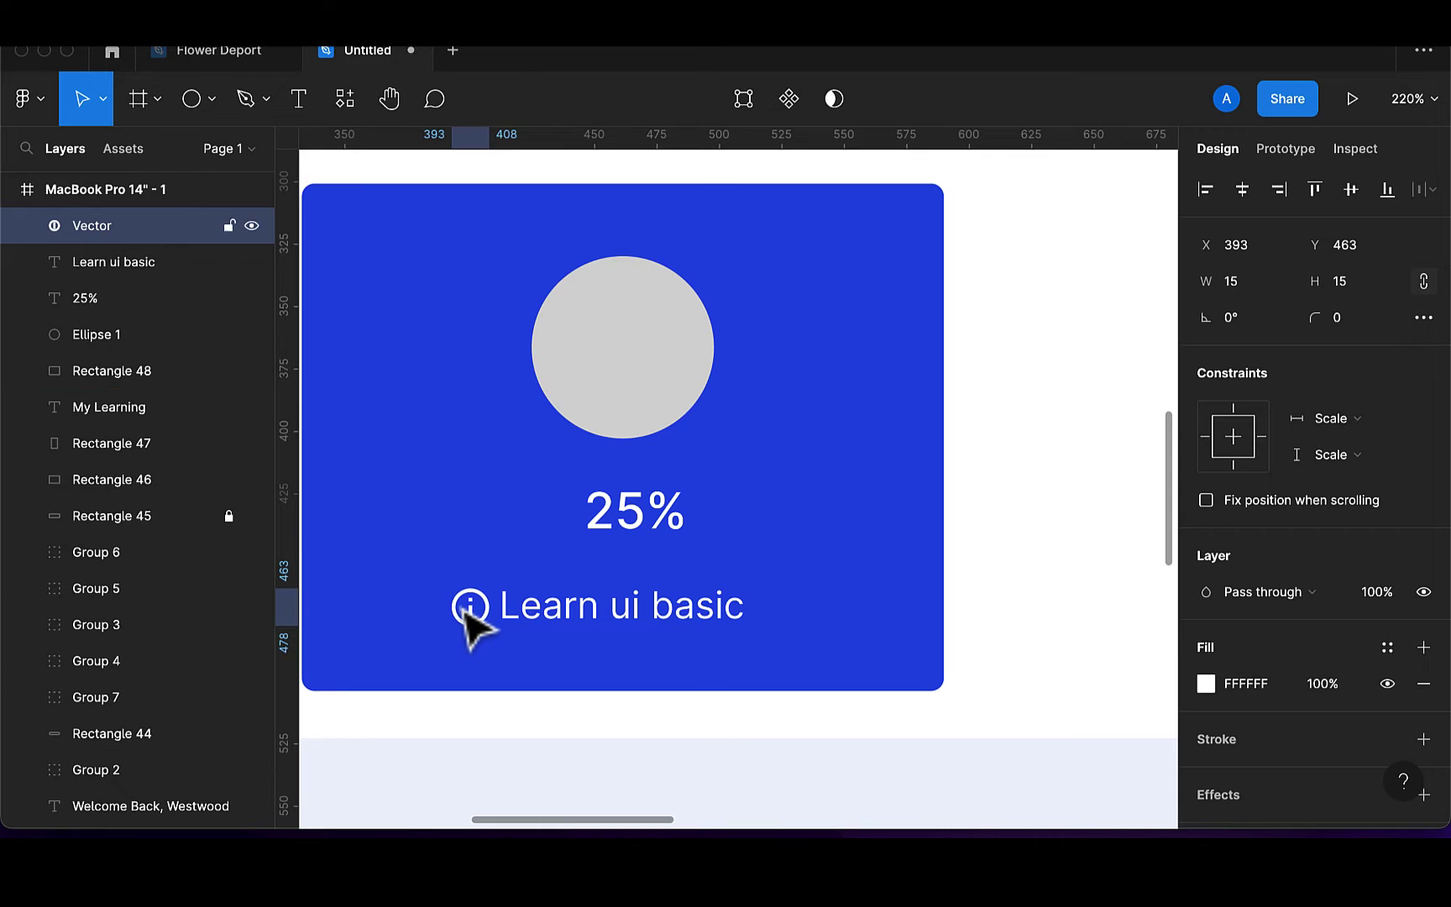
pyautogui.click(571, 625)
pyautogui.press('Right')
pyautogui.press('Right')
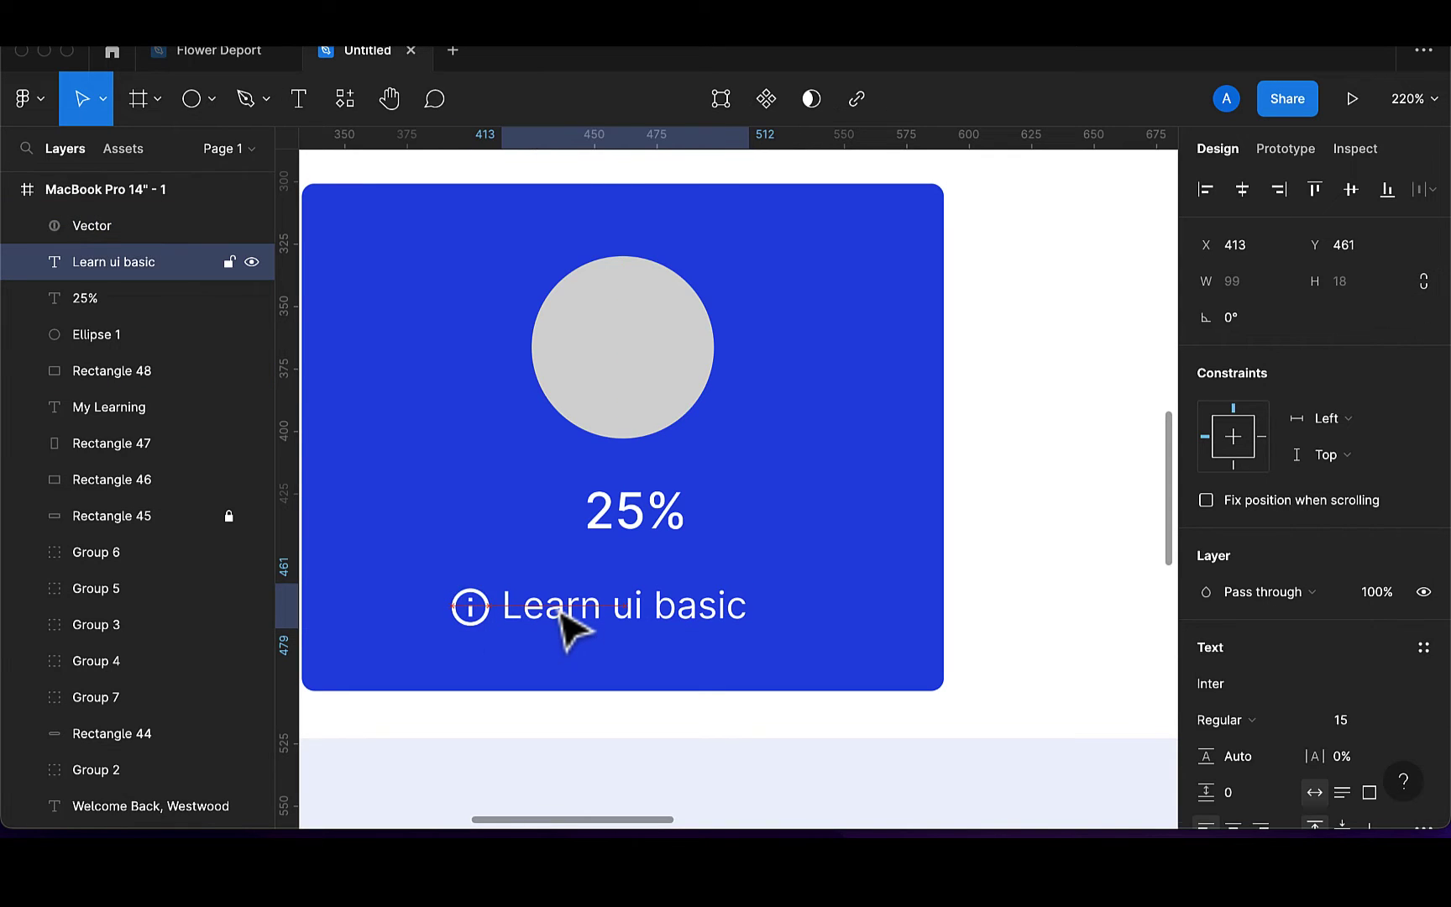
pyautogui.keyDown('shift'); pyautogui.click(486, 624); pyautogui.keyUp('shift')
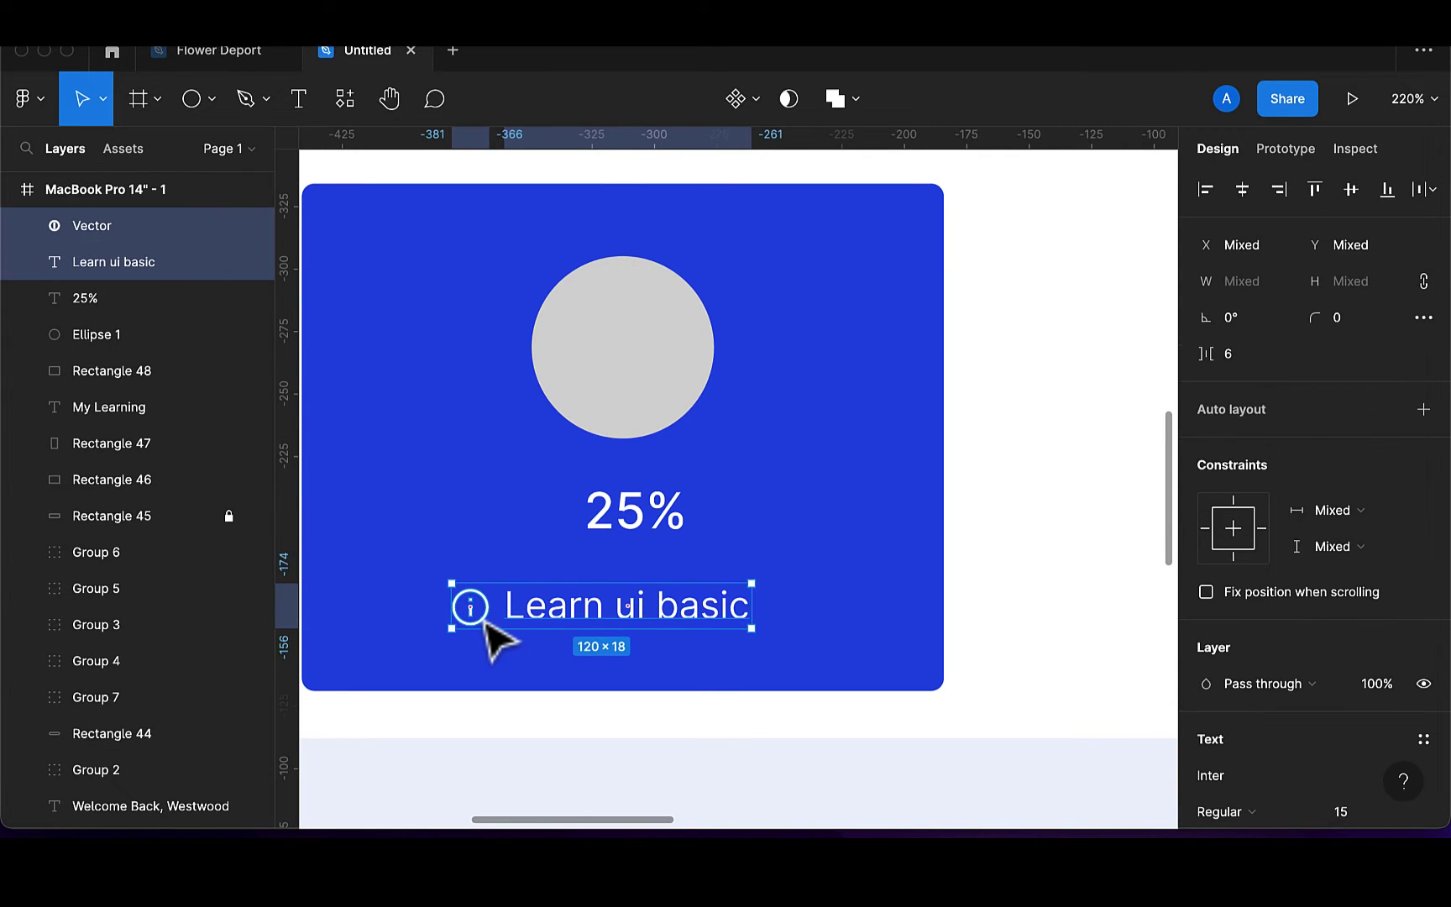
pyautogui.press('super+g')
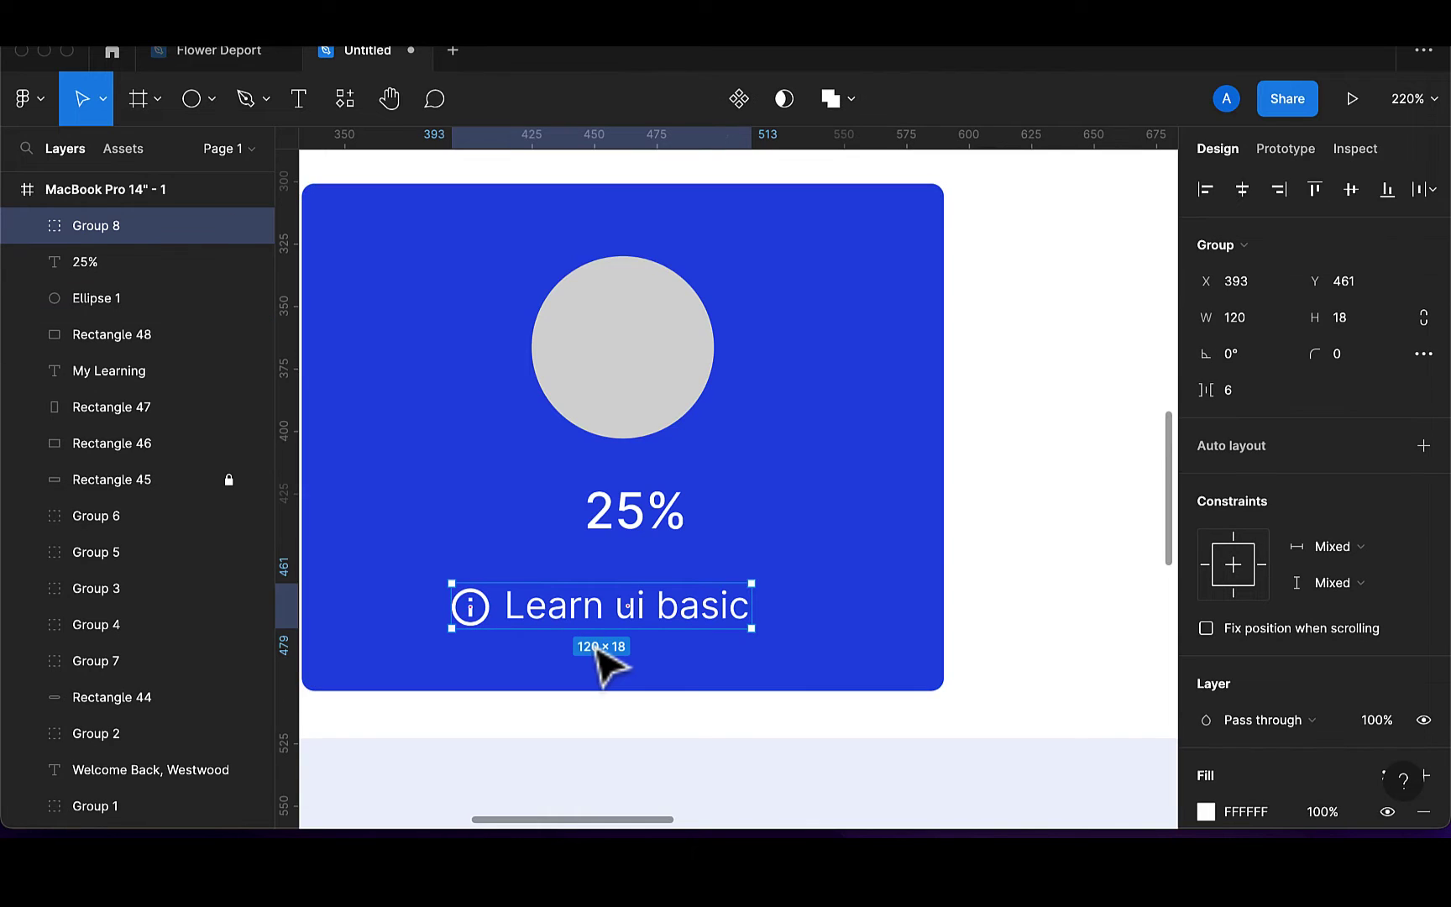
pyautogui.scroll(-5, 602, 660)
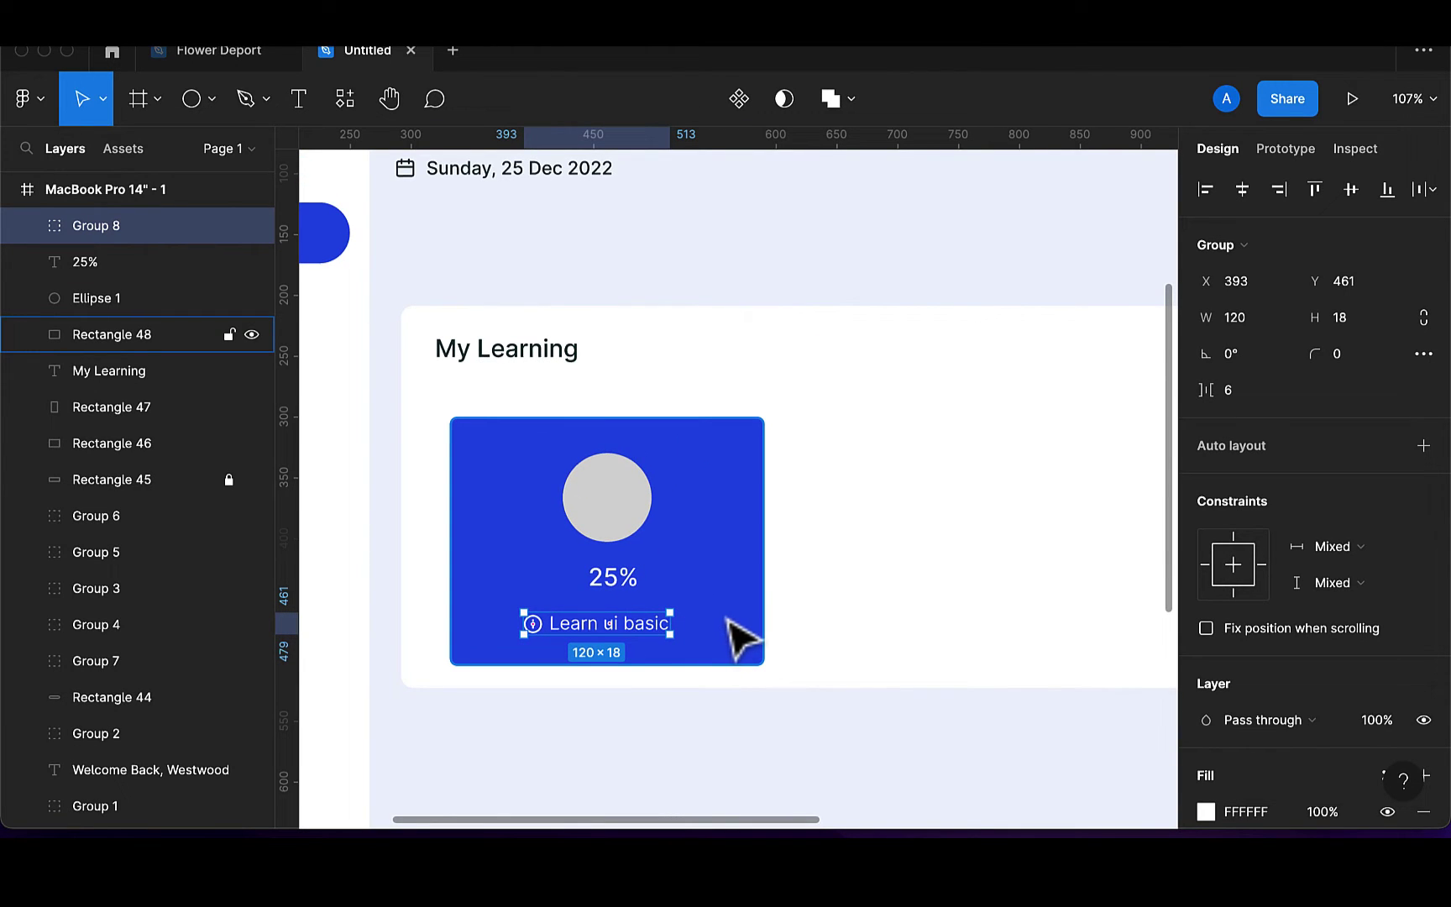
# Horizontally centre the icon-caption group and the 25% label on the tile, then pick Ellipse
pyautogui.keyDown('shift'); pyautogui.click(739, 639); pyautogui.keyUp('shift')
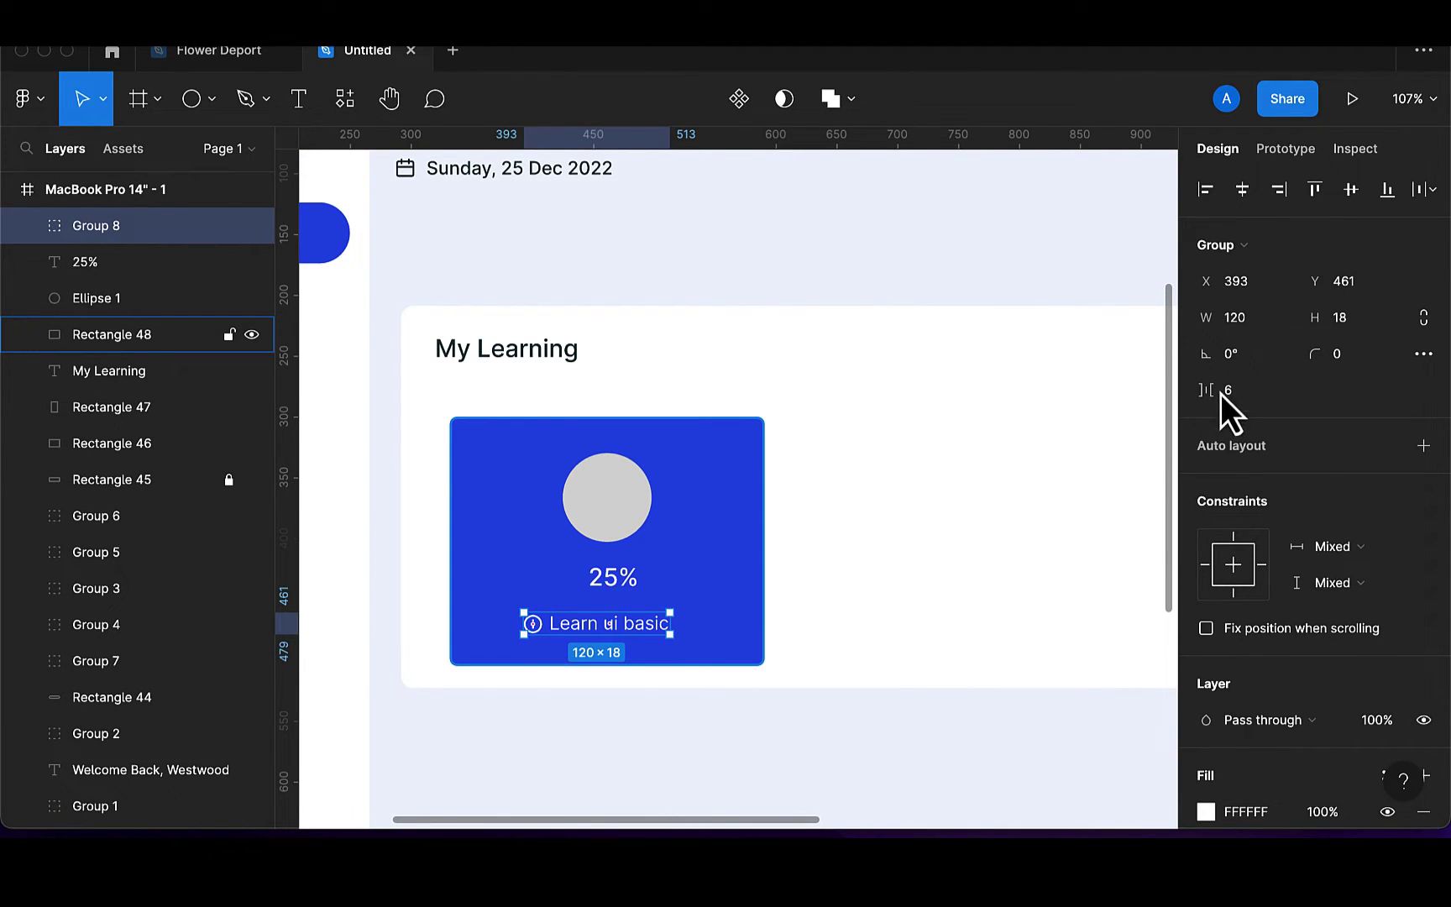
pyautogui.click(1243, 204)
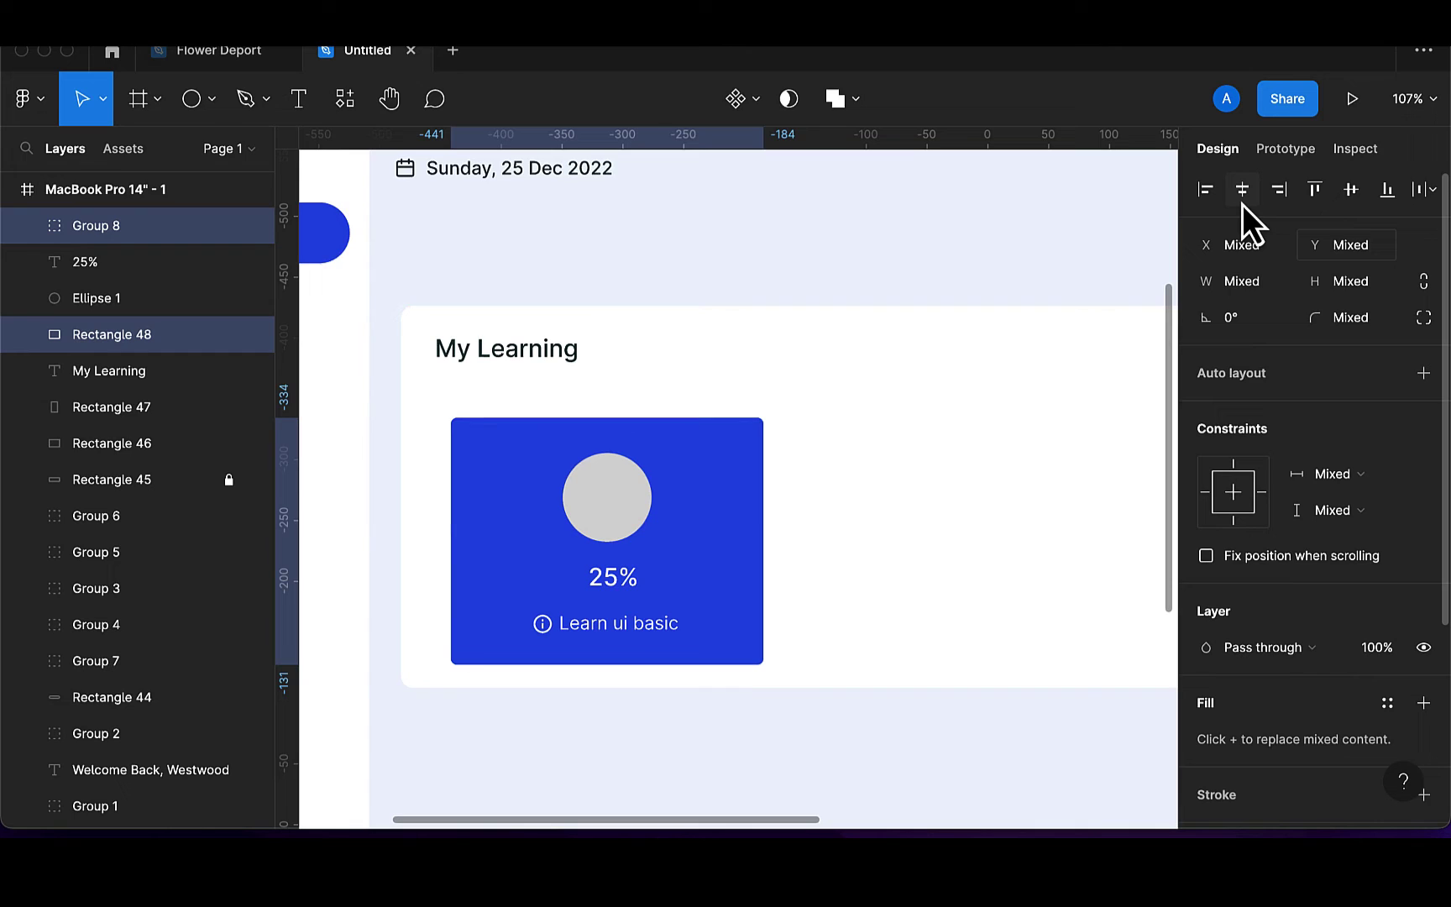
pyautogui.click(623, 587)
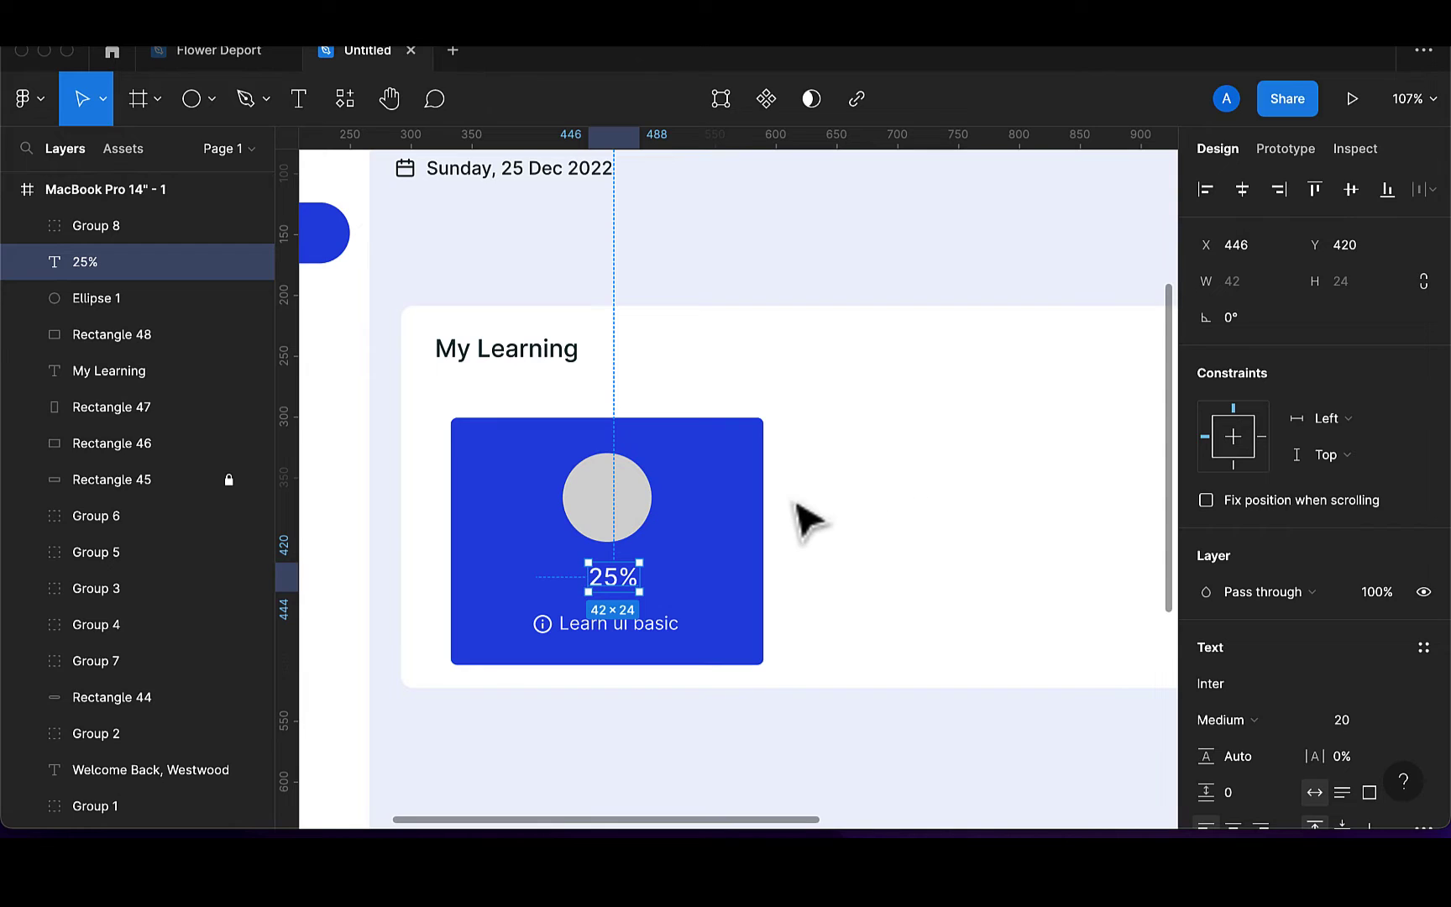
pyautogui.keyDown('shift'); pyautogui.click(760, 538); pyautogui.keyUp('shift')
pyautogui.keyDown('shift'); pyautogui.click(632, 517); pyautogui.keyUp('shift')
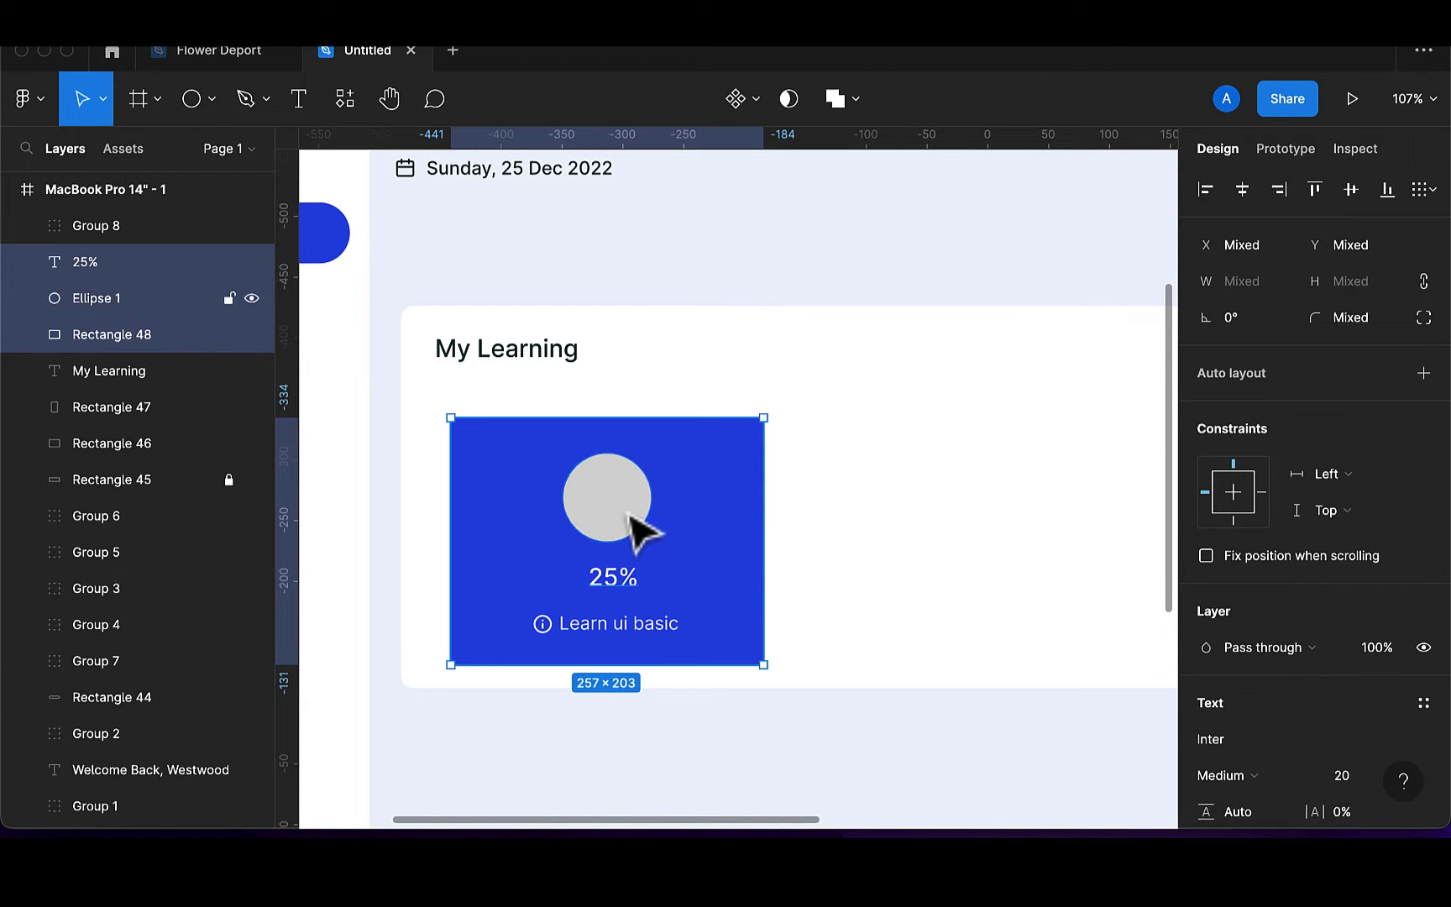
pyautogui.click(1243, 194)
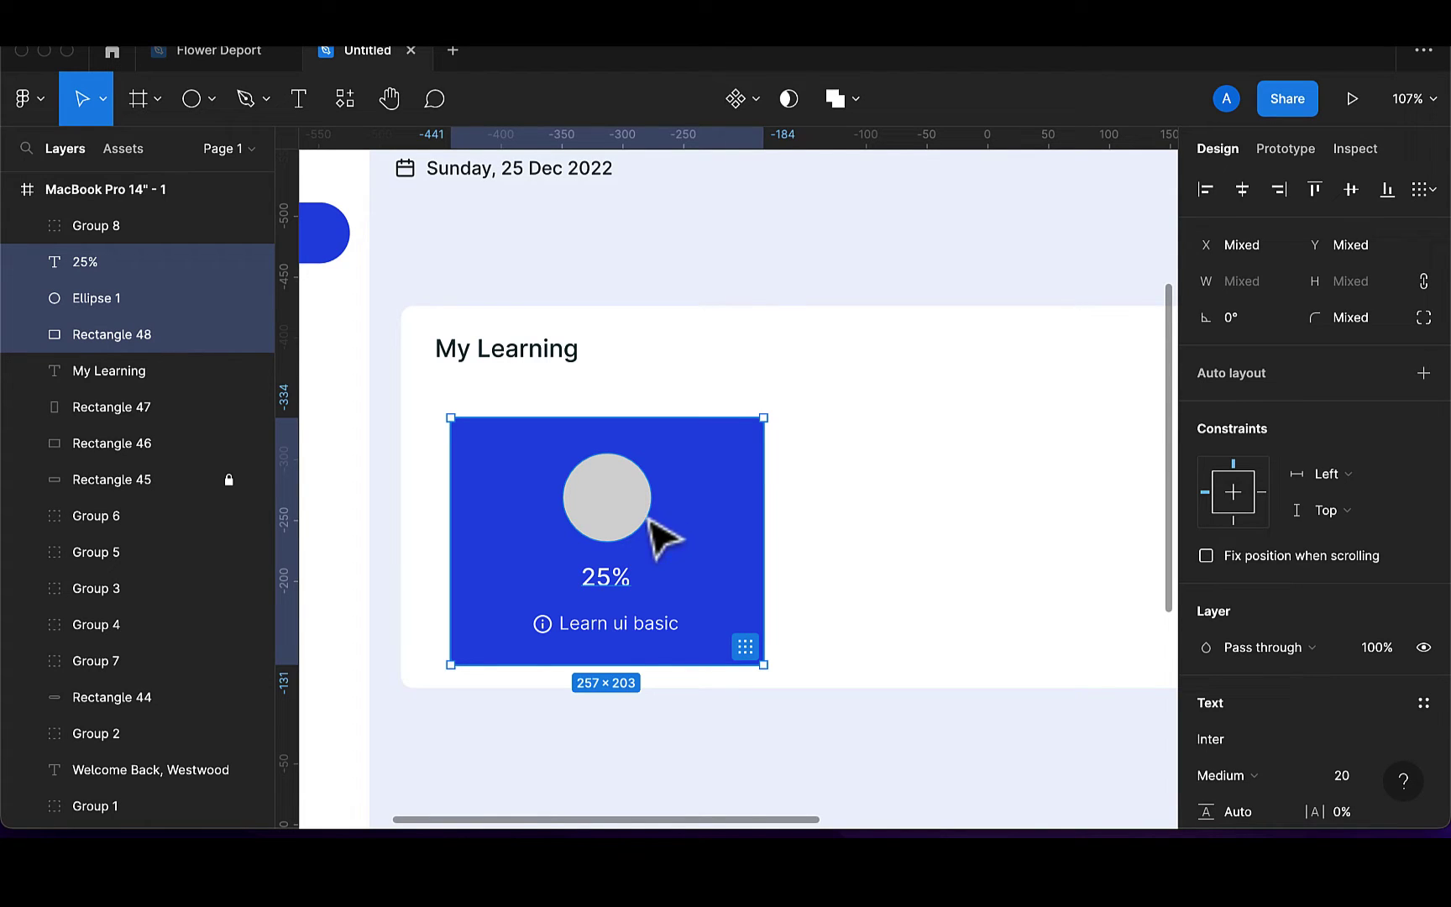
pyautogui.click(192, 99)
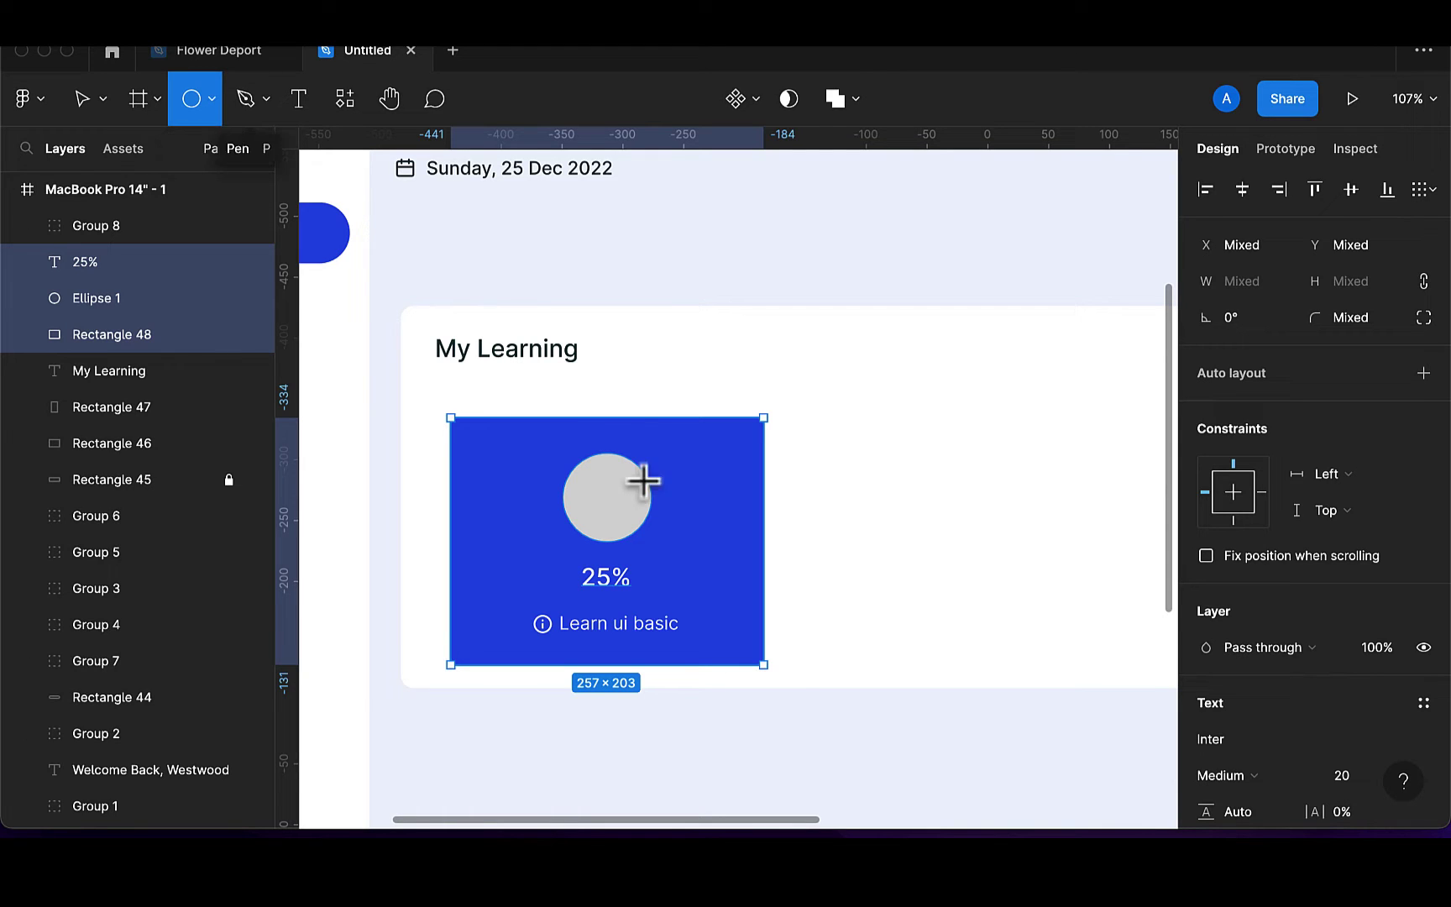
# Draw a small circle right of the big circle and set its width to 30
pyautogui.moveTo(676, 509)
pyautogui.mouseDown()
pyautogui.moveTo(705, 542)
pyautogui.moveTo(687, 509)
pyautogui.mouseUp()
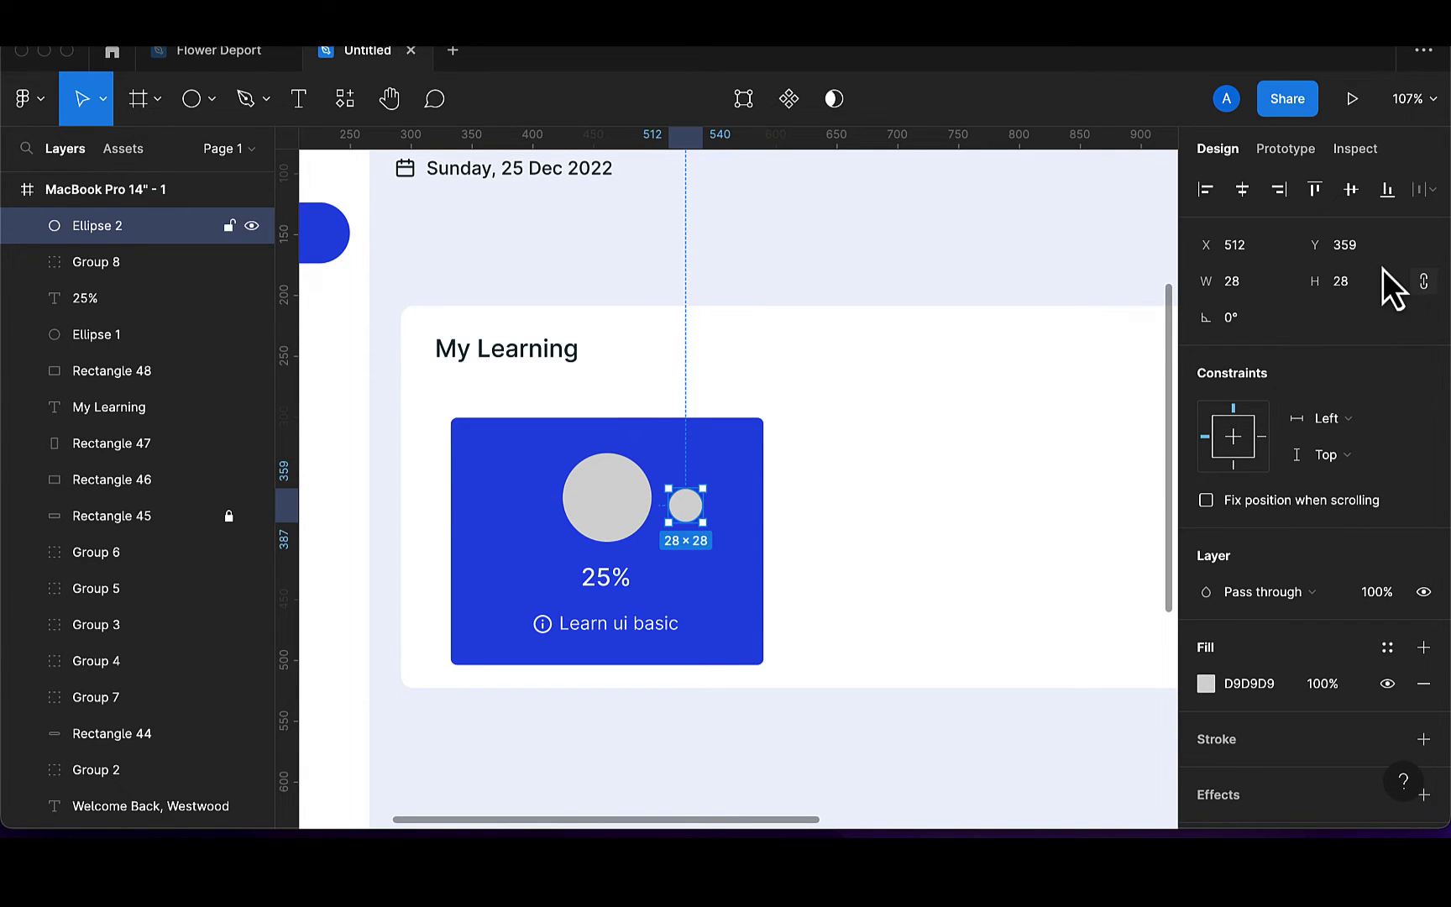
pyautogui.click(1244, 289)
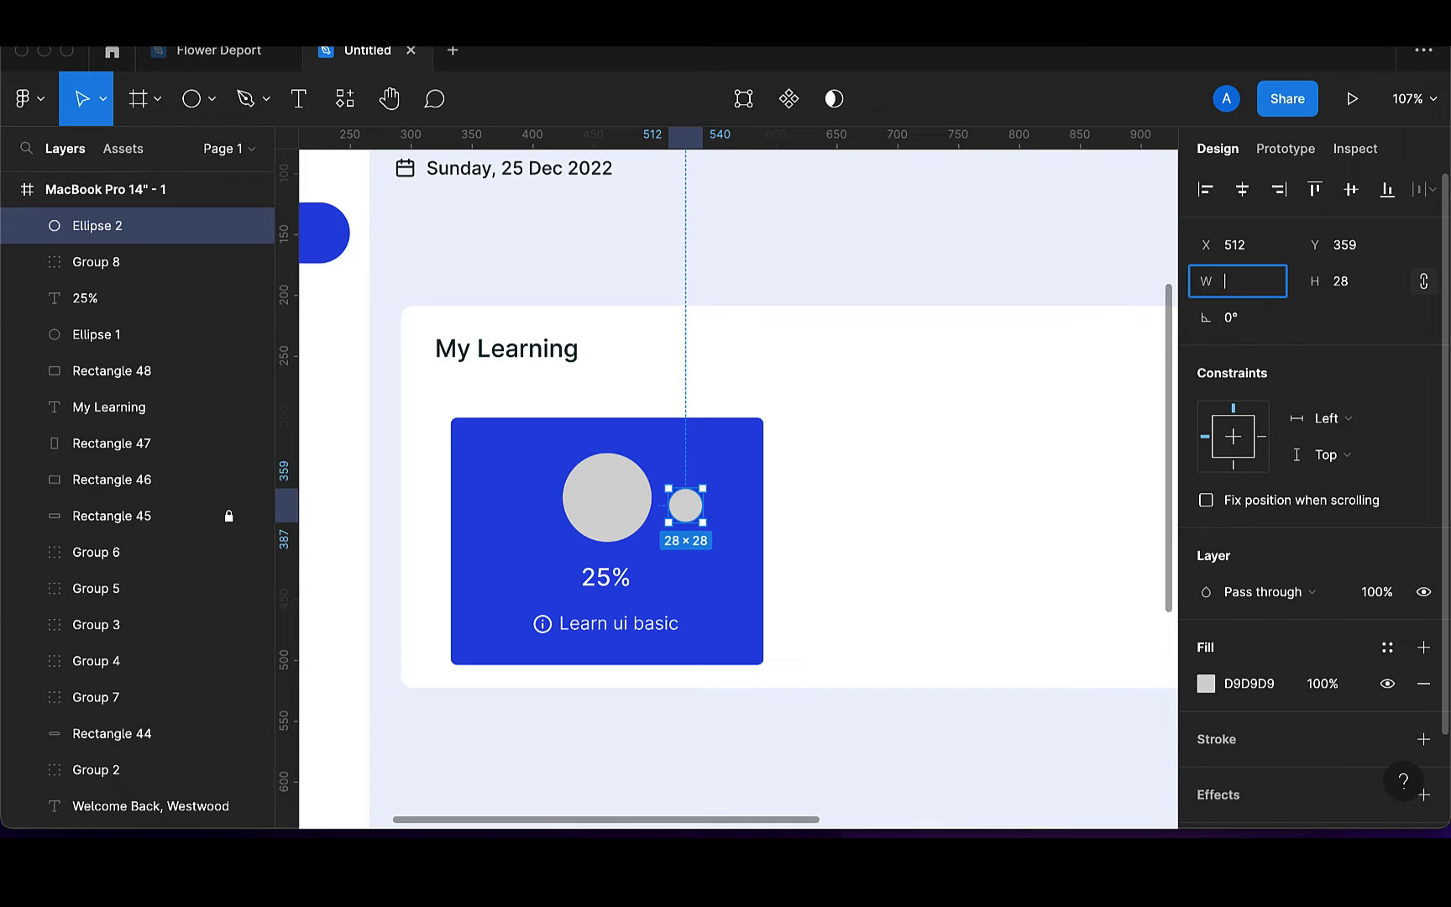
pyautogui.write('40')
pyautogui.press('Return')
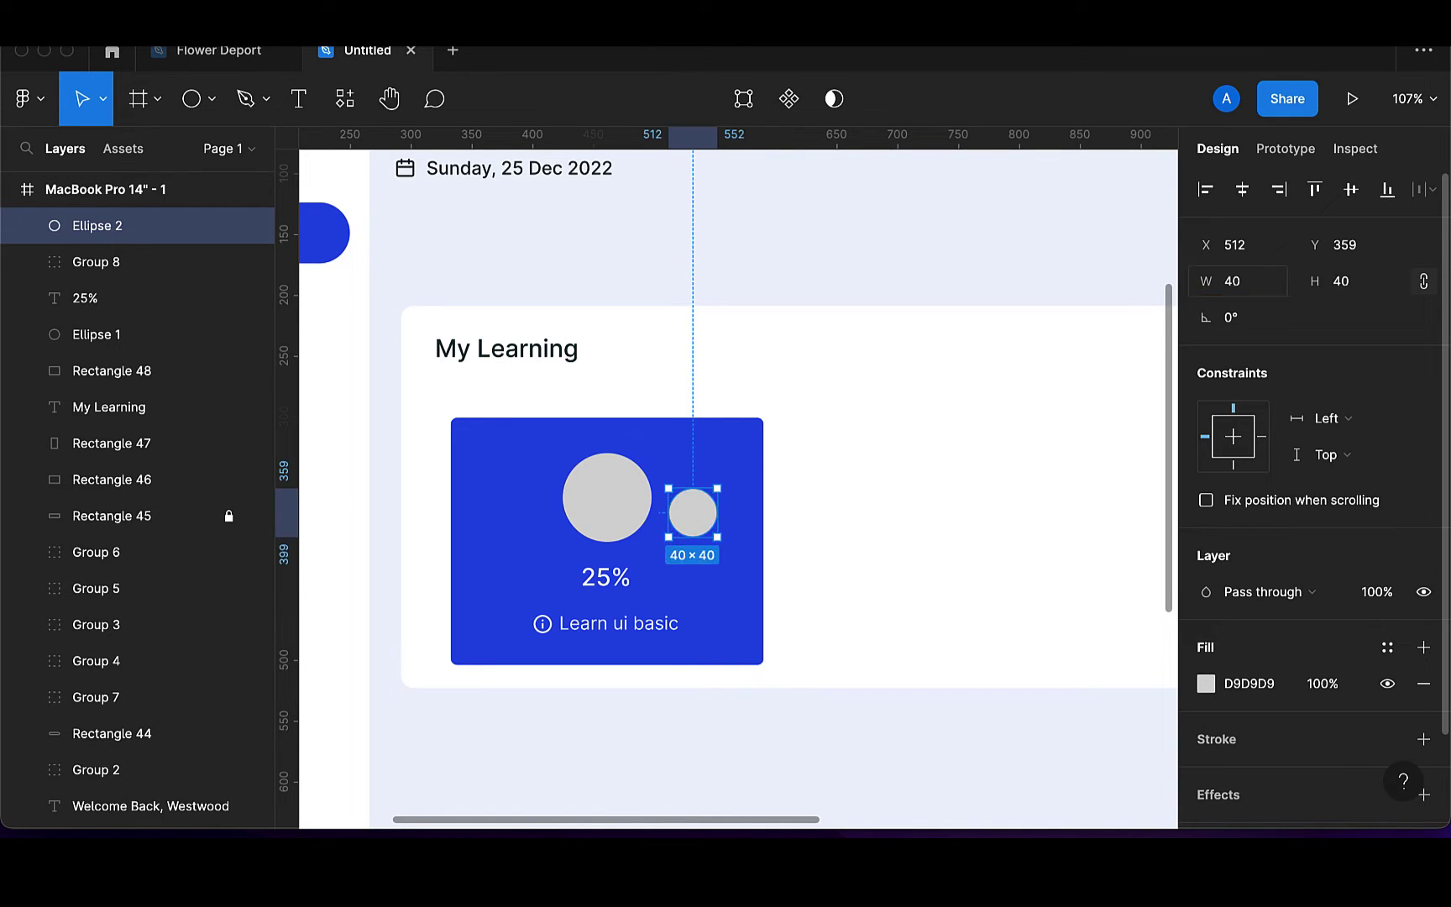
pyautogui.click(1247, 285)
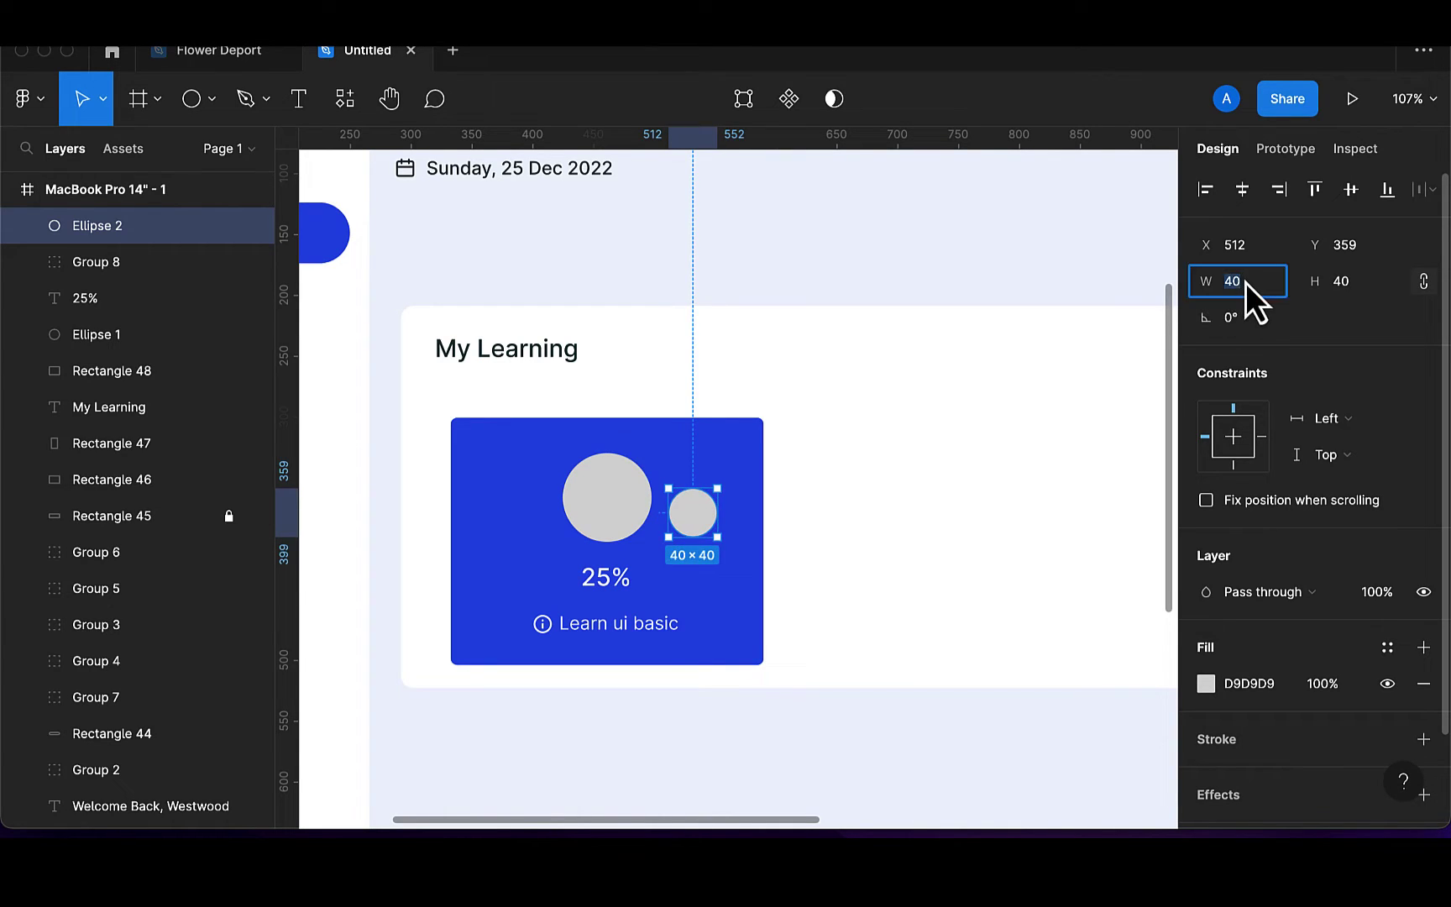
pyautogui.write('30')
pyautogui.press('Return')
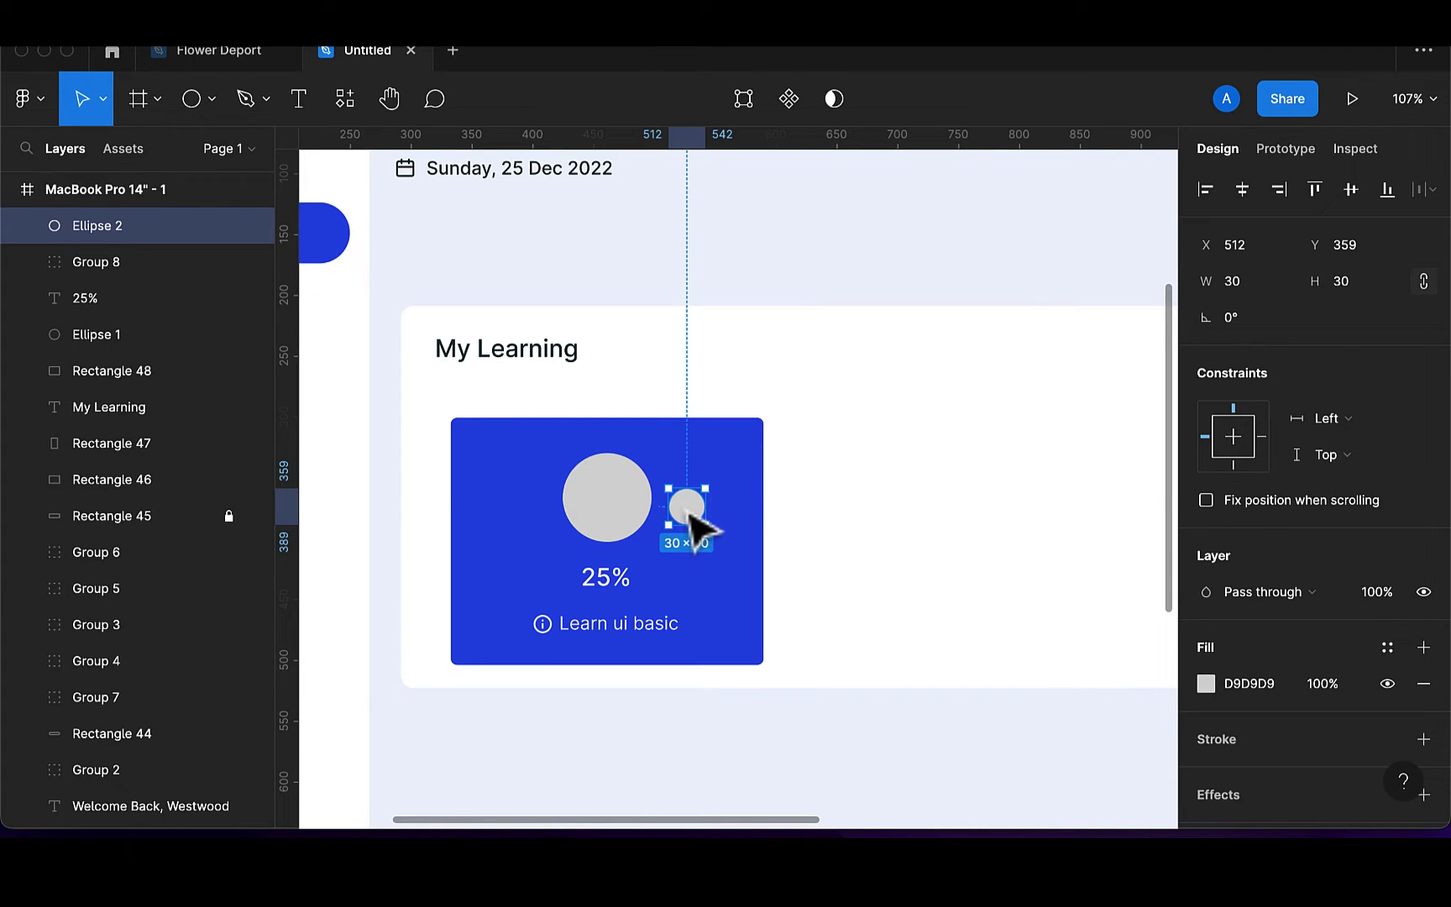
pyautogui.press('Up')
pyautogui.press('Up')
pyautogui.press('Up')
pyautogui.press('Up')
pyautogui.press('Up')
pyautogui.press('Up')
pyautogui.press('Up')
pyautogui.press('Up')
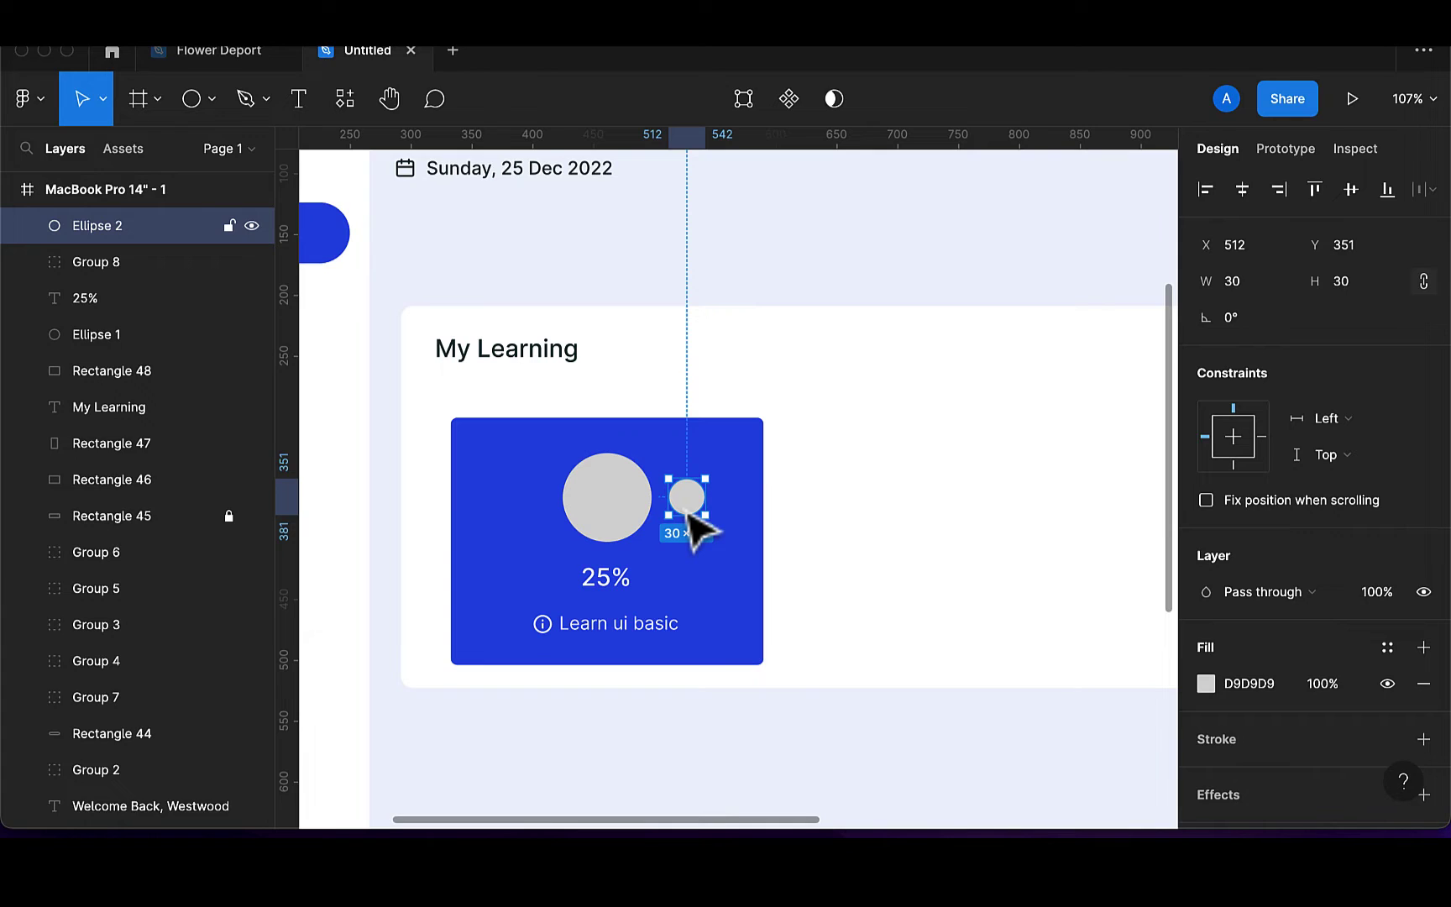
# Duplicate it, resize the copy to 20 px, and line it up beside the first
pyautogui.press('super+d')
pyautogui.moveTo(691, 525); pyautogui.dragTo(748, 529)
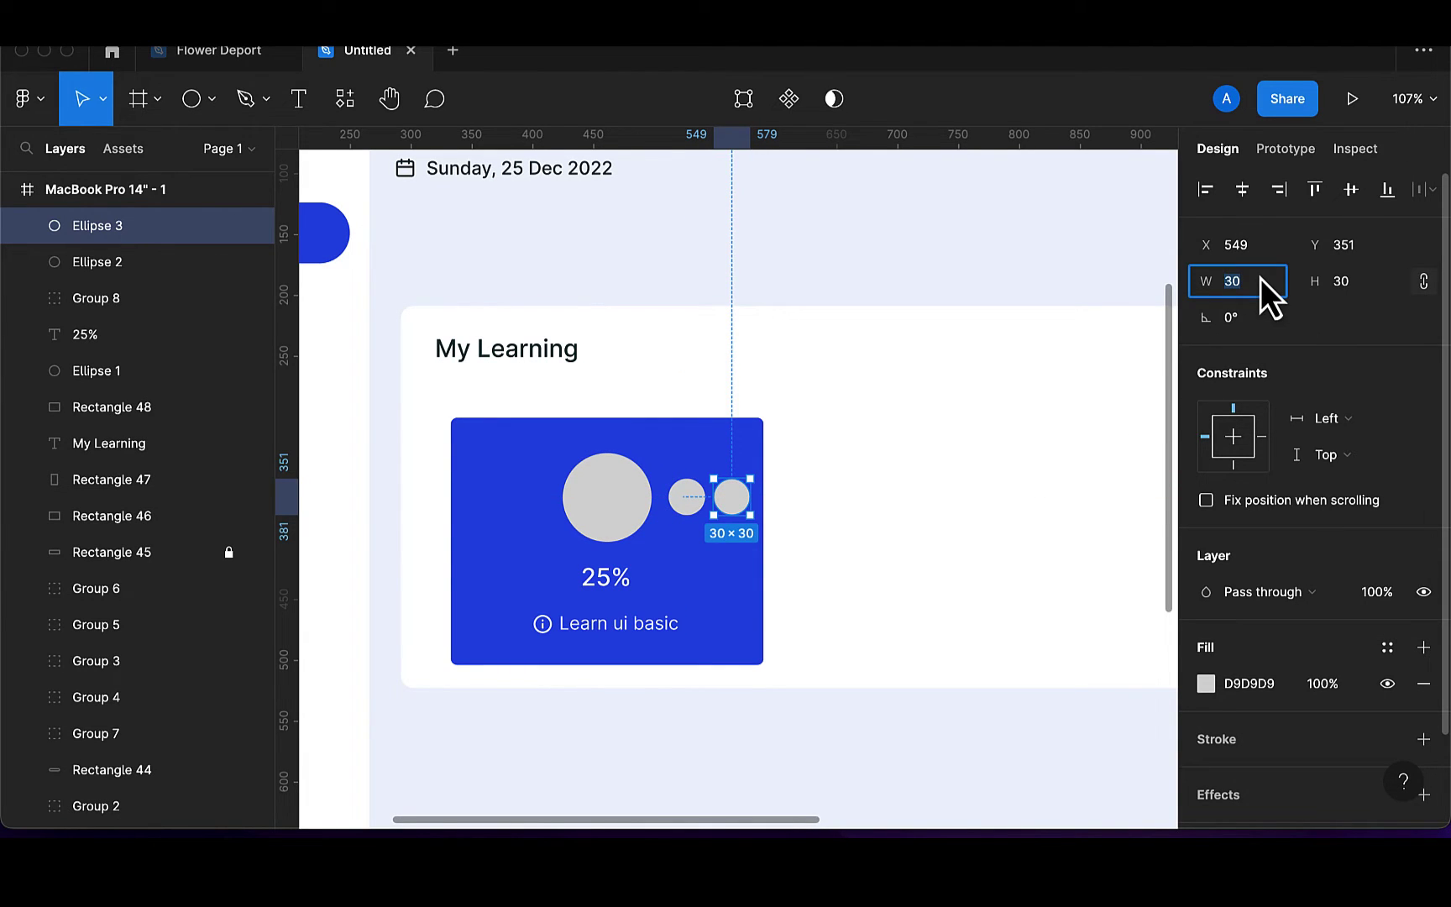
pyautogui.press('BackSpace')
pyautogui.press('BackSpace')
pyautogui.write('10')
pyautogui.press('Return')
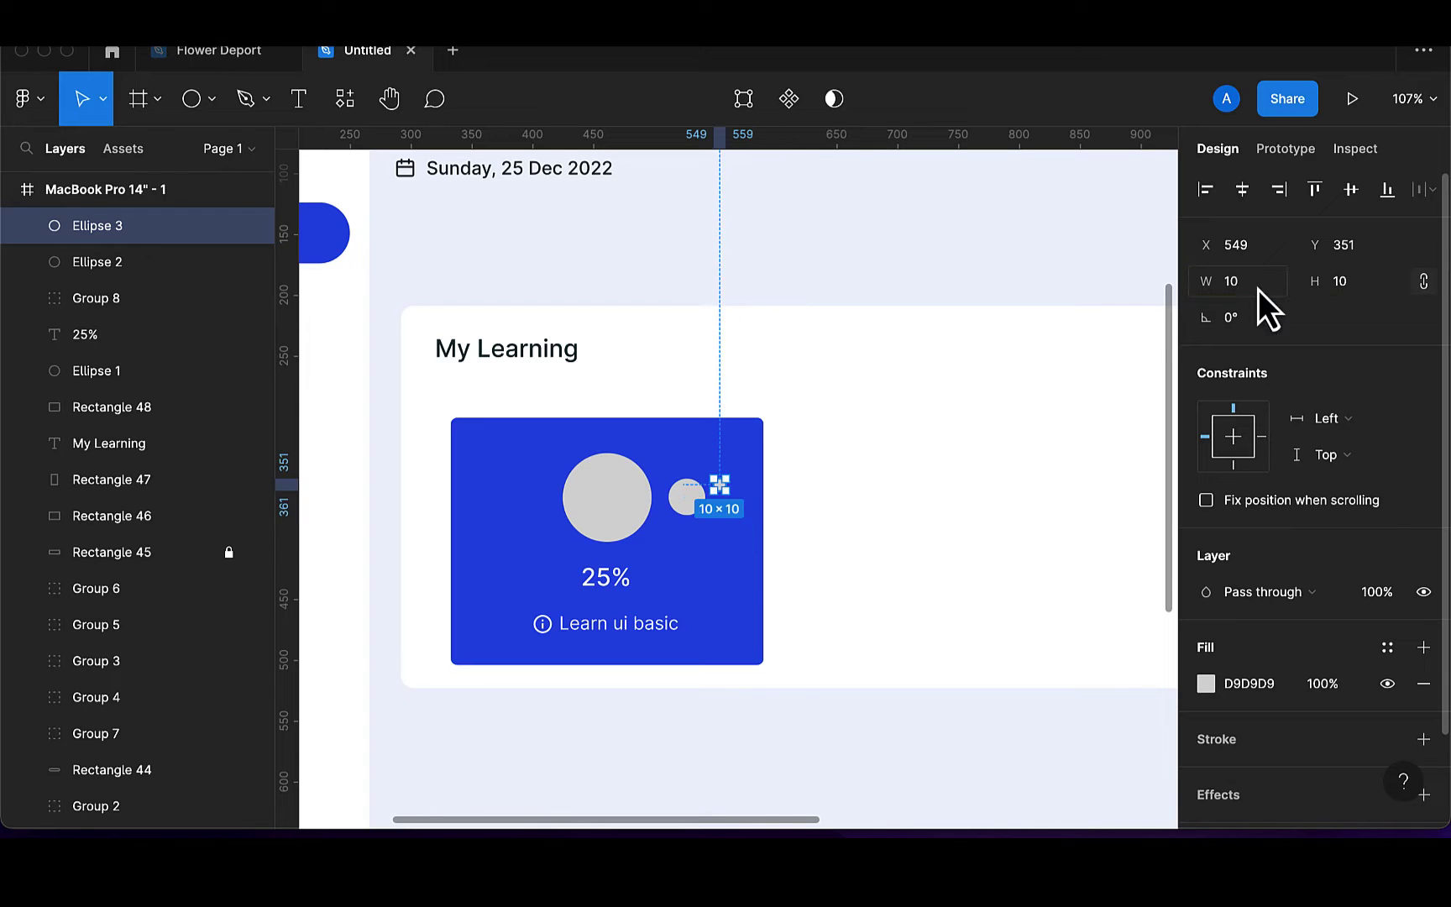
pyautogui.click(1259, 291)
pyautogui.press('BackSpace')
pyautogui.press('Return')
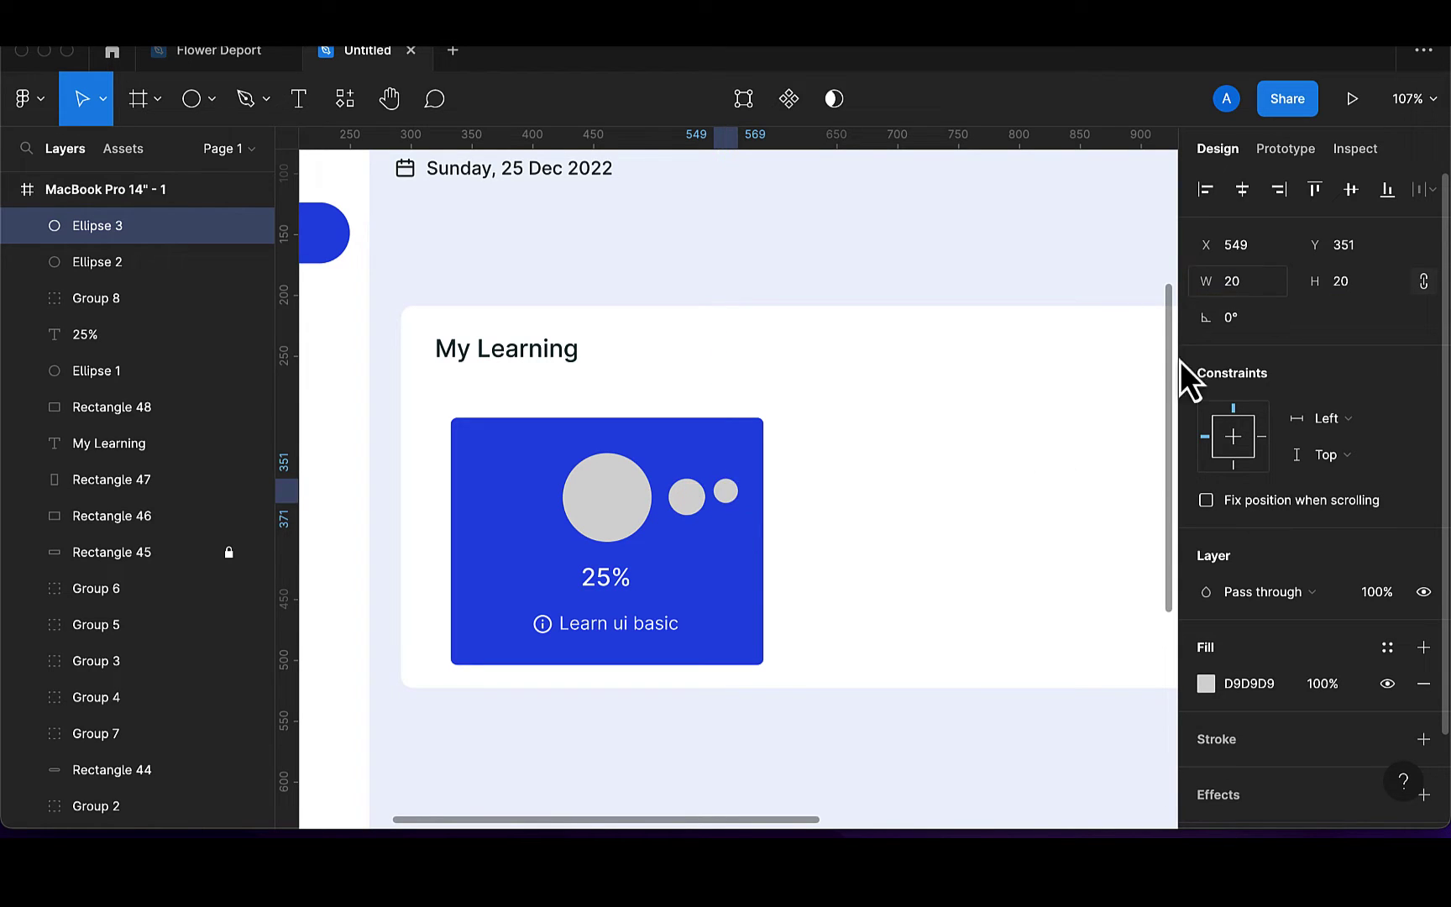
pyautogui.moveTo(735, 504); pyautogui.dragTo(737, 509)
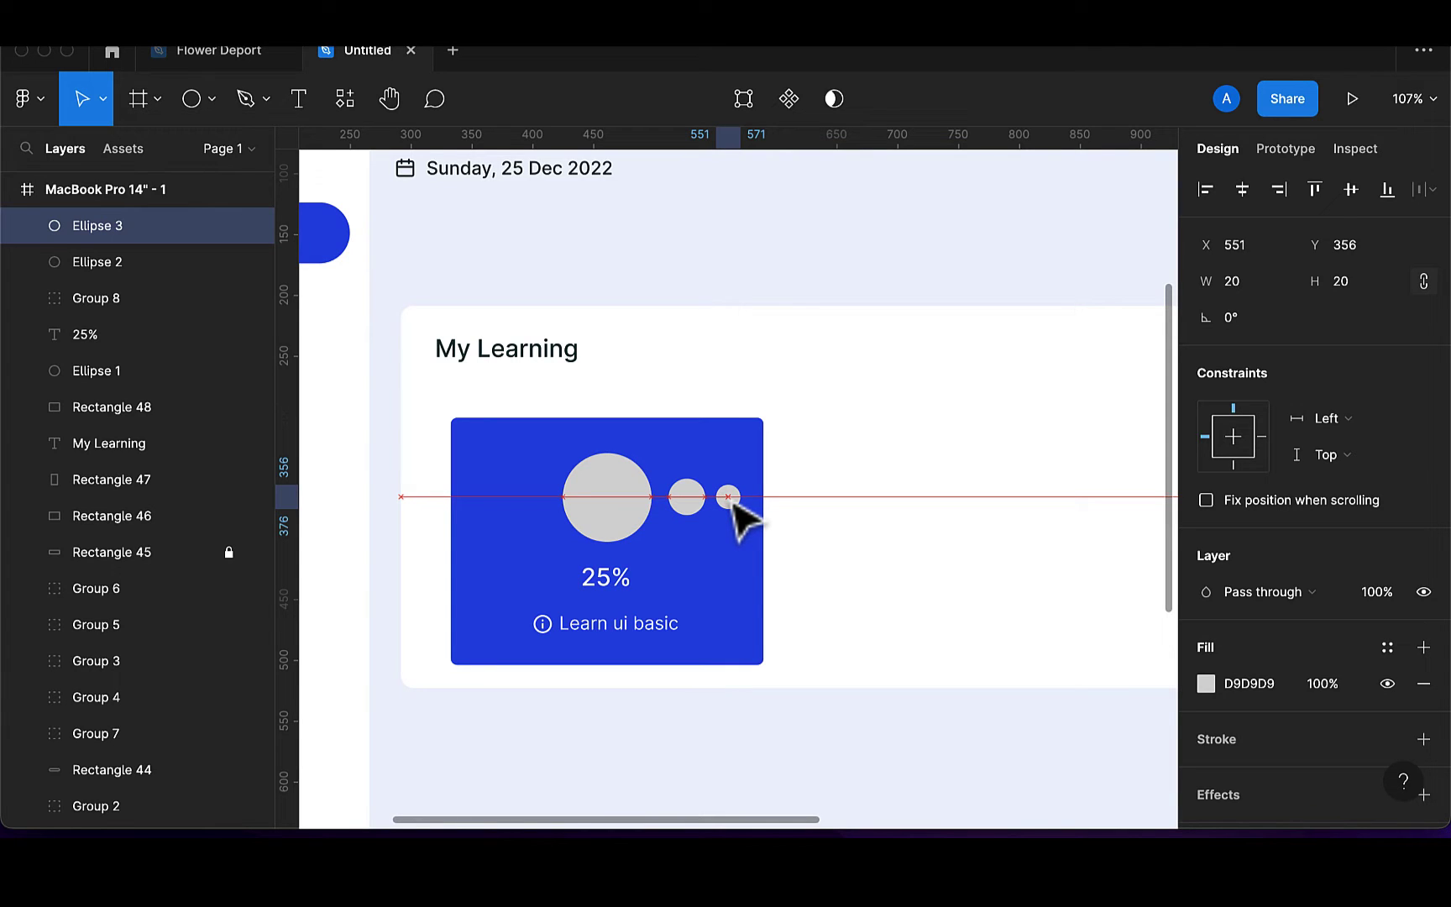
pyautogui.keyDown('shift'); pyautogui.click(700, 499); pyautogui.keyUp('shift')
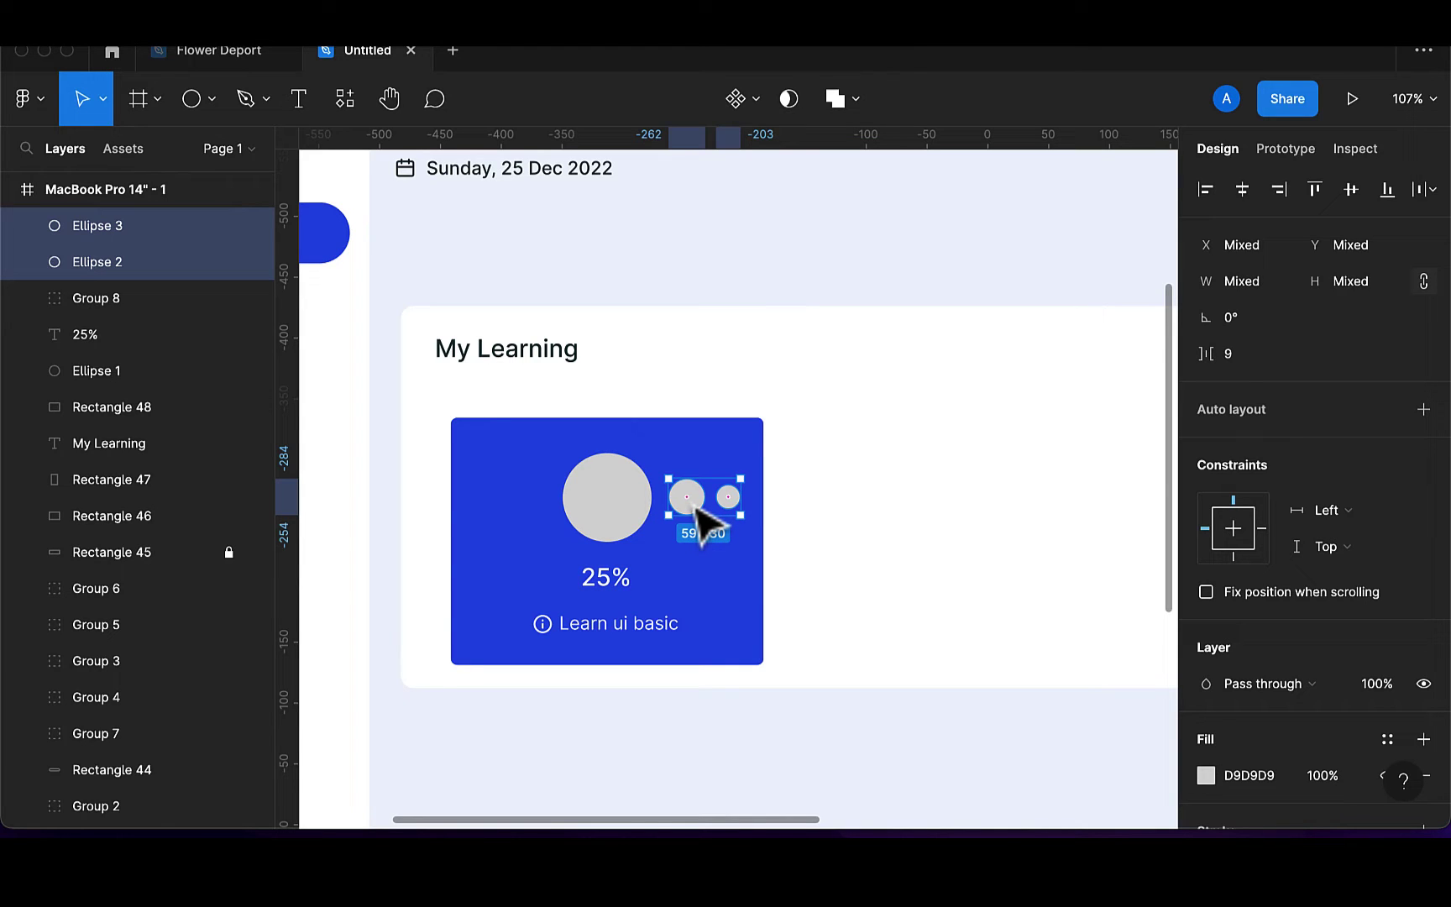
# Group the two small circles and mirror a copy, rotated 180°, left of the big circle
pyautogui.press('super+g')
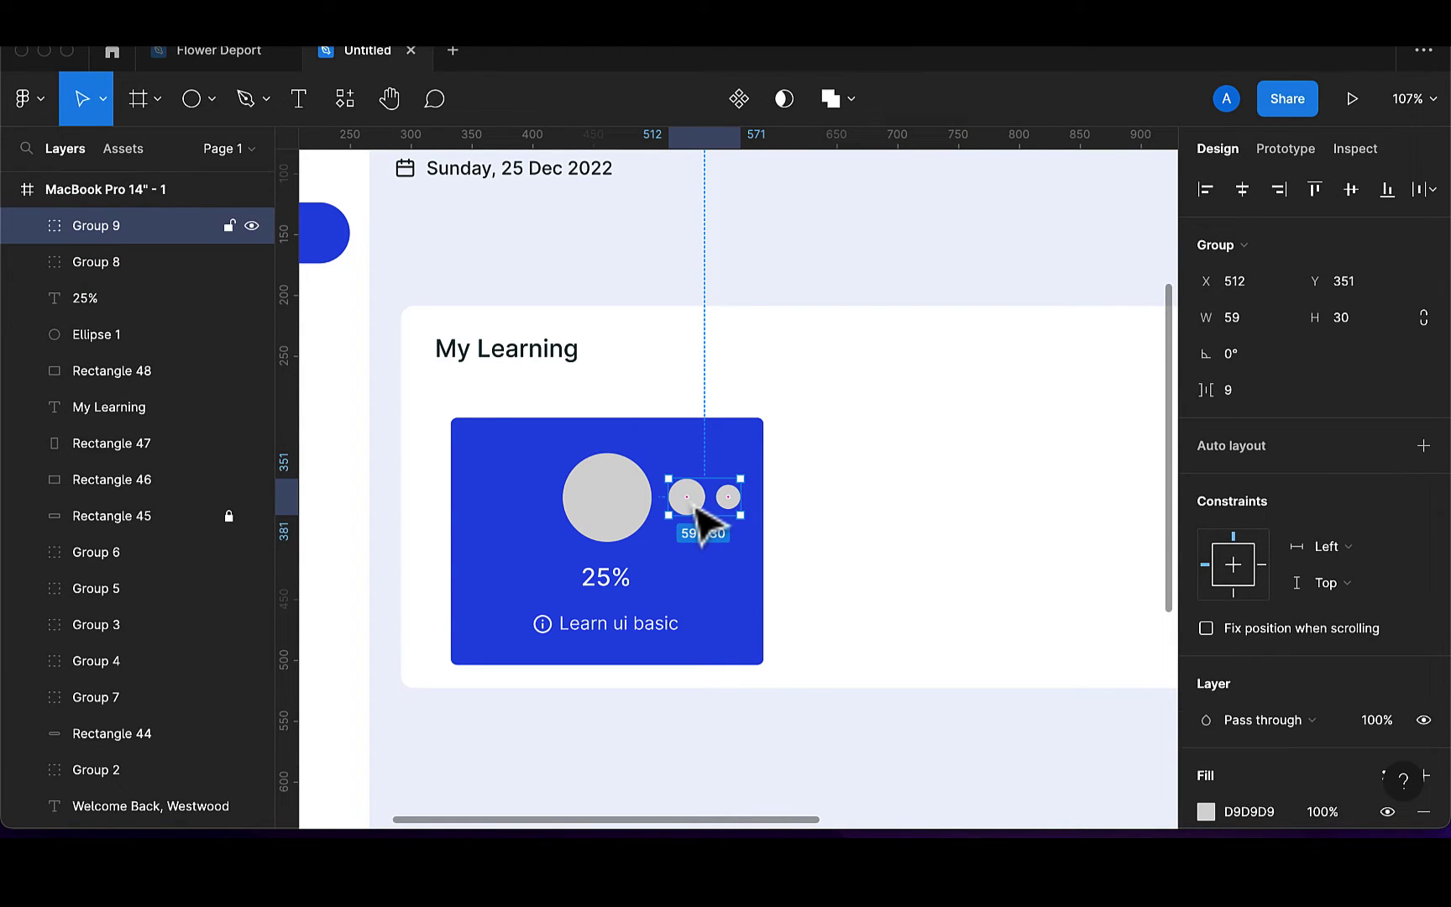
pyautogui.press('super+d')
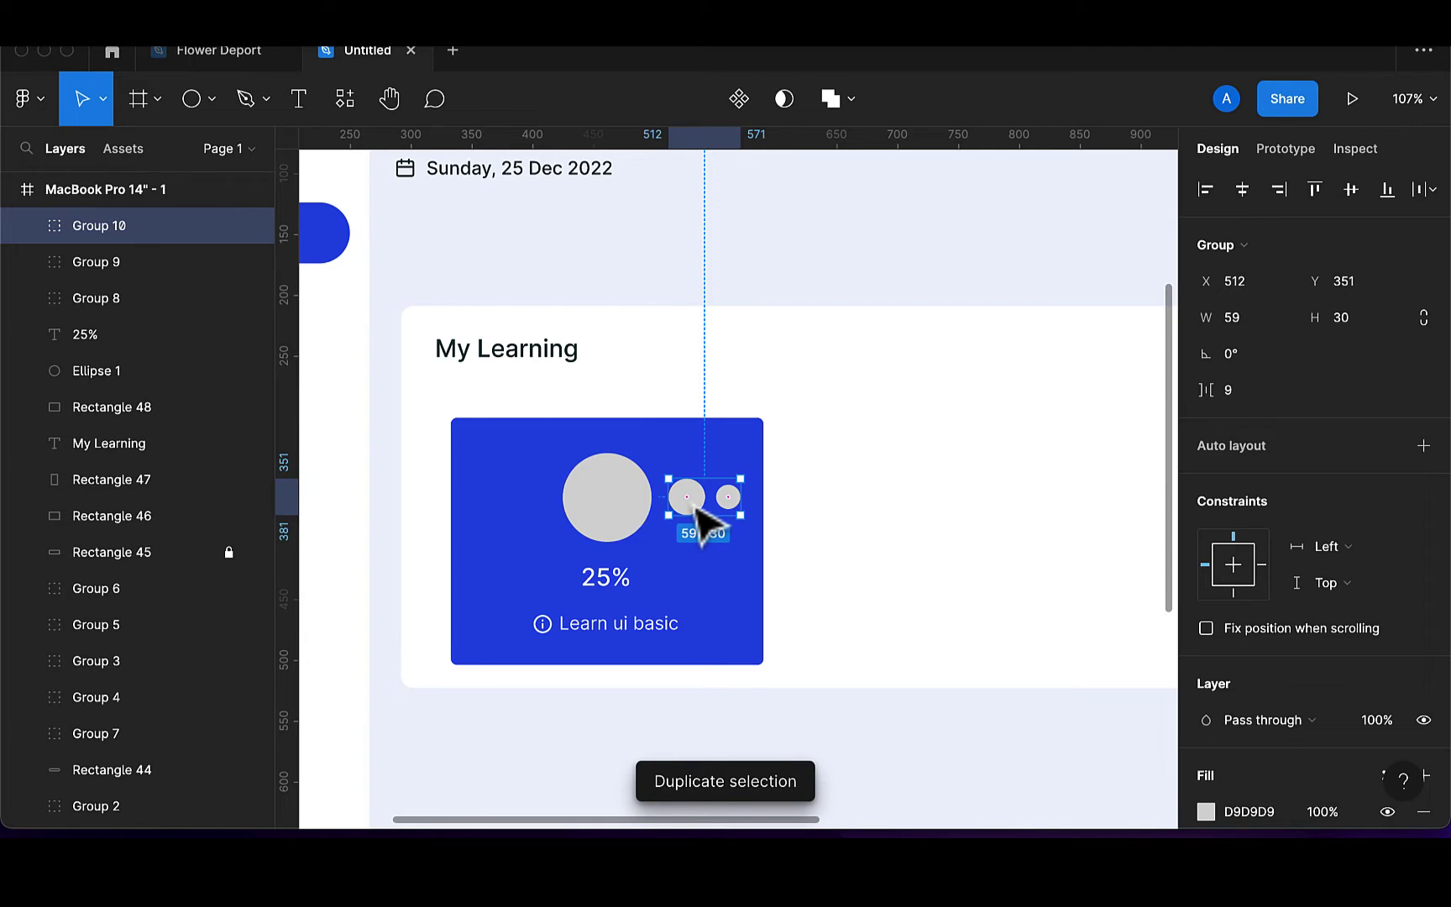
pyautogui.moveTo(696, 506); pyautogui.dragTo(504, 509)
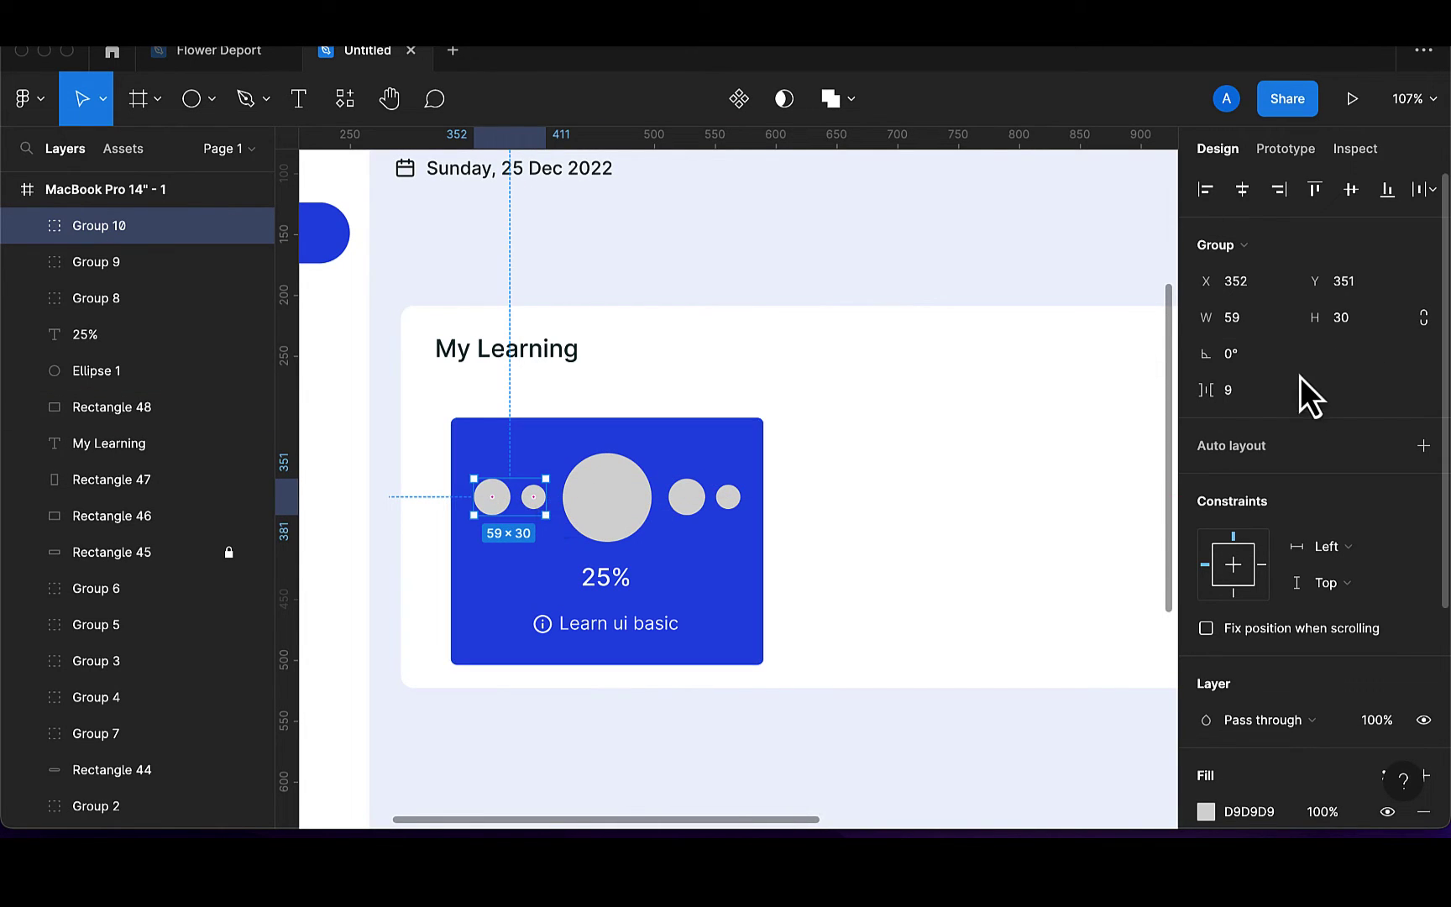
pyautogui.click(1274, 356)
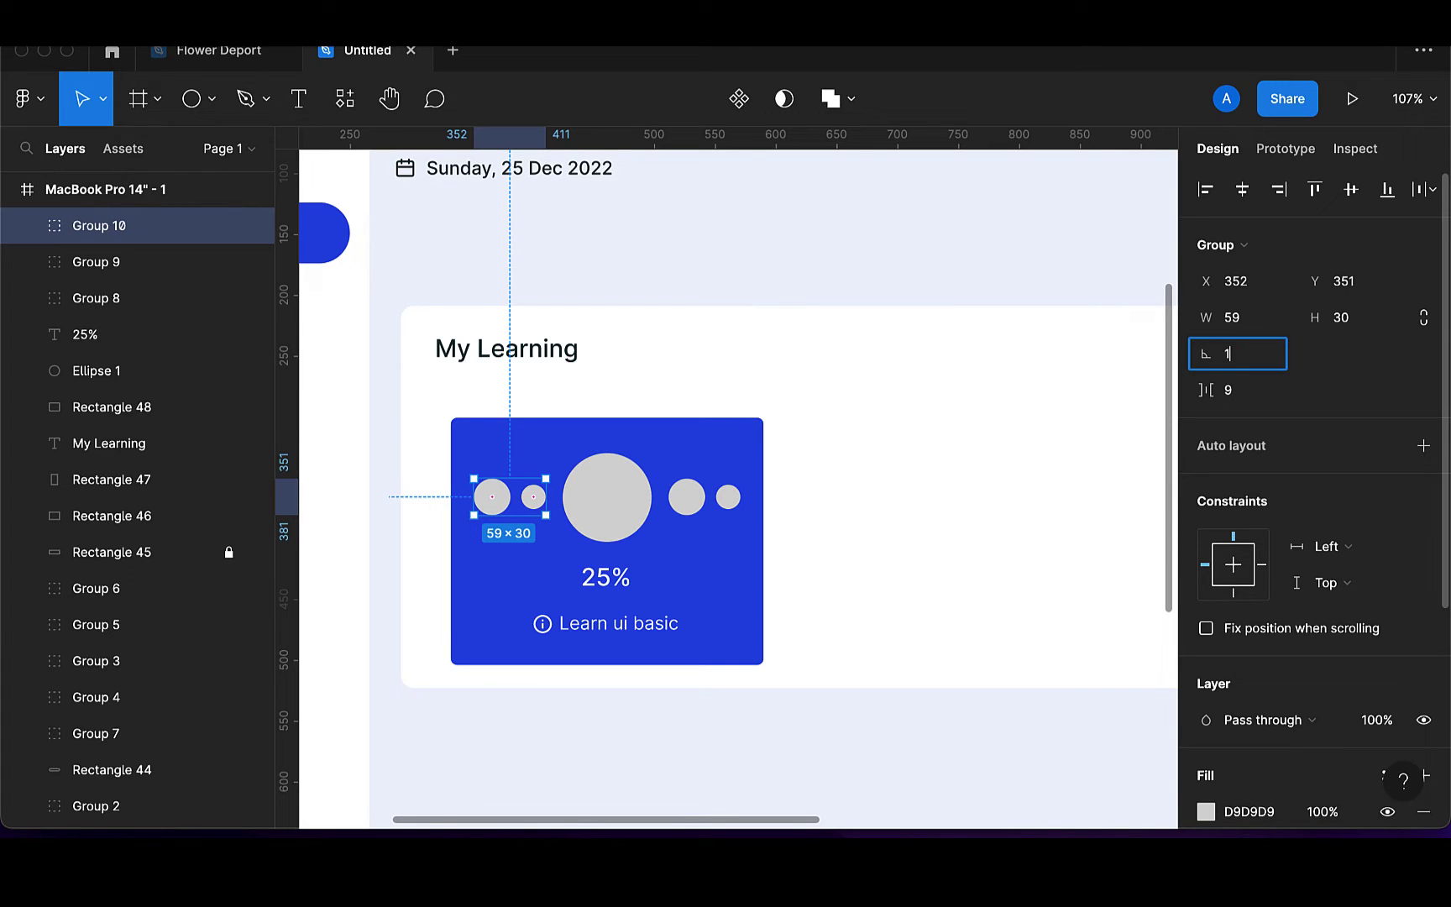
pyautogui.press('Return')
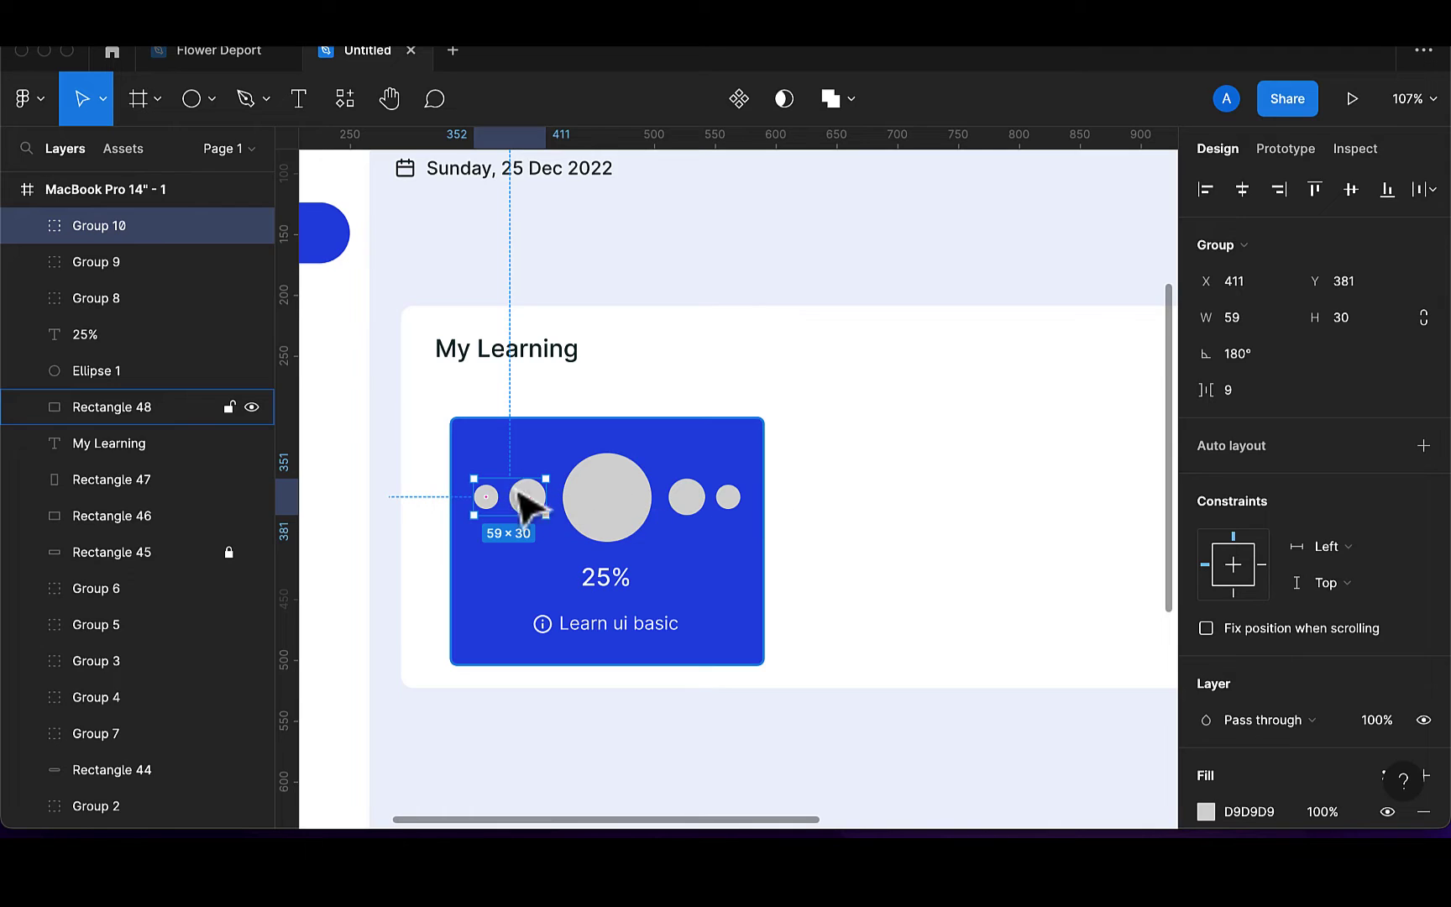
# Set the fill opacity of both small-circle pairs to 15%
pyautogui.keyDown('shift'); pyautogui.click(600, 527); pyautogui.keyUp('shift')
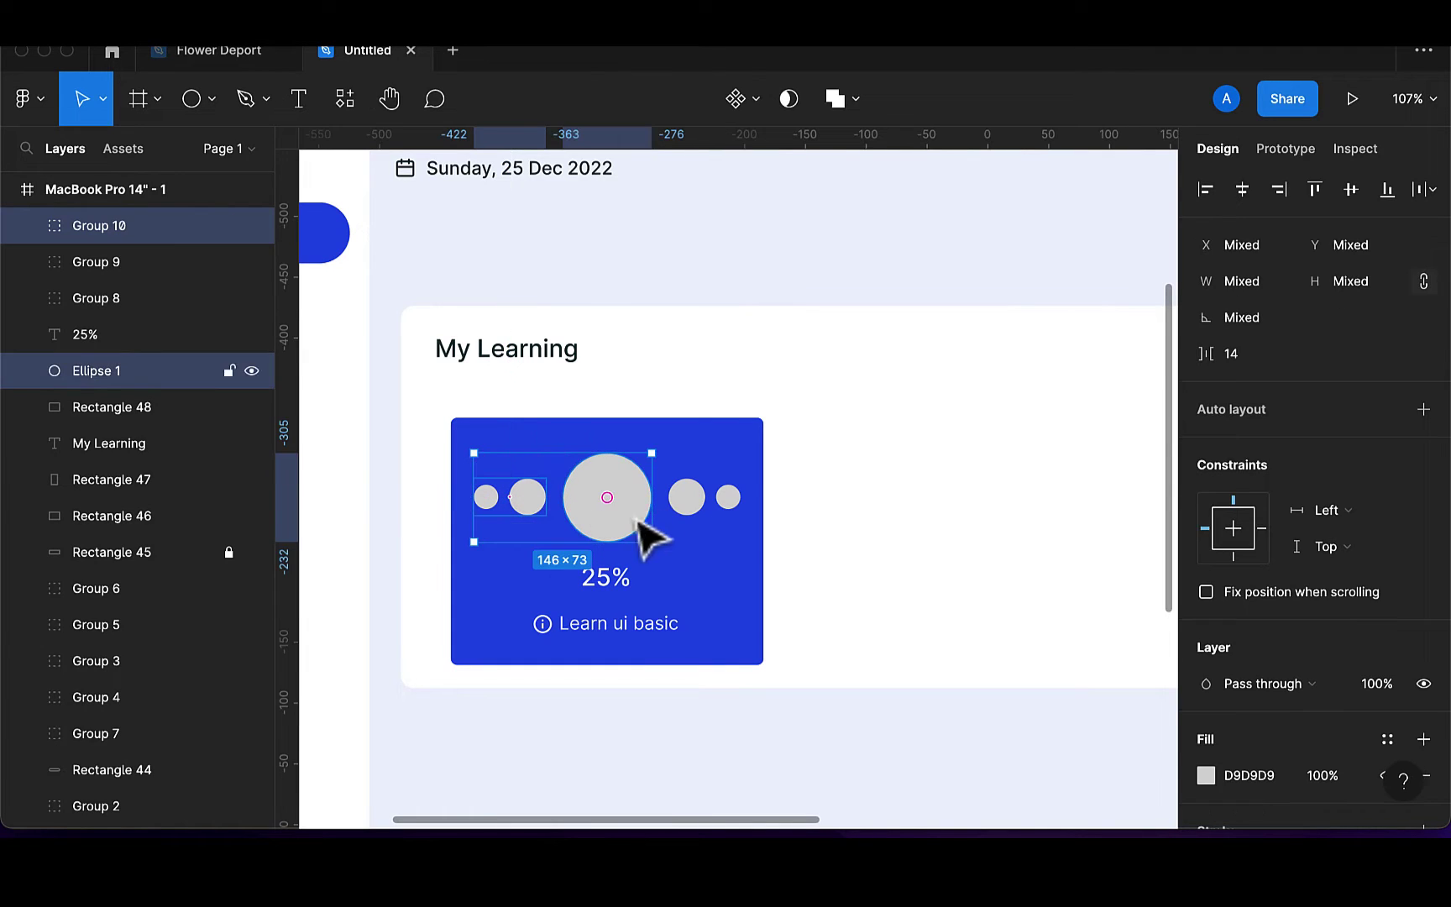
pyautogui.keyDown('shift'); pyautogui.click(691, 520); pyautogui.keyUp('shift')
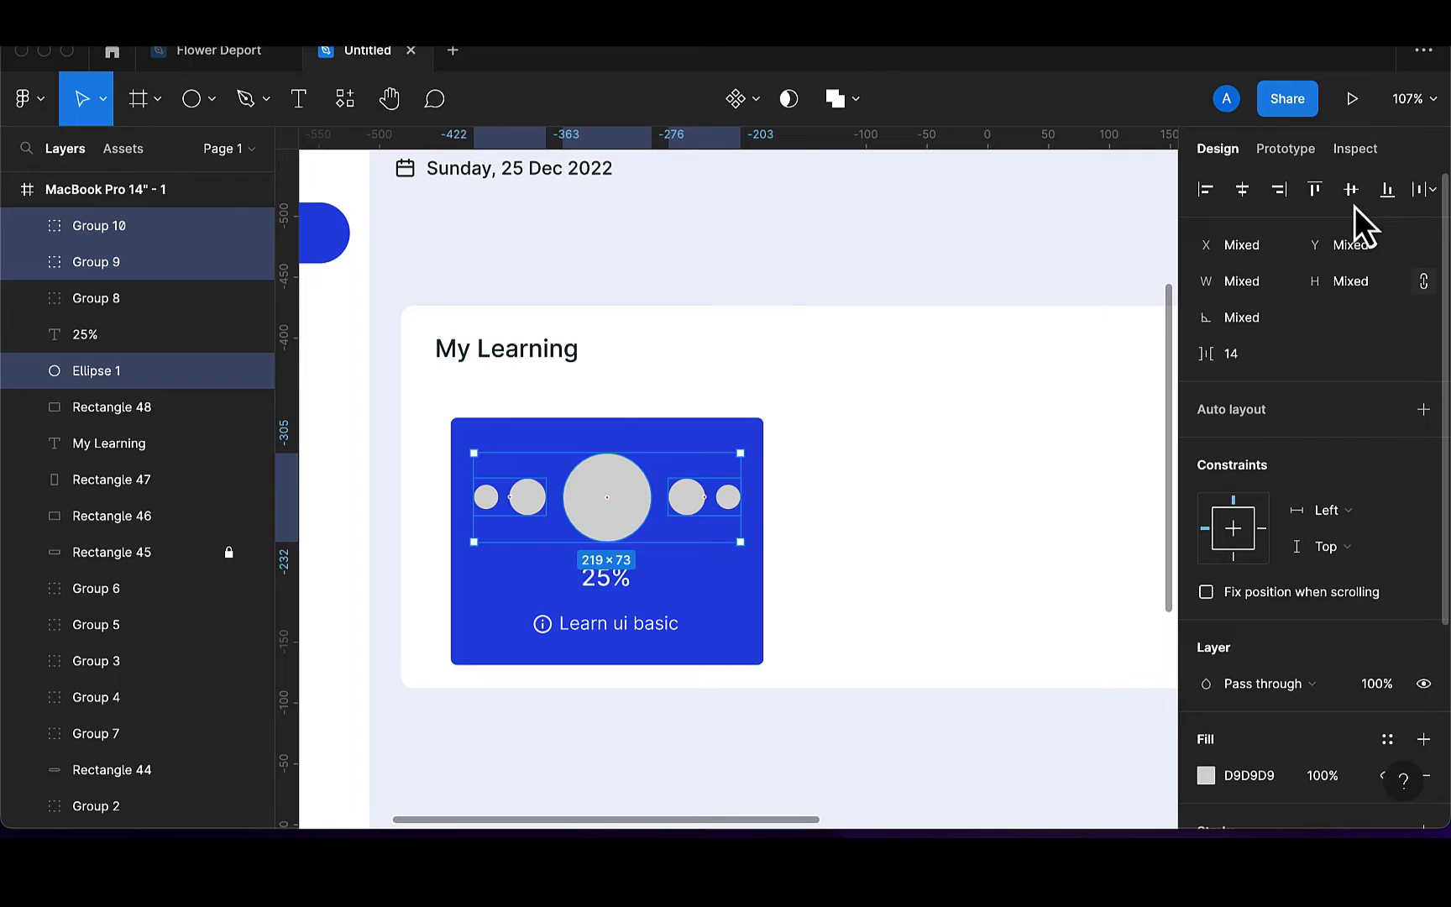
pyautogui.click(687, 504)
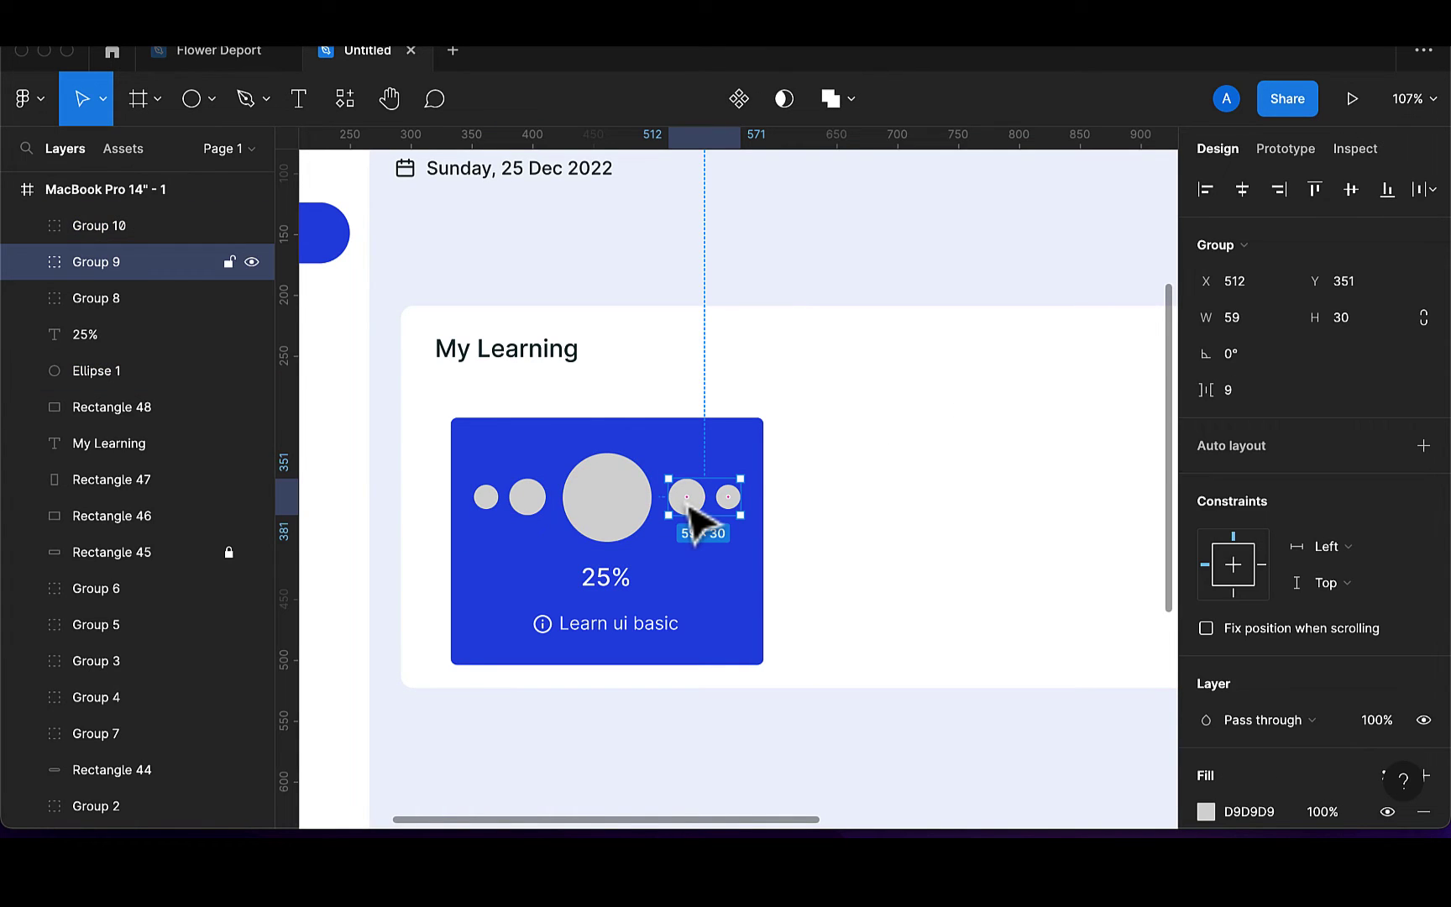
pyautogui.keyDown('shift'); pyautogui.click(520, 514); pyautogui.keyUp('shift')
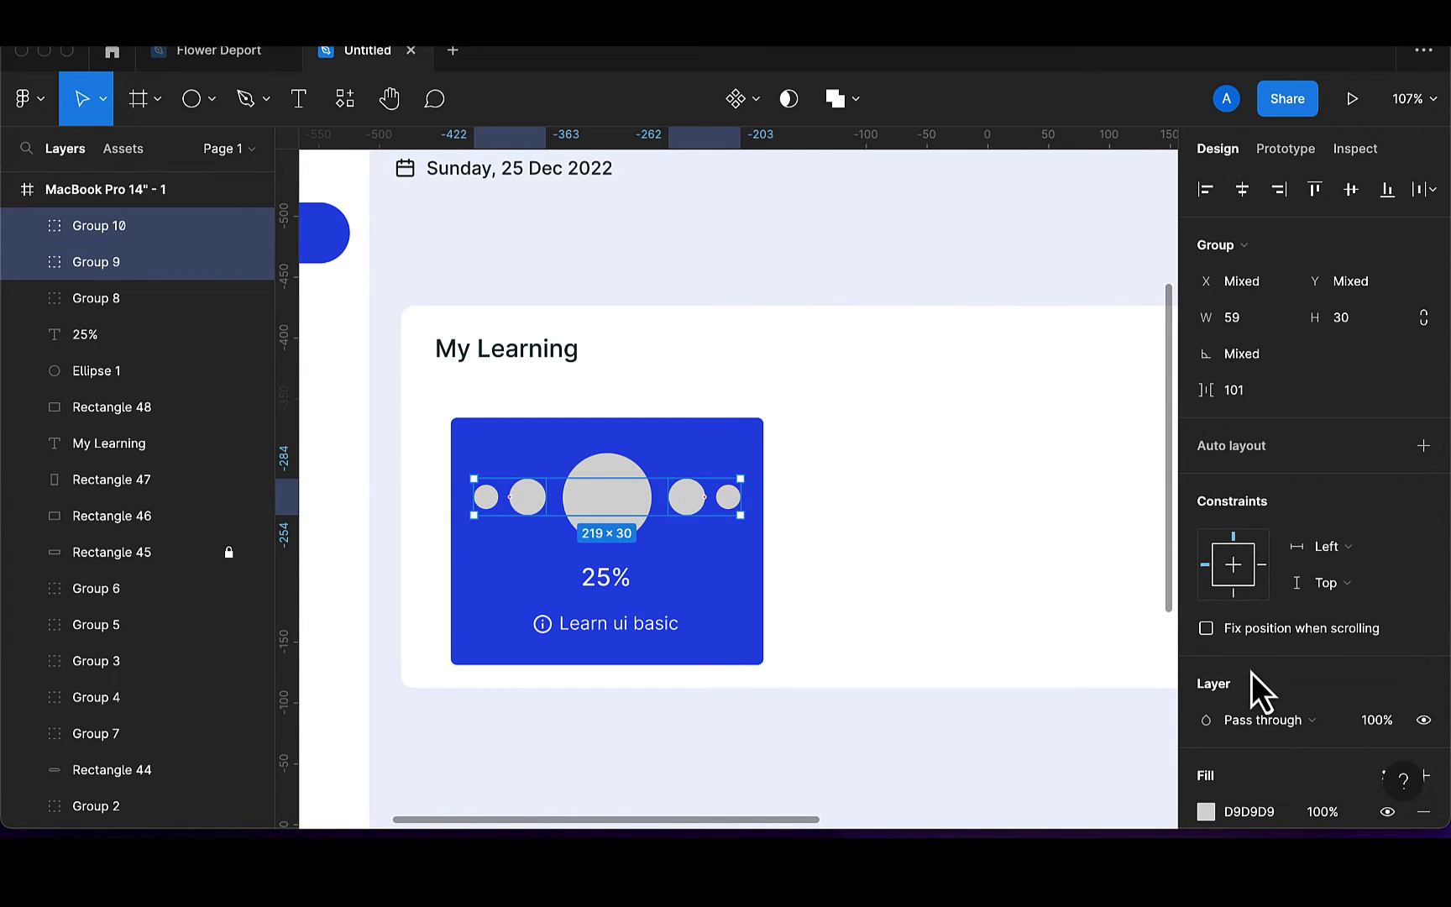
pyautogui.scroll(-3, 1345, 697)
pyautogui.click(1338, 688)
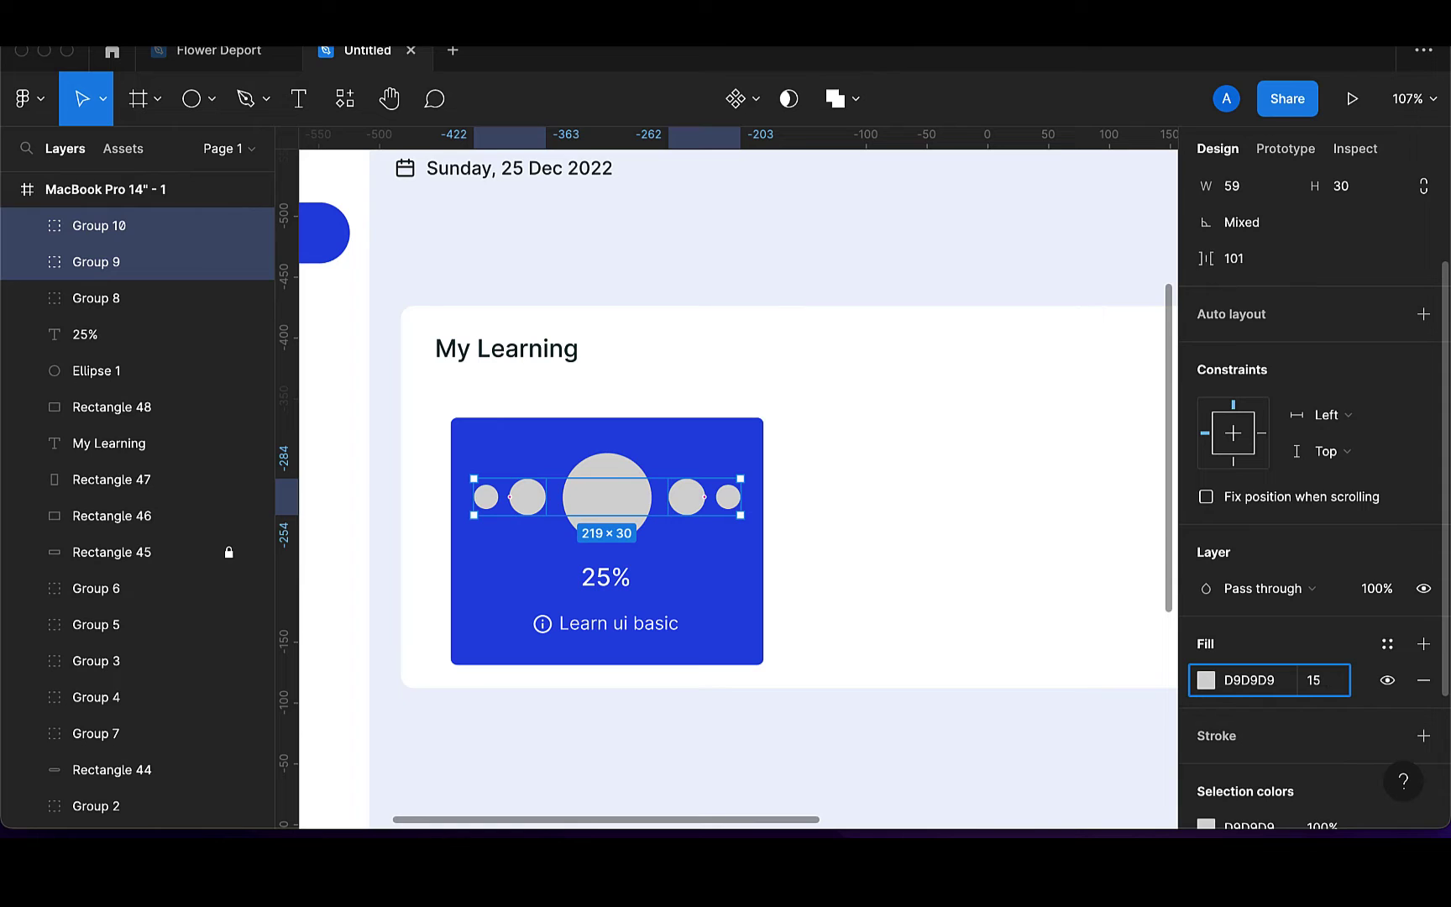
pyautogui.write('15')
pyautogui.press('Return')
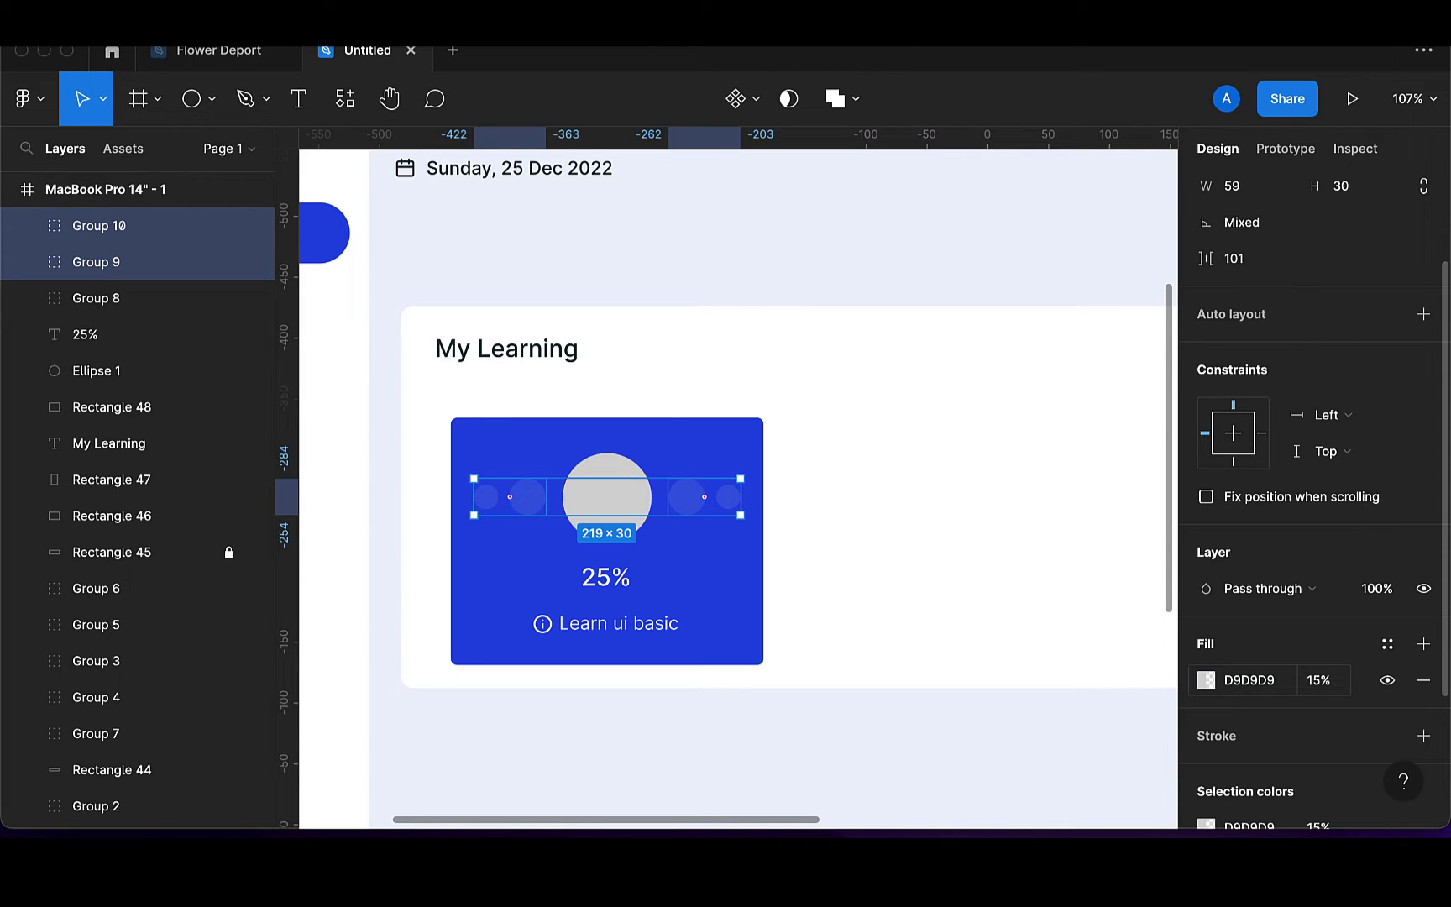
pyautogui.click(994, 677)
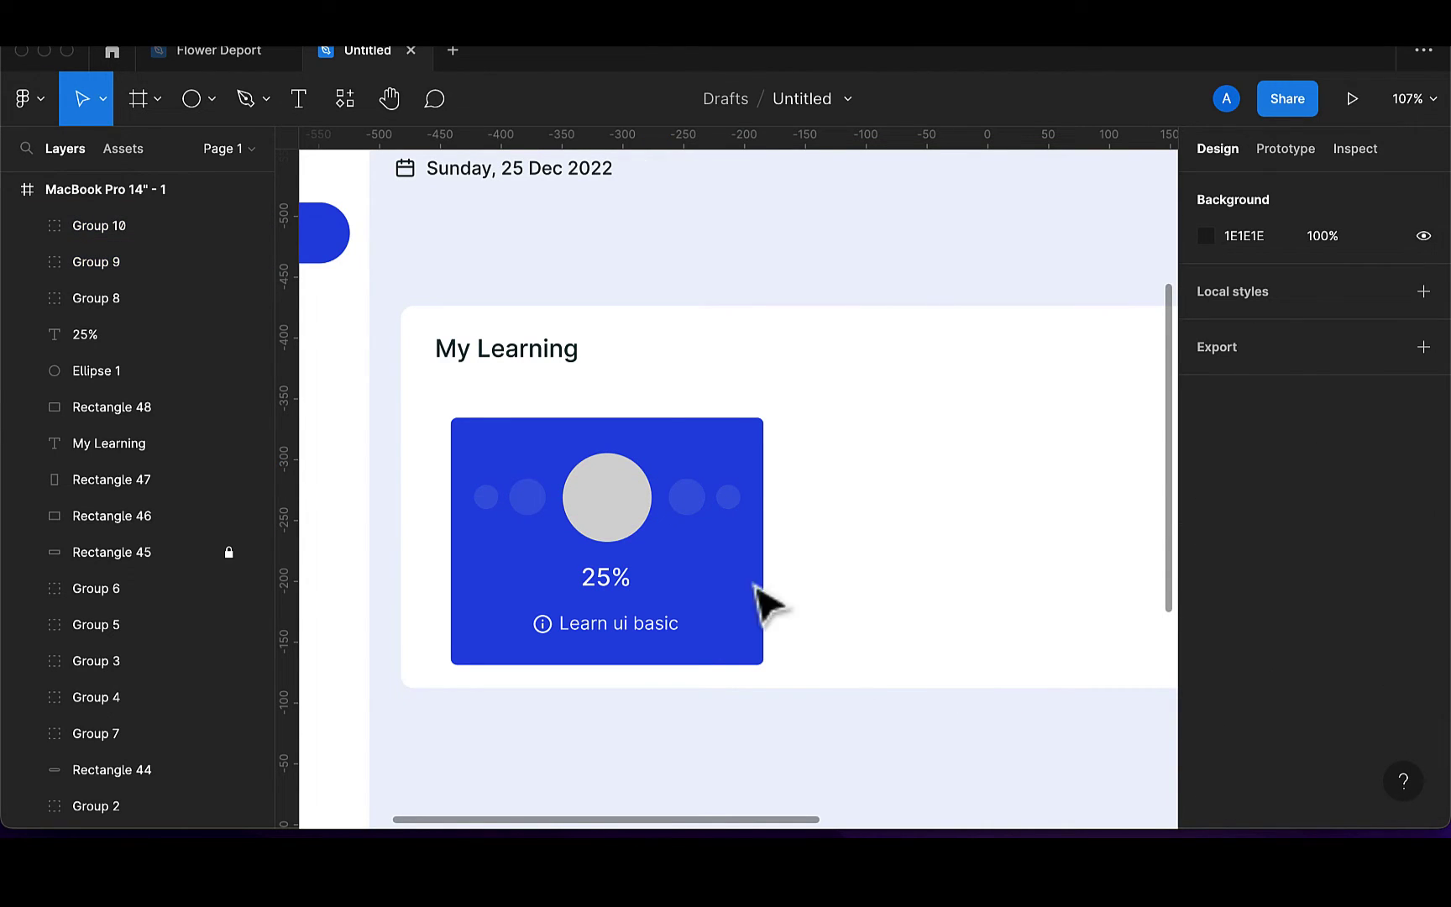
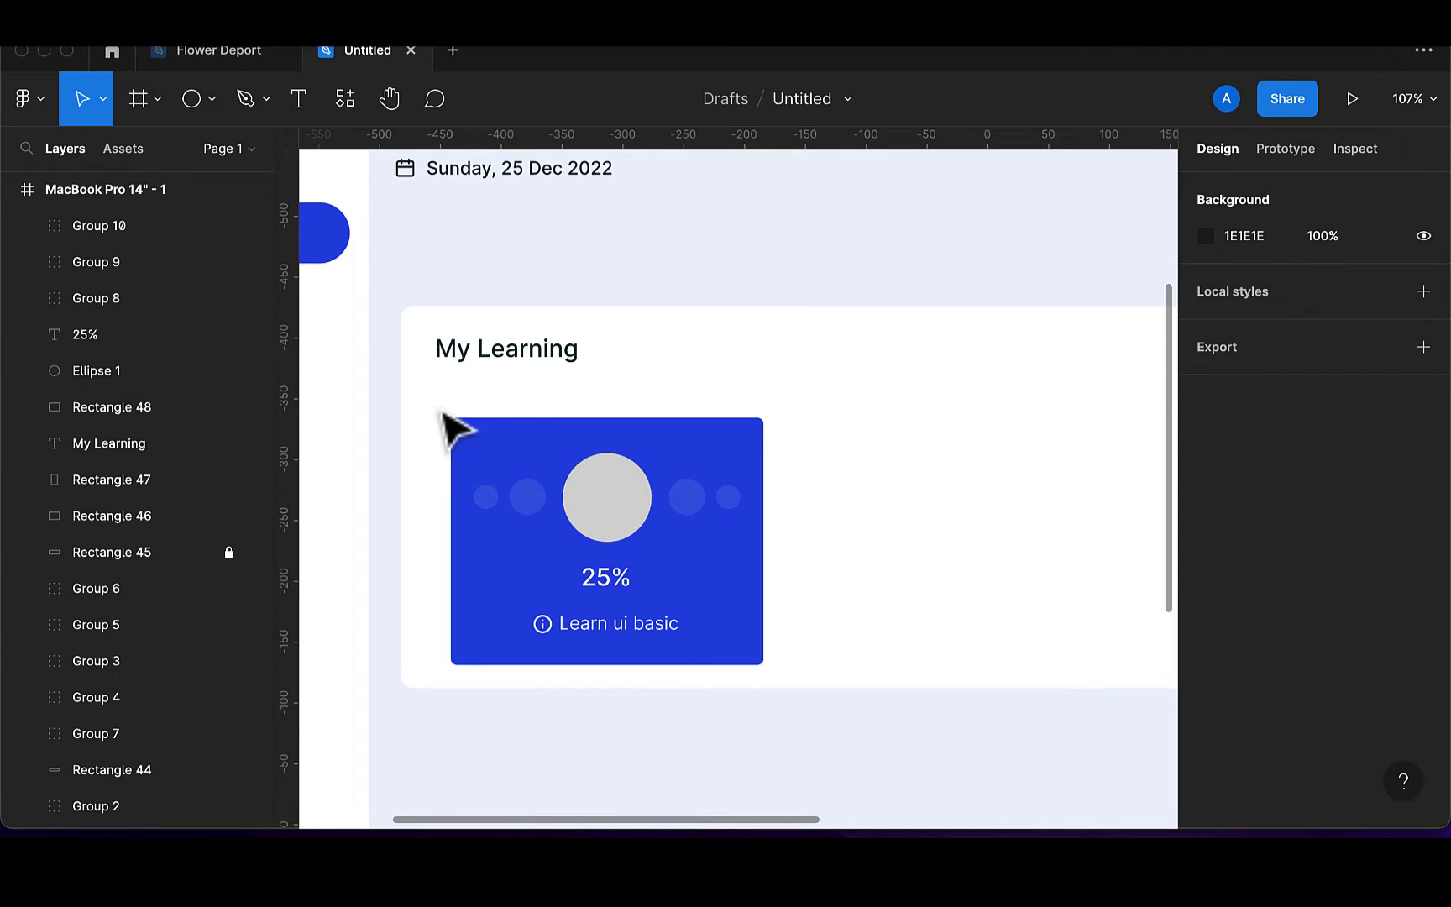
# Group the blue course card's layers and place two copies to its right
pyautogui.moveTo(443, 418); pyautogui.dragTo(802, 697)
pyautogui.press('super+g')
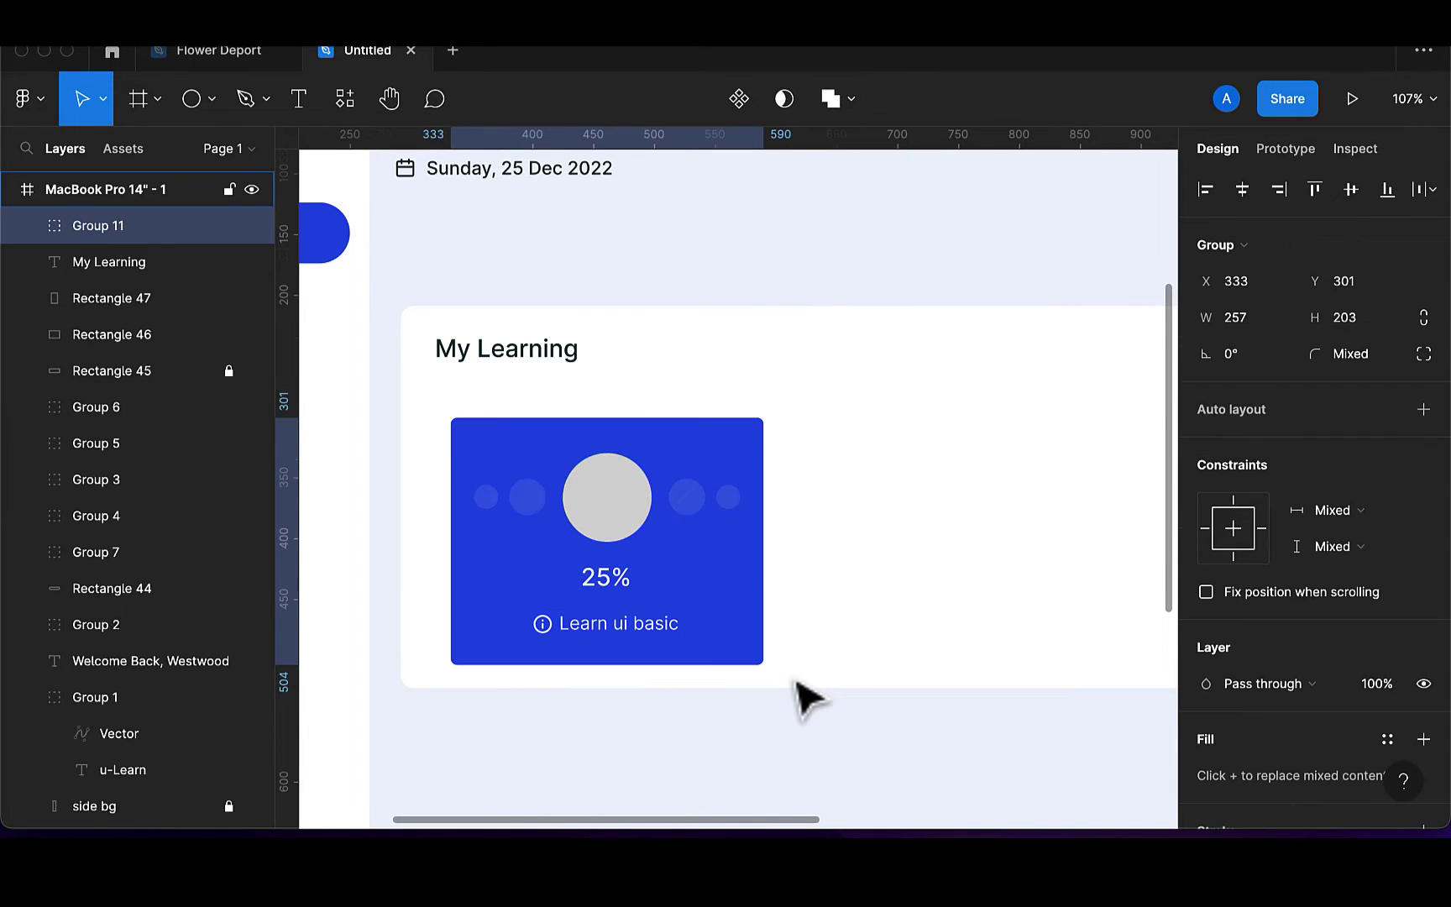
pyautogui.scroll(-5, 802, 697)
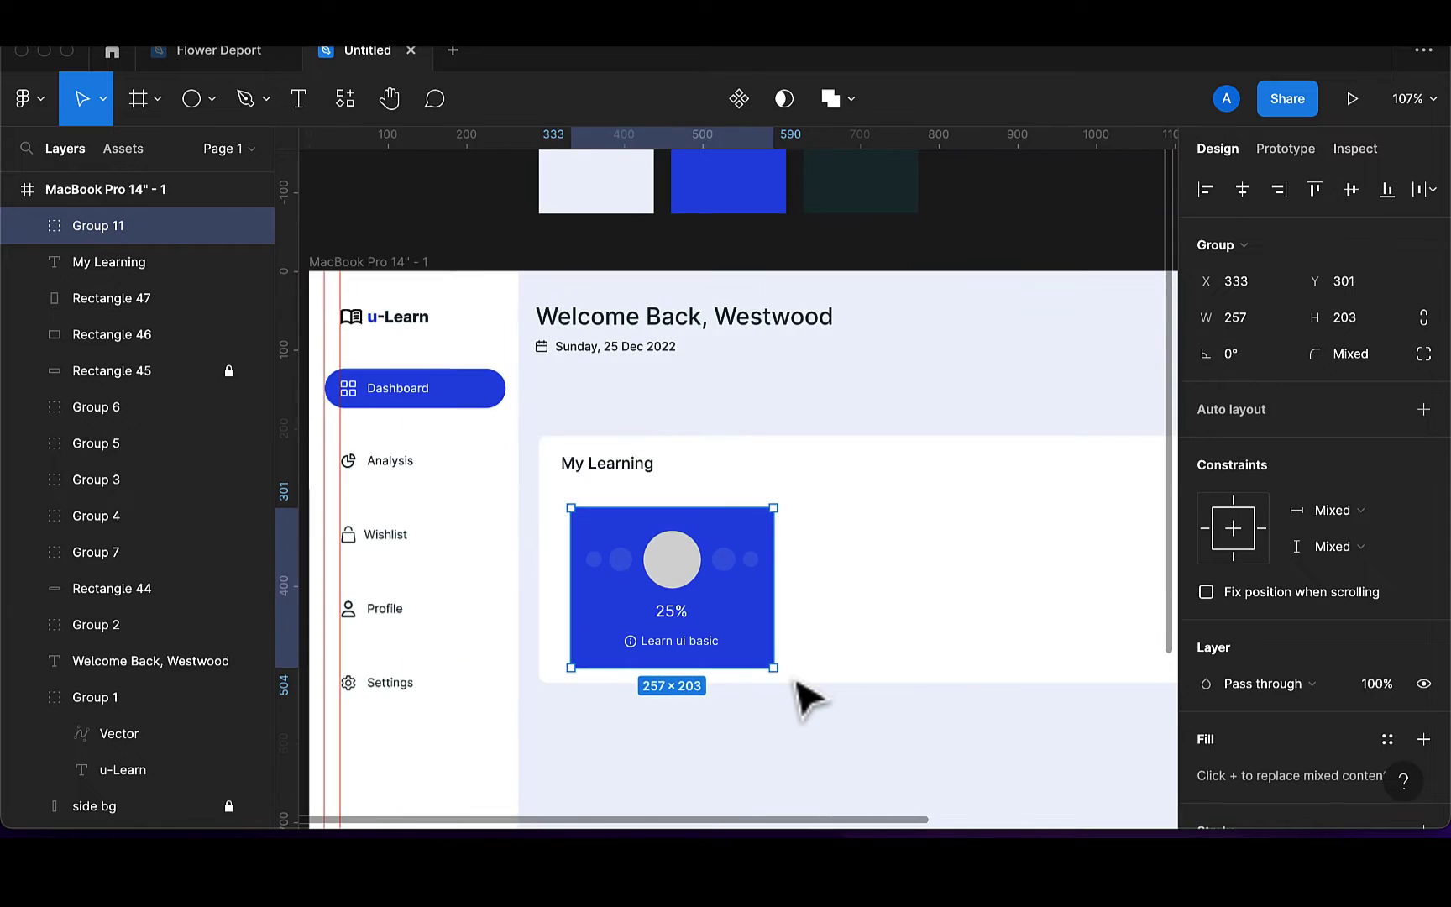
pyautogui.hscroll(2, 795, 682)
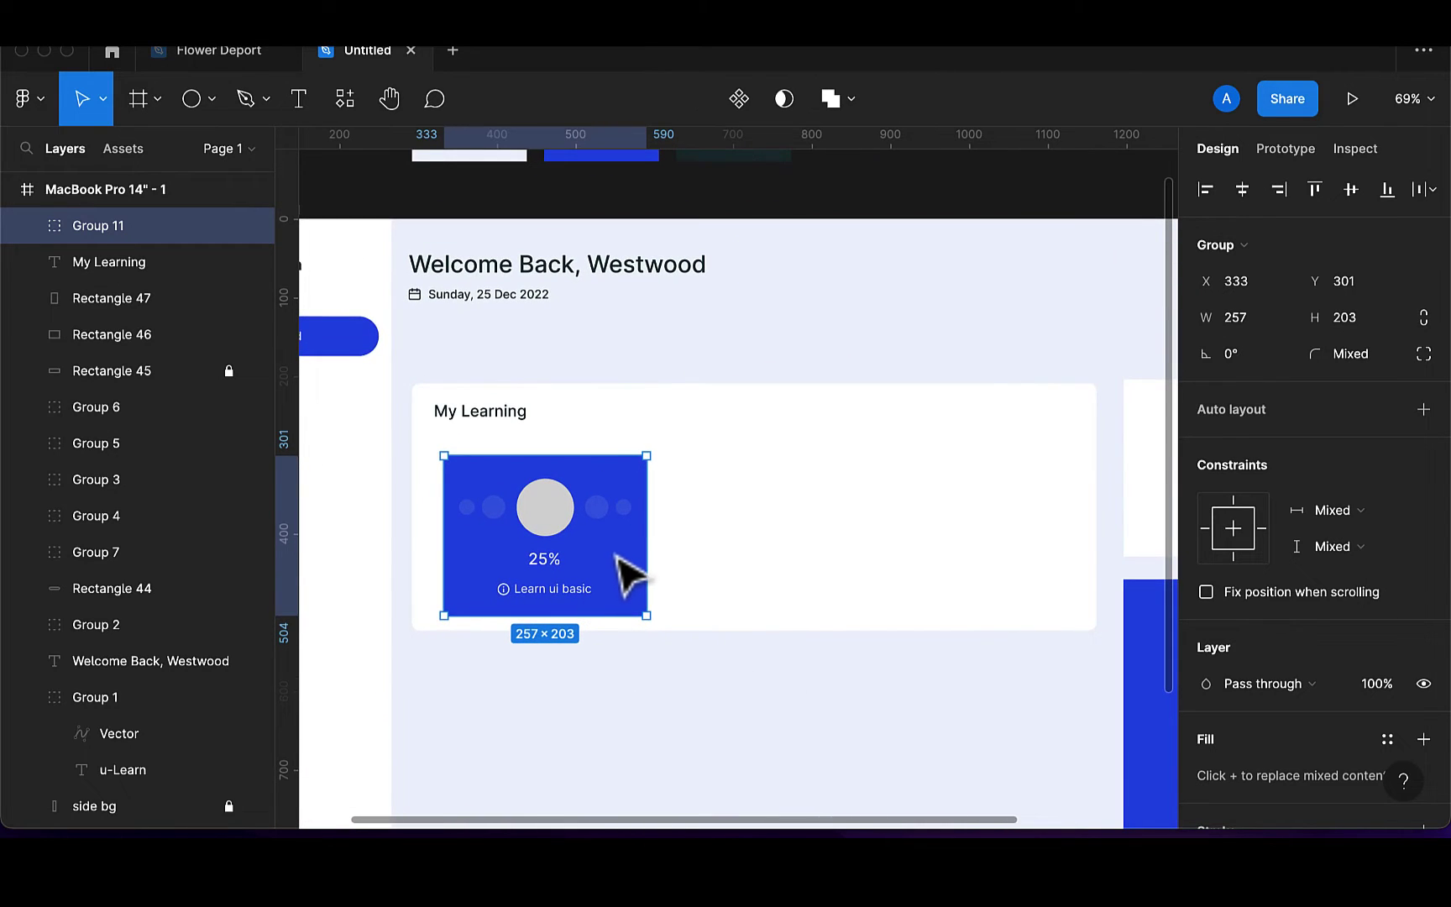
pyautogui.press('super+d')
pyautogui.moveTo(626, 578); pyautogui.dragTo(845, 556)
pyautogui.press('super+d')
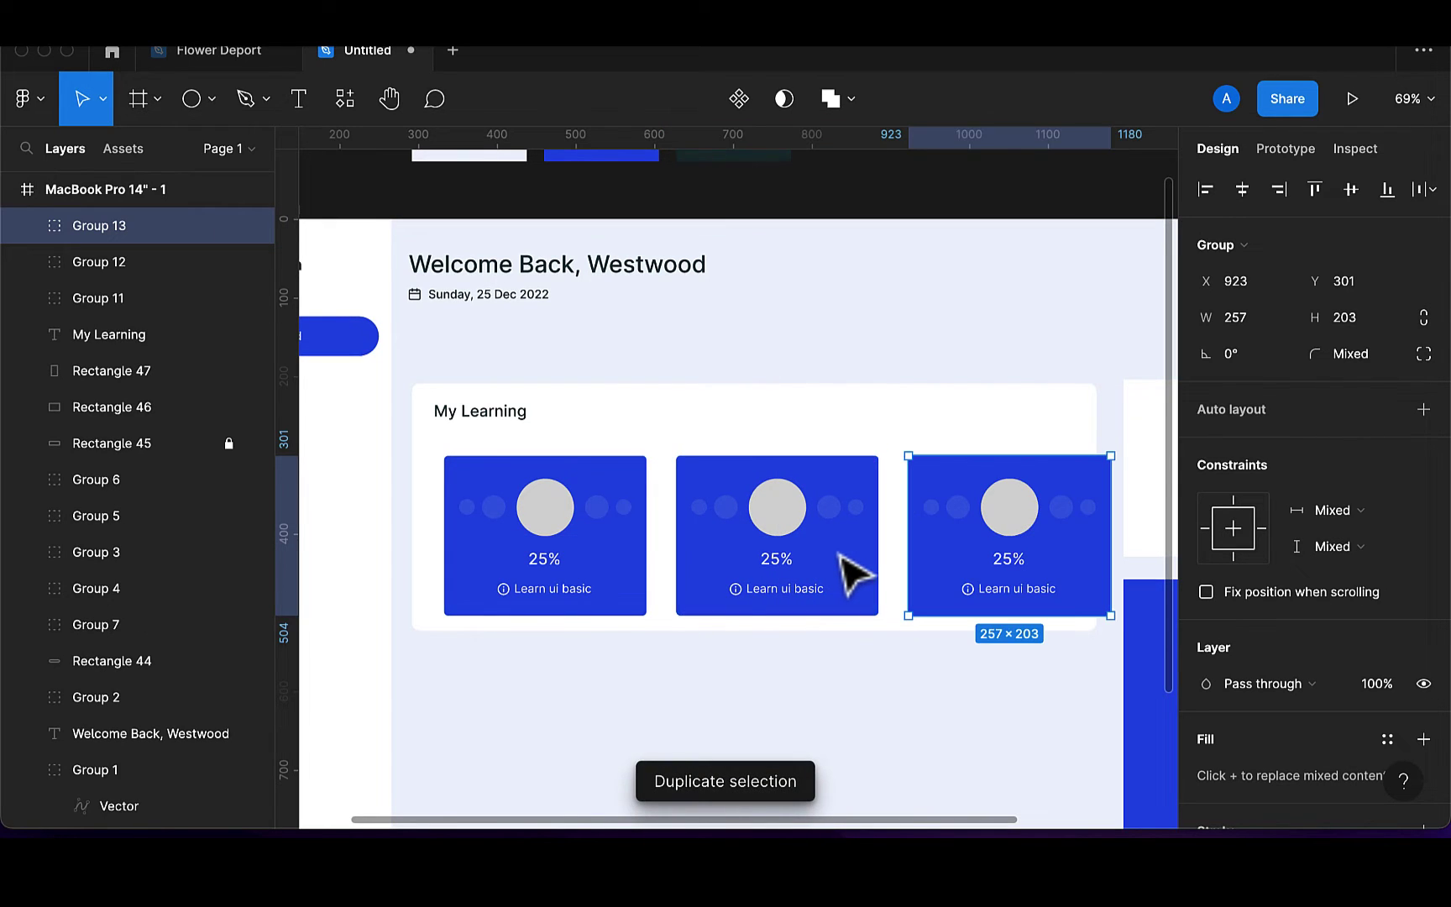
pyautogui.moveTo(1100, 542); pyautogui.dragTo(1074, 546)
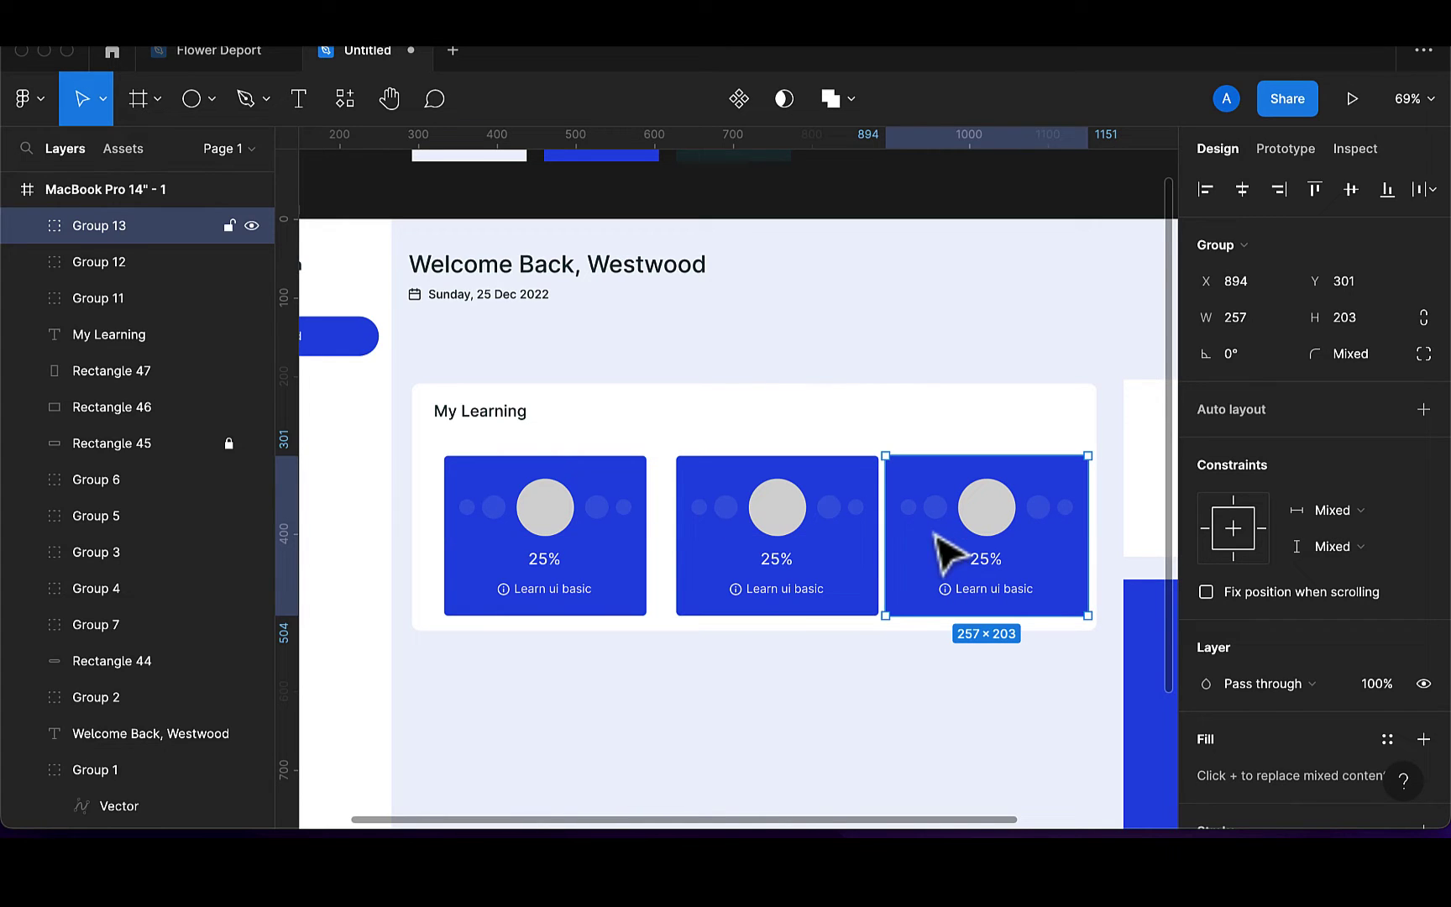
# Even out the card spacing to about 24 px between neighbours
pyautogui.click(850, 570)
pyautogui.click(855, 571)
pyautogui.moveTo(855, 571); pyautogui.dragTo(836, 570)
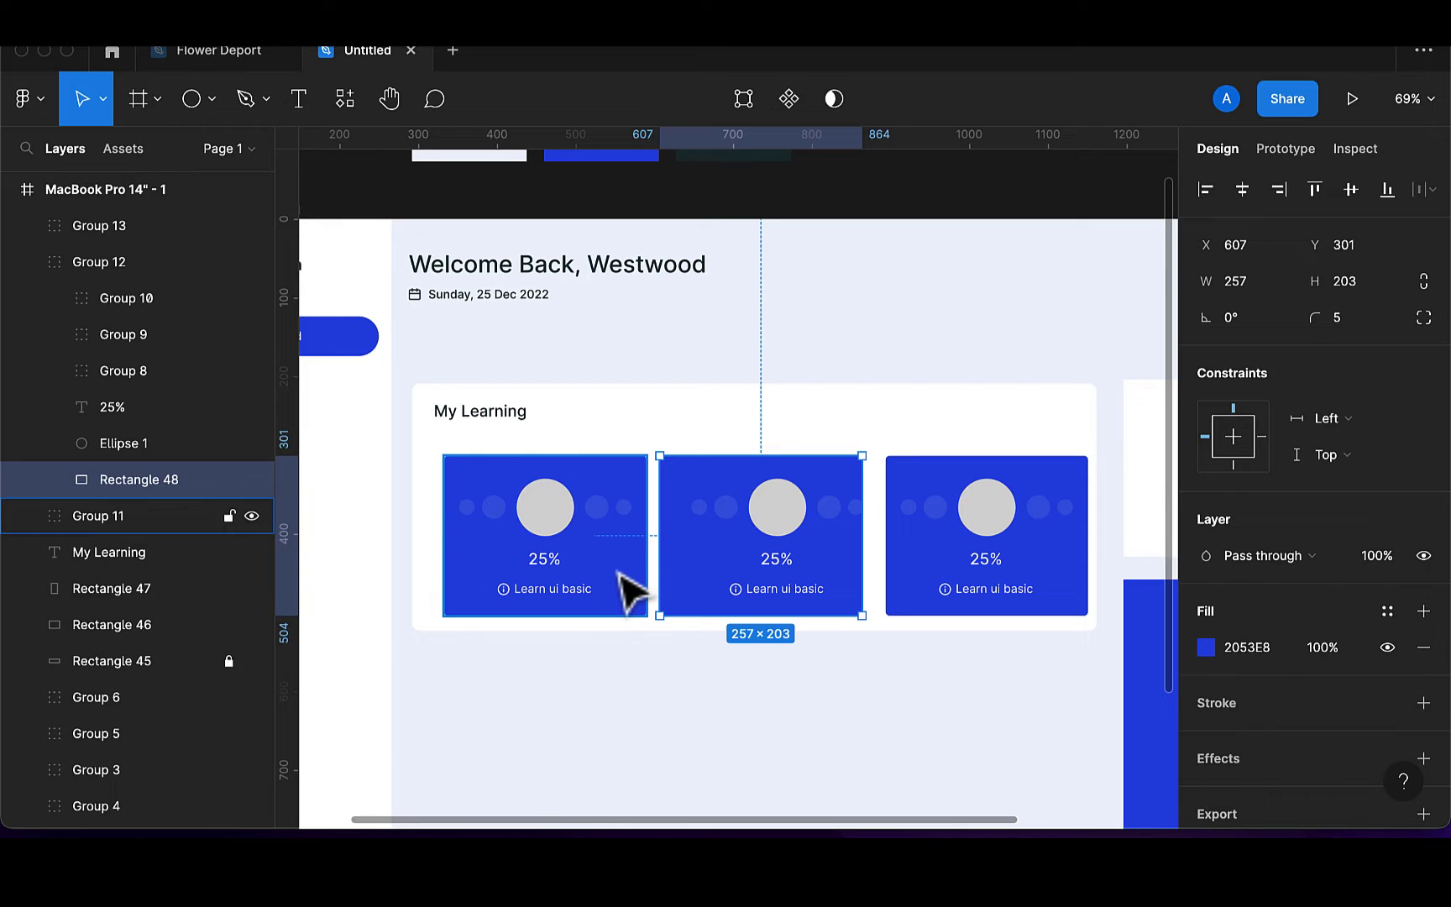
pyautogui.moveTo(625, 593); pyautogui.dragTo(618, 595)
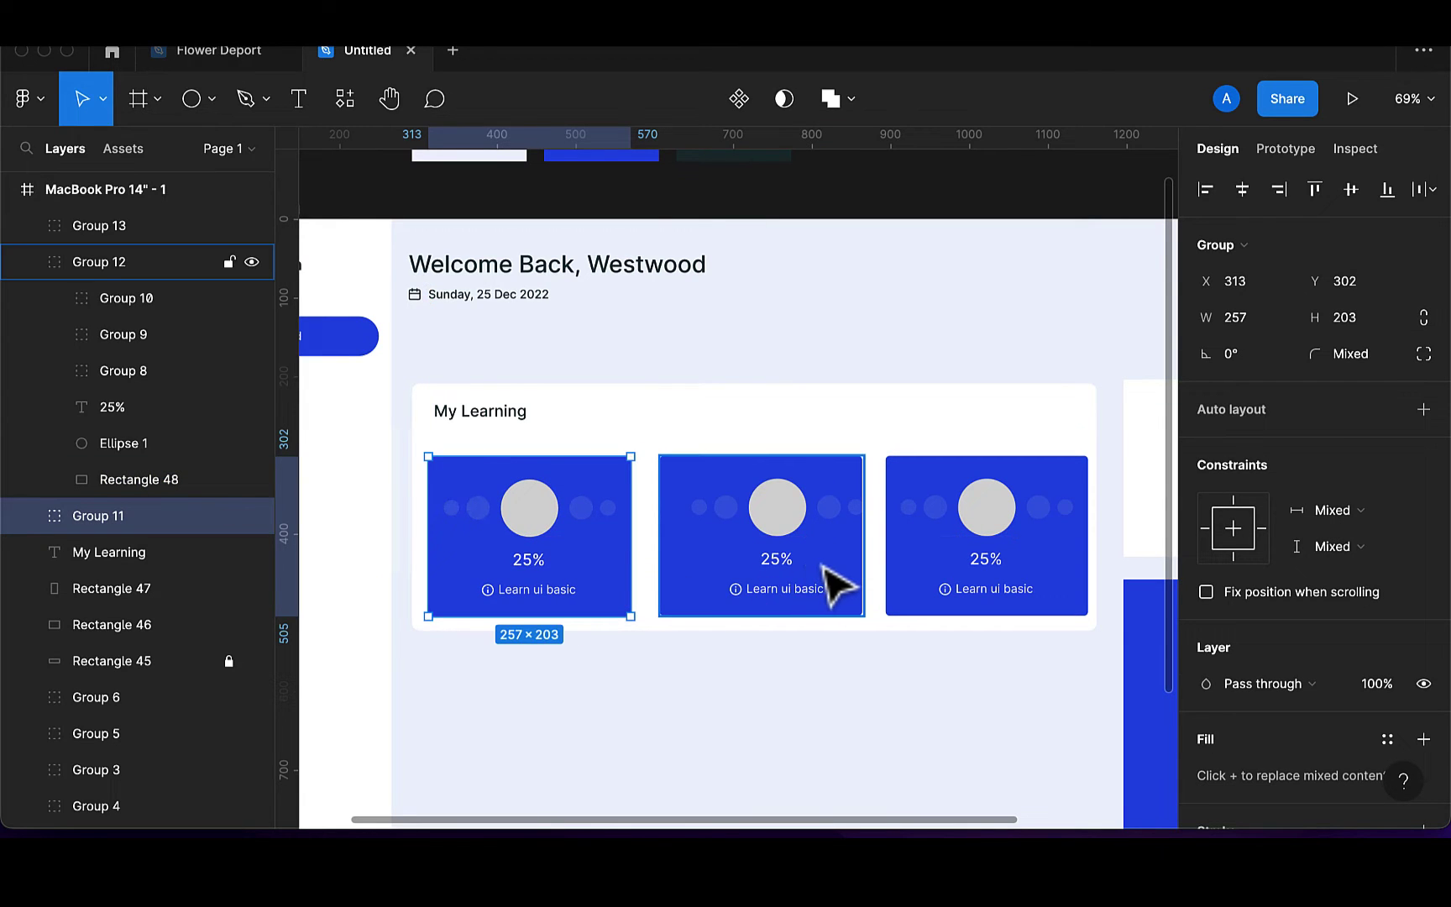
pyautogui.press('super+z')
pyautogui.press('super+z')
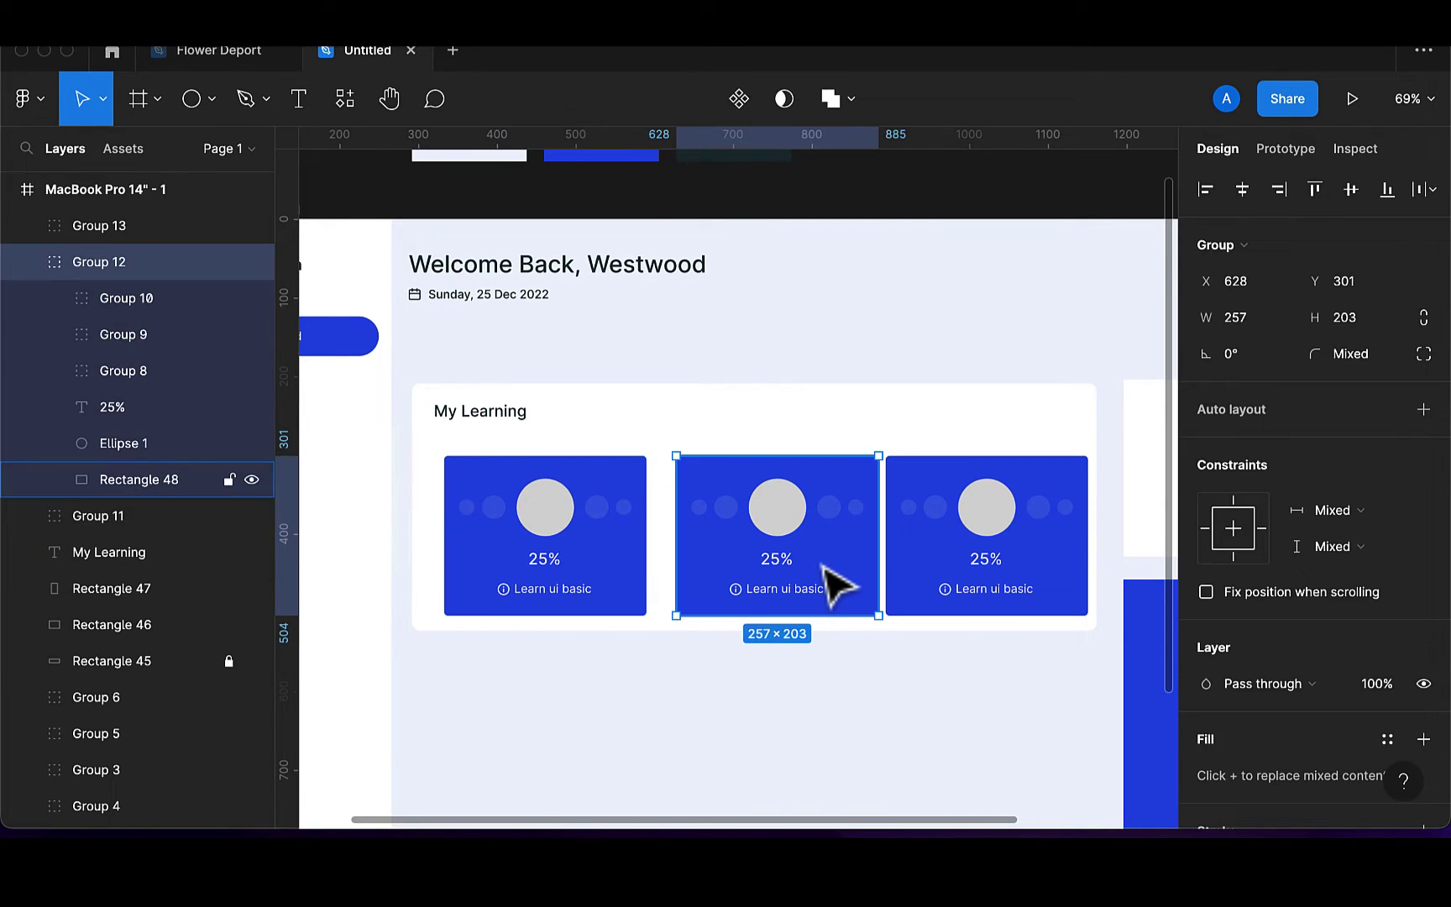
pyautogui.click(852, 720)
pyautogui.click(835, 580)
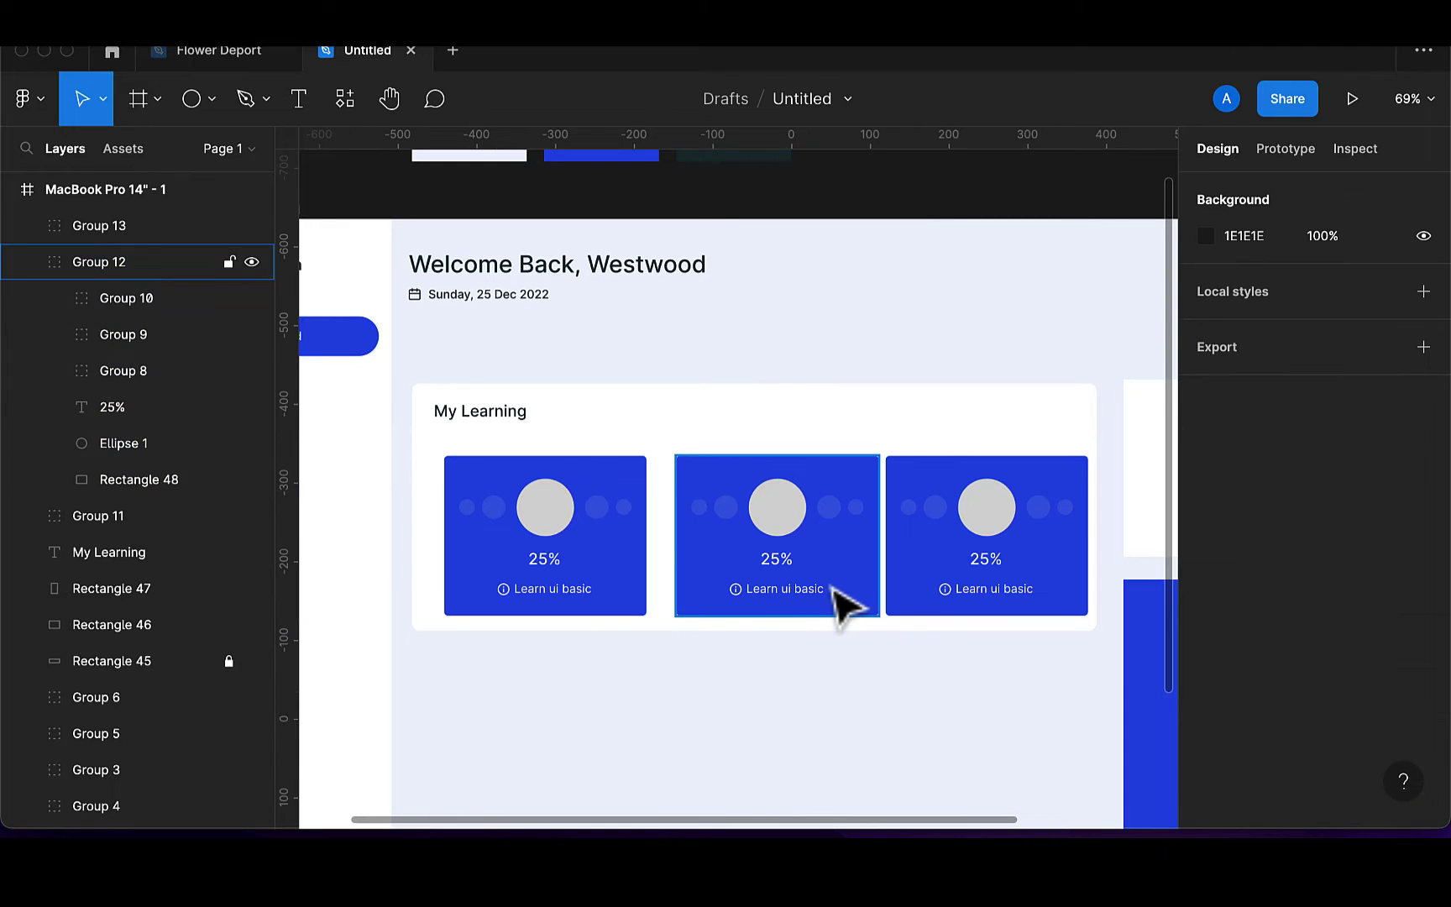
pyautogui.moveTo(834, 575); pyautogui.dragTo(823, 574)
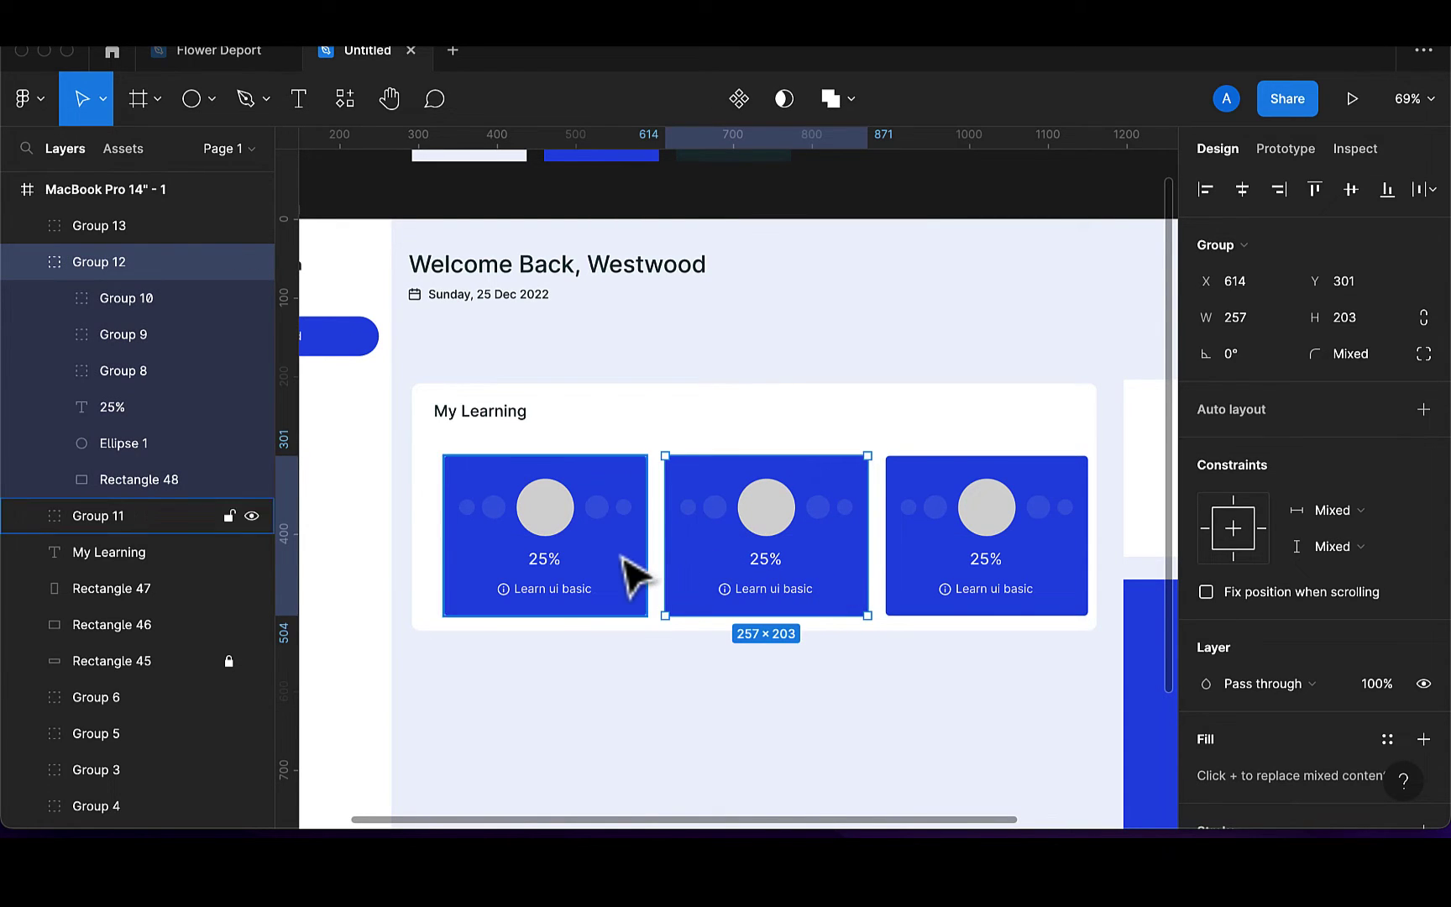
pyautogui.press('super+alt+a')
pyautogui.hotkey('shift', 'Left')
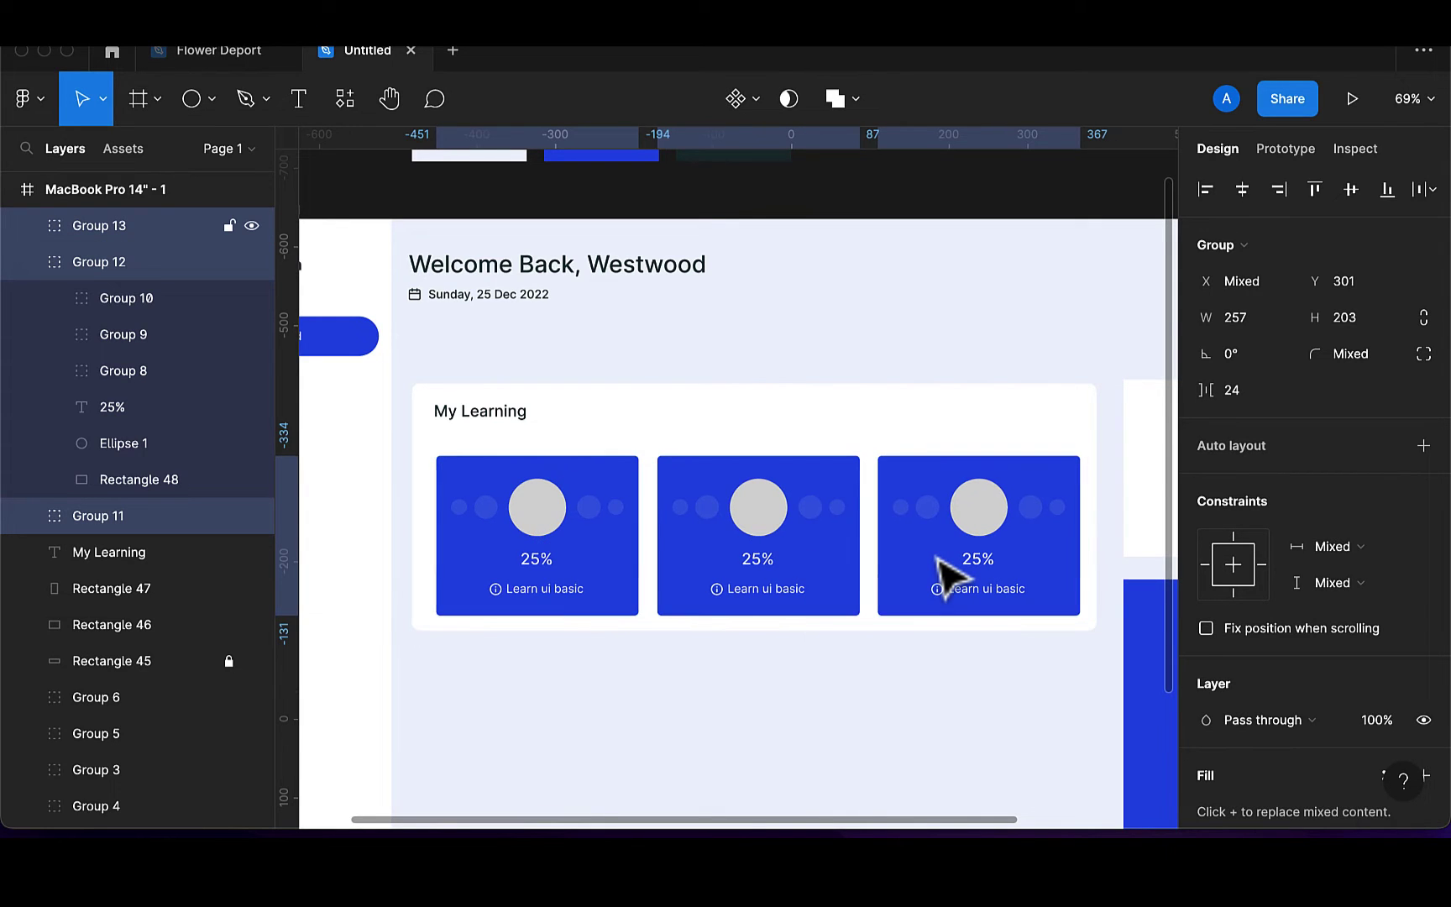
pyautogui.hotkey('shift', 'Left')
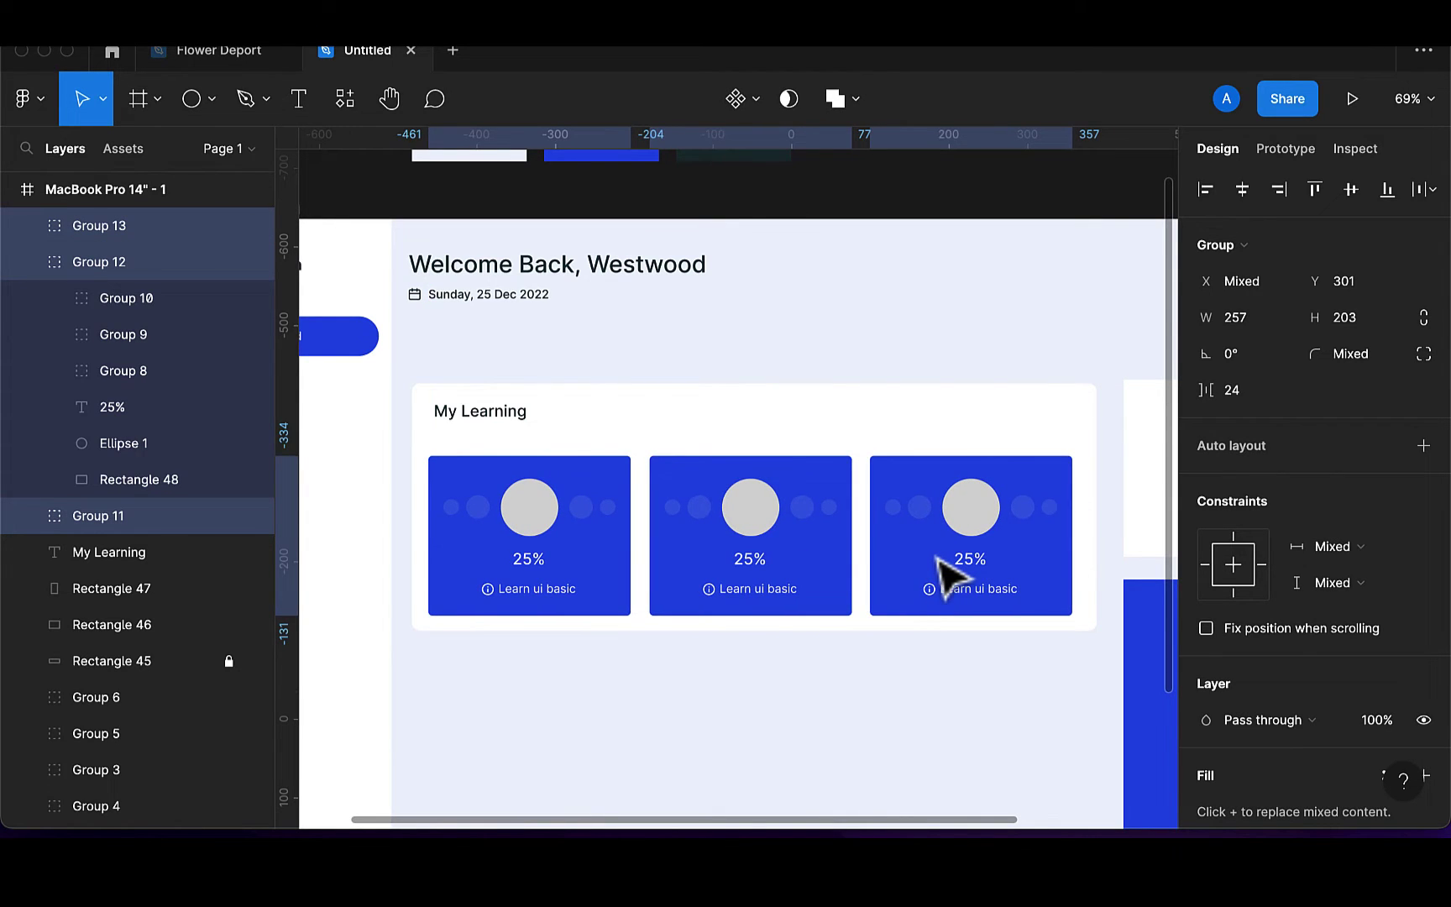
# Delete the third card copy, leaving two course cards
pyautogui.click(894, 588)
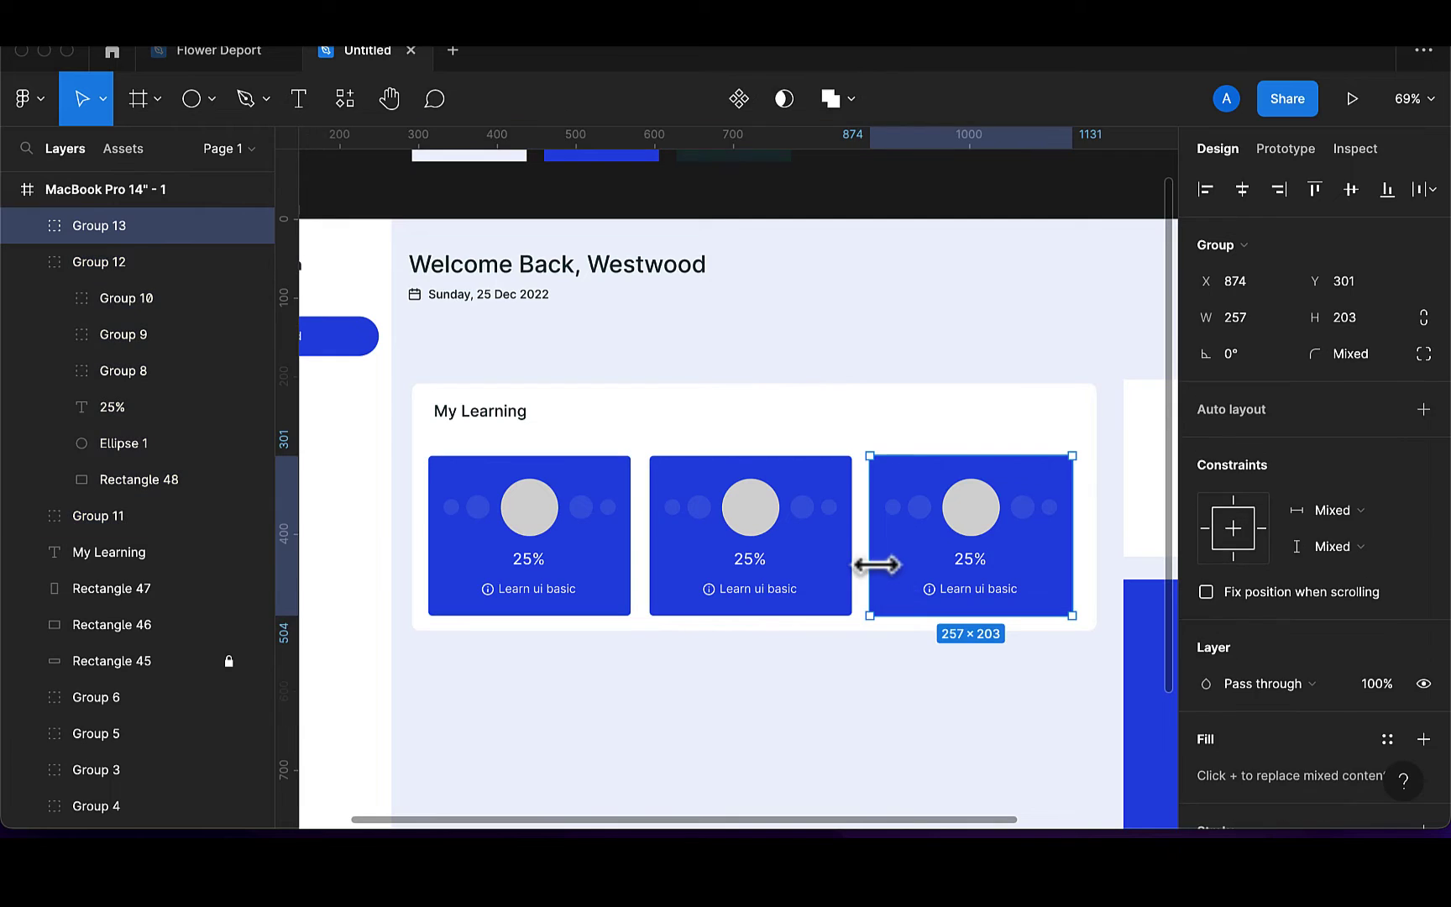
pyautogui.press('Delete')
pyautogui.click(830, 575)
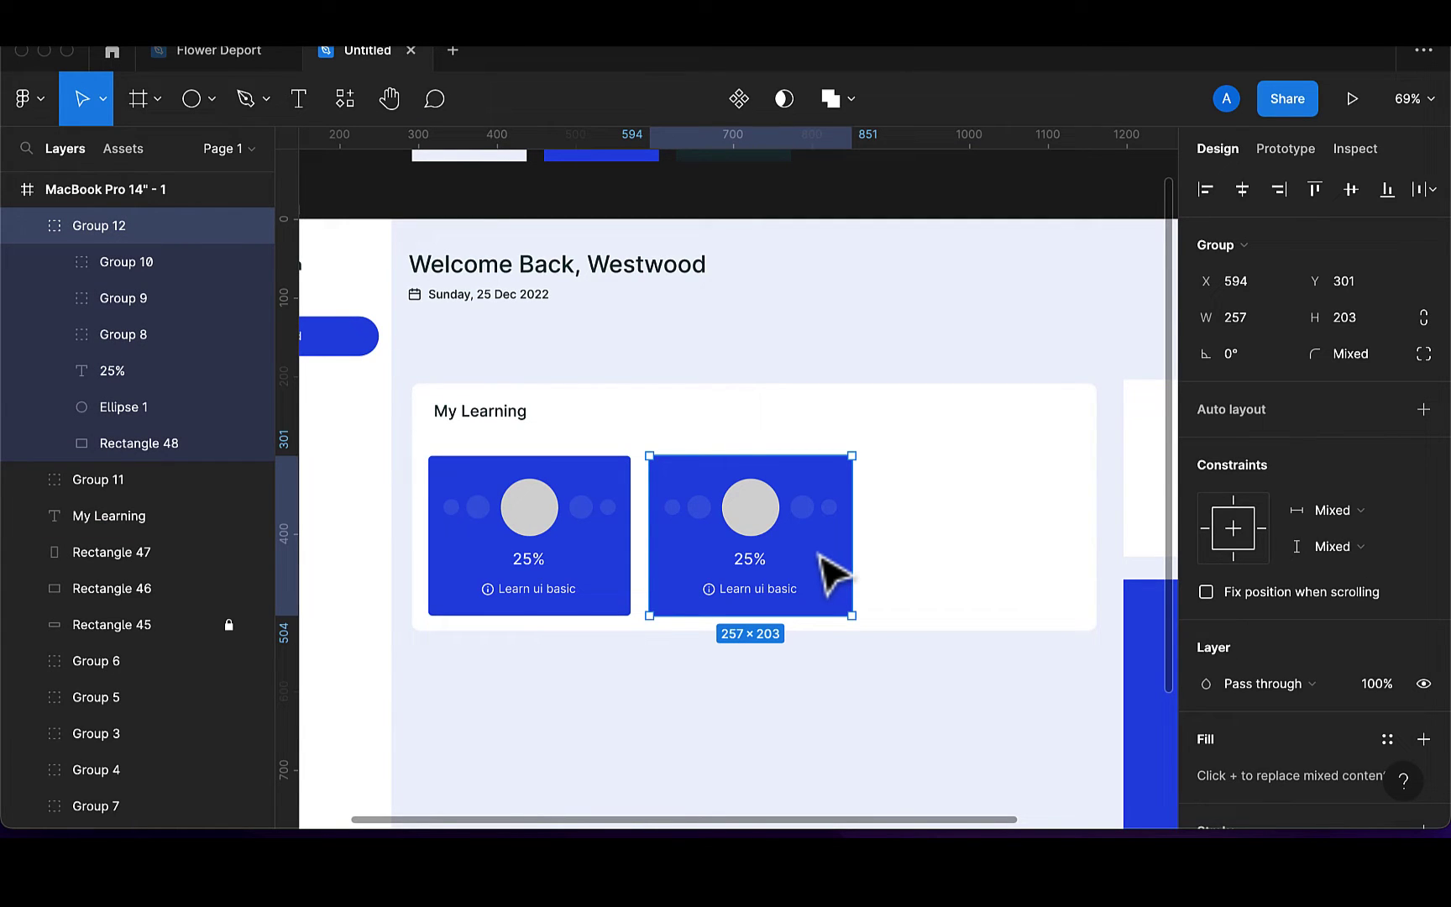
# Give the second card's background a white fill and a thin black border
pyautogui.doubleClick(830, 574)
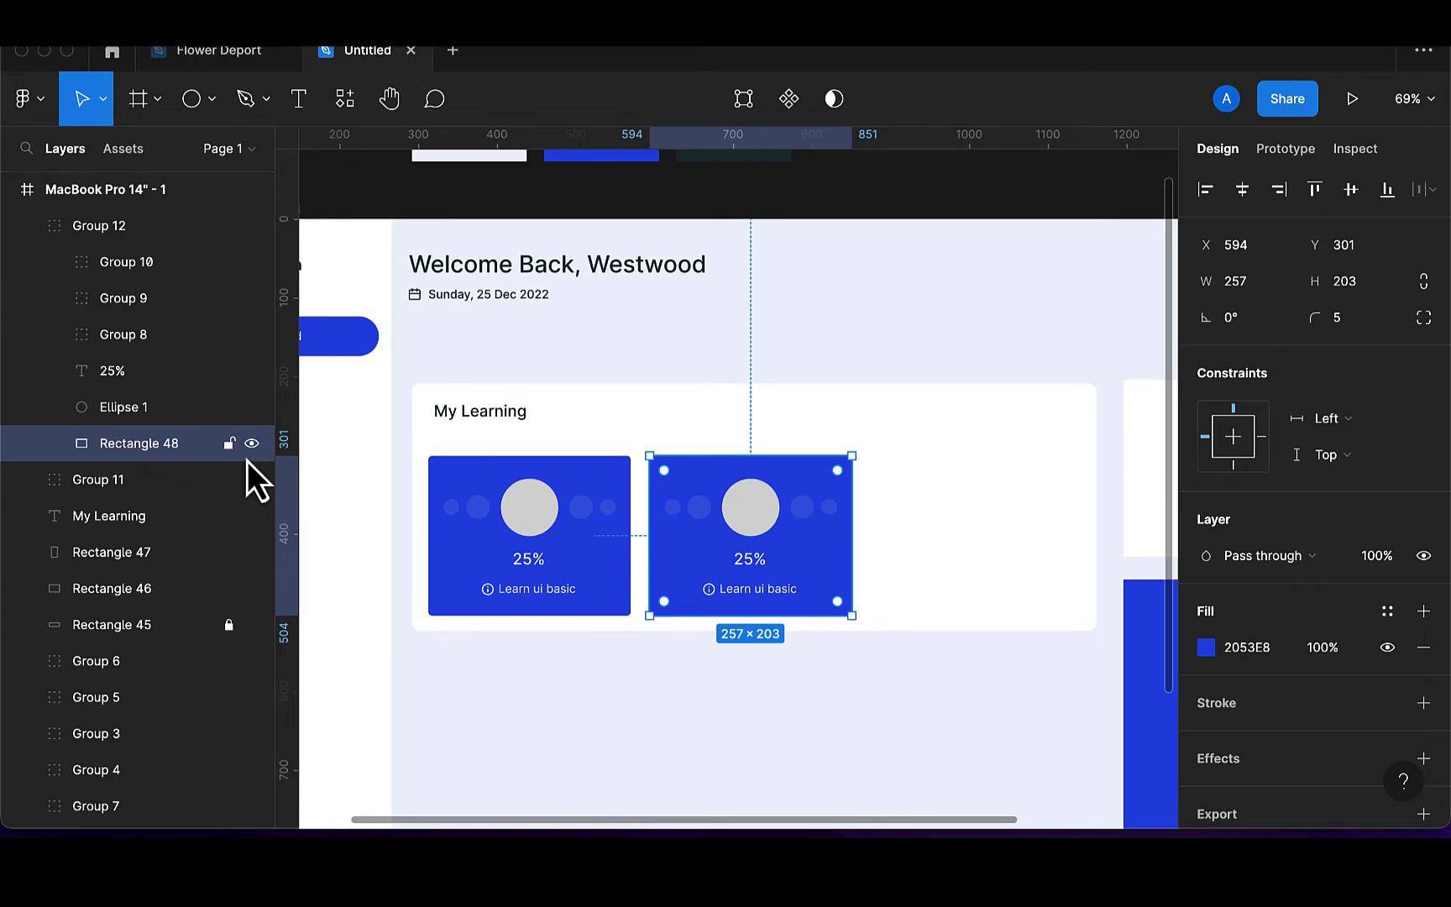
pyautogui.scroll(-1, 1285, 726)
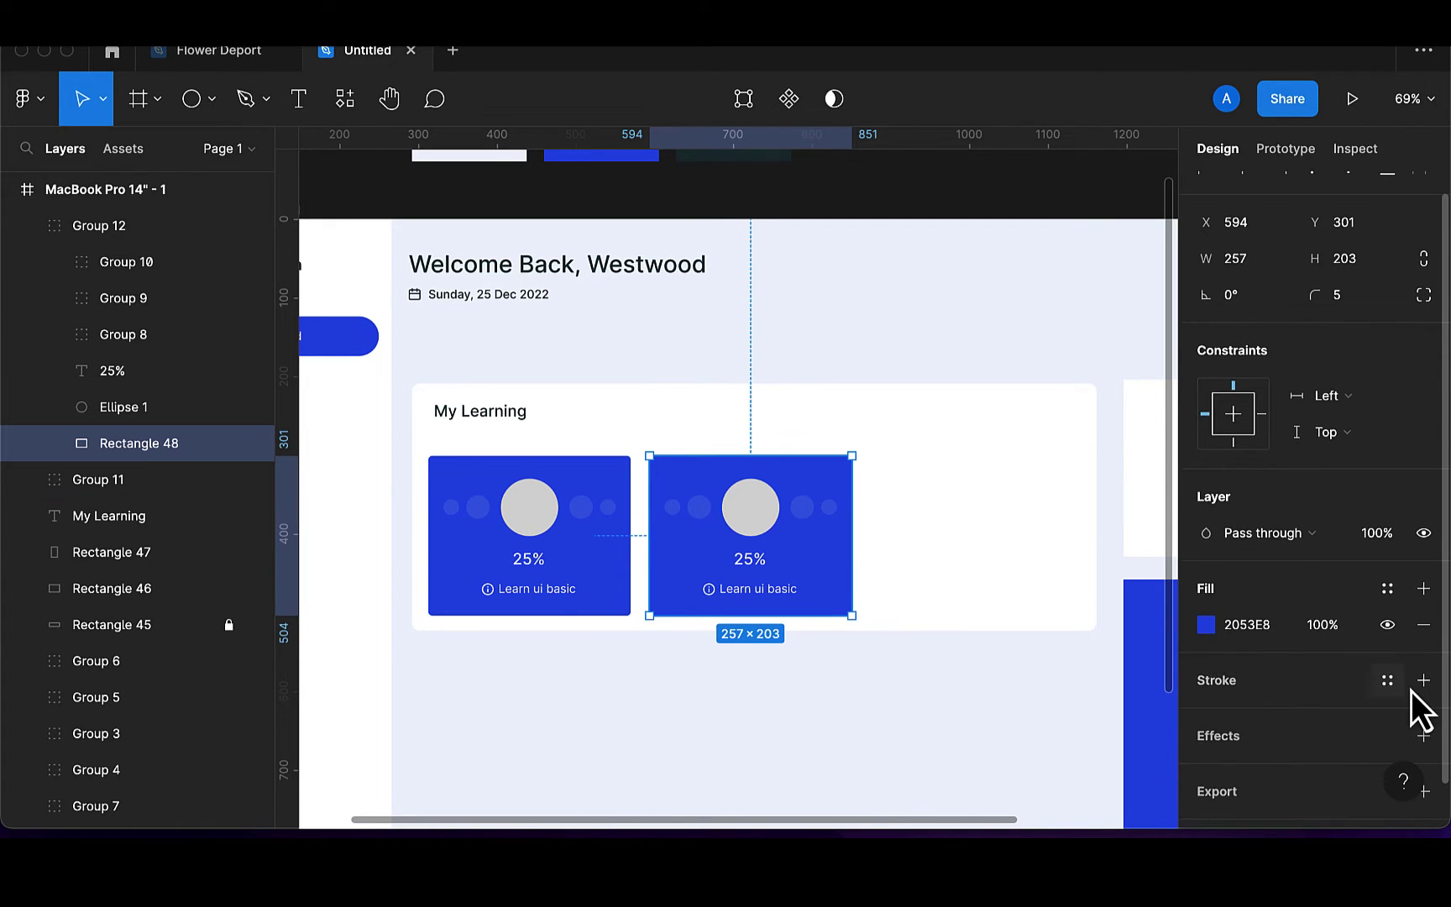
pyautogui.click(1423, 680)
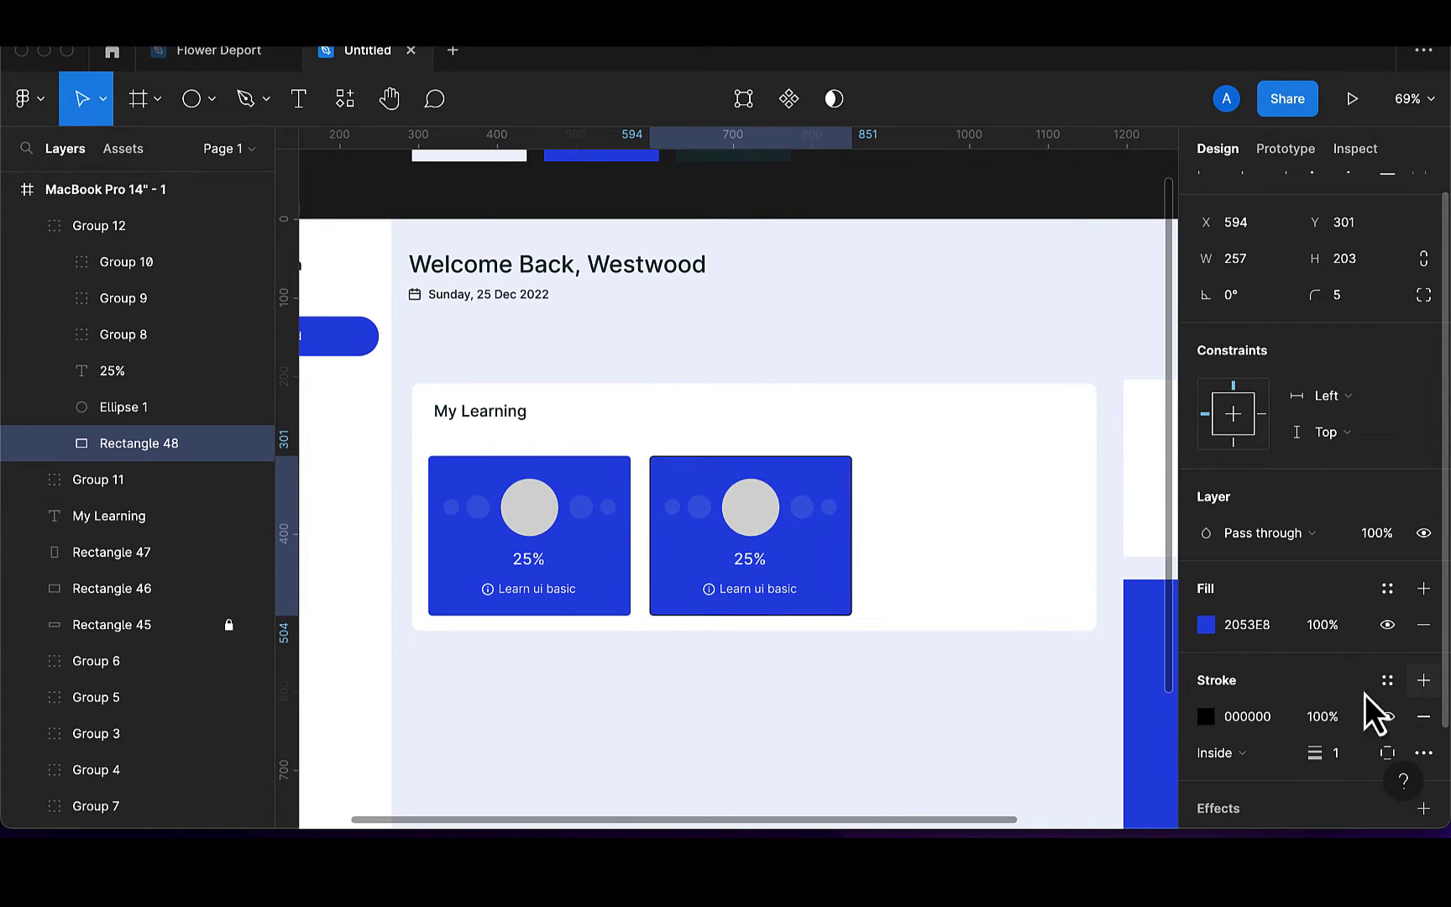
pyautogui.click(1211, 629)
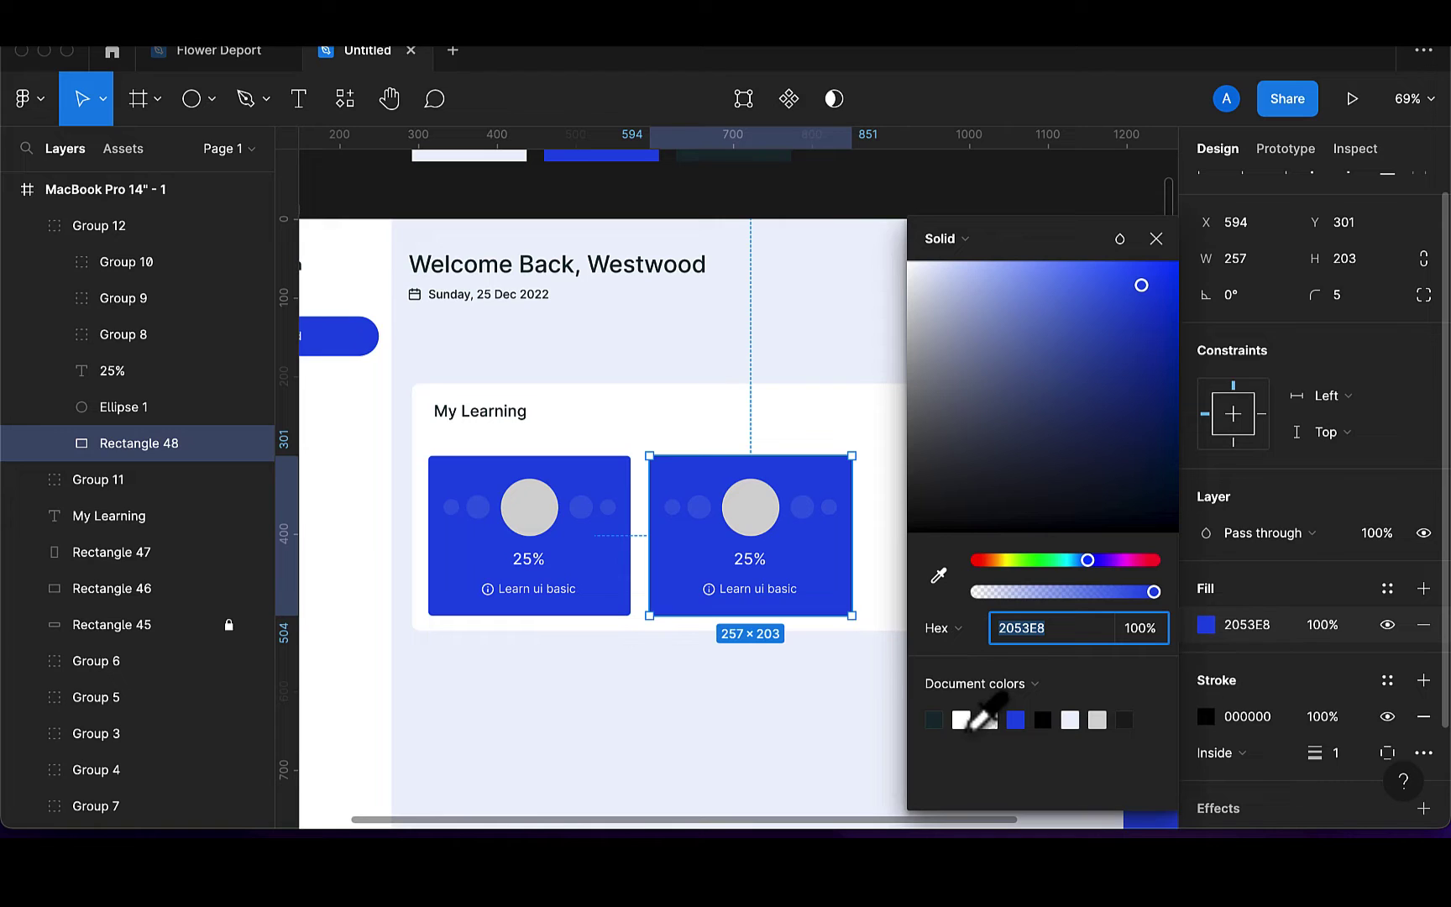
pyautogui.click(750, 581)
# Colour the card's 25% and Learn ui basic text dark #173136
pyautogui.click(750, 560)
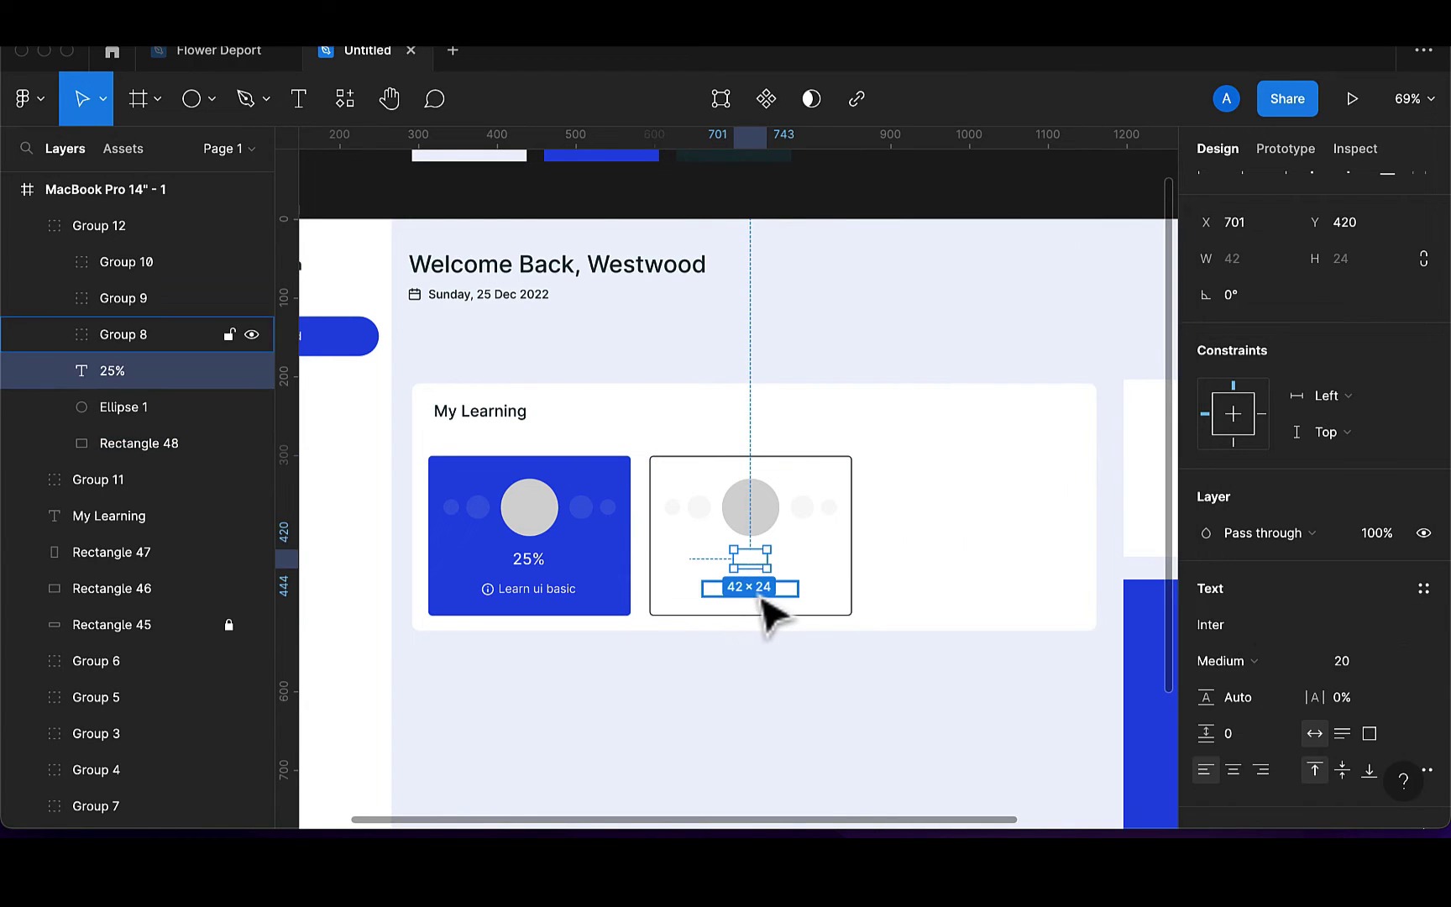
pyautogui.keyDown('shift'); pyautogui.click(763, 599); pyautogui.keyUp('shift')
pyautogui.scroll(-2, 1258, 784)
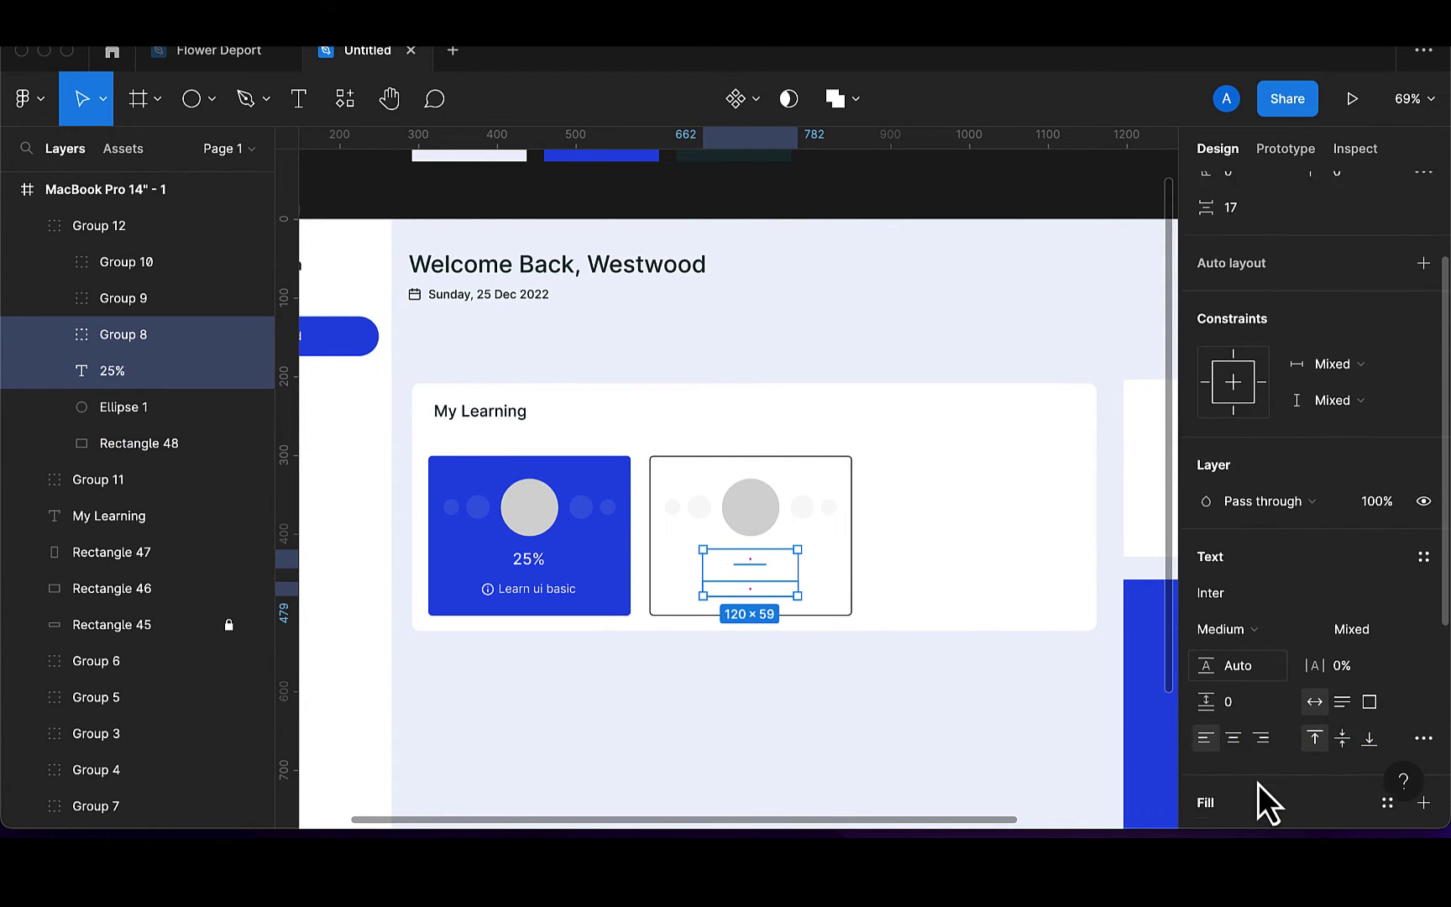
pyautogui.scroll(-3, 1216, 811)
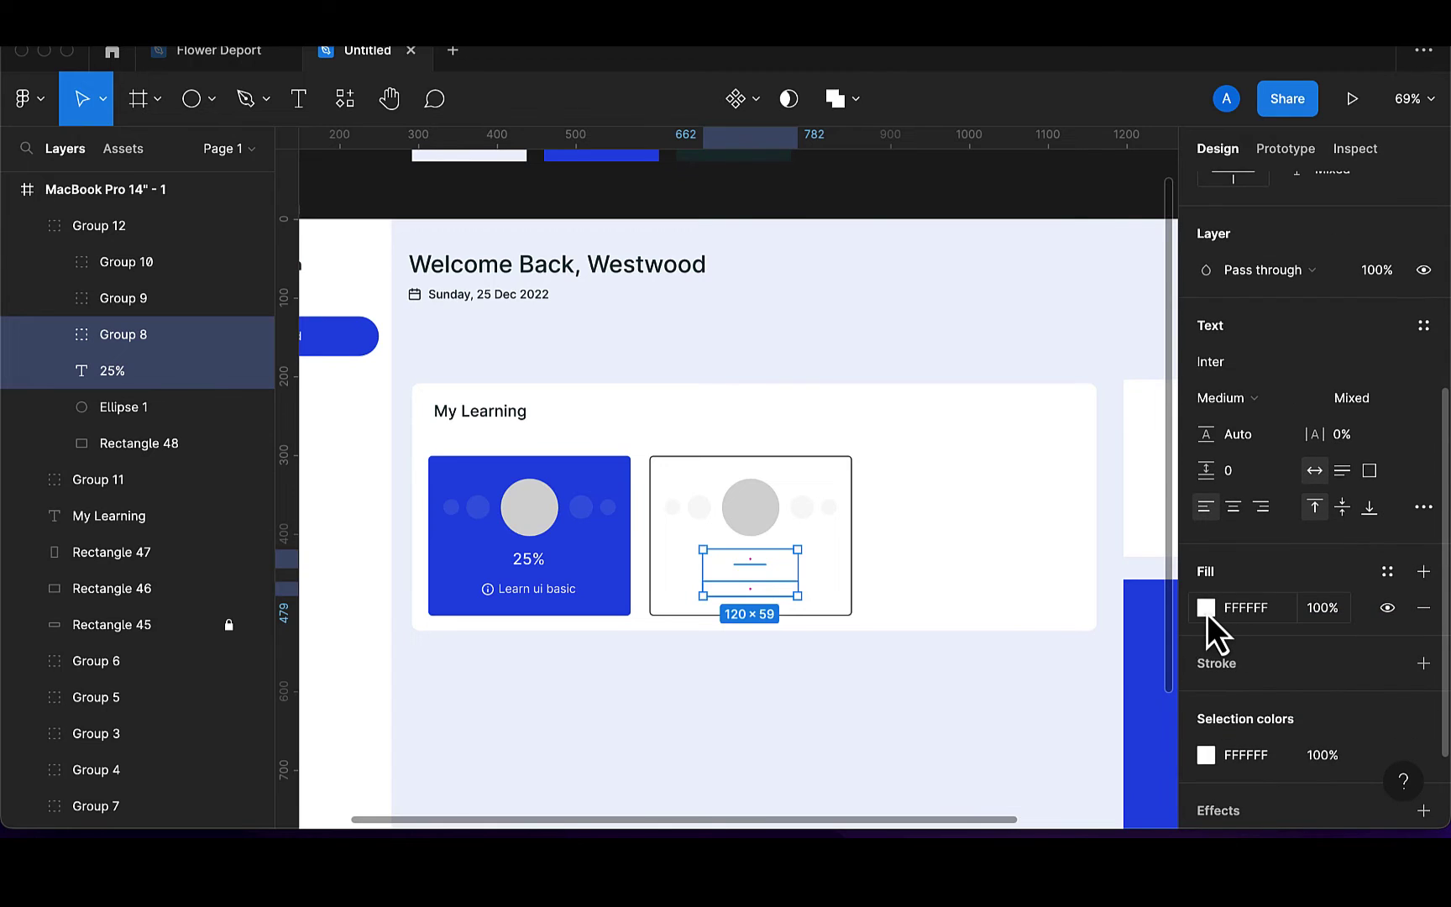
pyautogui.click(1206, 608)
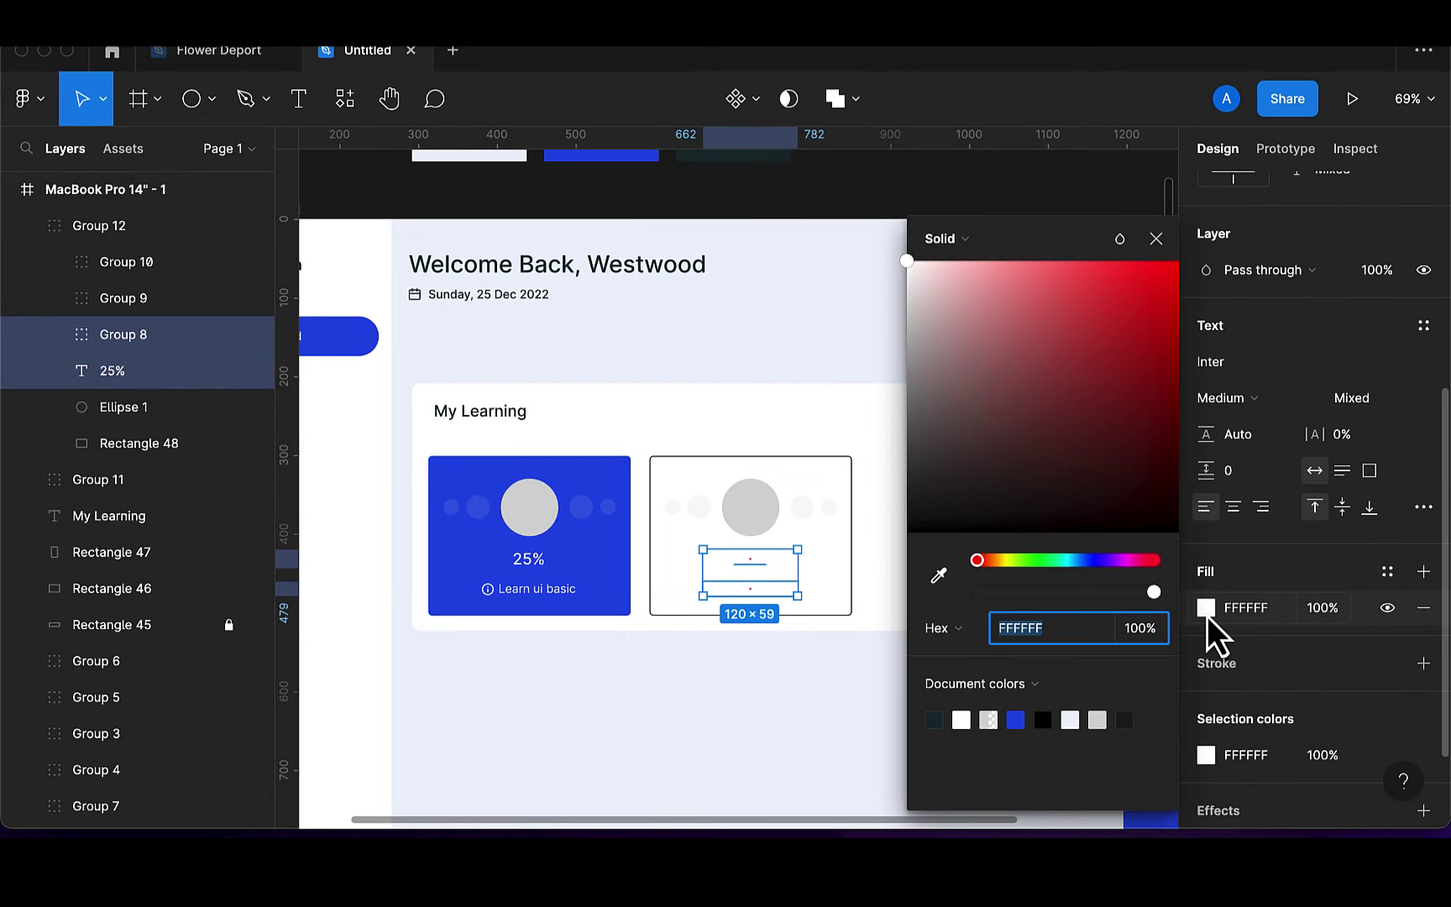
pyautogui.click(936, 719)
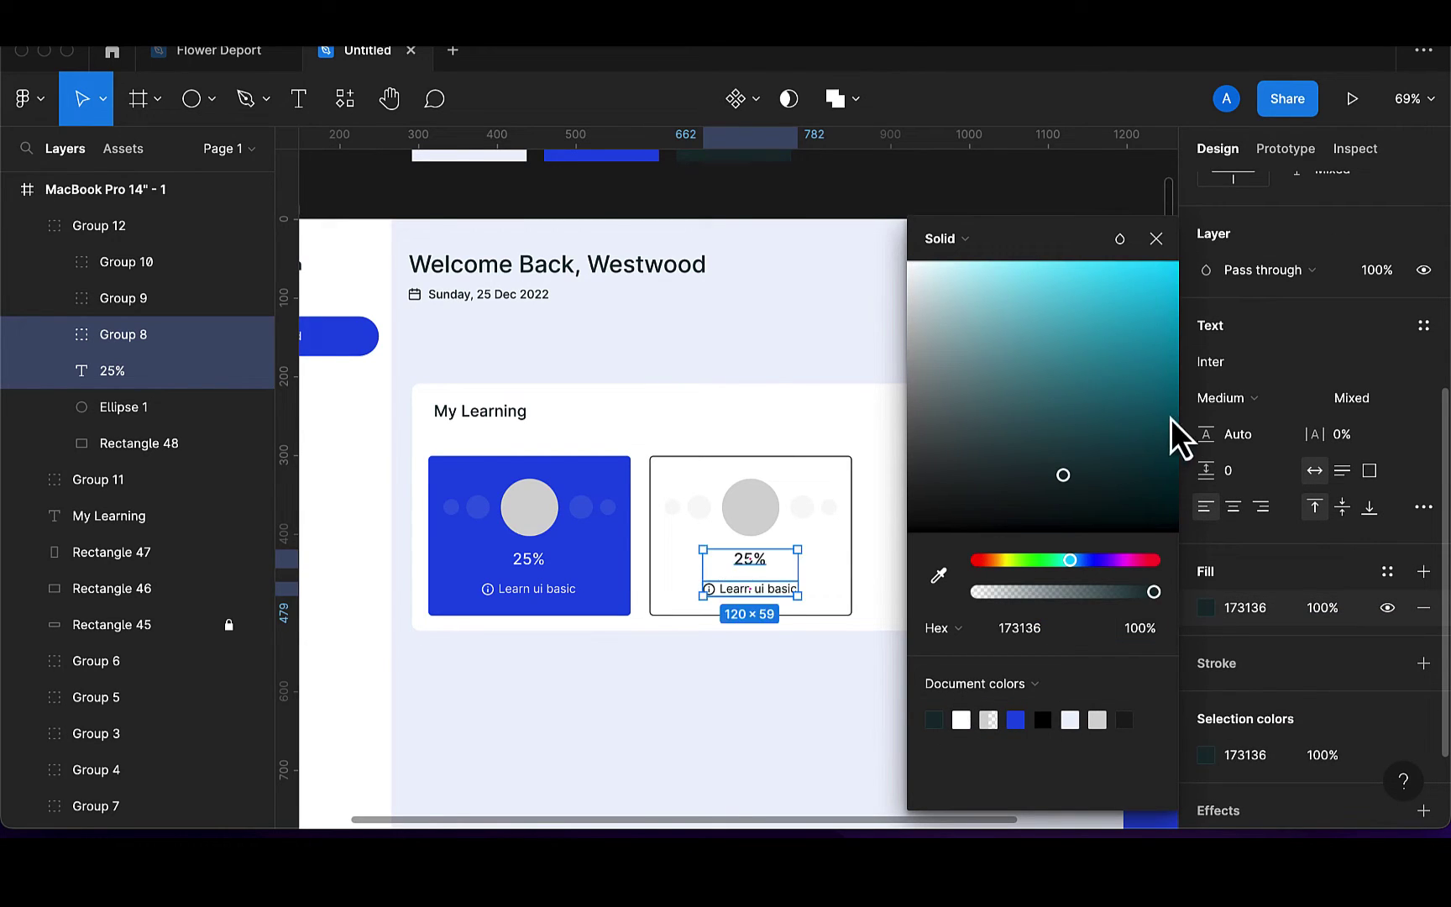
pyautogui.click(1156, 238)
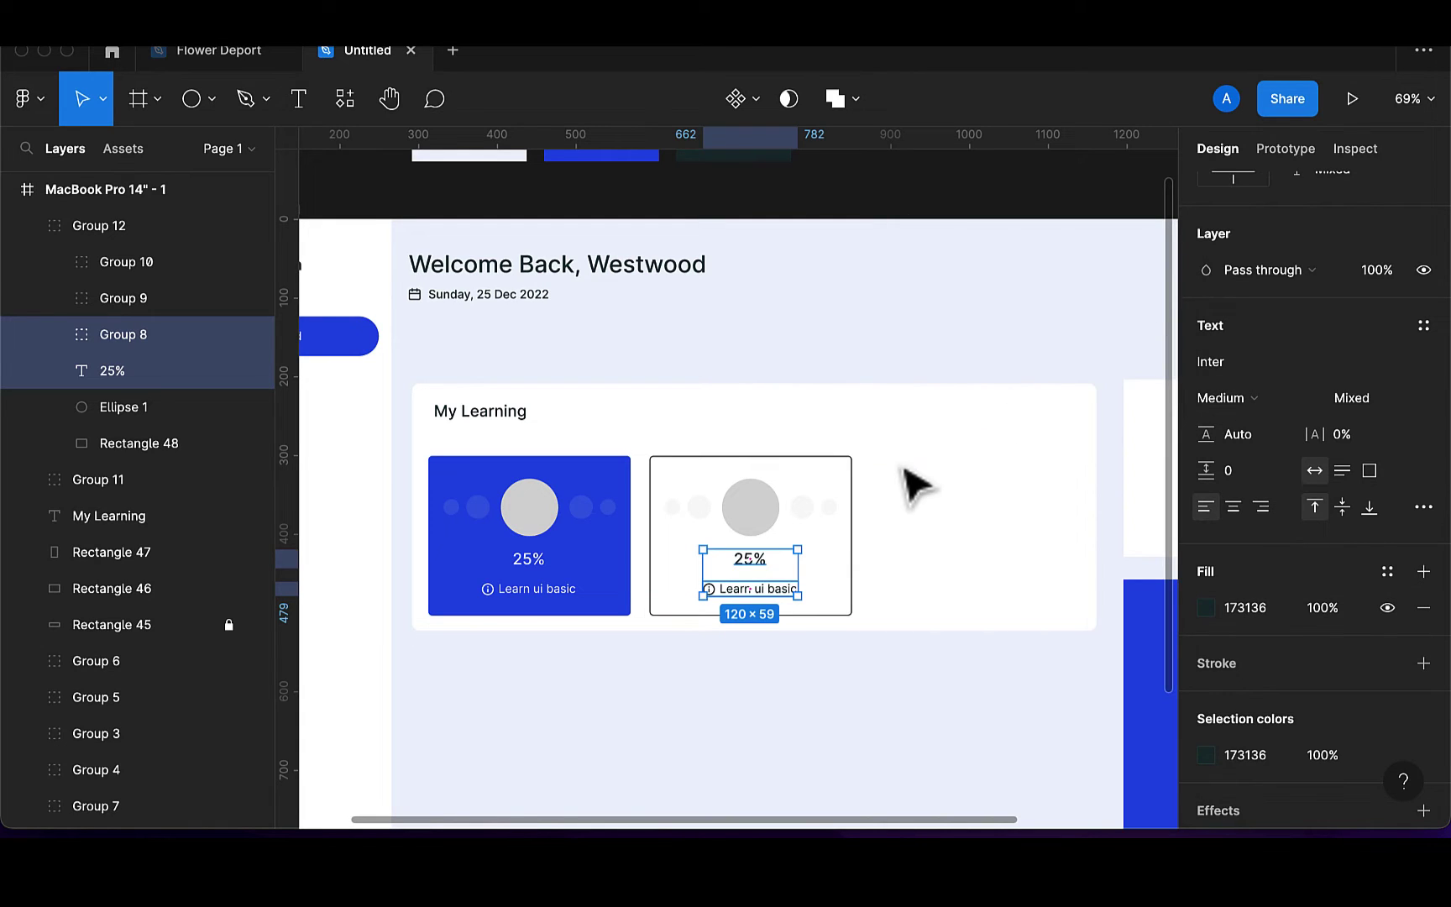
# Raise the opacity of both small-circle pairs on the card to 25%
pyautogui.click(829, 516)
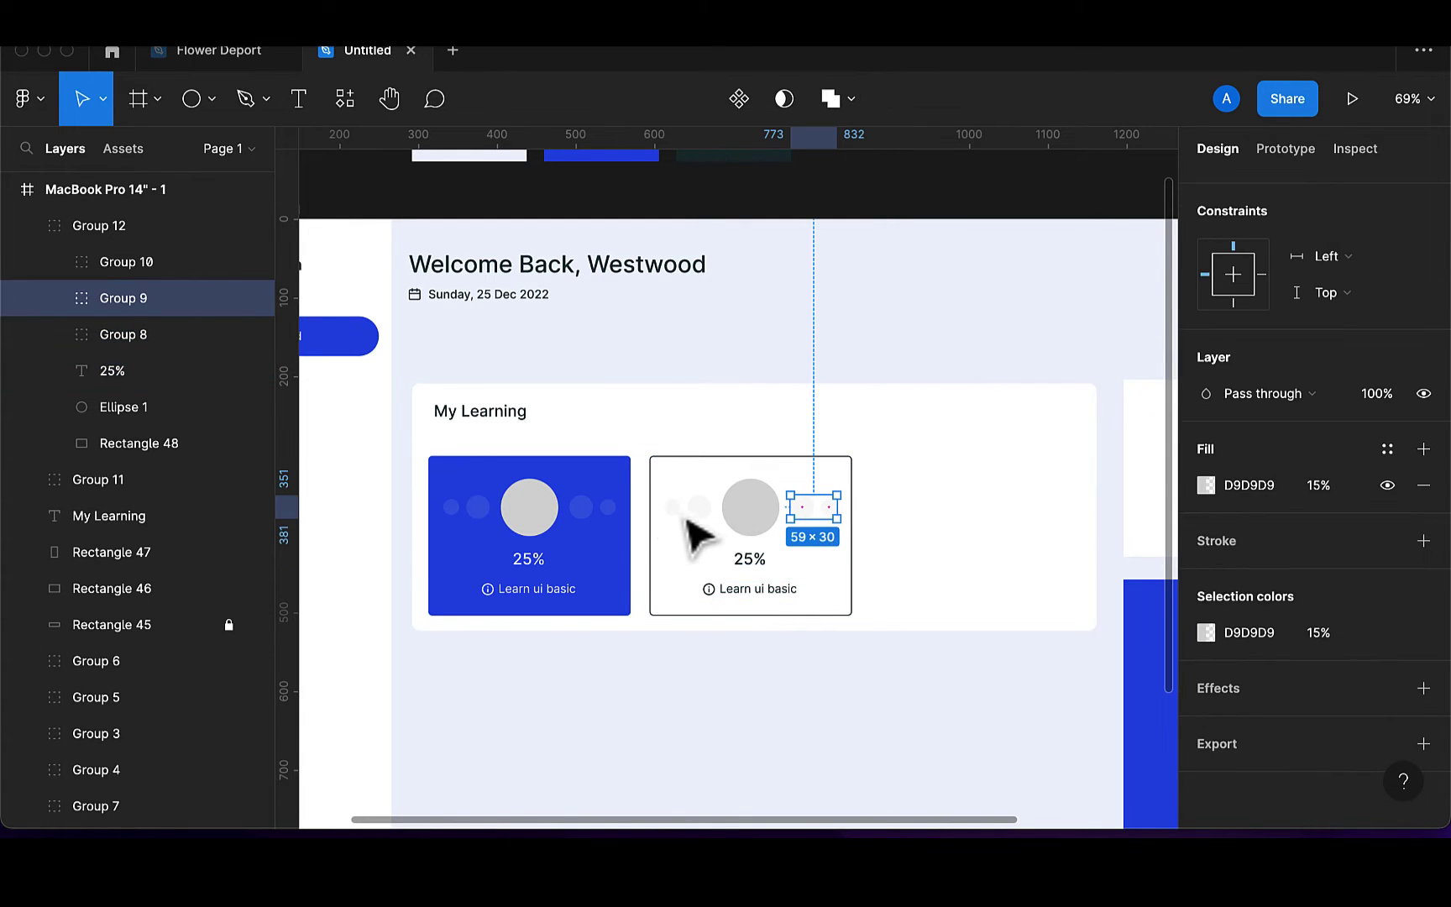
pyautogui.keyDown('shift'); pyautogui.click(690, 512); pyautogui.keyUp('shift')
pyautogui.click(1327, 640)
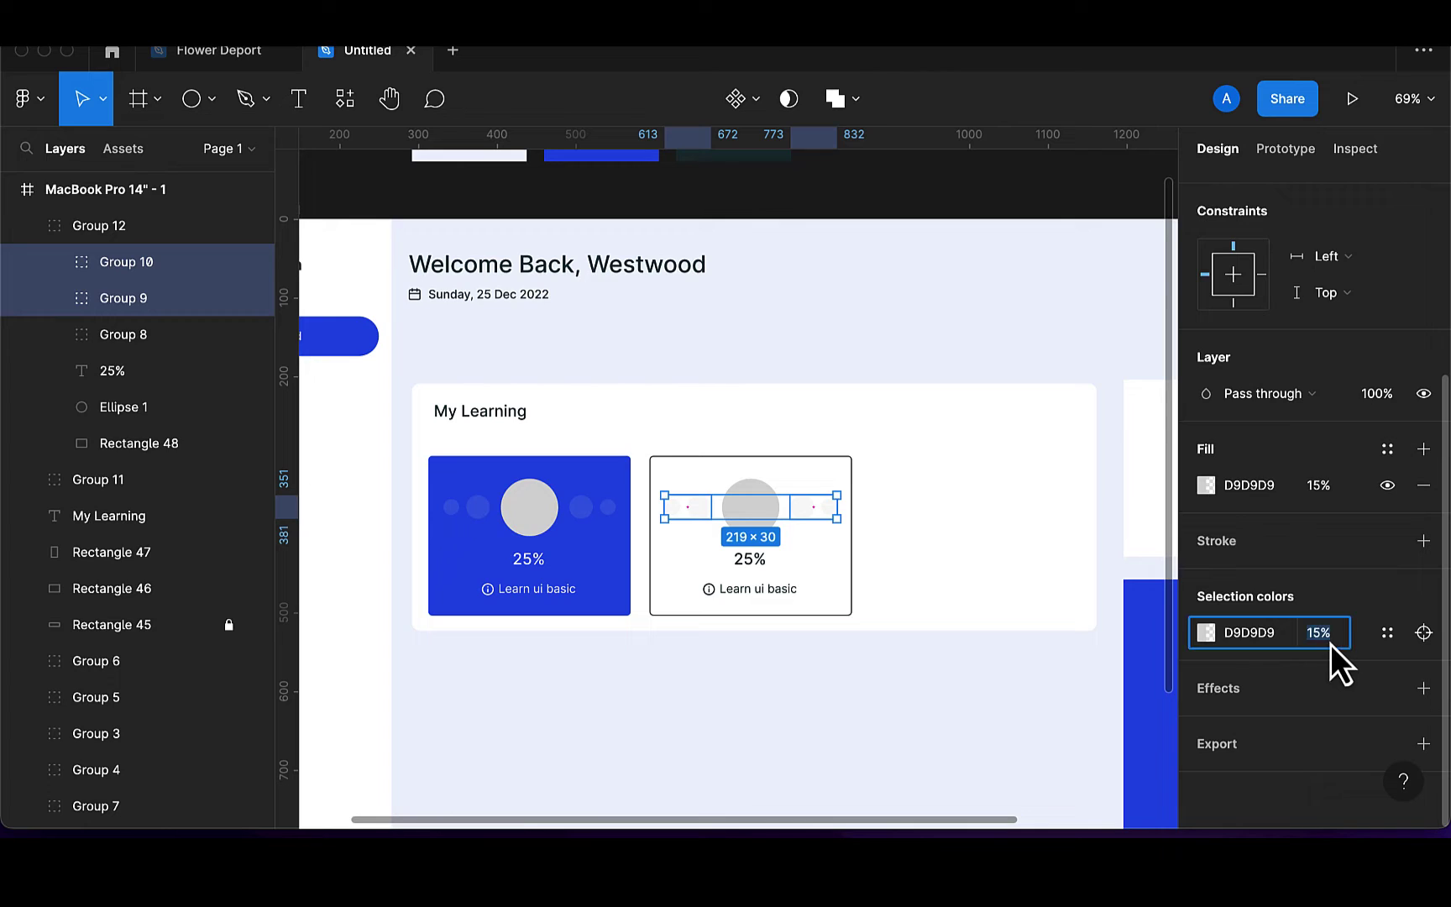
pyautogui.press('BackSpace')
pyautogui.write('25')
pyautogui.press('Return')
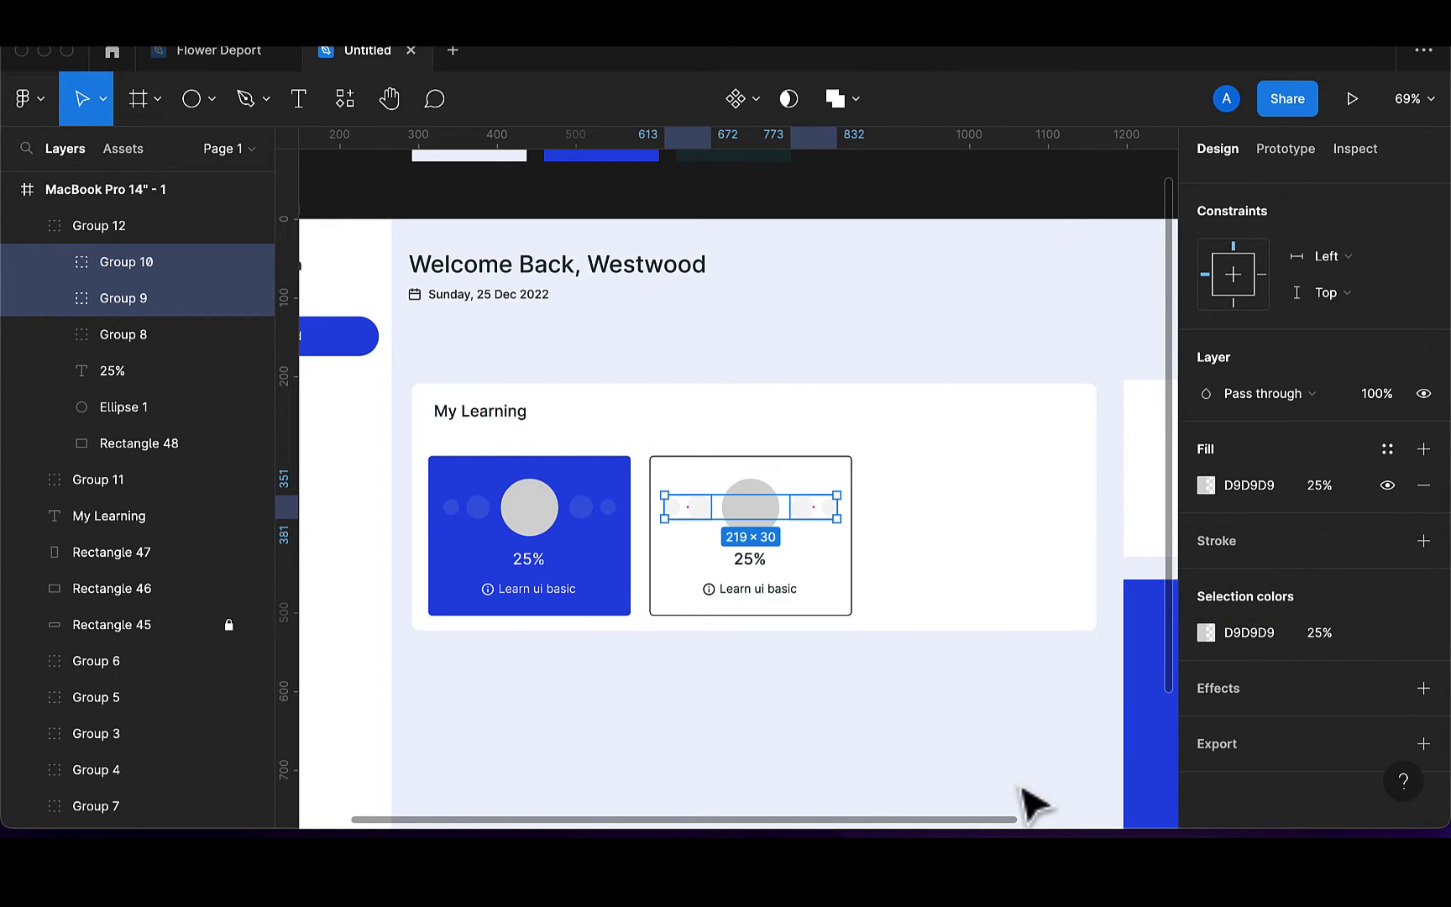
pyautogui.click(1018, 787)
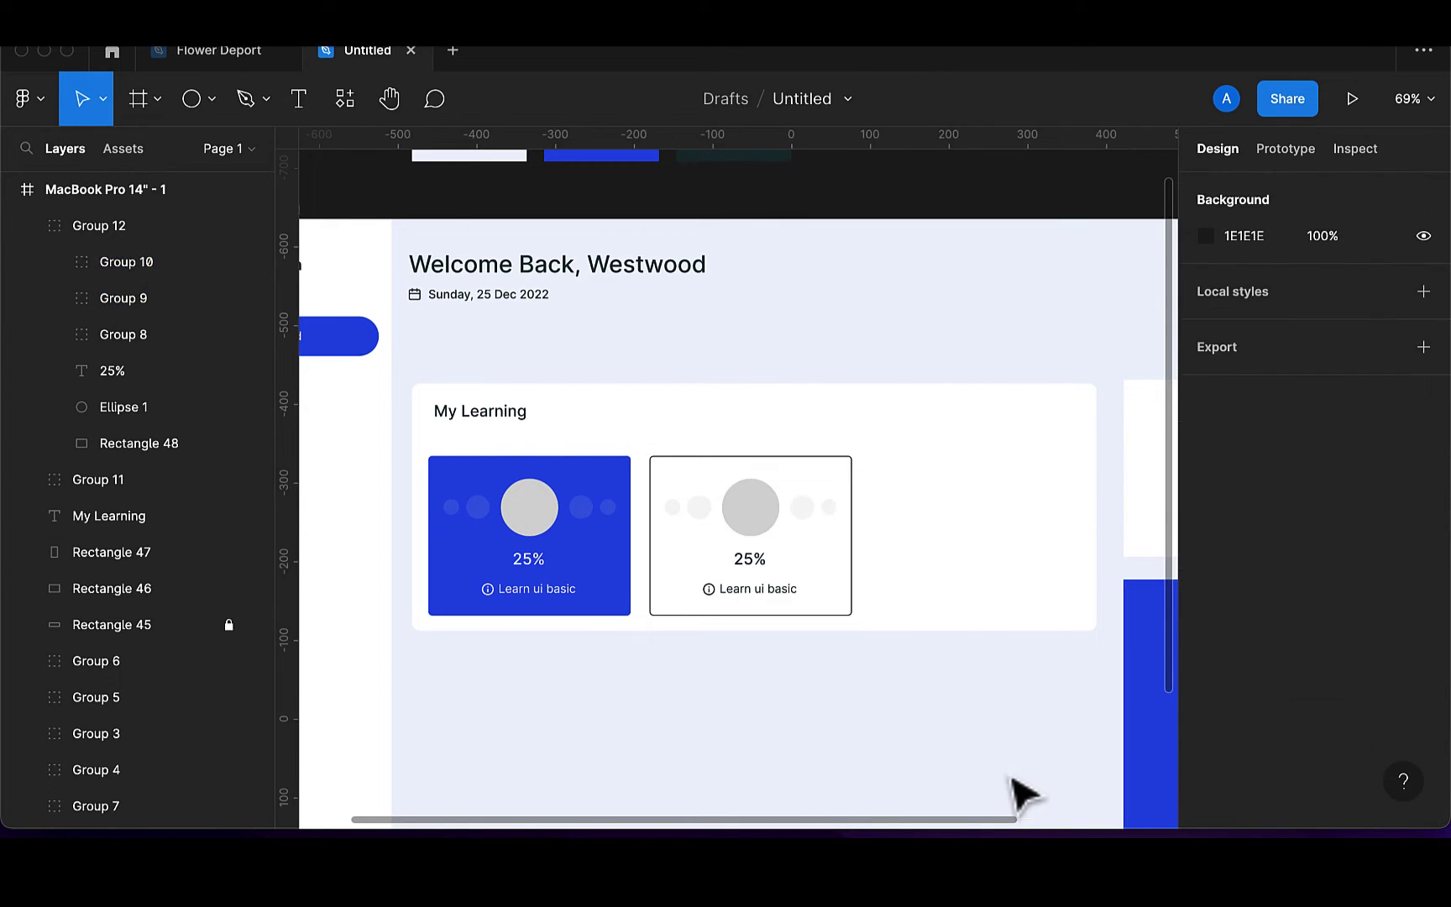
# Set the card border's opacity to 50%, then lower it to 20%
pyautogui.click(851, 617)
pyautogui.scroll(-5, 1274, 744)
pyautogui.scroll(-1, 1273, 744)
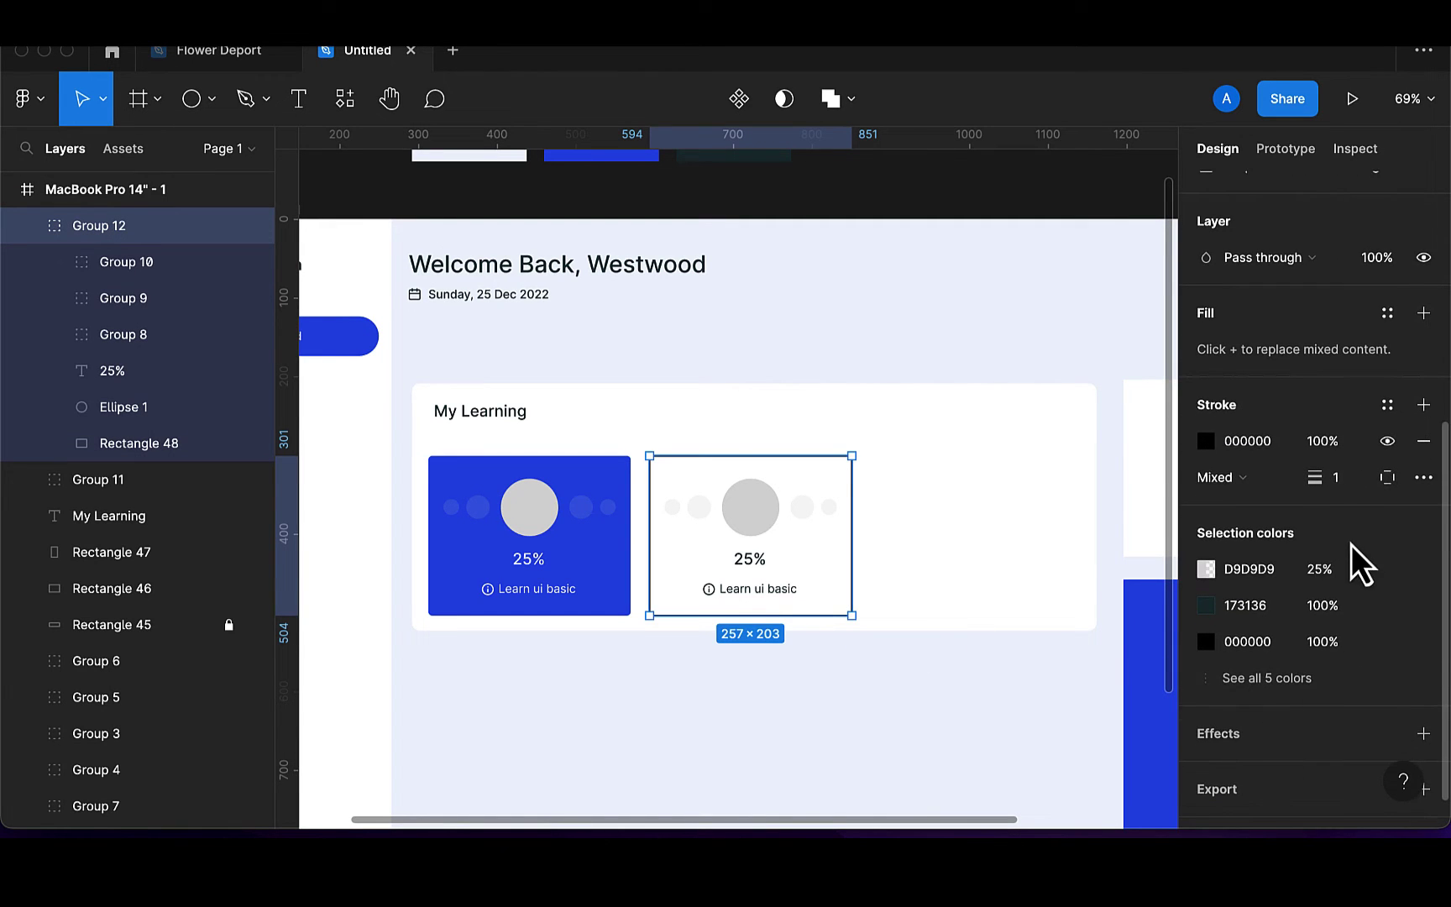
pyautogui.click(1341, 453)
pyautogui.write('50')
pyautogui.press('Return')
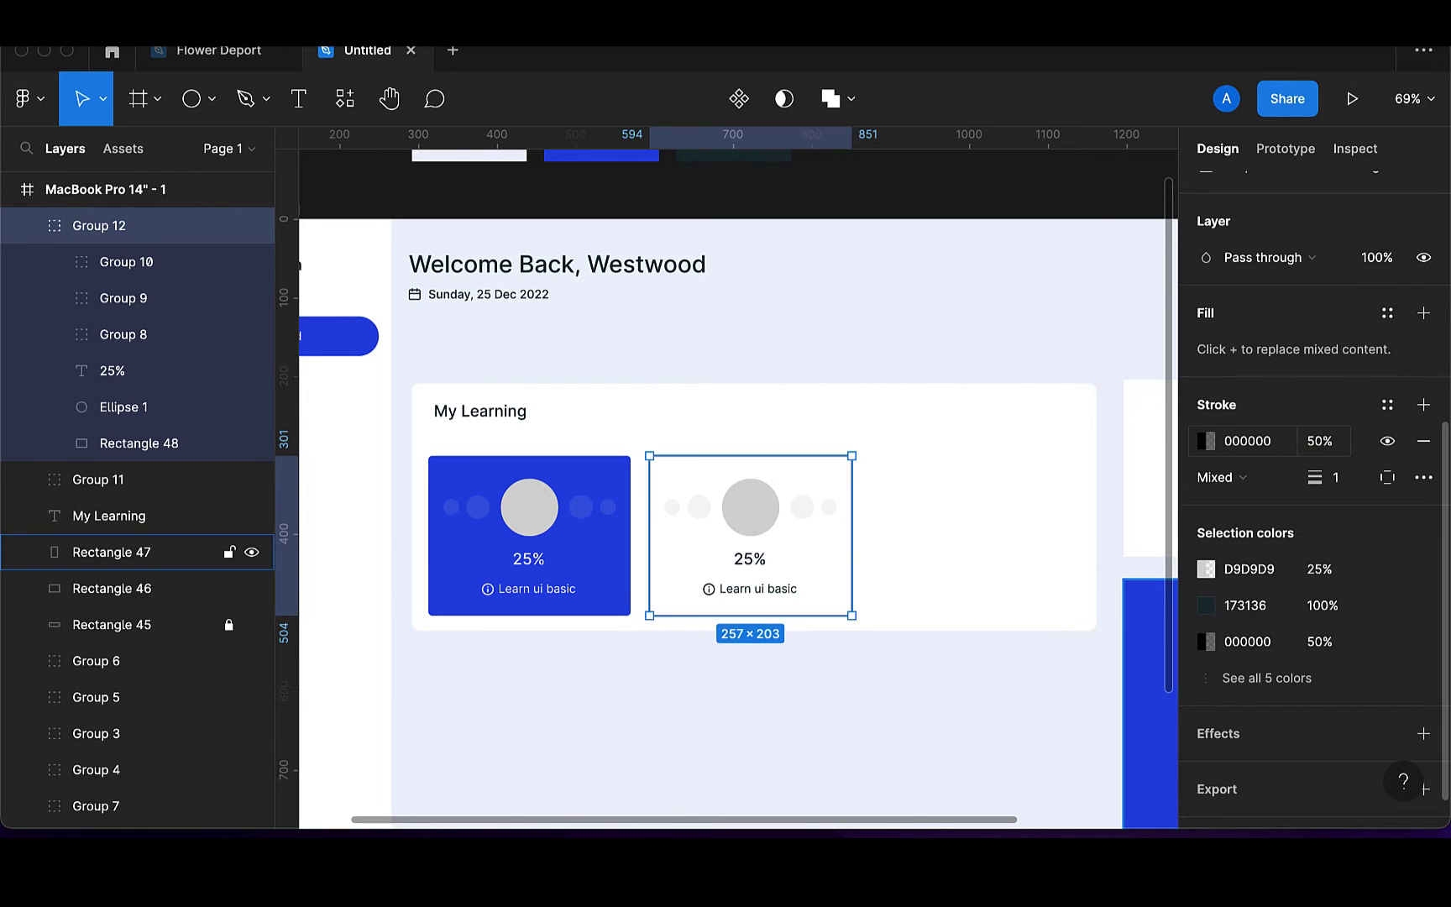
pyautogui.click(739, 761)
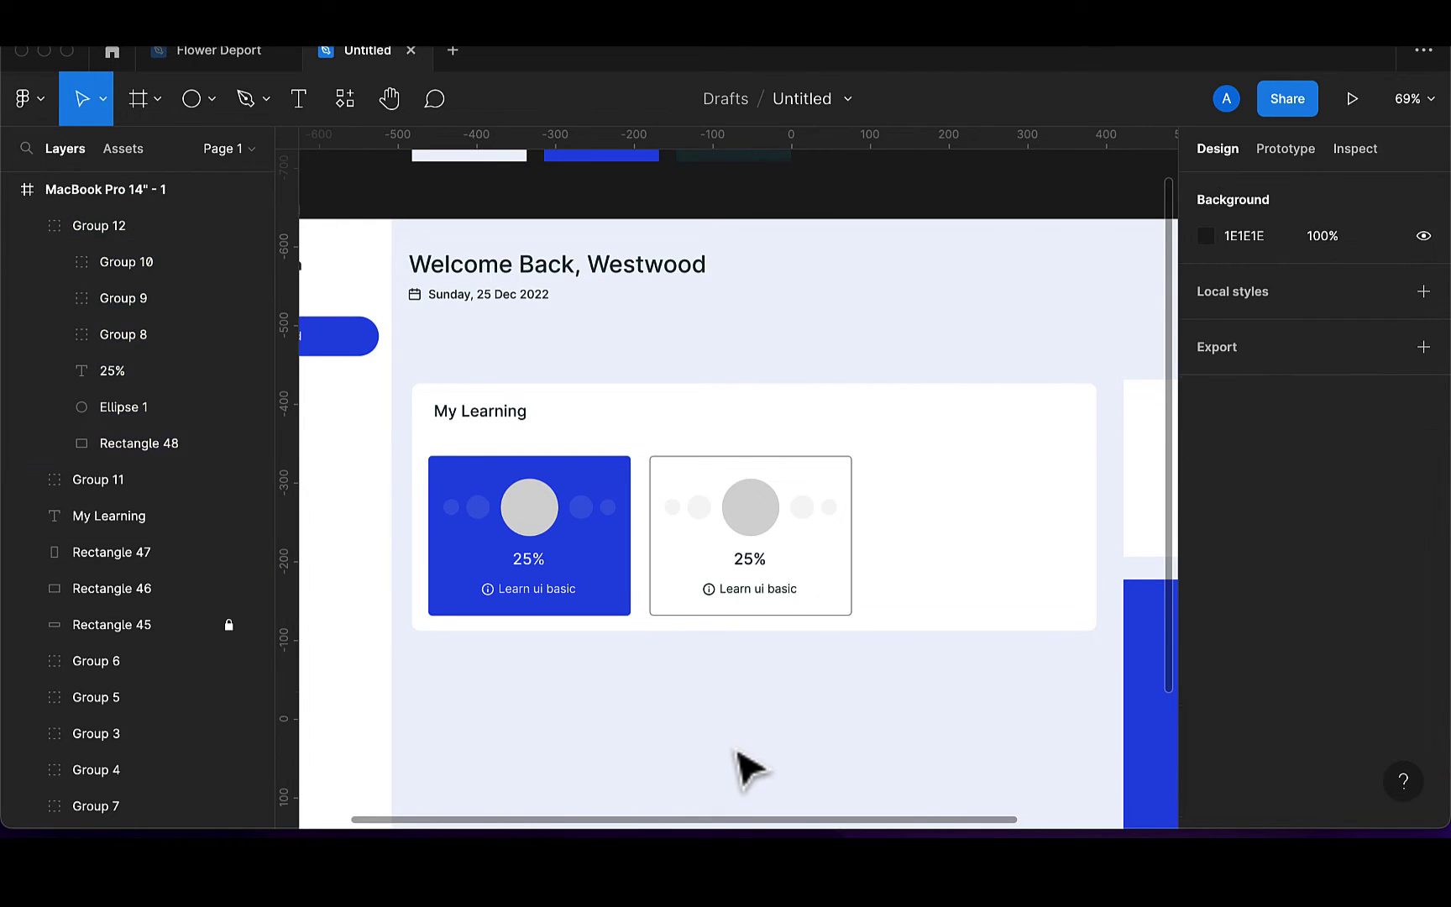
pyautogui.click(844, 610)
pyautogui.scroll(-5, 1293, 703)
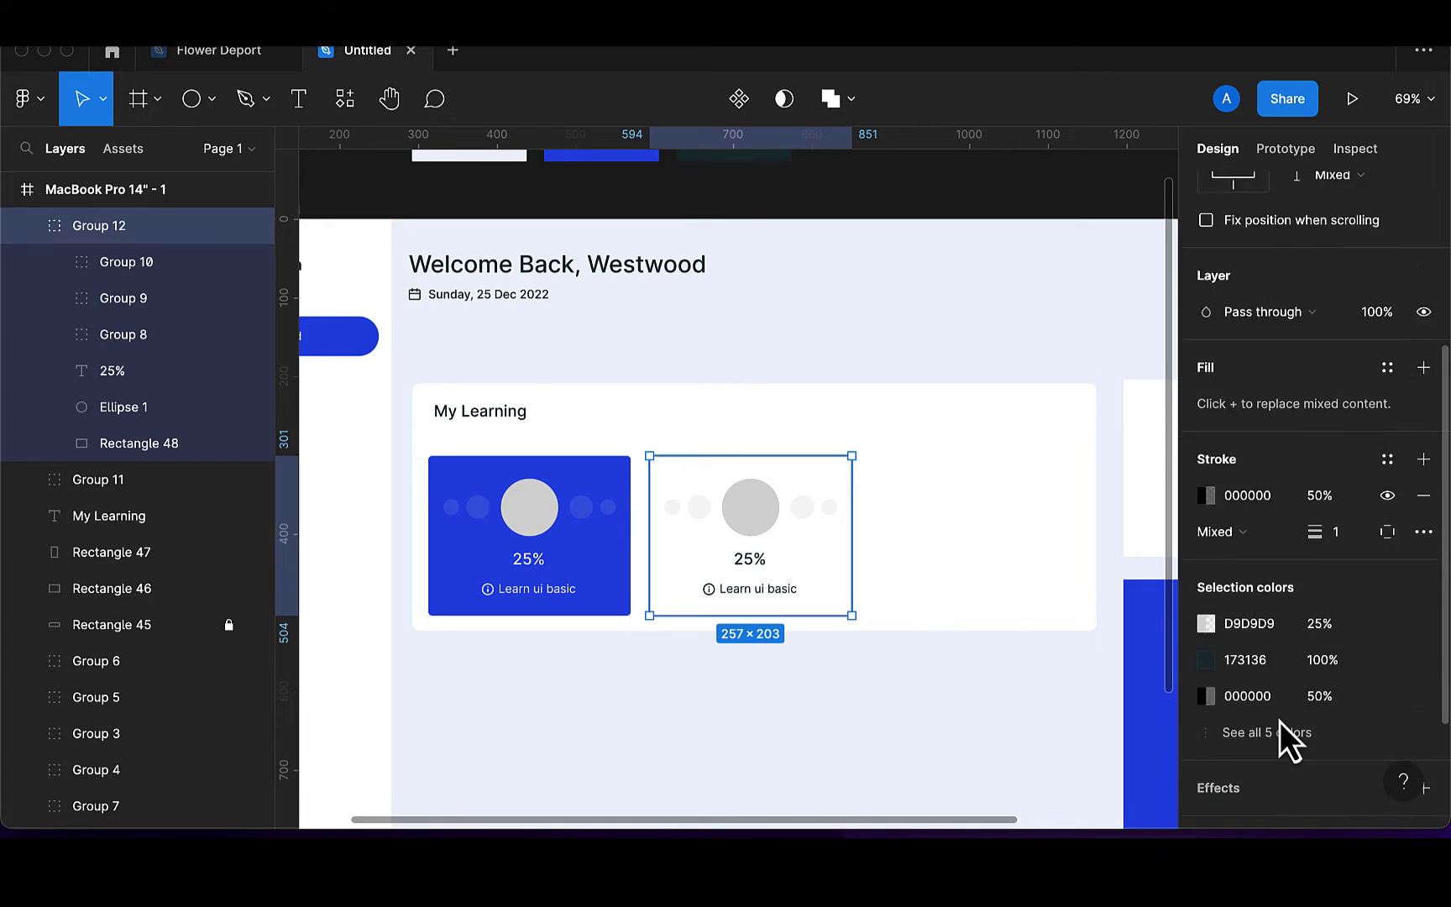
pyautogui.click(1341, 395)
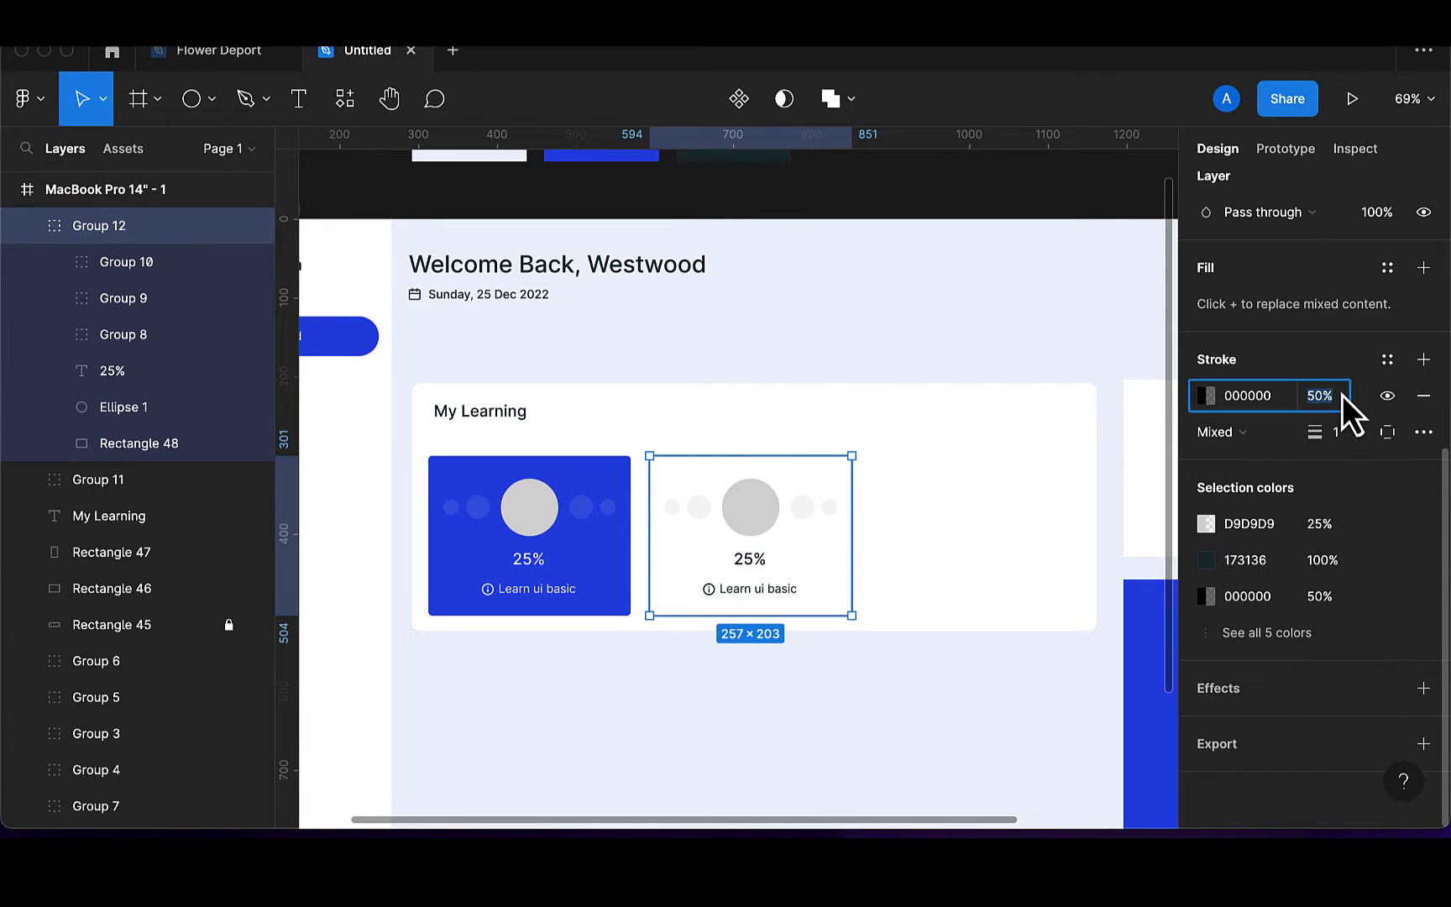
pyautogui.press('Return')
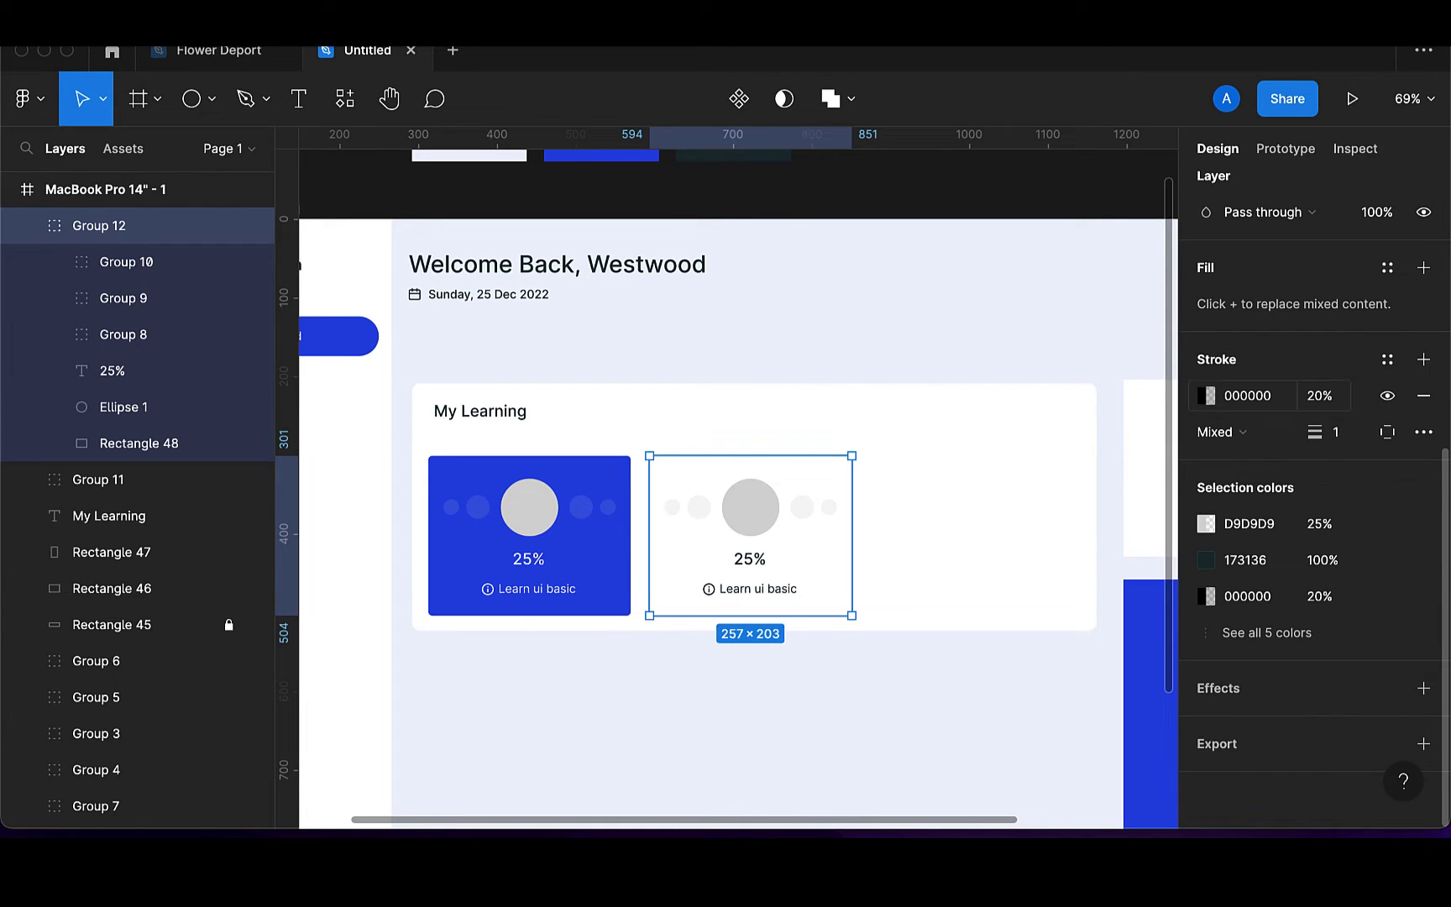
pyautogui.click(942, 687)
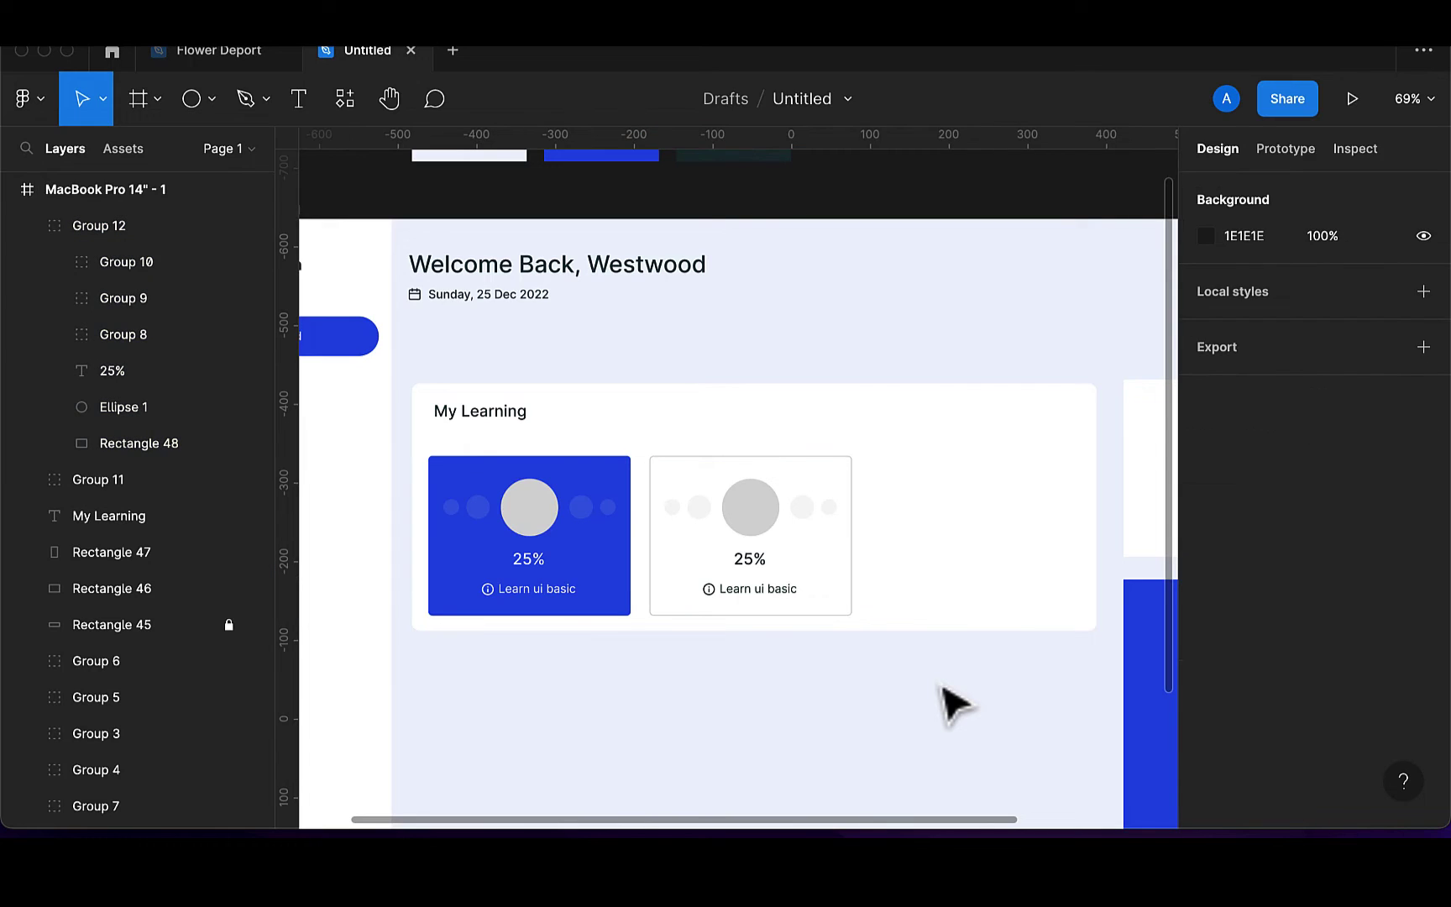
pyautogui.click(793, 611)
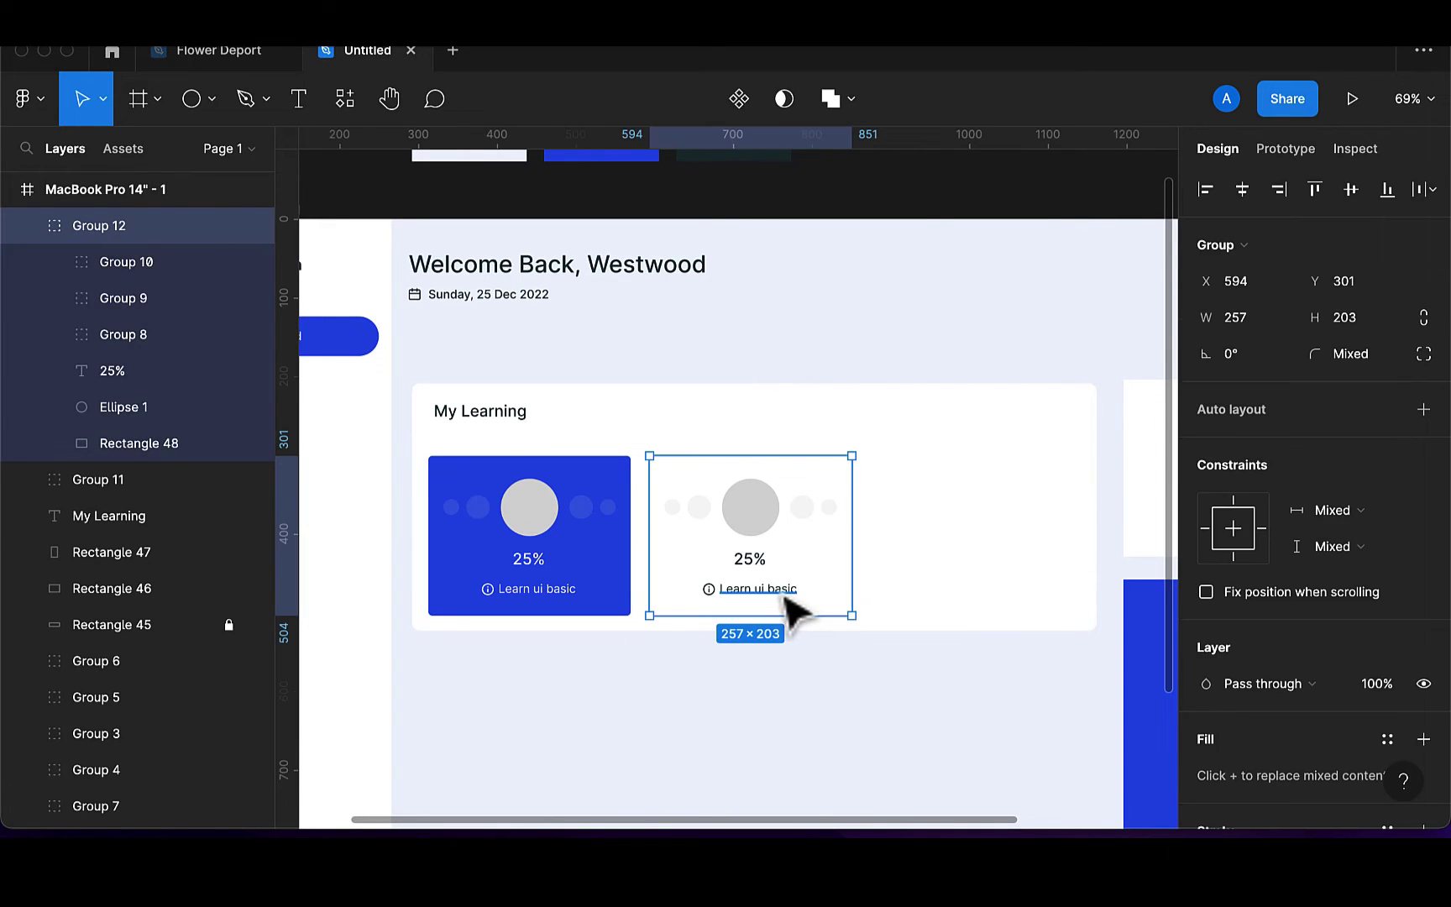
# Add a third white card on the right and rename the second card's course to Learn figma
pyautogui.hotkey('ctrl', 'd')
pyautogui.moveTo(793, 605); pyautogui.dragTo(1017, 605)
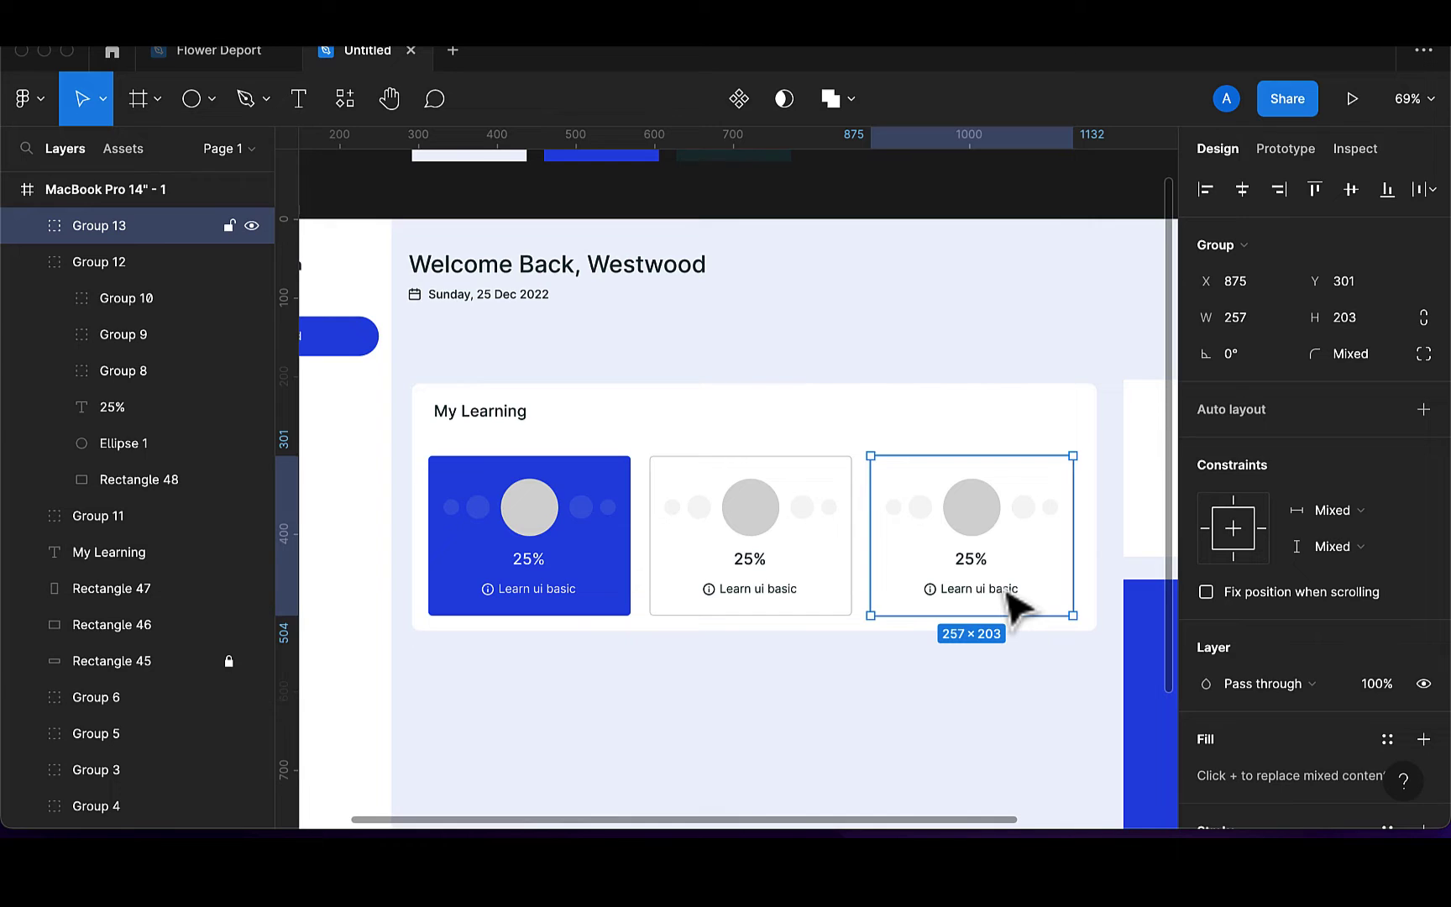
pyautogui.click(787, 609)
pyautogui.doubleClick(789, 609)
pyautogui.doubleClick(781, 592)
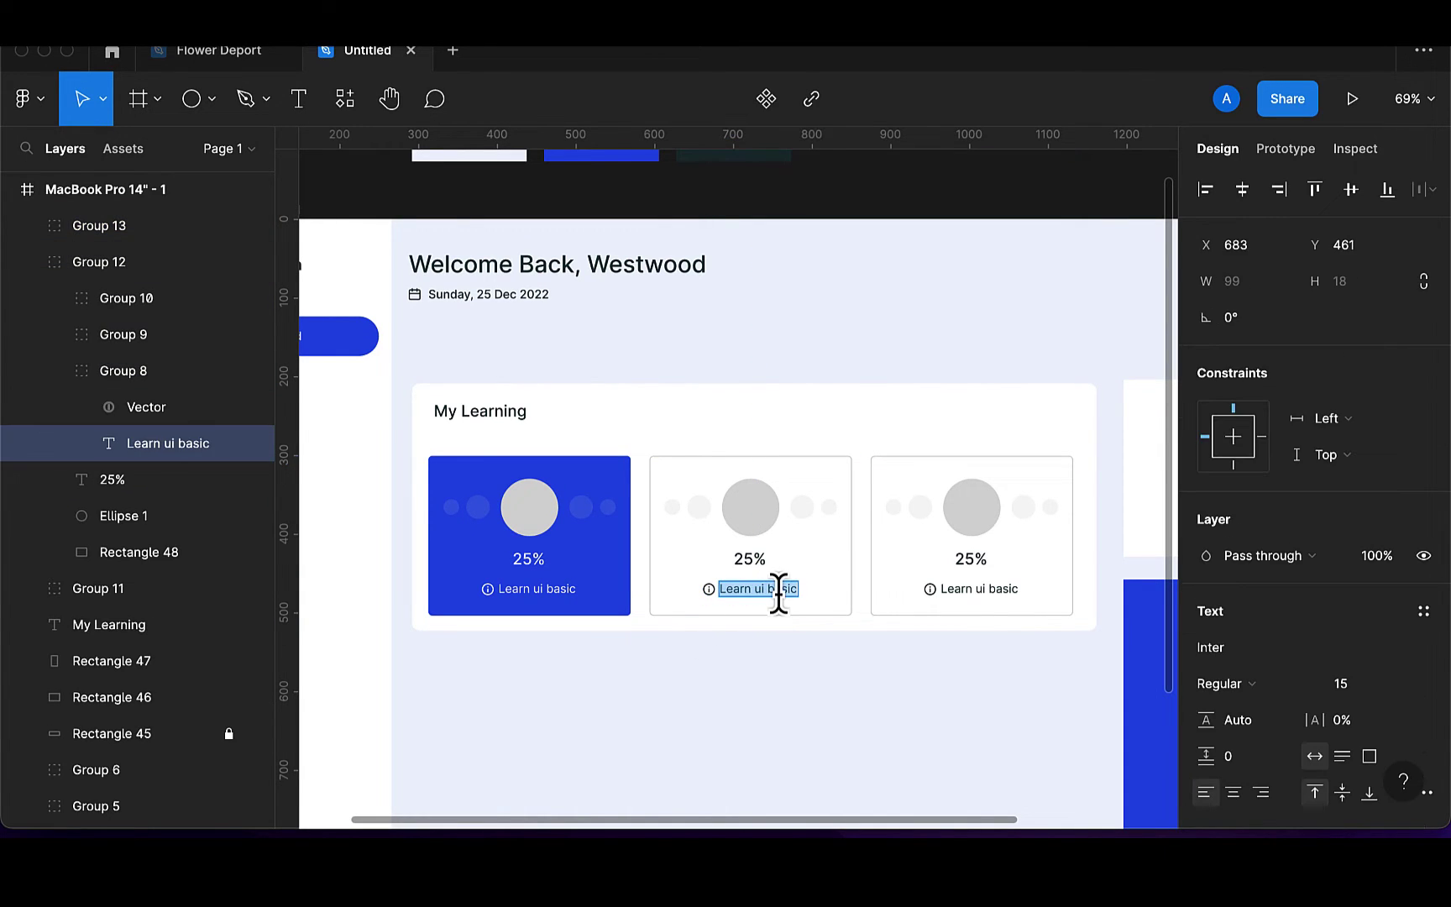
pyautogui.click(780, 593)
pyautogui.press('BackSpace')
pyautogui.press('BackSpace')
pyautogui.press('BackSpace')
# Change the second card's percentage to 0% and nudge it to centre
pyautogui.doubleClick(750, 558)
pyautogui.press('BackSpace')
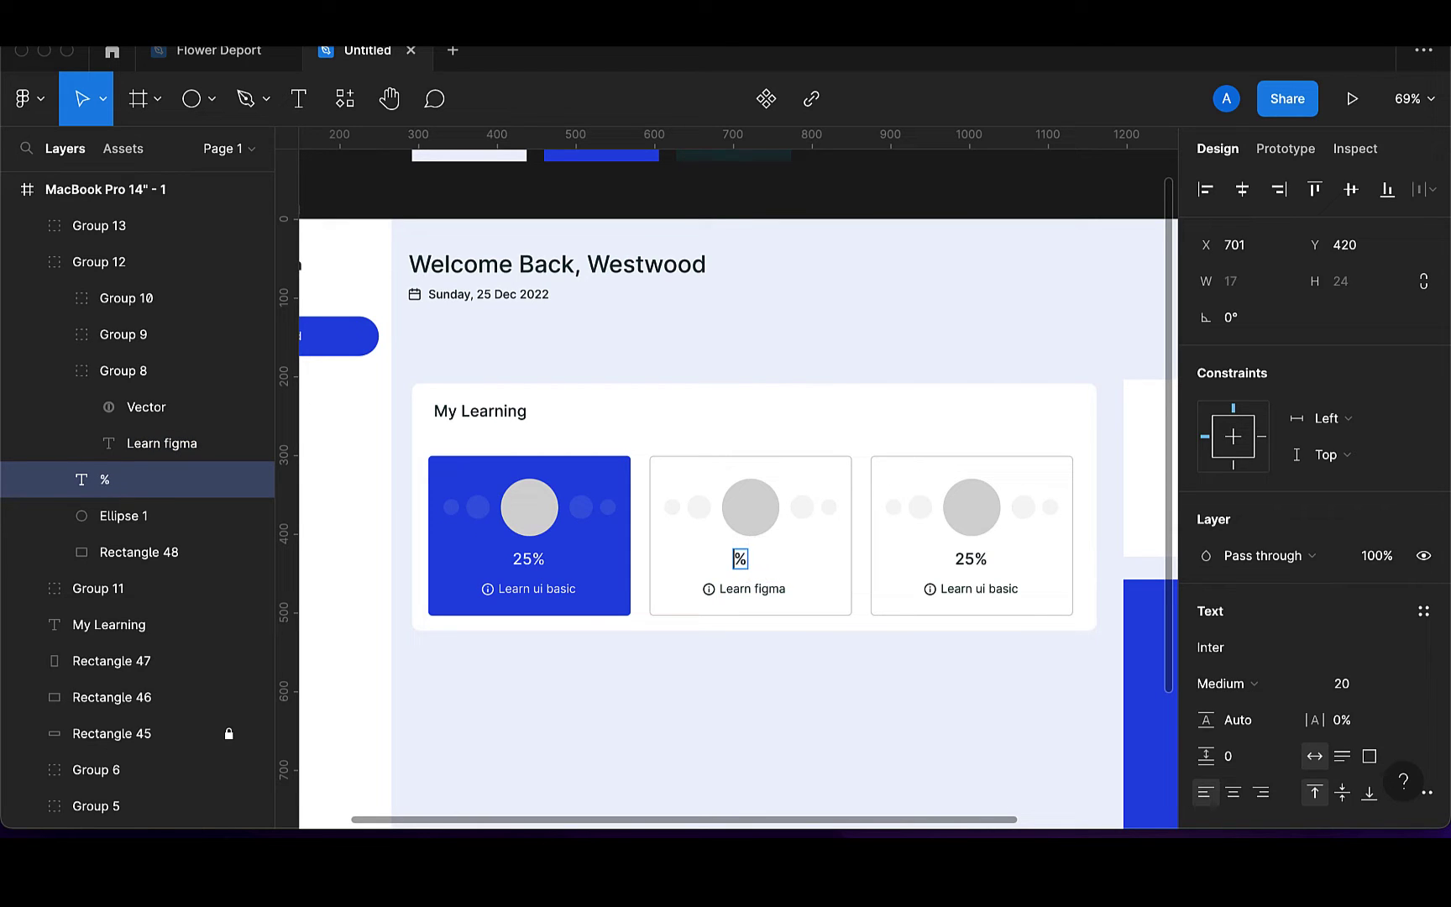
pyautogui.write('0')
pyautogui.press('Escape')
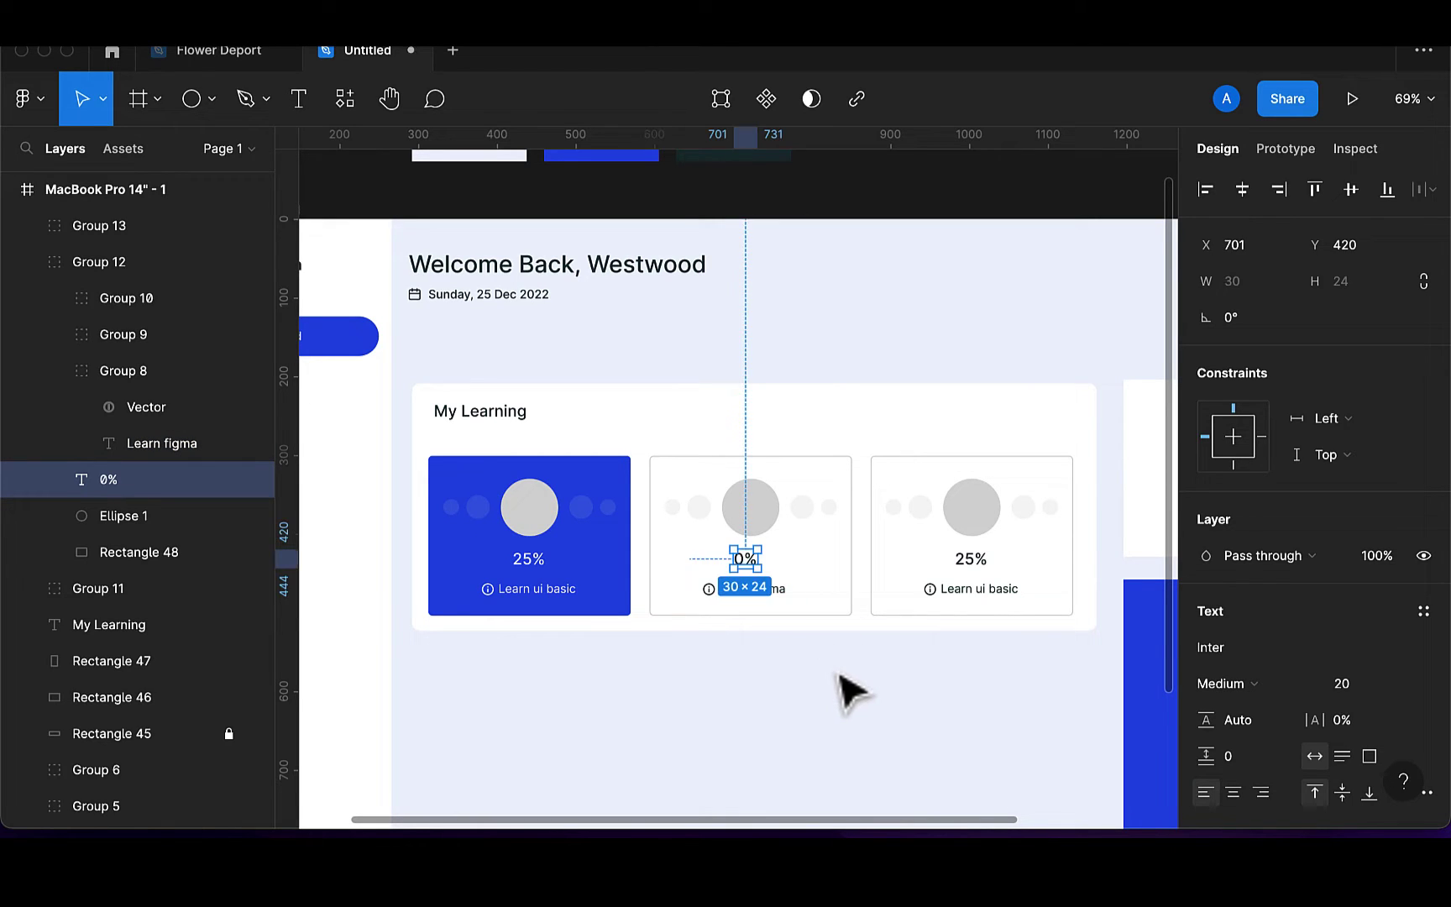
pyautogui.press('Right')
pyautogui.press('Right')
pyautogui.press('Right')
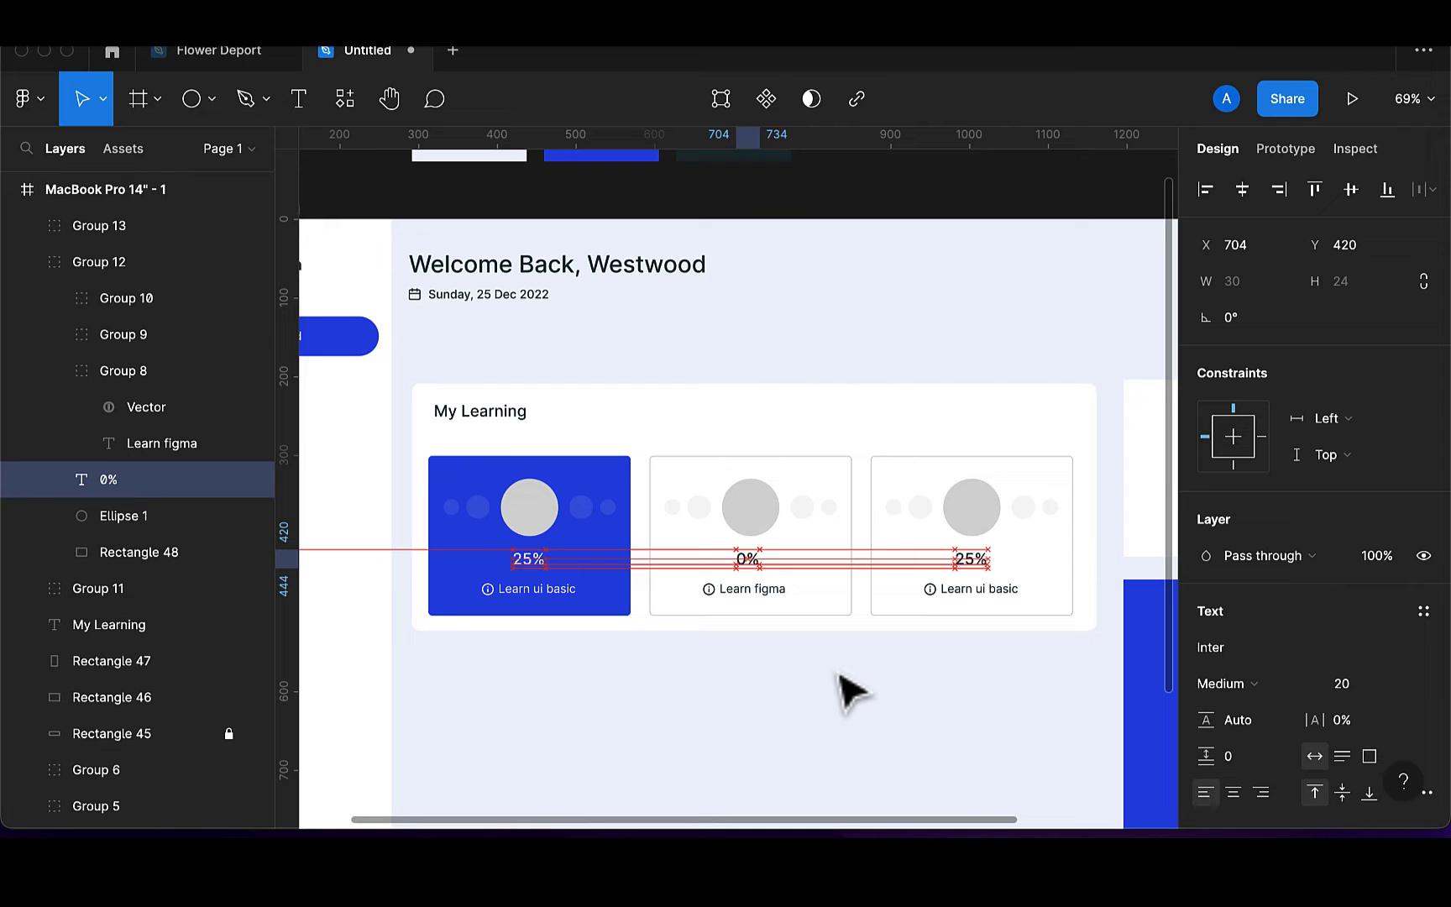
pyautogui.press('Right')
pyautogui.press('Right')
pyautogui.press('Right')
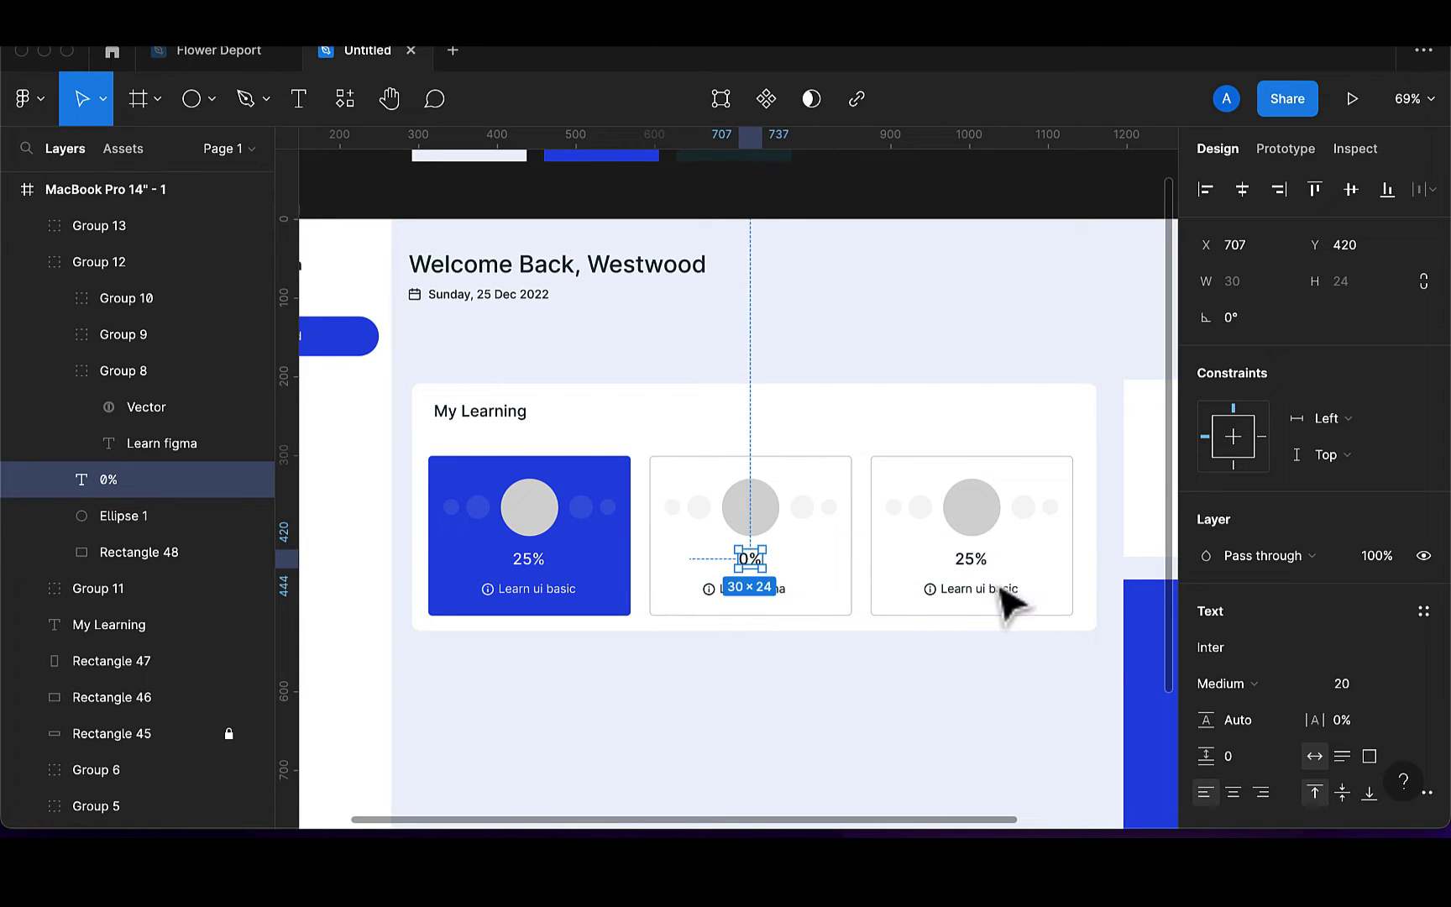
# Change the third card's percentage to 0% and centre it
pyautogui.click(976, 563)
pyautogui.doubleClick(971, 559)
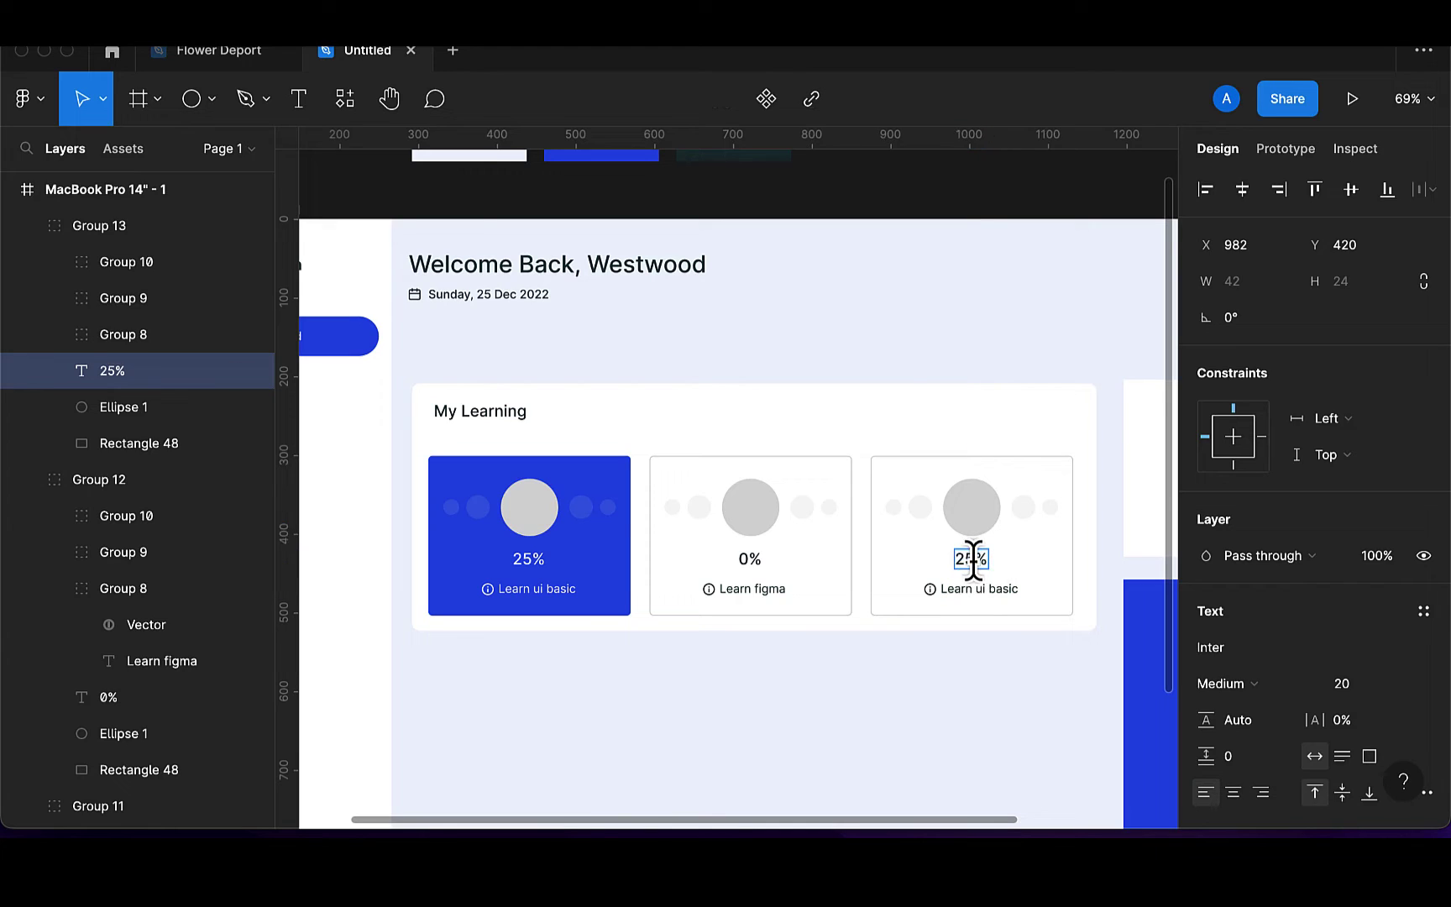
pyautogui.press('BackSpace')
pyautogui.press('BackSpace')
pyautogui.write('0')
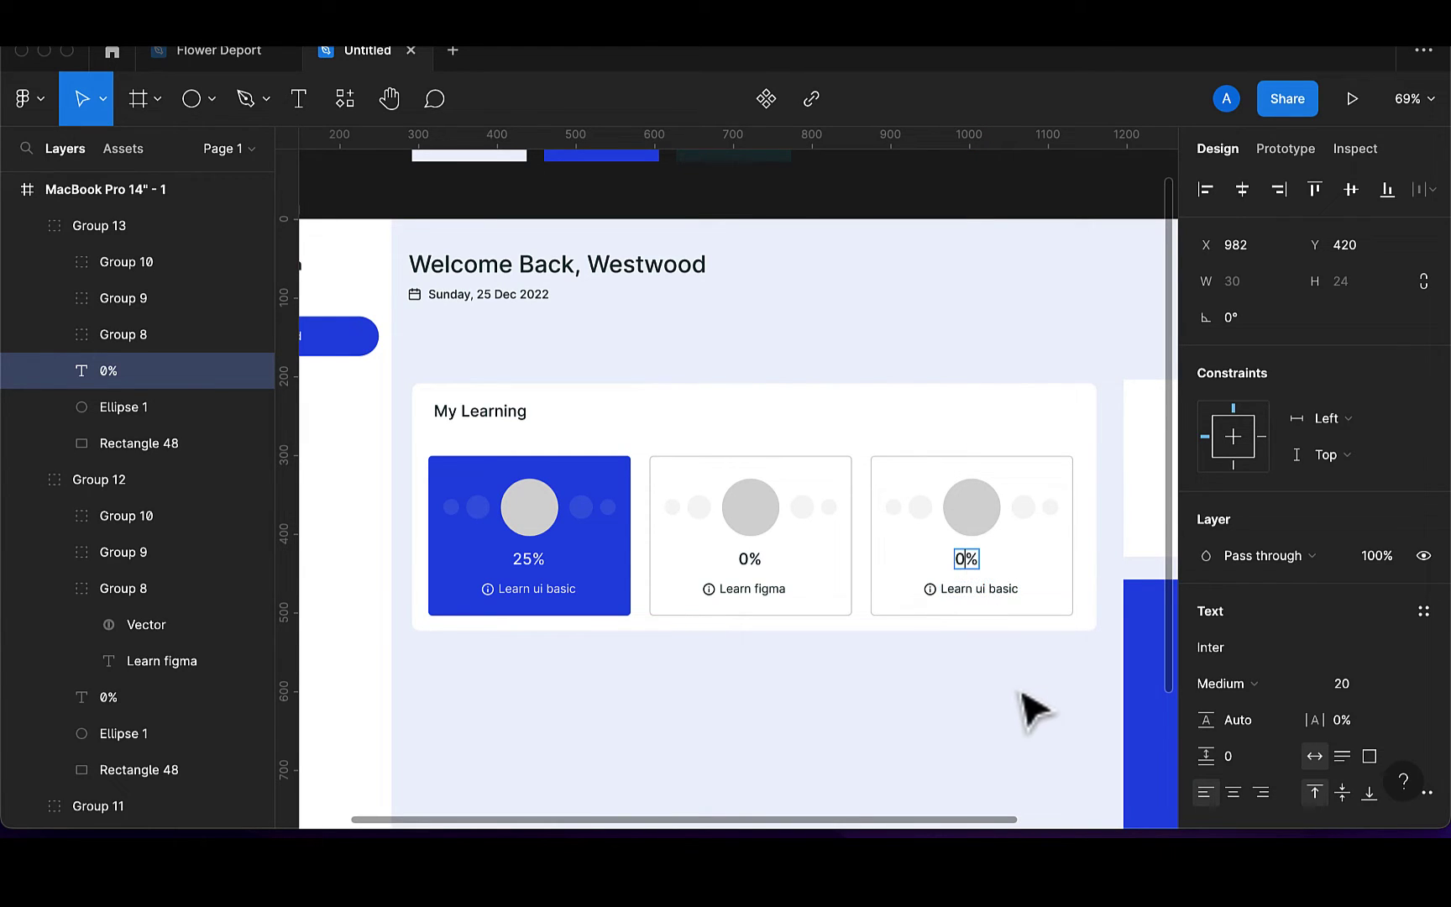
pyautogui.press('Escape')
pyautogui.press('Right')
pyautogui.press('Right')
pyautogui.press('Right')
pyautogui.press('Right')
pyautogui.press('Right')
pyautogui.press('Right')
pyautogui.press('Right')
pyautogui.press('Right')
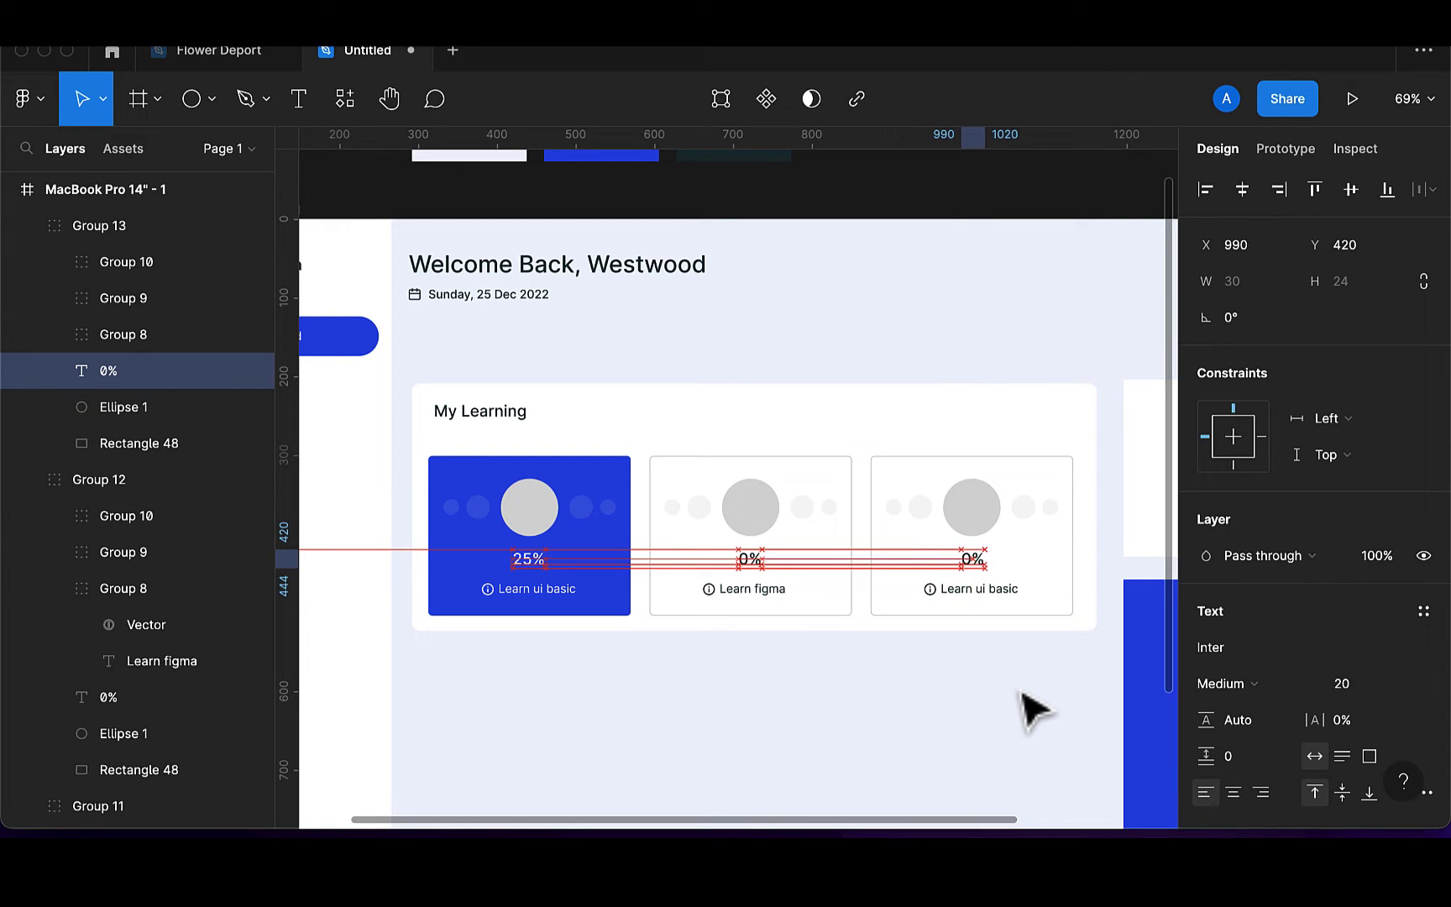
pyautogui.click(710, 756)
pyautogui.scroll(-4, 712, 674)
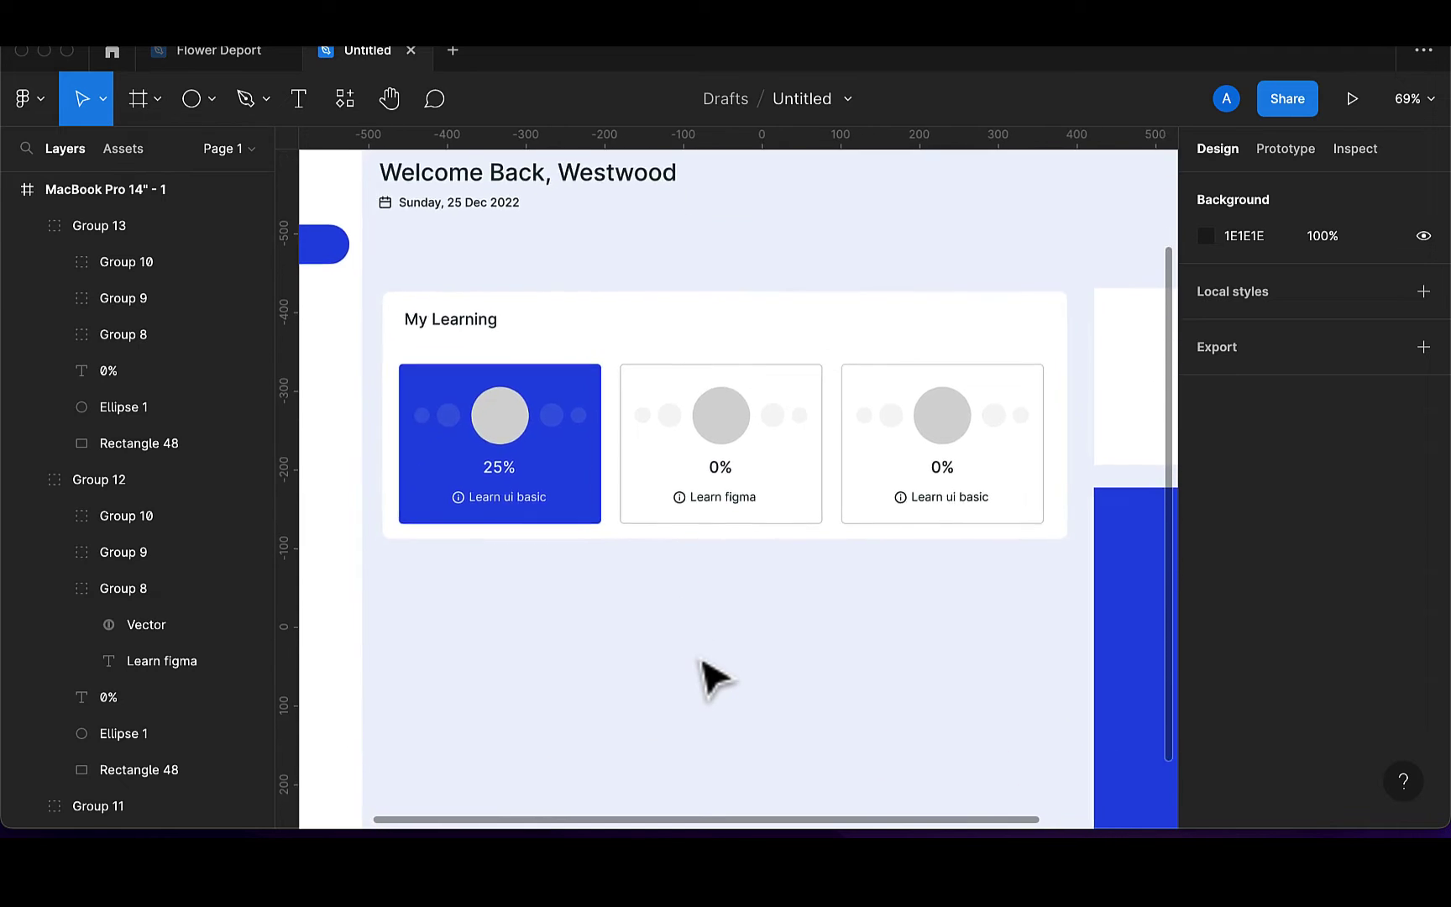
pyautogui.scroll(-3, 712, 675)
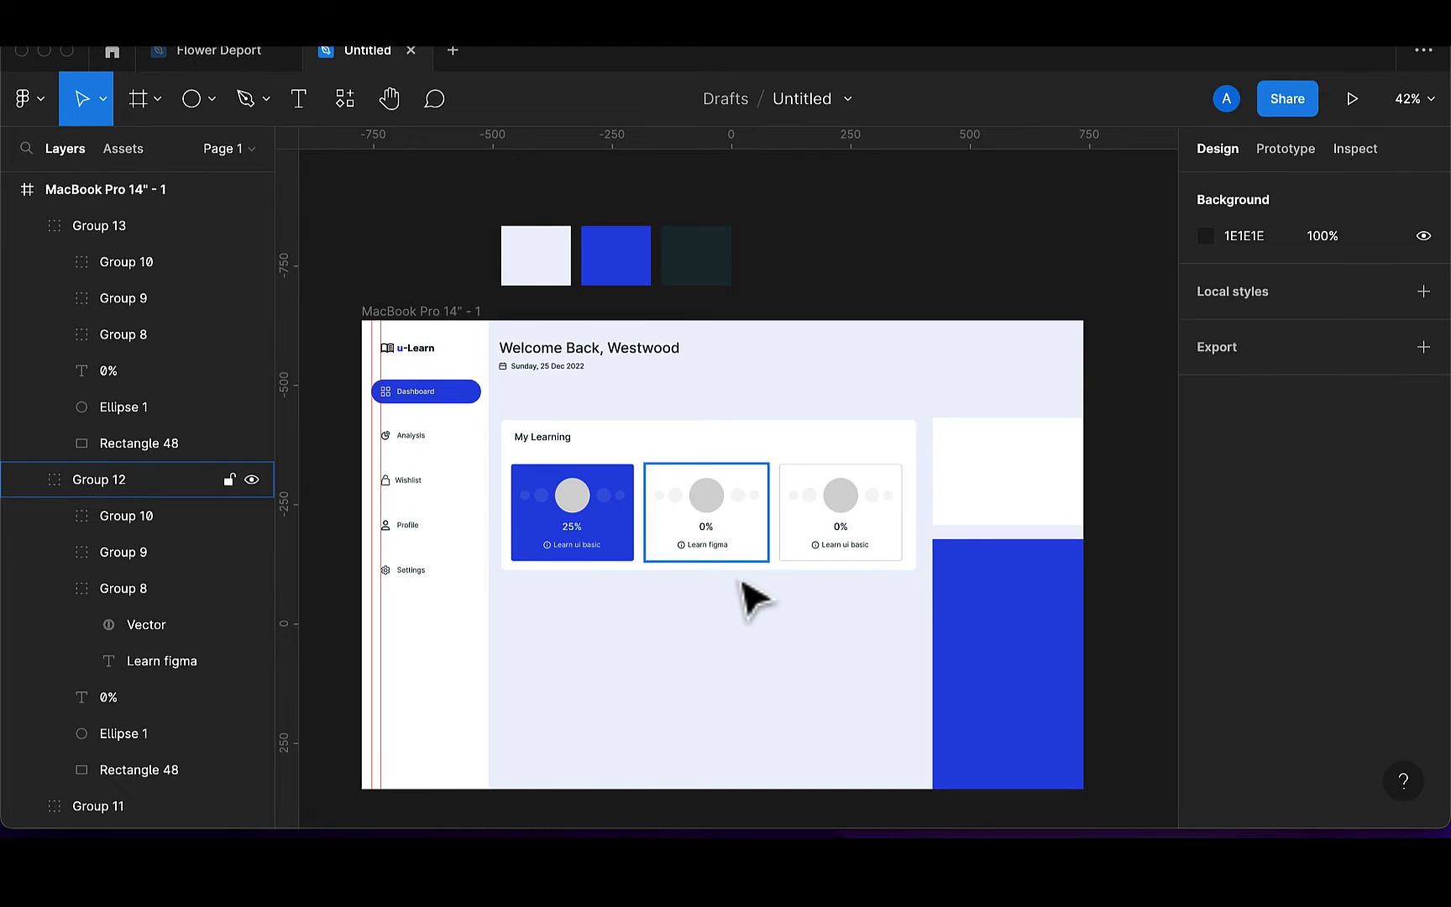
pyautogui.scroll(-1, 744, 591)
pyautogui.scroll(-1, 756, 609)
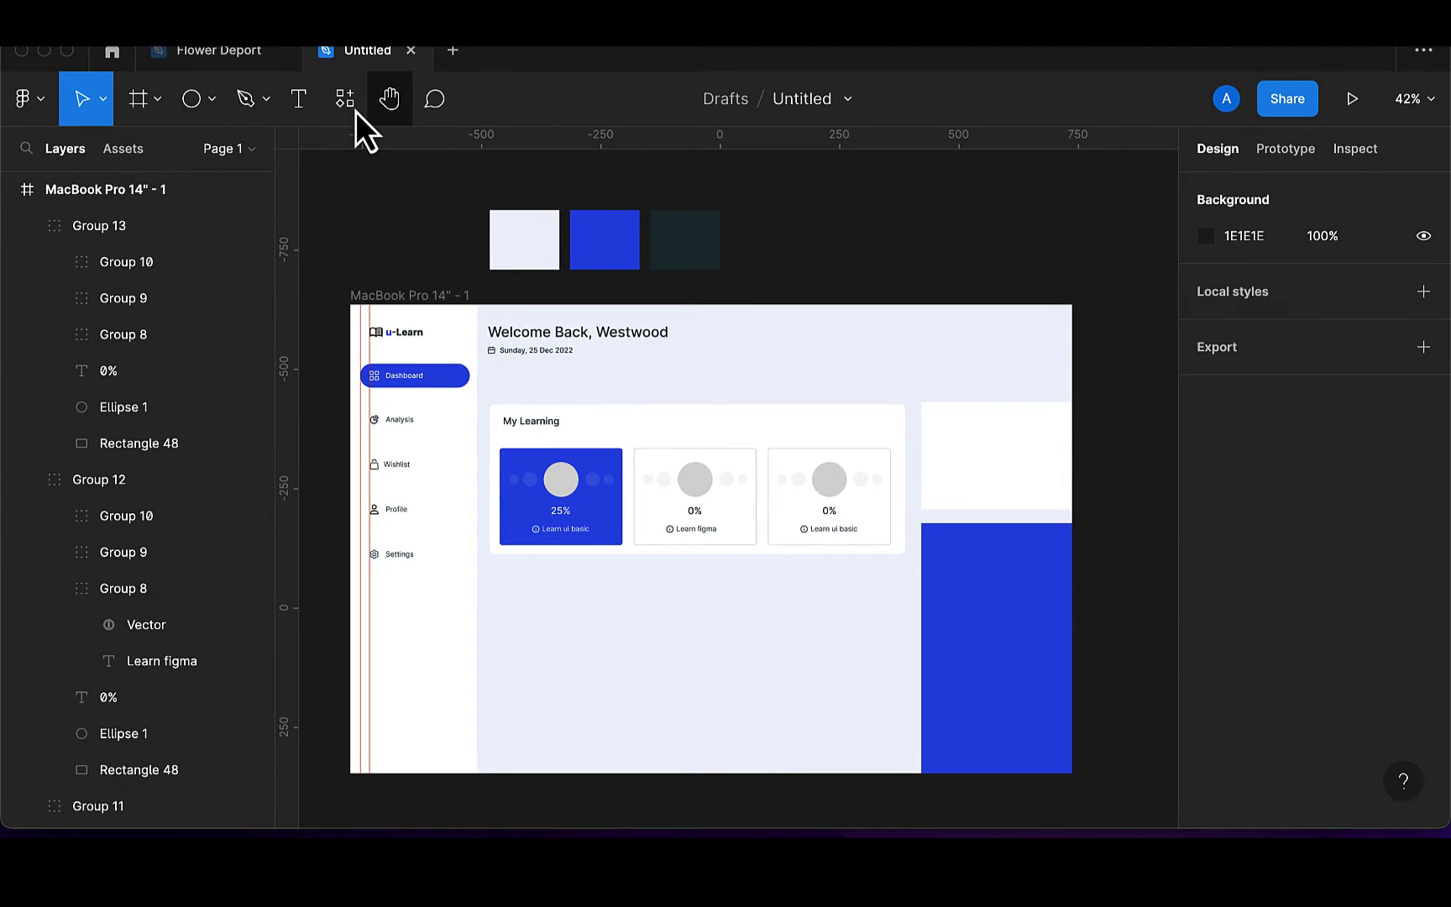
pyautogui.click(355, 113)
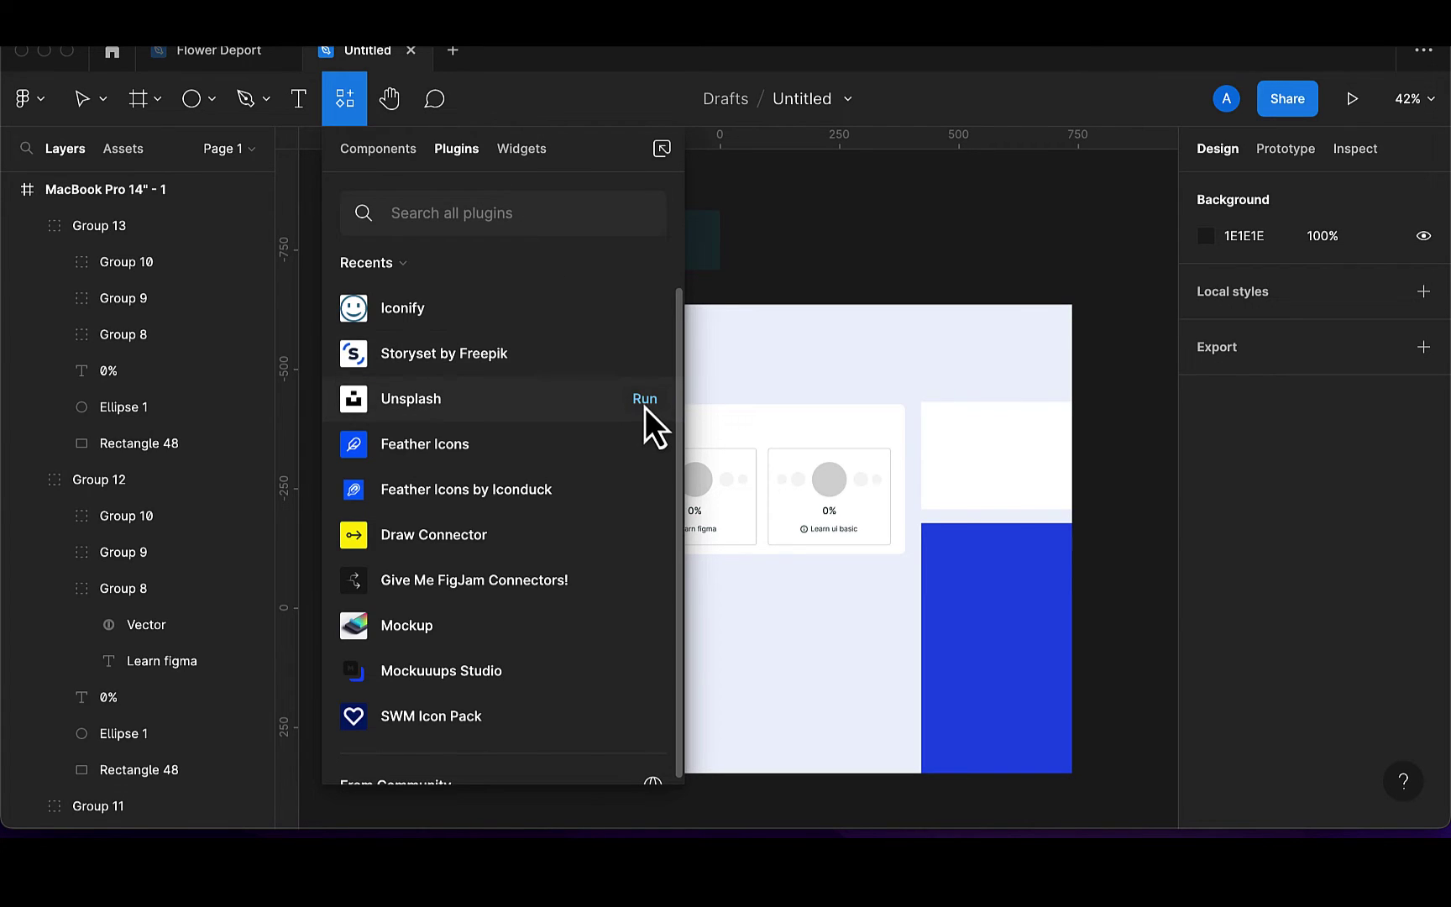
# Search the Unsplash plugin for 'wireframe' photos
pyautogui.press('Escape')
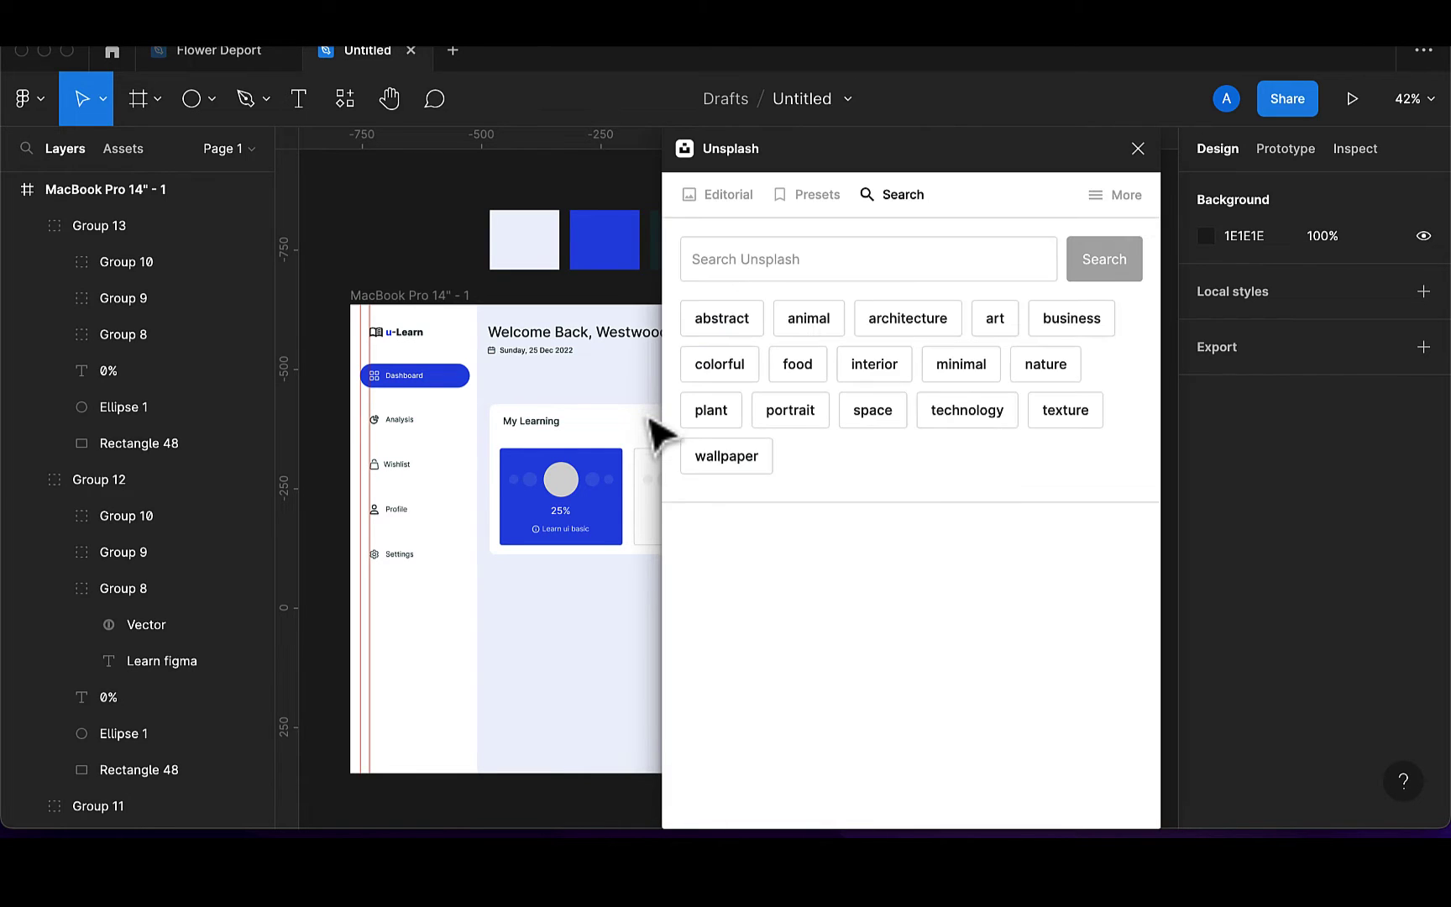
pyautogui.hscroll(1, 559, 546)
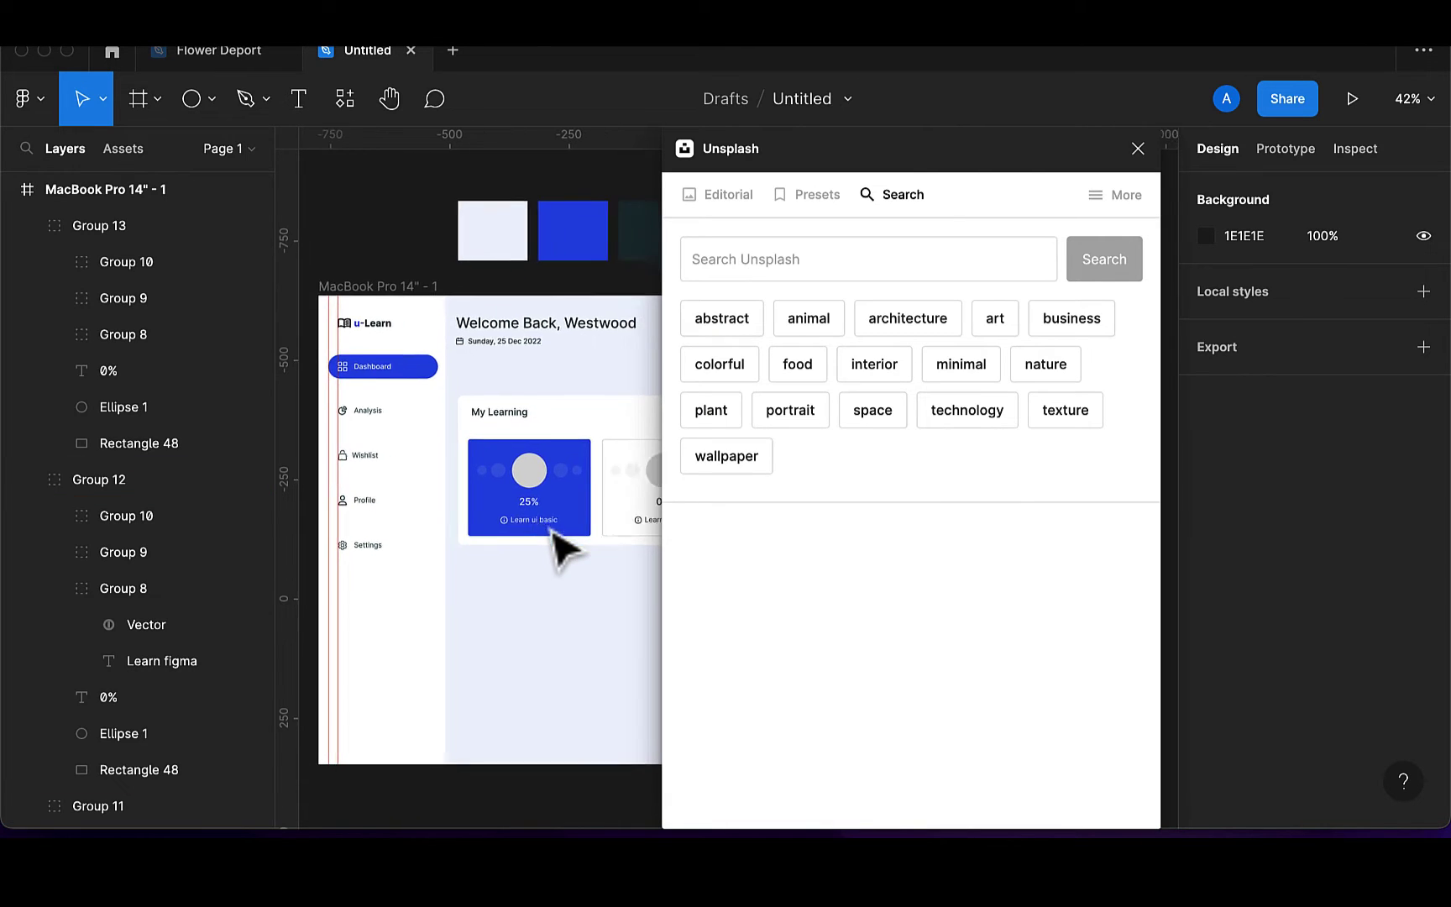
pyautogui.click(796, 261)
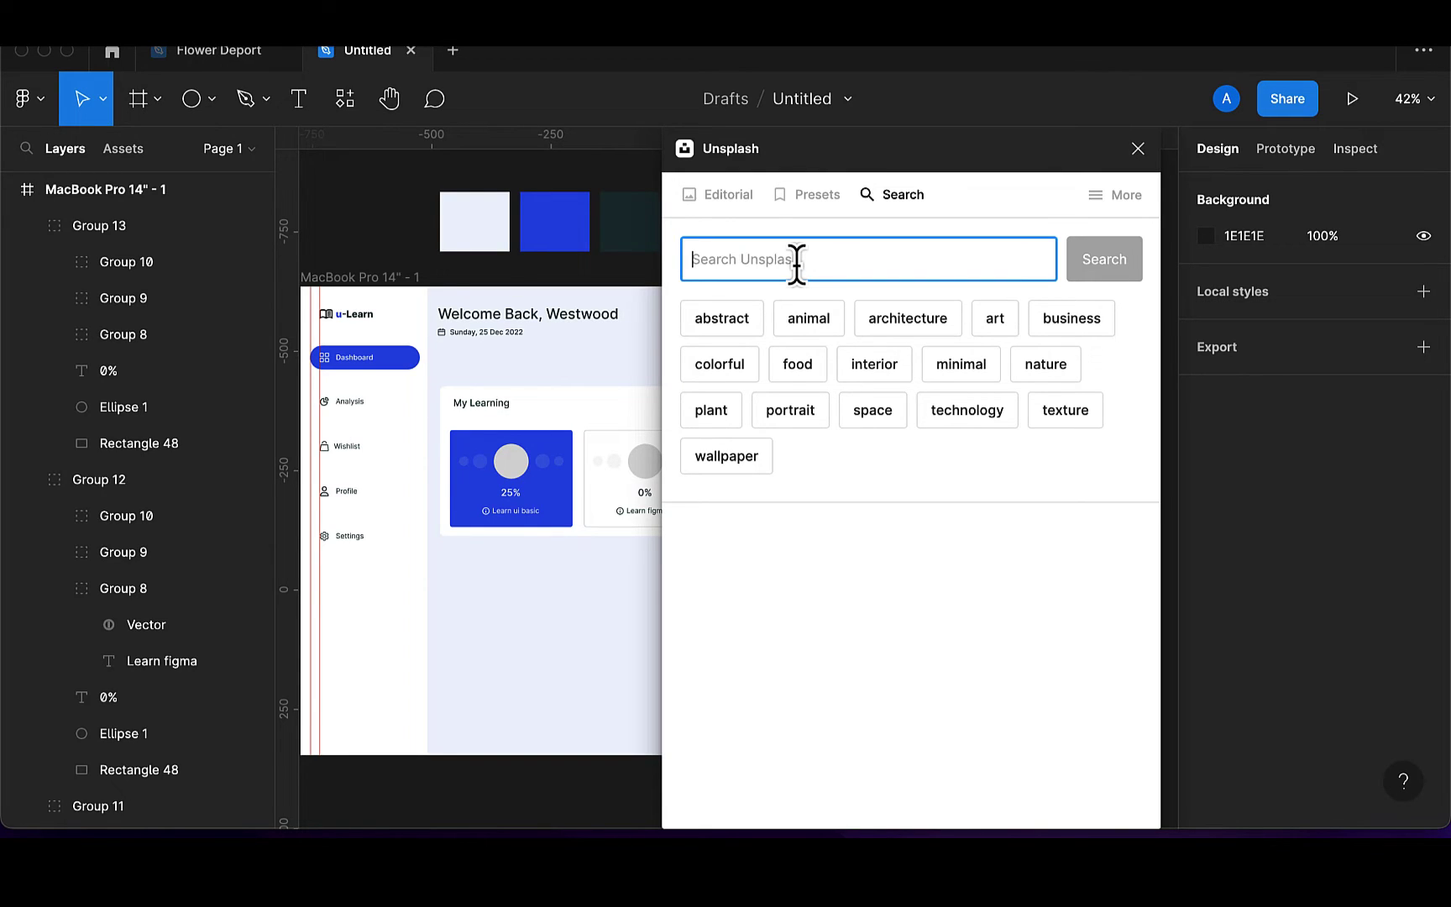
pyautogui.write('w')
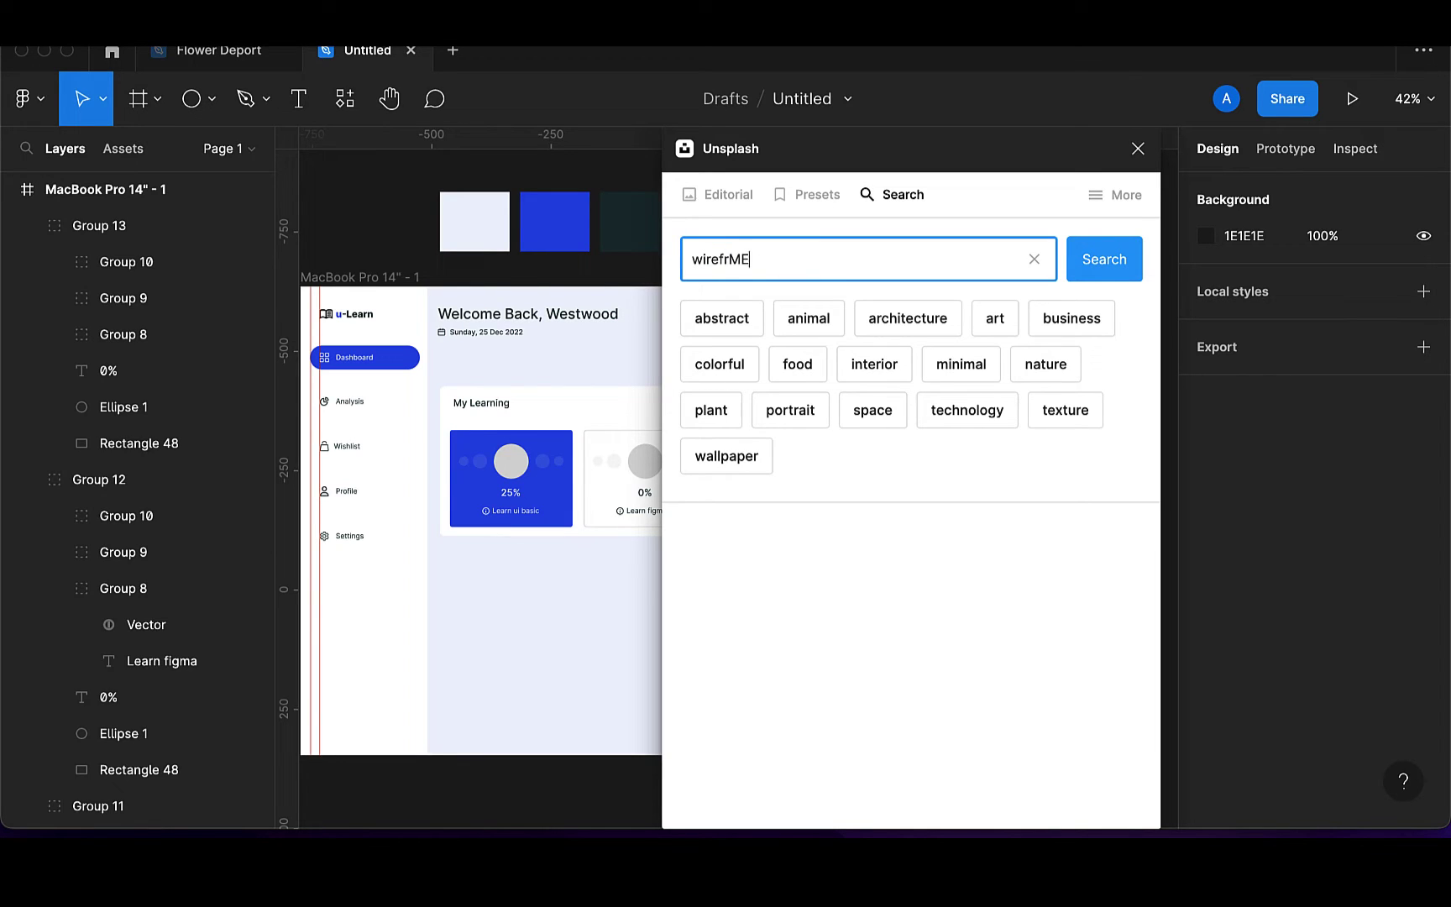
pyautogui.write('ireframe')
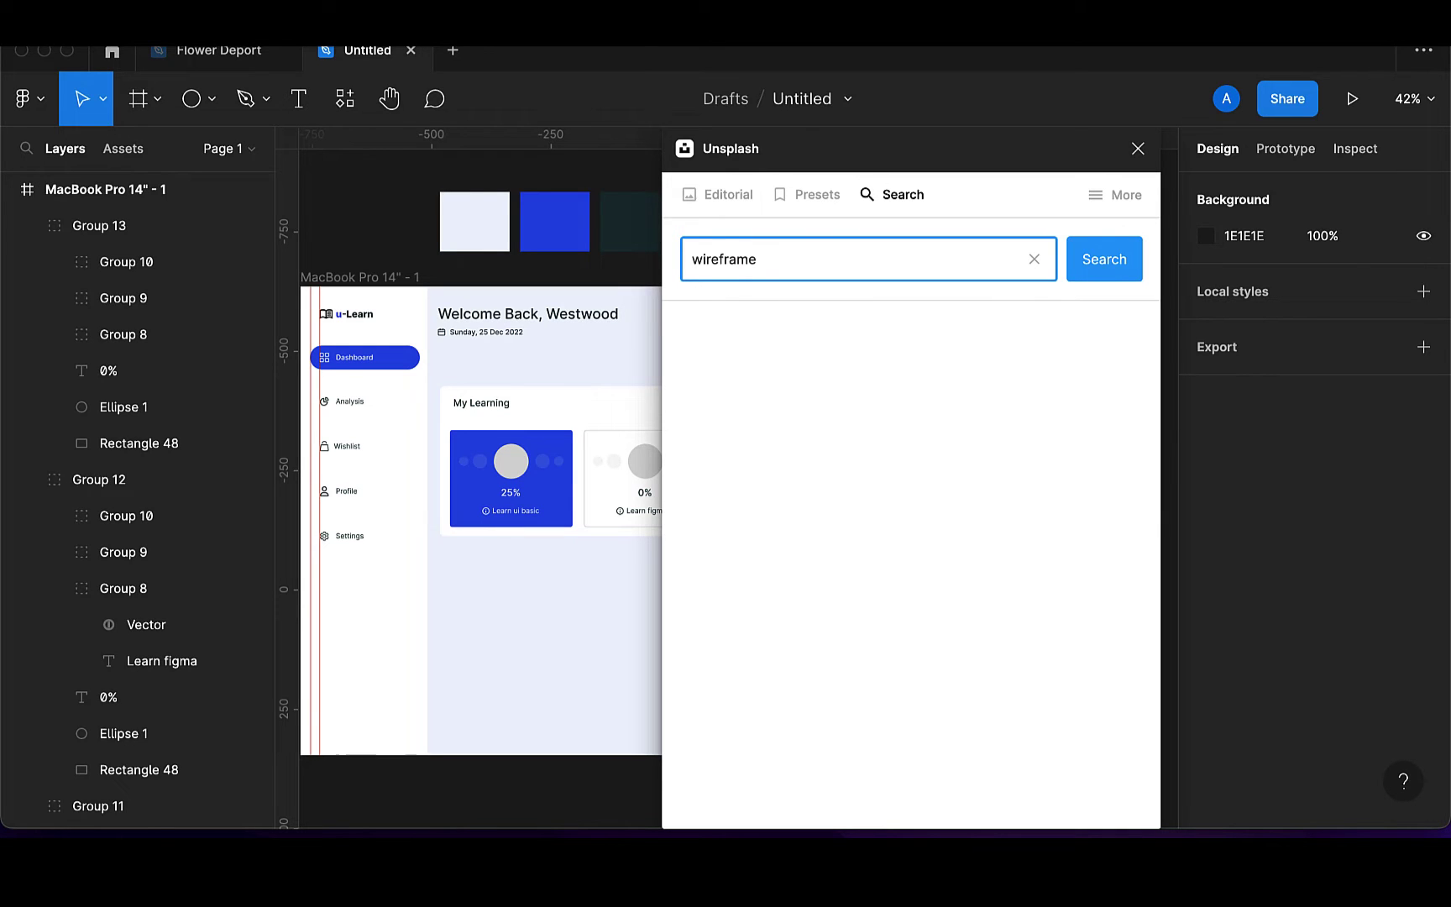
pyautogui.press('Return')
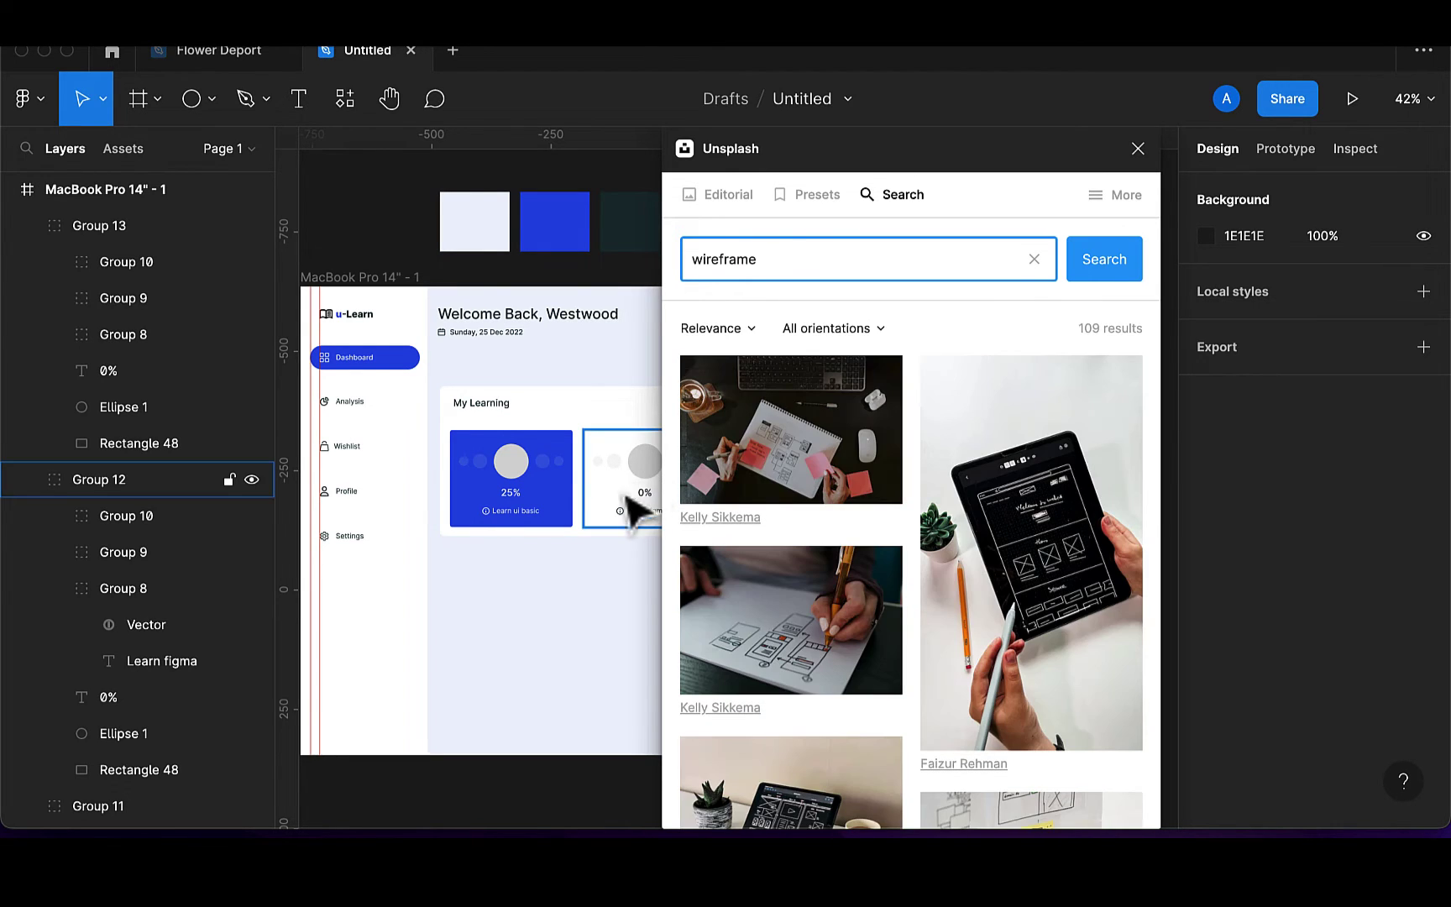
# Fill the blue card's circle with the sketching photo
pyautogui.click(515, 473)
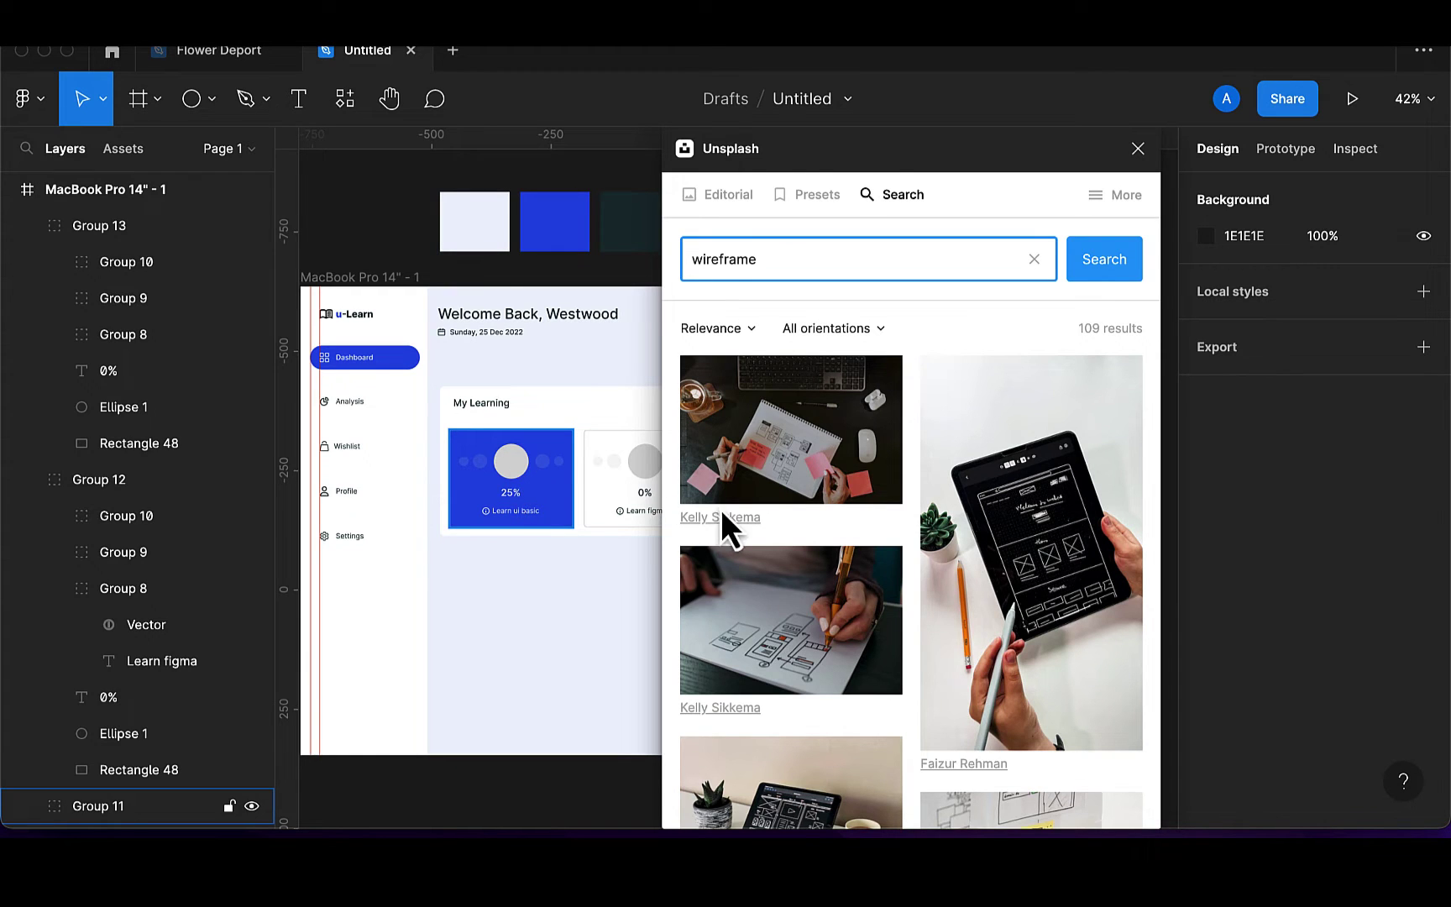
pyautogui.click(791, 618)
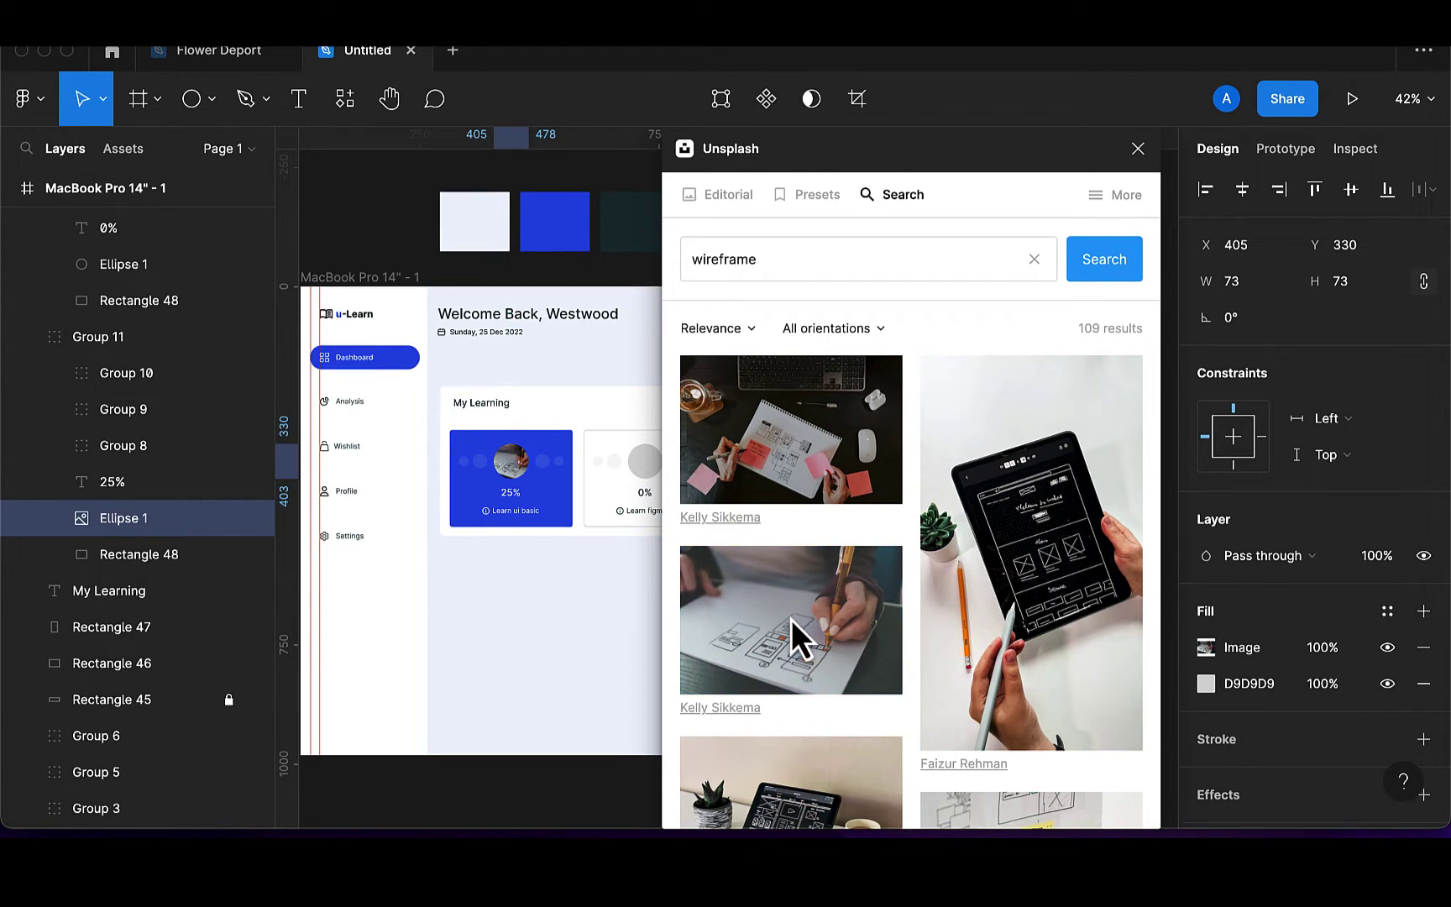
pyautogui.hscroll(3, 551, 557)
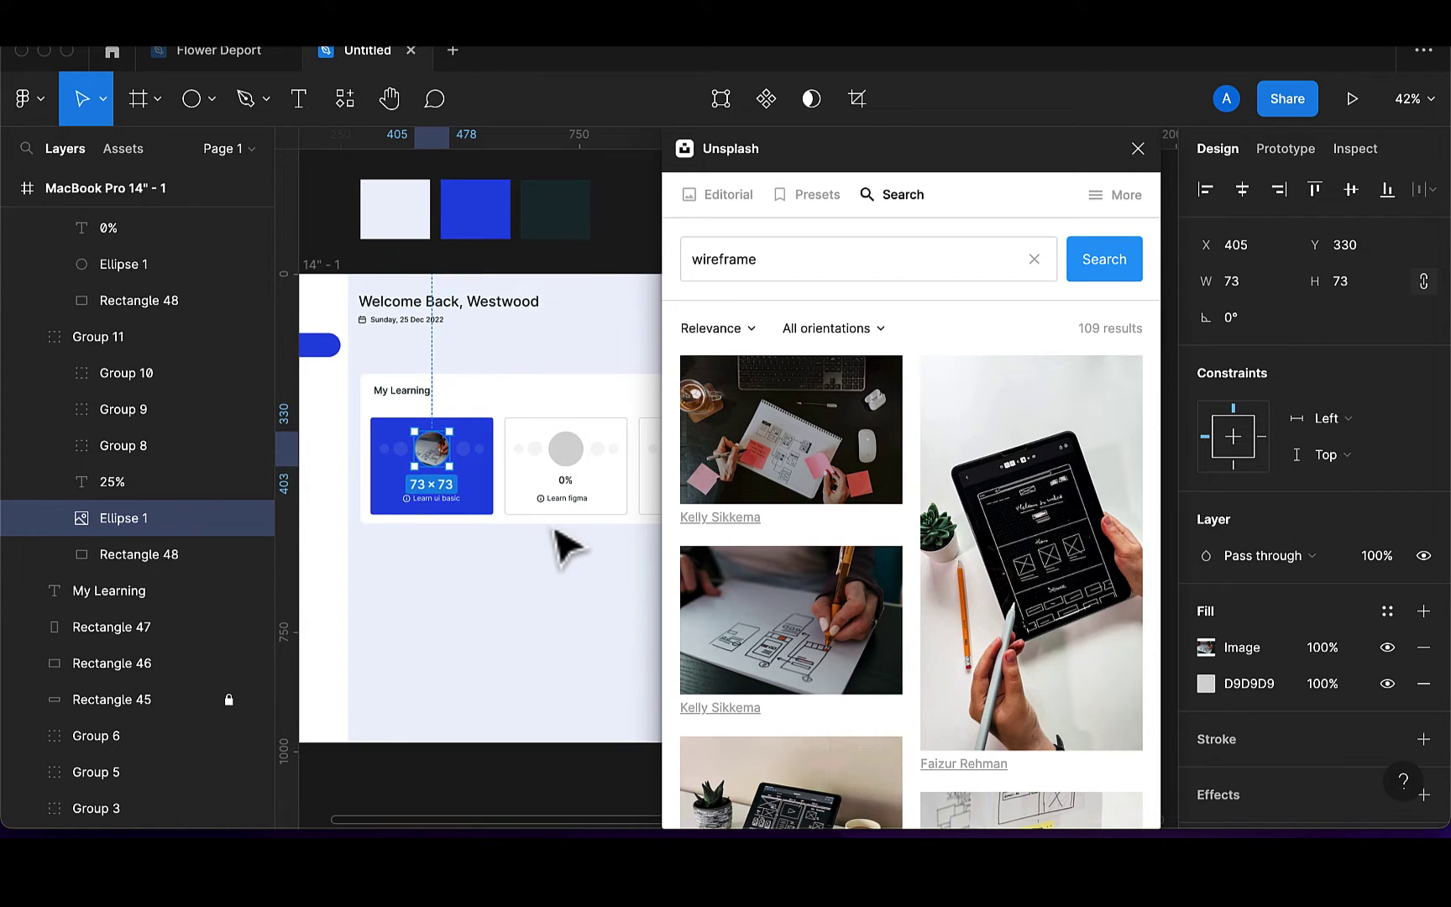
# Search 'mobile app' and fill the second card's circle with the first result
pyautogui.click(571, 466)
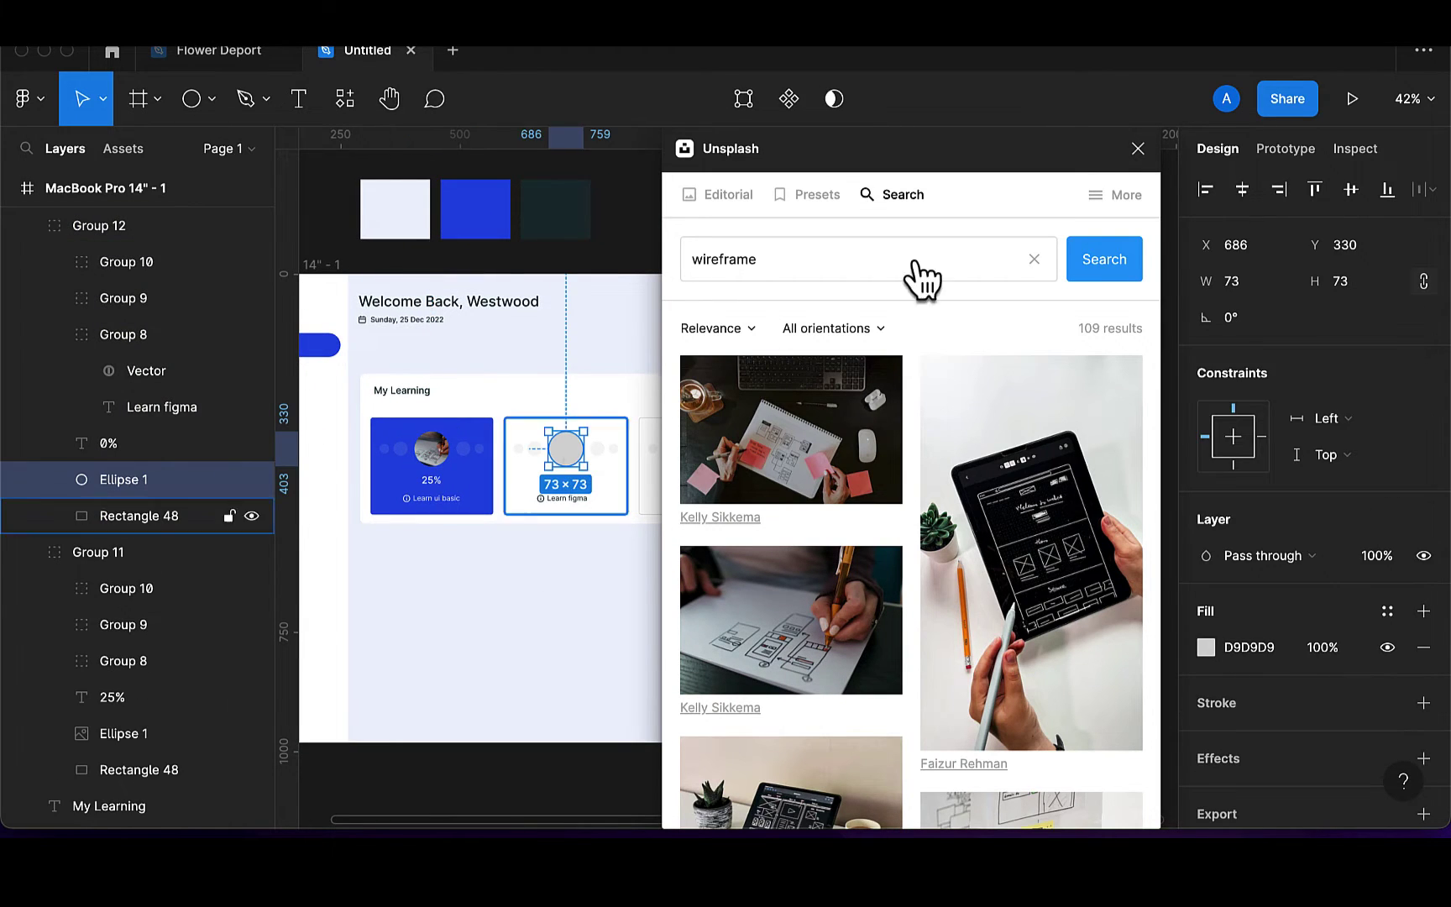
pyautogui.doubleClick(793, 259)
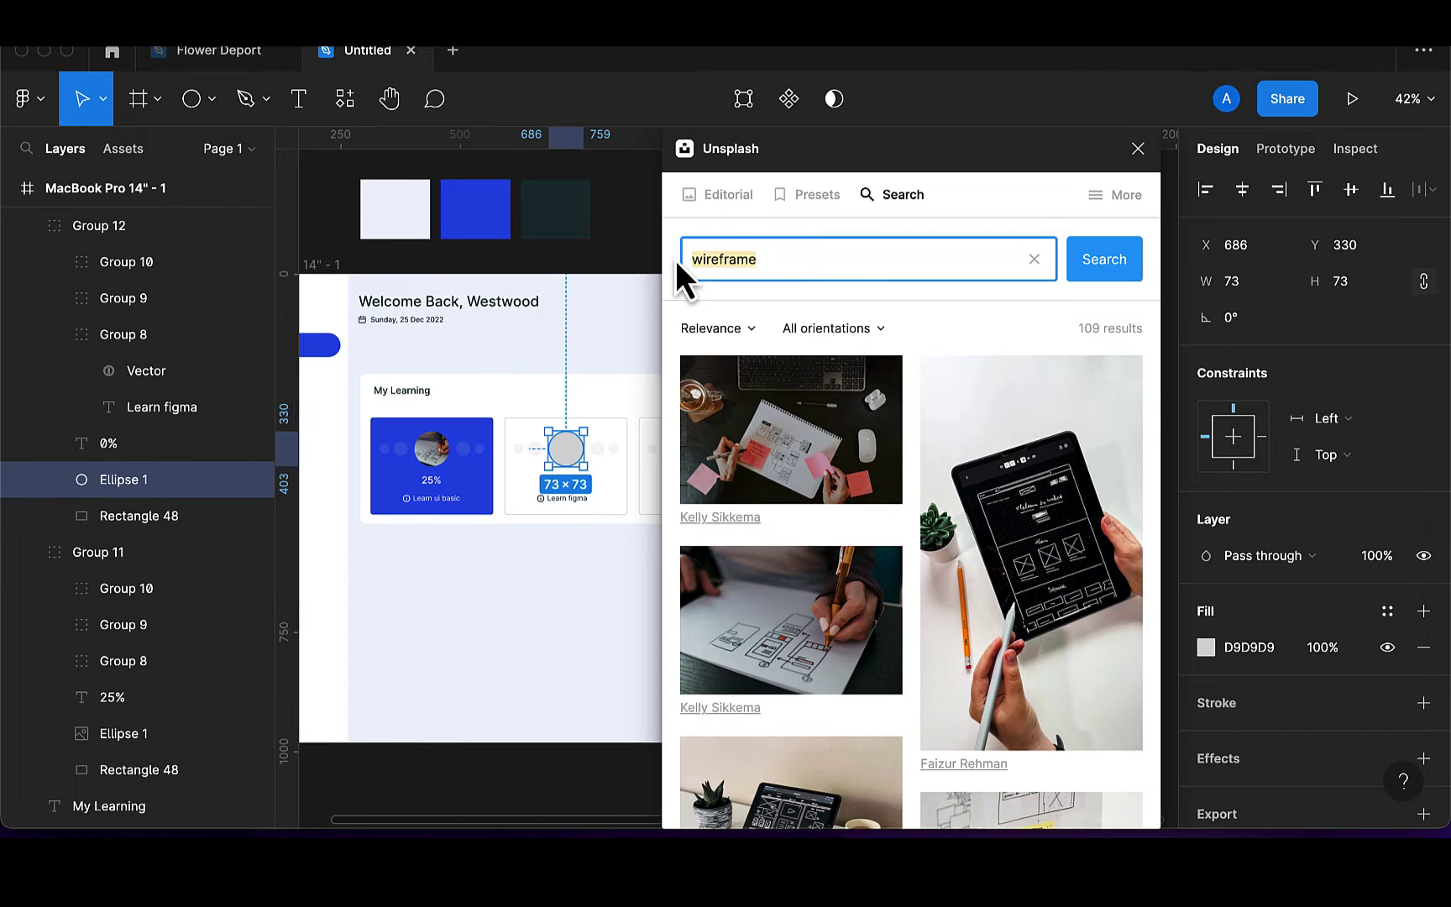
pyautogui.press('BackSpace')
pyautogui.write('de')
pyautogui.press('BackSpace')
pyautogui.press('BackSpace')
pyautogui.press('BackSpace')
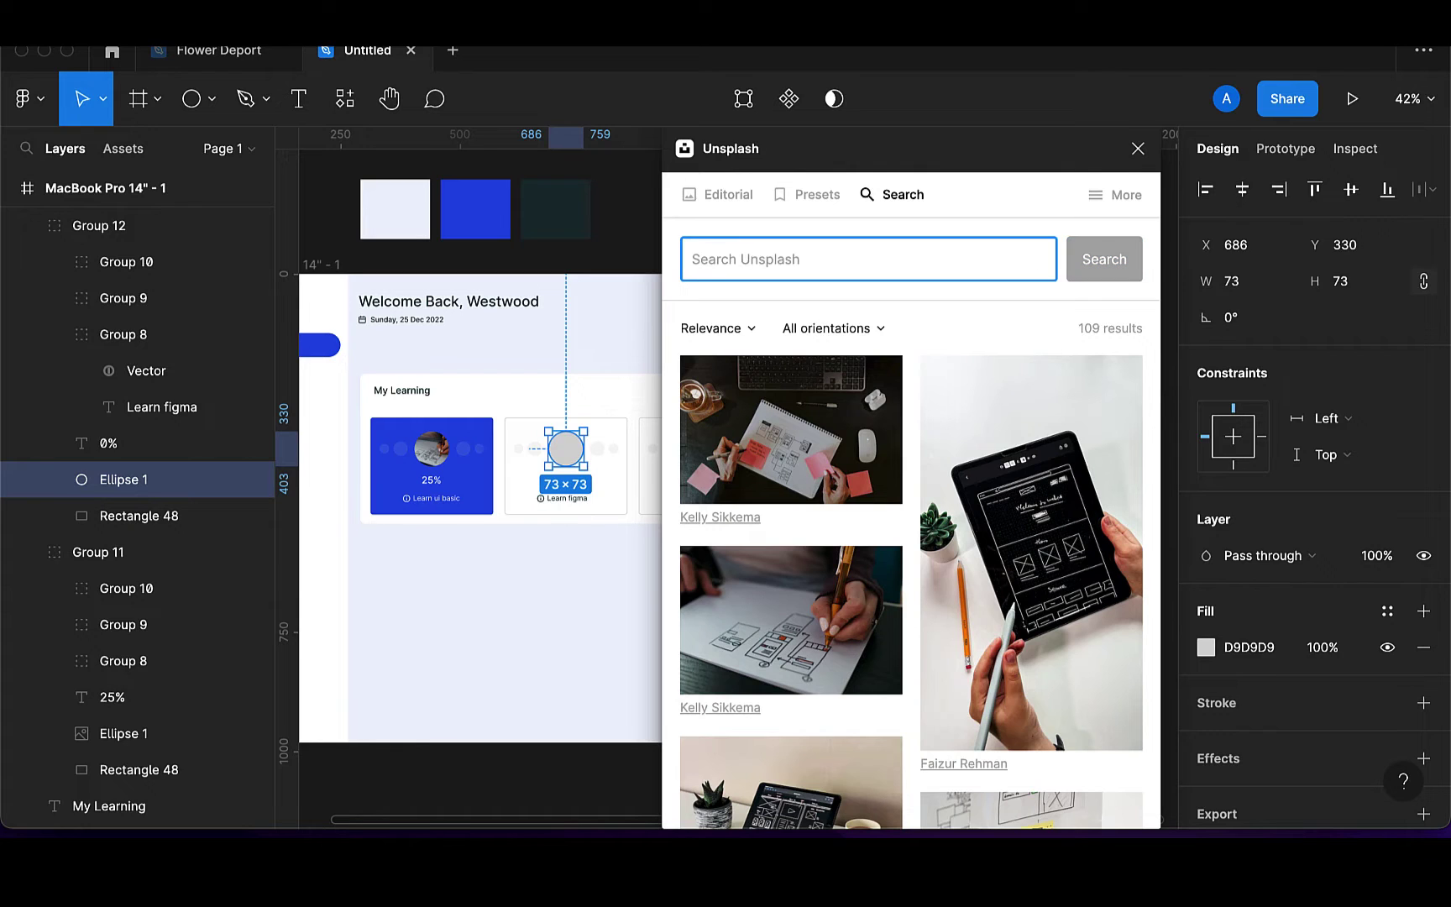
pyautogui.write('mobile a')
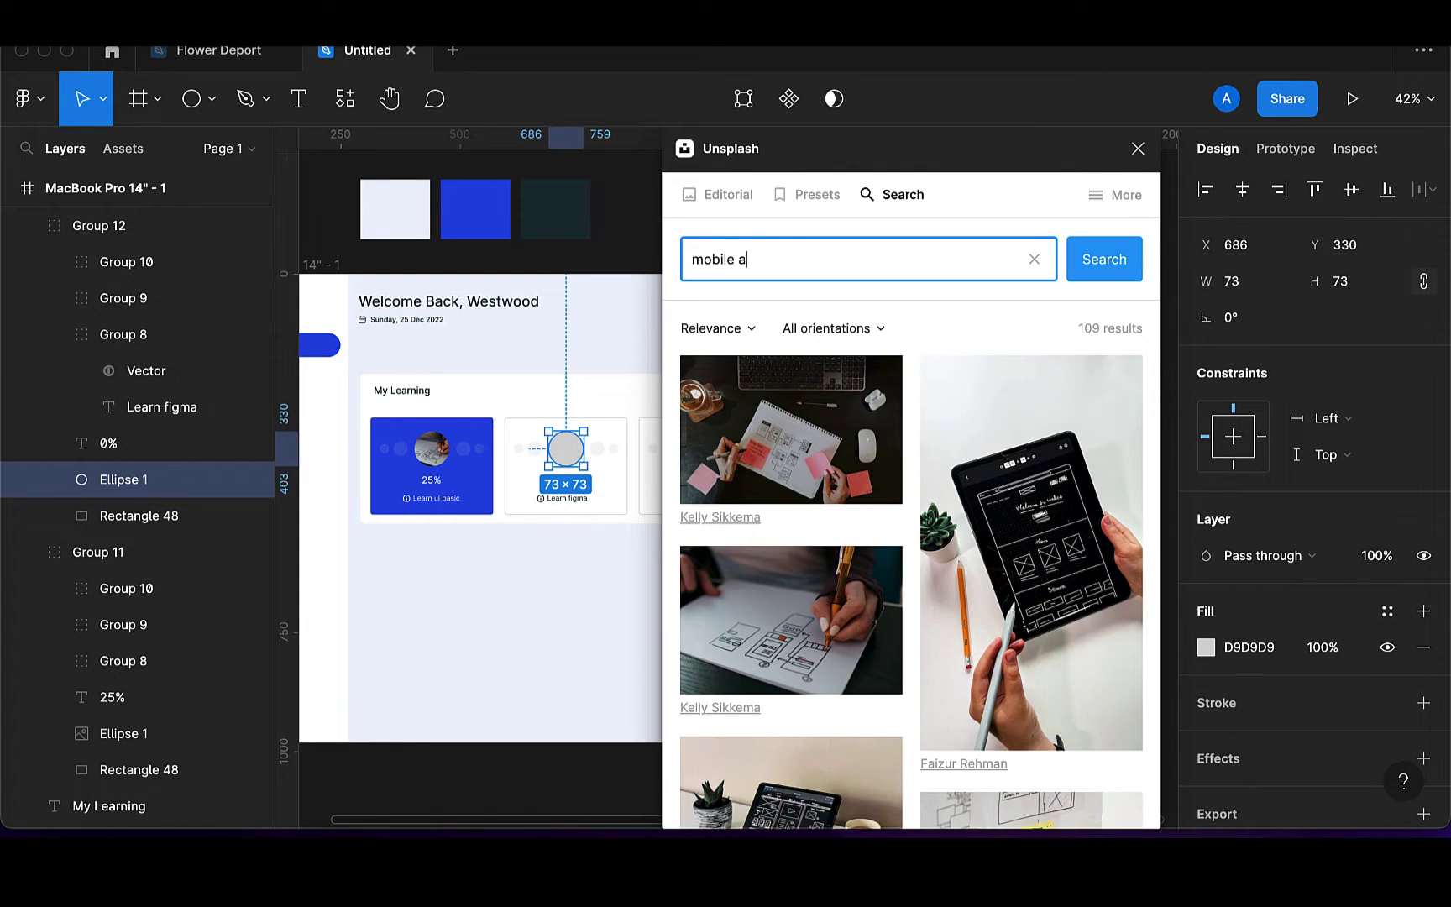
pyautogui.write('pp')
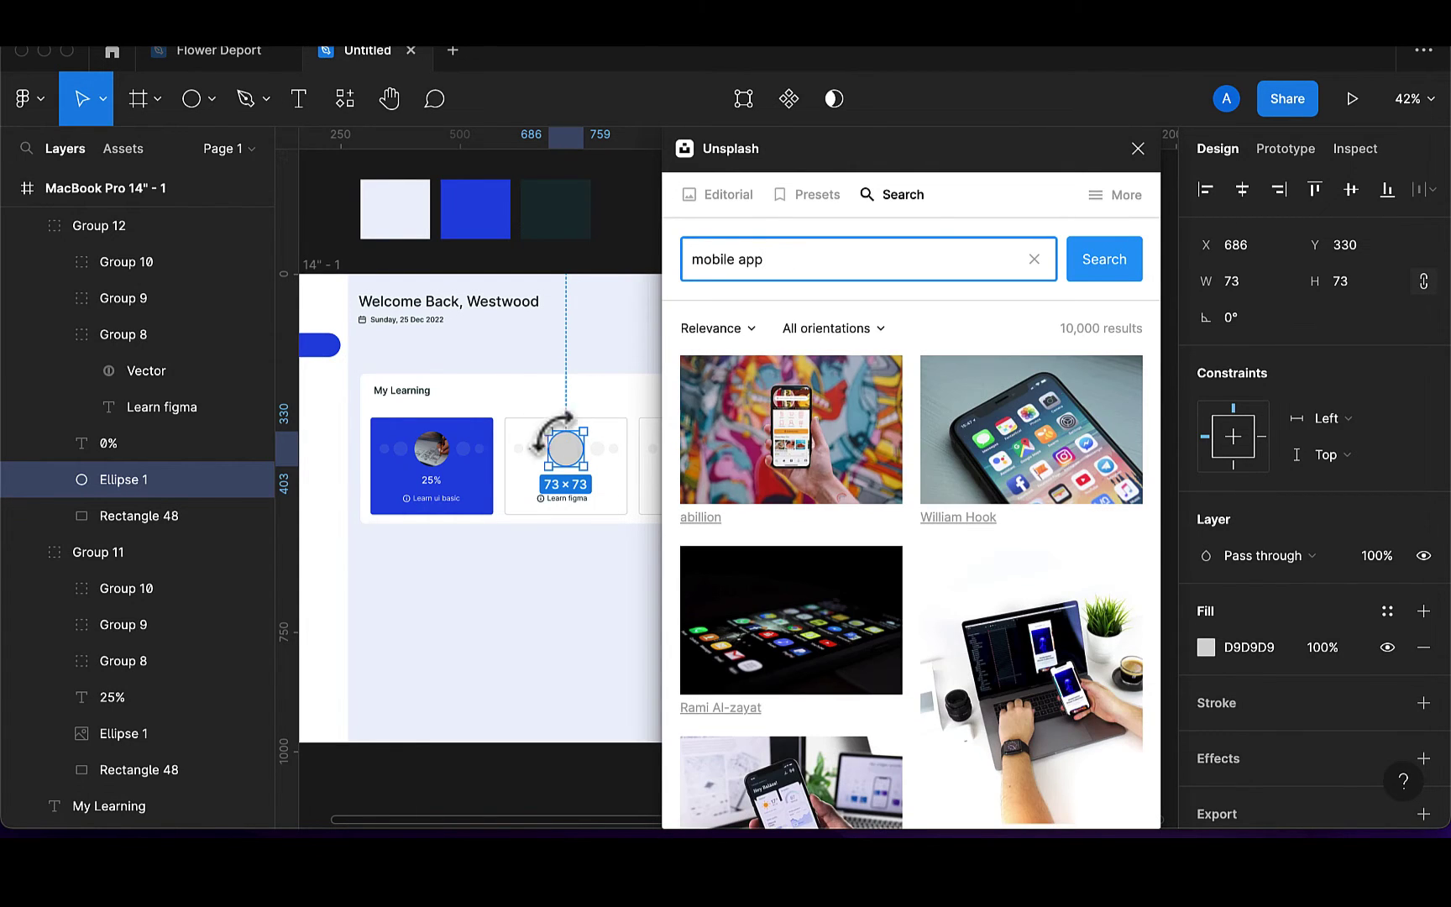
pyautogui.click(804, 437)
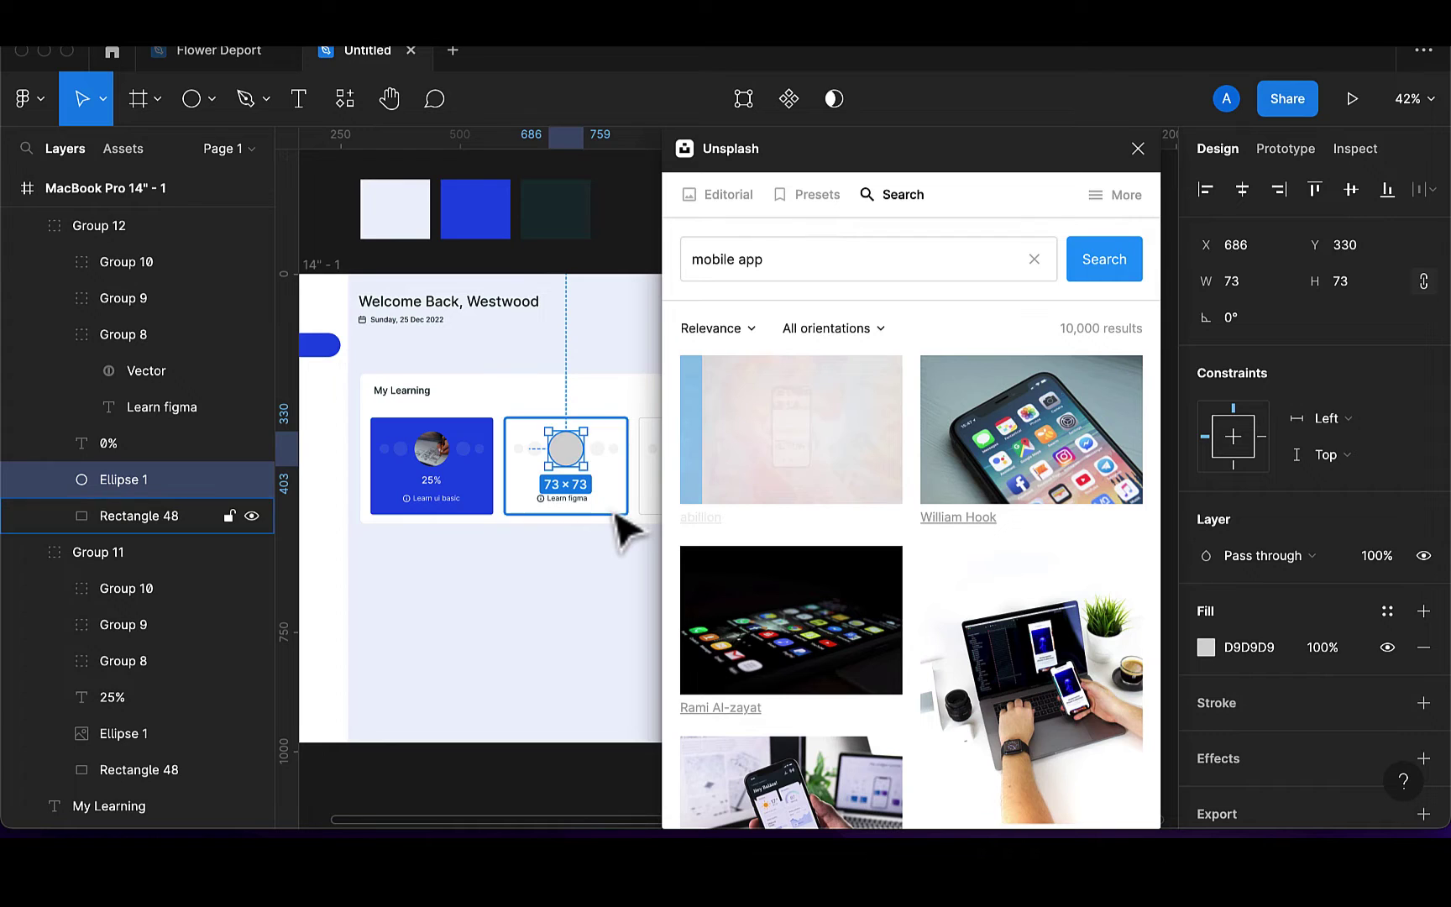
# Fill the third card's circle with the NordWood Themes photo
pyautogui.hscroll(2, 618, 518)
pyautogui.scroll(-1, 618, 518)
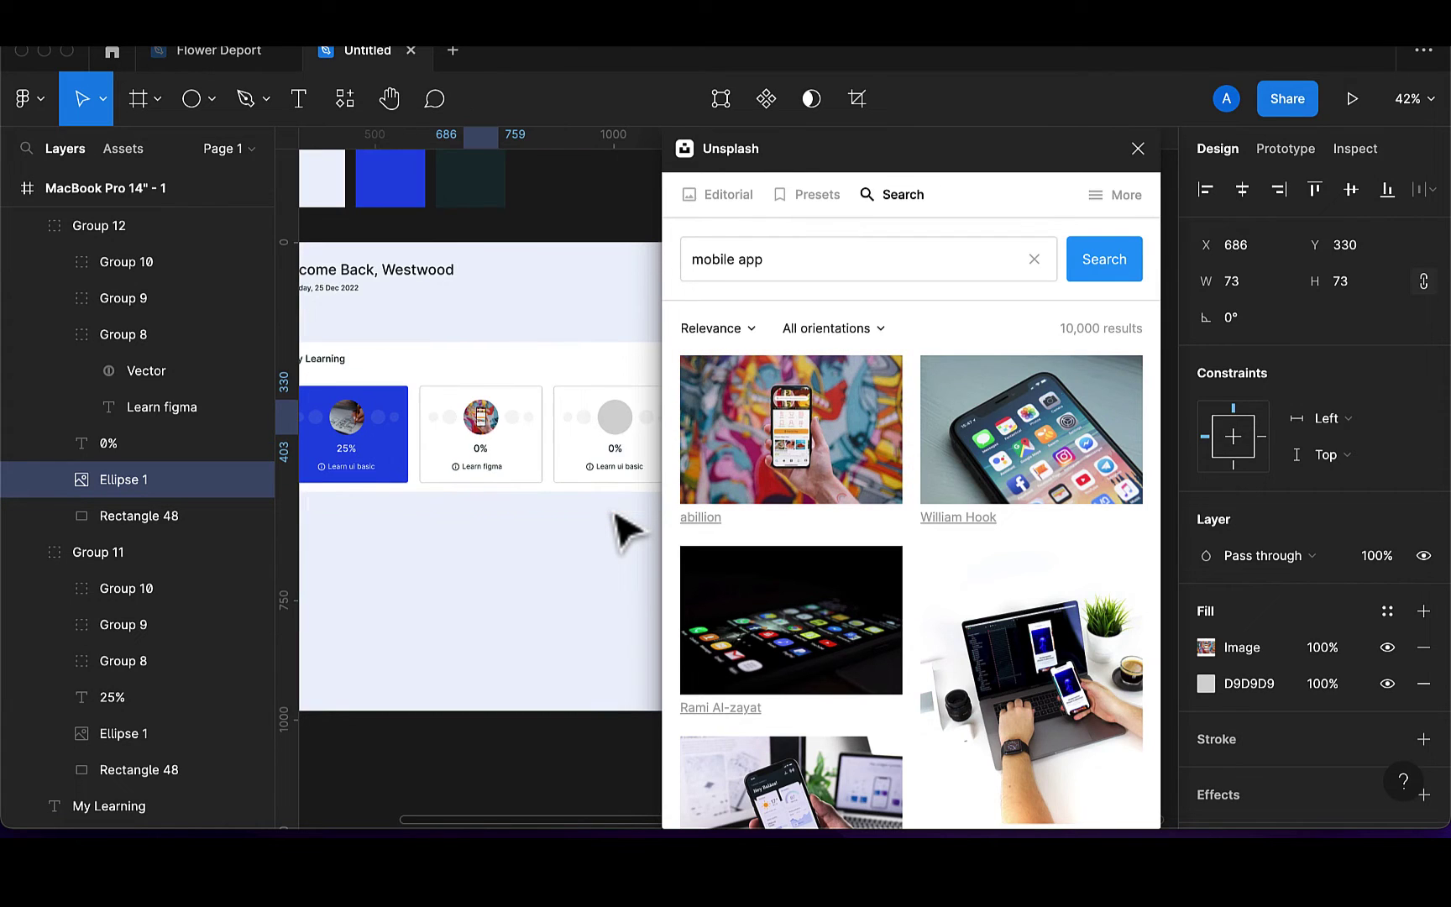
pyautogui.click(621, 424)
pyautogui.moveTo(768, 267); pyautogui.dragTo(685, 267)
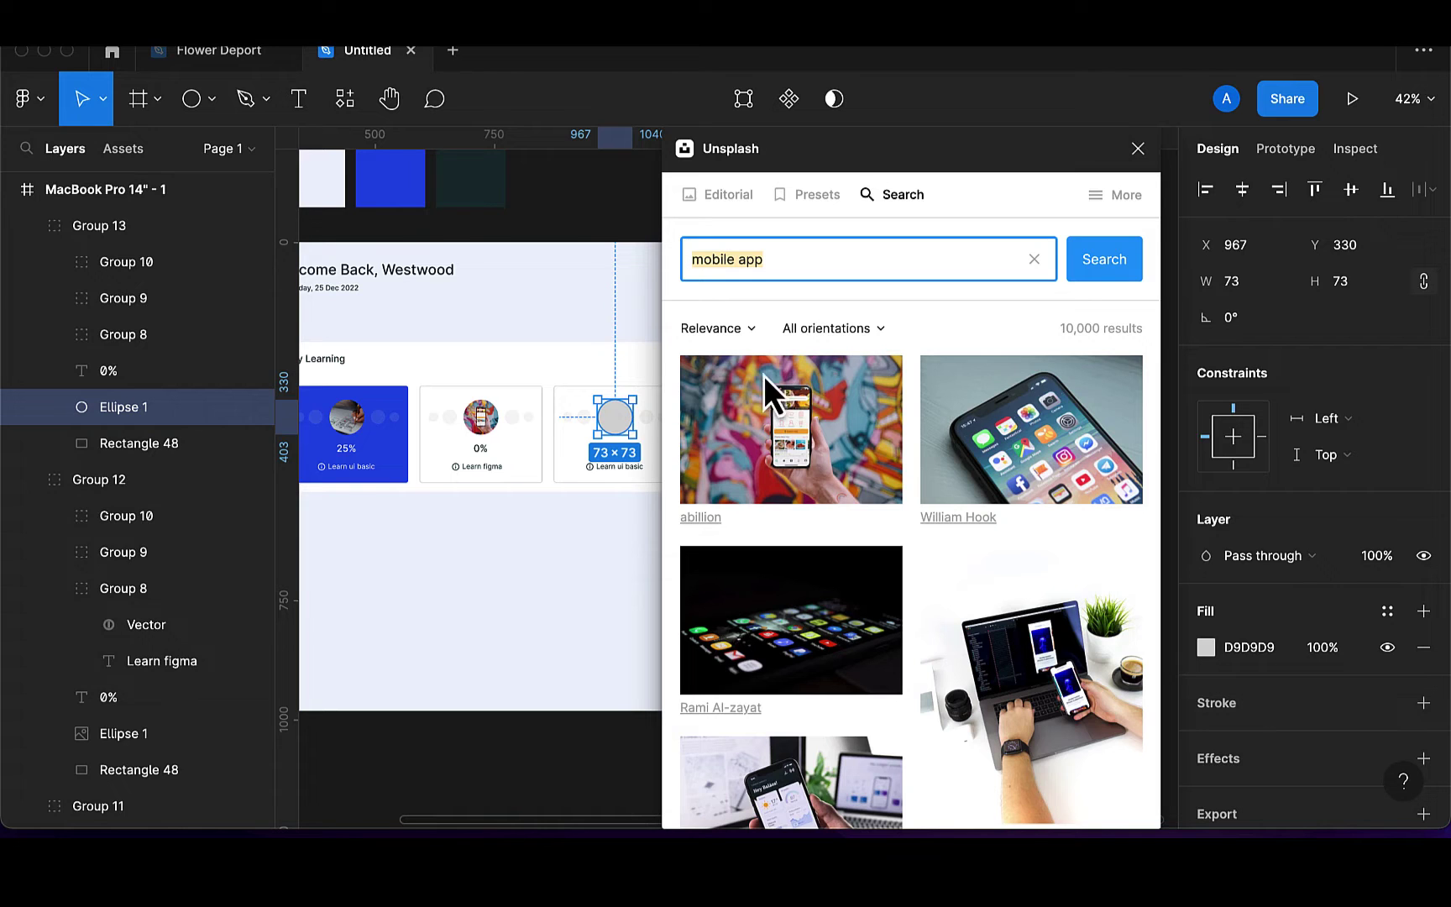
pyautogui.scroll(-5, 881, 577)
pyautogui.scroll(-2, 880, 577)
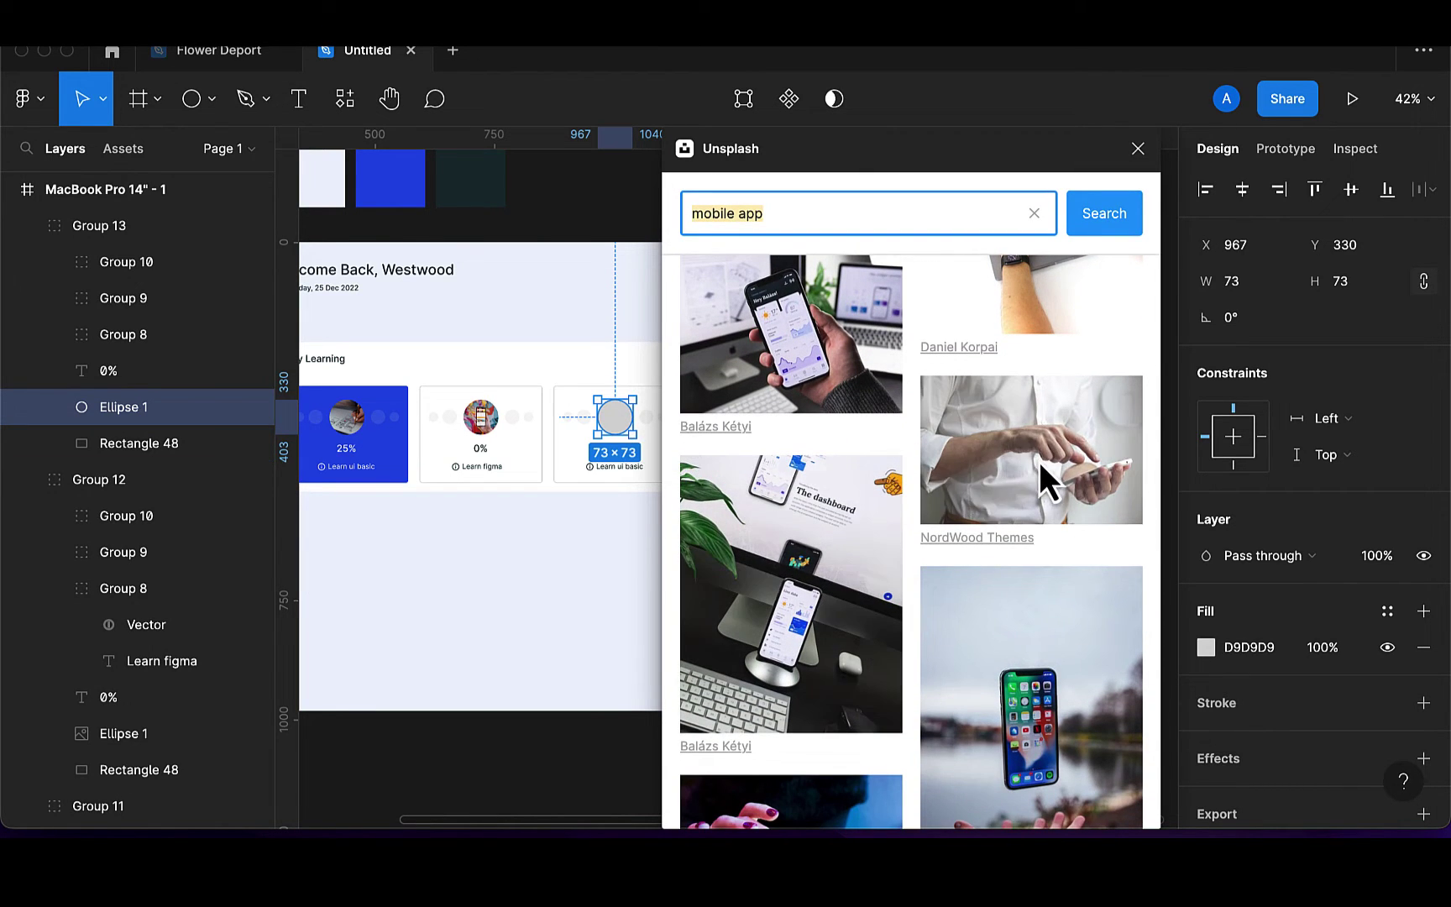
pyautogui.click(1067, 441)
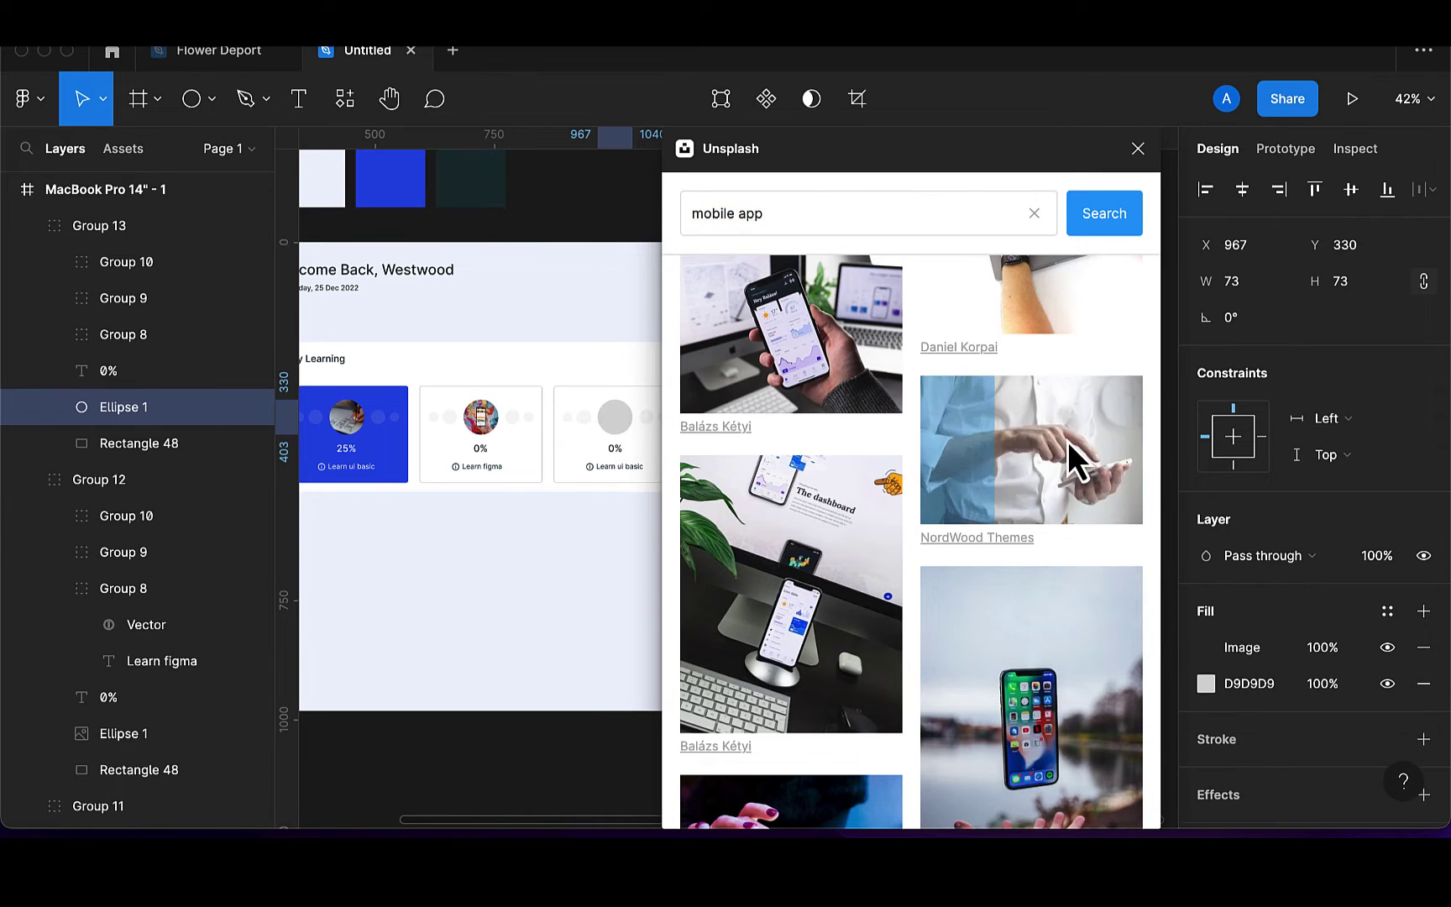
# Rename the third card's label to Learn ux
pyautogui.click(1138, 149)
pyautogui.scroll(3, 636, 430)
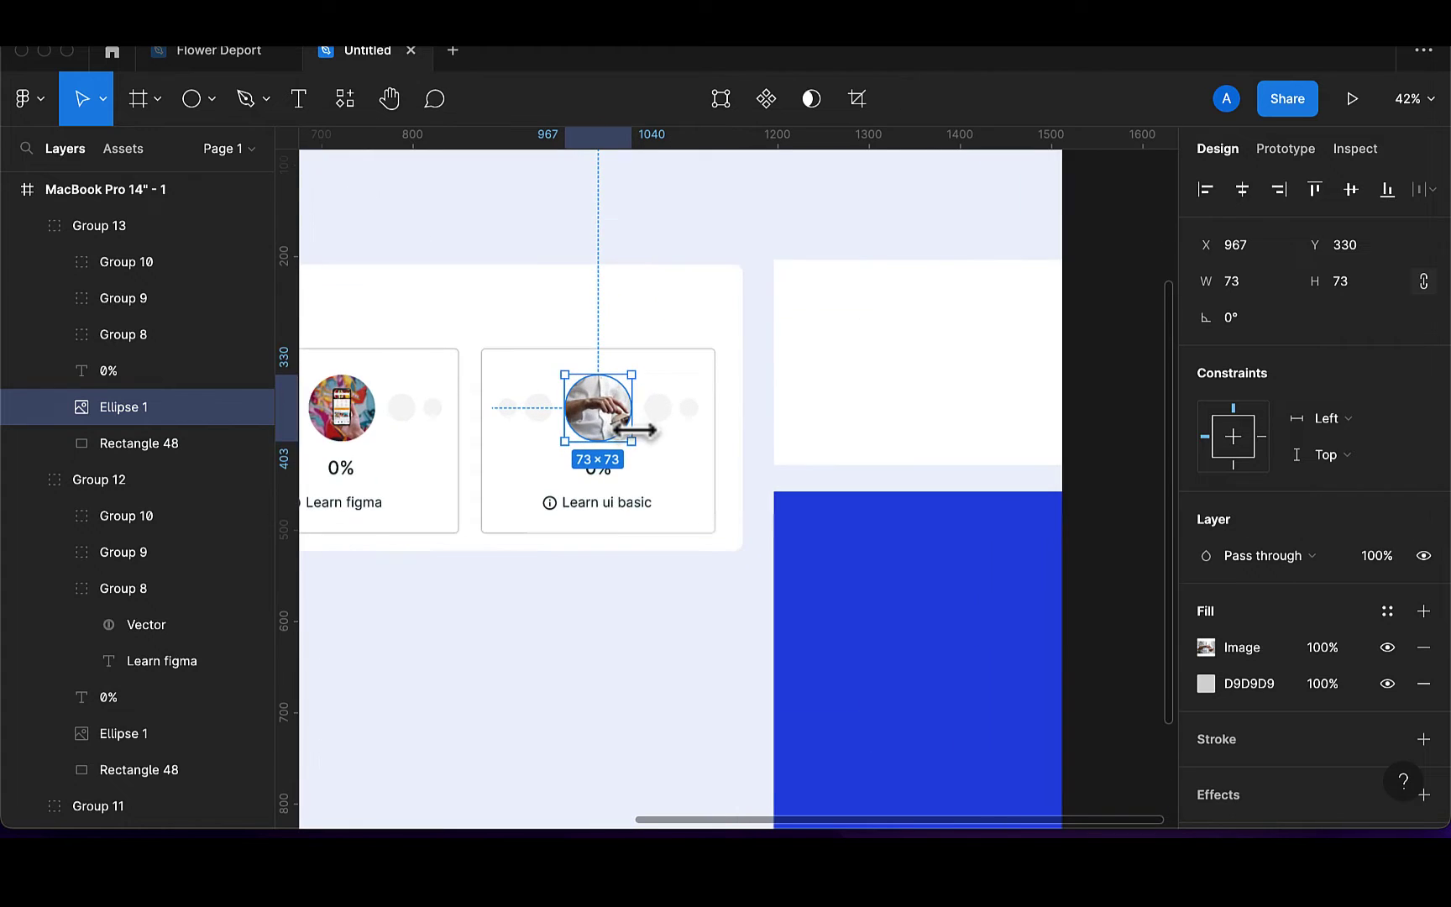
pyautogui.click(641, 506)
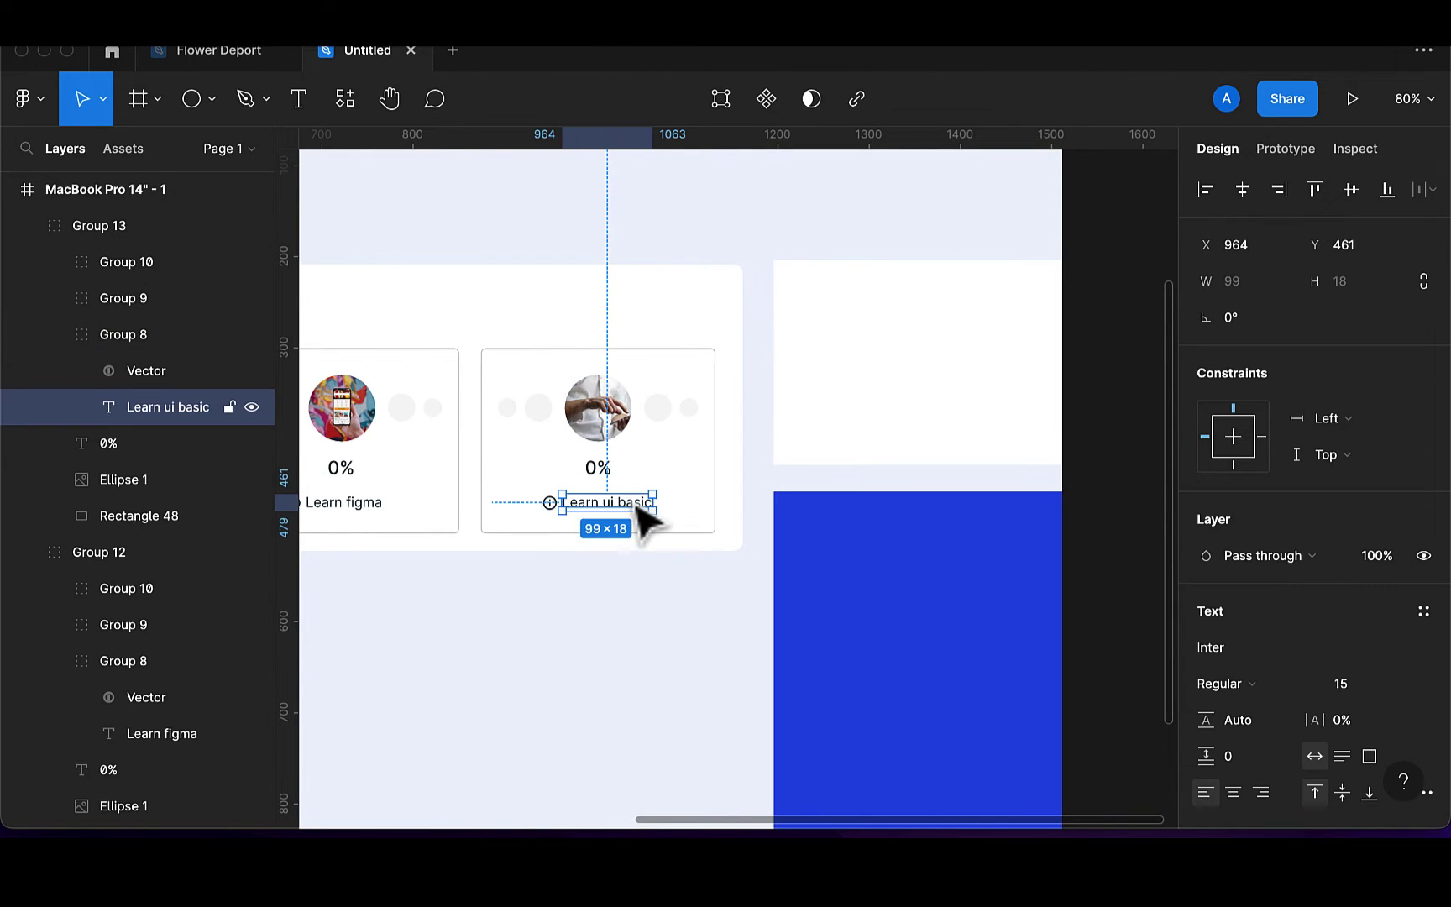
pyautogui.doubleClick(642, 502)
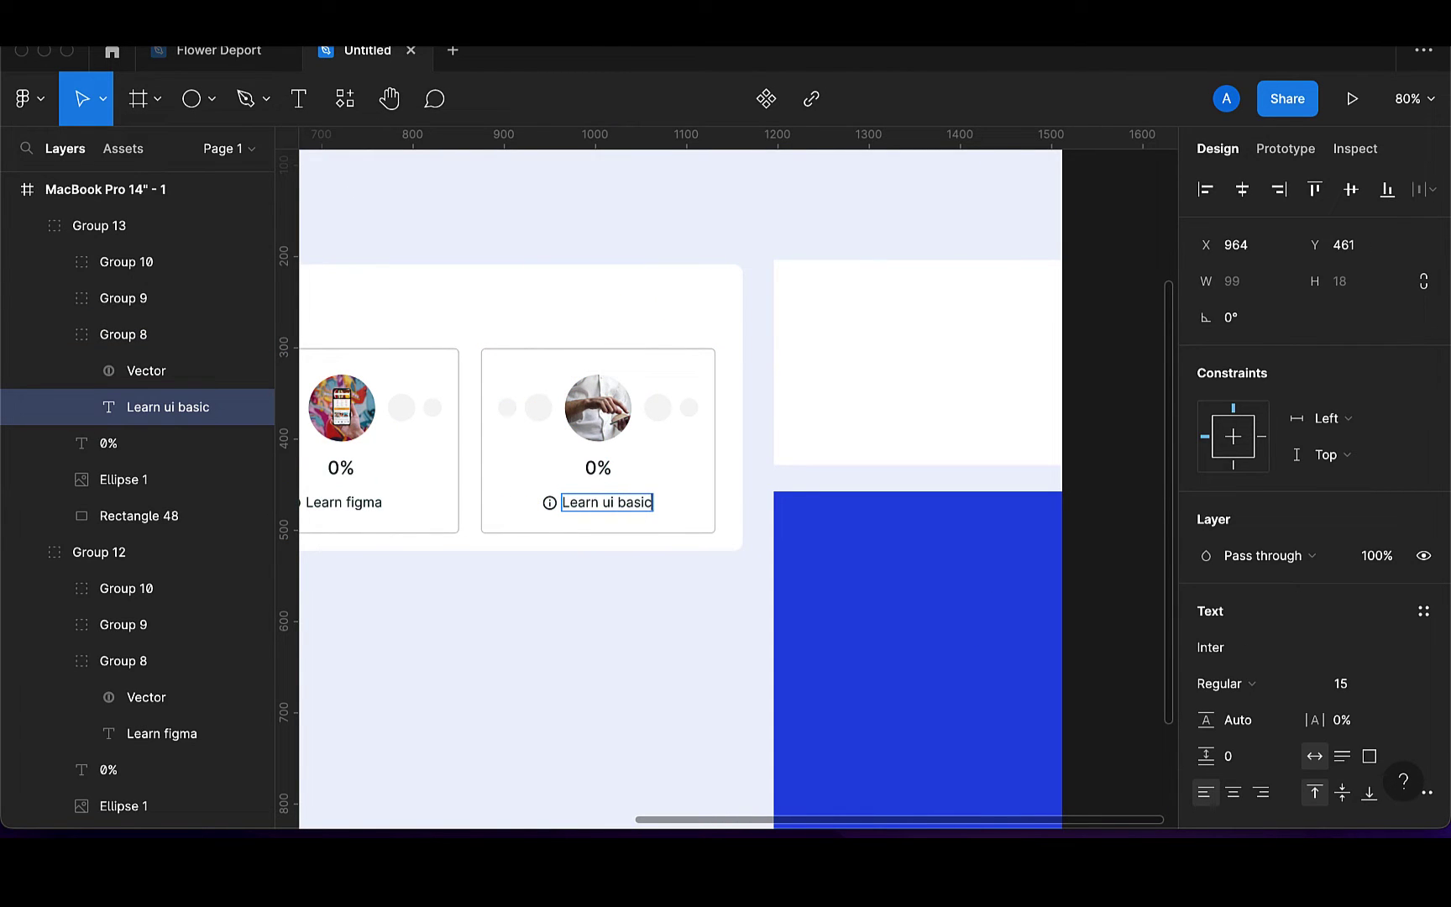
pyautogui.press('BackSpace')
pyautogui.press('BackSpace')
pyautogui.press('BackSpace')
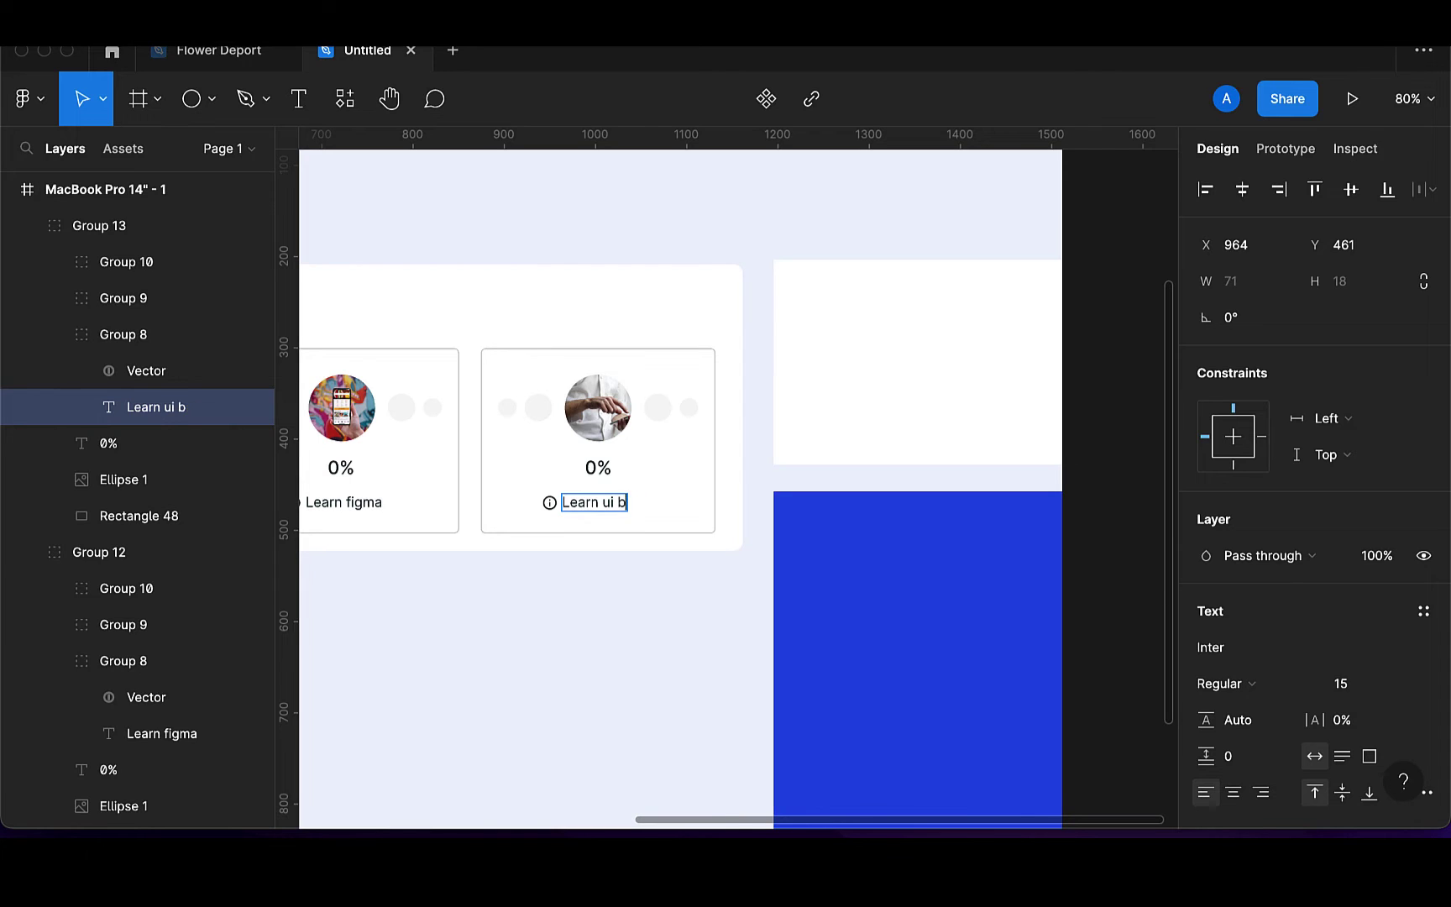
pyautogui.press('BackSpace')
pyautogui.press('BackSpace')
pyautogui.press('BackSpace')
pyautogui.write('x')
pyautogui.press('Escape')
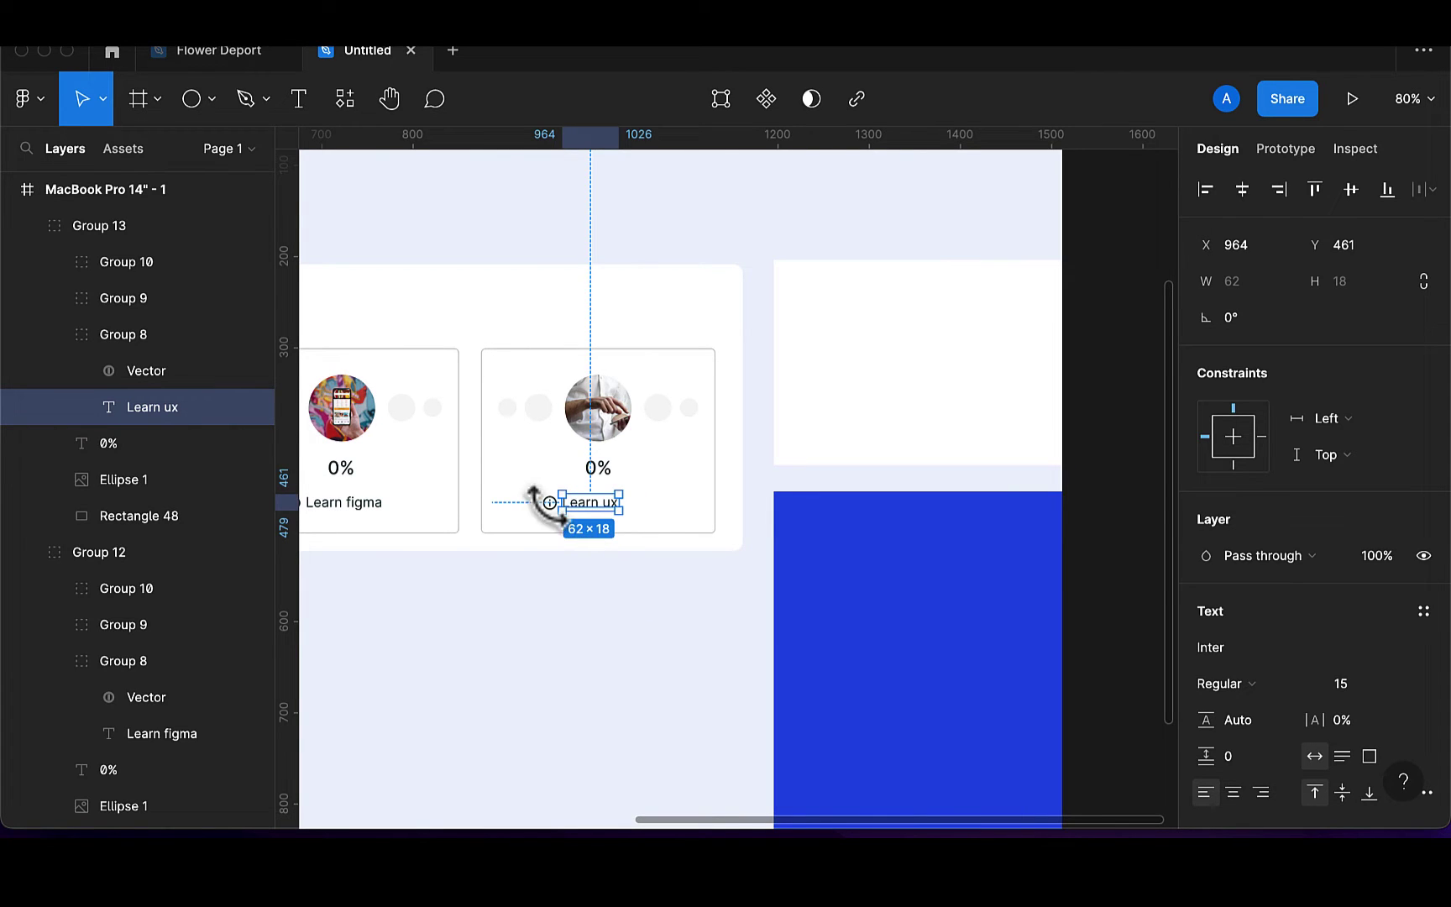
# Centre the labels and 0% texts horizontally within both white cards
pyautogui.click(573, 615)
pyautogui.doubleClick(557, 523)
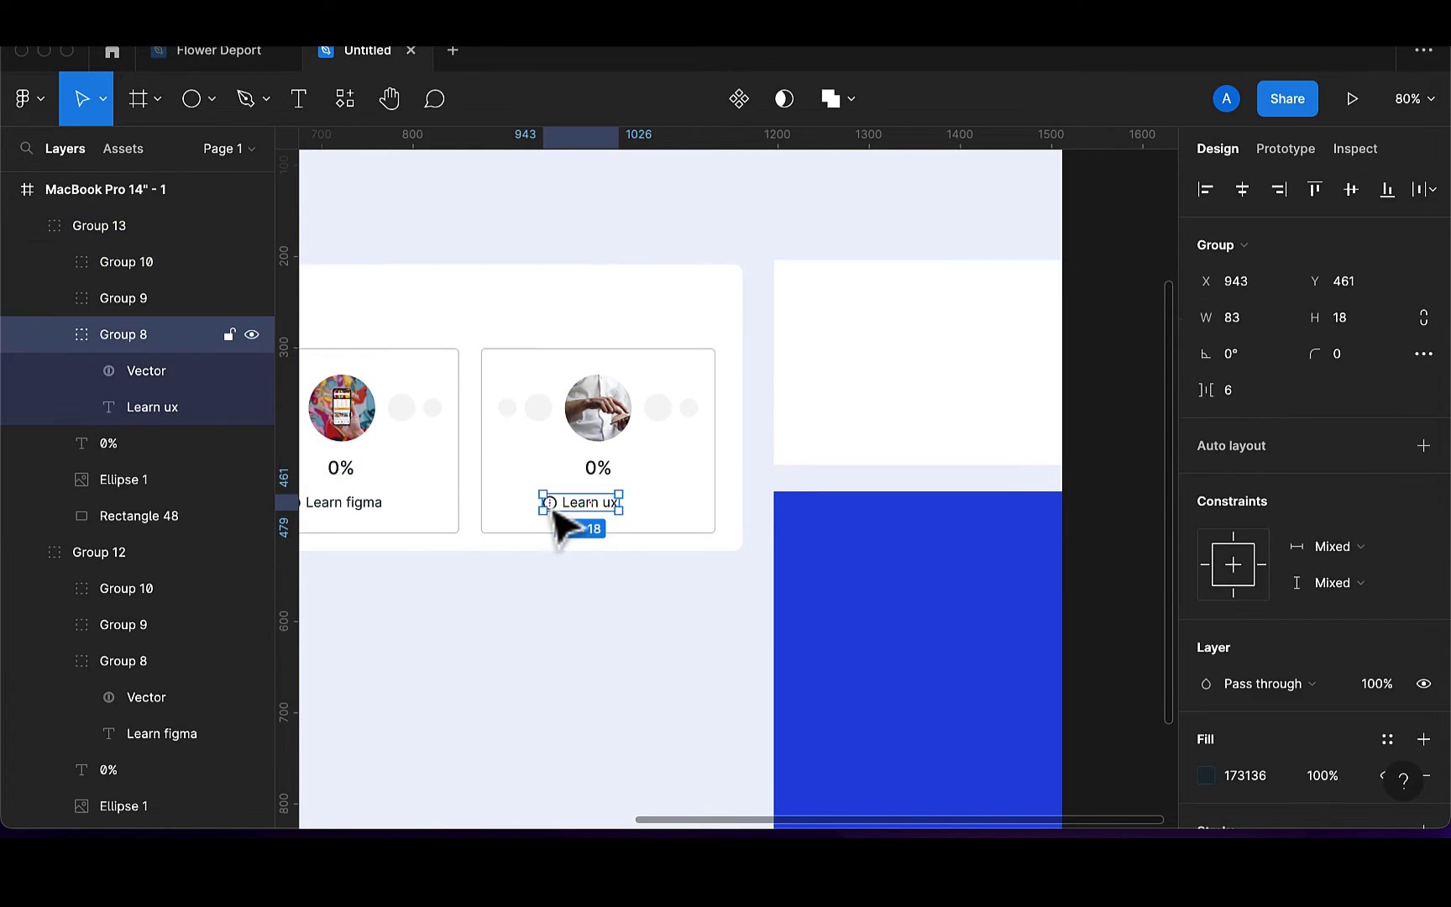
pyautogui.keyDown('shift'); pyautogui.click(715, 511); pyautogui.keyUp('shift')
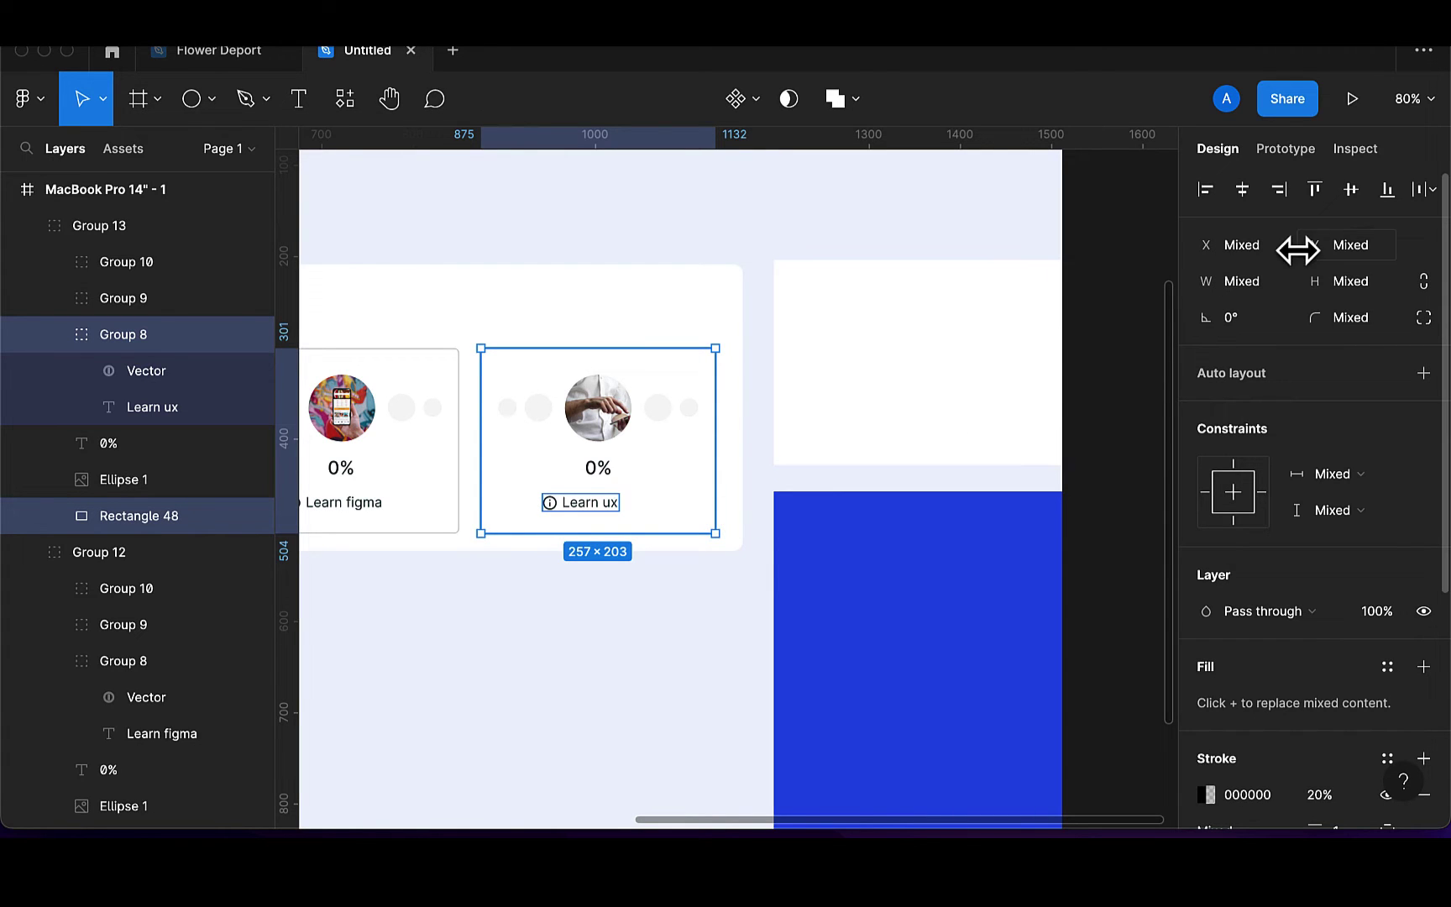
pyautogui.hscroll(-3, 340, 544)
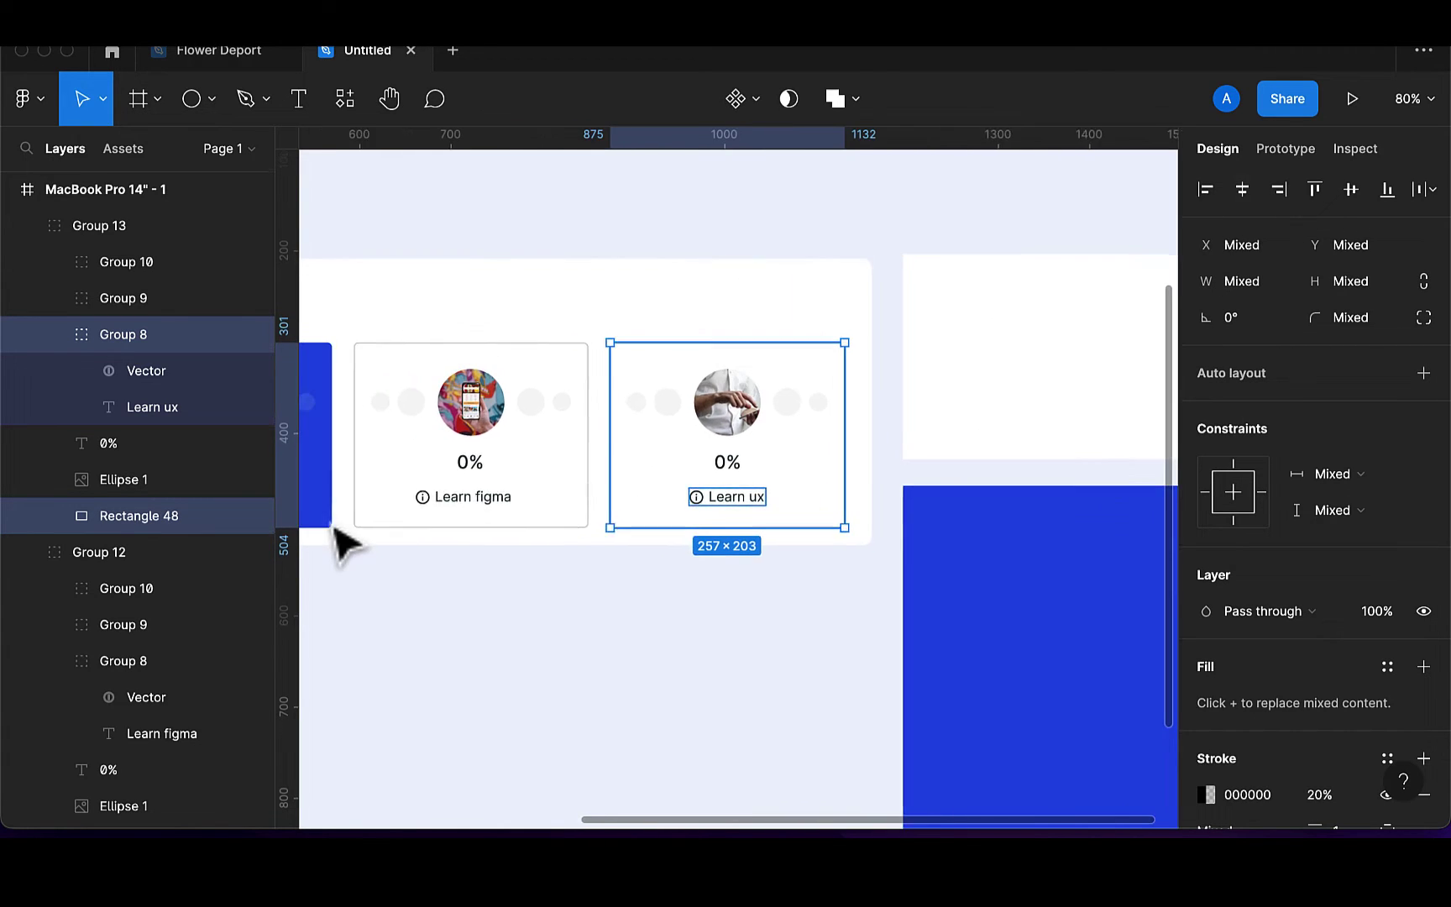
pyautogui.hscroll(-1, 340, 544)
pyautogui.keyDown('shift'); pyautogui.click(769, 475); pyautogui.keyUp('shift')
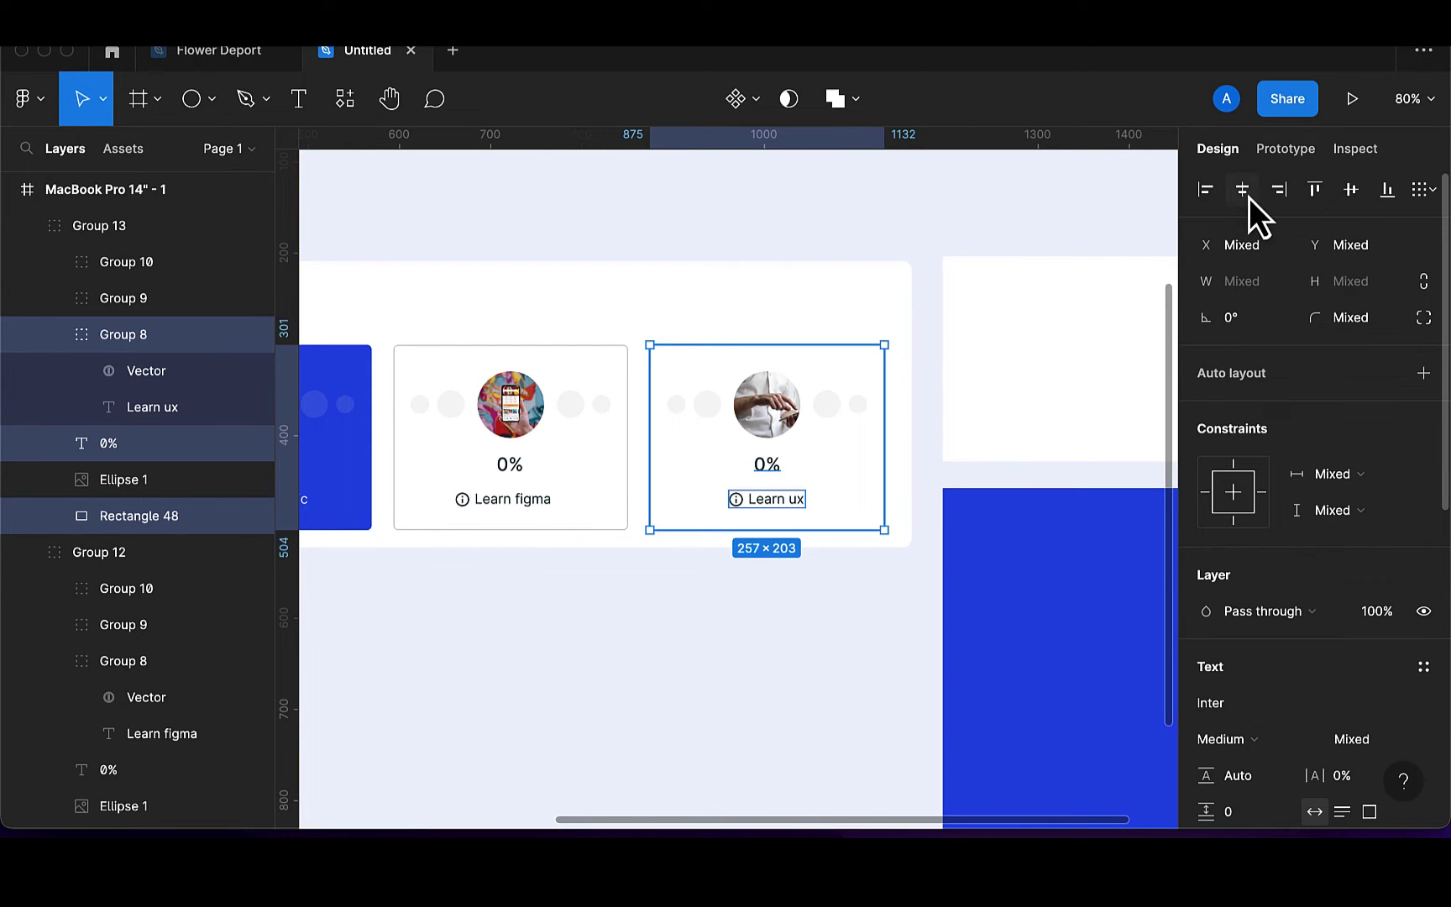
pyautogui.click(519, 503)
pyautogui.click(518, 502)
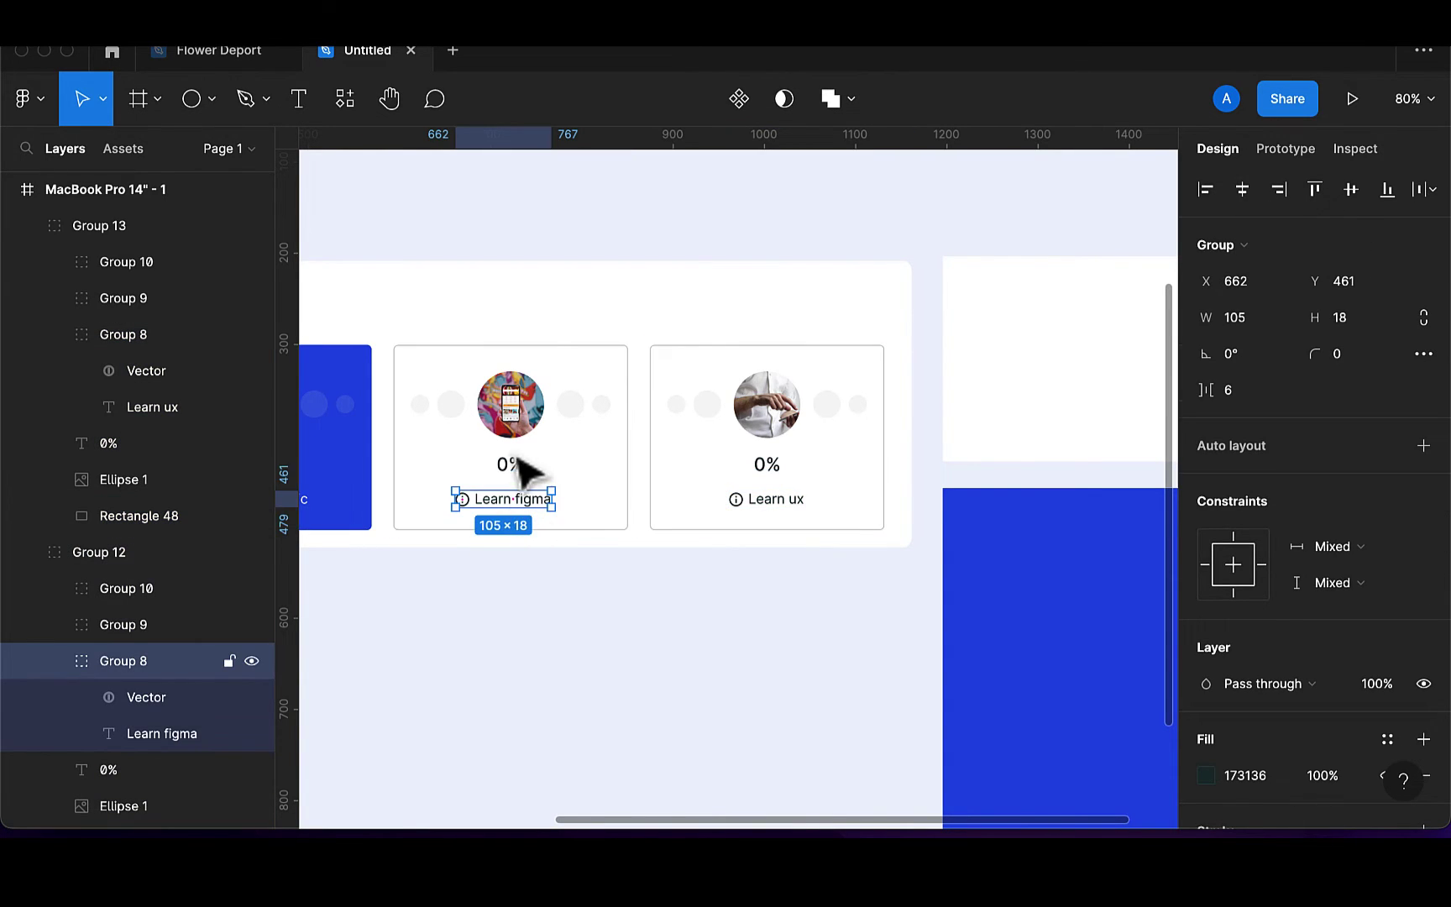
pyautogui.keyDown('shift'); pyautogui.click(514, 464); pyautogui.keyUp('shift')
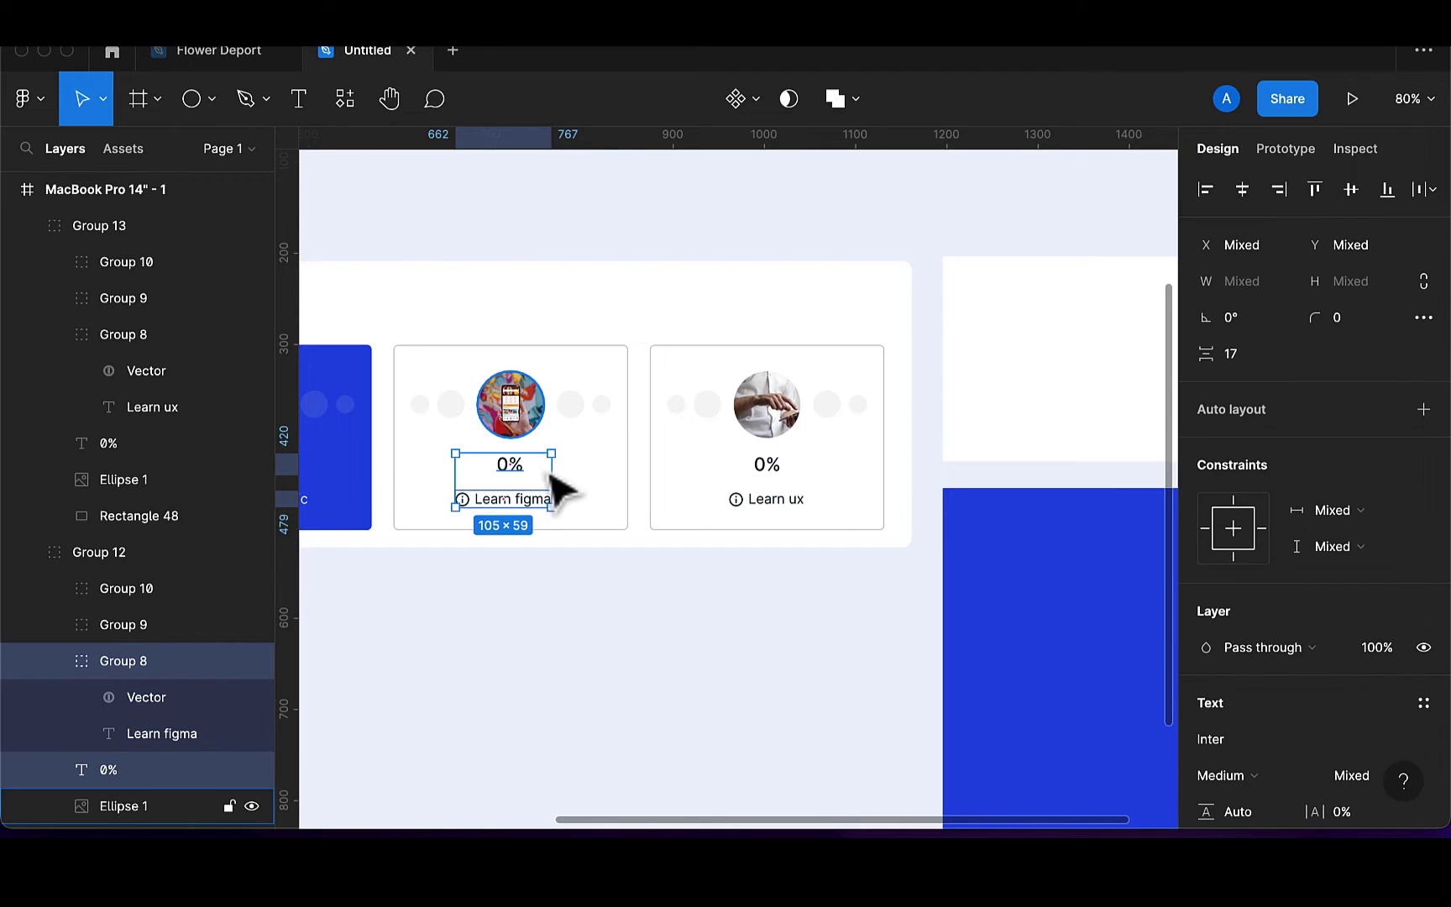
pyautogui.keyDown('shift'); pyautogui.click(614, 530); pyautogui.keyUp('shift')
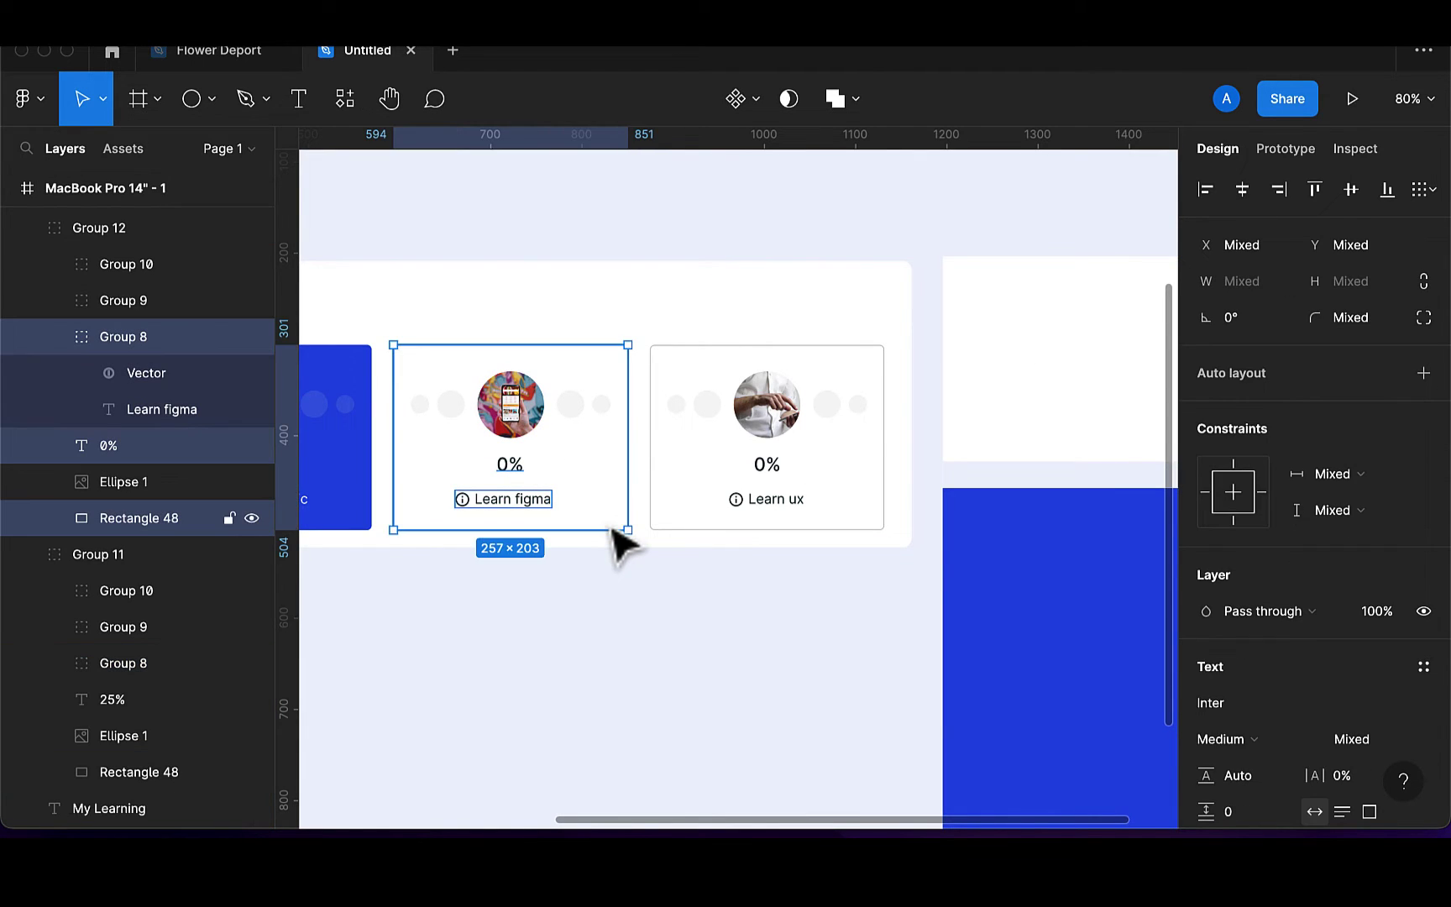
pyautogui.click(1242, 189)
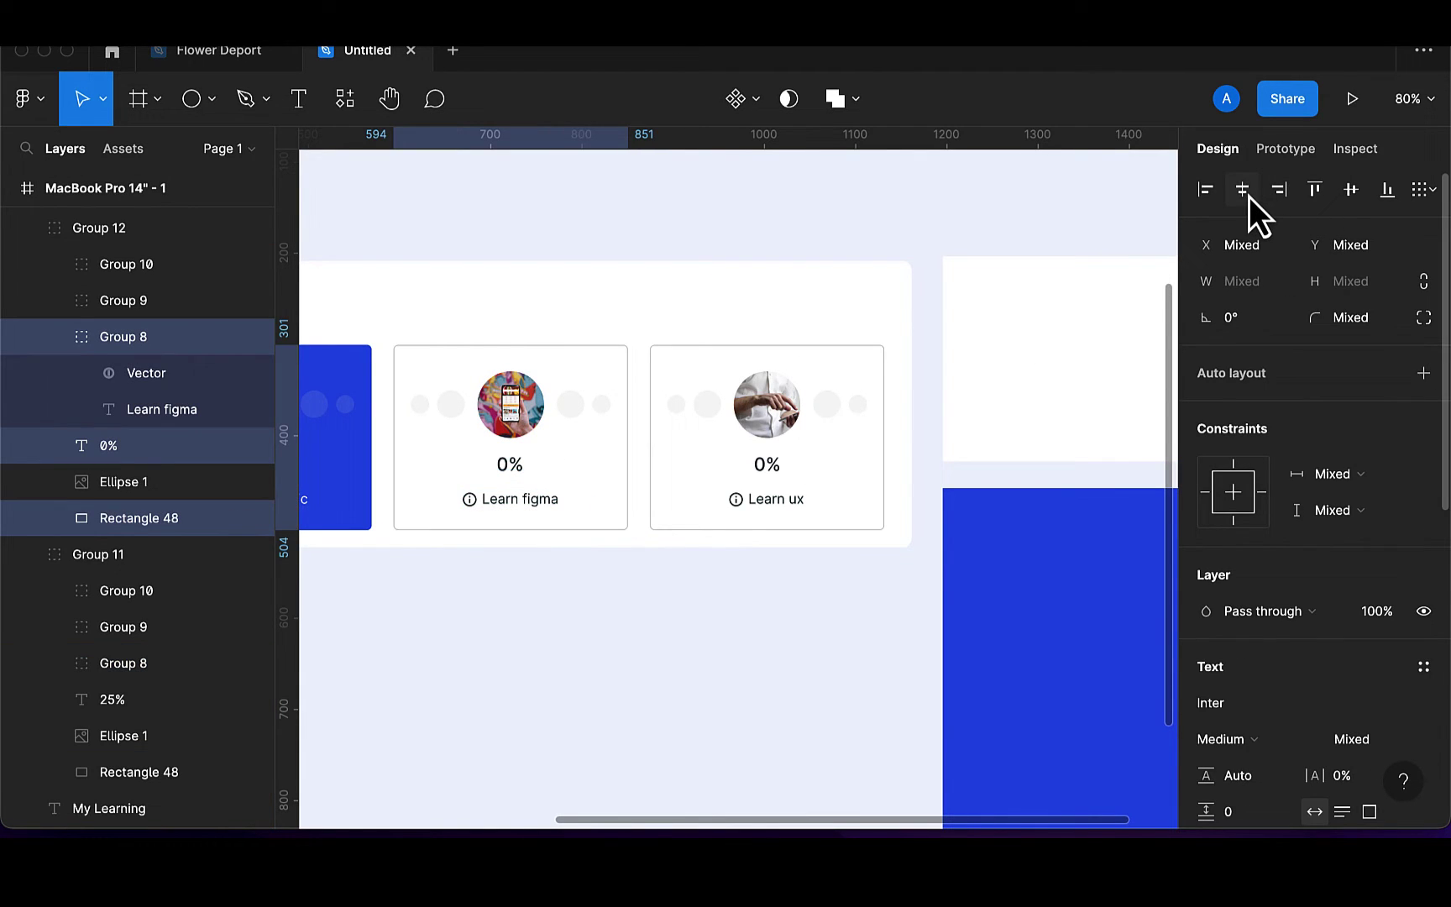
pyautogui.click(680, 654)
pyautogui.scroll(-5, 680, 654)
# Select the three course cards, nudge them slightly, and group them together
pyautogui.scroll(-2, 683, 655)
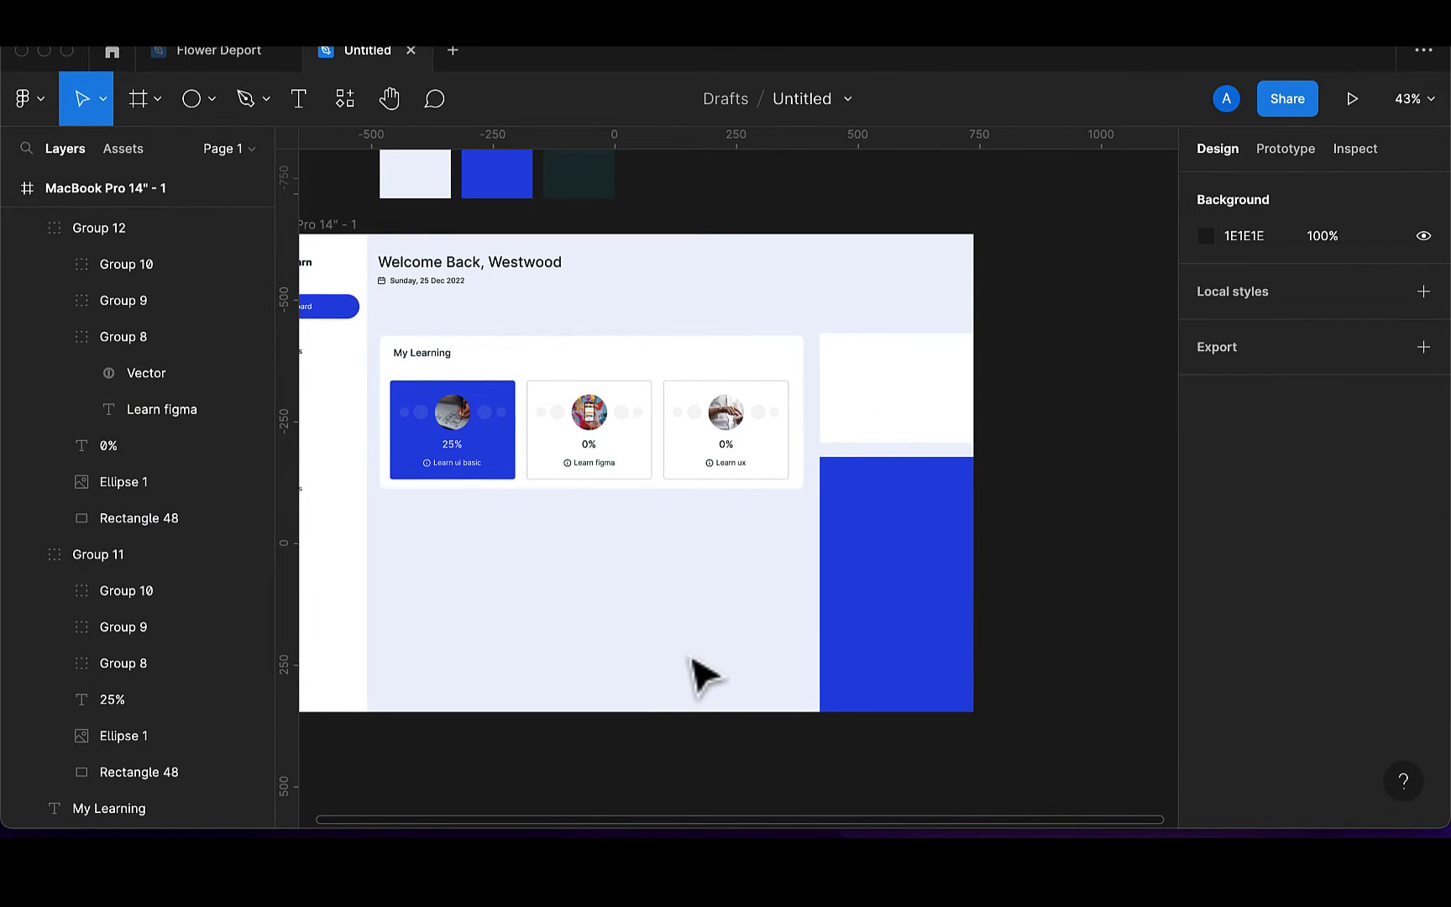
pyautogui.scroll(-2, 698, 672)
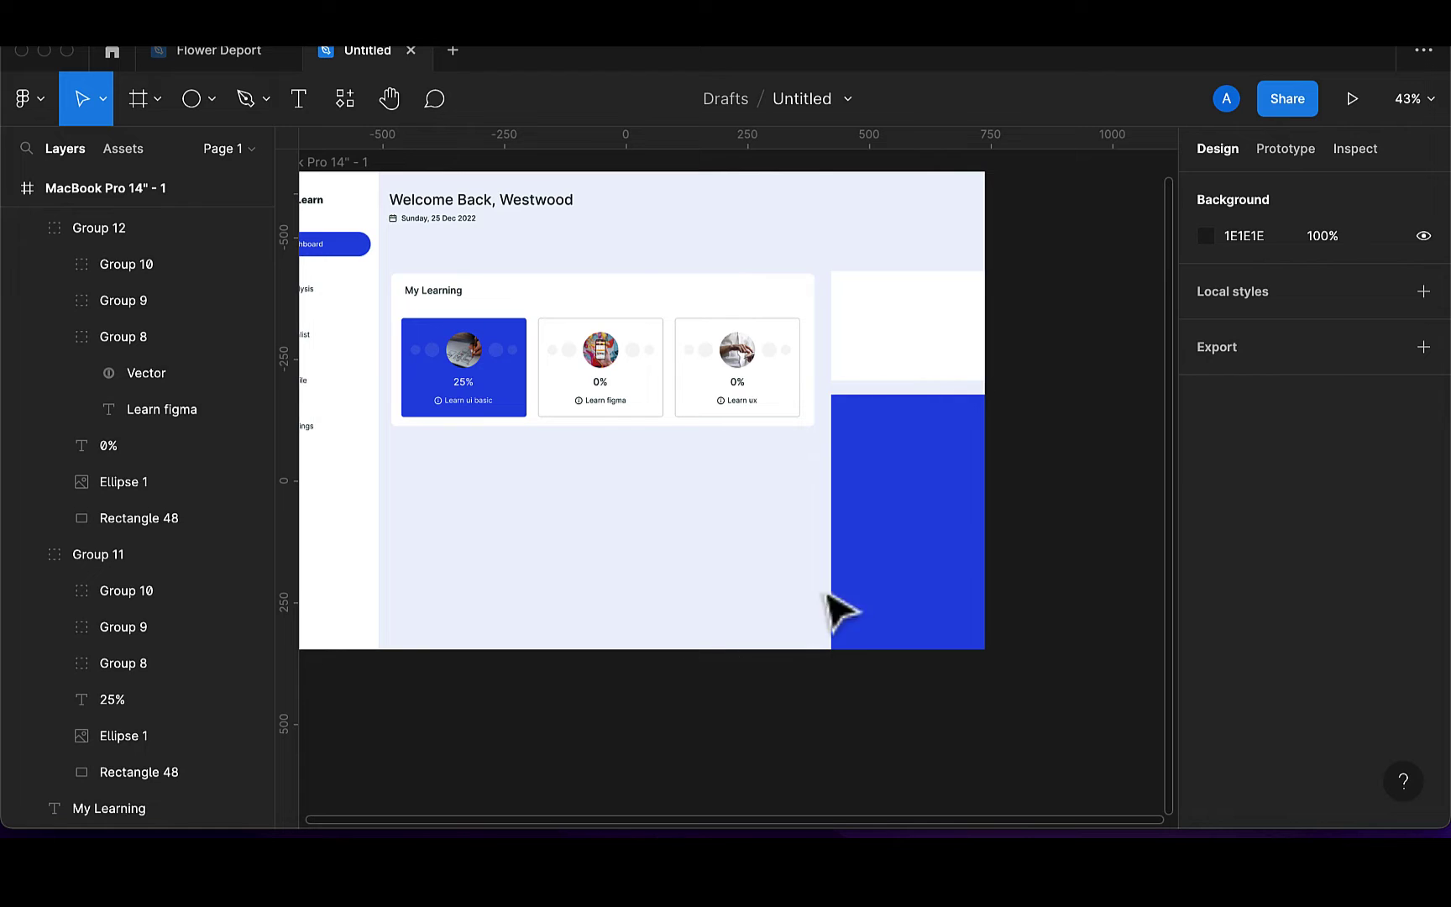
pyautogui.scroll(3, 907, 445)
pyautogui.scroll(1, 906, 440)
pyautogui.hscroll(-1, 905, 439)
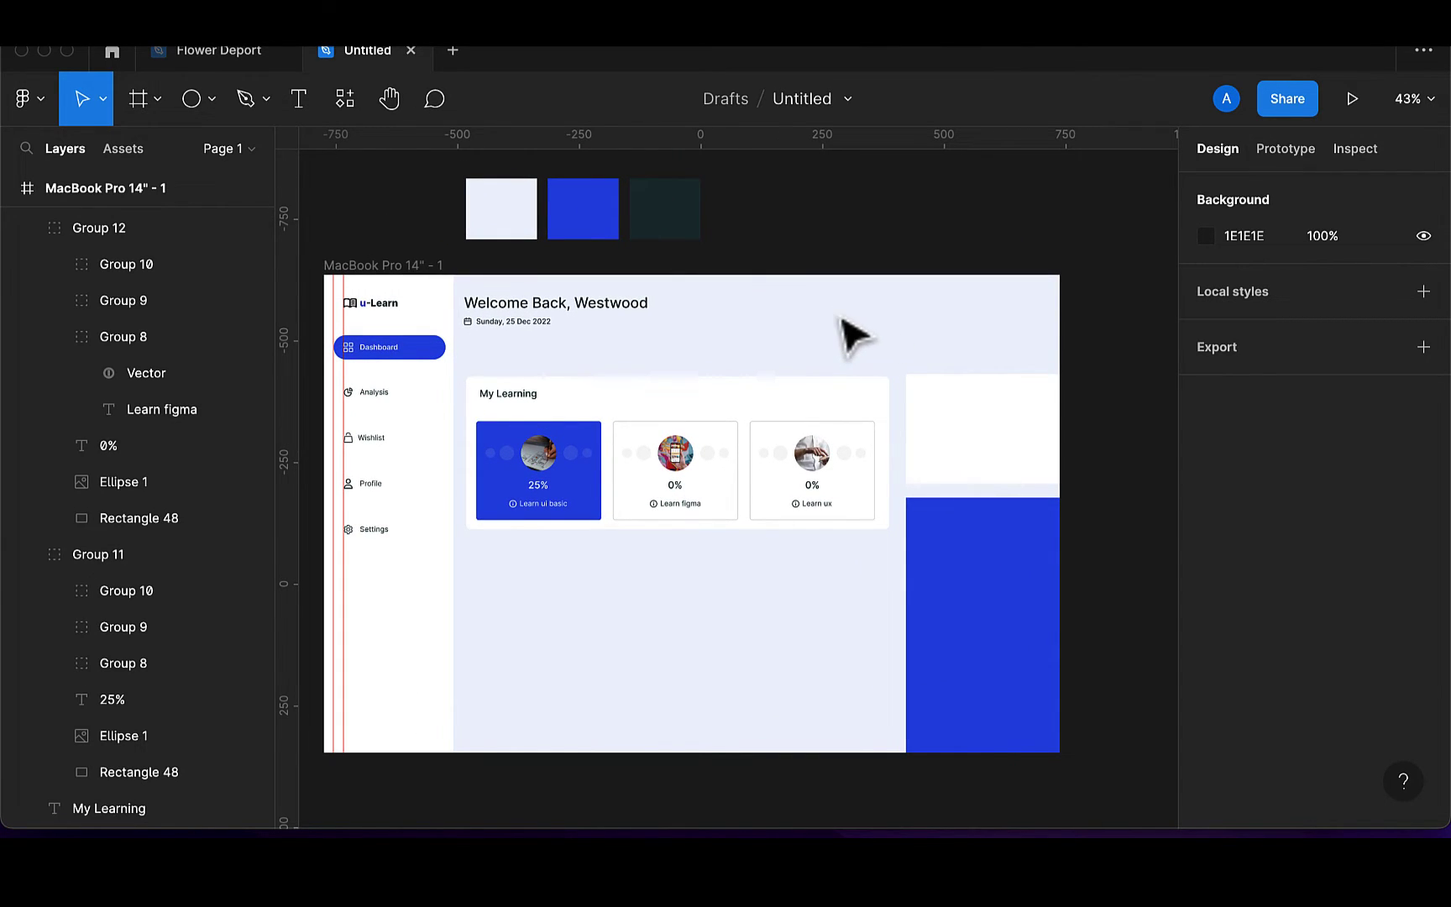
pyautogui.click(559, 487)
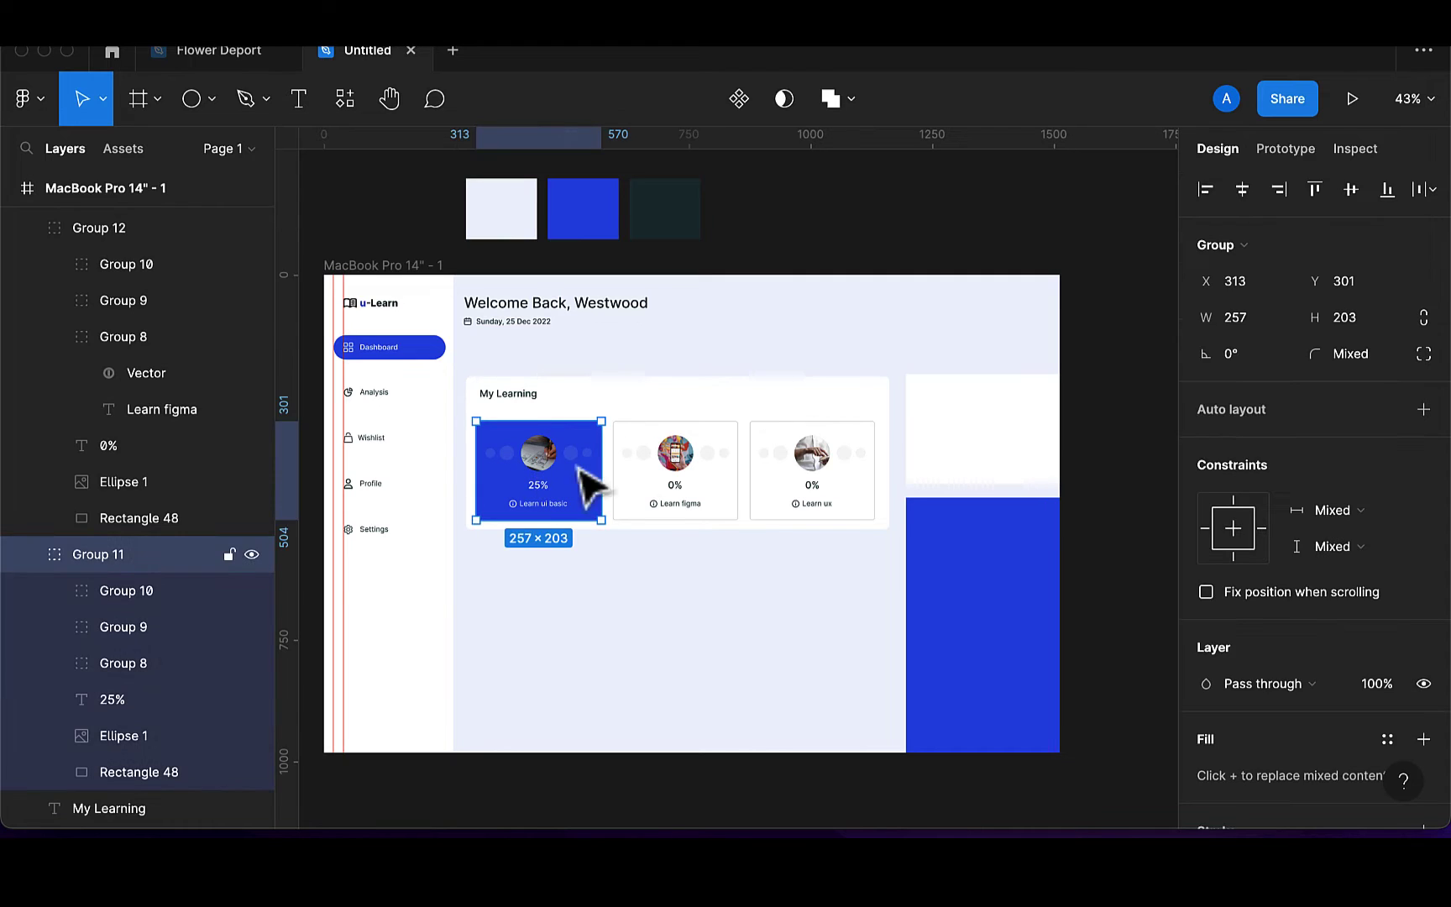
pyautogui.keyDown('shift'); pyautogui.click(648, 489); pyautogui.keyUp('shift')
pyautogui.keyDown('shift'); pyautogui.click(778, 496); pyautogui.keyUp('shift')
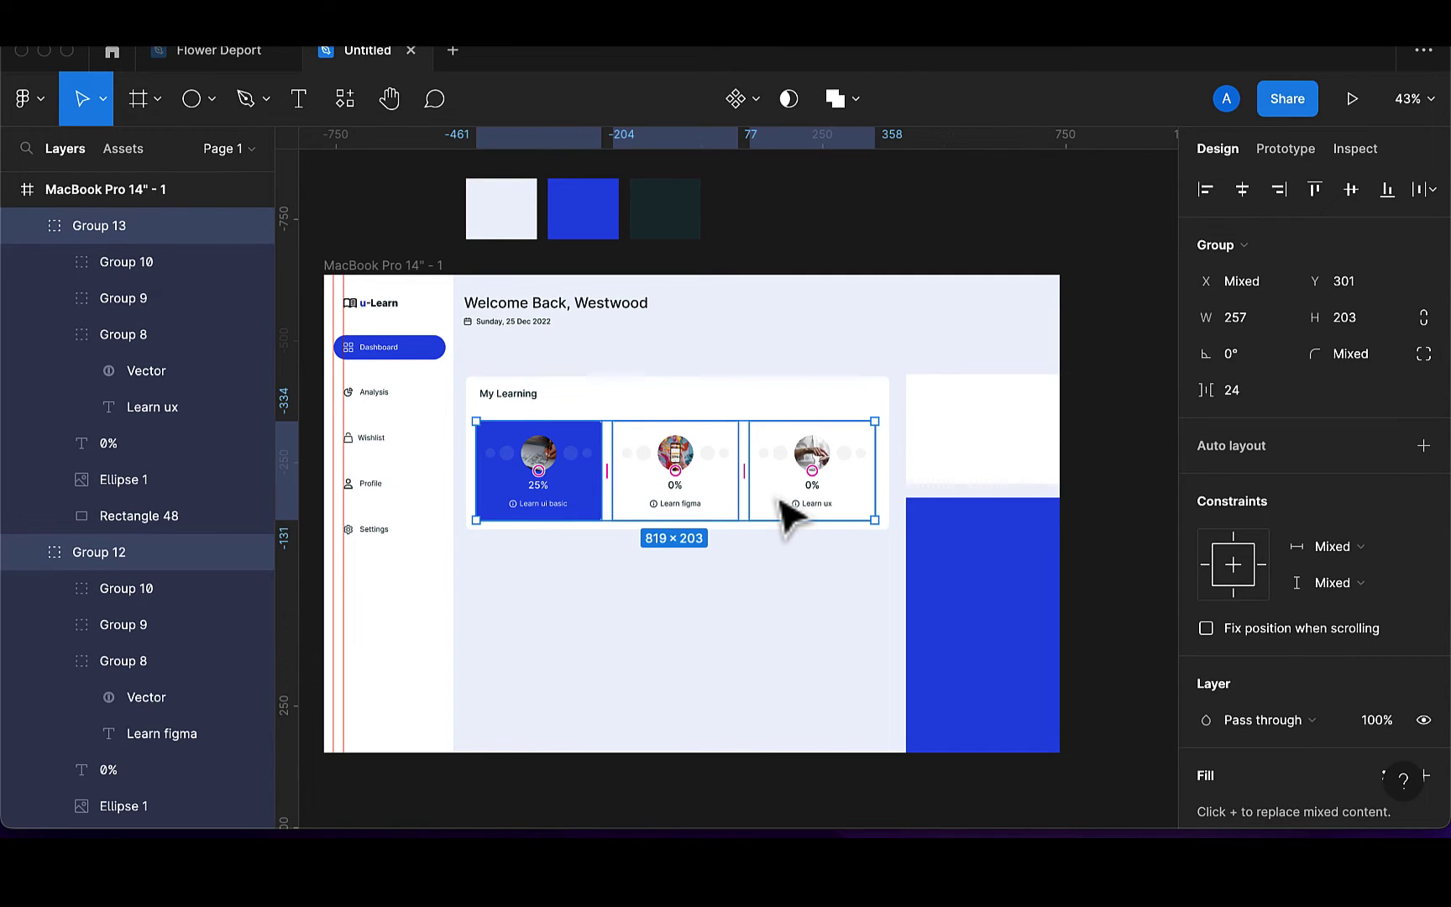
pyautogui.moveTo(777, 496); pyautogui.dragTo(781, 498)
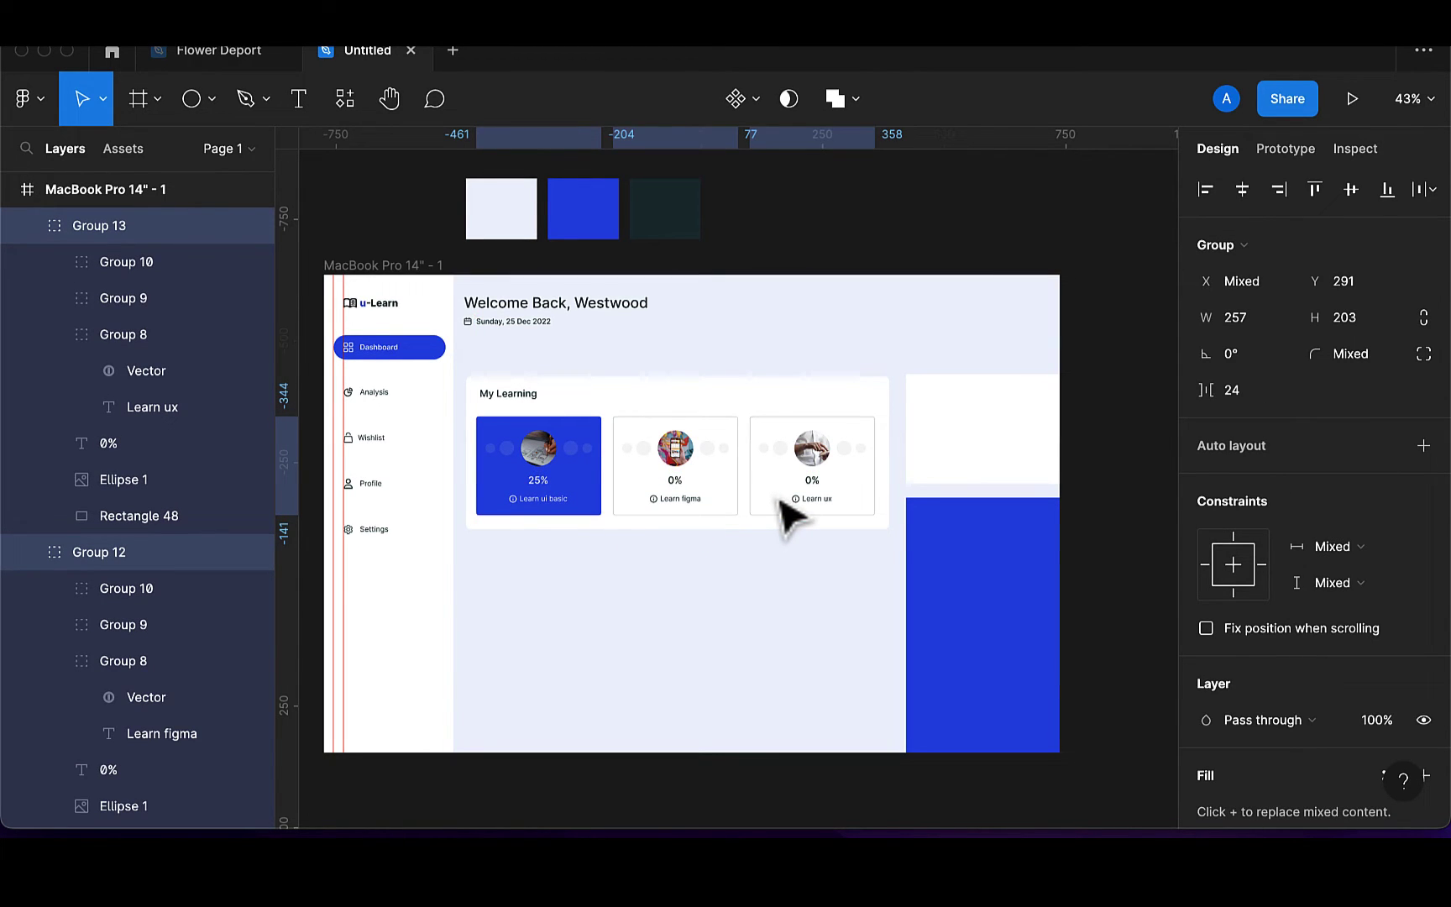
pyautogui.press('Up')
pyautogui.press('Up')
pyautogui.press('Up')
pyautogui.press('Up')
pyautogui.press('Up')
pyautogui.press('Up')
pyautogui.press('Up')
pyautogui.press('Up')
pyautogui.press('Up')
pyautogui.press('Down')
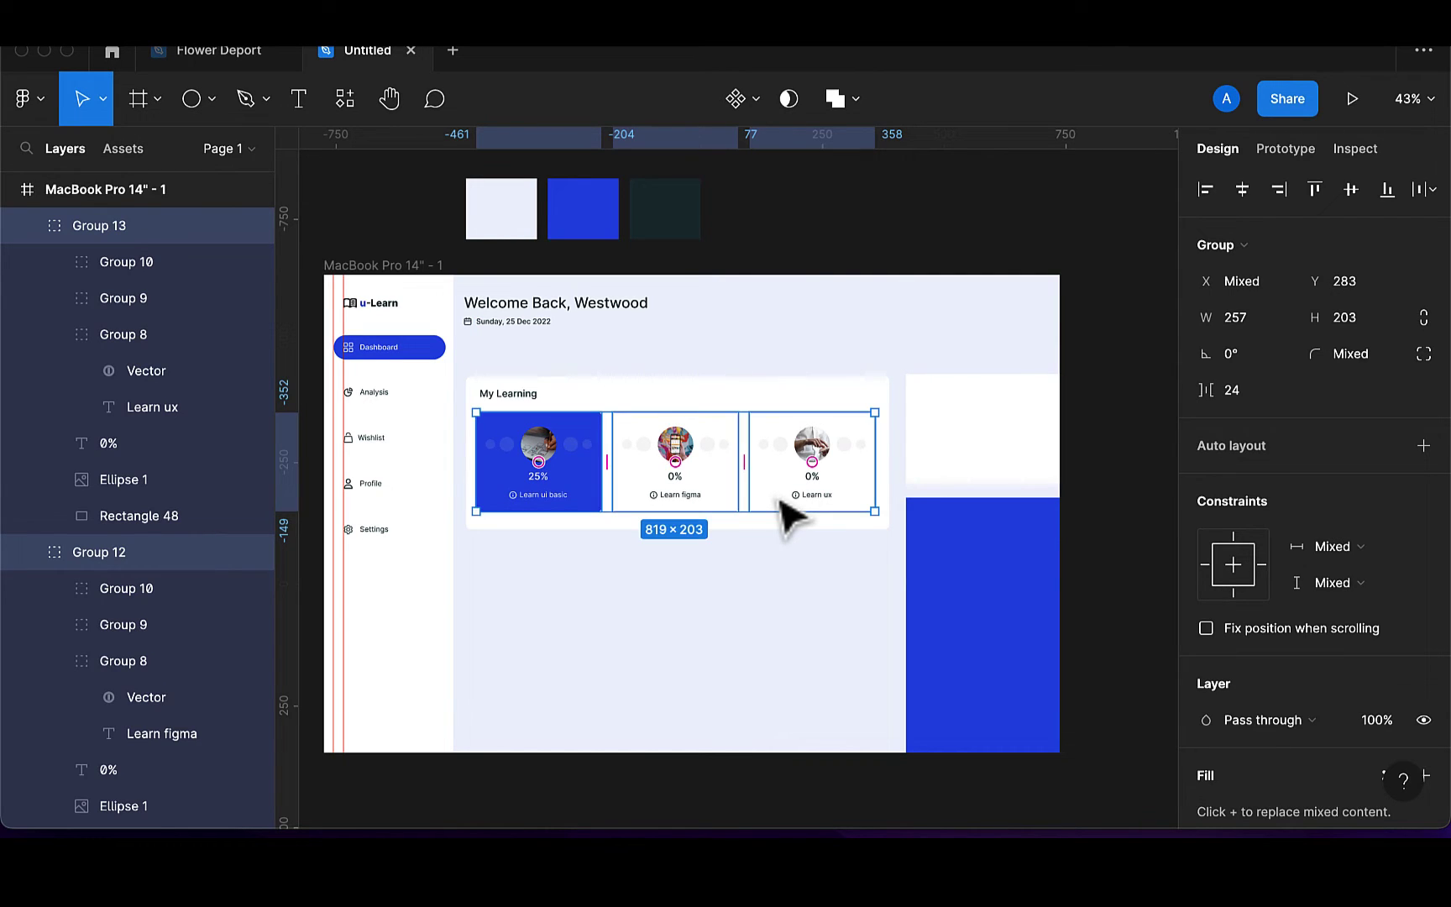
pyautogui.press('super+g')
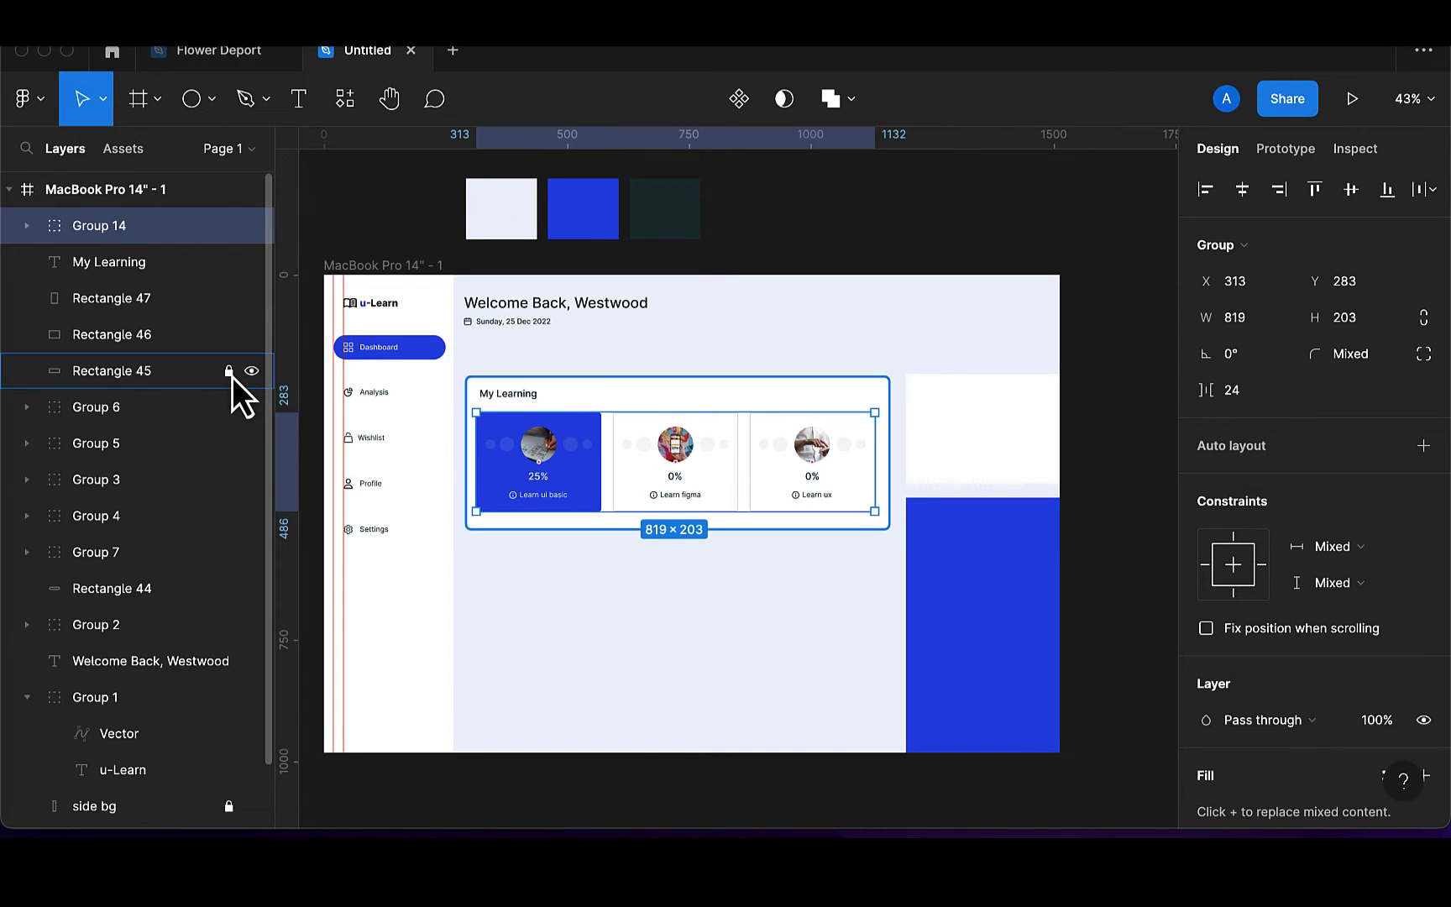
# Centre the course-card group vertically and horizontally within the My Learning panel
pyautogui.keyDown('shift'); pyautogui.click(666, 403); pyautogui.keyUp('shift')
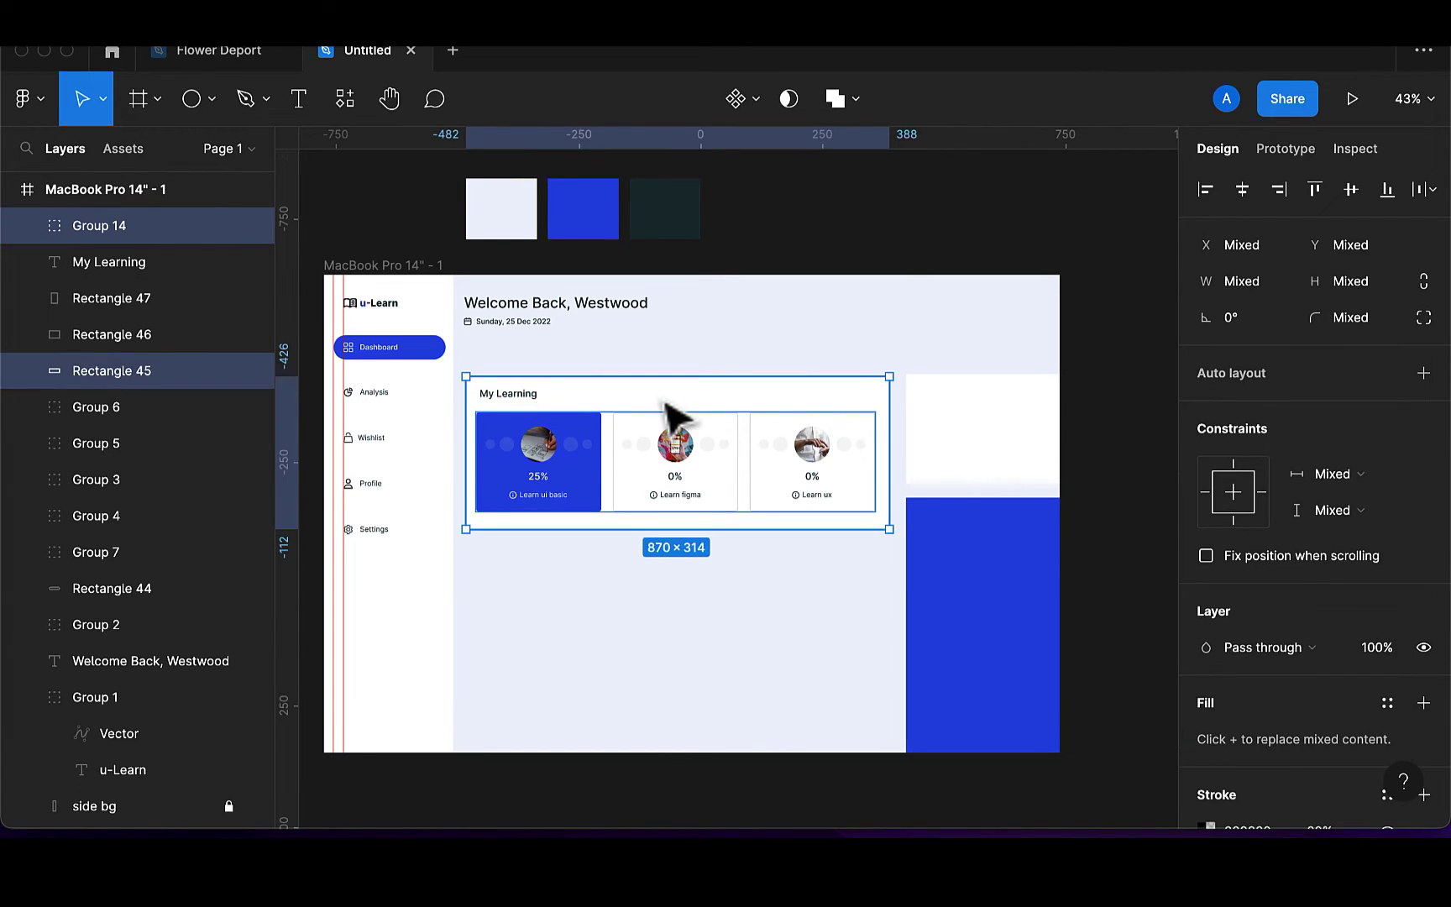
pyautogui.click(1343, 200)
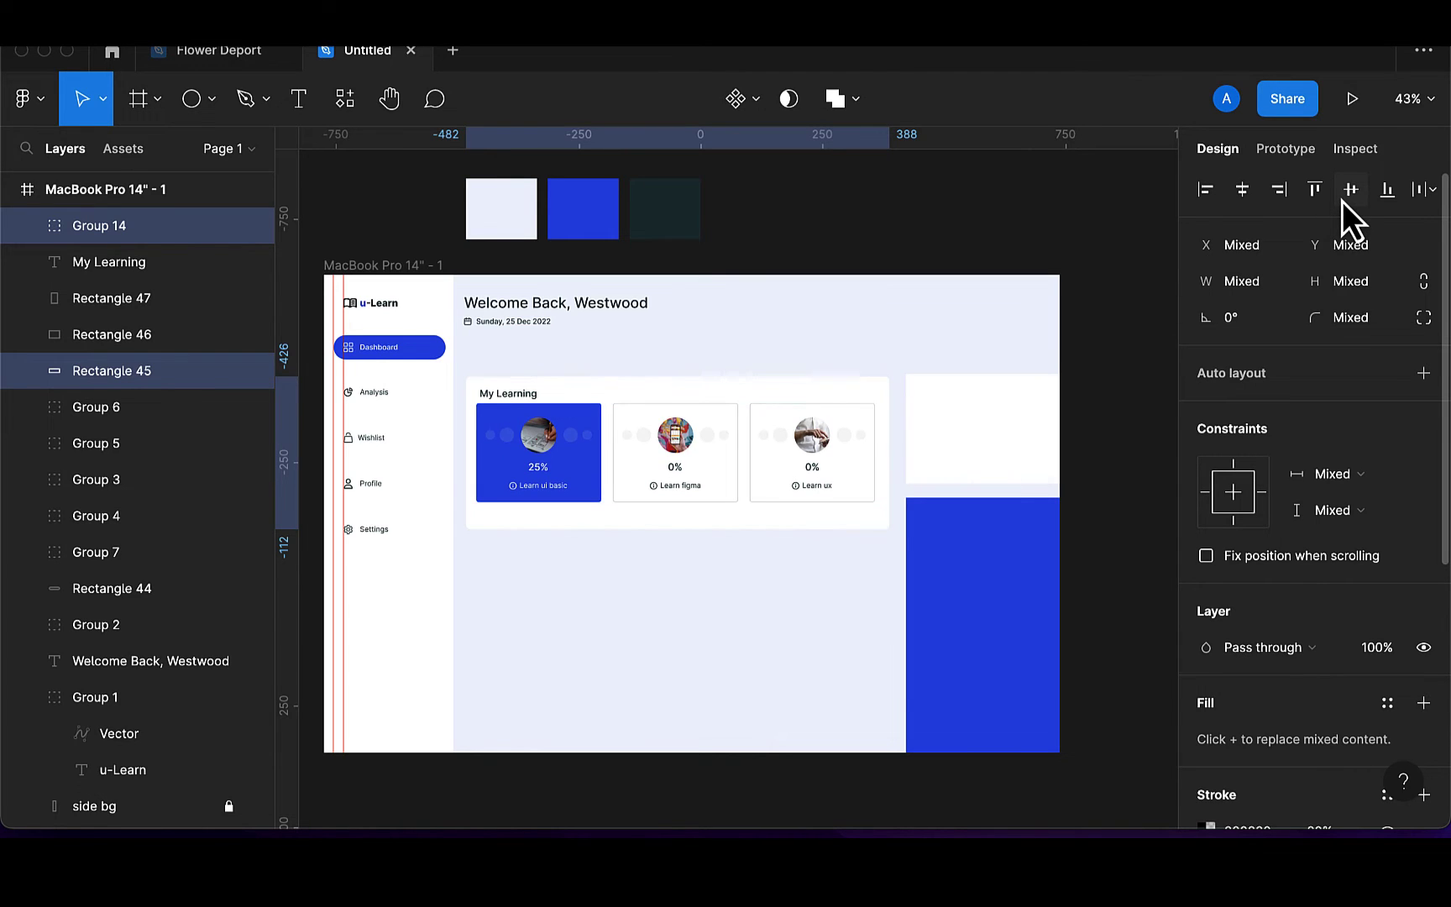
pyautogui.click(1248, 196)
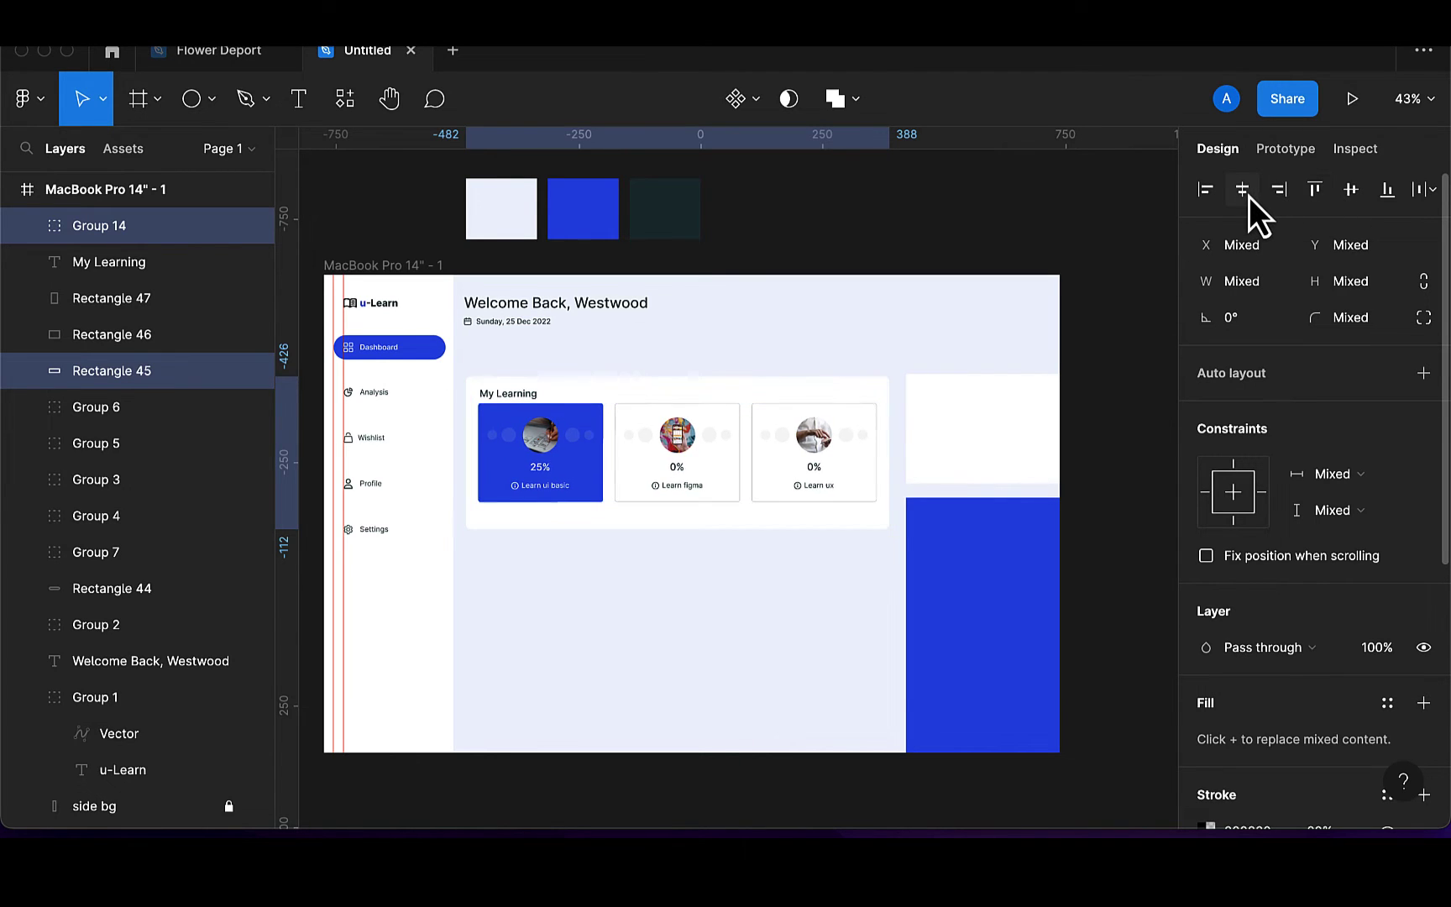
# Shift the course-card group a few pixels lower so its Y is 284
pyautogui.click(702, 489)
pyautogui.moveTo(701, 488); pyautogui.dragTo(701, 489)
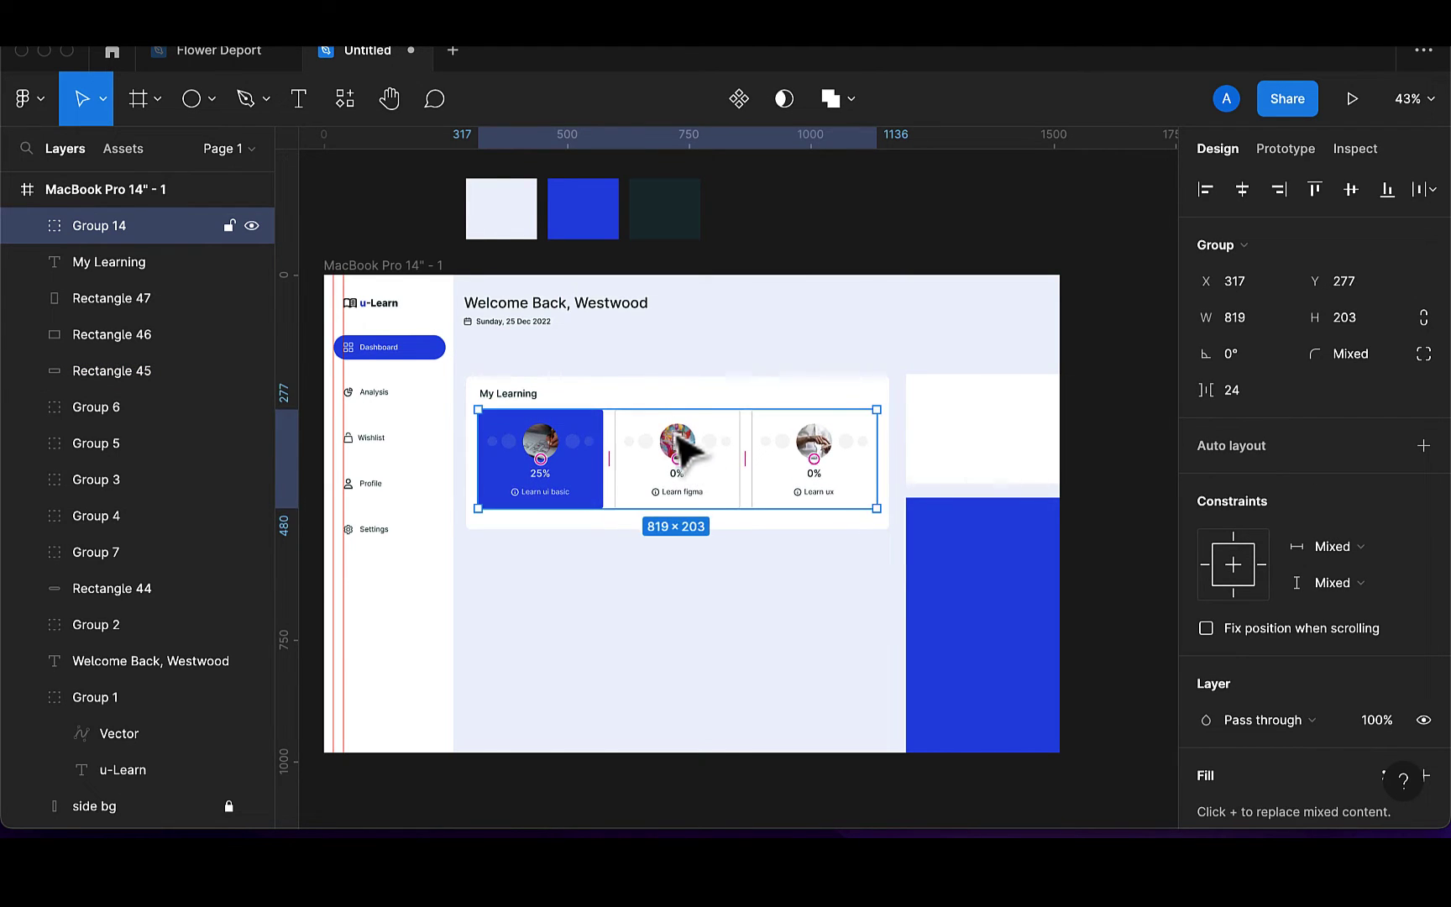
pyautogui.keyDown('shift'); pyautogui.click(697, 388); pyautogui.keyUp('shift')
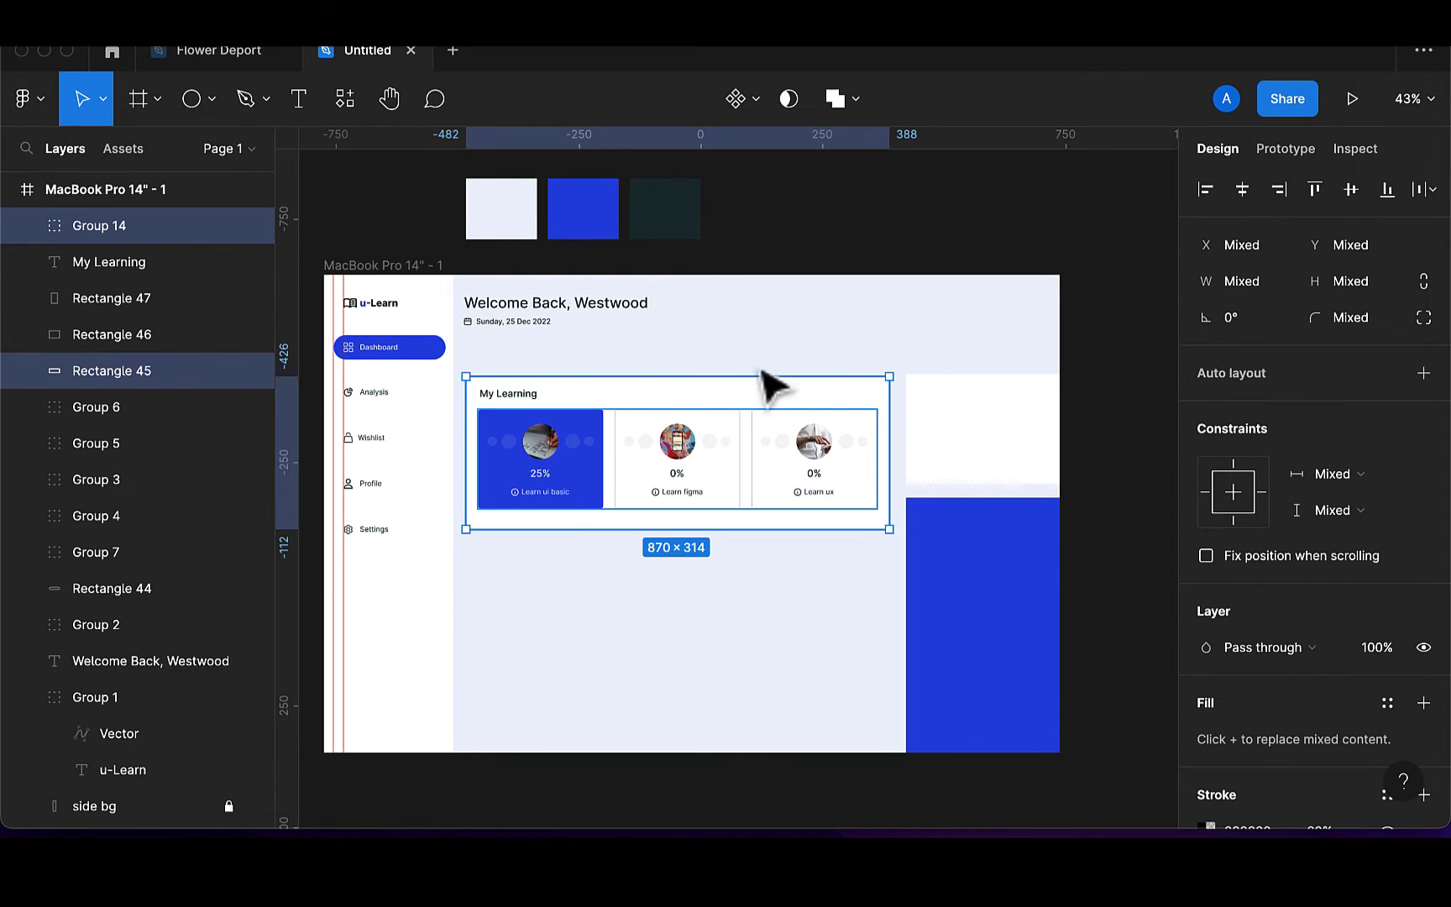
pyautogui.click(850, 262)
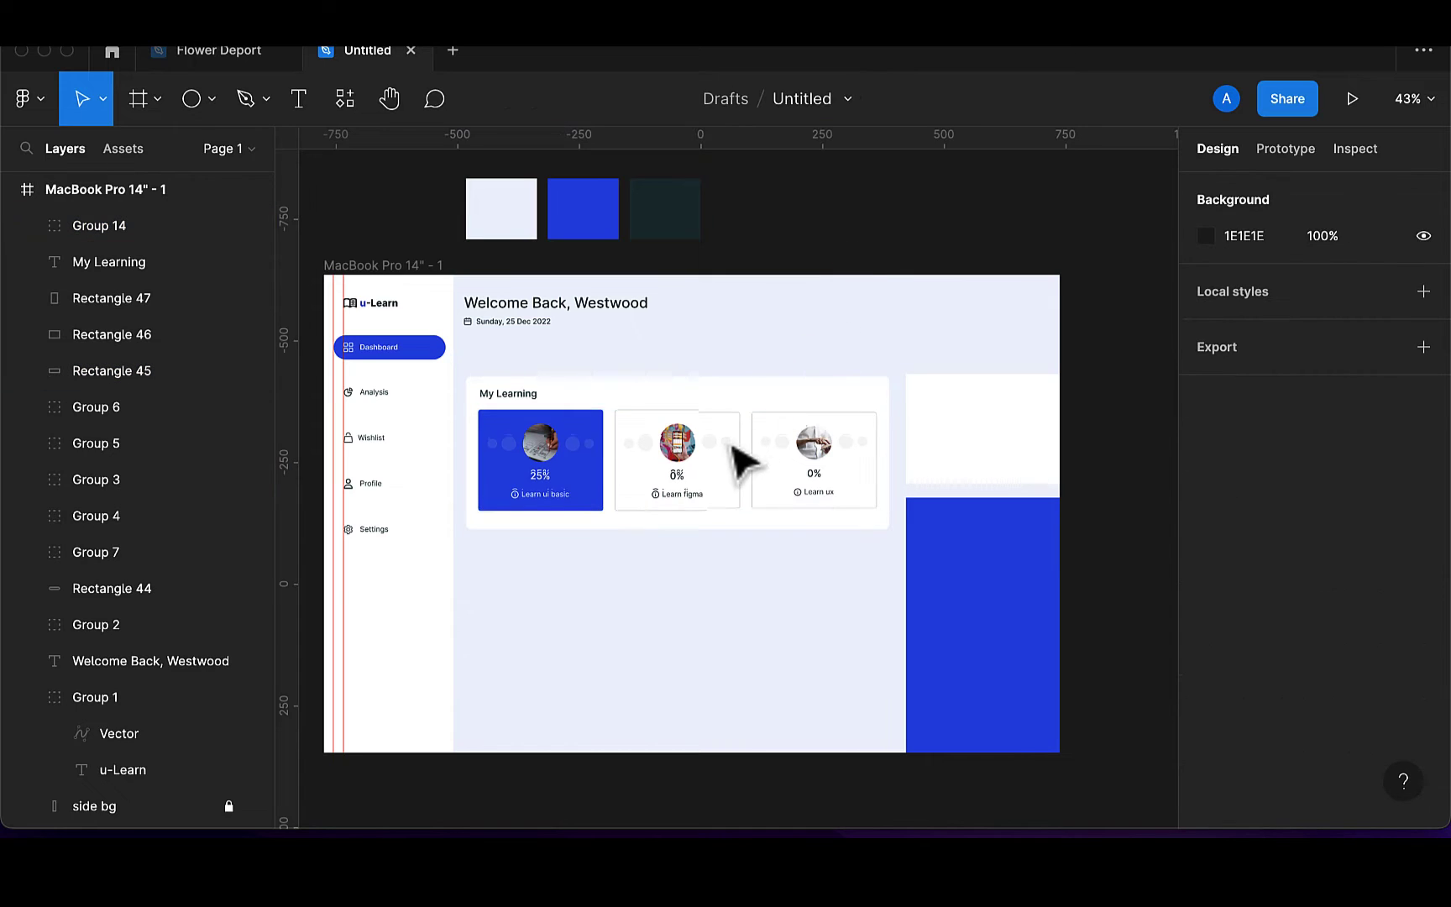
pyautogui.click(736, 463)
pyautogui.moveTo(709, 485); pyautogui.dragTo(712, 488)
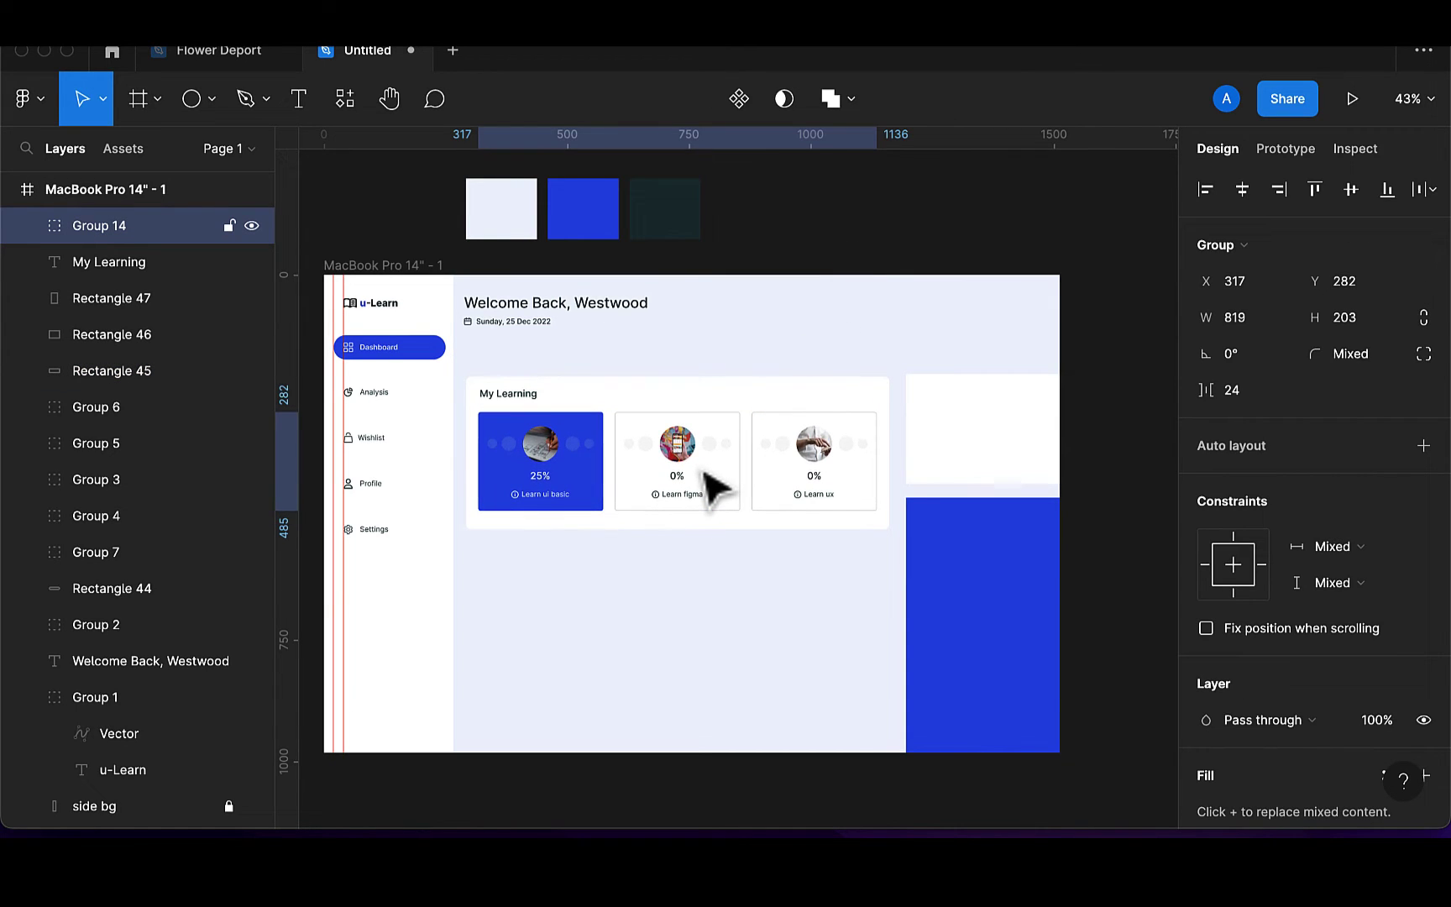
pyautogui.press('Down')
pyautogui.press('Down')
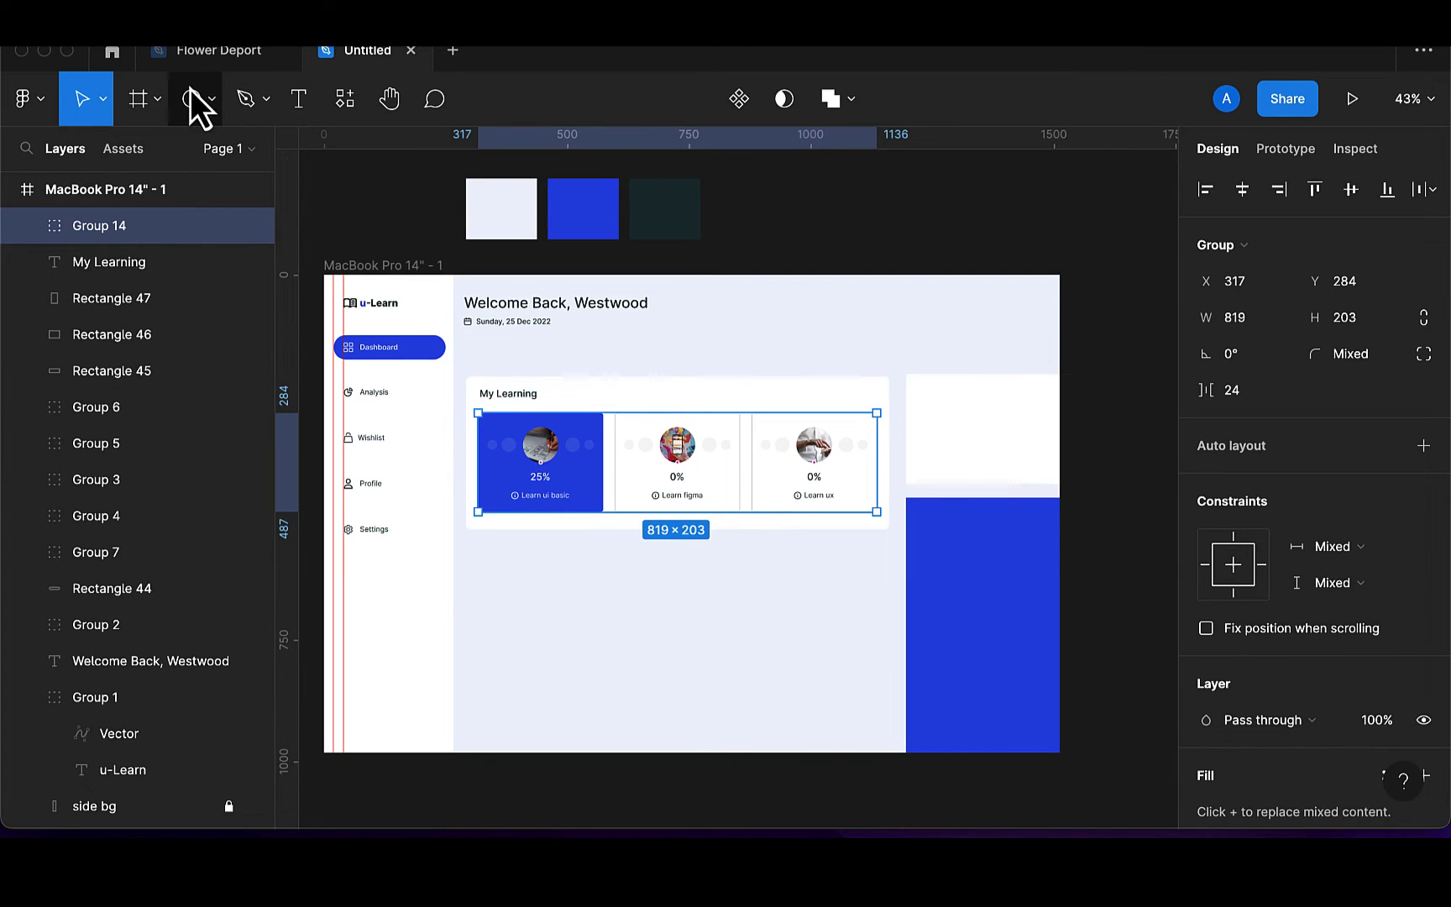
pyautogui.click(215, 106)
# Draw a square with locked proportions, set it to 50×50, and move it to the header's top right
pyautogui.click(184, 151)
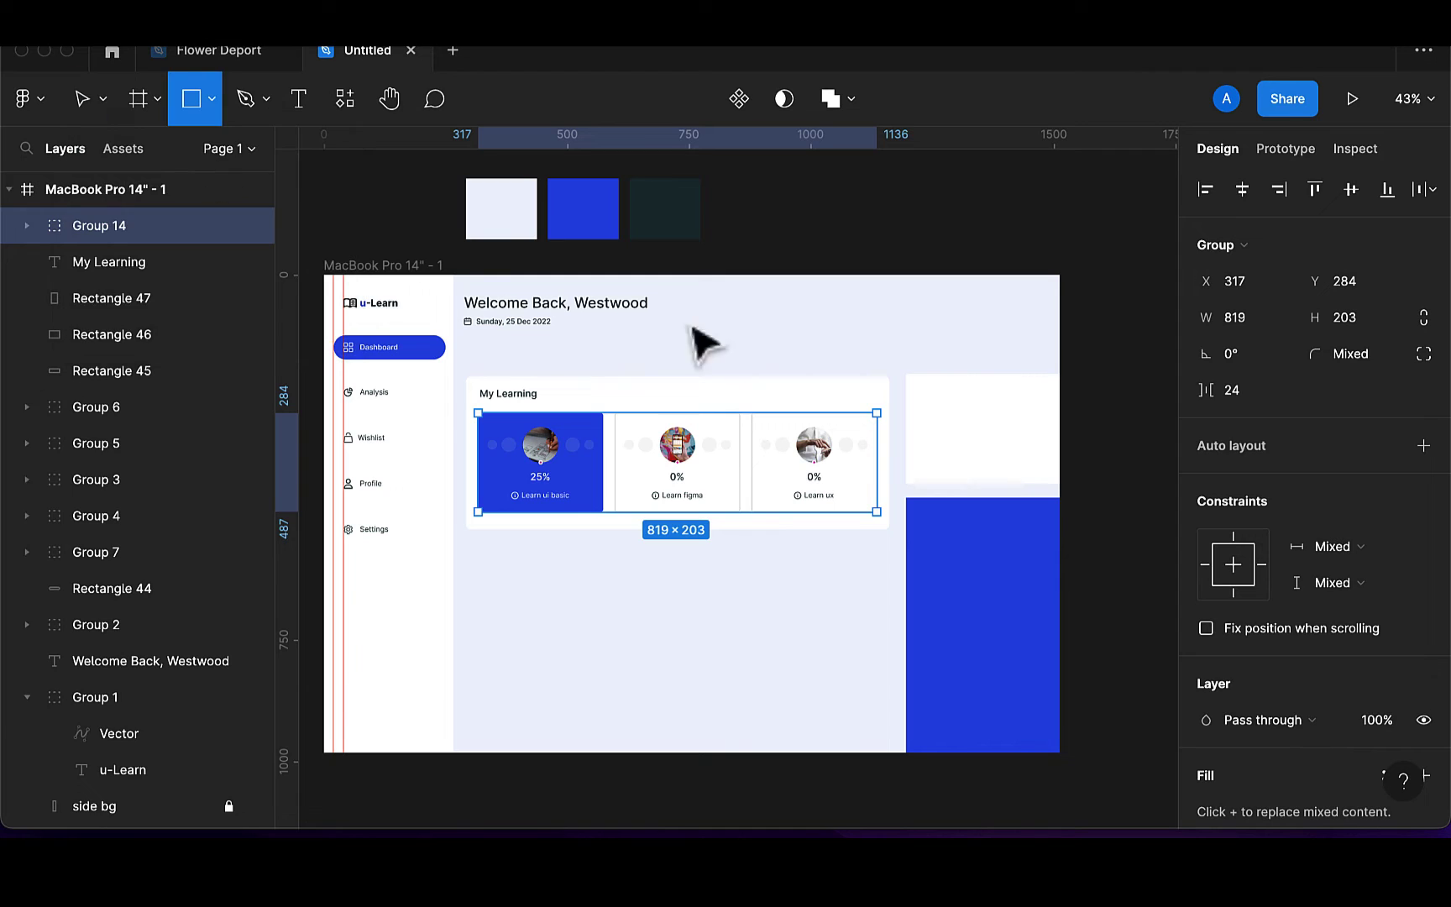
pyautogui.moveTo(788, 304); pyautogui.dragTo(823, 343)
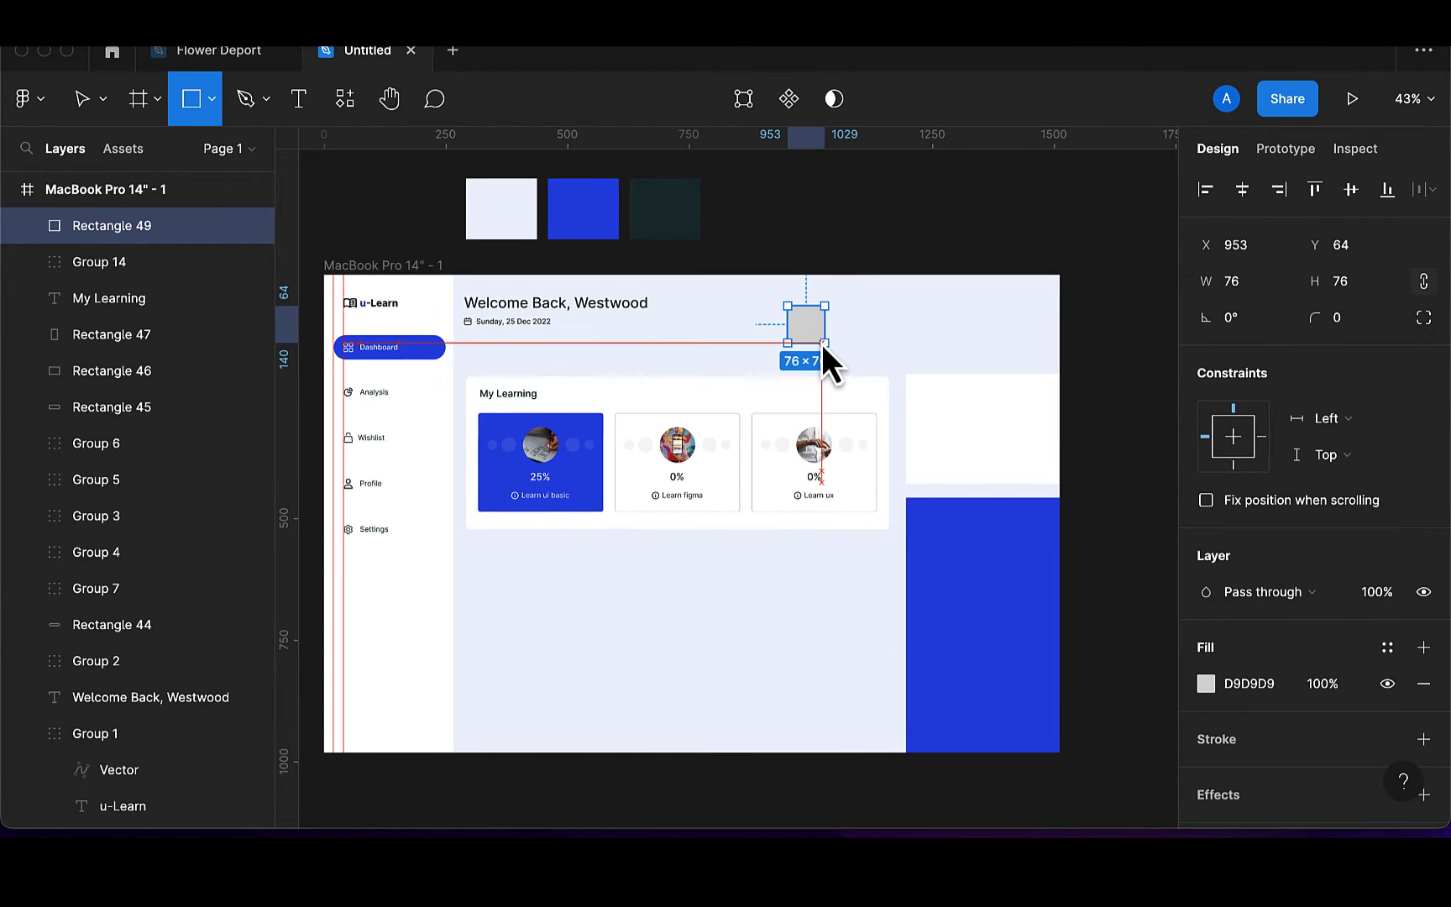
pyautogui.click(1425, 286)
pyautogui.click(1248, 292)
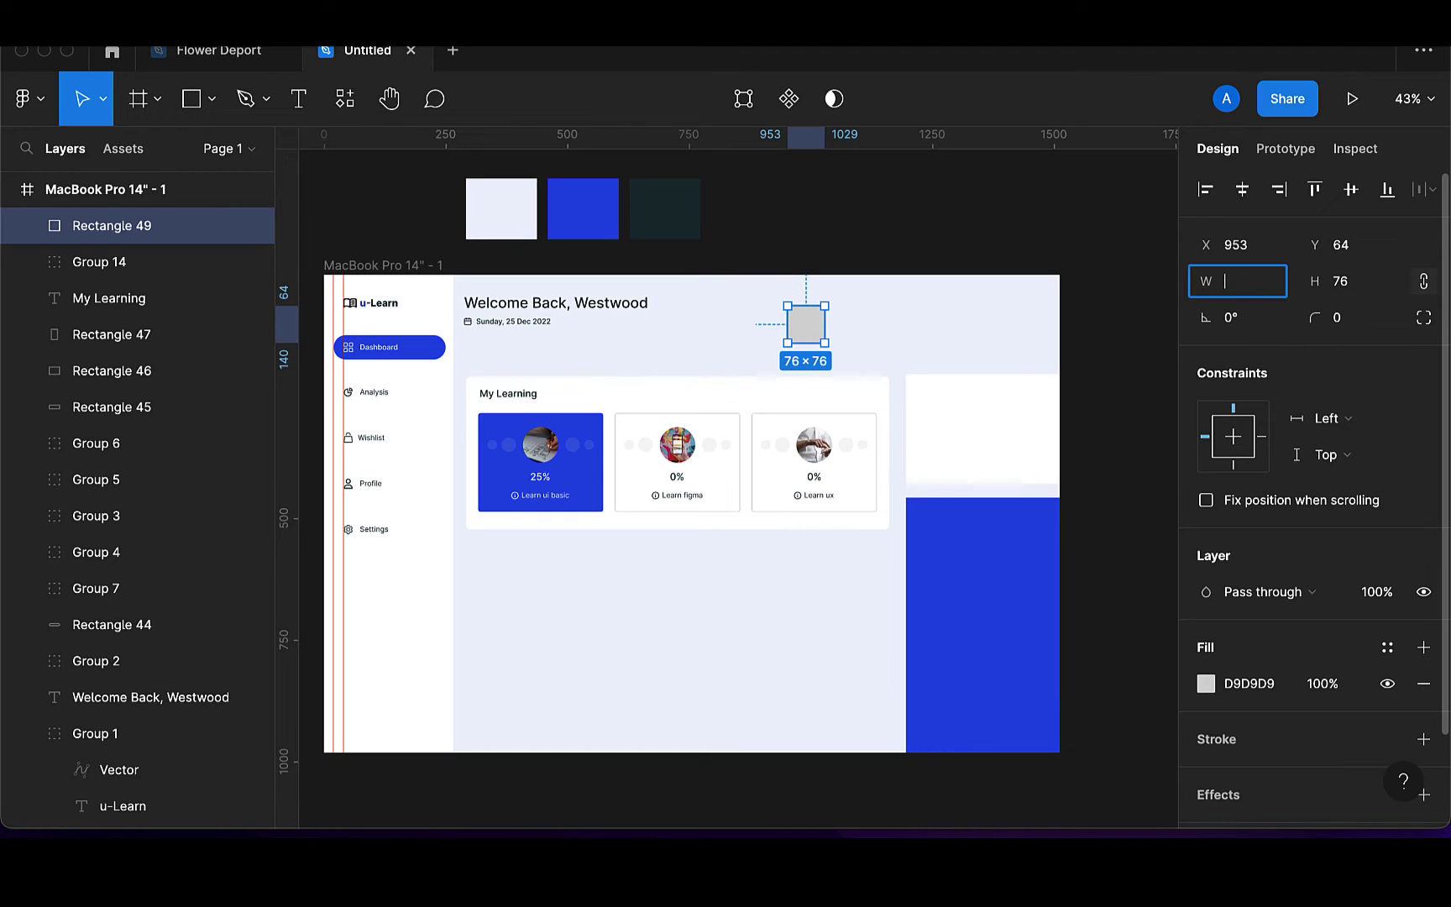
pyautogui.write('50')
pyautogui.press('Return')
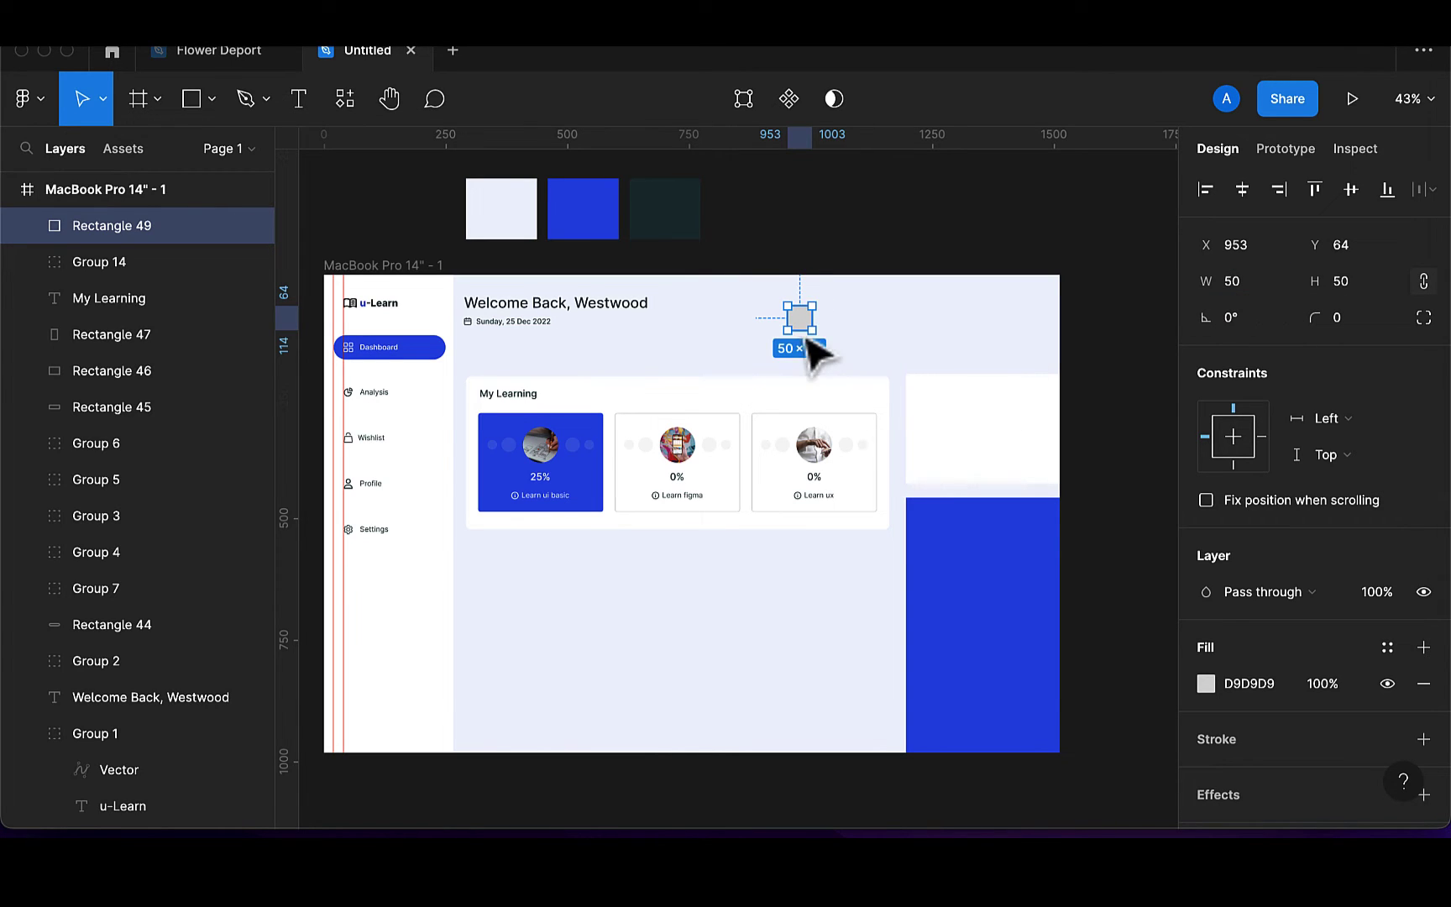
pyautogui.moveTo(802, 328); pyautogui.dragTo(854, 322)
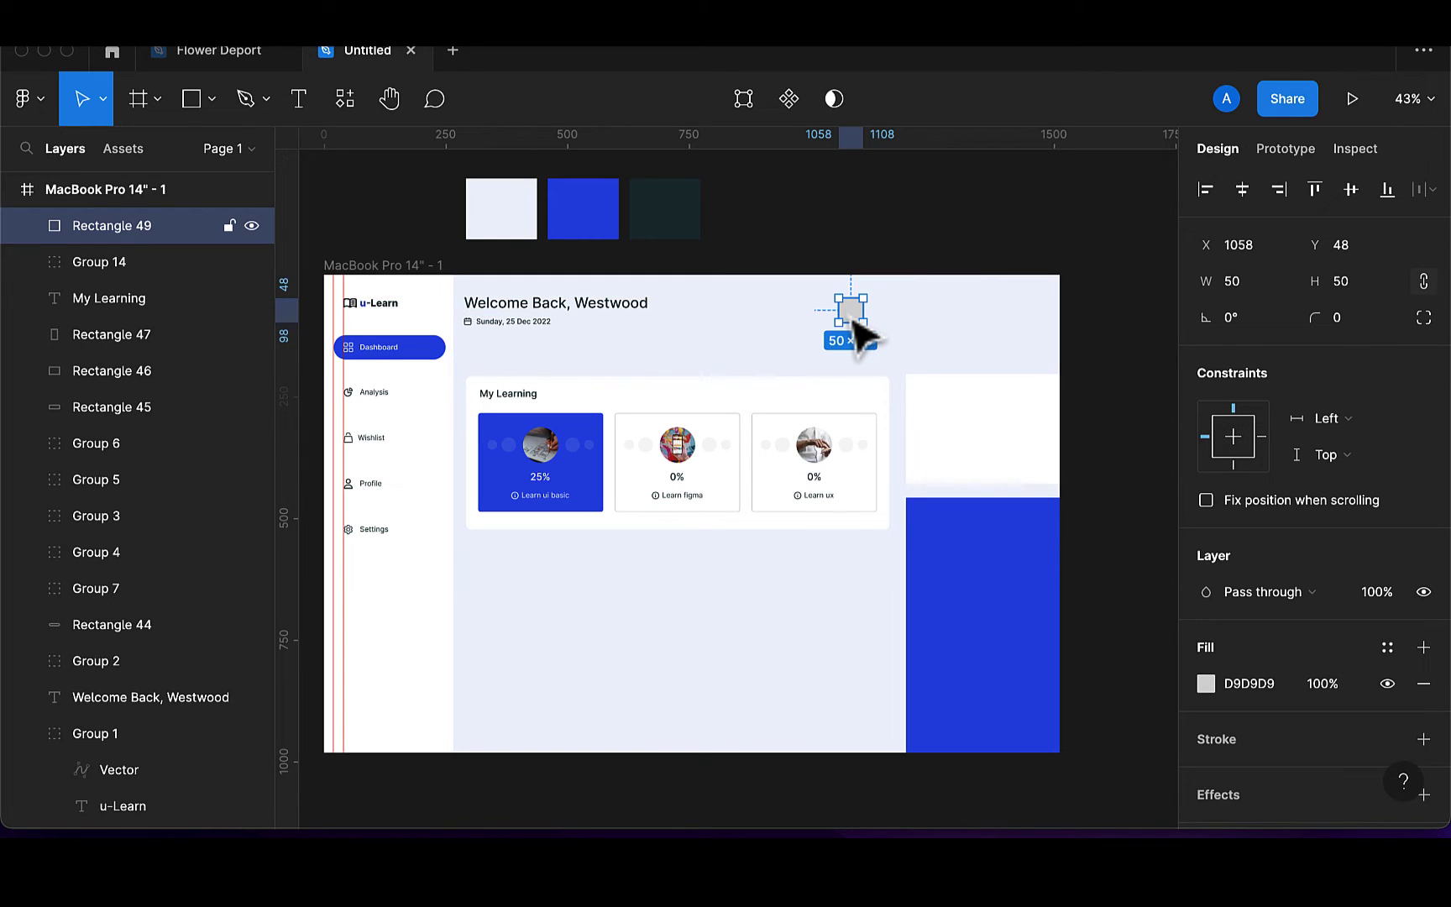
# Fill the square with the card's white, give it 5 px corners, and duplicate it rightward
pyautogui.press('i')
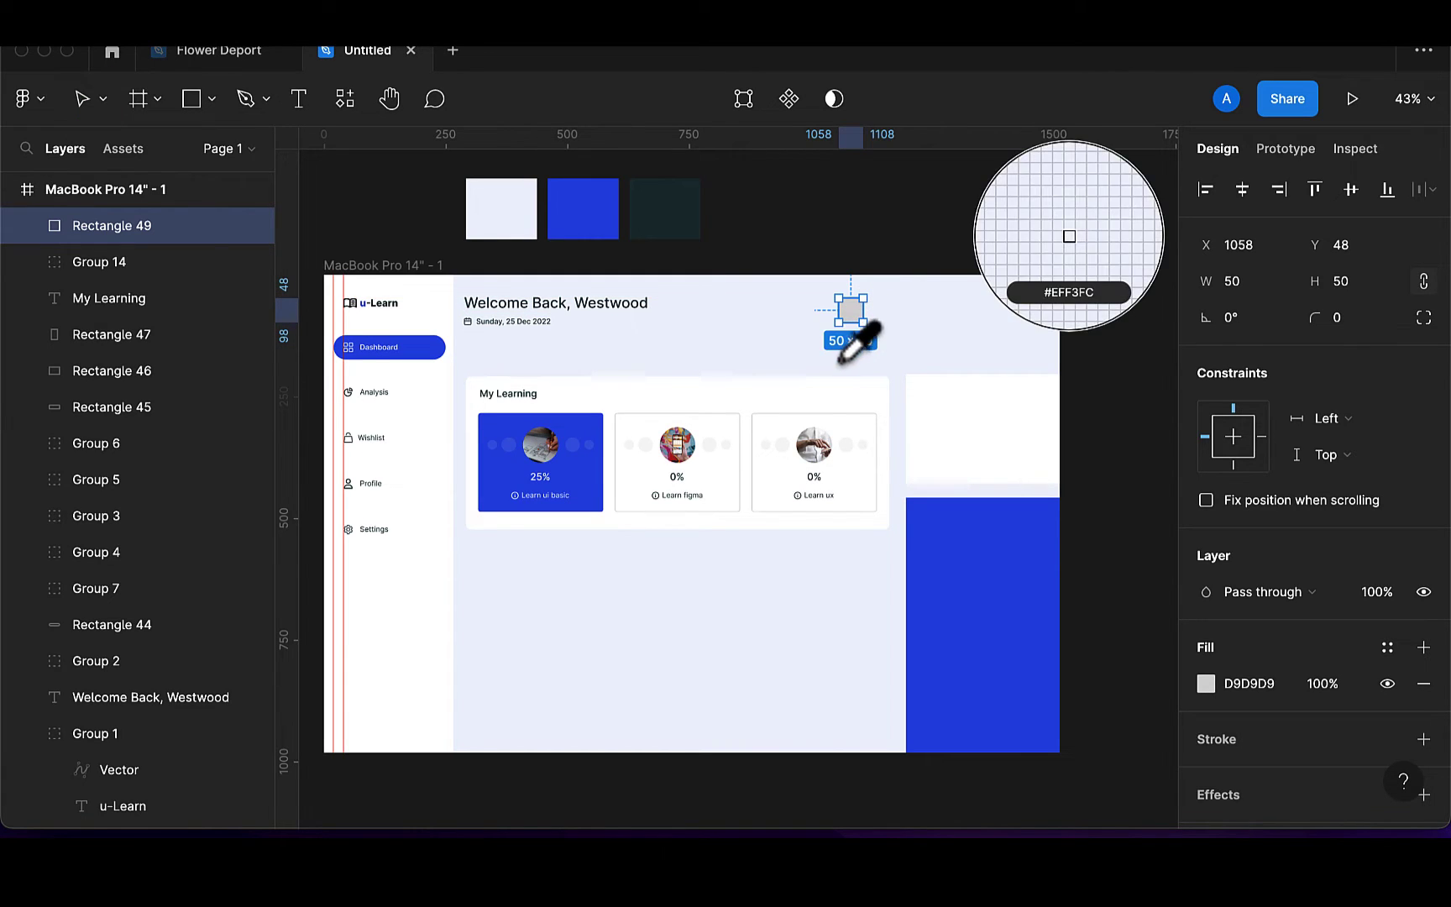
pyautogui.click(826, 400)
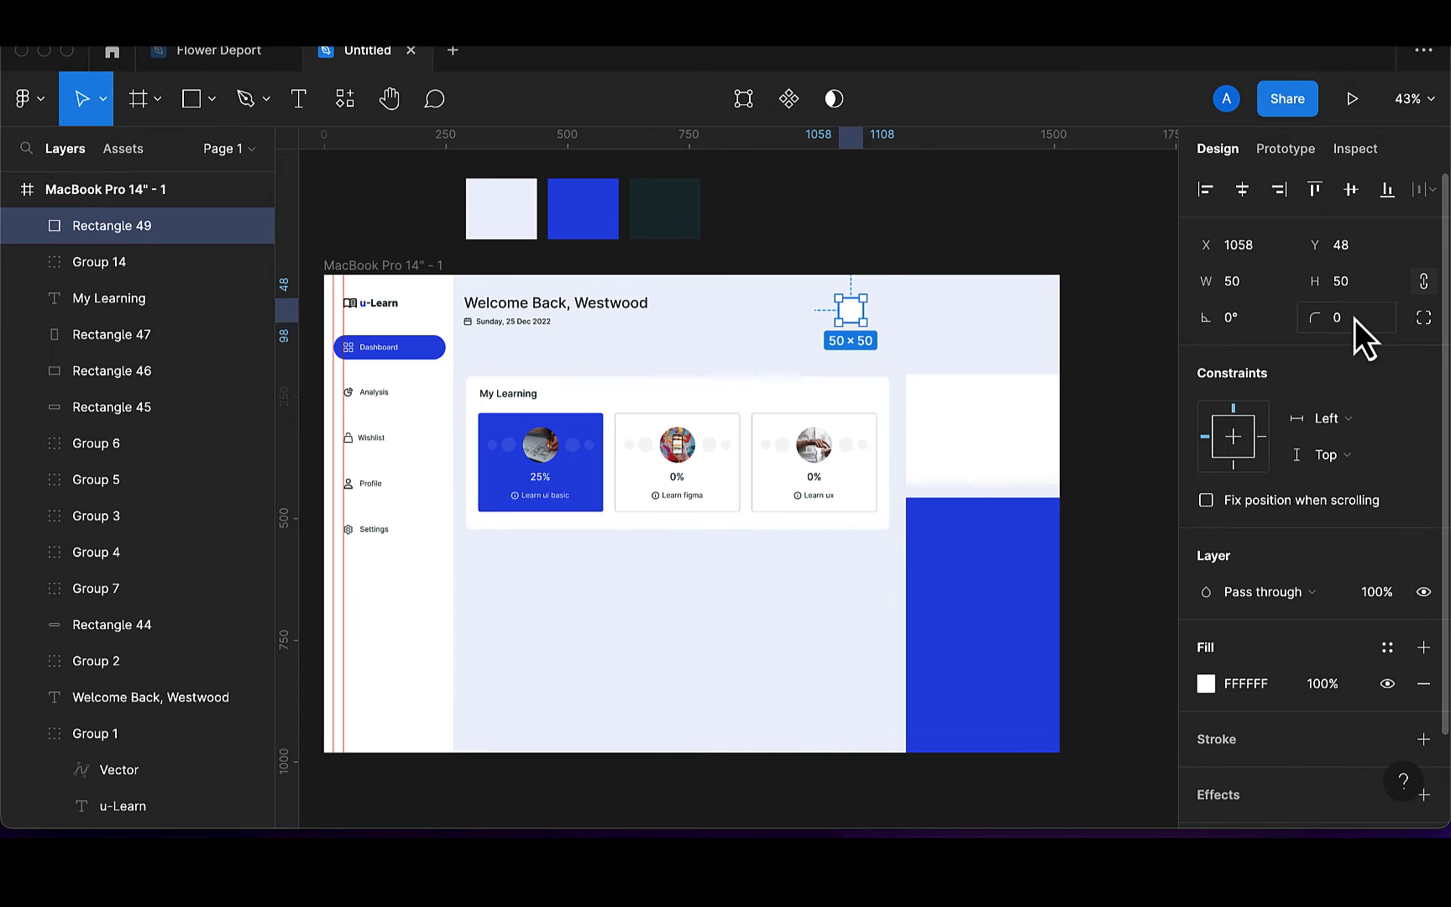
pyautogui.write('5')
pyautogui.press('Return')
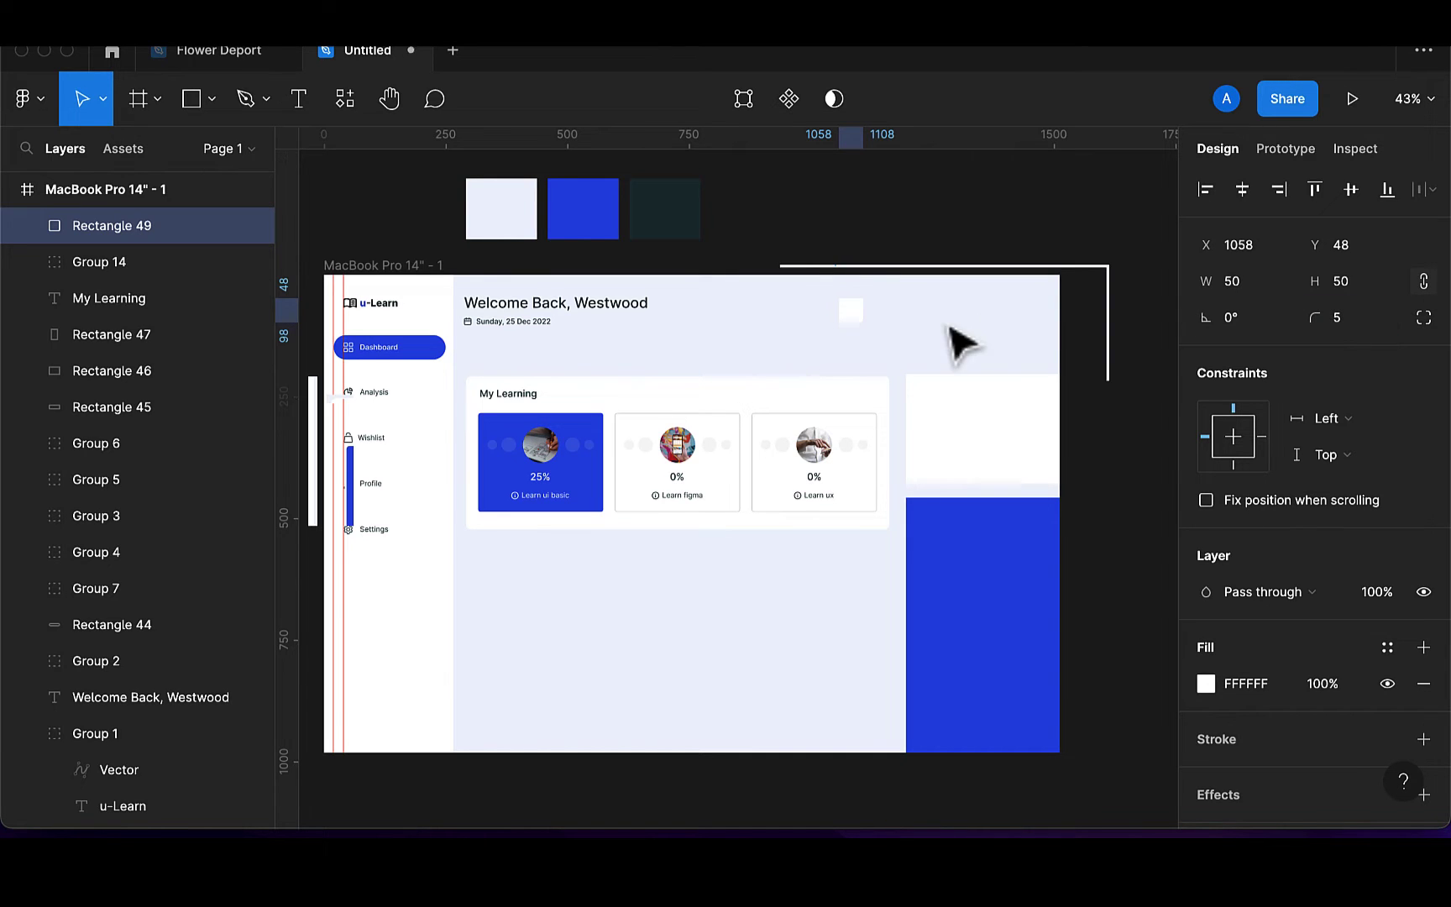
pyautogui.scroll(2, 914, 332)
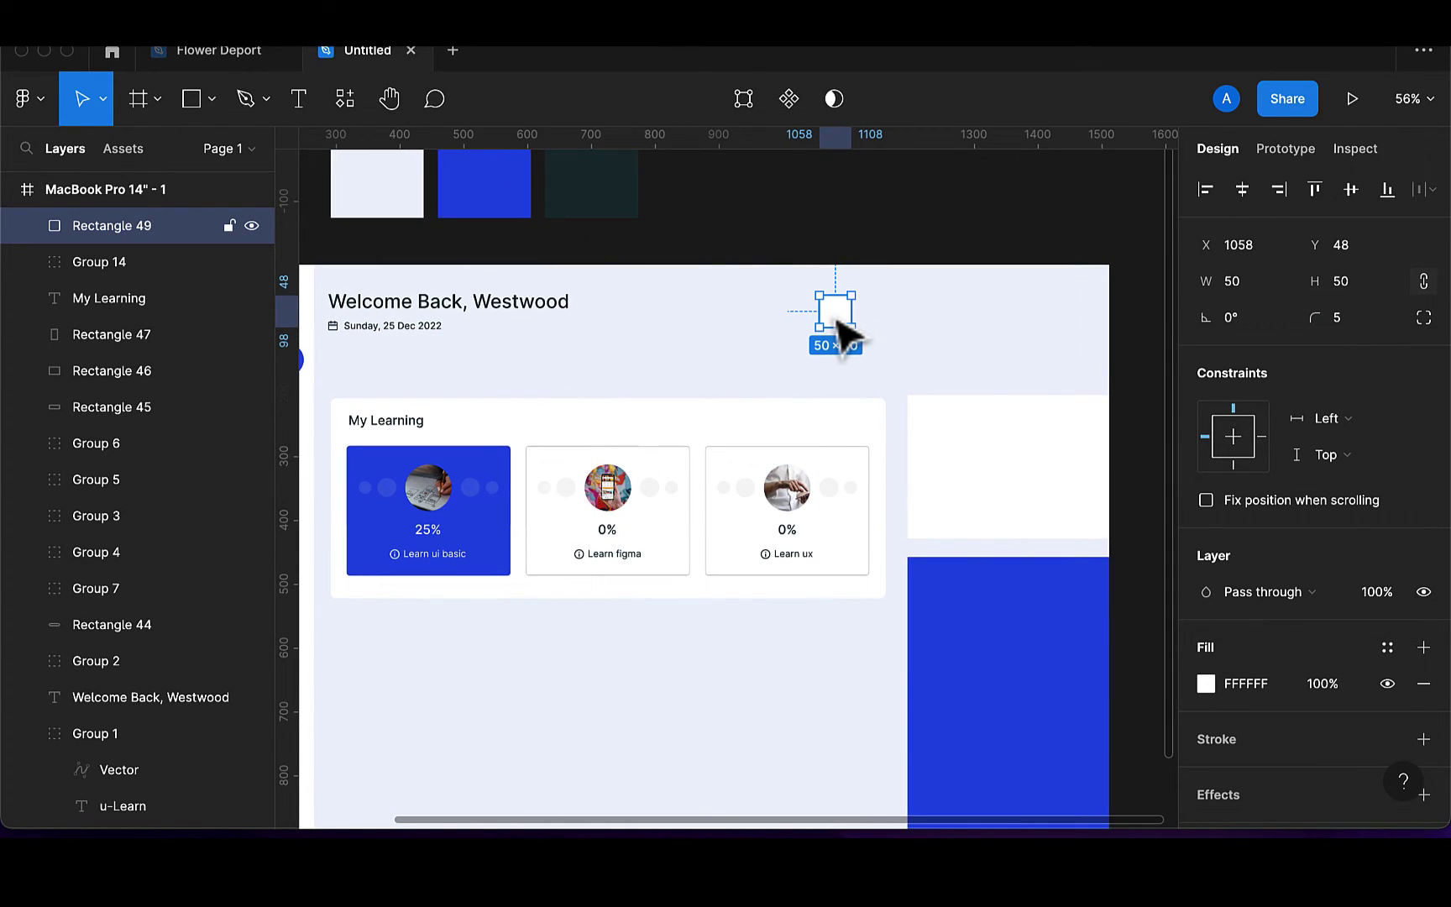
pyautogui.moveTo(843, 329); pyautogui.dragTo(893, 322)
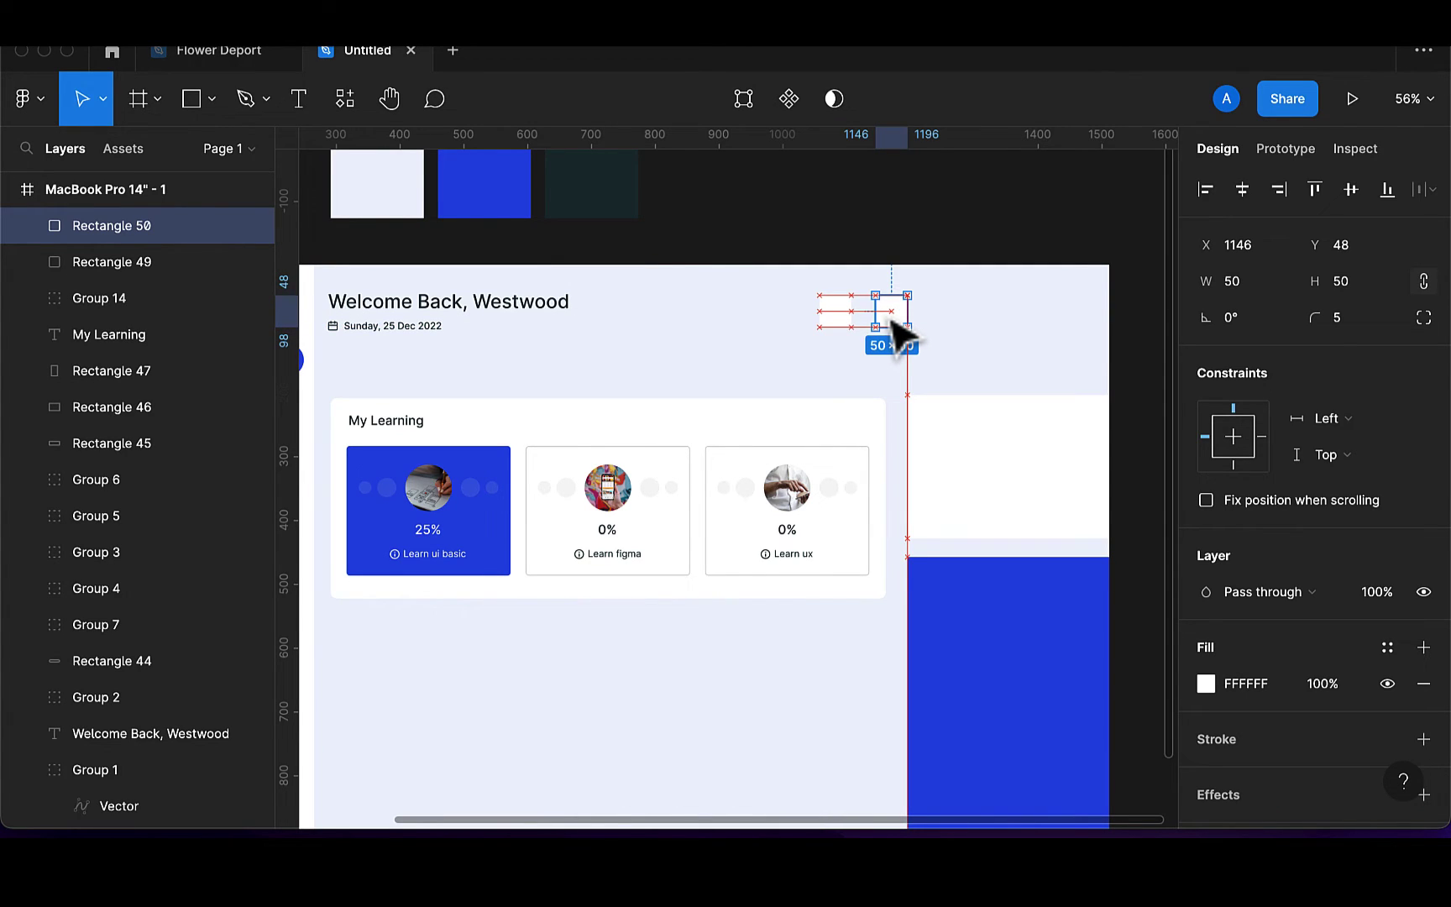
pyautogui.click(337, 100)
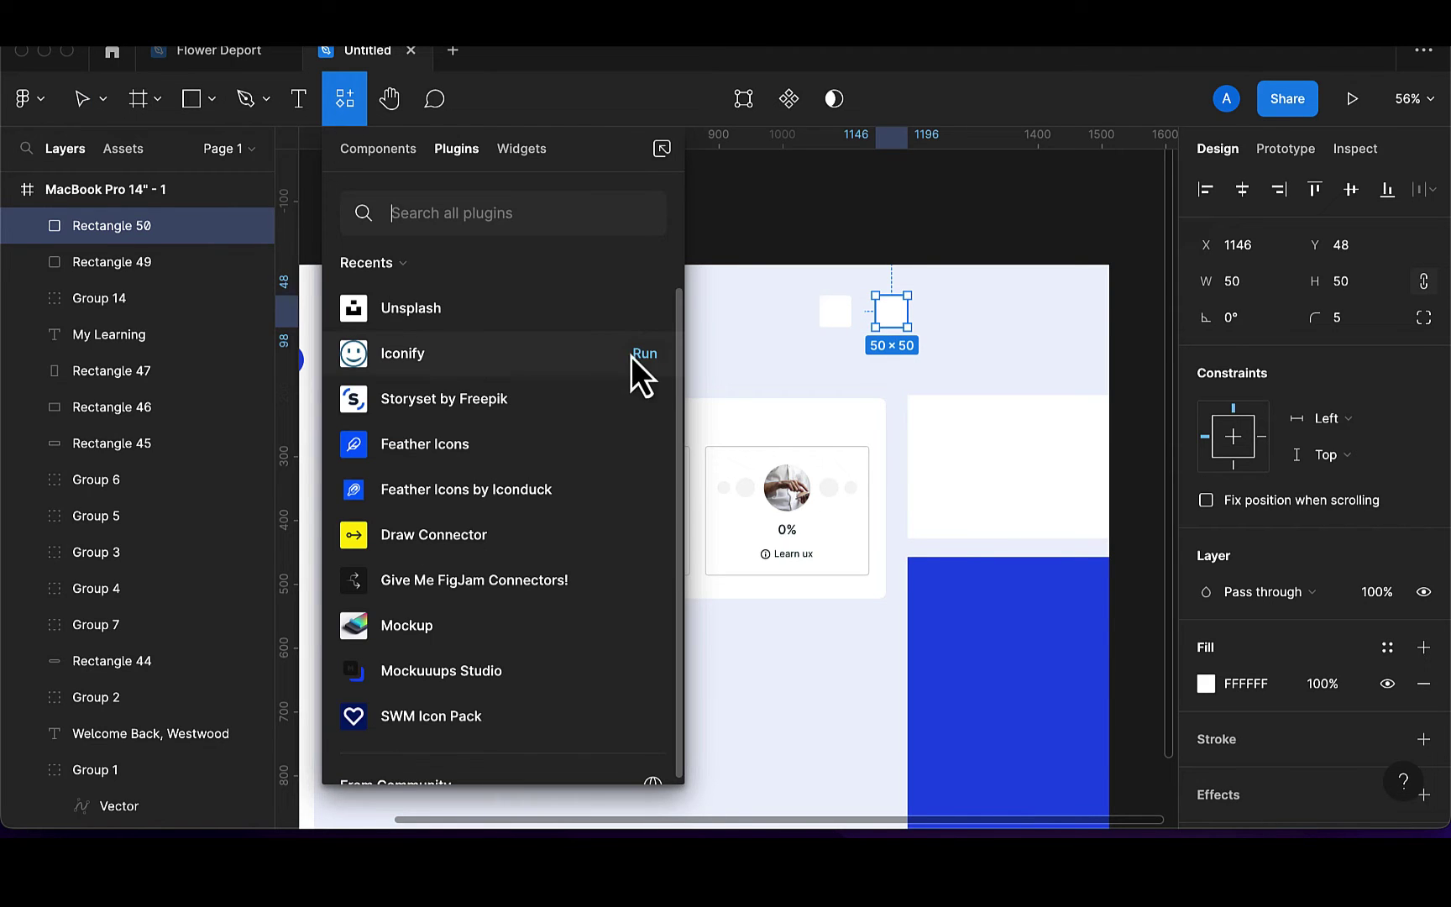
# Launch Iconify, search 's', and drag two magnifying-glass icons onto the canvas
pyautogui.click(645, 354)
pyautogui.write('info')
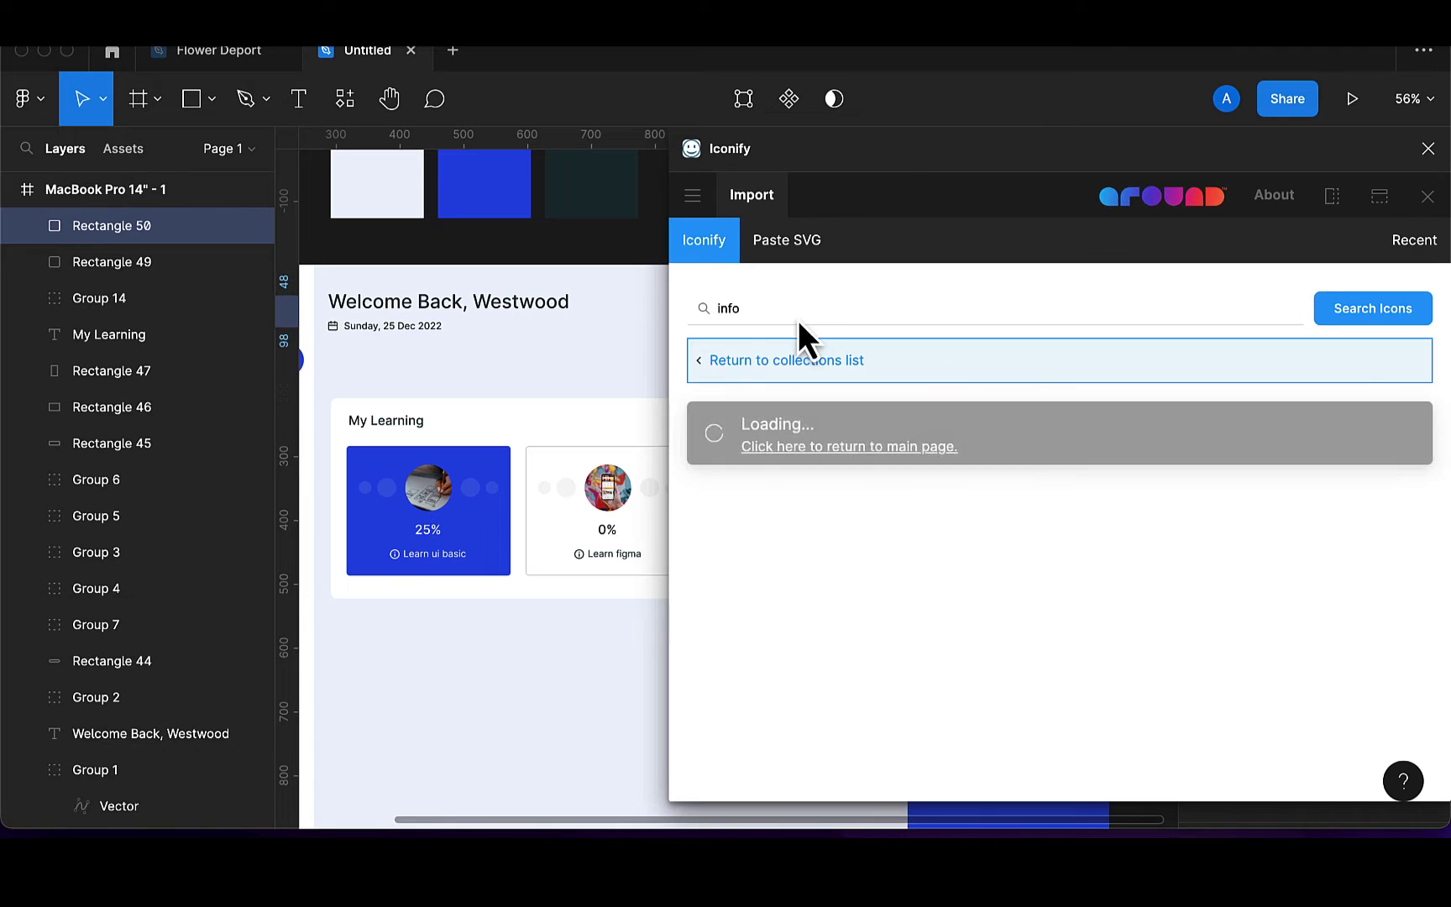
pyautogui.press('BackSpace')
pyautogui.press('BackSpace')
pyautogui.press('BackSpace')
pyautogui.press('BackSpace')
pyautogui.write('search')
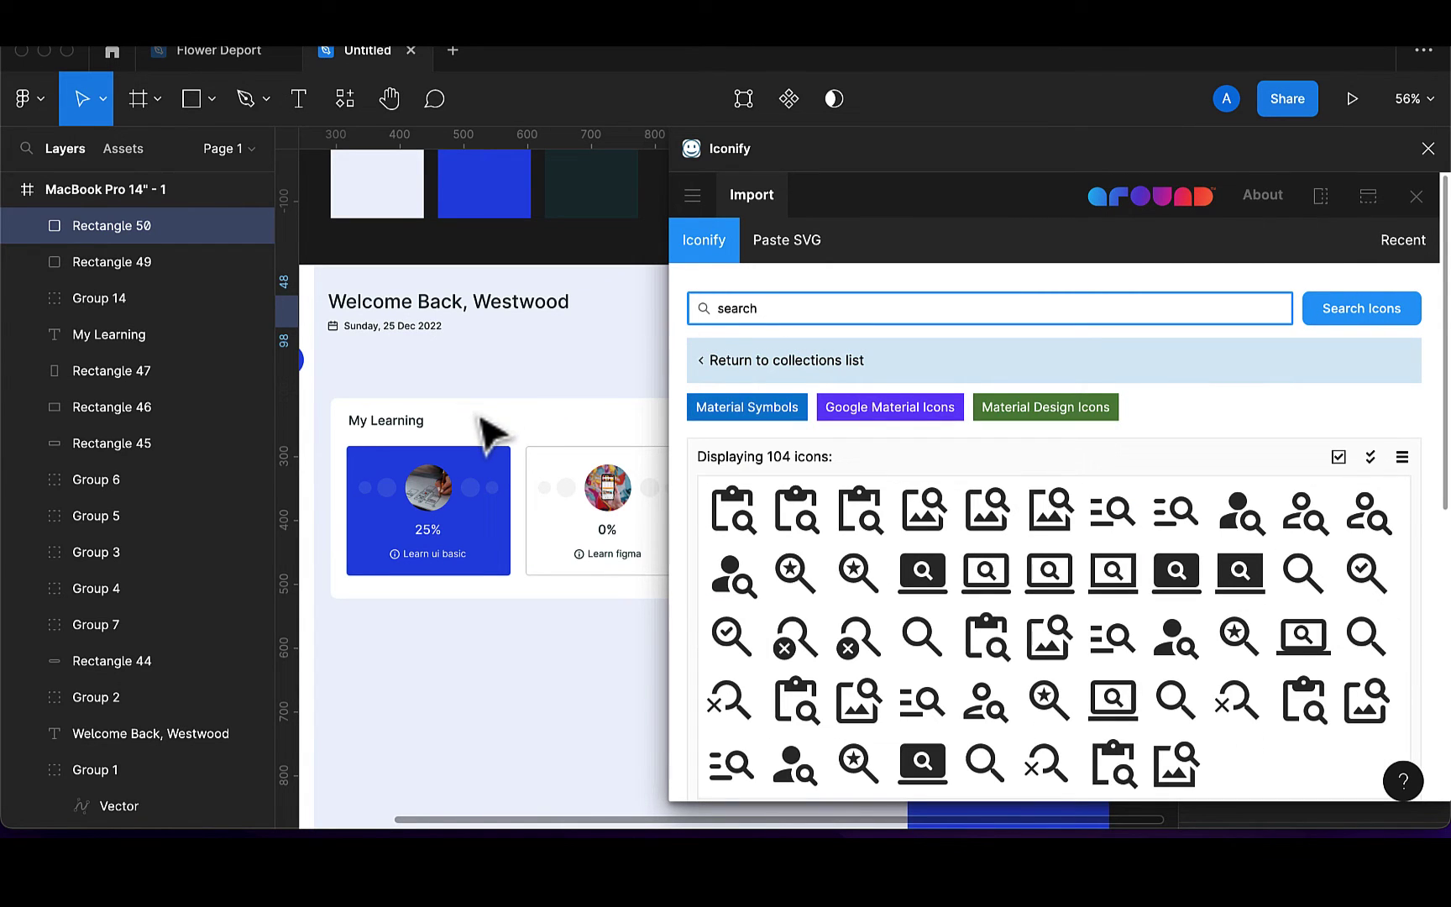
pyautogui.hscroll(10, 489, 432)
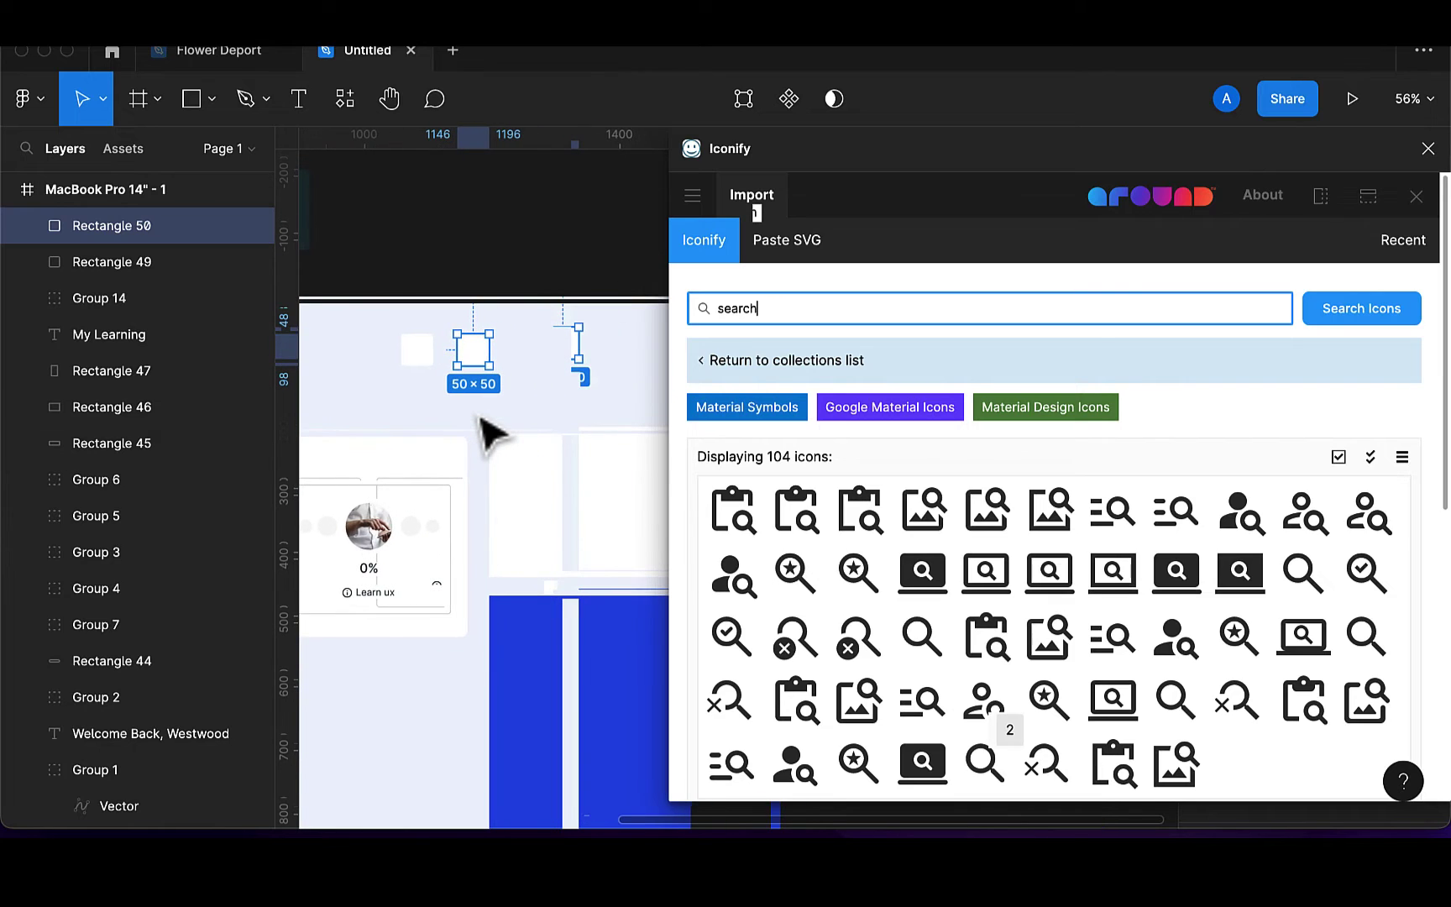
pyautogui.scroll(-2, 1065, 673)
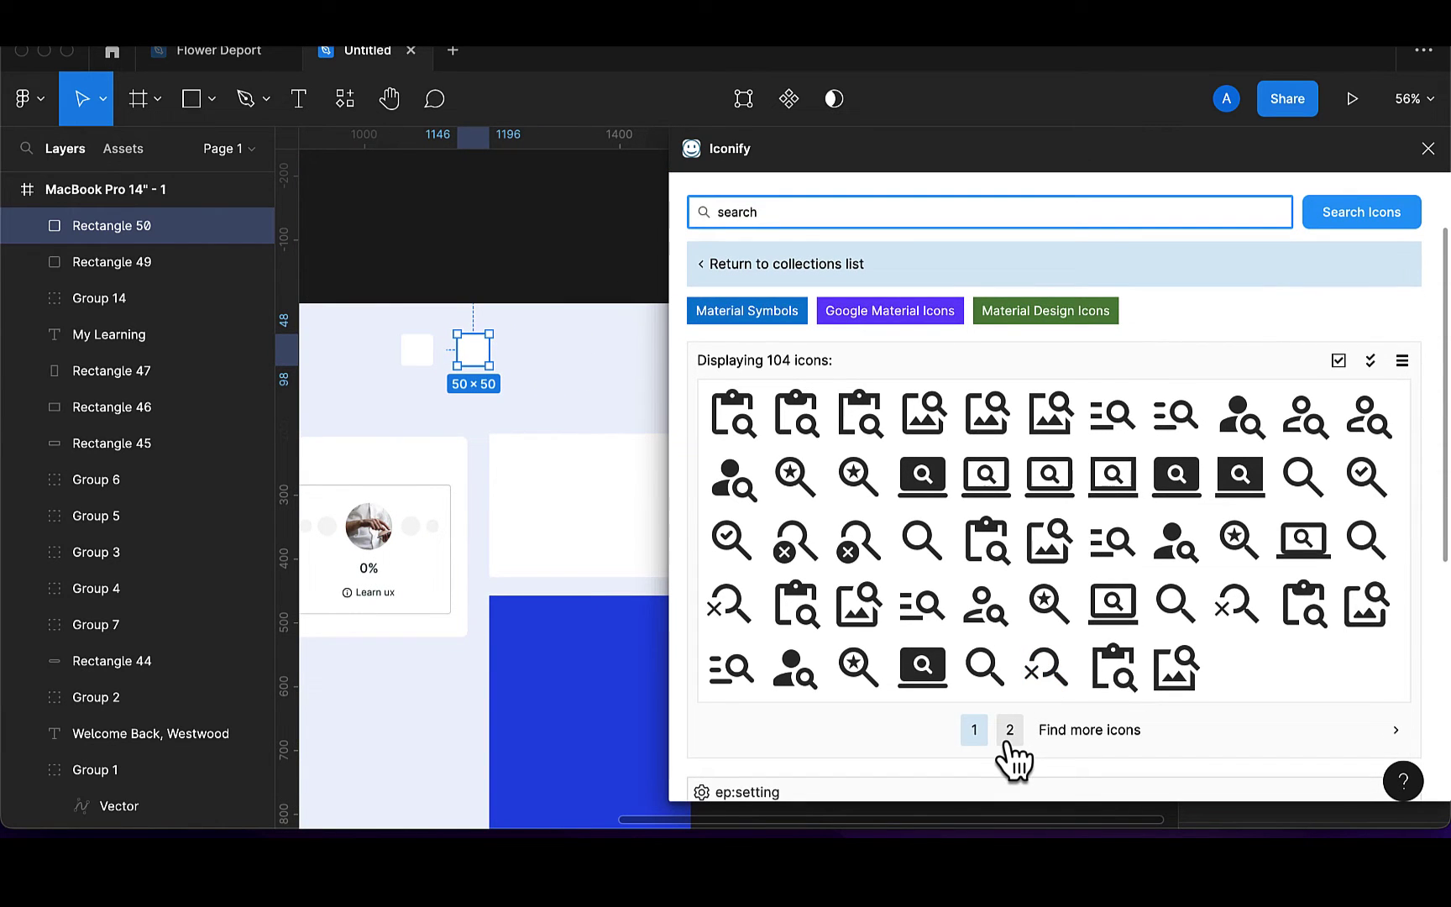
pyautogui.click(1009, 742)
pyautogui.scroll(-5, 994, 739)
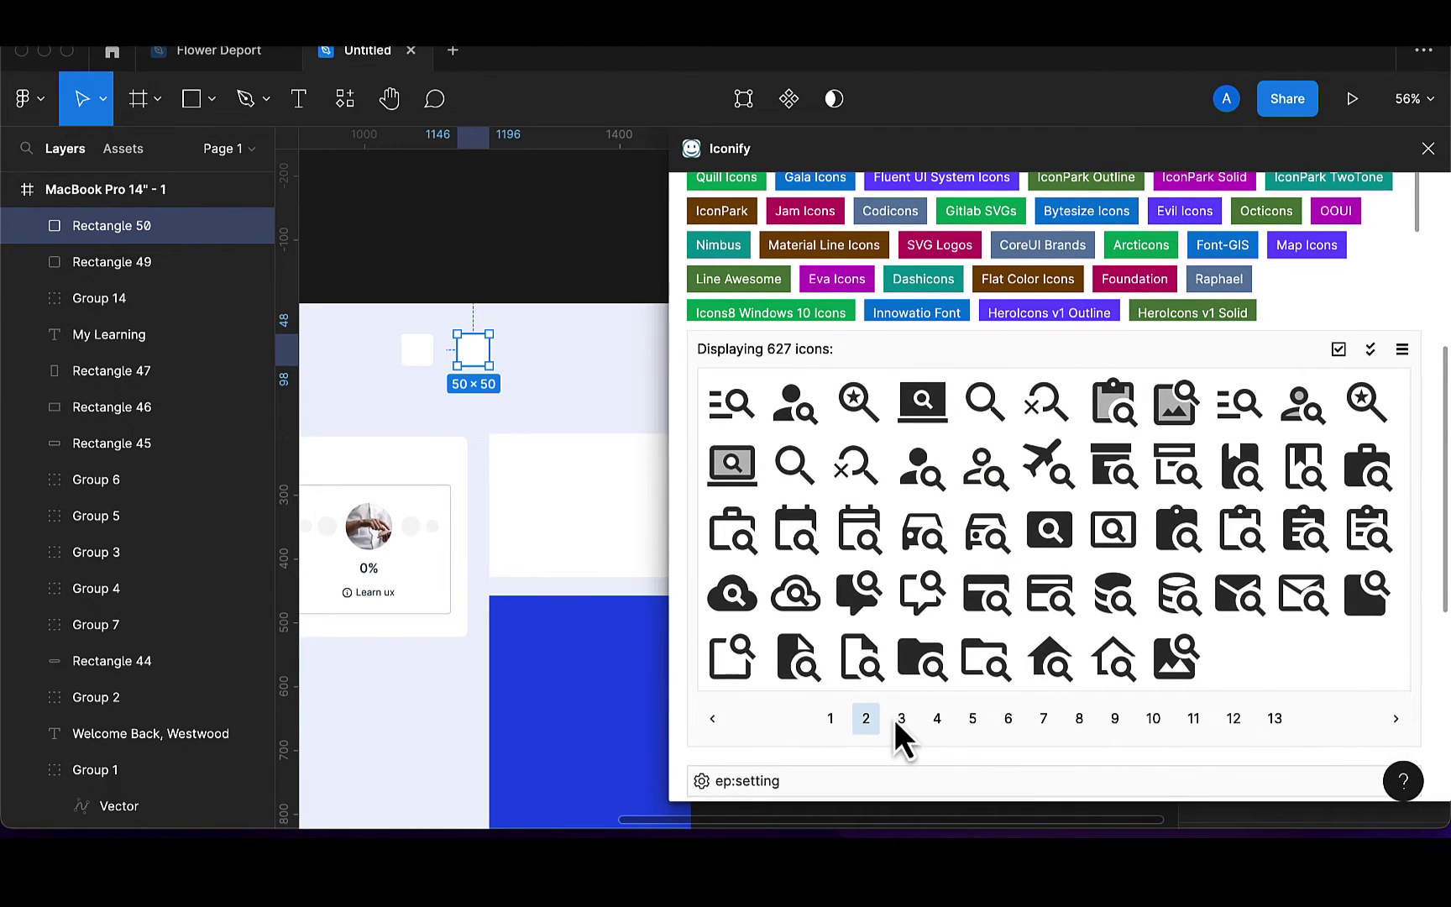
pyautogui.click(897, 723)
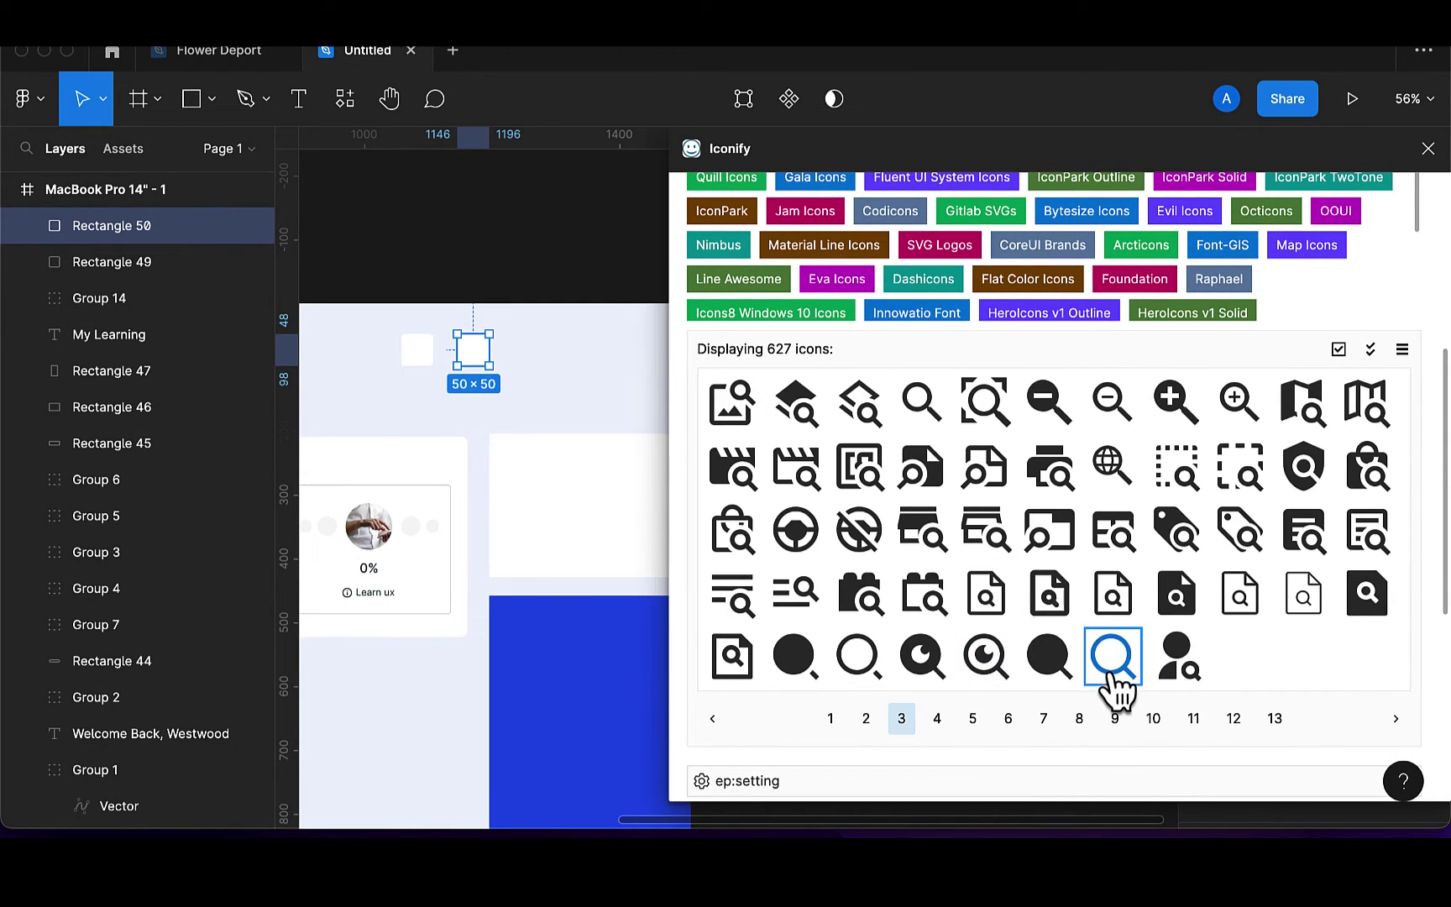
pyautogui.moveTo(1107, 676); pyautogui.dragTo(583, 447)
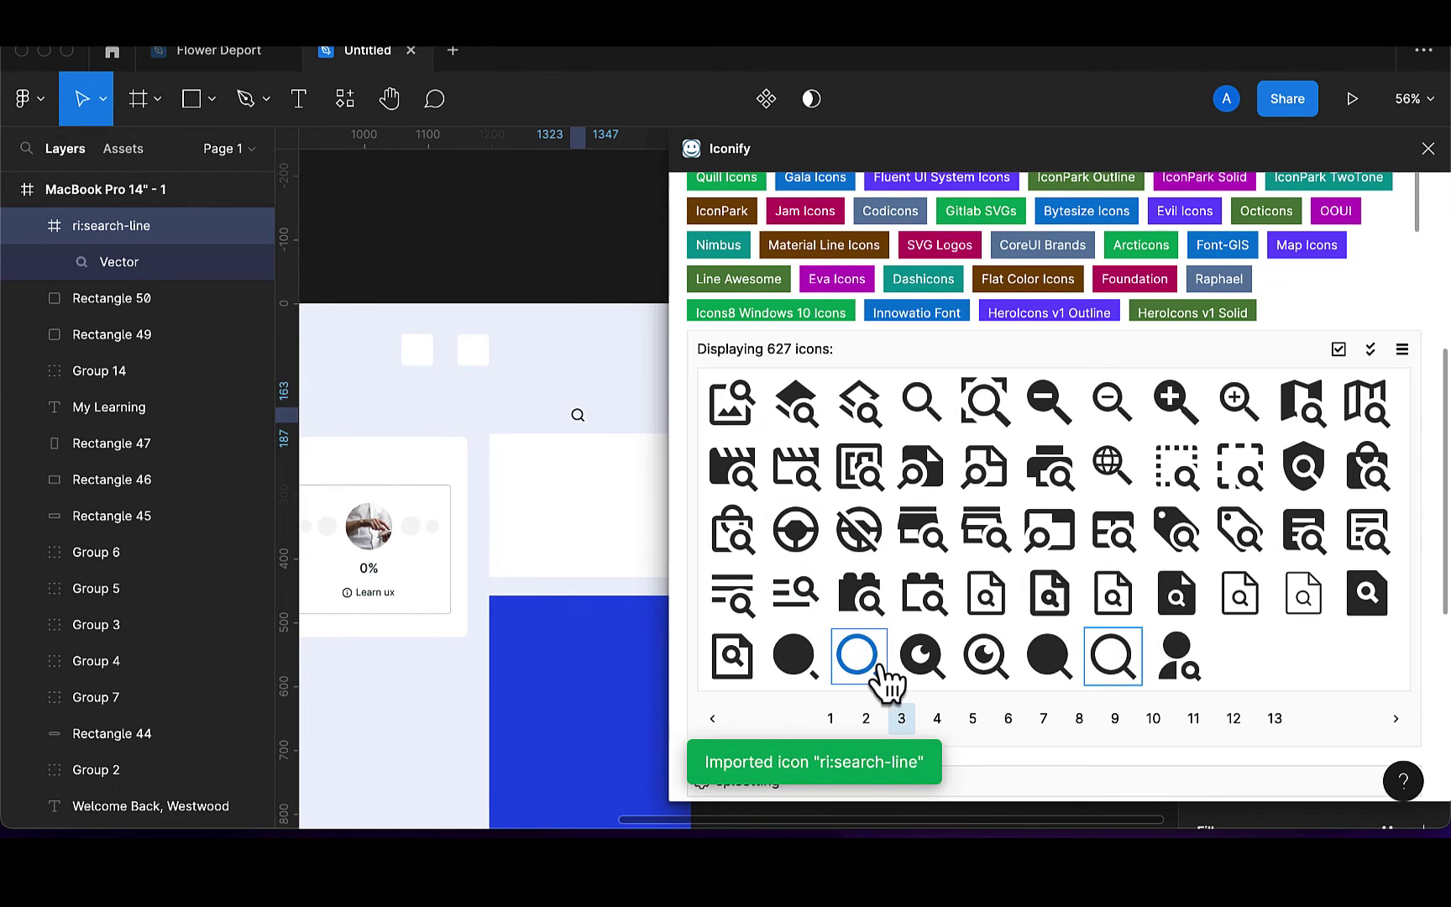
pyautogui.moveTo(882, 668); pyautogui.dragTo(537, 420)
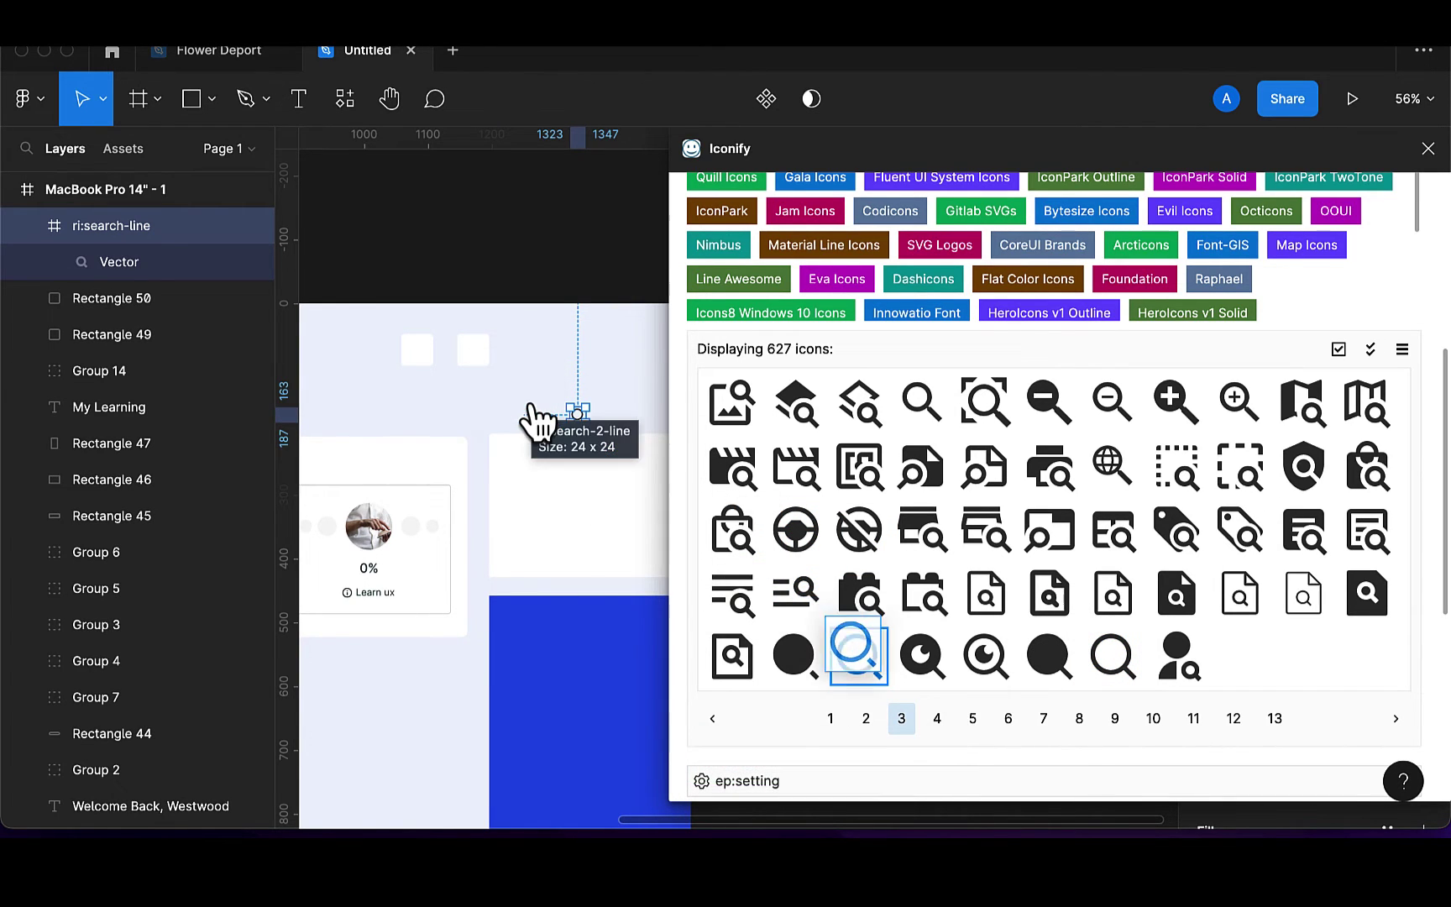
# Search Iconify for 'bell' and place the outline bell icon on the canvas
pyautogui.scroll(5, 804, 227)
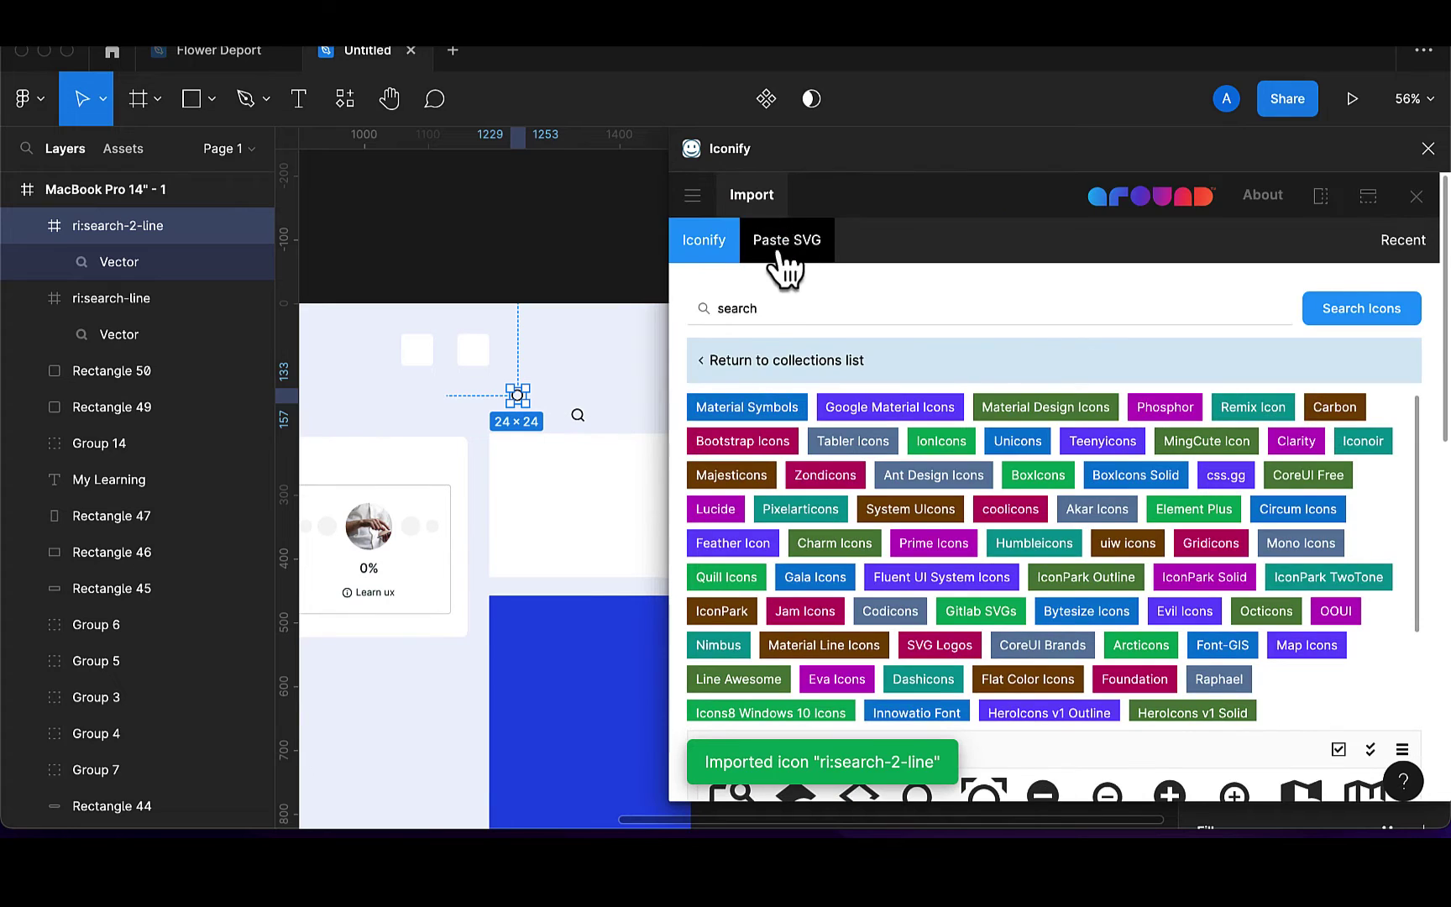
pyautogui.click(780, 309)
pyautogui.press('BackSpace')
pyautogui.write('be')
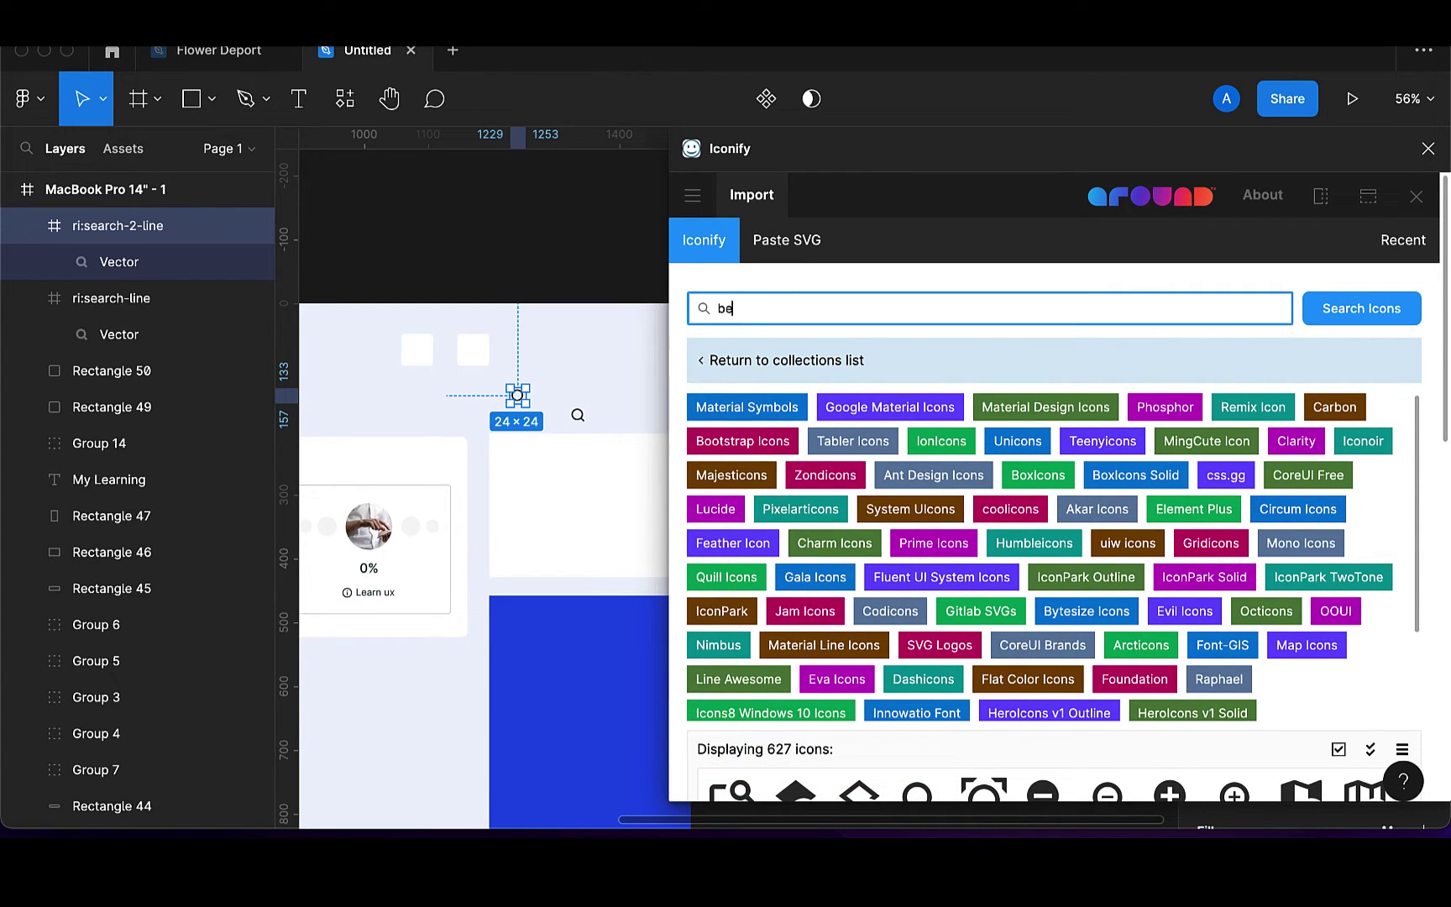
pyautogui.write('ll')
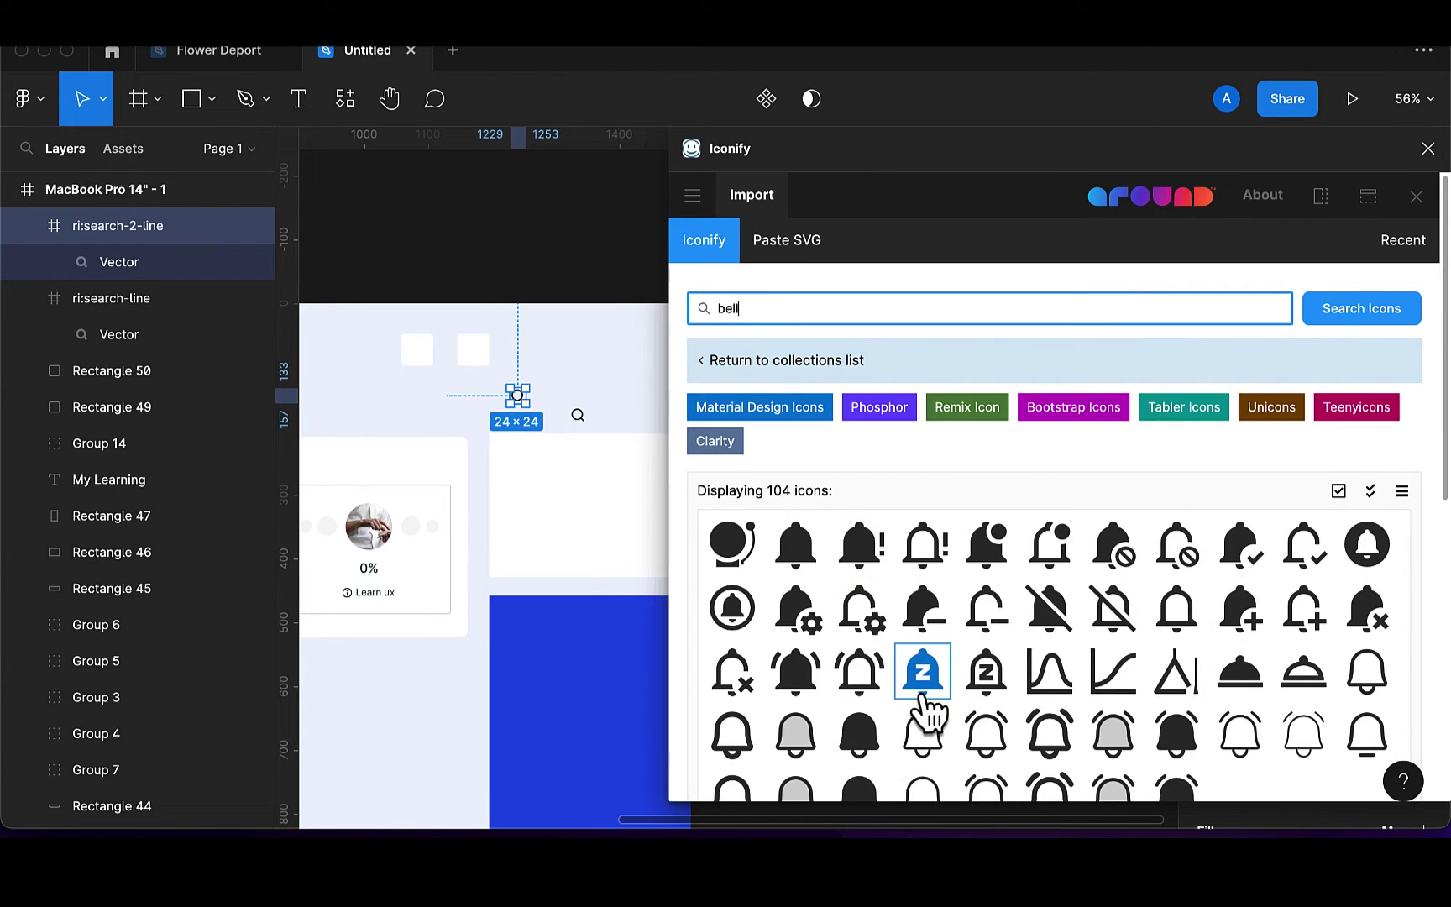
pyautogui.scroll(-3, 924, 710)
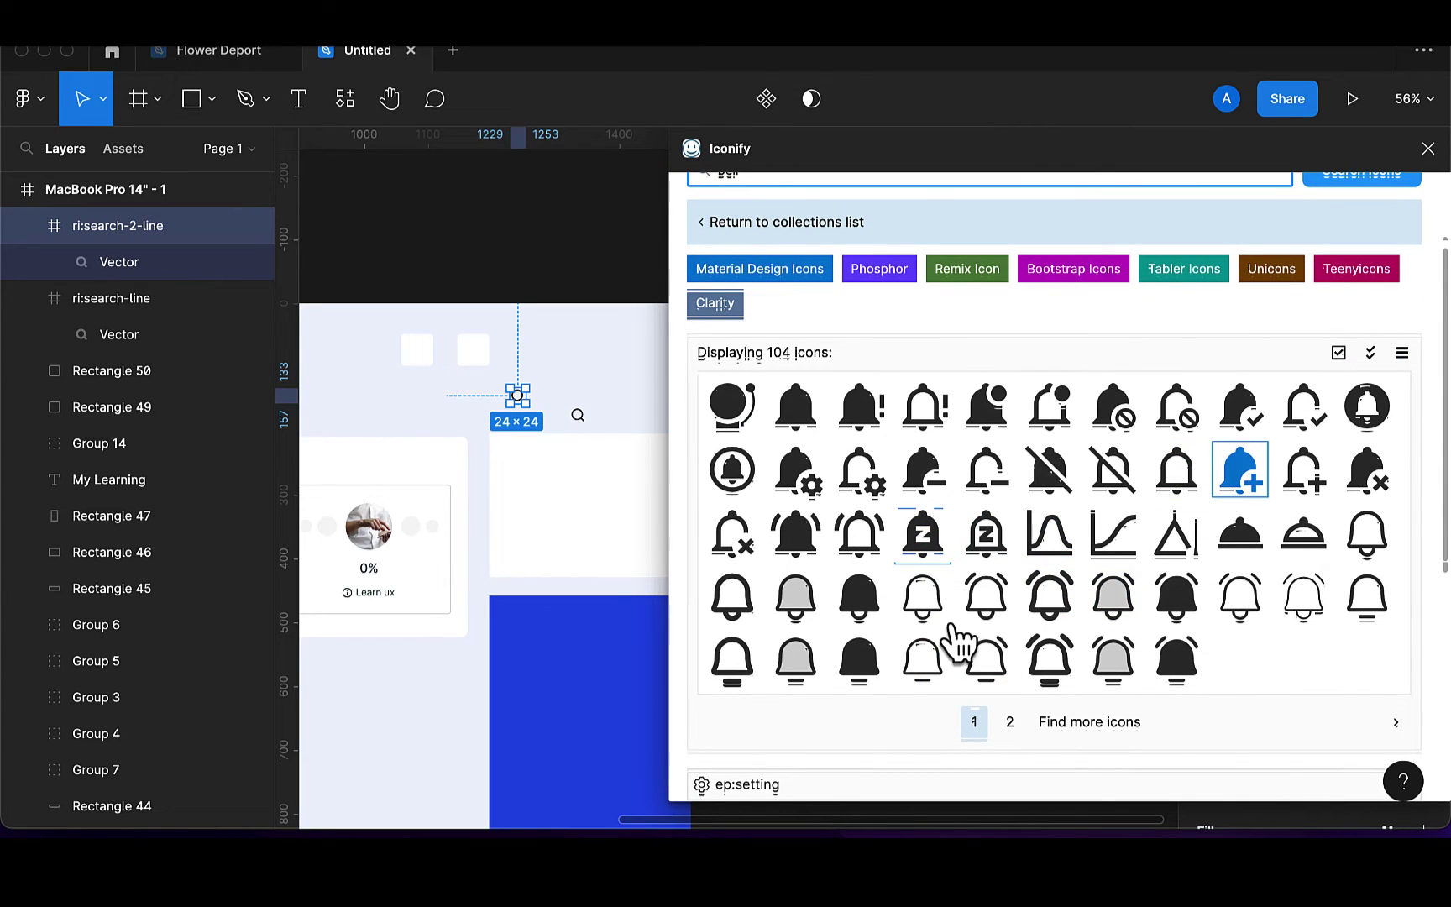
pyautogui.click(1009, 723)
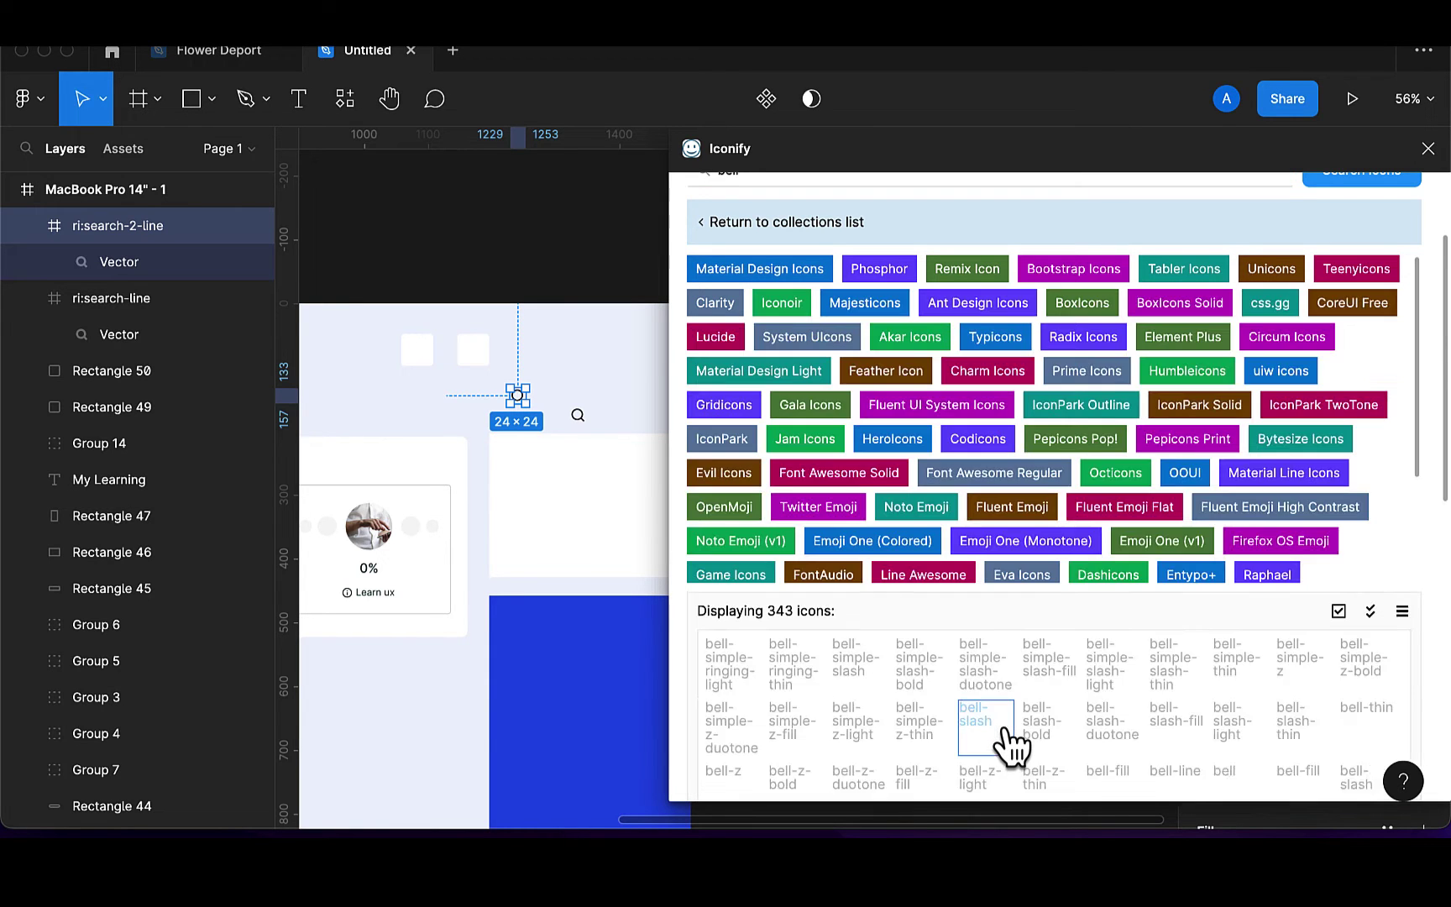
pyautogui.scroll(-2, 919, 739)
pyautogui.scroll(-1, 910, 729)
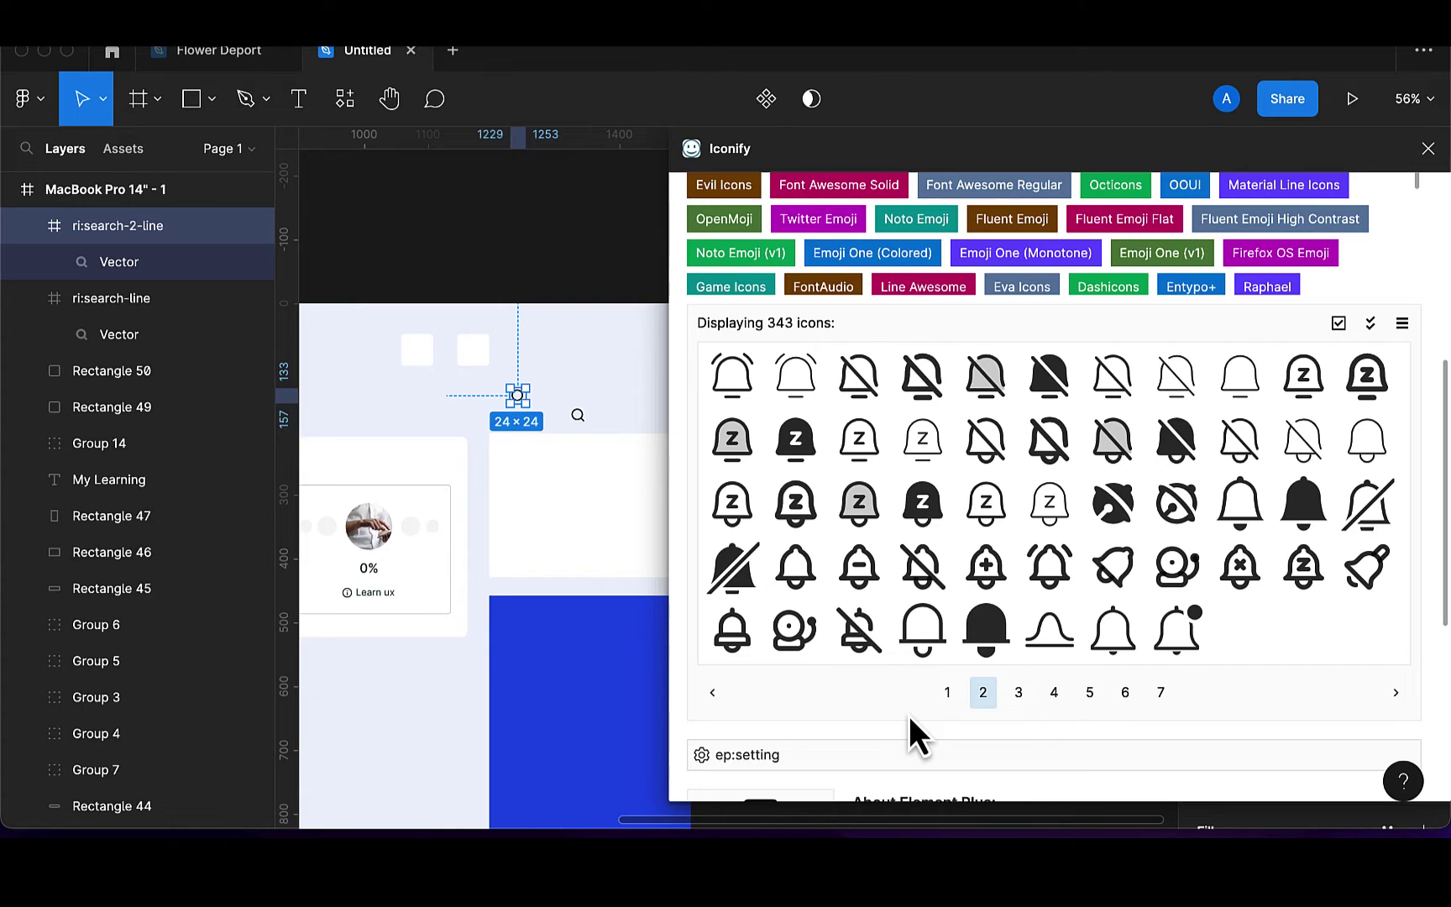
pyautogui.moveTo(1134, 638); pyautogui.dragTo(636, 472)
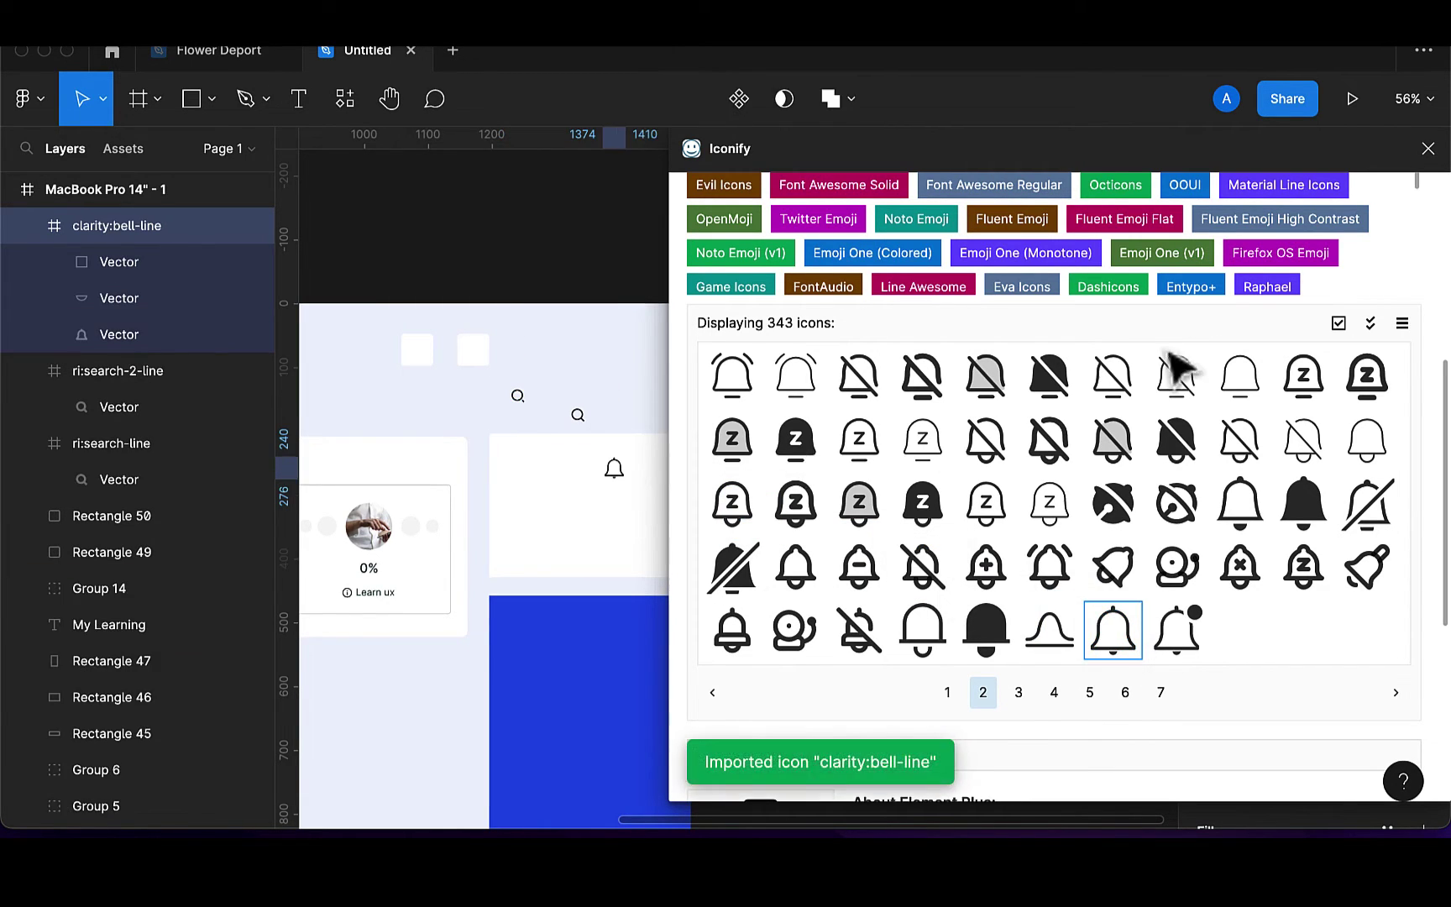
# Close Iconify, delete the extra search icon, and unwrap the search Vector from its empty frame
pyautogui.click(1428, 149)
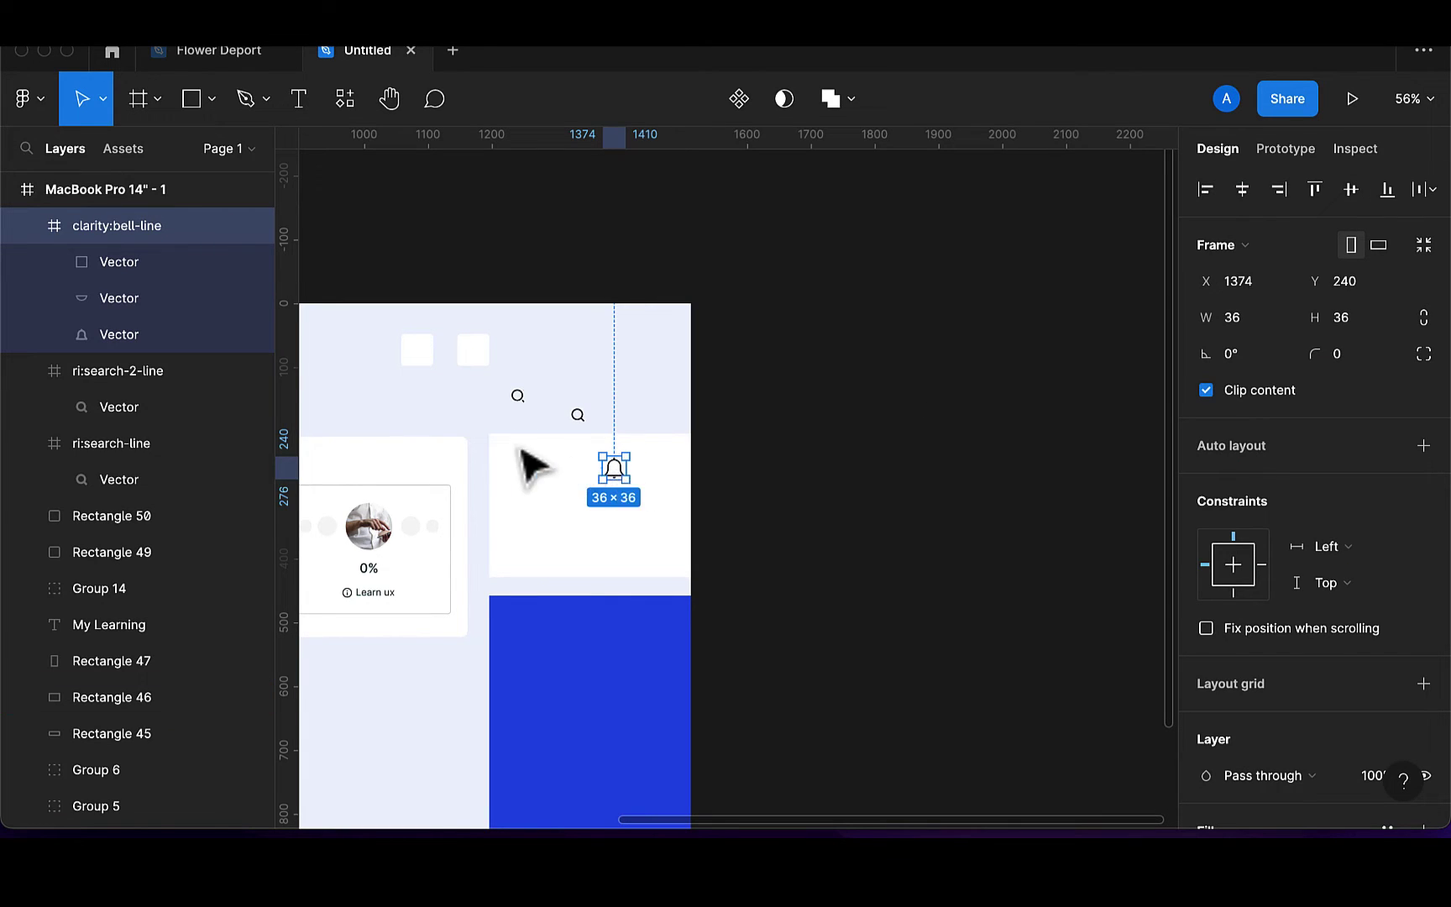
pyautogui.moveTo(617, 472); pyautogui.dragTo(465, 422)
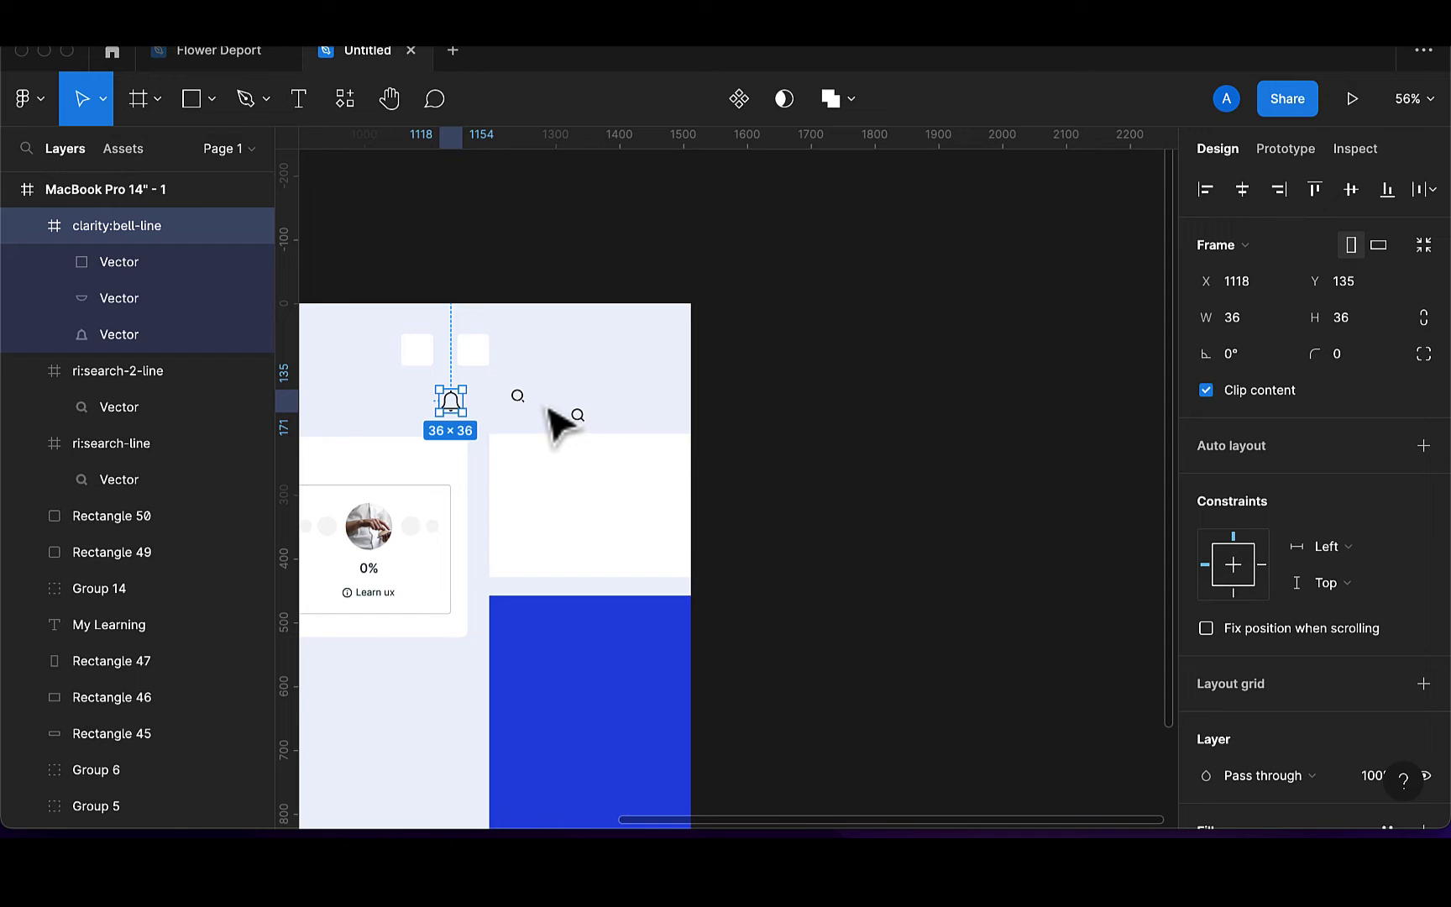
pyautogui.click(580, 417)
pyautogui.press('Delete')
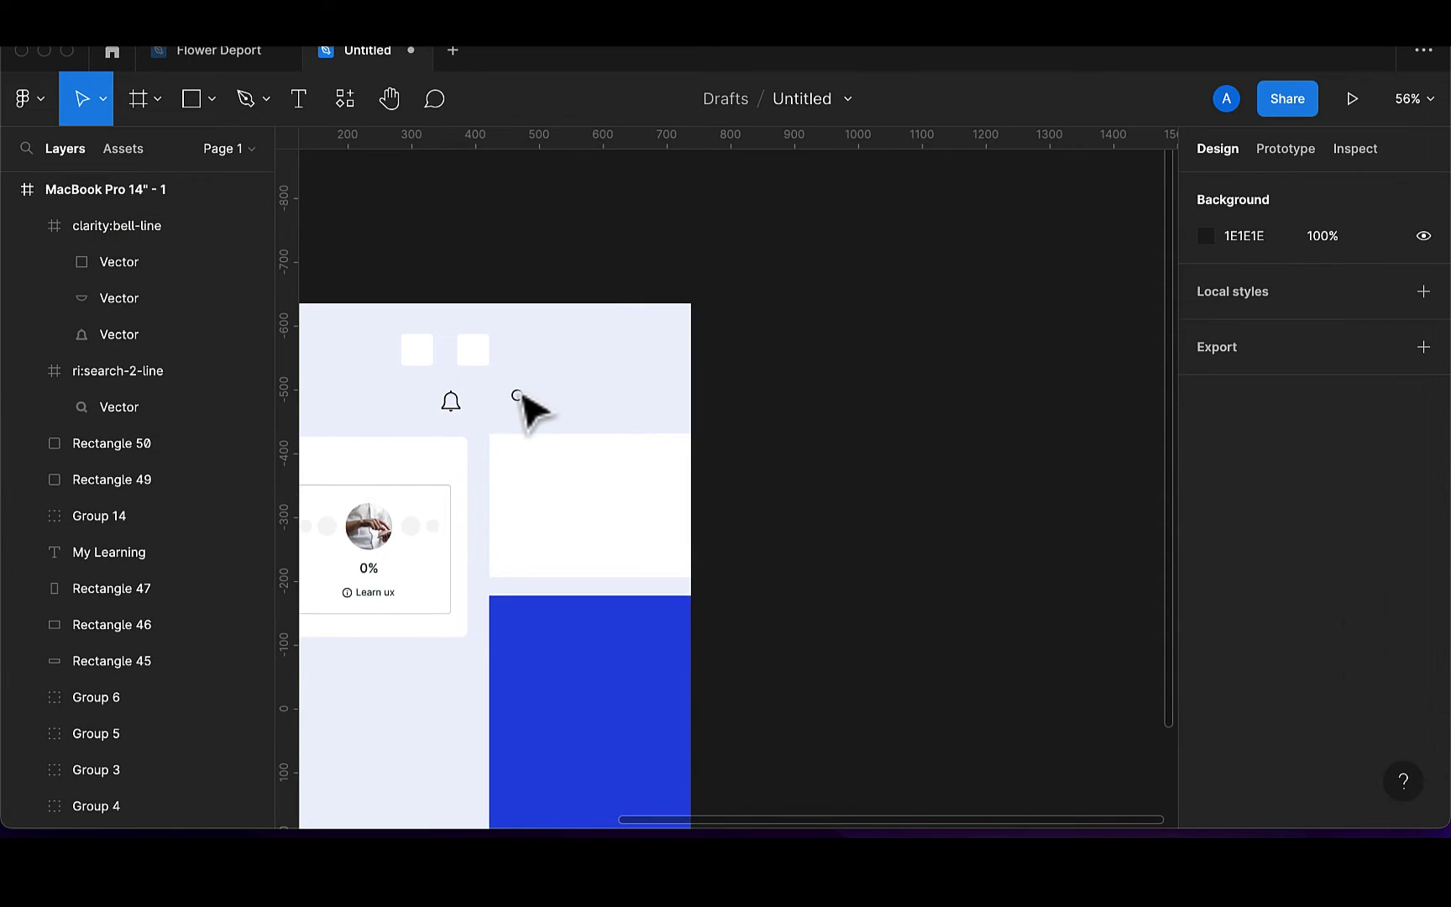
pyautogui.scroll(6, 518, 405)
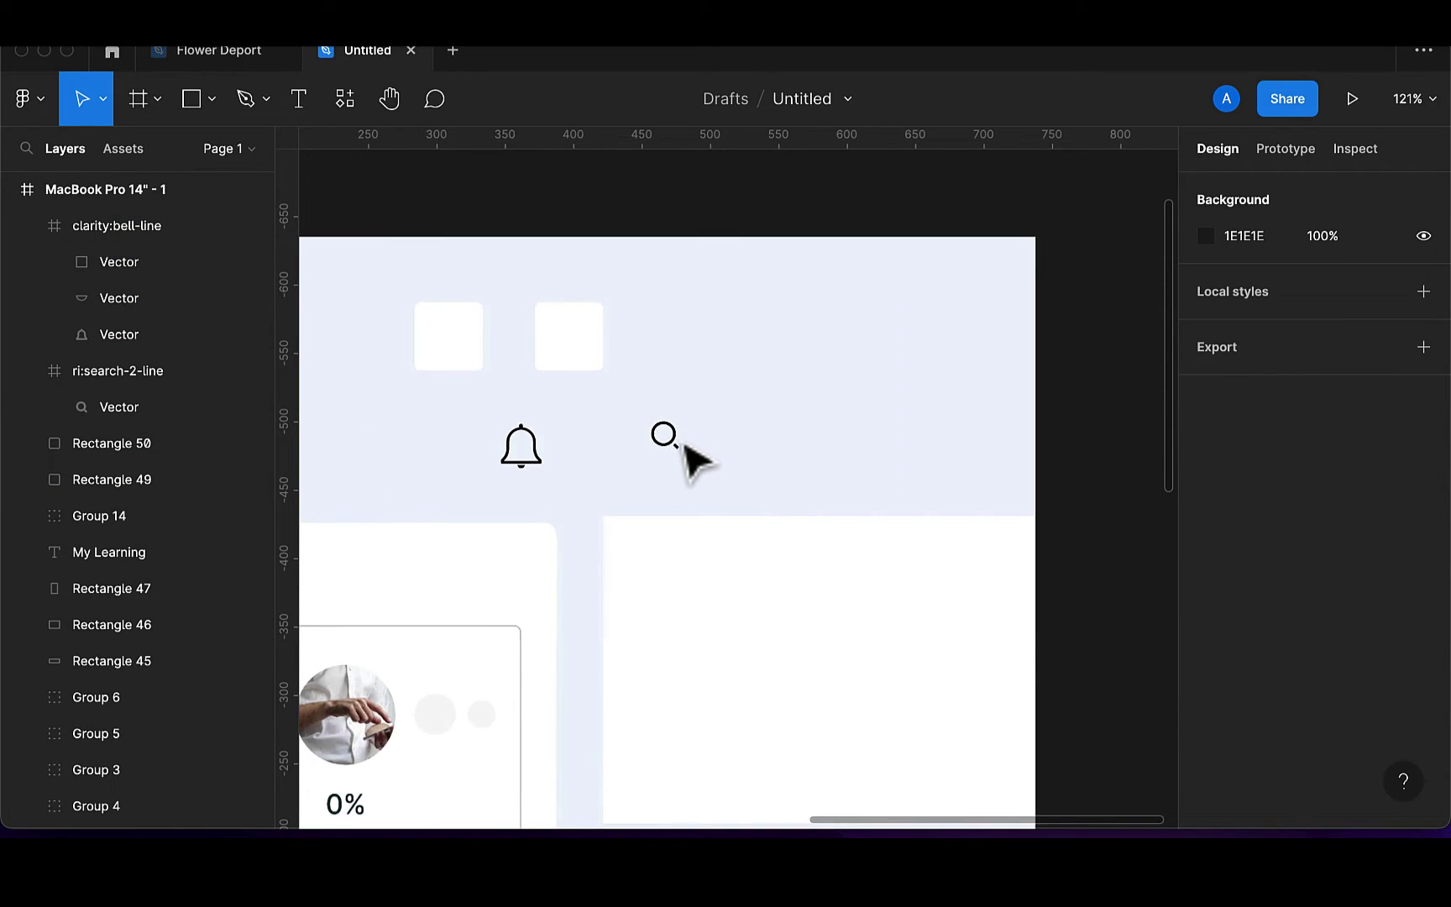
pyautogui.click(677, 440)
pyautogui.moveTo(137, 417); pyautogui.dragTo(135, 386)
pyautogui.moveTo(1, 363); pyautogui.dragTo(2, 361)
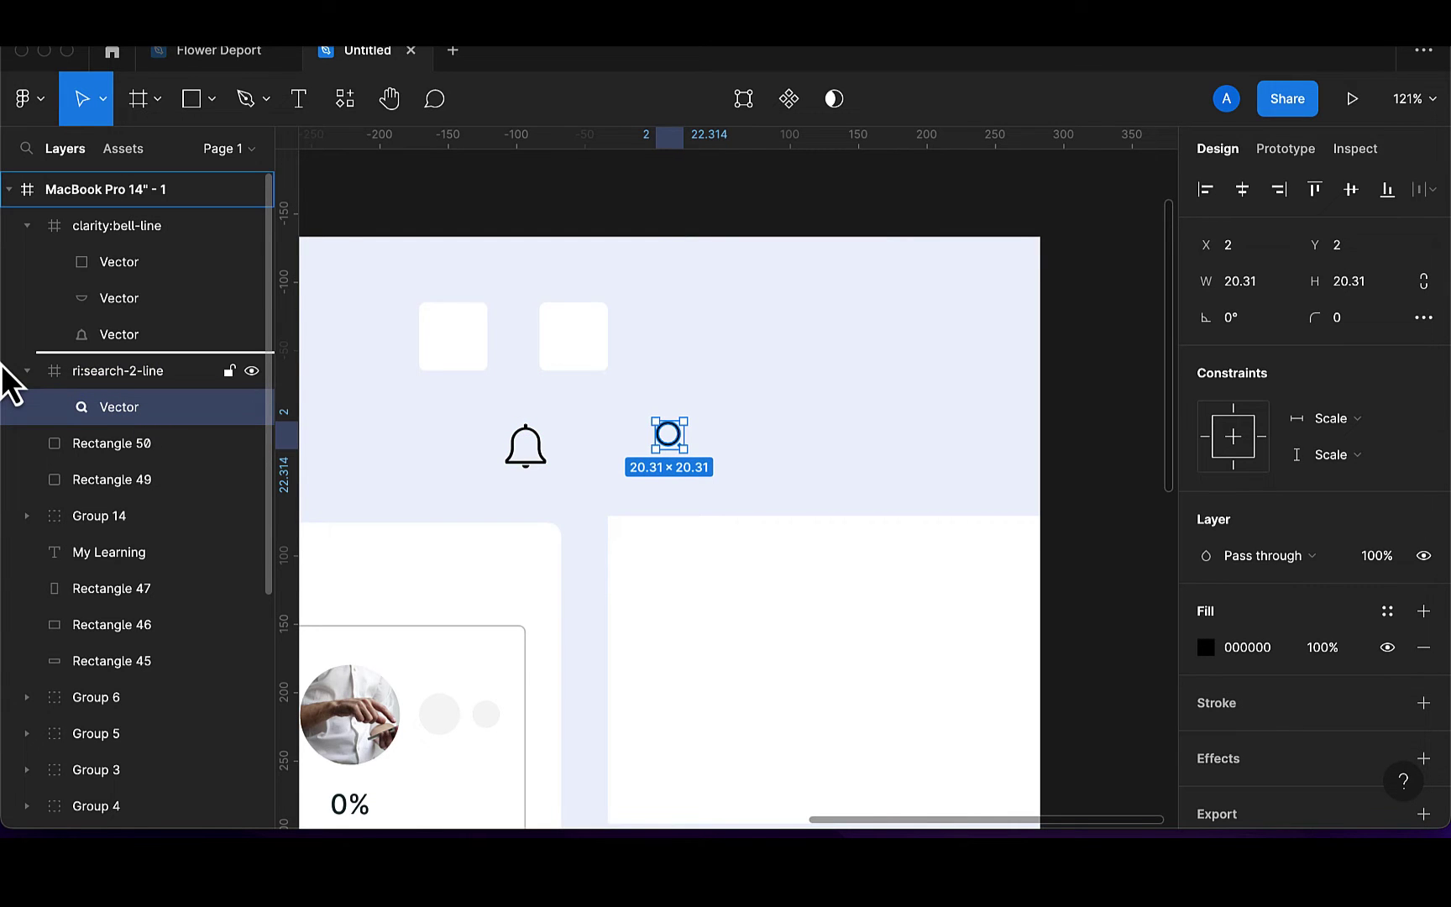
pyautogui.click(86, 411)
pyautogui.press('Delete')
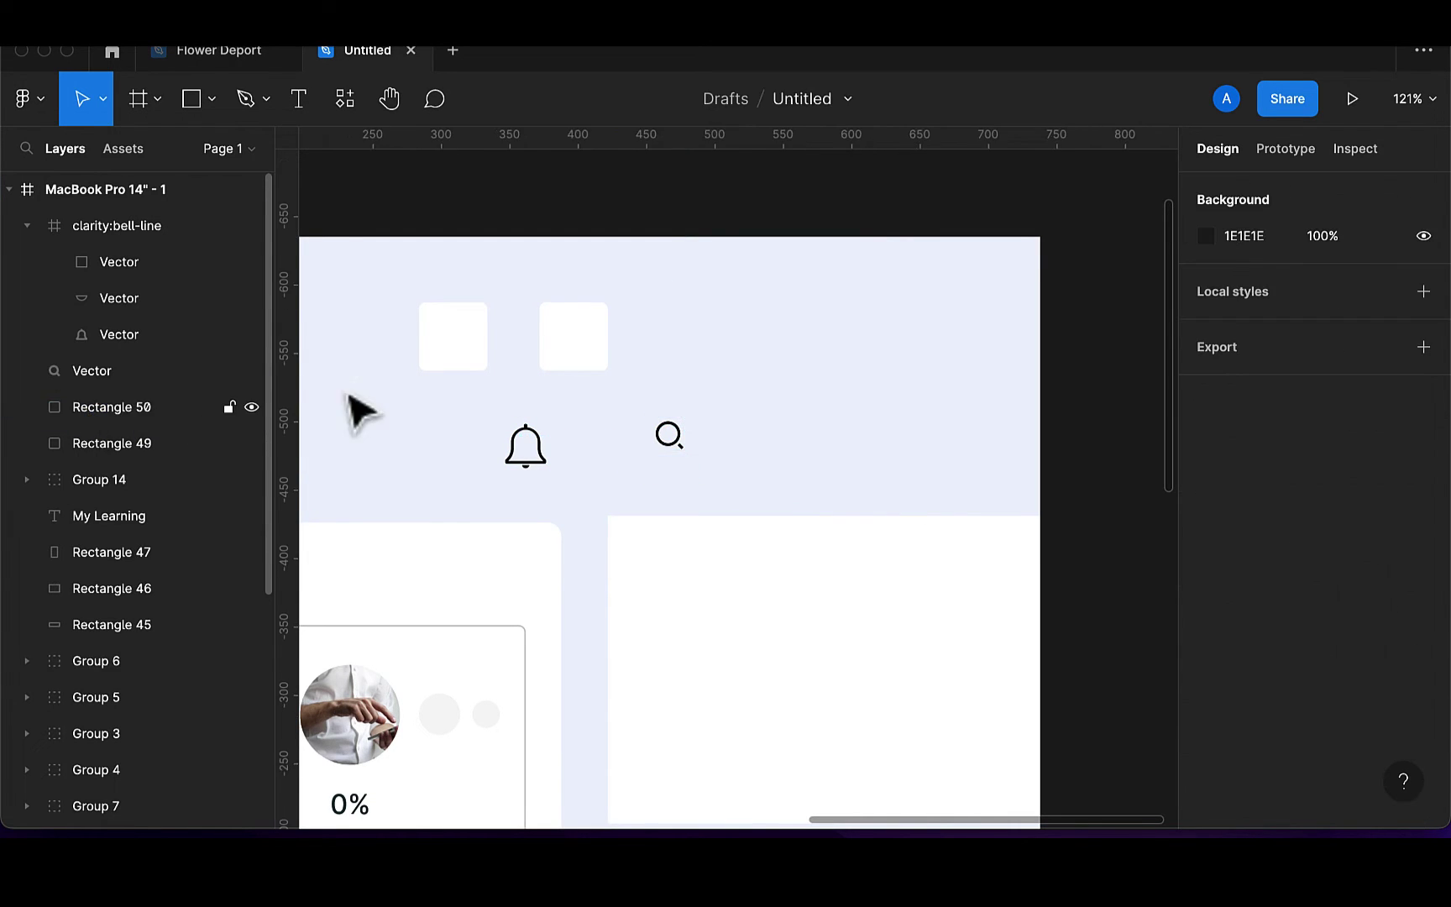
# Place the search icon in the left white square at 24 px with a 173136 fill
pyautogui.click(681, 451)
pyautogui.moveTo(685, 458); pyautogui.dragTo(468, 370)
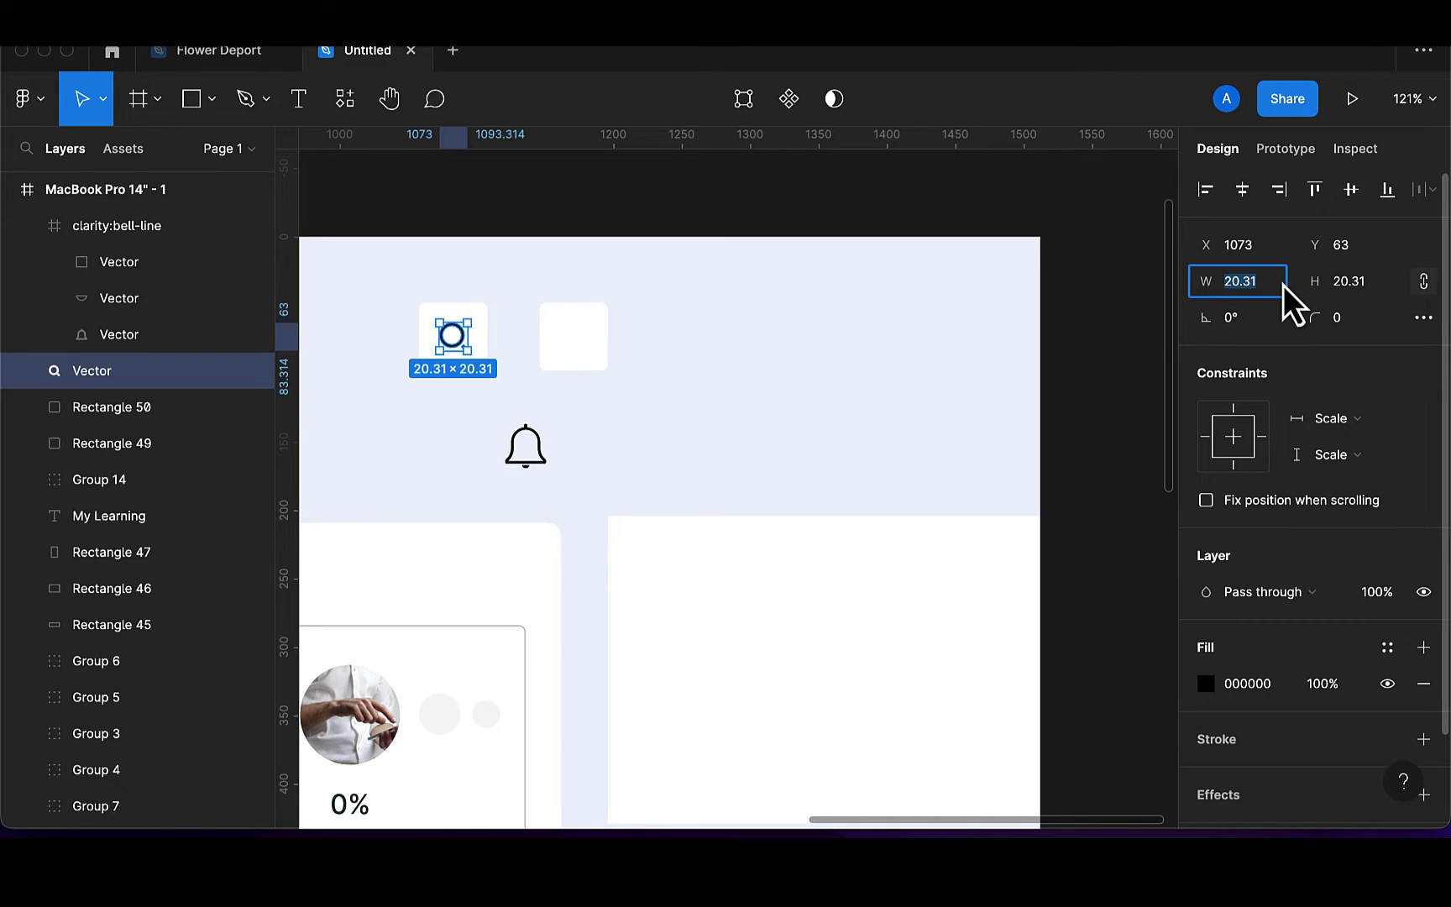
pyautogui.write('24')
pyautogui.press('Return')
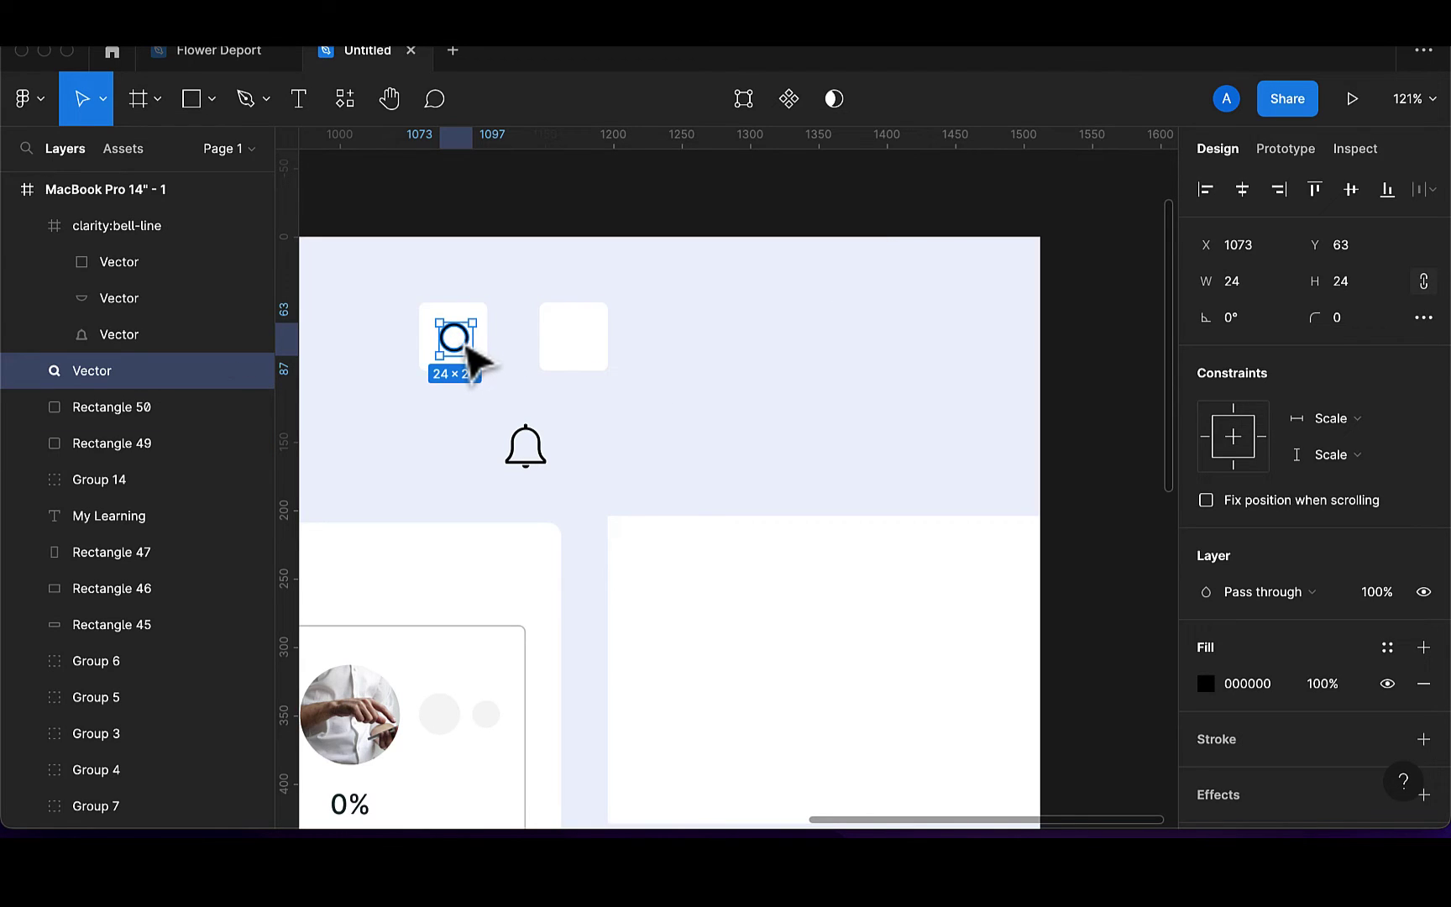
pyautogui.moveTo(467, 345); pyautogui.dragTo(465, 343)
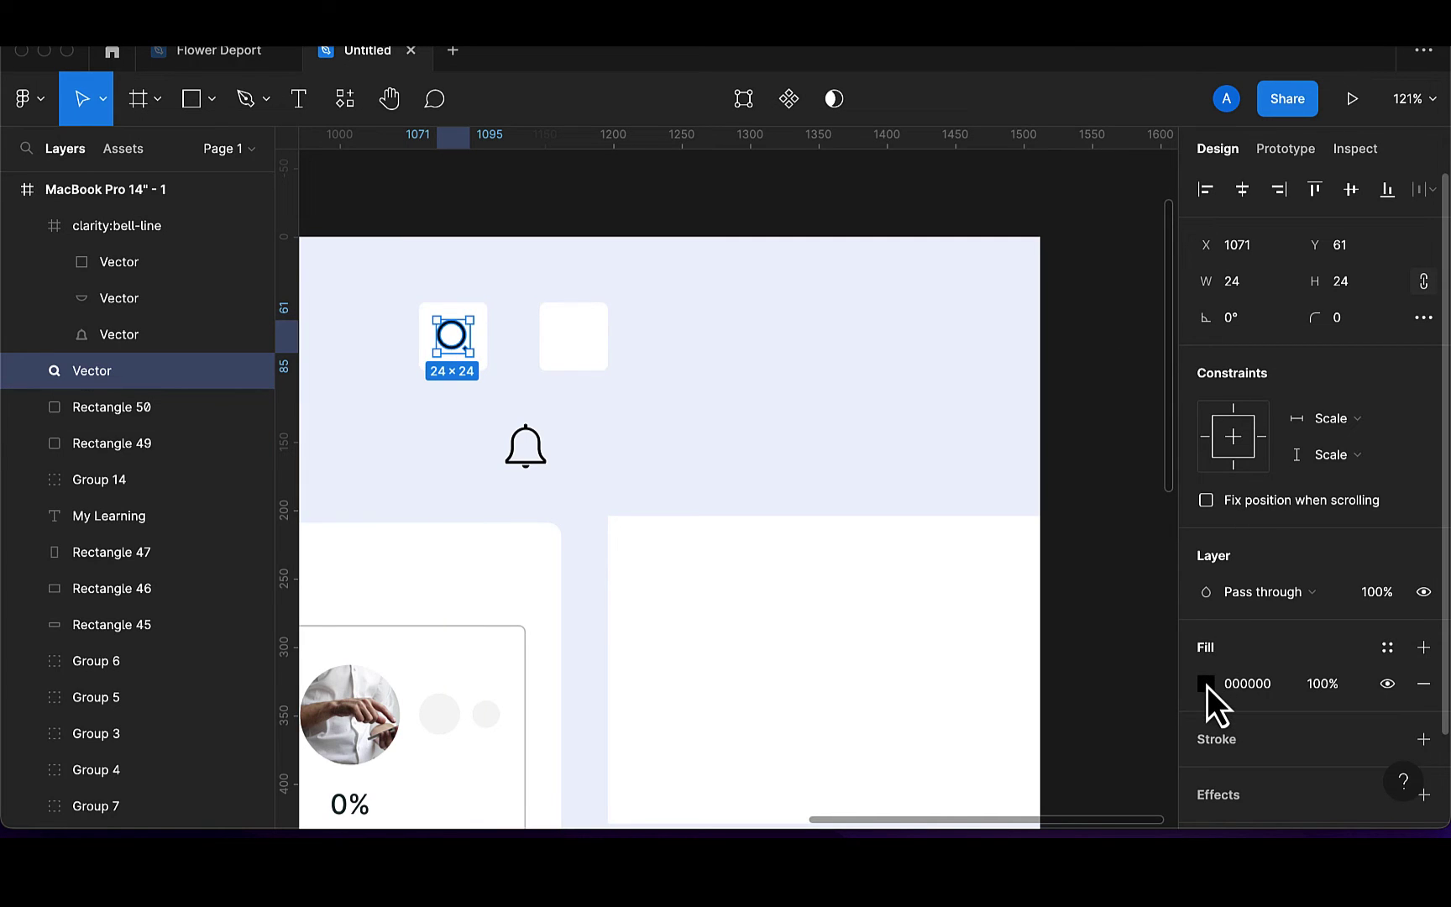
pyautogui.click(1206, 683)
pyautogui.click(936, 720)
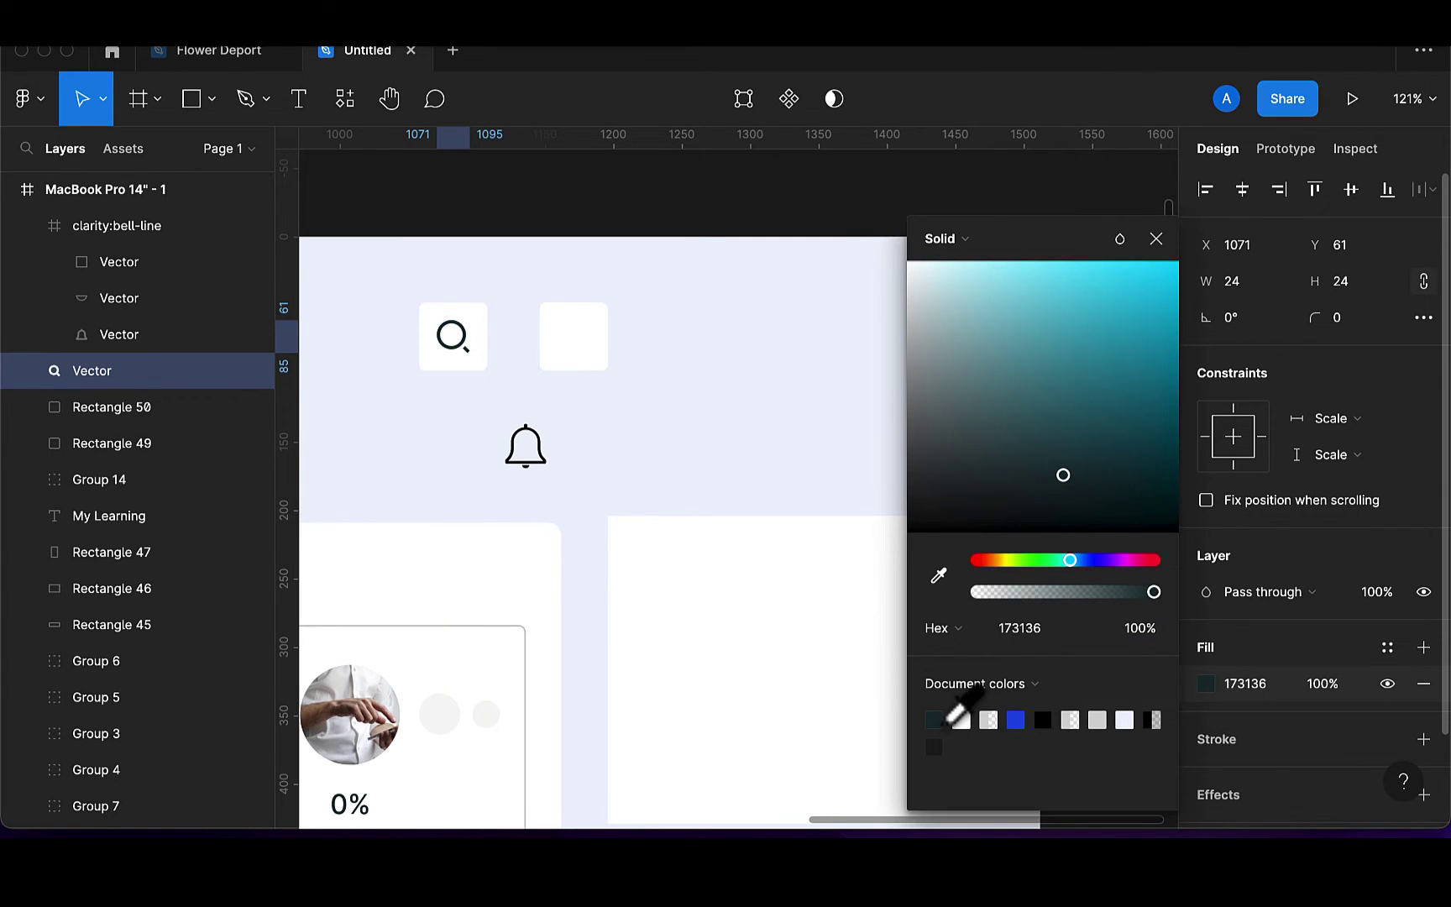
pyautogui.click(1164, 248)
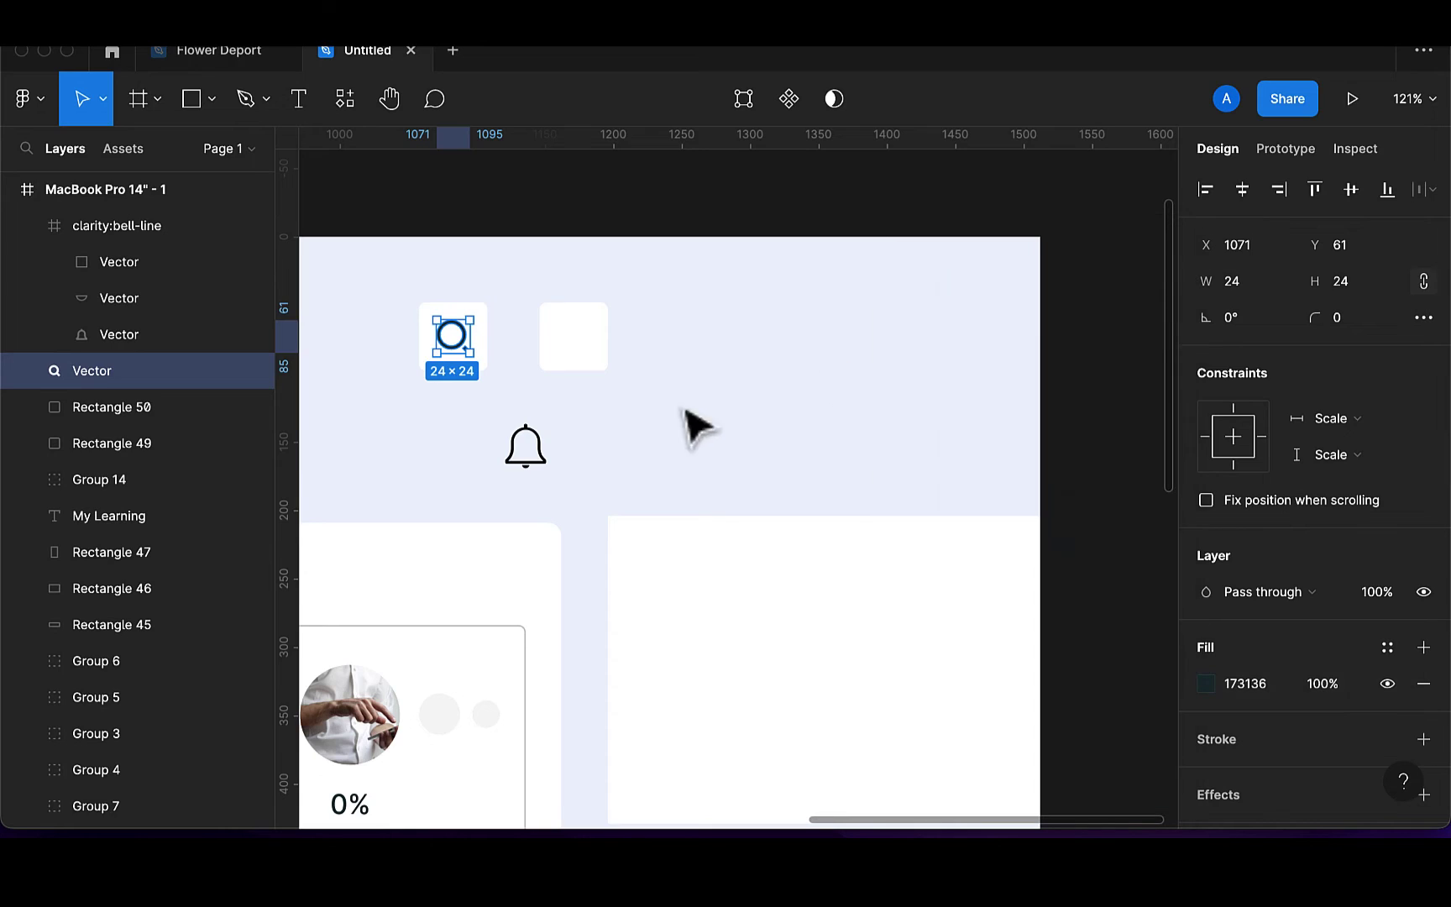
# Group the bell's three vectors into Group 15 and delete the empty clarity:bell-line frame
pyautogui.click(544, 478)
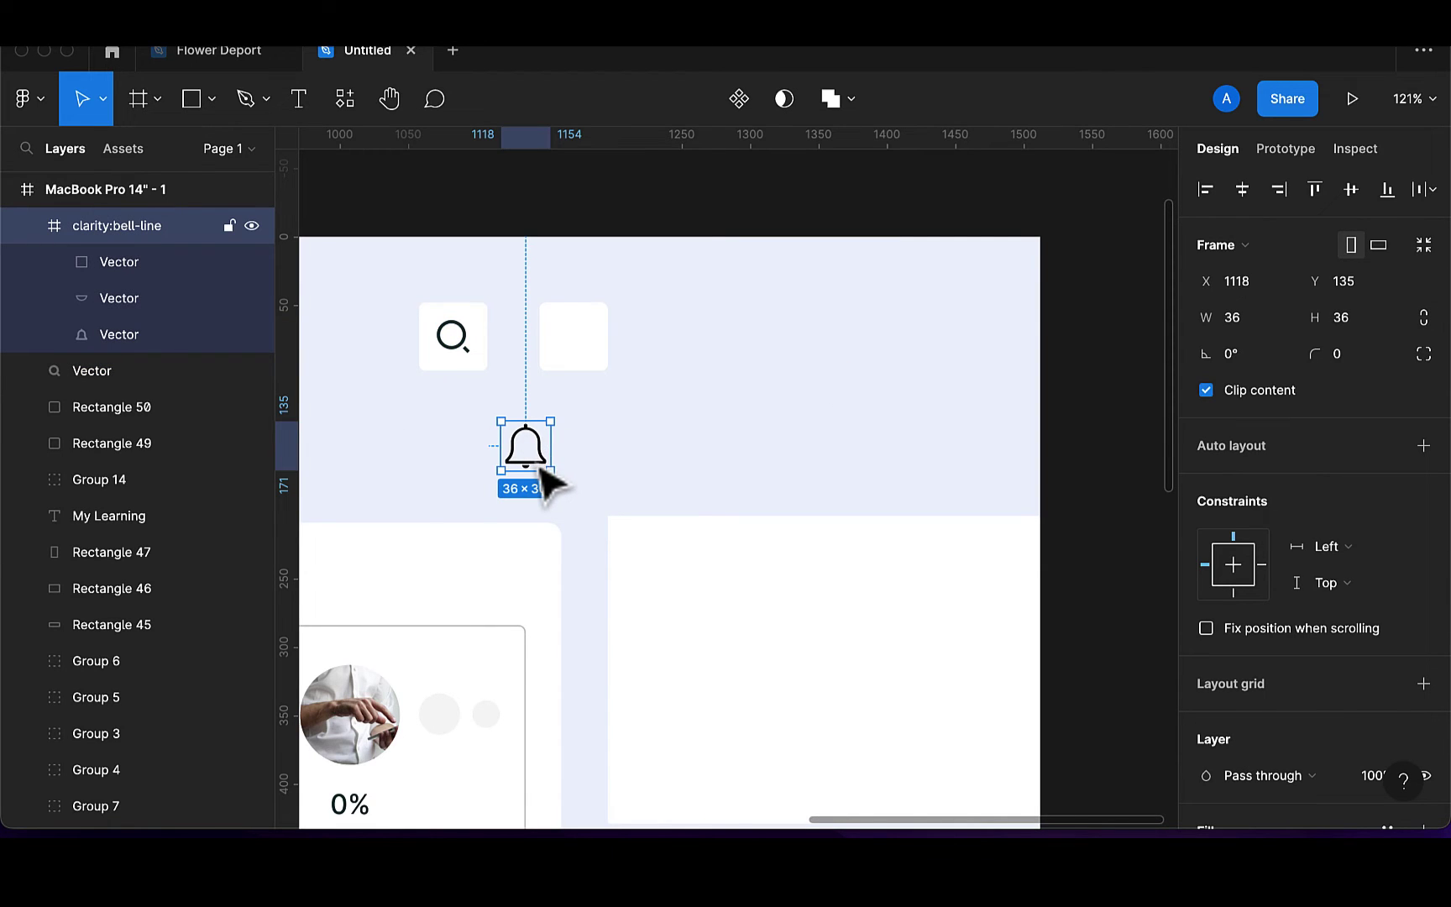
pyautogui.moveTo(544, 479); pyautogui.dragTo(479, 445)
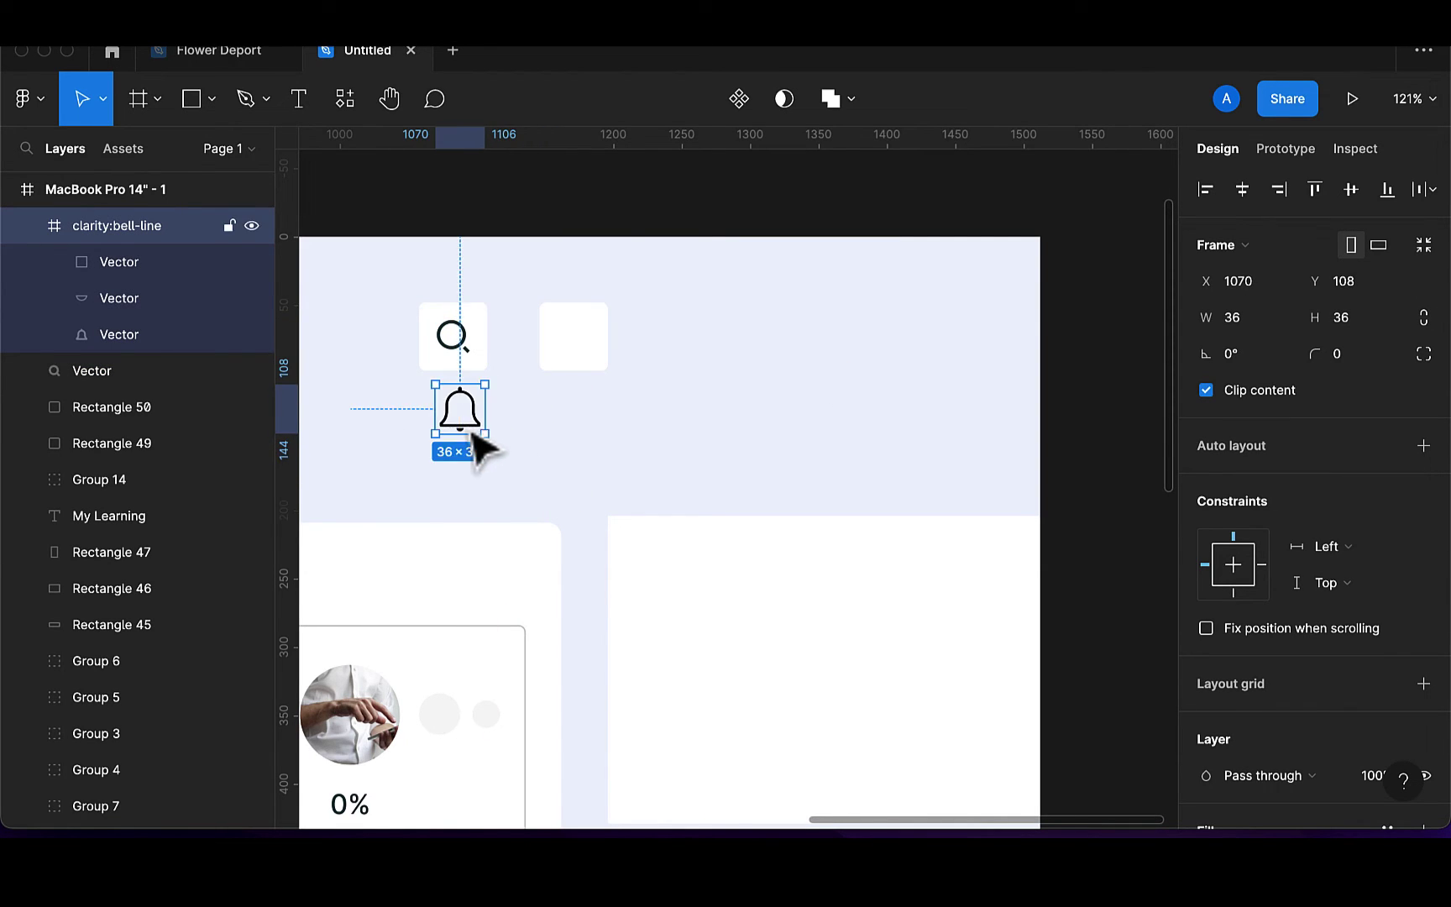
pyautogui.click(111, 273)
pyautogui.keyDown('shift'); pyautogui.click(118, 298); pyautogui.keyUp('shift')
pyautogui.click(117, 334)
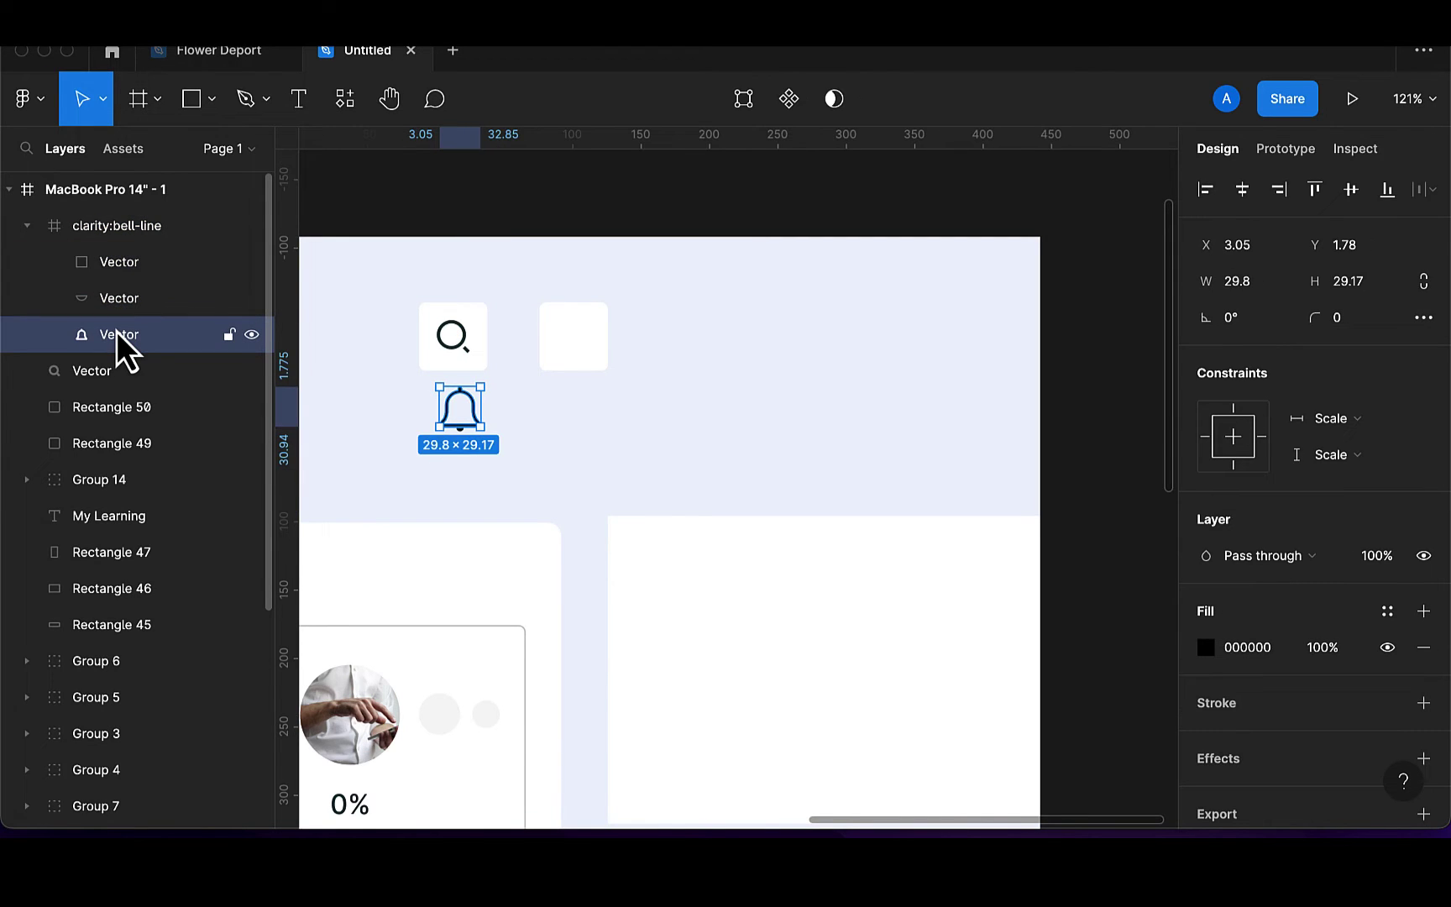
pyautogui.keyDown('shift'); pyautogui.click(115, 304); pyautogui.keyUp('shift')
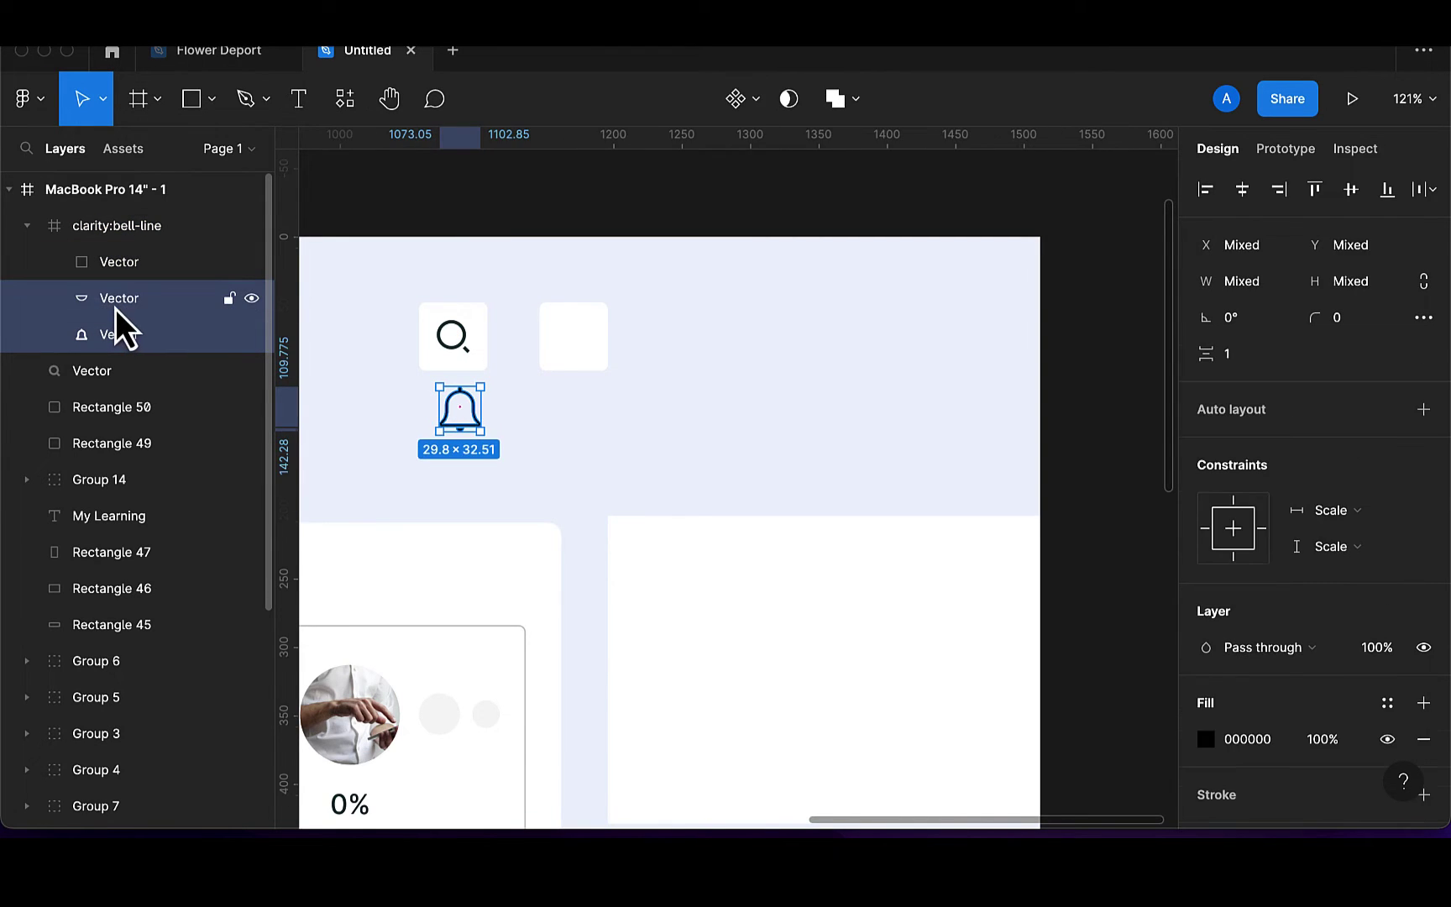
pyautogui.keyDown('shift'); pyautogui.click(115, 264); pyautogui.keyUp('shift')
pyautogui.press('super+g')
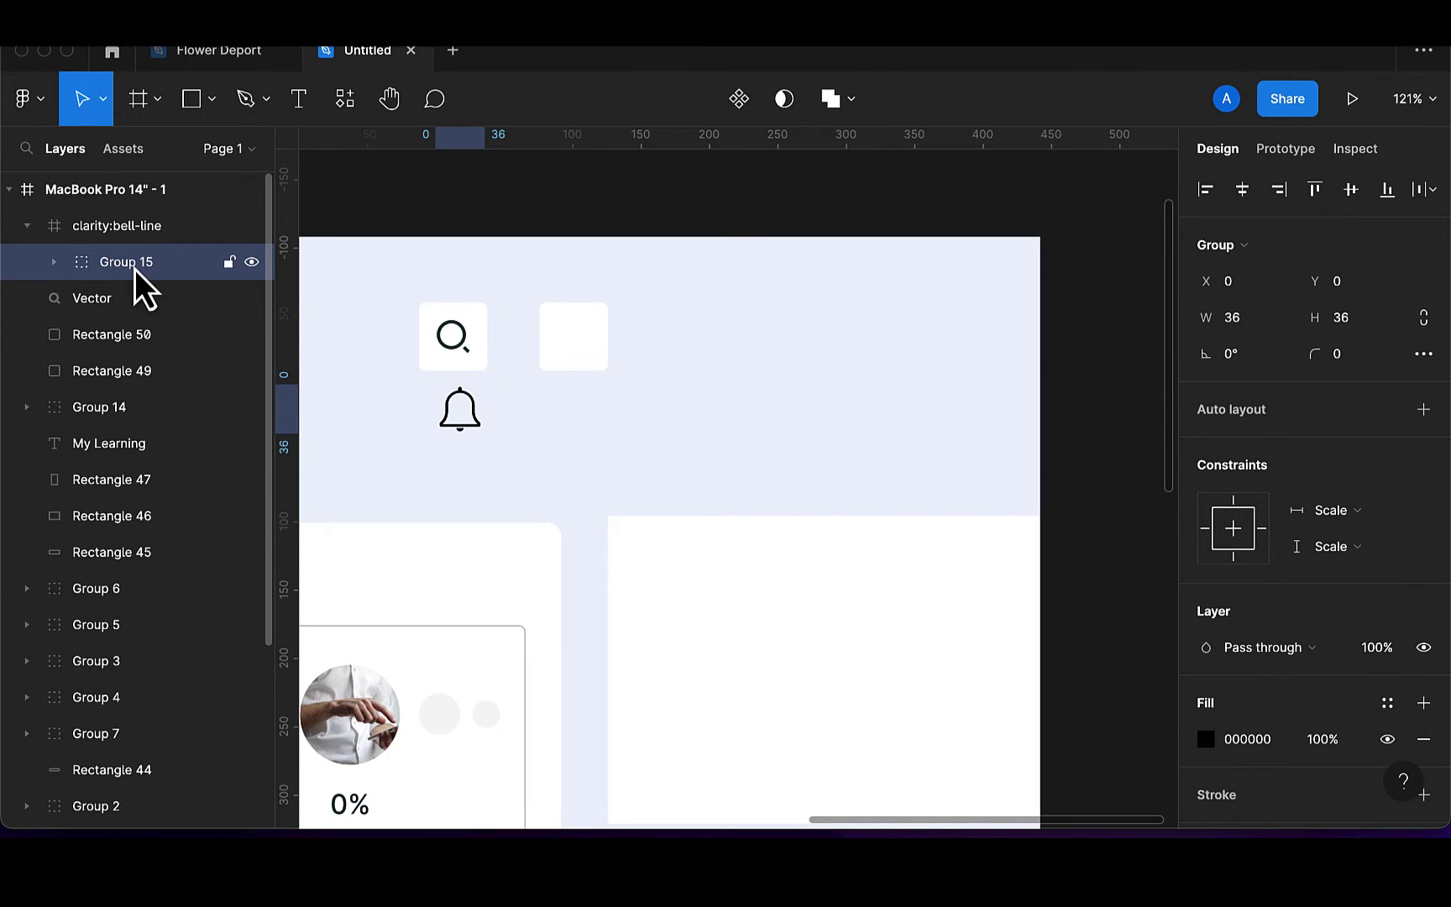
pyautogui.moveTo(136, 268); pyautogui.dragTo(123, 236)
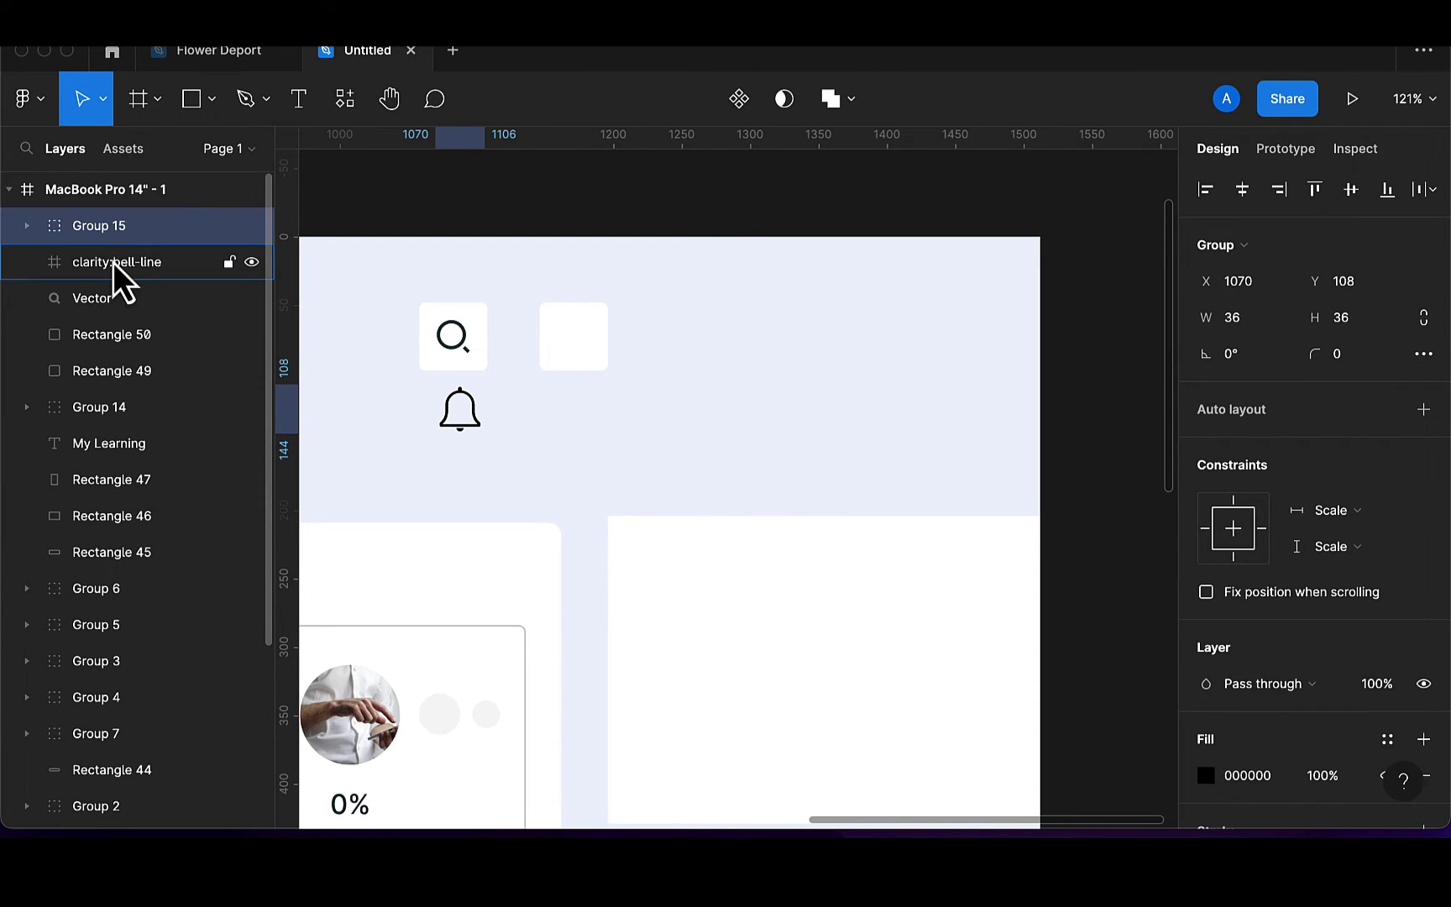
pyautogui.click(112, 262)
pyautogui.press('Delete')
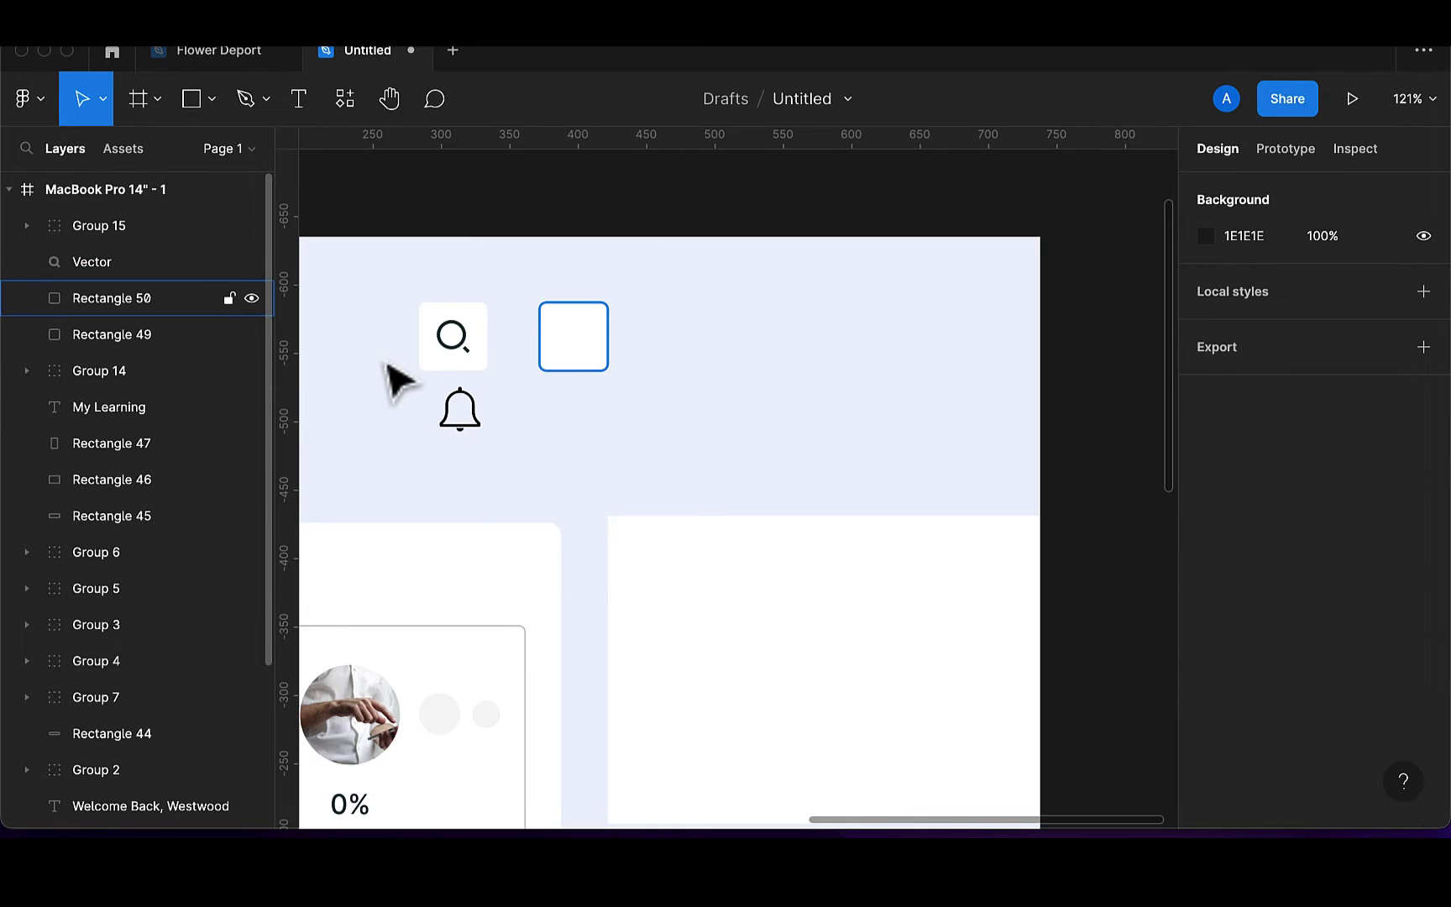
# Resize the bell group to 24 px and place it in the right white square
pyautogui.click(471, 428)
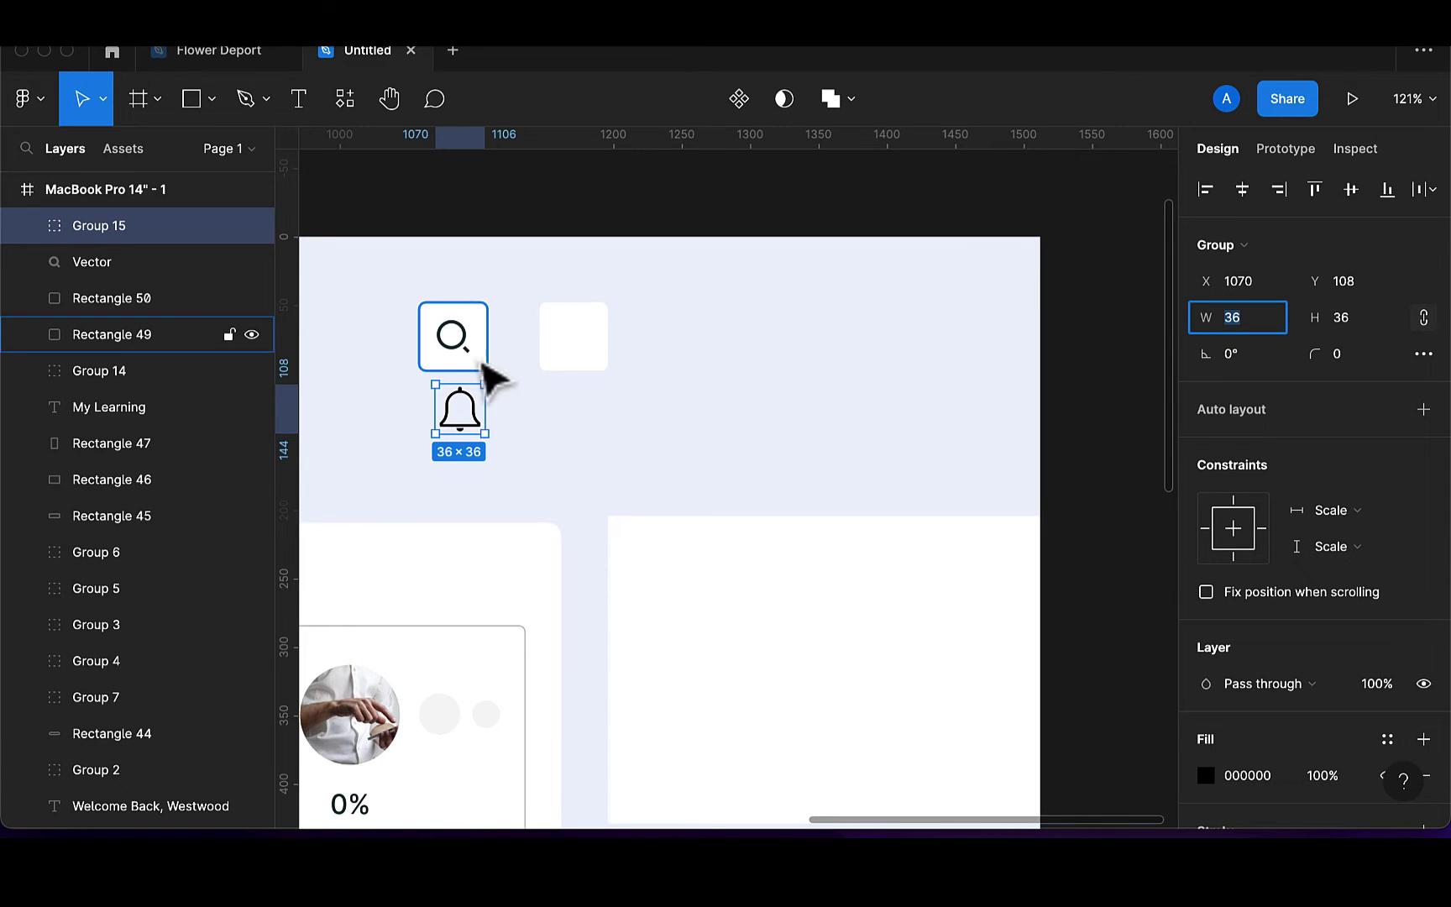
pyautogui.write('24')
pyautogui.press('Return')
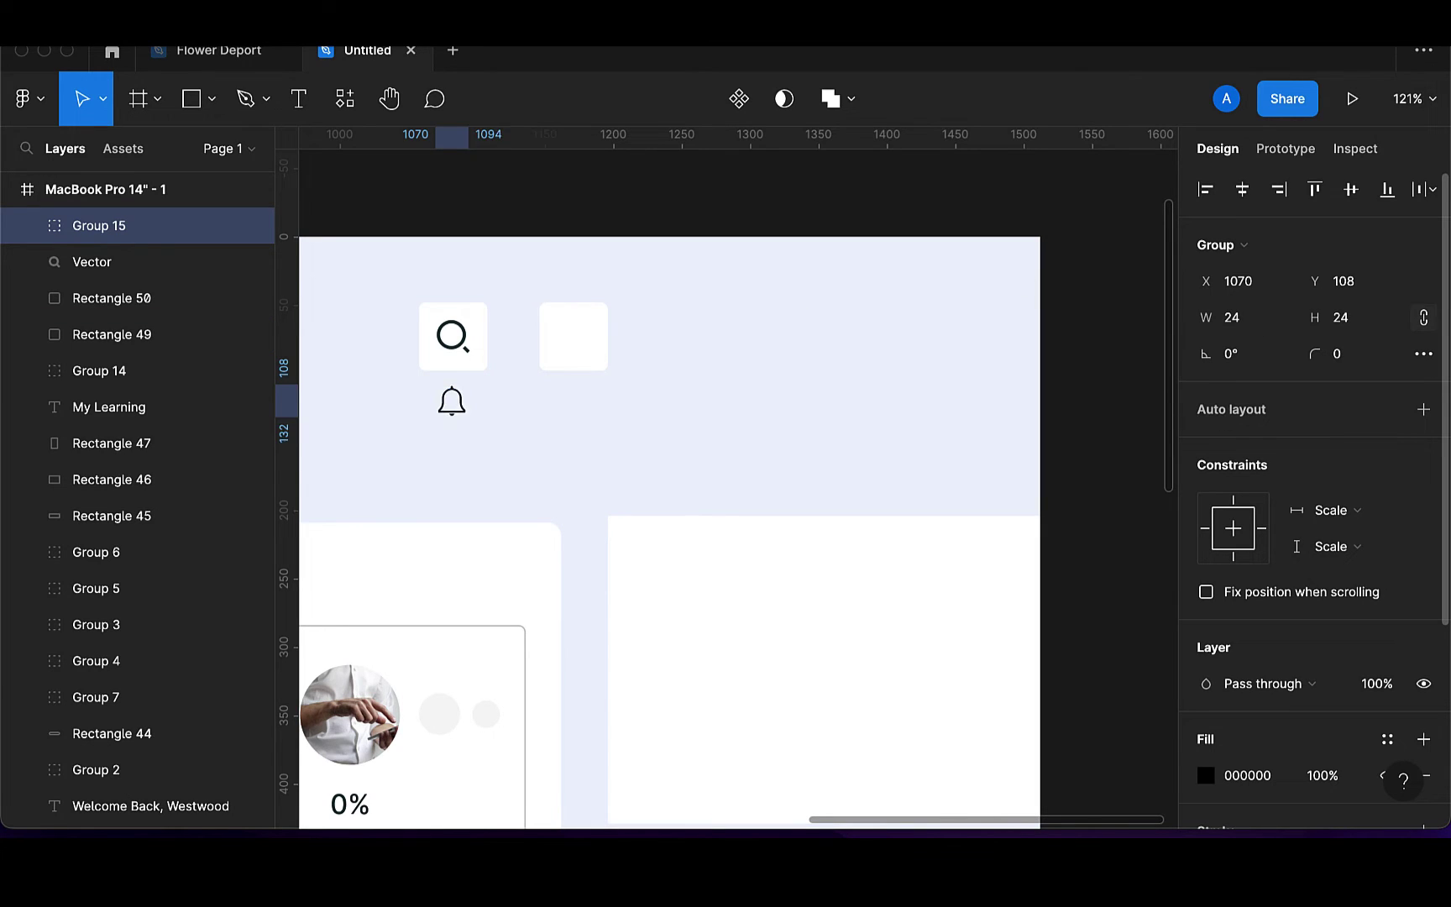
pyautogui.click(464, 348)
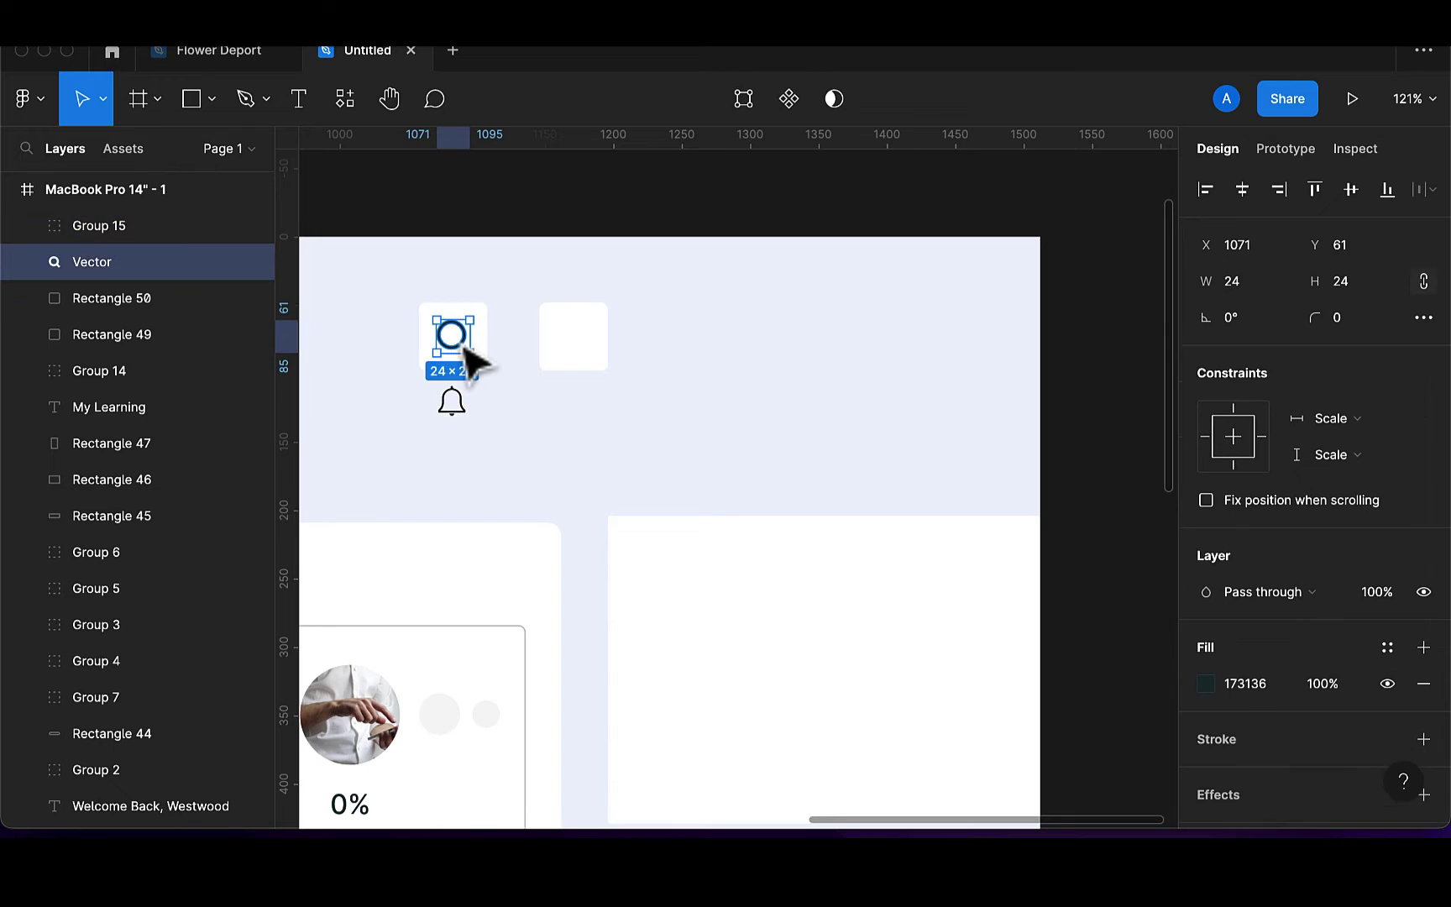
pyautogui.click(462, 418)
pyautogui.moveTo(464, 418); pyautogui.dragTo(588, 348)
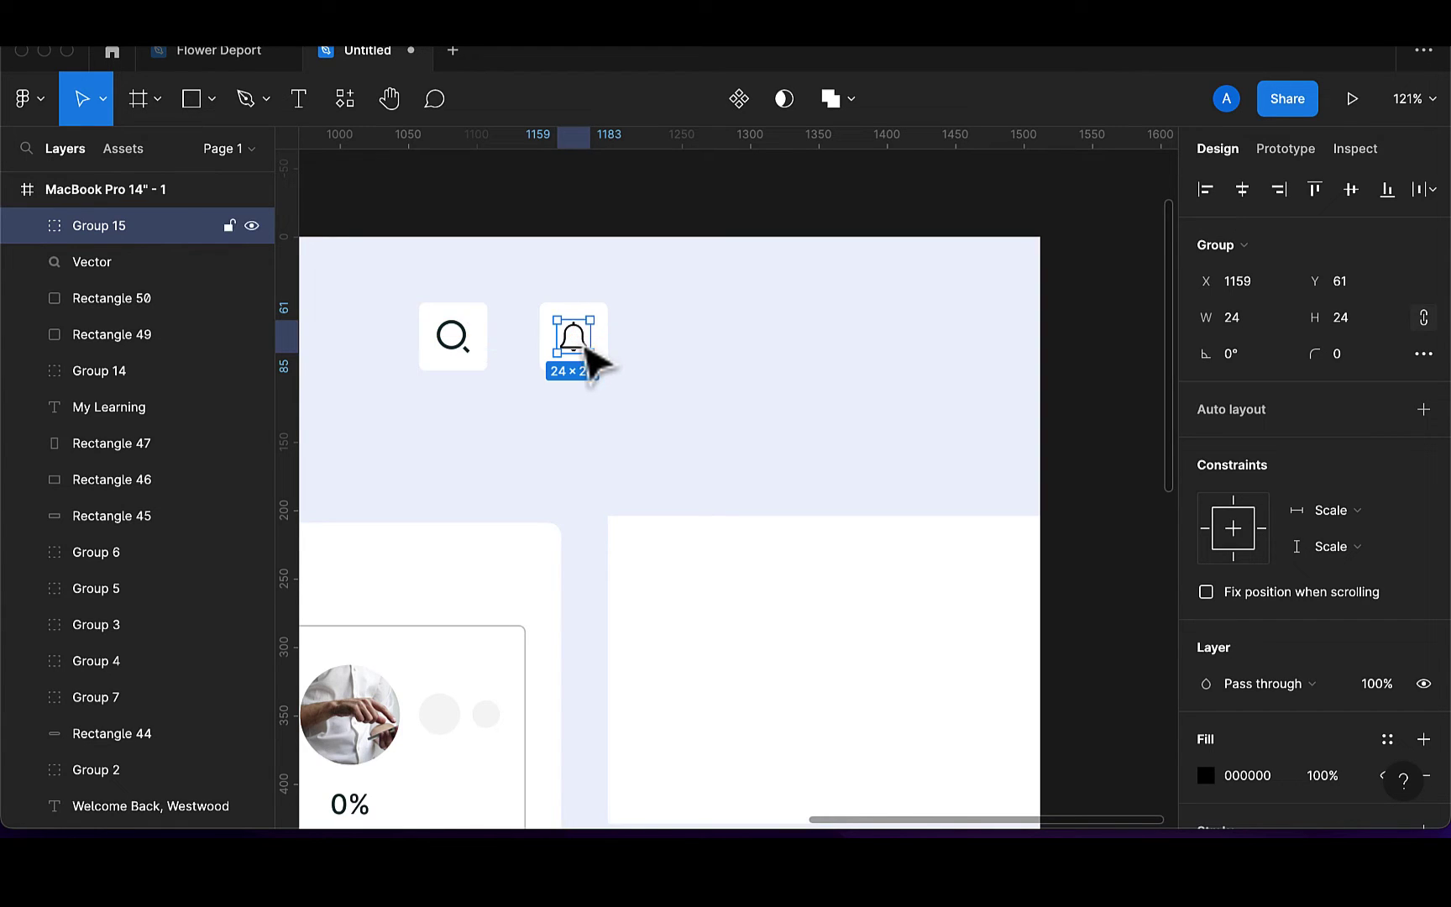
# Try the document colour on the bell, undo it, and delete the bell's stray background Vector
pyautogui.scroll(-5, 1280, 665)
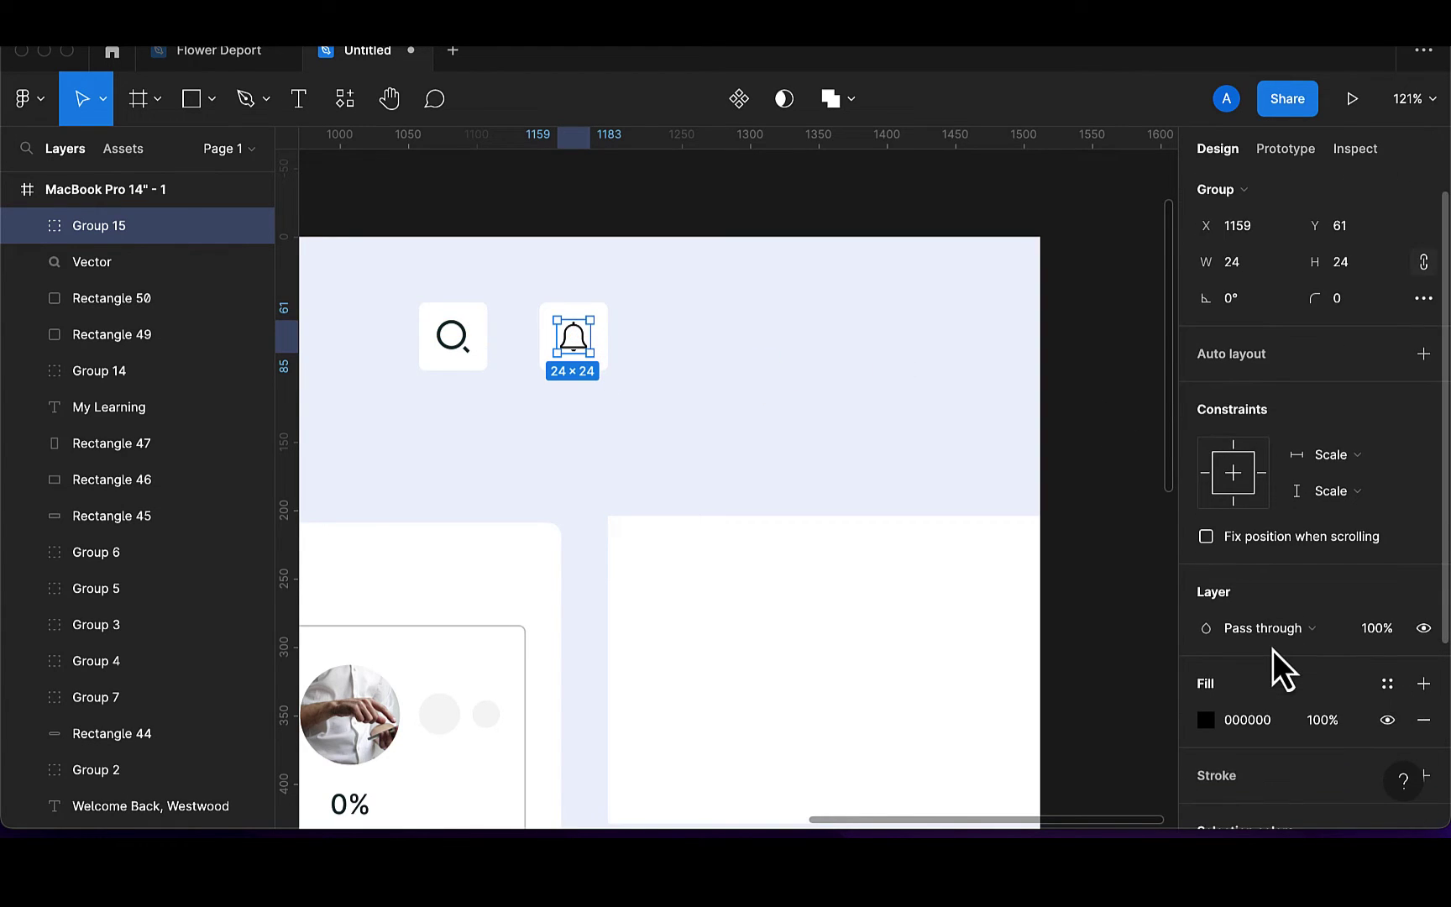
pyautogui.click(1207, 496)
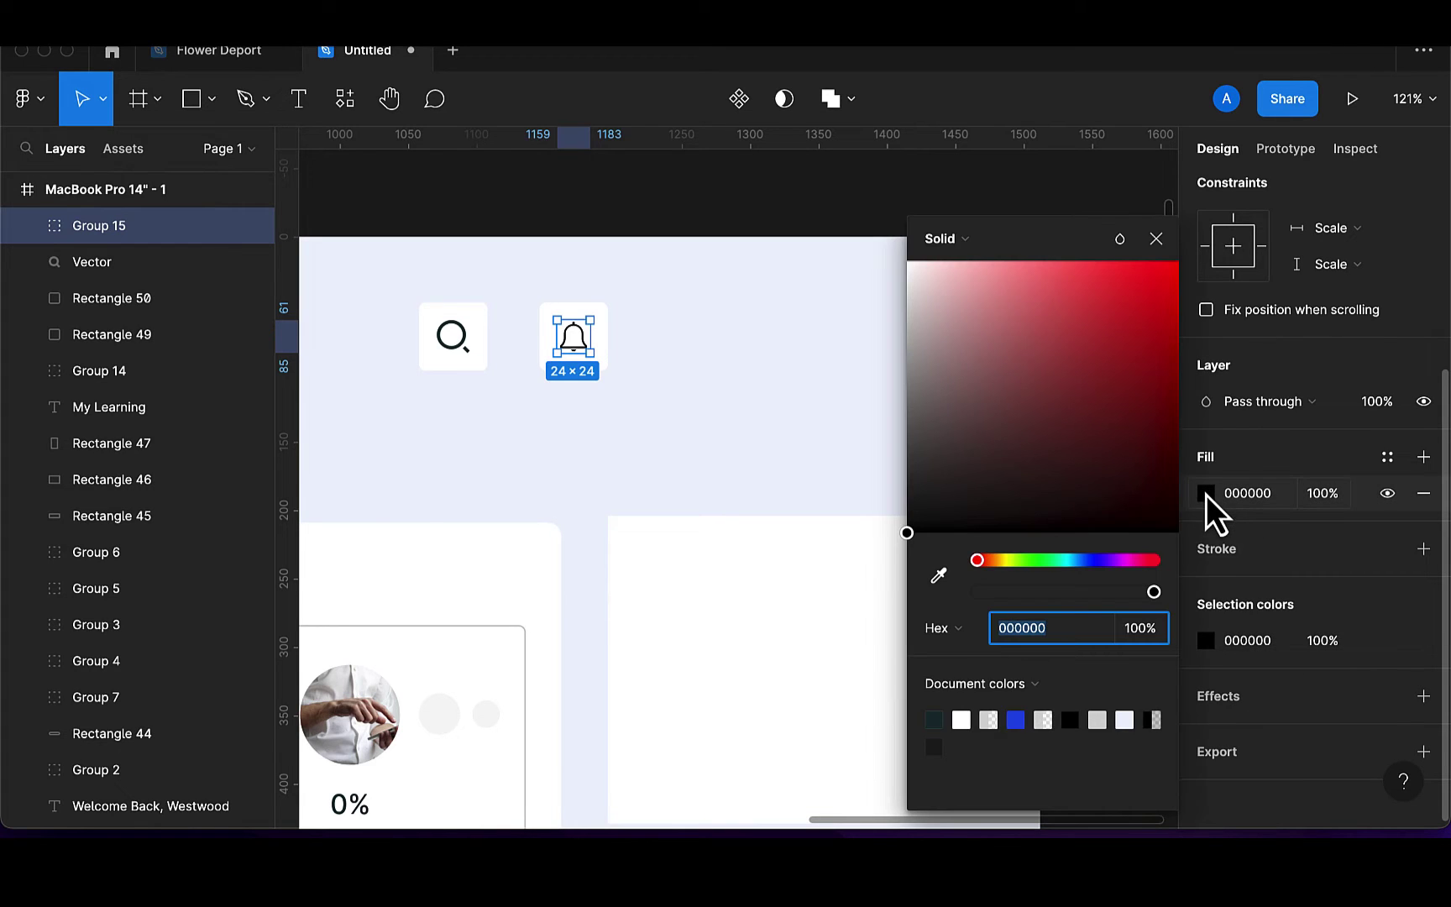
pyautogui.click(934, 719)
pyautogui.hotkey('ctrl', 'z')
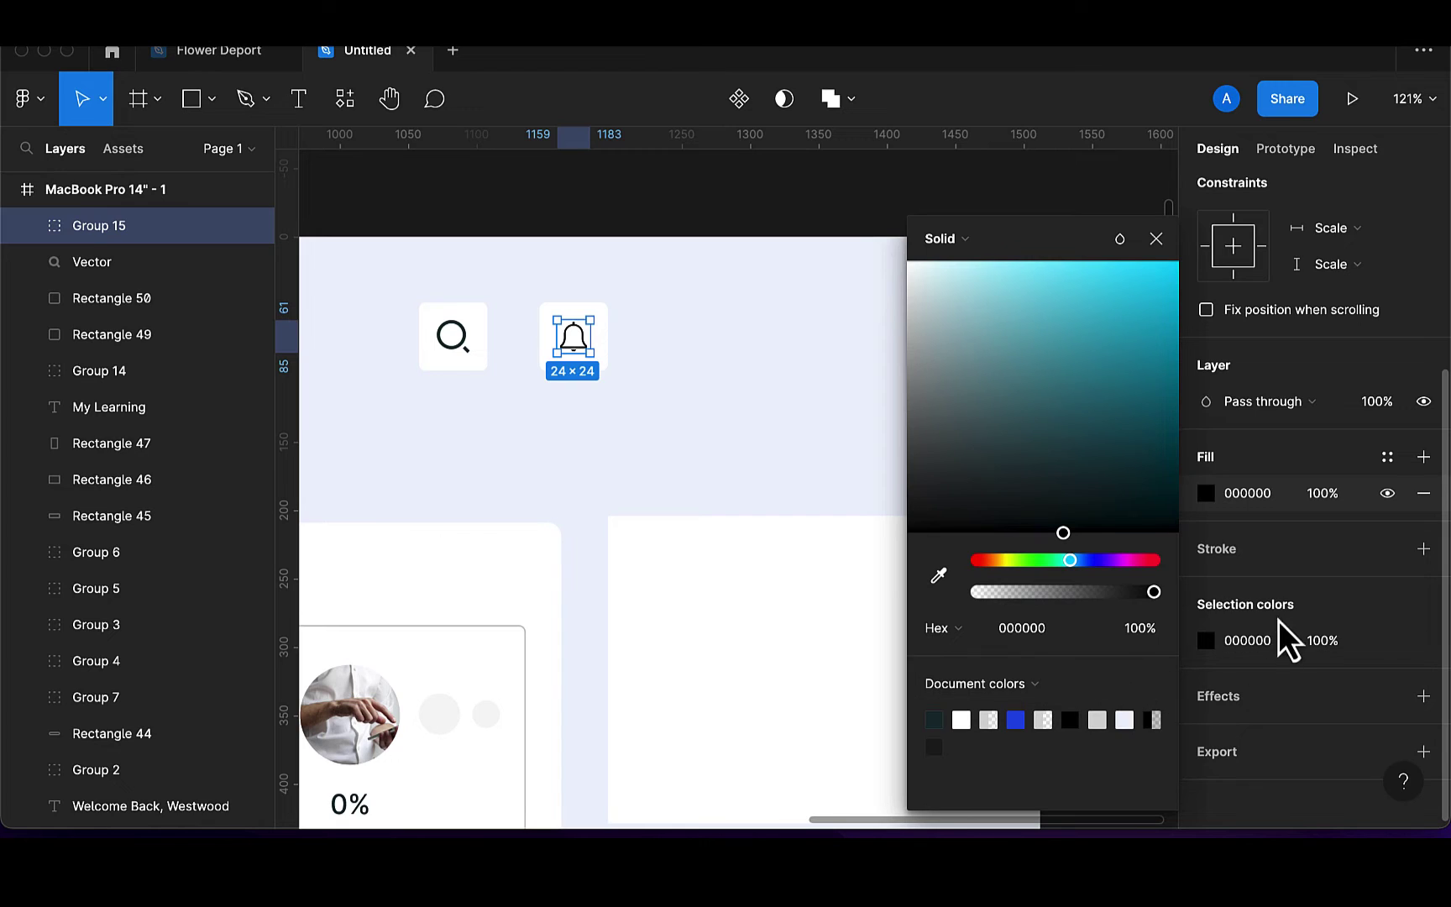
pyautogui.click(1208, 494)
pyautogui.click(1208, 494)
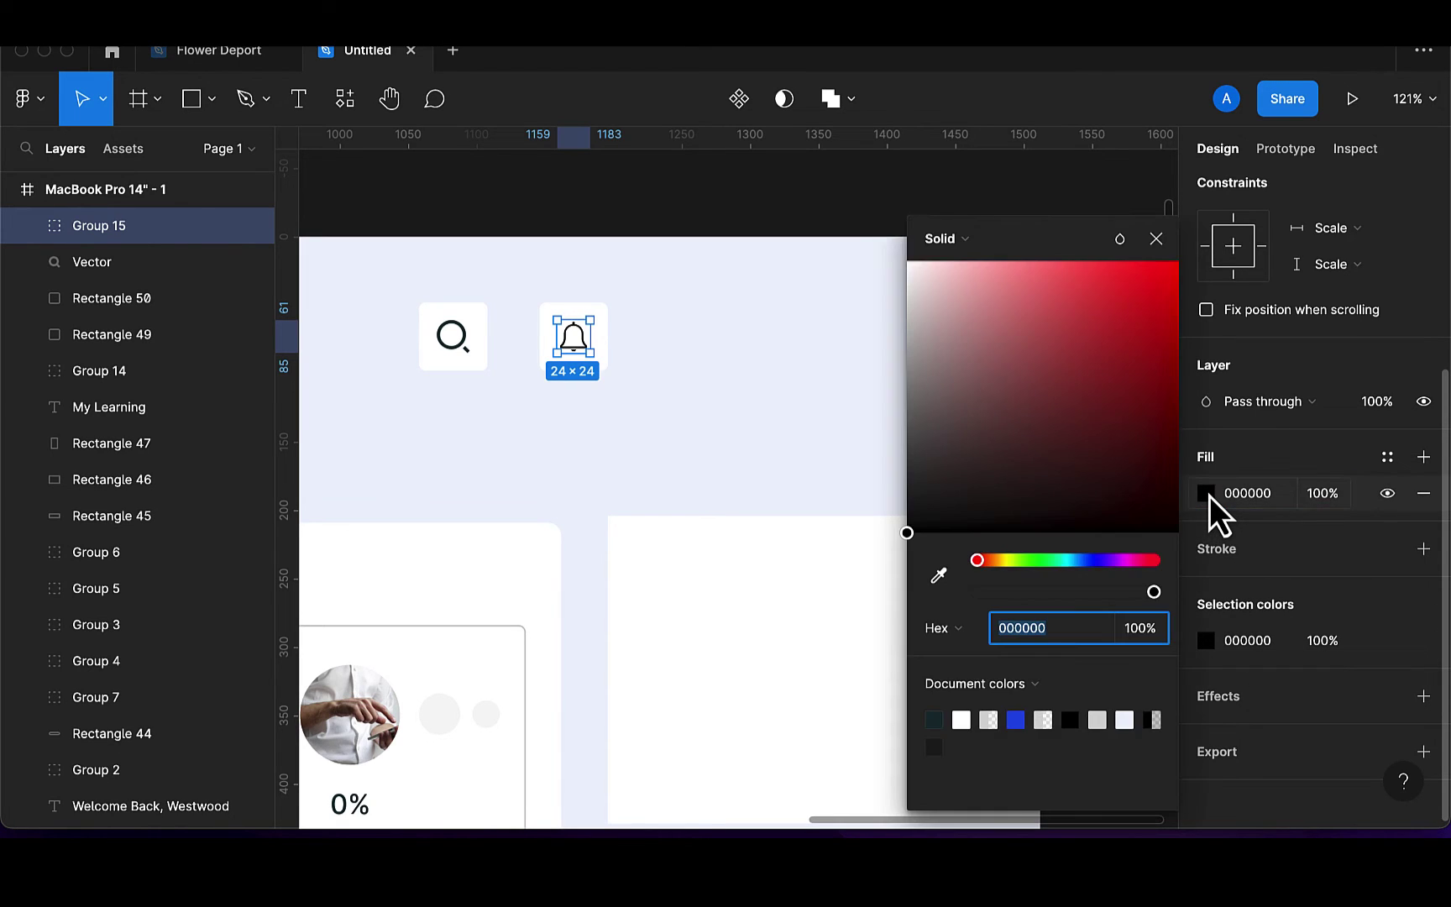
pyautogui.click(934, 720)
pyautogui.hotkey('ctrl', 'z')
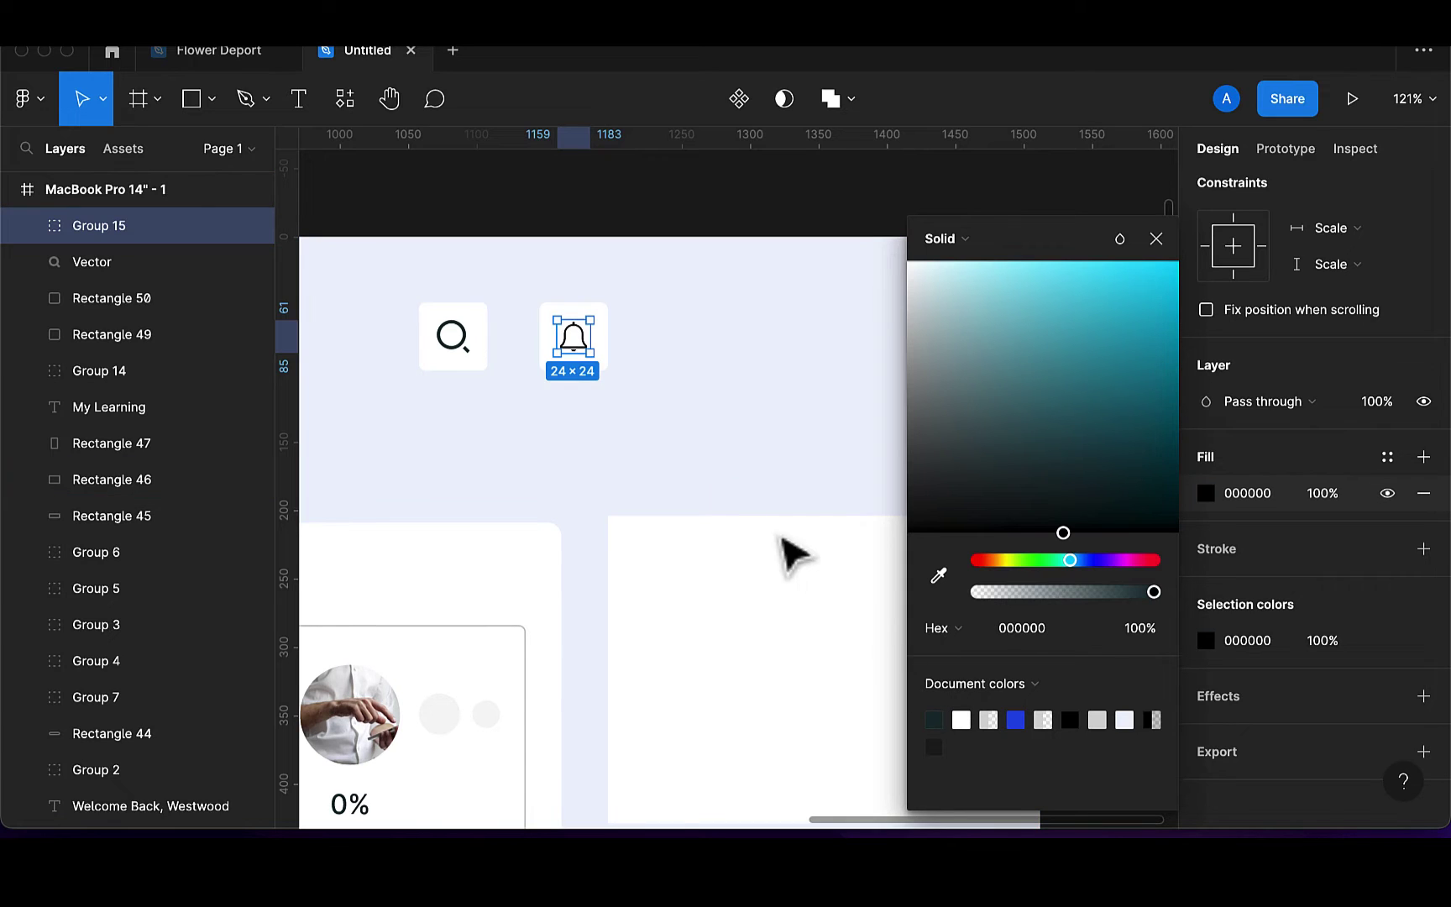
pyautogui.click(22, 235)
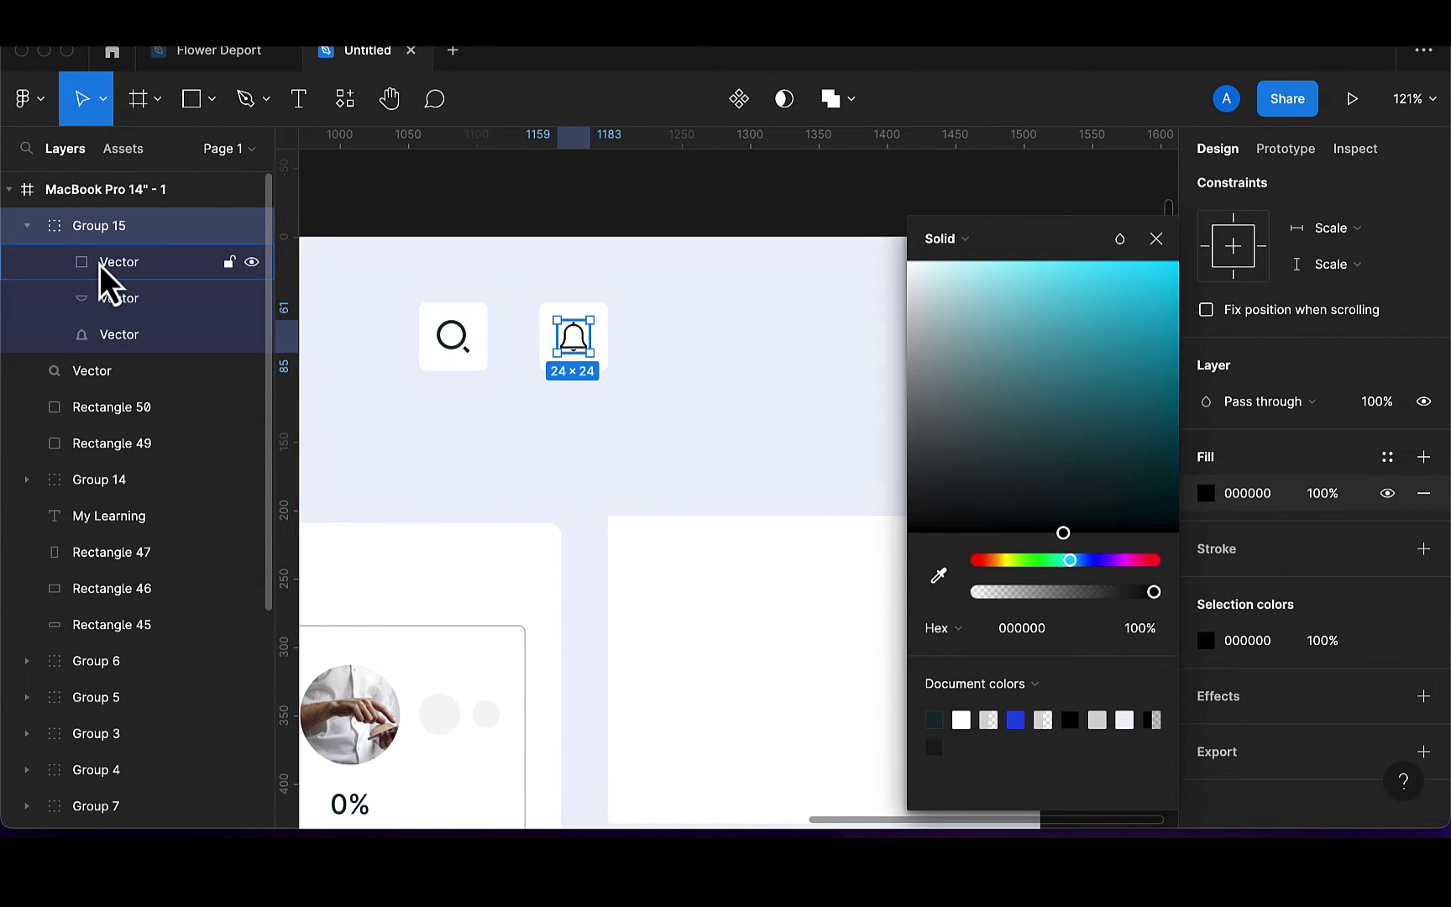
pyautogui.click(103, 265)
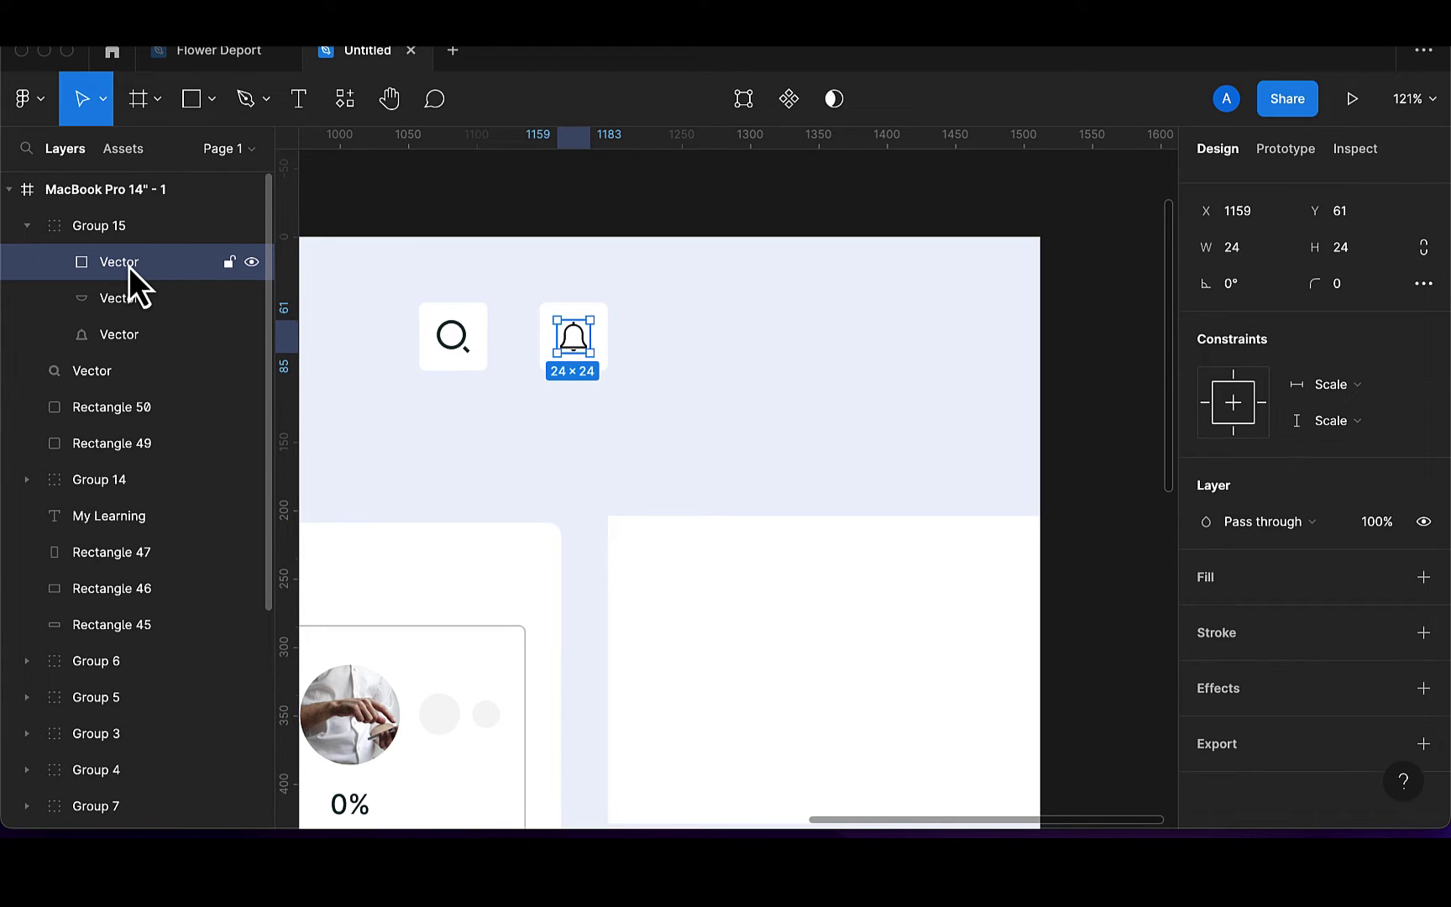
pyautogui.press('Delete')
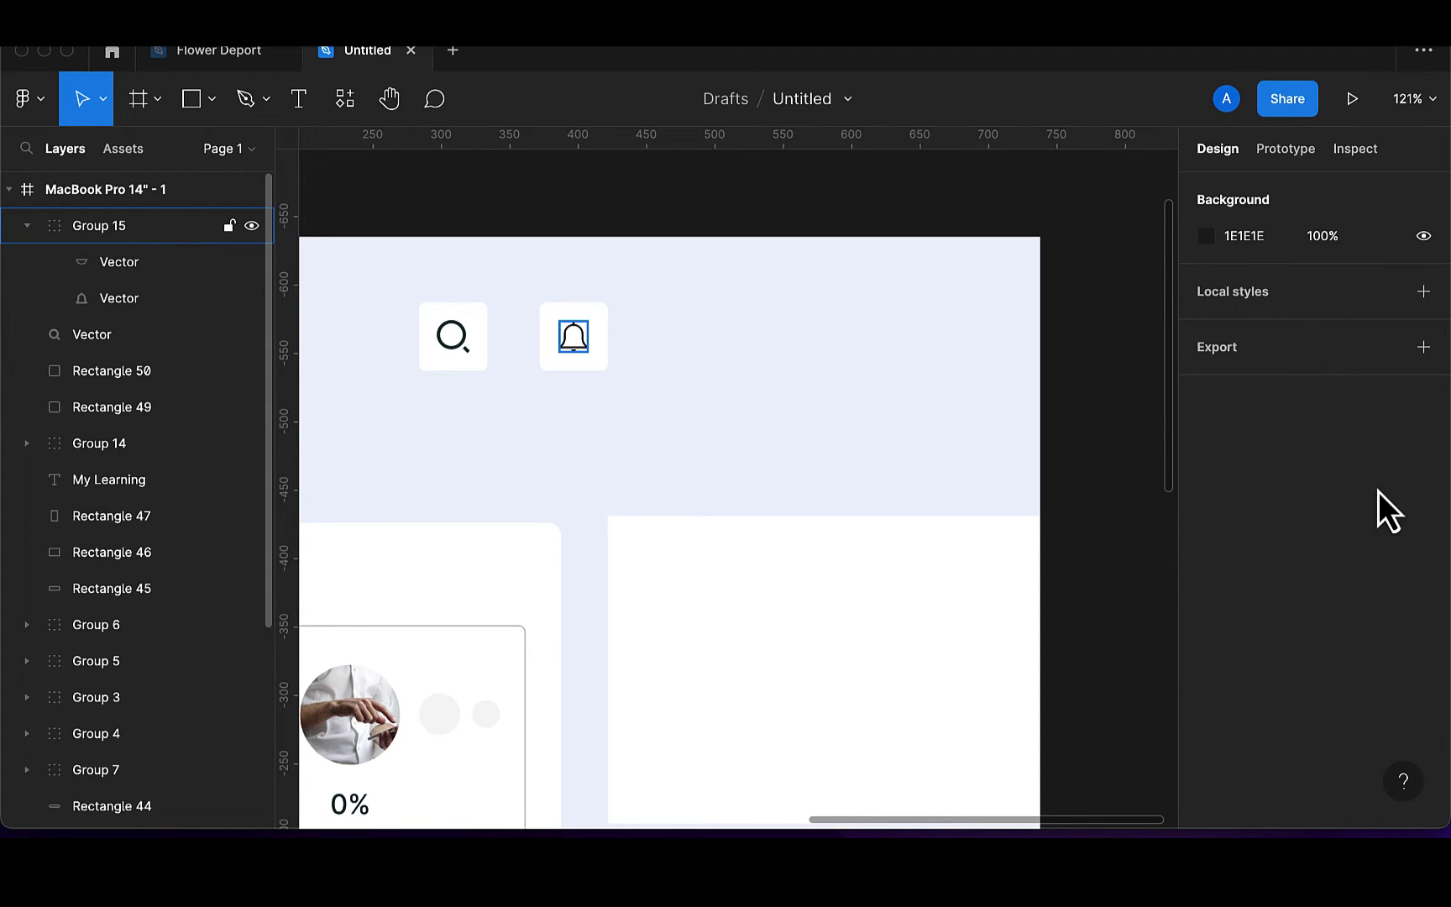
# Fill the bell icon with the dark 173136 document colour
pyautogui.scroll(-1, 1201, 669)
pyautogui.click(1204, 664)
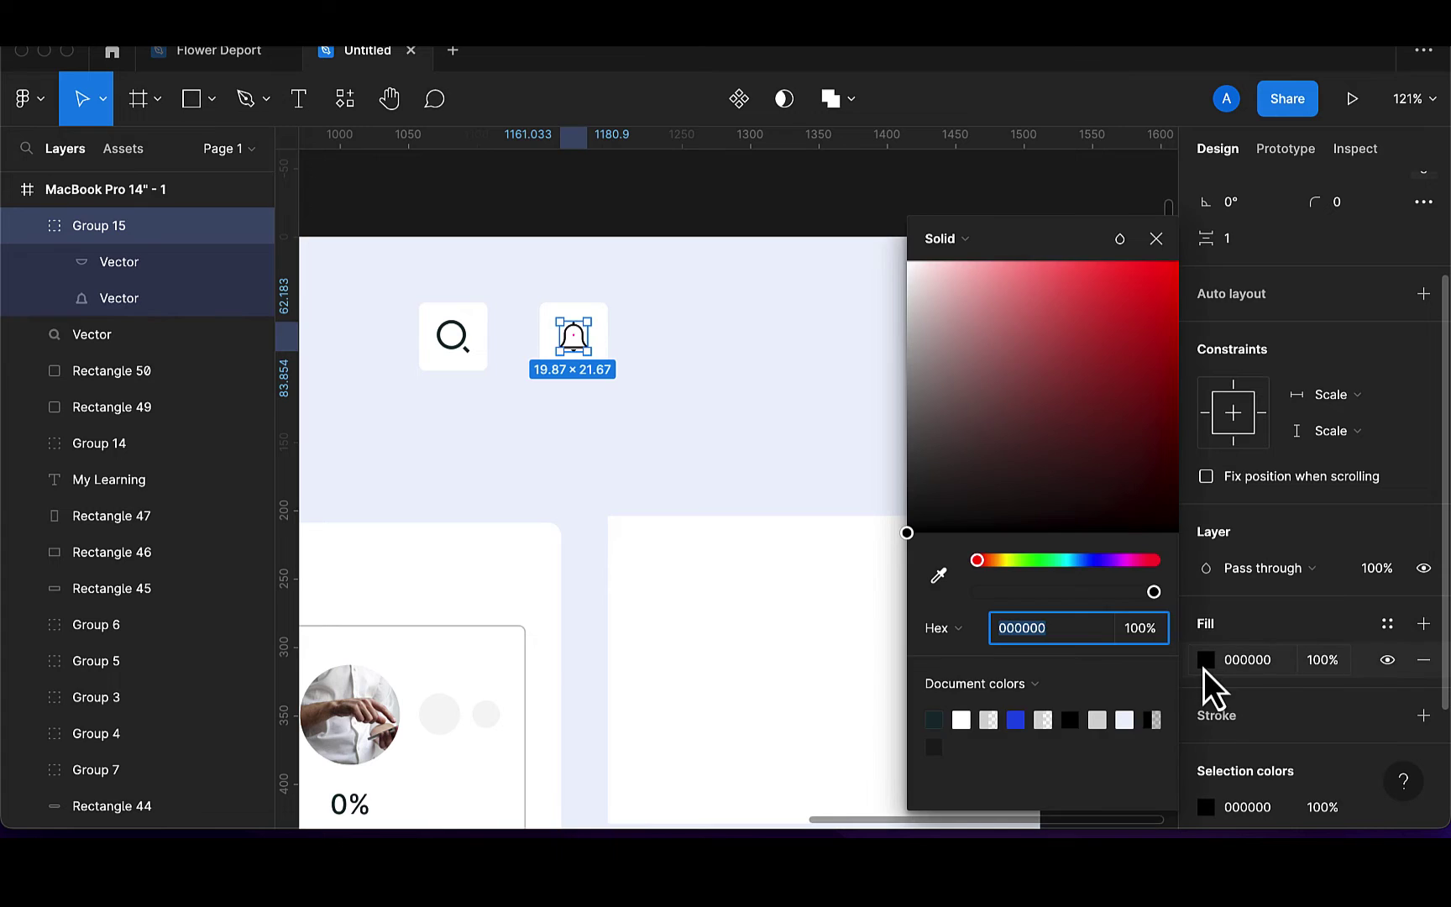
pyautogui.click(941, 723)
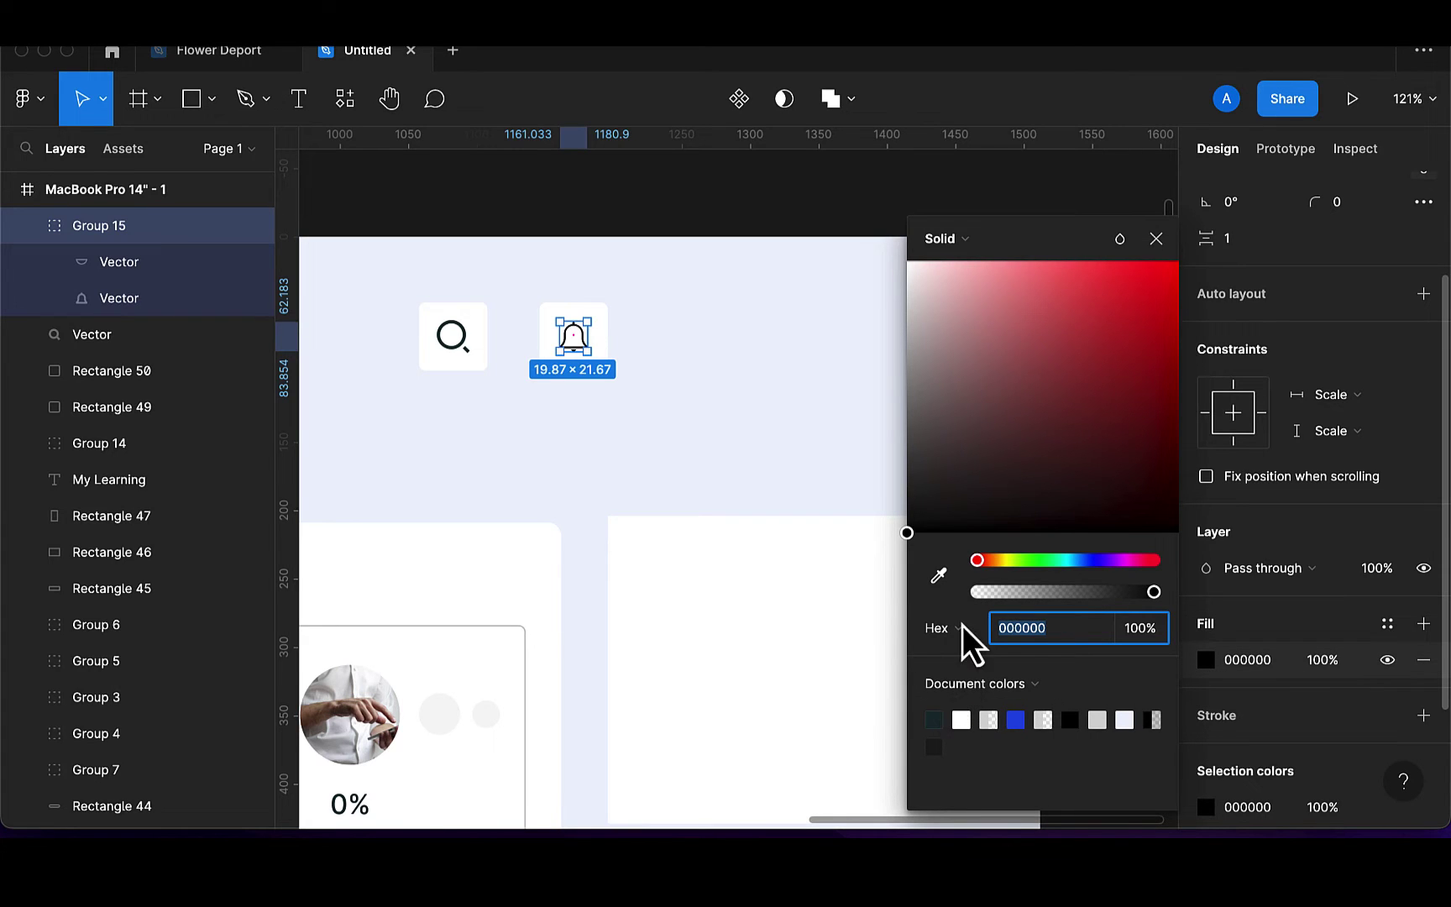
pyautogui.click(1163, 244)
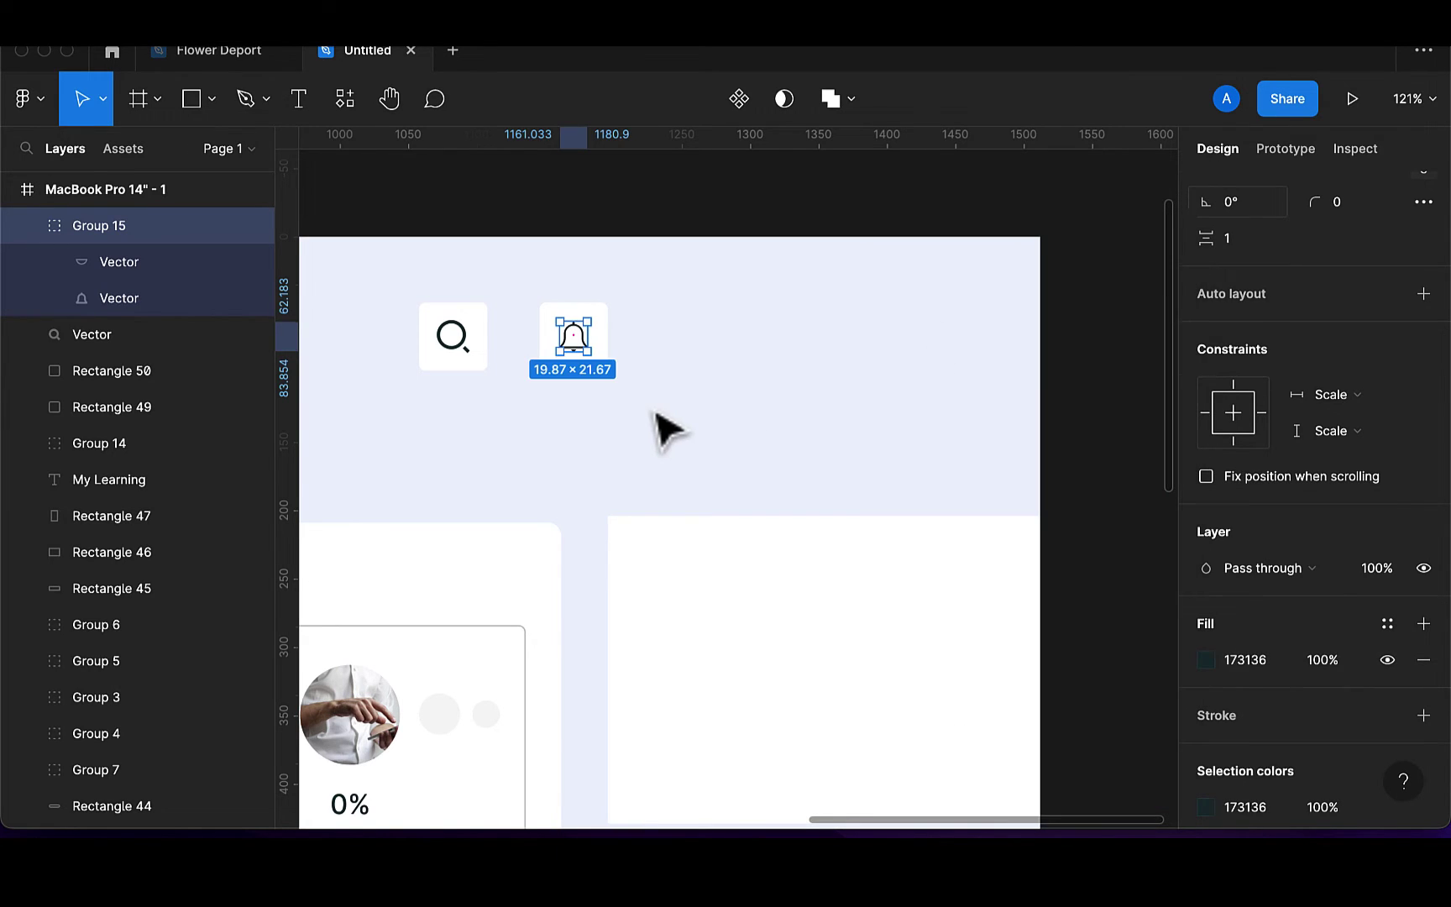
pyautogui.click(665, 420)
pyautogui.hscroll(-3, 664, 421)
pyautogui.scroll(1, 746, 353)
pyautogui.click(747, 357)
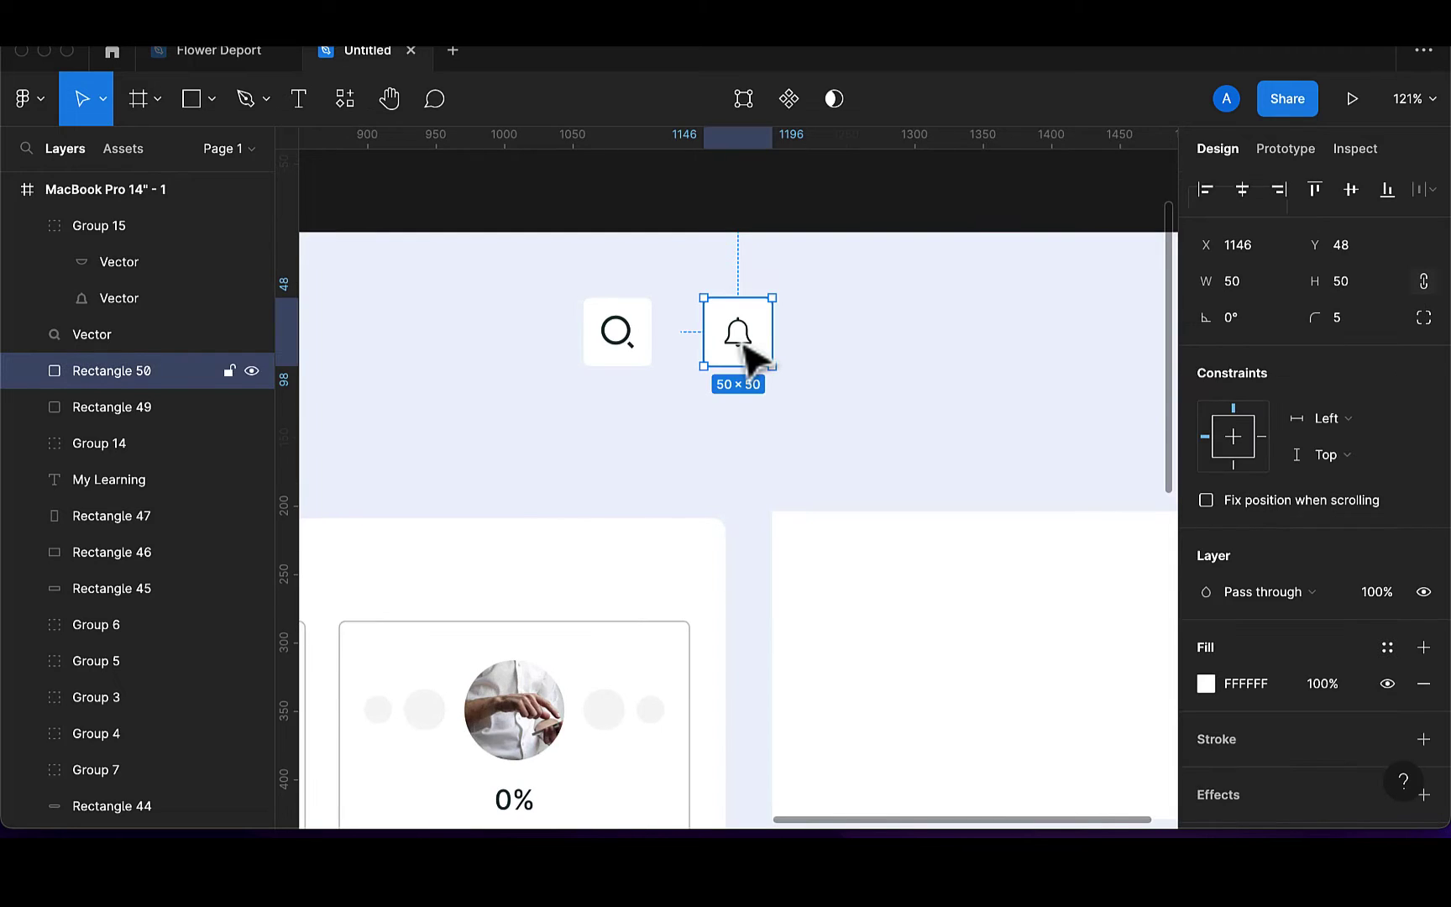
# Centre the bell within its white card, Rectangle 50, and group the two
pyautogui.scroll(4, 748, 357)
pyautogui.keyDown('shift'); pyautogui.click(739, 348); pyautogui.keyUp('shift')
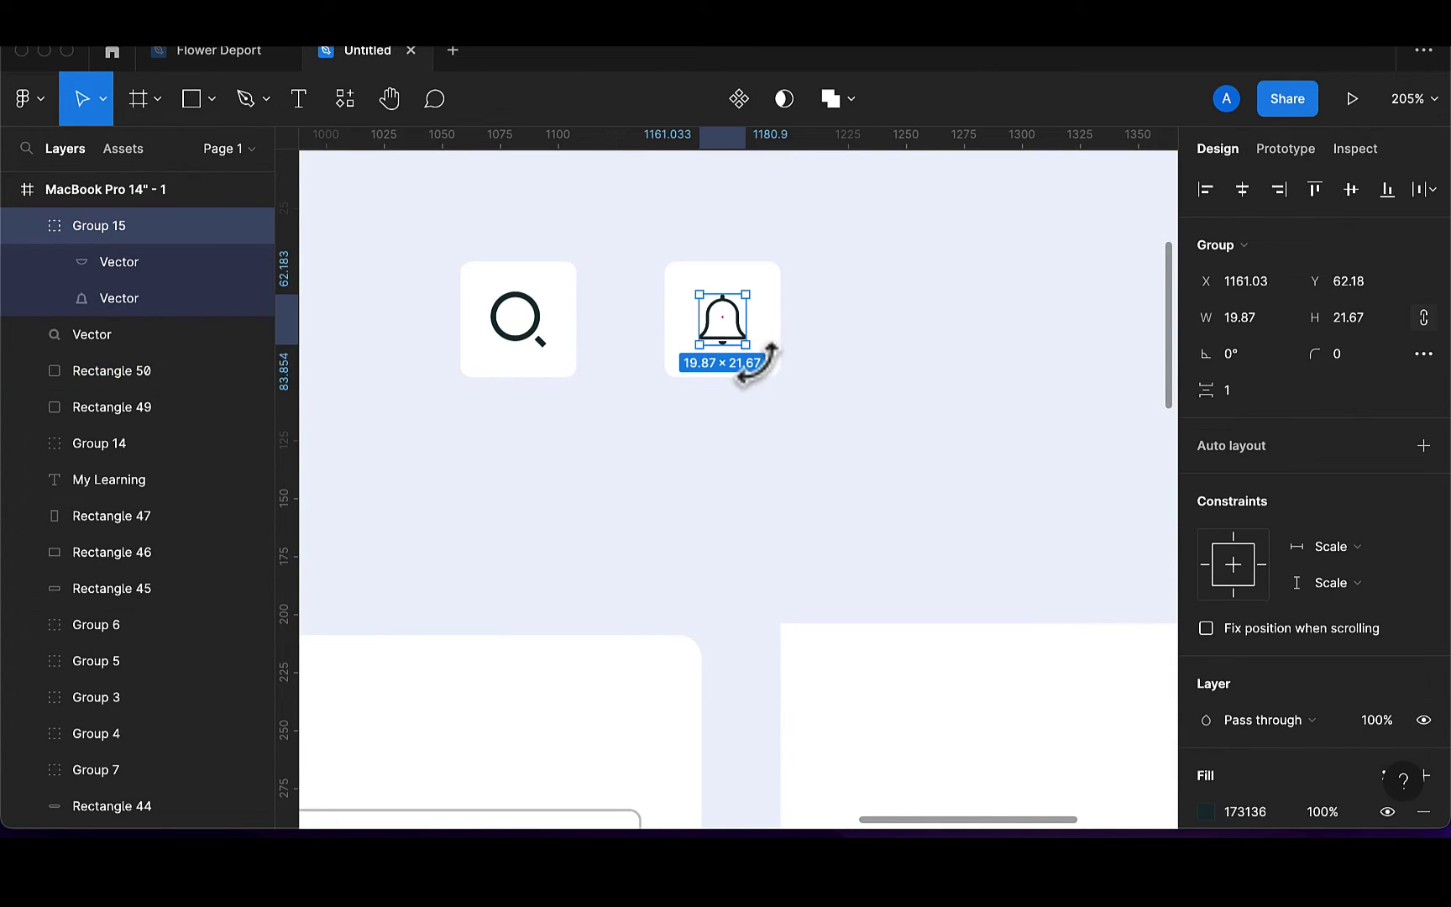
pyautogui.click(1233, 193)
pyautogui.click(1354, 198)
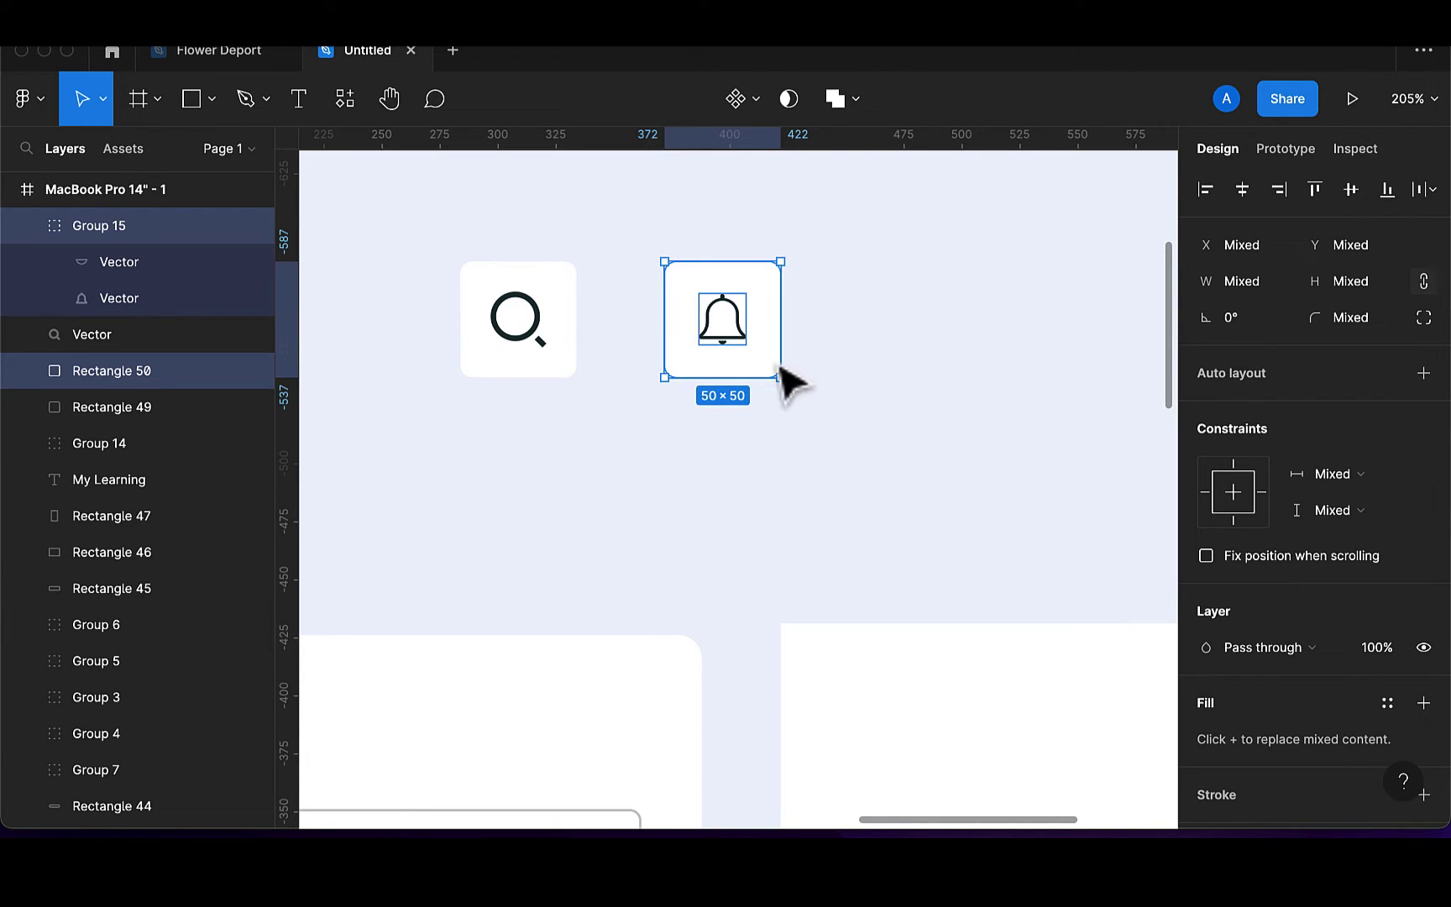
pyautogui.hotkey('ctrl', 'g')
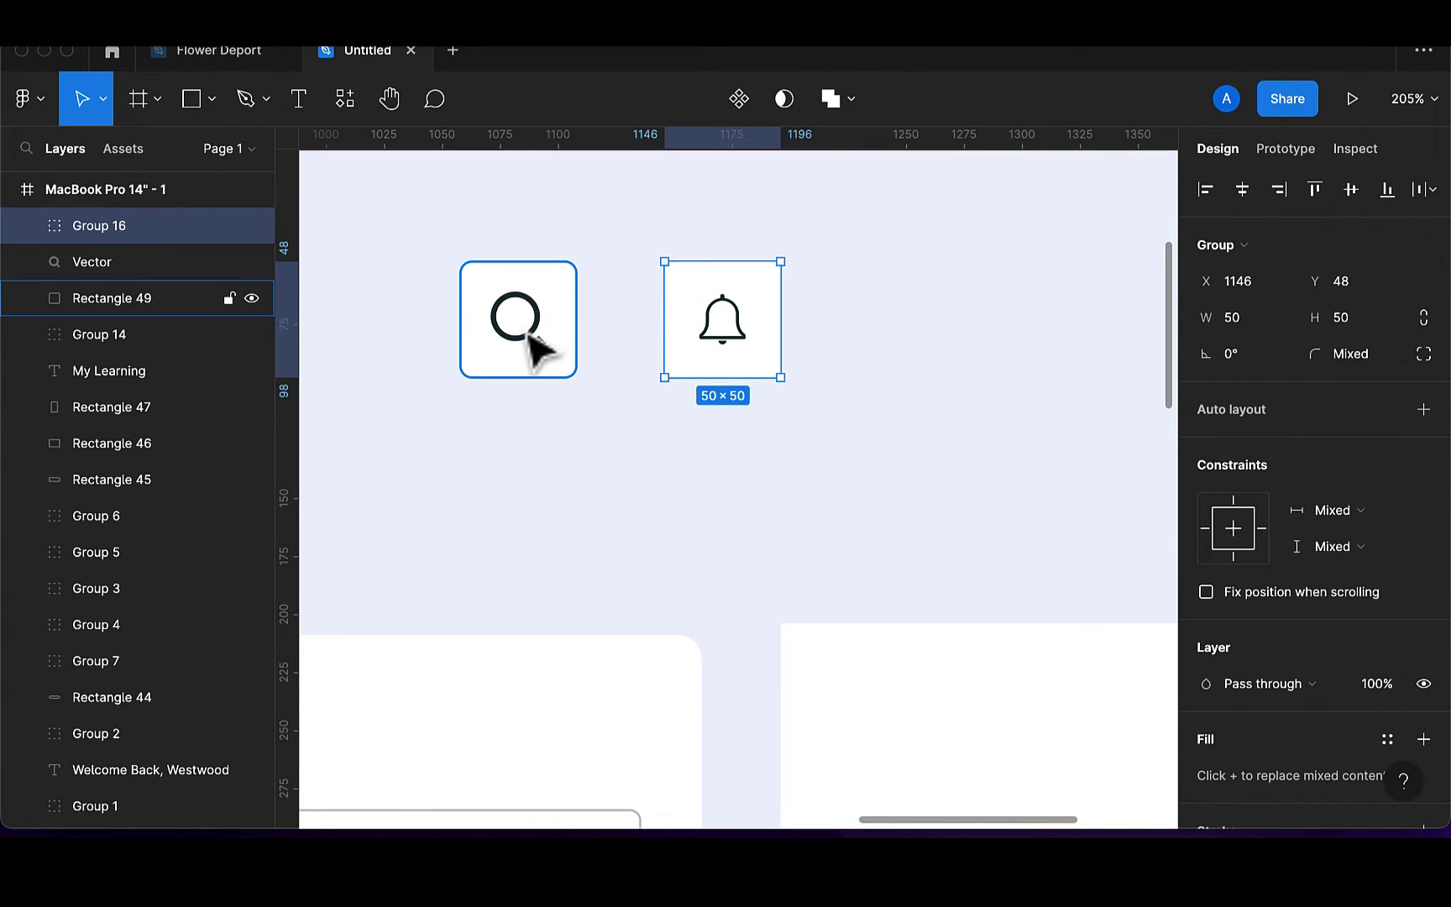
# Group the search icon with its white square, Rectangle 49, into Group 17
pyautogui.click(531, 334)
pyautogui.click(540, 339)
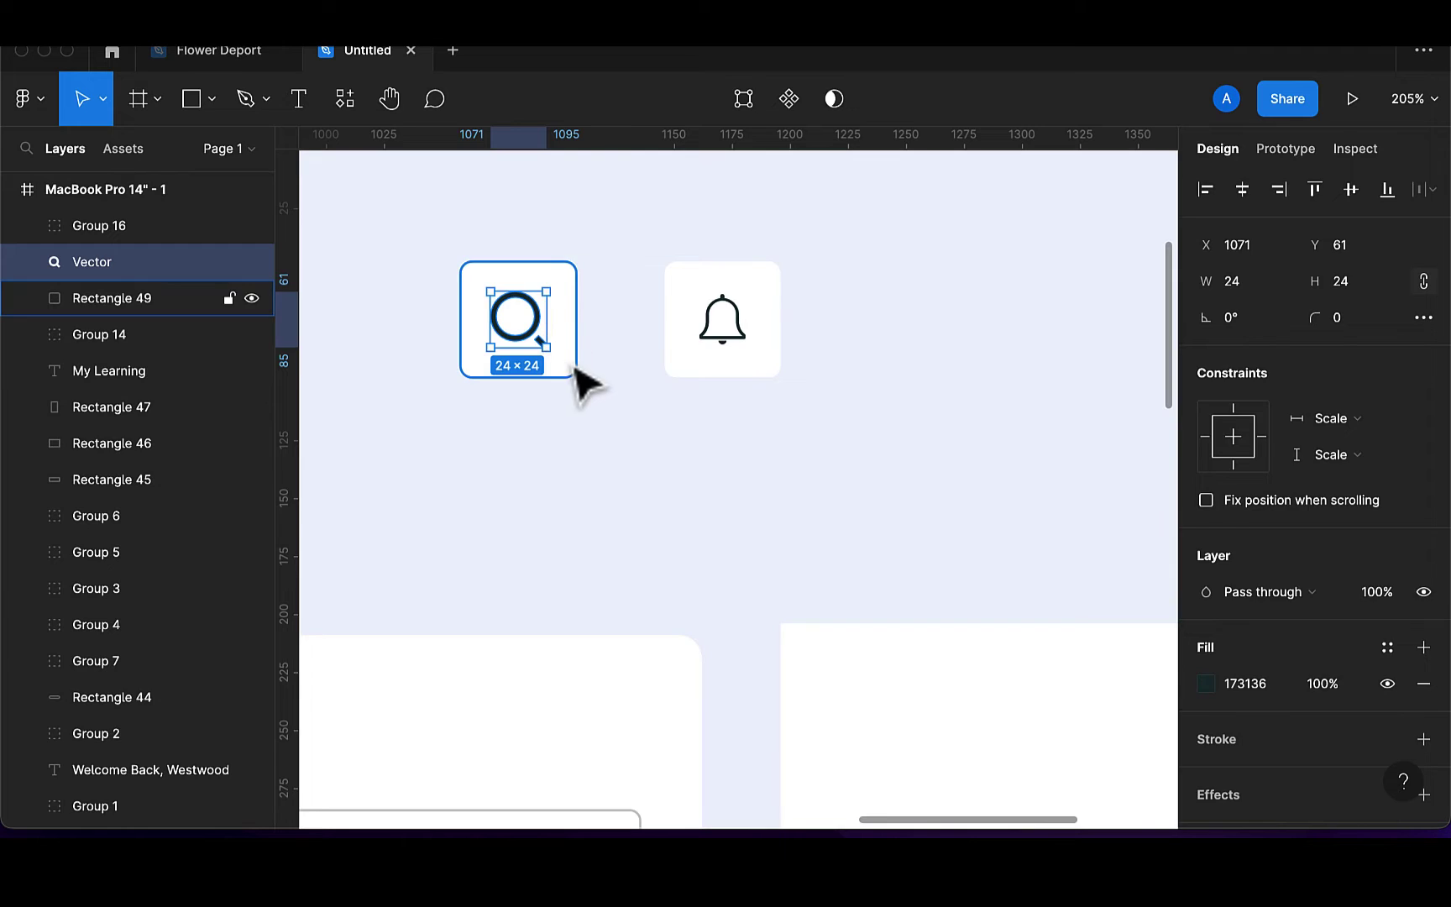
pyautogui.keyDown('shift'); pyautogui.click(575, 373); pyautogui.keyUp('shift')
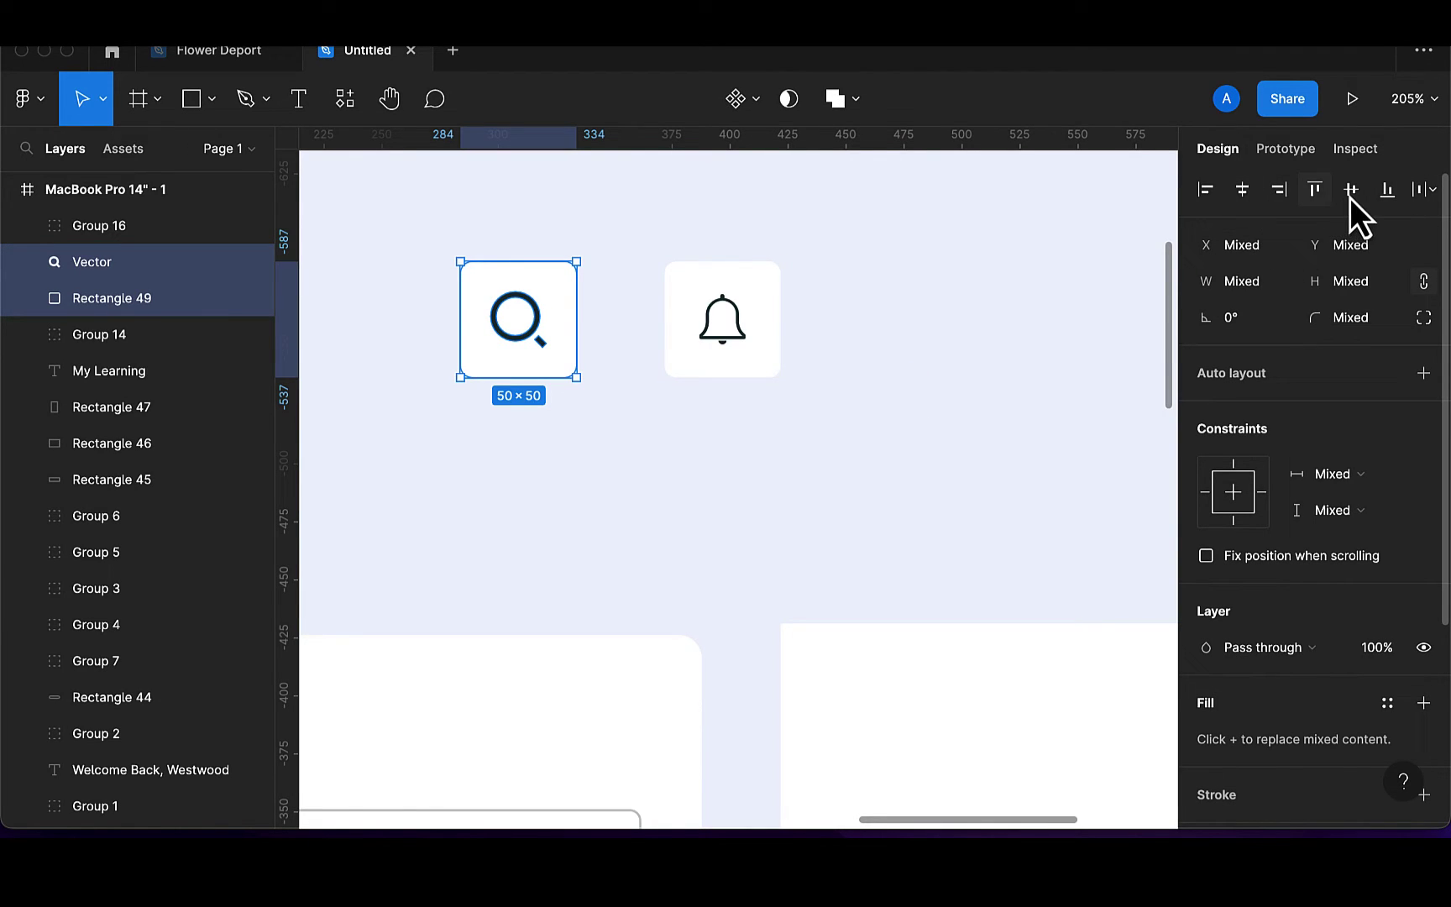
pyautogui.scroll(-2, 1234, 588)
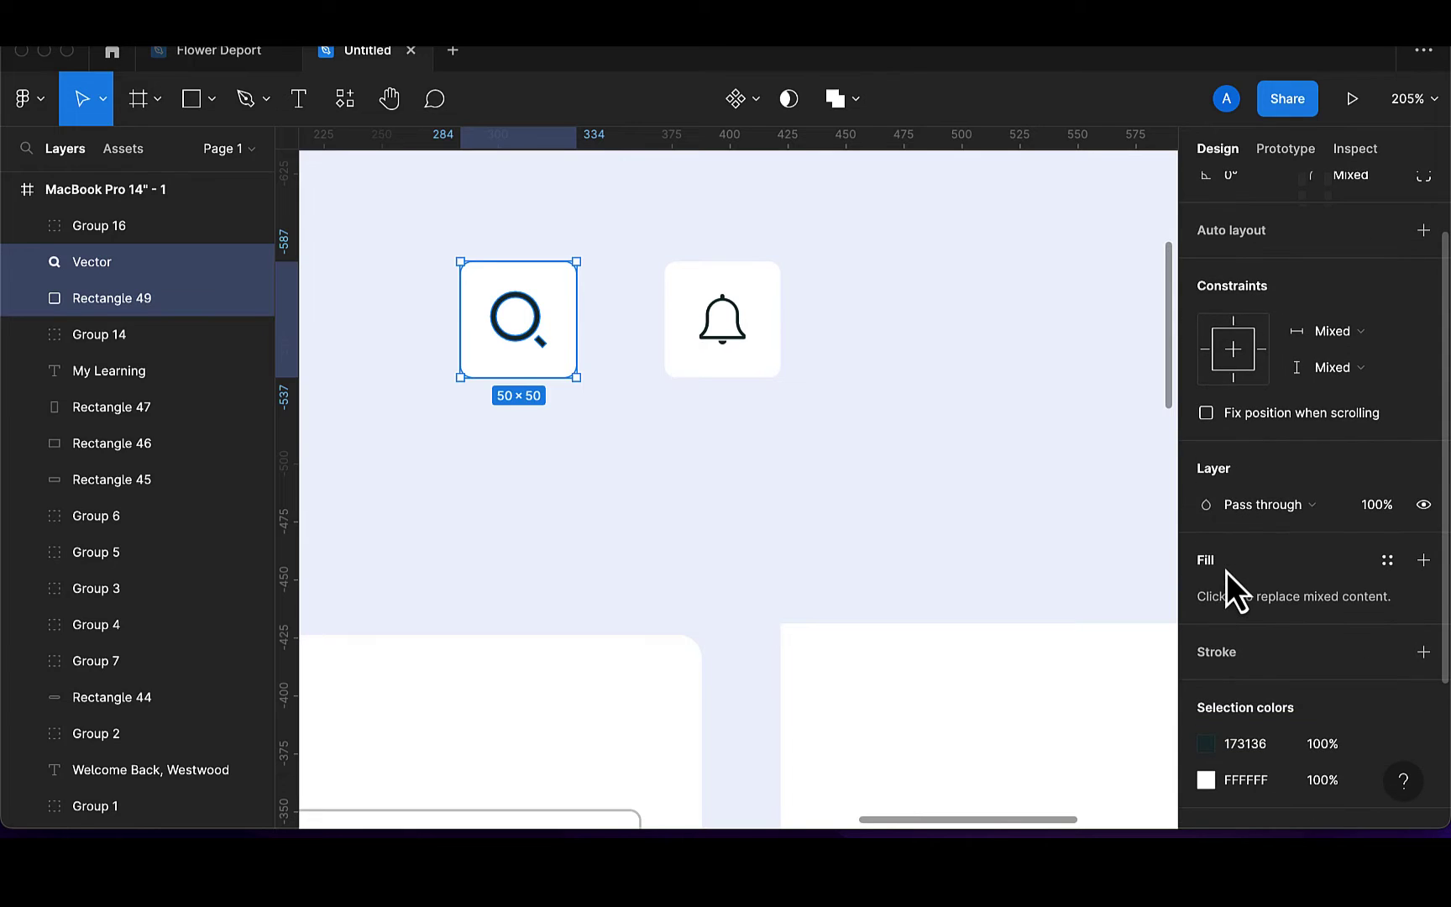
pyautogui.click(536, 338)
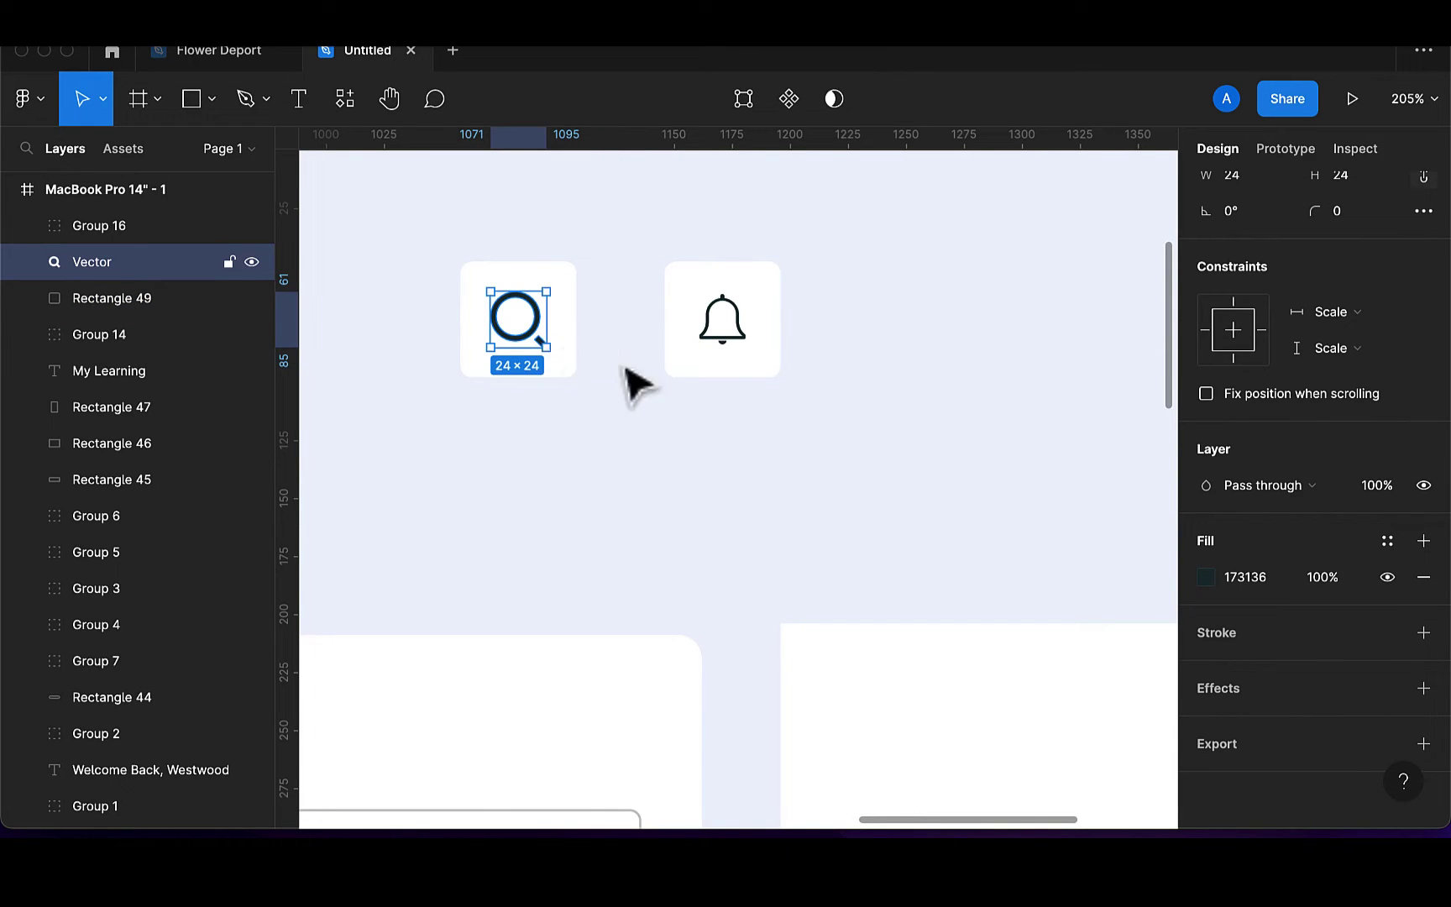
pyautogui.keyDown('shift'); pyautogui.click(568, 367); pyautogui.keyUp('shift')
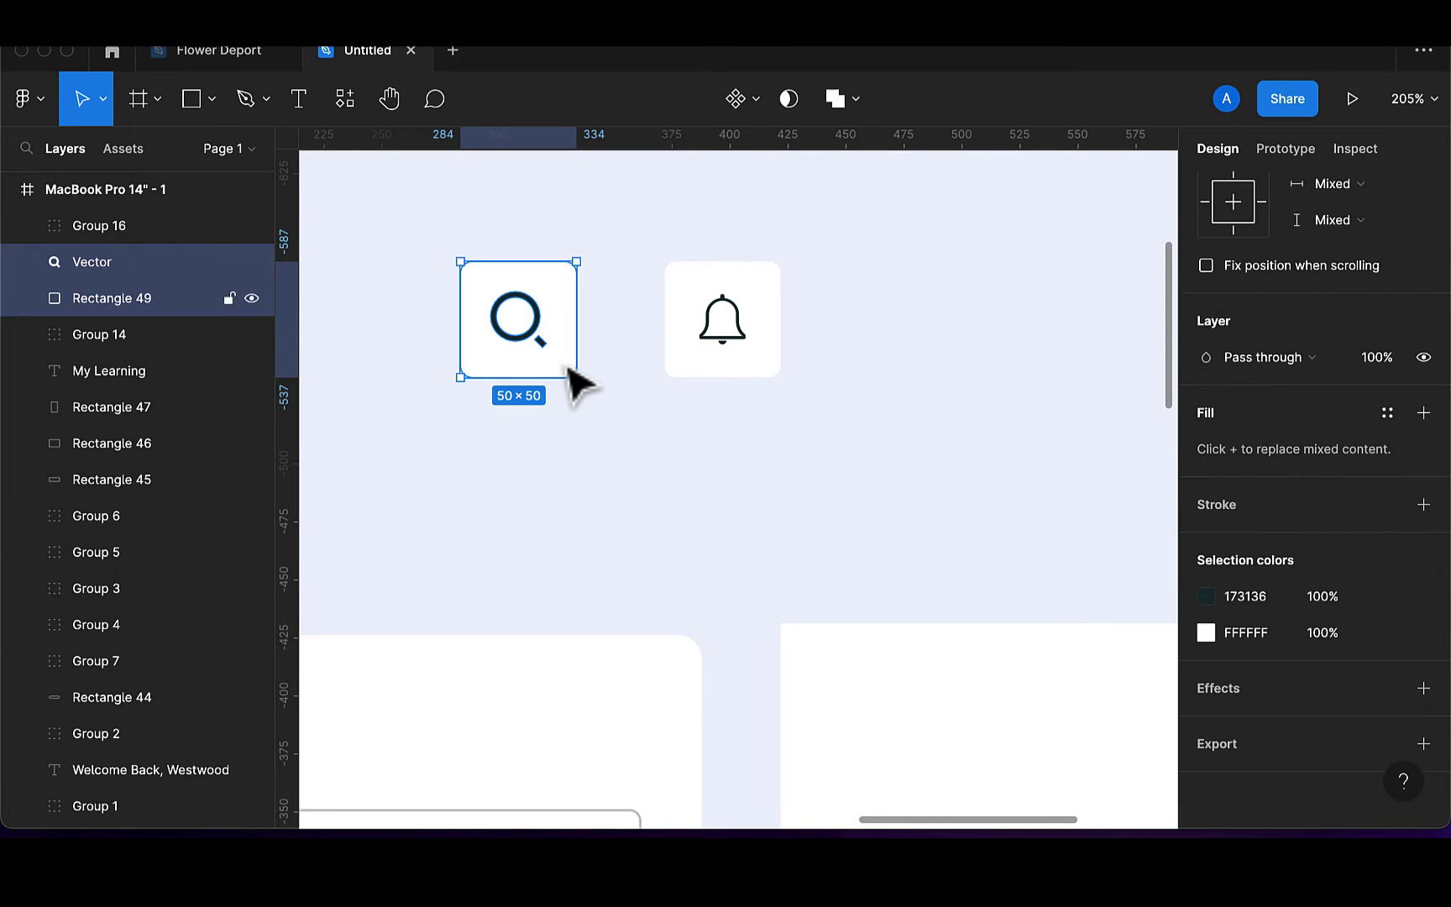
pyautogui.scroll(5, 1251, 252)
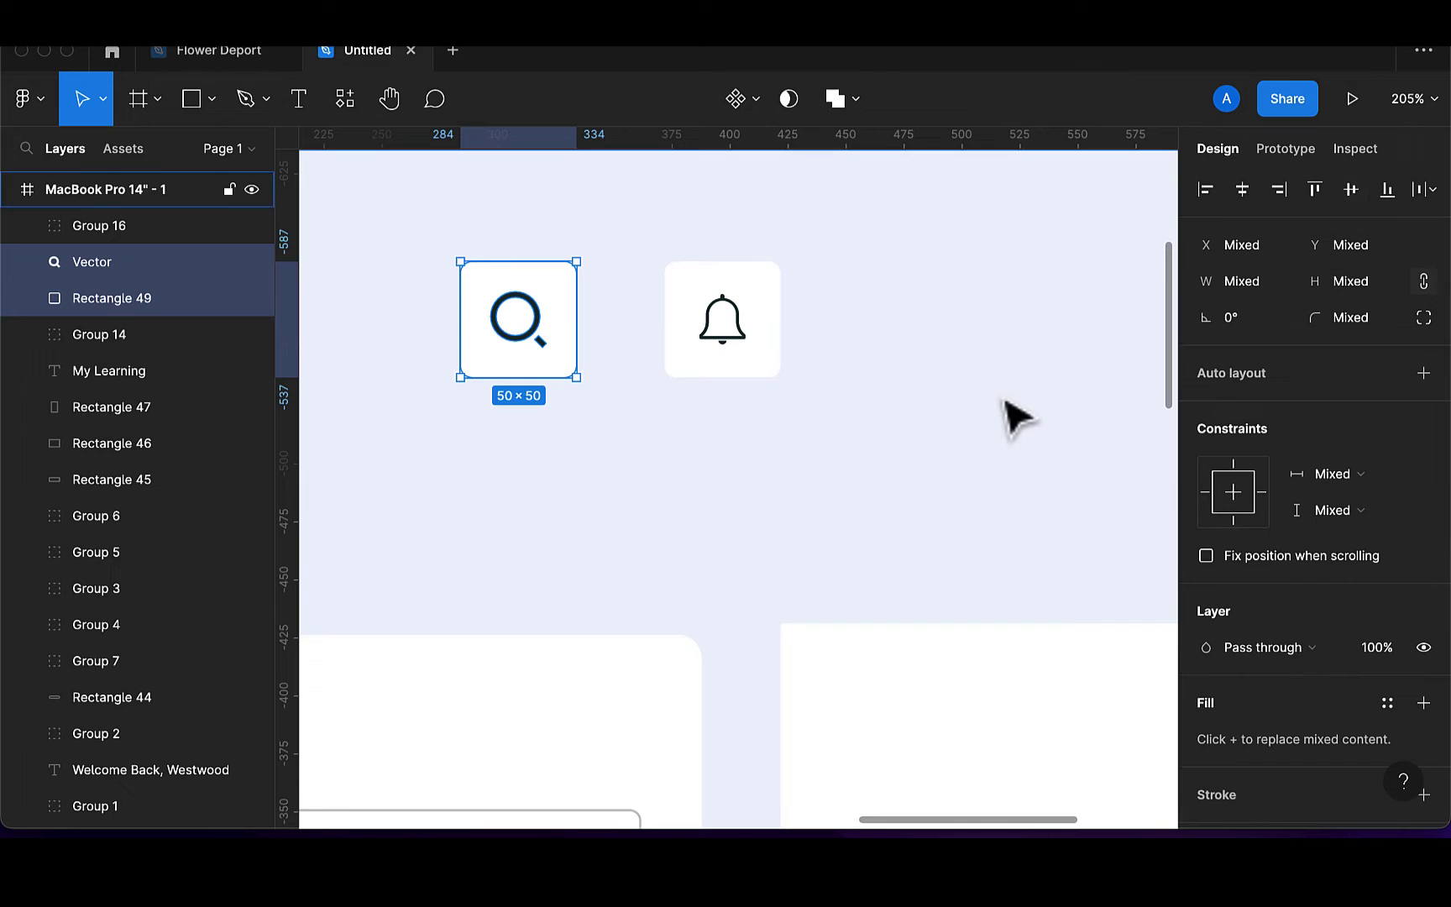
pyautogui.press('super+g')
pyautogui.scroll(-5, 727, 415)
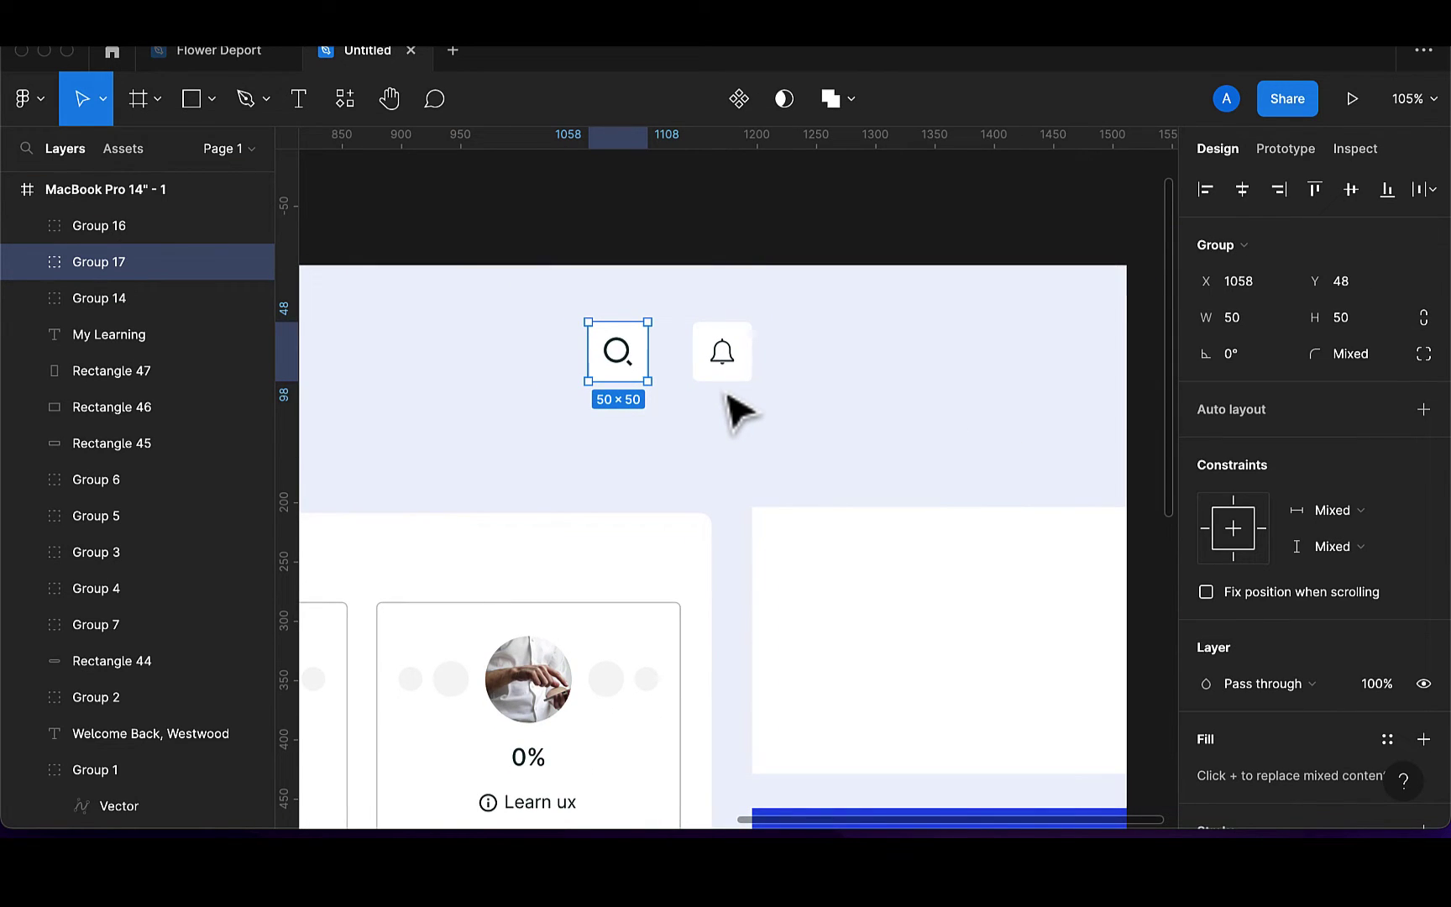
# Draw a locked 50×50 ellipse right of the bell square, aligned level with both icon squares
pyautogui.click(211, 103)
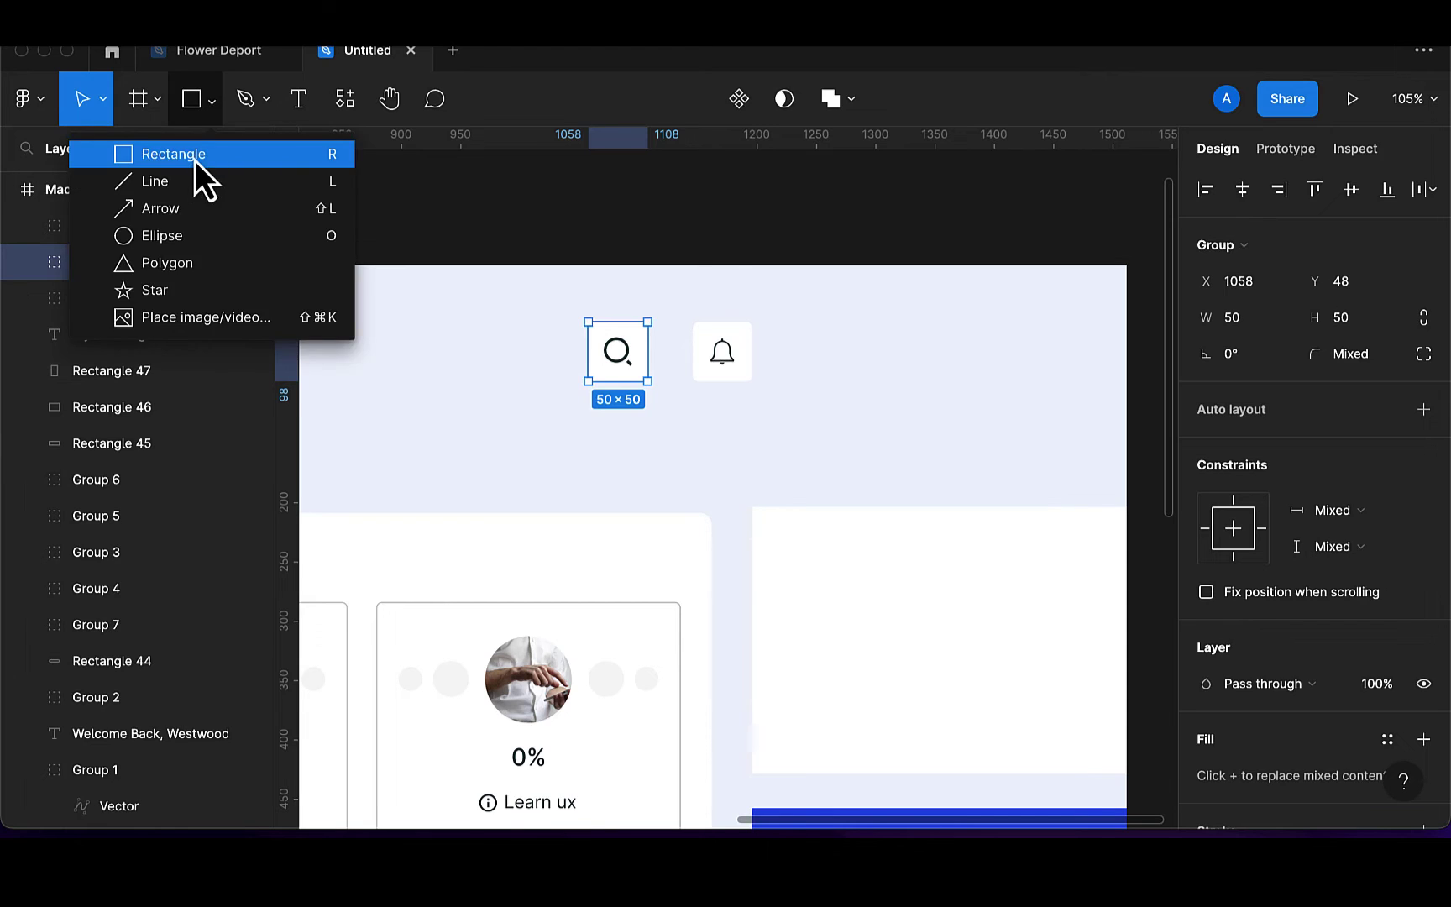
pyautogui.click(195, 156)
pyautogui.click(211, 102)
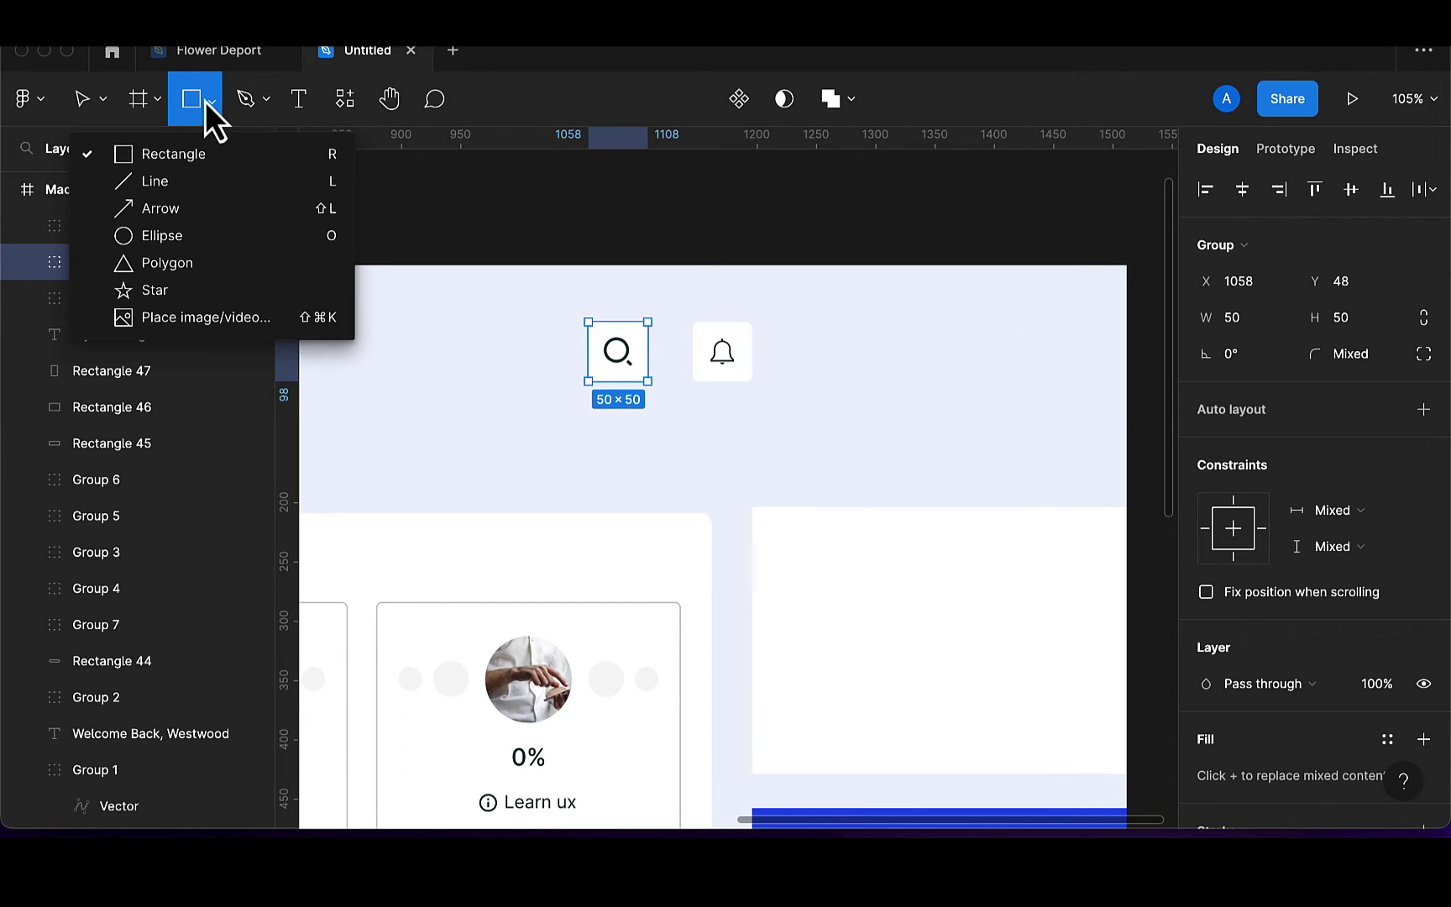
pyautogui.click(173, 232)
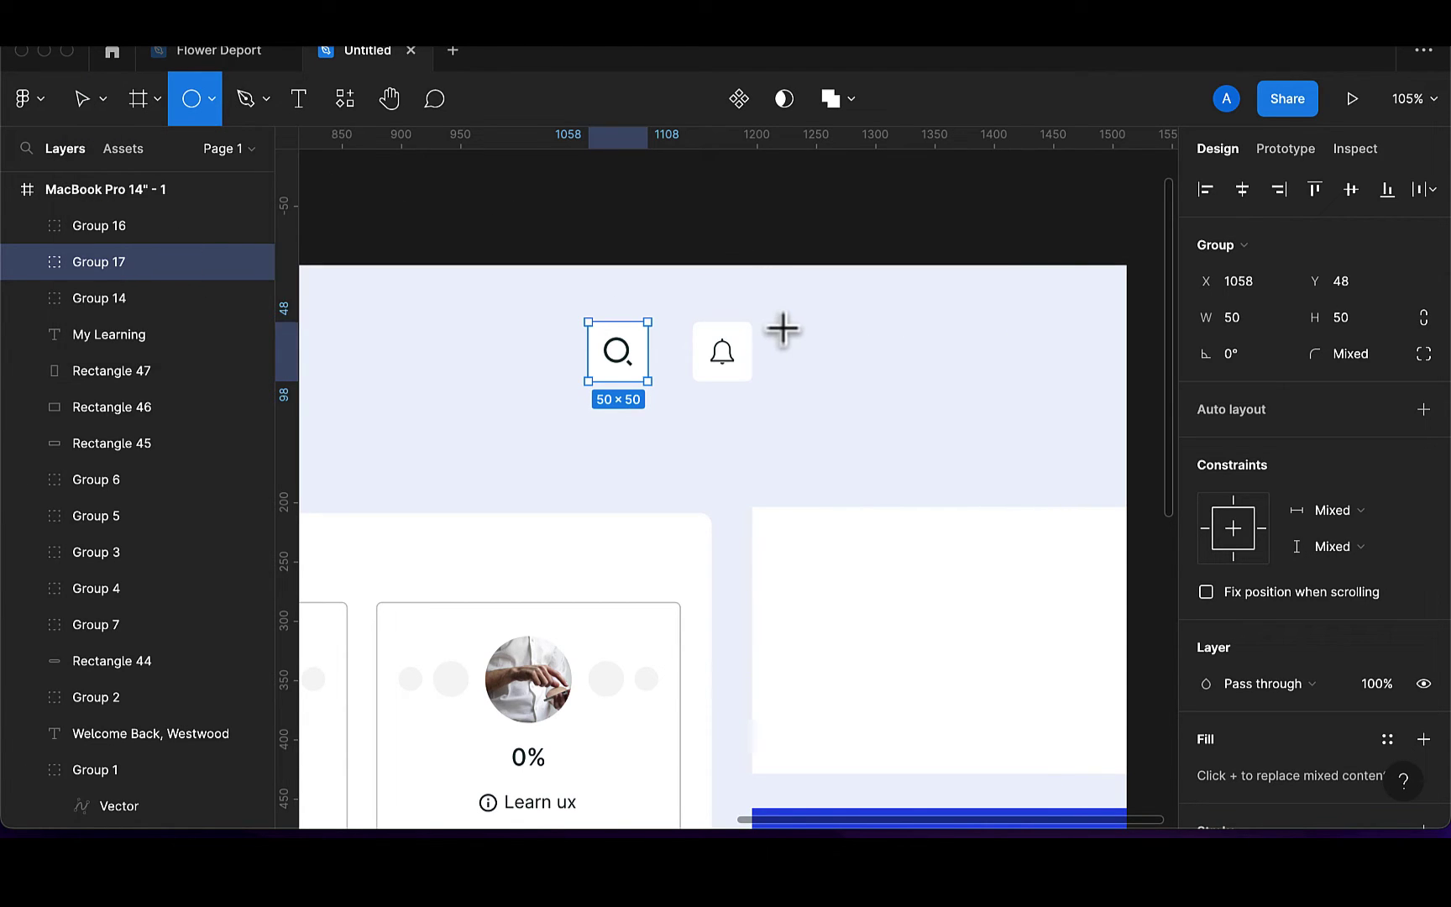
pyautogui.moveTo(782, 324); pyautogui.dragTo(838, 382)
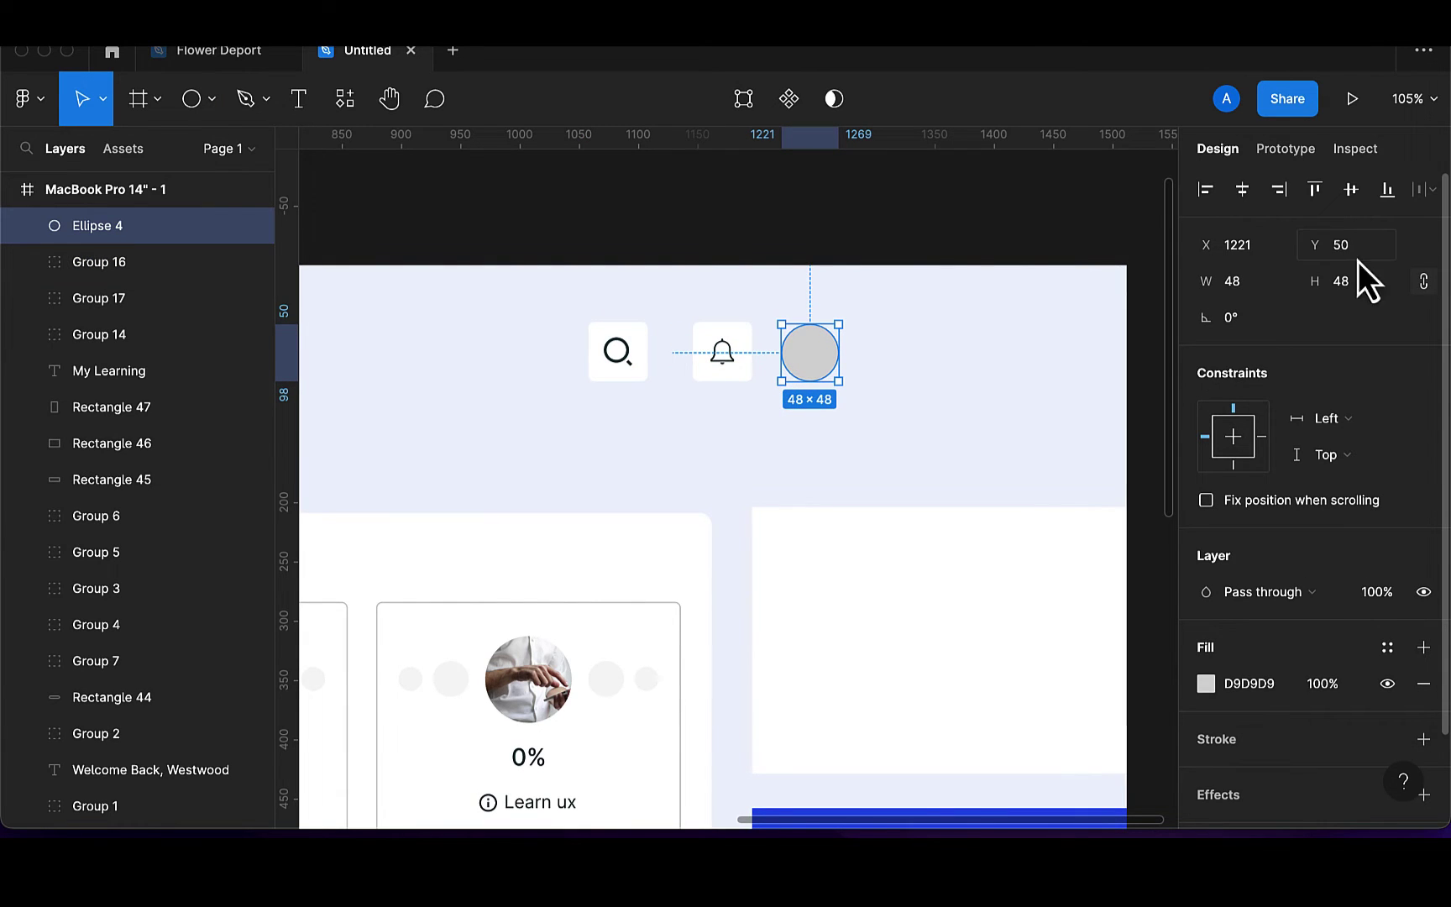
pyautogui.click(1366, 292)
pyautogui.write('50')
pyautogui.press('Return')
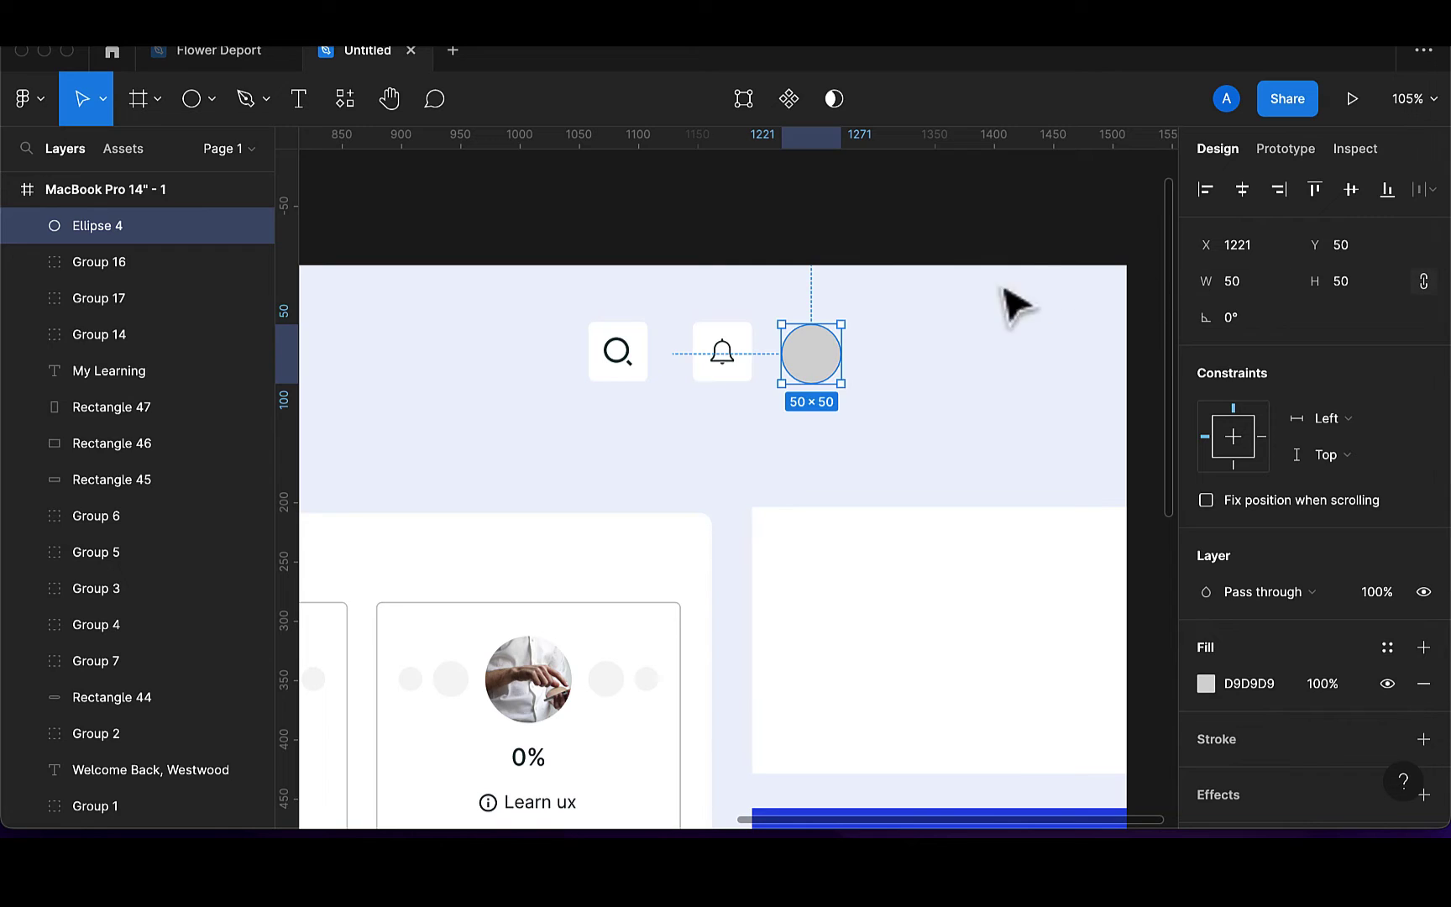
pyautogui.moveTo(816, 358); pyautogui.dragTo(842, 357)
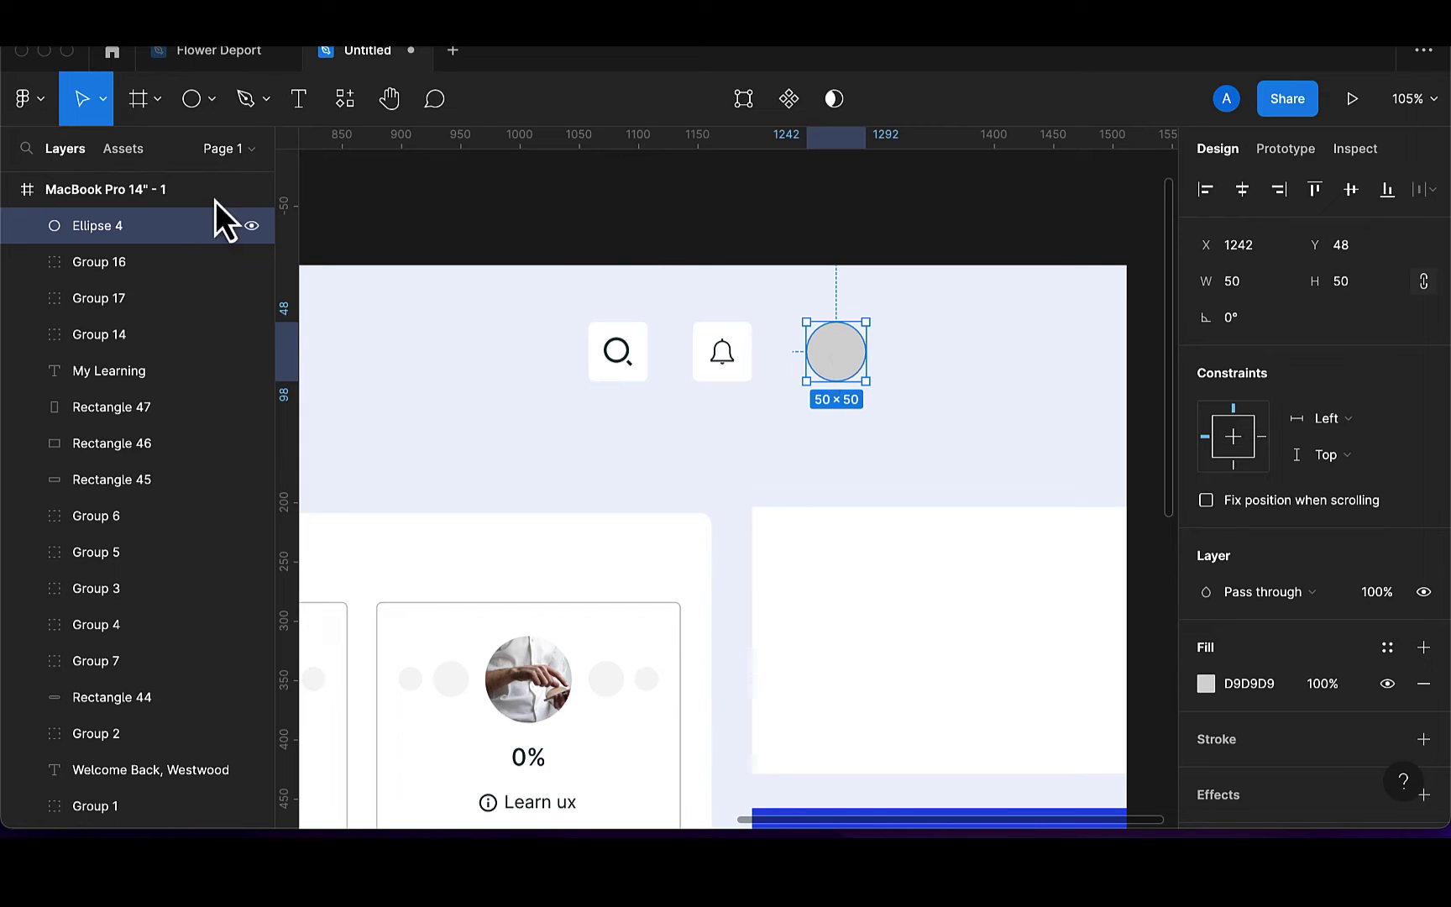
pyautogui.click(301, 100)
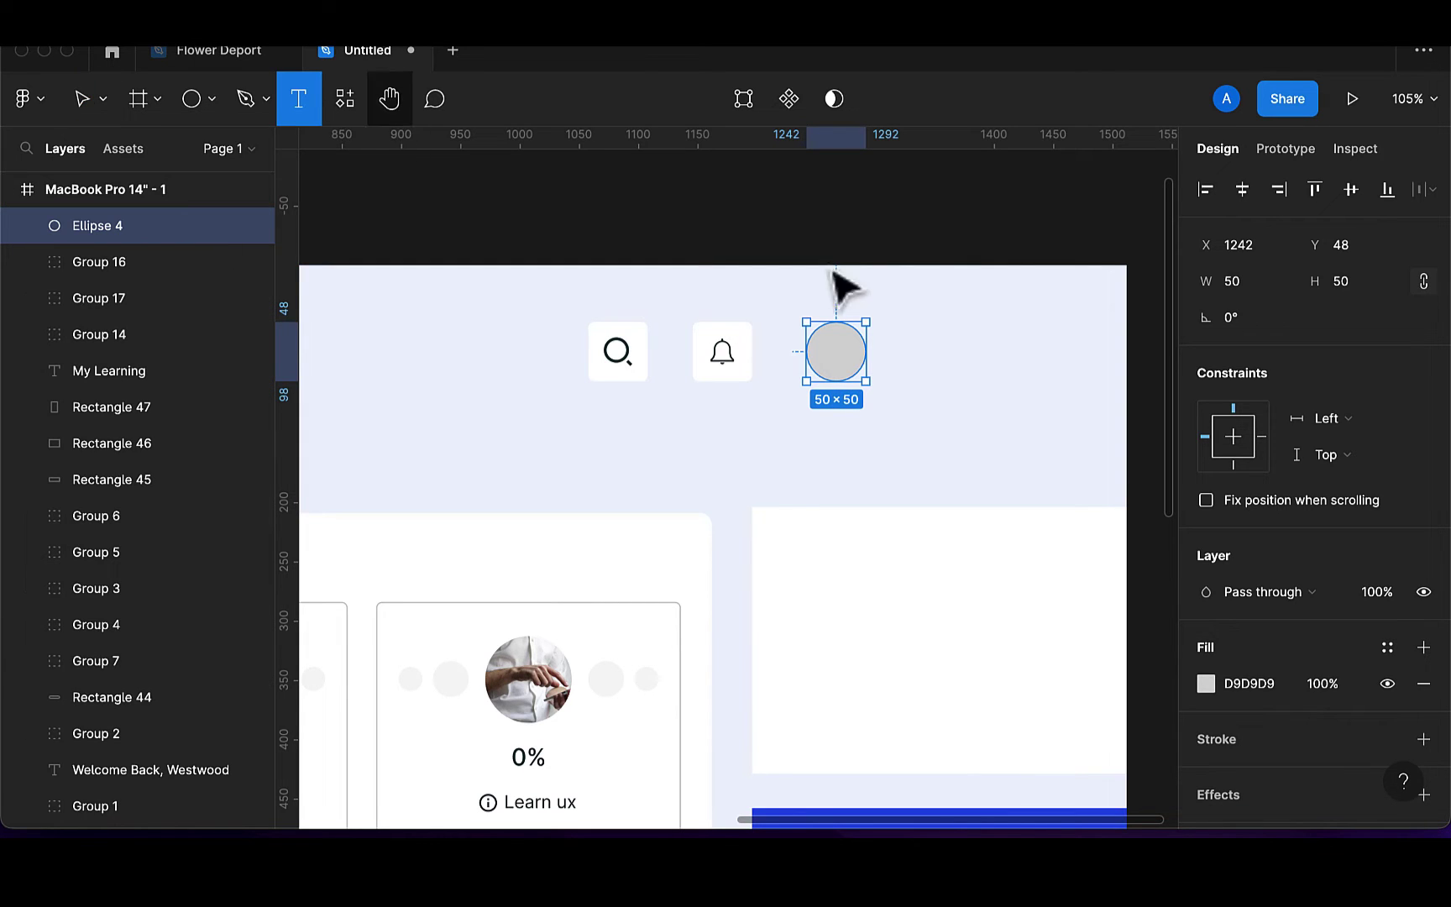
# Add the user's name as a text label beside the grey circle
pyautogui.click(910, 359)
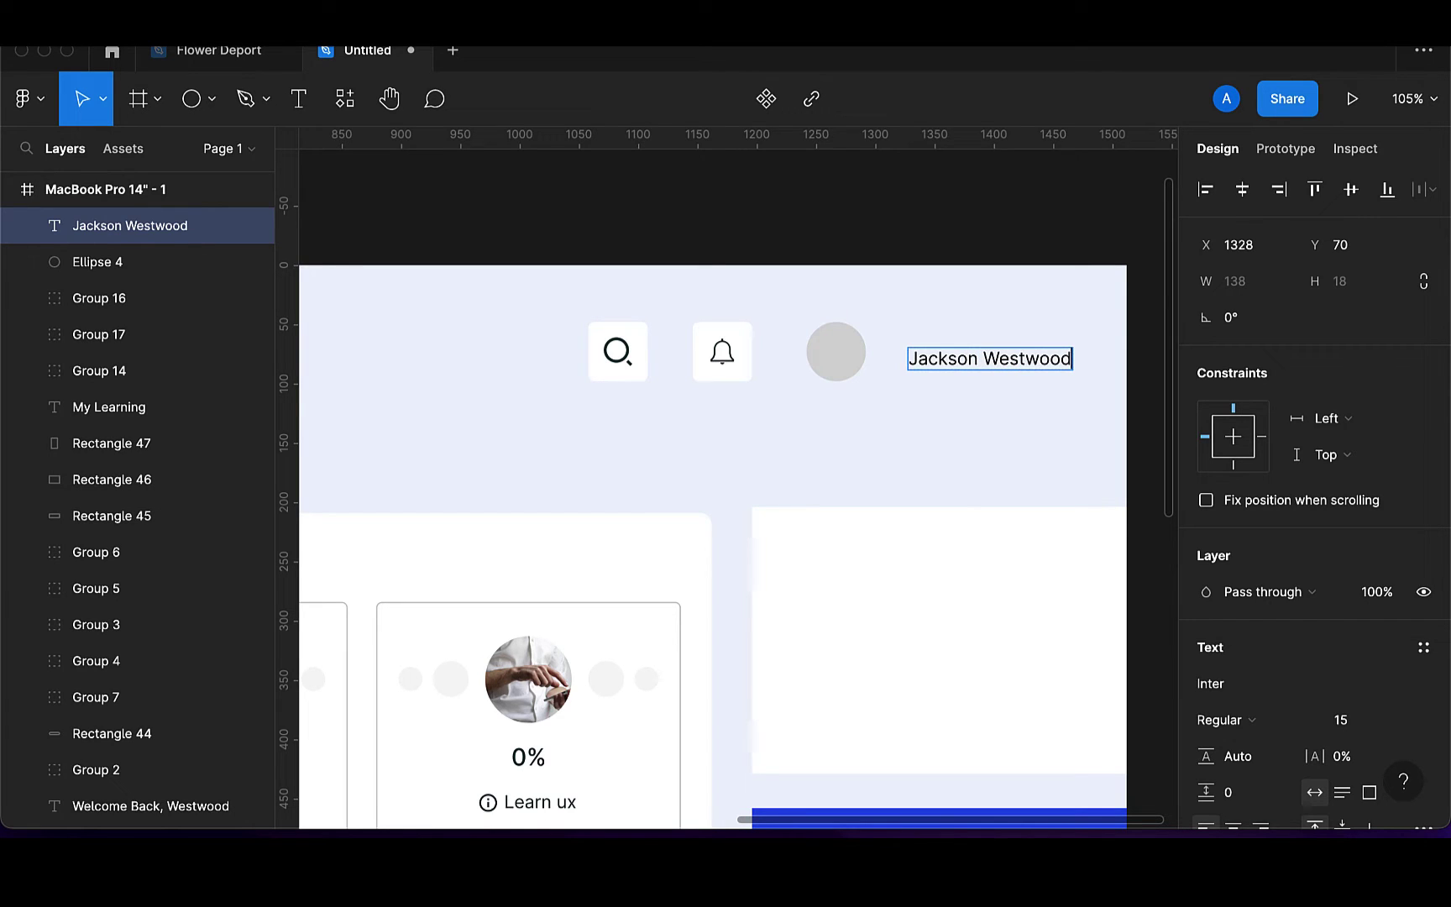
pyautogui.press('Escape')
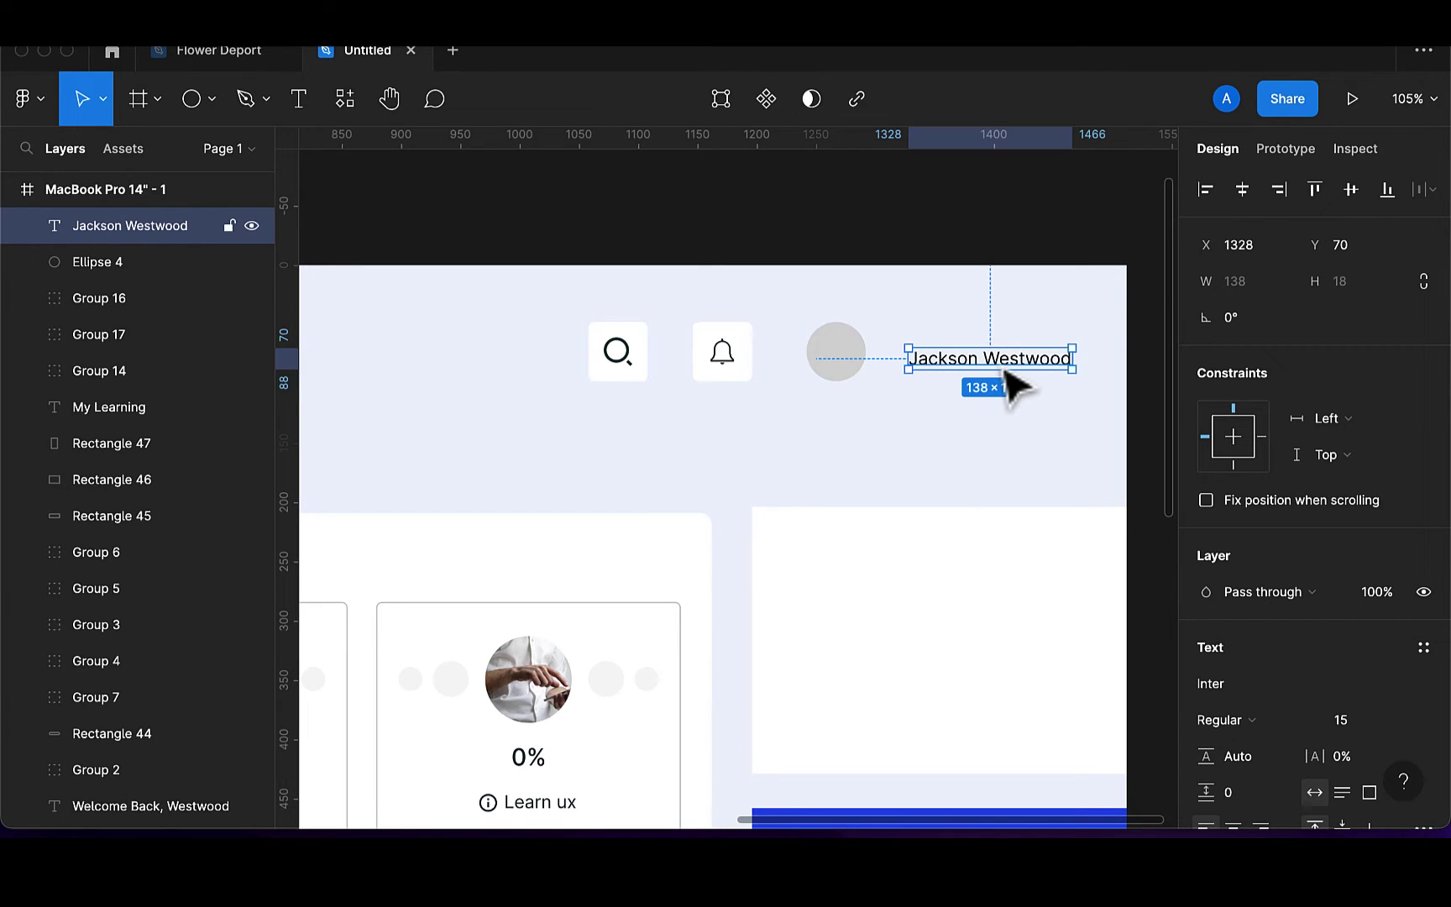
pyautogui.moveTo(1001, 370); pyautogui.dragTo(982, 357)
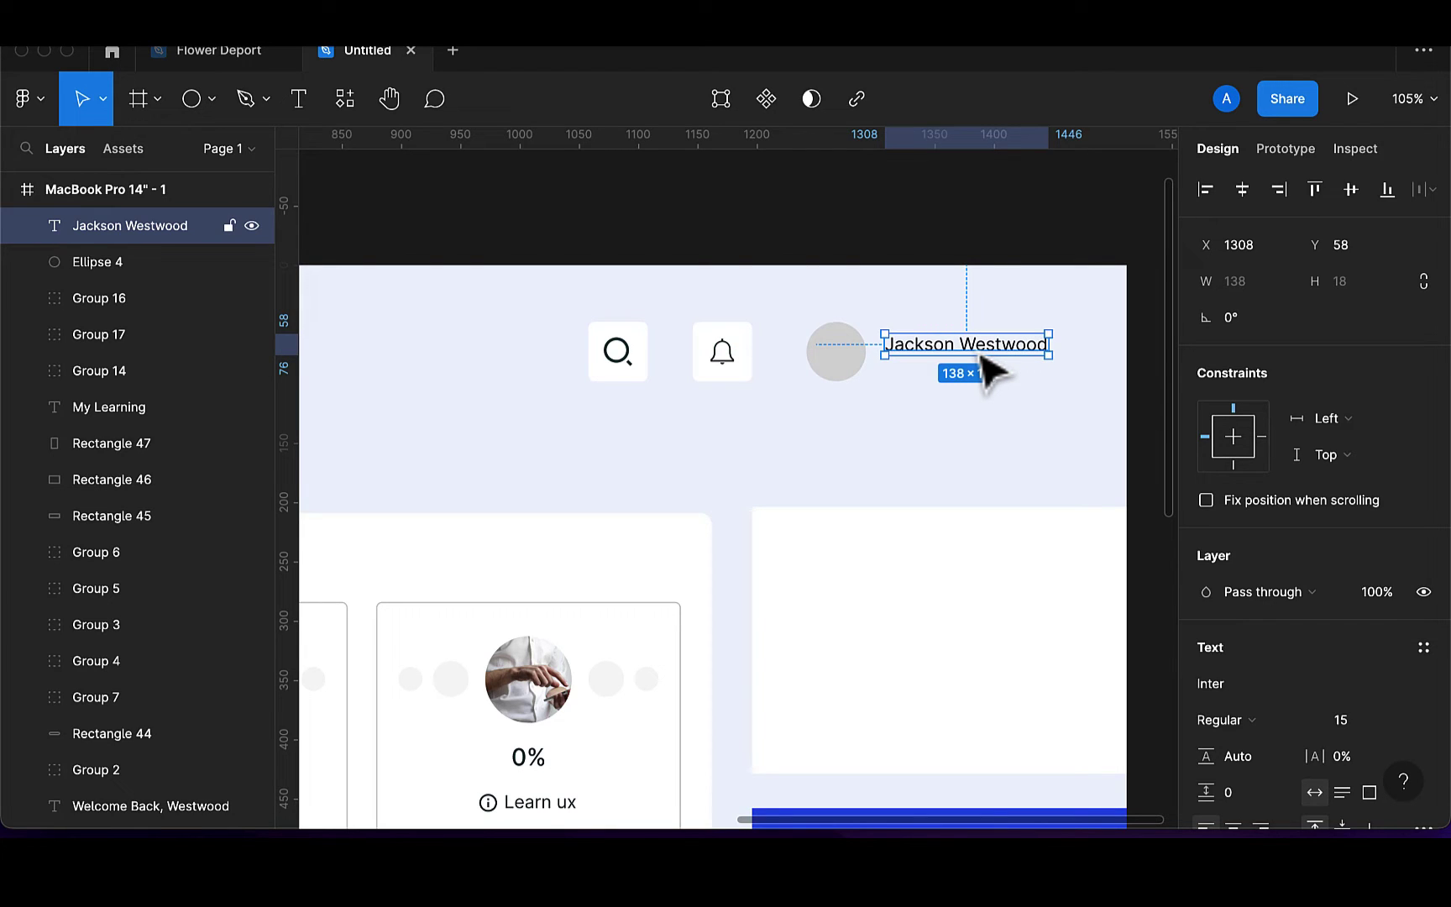
# Add the user's e-mail address as a text line at font size 10
pyautogui.click(301, 99)
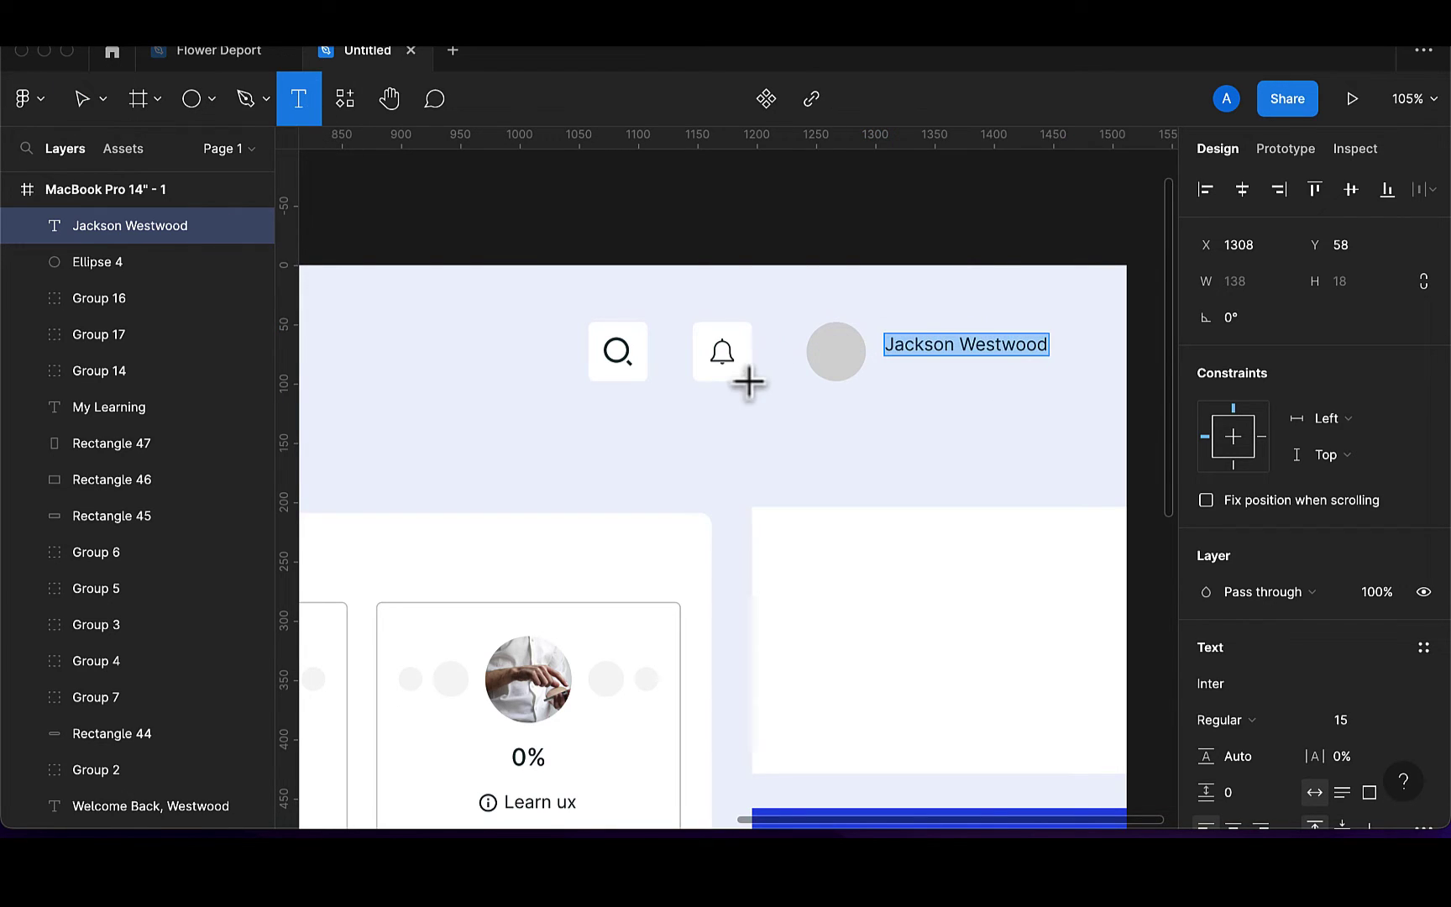
pyautogui.click(917, 415)
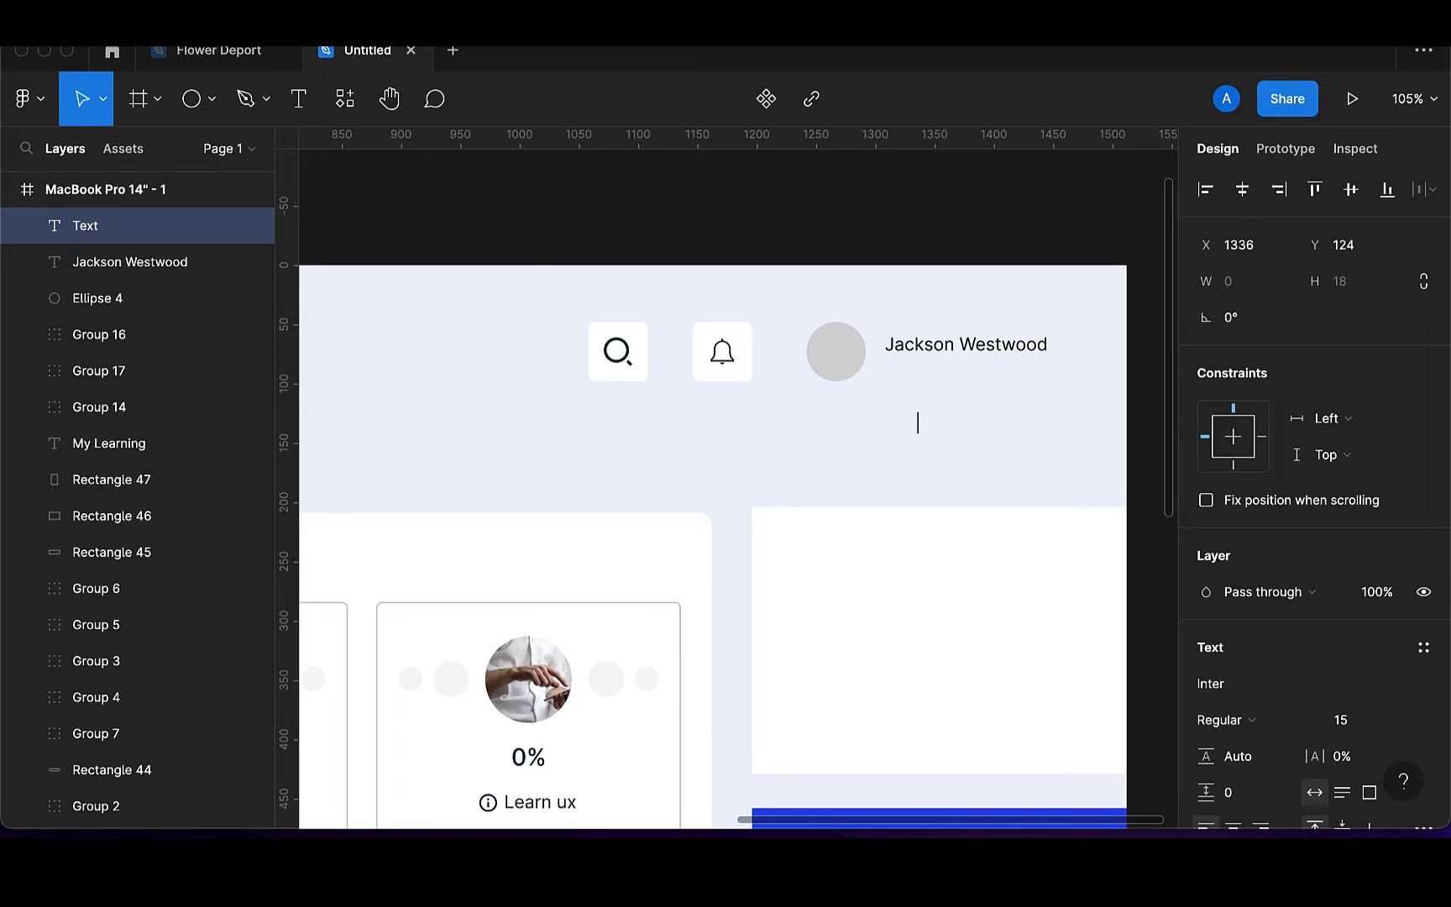
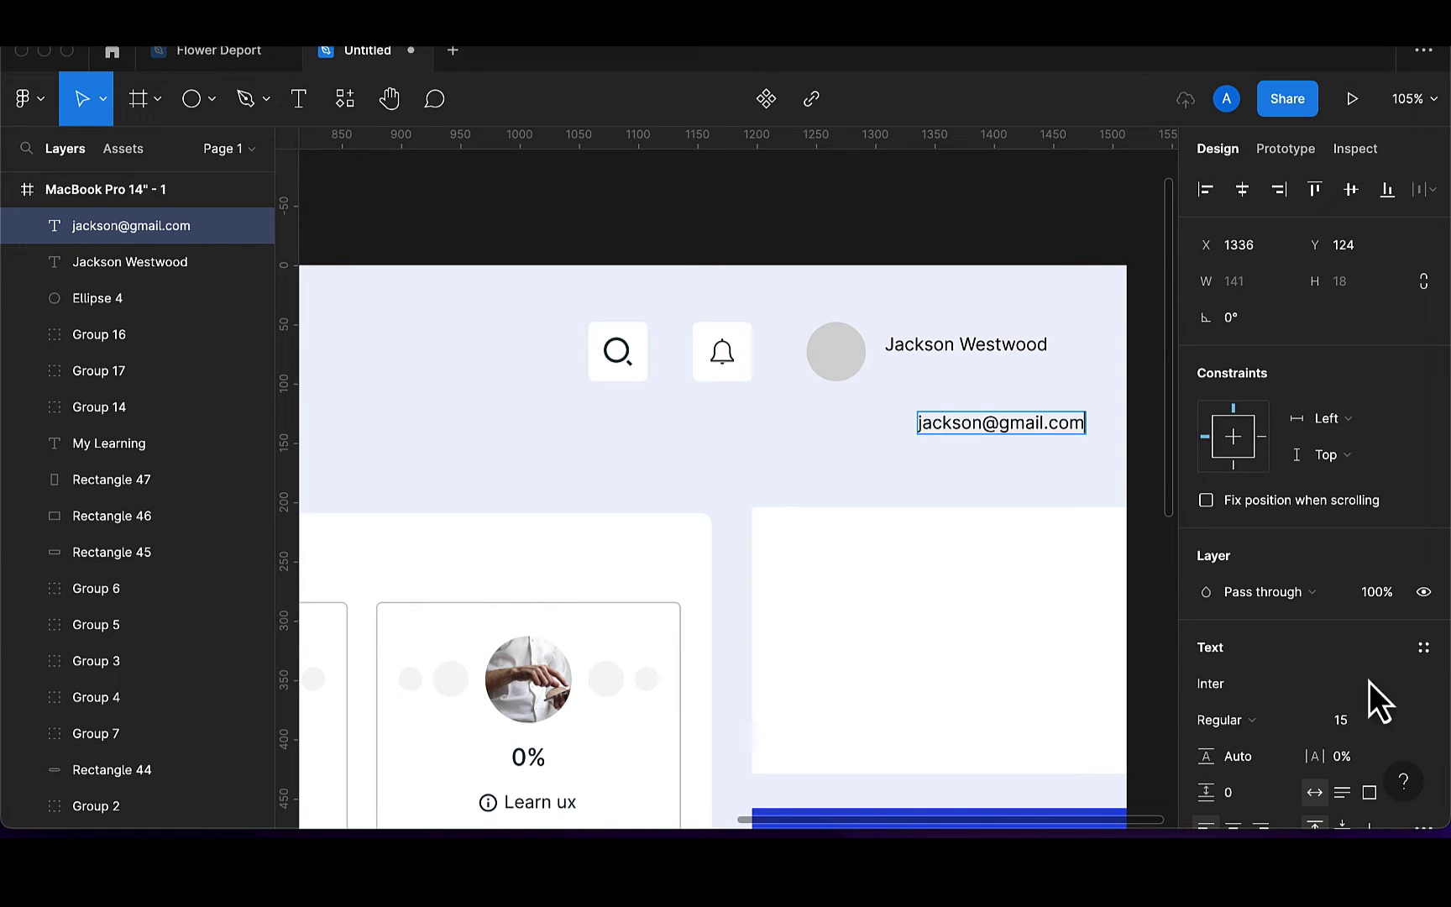
pyautogui.click(1354, 722)
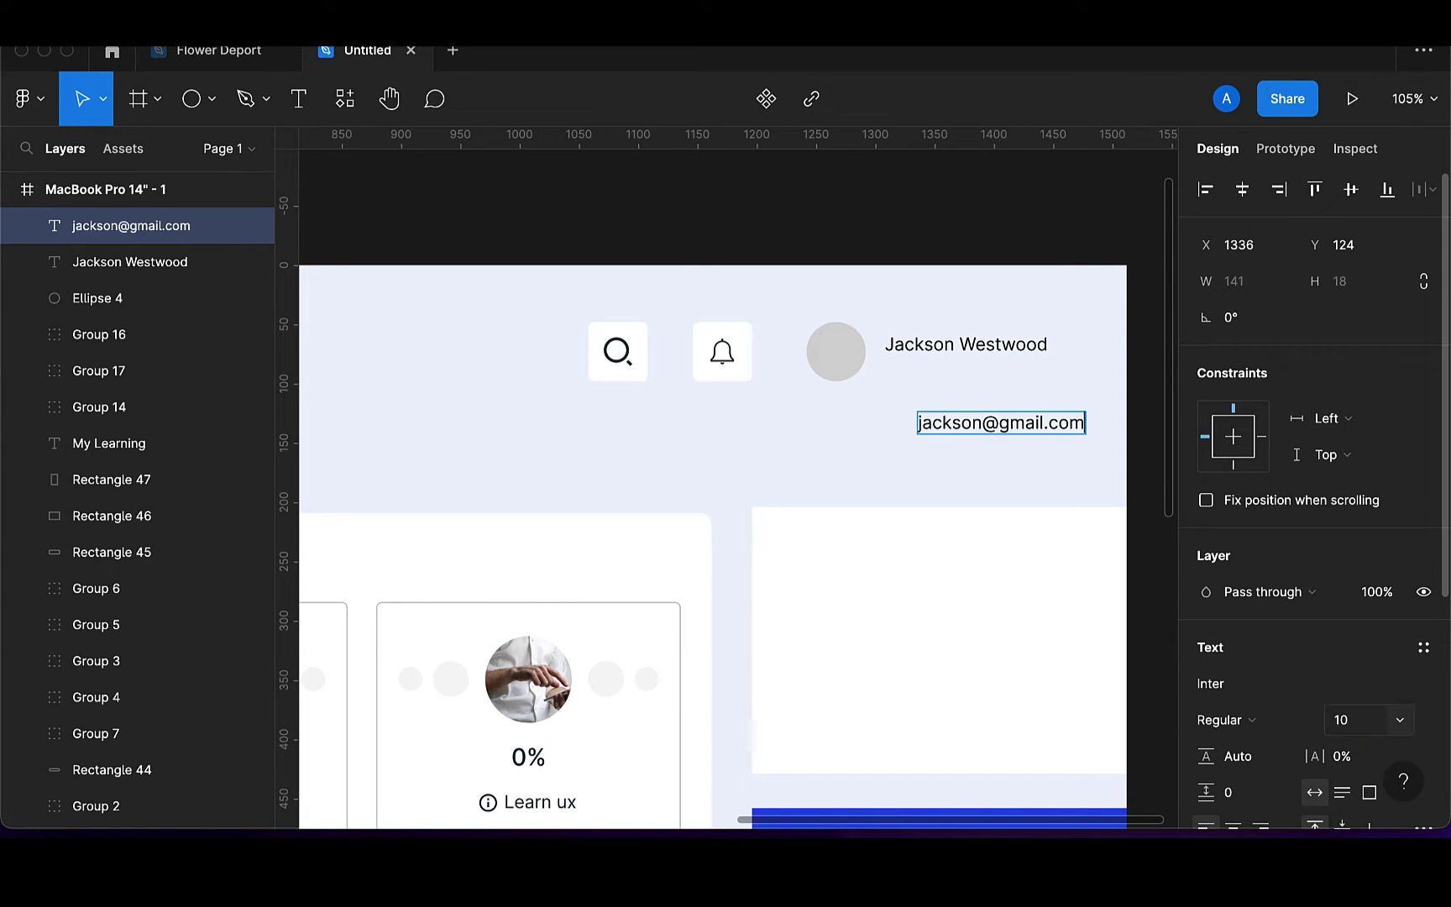
pyautogui.click(1349, 720)
pyautogui.write('10')
pyautogui.press('Return')
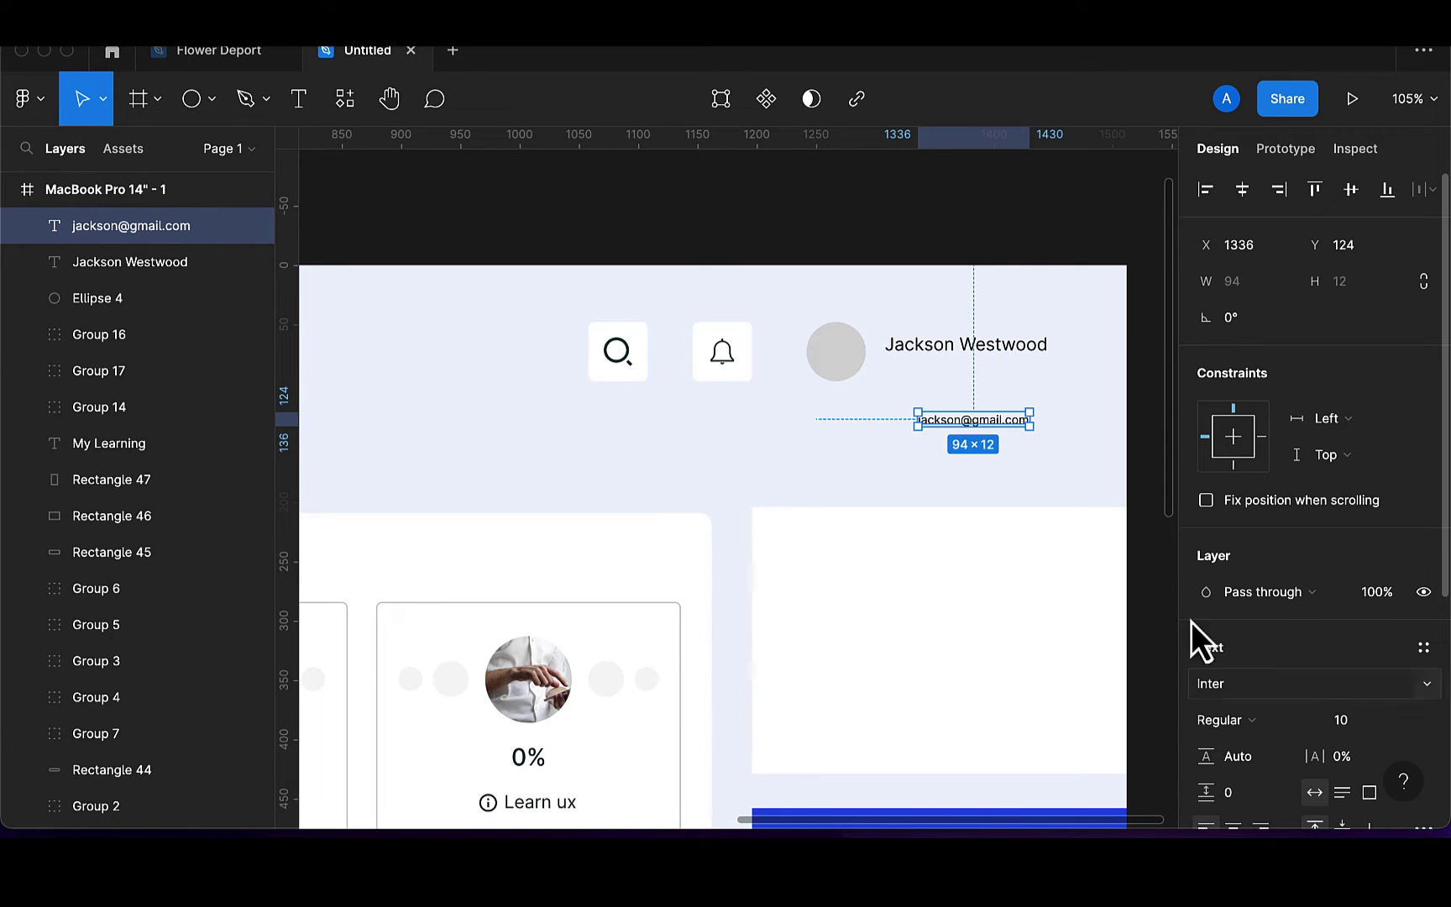
# Position the e-mail text snugly under the name text
pyautogui.moveTo(971, 435); pyautogui.dragTo(939, 382)
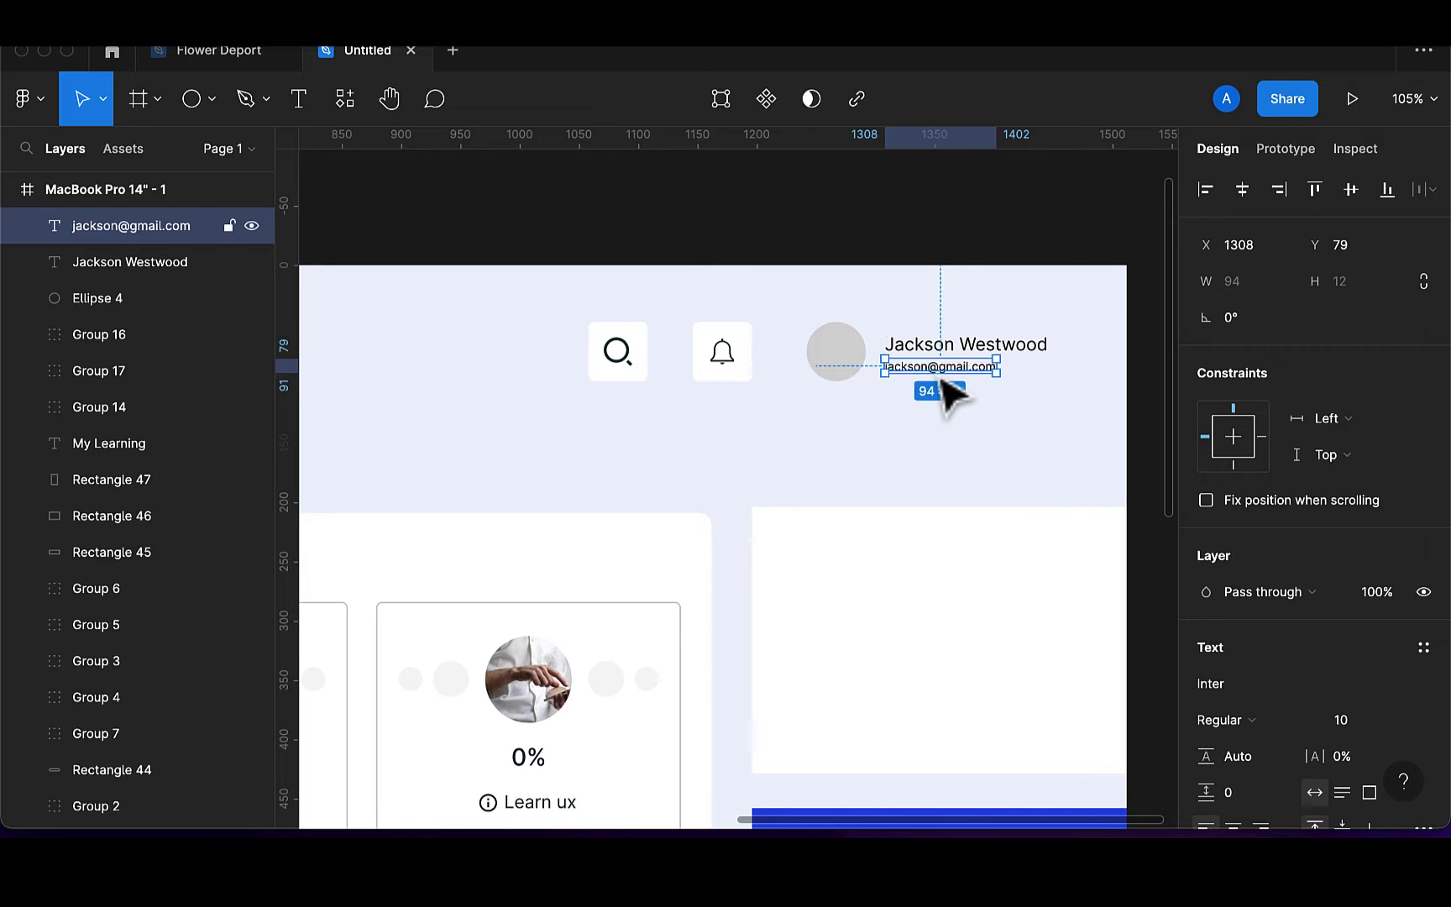
pyautogui.scroll(3, 949, 361)
pyautogui.scroll(5, 951, 363)
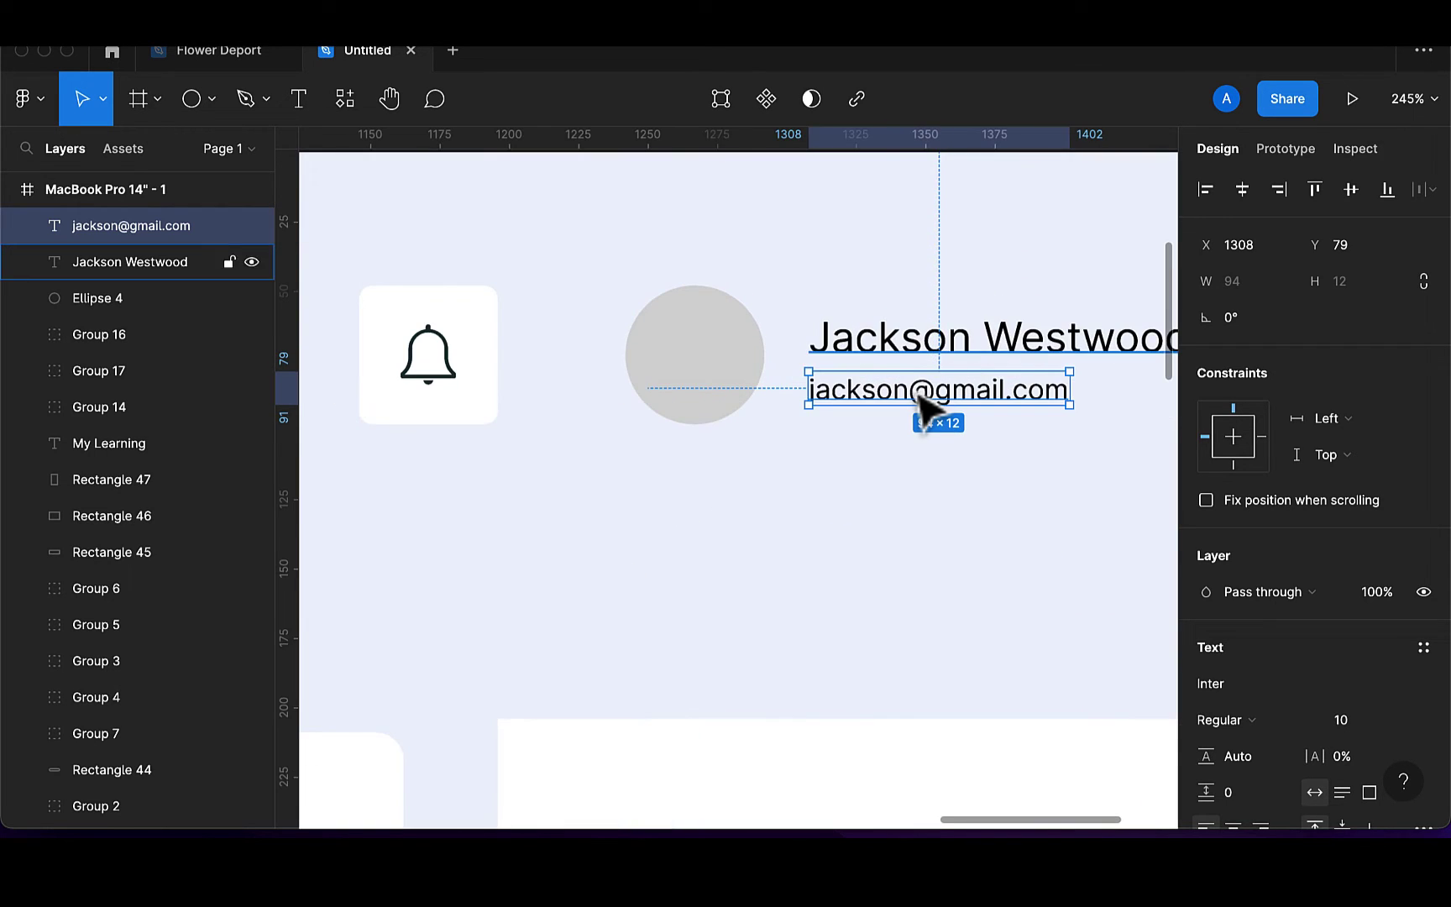
pyautogui.moveTo(928, 406); pyautogui.dragTo(932, 384)
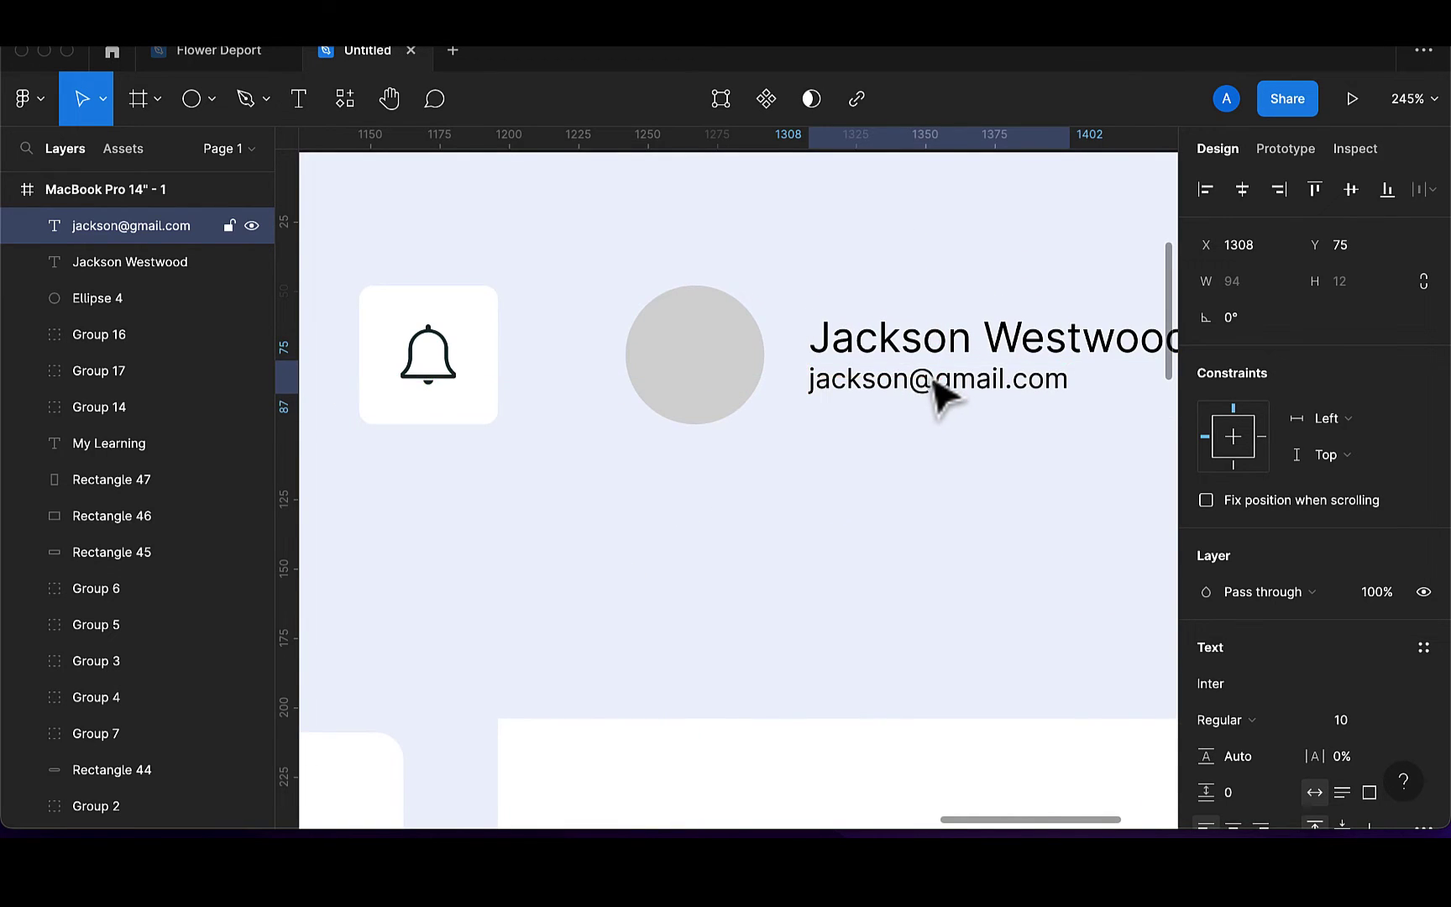
pyautogui.click(937, 346)
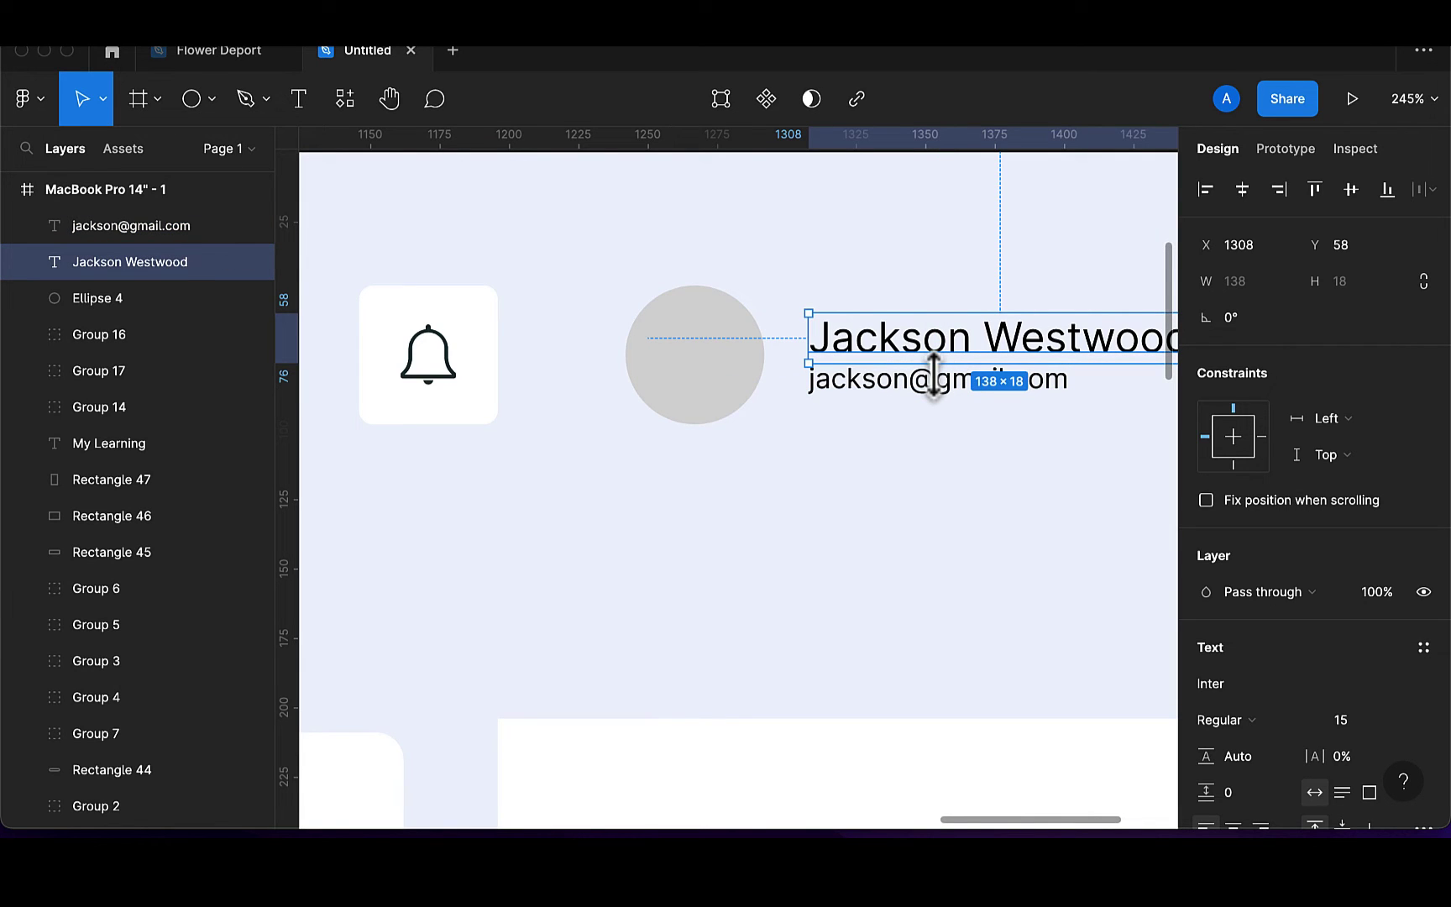
# Recolour both the name and e-mail texts to dark 173136
pyautogui.keyDown('shift'); pyautogui.click(939, 394); pyautogui.keyUp('shift')
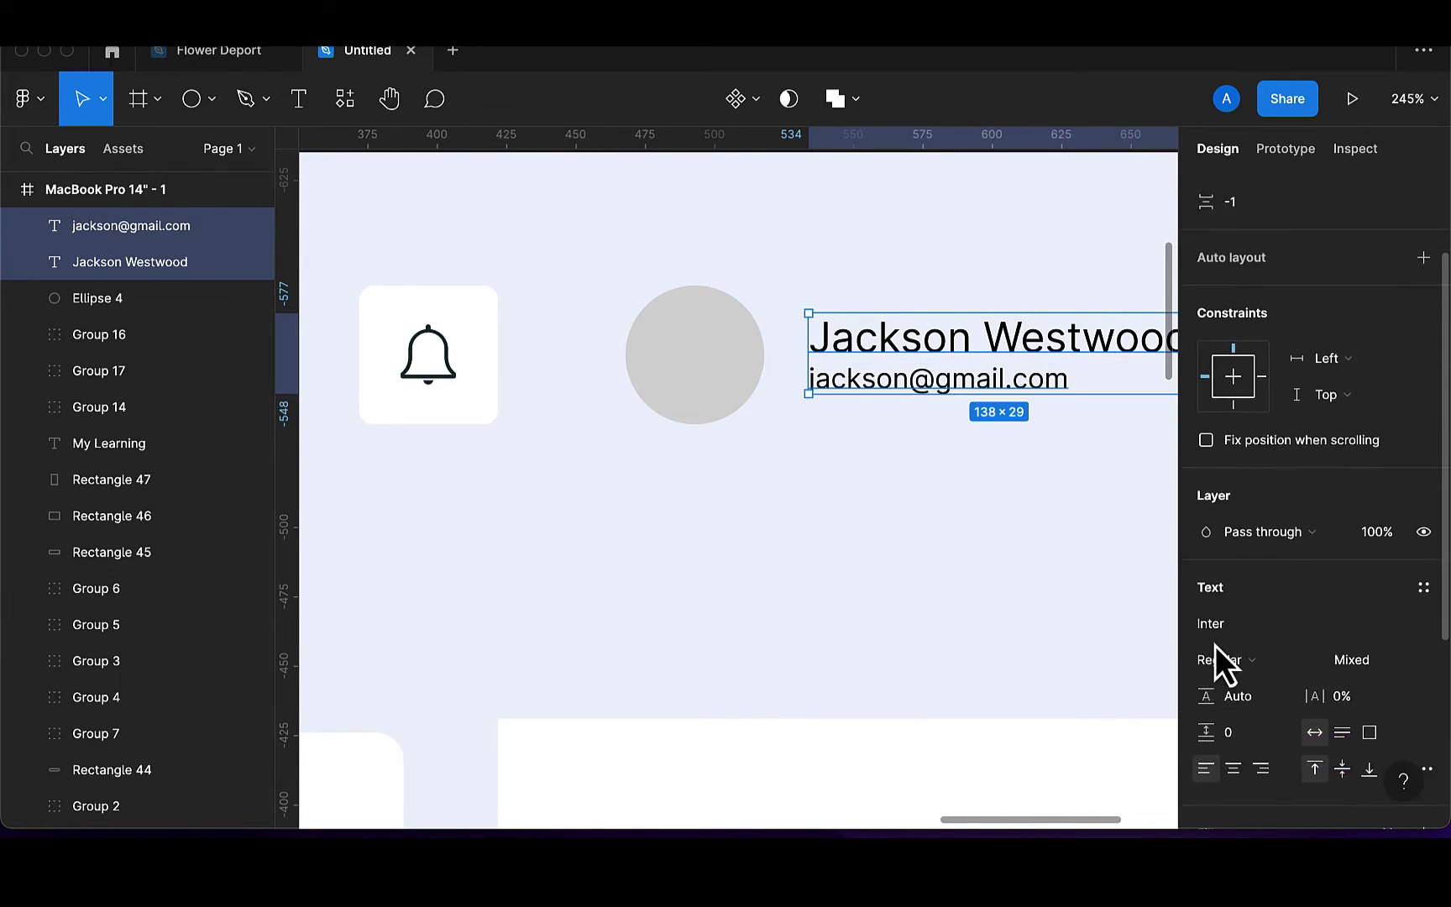
pyautogui.scroll(-5, 1216, 647)
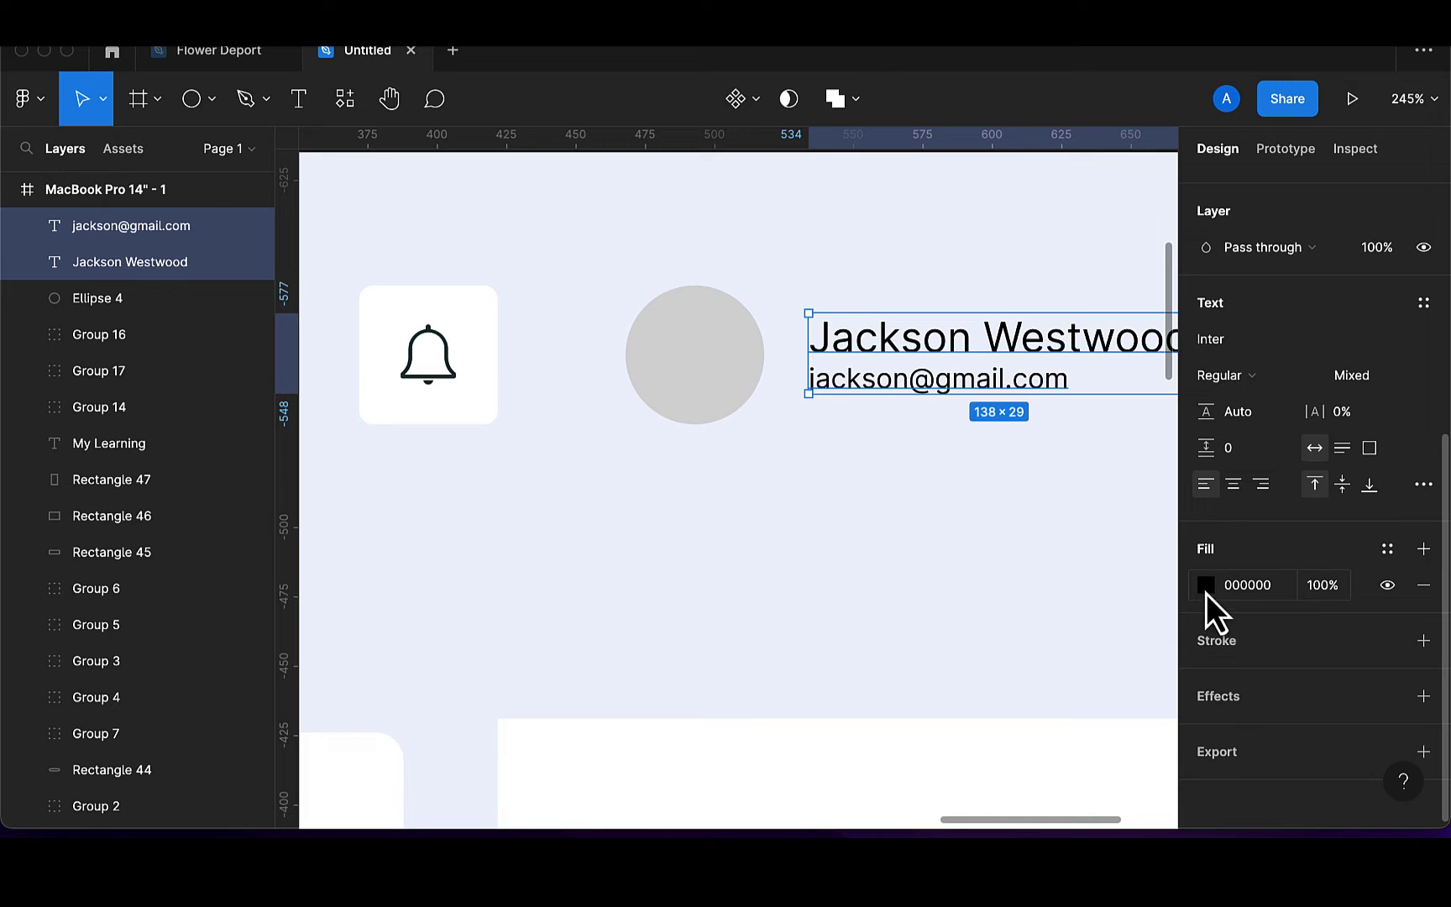
pyautogui.click(1206, 585)
pyautogui.click(934, 720)
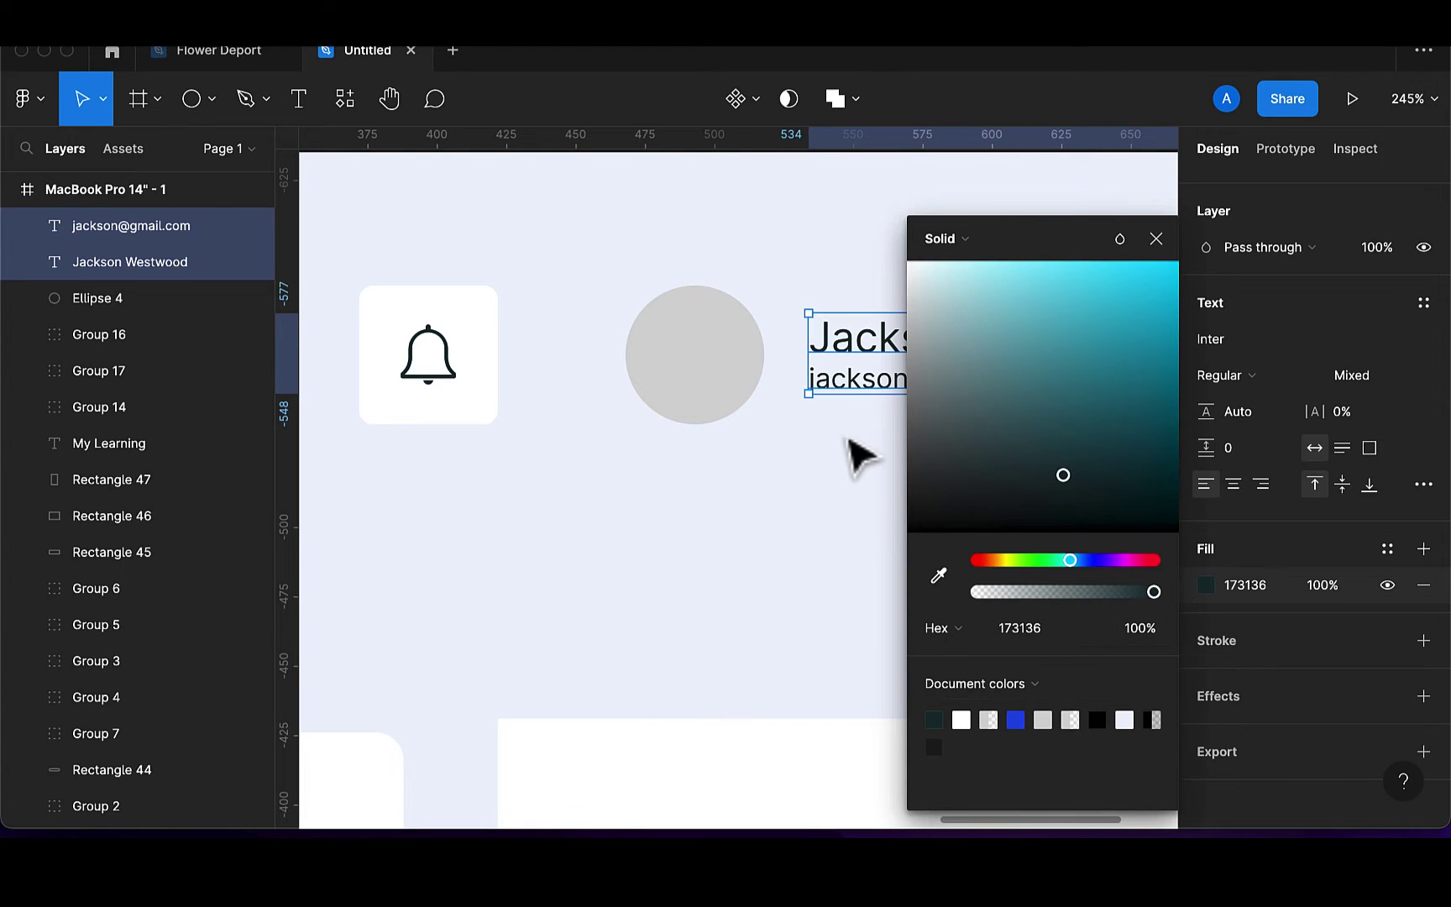
# Group the two texts and shift the group slightly left toward the avatar circle
pyautogui.press('super+g')
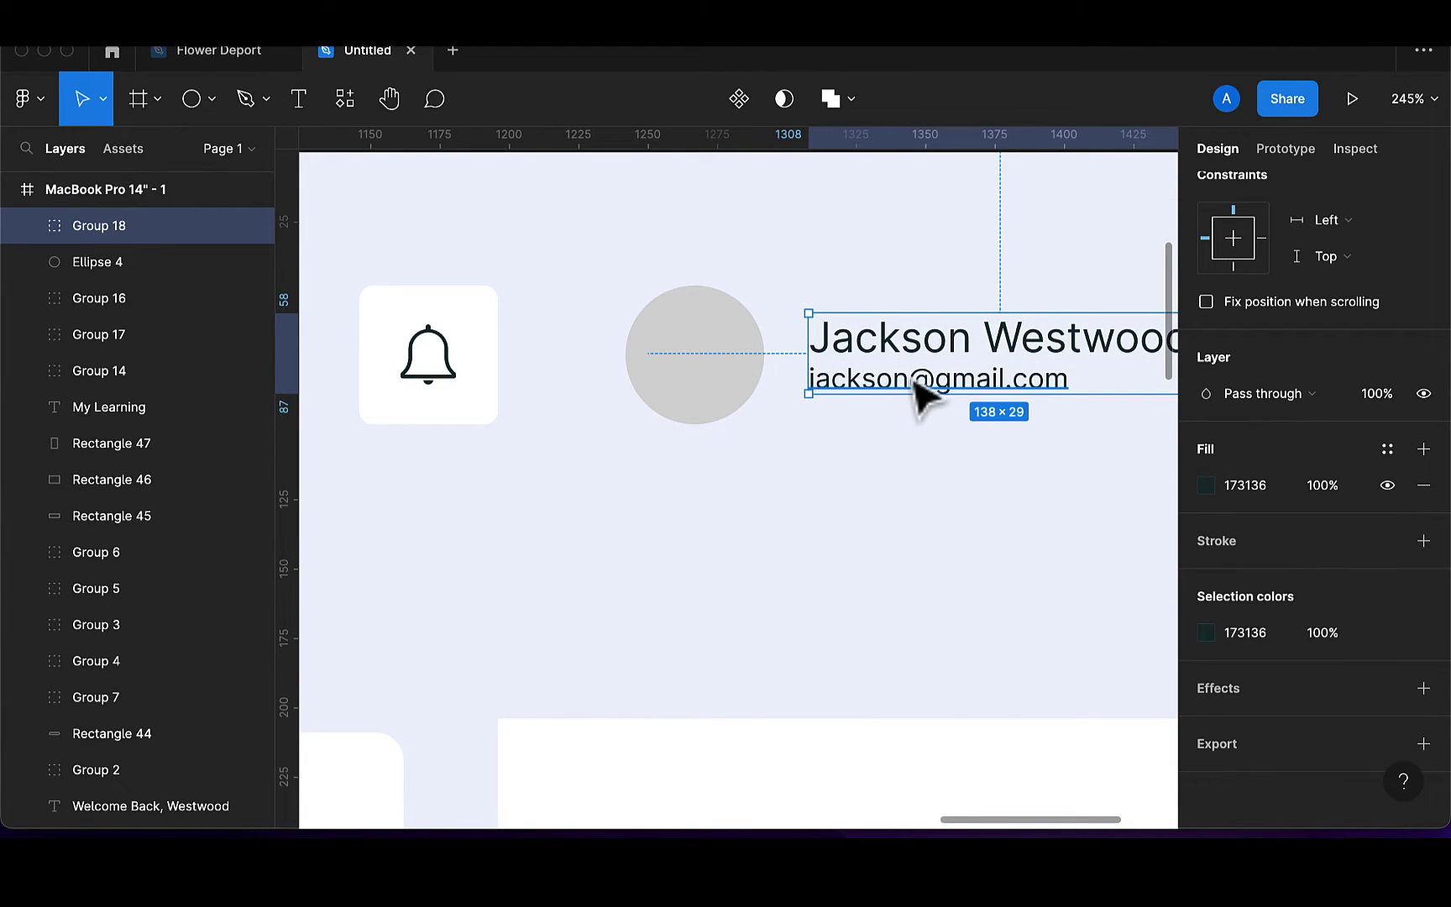
pyautogui.moveTo(914, 383); pyautogui.dragTo(896, 384)
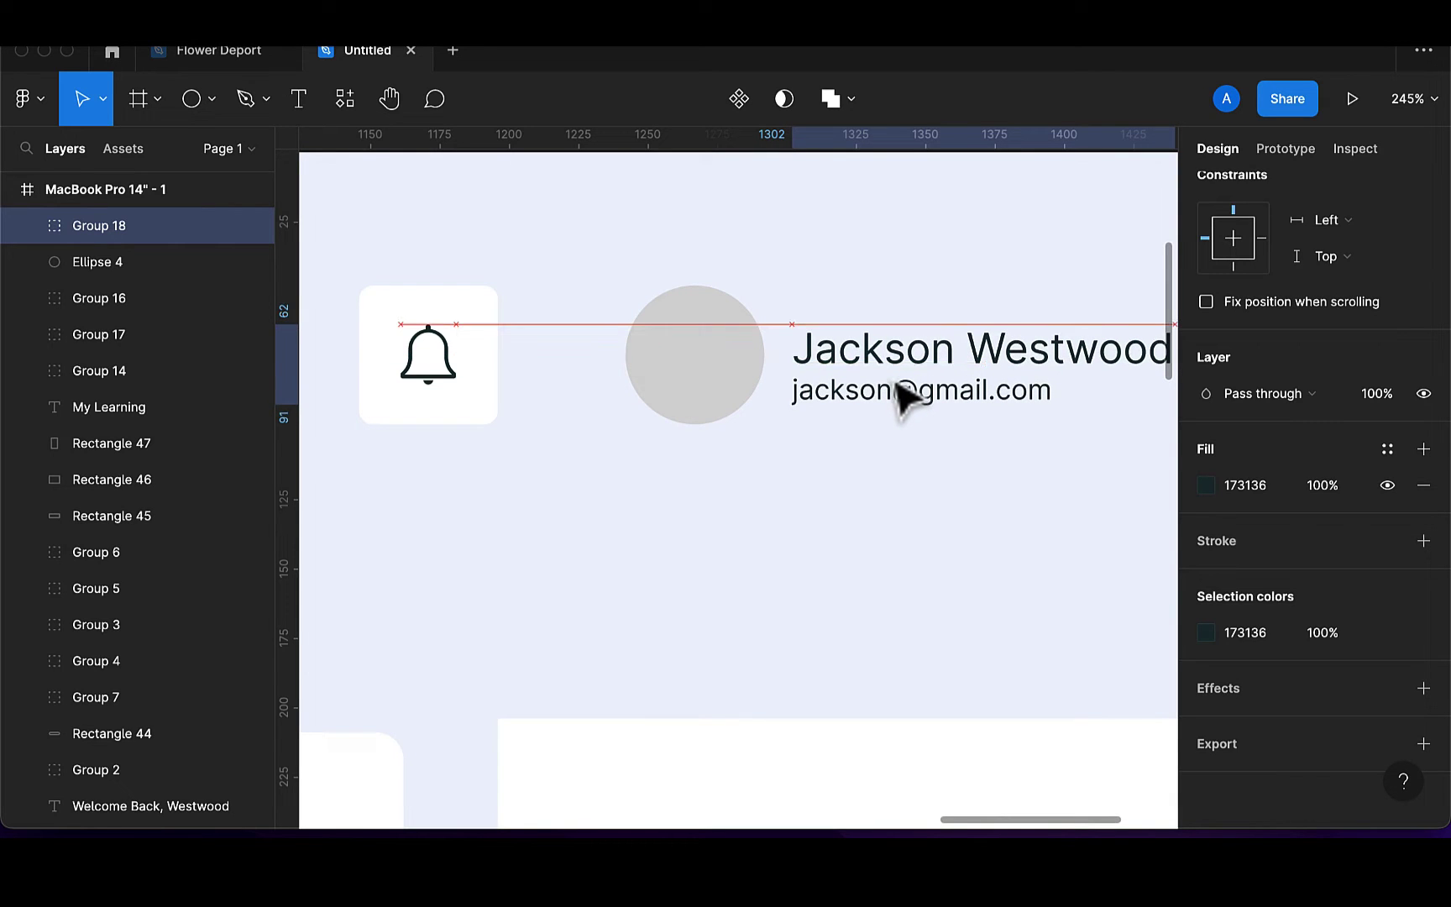
pyautogui.click(690, 398)
pyautogui.scroll(-5, 690, 397)
pyautogui.scroll(-5, 685, 395)
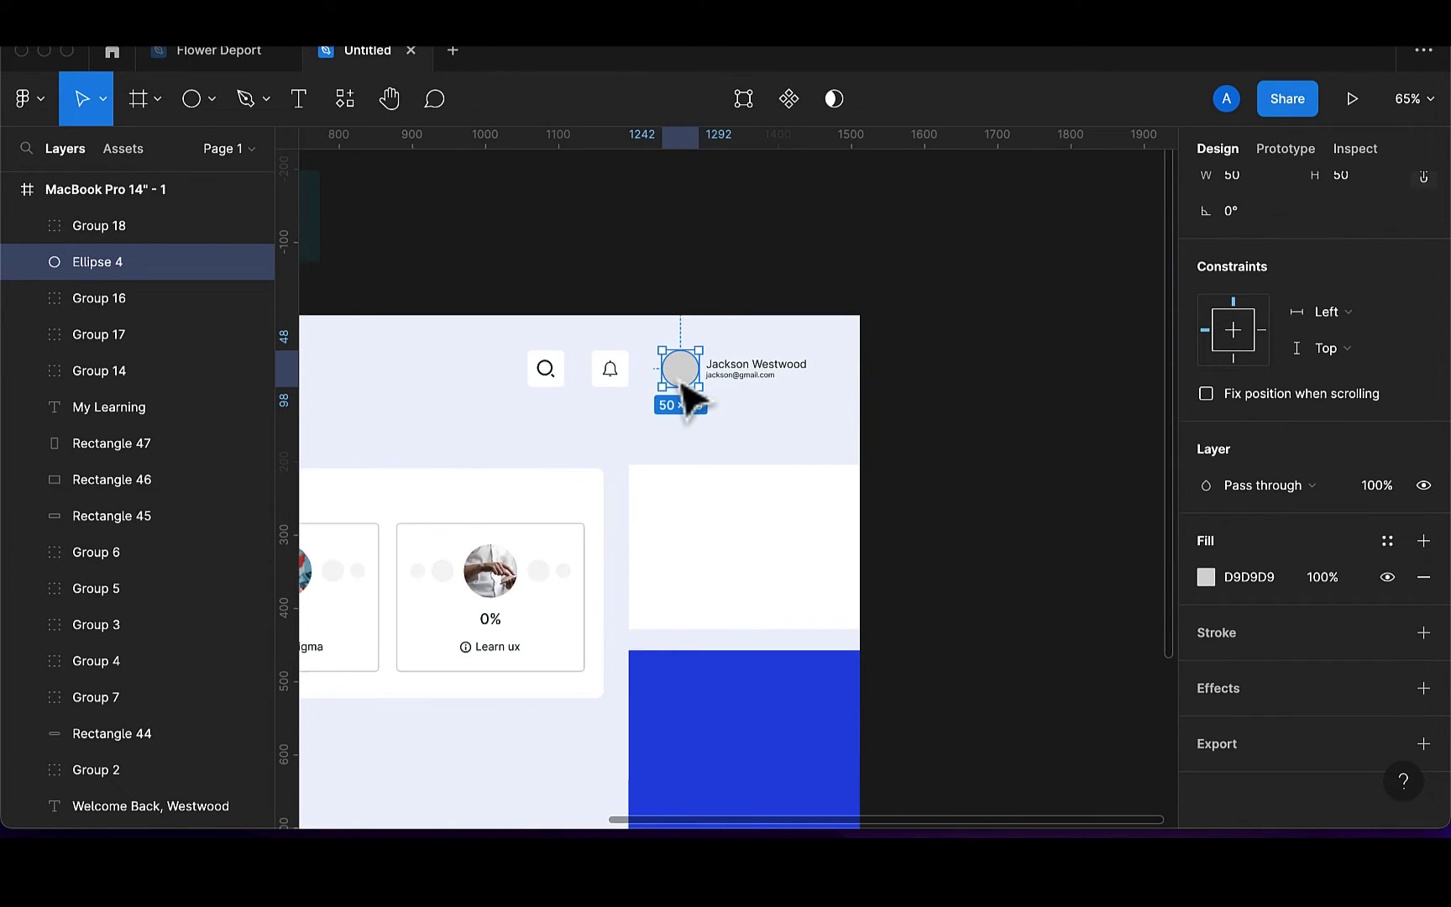
# Fill Ellipse 4 with an arms-crossed portrait from an Unsplash search for 'man'
pyautogui.click(345, 98)
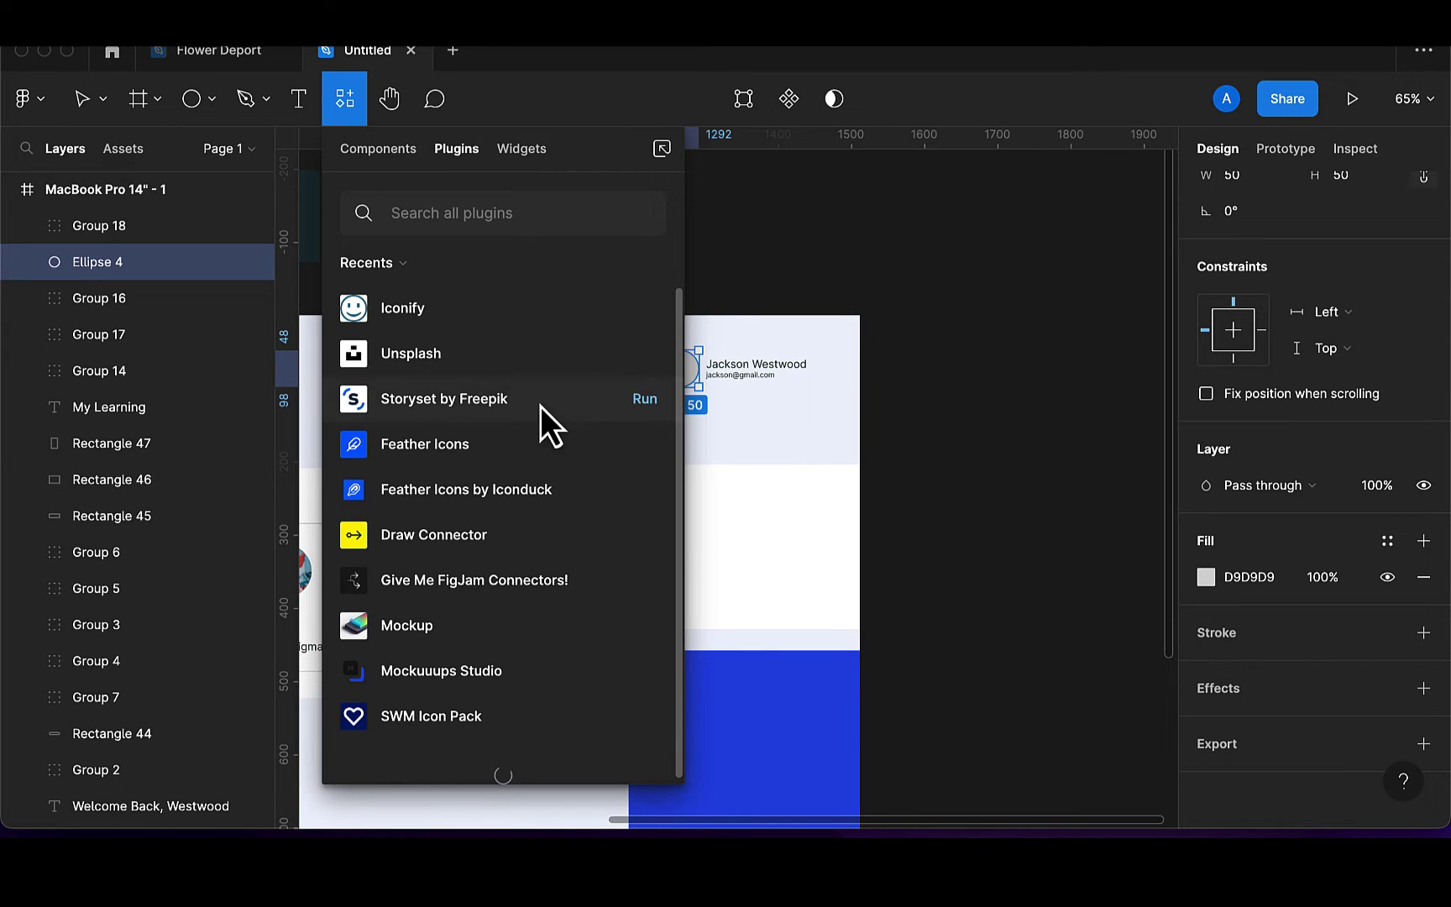
pyautogui.click(644, 354)
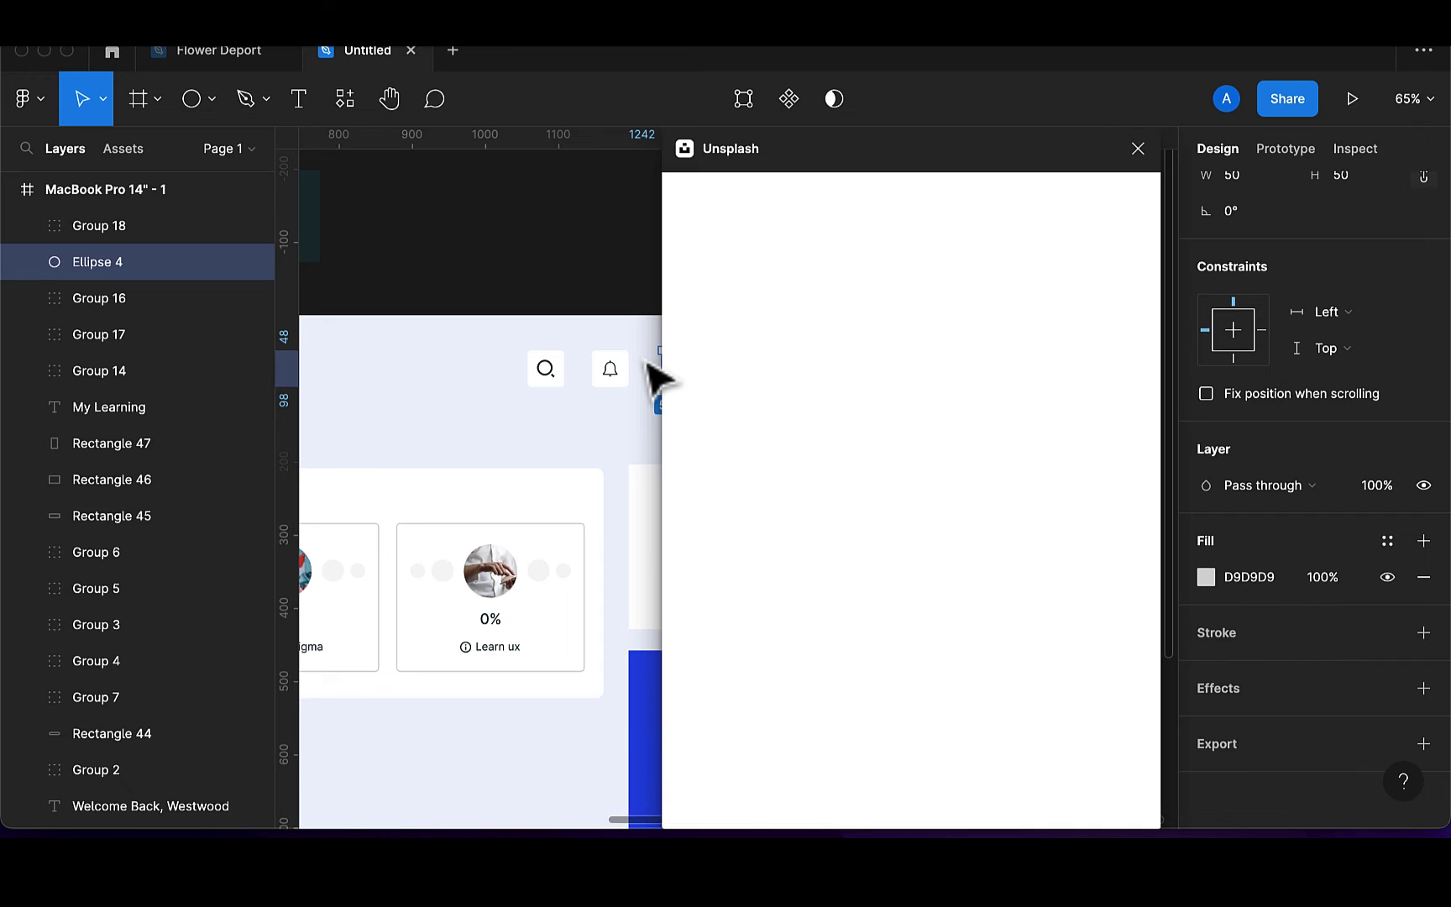
pyautogui.click(807, 262)
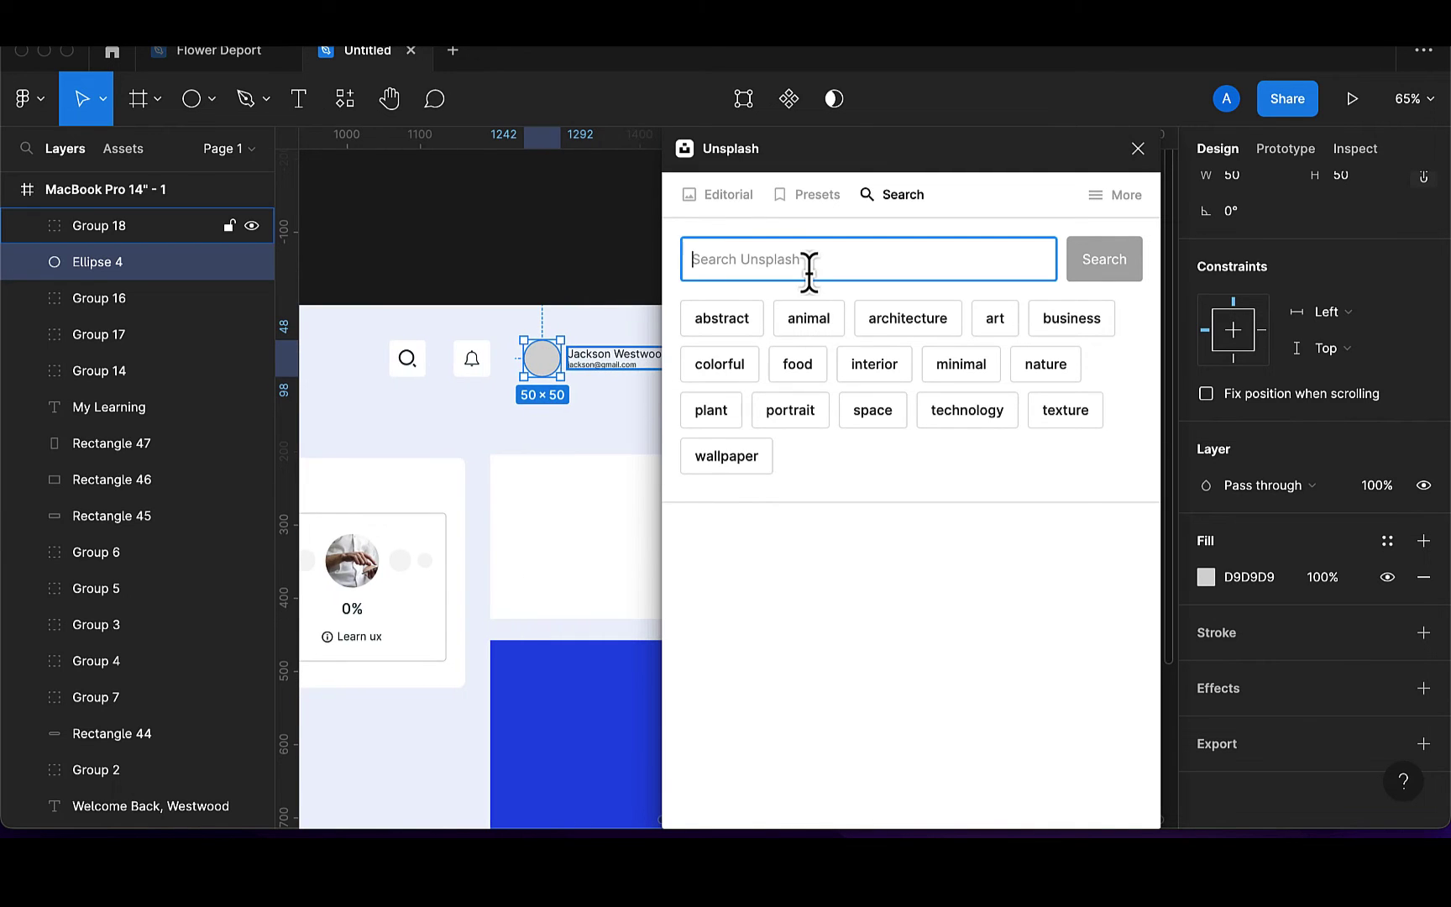
pyautogui.write('man')
pyautogui.press('Return')
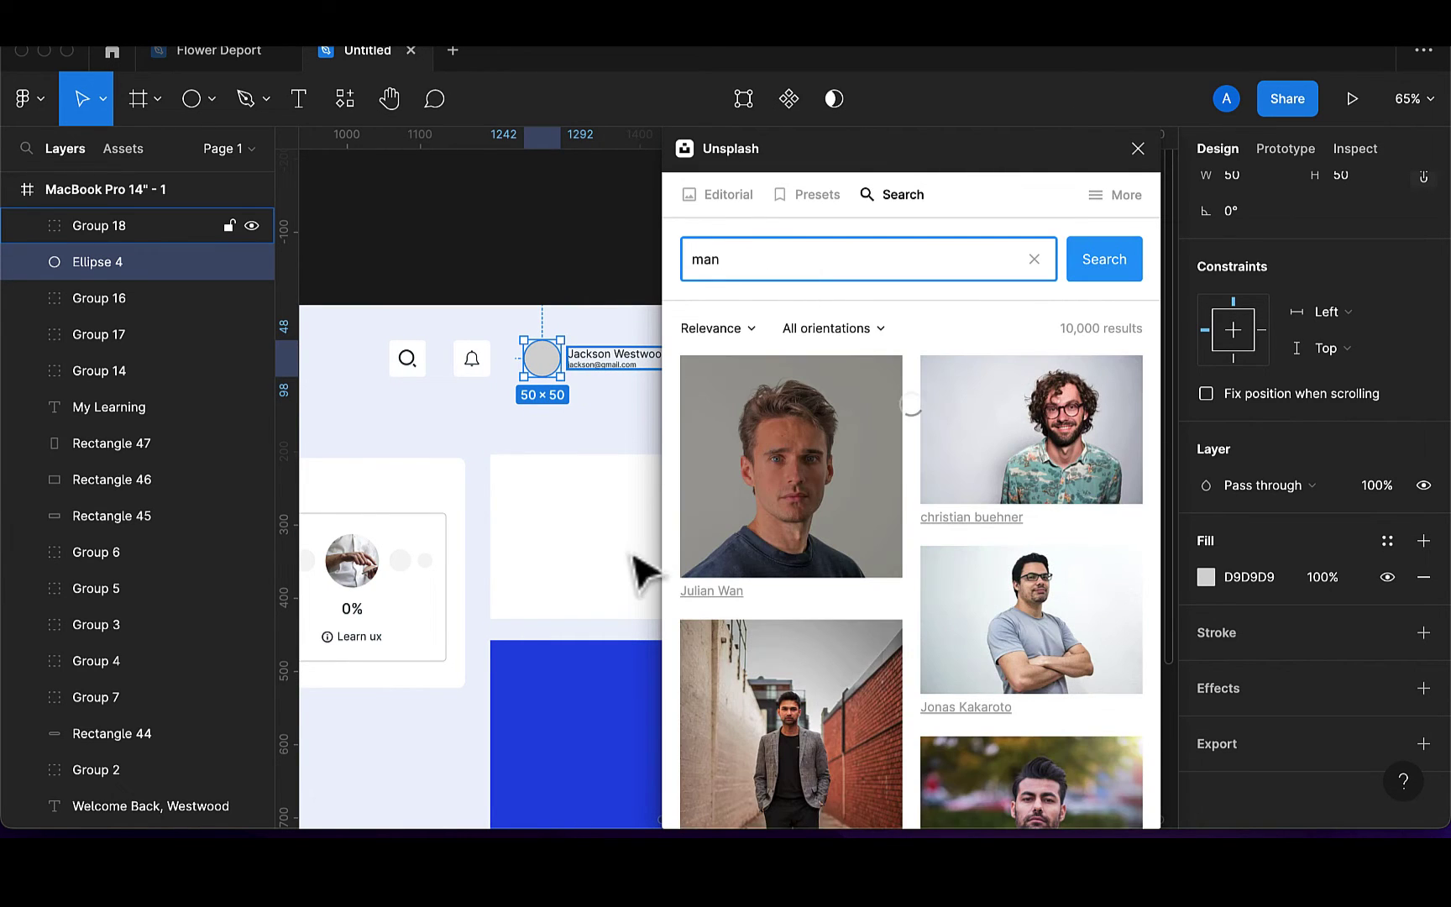
pyautogui.scroll(-2, 950, 665)
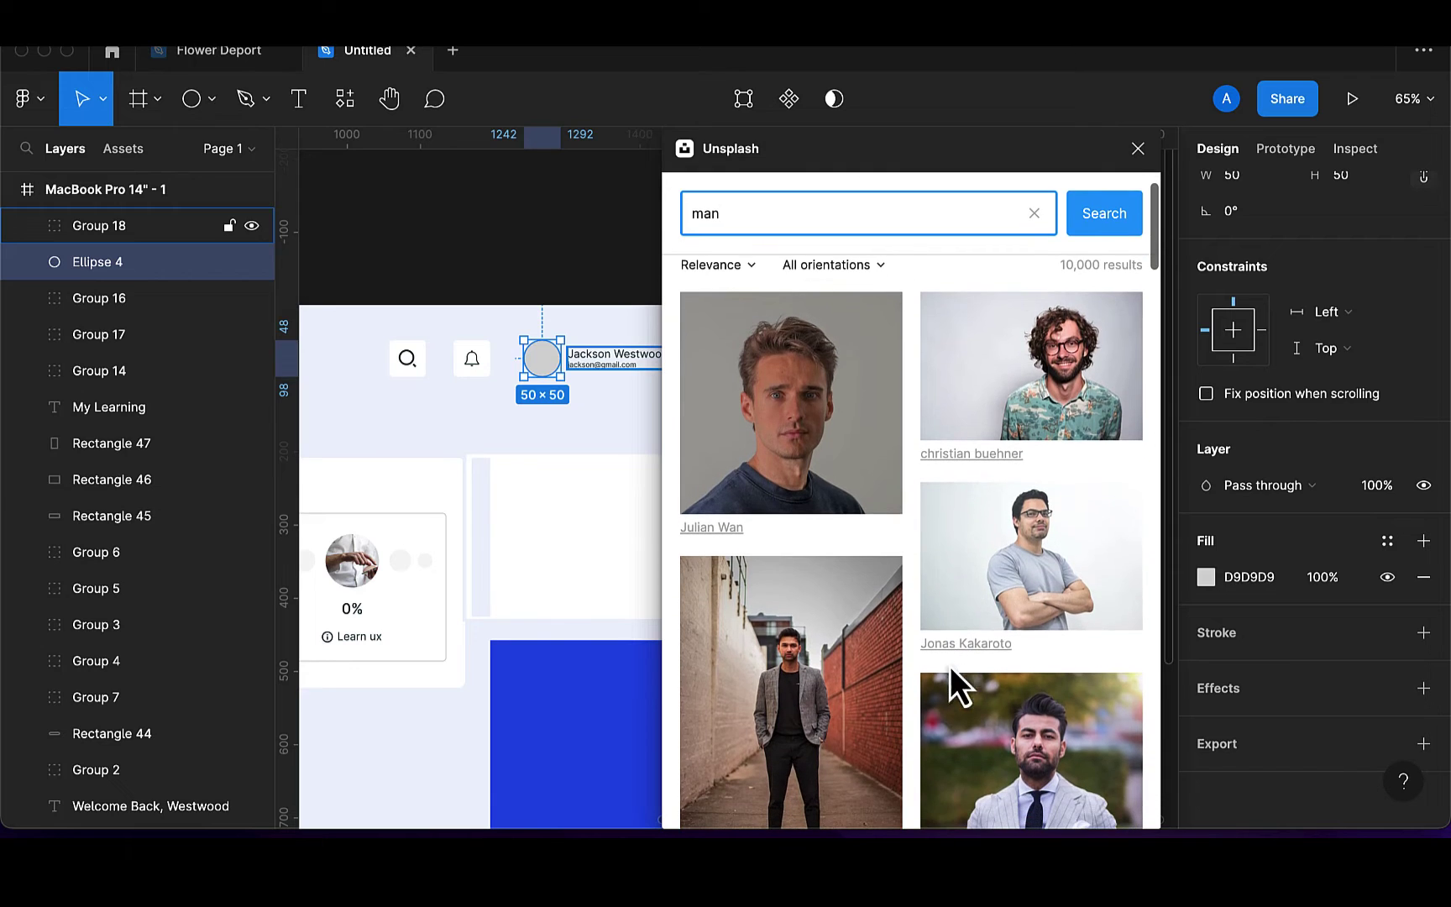
pyautogui.click(1084, 576)
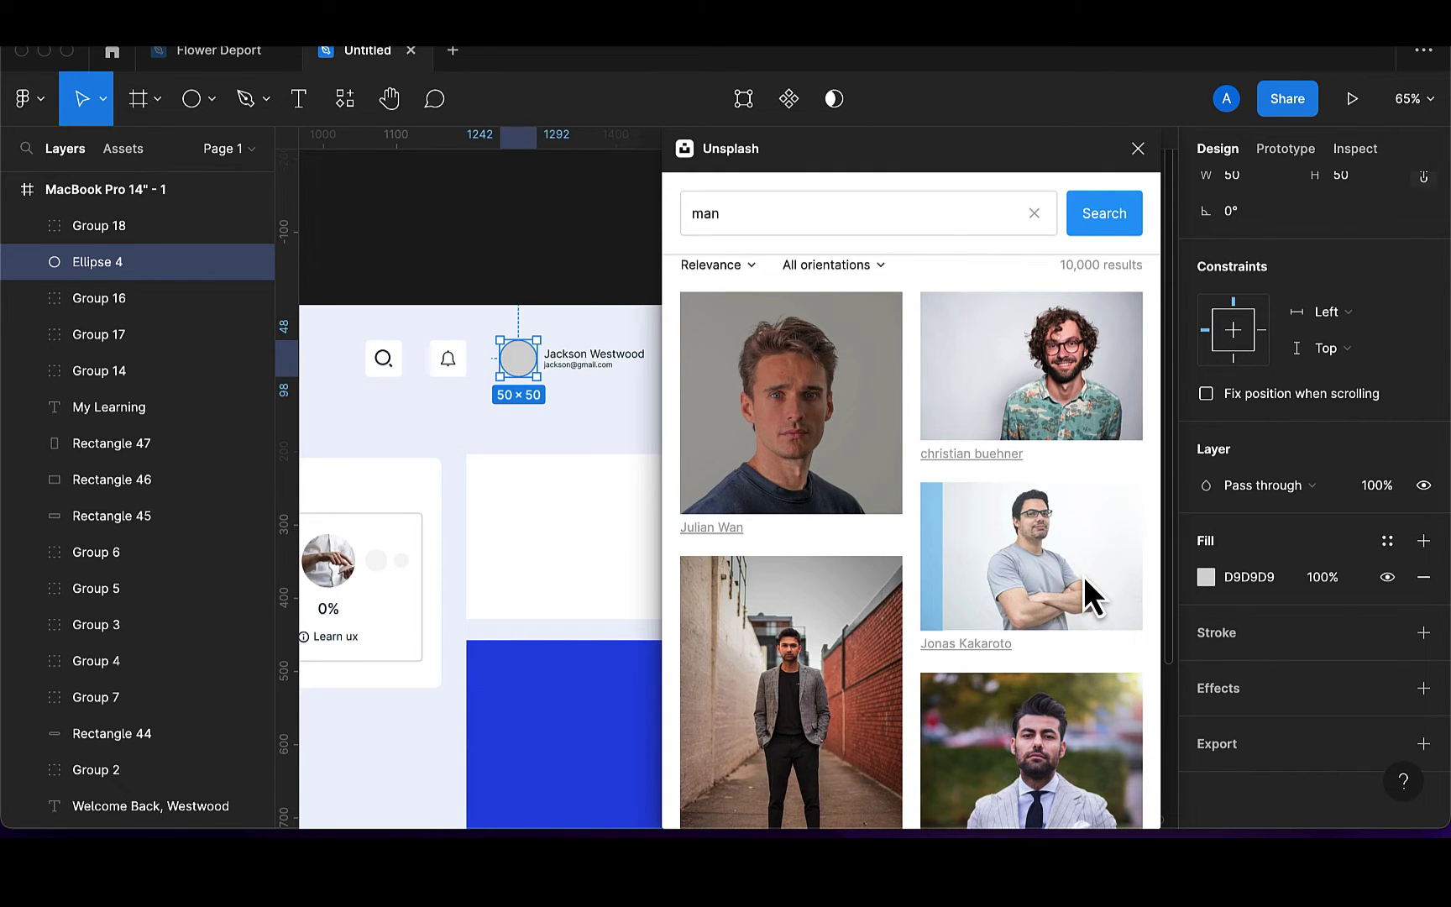
pyautogui.scroll(-2, 1286, 464)
pyautogui.click(1138, 148)
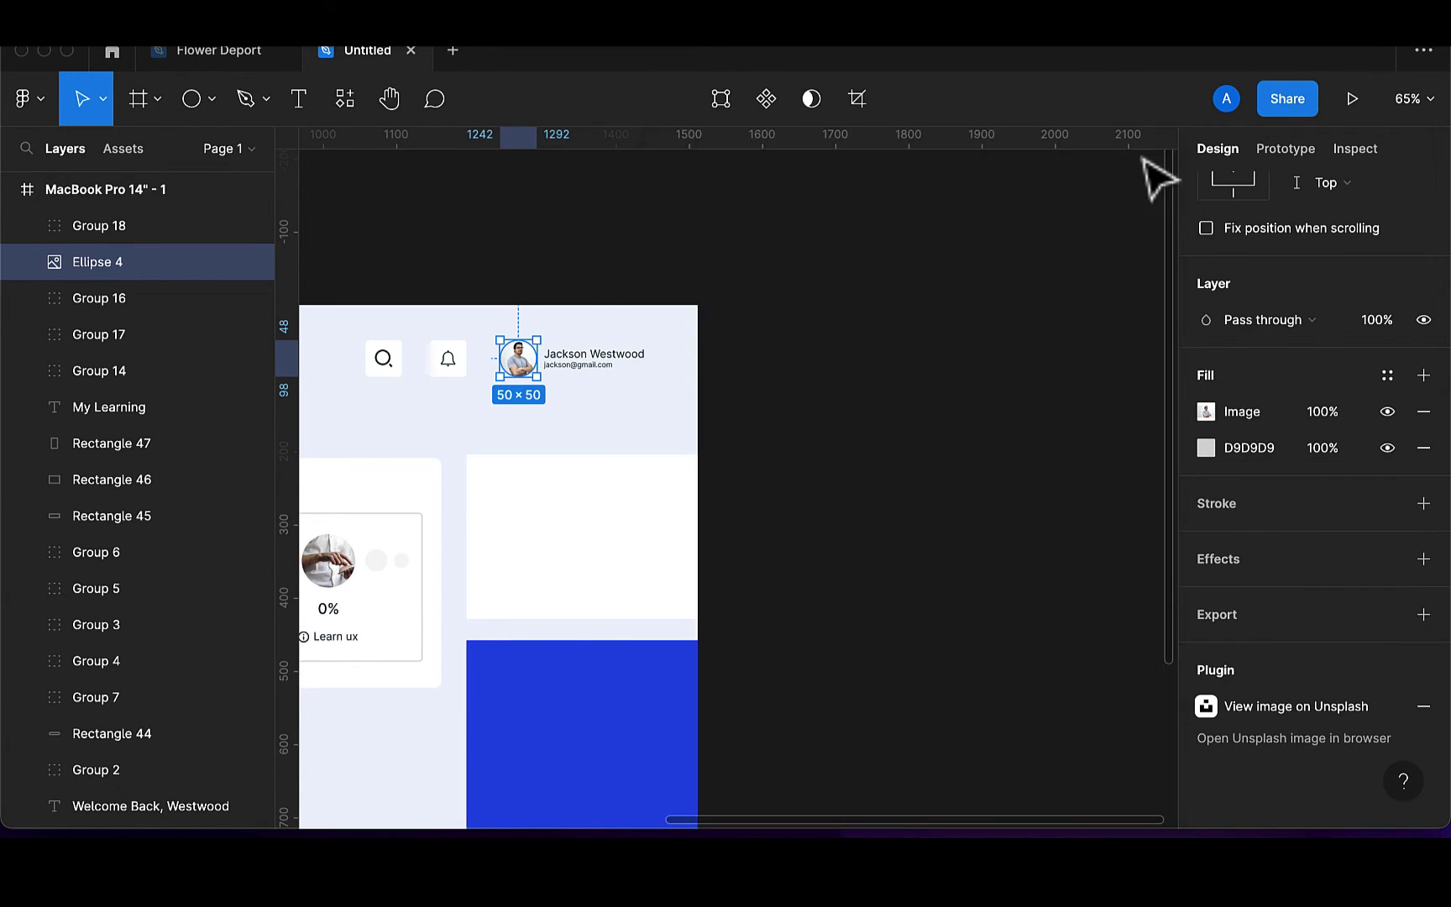
pyautogui.hscroll(-1, 703, 341)
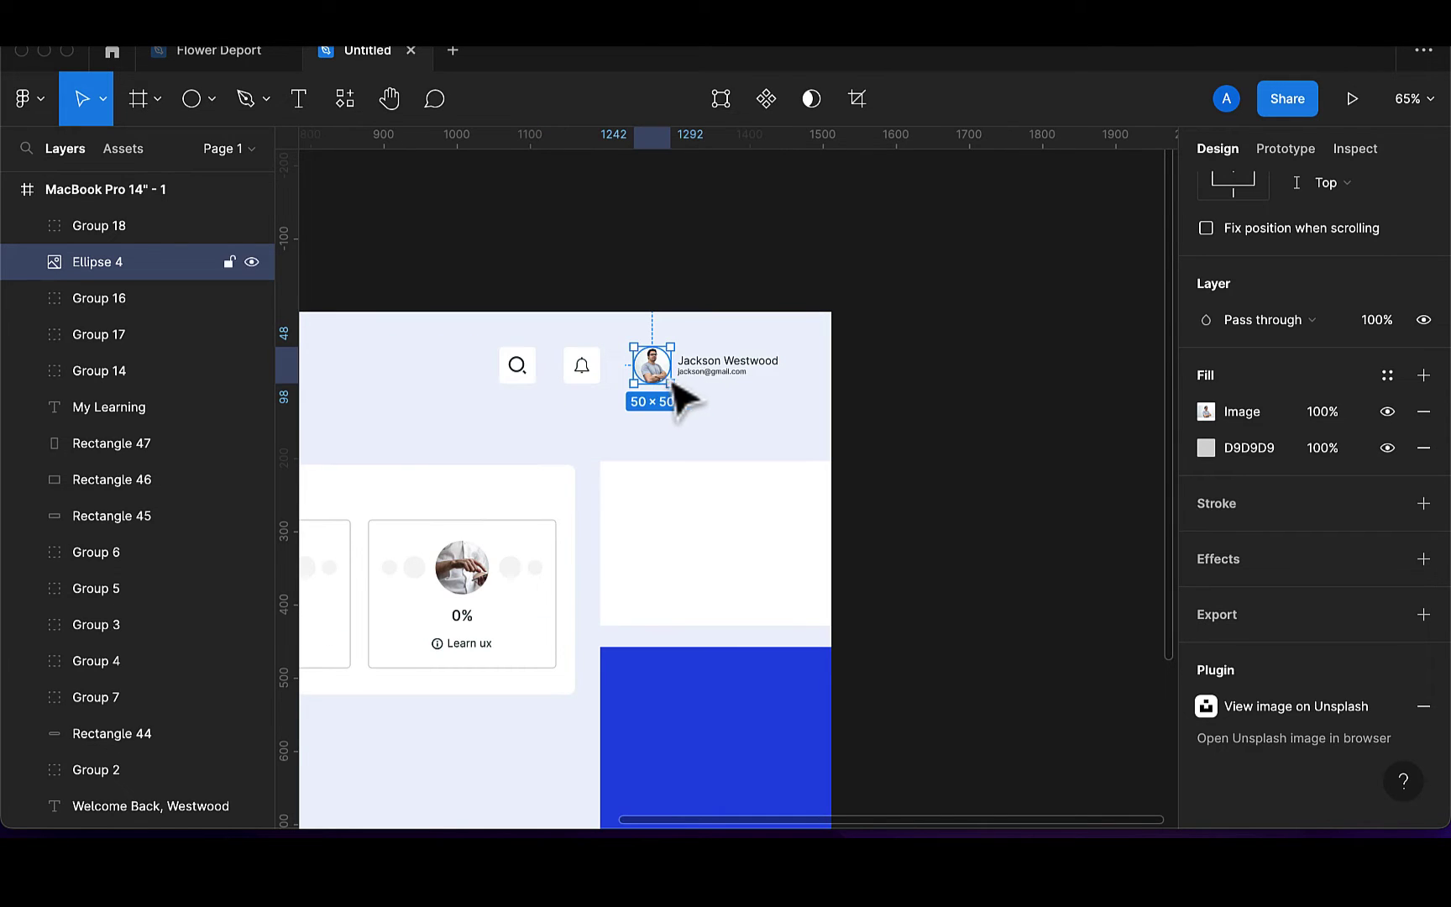
pyautogui.hscroll(-3, 672, 382)
# Group the avatar circle with its name block
pyautogui.keyDown('shift'); pyautogui.click(725, 379); pyautogui.keyUp('shift')
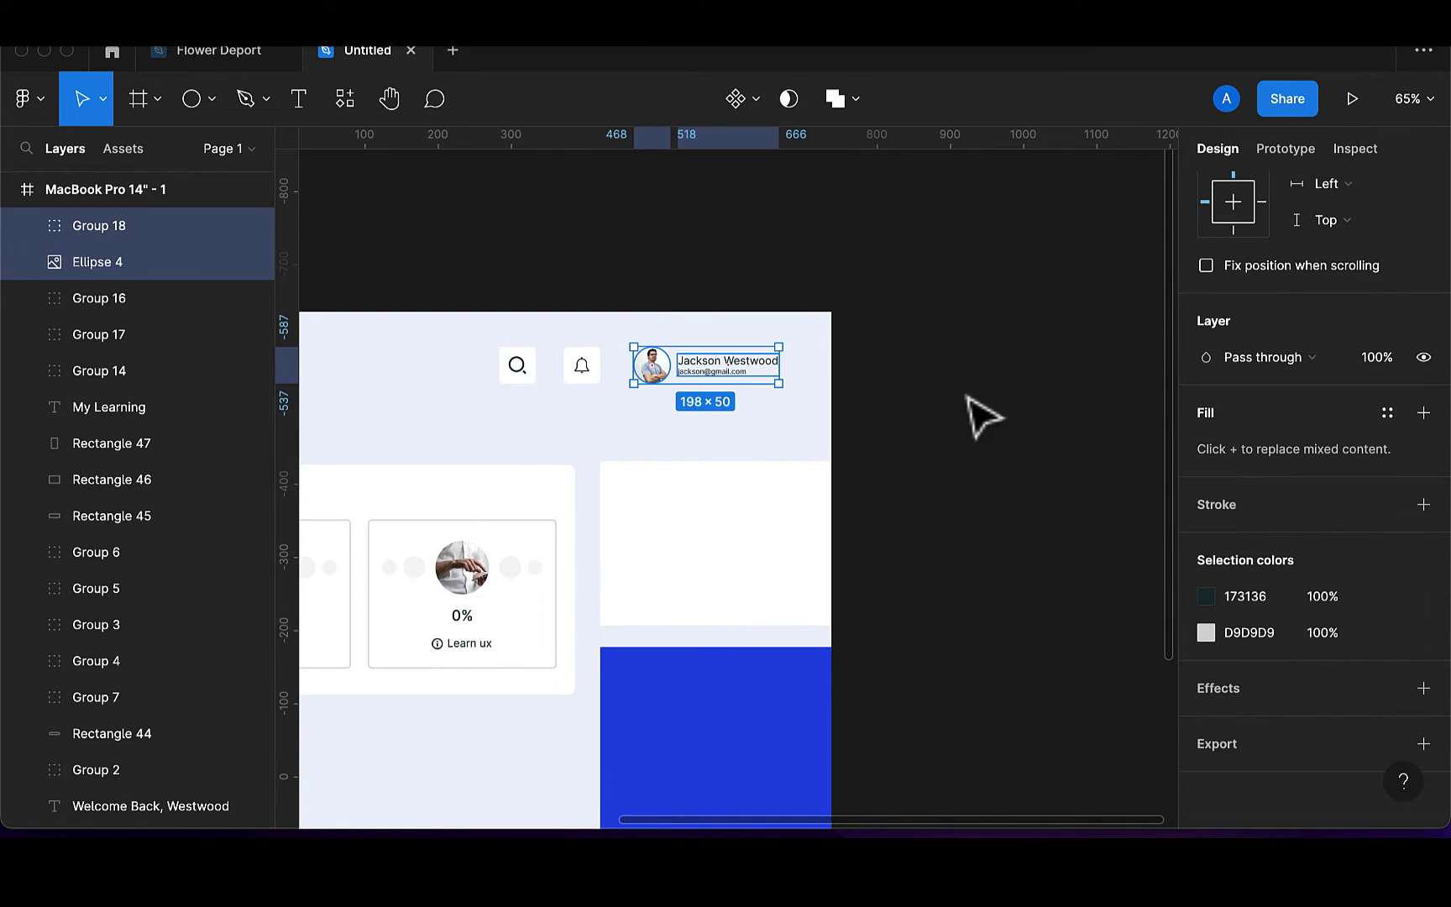
pyautogui.scroll(5, 1319, 252)
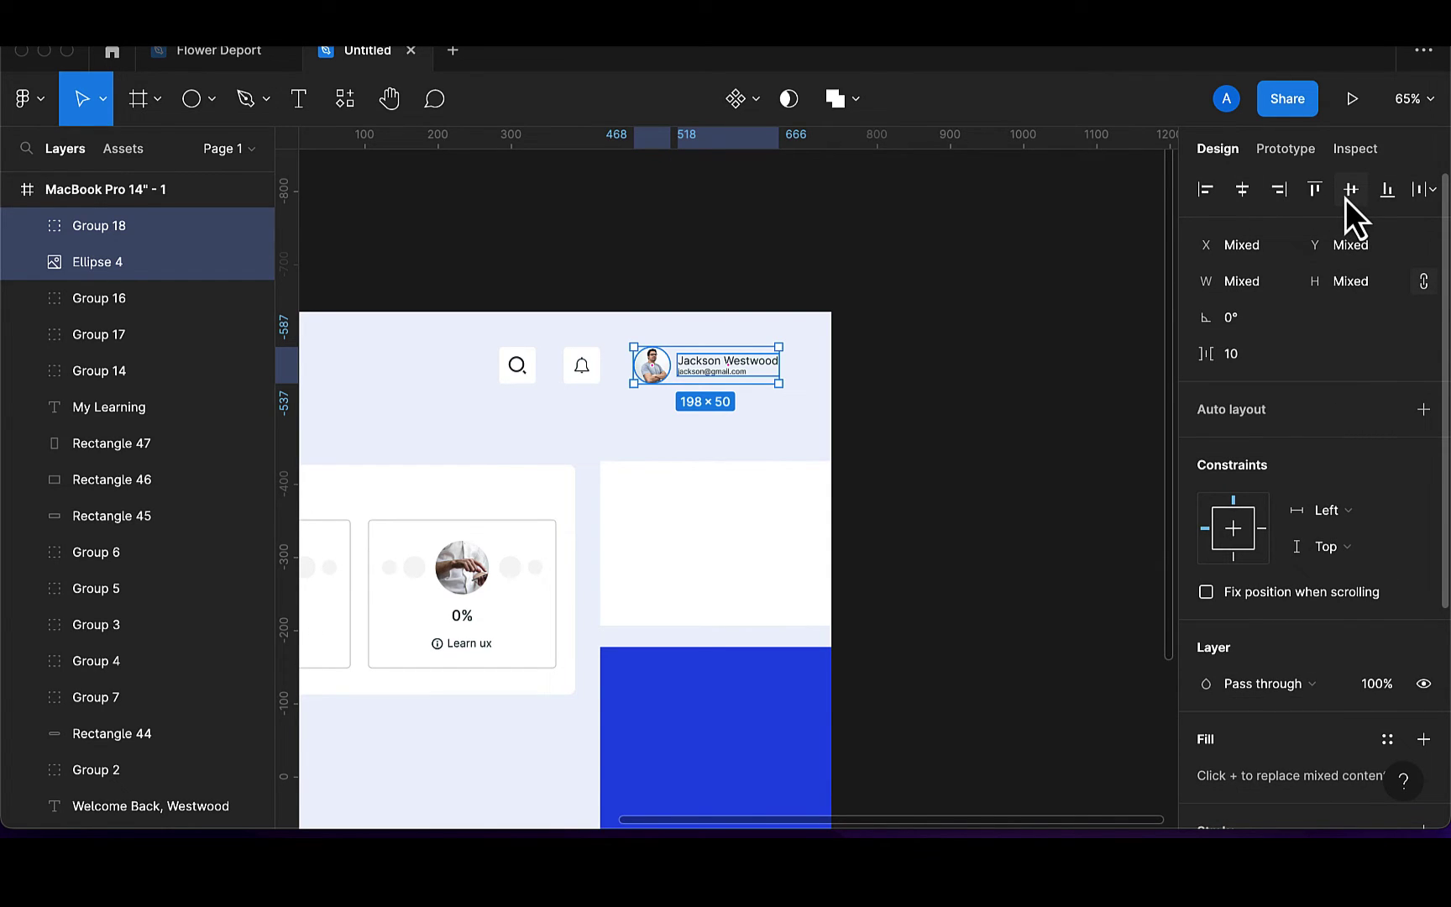
pyautogui.press('super+g')
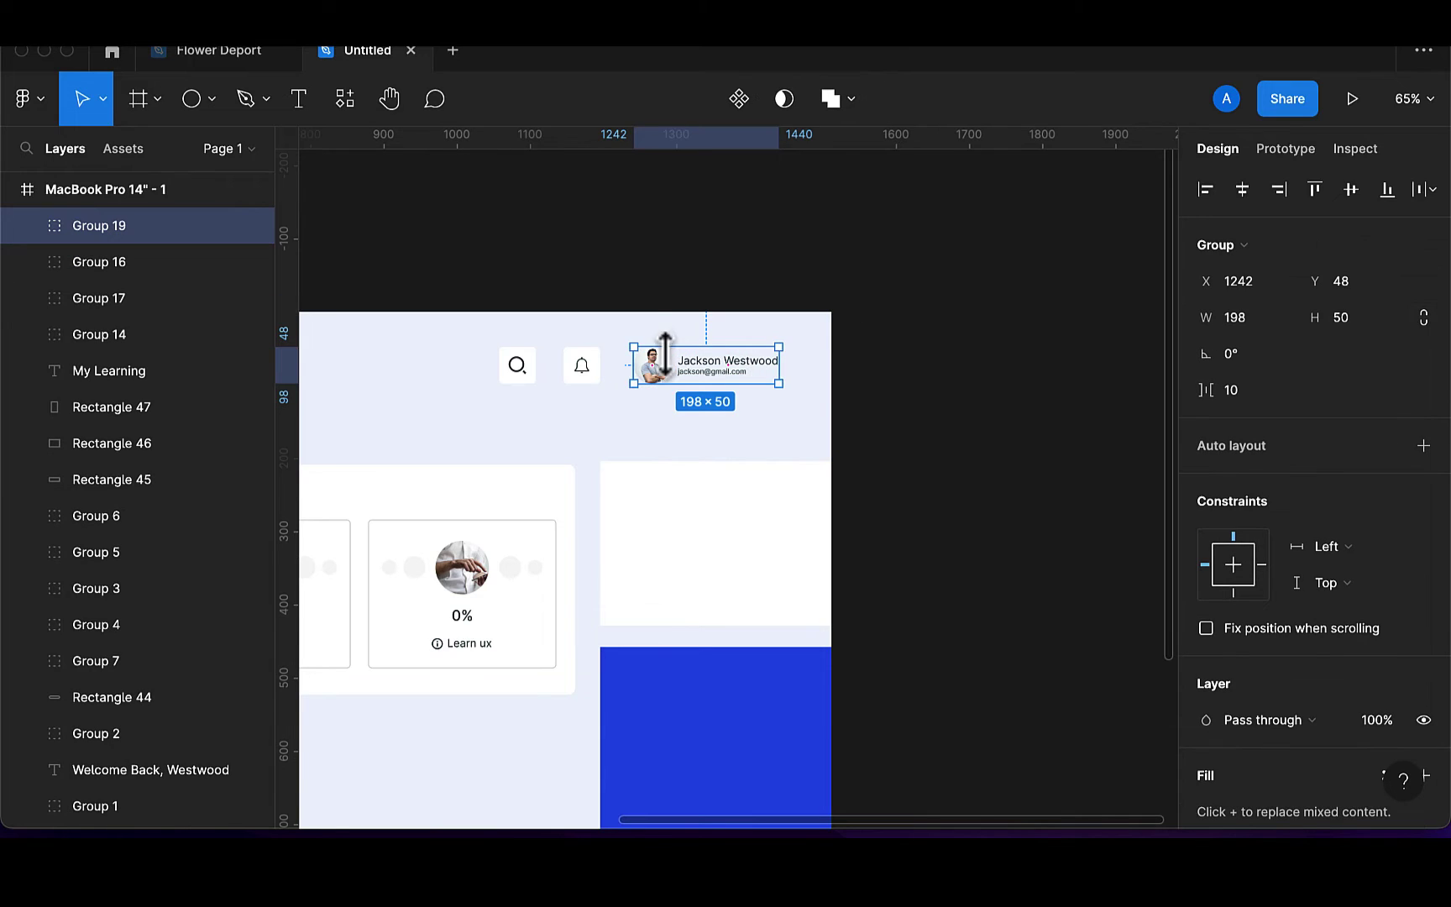
# Distribute the search, bell and profile evenly (42 px) and group them as Group 20
pyautogui.keyDown('shift'); pyautogui.click(586, 370); pyautogui.keyUp('shift')
pyautogui.keyDown('shift'); pyautogui.click(528, 376); pyautogui.keyUp('shift')
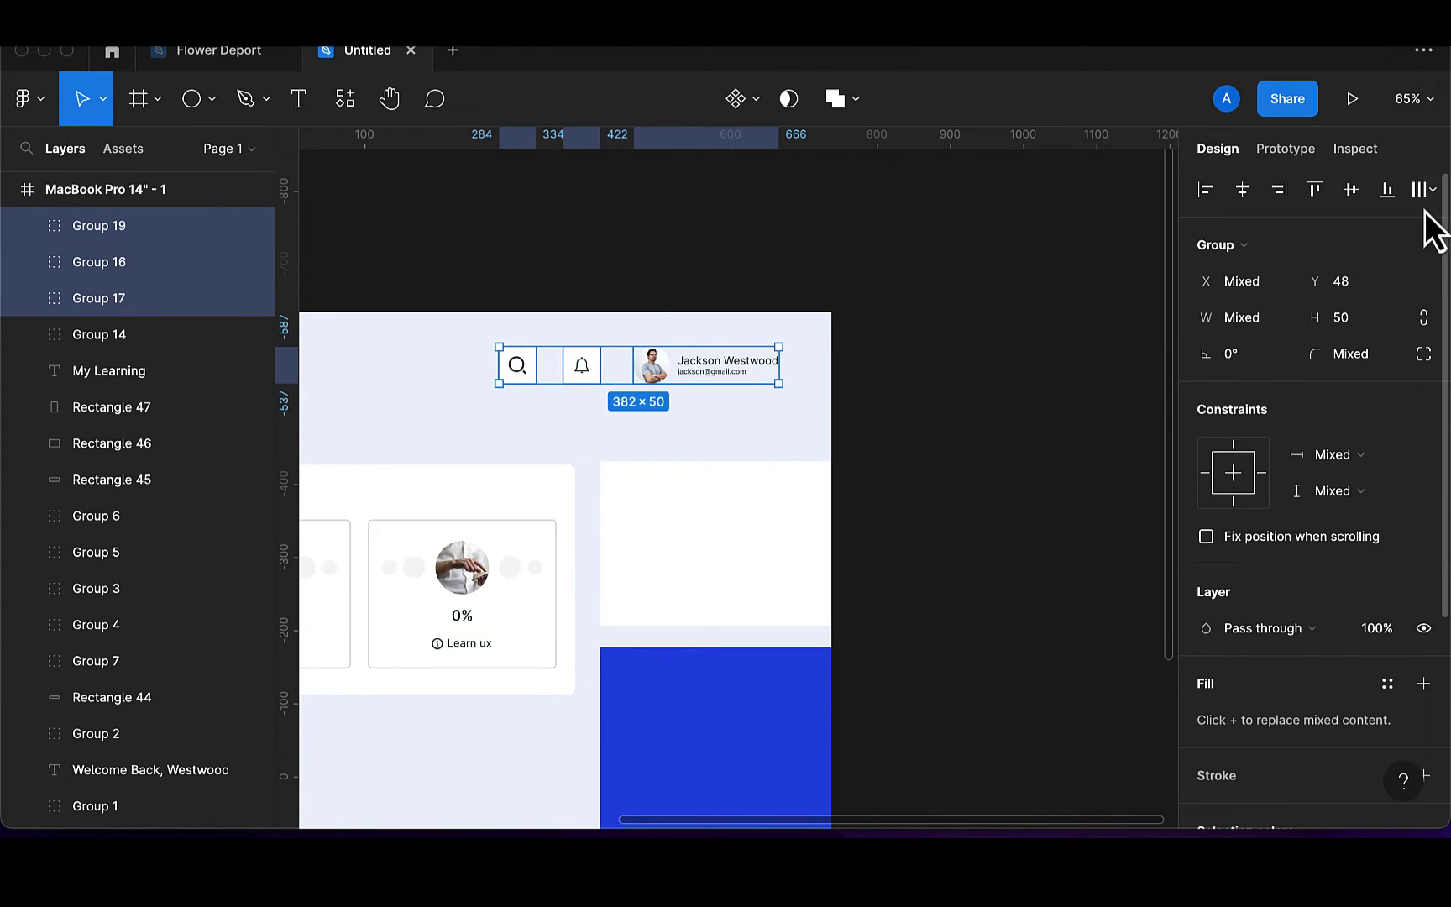
pyautogui.click(1424, 190)
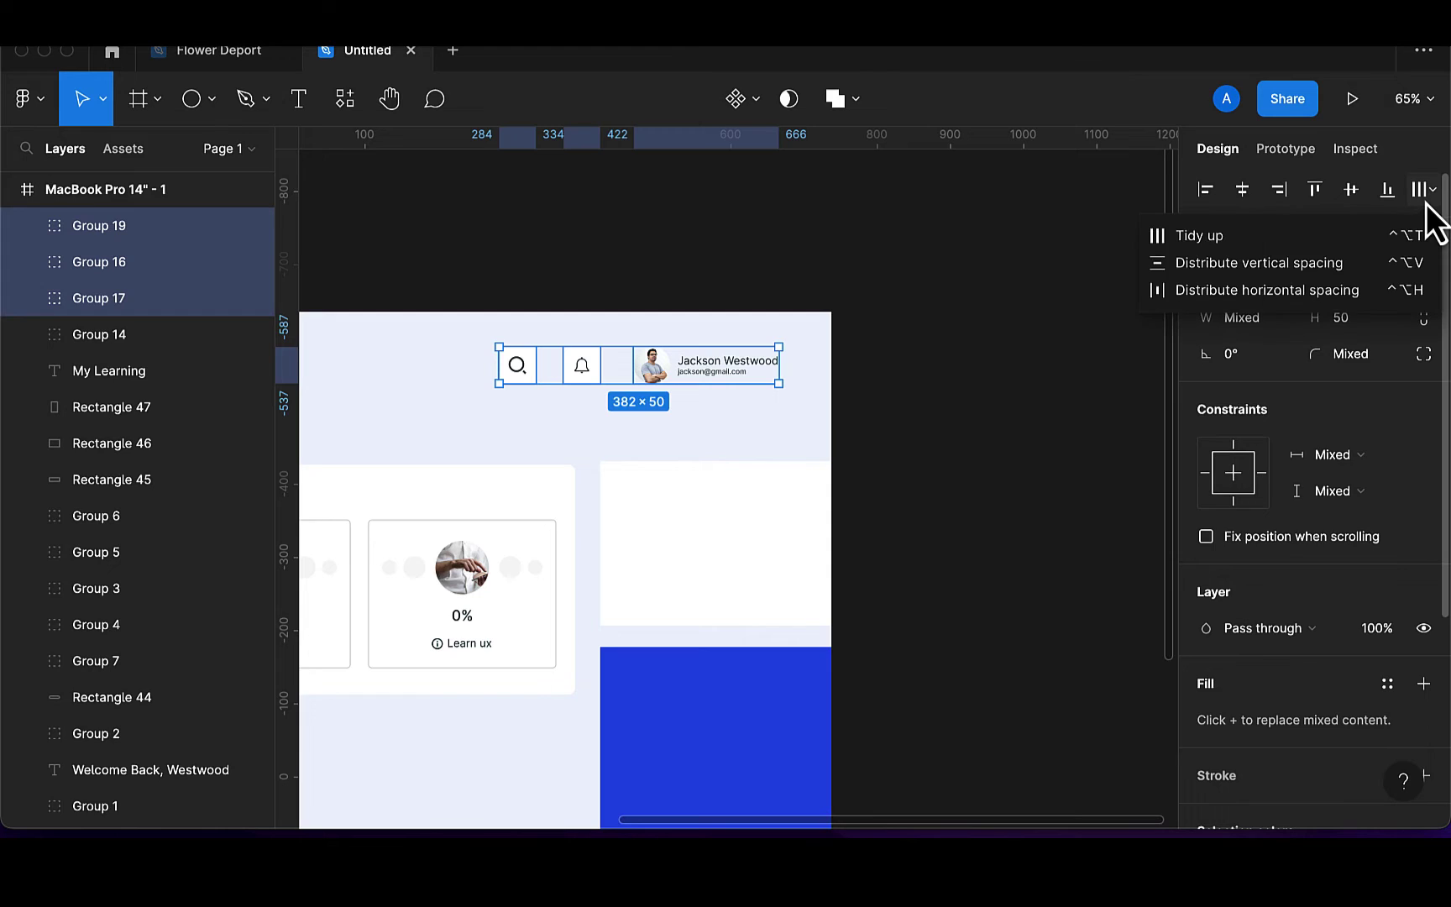
pyautogui.click(1309, 292)
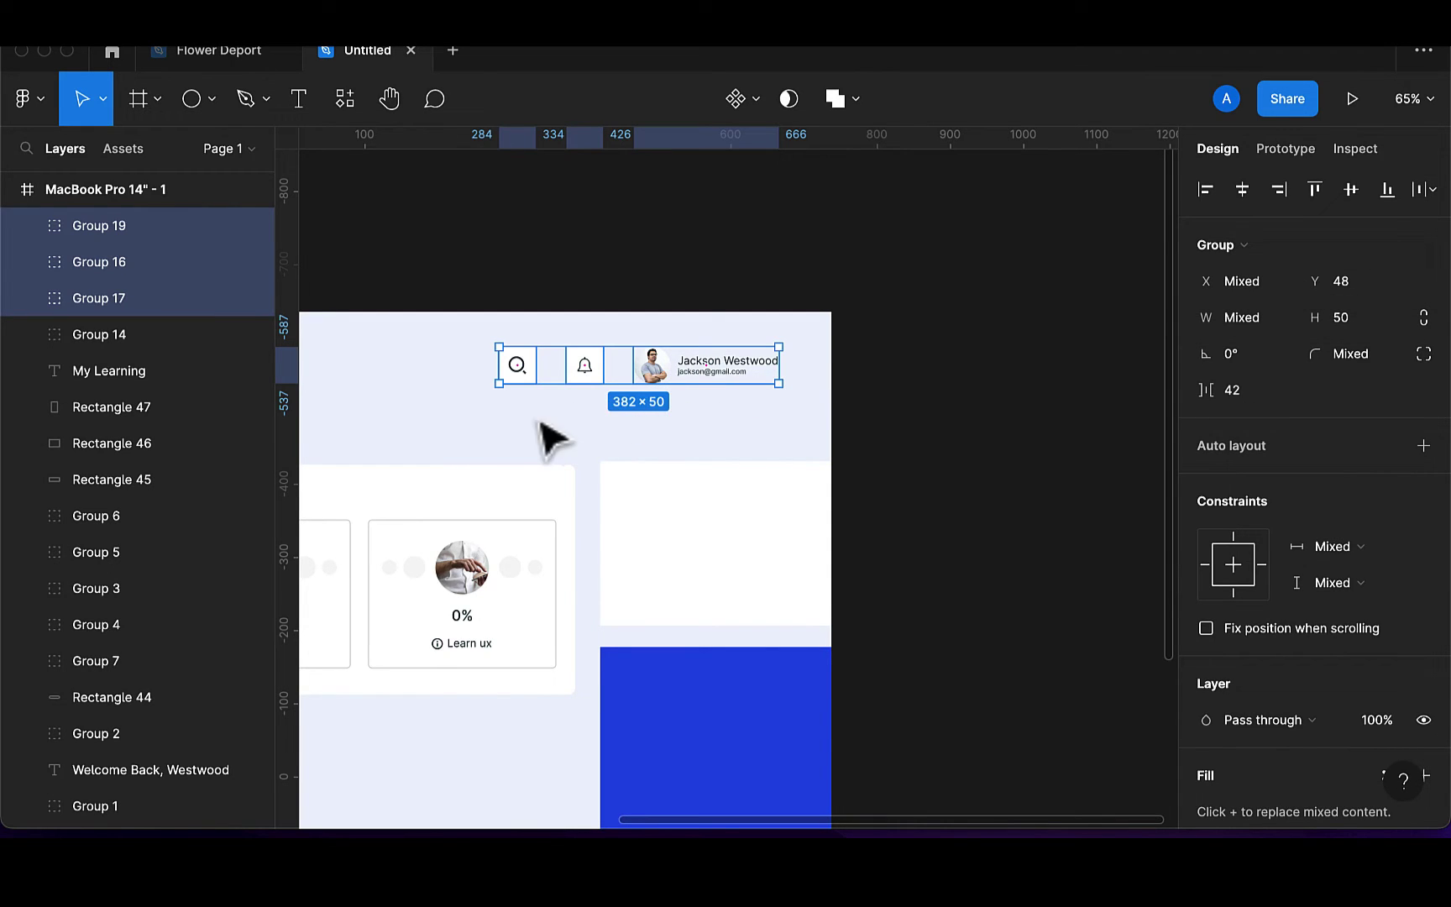
pyautogui.scroll(-1, 846, 413)
pyautogui.scroll(-5, 847, 414)
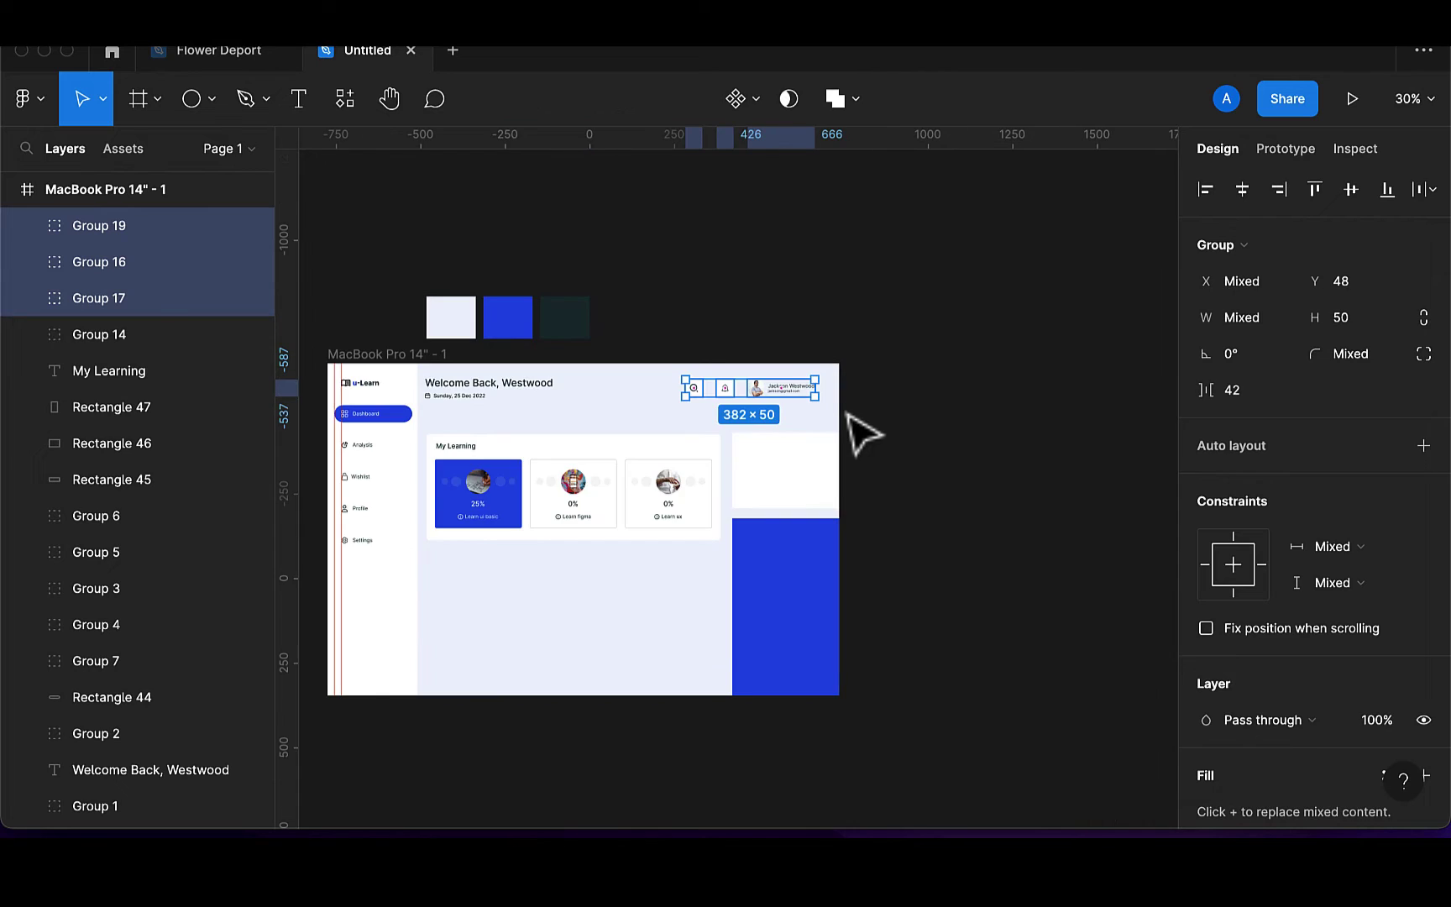
pyautogui.press('super+g')
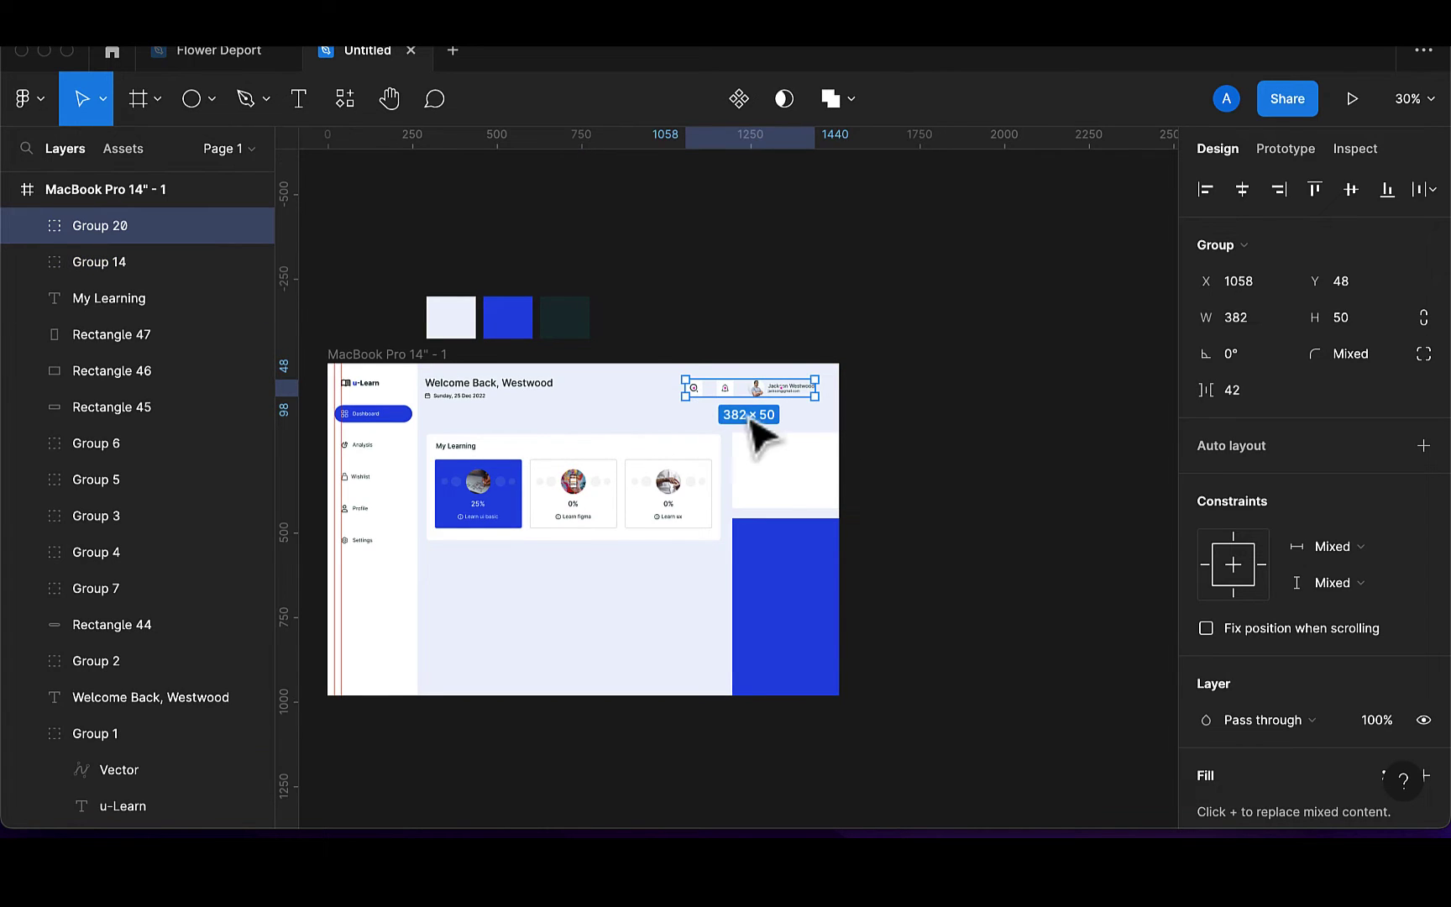
pyautogui.click(900, 415)
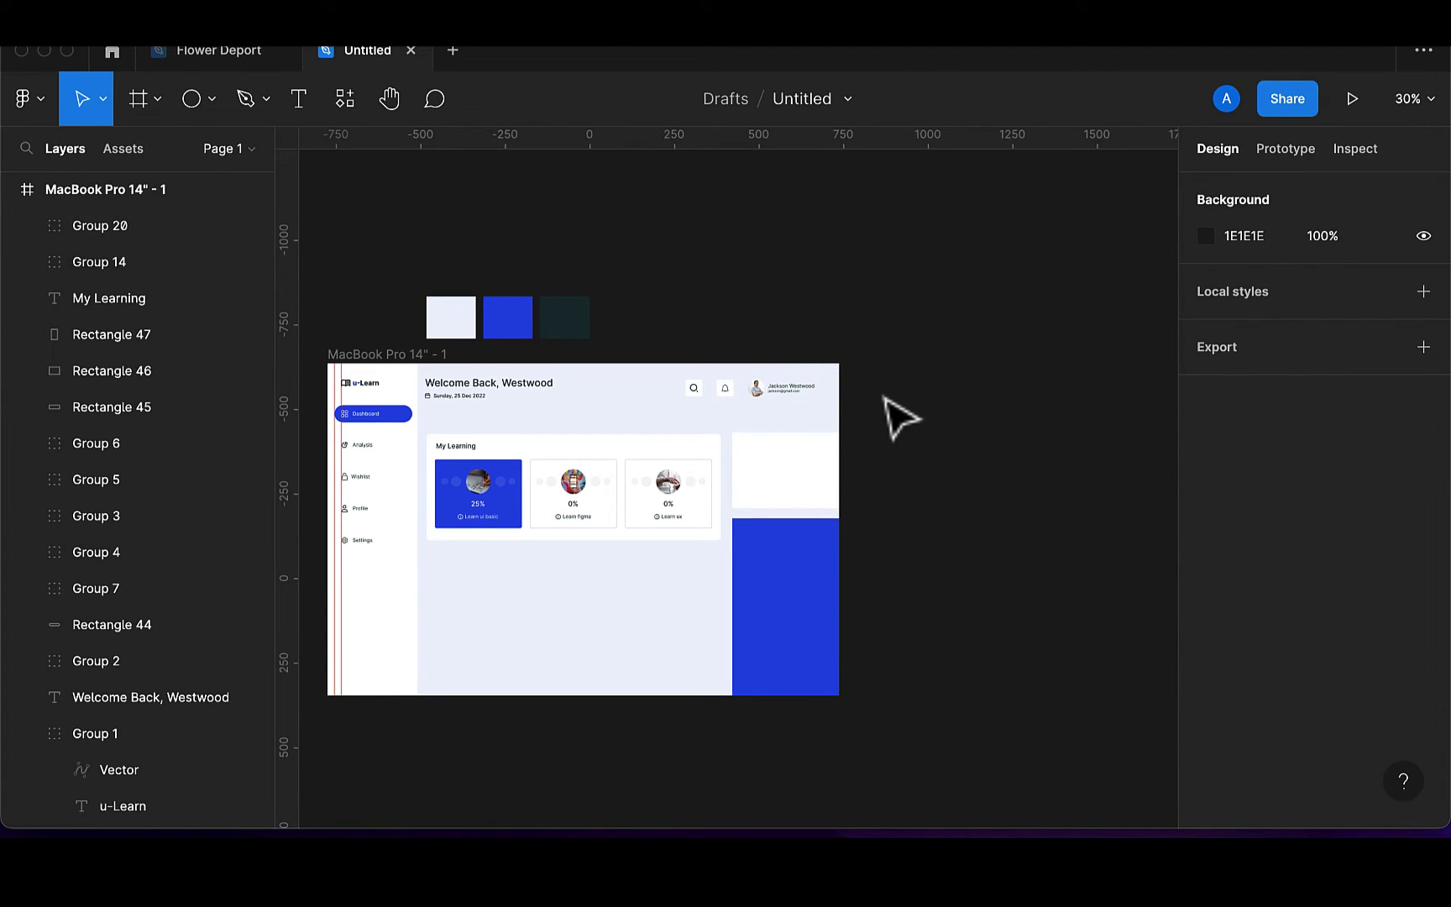
# Group the My Learning card, title and courses and nudge the group into place
pyautogui.hscroll(-2, 901, 415)
pyautogui.scroll(-2, 900, 415)
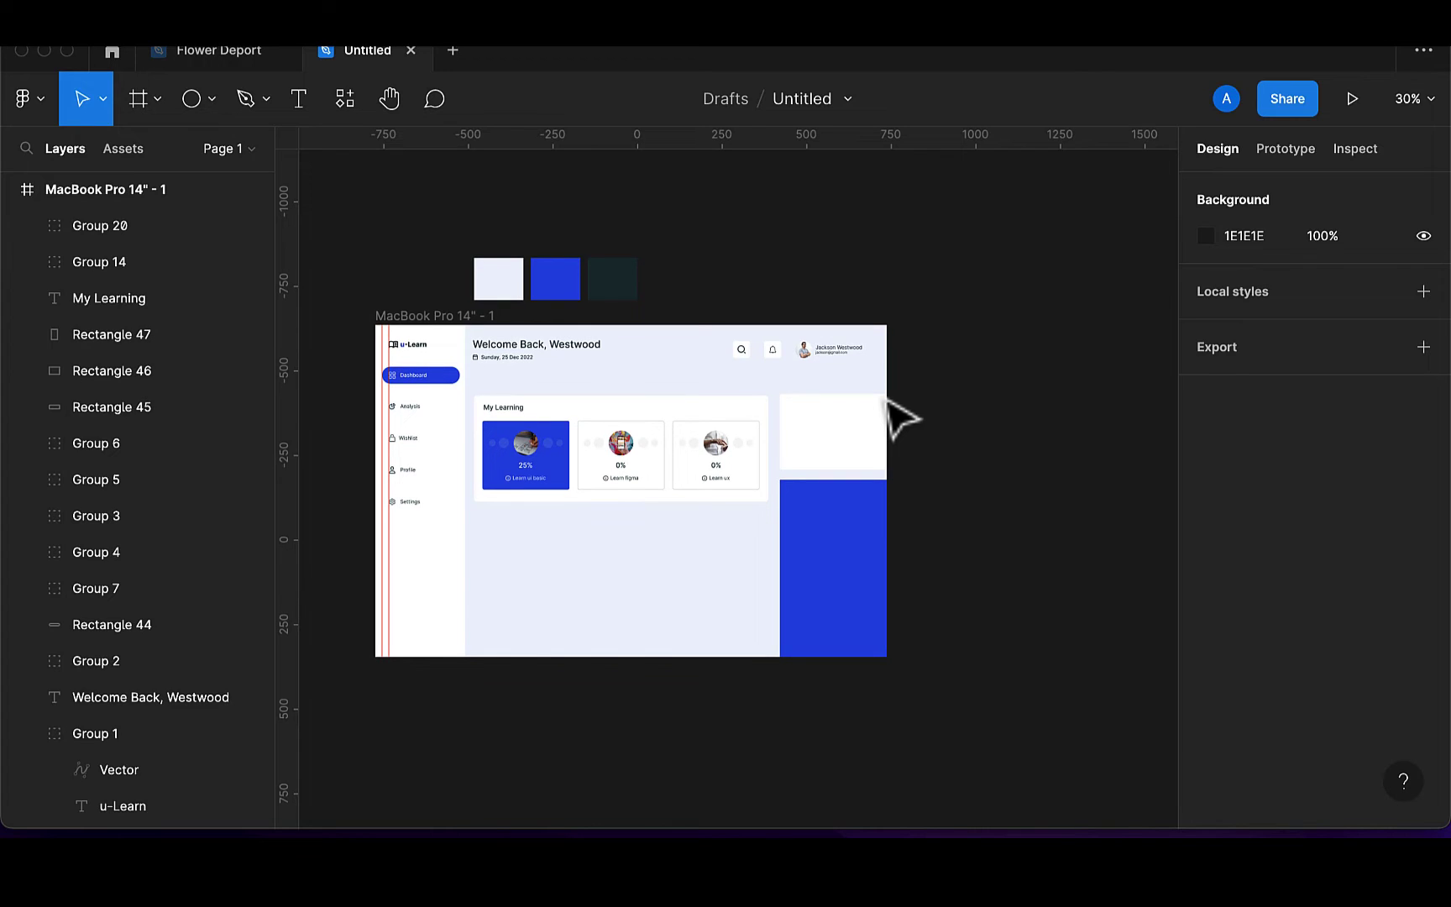
pyautogui.click(679, 412)
pyautogui.click(681, 411)
pyautogui.press('Escape')
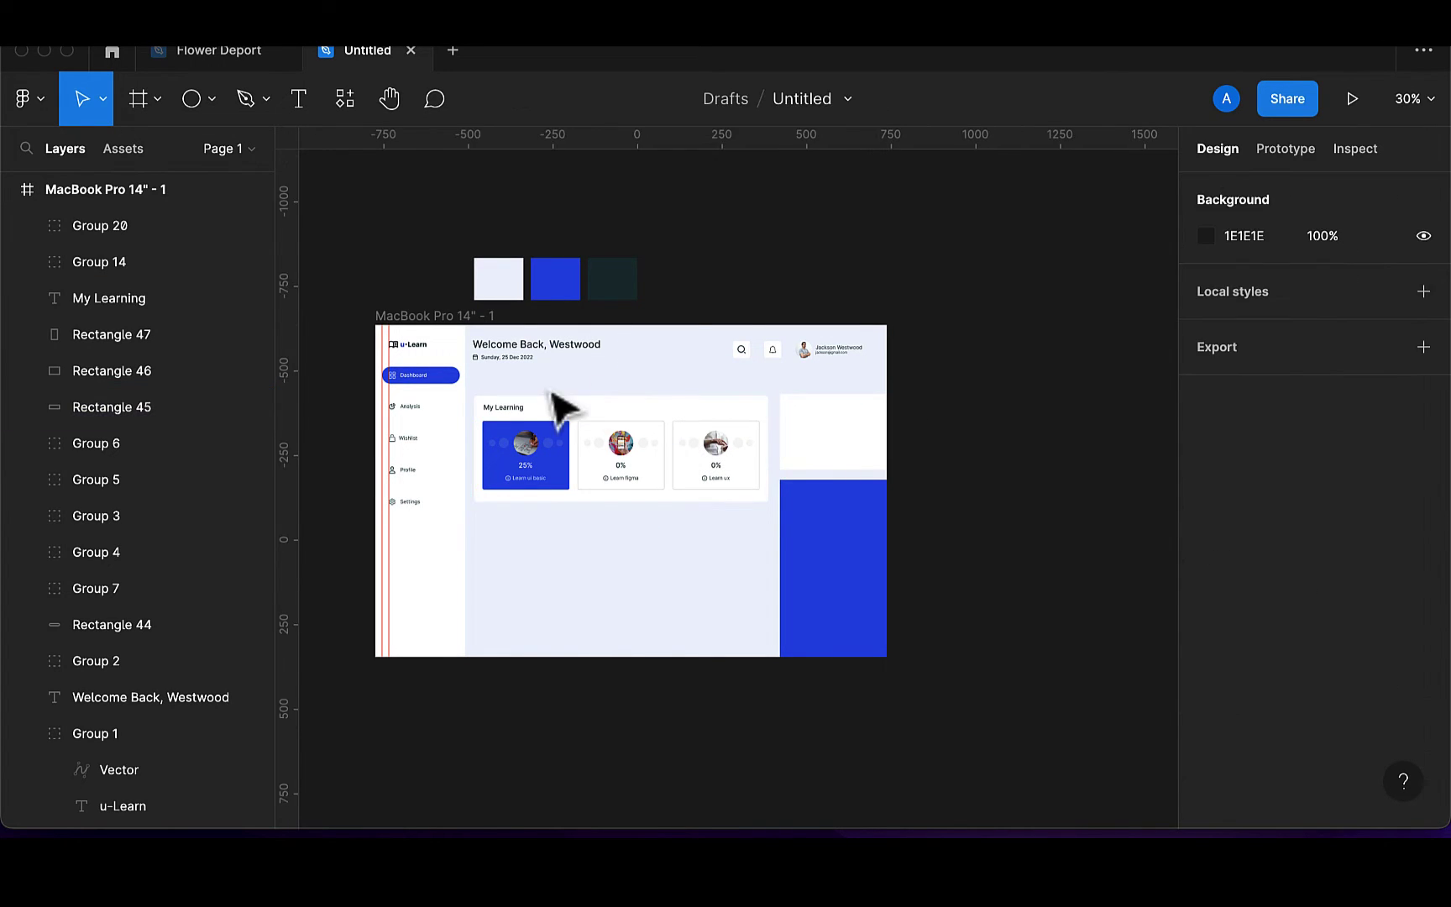
pyautogui.click(558, 412)
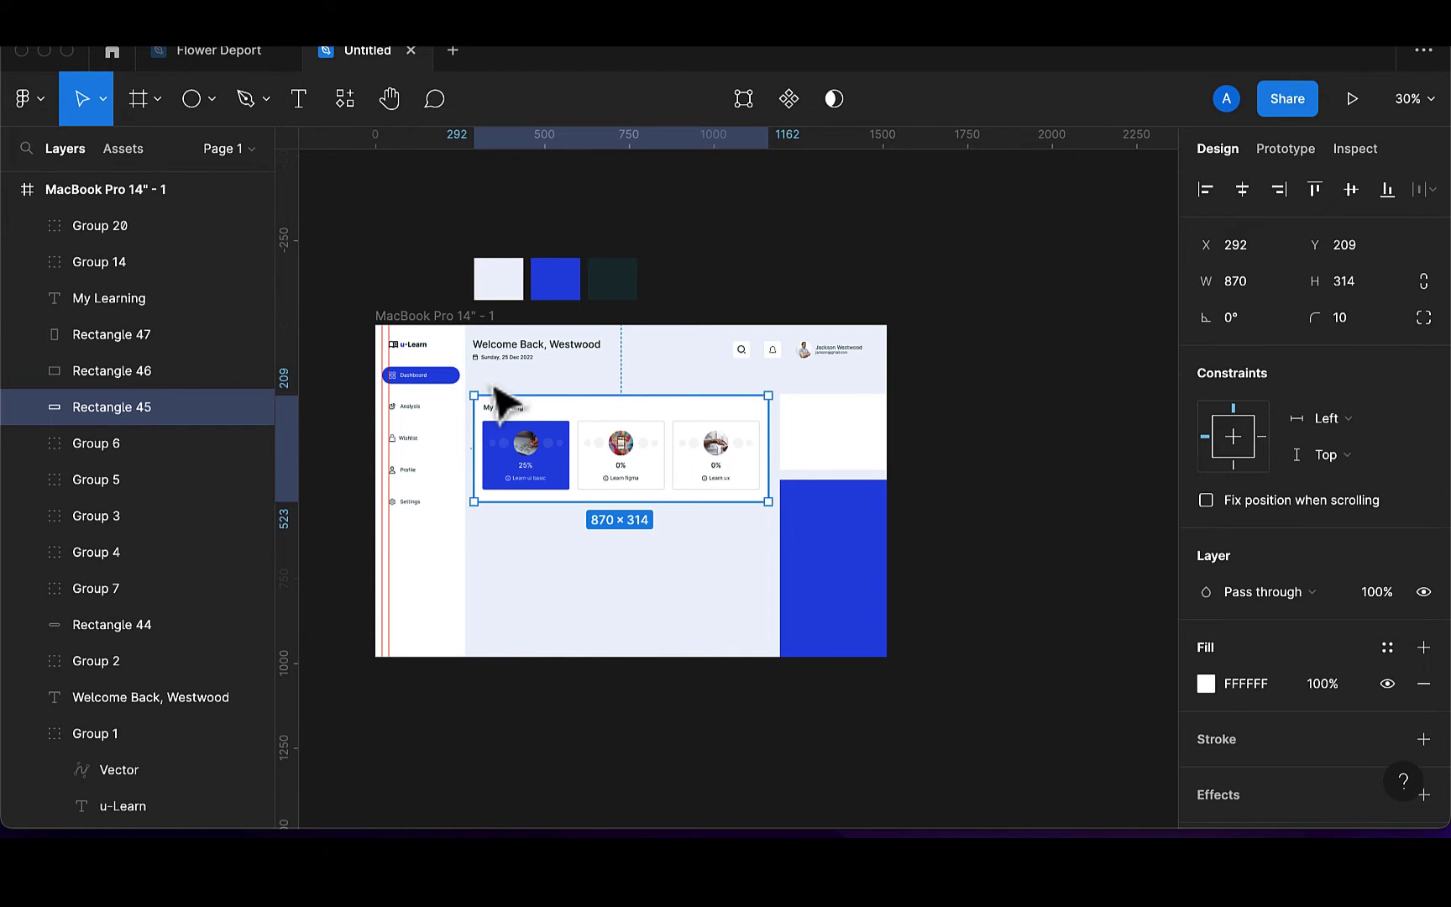
pyautogui.press('Escape')
pyautogui.moveTo(473, 373); pyautogui.dragTo(778, 537)
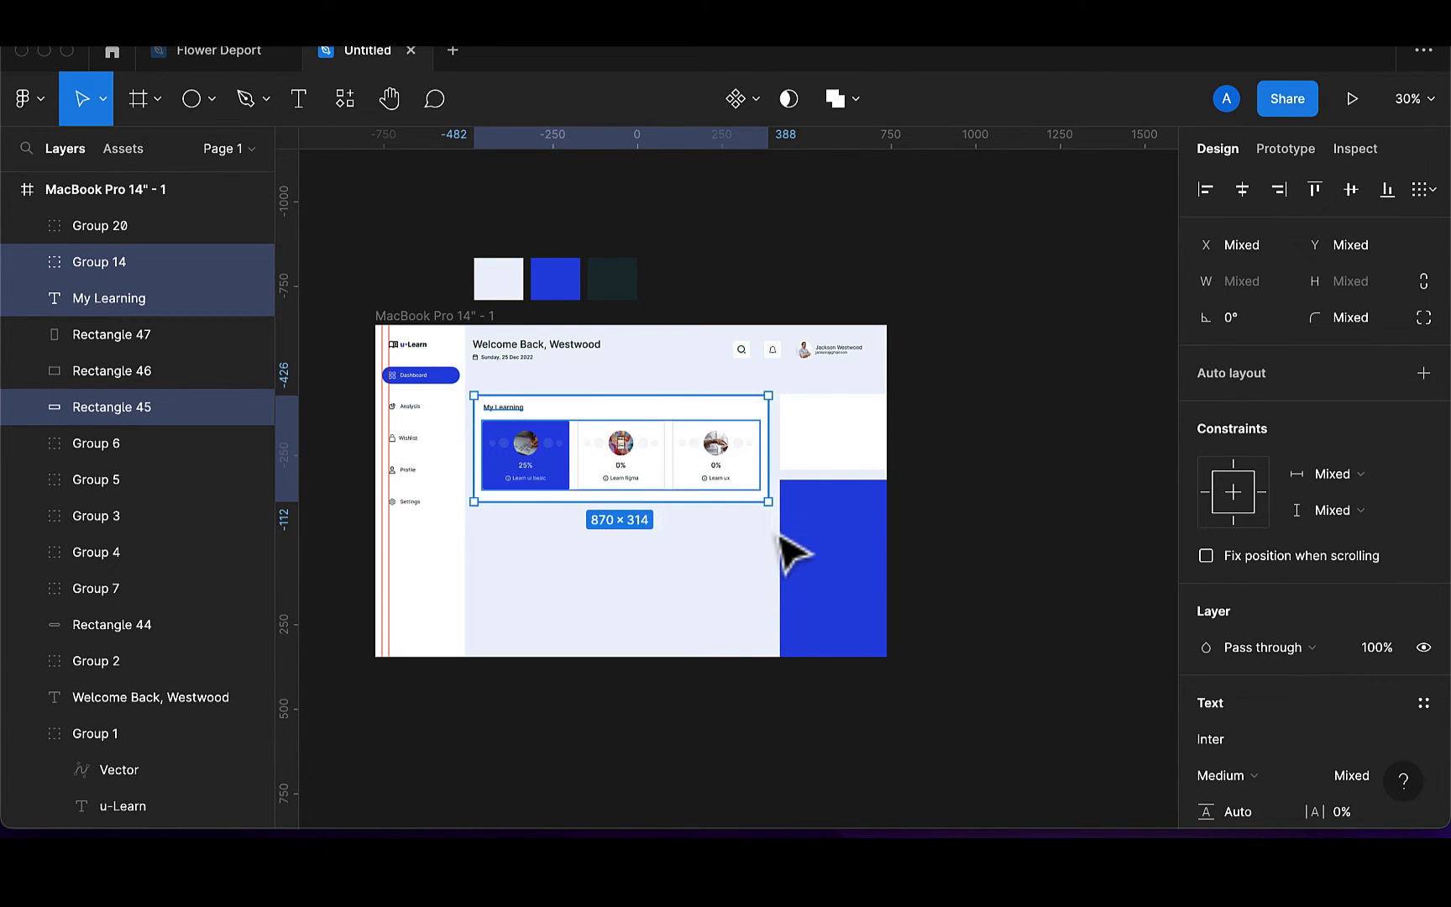
pyautogui.press('super+g')
pyautogui.hotkey('shift', 'Up')
pyautogui.hotkey('shift', 'Up')
pyautogui.hotkey('shift', 'Up')
pyautogui.hotkey('shift', 'Up')
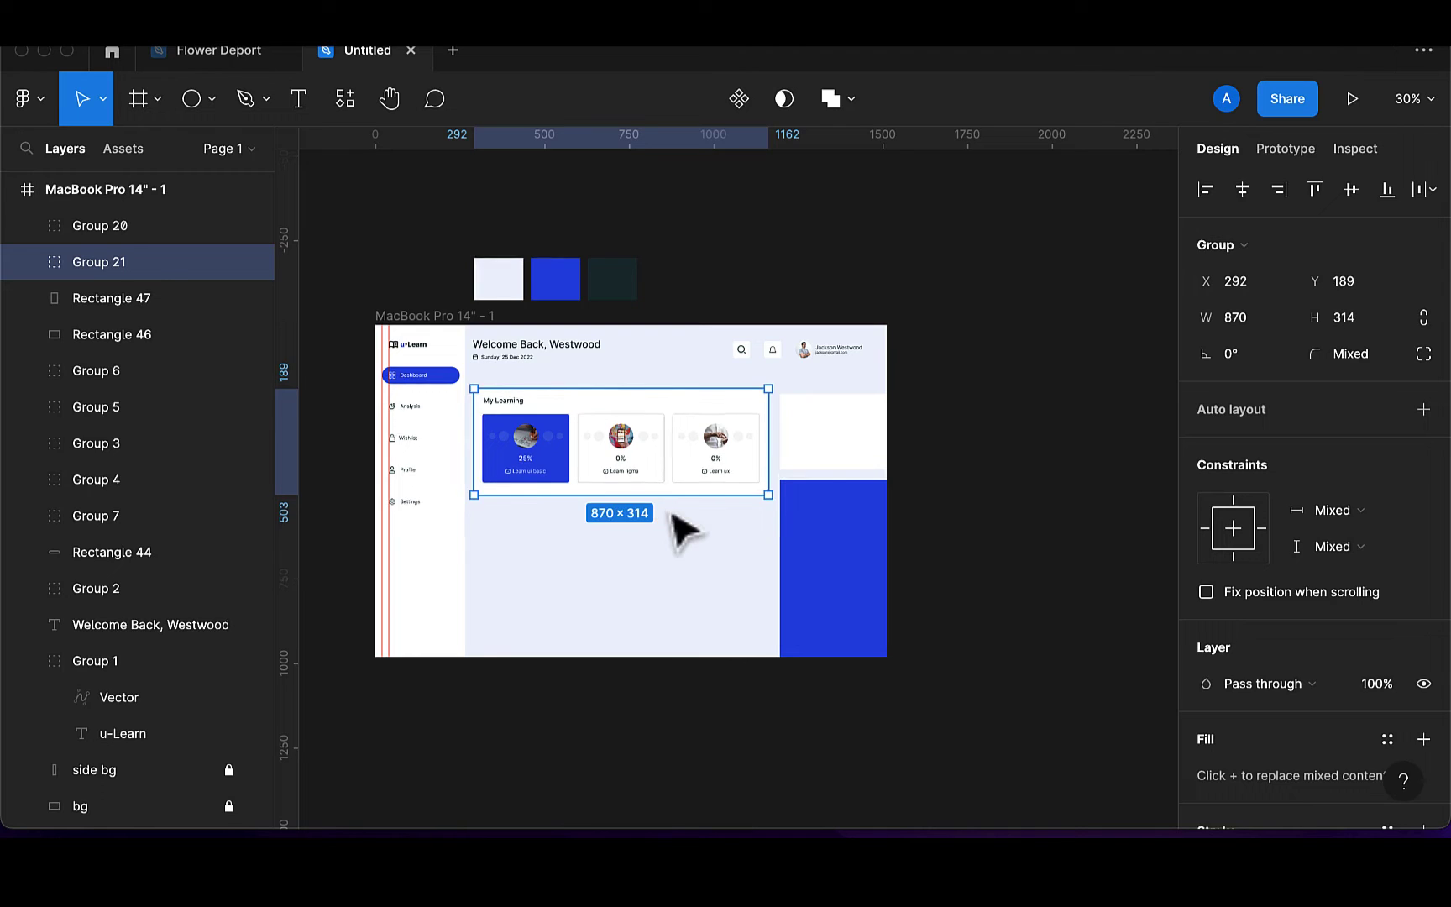
pyautogui.hotkey('shift', 'Up')
pyautogui.hotkey('shift', 'Up')
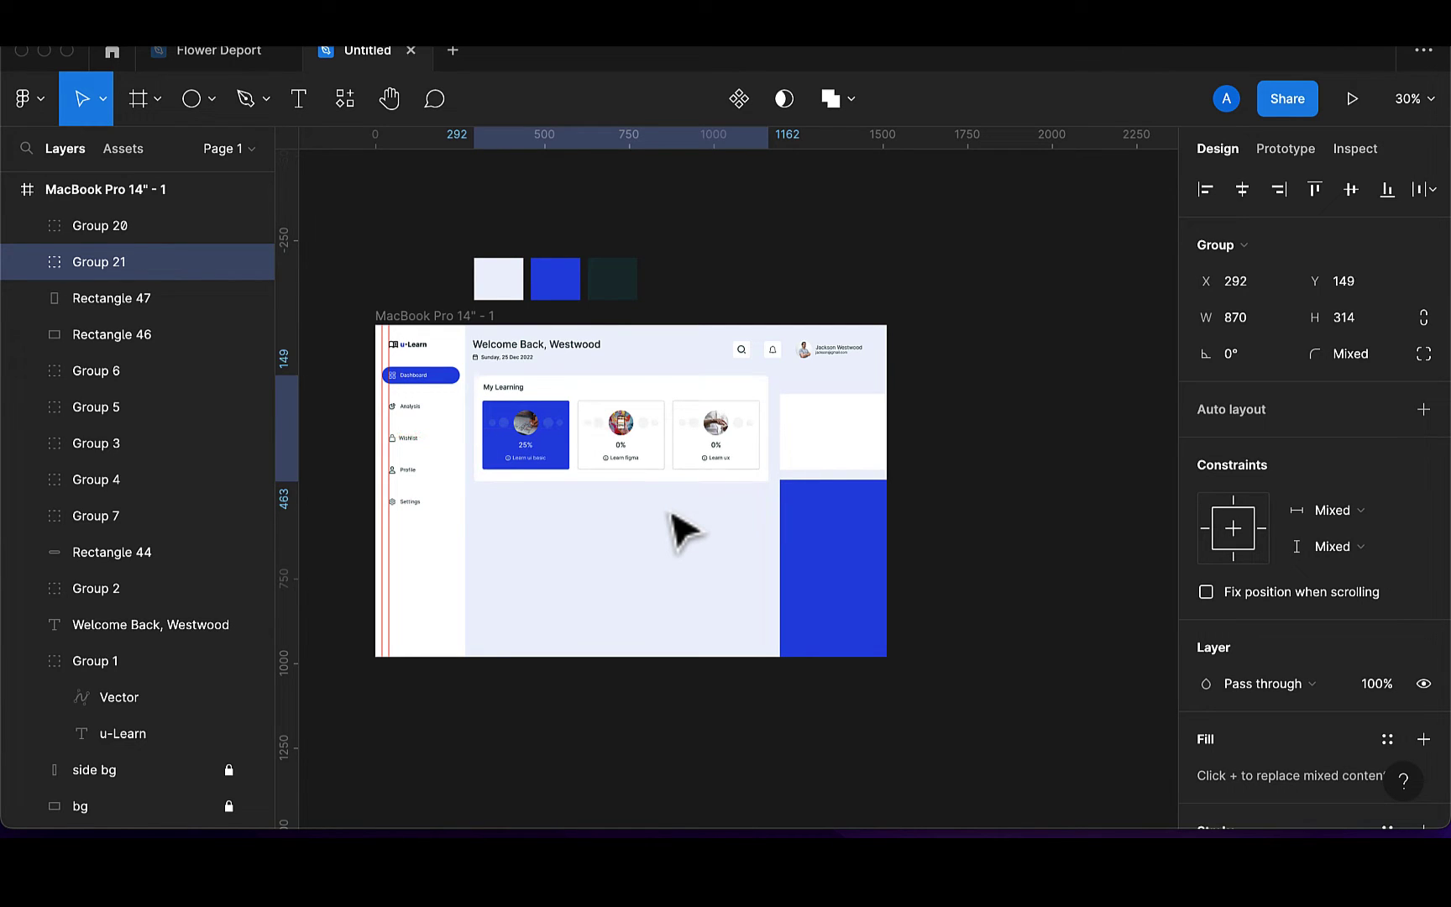
pyautogui.hotkey('shift', 'Down')
pyautogui.hotkey('shift', 'Down')
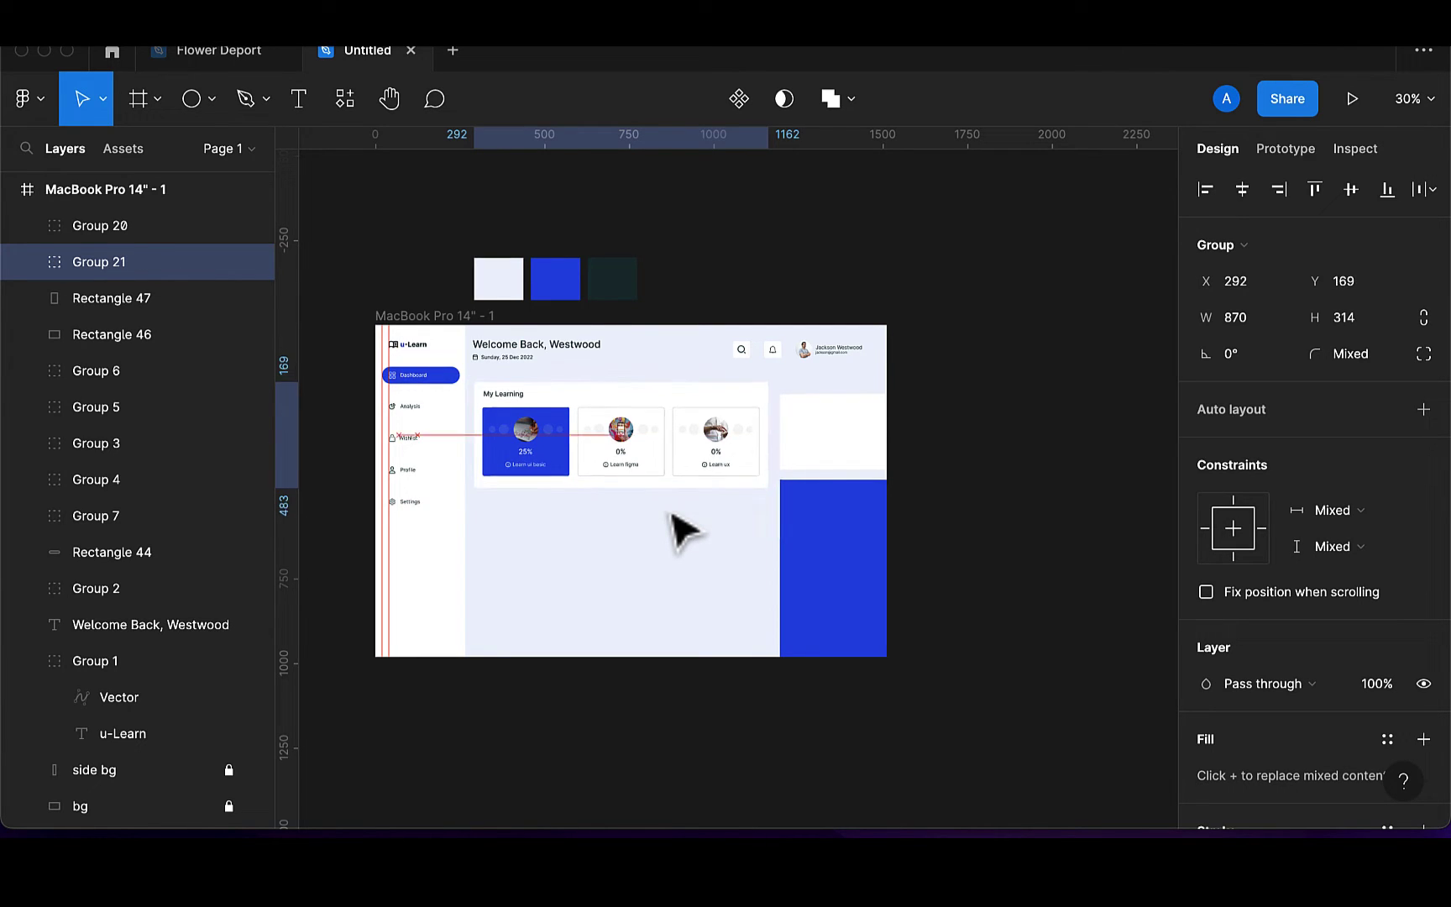
# Move the white and blue right panels up and stretch the blue one to the frame bottom
pyautogui.click(867, 464)
pyautogui.hotkey('shift', 'Up')
pyautogui.hotkey('shift', 'Up')
pyautogui.hotkey('shift', 'Up')
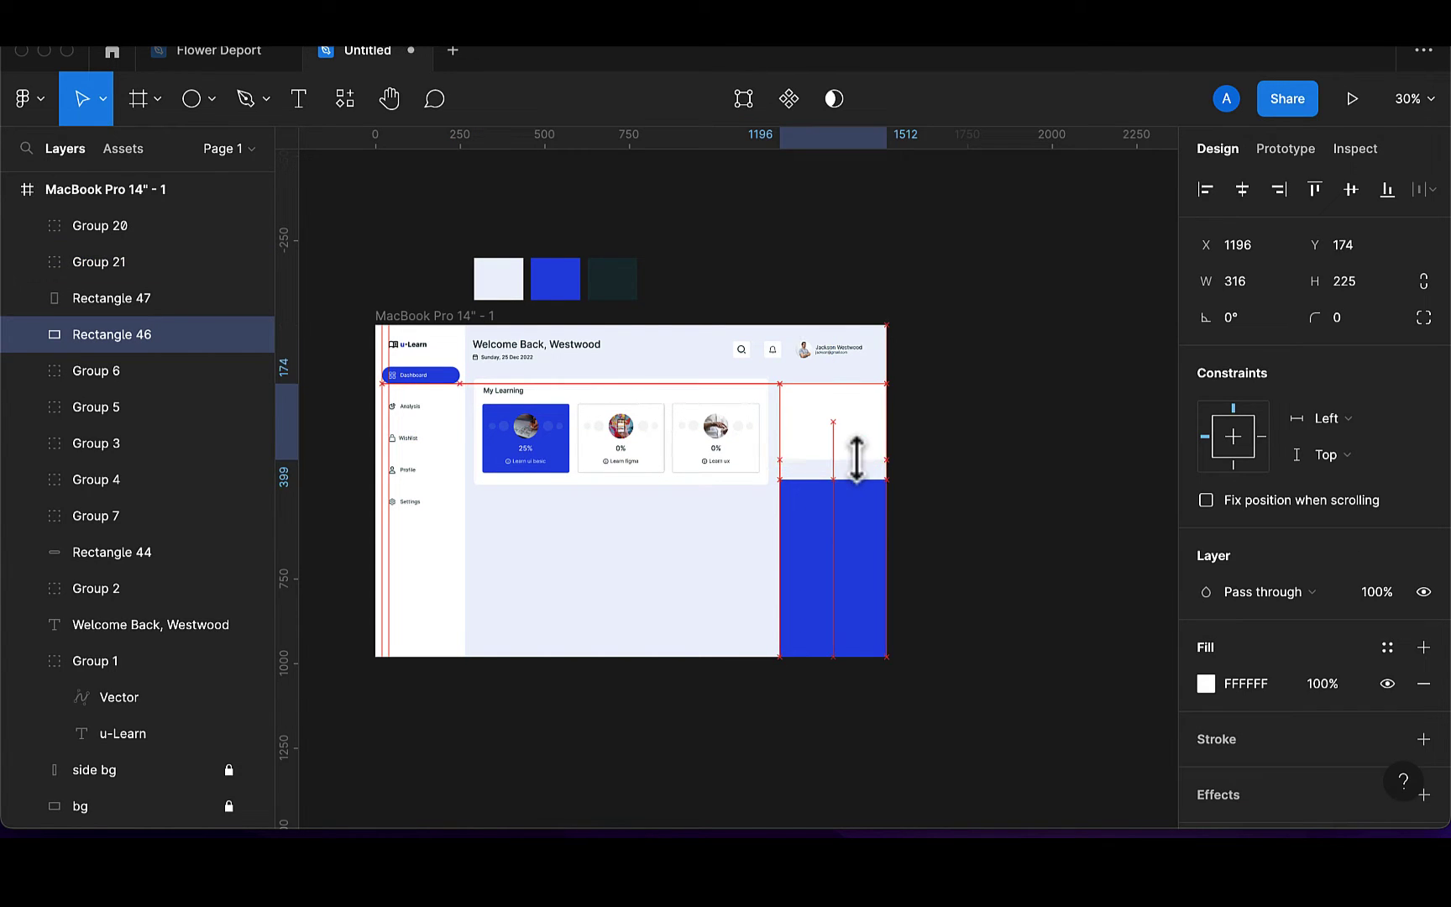
pyautogui.click(874, 554)
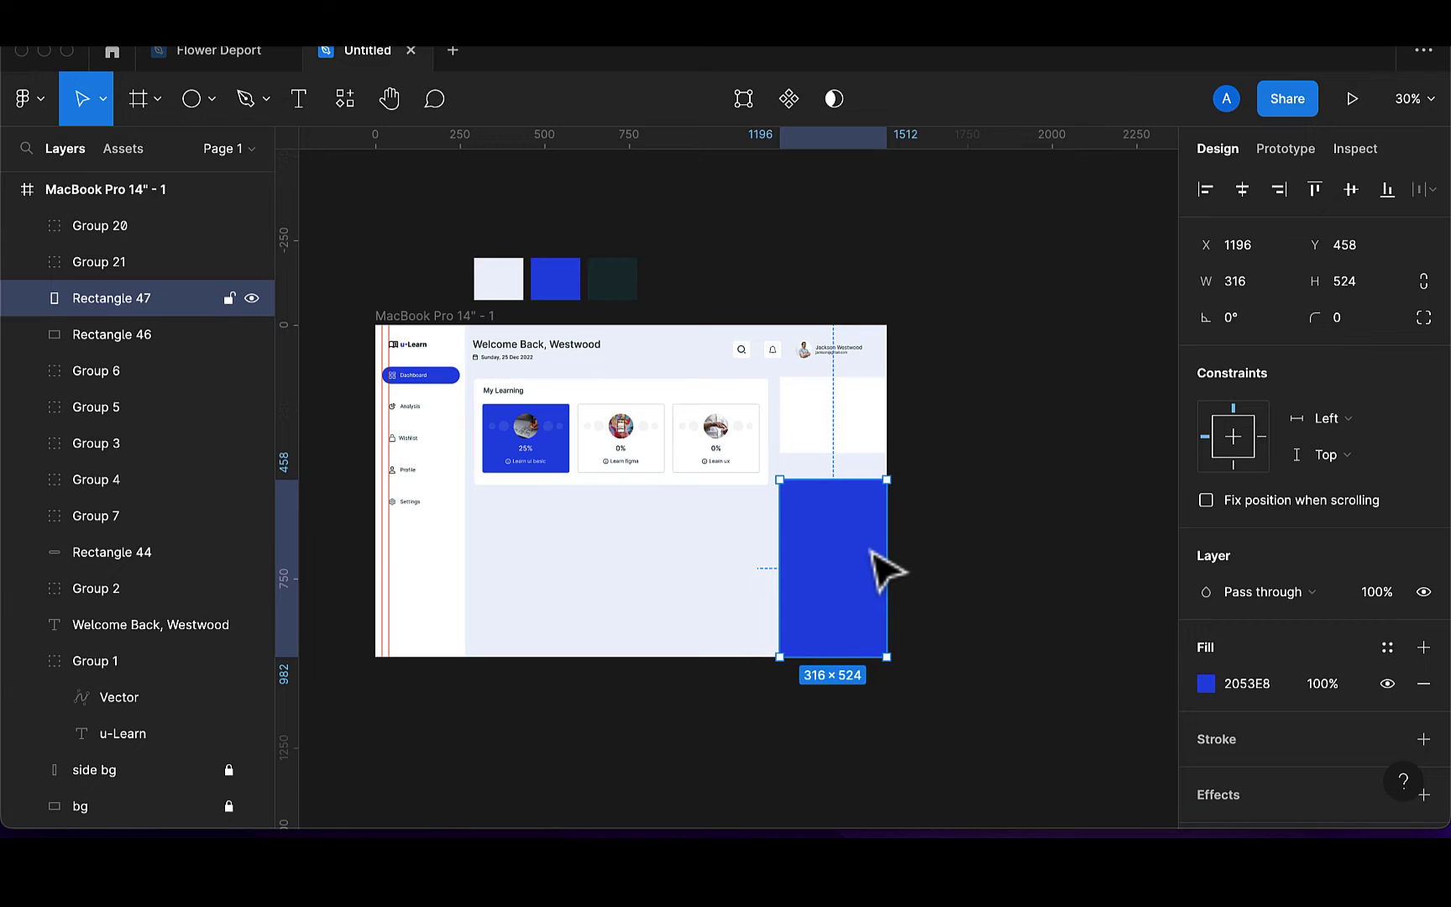
pyautogui.hotkey('shift', 'Up')
pyautogui.hotkey('shift', 'Up')
pyautogui.hotkey('shift', 'Up')
pyautogui.hotkey('shift', 'Up')
pyautogui.hotkey('shift', 'Up')
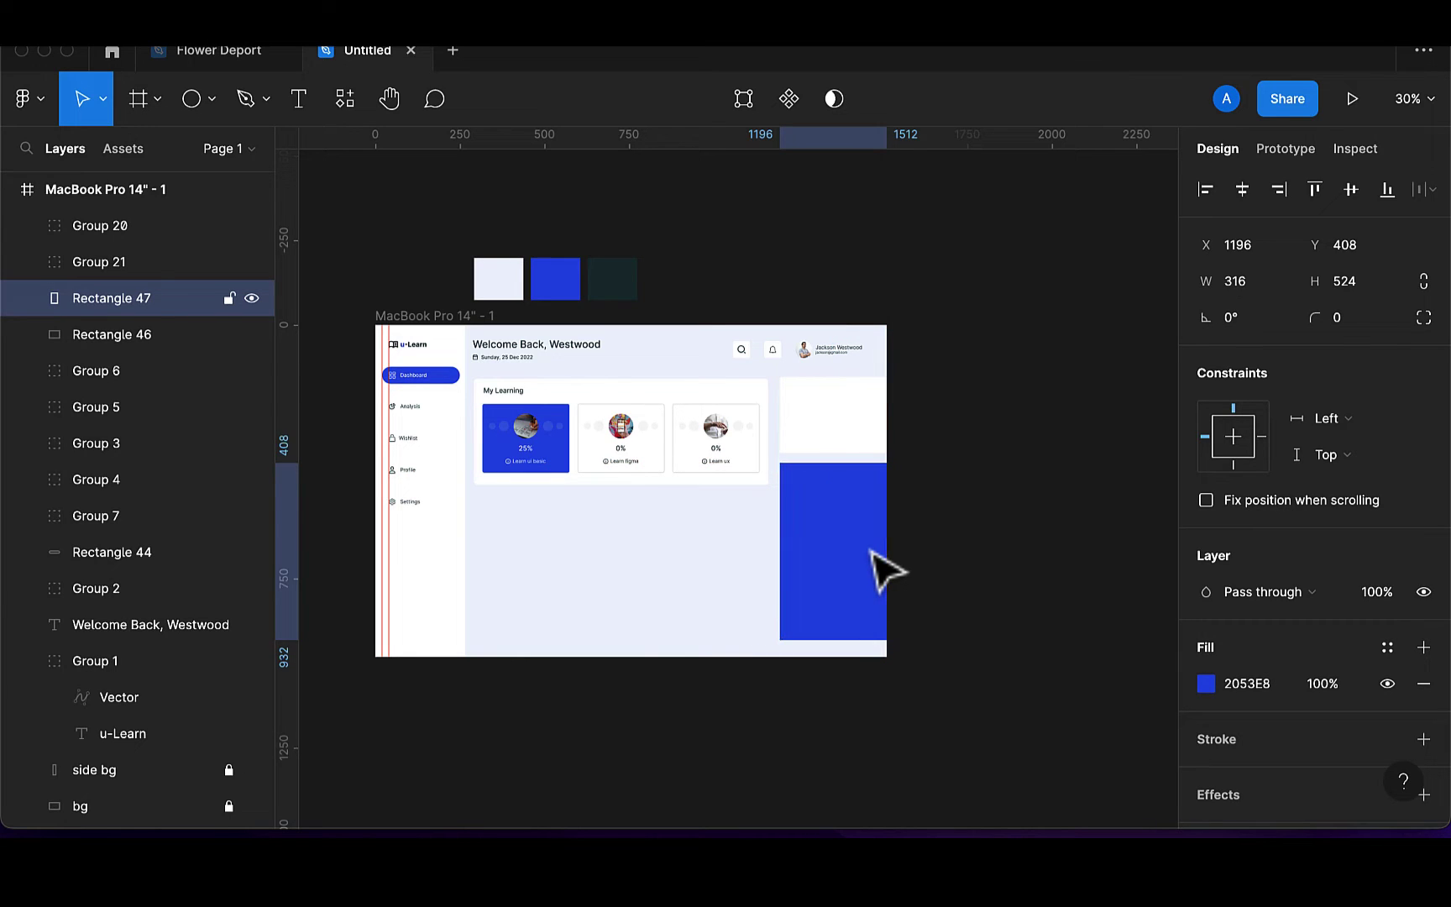
pyautogui.moveTo(849, 640); pyautogui.dragTo(849, 658)
pyautogui.click(592, 697)
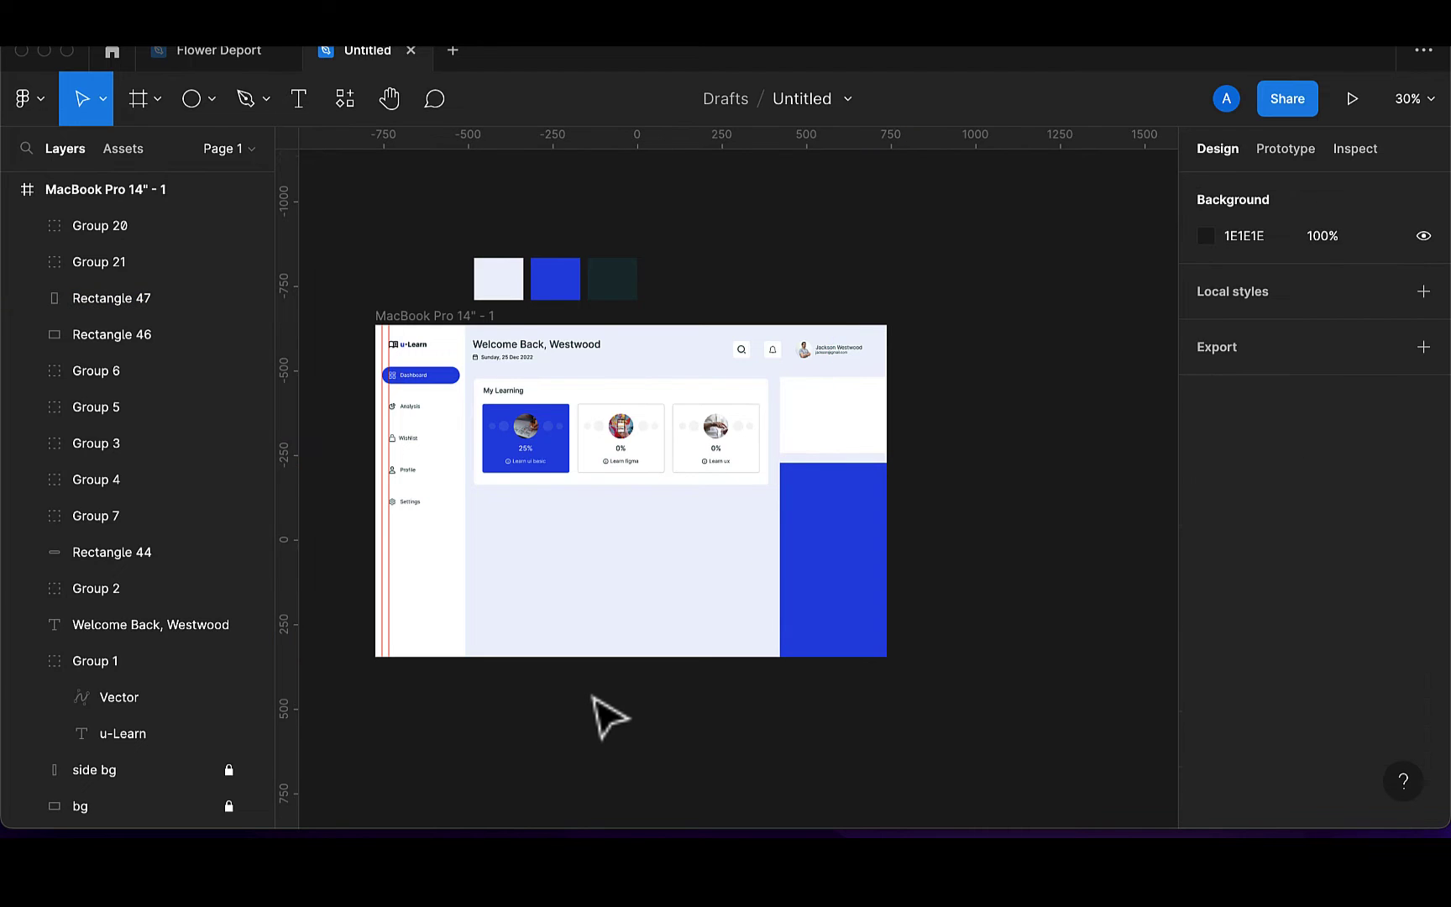
# Add a 'Learning Plan' text below My Learning at size 20, Medium weight
pyautogui.scroll(3, 609, 718)
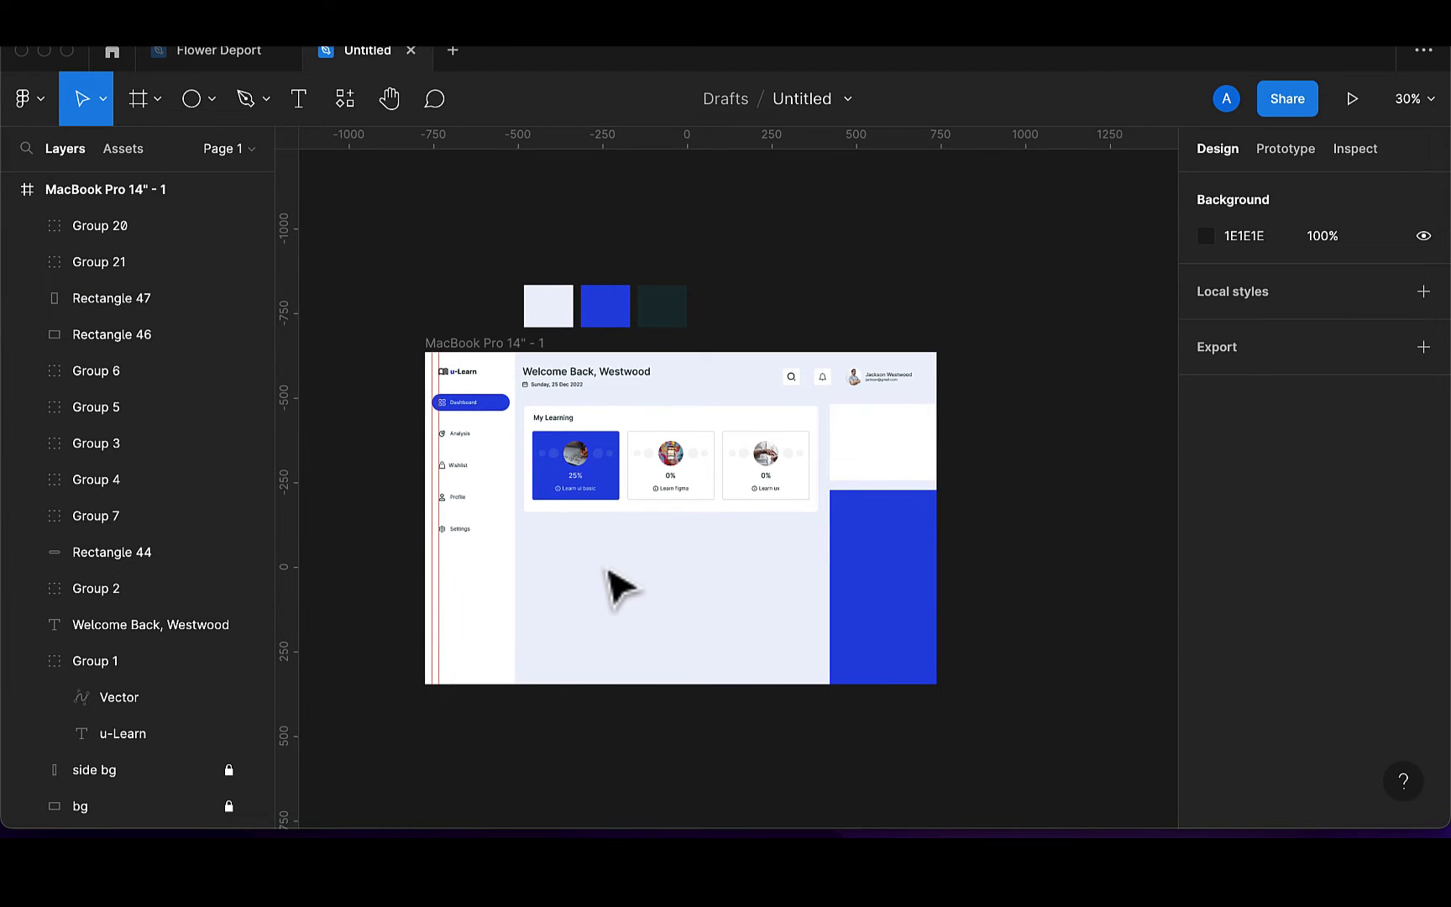
pyautogui.scroll(3, 617, 585)
pyautogui.scroll(3, 620, 588)
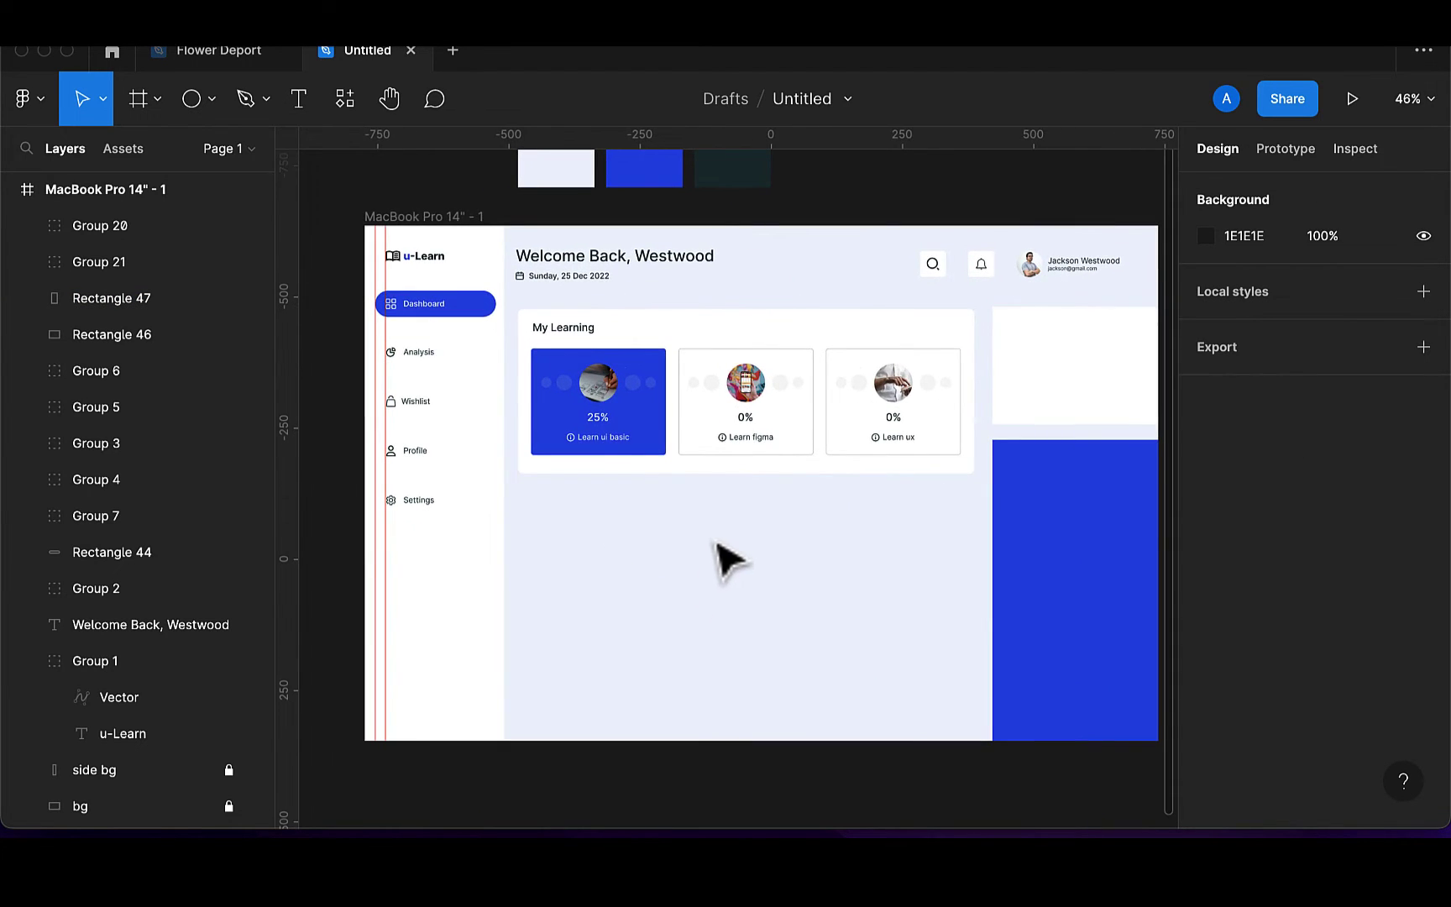
pyautogui.click(296, 116)
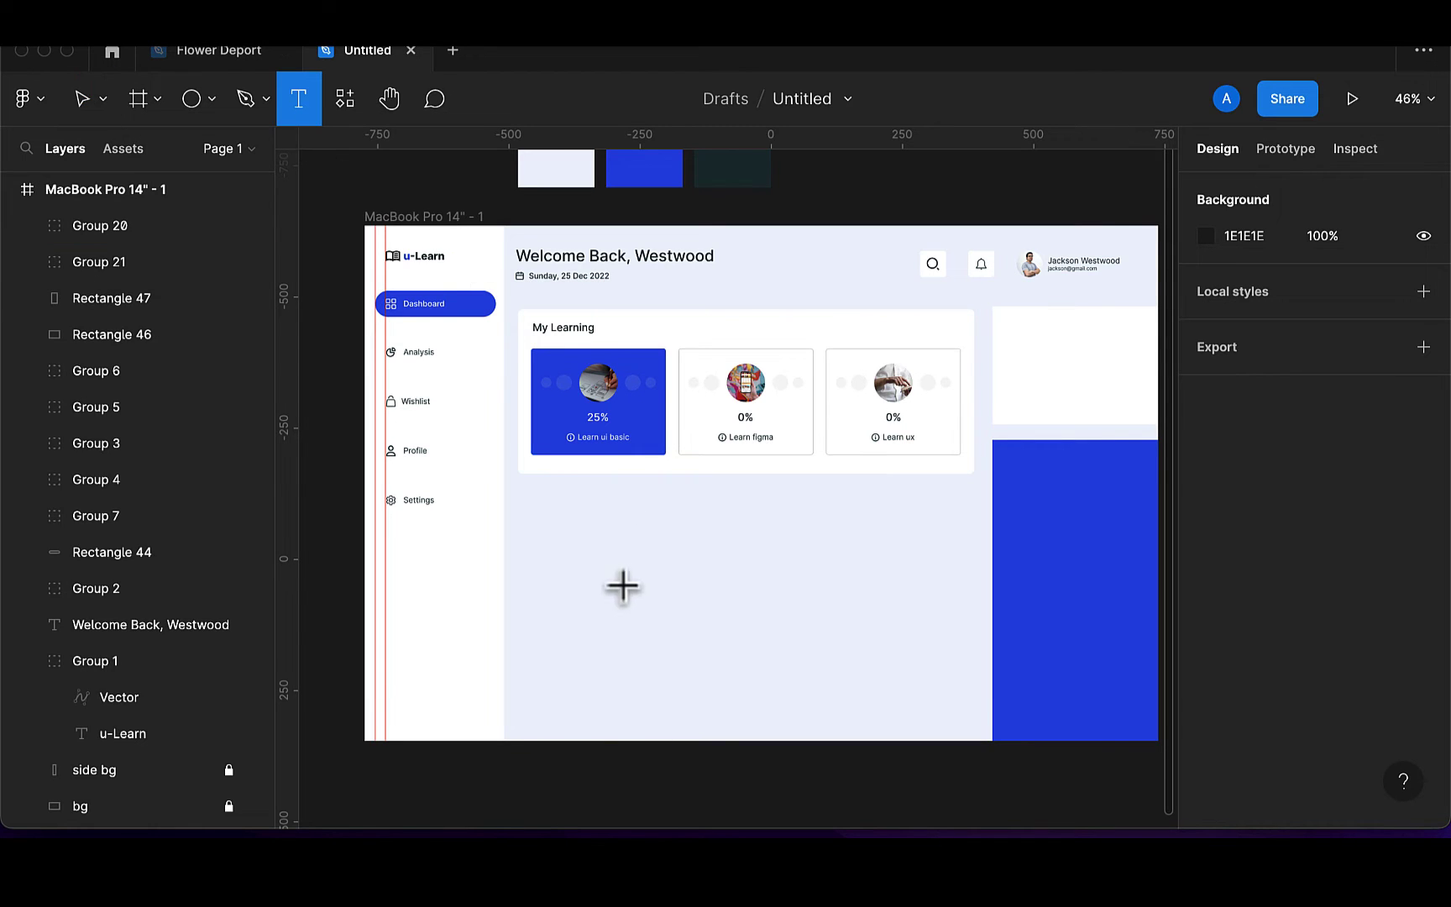
pyautogui.click(533, 520)
pyautogui.write('Le')
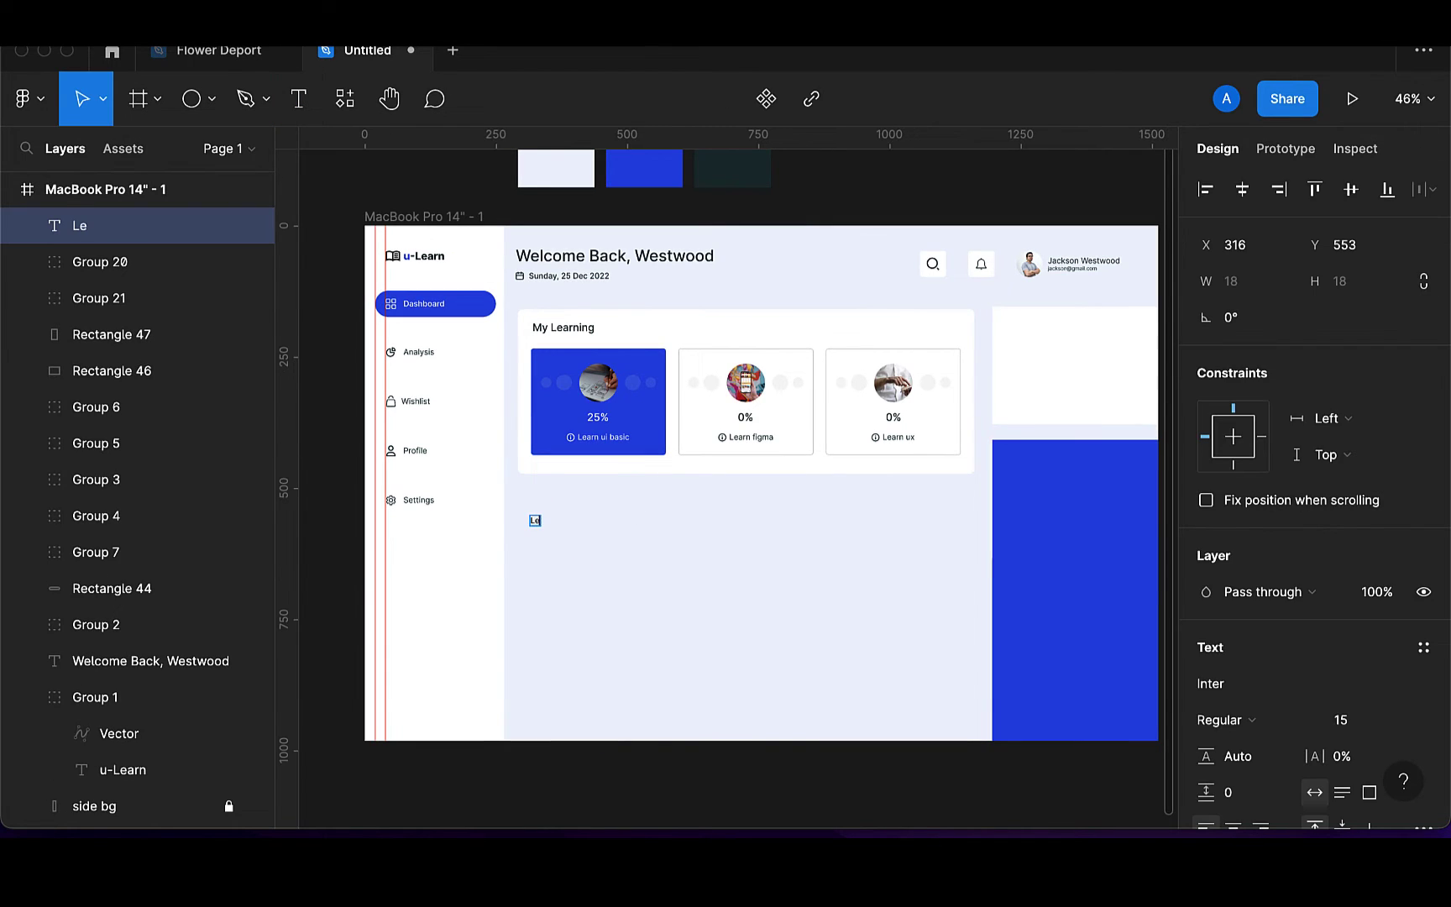
pyautogui.write('arning Plan')
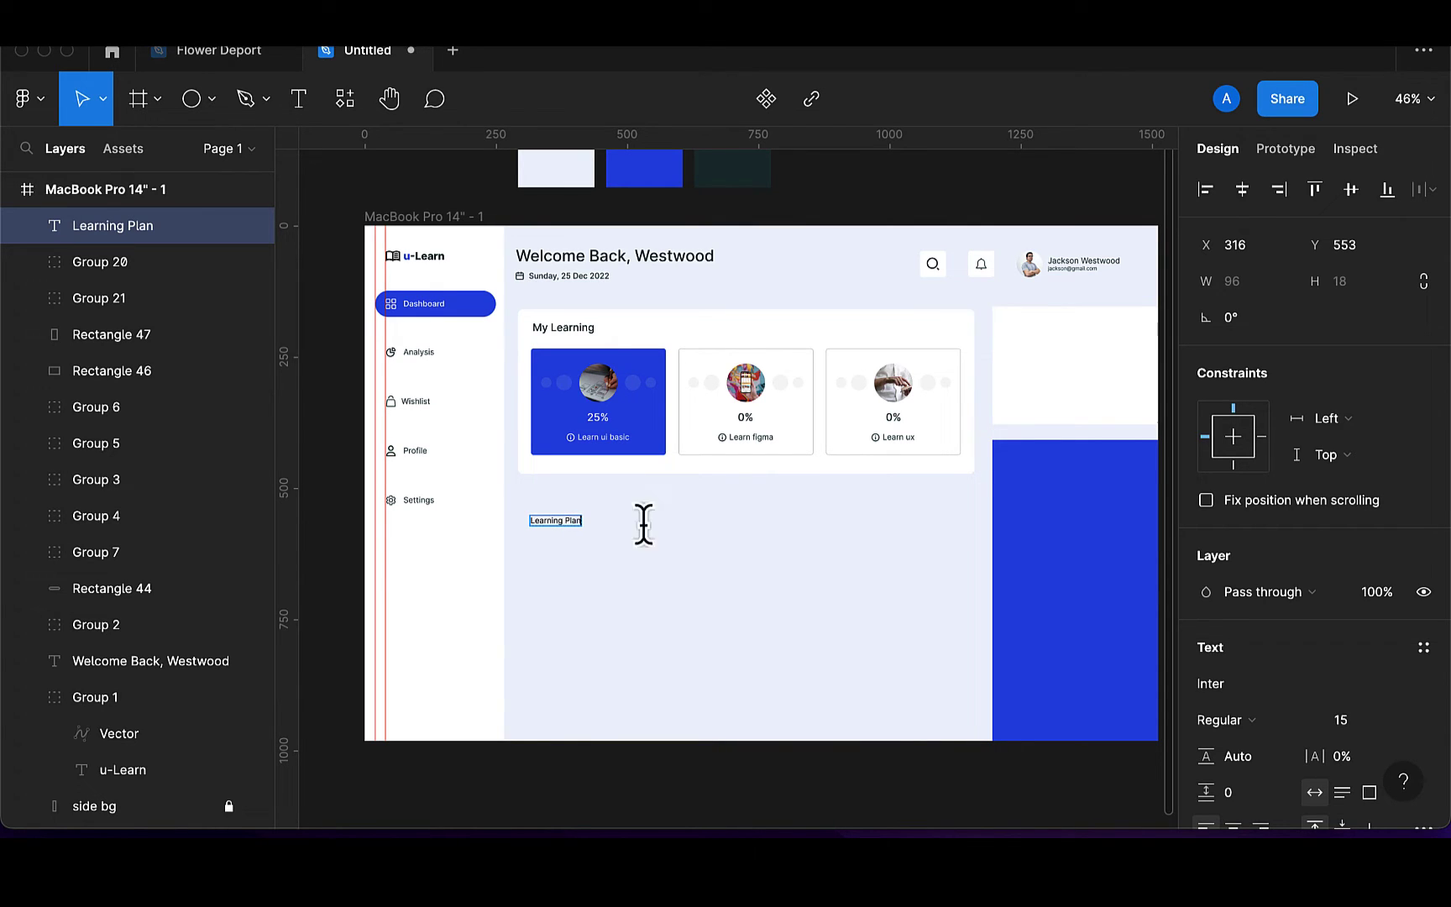
pyautogui.press('Escape')
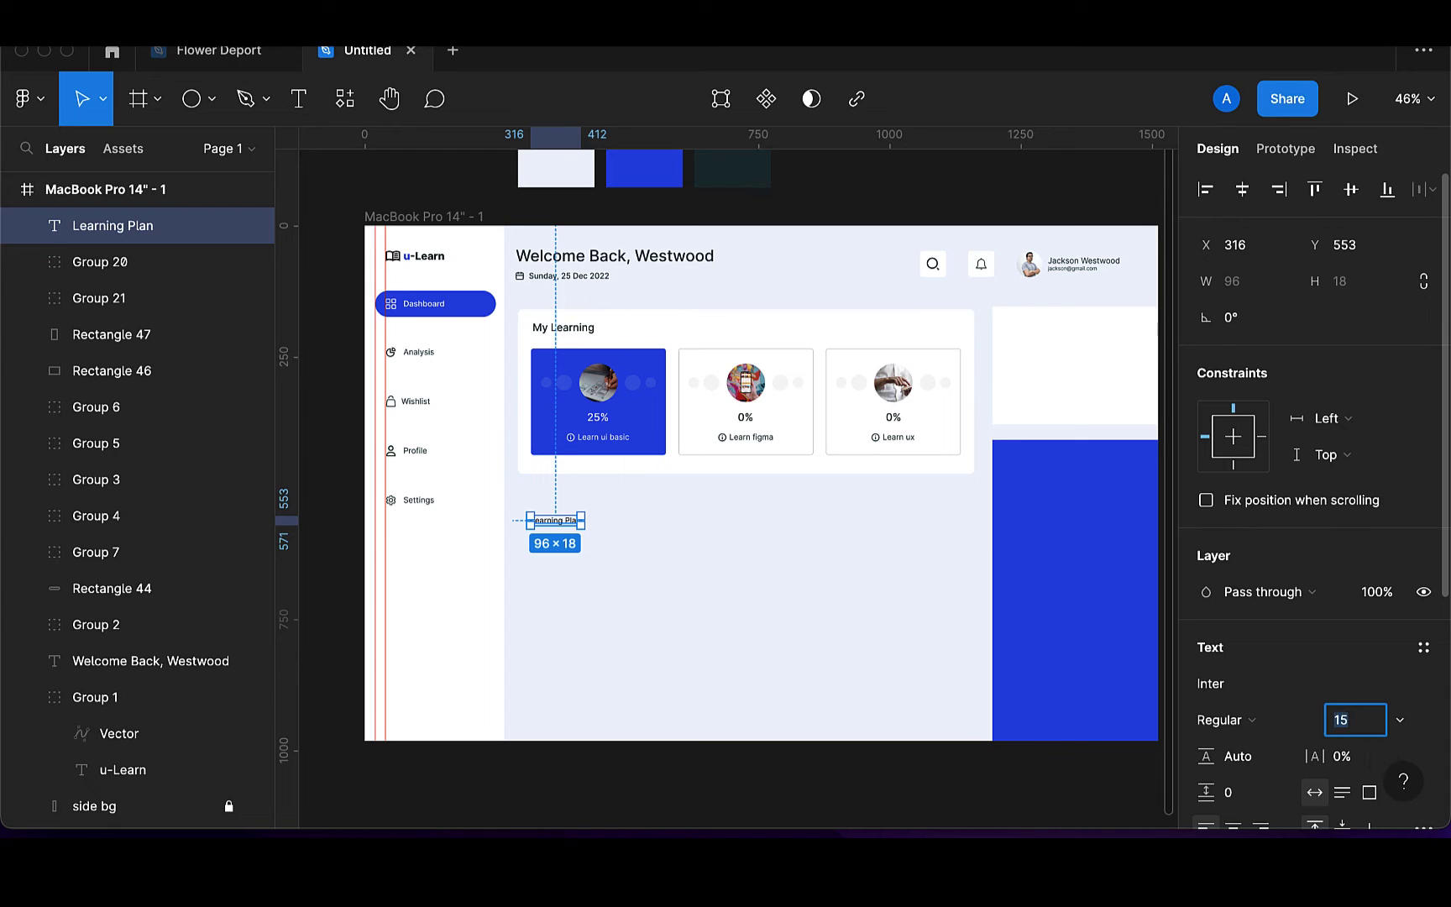
pyautogui.write('20')
pyautogui.press('Return')
pyautogui.click(1249, 721)
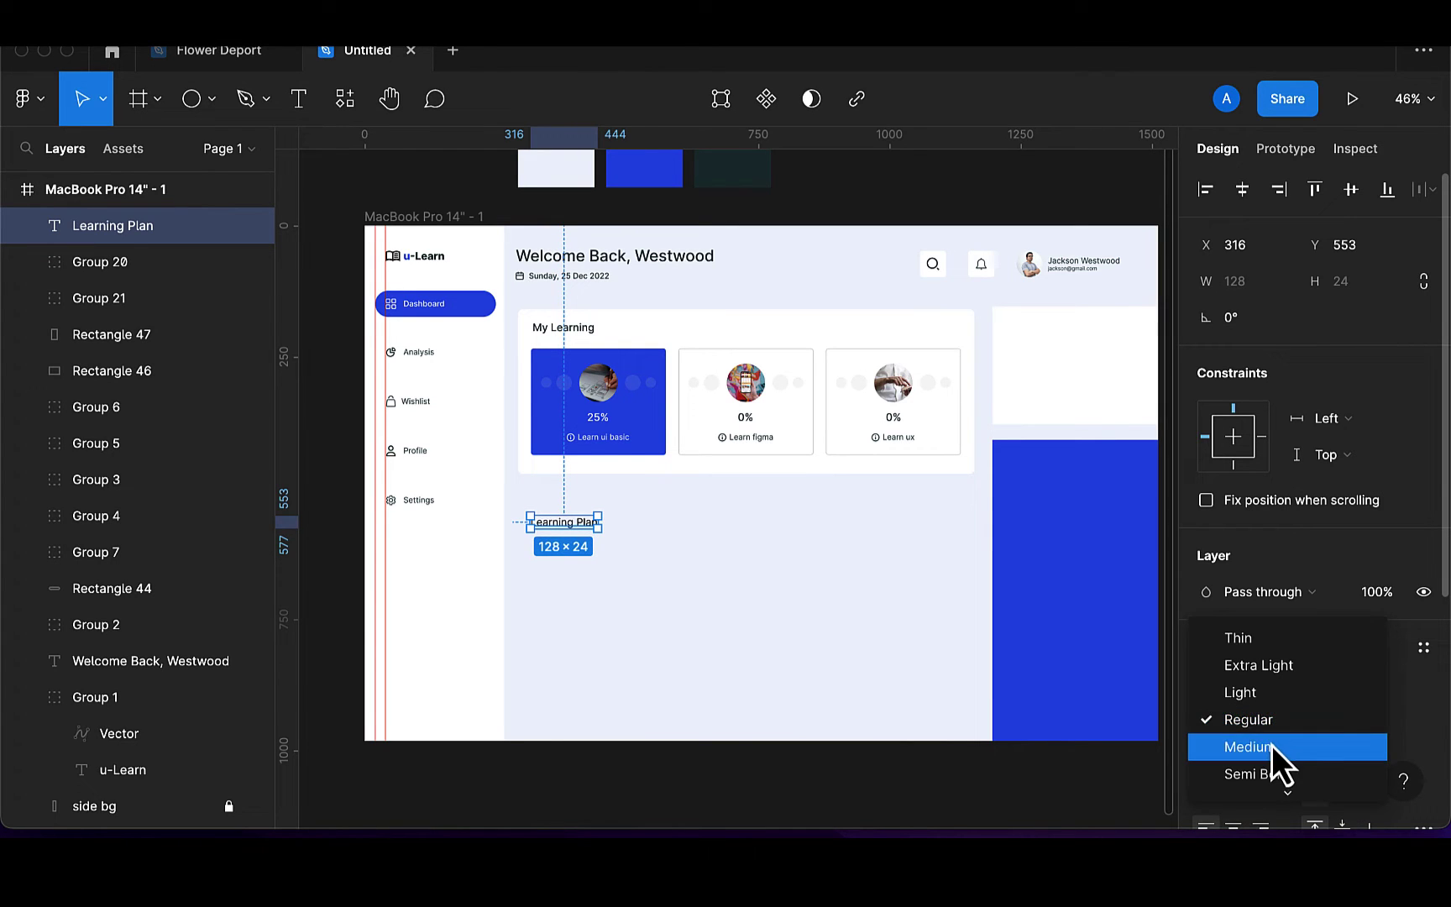
pyautogui.click(1270, 745)
# Move the heading up and left and colour it dark 173136
pyautogui.scroll(5, 573, 535)
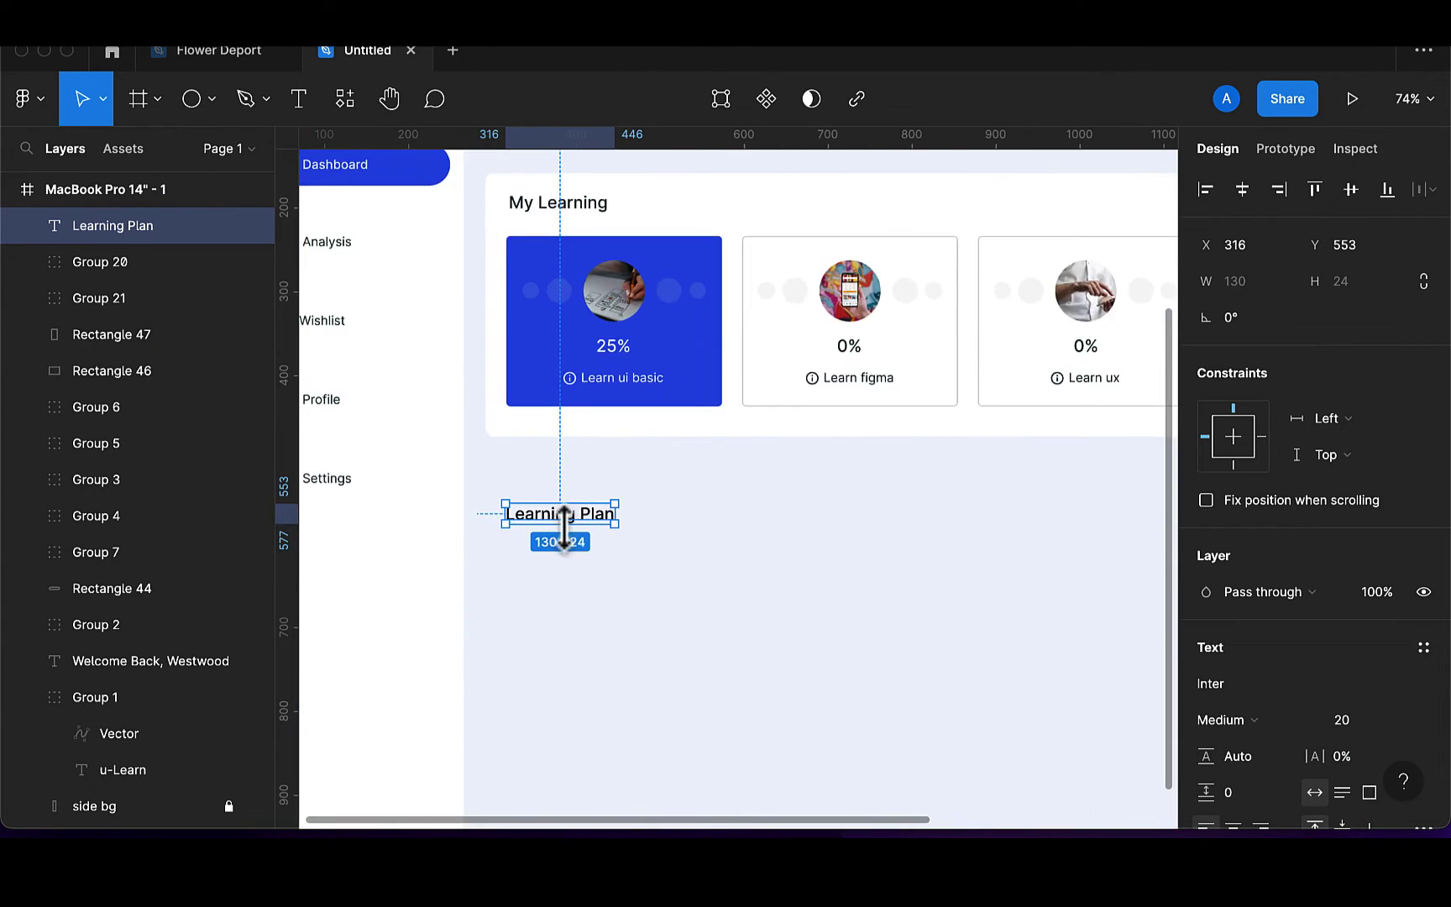
pyautogui.moveTo(573, 530); pyautogui.dragTo(555, 514)
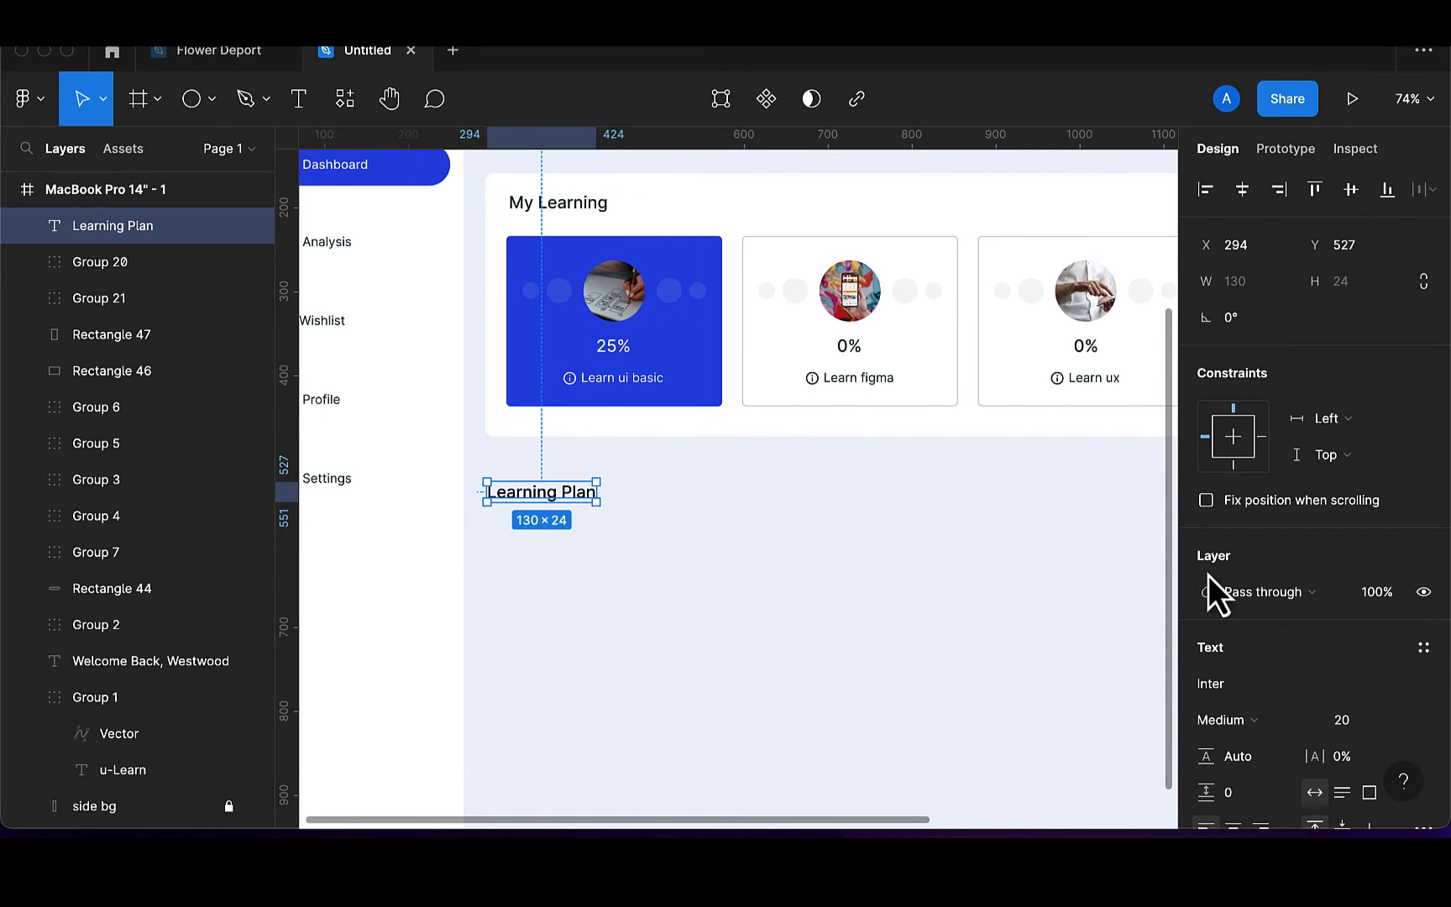
pyautogui.scroll(-5, 1225, 804)
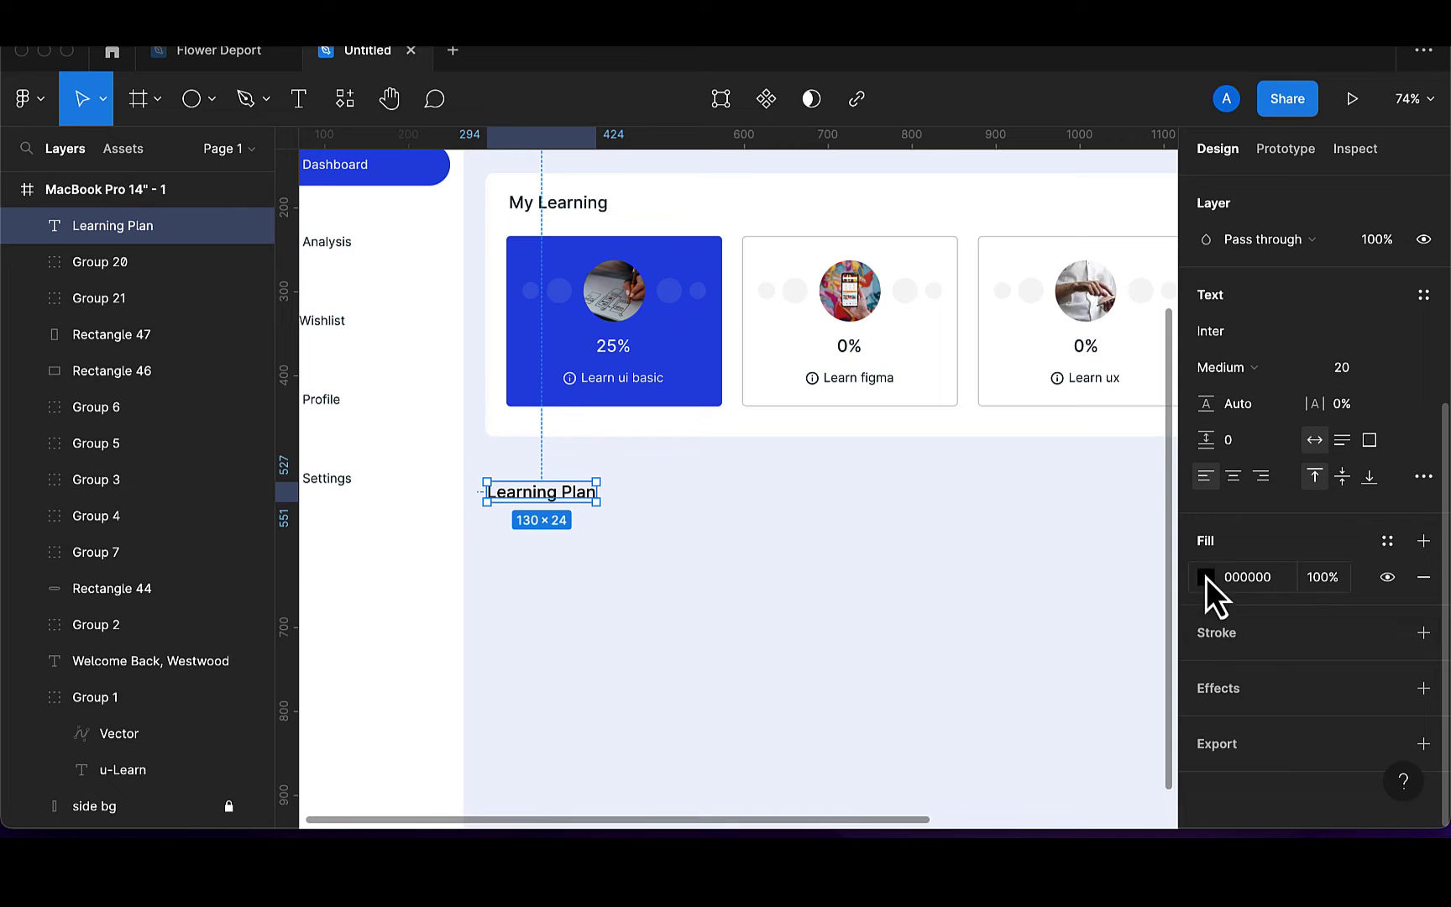
pyautogui.click(1206, 577)
pyautogui.click(934, 721)
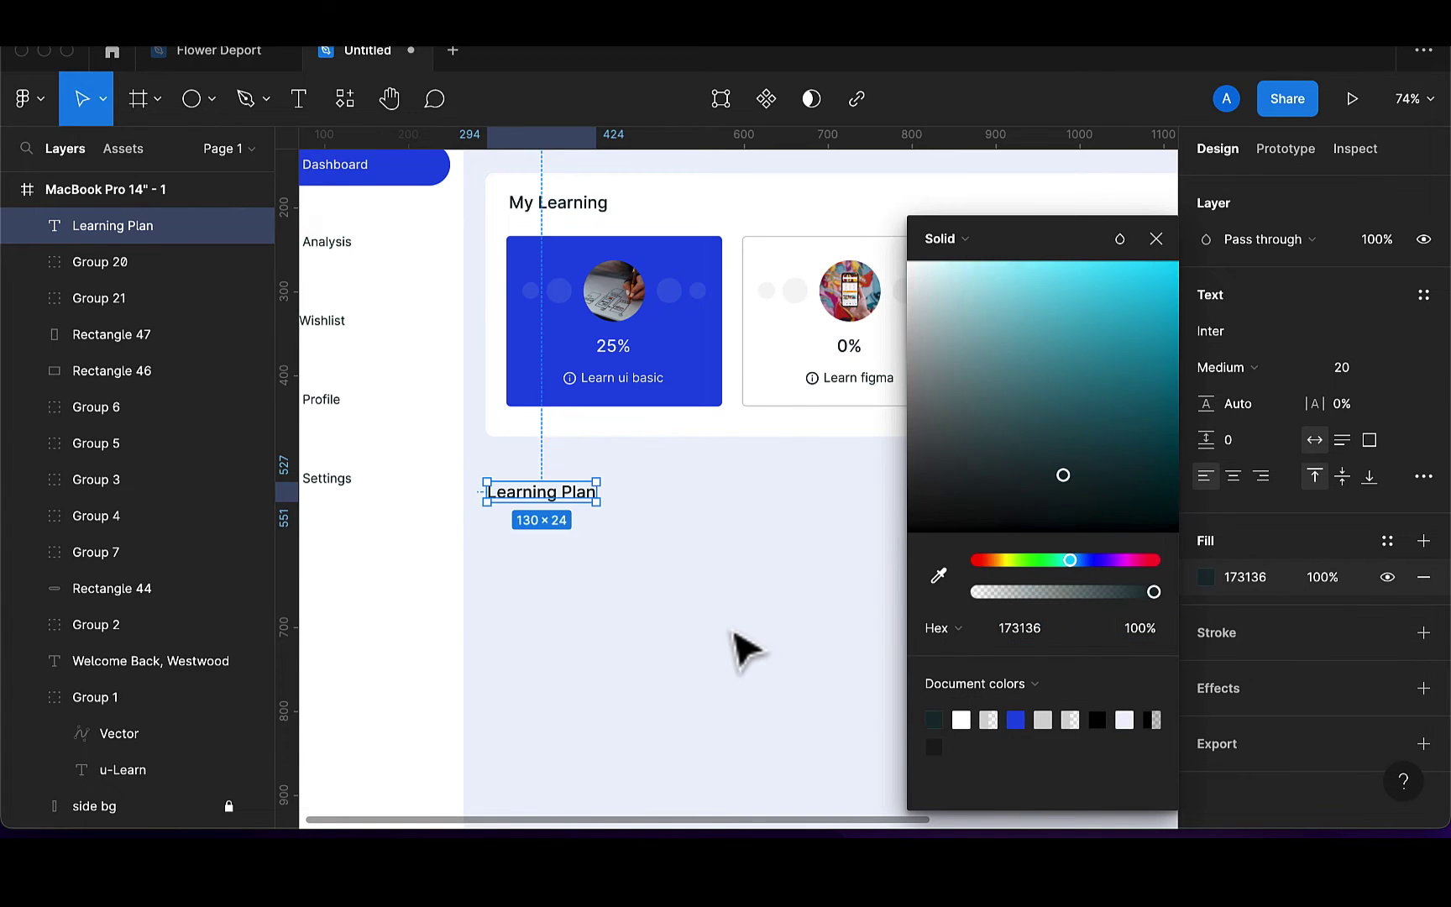
pyautogui.click(734, 635)
pyautogui.scroll(-3, 733, 636)
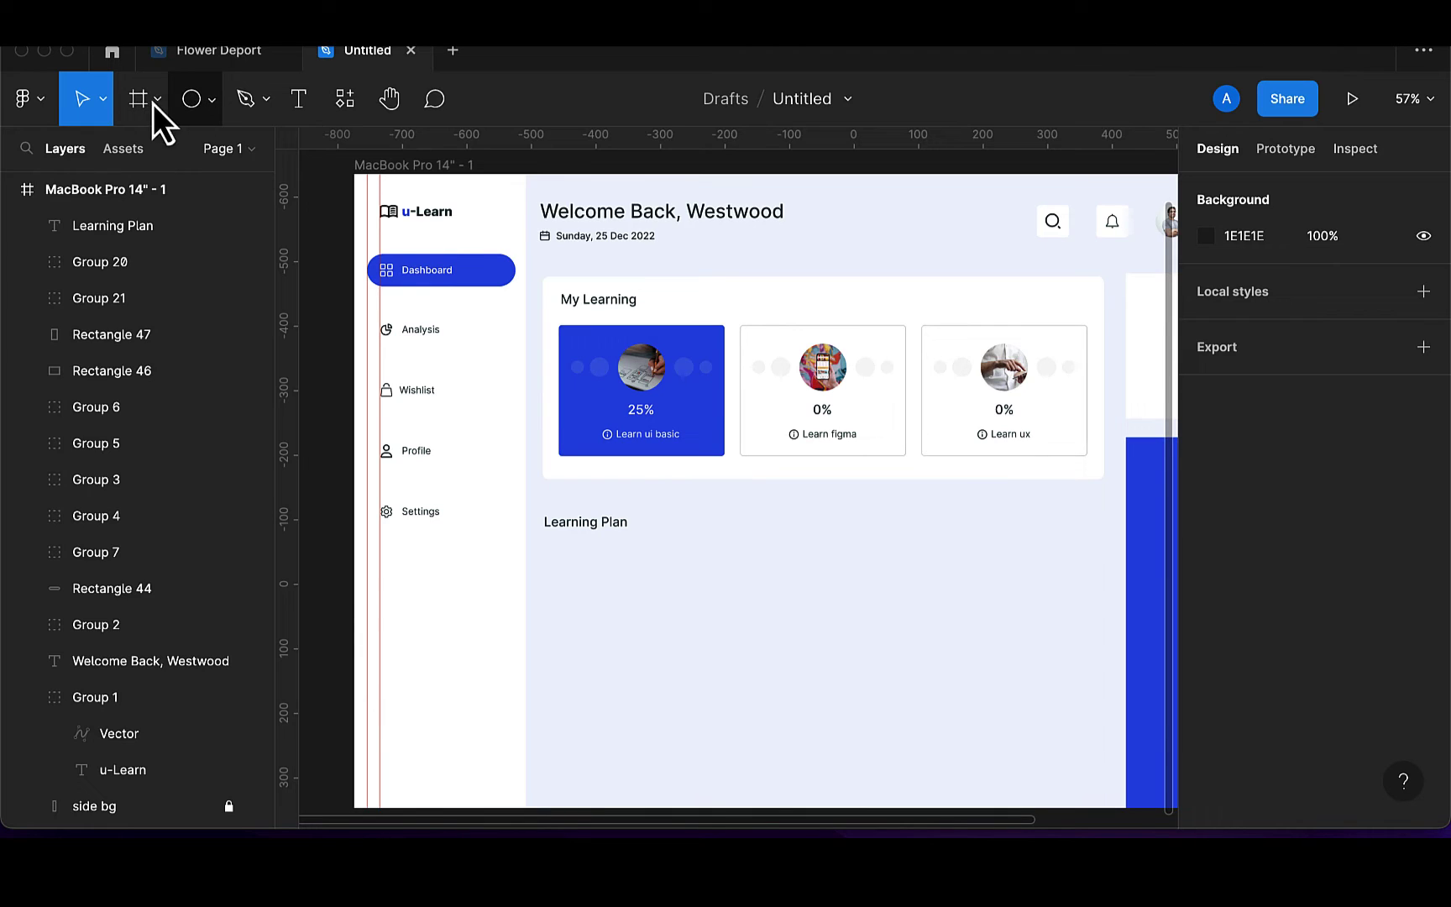
# Draw a long thin grey bar under the Learning Plan heading
pyautogui.click(211, 100)
pyautogui.click(203, 153)
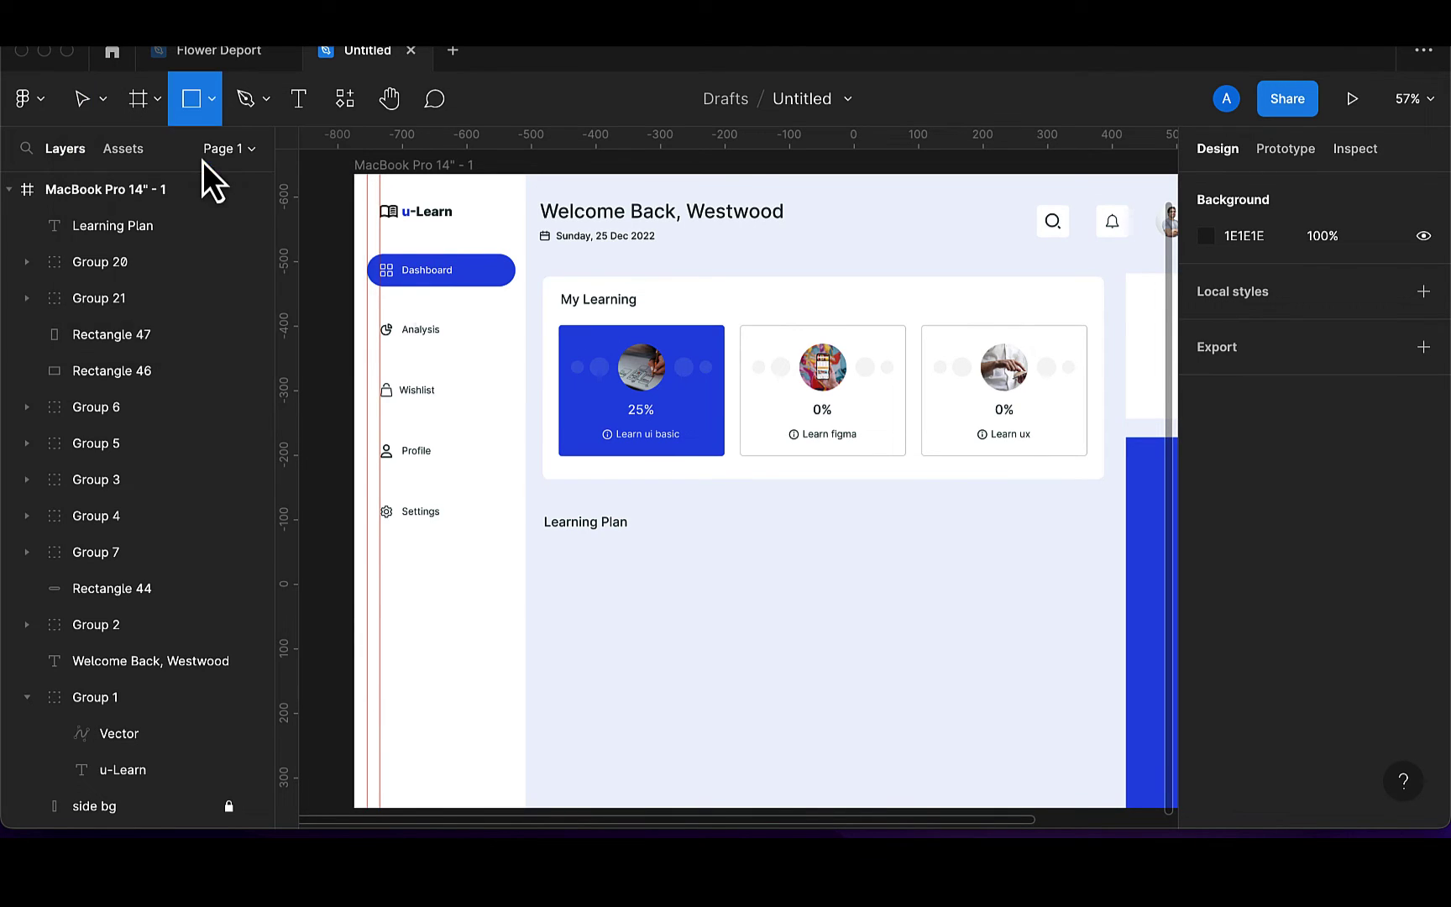
pyautogui.moveTo(543, 549)
pyautogui.mouseDown()
pyautogui.moveTo(1034, 582)
pyautogui.moveTo(889, 573)
pyautogui.mouseUp()
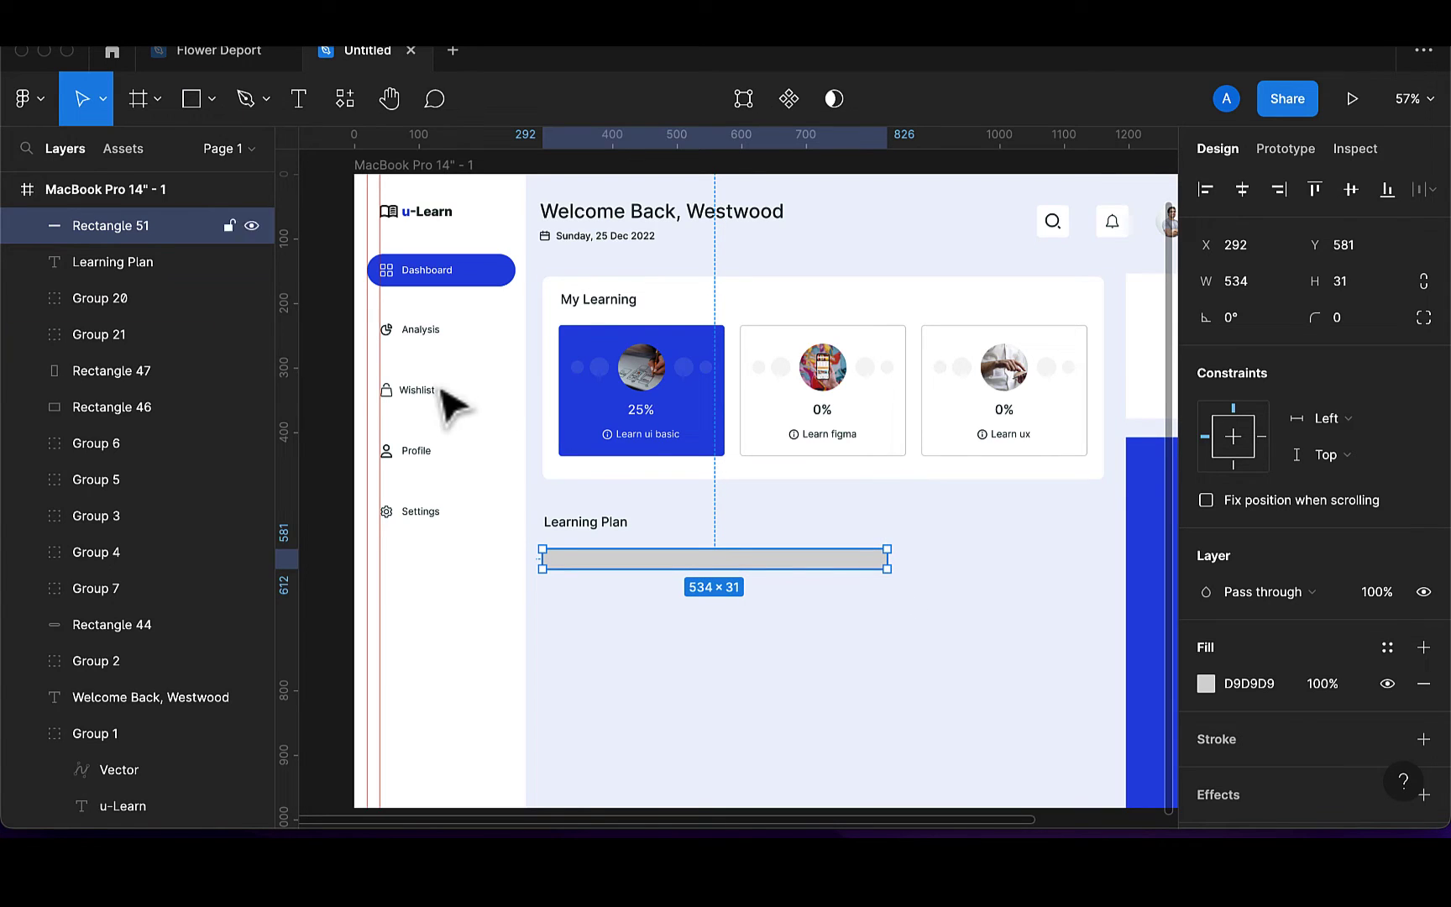
# Draw a tall grey placeholder rectangle right of the bar, sized to about 264×335
pyautogui.click(195, 99)
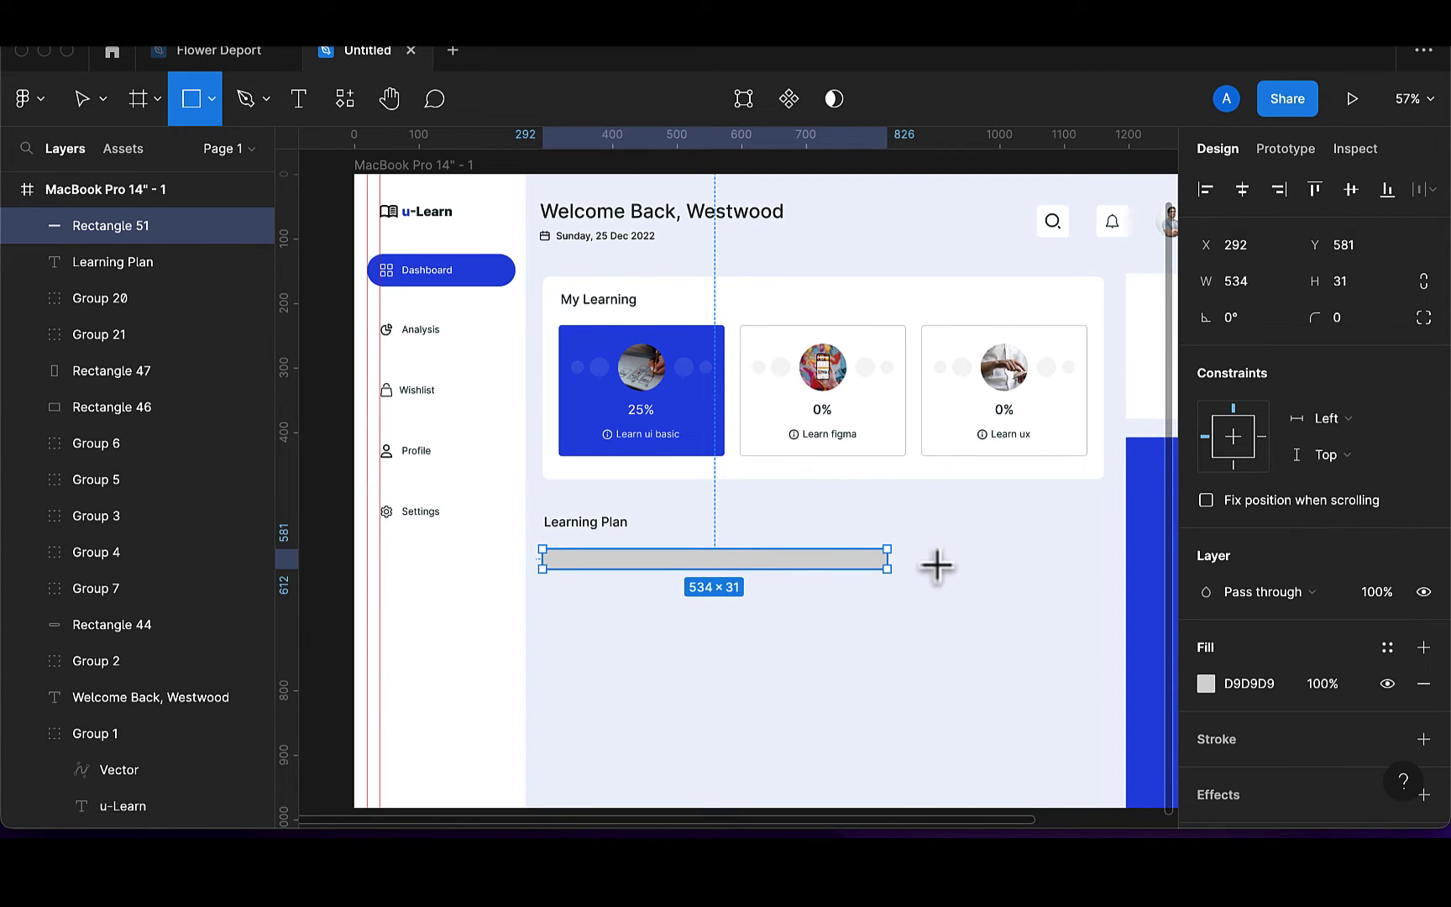
pyautogui.moveTo(927, 555)
pyautogui.mouseDown()
pyautogui.moveTo(963, 660)
pyautogui.moveTo(1015, 717)
pyautogui.mouseUp()
pyautogui.scroll(-3, 1016, 718)
pyautogui.scroll(-1, 1033, 737)
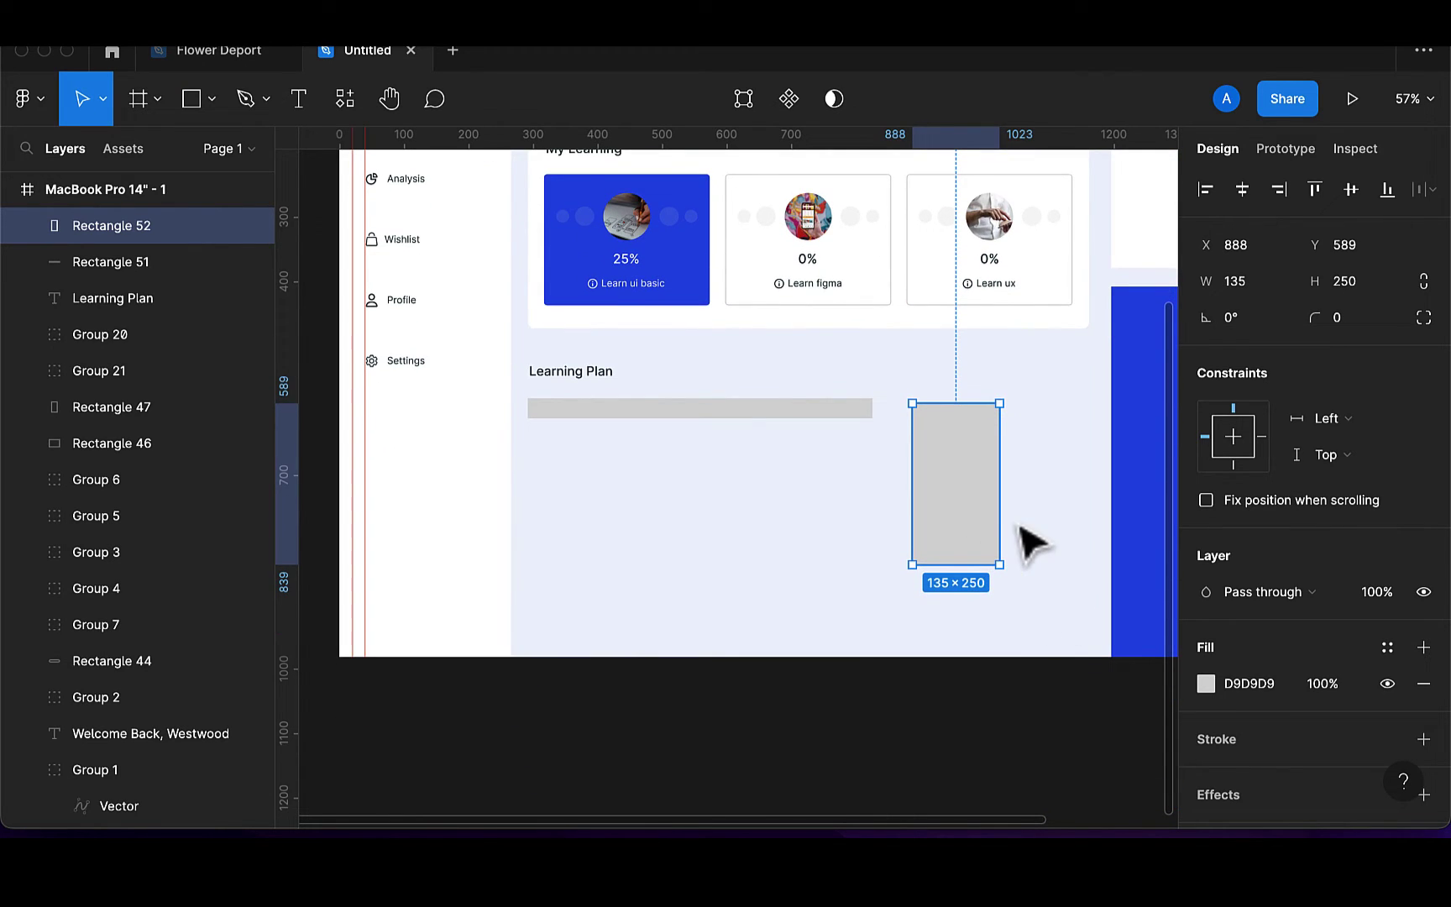
pyautogui.moveTo(999, 527); pyautogui.dragTo(1080, 528)
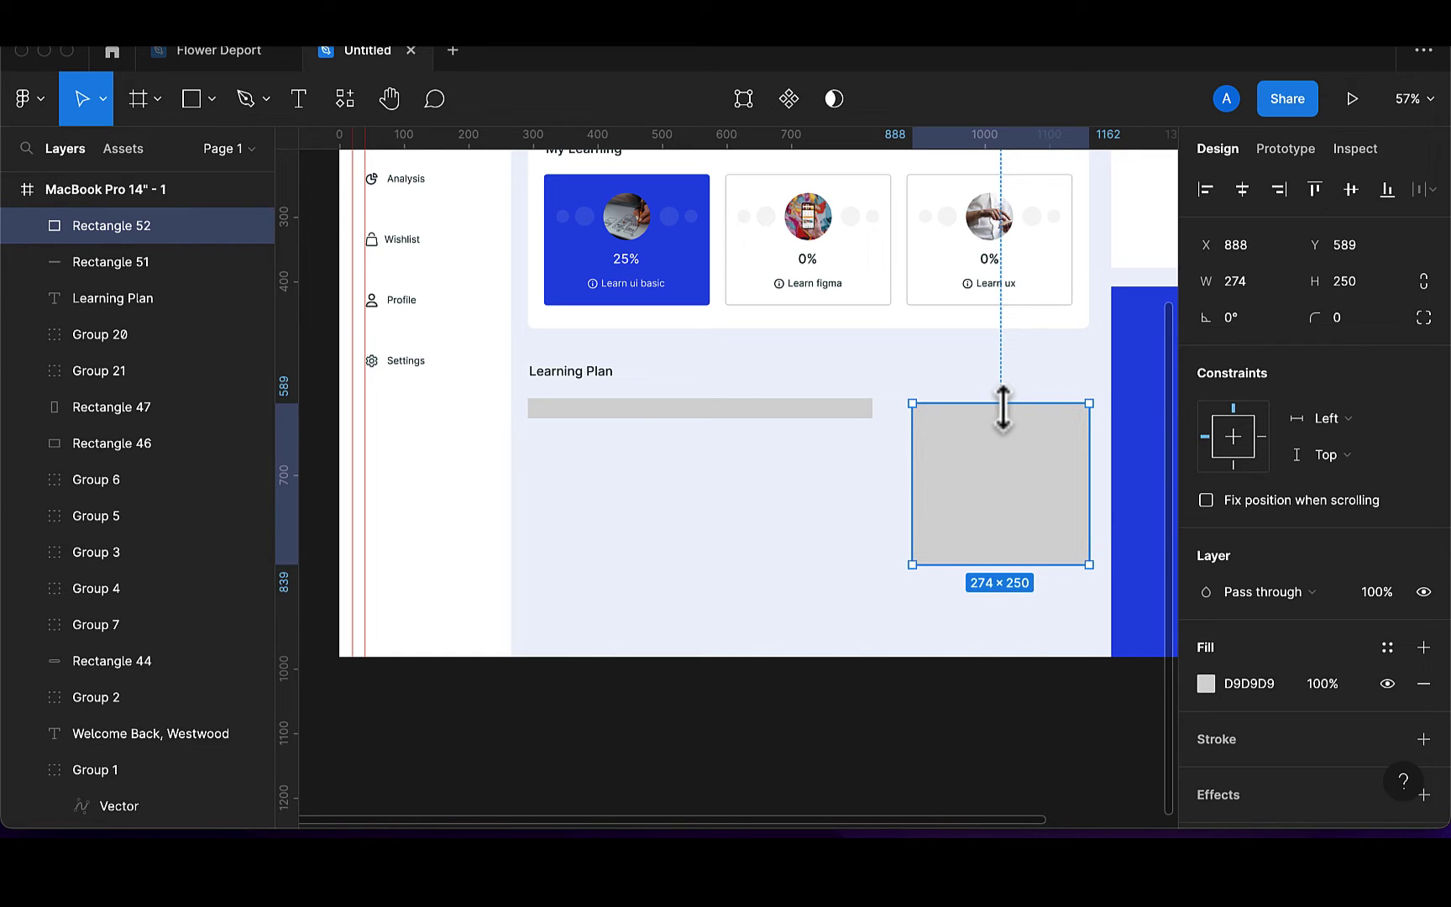
pyautogui.moveTo(1003, 404); pyautogui.dragTo(1001, 400)
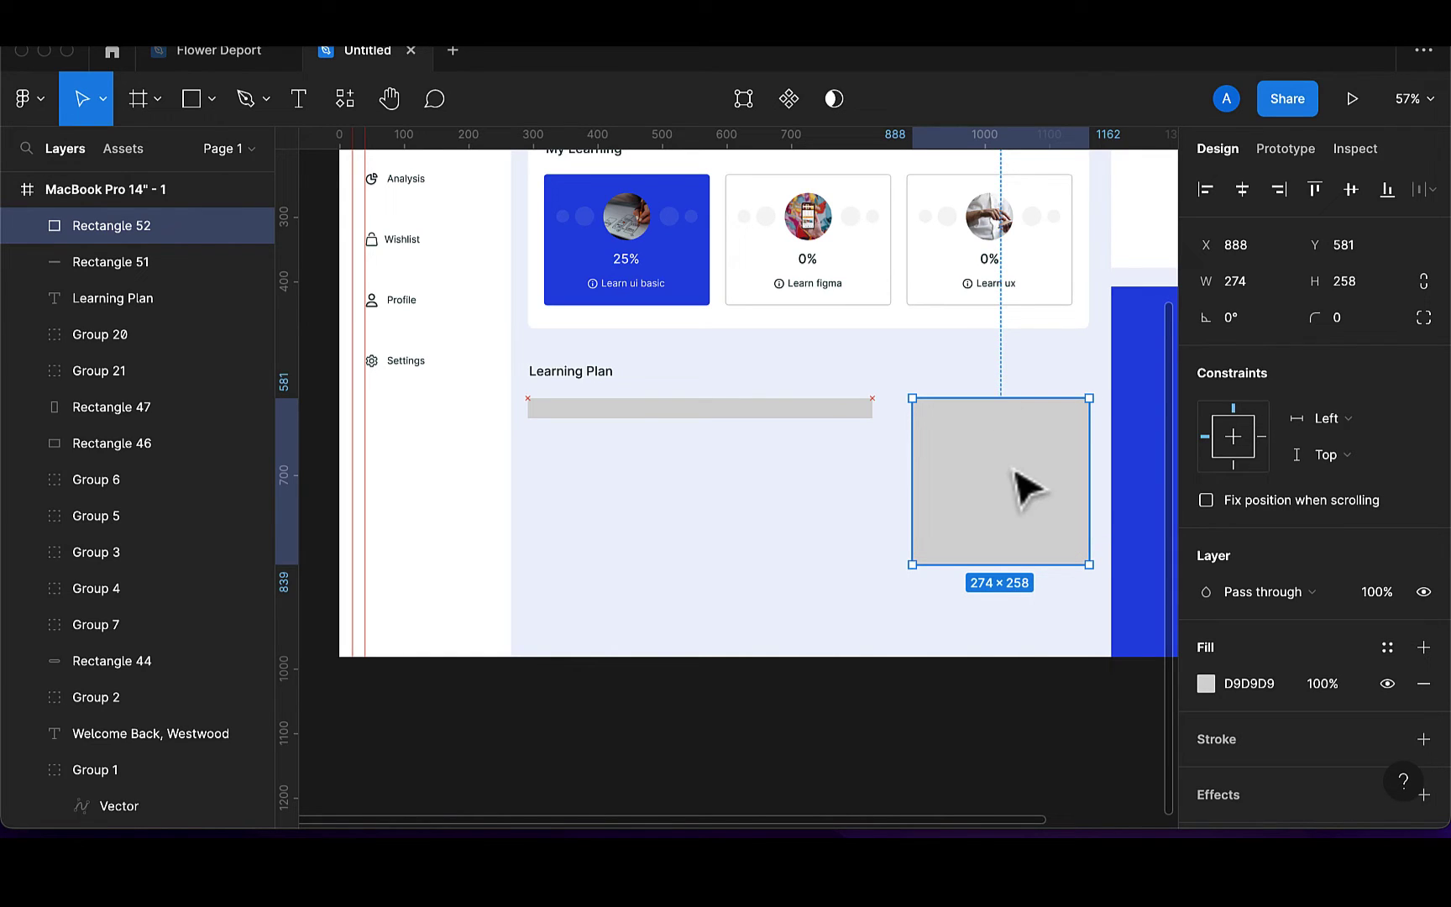
pyautogui.moveTo(1019, 563); pyautogui.dragTo(1033, 623)
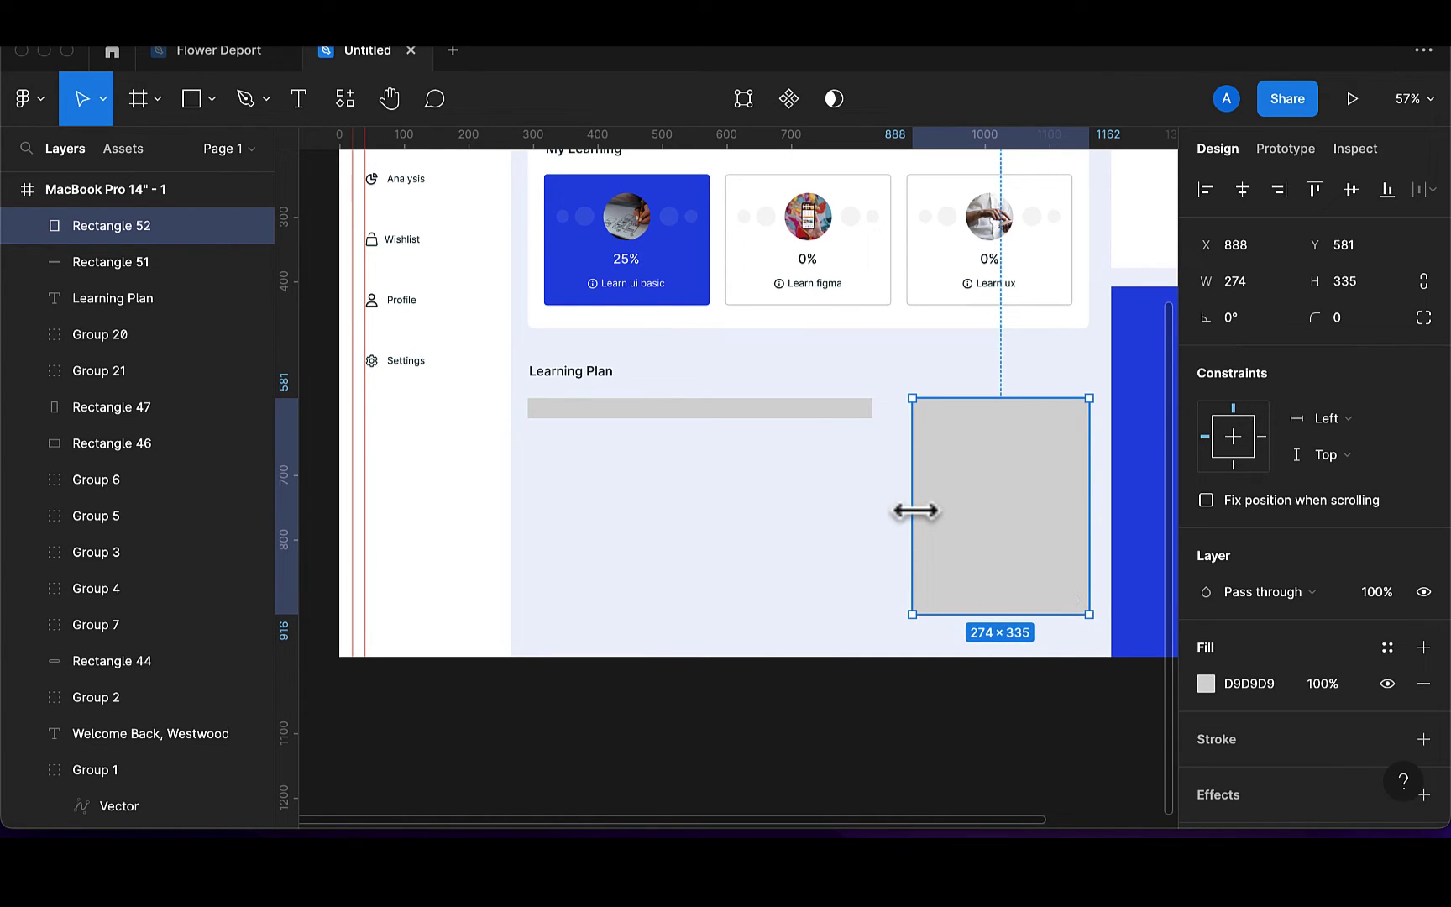
pyautogui.moveTo(904, 510); pyautogui.dragTo(923, 511)
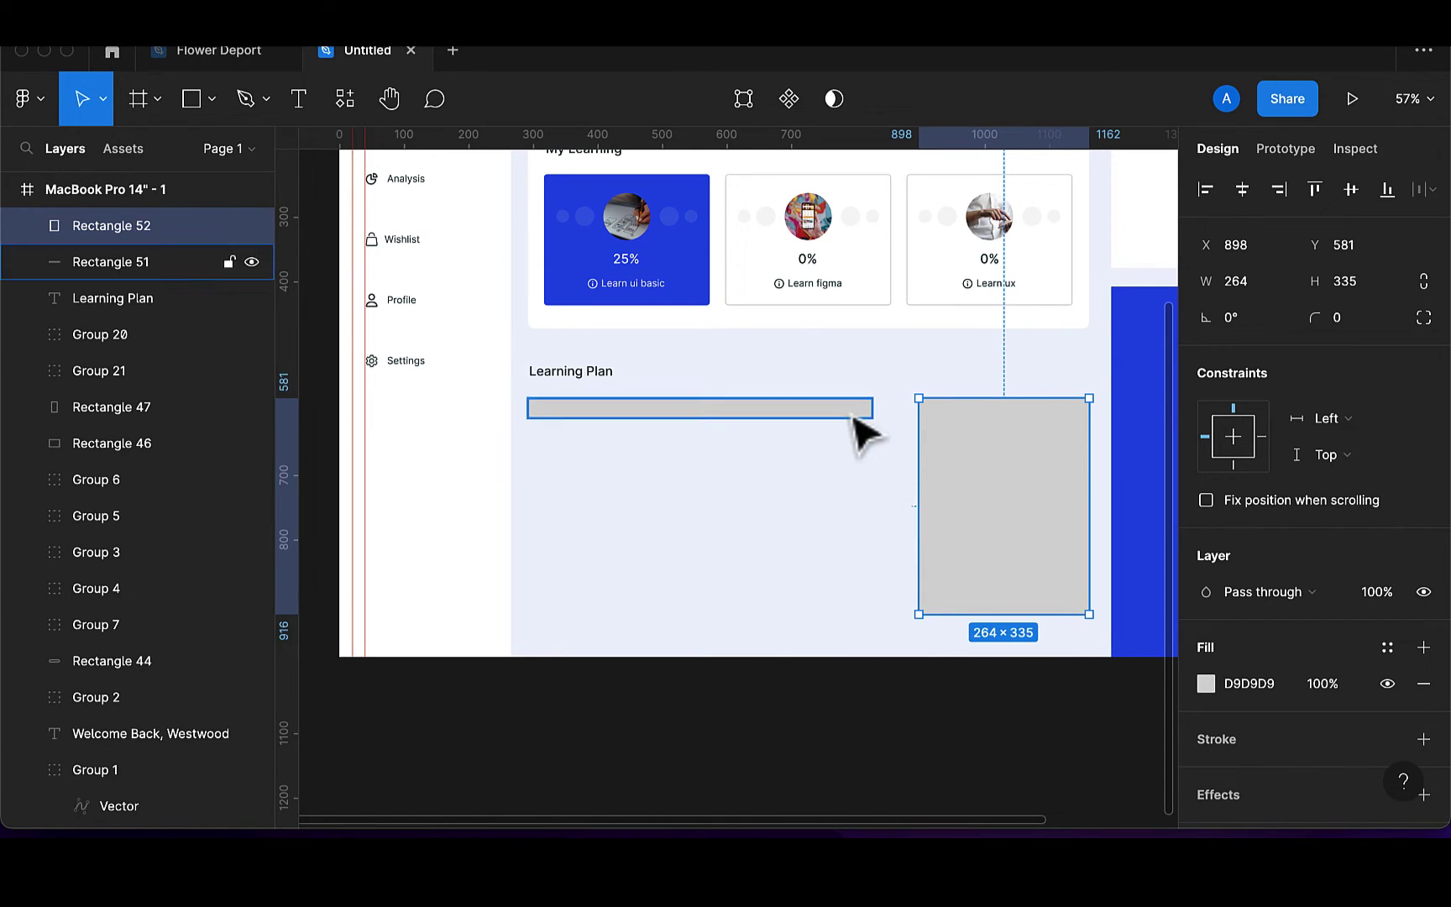
# Lengthen the Learning Plan bar and set its height to 25
pyautogui.click(853, 411)
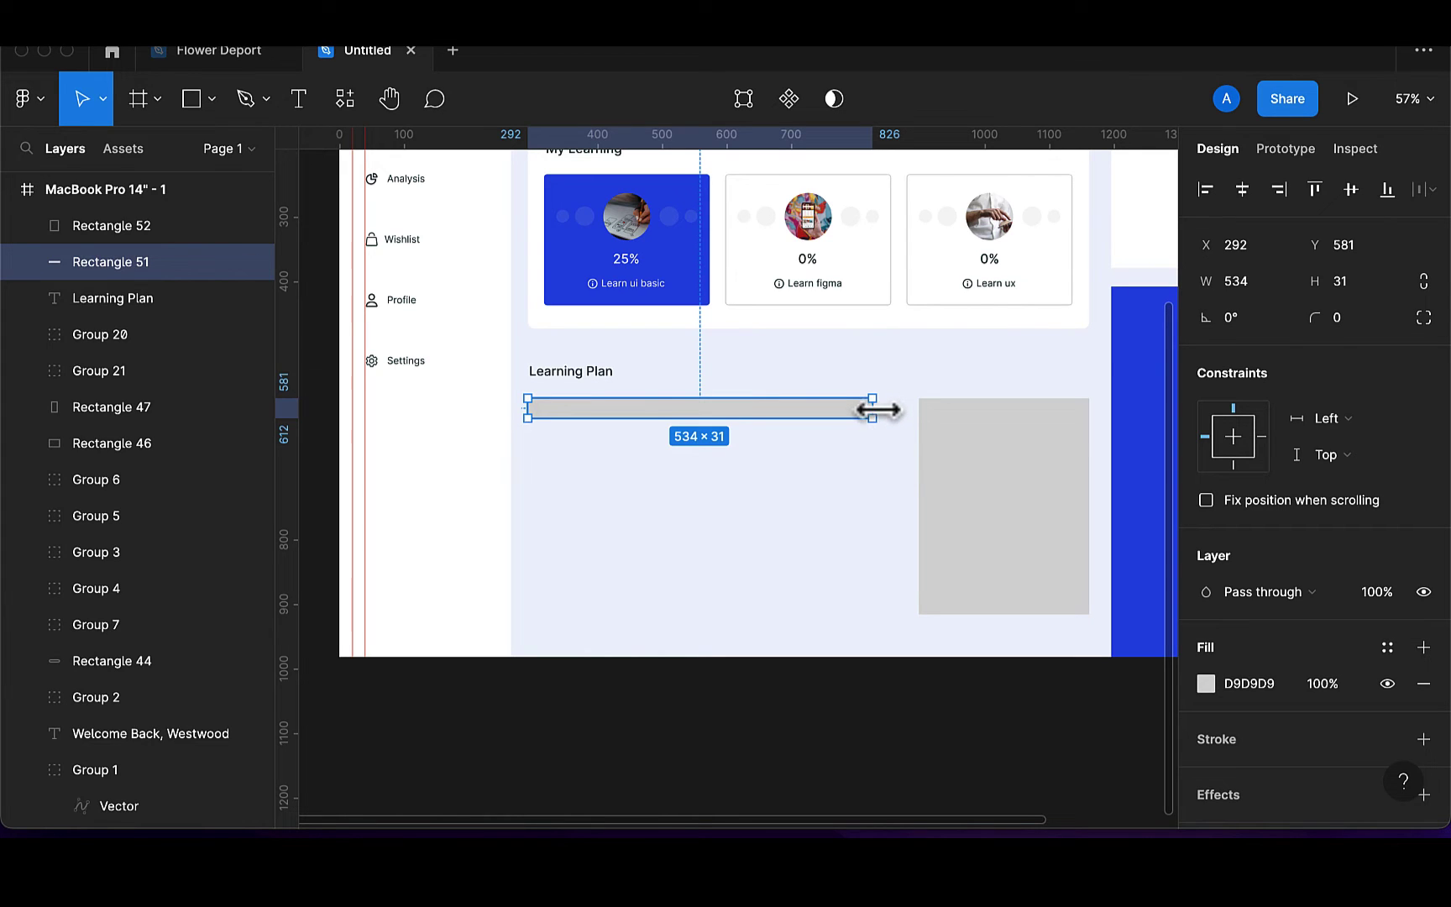
pyautogui.moveTo(874, 408); pyautogui.dragTo(891, 407)
pyautogui.click(1008, 441)
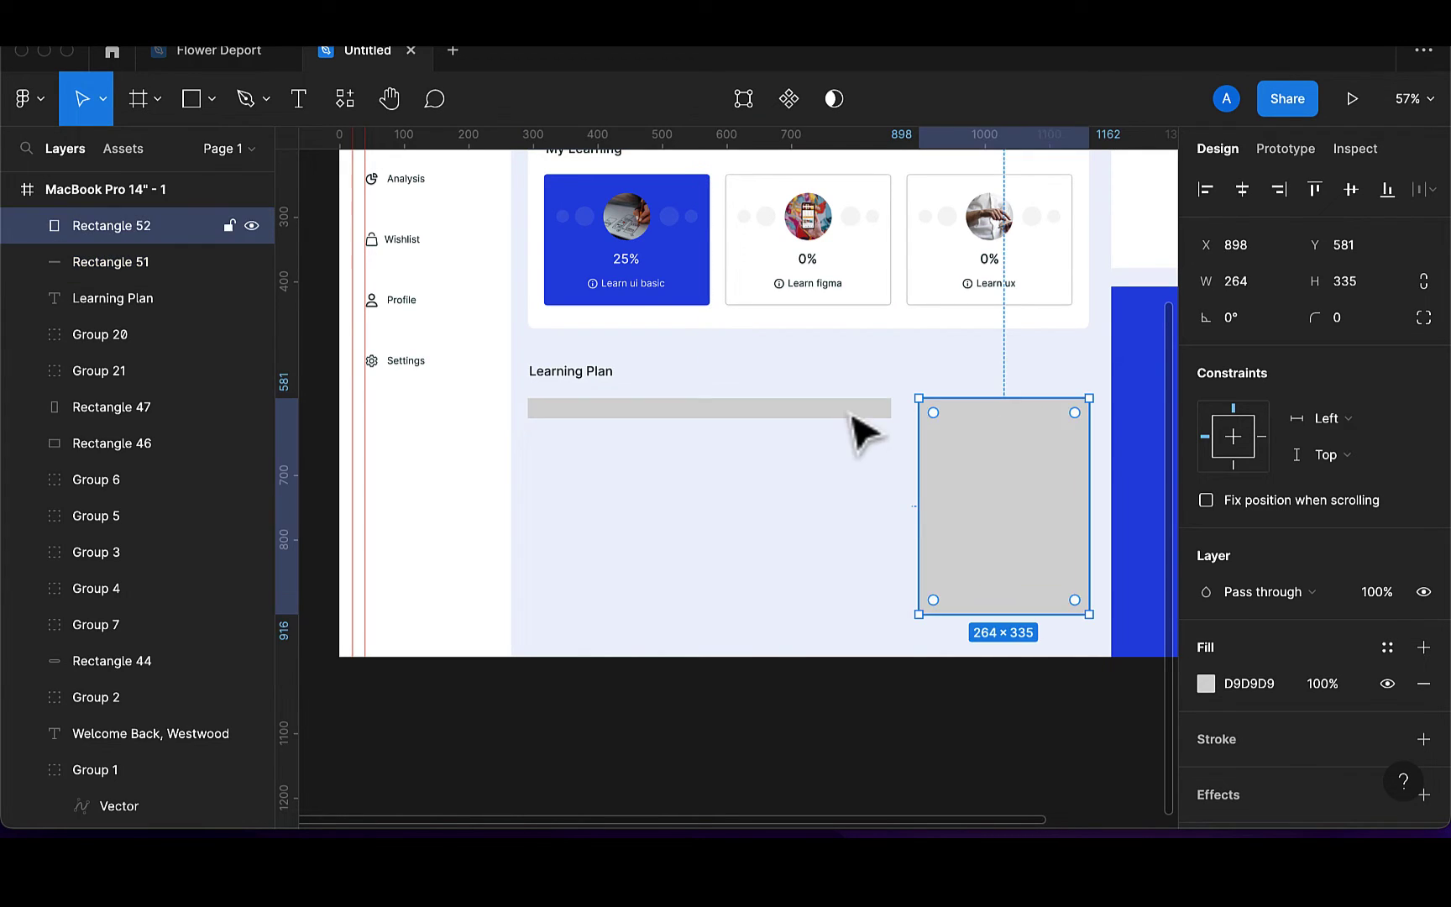
pyautogui.click(850, 412)
pyautogui.click(1353, 286)
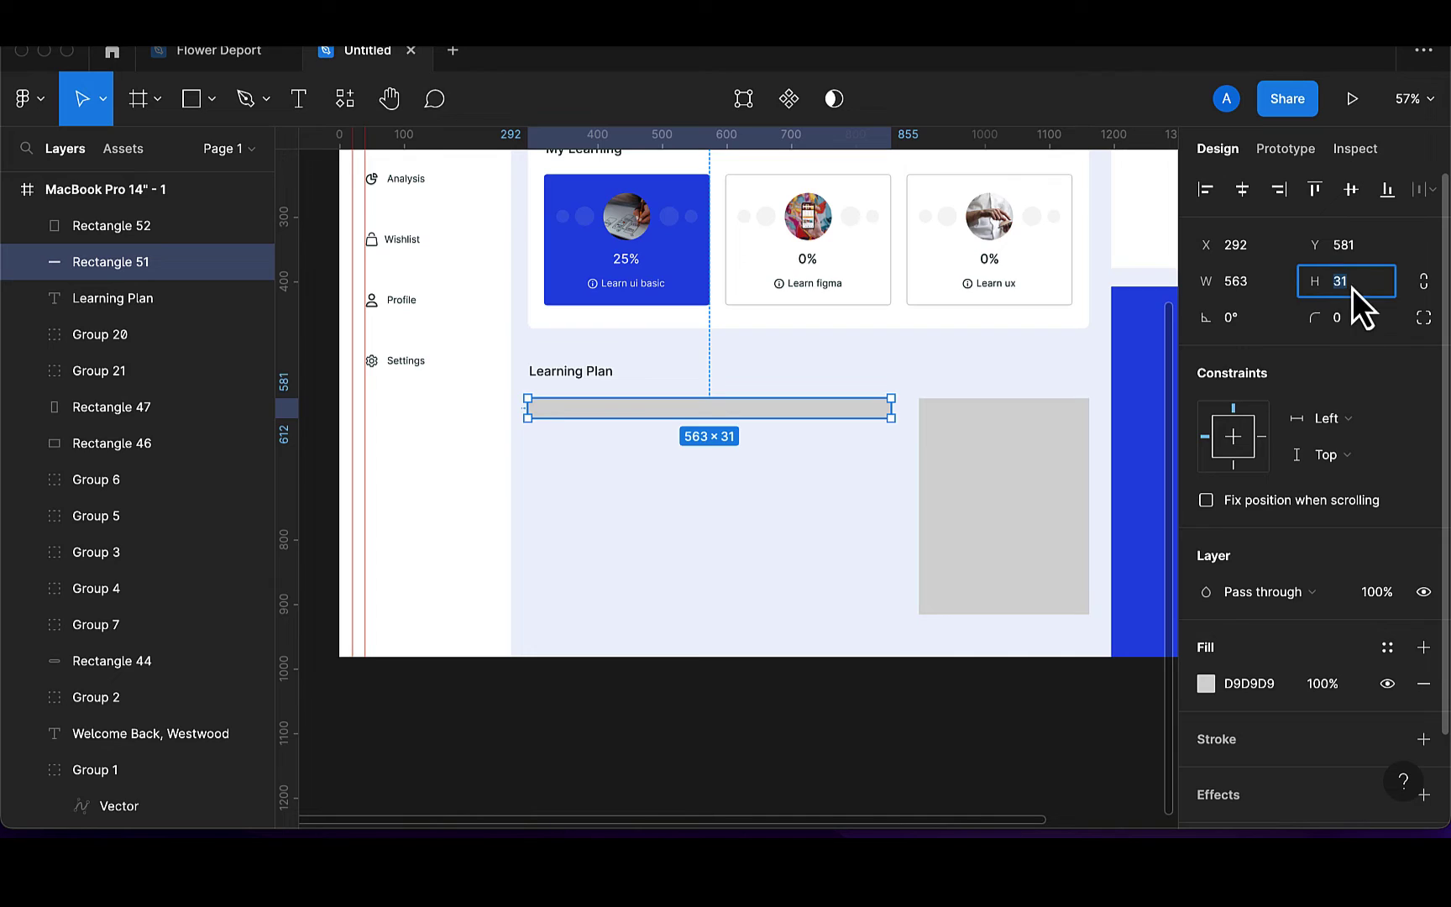
pyautogui.write('3')
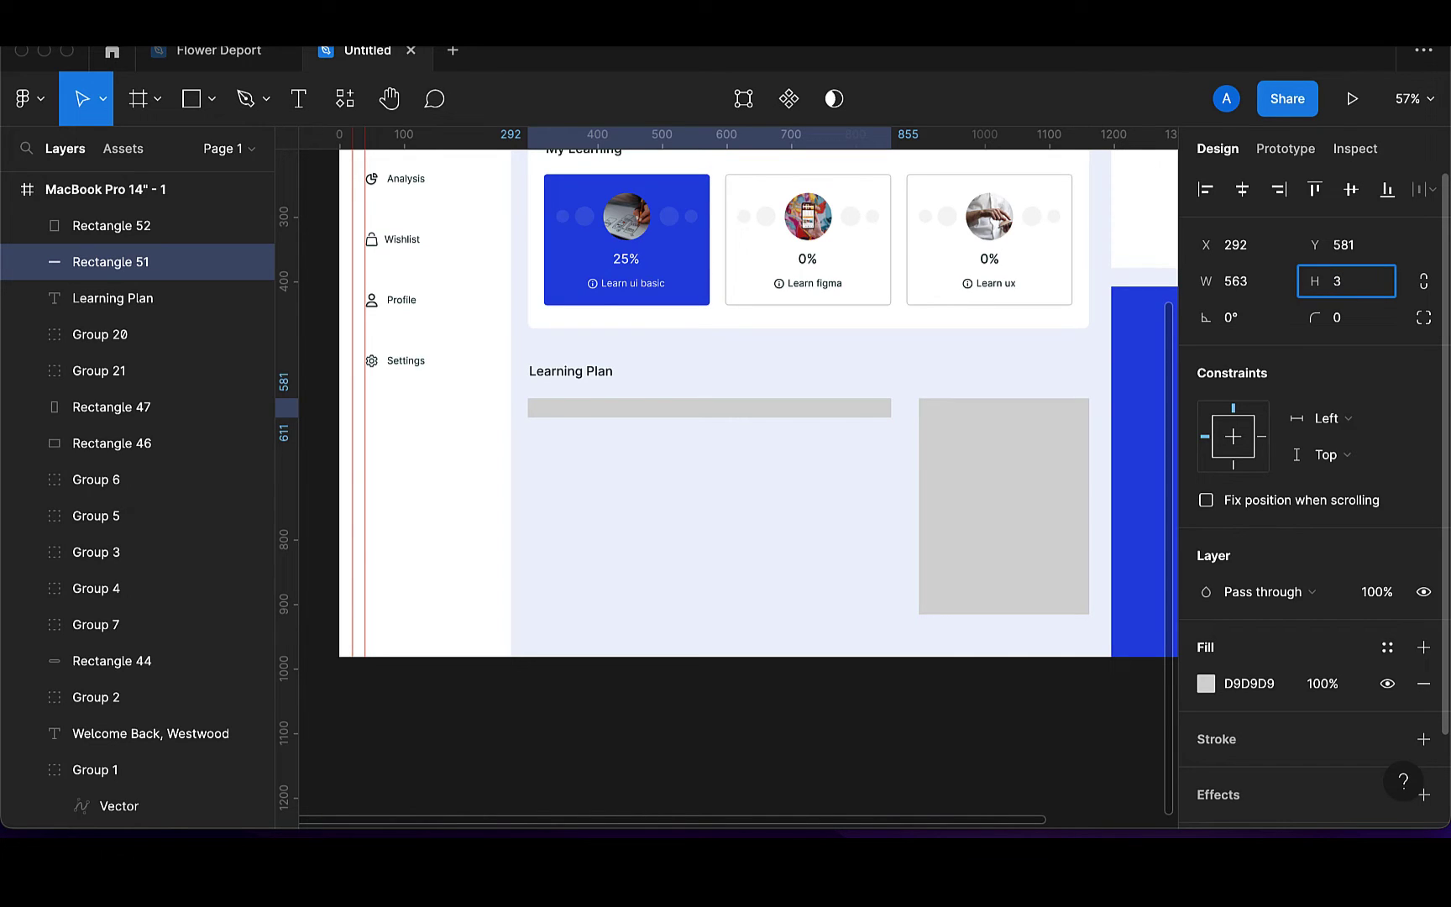
pyautogui.write('0')
pyautogui.press('Return')
pyautogui.press('Escape')
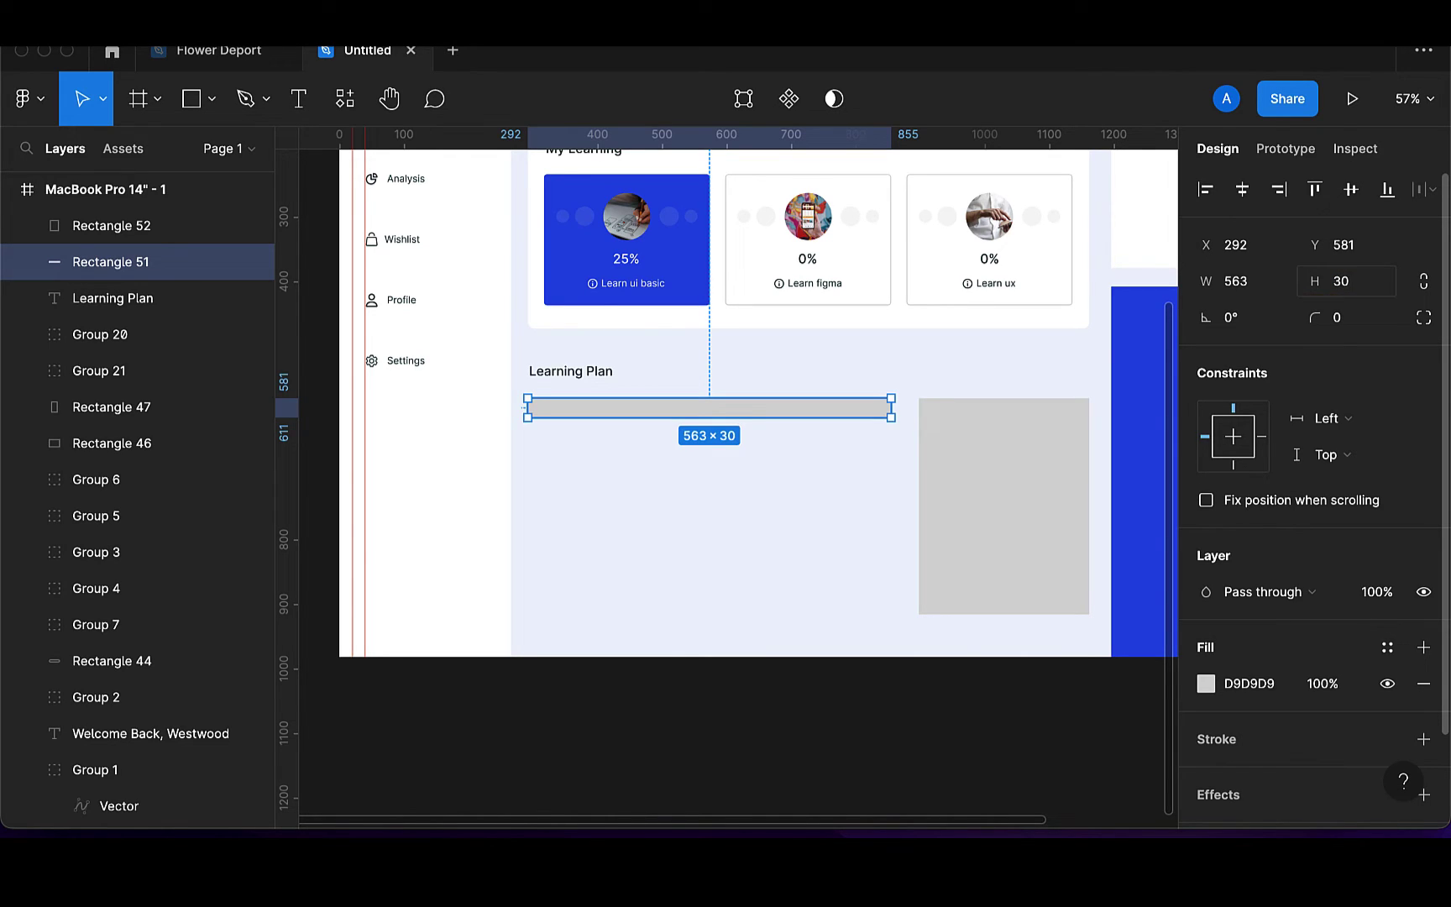
pyautogui.click(1354, 290)
pyautogui.press('BackSpace')
pyautogui.write('25')
pyautogui.press('Return')
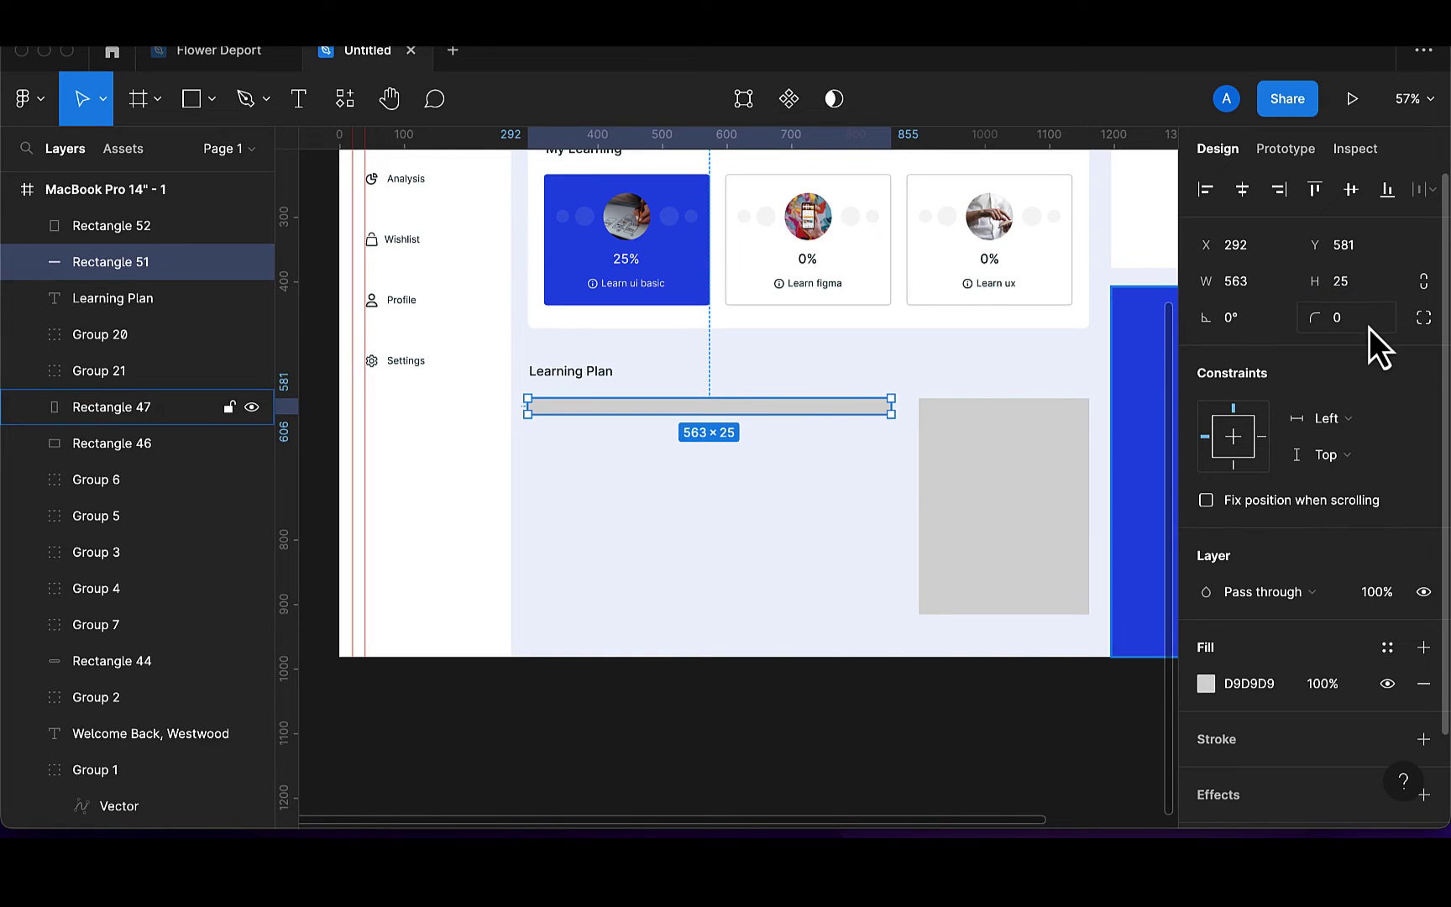
# Give the bar corner radius 20 and the white card fill
pyautogui.click(1370, 323)
pyautogui.press('BackSpace')
pyautogui.write('20')
pyautogui.press('Return')
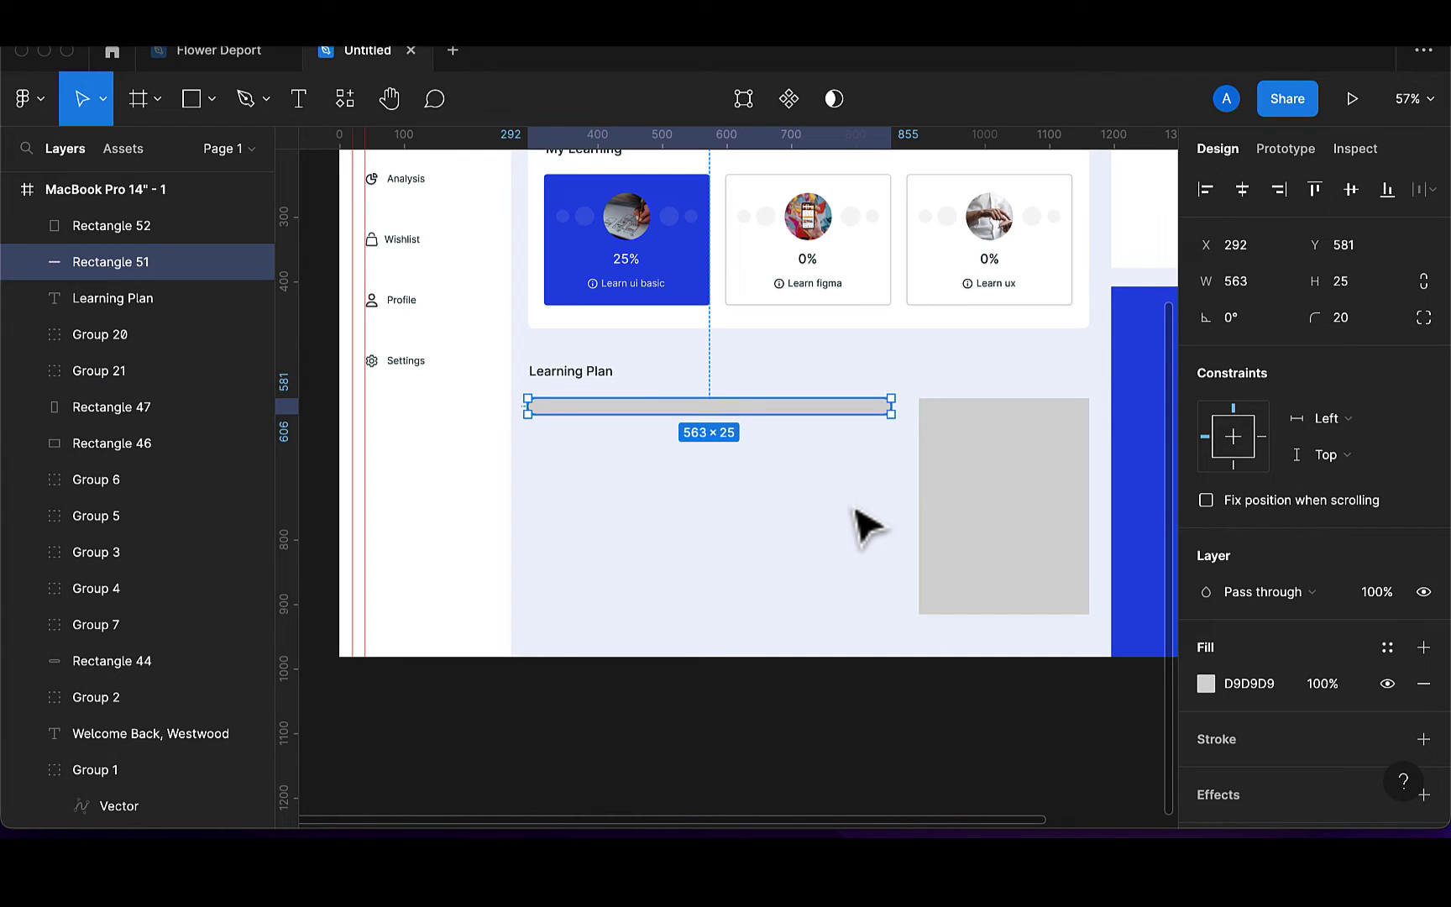
pyautogui.press('i')
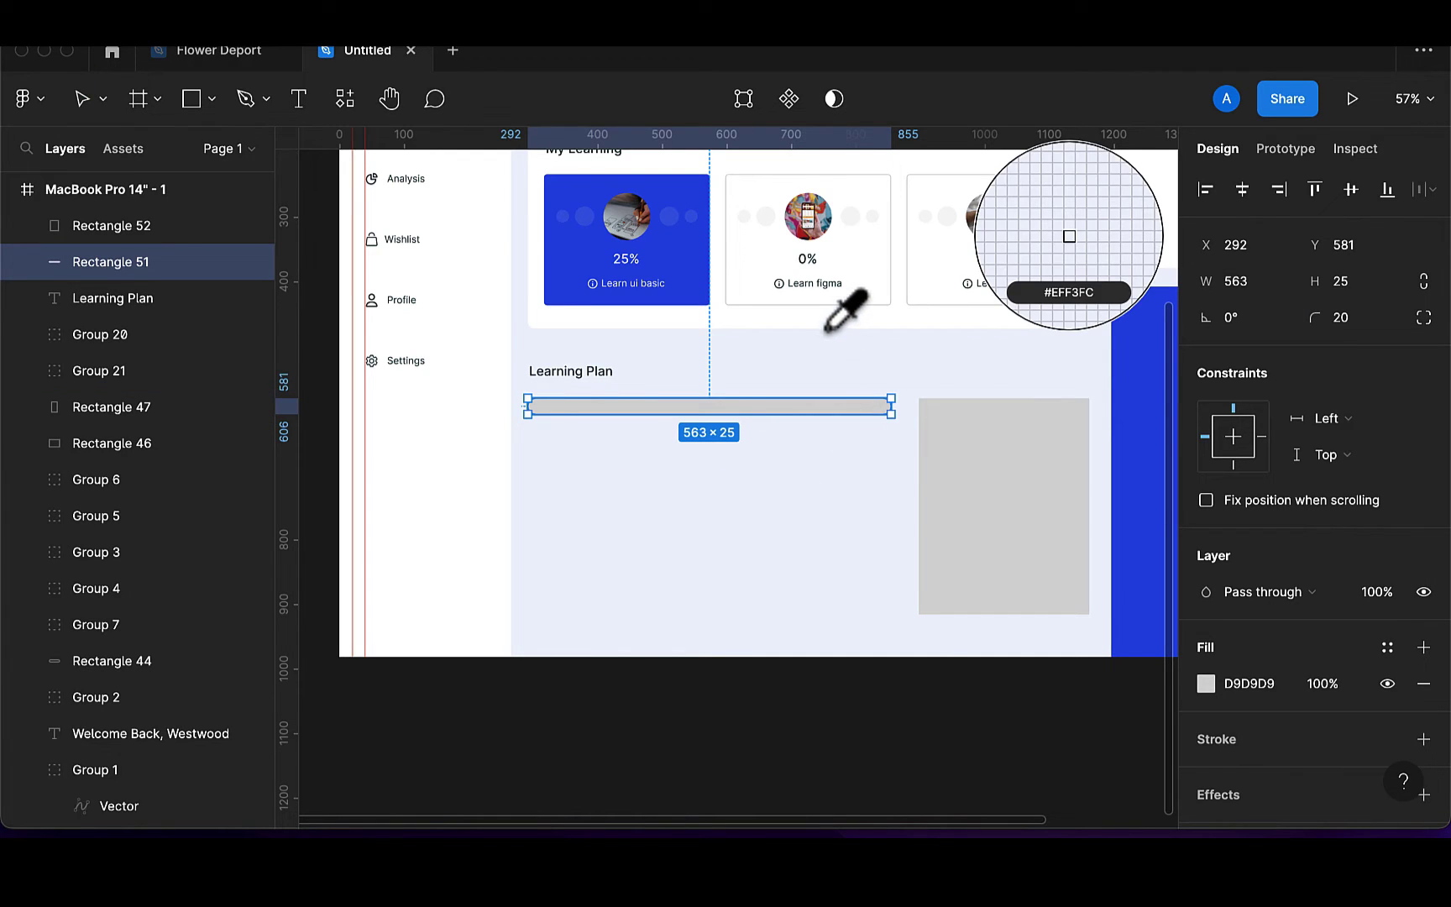
pyautogui.click(822, 323)
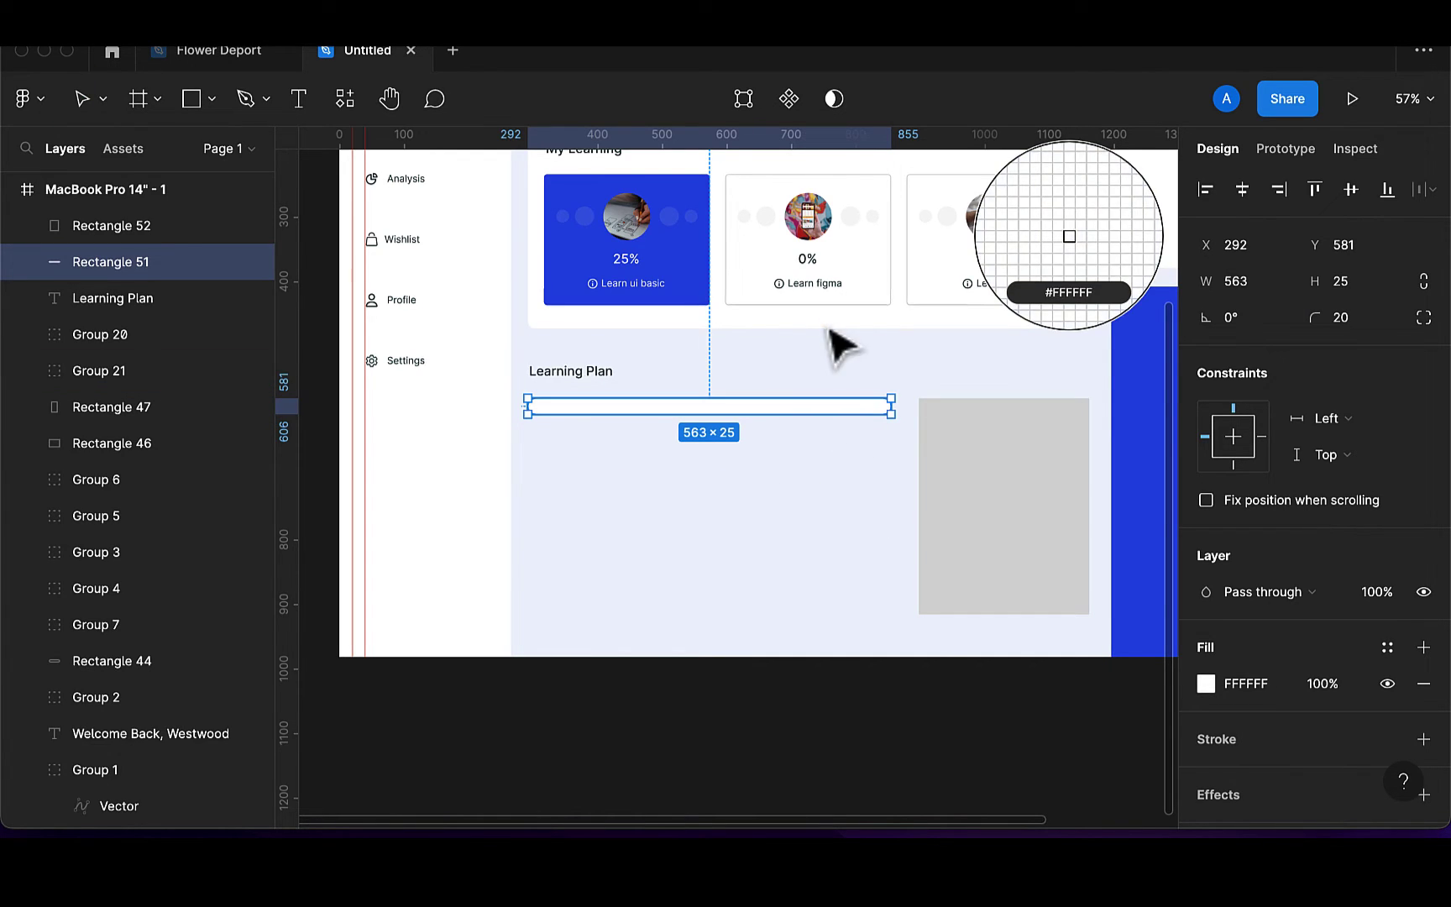
pyautogui.click(793, 449)
pyautogui.click(797, 413)
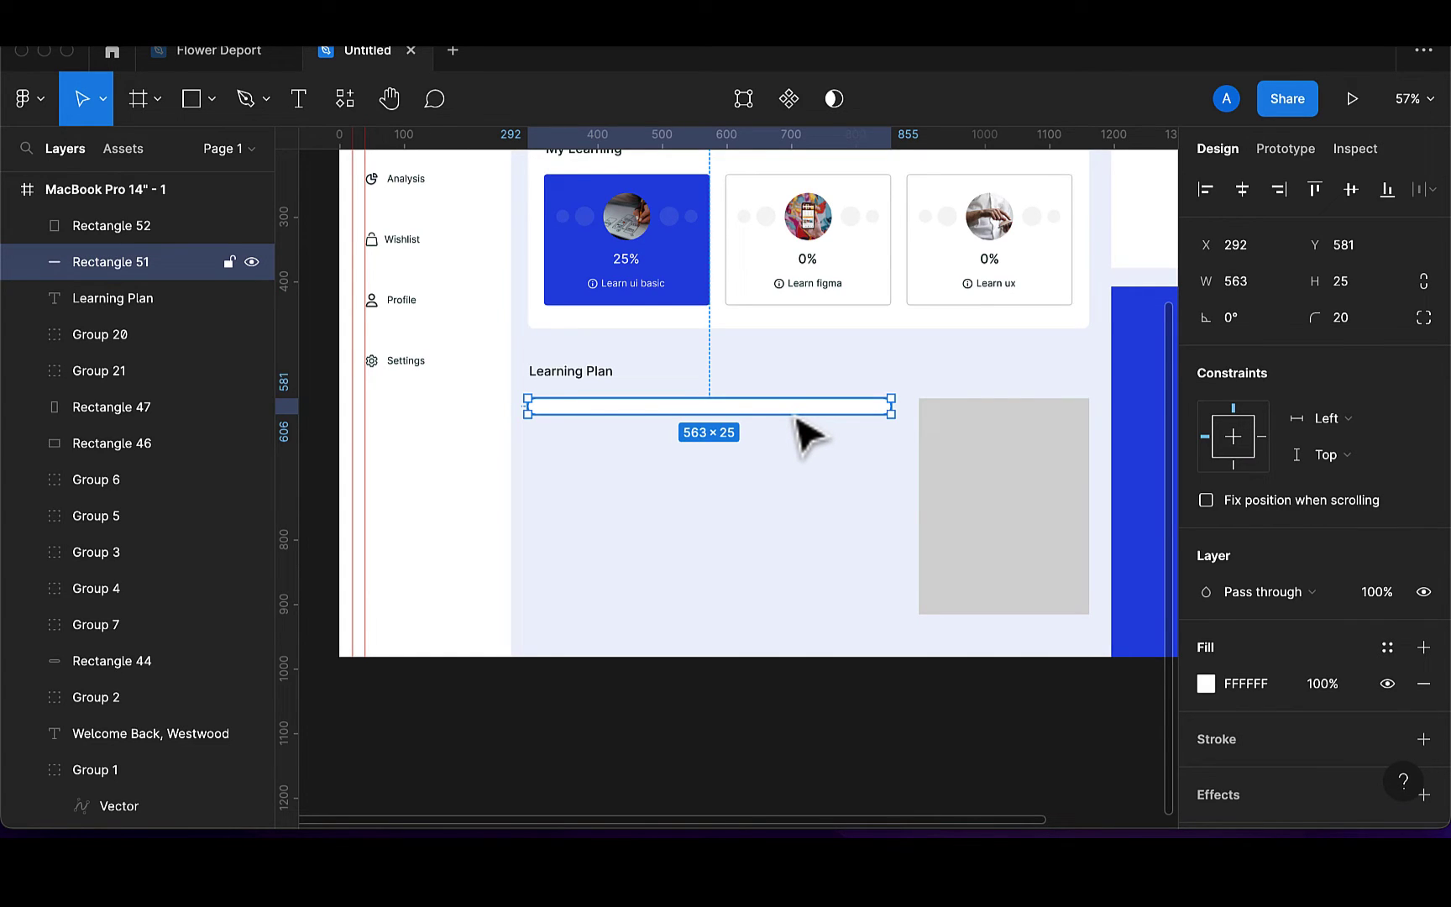
# Duplicate the bar, shorten the copy to about half, and fill it blue
pyautogui.hotkey('ctrl', 'd')
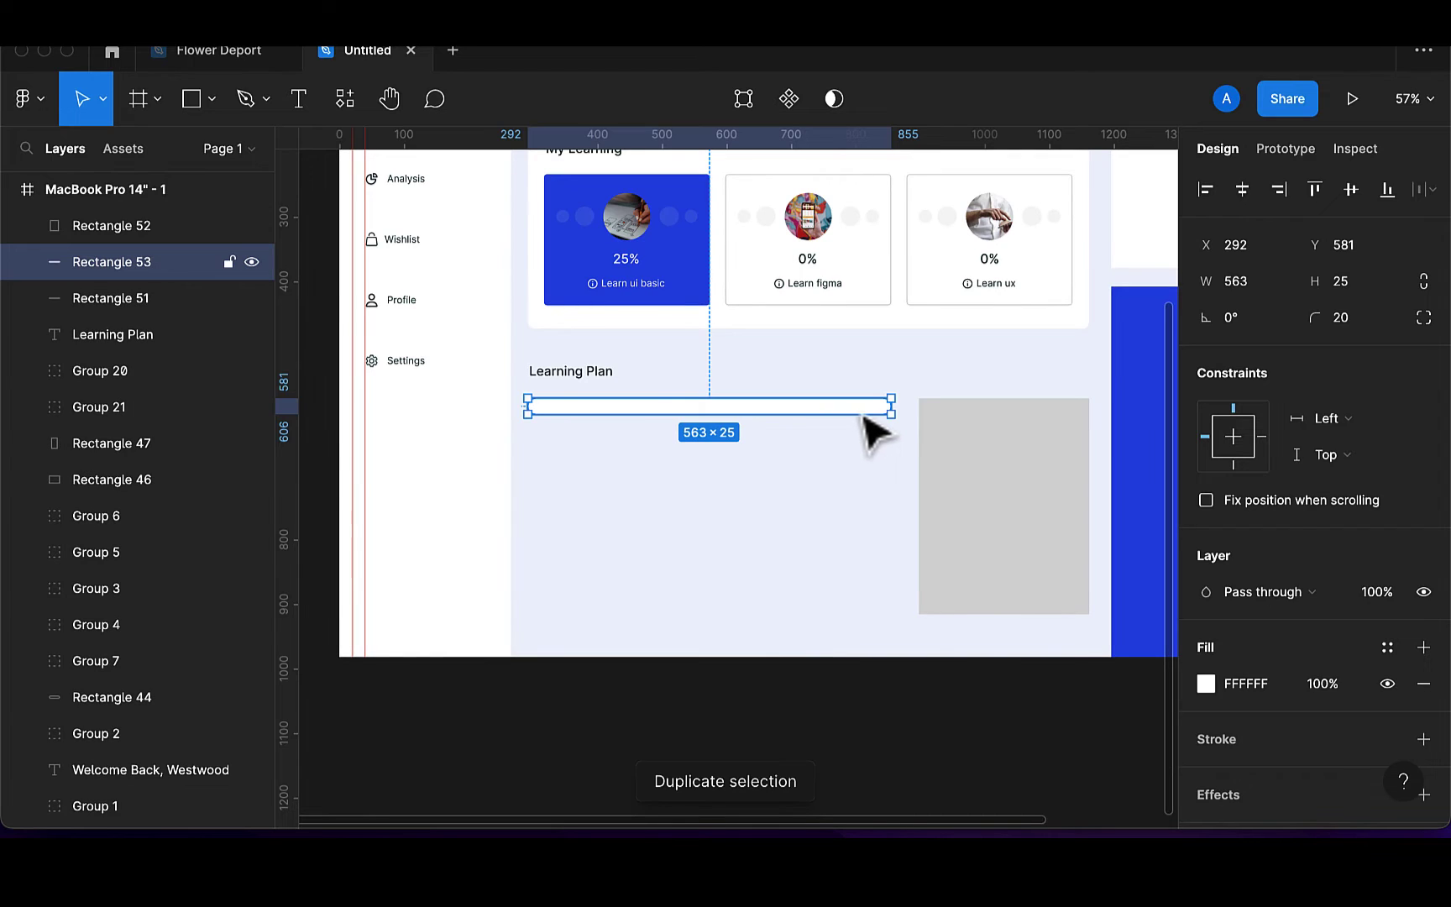
pyautogui.moveTo(894, 407); pyautogui.dragTo(726, 421)
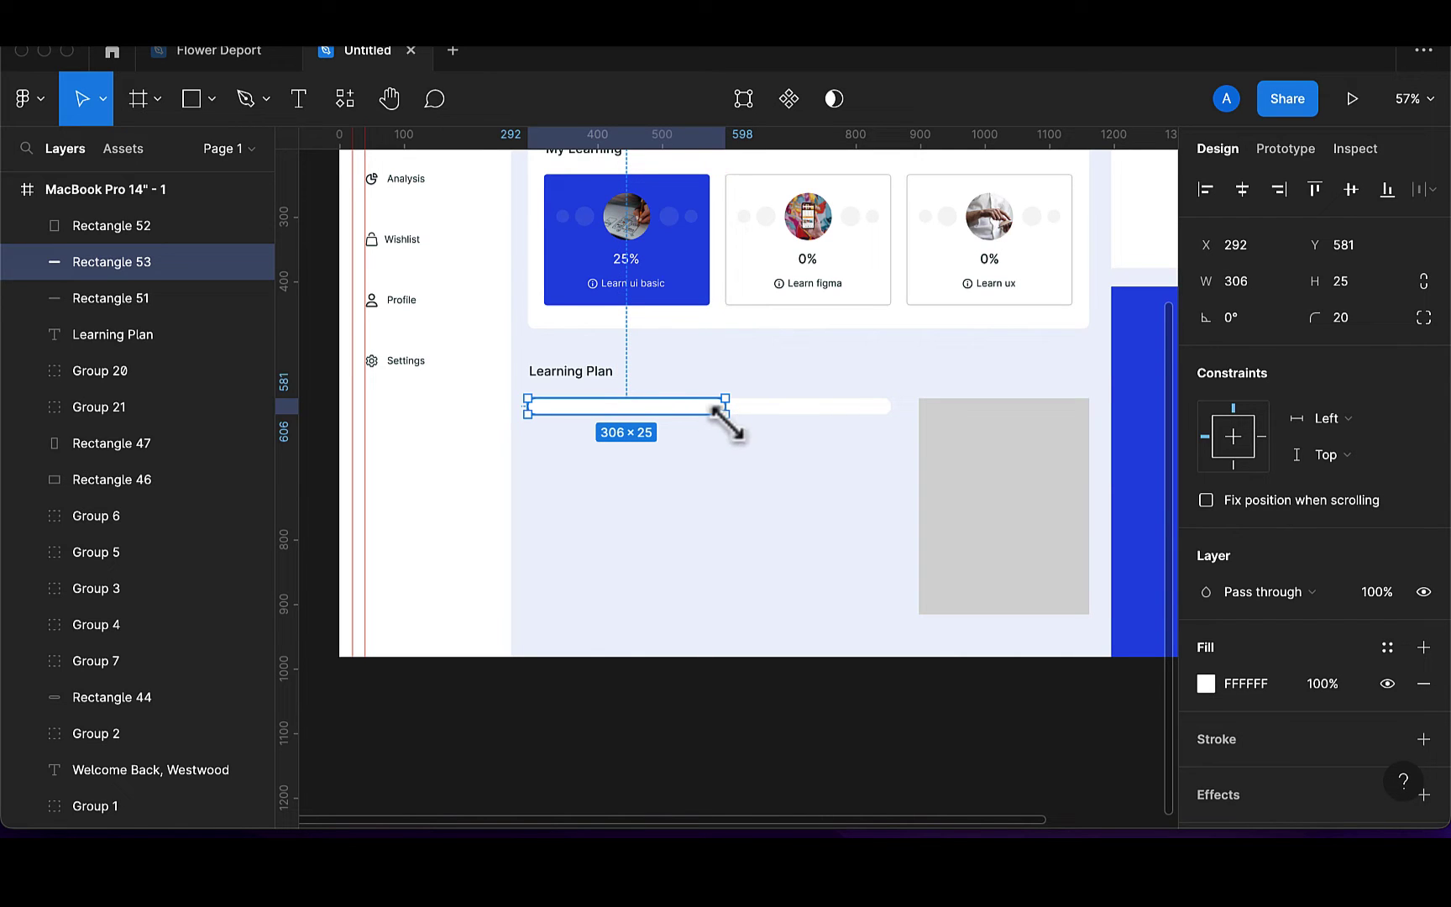
pyautogui.press('i')
pyautogui.click(701, 290)
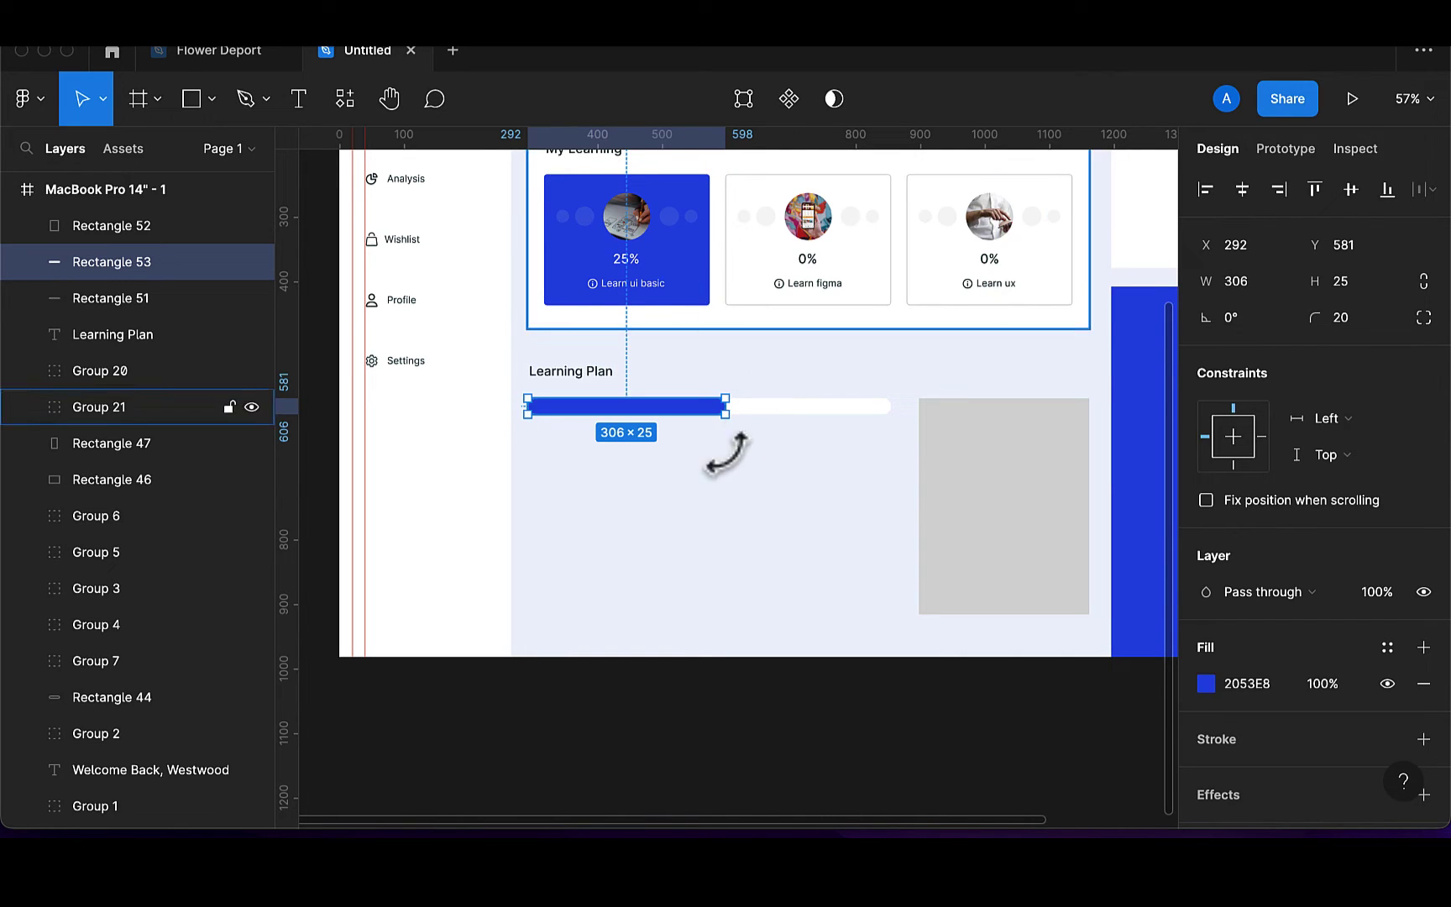
pyautogui.click(748, 491)
# Group the blue and white bars into one progress bar and nudge it down
pyautogui.scroll(3, 739, 487)
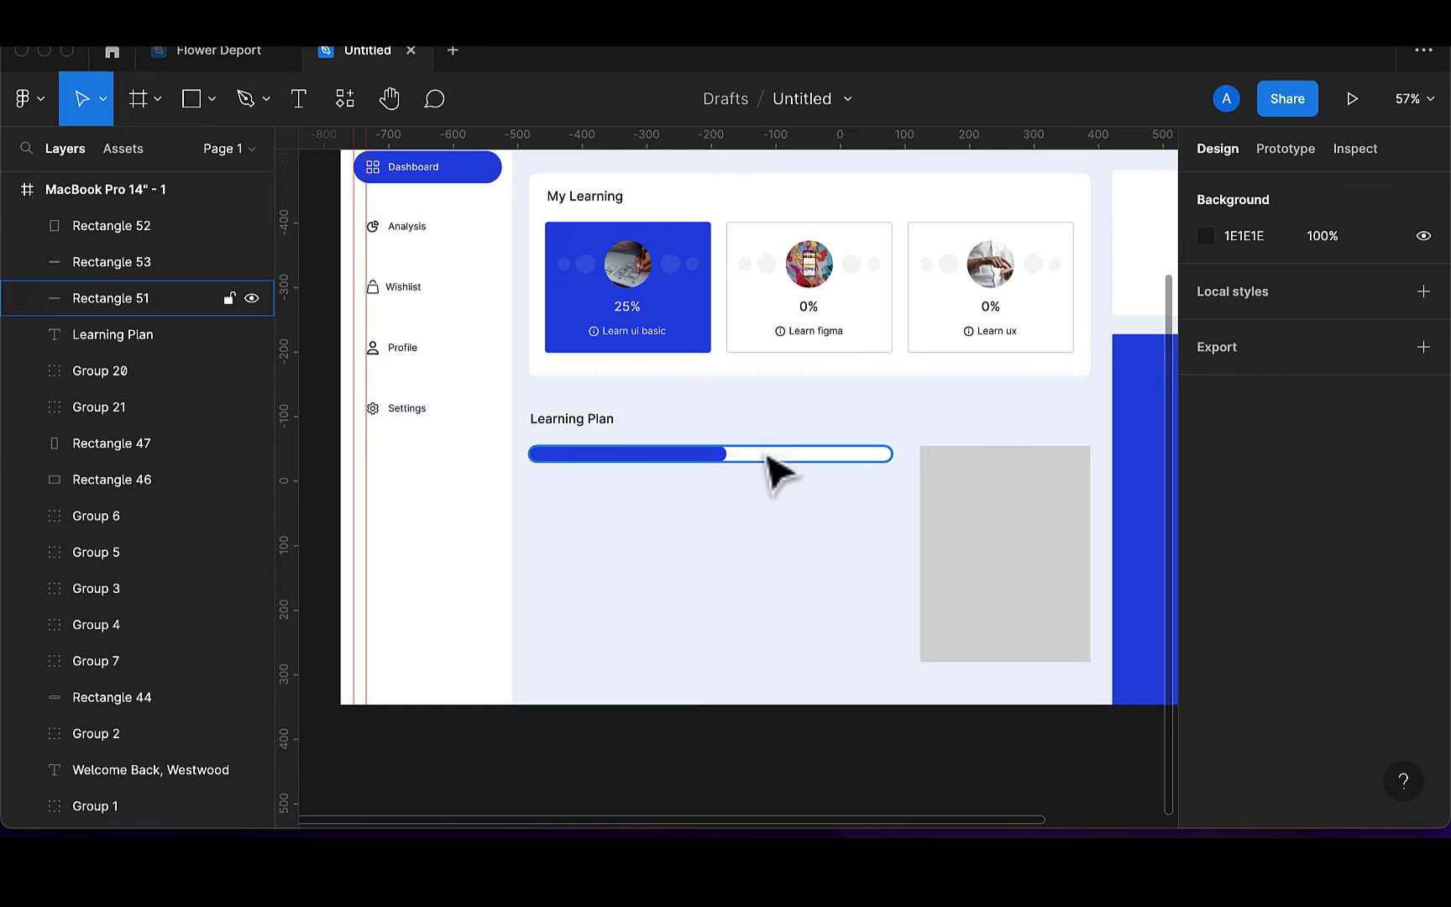
pyautogui.click(705, 461)
pyautogui.keyDown('shift'); pyautogui.click(705, 461); pyautogui.keyUp('shift')
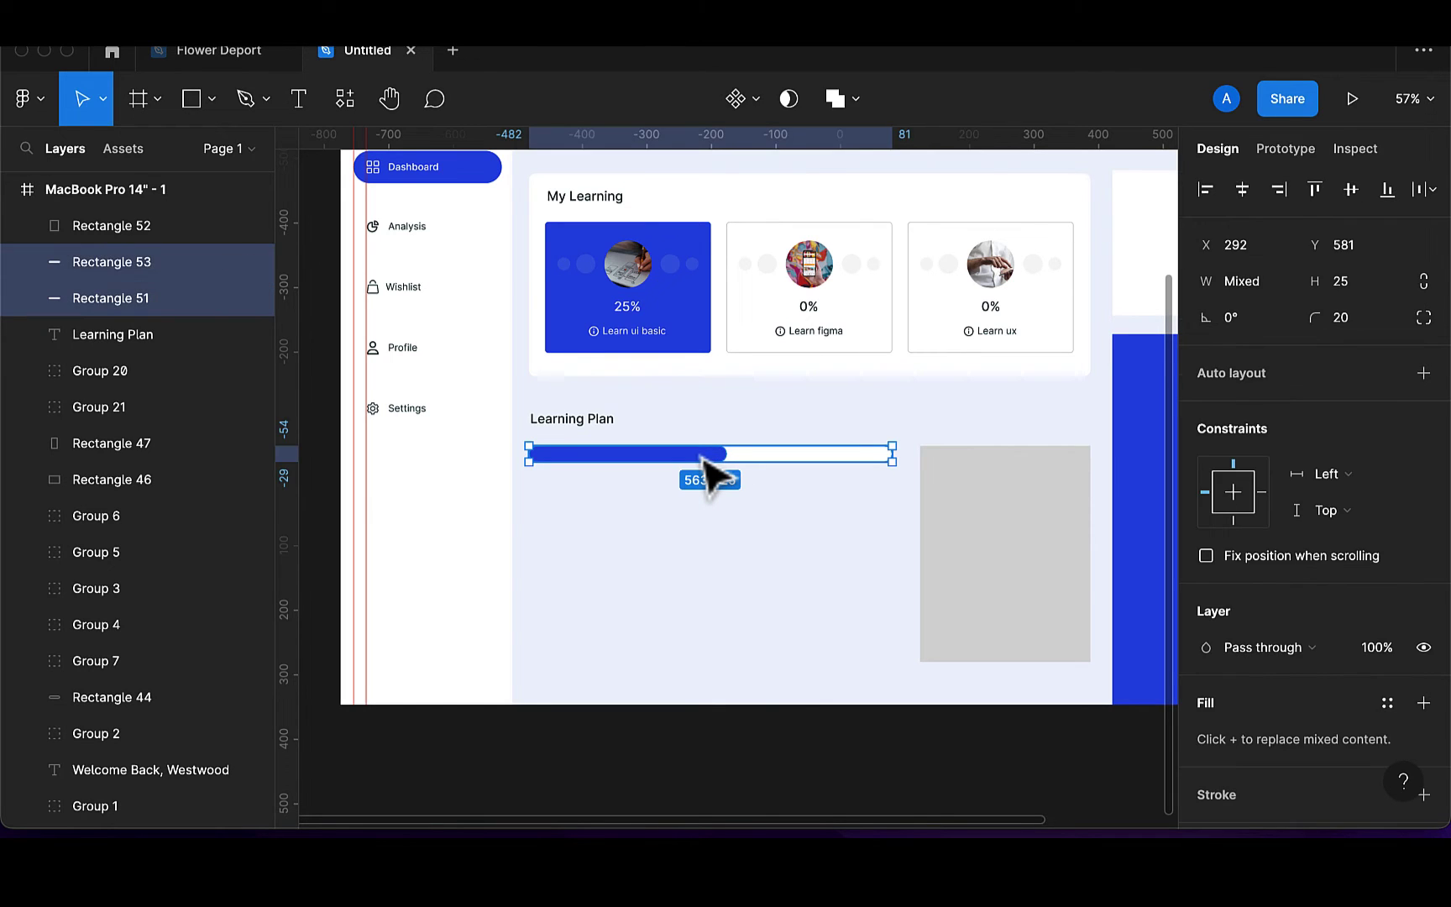
pyautogui.press('super+g')
pyautogui.hotkey('shift', 'Down')
pyautogui.hotkey('shift', 'Down')
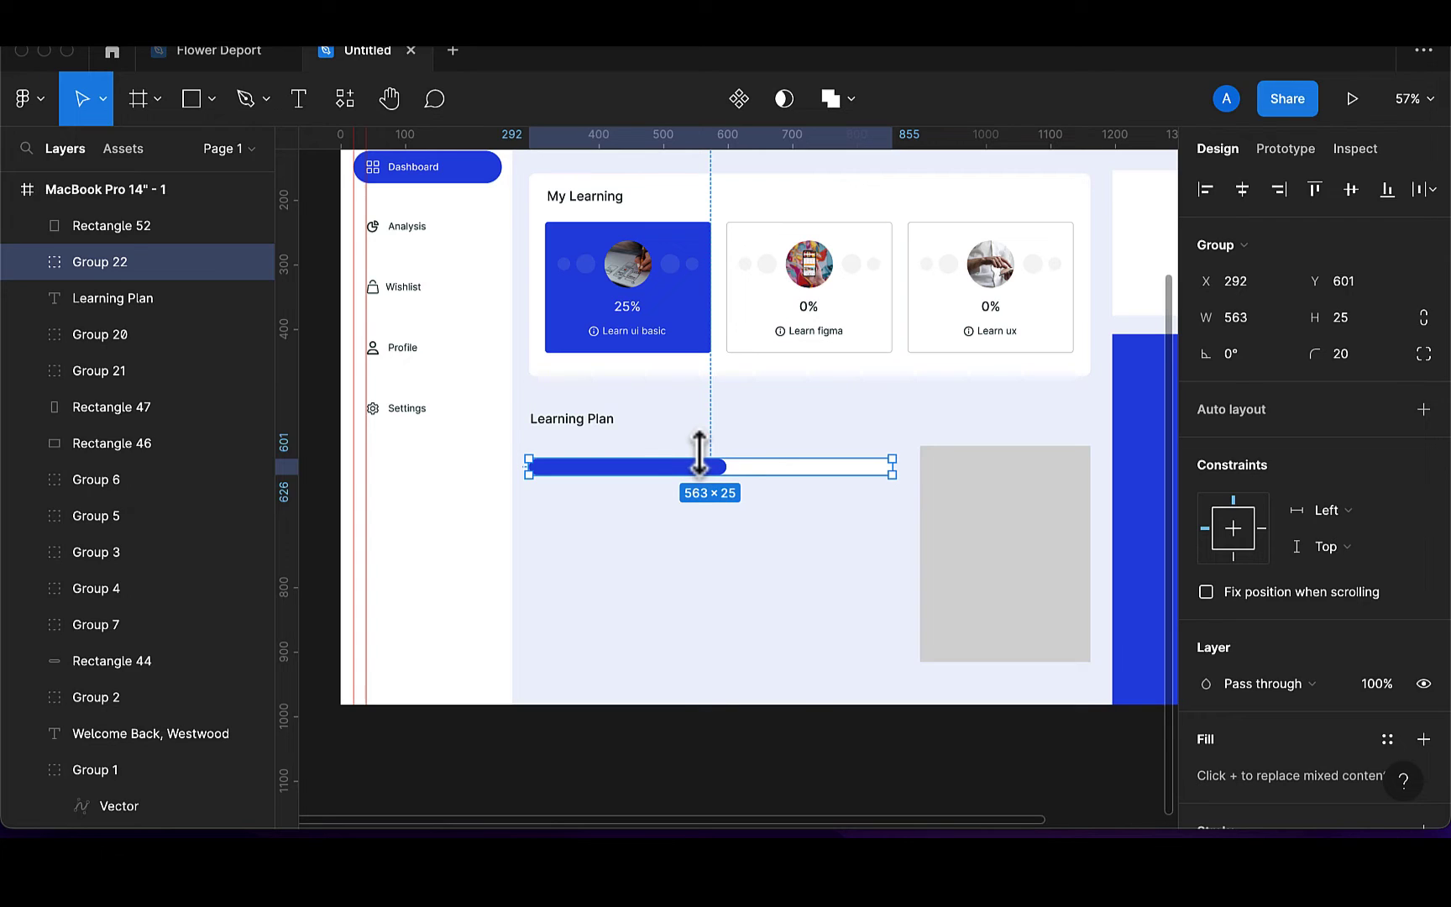
pyautogui.hotkey('shift', 'Down')
pyautogui.hotkey('shift', 'Down')
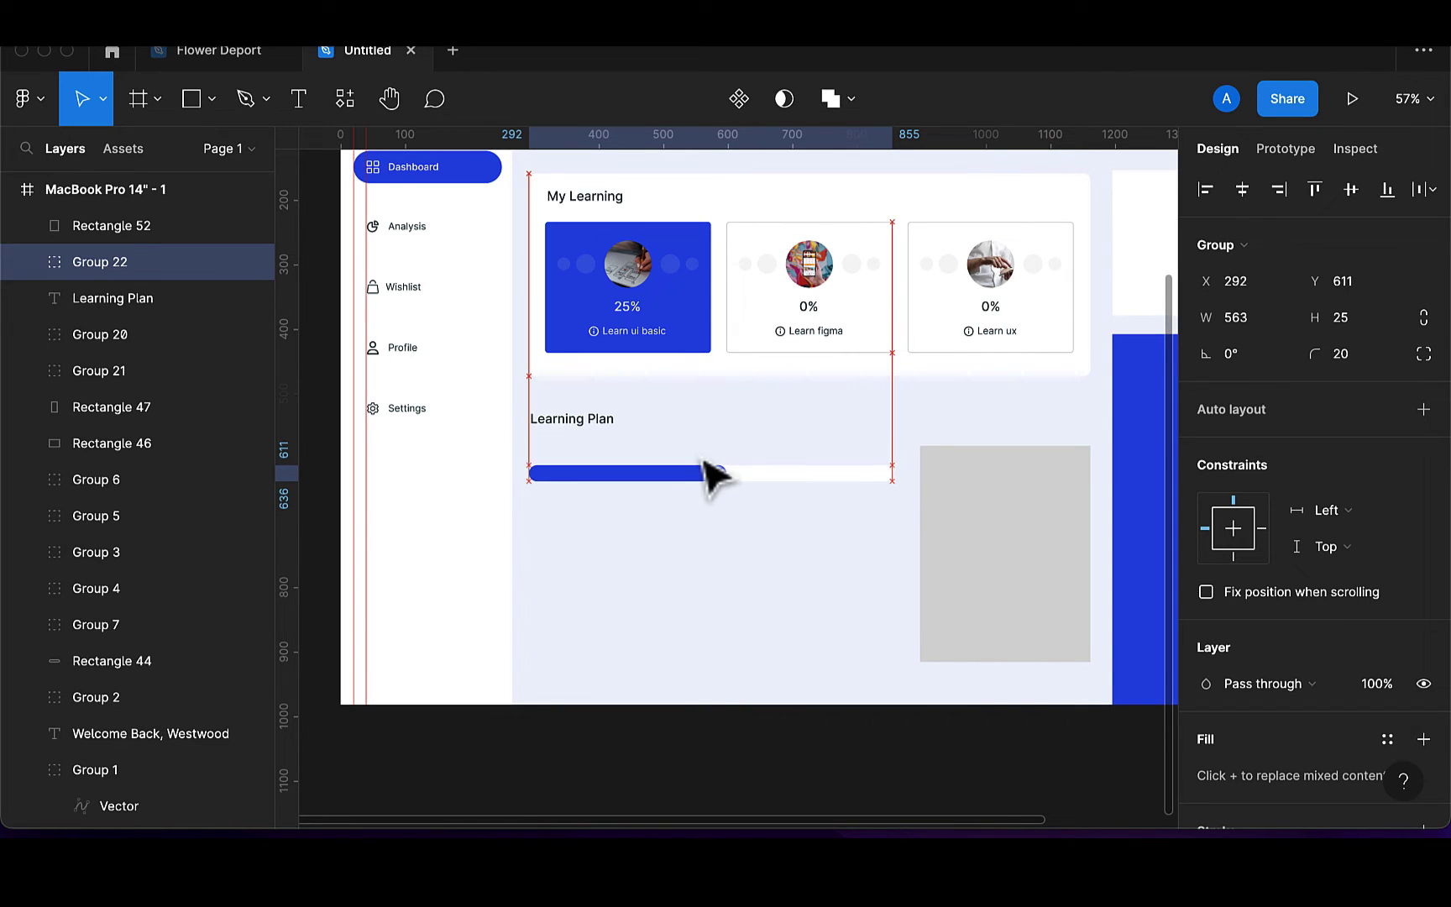
# Add a Week 1 text label above the progress bar's start at font size 14
pyautogui.click(300, 99)
pyautogui.click(545, 461)
pyautogui.write('Week 1')
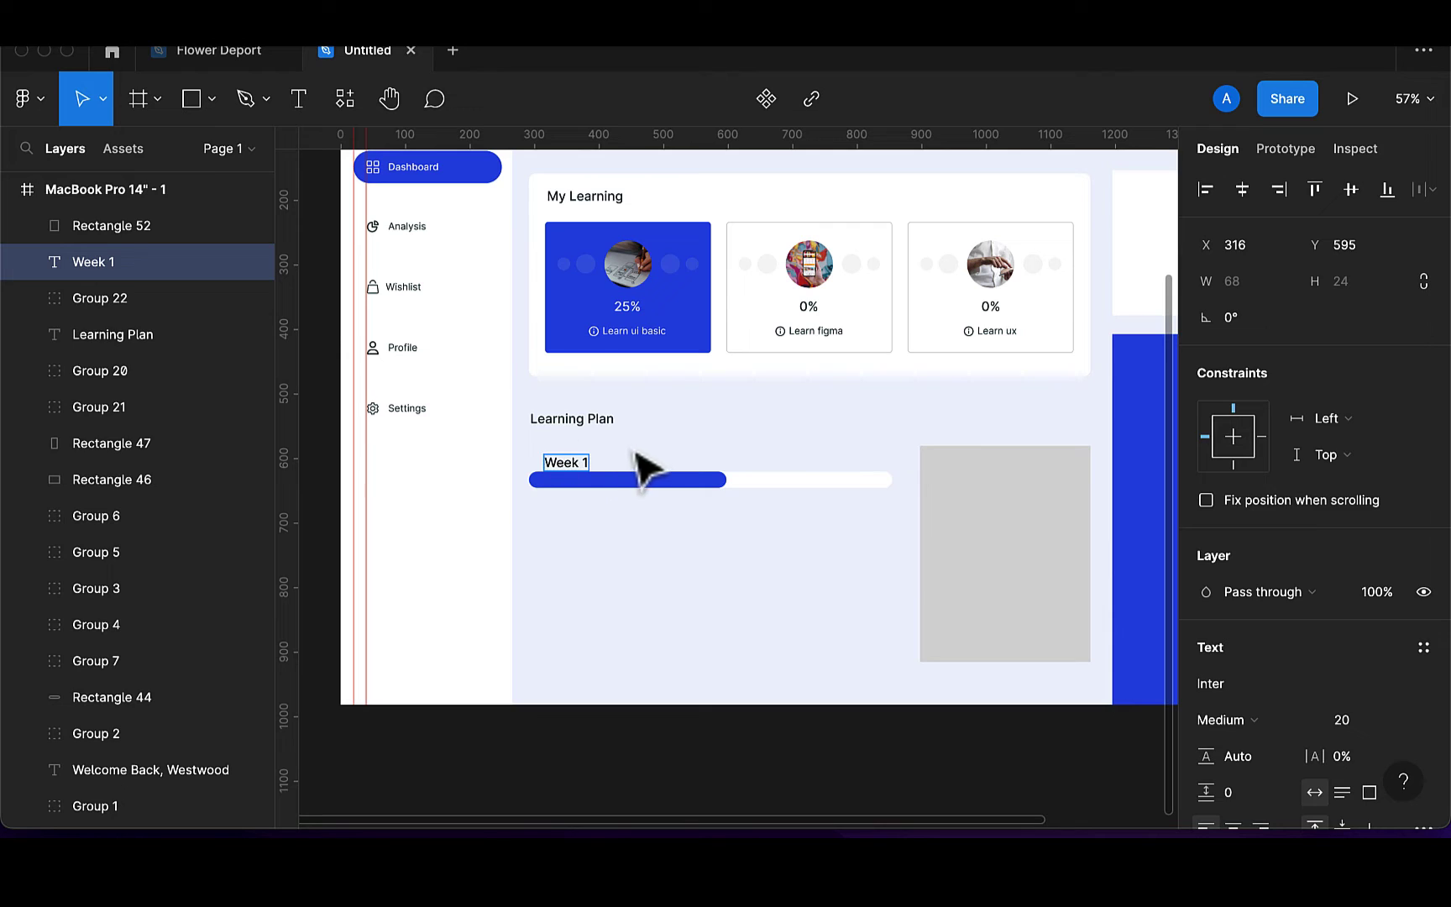
pyautogui.click(1360, 722)
pyautogui.write('10')
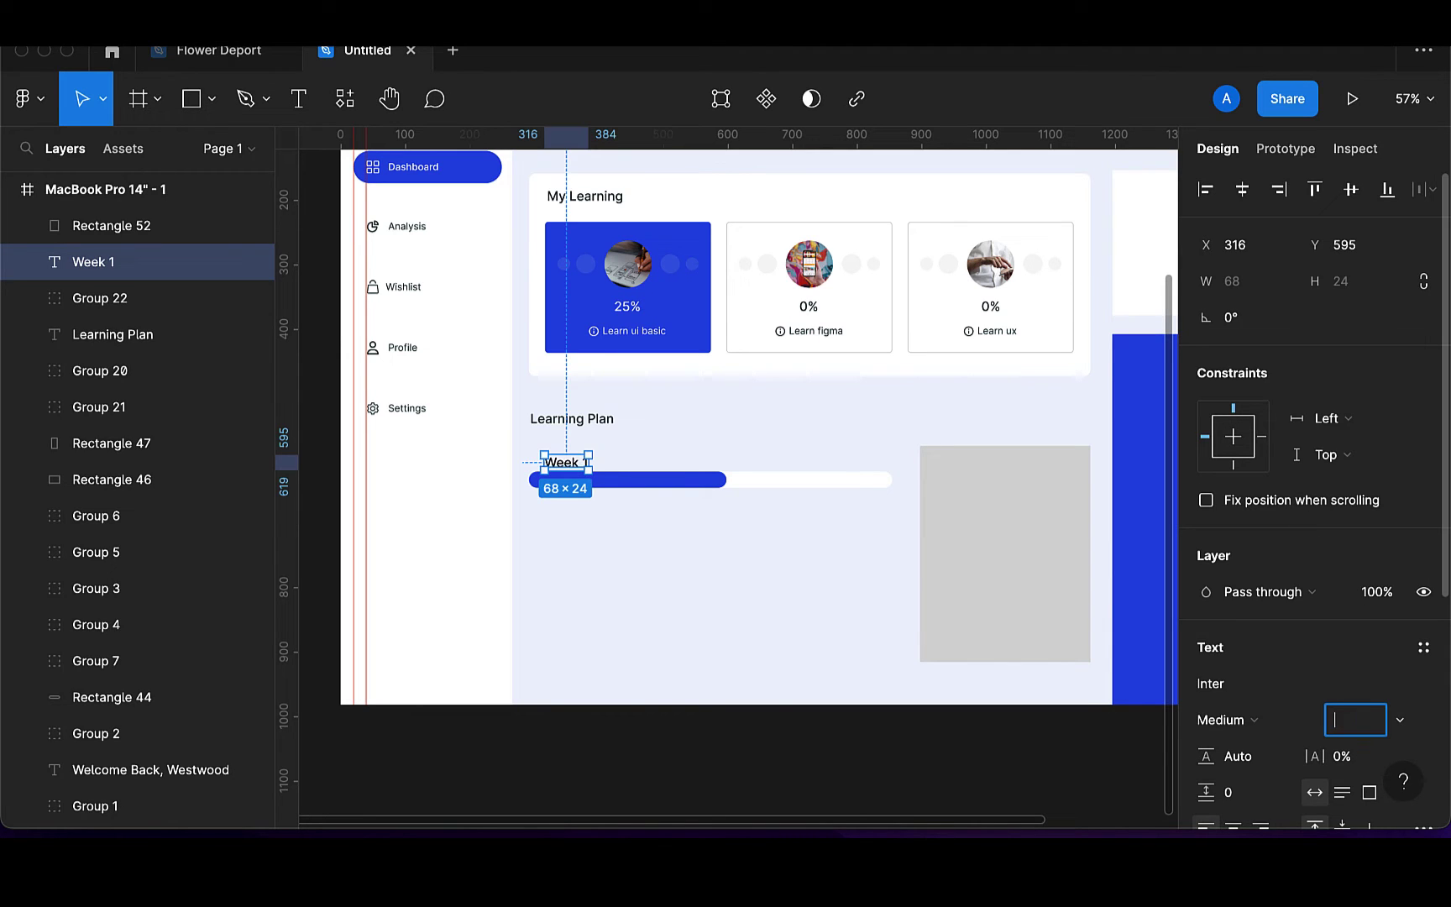
pyautogui.press('Return')
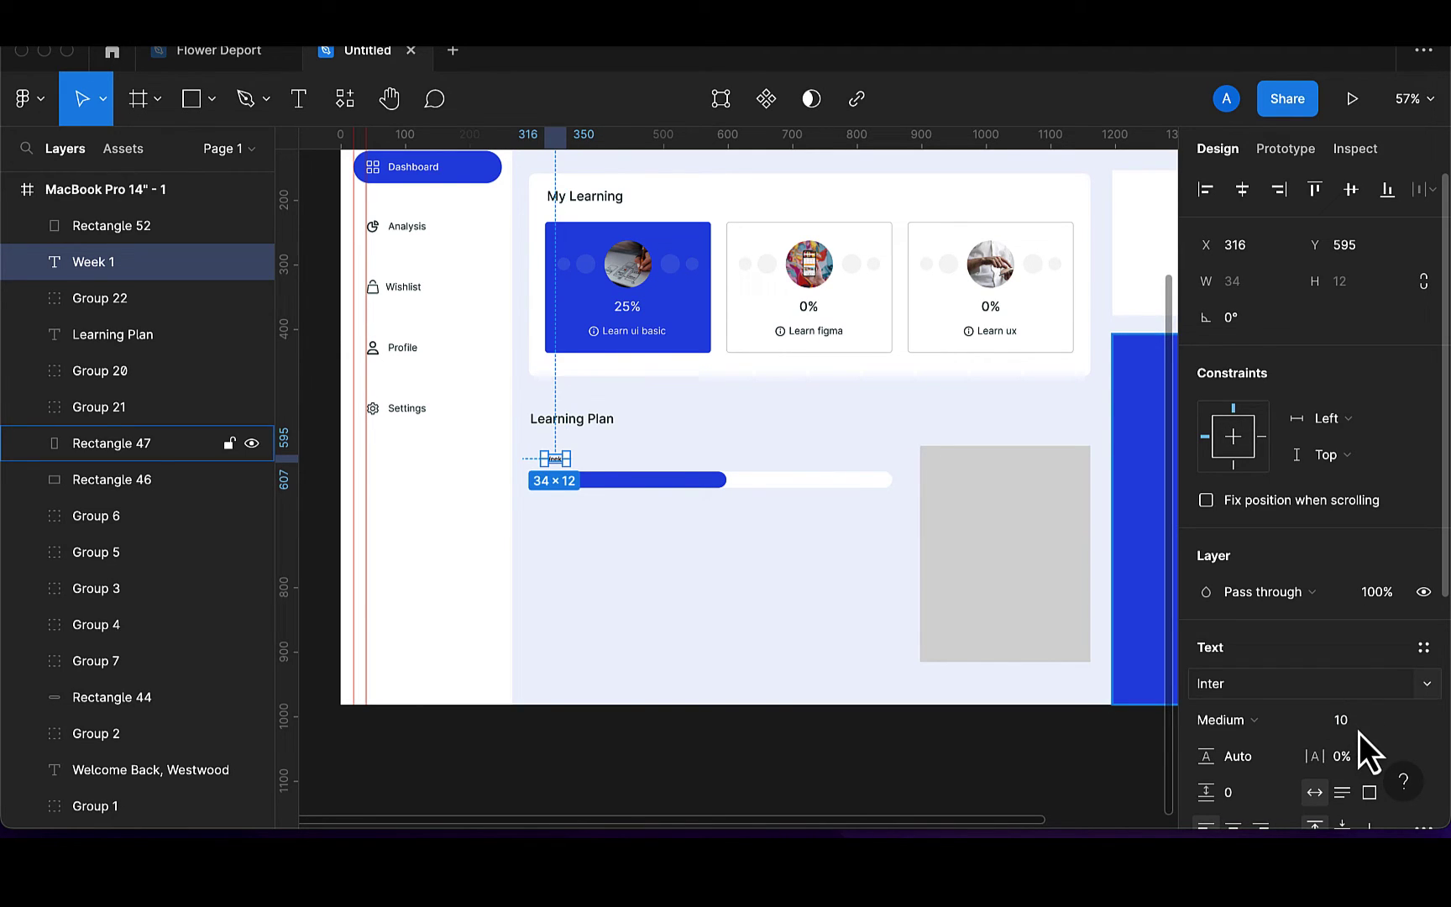
pyautogui.click(1360, 733)
pyautogui.write('12')
pyautogui.press('Return')
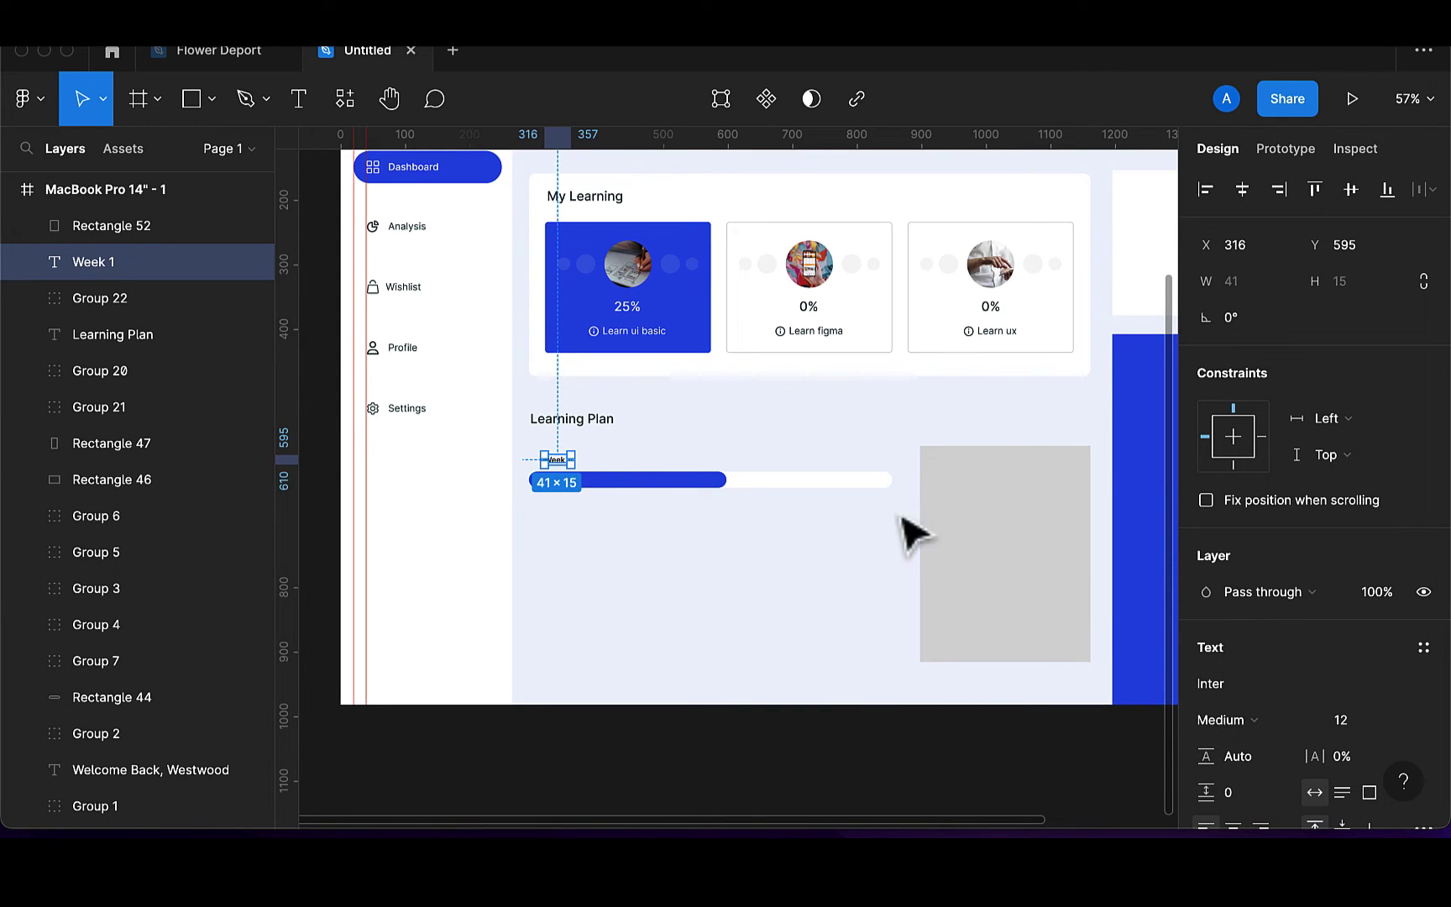
pyautogui.write('1')
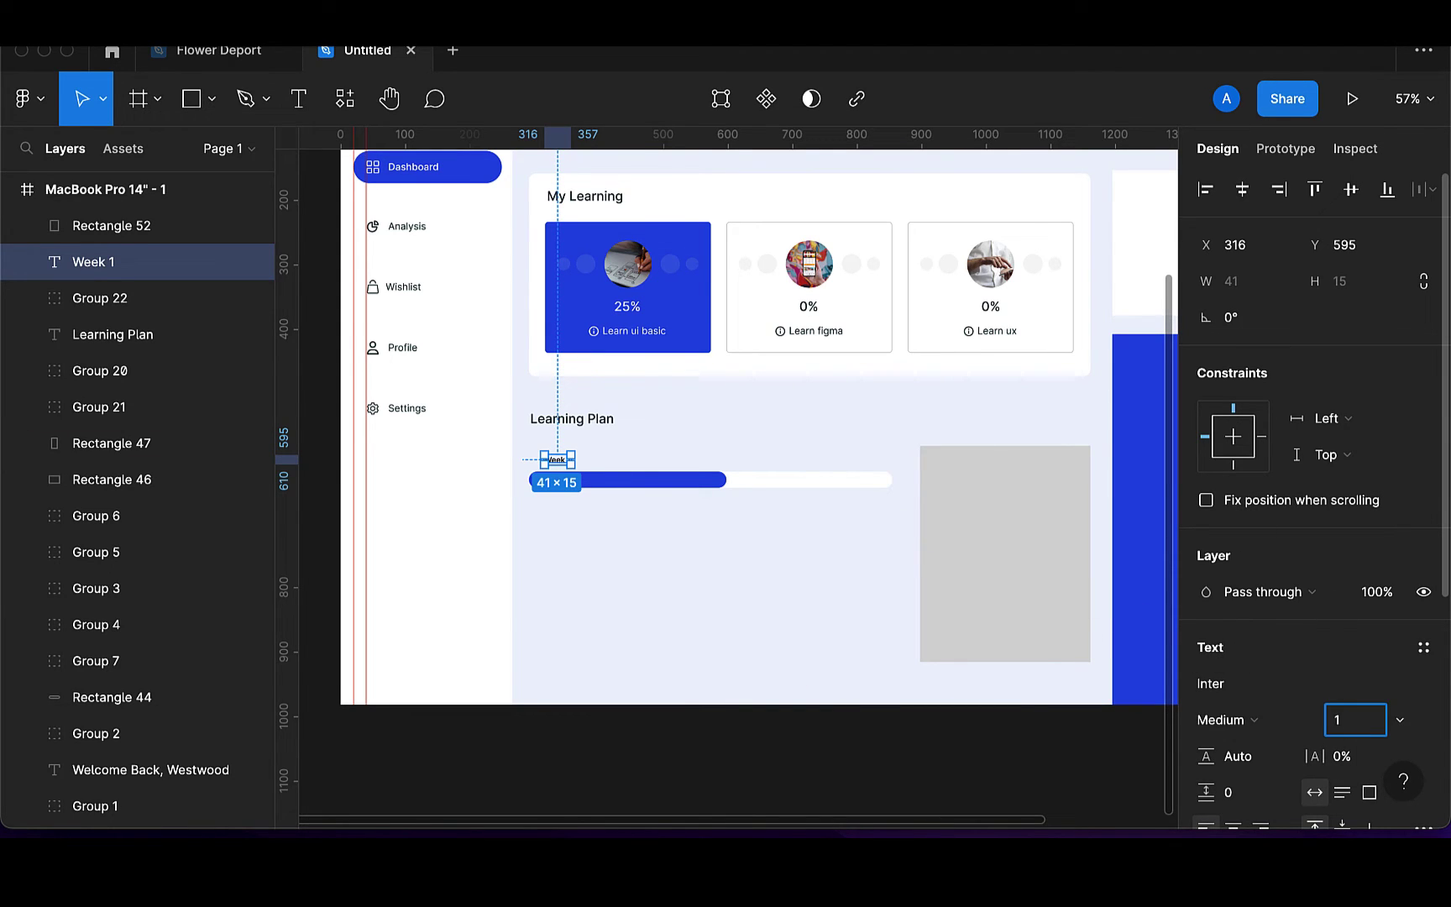
pyautogui.click(588, 481)
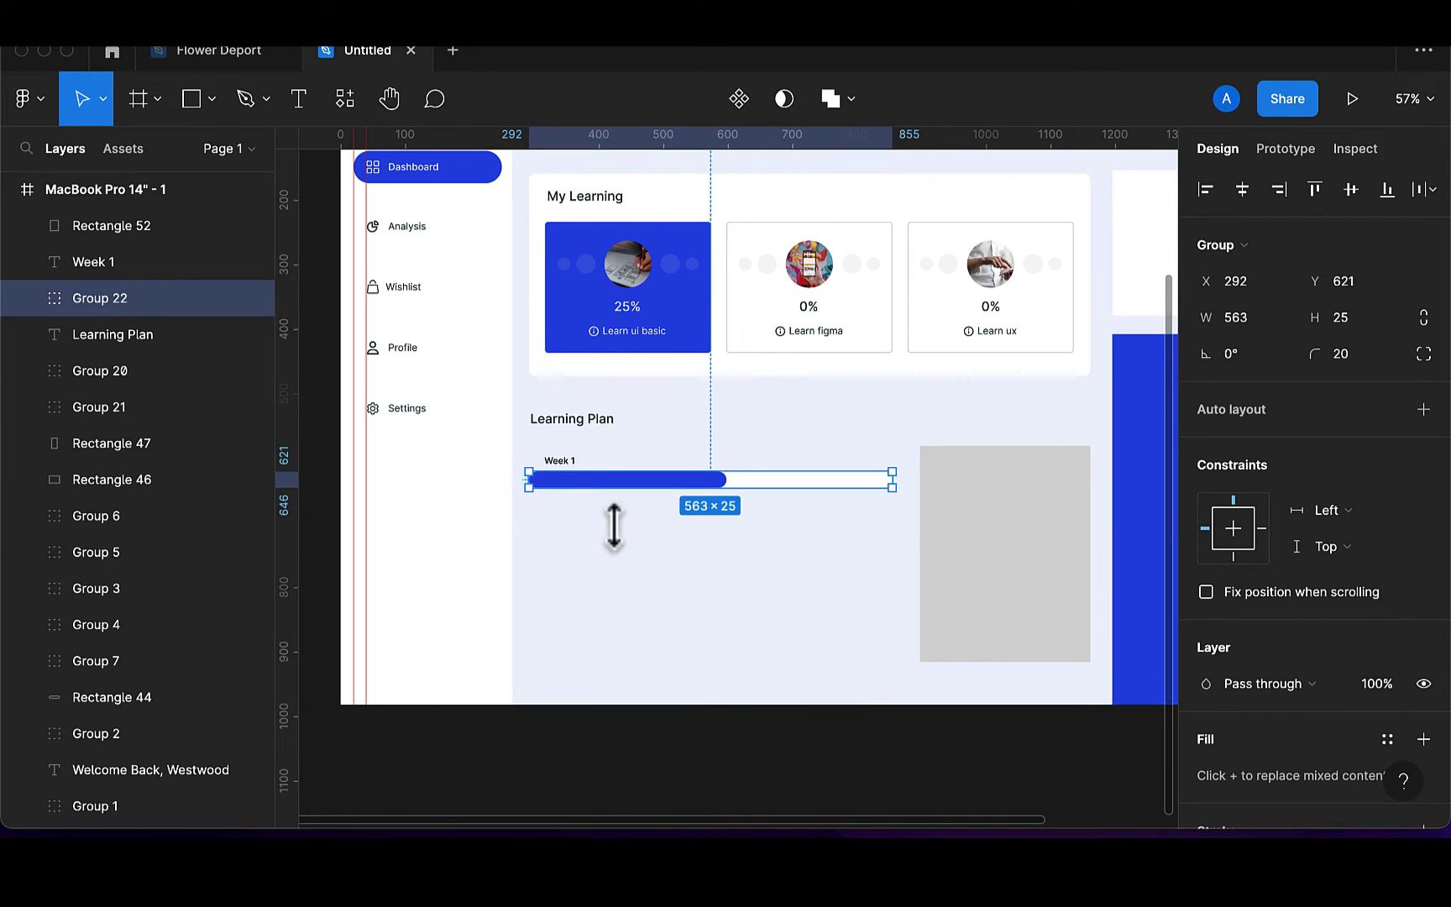
# Give the Week 1 label a dark fill of hex 173136
pyautogui.scroll(2, 525, 477)
pyautogui.click(586, 469)
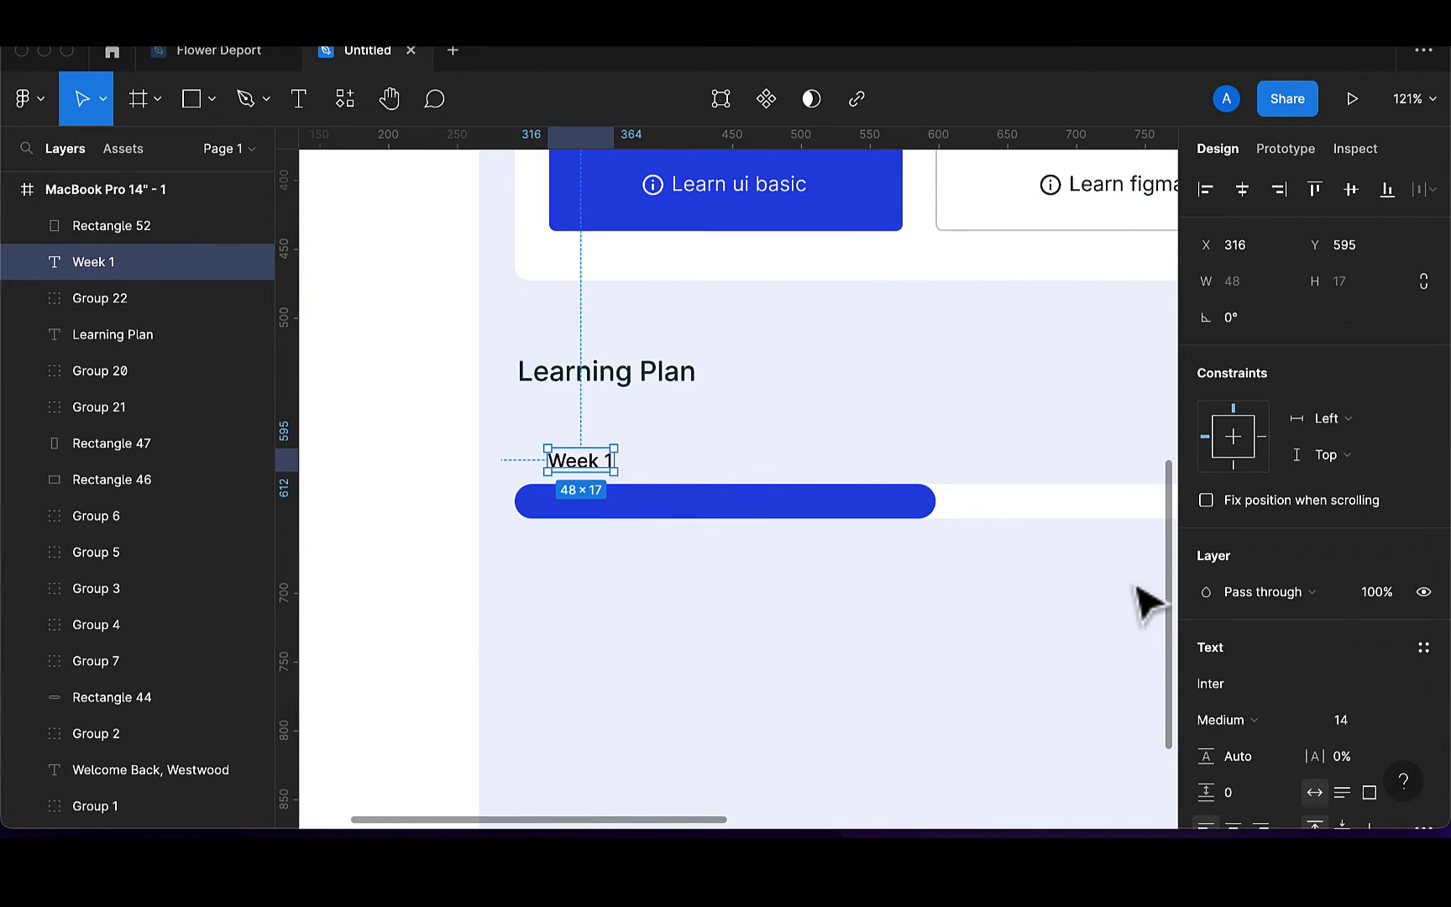
pyautogui.scroll(-1, 1241, 761)
pyautogui.scroll(-4, 1240, 759)
pyautogui.click(1209, 611)
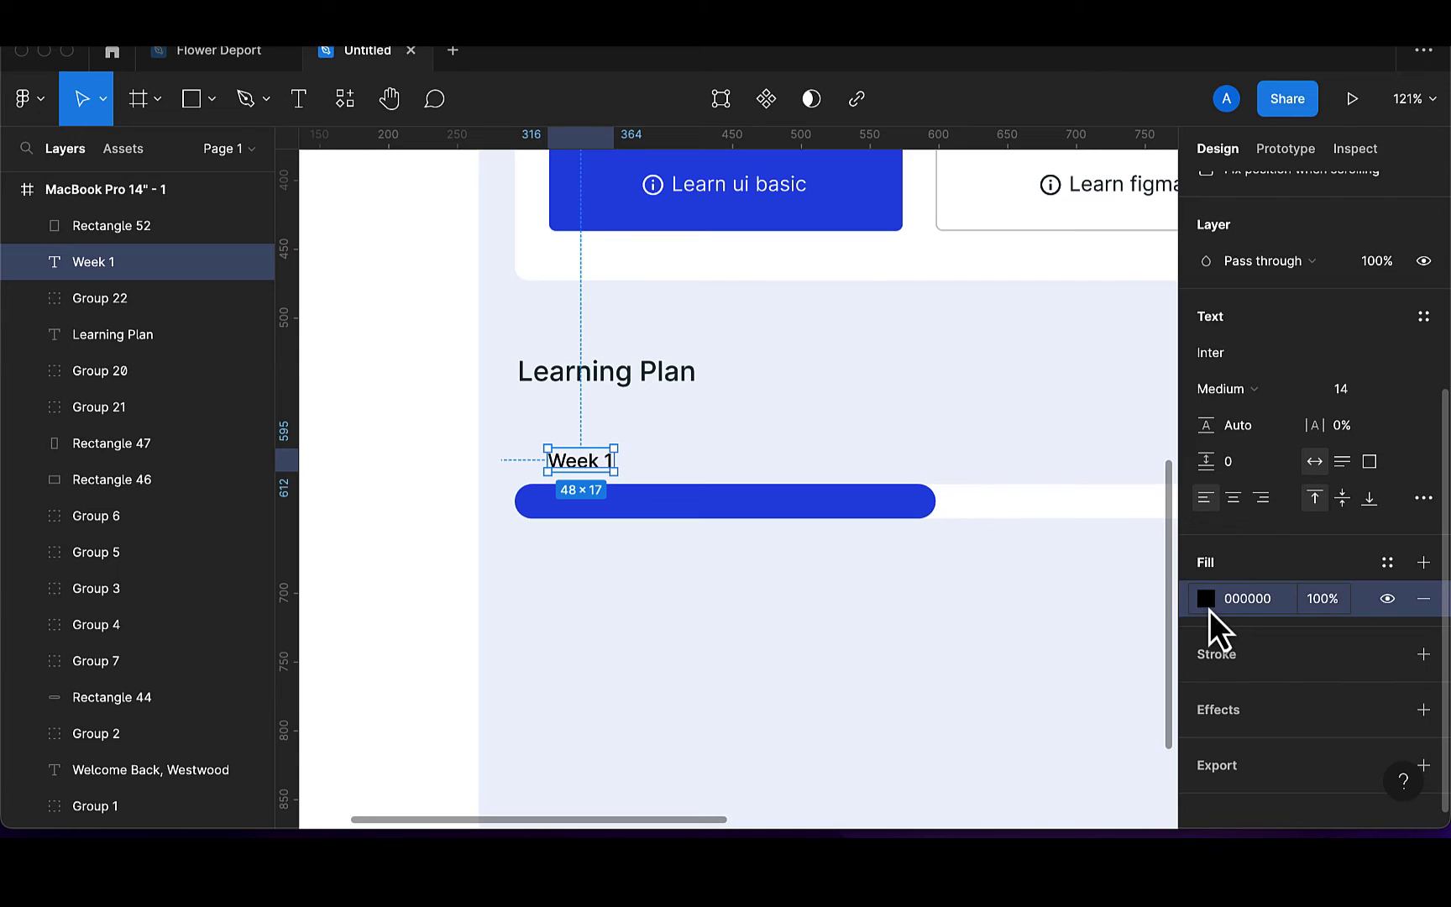
pyautogui.click(1209, 601)
pyautogui.click(991, 639)
pyautogui.write('173136')
pyautogui.press('Return')
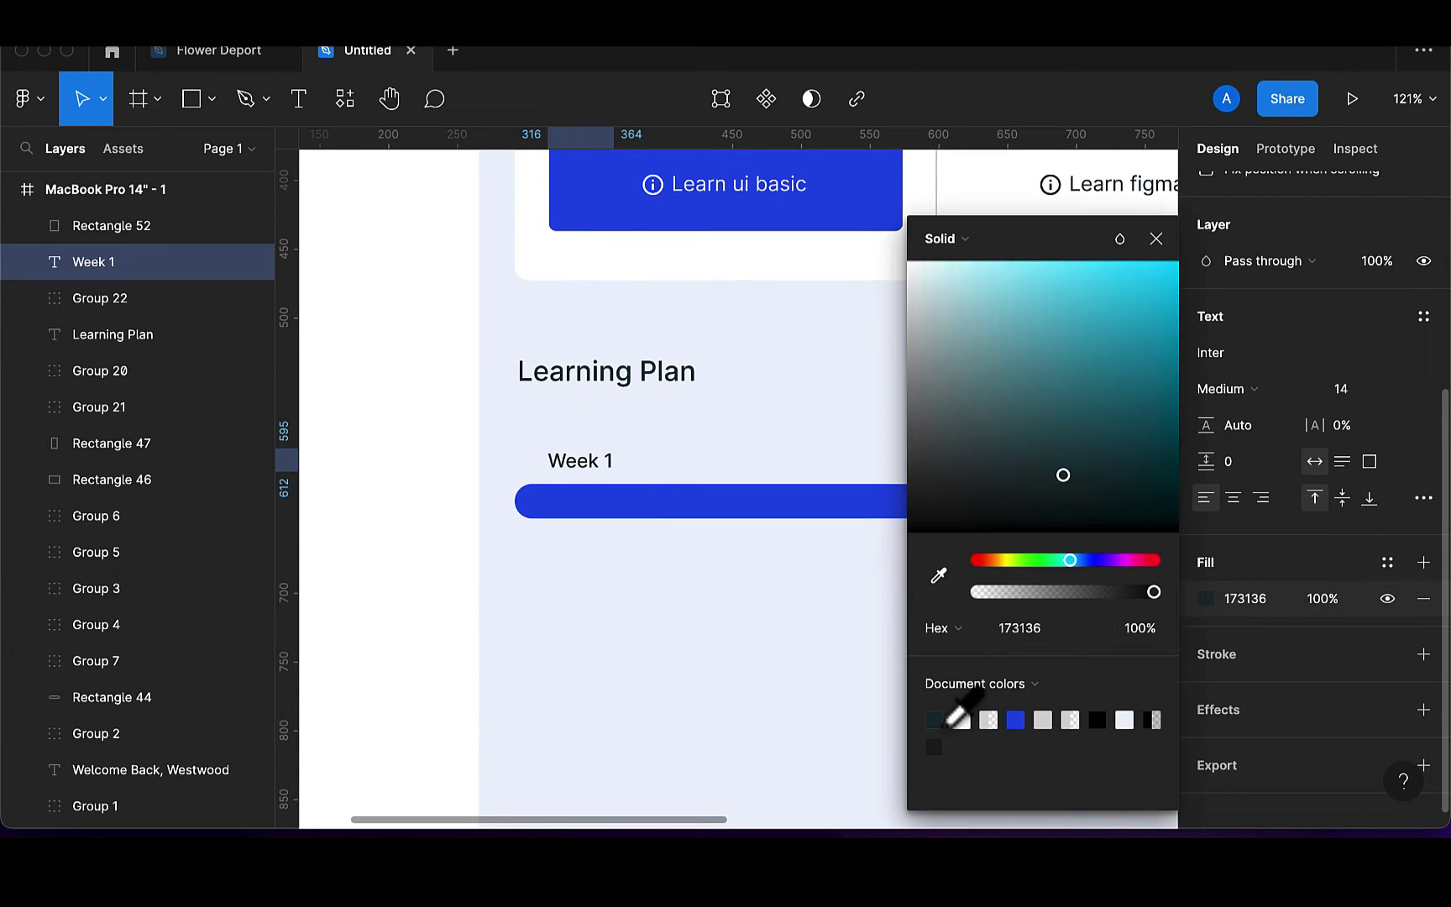
pyautogui.click(1156, 238)
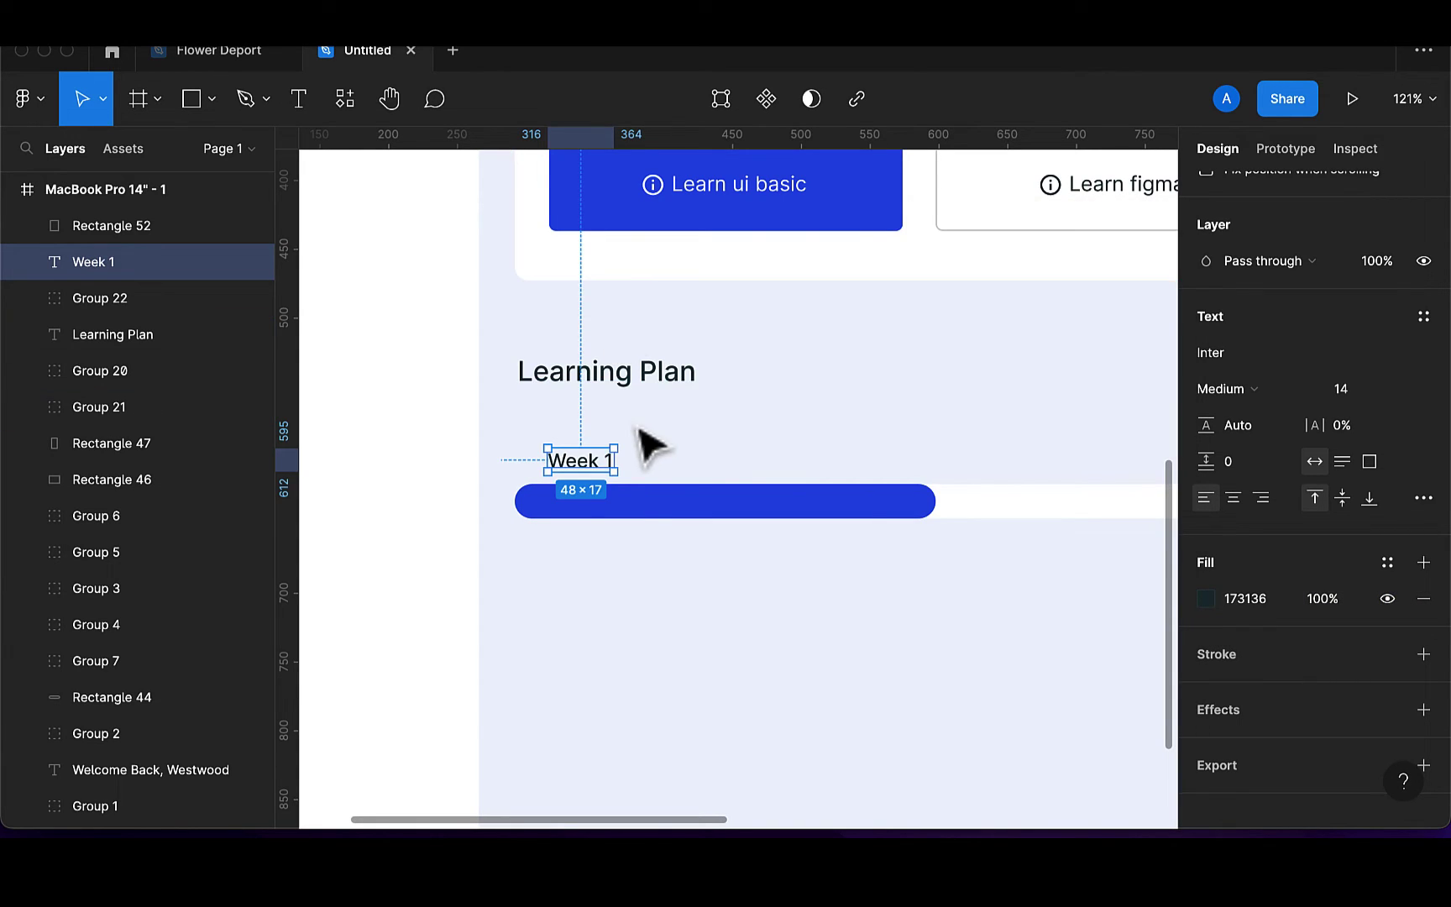
# Duplicate the label as Week 2 mid-bar and Week 3 at the bar's right end
pyautogui.moveTo(597, 461); pyautogui.dragTo(914, 480)
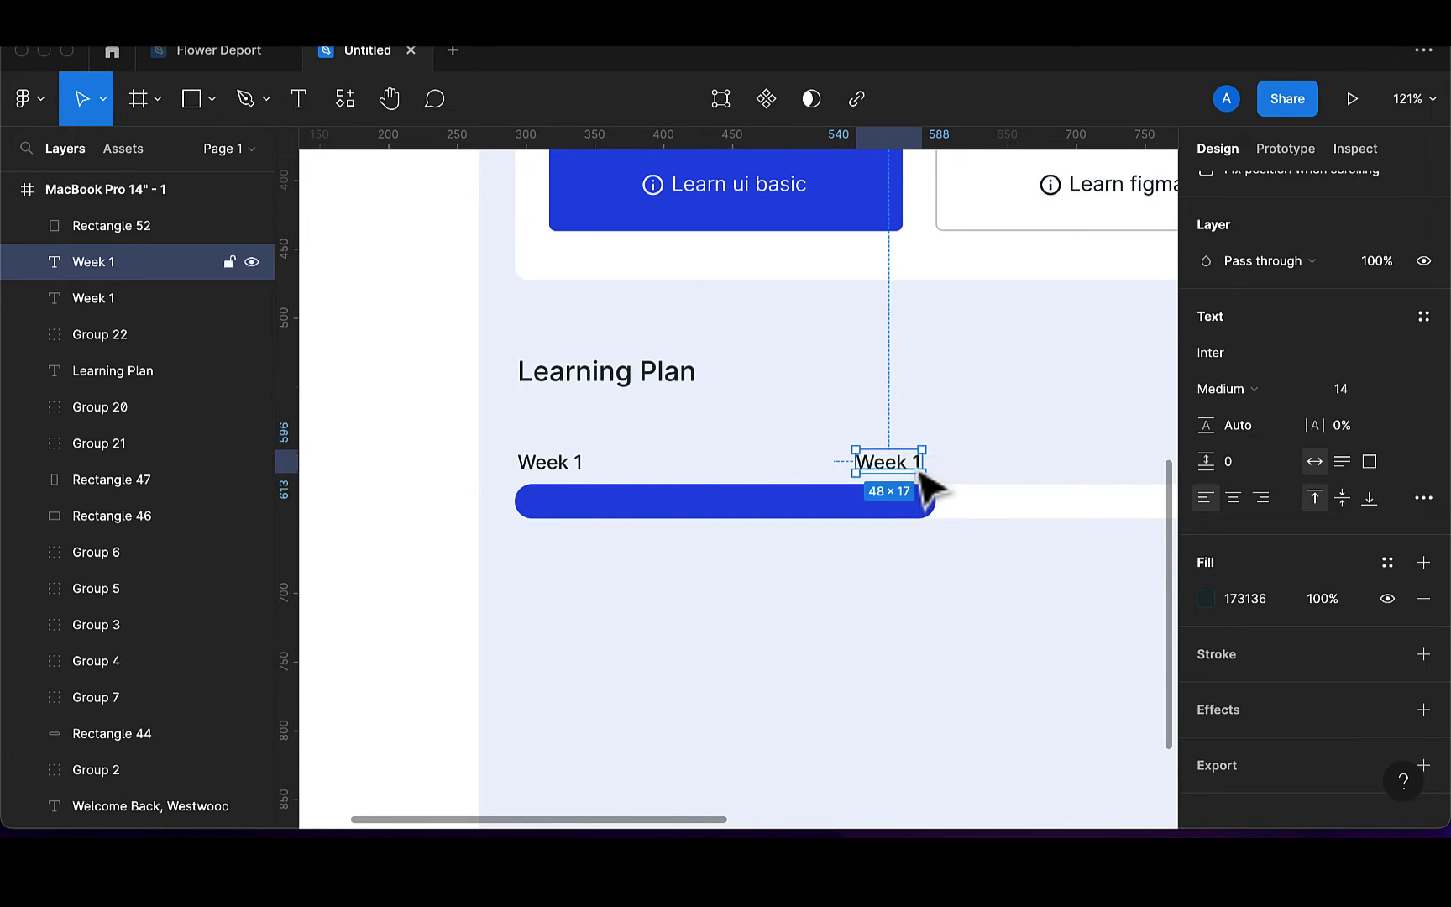
pyautogui.doubleClick(914, 464)
pyautogui.click(919, 463)
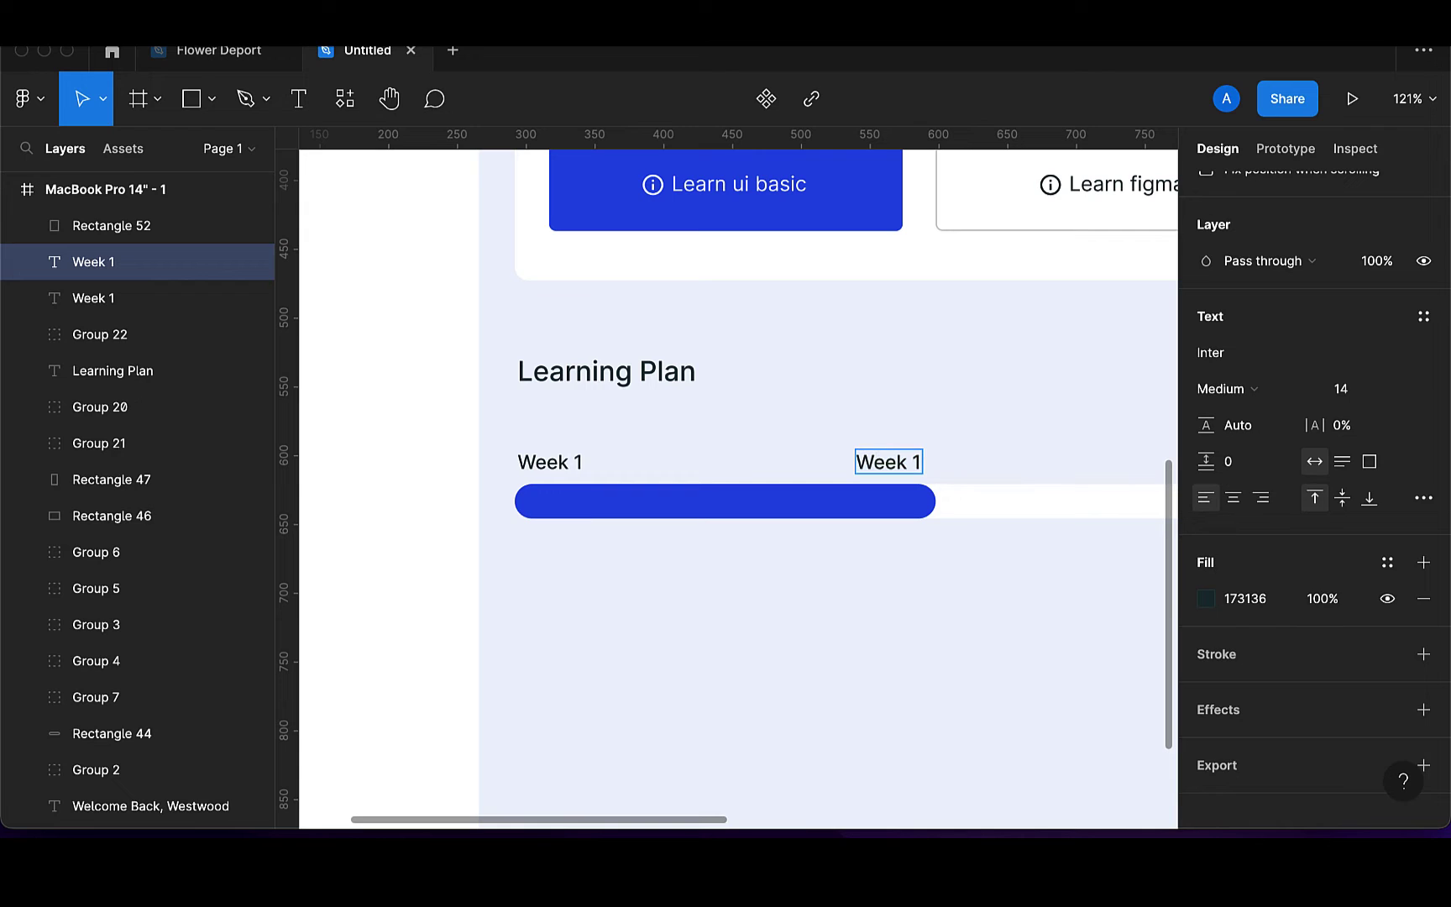
pyautogui.press('Escape')
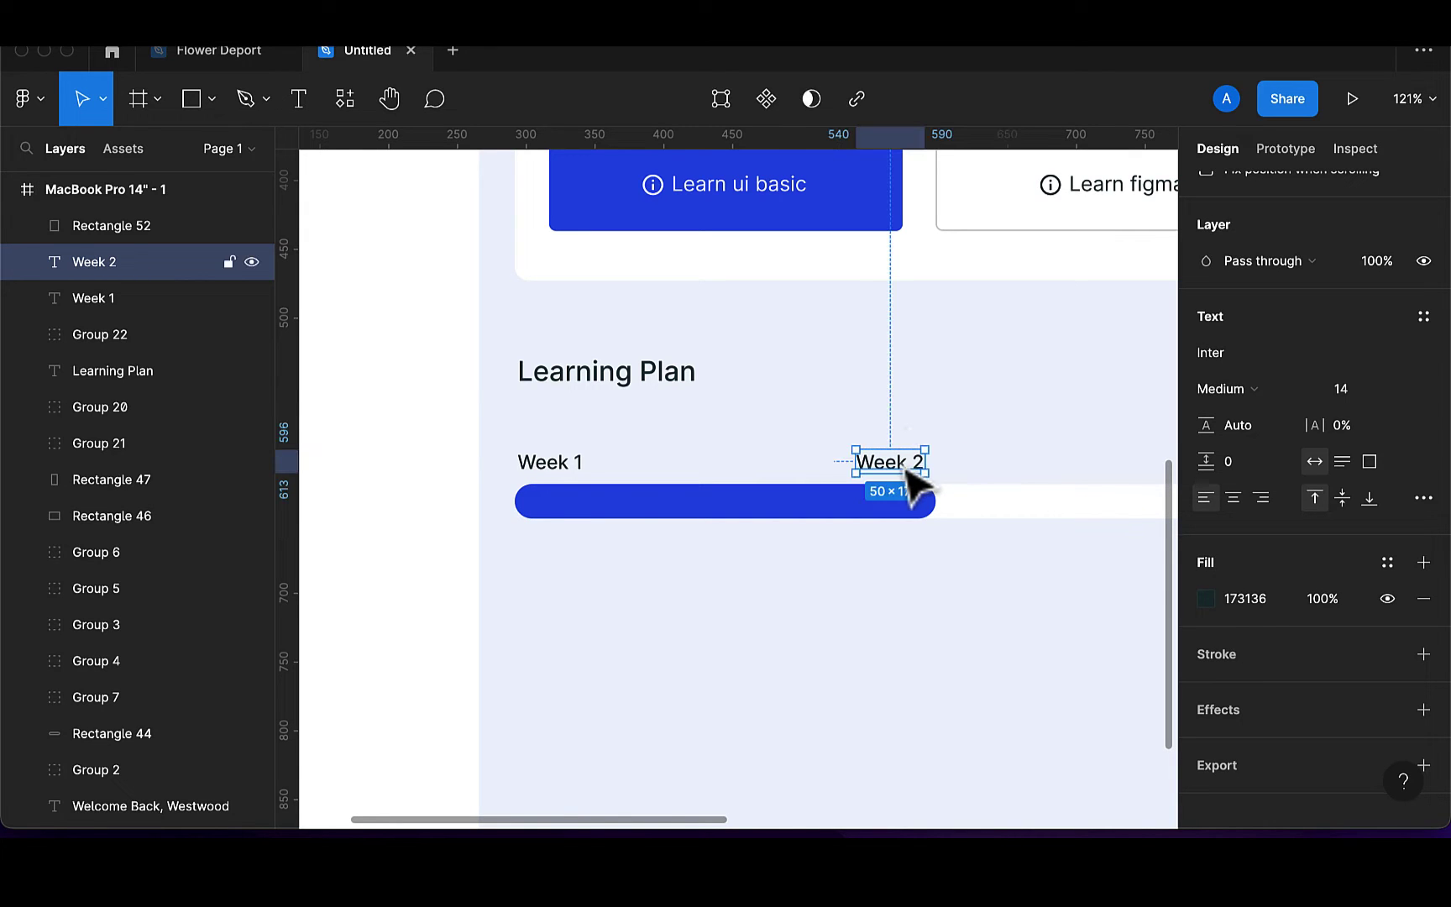
pyautogui.hotkey('ctrl', 'd')
pyautogui.scroll(-5, 1053, 473)
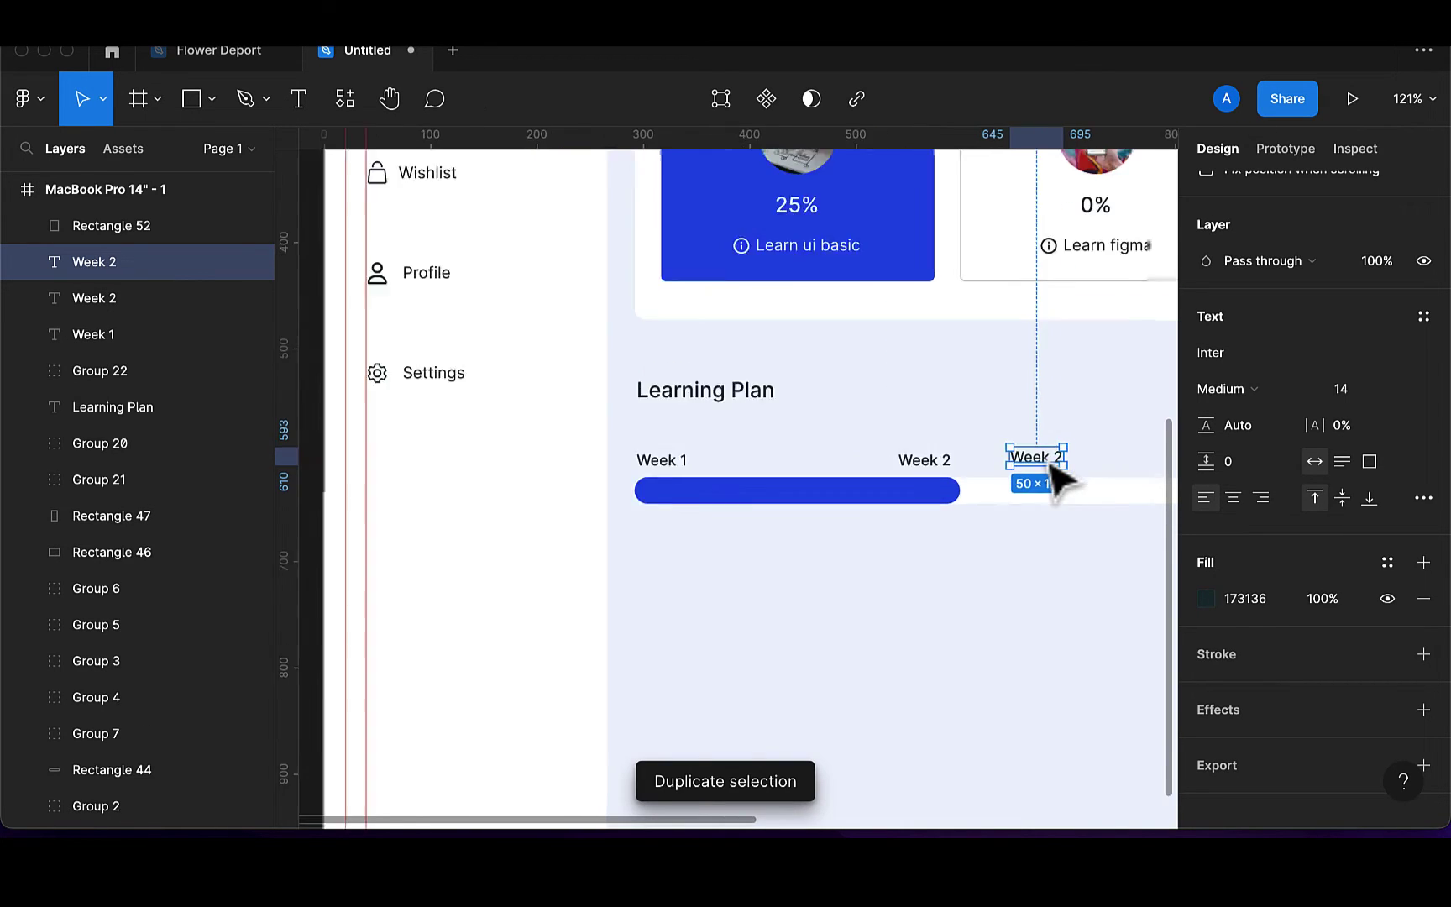
pyautogui.moveTo(826, 551); pyautogui.dragTo(976, 537)
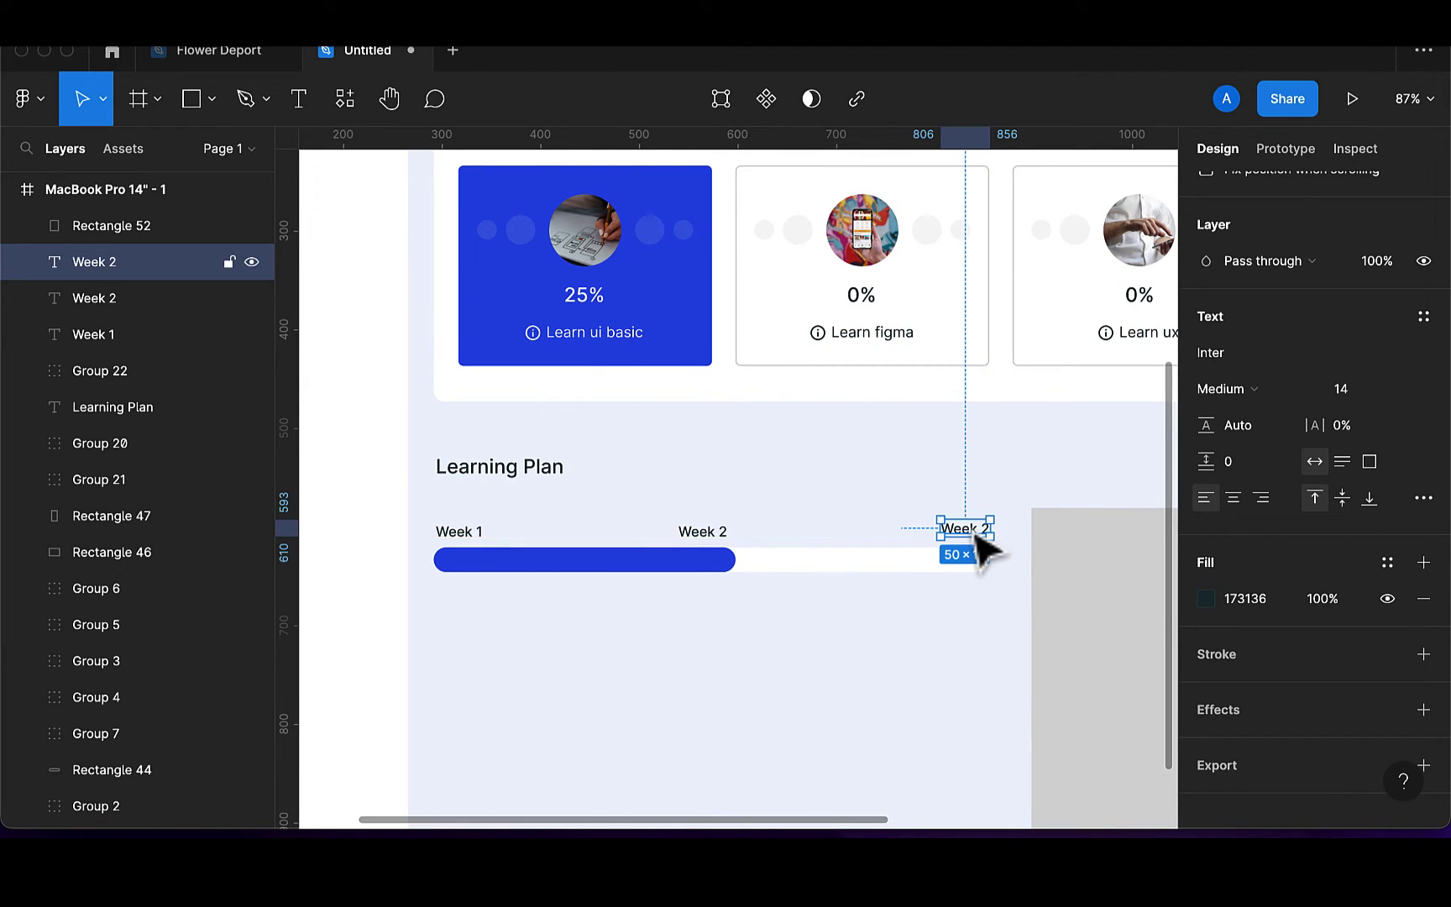
pyautogui.doubleClick(966, 528)
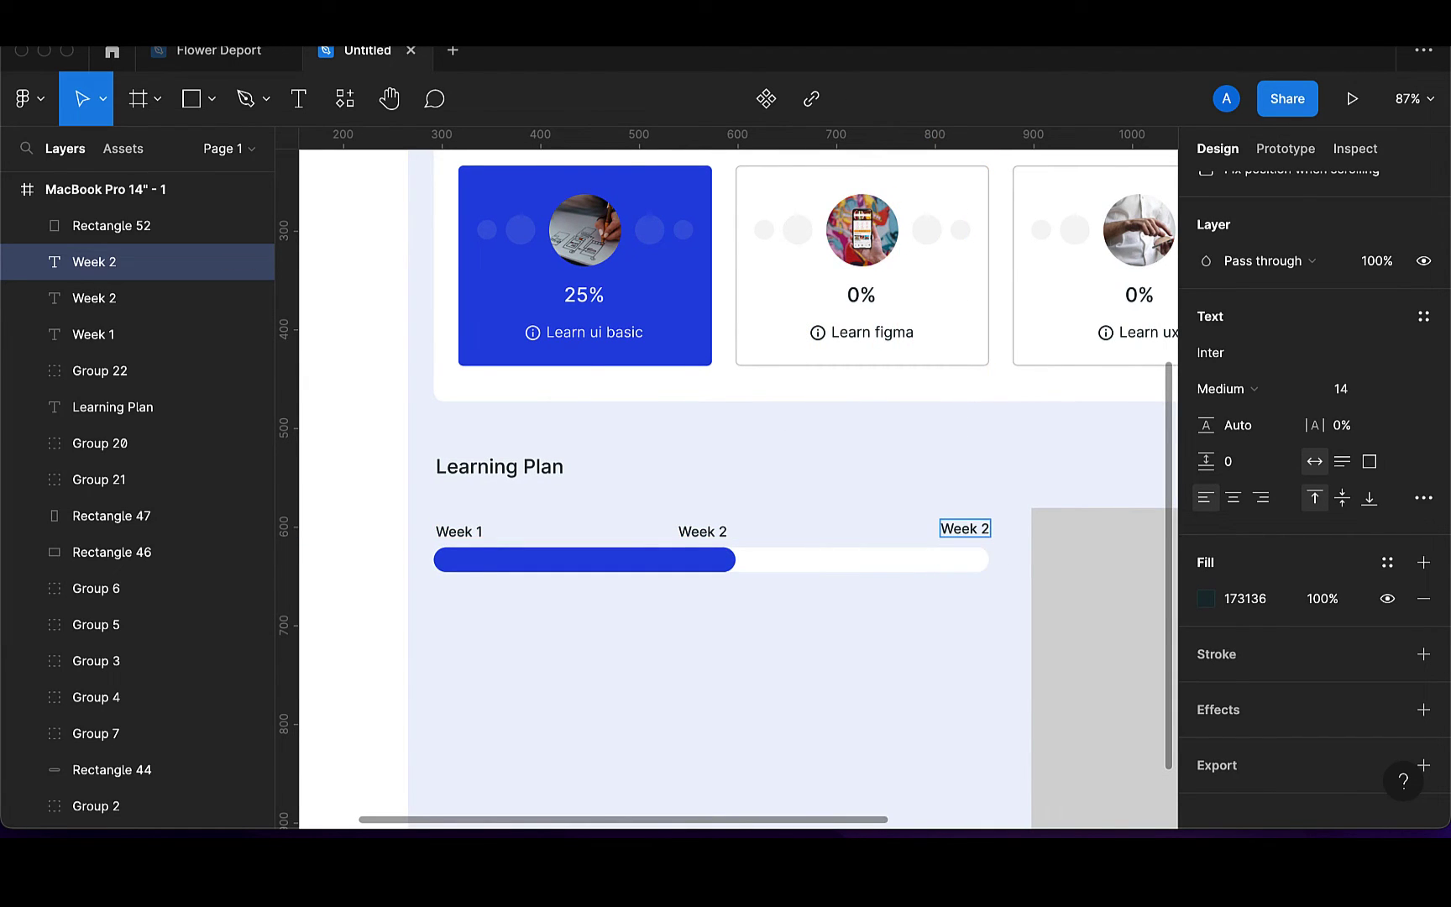
pyautogui.press('Escape')
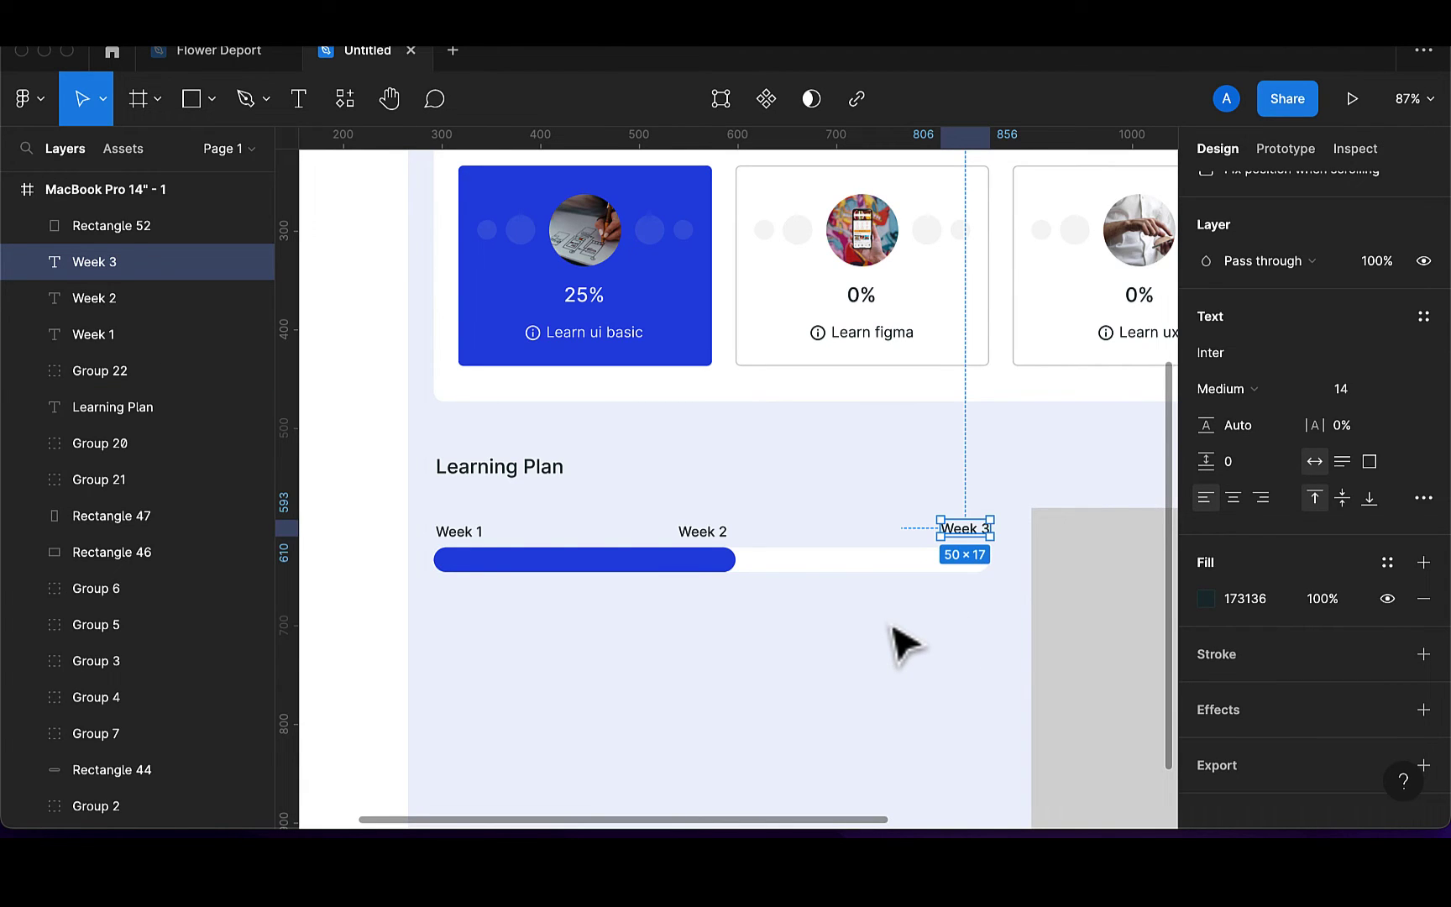
# Draw a 557-wide horizontal line under the Learning Plan progress bar with the Pen tool
pyautogui.click(959, 638)
pyautogui.scroll(-2, 958, 641)
pyautogui.scroll(-2, 959, 642)
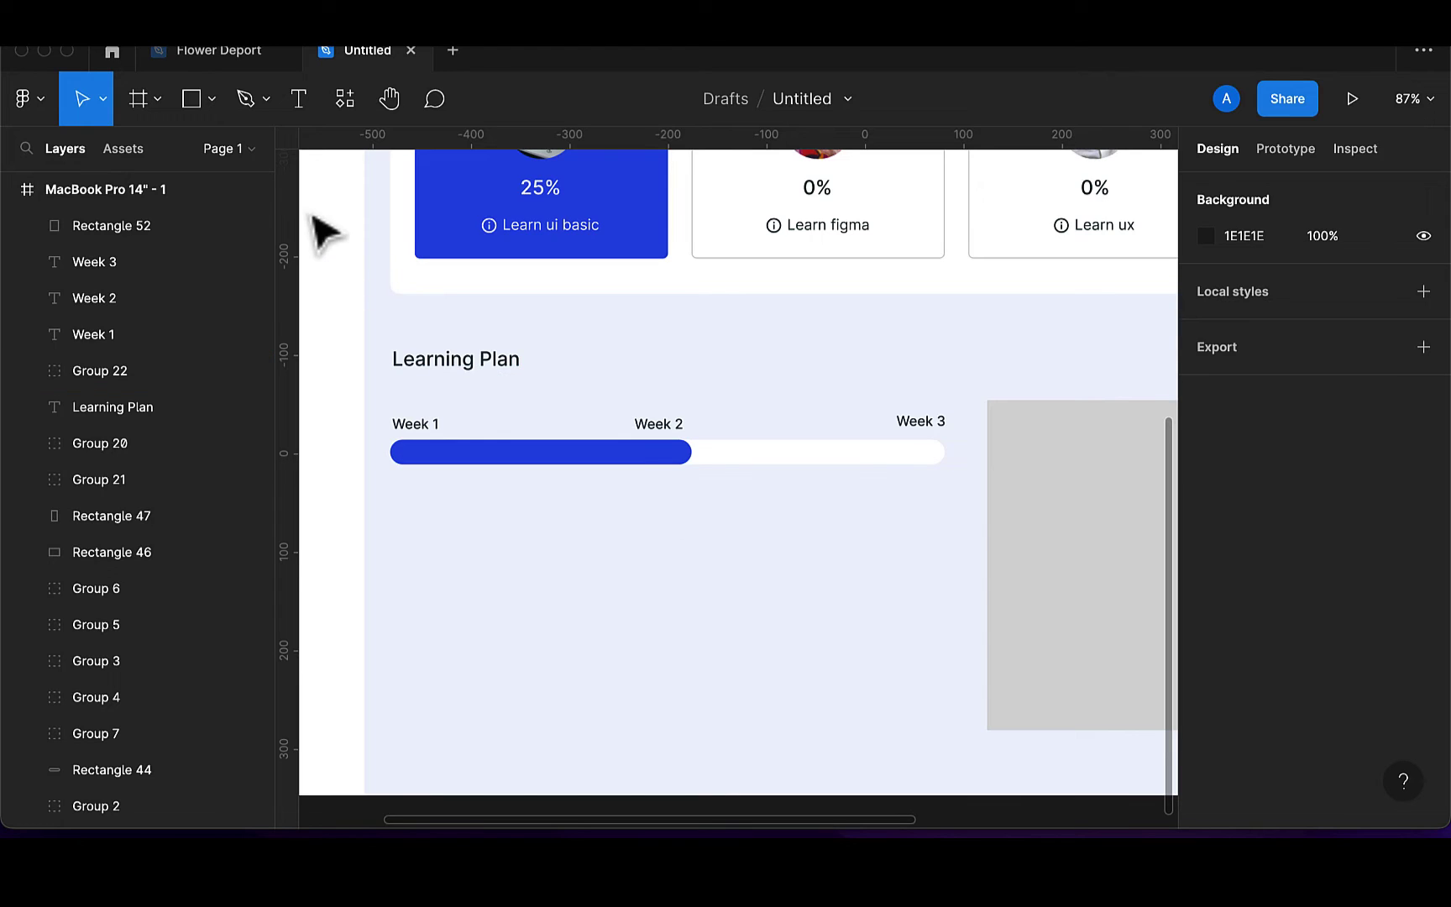
pyautogui.click(265, 106)
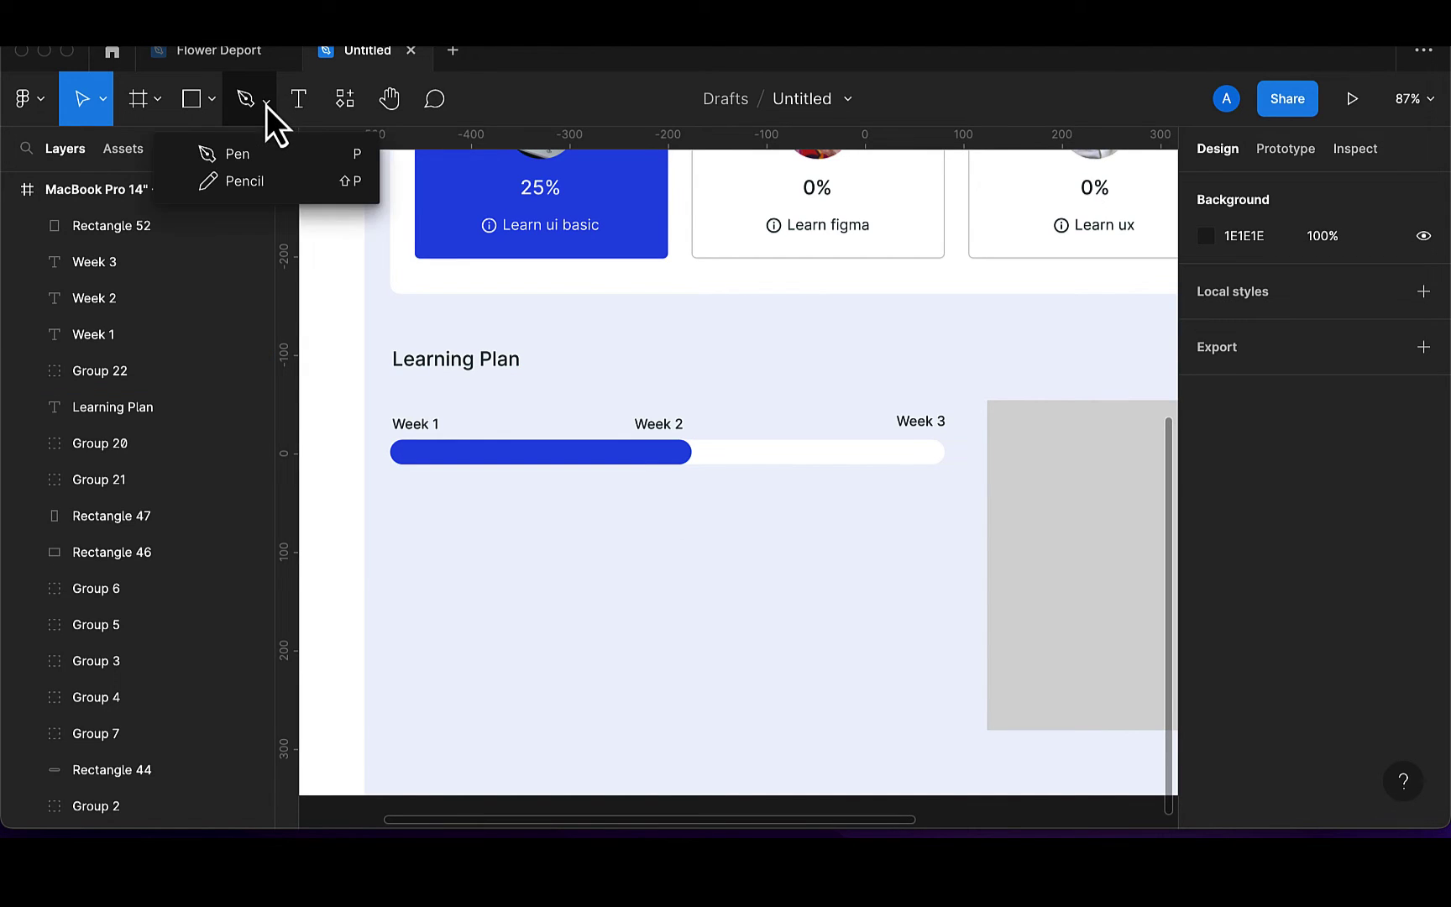
pyautogui.click(260, 149)
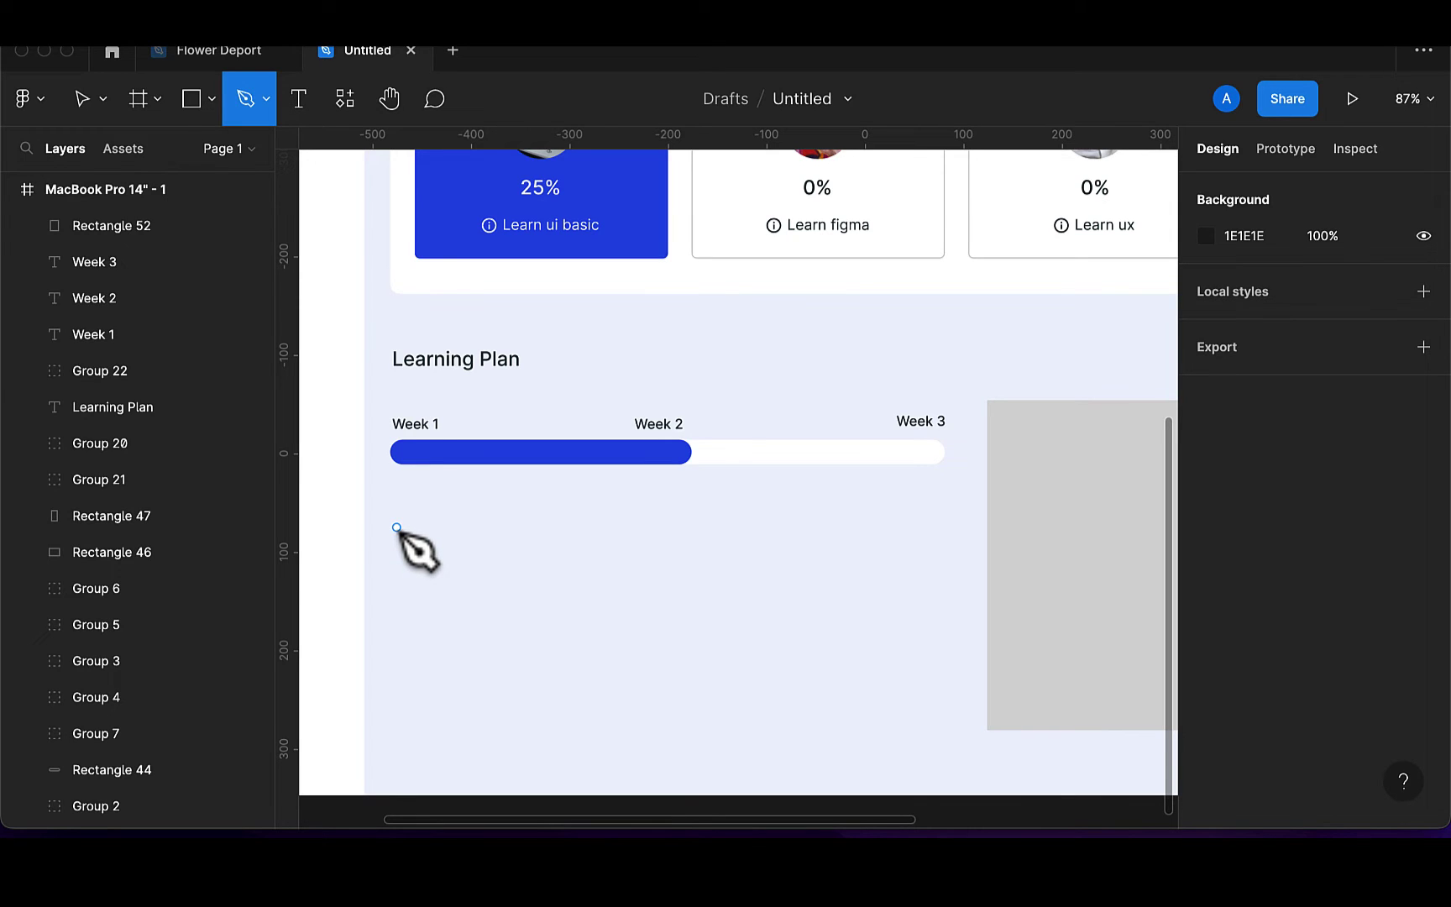
pyautogui.click(396, 528)
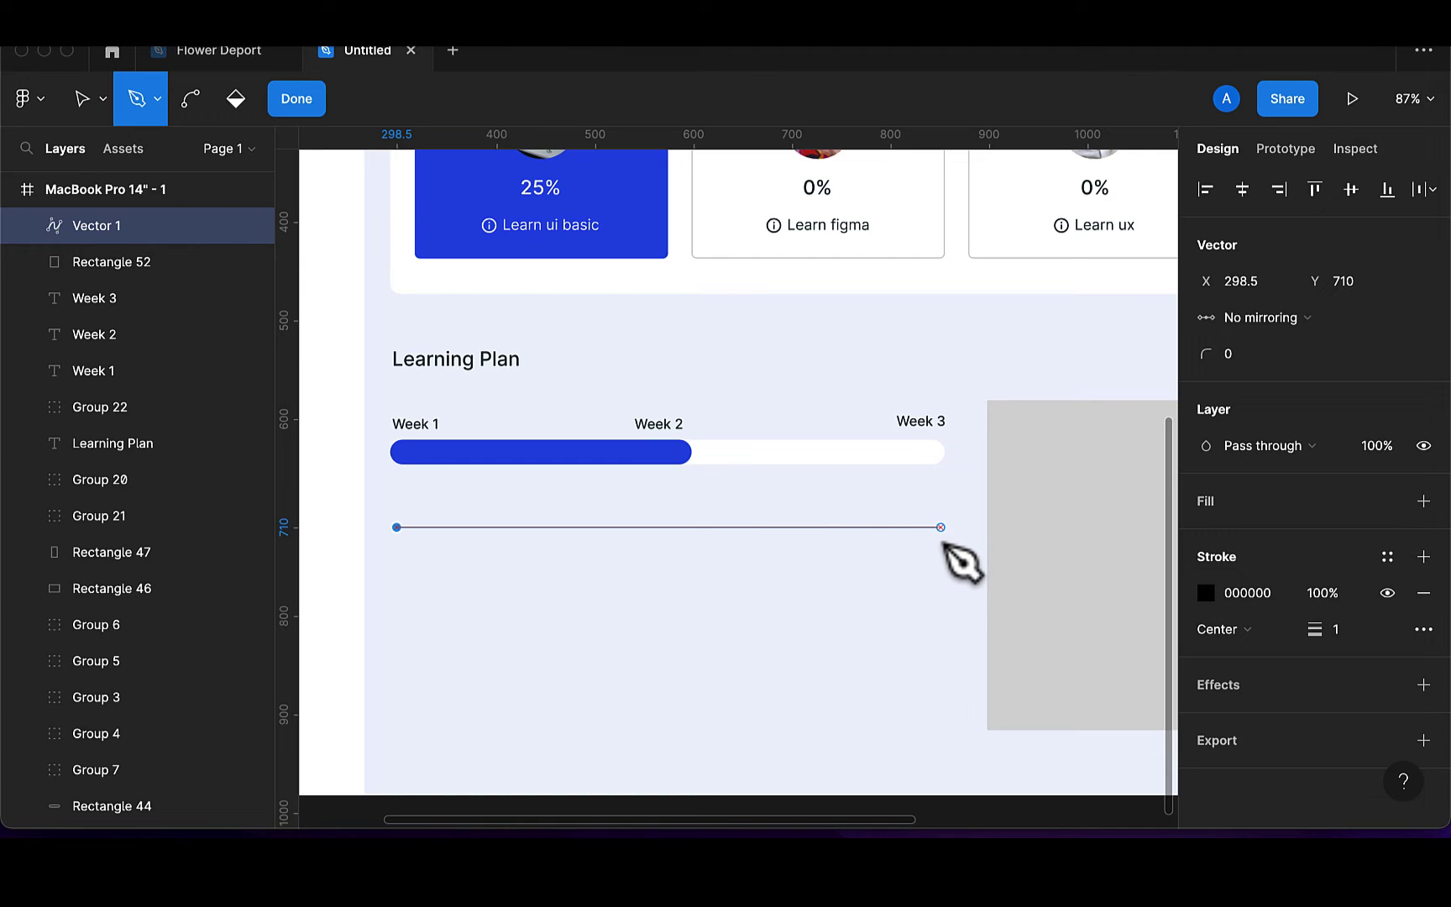
pyautogui.click(944, 527)
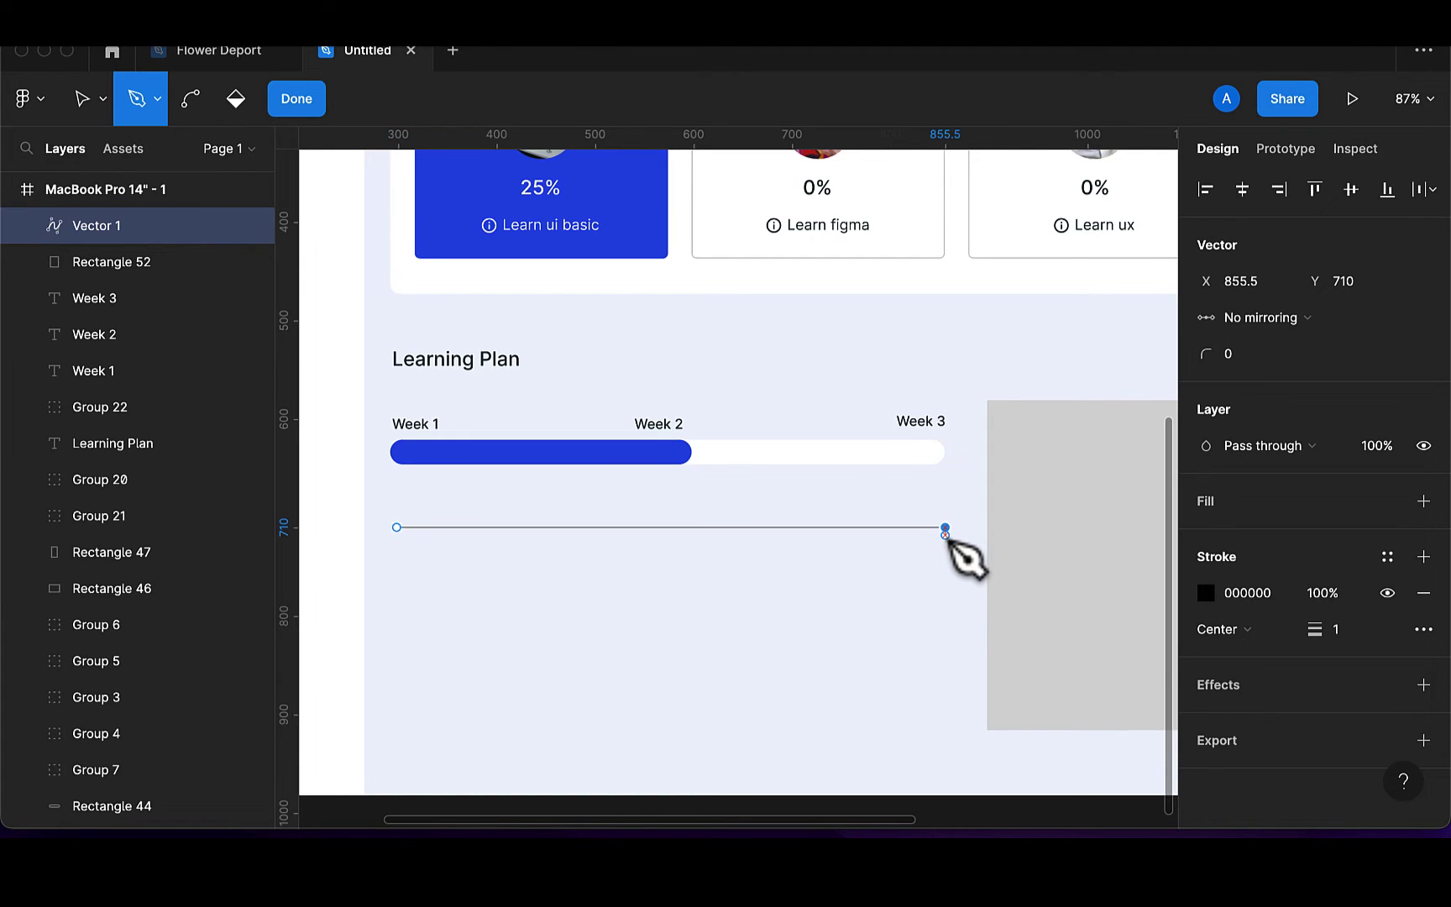
pyautogui.click(311, 102)
pyautogui.click(764, 626)
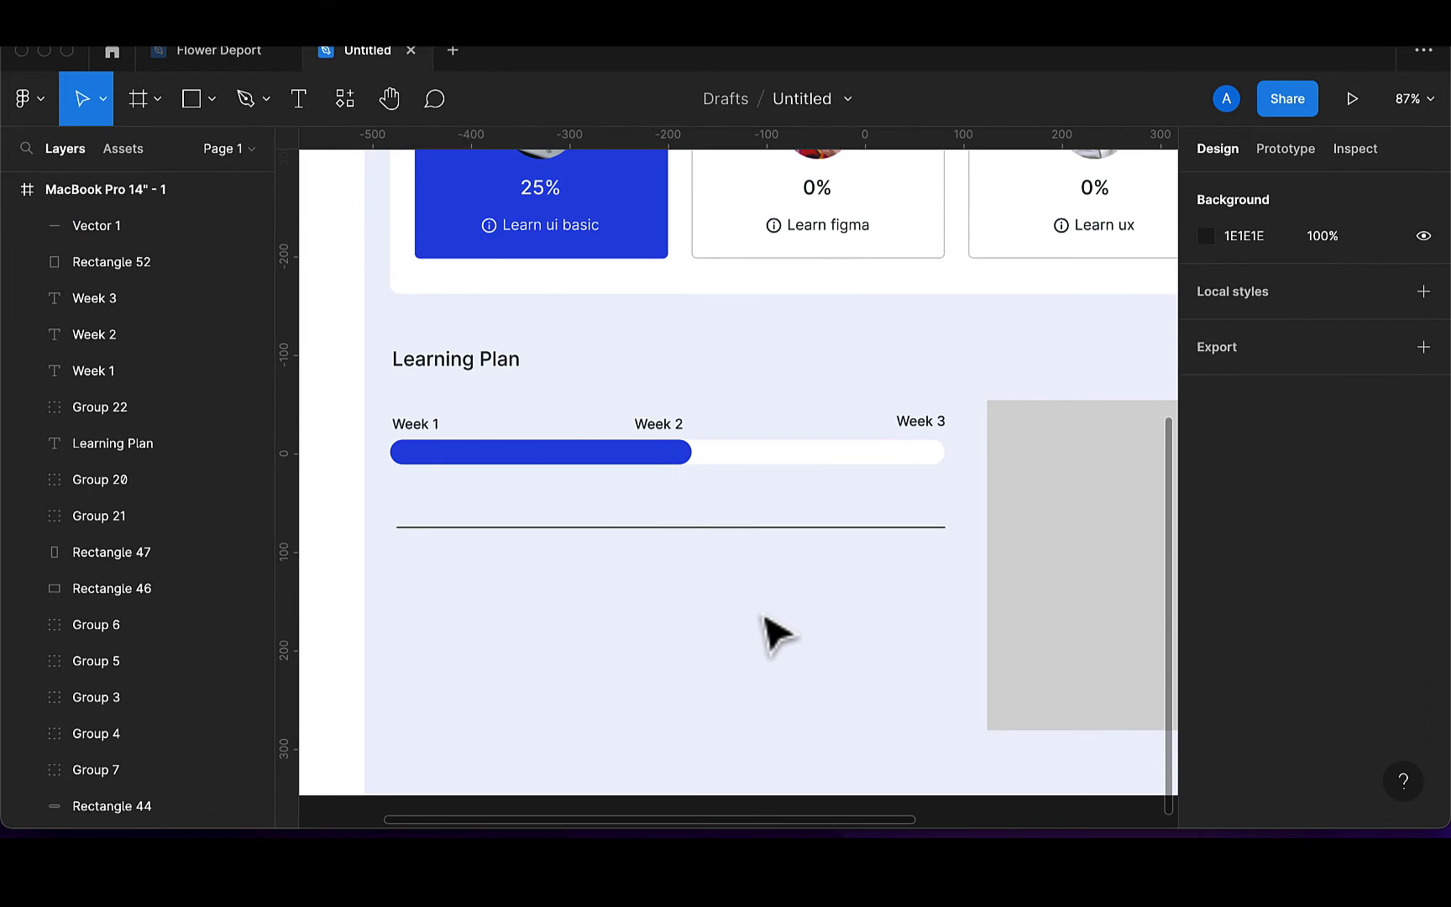
pyautogui.click(751, 531)
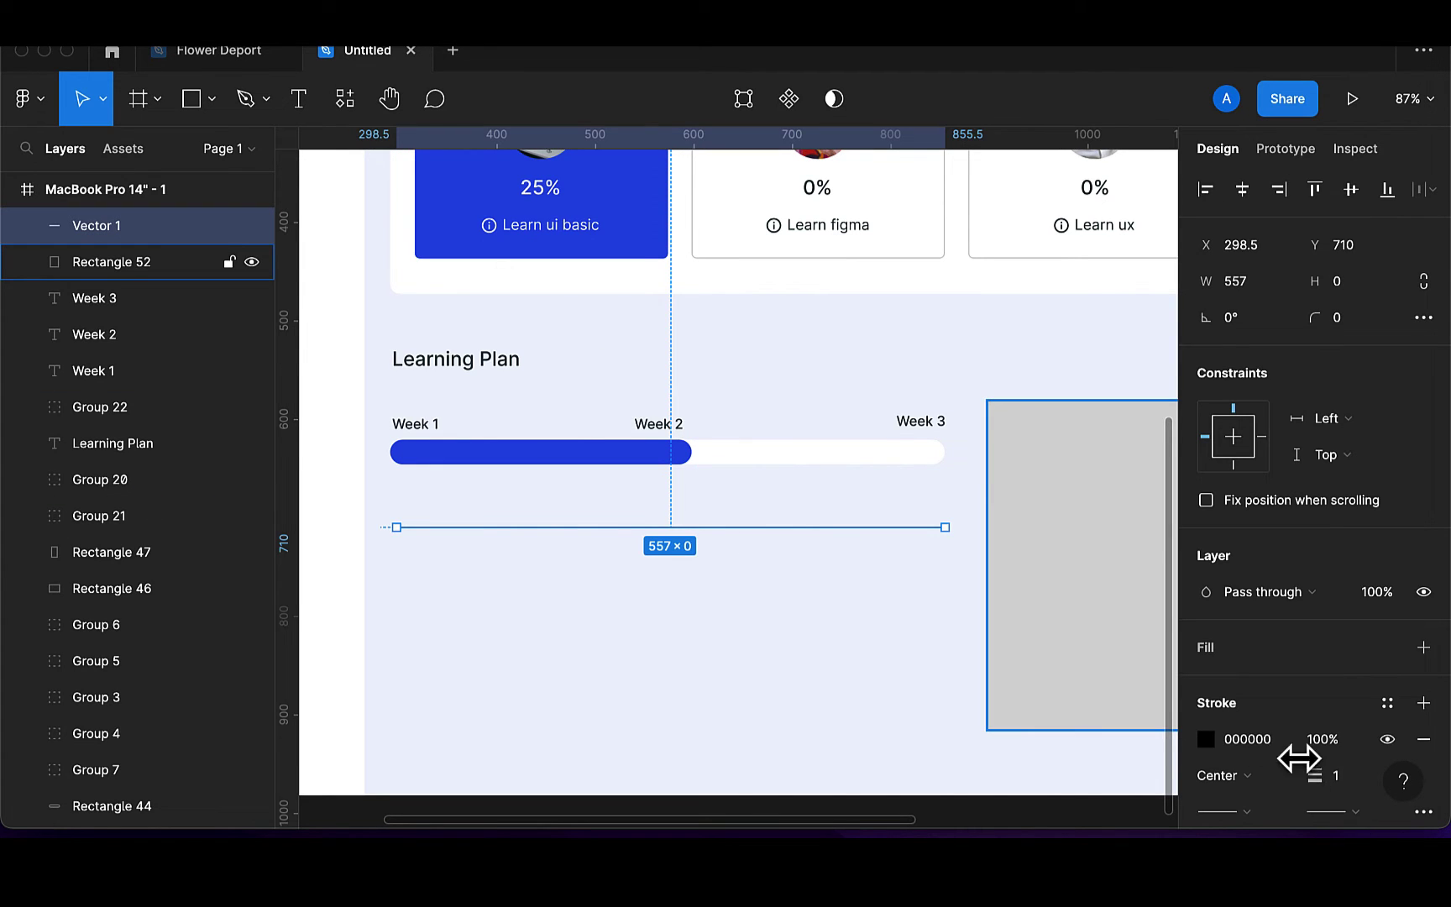
# Make the line's stroke dashed with a dash length of 10
pyautogui.scroll(-4, 1330, 748)
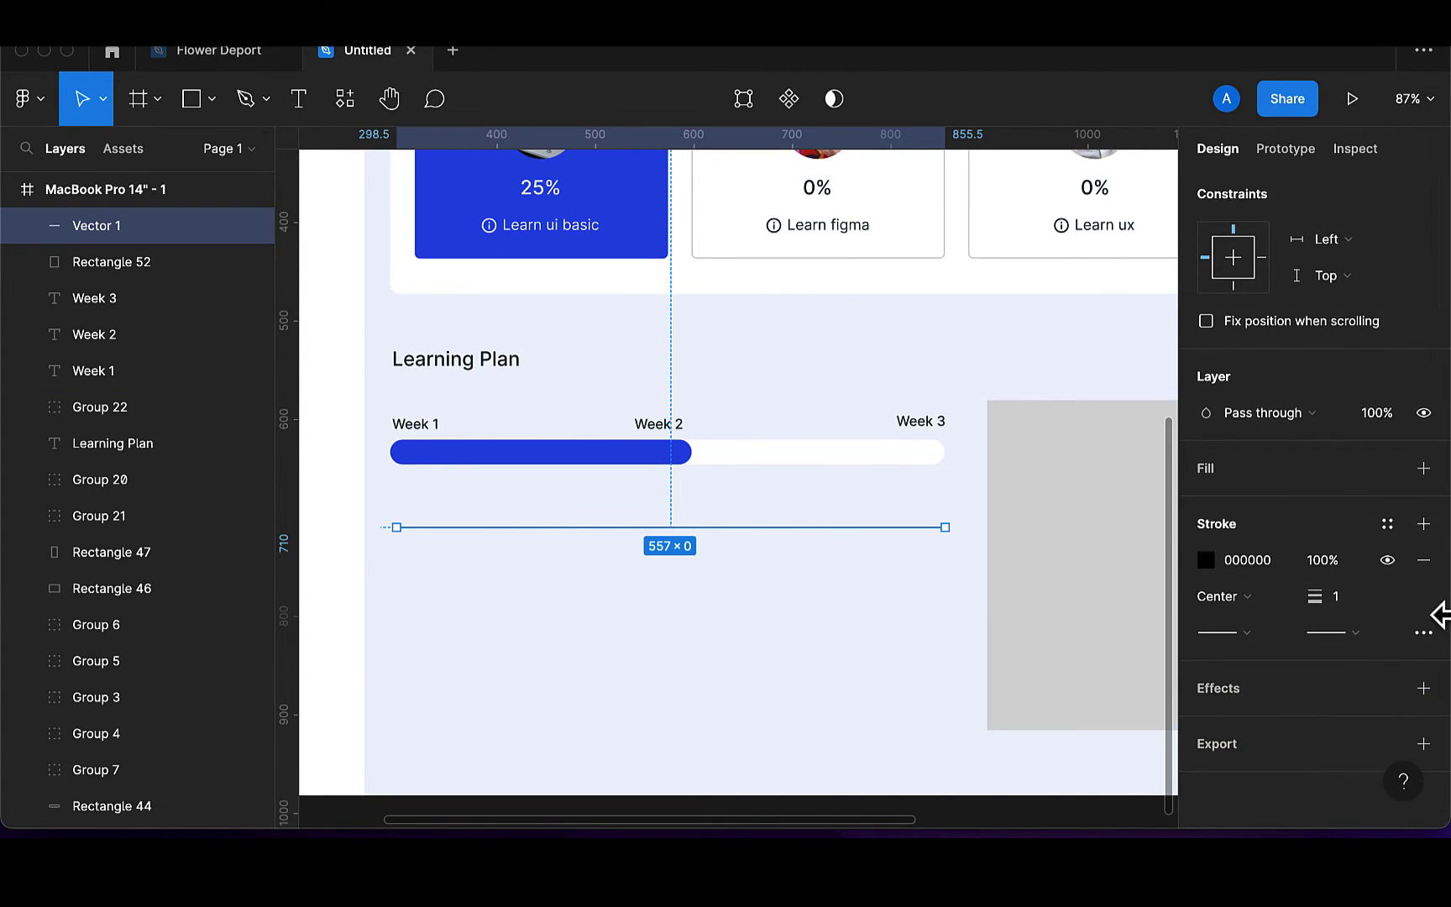
pyautogui.click(1422, 634)
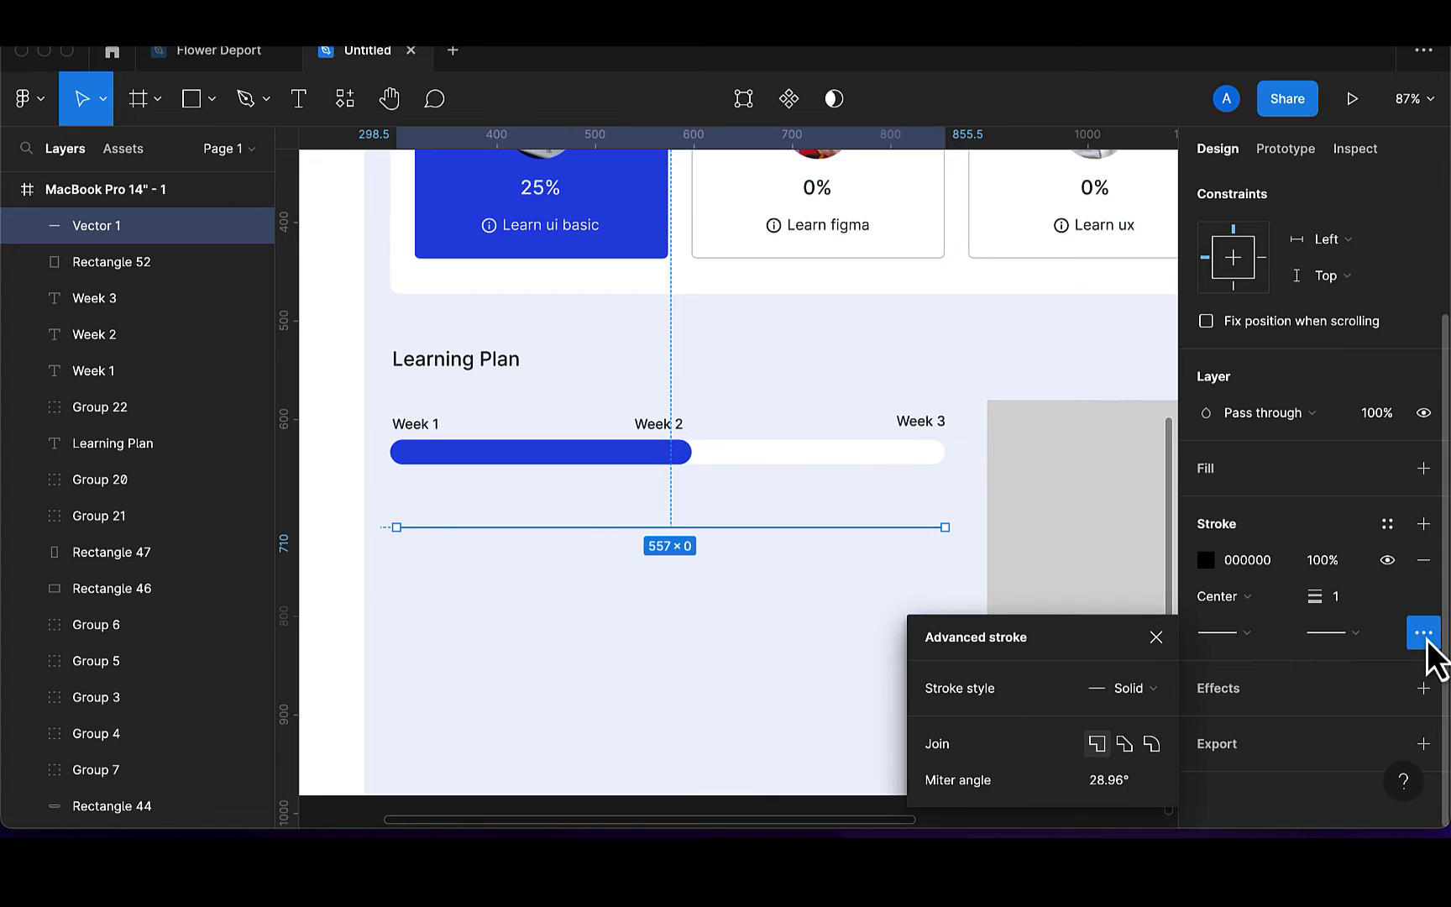
pyautogui.click(1155, 691)
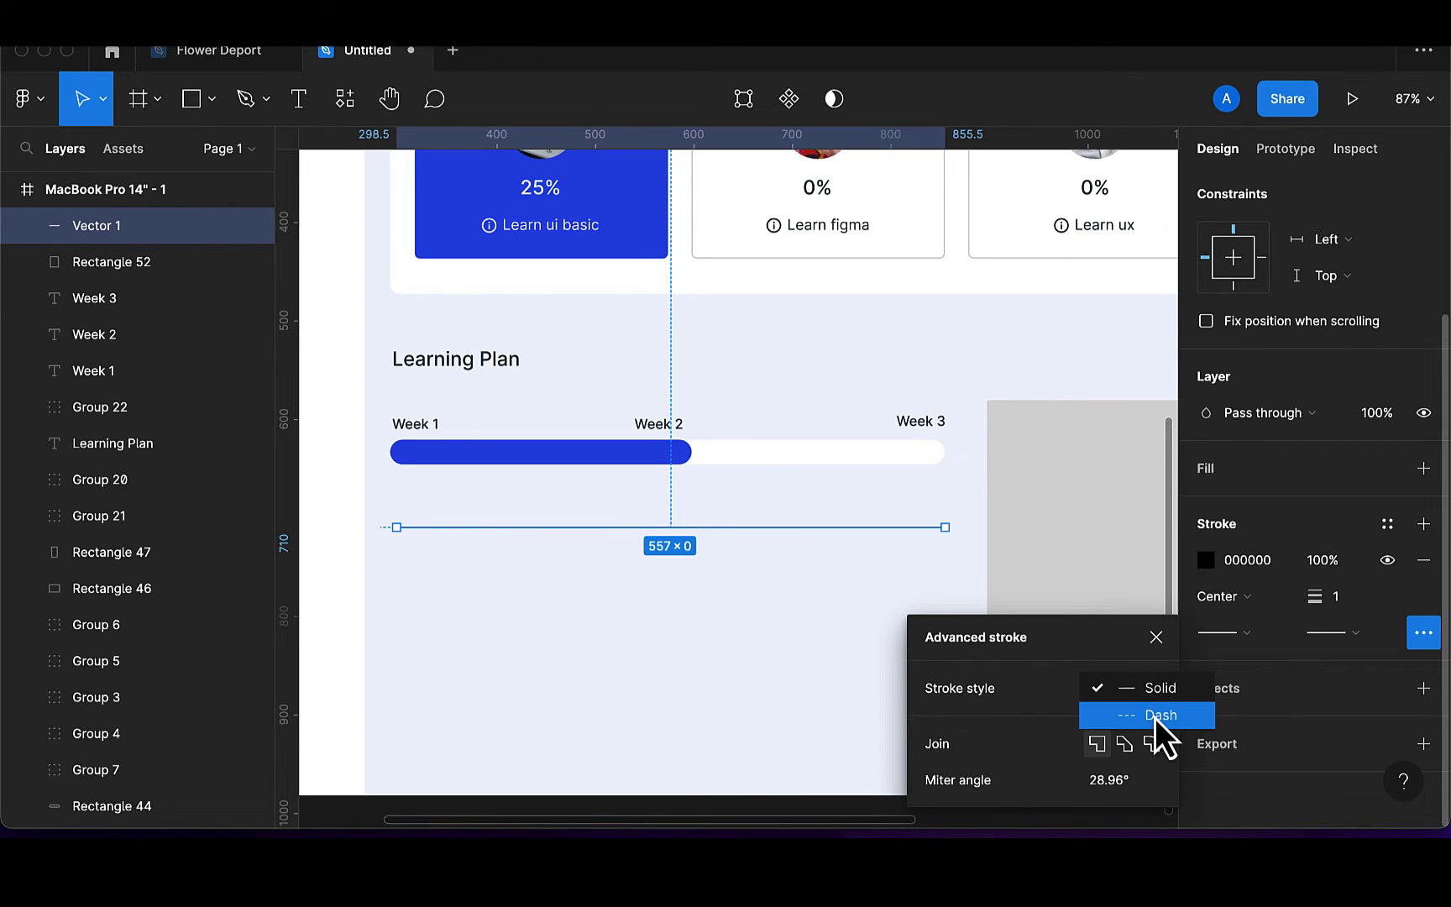
pyautogui.click(1157, 717)
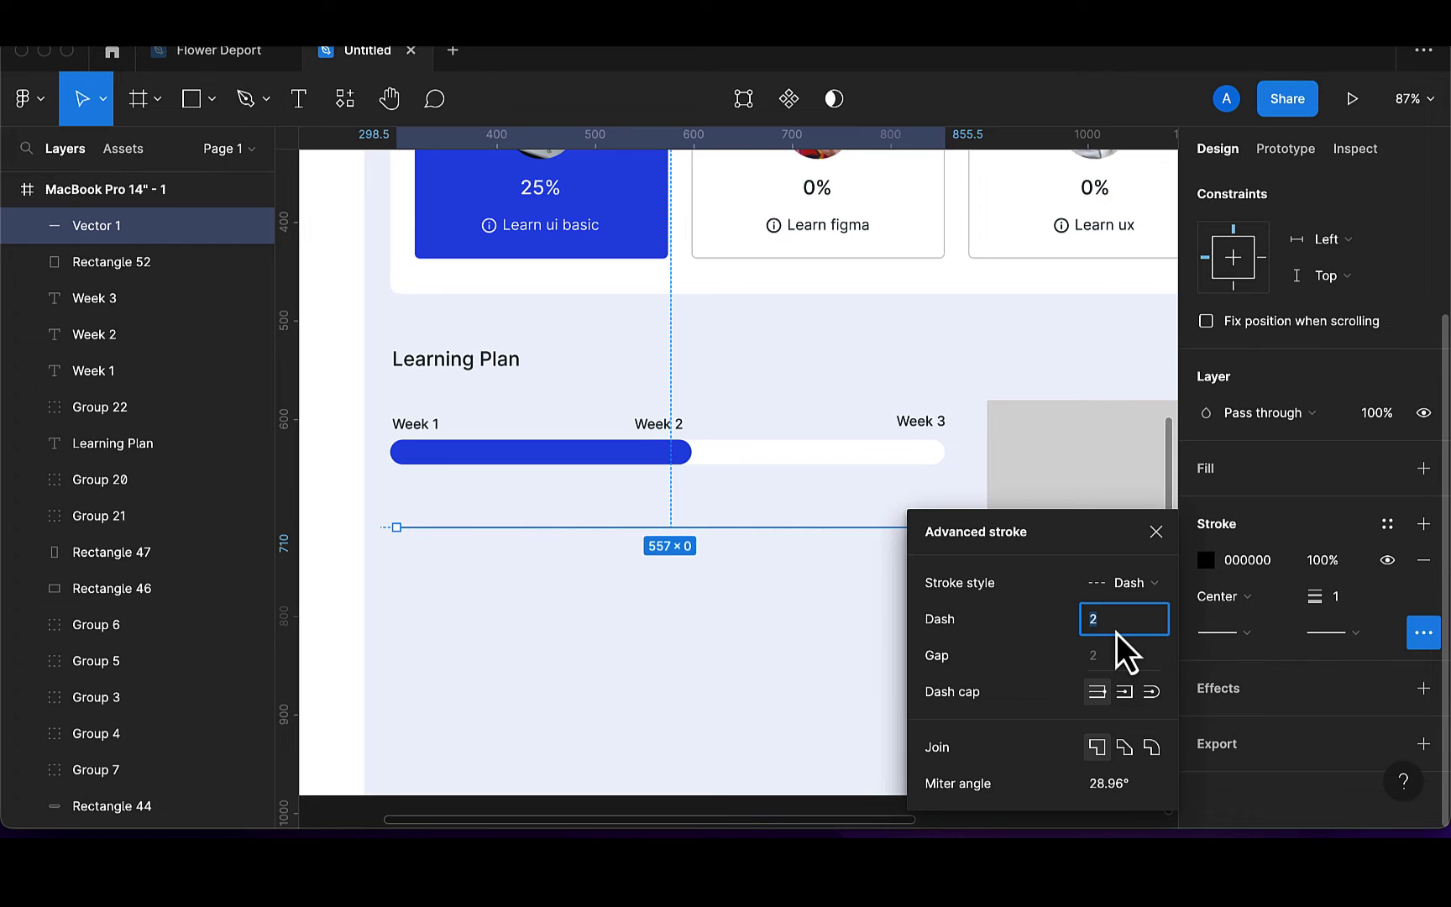
pyautogui.write('10')
pyautogui.press('Return')
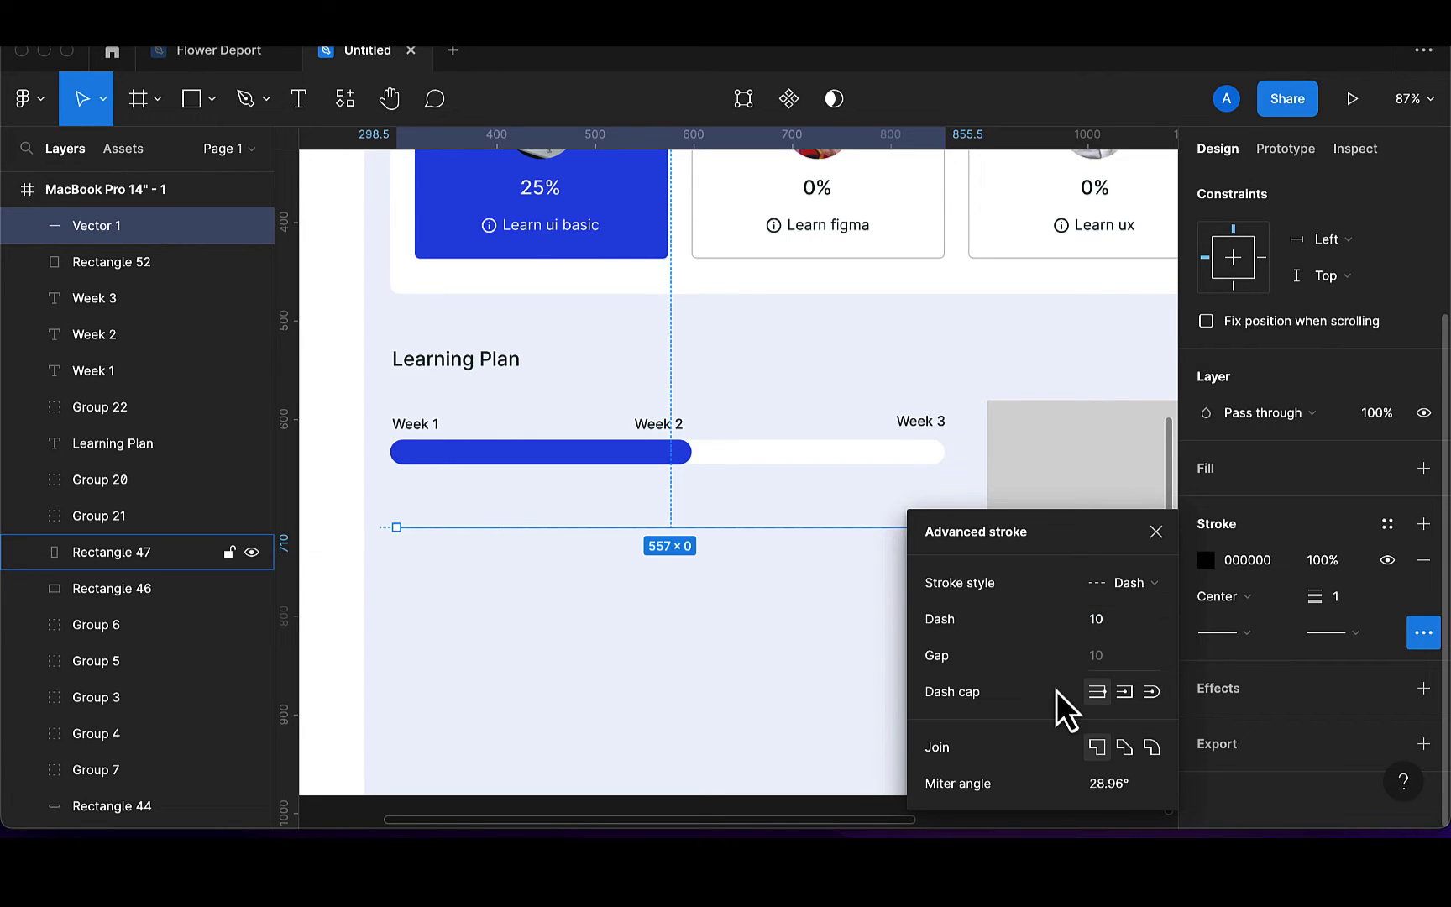
pyautogui.click(745, 642)
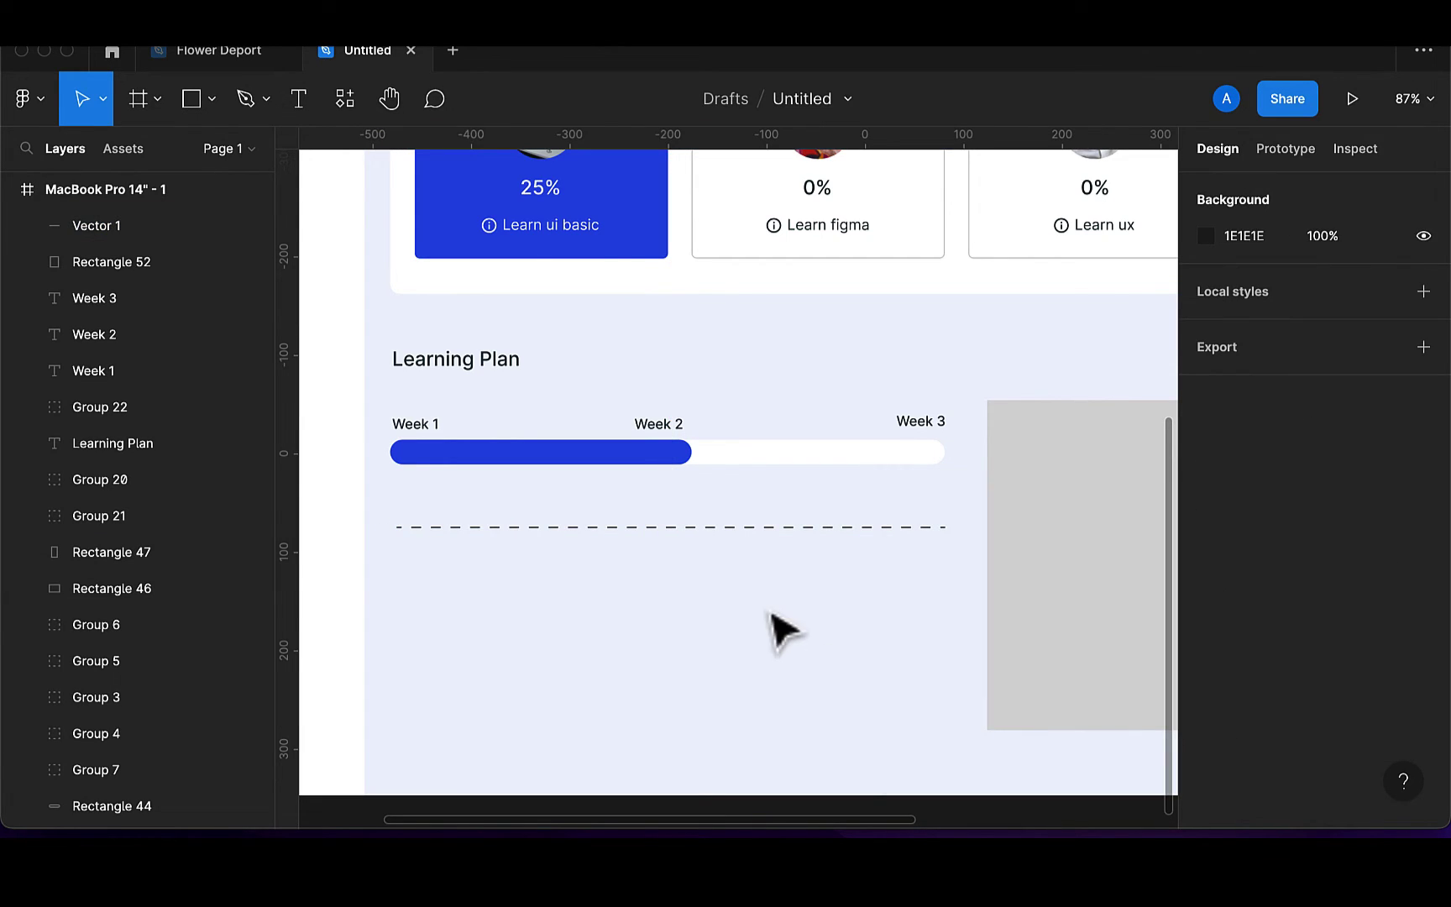
# Colour the dashed line's stroke 173136 and nudge it up slightly
pyautogui.click(821, 541)
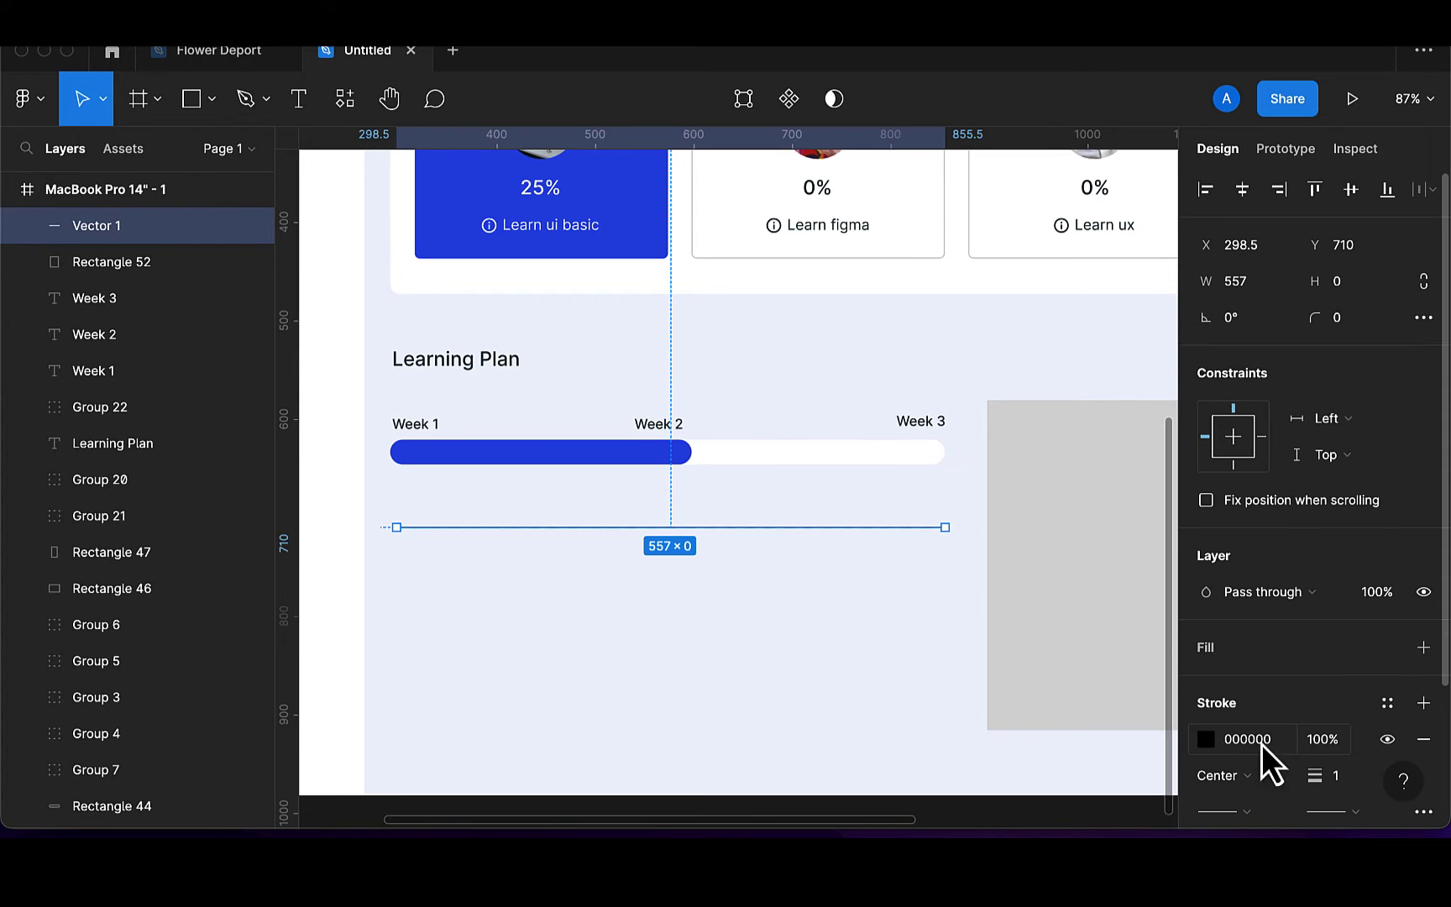
pyautogui.click(1206, 739)
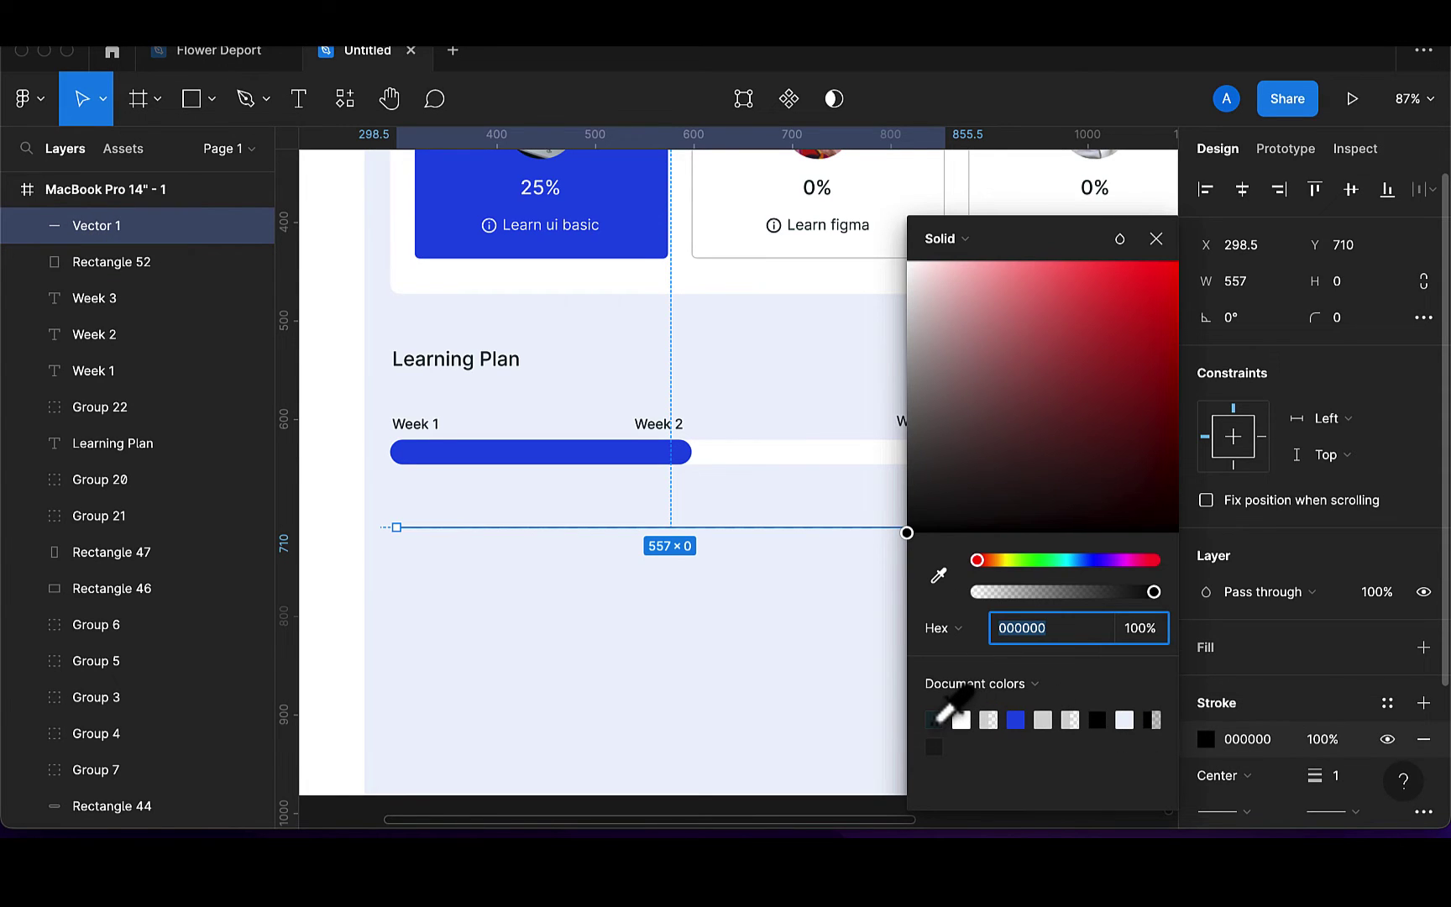
pyautogui.click(934, 720)
pyautogui.click(1157, 239)
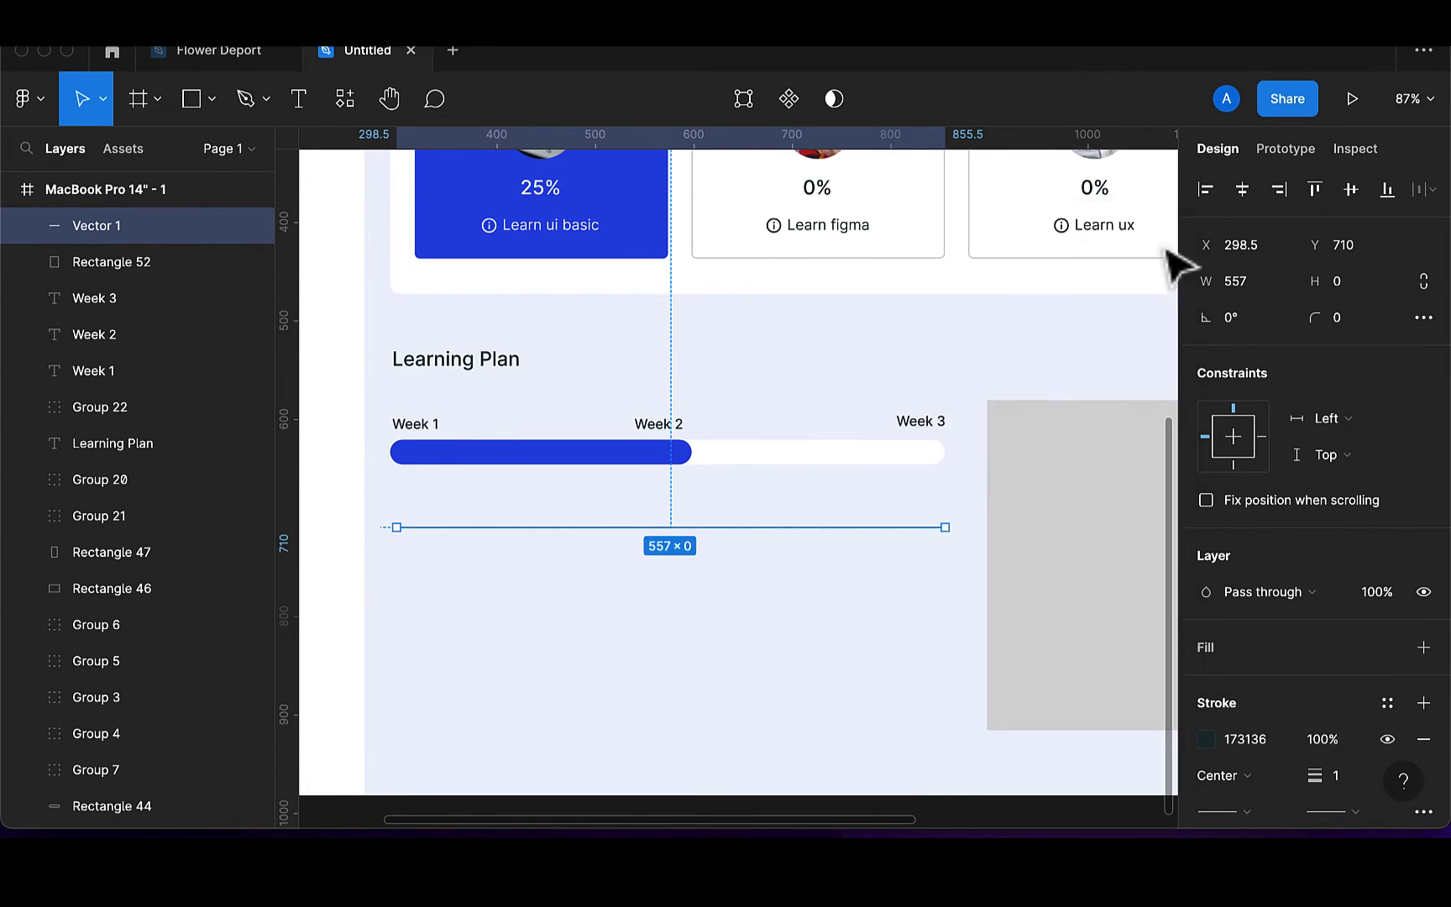
pyautogui.press('Up')
pyautogui.press('Up')
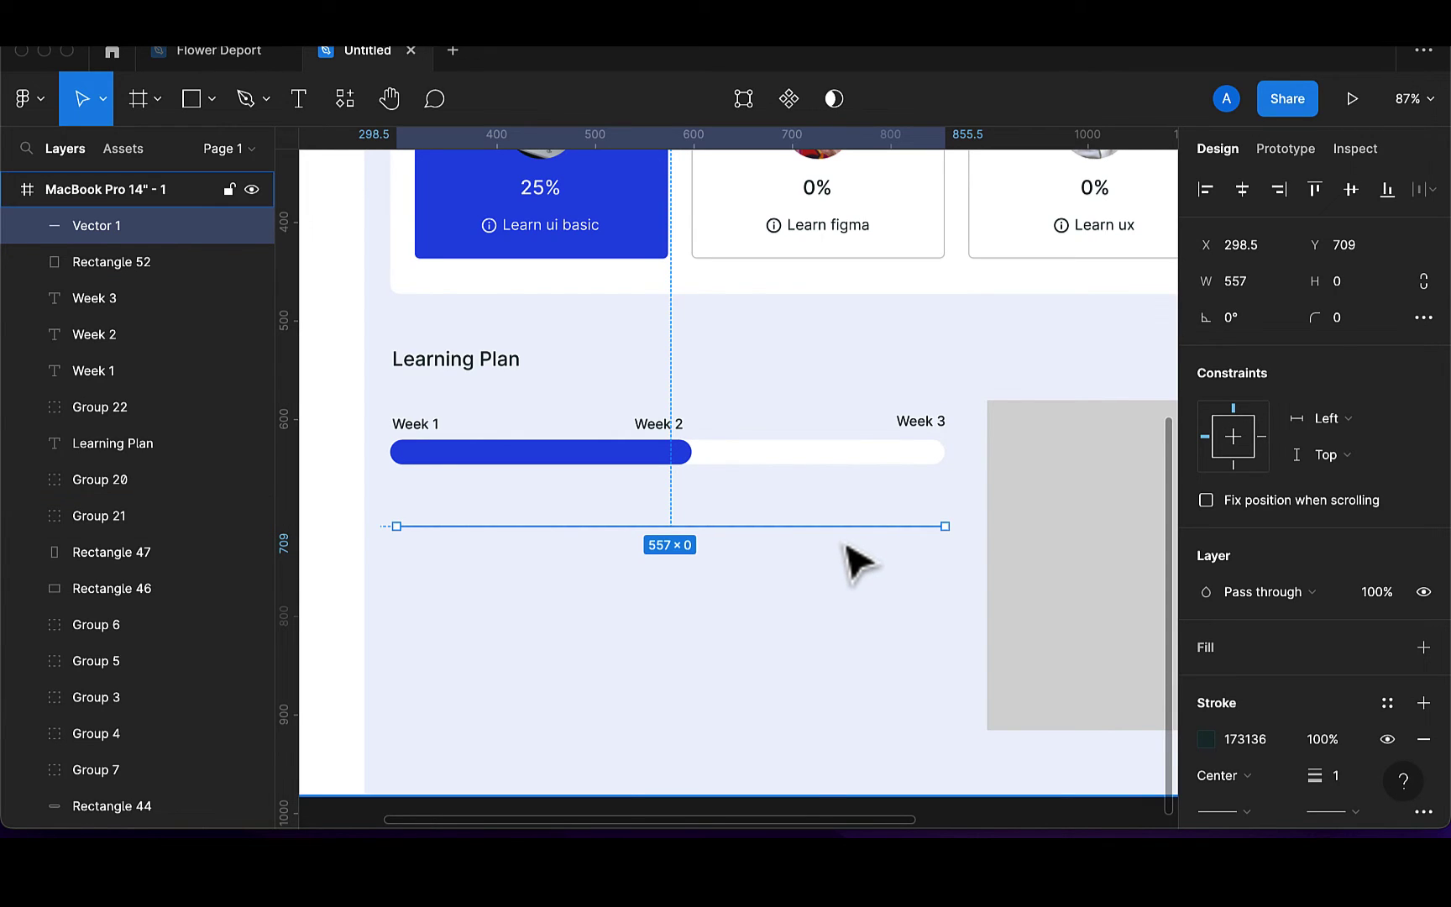
# Duplicate the dashed line into four lines stacked below one another
pyautogui.press('super+d')
pyautogui.moveTo(850, 542); pyautogui.dragTo(850, 610)
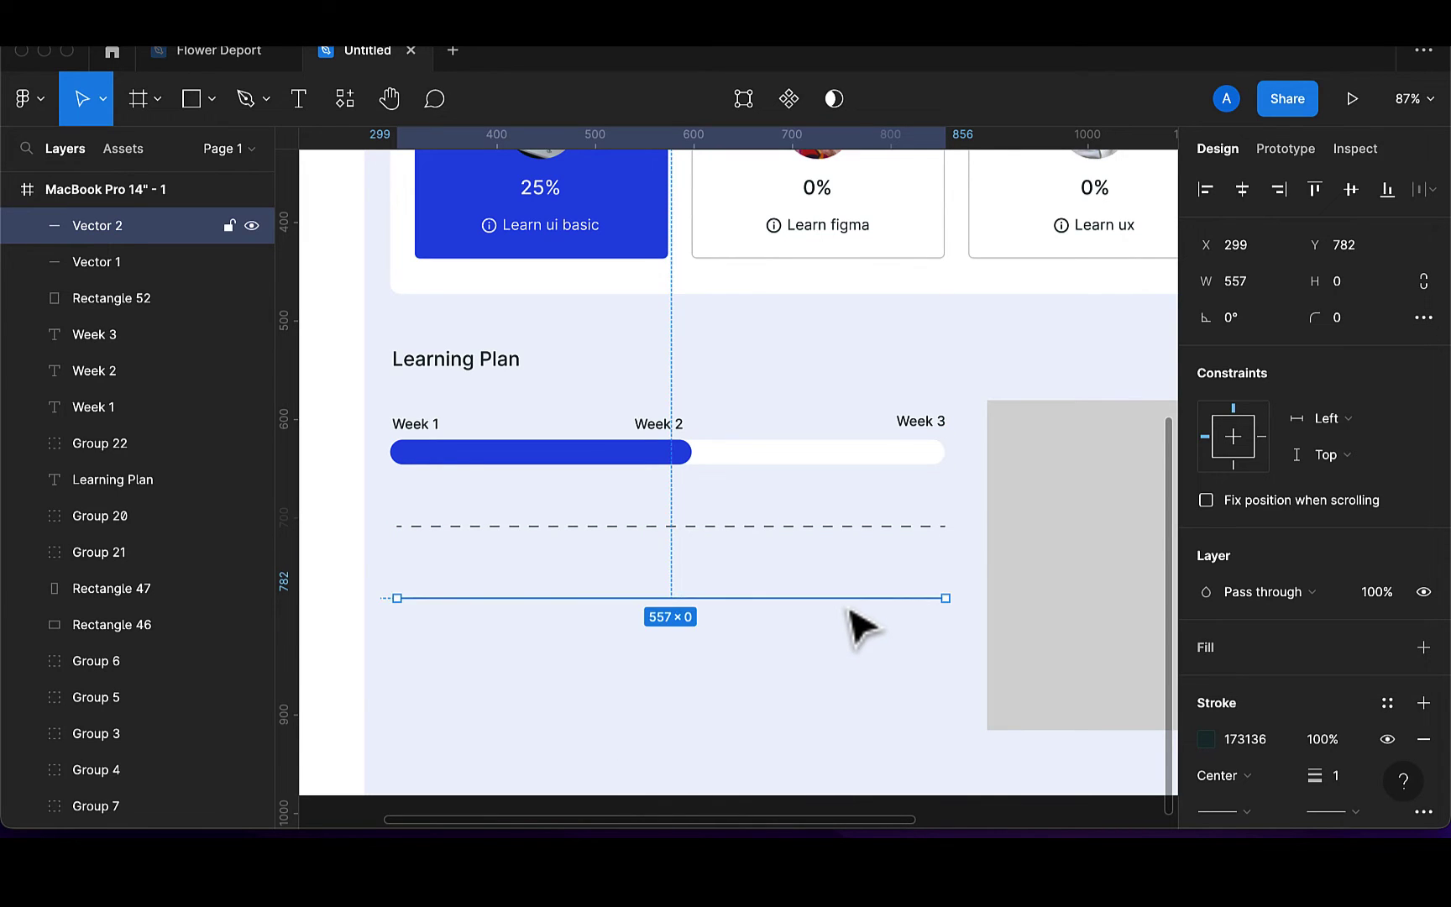
pyautogui.press('super+d')
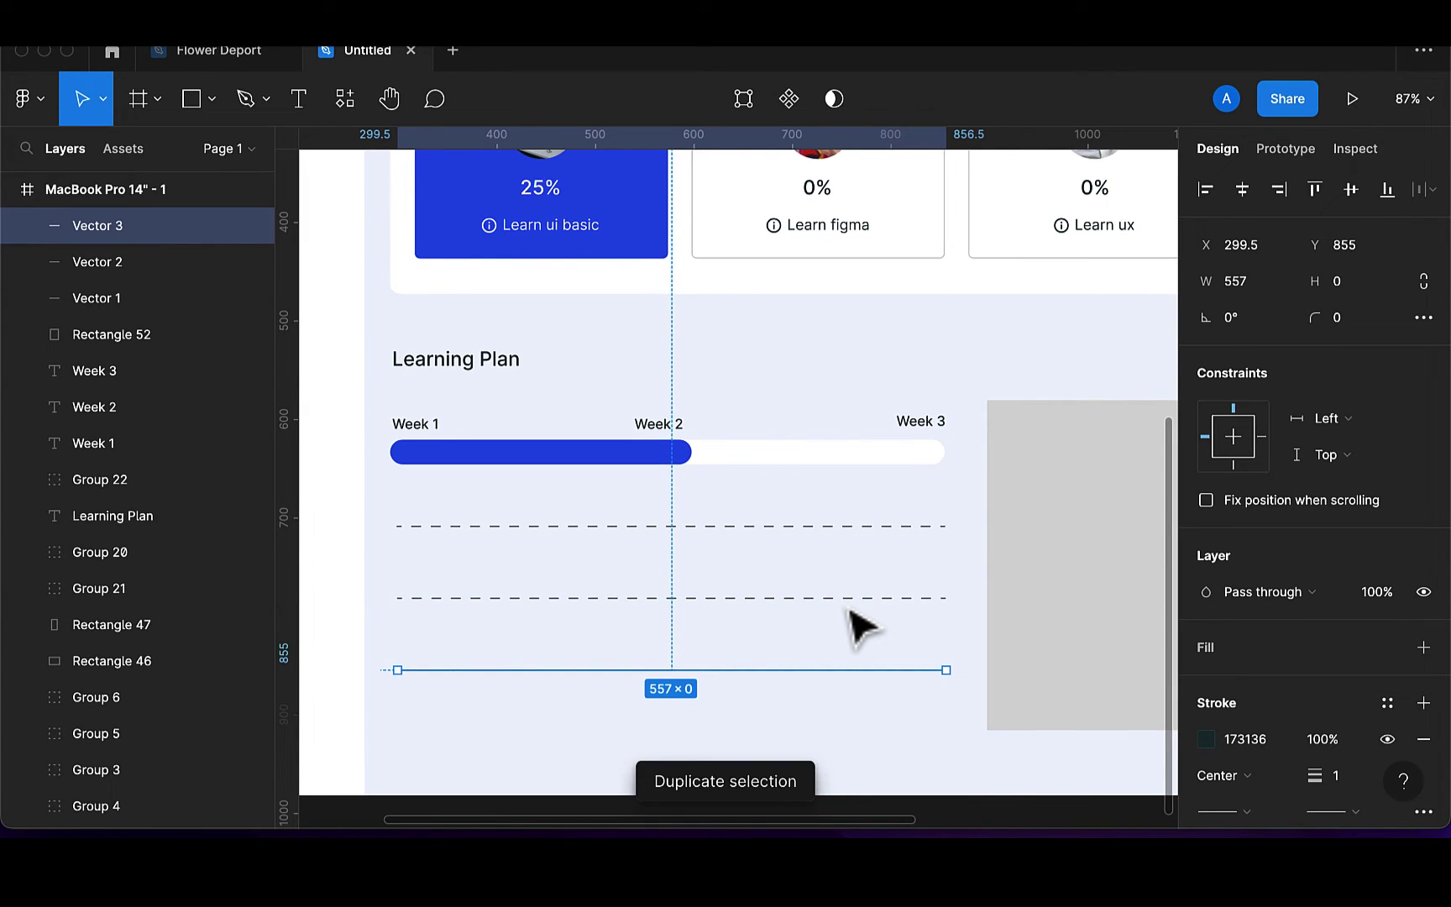
pyautogui.press('super+d')
pyautogui.scroll(-2, 859, 656)
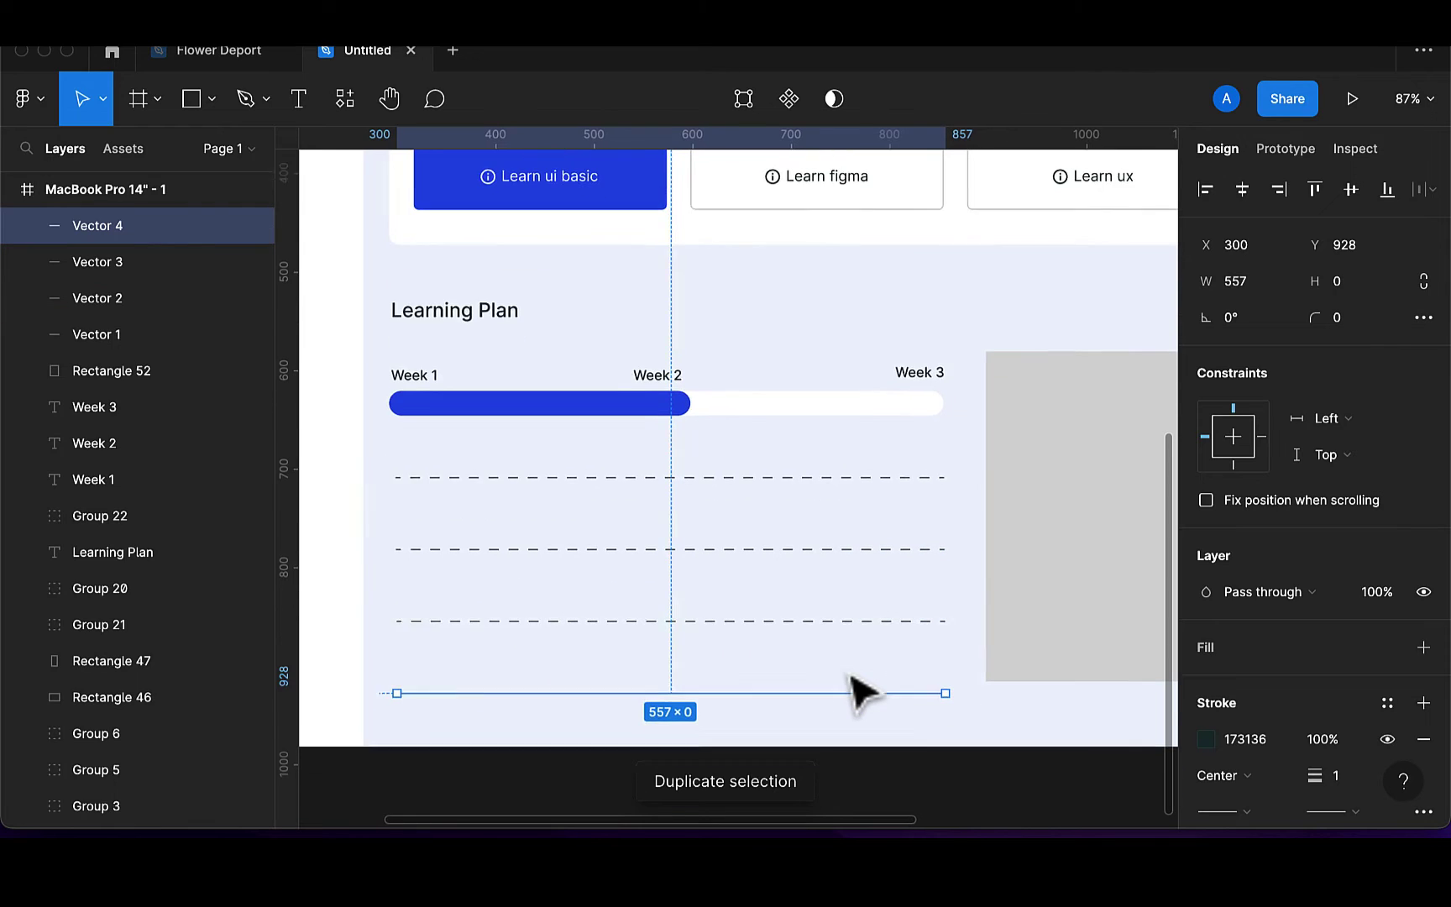
pyautogui.press('Up')
pyautogui.press('Up')
pyautogui.press('Up')
pyautogui.press('Up')
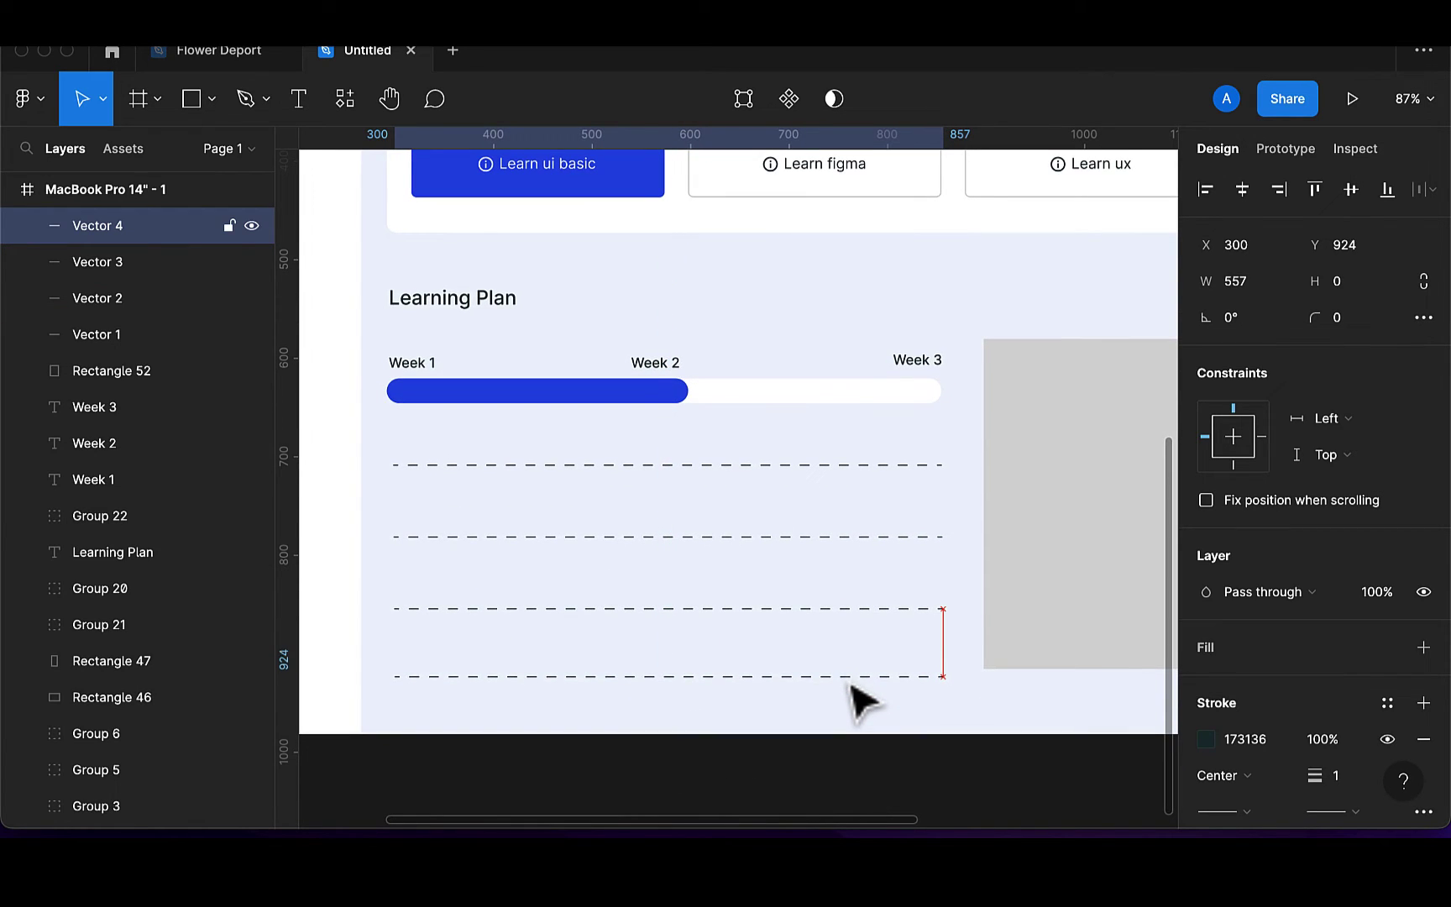
pyautogui.press('Up')
pyautogui.press('Up')
pyautogui.press('Up')
pyautogui.press('Up')
pyautogui.press('Up')
pyautogui.press('Up')
pyautogui.press('Up')
pyautogui.press('Up')
pyautogui.press('Up')
pyautogui.press('Up')
pyautogui.press('Up')
# Distribute the four dashed lines evenly in vertical spacing, 69 apart
pyautogui.keyDown('shift'); pyautogui.click(800, 608); pyautogui.keyUp('shift')
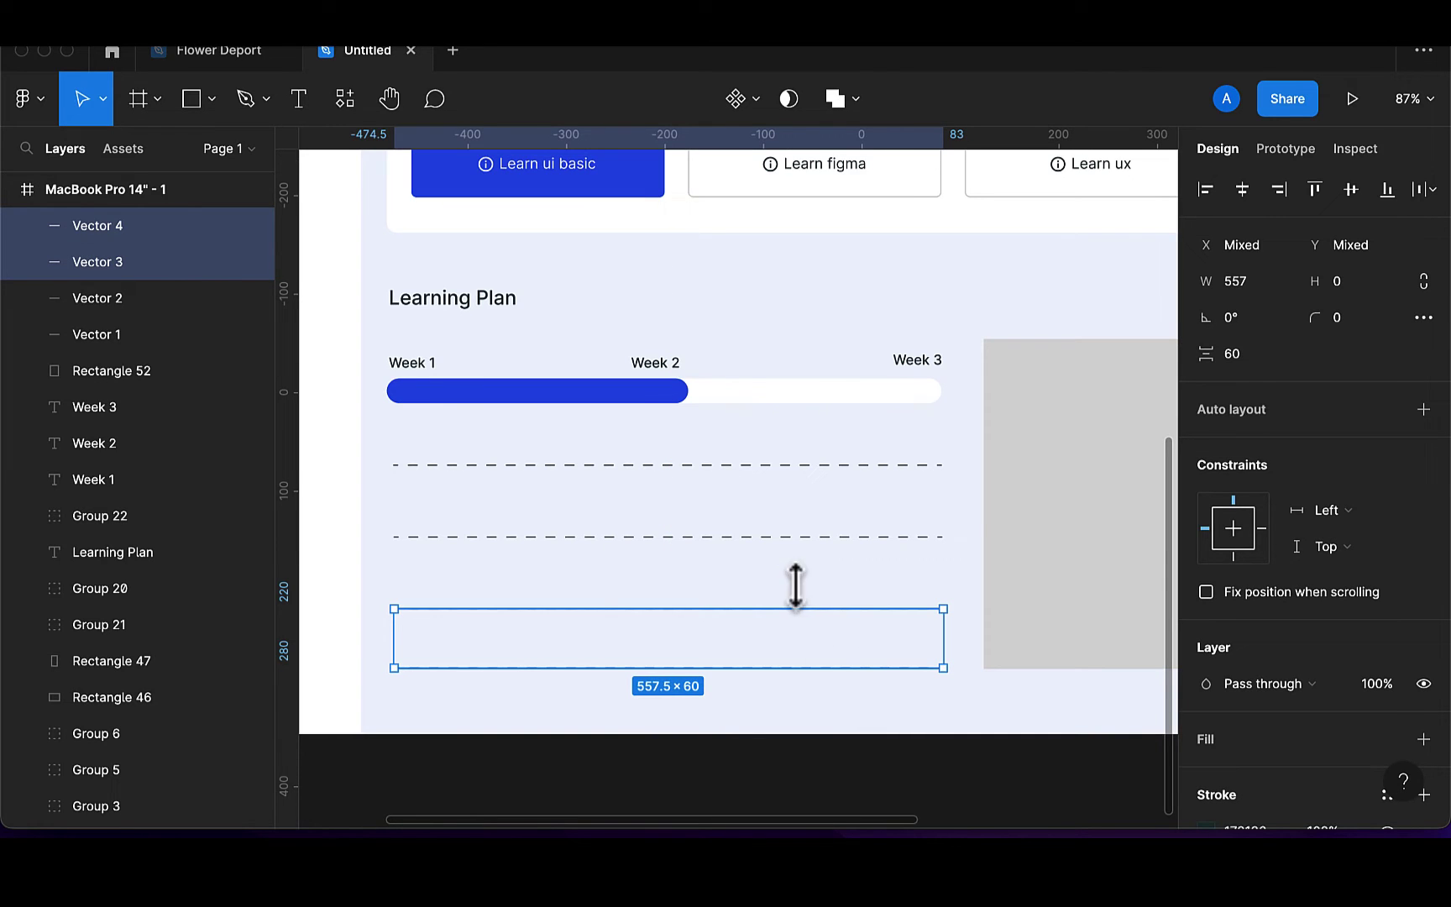
pyautogui.keyDown('shift'); pyautogui.click(783, 537); pyautogui.keyUp('shift')
pyautogui.keyDown('shift'); pyautogui.click(772, 464); pyautogui.keyUp('shift')
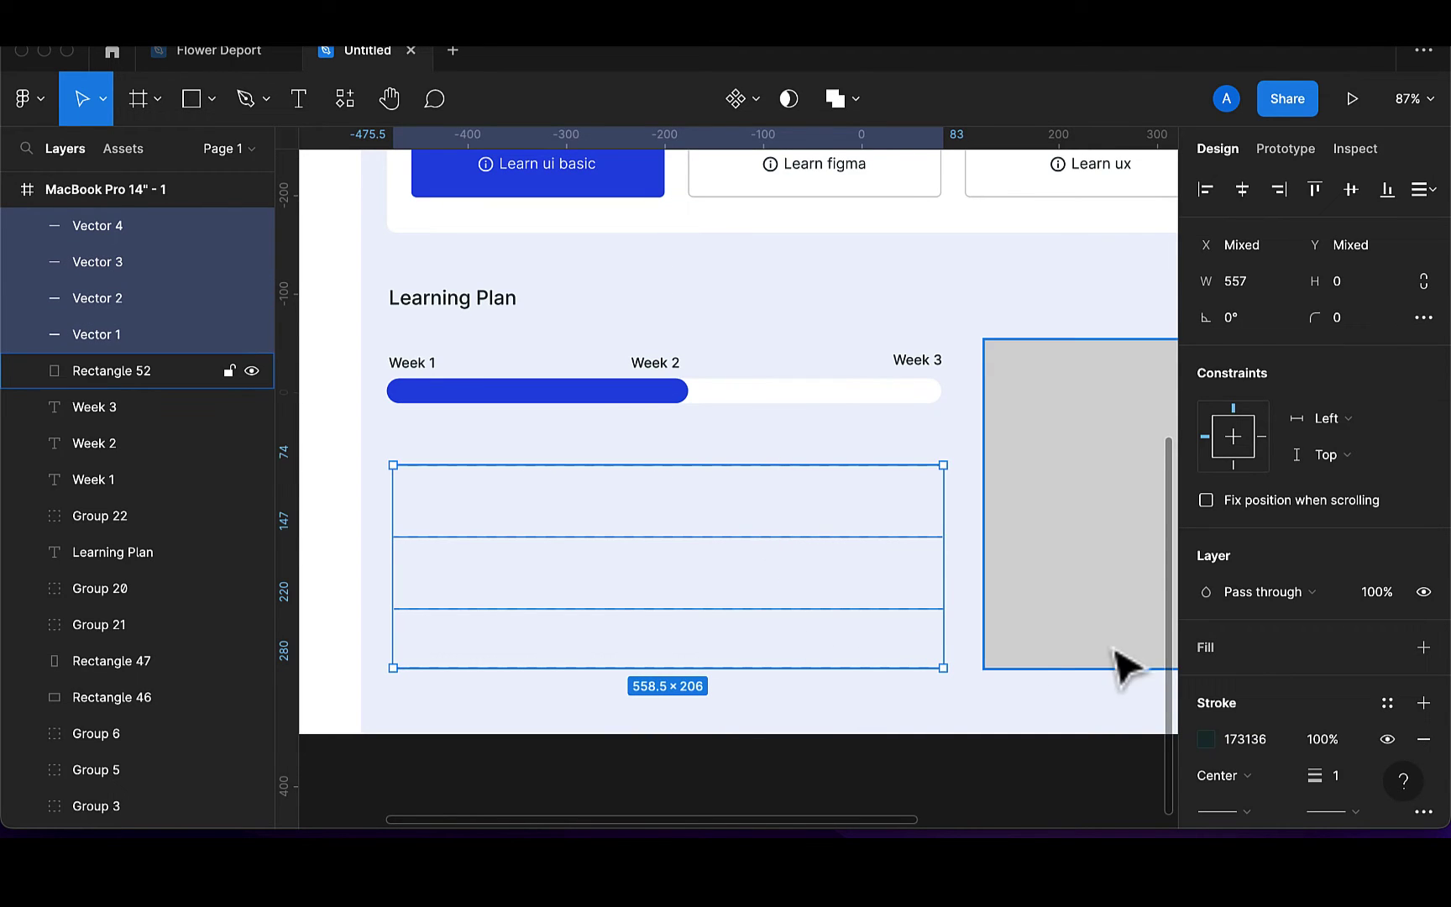
pyautogui.click(924, 649)
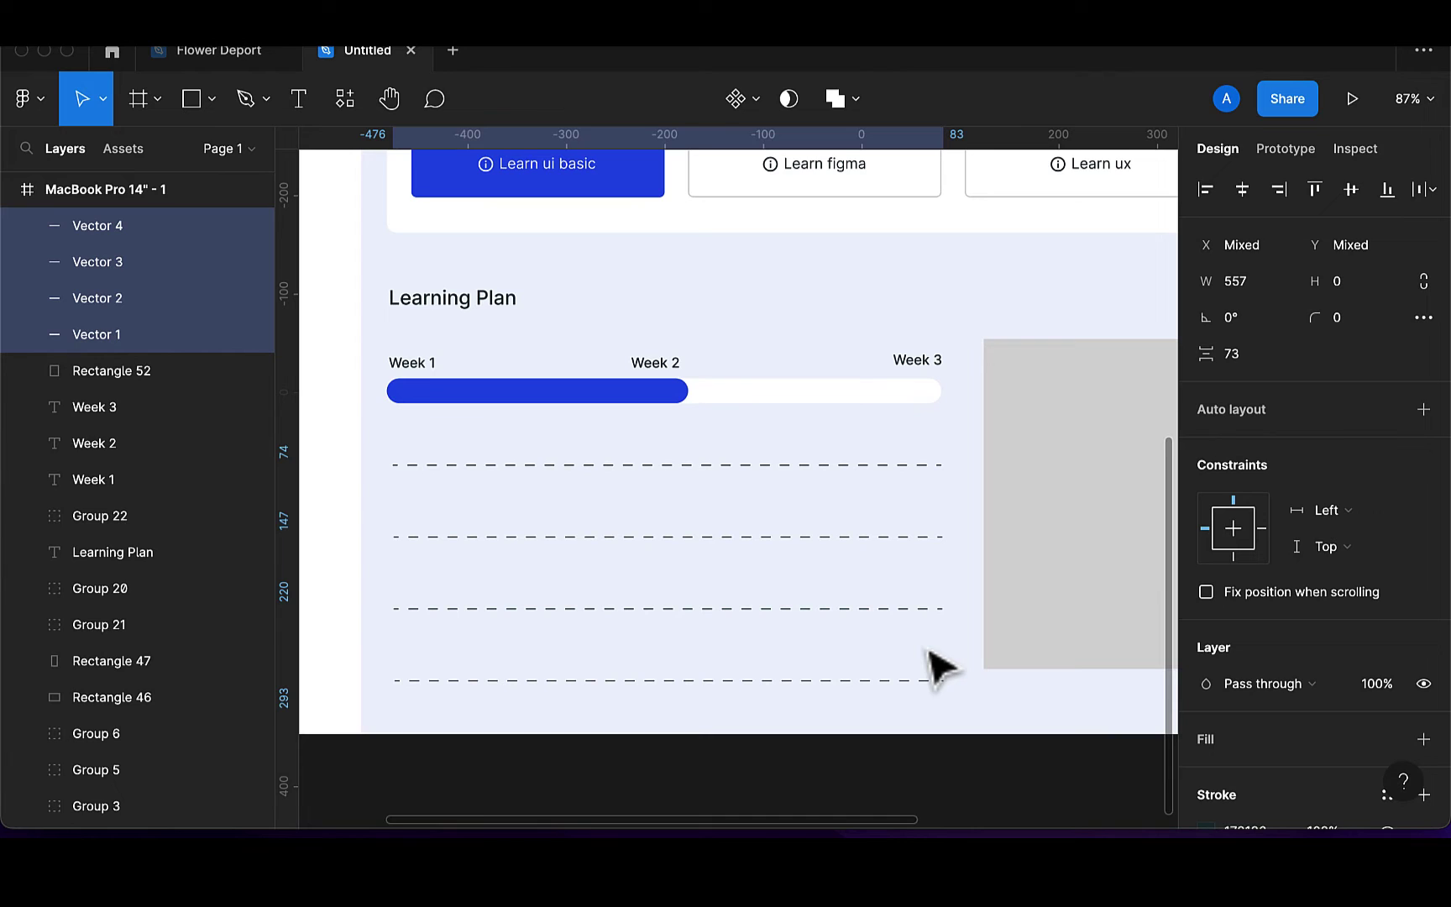
pyautogui.press('super+z')
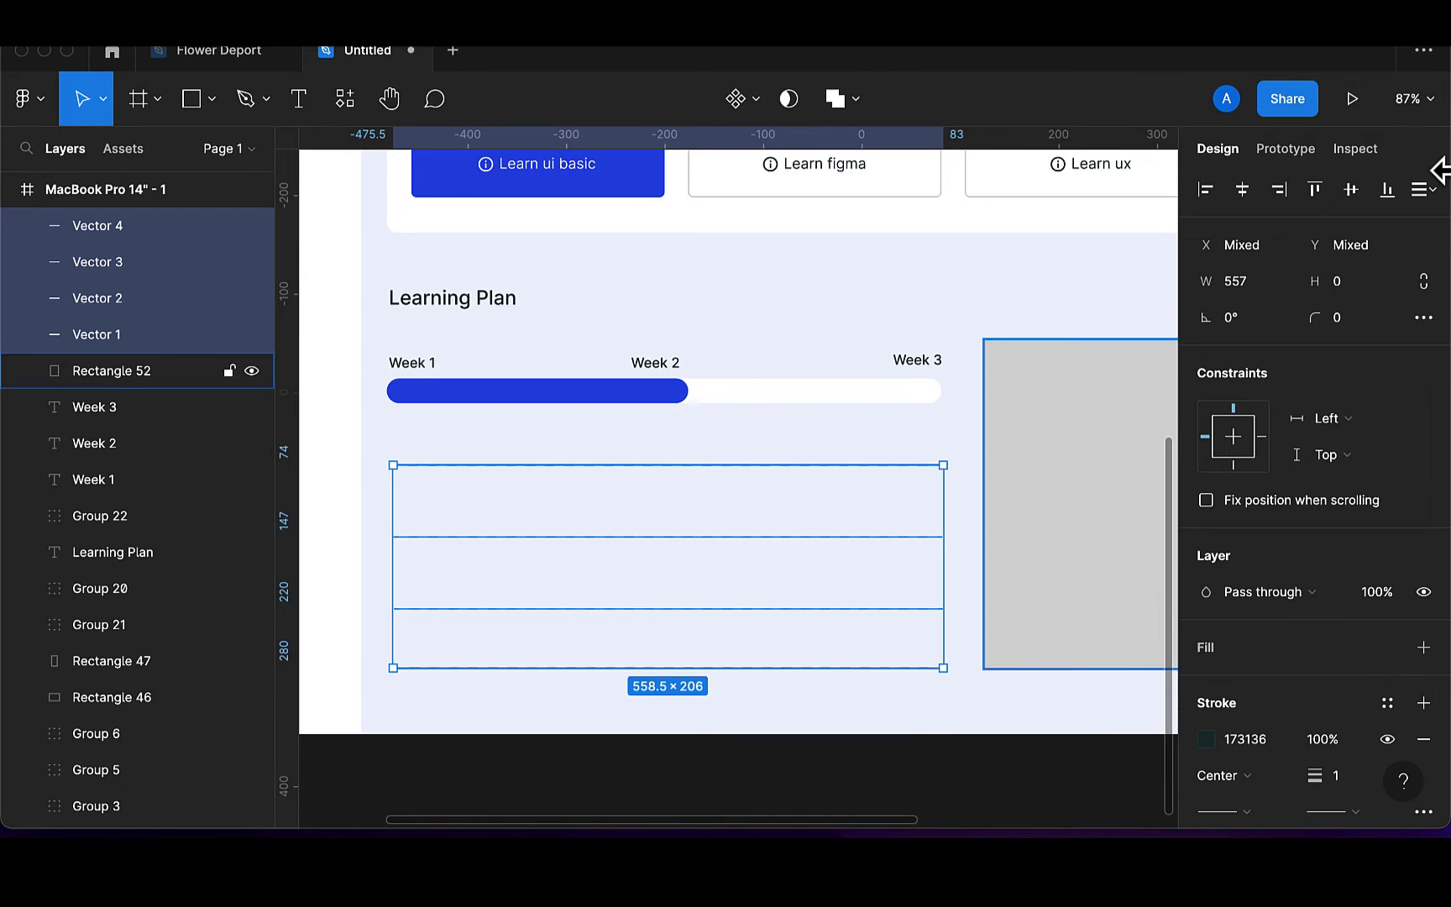
pyautogui.click(1422, 190)
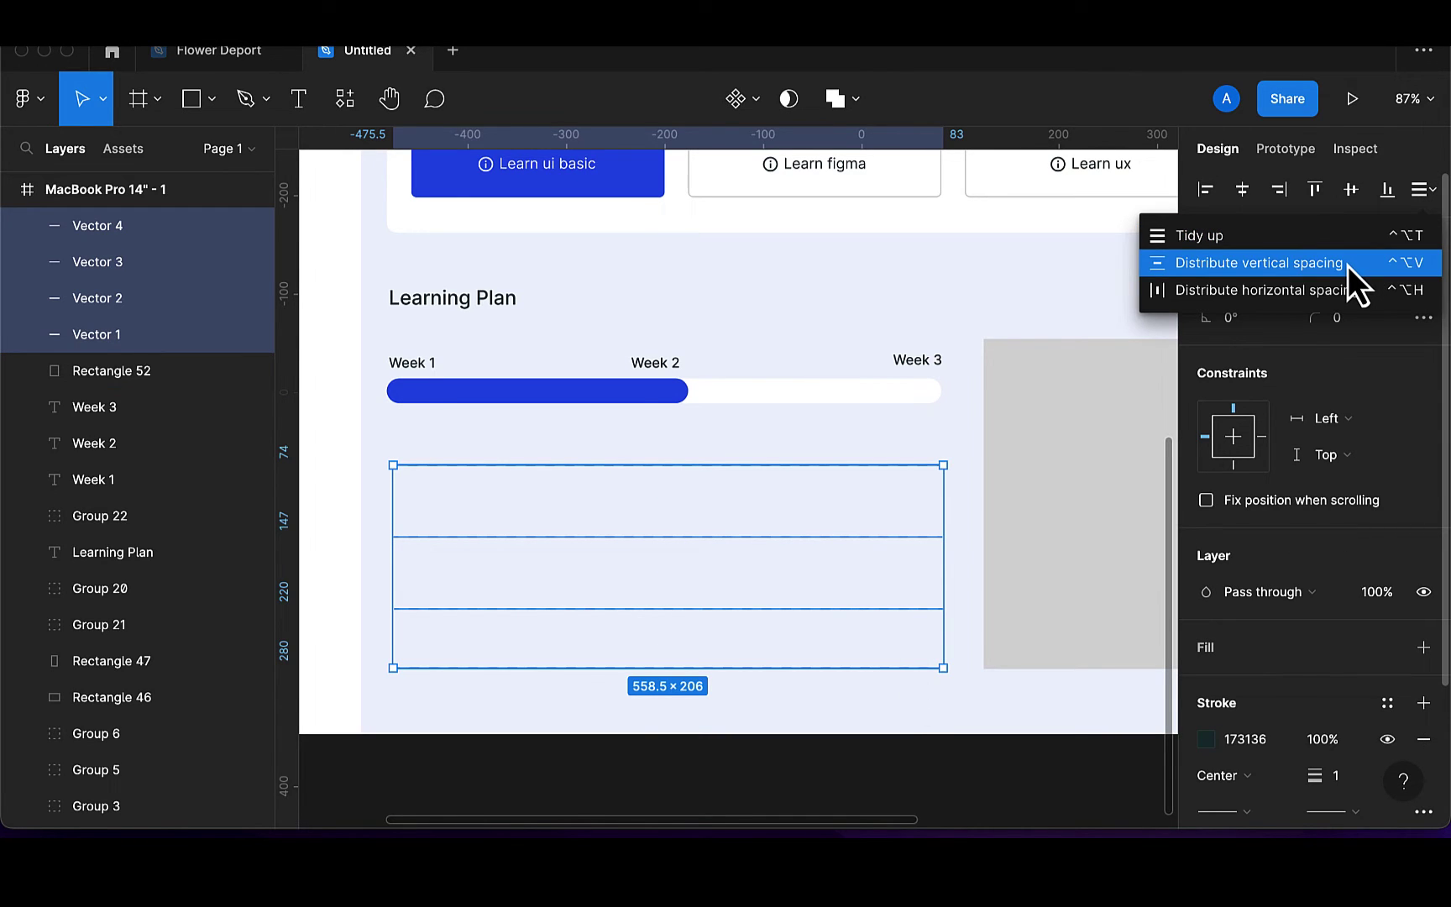
pyautogui.click(1348, 265)
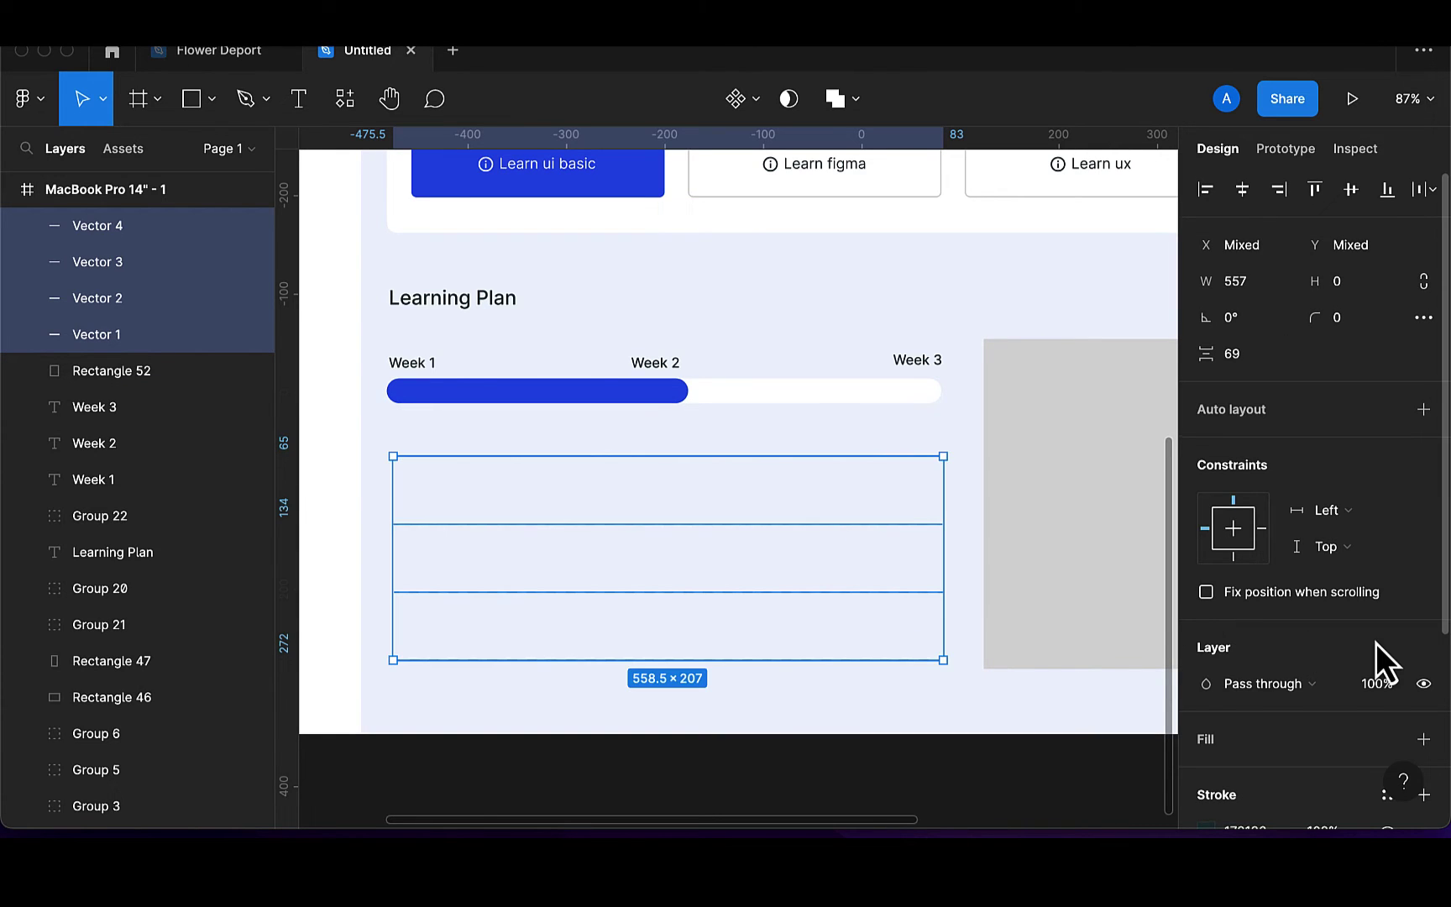
# Set the four gridlines' stroke opacity to 30%
pyautogui.scroll(-5, 1376, 643)
pyautogui.click(1341, 639)
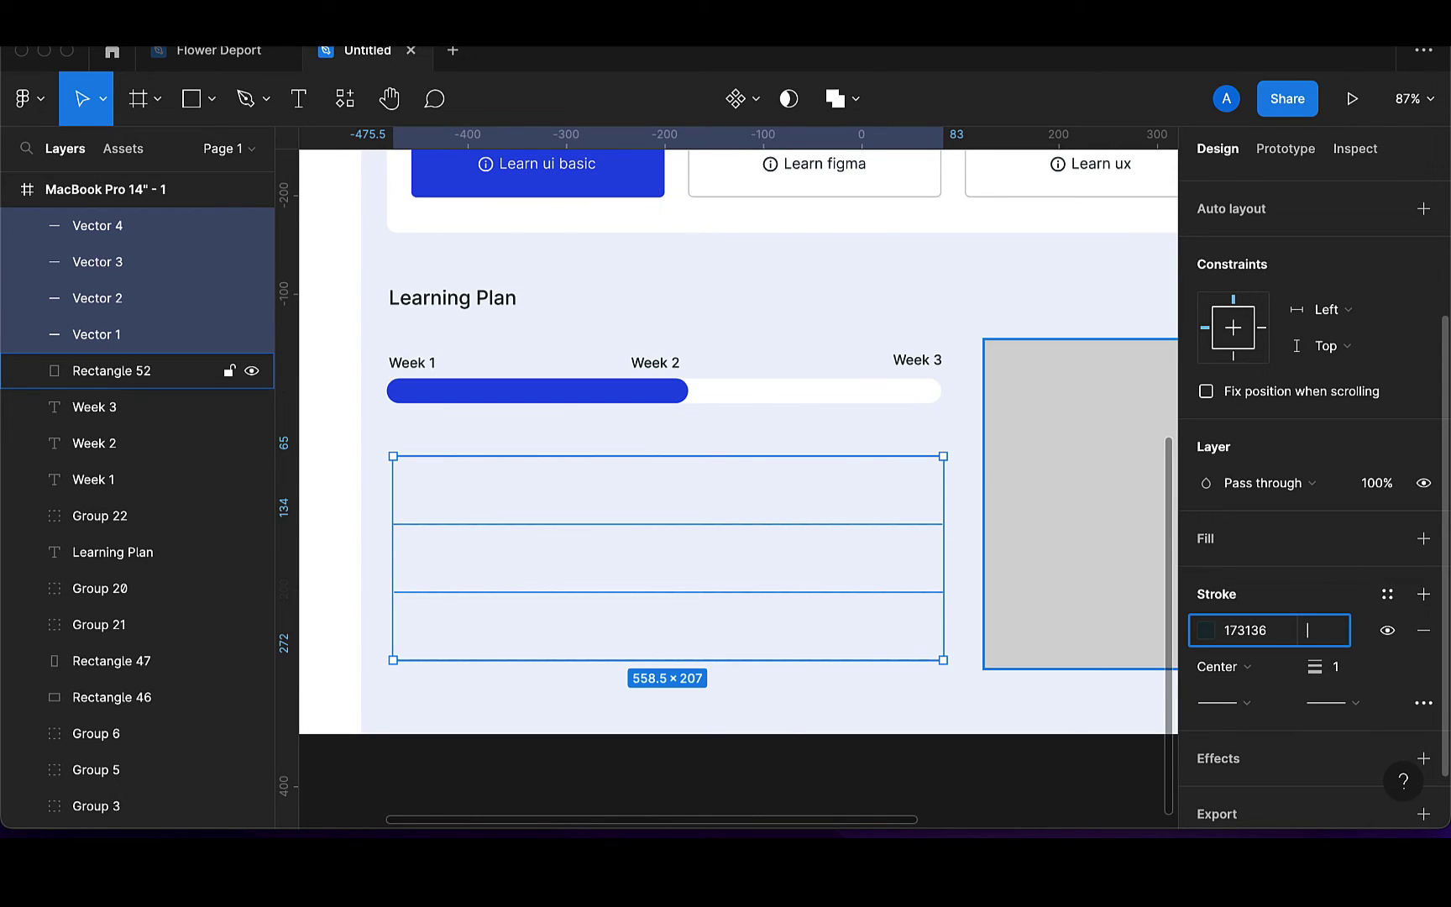
pyautogui.write('40')
pyautogui.press('Return')
pyautogui.press('BackSpace')
pyautogui.write('30')
pyautogui.press('Return')
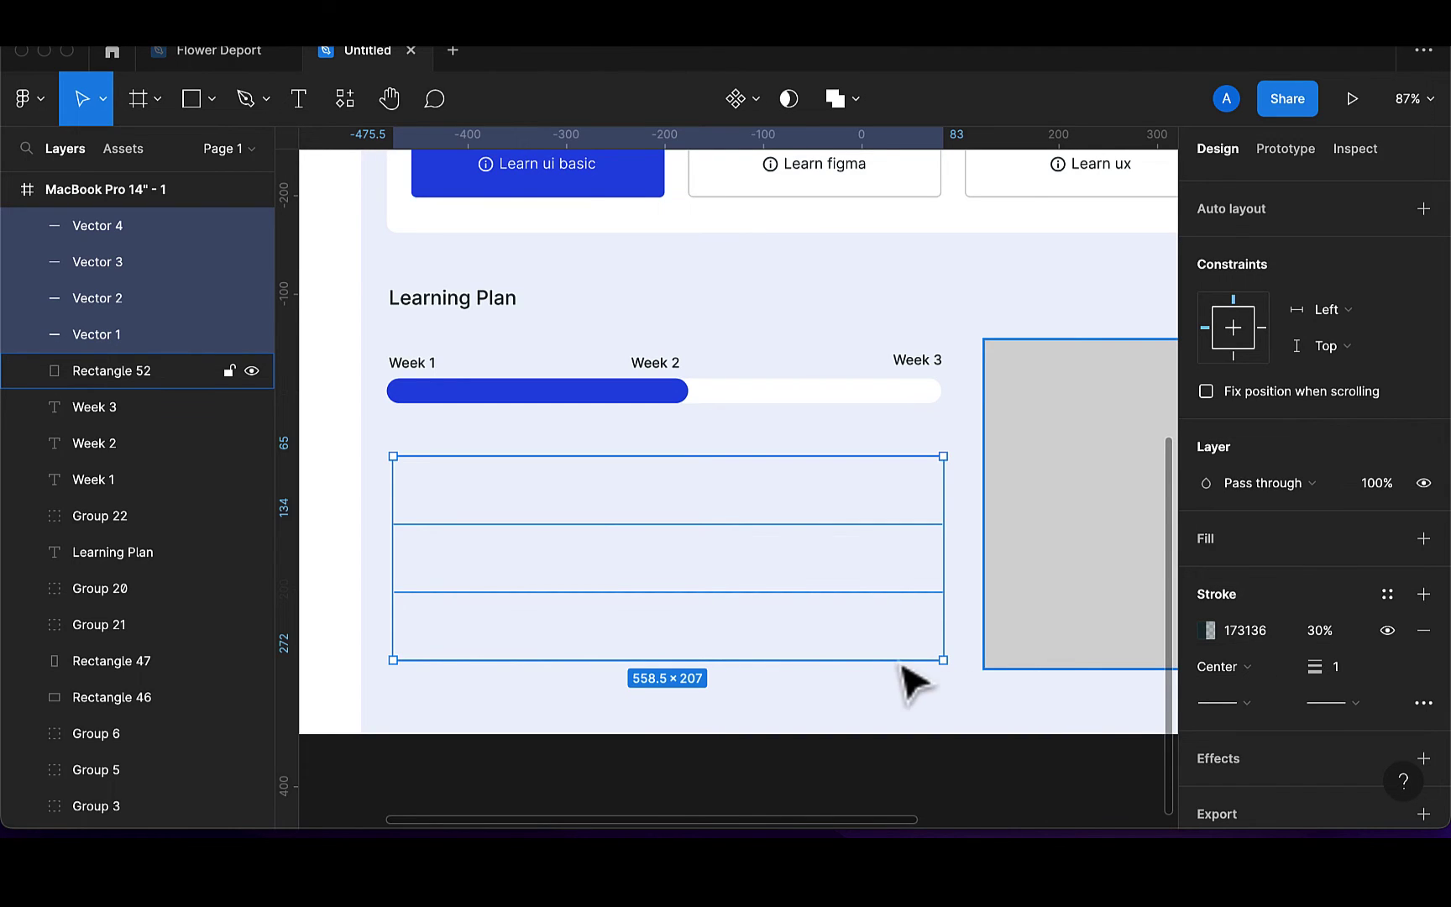
pyautogui.press('Tab')
pyautogui.click(892, 697)
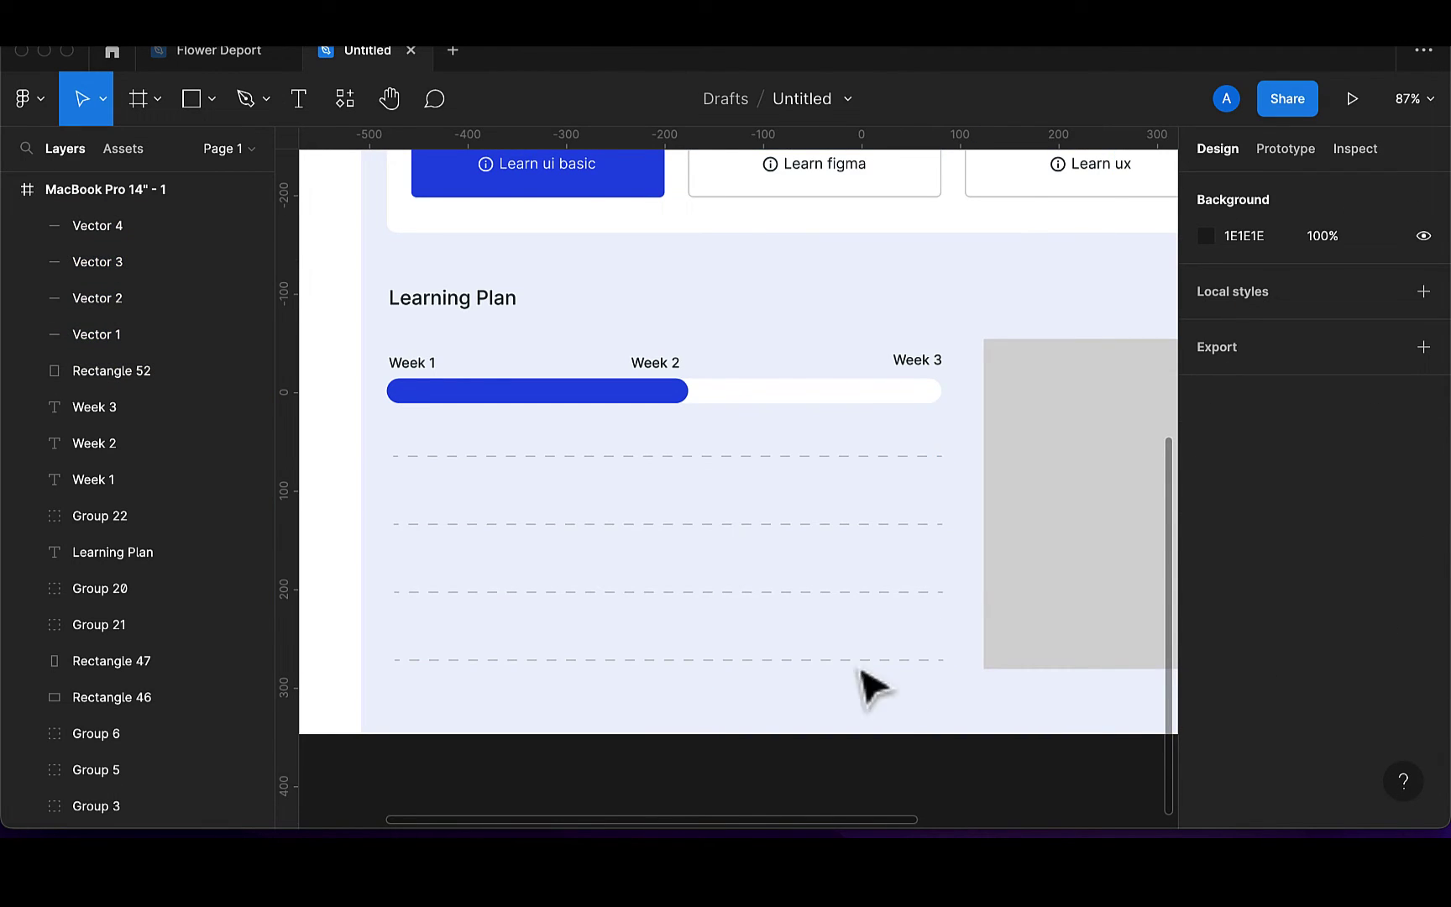
# Draw a 304×282 rectangle from the Week 1 bar down to the bottom gridline, layered behind the bar
pyautogui.click(202, 106)
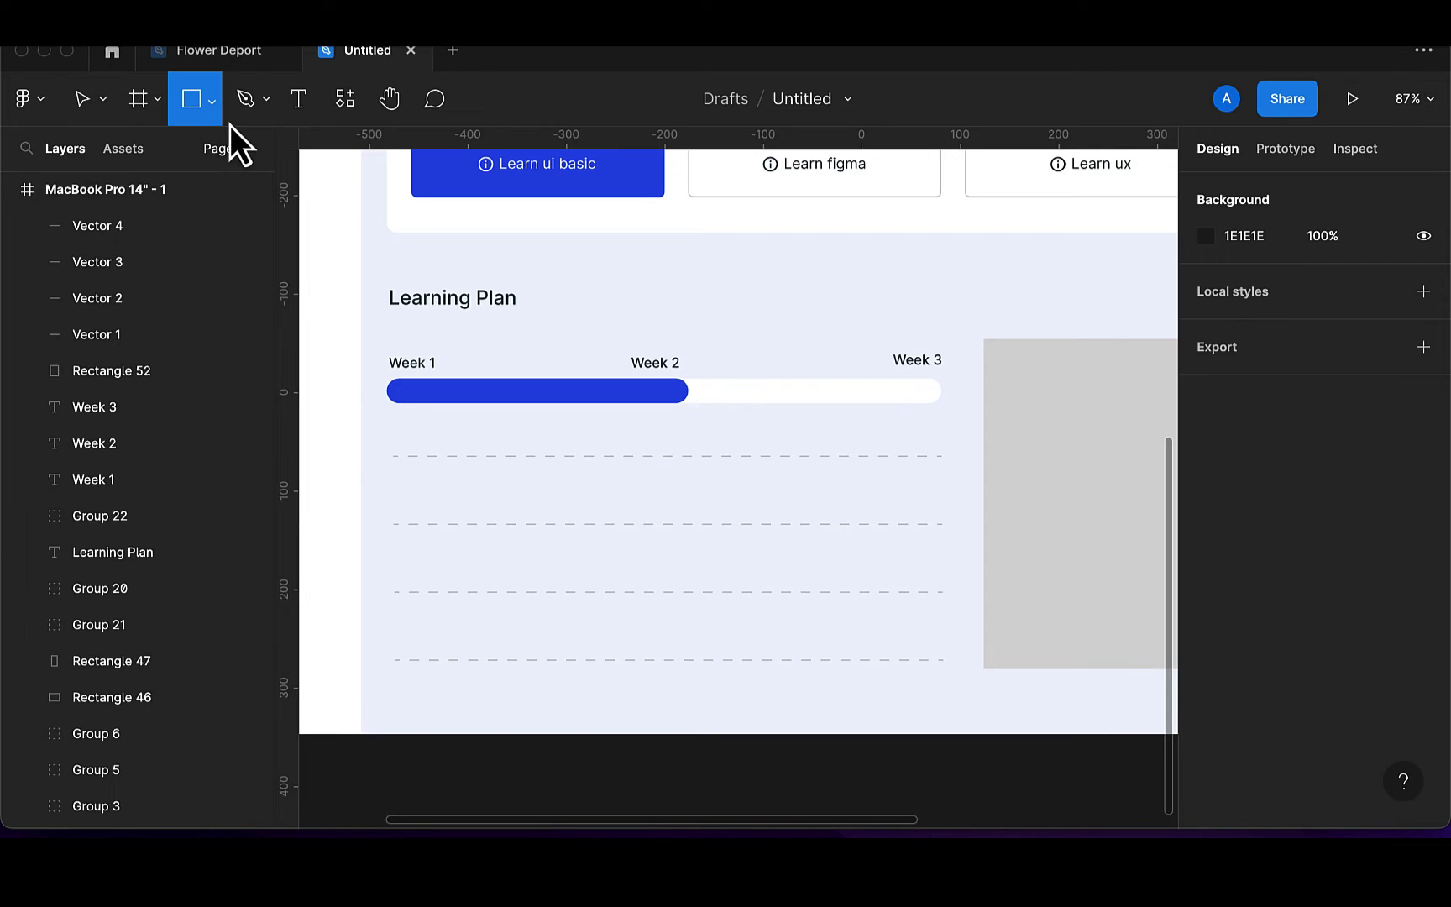
pyautogui.moveTo(386, 383); pyautogui.dragTo(688, 663)
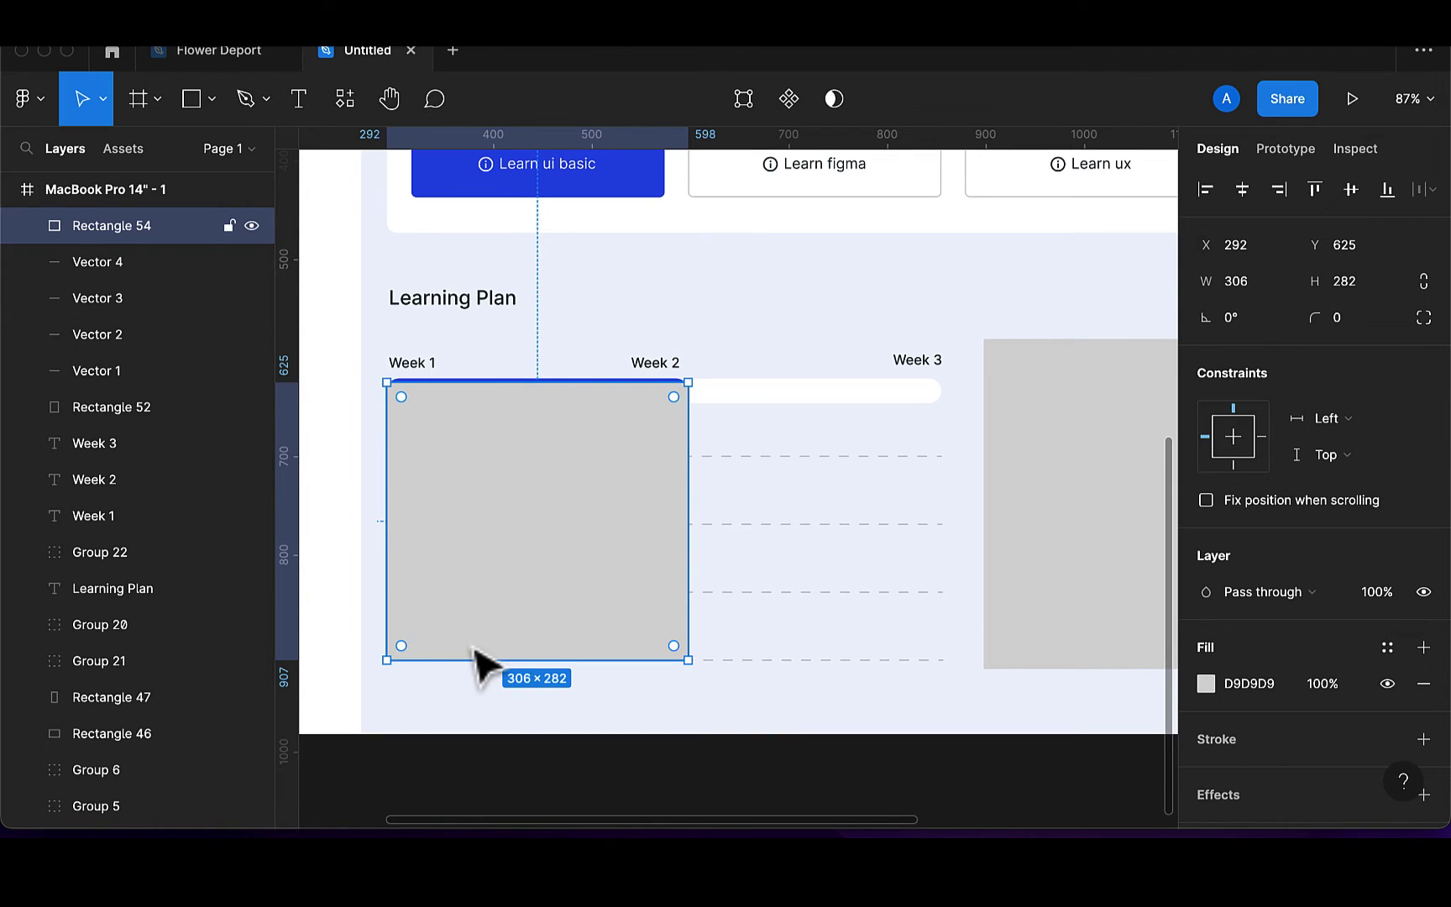
pyautogui.moveTo(395, 602); pyautogui.dragTo(391, 604)
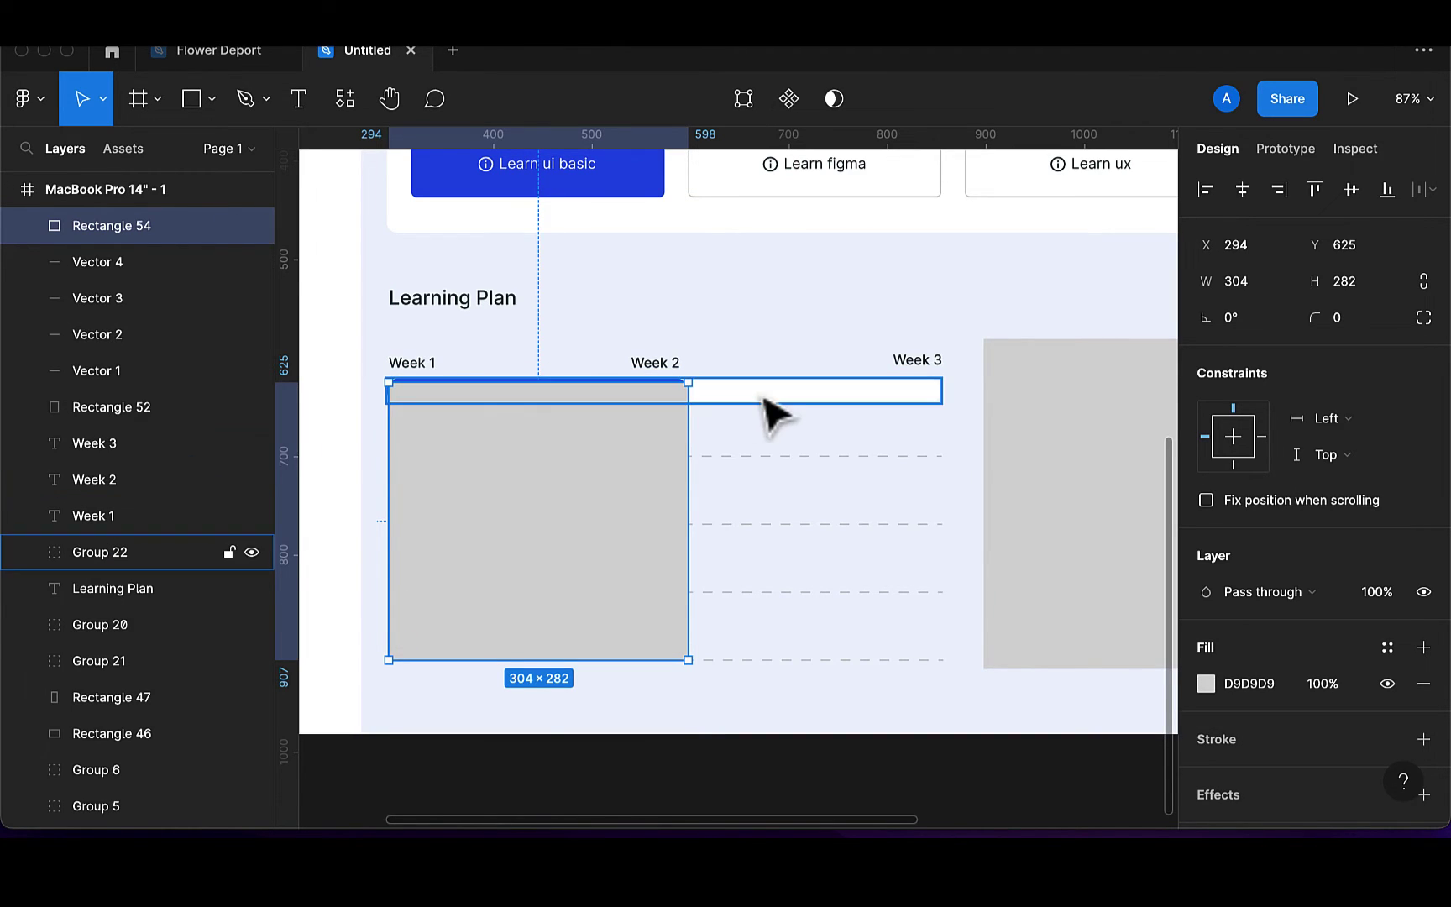
pyautogui.click(140, 553)
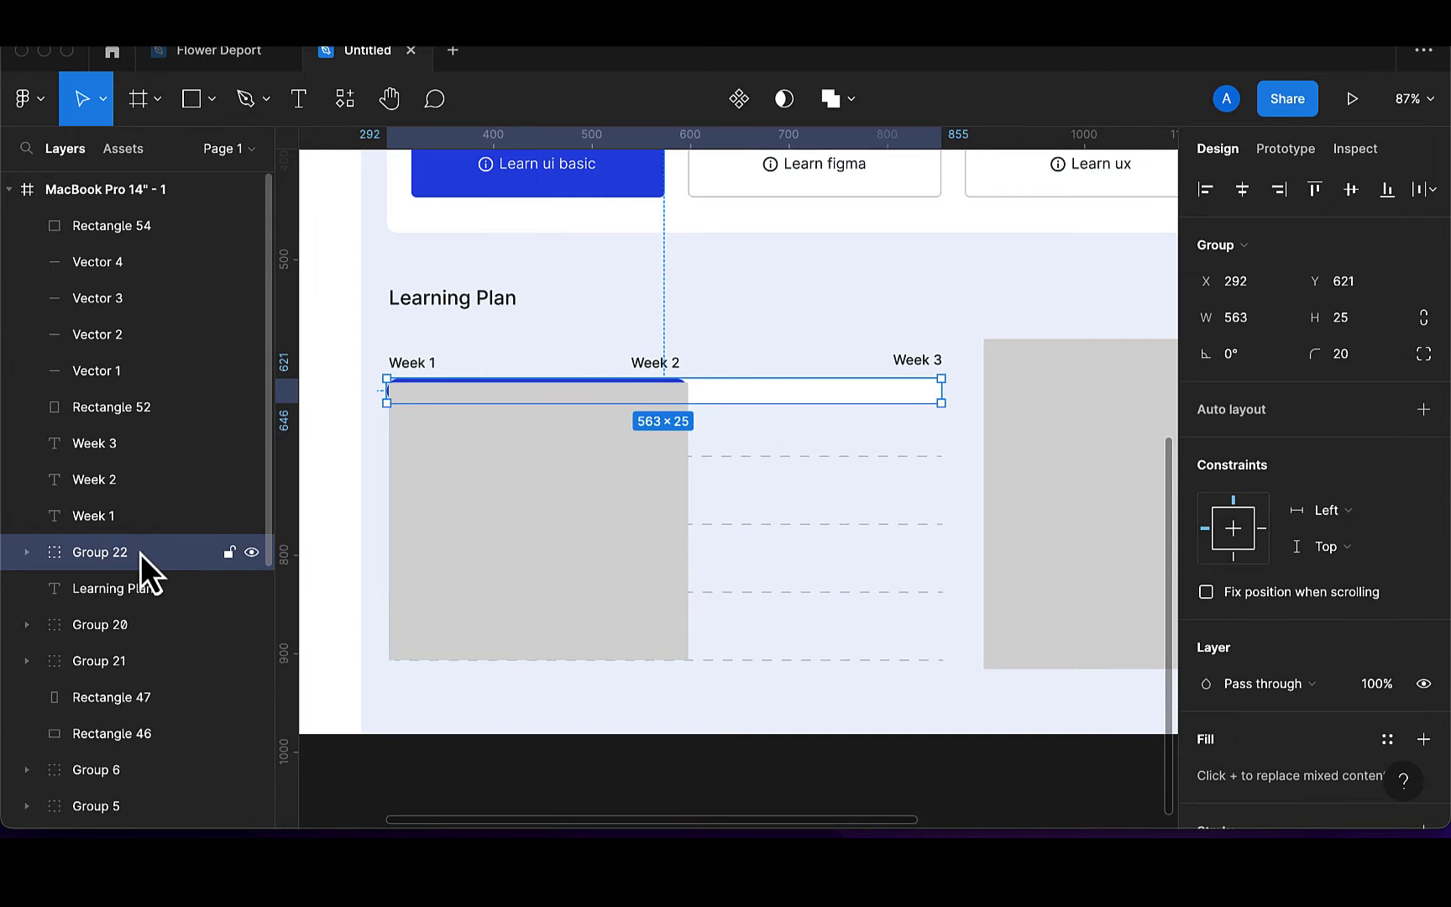
pyautogui.click(143, 226)
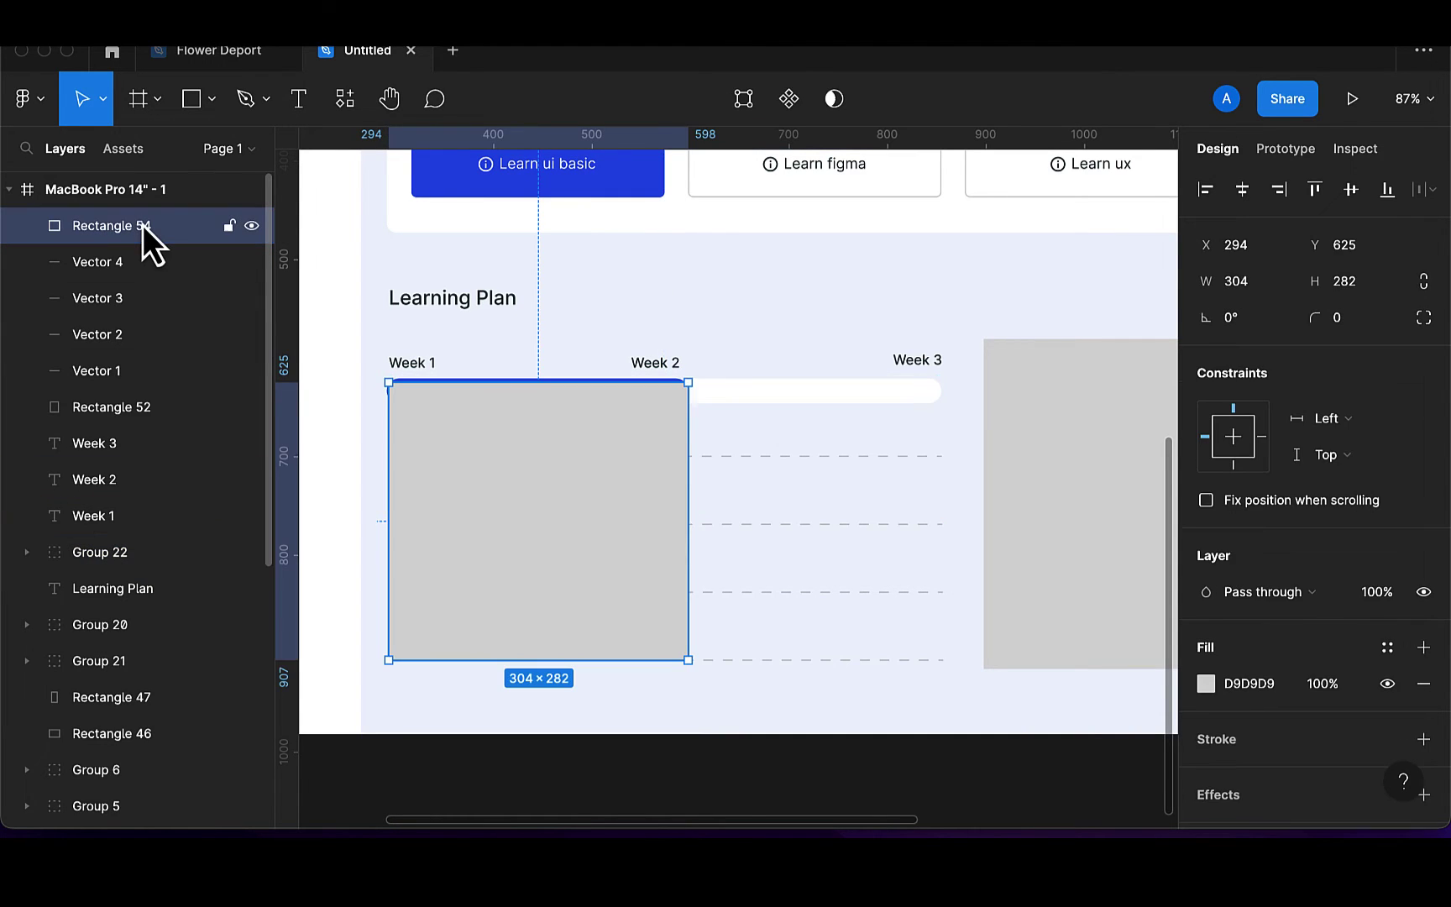
pyautogui.moveTo(132, 532); pyautogui.dragTo(124, 564)
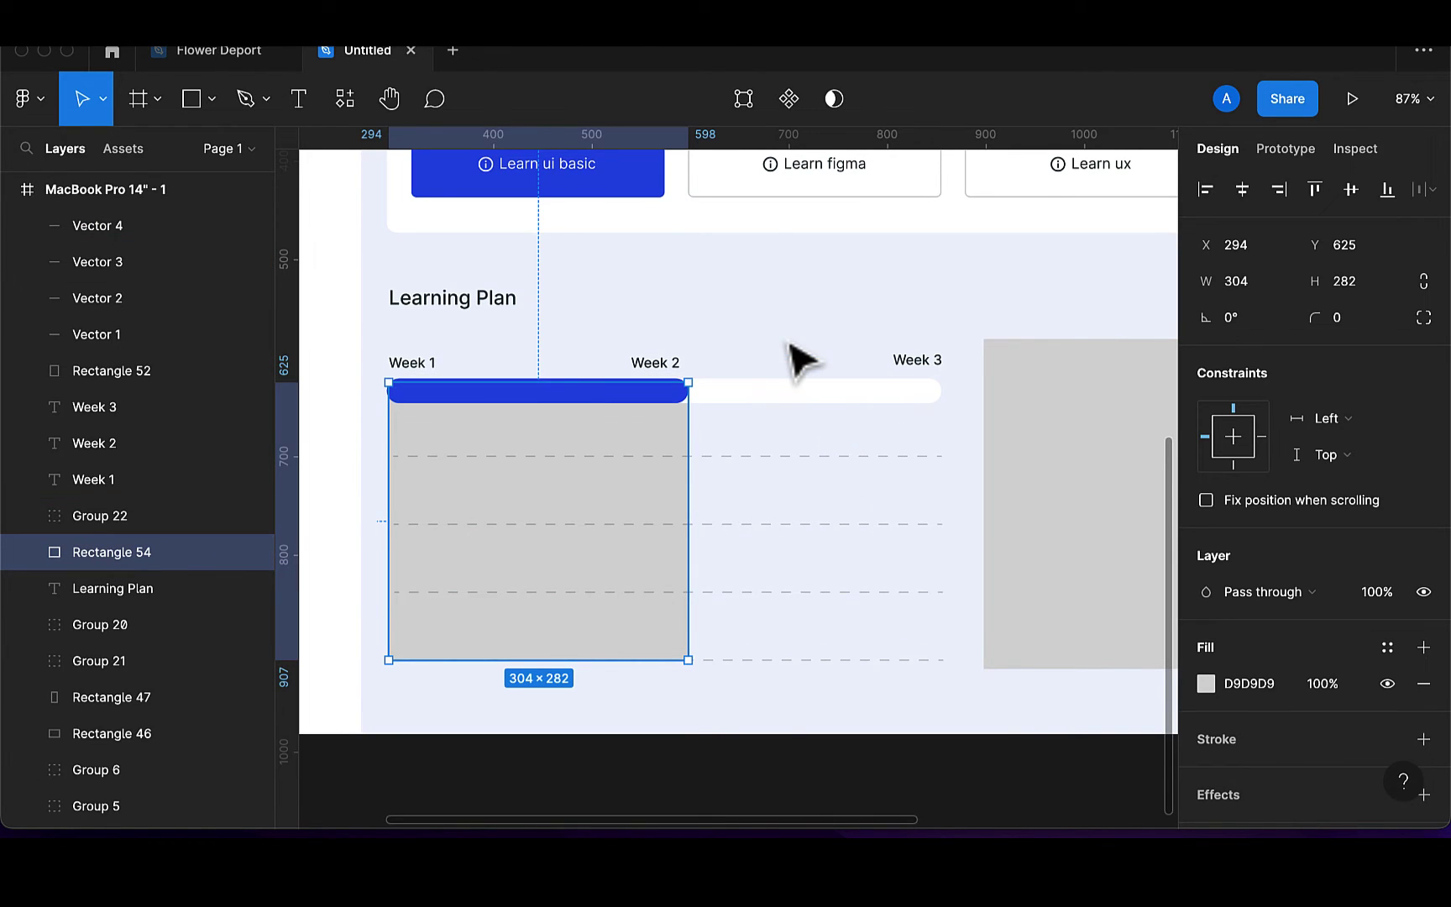
# Fill the rectangle with the bar's blue #2053E8 using the eyedropper
pyautogui.press('i')
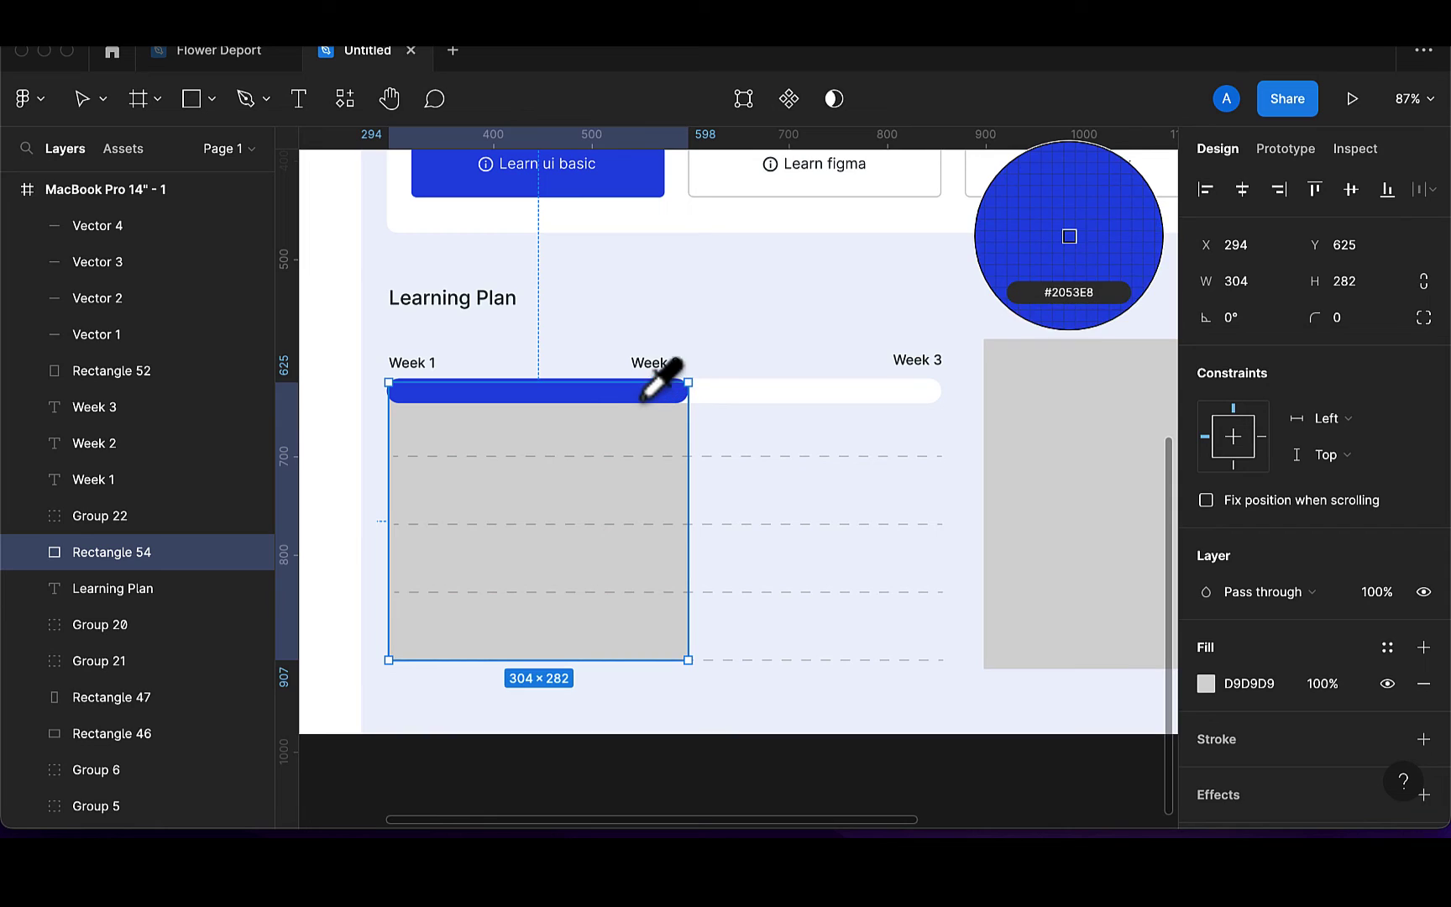
pyautogui.click(663, 390)
pyautogui.press('Escape')
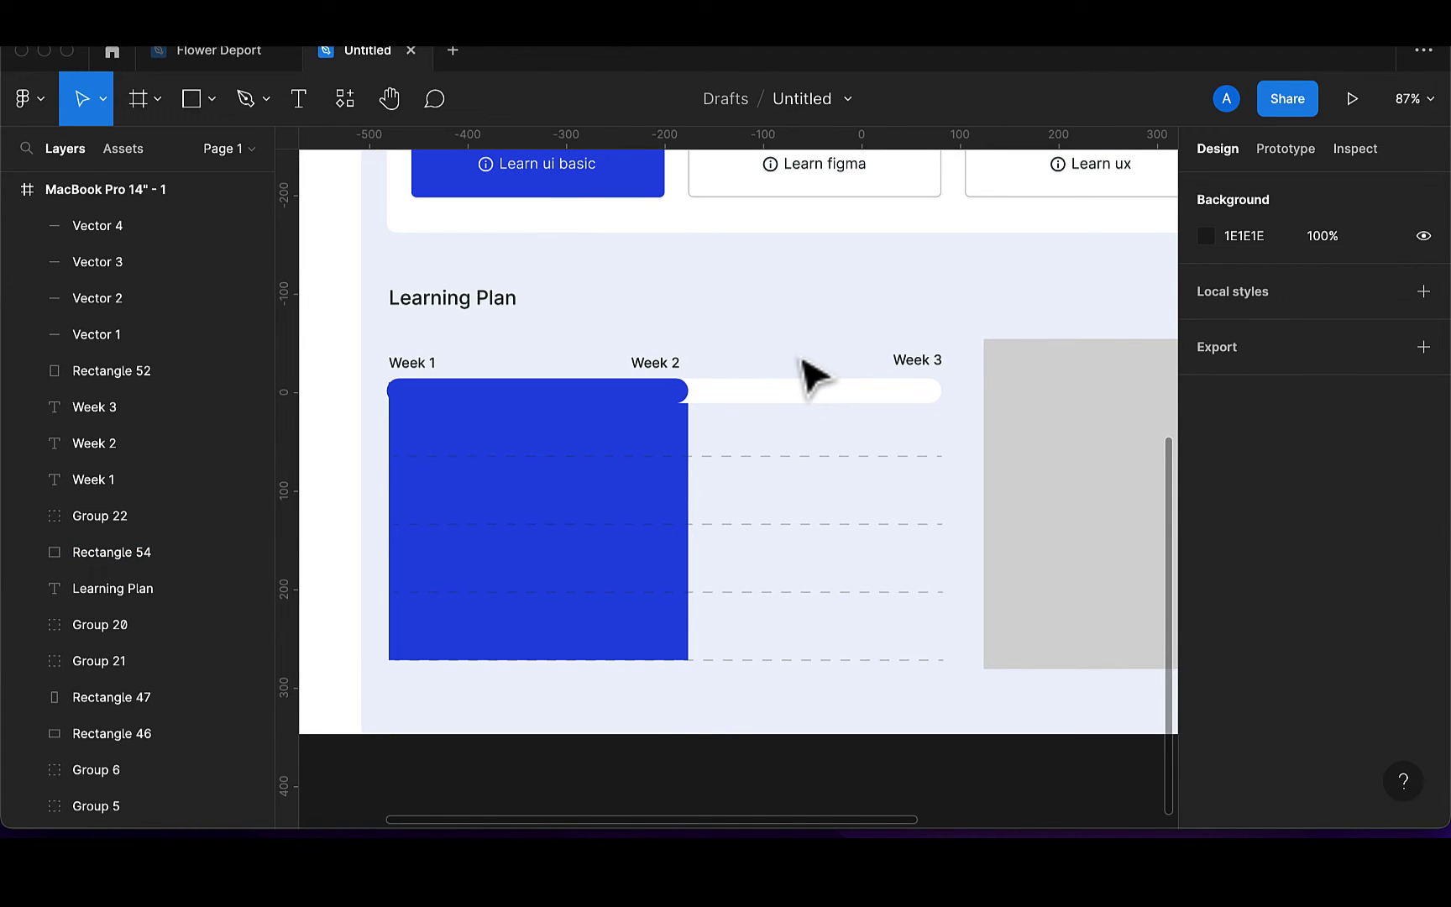
pyautogui.click(613, 506)
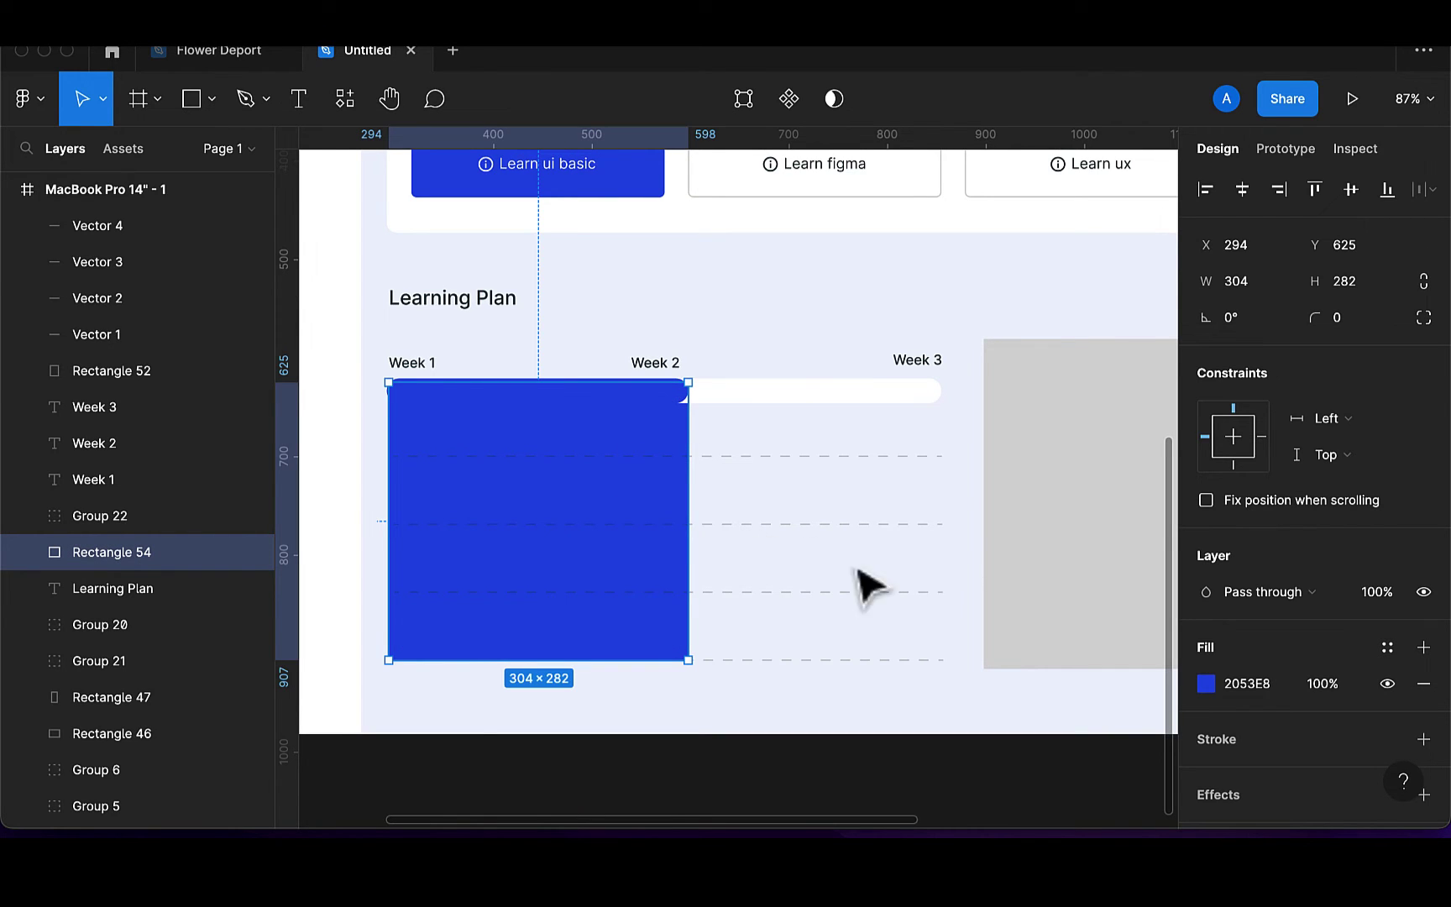
# Change the rectangle's fill to a linear #2053E8 gradient, faint blue fading to transparent
pyautogui.click(1207, 684)
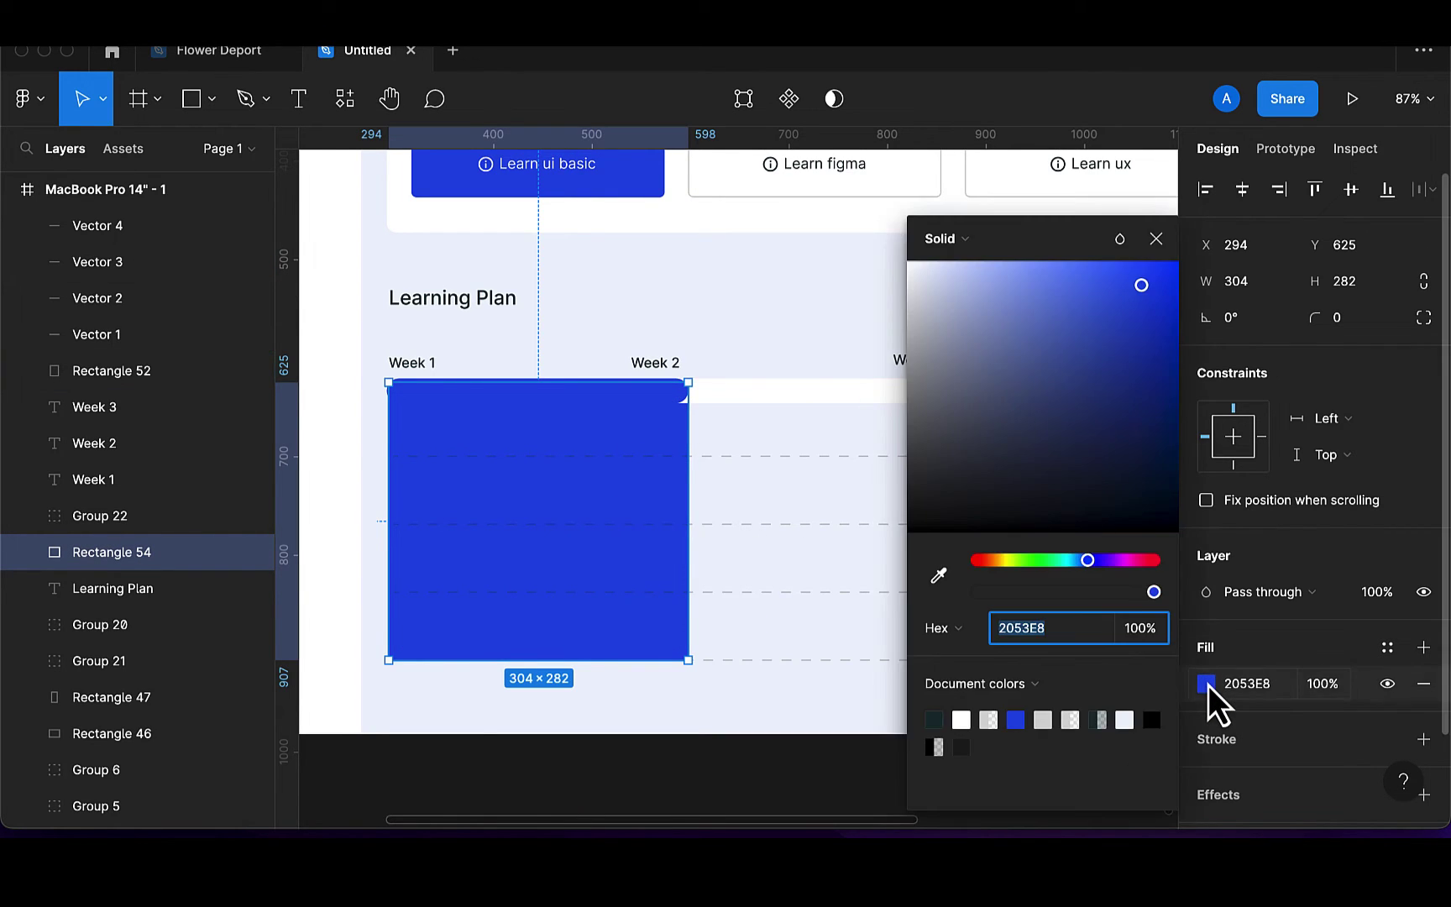
pyautogui.click(983, 236)
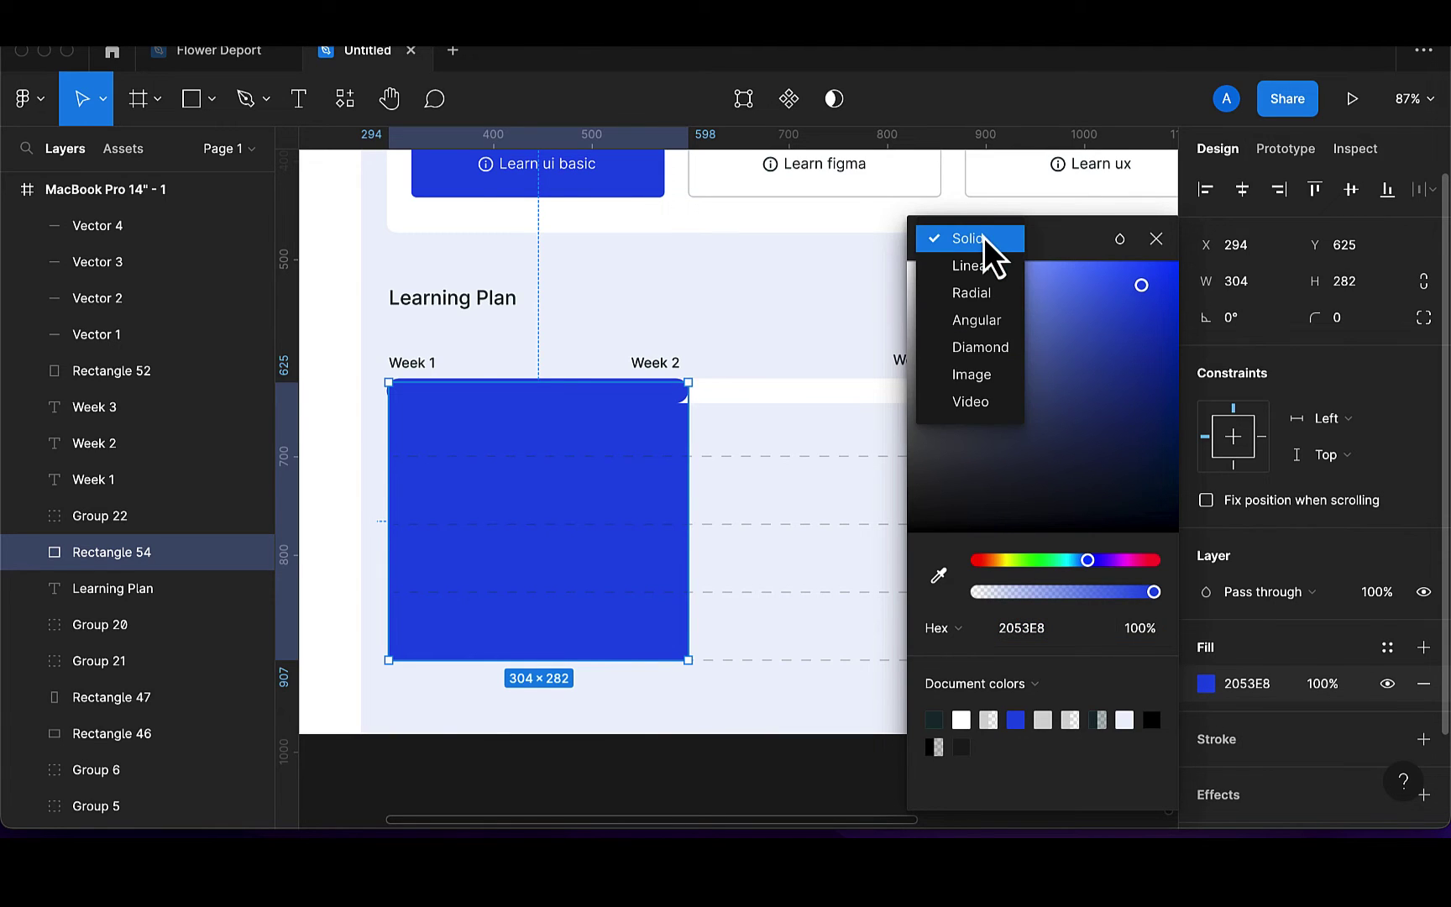
pyautogui.click(983, 266)
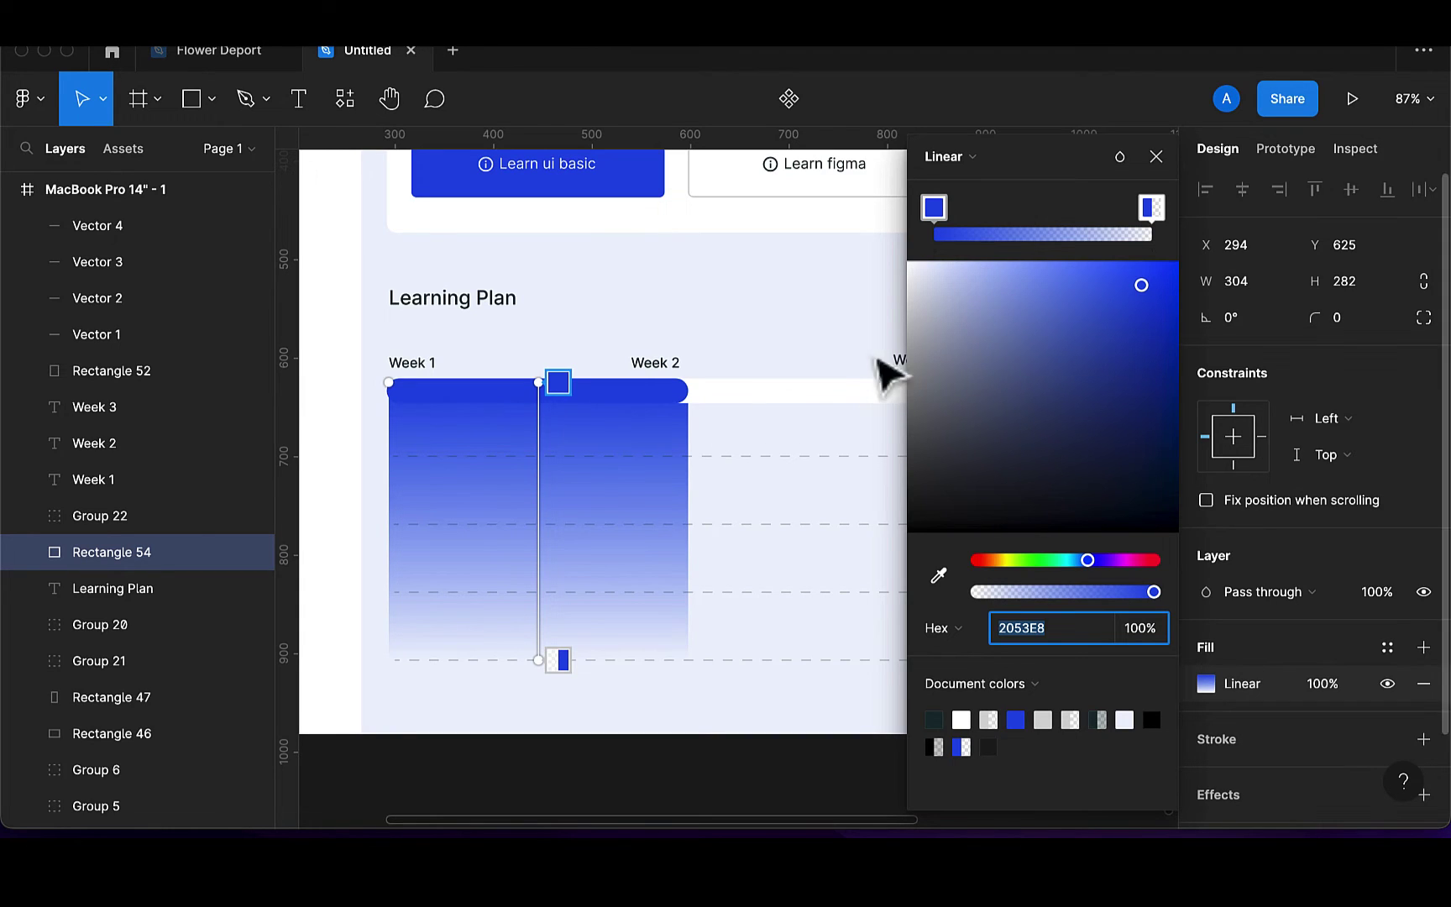
pyautogui.click(565, 386)
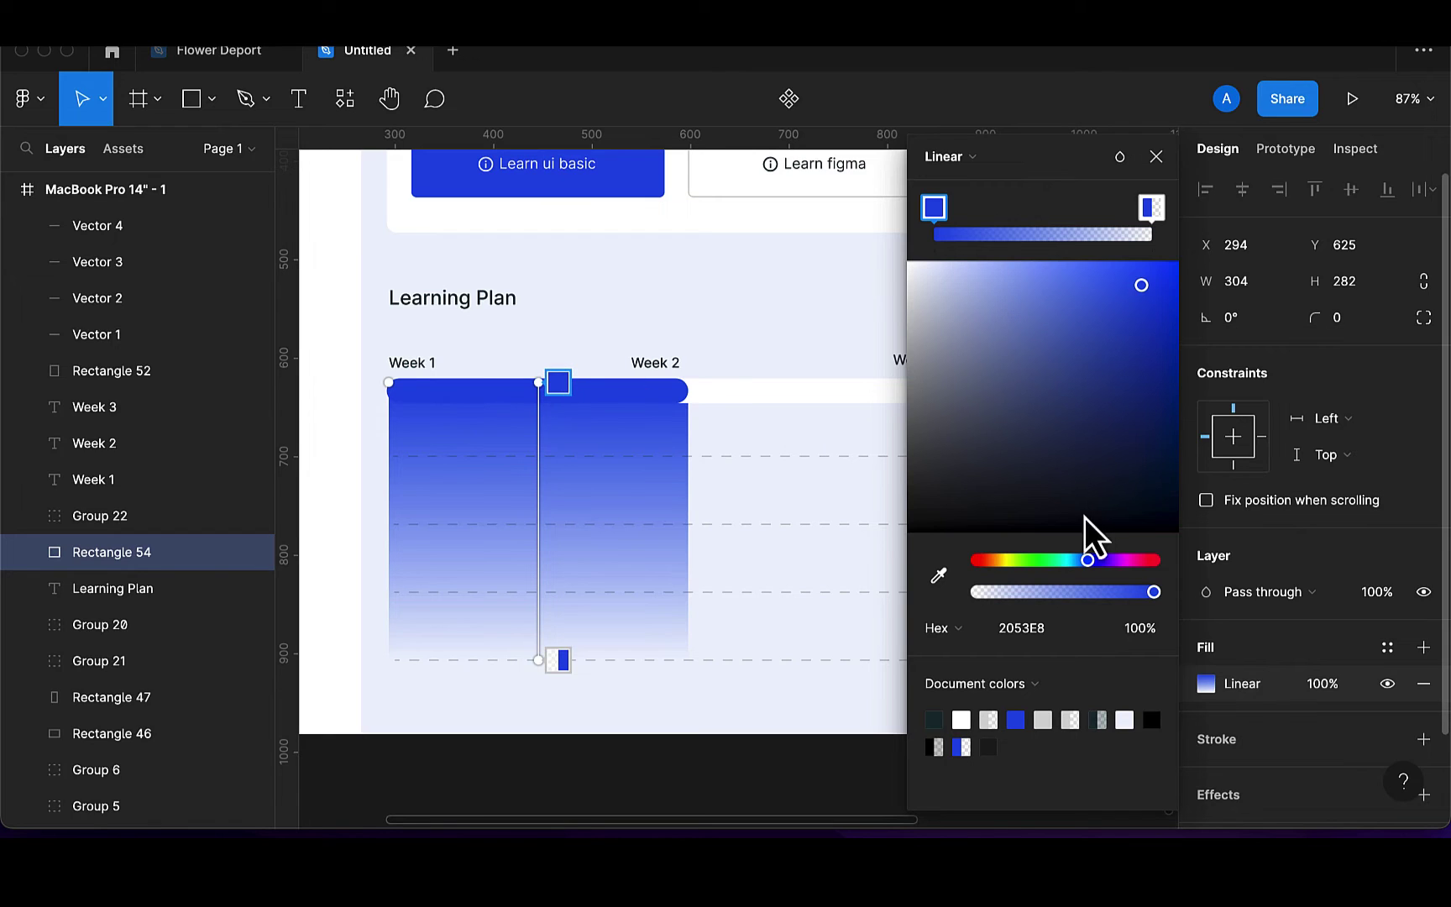
pyautogui.moveTo(1153, 594); pyautogui.dragTo(1008, 601)
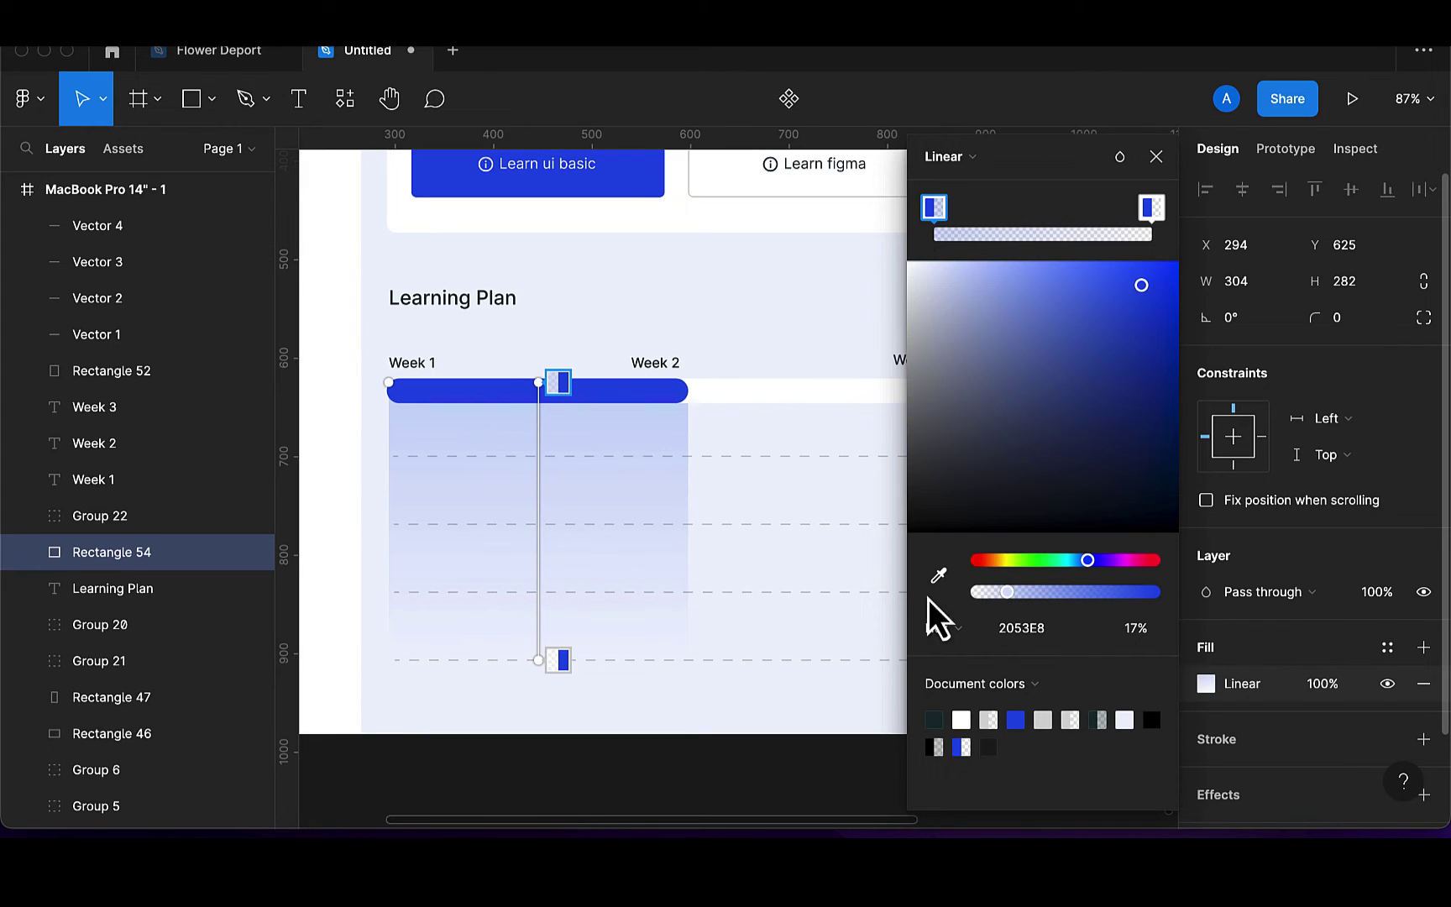
pyautogui.click(560, 660)
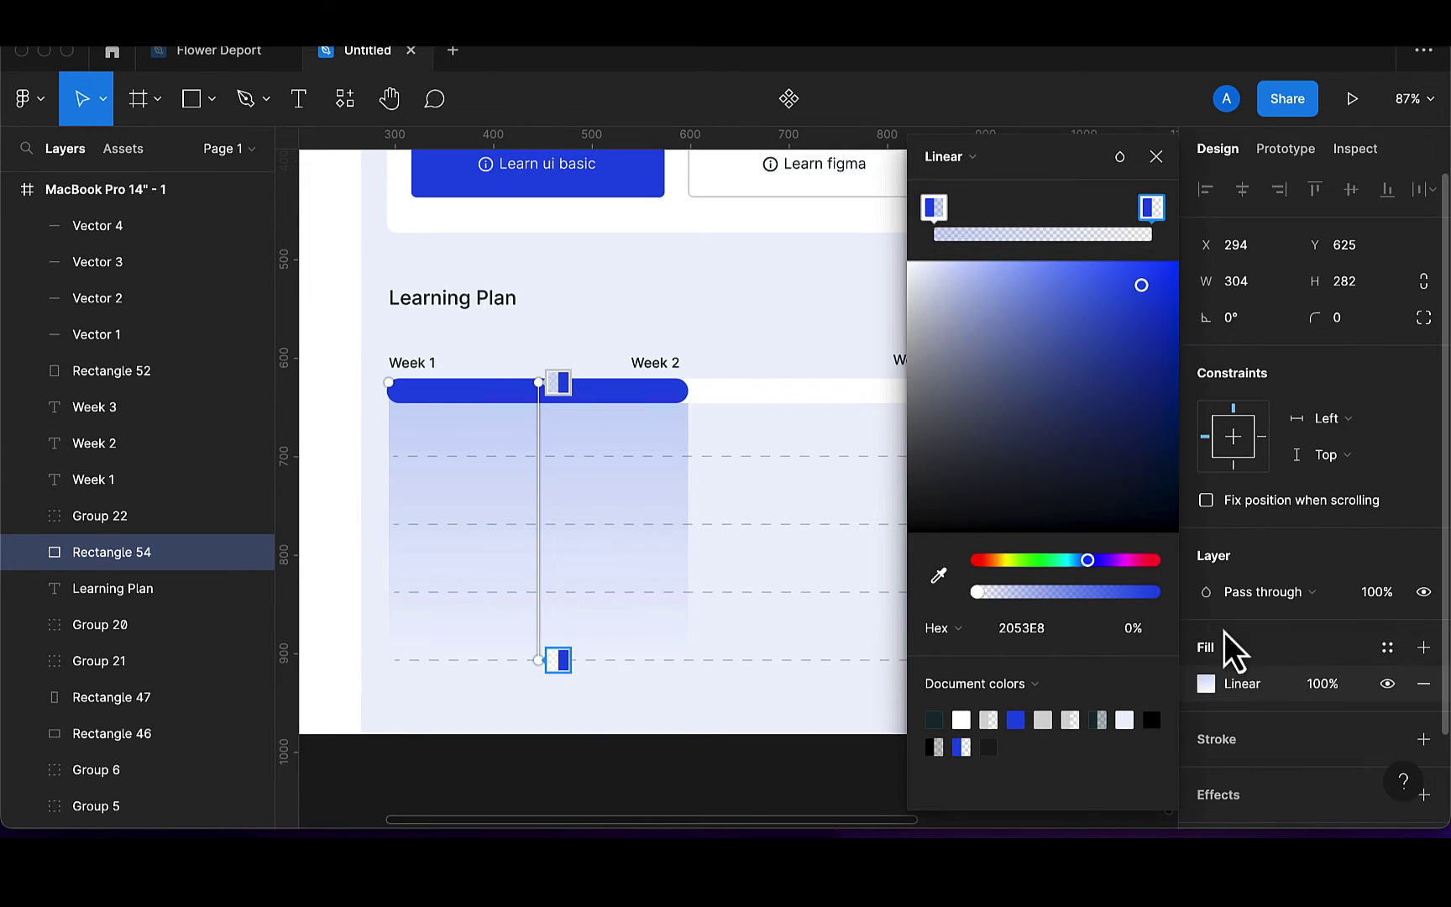
pyautogui.moveTo(979, 592)
pyautogui.mouseDown()
pyautogui.moveTo(1062, 596)
pyautogui.moveTo(964, 600)
pyautogui.mouseUp()
pyautogui.click(1161, 162)
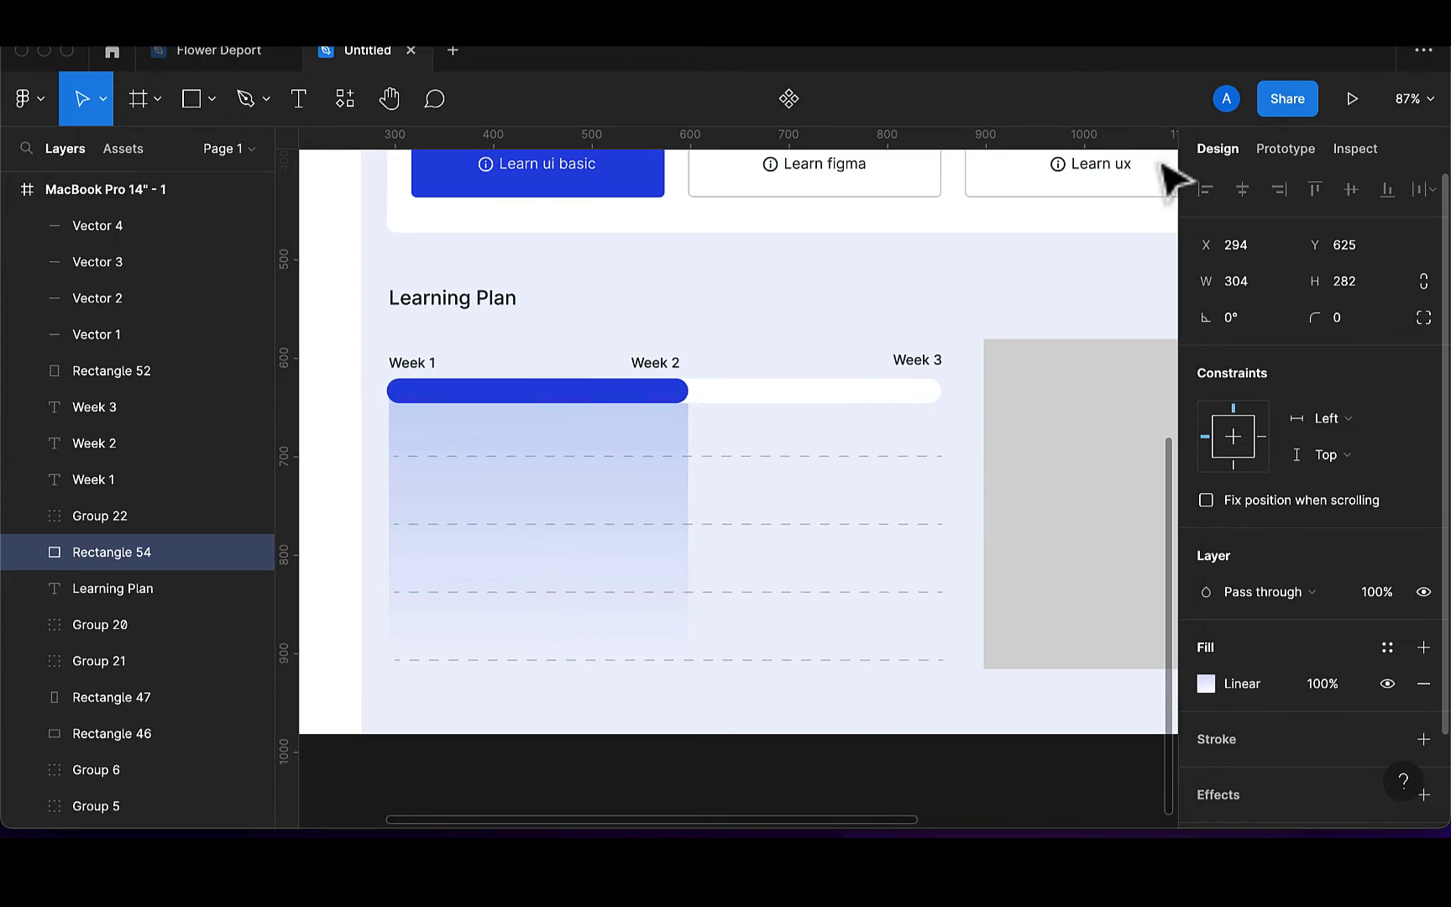
# Pen a five-point stepped graph line rising from the bottom gridline across the gradient area
pyautogui.click(894, 285)
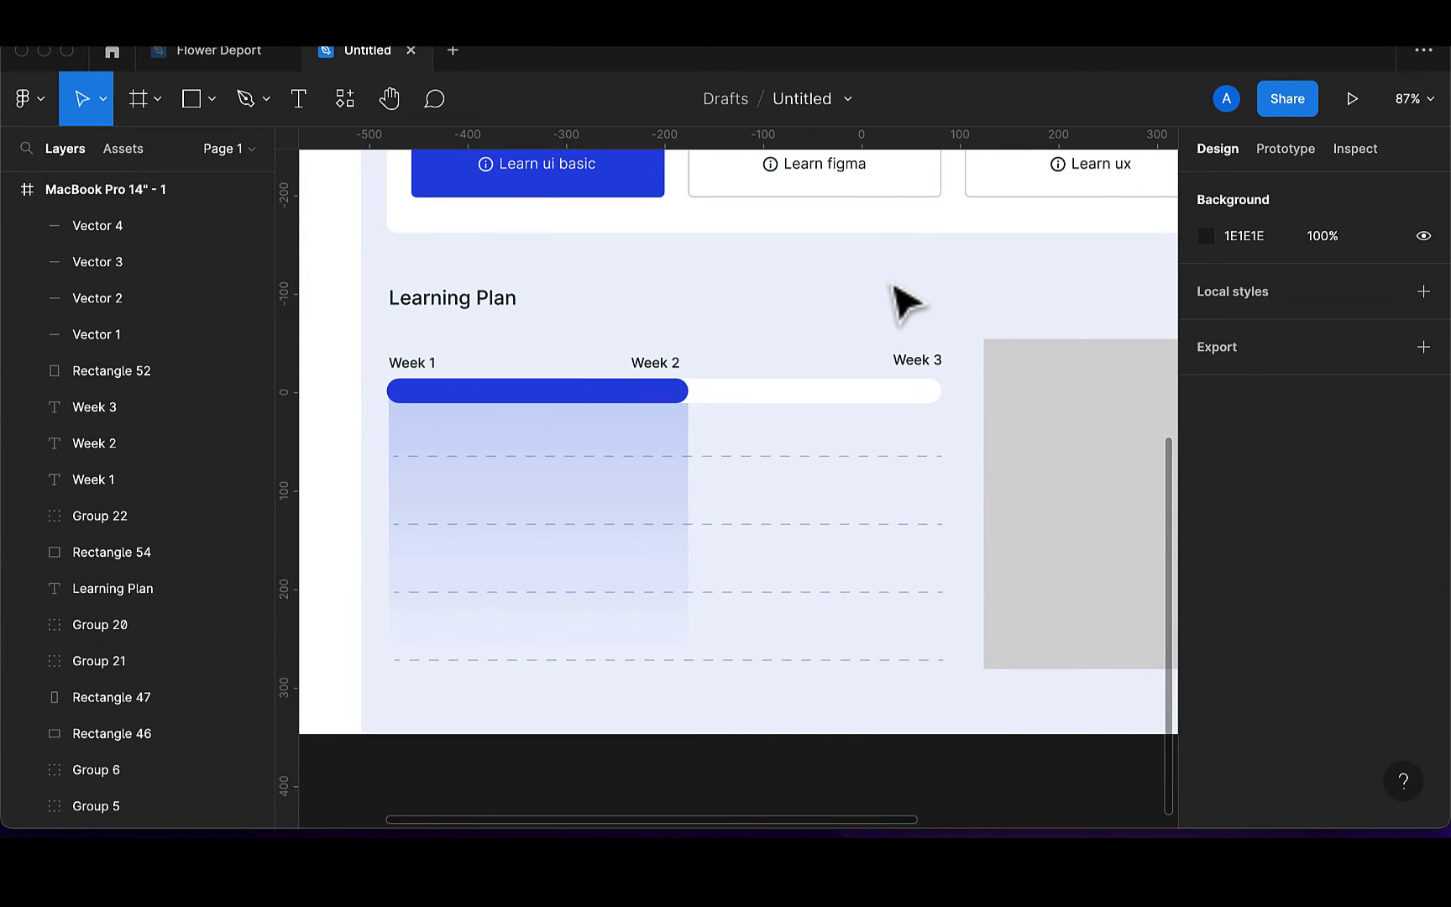
pyautogui.scroll(-2, 567, 314)
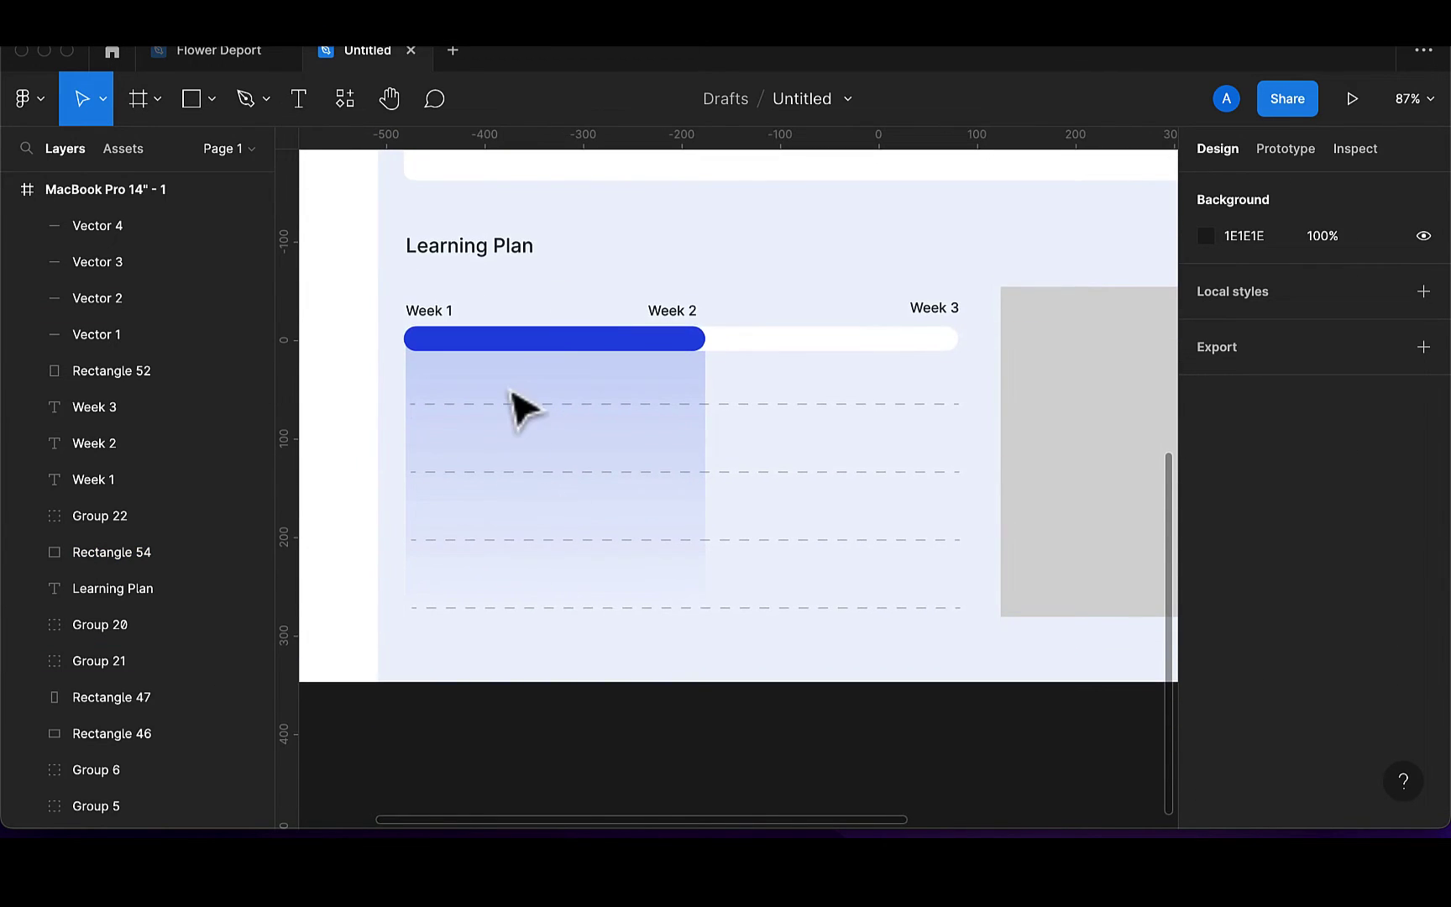
pyautogui.click(261, 105)
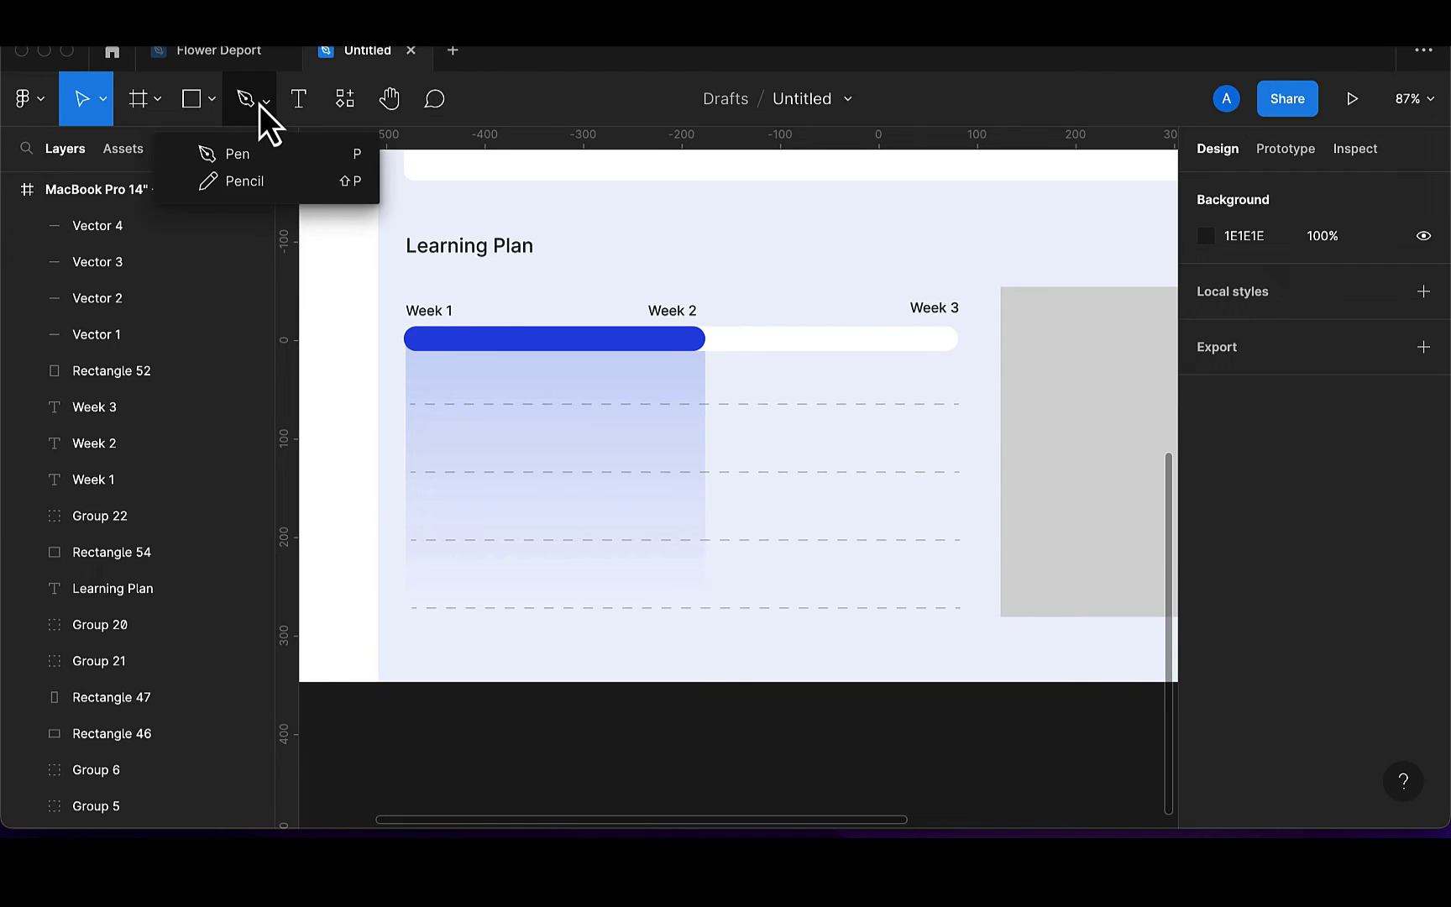
pyautogui.click(238, 154)
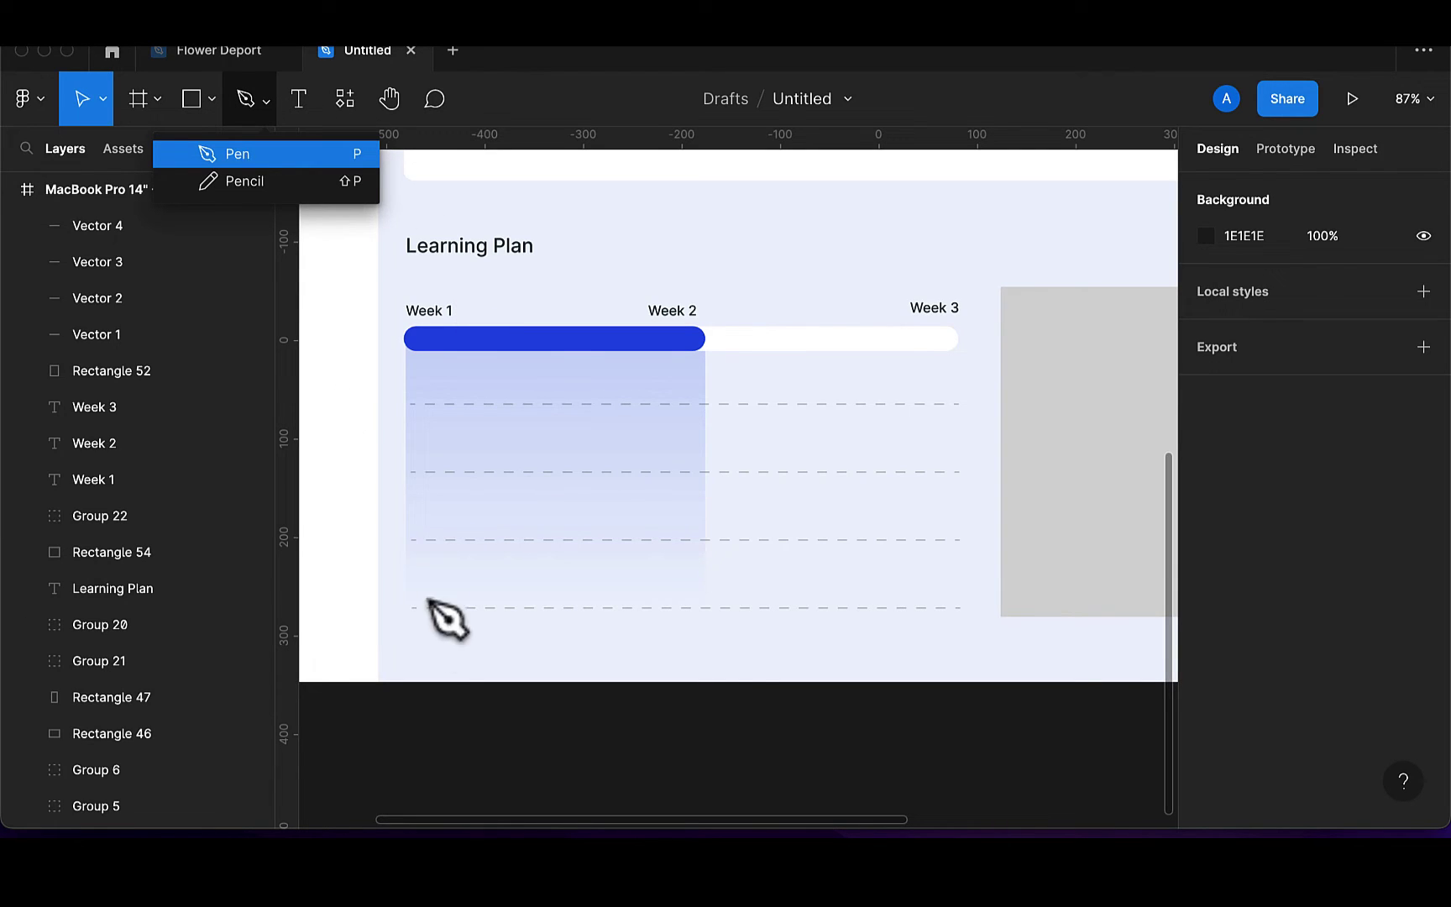
pyautogui.click(413, 607)
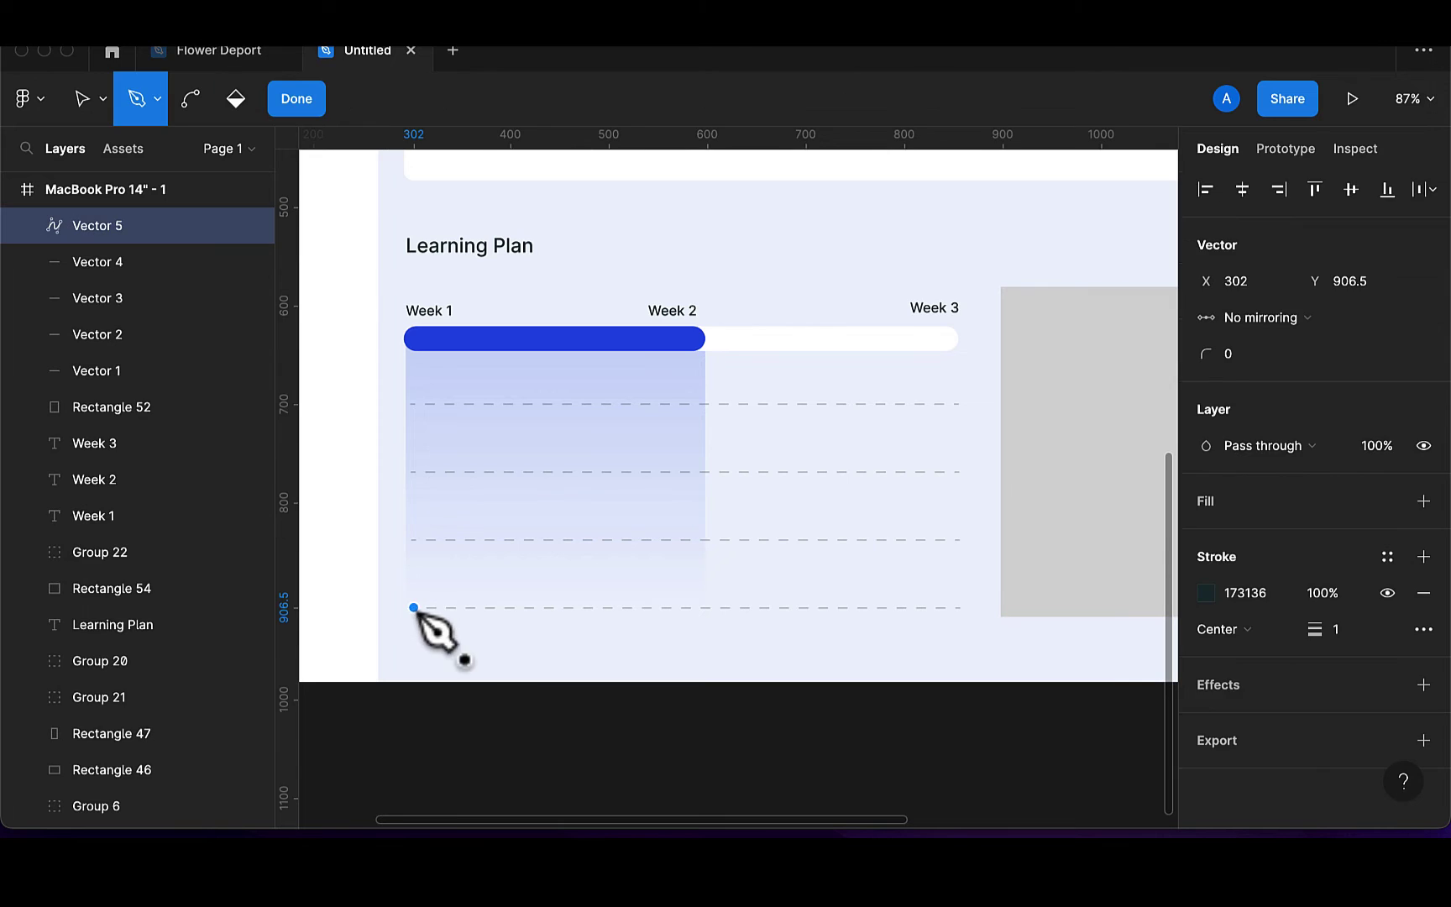
pyautogui.click(480, 541)
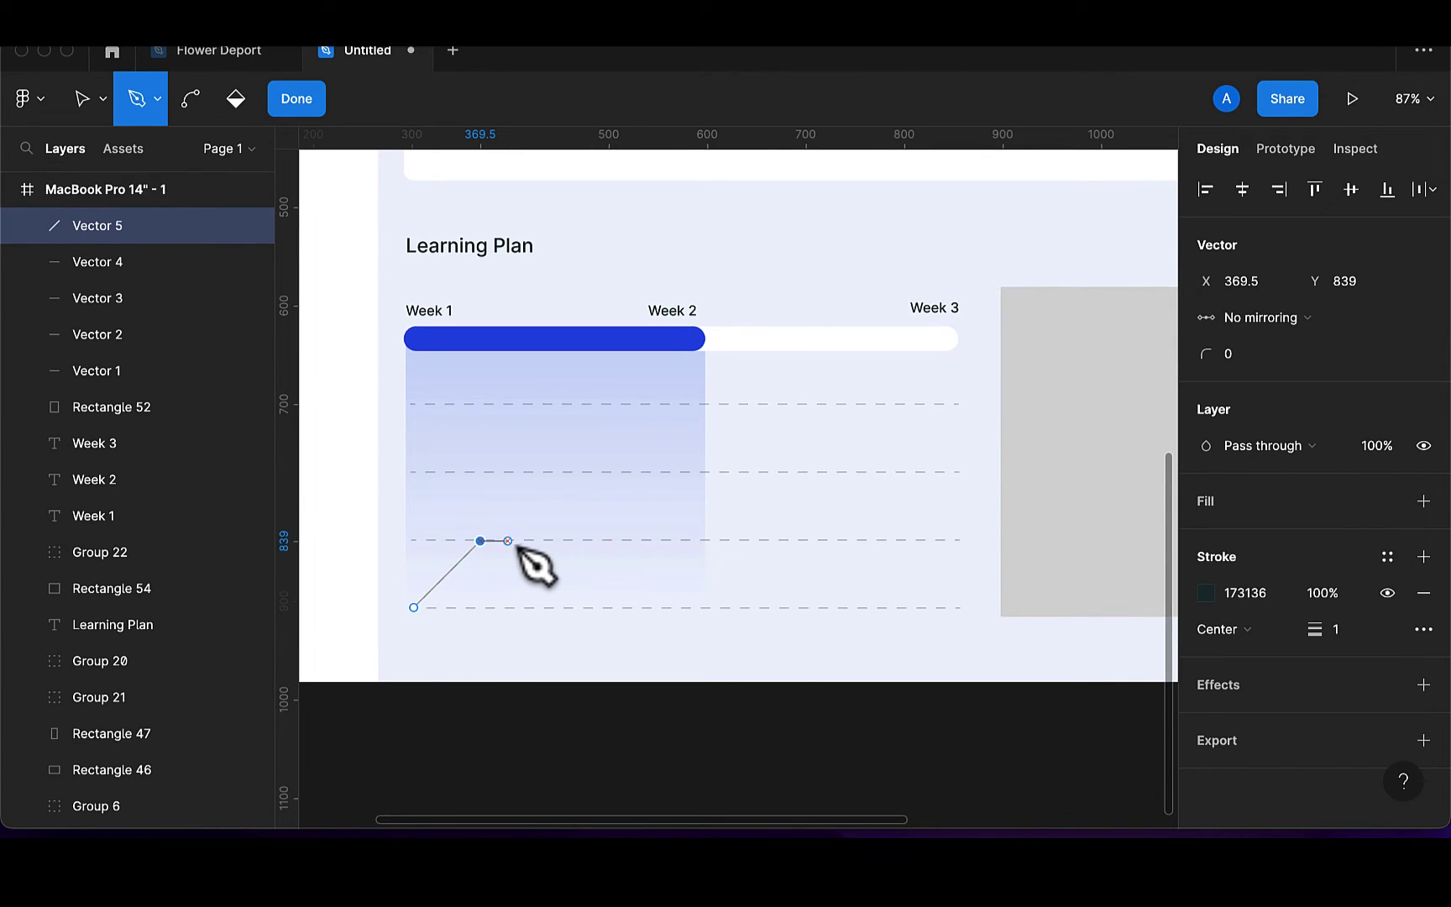
pyautogui.click(562, 541)
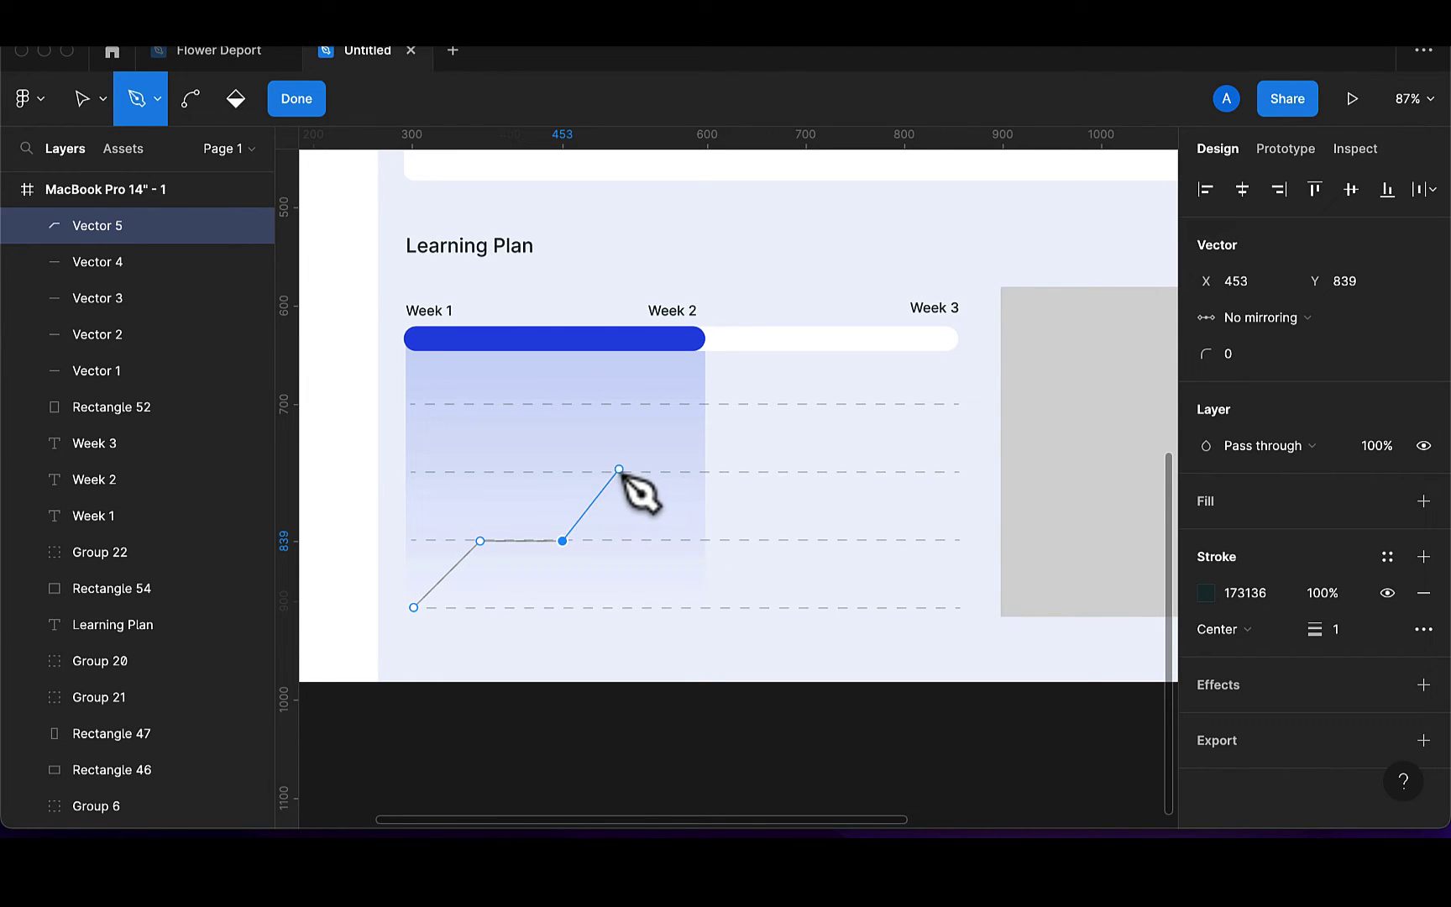
pyautogui.click(618, 470)
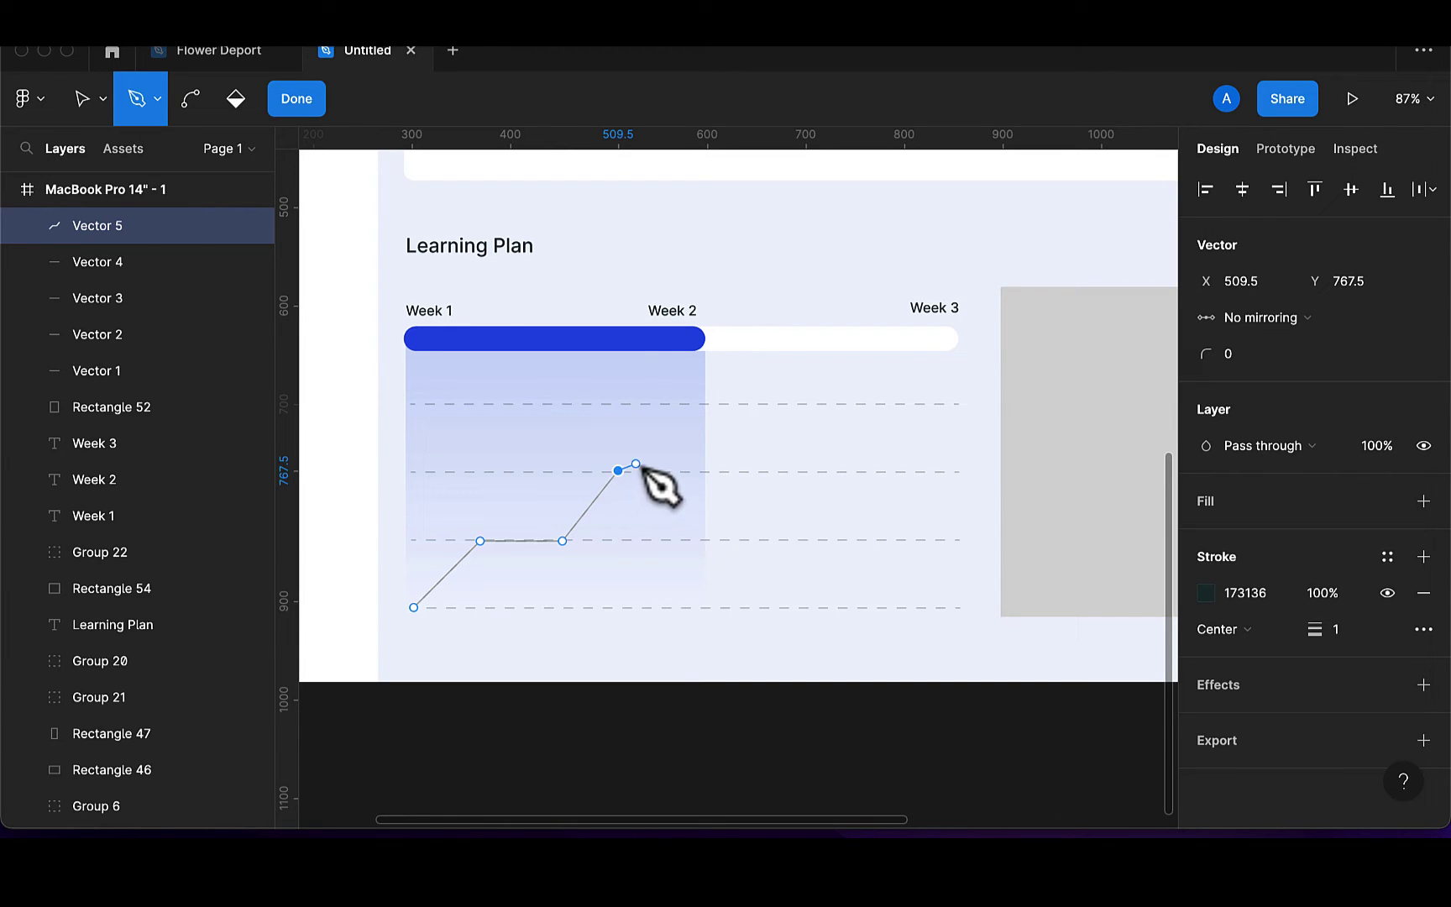
pyautogui.click(681, 441)
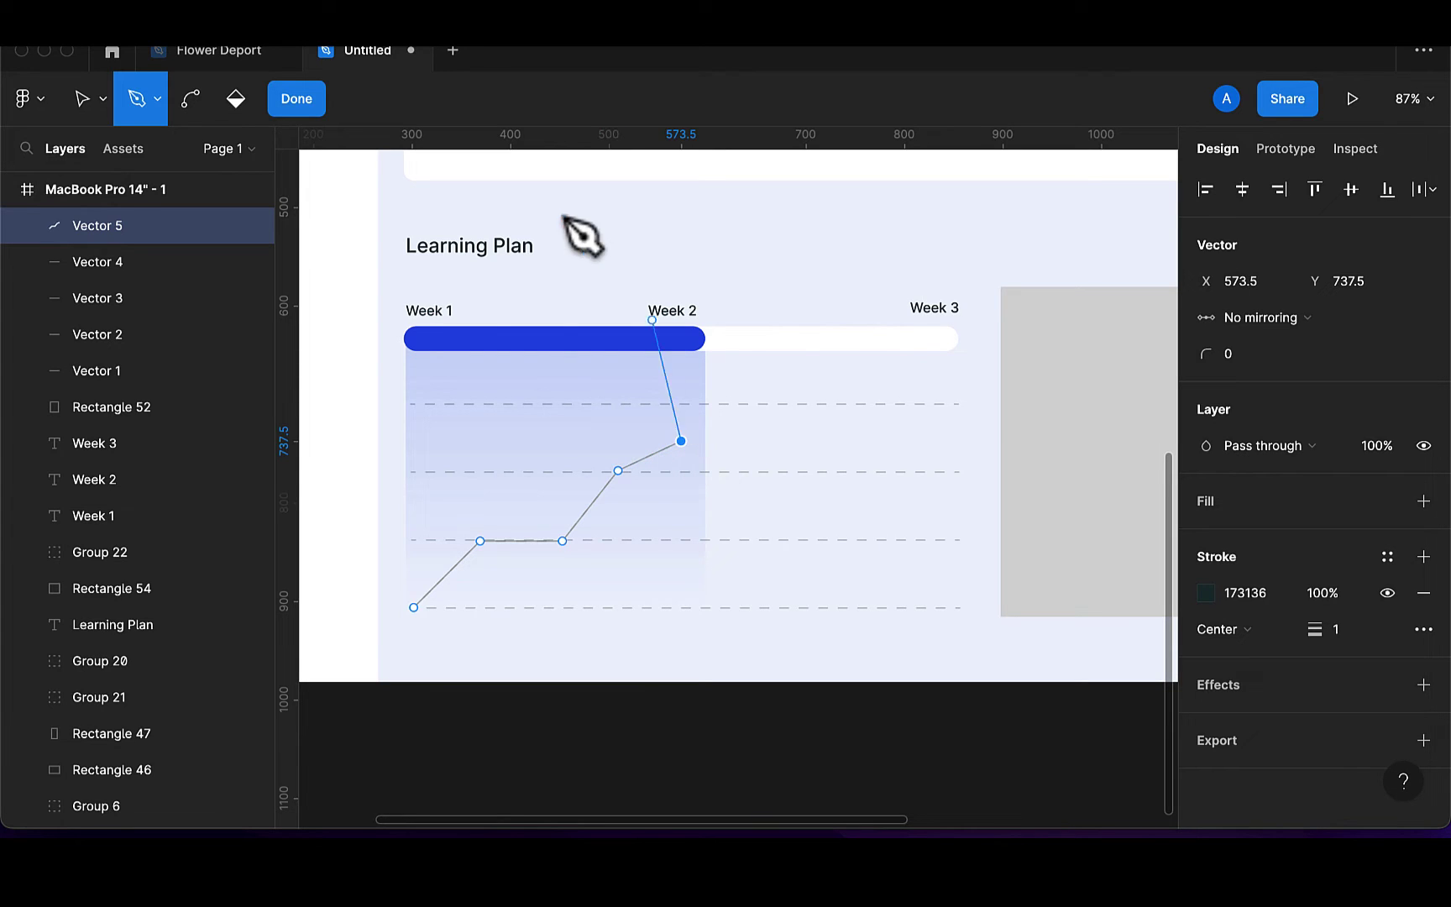
pyautogui.click(296, 98)
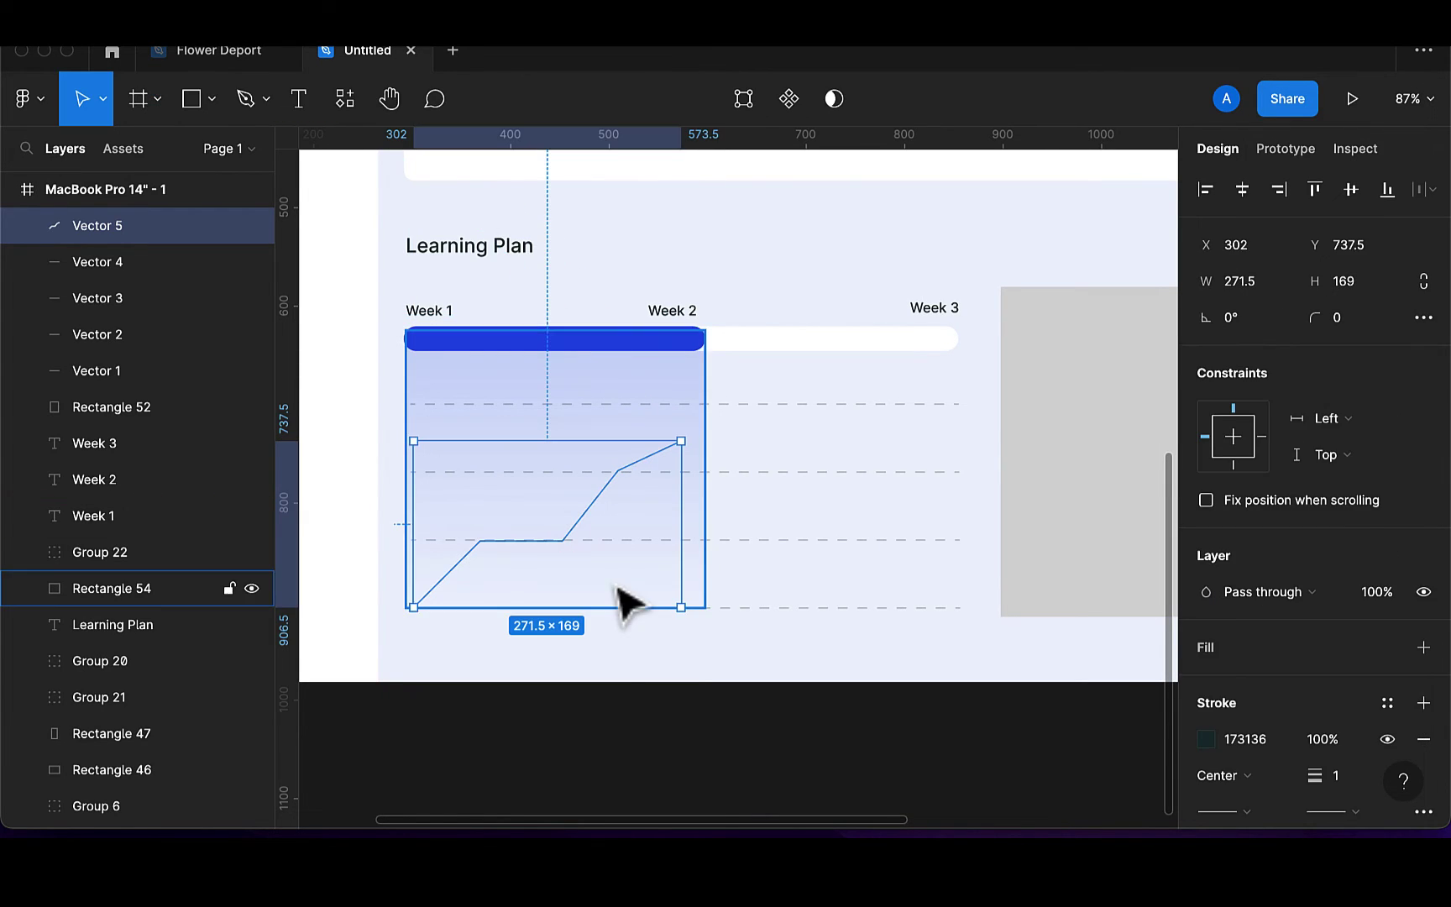
# Give the graph line a solid stroke of weight 2 instead of a dashed one
pyautogui.press('Escape')
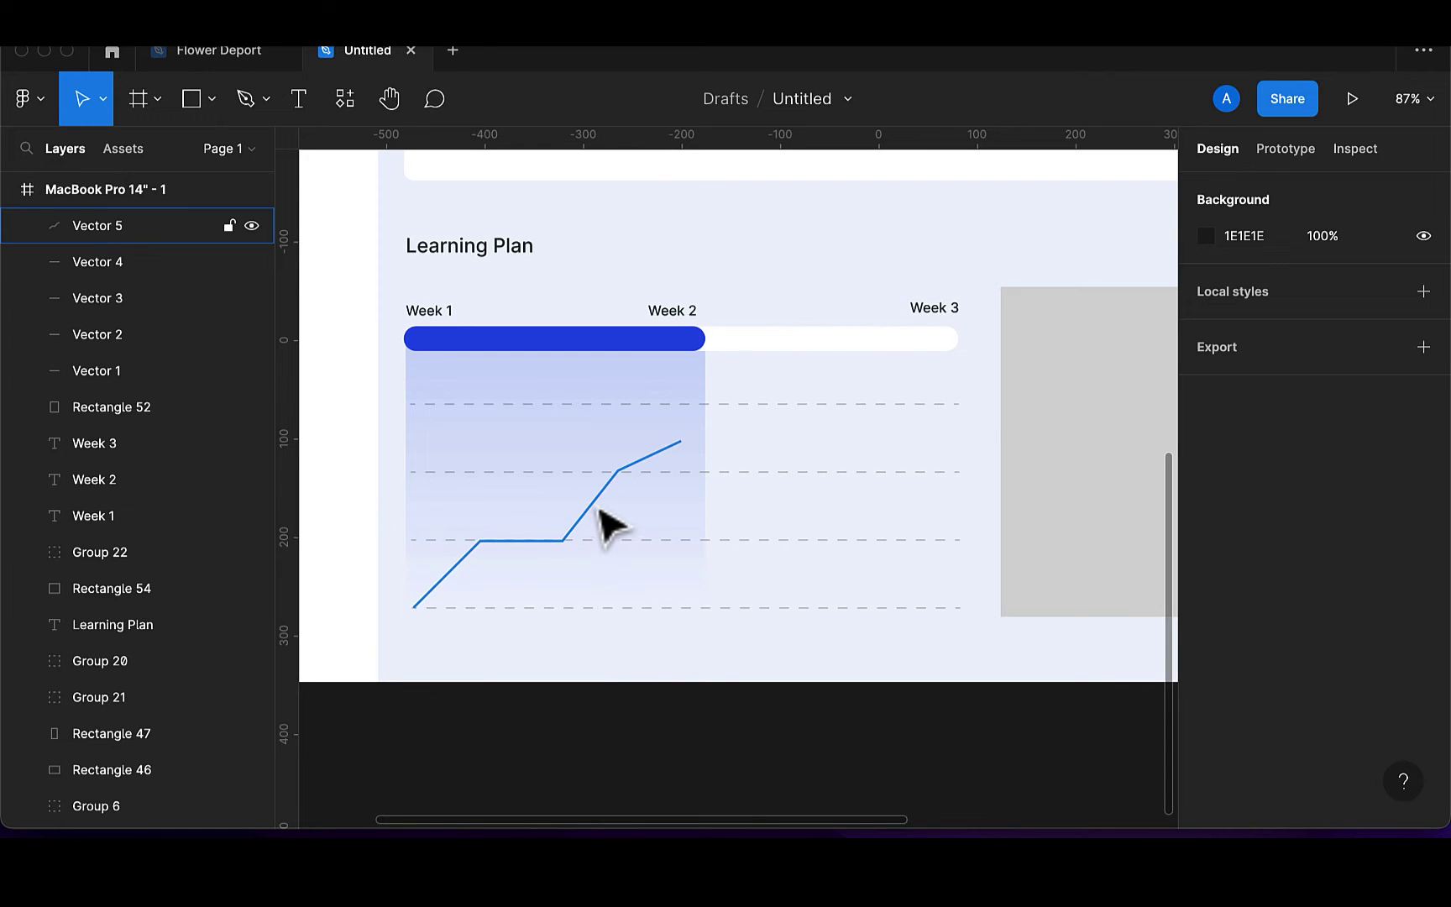
pyautogui.click(598, 510)
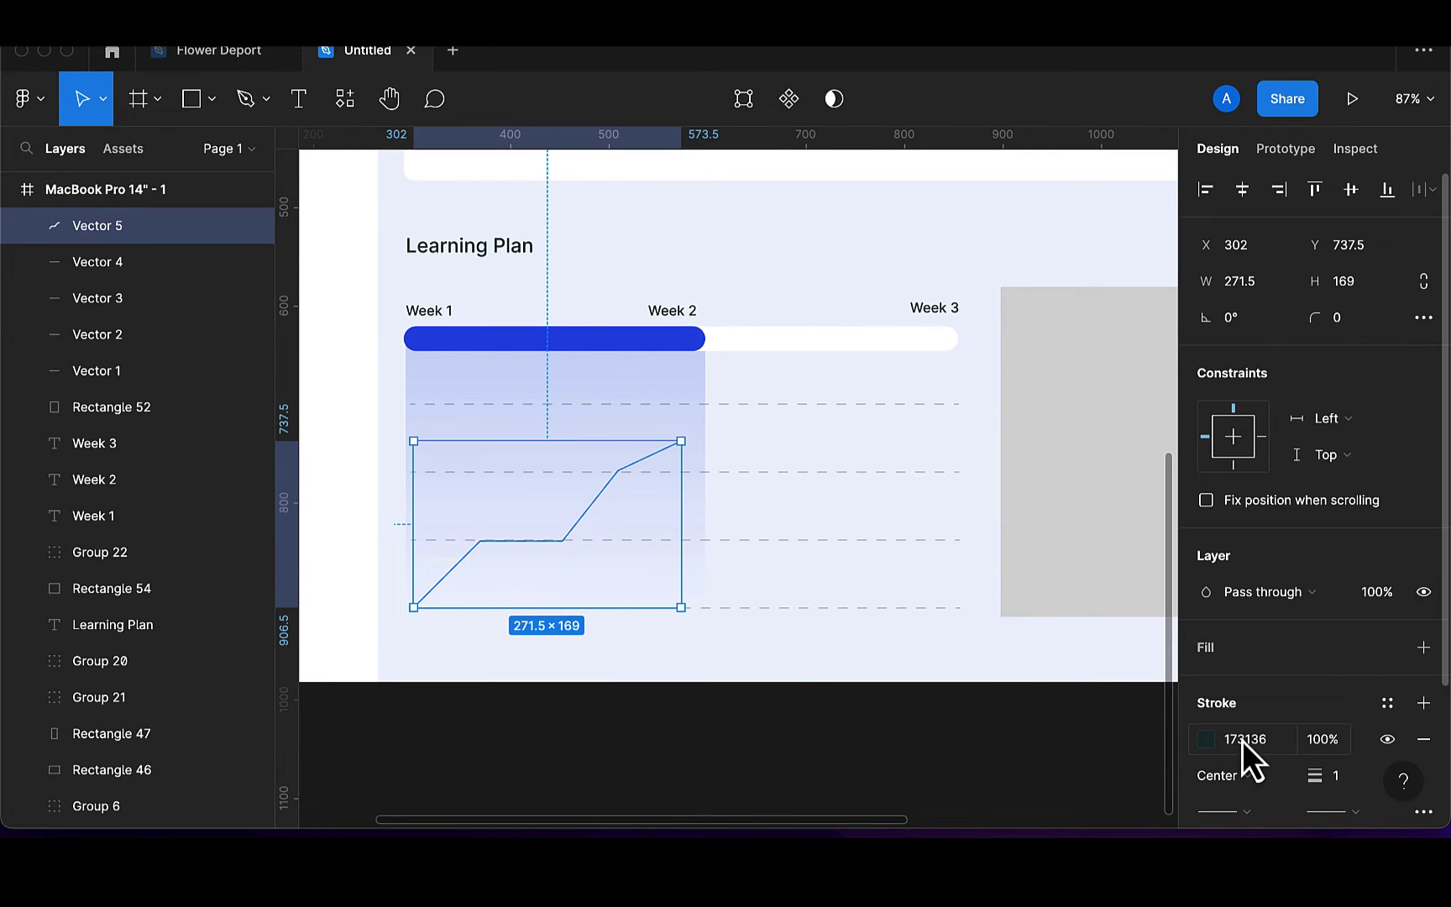
pyautogui.scroll(-3, 1243, 741)
pyautogui.click(1423, 633)
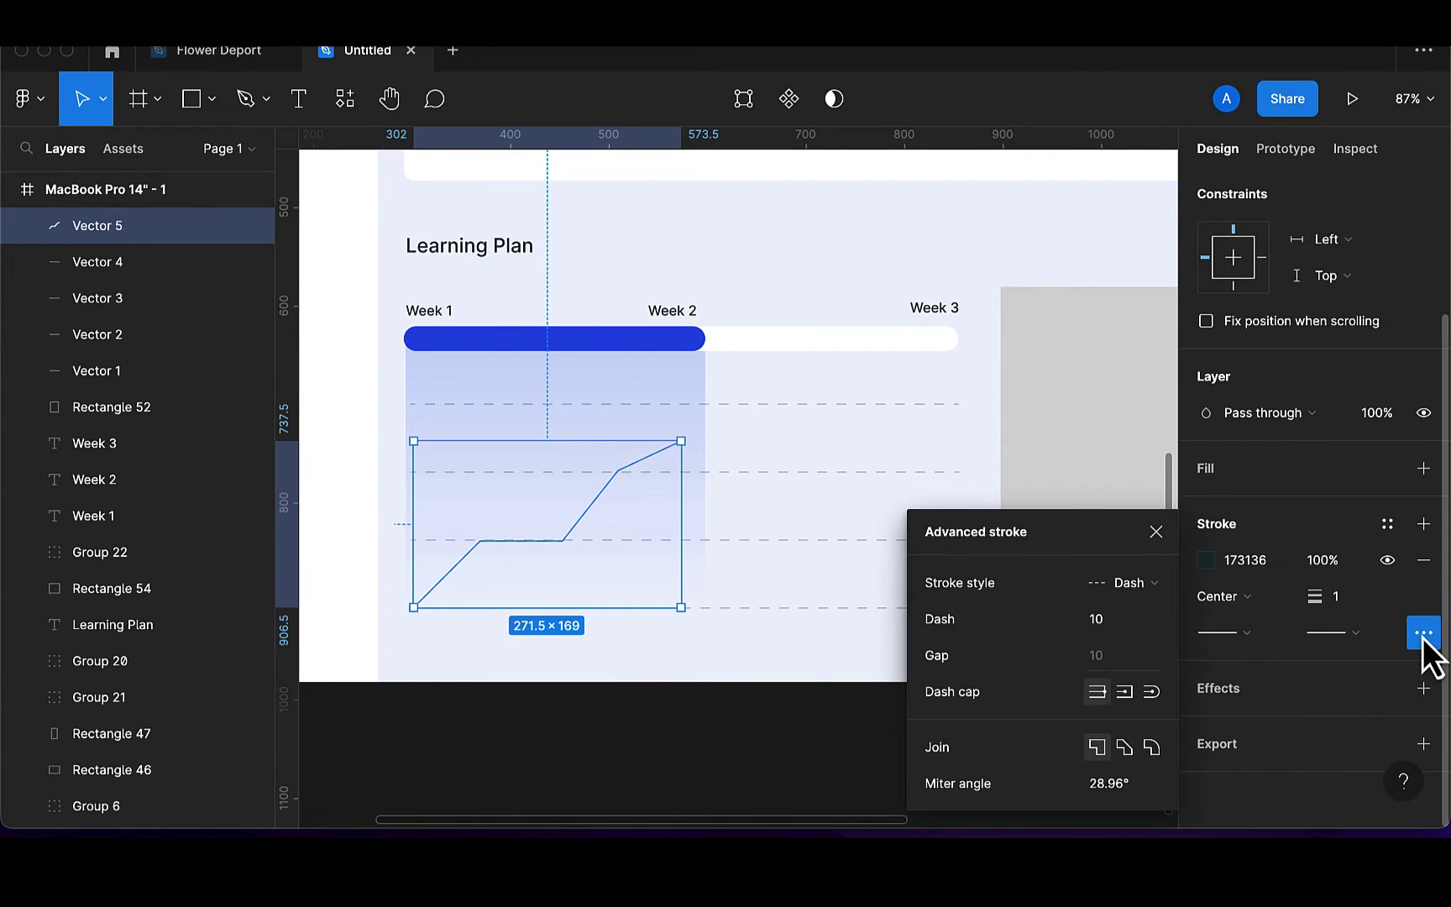
pyautogui.click(1154, 586)
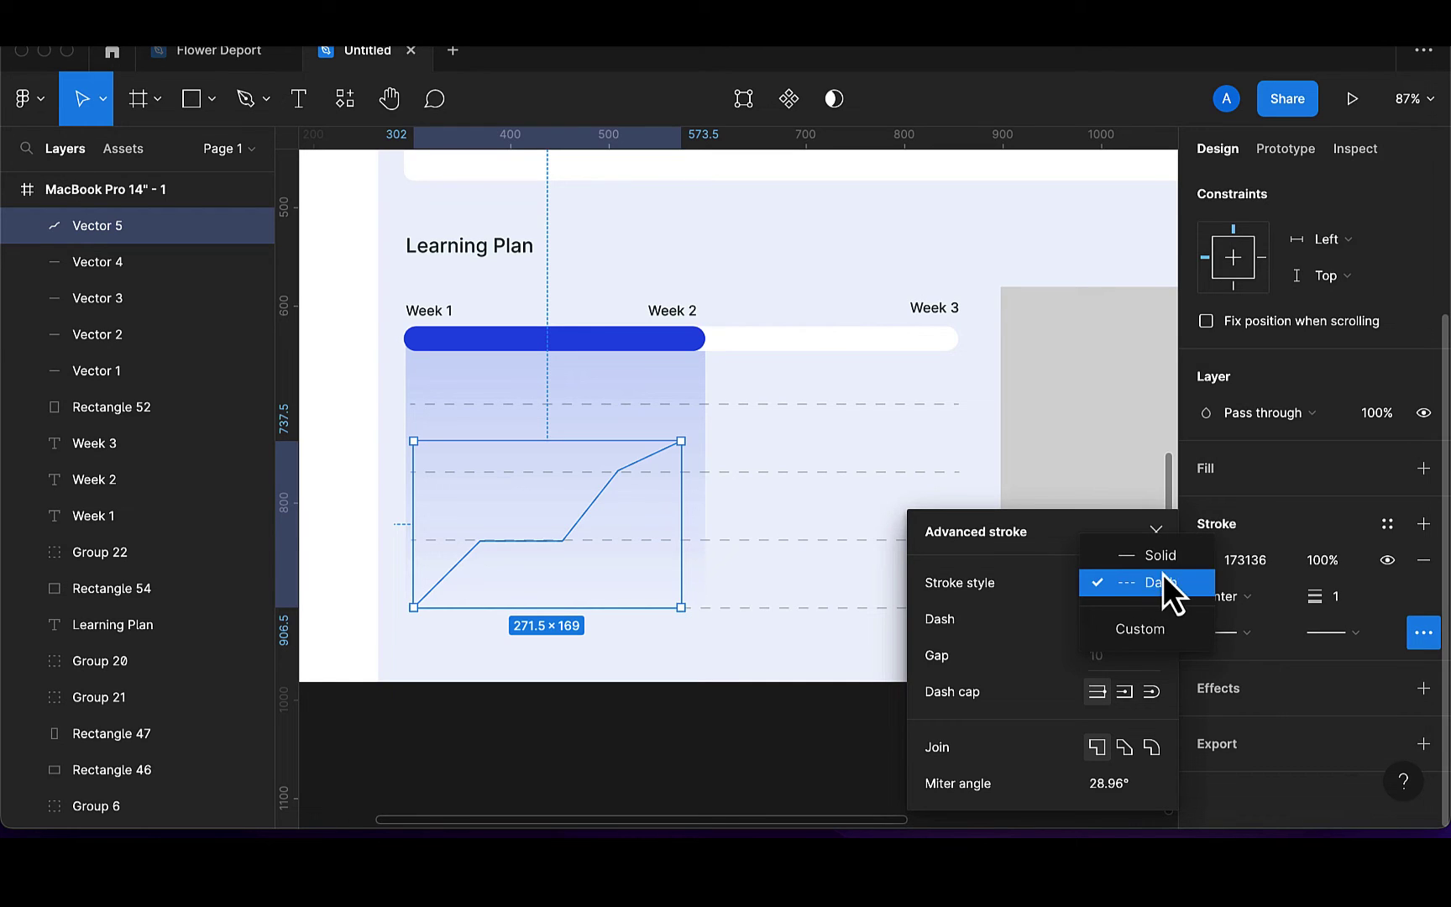
pyautogui.click(1160, 556)
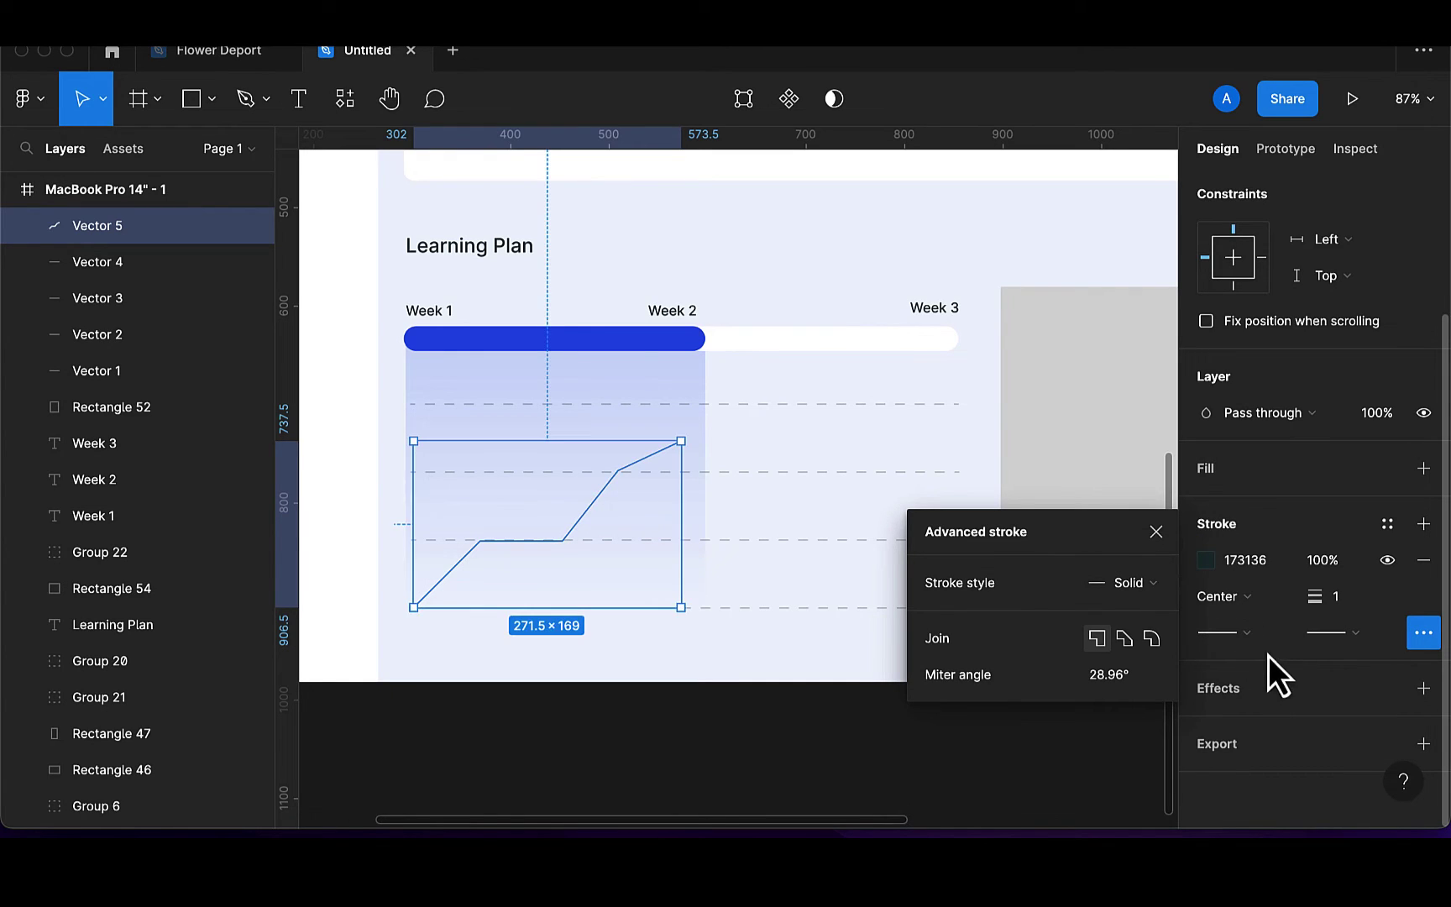
pyautogui.click(1346, 600)
pyautogui.write('2')
pyautogui.press('Return')
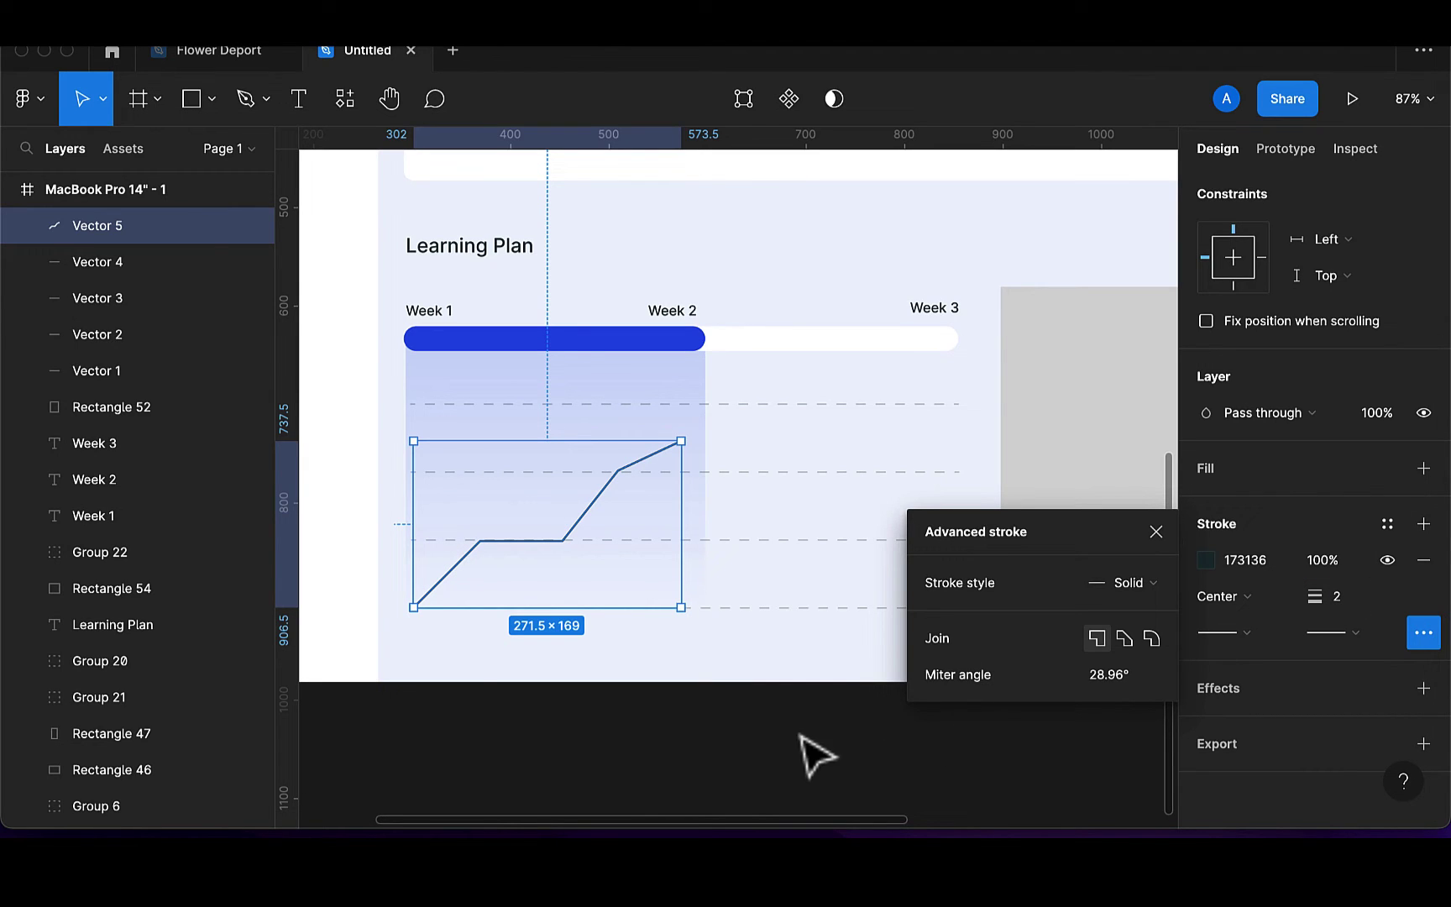
pyautogui.click(715, 740)
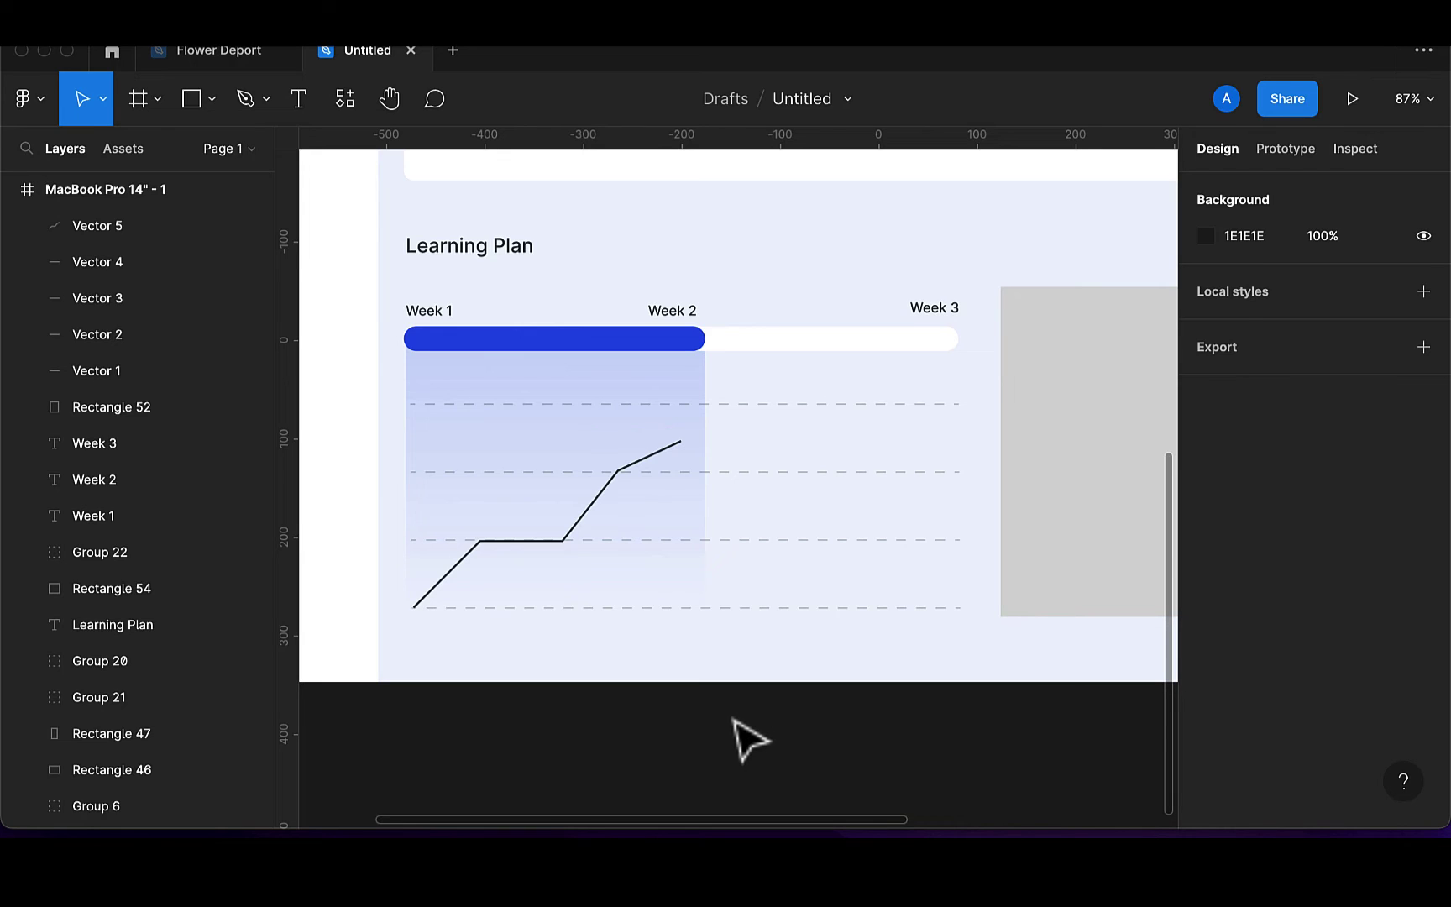
pyautogui.click(210, 100)
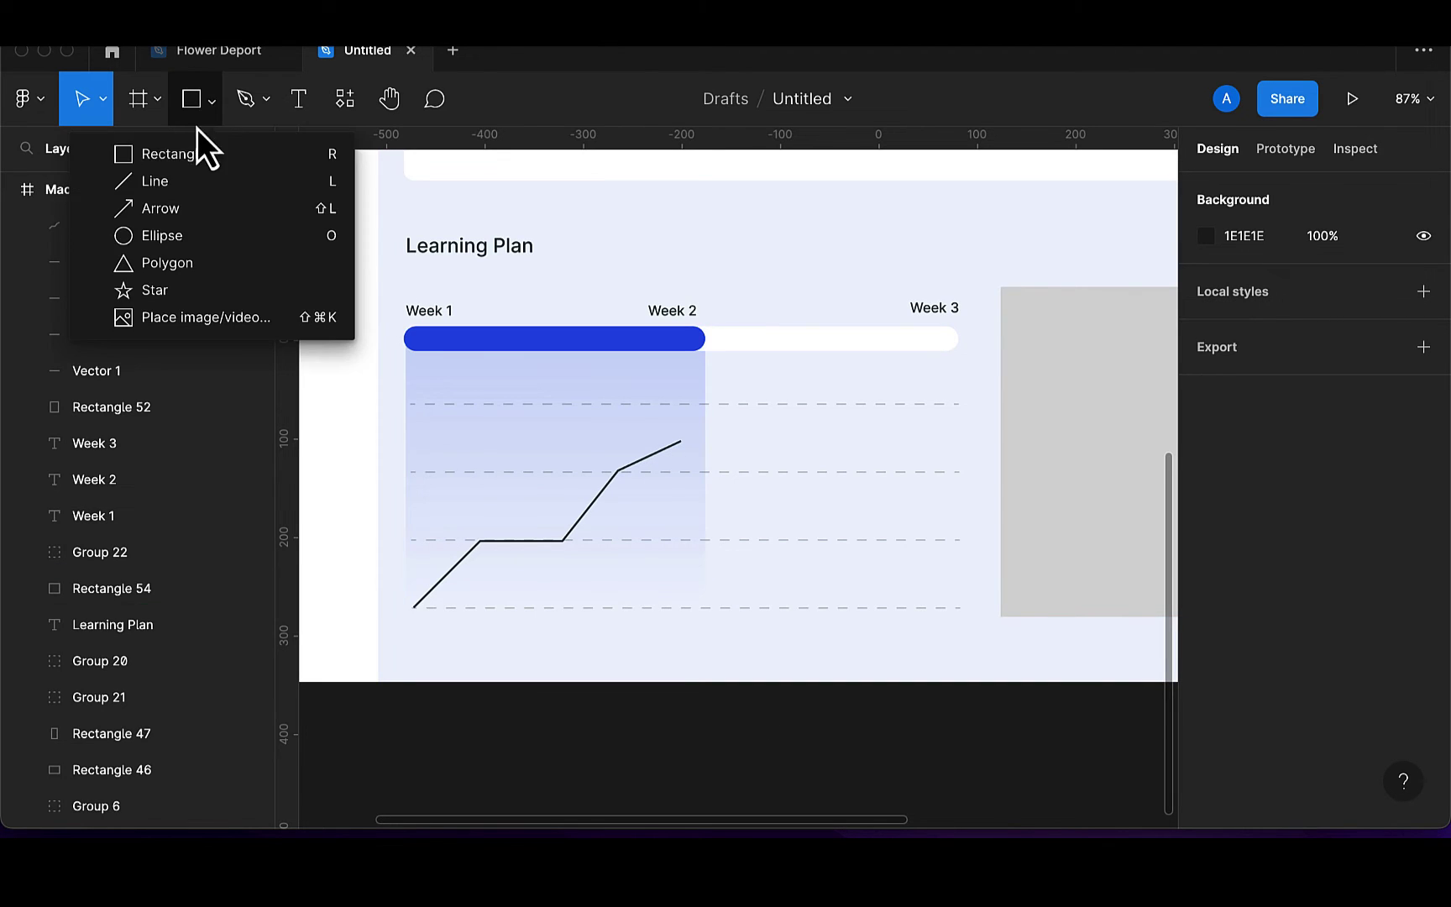
# Draw a 15×15 circle on the graph line's first bend
pyautogui.click(174, 231)
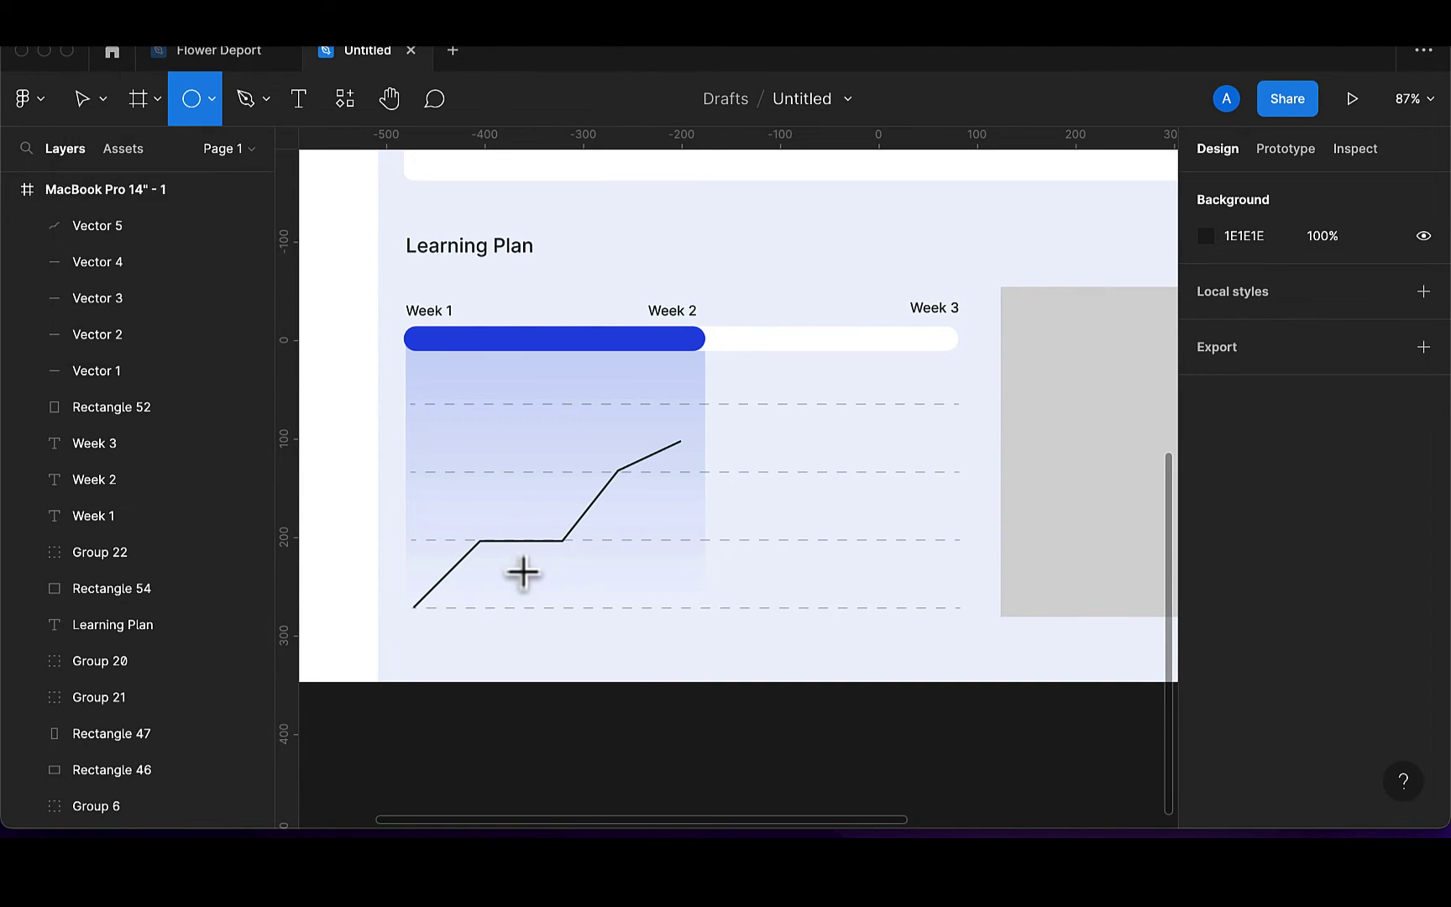
pyautogui.moveTo(524, 568)
pyautogui.mouseDown()
pyautogui.moveTo(537, 585)
pyautogui.moveTo(462, 549)
pyautogui.moveTo(483, 545)
pyautogui.mouseUp()
pyautogui.scroll(1, 532, 585)
pyautogui.scroll(5, 485, 546)
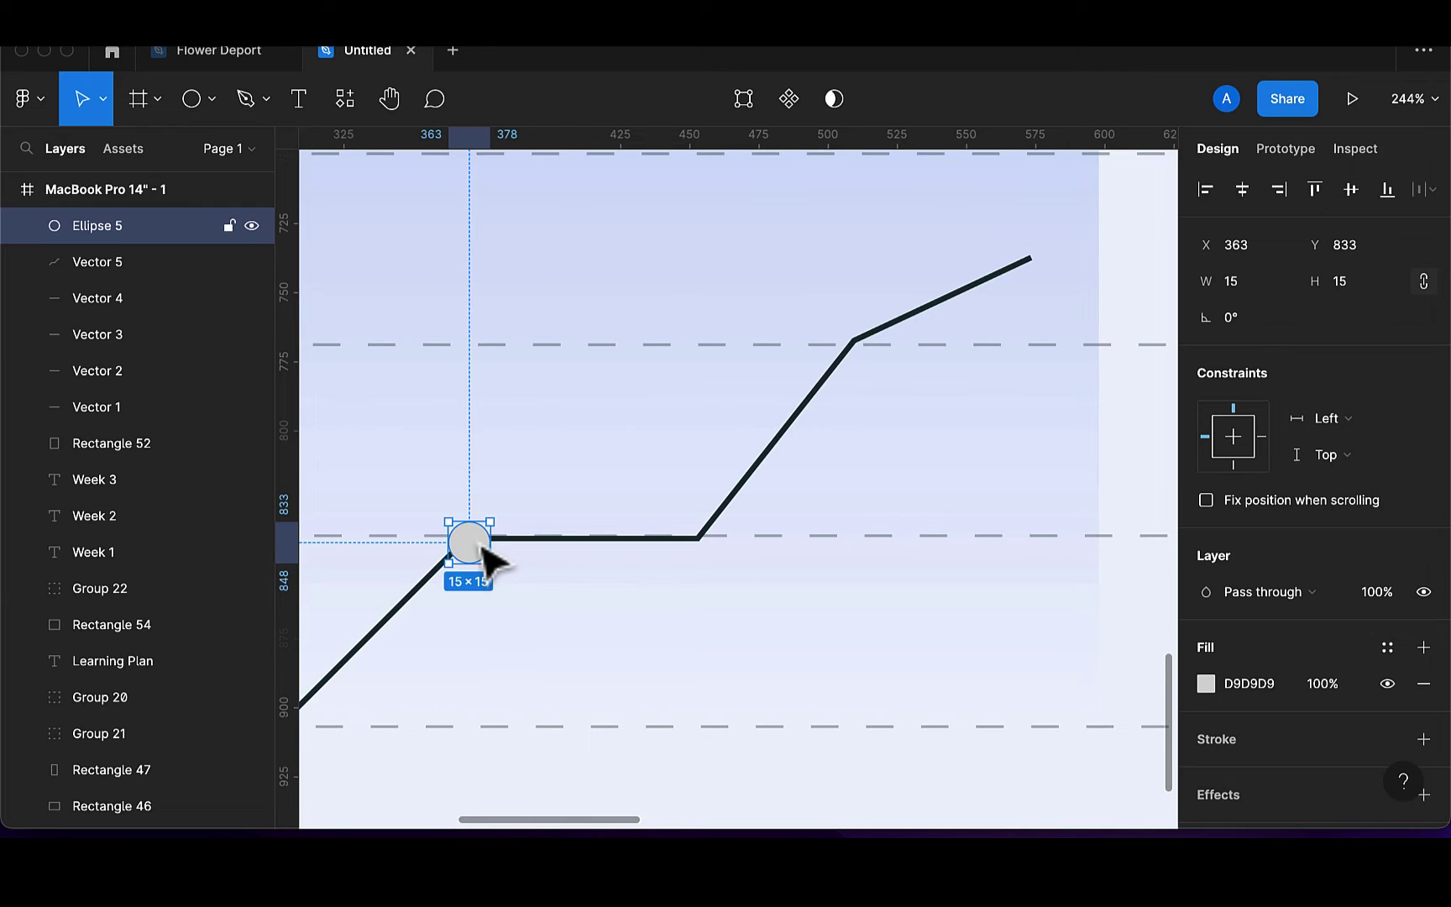
# Colour the chart line's stroke blue 2053E8
pyautogui.click(727, 508)
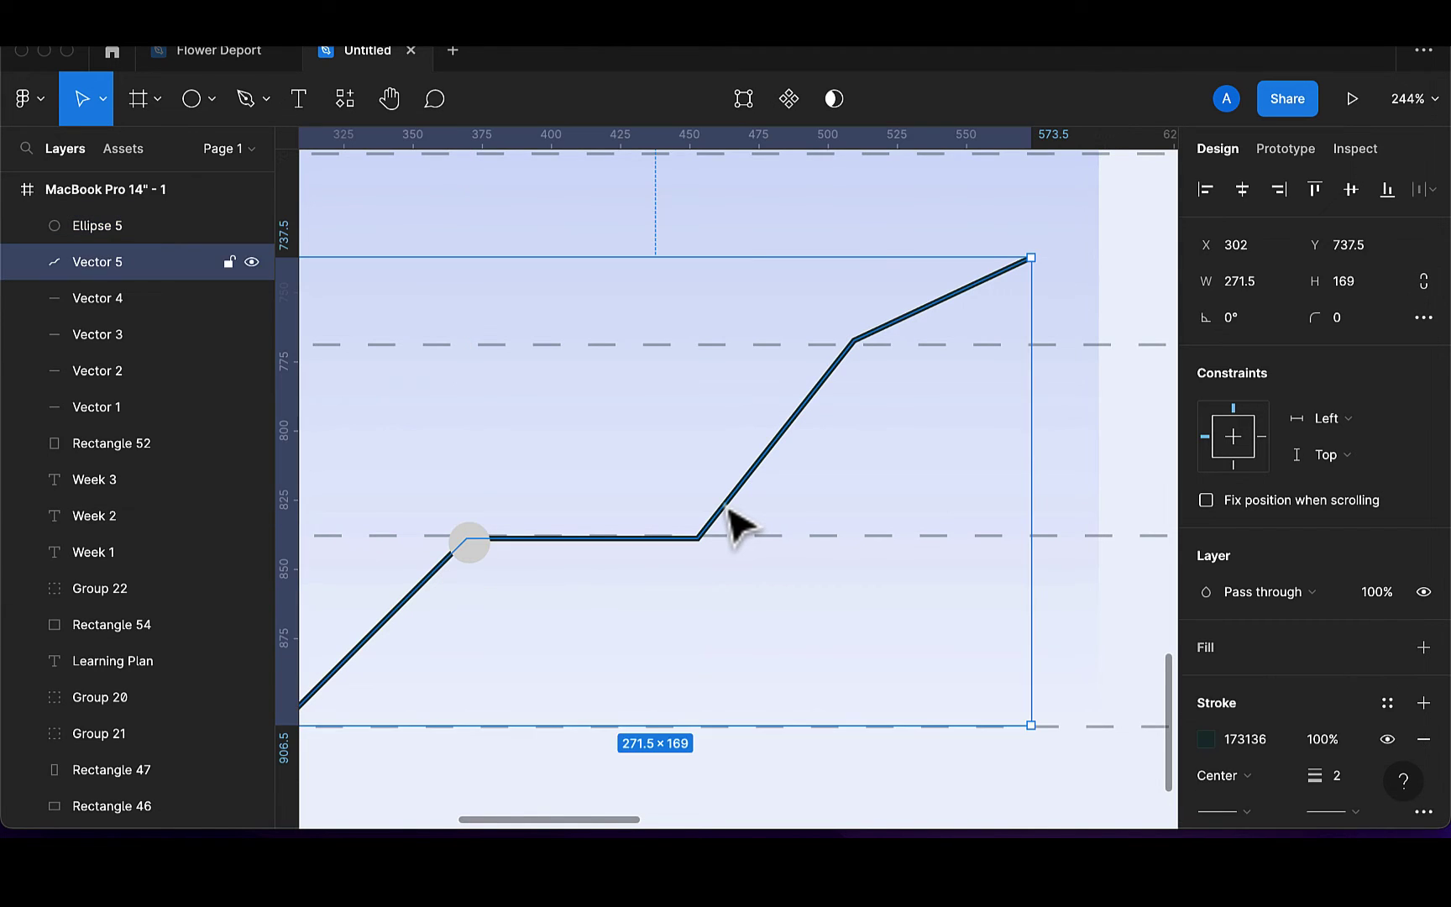
pyautogui.scroll(-2, 1263, 746)
pyautogui.click(1207, 659)
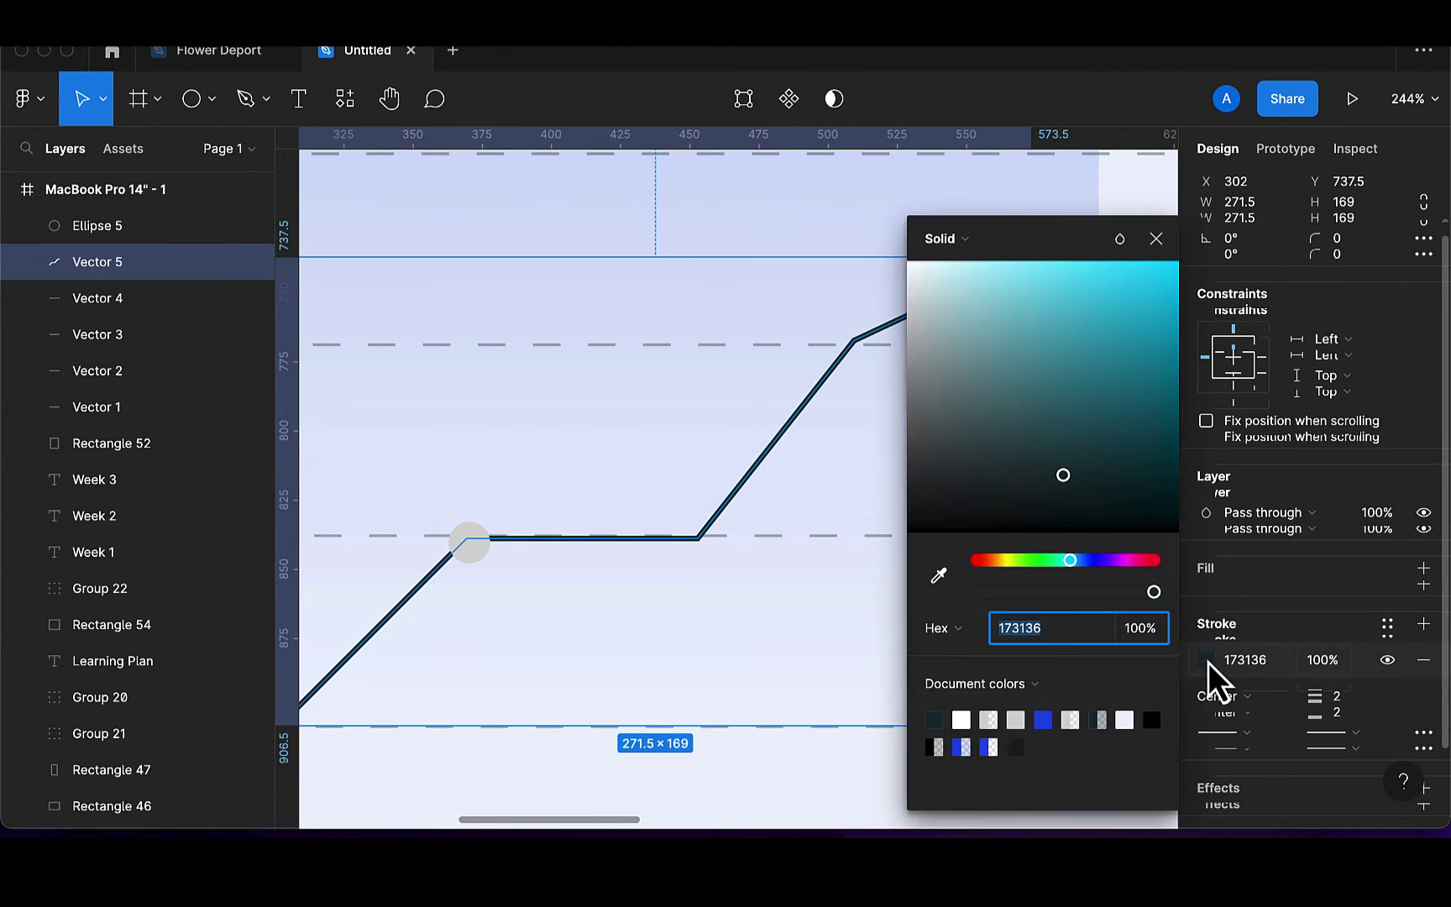
pyautogui.click(1043, 720)
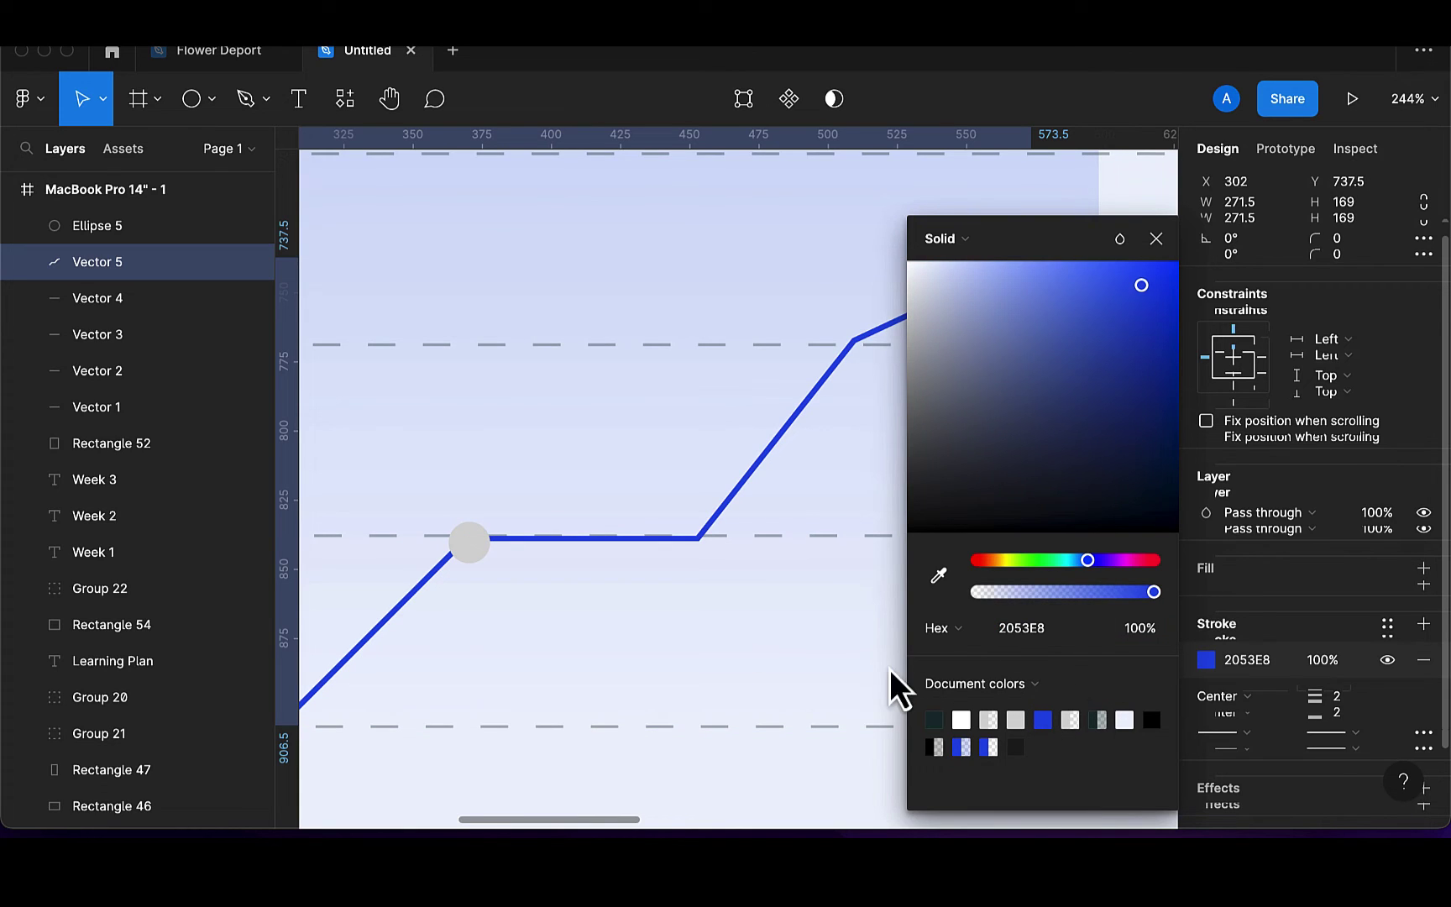
# Give the circle a white outline and a blue 2053E8 fill
pyautogui.click(479, 557)
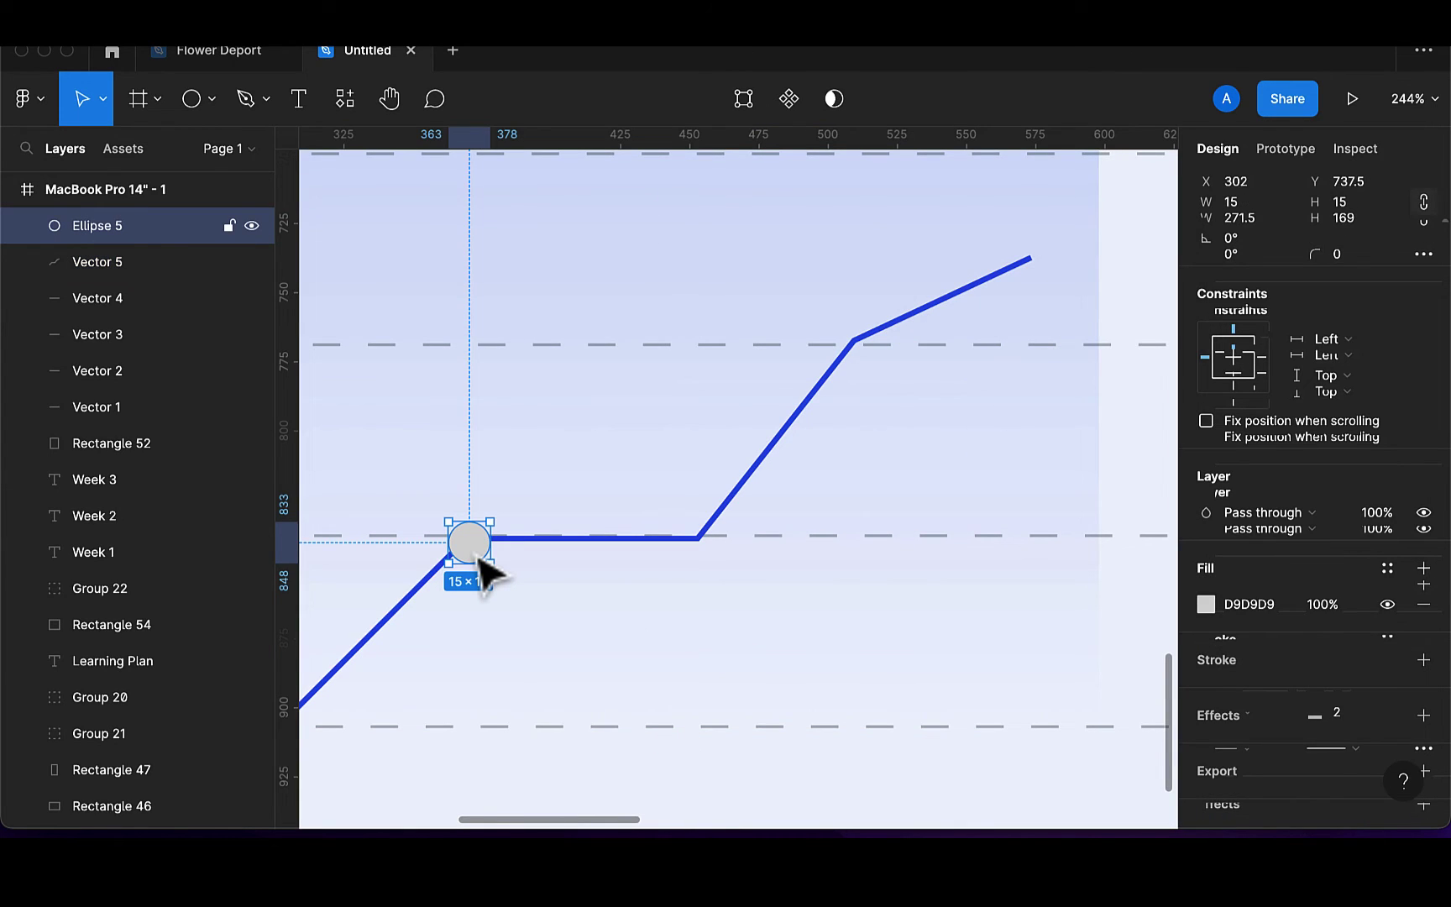
pyautogui.click(1424, 671)
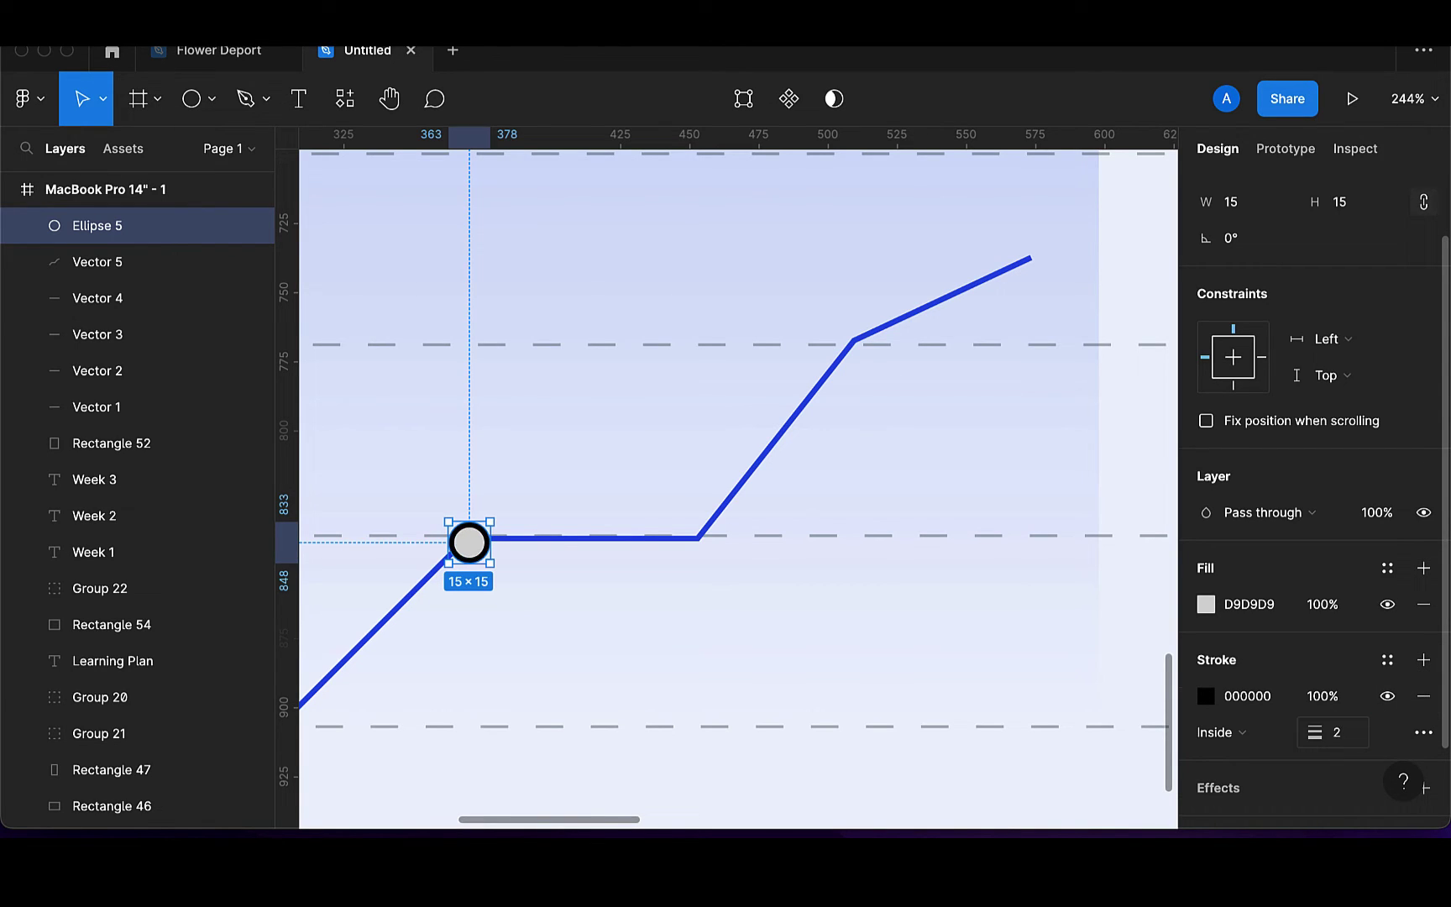
pyautogui.click(1207, 697)
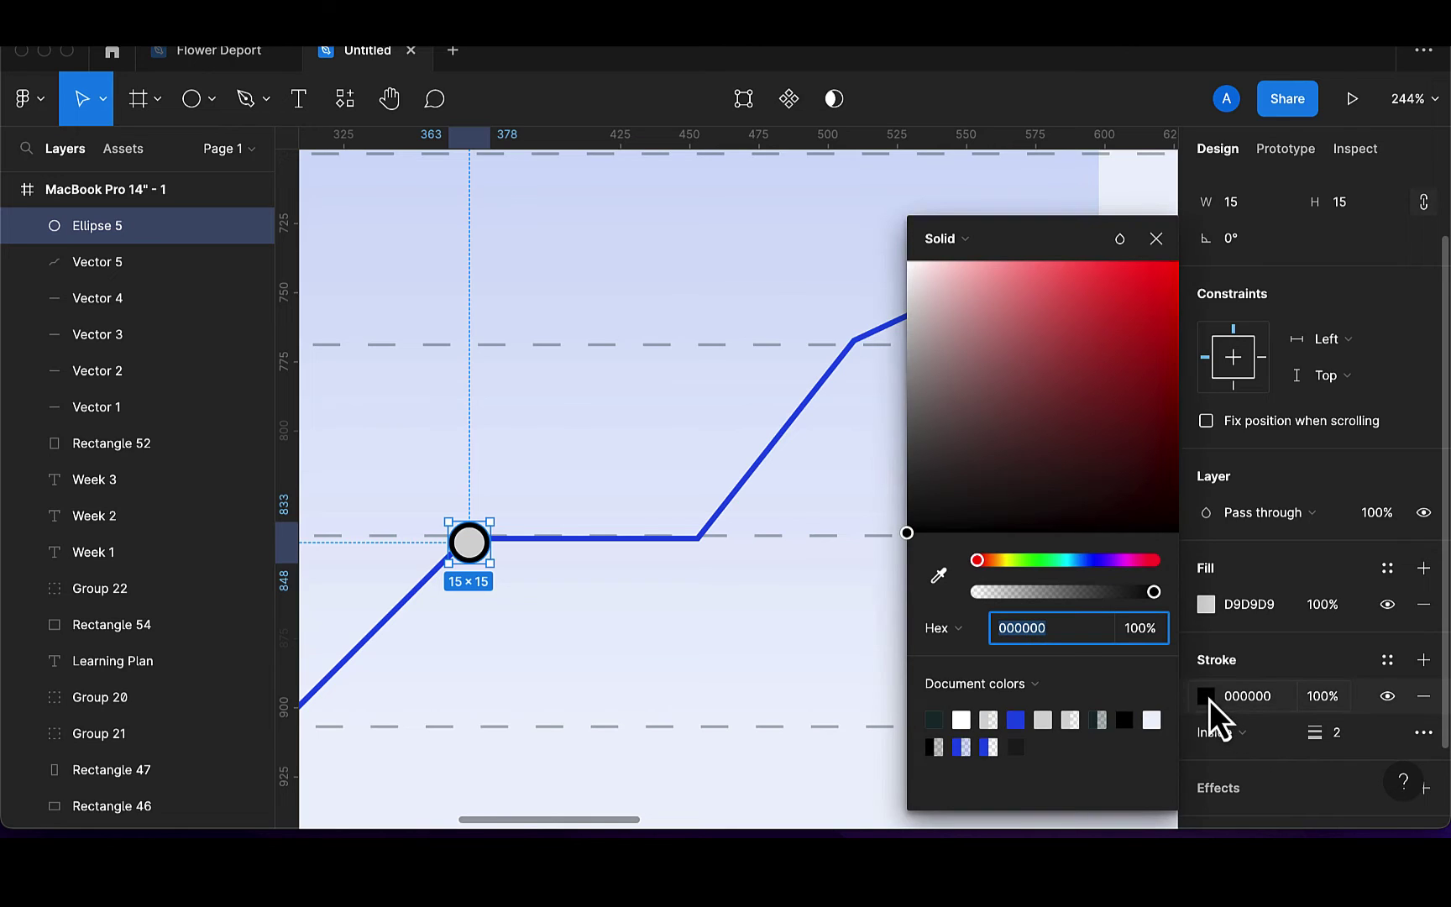
pyautogui.click(963, 719)
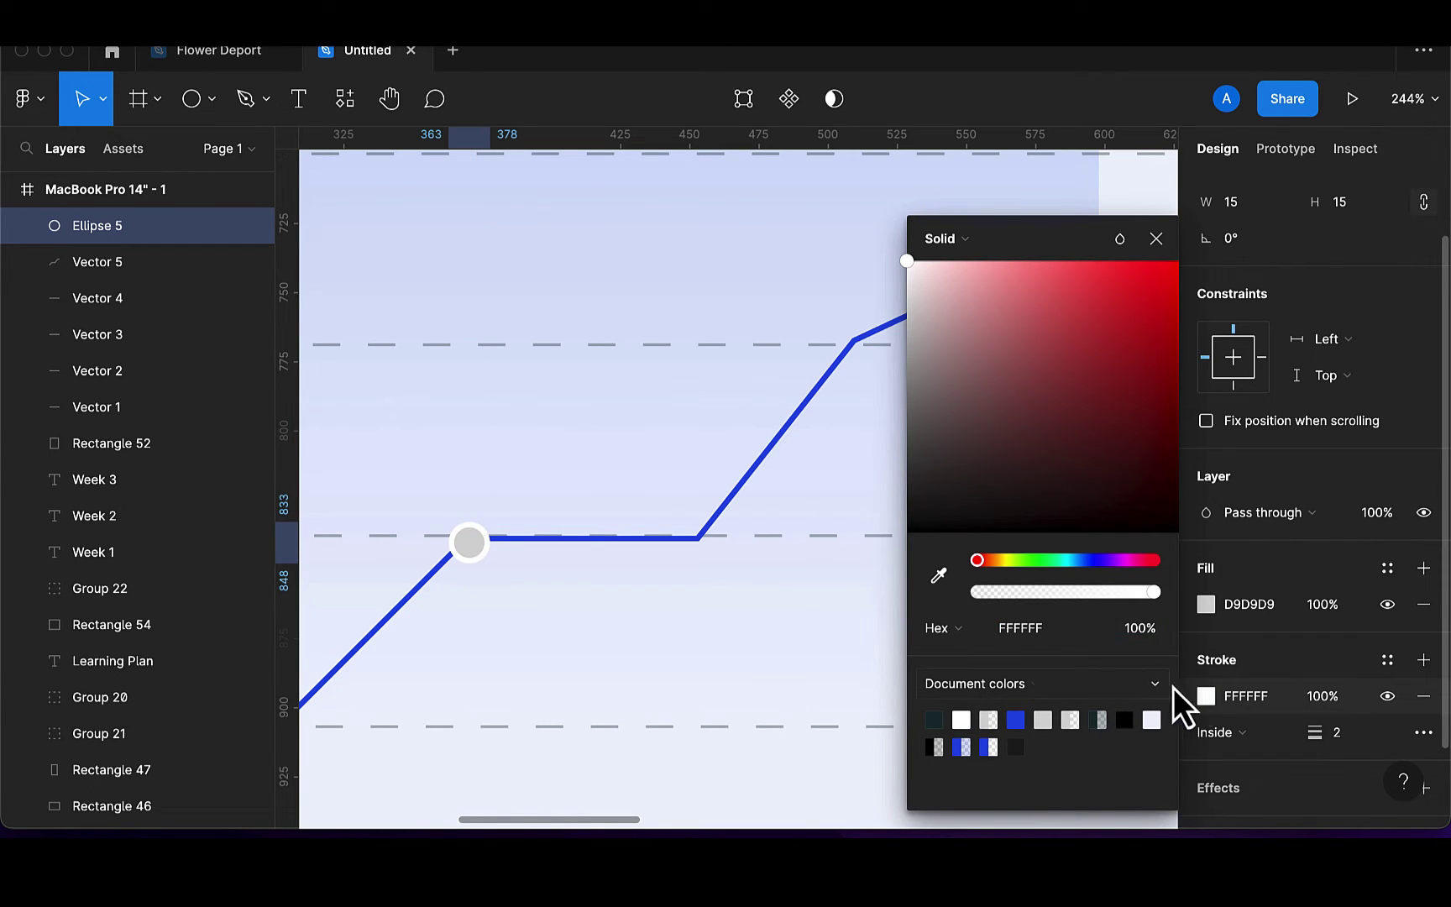
pyautogui.click(1207, 606)
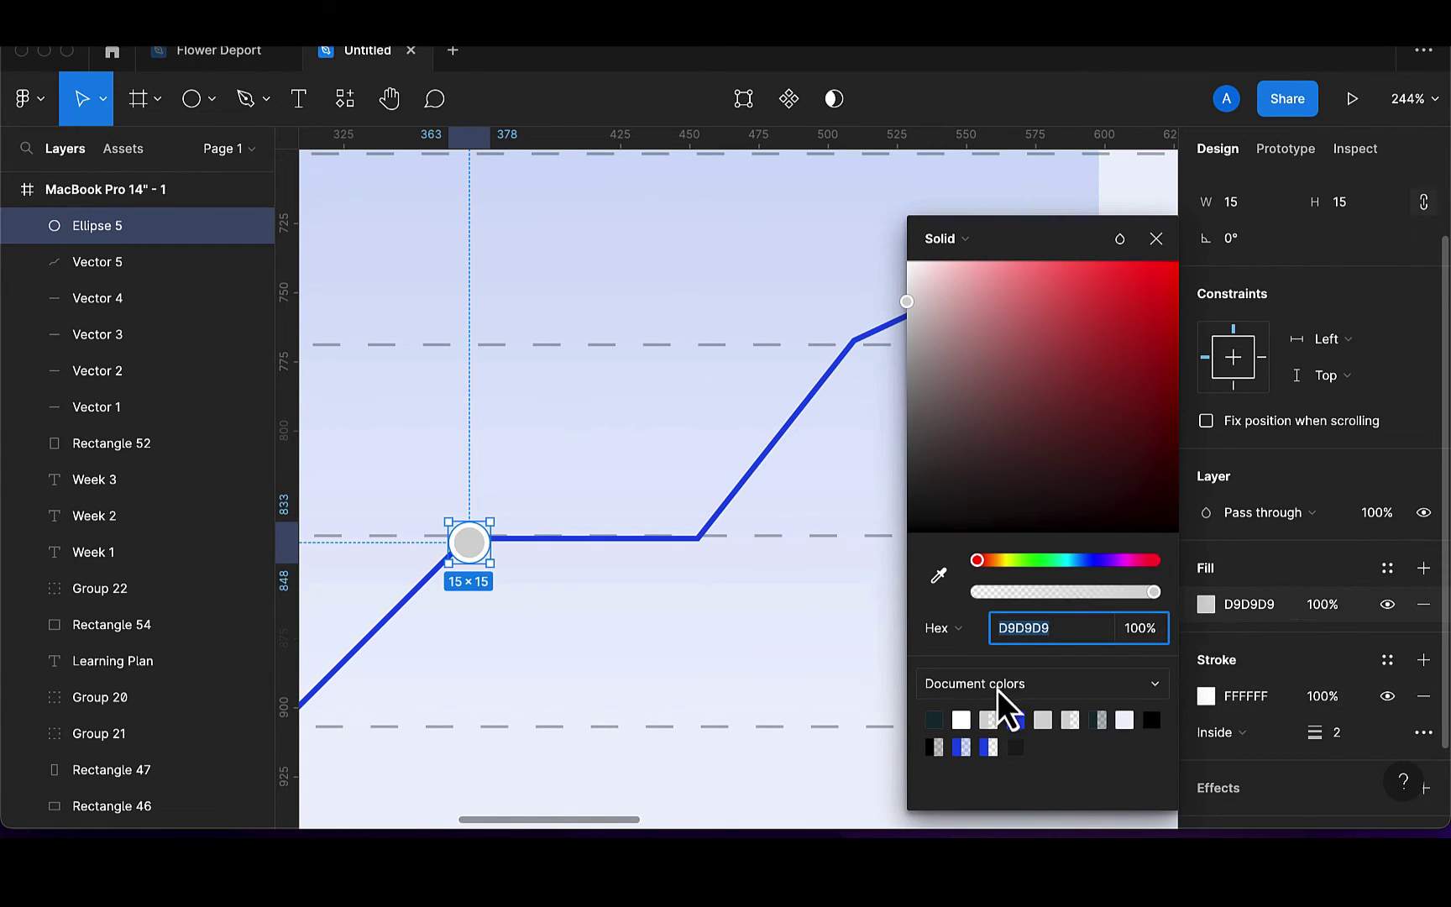
pyautogui.click(1016, 720)
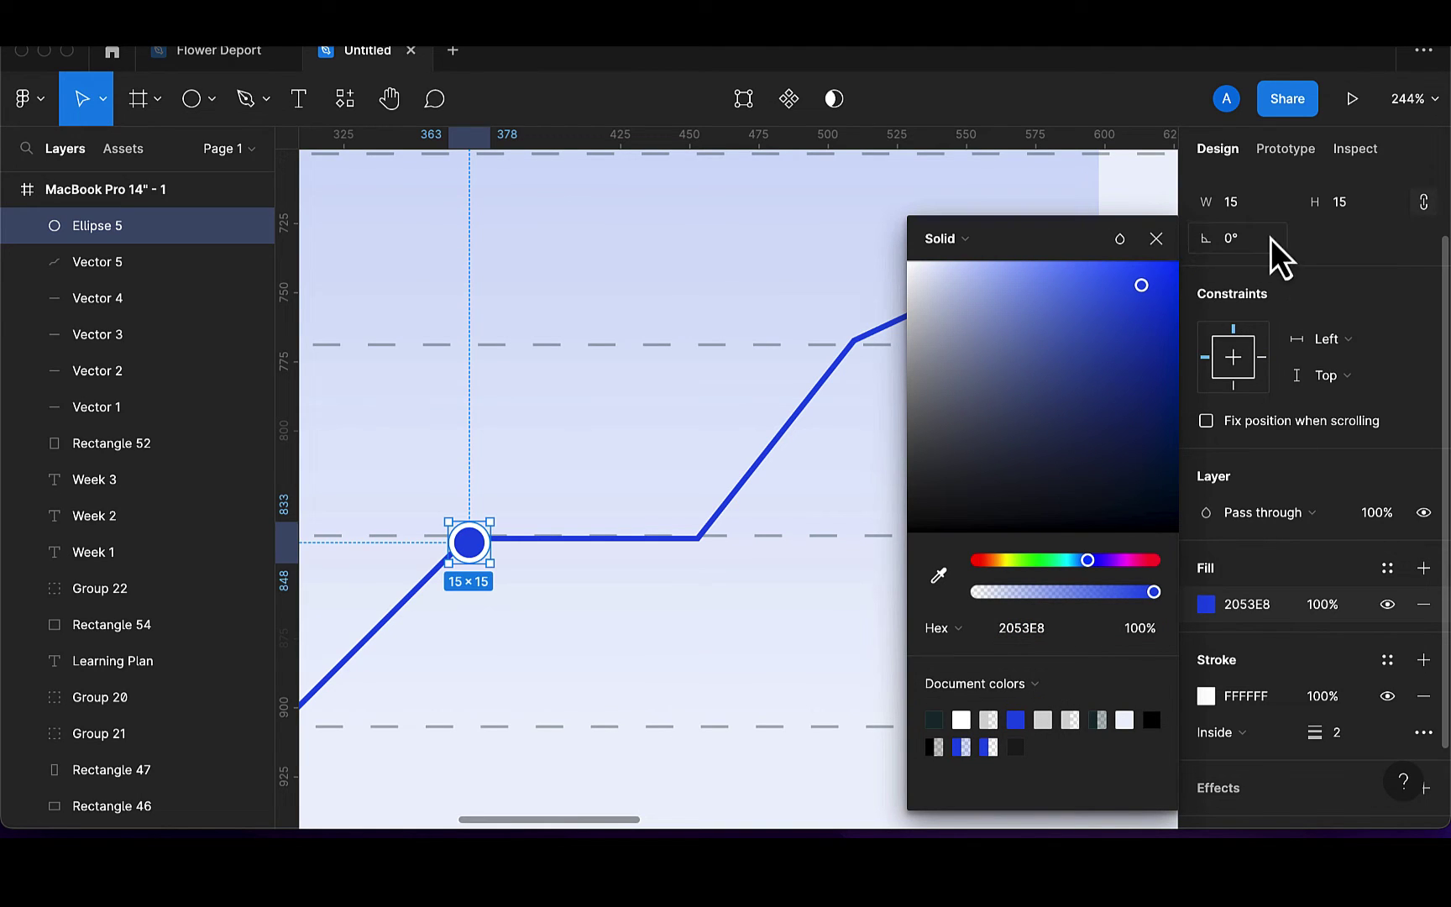
pyautogui.click(1156, 240)
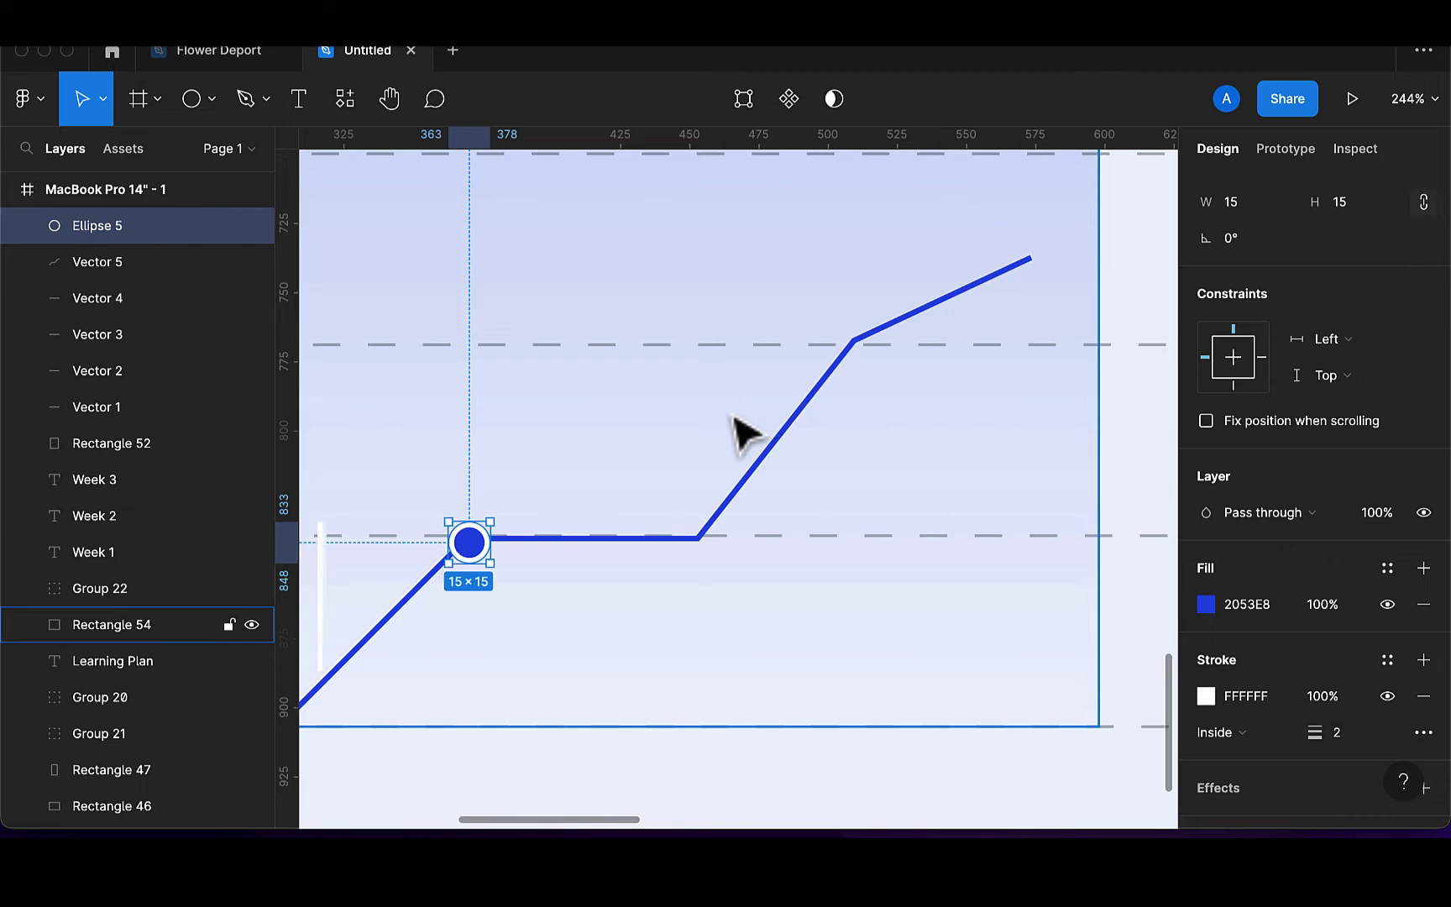
# Copy the blue dot onto the second bend, upper bend, start point and end point
pyautogui.scroll(-3, 738, 431)
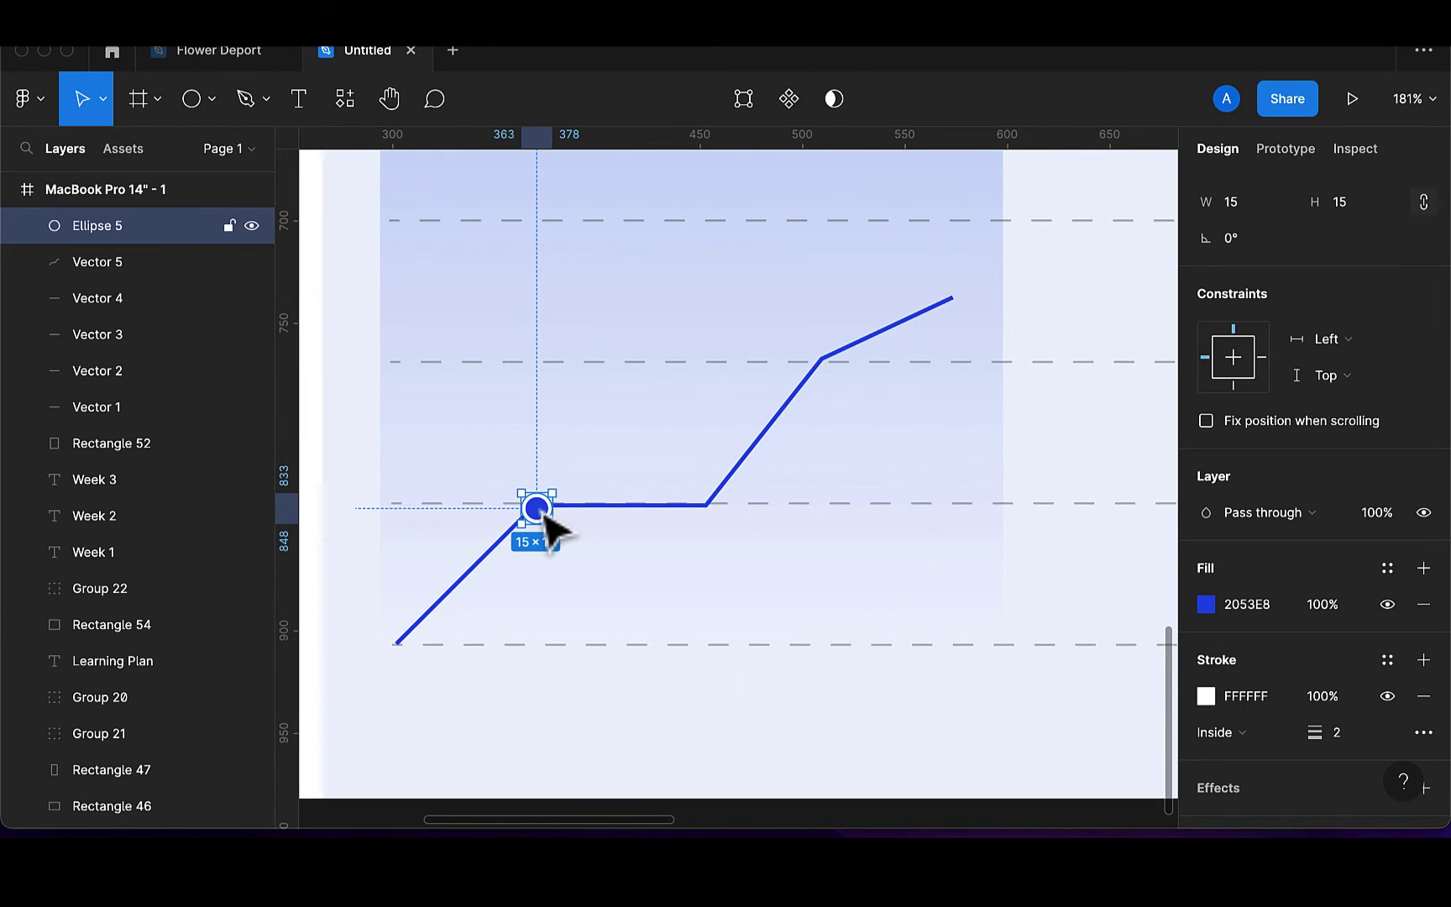
pyautogui.moveTo(550, 525); pyautogui.dragTo(708, 509)
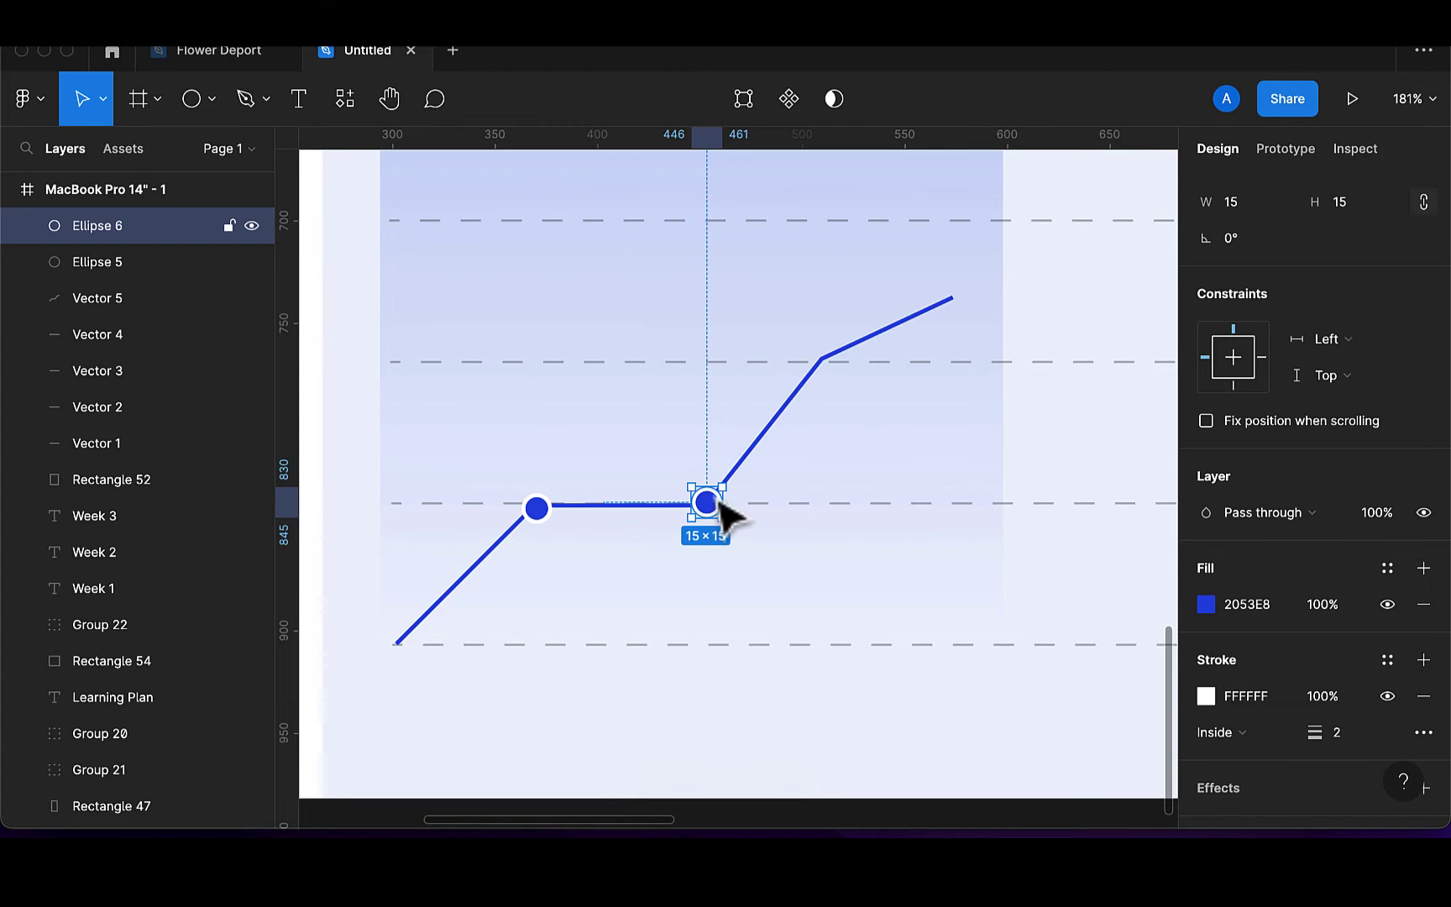
pyautogui.press('super+d')
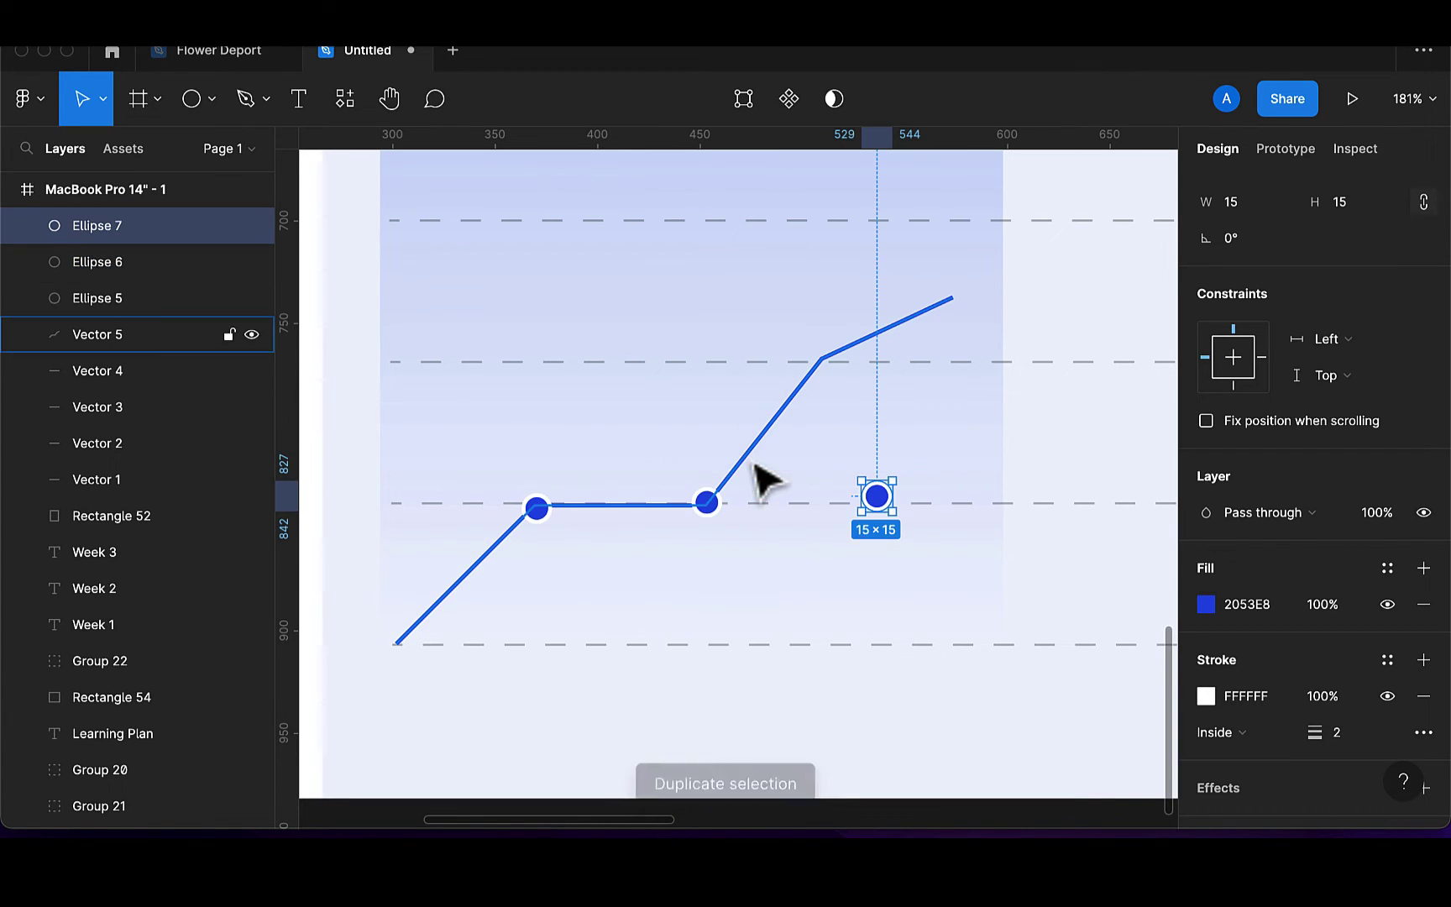
pyautogui.moveTo(873, 498); pyautogui.dragTo(823, 368)
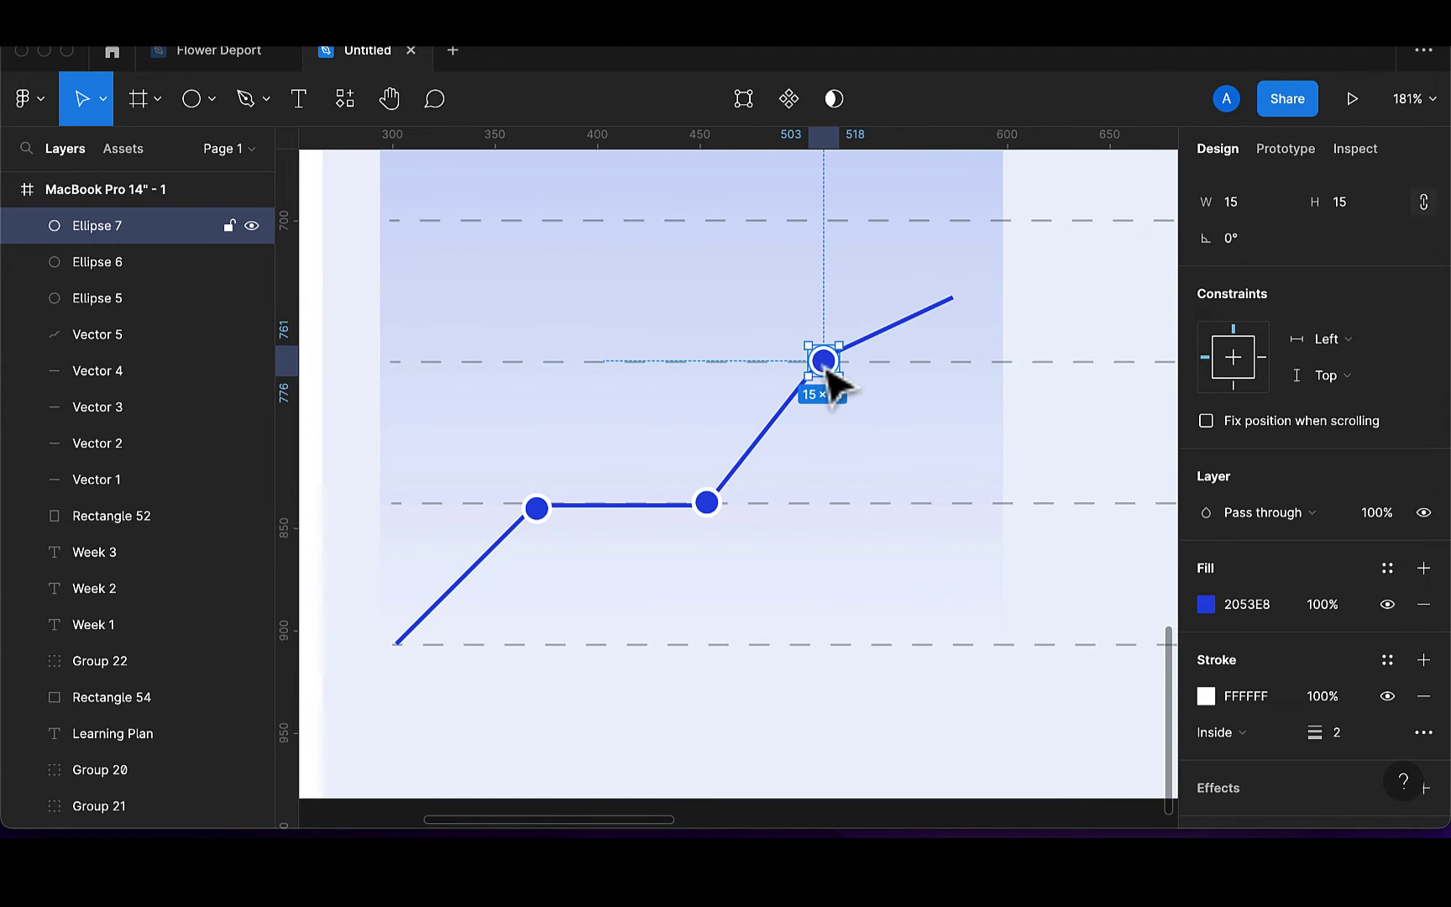
pyautogui.click(541, 514)
pyautogui.hotkey('ctrl', 'd')
pyautogui.moveTo(544, 519); pyautogui.dragTo(403, 656)
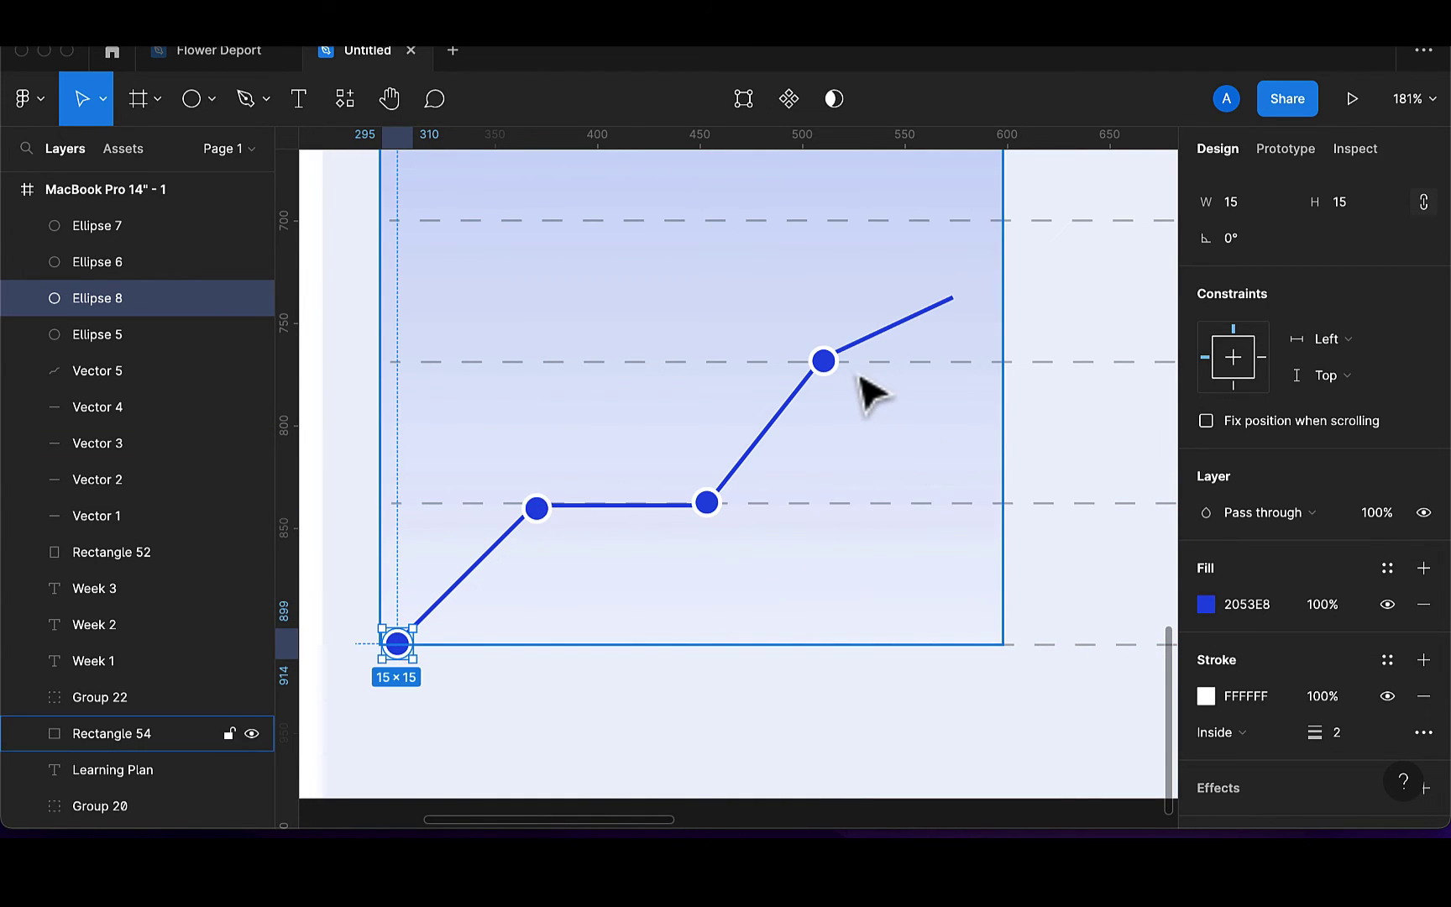
pyautogui.click(827, 366)
pyautogui.hotkey('ctrl', 'd')
pyautogui.moveTo(829, 370); pyautogui.dragTo(957, 306)
pyautogui.scroll(-6, 956, 306)
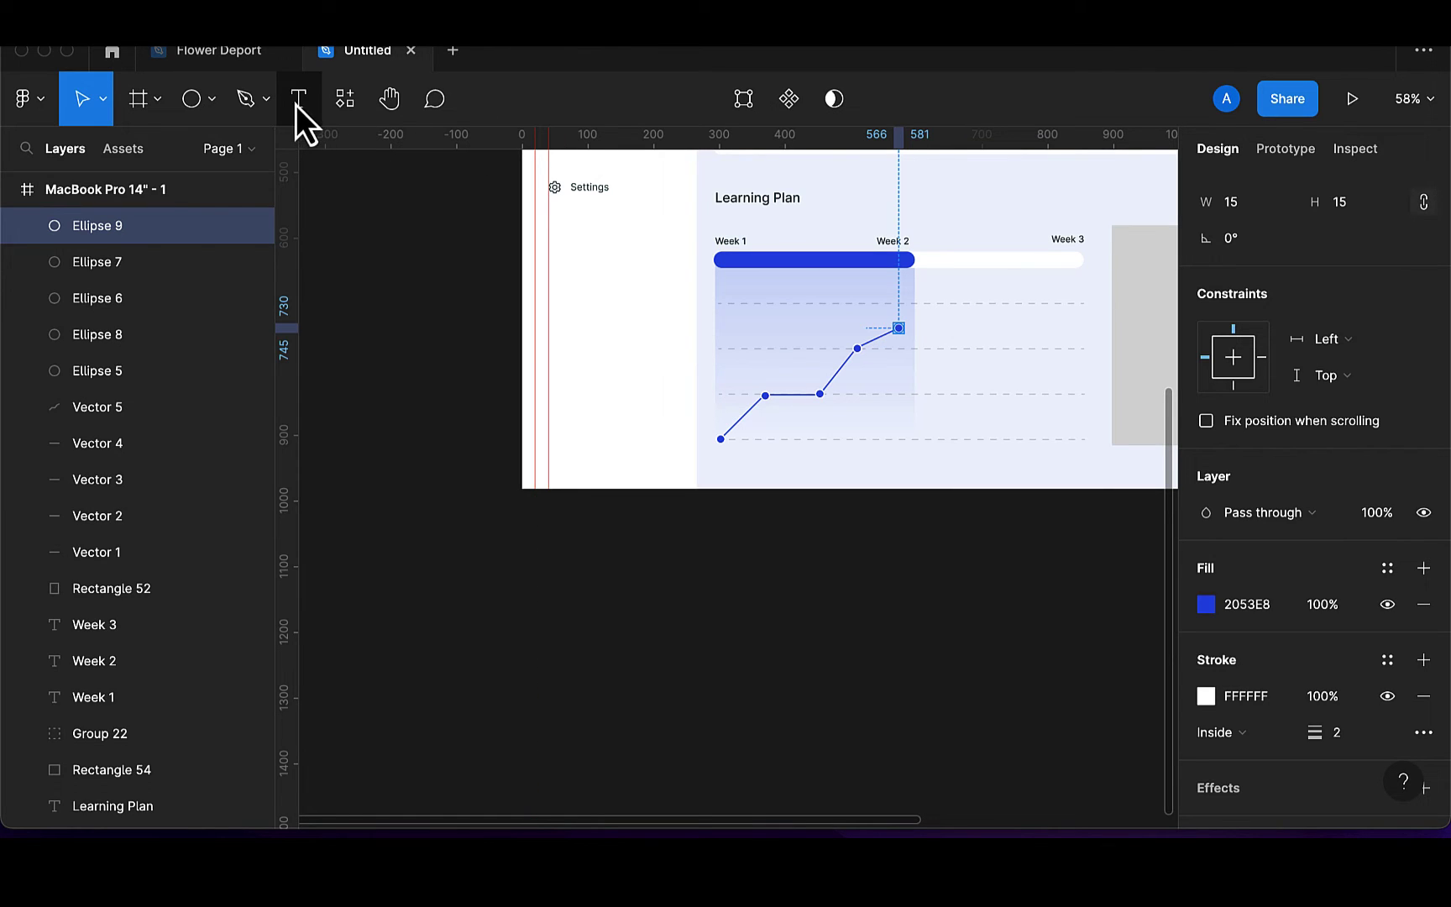
# Add a 'Day 2' text label at font size 10 near the graph's bend and nudge it into place
pyautogui.click(299, 100)
pyautogui.click(755, 382)
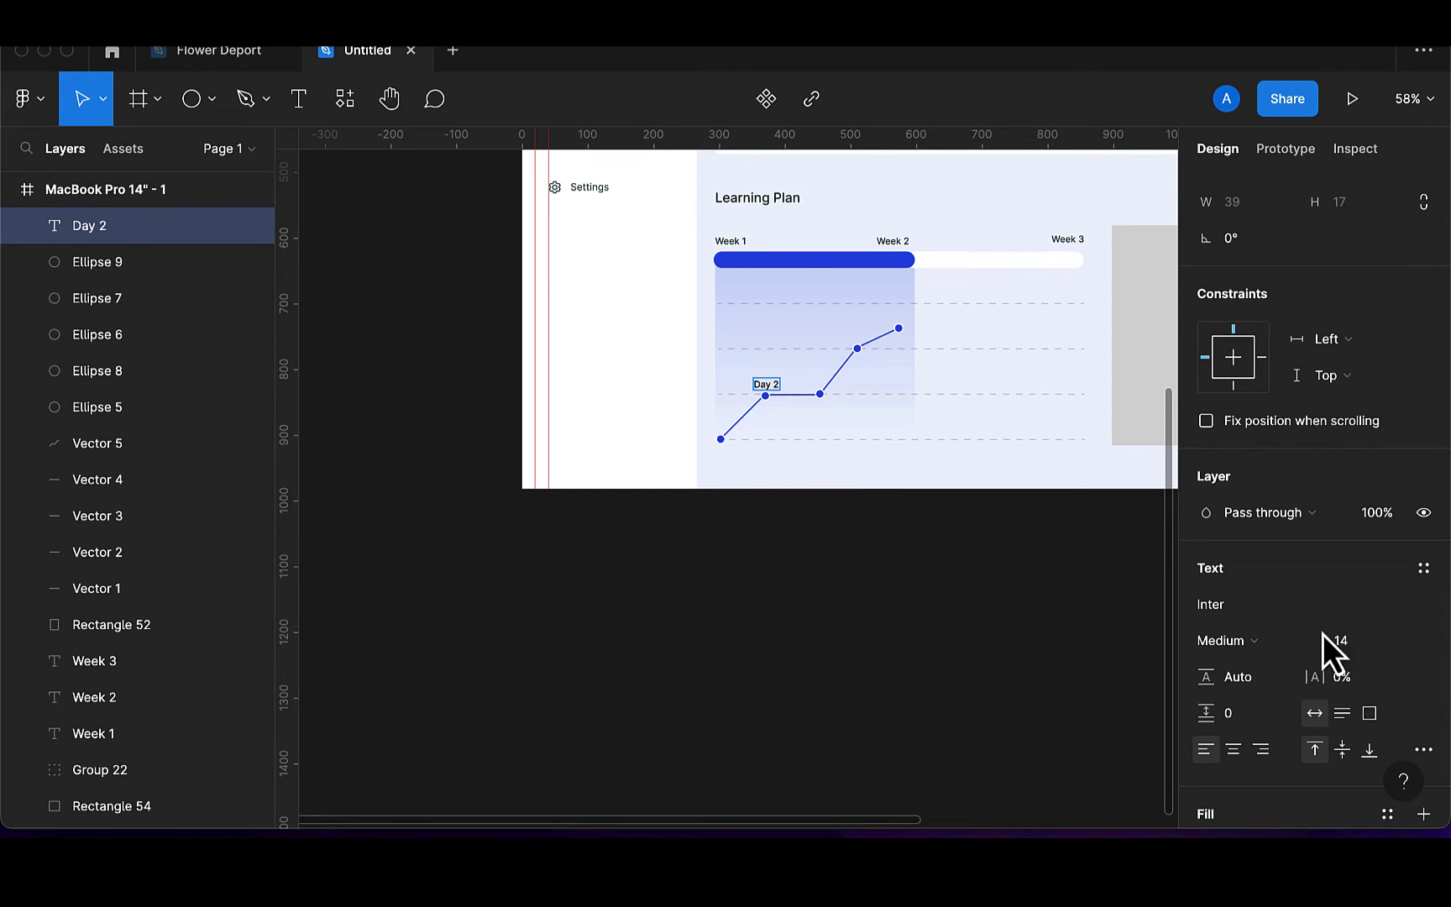
pyautogui.click(1357, 646)
pyautogui.write('10')
pyautogui.press('Return')
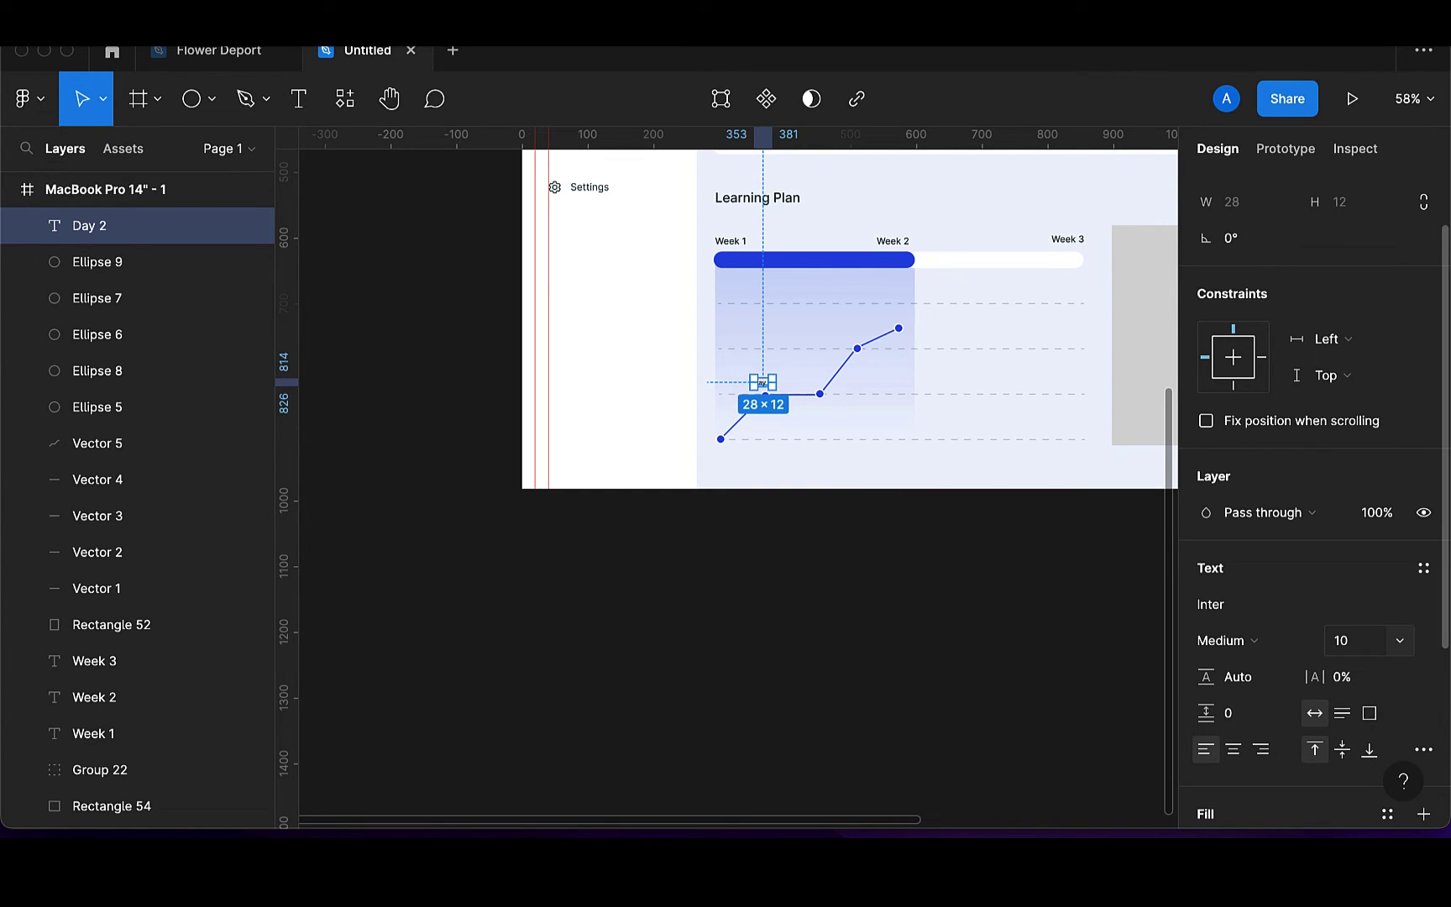
pyautogui.scroll(5, 833, 437)
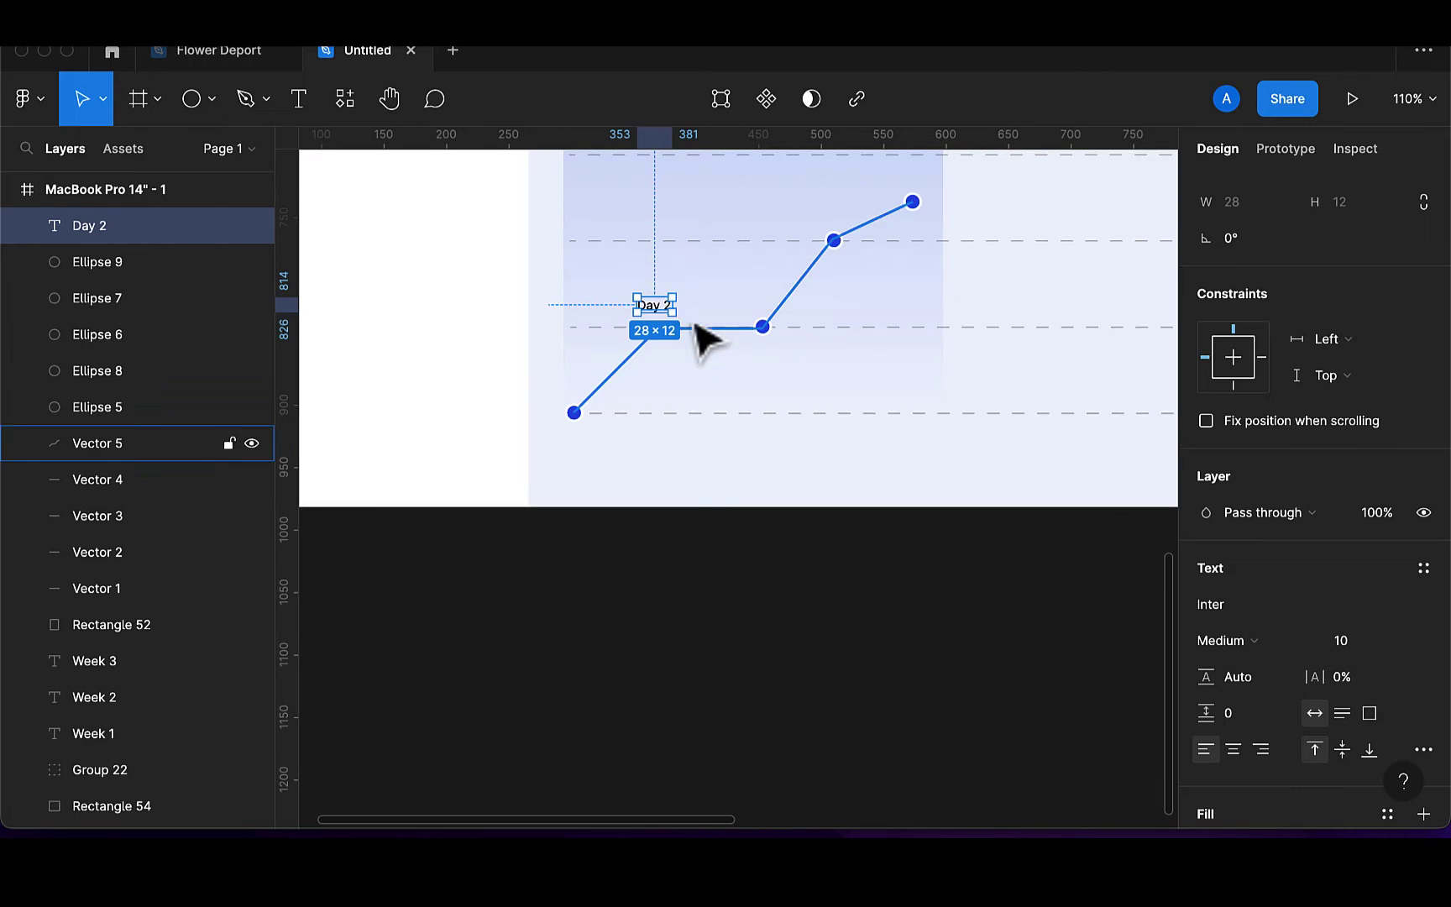
pyautogui.press('Down')
pyautogui.press('Down')
pyautogui.press('Down')
pyautogui.press('Down')
pyautogui.press('Down')
pyautogui.press('Down')
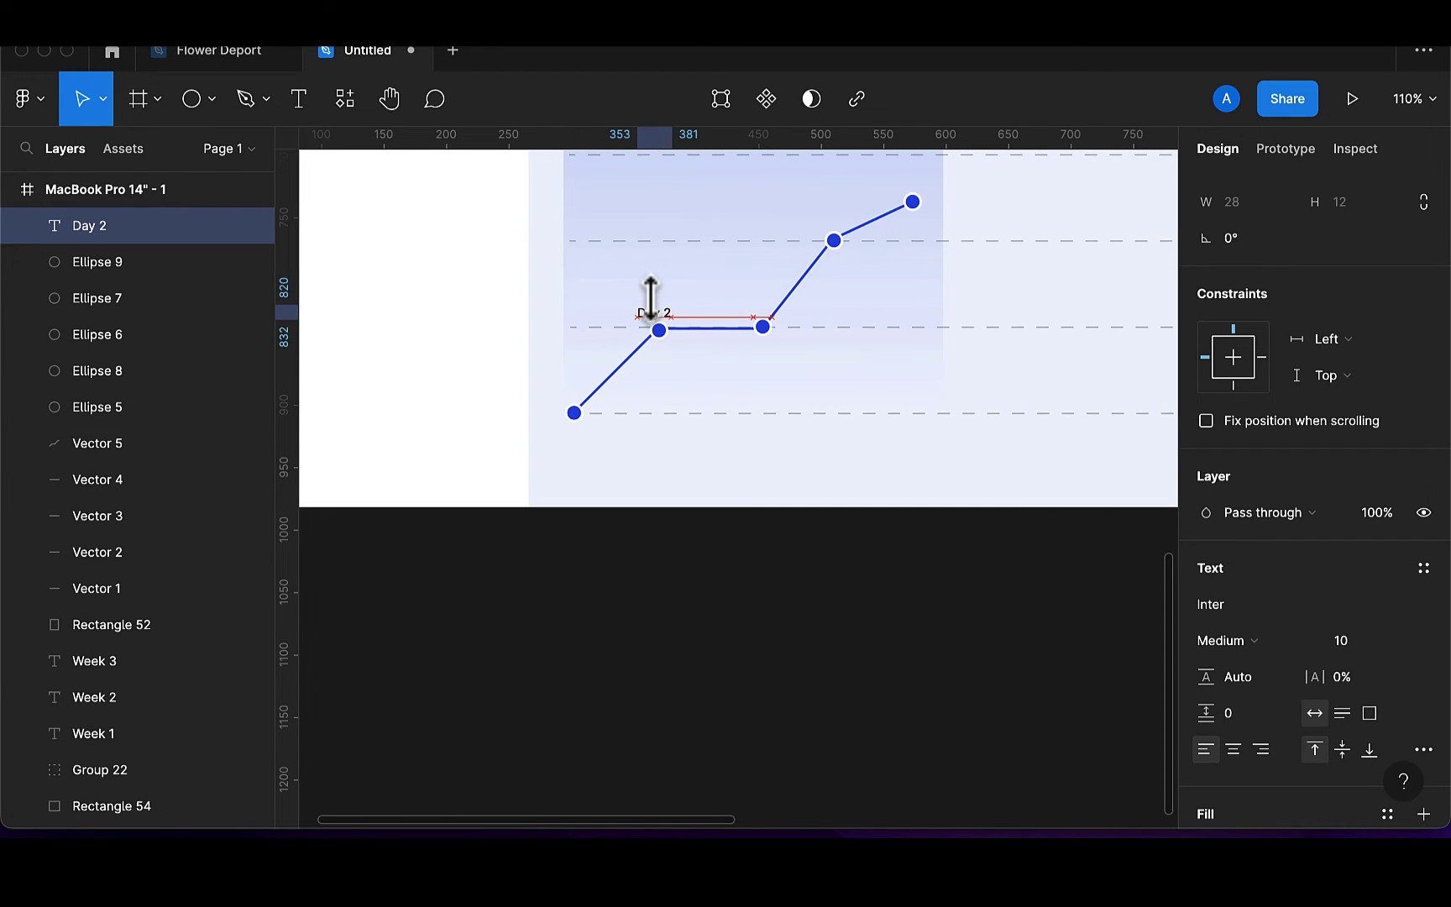
pyautogui.press('Down')
pyautogui.press('Right')
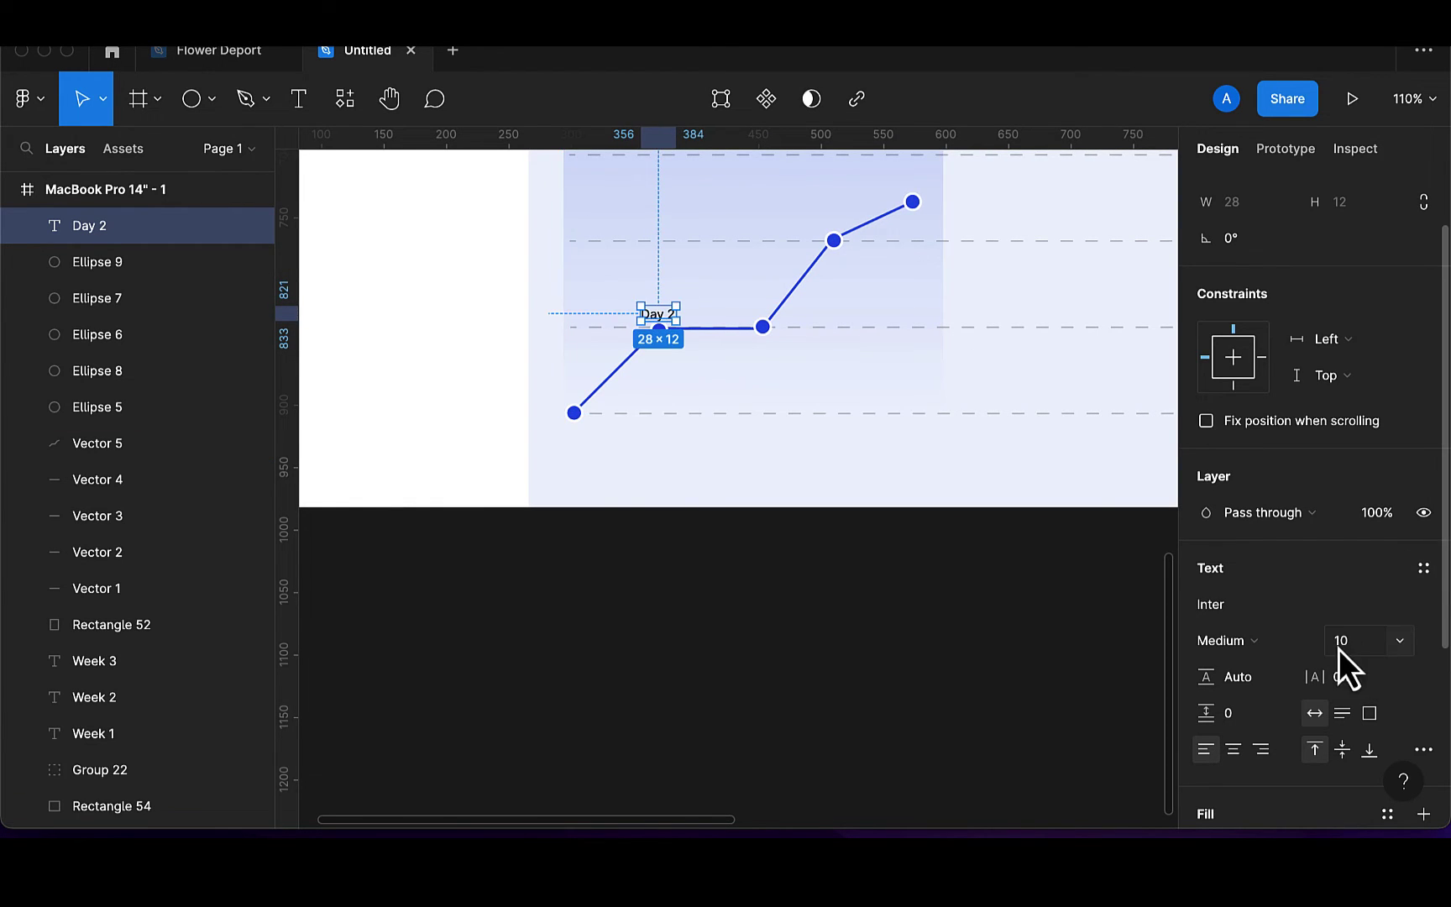
pyautogui.scroll(-4, 1243, 667)
# Colour the Day 2 label 173136, undo a trial move, and remove its extra fills
pyautogui.click(1206, 577)
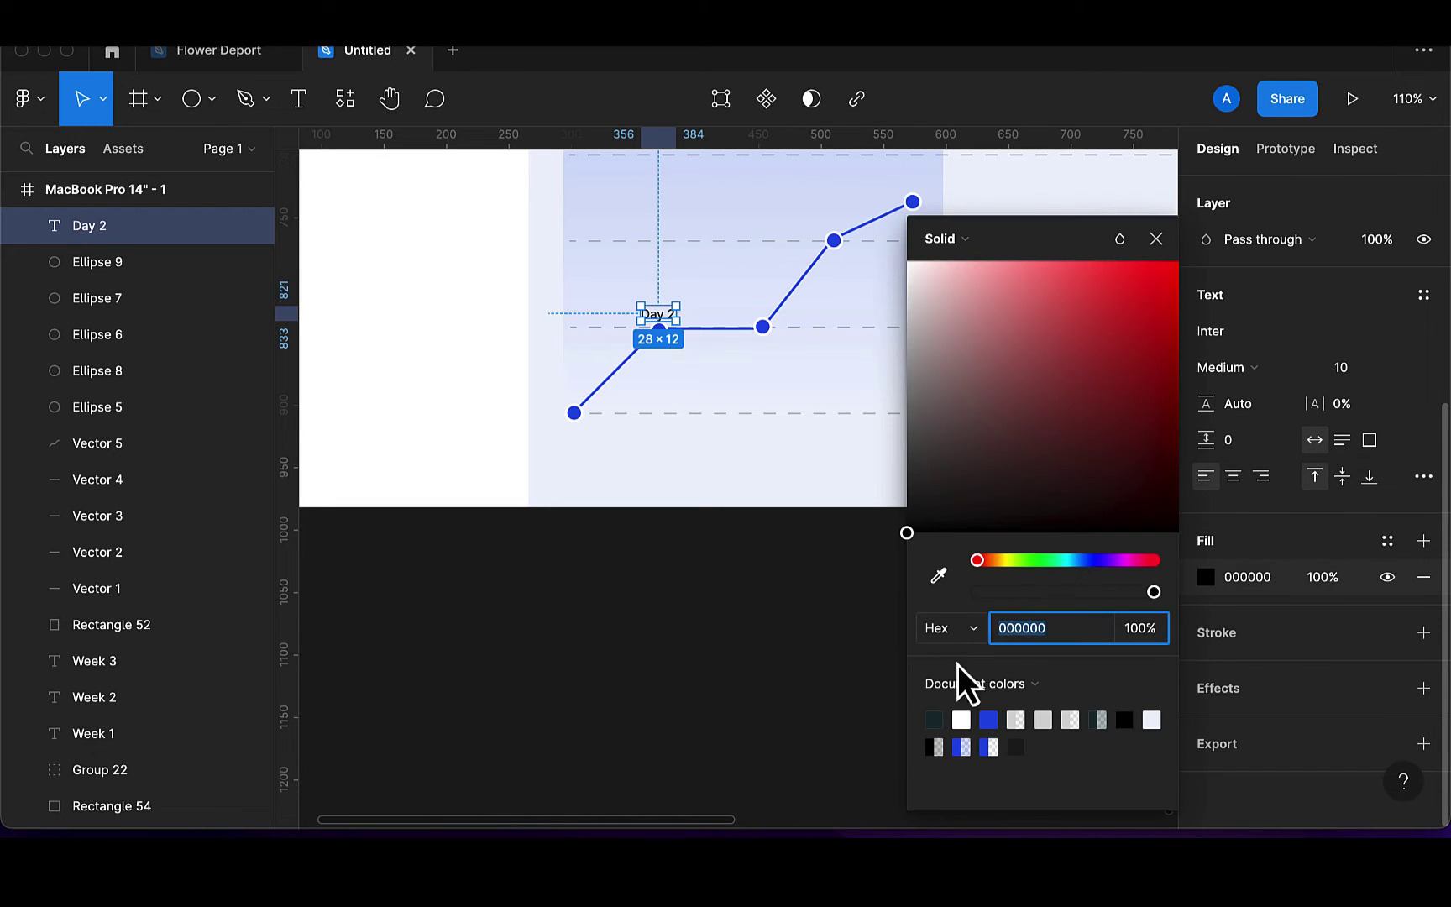
pyautogui.write('173136')
pyautogui.press('Return')
pyautogui.scroll(5, 767, 616)
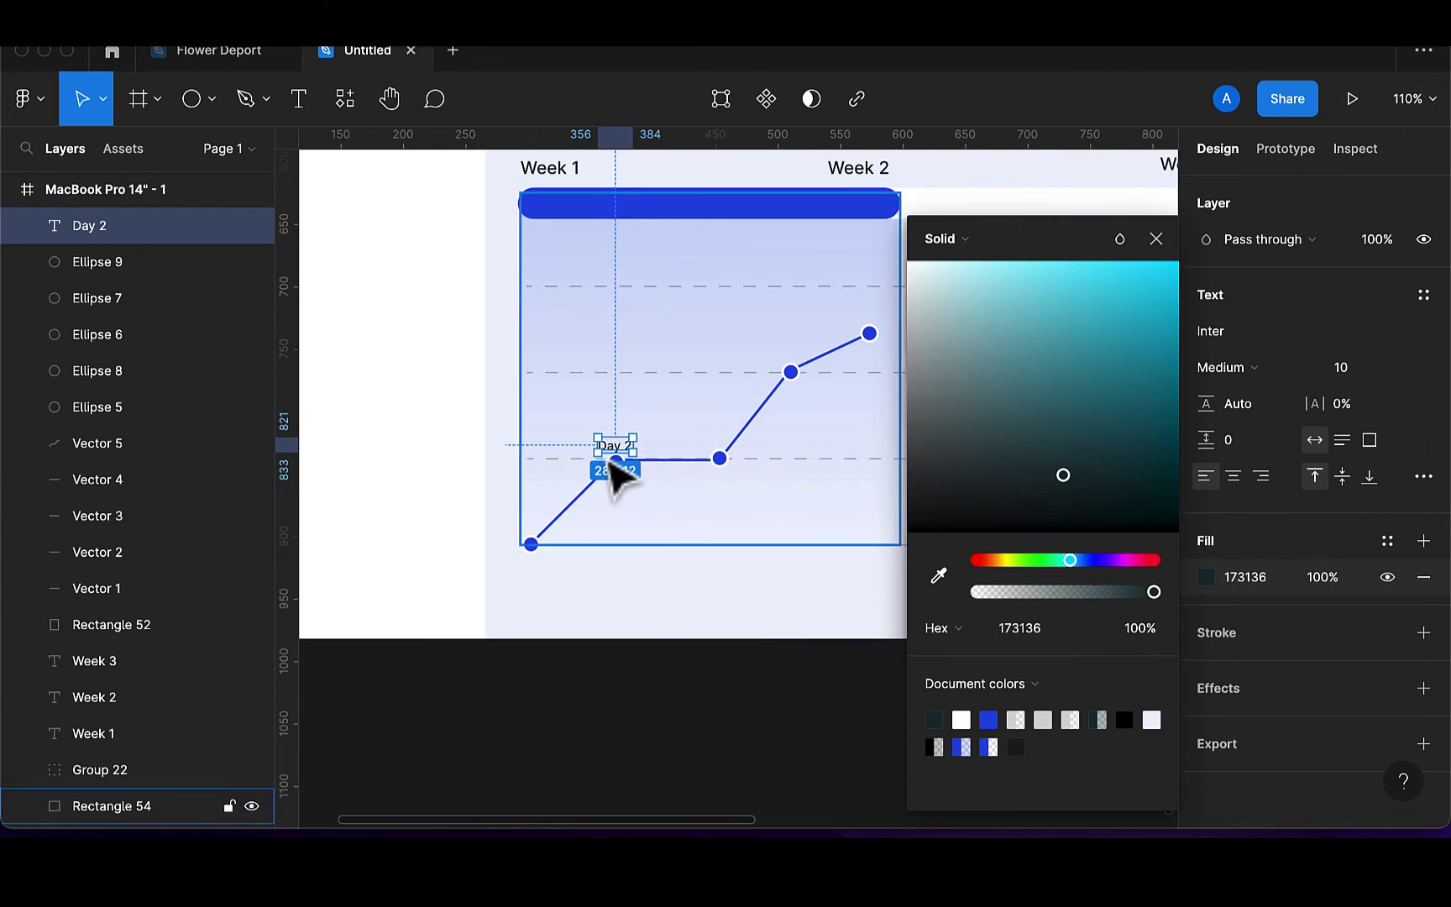
pyautogui.click(629, 454)
pyautogui.moveTo(625, 451); pyautogui.dragTo(722, 447)
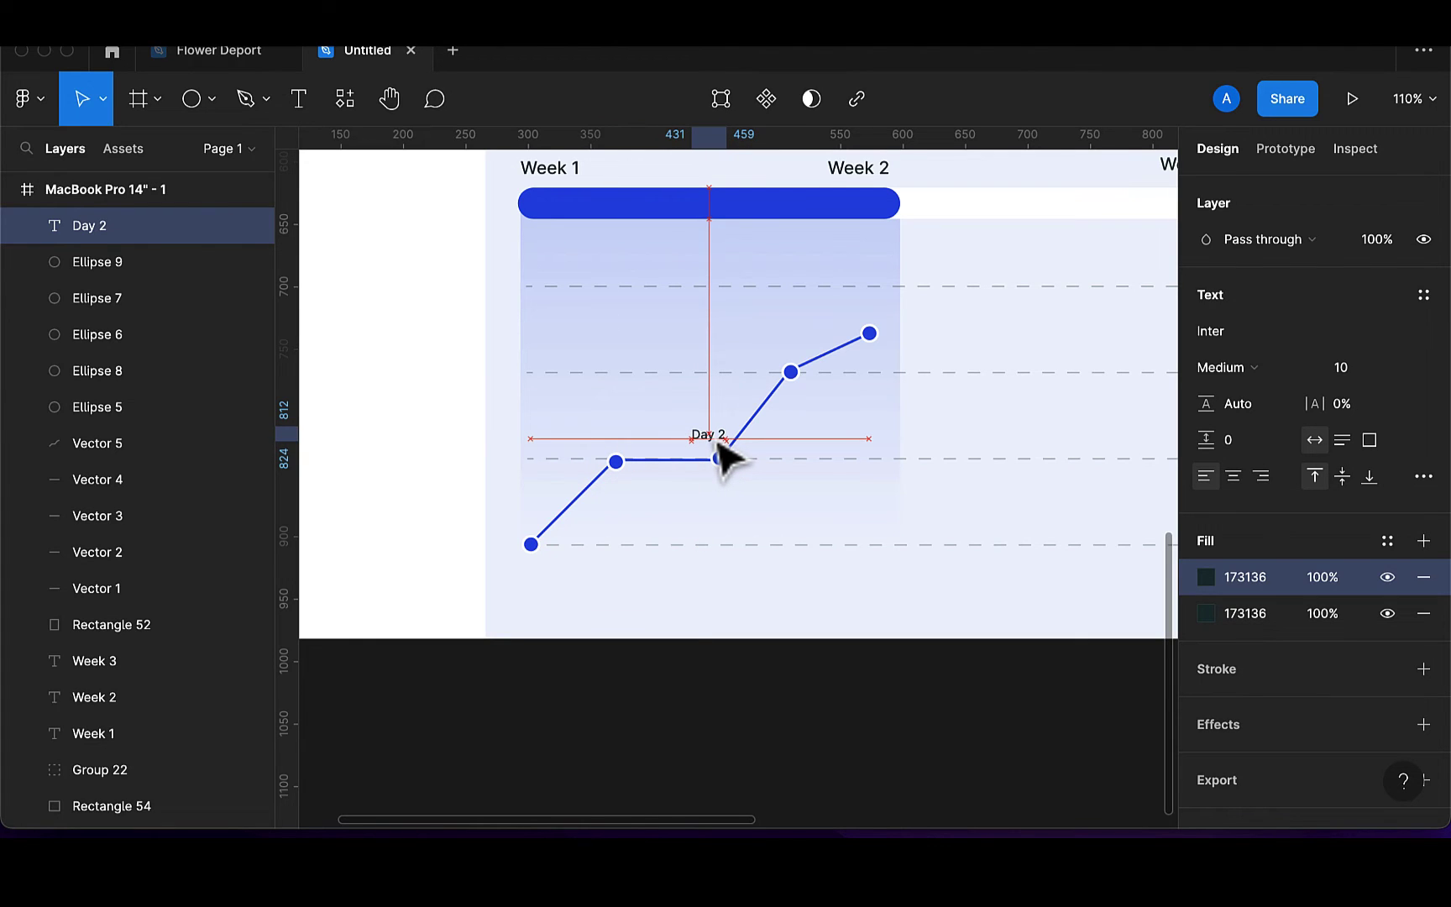
pyautogui.hotkey('ctrl', 'z')
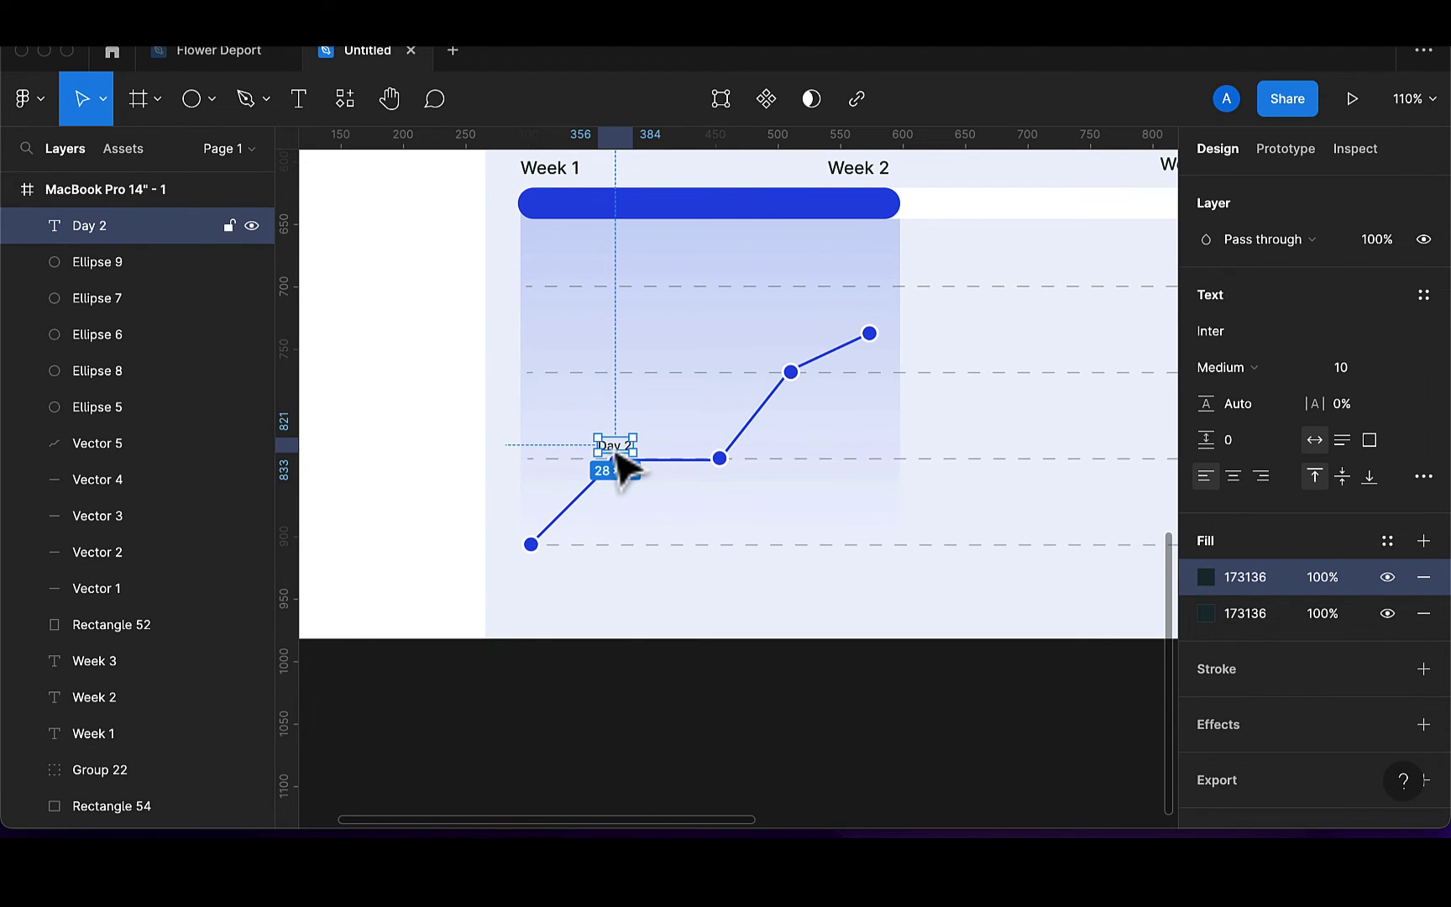
pyautogui.hotkey('ctrl', 'z')
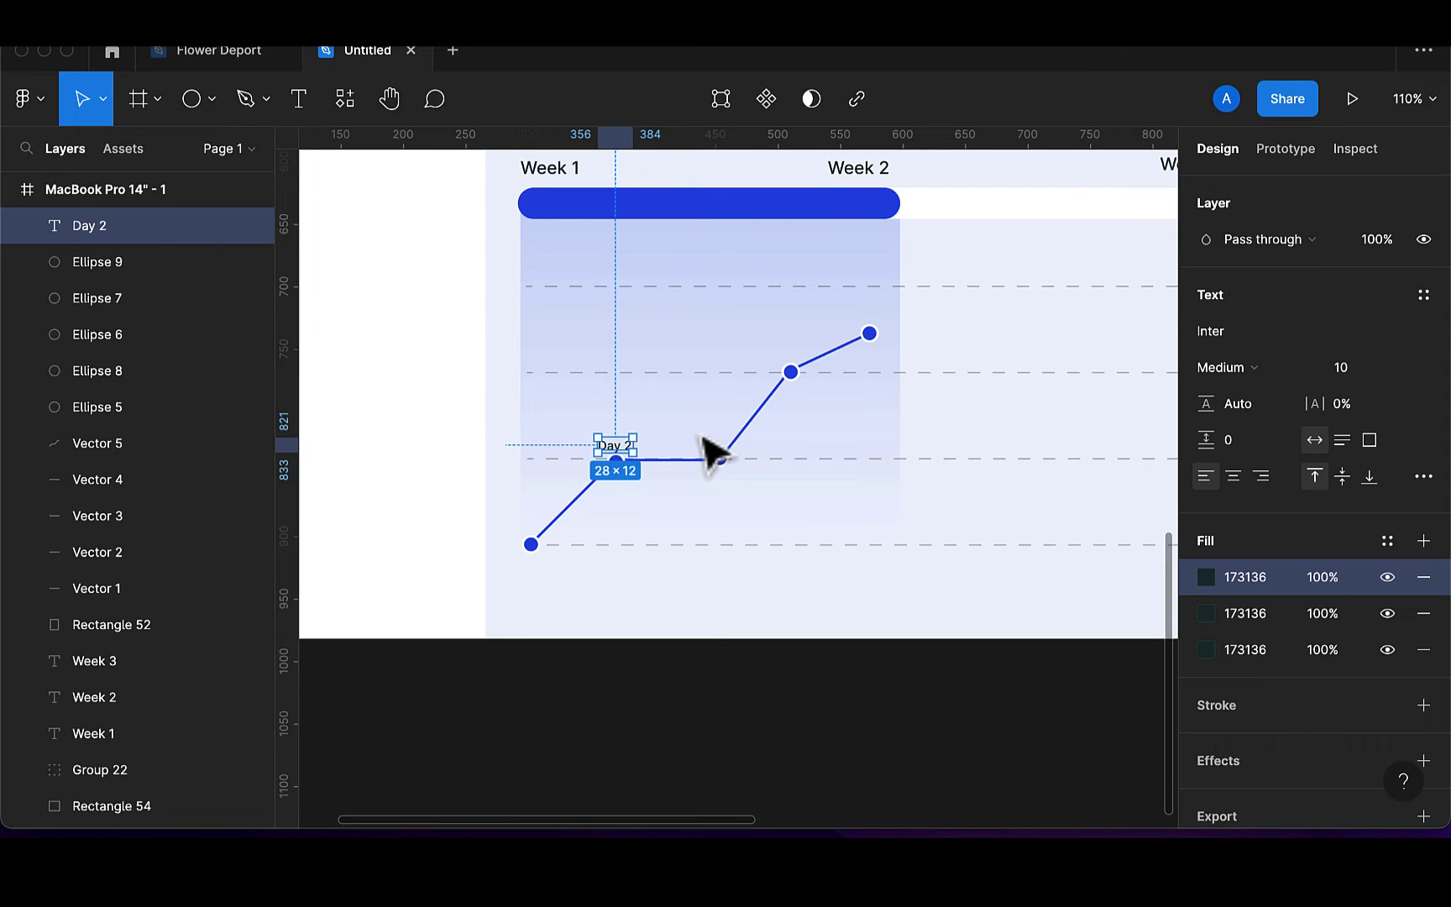
pyautogui.hotkey('ctrl', 'z')
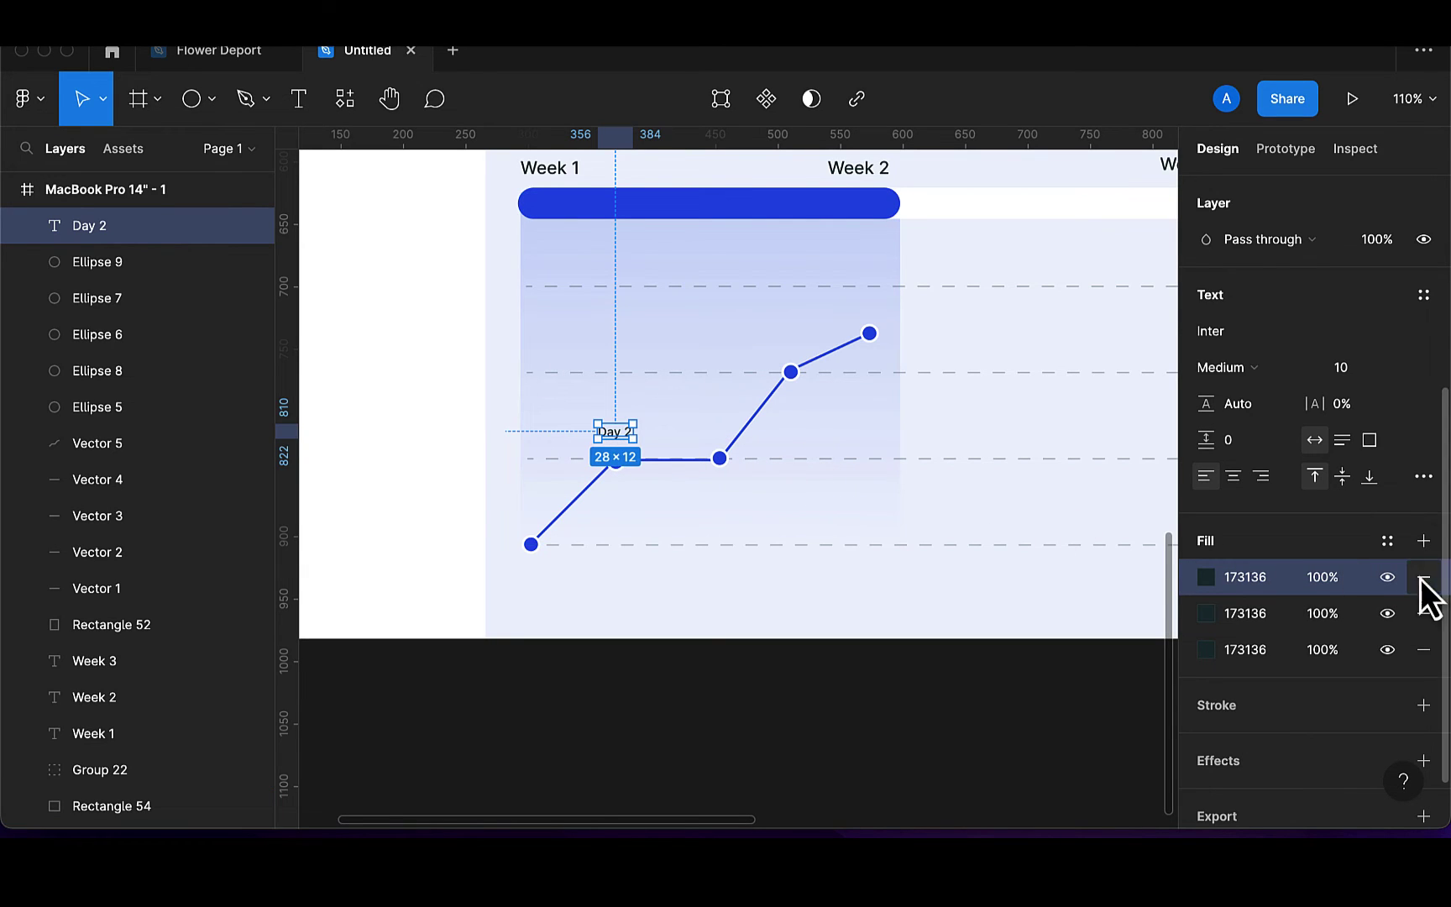
pyautogui.click(1425, 616)
pyautogui.click(1426, 616)
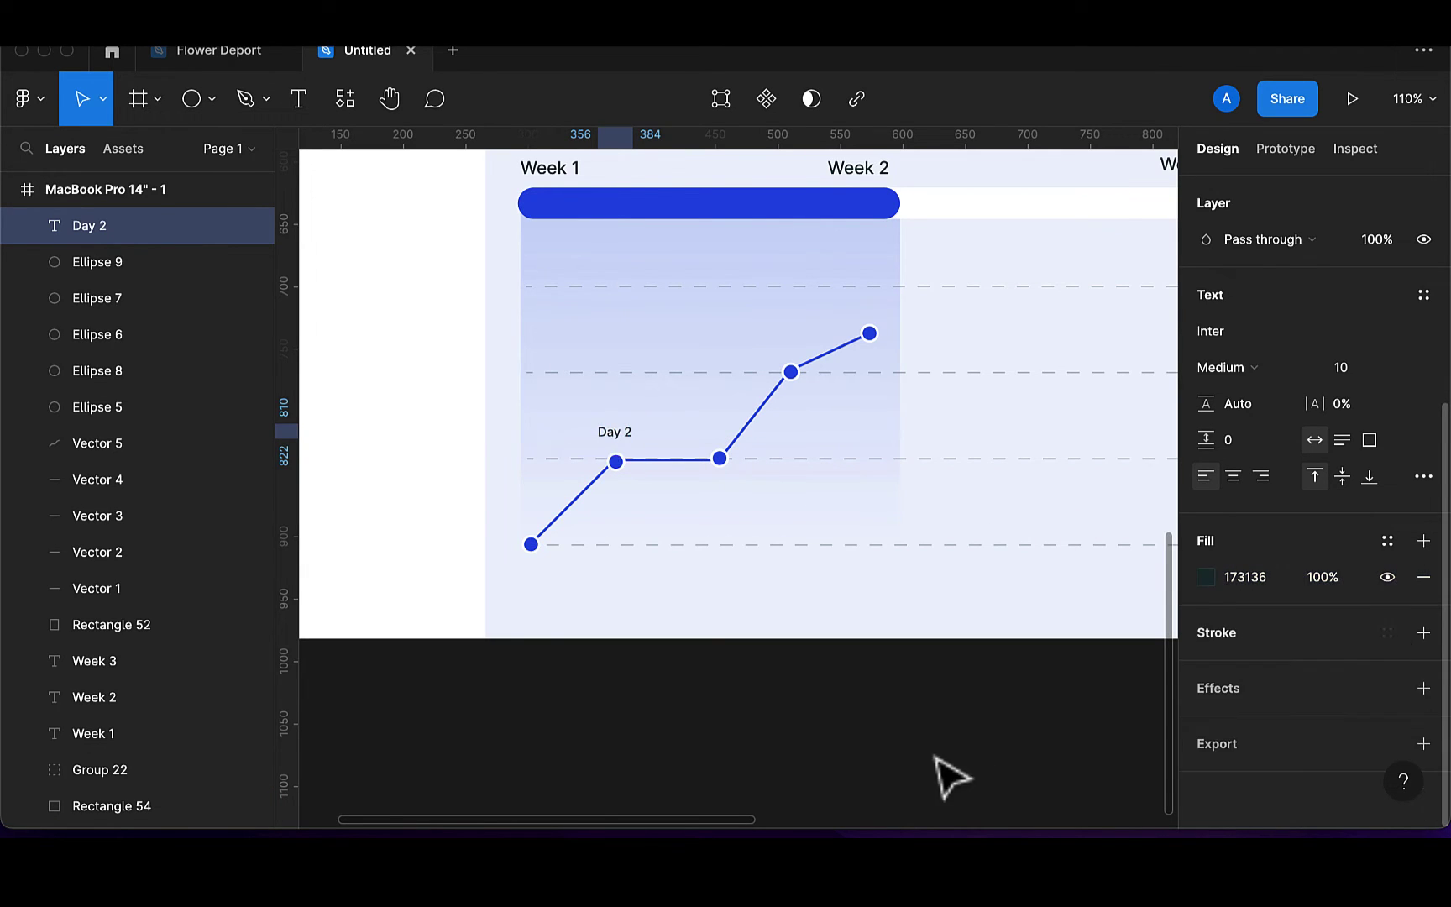
pyautogui.click(949, 778)
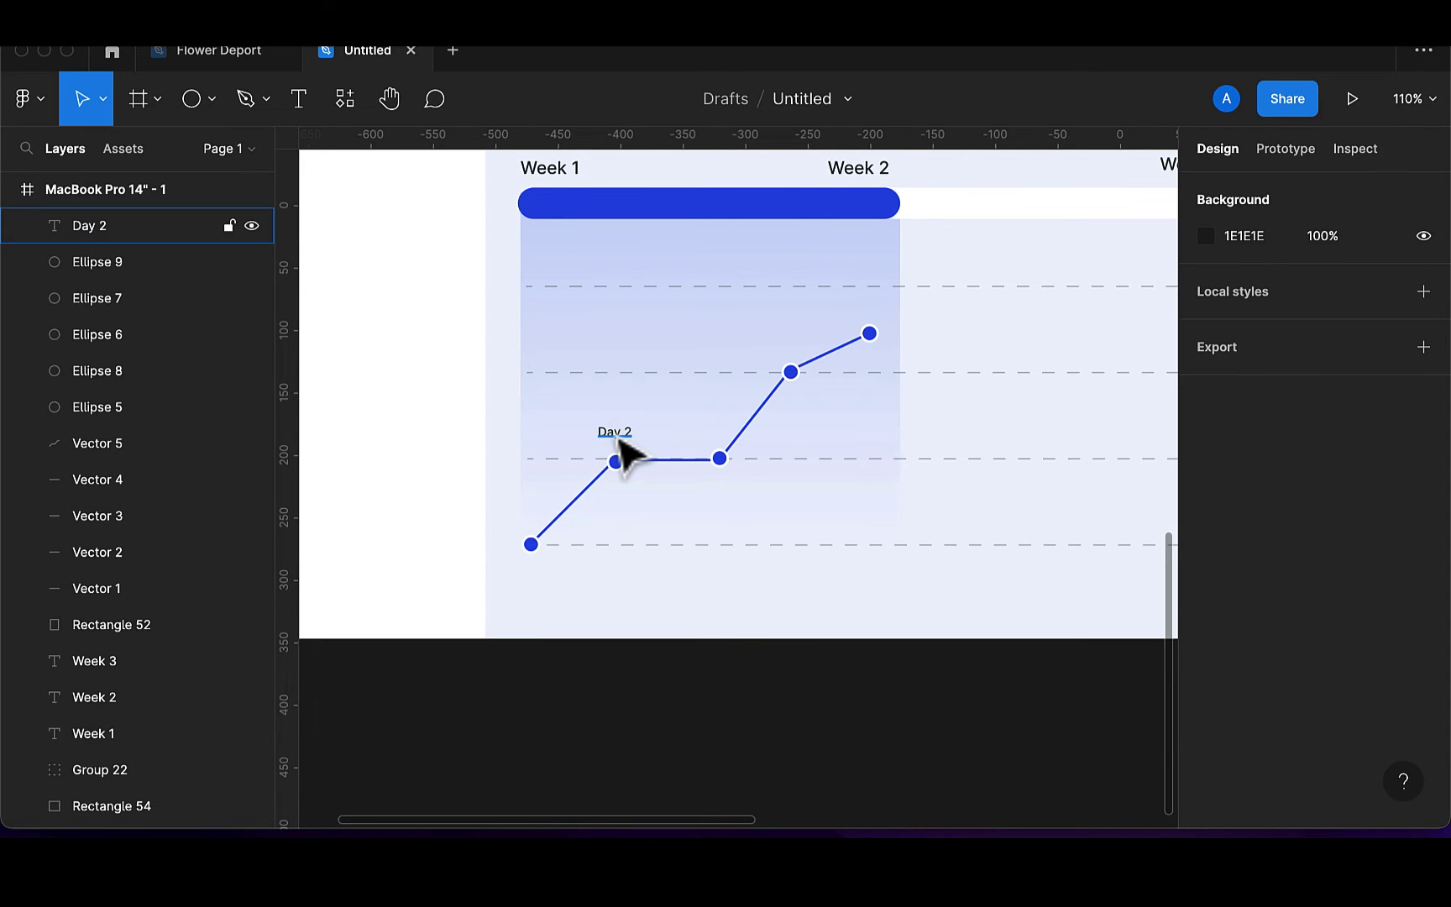
# Copy the label to the third point as Day 3 and to the fourth point as Day 4
pyautogui.moveTo(620, 443); pyautogui.dragTo(724, 461)
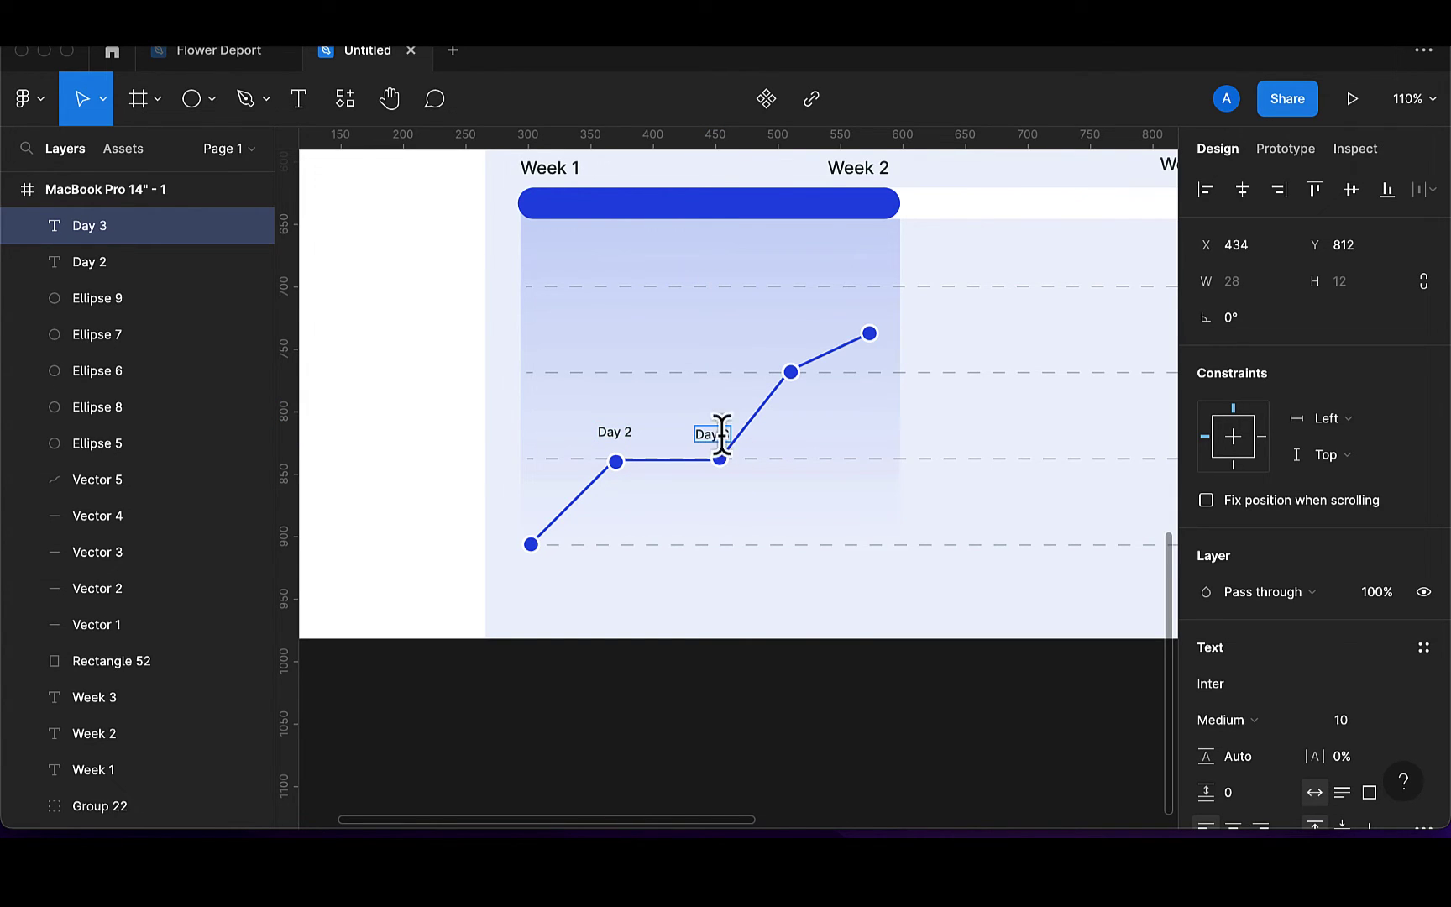
pyautogui.press('Escape')
pyautogui.press('super+d')
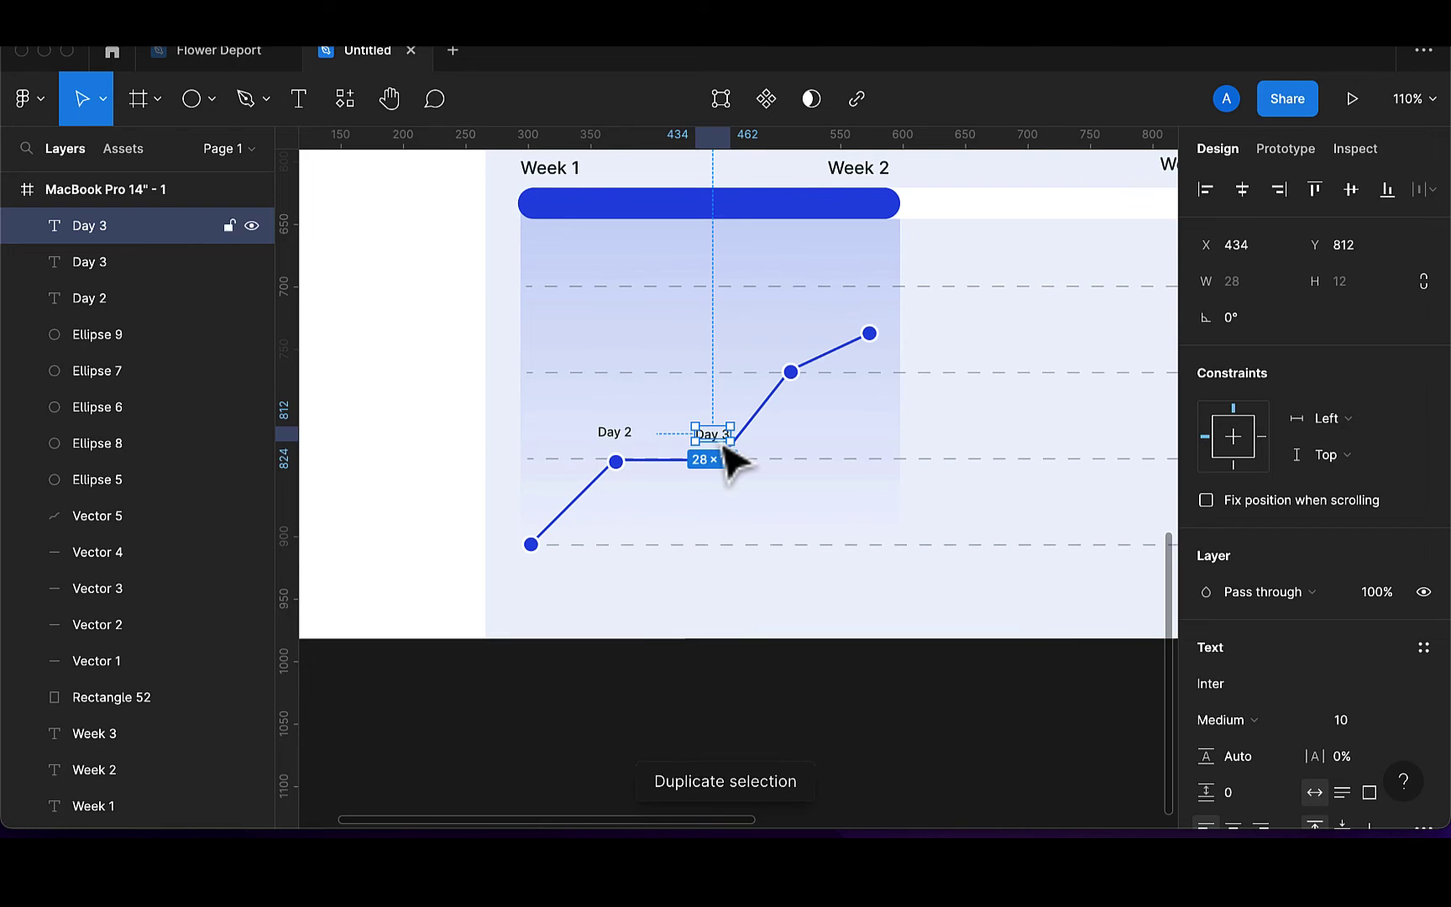
pyautogui.moveTo(724, 448); pyautogui.dragTo(792, 367)
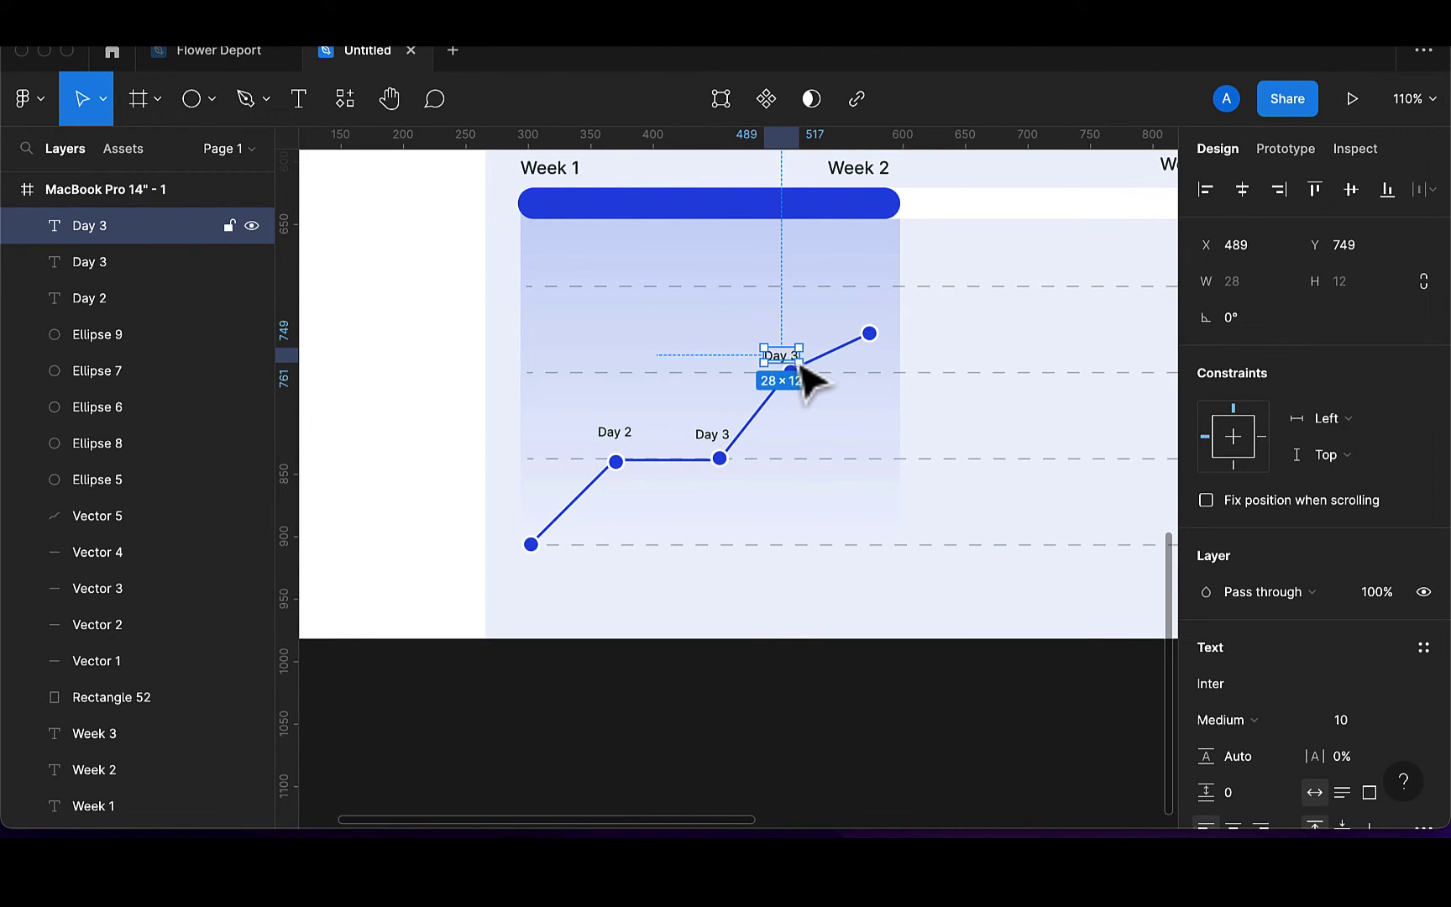
pyautogui.press('Return')
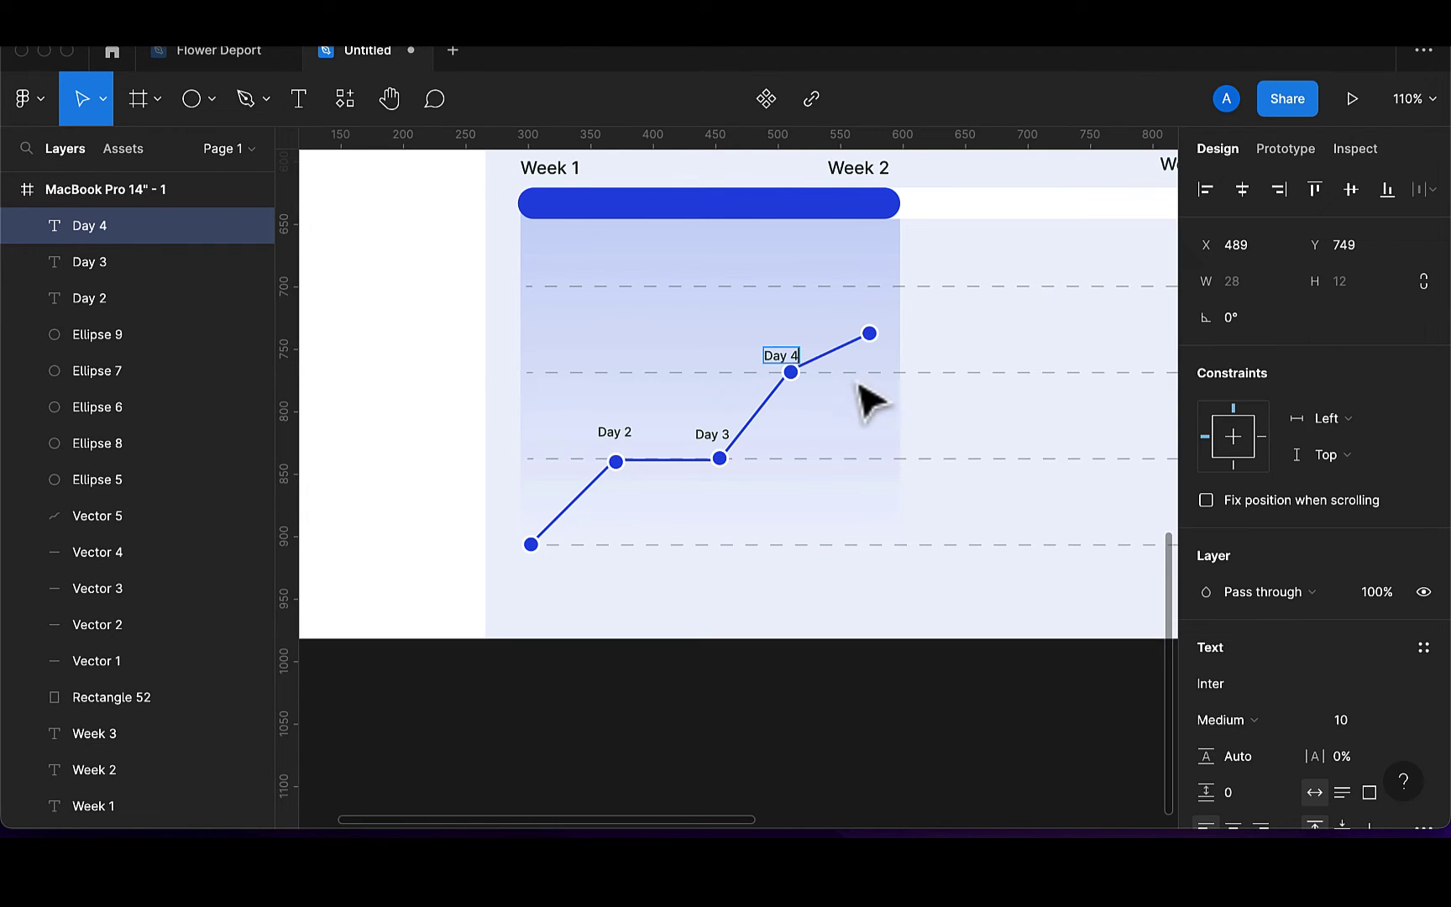
pyautogui.write('4')
pyautogui.press('Escape')
pyautogui.press('Right')
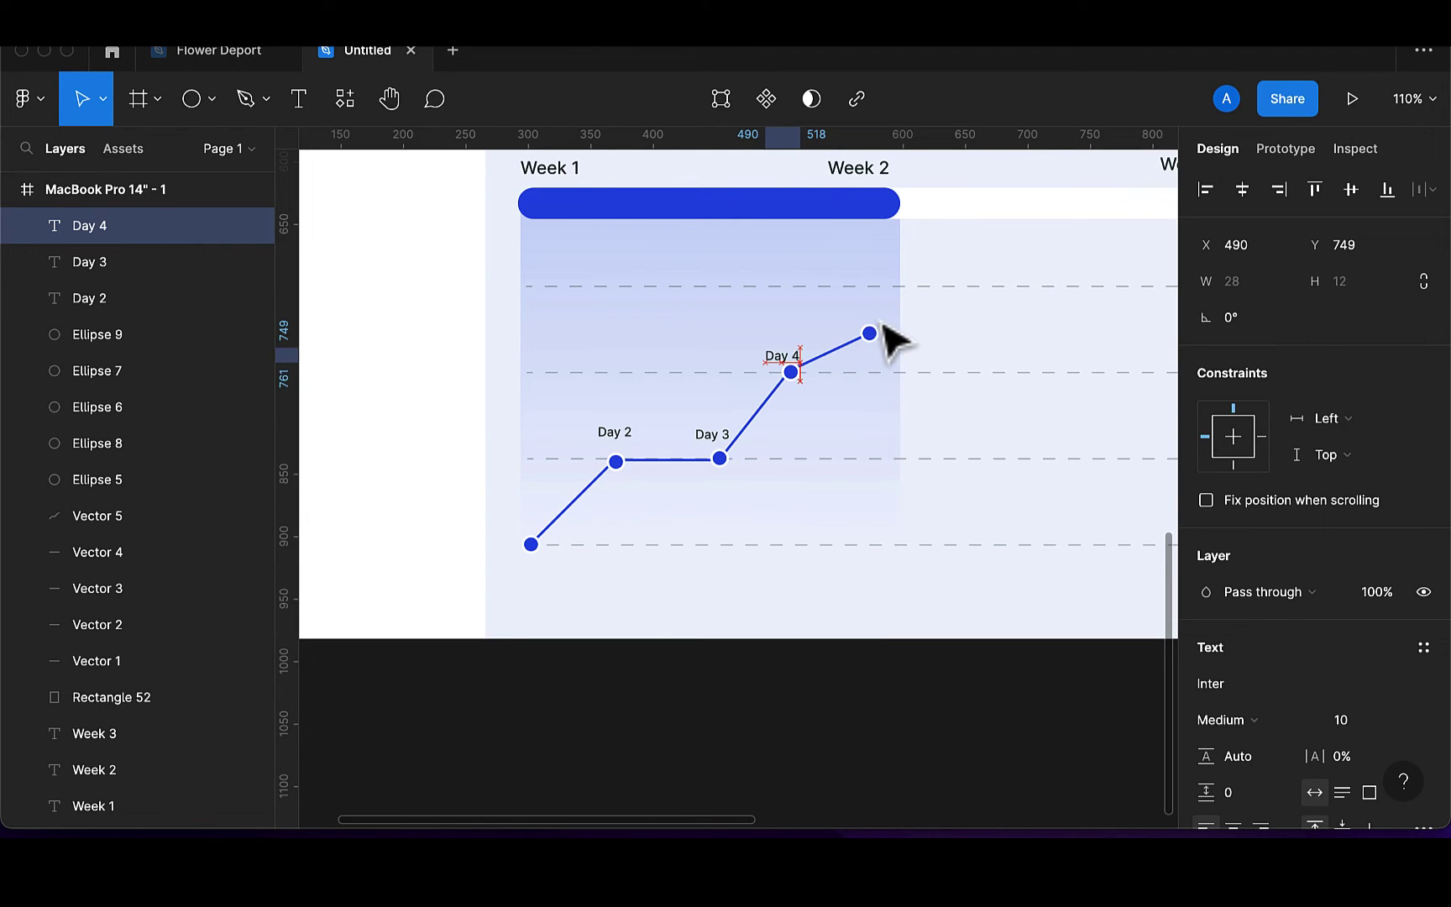
# Move the Day 2 label to the first point and change its text to 'Day 1'
pyautogui.click(618, 446)
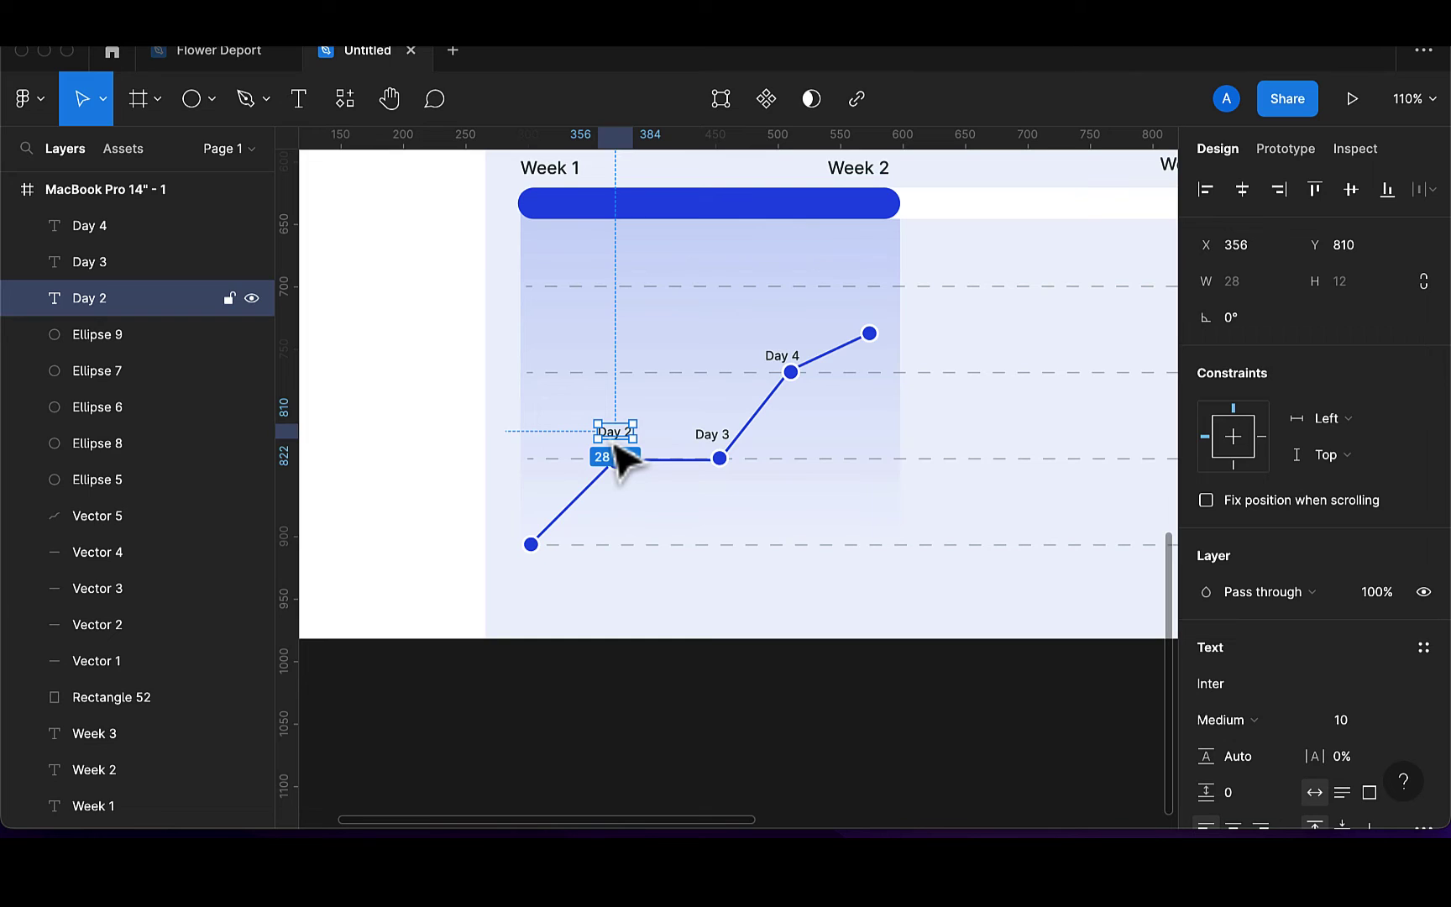
pyautogui.moveTo(617, 446); pyautogui.dragTo(545, 527)
pyautogui.press('Down')
pyautogui.press('Down')
pyautogui.press('Down')
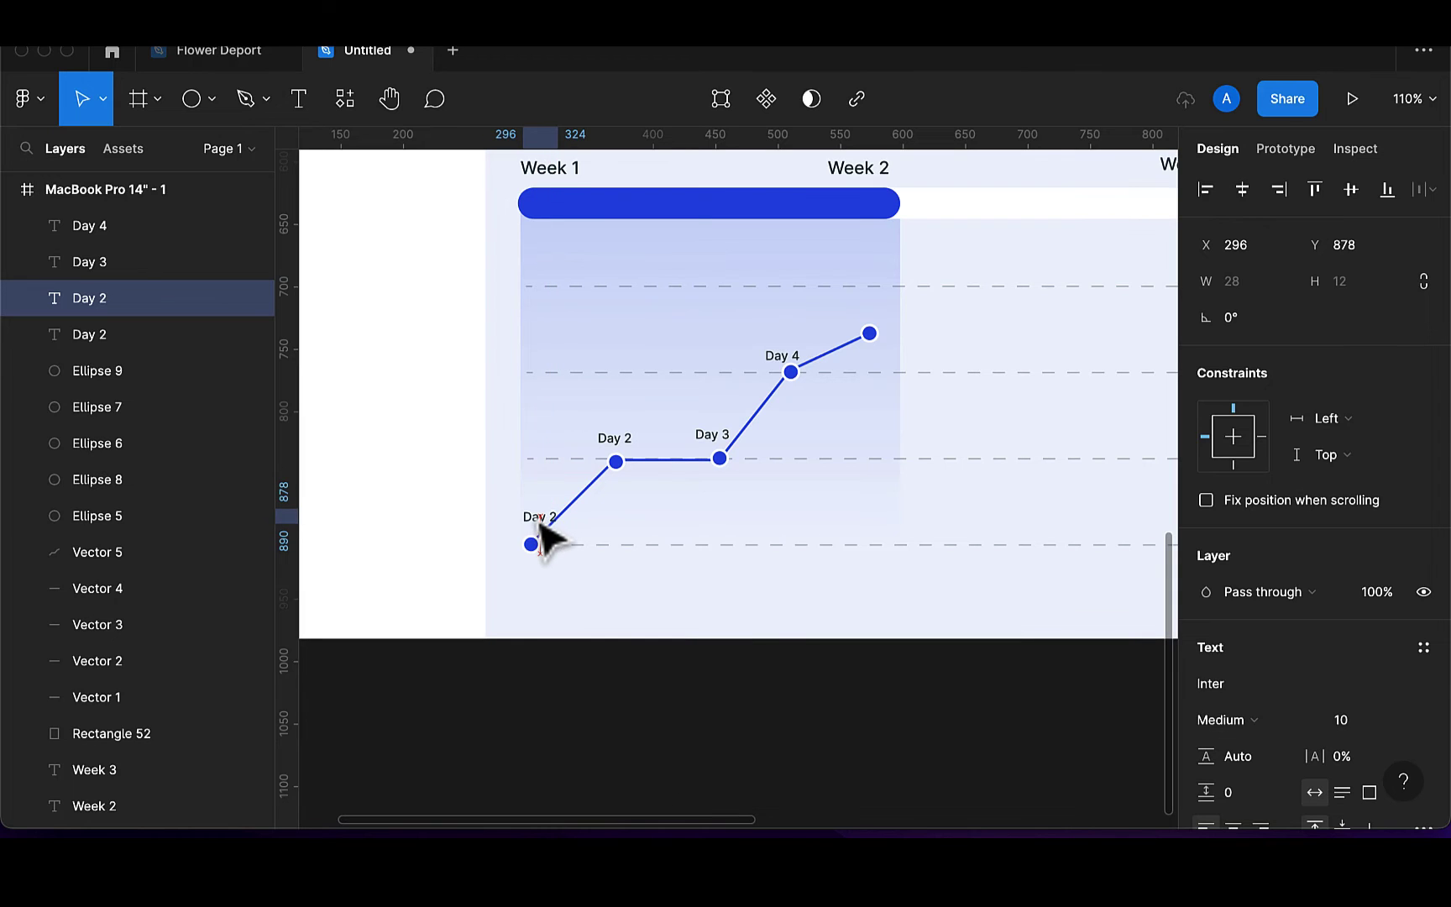
pyautogui.doubleClick(548, 518)
pyautogui.scroll(5, 549, 517)
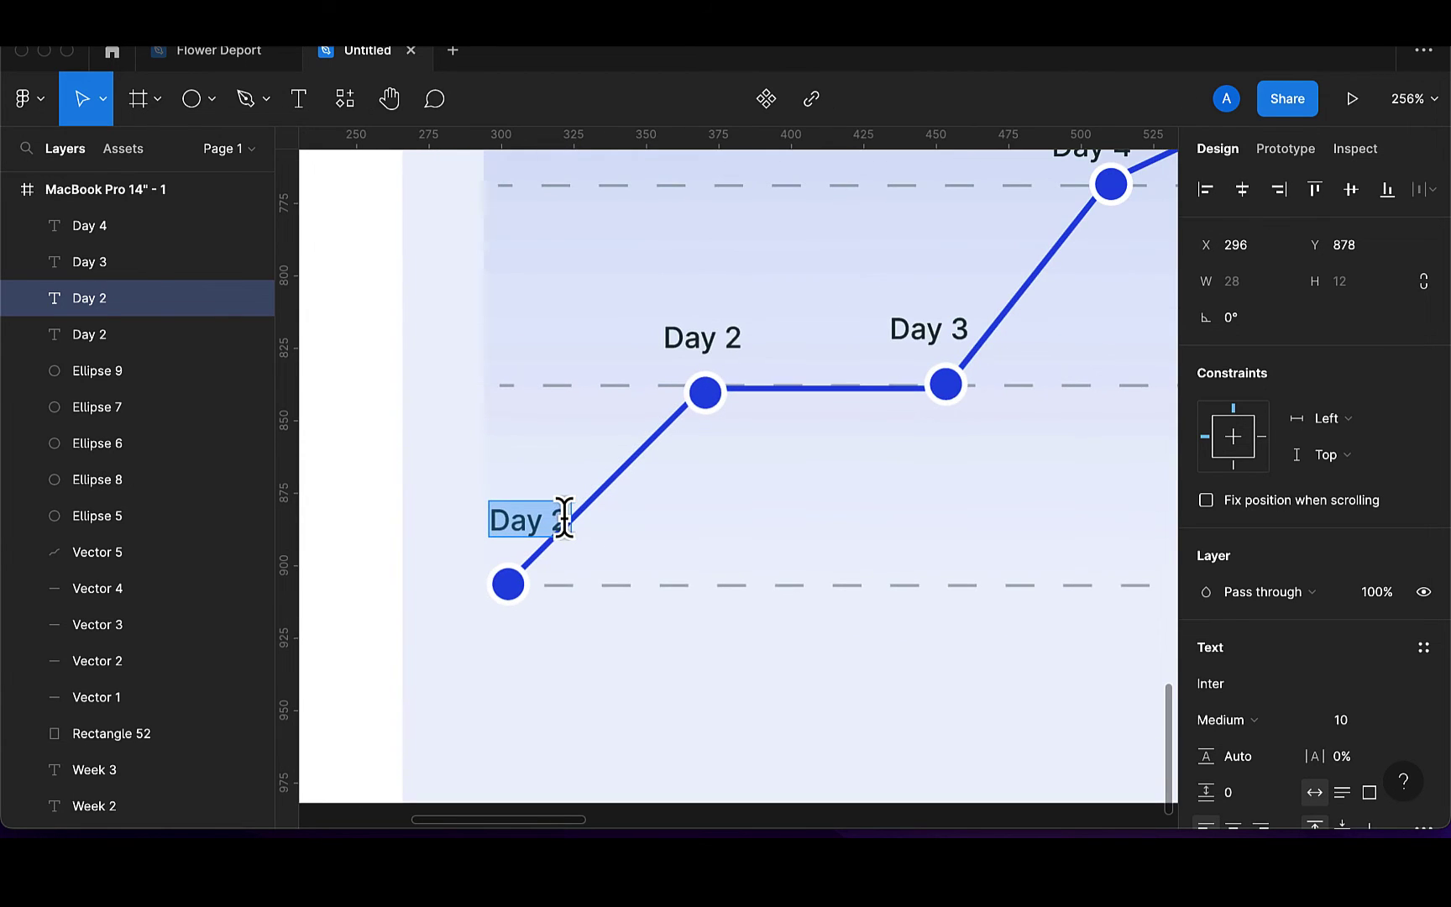
pyautogui.click(557, 516)
pyautogui.press('BackSpace')
pyautogui.press('BackSpace')
pyautogui.write('1')
pyautogui.press('Escape')
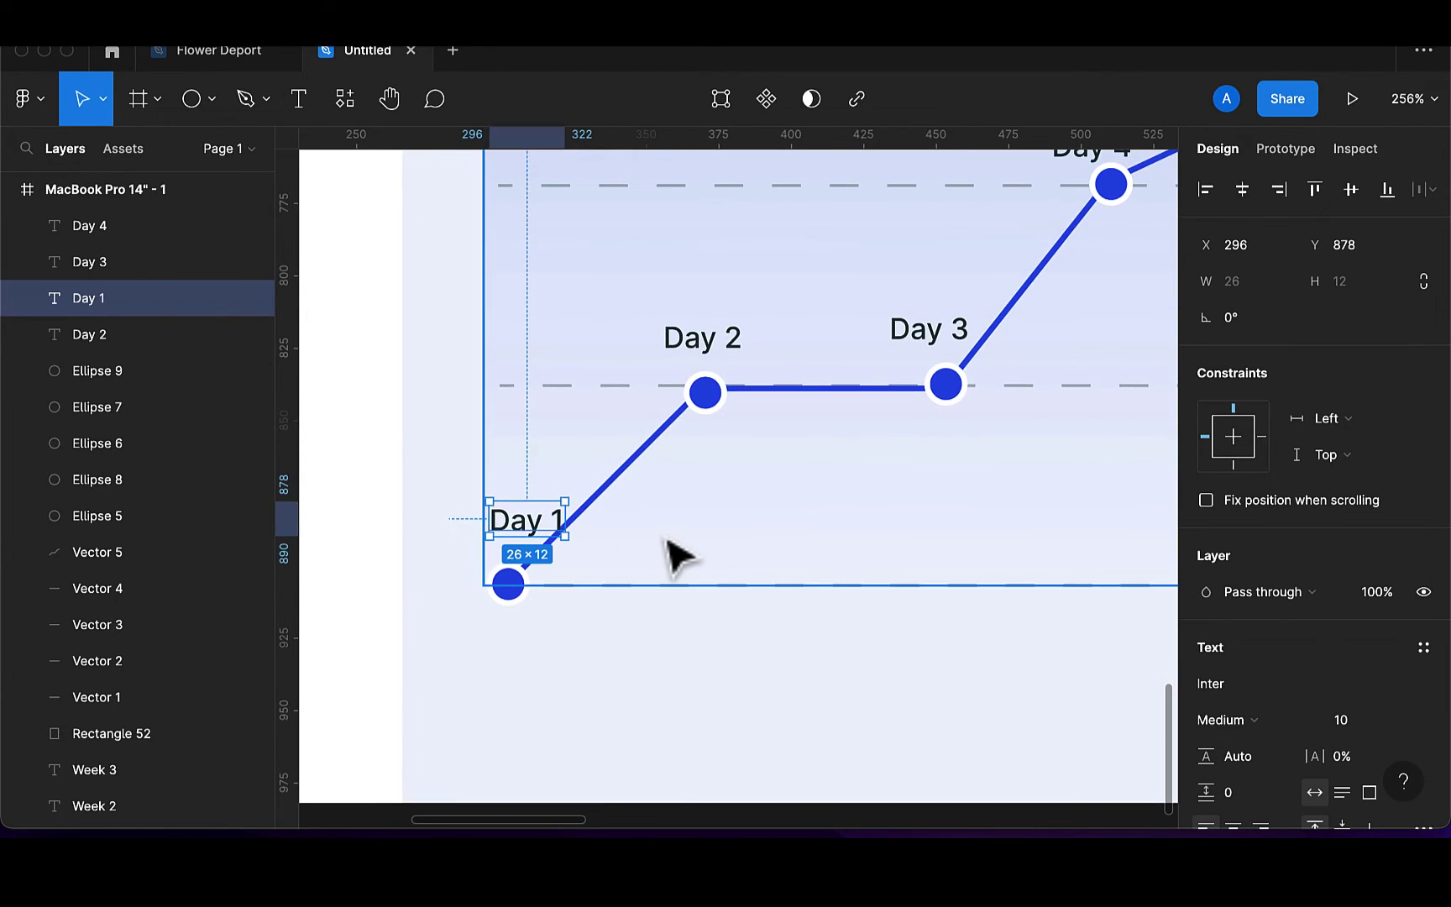
# Nudge the gradient area and the Day 1 label slightly to align them
pyautogui.click(668, 542)
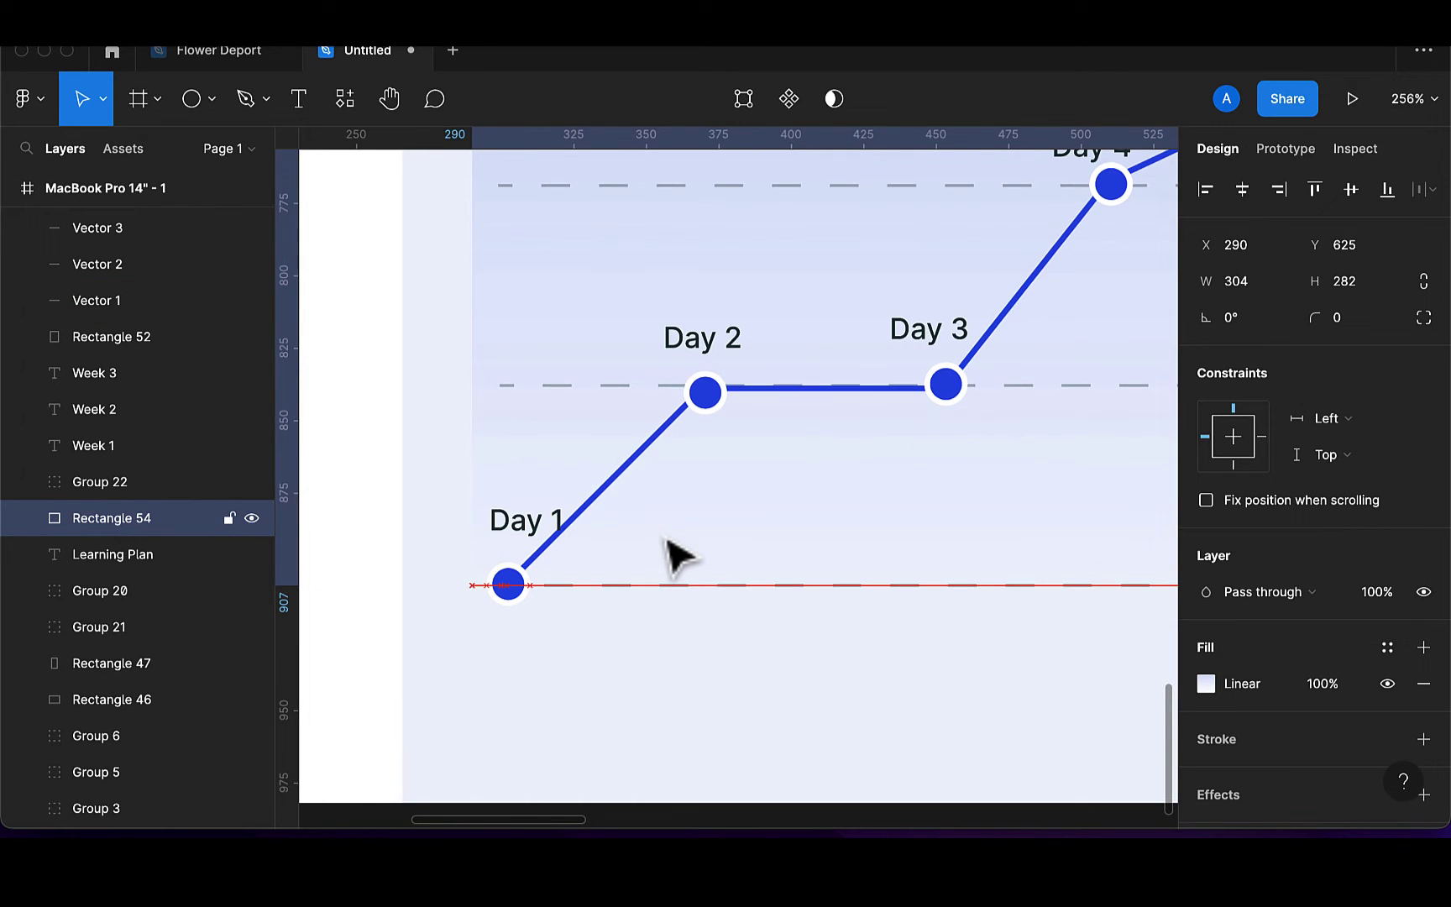
pyautogui.press('Right')
pyautogui.press('Right')
pyautogui.press('Right')
pyautogui.press('Right')
pyautogui.press('Right')
pyautogui.press('Right')
pyautogui.click(542, 532)
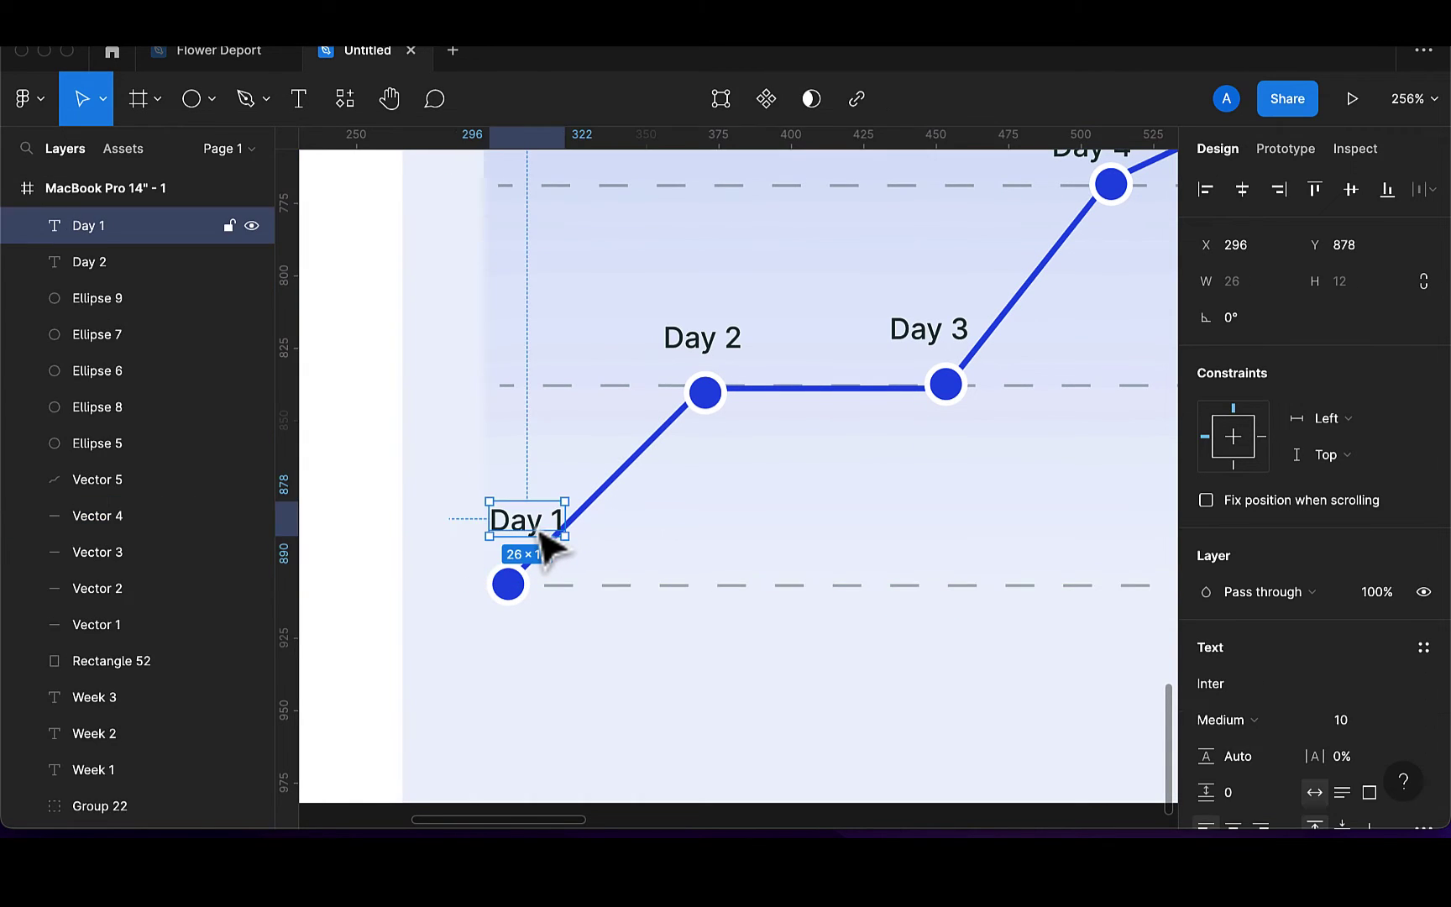
pyautogui.press('Left')
pyautogui.press('Left')
pyautogui.press('Left')
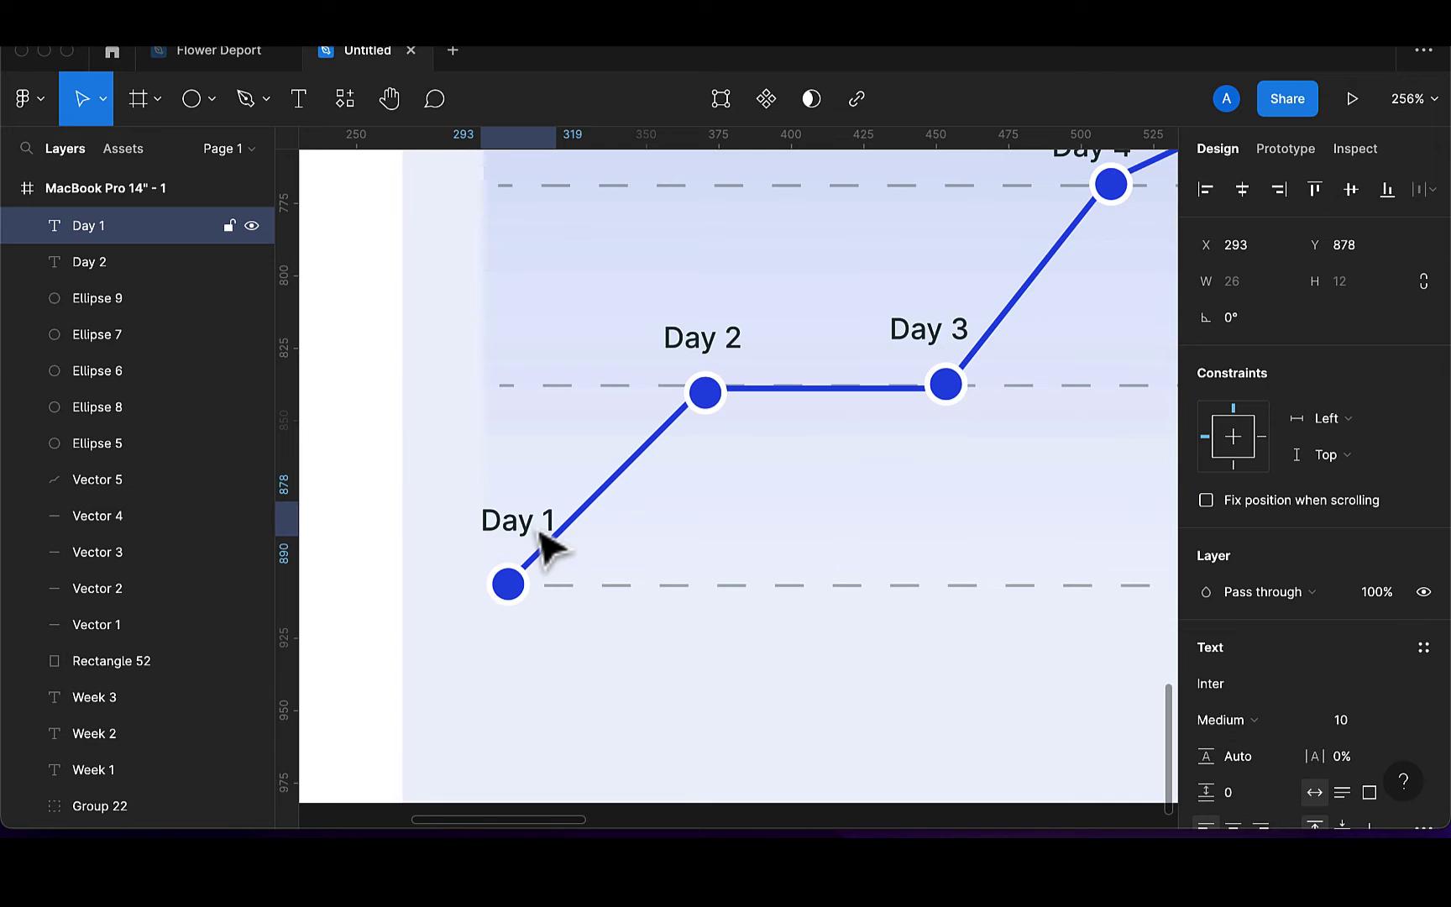
pyautogui.press('Right')
pyautogui.scroll(-5, 550, 551)
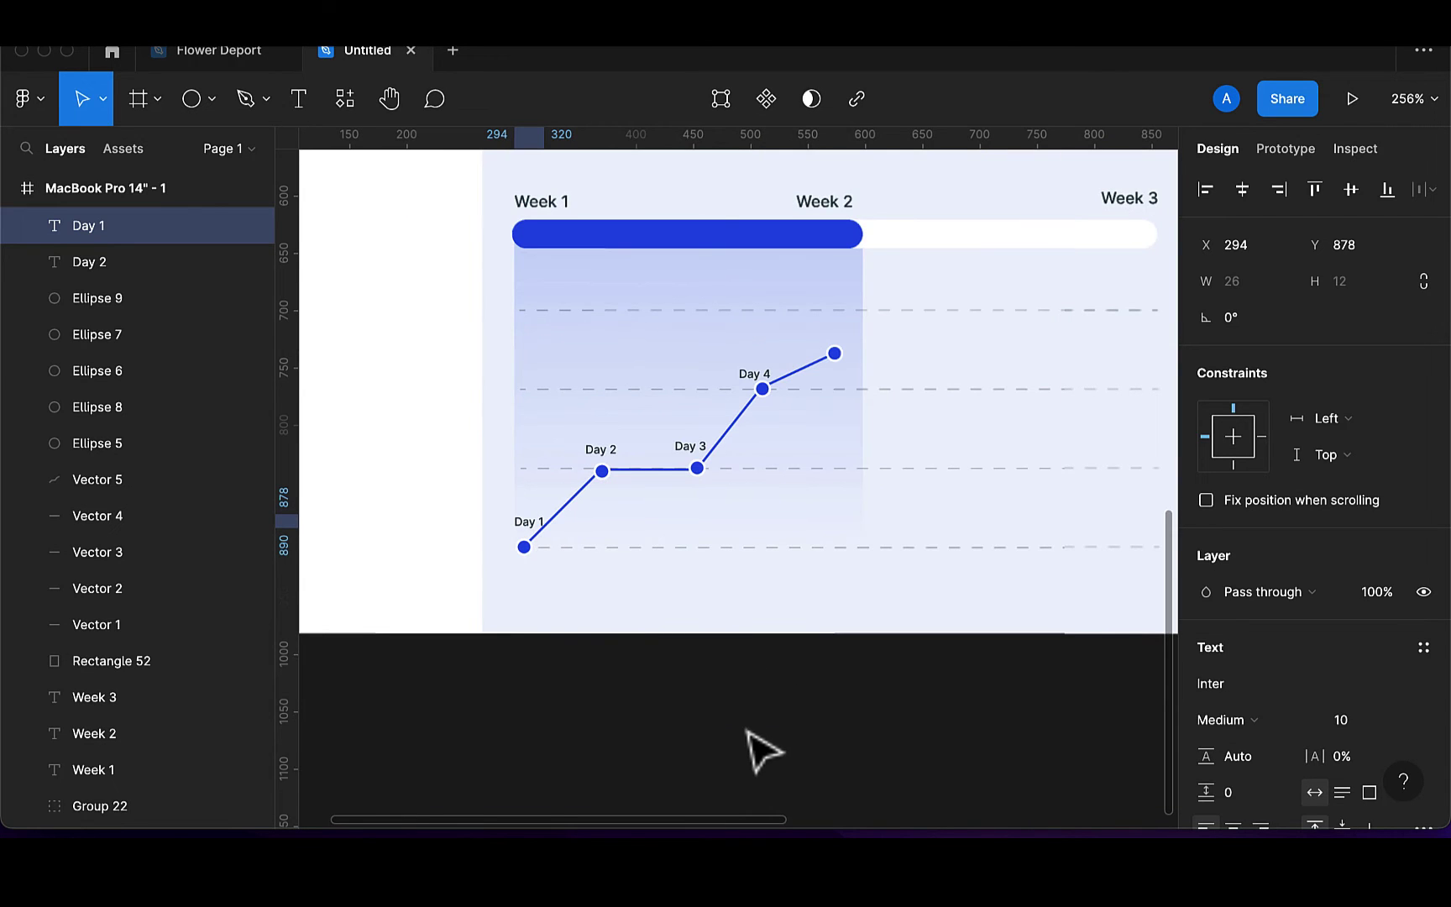
pyautogui.click(760, 750)
# Add a 'Learning ui basic' caption below the chart's first point at font size 15
pyautogui.scroll(-2, 749, 732)
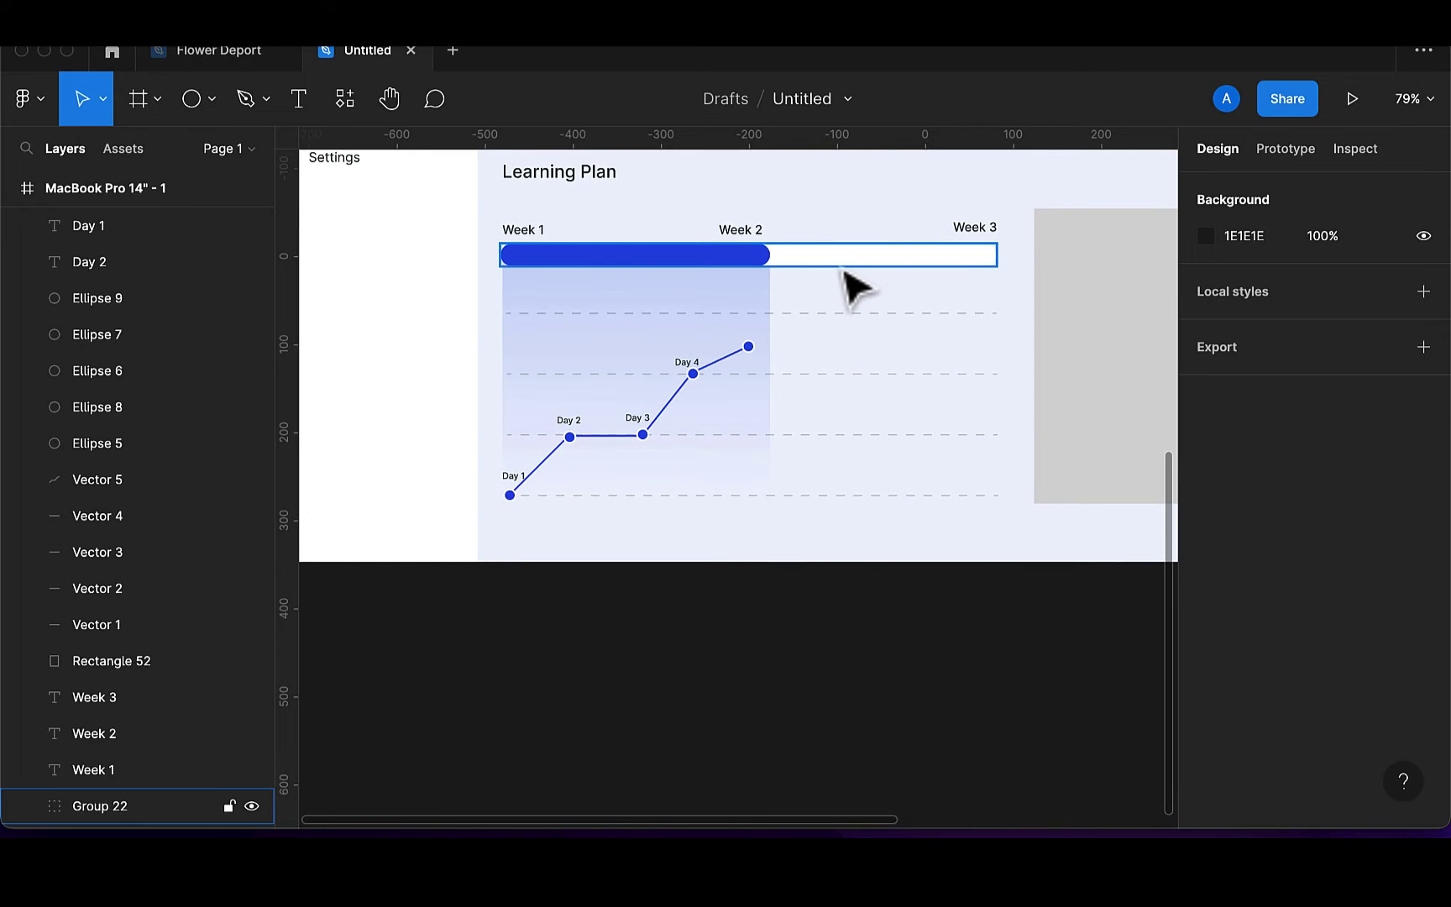
pyautogui.scroll(-3, 852, 283)
pyautogui.scroll(2, 850, 290)
pyautogui.scroll(1, 850, 290)
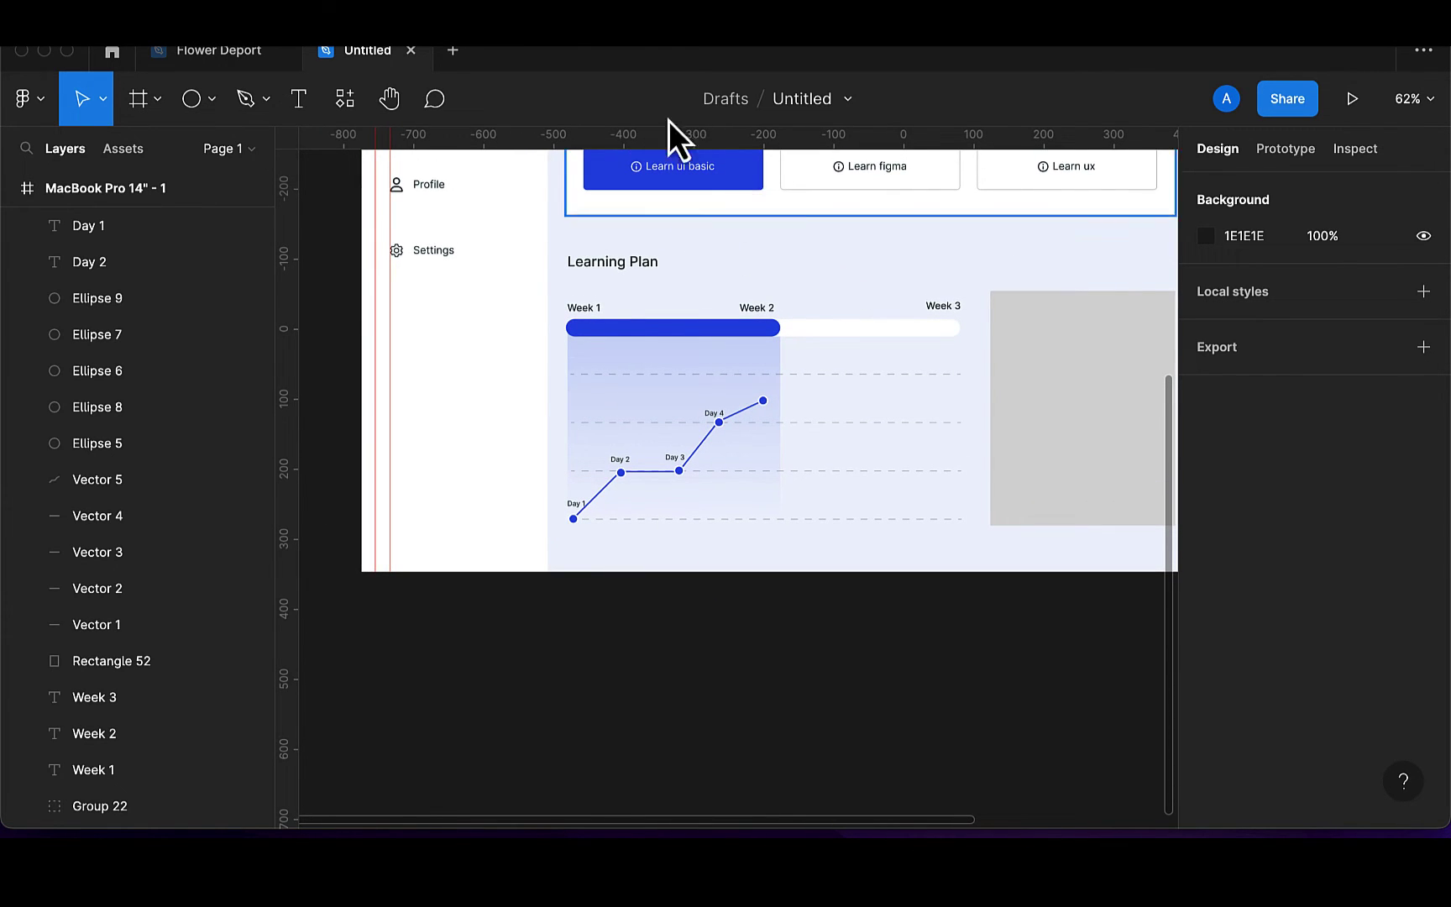
pyautogui.click(298, 100)
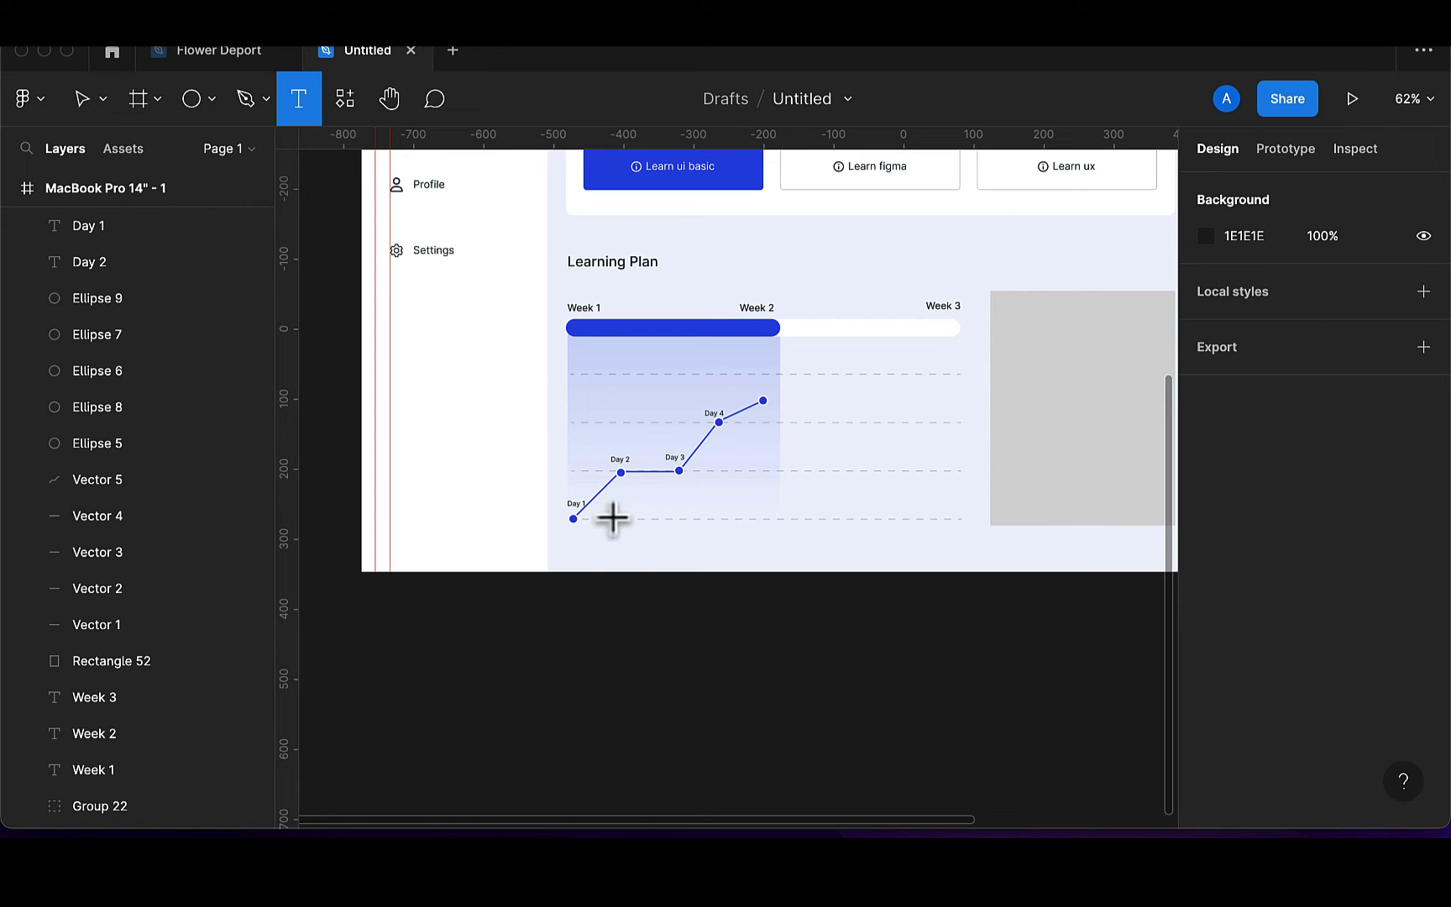
pyautogui.click(569, 542)
pyautogui.write('Learning ui basic')
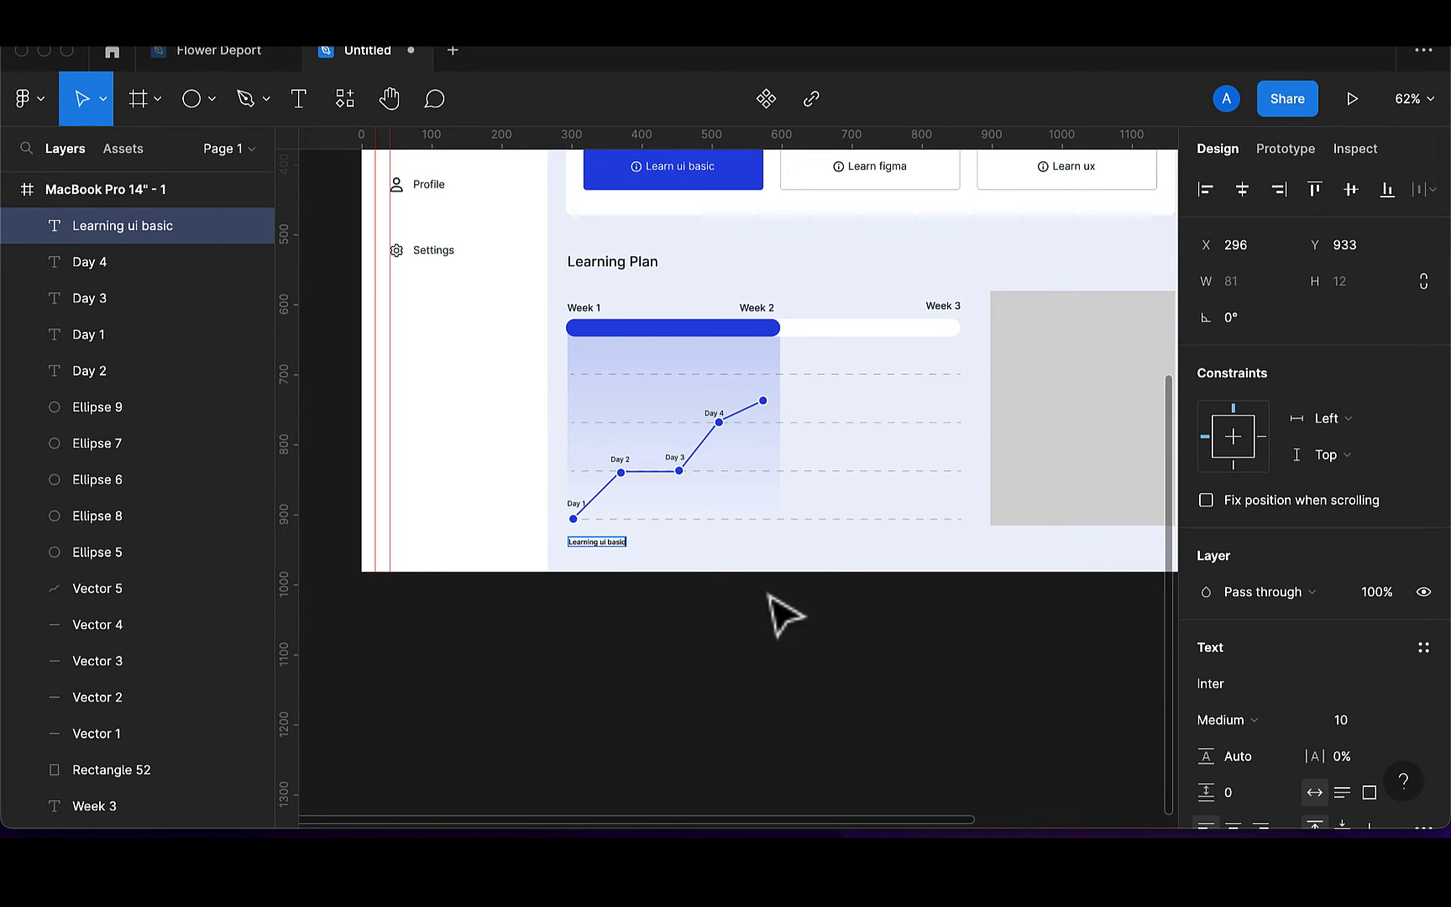
pyautogui.press('Escape')
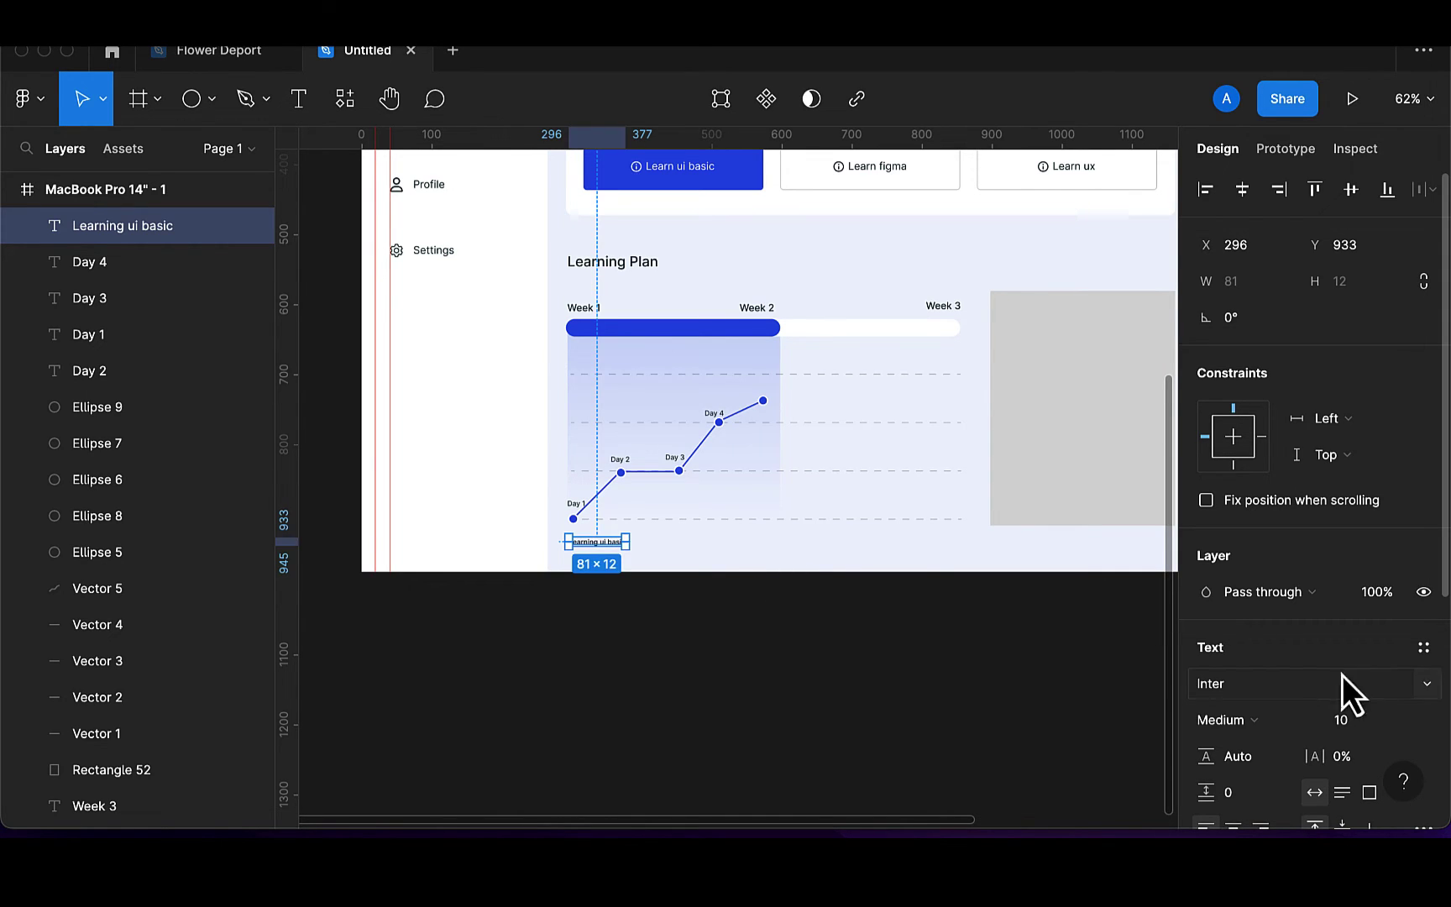
pyautogui.click(1353, 716)
pyautogui.write('15')
pyautogui.press('Return')
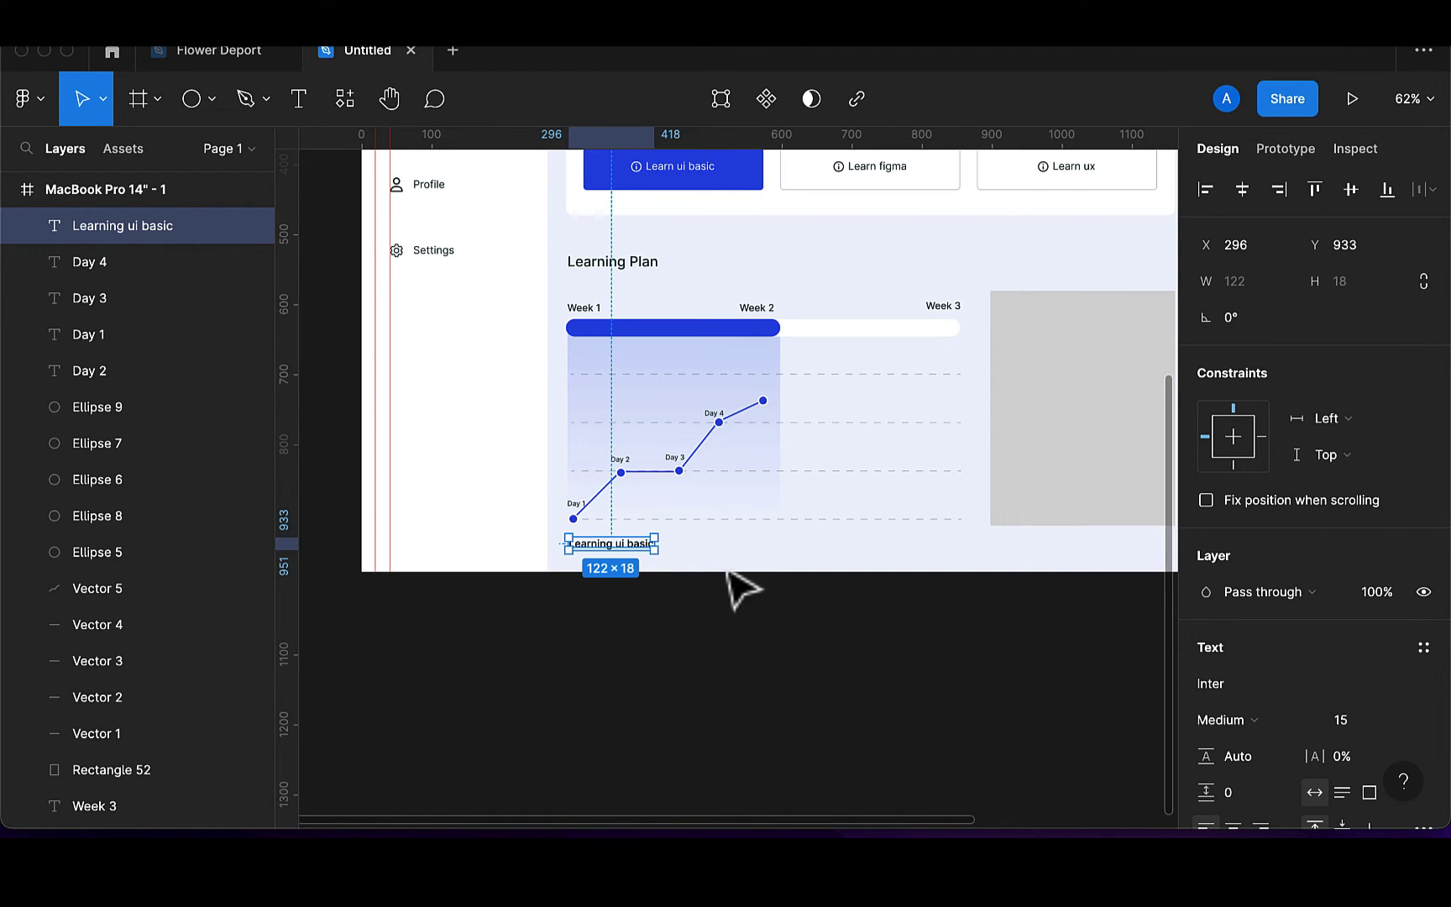
# Reduce the caption's font size to 13, check its fill colour, and duplicate it
pyautogui.click(1367, 723)
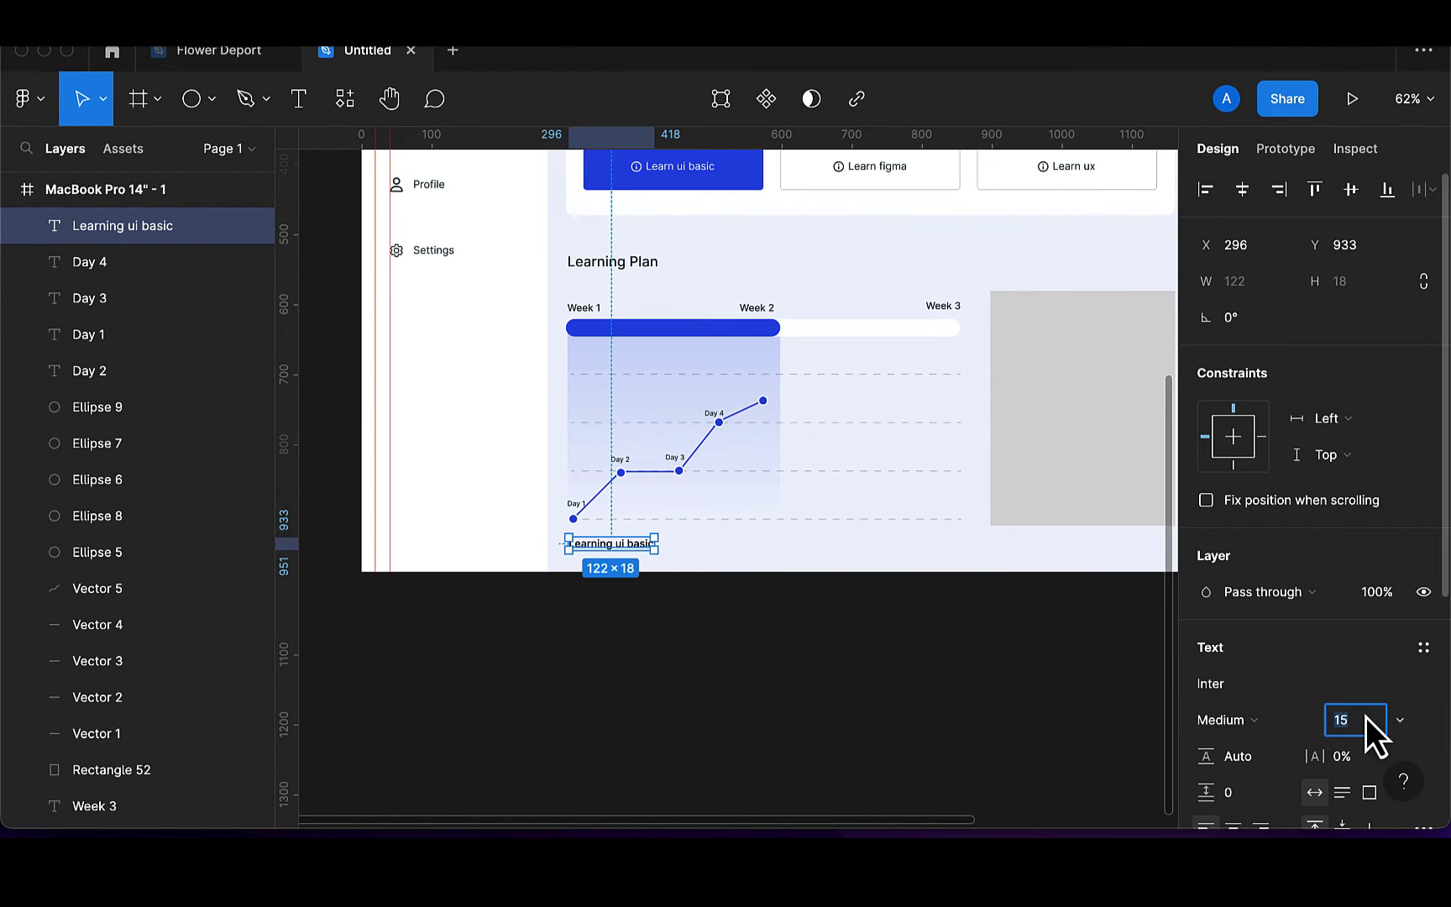
pyautogui.press('Return')
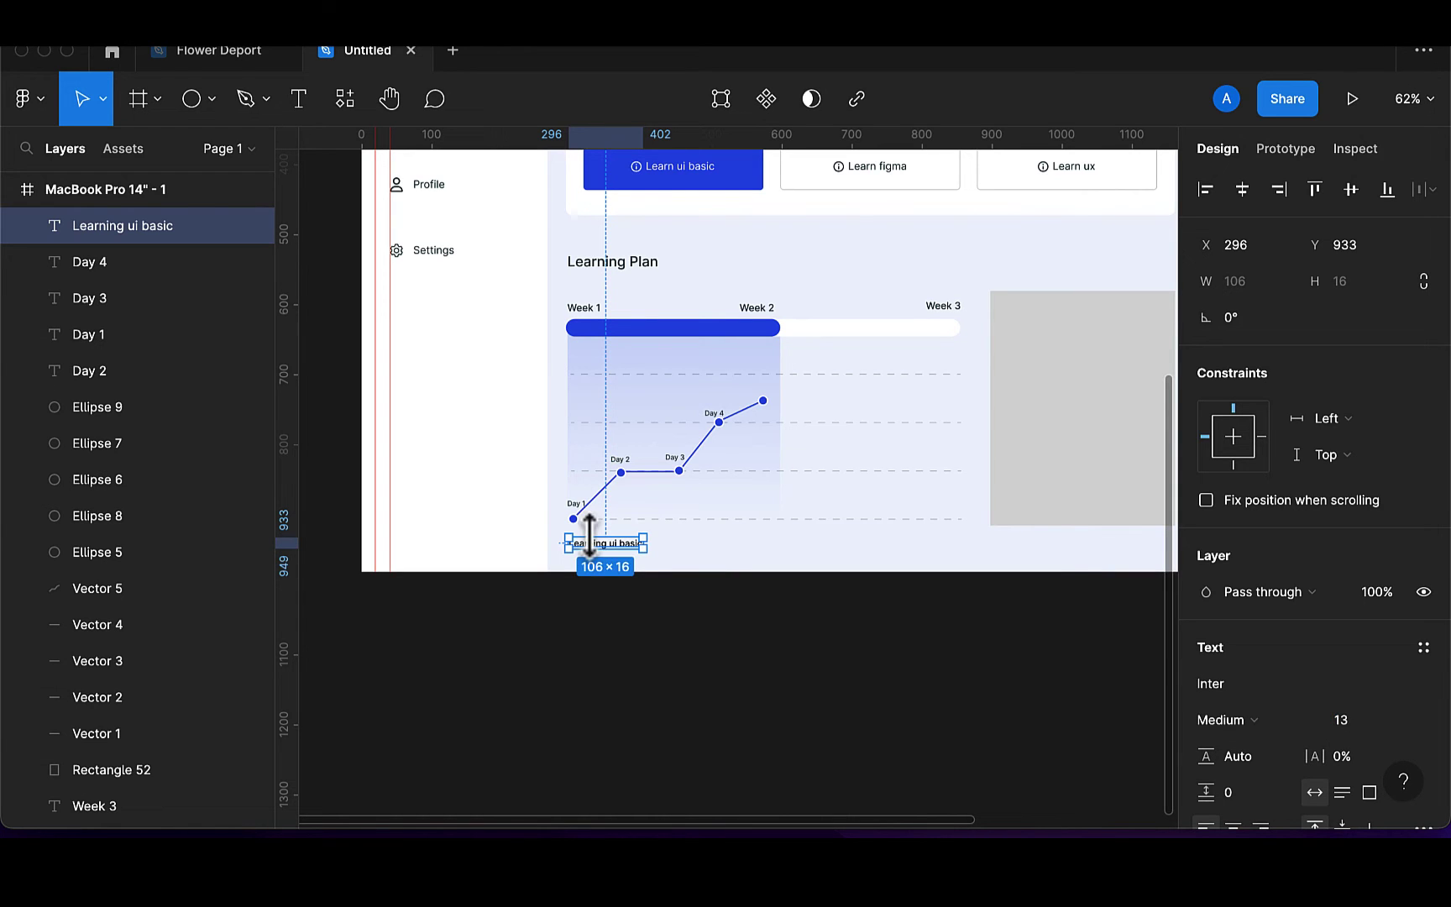
pyautogui.scroll(5, 687, 583)
pyautogui.scroll(-3, 1243, 749)
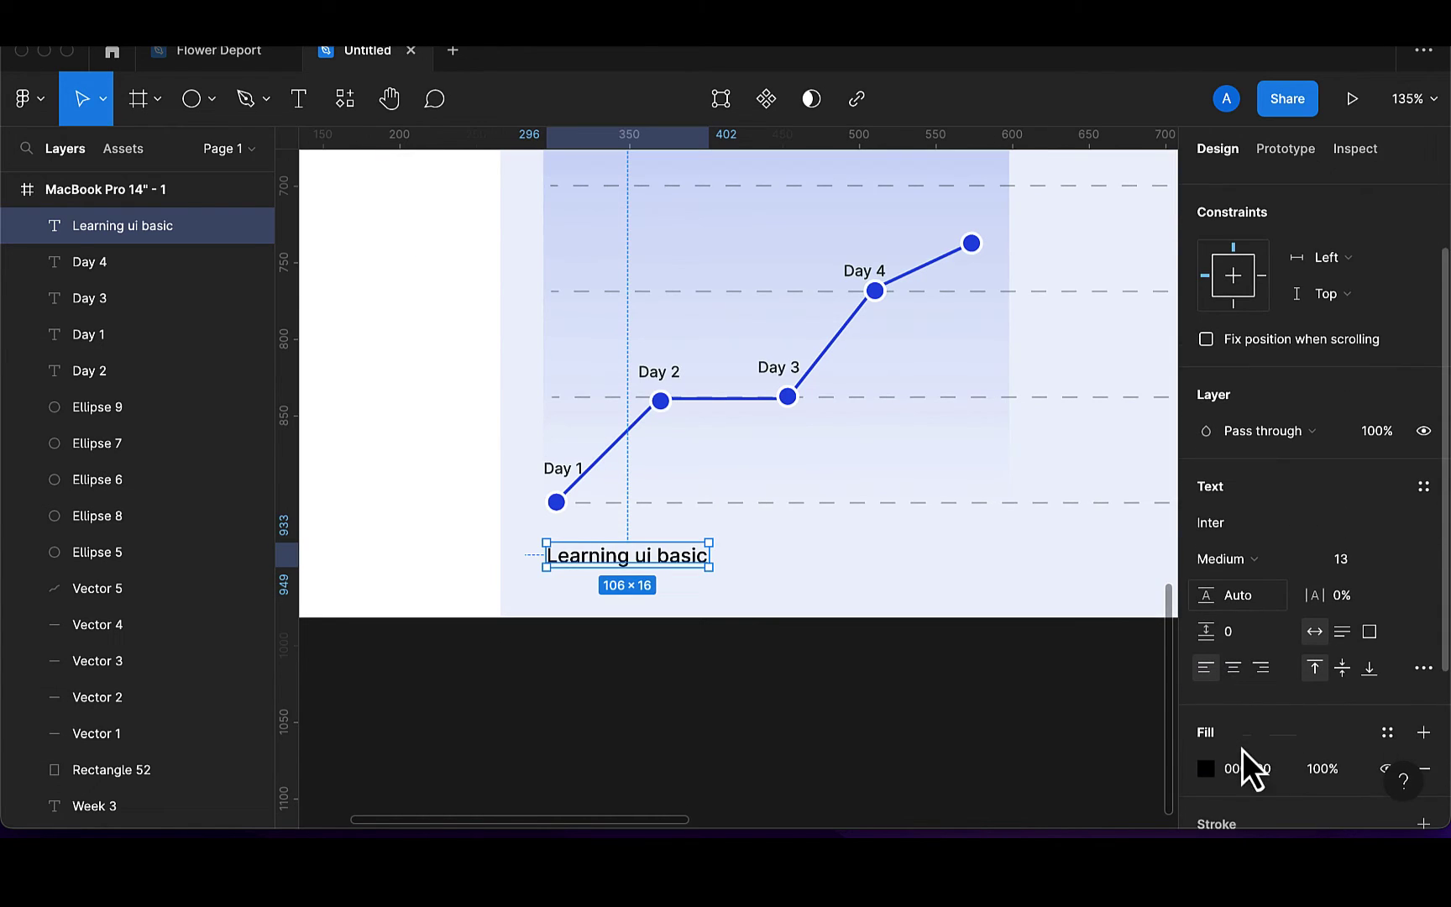
pyautogui.click(1206, 770)
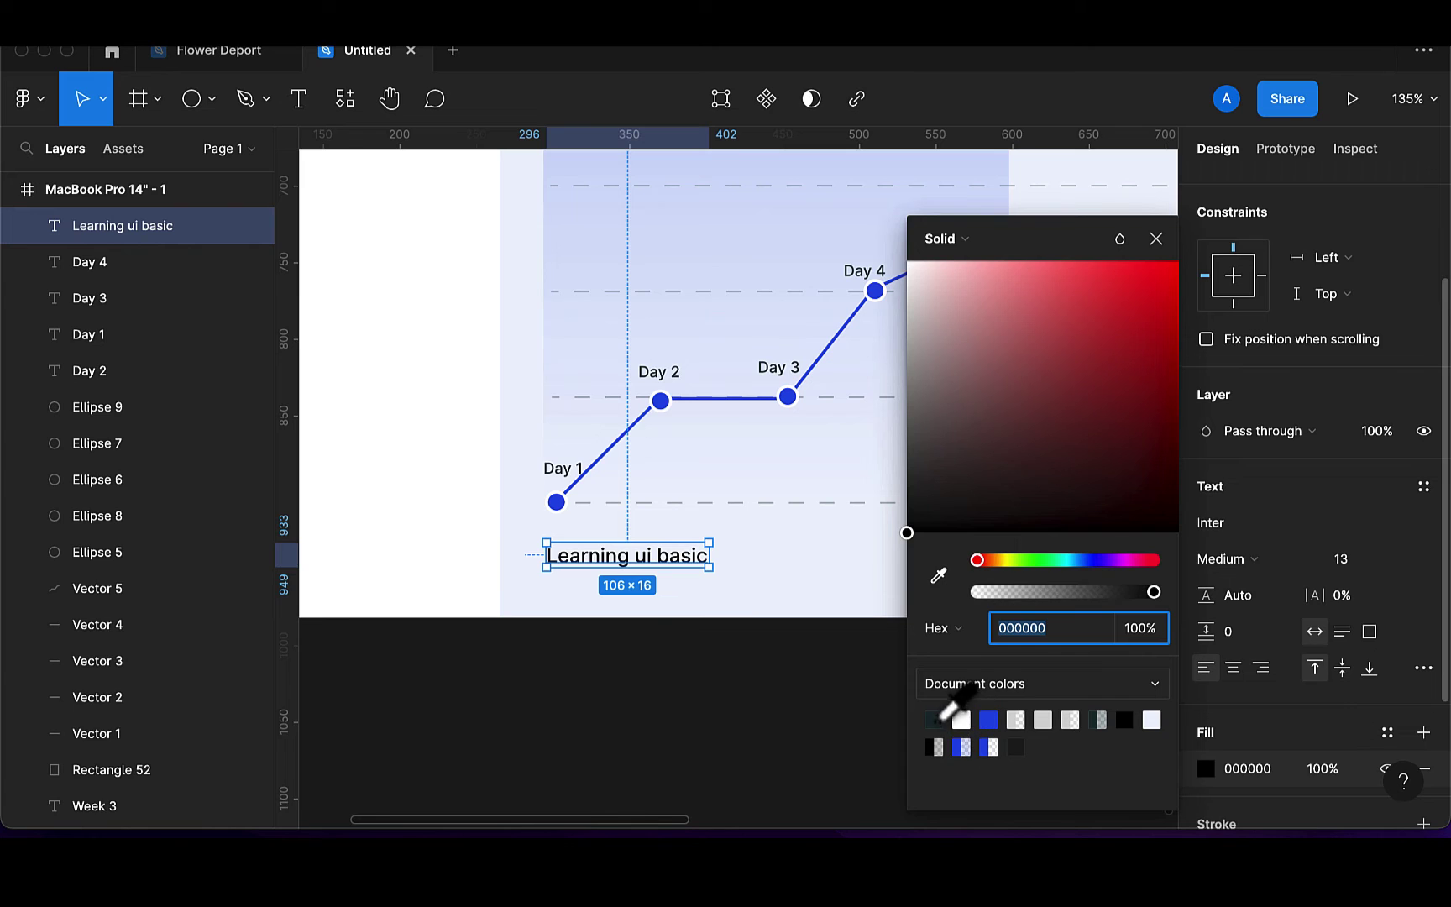
pyautogui.click(808, 598)
pyautogui.click(669, 571)
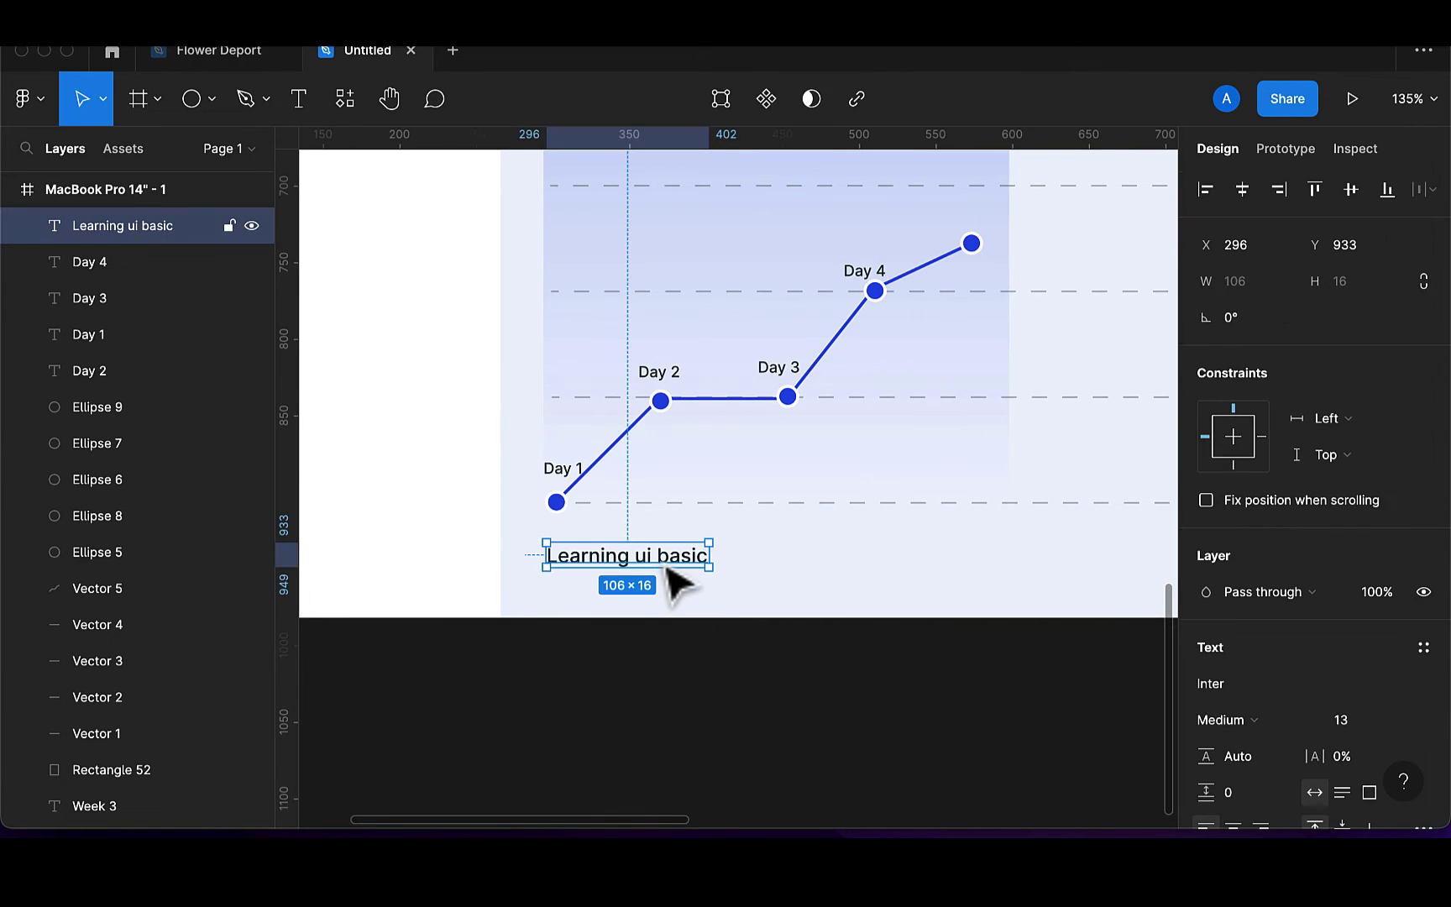
pyautogui.press('super+d')
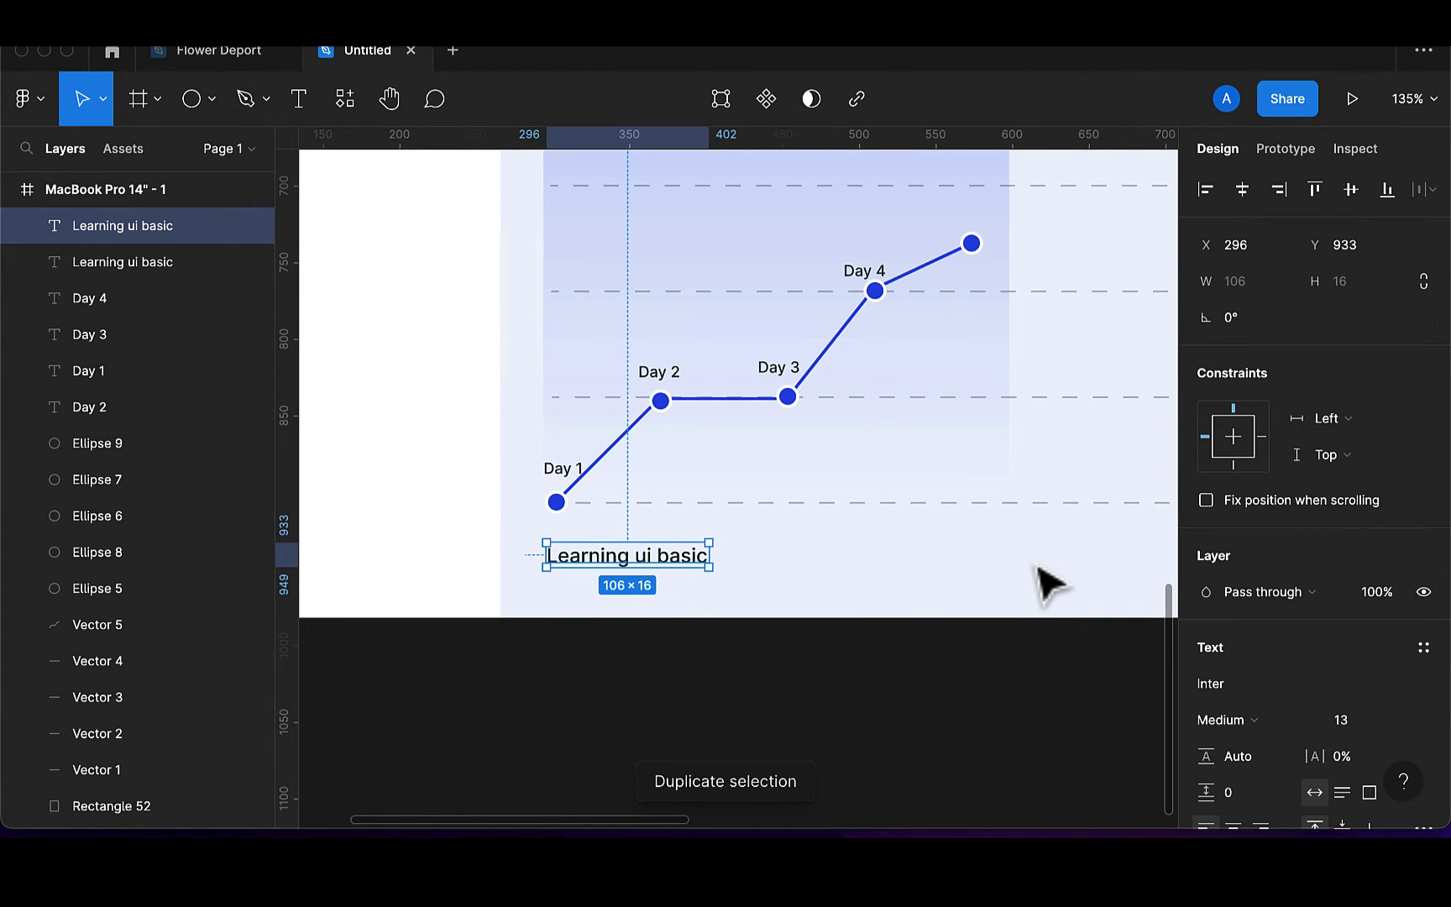
# Move the caption copy right under the chart and edit it to 'Learning figma'
pyautogui.moveTo(669, 561); pyautogui.dragTo(1052, 573)
pyautogui.doubleClick(1046, 558)
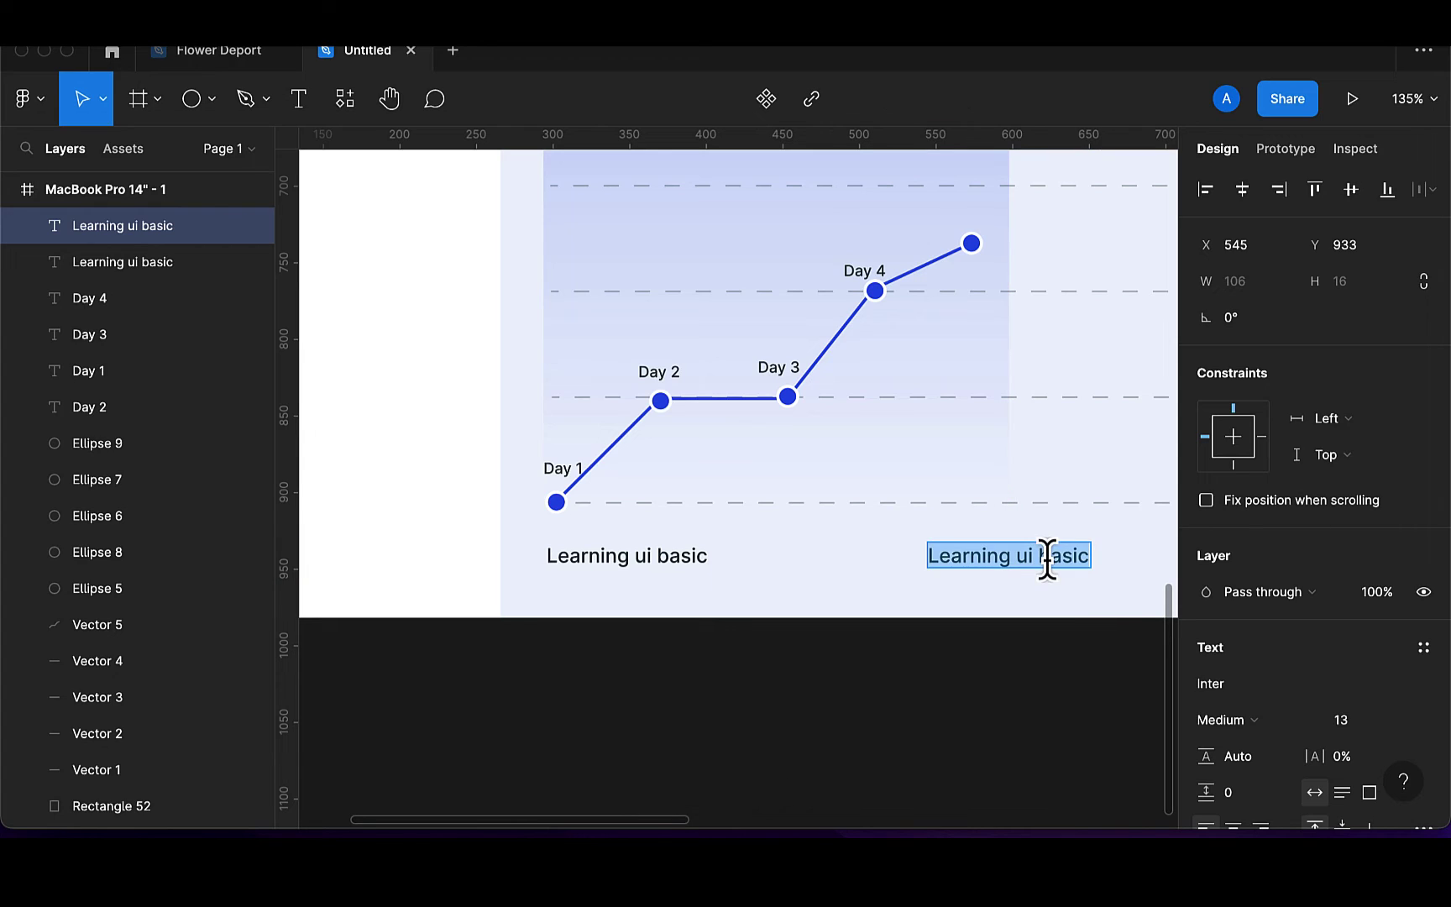
pyautogui.press('Right')
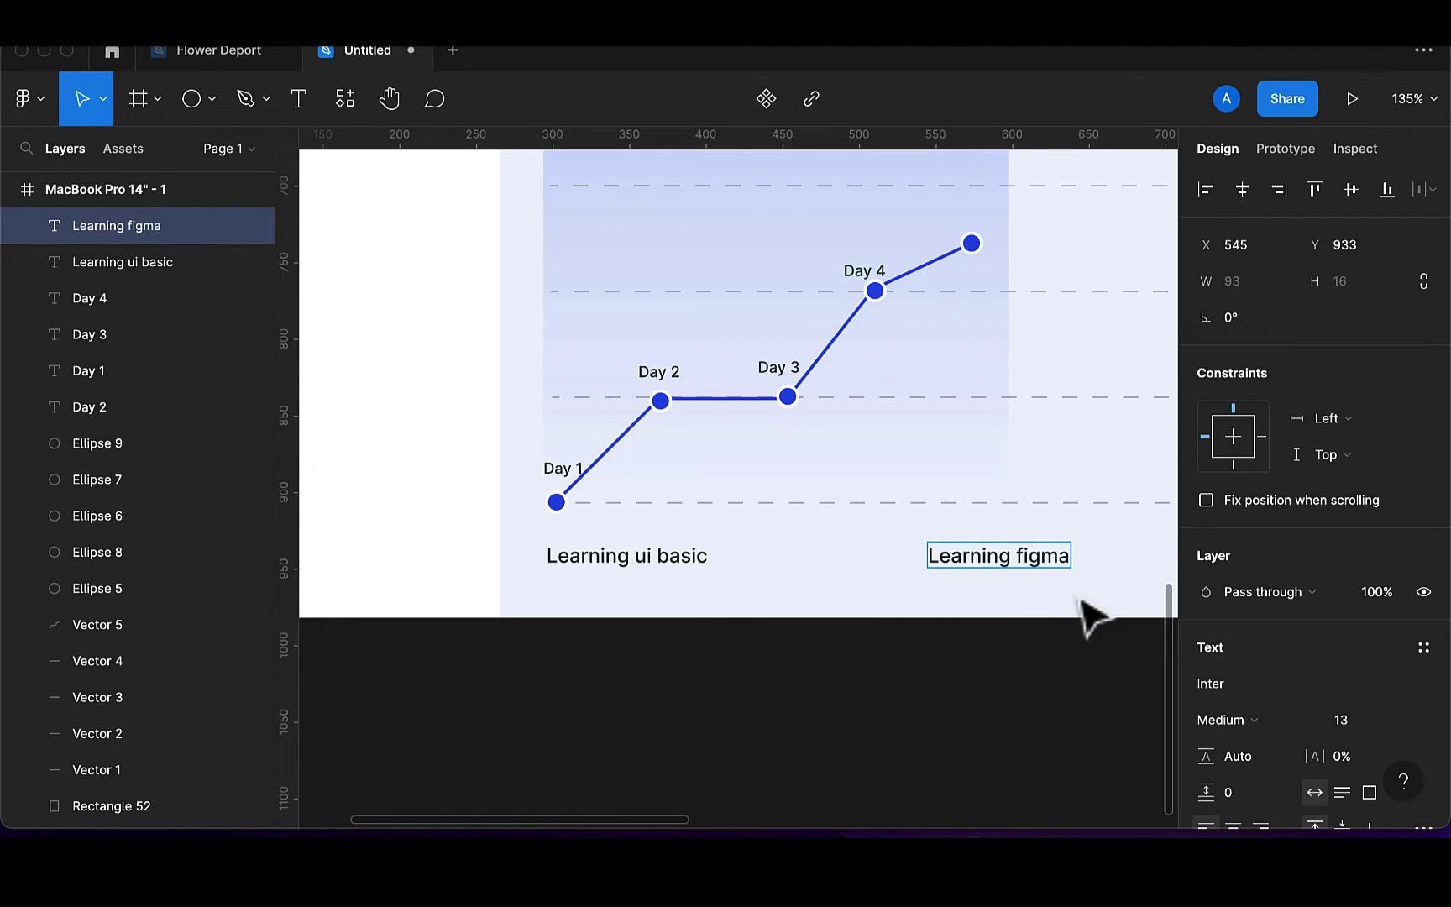
pyautogui.press('Escape')
pyautogui.scroll(-5, 1089, 609)
pyautogui.hscroll(4, 1089, 609)
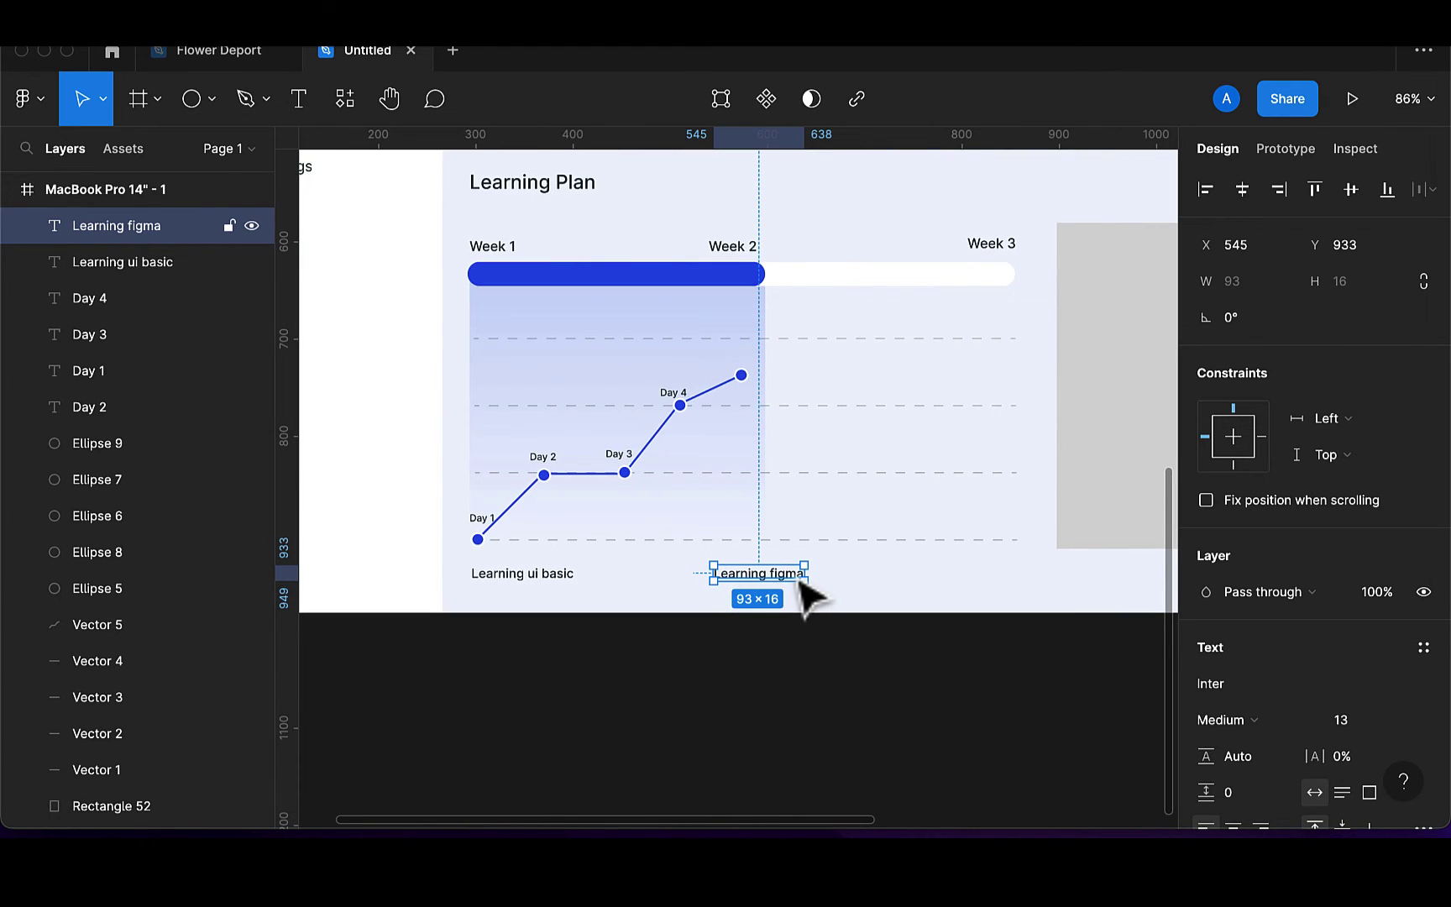
# Duplicate it under Week 3, retype it as 'Learning ux', and nudge it into line
pyautogui.hotkey('ctrl', 'd')
pyautogui.hotkey('shift', 'Right')
pyautogui.hotkey('shift', 'Right')
pyautogui.moveTo(990, 567); pyautogui.dragTo(1019, 579)
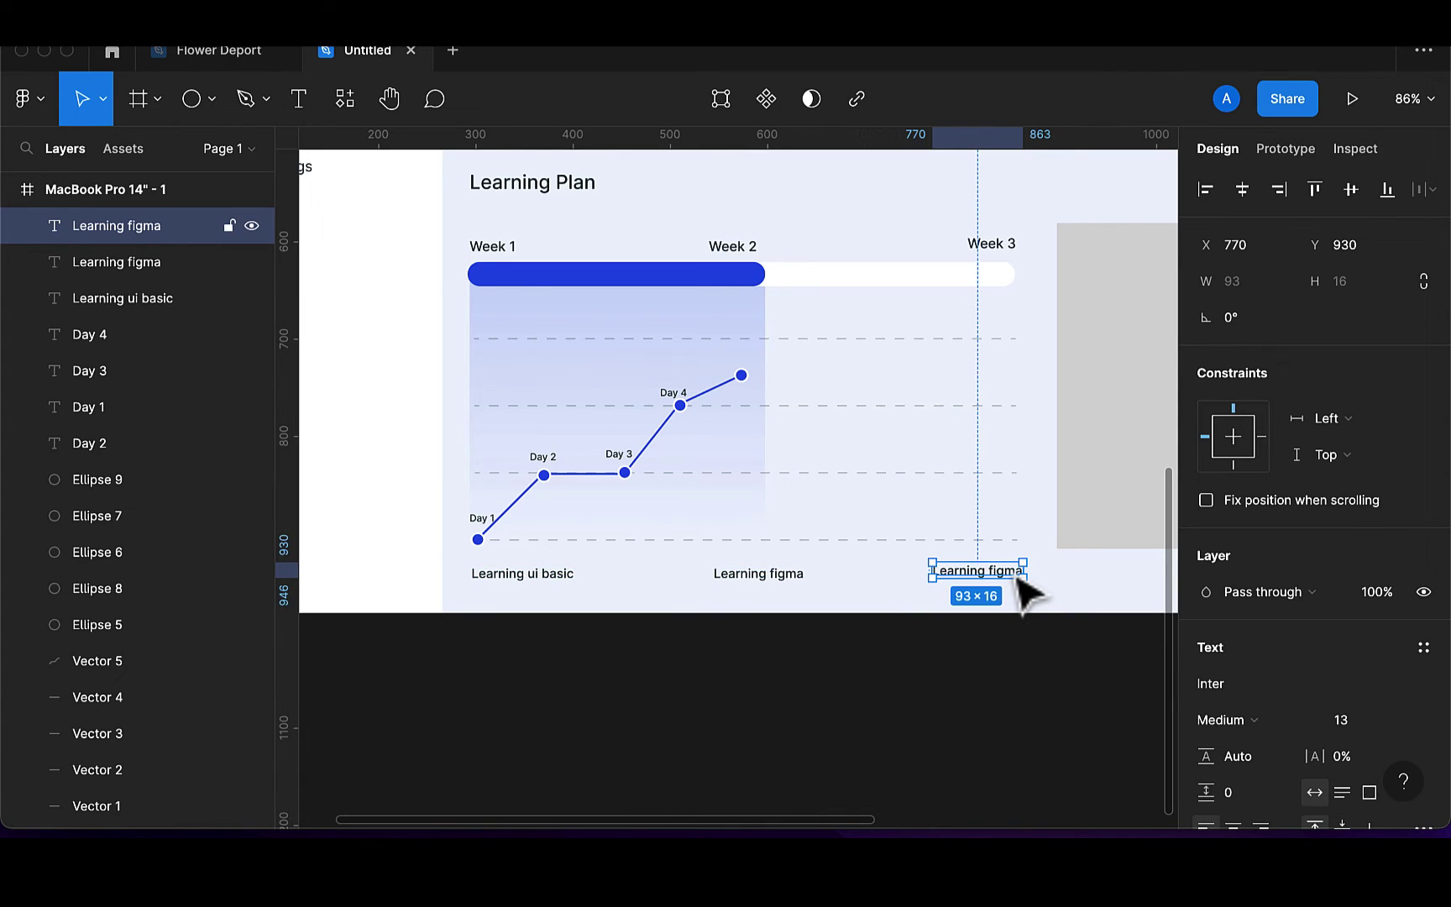
pyautogui.doubleClick(1011, 571)
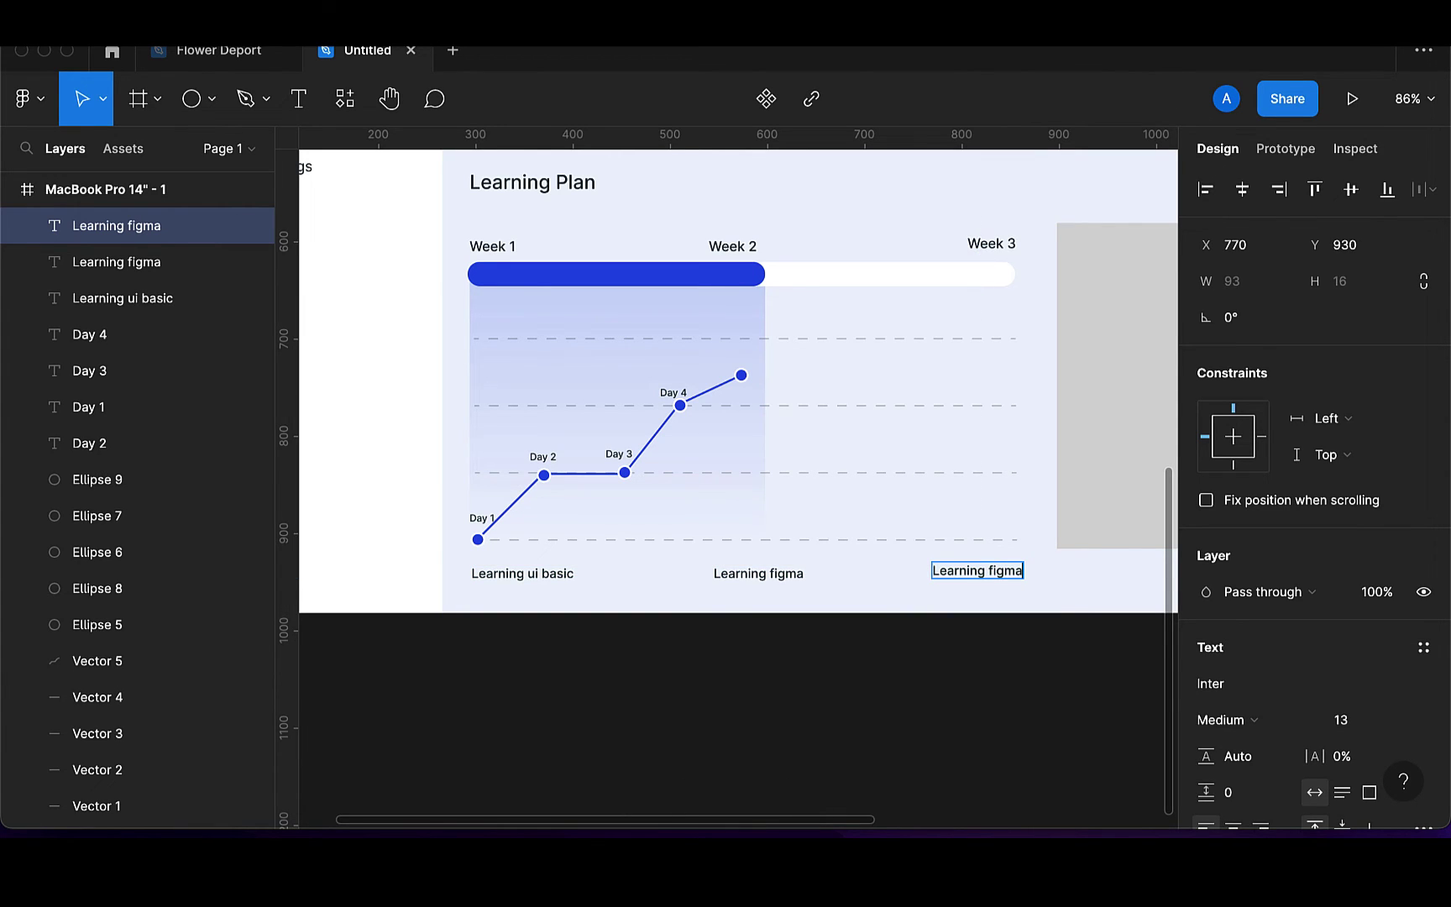
pyautogui.write('Learning ux')
pyautogui.press('Escape')
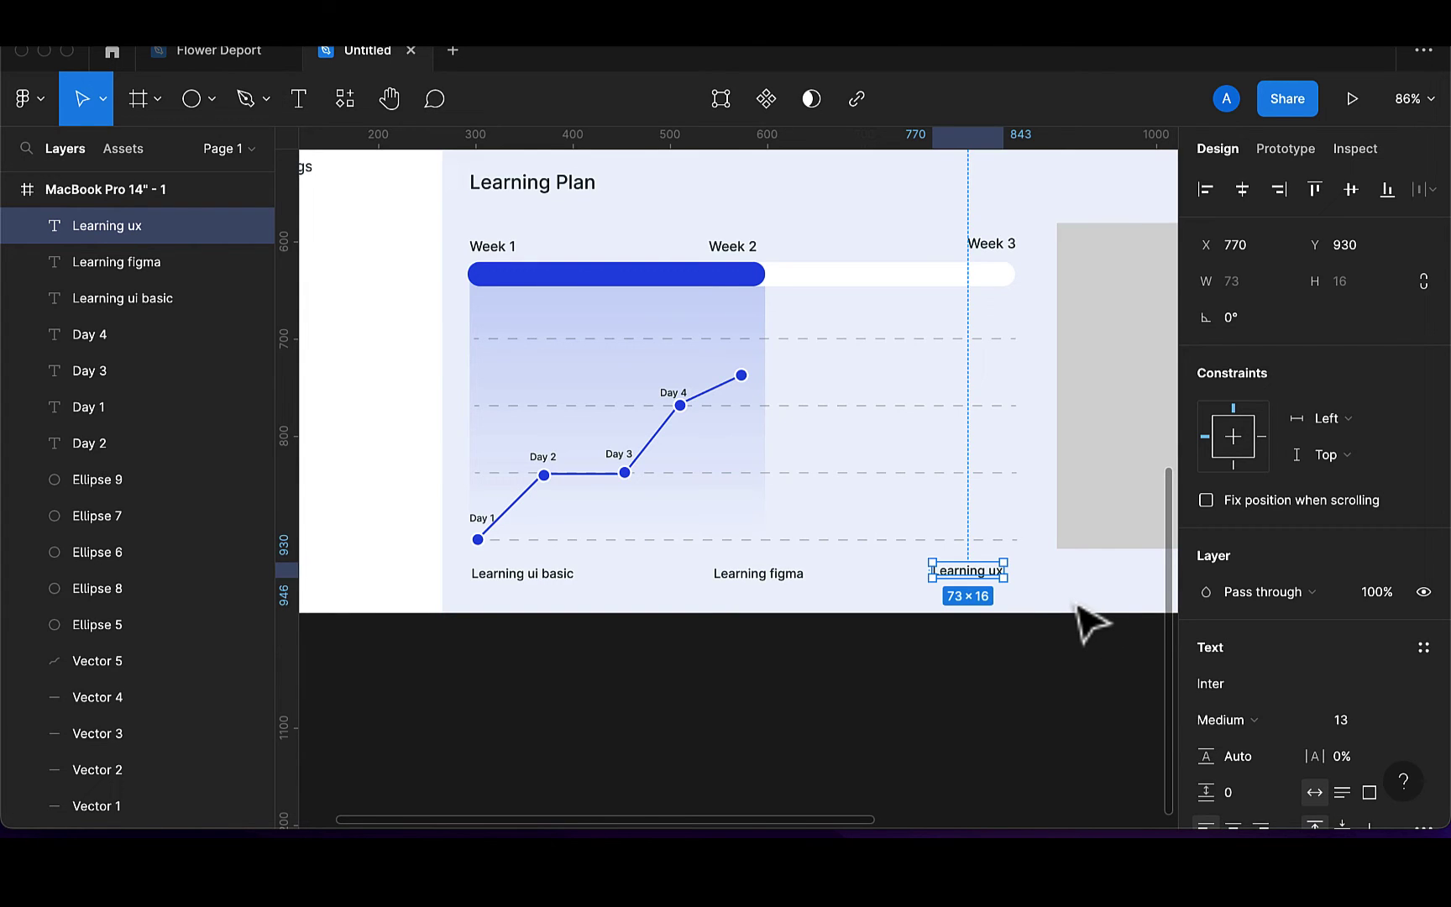
pyautogui.hotkey('shift', 'Right')
pyautogui.hotkey('shift', 'Right')
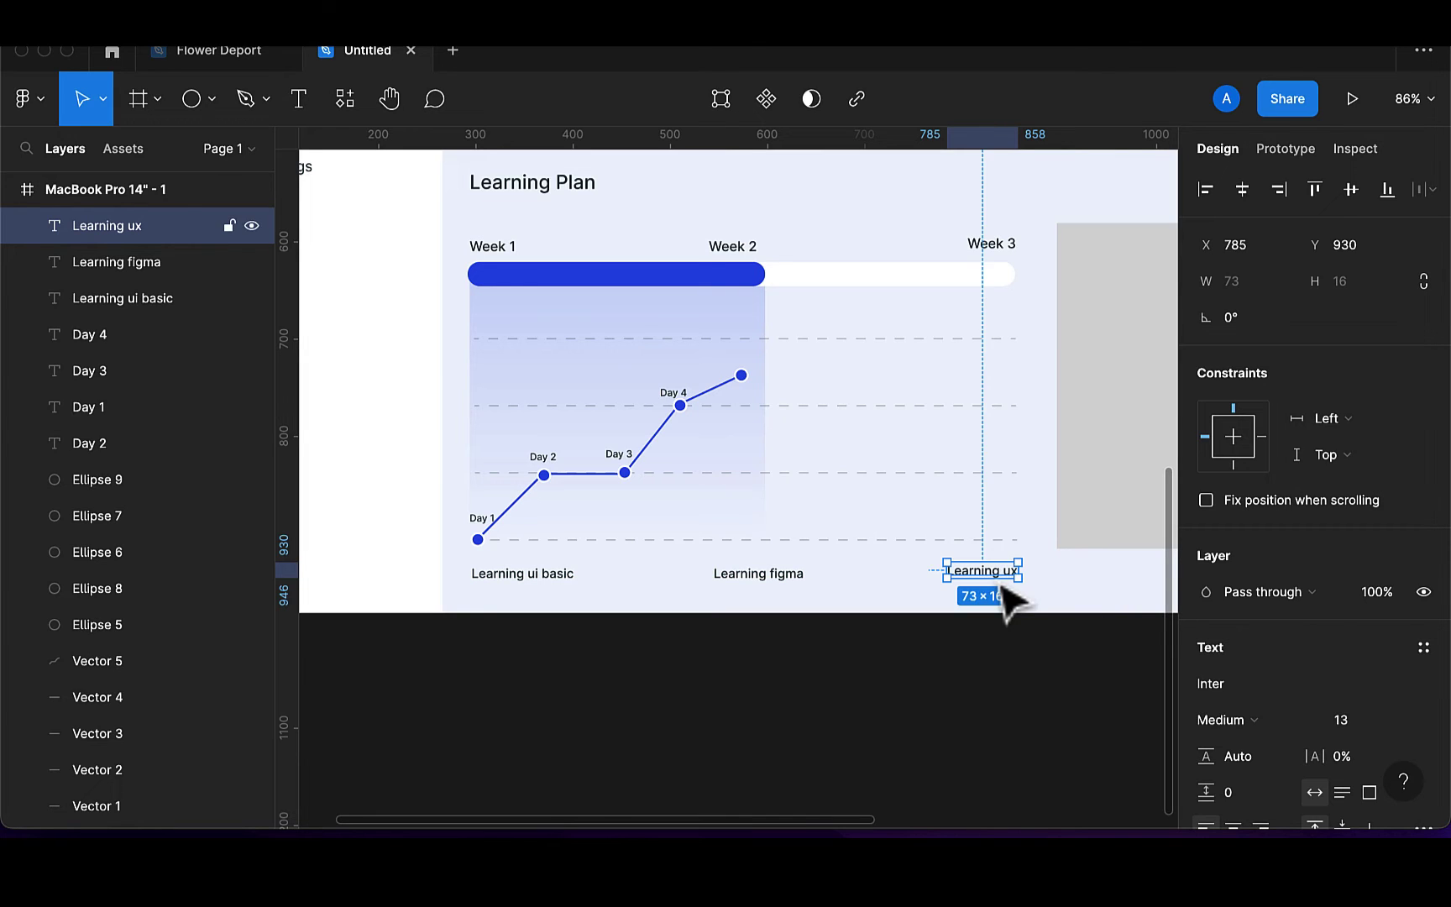
pyautogui.press('Down')
pyautogui.press('Down')
pyautogui.press('Down')
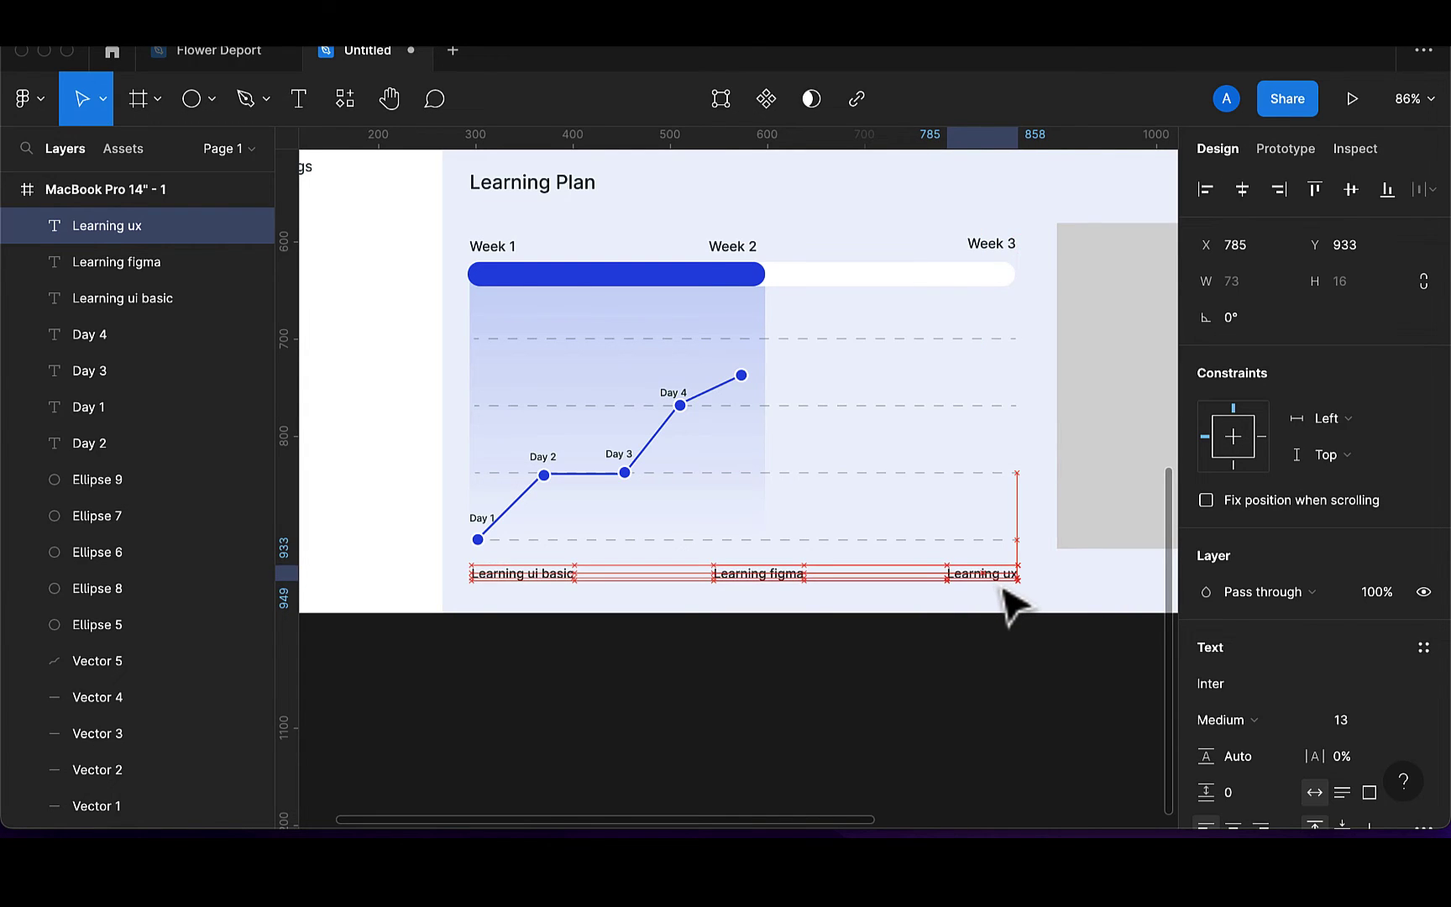
pyautogui.press('Right')
pyautogui.press('Right')
pyautogui.press('Right')
pyautogui.press('Right')
pyautogui.press('Right')
pyautogui.press('Right')
pyautogui.press('Right')
pyautogui.press('Right')
pyautogui.press('Right')
pyautogui.moveTo(1010, 590); pyautogui.dragTo(1010, 589)
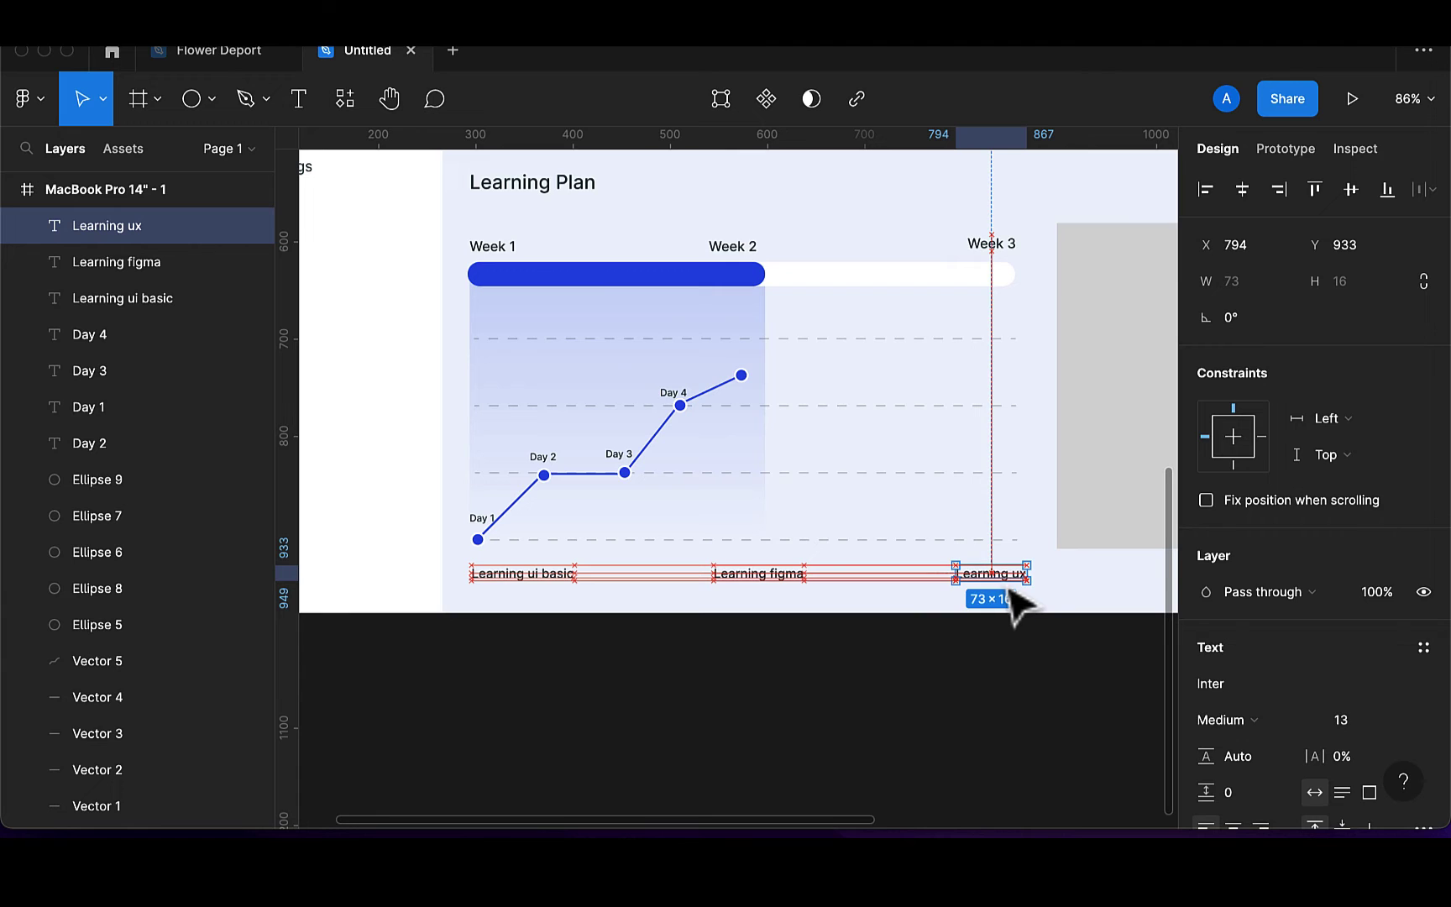
pyautogui.click(988, 632)
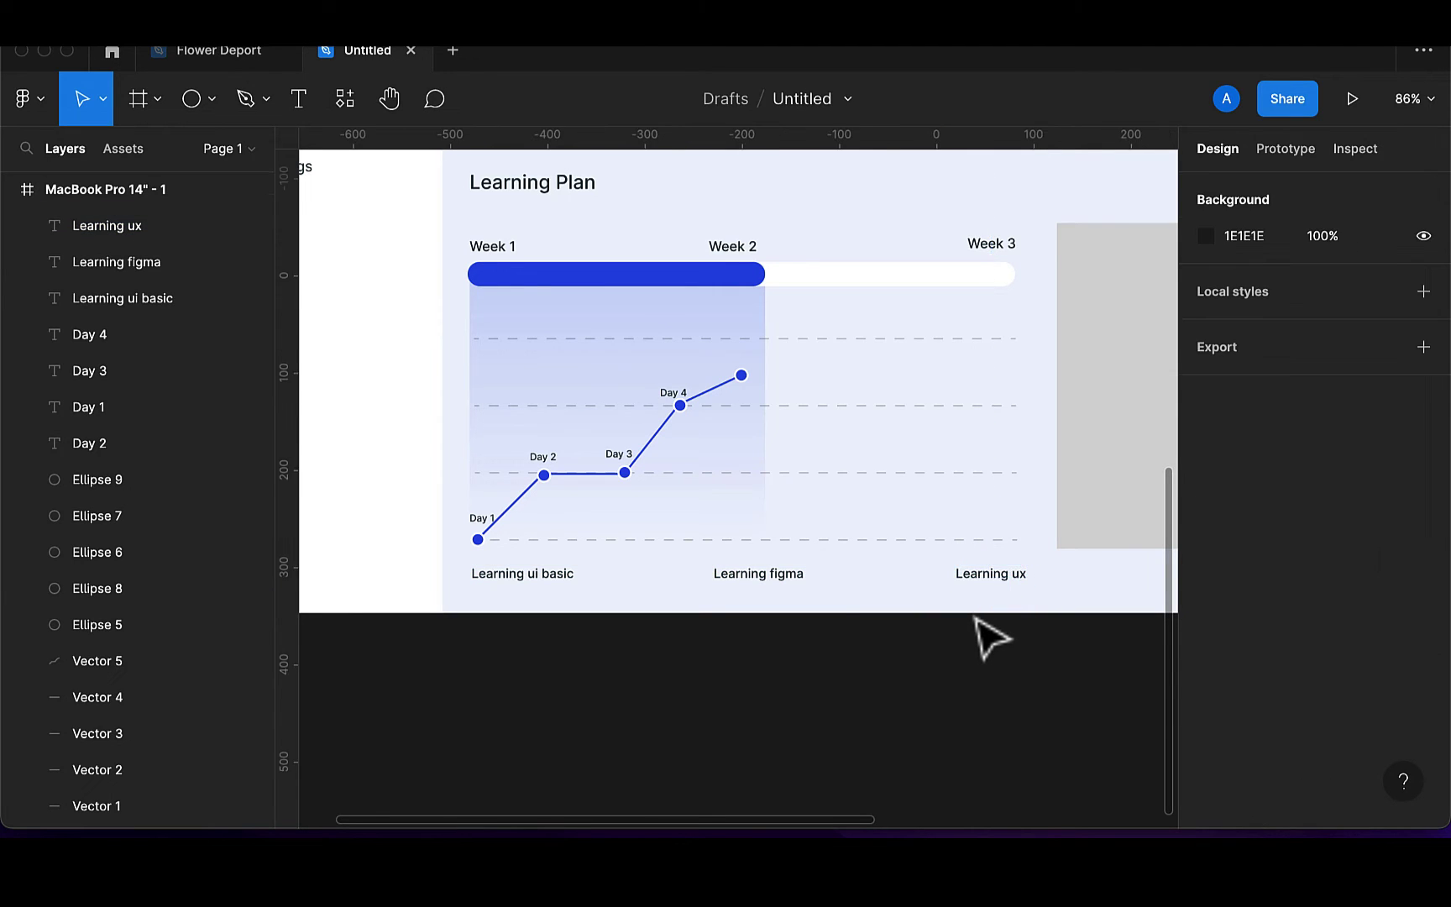
pyautogui.scroll(-5, 988, 632)
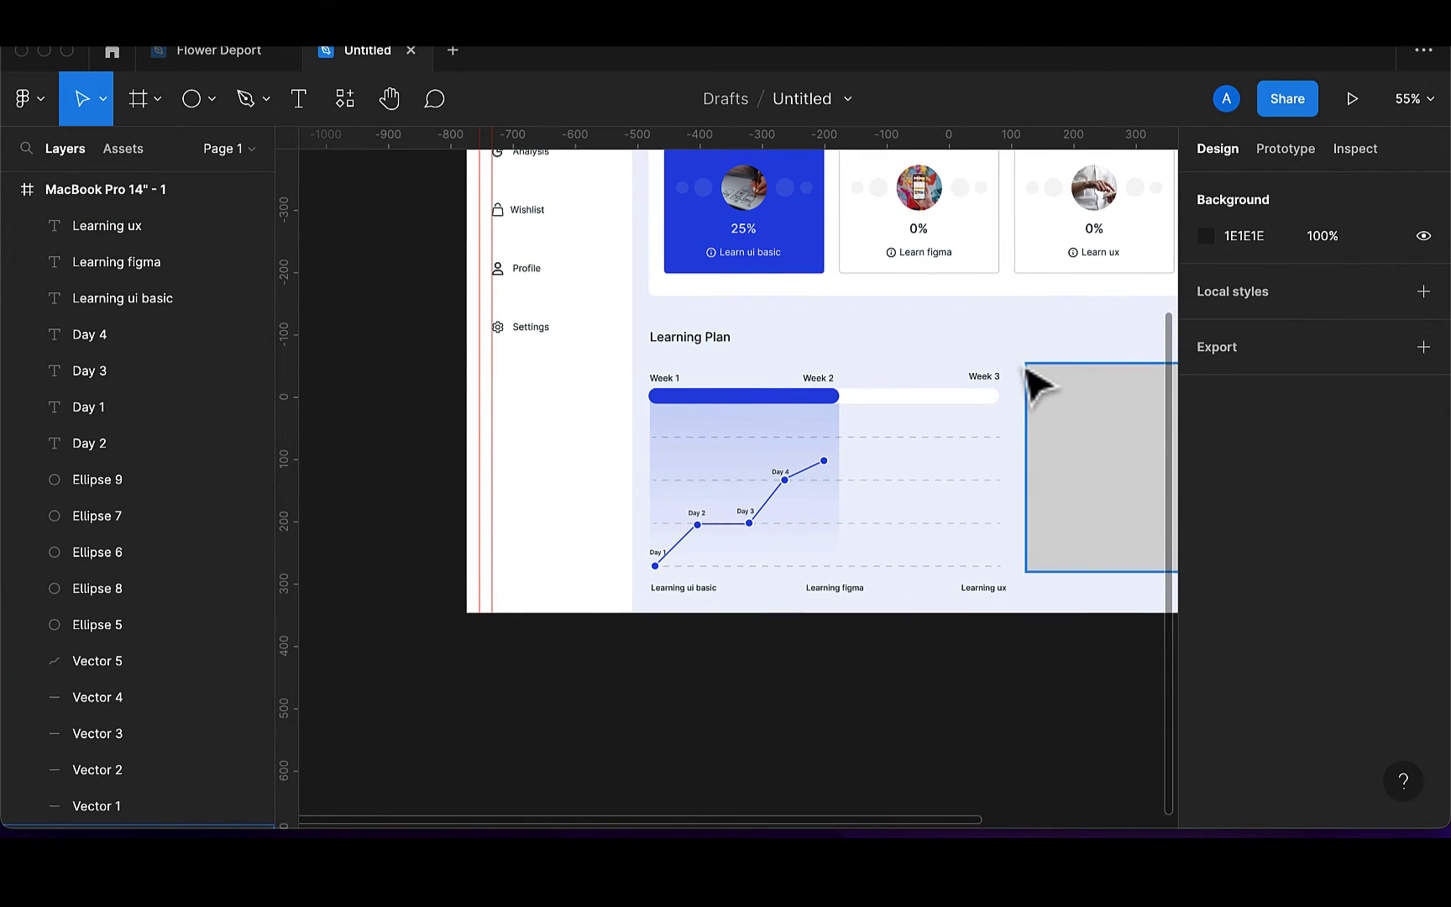
# Select the chart's dots, lines, bar and day labels and group them into Group 23
pyautogui.moveTo(649, 363); pyautogui.dragTo(1012, 603)
pyautogui.press('super+g')
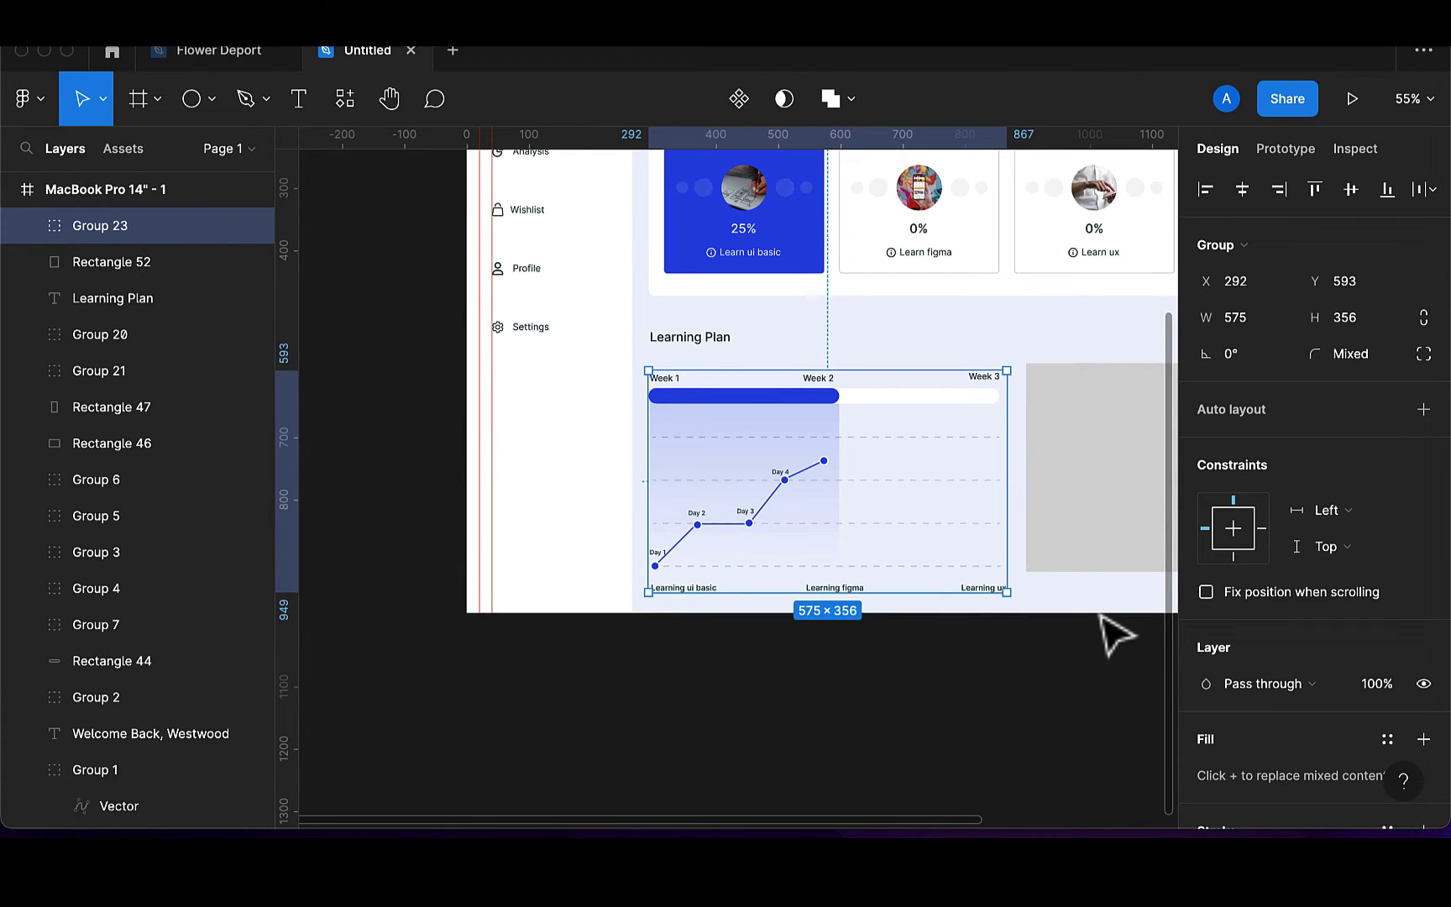
pyautogui.hscroll(5, 1117, 635)
pyautogui.scroll(2, 1118, 634)
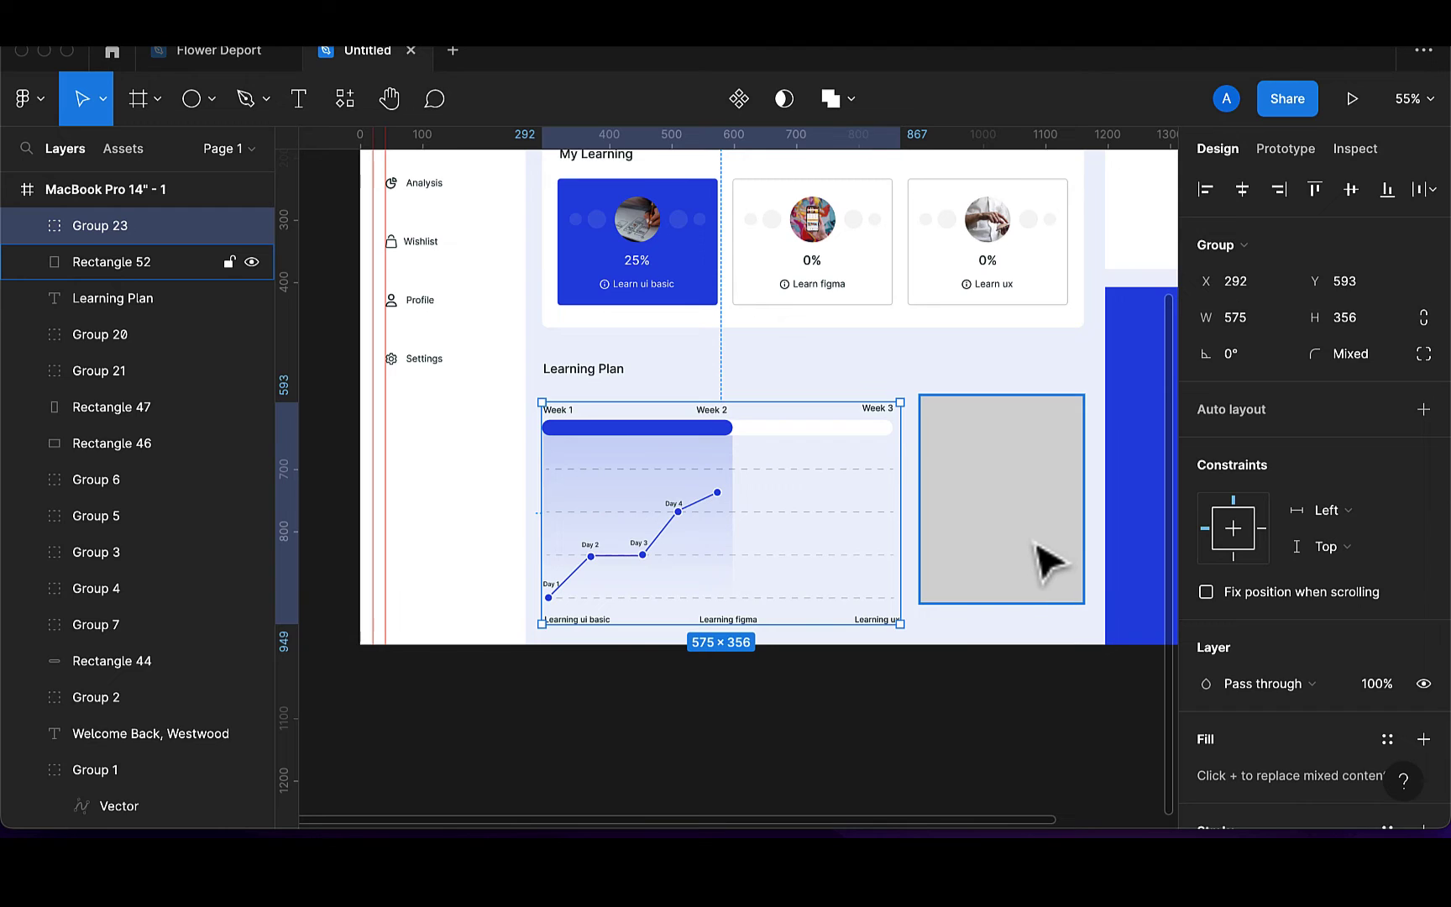
pyautogui.click(1042, 546)
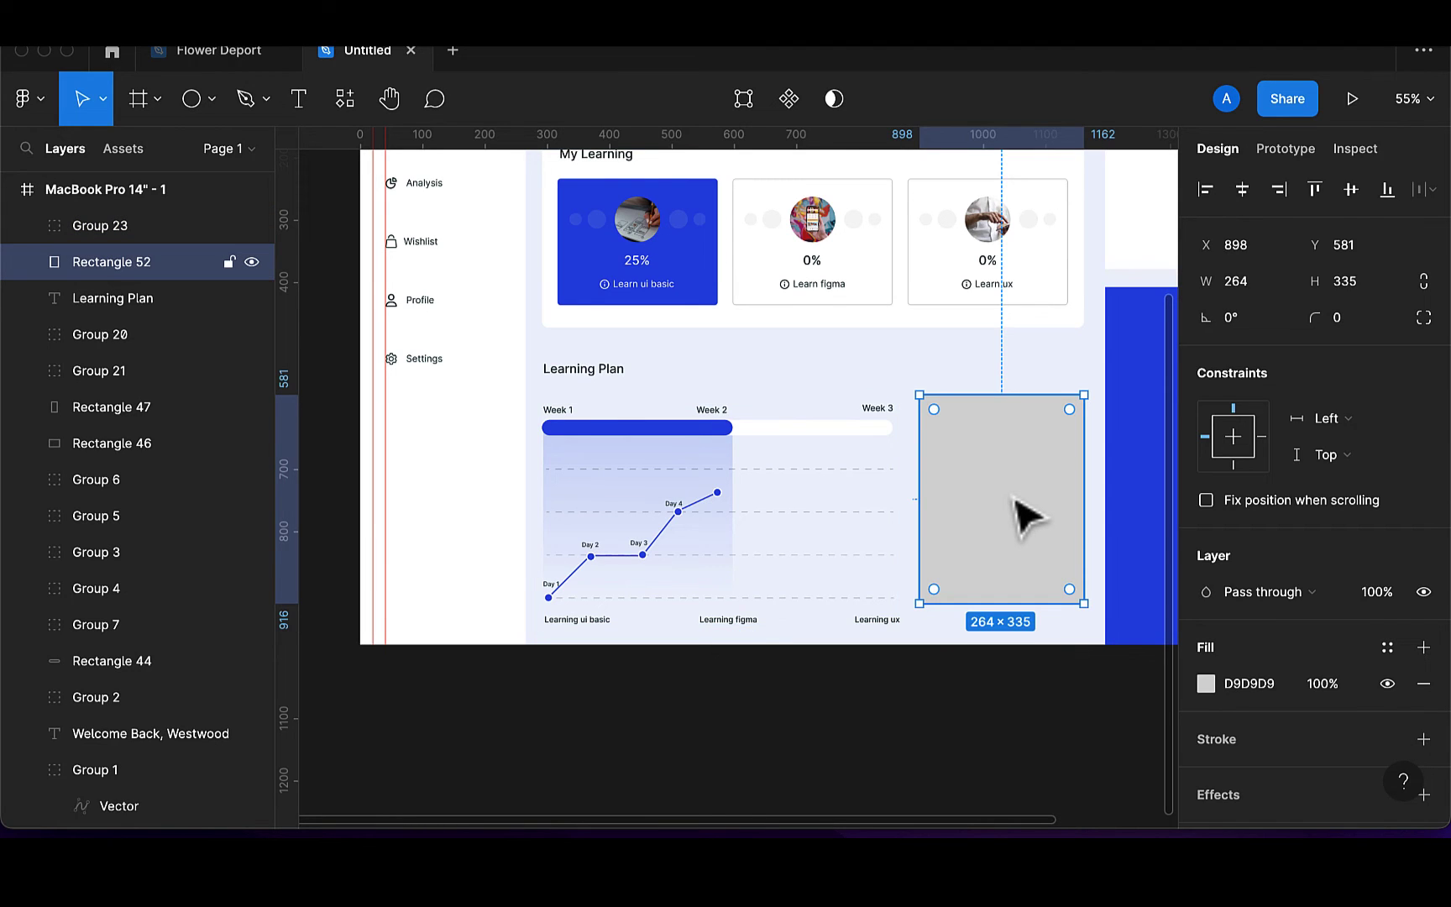
# Move and stretch the placeholder to 264×350 at 900, 596, fill it white, round corners to 10
pyautogui.moveTo(1014, 508); pyautogui.dragTo(1028, 527)
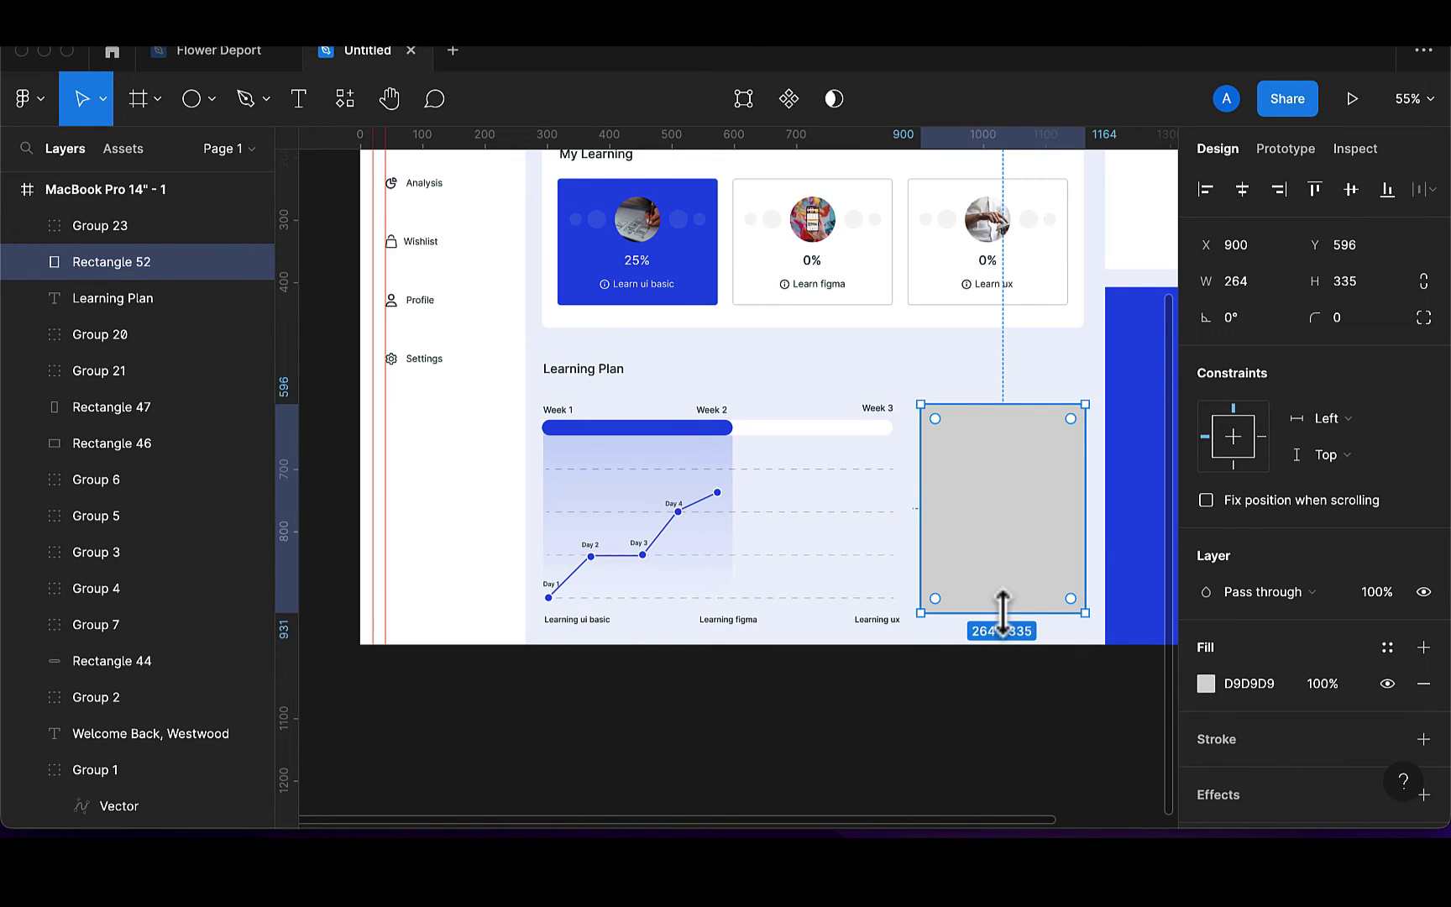
pyautogui.moveTo(1002, 613); pyautogui.dragTo(1003, 622)
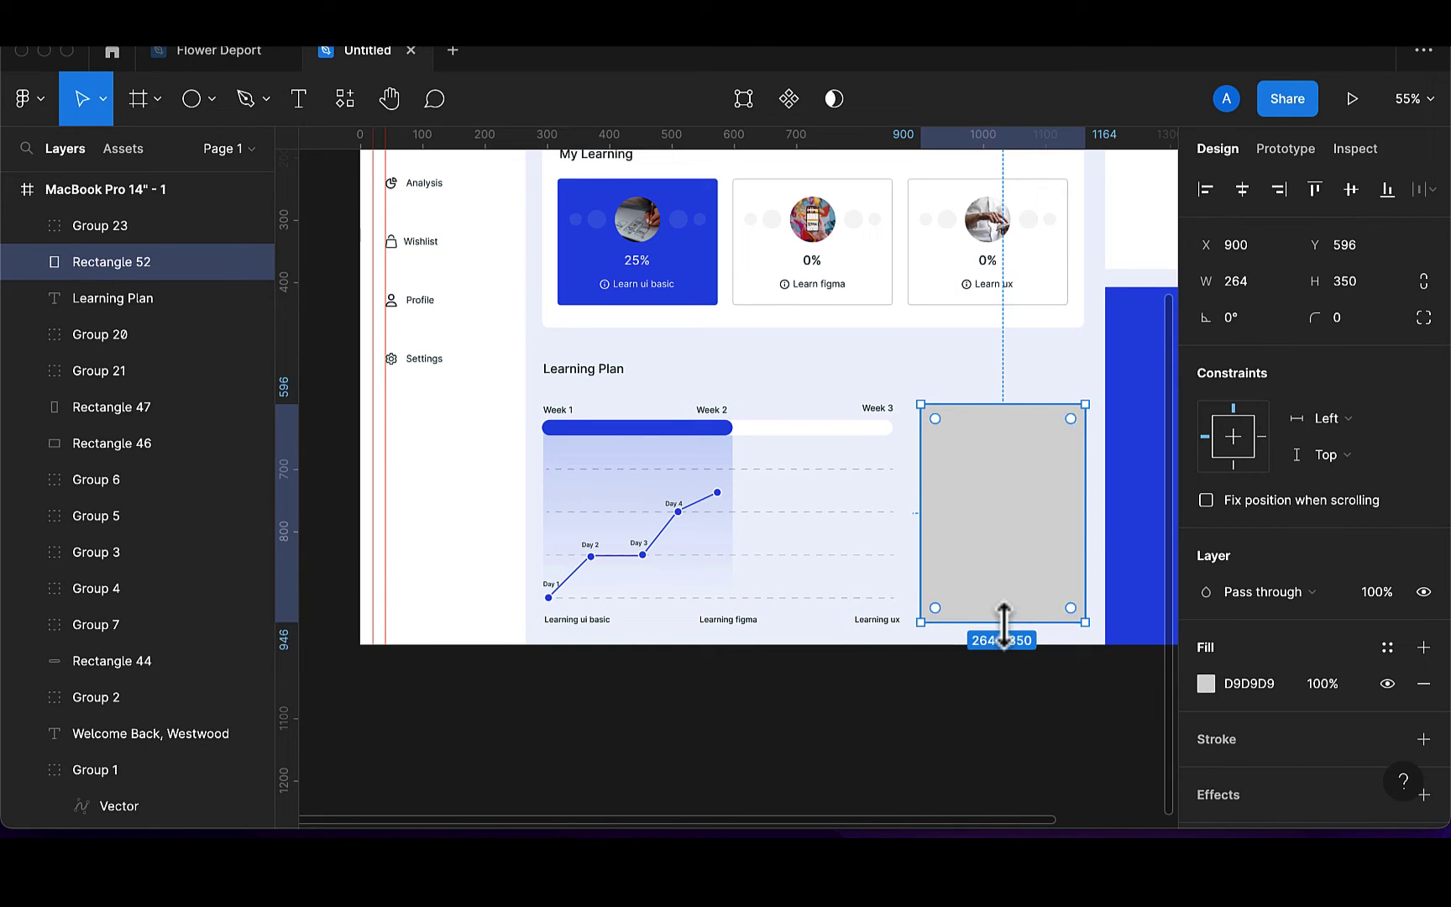
pyautogui.press('i')
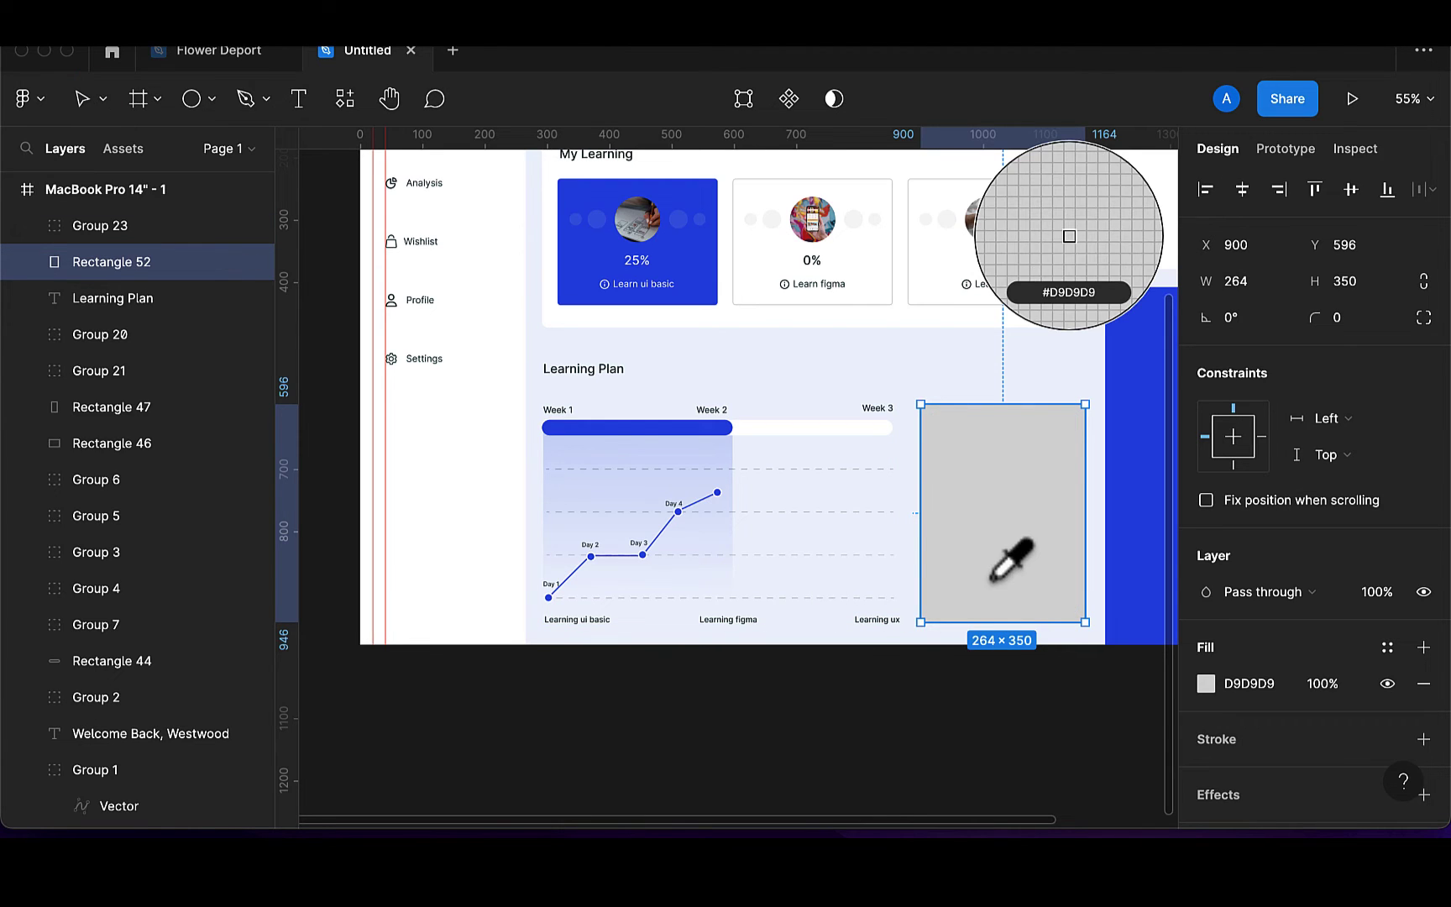
pyautogui.click(895, 321)
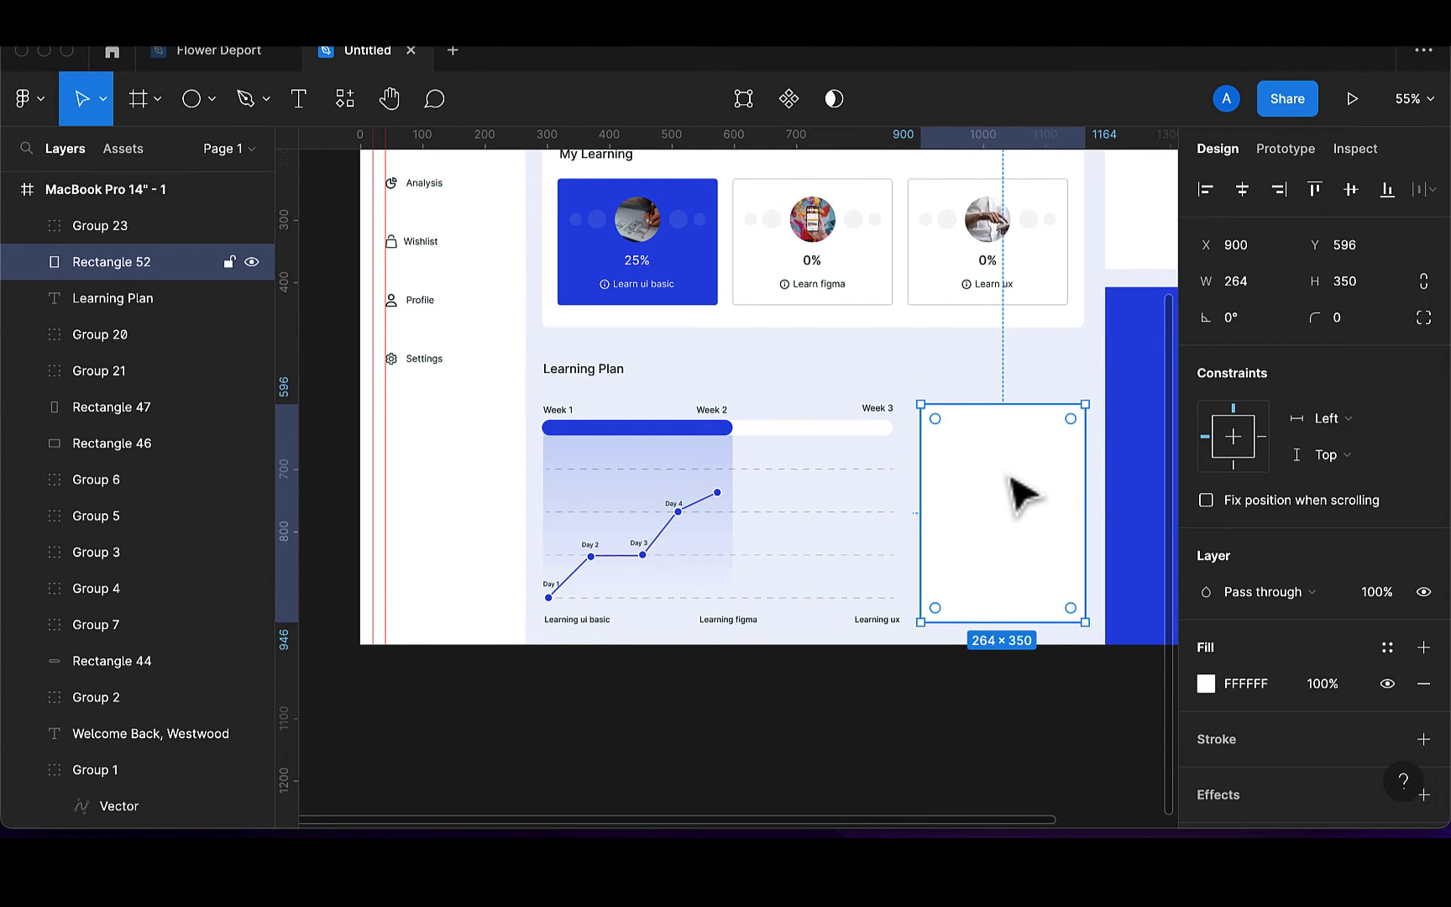
pyautogui.click(1370, 324)
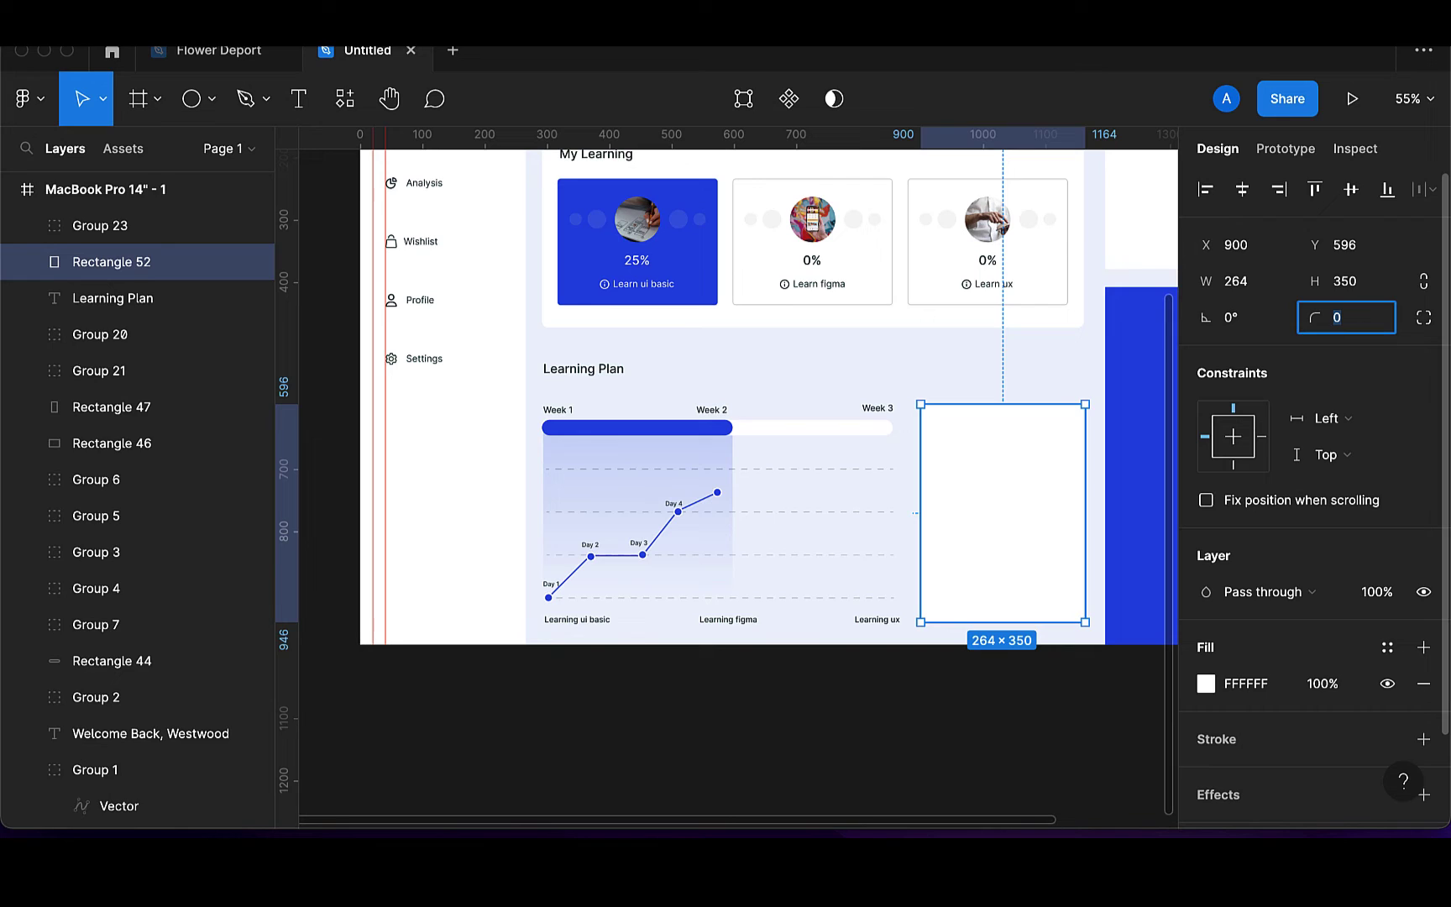
pyautogui.write('10')
pyautogui.press('Return')
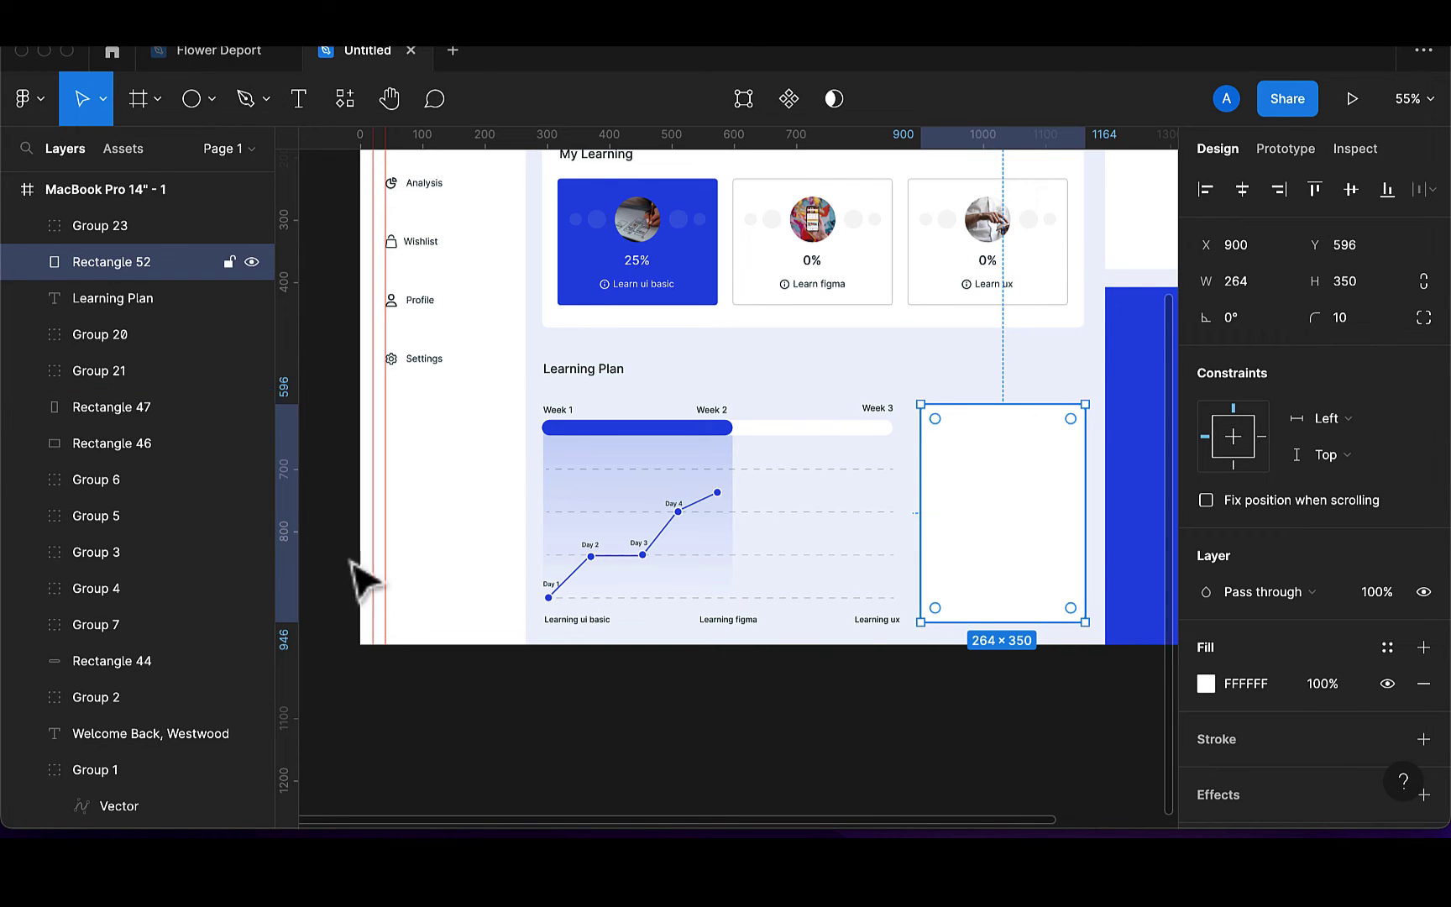
# Lock the white card and add a 'Learning Curve' title inside it at font size 15
pyautogui.click(229, 263)
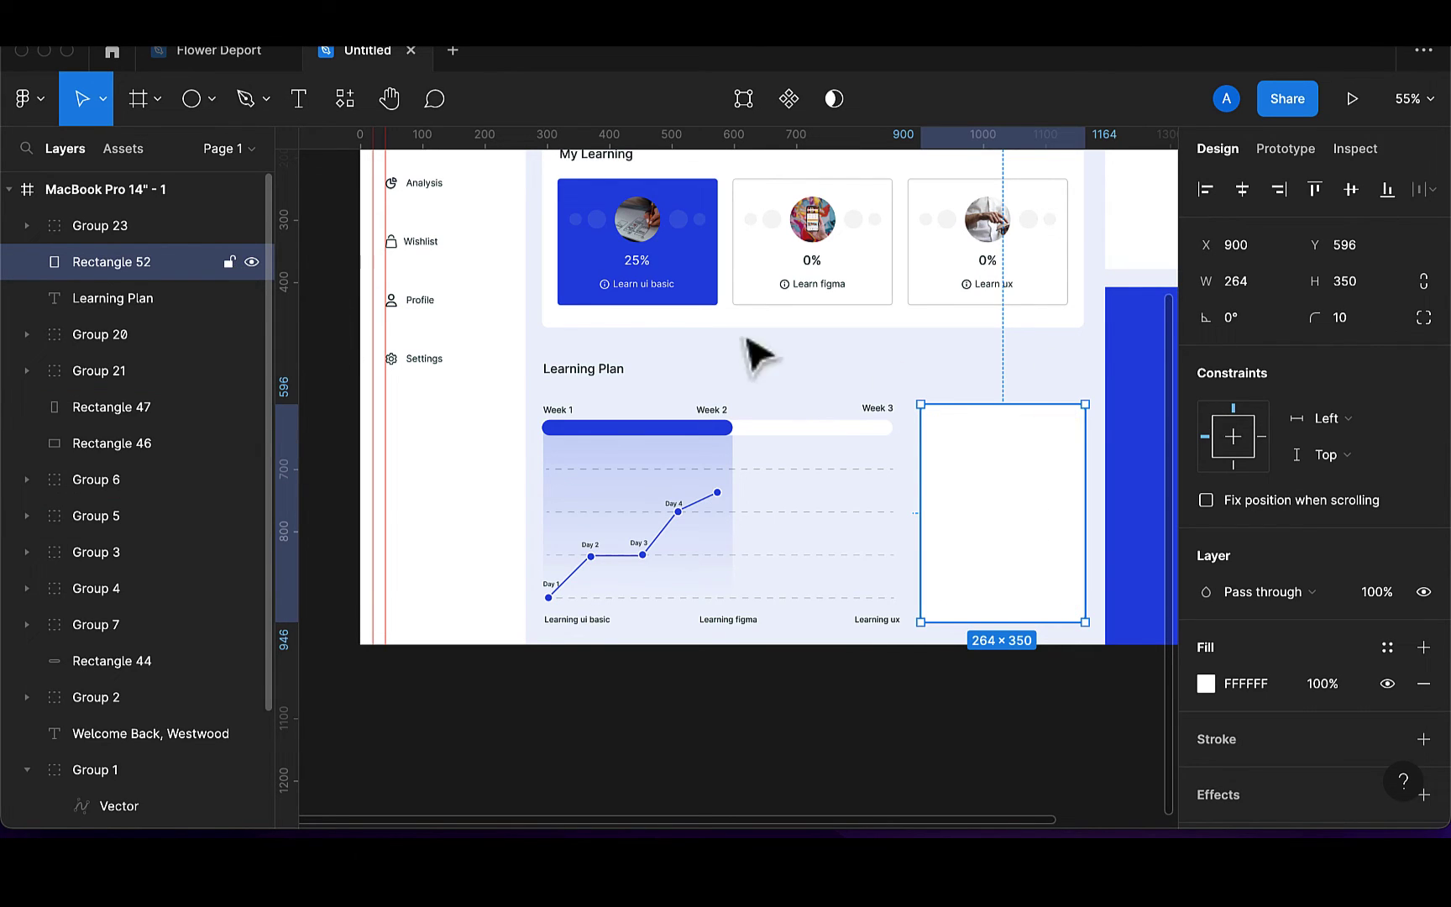
pyautogui.click(300, 100)
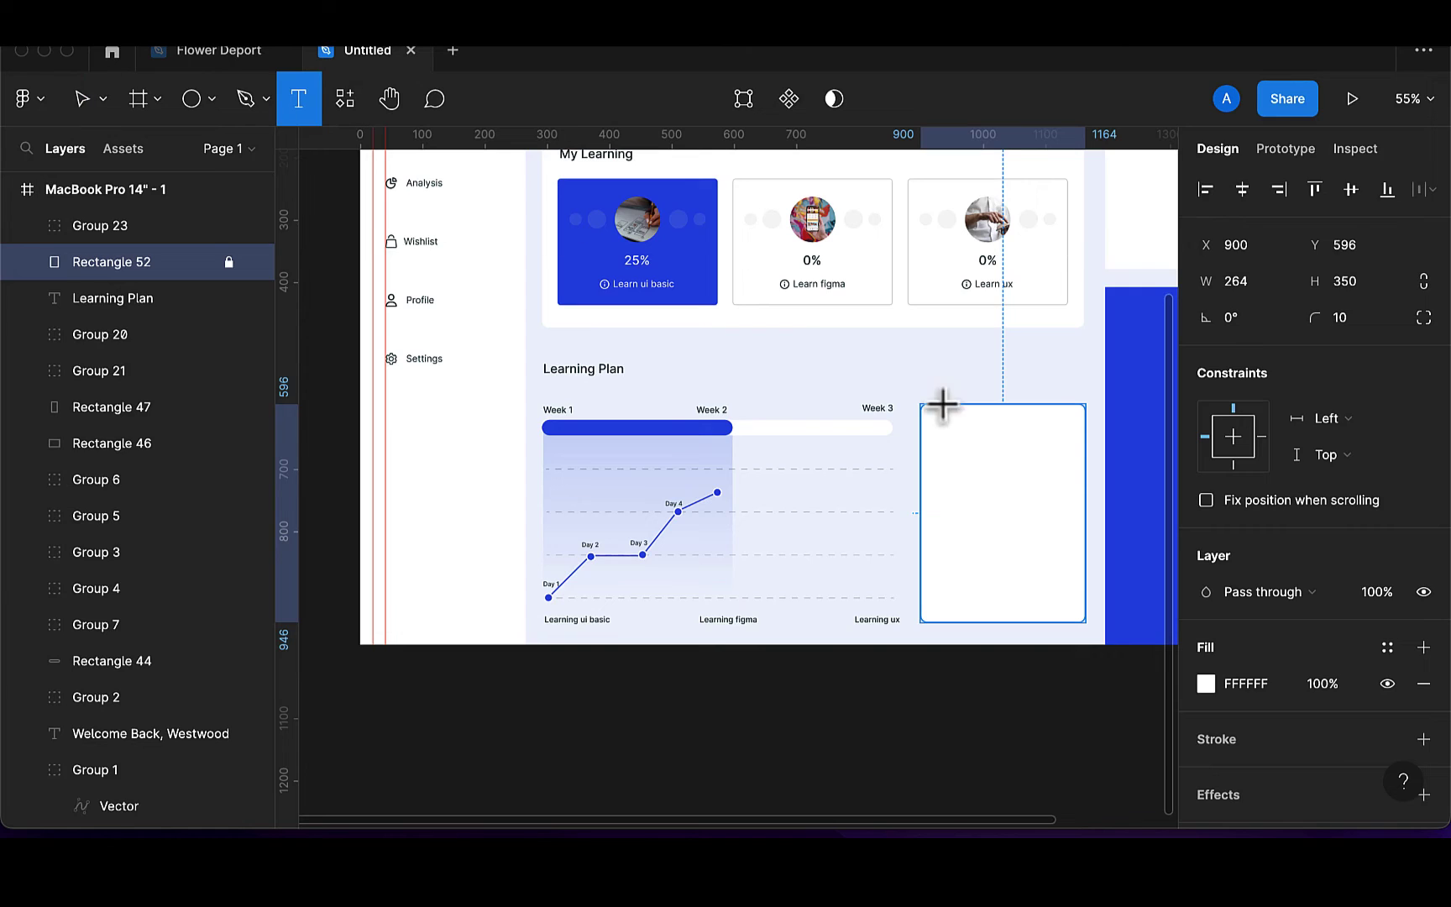
pyautogui.click(964, 452)
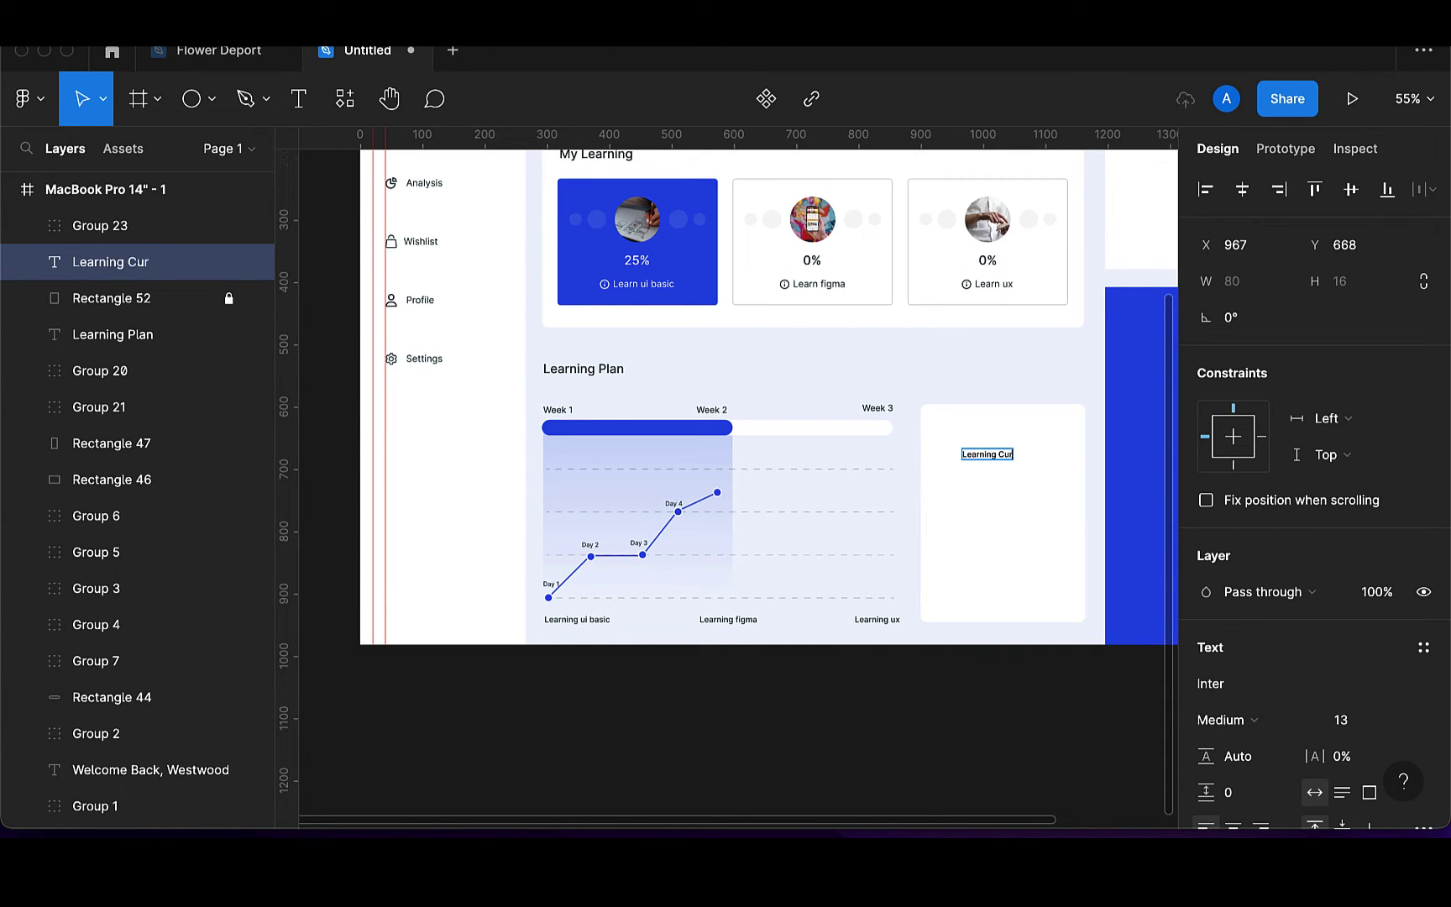
pyautogui.write('Learning Curve')
pyautogui.press('Escape')
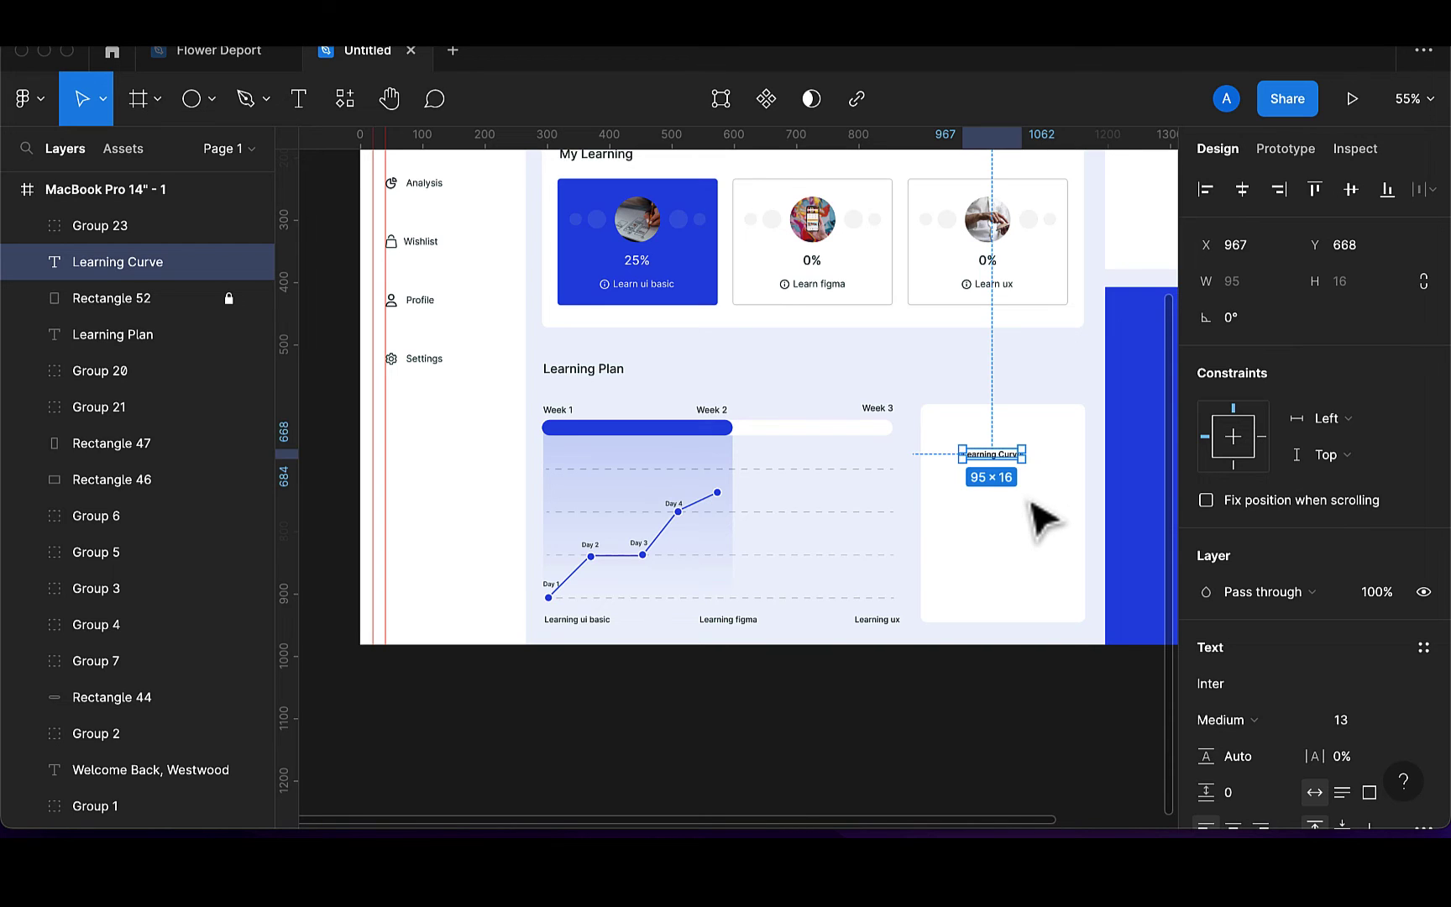
pyautogui.hscroll(1, 1043, 512)
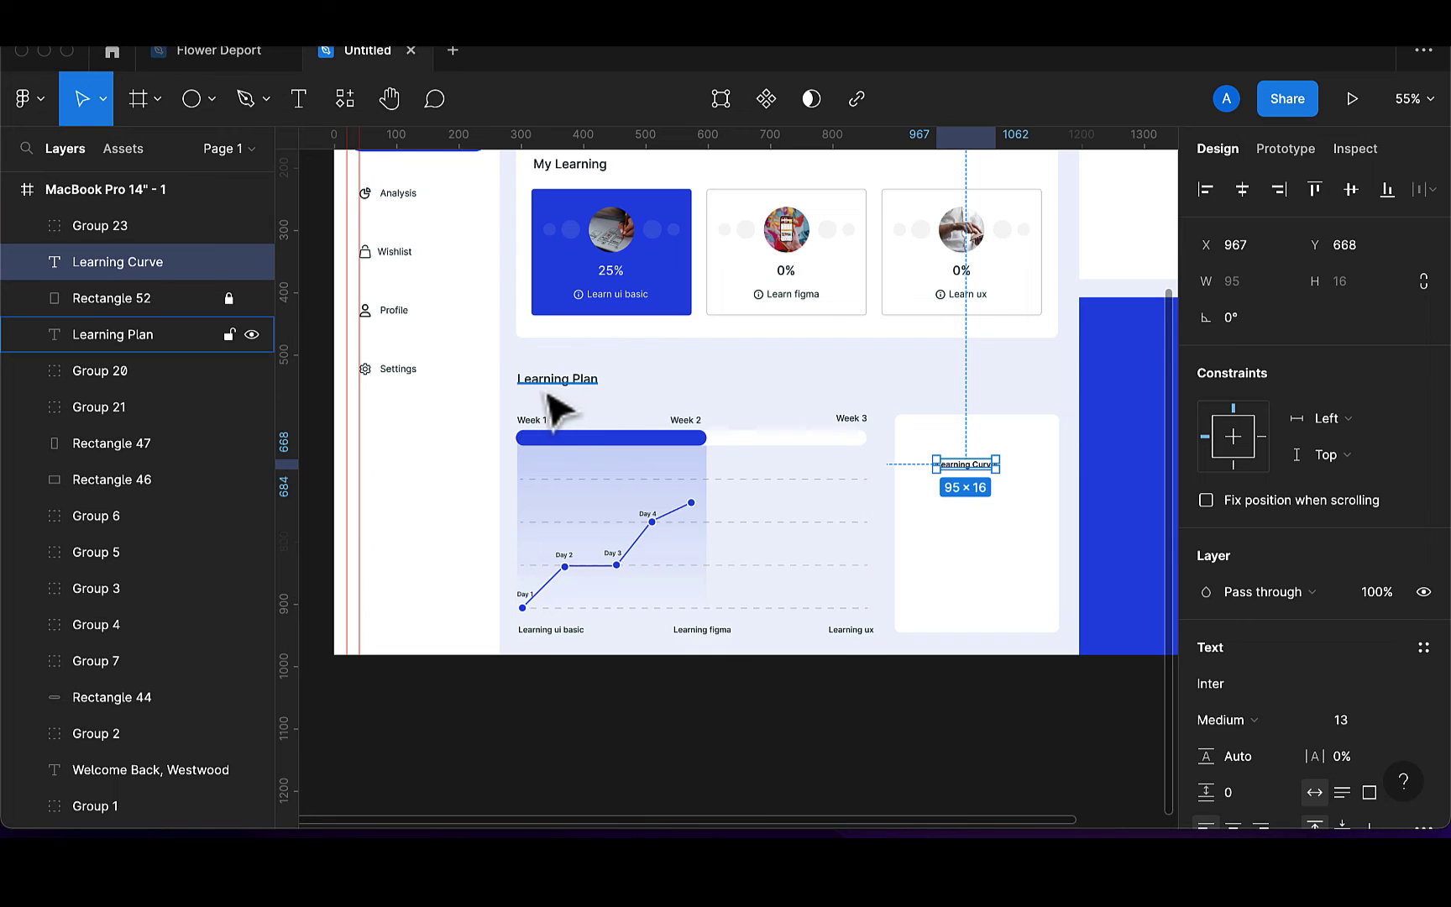
pyautogui.click(1360, 723)
pyautogui.write('15')
pyautogui.press('Return')
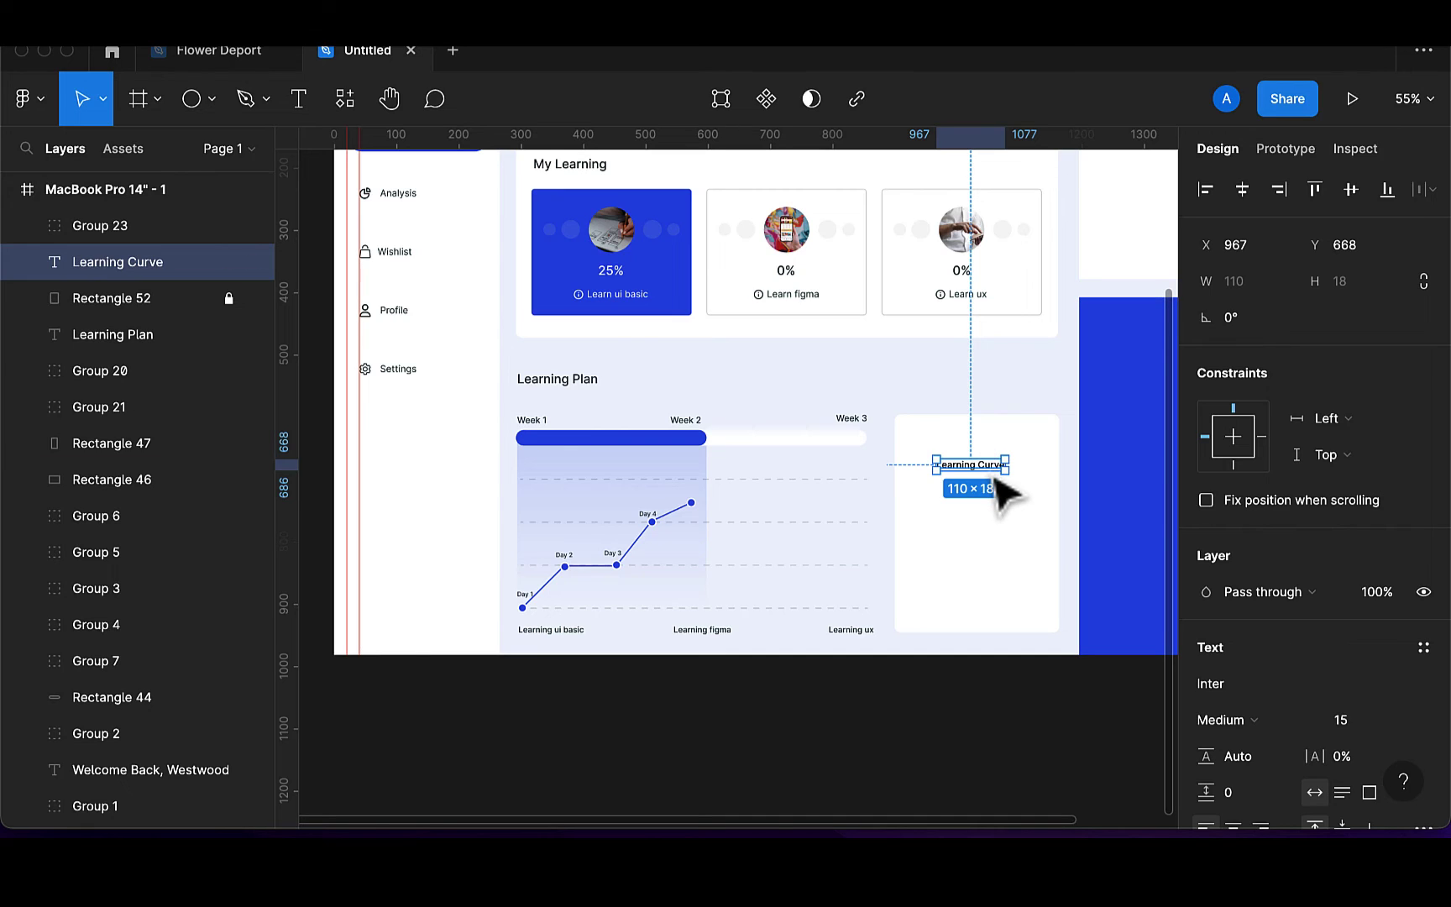
# Move the title near the card top, make it Semi Bold, and colour it 173136
pyautogui.moveTo(997, 478); pyautogui.dragTo(1000, 450)
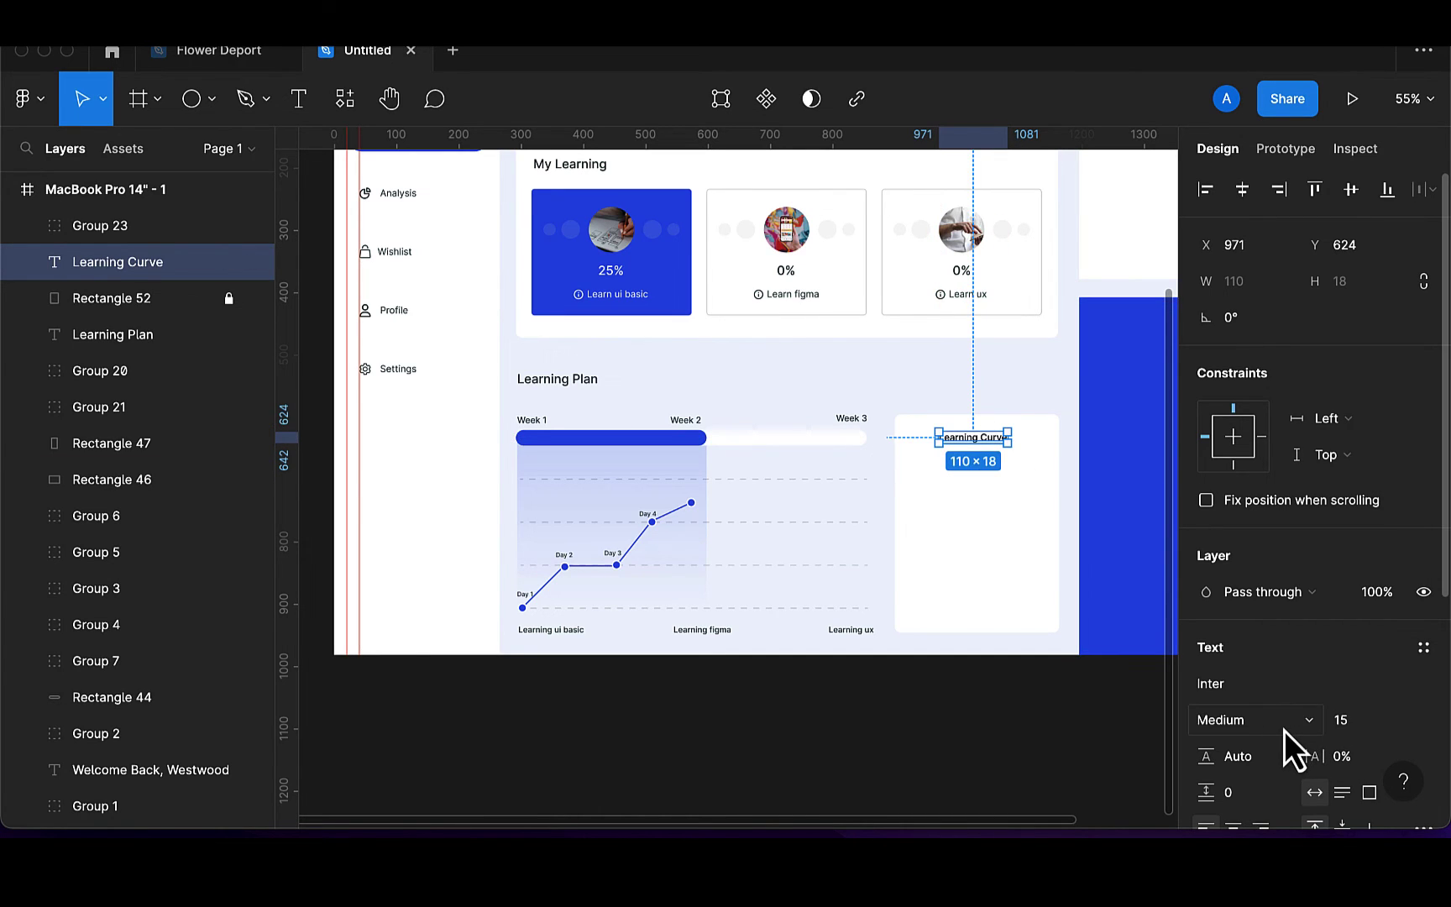
pyautogui.press('super+alt+period')
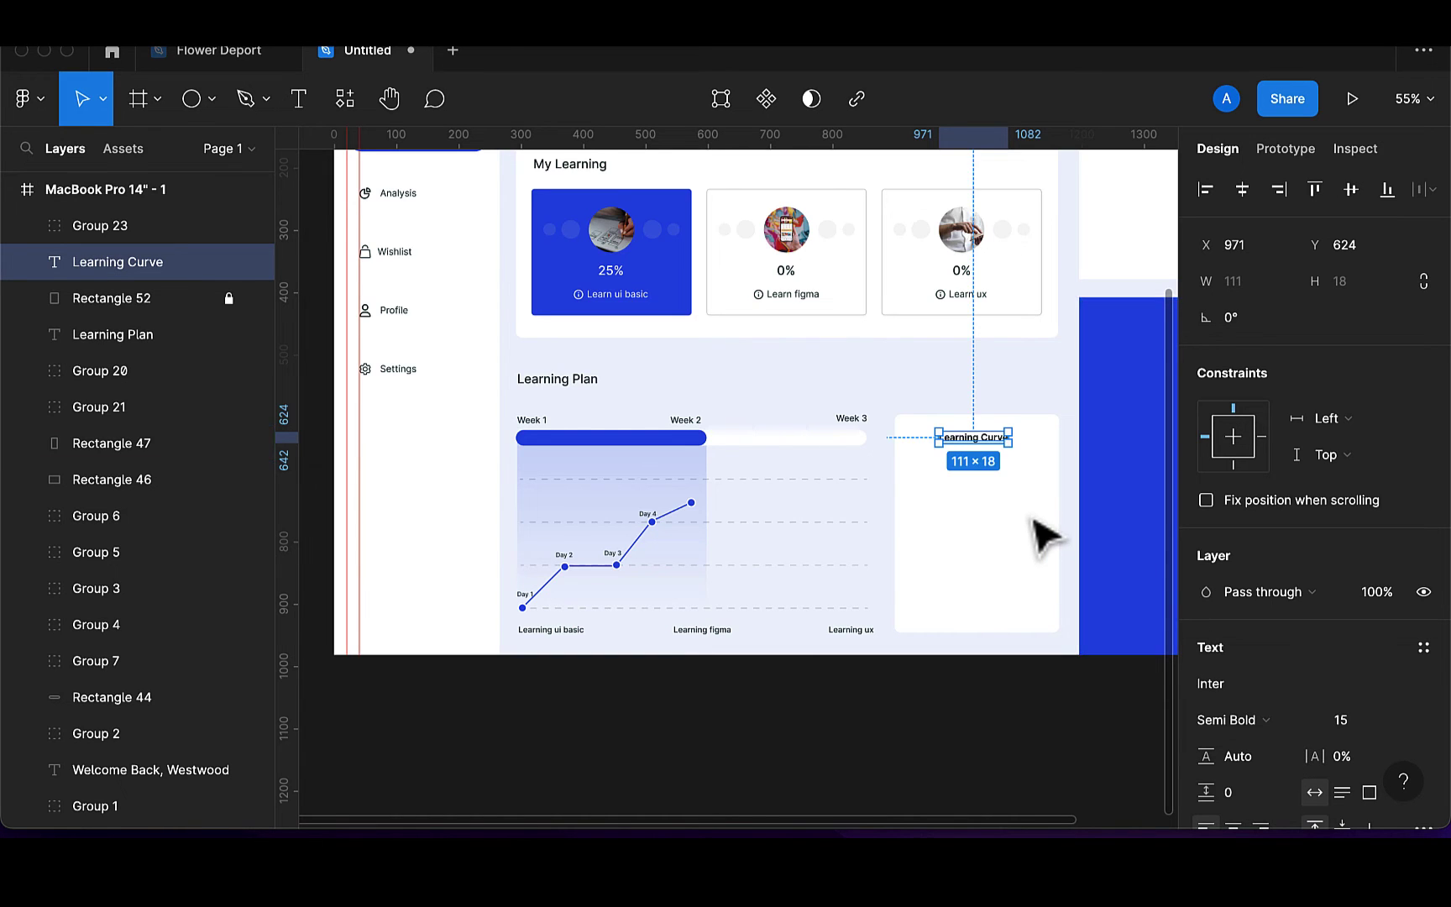
pyautogui.scroll(3, 1043, 529)
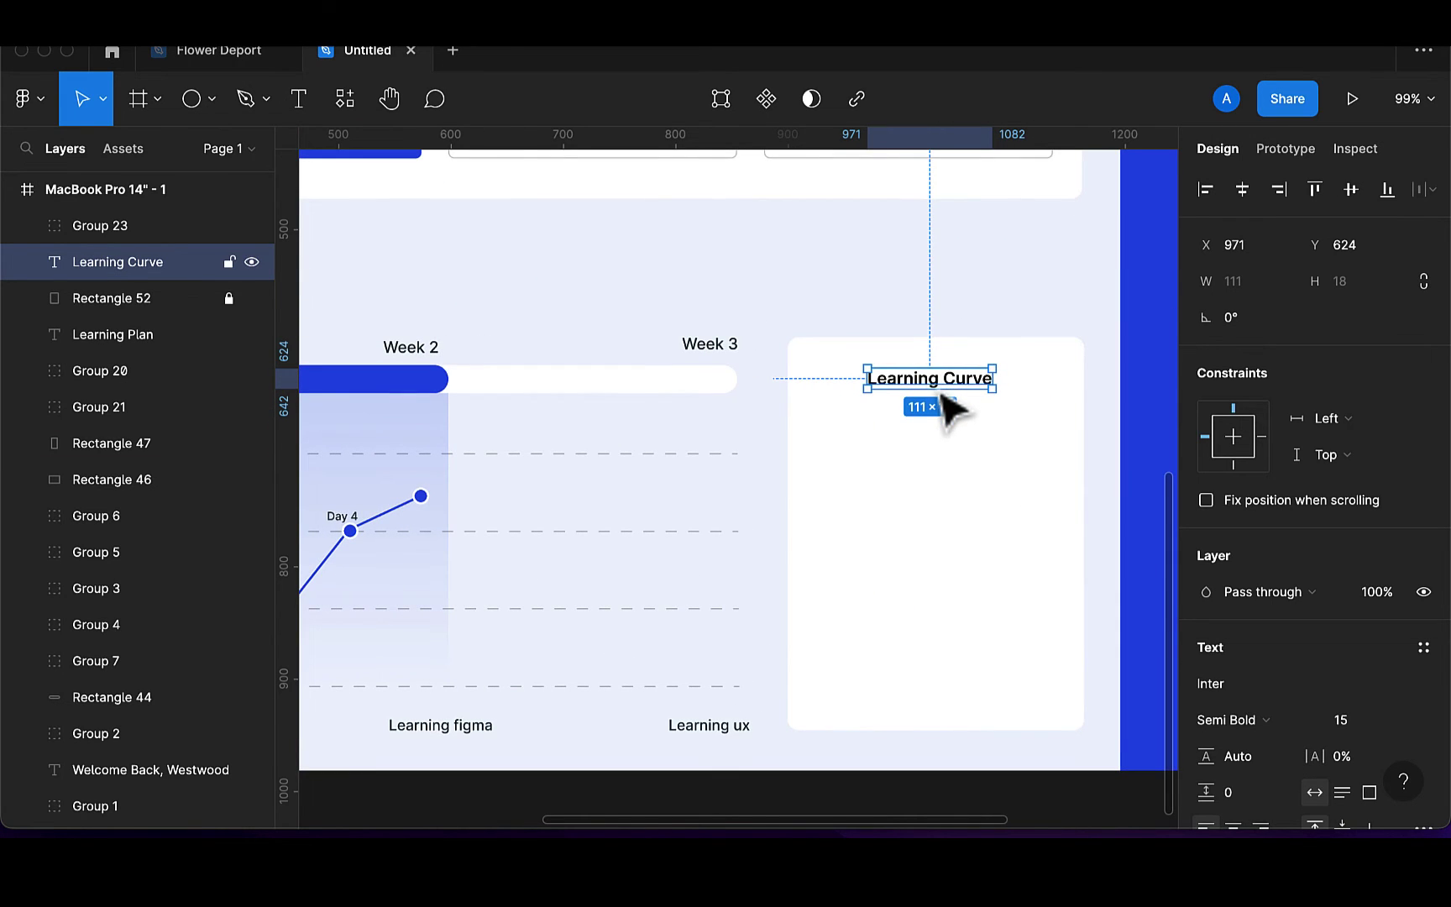
pyautogui.moveTo(954, 401); pyautogui.dragTo(957, 391)
pyautogui.scroll(-5, 1274, 747)
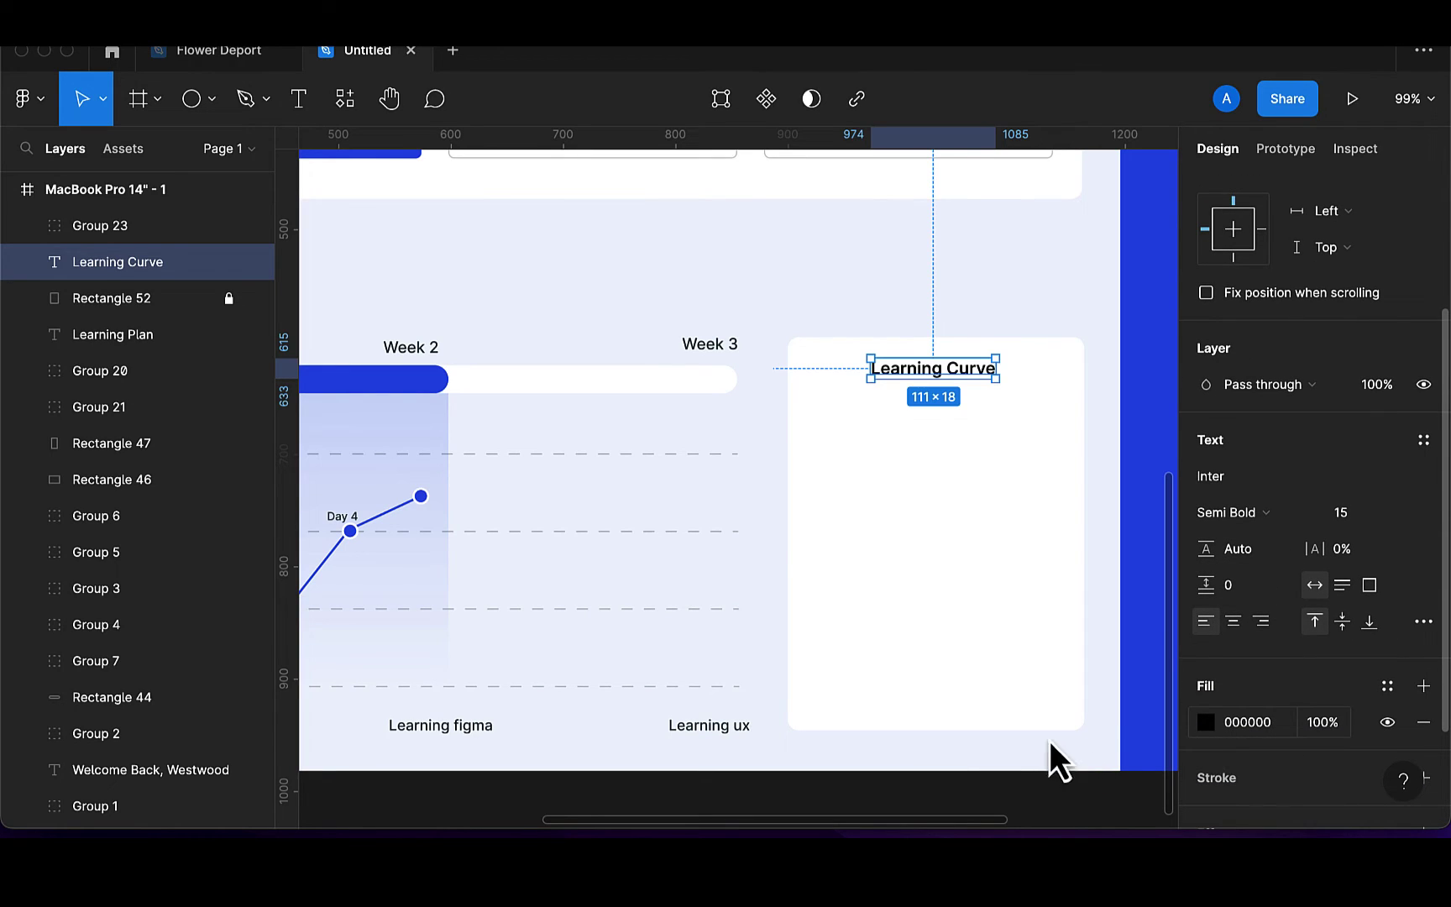
pyautogui.click(1206, 722)
pyautogui.click(934, 720)
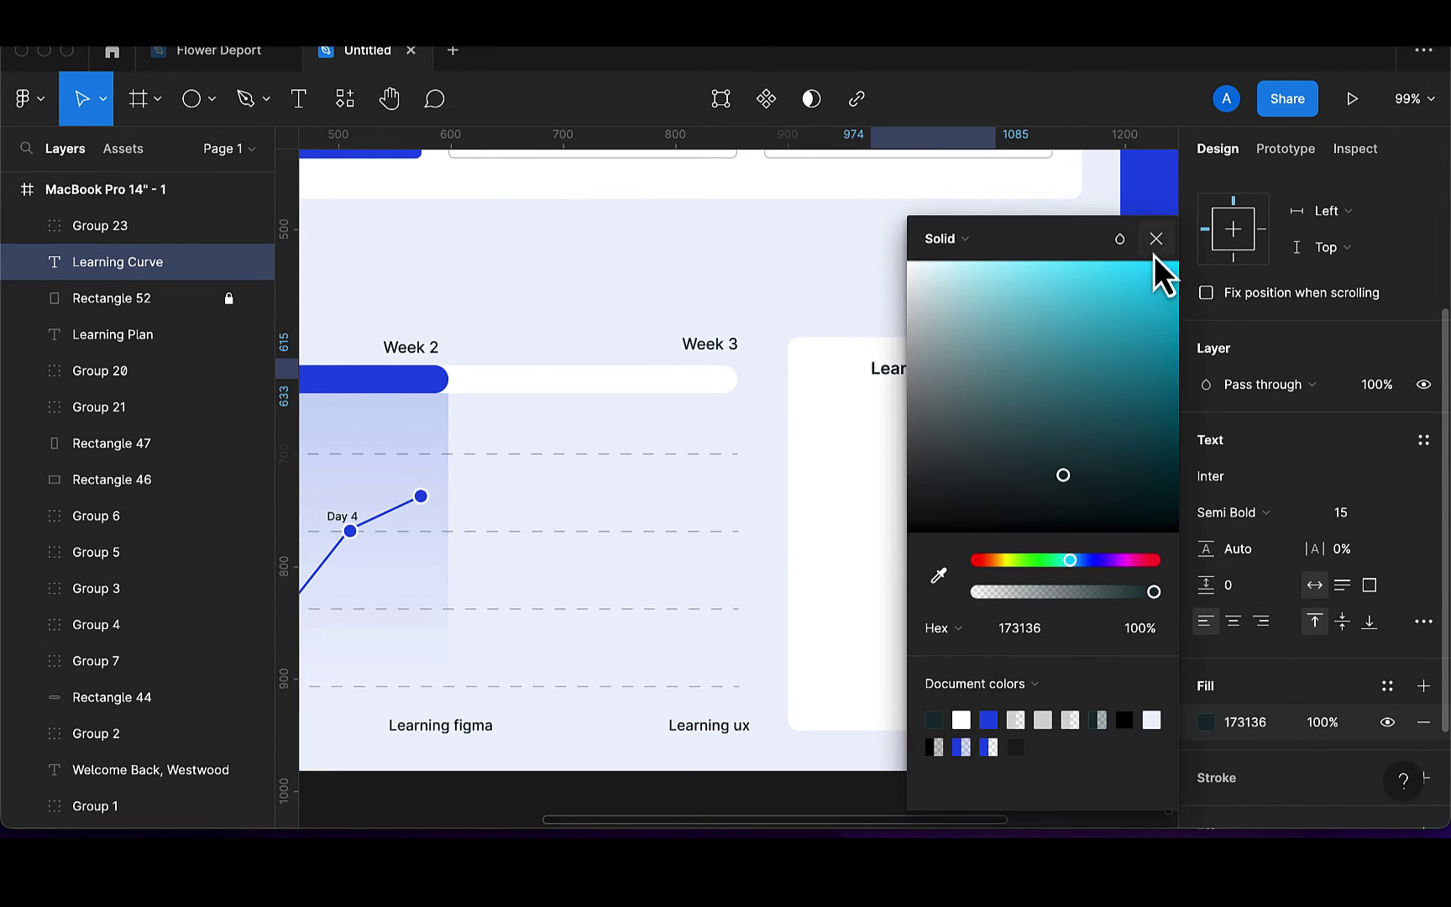
pyautogui.click(1155, 248)
pyautogui.scroll(-1, 1042, 496)
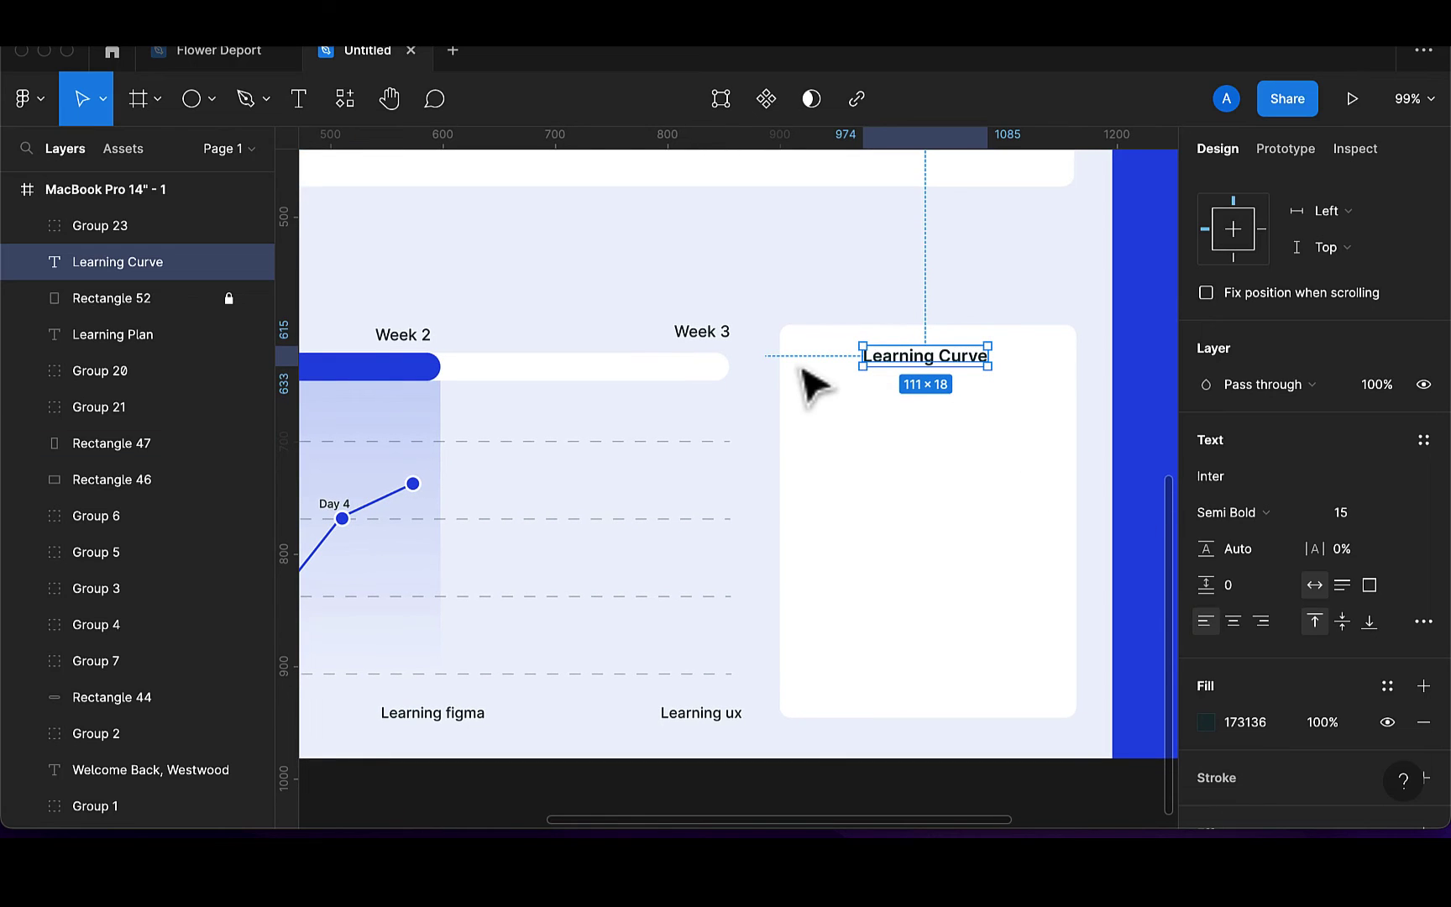
pyautogui.click(250, 101)
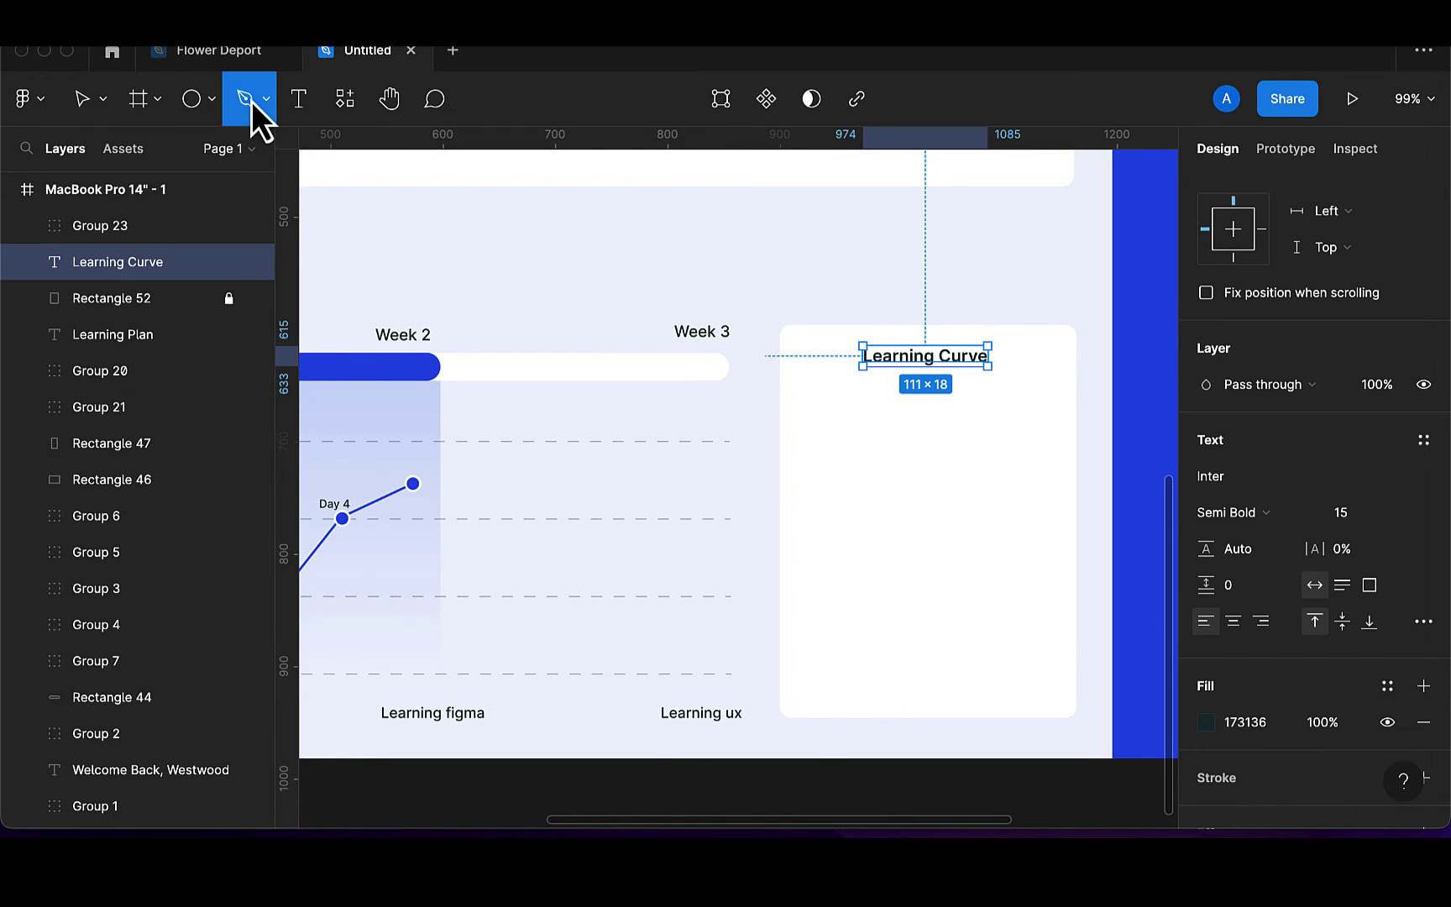
# Draw a pen line under the title that runs flat, drops, levels off, then rises right
pyautogui.click(805, 448)
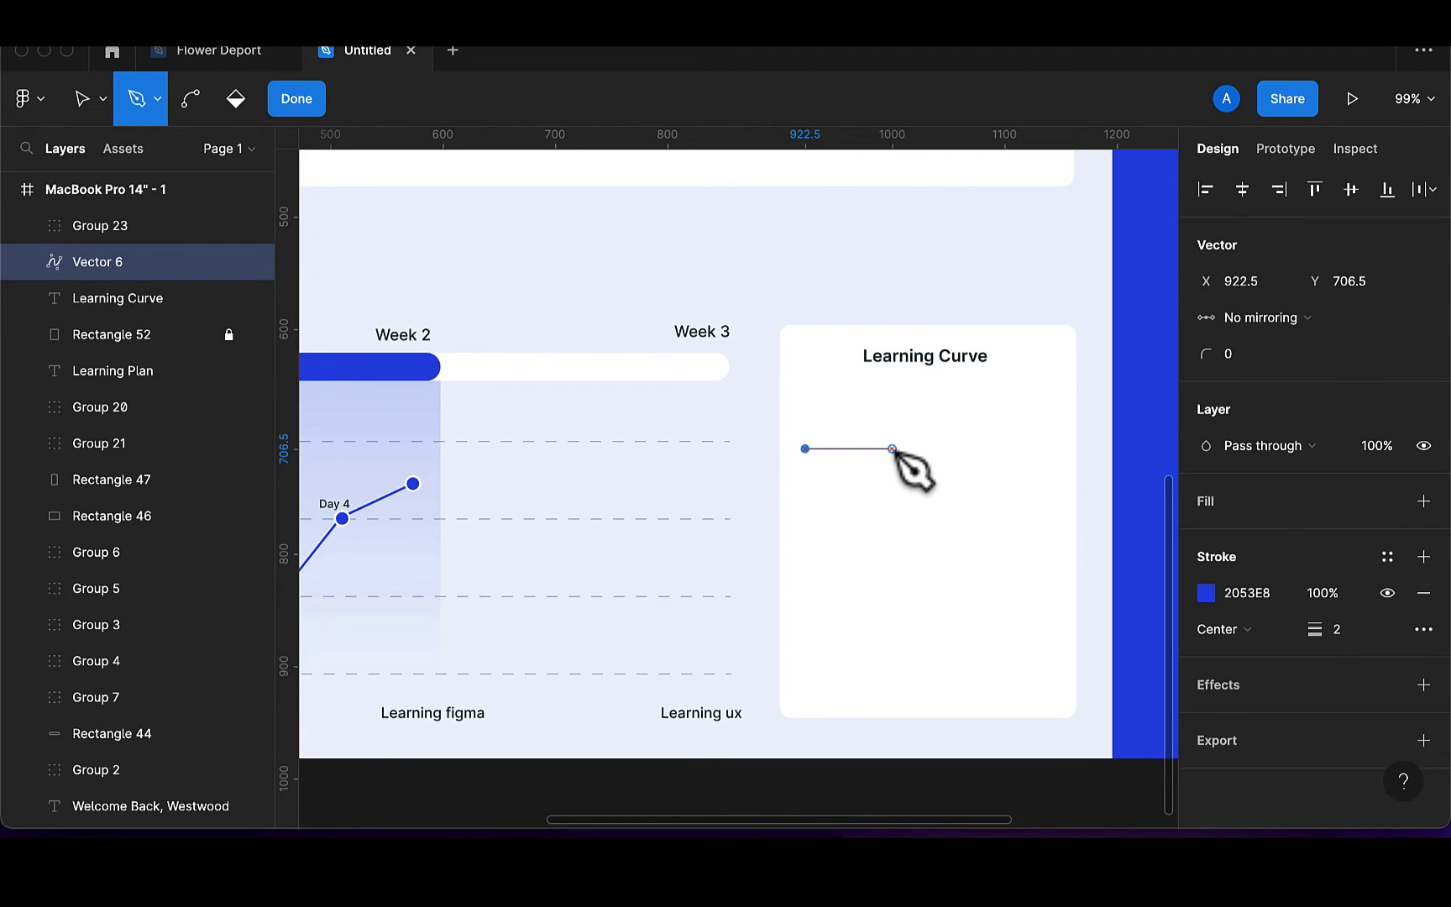
pyautogui.click(892, 448)
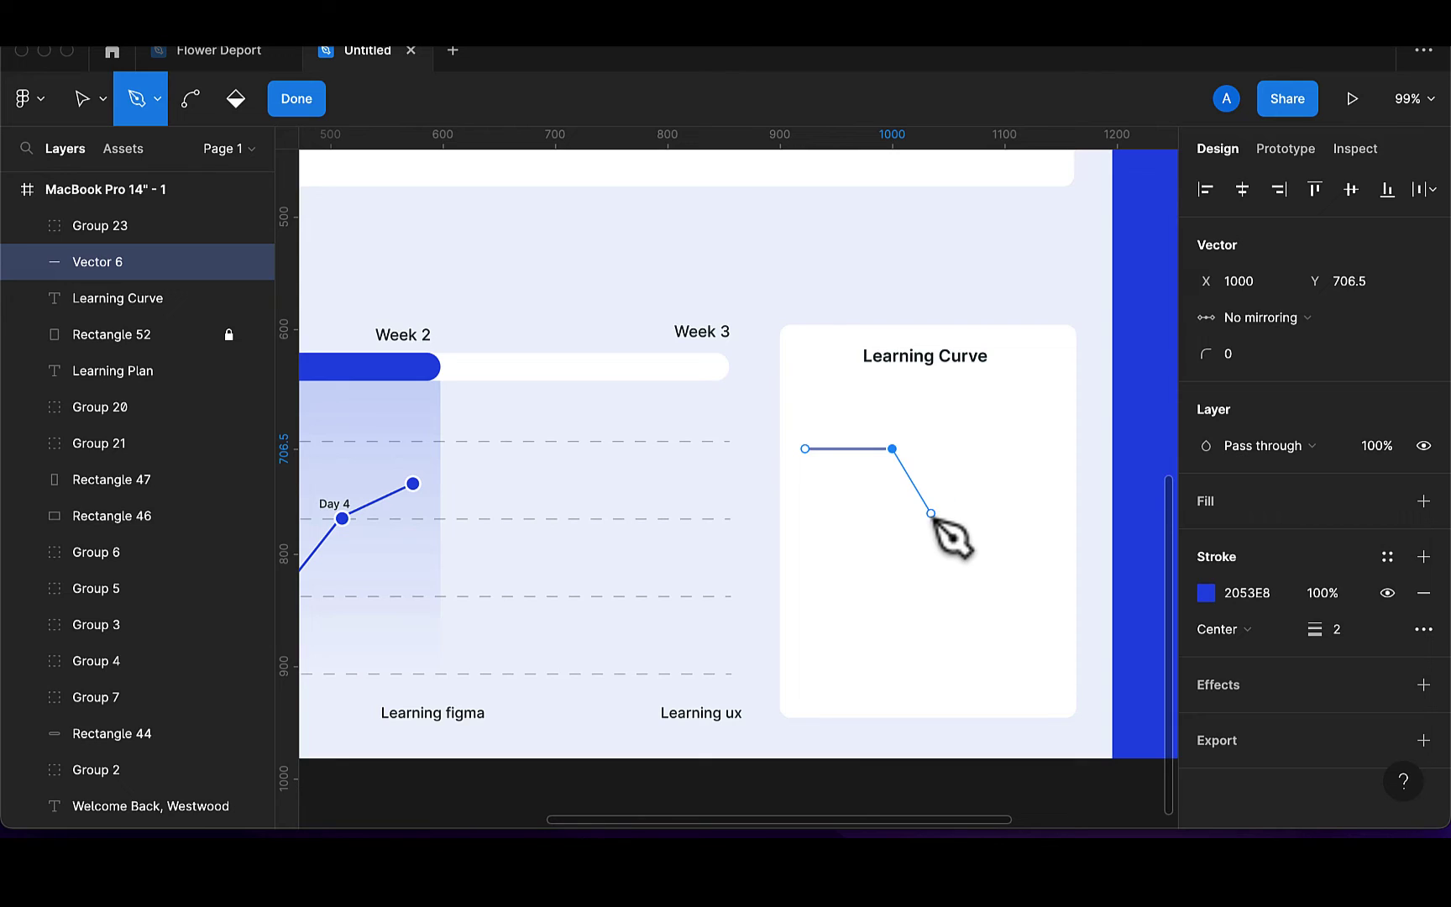
pyautogui.click(932, 516)
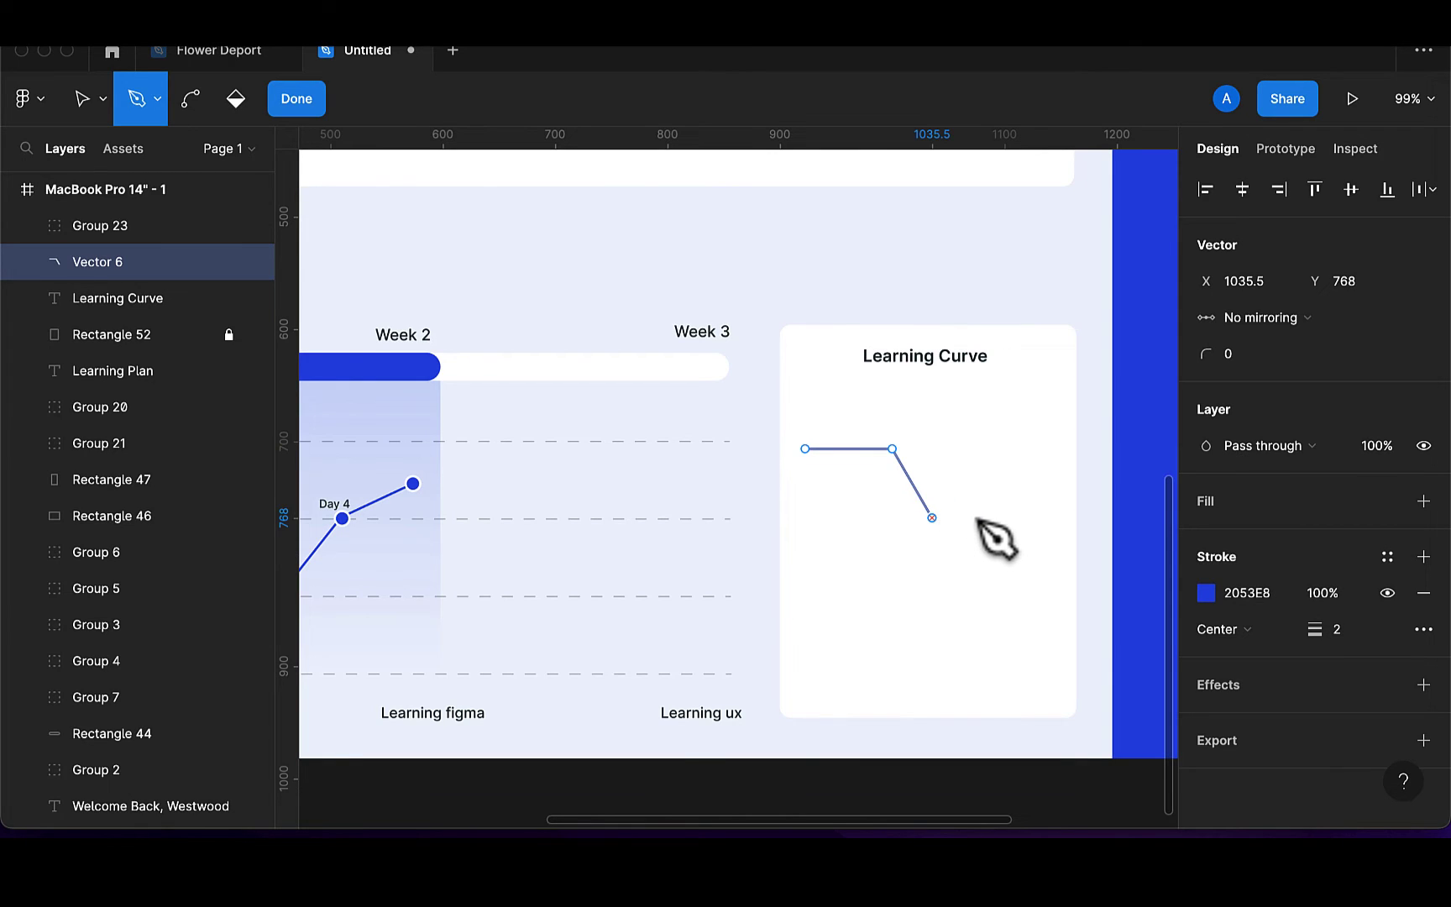
pyautogui.click(1003, 517)
pyautogui.click(1004, 517)
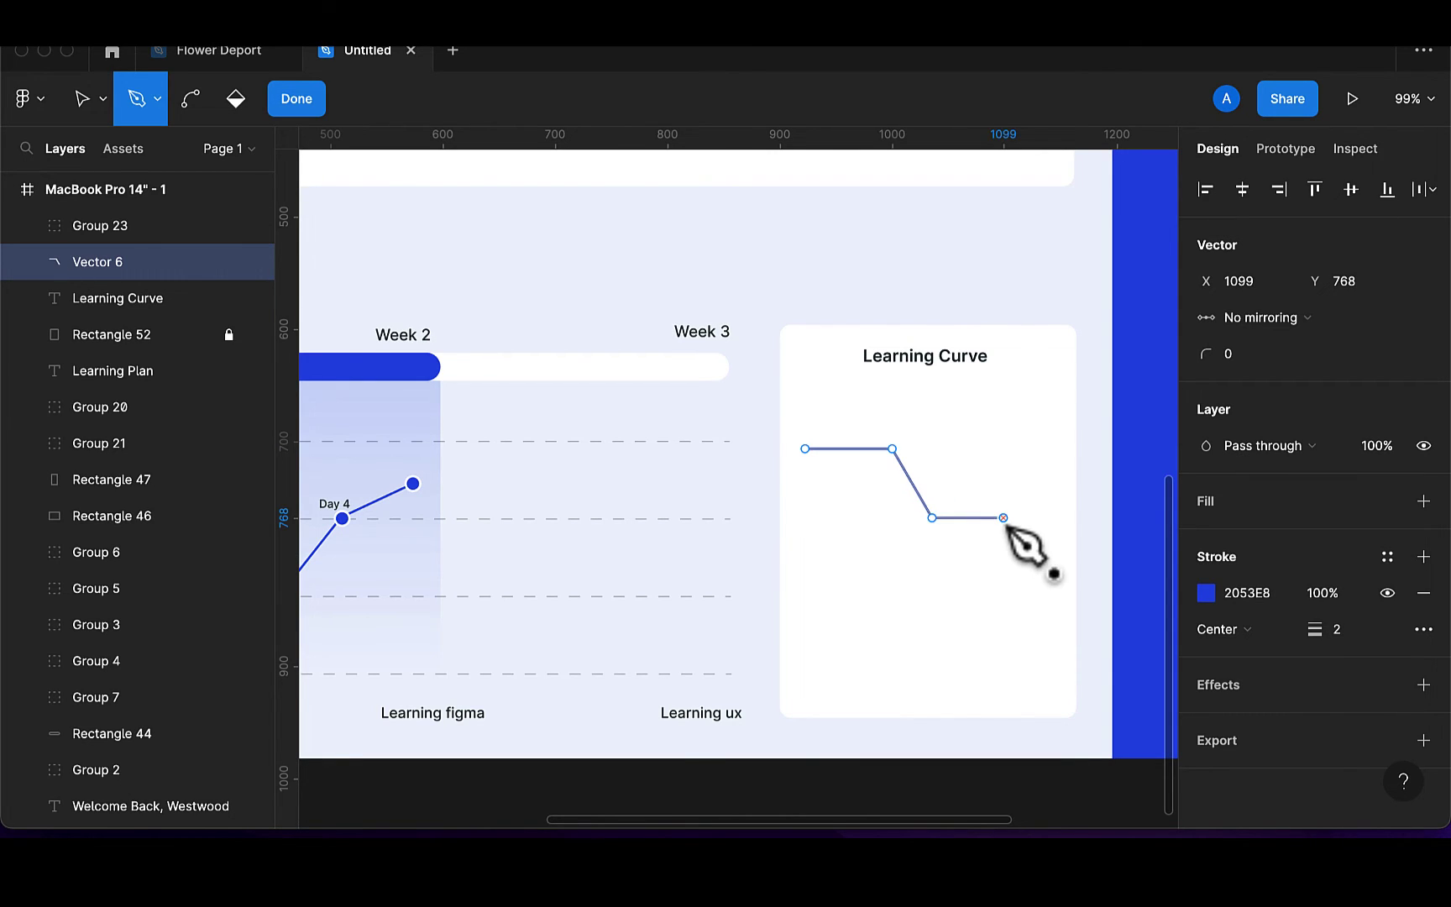
pyautogui.click(1038, 482)
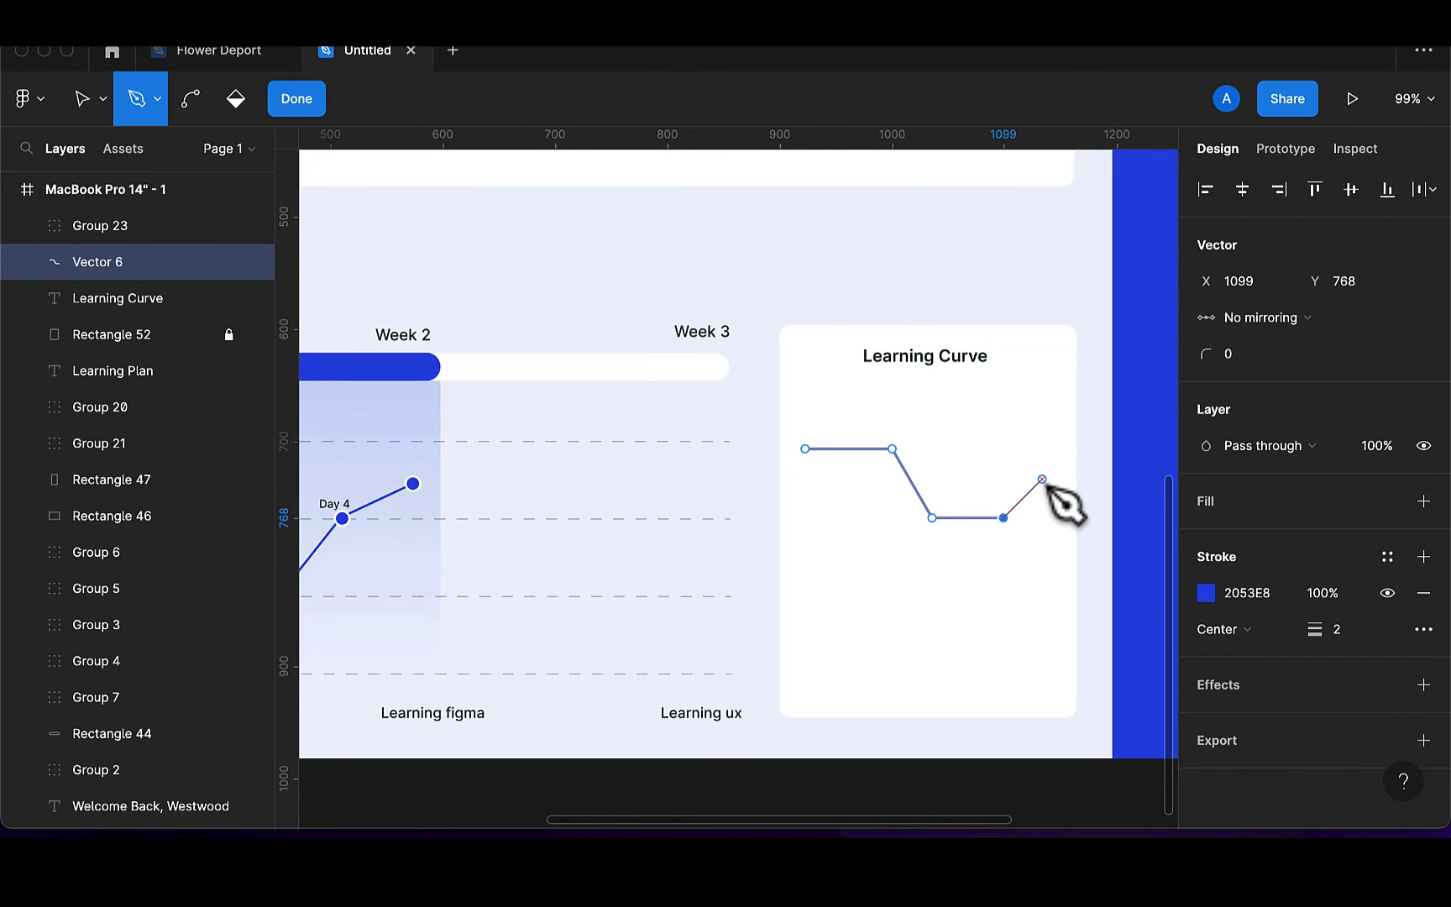
pyautogui.click(1044, 481)
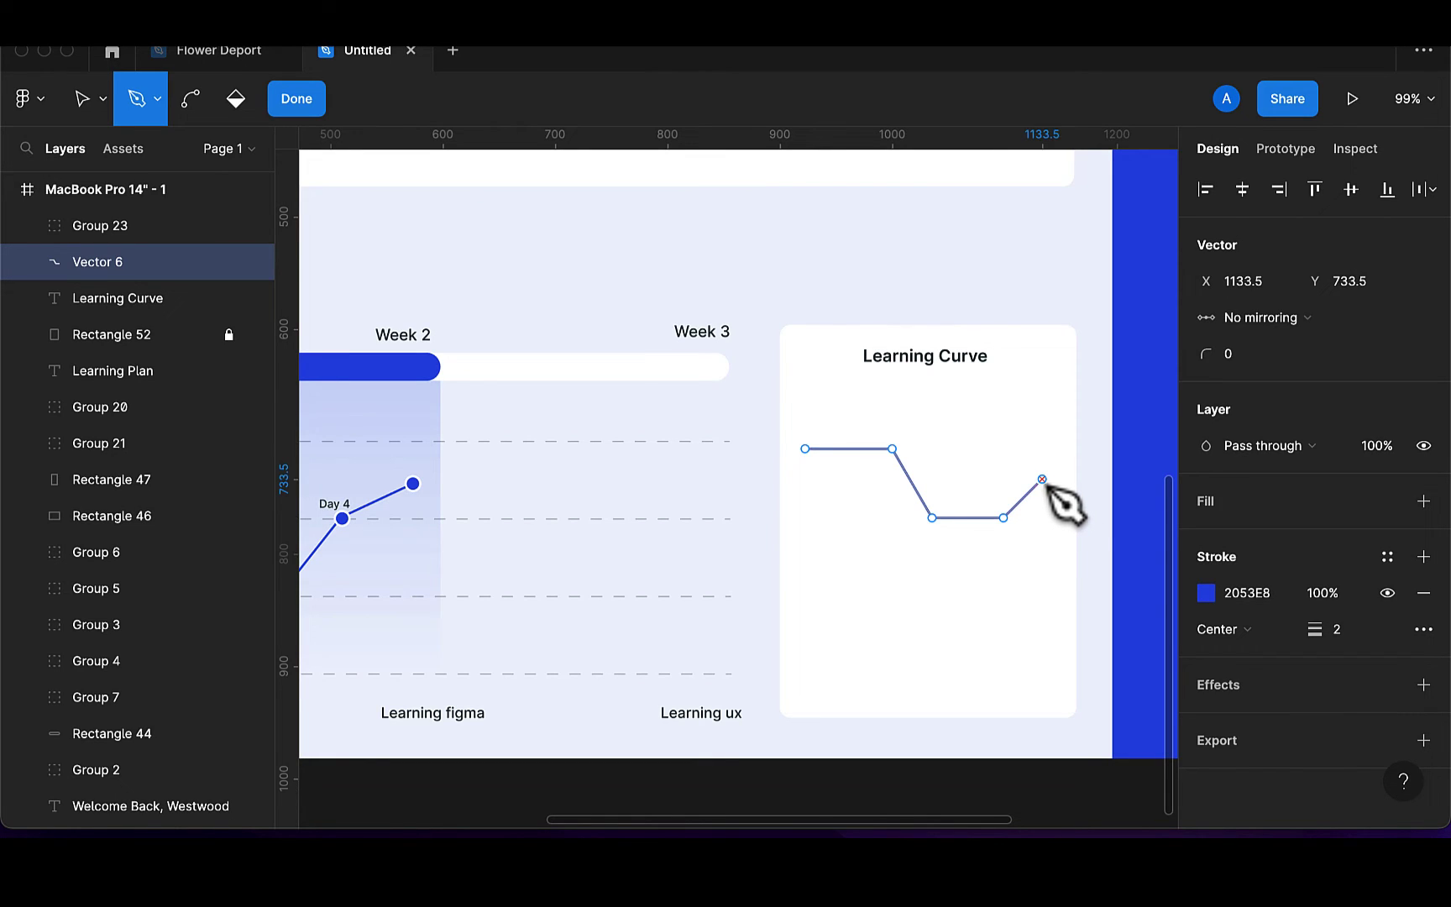
pyautogui.click(299, 104)
pyautogui.press('Escape')
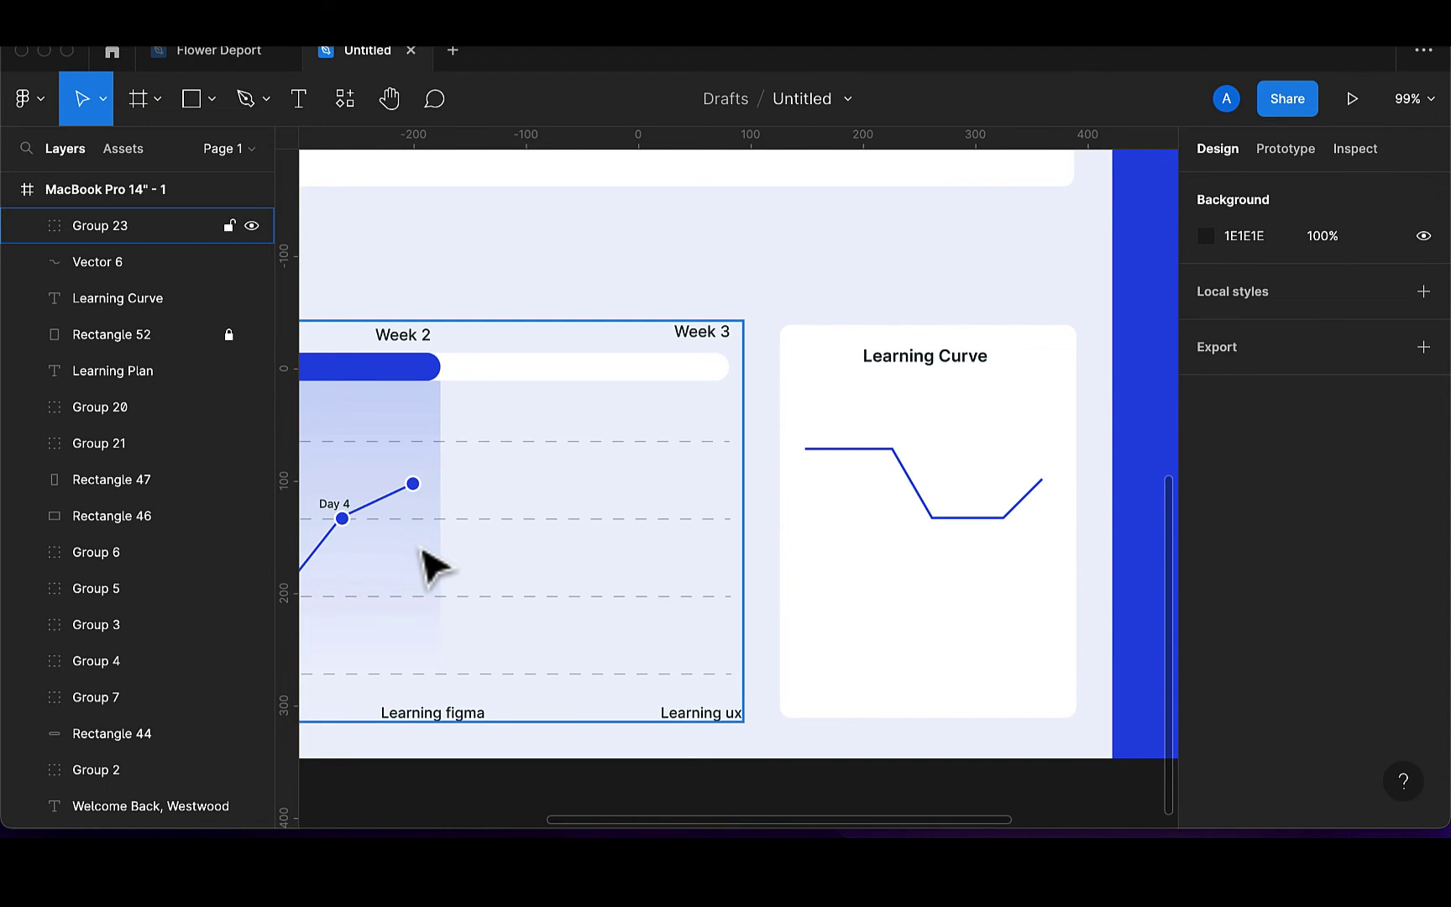
# Draw a test rectangle inside the Learning Curve card, then delete it
pyautogui.doubleClick(438, 522)
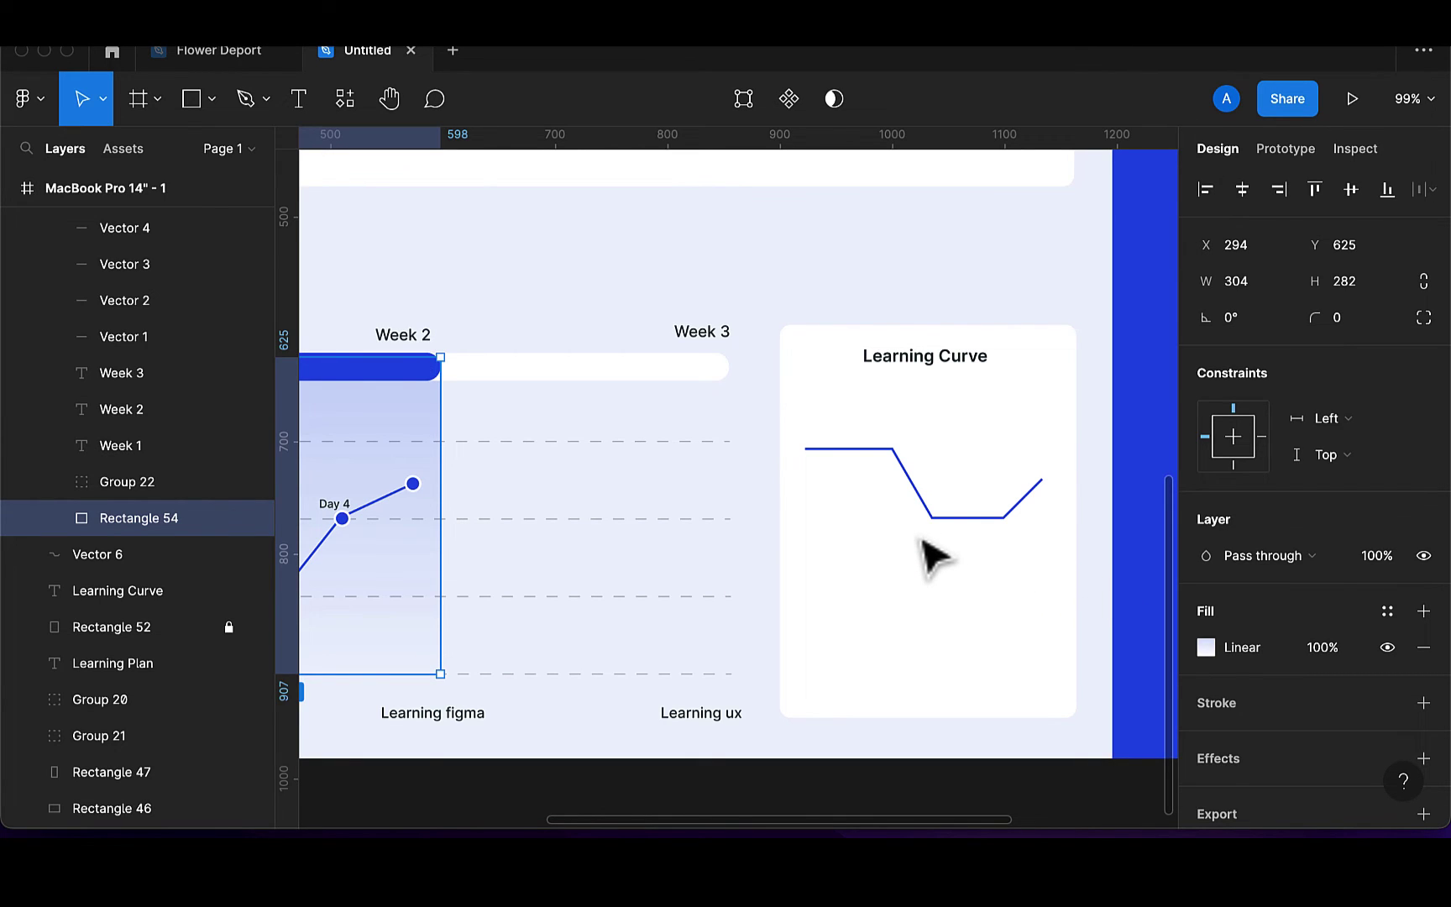
pyautogui.click(188, 107)
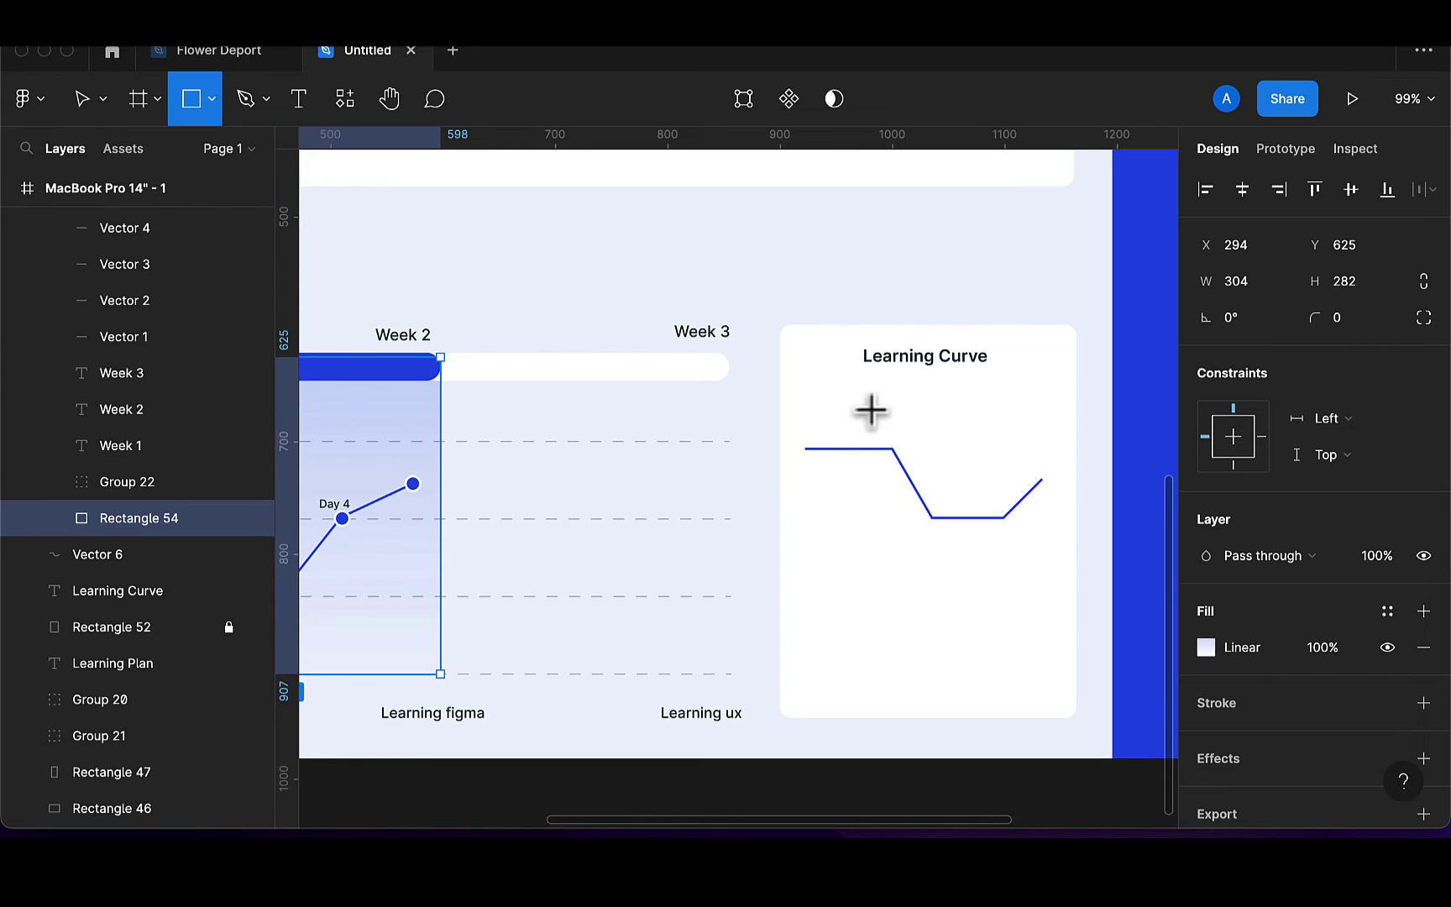
pyautogui.moveTo(804, 448); pyautogui.dragTo(1054, 665)
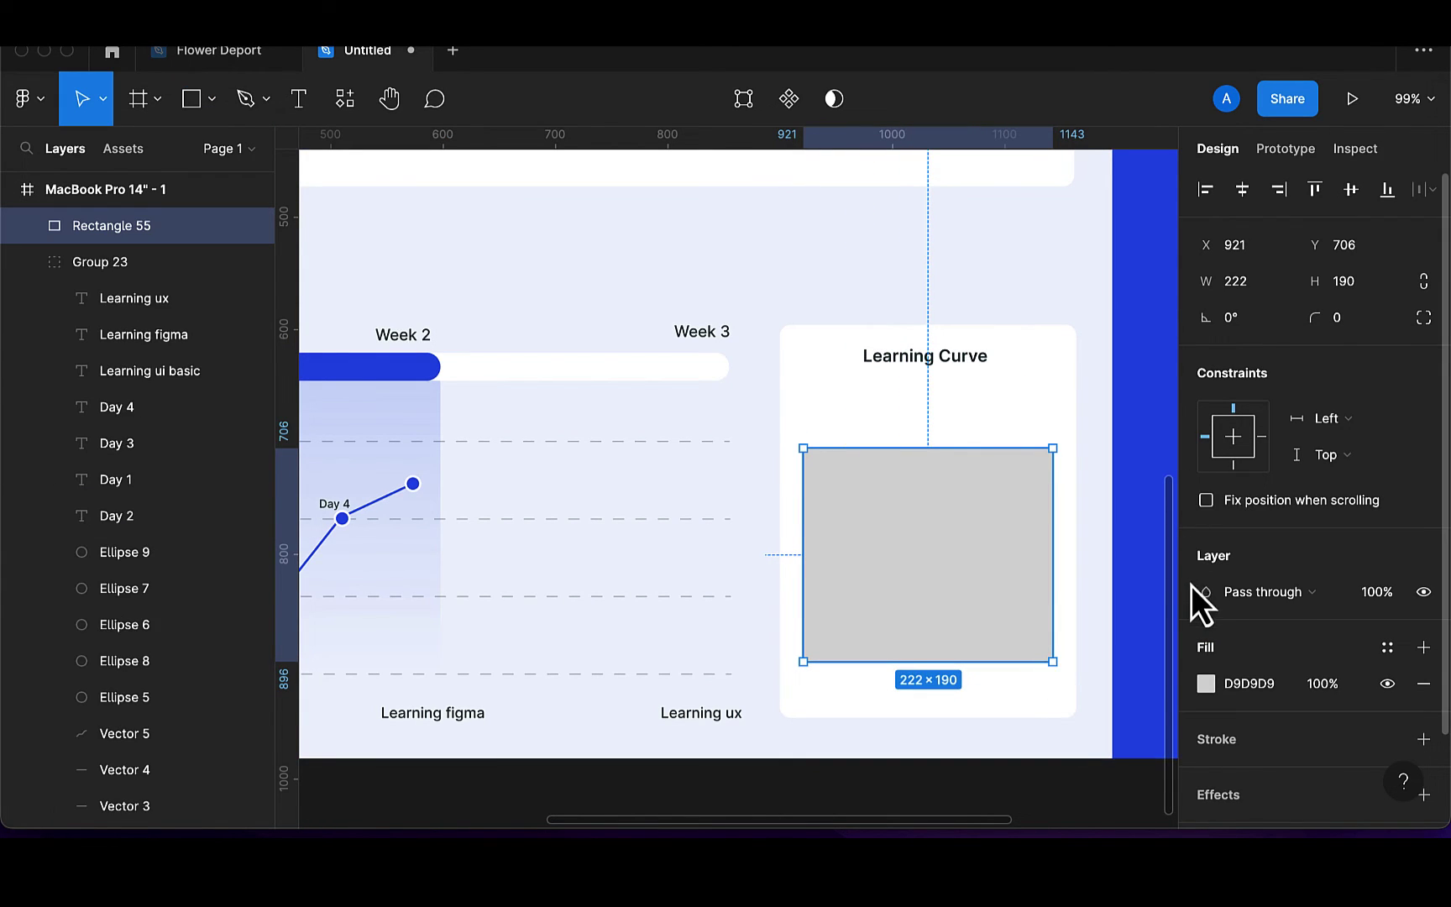
pyautogui.press('Delete')
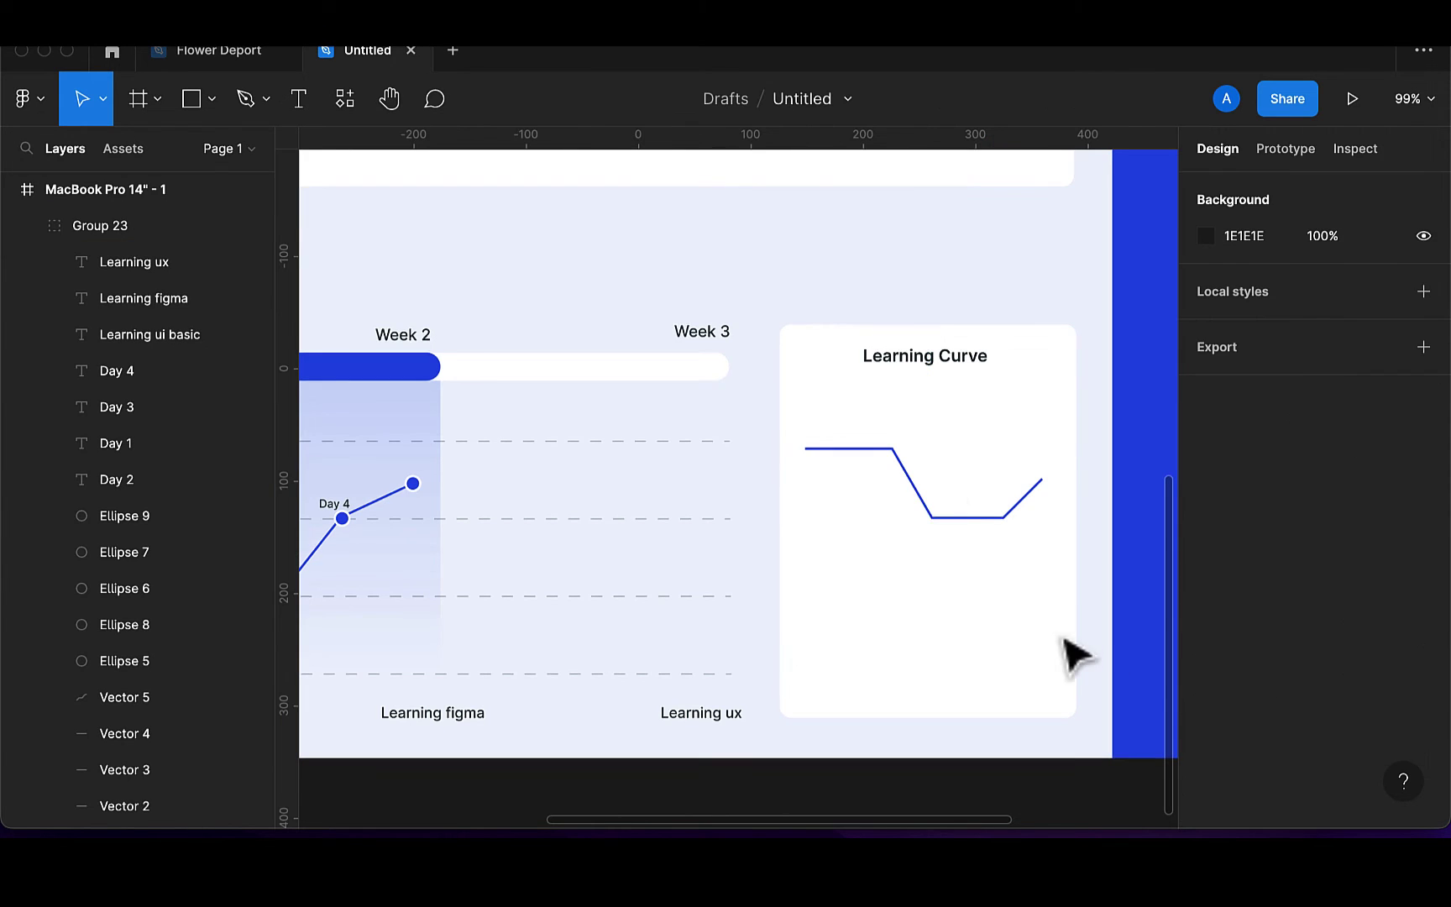
# With the Pen tool, run a path from the curve's left end down to the card bottom and across to the right corner
pyautogui.click(261, 99)
pyautogui.click(257, 152)
pyautogui.scroll(1, 921, 490)
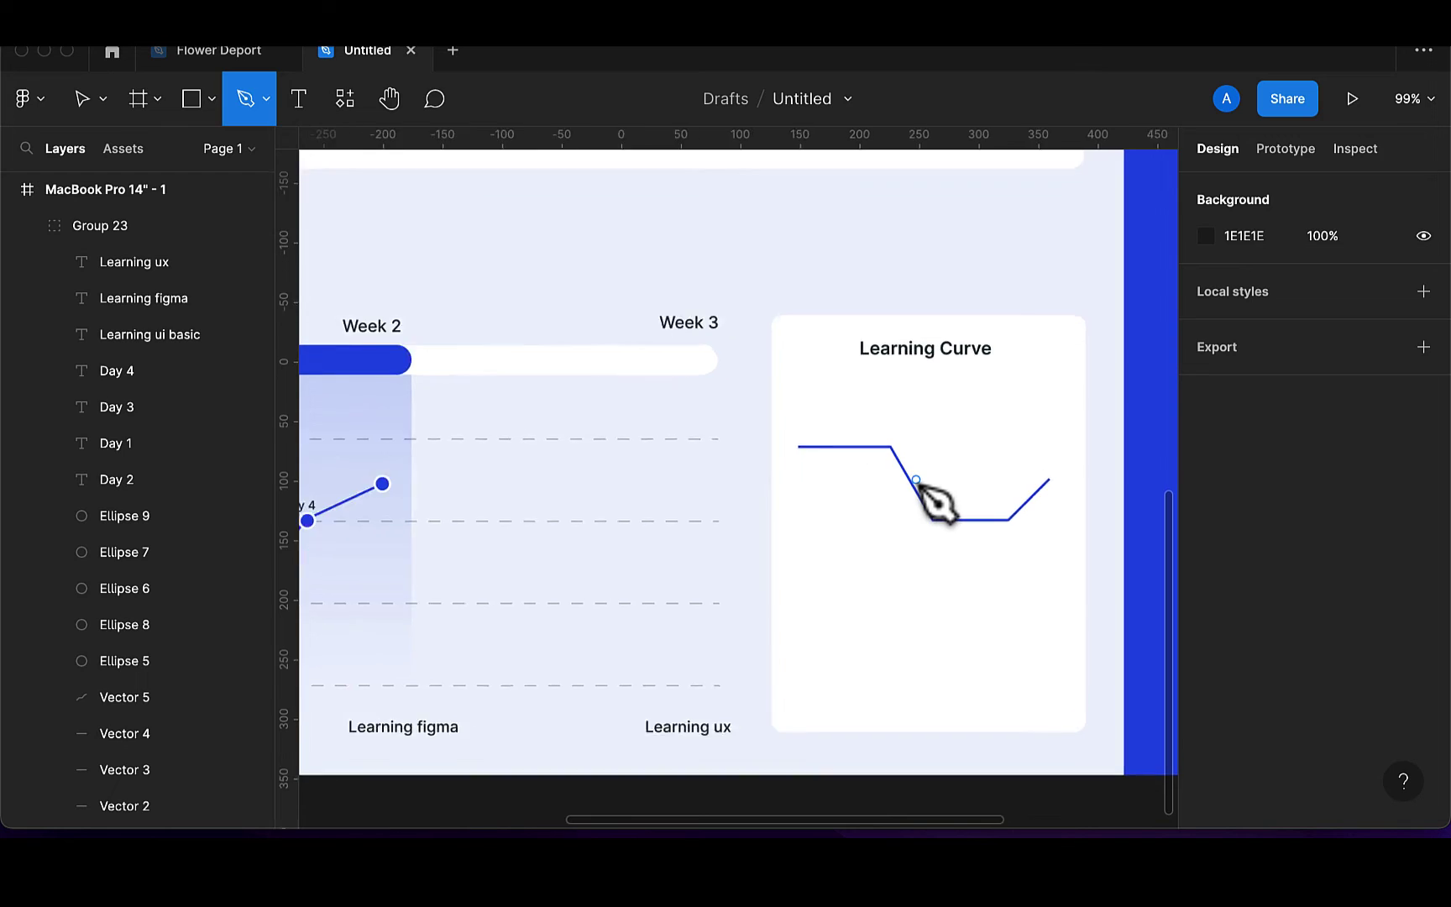
pyautogui.scroll(5, 921, 489)
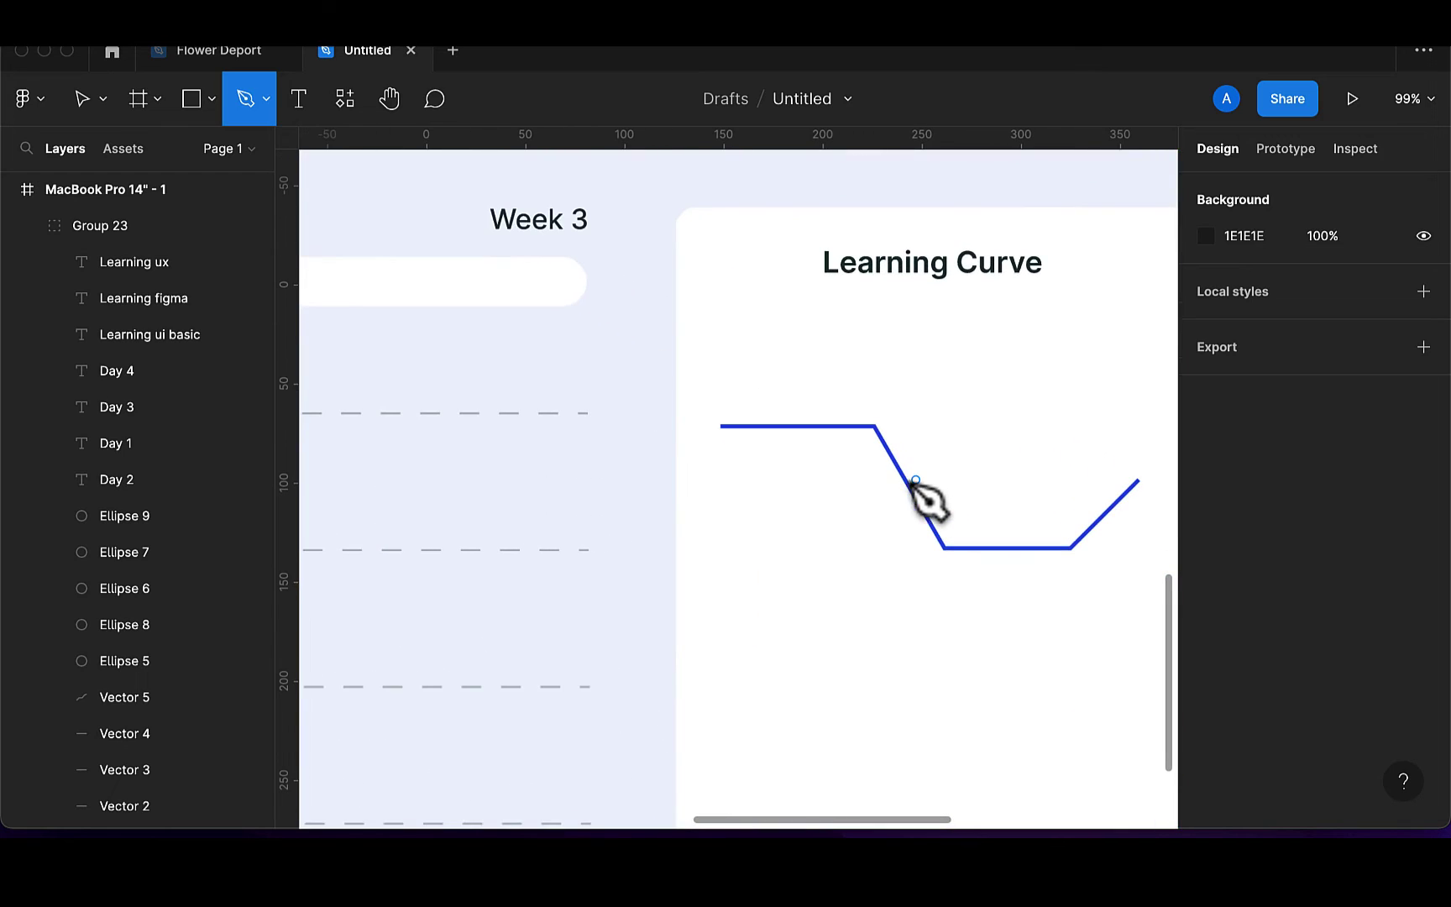
pyautogui.click(722, 427)
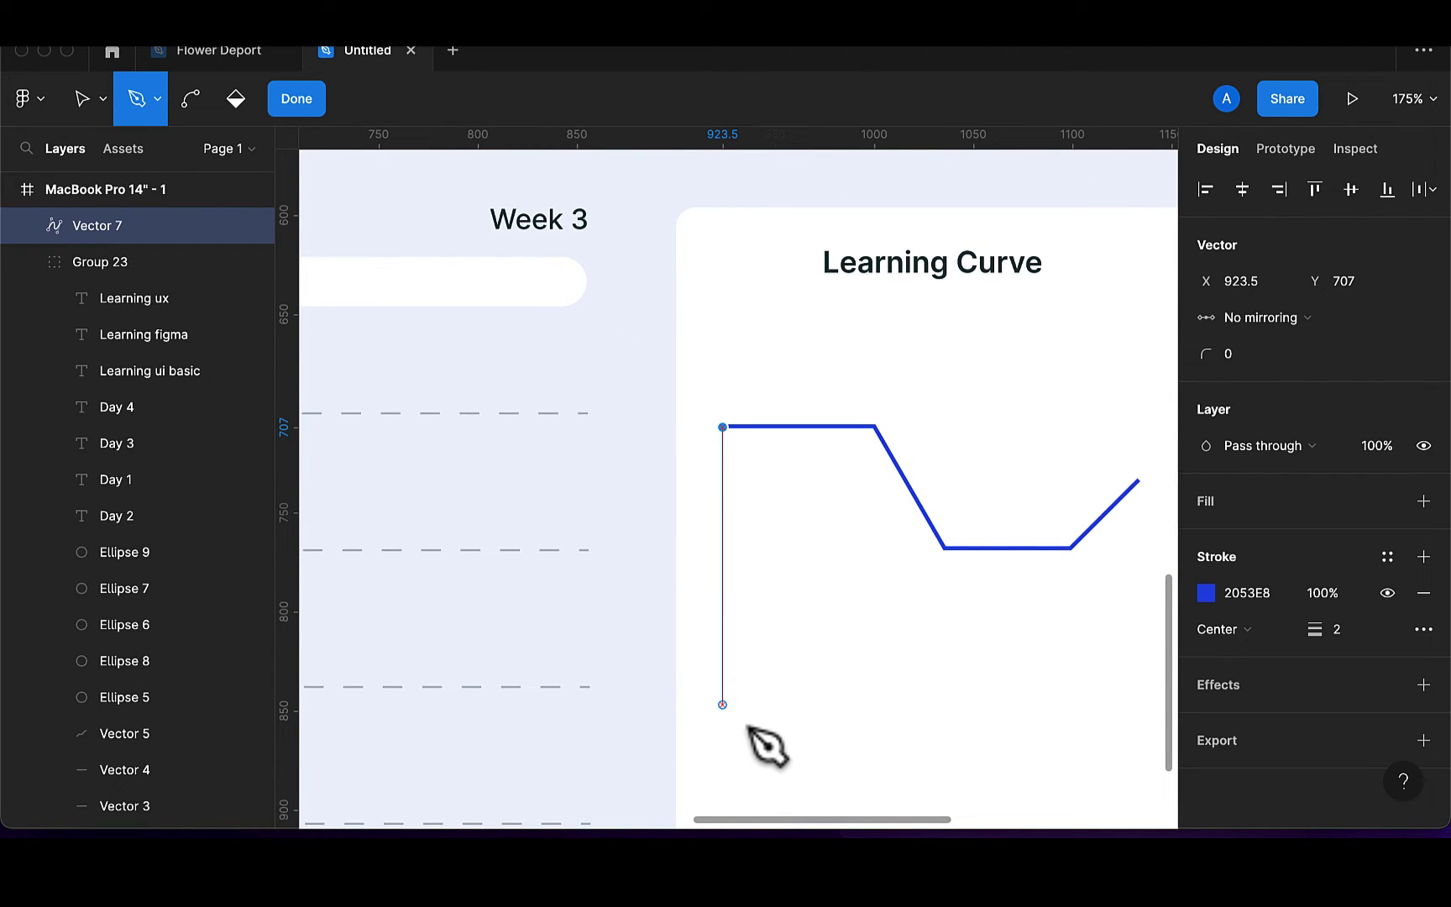
pyautogui.scroll(-4, 750, 731)
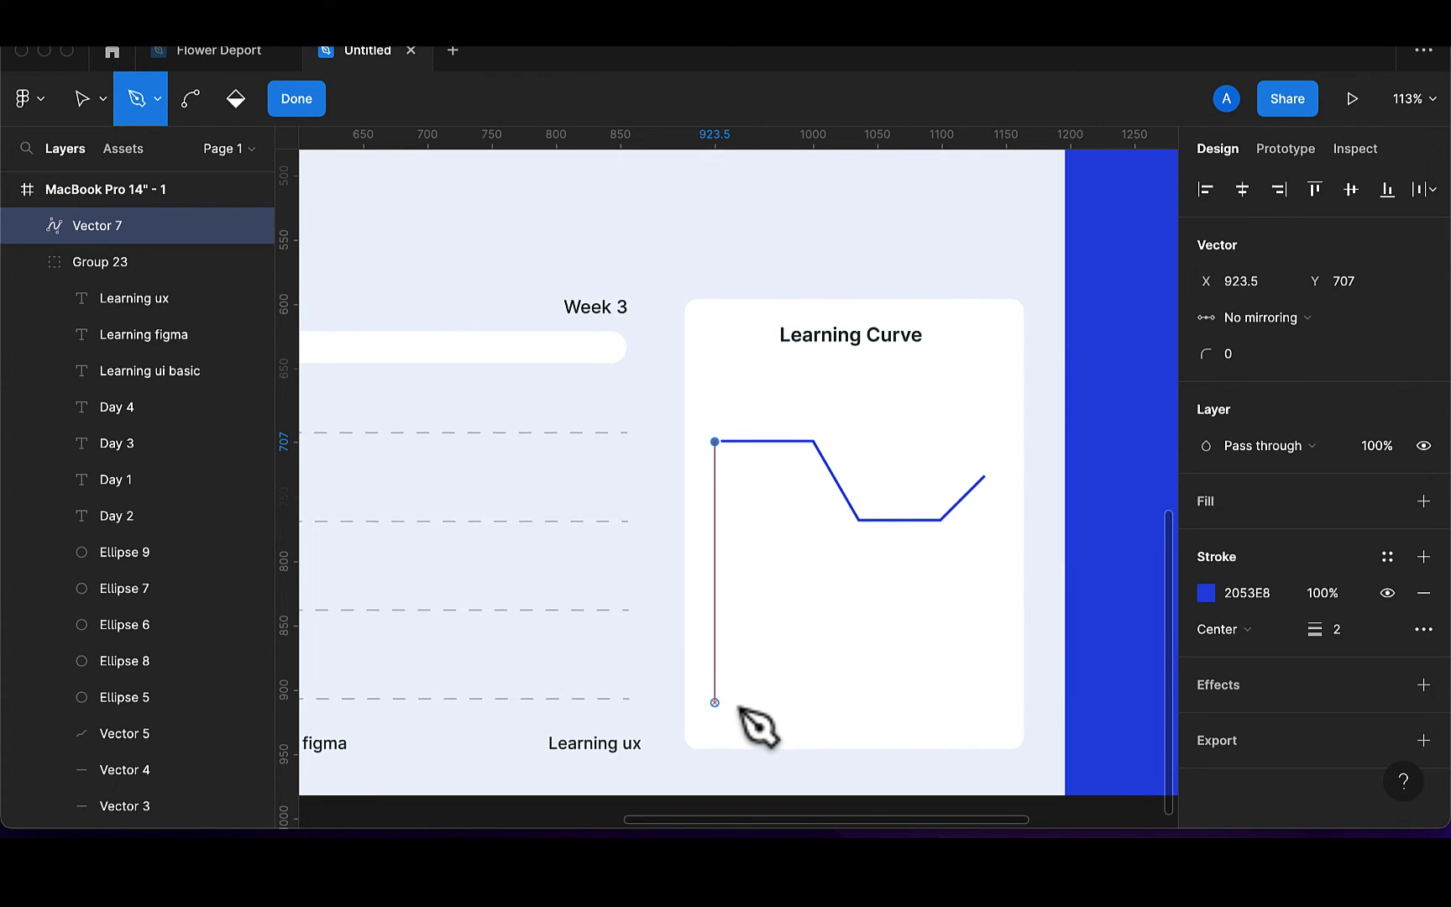
pyautogui.click(715, 709)
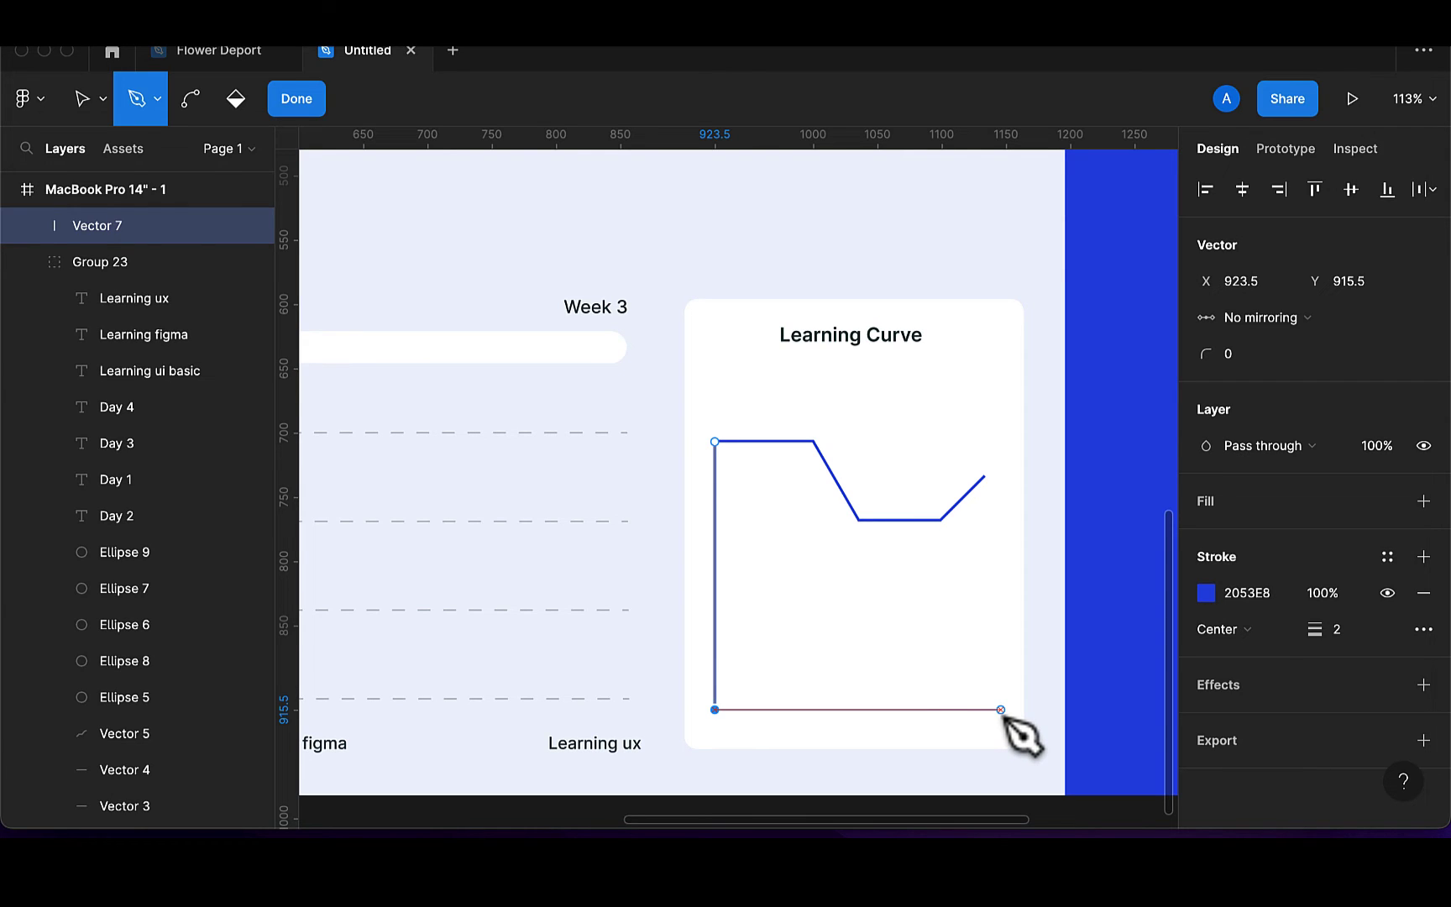
pyautogui.click(1002, 710)
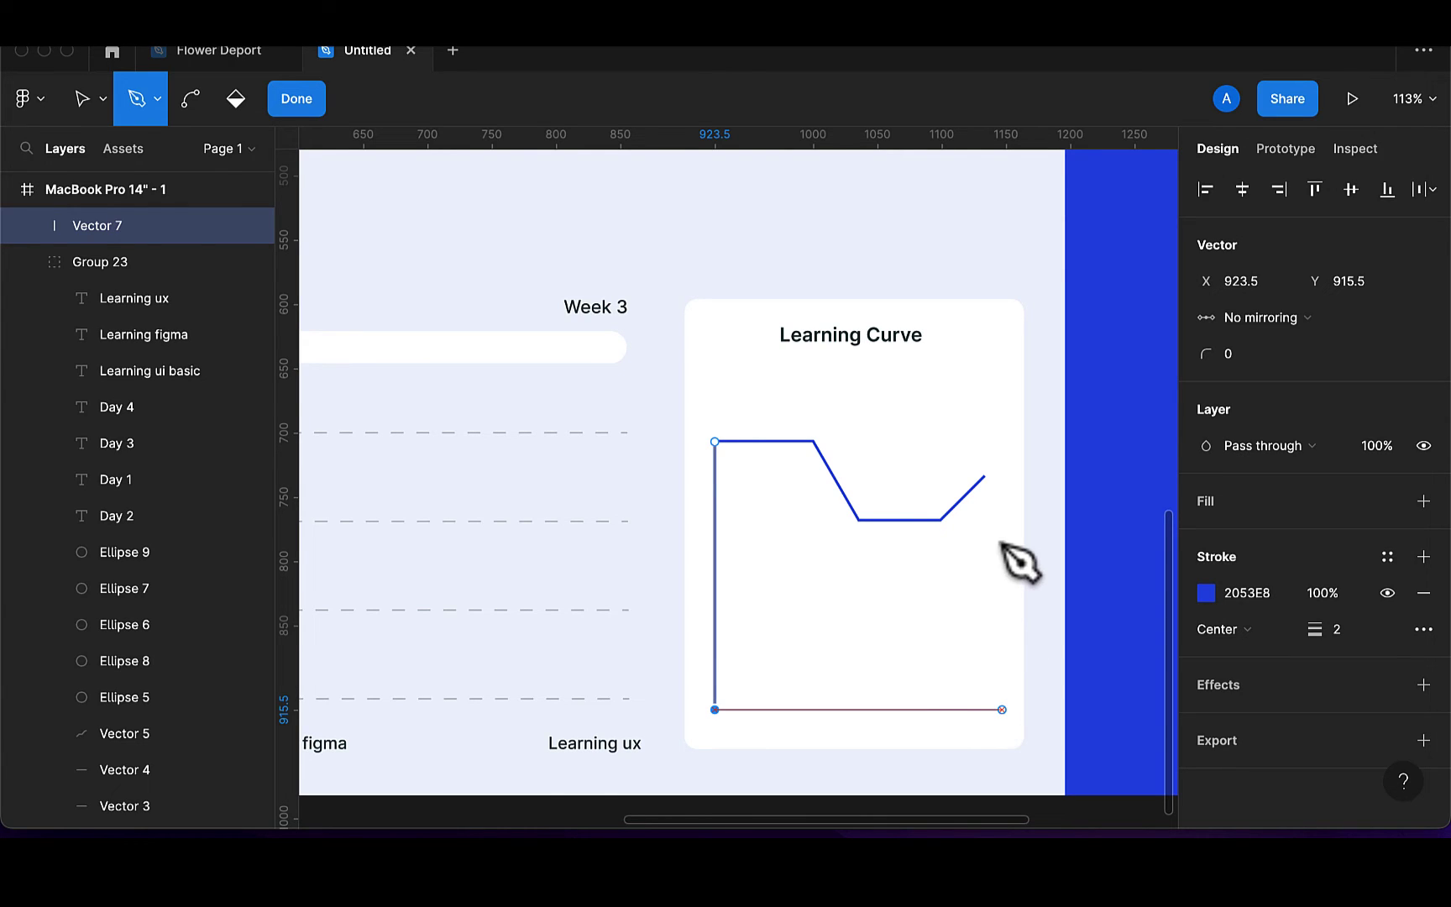
pyautogui.press('Escape')
pyautogui.hotkey('ctrl', 'z')
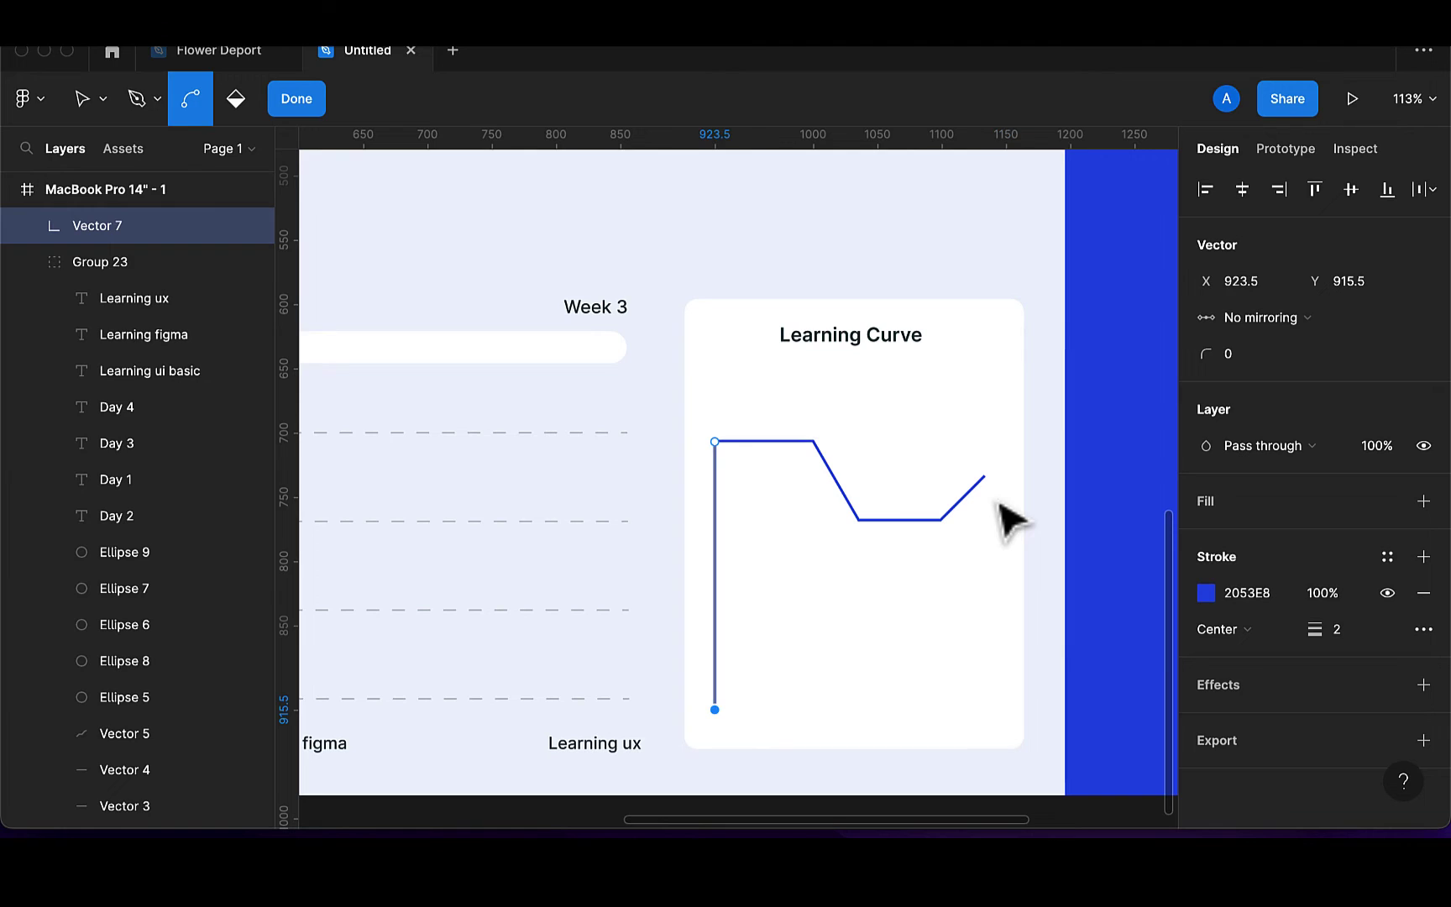
pyautogui.press('p')
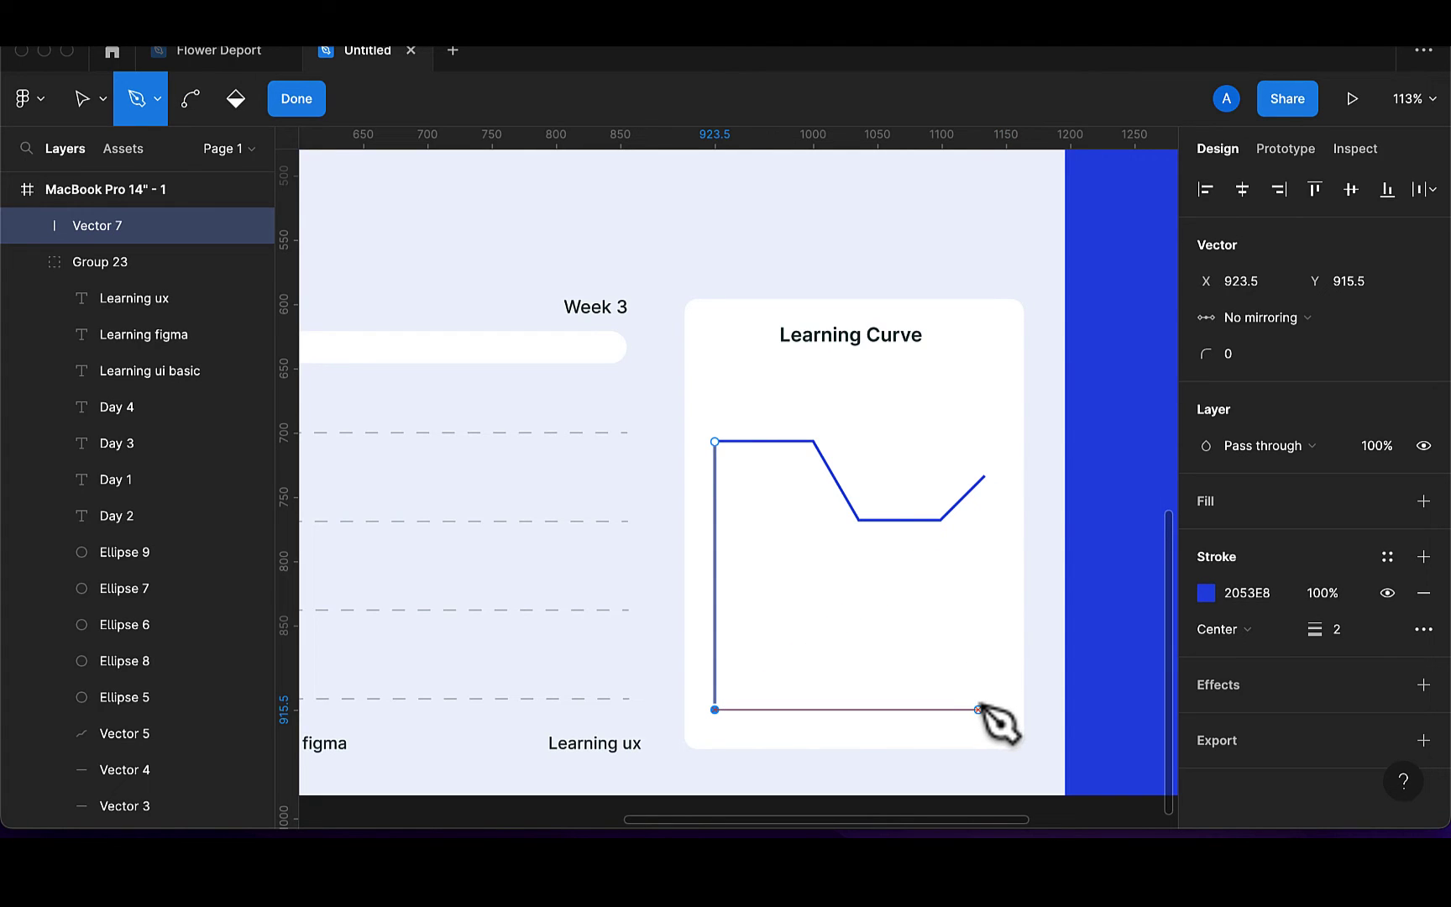
pyautogui.click(990, 710)
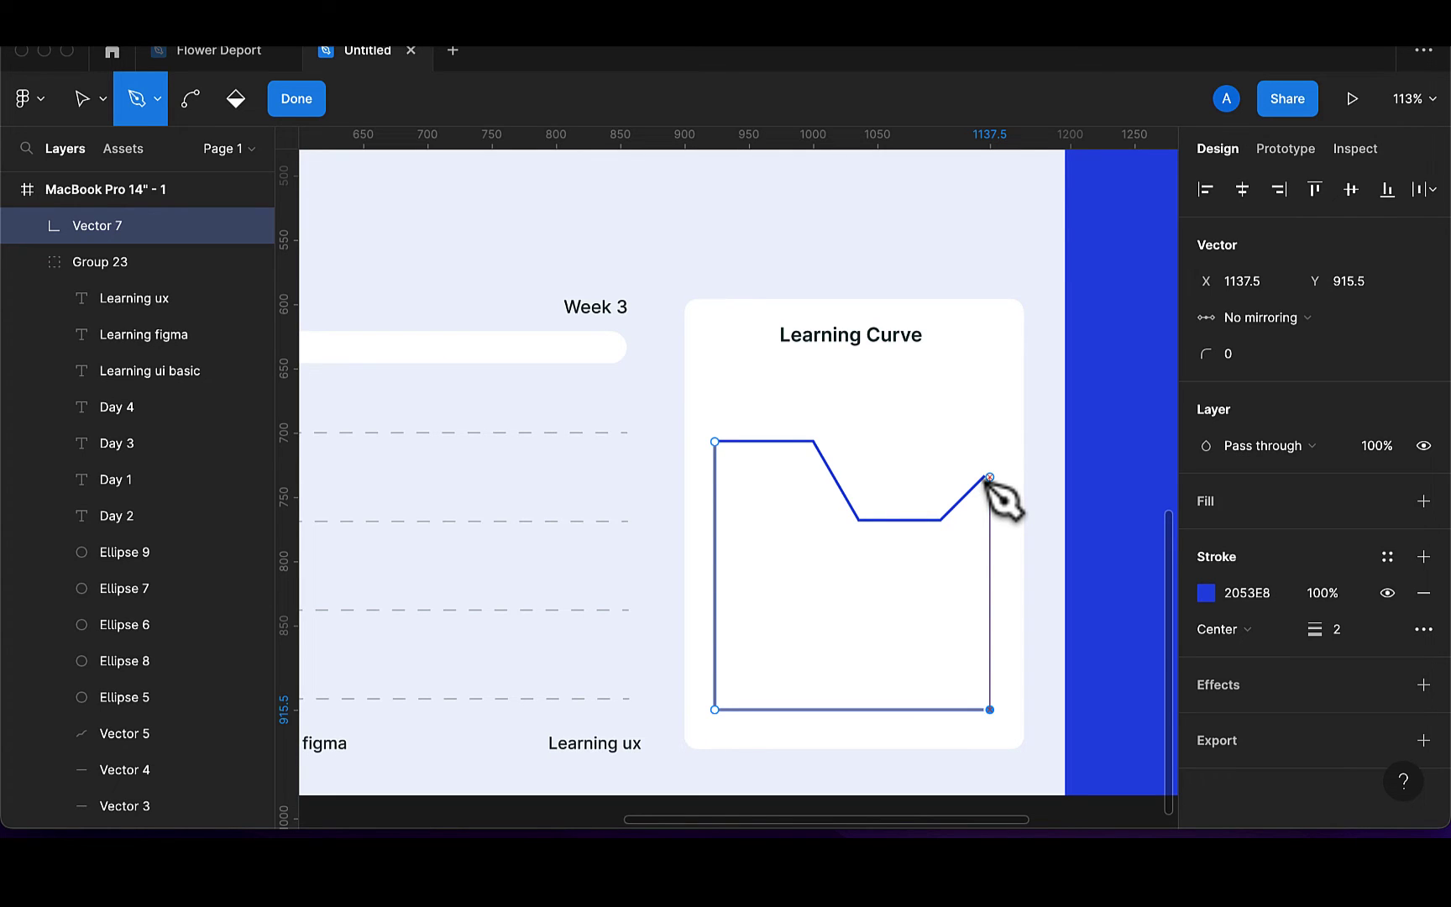
# Bring the path up to the curve's right end, back along the curve, and close it at the start point
pyautogui.click(989, 476)
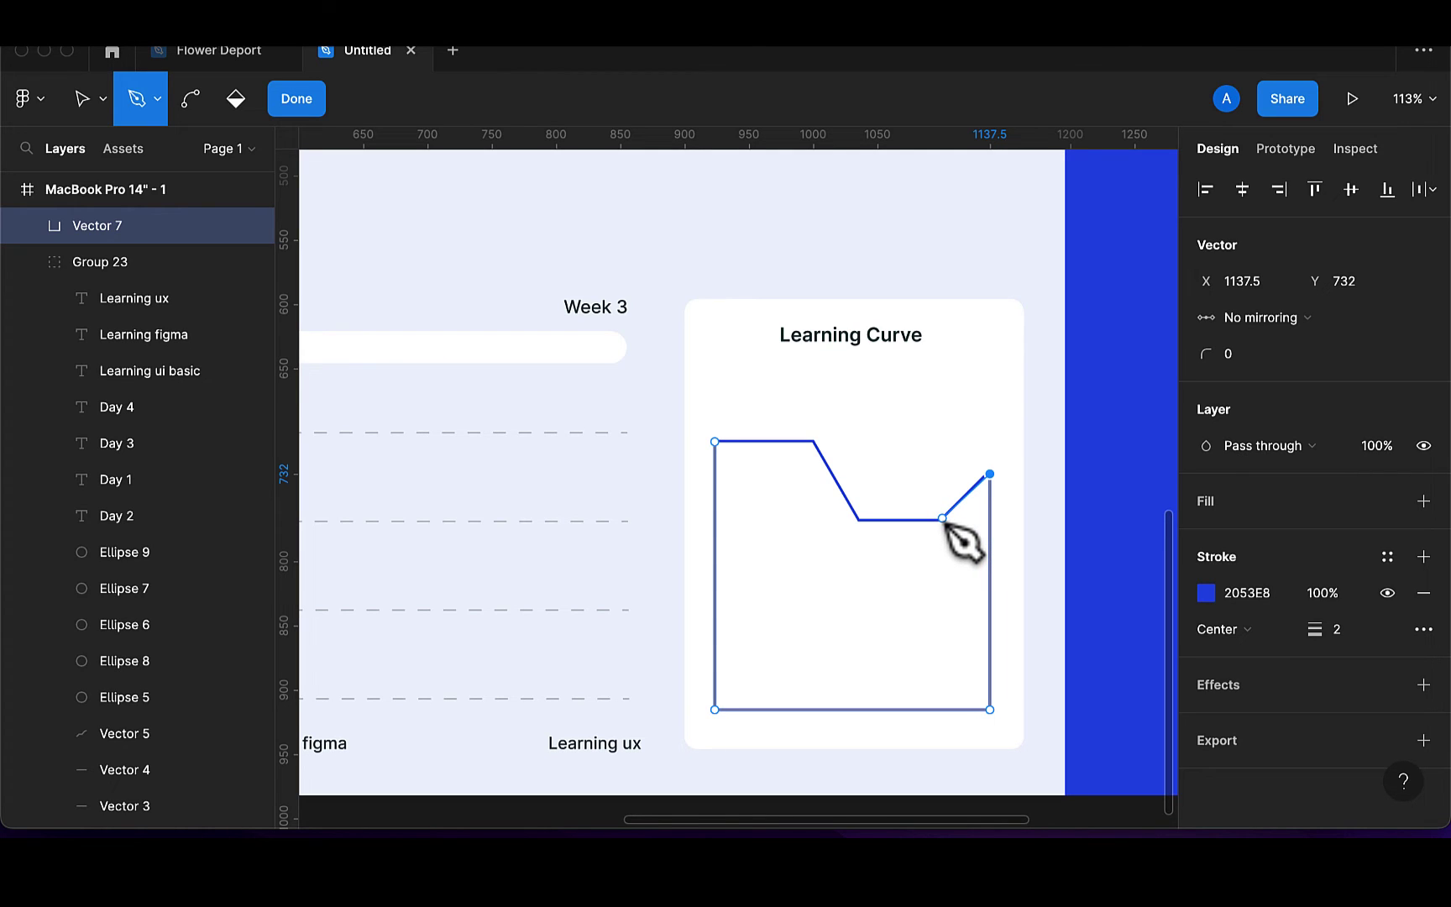
pyautogui.click(942, 519)
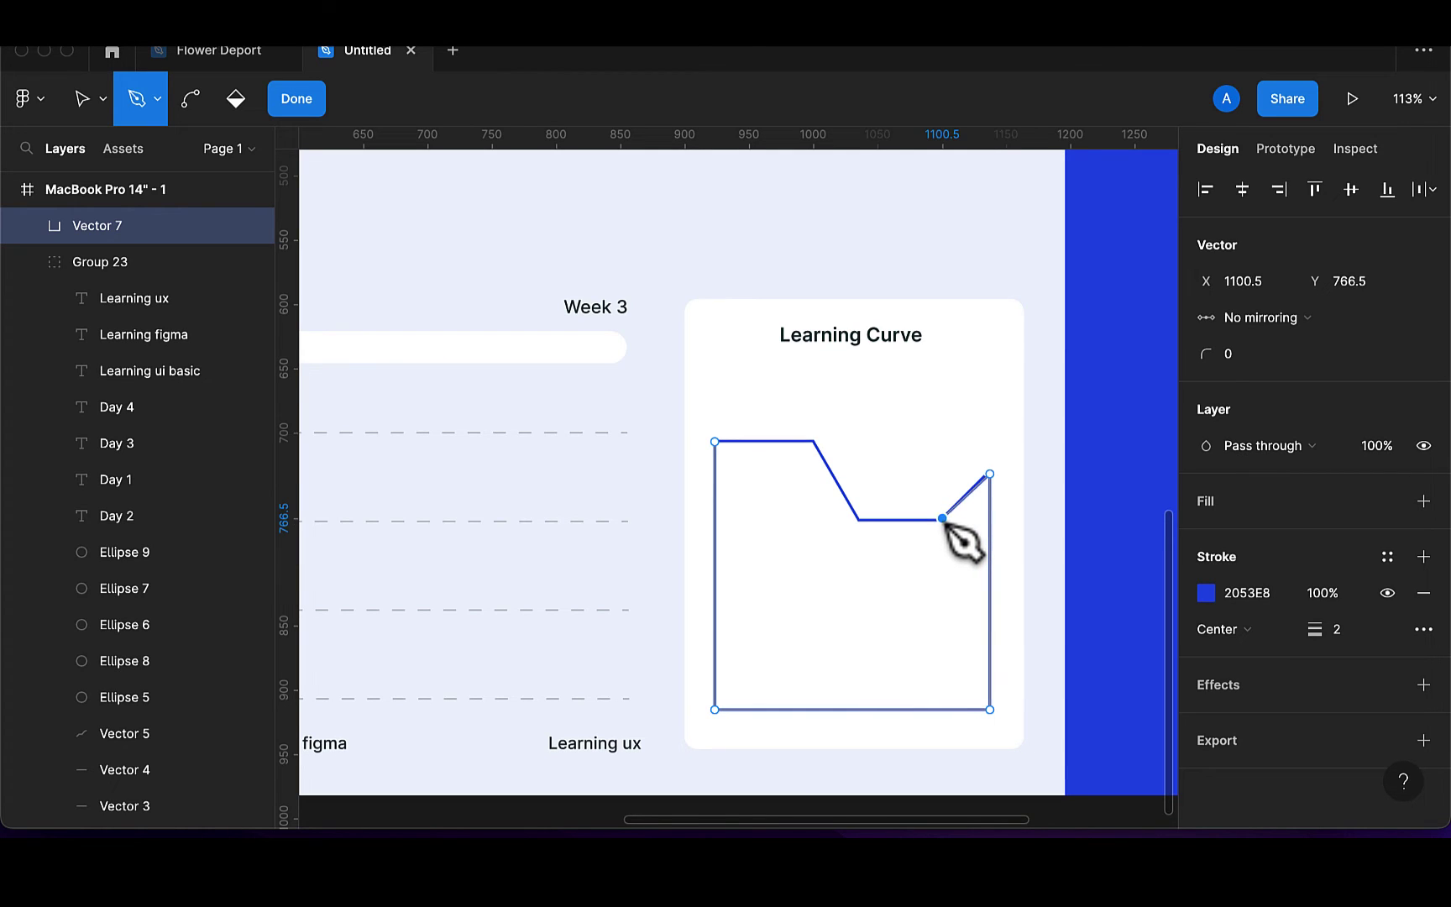
pyautogui.click(860, 518)
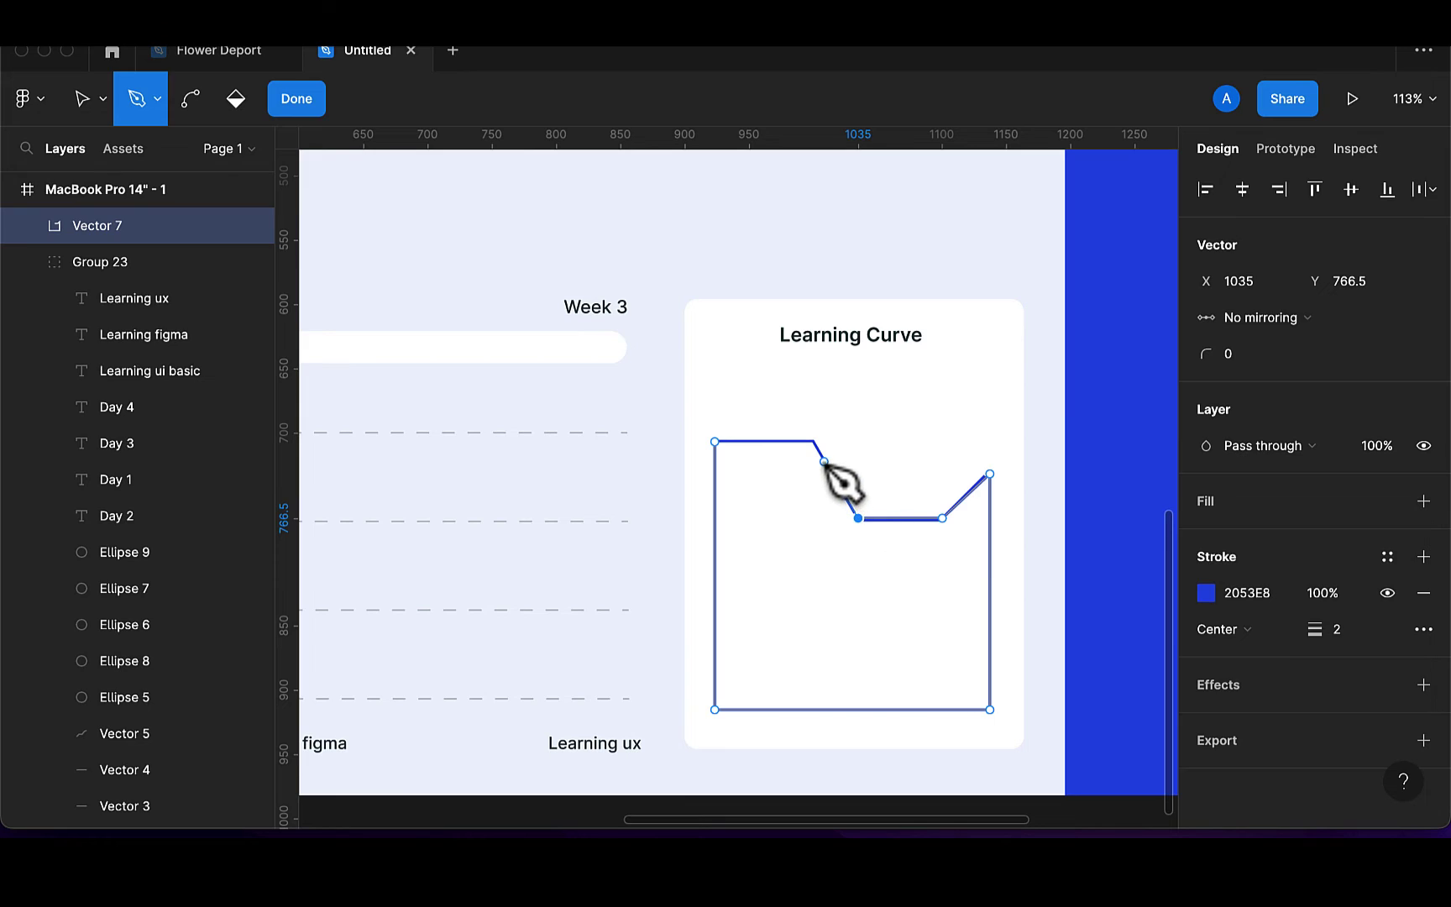
pyautogui.moveTo(825, 461); pyautogui.dragTo(812, 442)
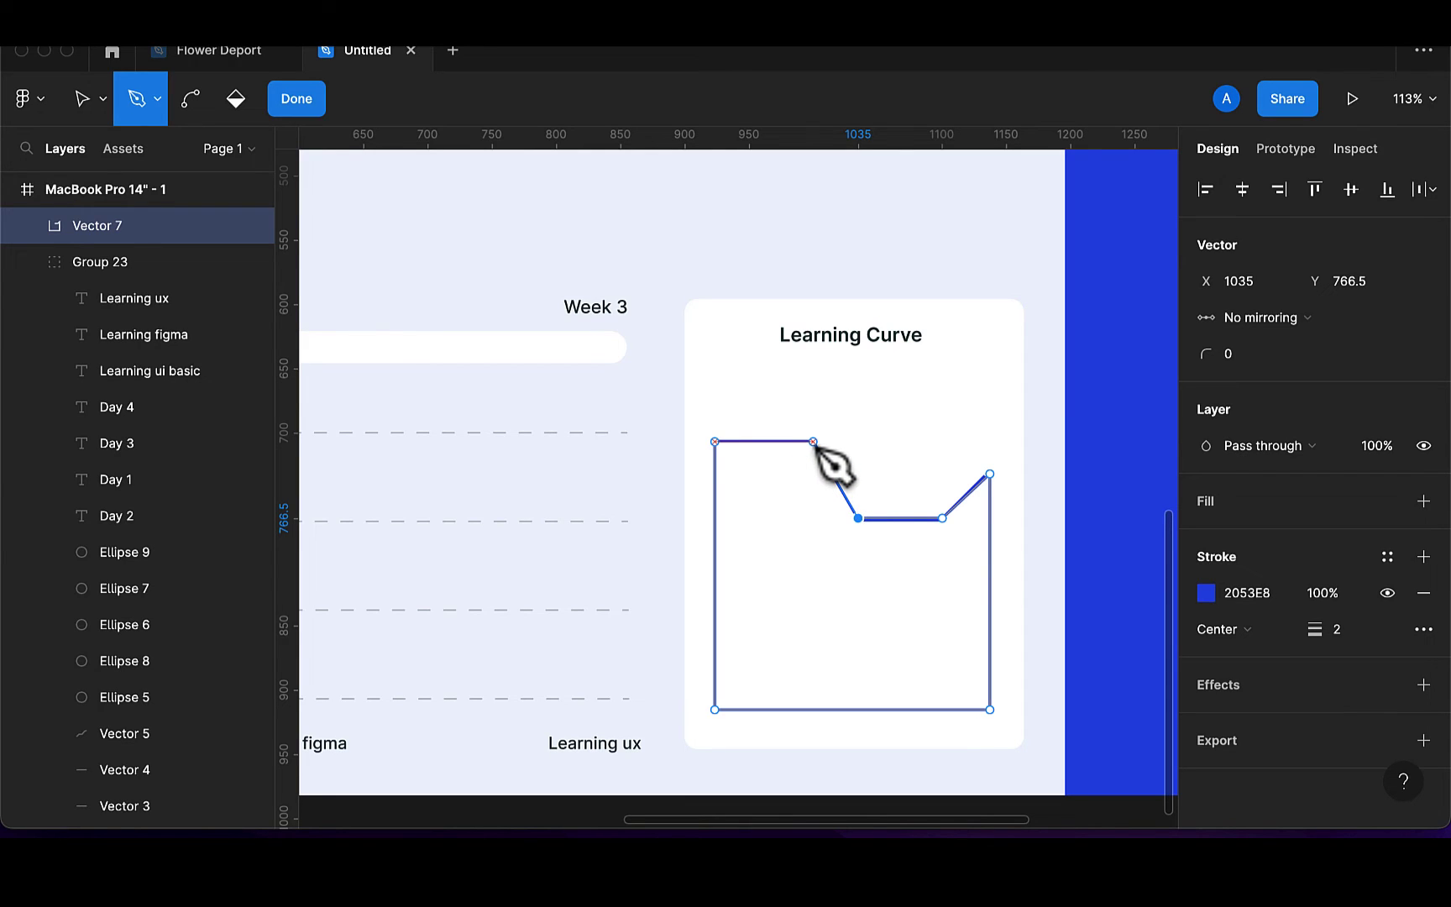
pyautogui.click(813, 442)
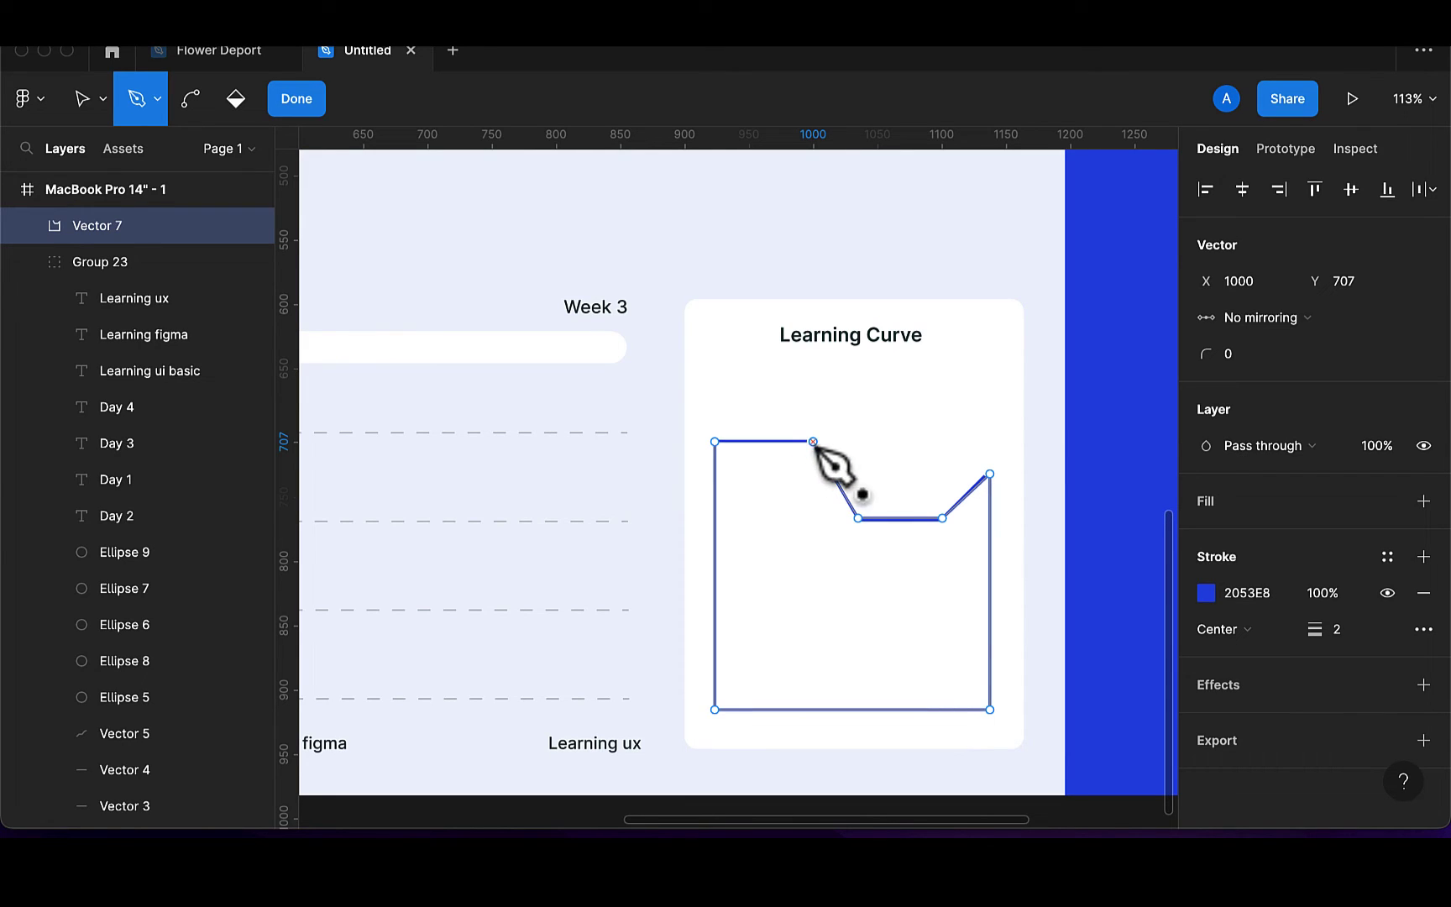
pyautogui.click(715, 443)
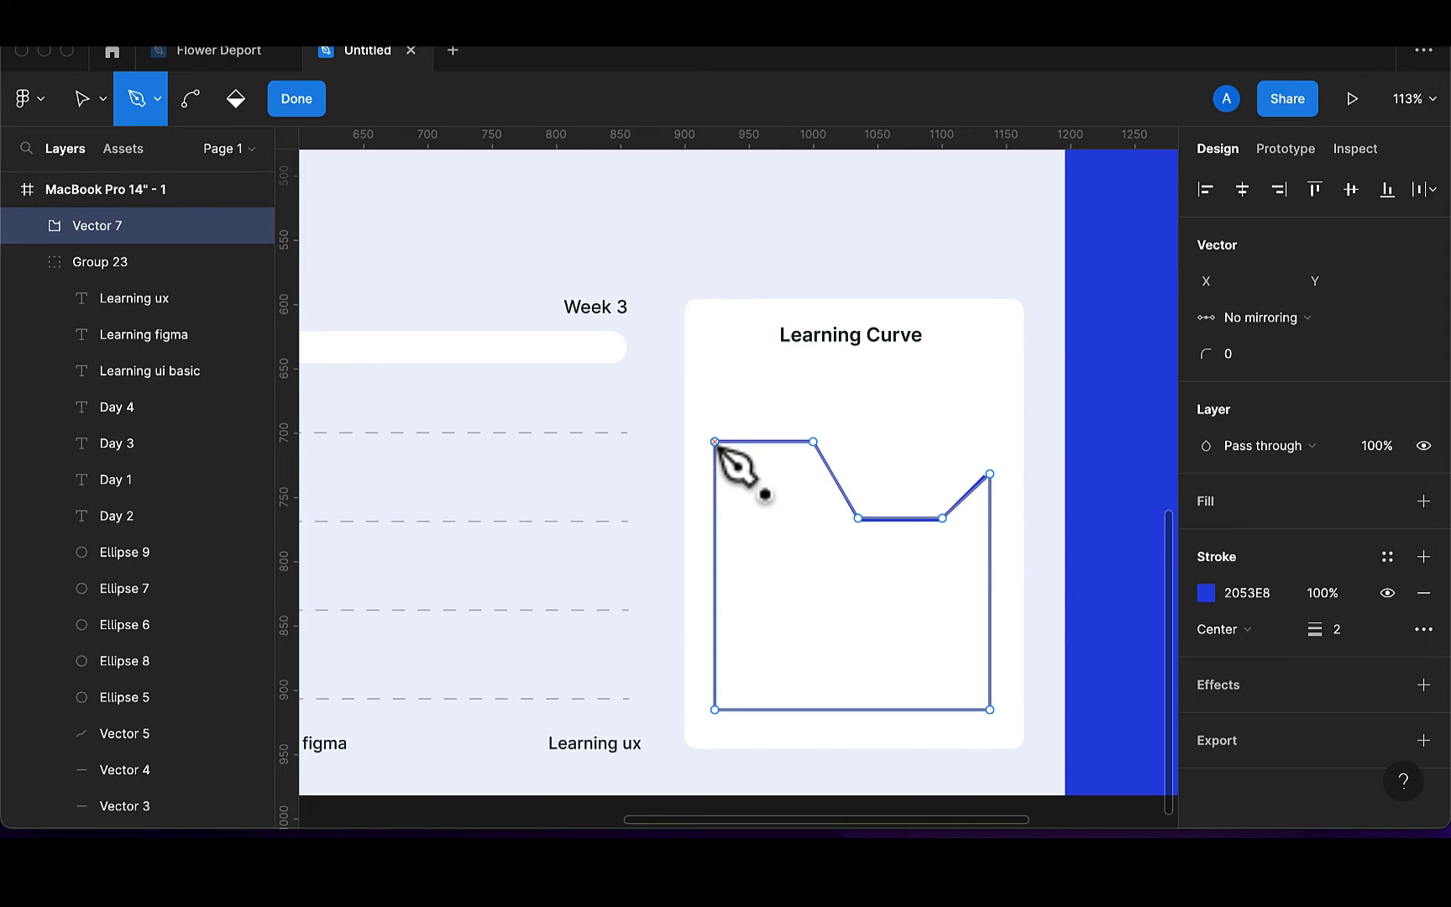
pyautogui.click(307, 109)
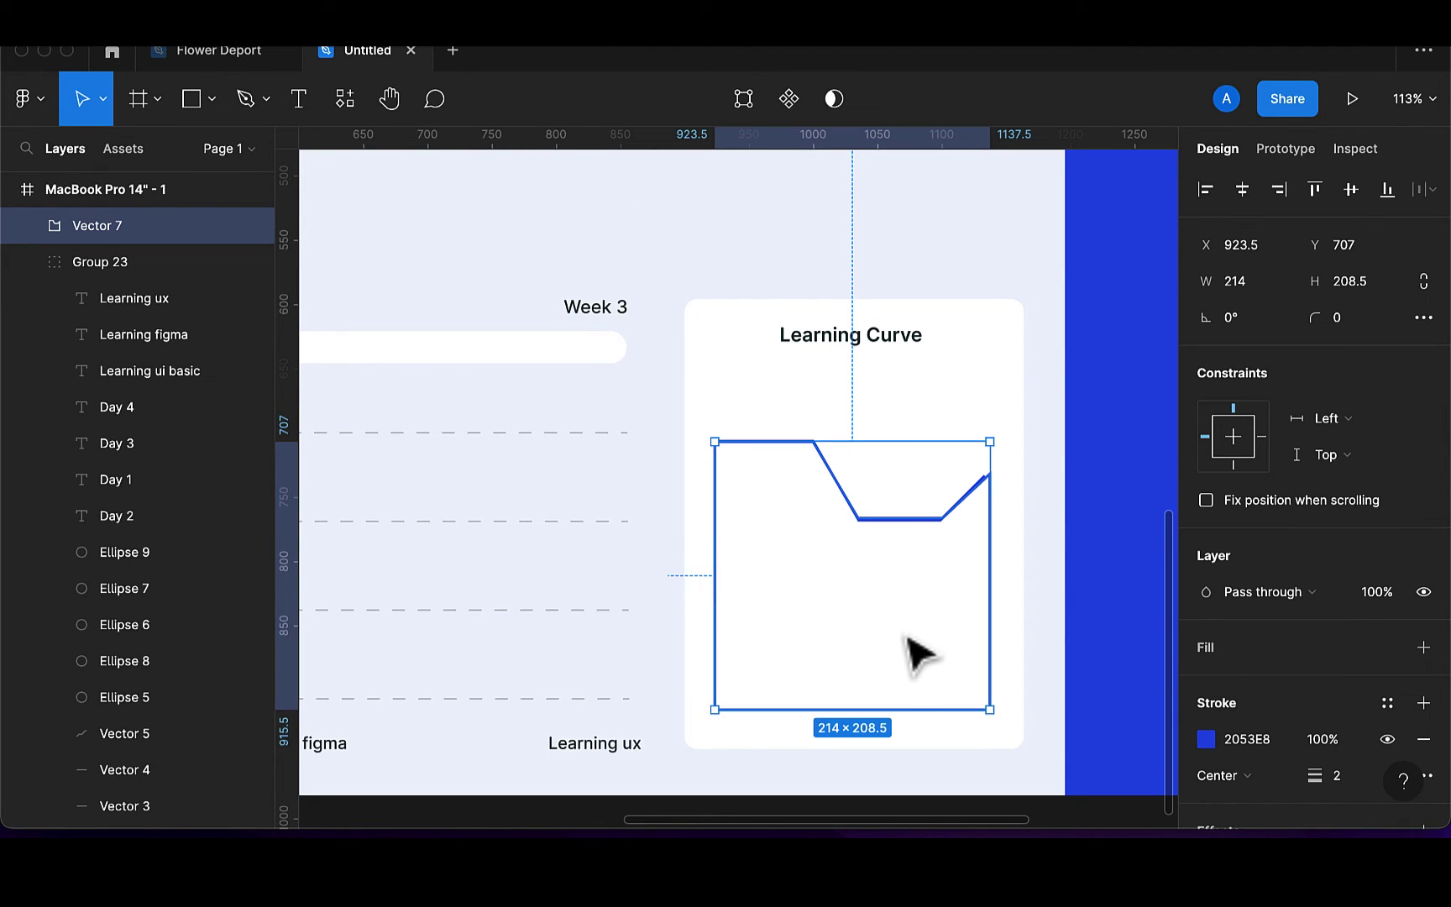
# Move the area shape down to 923, 740, give it a grey D9D9D9 fill, and remove its stroke
pyautogui.moveTo(900, 665)
pyautogui.mouseDown()
pyautogui.moveTo(914, 697)
pyautogui.moveTo(901, 690)
pyautogui.mouseUp()
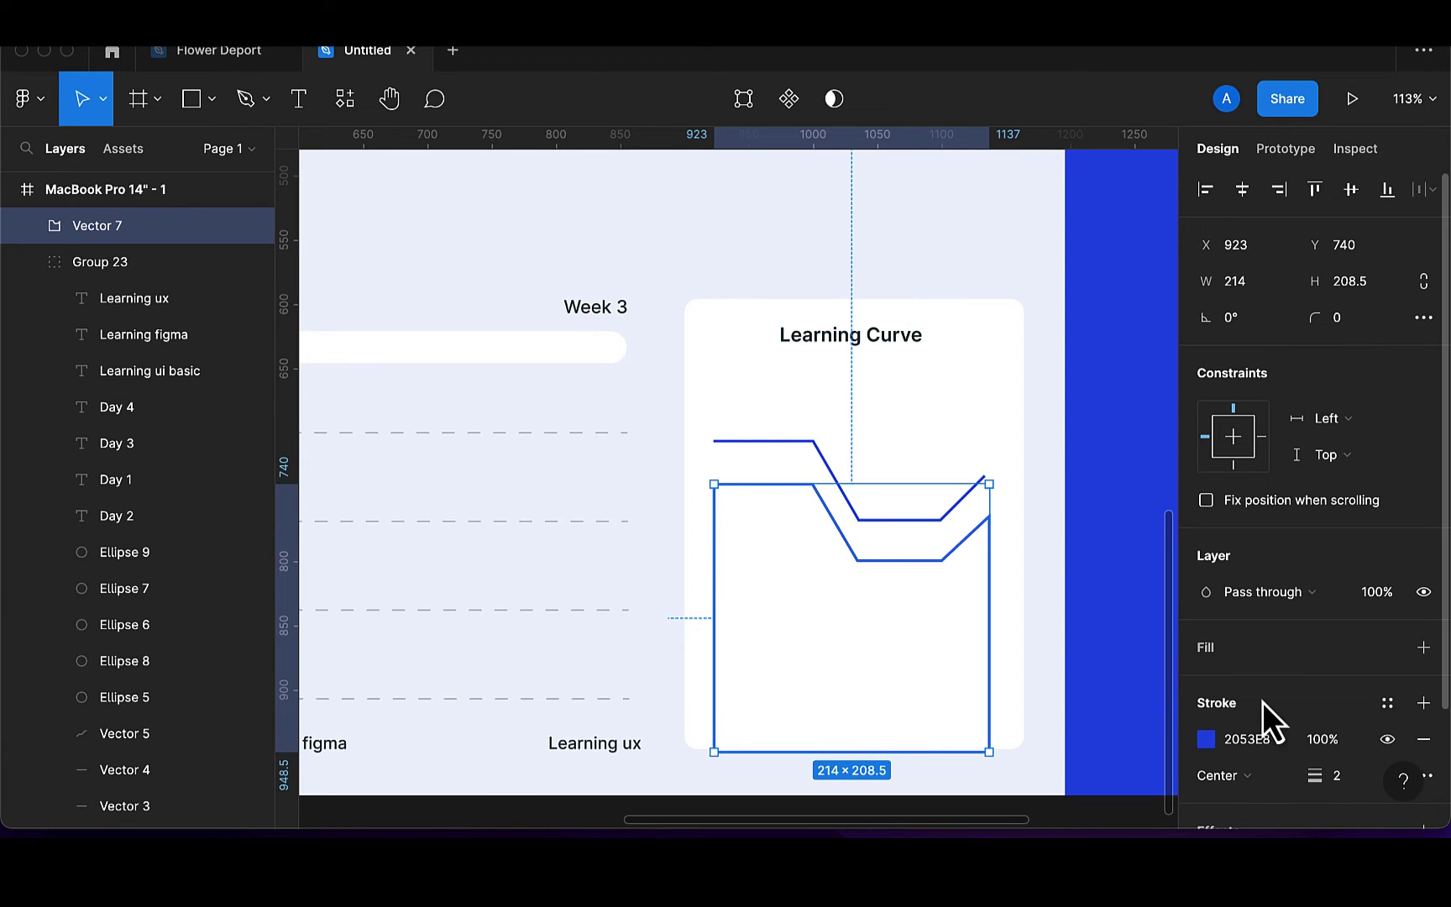
pyautogui.scroll(-3, 1262, 702)
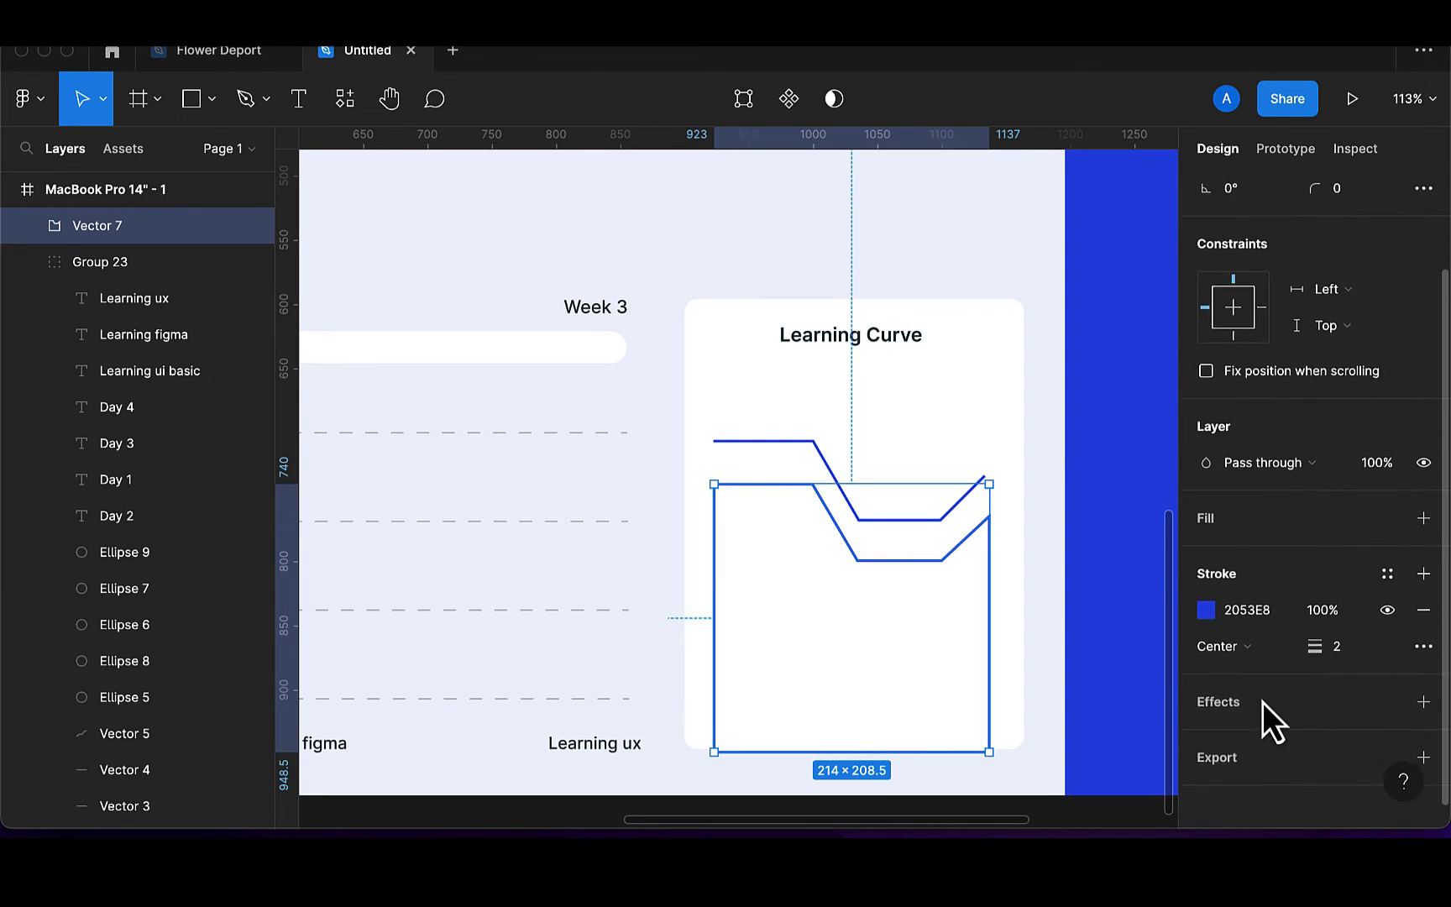
pyautogui.click(1423, 506)
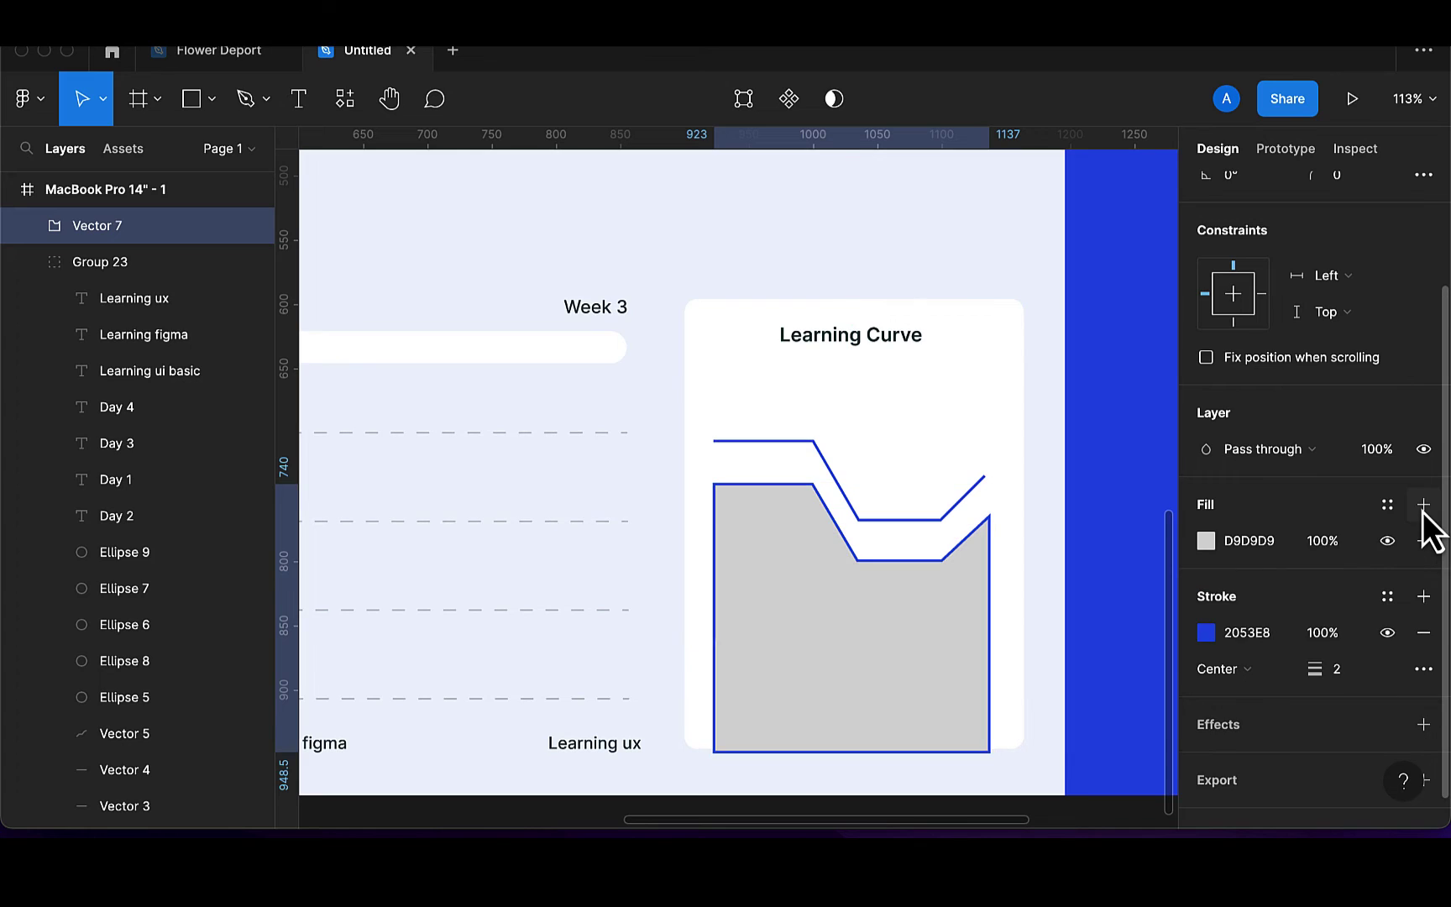
pyautogui.click(1421, 635)
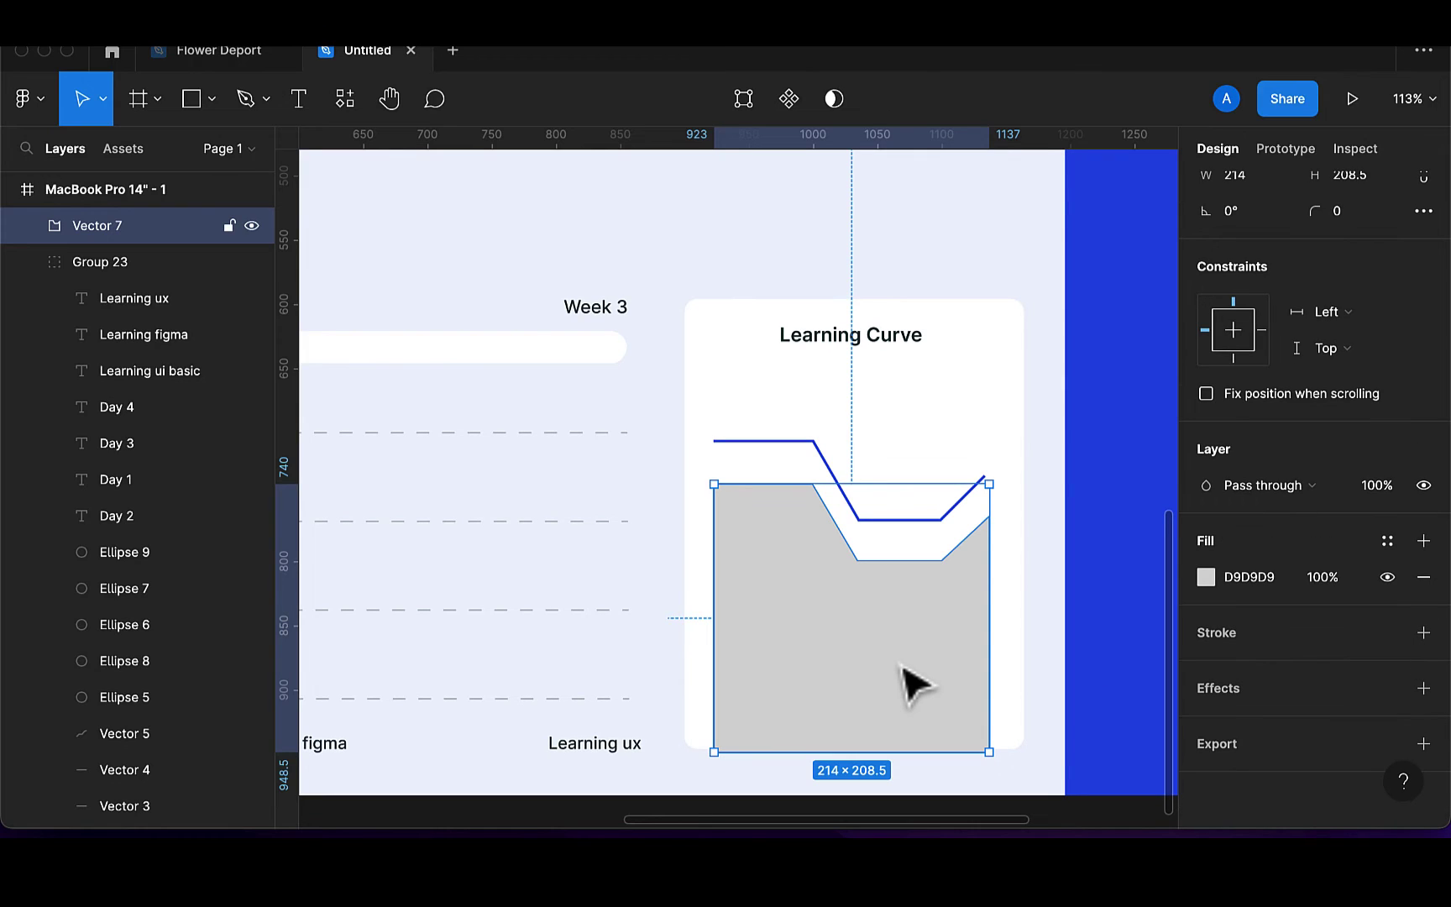
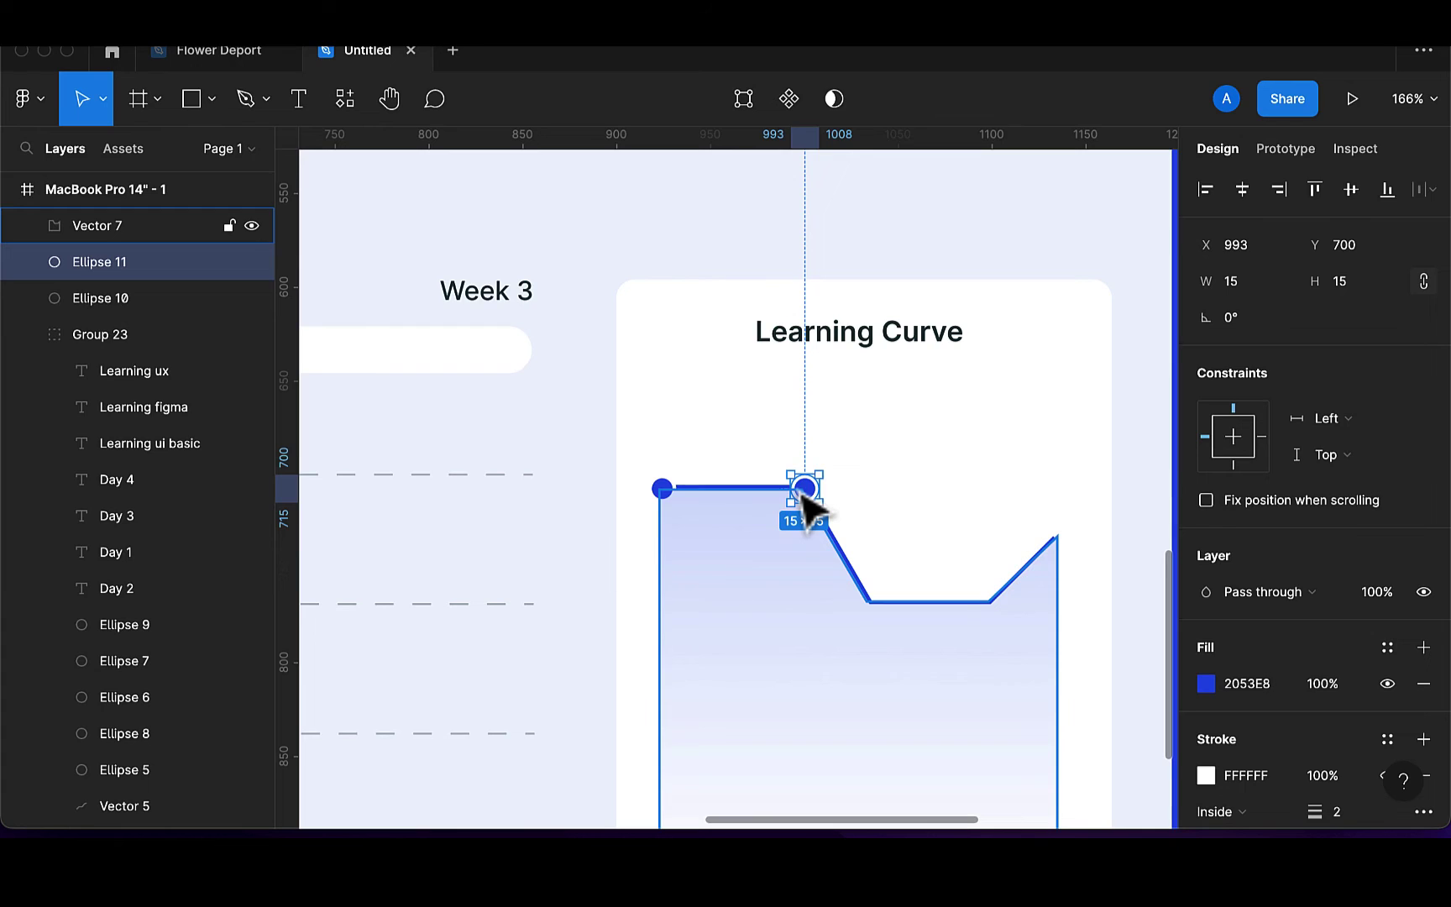
# Duplicate the blue dot and place the copy in the curve's dip
pyautogui.hotkey('ctrl', 'd')
pyautogui.moveTo(804, 497); pyautogui.dragTo(811, 506)
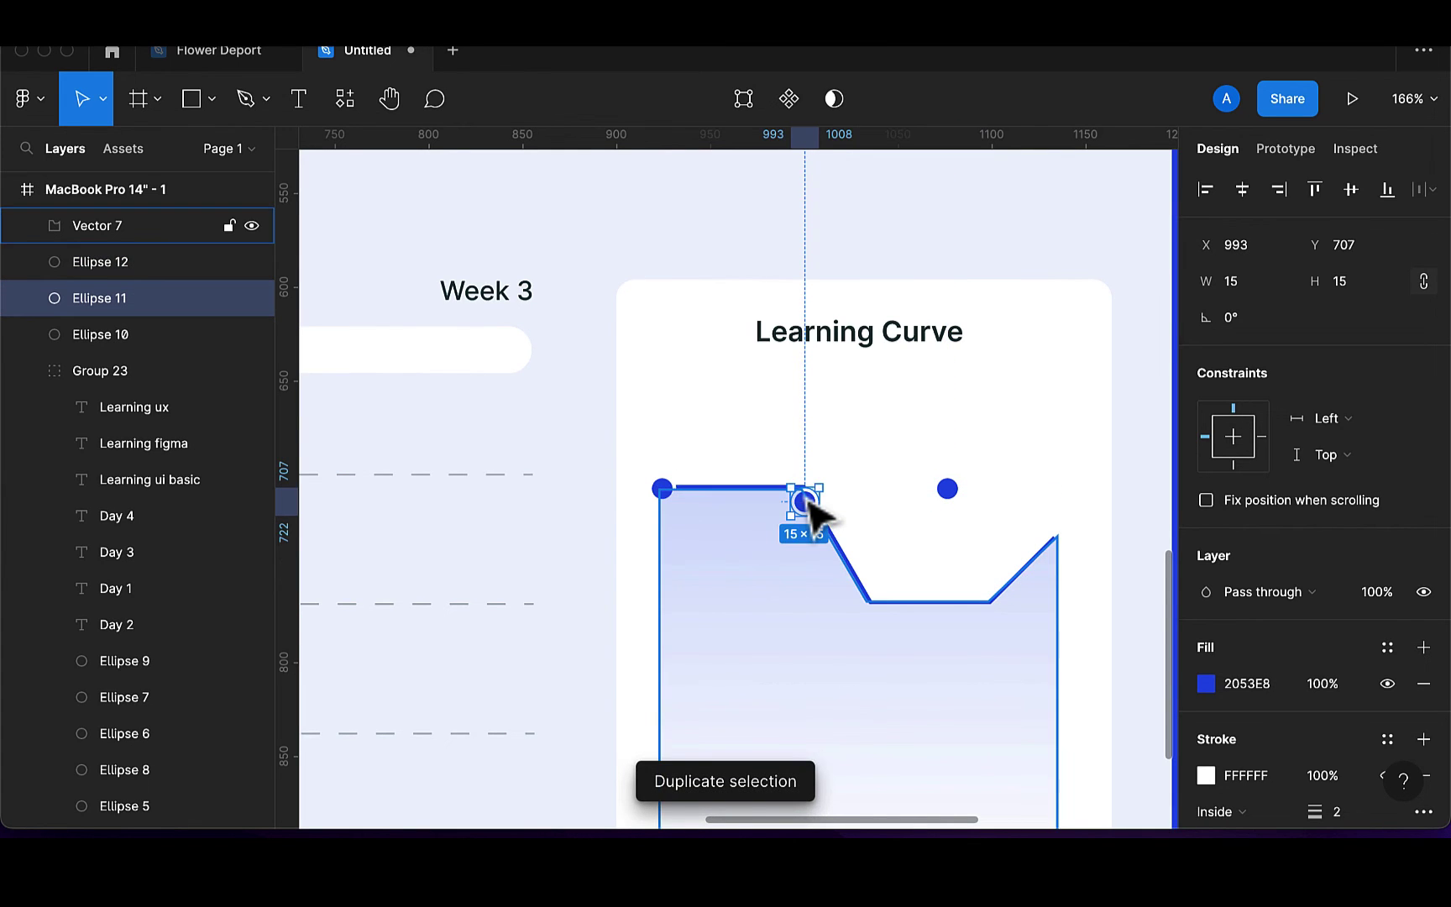
pyautogui.hotkey('ctrl', 'z')
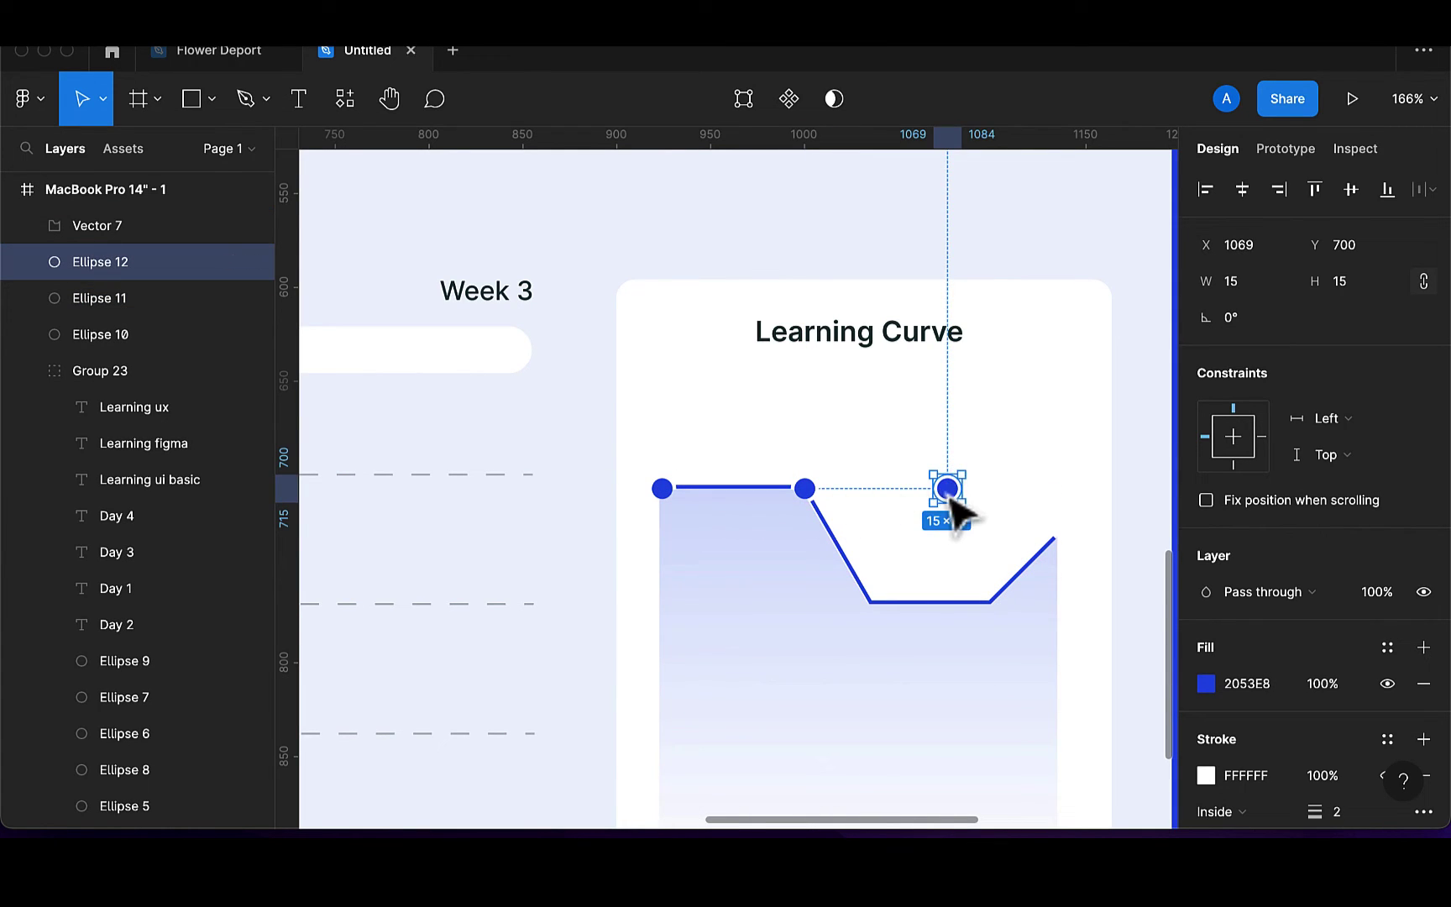
pyautogui.moveTo(951, 495); pyautogui.dragTo(998, 609)
# Add dot copies on the dip's other corner and the line's right end
pyautogui.hotkey('ctrl', 'd')
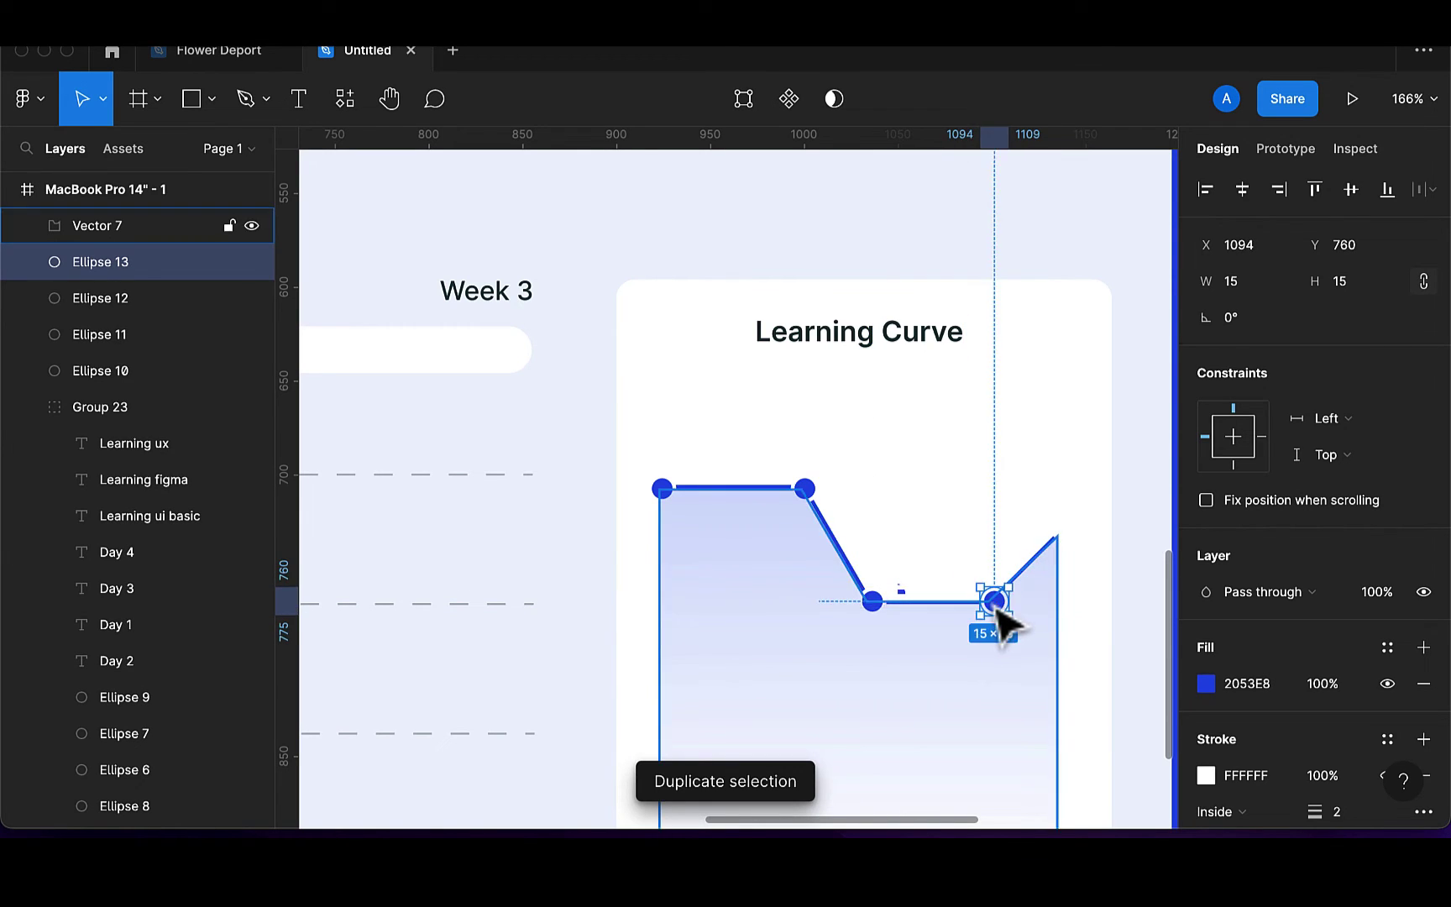
pyautogui.hotkey('ctrl', 'd')
pyautogui.click(1001, 614)
pyautogui.hscroll(1, 1004, 615)
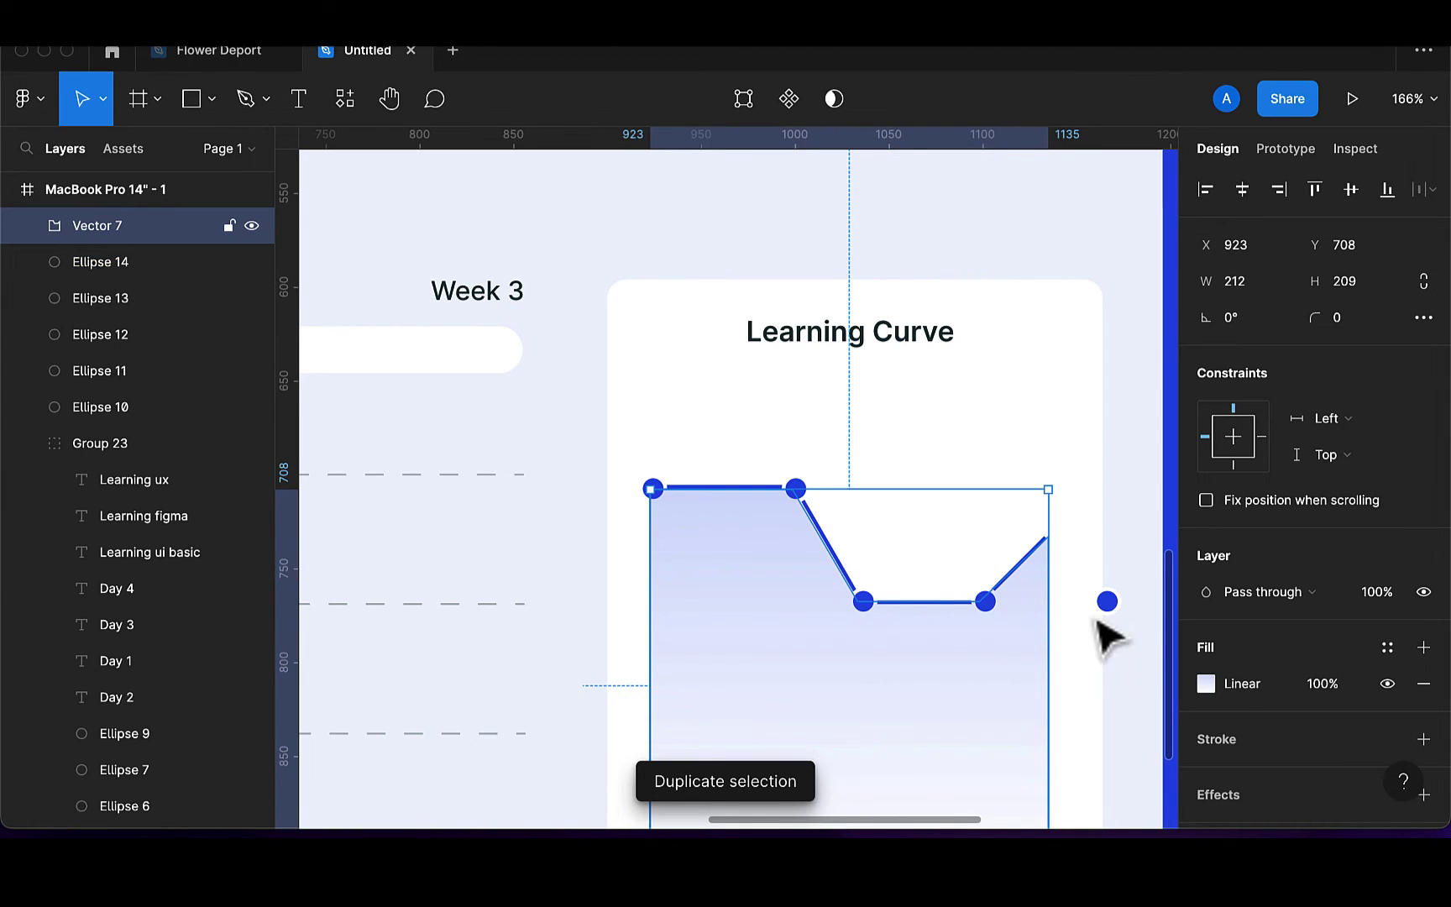
pyautogui.click(1110, 603)
pyautogui.moveTo(1115, 606); pyautogui.dragTo(1056, 553)
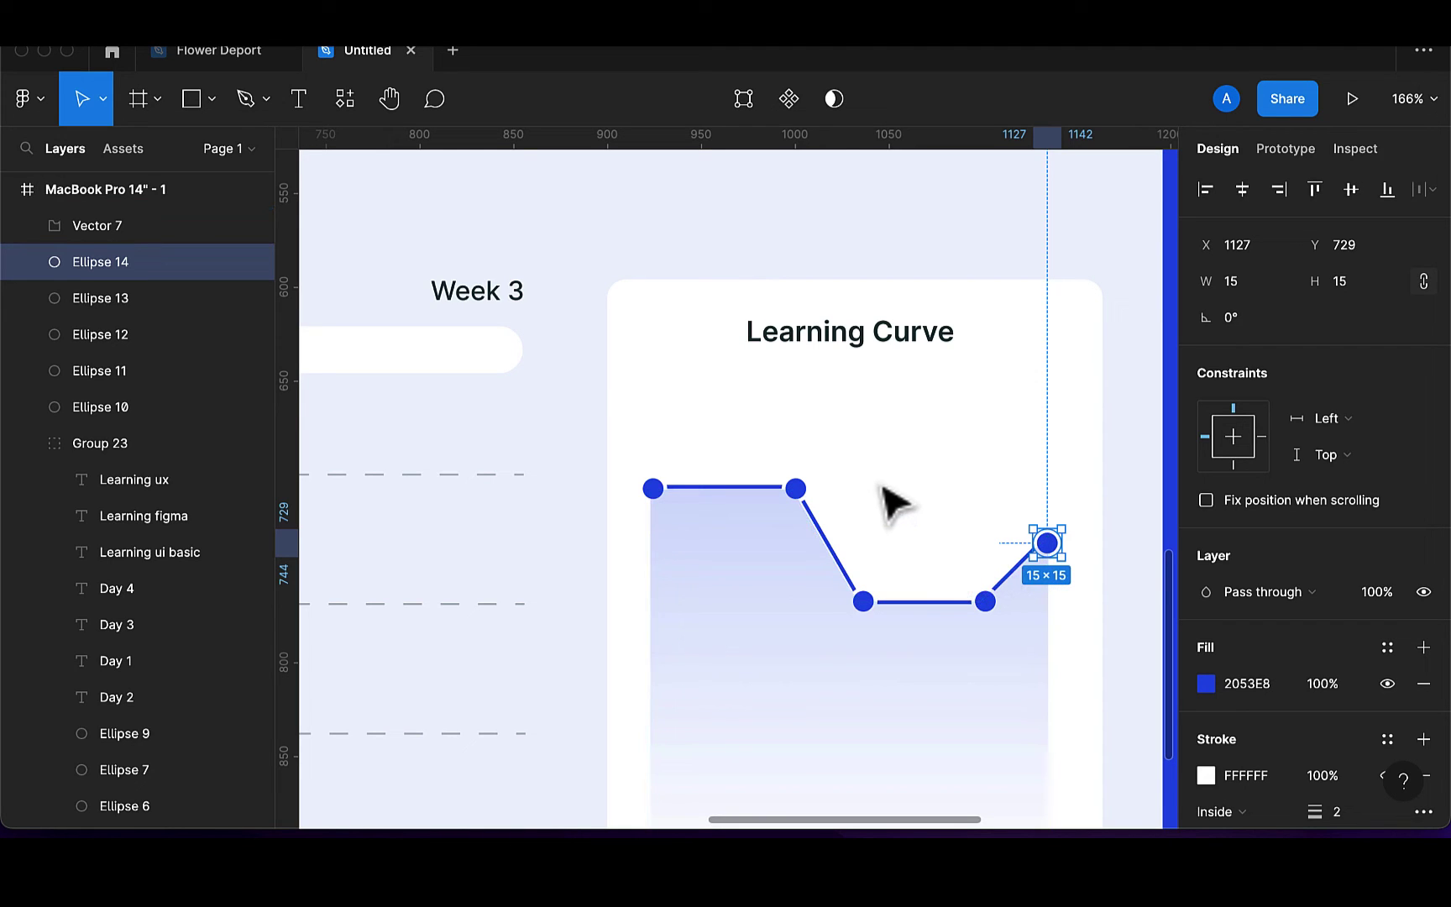
pyautogui.scroll(-5, 894, 502)
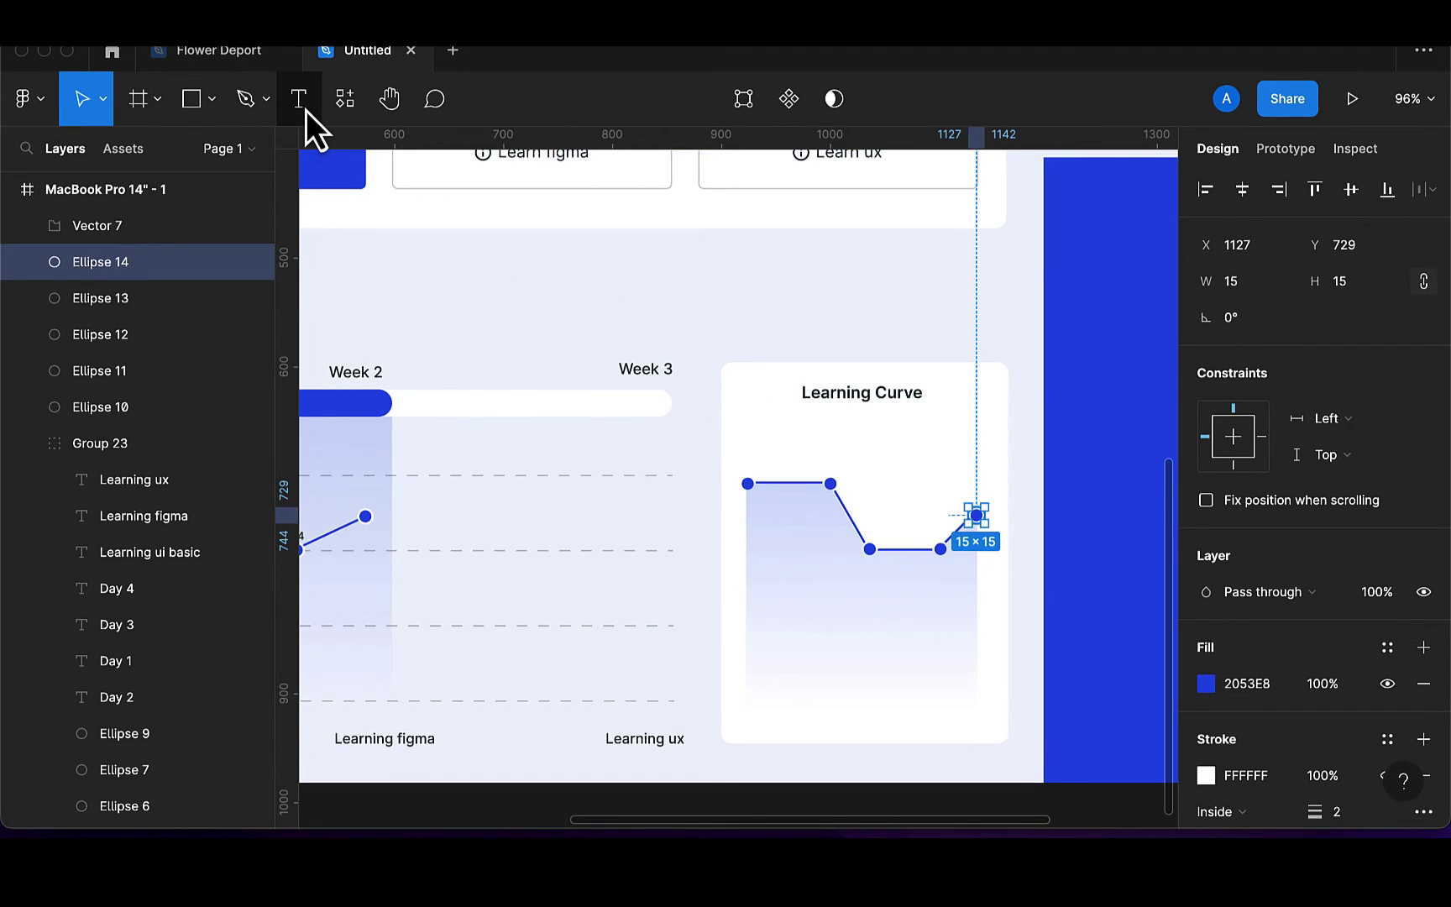
# Label the first chart point '4hours' in dark 173136 at font size 8
pyautogui.click(305, 110)
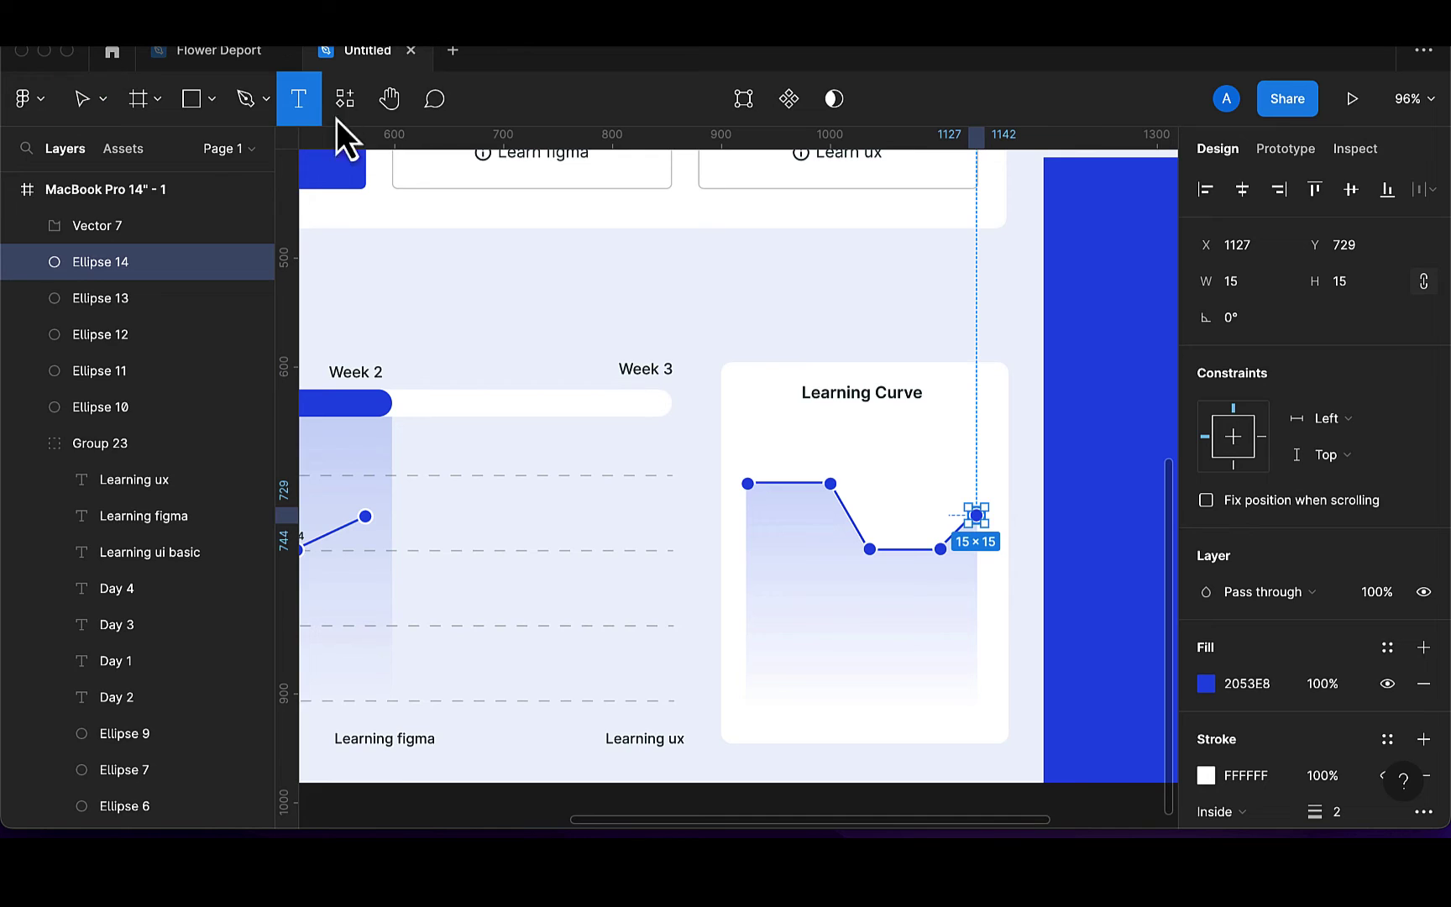
pyautogui.click(743, 466)
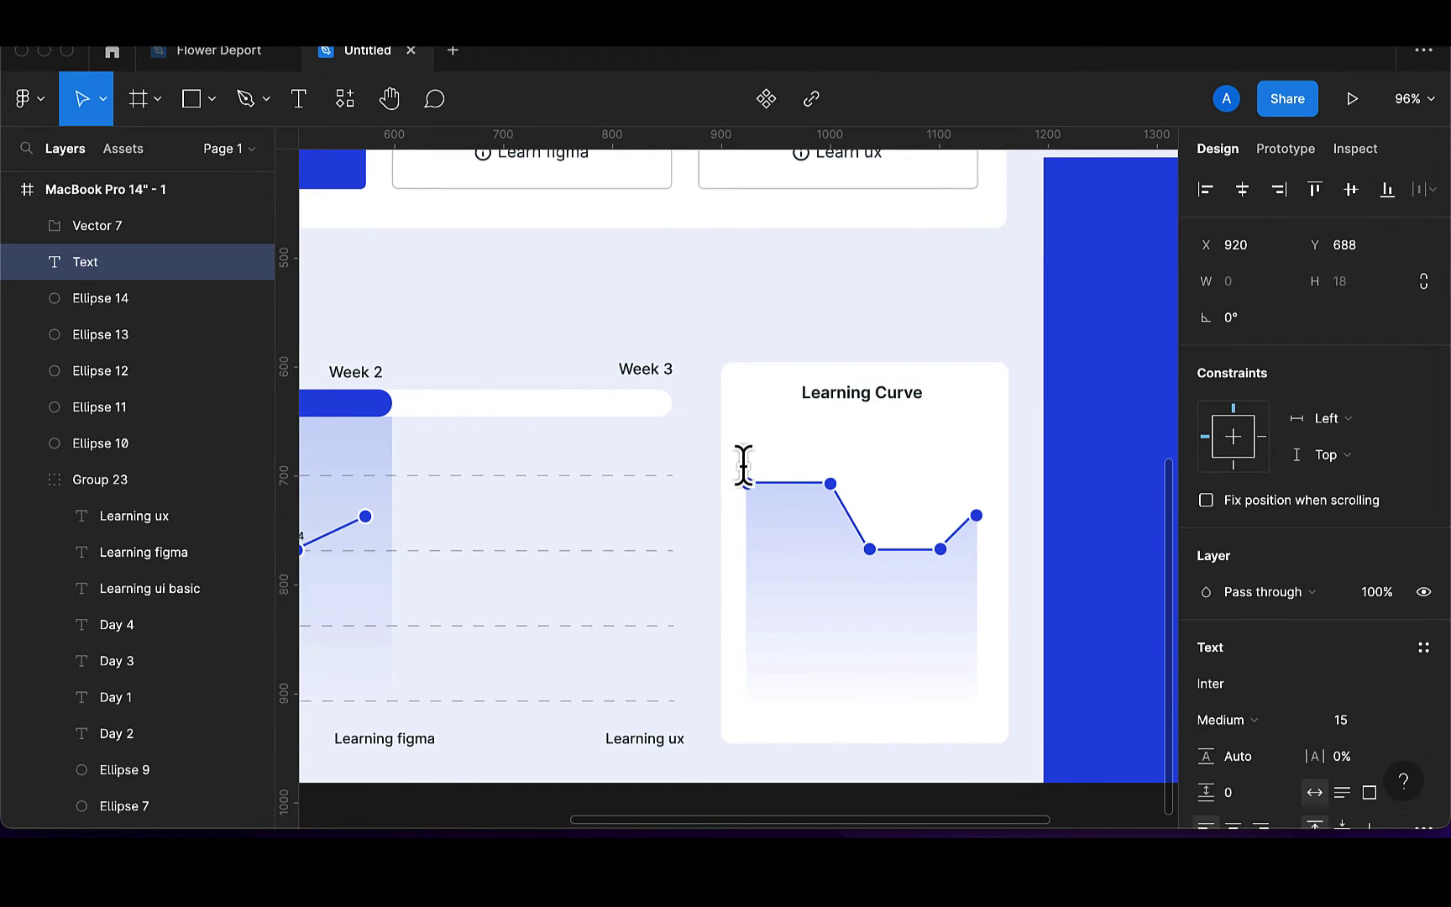
pyautogui.write('4hours')
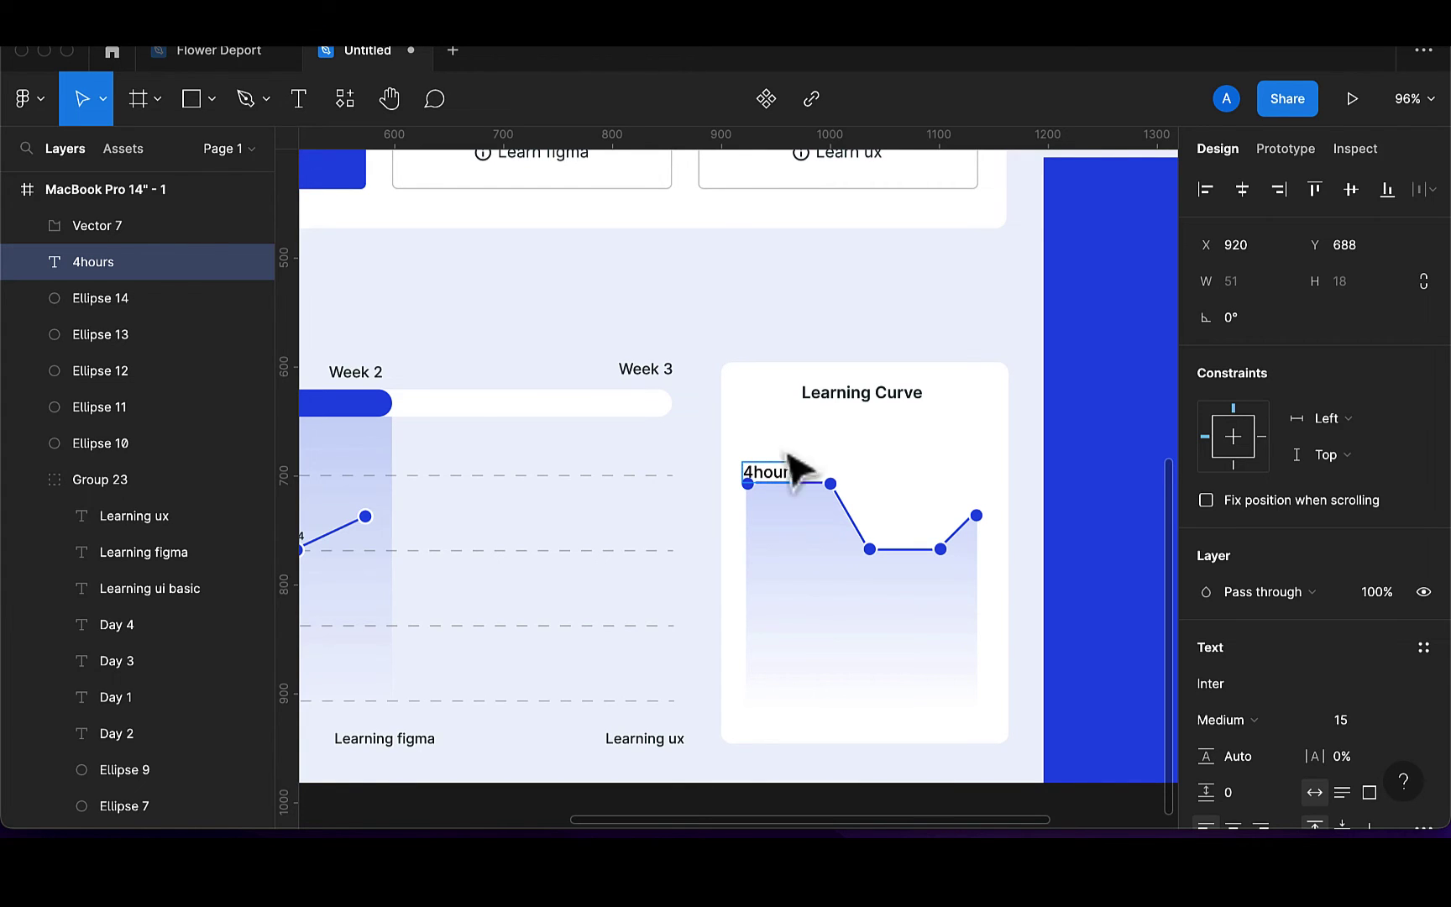
pyautogui.press('Escape')
pyautogui.click(1360, 727)
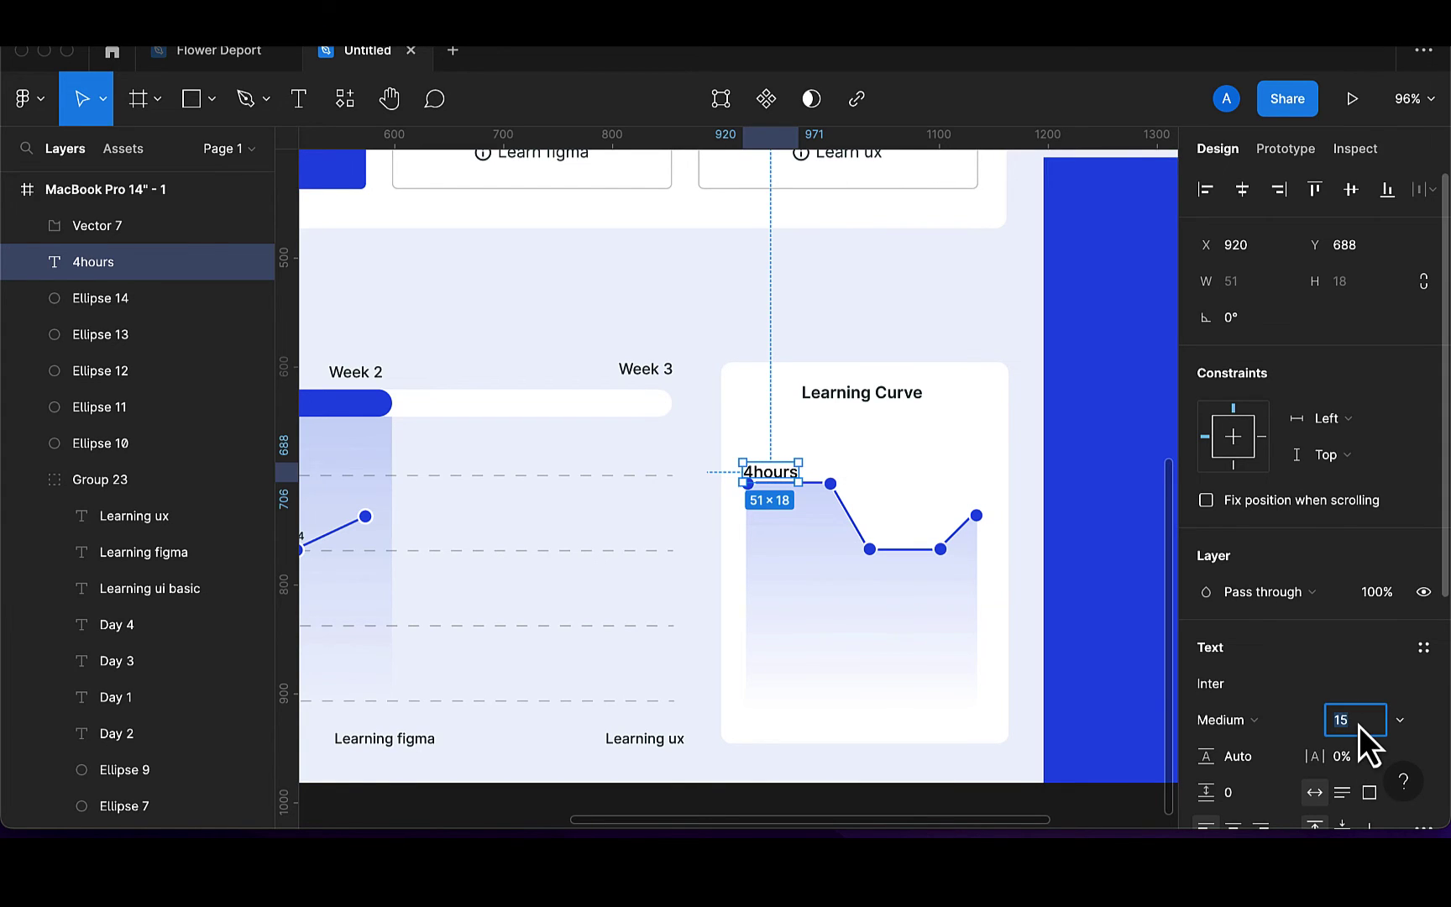
pyautogui.write('10')
pyautogui.press('Return')
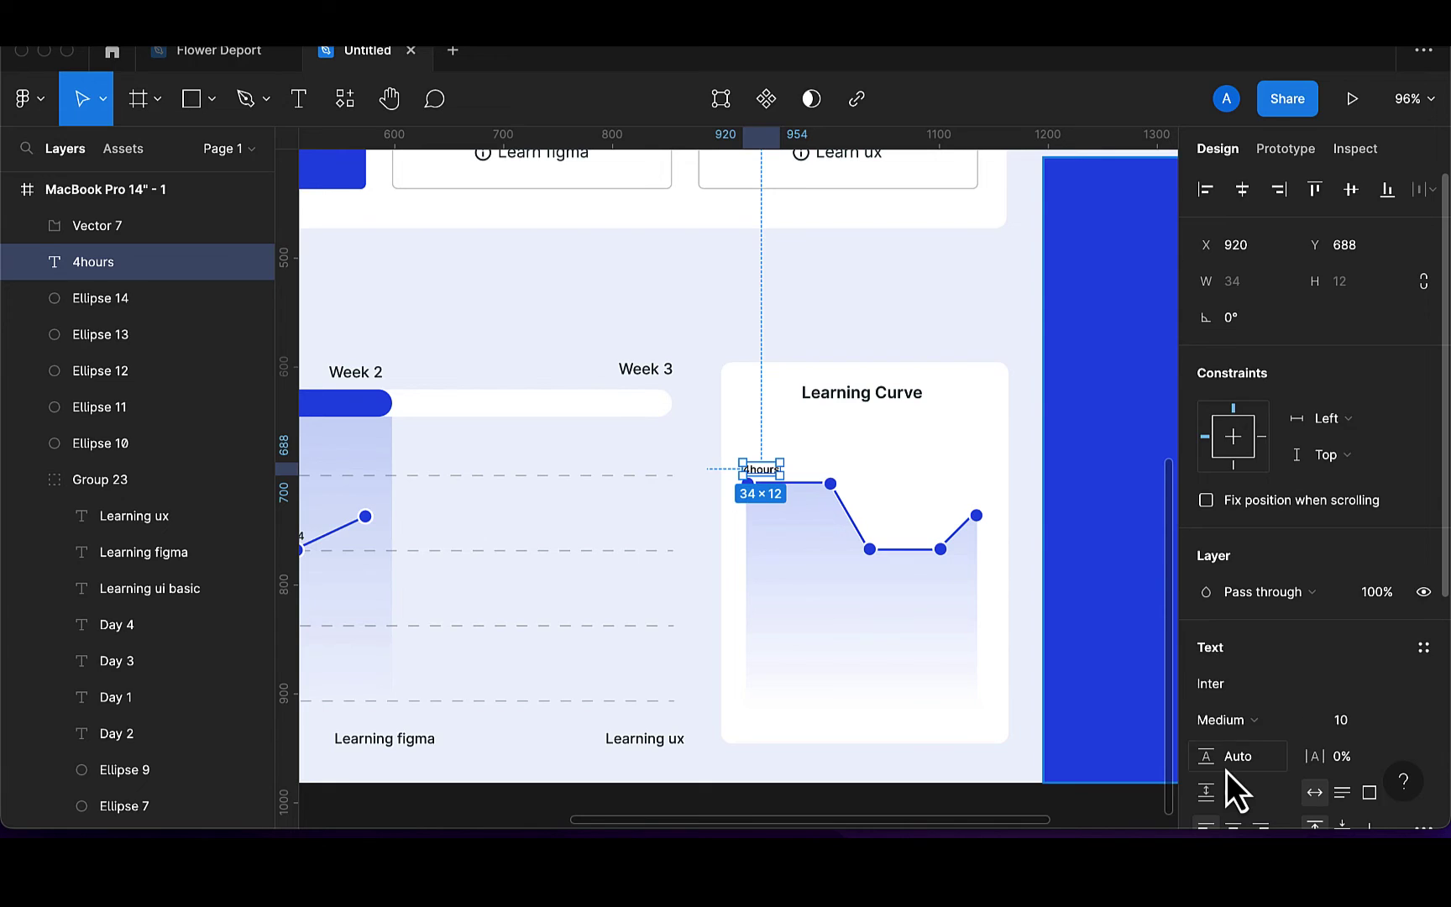
pyautogui.scroll(-2, 1226, 773)
pyautogui.click(1202, 729)
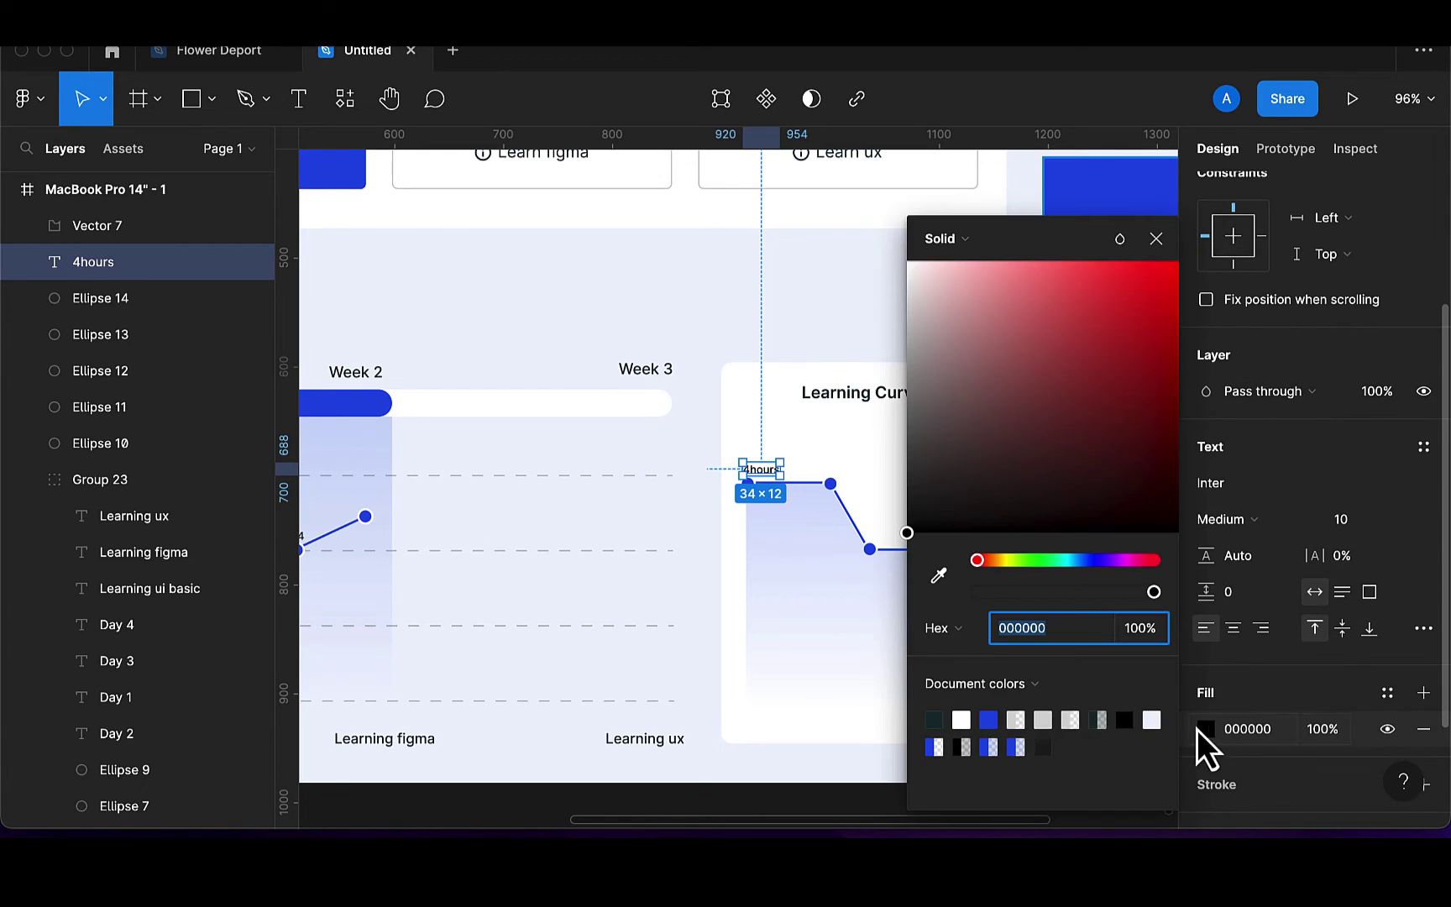
pyautogui.click(934, 720)
pyautogui.click(1156, 239)
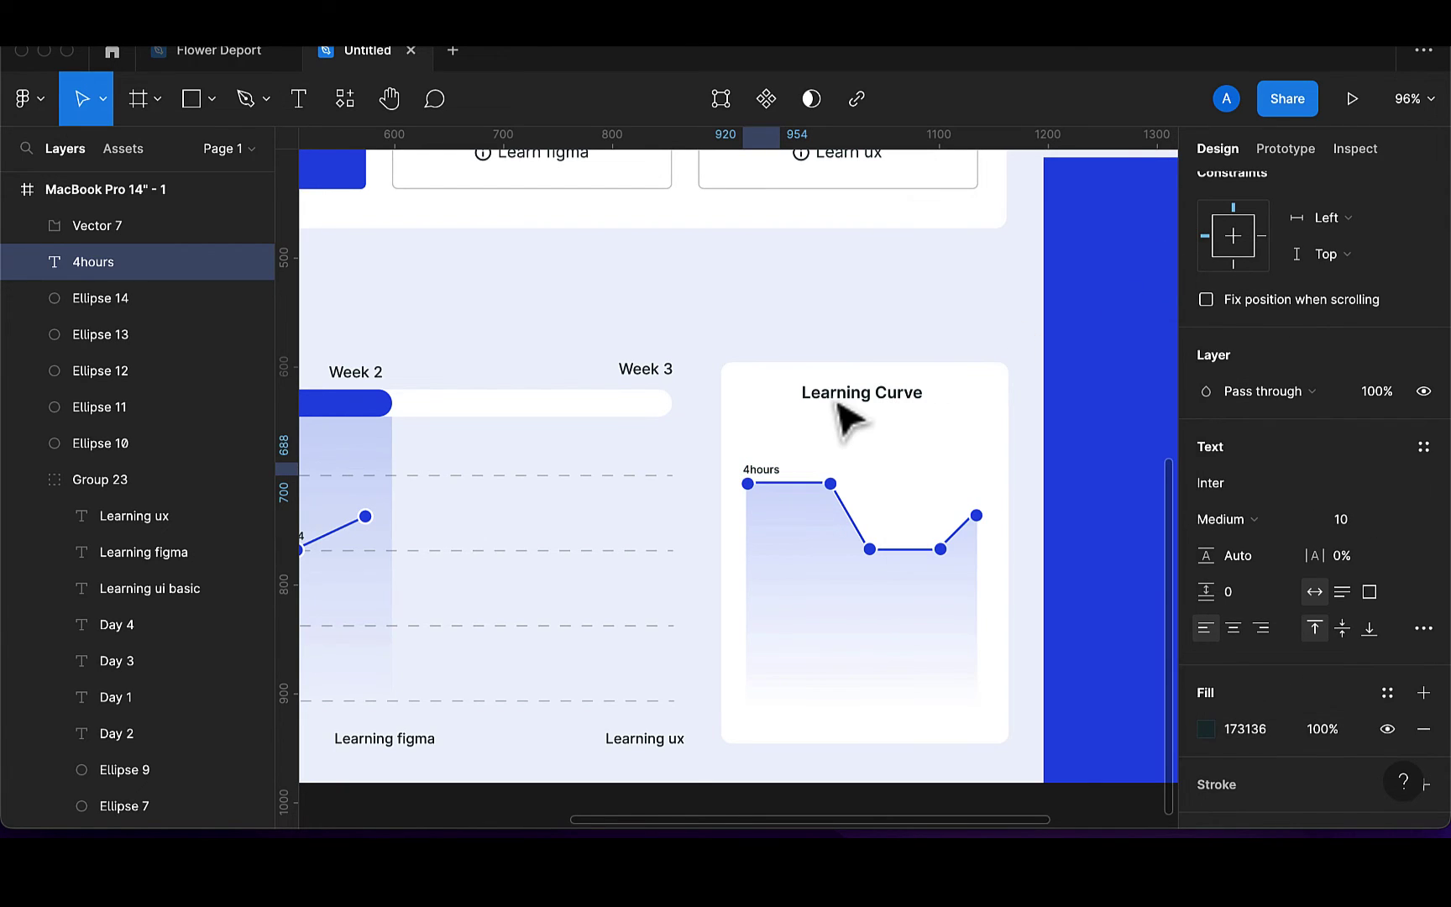
pyautogui.scroll(5, 848, 416)
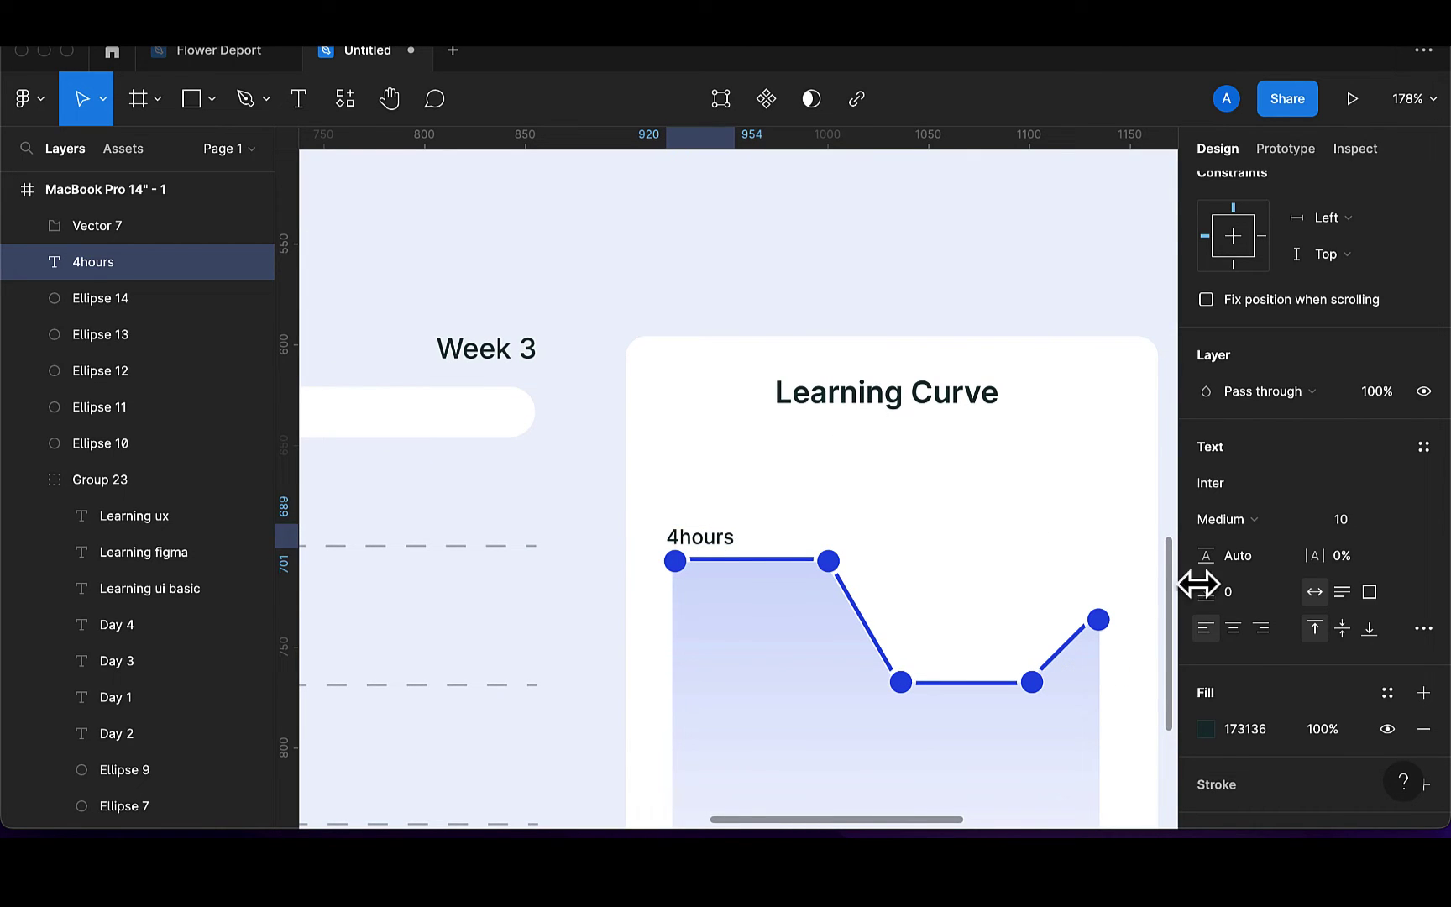
pyautogui.click(1378, 524)
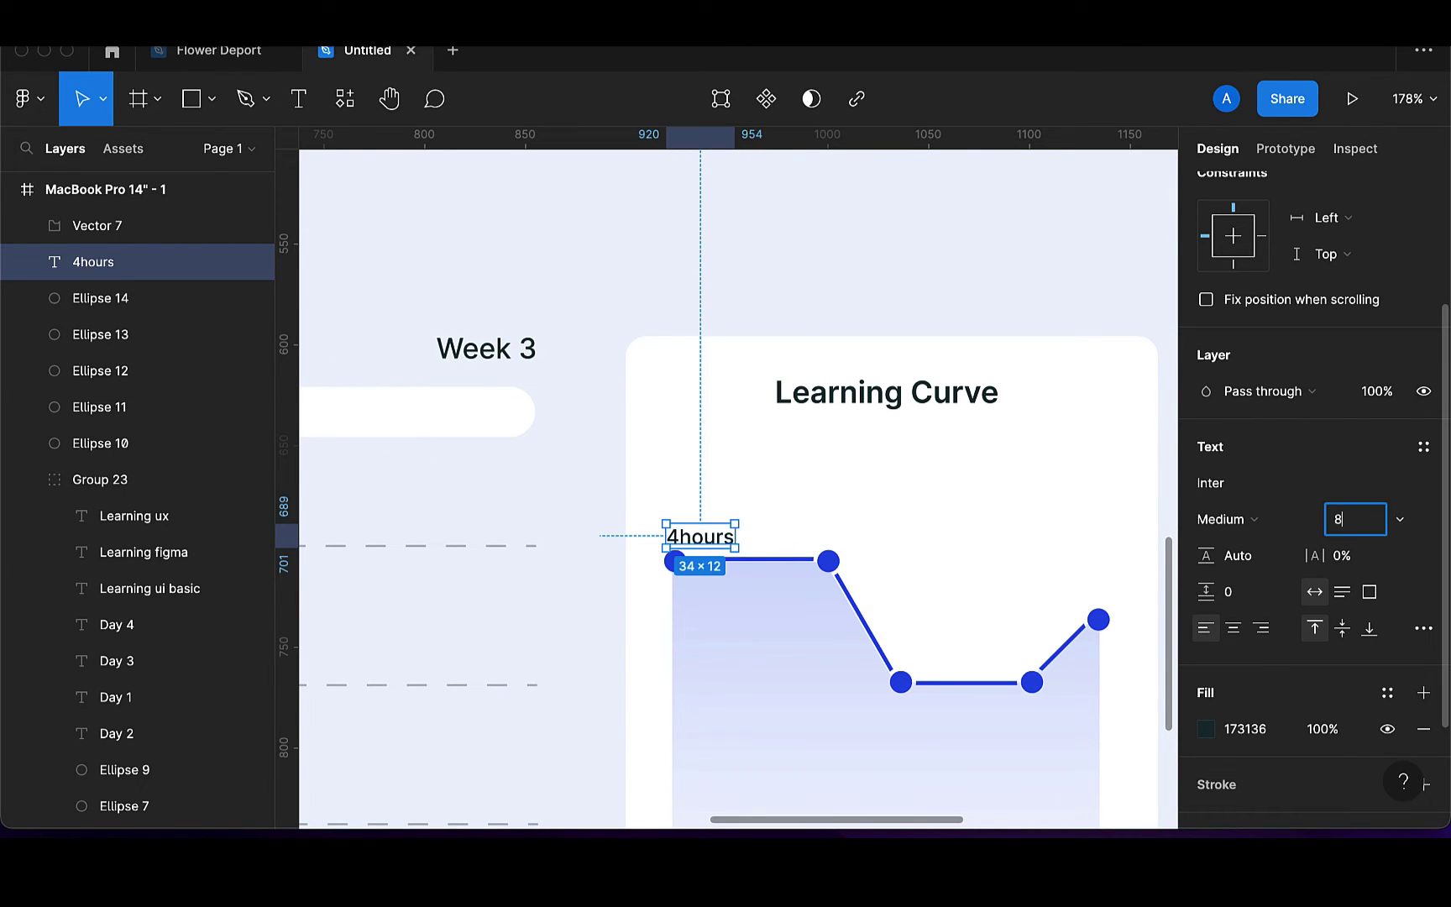
pyautogui.press('Return')
pyautogui.moveTo(694, 534); pyautogui.dragTo(694, 538)
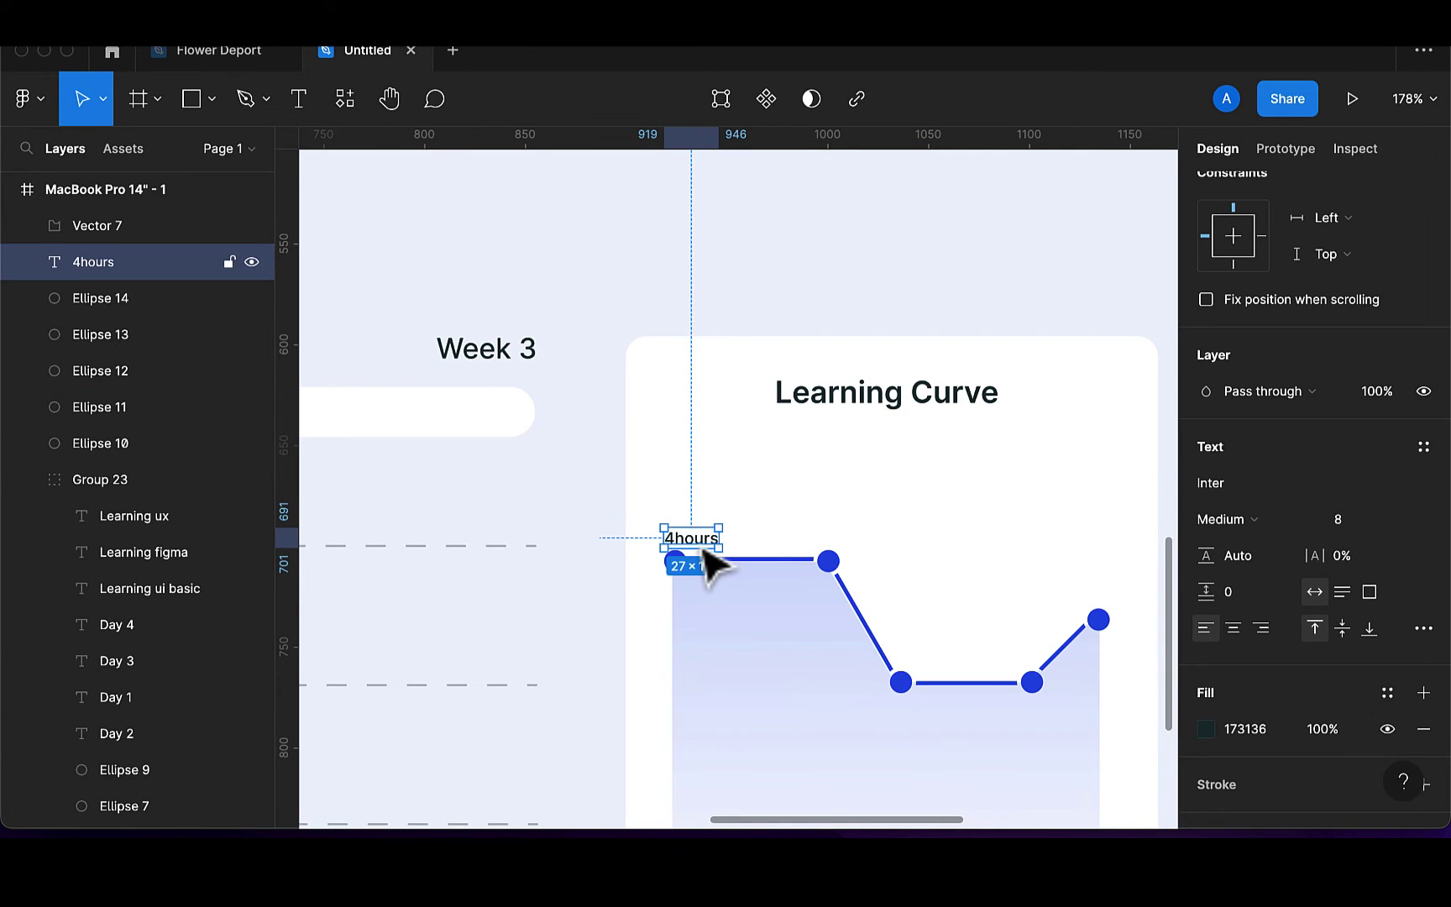
# Copy the label to the second point as '4hours' and the dip's left point as '3hours'
pyautogui.press('super+d')
pyautogui.moveTo(704, 551); pyautogui.dragTo(840, 548)
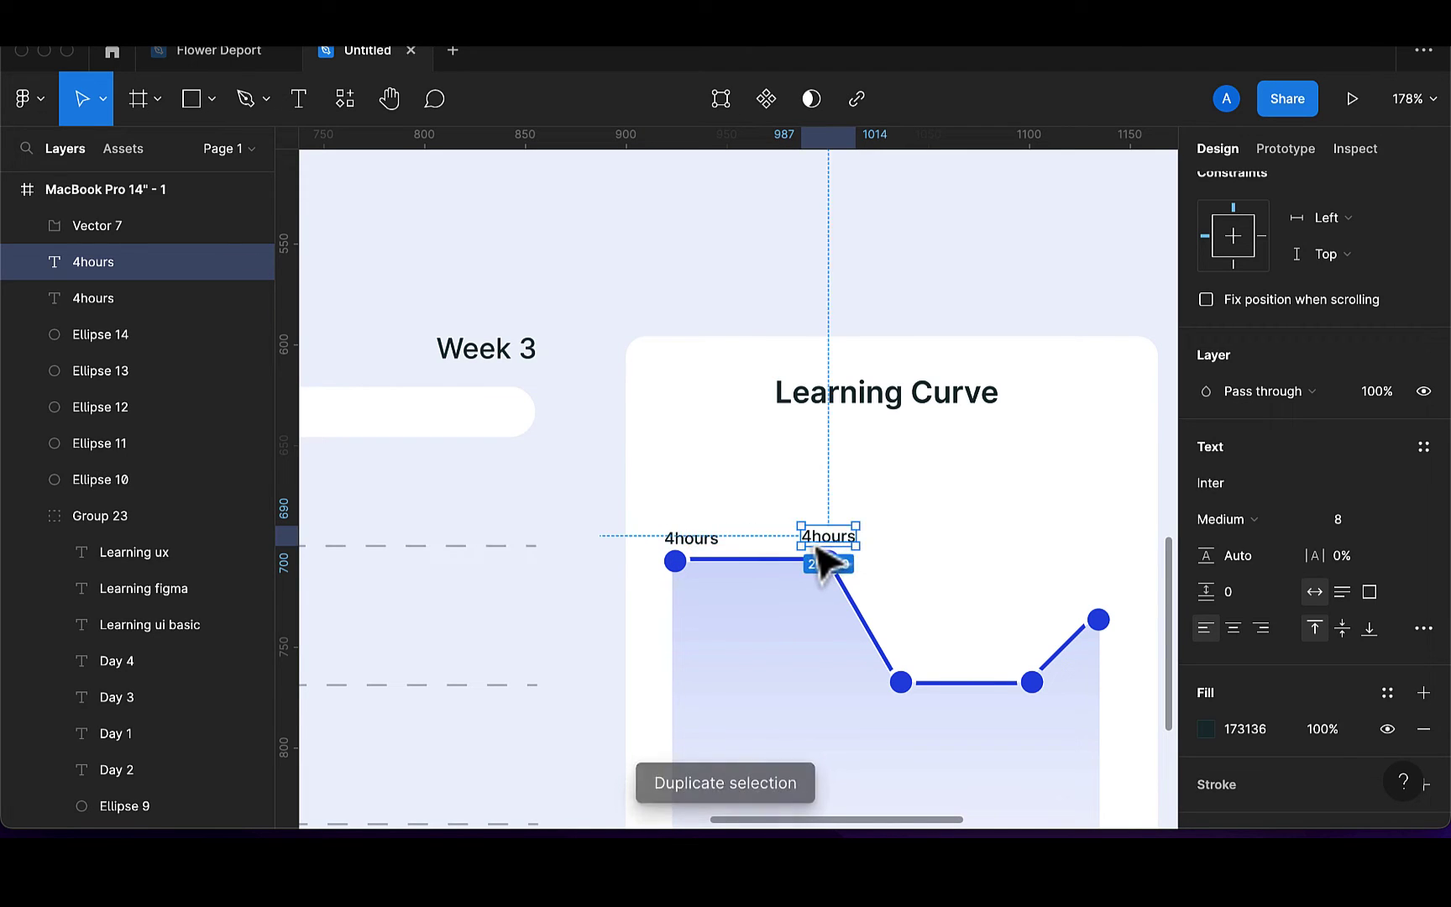
pyautogui.doubleClick(811, 536)
pyautogui.press('BackSpace')
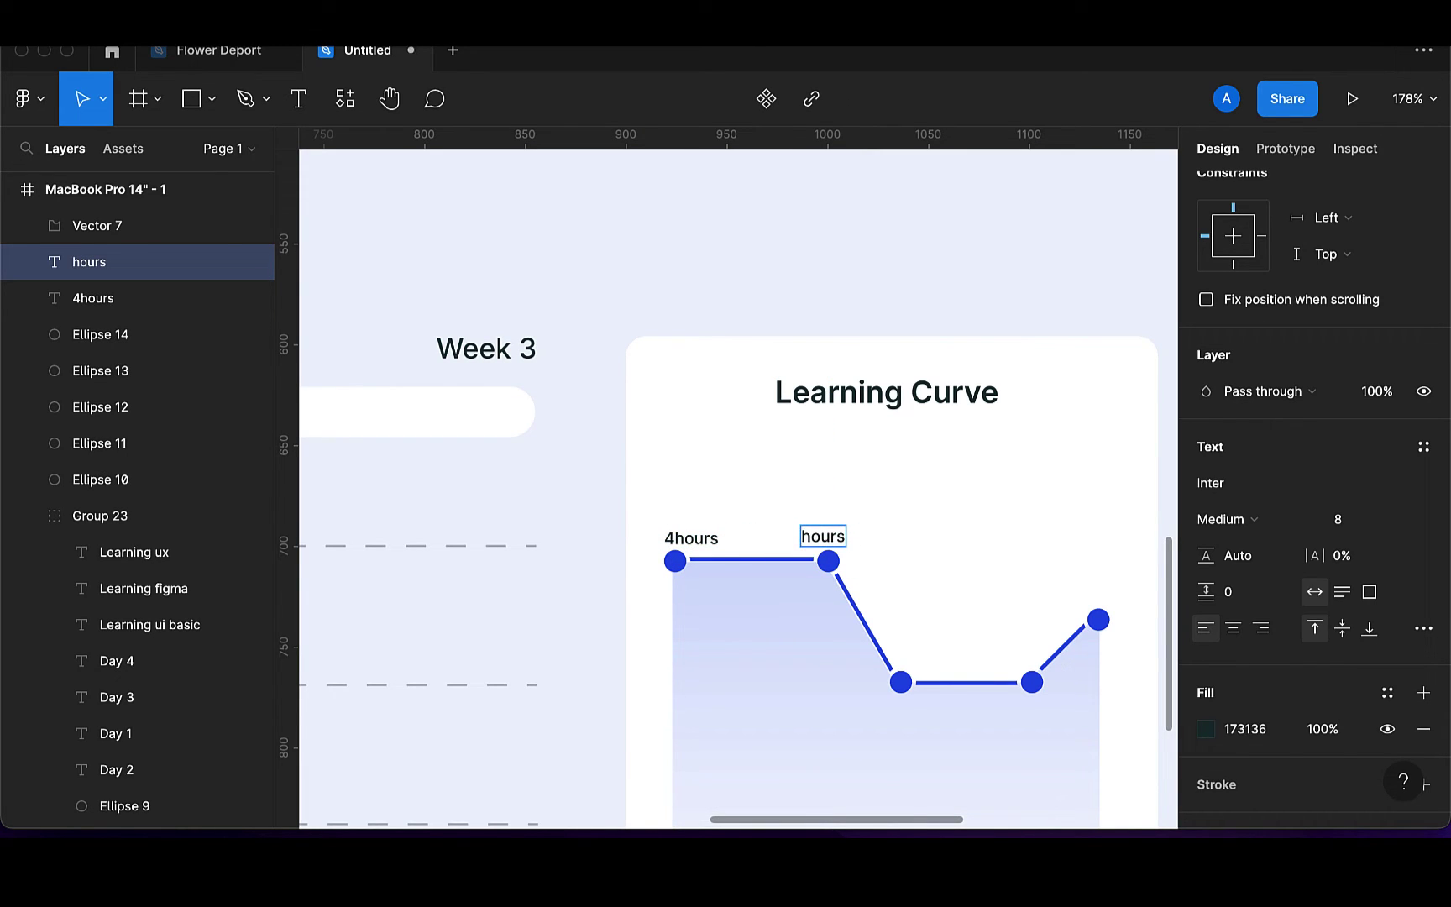
pyautogui.press('Escape')
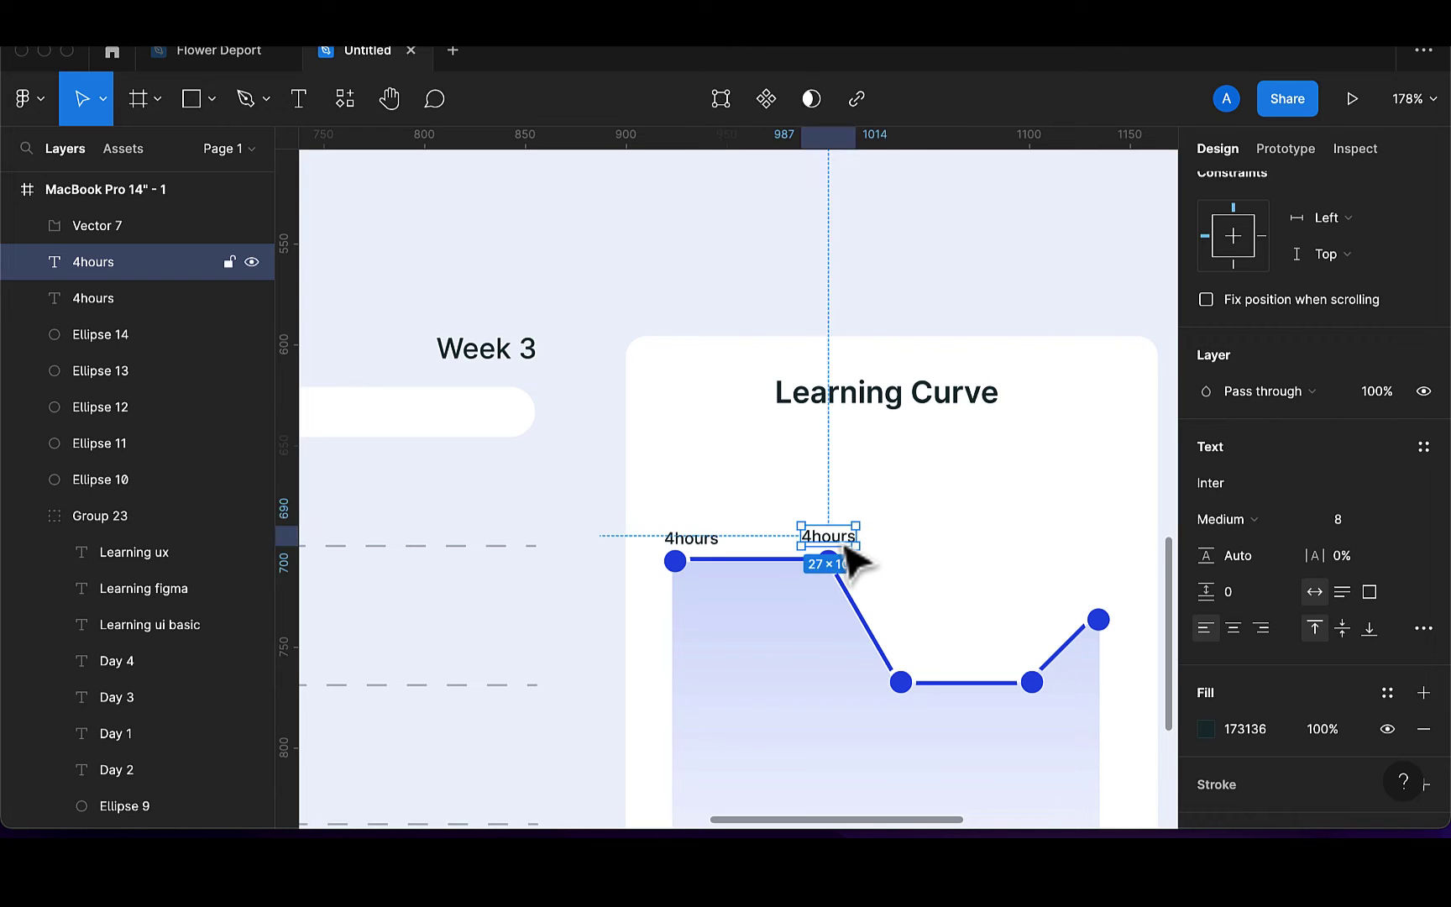
pyautogui.press('super+d')
pyautogui.moveTo(856, 561); pyautogui.dragTo(957, 674)
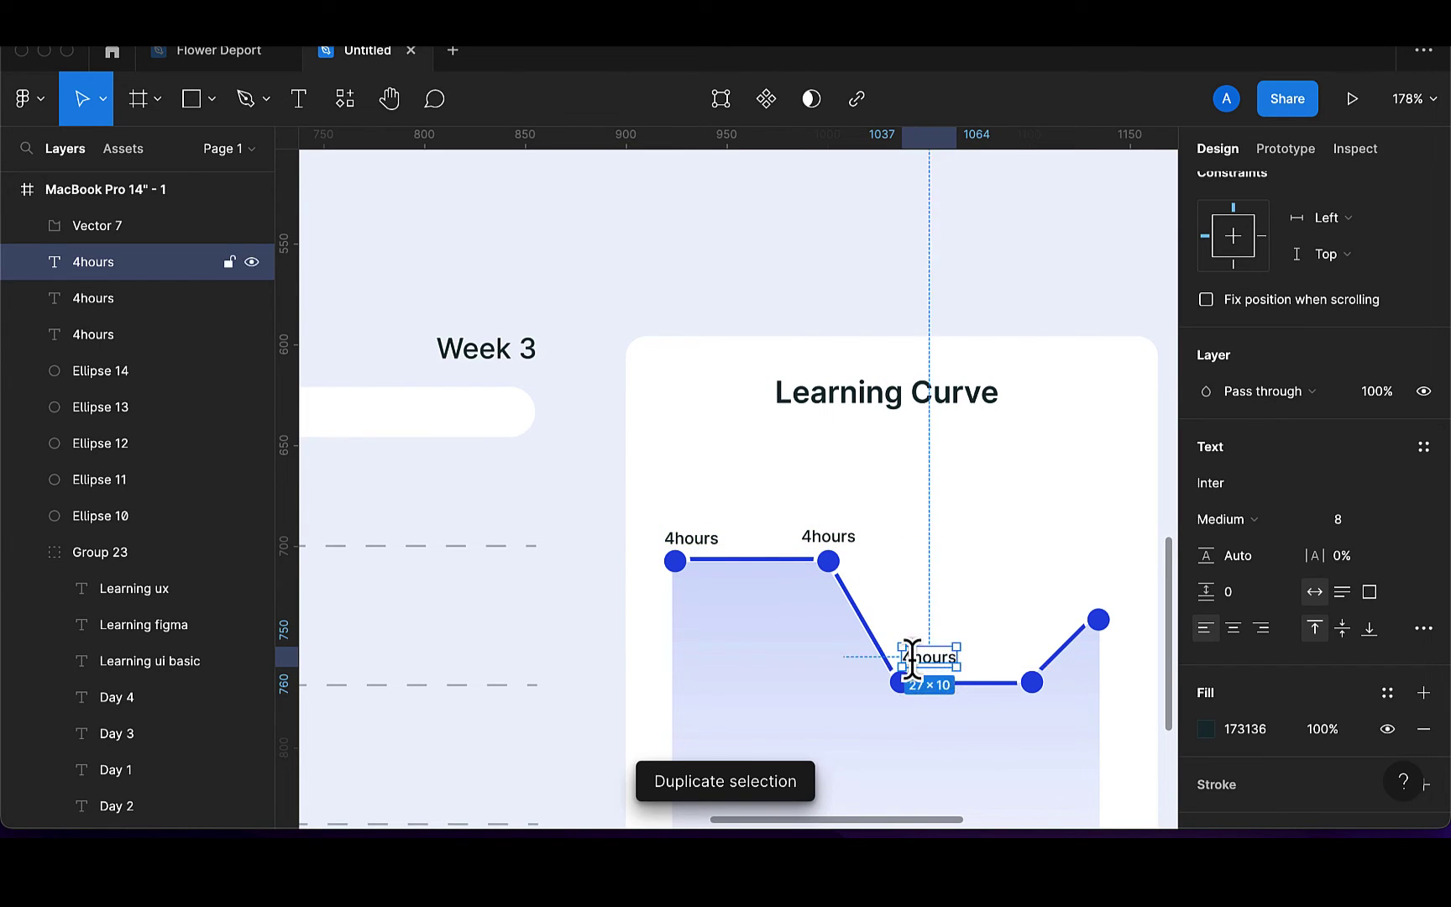
pyautogui.doubleClick(912, 658)
pyautogui.press('BackSpace')
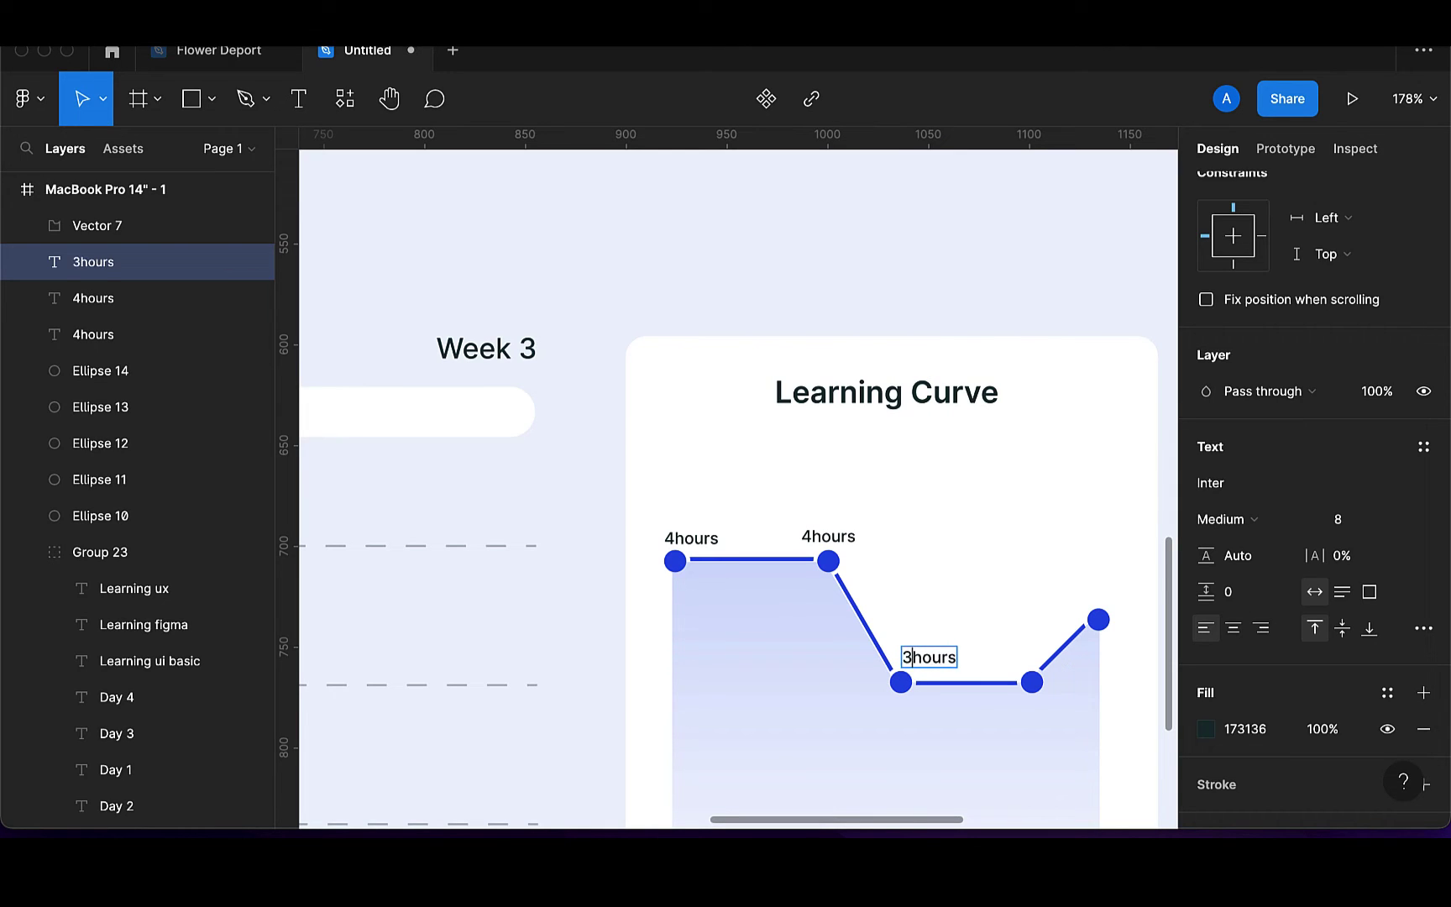
pyautogui.write('3')
pyautogui.press('Escape')
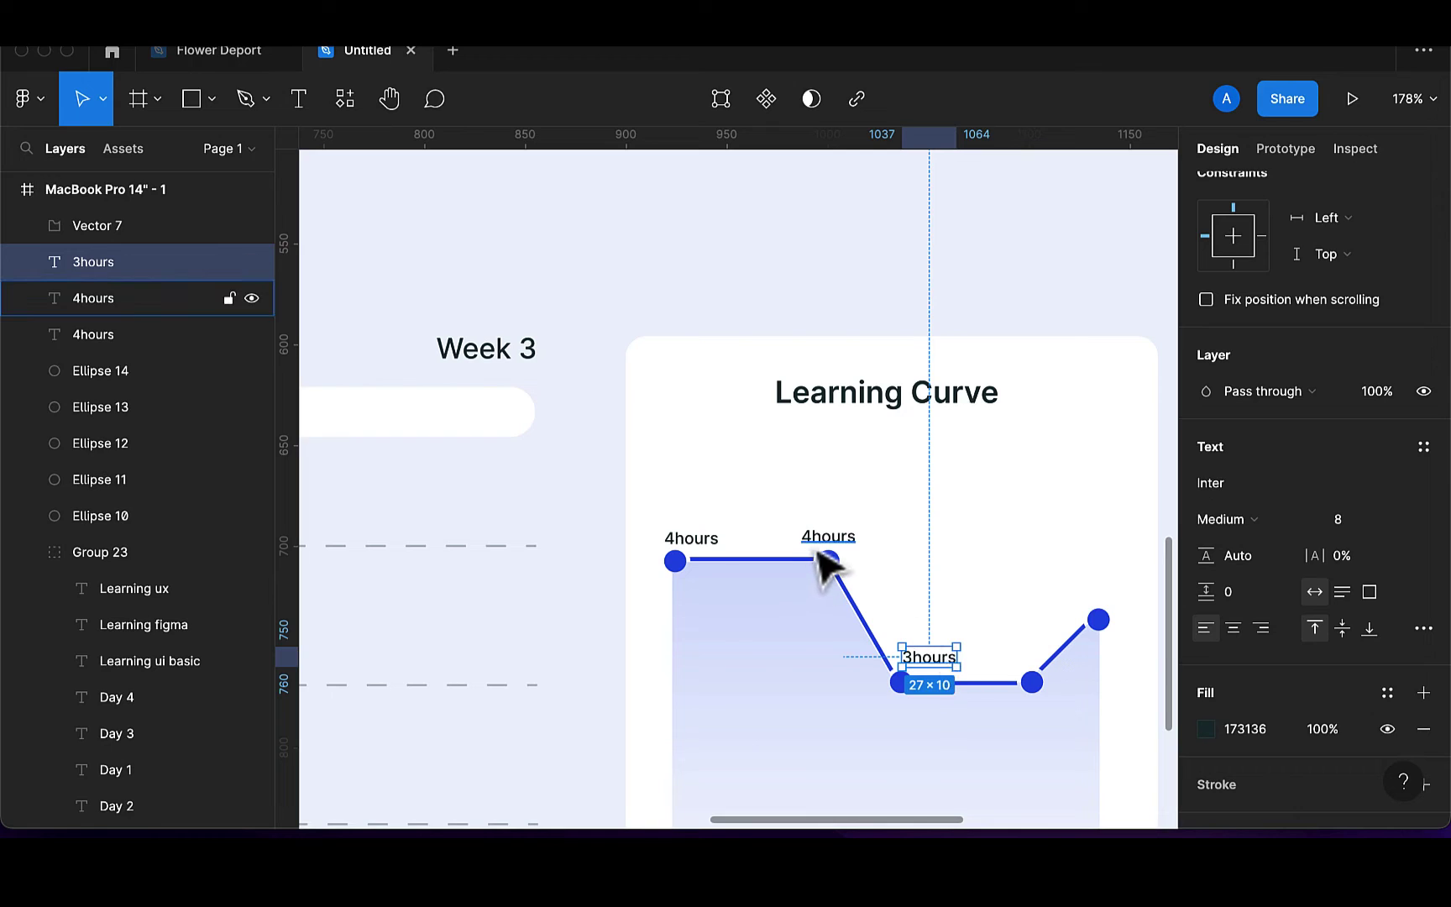
# Set the three hour labels to font size 6 and nudge them down two units
pyautogui.keyDown('shift'); pyautogui.click(691, 538); pyautogui.keyUp('shift')
pyautogui.keyDown('shift'); pyautogui.click(828, 536); pyautogui.keyUp('shift')
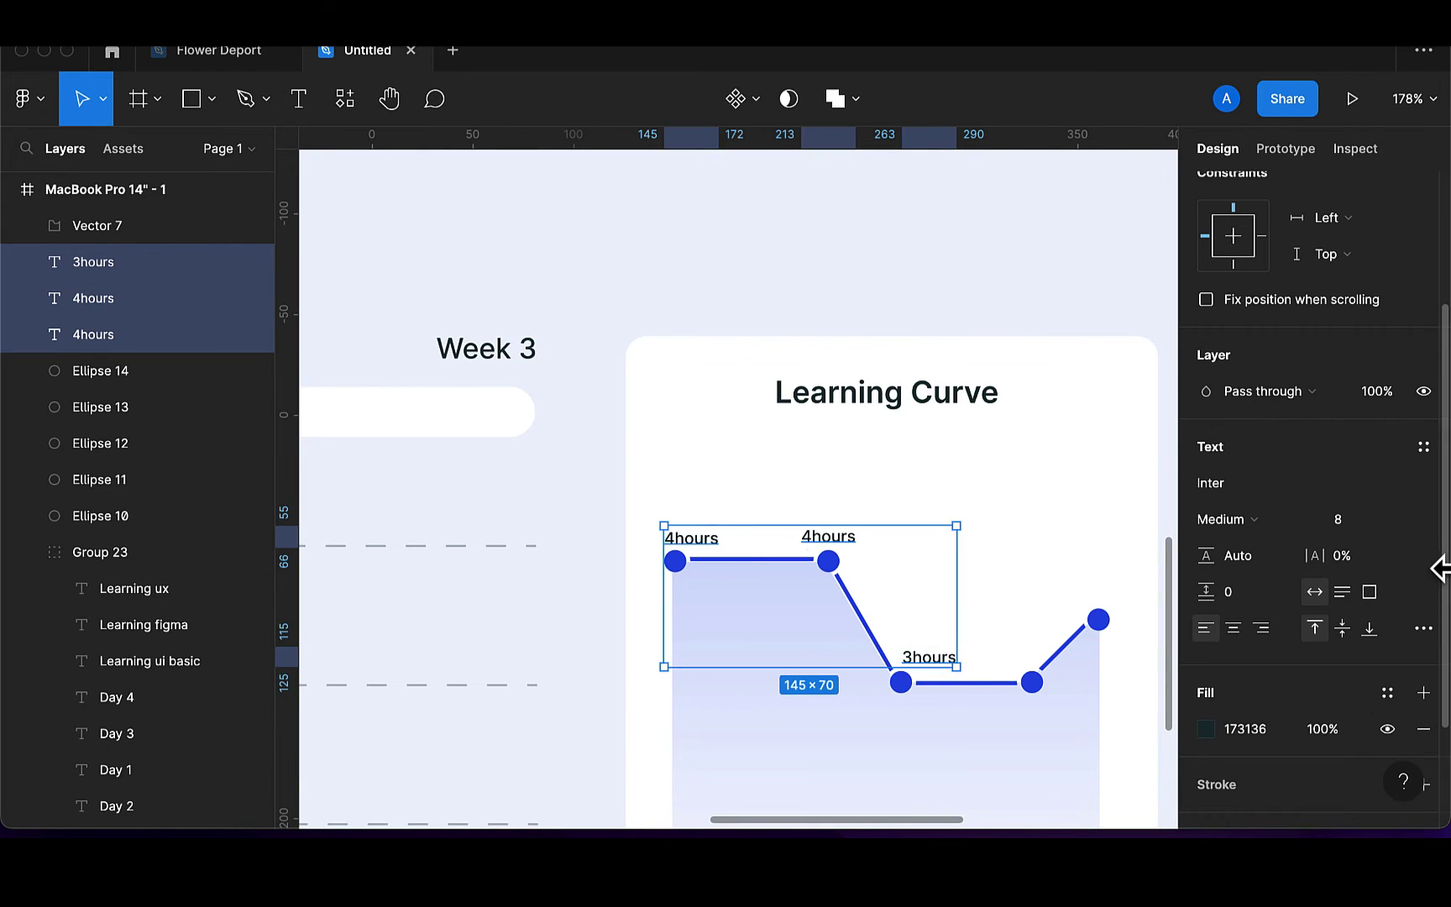
pyautogui.click(1353, 520)
pyautogui.write('6')
pyautogui.press('Return')
pyautogui.press('Down')
pyautogui.press('Down')
pyautogui.press('Down')
pyautogui.press('Down')
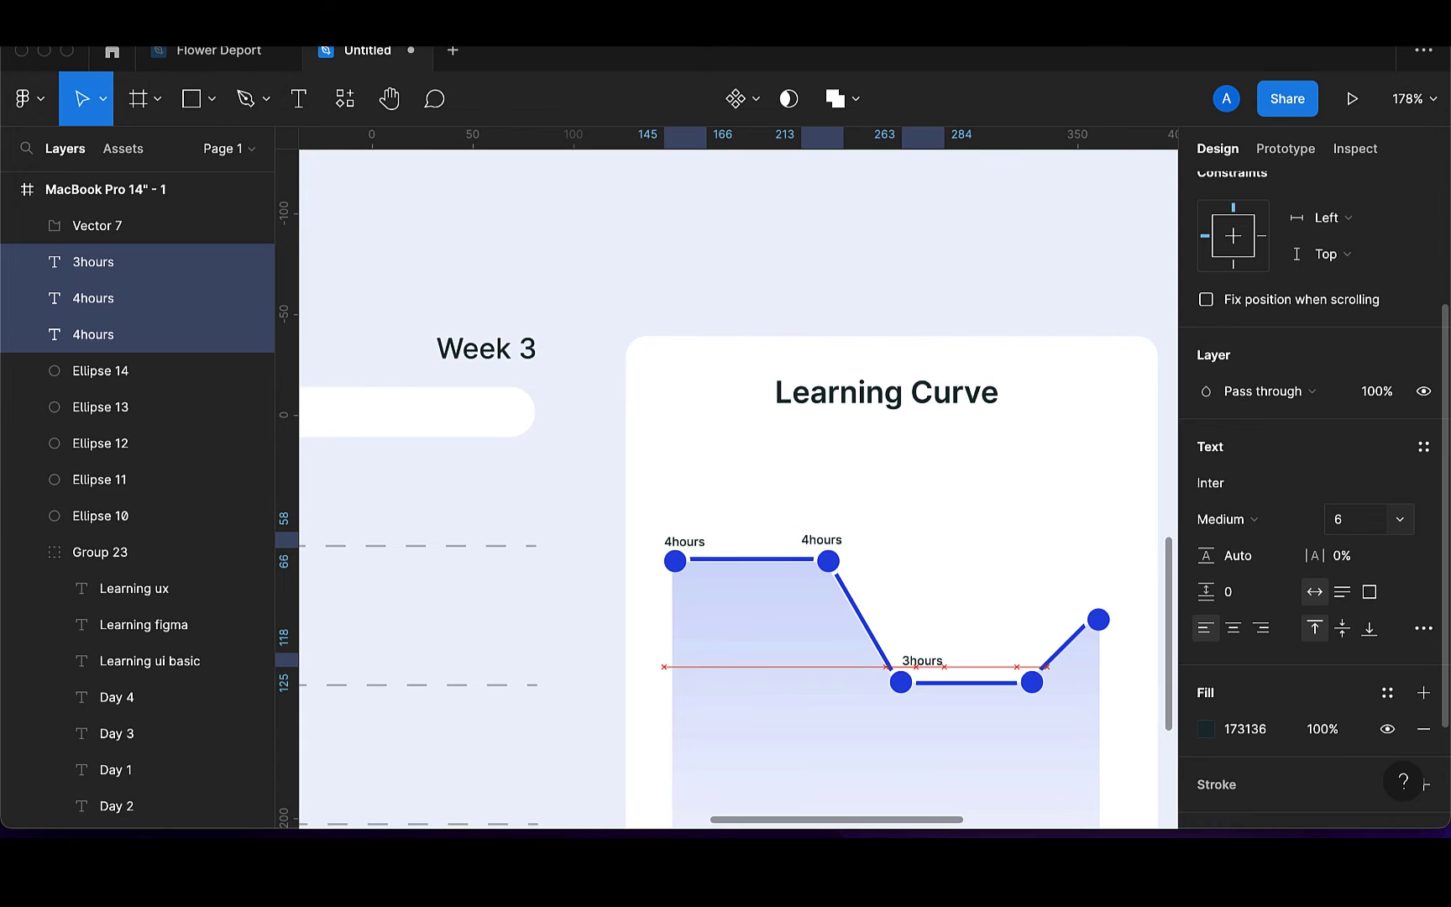
pyautogui.press('Down')
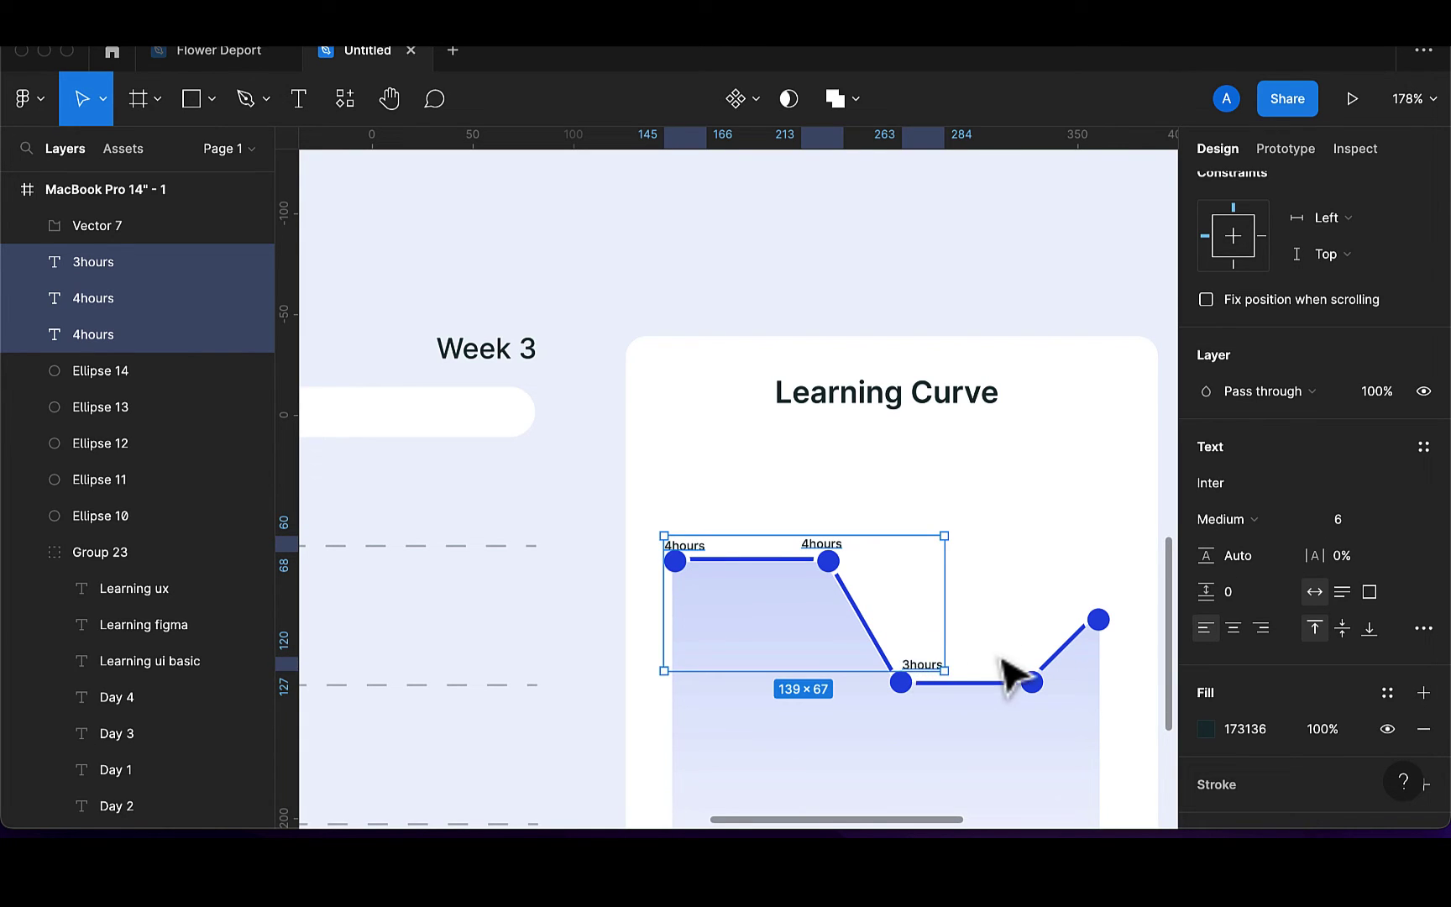
pyautogui.press('Escape')
# Copy '3hours' to the dip's right point and a '3.5hours' label to the end point
pyautogui.click(930, 670)
pyautogui.press('super+d')
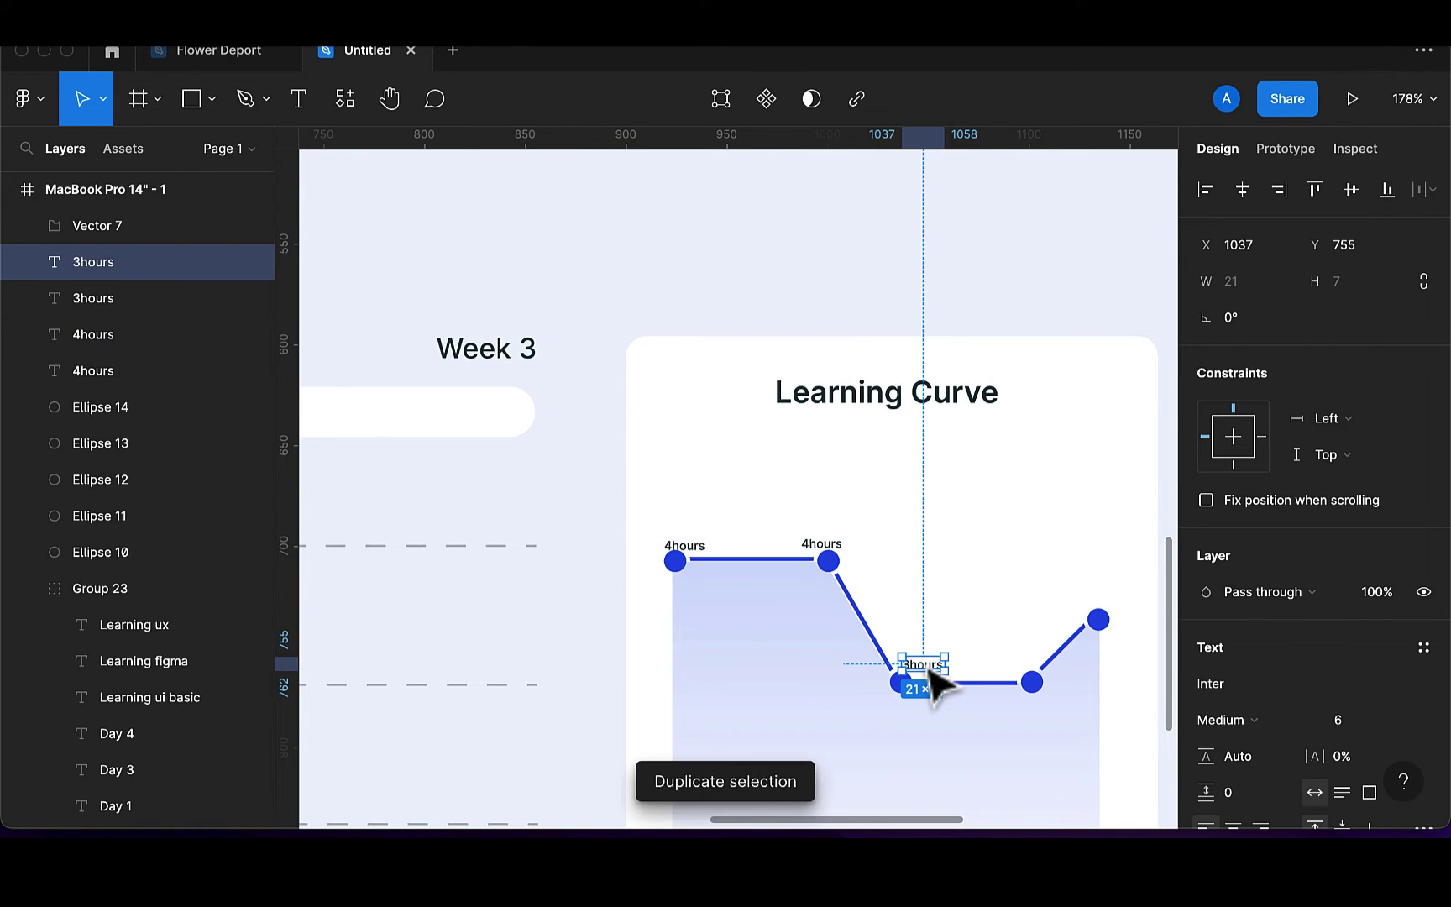
pyautogui.moveTo(930, 670); pyautogui.dragTo(1093, 608)
pyautogui.press('super+d')
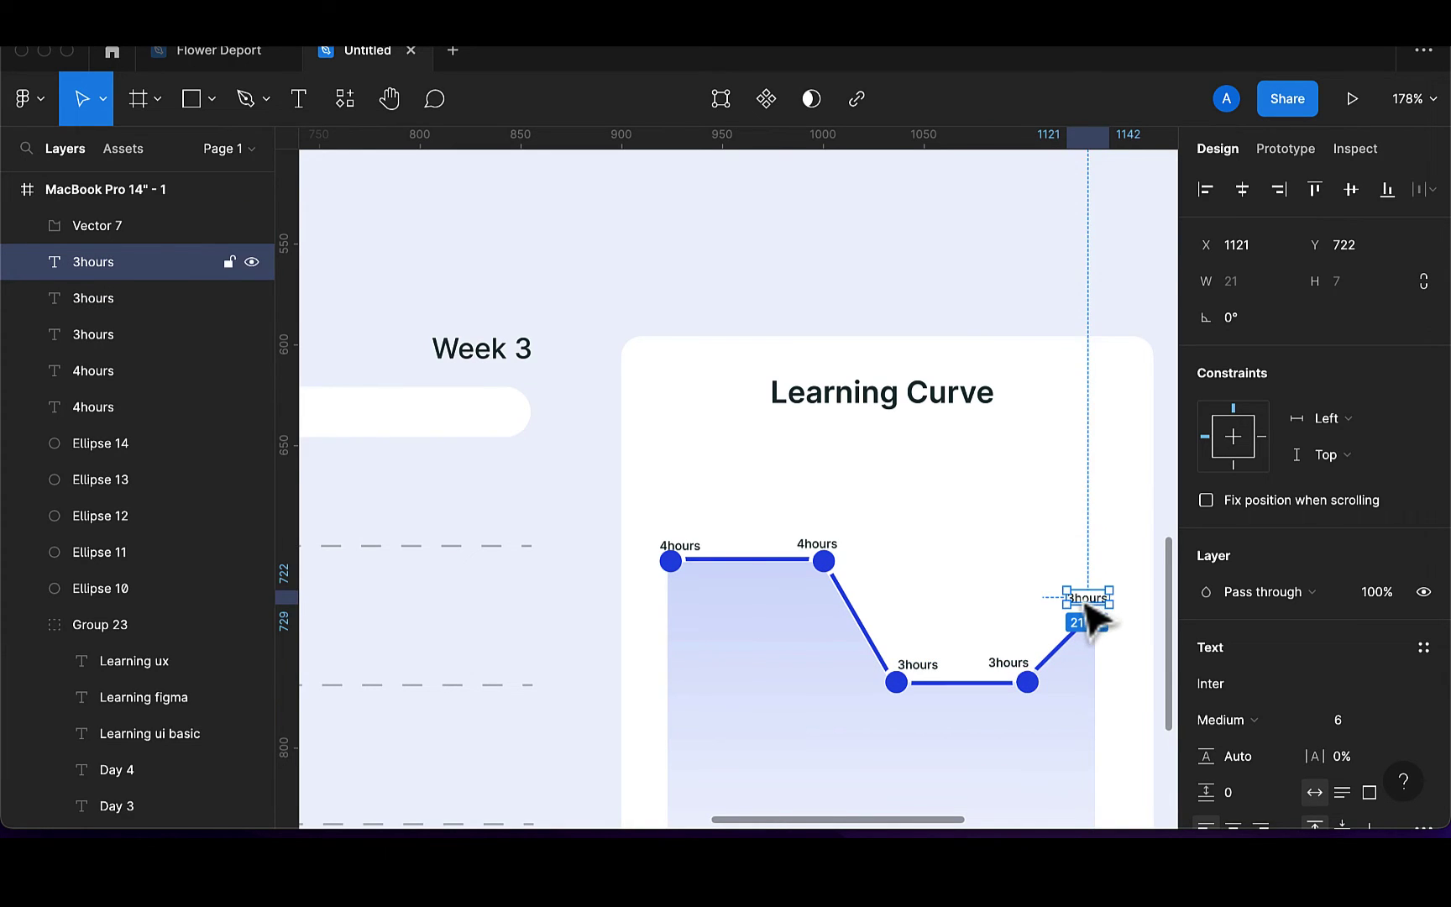
pyautogui.doubleClick(1083, 598)
pyautogui.scroll(1, 1079, 596)
pyautogui.scroll(5, 1075, 600)
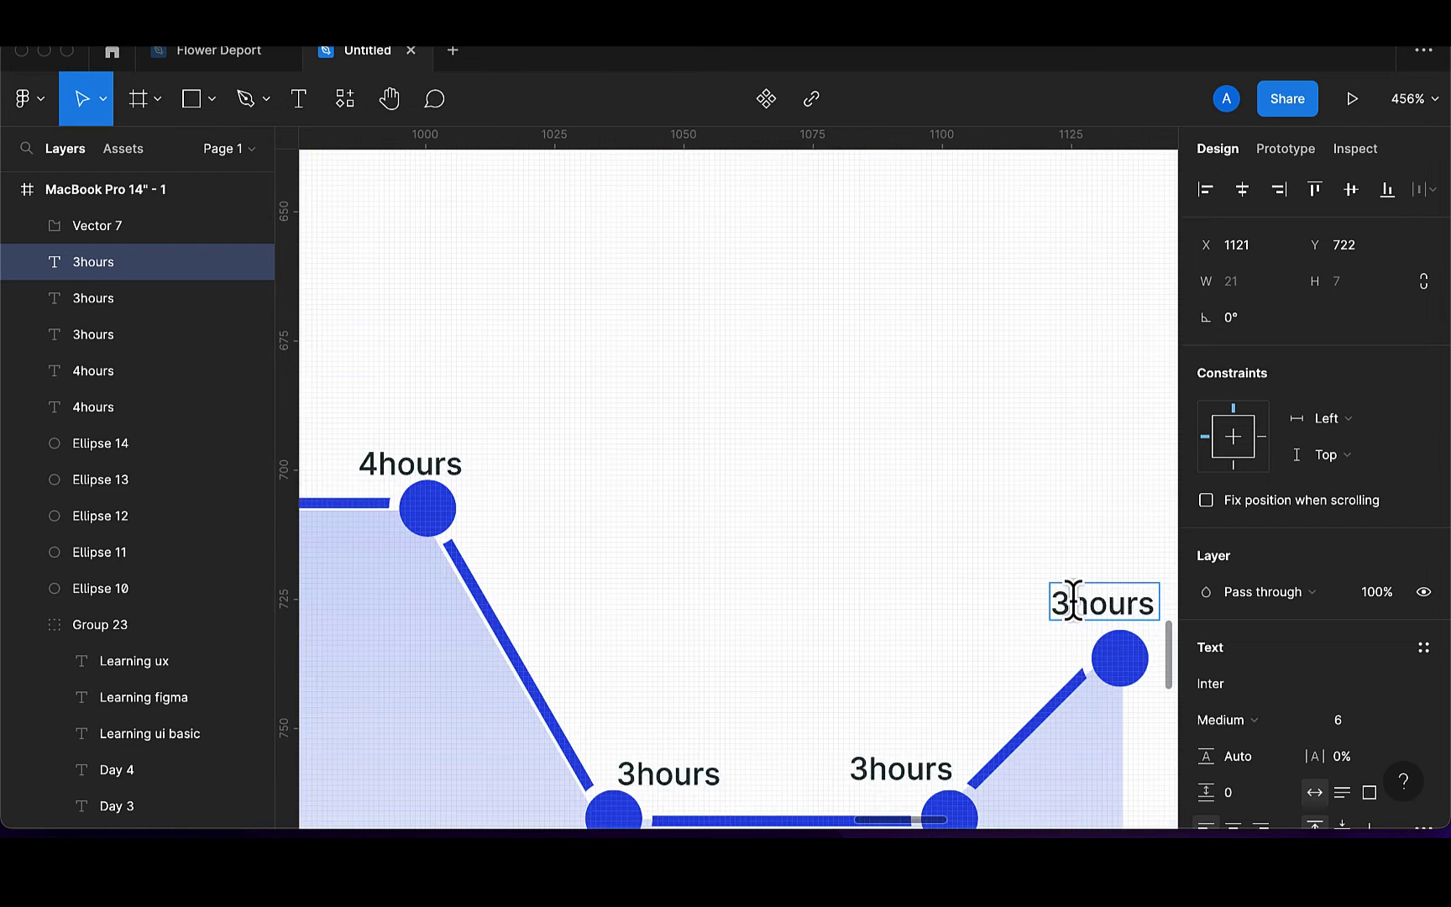
pyautogui.write('.5')
pyautogui.press('Escape')
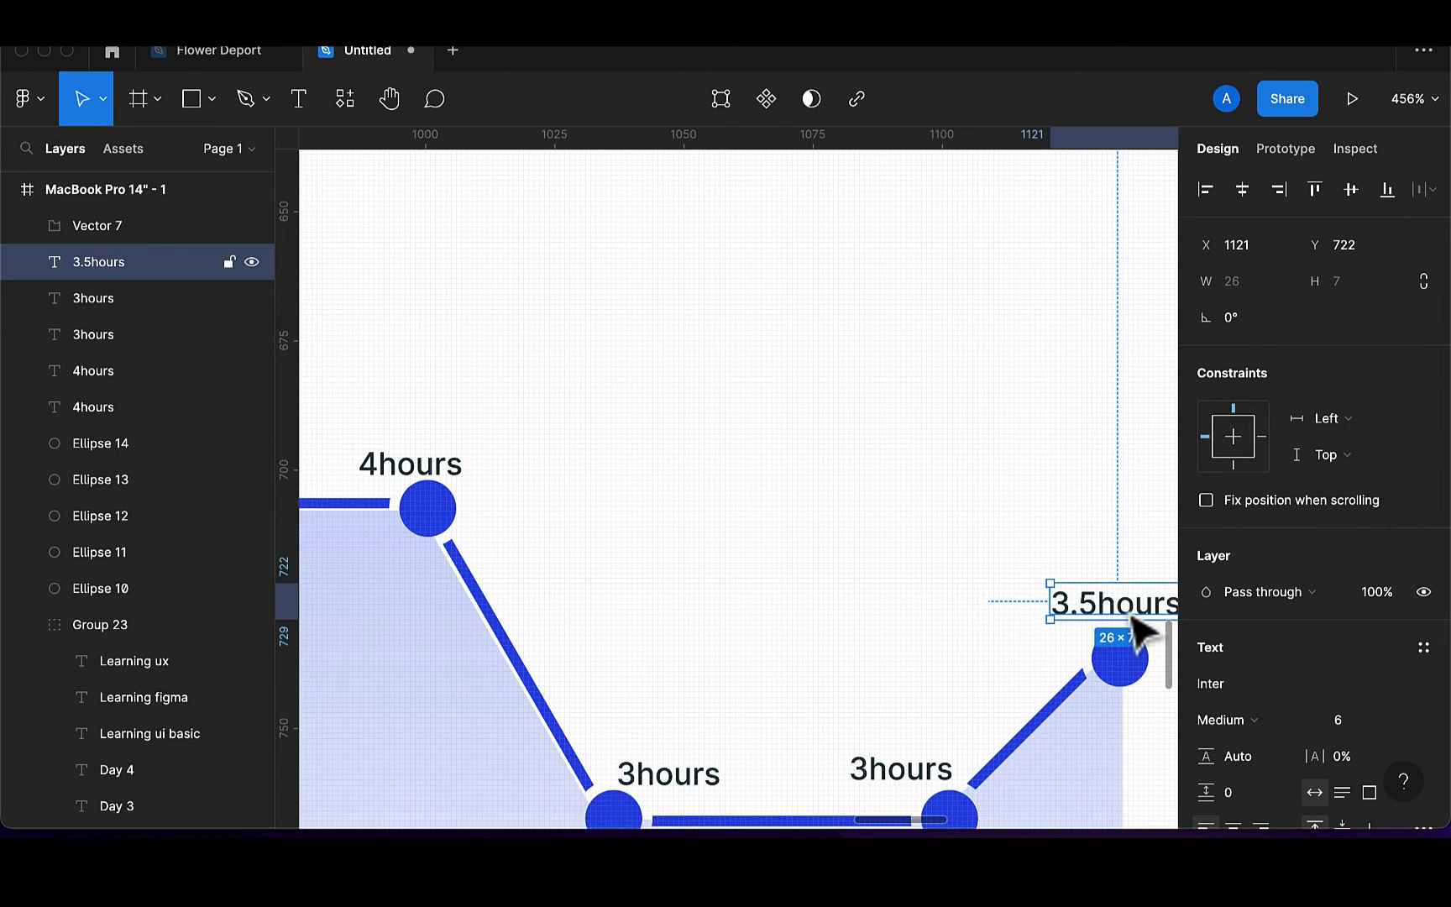
pyautogui.moveTo(1117, 613); pyautogui.dragTo(1085, 617)
pyautogui.scroll(-10, 1092, 626)
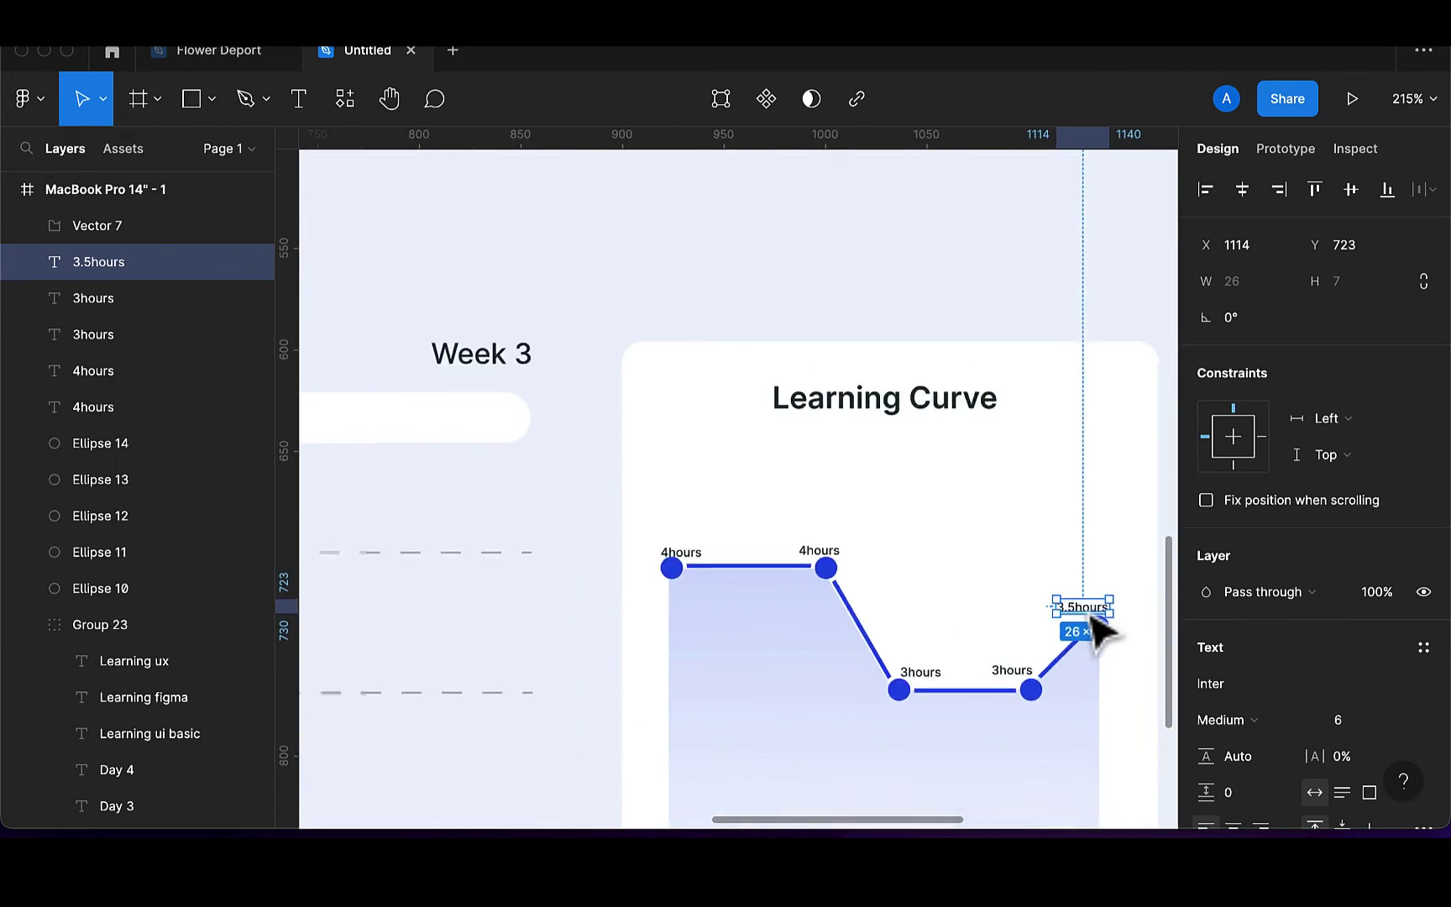
pyautogui.scroll(-2, 1101, 635)
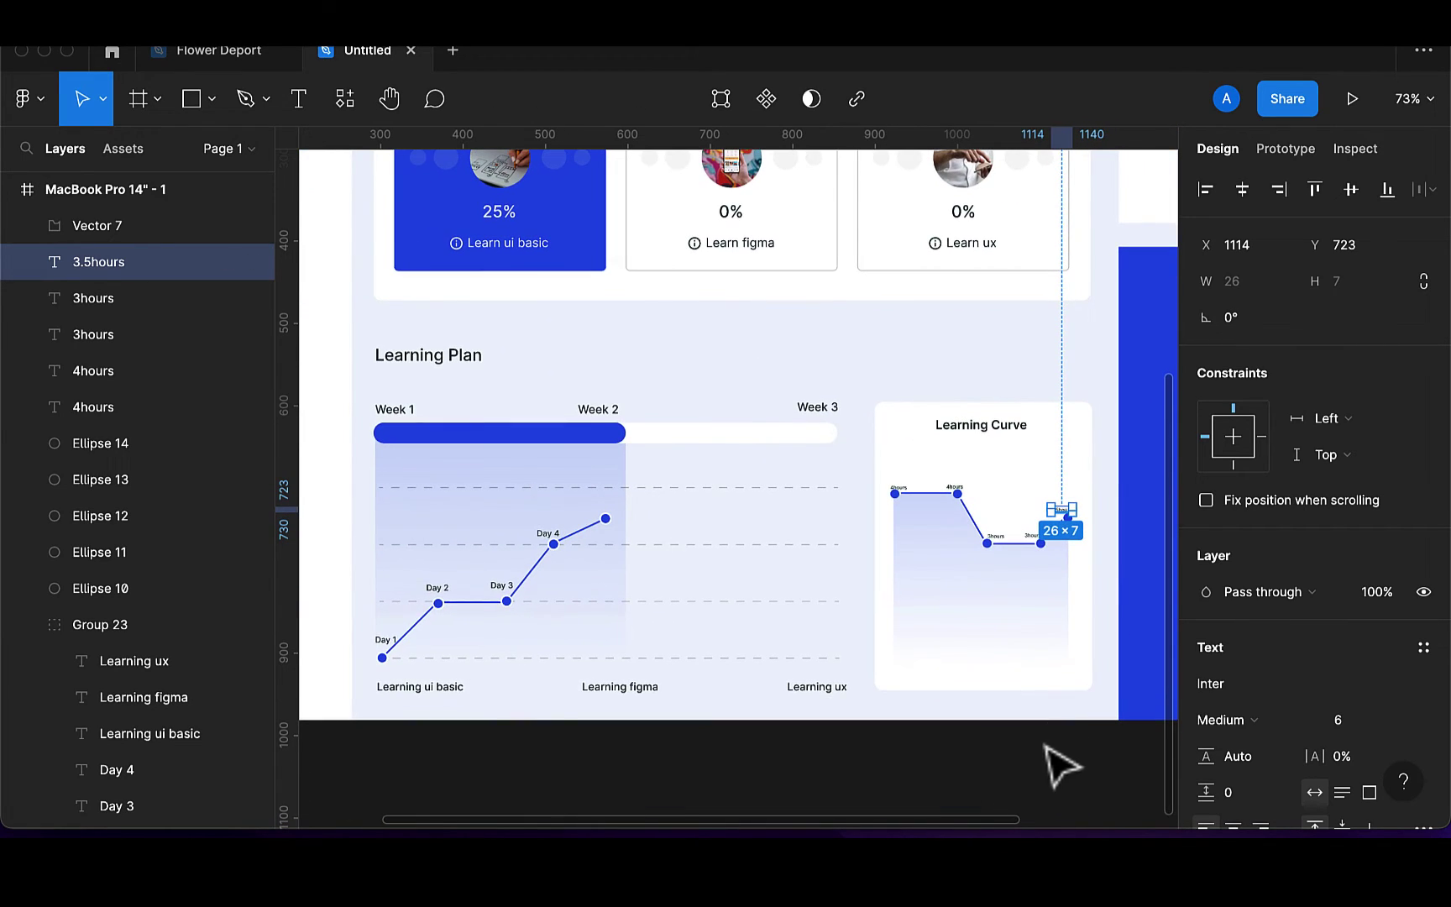
# Unlock the Learning Curve card background and move the title lower in the card
pyautogui.scroll(-3, 1060, 783)
pyautogui.scroll(-1, 1060, 782)
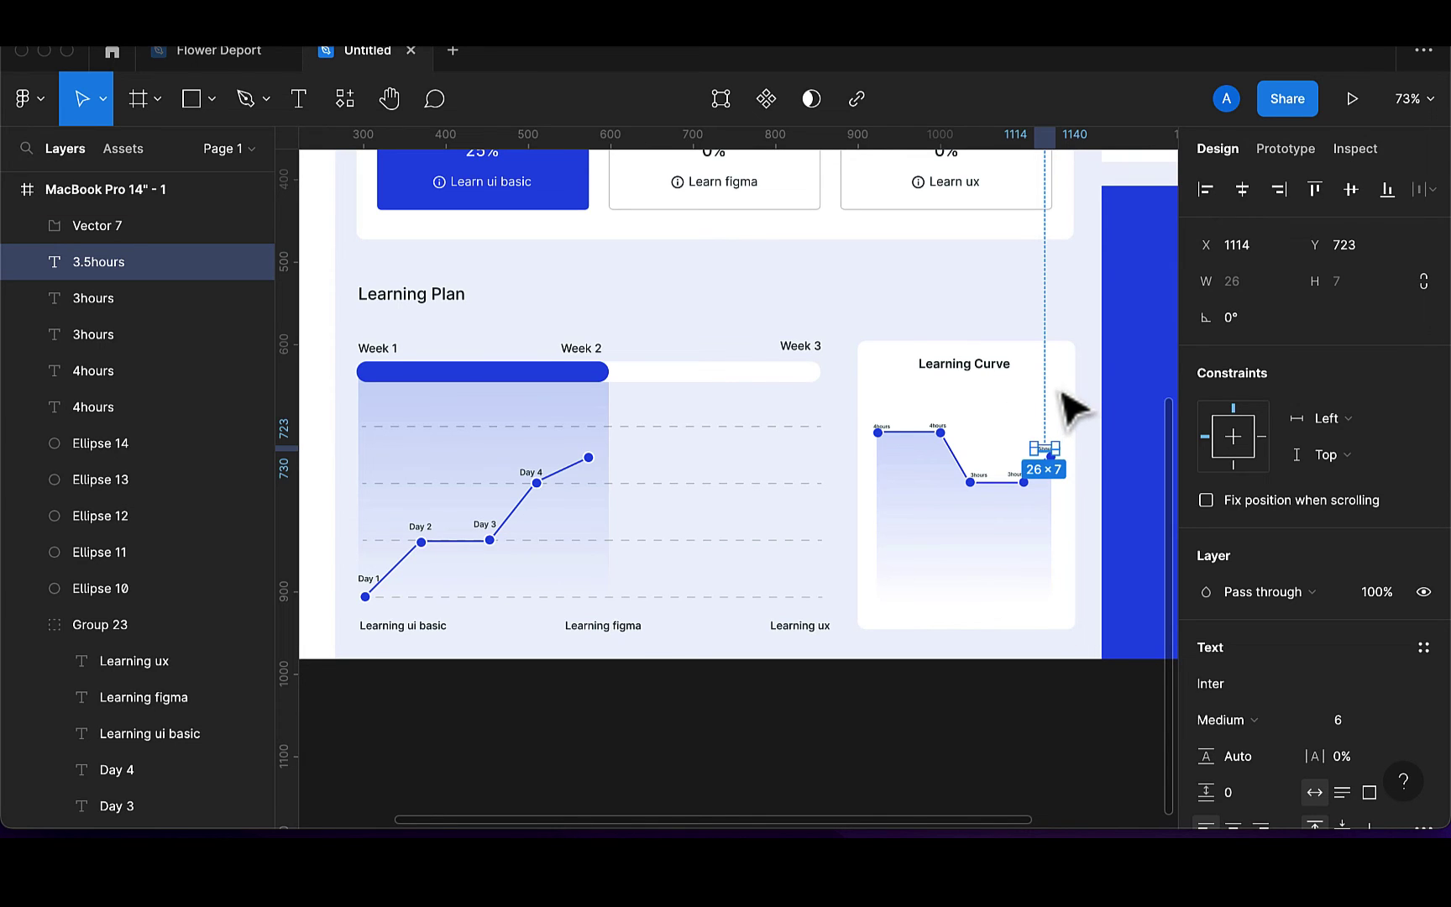
pyautogui.press('Escape')
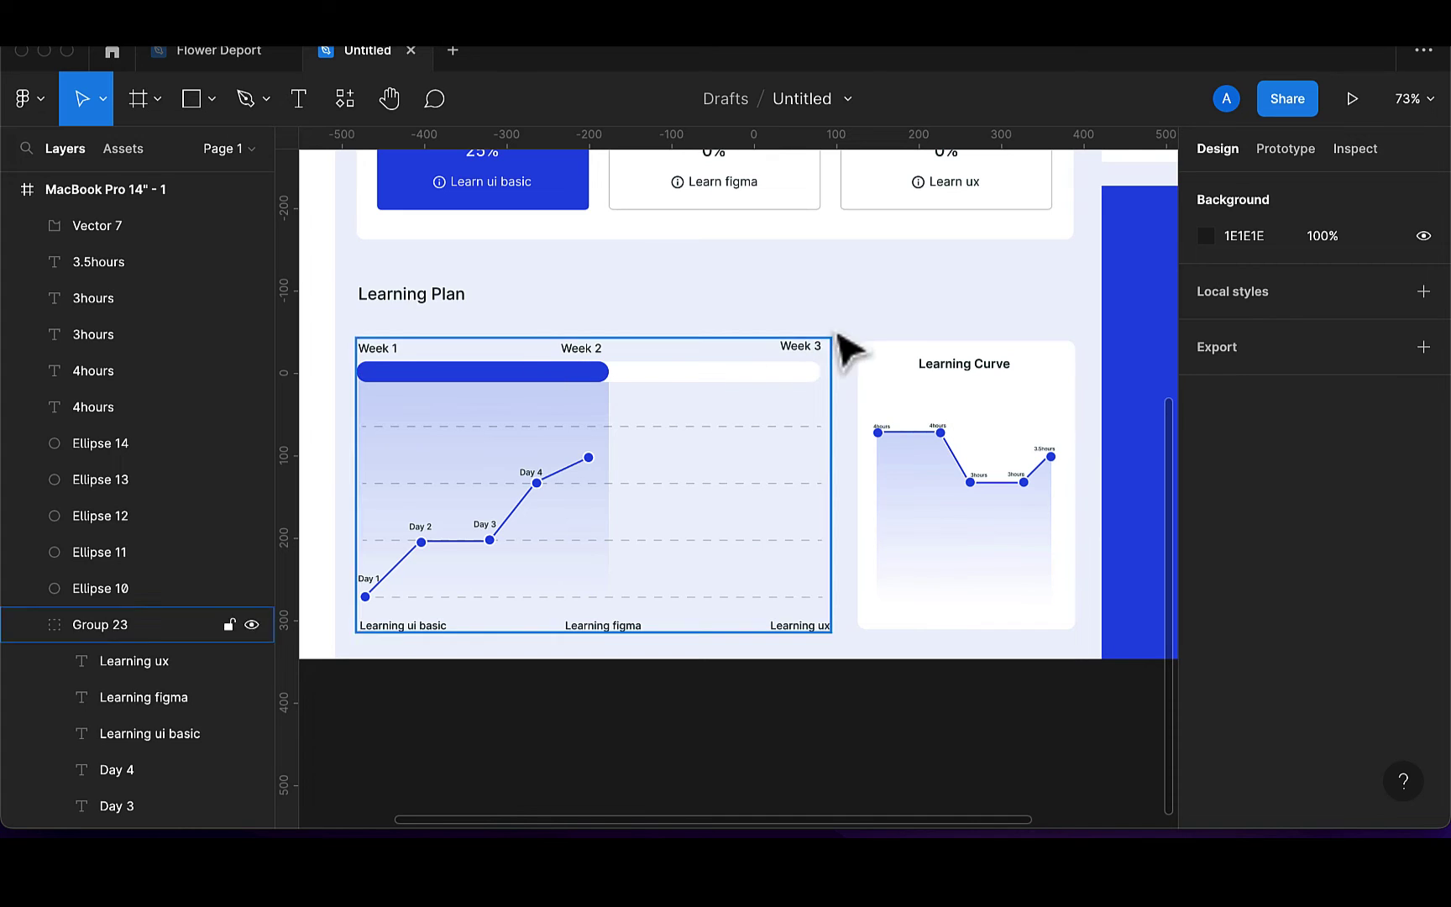
pyautogui.click(28, 625)
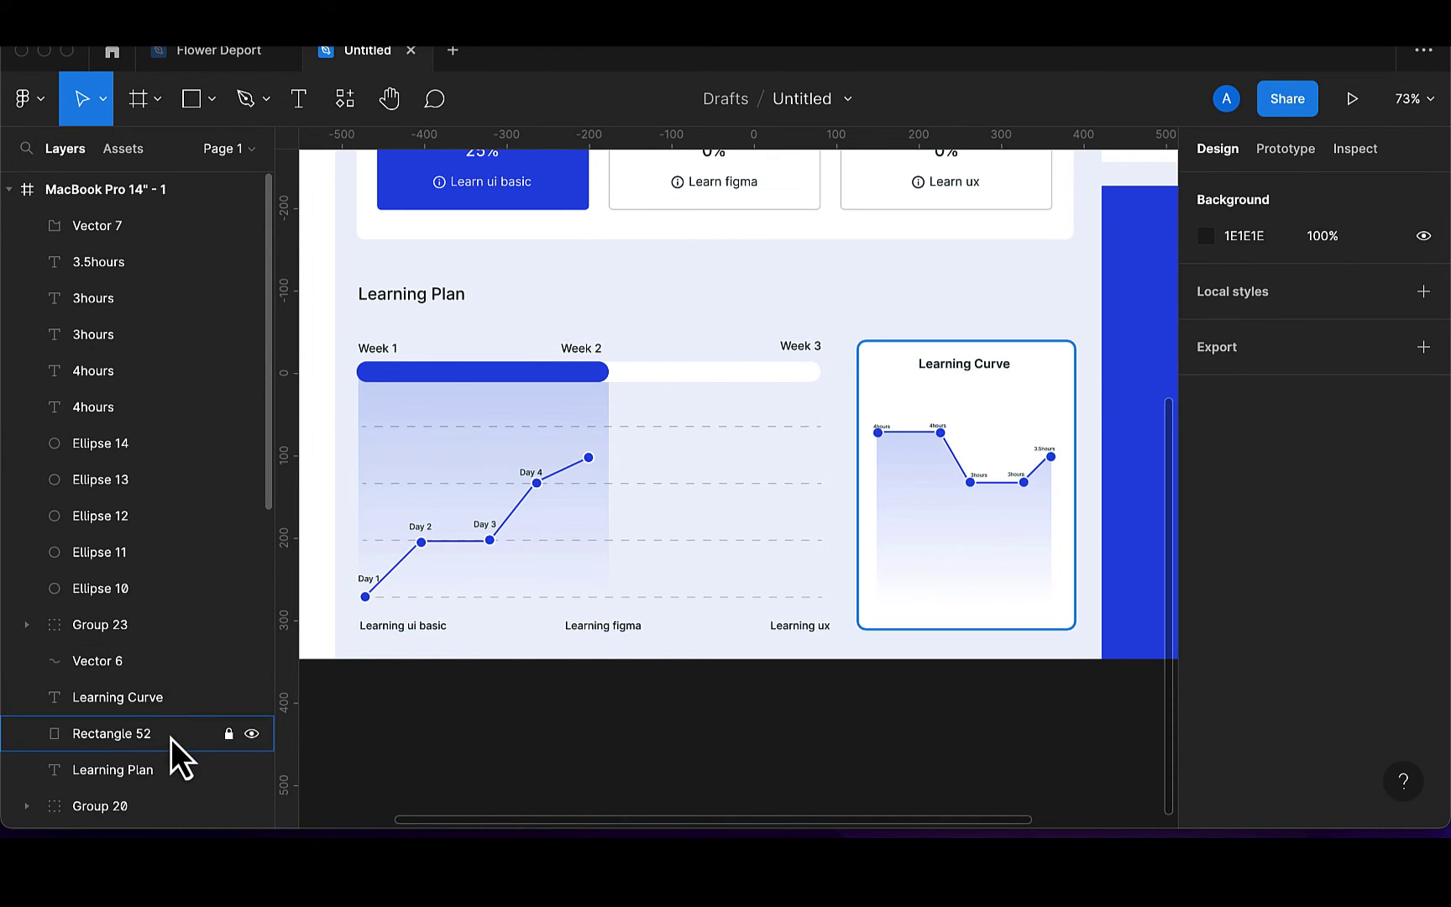
pyautogui.click(170, 736)
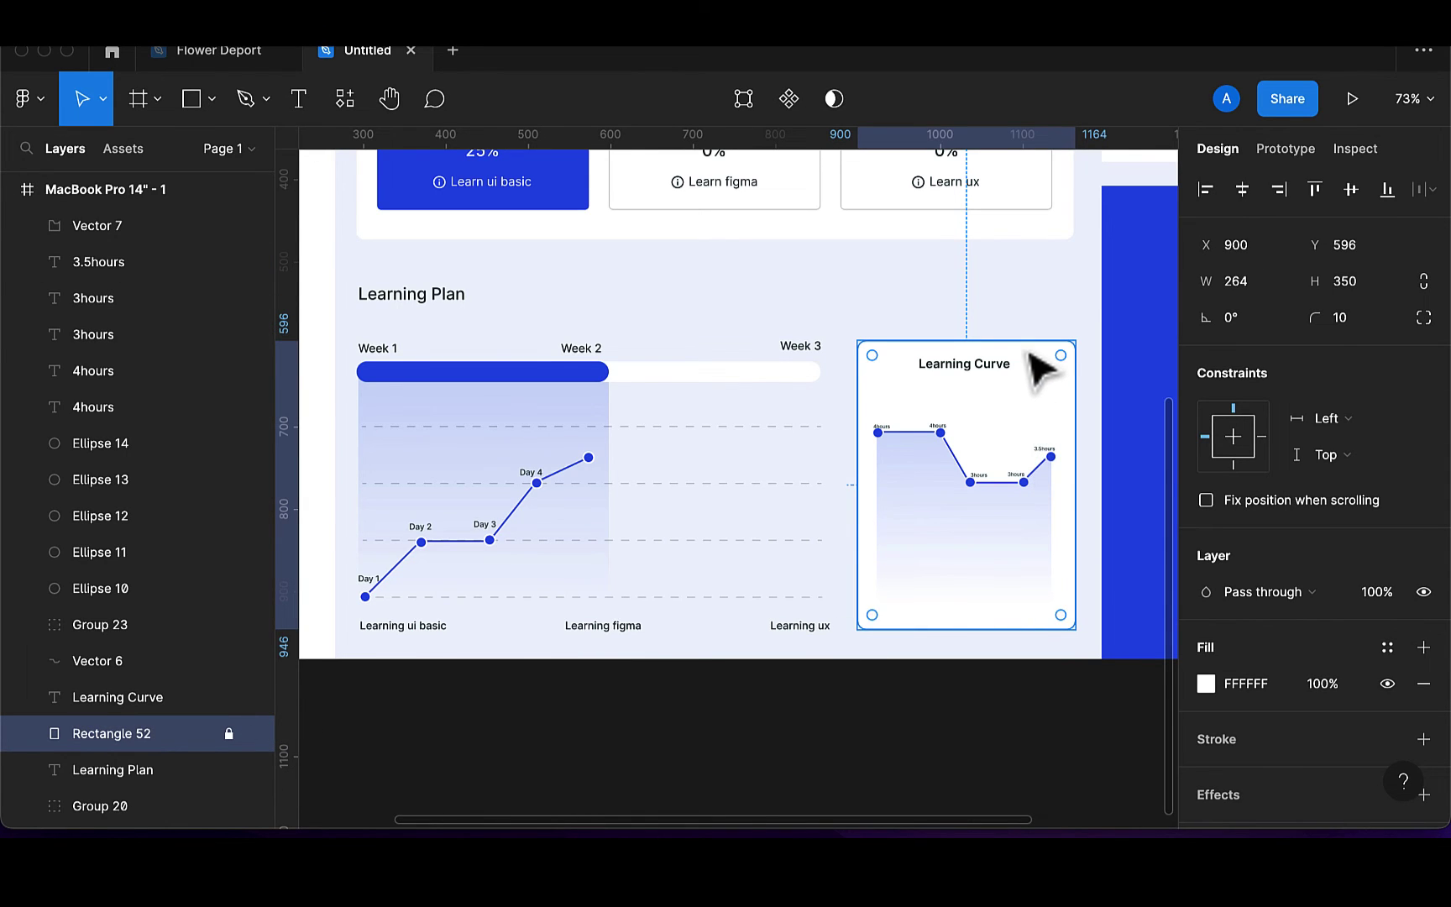
pyautogui.click(229, 736)
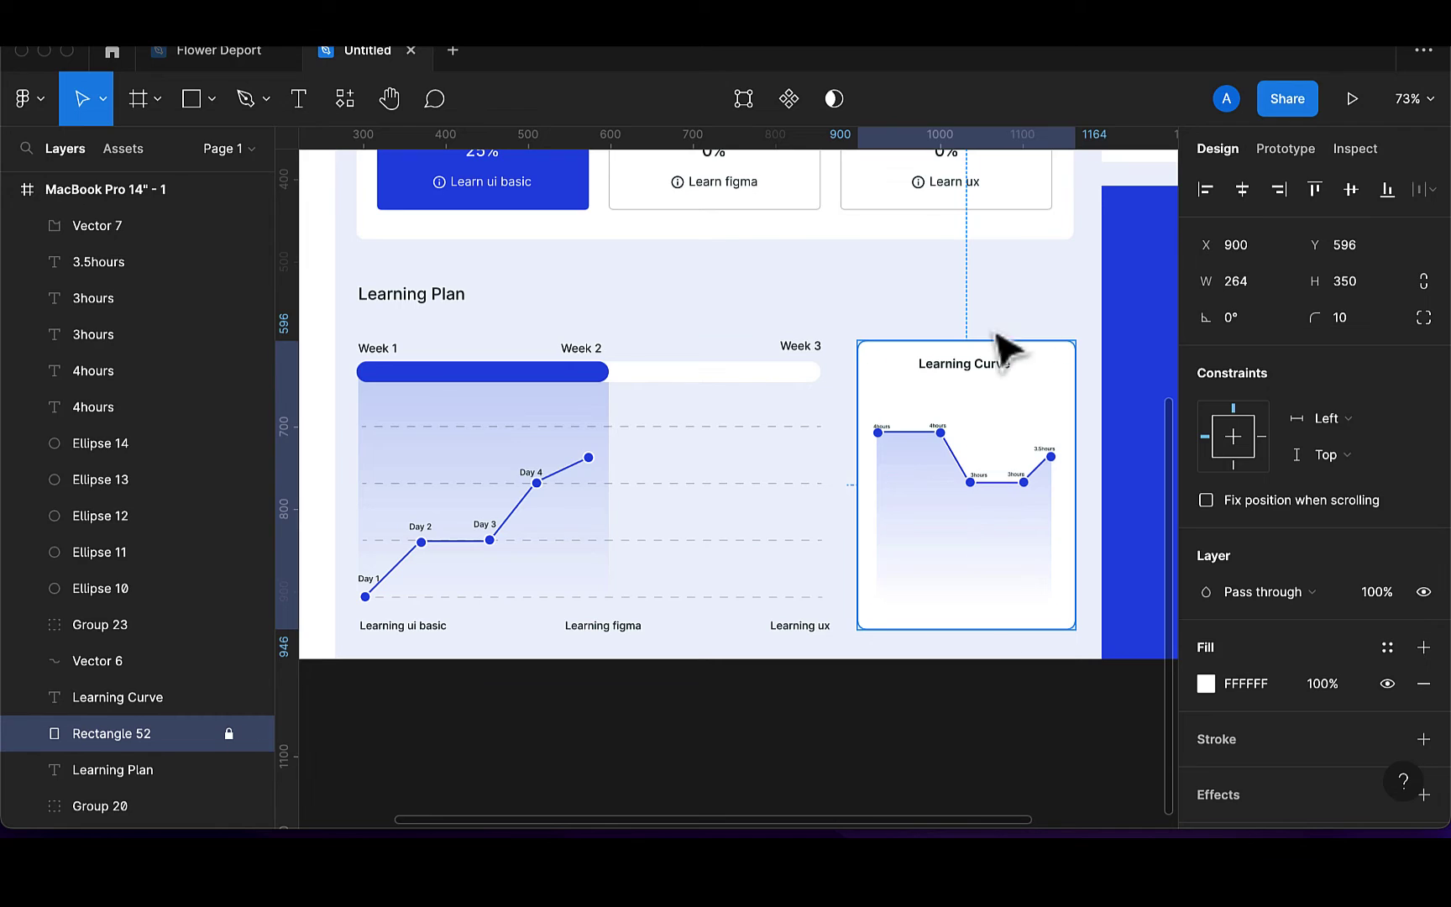
pyautogui.click(974, 374)
pyautogui.moveTo(974, 378)
pyautogui.mouseDown()
pyautogui.moveTo(984, 391)
pyautogui.moveTo(989, 361)
pyautogui.mouseUp()
# Centre the Learning Curve title horizontally in the card, then lock the card again
pyautogui.click(1037, 382)
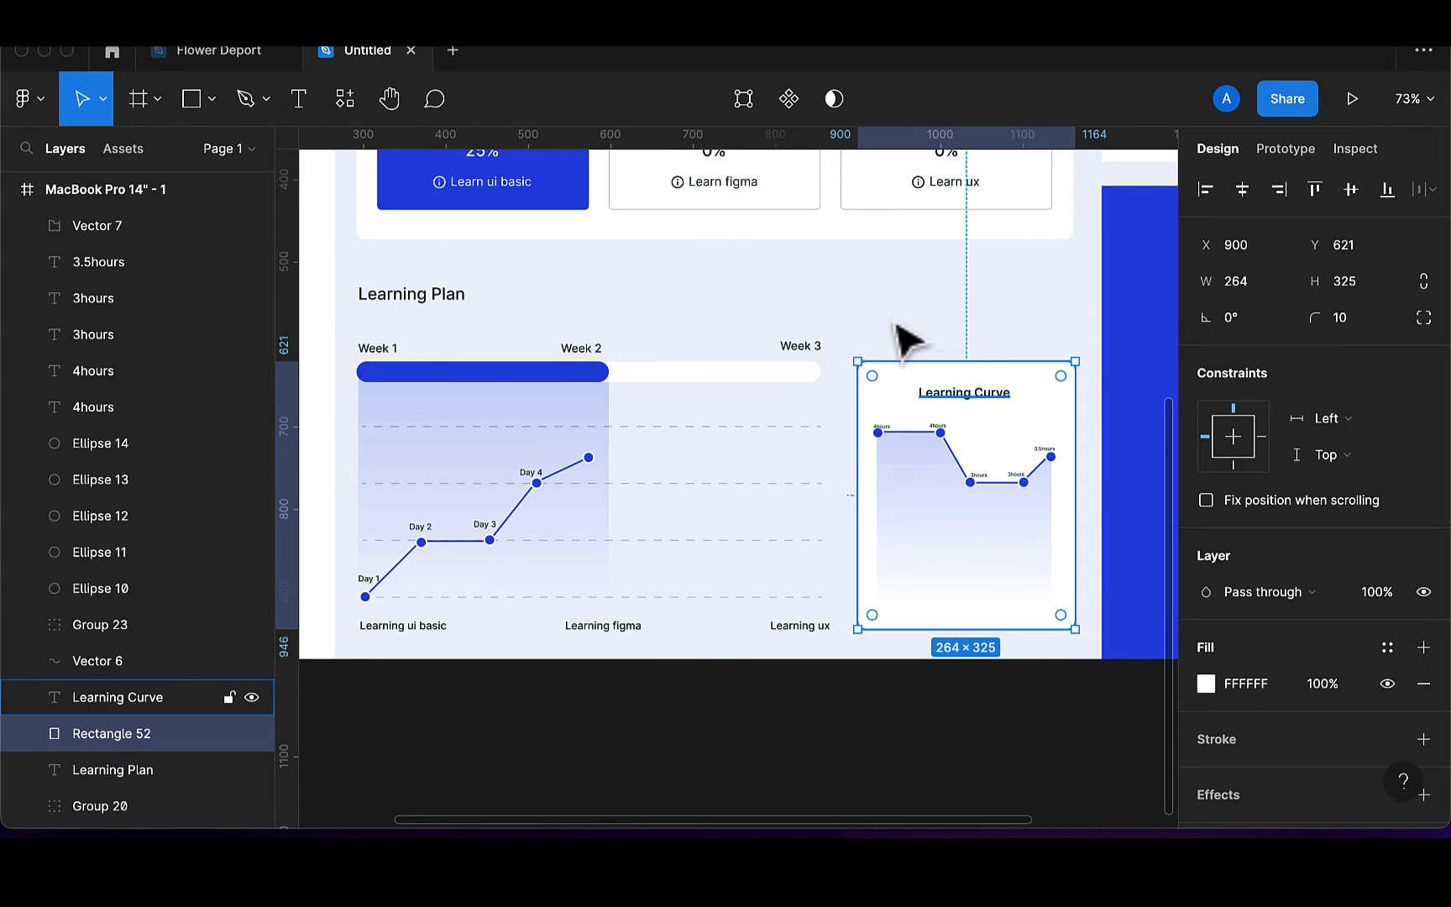
pyautogui.click(873, 340)
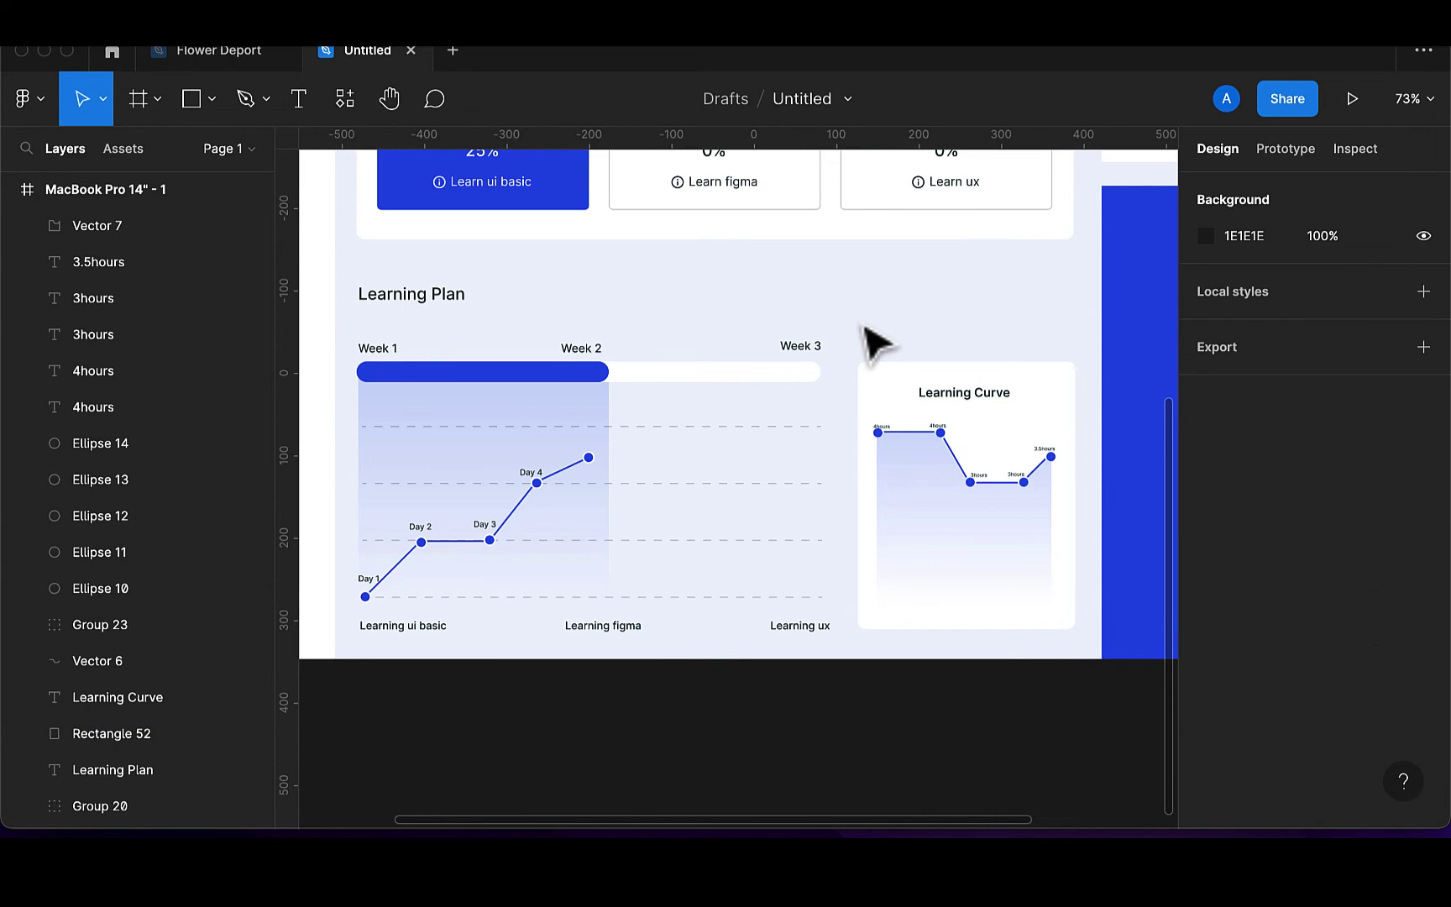
pyautogui.click(972, 401)
pyautogui.keyDown('shift'); pyautogui.click(1060, 414); pyautogui.keyUp('shift')
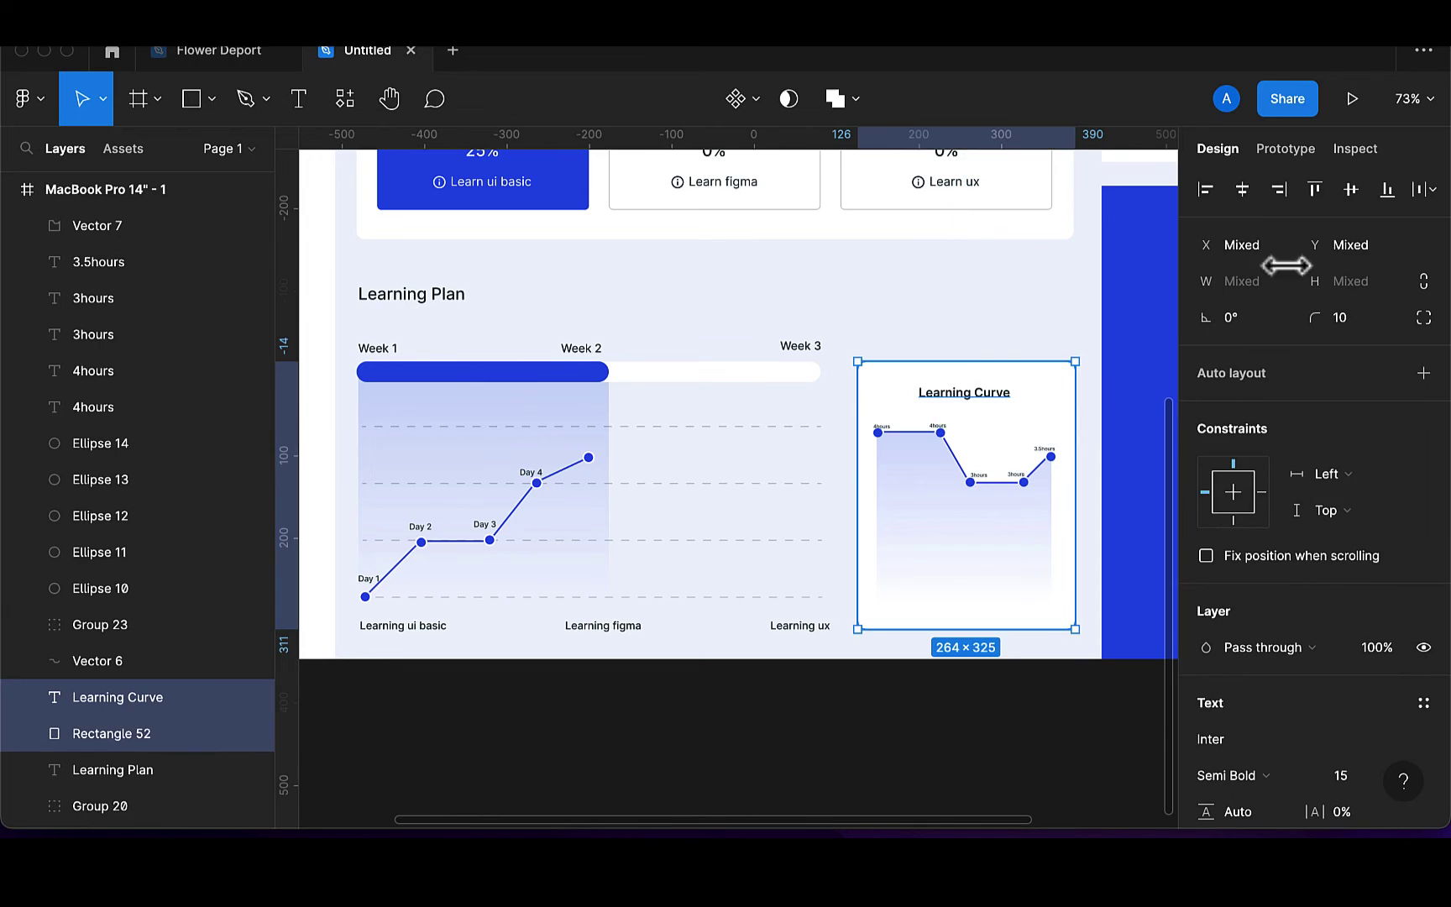
pyautogui.click(1244, 191)
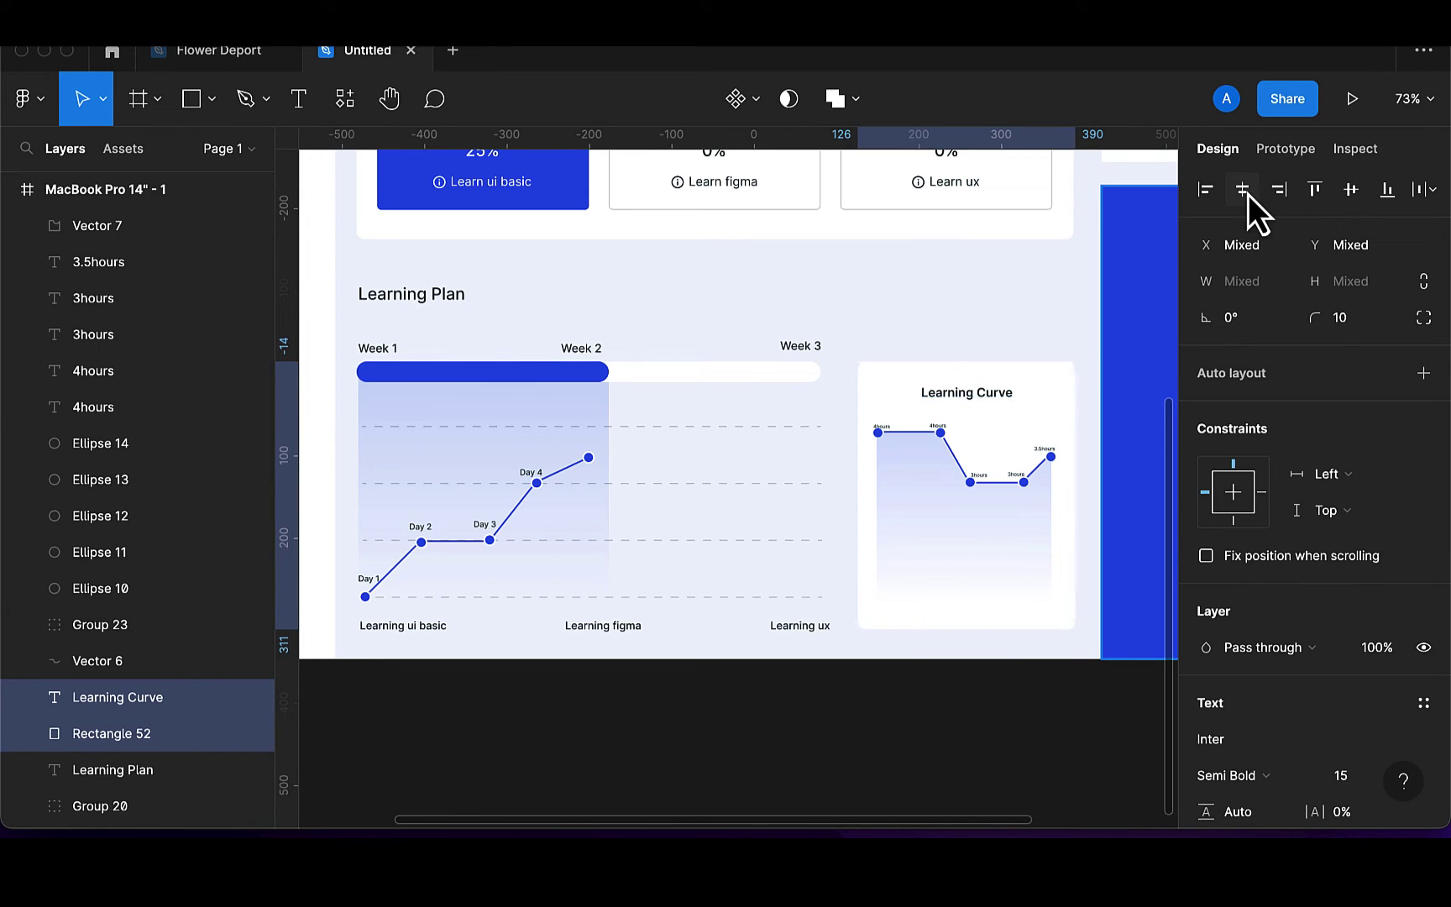
pyautogui.click(1047, 425)
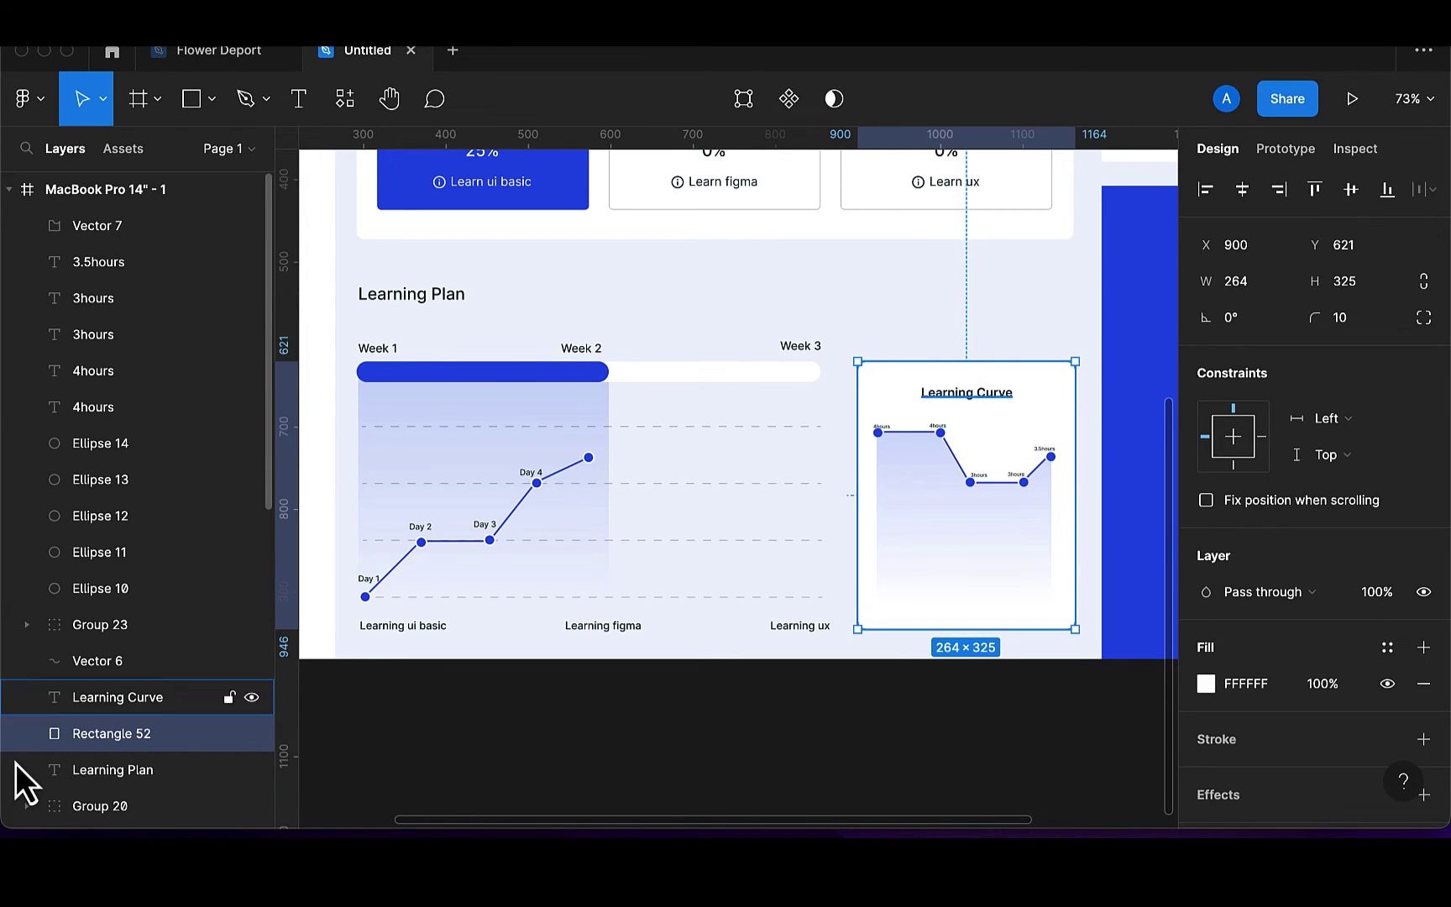
pyautogui.click(228, 735)
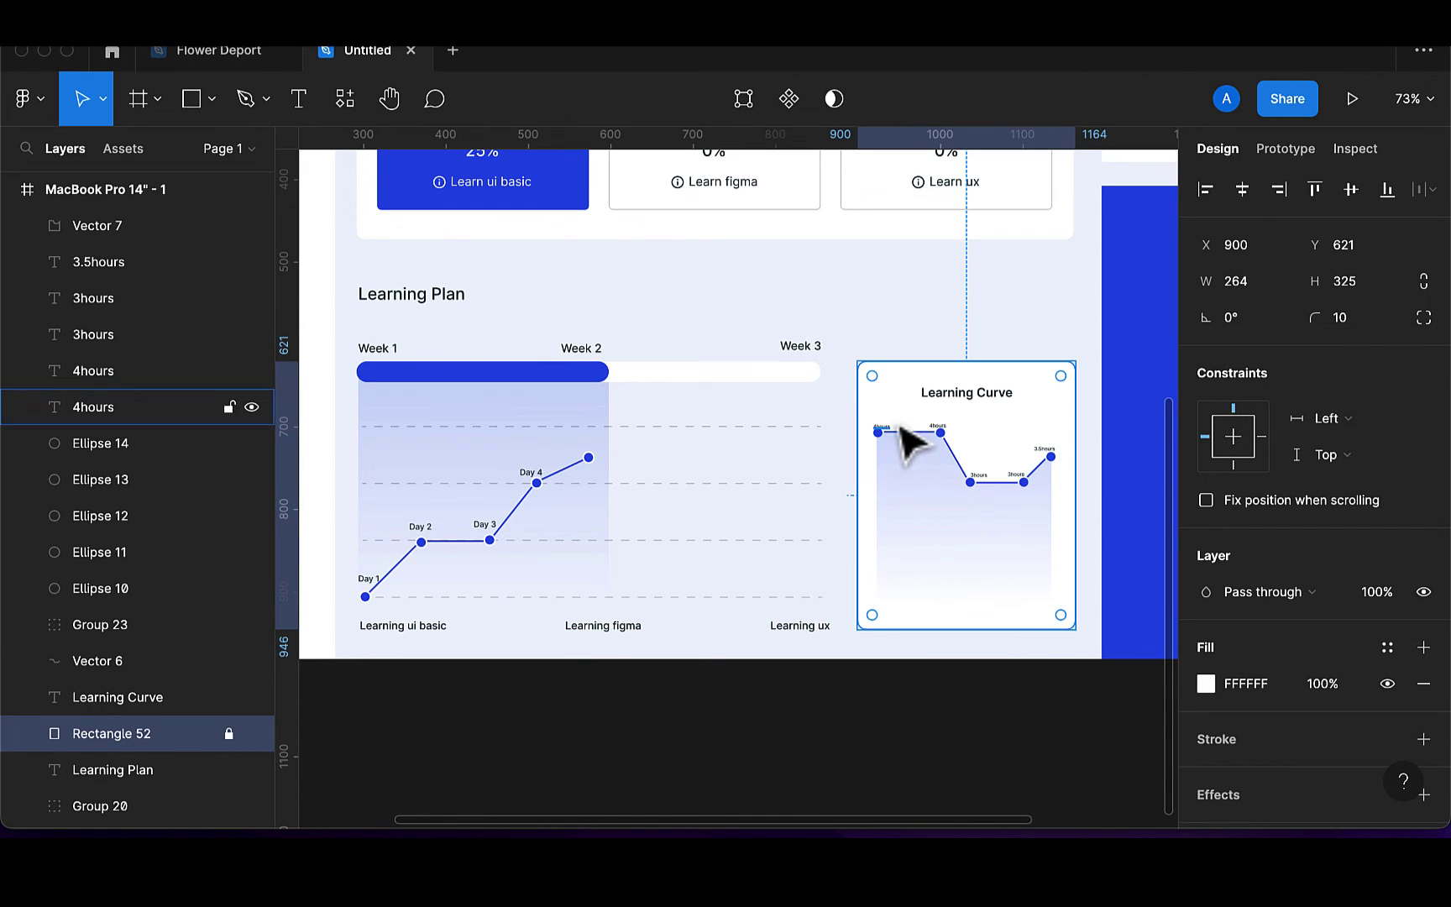
# Group the chart pieces, centre them in the card, and group title, chart and card
pyautogui.moveTo(872, 416); pyautogui.dragTo(1071, 628)
pyautogui.press('super+g')
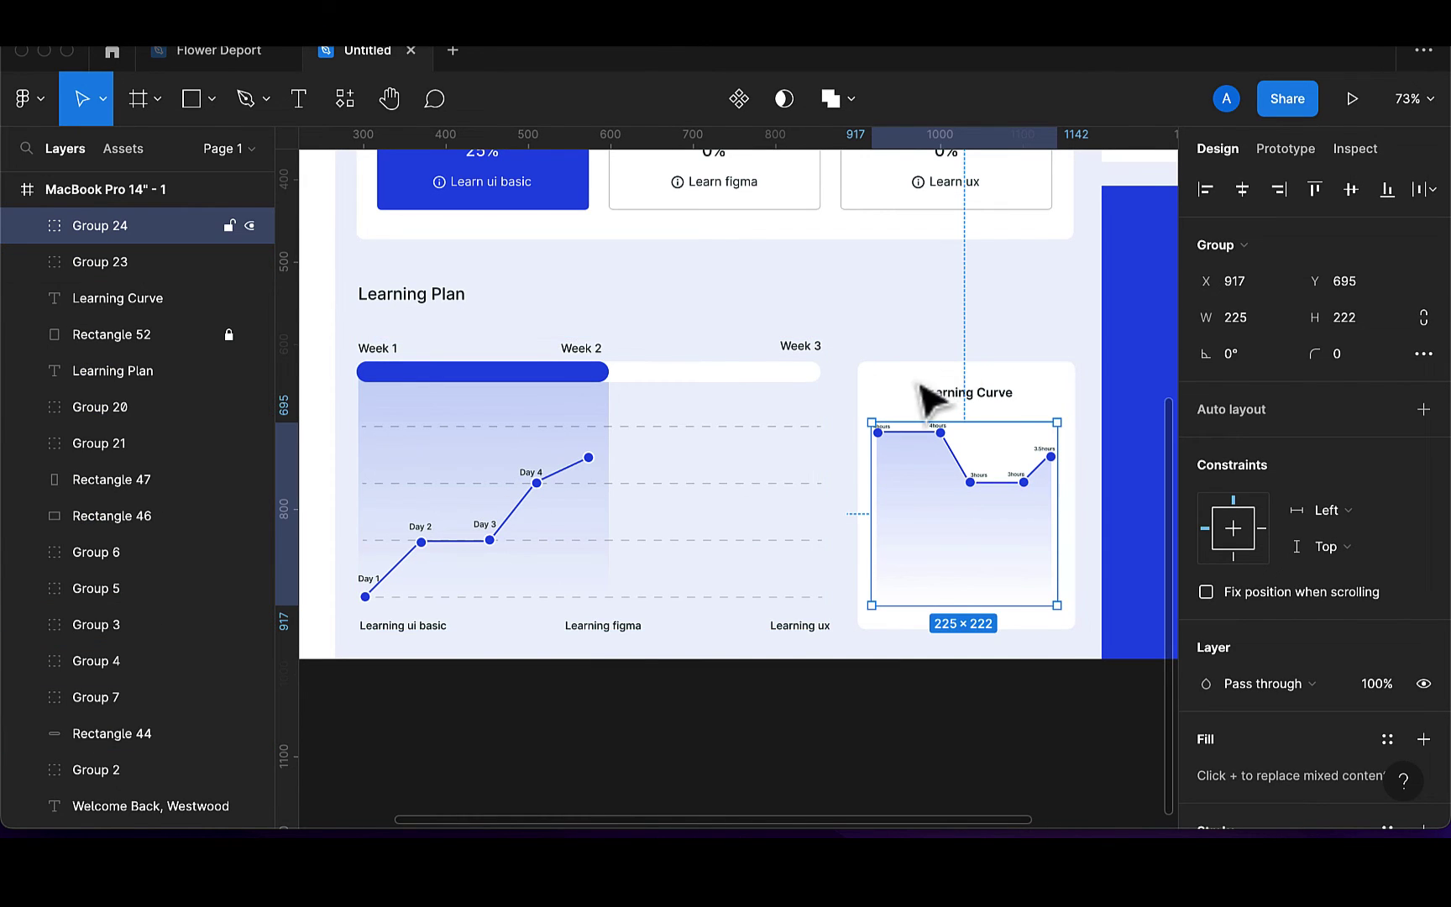
pyautogui.click(176, 336)
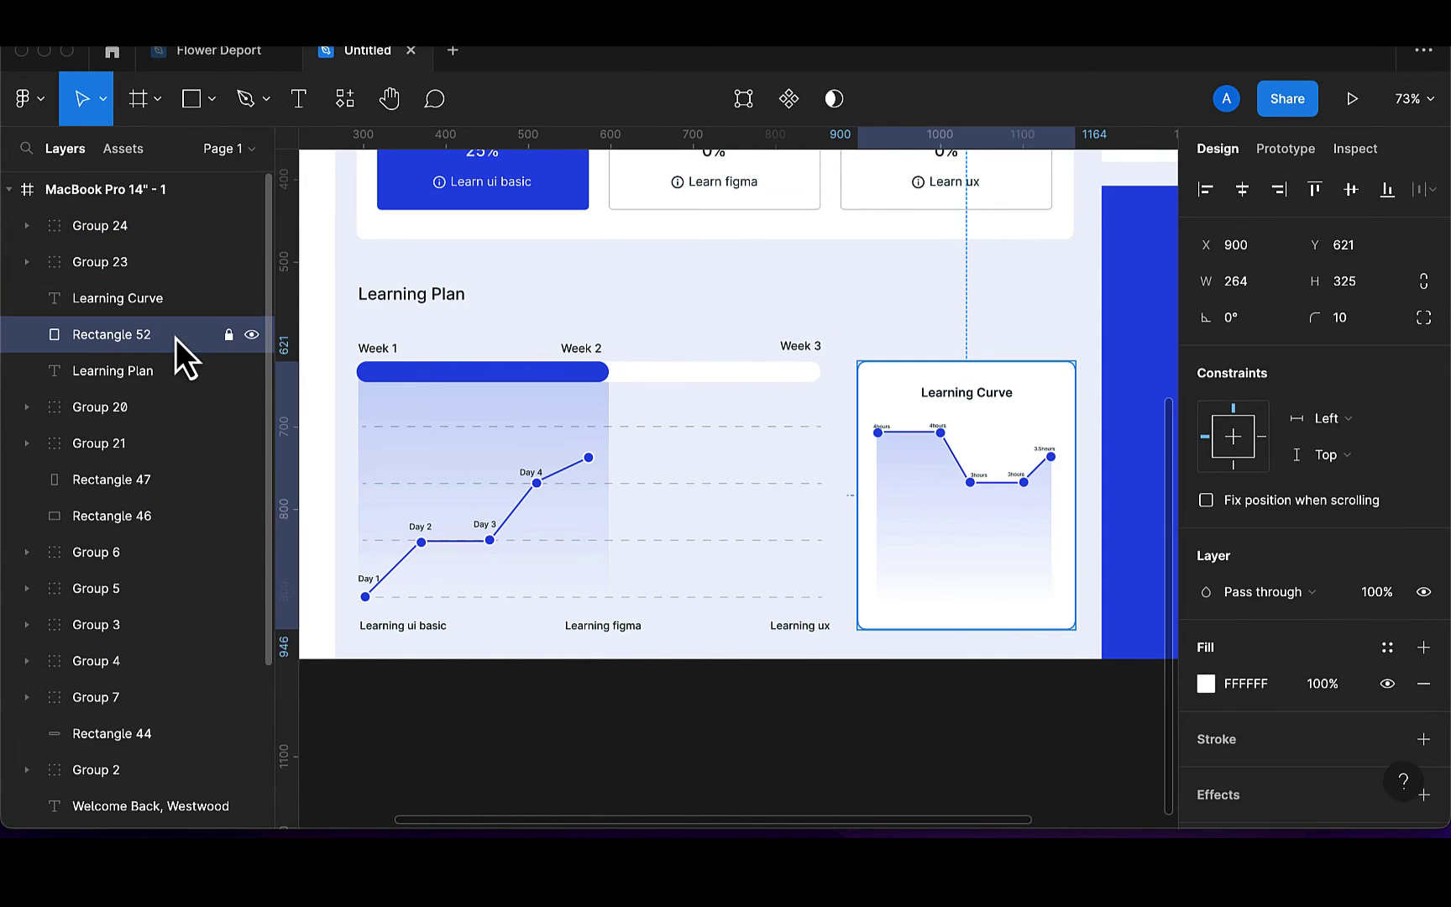
pyautogui.click(229, 335)
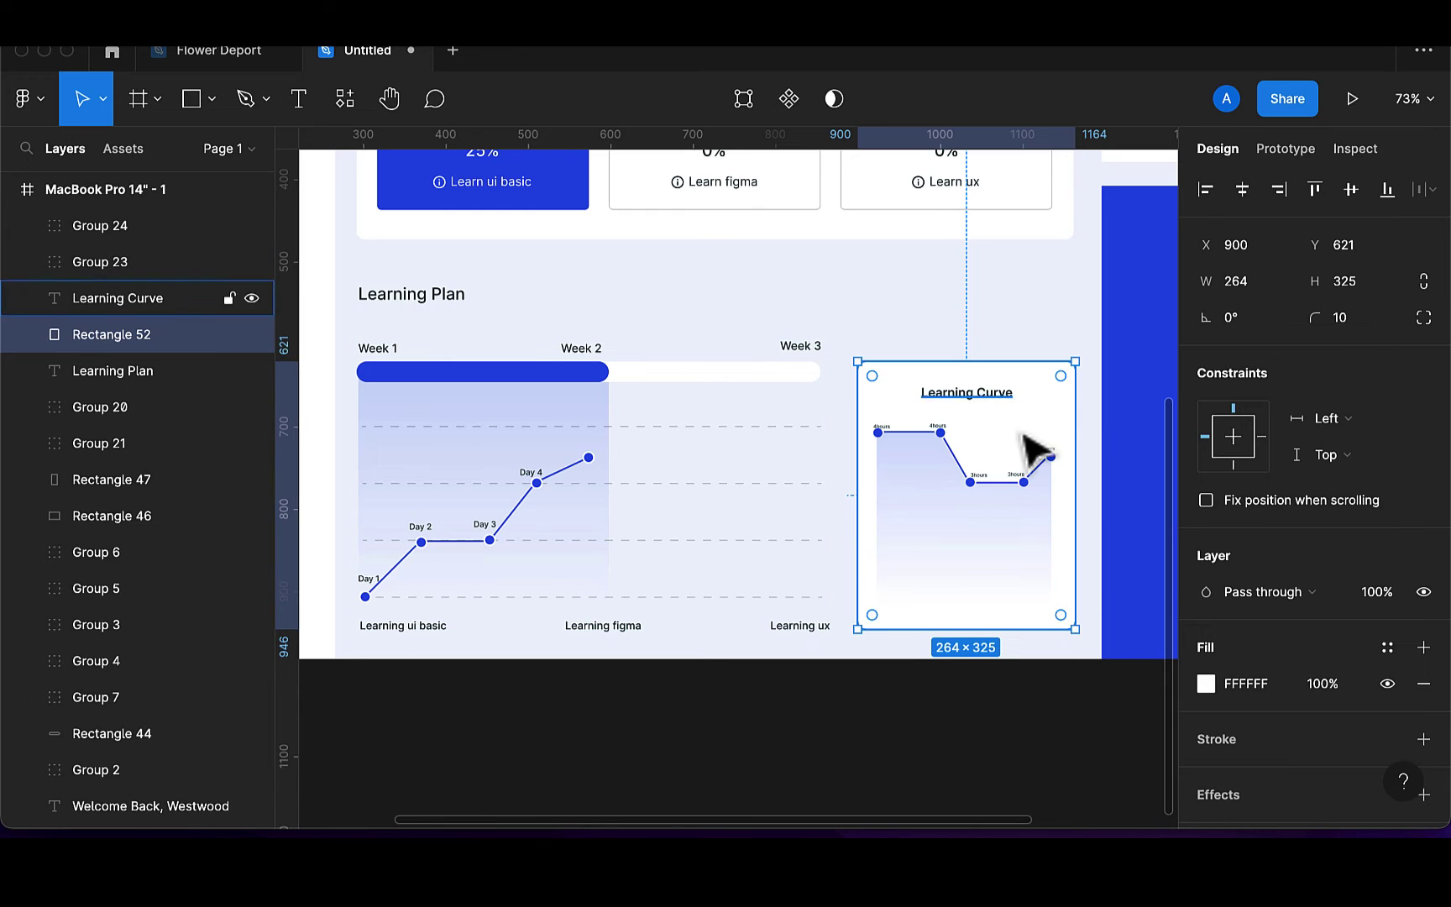
pyautogui.keyDown('shift'); pyautogui.click(1012, 517); pyautogui.keyUp('shift')
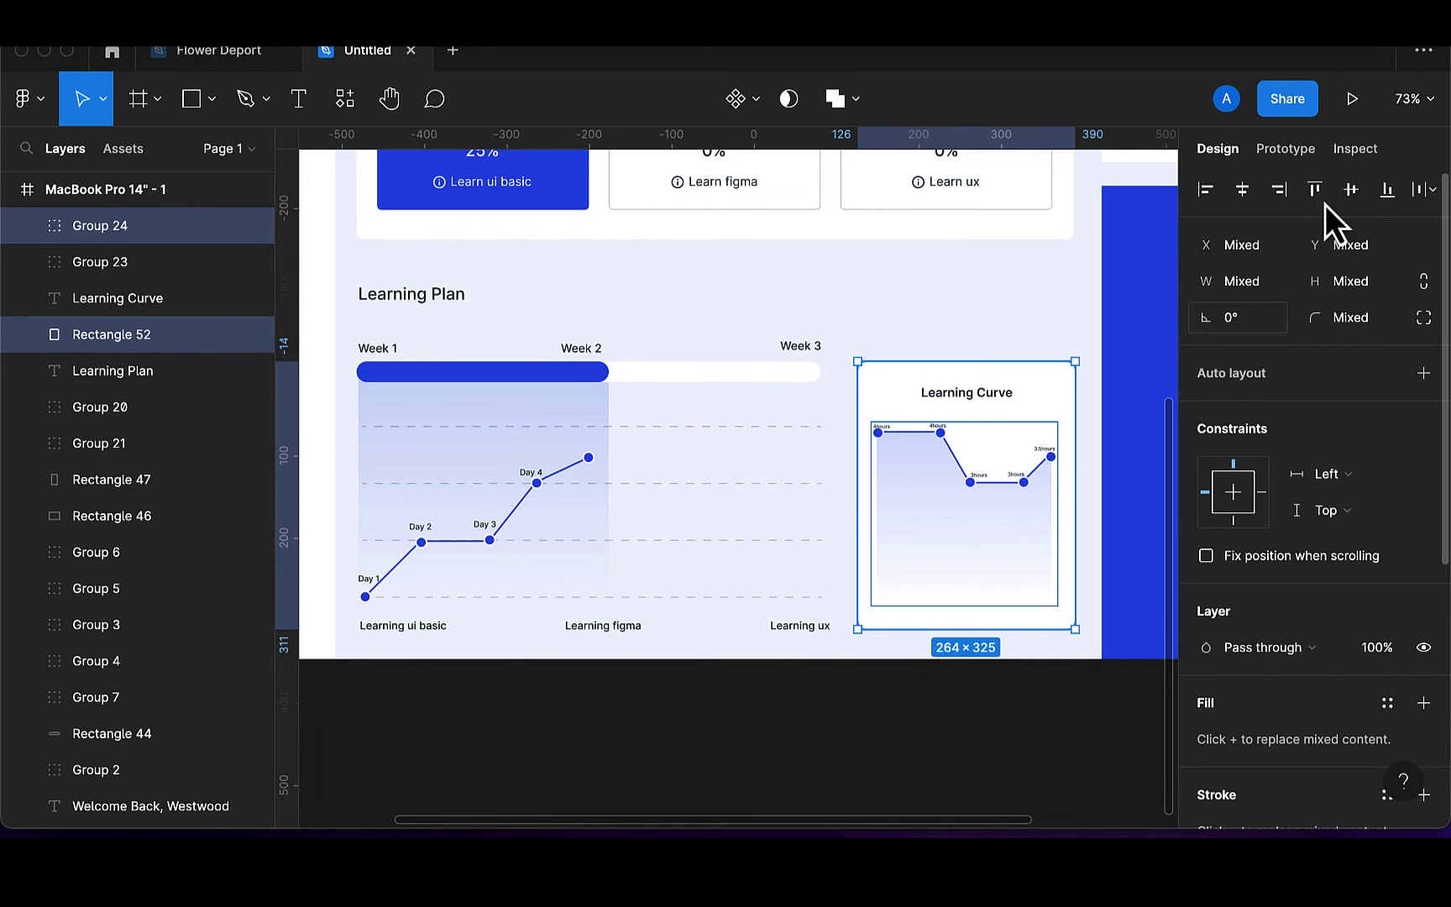
pyautogui.click(1244, 193)
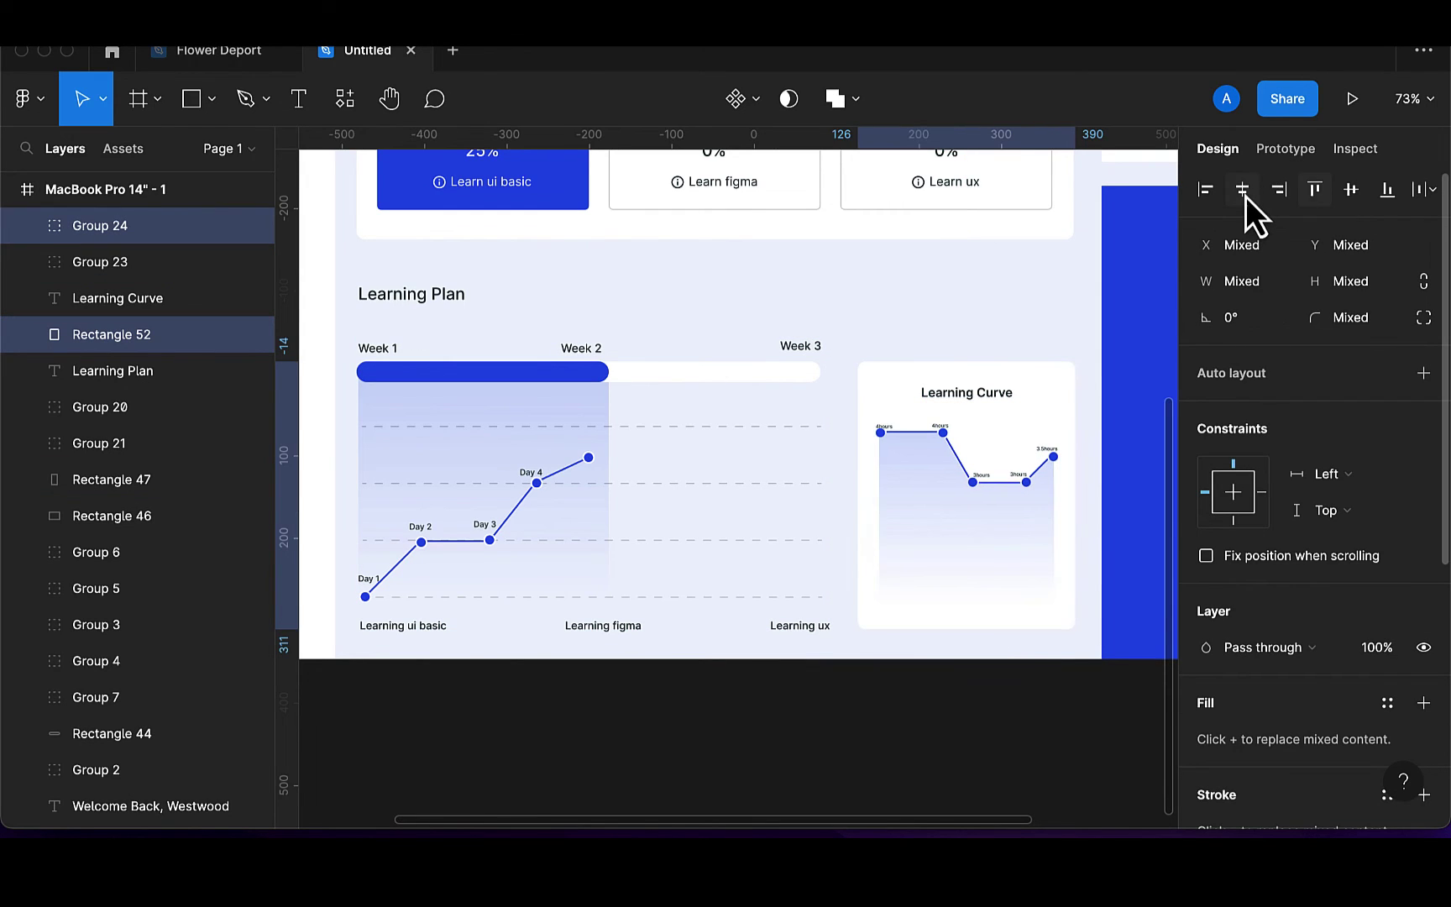
pyautogui.keyDown('shift'); pyautogui.click(990, 399); pyautogui.keyUp('shift')
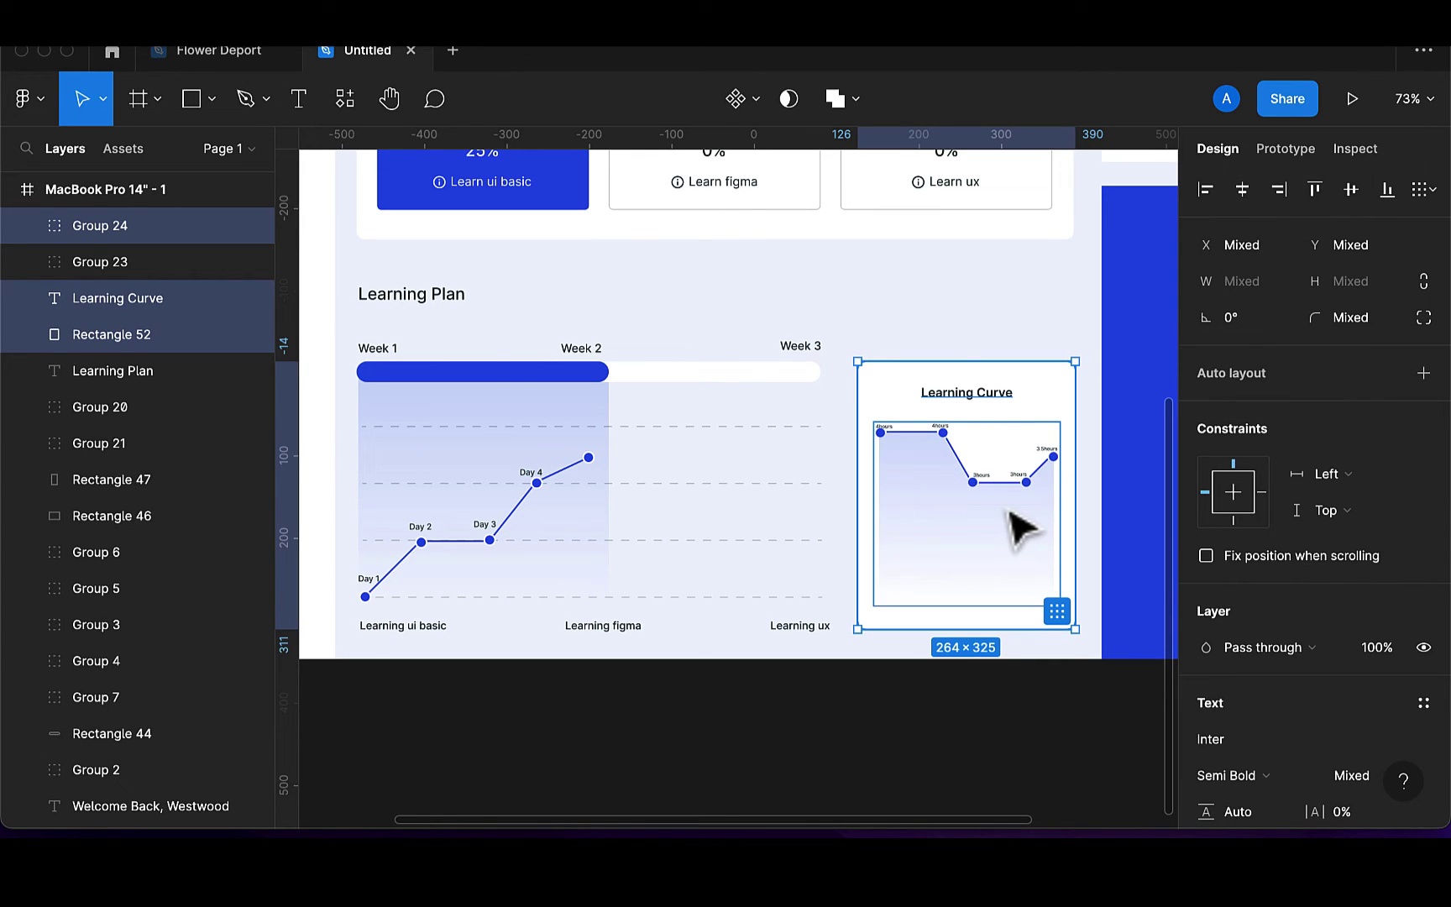
pyautogui.hotkey('ctrl', 'g')
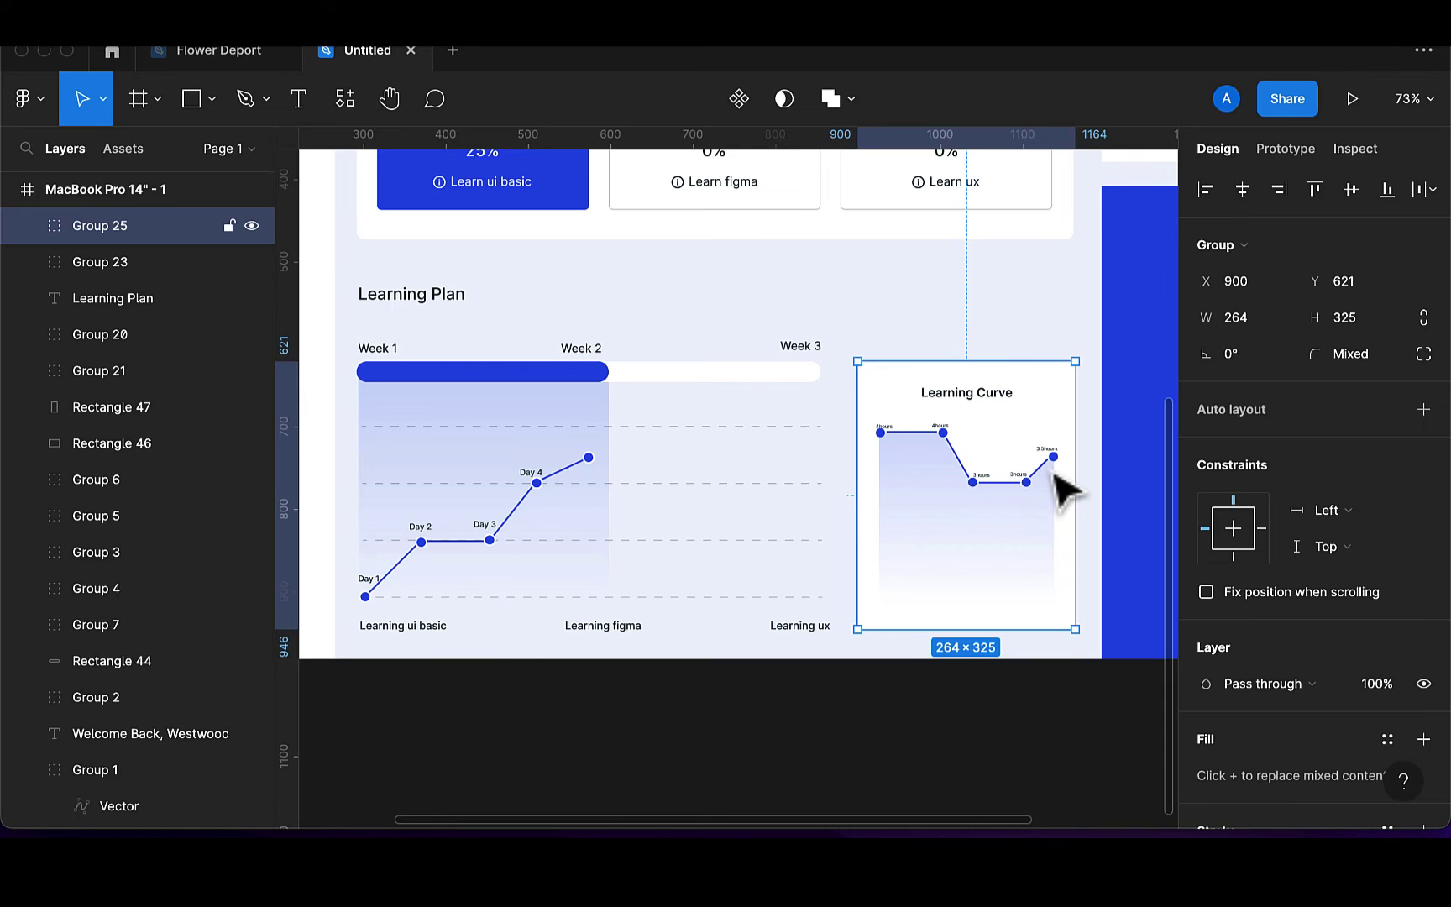
pyautogui.hotkey('ctrl', 'shift', 'g')
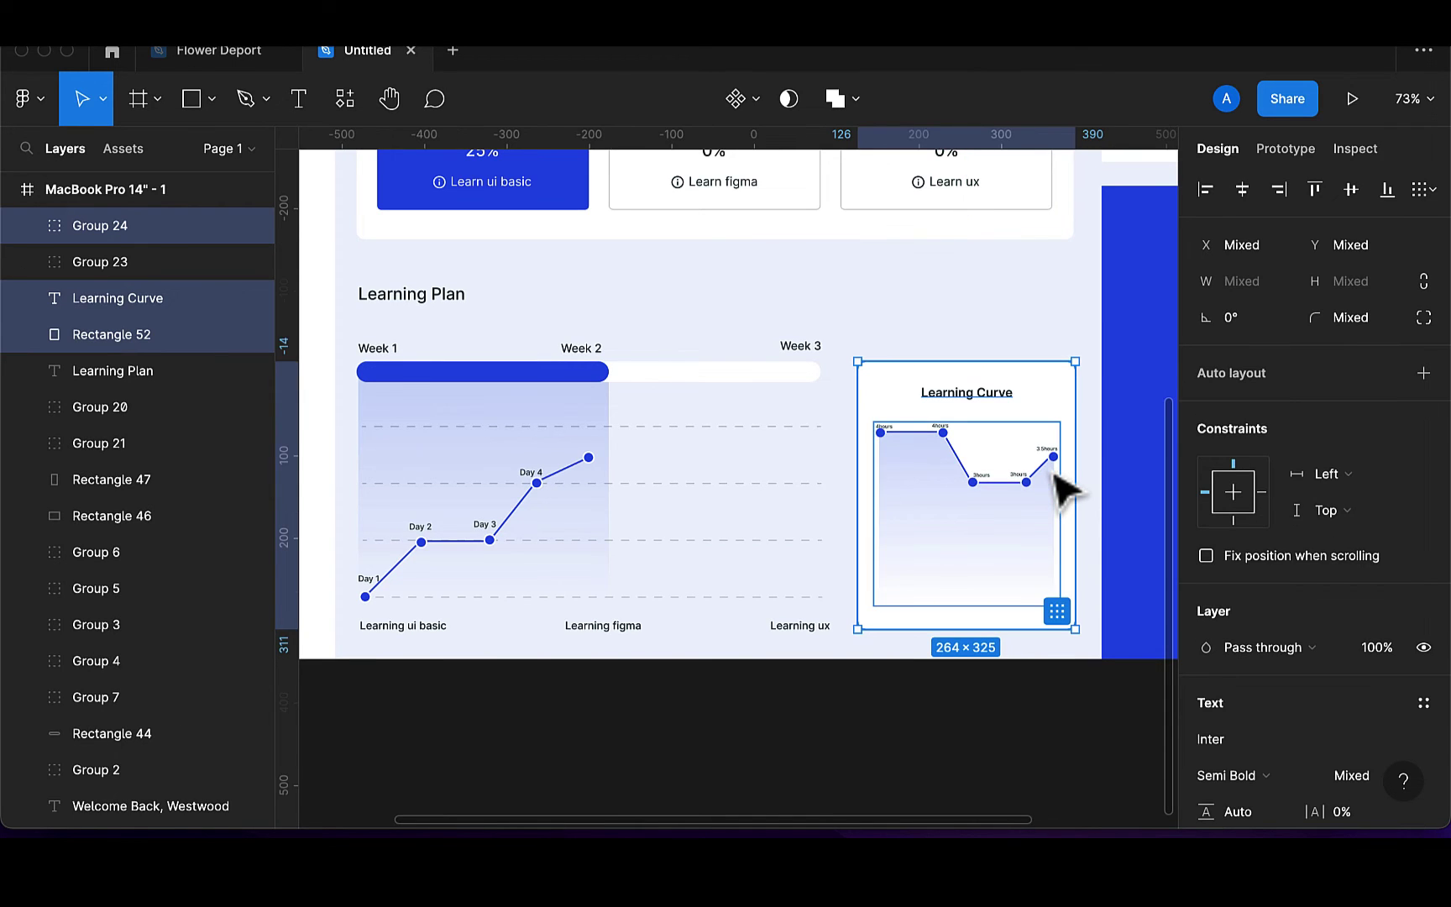
pyautogui.hotkey('ctrl', 'g')
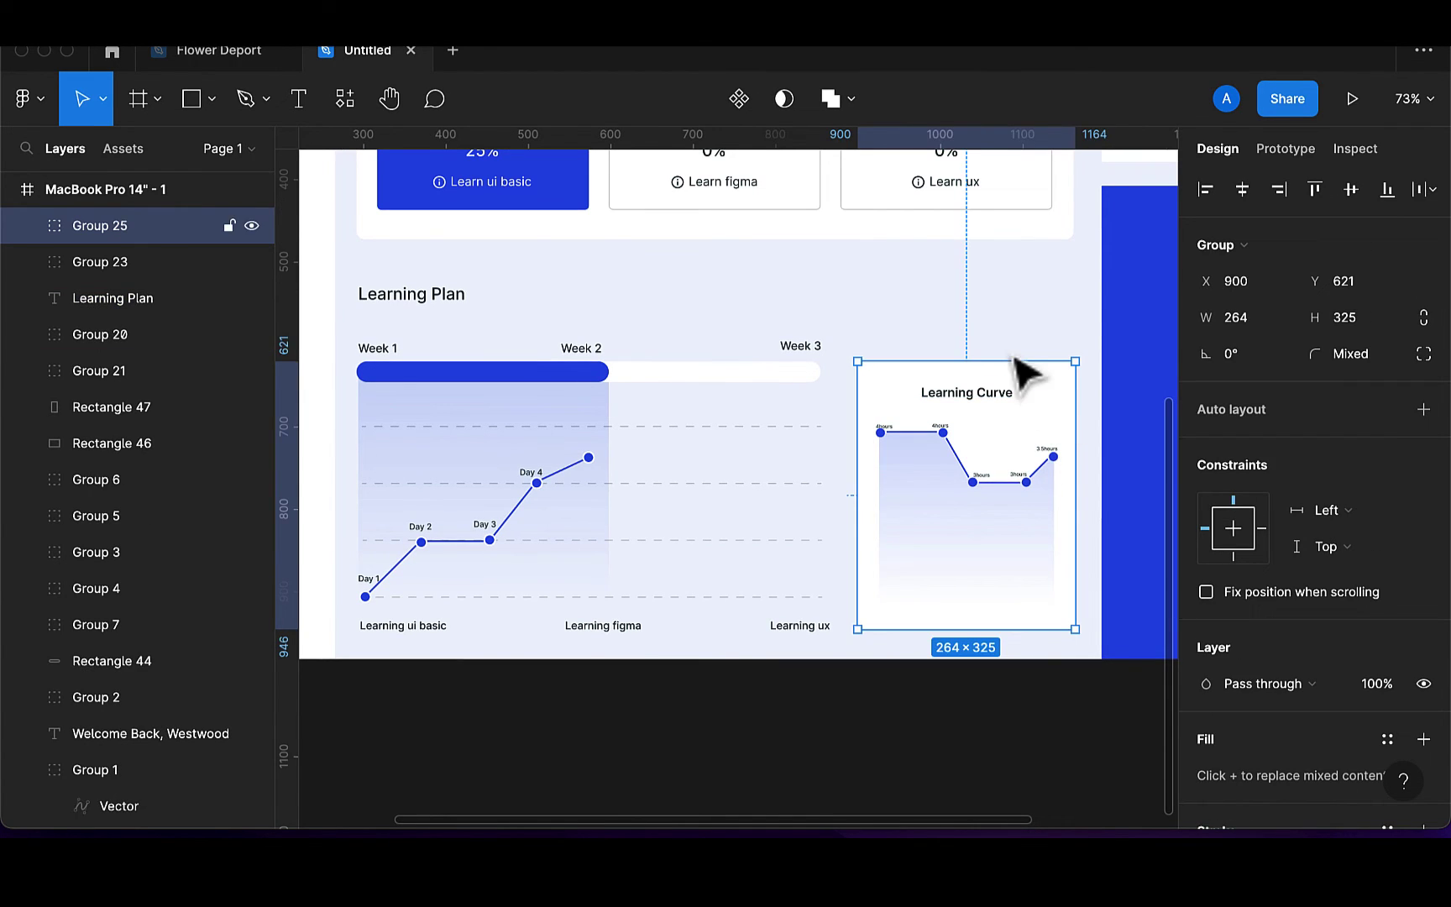
pyautogui.press('Escape')
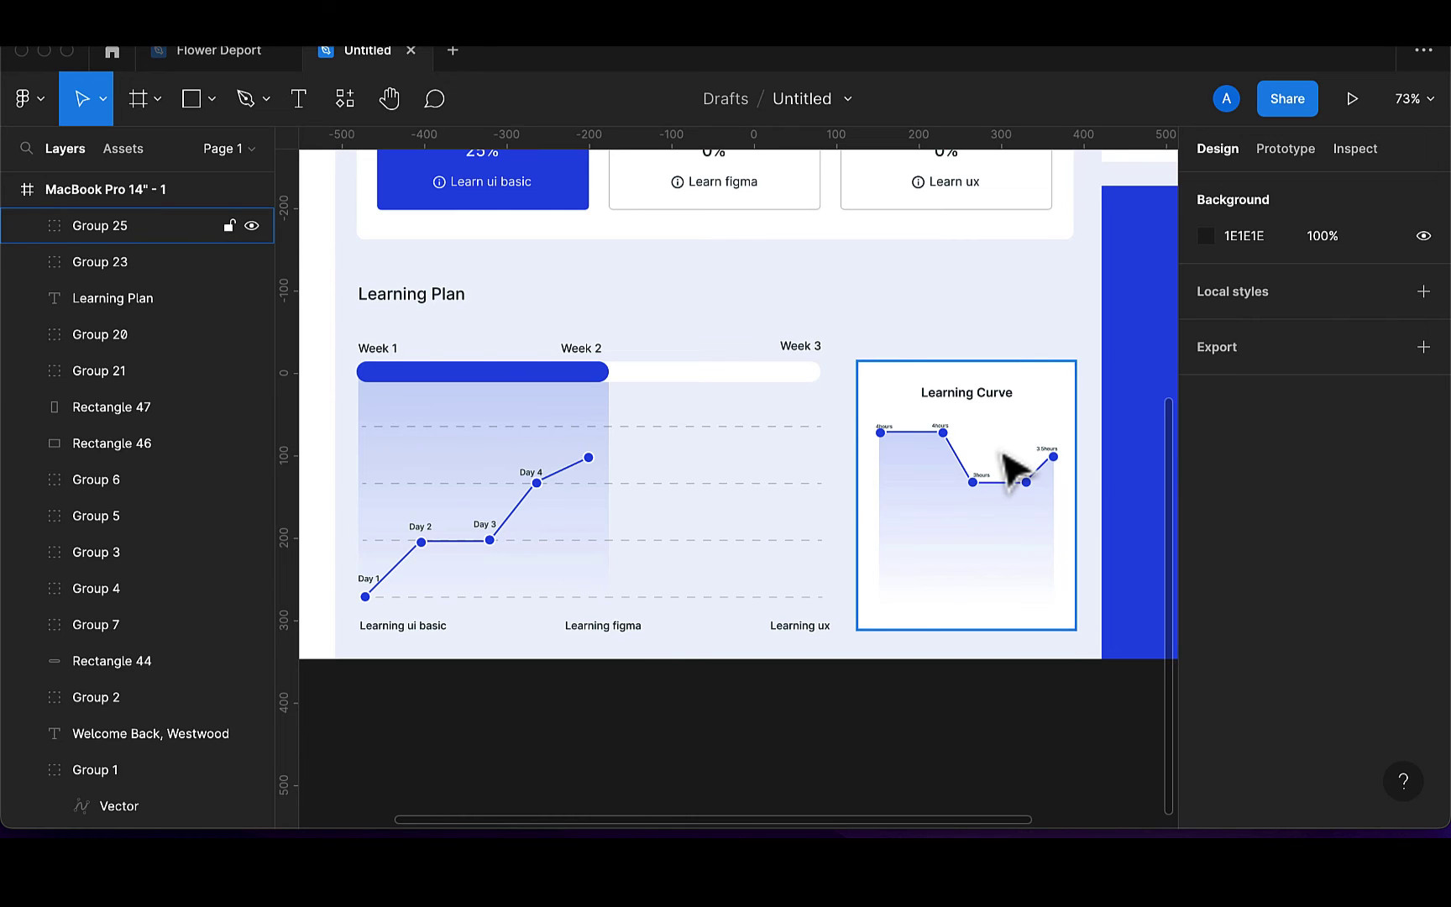
pyautogui.scroll(-5, 954, 336)
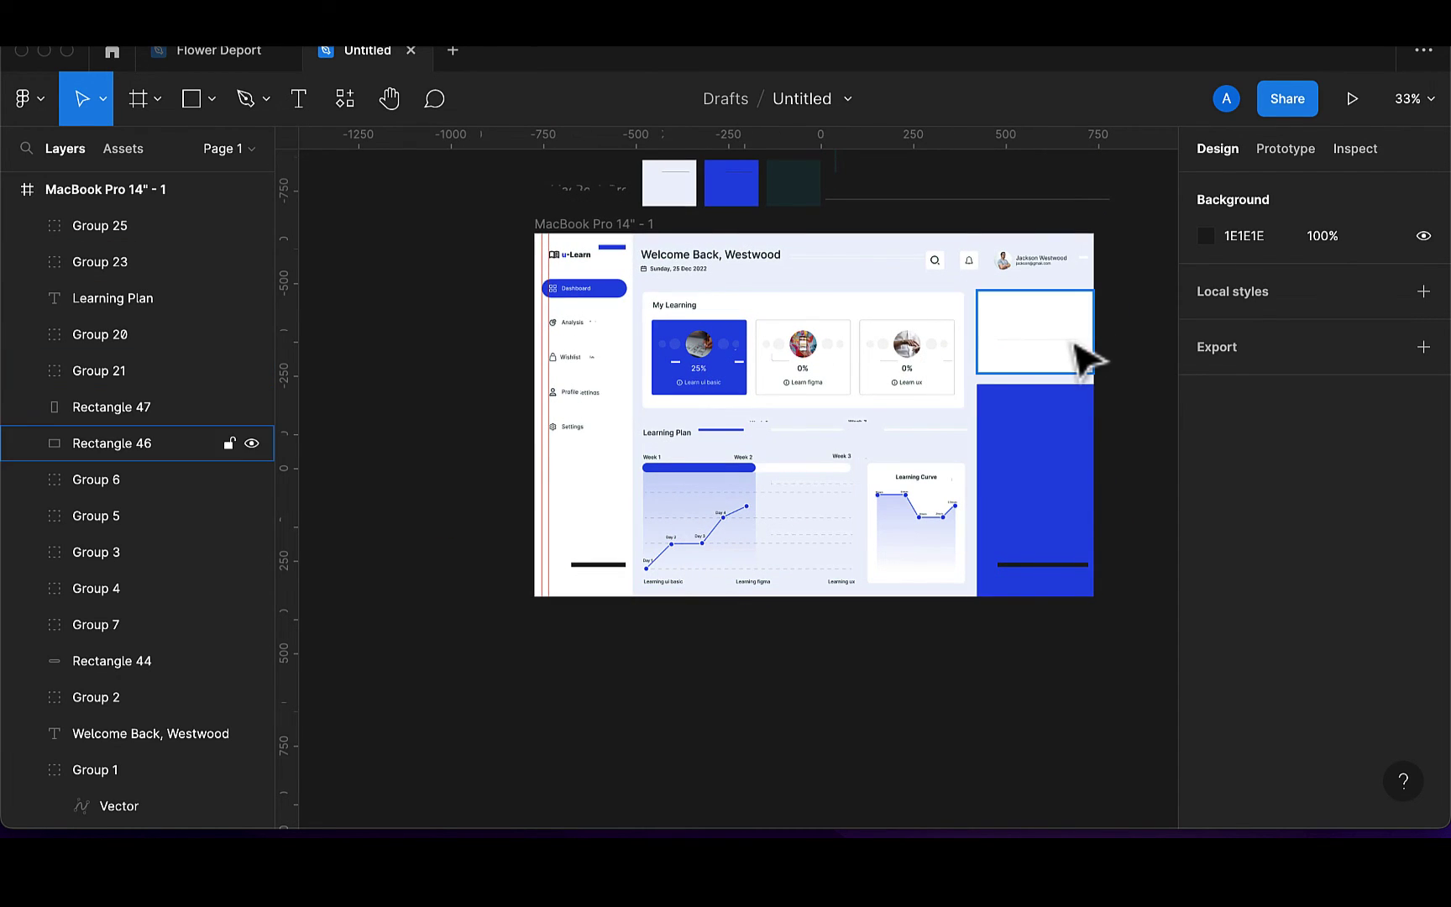
# Lock Rectangle 46, the 316×225 white box at the top of the right column
pyautogui.click(1084, 356)
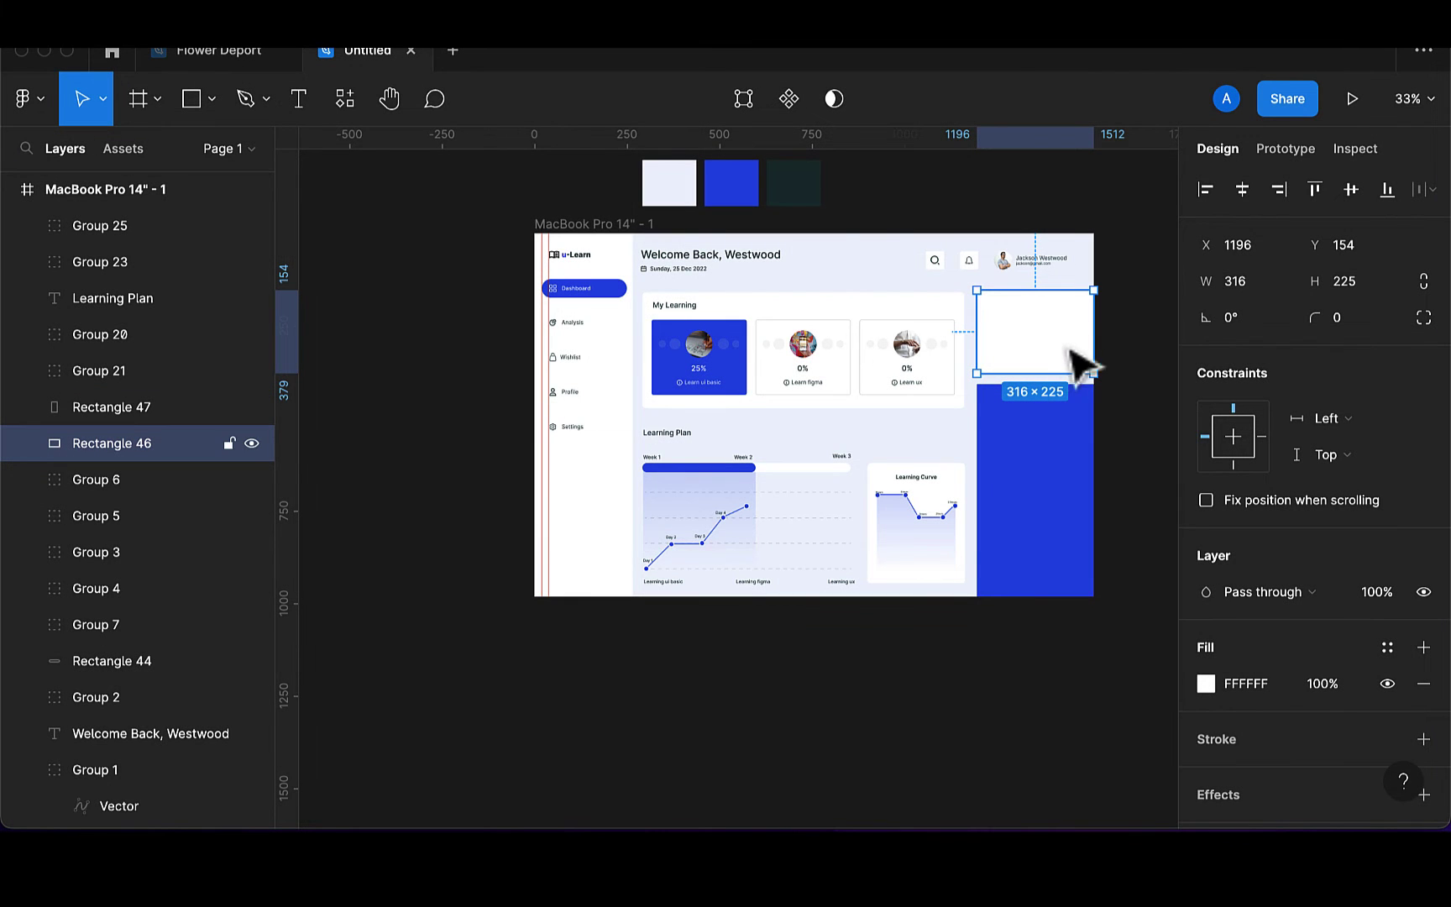
pyautogui.scroll(5, 1054, 362)
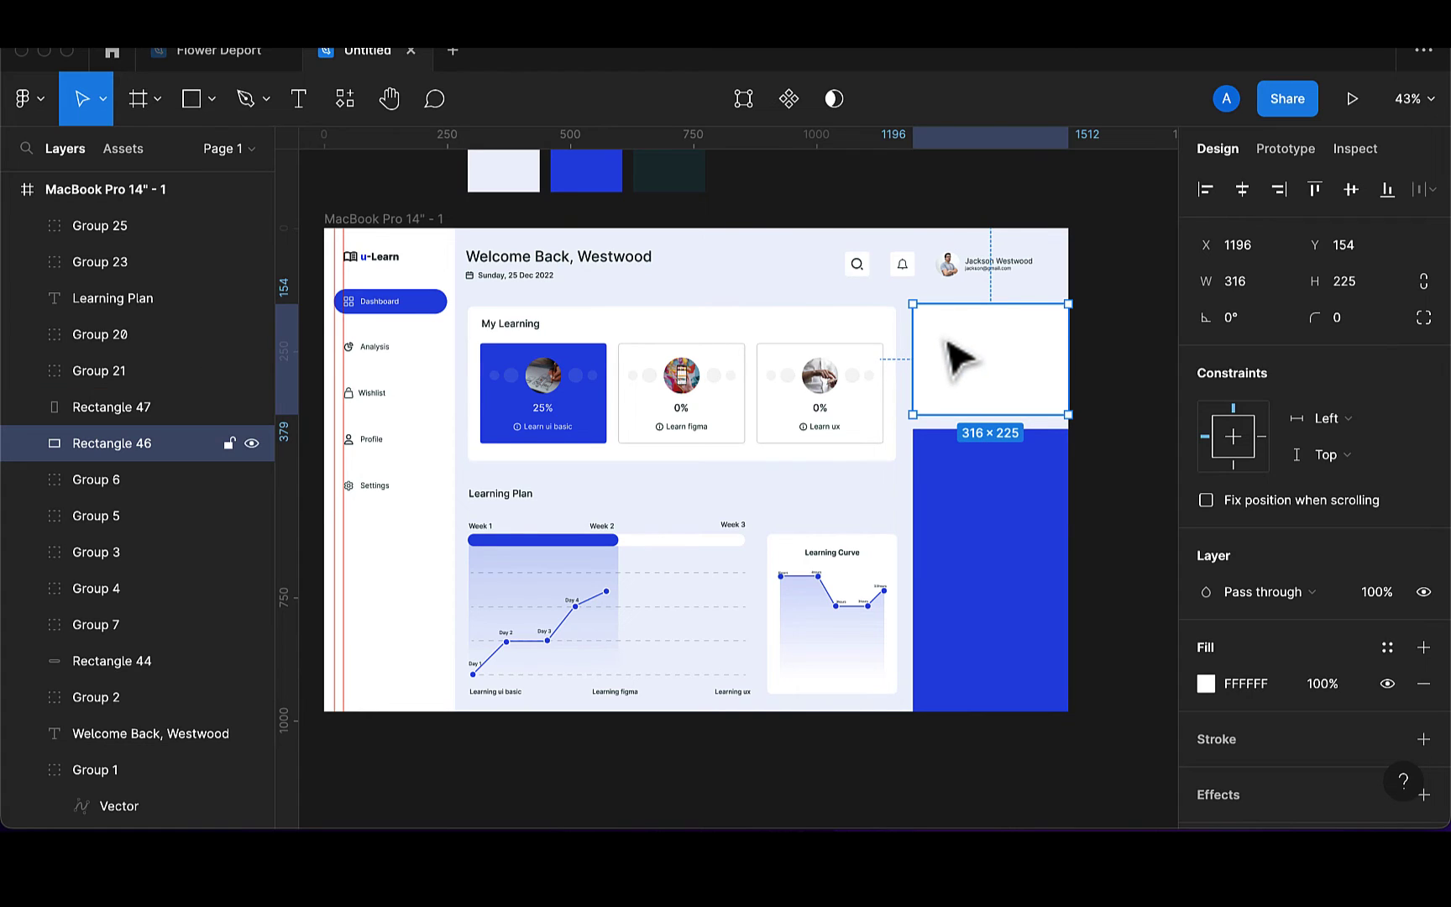
pyautogui.click(229, 444)
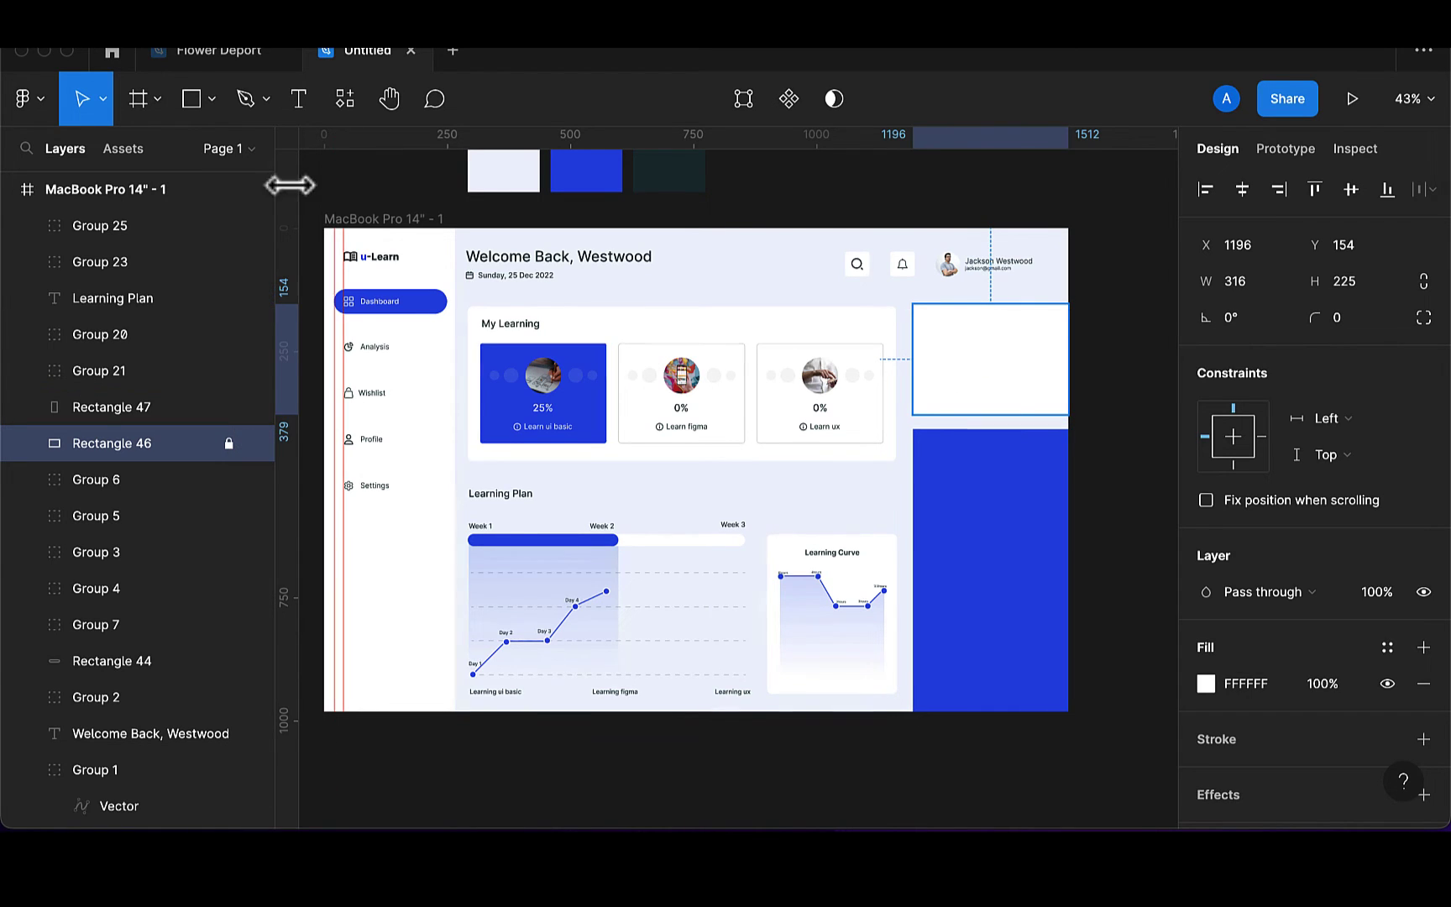
pyautogui.click(303, 103)
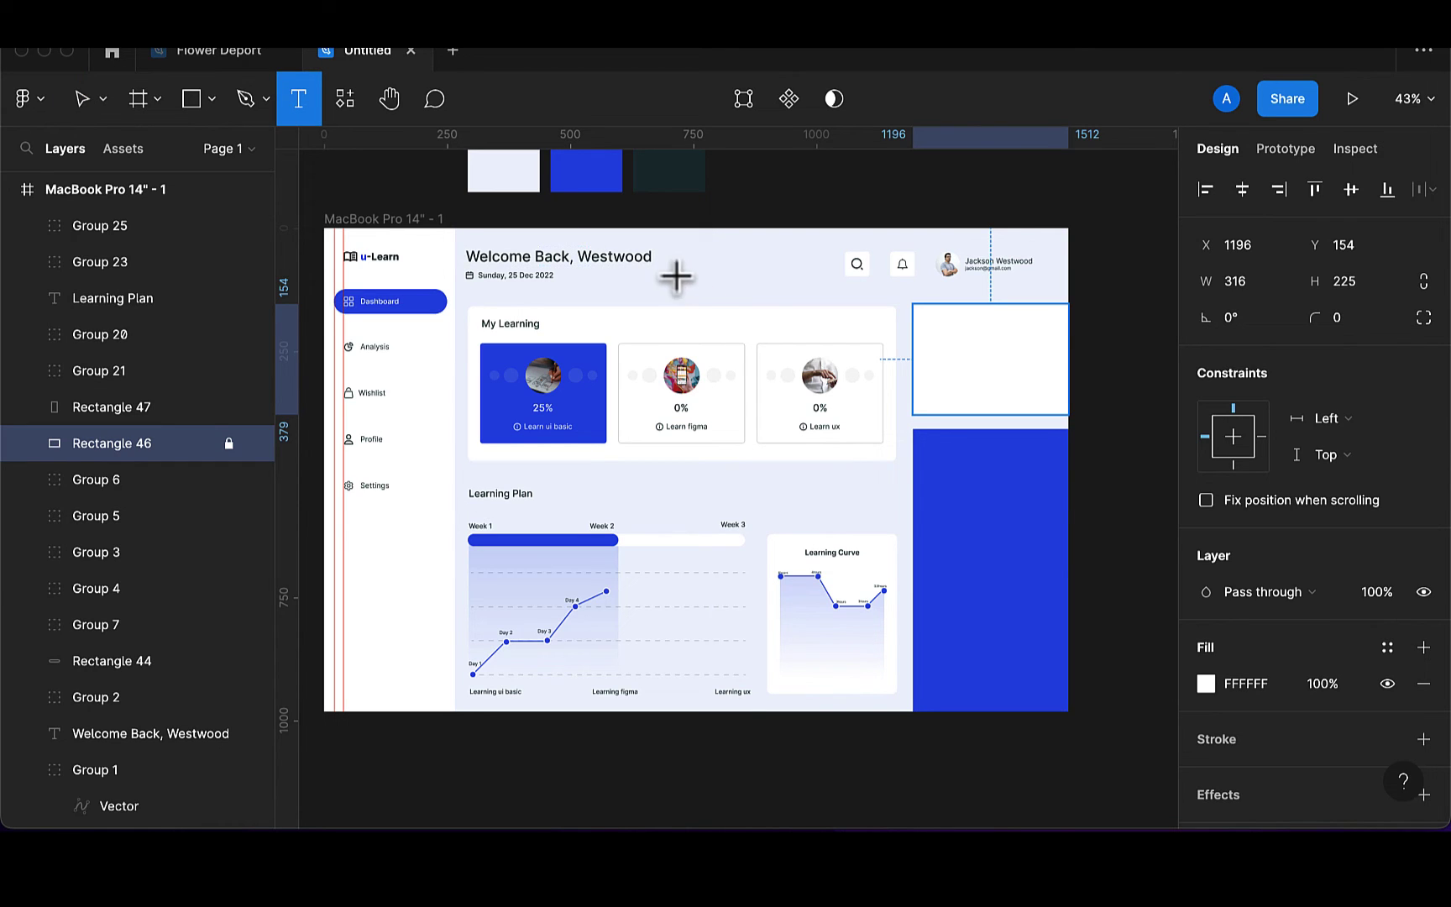
# Type 'Don't know where to start from?' and 'Answer few questions to get you started' on two lines
pyautogui.click(942, 385)
pyautogui.write('Don')
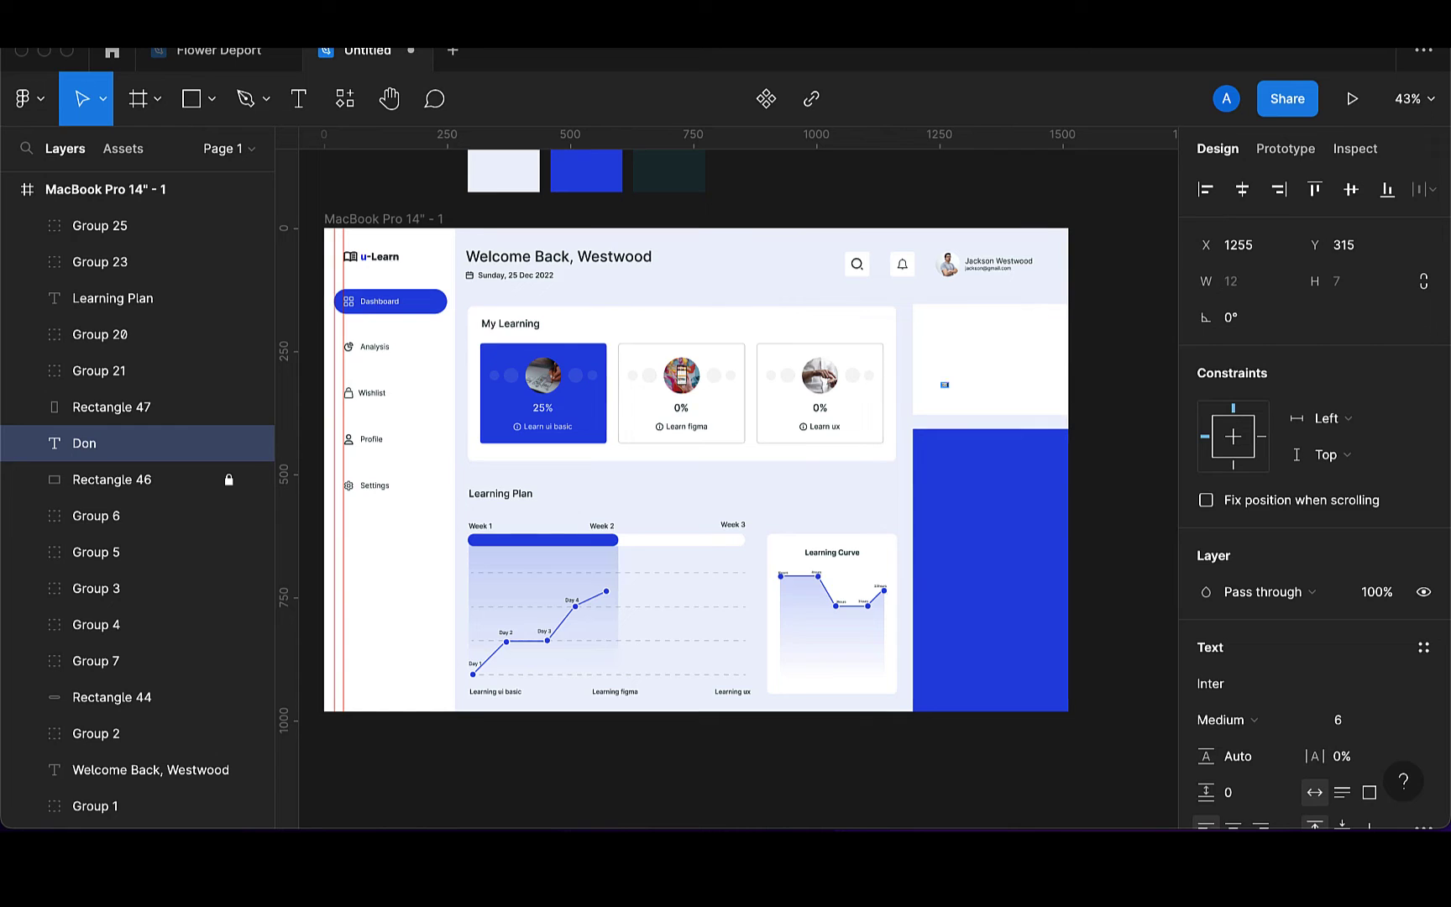
pyautogui.scroll(5, 991, 391)
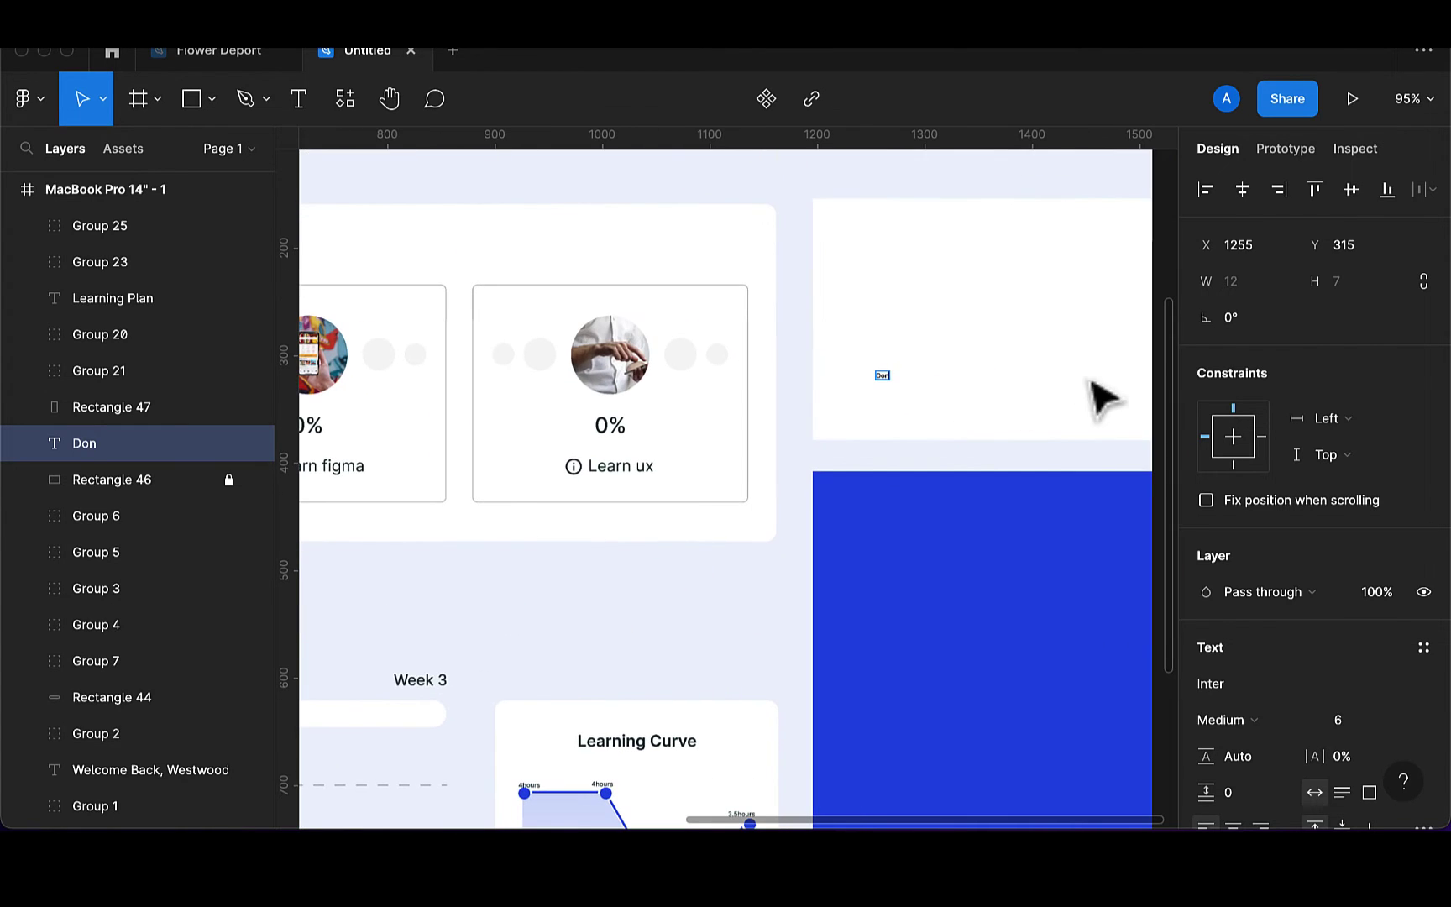
pyautogui.scroll(6, 966, 435)
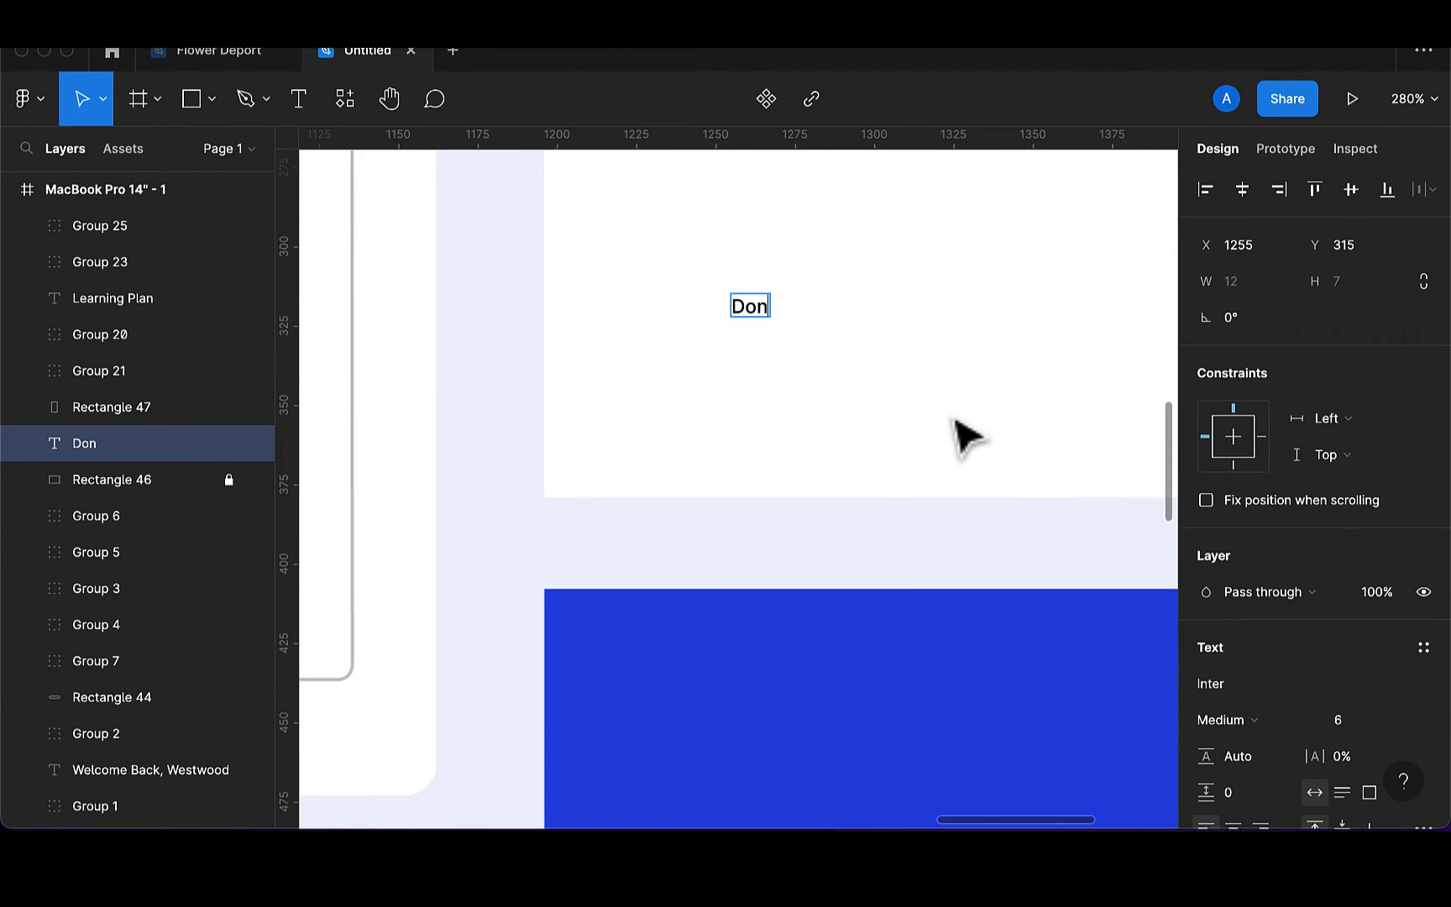
pyautogui.write('on')
pyautogui.write("'t")
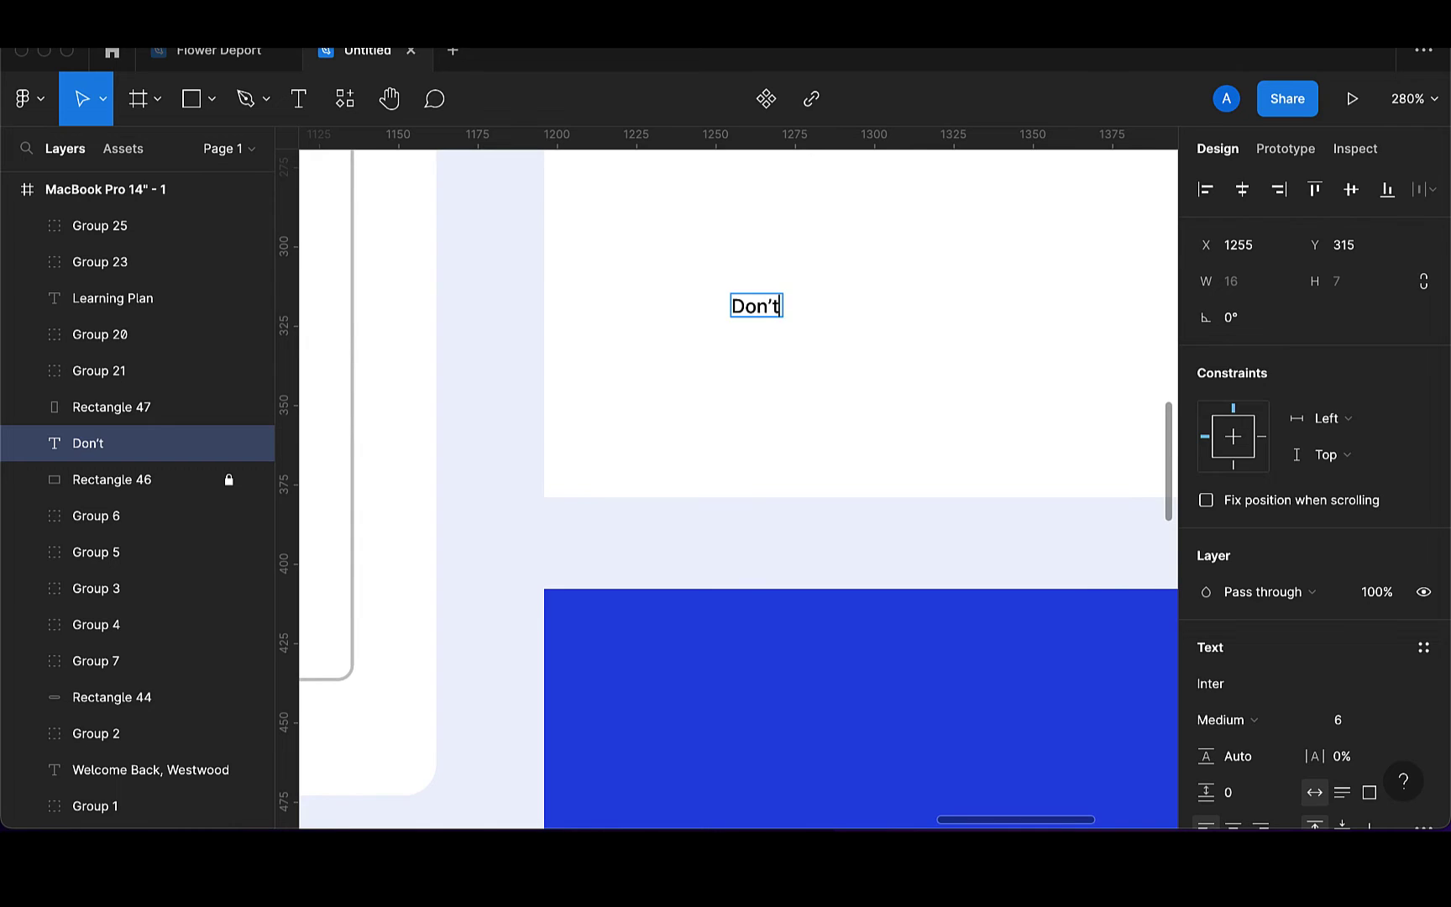
pyautogui.write('here to start from?')
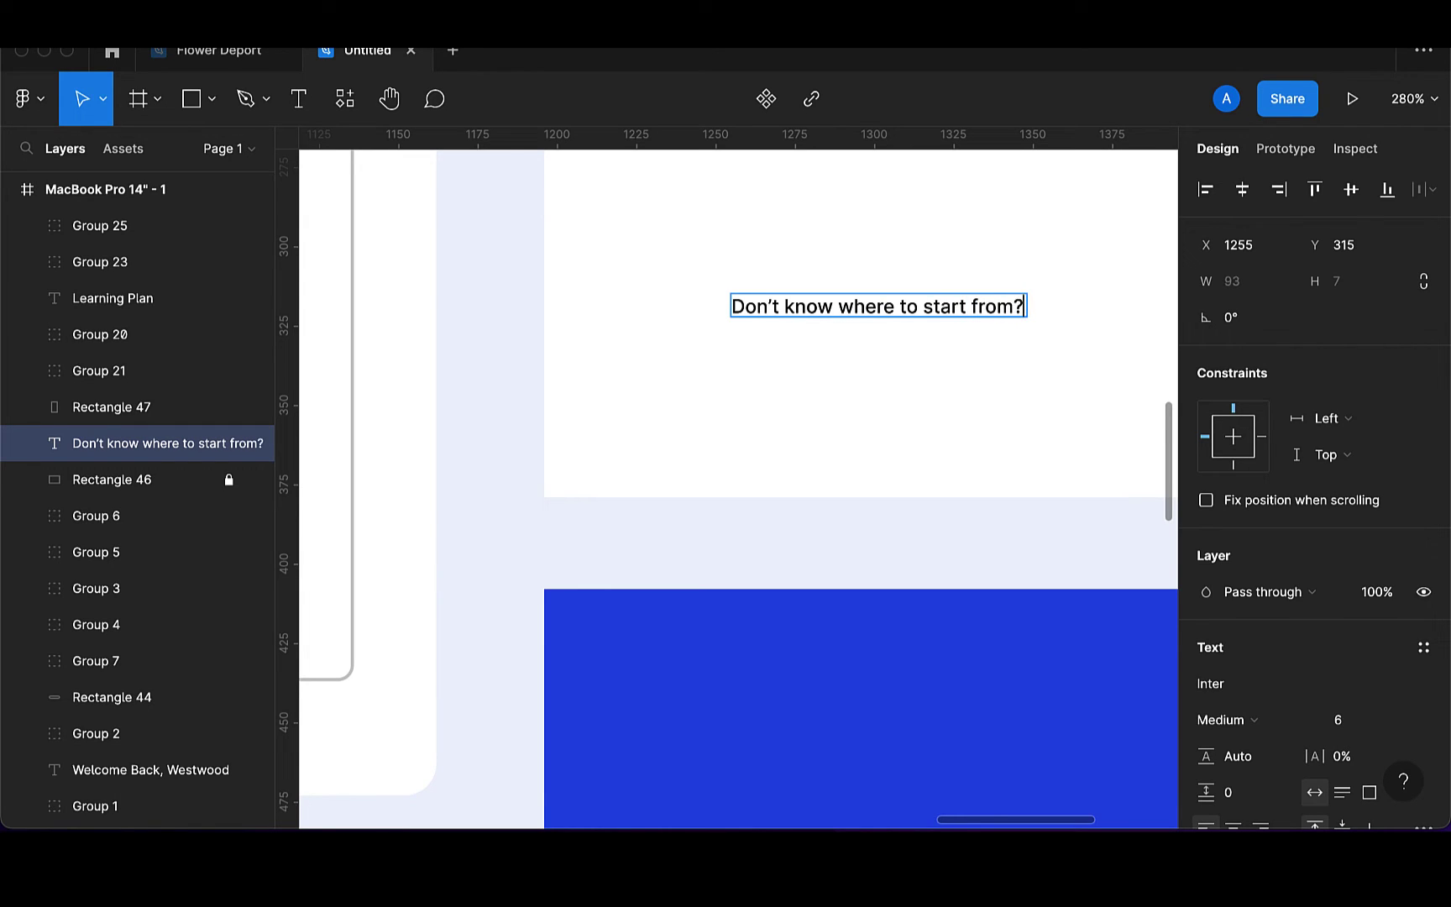
pyautogui.press('Return')
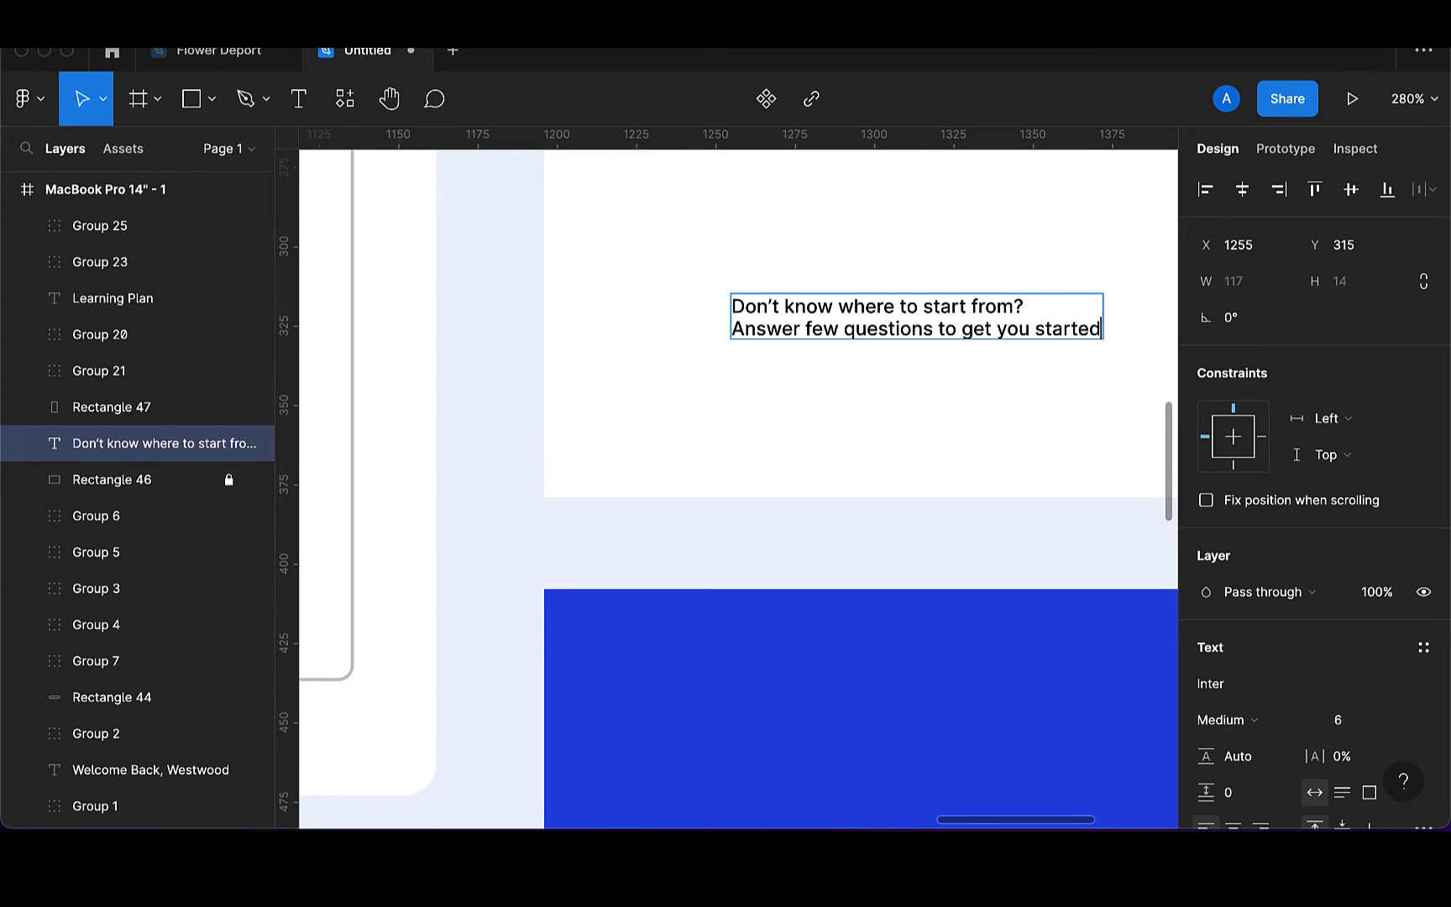
pyautogui.press('Escape')
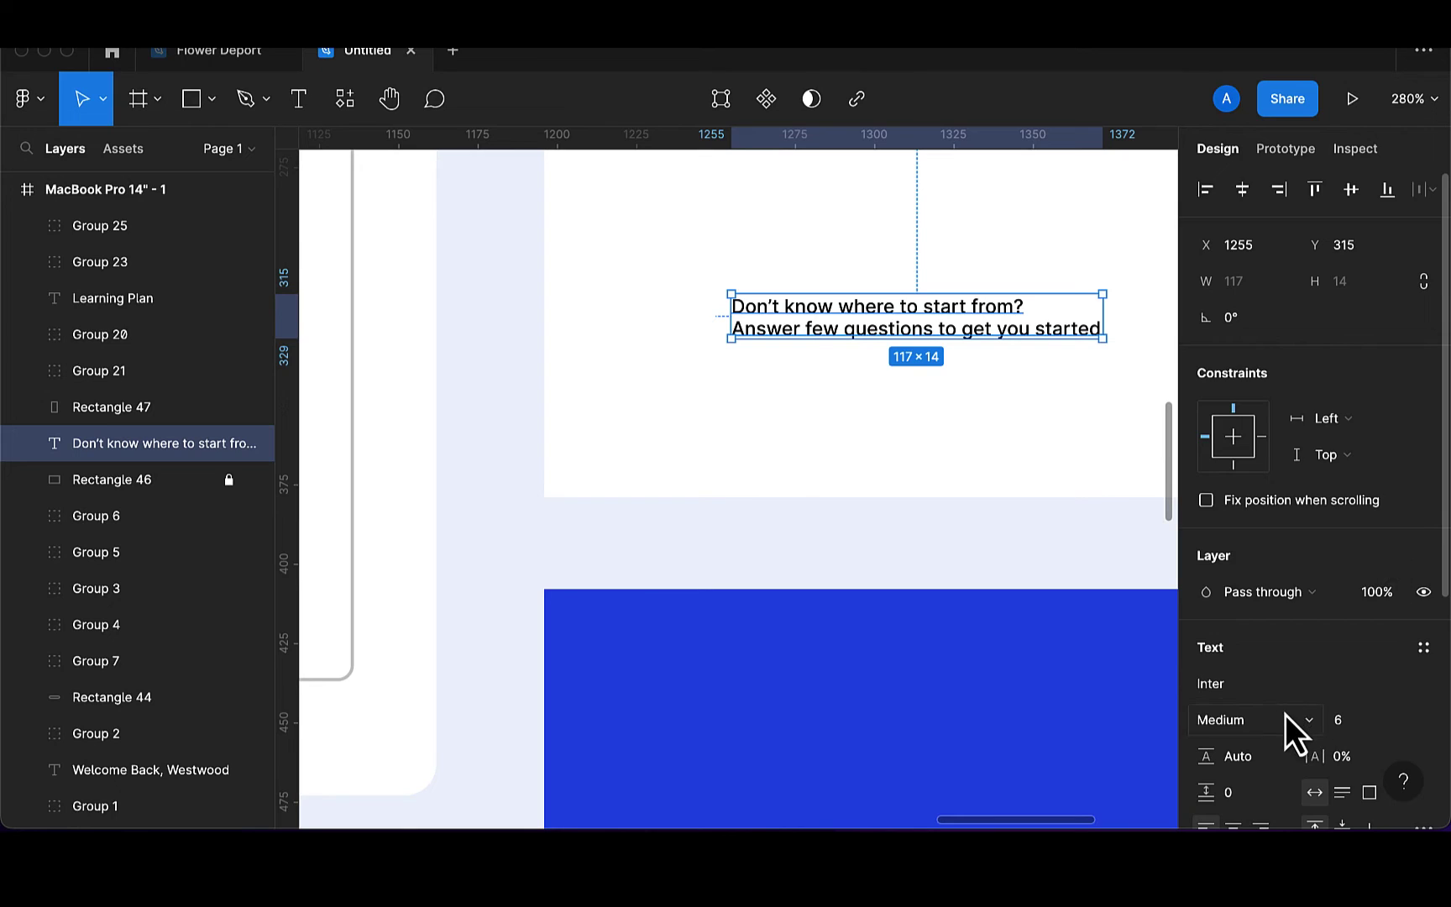
# Centre-align the prompt text and set its font size to 12
pyautogui.scroll(-5, 1293, 722)
pyautogui.click(1232, 477)
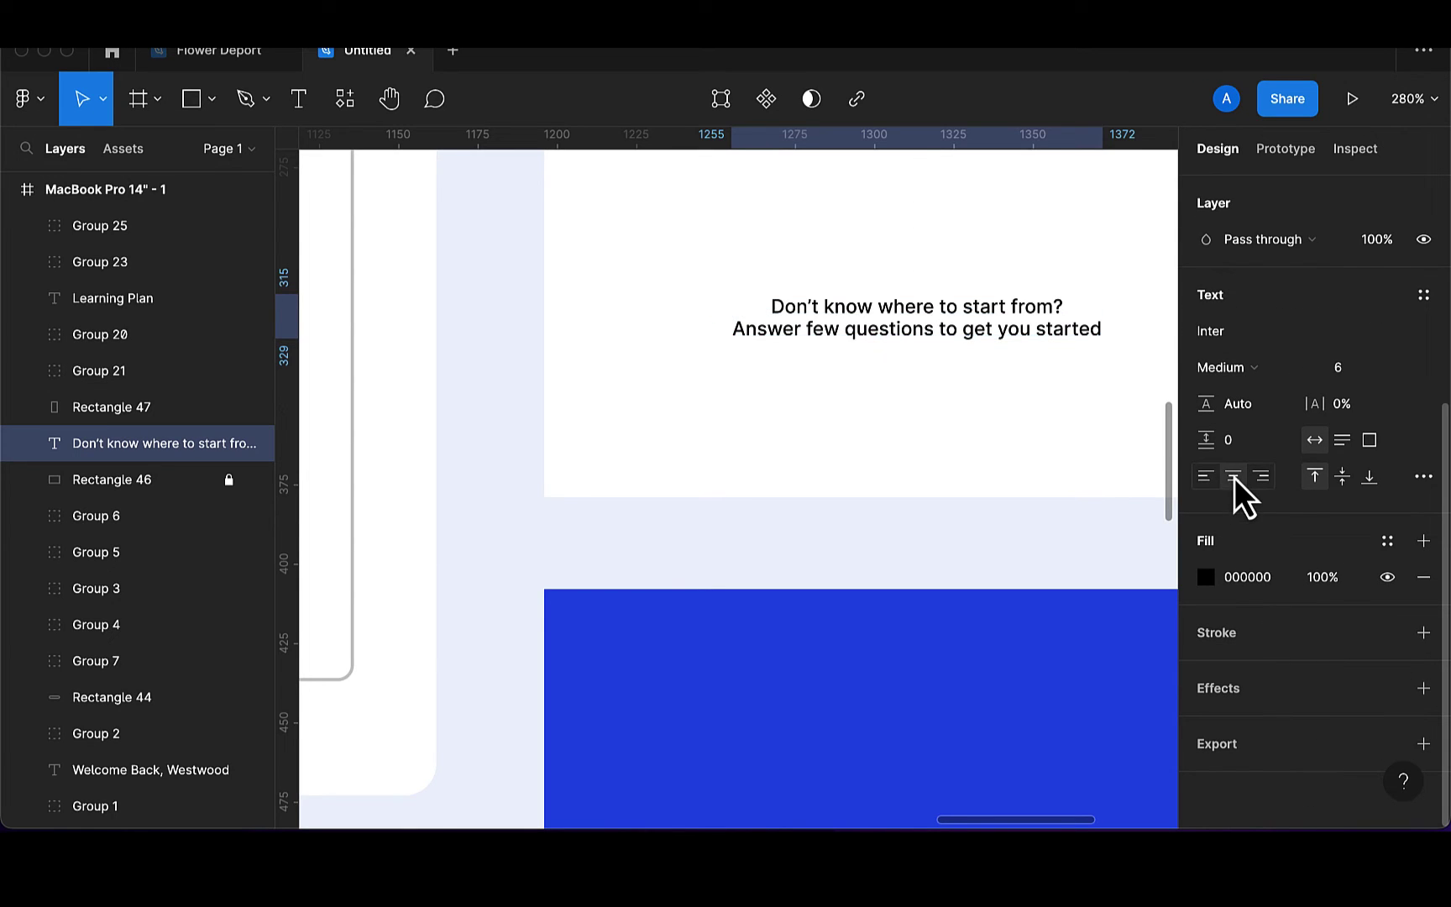
pyautogui.scroll(4, 1312, 328)
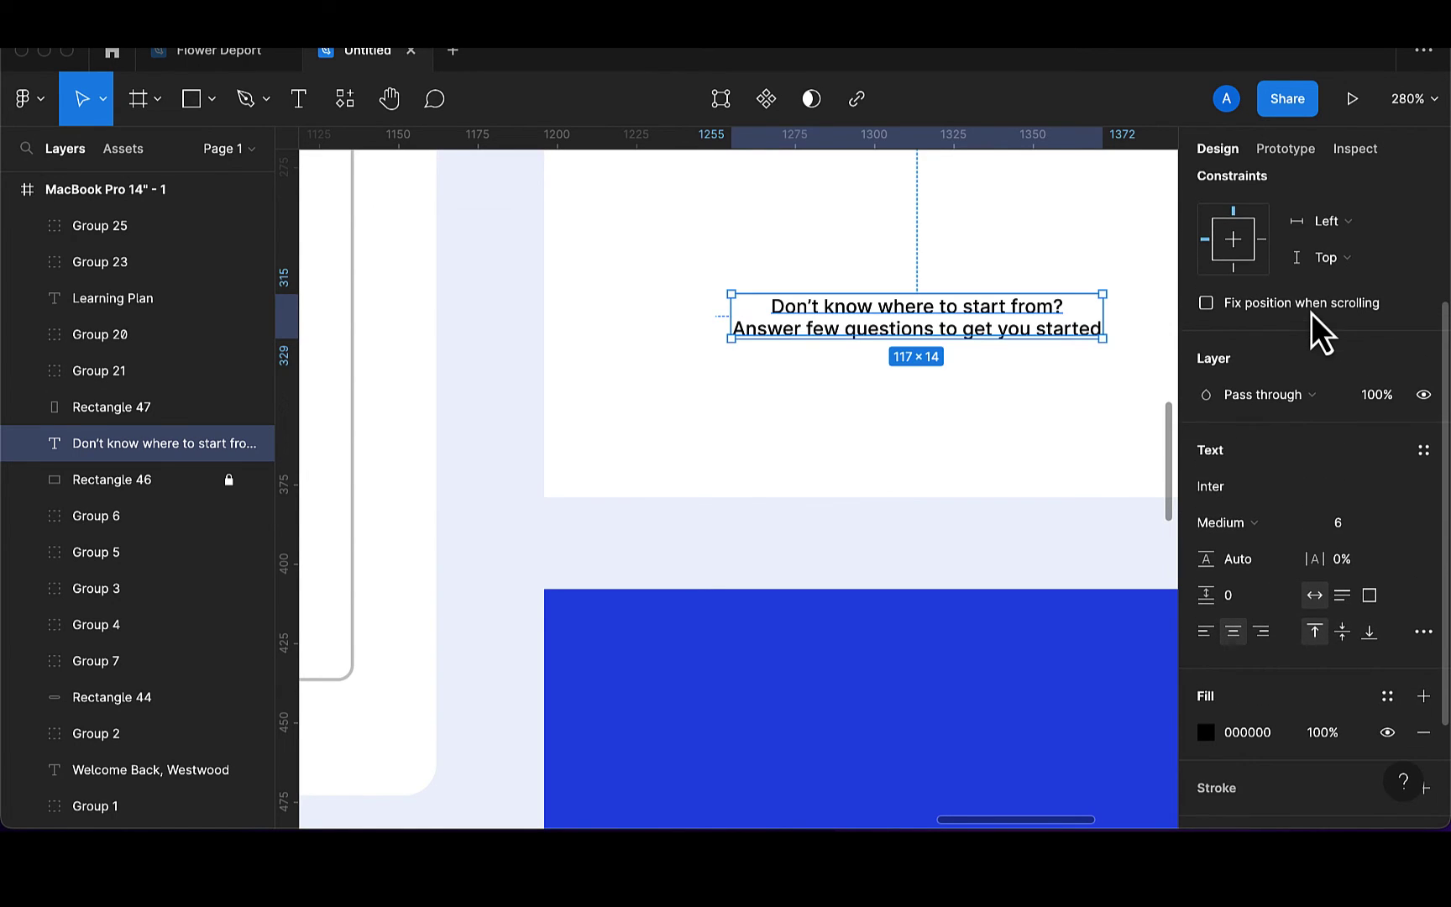
pyautogui.click(1352, 522)
pyautogui.press('BackSpace')
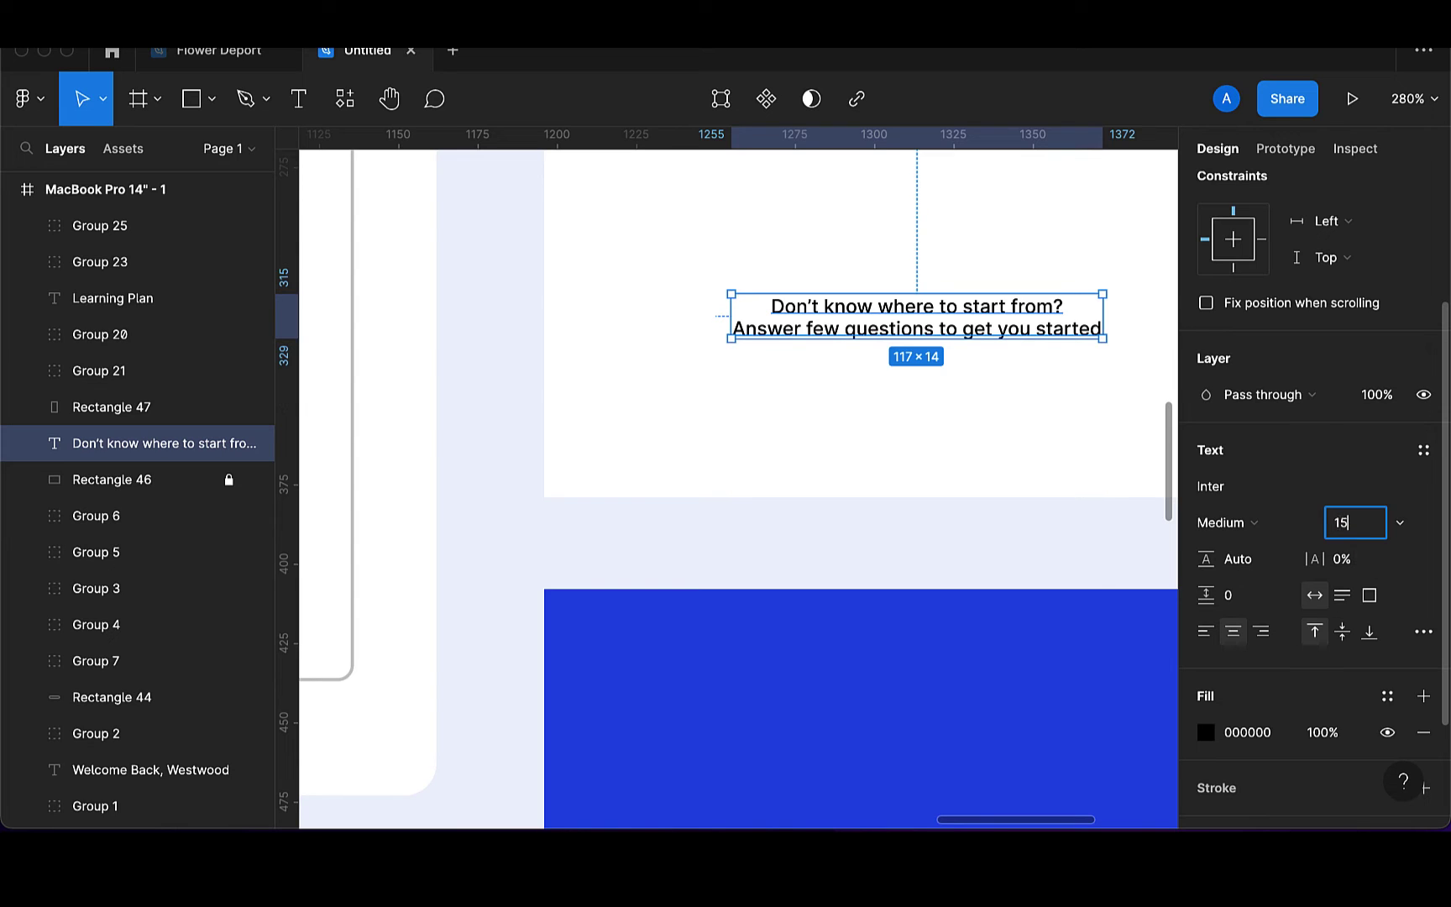
pyautogui.write('15')
pyautogui.press('Return')
pyautogui.click(1362, 525)
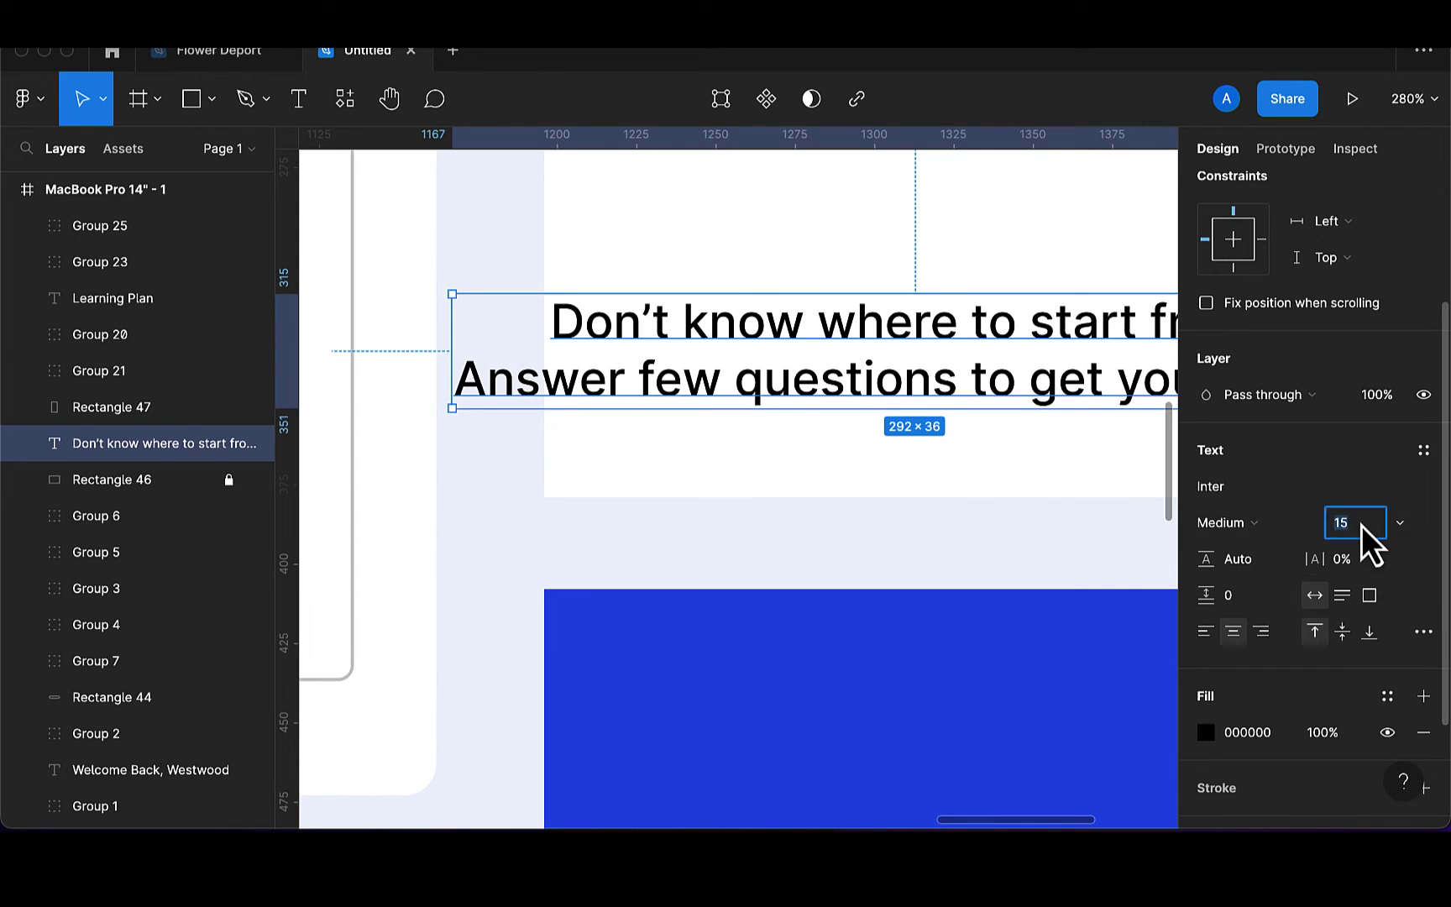
pyautogui.write('12')
pyautogui.press('Return')
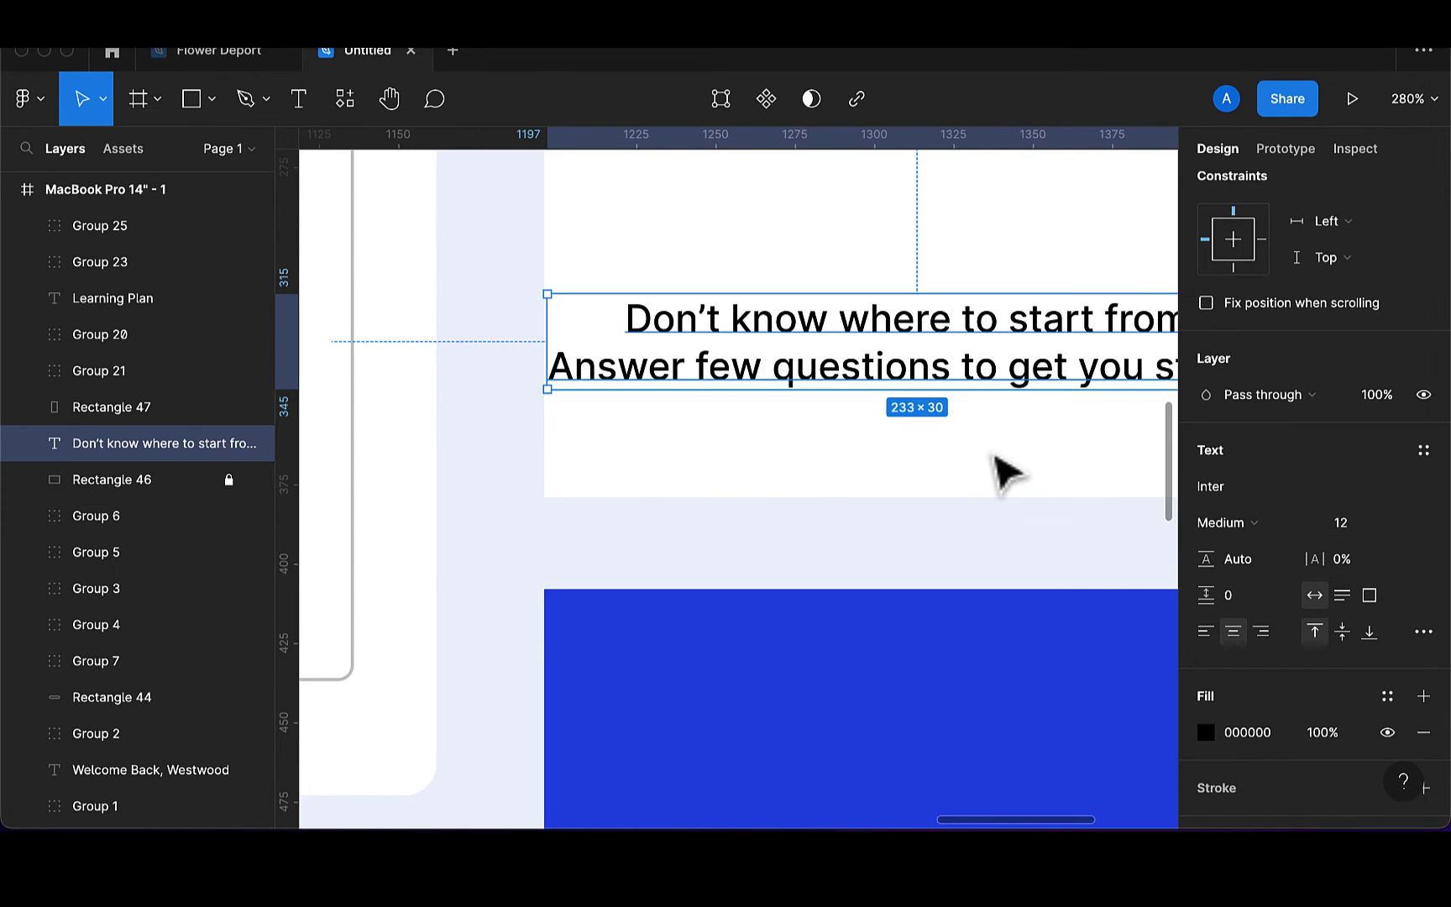
# Position the prompt inside the white card and colour it dark 173136
pyautogui.scroll(-5, 1001, 473)
pyautogui.scroll(-6, 931, 464)
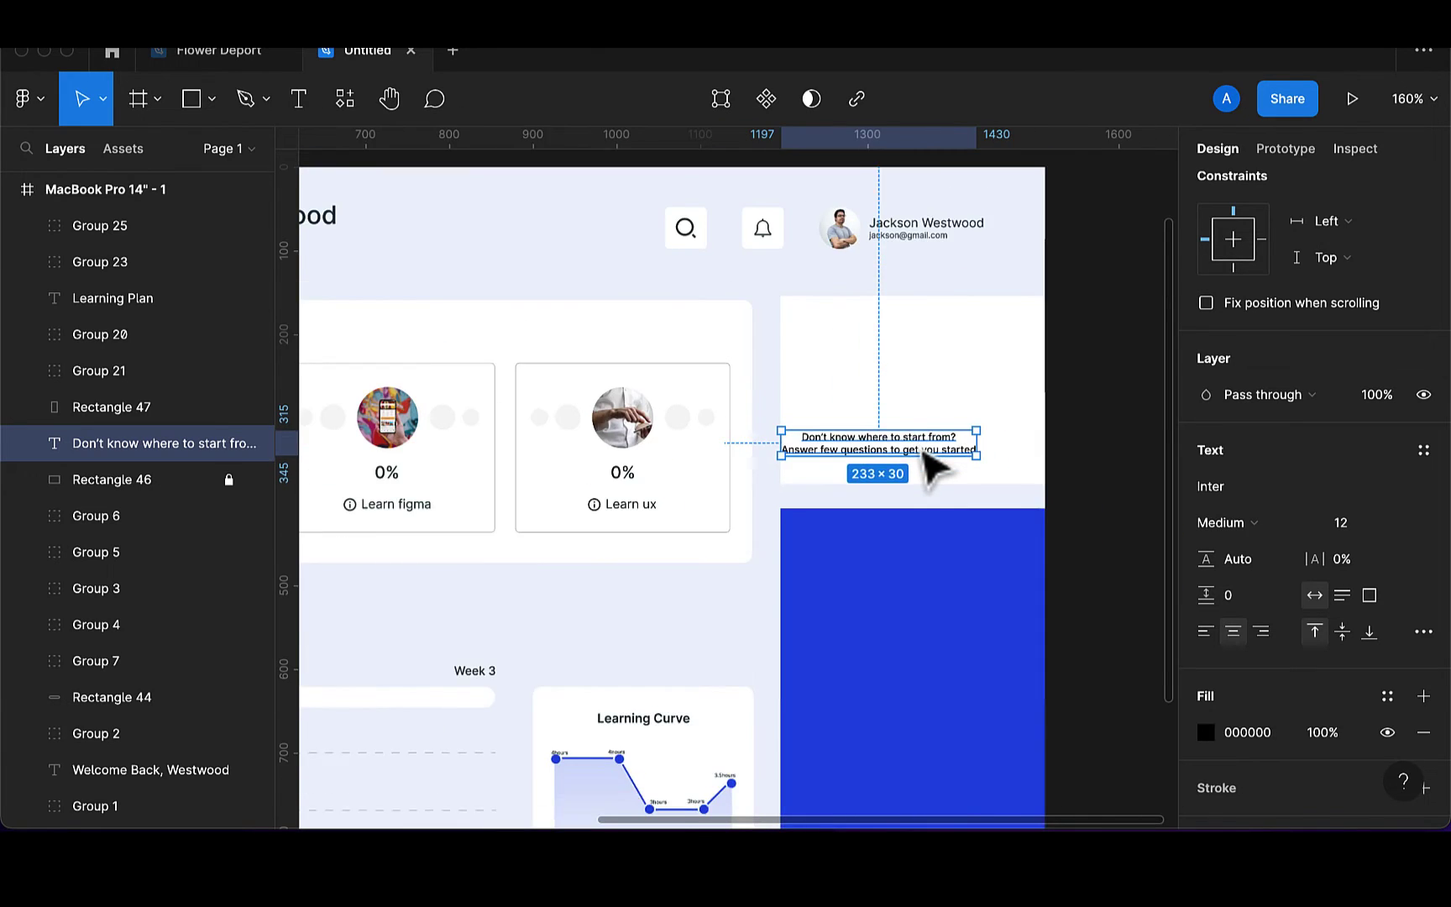
pyautogui.moveTo(874, 483); pyautogui.dragTo(922, 457)
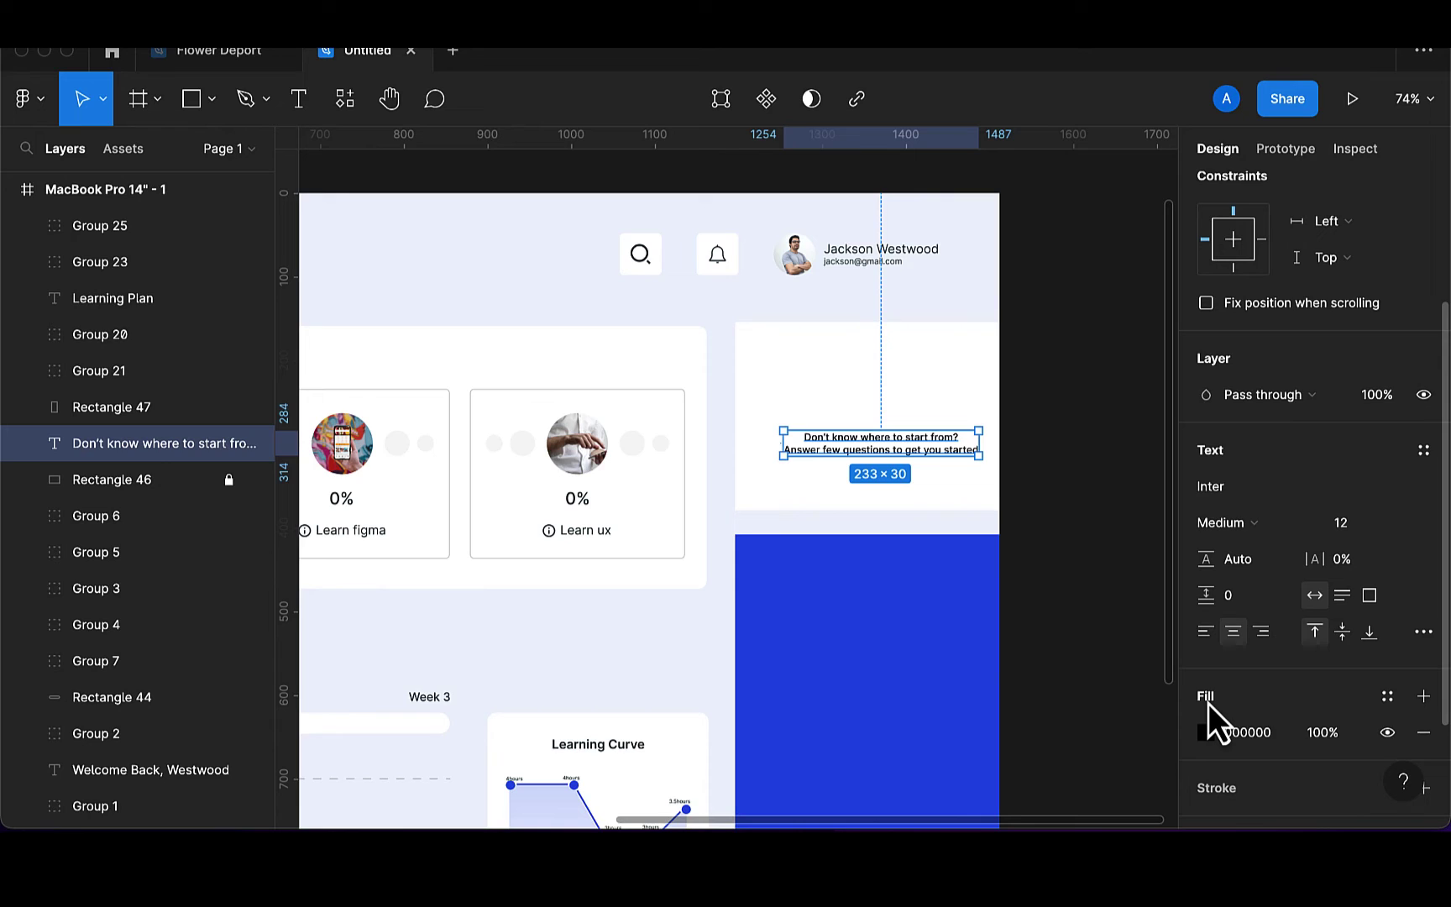
pyautogui.click(1205, 734)
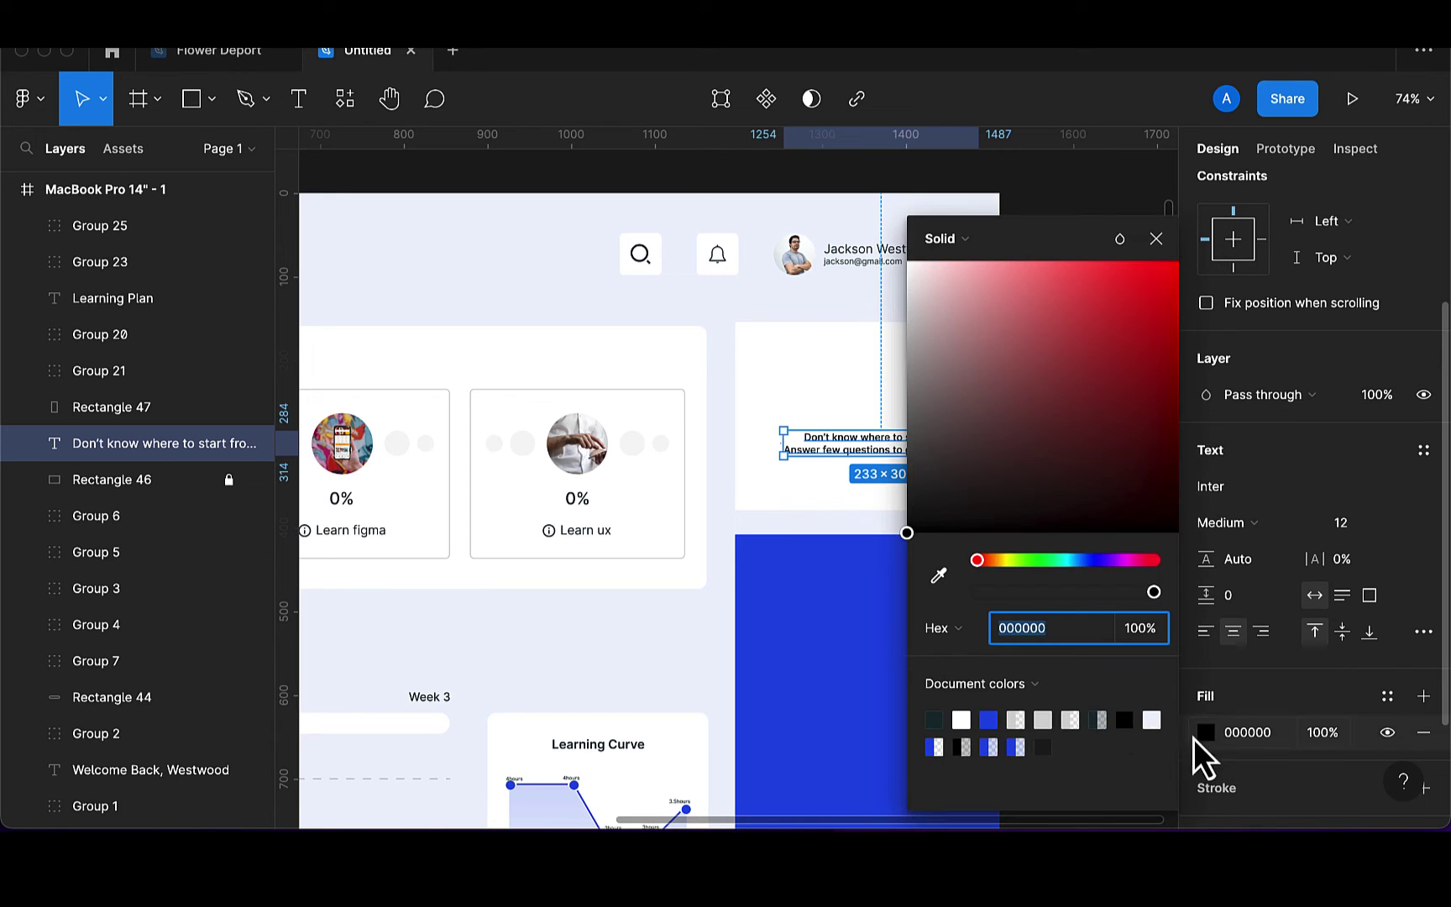
pyautogui.click(934, 720)
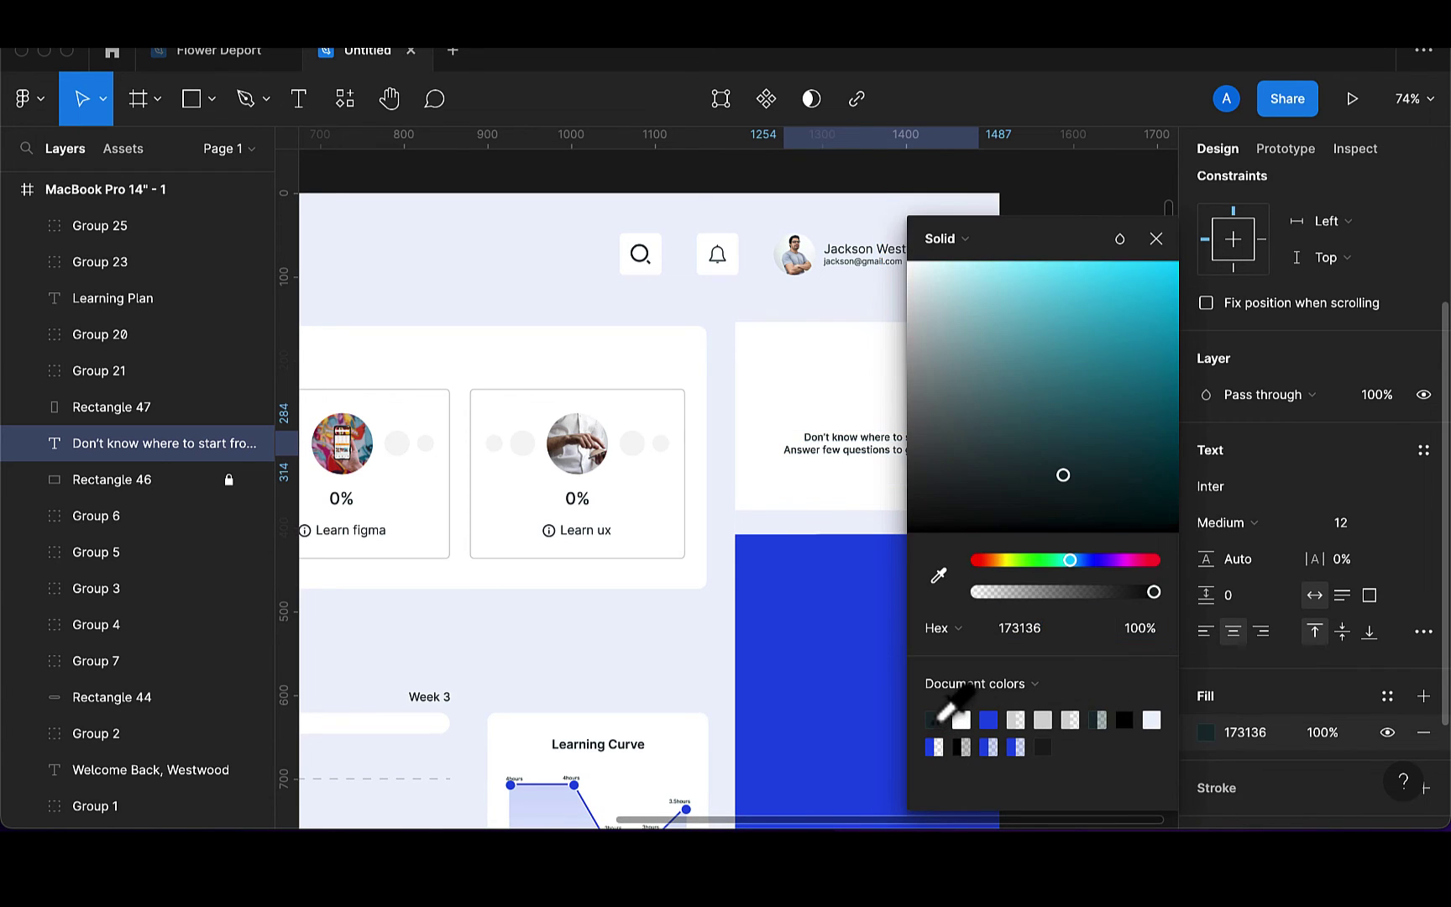
pyautogui.click(1157, 239)
pyautogui.scroll(2, 930, 421)
pyautogui.hscroll(1, 930, 421)
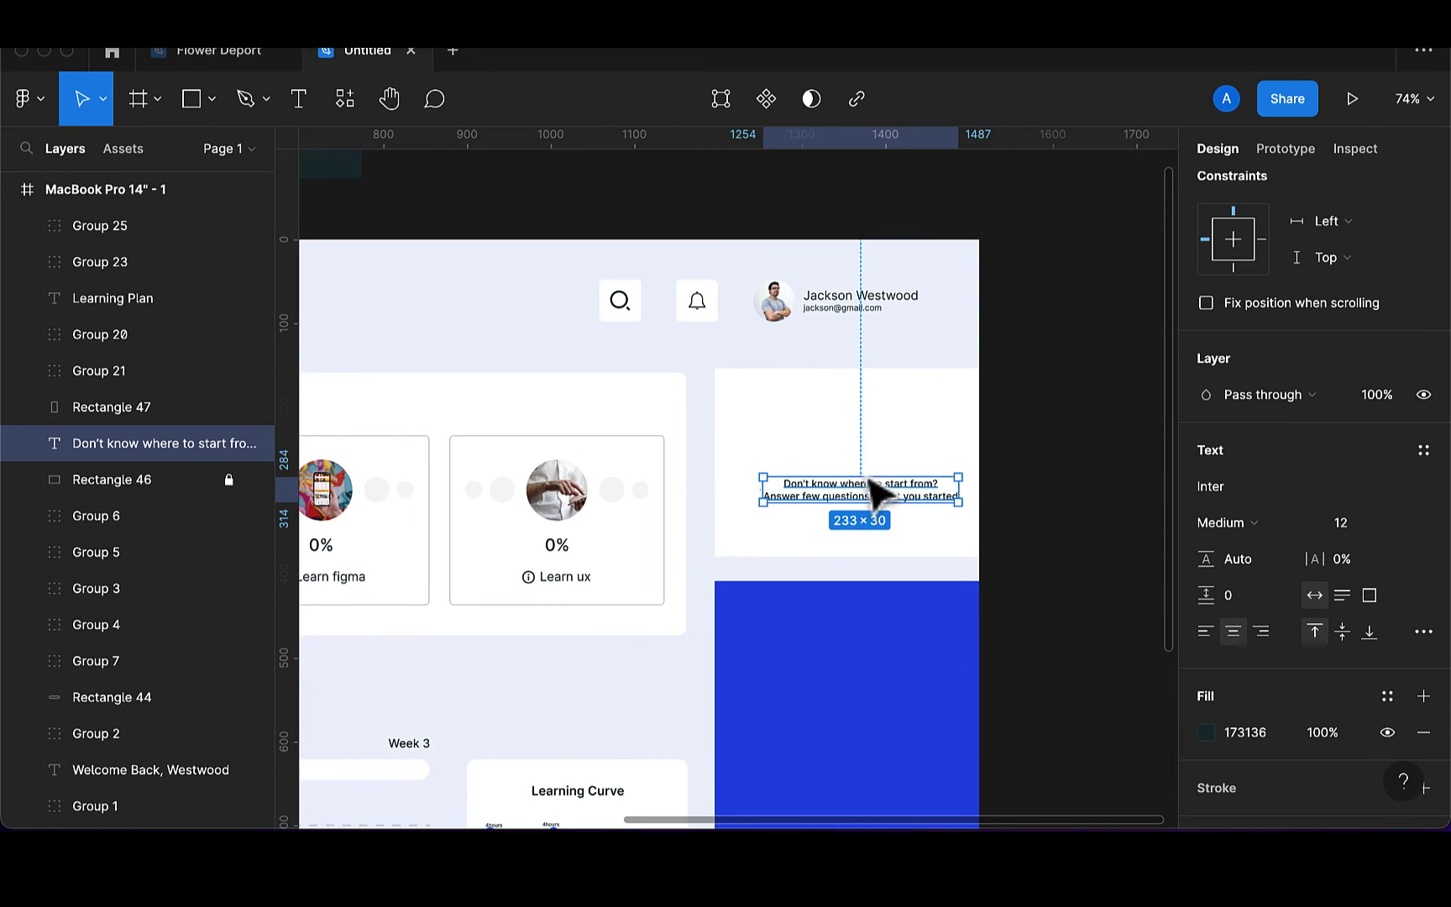
pyautogui.moveTo(867, 501); pyautogui.dragTo(851, 511)
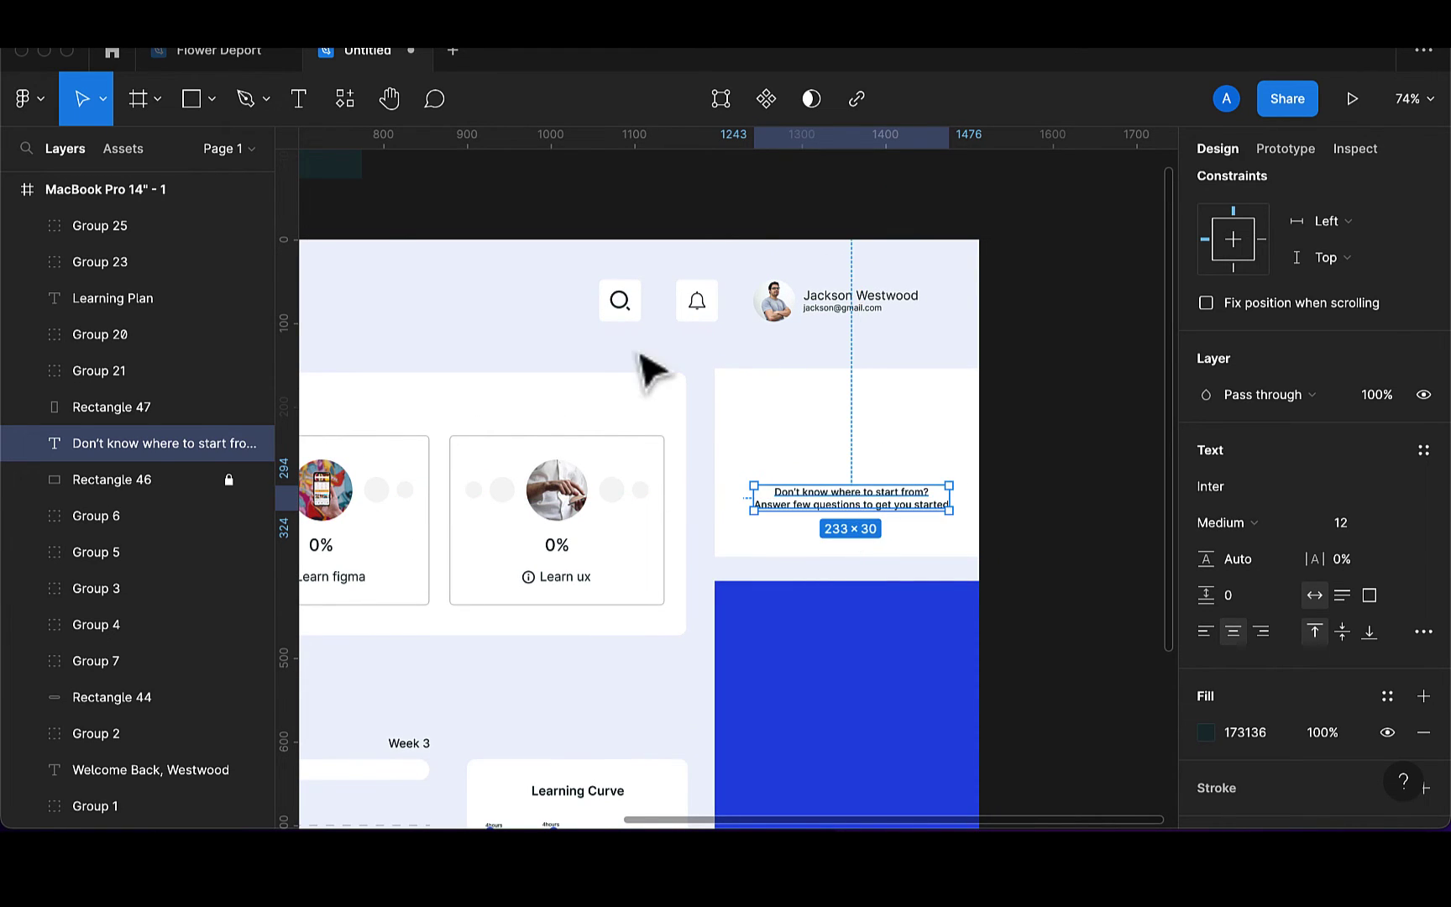
# Draw a rectangle above the prompt with corner radius 50 and height 40
pyautogui.click(187, 110)
pyautogui.moveTo(741, 446); pyautogui.dragTo(957, 479)
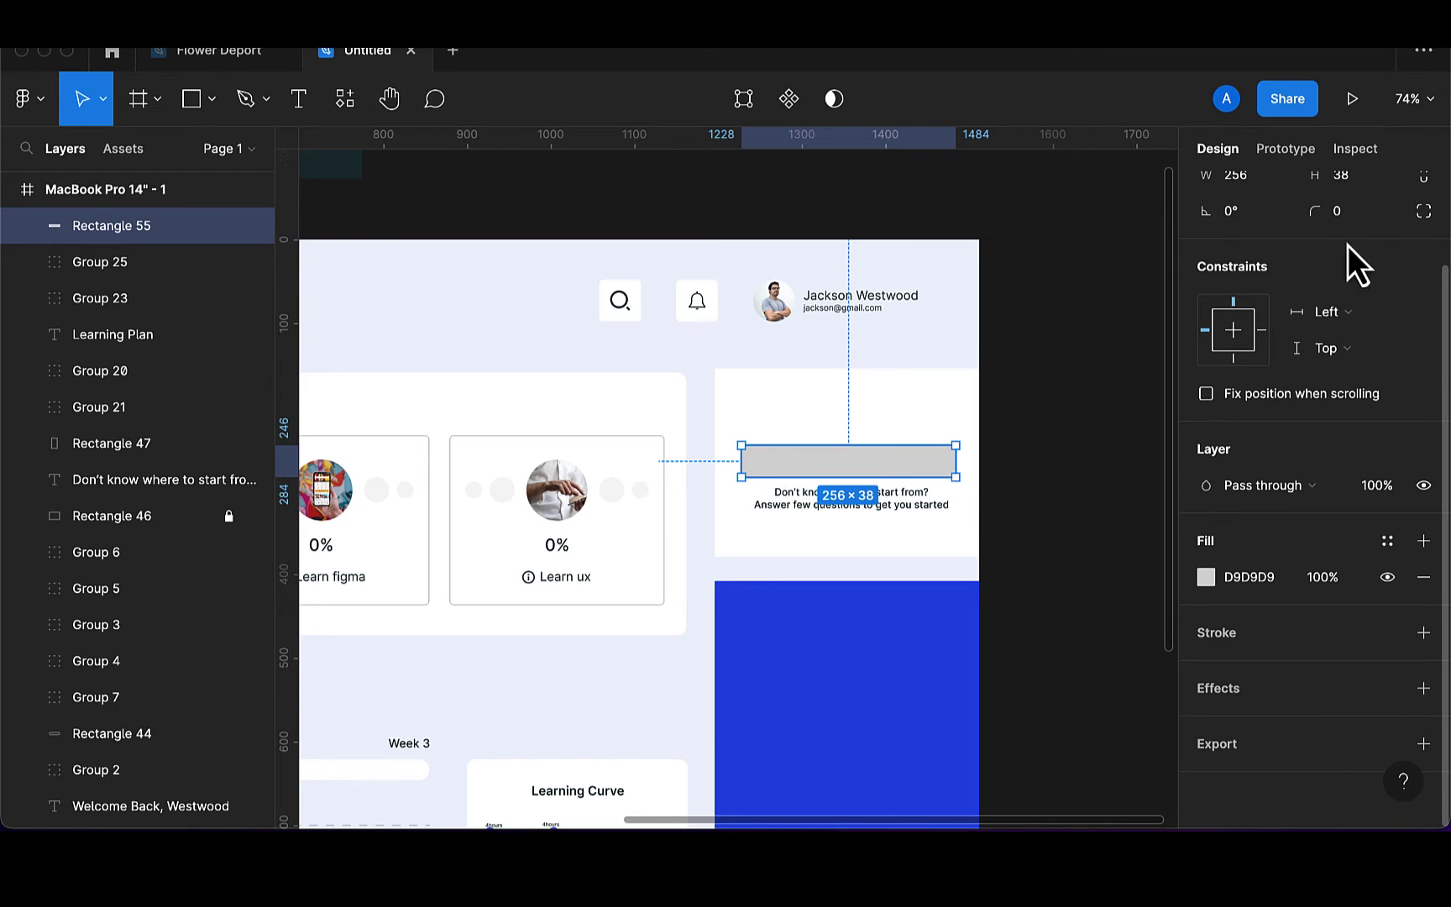
pyautogui.click(1347, 211)
pyautogui.write('5')
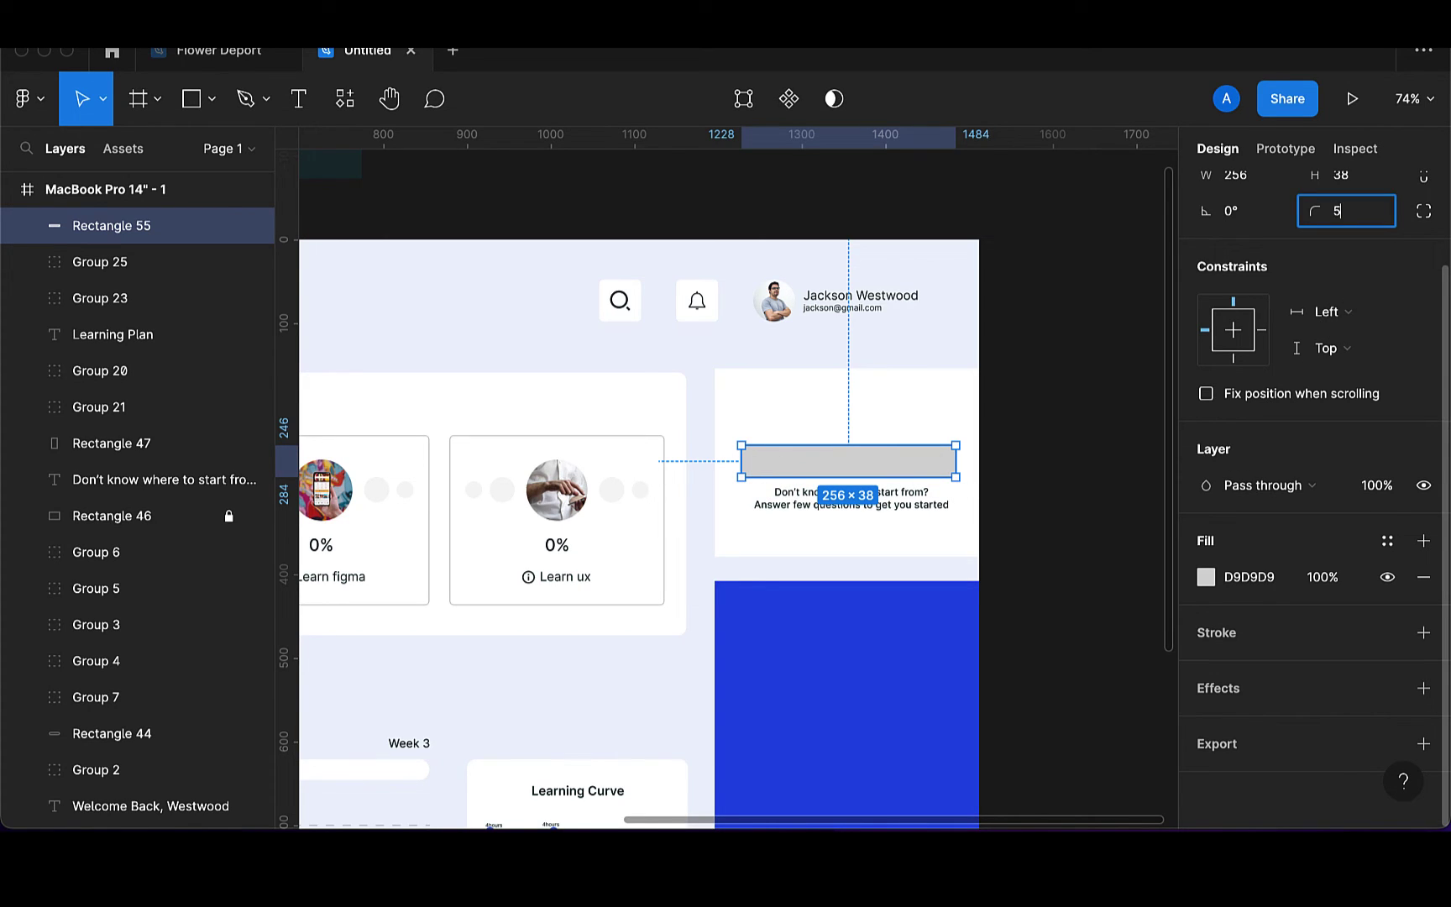
pyautogui.write('0')
pyautogui.press('Return')
pyautogui.scroll(2, 1260, 265)
pyautogui.click(1354, 260)
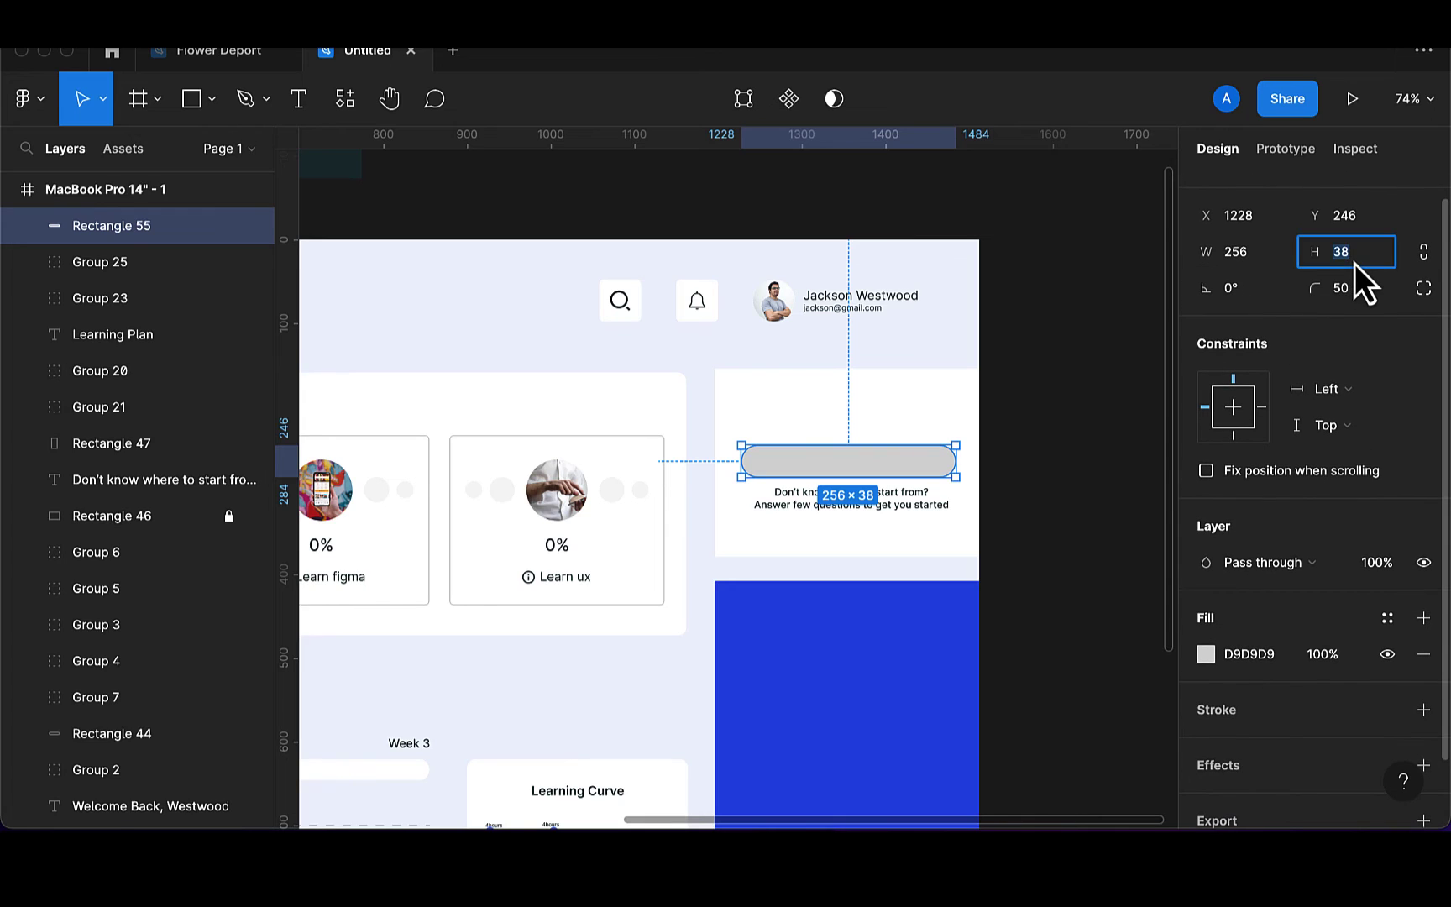
pyautogui.press('Return')
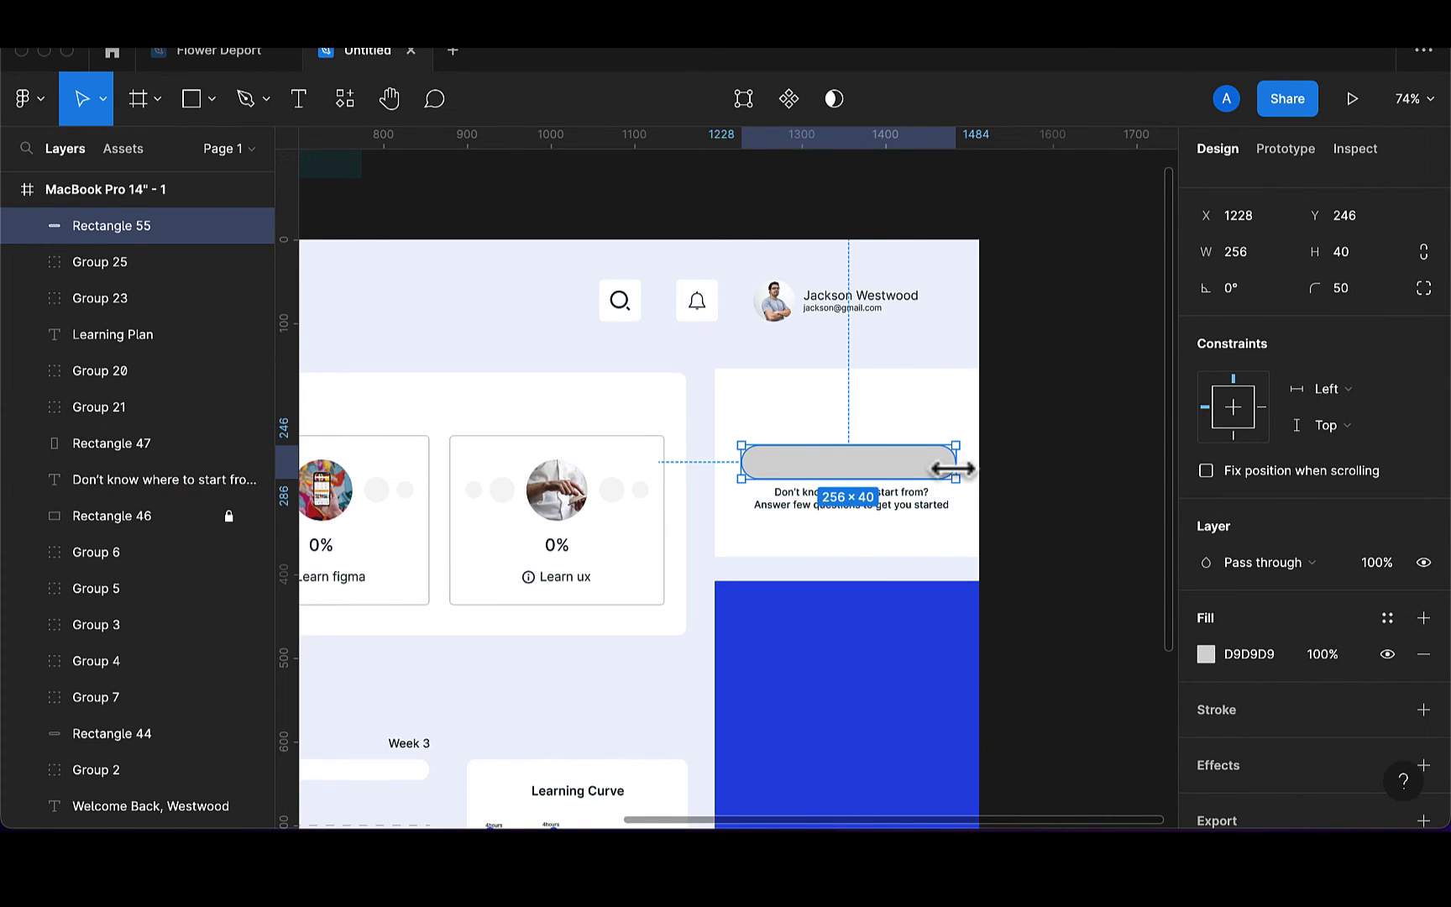
# Make the pill 230 wide, fill it with the panel's blue 2053E8, and centre it
pyautogui.moveTo(949, 468); pyautogui.dragTo(930, 470)
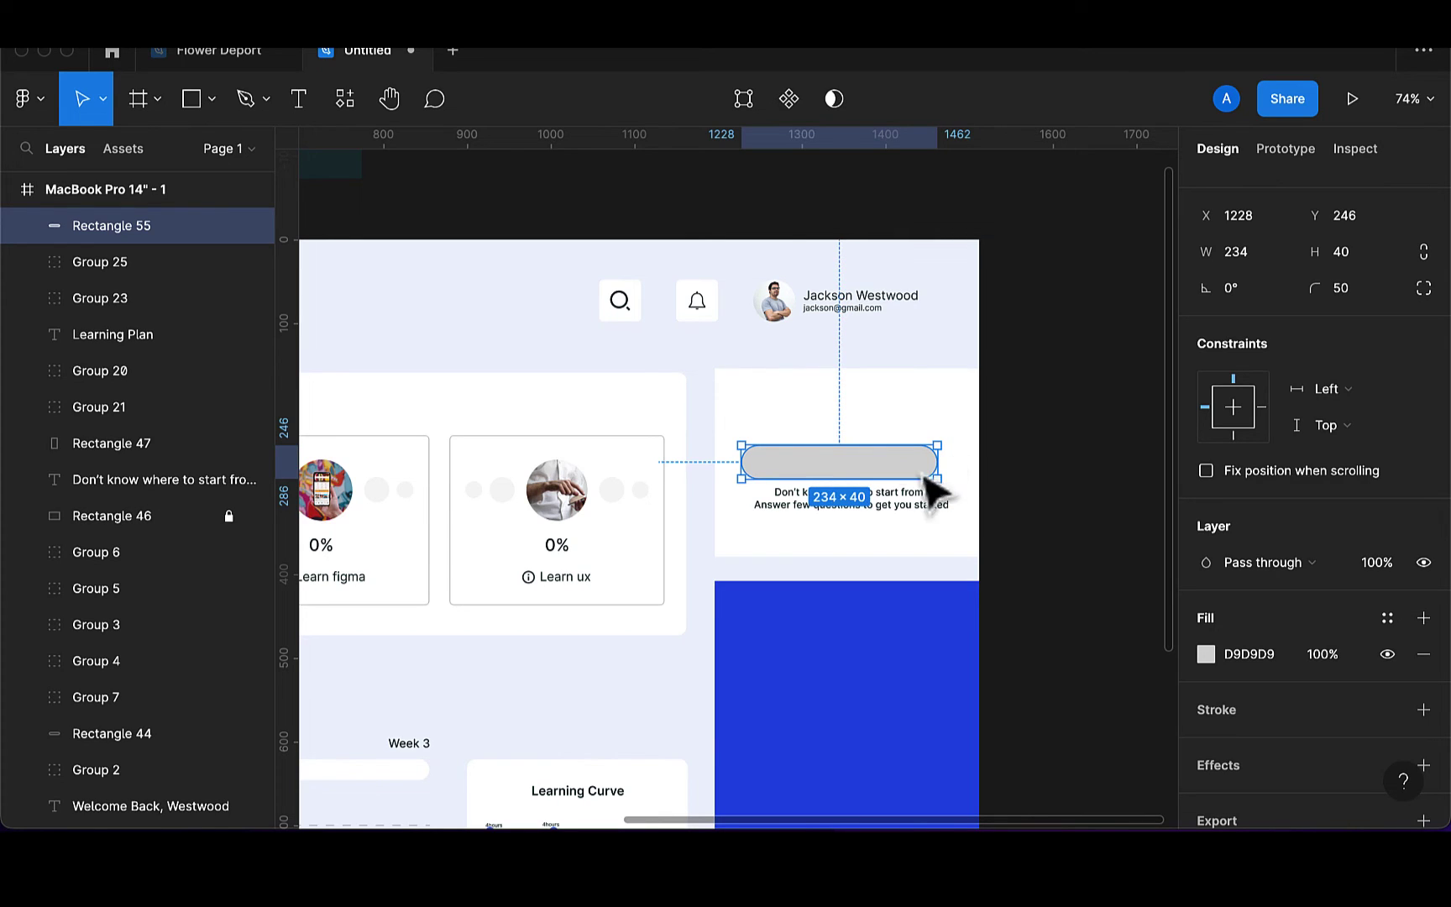
pyautogui.click(1251, 255)
pyautogui.write('230')
pyautogui.press('Return')
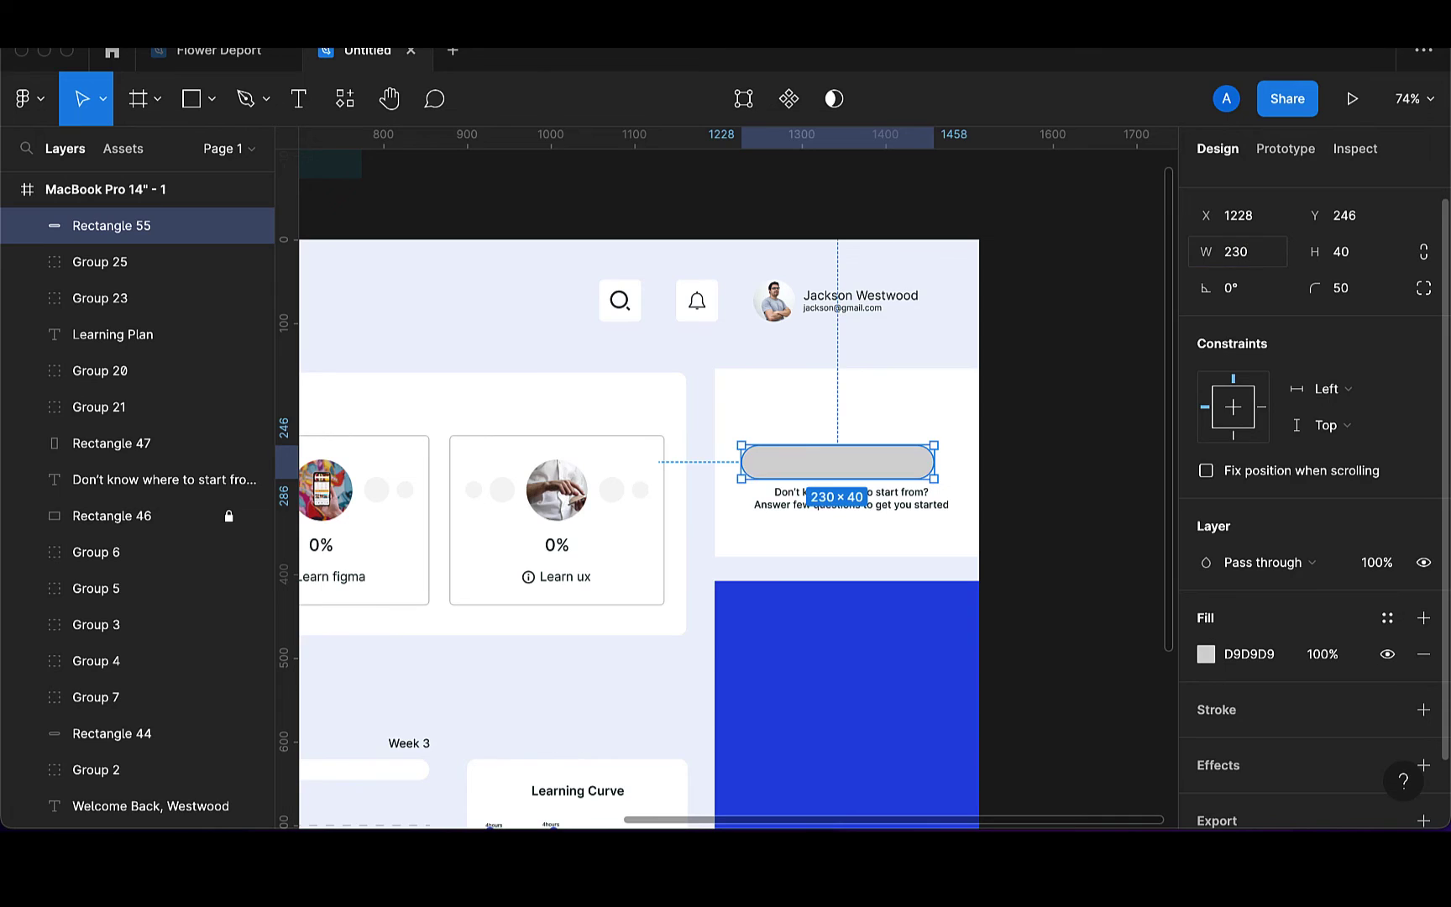
pyautogui.press('i')
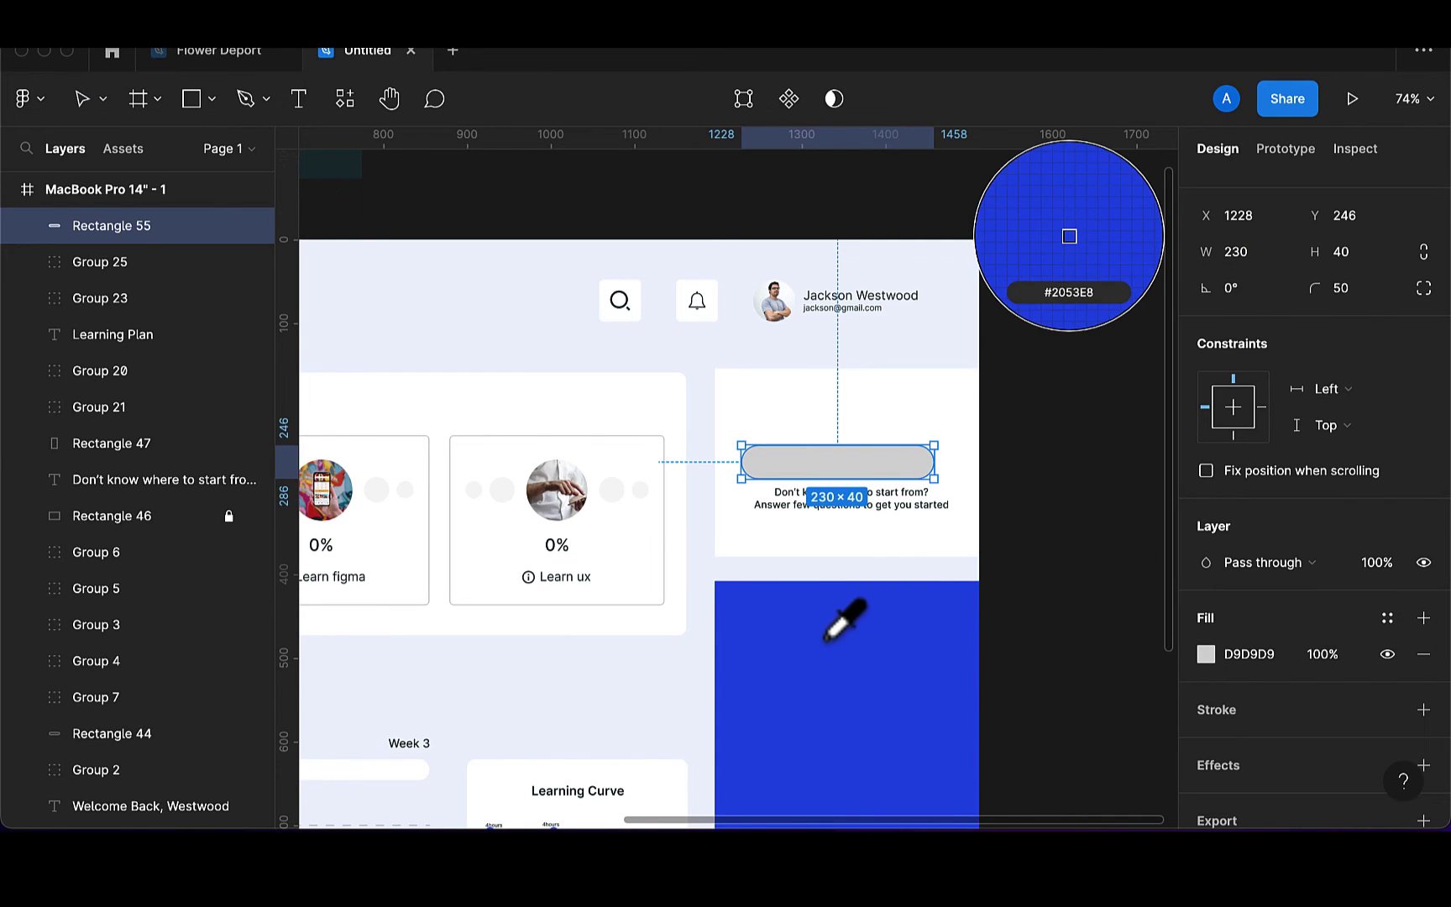
pyautogui.click(832, 638)
pyautogui.moveTo(857, 473); pyautogui.dragTo(863, 472)
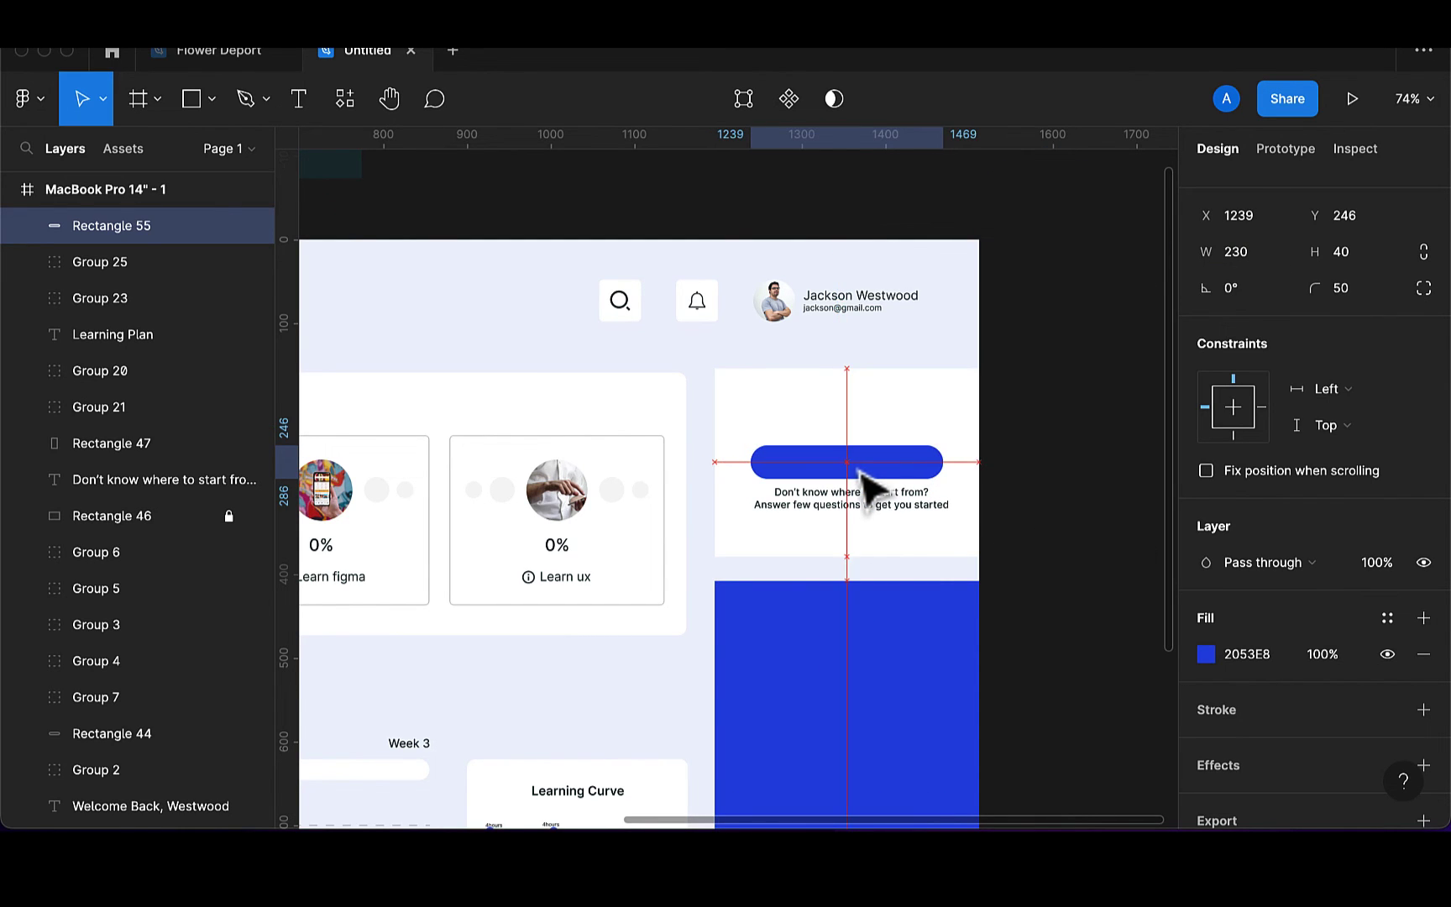
# Add a '+ Add a course' label on the blue pill in 14 pt Semi Bold
pyautogui.click(300, 105)
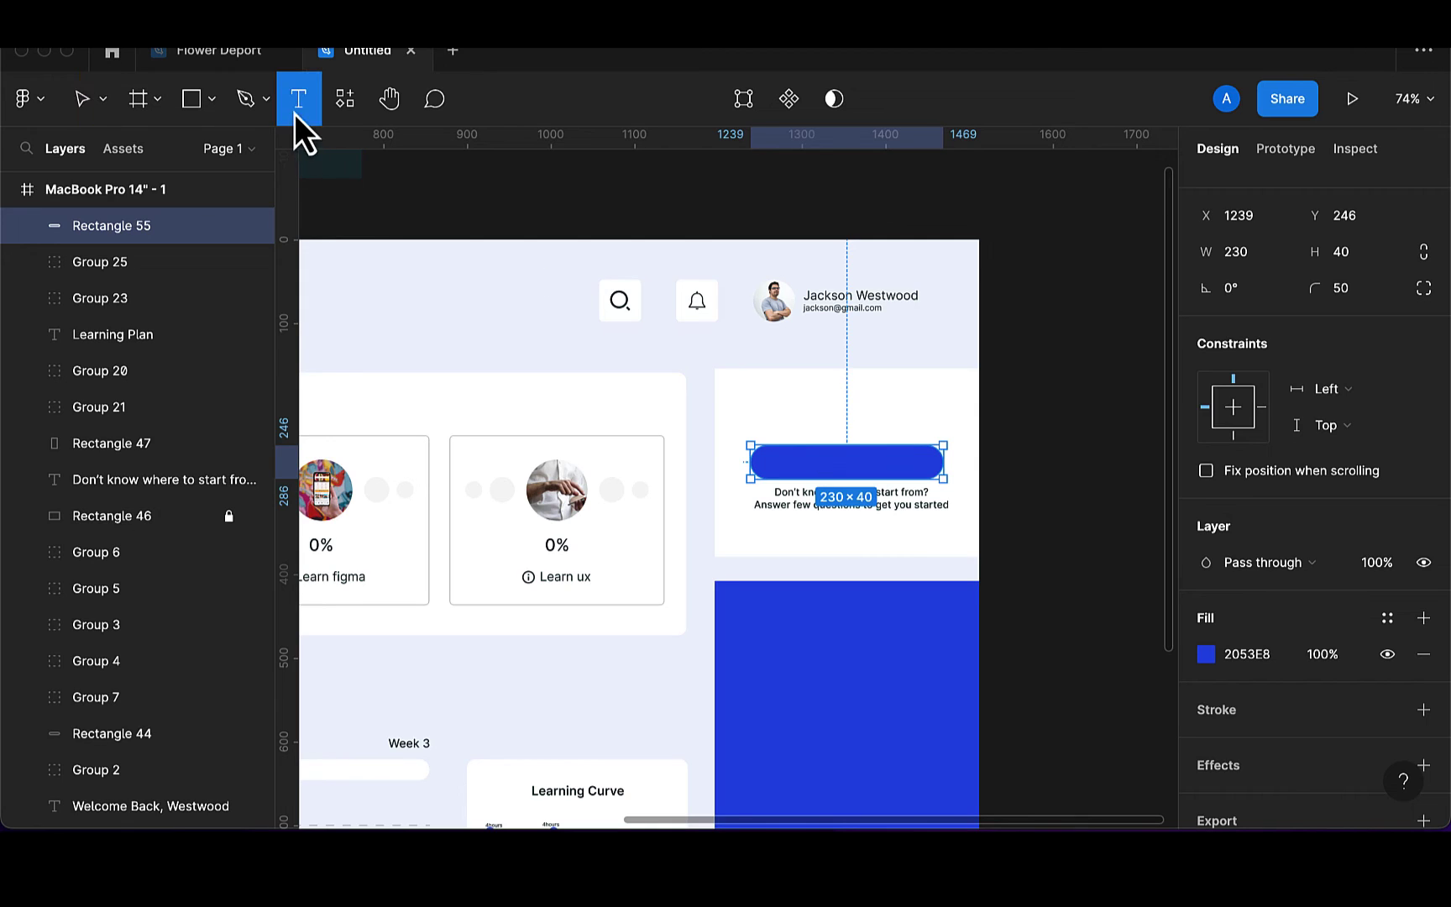
pyautogui.click(785, 463)
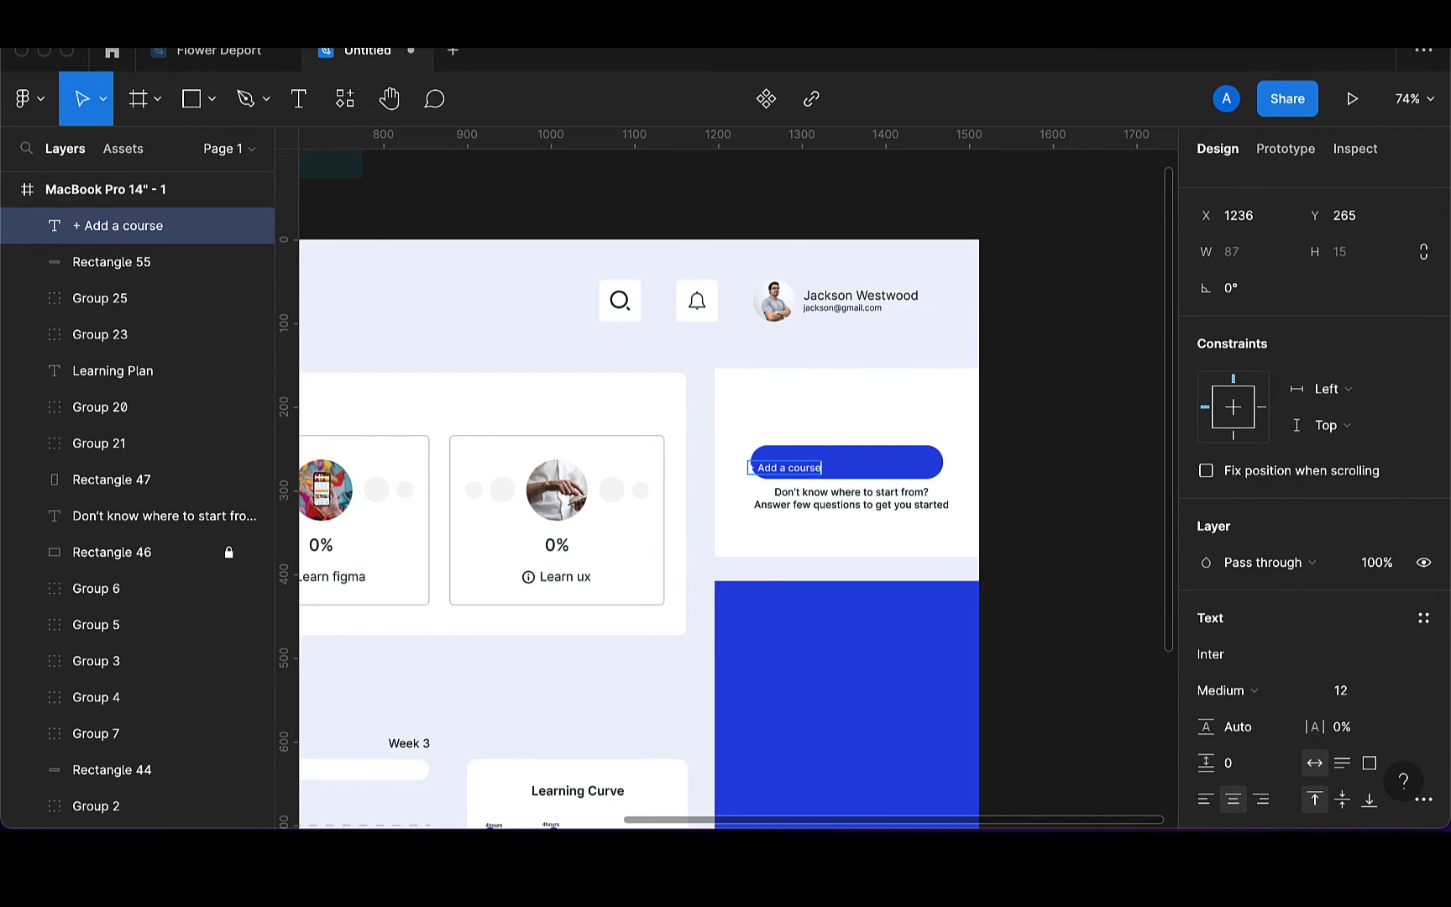
pyautogui.press('Escape')
pyautogui.moveTo(782, 478); pyautogui.dragTo(837, 468)
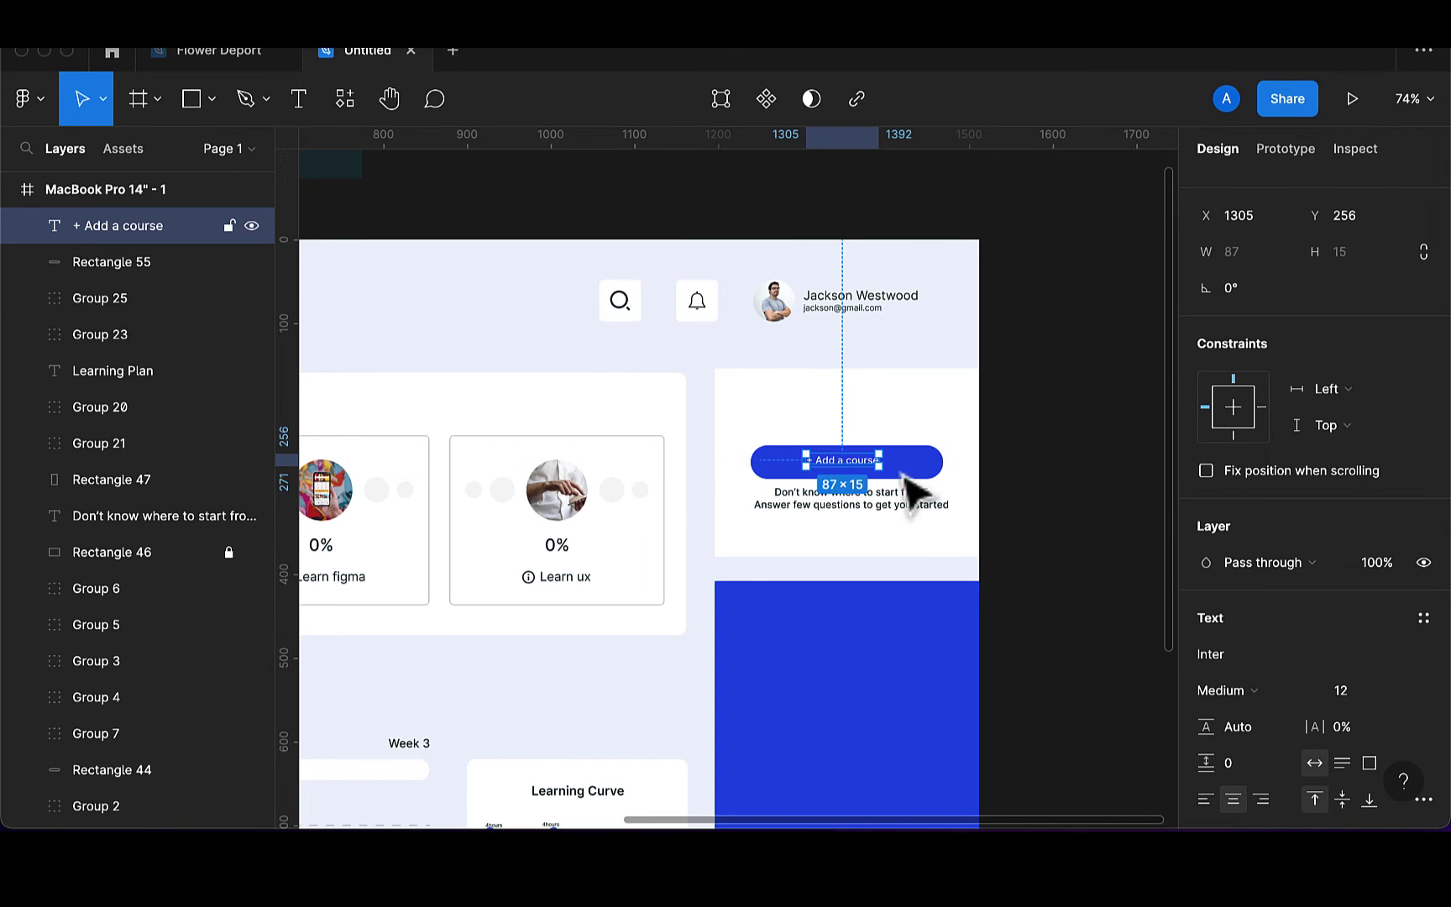
pyautogui.click(1358, 691)
pyautogui.write('14')
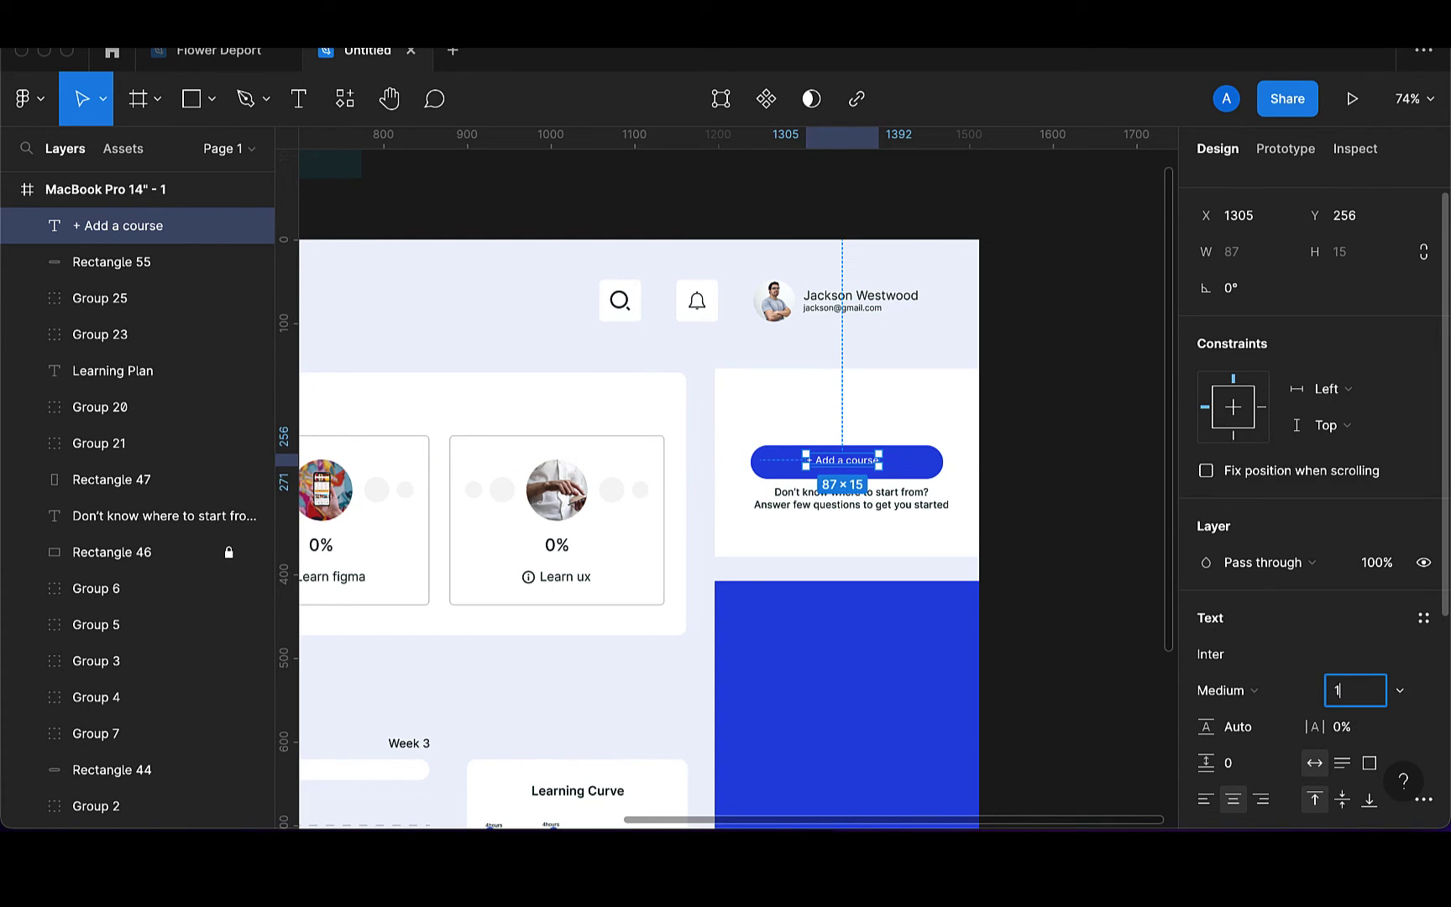
pyautogui.press('Return')
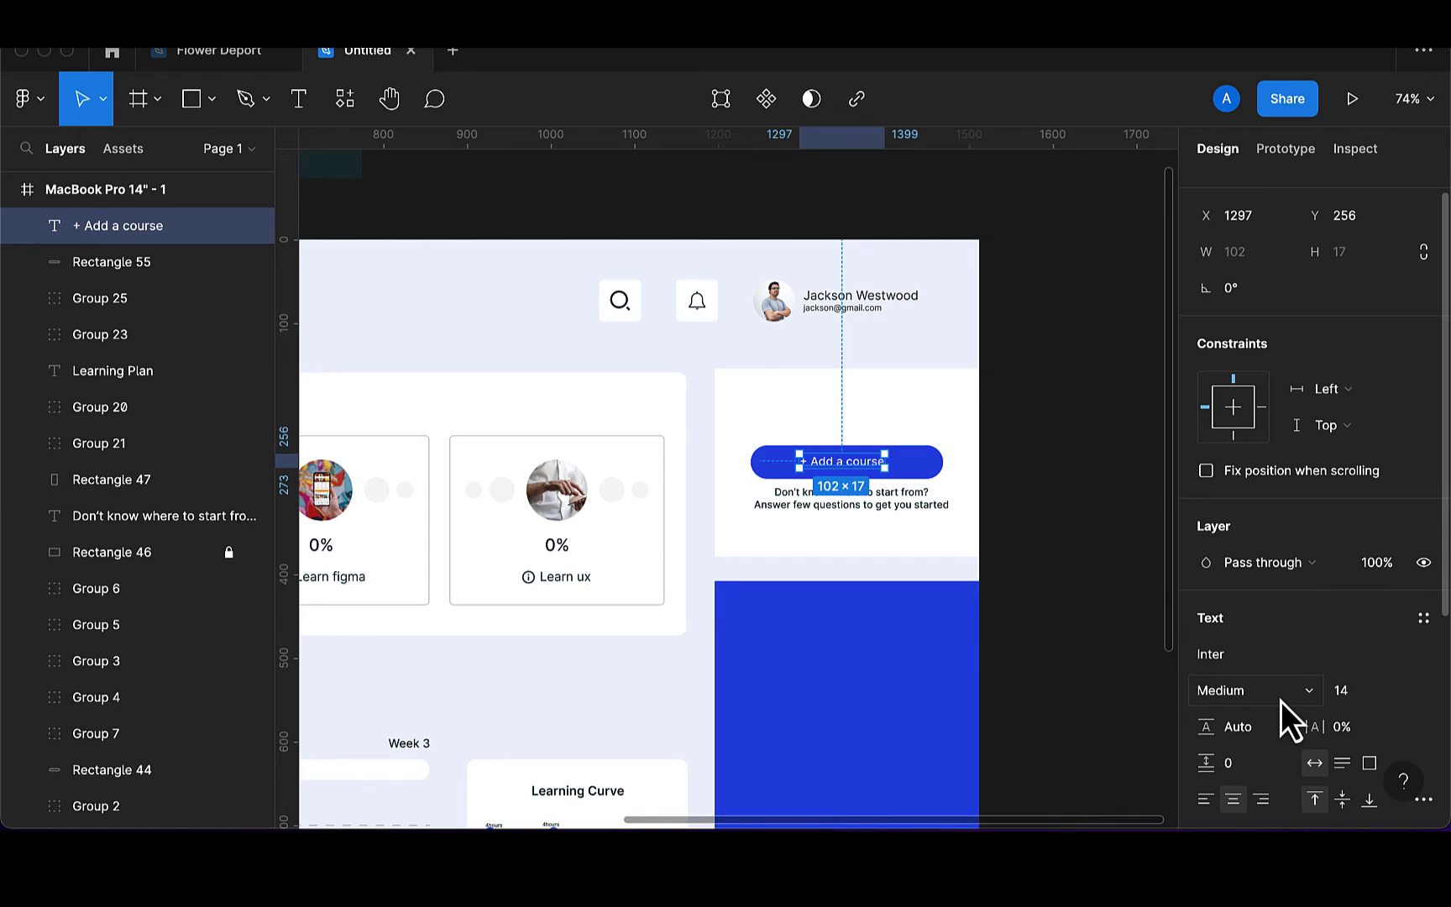
pyautogui.click(1281, 702)
pyautogui.click(1278, 722)
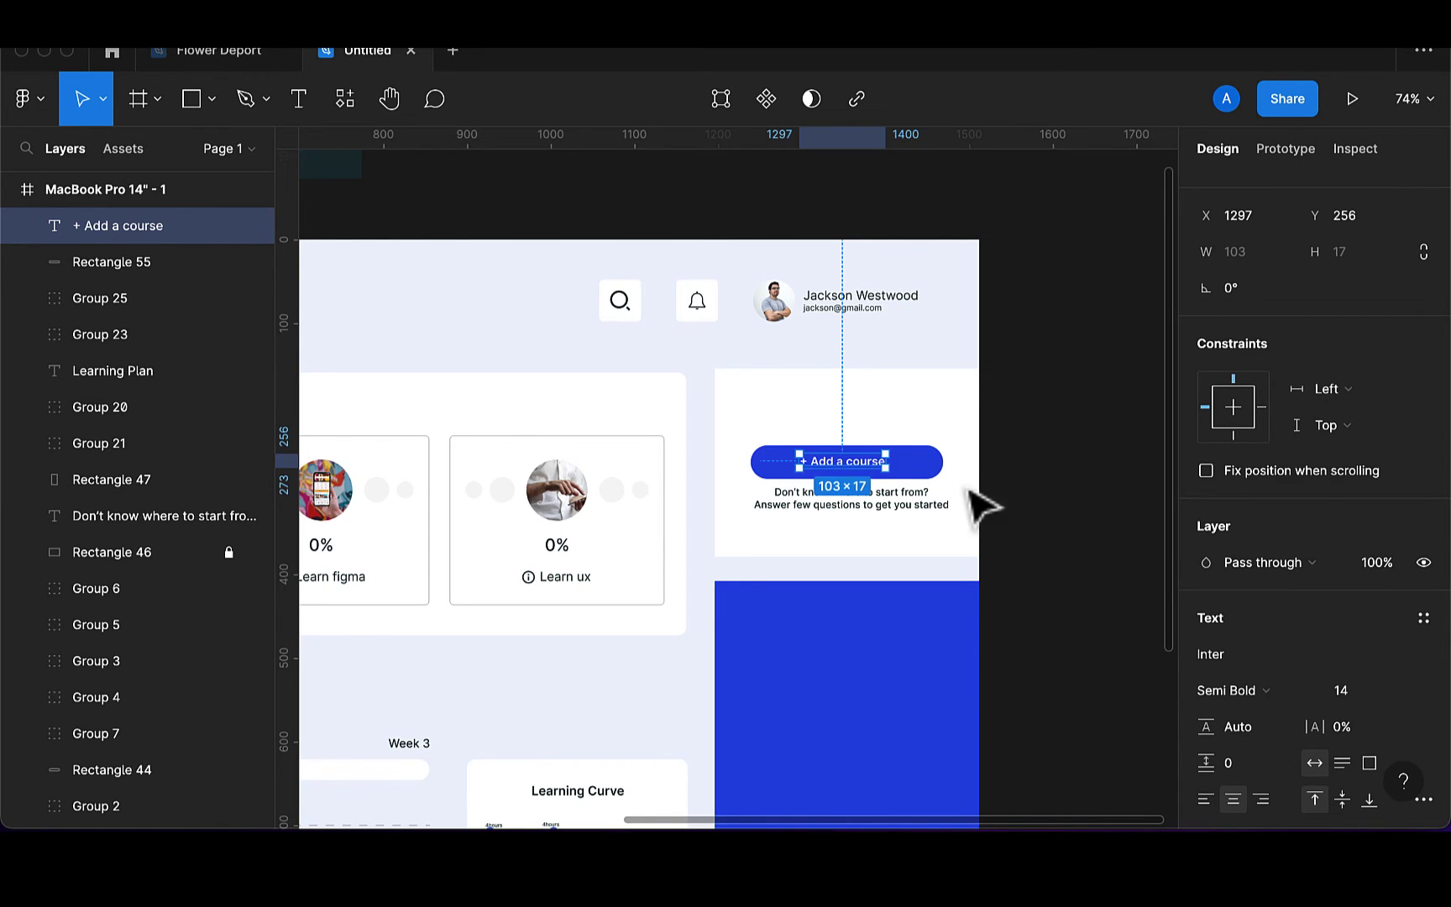
# Centre the label in the button, group them, and lower the blue panel's top to Y 437
pyautogui.keyDown('shift'); pyautogui.click(924, 469); pyautogui.keyUp('shift')
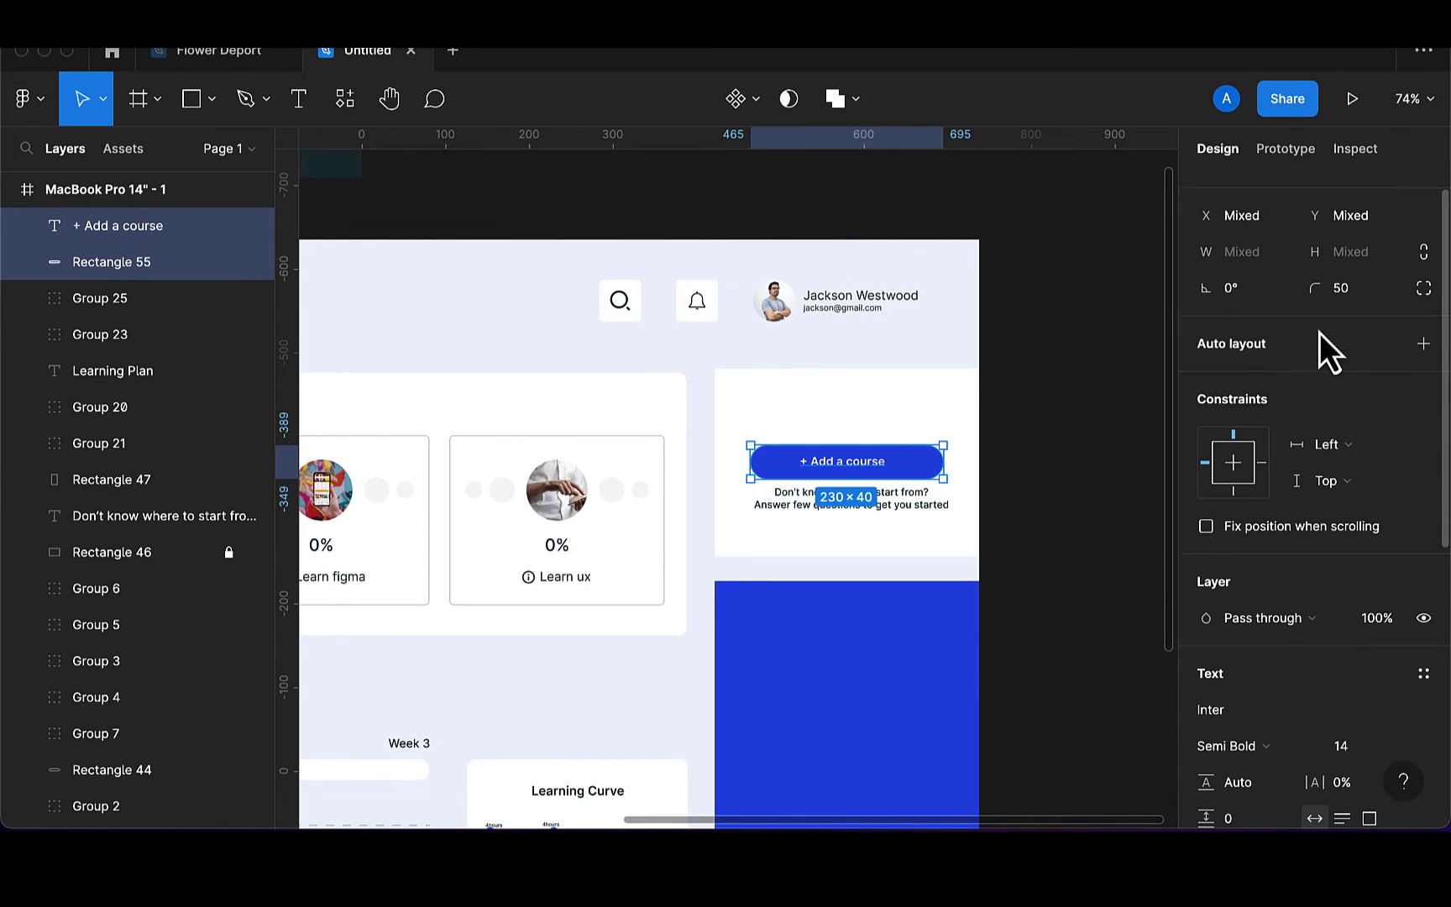
pyautogui.scroll(1, 1320, 333)
pyautogui.click(1241, 190)
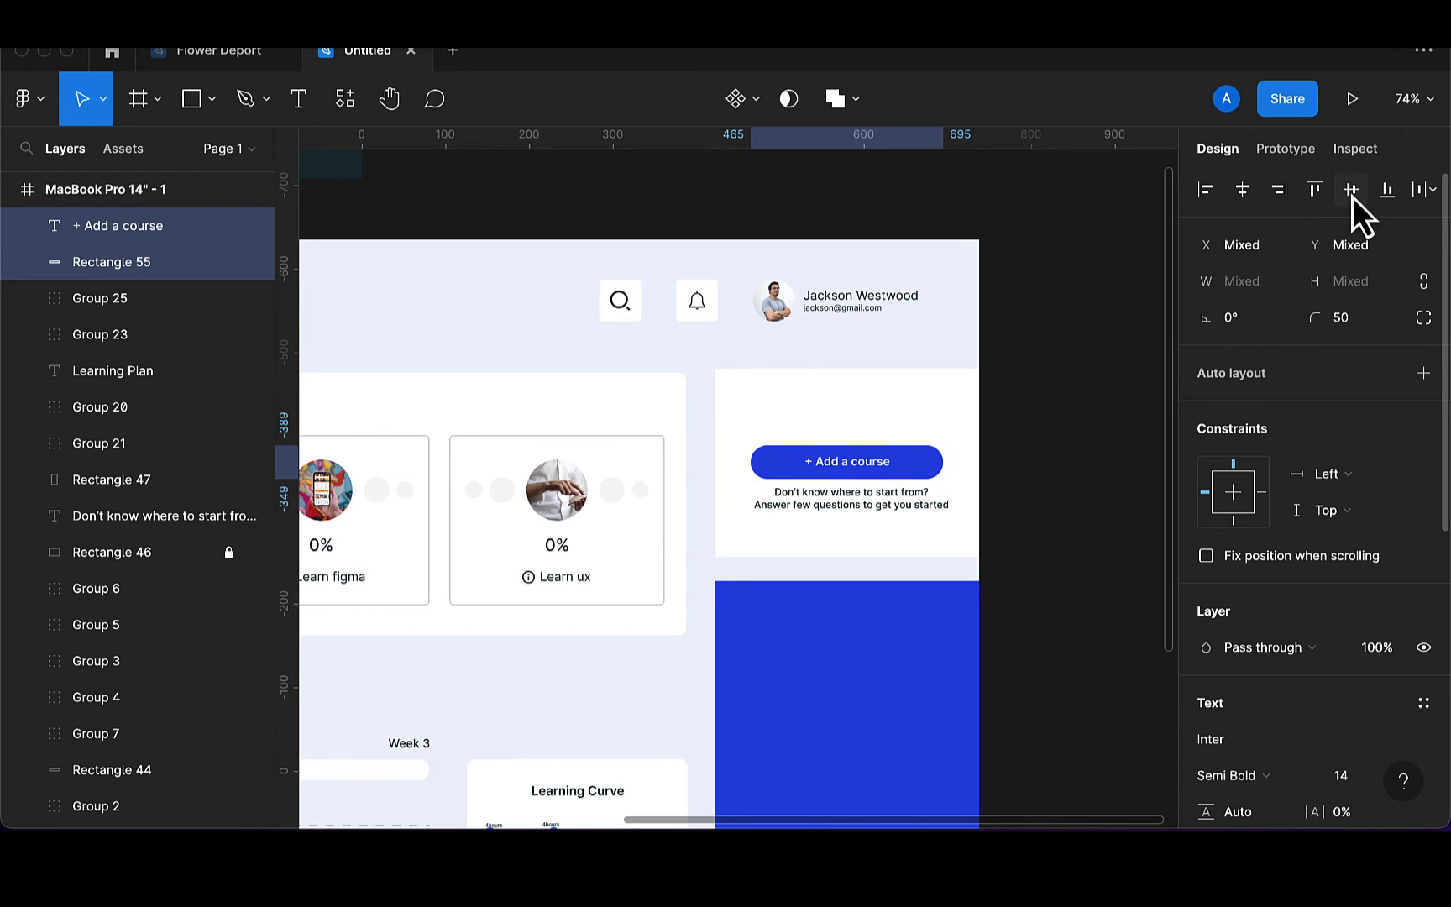
pyautogui.click(1353, 197)
pyautogui.press('super+g')
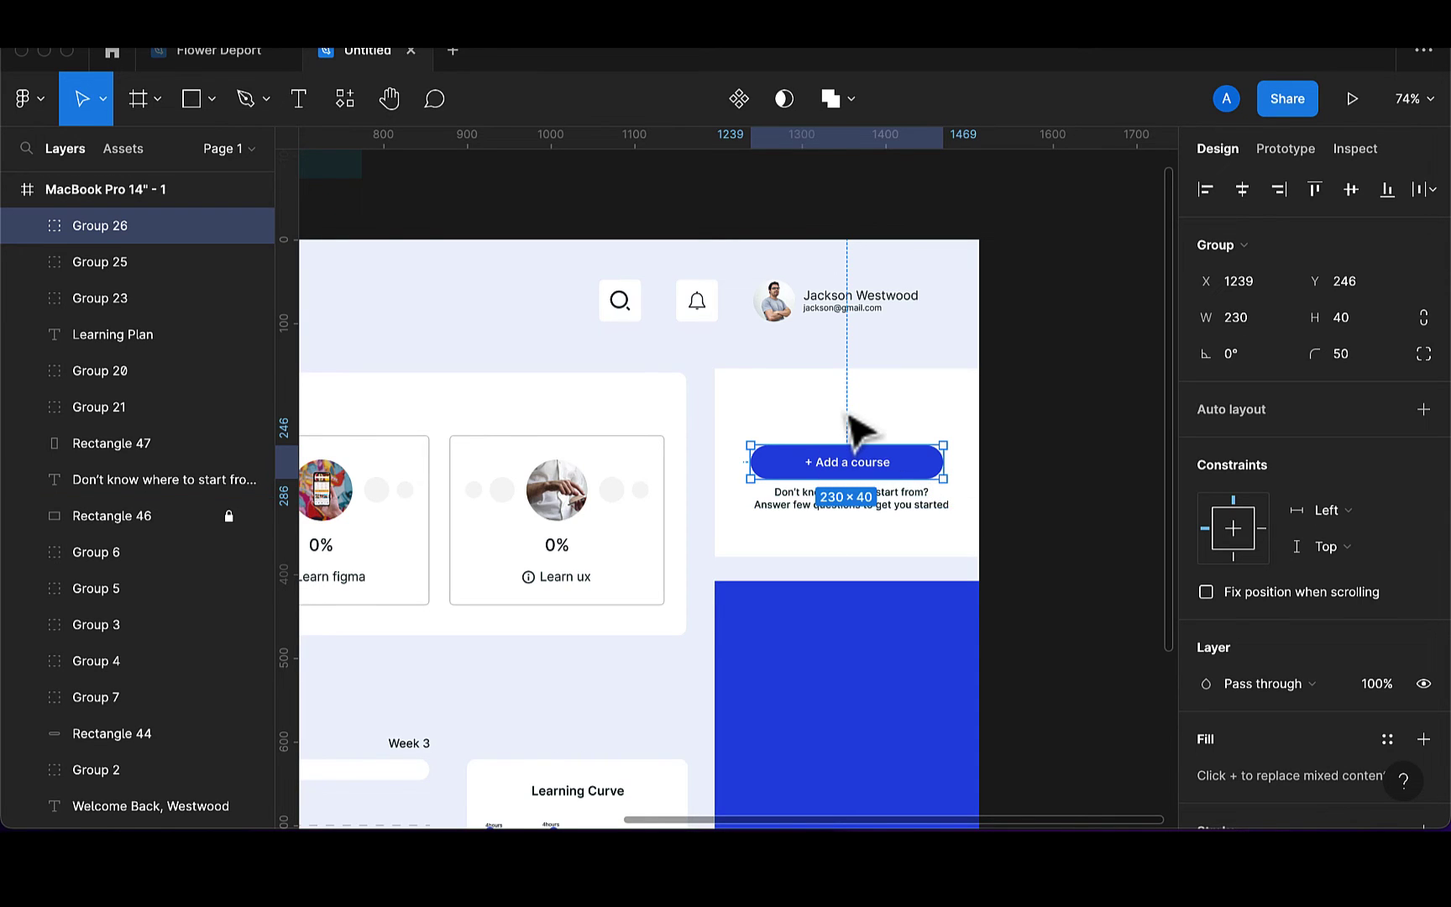
pyautogui.click(847, 625)
pyautogui.moveTo(836, 581); pyautogui.dragTo(836, 606)
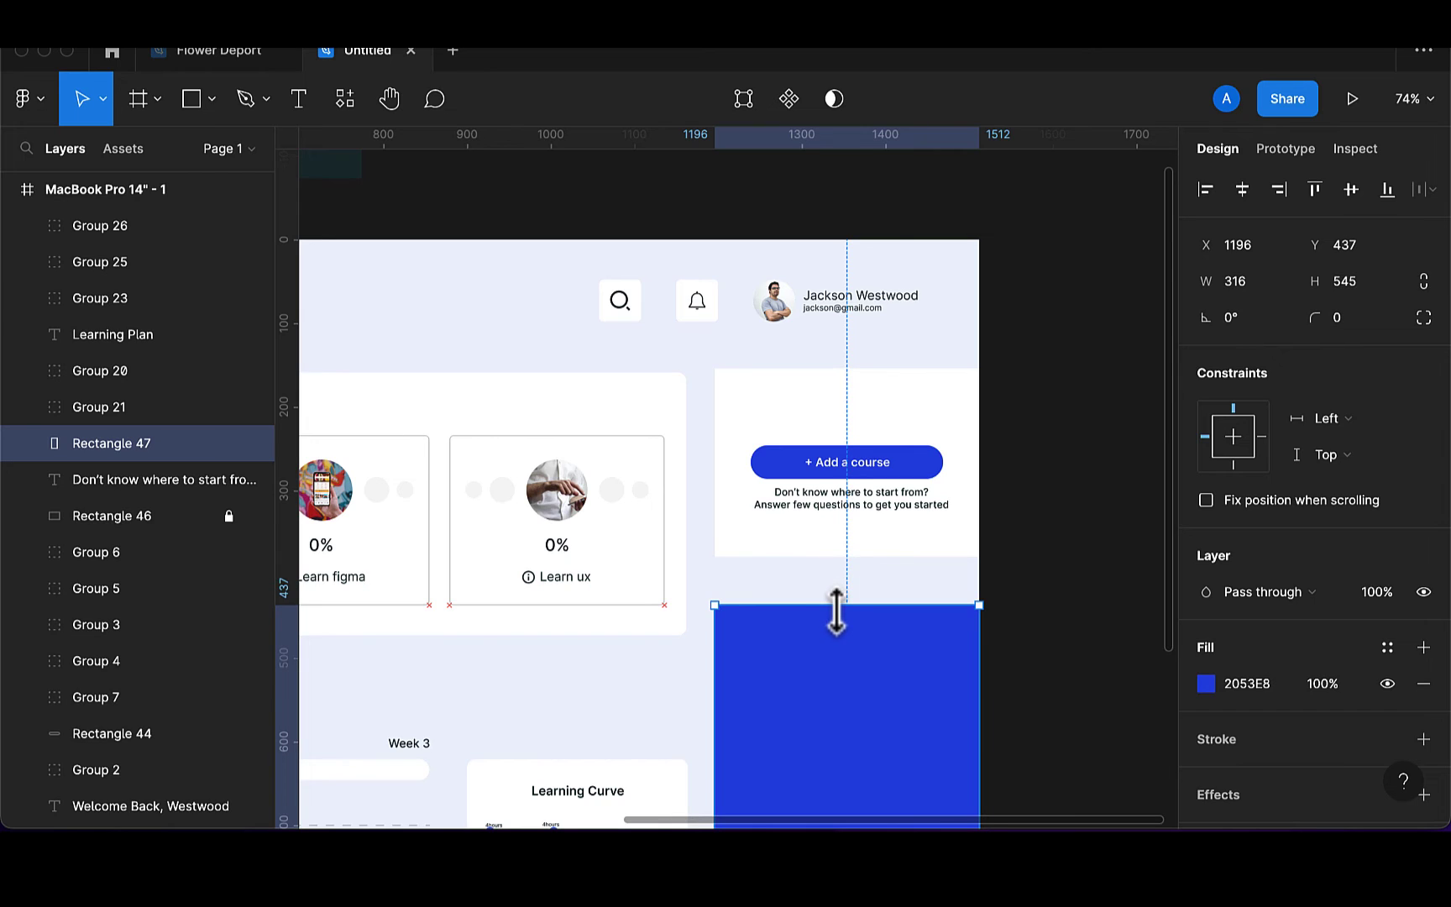
# Nudge the white card, Add a course button and helper text together with Shift+arrow keys
pyautogui.click(882, 504)
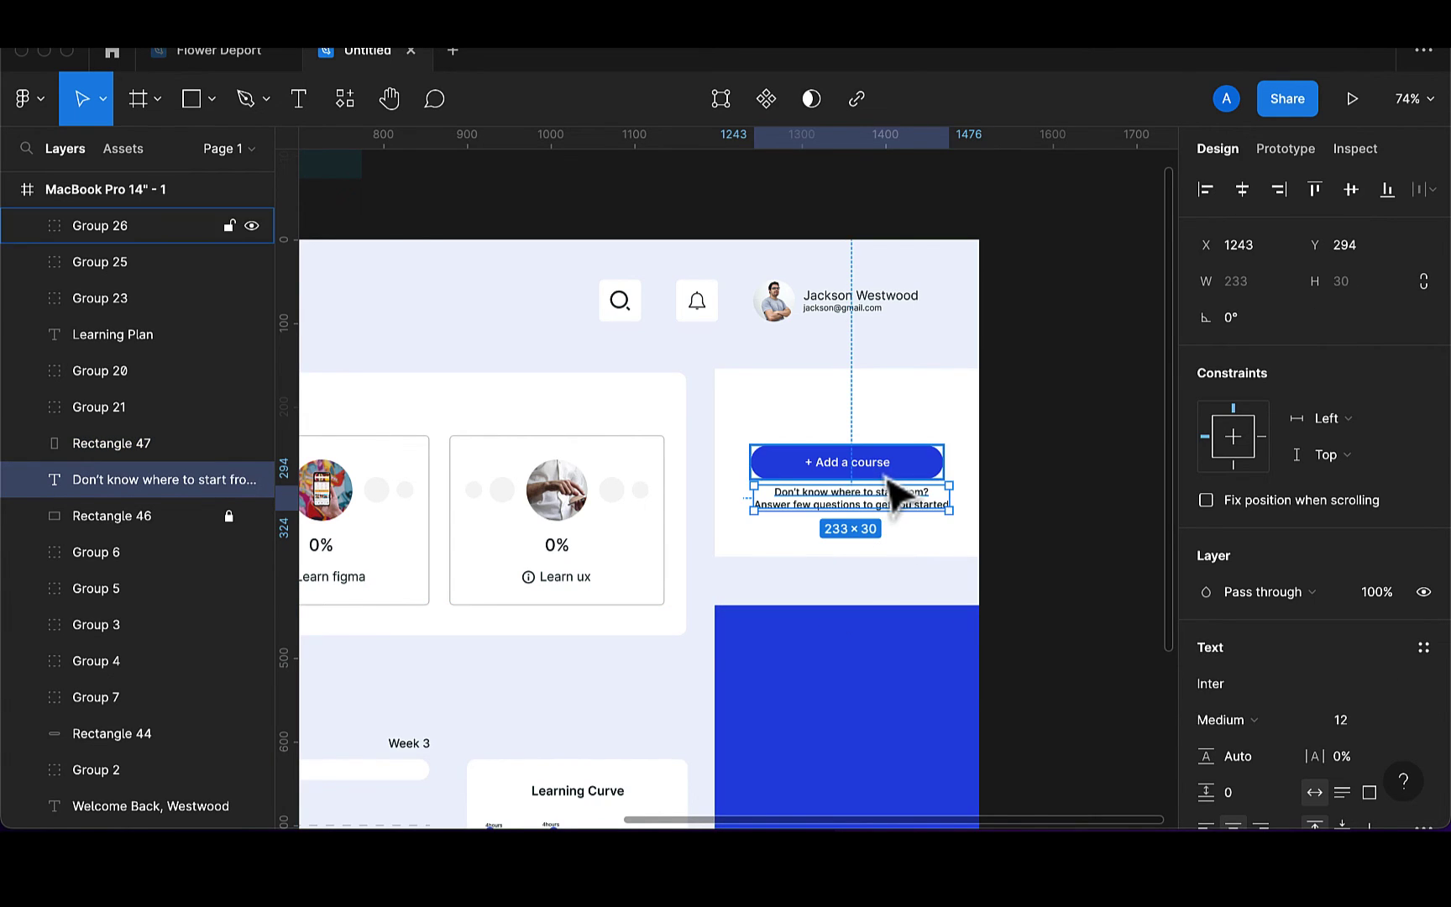
pyautogui.keyDown('shift'); pyautogui.click(897, 497); pyautogui.keyUp('shift')
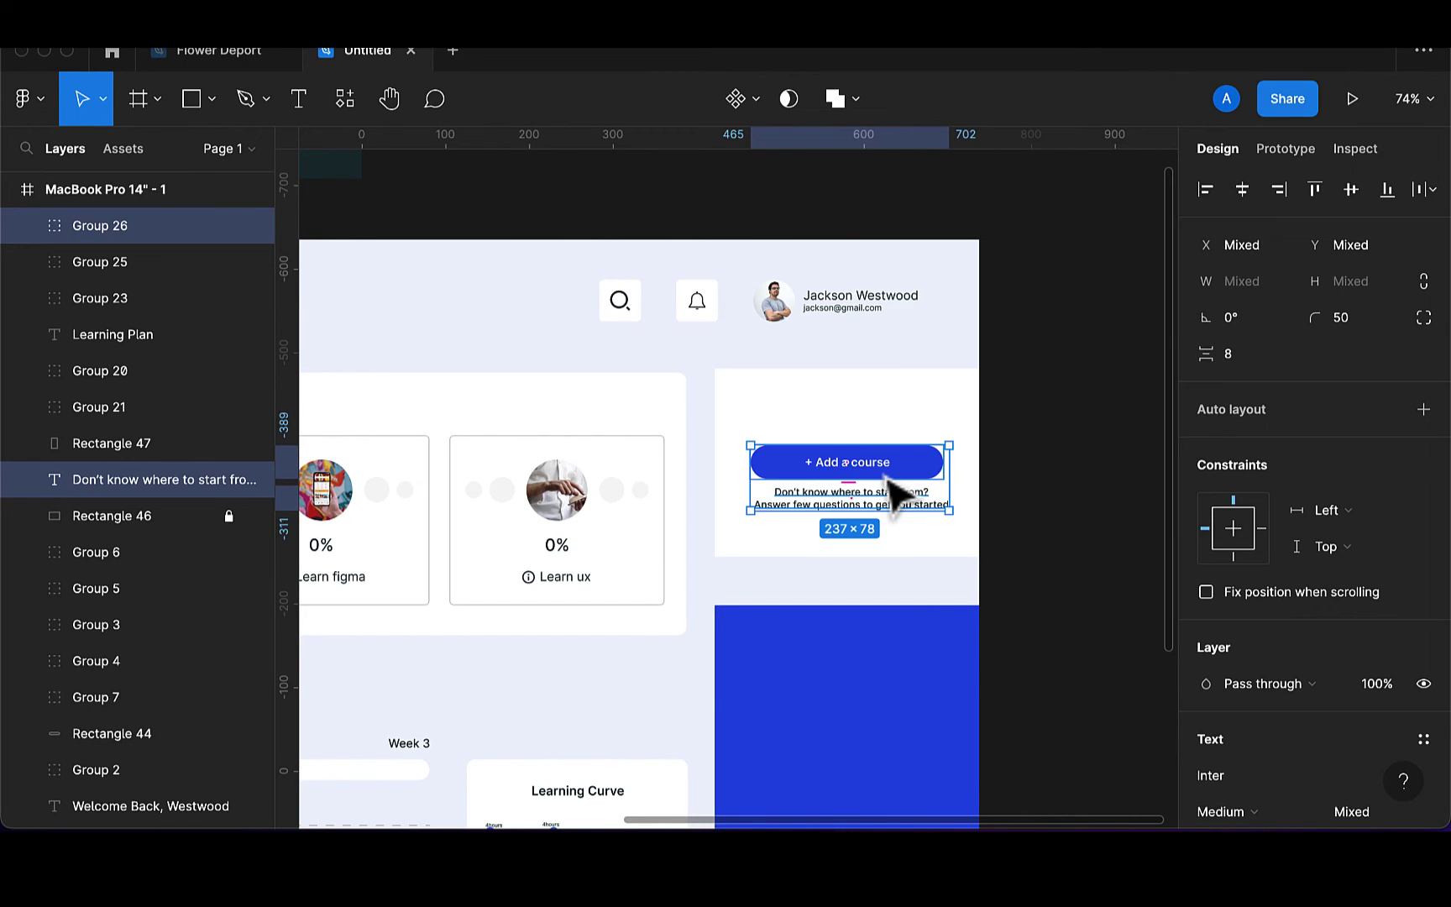
pyautogui.click(874, 389)
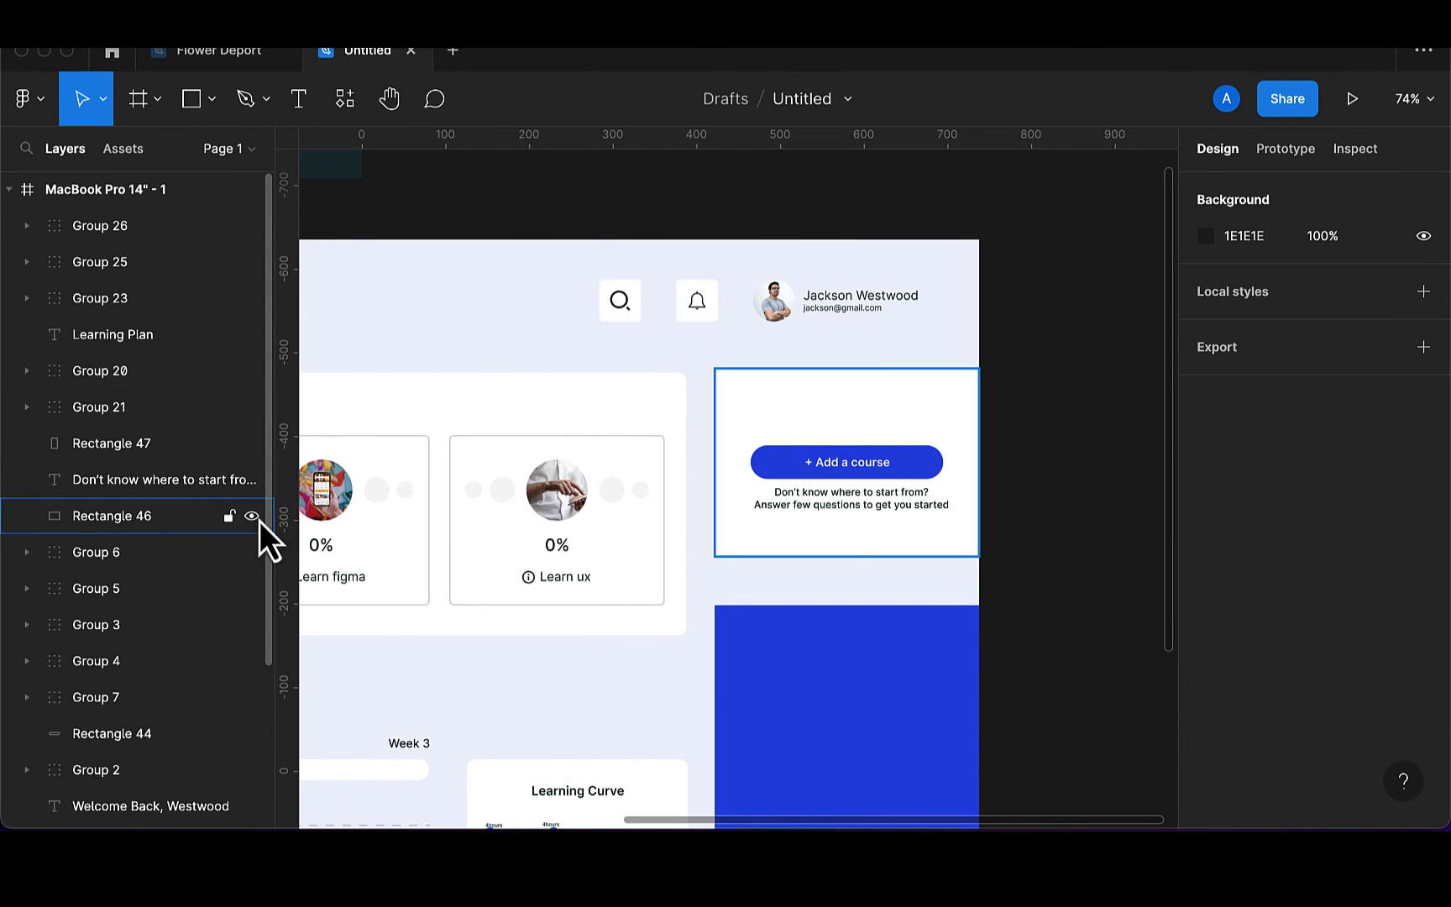
pyautogui.click(892, 464)
pyautogui.keyDown('shift'); pyautogui.click(897, 501); pyautogui.keyUp('shift')
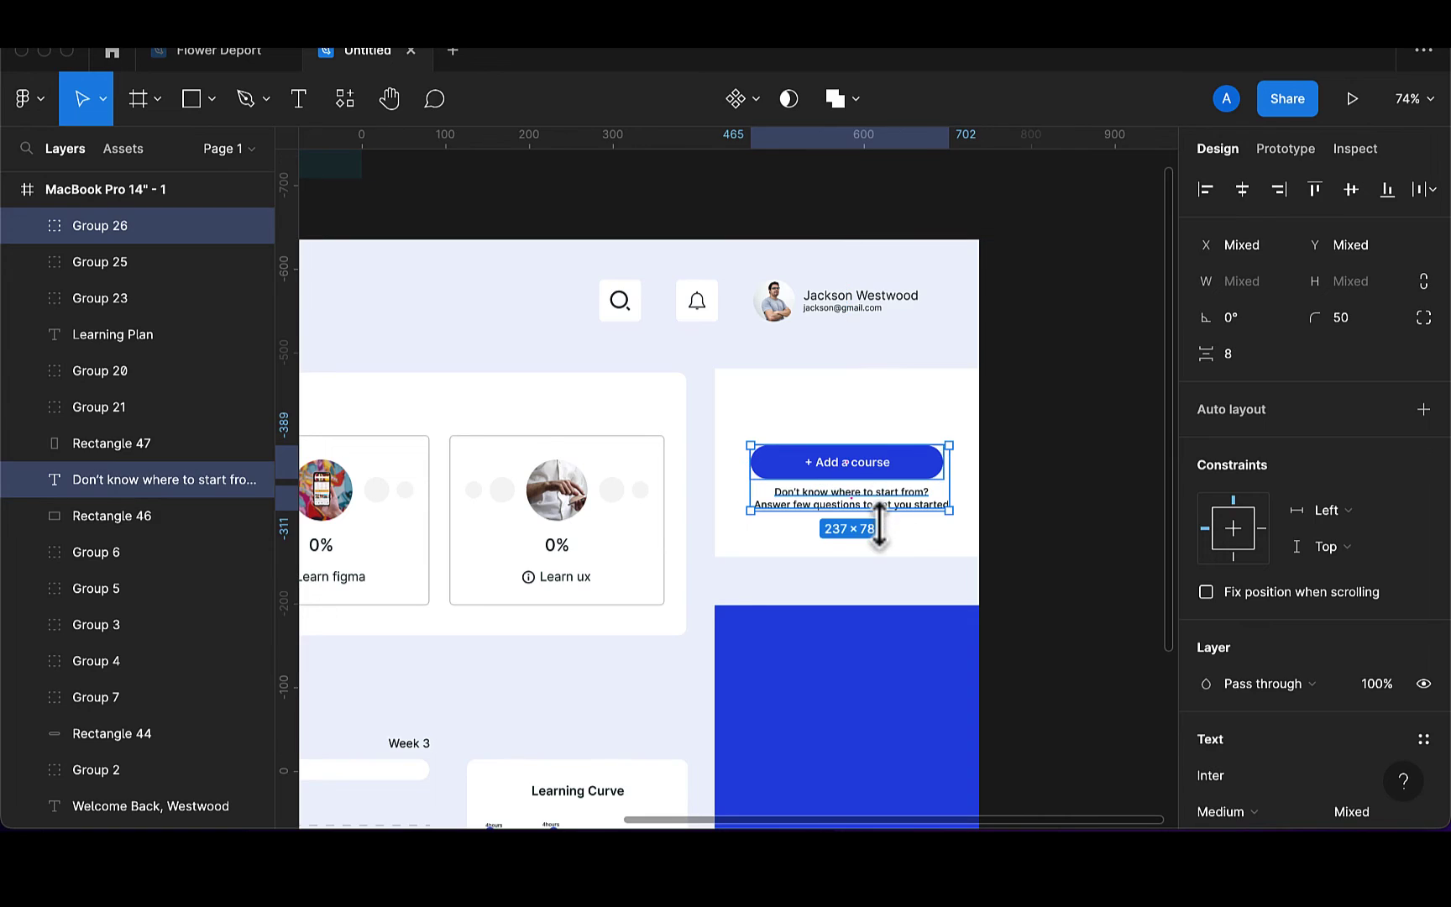
pyautogui.keyDown('shift'); pyautogui.click(894, 550); pyautogui.keyUp('shift')
pyautogui.hotkey('shift', 'Down')
pyautogui.hotkey('shift', 'Down')
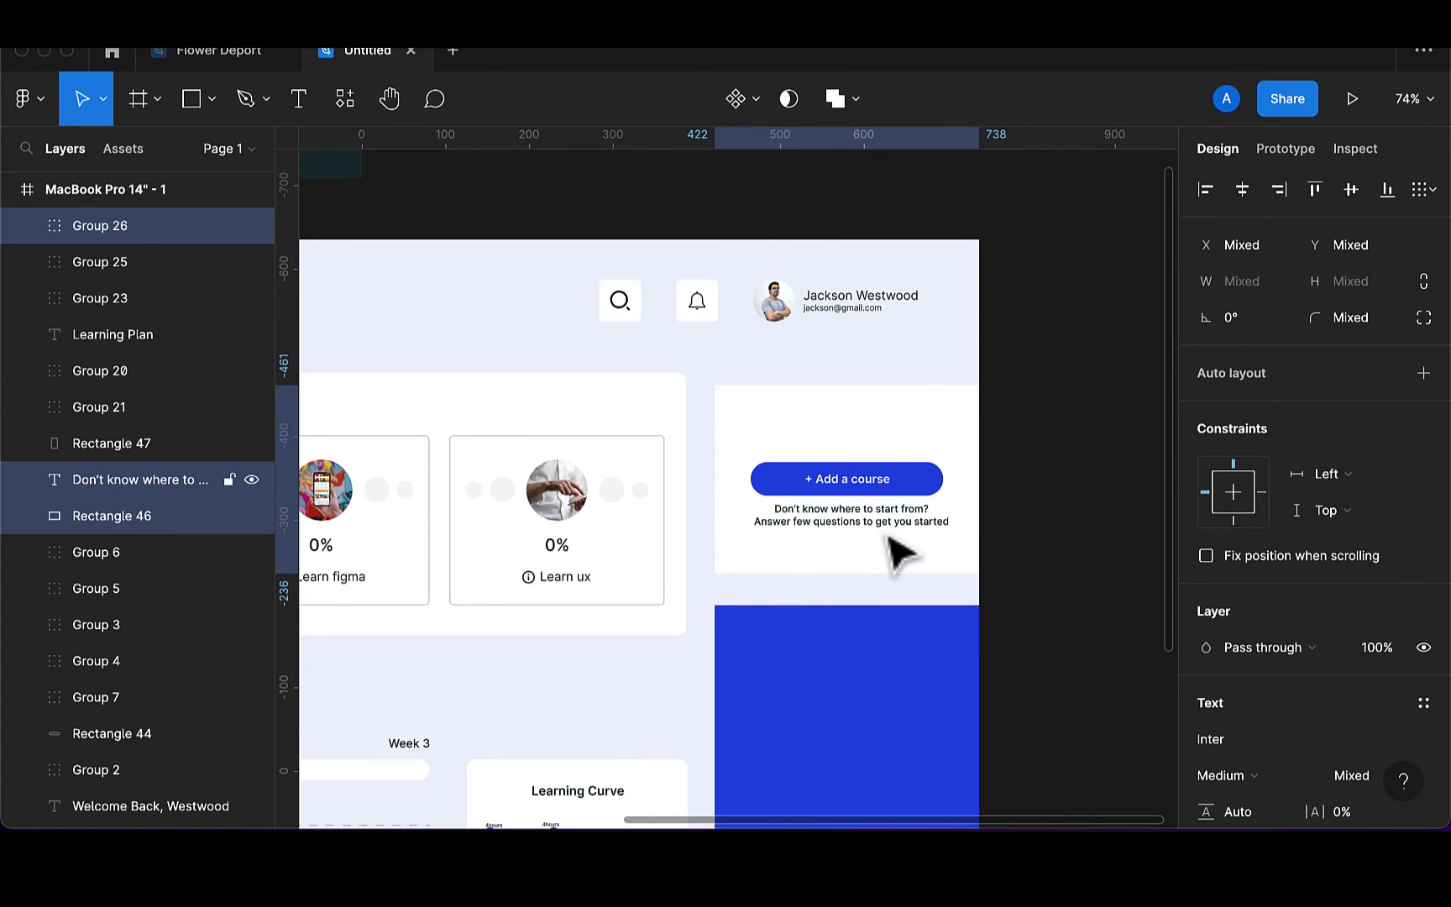
pyautogui.hotkey('shift', 'Up')
pyautogui.hotkey('shift', 'Up')
pyautogui.hotkey('shift', 'Up')
pyautogui.hotkey('shift', 'Down')
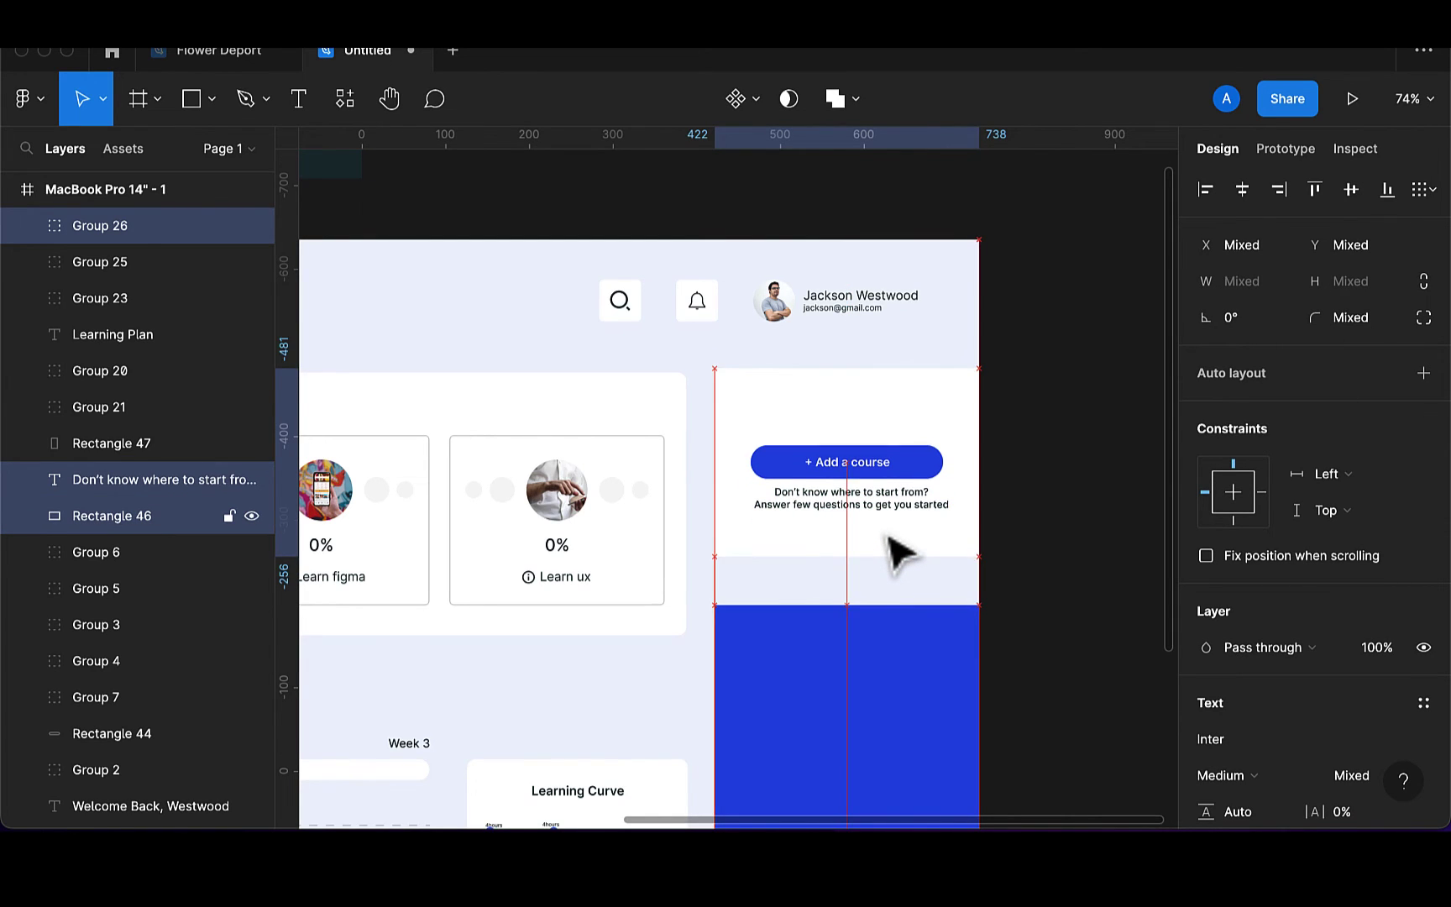
pyautogui.hotkey('shift', 'Down')
pyautogui.hotkey('shift', 'Up')
pyautogui.hotkey('shift', 'Up')
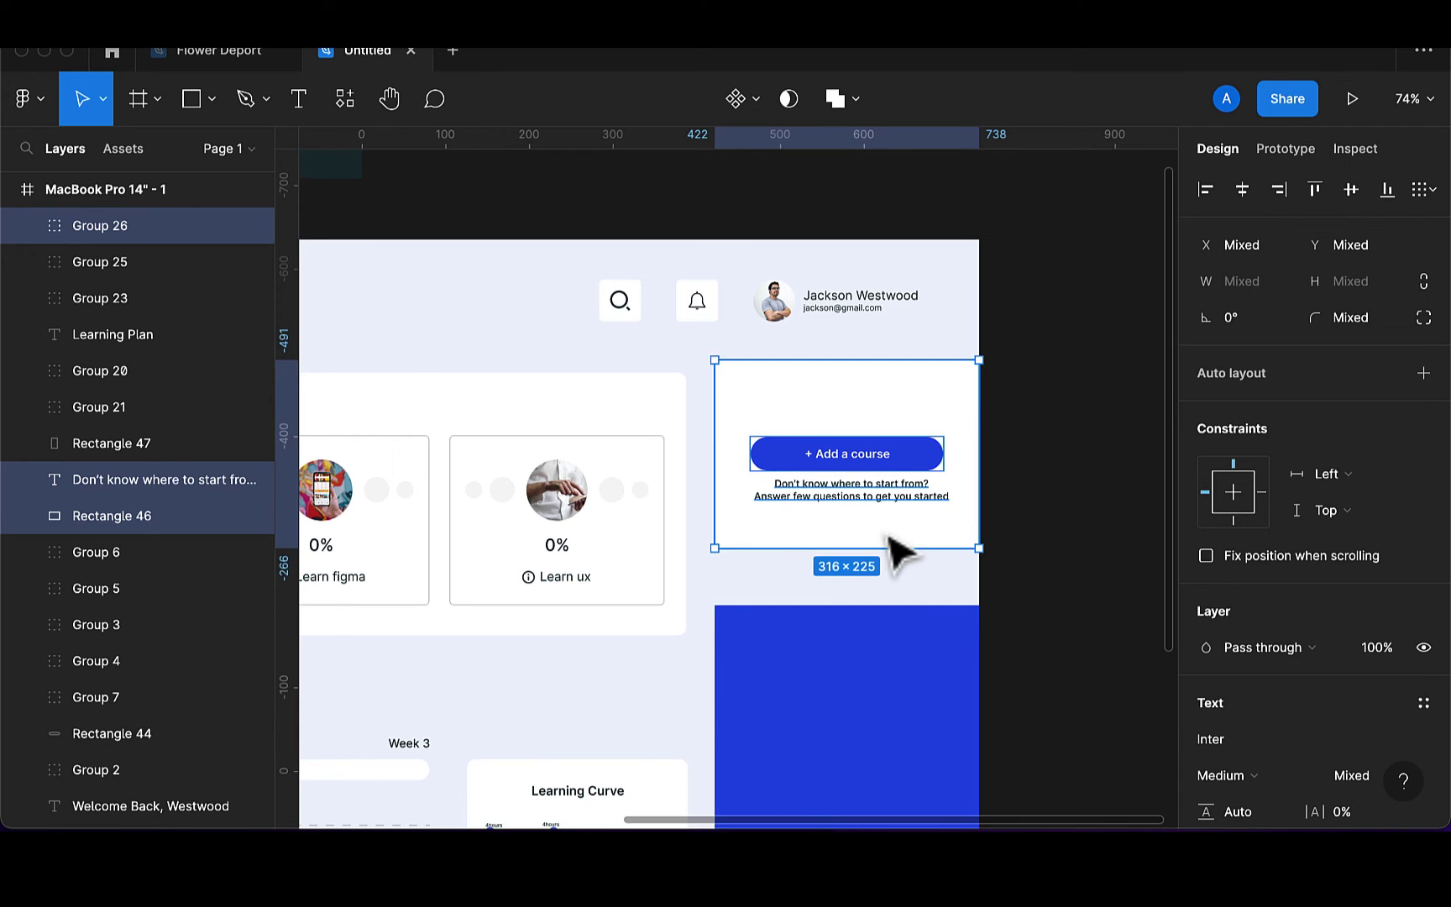
pyautogui.hotkey('shift', 'Down')
pyautogui.hotkey('shift', 'Down')
pyautogui.hotkey('shift', 'Down')
pyautogui.hotkey('shift', 'Up')
pyautogui.hotkey('shift', 'Up')
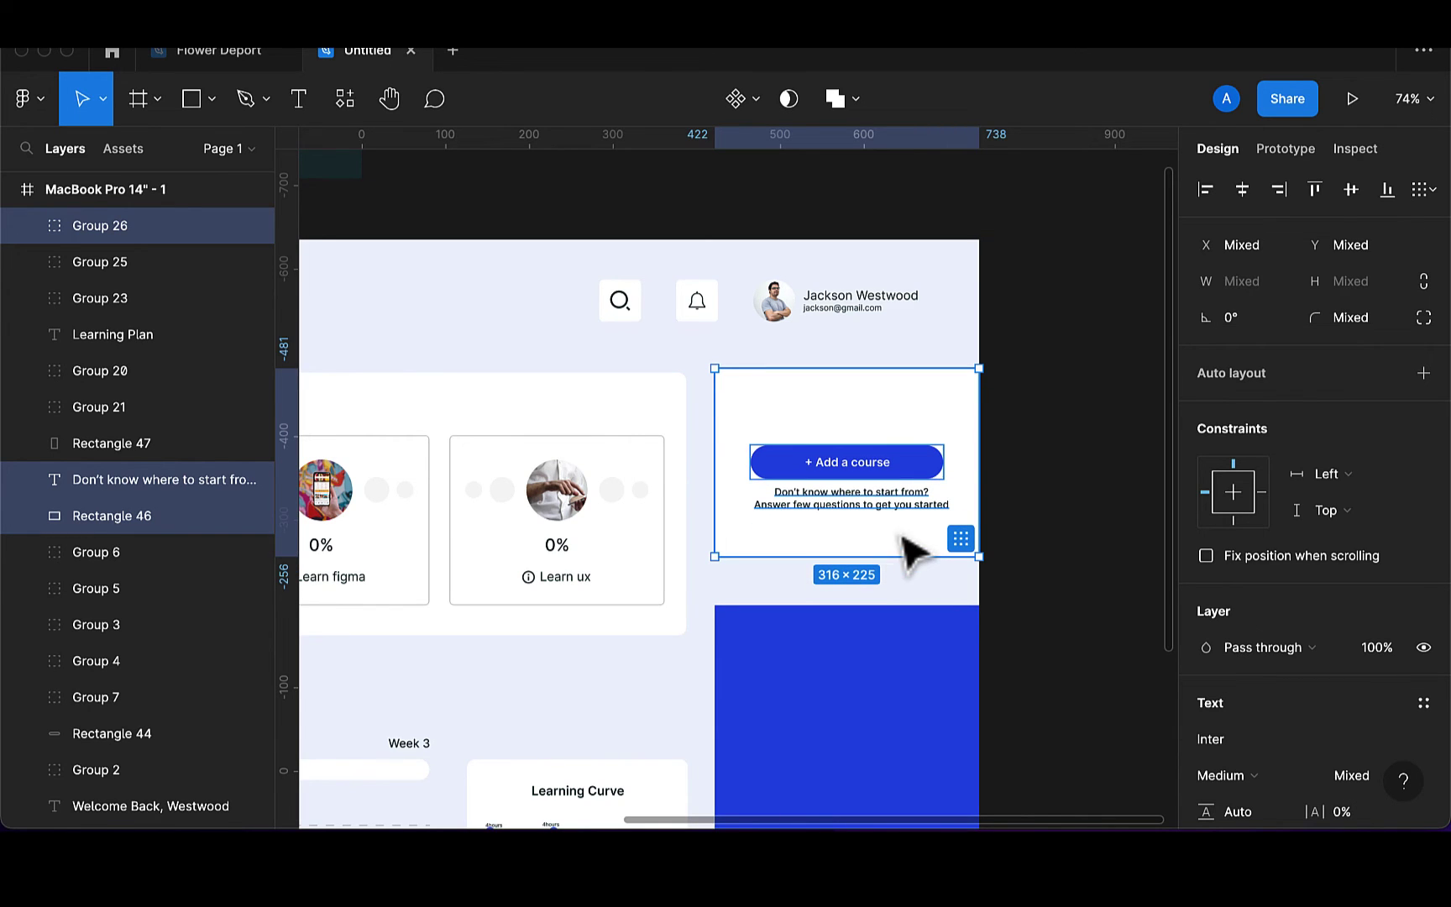
# Move the white Add a course card down 4 px to Y 158, then open Plugins
pyautogui.click(1031, 420)
pyautogui.hotkey('shift', '1')
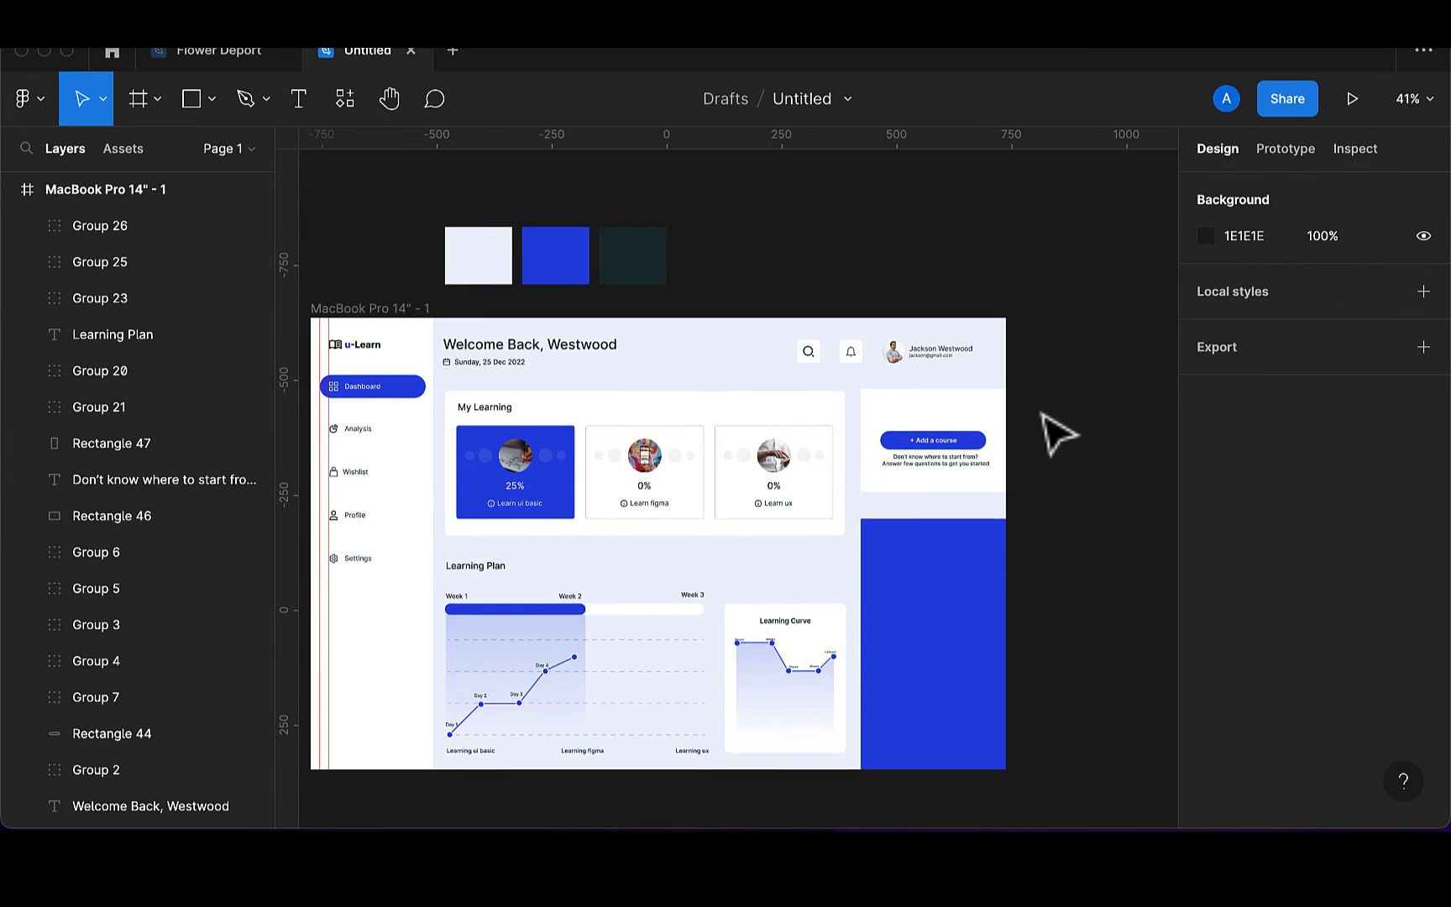
pyautogui.click(970, 445)
pyautogui.scroll(3, 933, 491)
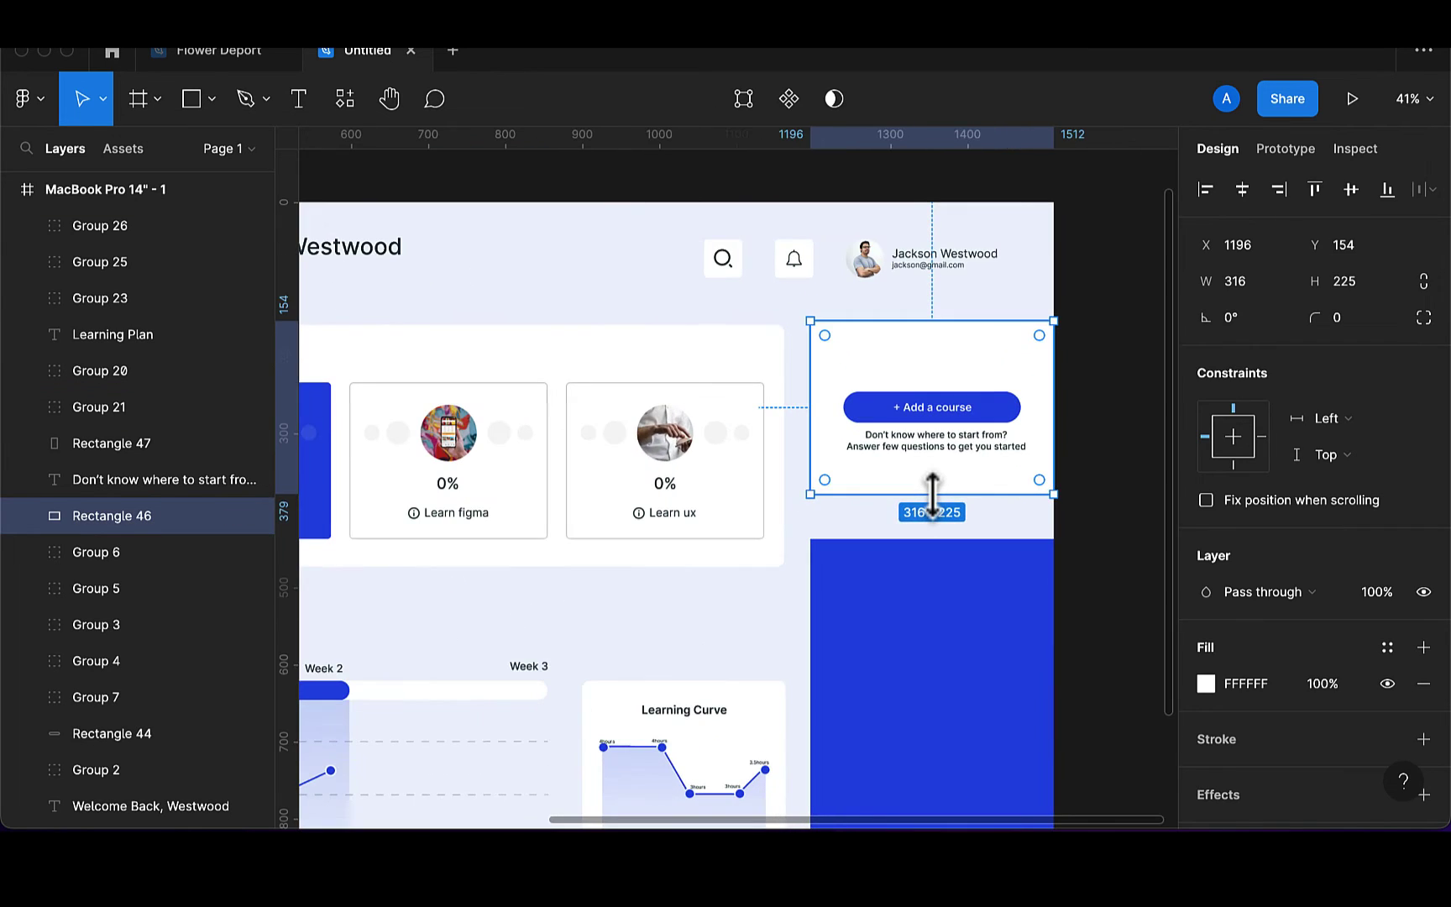
pyautogui.press('Down')
pyautogui.press('Down')
pyautogui.press('Down')
pyautogui.press('Down')
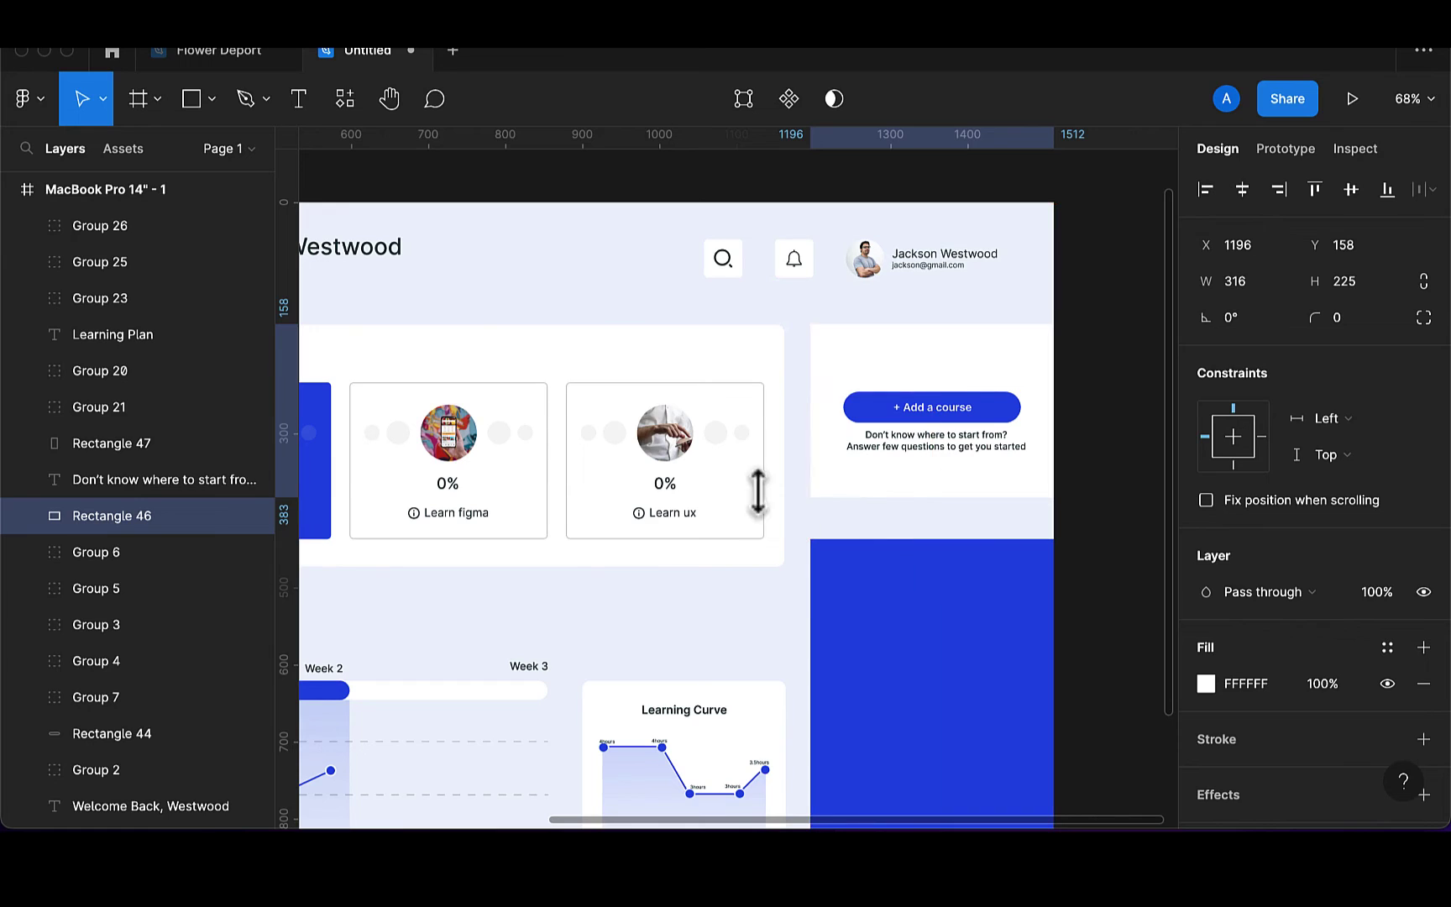
pyautogui.click(341, 102)
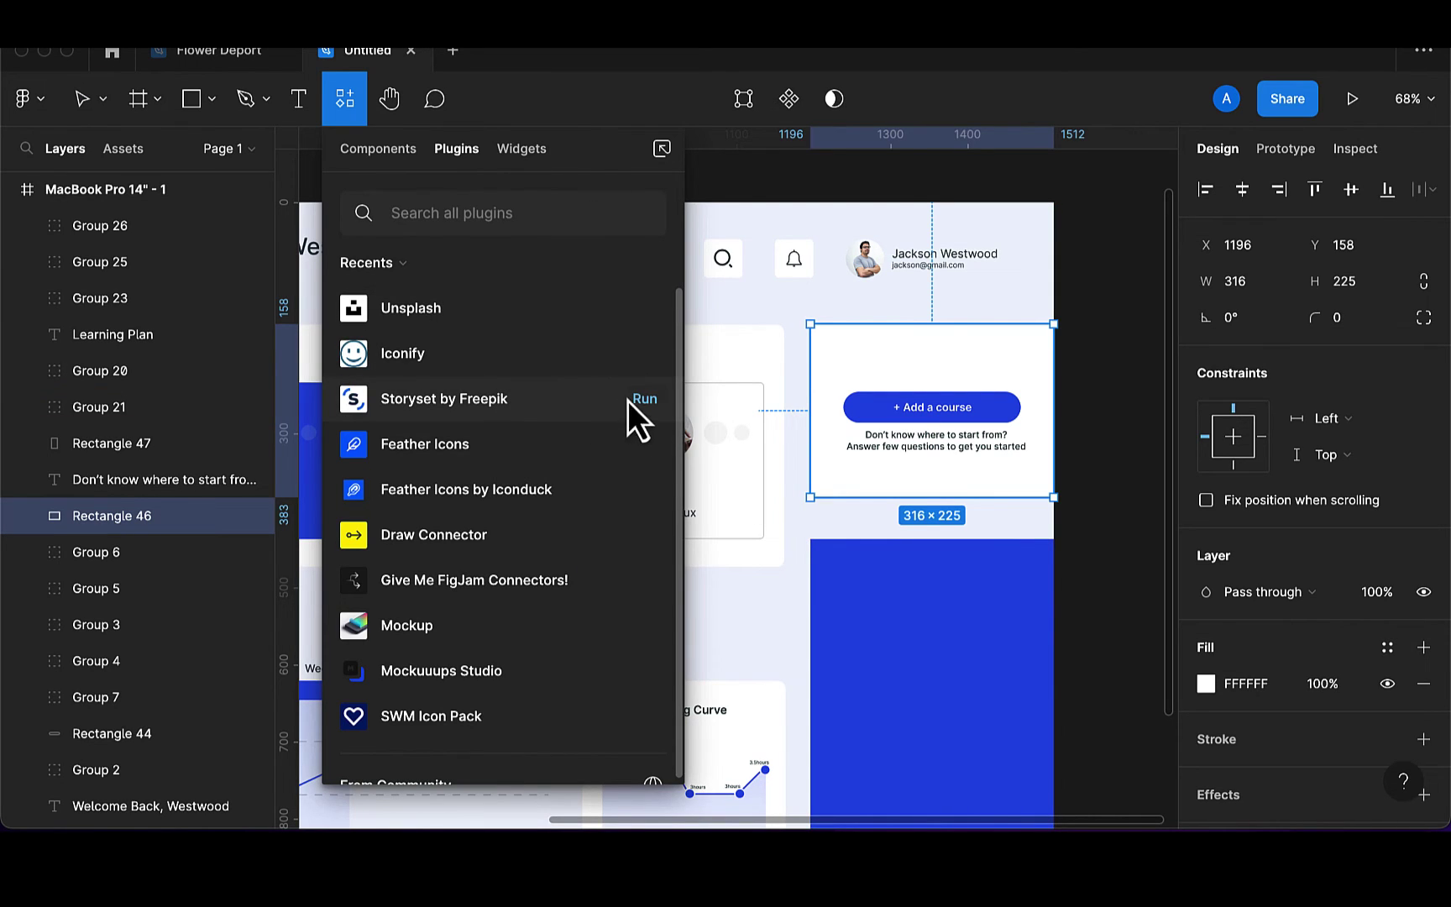
# Run Storyset by Freepik and browse its illustrations for the search 'learning'
pyautogui.click(644, 400)
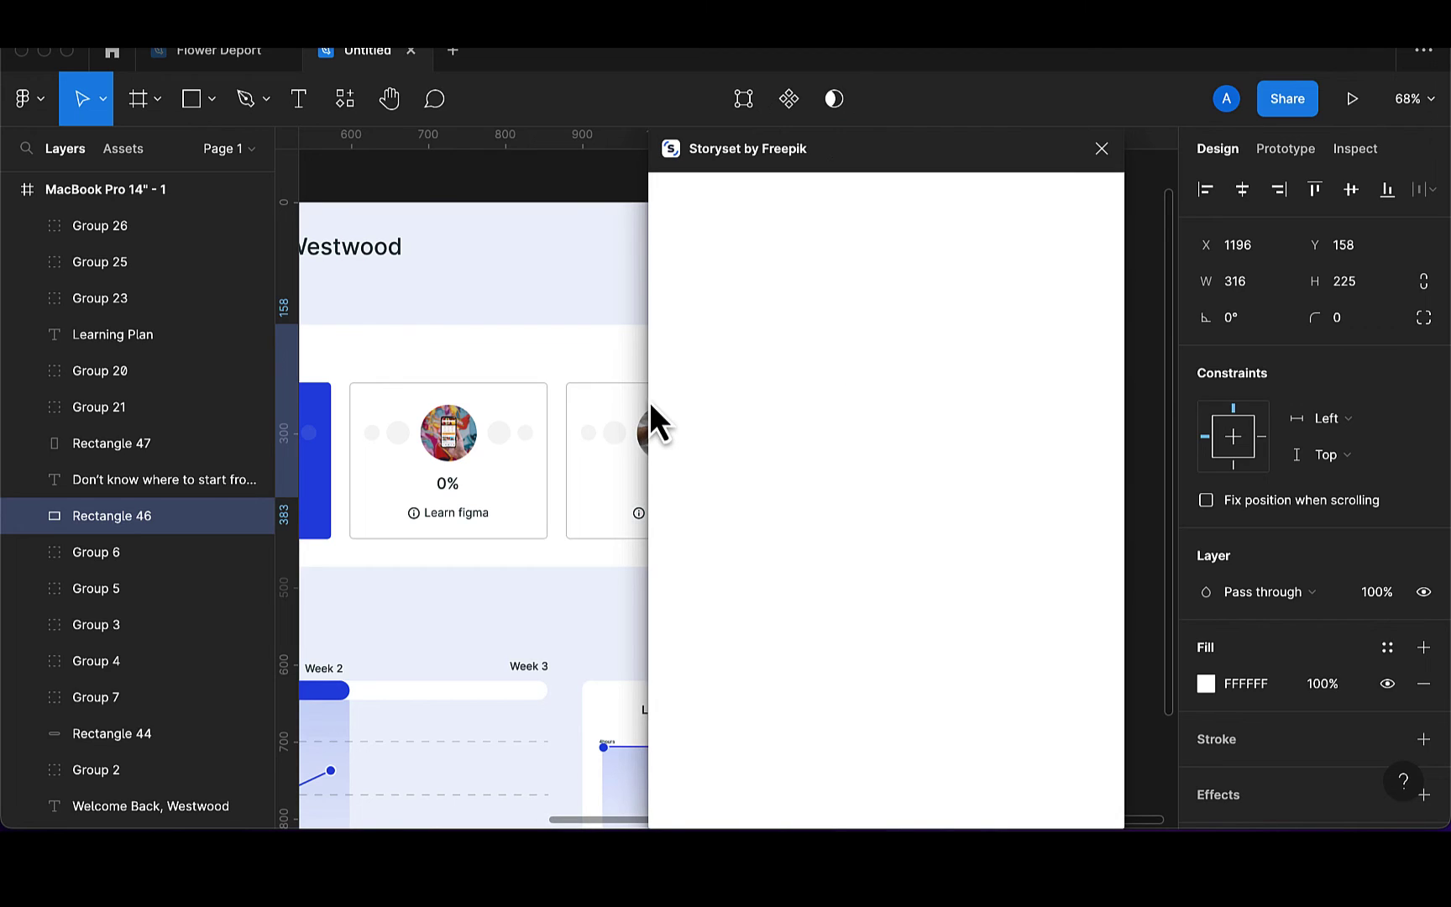
pyautogui.click(714, 269)
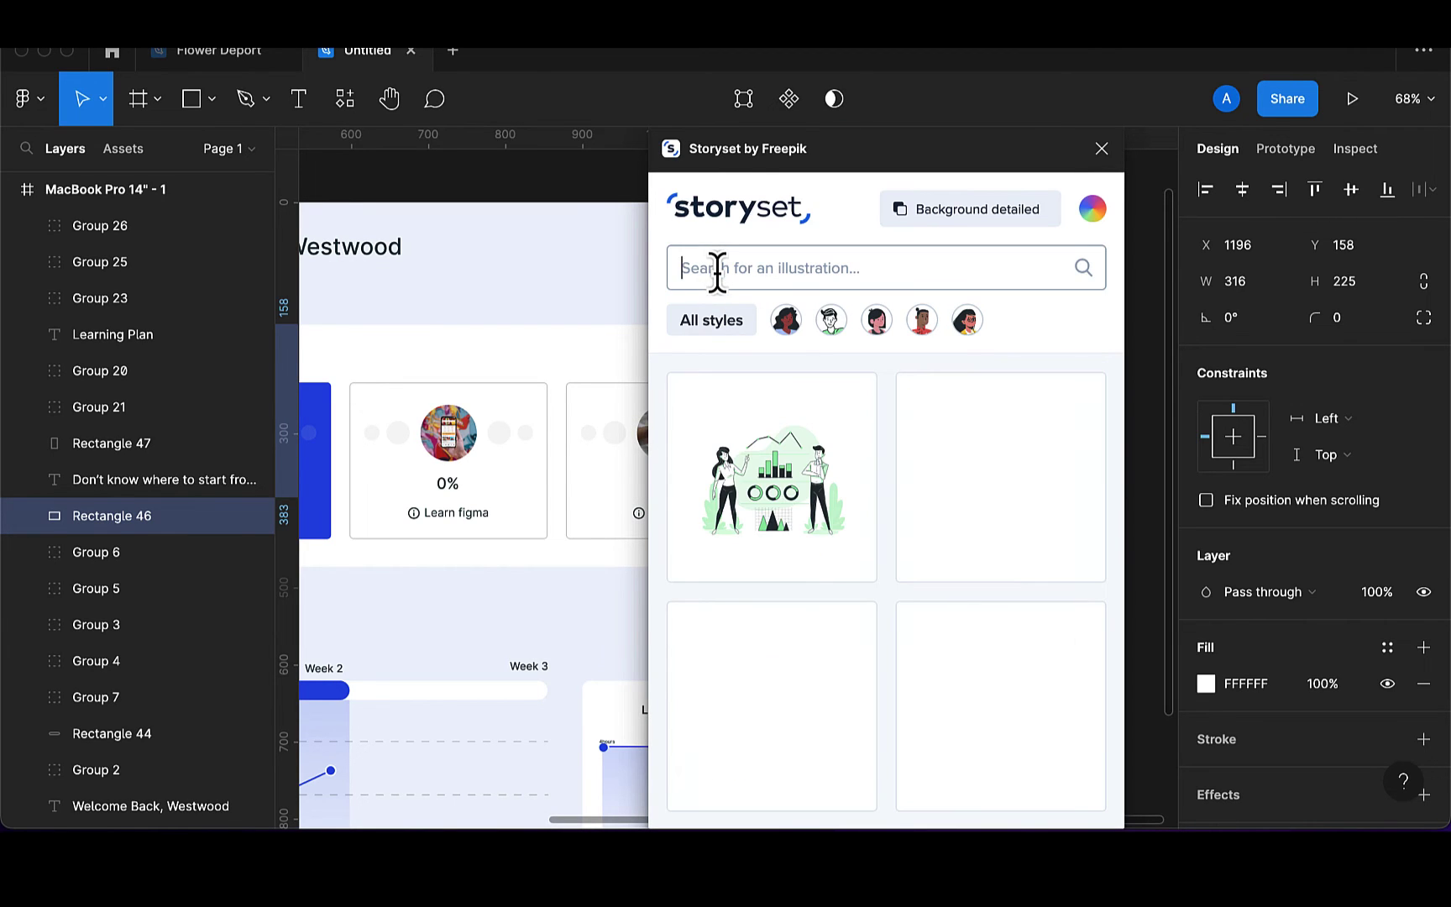
pyautogui.write('learning')
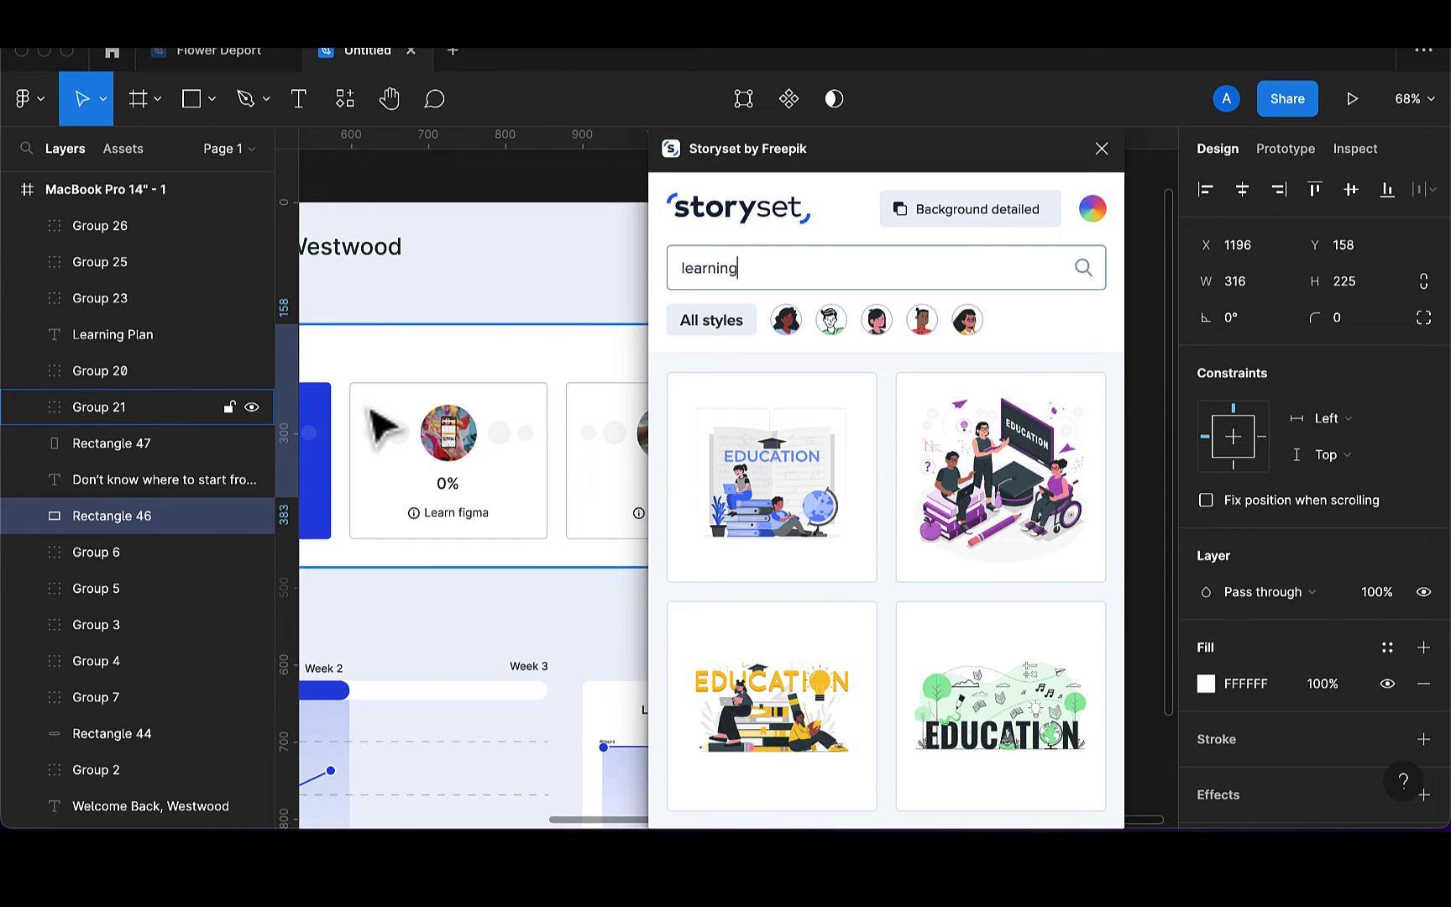
pyautogui.hscroll(10, 378, 425)
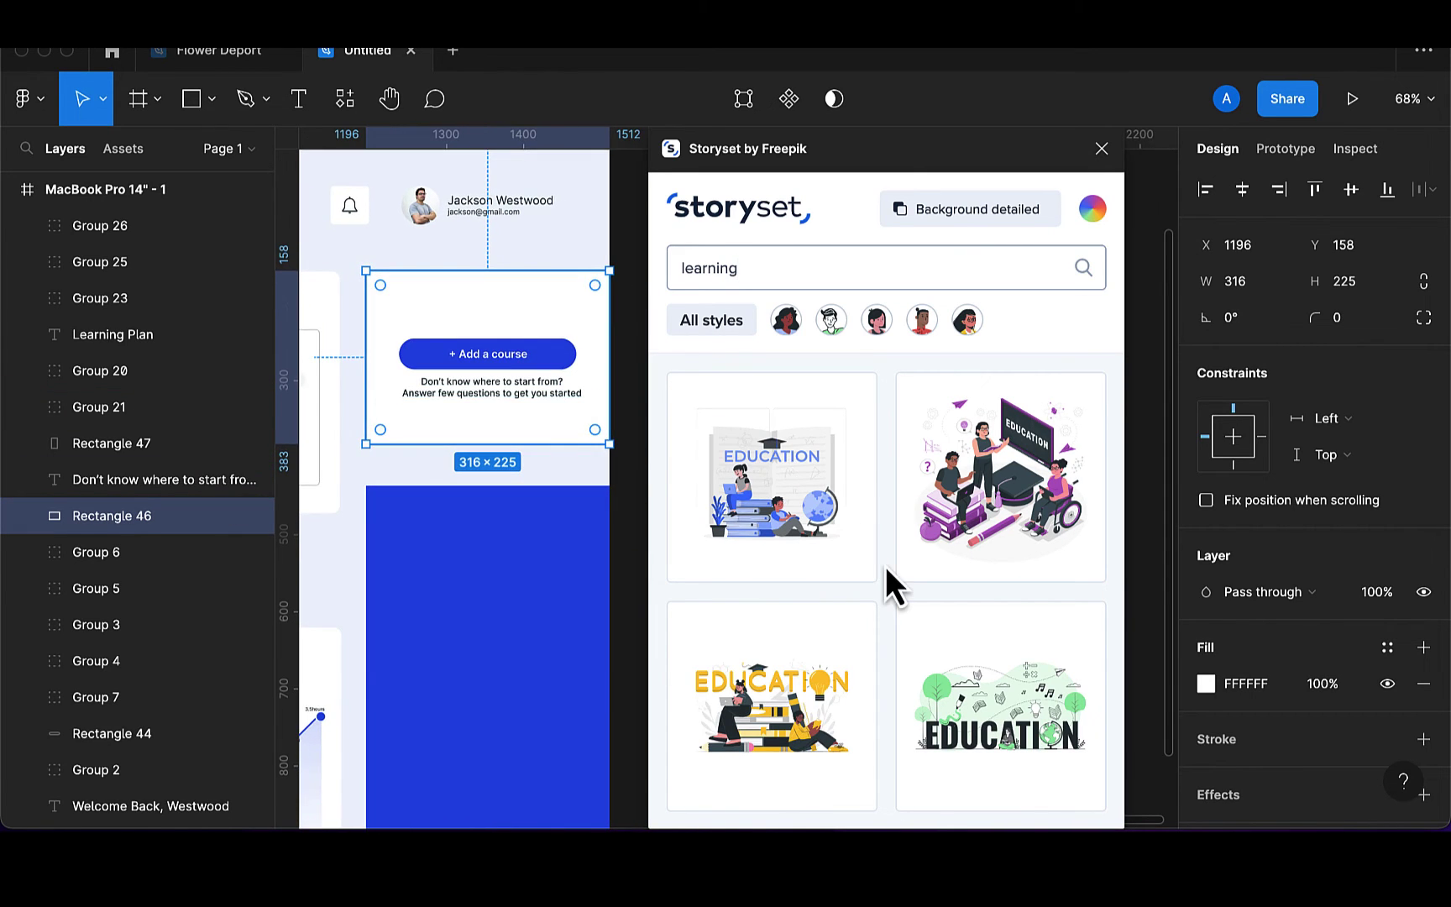
pyautogui.scroll(-3, 886, 568)
pyautogui.scroll(-4, 887, 568)
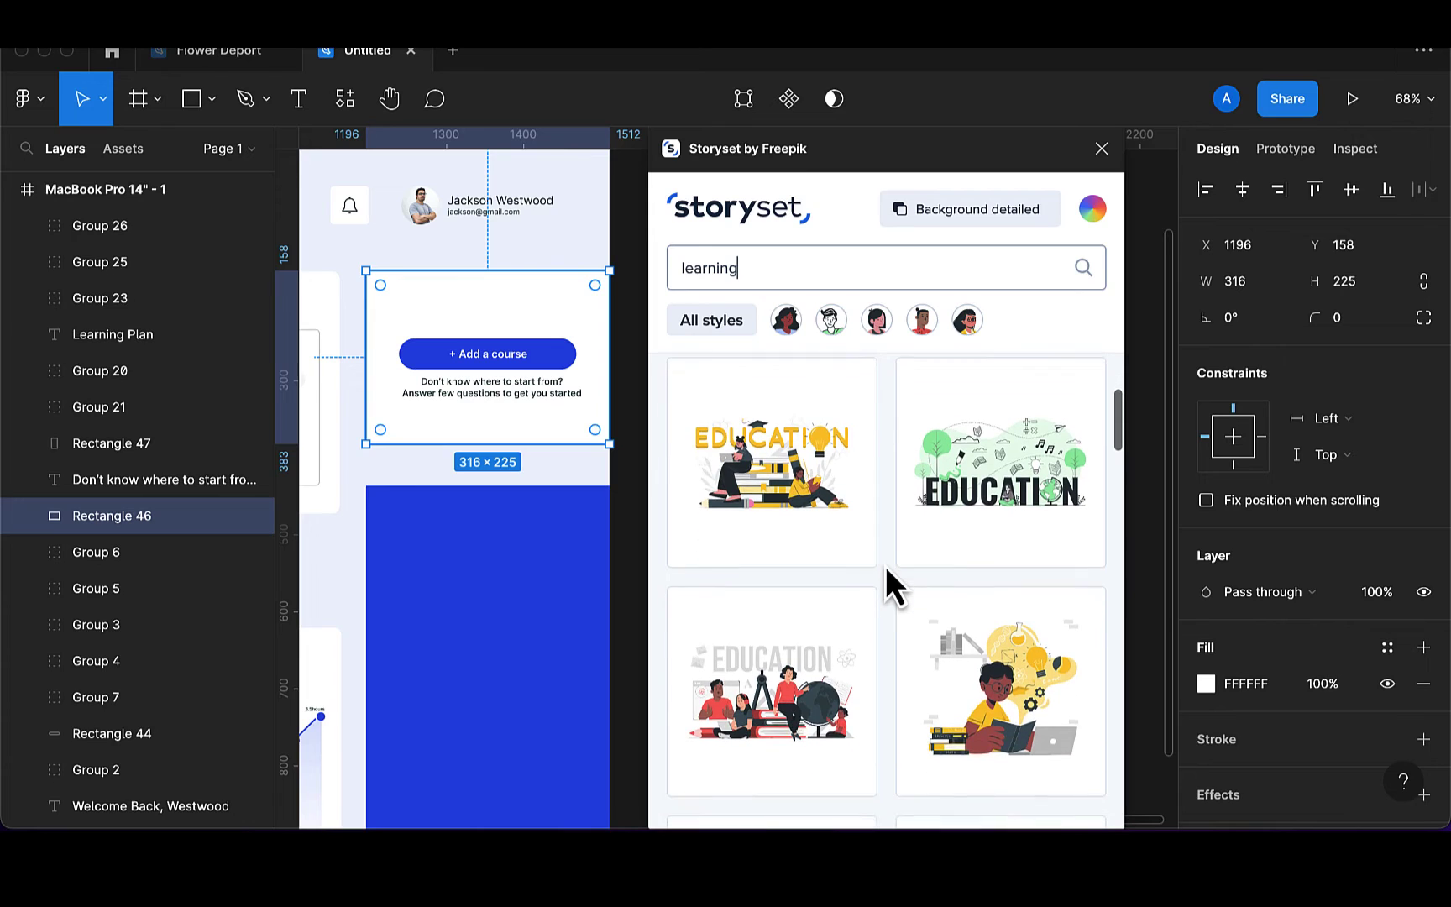
pyautogui.scroll(7, 885, 566)
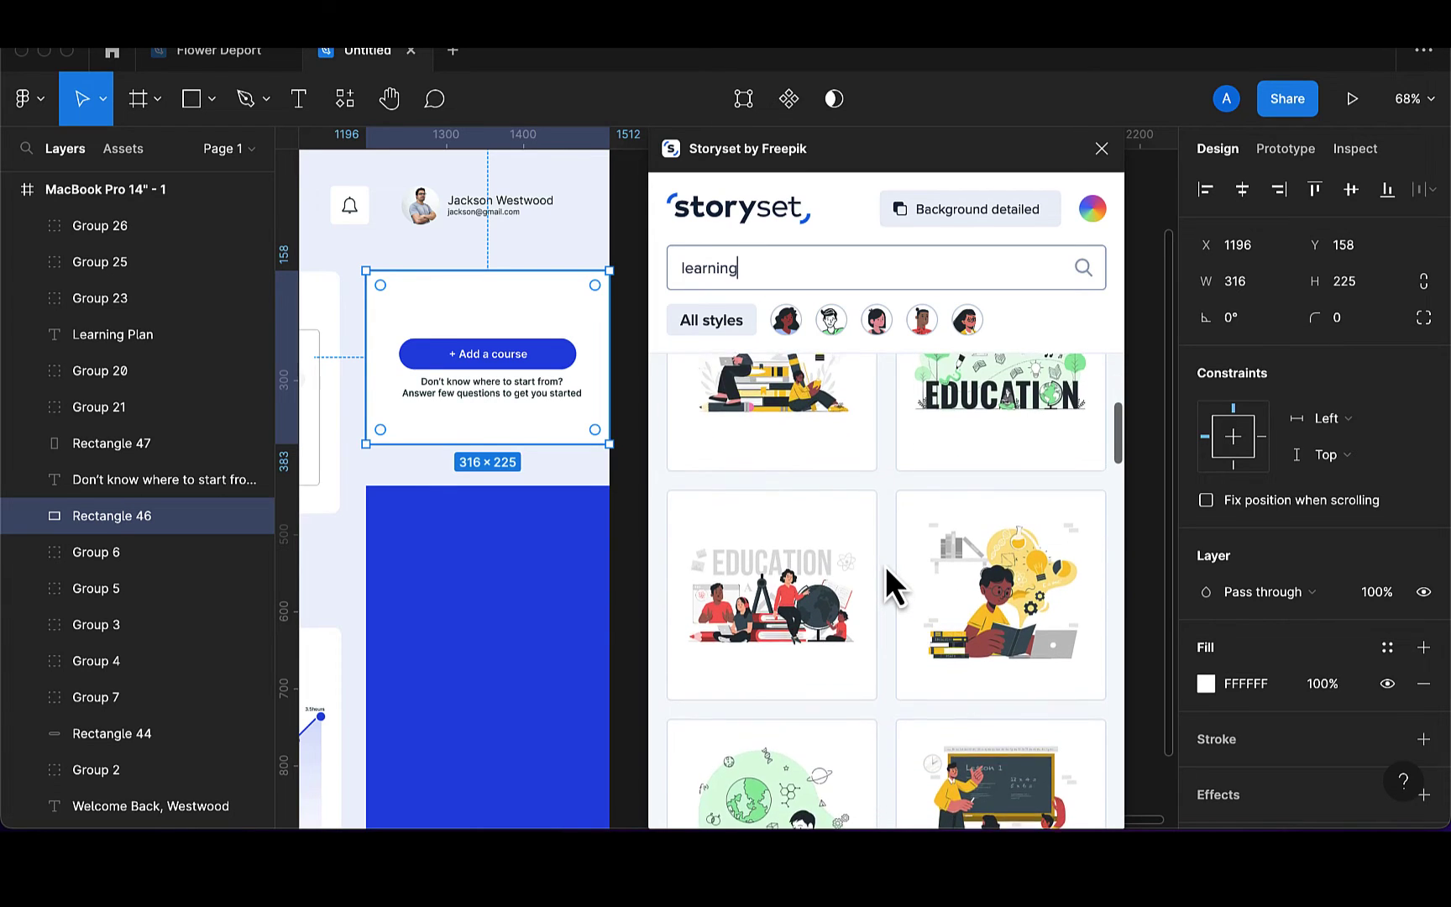
pyautogui.scroll(-12, 885, 566)
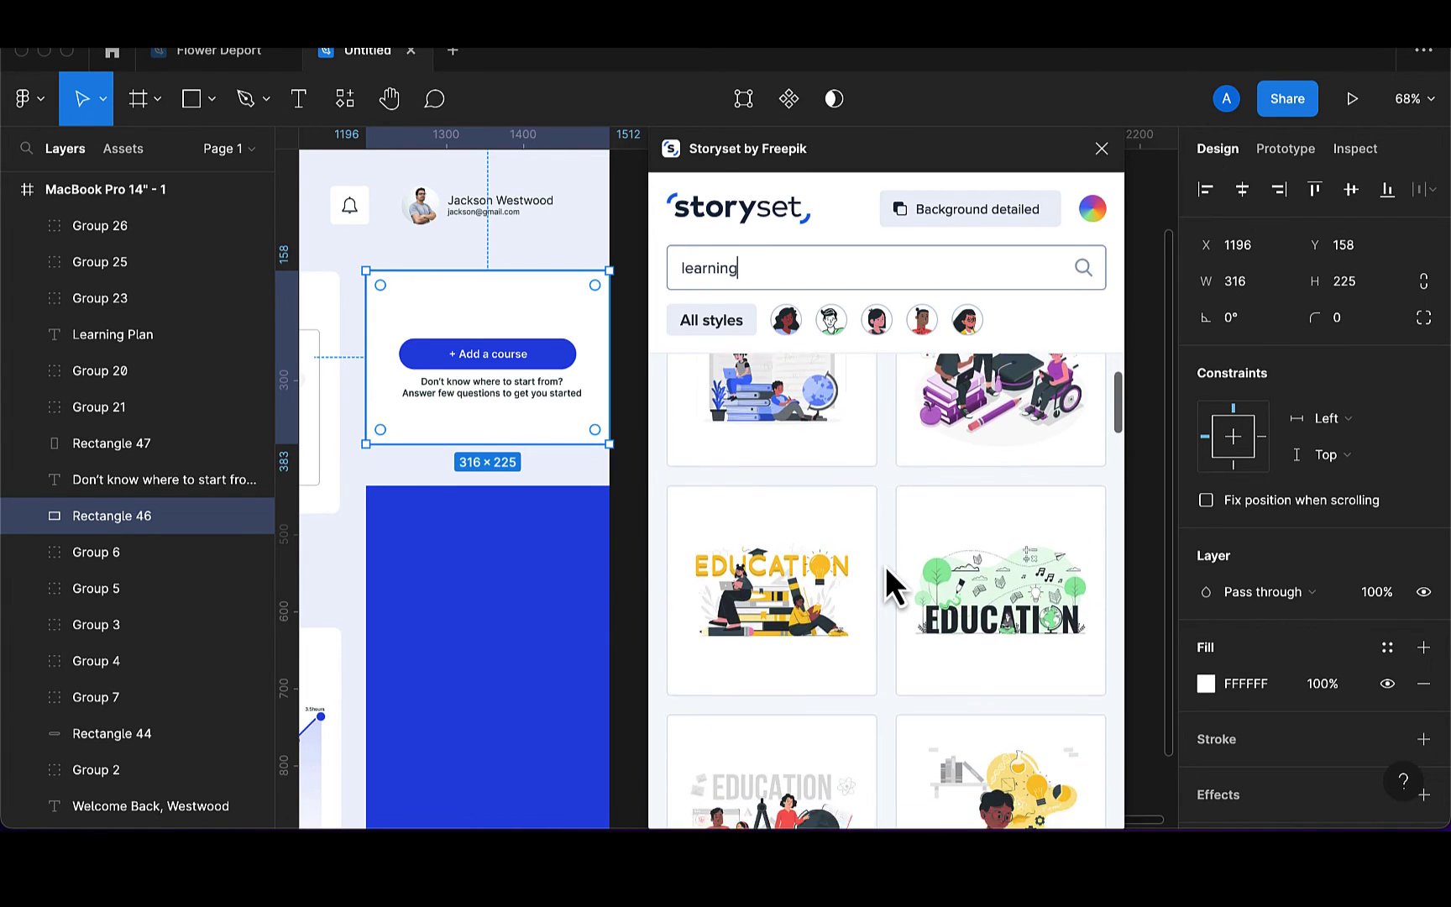
pyautogui.scroll(-3, 885, 566)
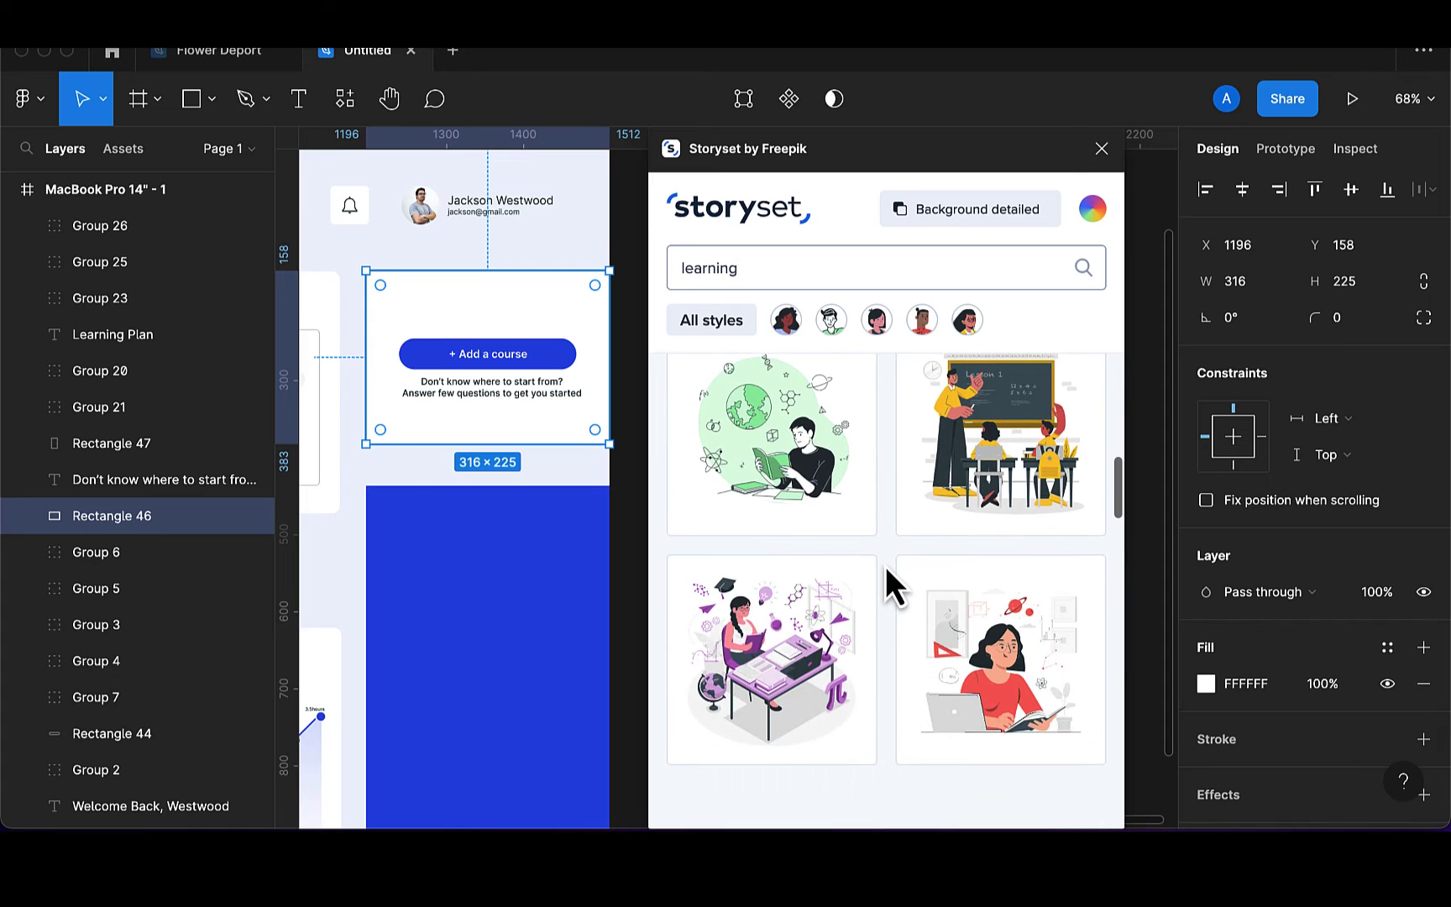
pyautogui.hscroll(3, 585, 645)
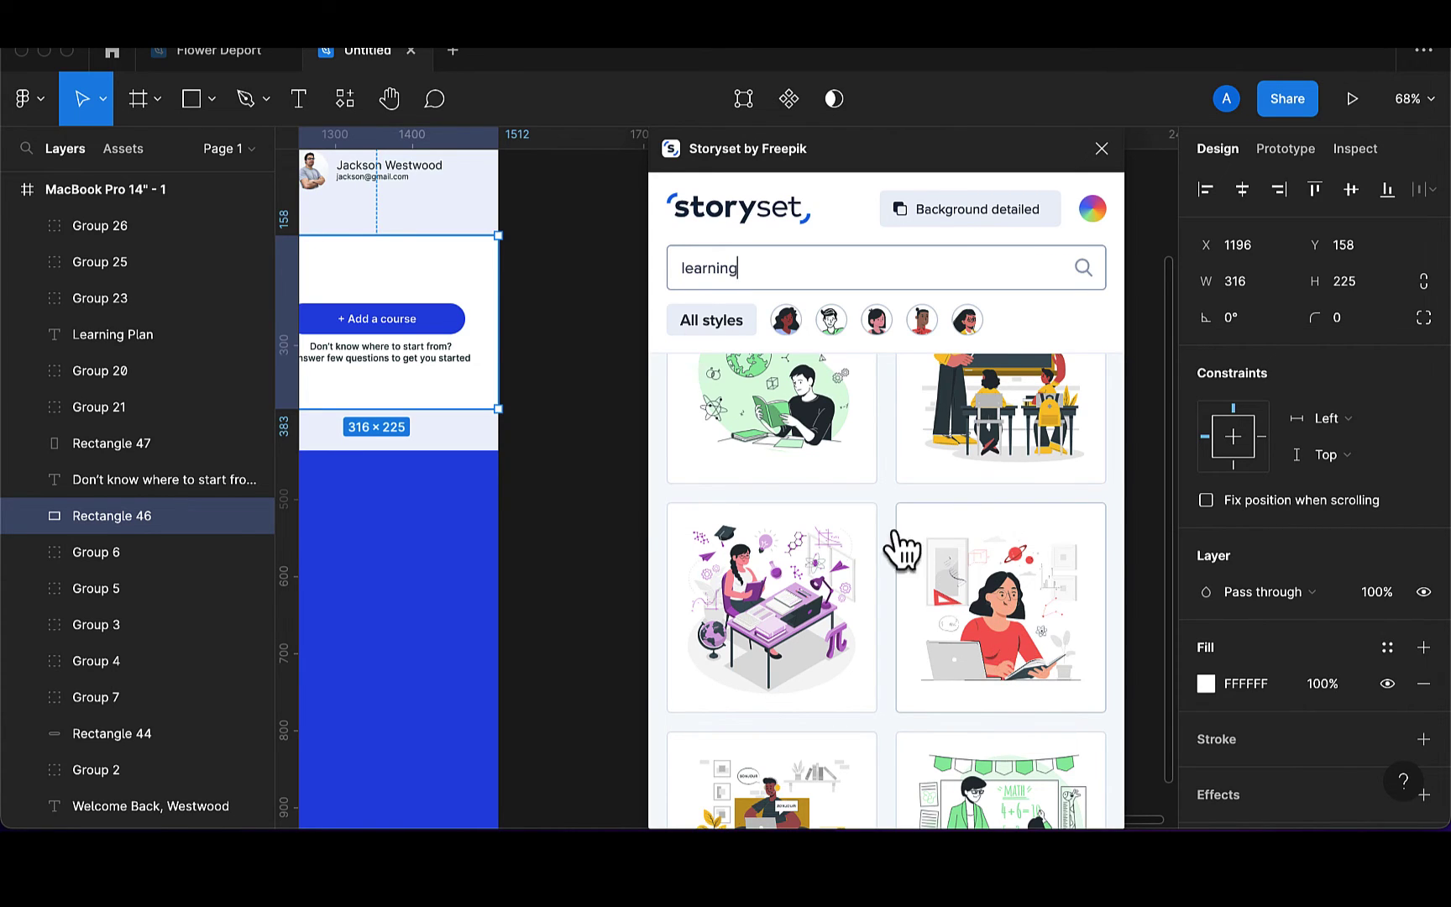
# Recolour Storyset illustrations to 2053E8, hide backgrounds, and drag the woman-reading illustration onto the canvas
pyautogui.doubleClick(443, 313)
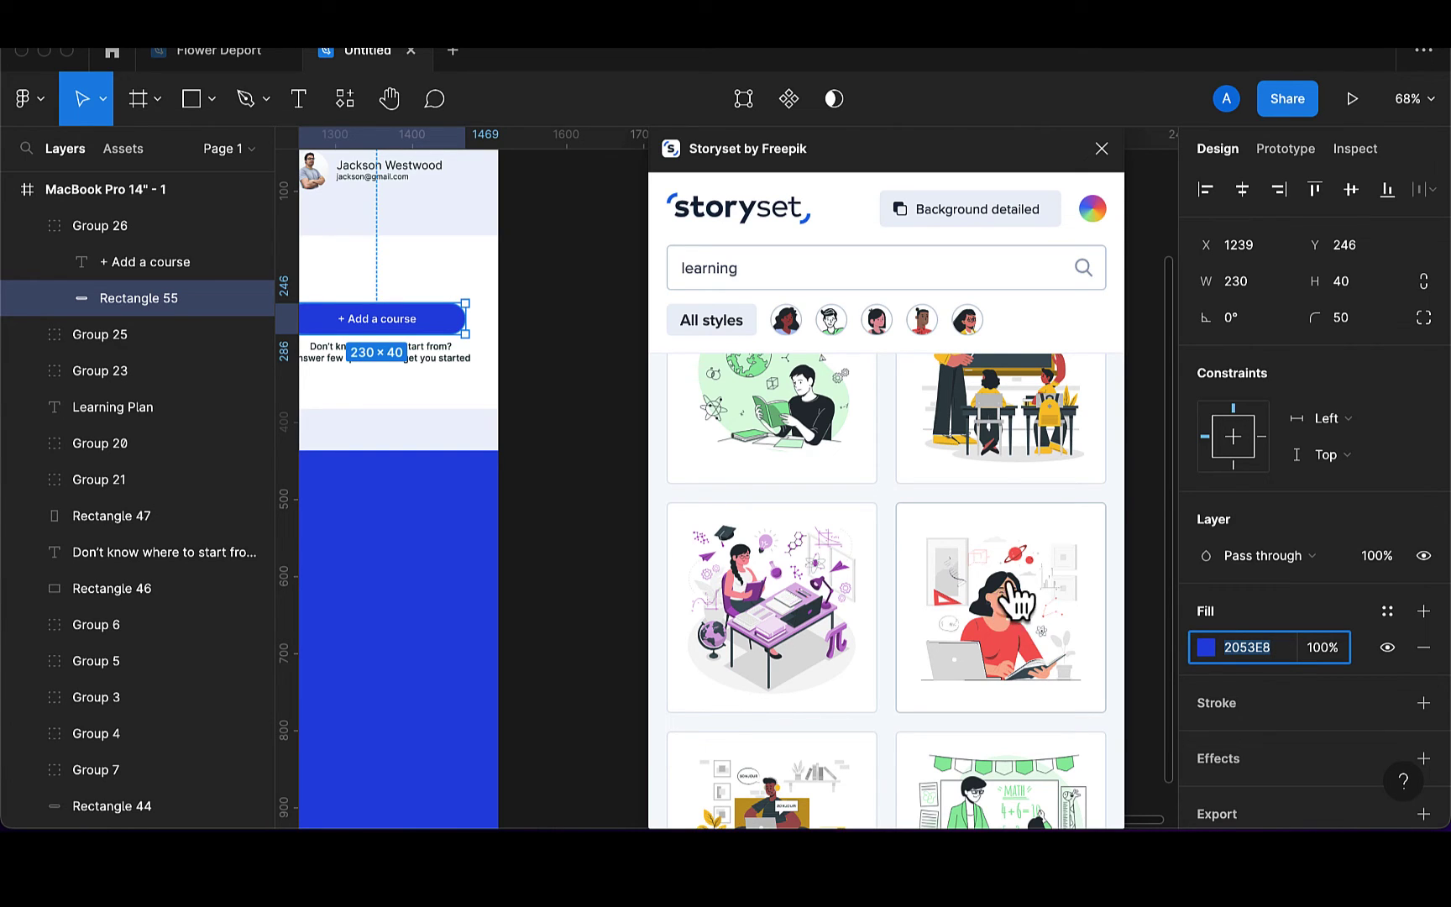
pyautogui.click(1095, 212)
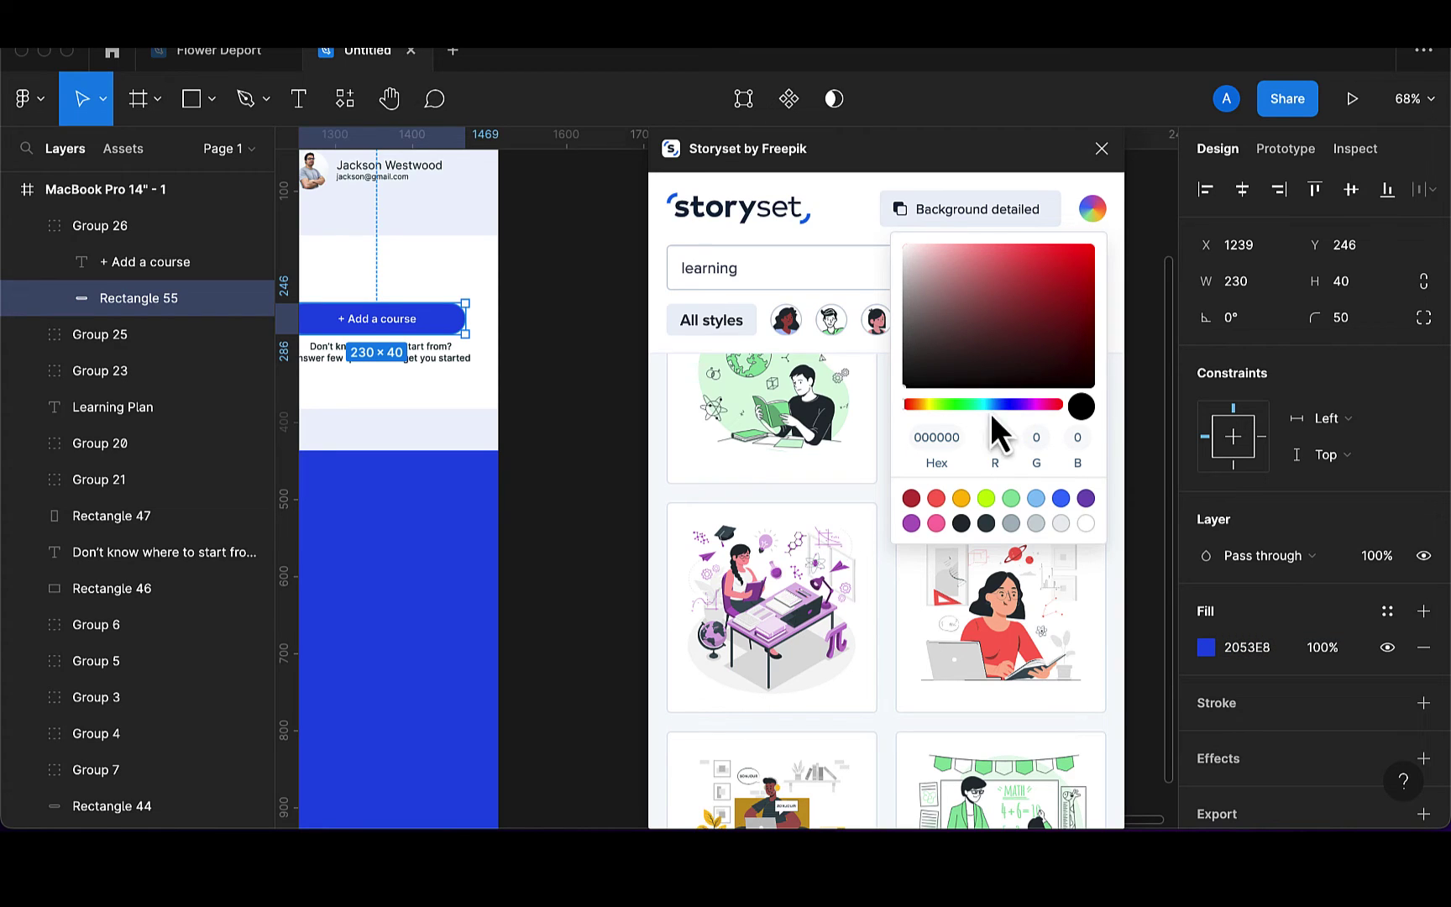
pyautogui.write('2053E8')
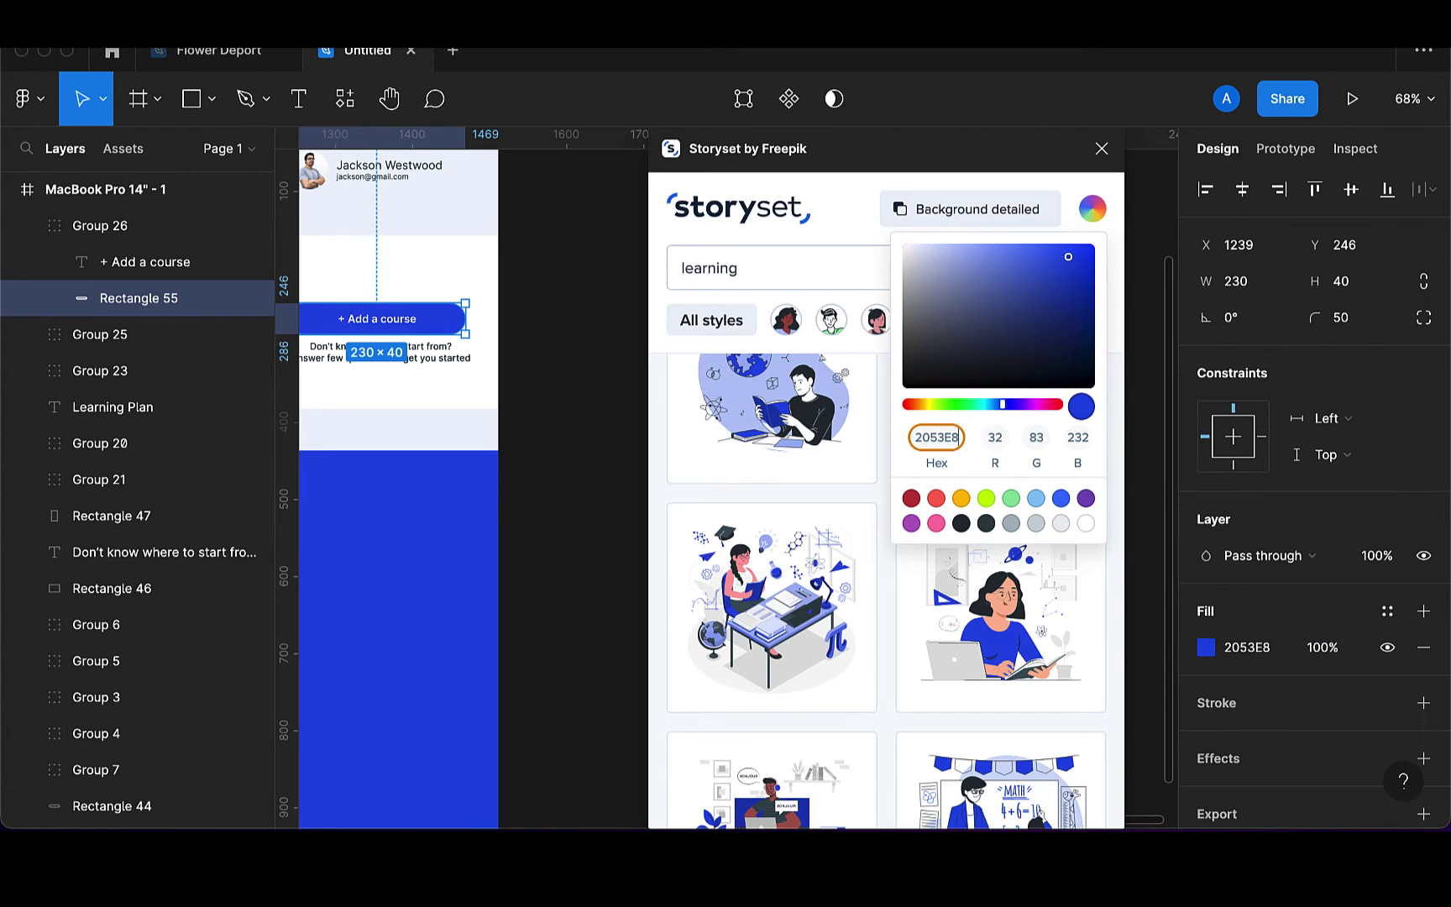
pyautogui.scroll(2, 823, 571)
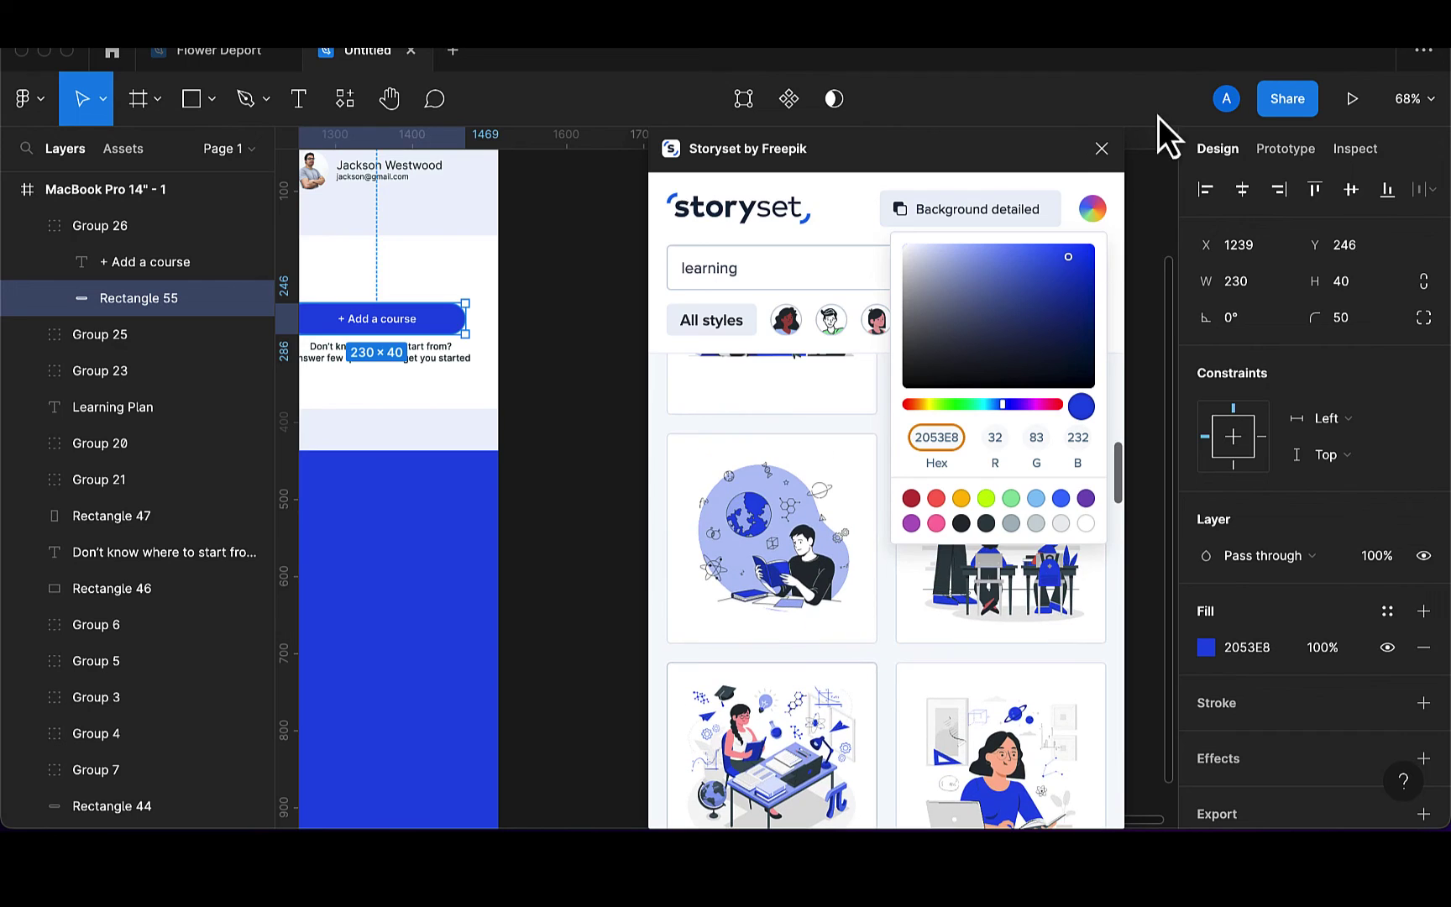
pyautogui.click(1013, 225)
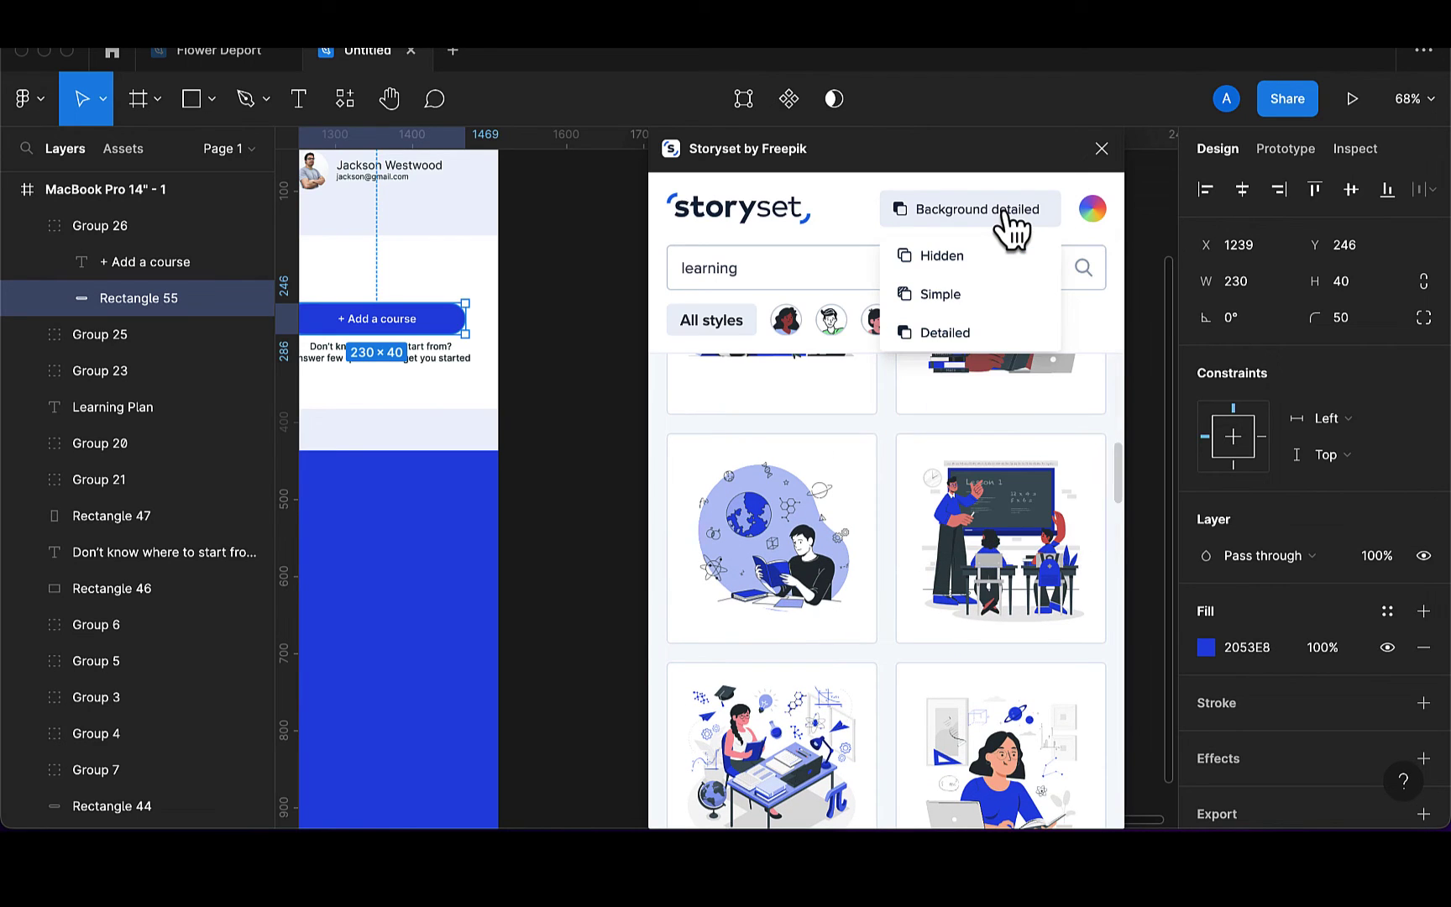
pyautogui.click(945, 265)
pyautogui.scroll(-3, 988, 600)
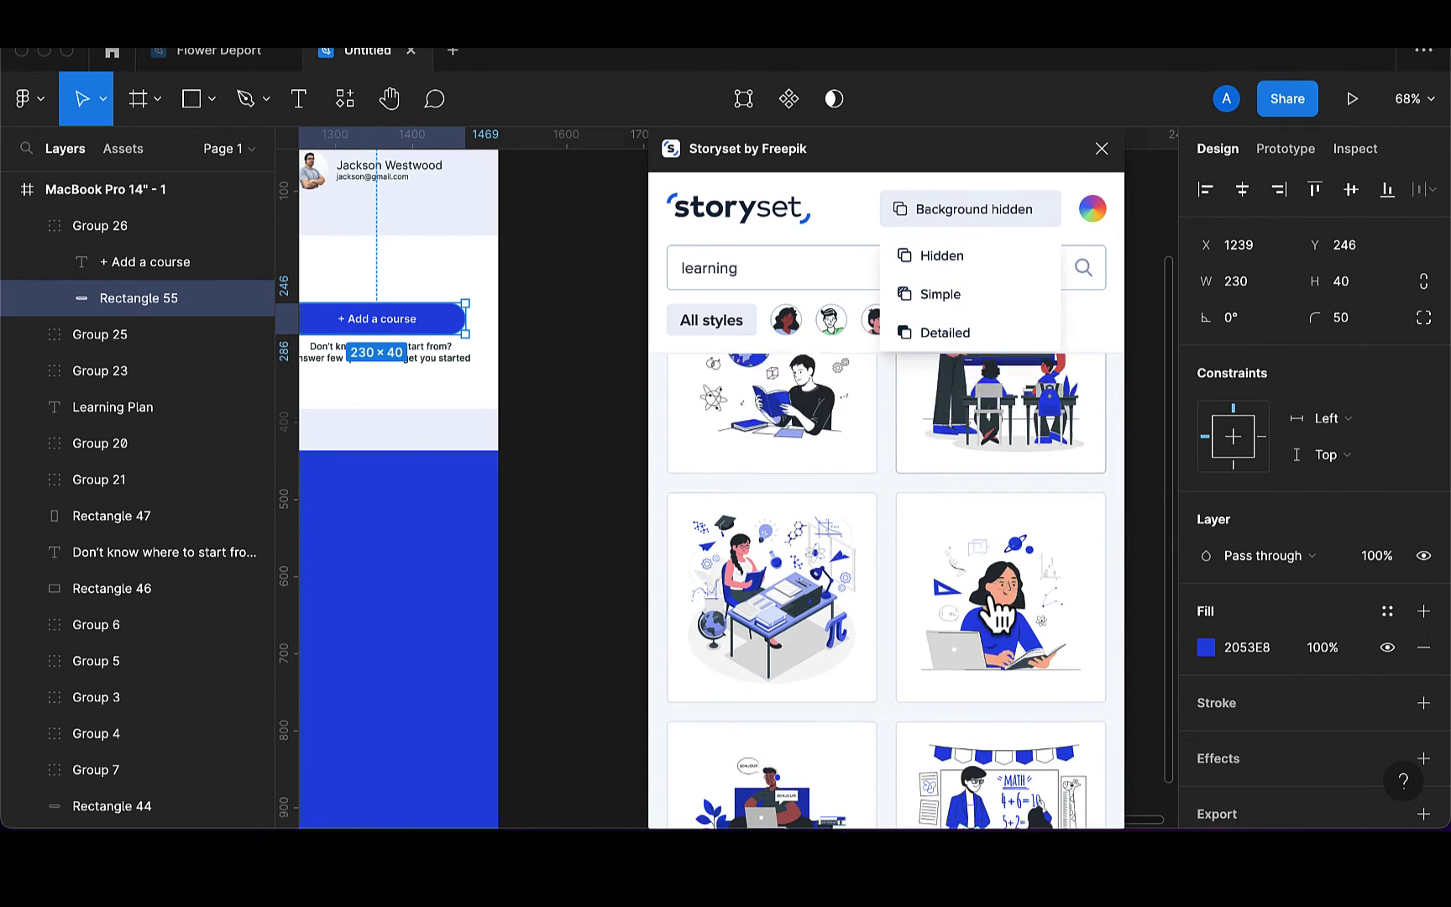
pyautogui.click(975, 579)
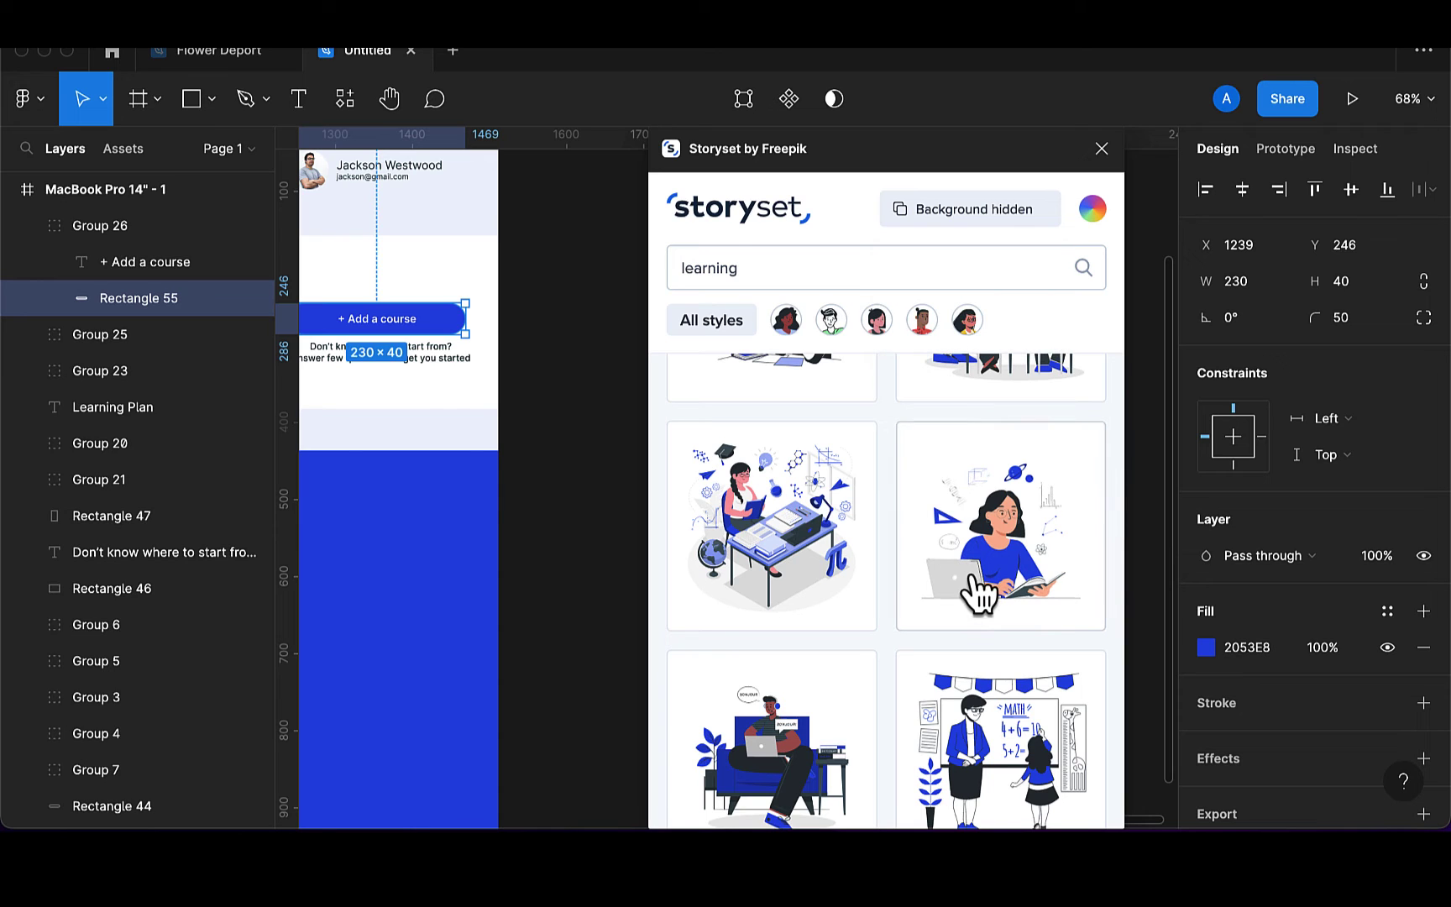
pyautogui.moveTo(454, 425)
pyautogui.mouseDown()
pyautogui.moveTo(418, 412)
pyautogui.moveTo(431, 412)
pyautogui.mouseUp()
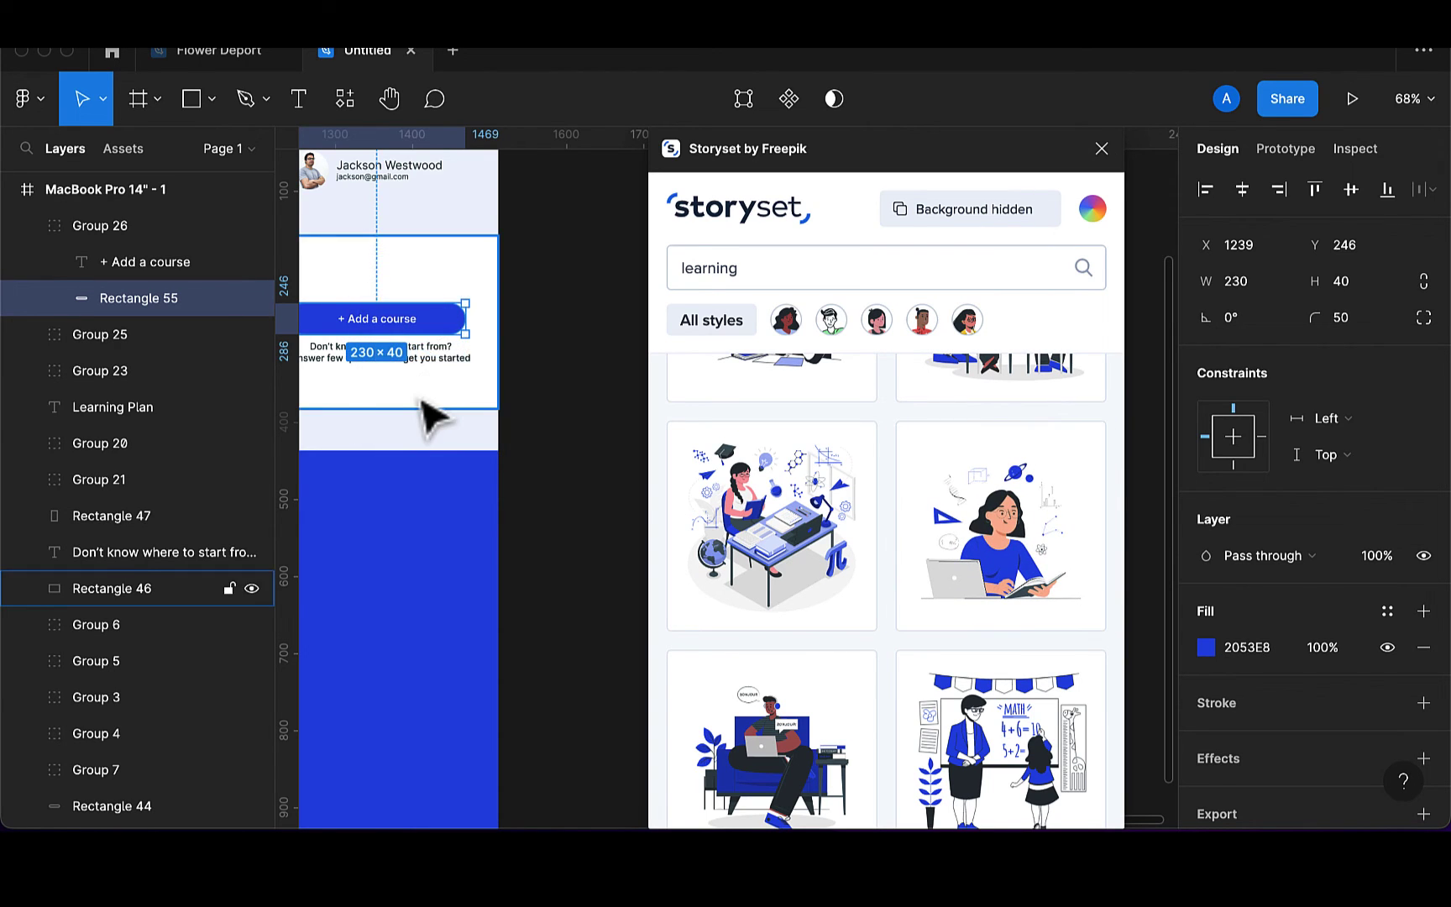
# Shrink the learning/pana illustration to about half size and move it above the Add a course button
pyautogui.click(1102, 148)
pyautogui.hscroll(-5, 521, 408)
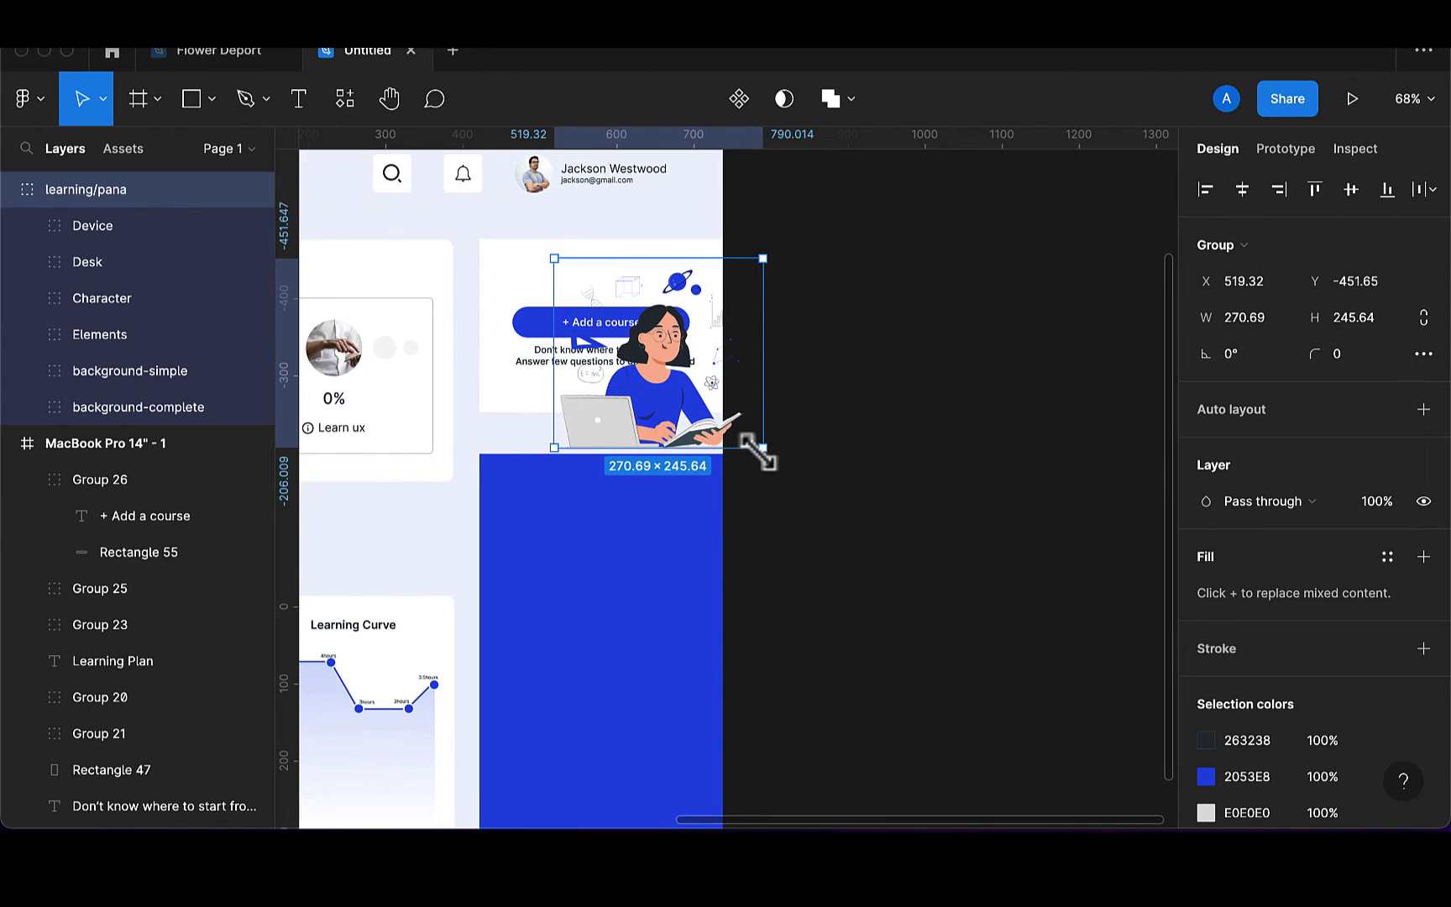
pyautogui.moveTo(760, 453); pyautogui.dragTo(707, 397)
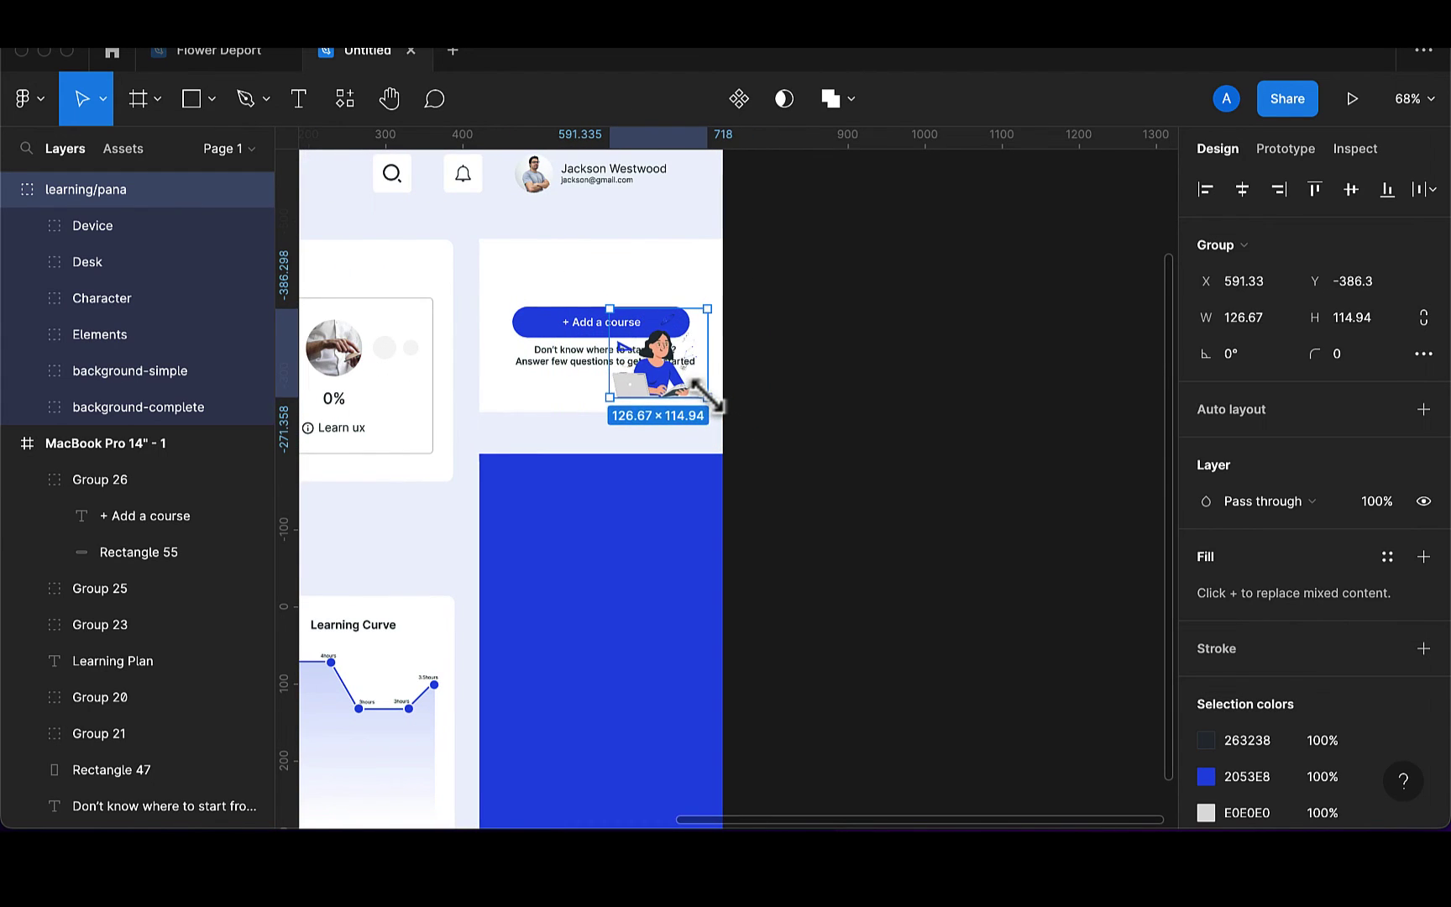
pyautogui.moveTo(651, 336); pyautogui.dragTo(598, 258)
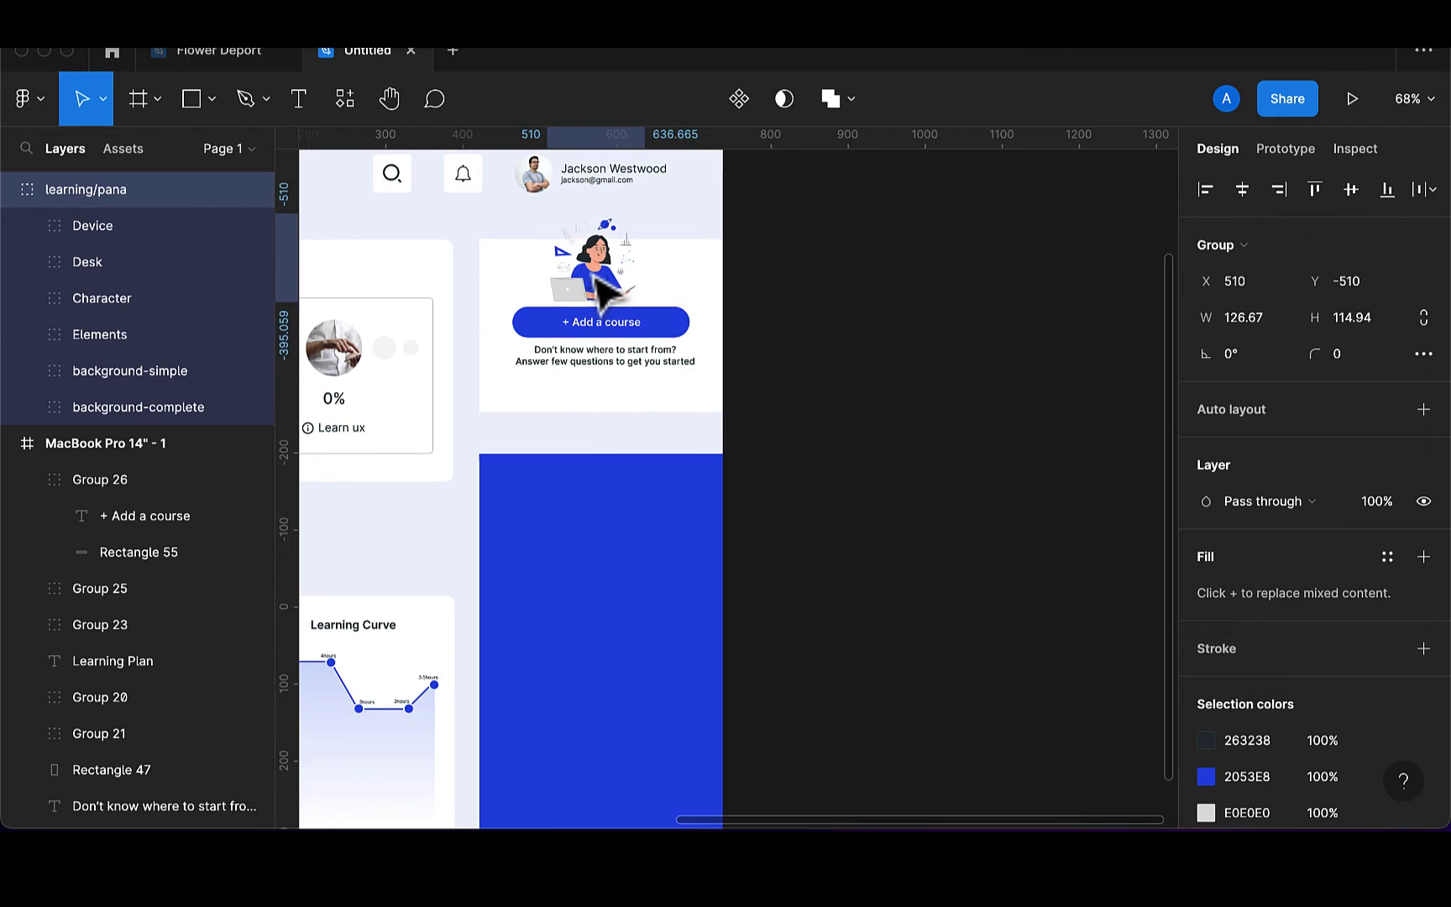
pyautogui.scroll(3, 598, 258)
pyautogui.scroll(8, 609, 294)
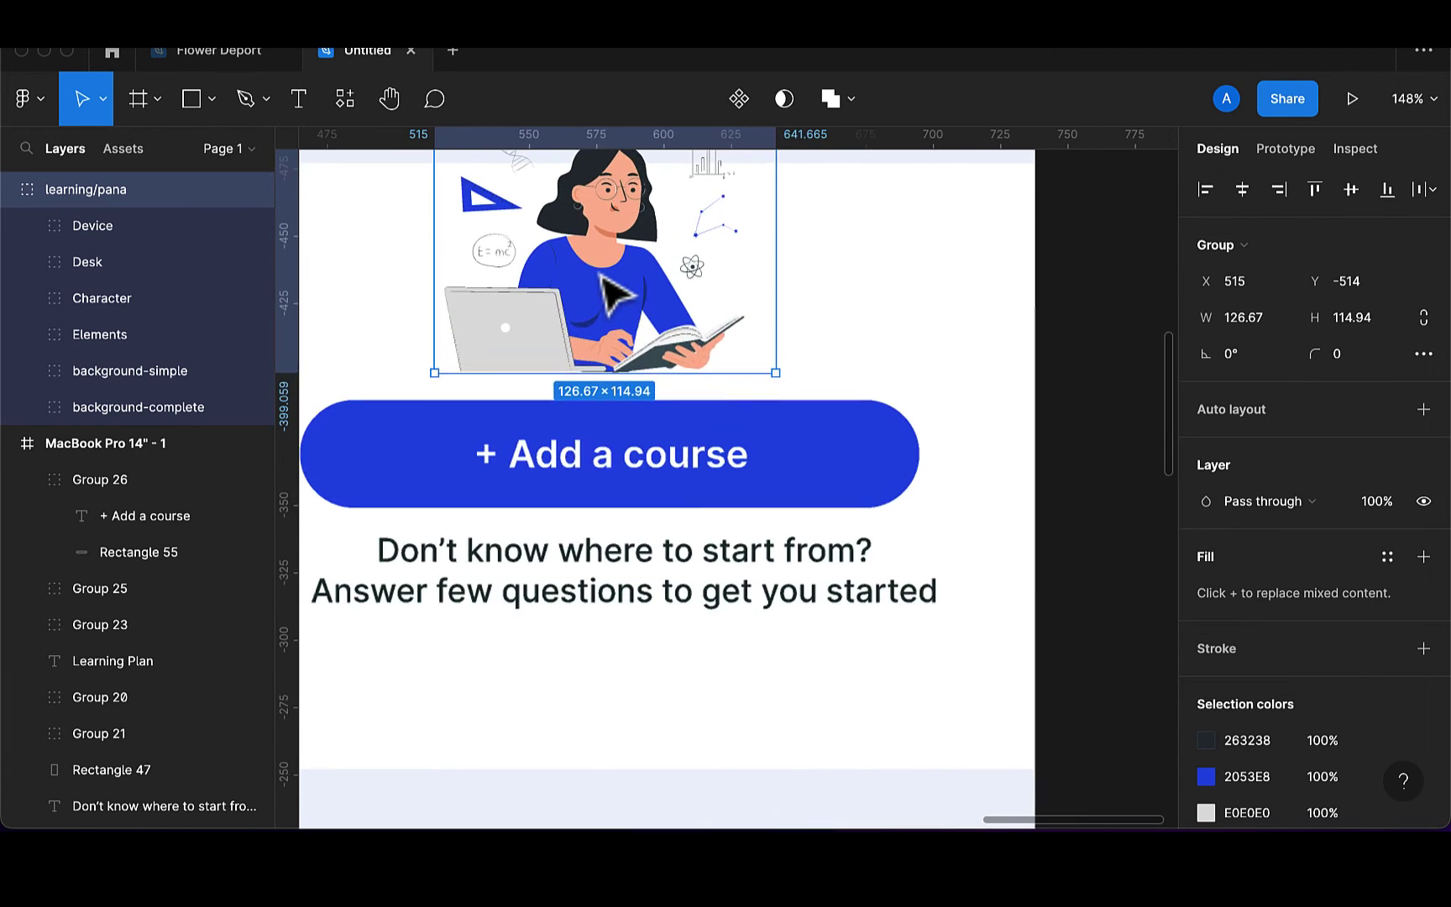
pyautogui.scroll(1, 701, 290)
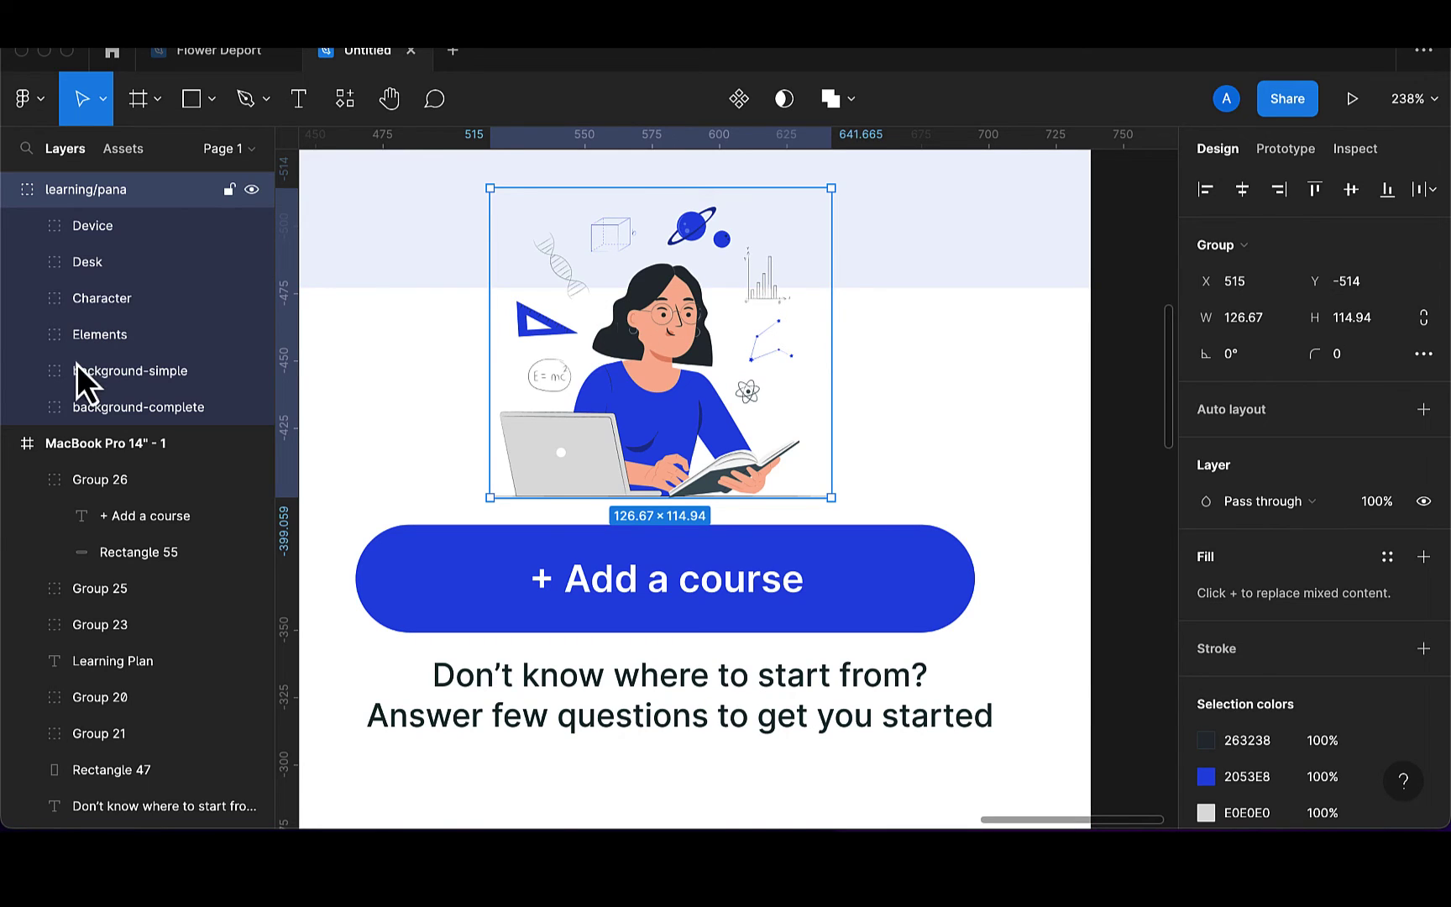
# Delete the illustration's Elements layer and fine-tune its size to 163.33×148.22 above the button
pyautogui.click(121, 344)
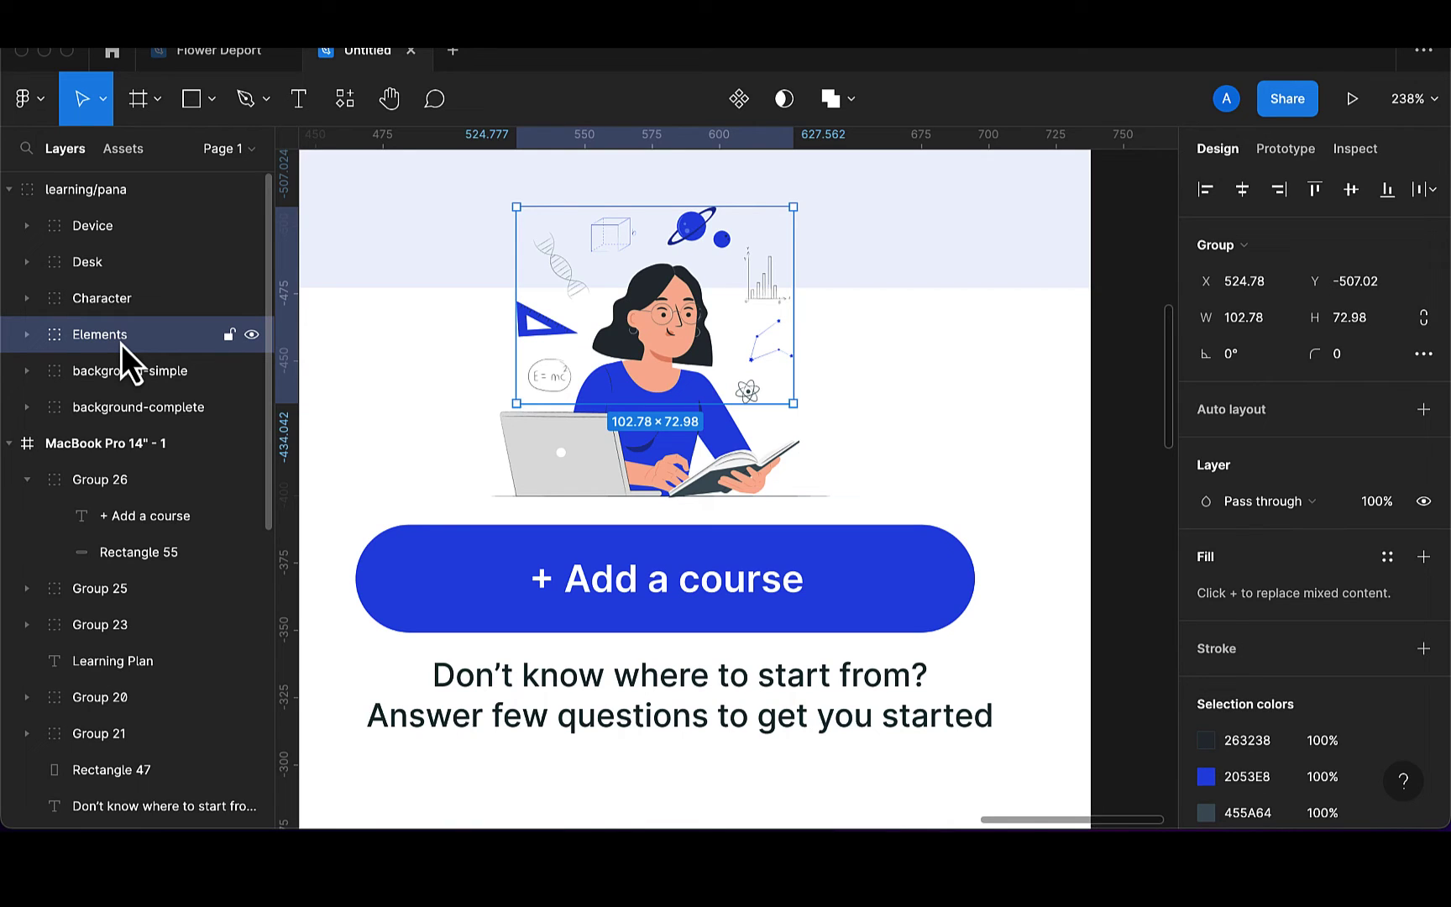
pyautogui.press('Delete')
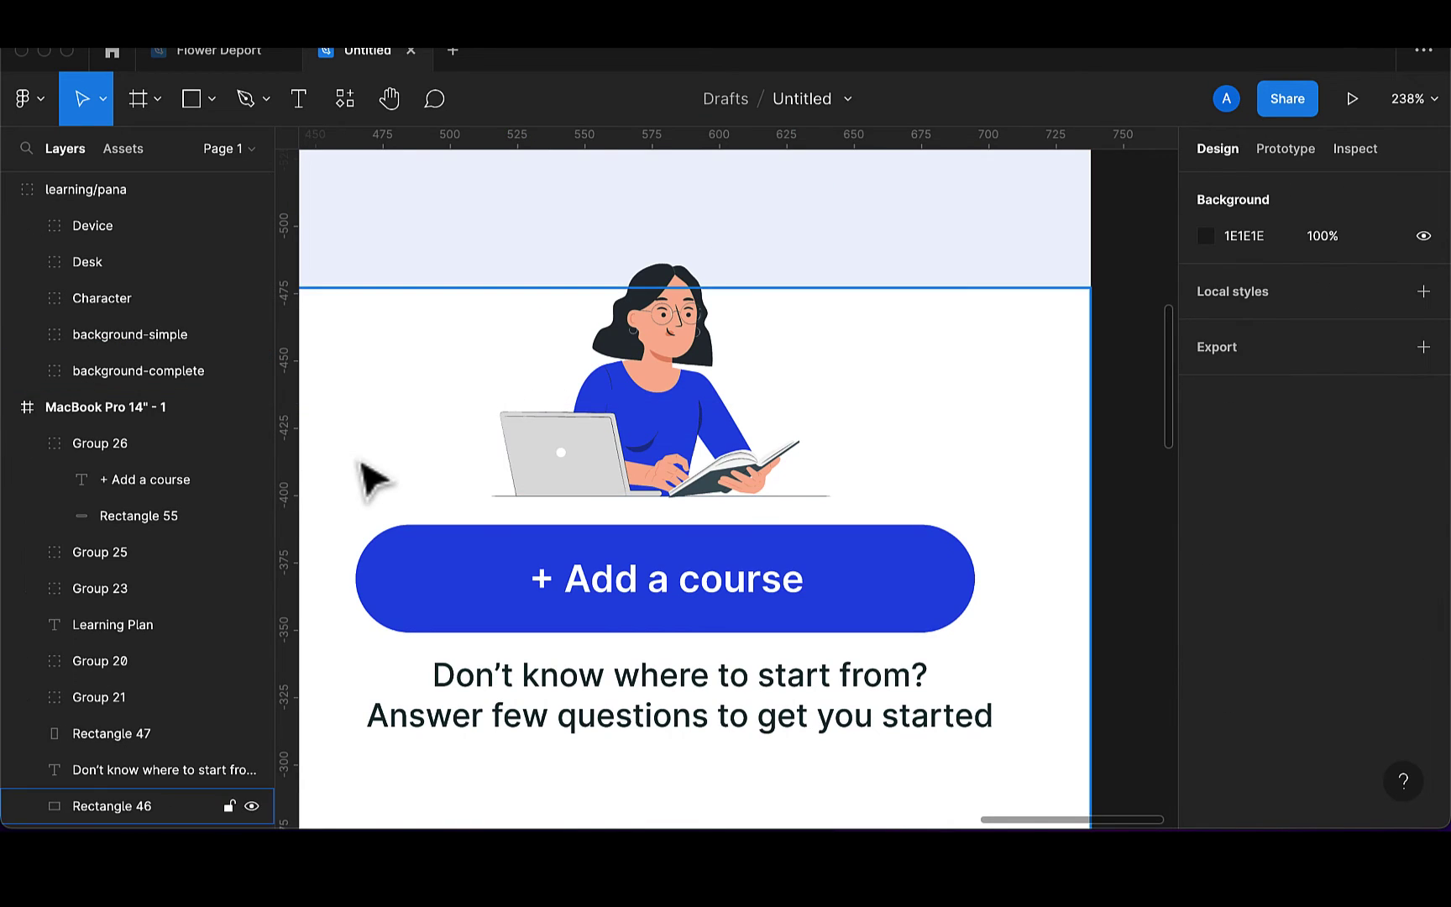
pyautogui.scroll(-2, 647, 439)
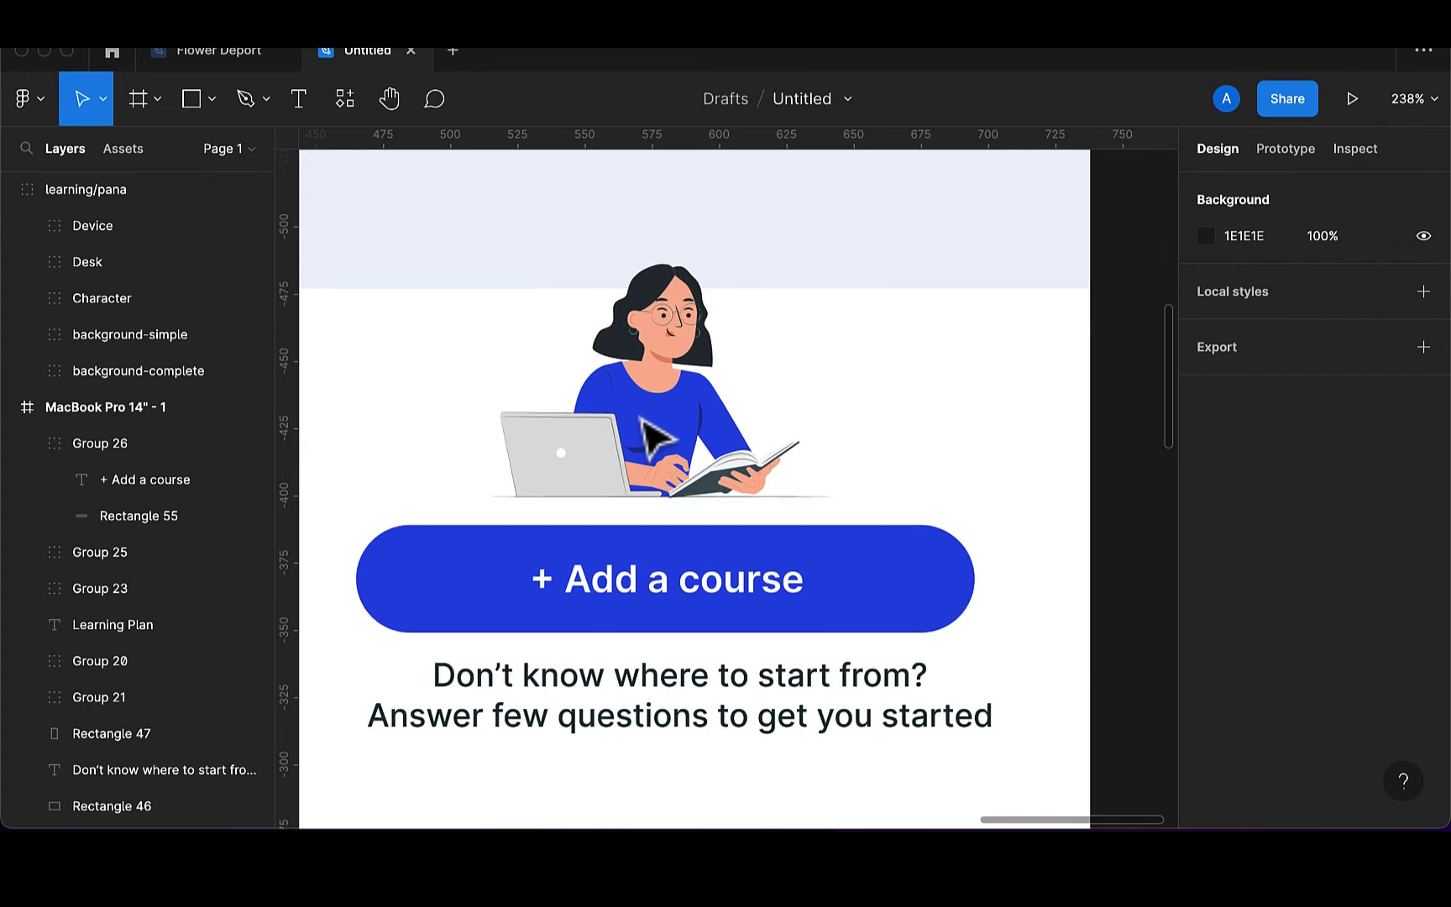
pyautogui.click(658, 441)
pyautogui.moveTo(654, 447); pyautogui.dragTo(652, 403)
pyautogui.scroll(-4, 655, 403)
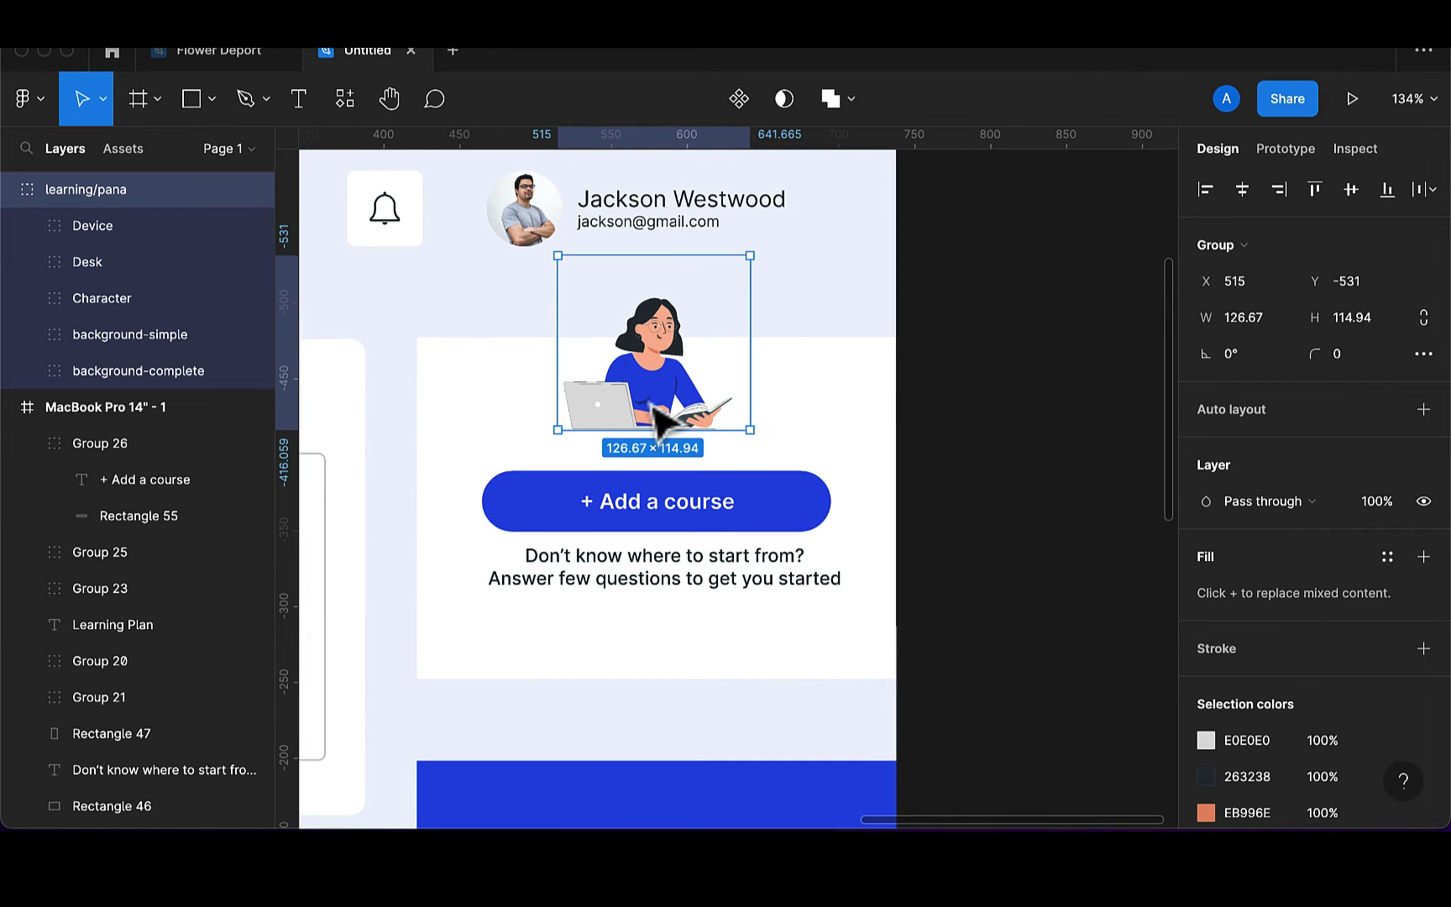
pyautogui.click(561, 420)
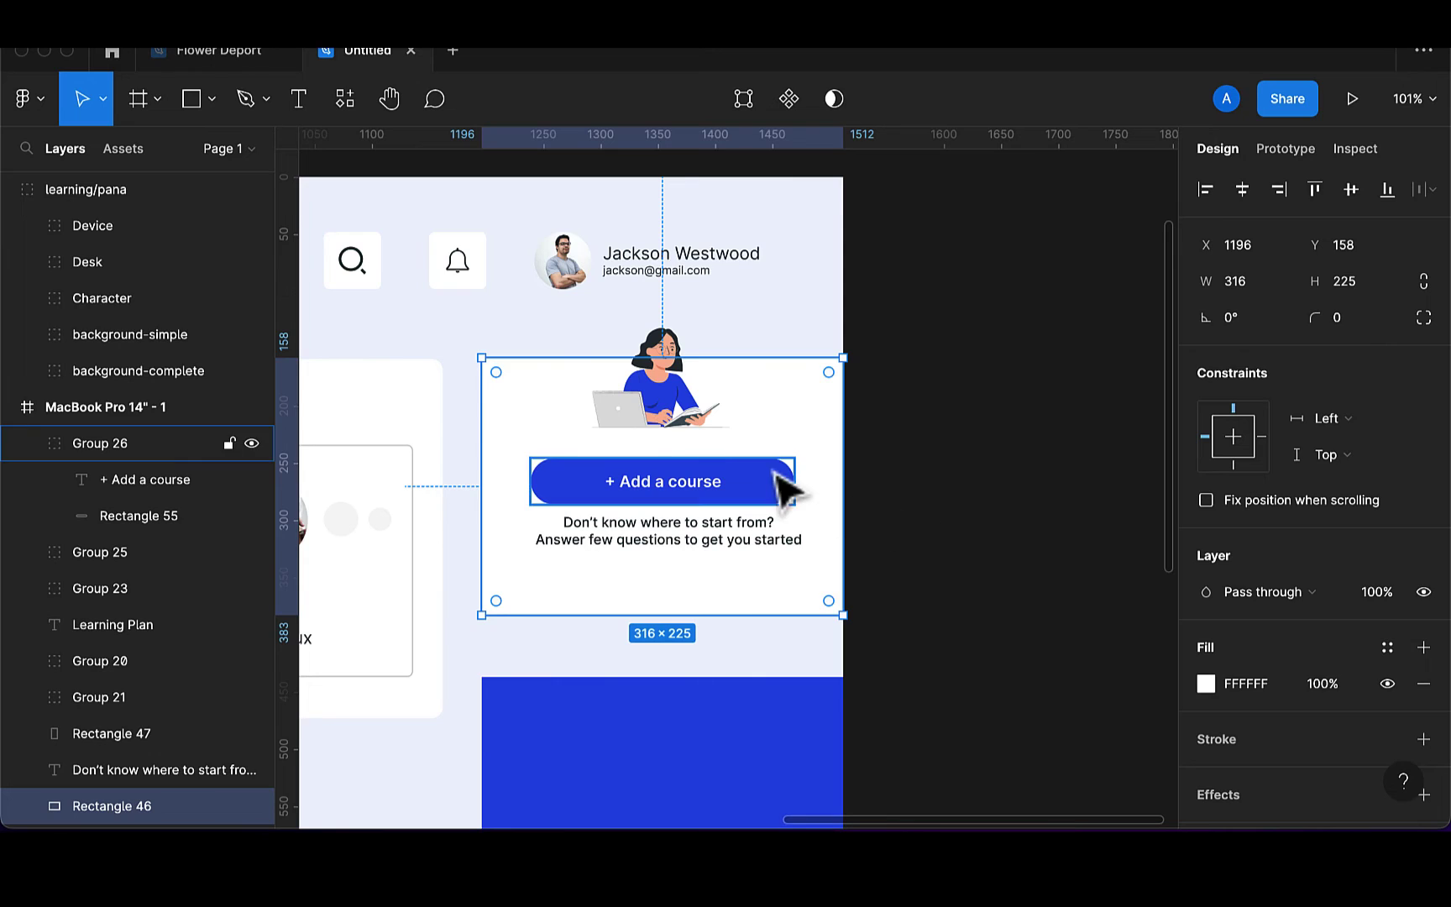
pyautogui.click(710, 420)
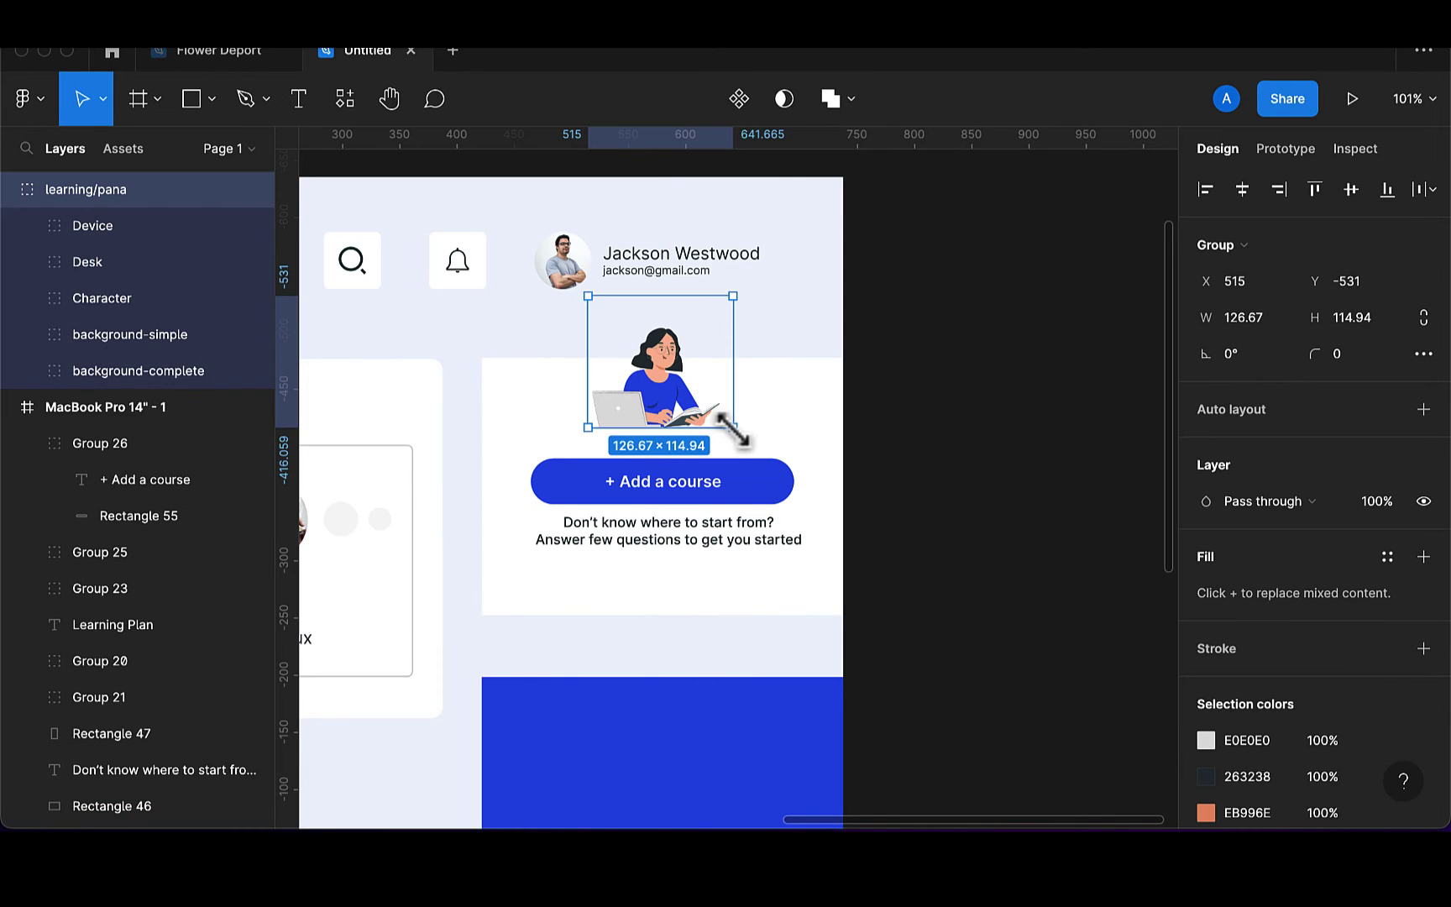
pyautogui.moveTo(732, 430); pyautogui.dragTo(754, 447)
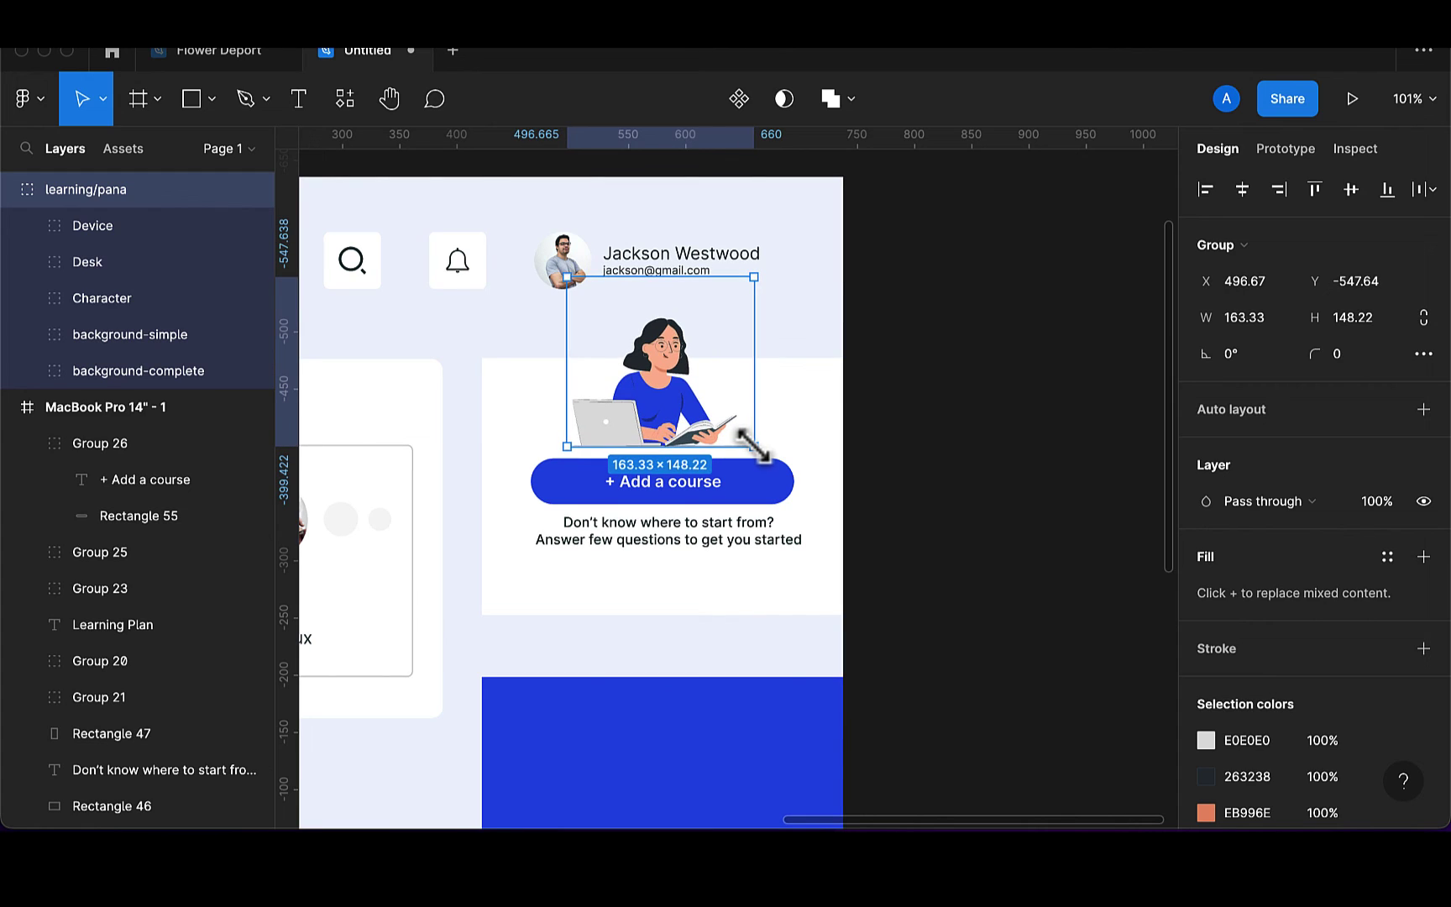
pyautogui.moveTo(641, 442); pyautogui.dragTo(646, 442)
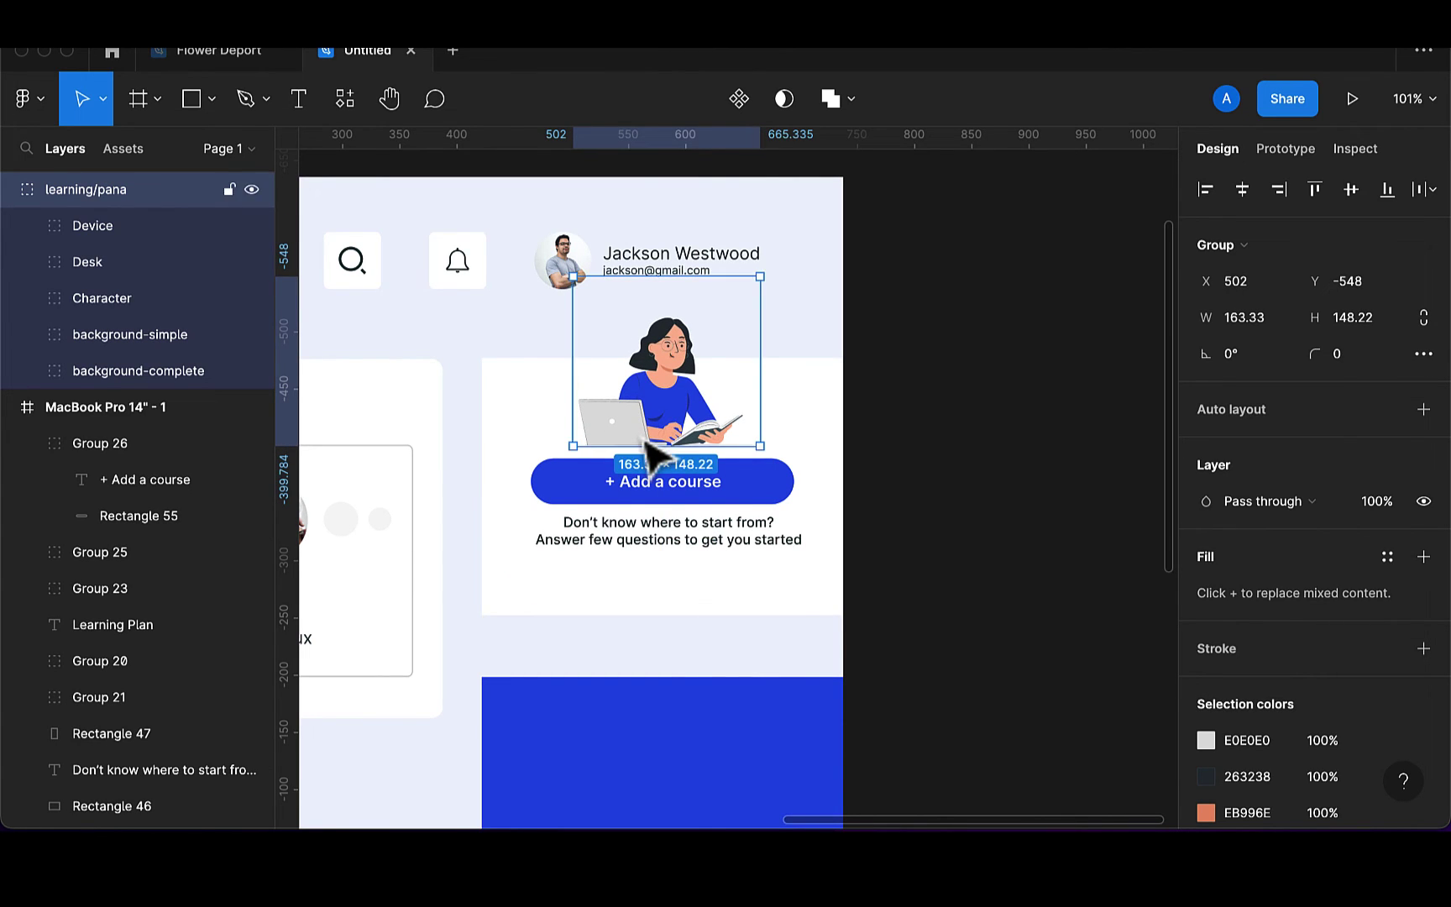
# Add a 'Take Quiz' label below the subtitle in 15 pt Bold
pyautogui.click(294, 91)
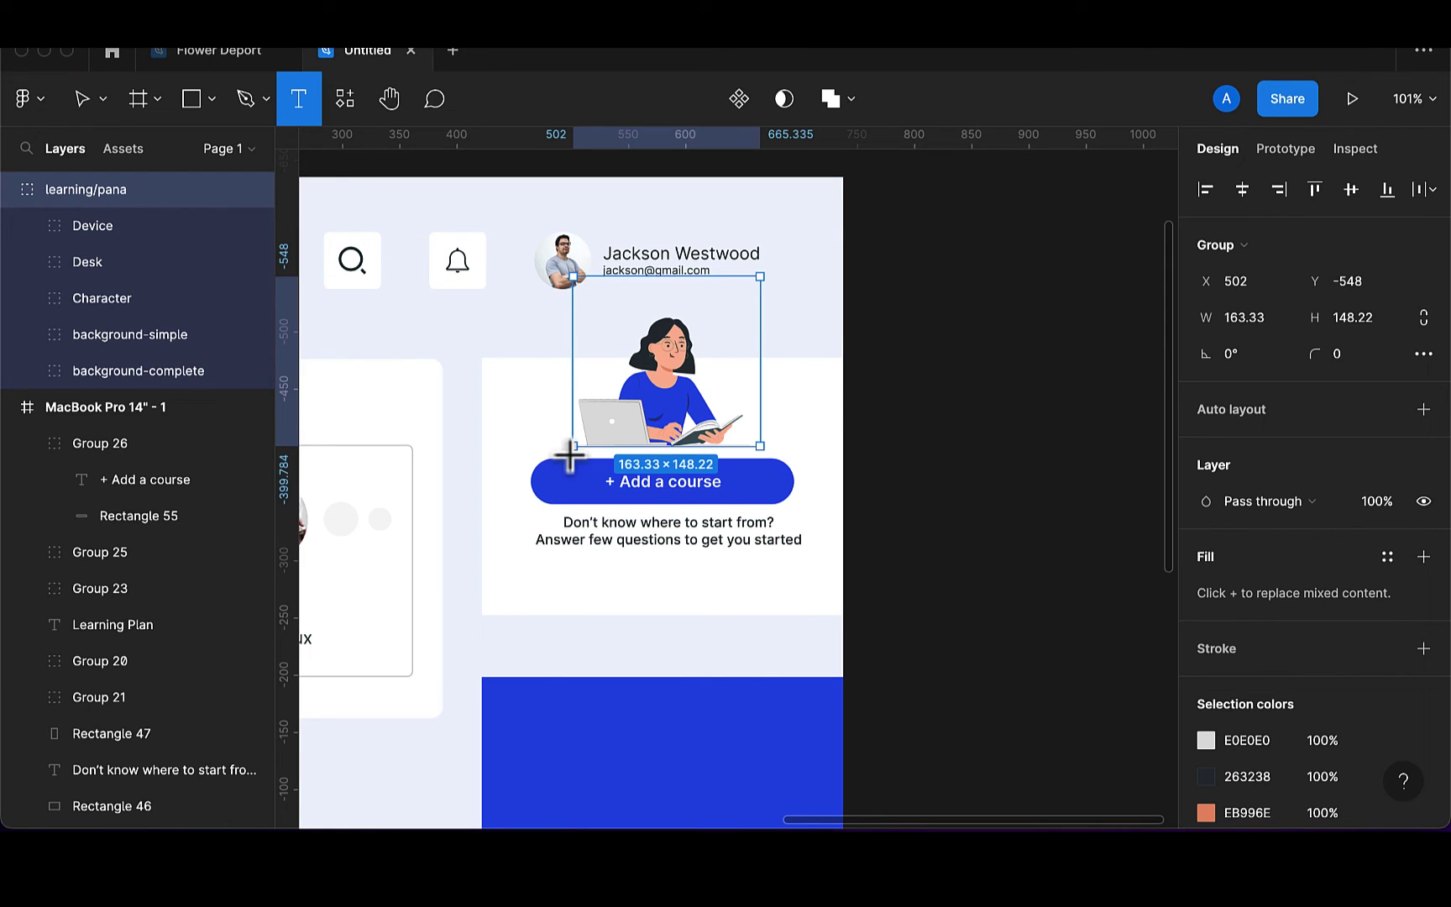
pyautogui.click(625, 575)
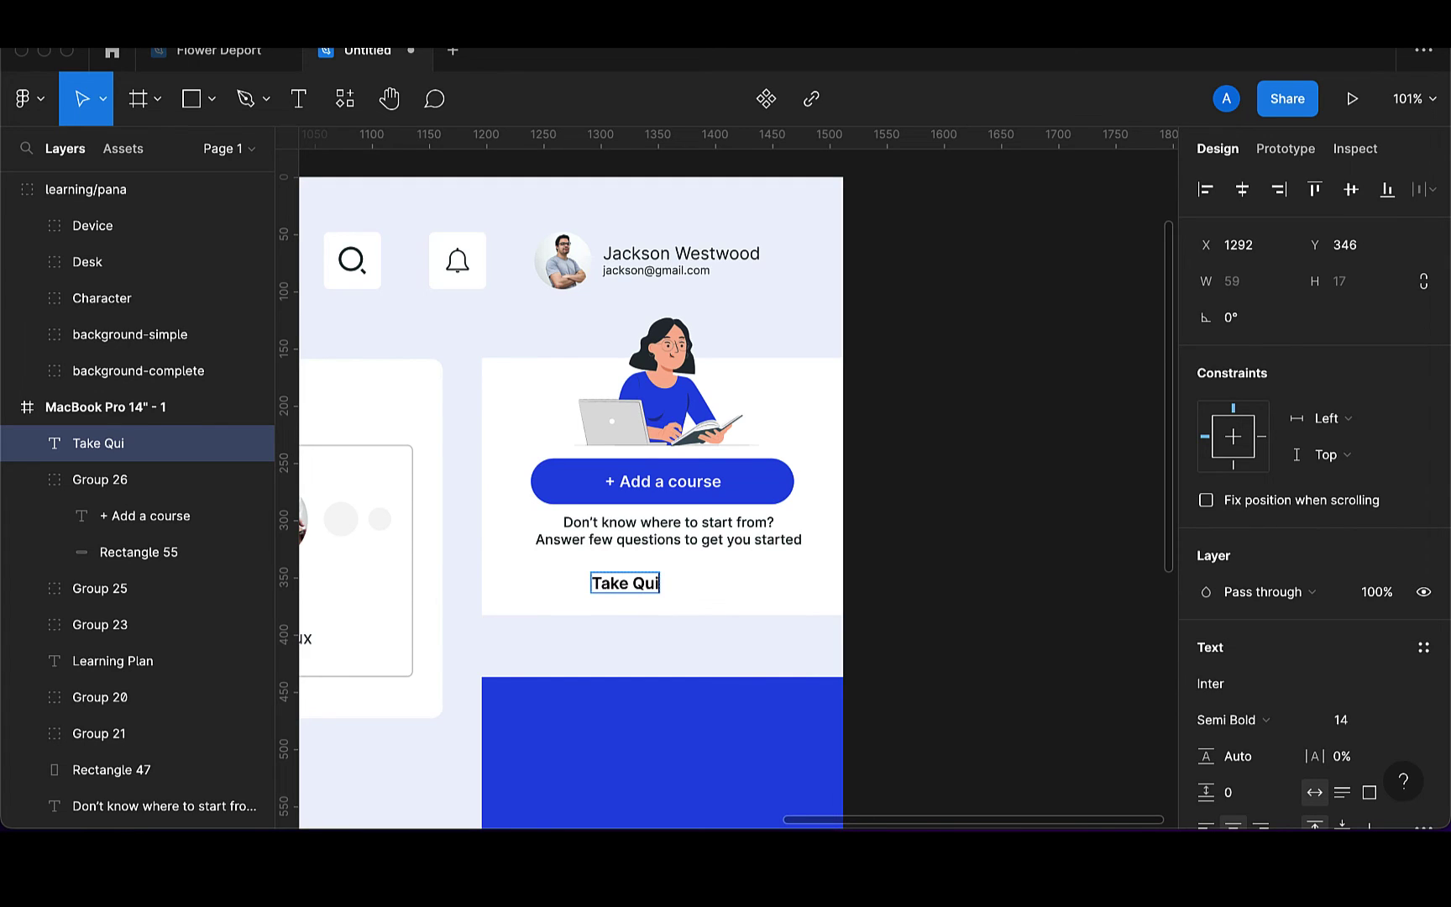
pyautogui.write('Take Quie')
pyautogui.press('BackSpace')
pyautogui.press('Escape')
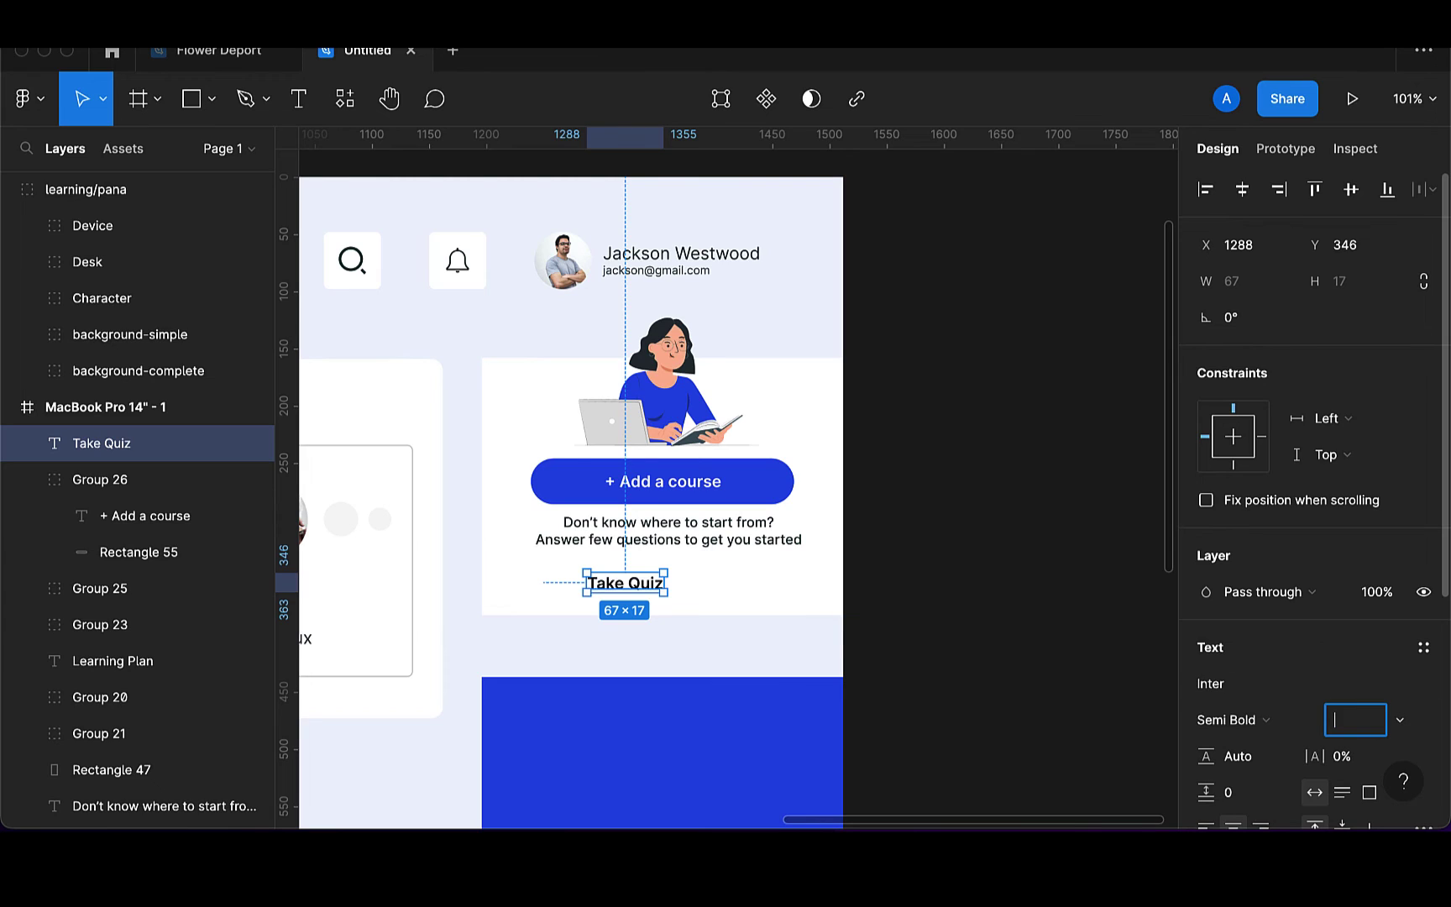
pyautogui.write('15')
pyautogui.press('Return')
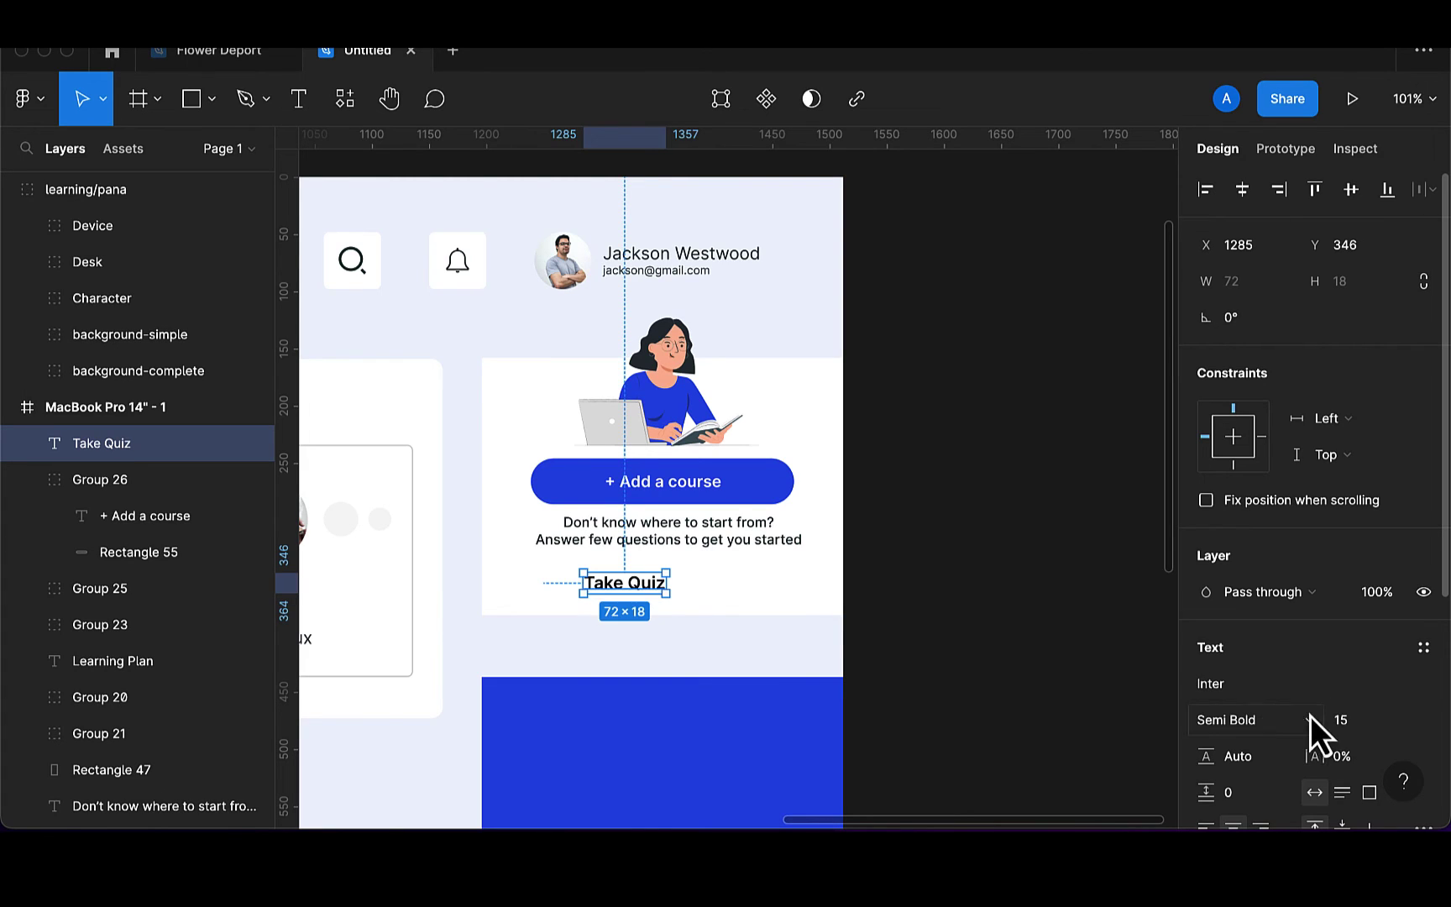
pyautogui.click(1264, 728)
pyautogui.click(1261, 745)
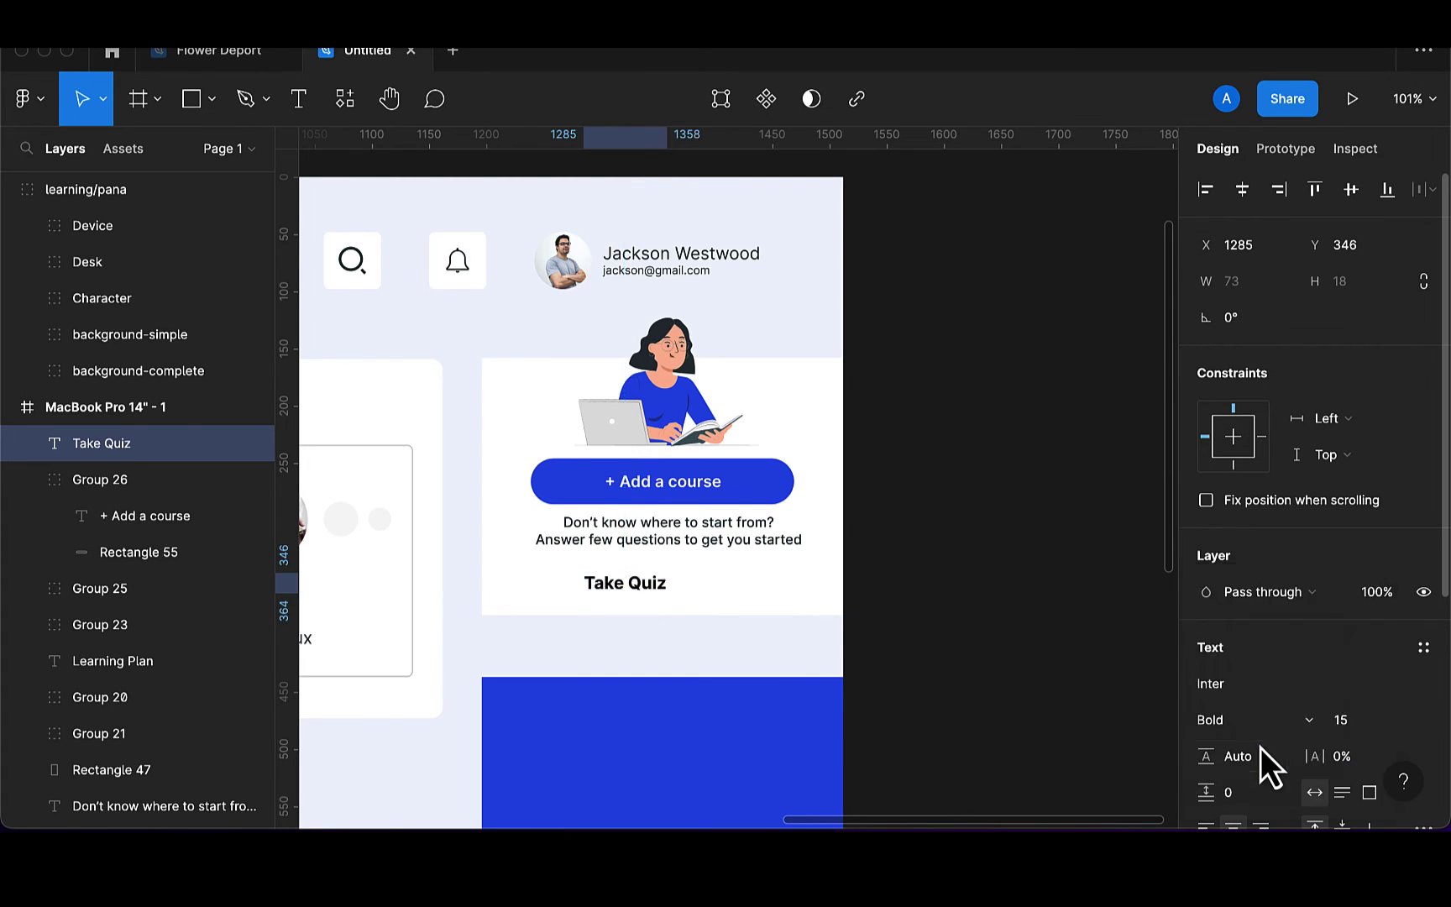
# Centre Take Quiz under the subtitle and colour it the button's blue
pyautogui.moveTo(641, 596); pyautogui.dragTo(679, 599)
pyautogui.press('i')
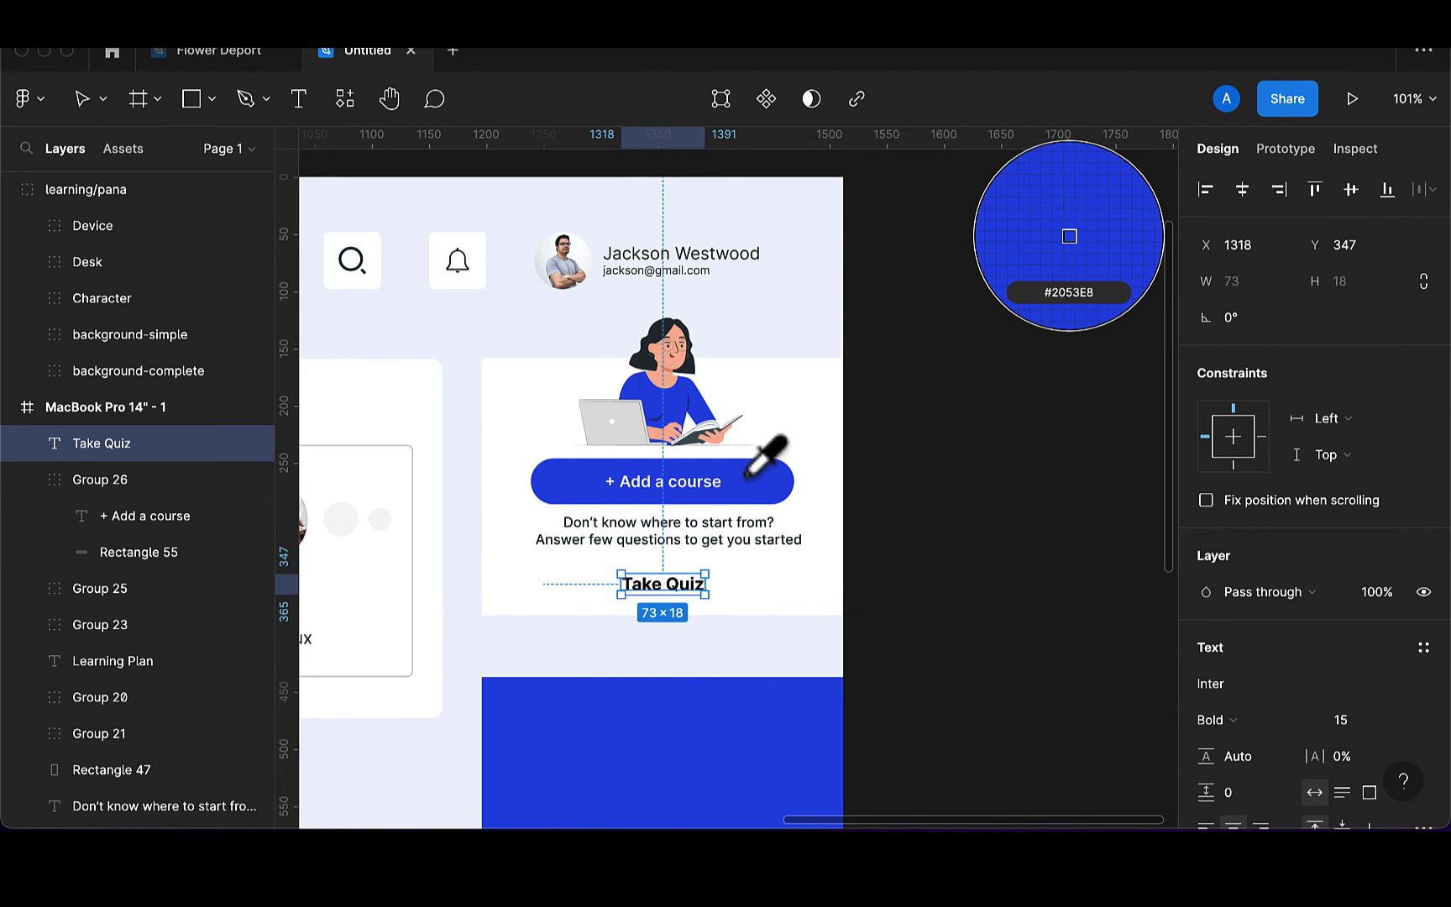
pyautogui.click(750, 482)
pyautogui.click(1005, 551)
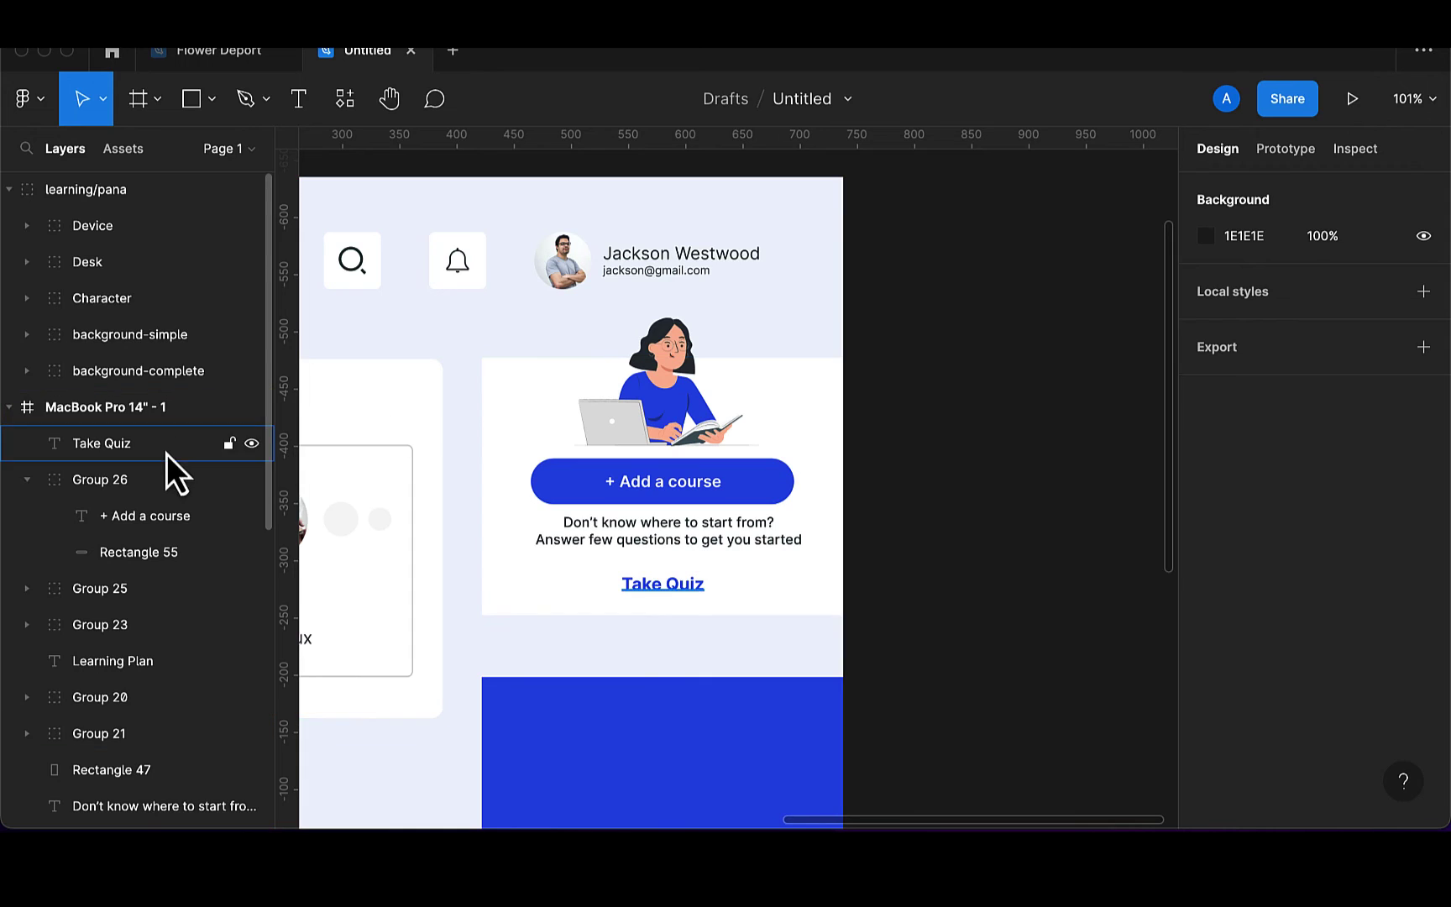
pyautogui.click(541, 593)
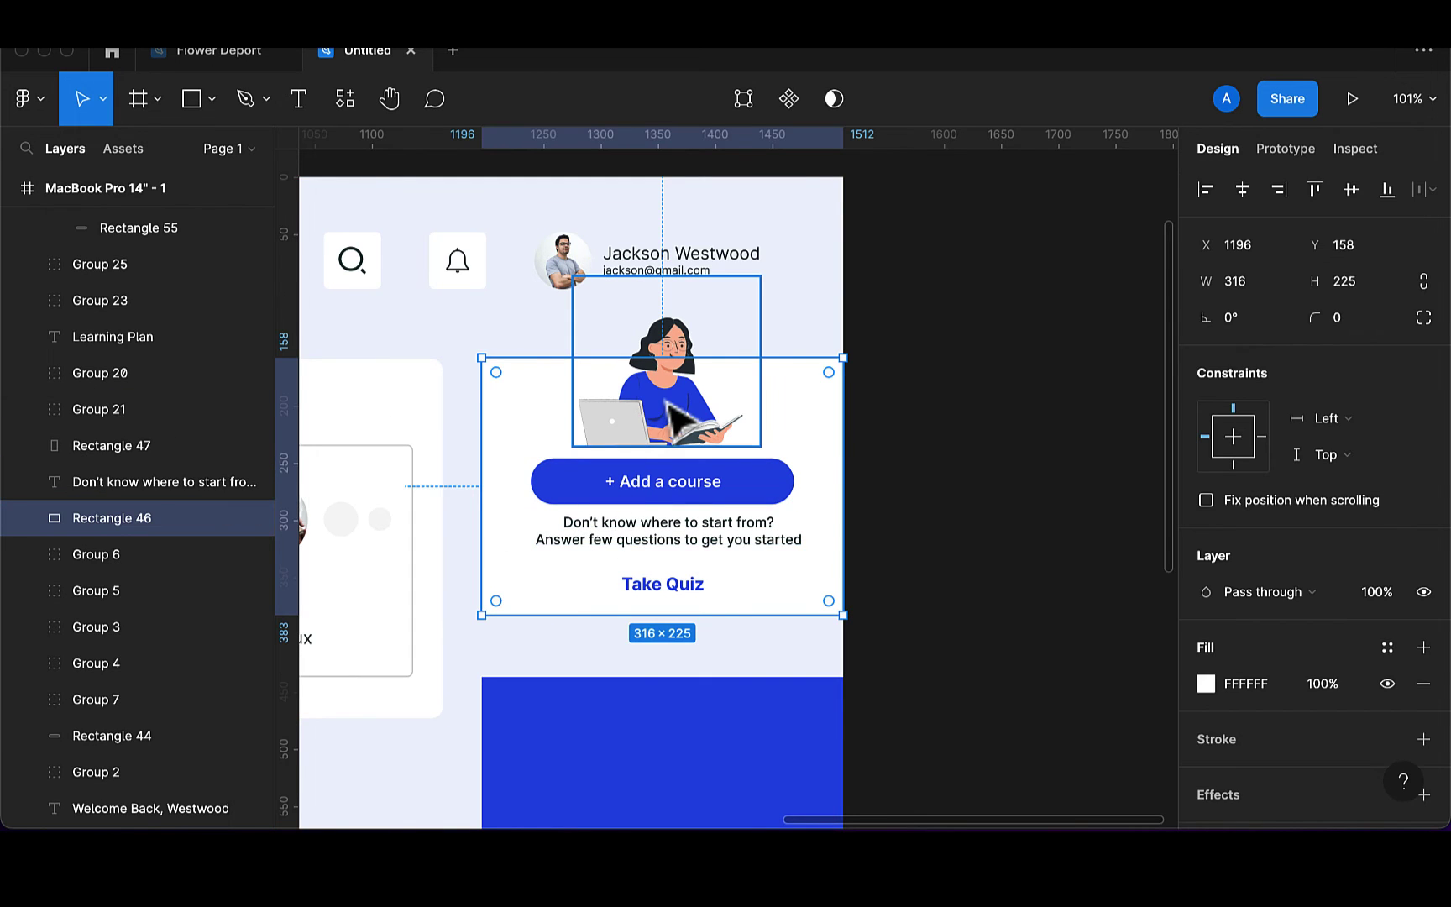
# Centre the card's contents horizontally and evenly distribute the illustration, button and texts vertically
pyautogui.moveTo(463, 332); pyautogui.dragTo(834, 654)
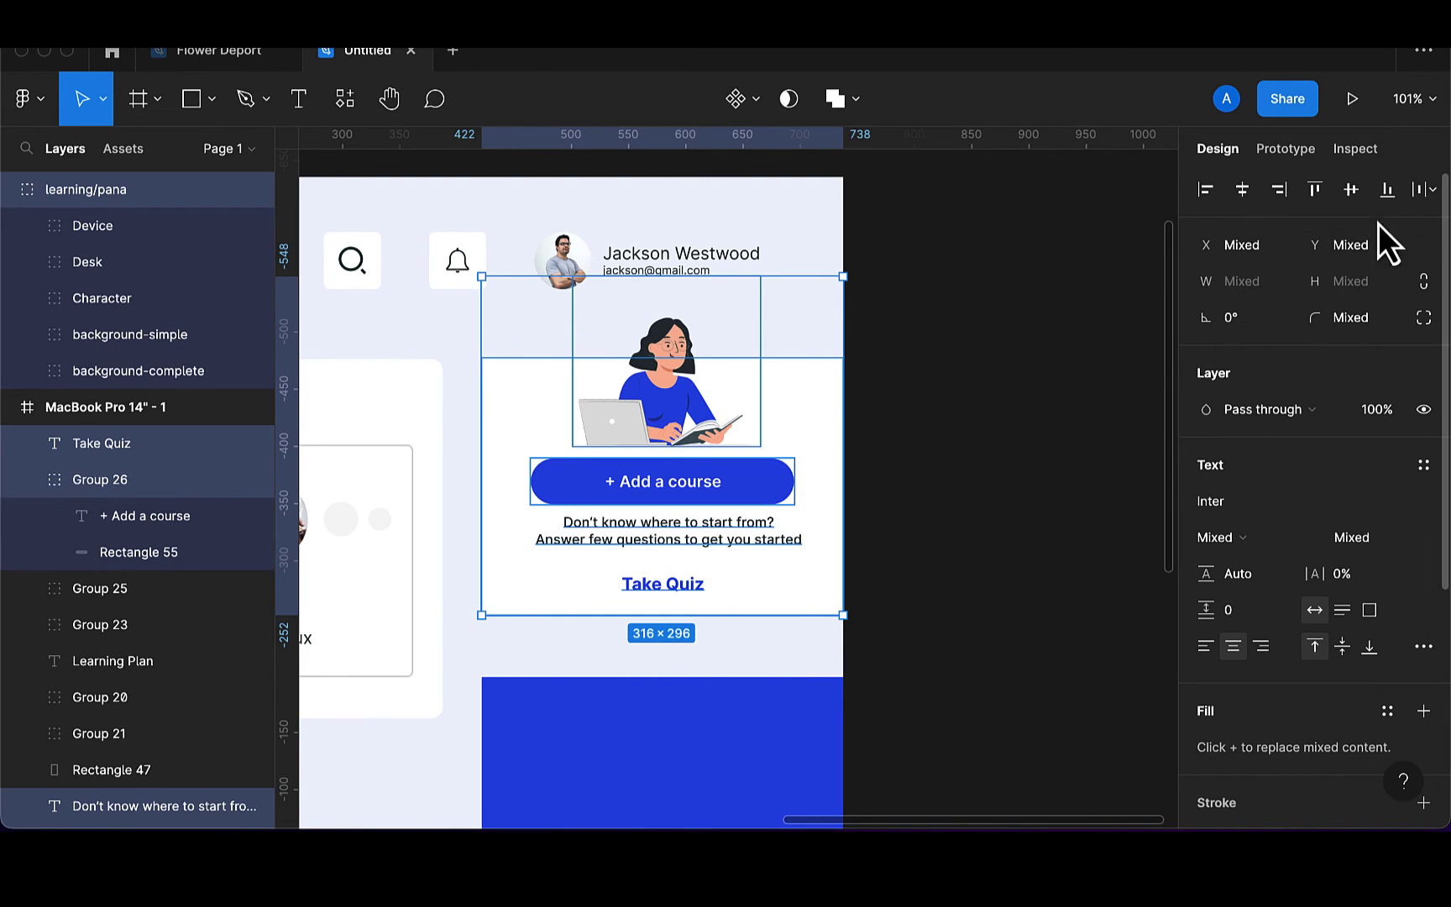
pyautogui.click(1244, 200)
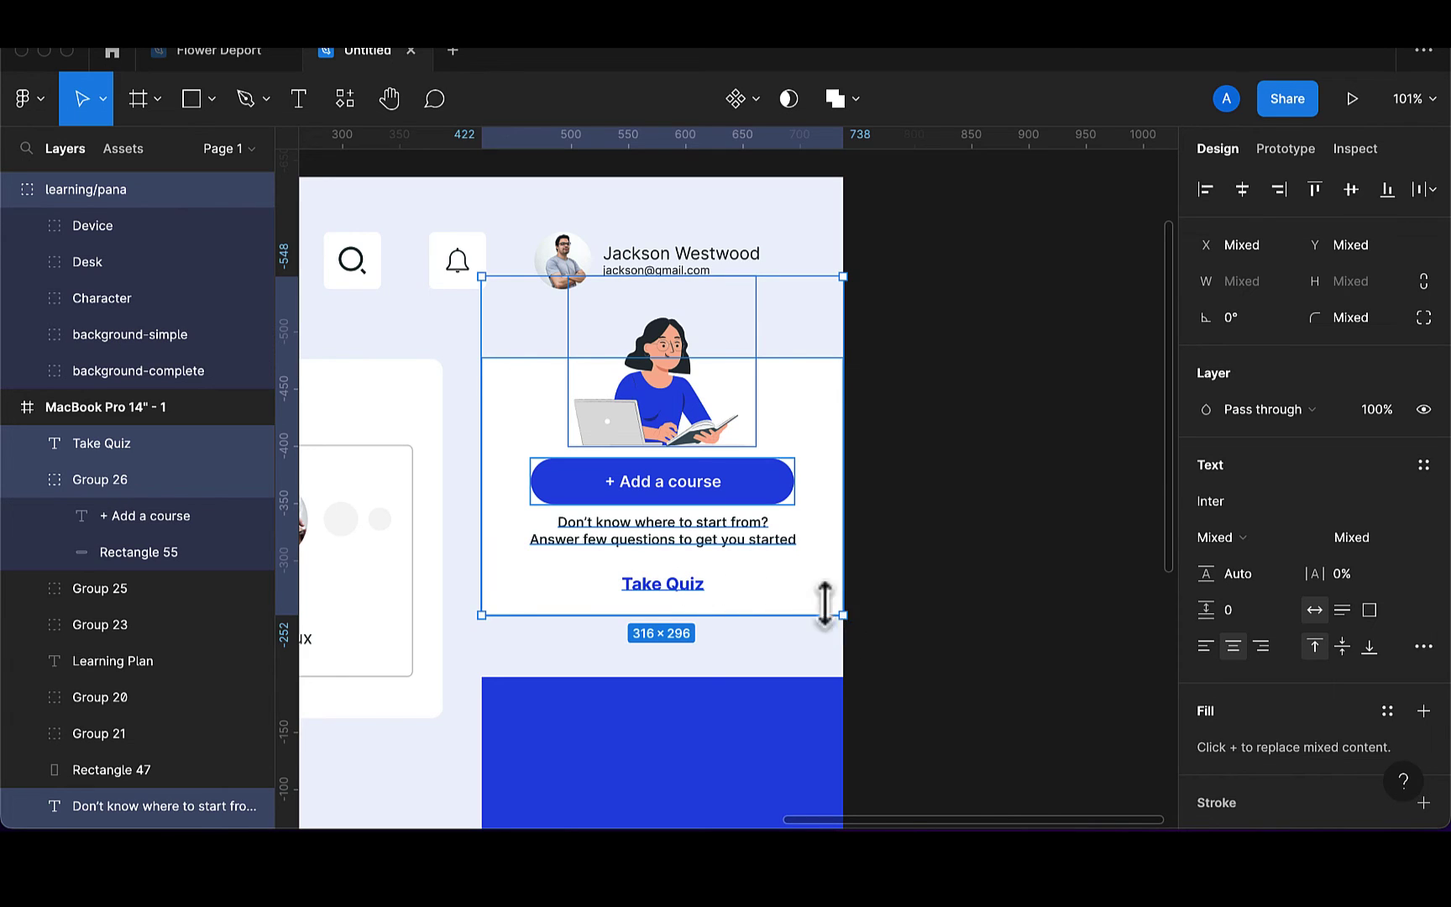
pyautogui.click(676, 589)
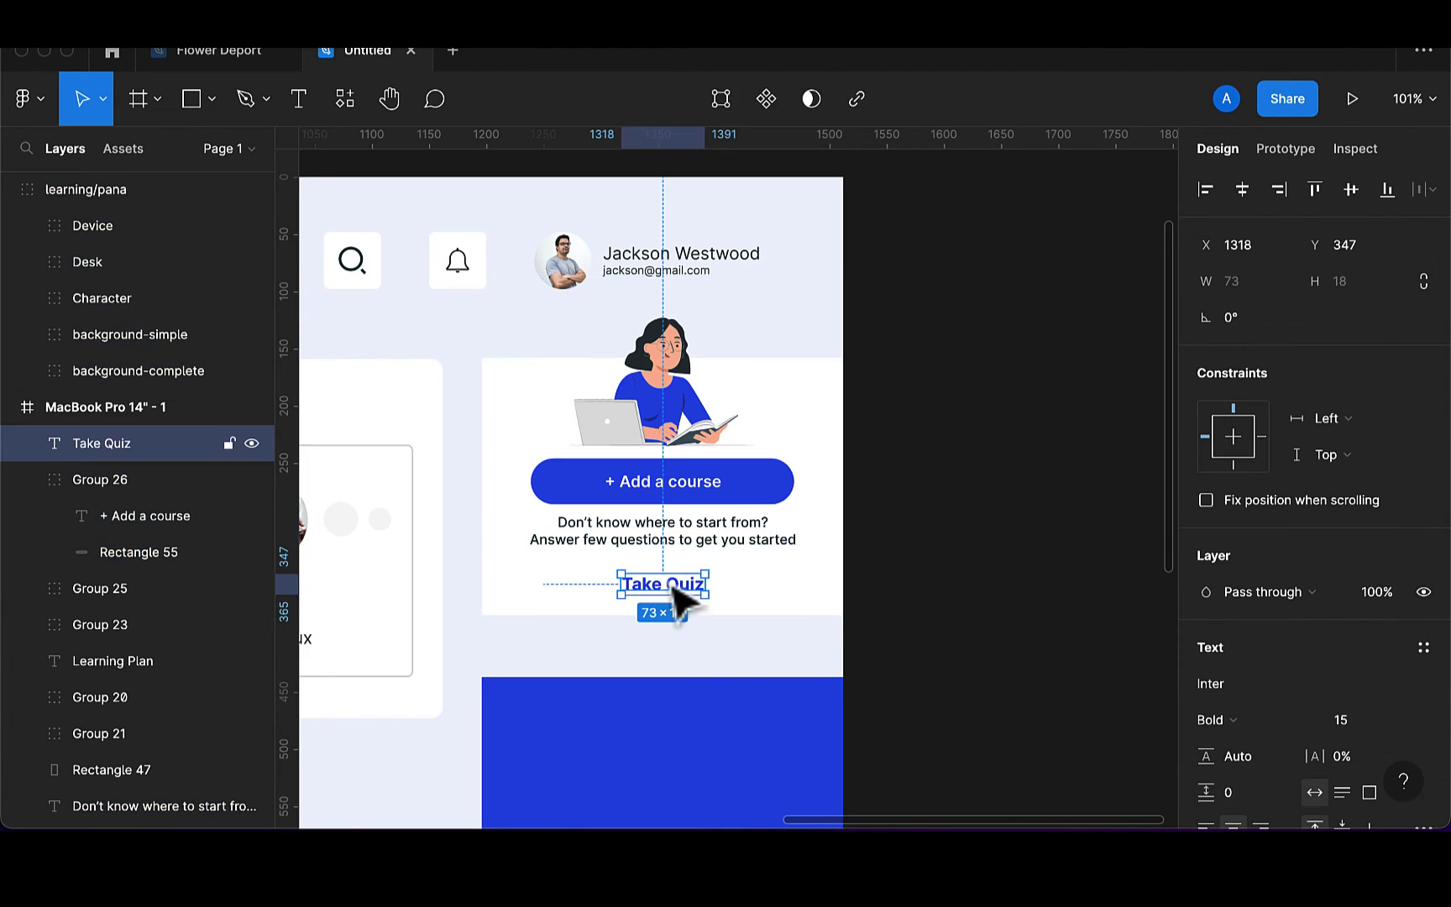
pyautogui.keyDown('shift'); pyautogui.click(697, 540); pyautogui.keyUp('shift')
pyautogui.keyDown('shift'); pyautogui.click(694, 487); pyautogui.keyUp('shift')
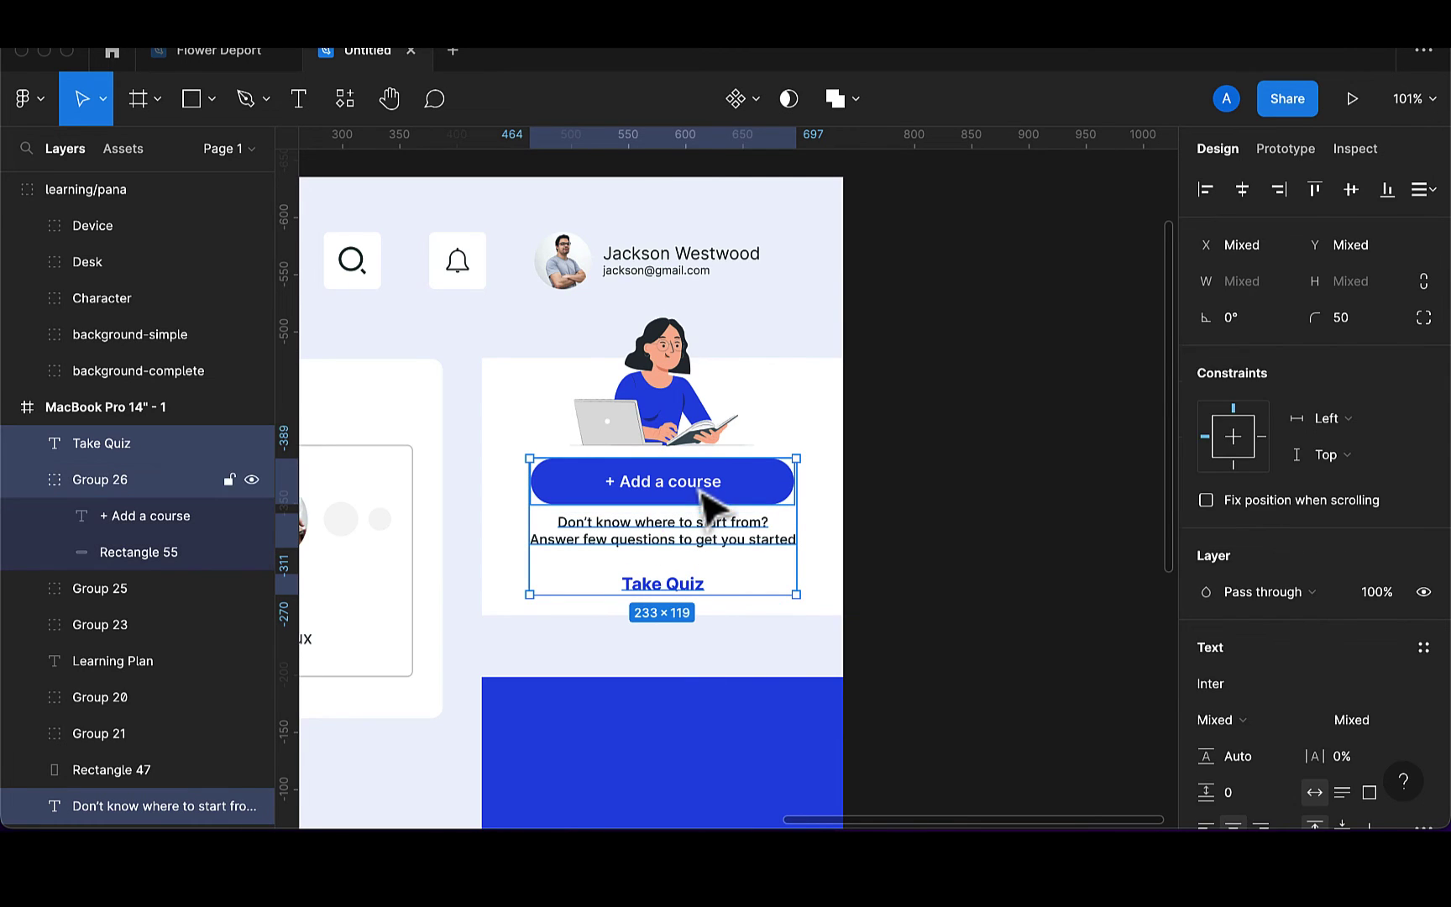
pyautogui.keyDown('shift'); pyautogui.click(684, 426); pyautogui.keyUp('shift')
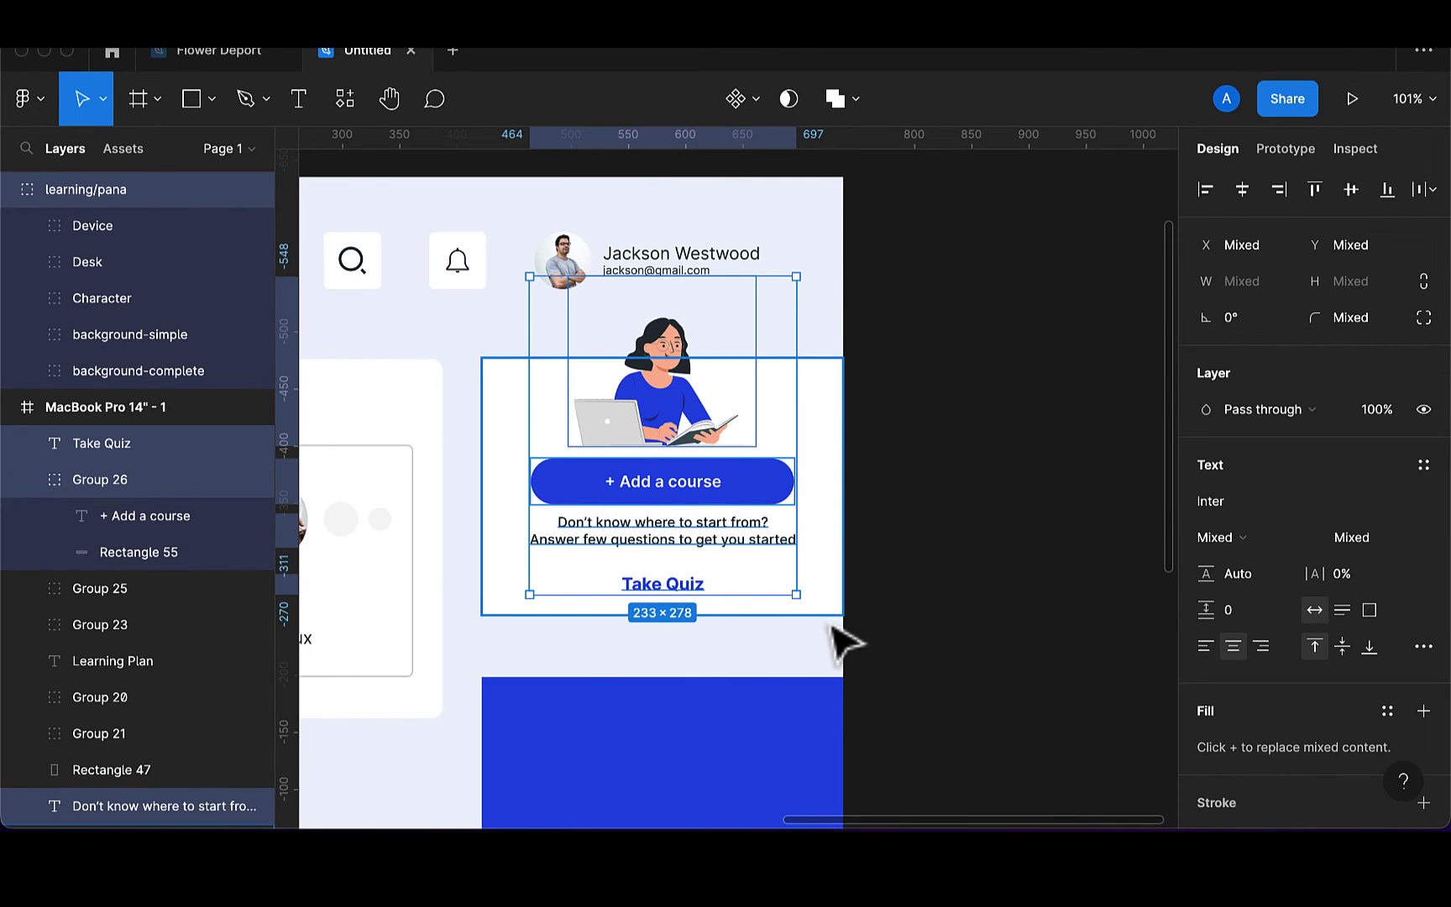
pyautogui.click(1425, 189)
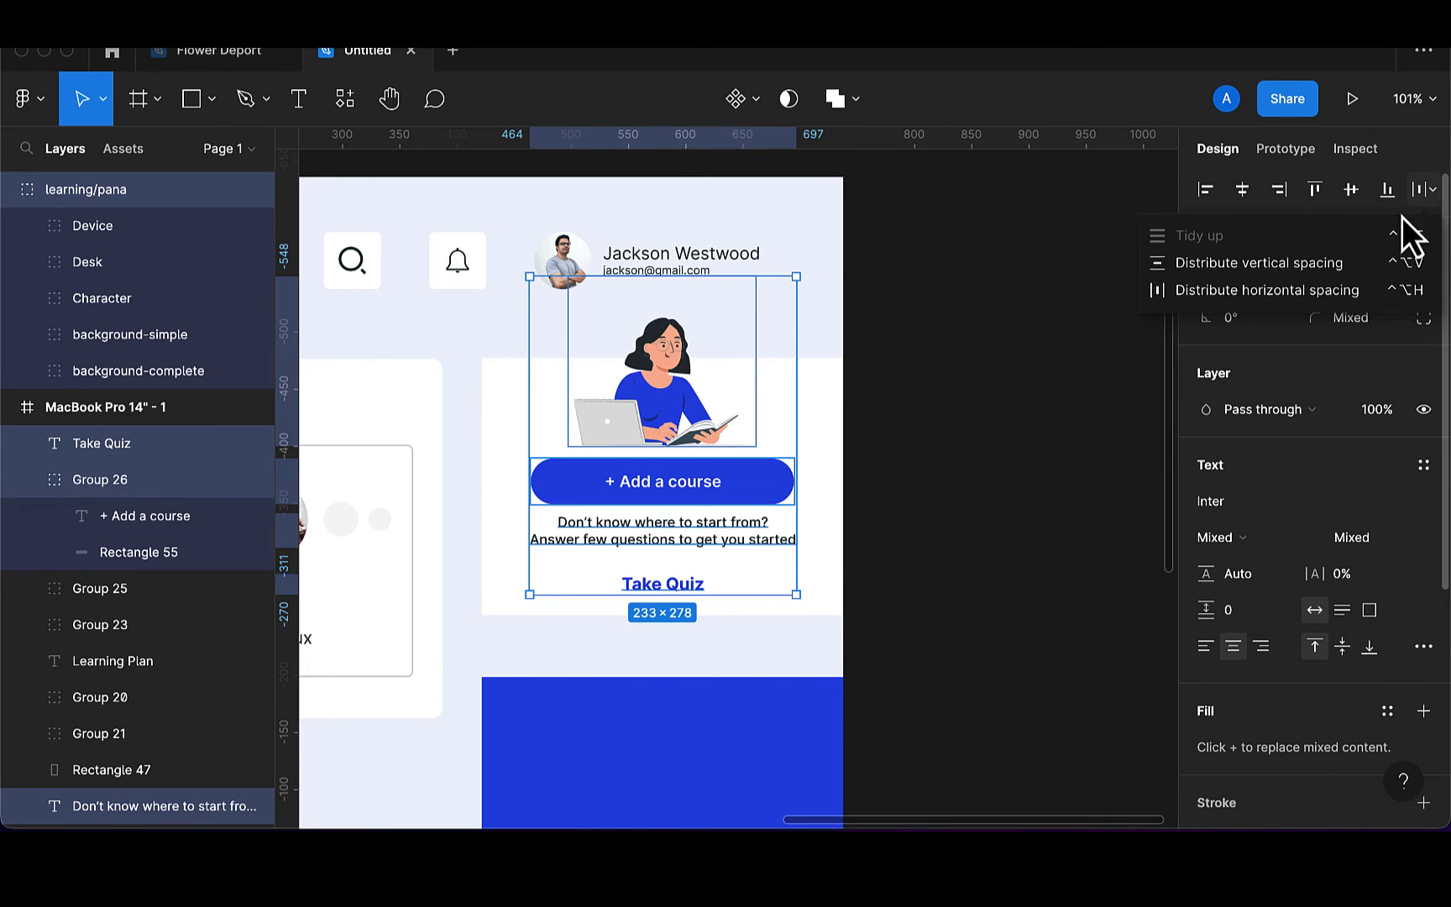
pyautogui.click(1374, 263)
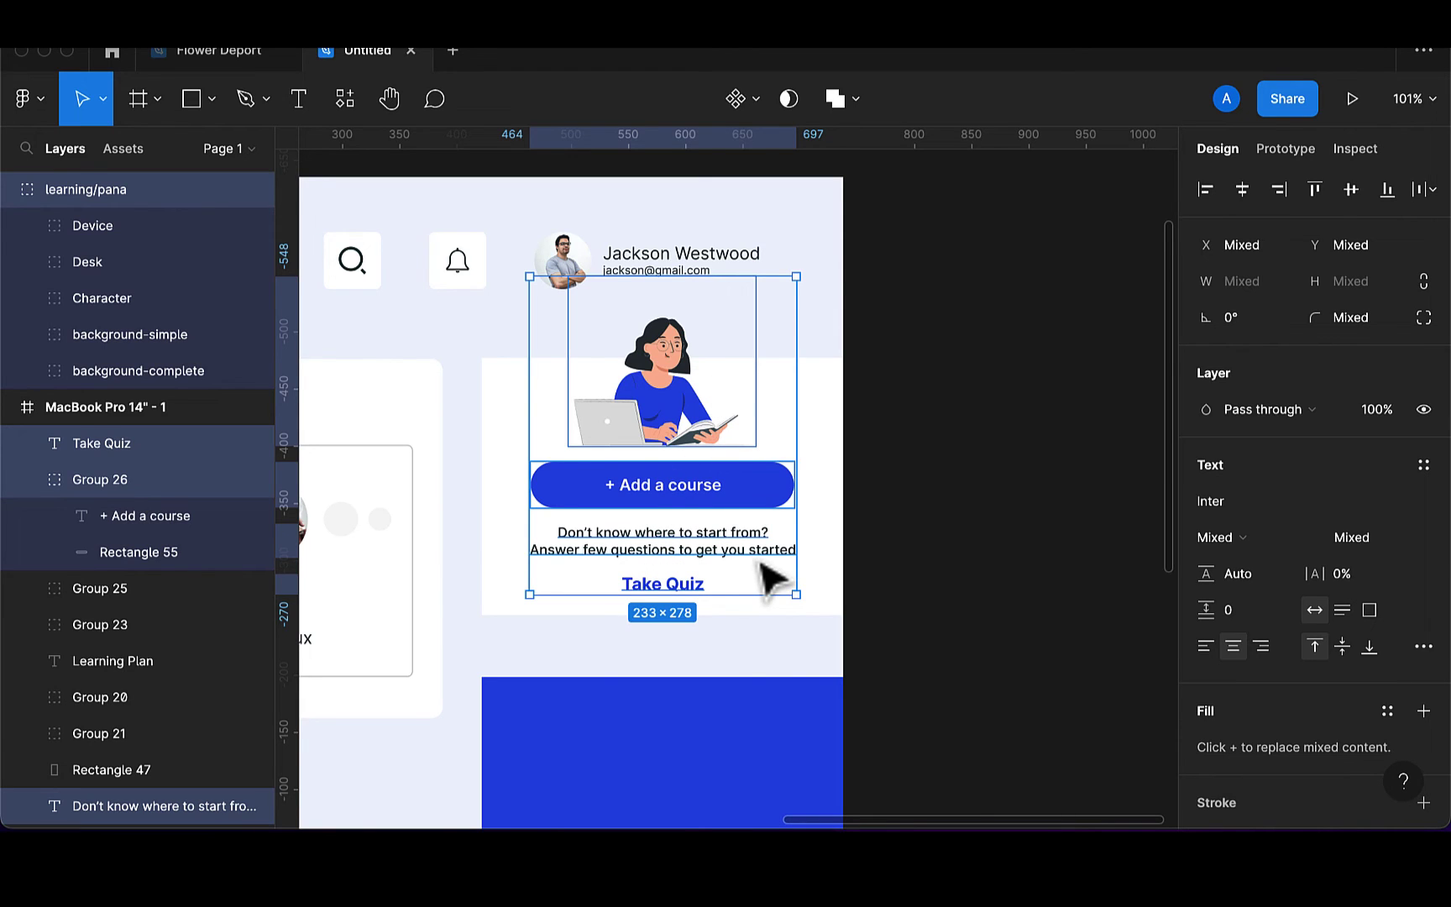
# Group the illustration, button and texts, then group them with the white background
pyautogui.press('super+g')
pyautogui.keyDown('shift'); pyautogui.click(821, 594); pyautogui.keyUp('shift')
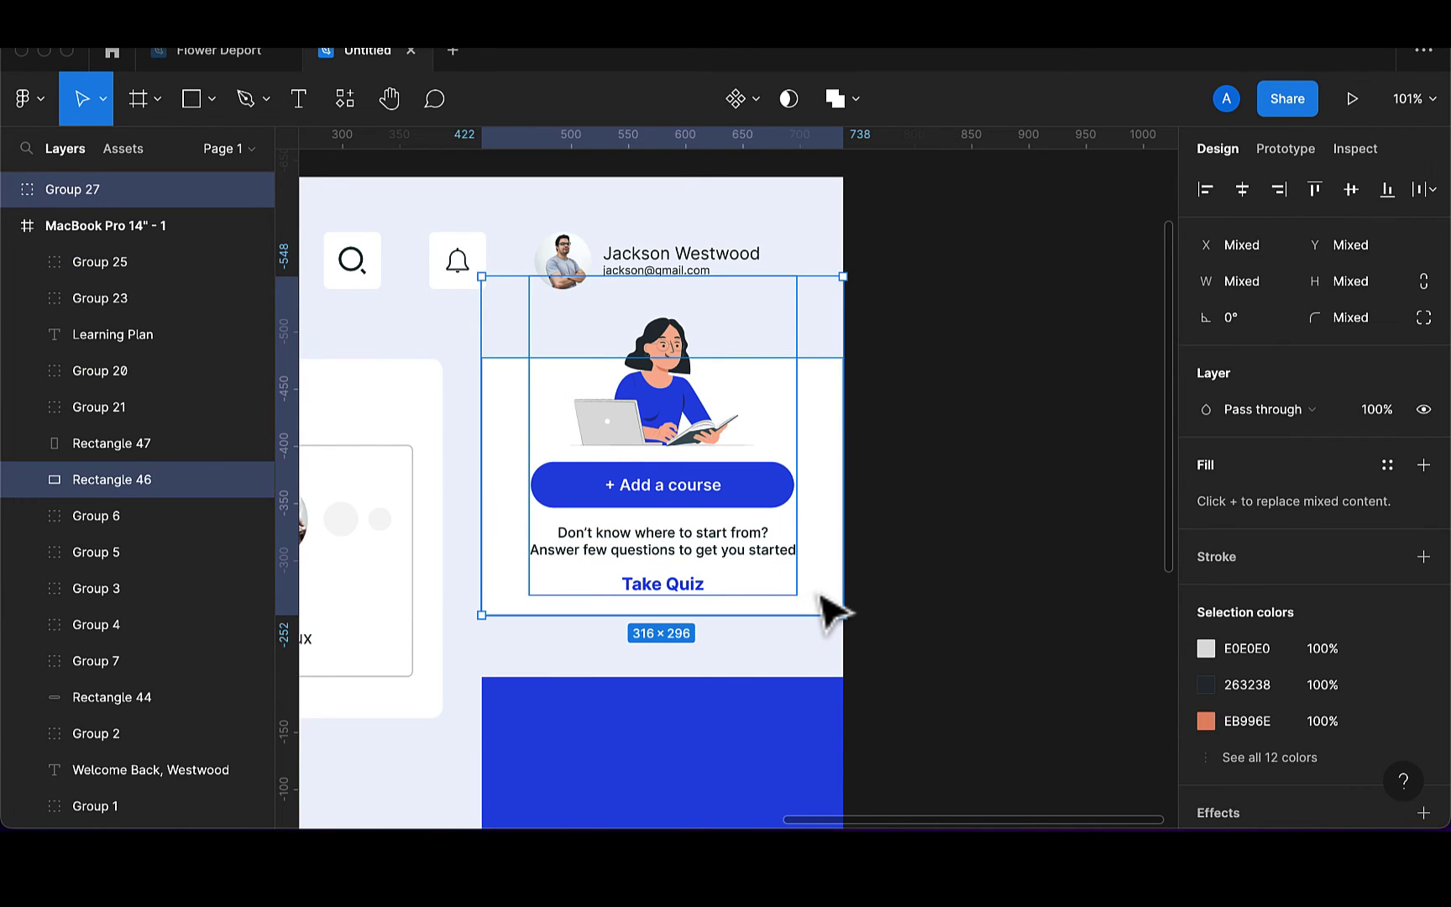
pyautogui.press('super+g')
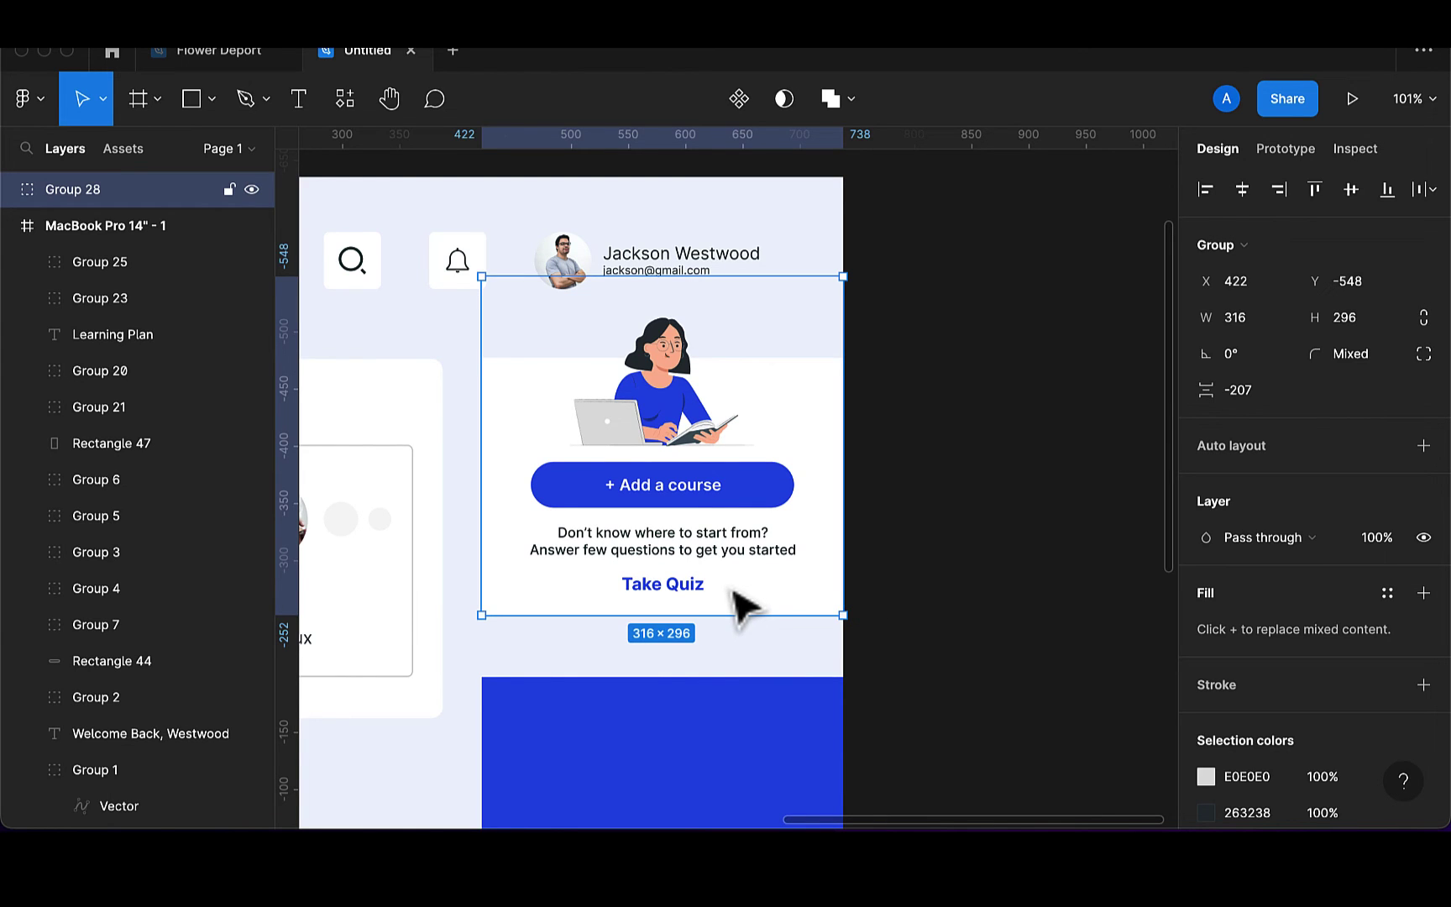
# Nudge the add-course card slightly down and stretch the blue panel's top edge upward
pyautogui.scroll(-5, 703, 648)
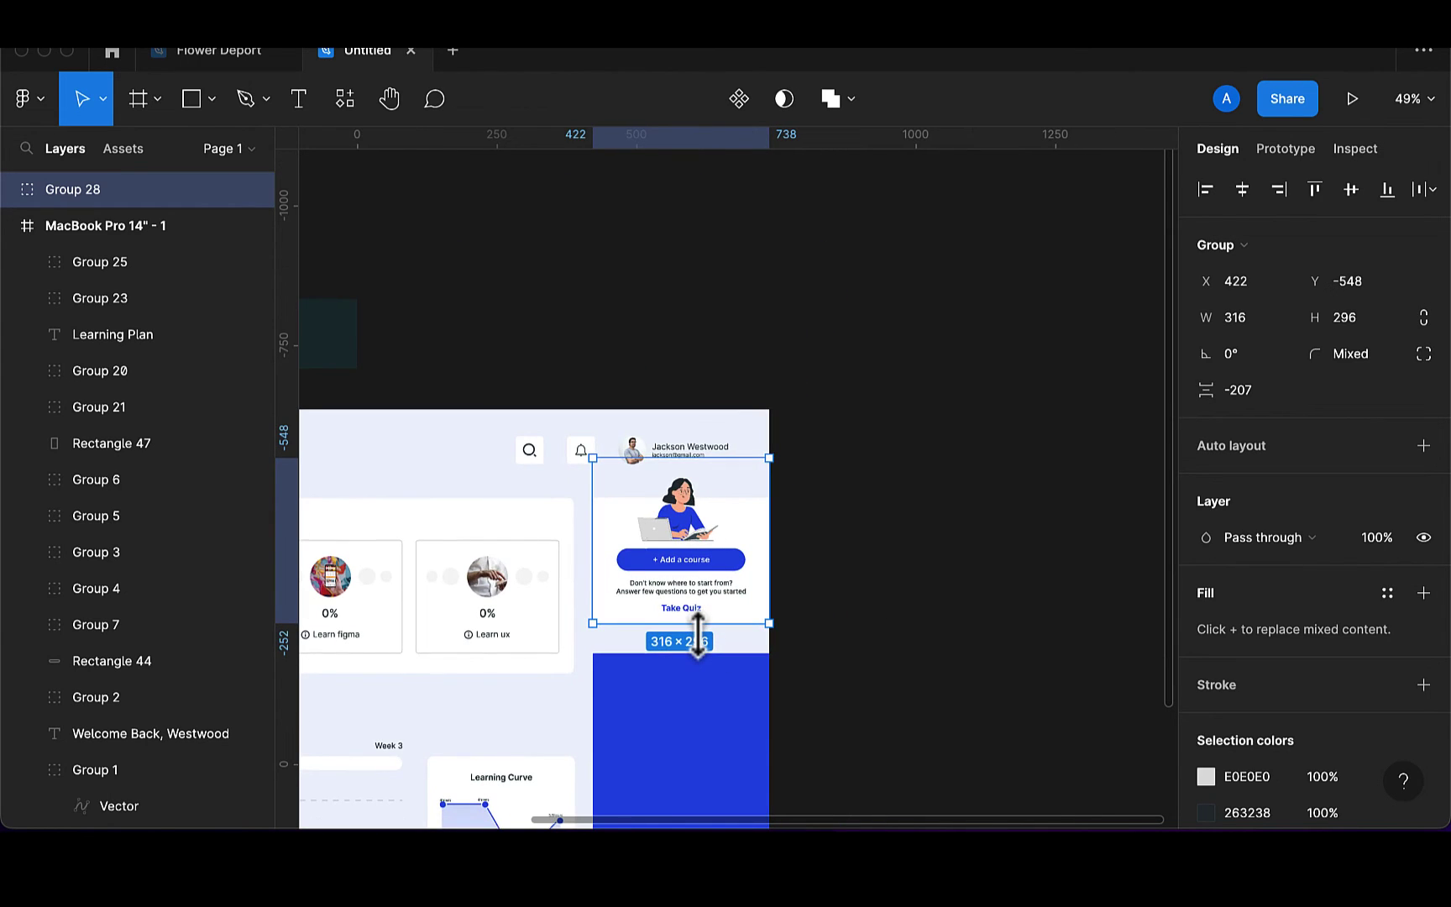
pyautogui.moveTo(756, 591); pyautogui.dragTo(755, 595)
pyautogui.click(748, 685)
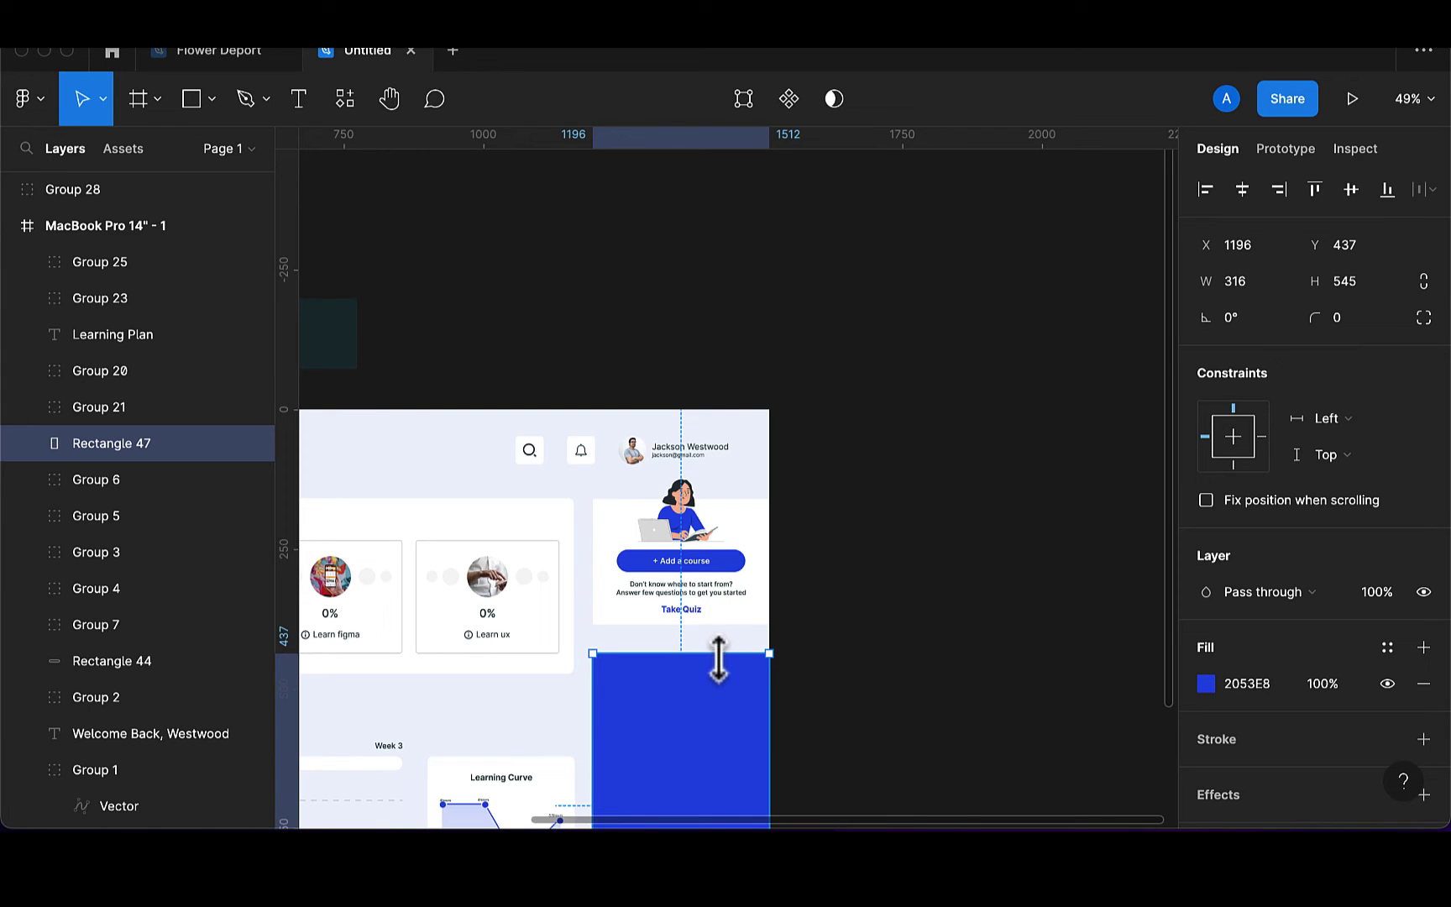
pyautogui.moveTo(718, 661); pyautogui.dragTo(718, 647)
pyautogui.scroll(-5, 719, 653)
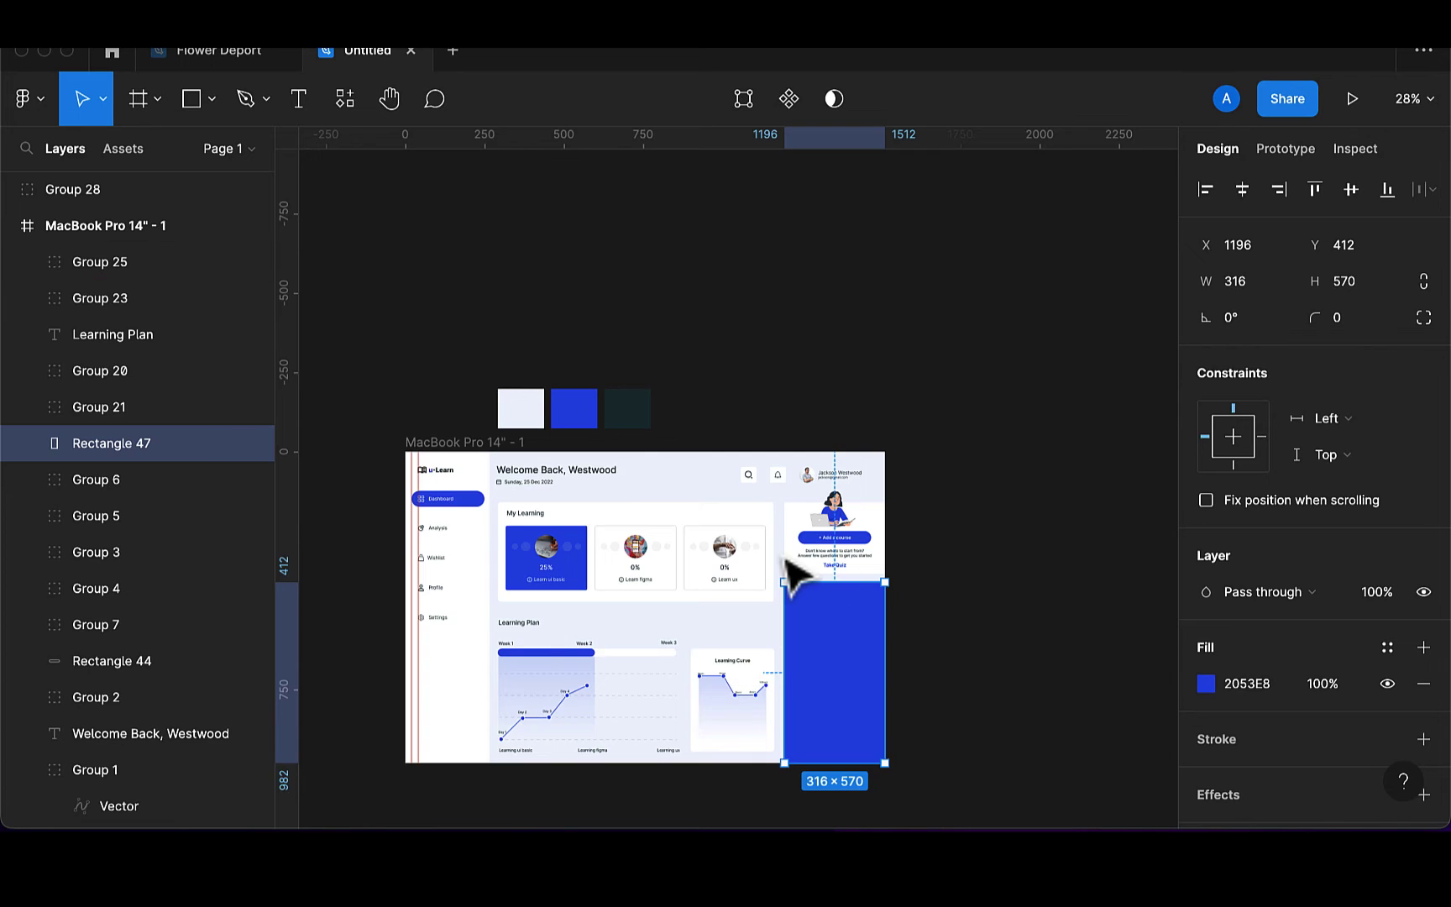
pyautogui.scroll(2, 794, 576)
pyautogui.scroll(3, 794, 576)
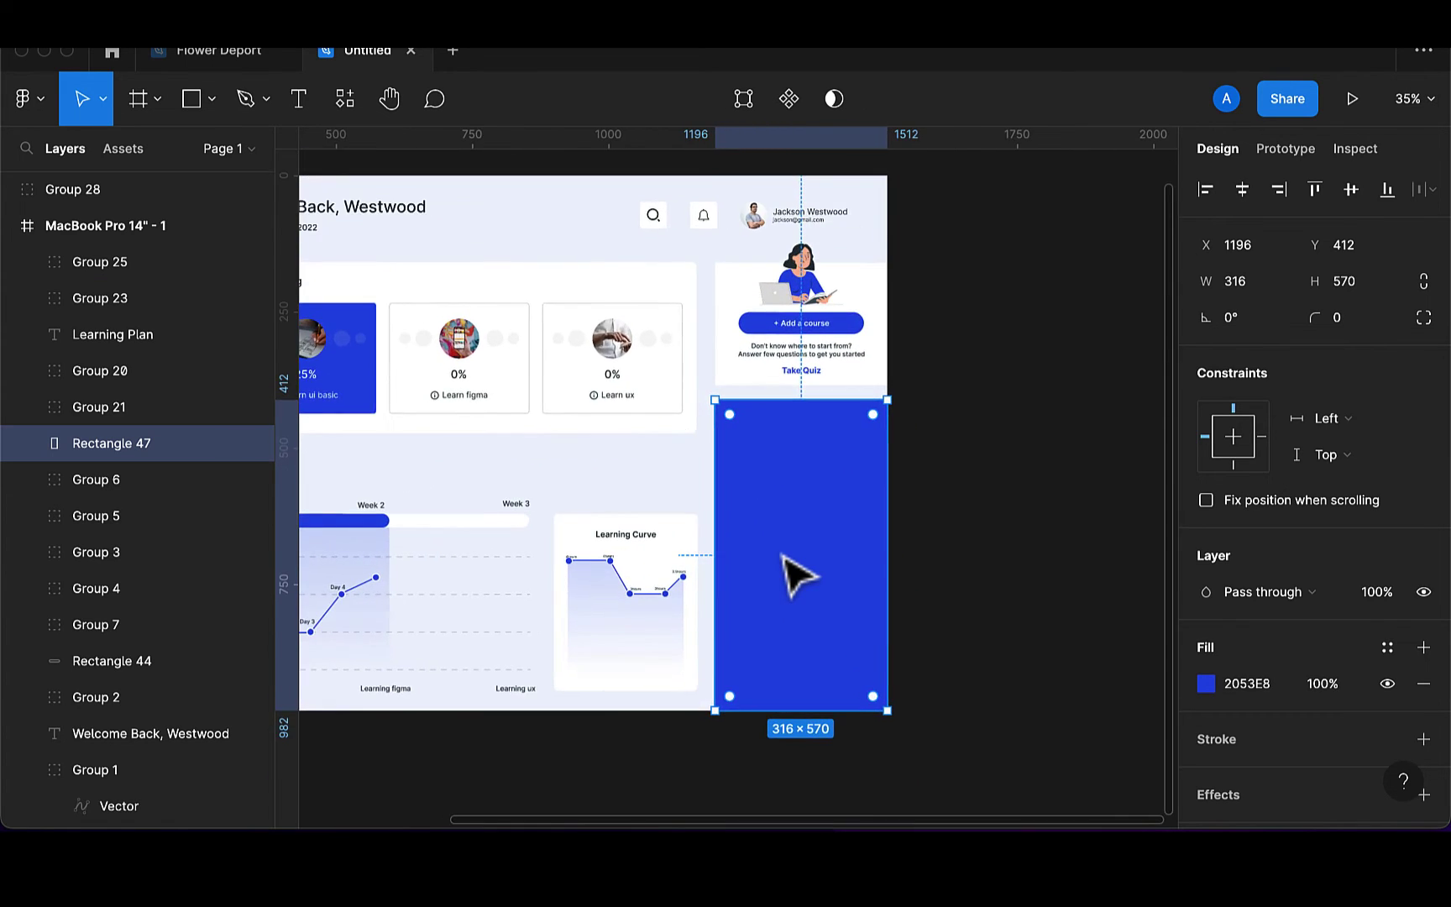
# Add a 'My Courses' heading on the blue panel in 18 pt Semi Bold
pyautogui.click(298, 100)
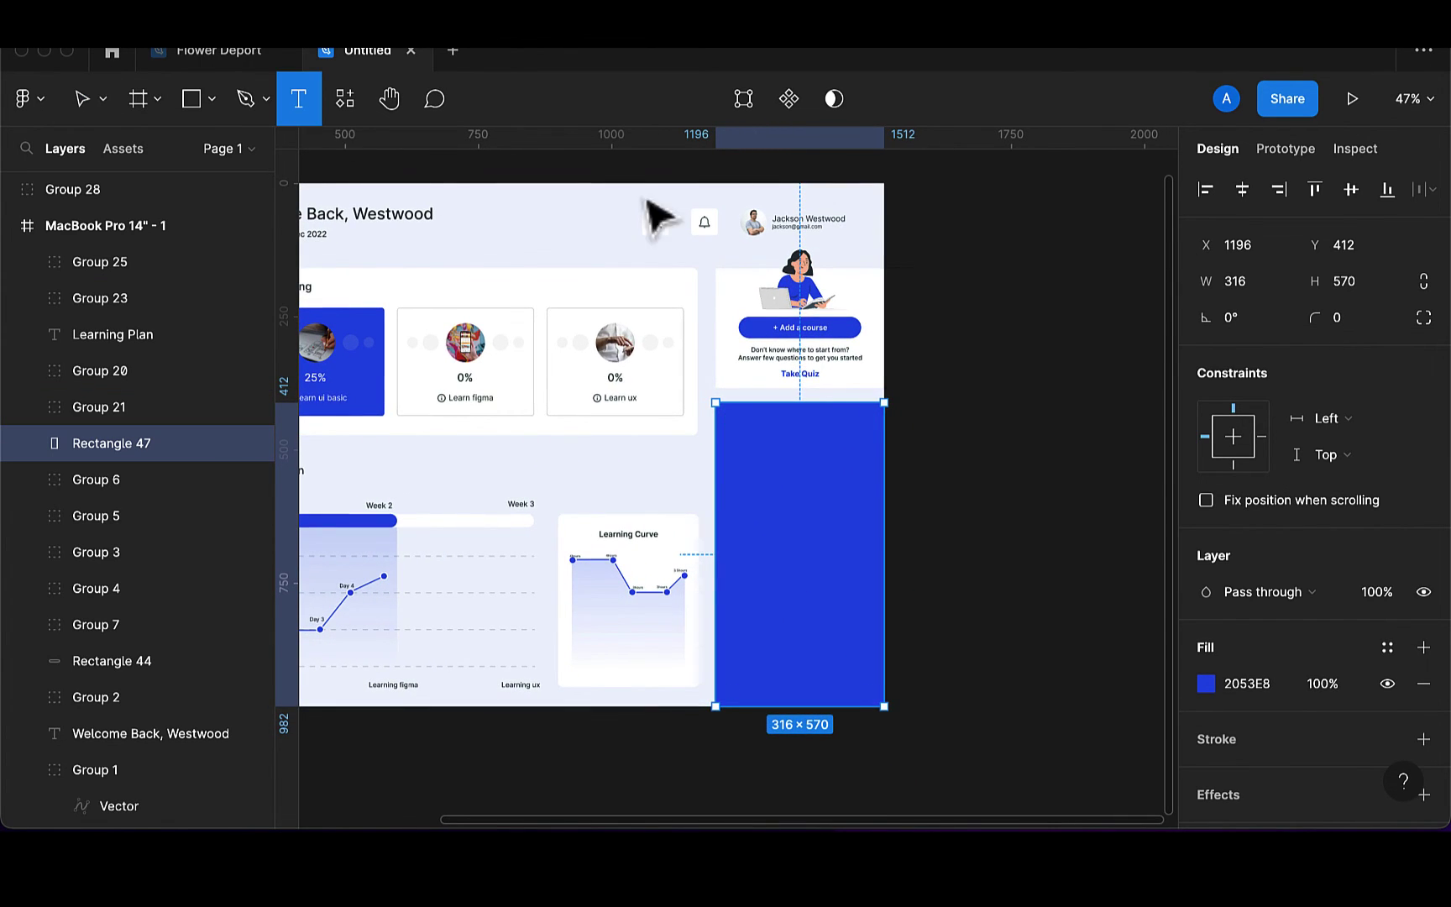
pyautogui.click(727, 440)
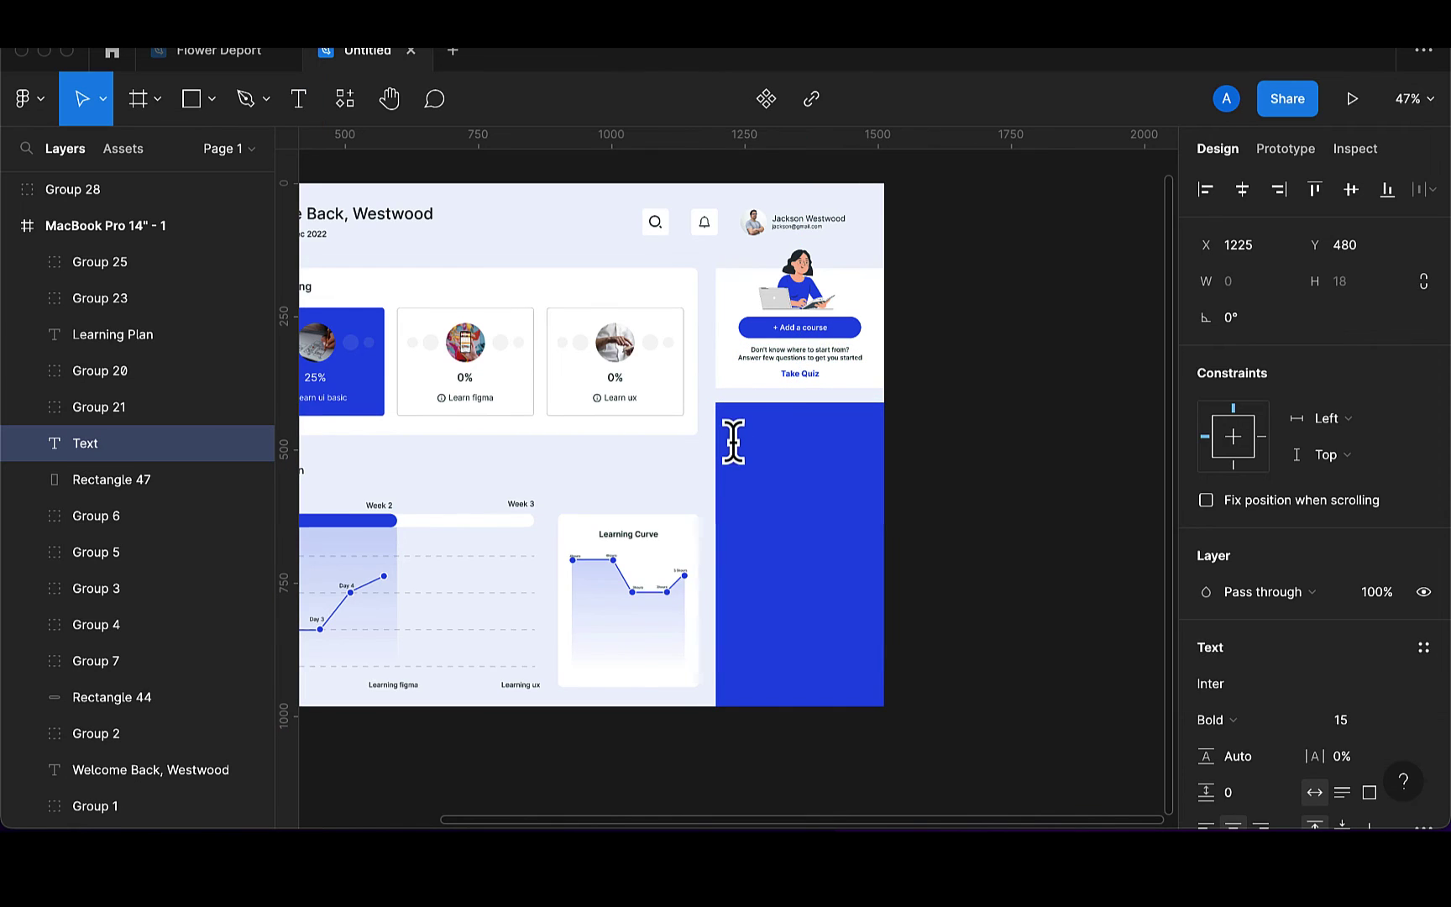
pyautogui.write('My Co')
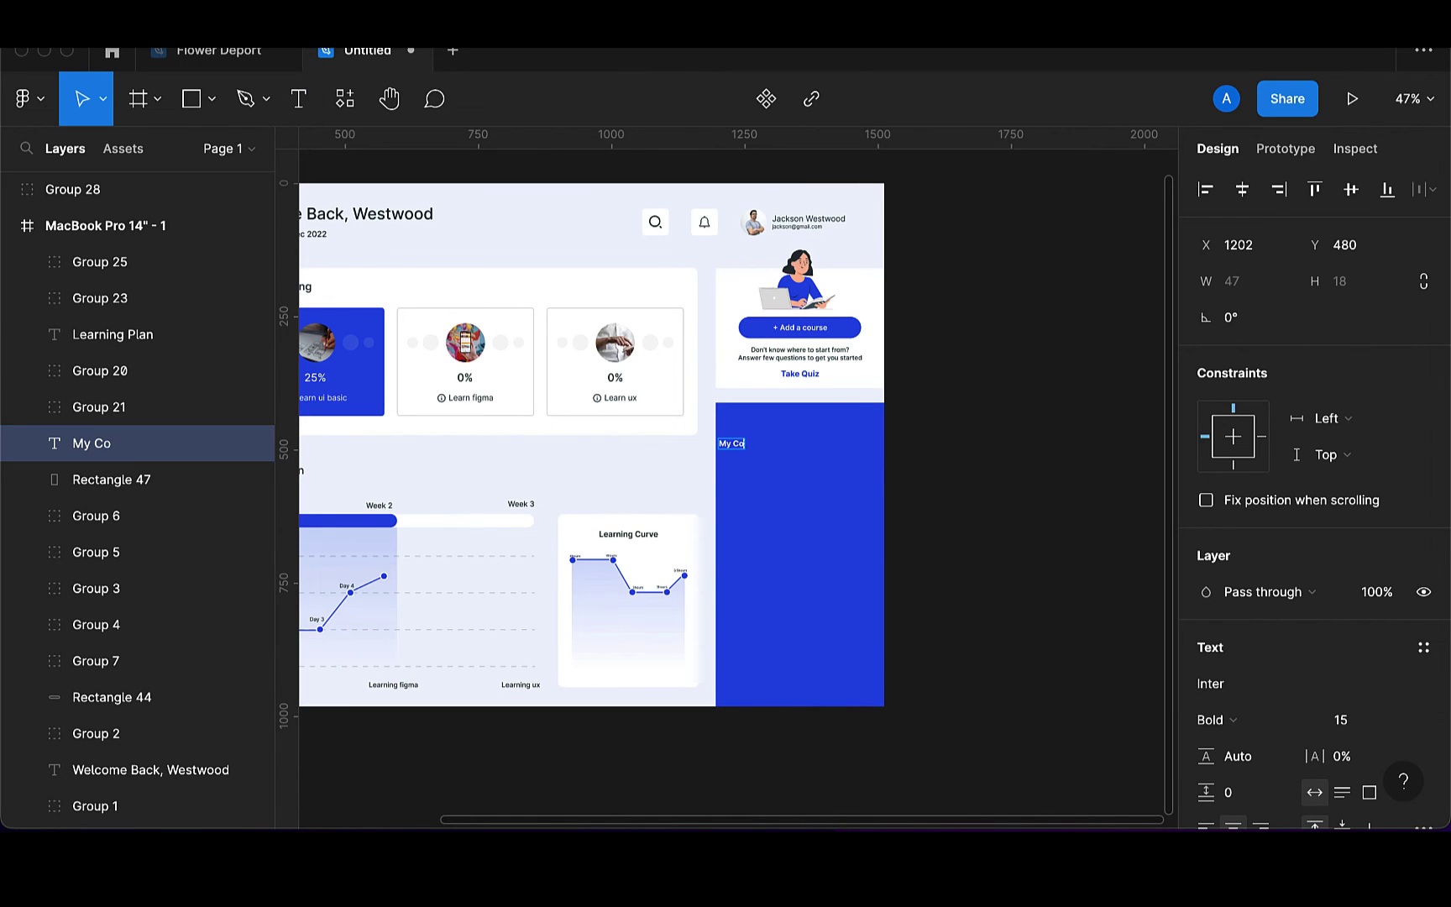
pyautogui.write('urses')
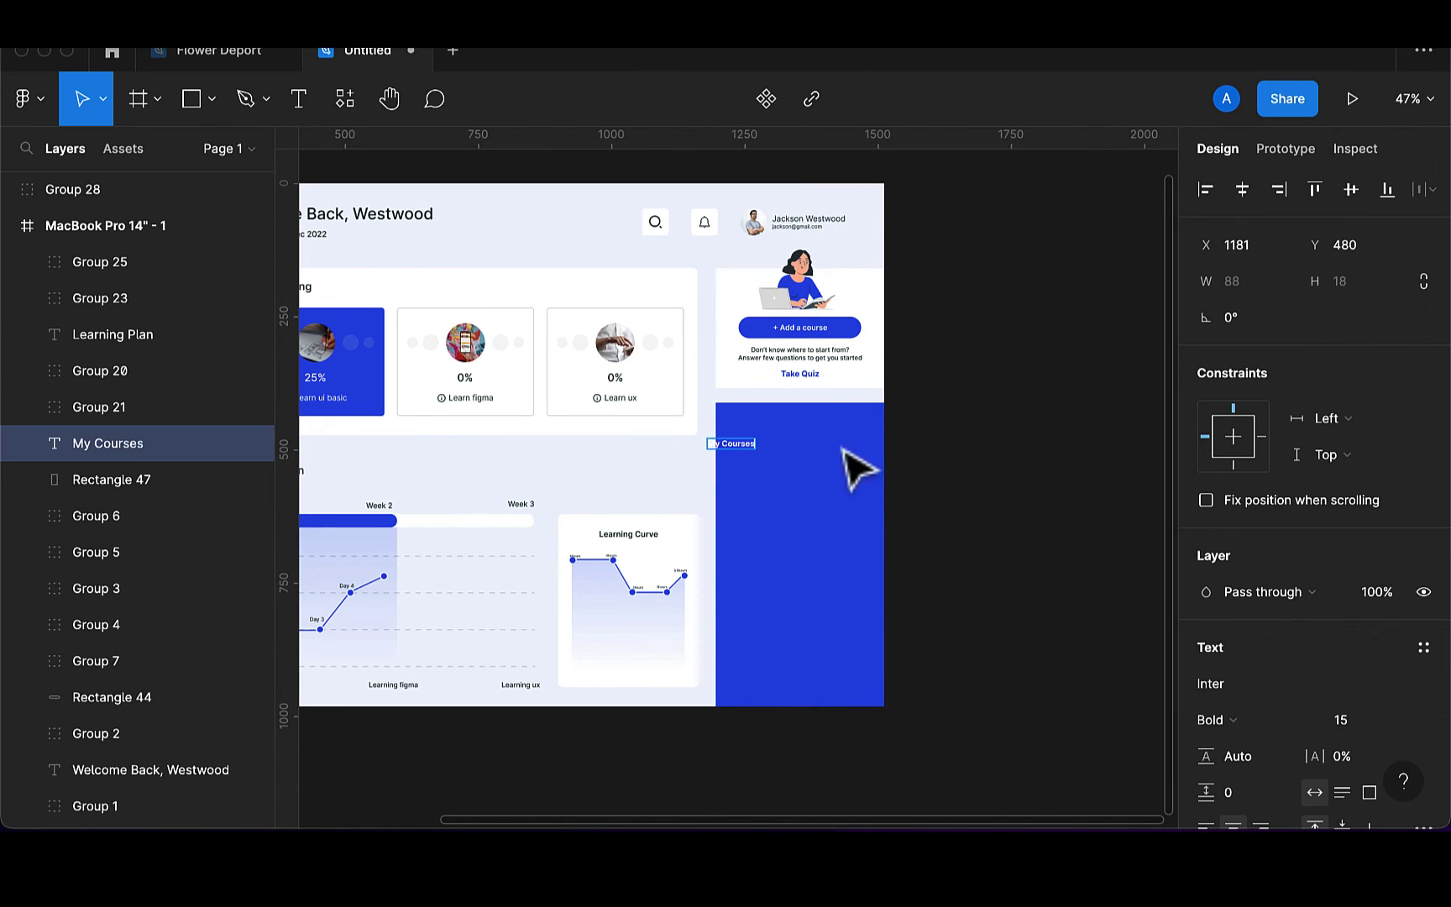
pyautogui.press('Escape')
pyautogui.moveTo(748, 446); pyautogui.dragTo(760, 445)
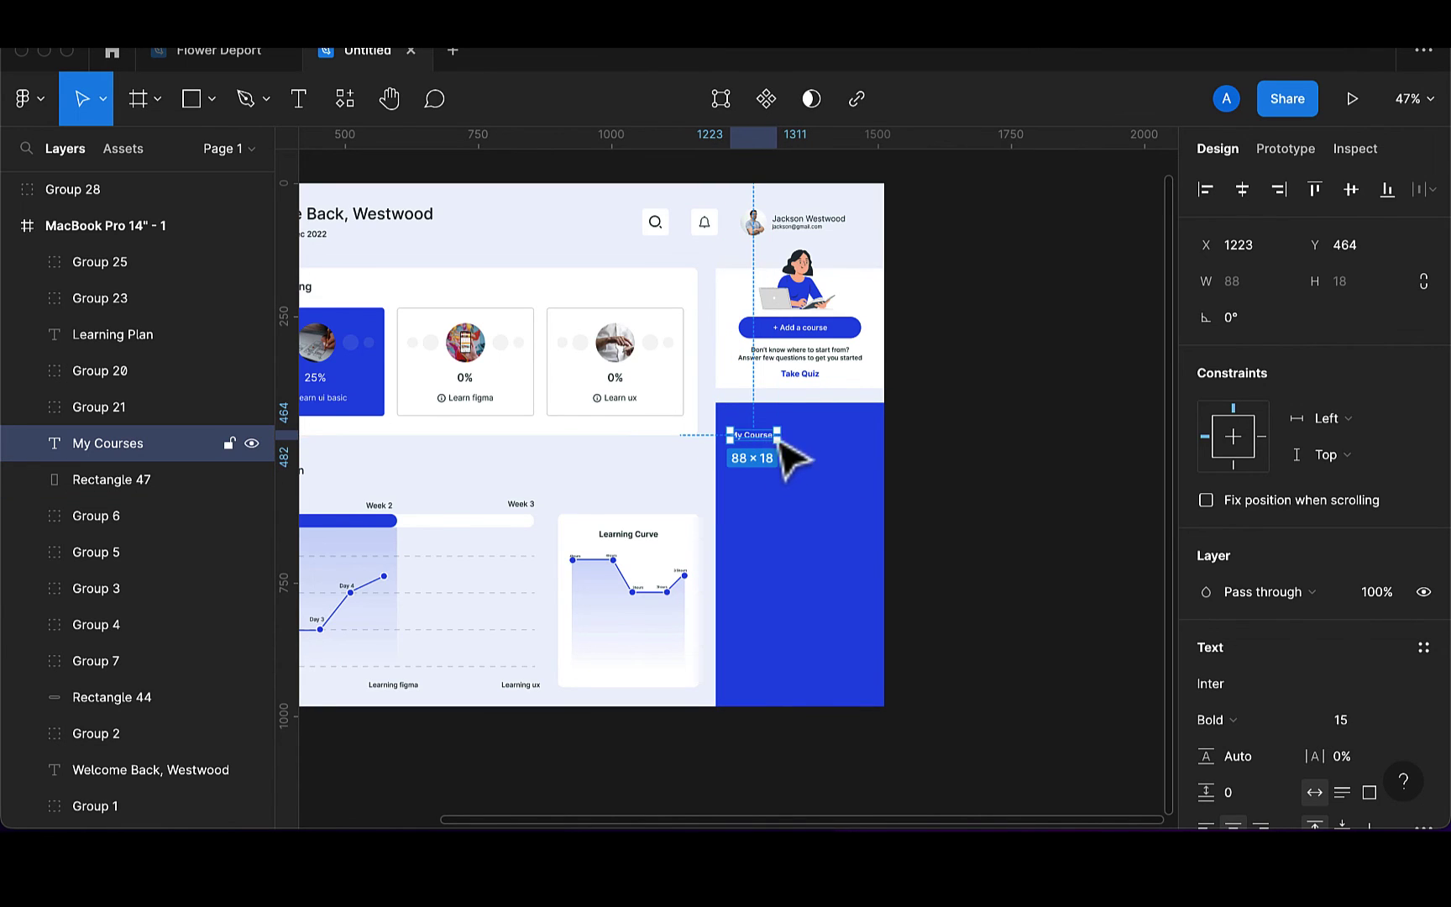
pyautogui.scroll(3, 813, 433)
pyautogui.scroll(5, 813, 430)
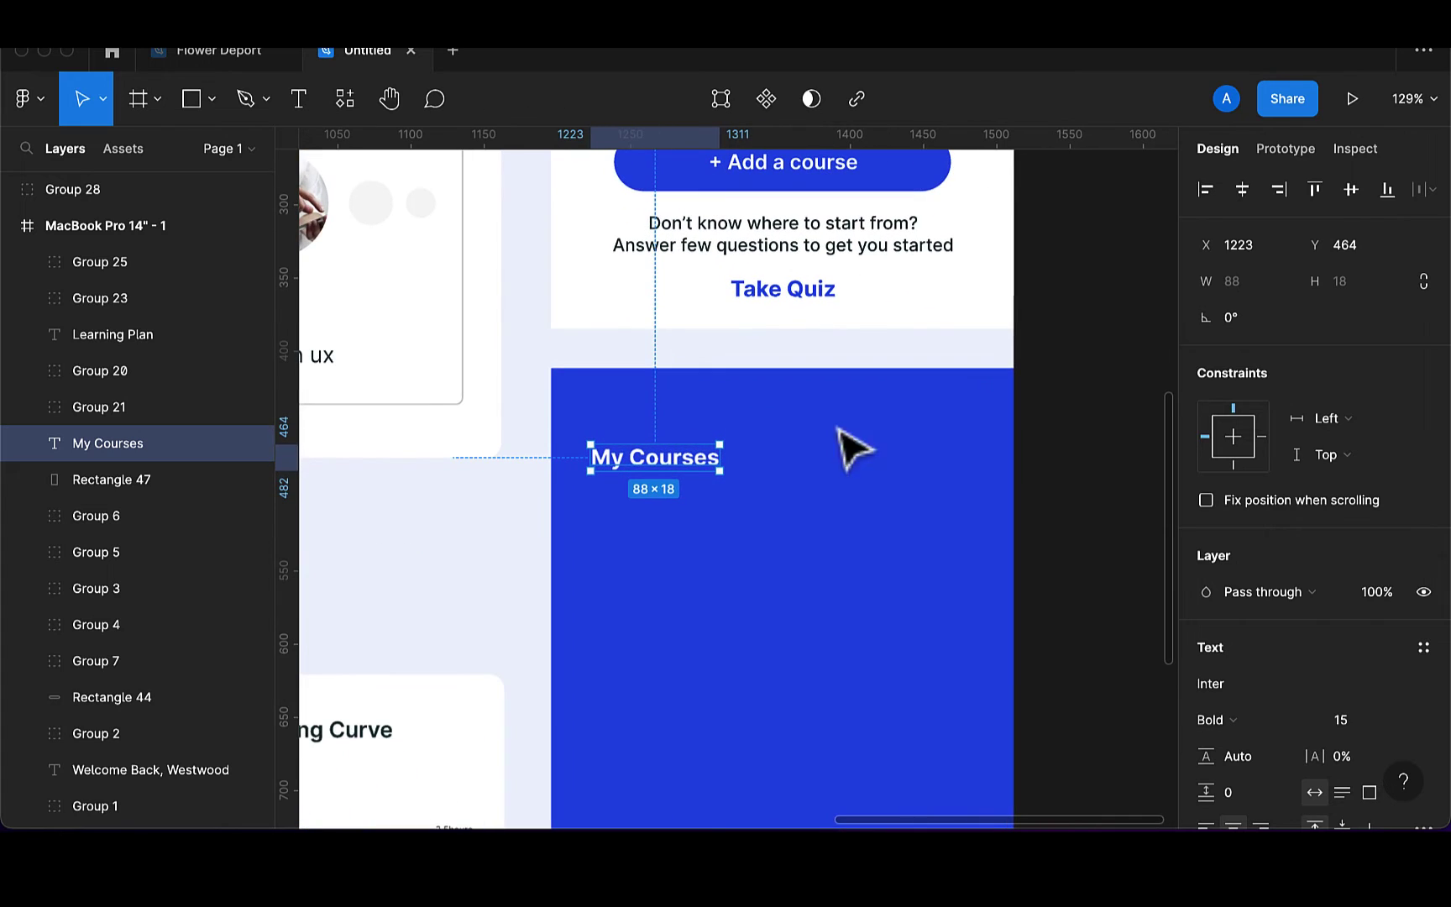
pyautogui.click(1359, 719)
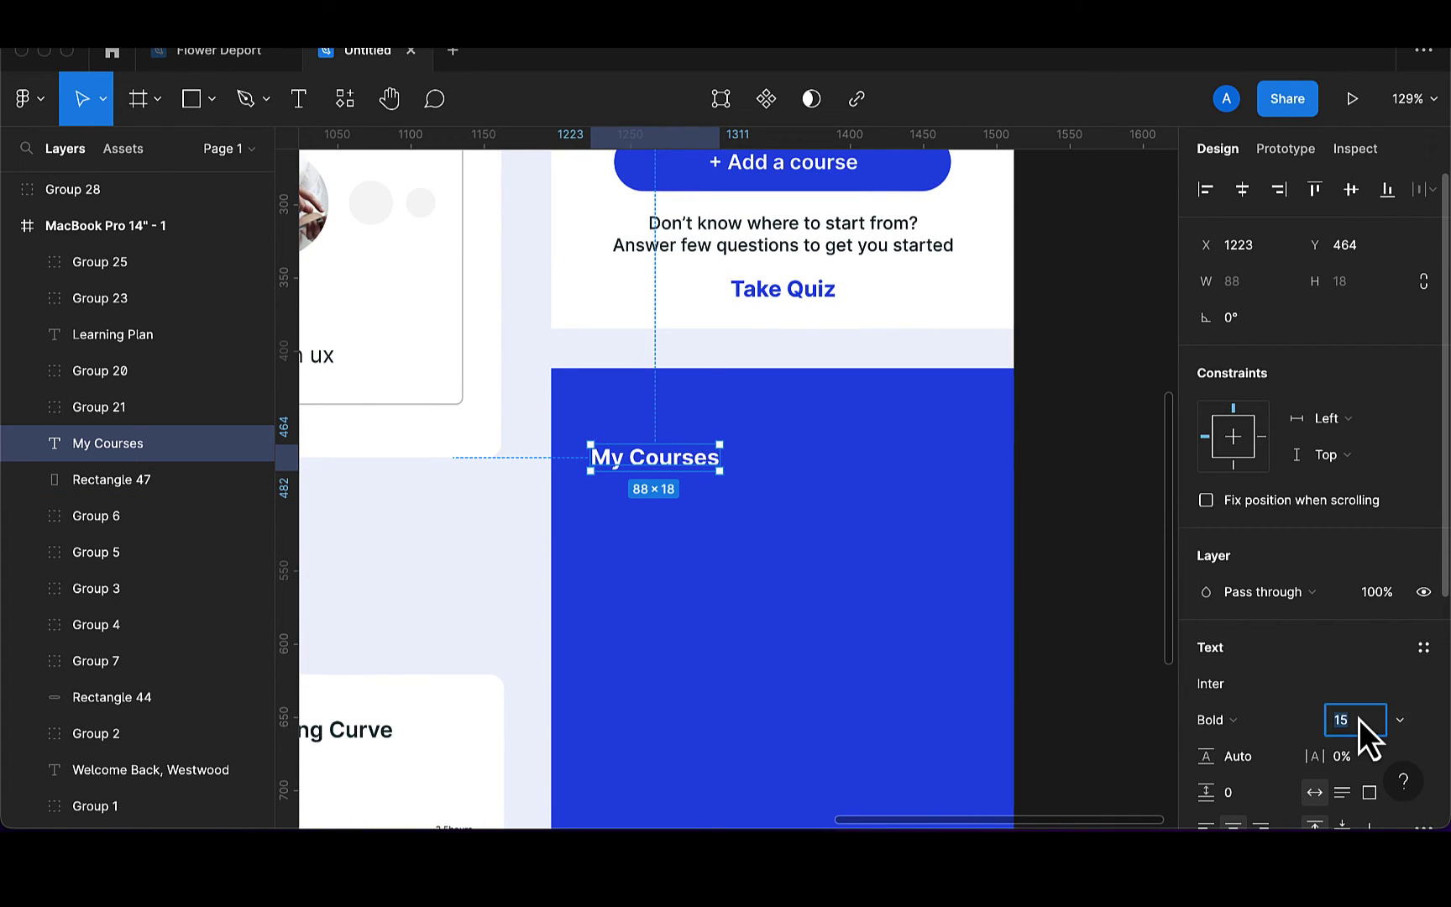
pyautogui.write('18')
pyautogui.press('Return')
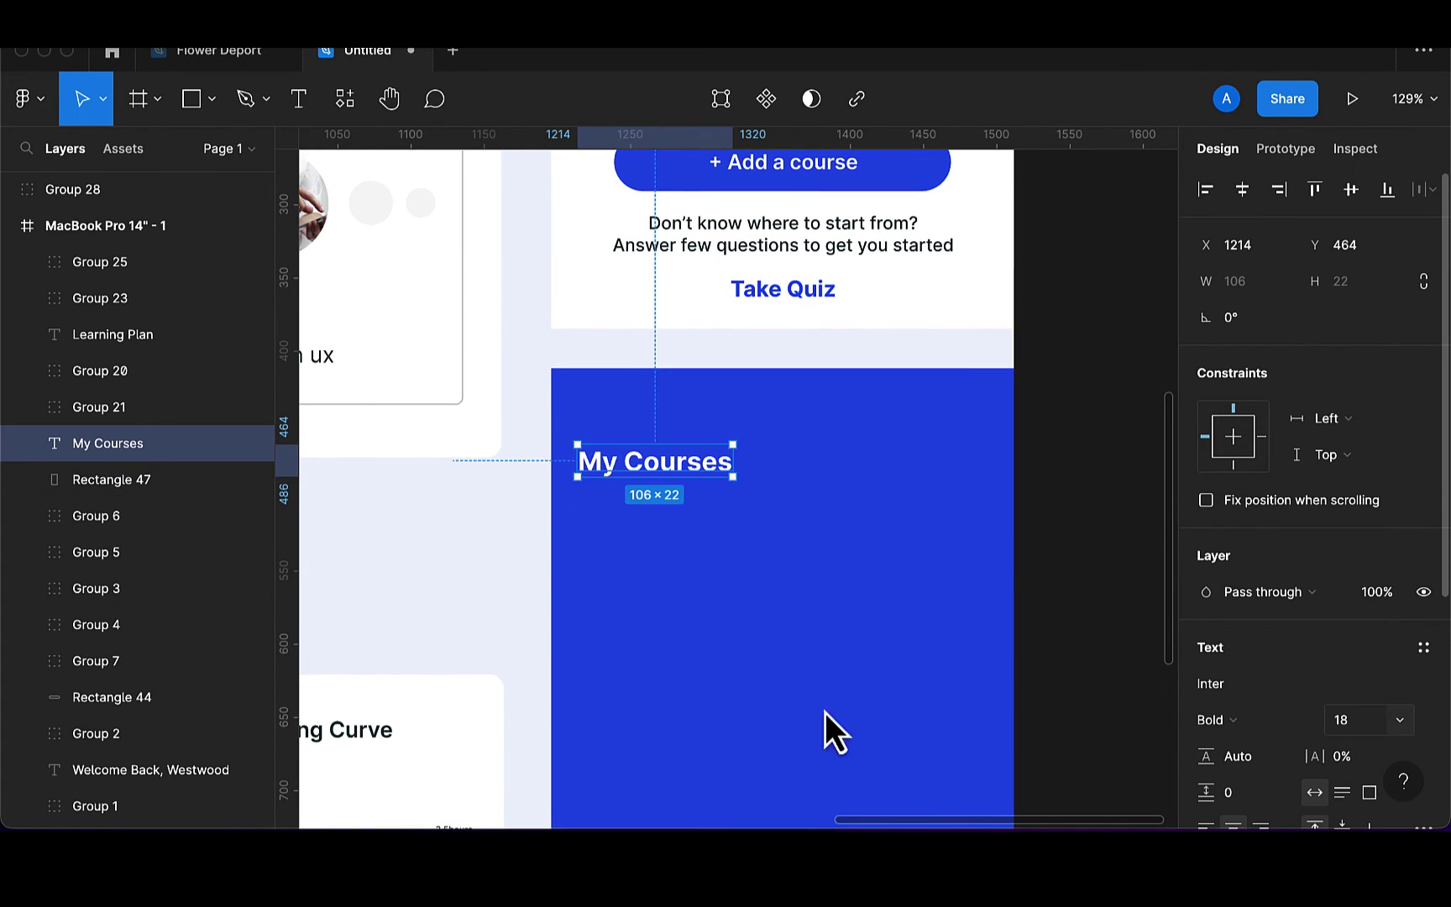
pyautogui.click(1254, 727)
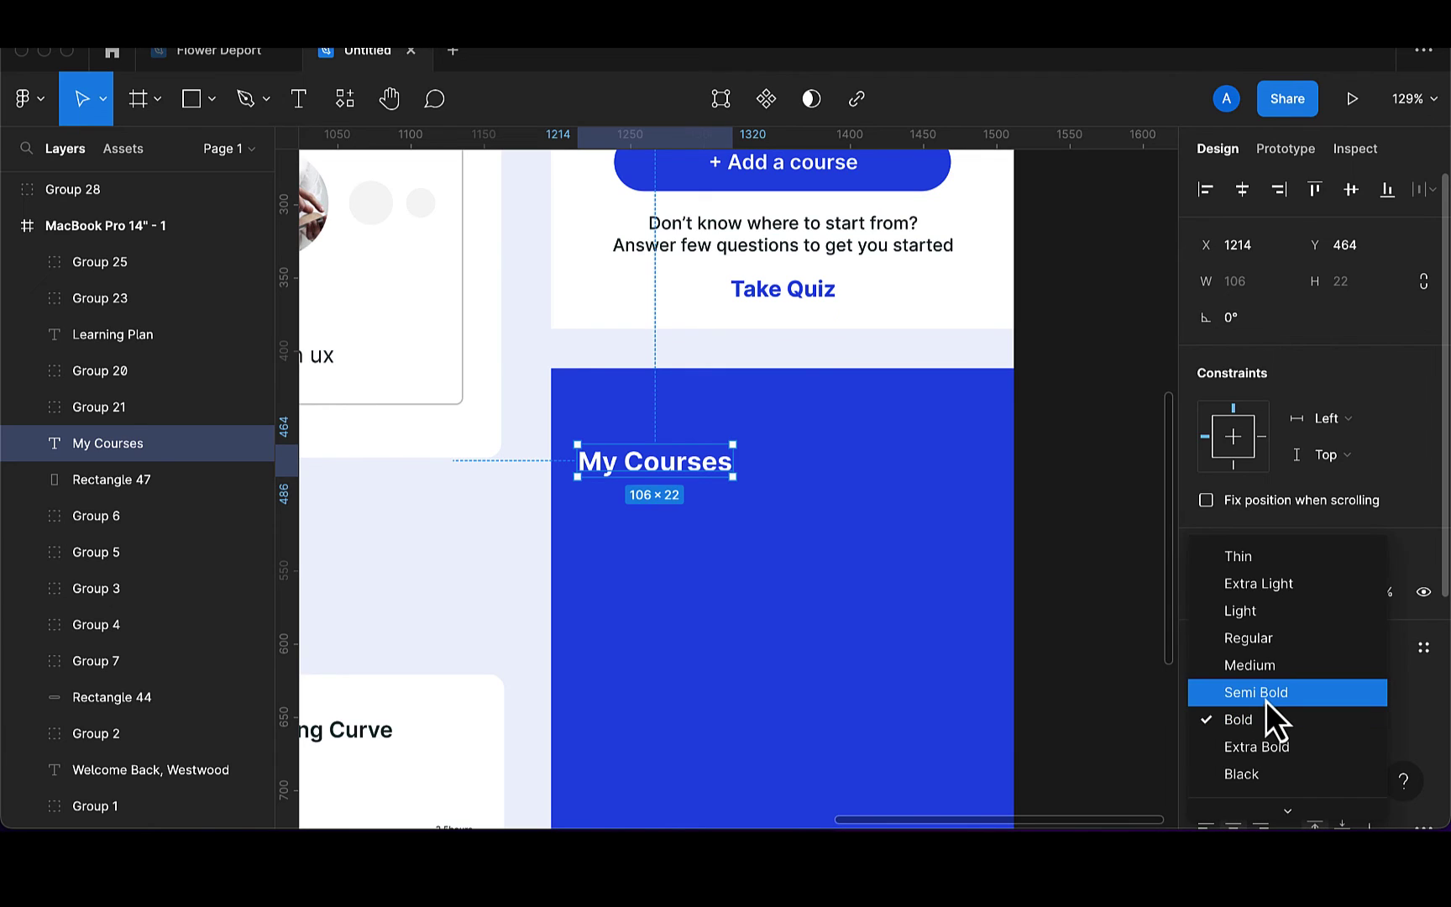
pyautogui.click(1266, 703)
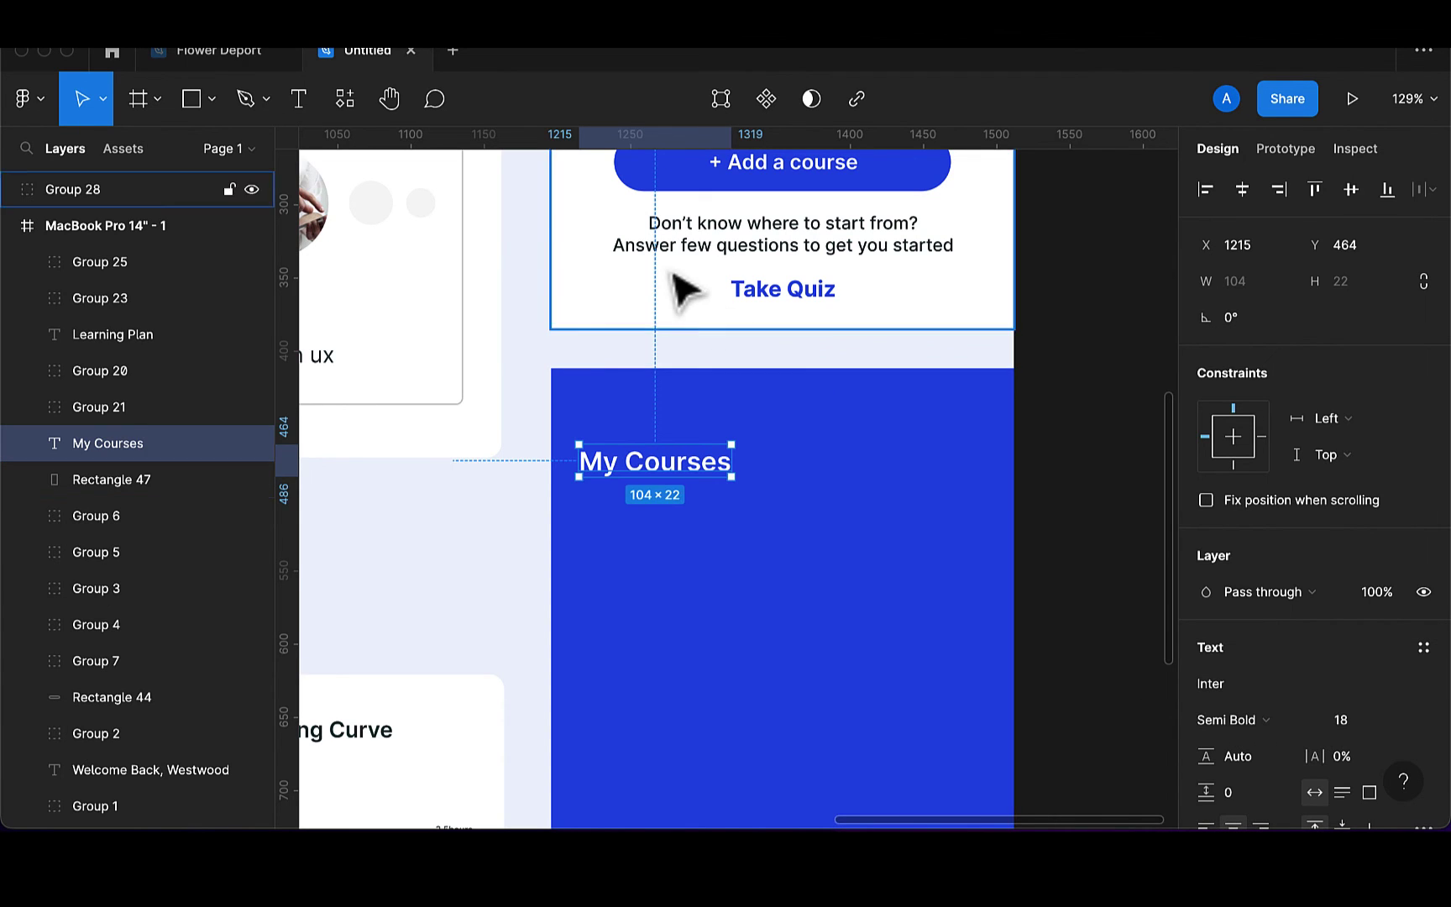
# Add a 10 pt Medium 'view all' label at the panel's right edge
pyautogui.click(305, 110)
pyautogui.click(842, 454)
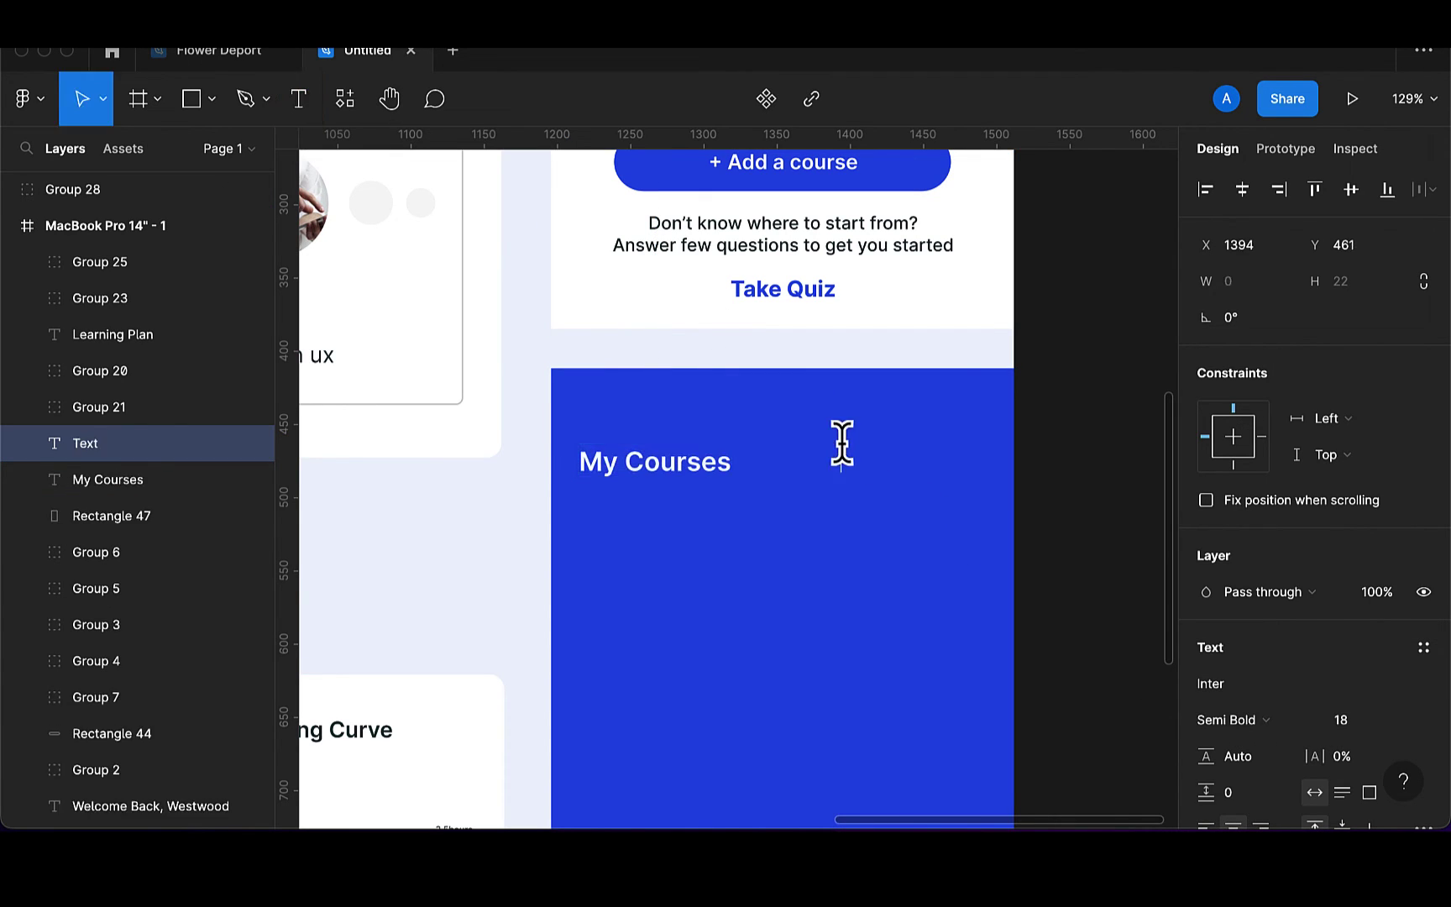
pyautogui.write('view all')
pyautogui.press('Escape')
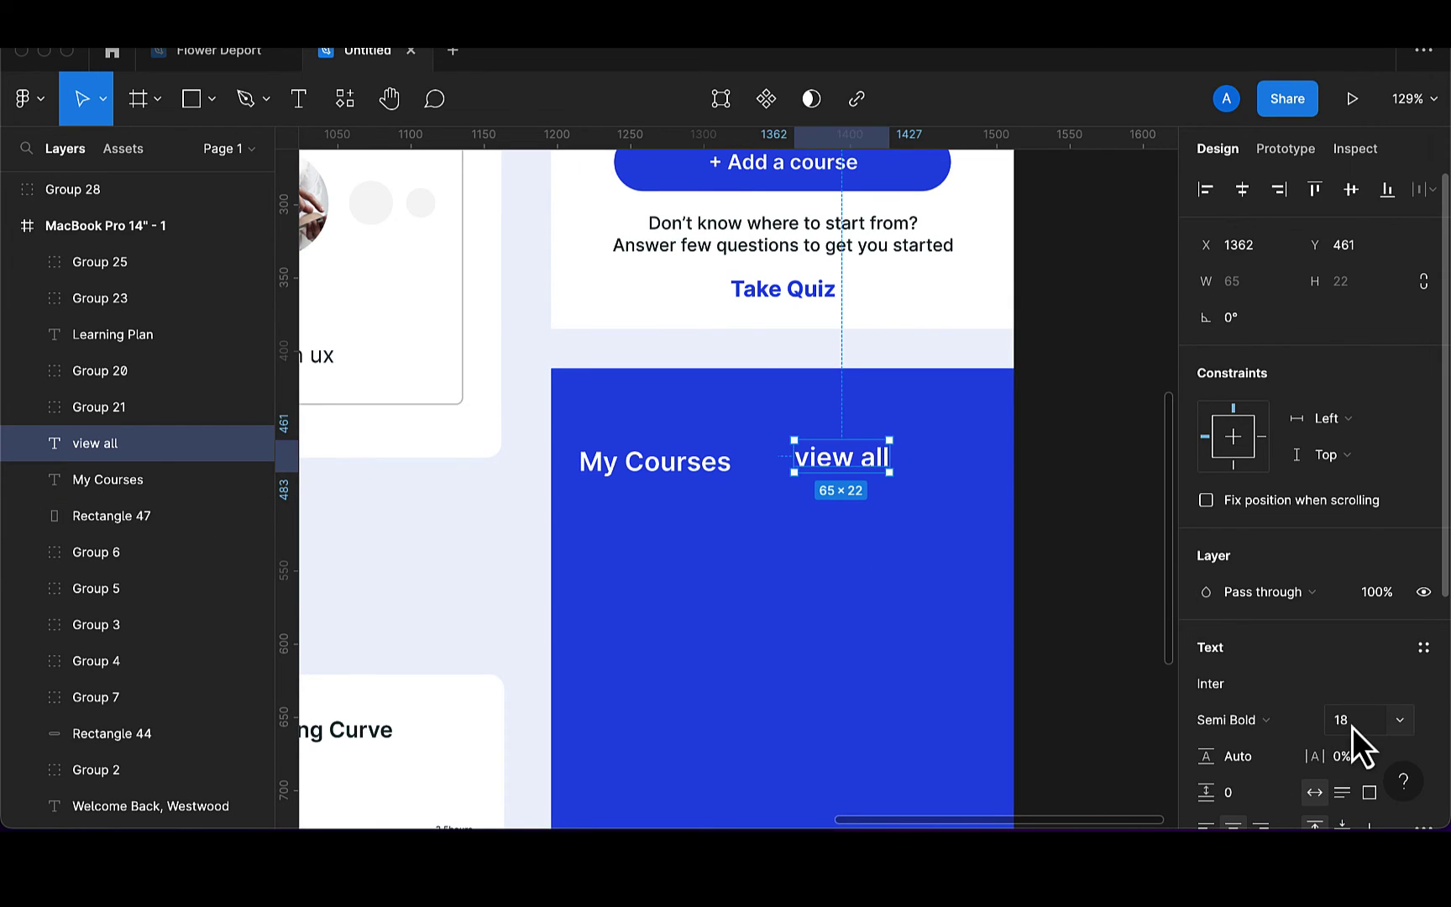
pyautogui.click(1344, 720)
pyautogui.write('10')
pyautogui.press('Return')
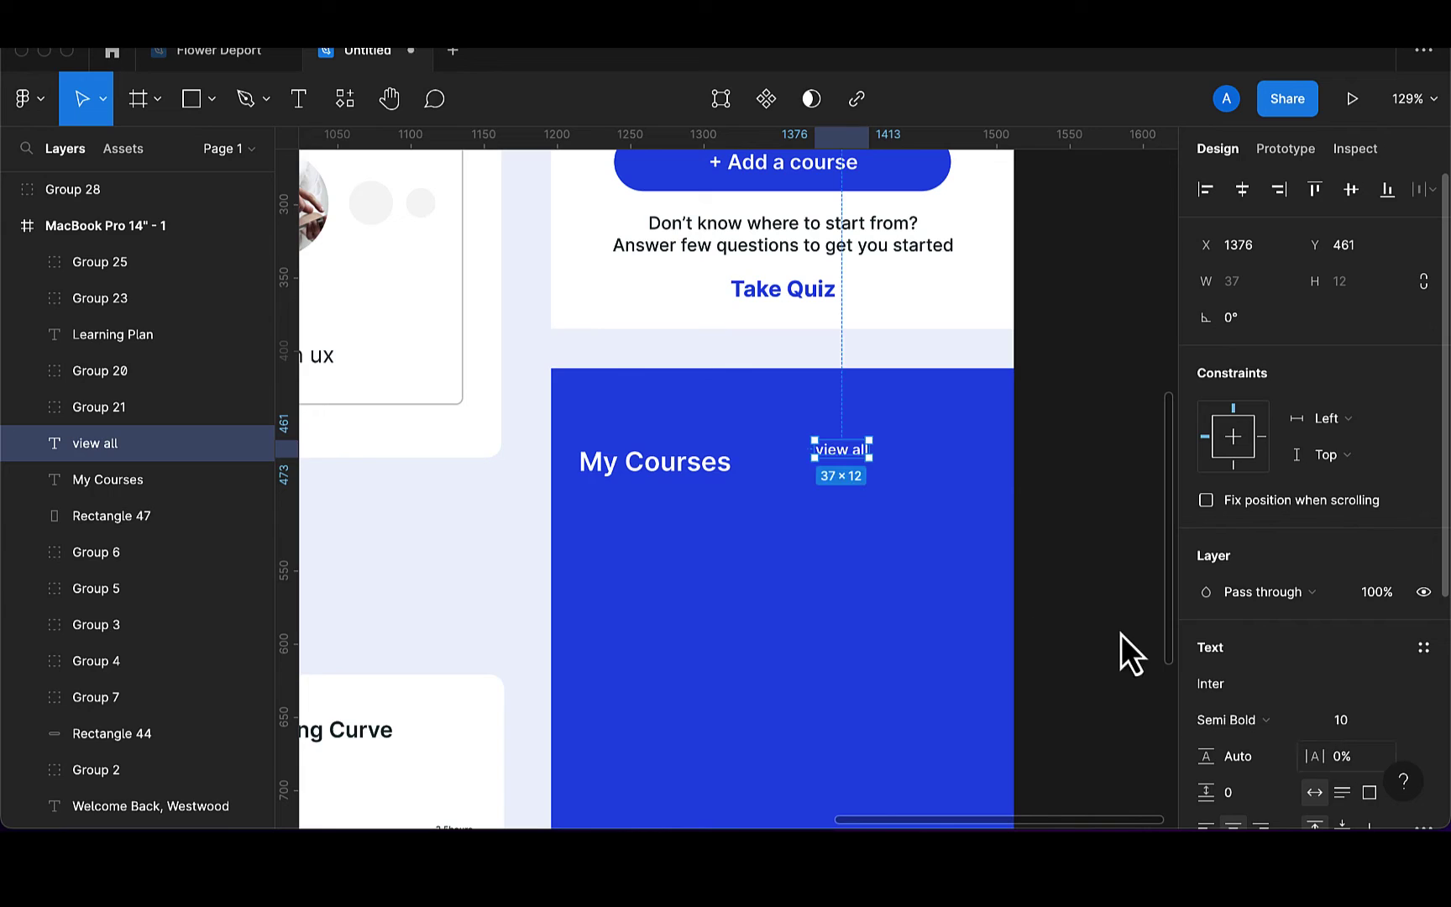
pyautogui.click(1274, 720)
pyautogui.click(1275, 693)
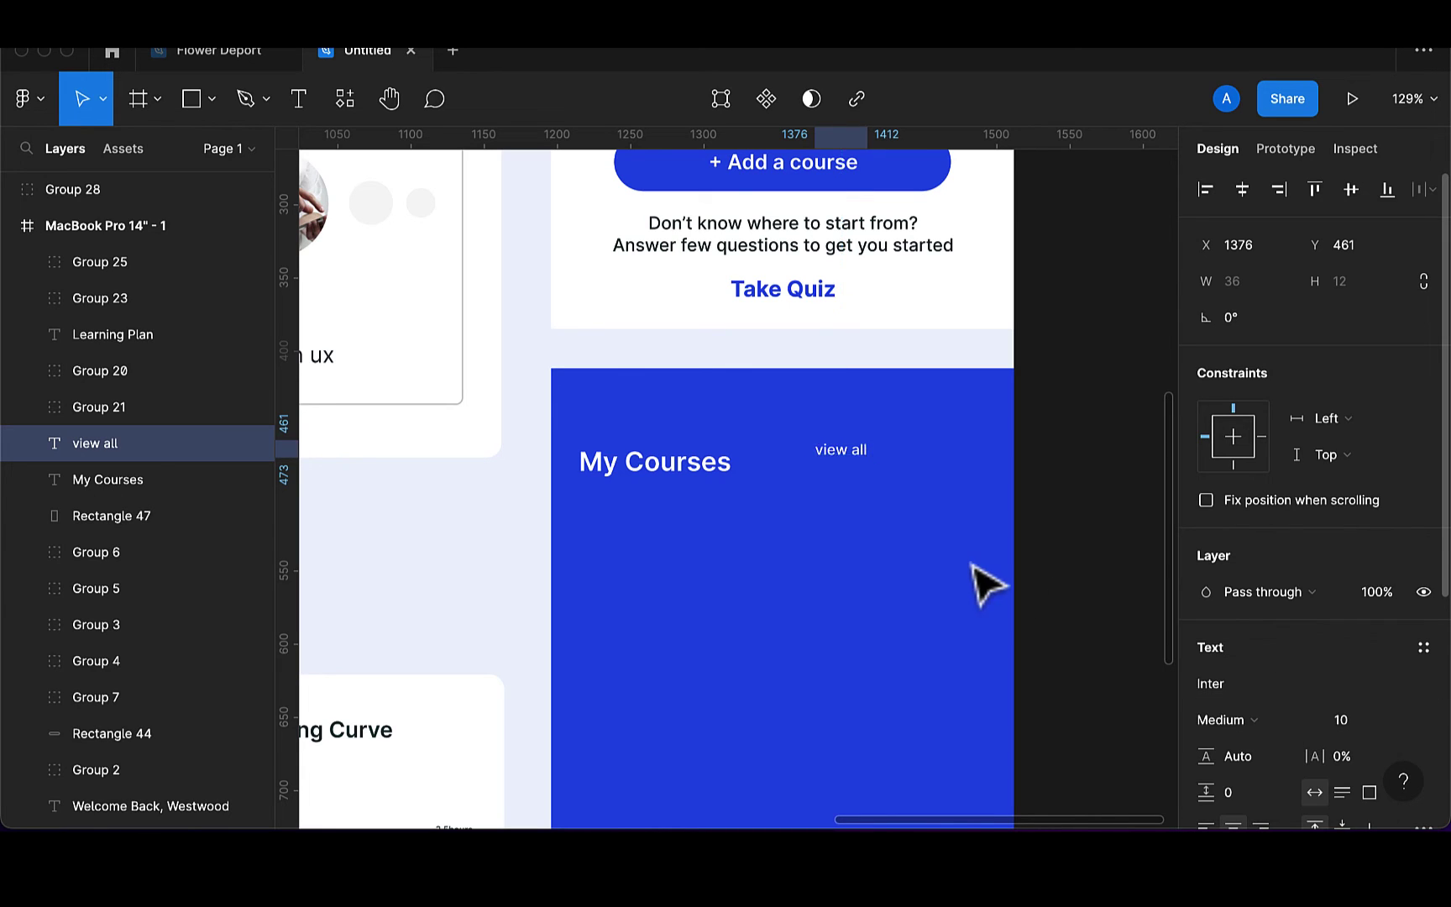
pyautogui.moveTo(847, 456); pyautogui.dragTo(979, 471)
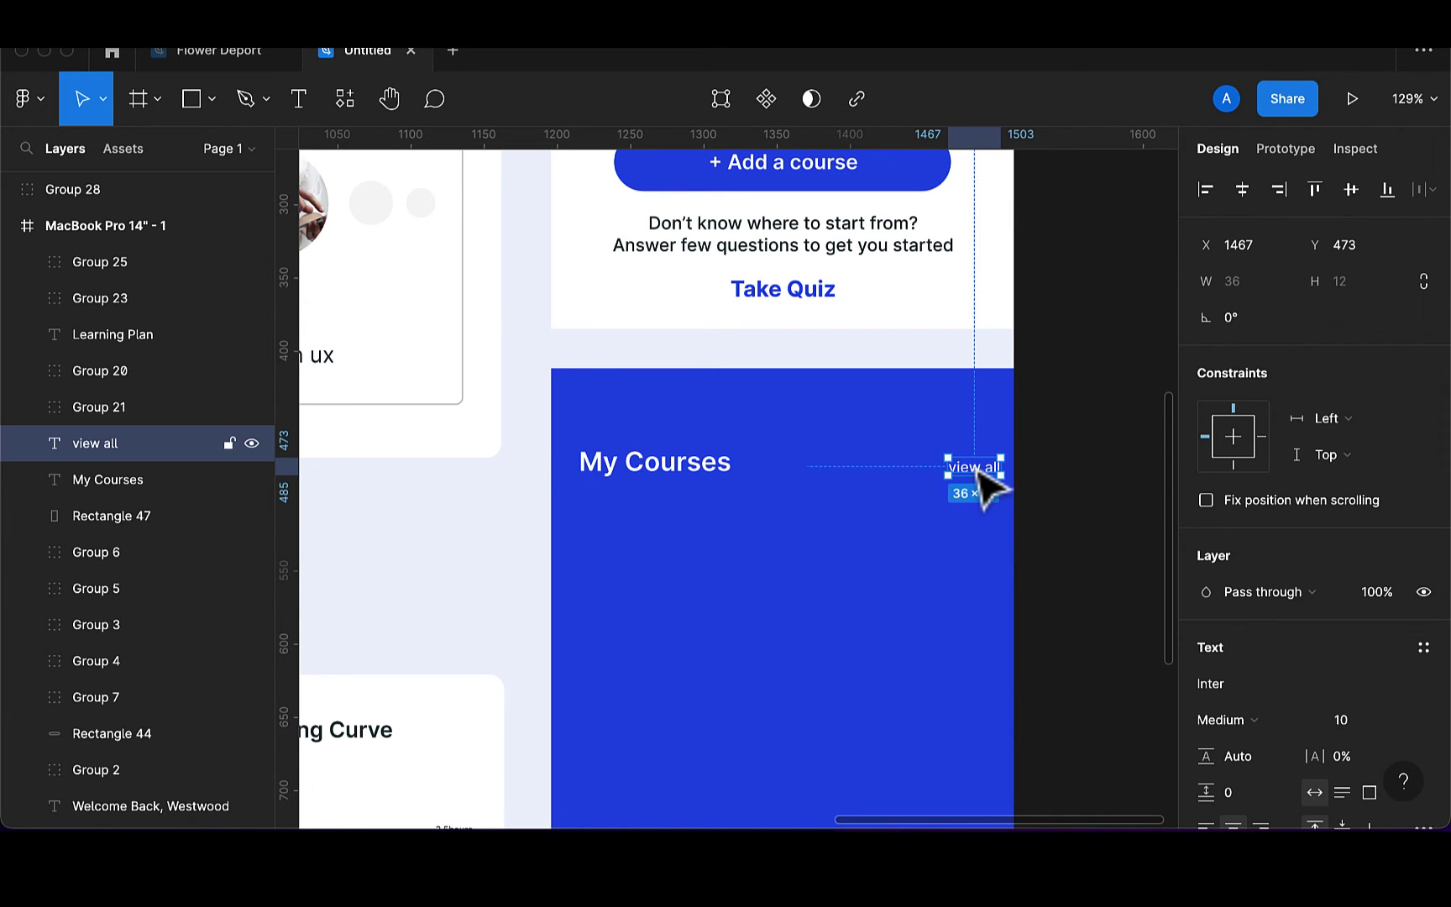
pyautogui.scroll(-5, 979, 475)
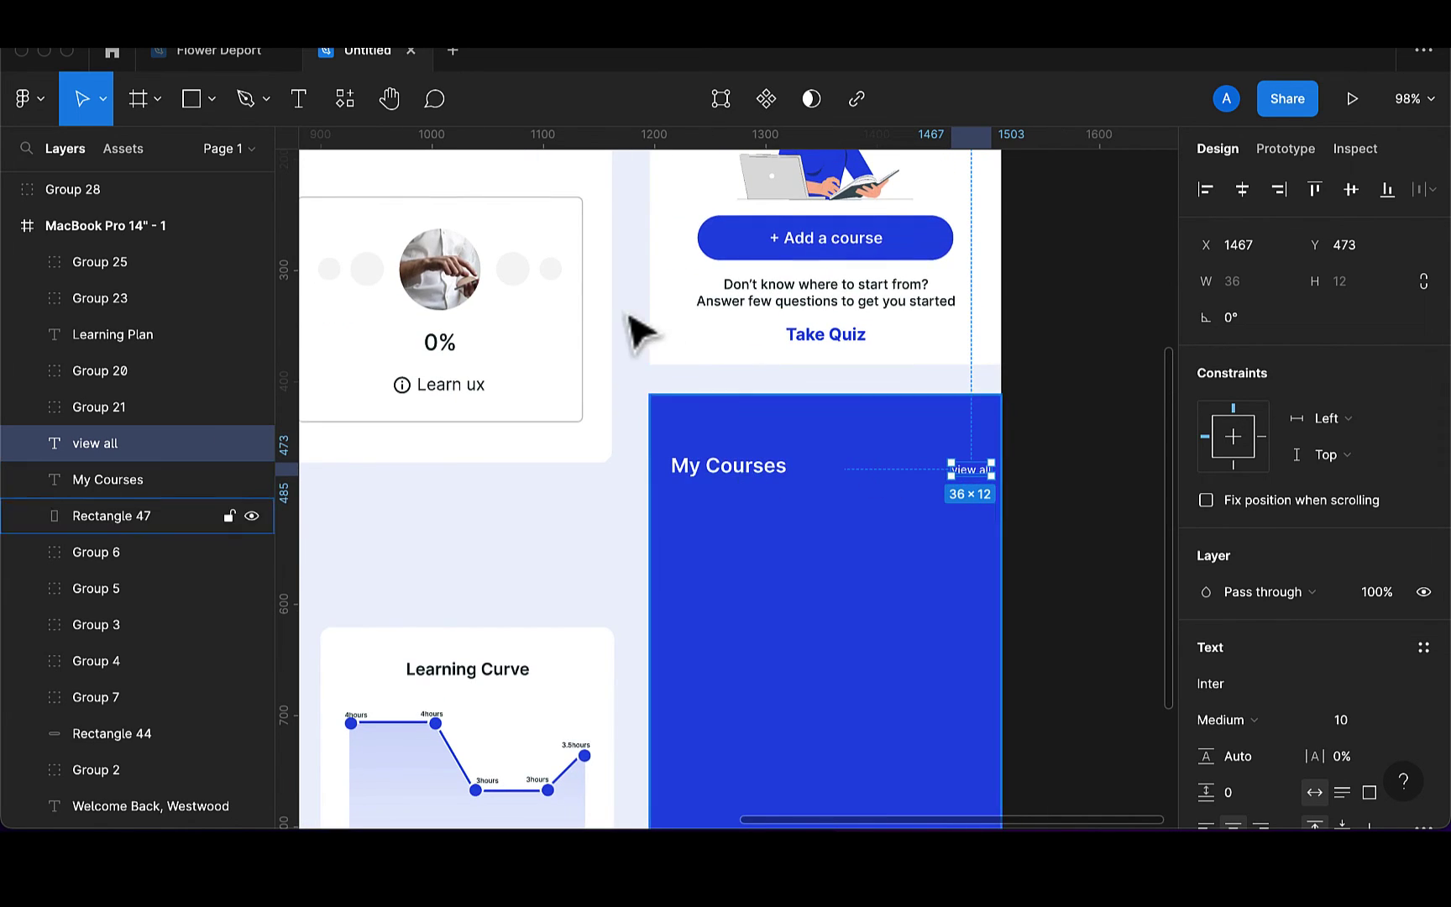
# Draw a grey 50×50 avatar circle below the My Courses title
pyautogui.click(207, 101)
pyautogui.click(156, 233)
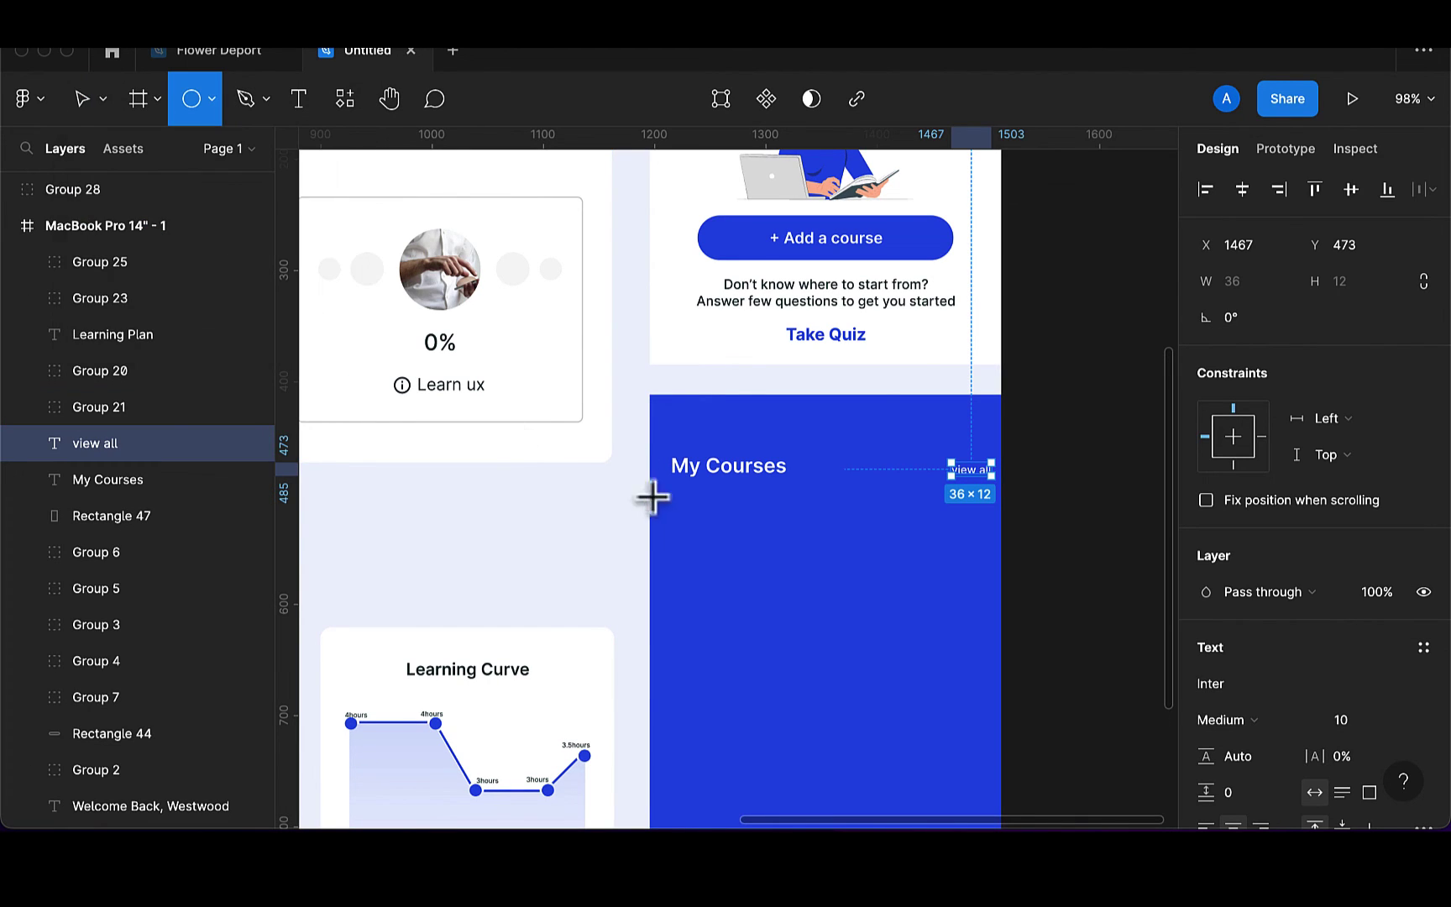
pyautogui.moveTo(681, 541)
pyautogui.mouseDown()
pyautogui.moveTo(735, 595)
pyautogui.moveTo(698, 562)
pyautogui.mouseUp()
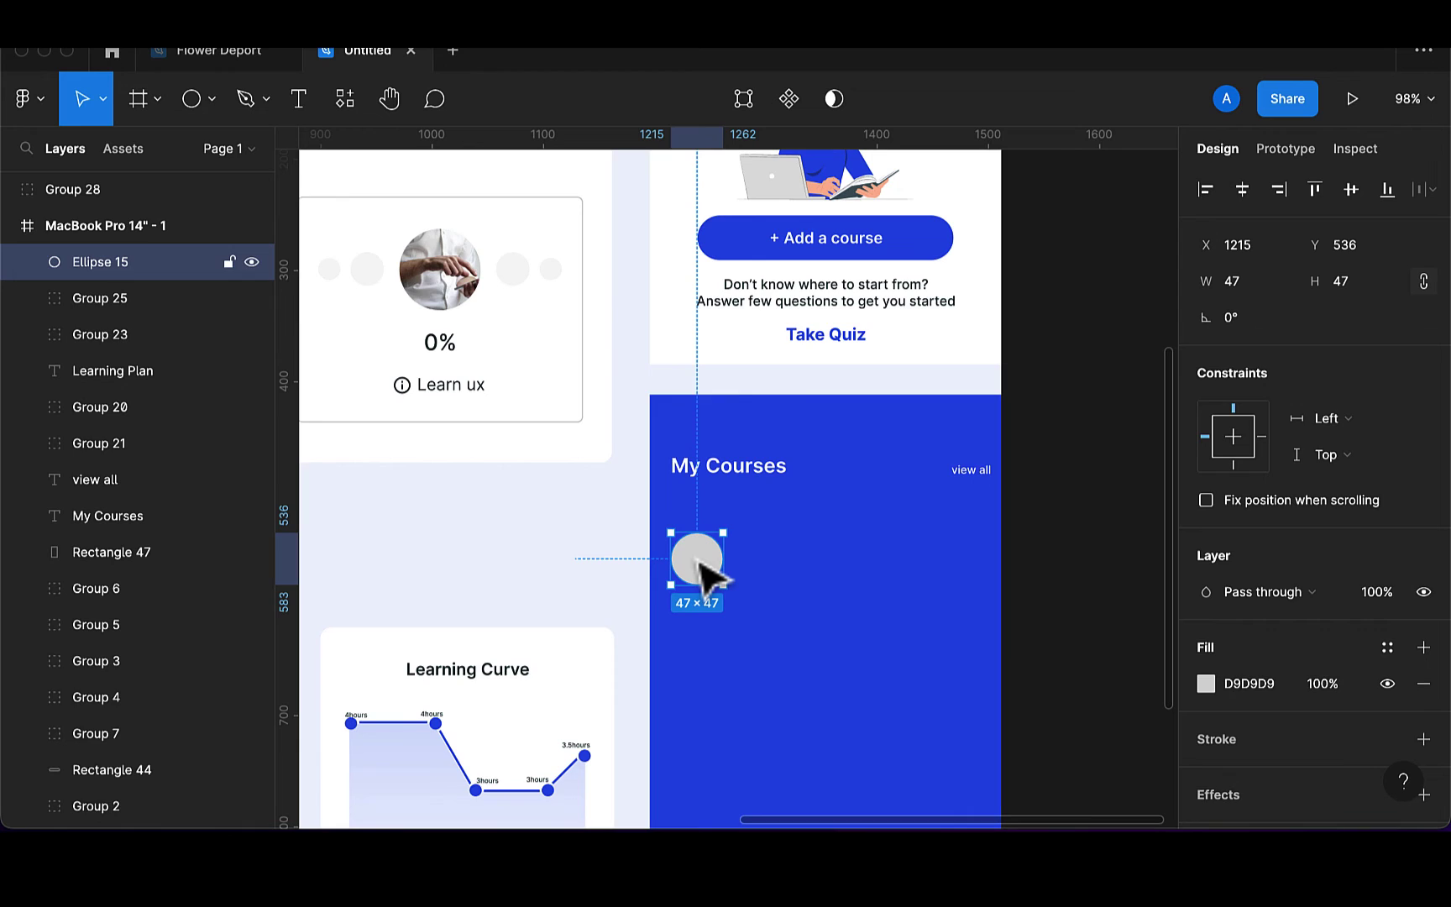
pyautogui.click(1341, 293)
pyautogui.write('5')
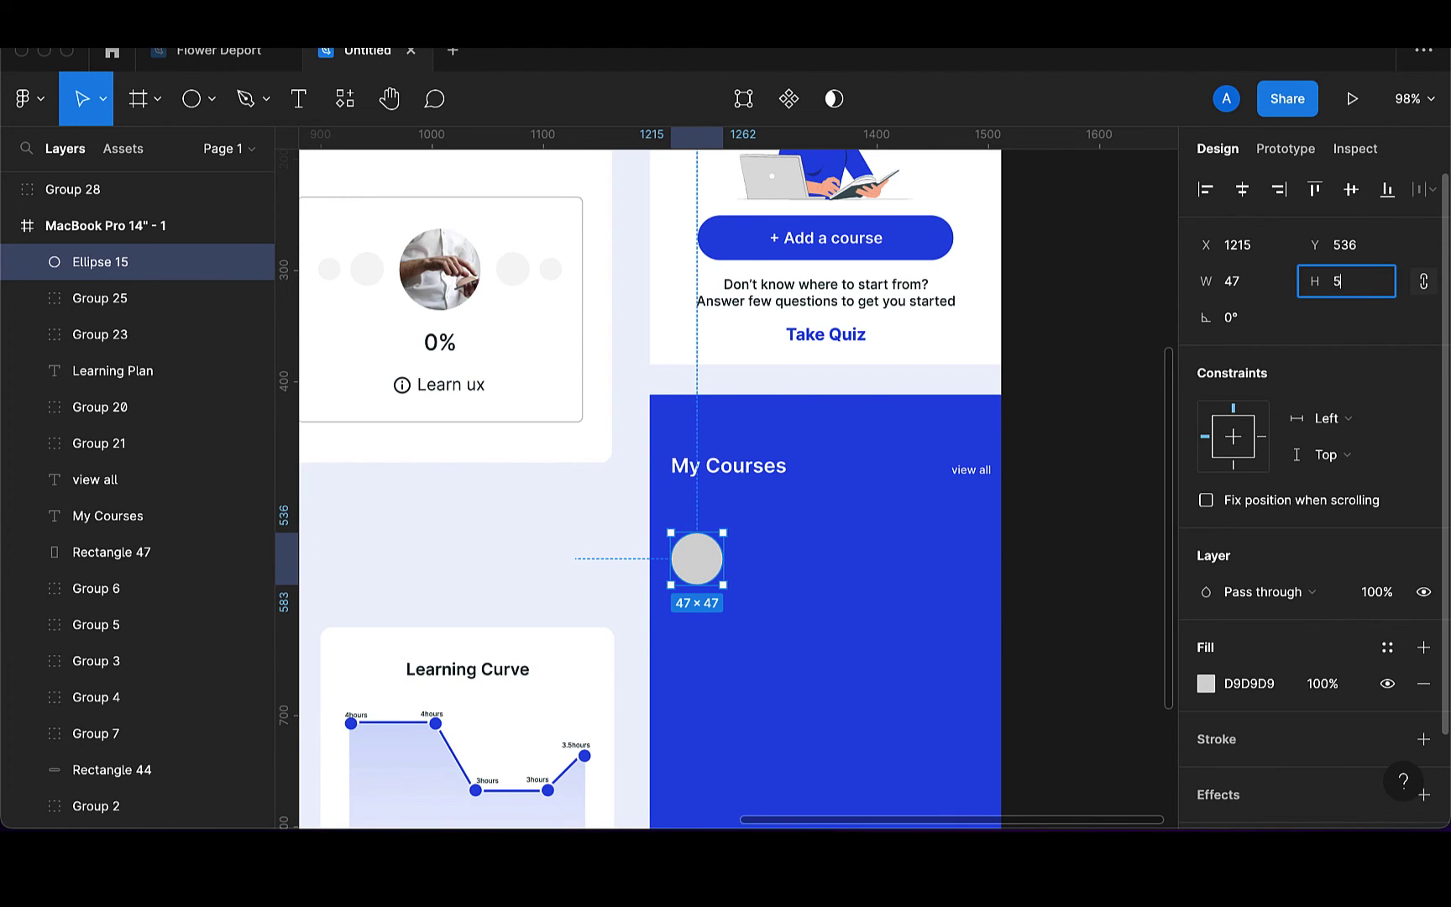
pyautogui.write('0')
pyautogui.press('Return')
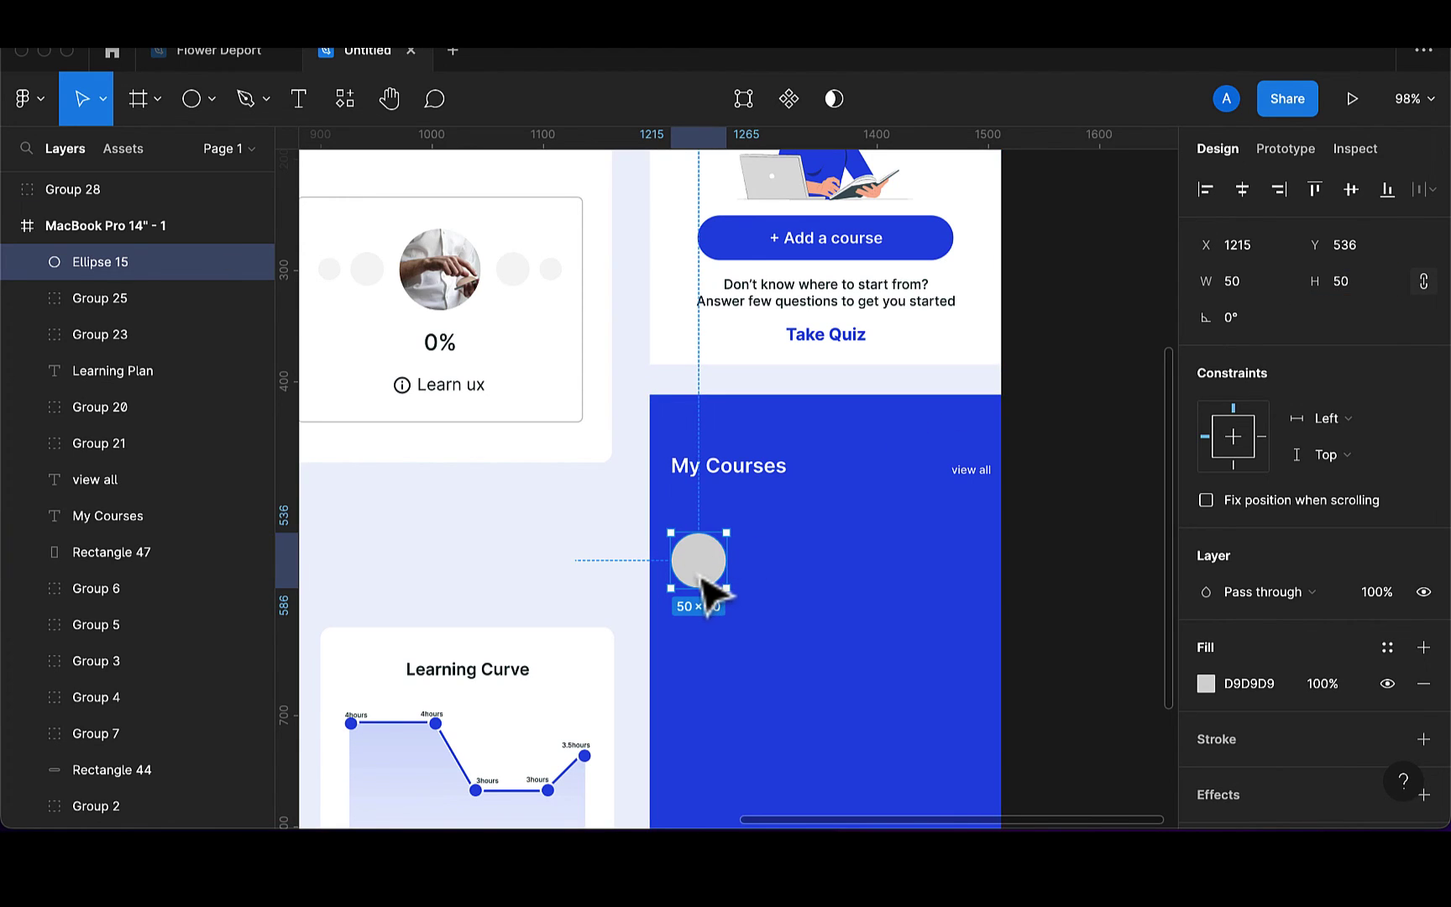
pyautogui.moveTo(709, 588); pyautogui.dragTo(709, 586)
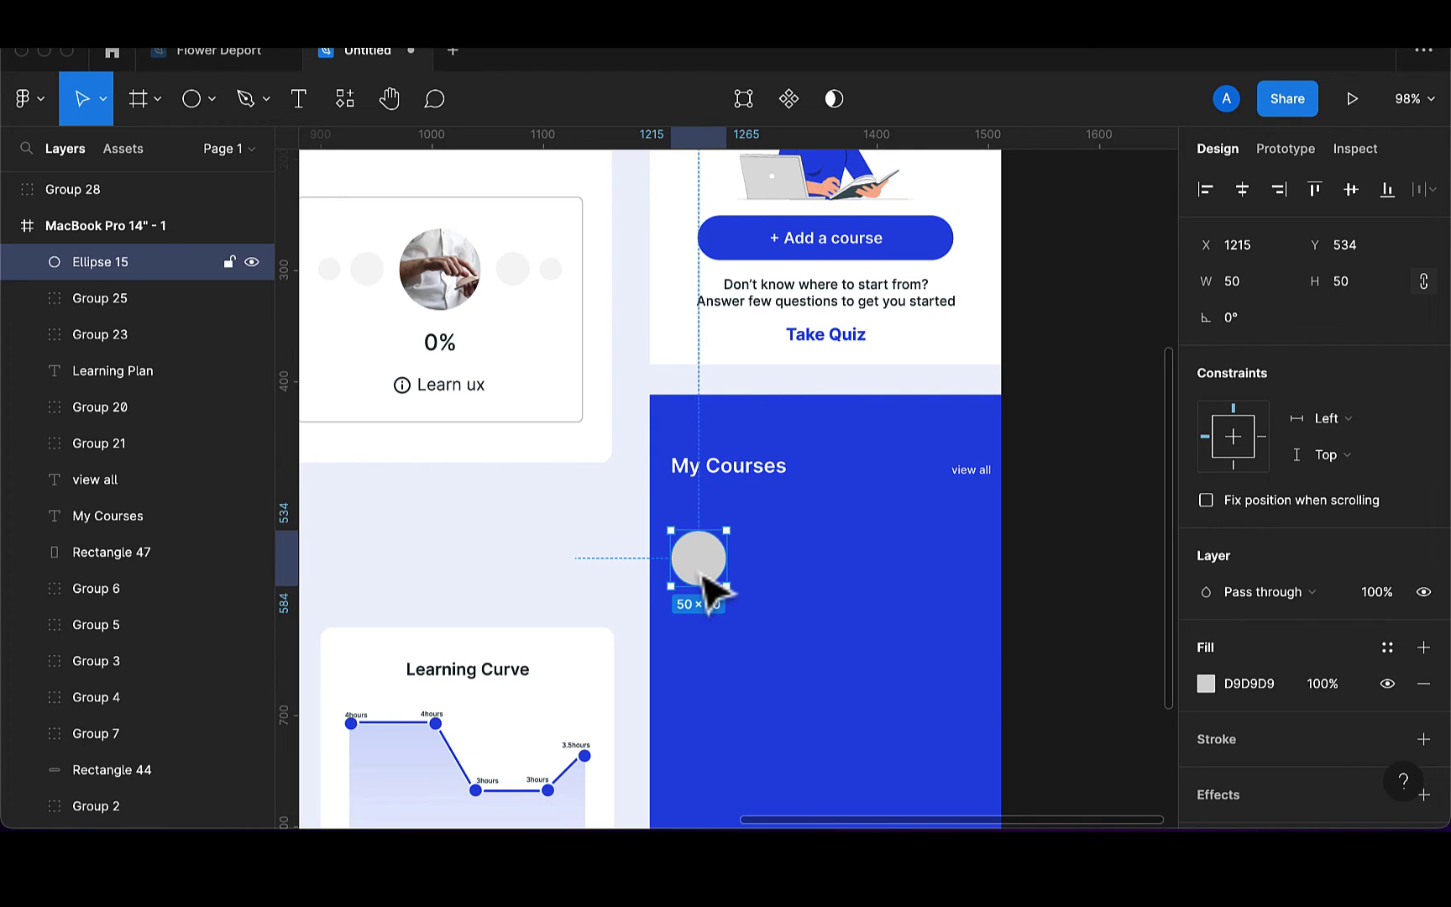
# Add the 'Intro. to HTML 5' title at 14 px beside the circle
pyautogui.click(300, 101)
pyautogui.click(740, 554)
pyautogui.write('Intro. to HTML 5')
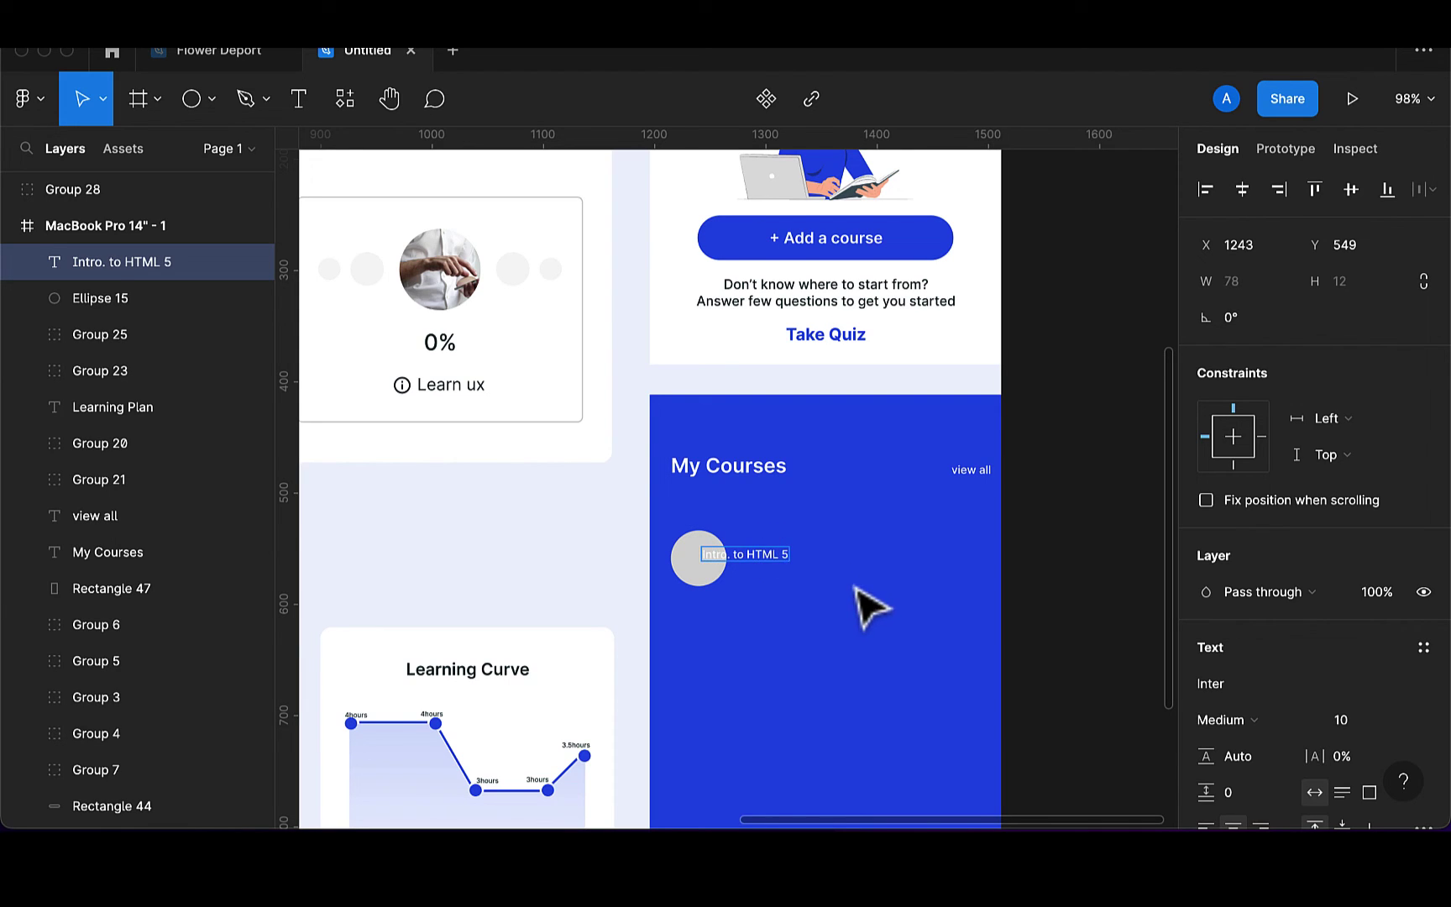
pyautogui.press('Escape')
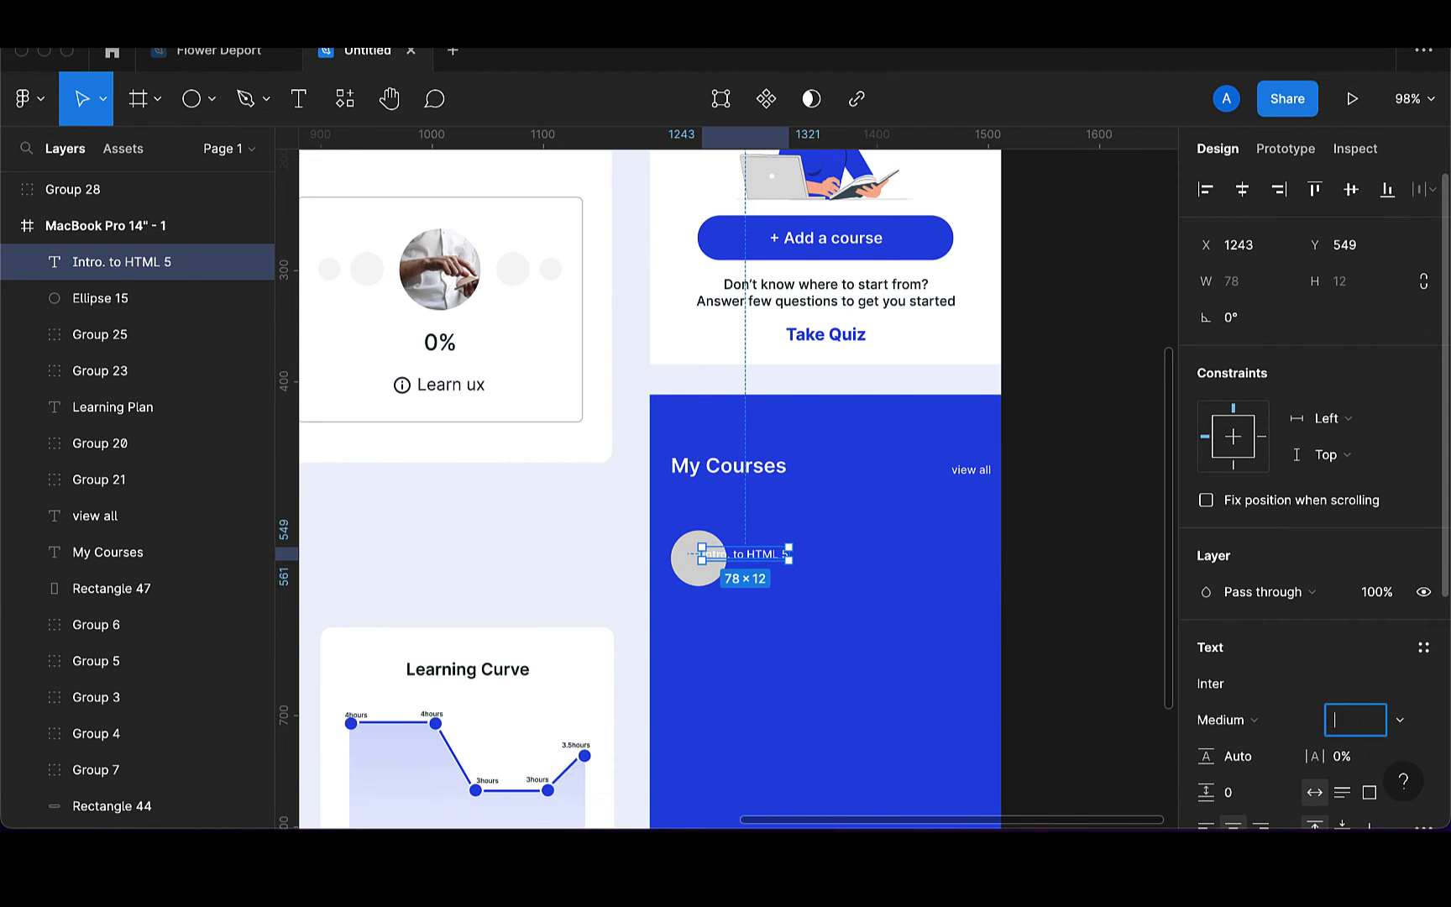
pyautogui.write('14')
pyautogui.press('Return')
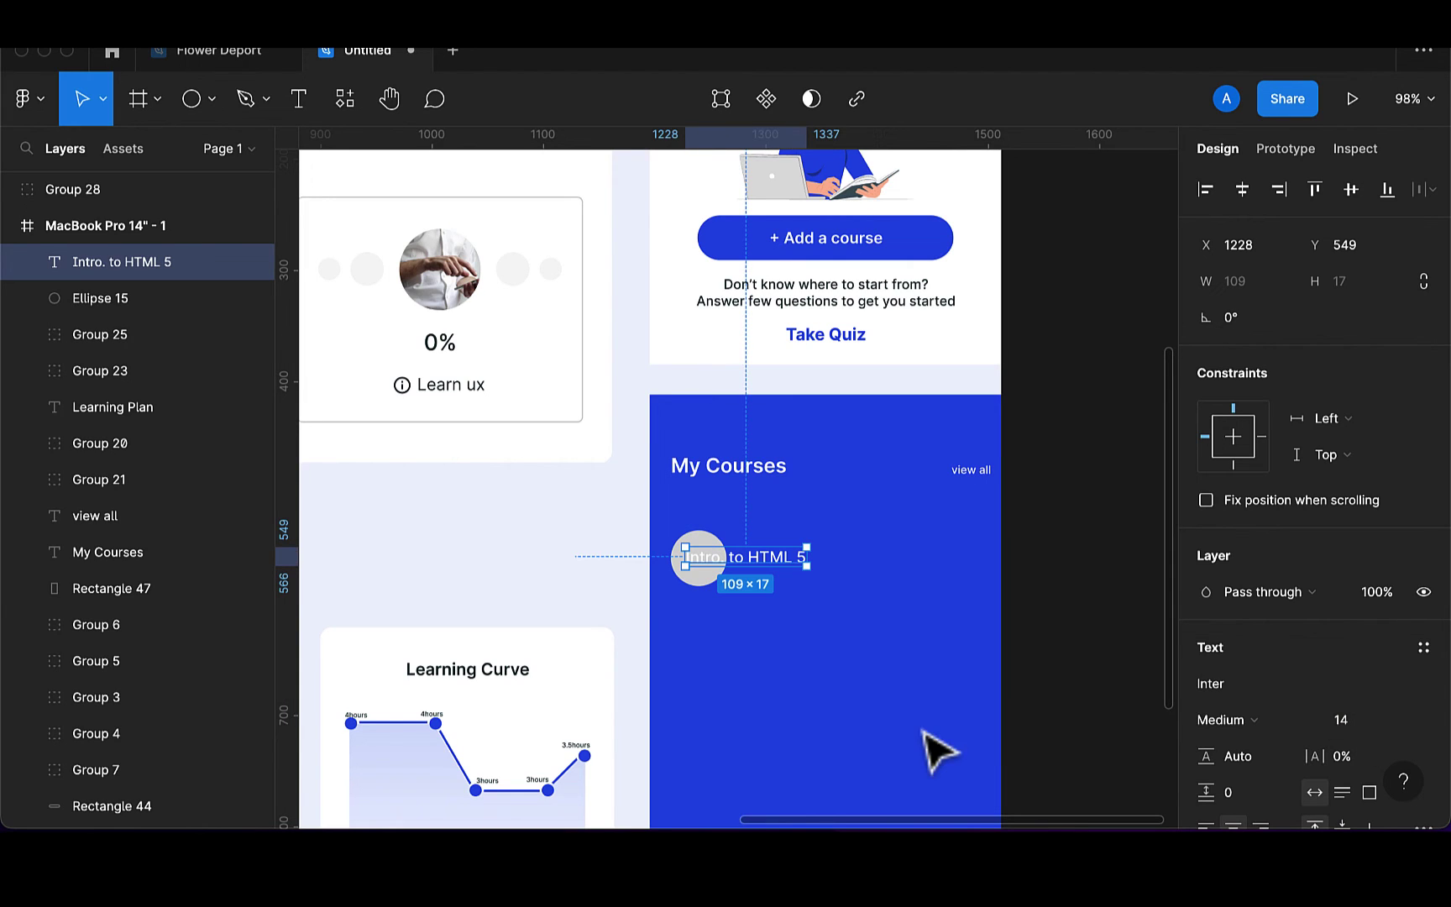
pyautogui.moveTo(775, 567); pyautogui.dragTo(834, 567)
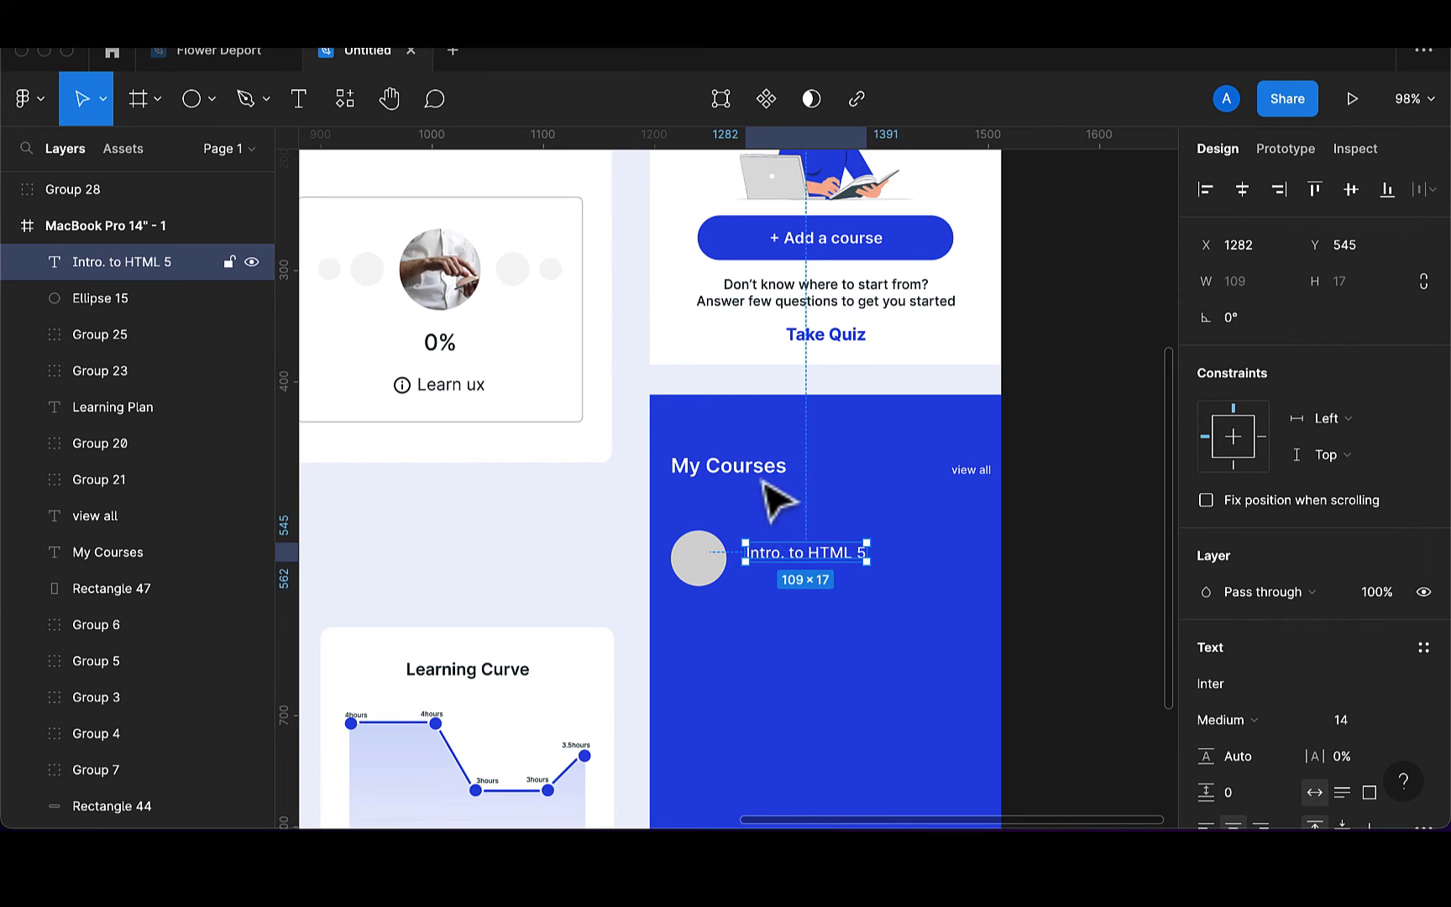
# Add a 10 px author byline directly under the title, left-aligned with it
pyautogui.click(311, 106)
pyautogui.scroll(3, 736, 525)
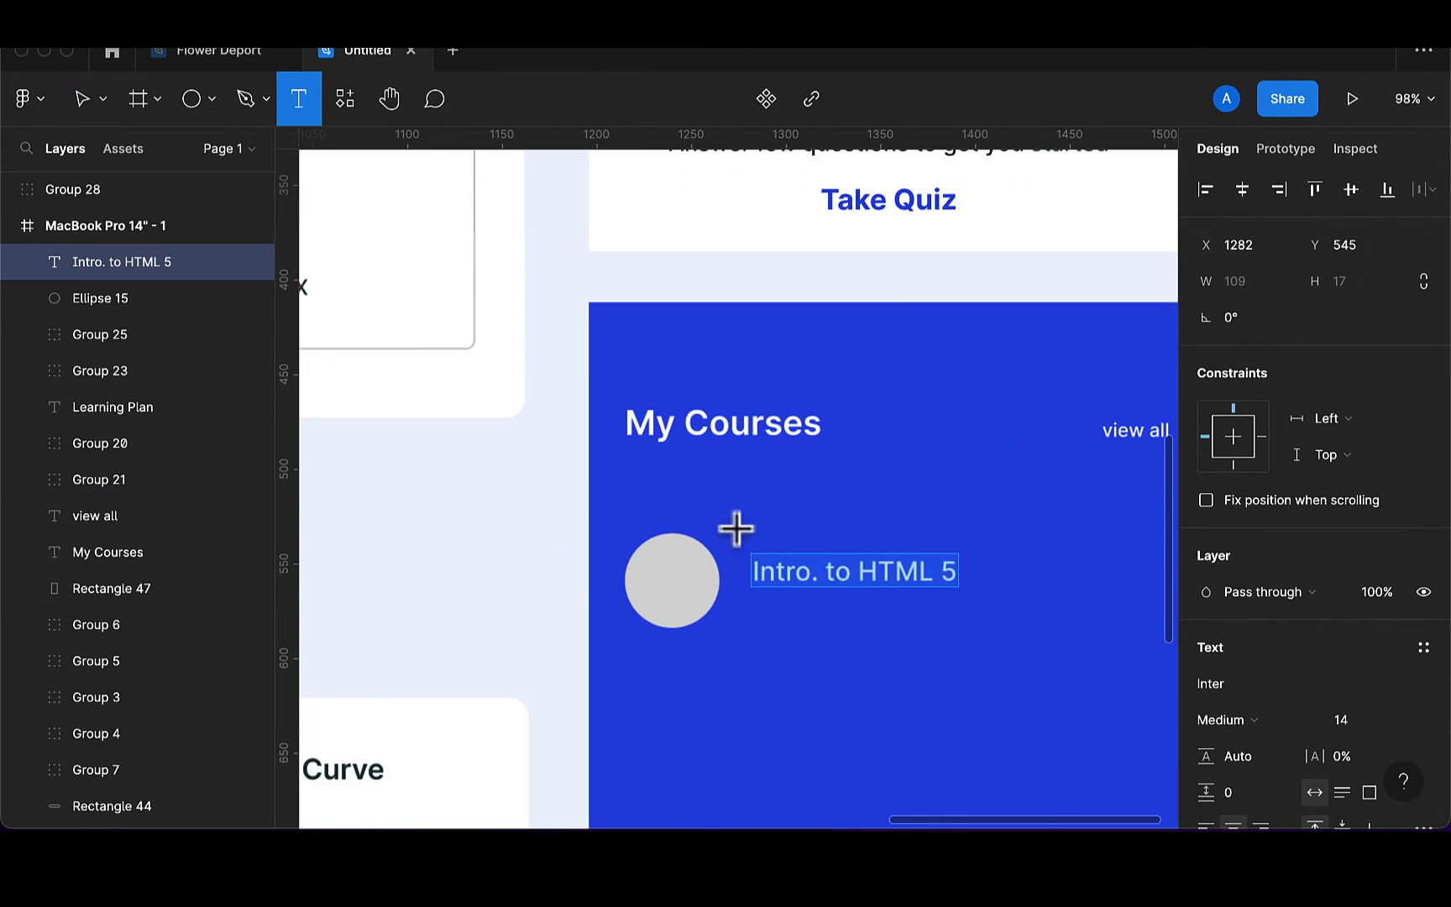
pyautogui.click(784, 622)
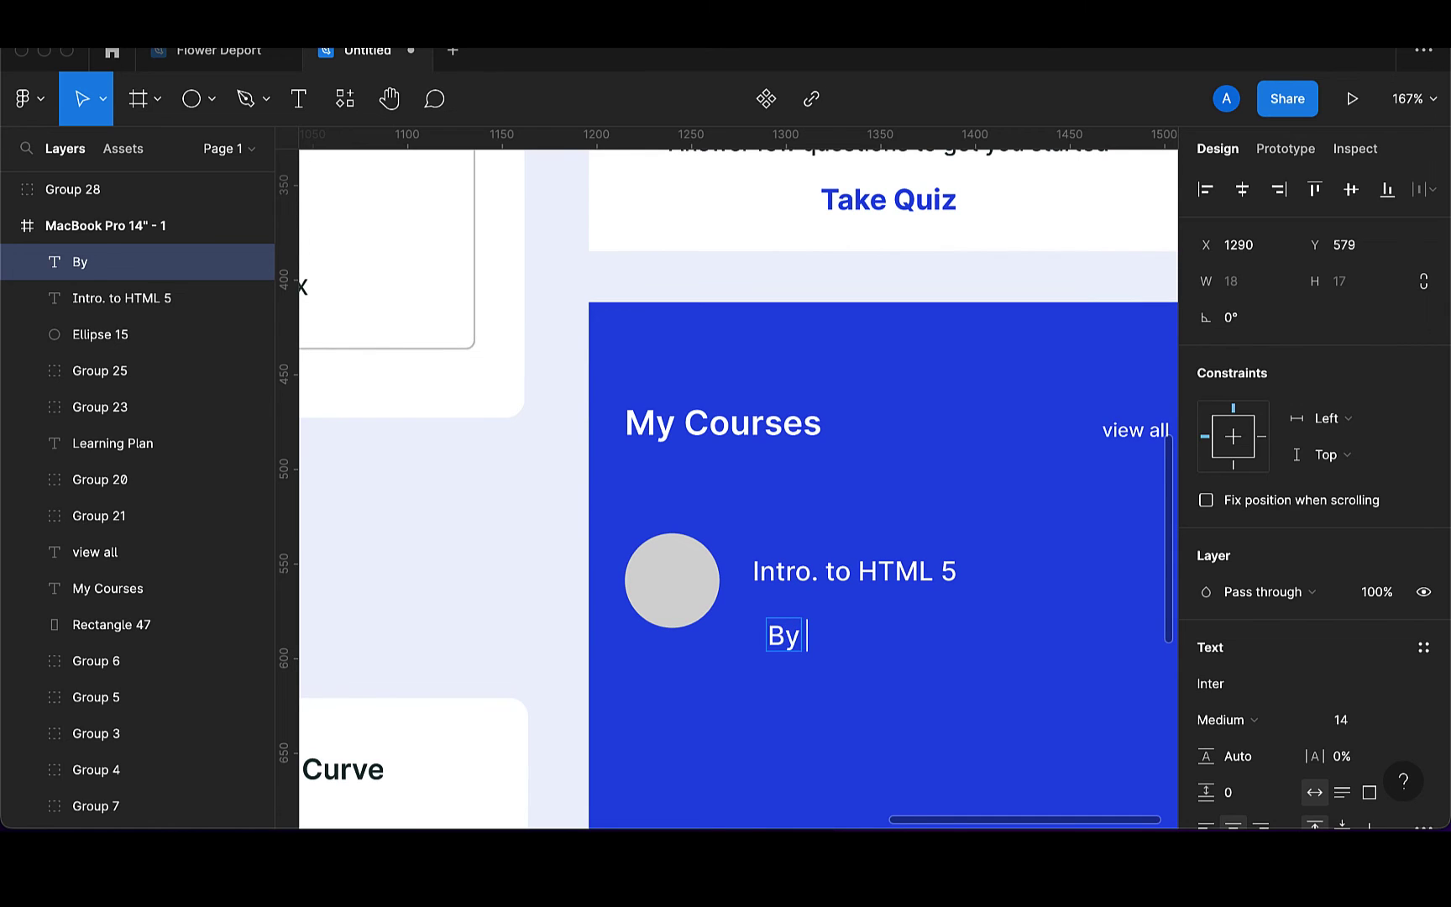
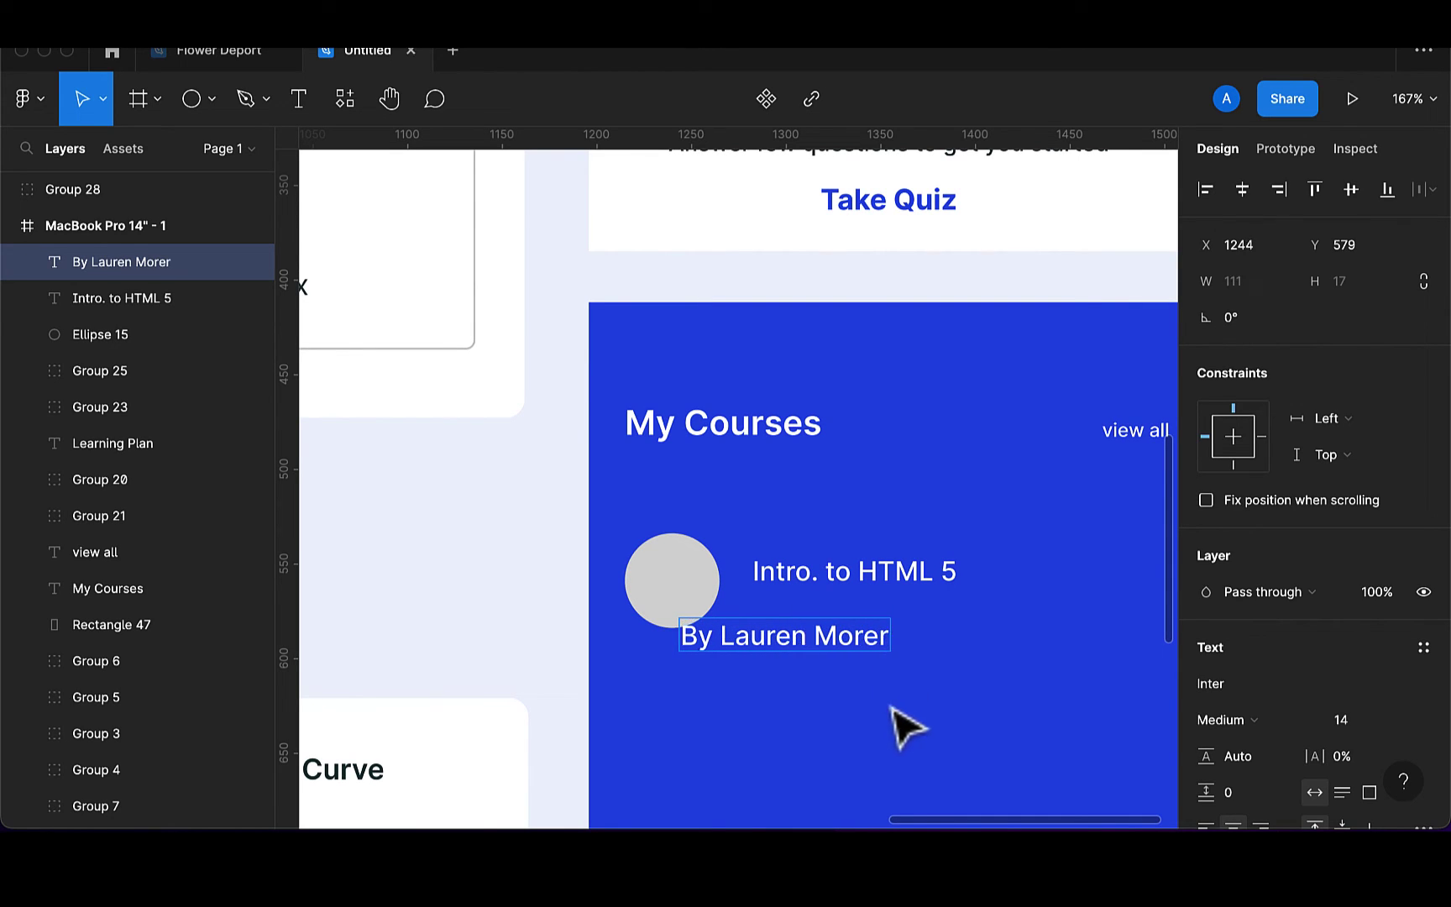
pyautogui.press('Escape')
pyautogui.moveTo(849, 648); pyautogui.dragTo(922, 625)
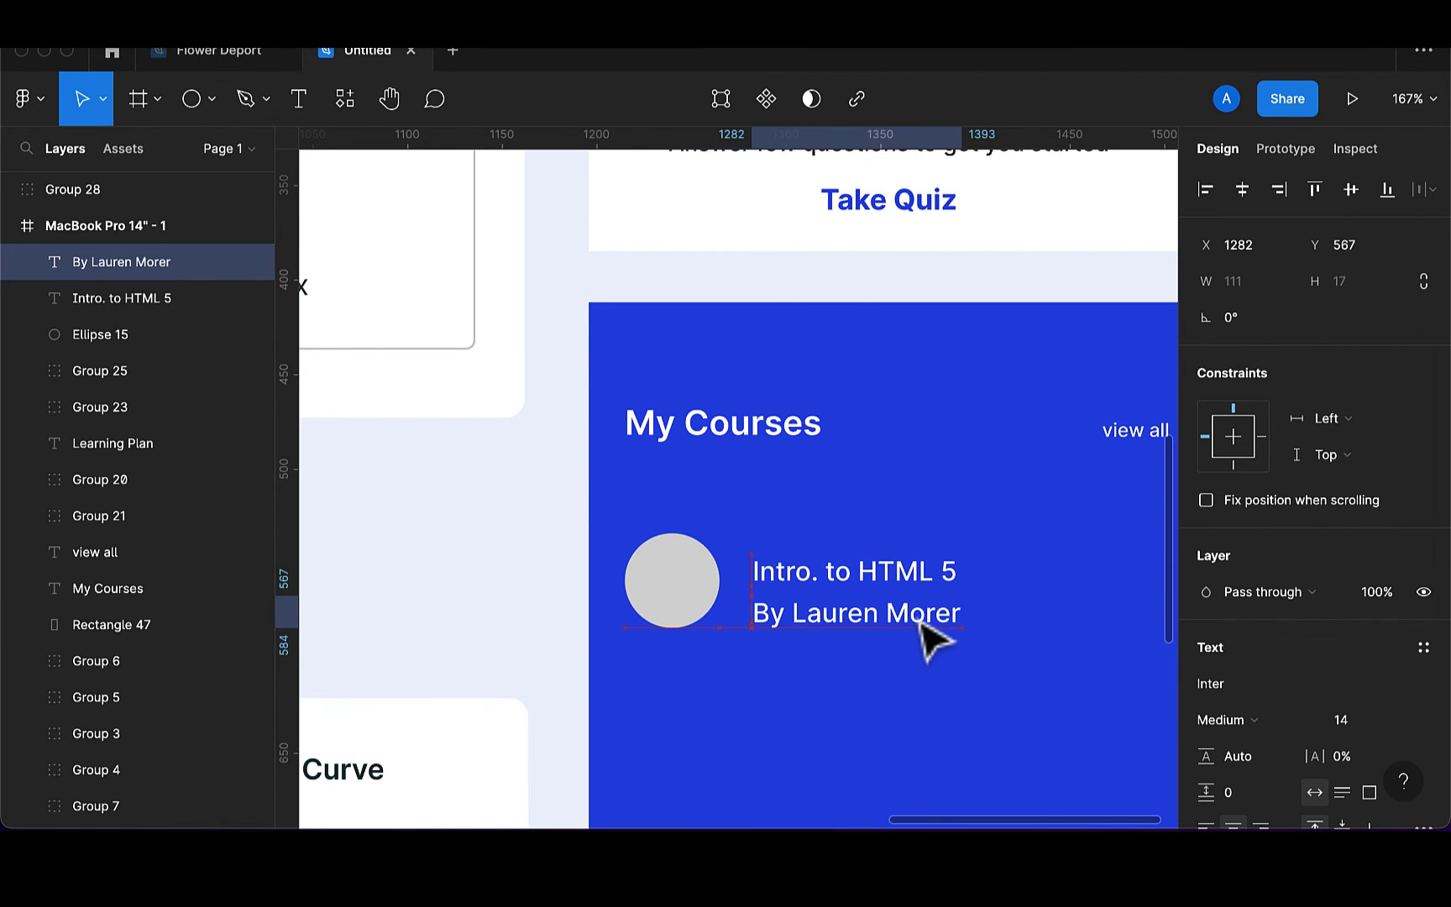
pyautogui.click(1353, 721)
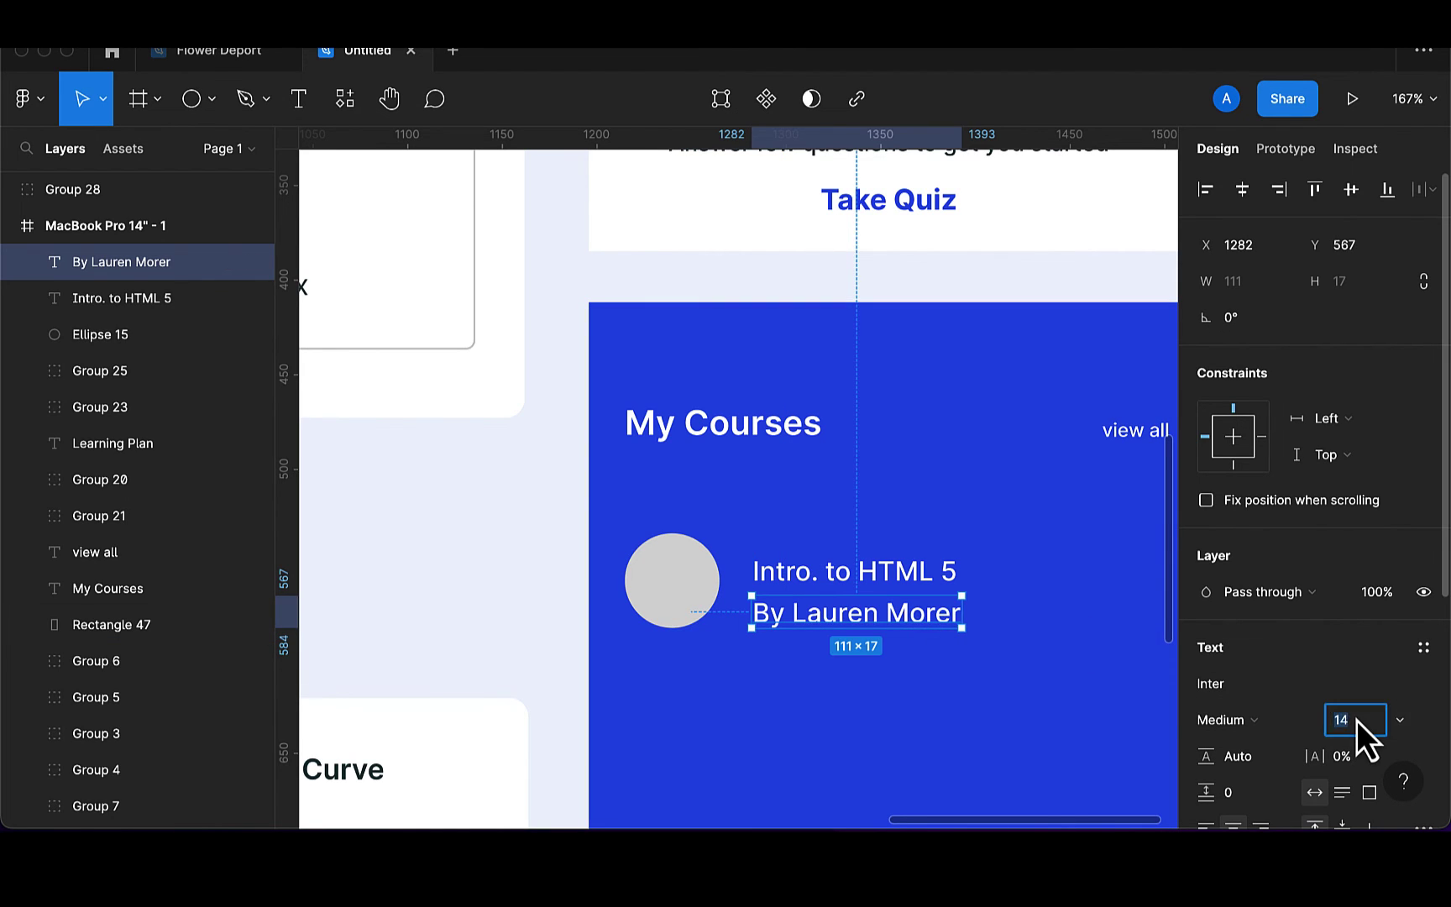
pyautogui.write('10')
pyautogui.press('Return')
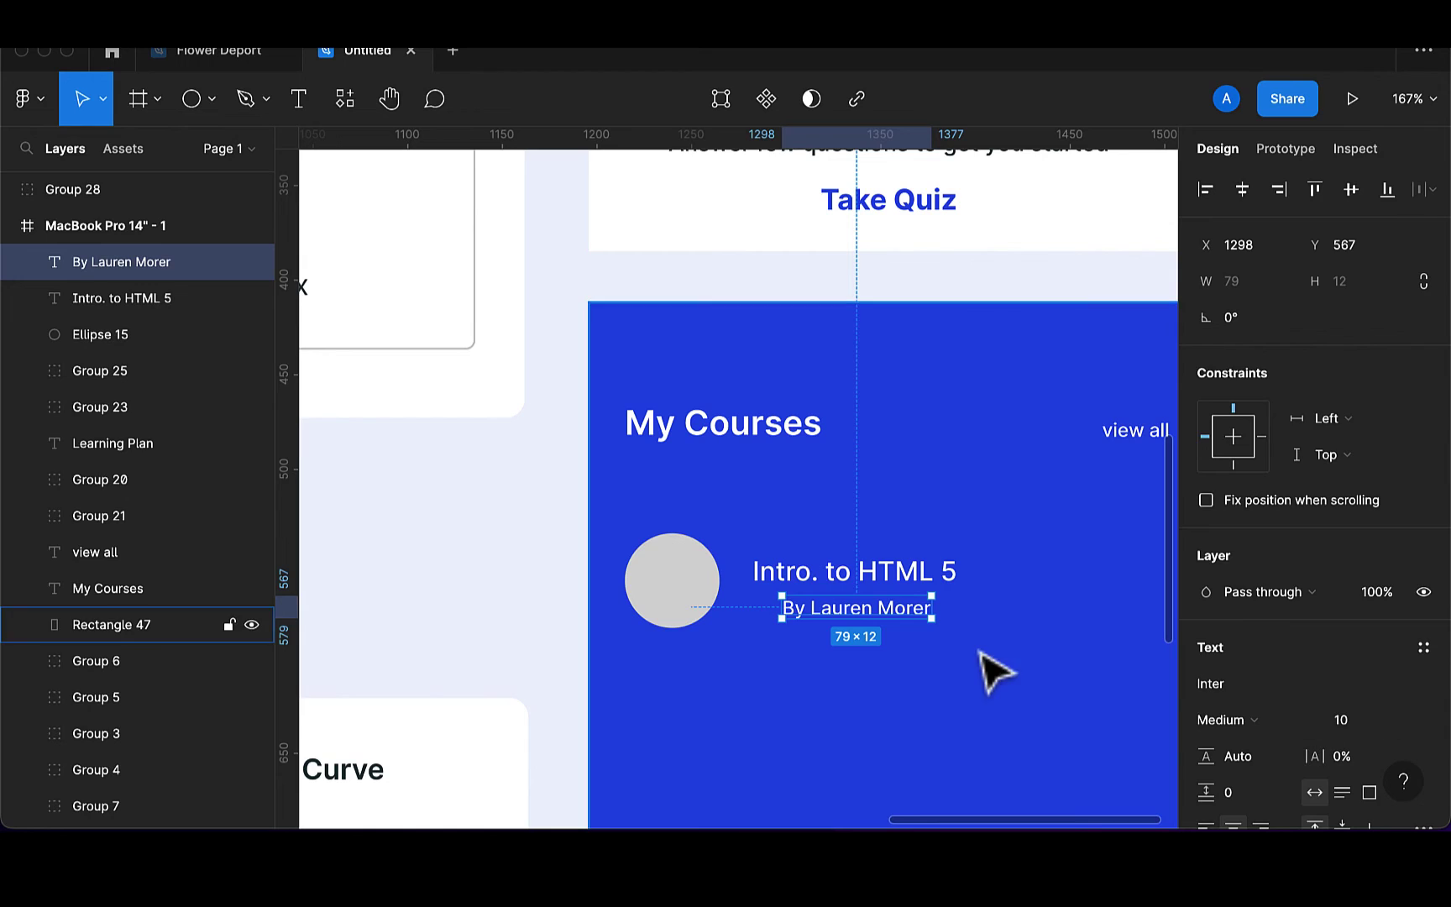
pyautogui.moveTo(882, 631); pyautogui.dragTo(851, 612)
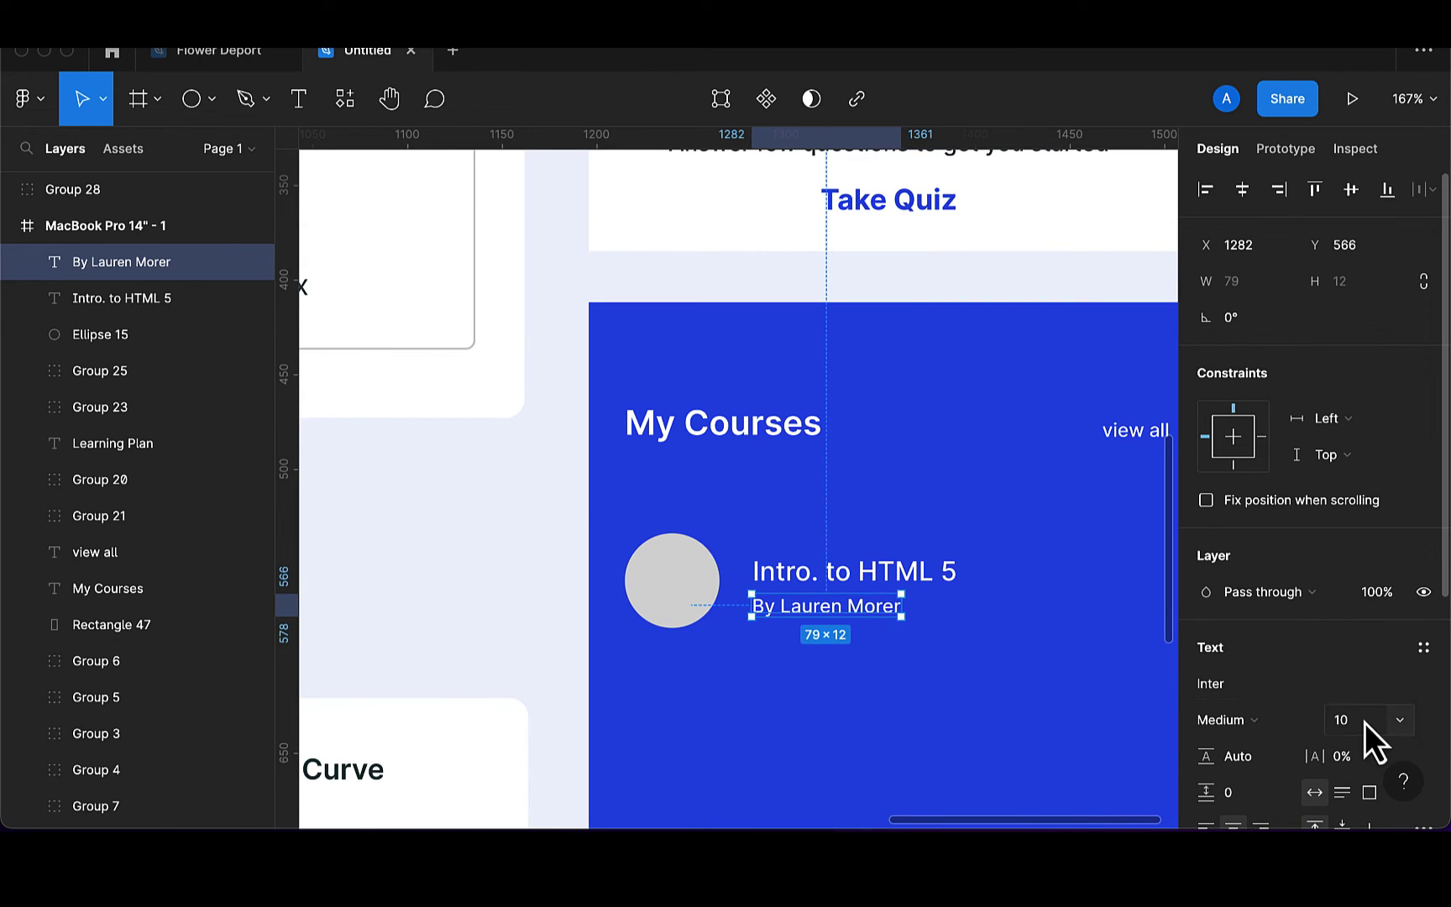
# Set the byline's fill opacity to 80% and select it together with the title
pyautogui.click(1294, 696)
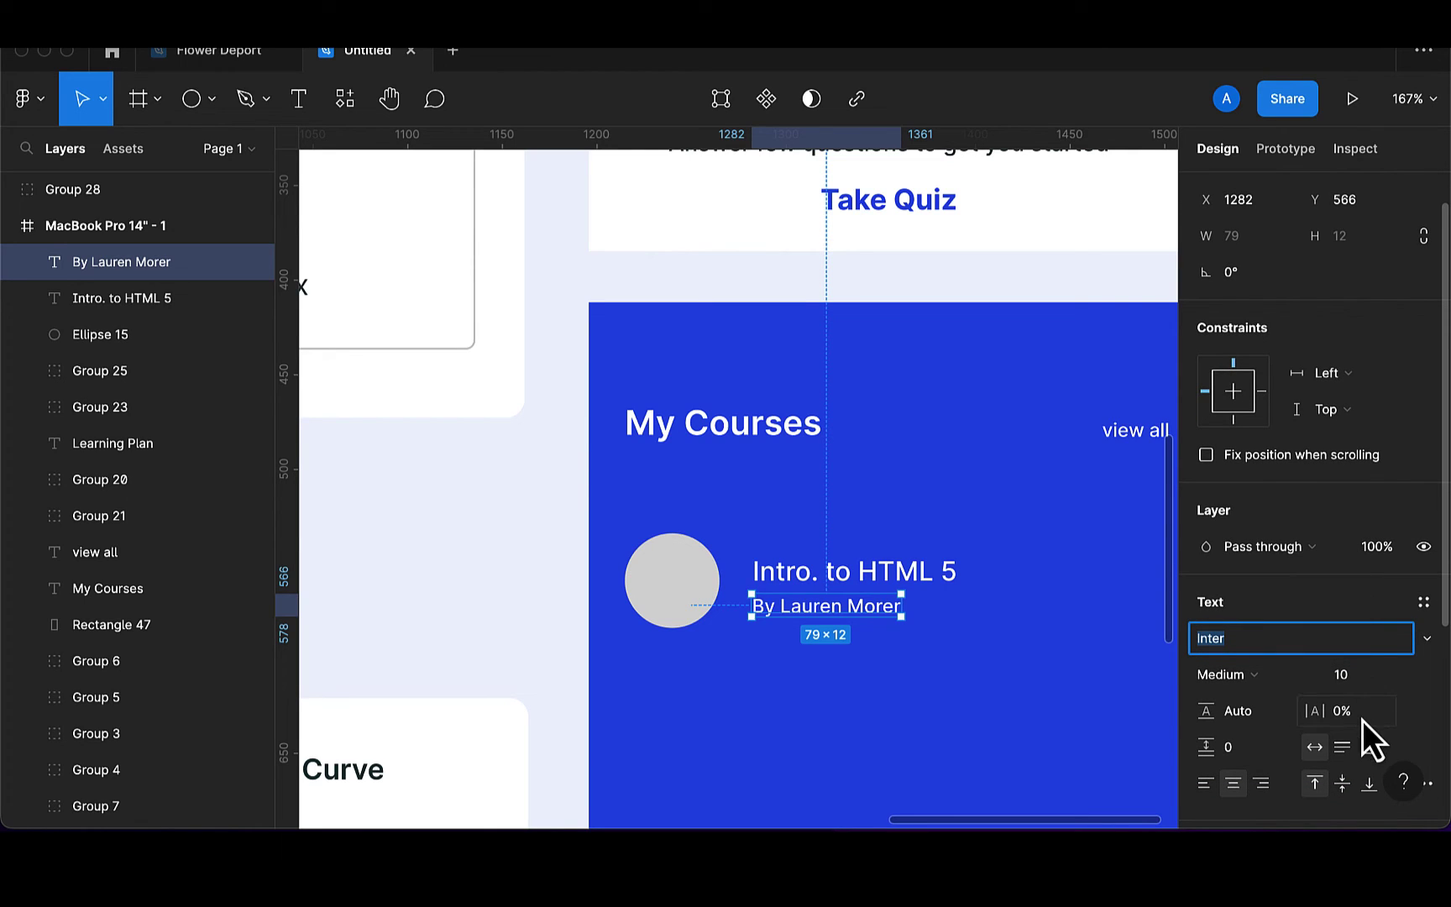
pyautogui.click(1356, 509)
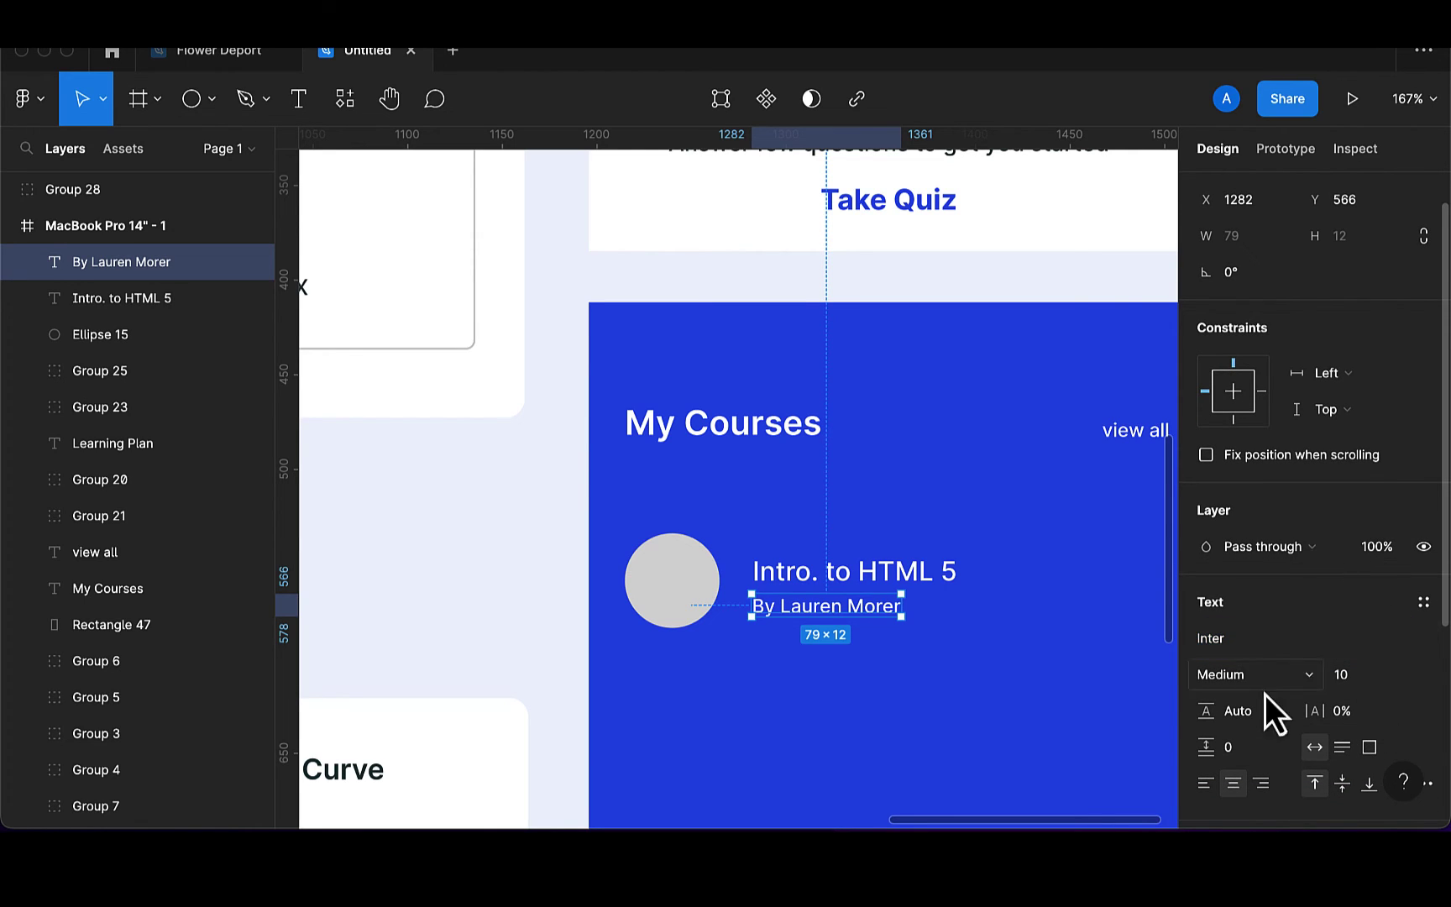
pyautogui.scroll(-5, 1266, 714)
pyautogui.click(1331, 642)
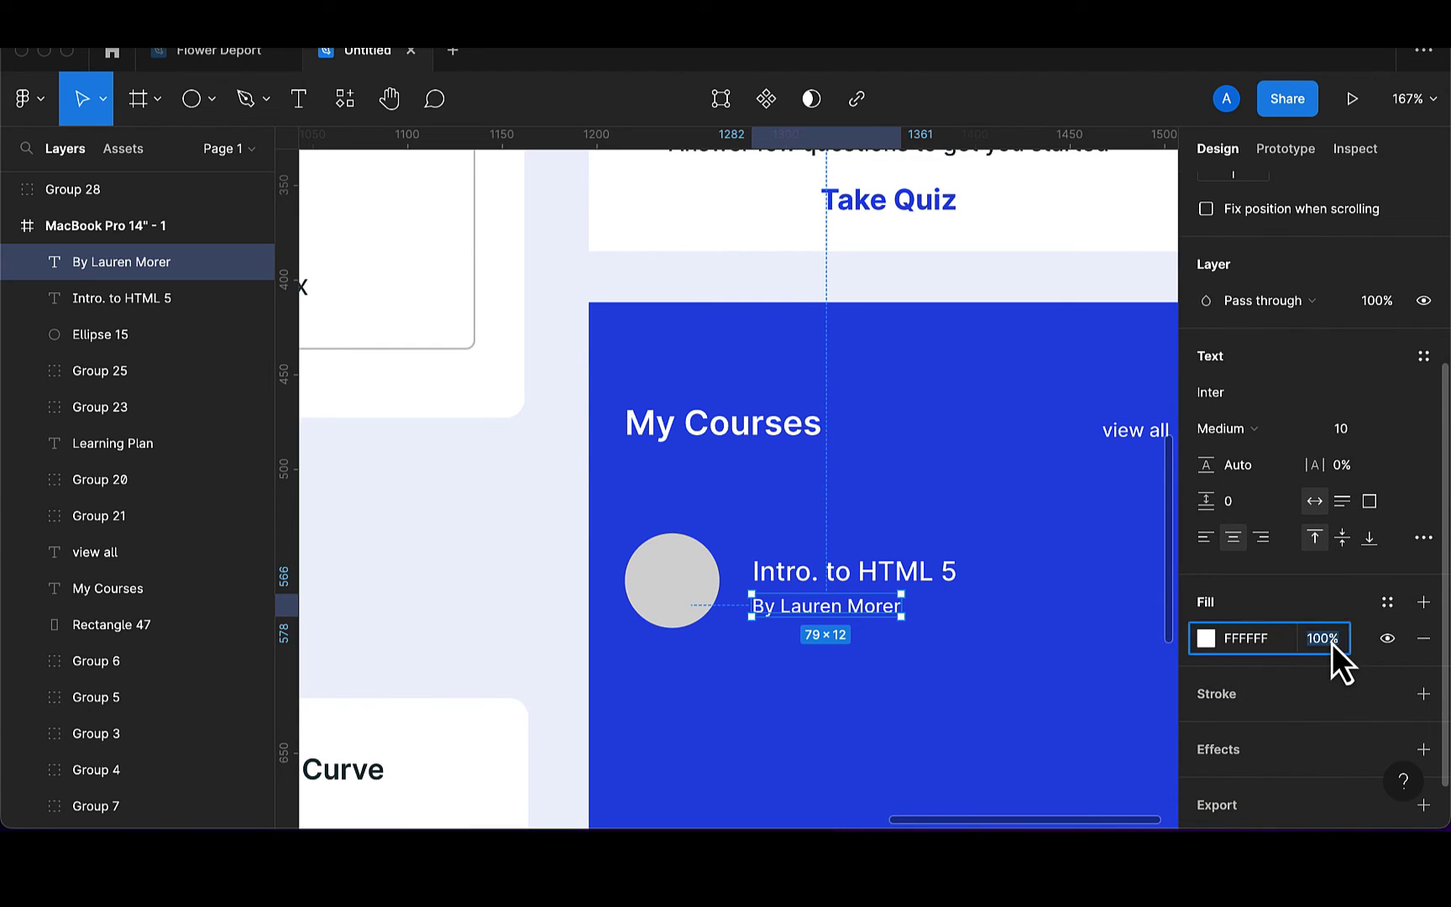
pyautogui.press('Return')
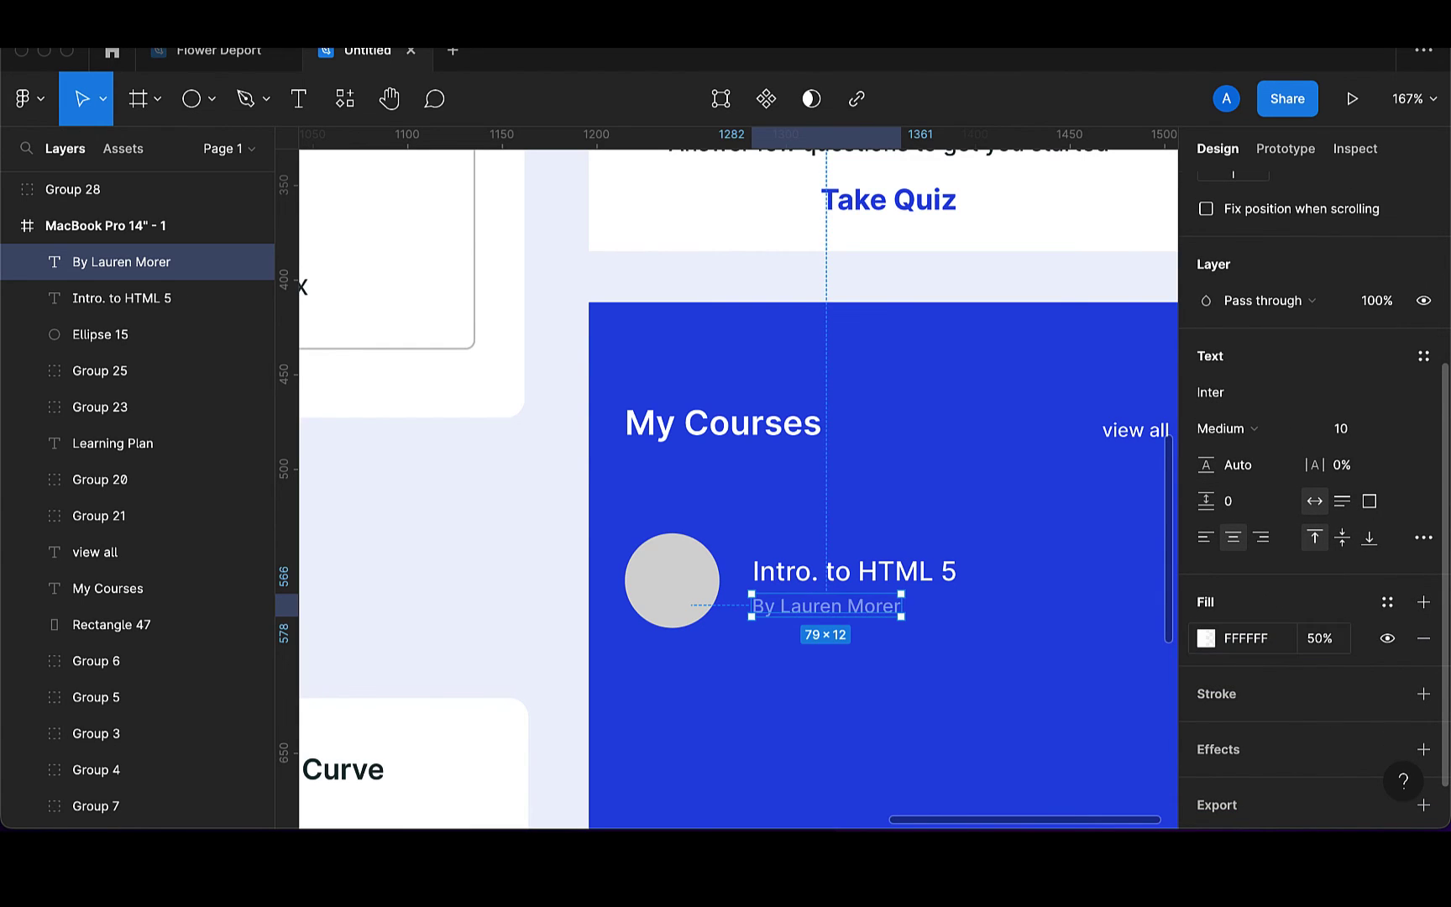
pyautogui.write('80')
pyautogui.press('Return')
pyautogui.scroll(-5, 877, 588)
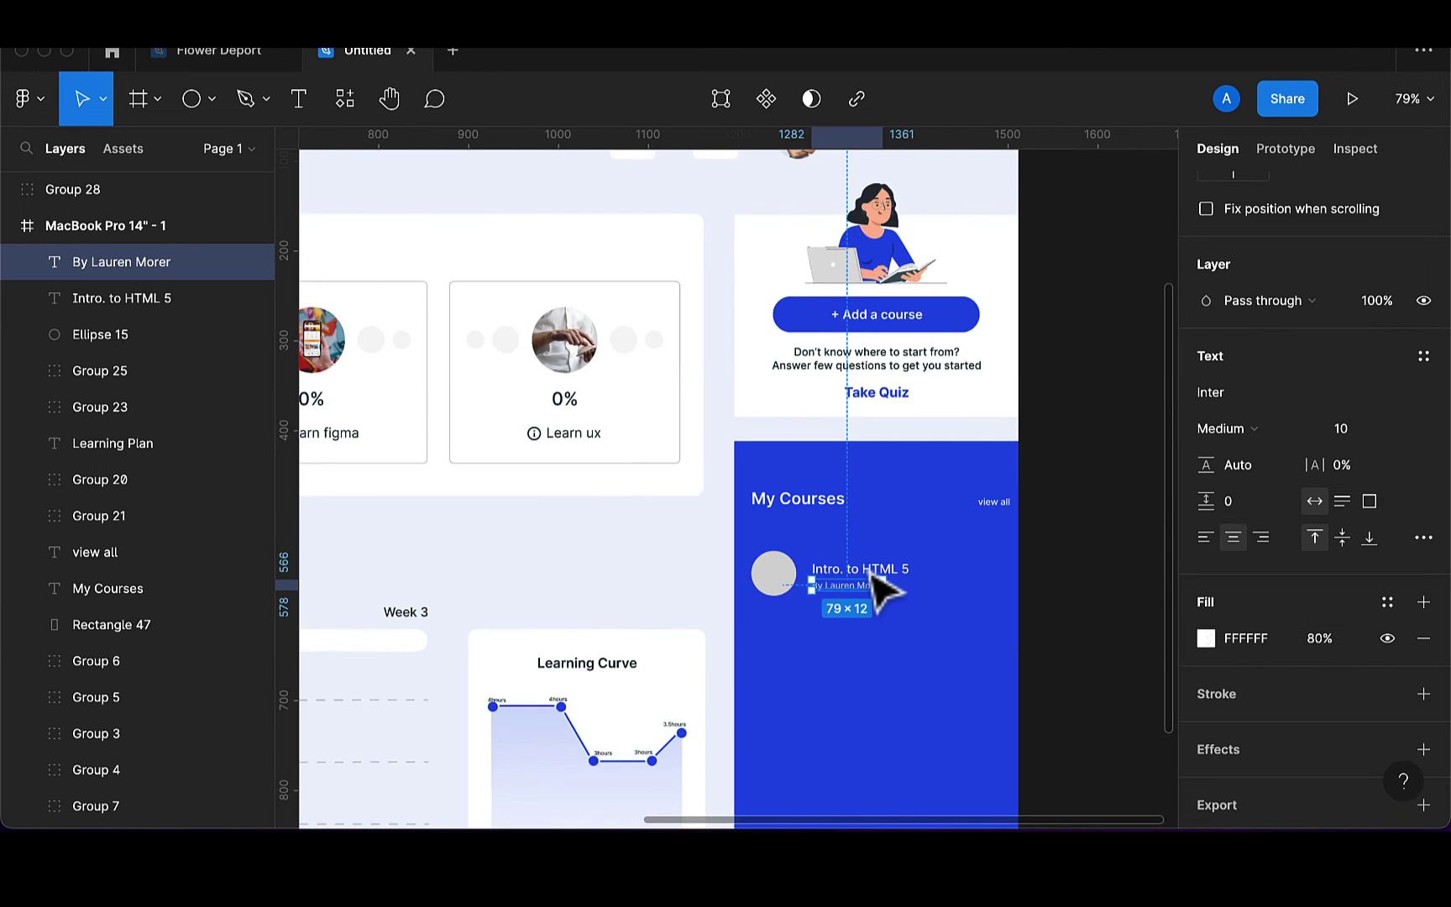
pyautogui.hscroll(1, 874, 588)
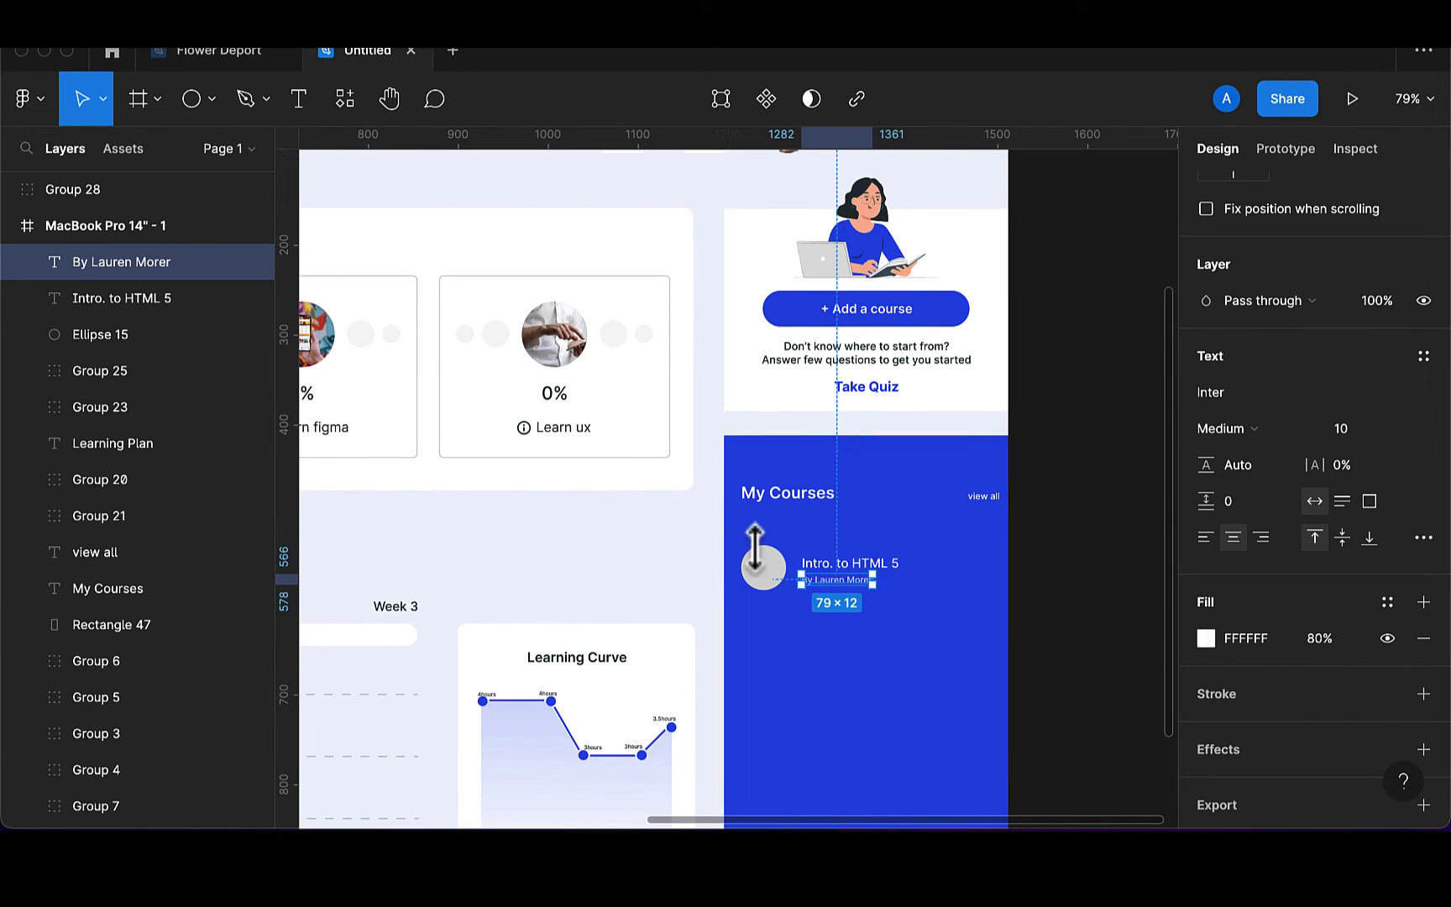
pyautogui.keyDown('shift'); pyautogui.click(839, 571); pyautogui.keyUp('shift')
# Group title and byline, centre them vertically on the circle, and group all into a 176×50 course item
pyautogui.scroll(4, 847, 552)
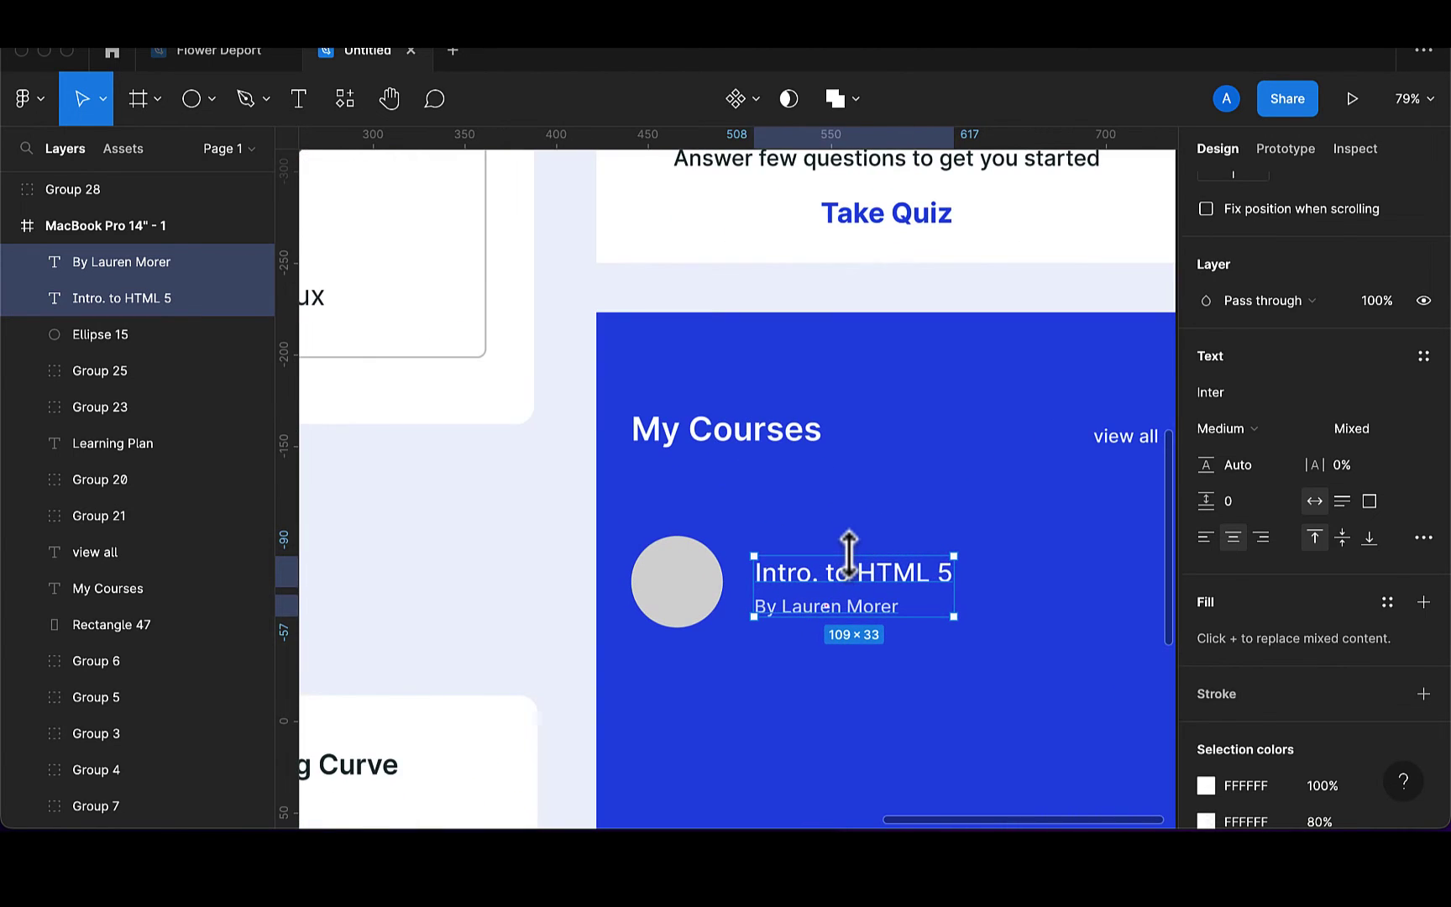
pyautogui.press('super+g')
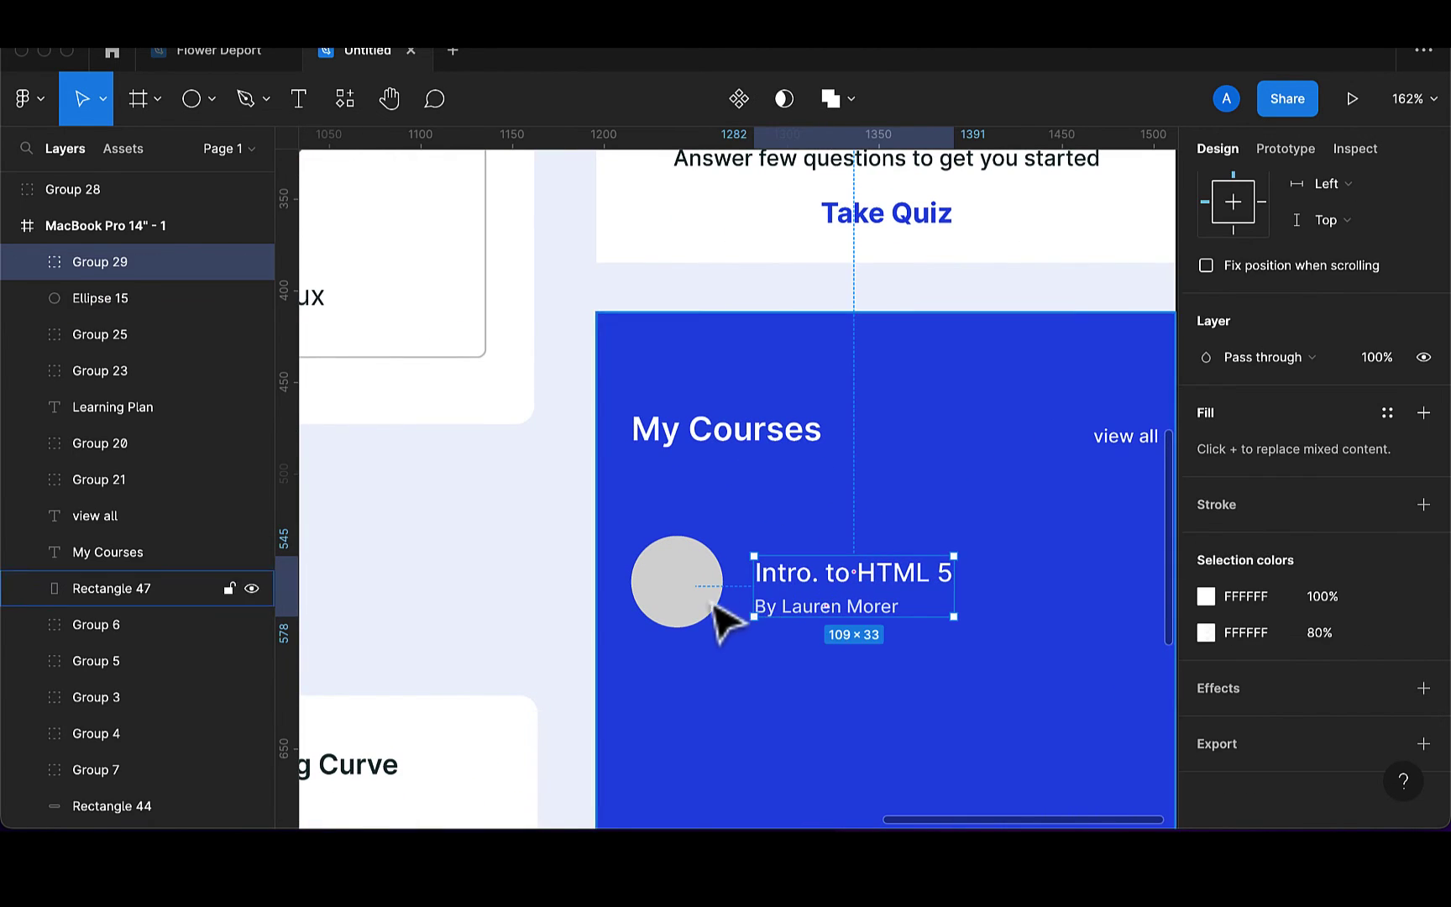
pyautogui.keyDown('shift'); pyautogui.click(695, 603); pyautogui.keyUp('shift')
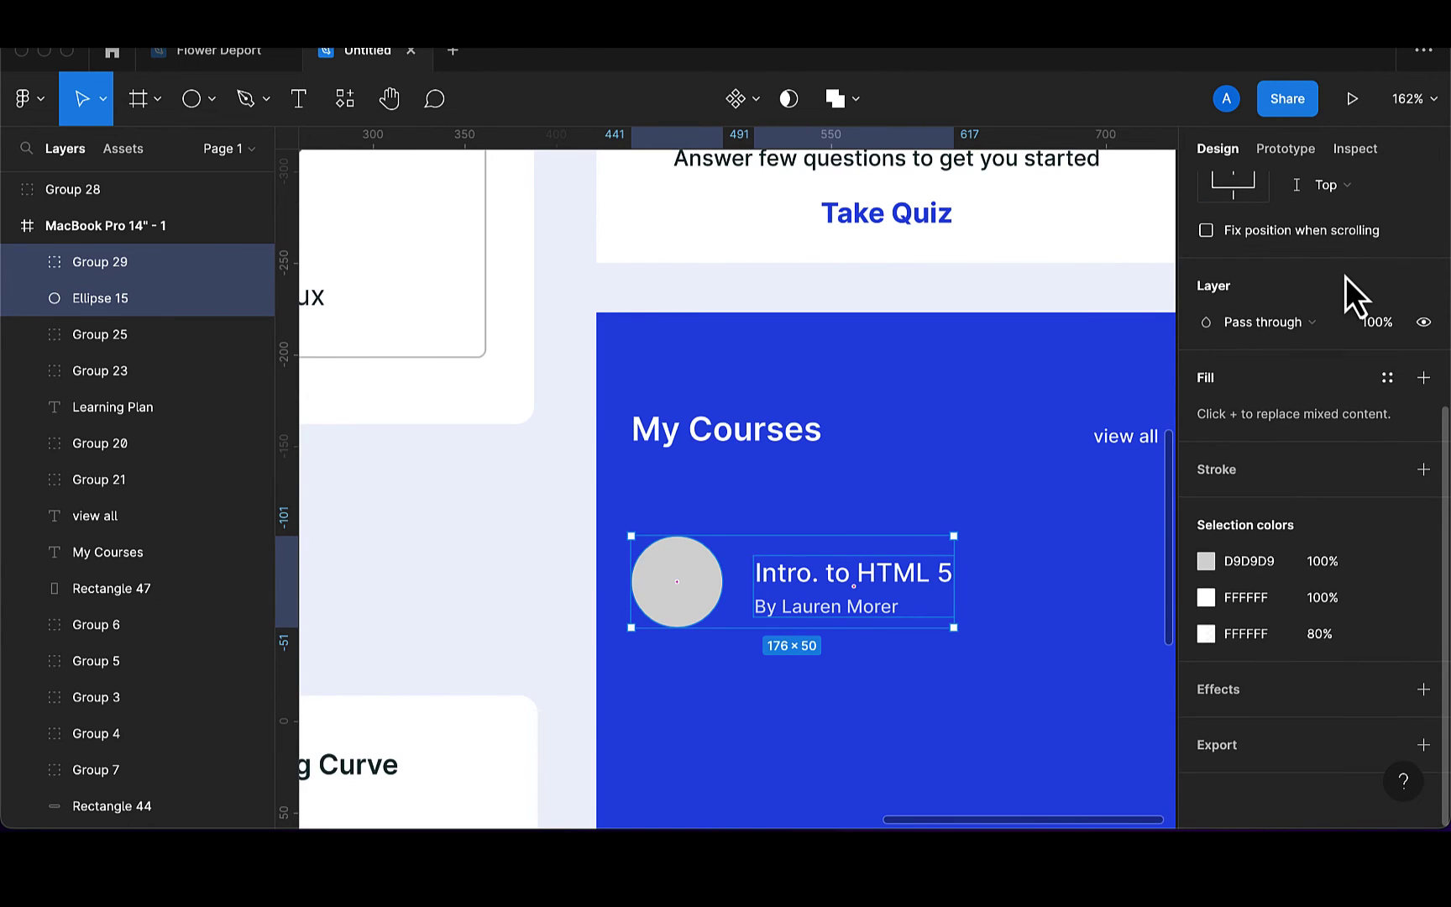
pyautogui.scroll(5, 1346, 277)
pyautogui.click(1349, 201)
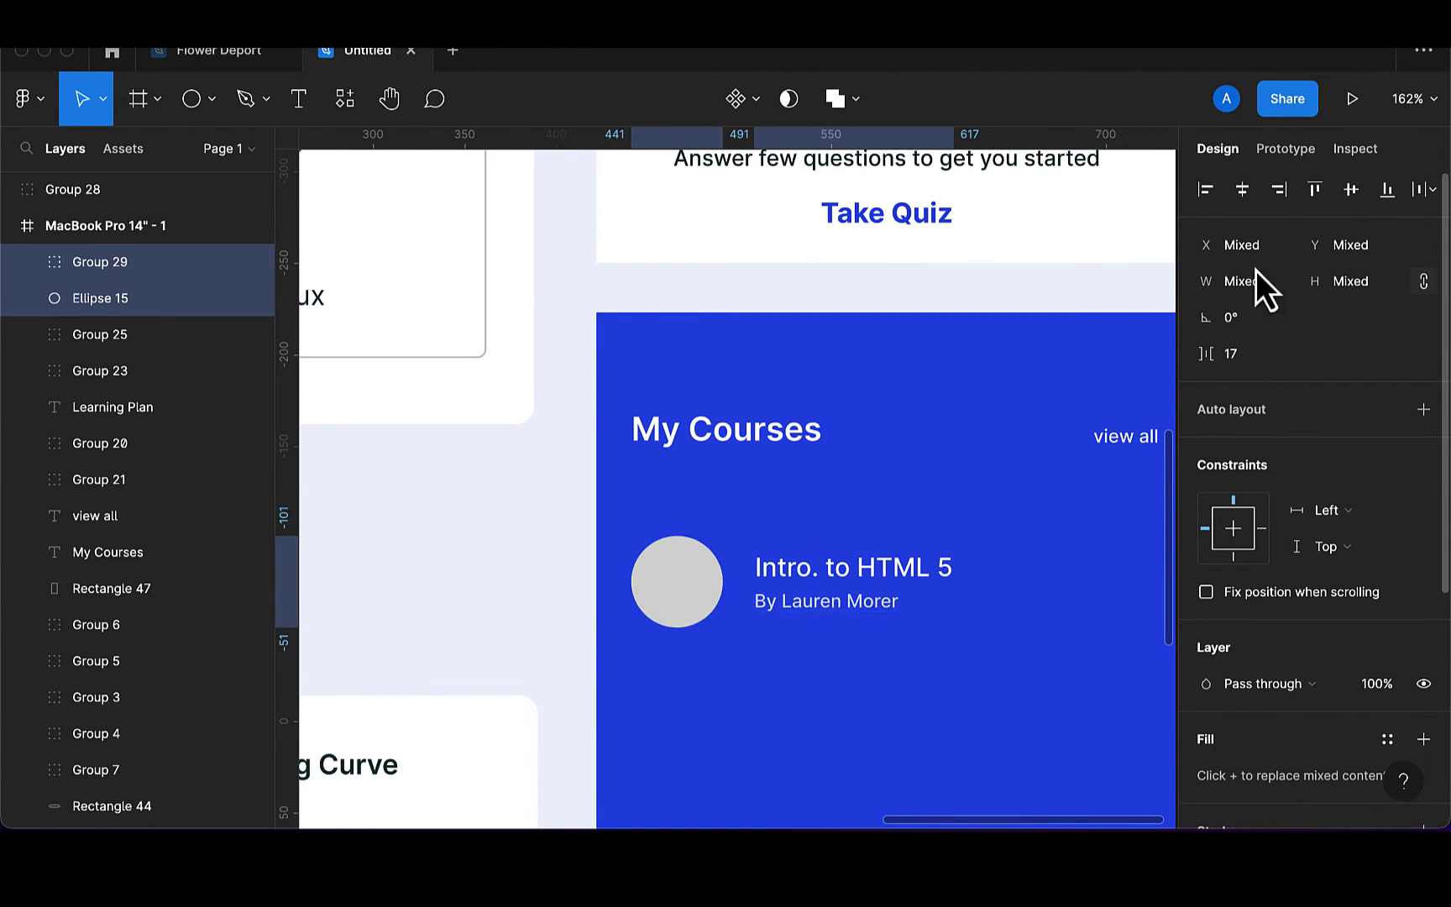
pyautogui.press('super+g')
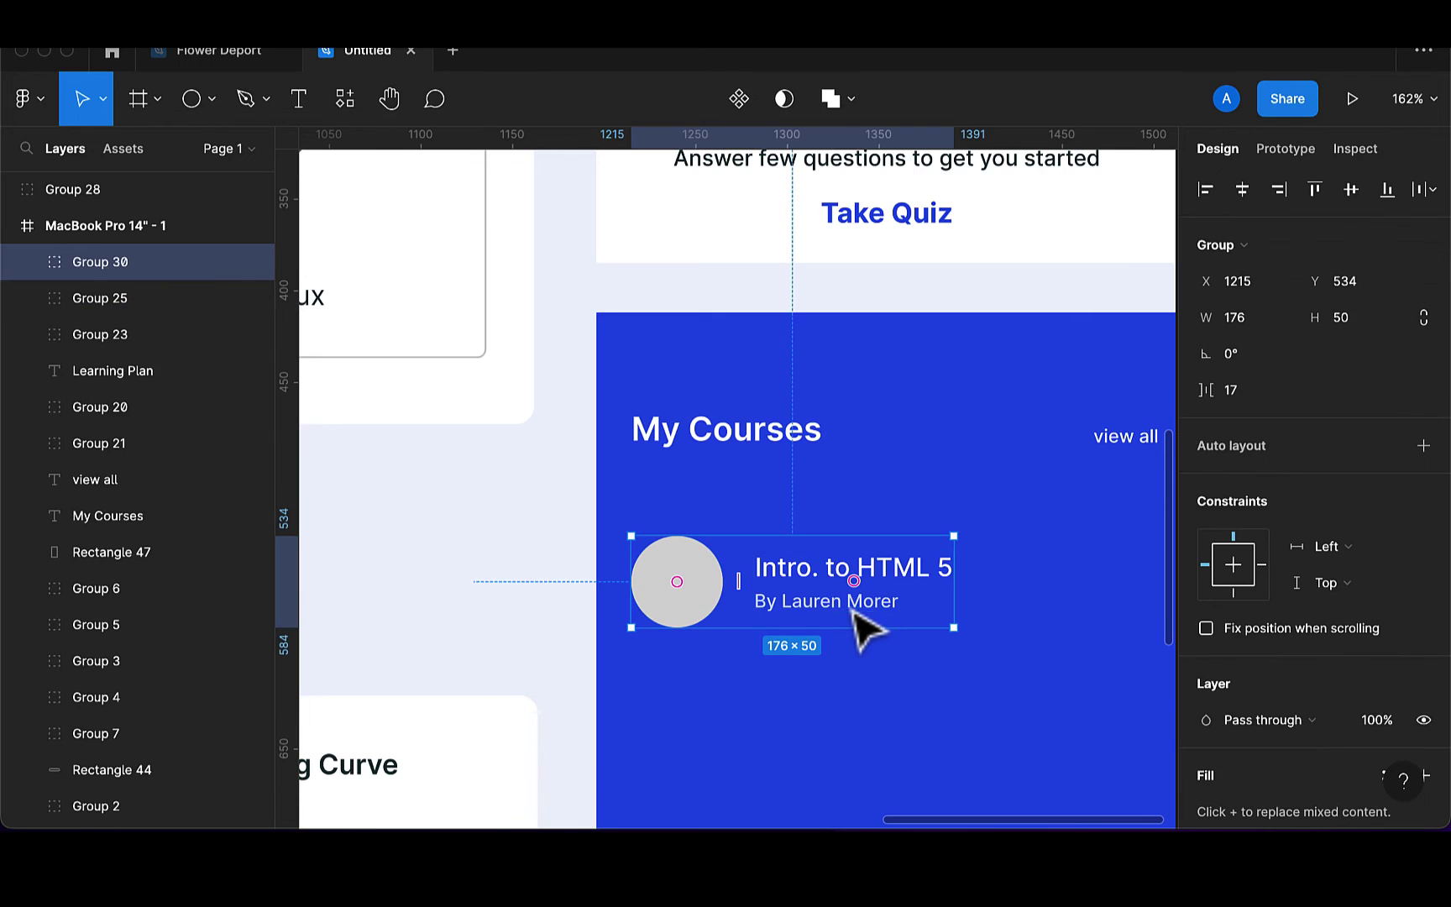
pyautogui.scroll(-5, 852, 636)
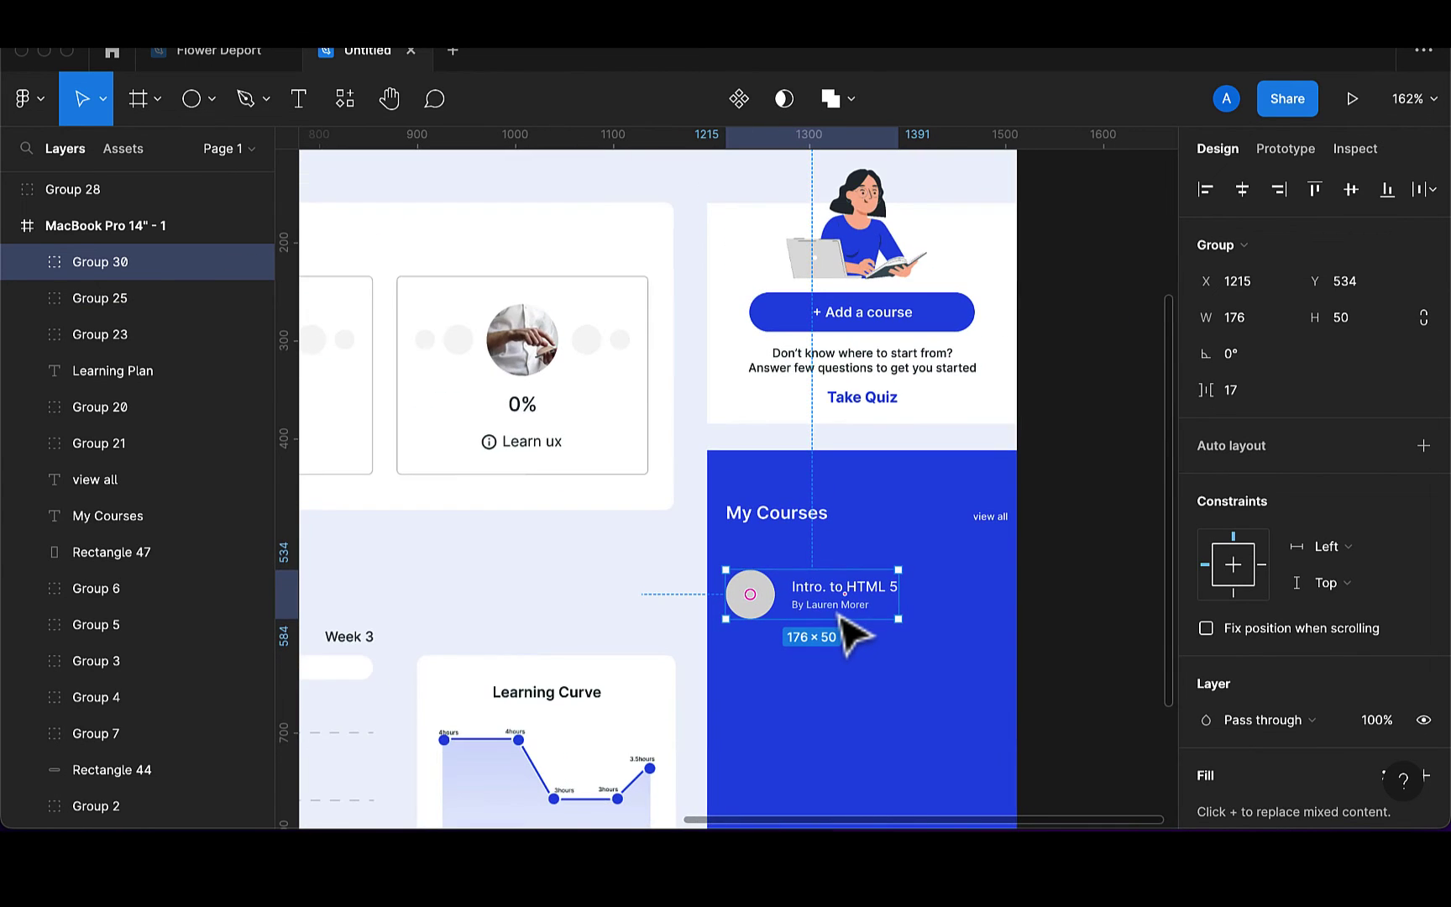
pyautogui.scroll(-3, 853, 636)
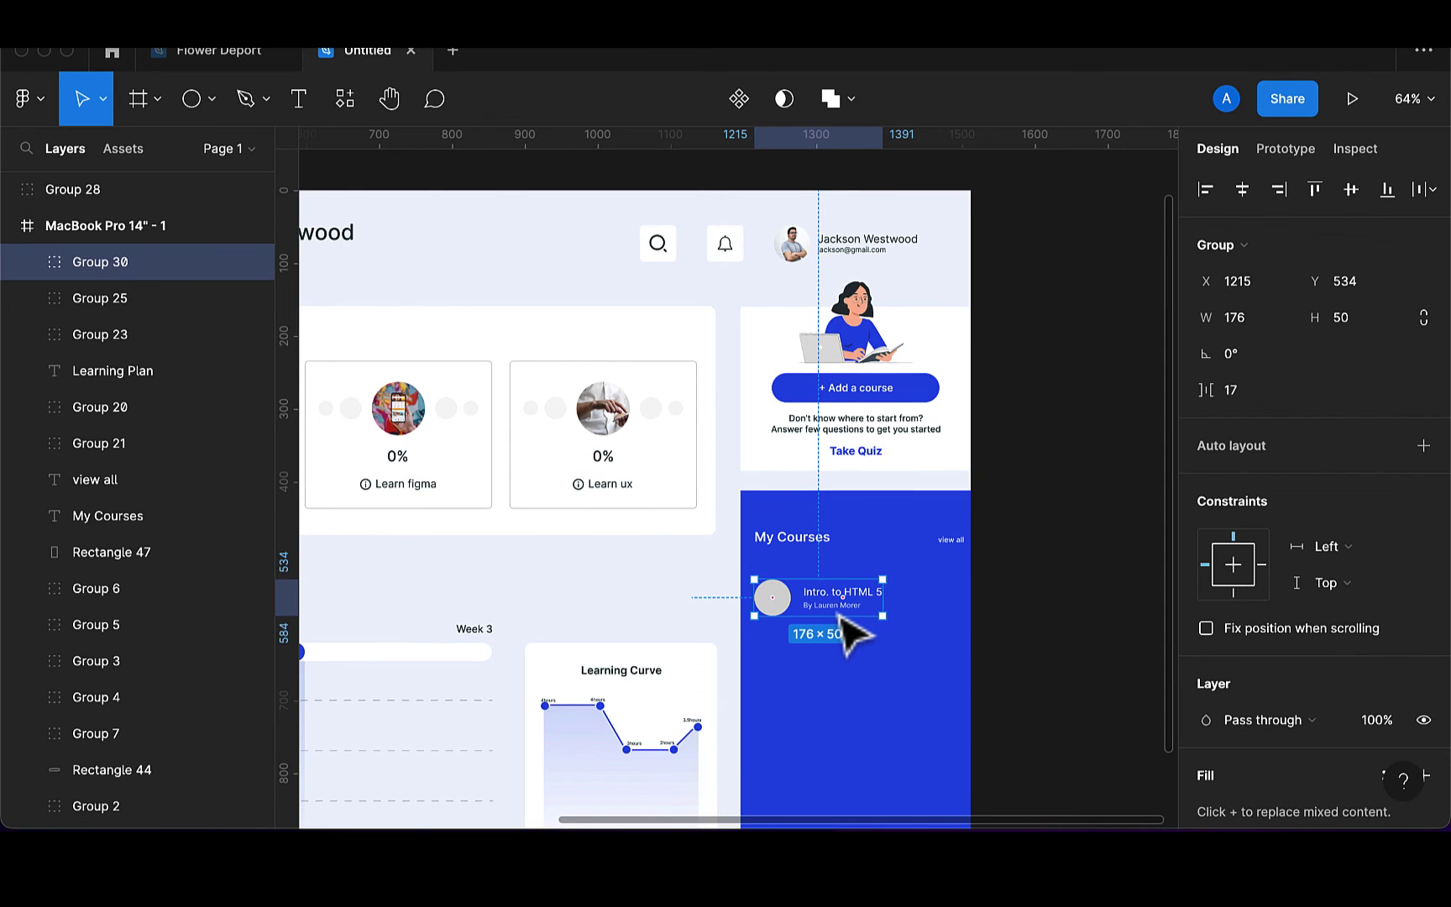
# Duplicate the course item three times, evenly spaced down the panel to Y 795
pyautogui.press('super+d')
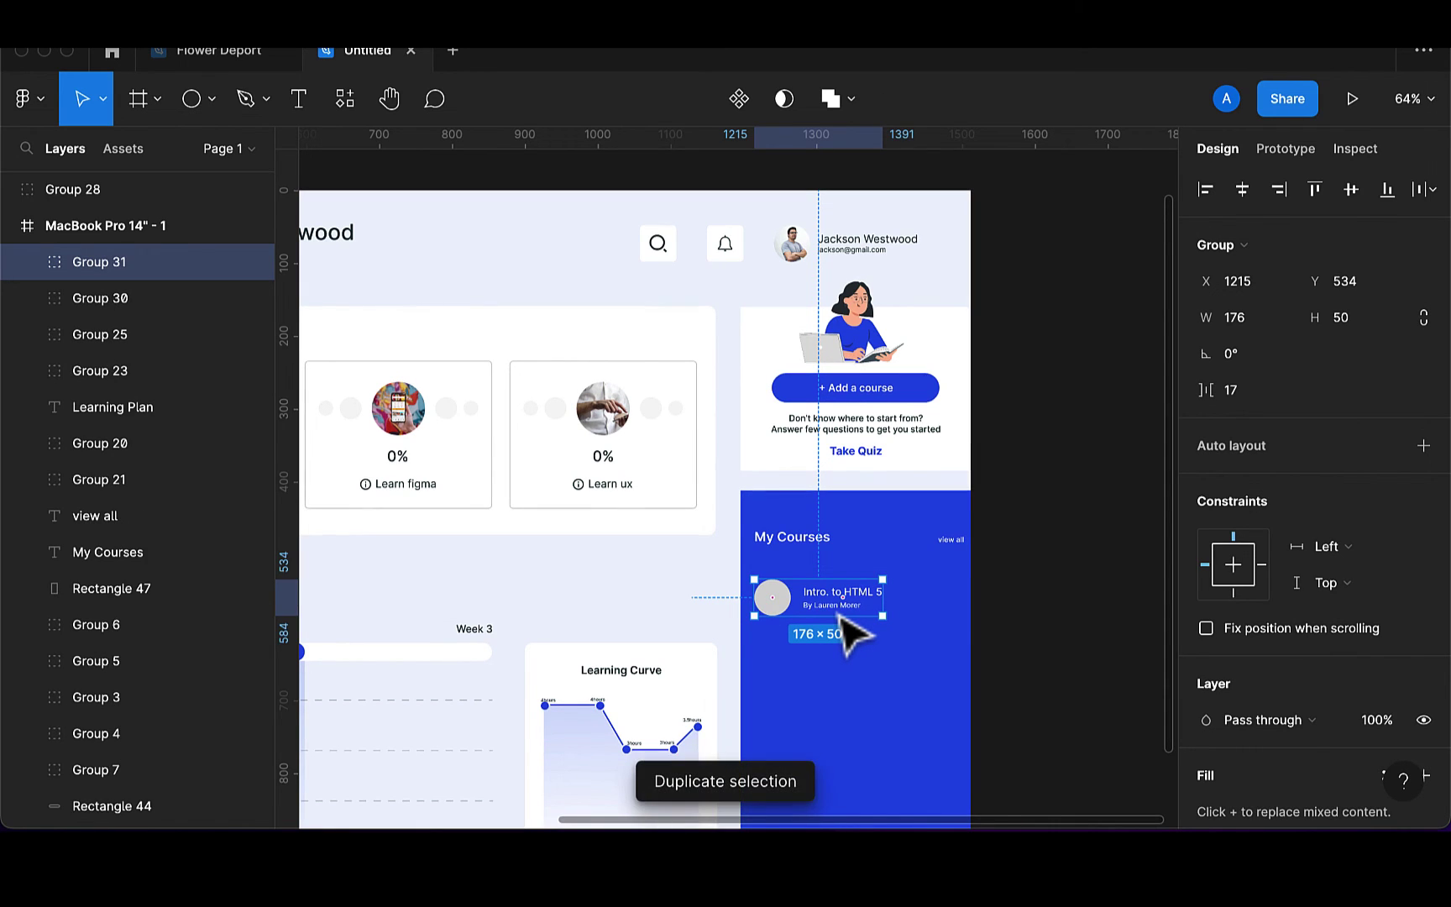
pyautogui.moveTo(850, 636); pyautogui.dragTo(841, 675)
pyautogui.press('super+d')
pyautogui.press('super+d')
pyautogui.scroll(-1, 841, 674)
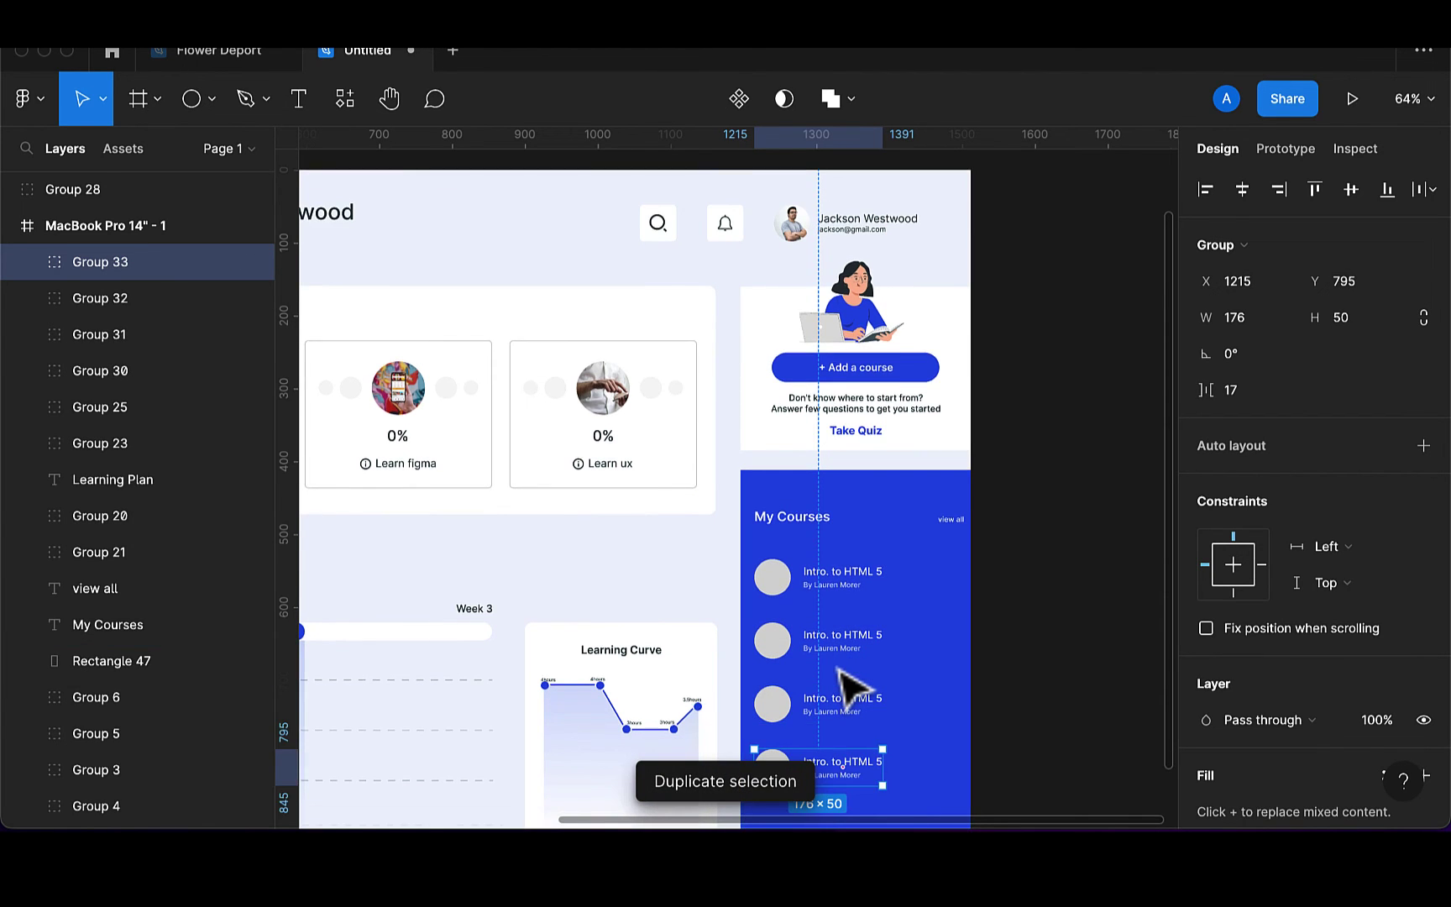
pyautogui.scroll(-5, 848, 687)
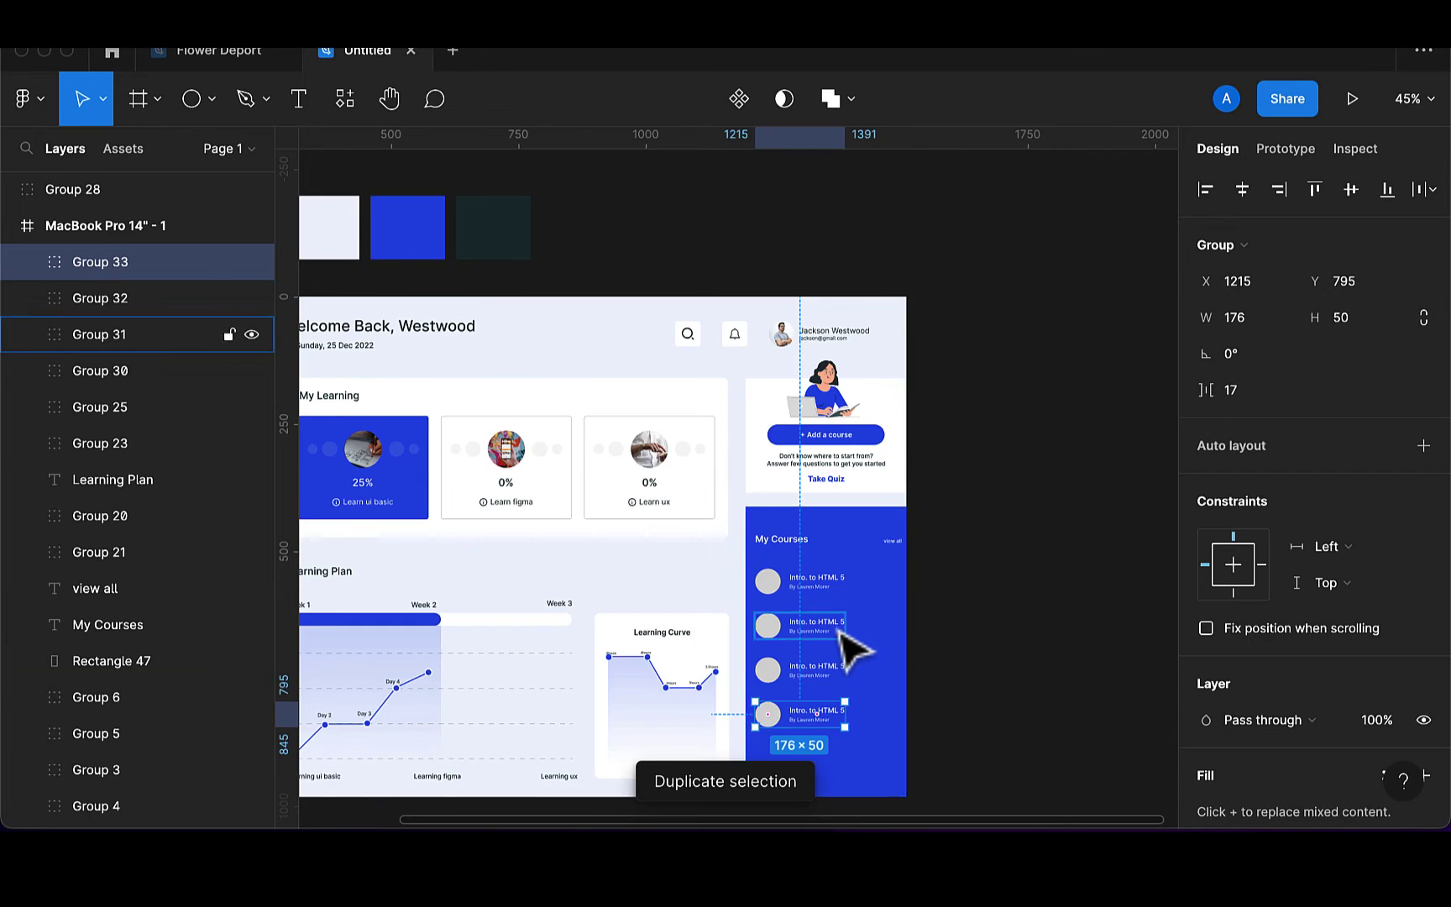
pyautogui.scroll(10, 842, 637)
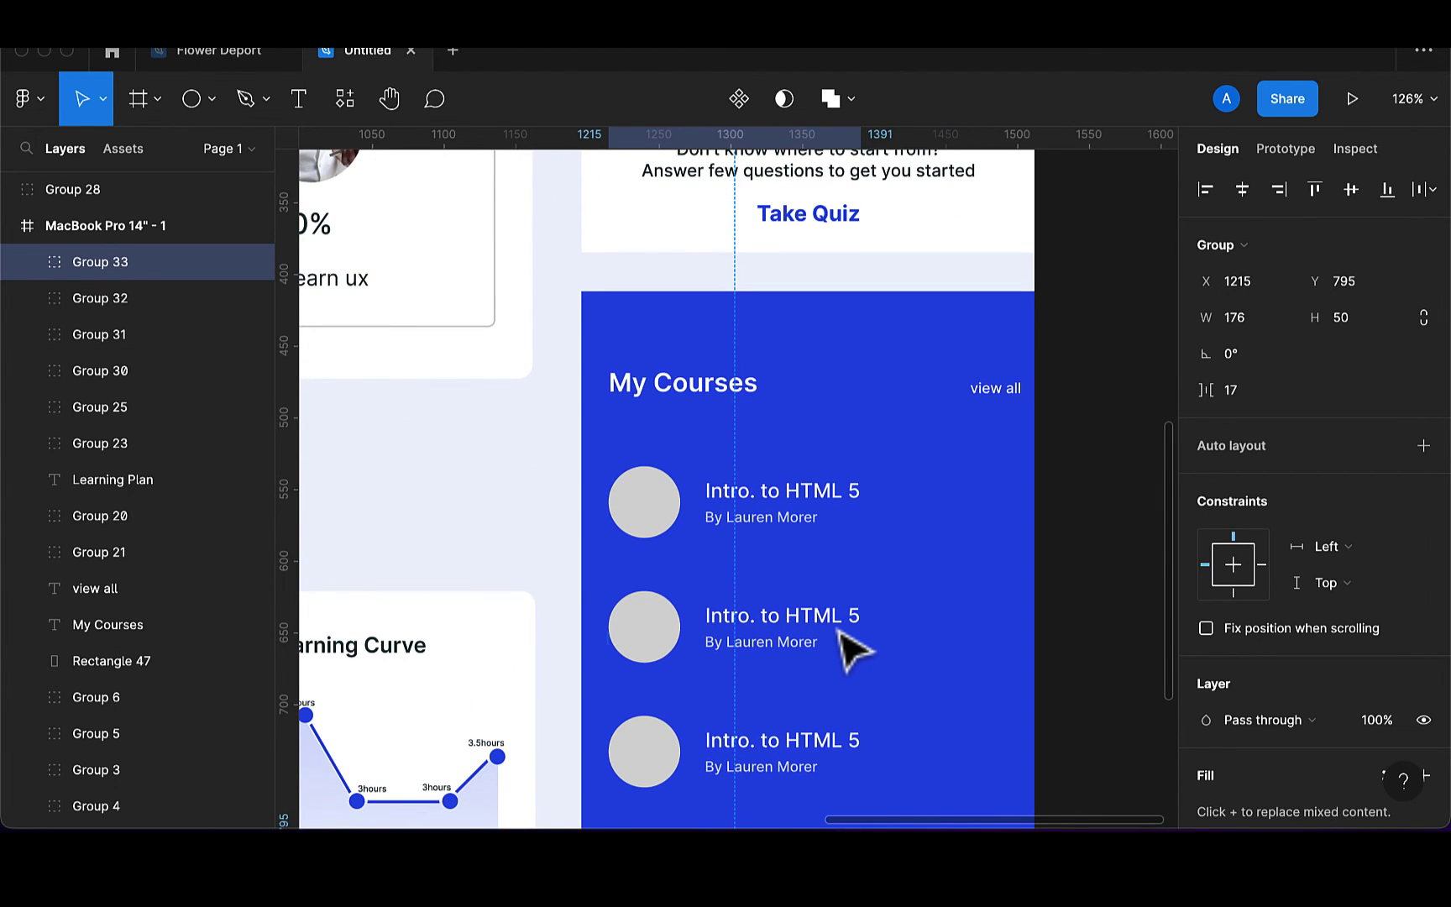
# Retype the first course title as 'Intro ui design' and nudge it left
pyautogui.doubleClick(844, 495)
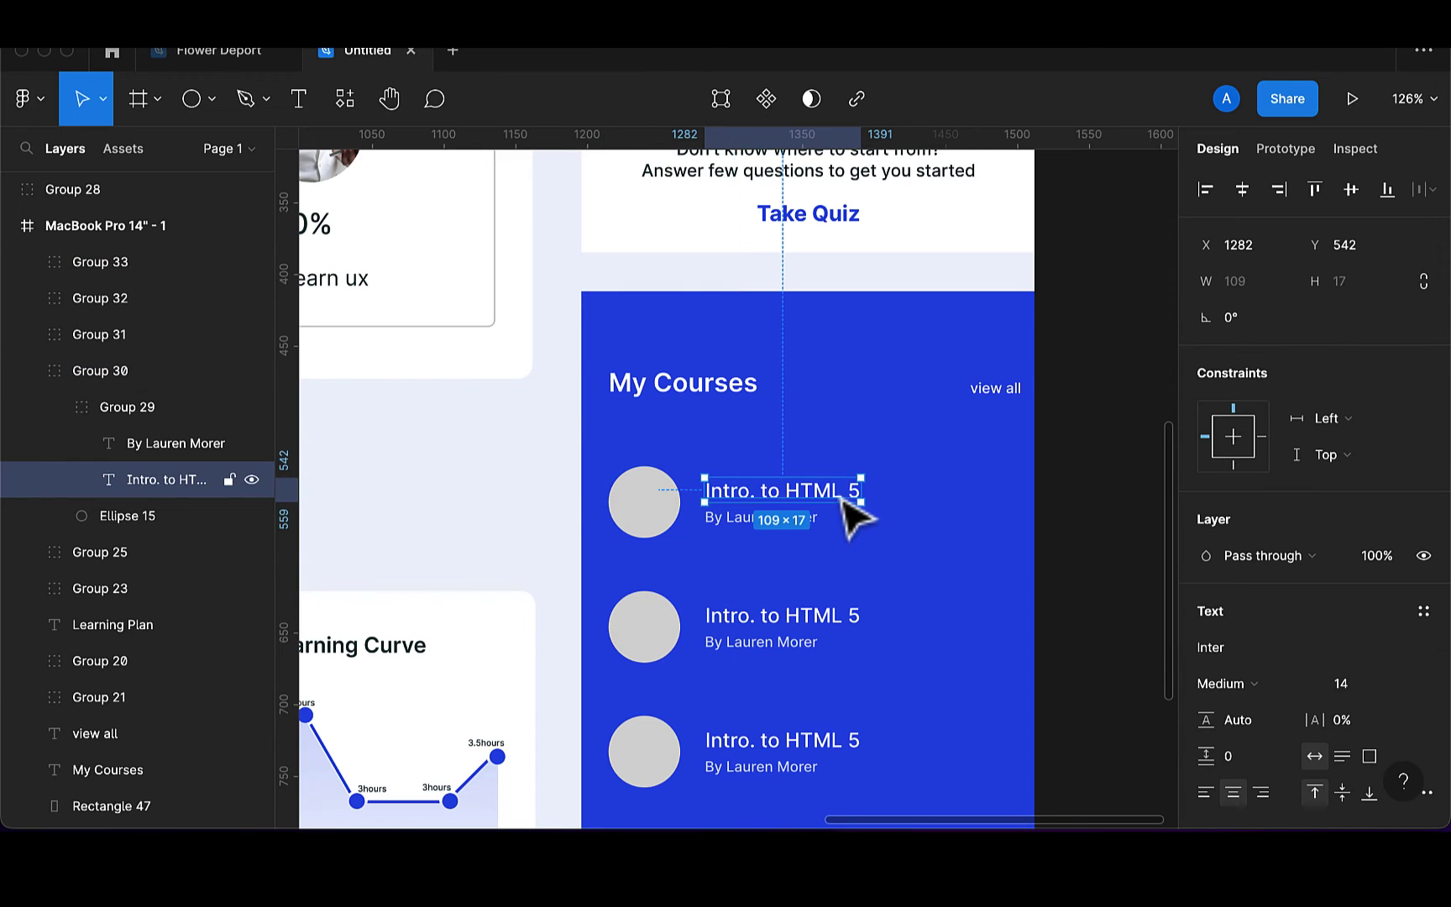
pyautogui.doubleClick(845, 494)
pyautogui.press('Right')
pyautogui.press('BackSpace')
pyautogui.press('BackSpace')
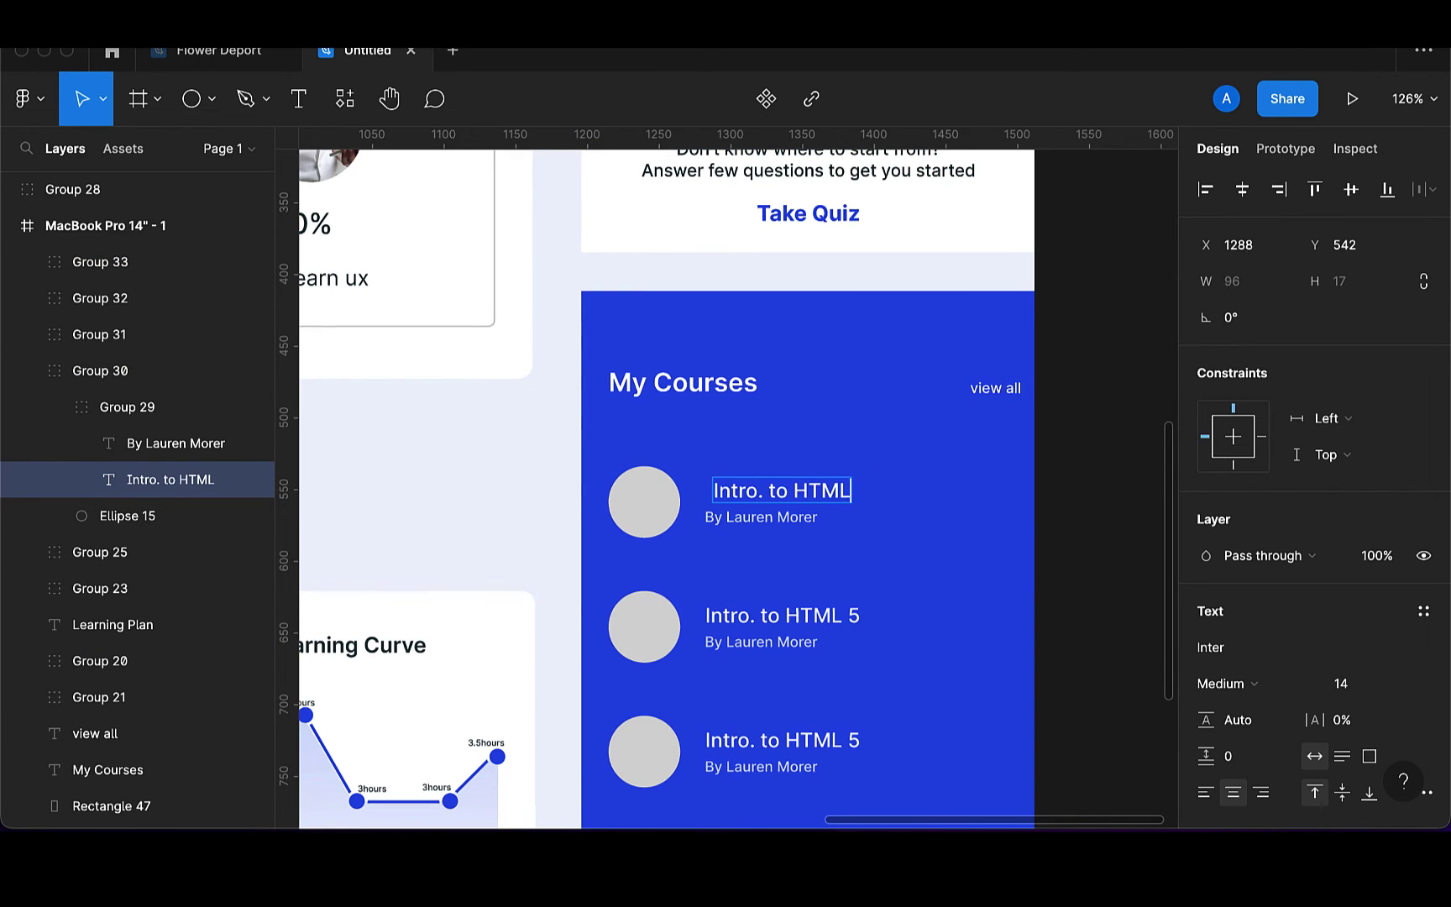
pyautogui.press('BackSpace')
pyautogui.press('BackSpace')
pyautogui.press('BackSpace')
pyautogui.press('BackSpace')
pyautogui.press('BackSpace')
pyautogui.press('BackSpace')
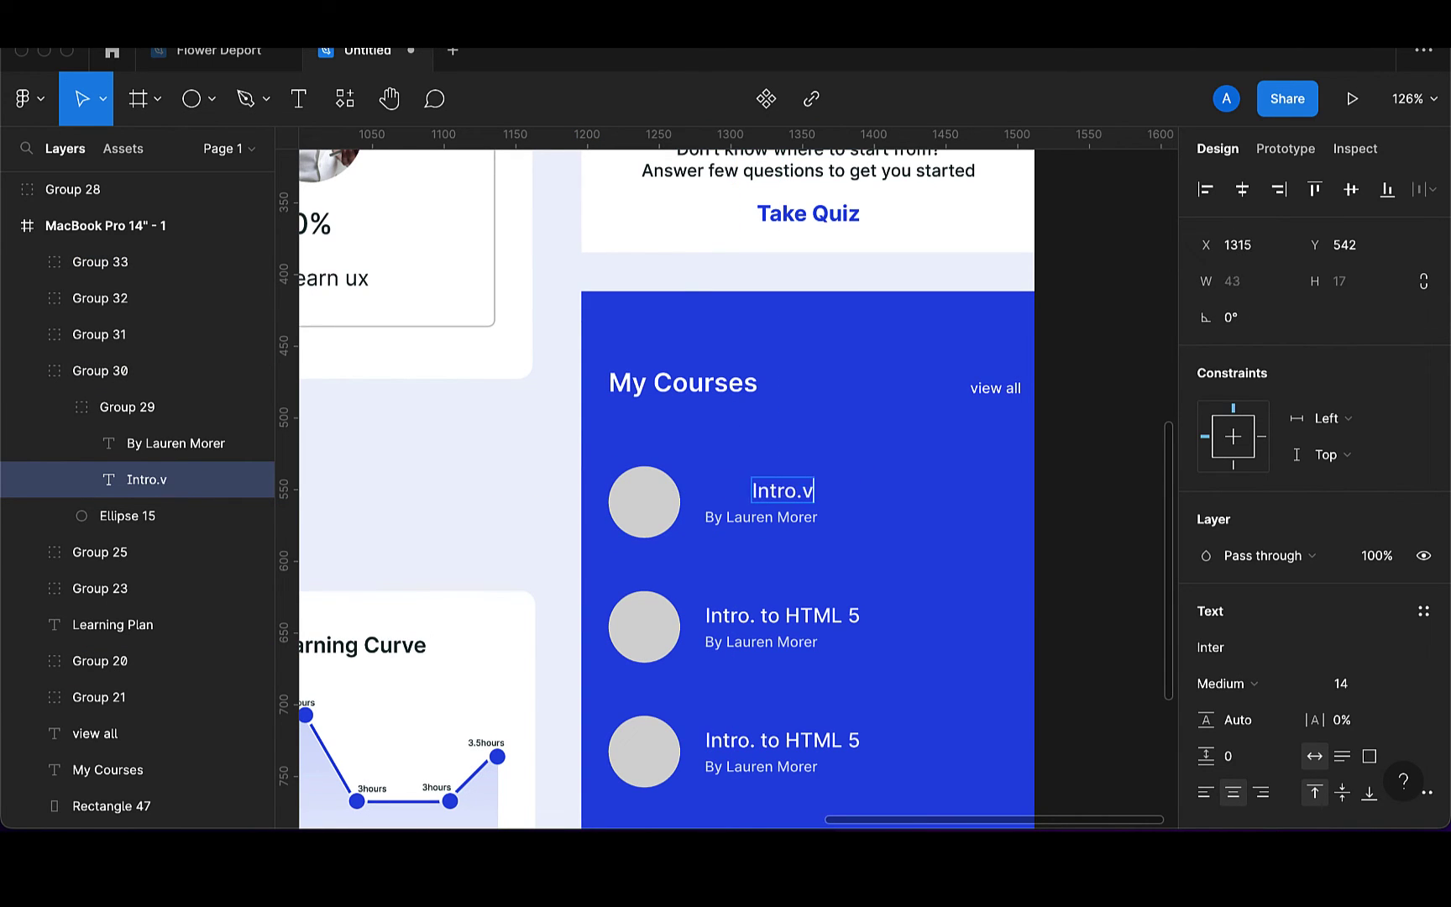
pyautogui.write('Ui desogm')
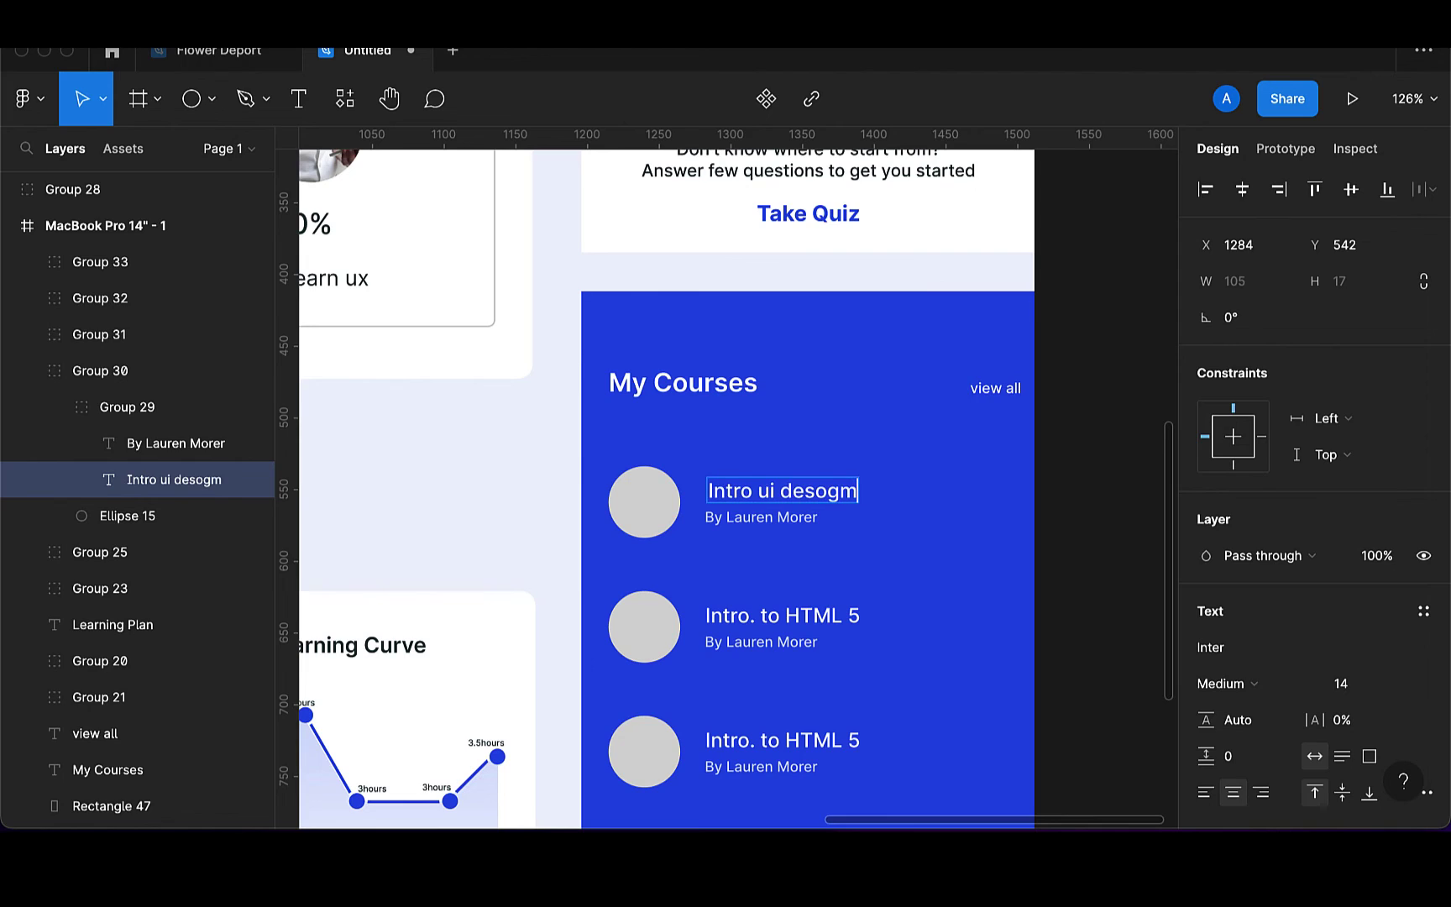
pyautogui.press('BackSpace')
pyautogui.press('BackSpace')
pyautogui.press('BackSpace')
pyautogui.write('ig')
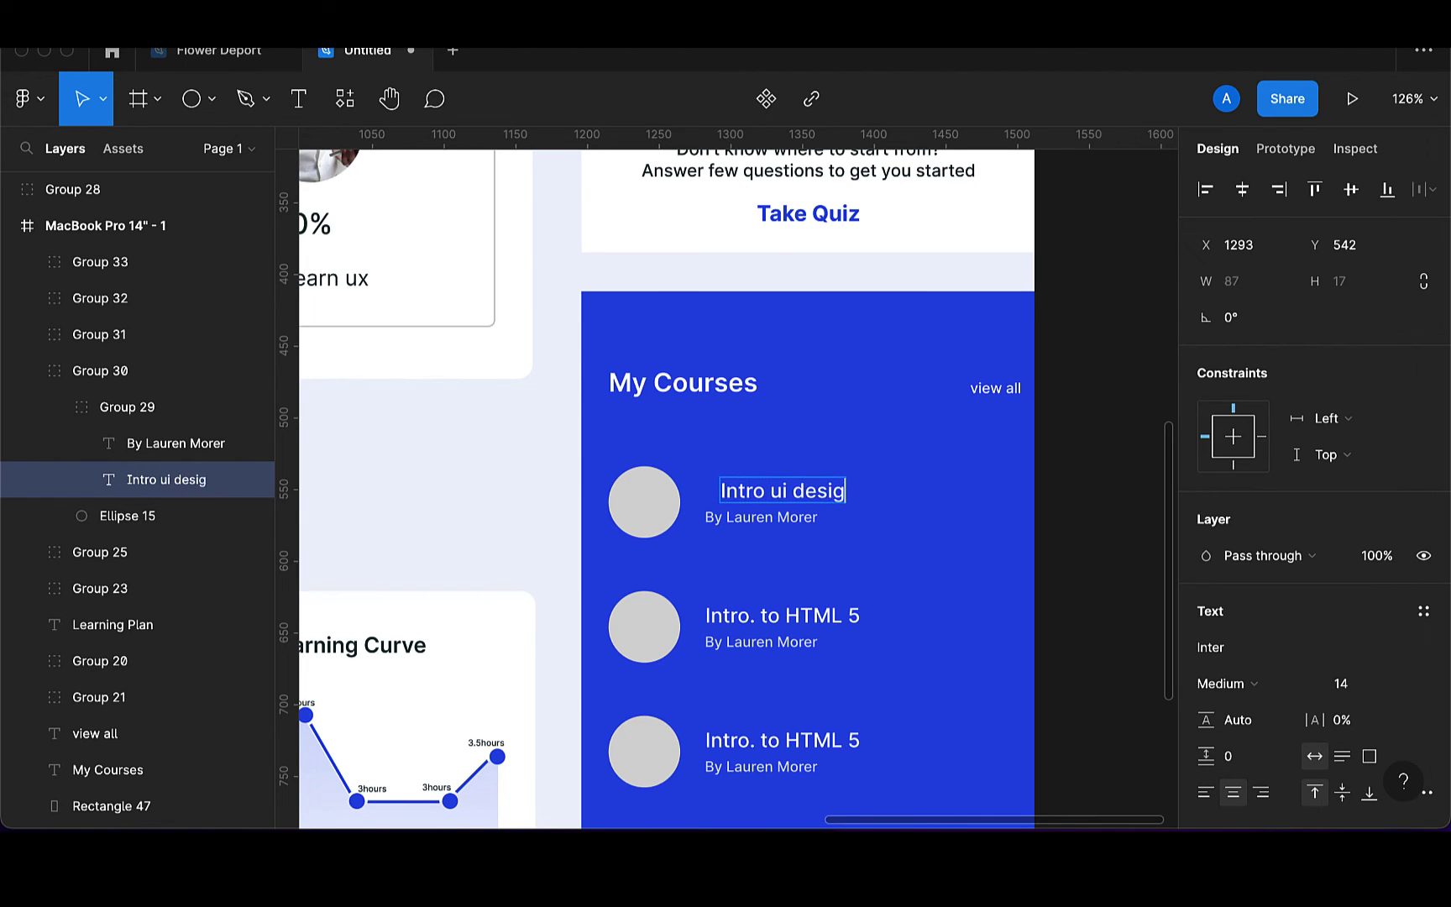
pyautogui.write('n')
pyautogui.press('Escape')
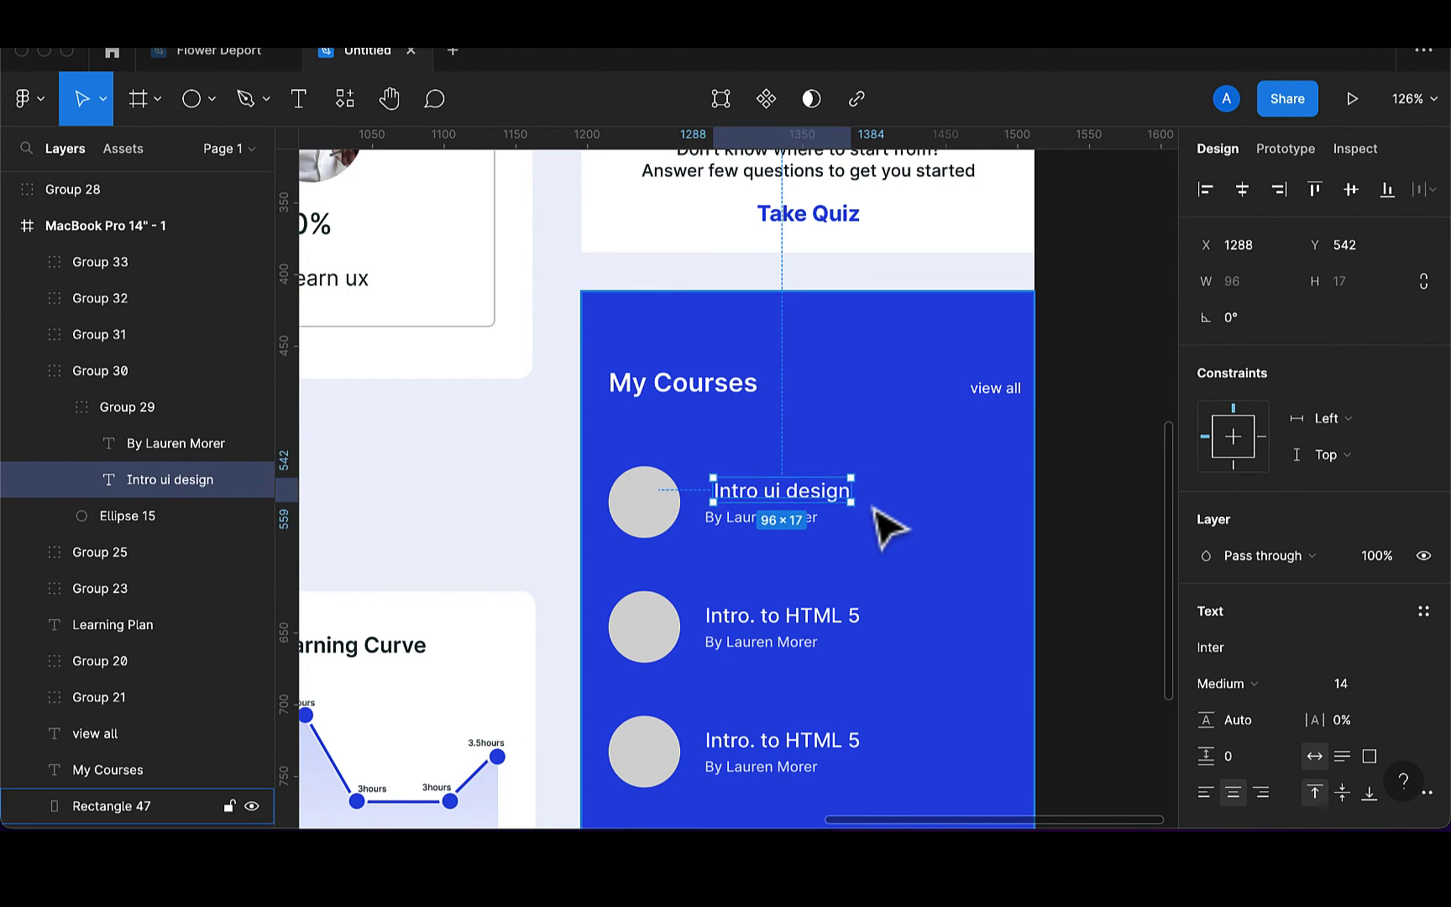
pyautogui.press('Left')
pyautogui.press('Left')
pyautogui.press('Left')
pyautogui.press('Left')
pyautogui.press('Left')
# Check the blue card background, then nudge the first title 1 px left to align with the others
pyautogui.click(888, 527)
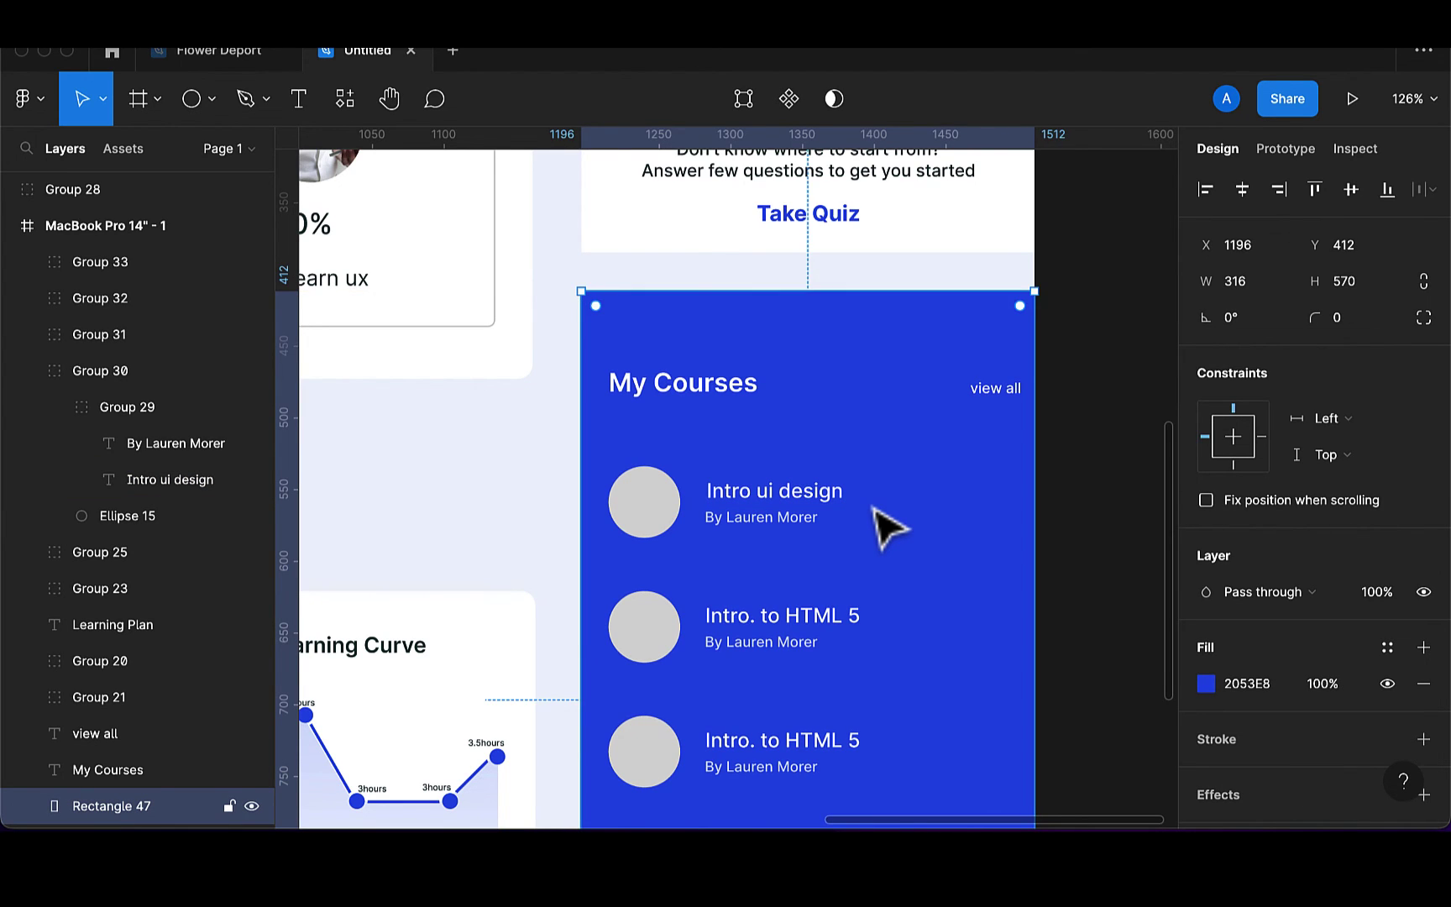
pyautogui.doubleClick(804, 518)
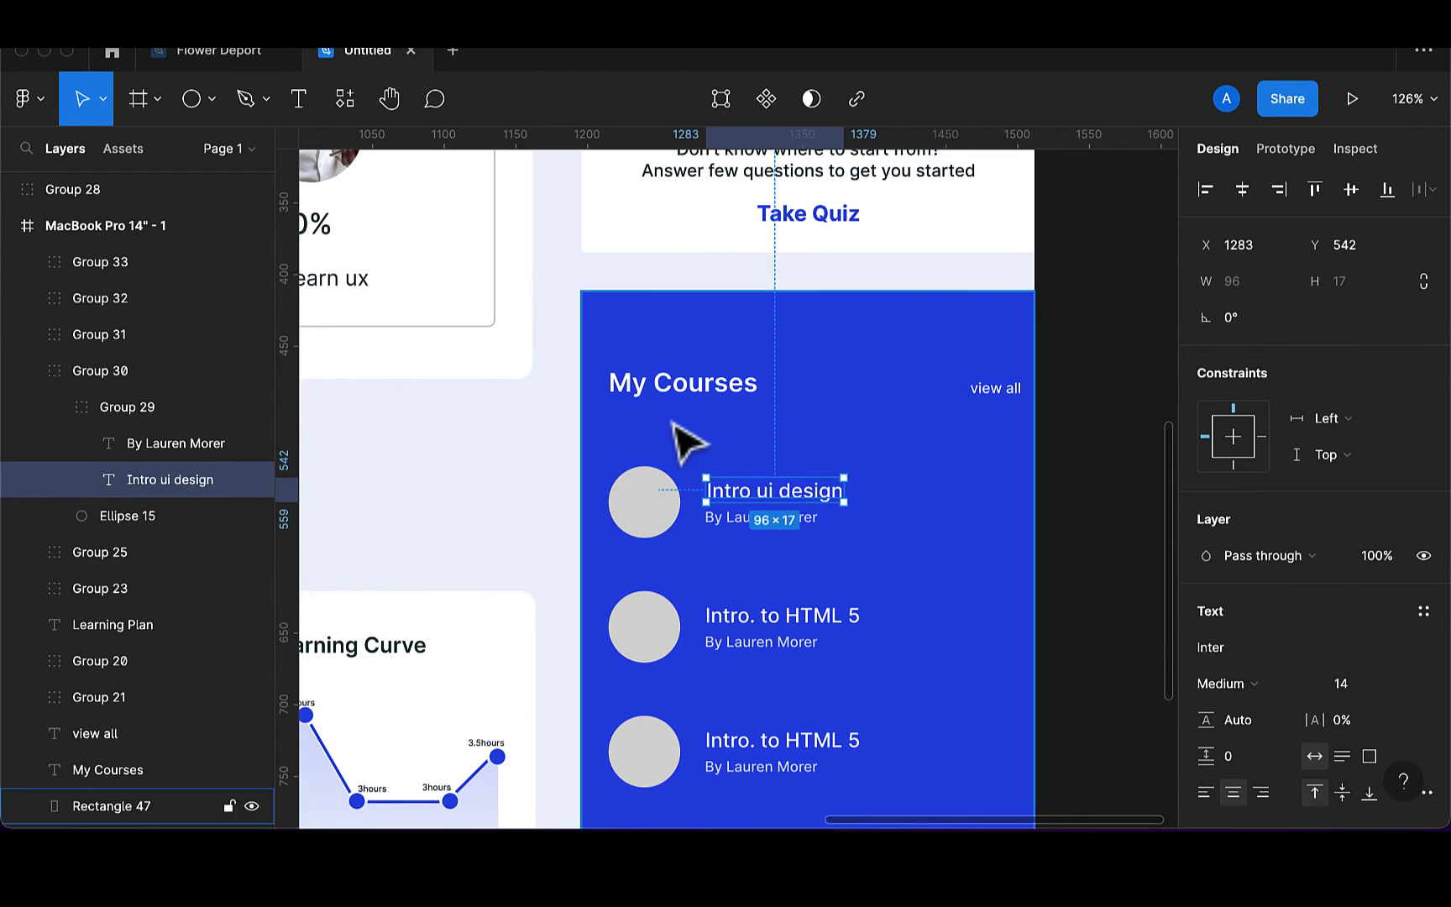
pyautogui.click(855, 393)
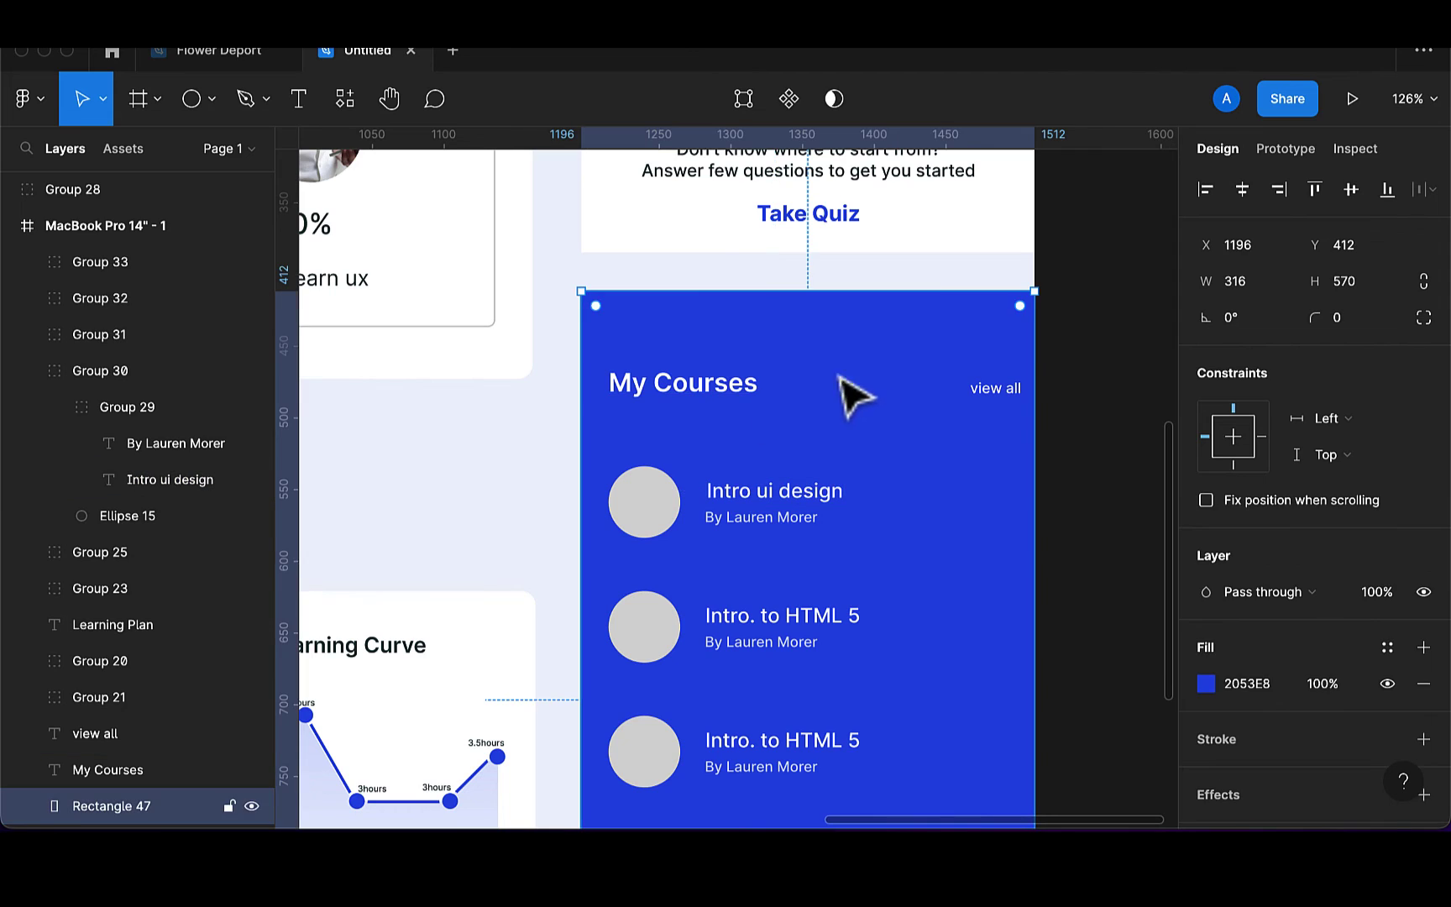
pyautogui.click(252, 807)
pyautogui.click(251, 807)
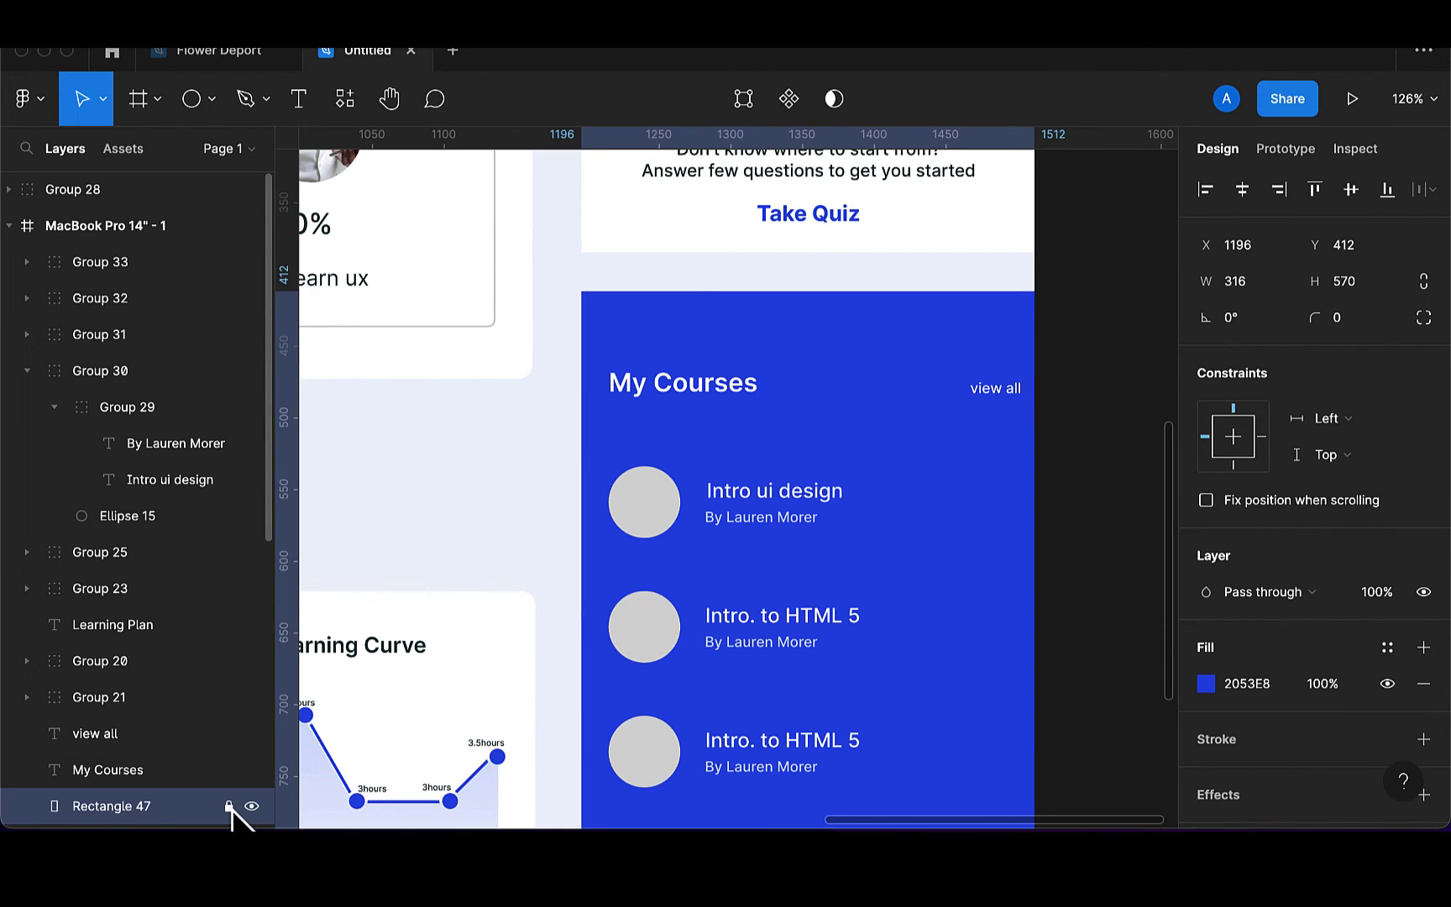
pyautogui.doubleClick(774, 500)
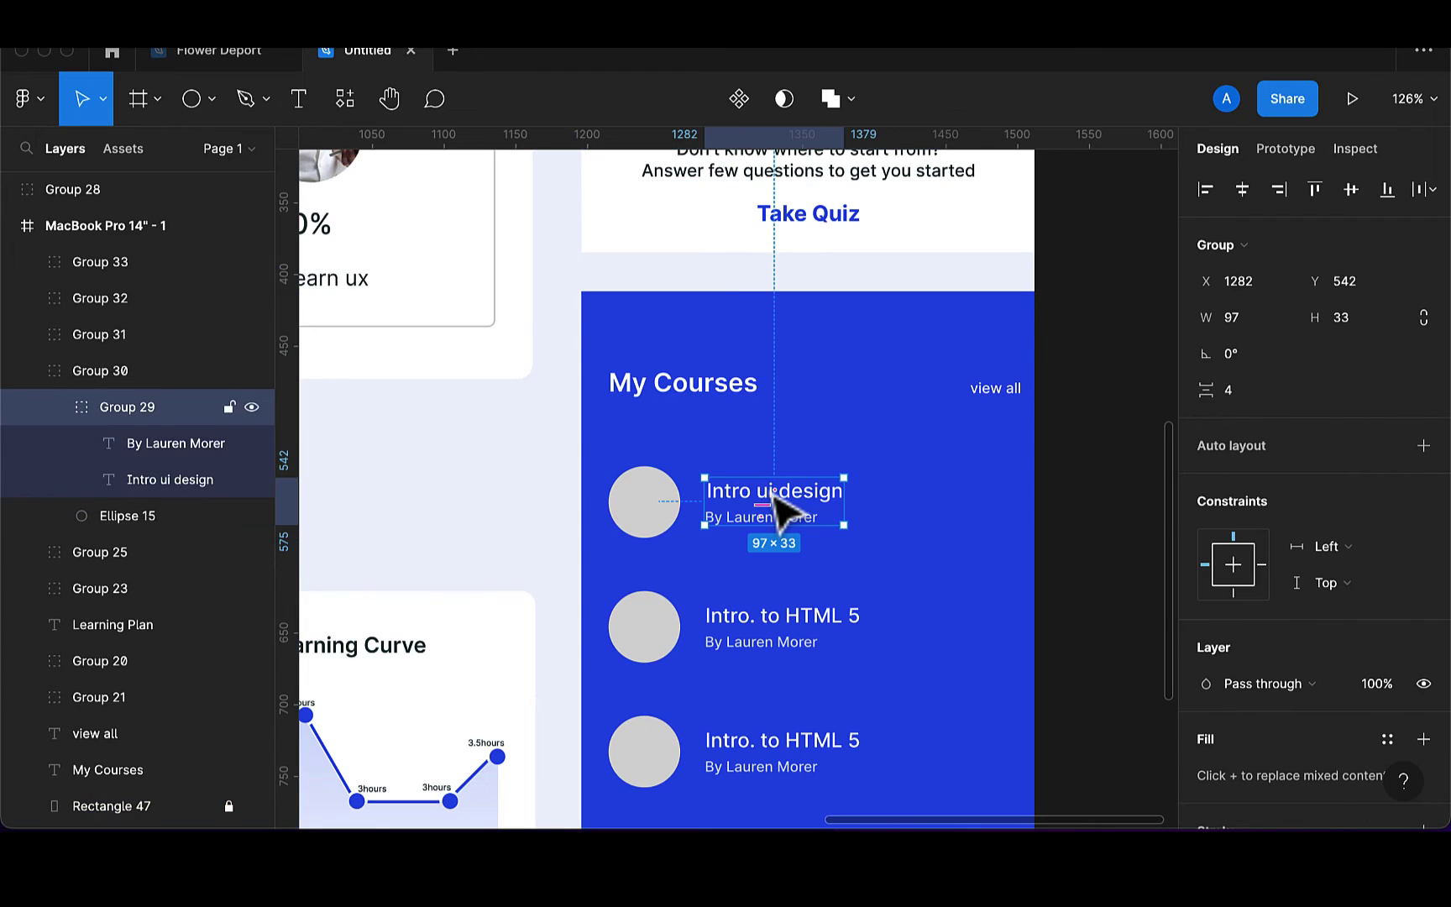
pyautogui.click(774, 495)
pyautogui.doubleClick(774, 496)
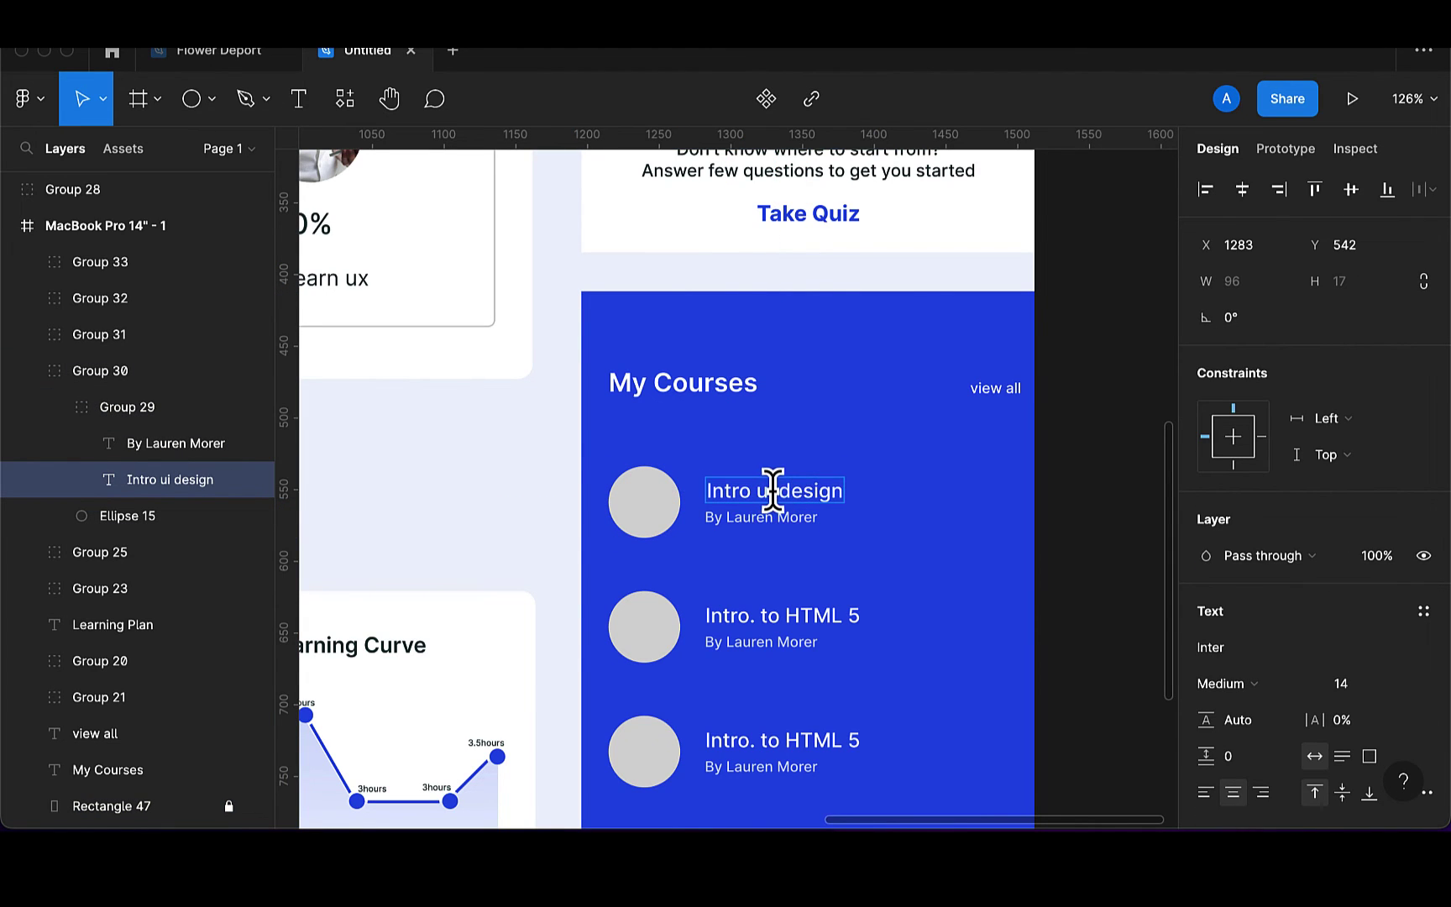
pyautogui.press('Escape')
pyautogui.press('Left')
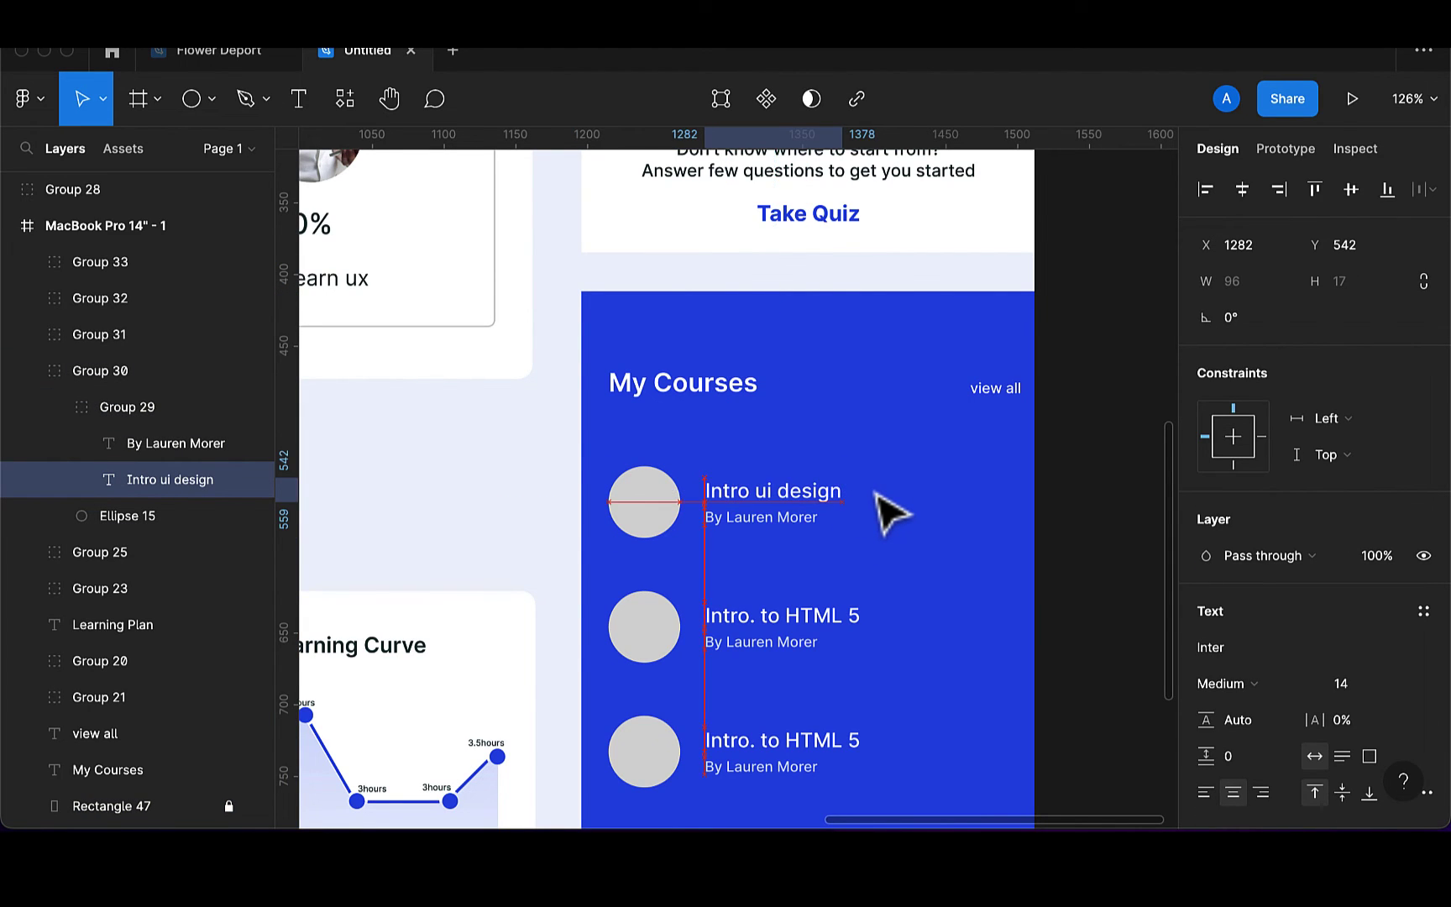
pyautogui.scroll(-2, 825, 654)
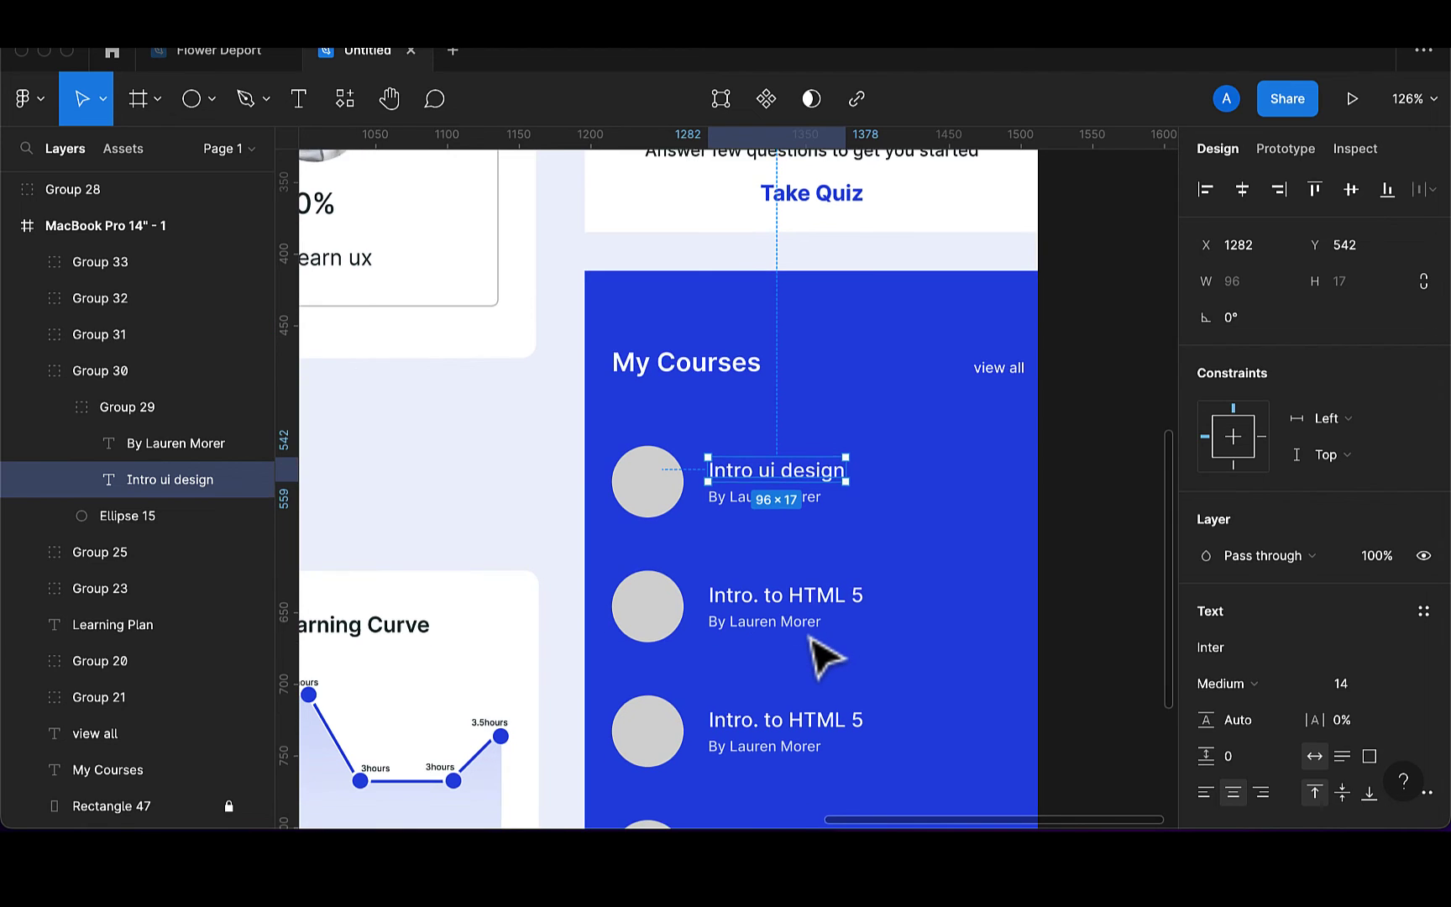
# Rename the third course title to 'Intro. to react js' and nudge it into alignment
pyautogui.click(854, 667)
pyautogui.doubleClick(850, 663)
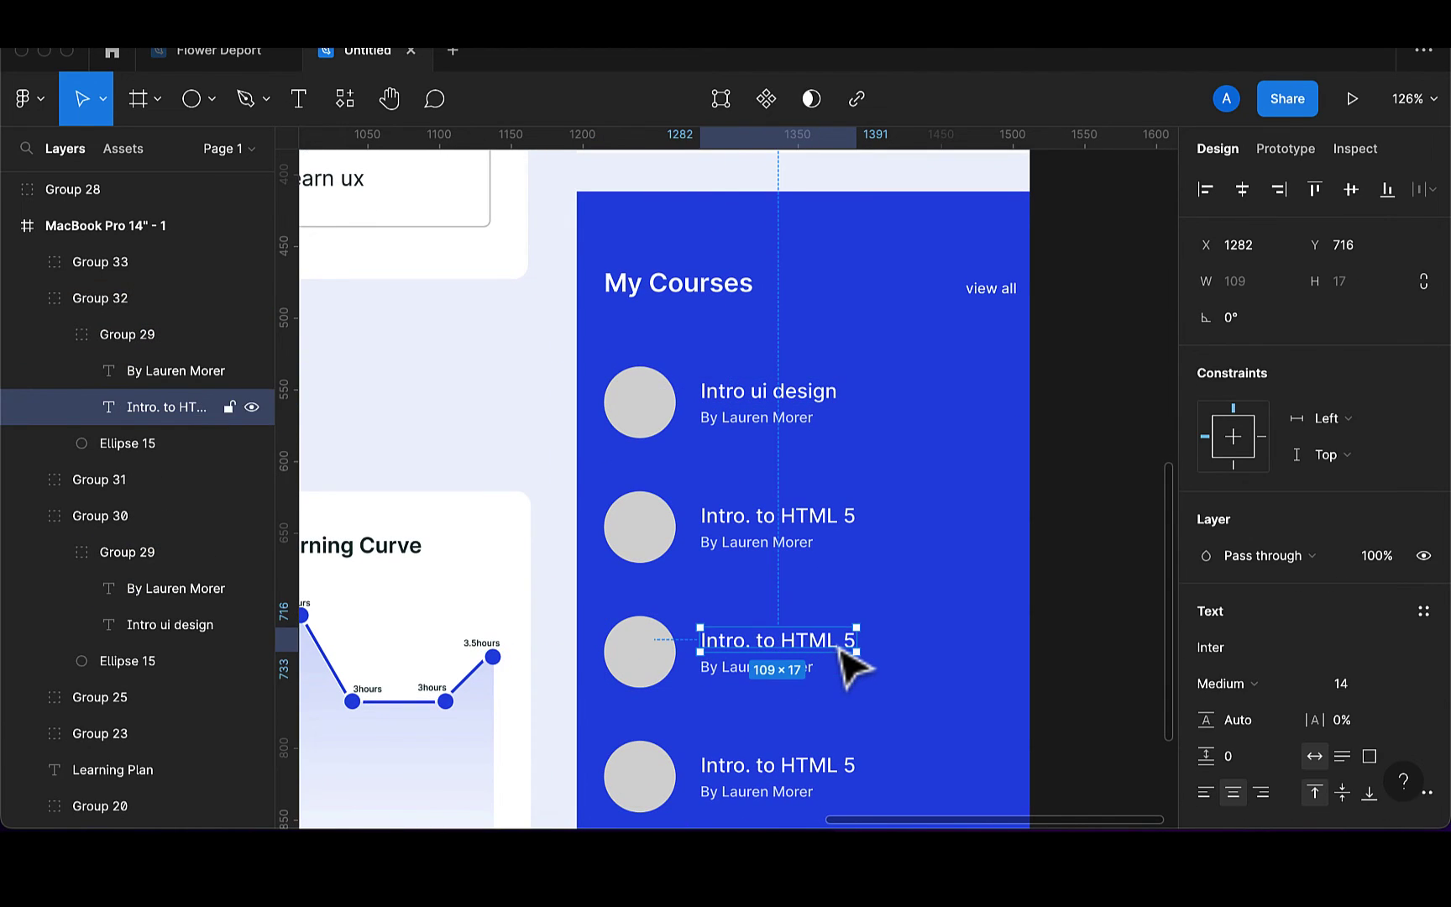
pyautogui.doubleClick(837, 646)
pyautogui.click(840, 646)
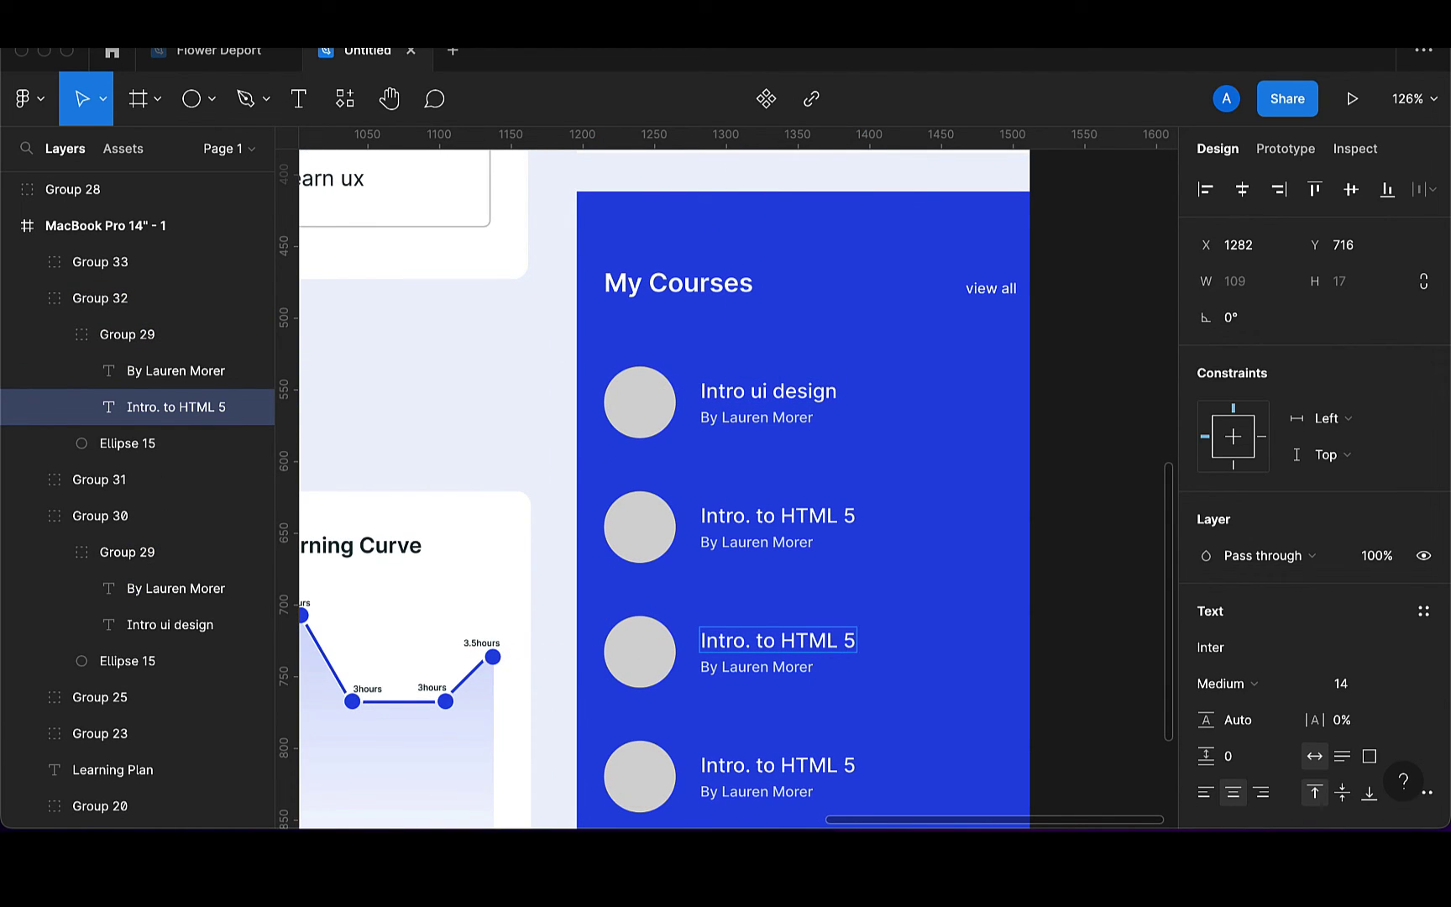
pyautogui.press('BackSpace')
pyautogui.press('BackSpace')
pyautogui.press('BackSpace')
pyautogui.press('BackSpace')
pyautogui.press('BackSpace')
pyautogui.press('BackSpace')
pyautogui.press('BackSpace')
pyautogui.press('BackSpace')
pyautogui.press('BackSpace')
pyautogui.press('BackSpace')
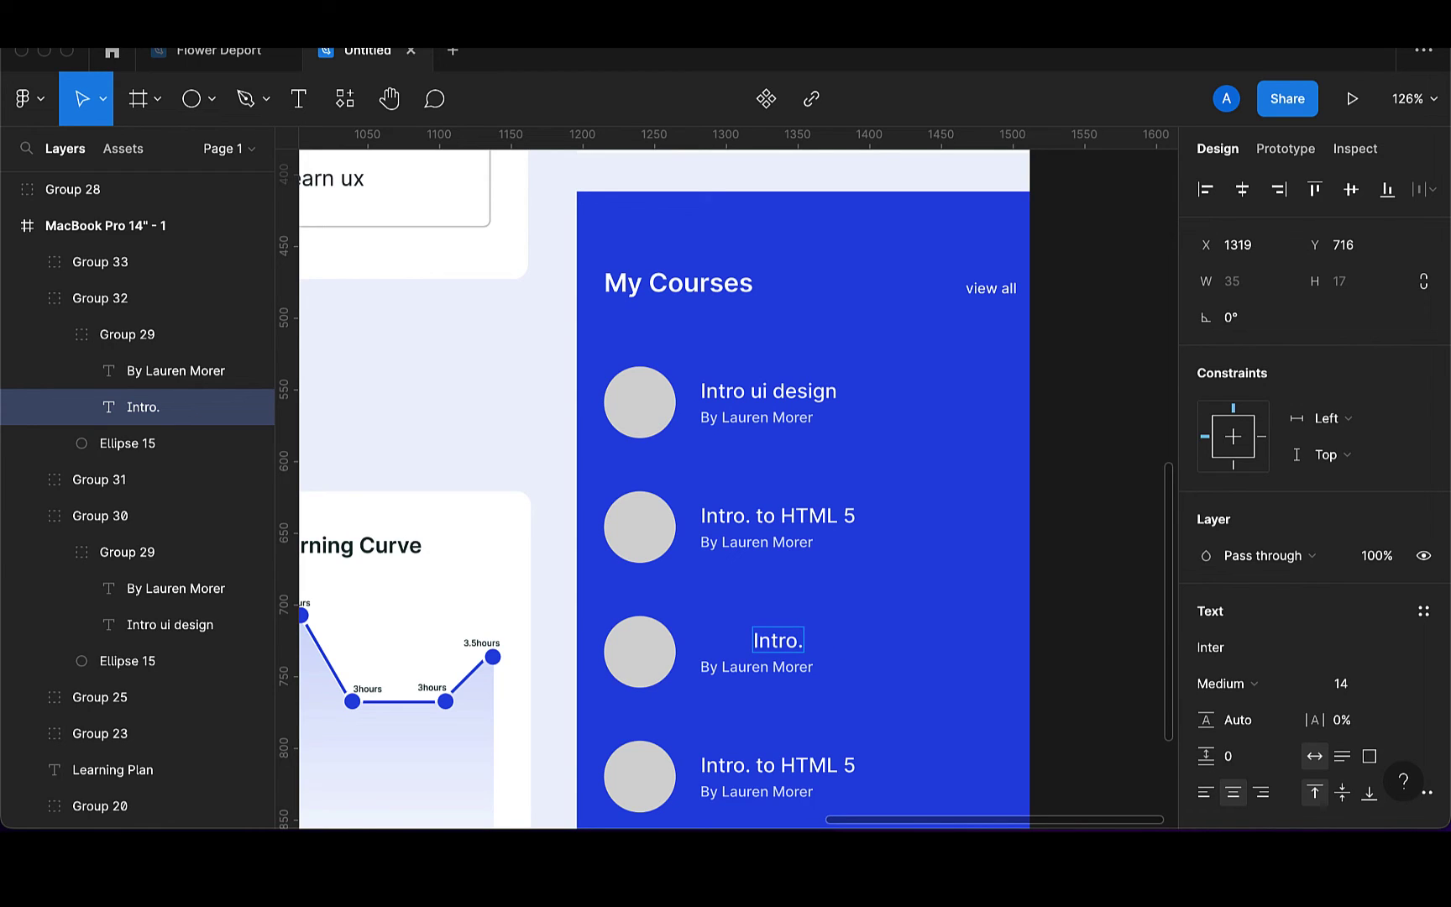
pyautogui.write('to rea')
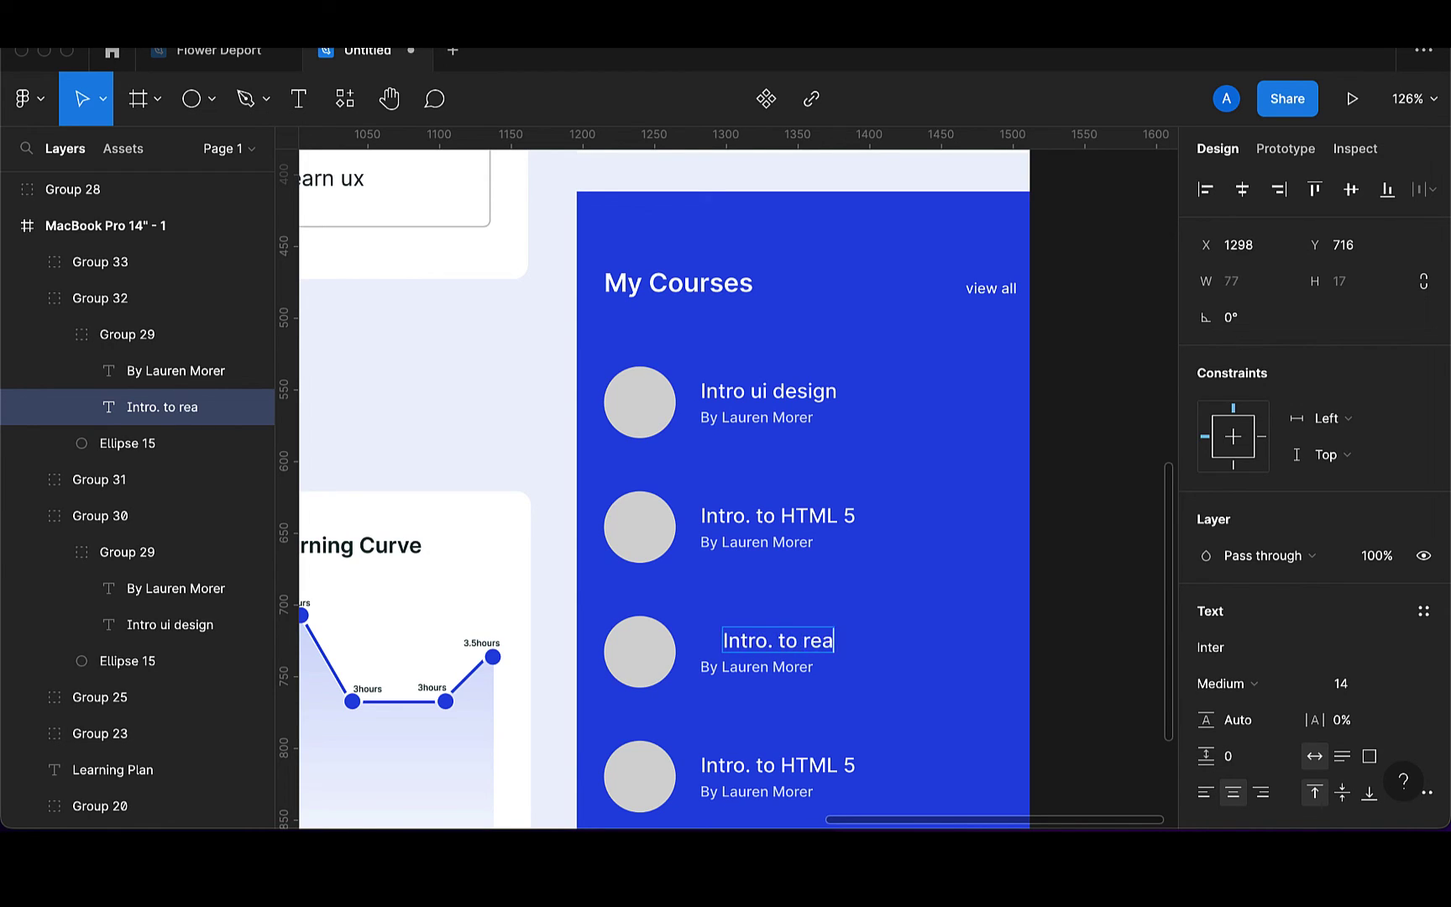
pyautogui.write('ct')
pyautogui.write(' js')
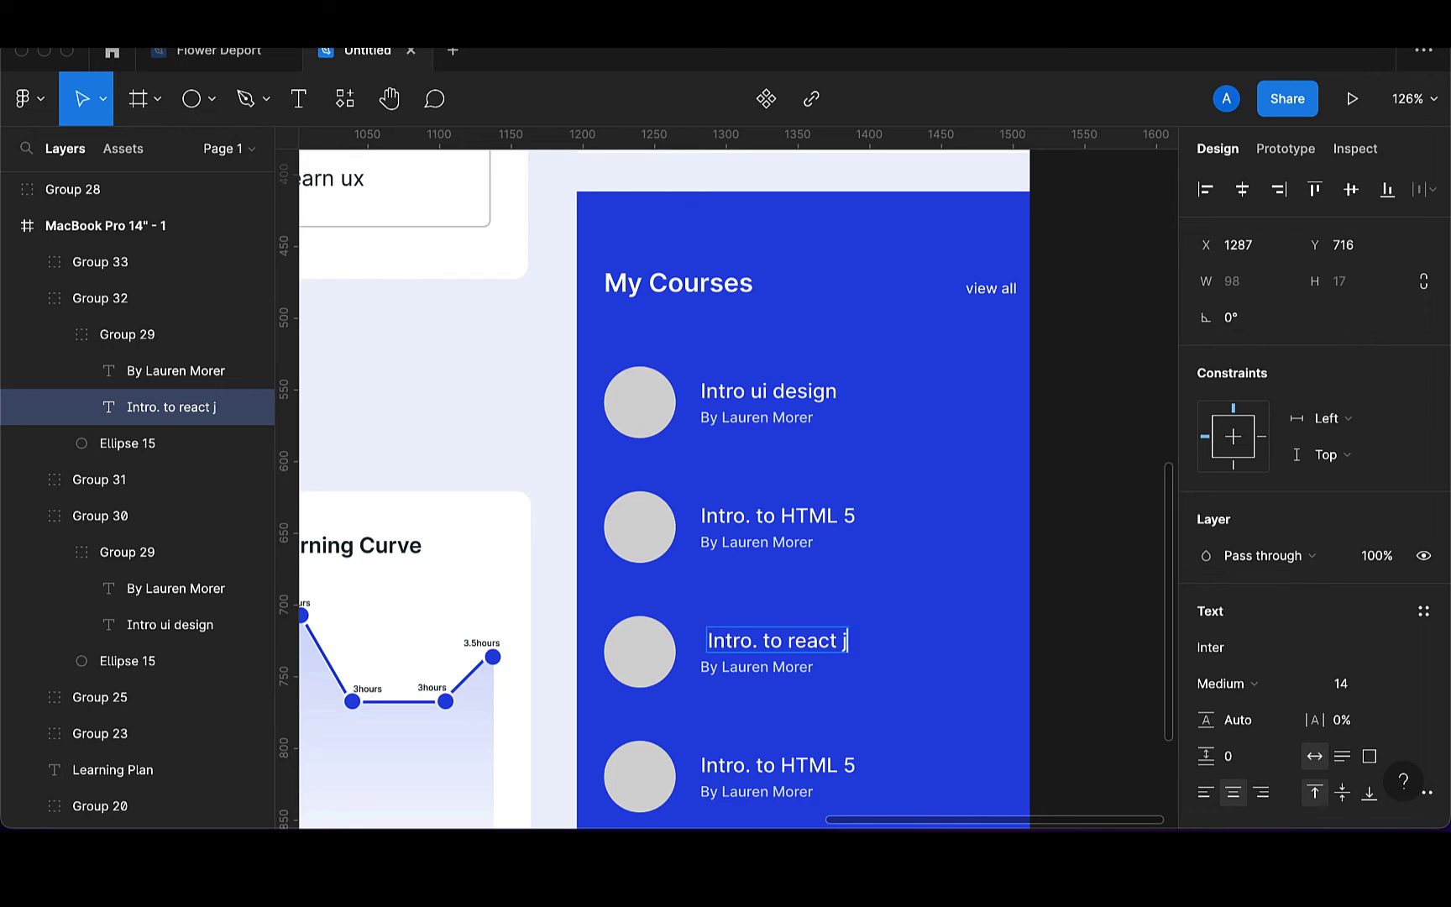
pyautogui.press('Escape')
pyautogui.press('Left')
pyautogui.press('Left')
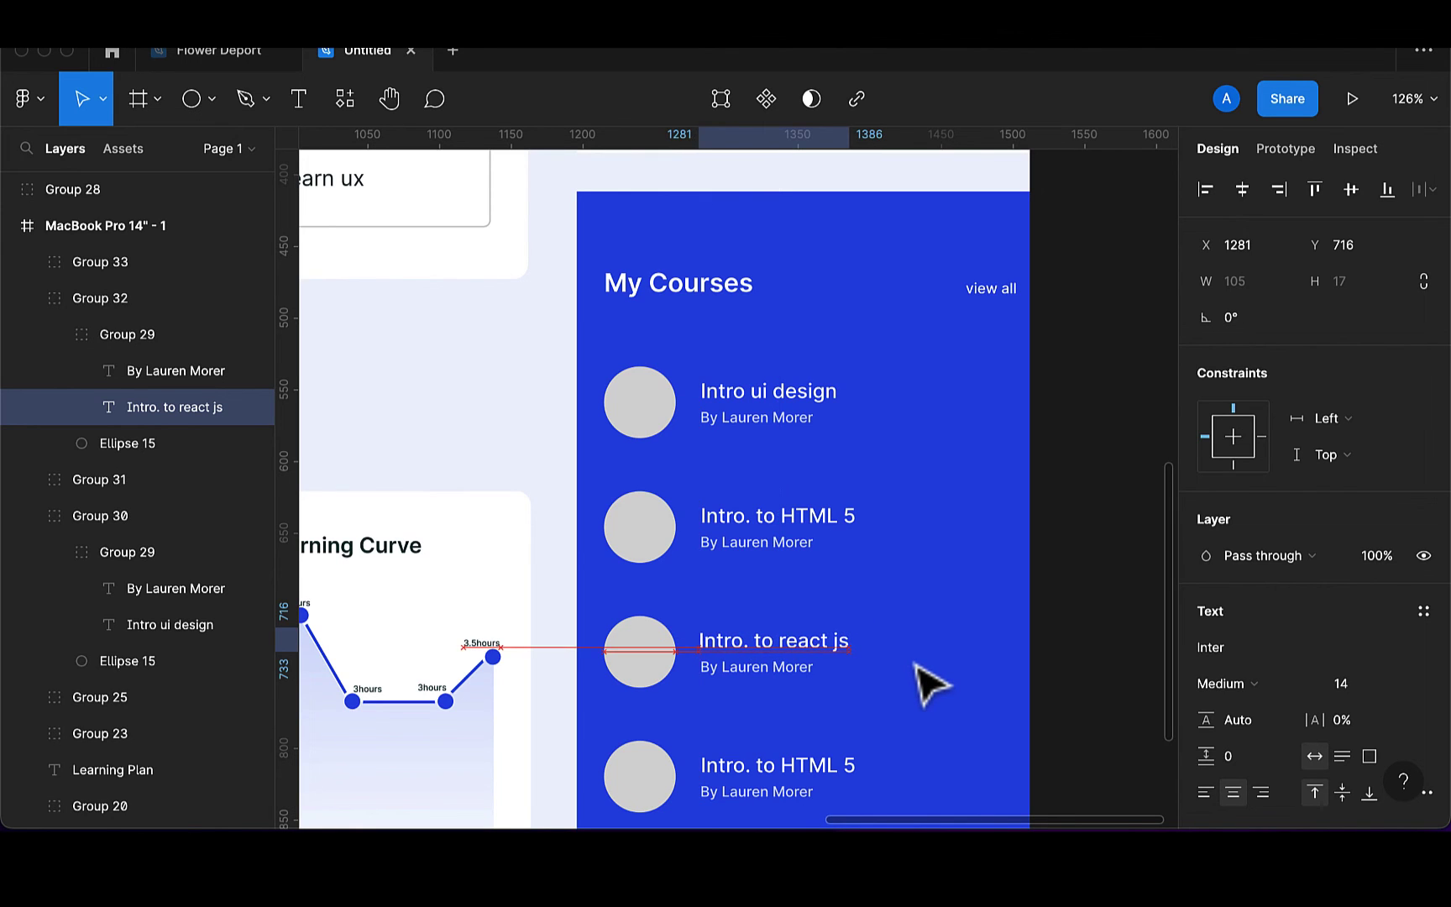
# Rename the fourth course title to 'Intro. to javascript 6' and nudge it into alignment
pyautogui.click(835, 776)
pyautogui.click(829, 767)
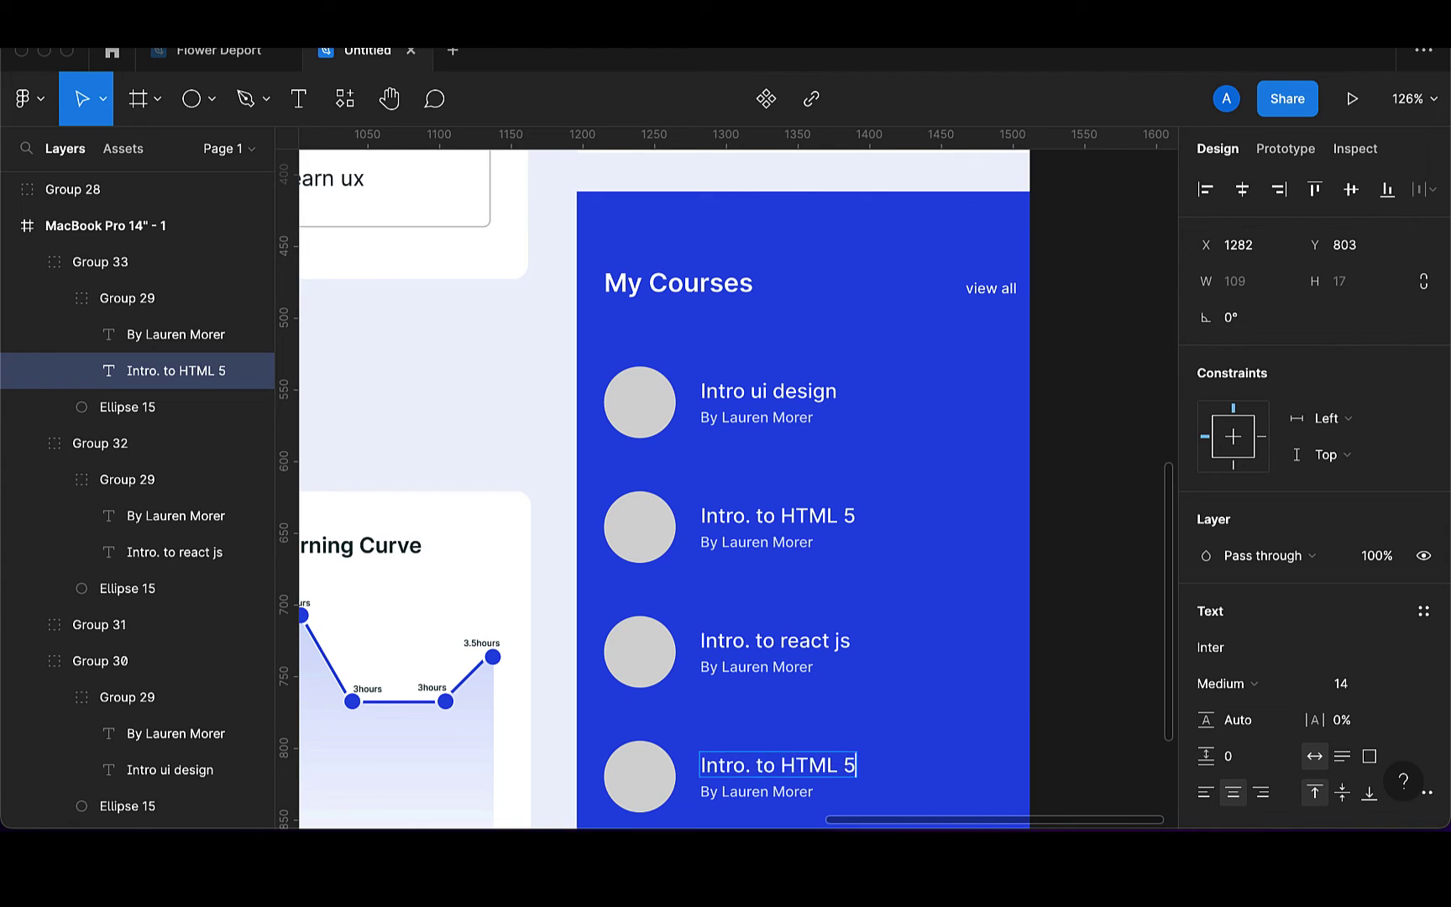
pyautogui.press('BackSpace')
pyautogui.press('BackSpace')
pyautogui.press('BackSpace')
pyautogui.press('BackSpace')
pyautogui.press('BackSpace')
pyautogui.press('BackSpace')
pyautogui.press('BackSpace')
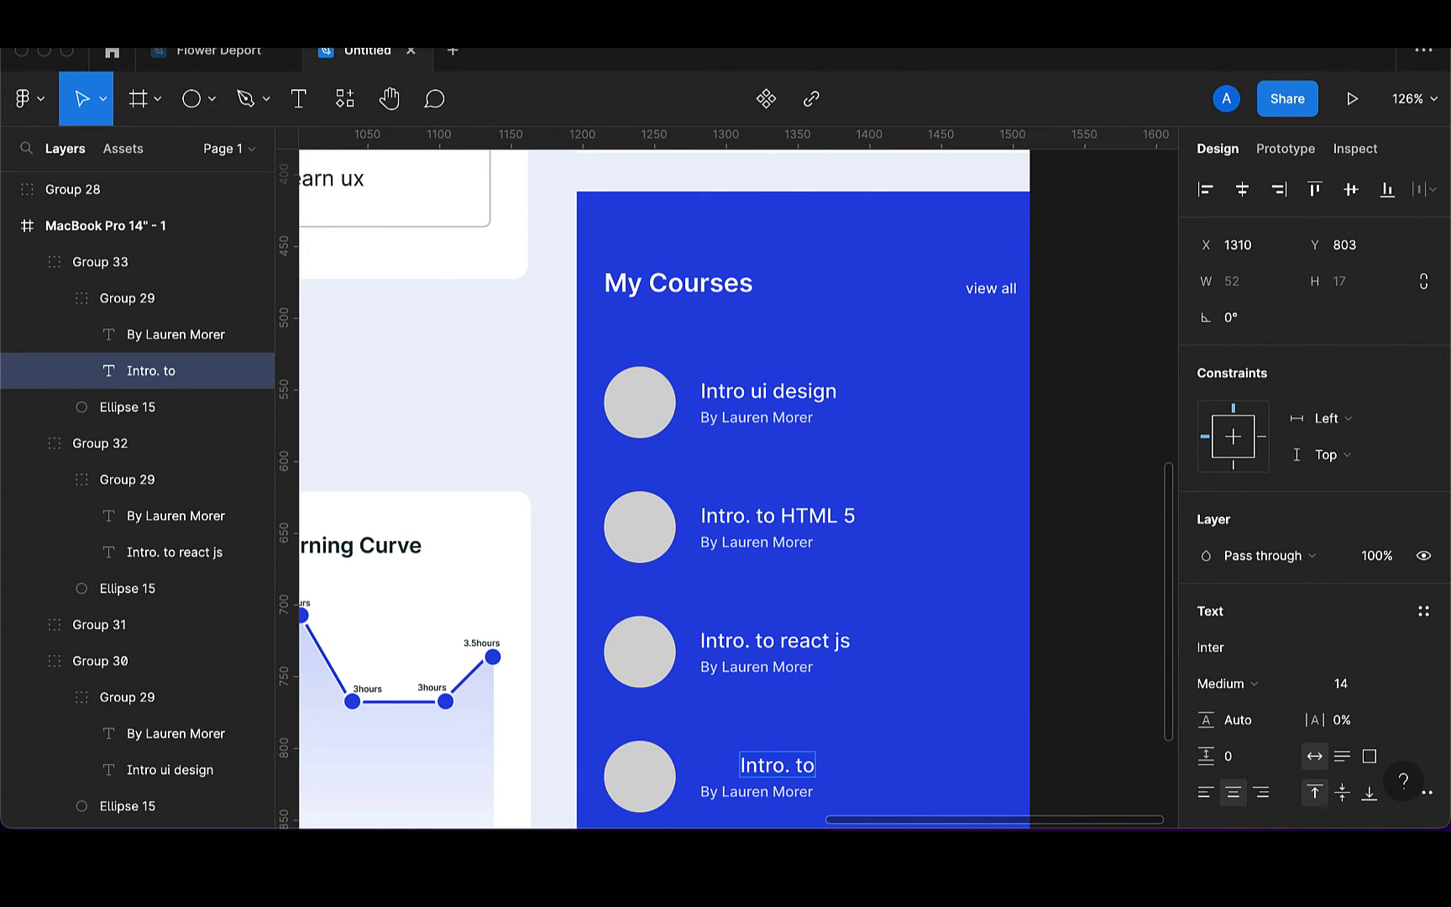
pyautogui.write('ja')
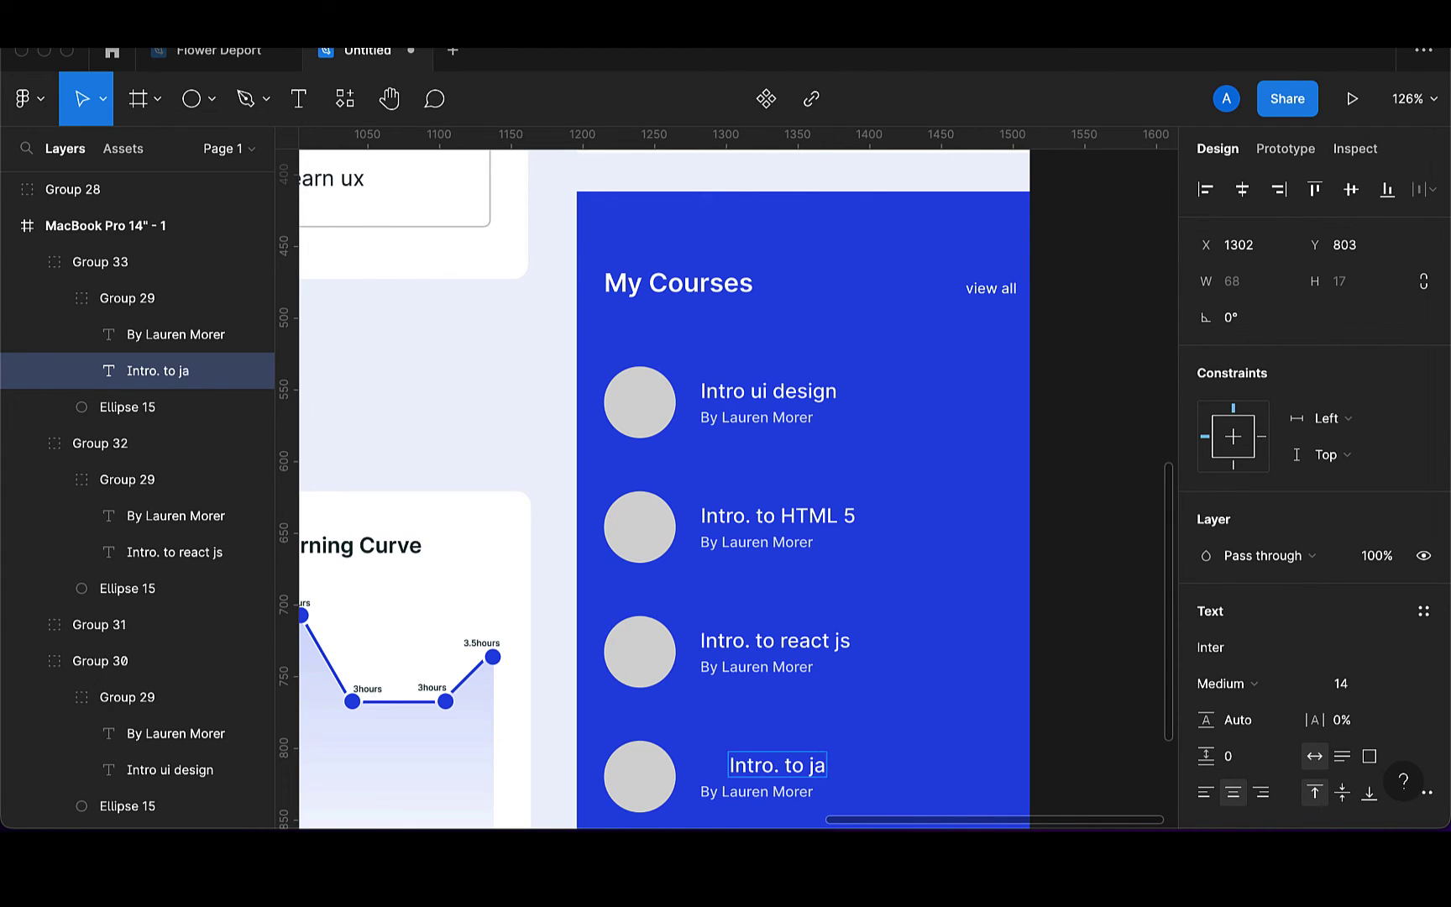
pyautogui.write('vascript')
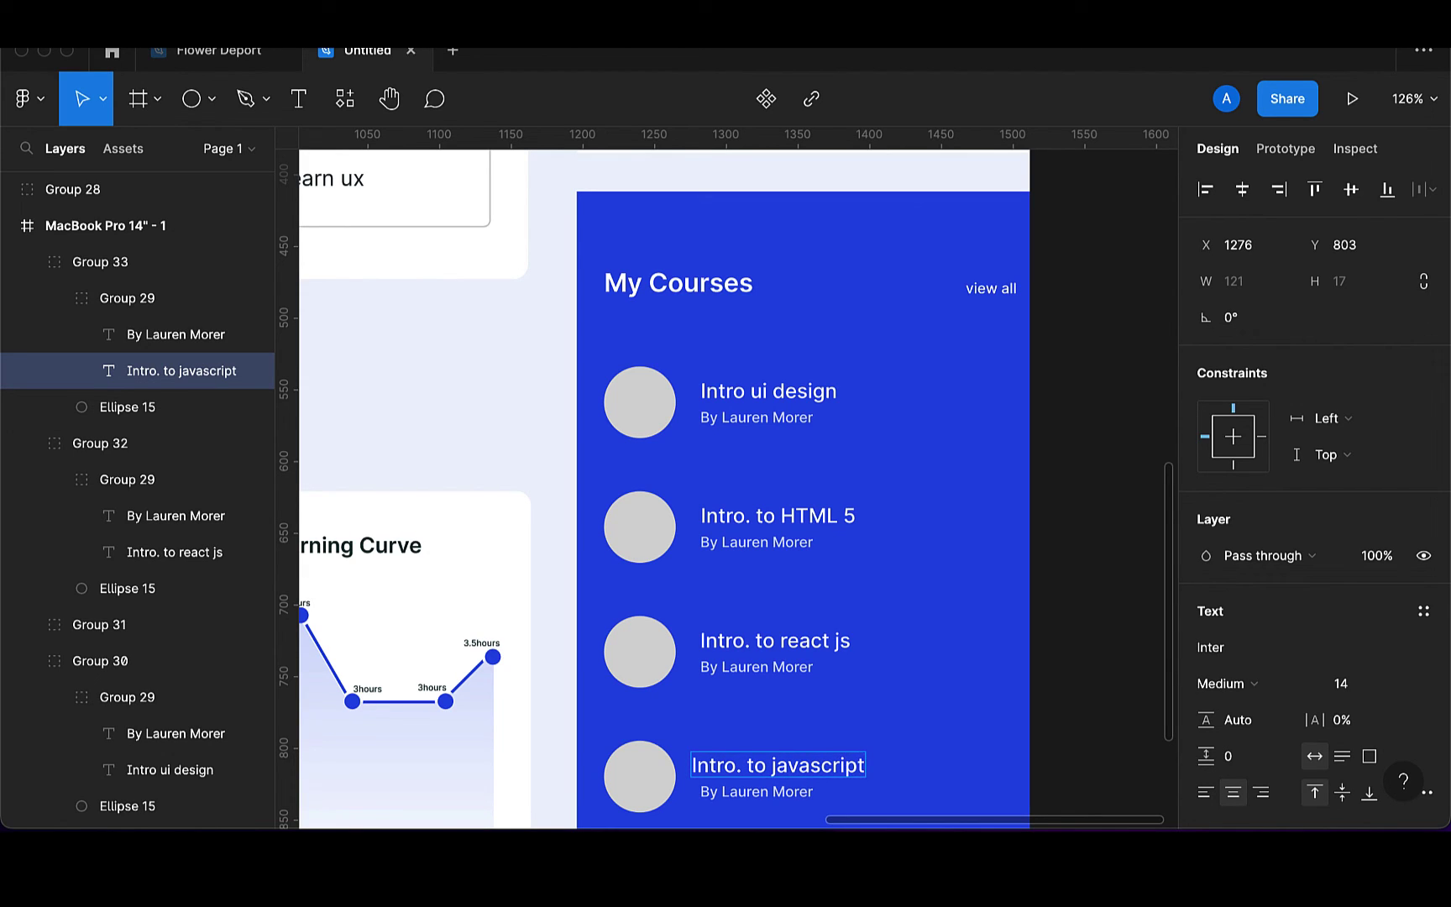
pyautogui.write(' 6')
pyautogui.press('Escape')
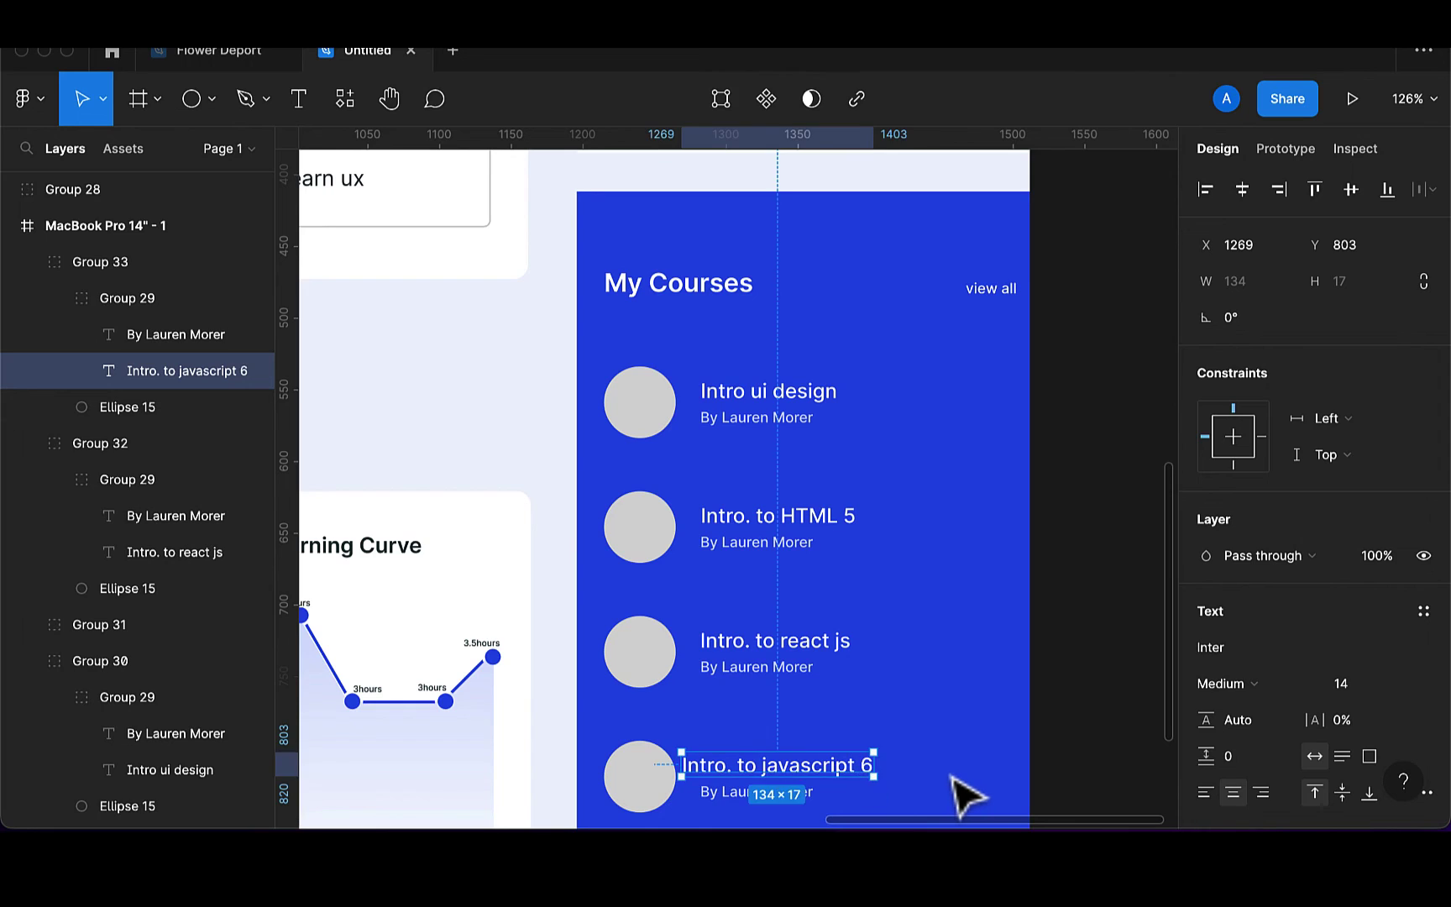
pyautogui.press('Right')
pyautogui.press('Right')
pyautogui.press('Right')
pyautogui.press('Right')
pyautogui.press('Right')
pyautogui.press('Right')
pyautogui.press('Right')
pyautogui.press('Right')
pyautogui.press('Right')
pyautogui.press('Right')
pyautogui.press('Right')
pyautogui.press('Right')
pyautogui.press('Right')
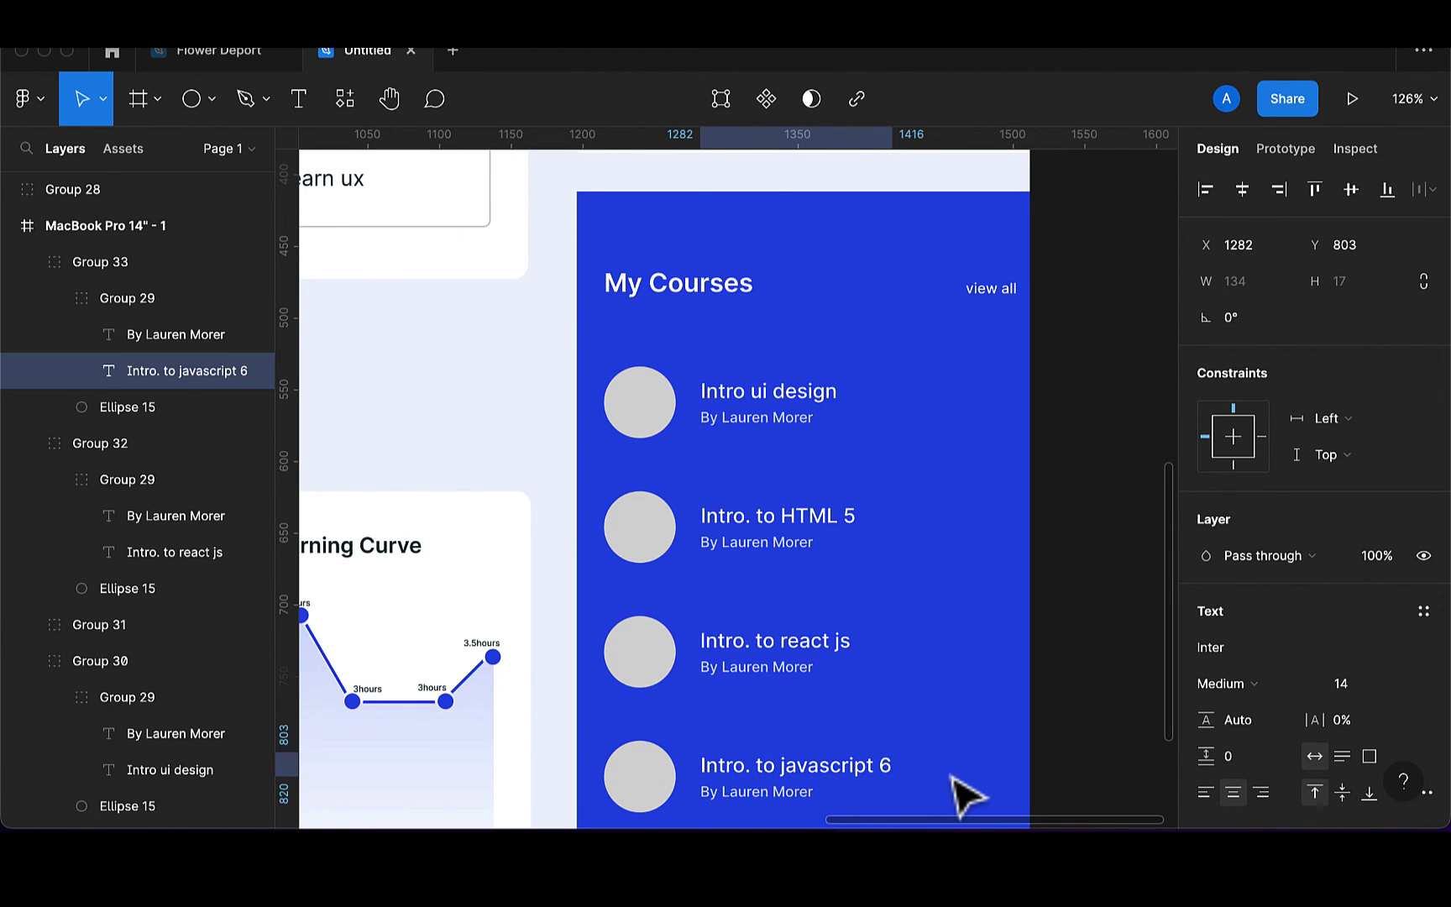
pyautogui.scroll(-5, 966, 794)
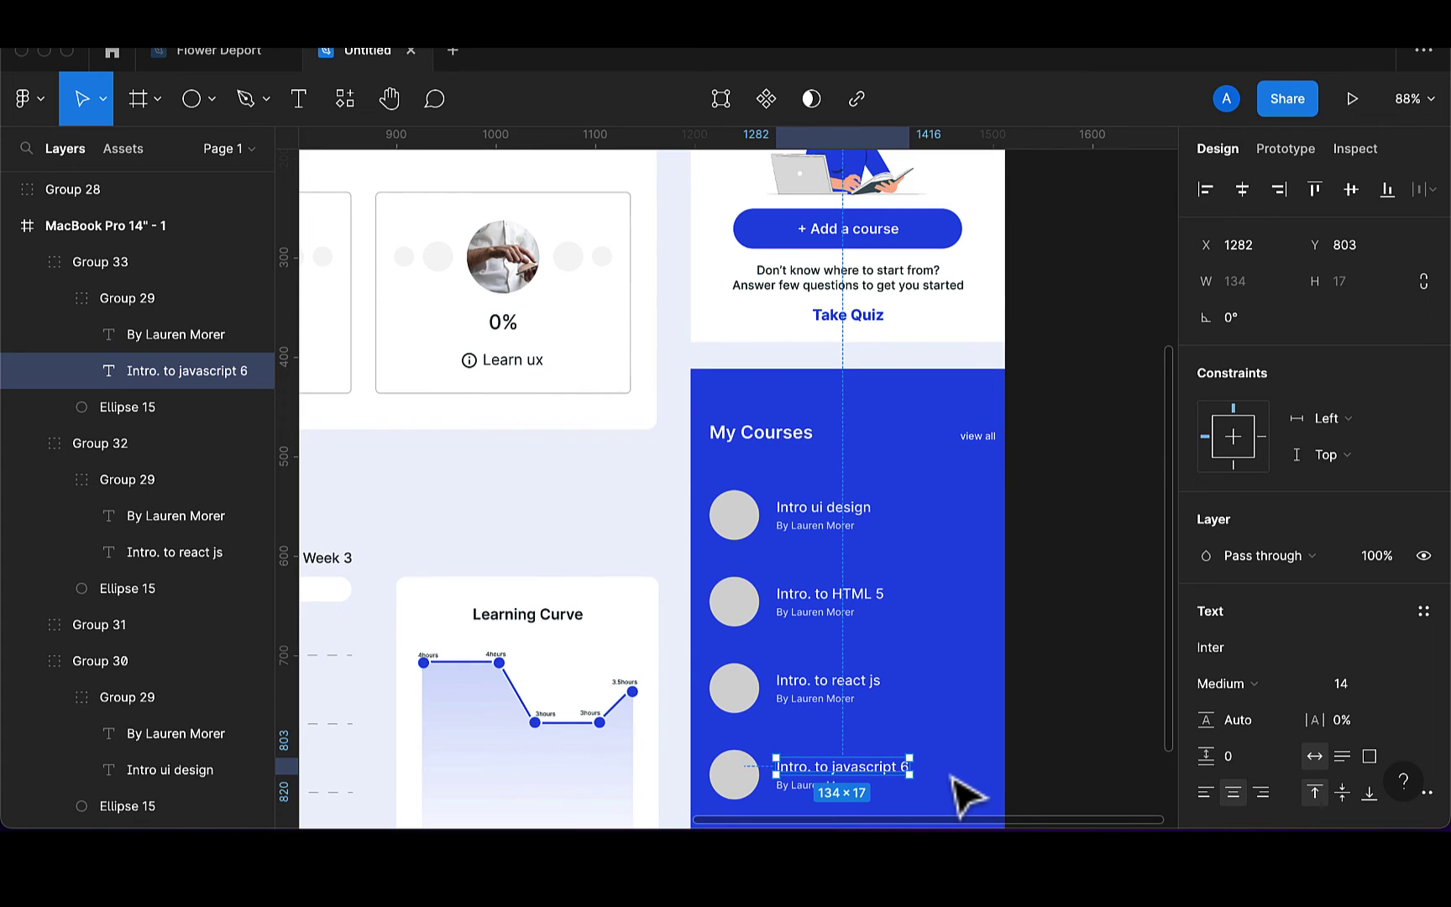
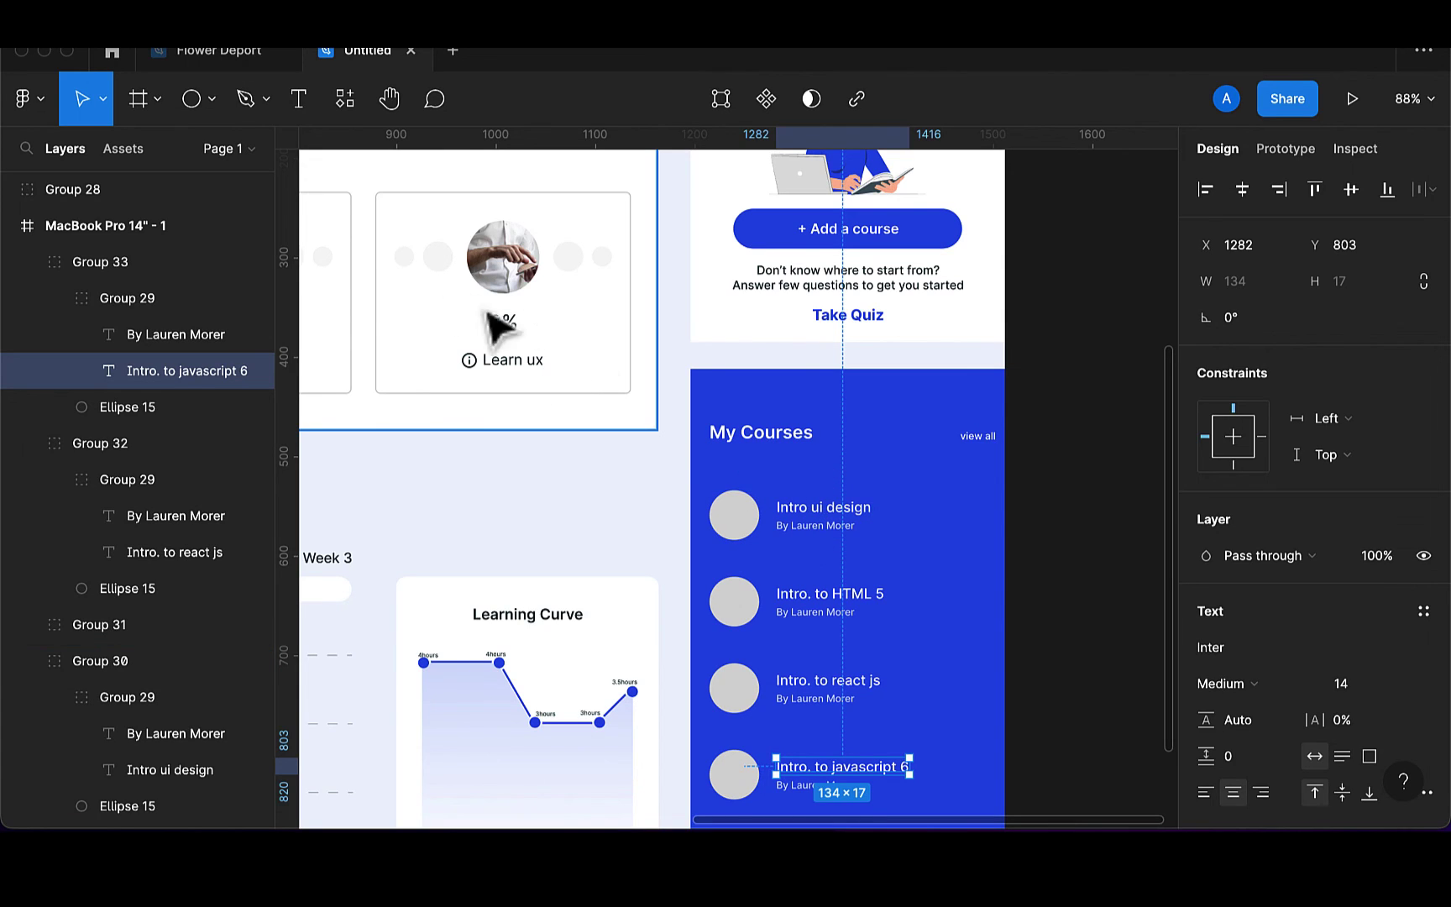
# Draw a rectangle over the Intro ui design row and fill it white, sampled from the card
pyautogui.click(210, 102)
pyautogui.click(176, 155)
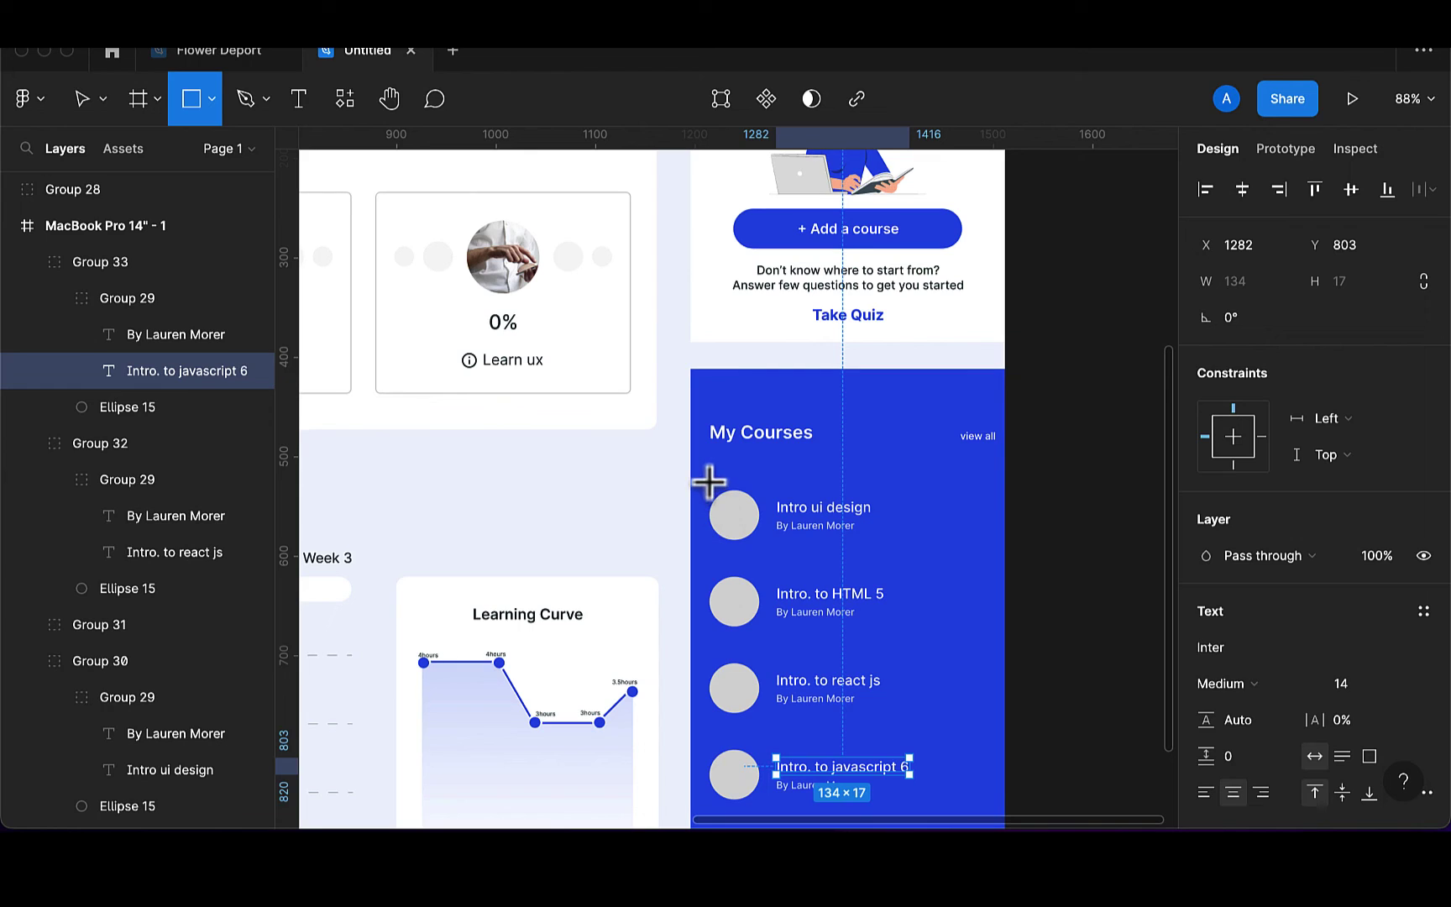
pyautogui.moveTo(708, 479); pyautogui.dragTo(994, 564)
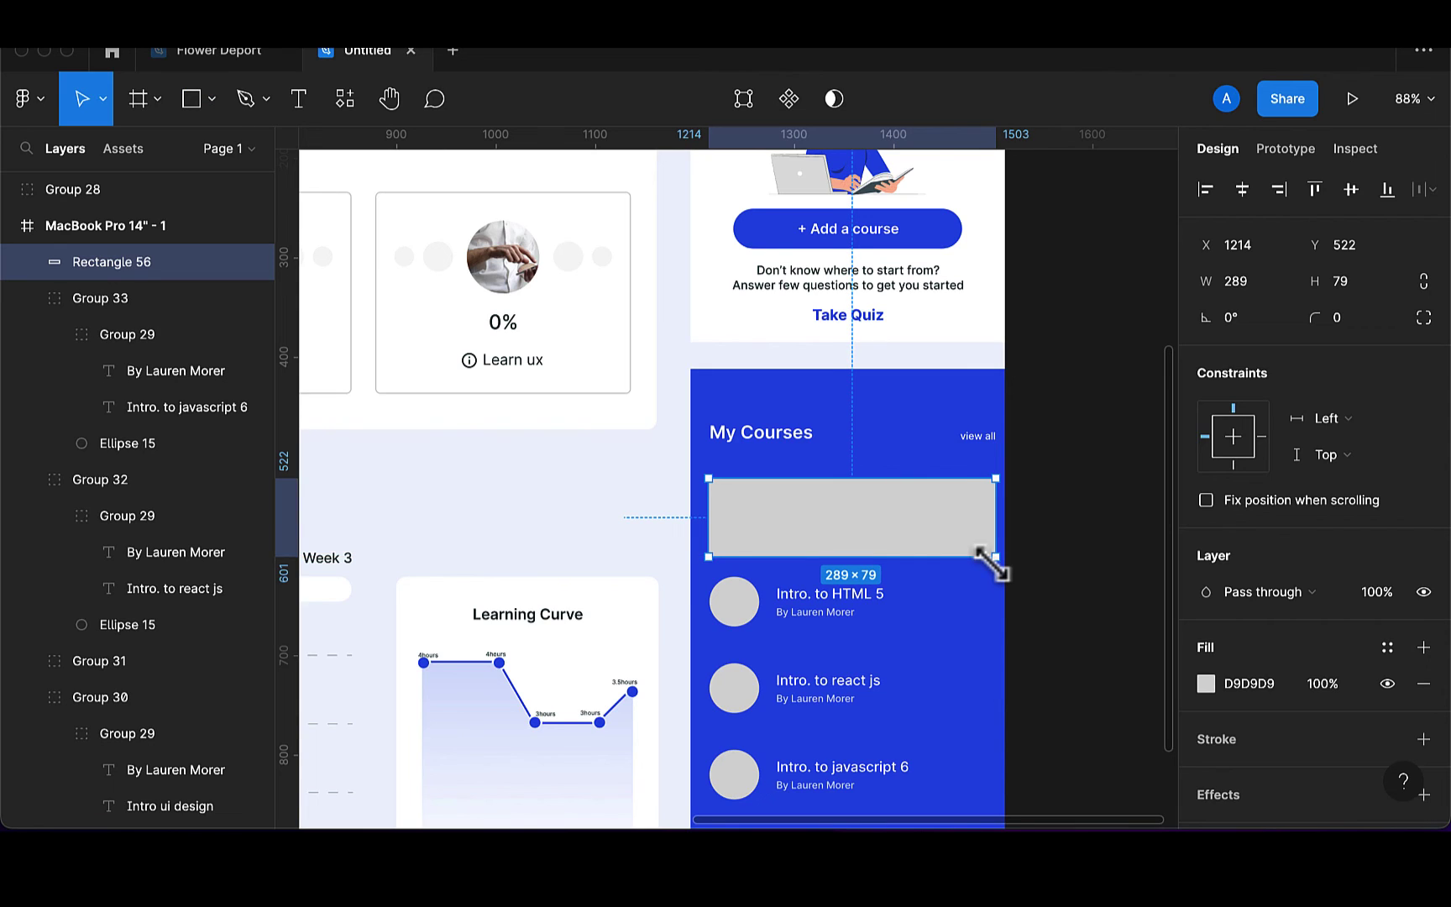
pyautogui.press('i')
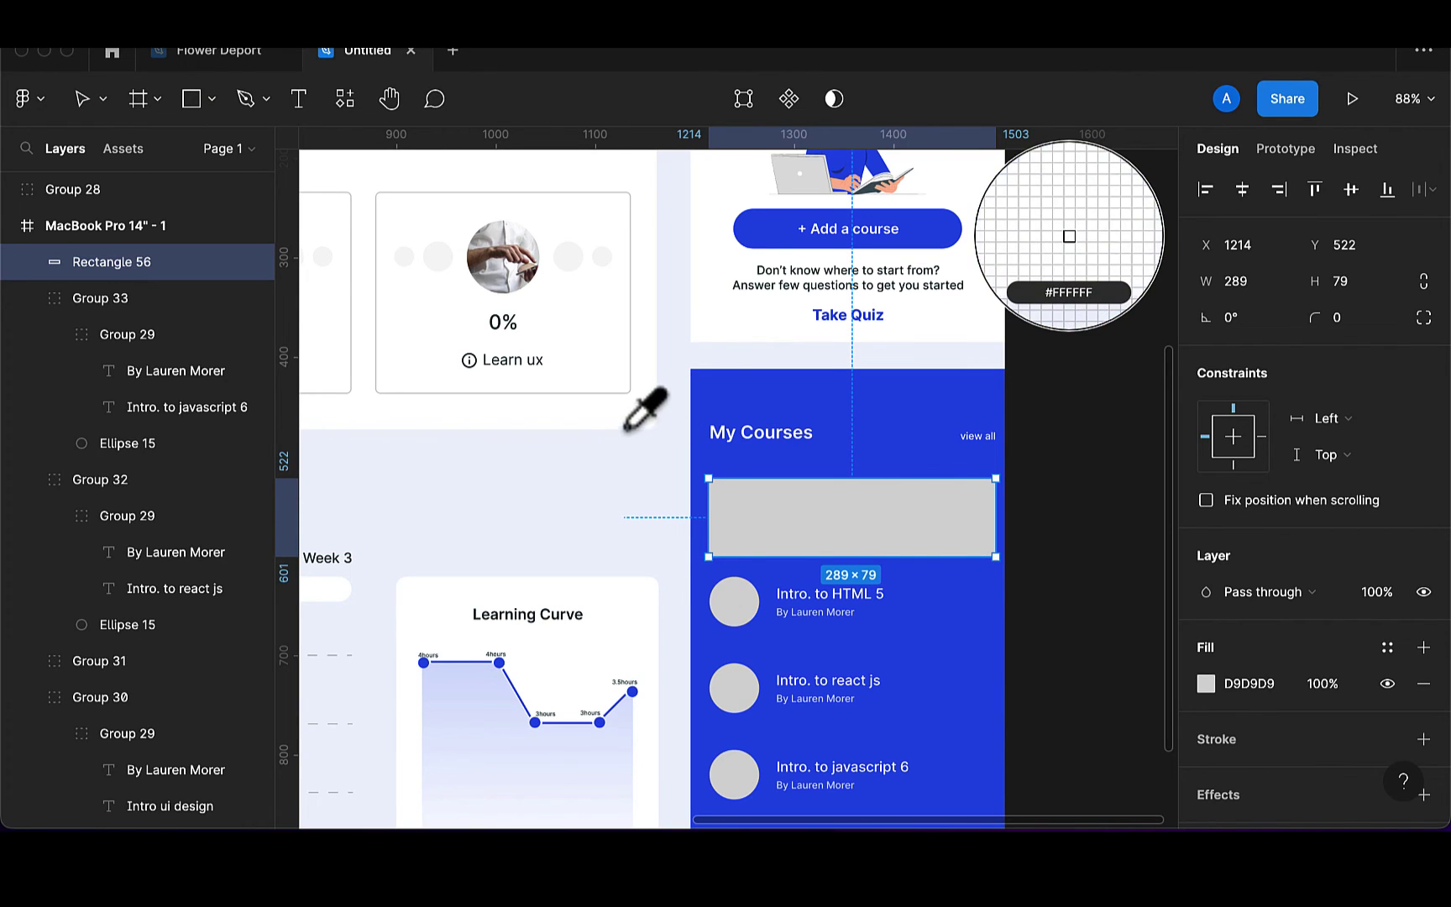
pyautogui.click(644, 410)
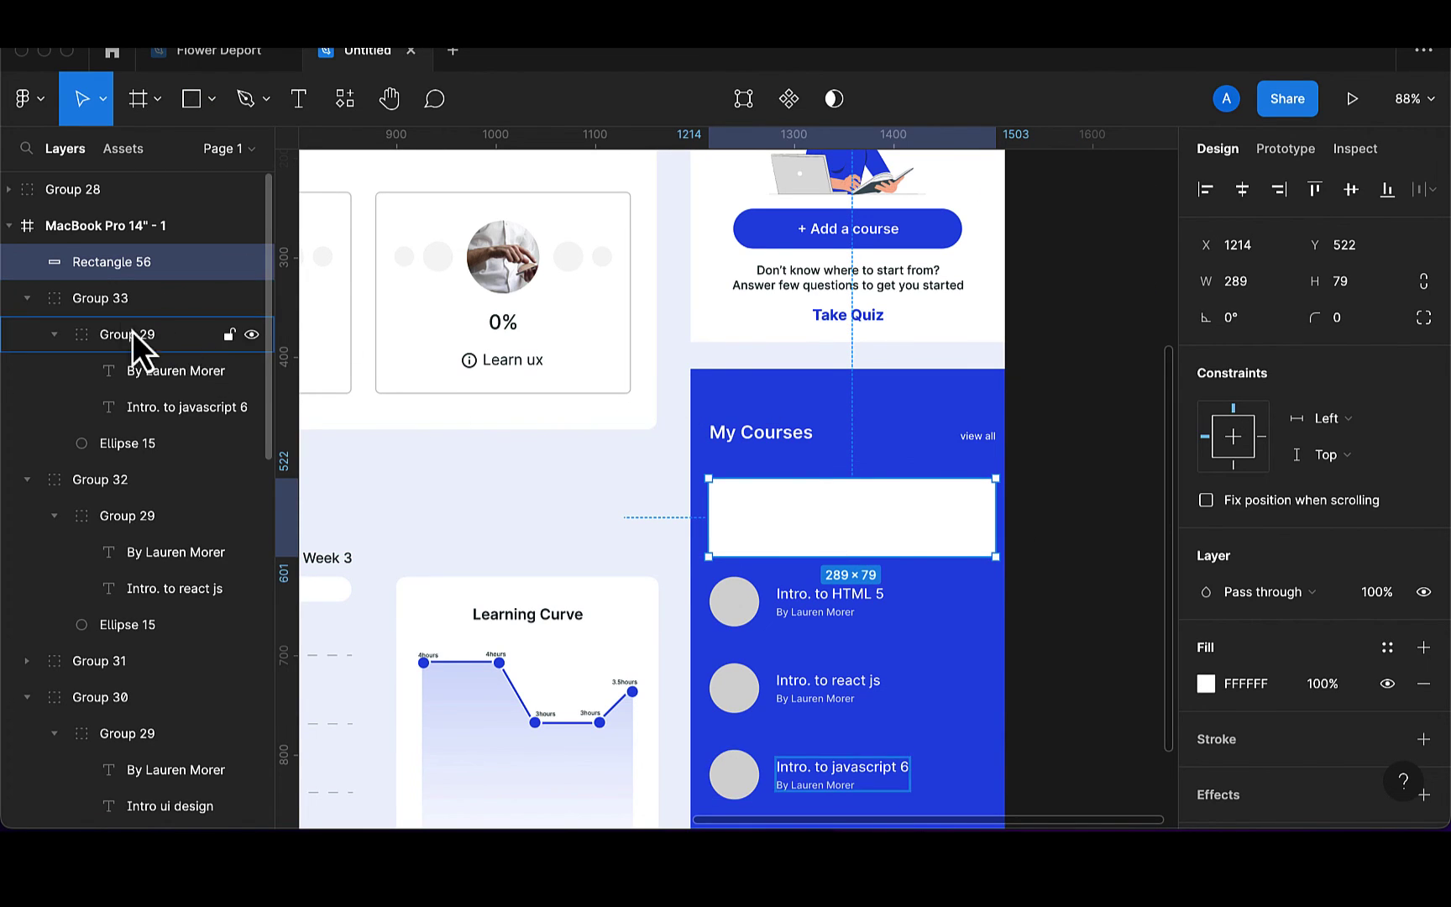
# Bring the Intro ui design course group to the front and move the white card back behind it
pyautogui.click(91, 336)
pyautogui.moveTo(795, 519); pyautogui.dragTo(798, 565)
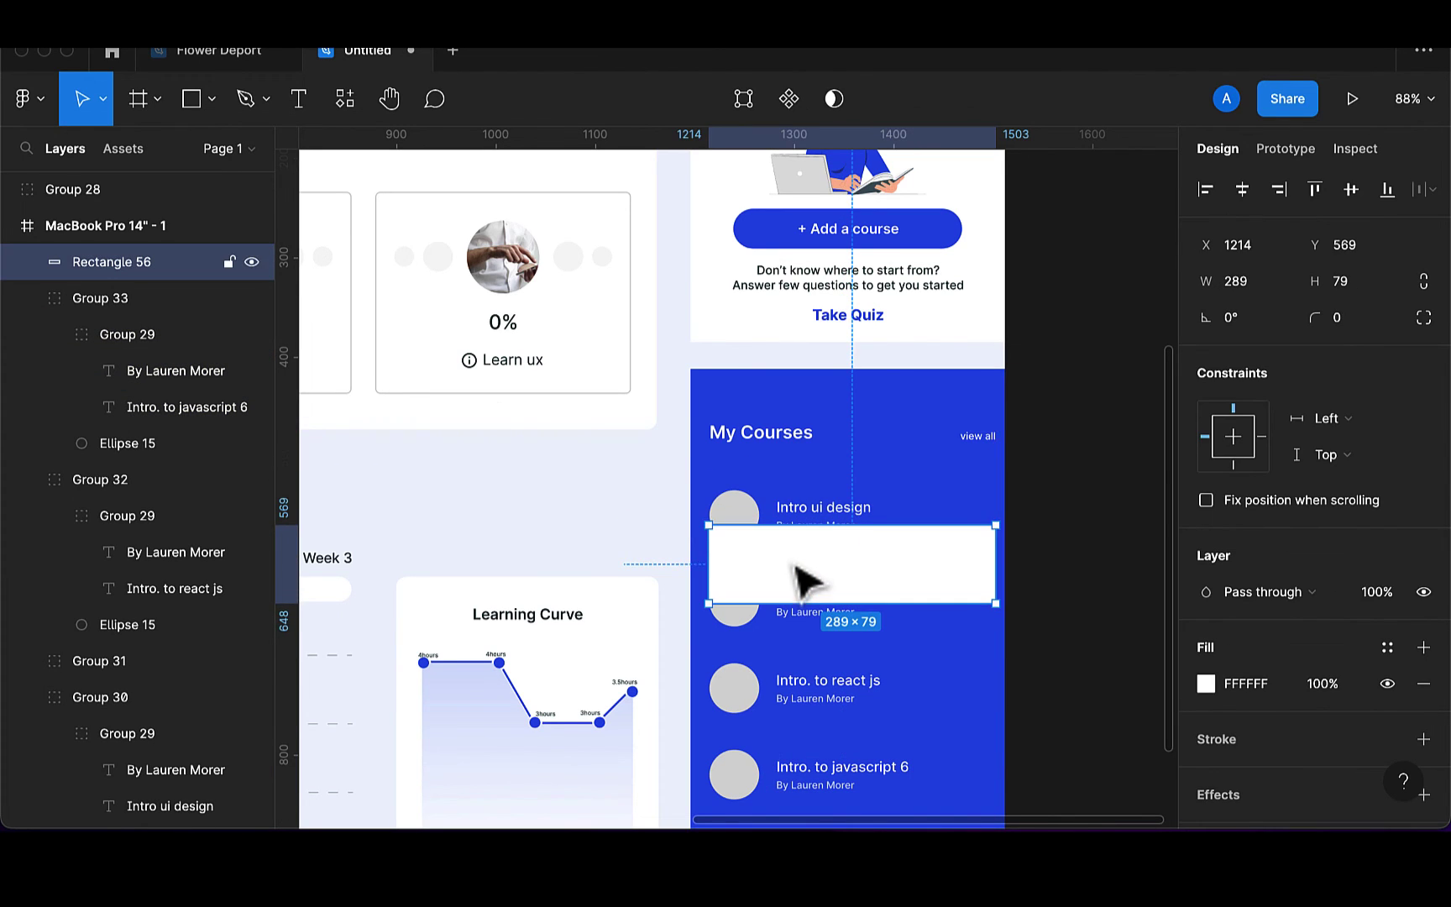
pyautogui.click(798, 513)
pyautogui.rightClick(798, 513)
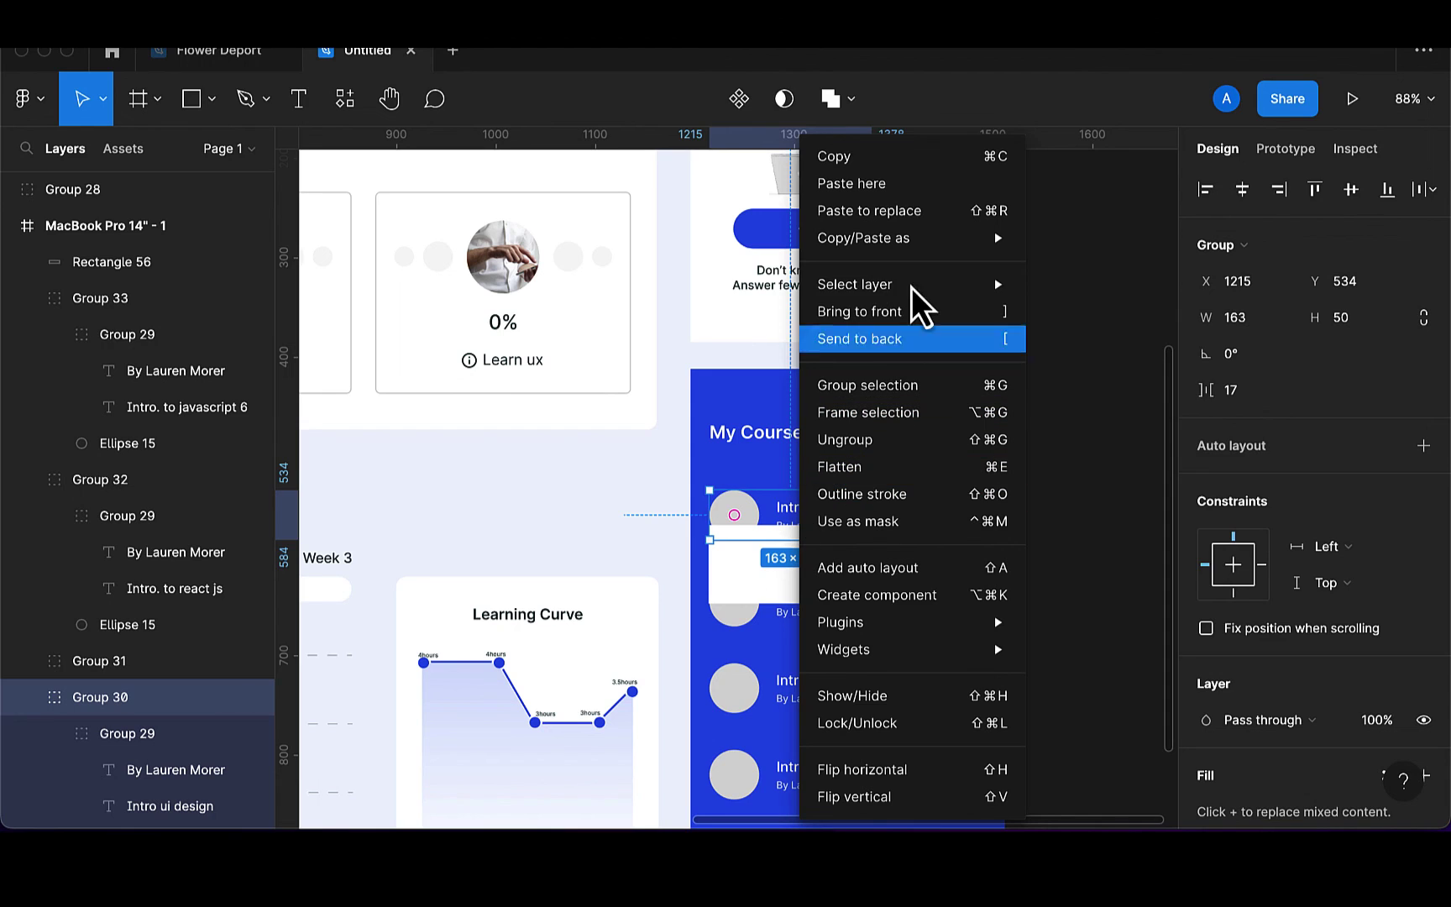
pyautogui.moveTo(937, 235)
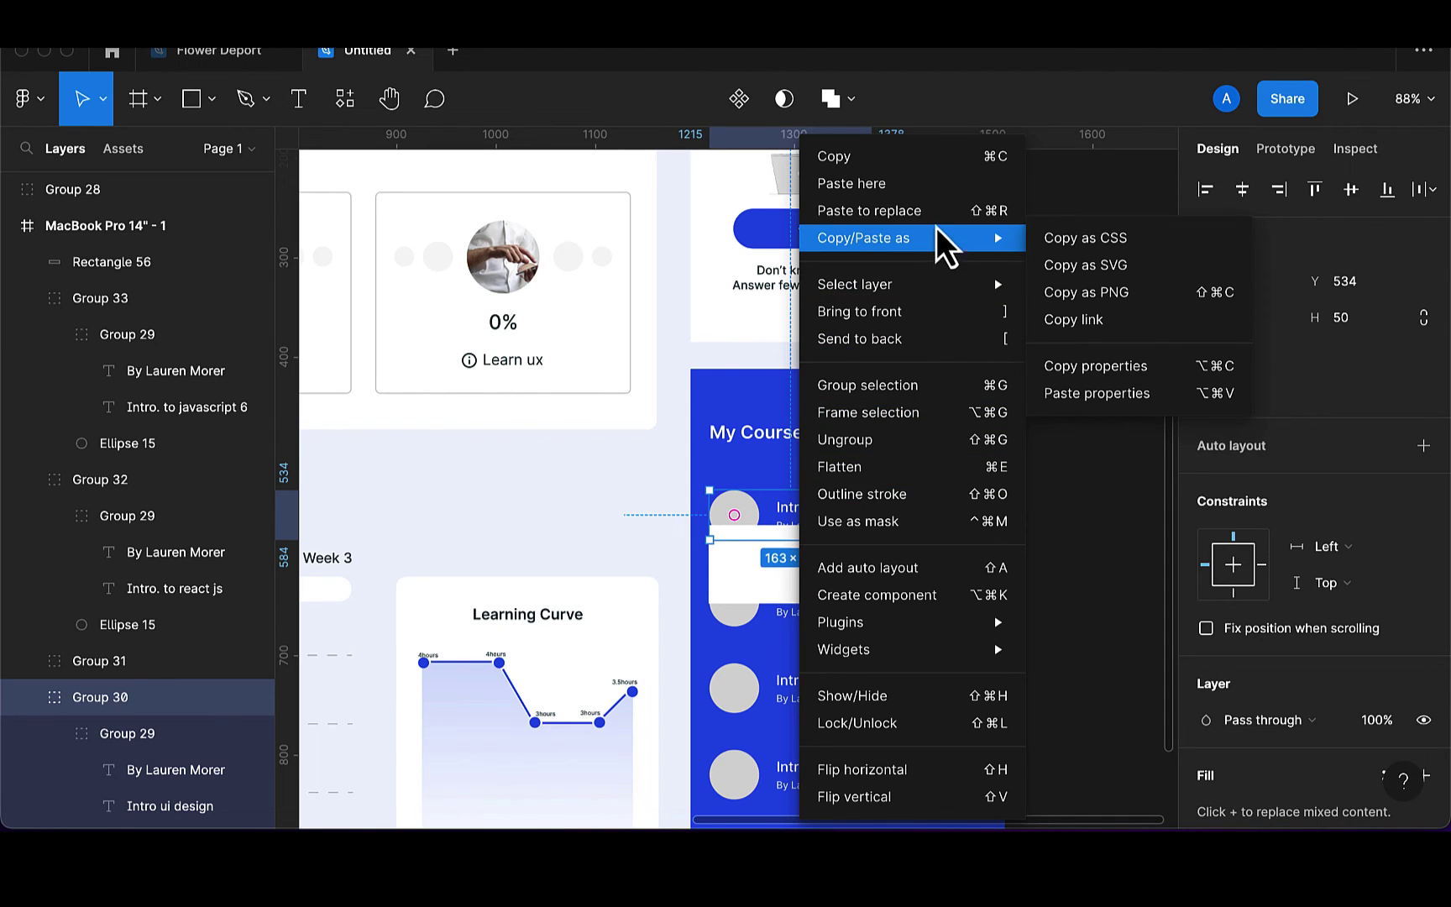
pyautogui.click(941, 311)
pyautogui.moveTo(911, 584); pyautogui.dragTo(909, 537)
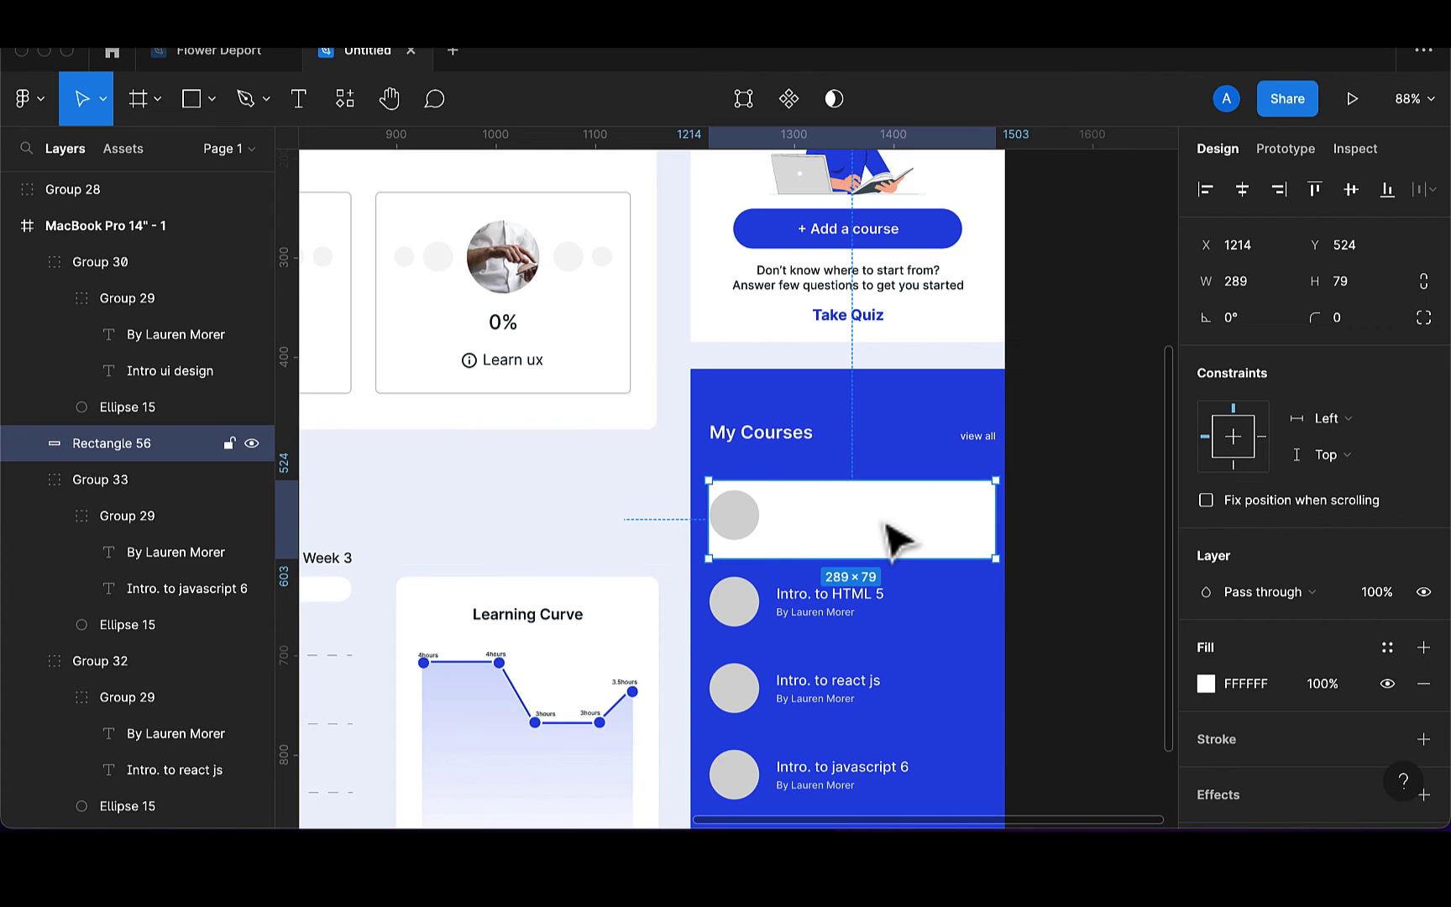
# Change the Intro ui design title and author text colours to dark 173136
pyautogui.click(832, 534)
pyautogui.doubleClick(824, 521)
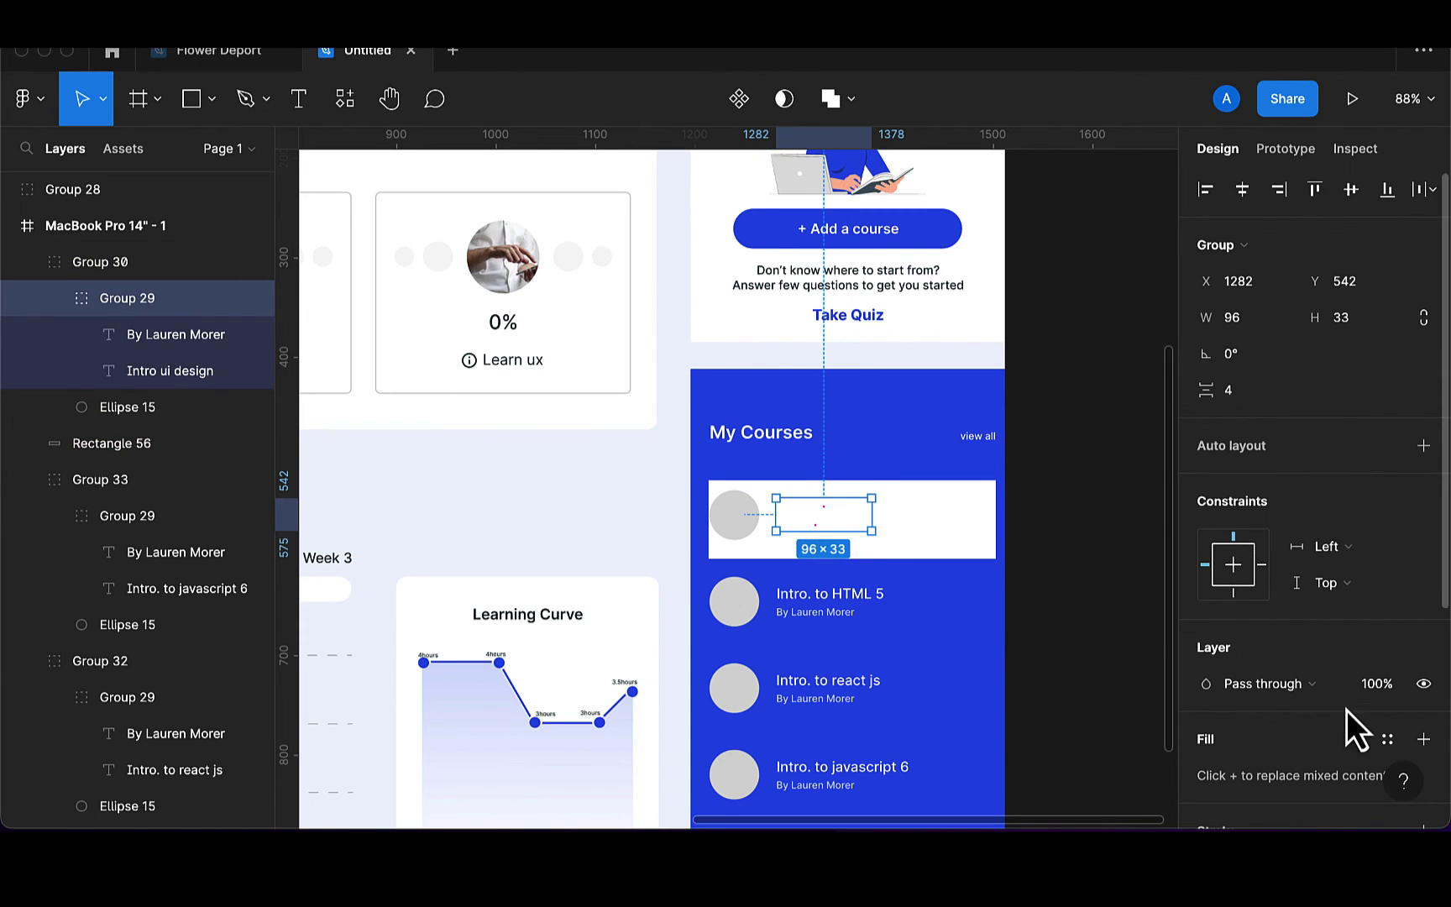
pyautogui.scroll(-5, 1346, 714)
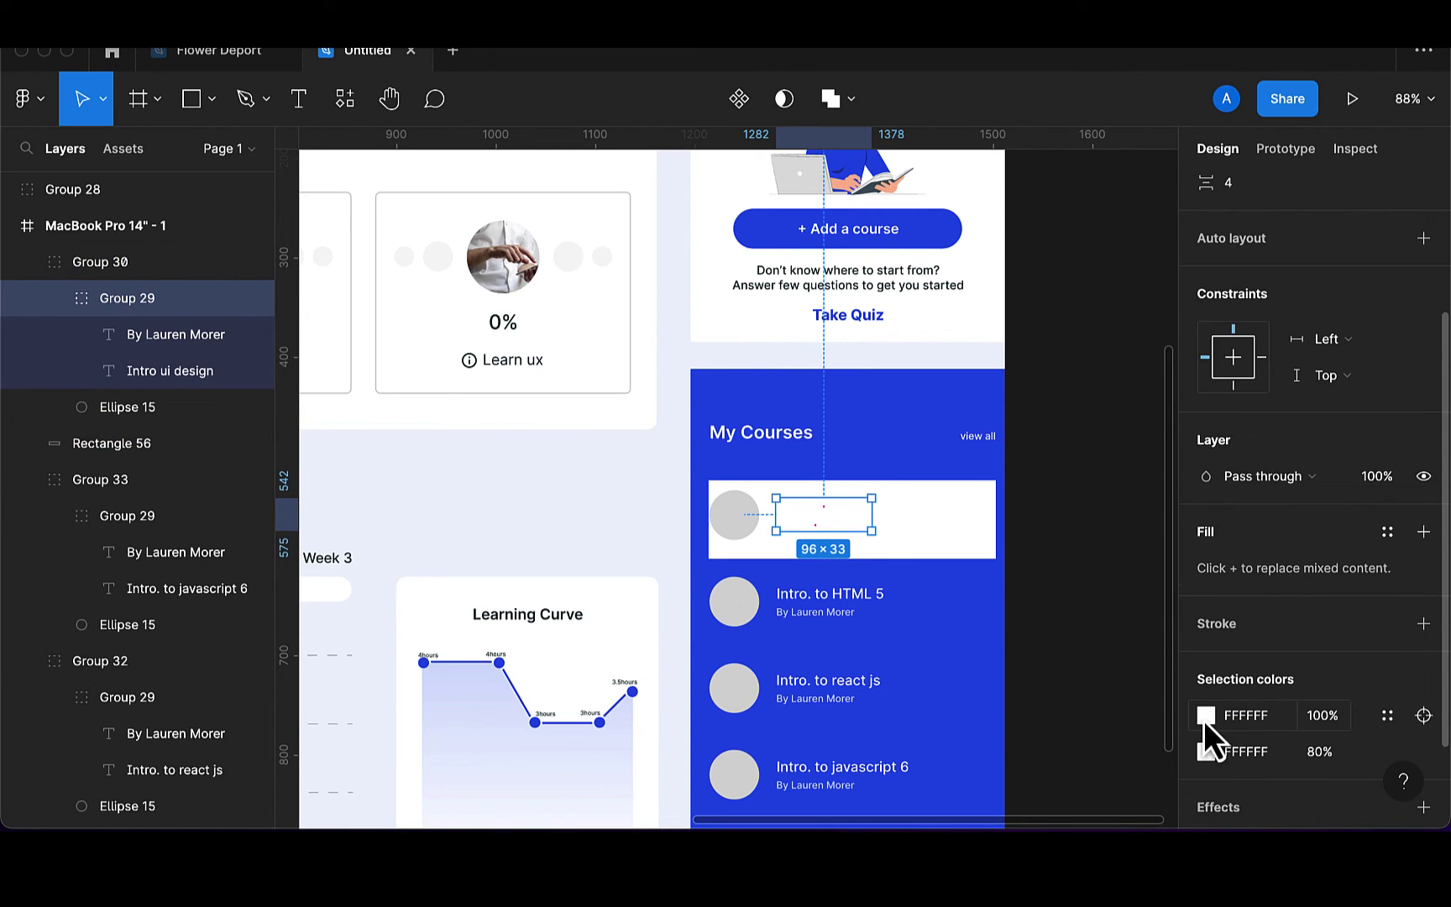
pyautogui.click(1206, 716)
pyautogui.click(934, 720)
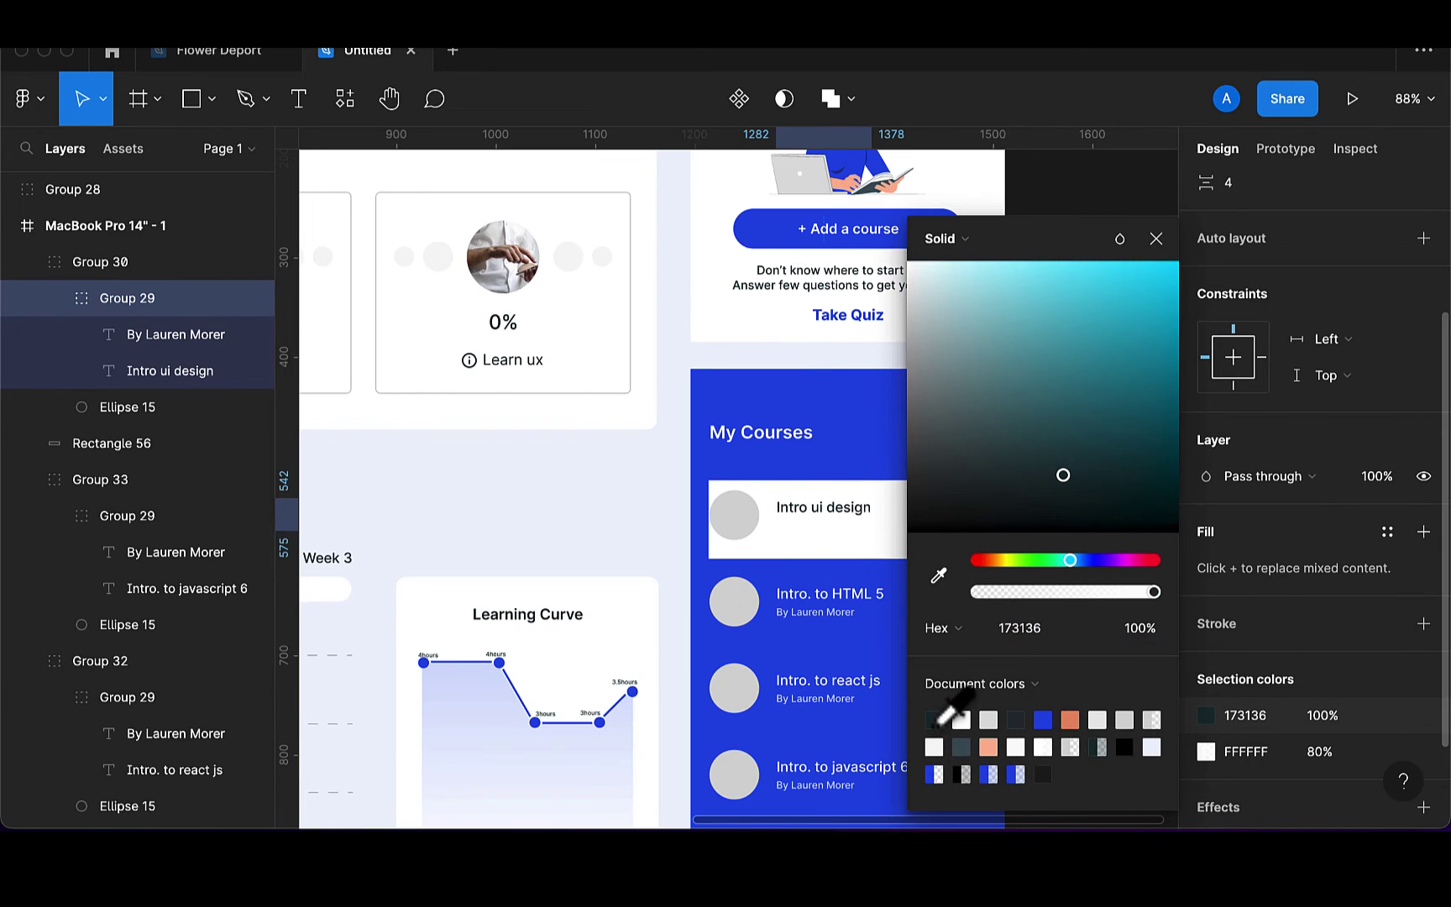
pyautogui.click(1205, 753)
pyautogui.click(1198, 756)
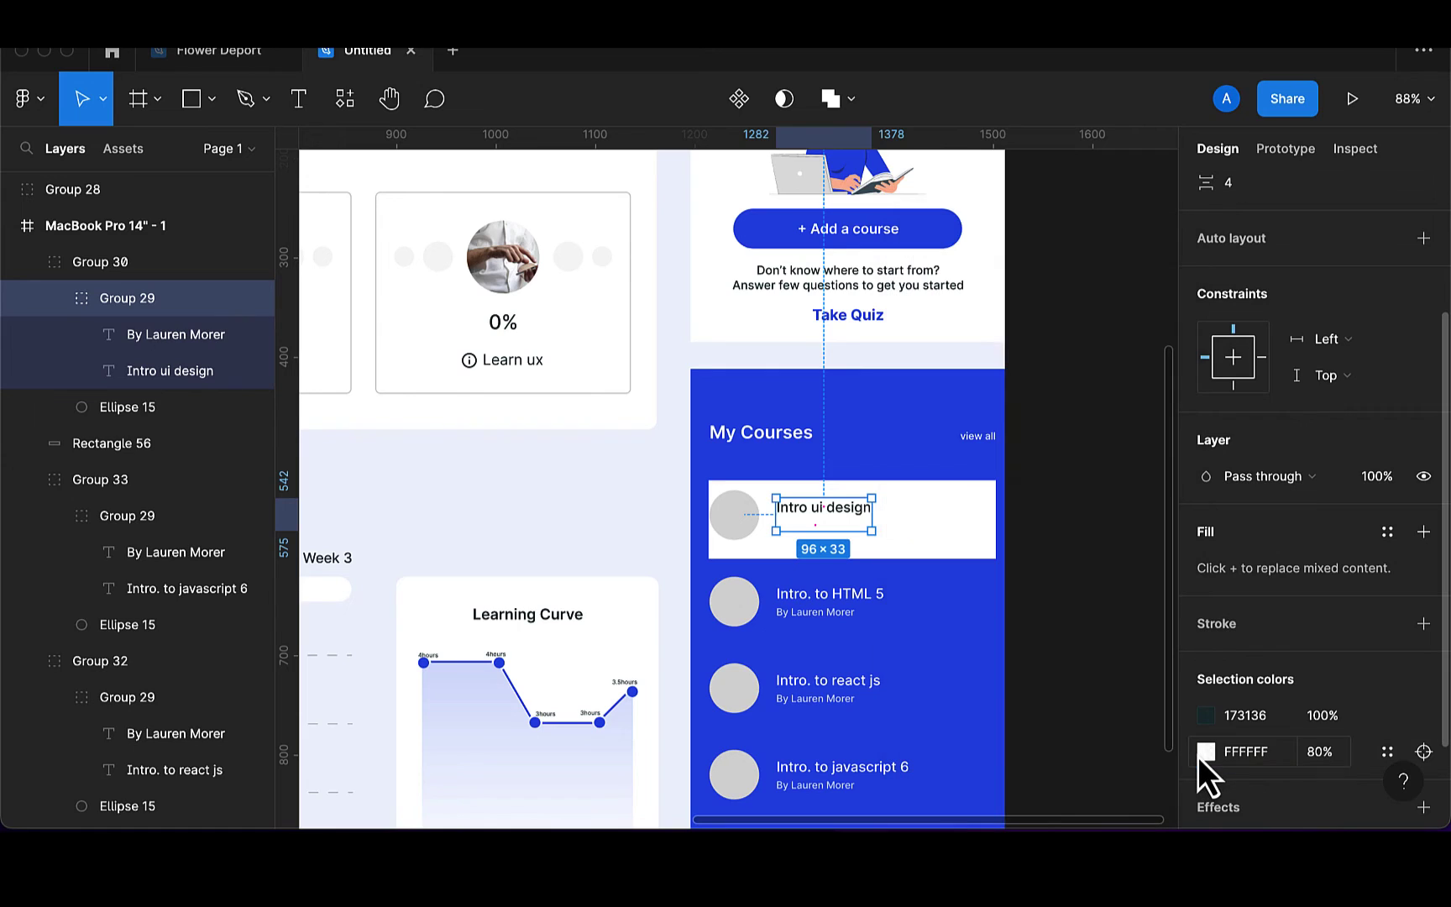
pyautogui.click(1201, 753)
pyautogui.click(935, 722)
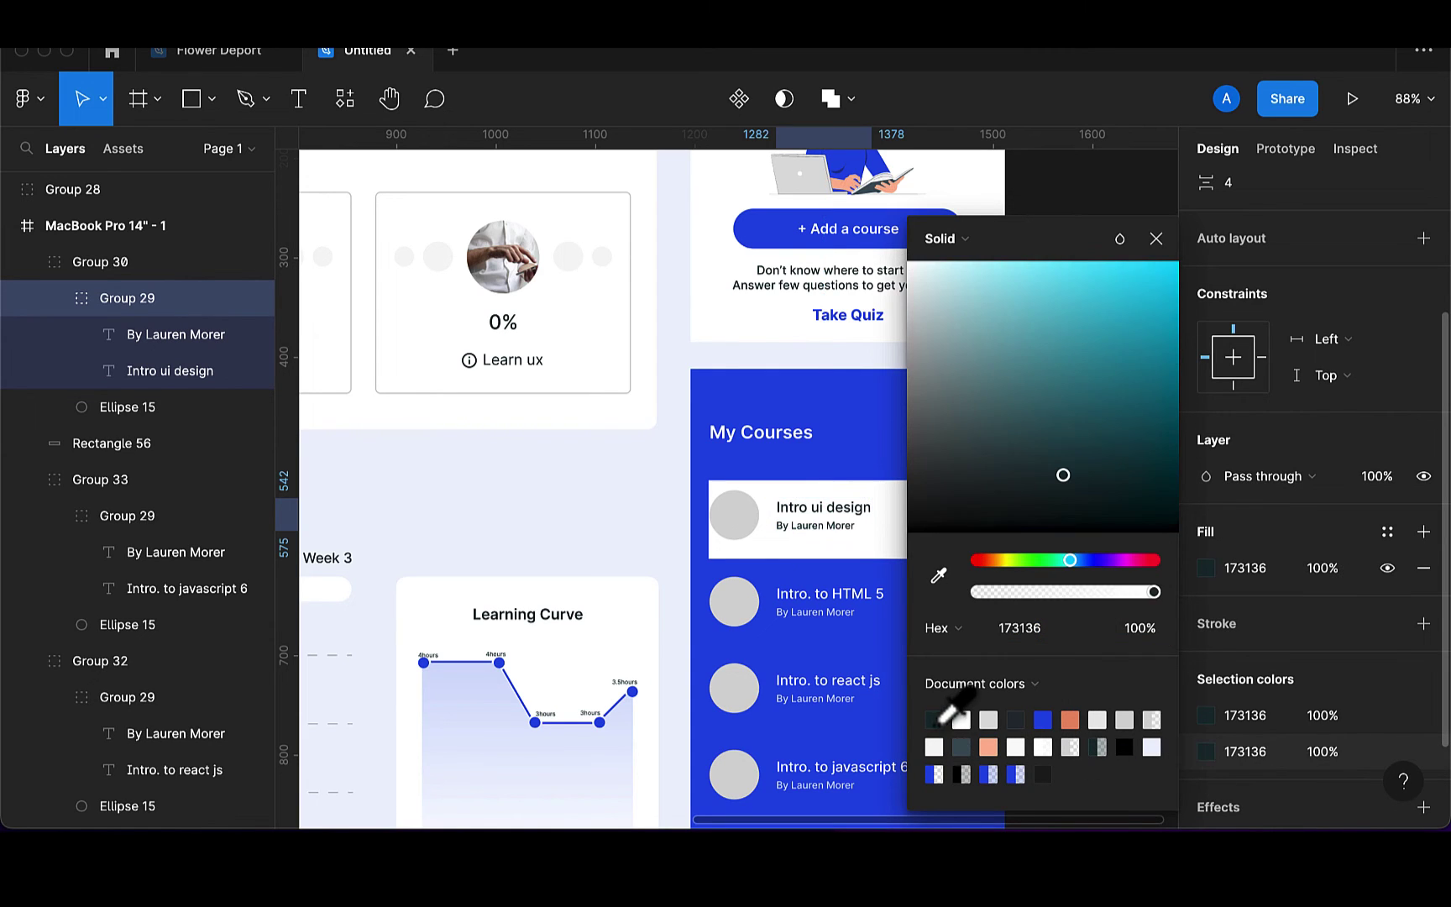
pyautogui.click(1155, 240)
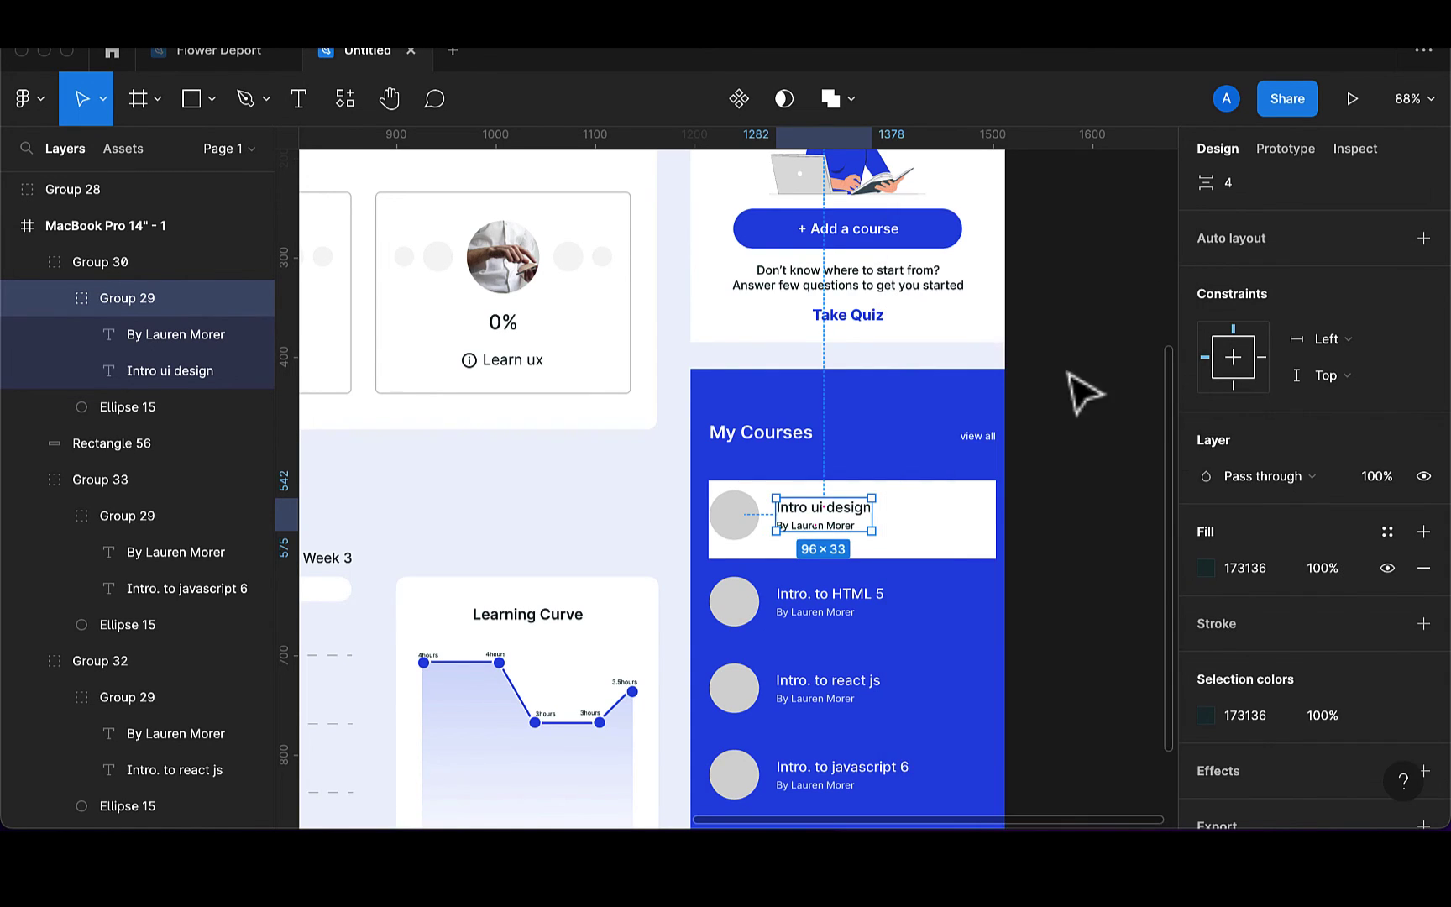
# Nudge the Intro ui design circle and text together to the right on the card
pyautogui.keyDown('shift'); pyautogui.click(746, 520); pyautogui.keyUp('shift')
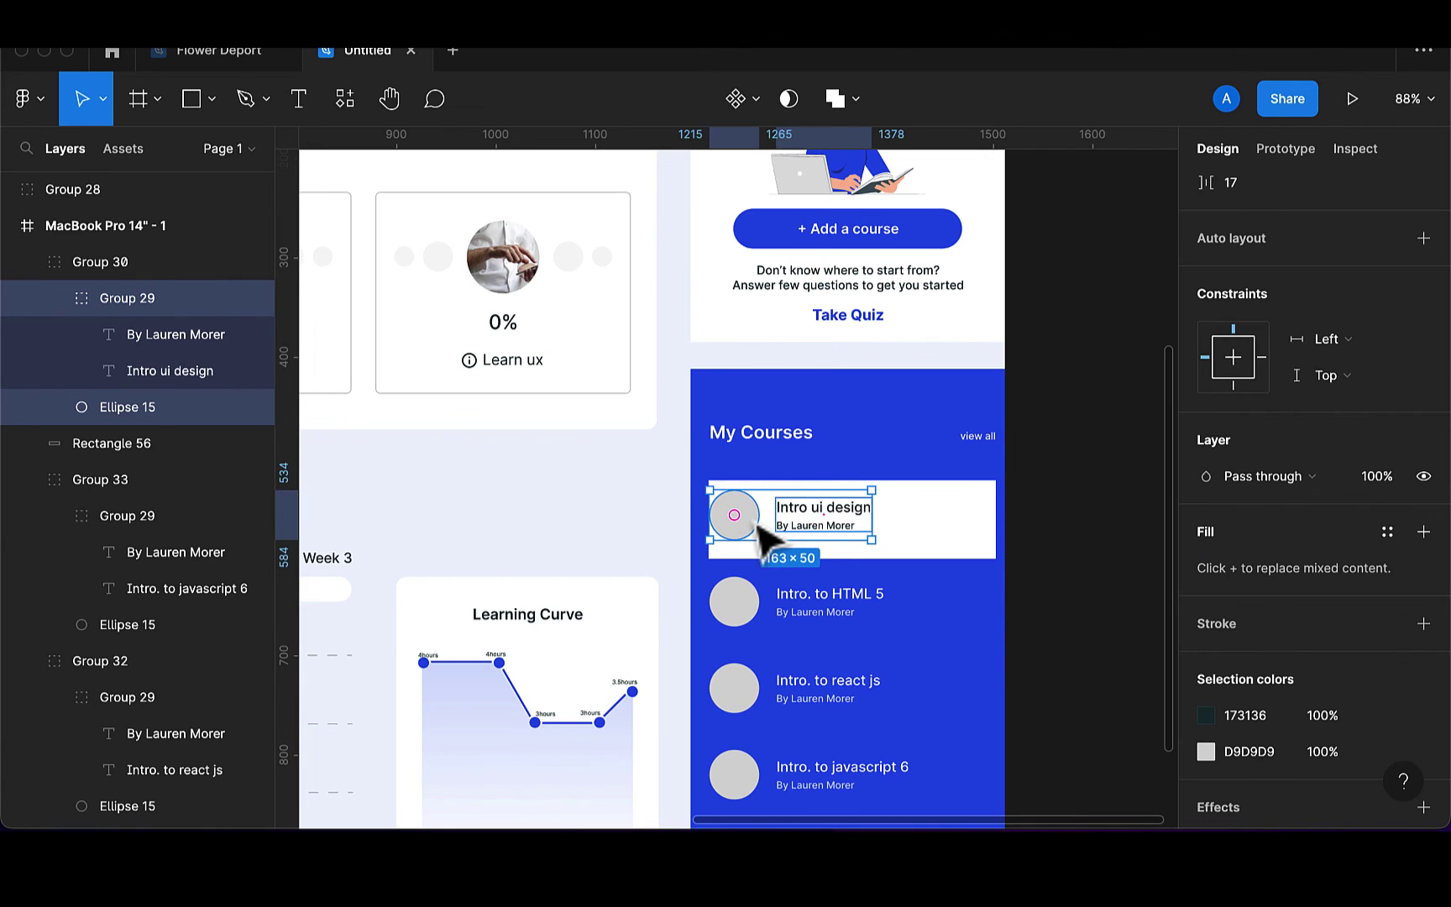
pyautogui.hotkey('shift', 'Right')
pyautogui.hotkey('shift', 'Right')
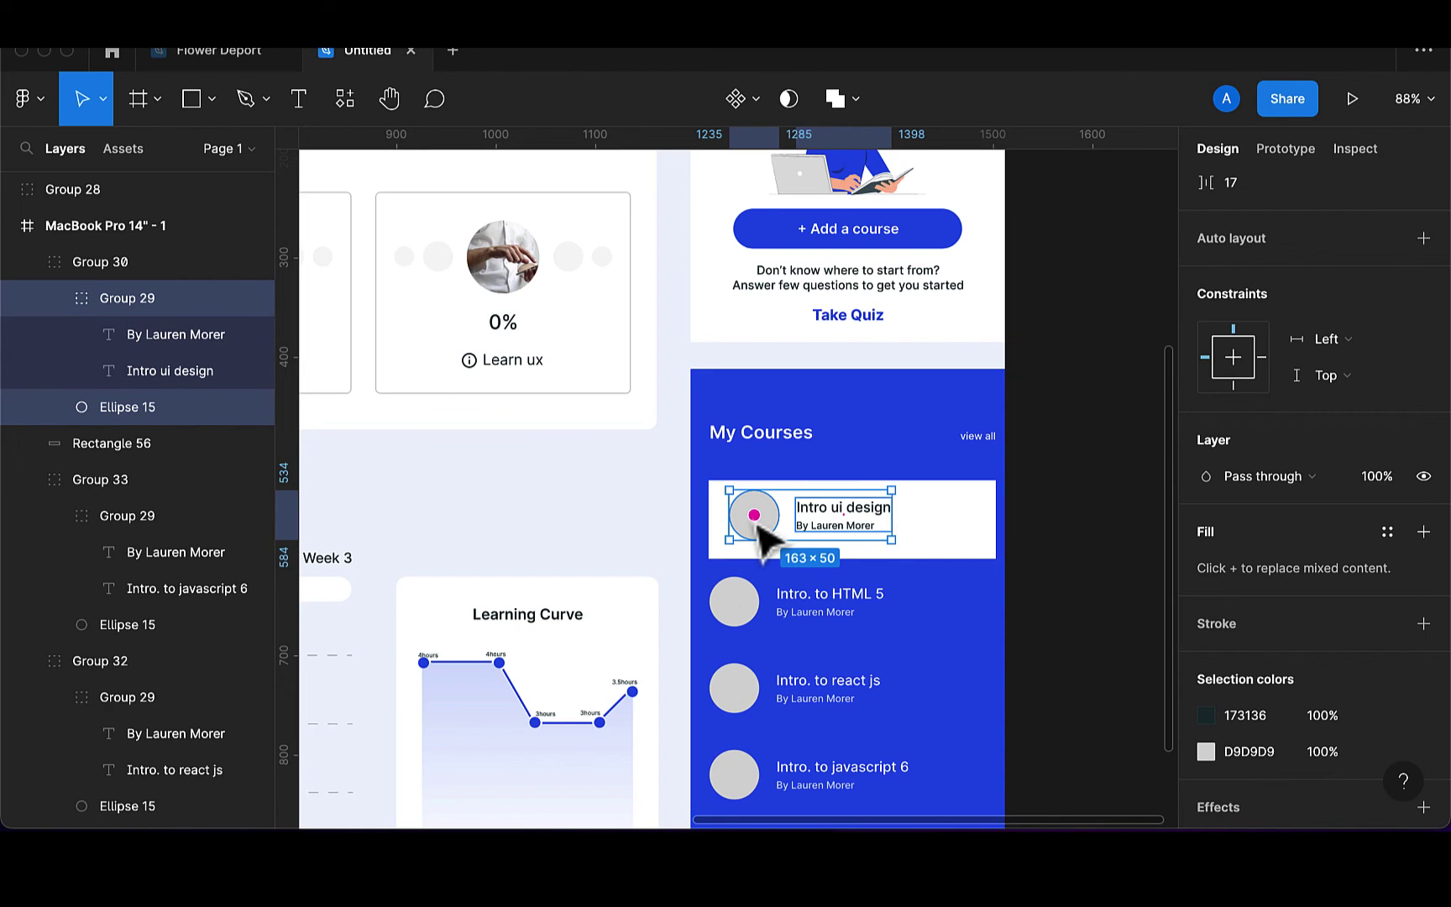
pyautogui.scroll(-5, 994, 547)
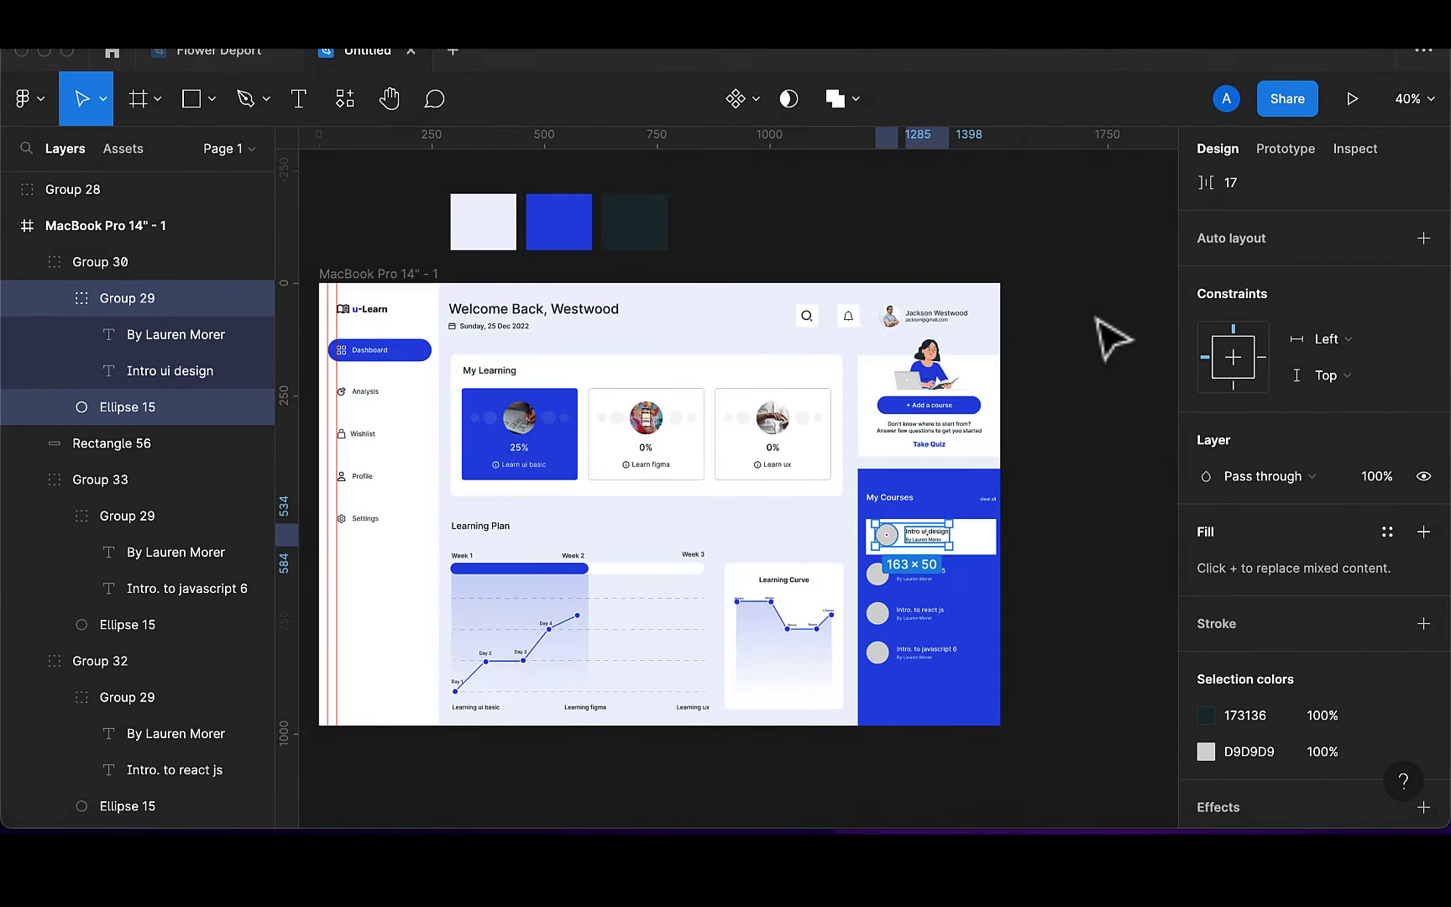
pyautogui.scroll(5, 903, 565)
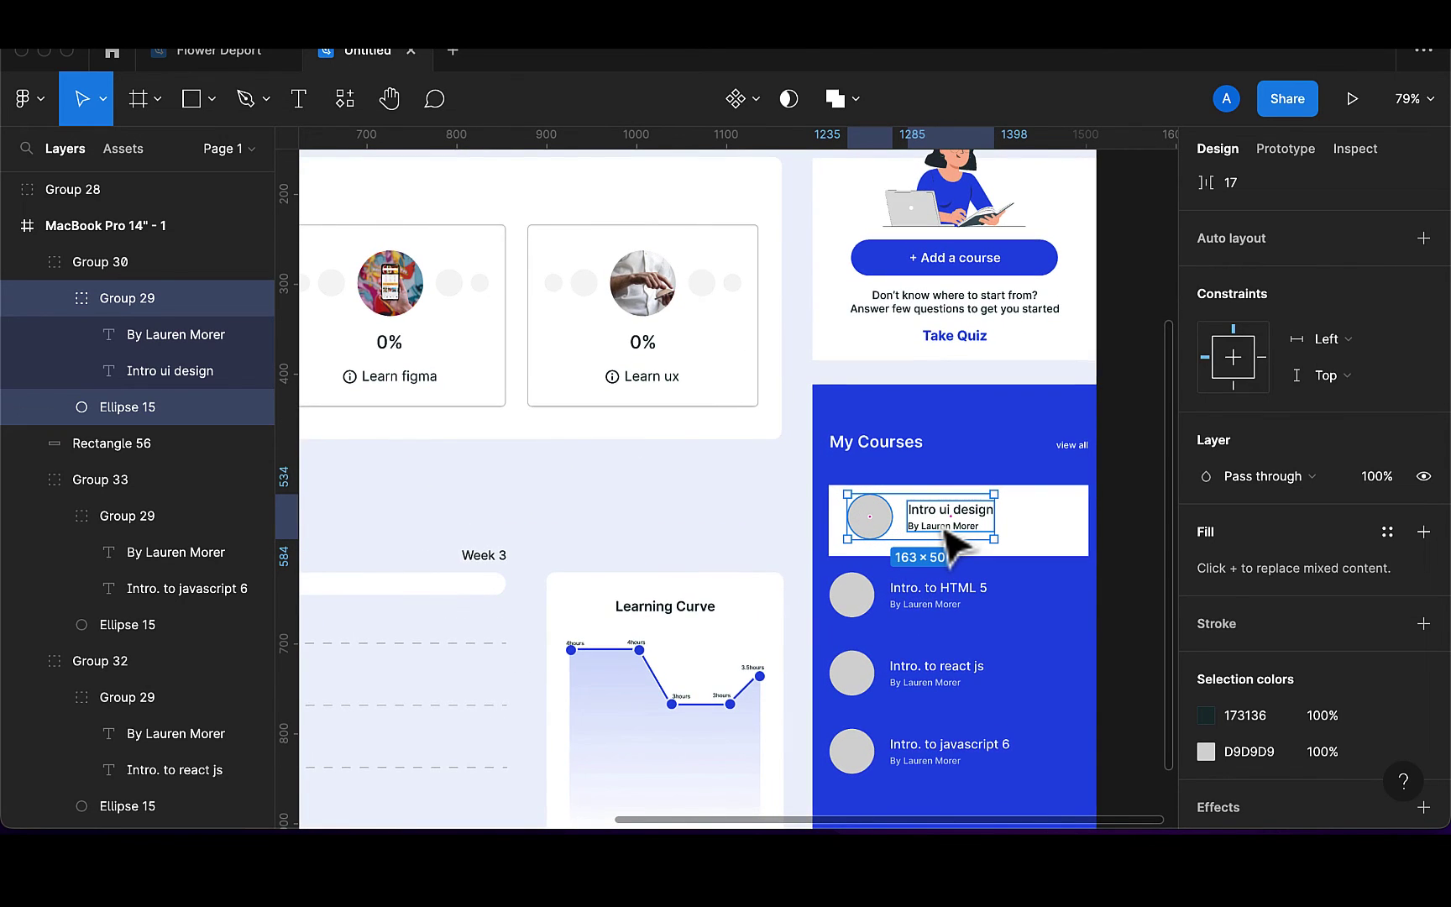
# Line up the Intro ui design and Intro. to HTML 5 rows horizontally
pyautogui.moveTo(944, 532); pyautogui.dragTo(930, 535)
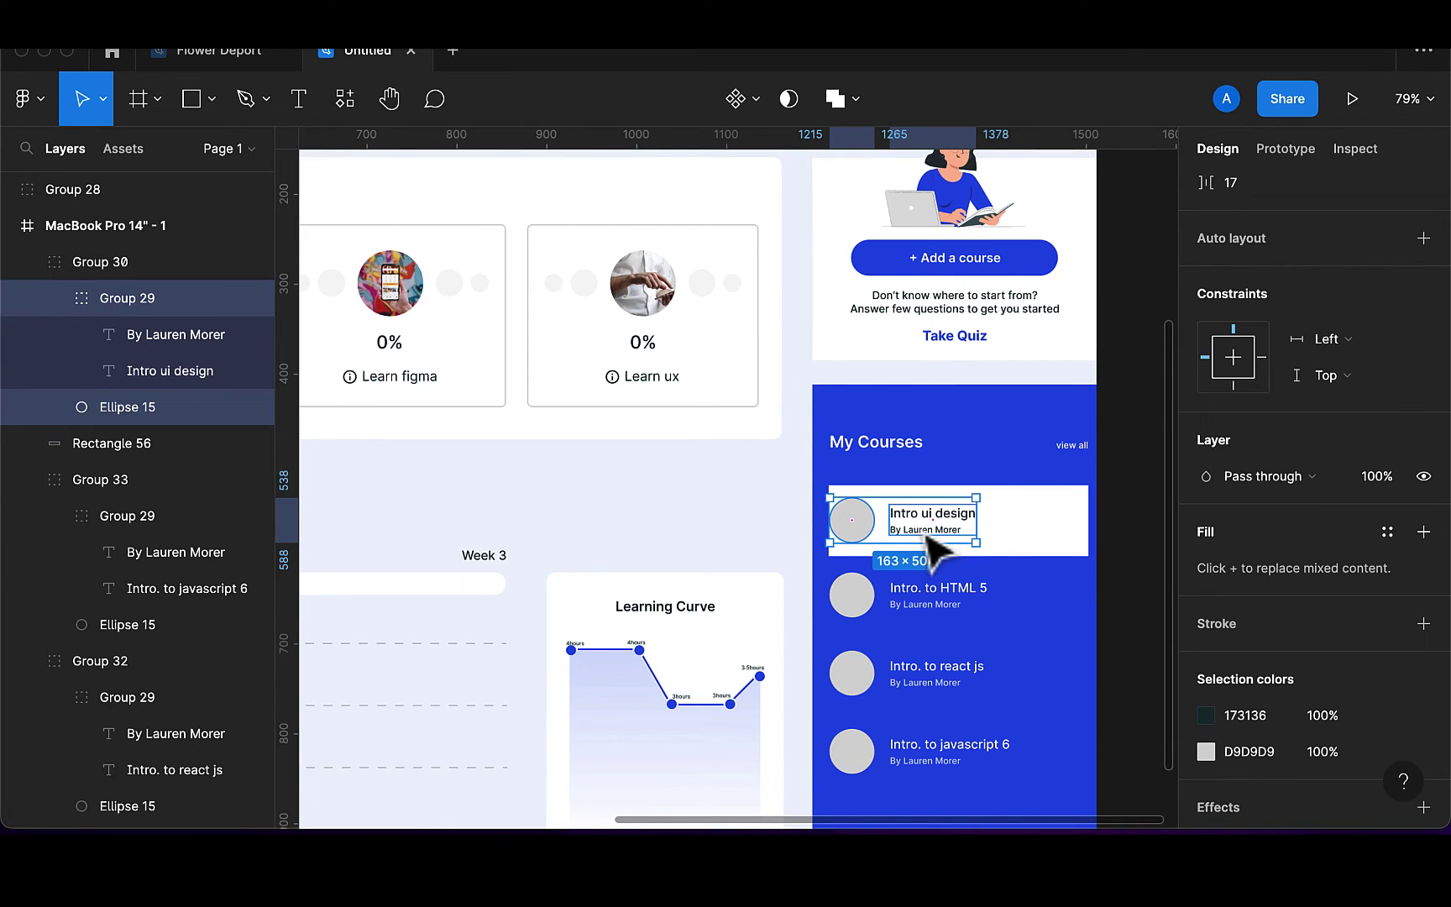
pyautogui.moveTo(921, 536); pyautogui.dragTo(948, 536)
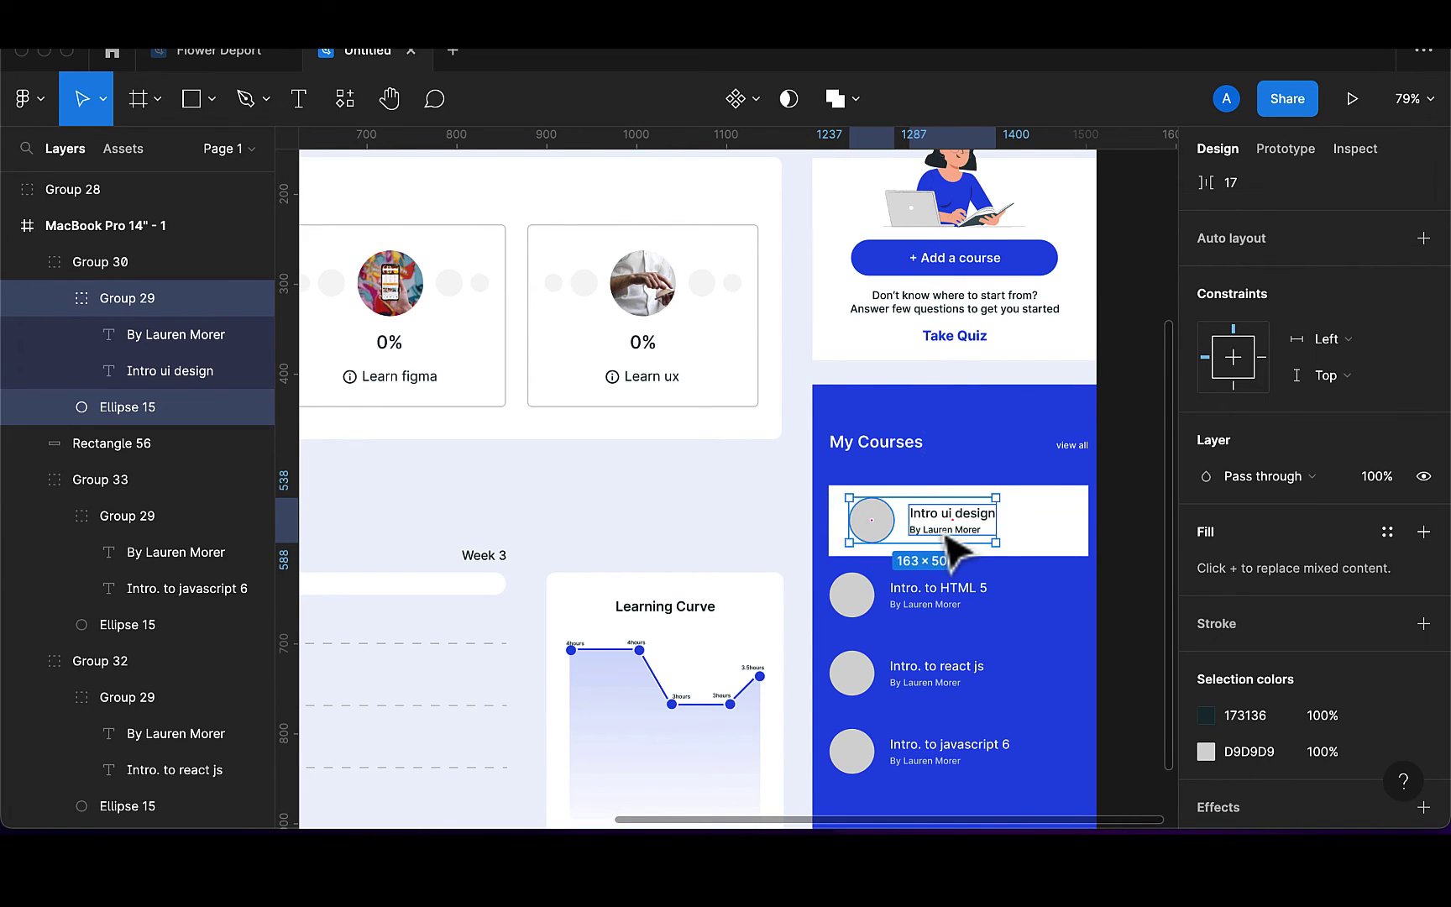
pyautogui.click(926, 603)
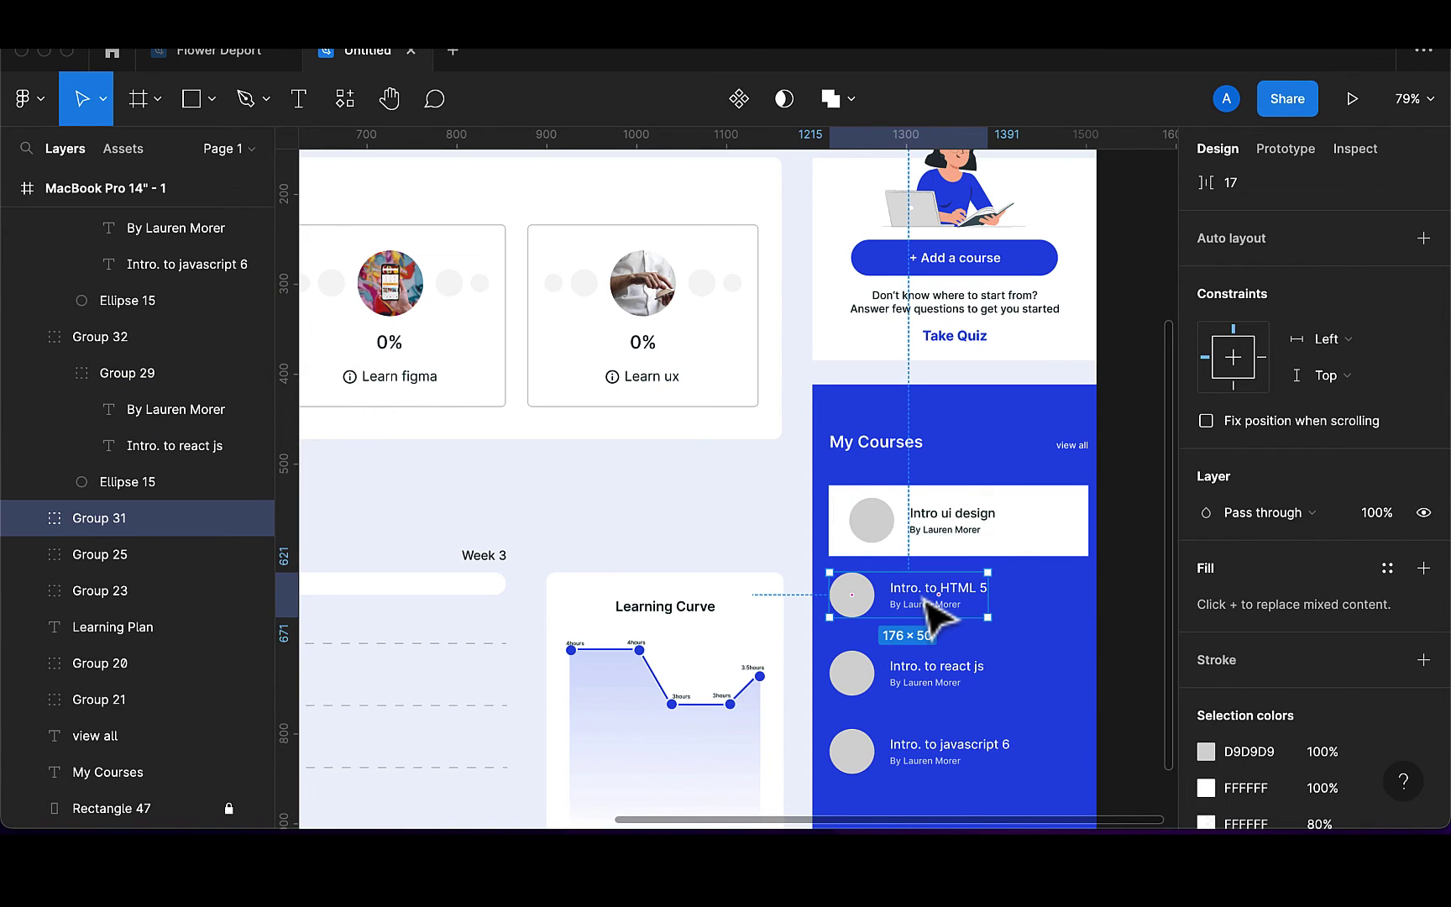
pyautogui.moveTo(926, 599); pyautogui.dragTo(955, 605)
pyautogui.moveTo(951, 604); pyautogui.dragTo(946, 605)
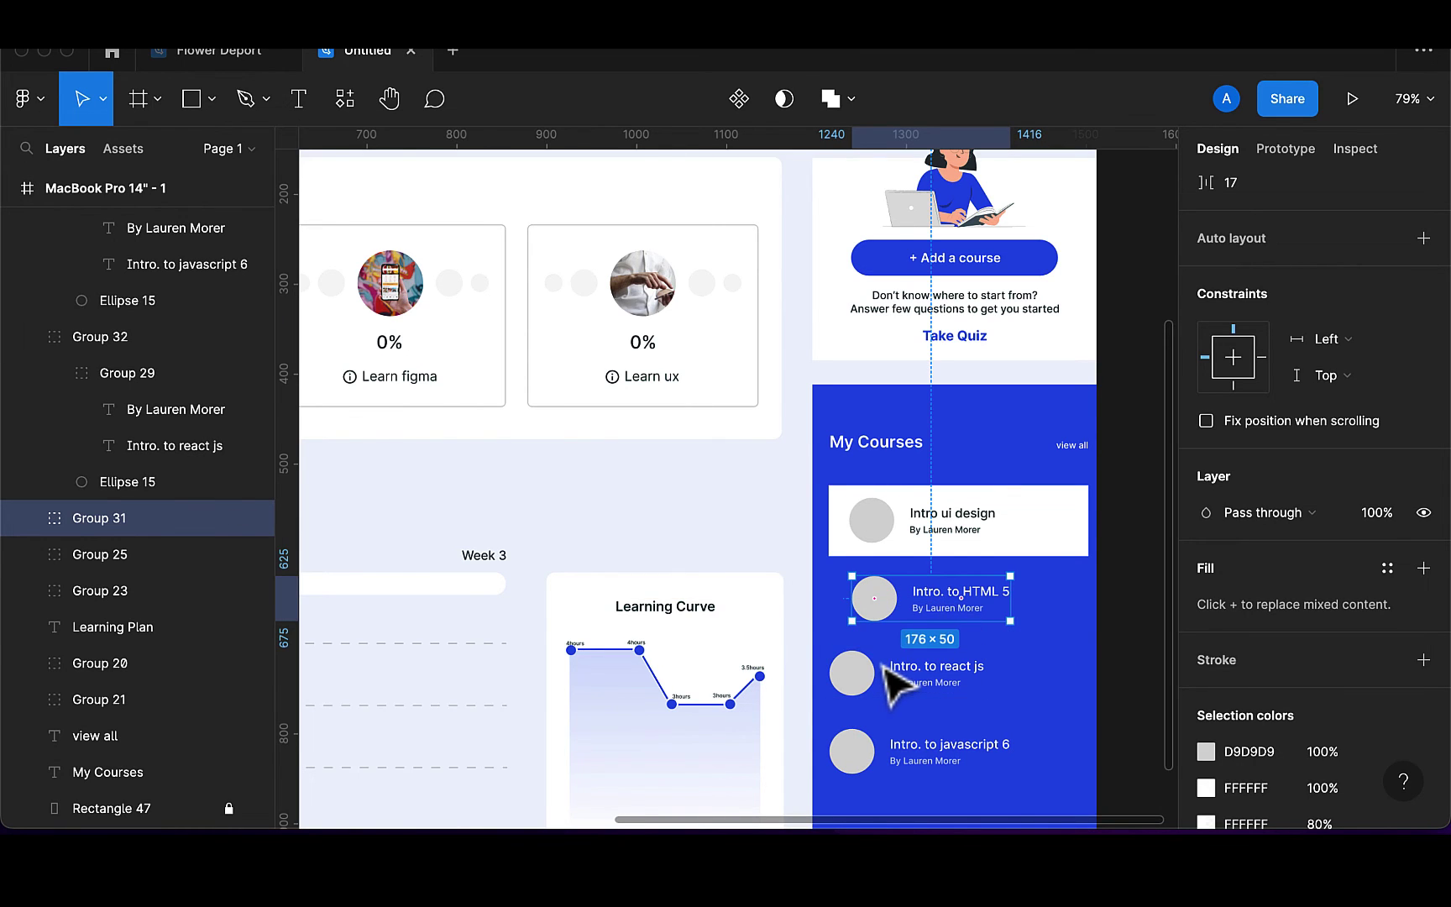
pyautogui.press('Escape')
# Shift the Intro. to react js, Intro. to javascript 6 and Intro ui design rows into alignment
pyautogui.click(920, 676)
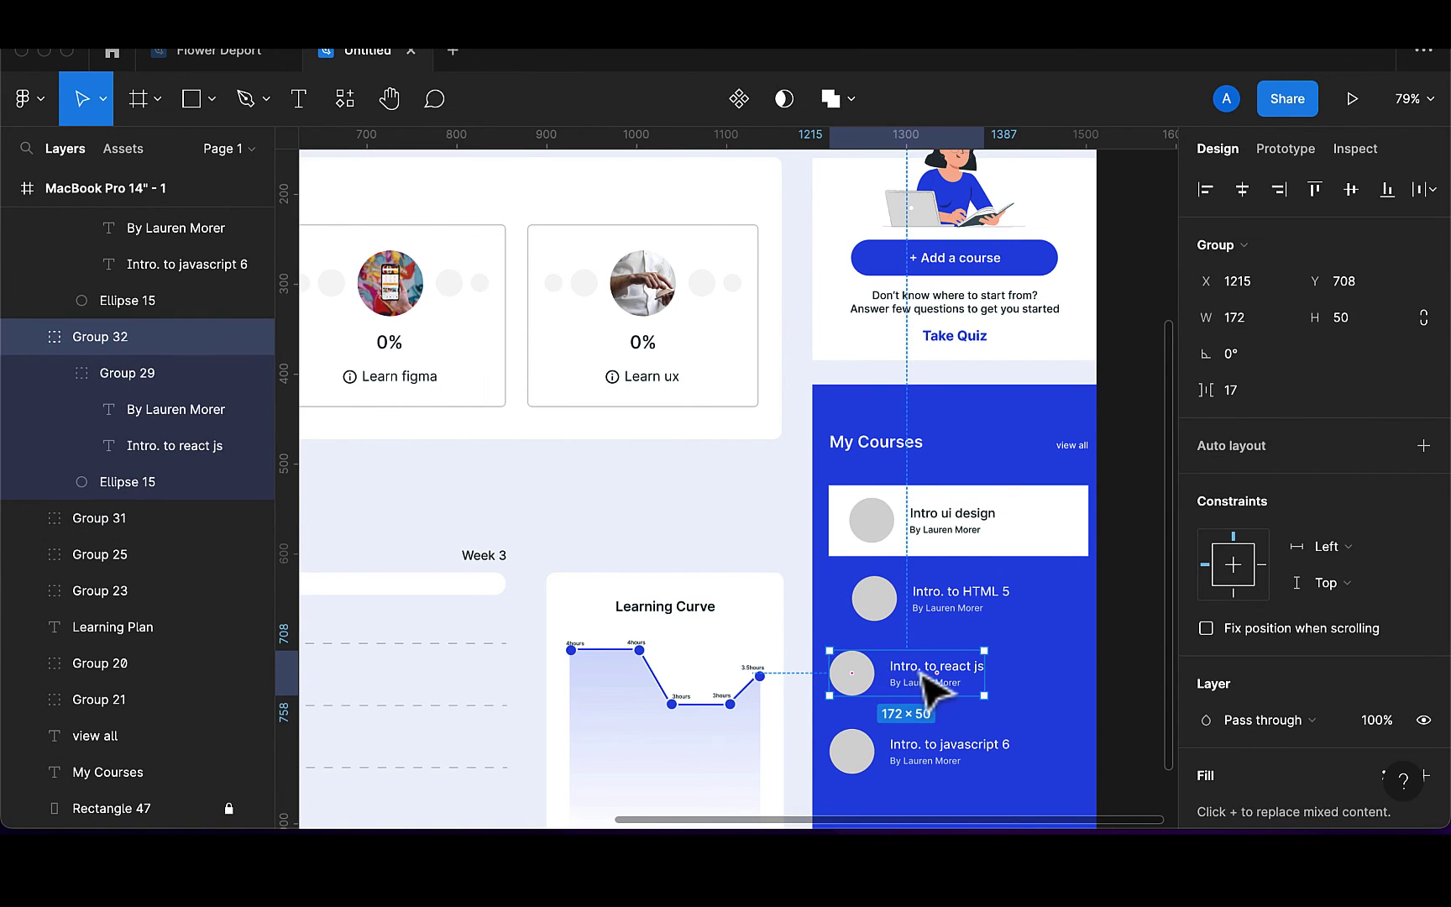
pyautogui.moveTo(923, 673); pyautogui.dragTo(954, 691)
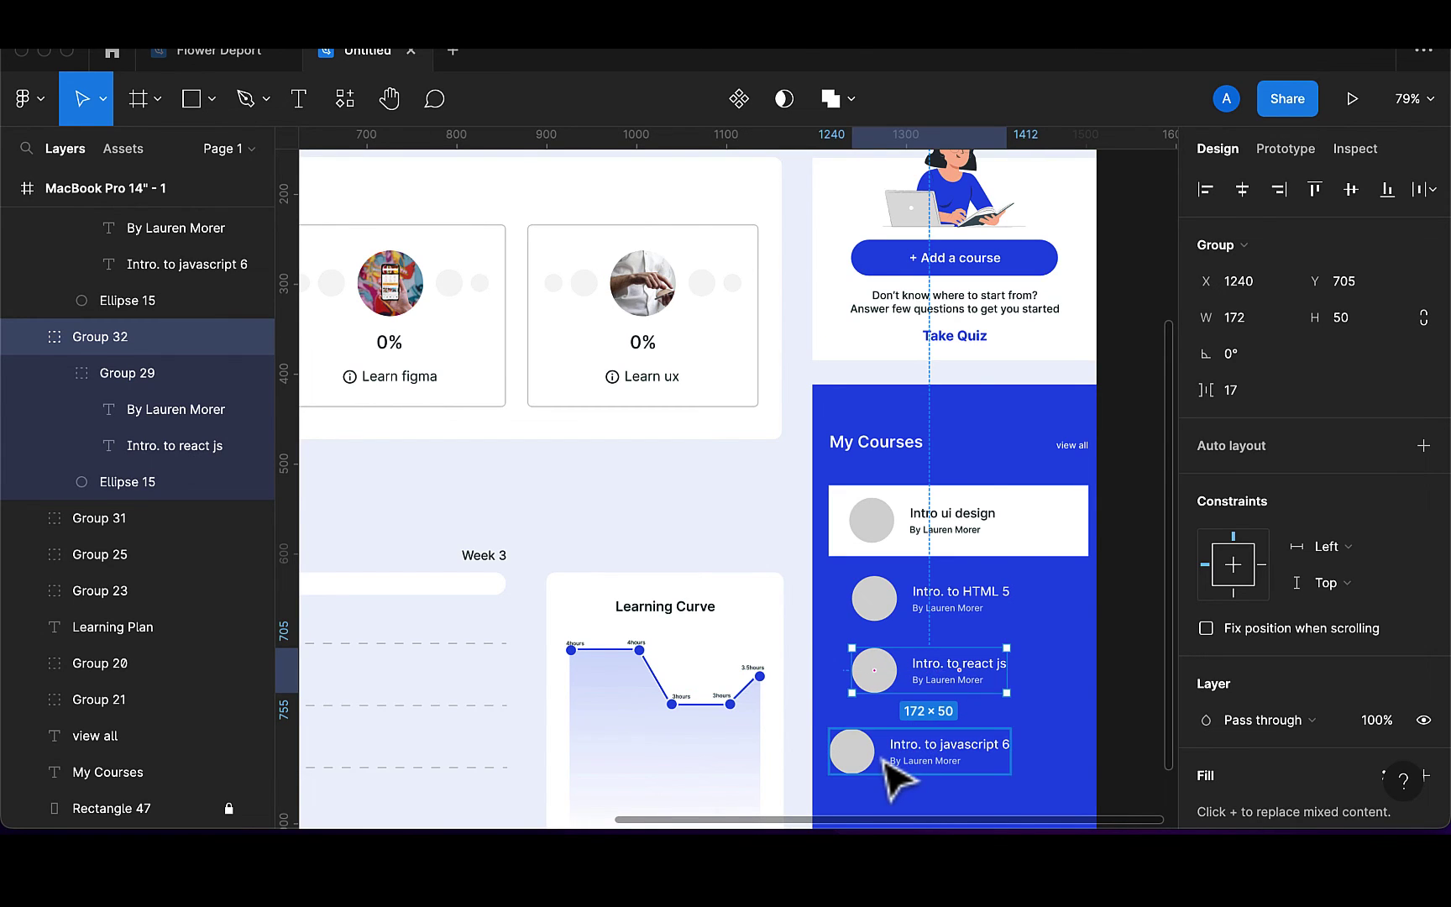
pyautogui.press('Escape')
pyautogui.click(917, 761)
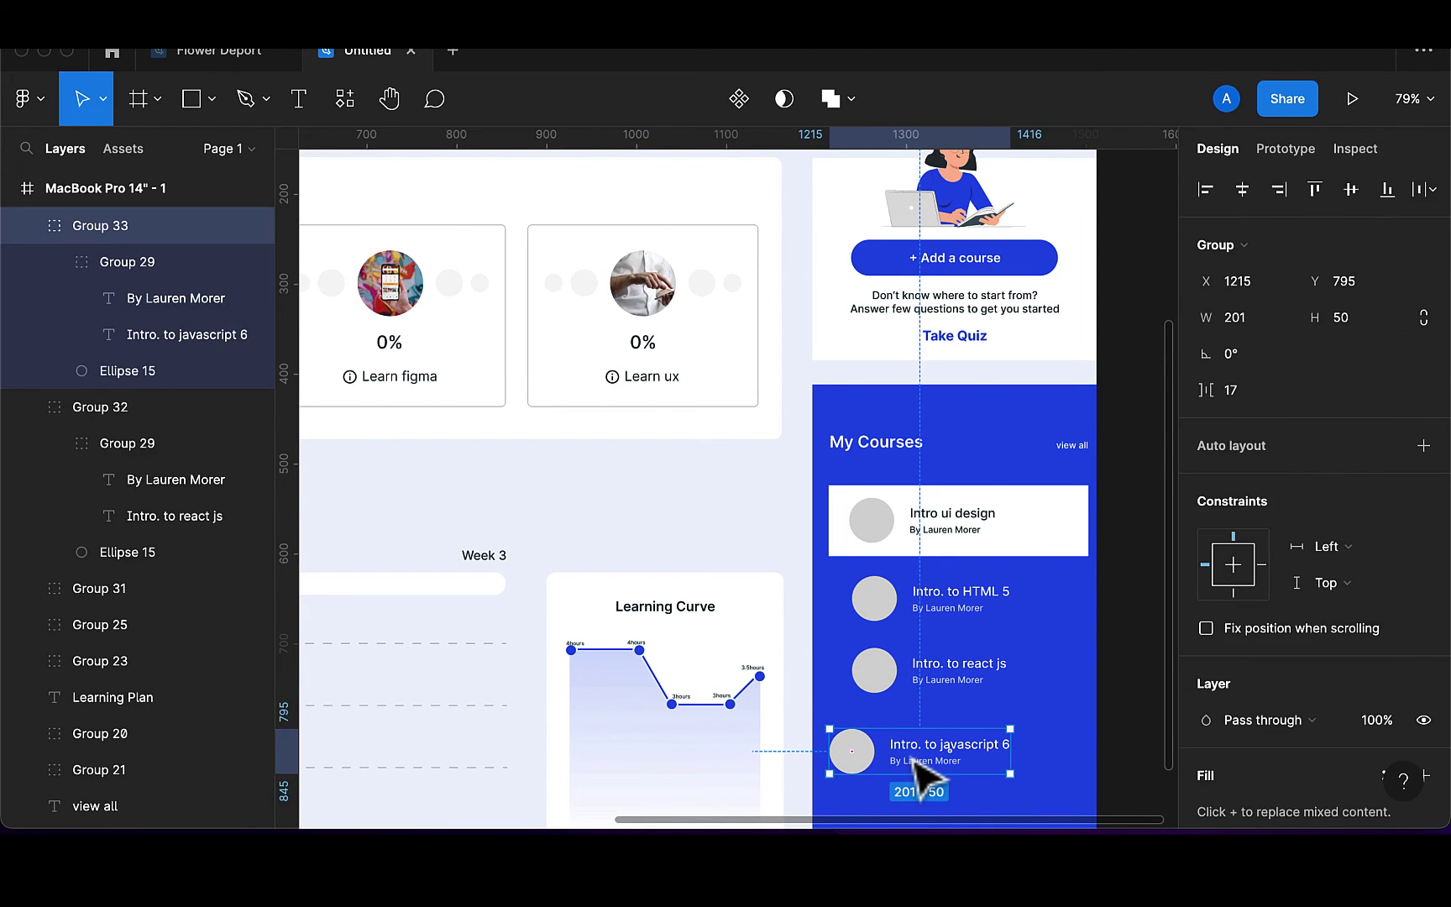
pyautogui.moveTo(917, 761); pyautogui.dragTo(936, 760)
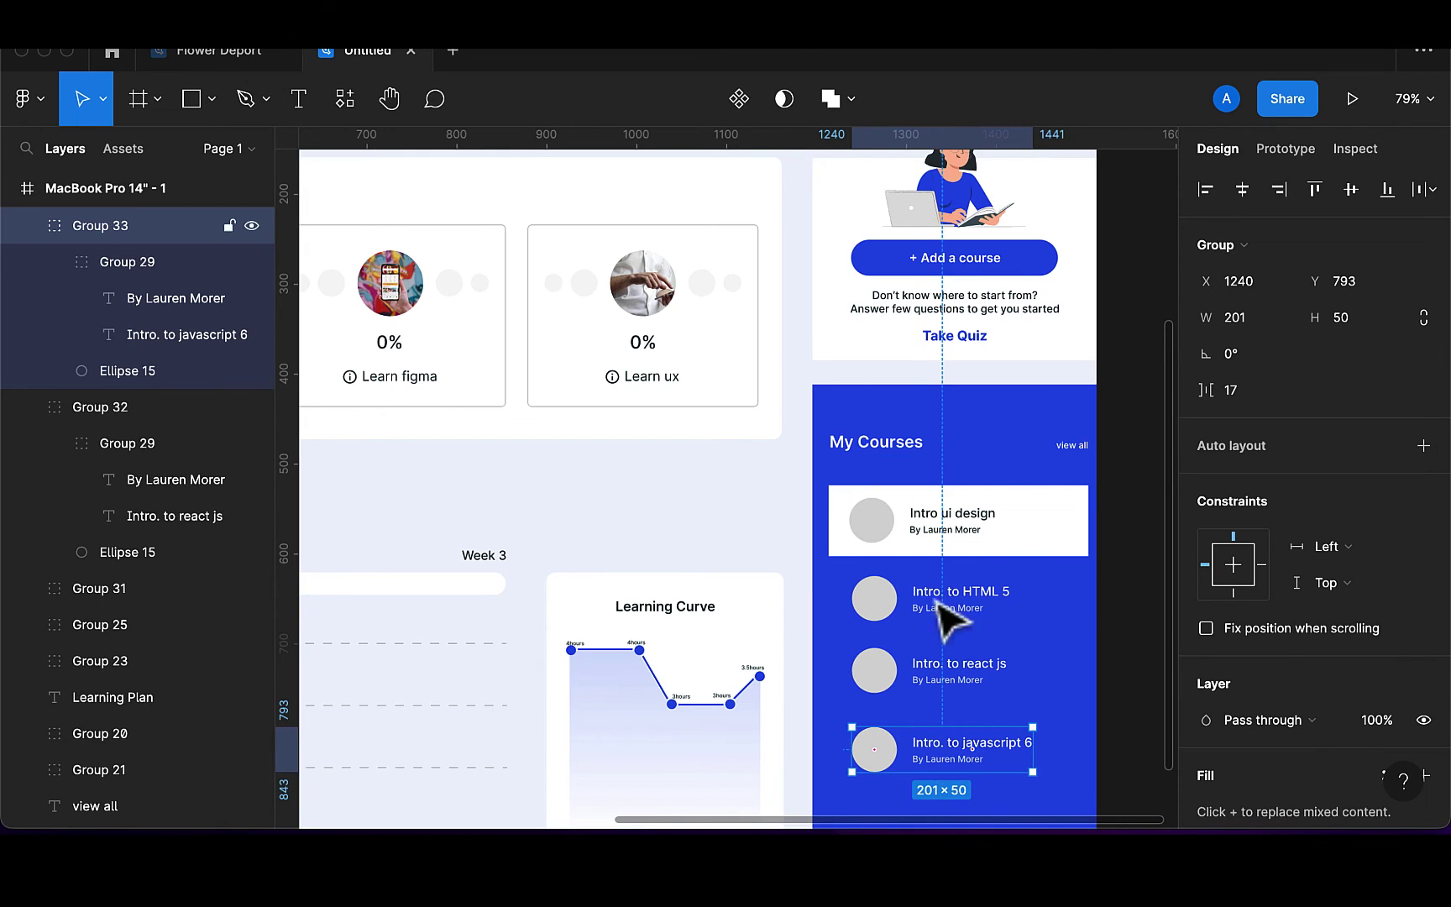
pyautogui.click(893, 544)
pyautogui.moveTo(890, 543); pyautogui.dragTo(895, 546)
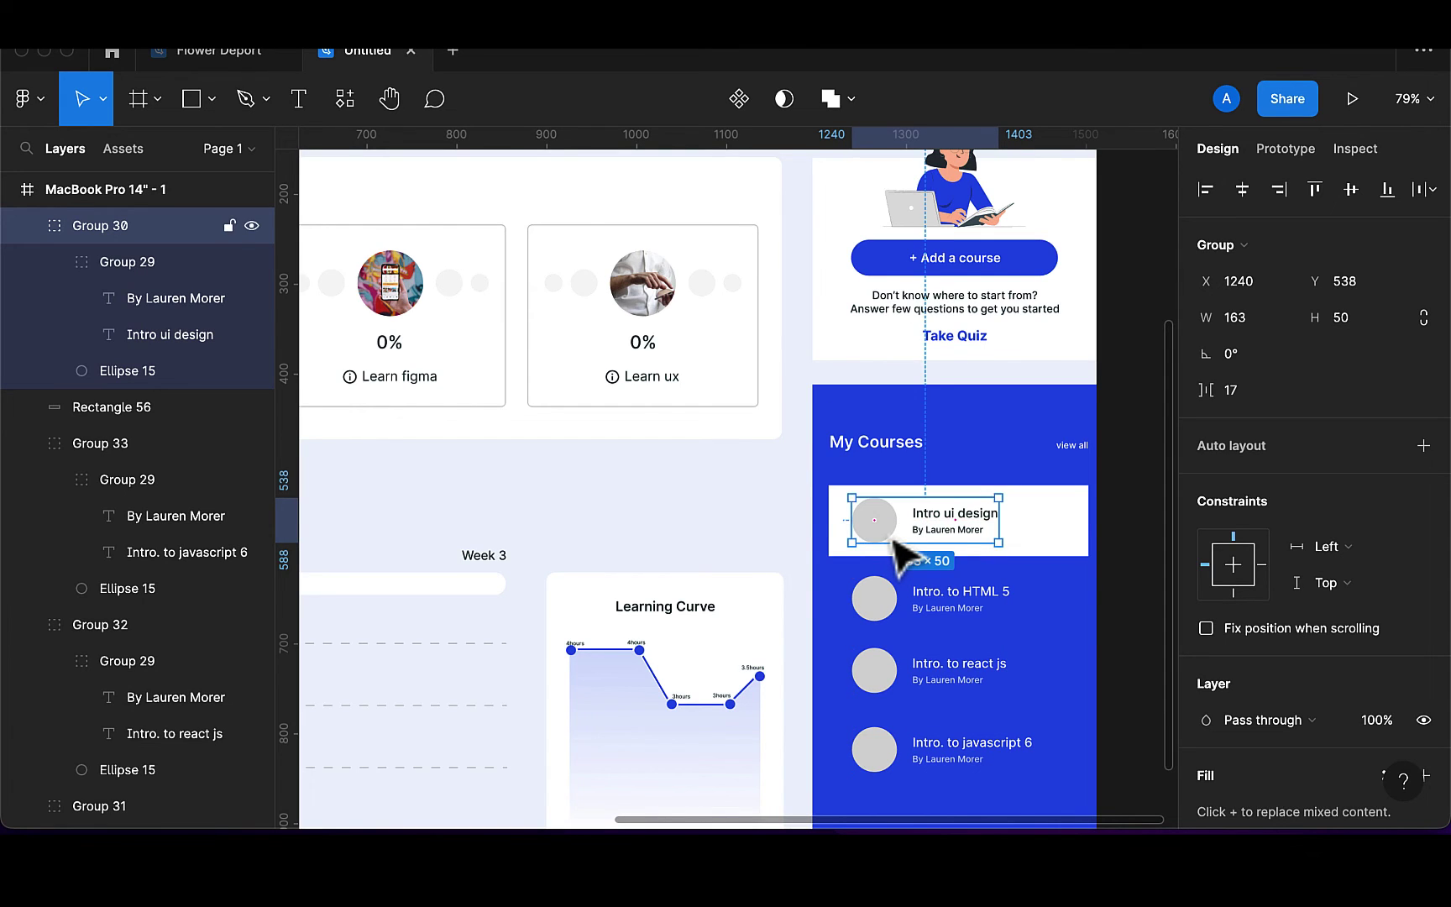
# Set the white card behind the first course to a corner radius of 5
pyautogui.click(1034, 544)
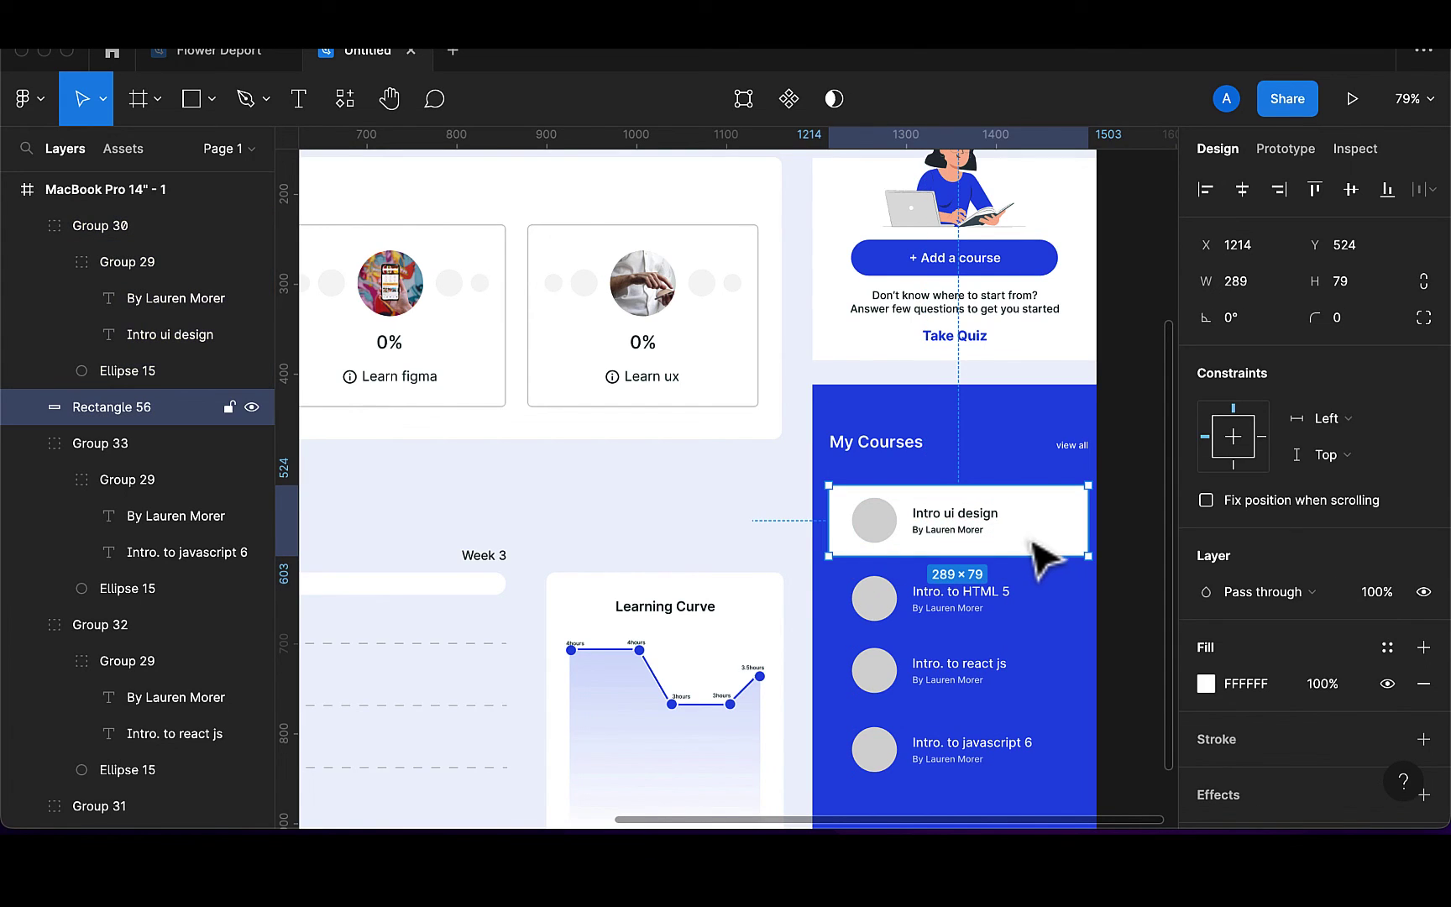
pyautogui.click(1355, 320)
pyautogui.press('BackSpace')
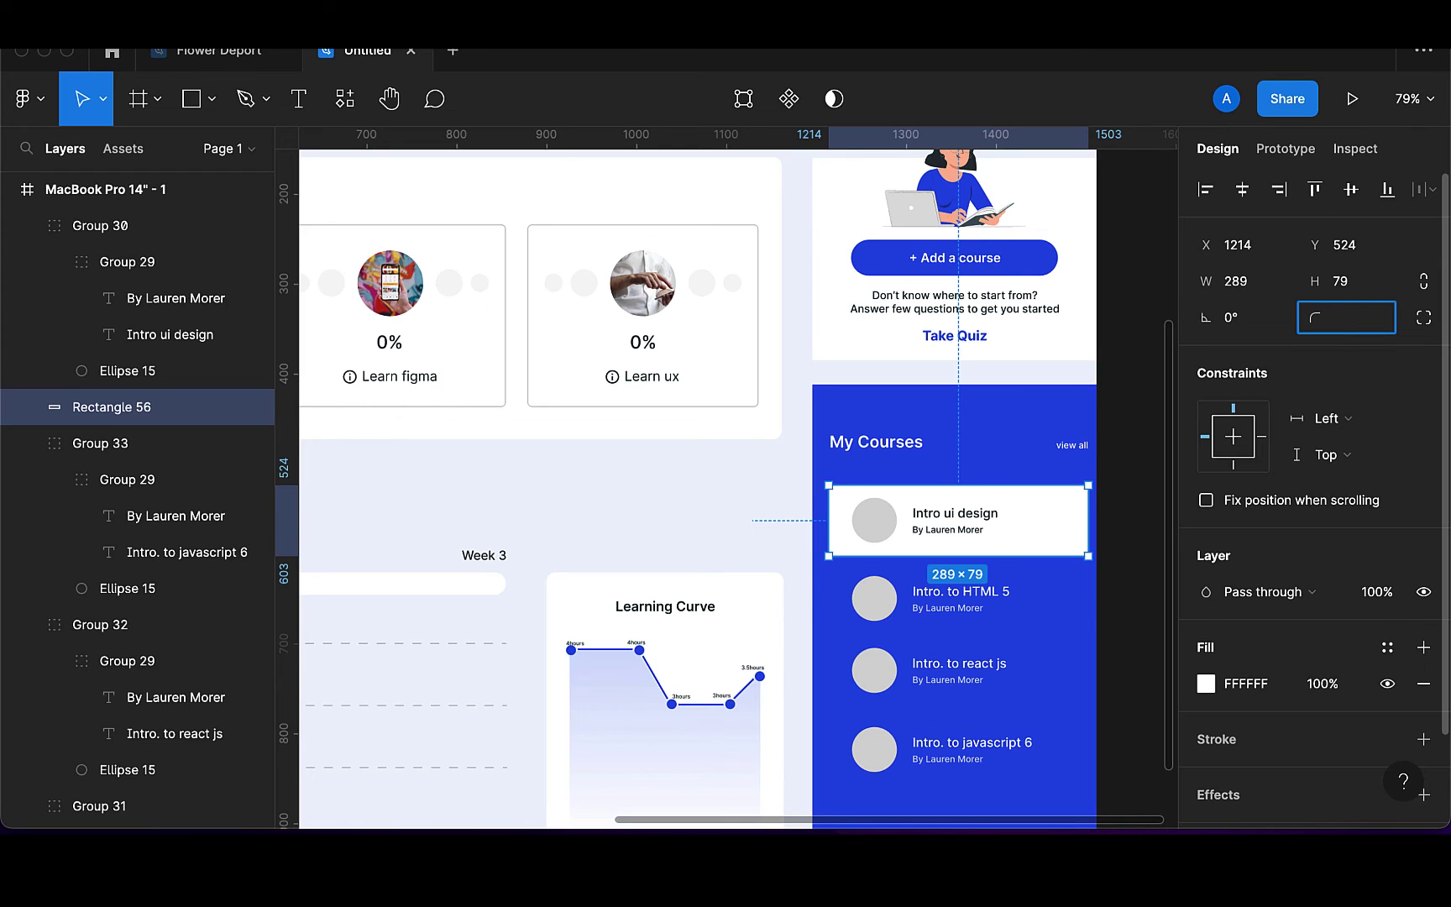
pyautogui.press('Return')
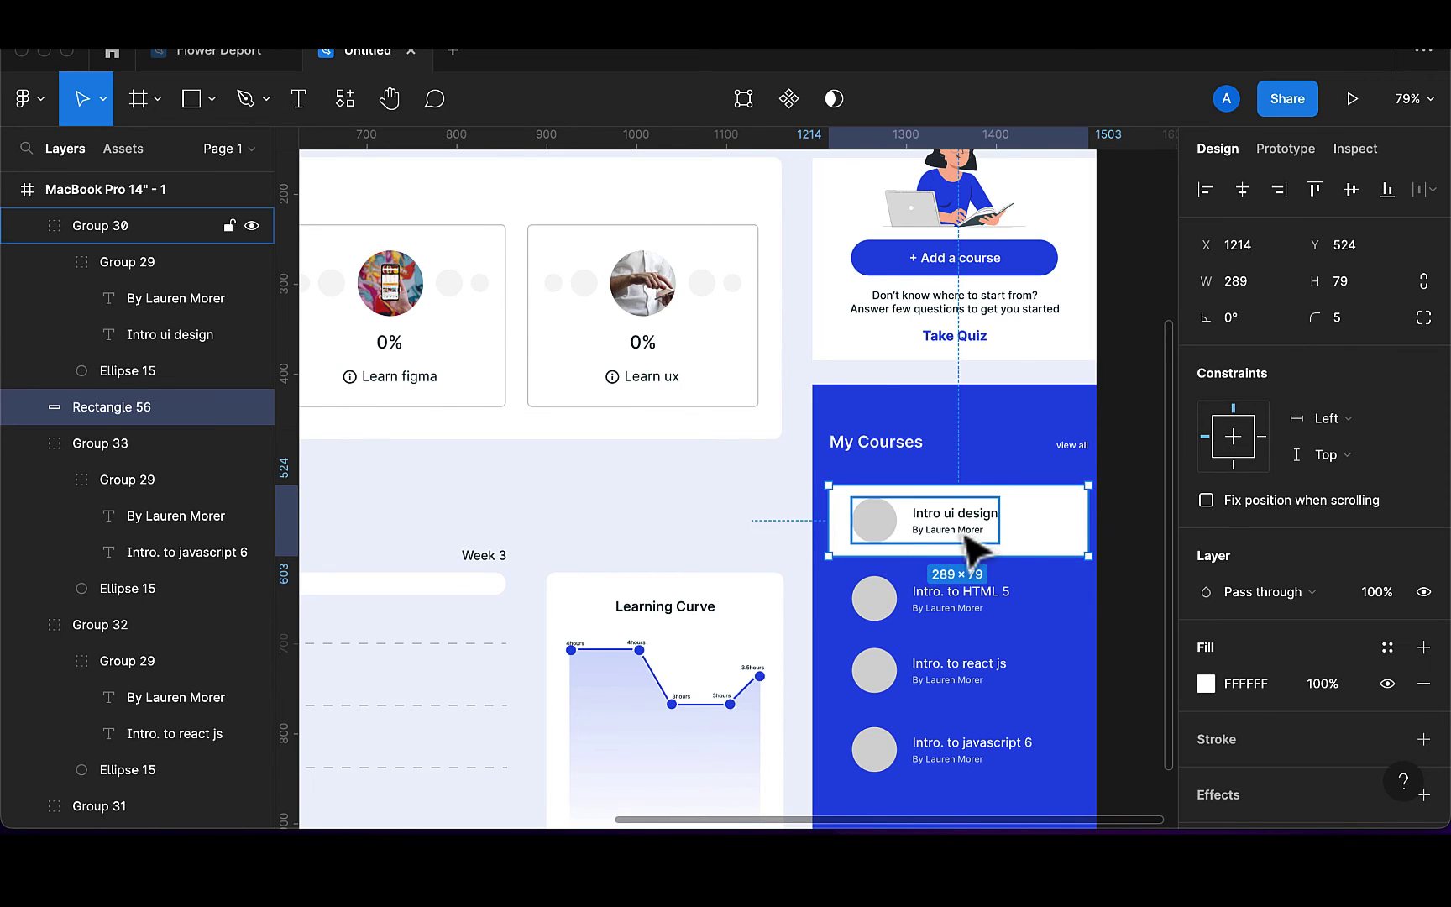
pyautogui.scroll(-4, 968, 541)
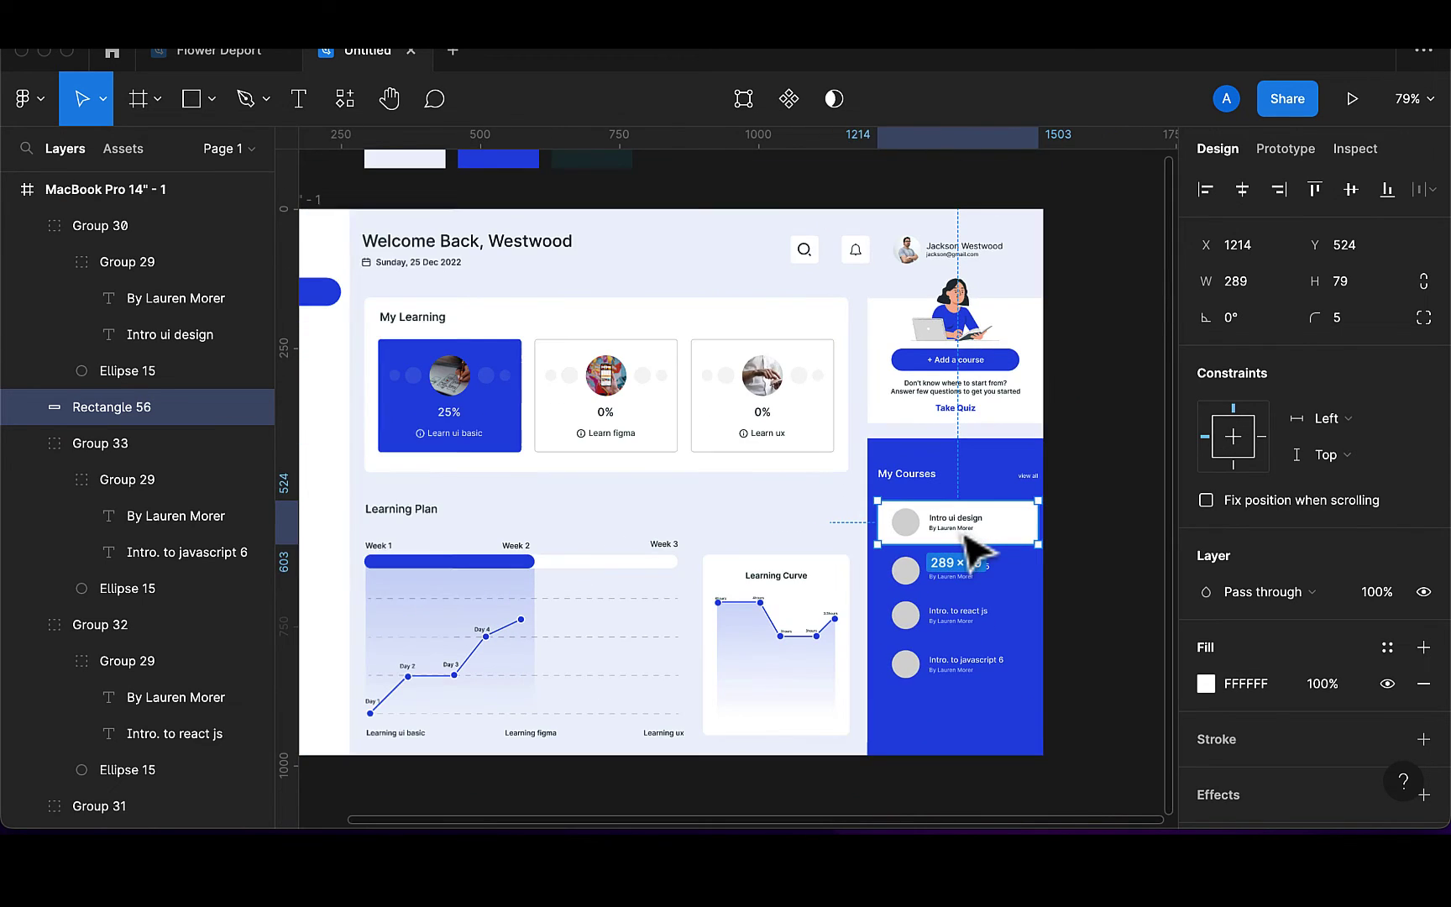
# Using Unsplash, search 'ui ux' and fill the Intro ui design circle with a tablet drawing photo
pyautogui.click(341, 101)
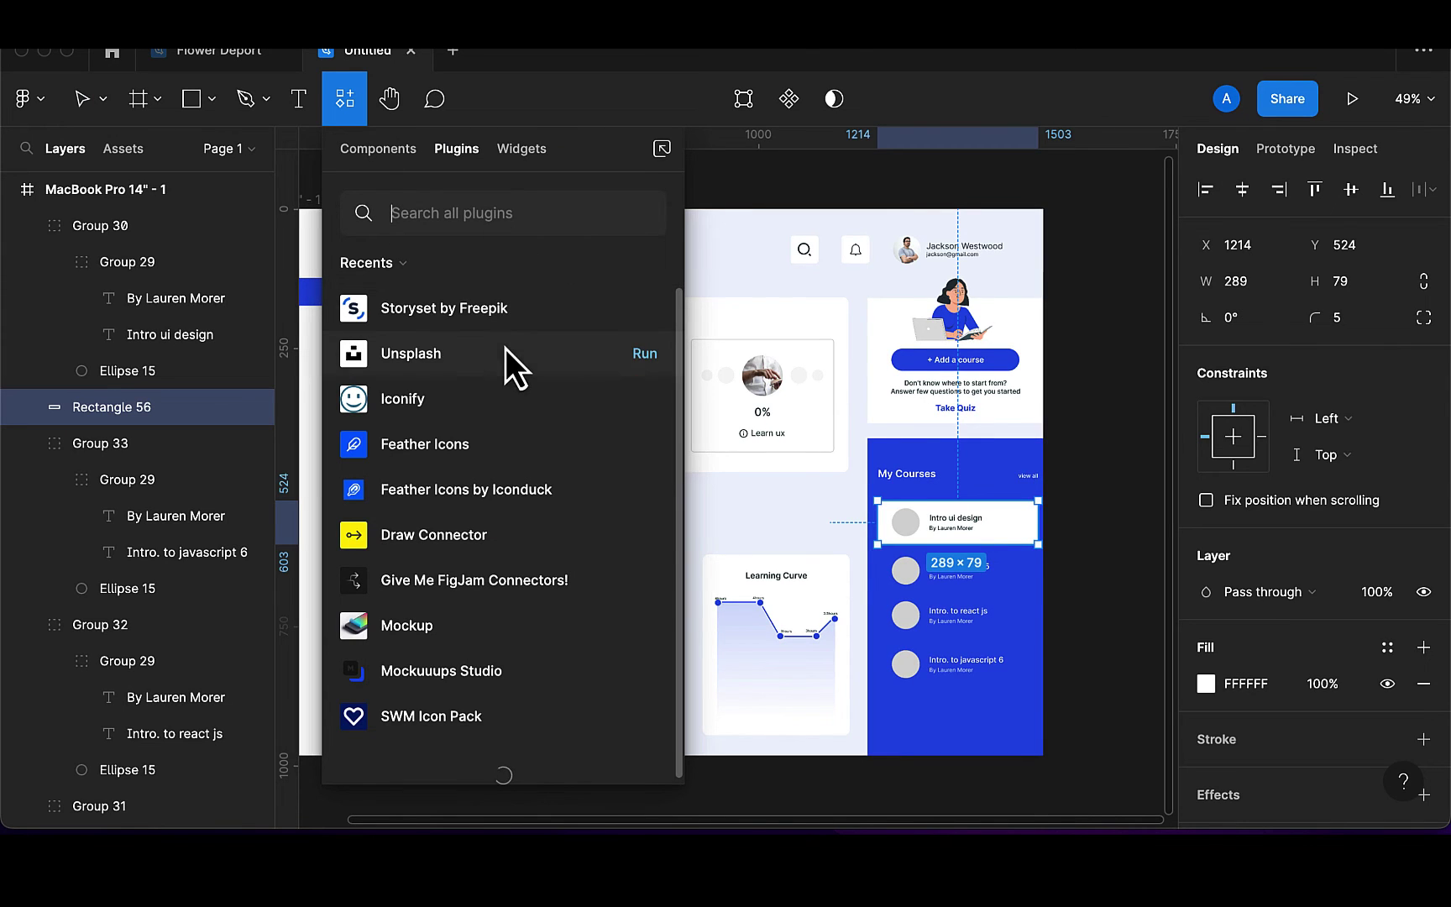
pyautogui.click(659, 362)
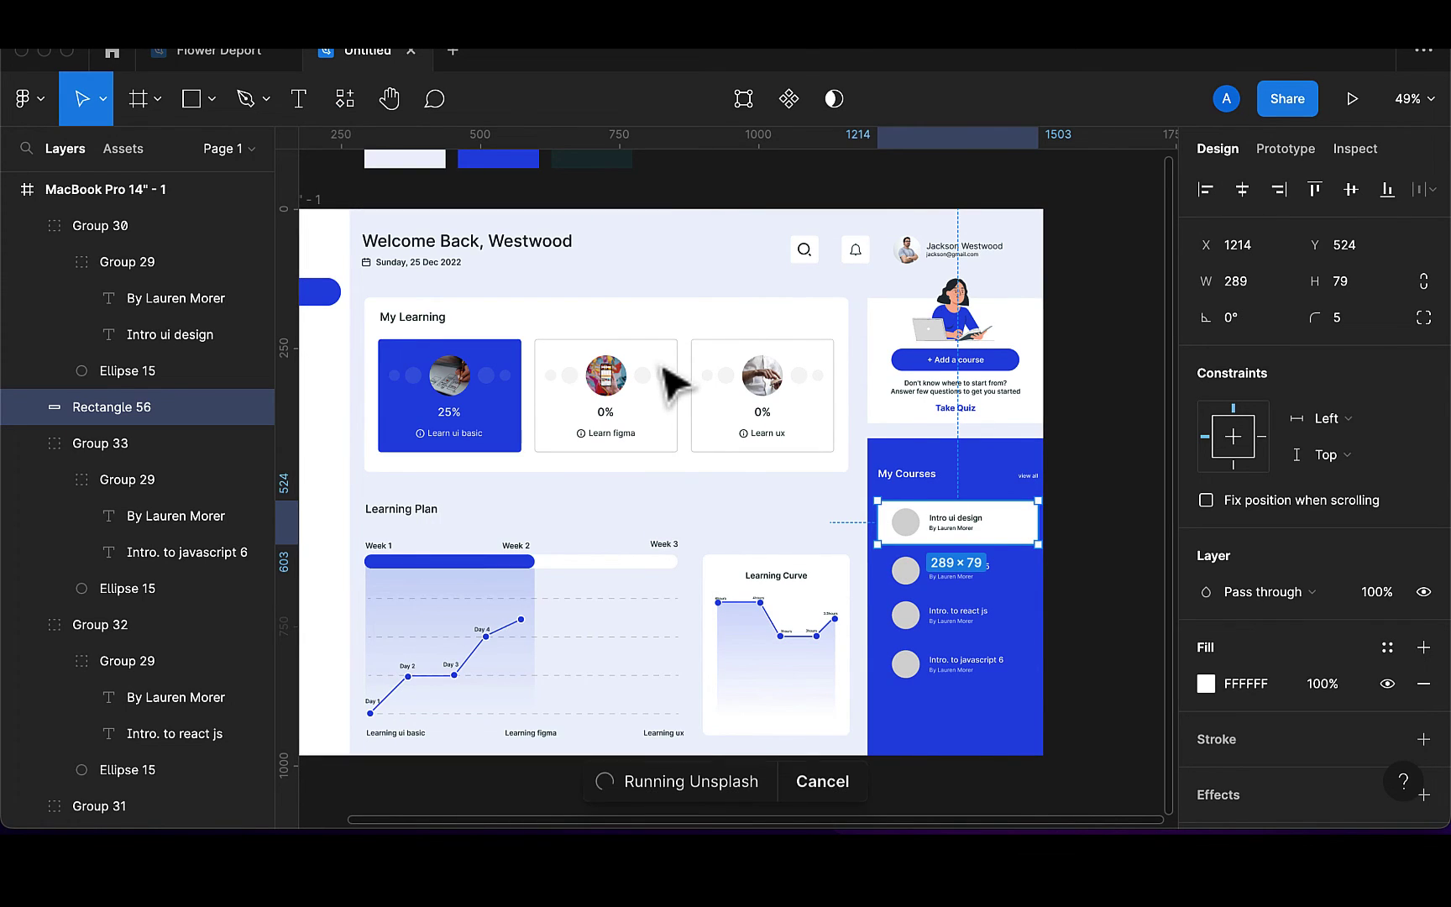
pyautogui.hscroll(5, 504, 433)
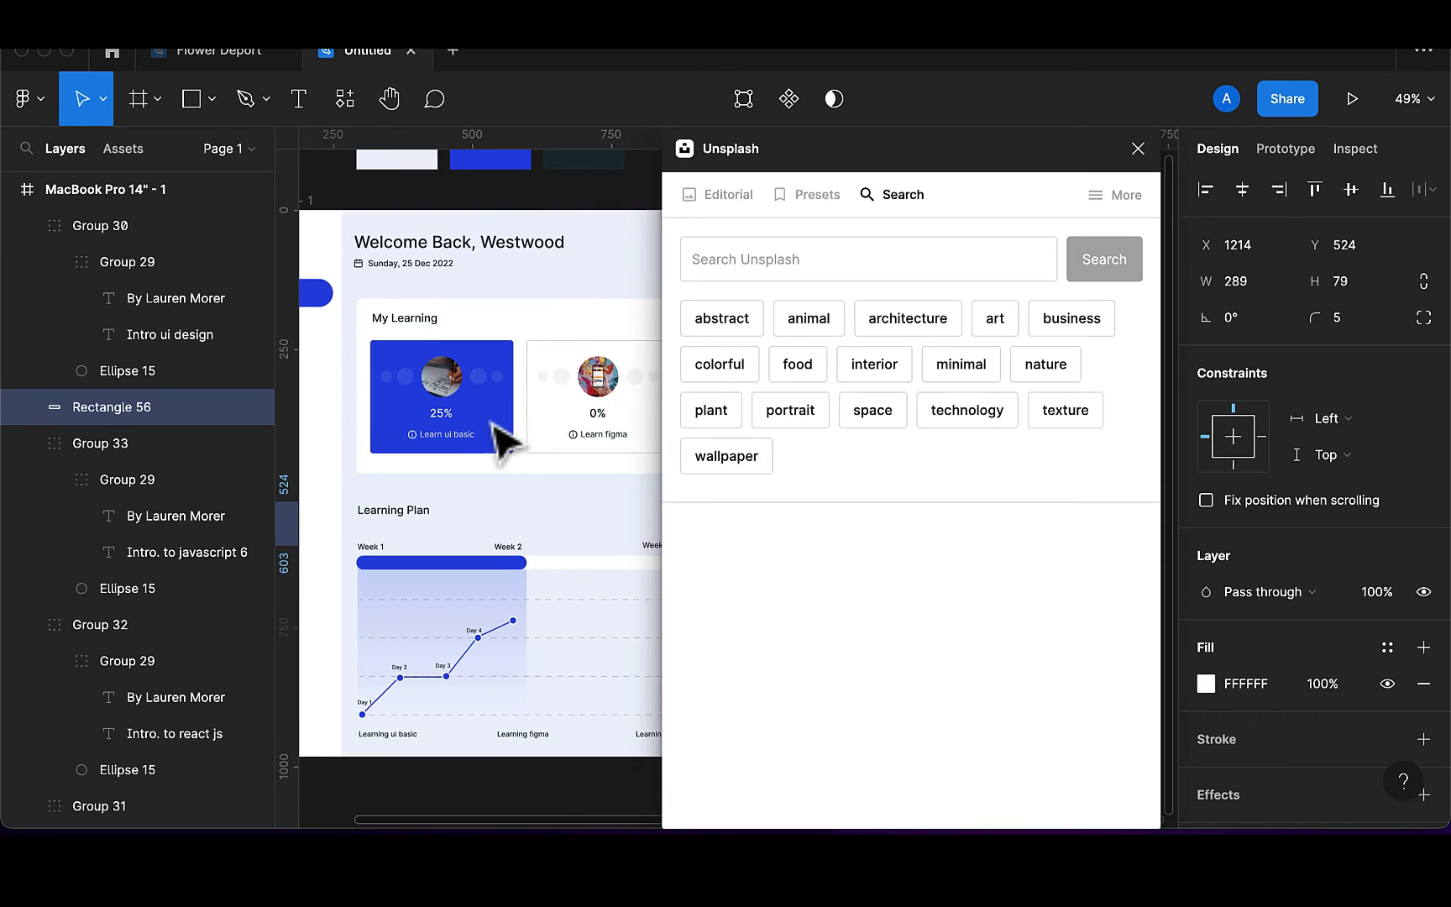
pyautogui.hscroll(2, 495, 426)
pyautogui.click(756, 260)
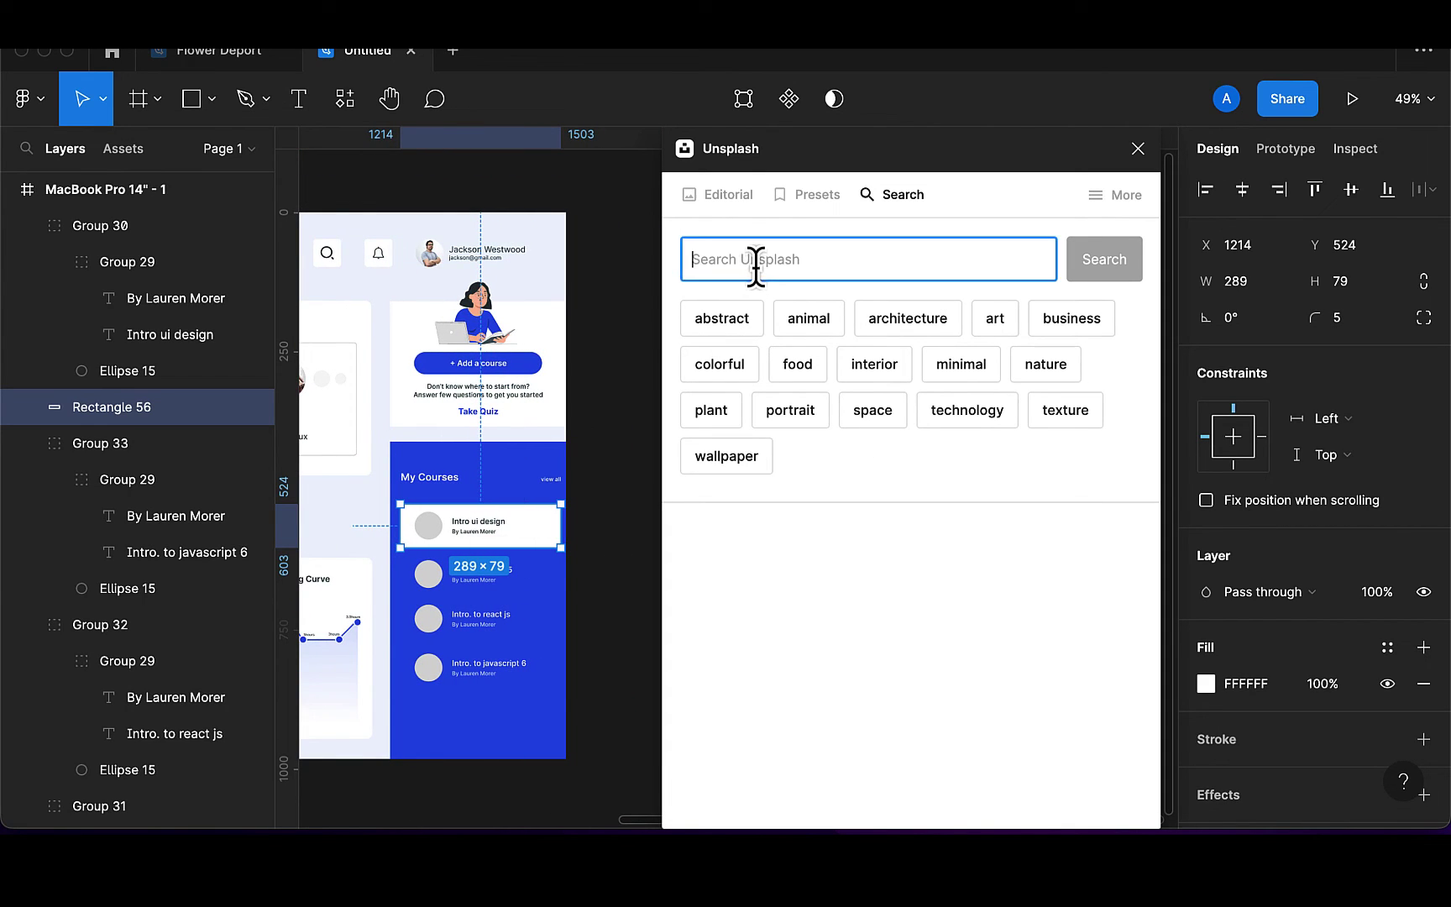
pyautogui.write('ui ux')
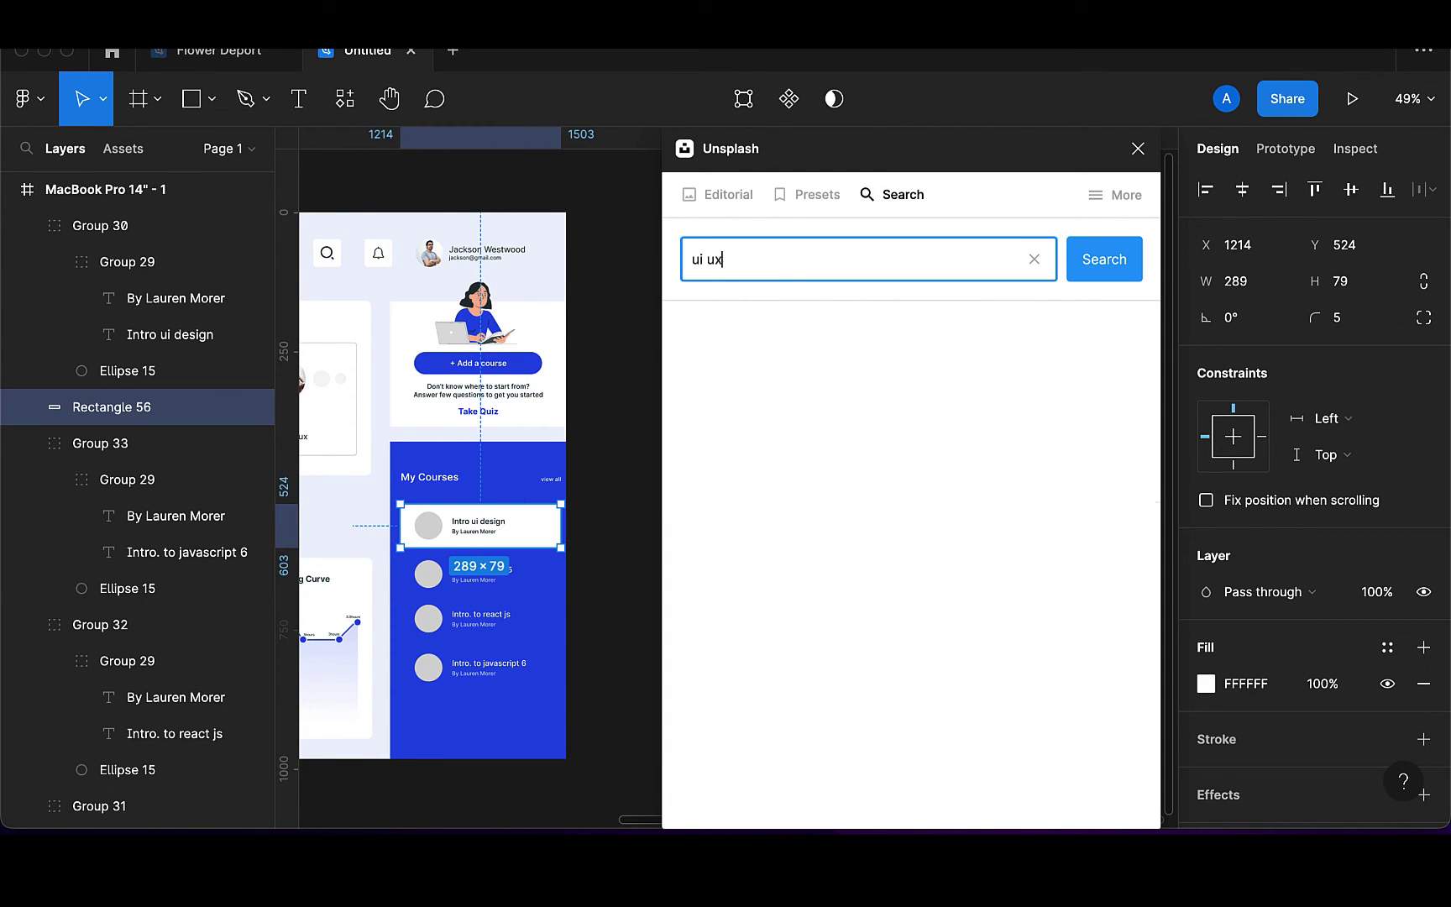
pyautogui.press('Return')
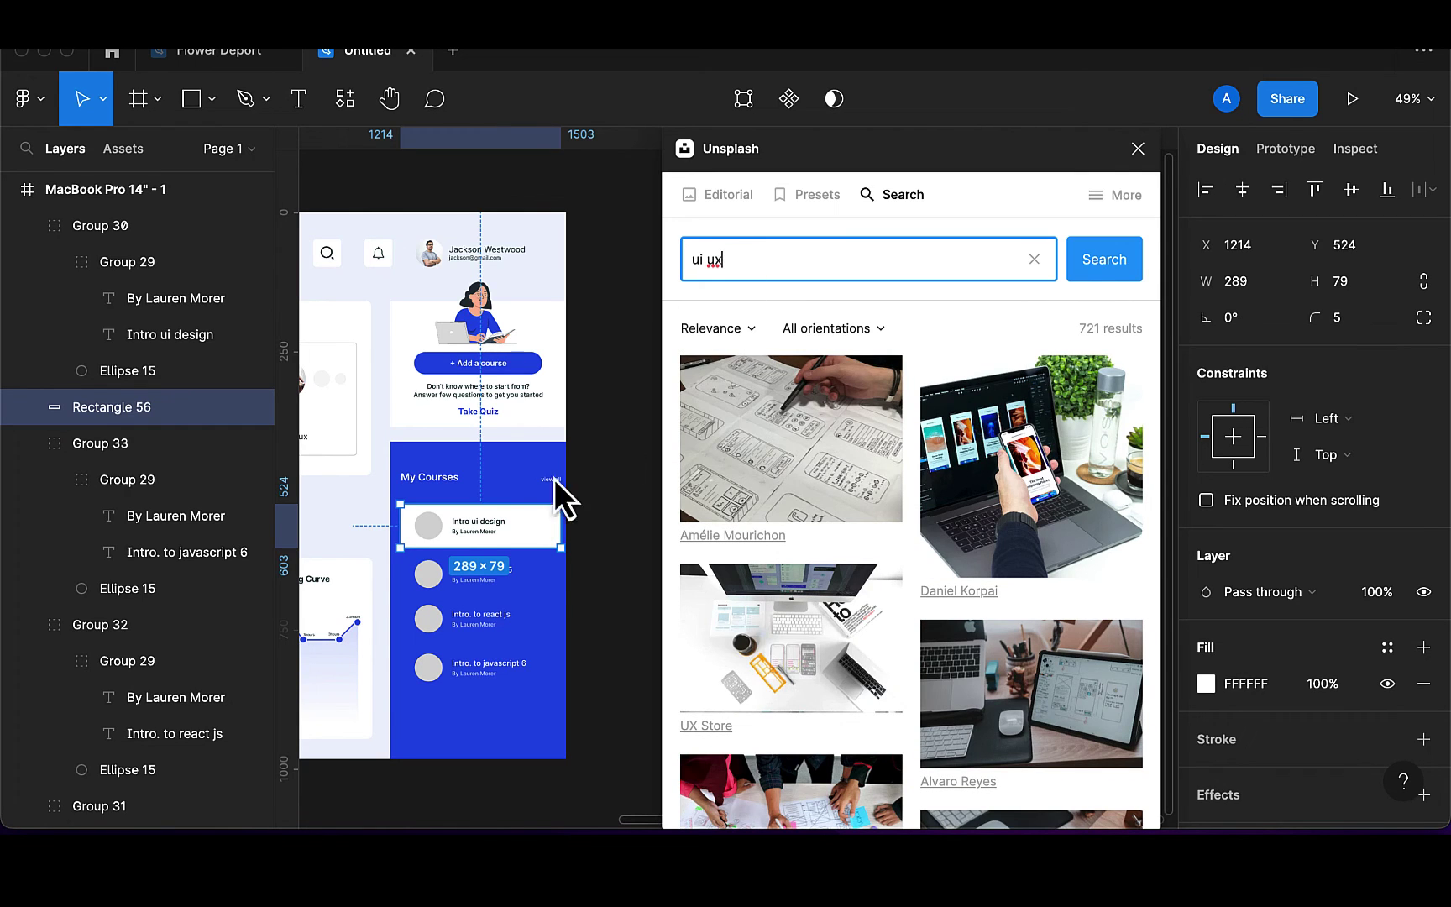
pyautogui.click(432, 532)
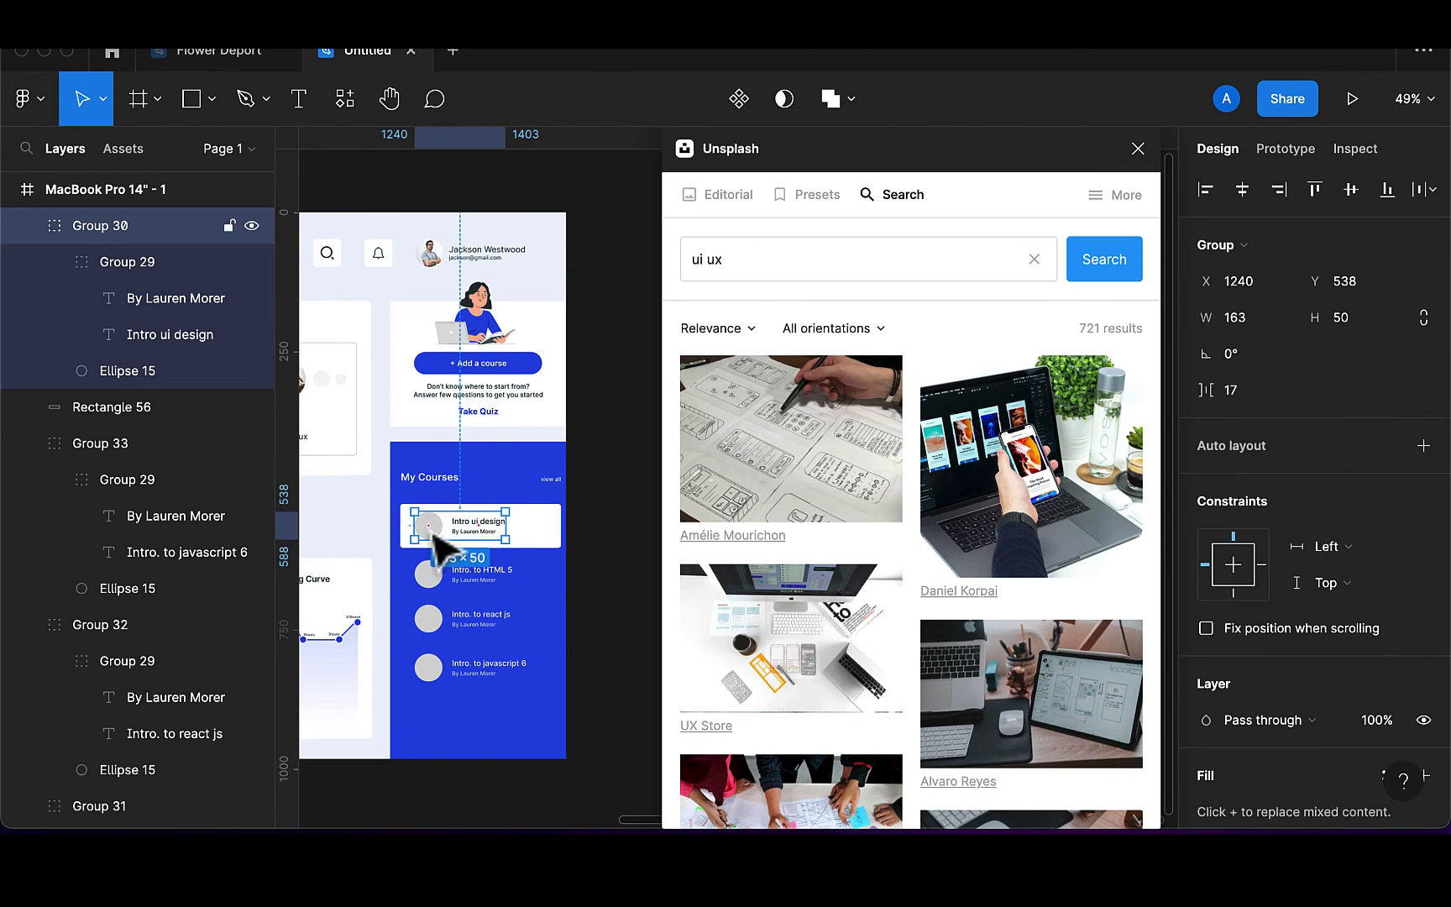
pyautogui.doubleClick(434, 538)
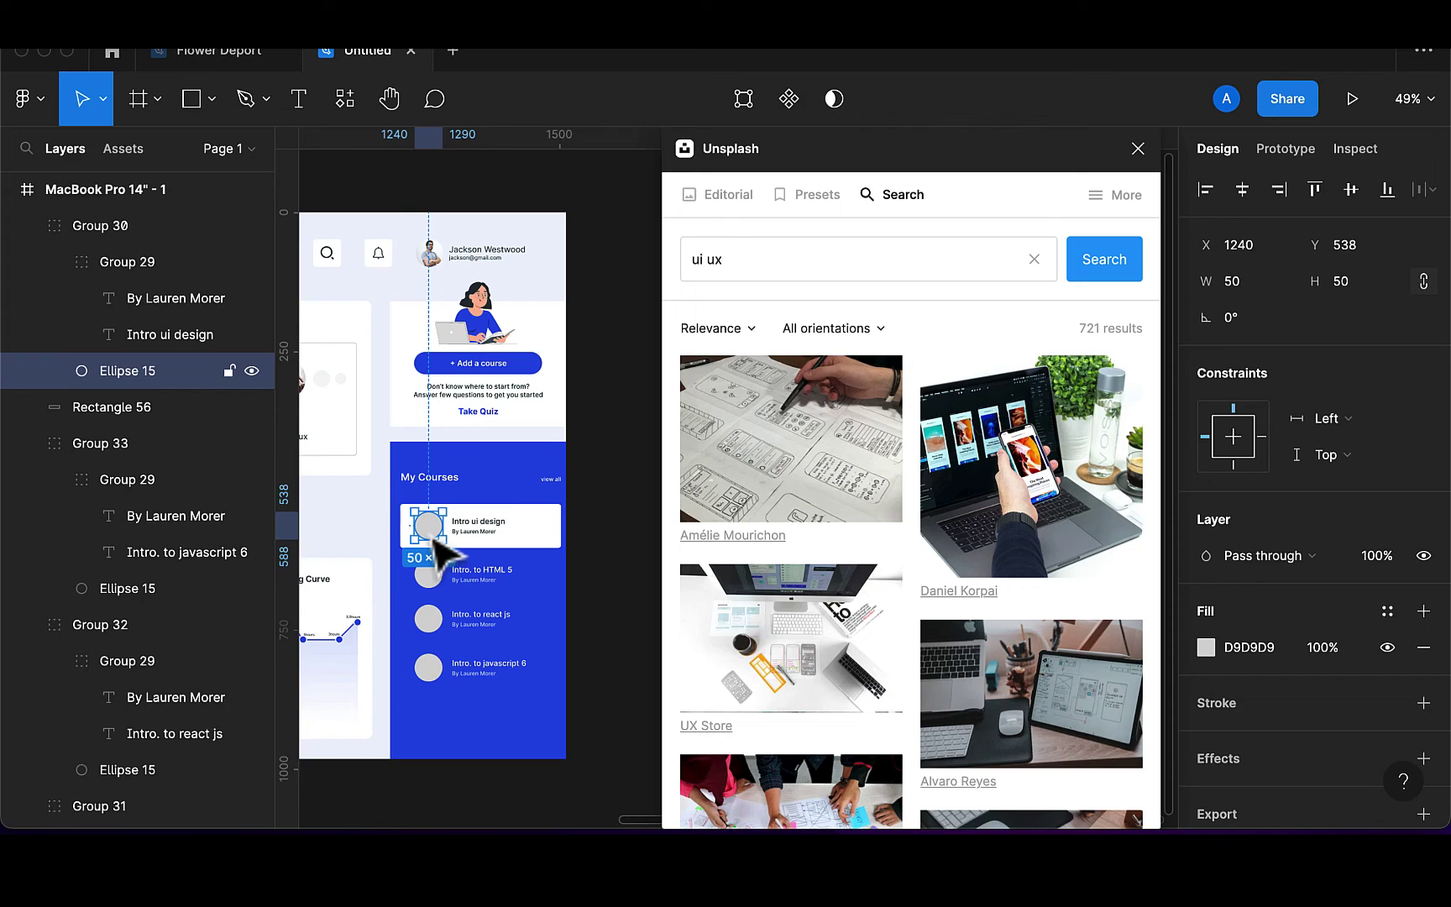
pyautogui.click(798, 456)
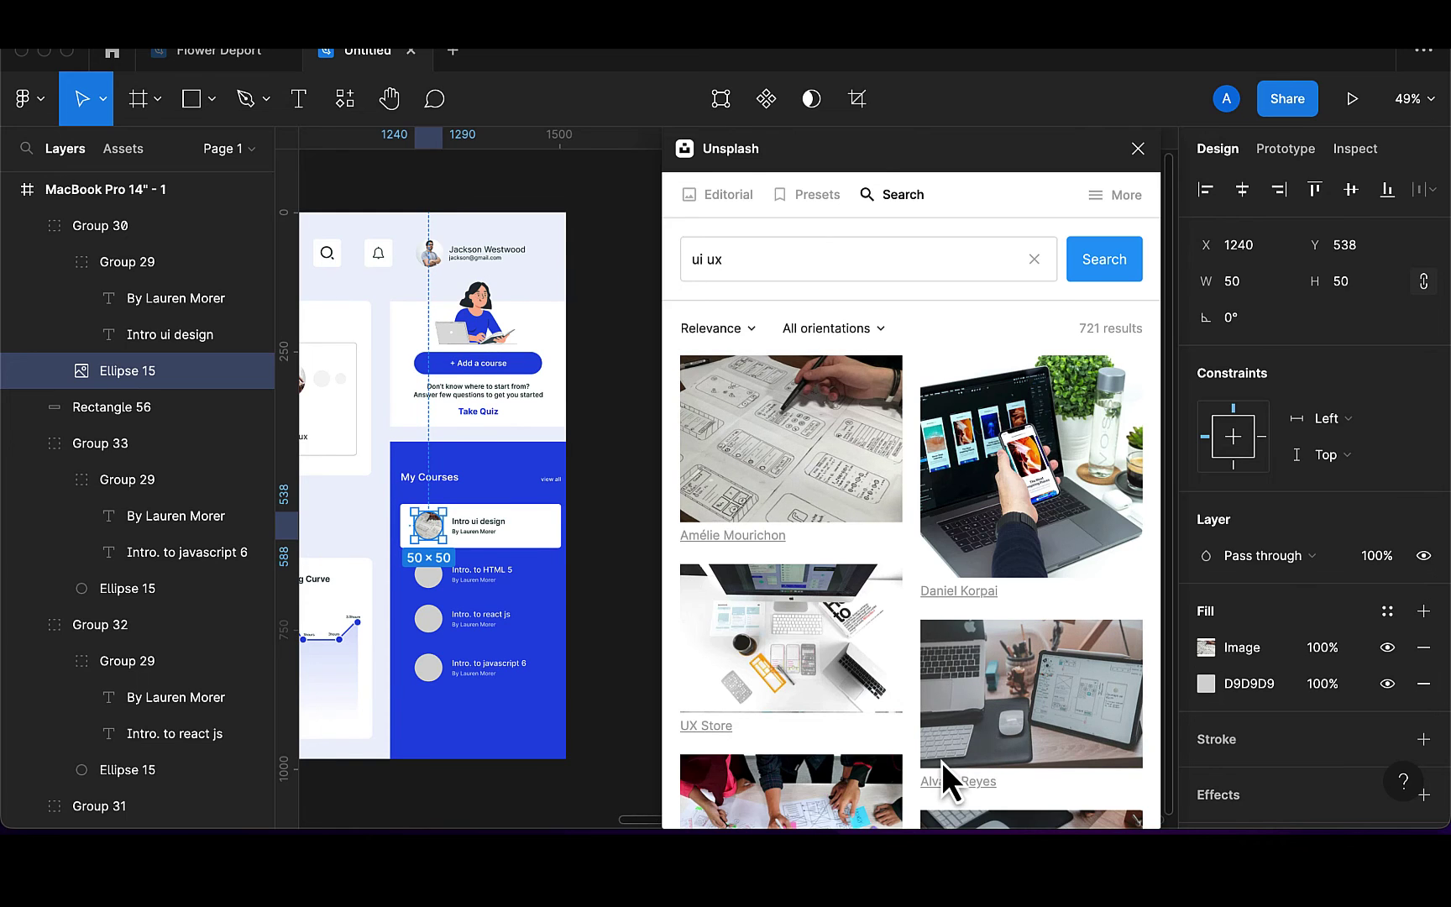
pyautogui.scroll(-2, 941, 762)
pyautogui.scroll(-2, 941, 762)
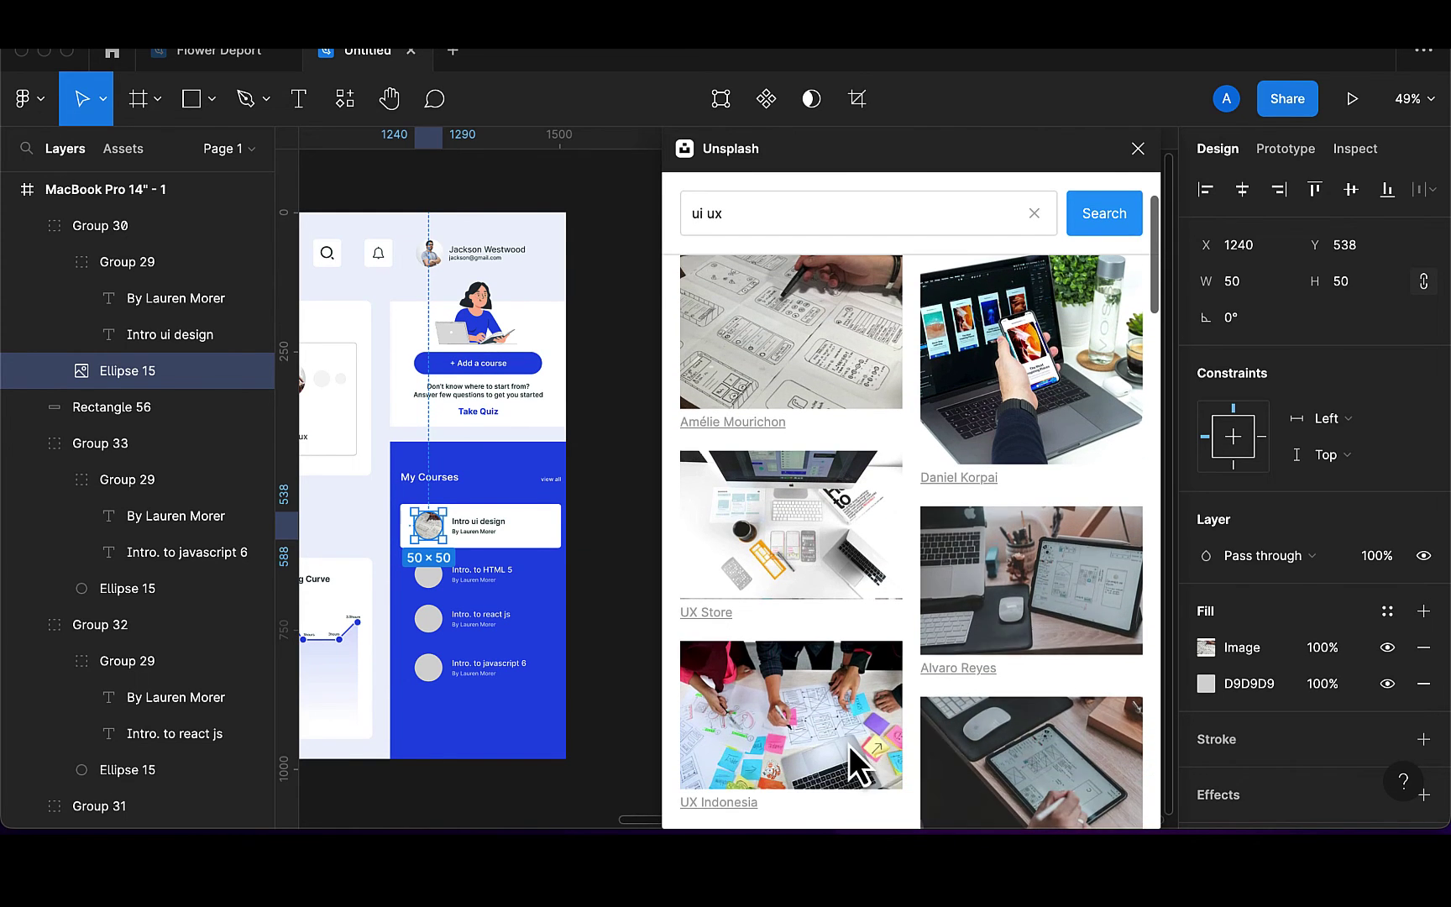
pyautogui.click(1048, 738)
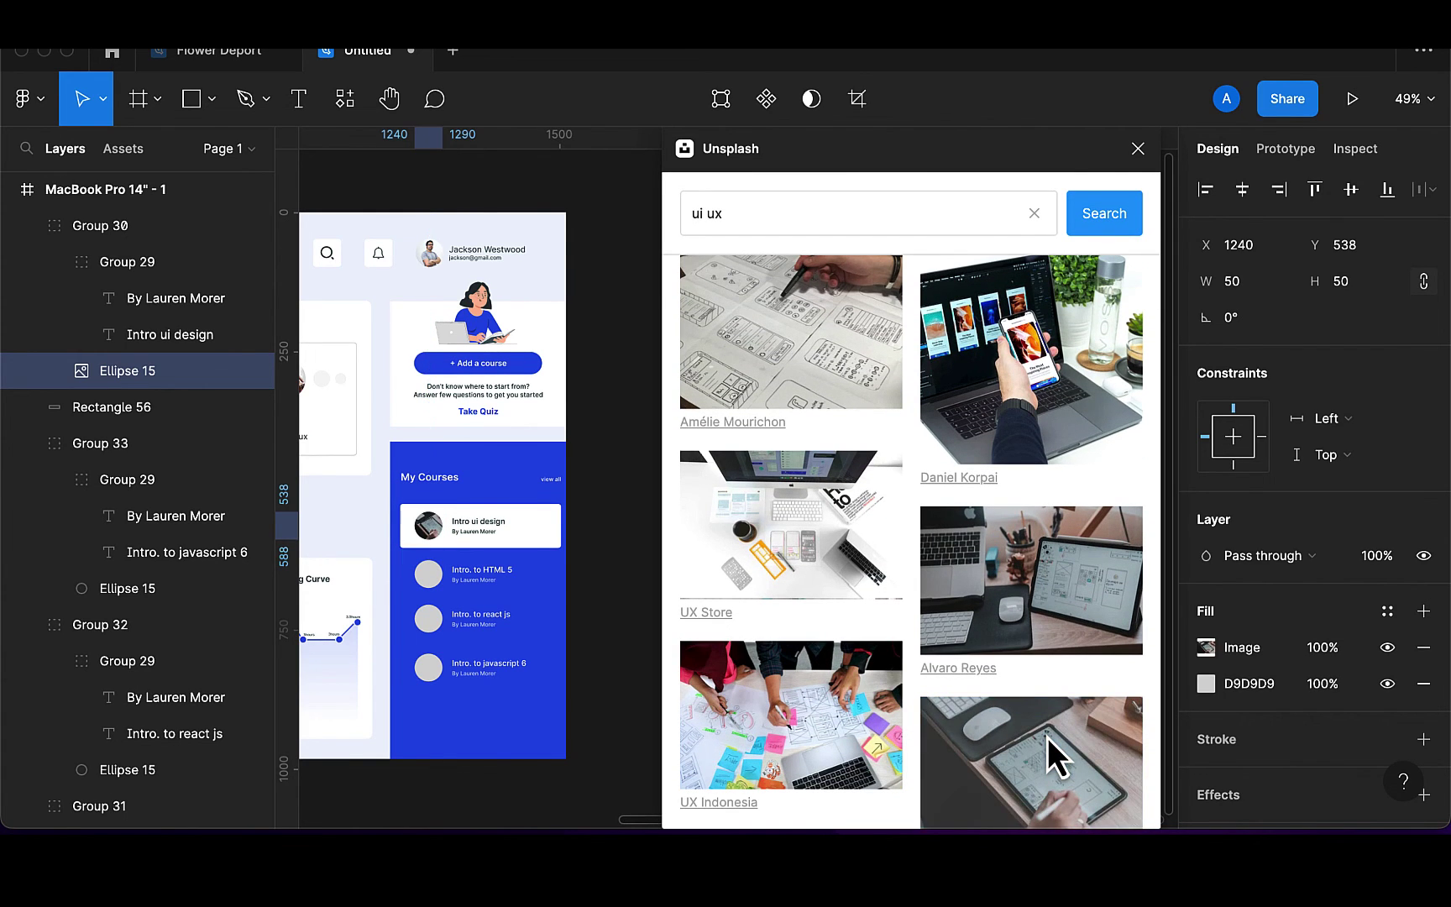
# Search Unsplash for 'html' and fill the Intro. to HTML 5 circle with a yellow HTML photo
pyautogui.click(769, 220)
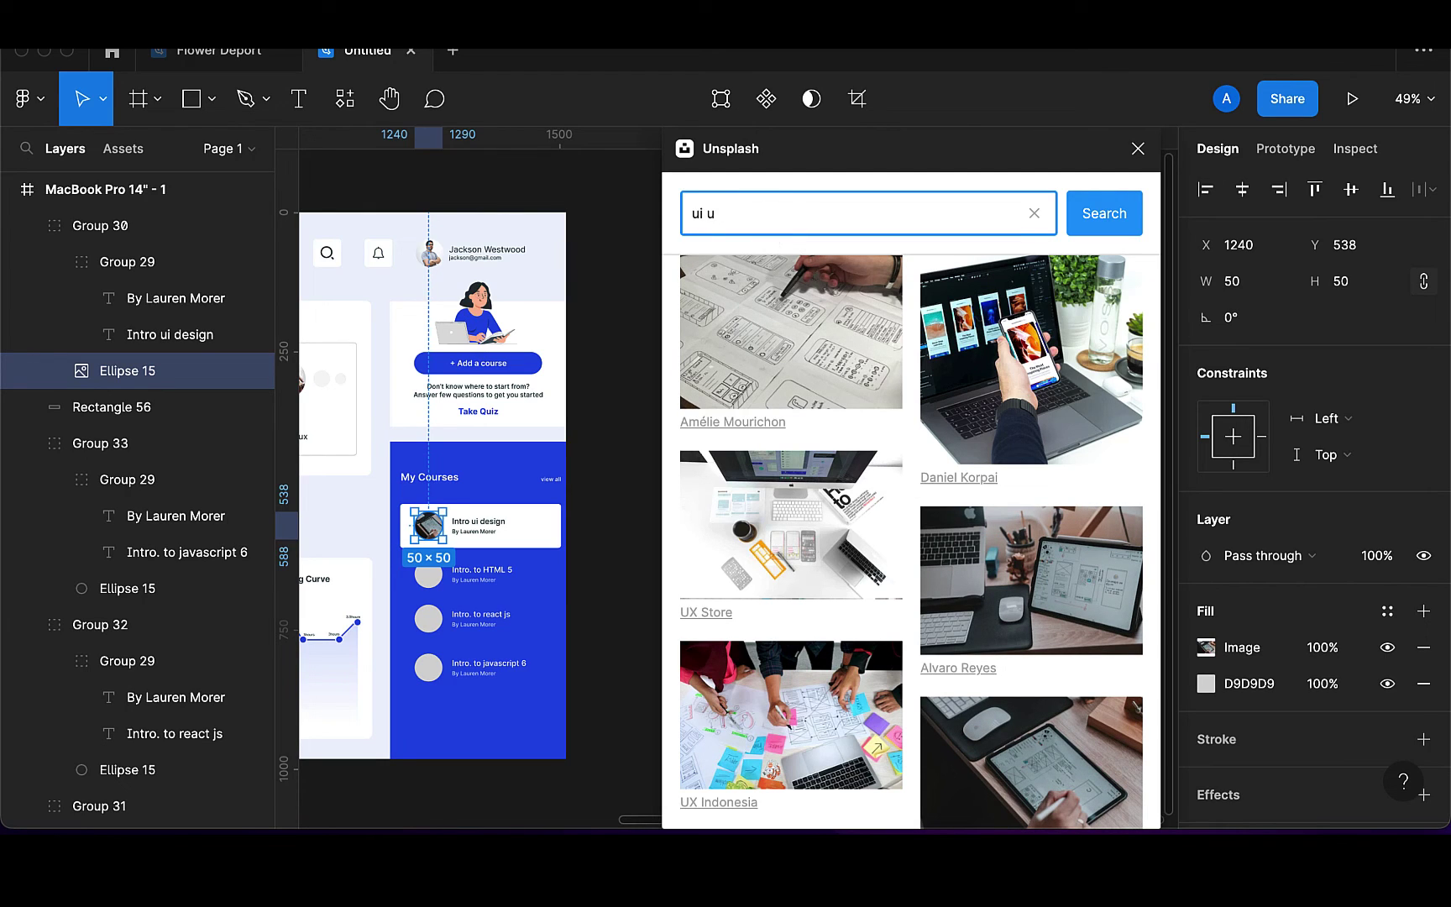
pyautogui.write('html 5')
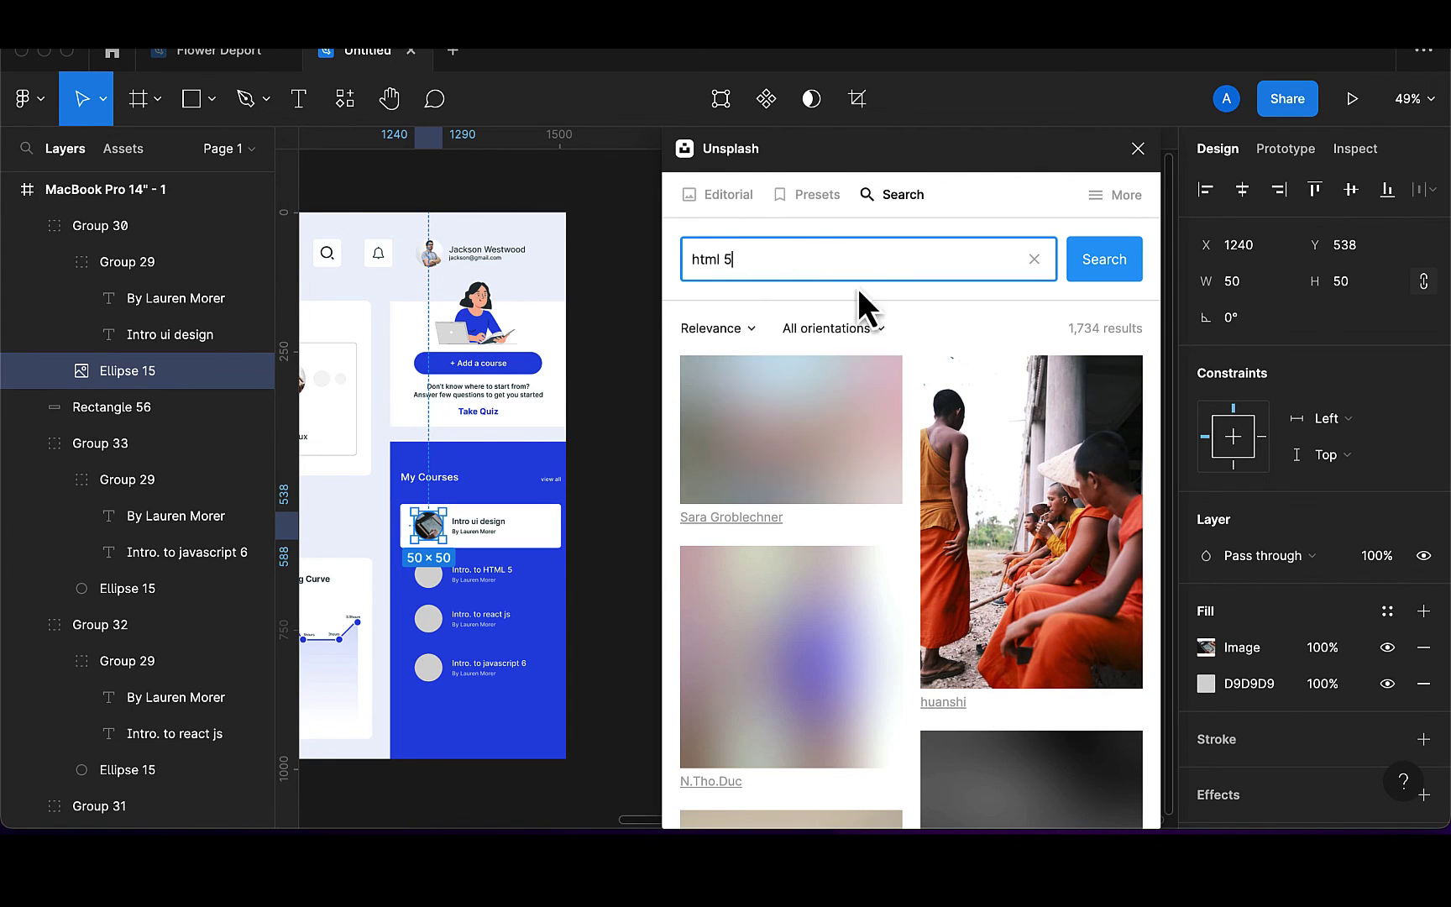
pyautogui.press('BackSpace')
pyautogui.press('BackSpace')
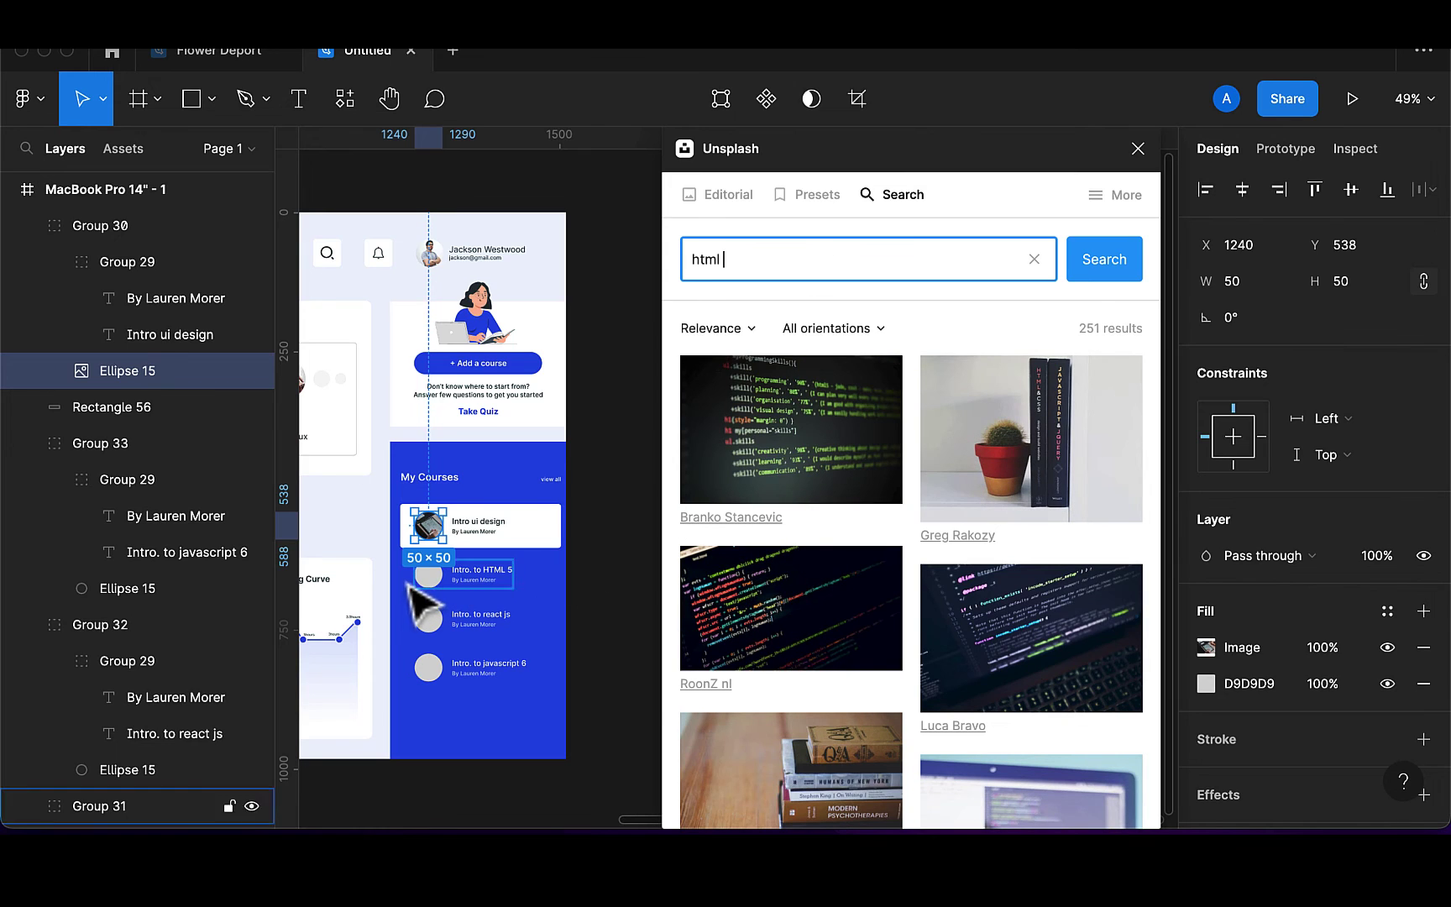
pyautogui.click(431, 579)
pyautogui.scroll(-3, 744, 626)
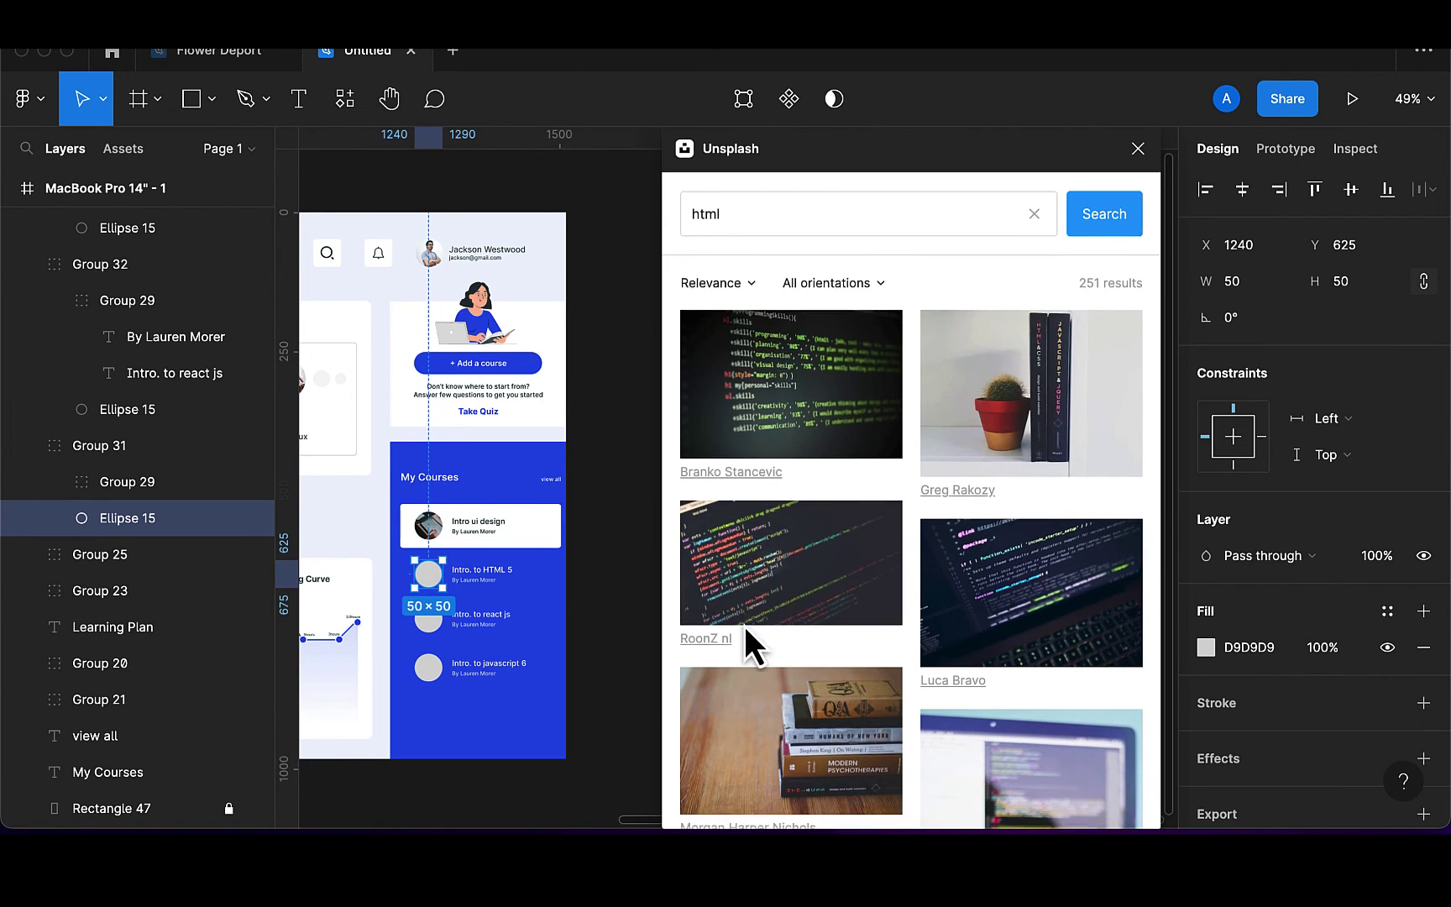
pyautogui.scroll(-4, 745, 626)
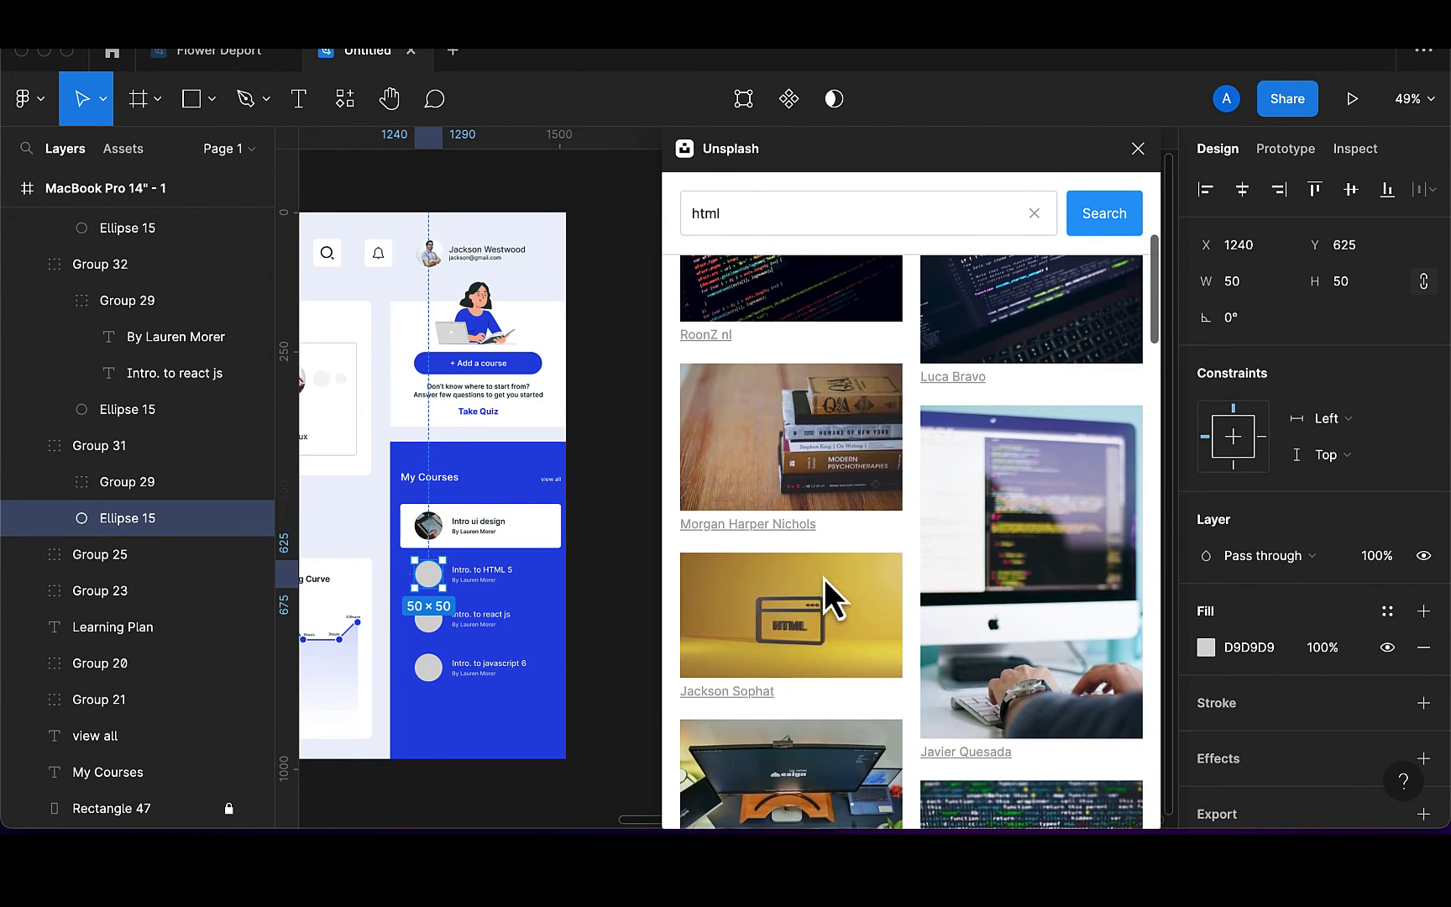
pyautogui.click(806, 617)
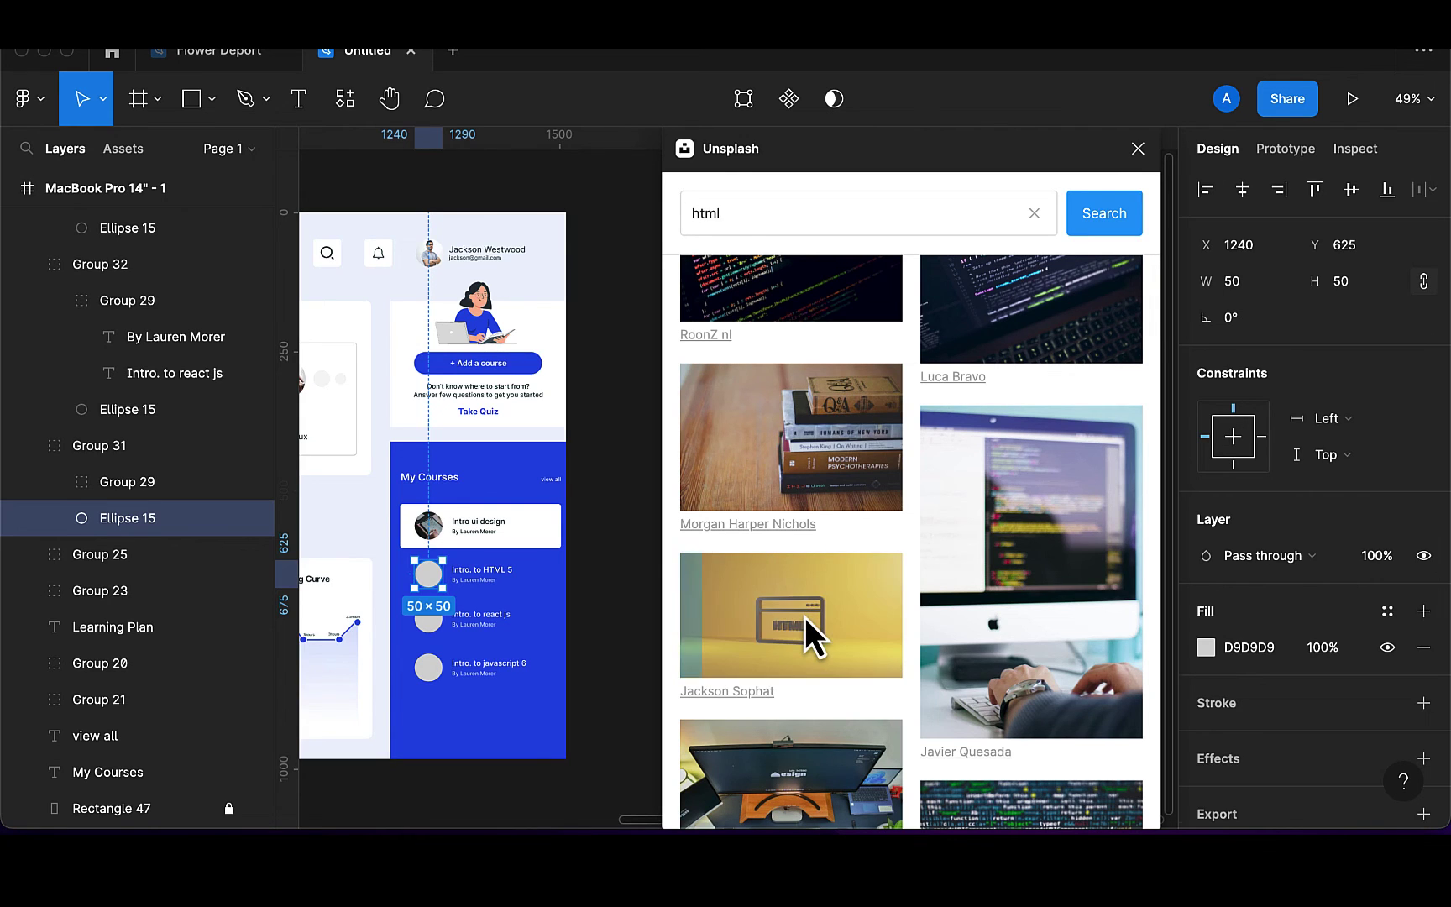
# Search Unsplash for 'react' and fill the Intro. to react js circle with a laptop coding photo
pyautogui.click(430, 623)
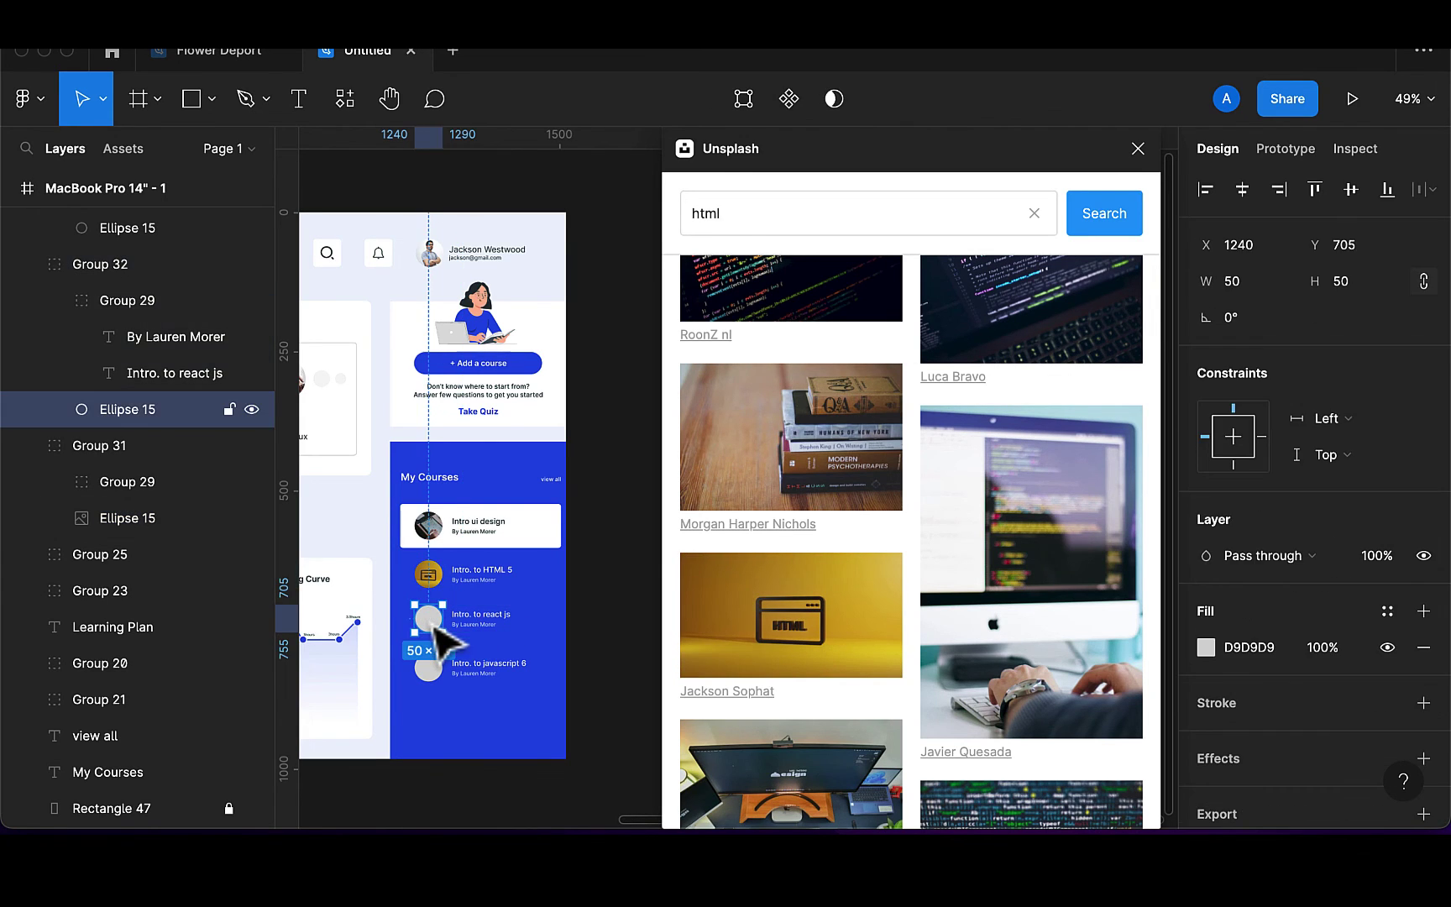
pyautogui.click(777, 227)
pyautogui.press('BackSpace')
pyautogui.write('r')
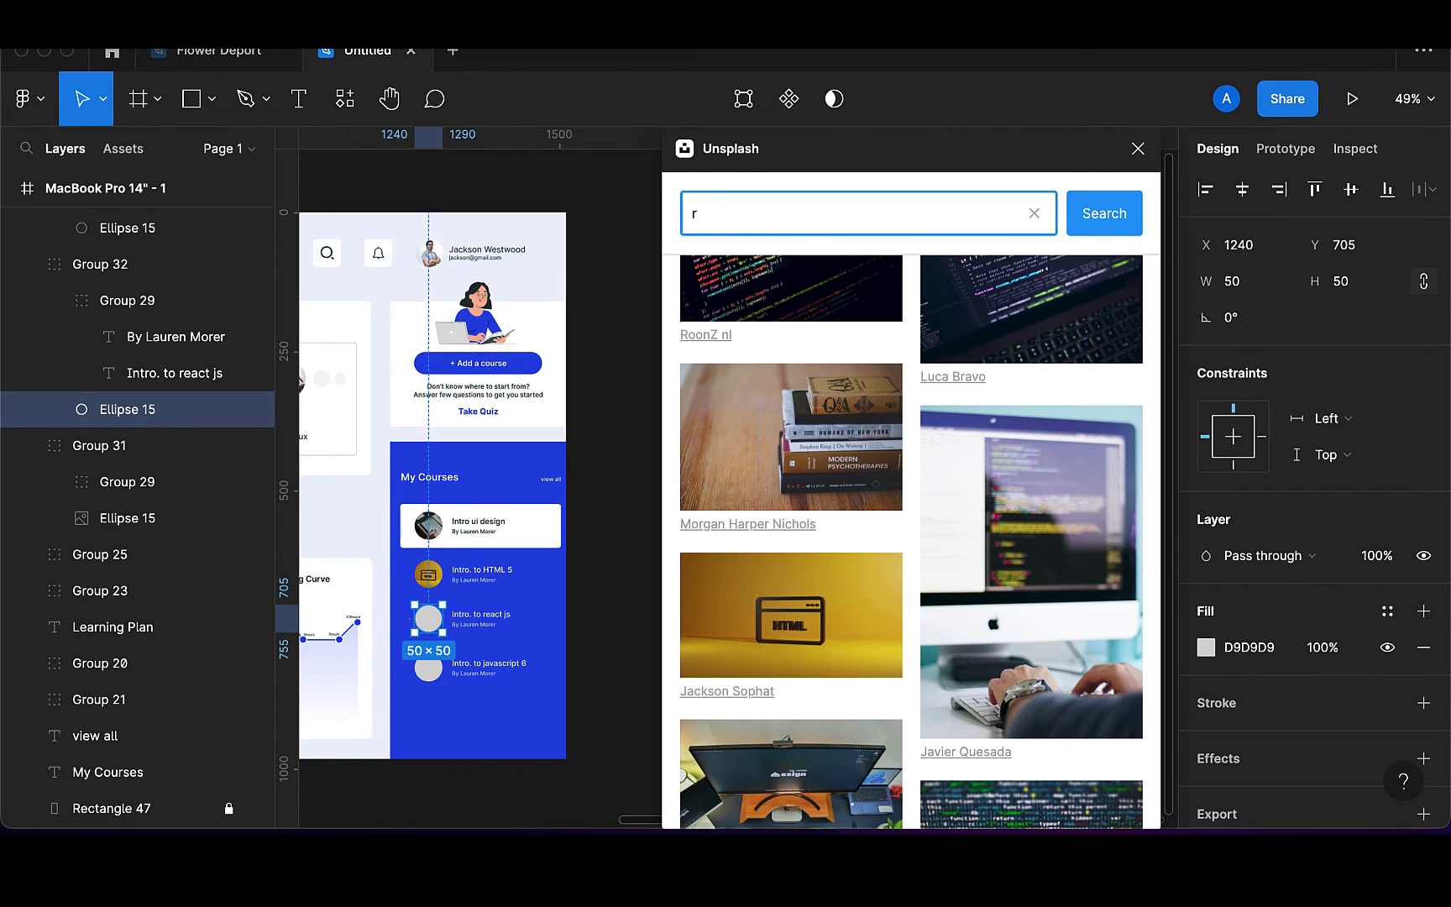
pyautogui.write('eact')
pyautogui.press('Return')
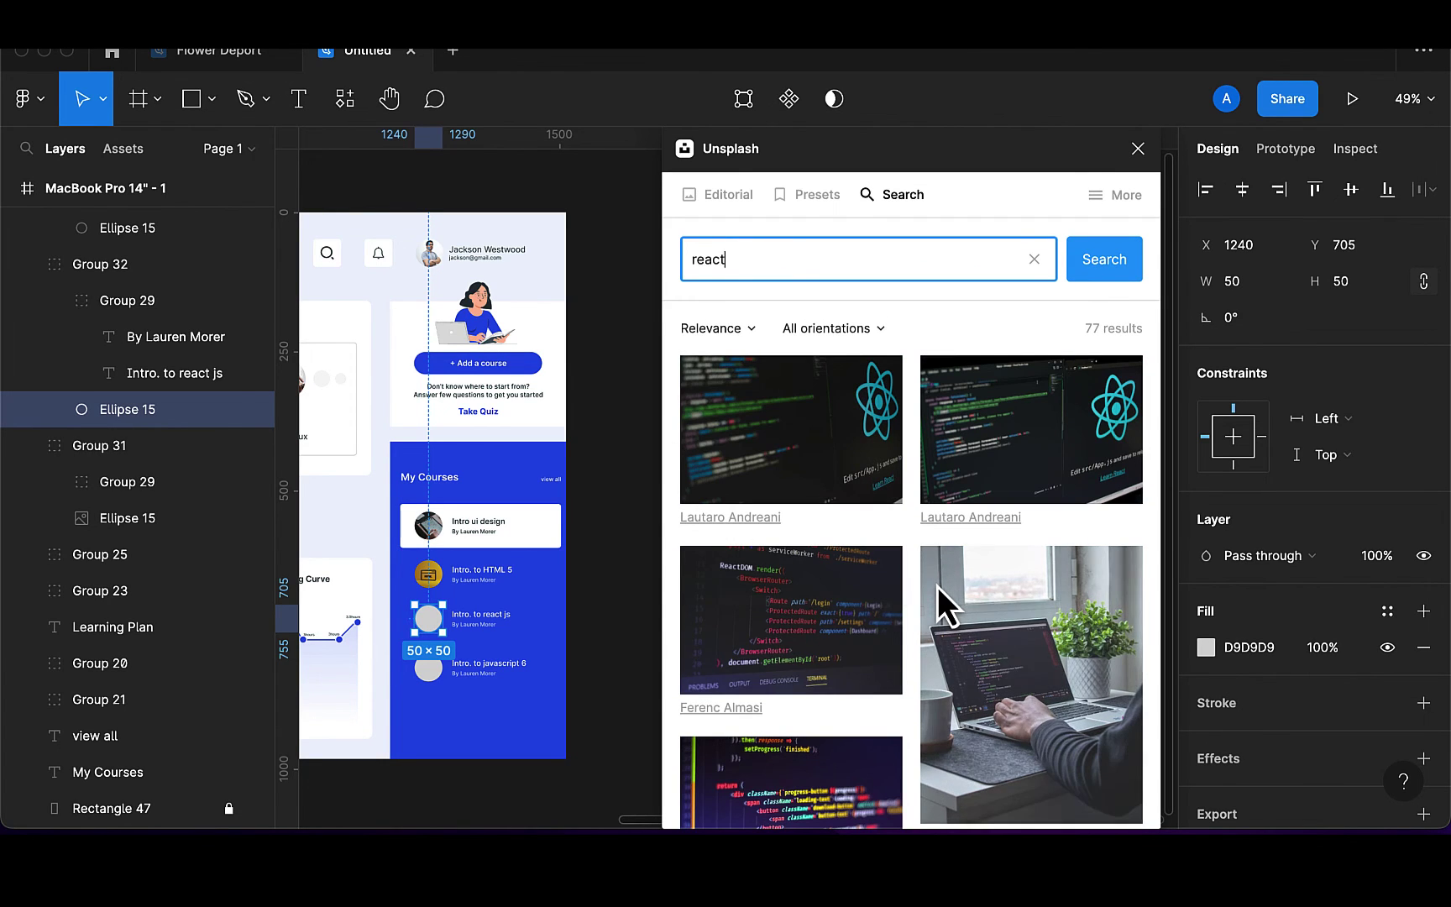
pyautogui.scroll(-4, 937, 587)
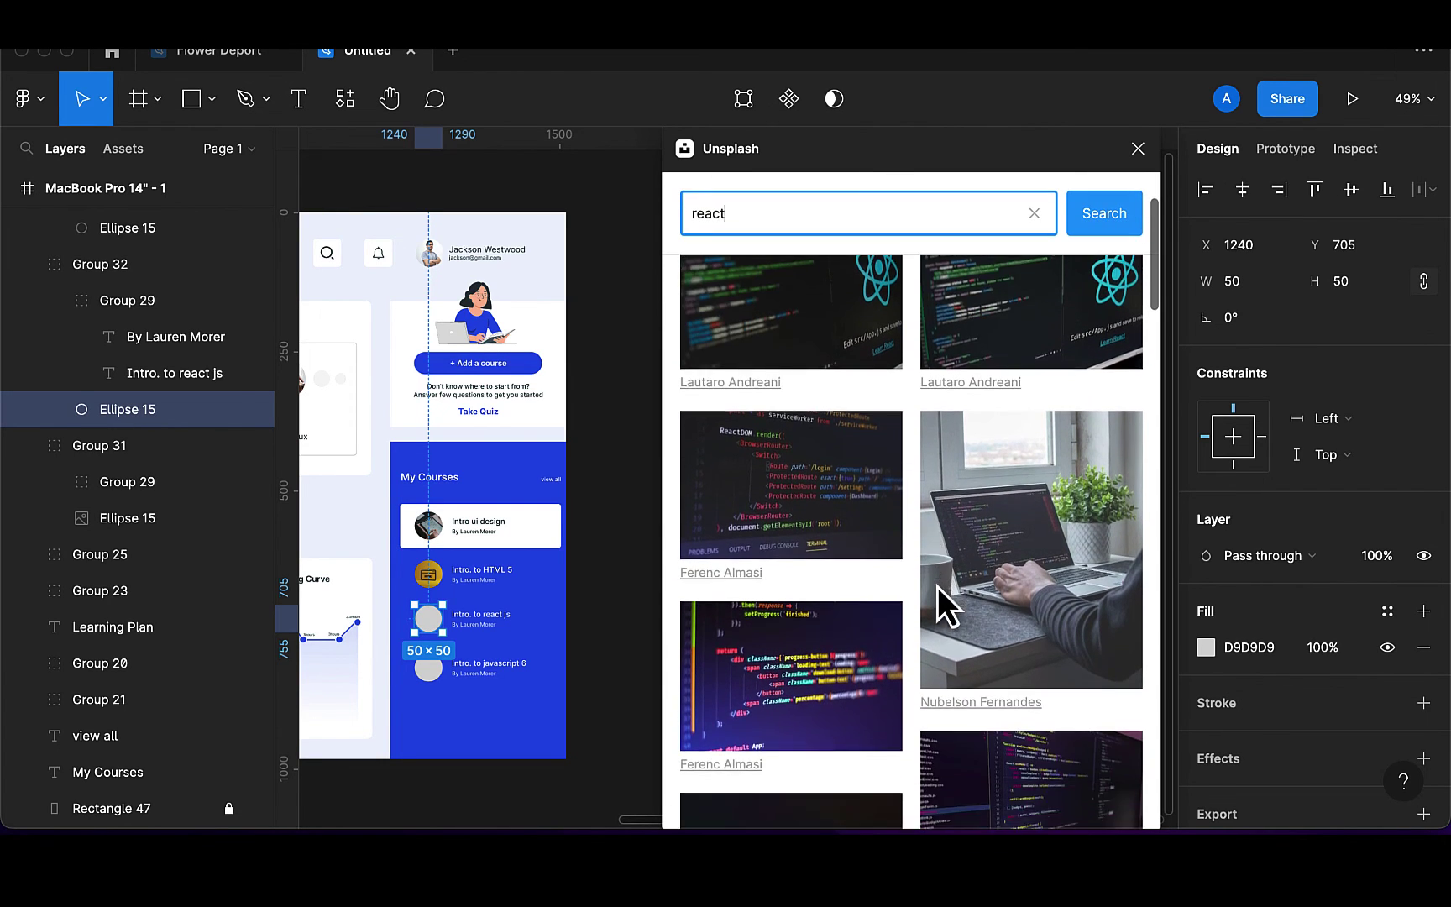
pyautogui.click(1073, 503)
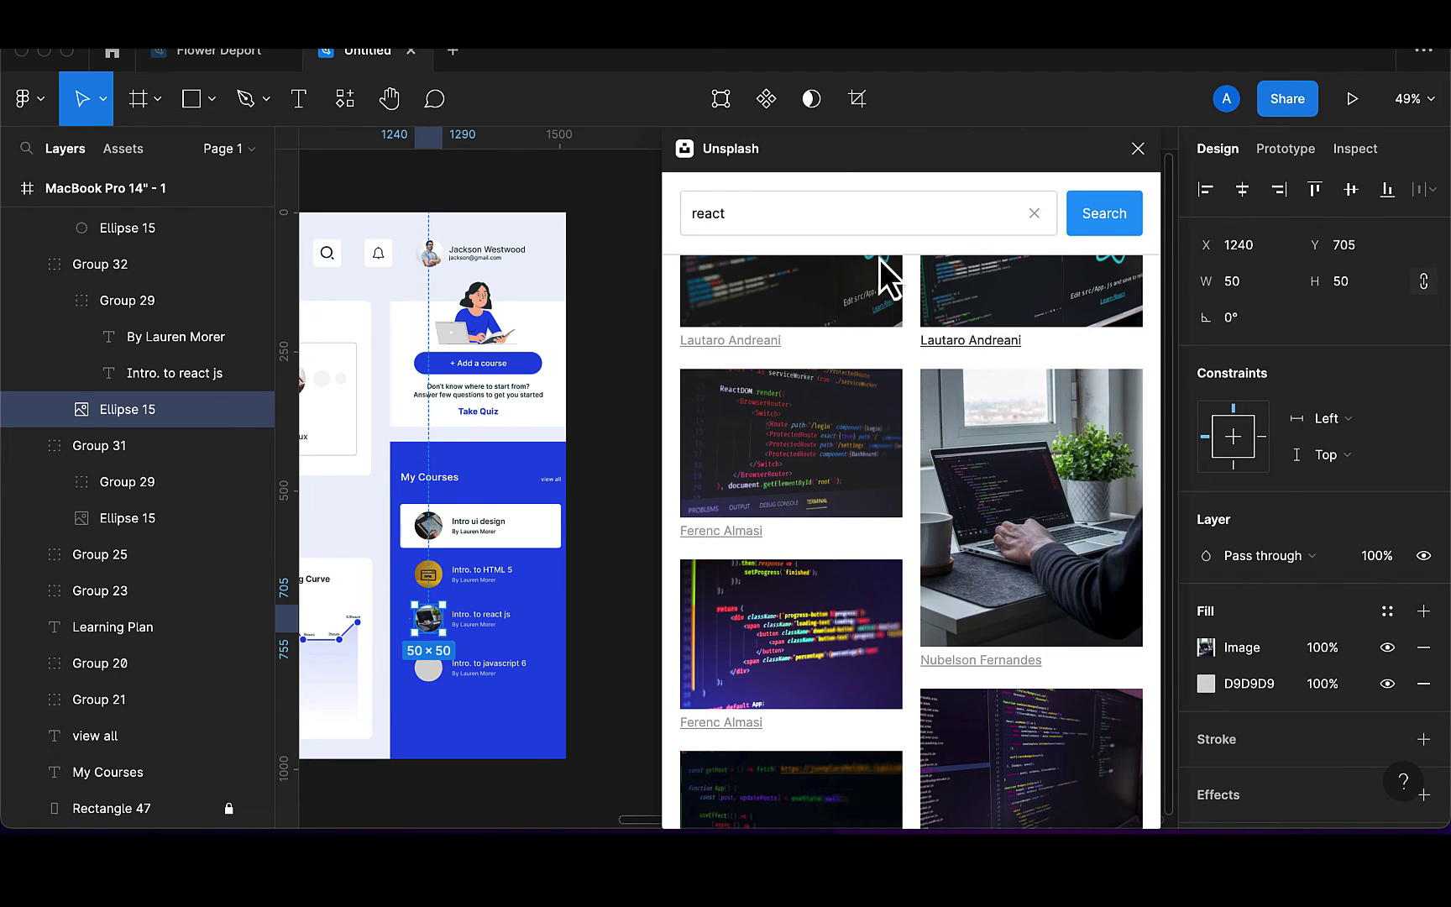
# Search 'javascript' and fill the Intro. to javascript 6 circle with a colourful code photo, then close Unsplash
pyautogui.click(837, 213)
pyautogui.press('BackSpace')
pyautogui.press('BackSpace')
pyautogui.press('BackSpace')
pyautogui.write('javascr')
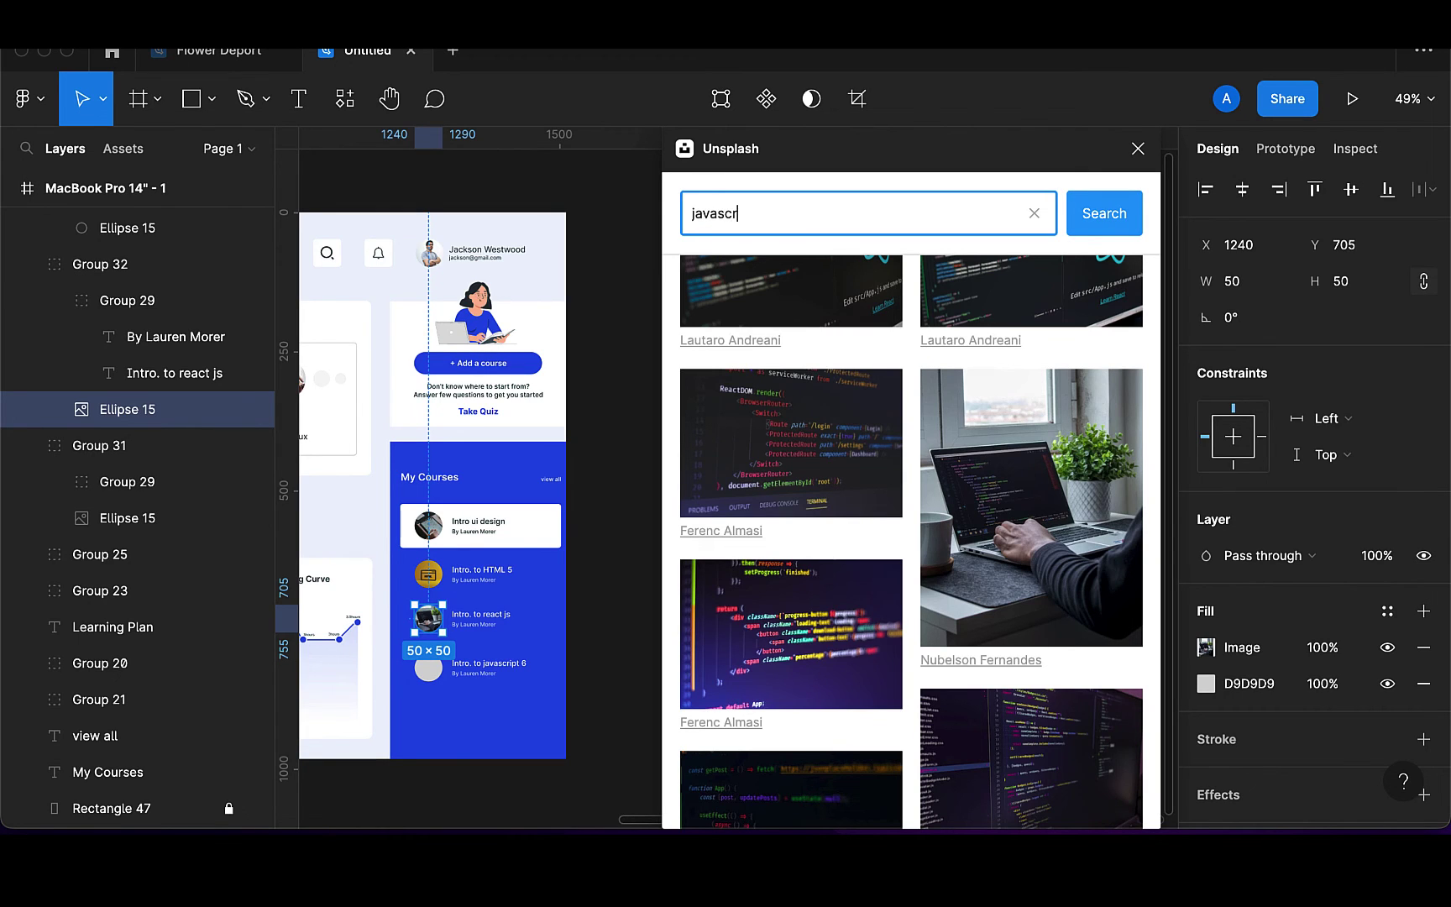
pyautogui.write('ipt')
pyautogui.press('Return')
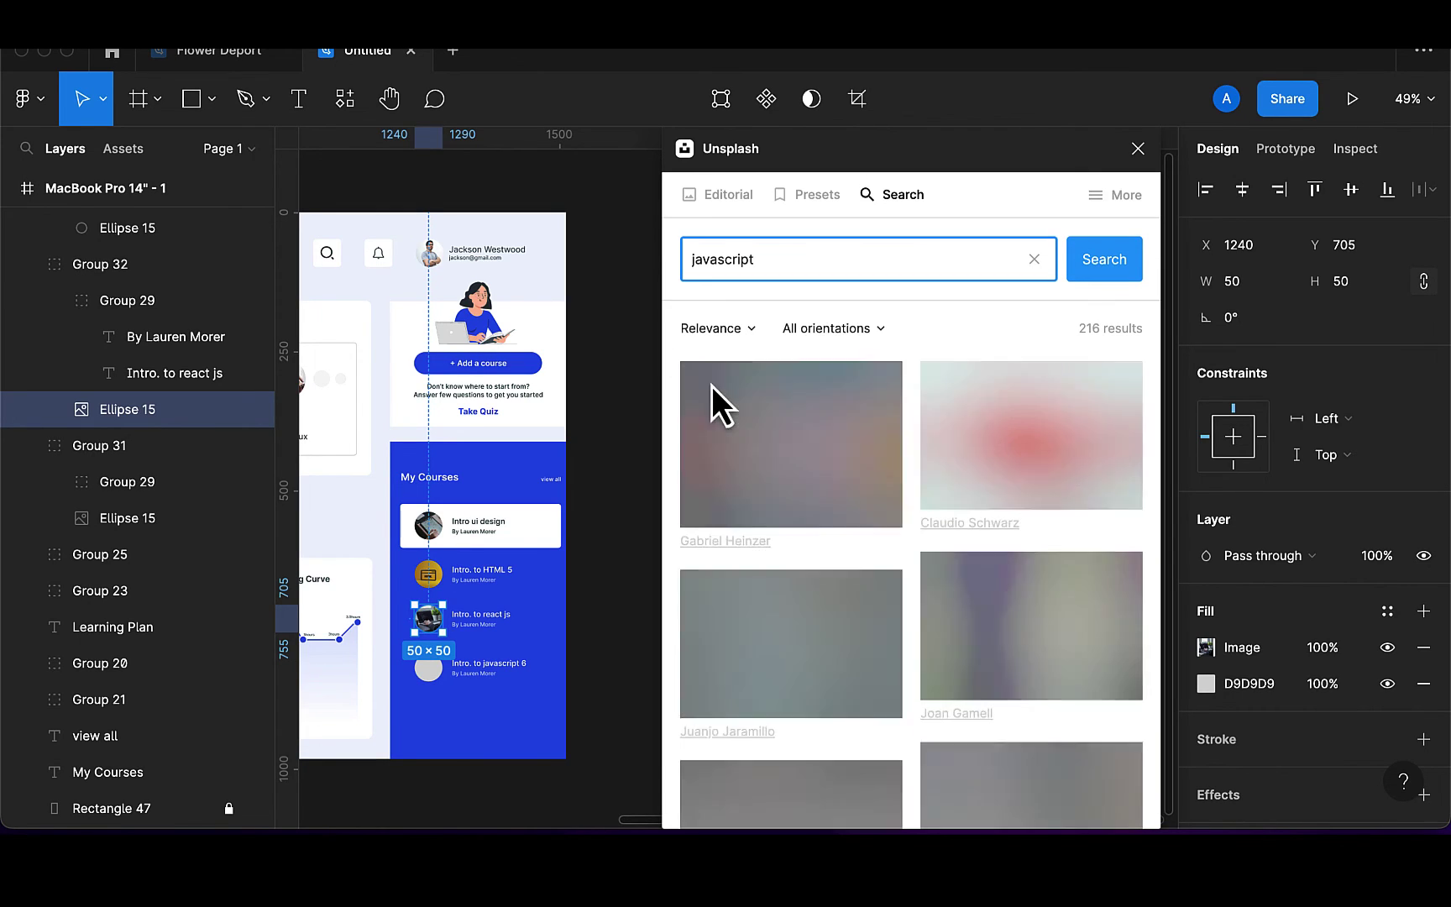
pyautogui.doubleClick(432, 672)
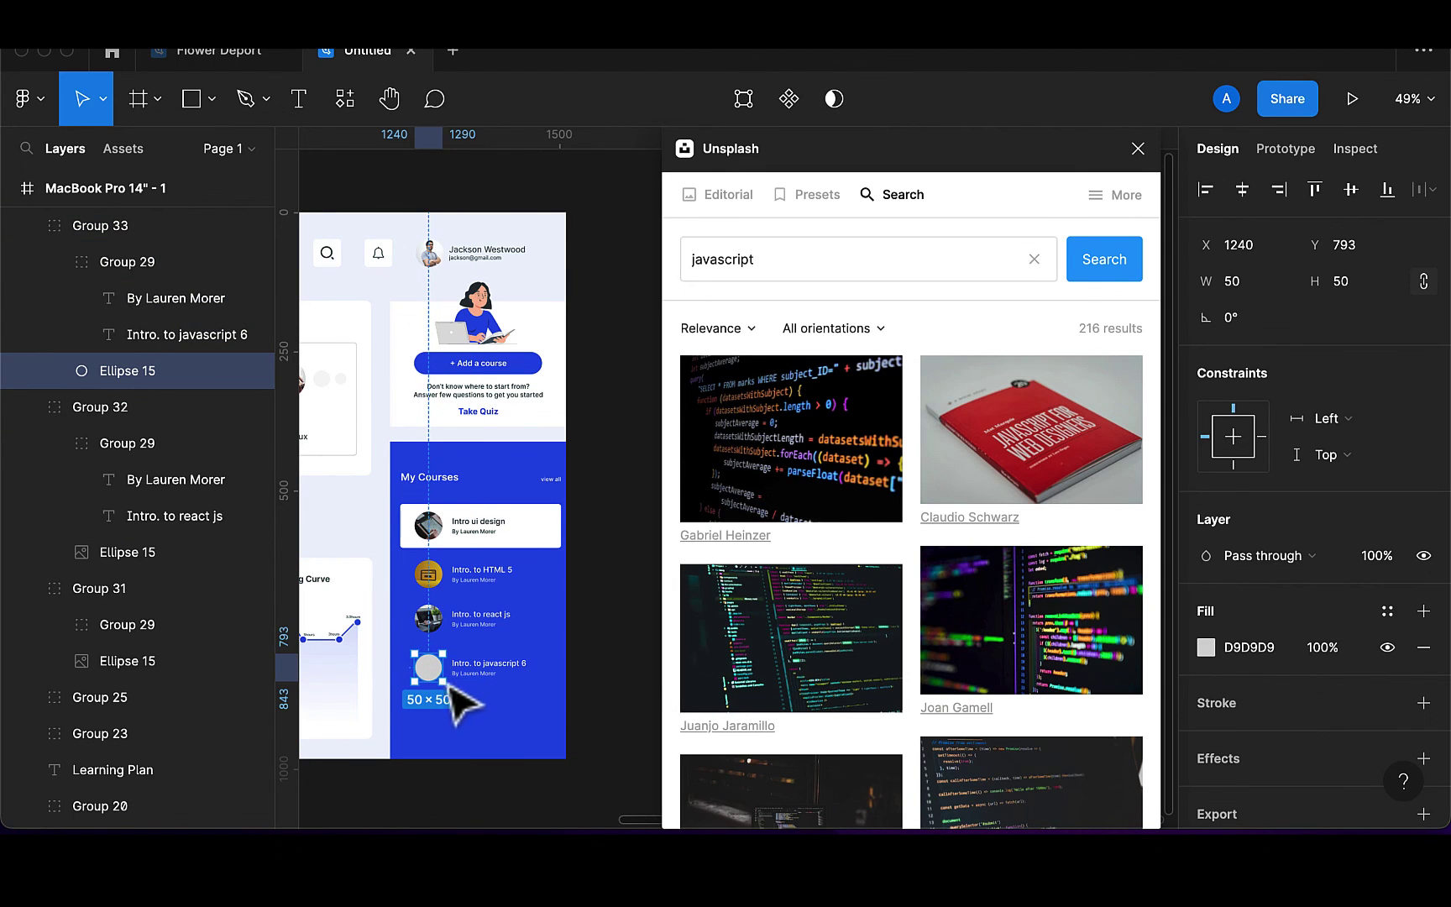
pyautogui.scroll(-5, 1129, 498)
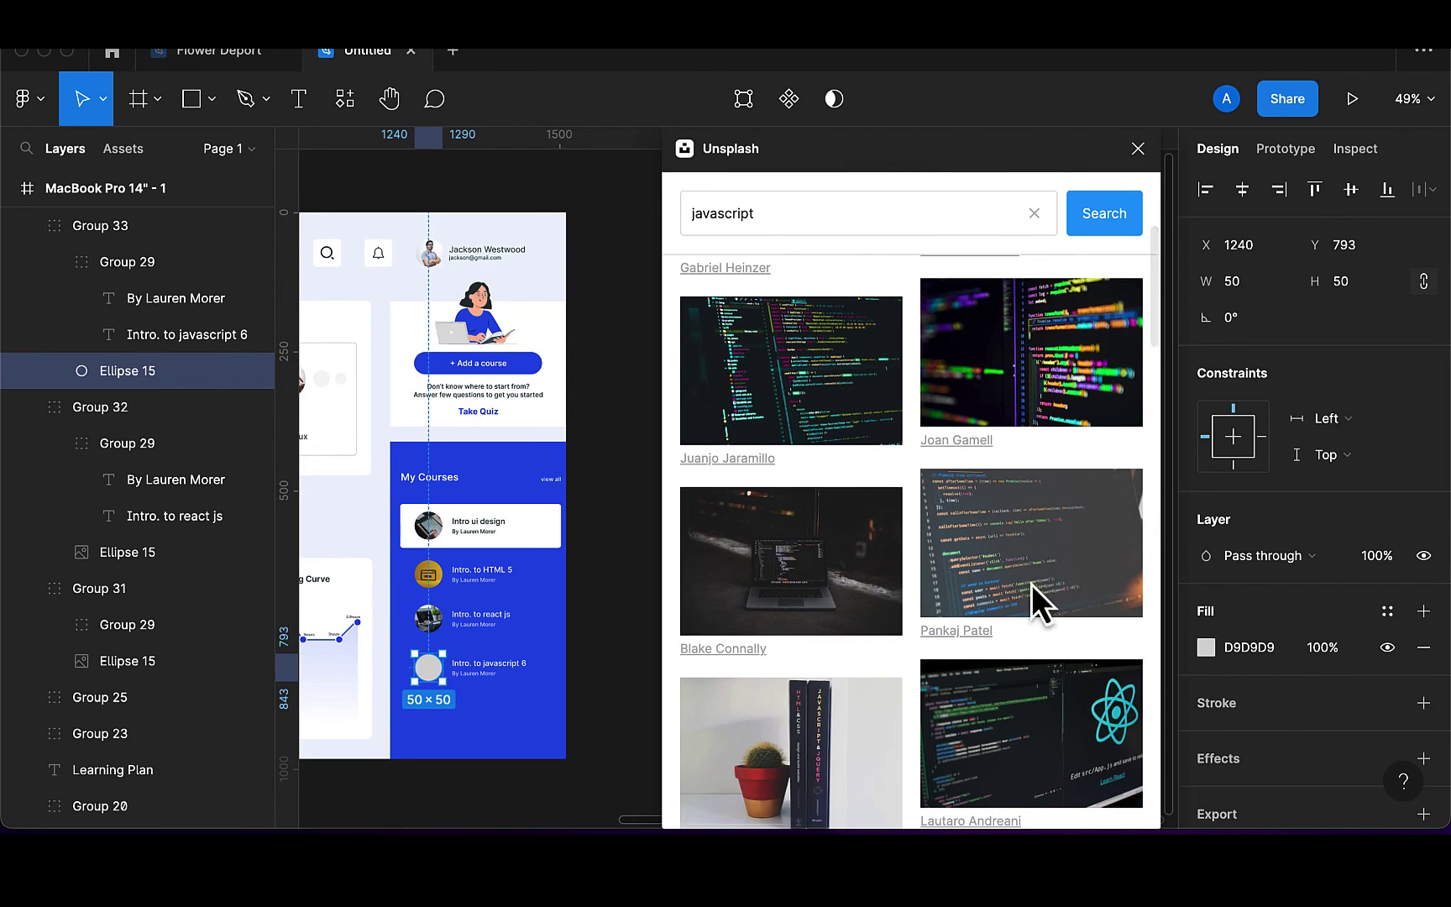
pyautogui.click(1044, 376)
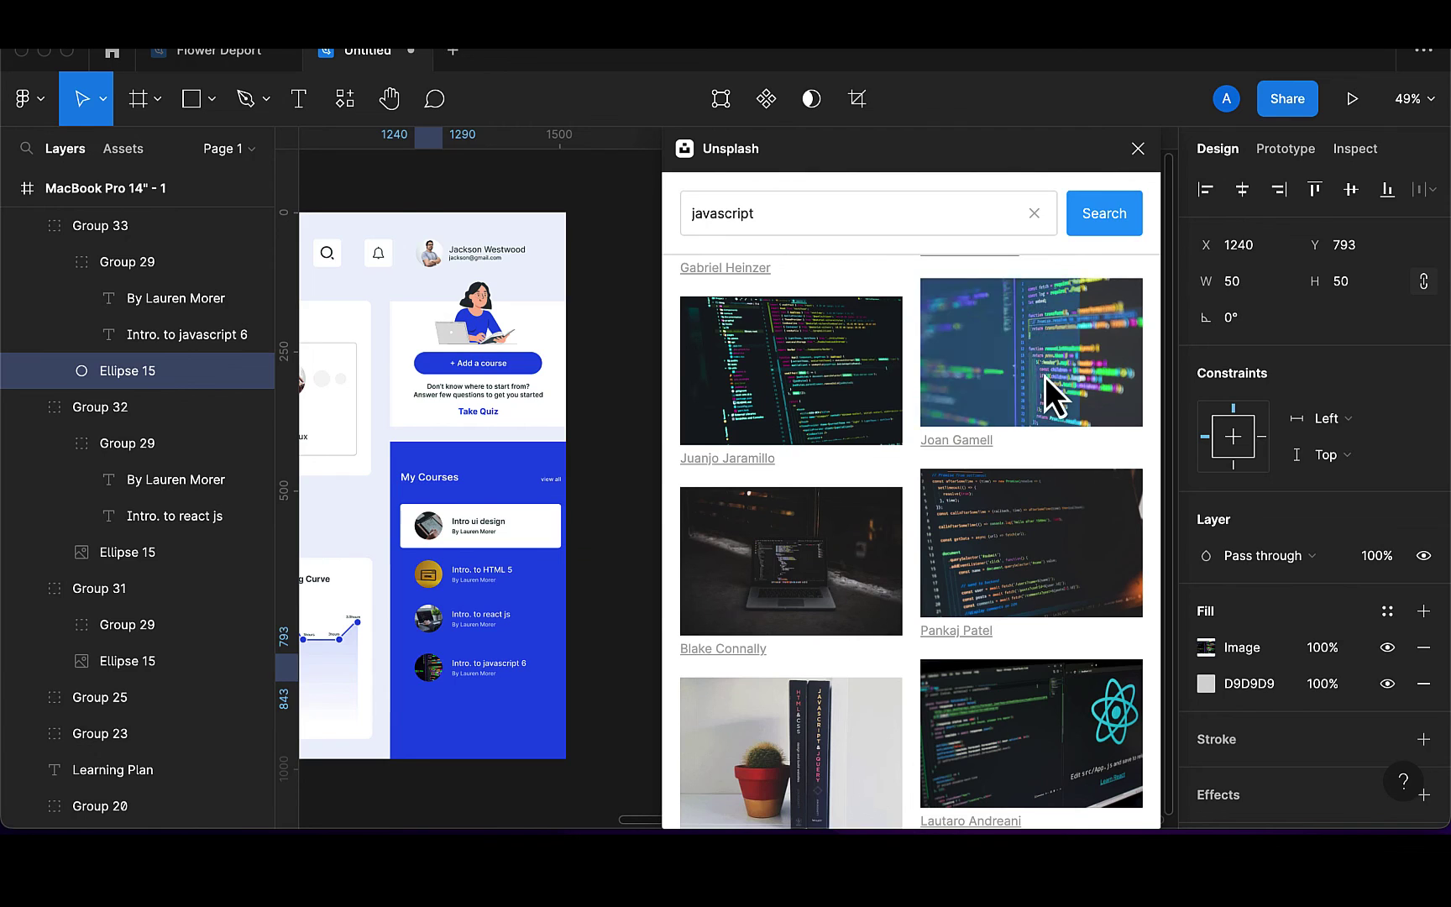
pyautogui.click(1138, 149)
# Move the Learning Plan heading and chart up closer to the My Learning section
pyautogui.click(893, 544)
pyautogui.hscroll(-10, 907, 561)
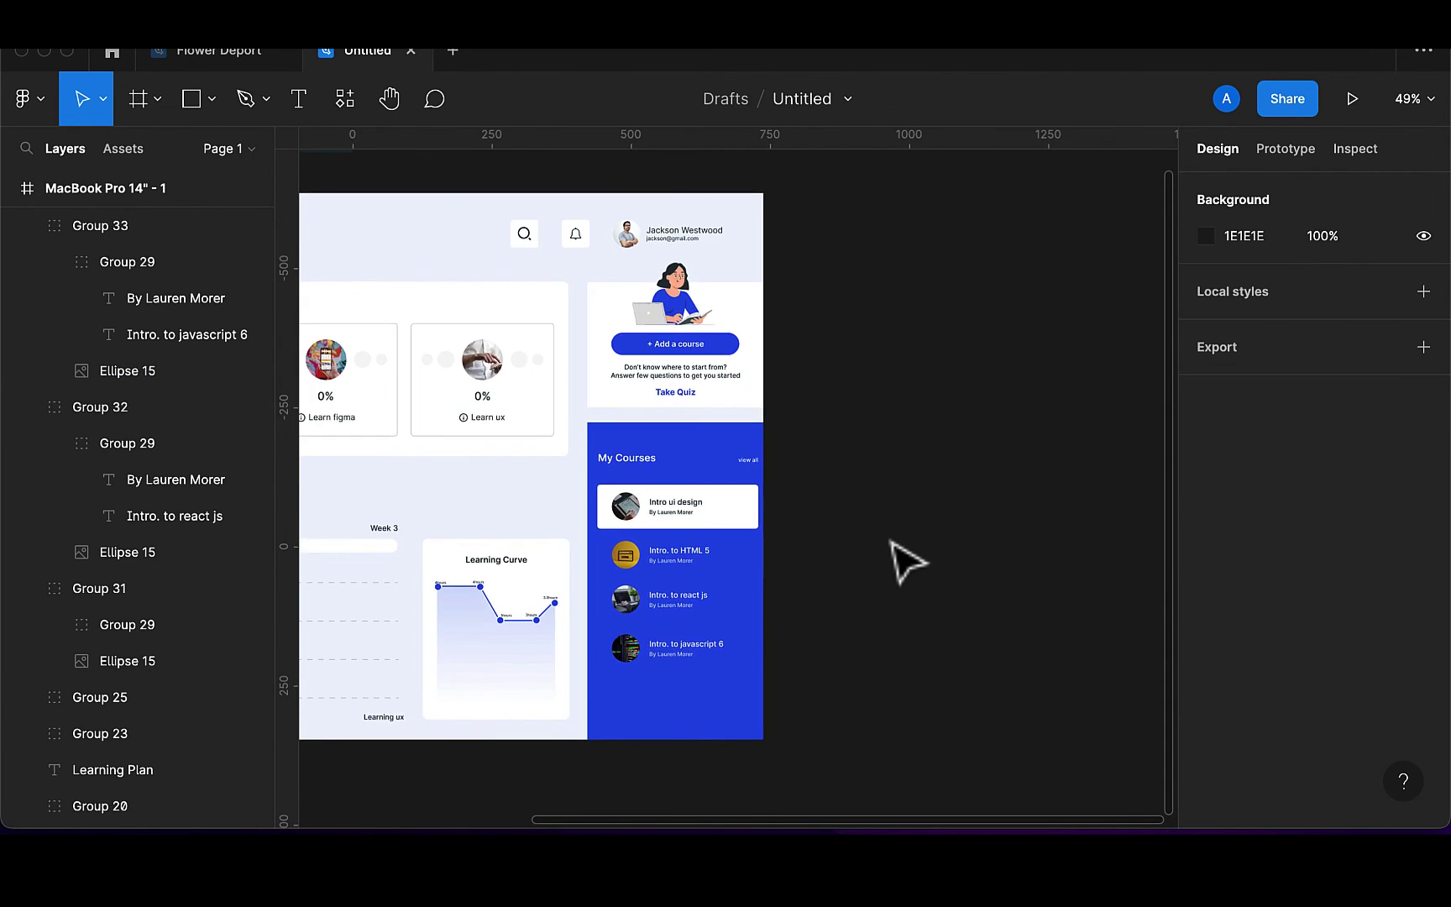
pyautogui.hscroll(-5, 892, 543)
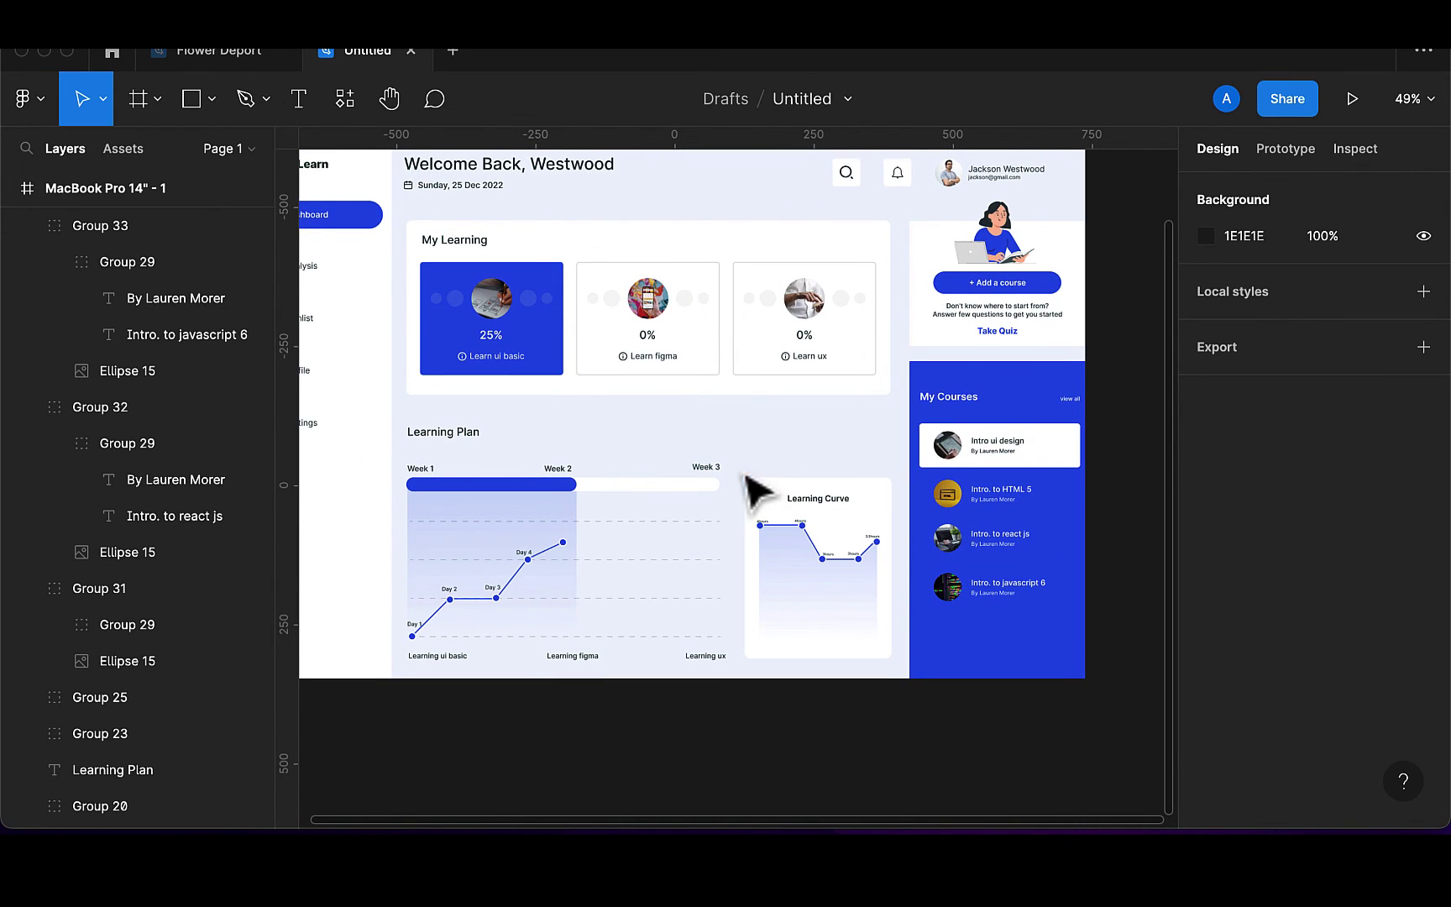
pyautogui.click(510, 601)
pyautogui.scroll(3, 510, 601)
pyautogui.hscroll(-2, 510, 600)
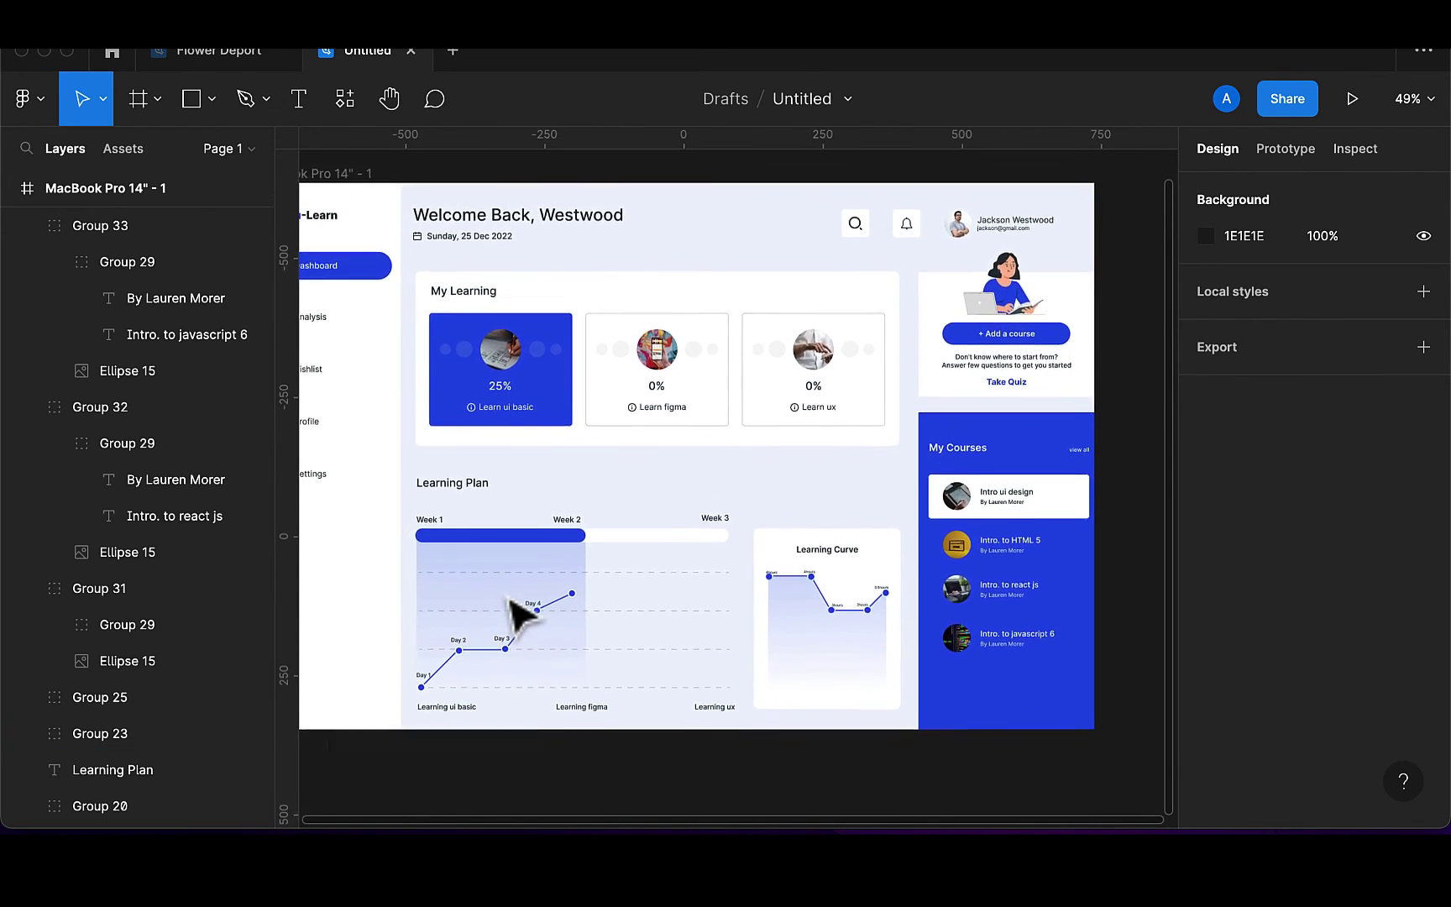
pyautogui.click(495, 504)
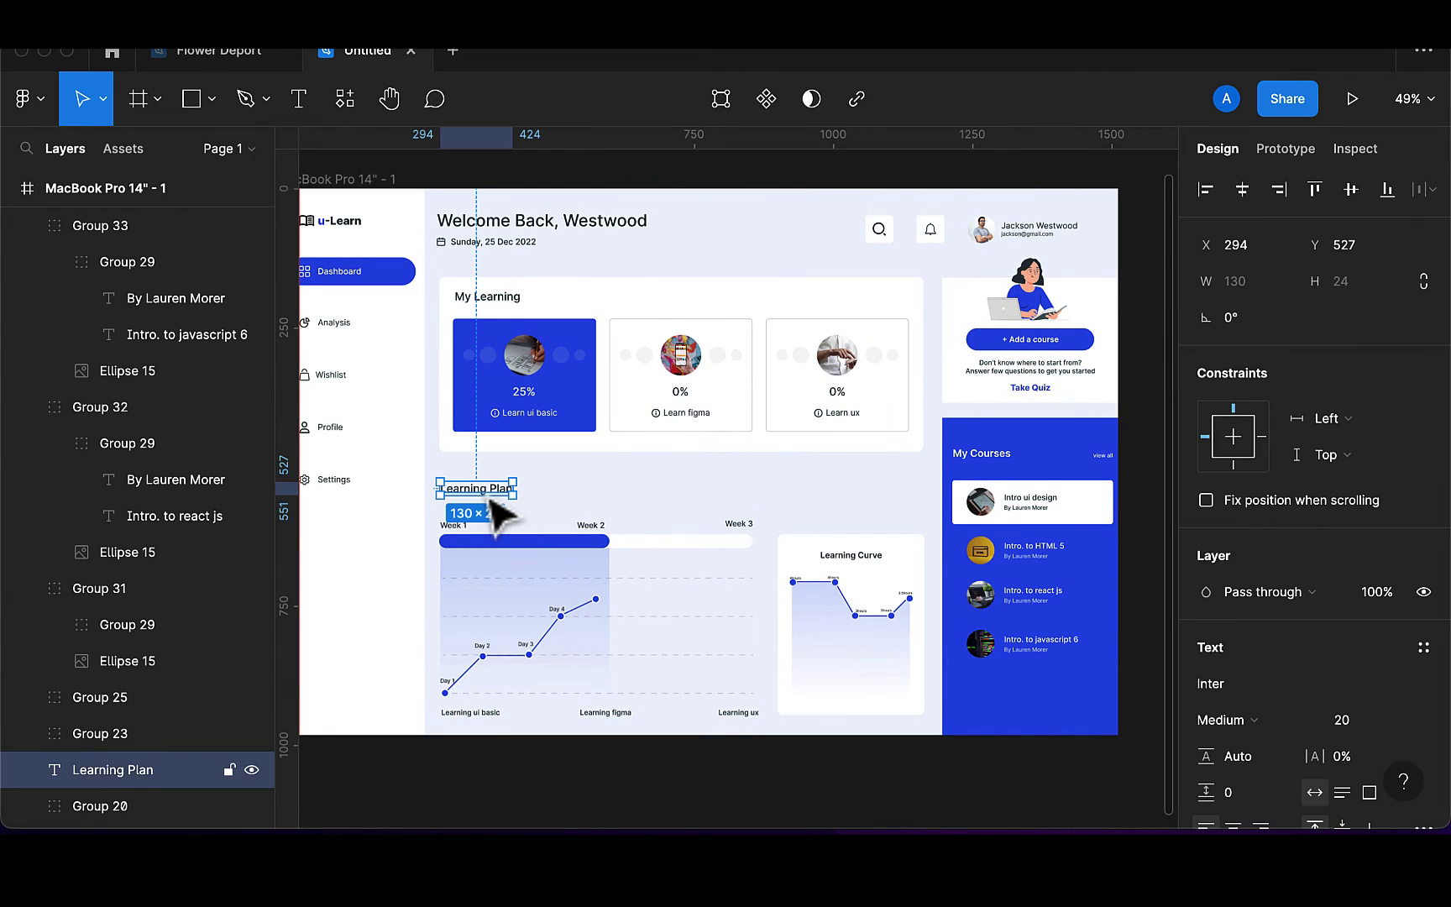
pyautogui.moveTo(491, 500); pyautogui.dragTo(482, 493)
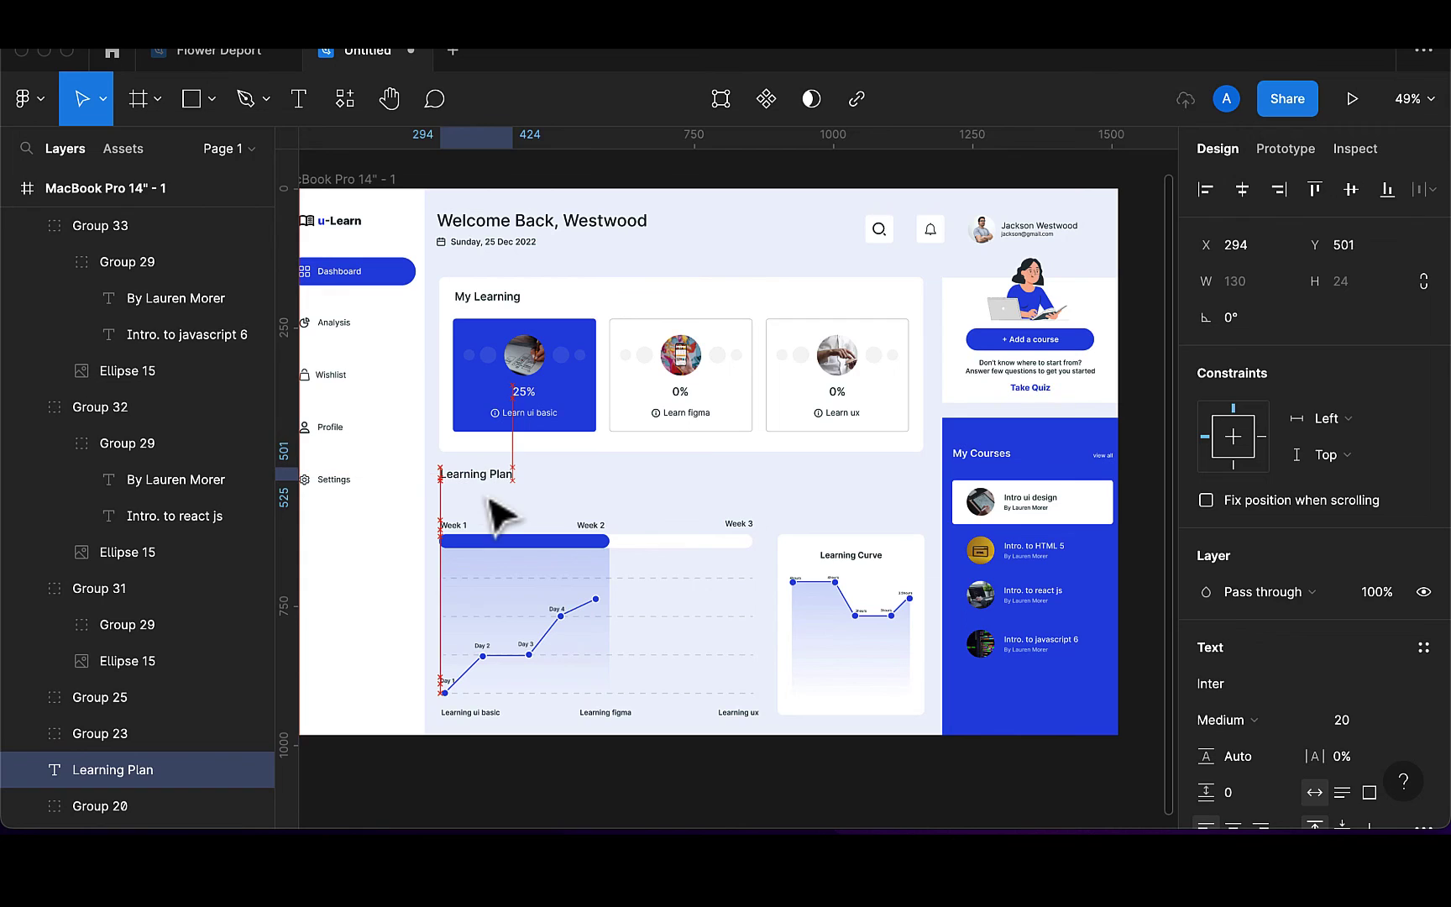
pyautogui.click(511, 565)
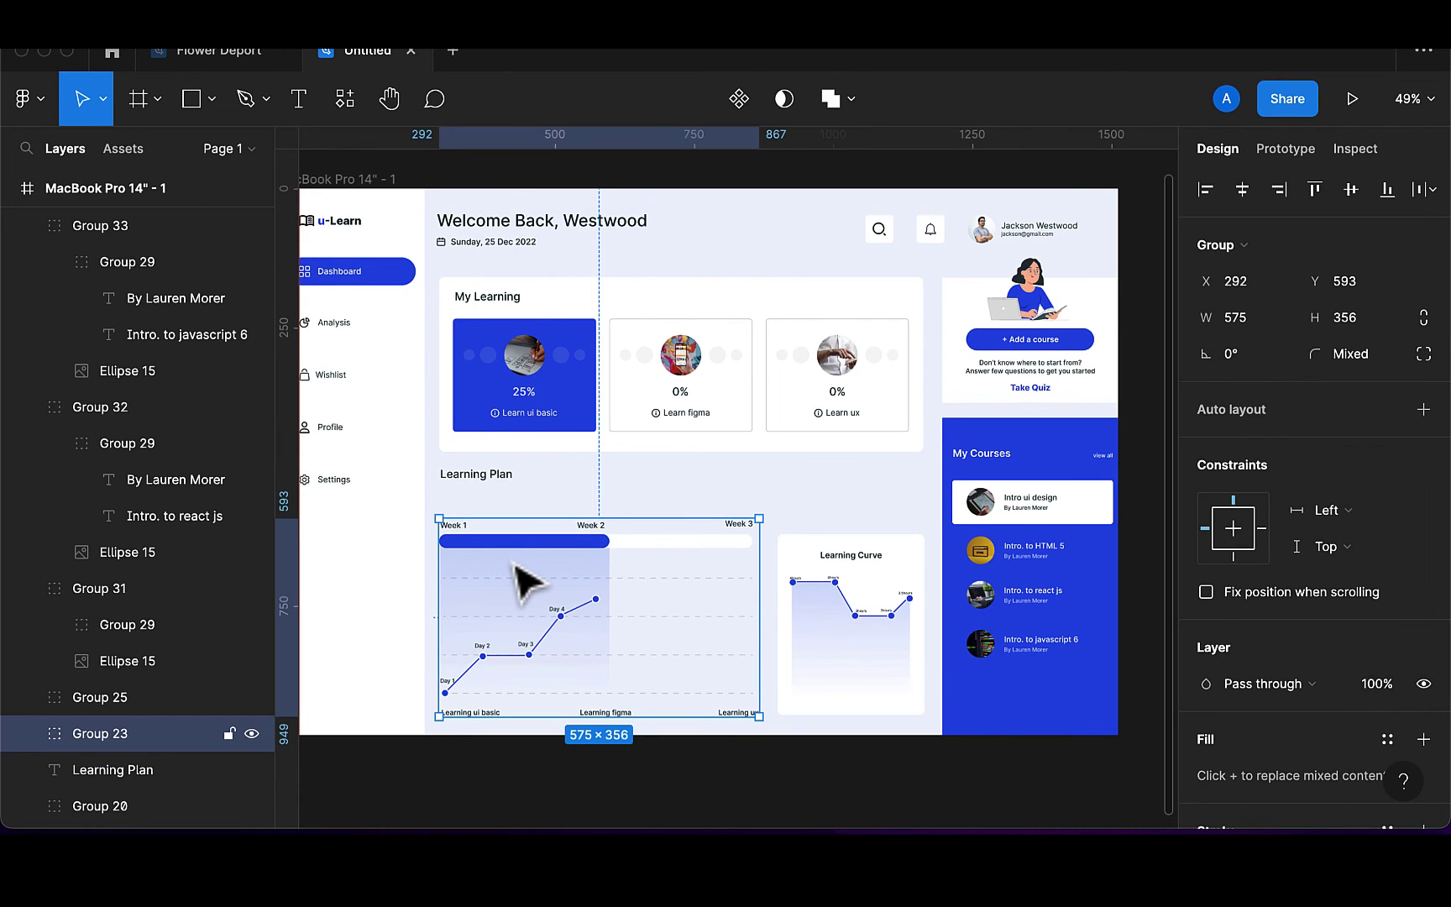
pyautogui.hotkey('shift', 'Up')
pyautogui.hotkey('shift', 'Up')
pyautogui.hotkey('shift', 'Up')
pyautogui.hotkey('shift', 'Up')
pyautogui.hotkey('shift', 'Up')
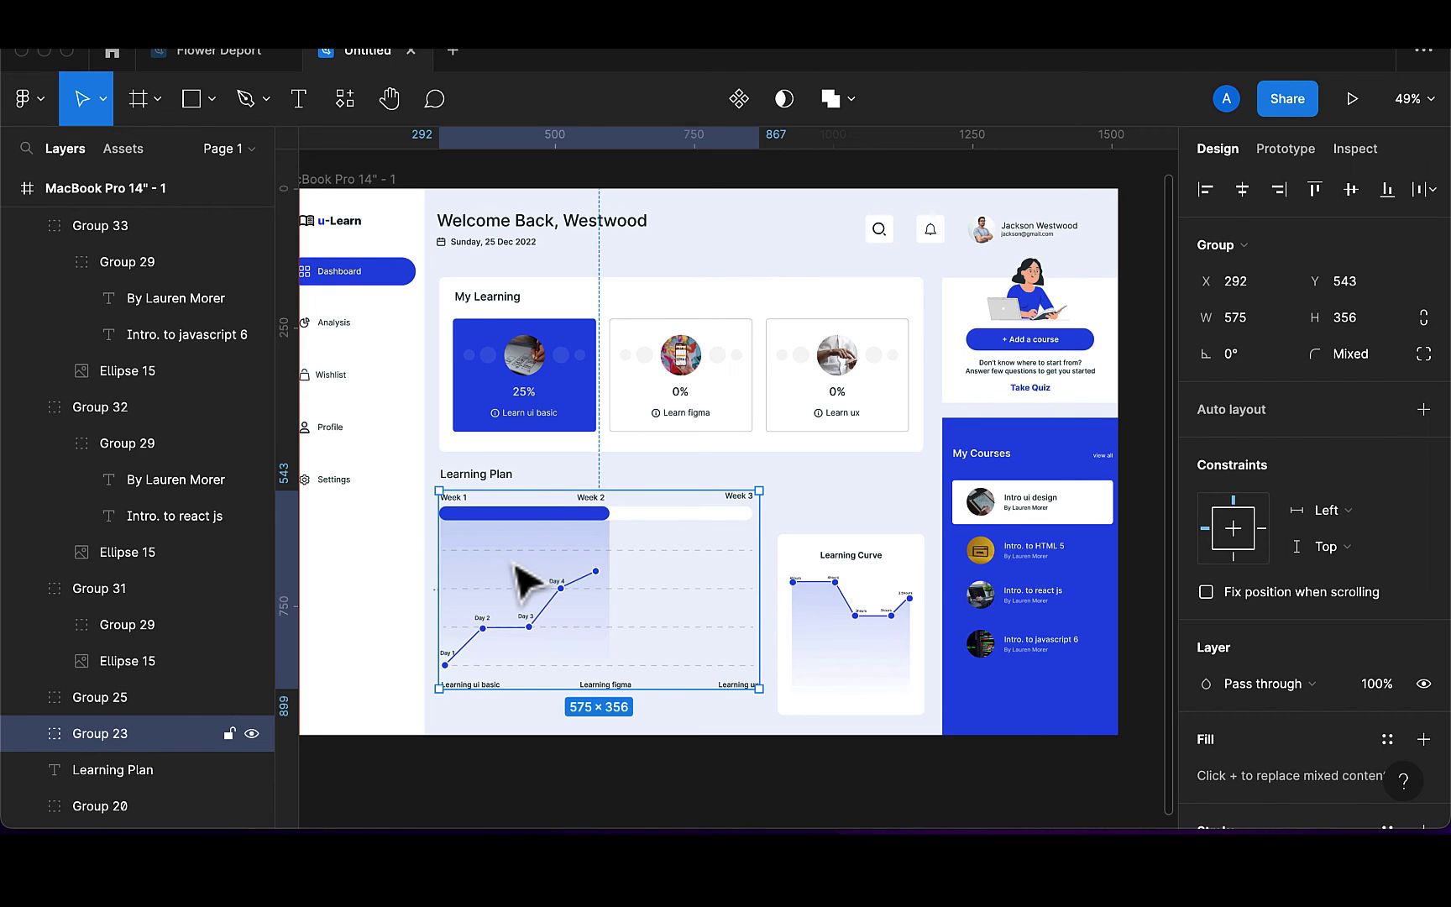
pyautogui.press('Down')
# Nudge the Learning Curve card to Y 572, level with the Learning Plan chart
pyautogui.click(844, 625)
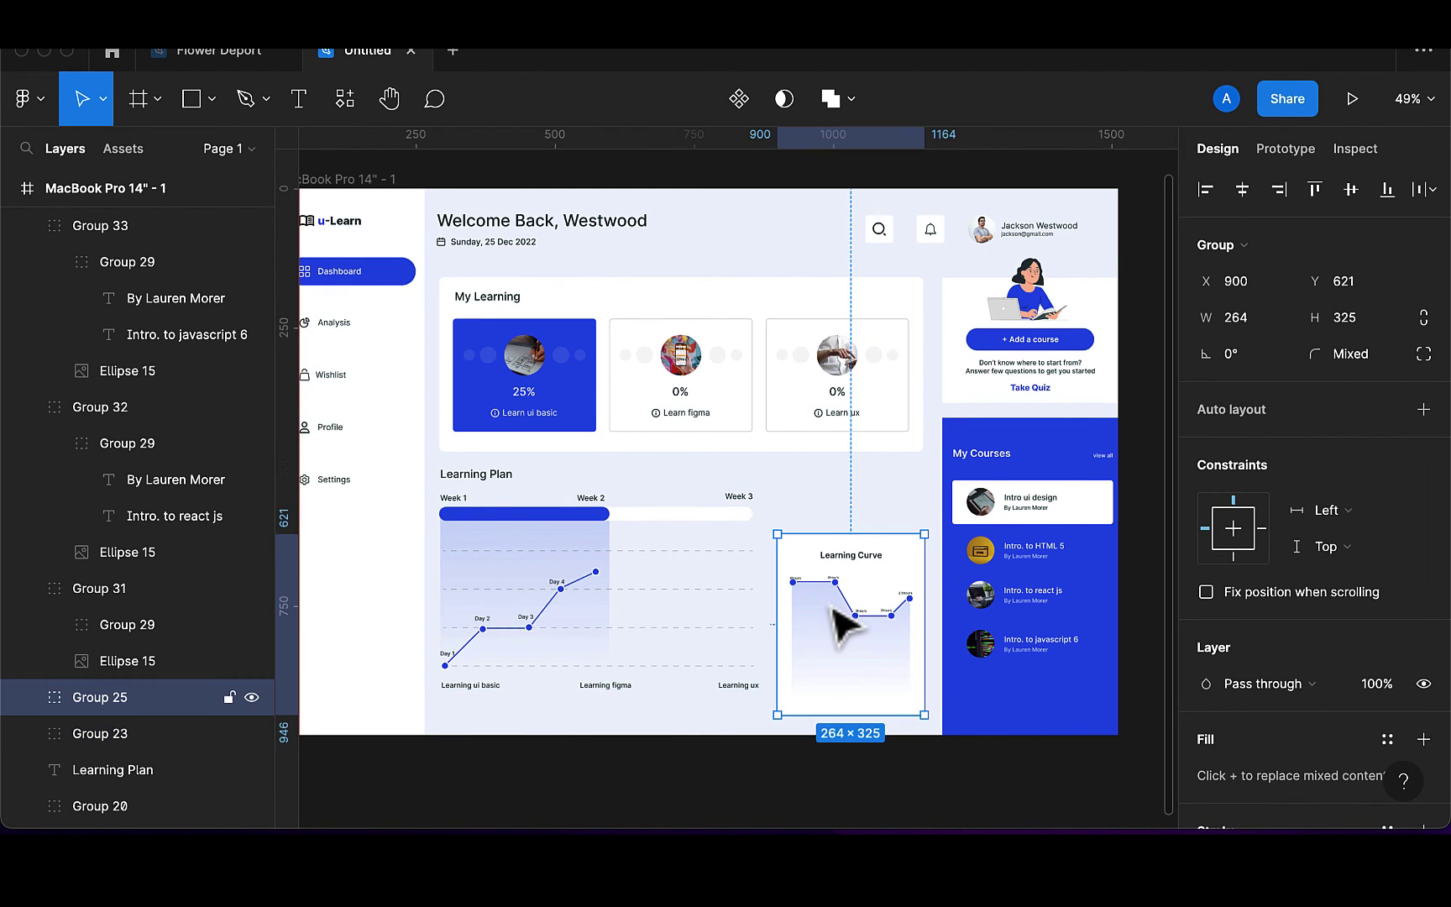
pyautogui.hotkey('shift', 'Up')
pyautogui.hotkey('shift', 'Up')
pyautogui.hotkey('shift', 'Up')
pyautogui.hotkey('shift', 'Up')
pyautogui.hotkey('shift', 'Up')
pyautogui.hotkey('shift', 'Up')
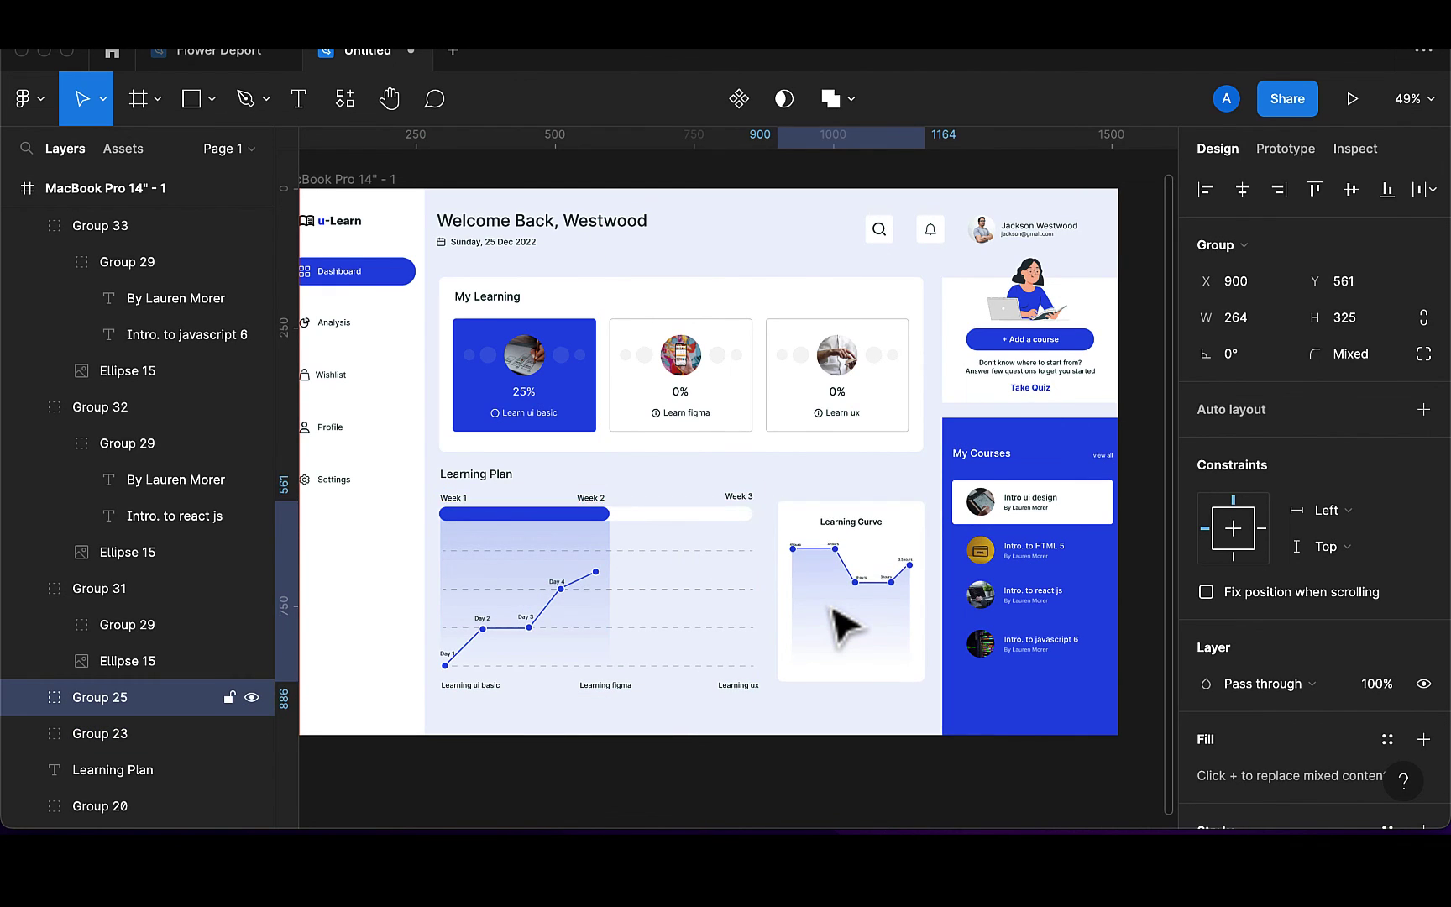
pyautogui.press('Down')
pyautogui.press('Down')
pyautogui.press('Down')
pyautogui.press('Down')
pyautogui.press('Down')
pyautogui.press('Down')
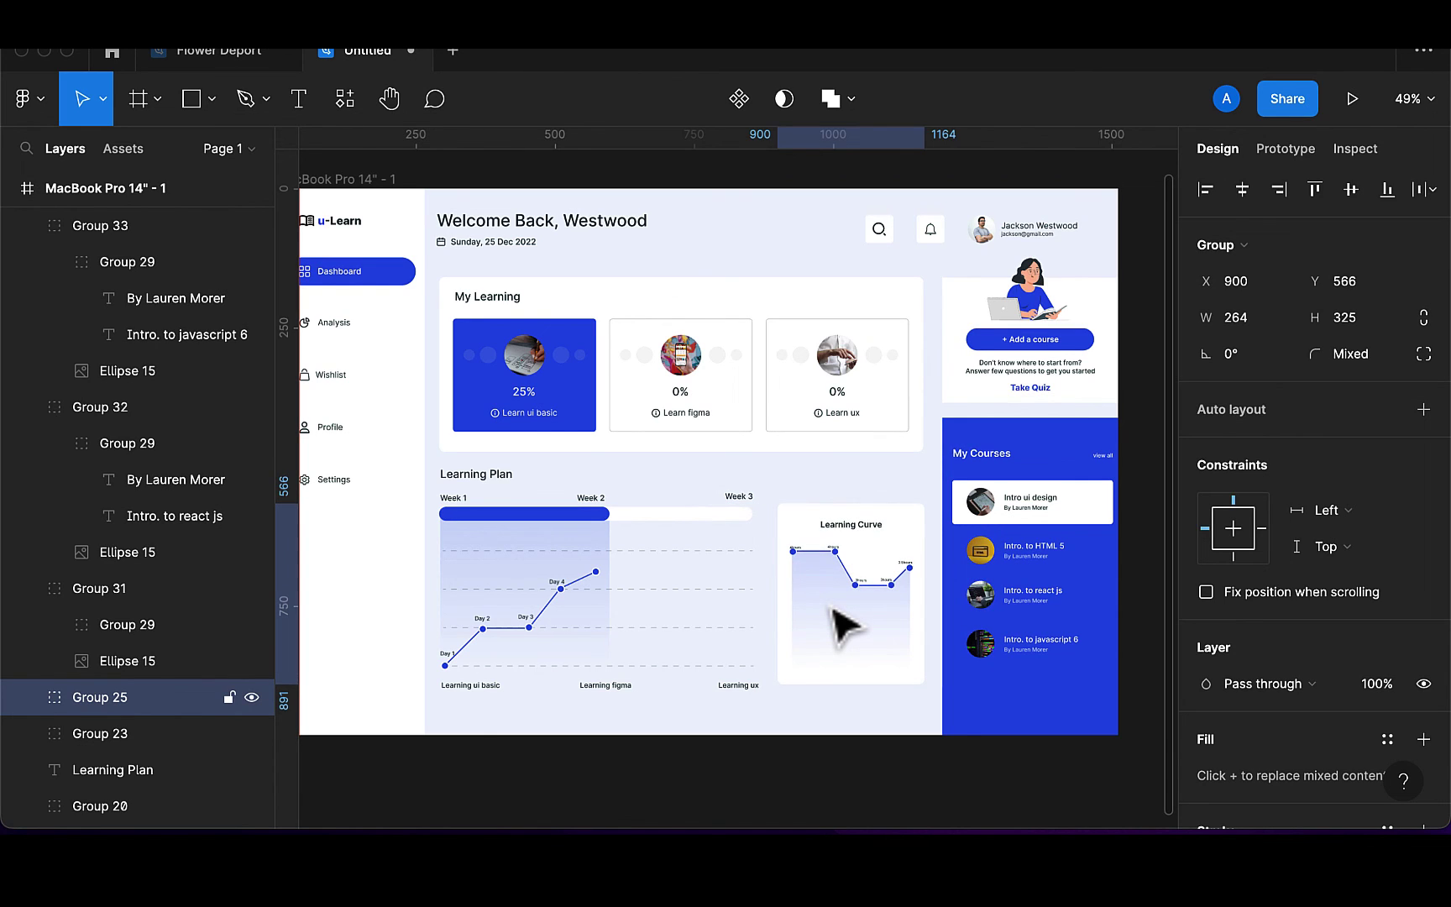
pyautogui.press('Up')
pyautogui.press('Up')
pyautogui.press('Up')
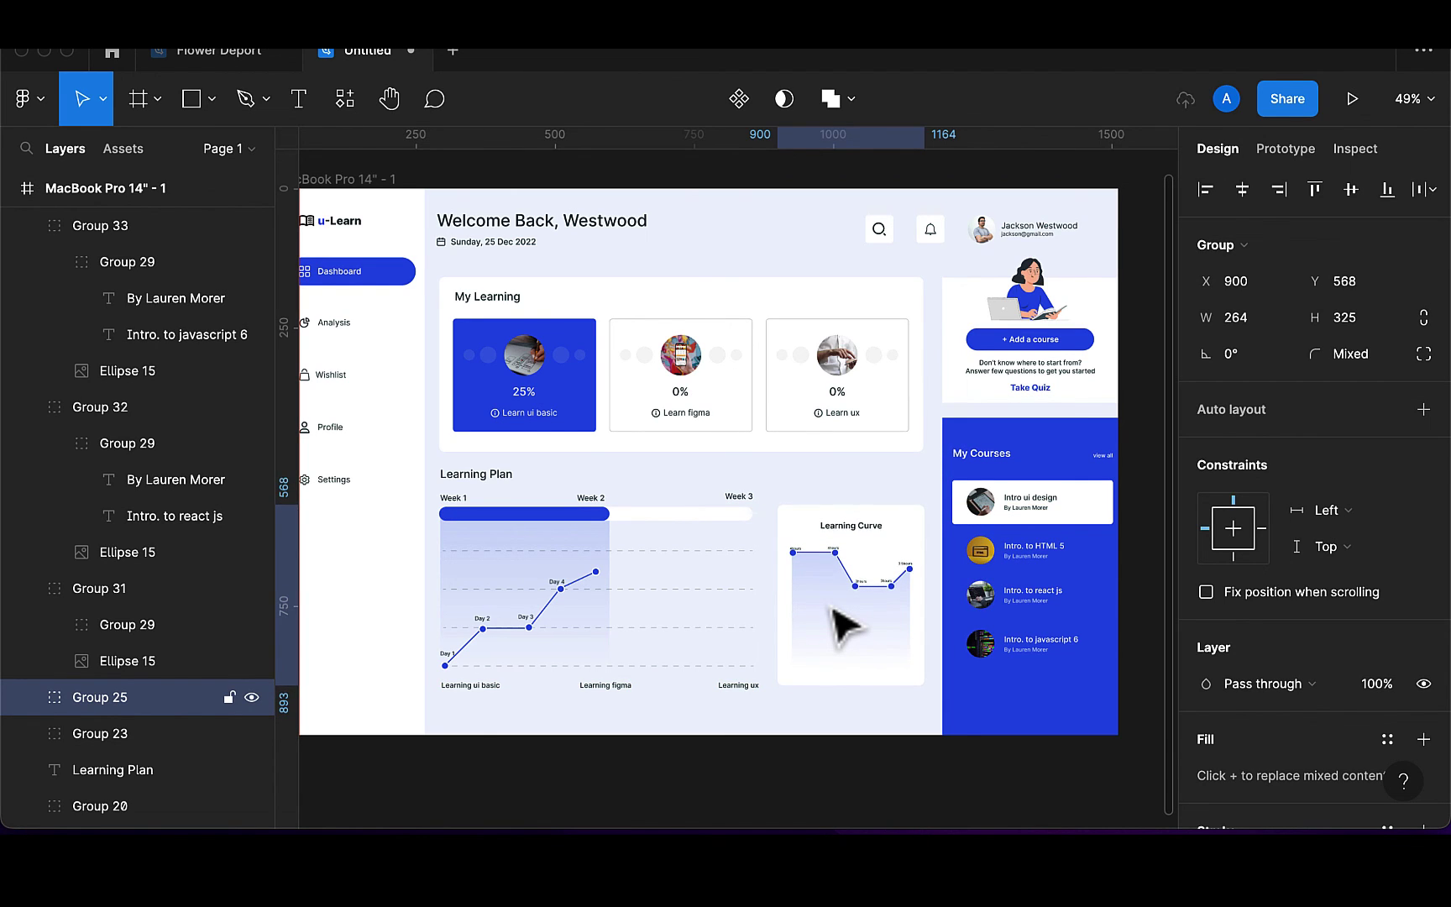
pyautogui.press('Up')
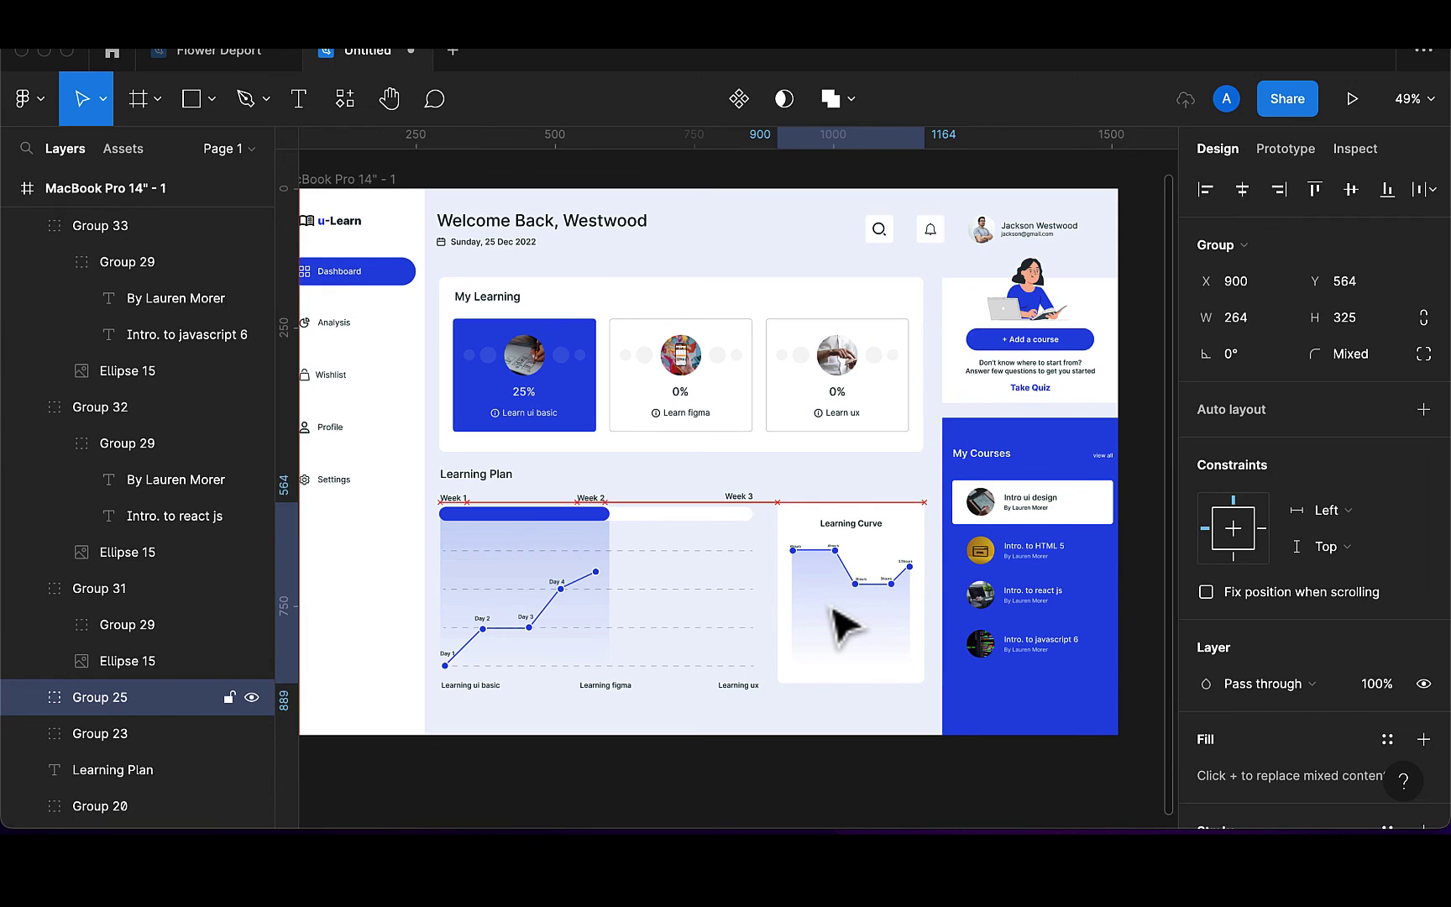
pyautogui.press('Down')
pyautogui.press('Down')
pyautogui.press('Down')
pyautogui.press('Down')
pyautogui.press('Down')
pyautogui.press('Down')
pyautogui.press('Down')
pyautogui.press('Down')
pyautogui.press('Down')
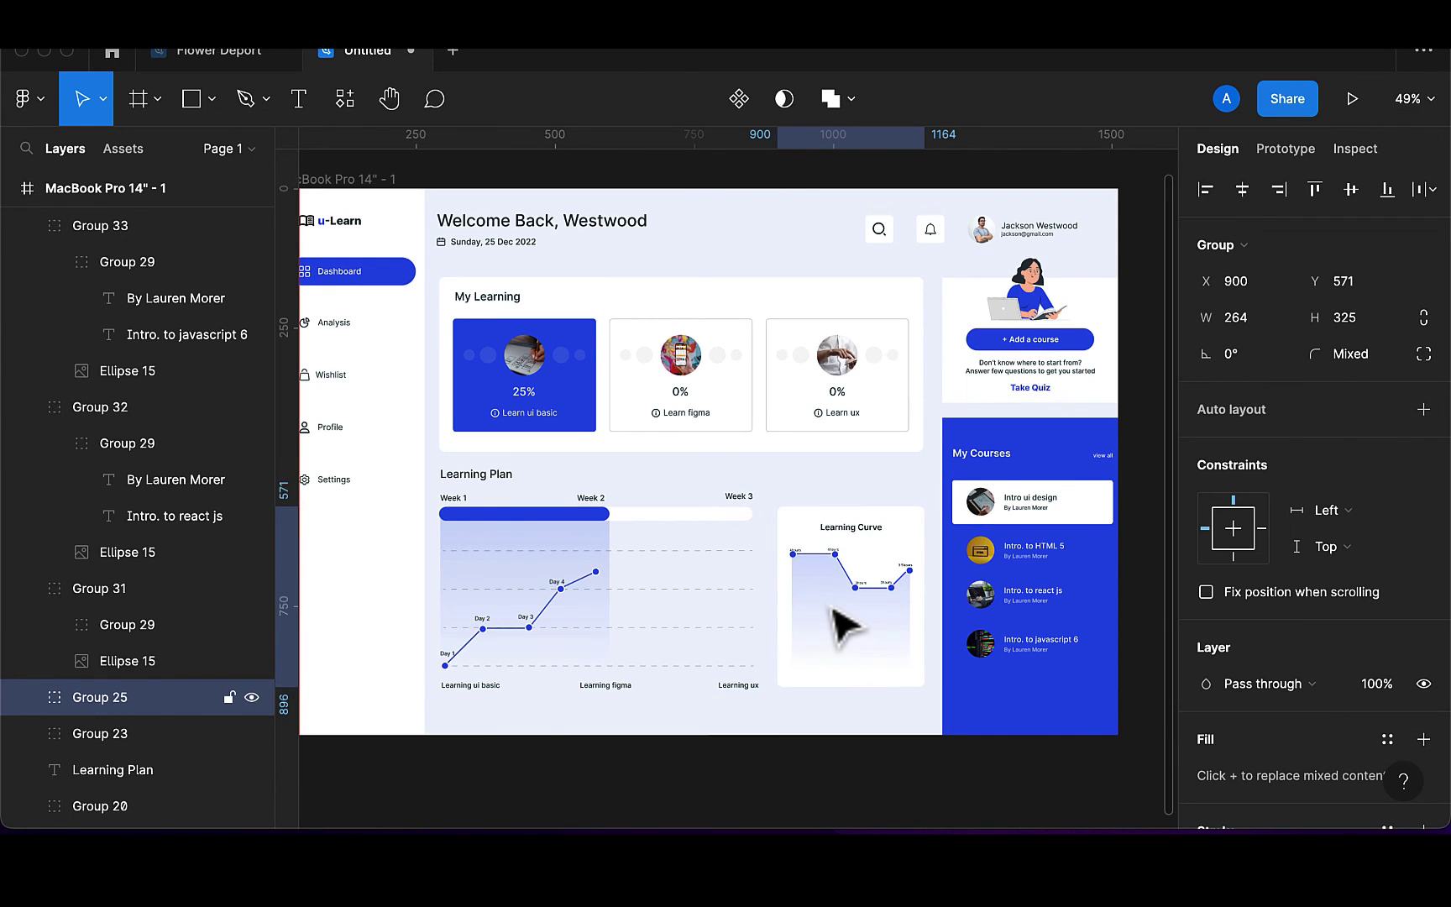
pyautogui.press('Up')
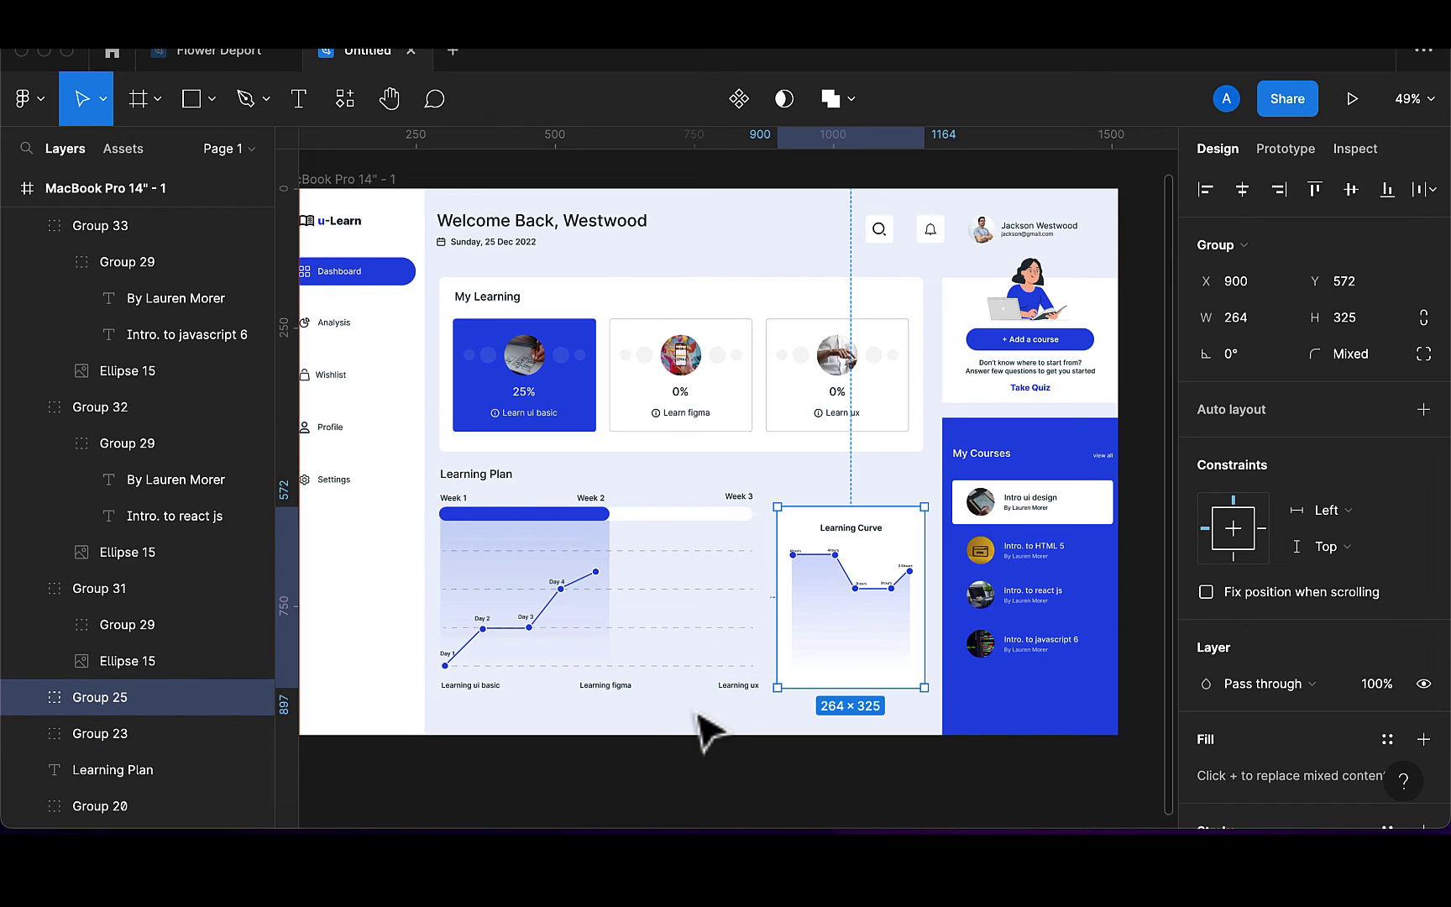
pyautogui.press('Escape')
pyautogui.hscroll(-2, 692, 730)
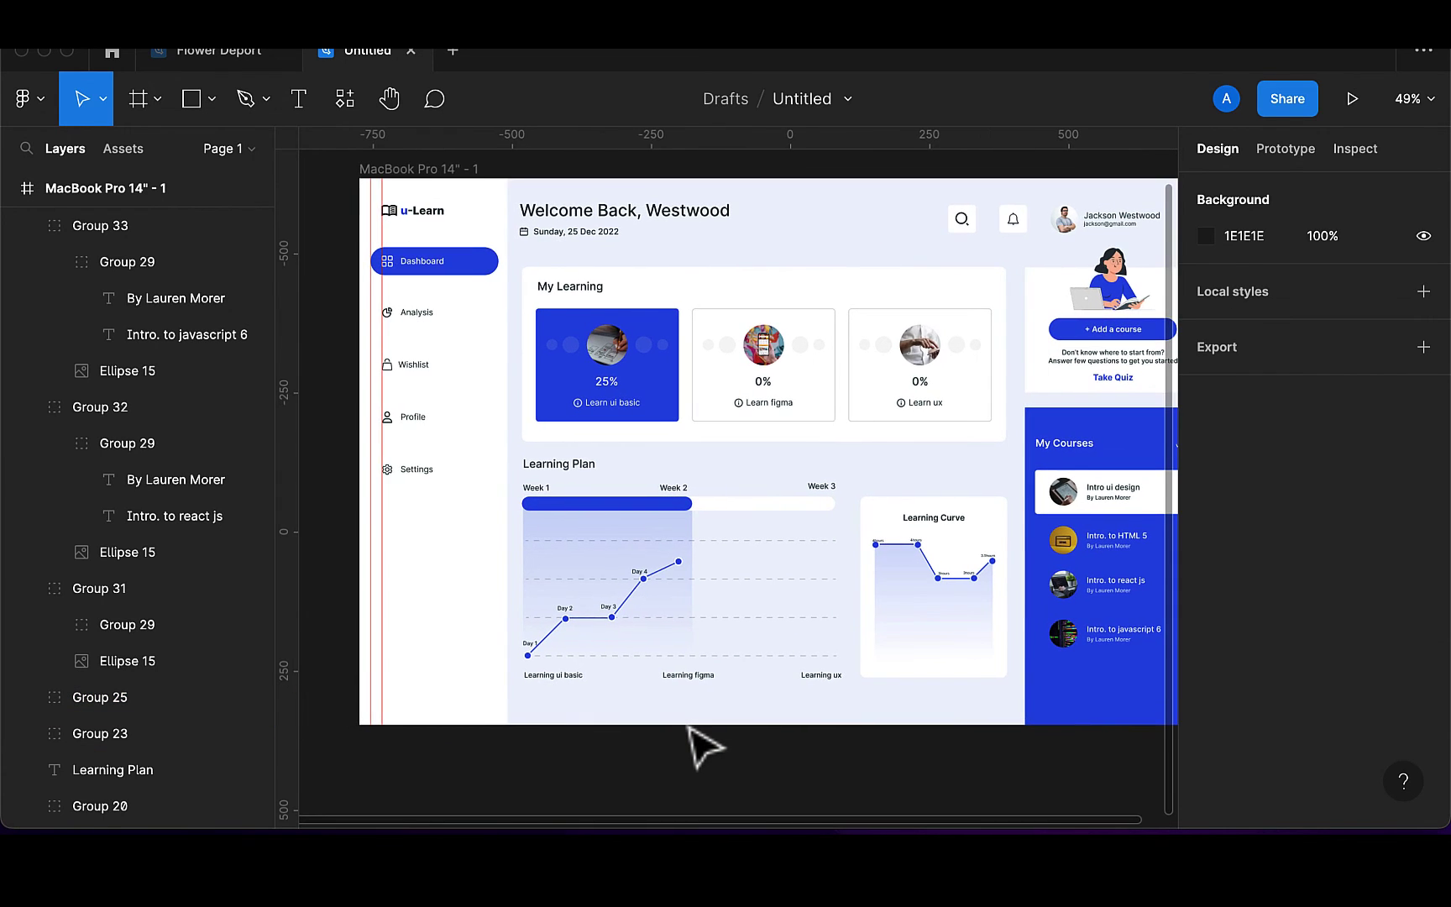
# Draw a 170×113 box at the sidebar bottom filled with pale EFF3FC
pyautogui.hscroll(1, 704, 746)
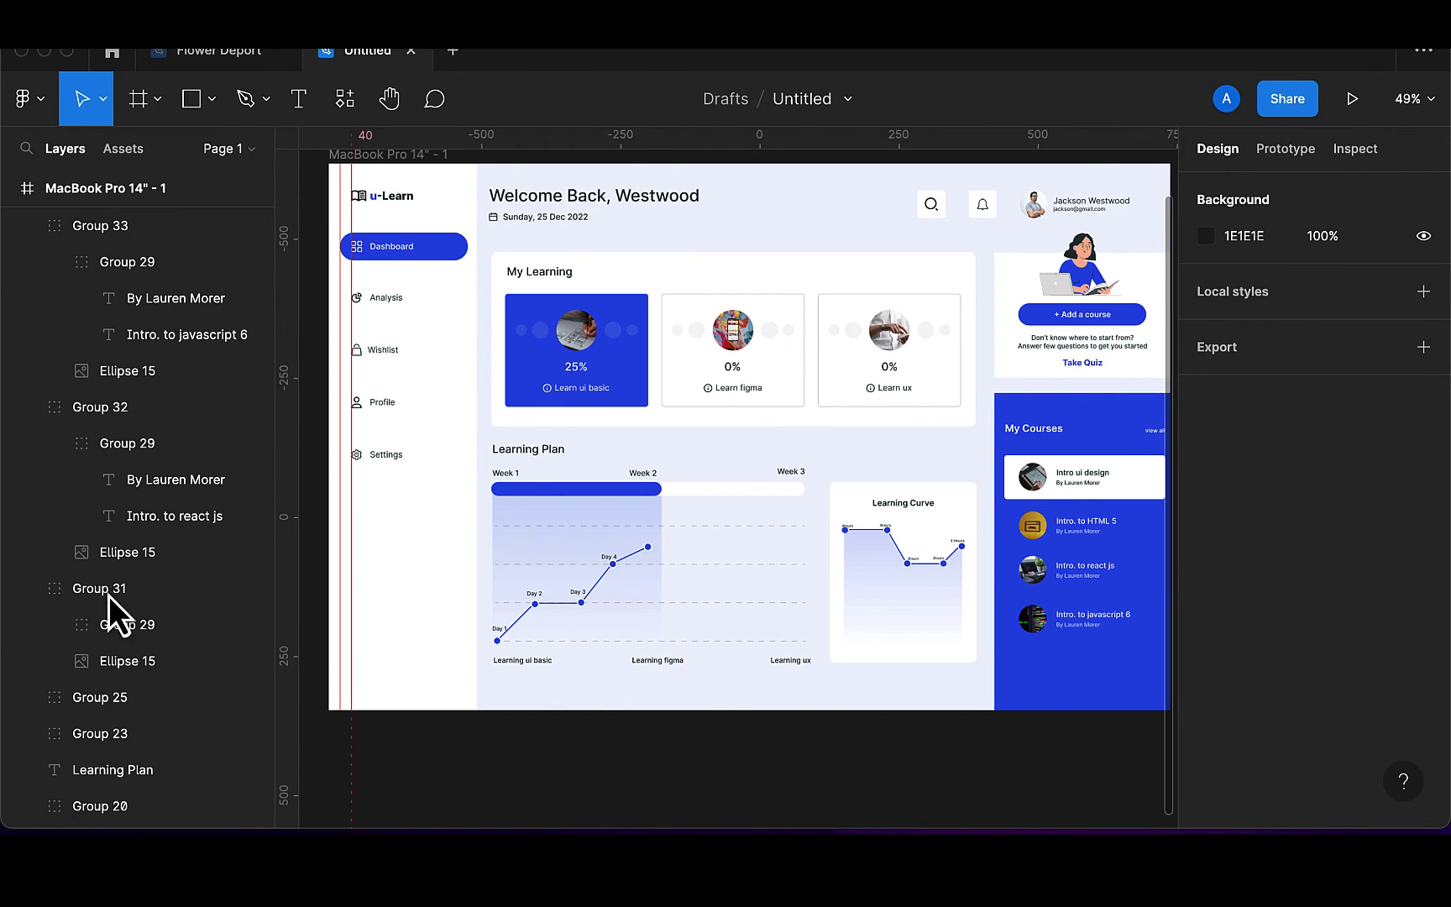
pyautogui.click(194, 101)
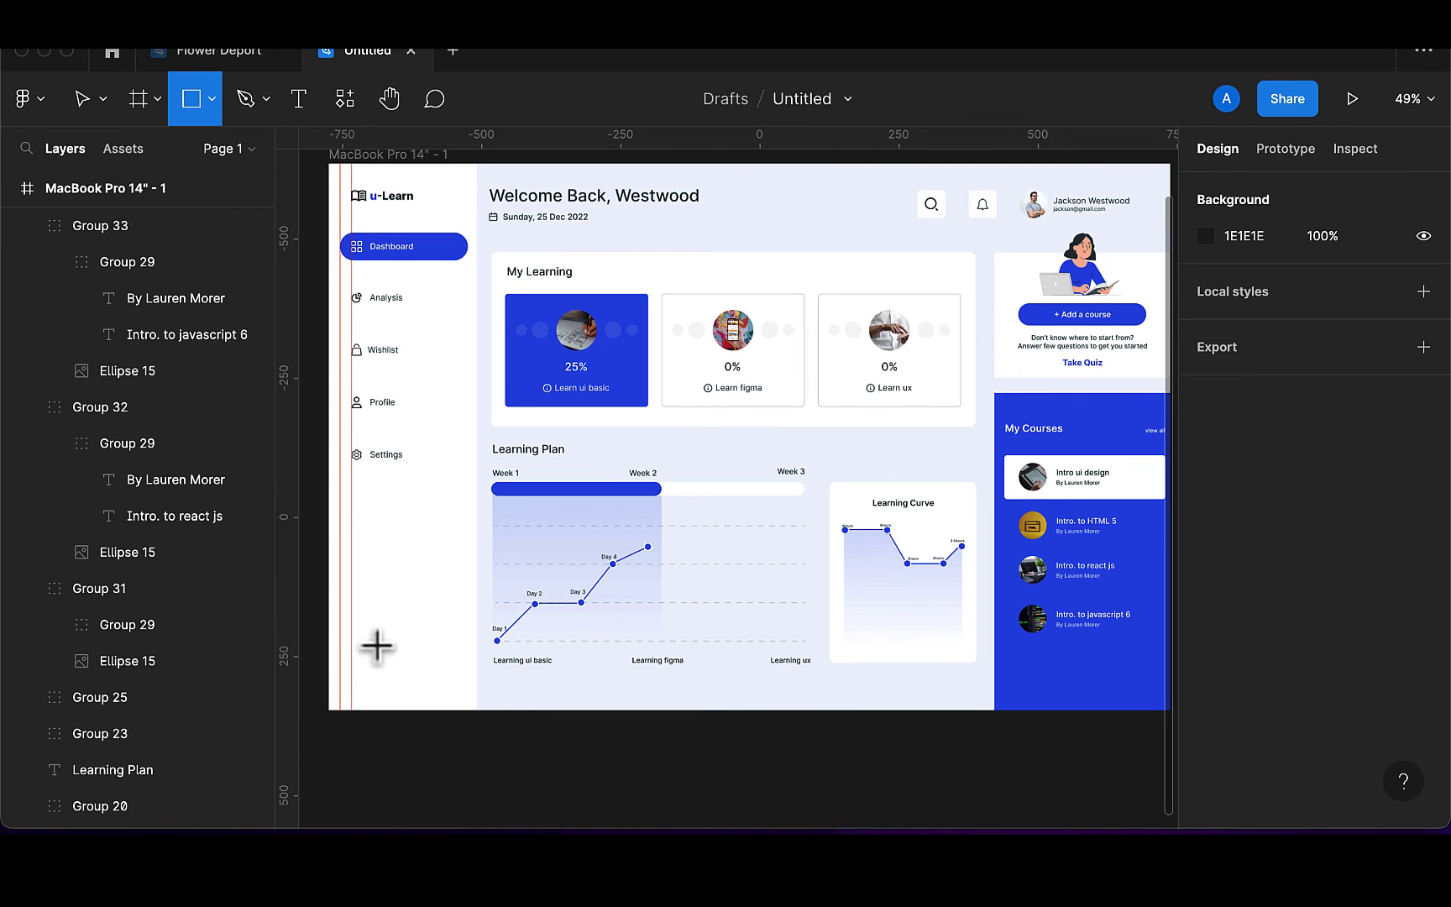
pyautogui.moveTo(353, 637)
pyautogui.mouseDown()
pyautogui.moveTo(383, 673)
pyautogui.moveTo(436, 690)
pyautogui.moveTo(405, 670)
pyautogui.mouseUp()
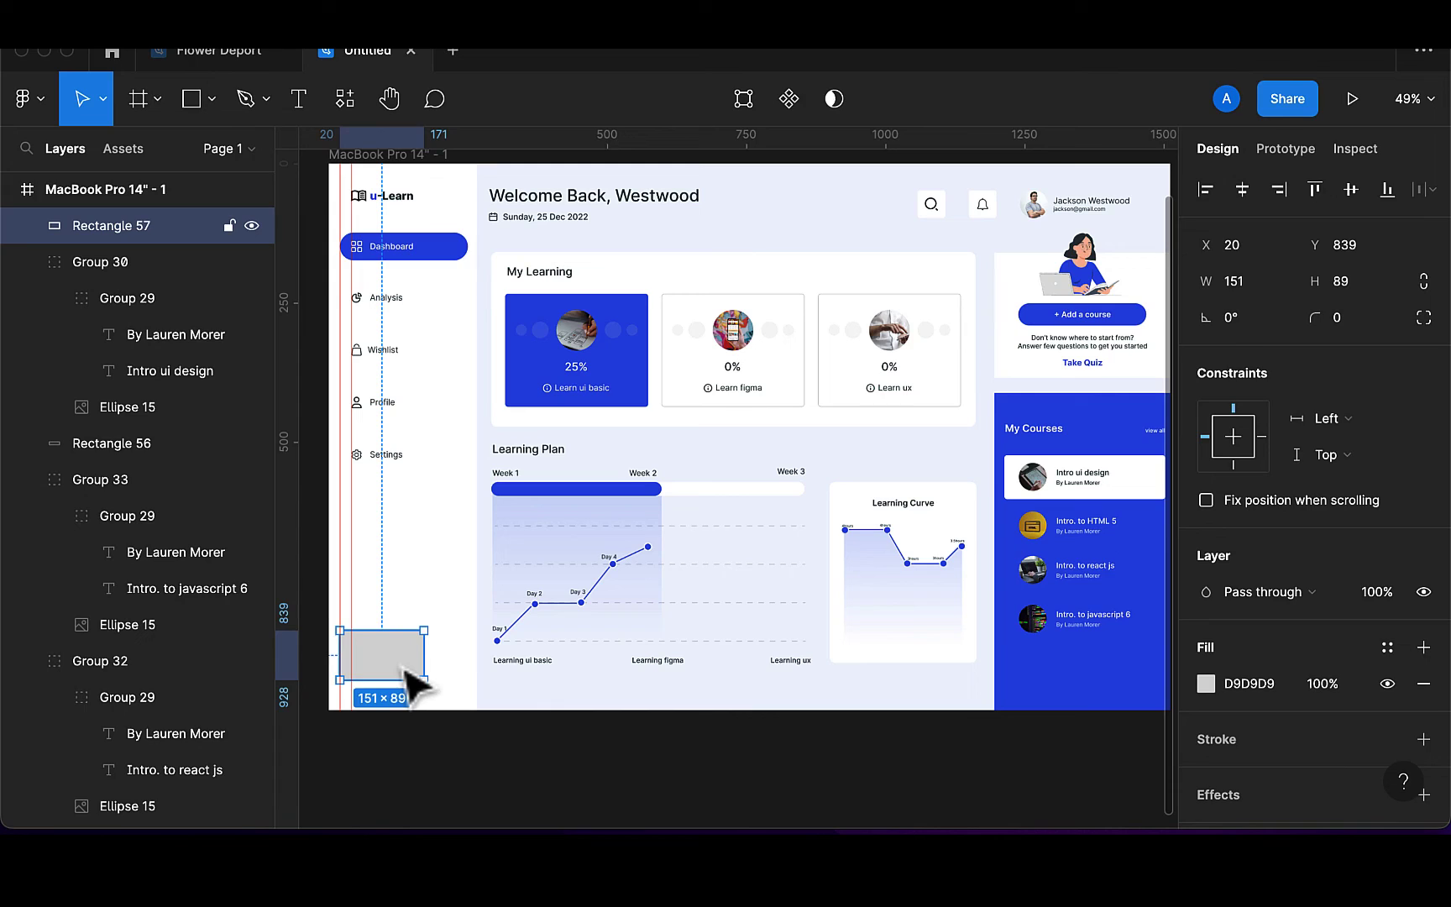
pyautogui.moveTo(403, 664); pyautogui.dragTo(409, 619)
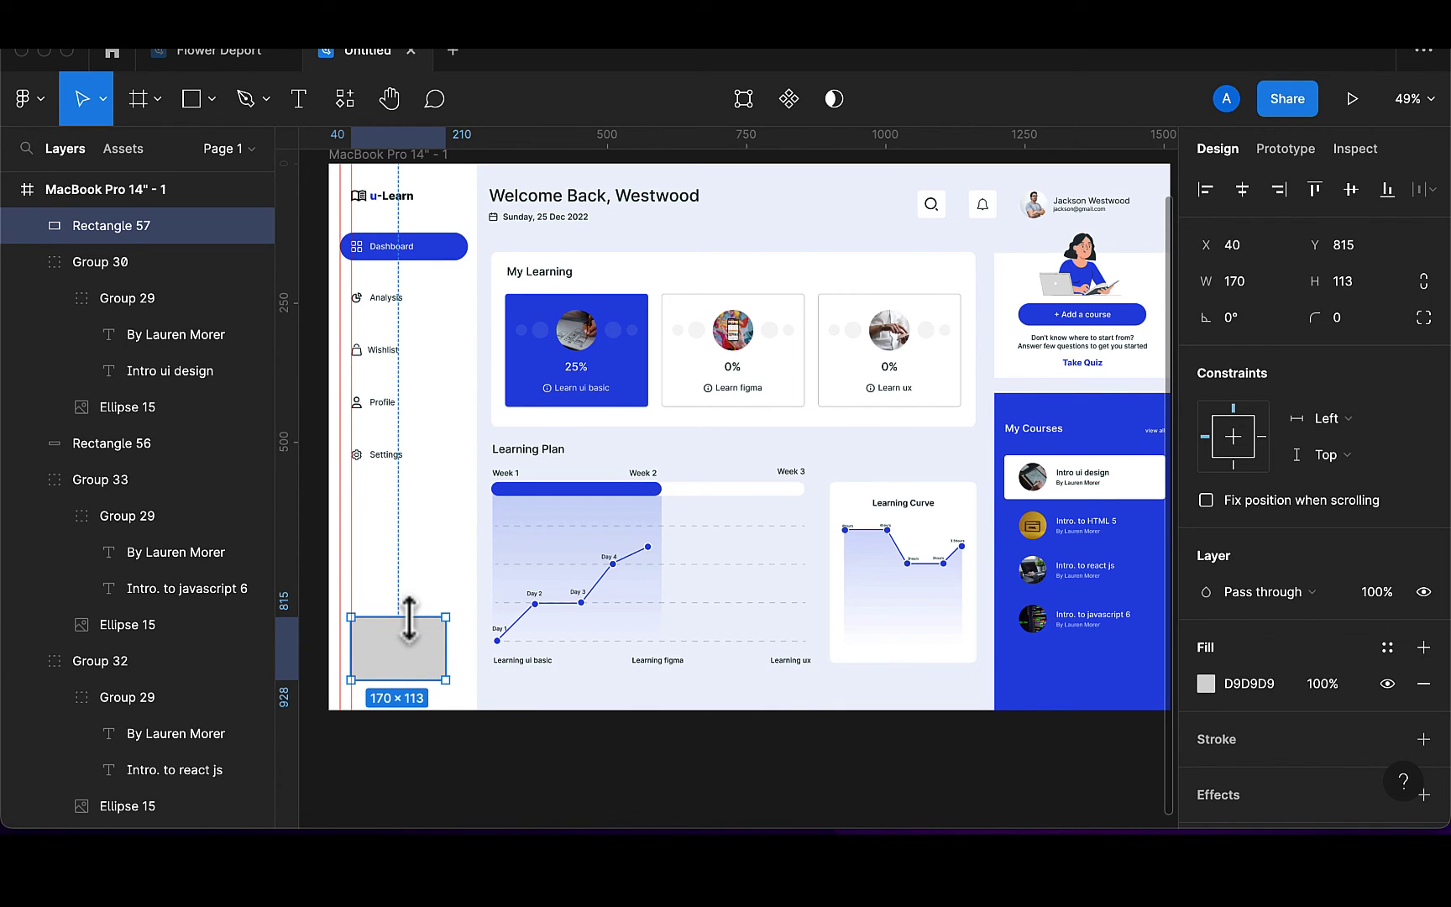
pyautogui.press('i')
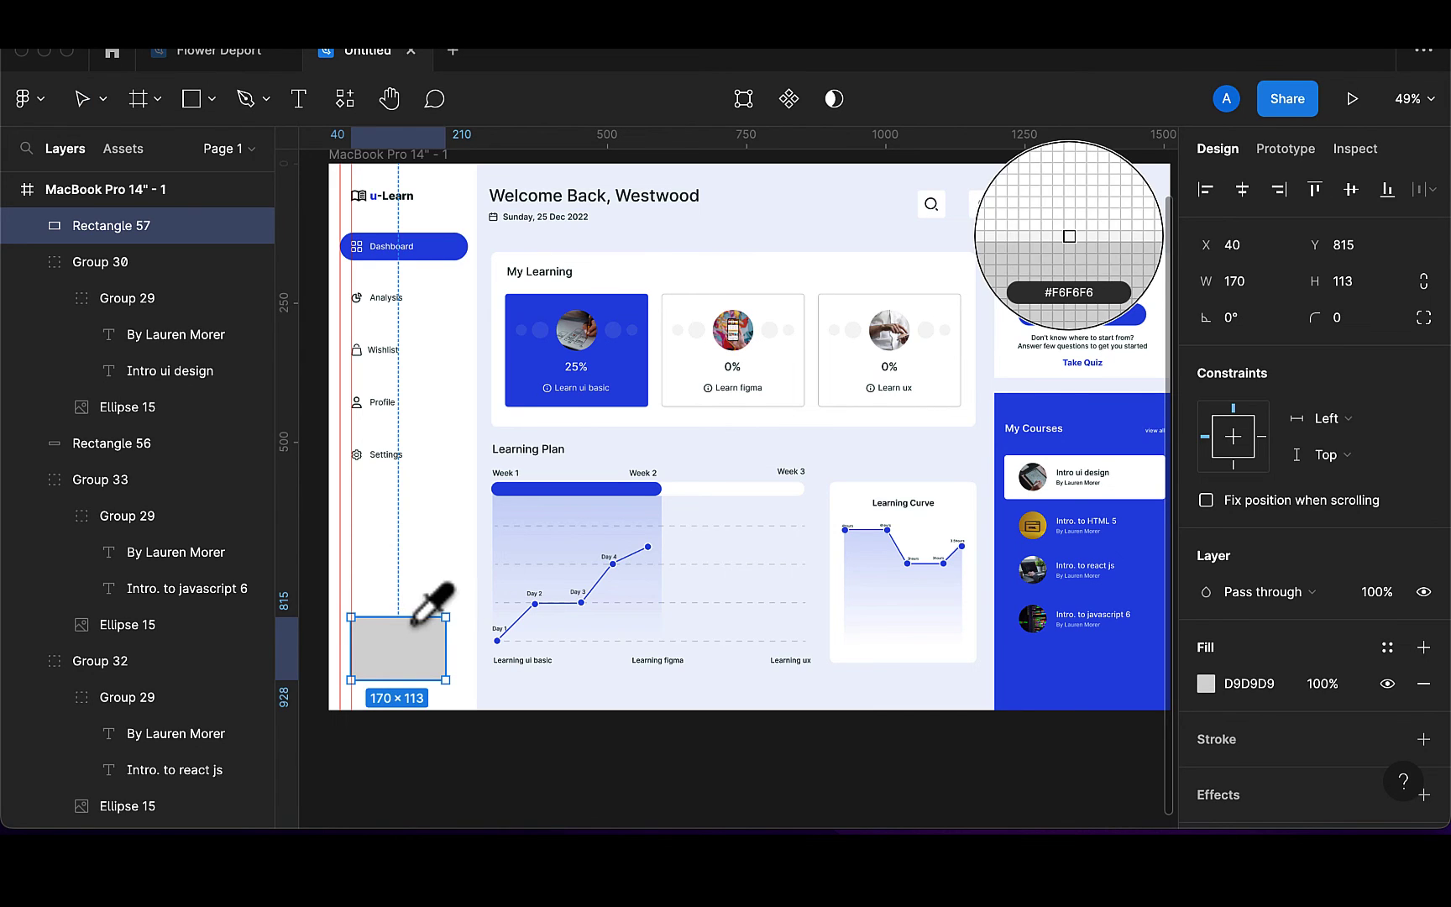
pyautogui.click(709, 457)
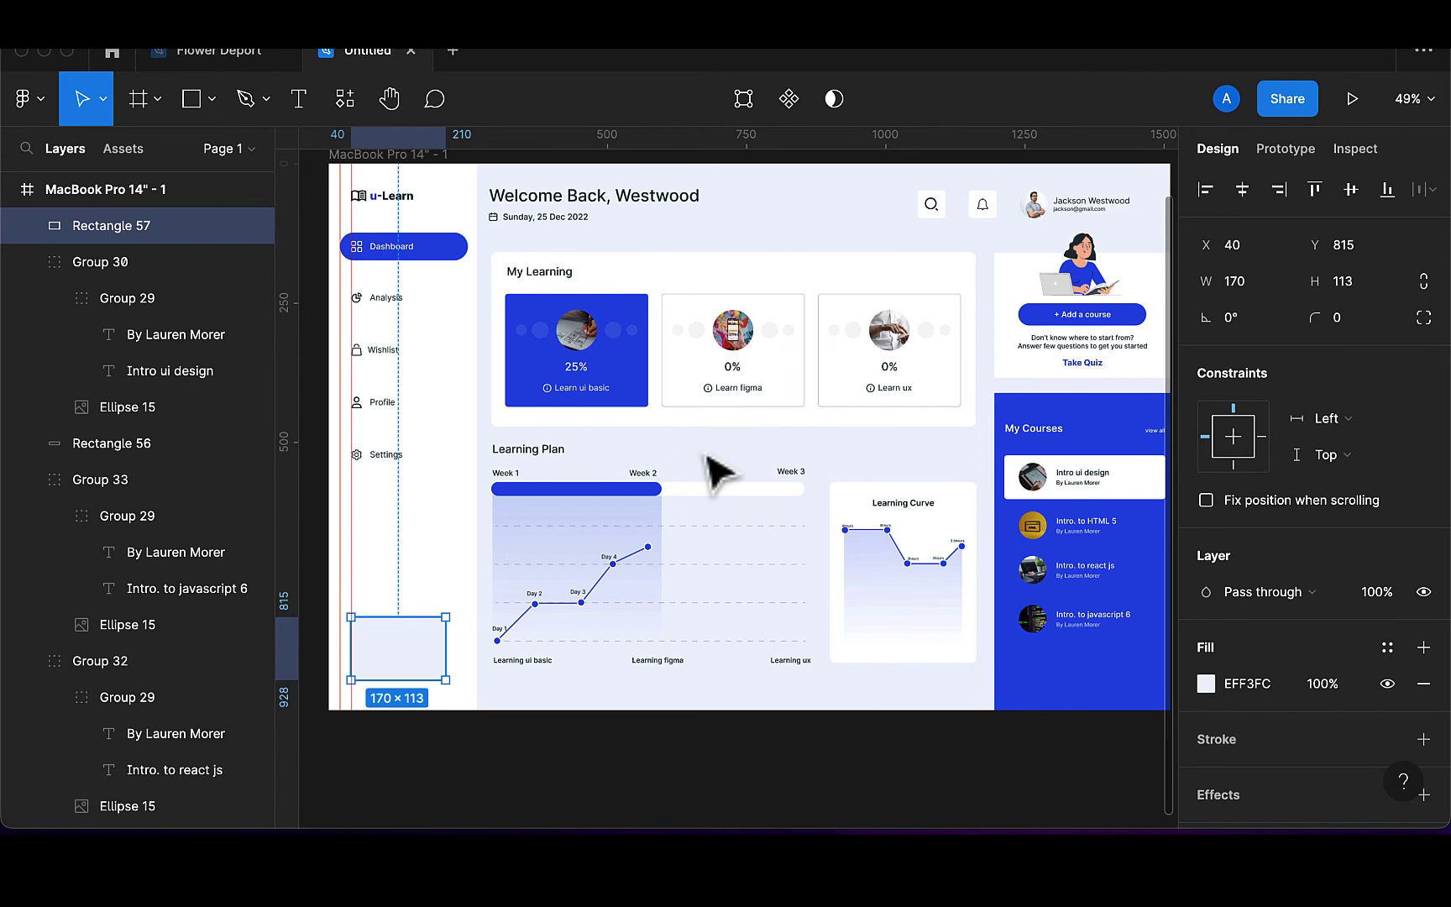
# Add a 'Support' text label inside the pale box
pyautogui.click(301, 102)
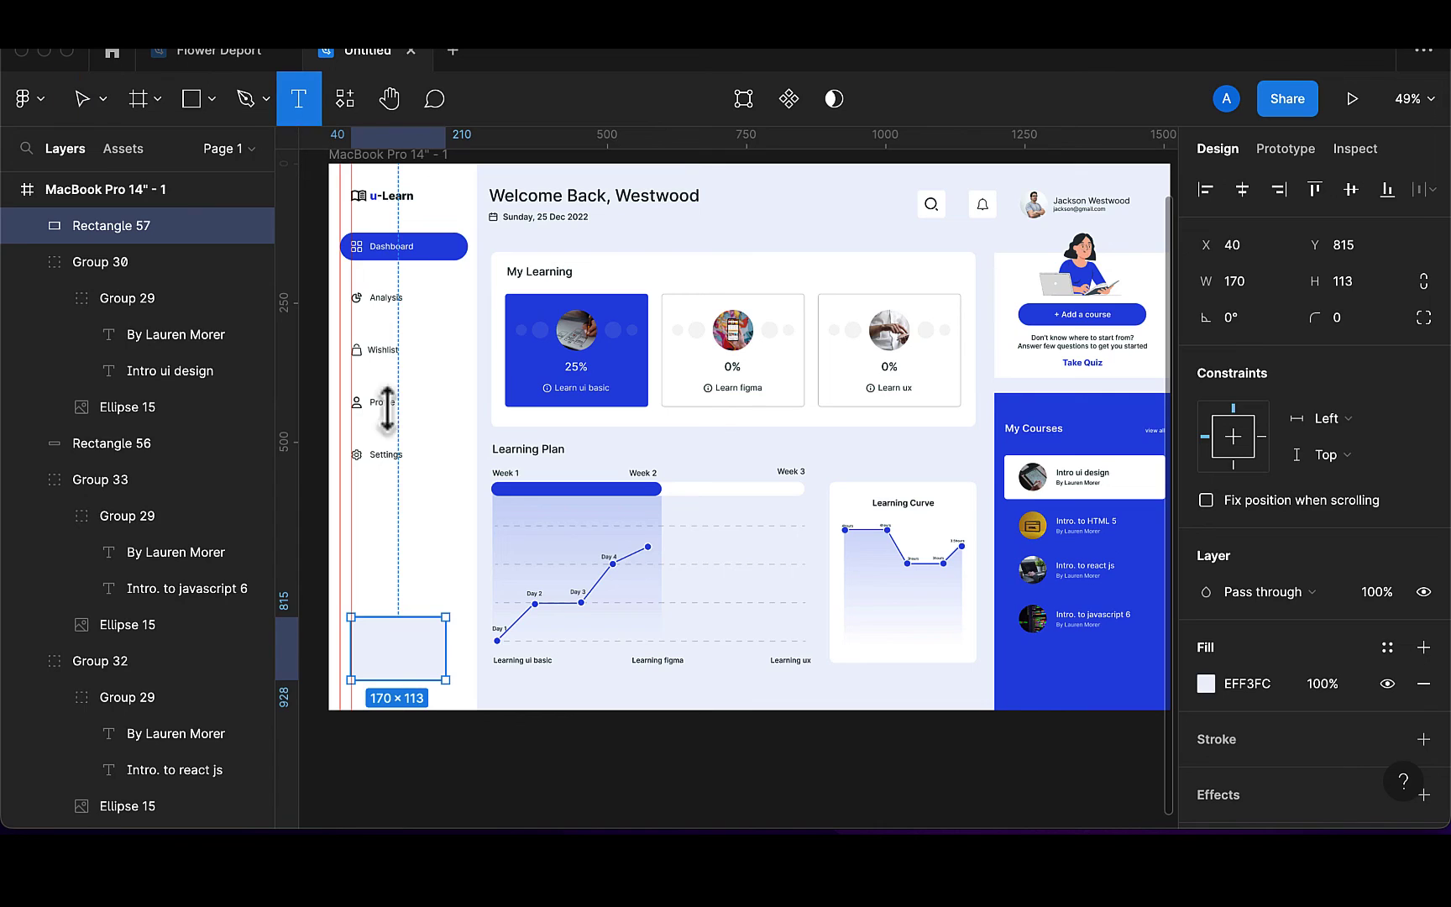
pyautogui.click(379, 664)
pyautogui.write('Support')
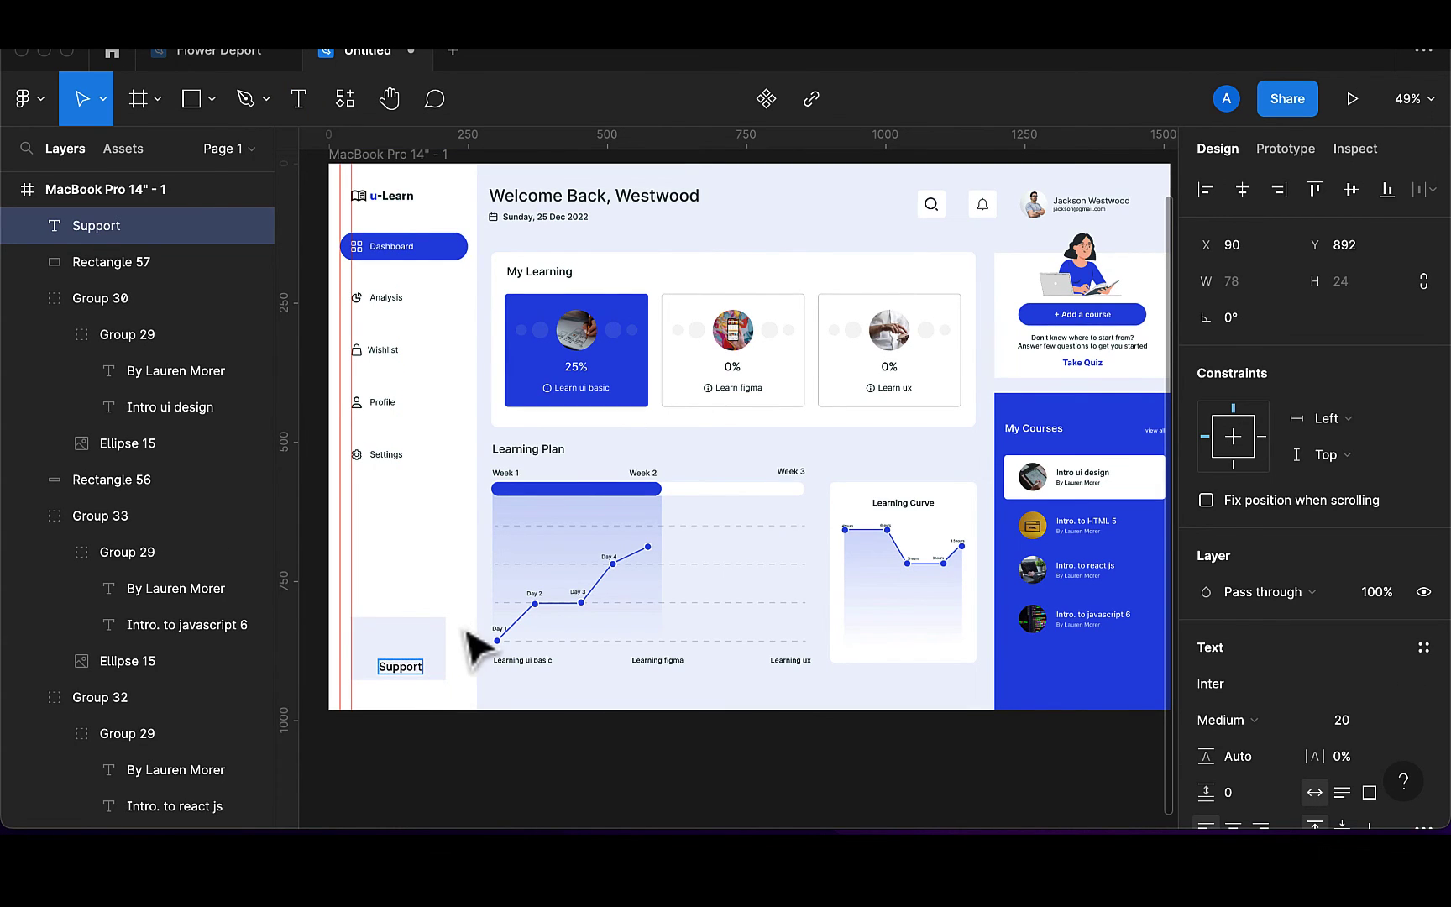
pyautogui.press('Escape')
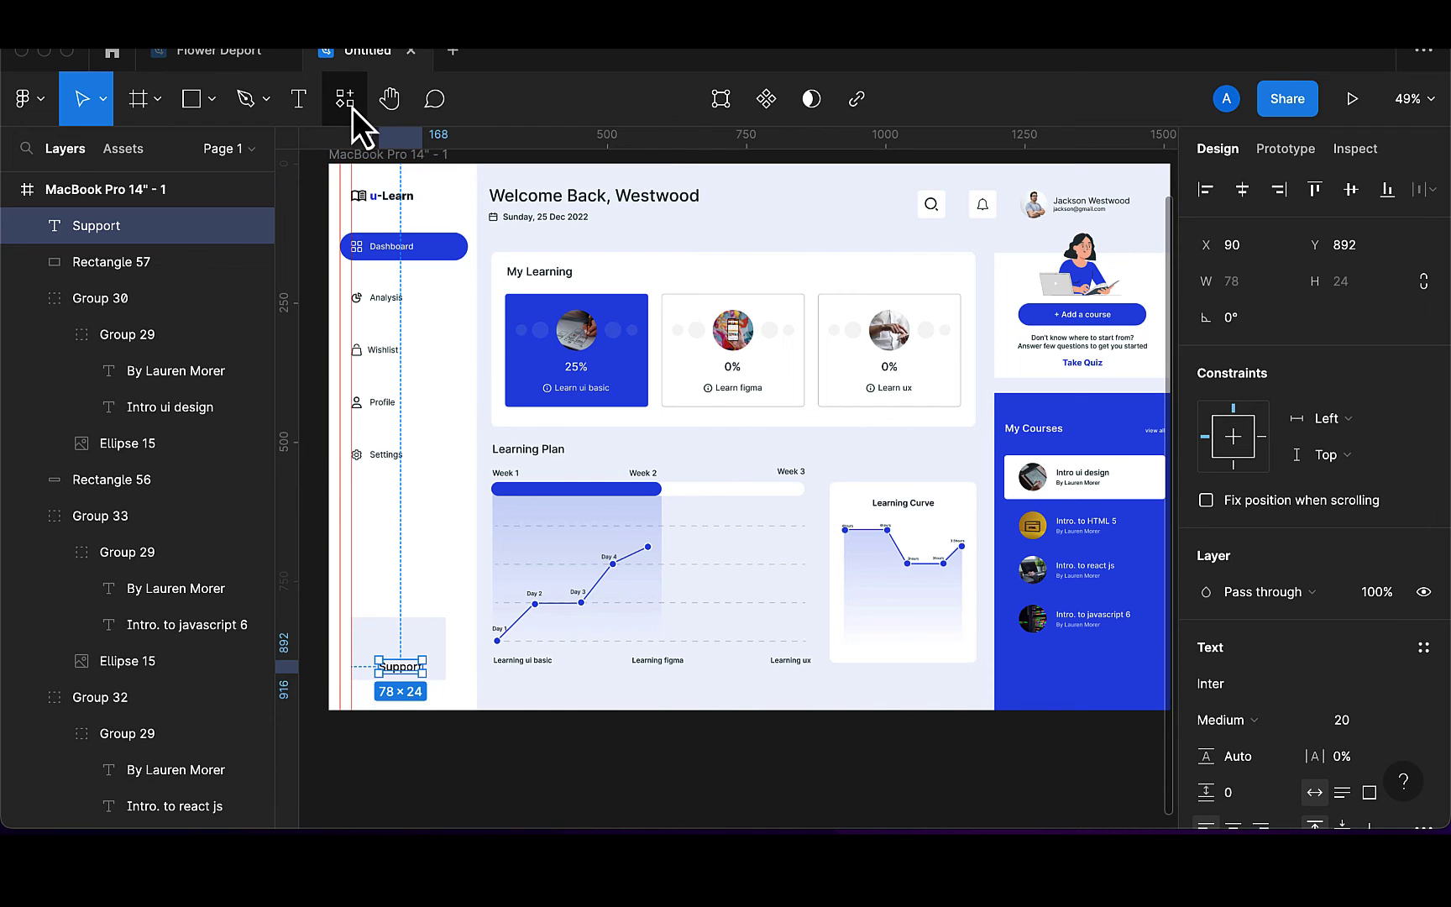
# Insert a headset support icon from the Iconify plugin onto the canvas
pyautogui.click(351, 108)
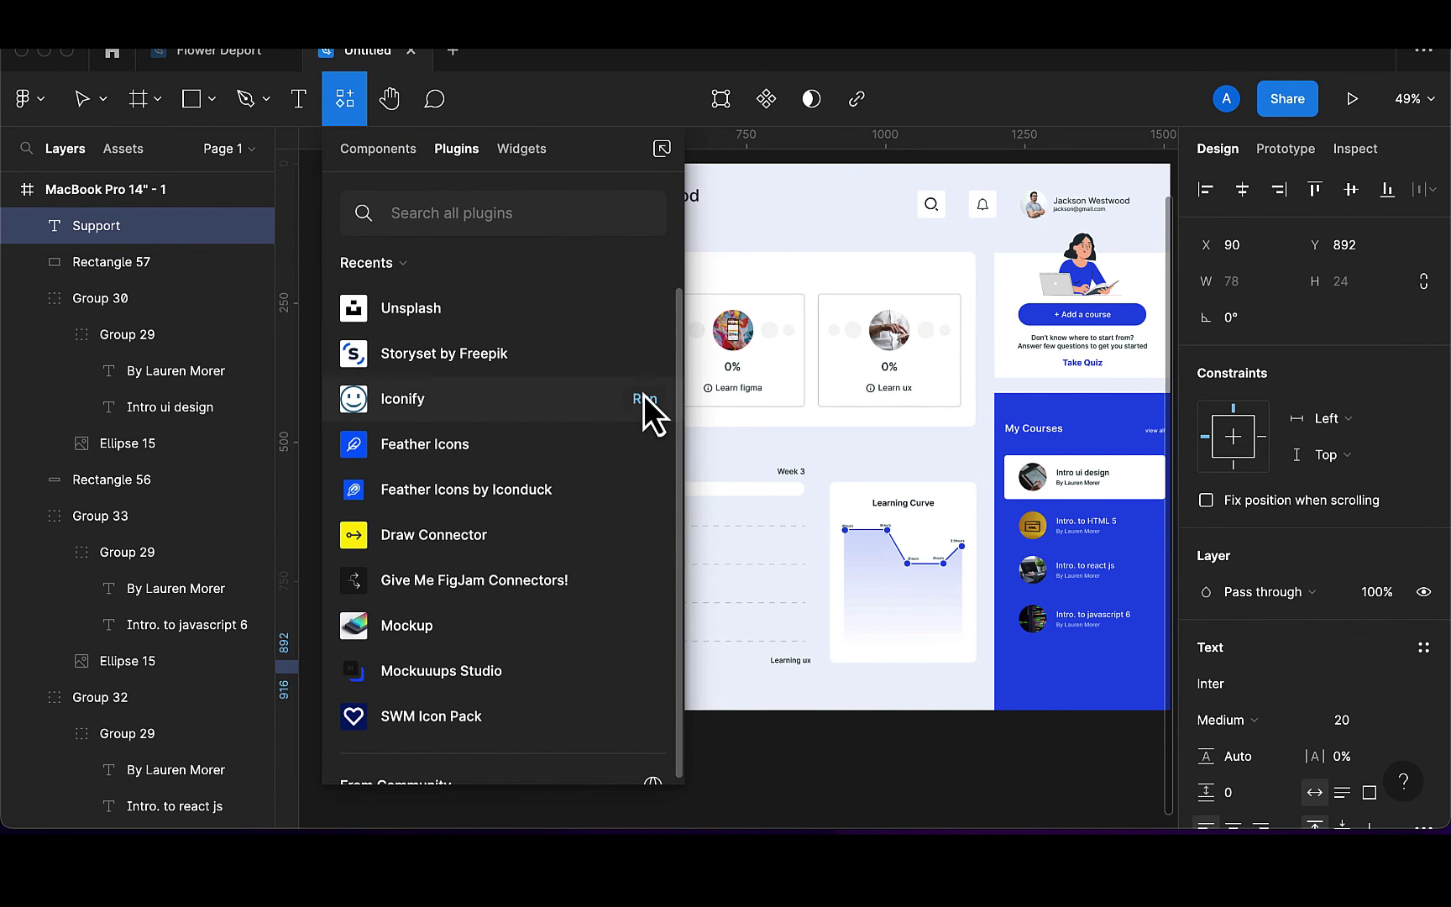
pyautogui.click(650, 398)
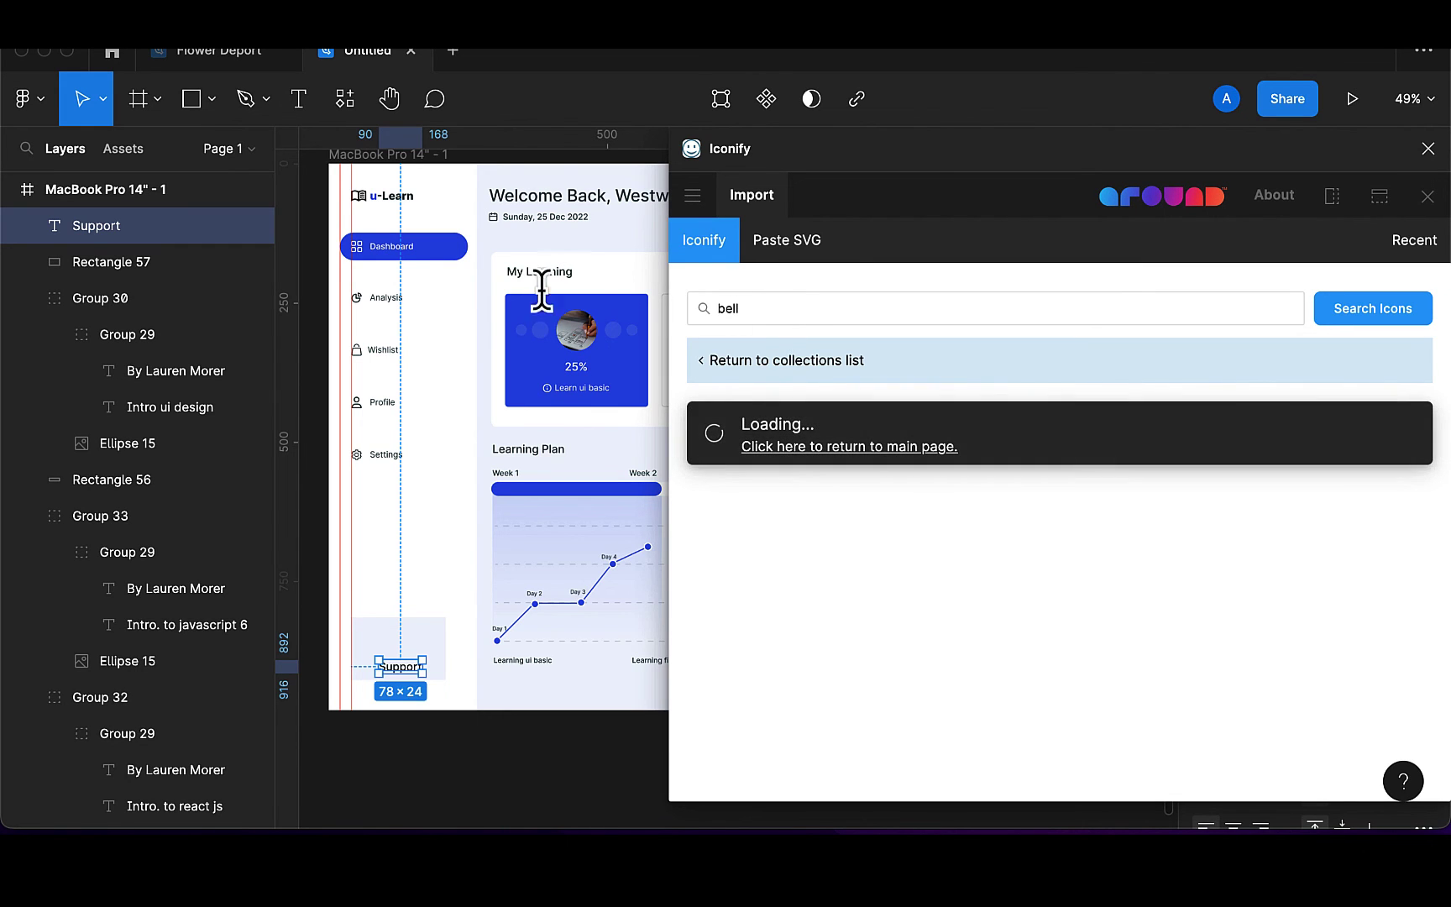
pyautogui.write('support')
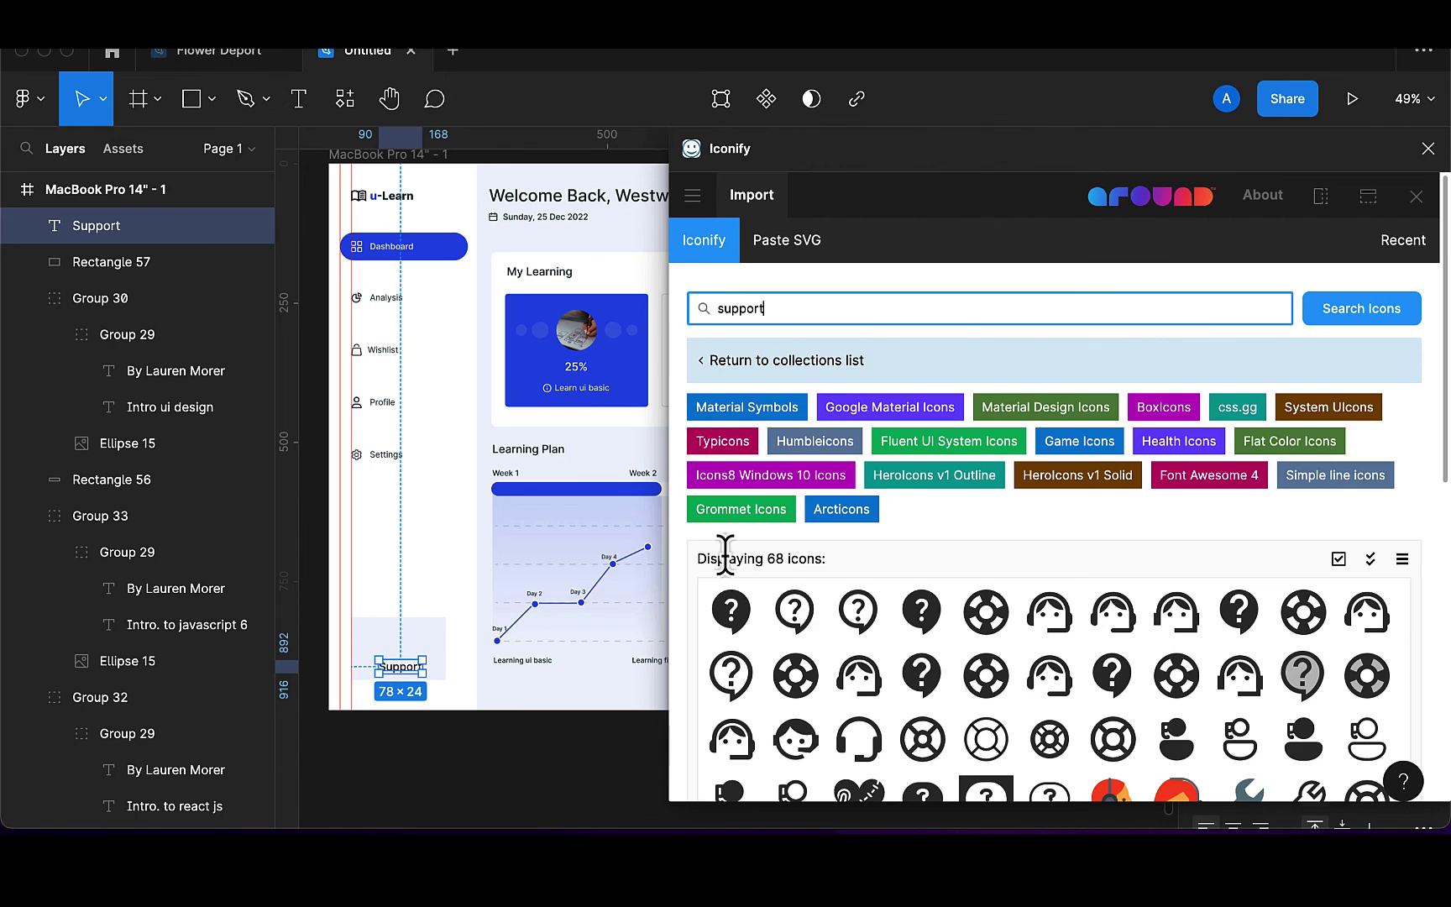
pyautogui.scroll(-2, 916, 680)
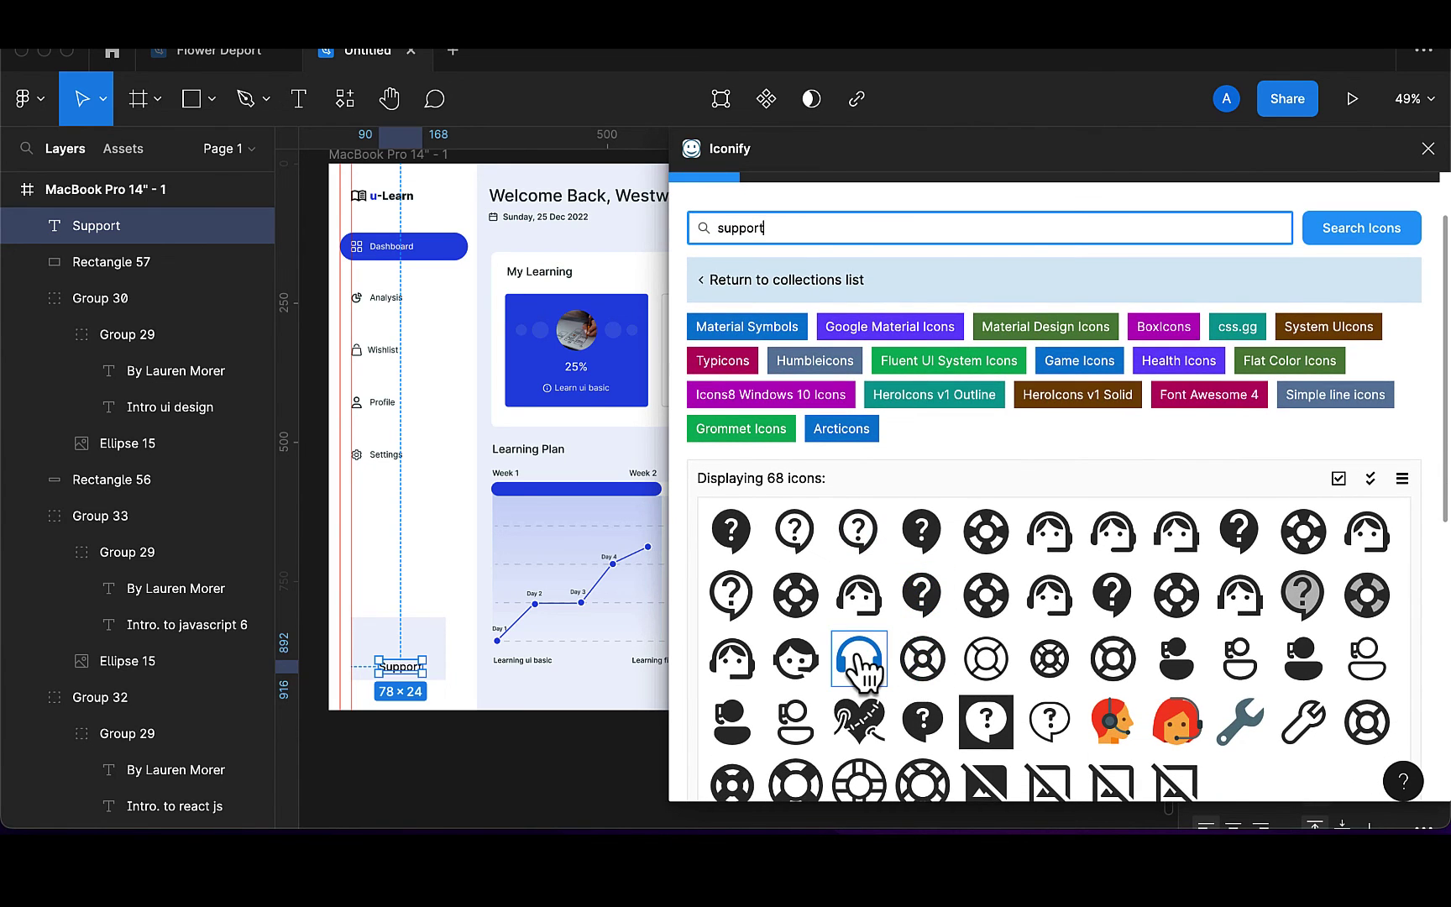
pyautogui.moveTo(858, 681); pyautogui.dragTo(412, 631)
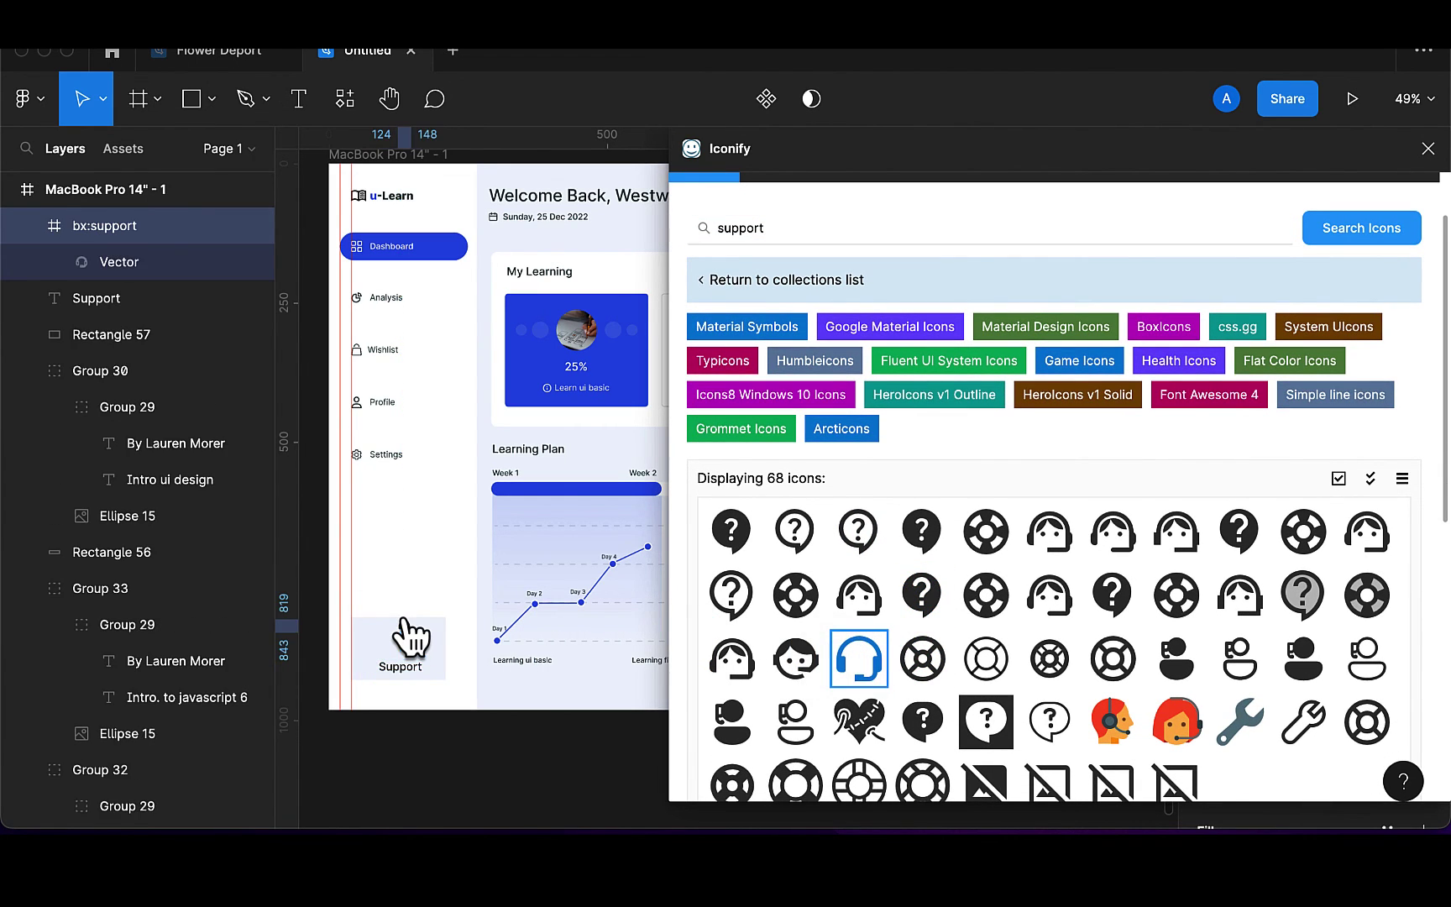
pyautogui.click(1428, 149)
# Draw a 26×26 square to the left of the Support label
pyautogui.scroll(5, 567, 625)
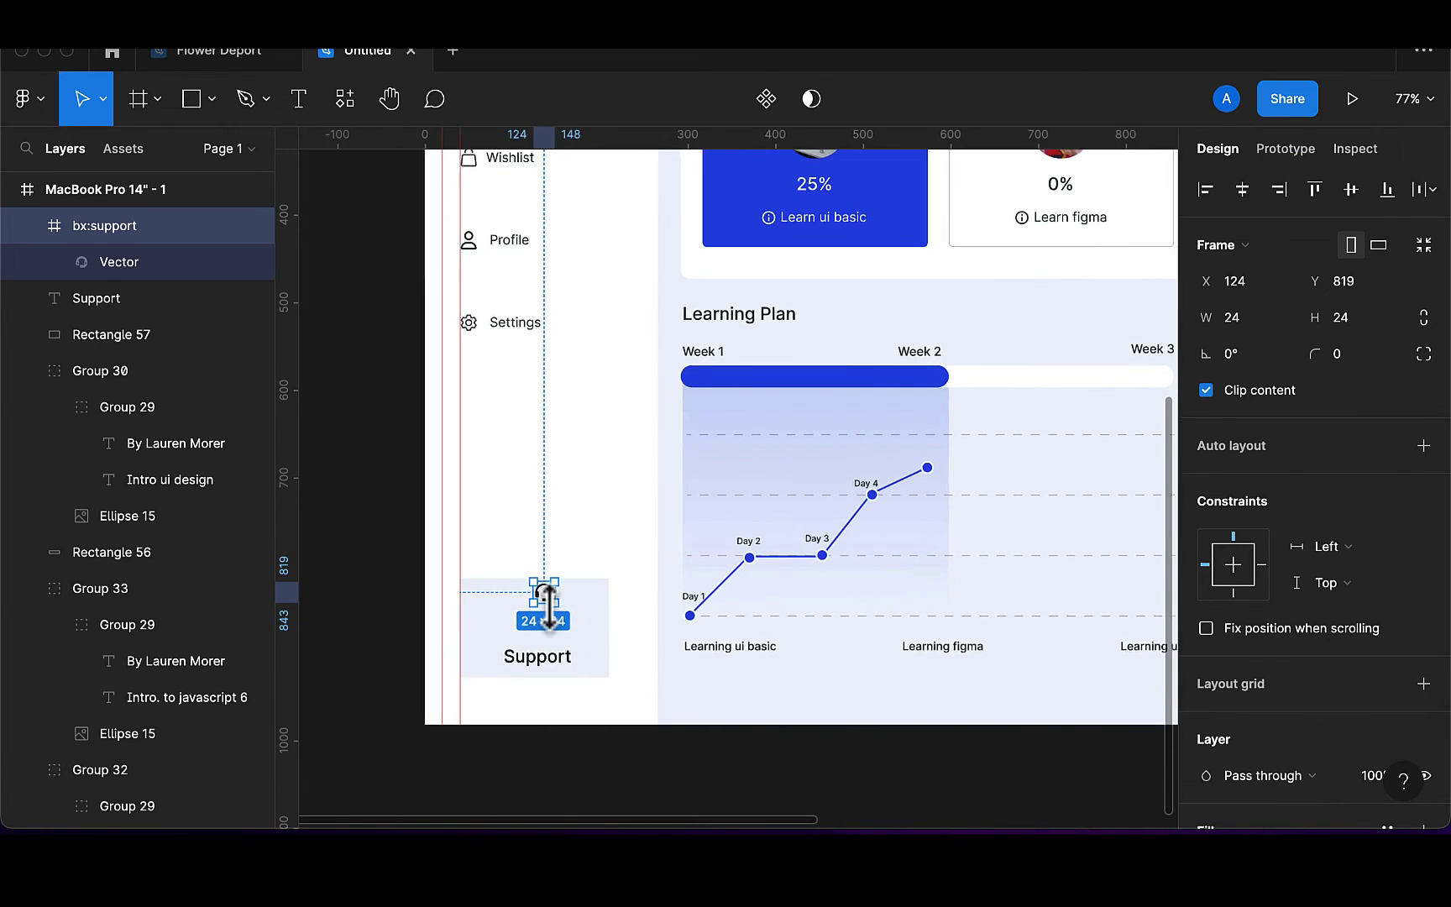
pyautogui.hscroll(-3, 550, 604)
pyautogui.scroll(5, 719, 593)
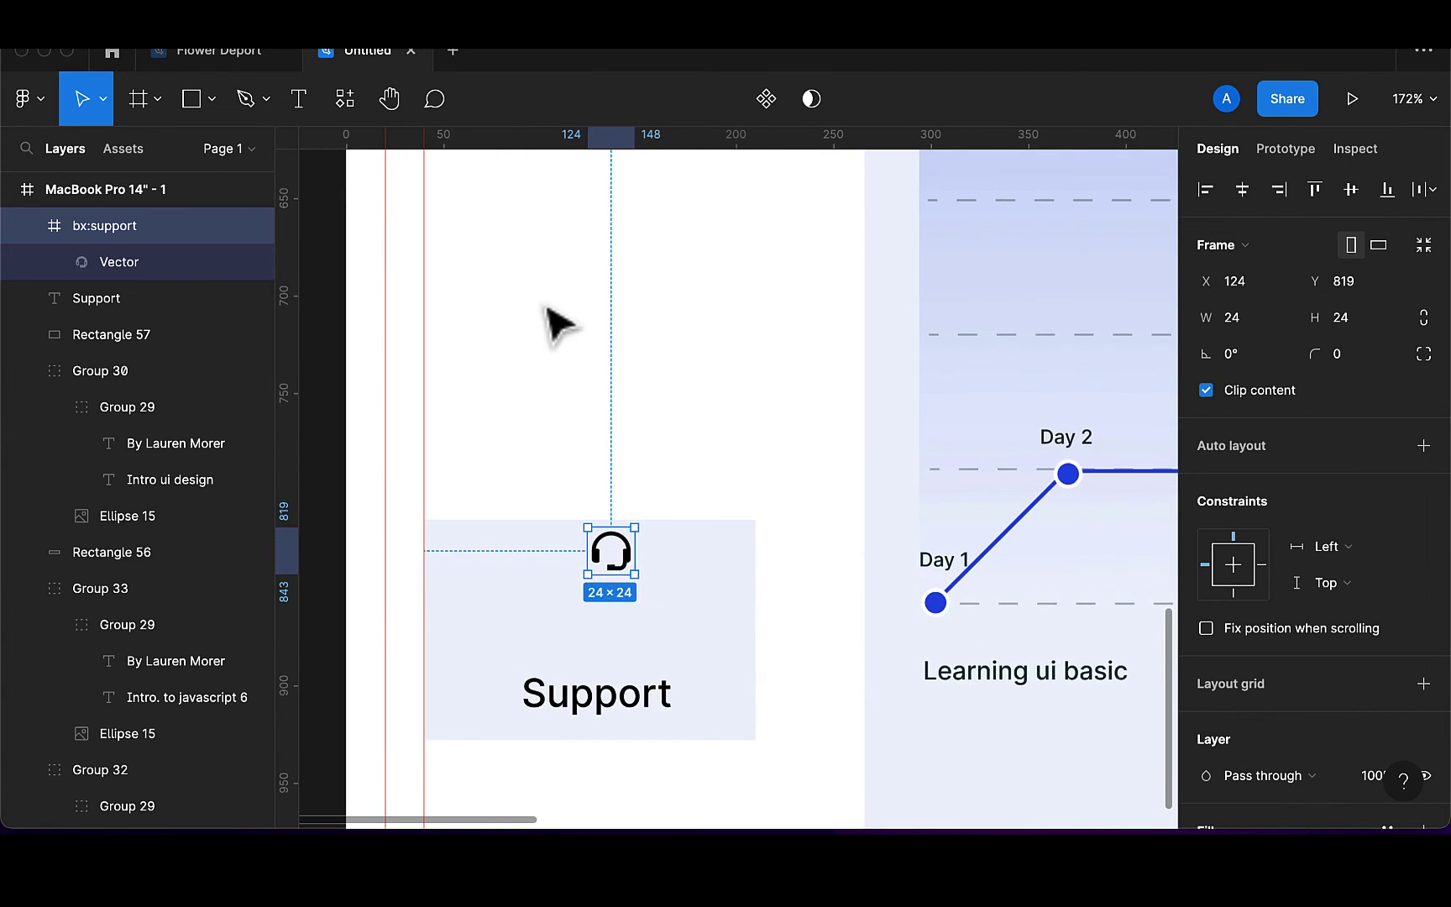
pyautogui.click(200, 104)
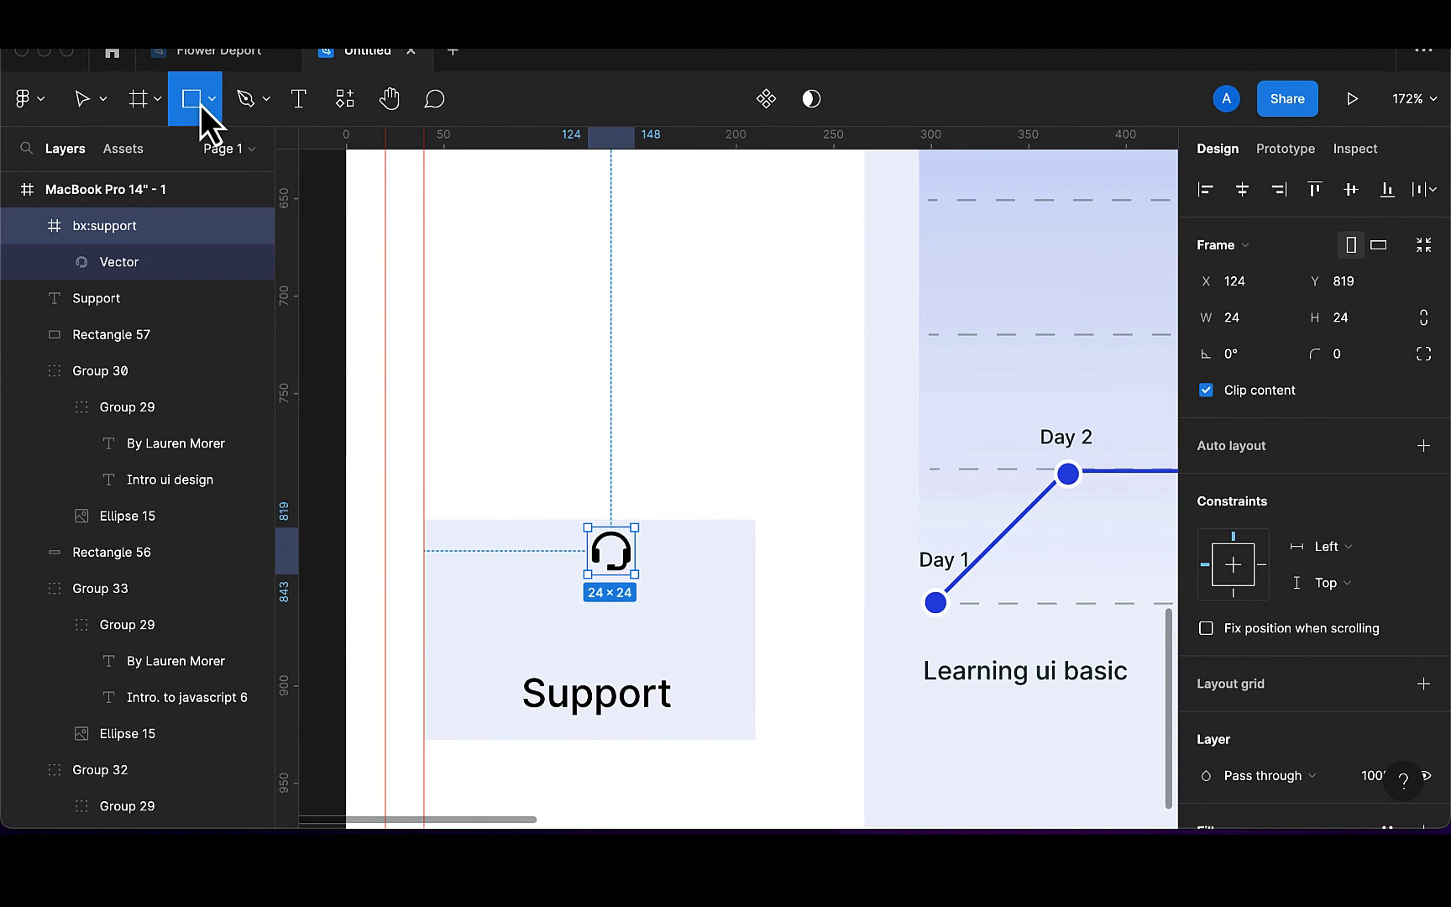
pyautogui.moveTo(456, 566)
pyautogui.mouseDown()
pyautogui.moveTo(506, 612)
pyautogui.moveTo(495, 719)
pyautogui.mouseUp()
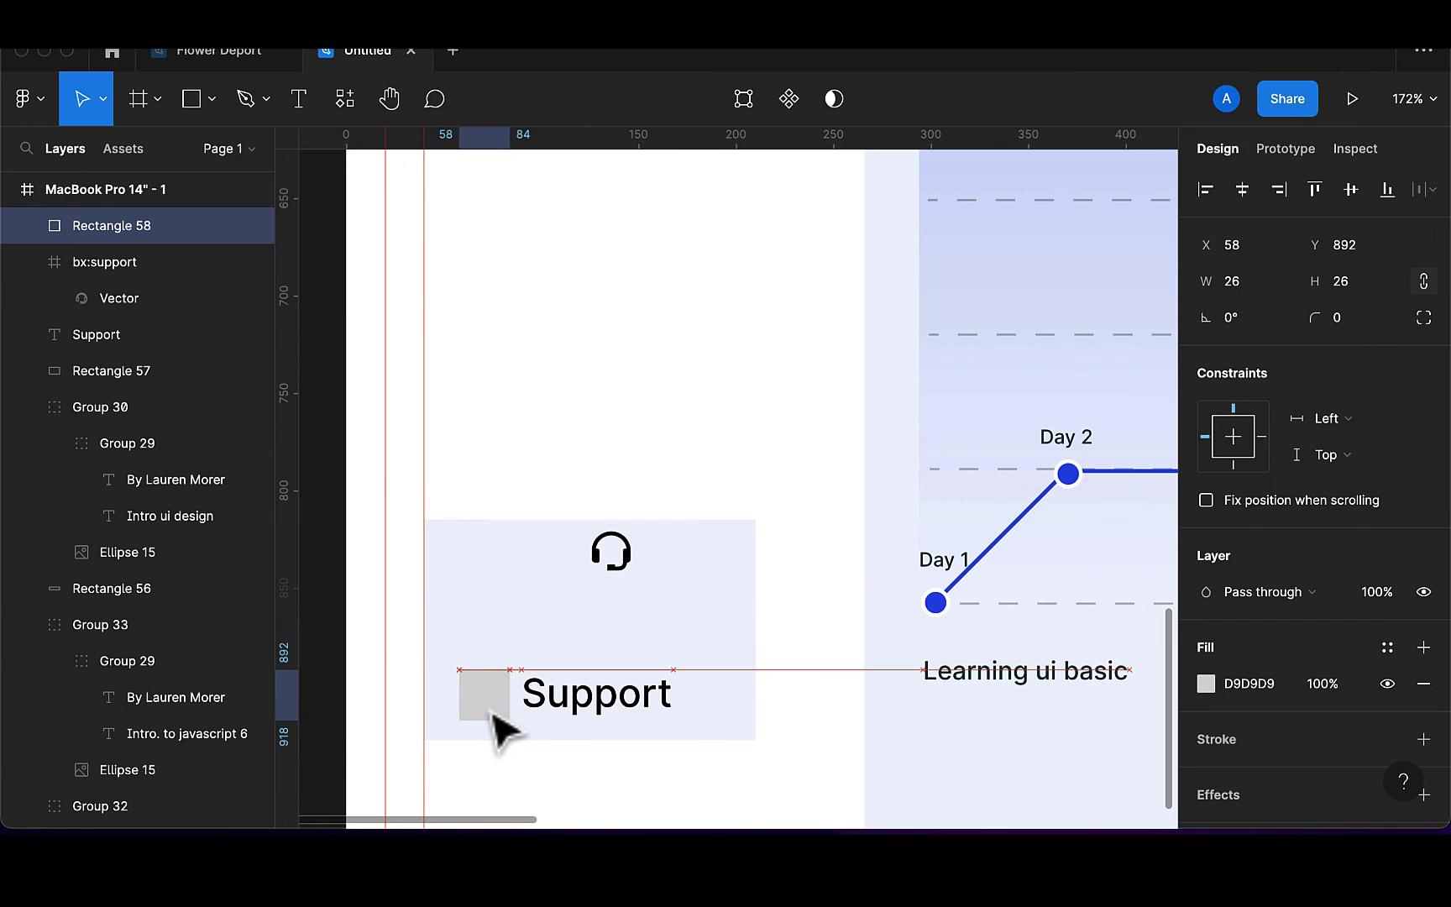
# Move the headset Vector out of bx:support, delete that frame, and layer it over Rectangle 58
pyautogui.click(632, 557)
pyautogui.moveTo(106, 299); pyautogui.dragTo(91, 251)
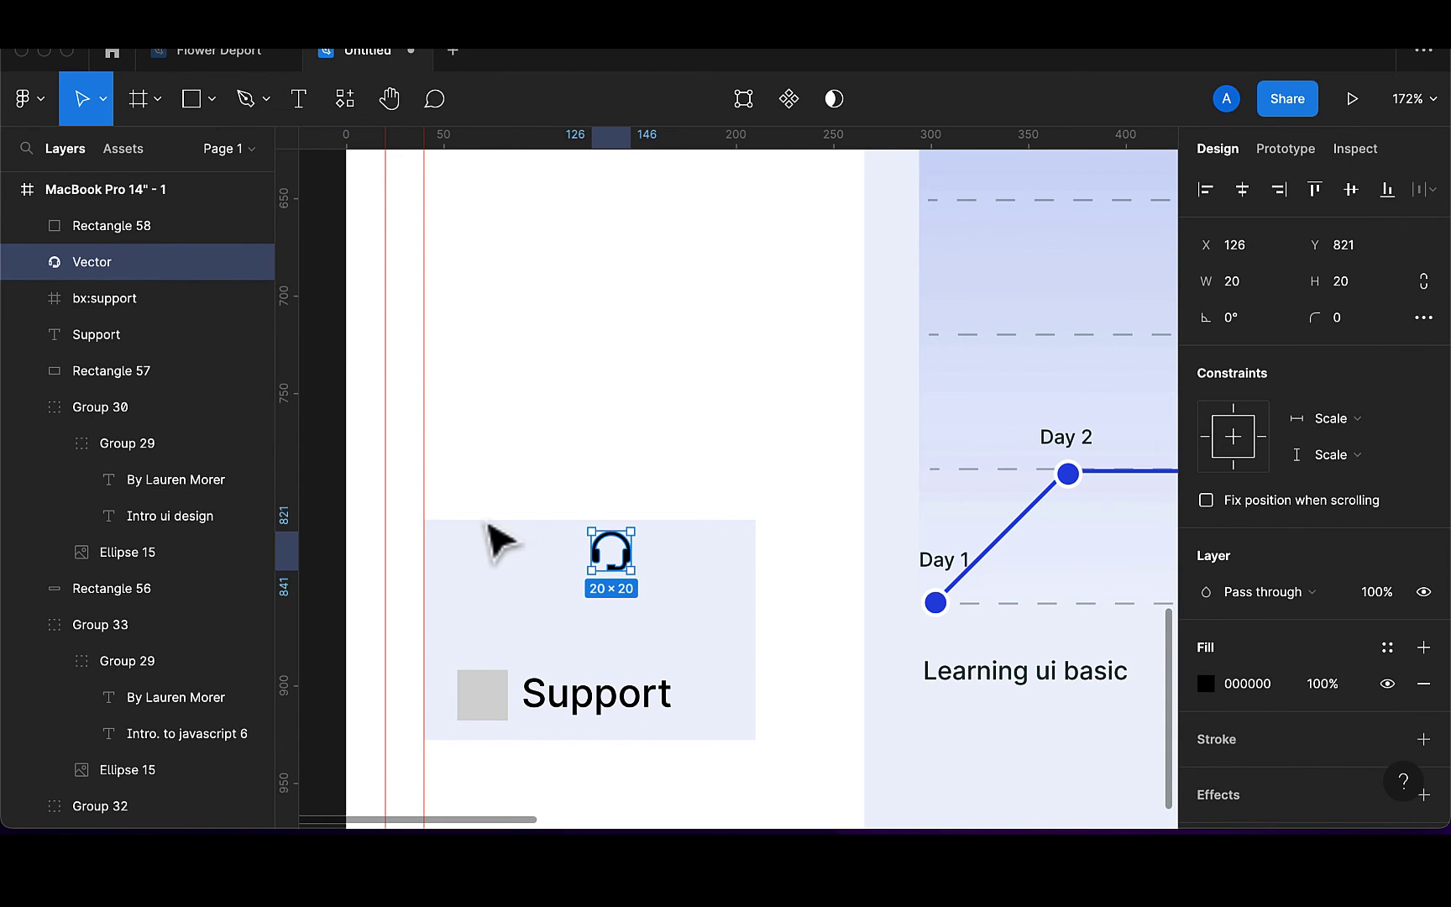
pyautogui.click(118, 299)
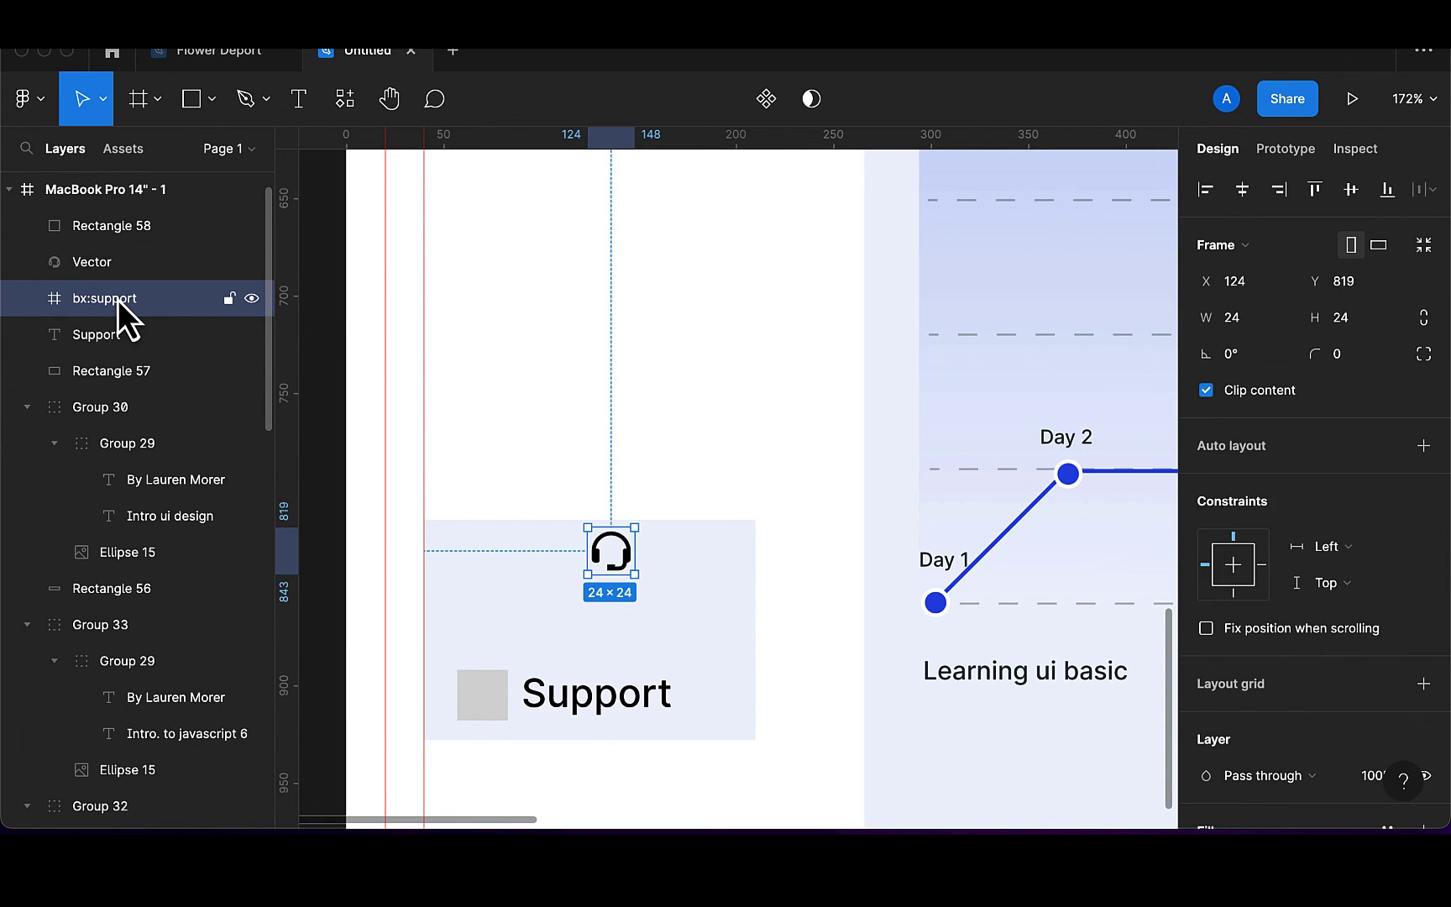
pyautogui.press('Delete')
pyautogui.click(111, 271)
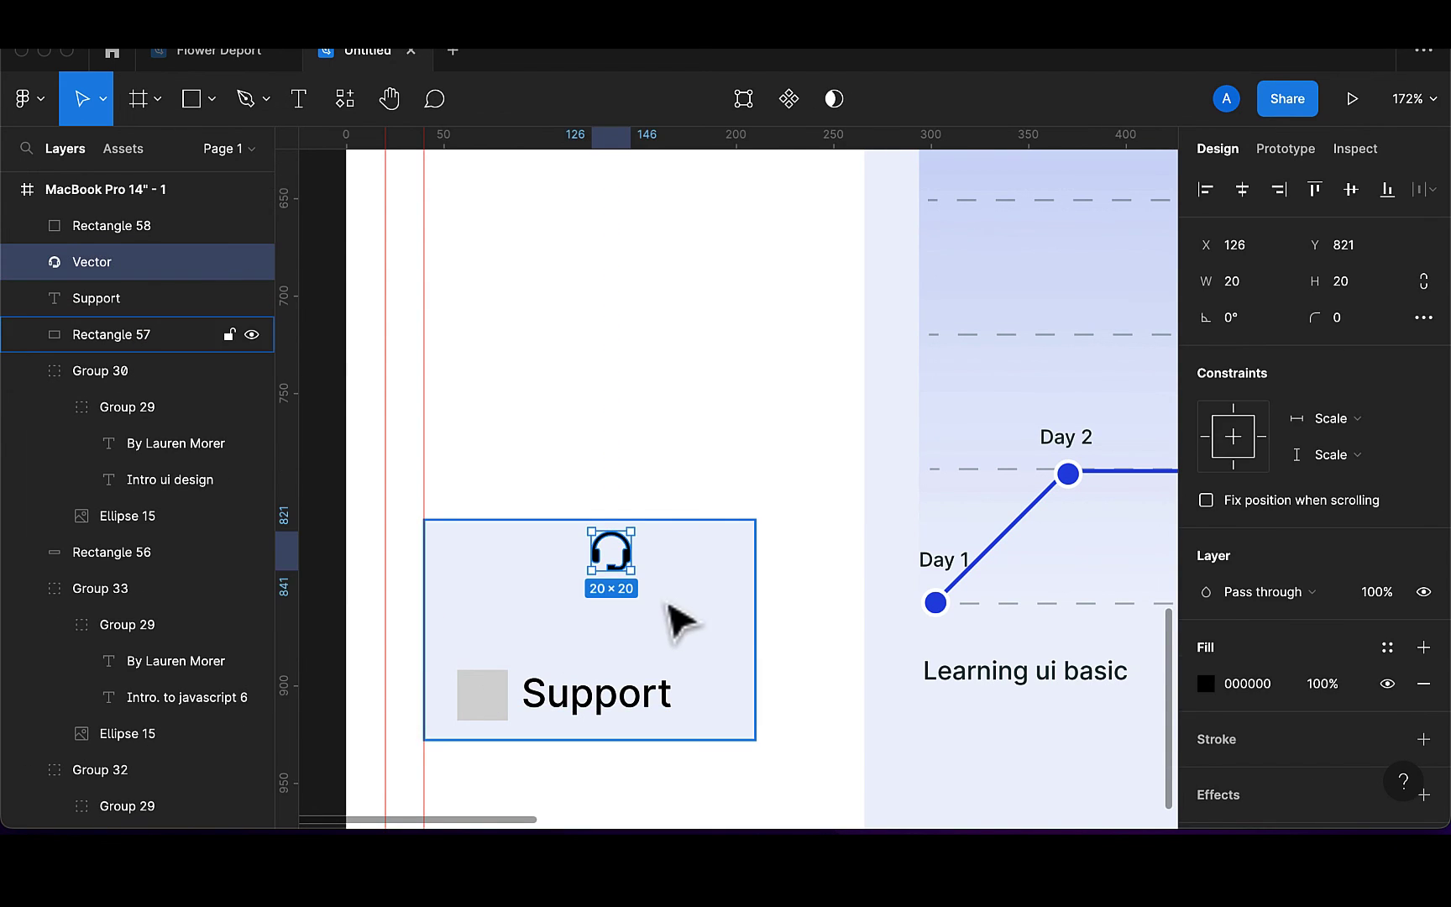
pyautogui.moveTo(630, 565); pyautogui.dragTo(502, 716)
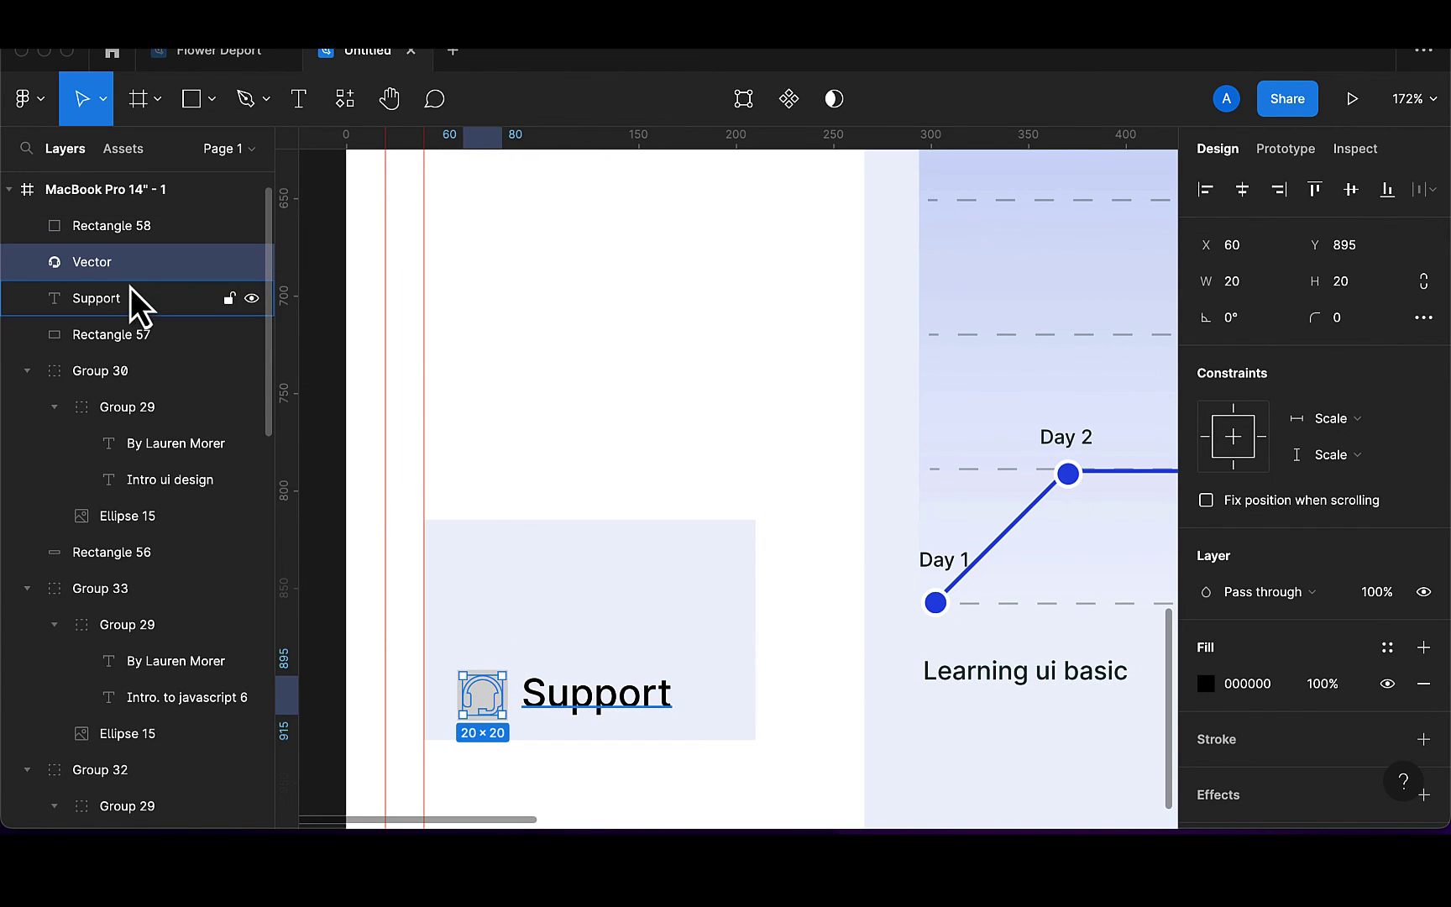
pyautogui.moveTo(110, 230); pyautogui.dragTo(103, 278)
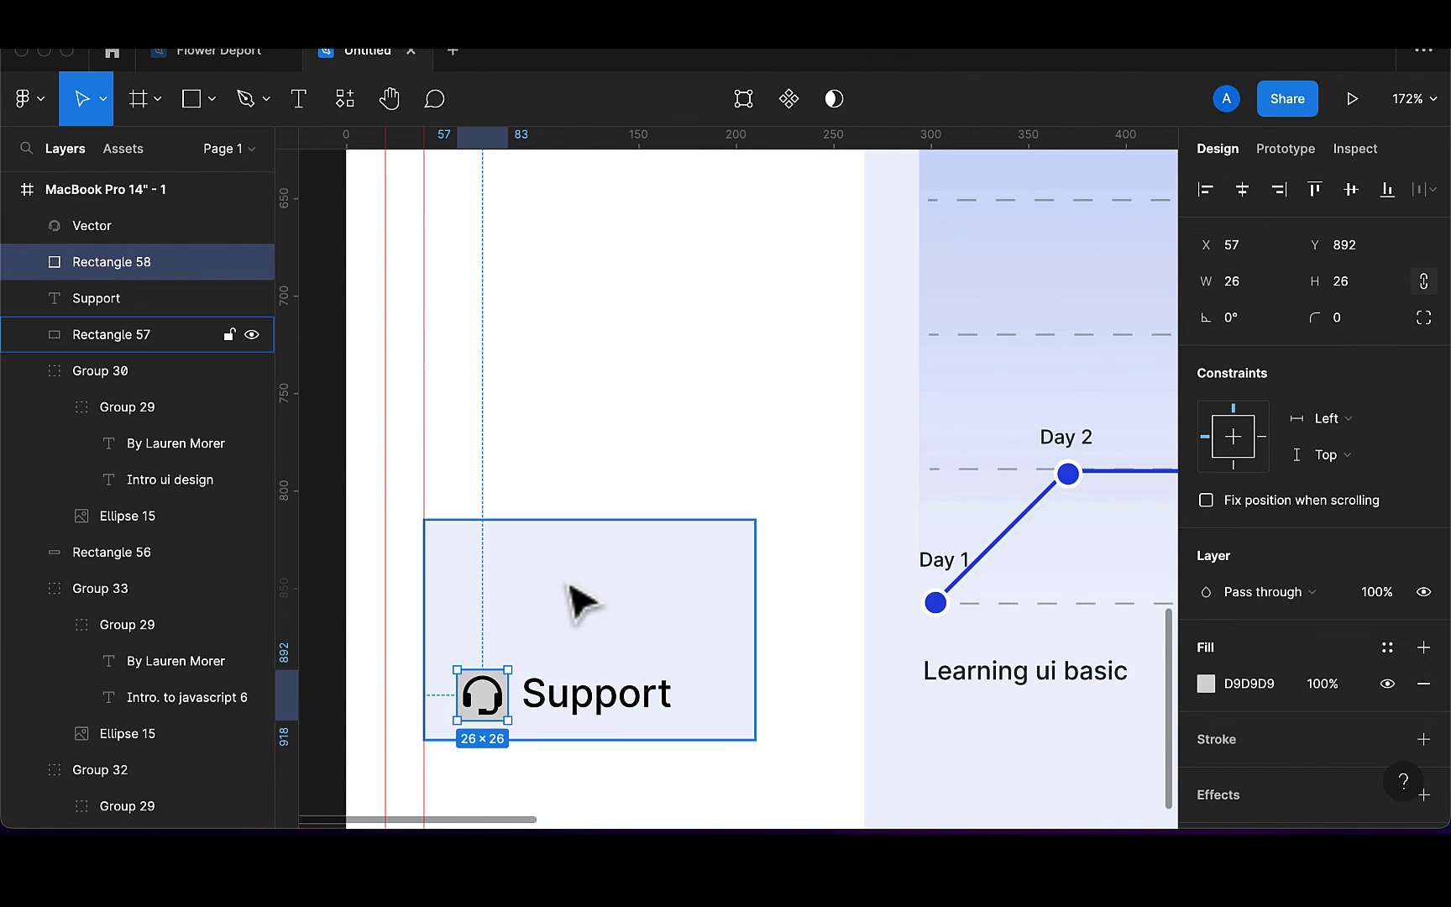
# Resize the headset icon to a height of 15
pyautogui.click(503, 706)
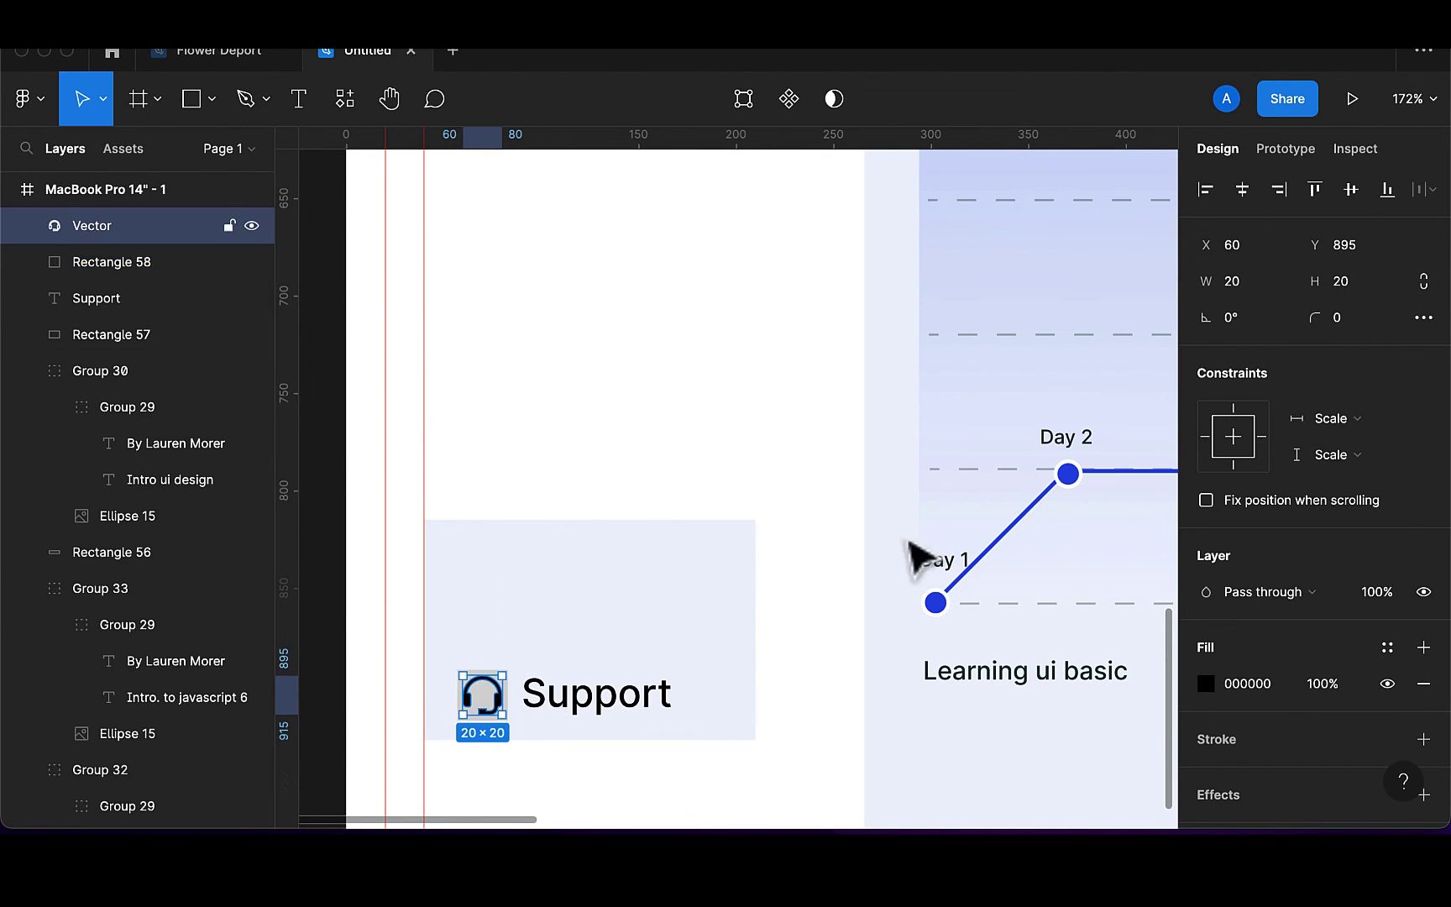
pyautogui.click(1377, 285)
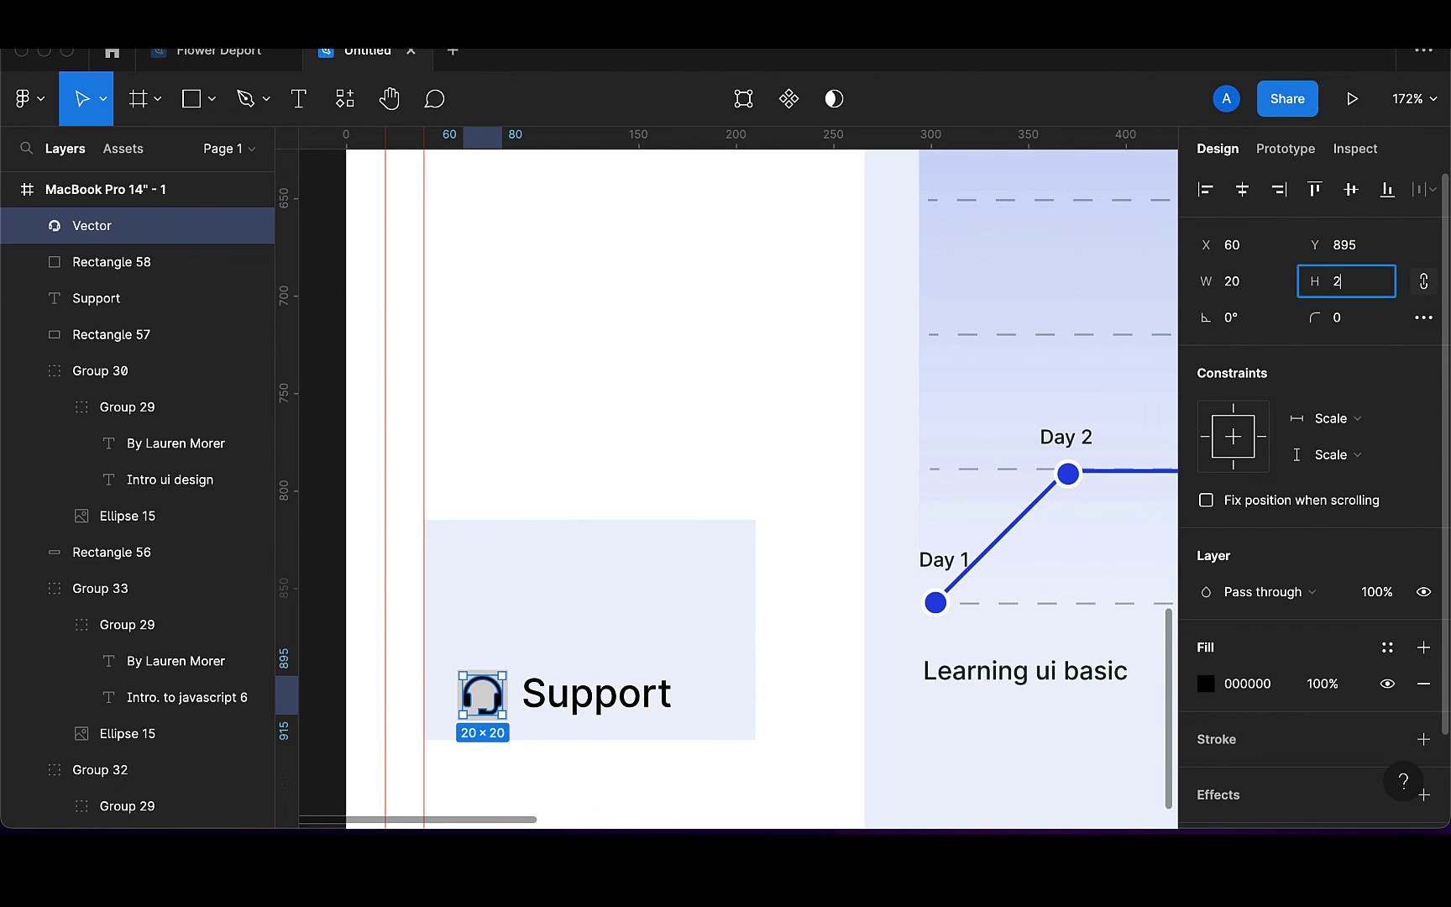
pyautogui.write('15')
pyautogui.press('Return')
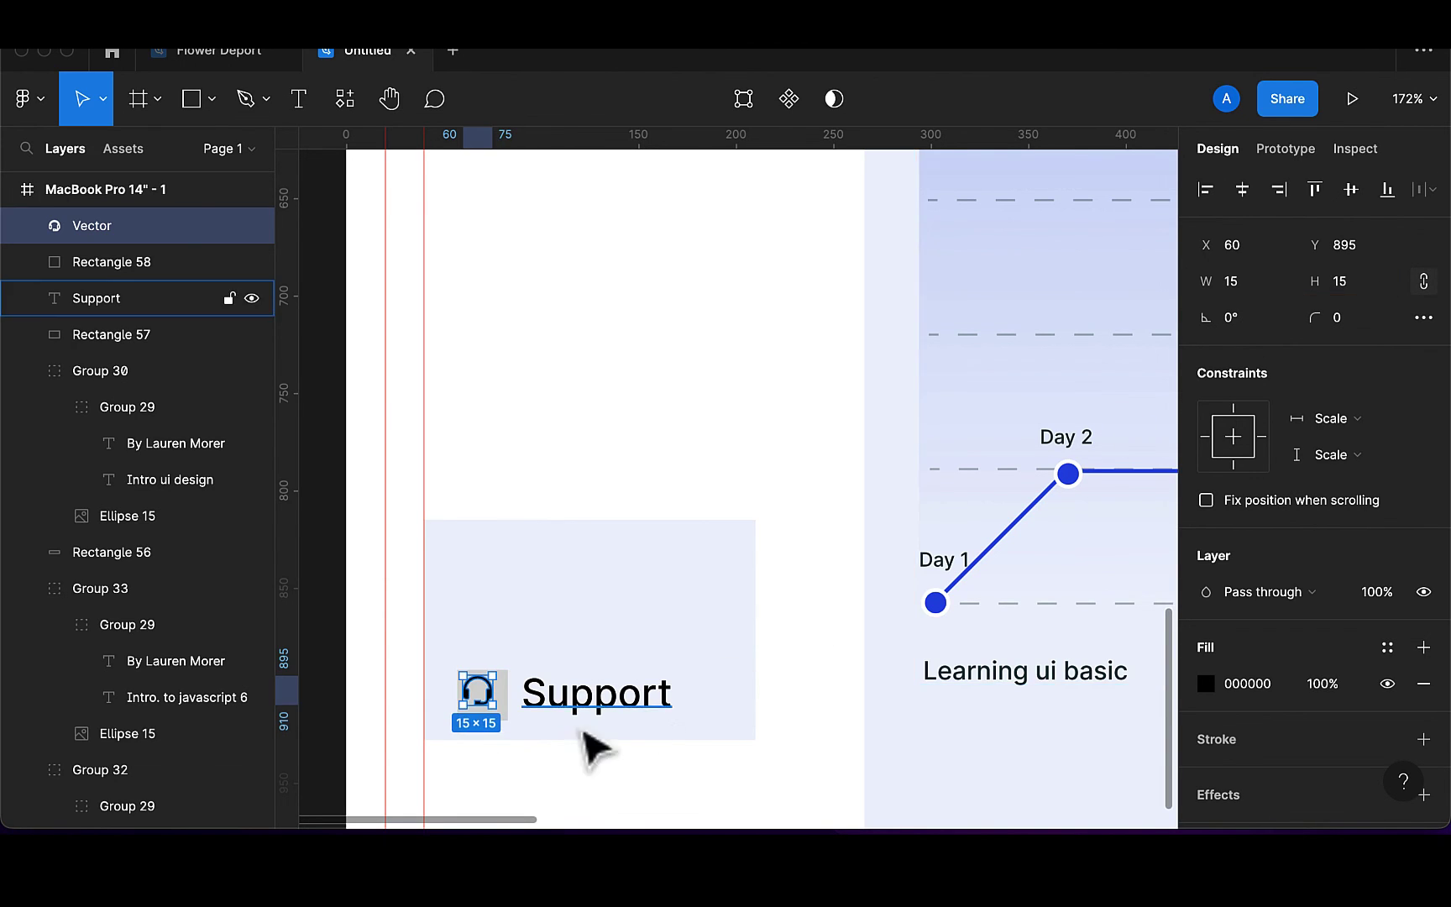
pyautogui.scroll(5, 502, 710)
# Fill the square white and colour the headset icon document blue 2053E8
pyautogui.click(506, 715)
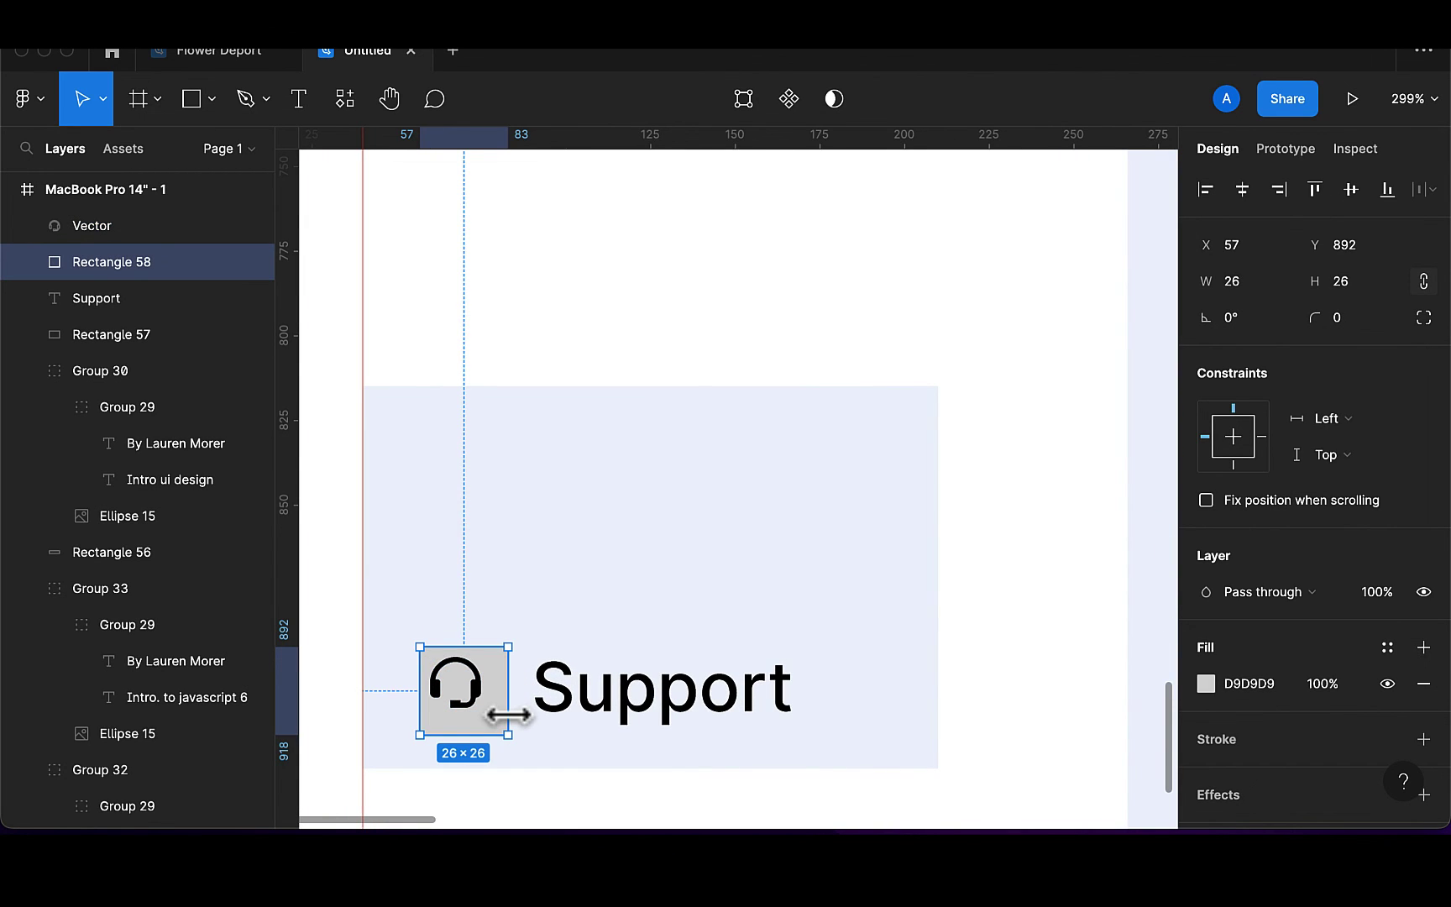
pyautogui.press('i')
pyautogui.click(729, 380)
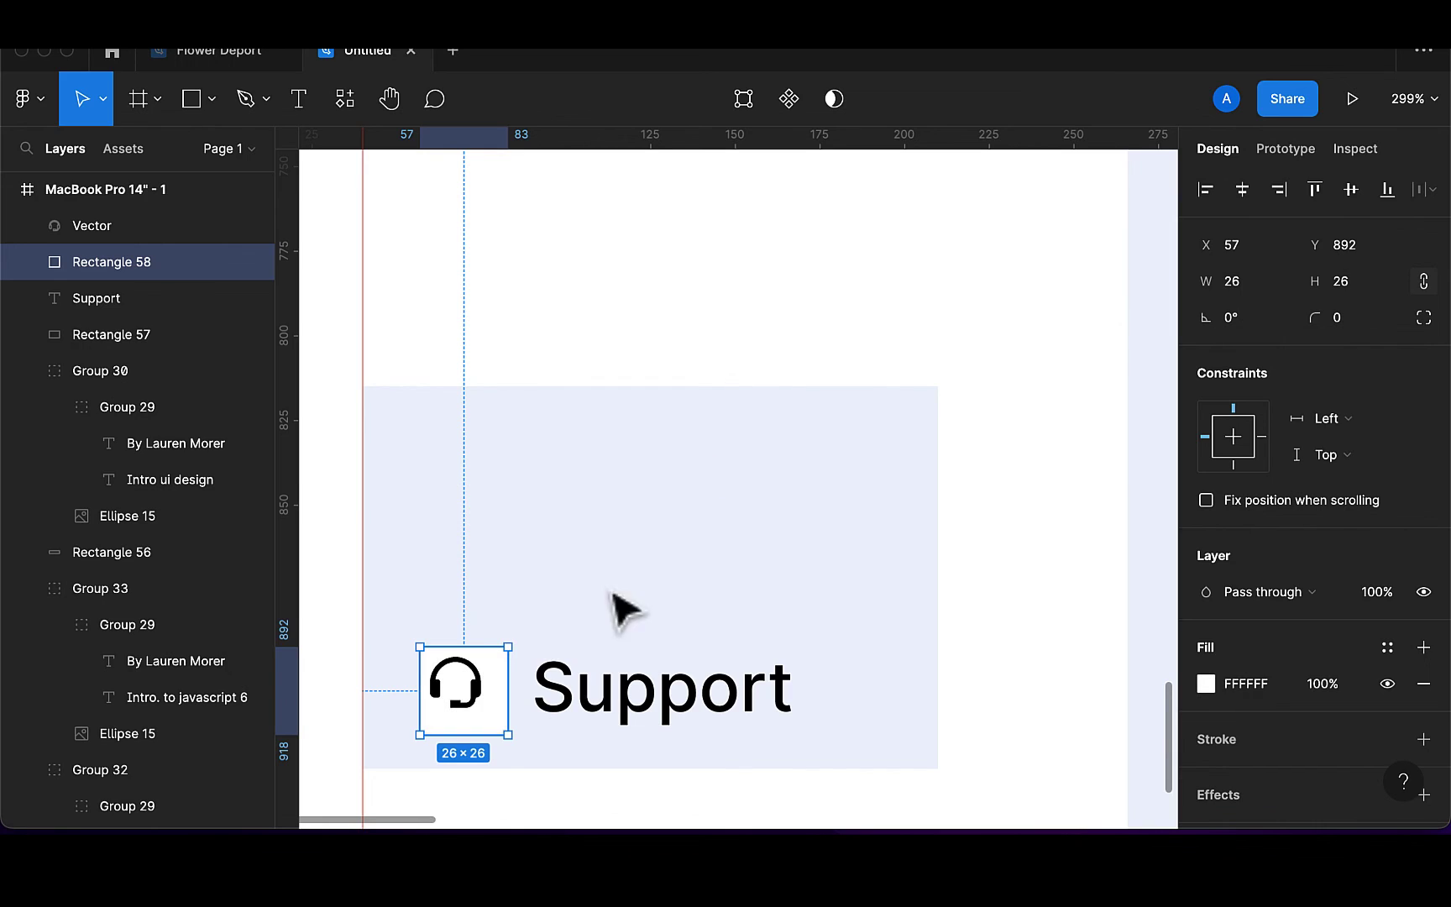
pyautogui.click(485, 706)
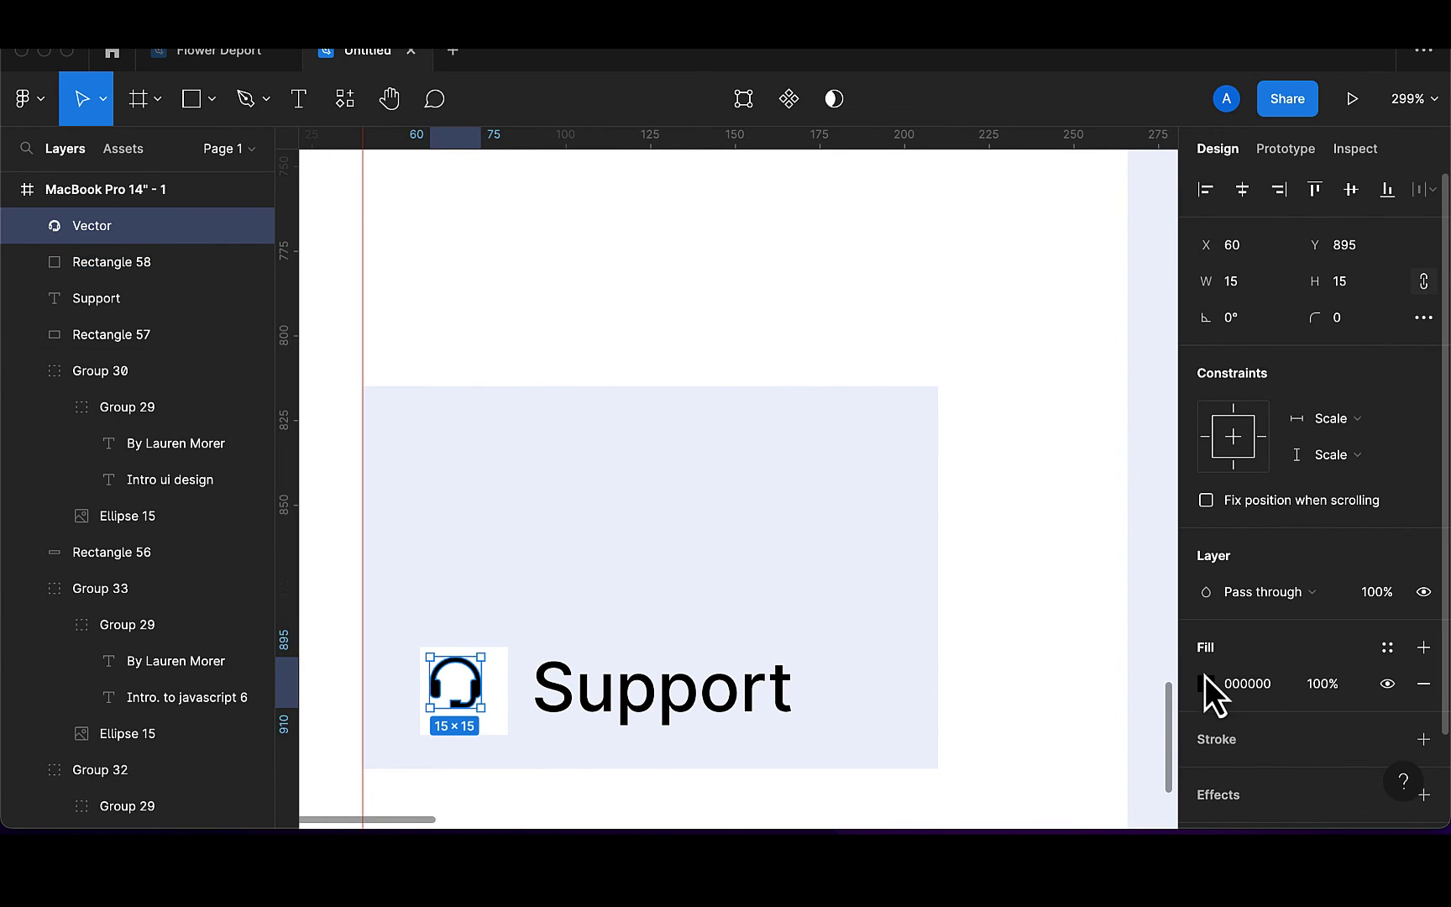
pyautogui.click(1207, 682)
pyautogui.click(1043, 720)
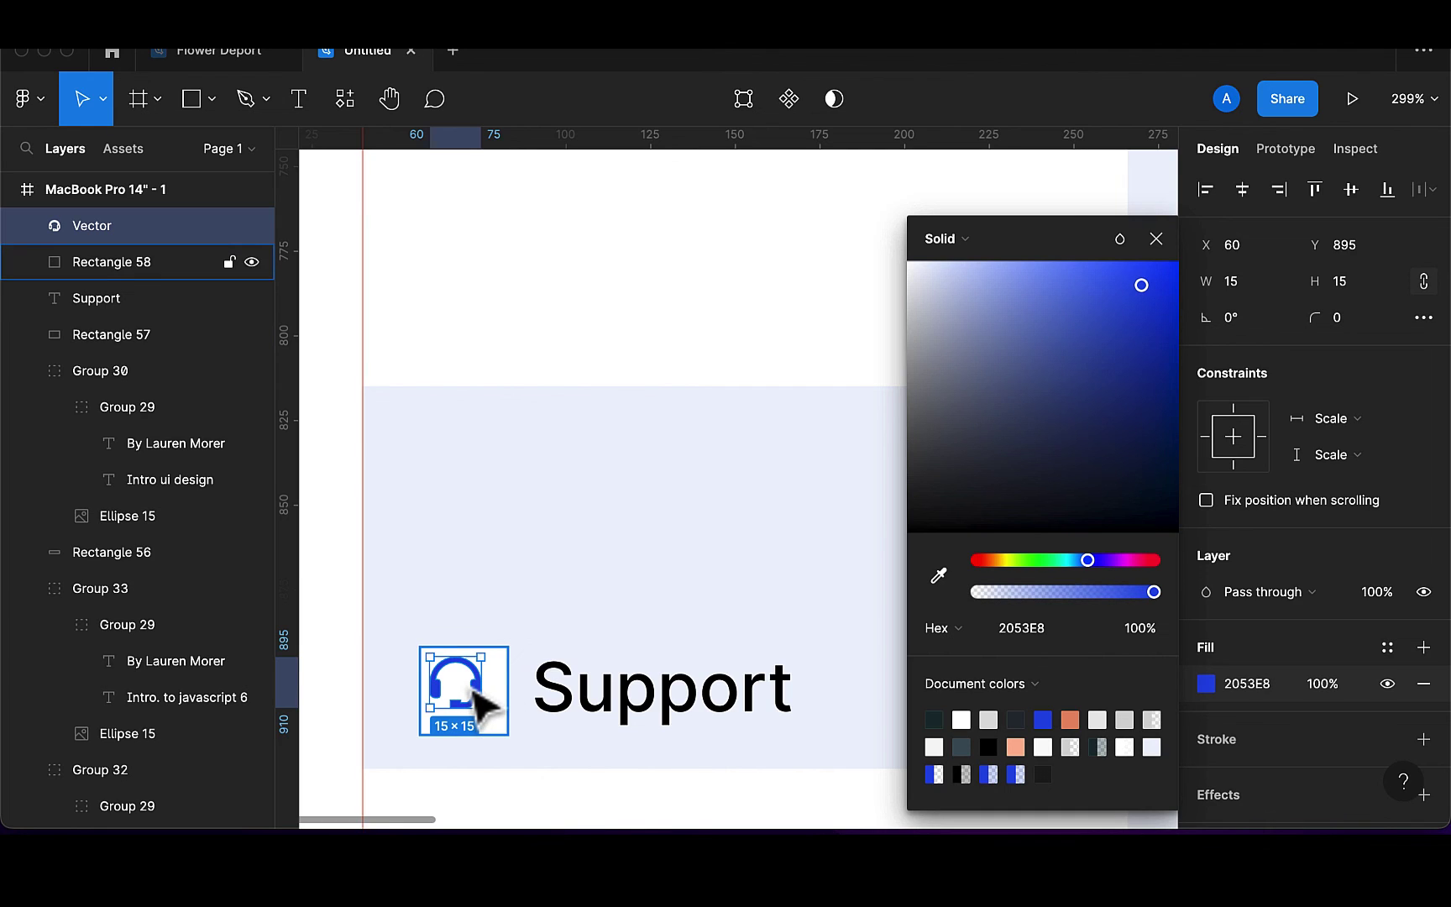
pyautogui.moveTo(474, 691); pyautogui.dragTo(484, 699)
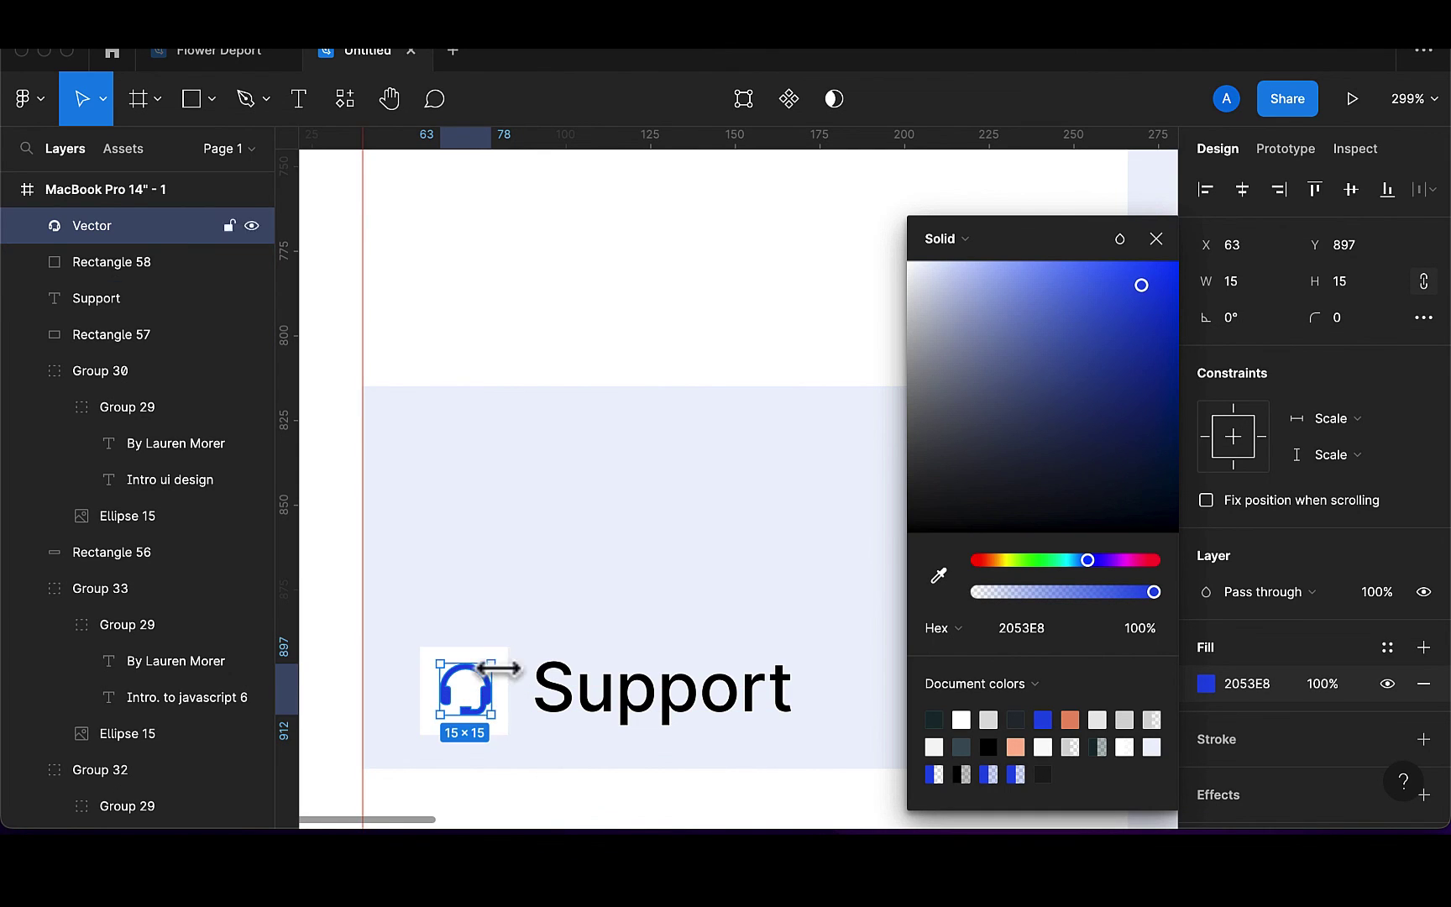
# Give the white square a corner radius of 5 and select it with the icon
pyautogui.click(502, 672)
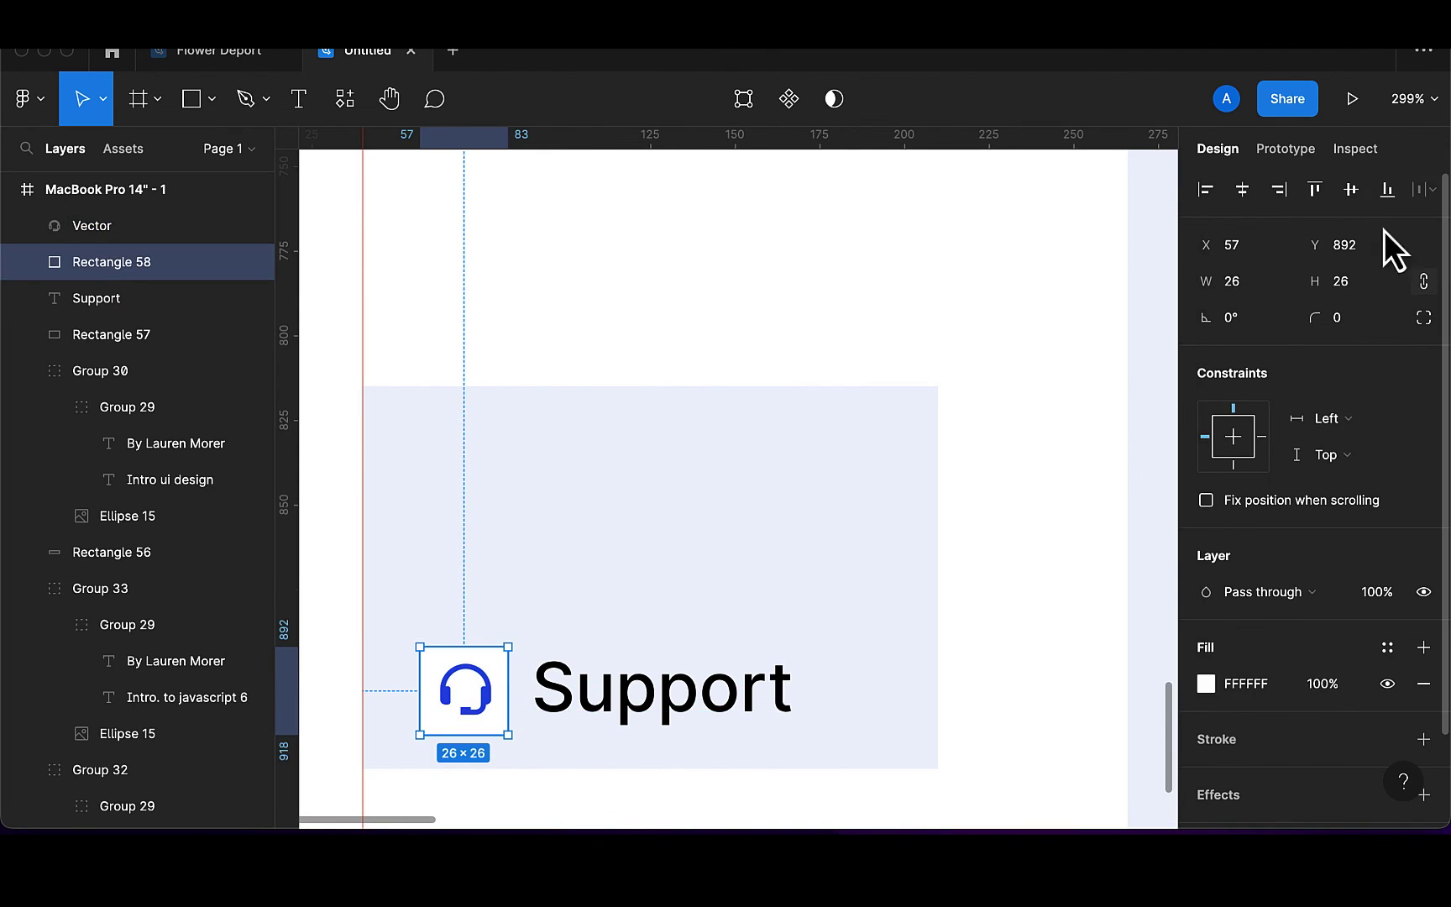
pyautogui.write('5')
pyautogui.press('Return')
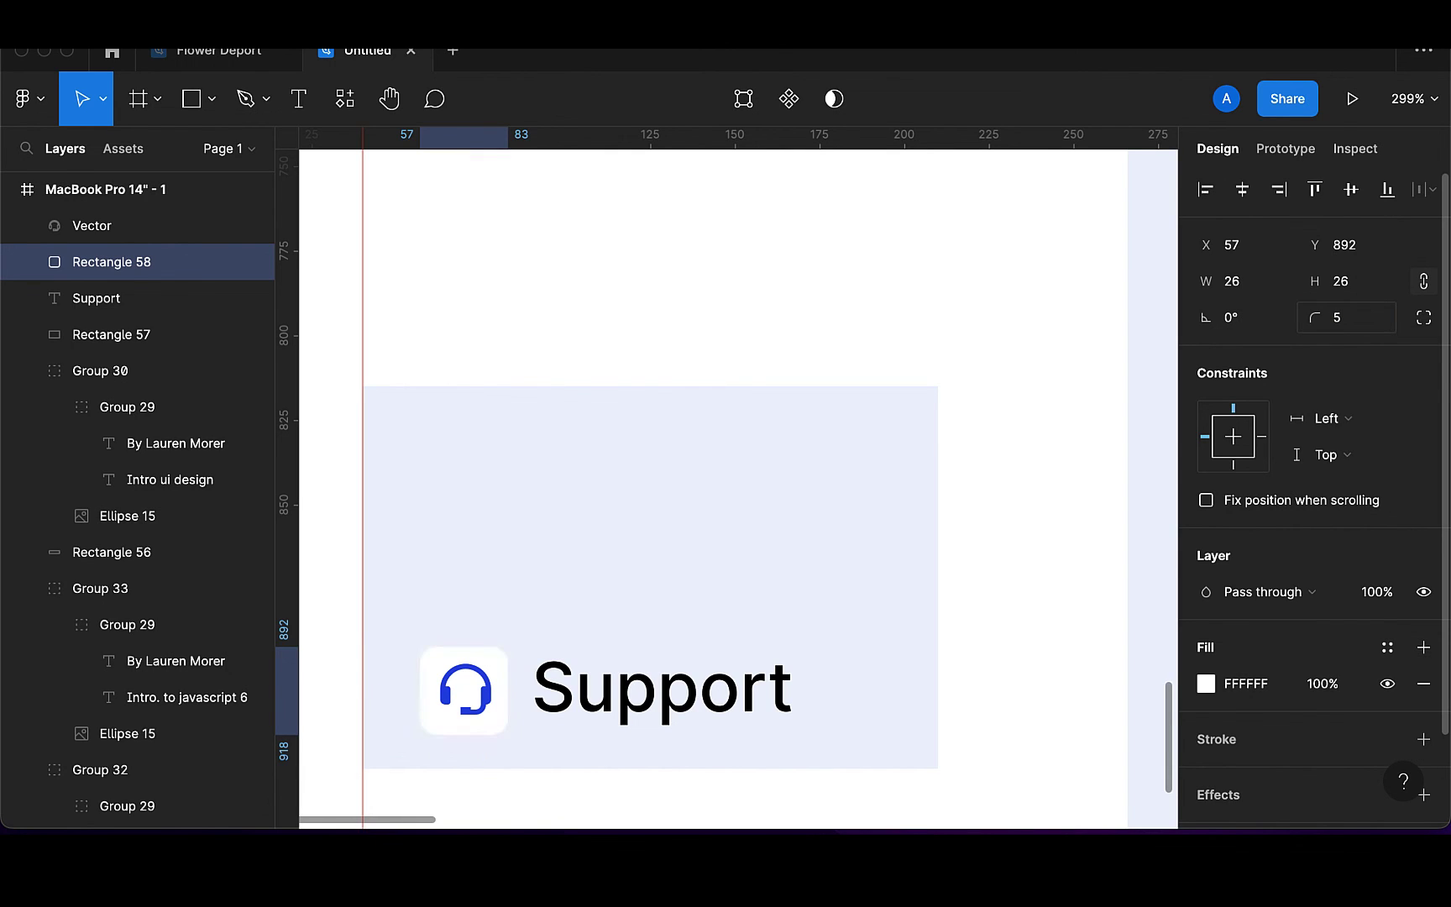
pyautogui.keyDown('shift'); pyautogui.click(501, 707); pyautogui.keyUp('shift')
# Centre the headset icon on the white square and group them
pyautogui.click(1244, 195)
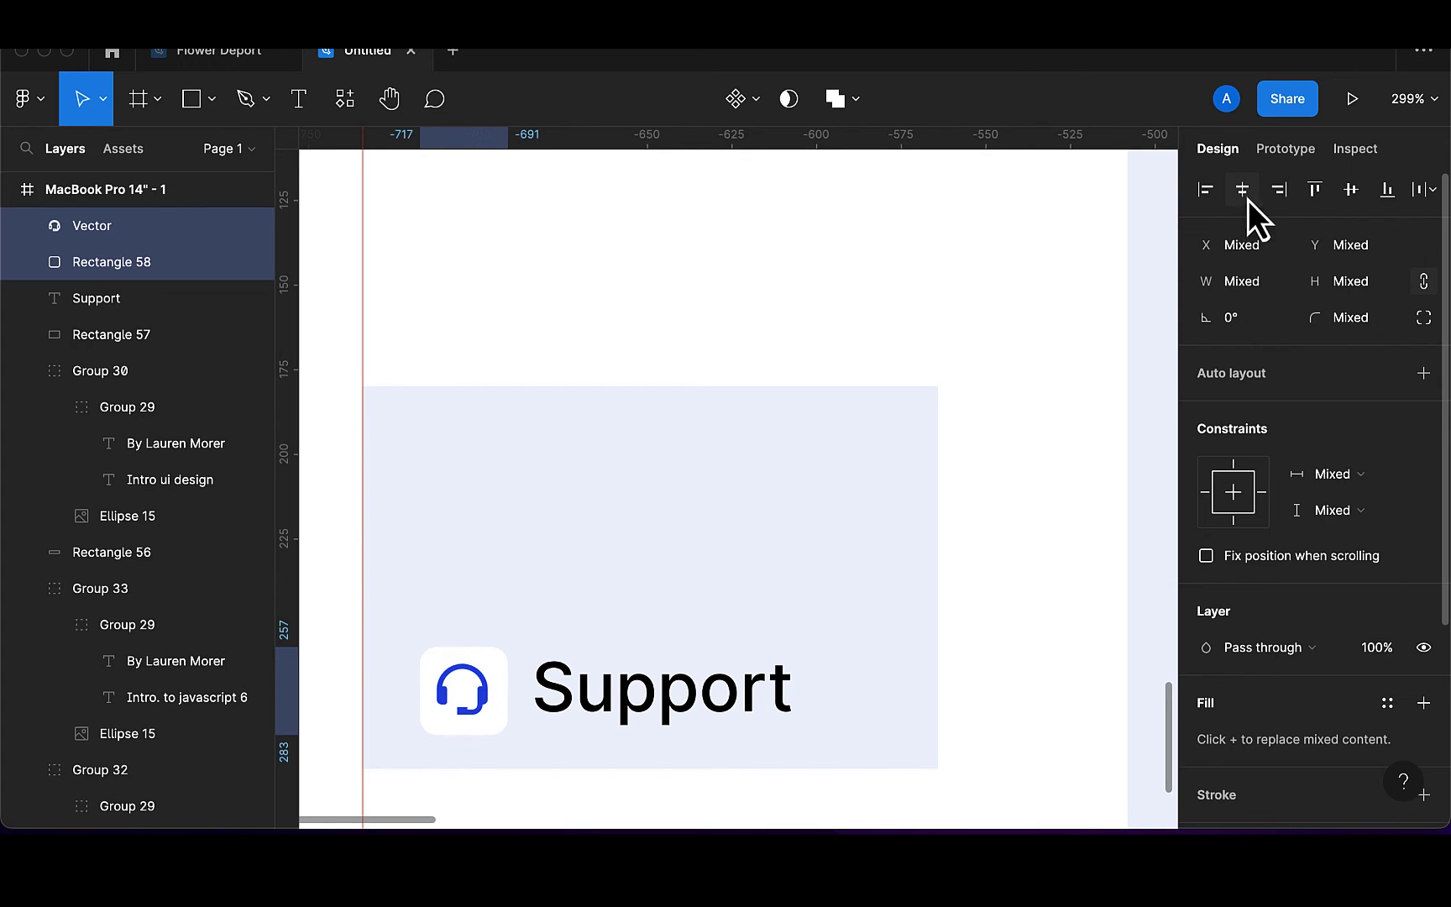
pyautogui.click(1348, 205)
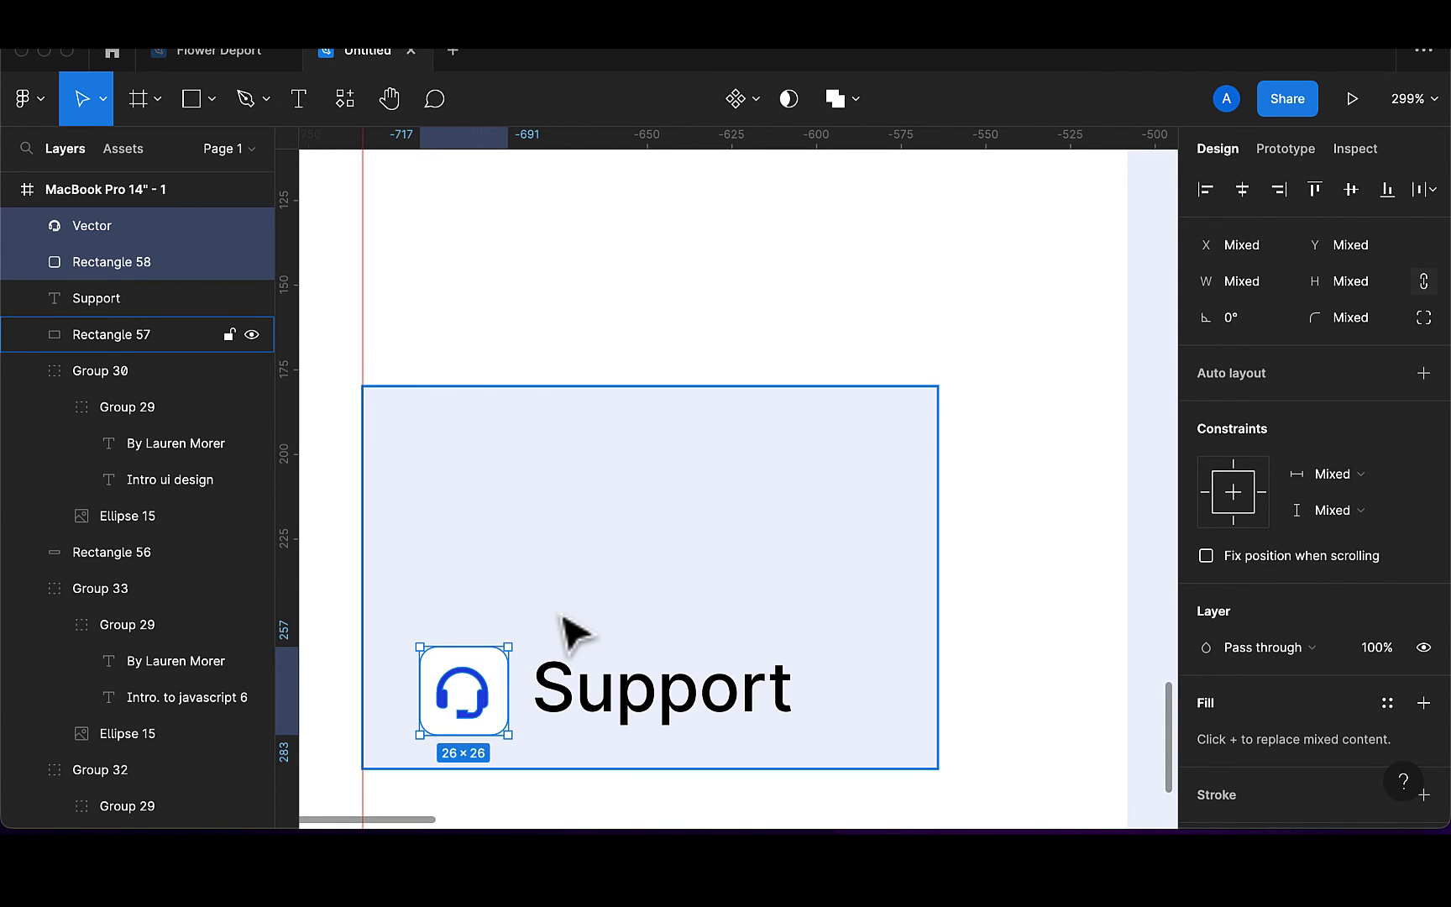
pyautogui.press('super+g')
# Colour the Support label dark teal 173136
pyautogui.click(640, 708)
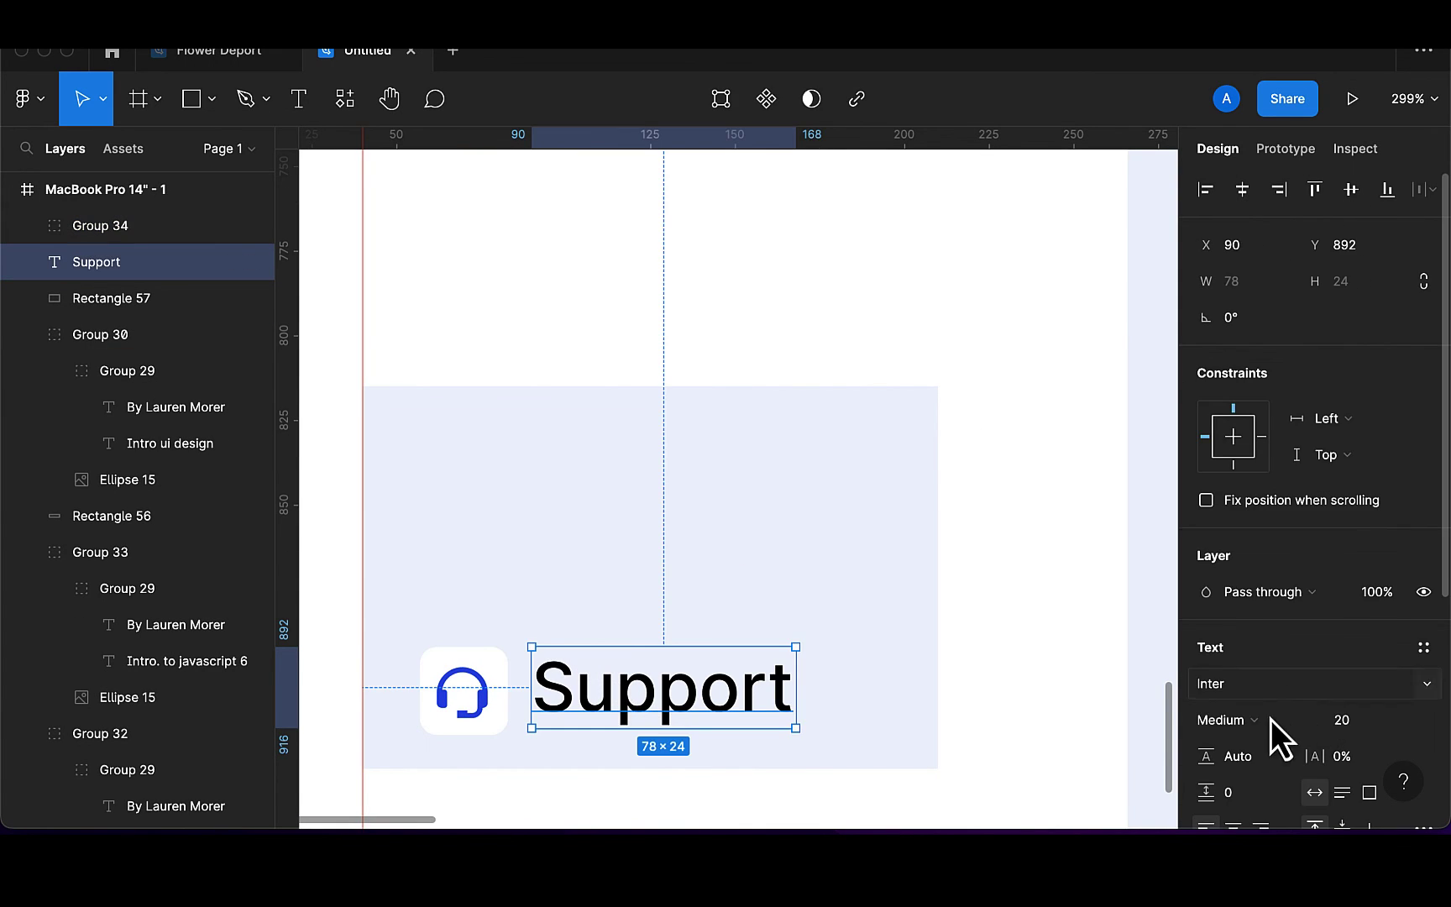
pyautogui.scroll(-3, 1266, 722)
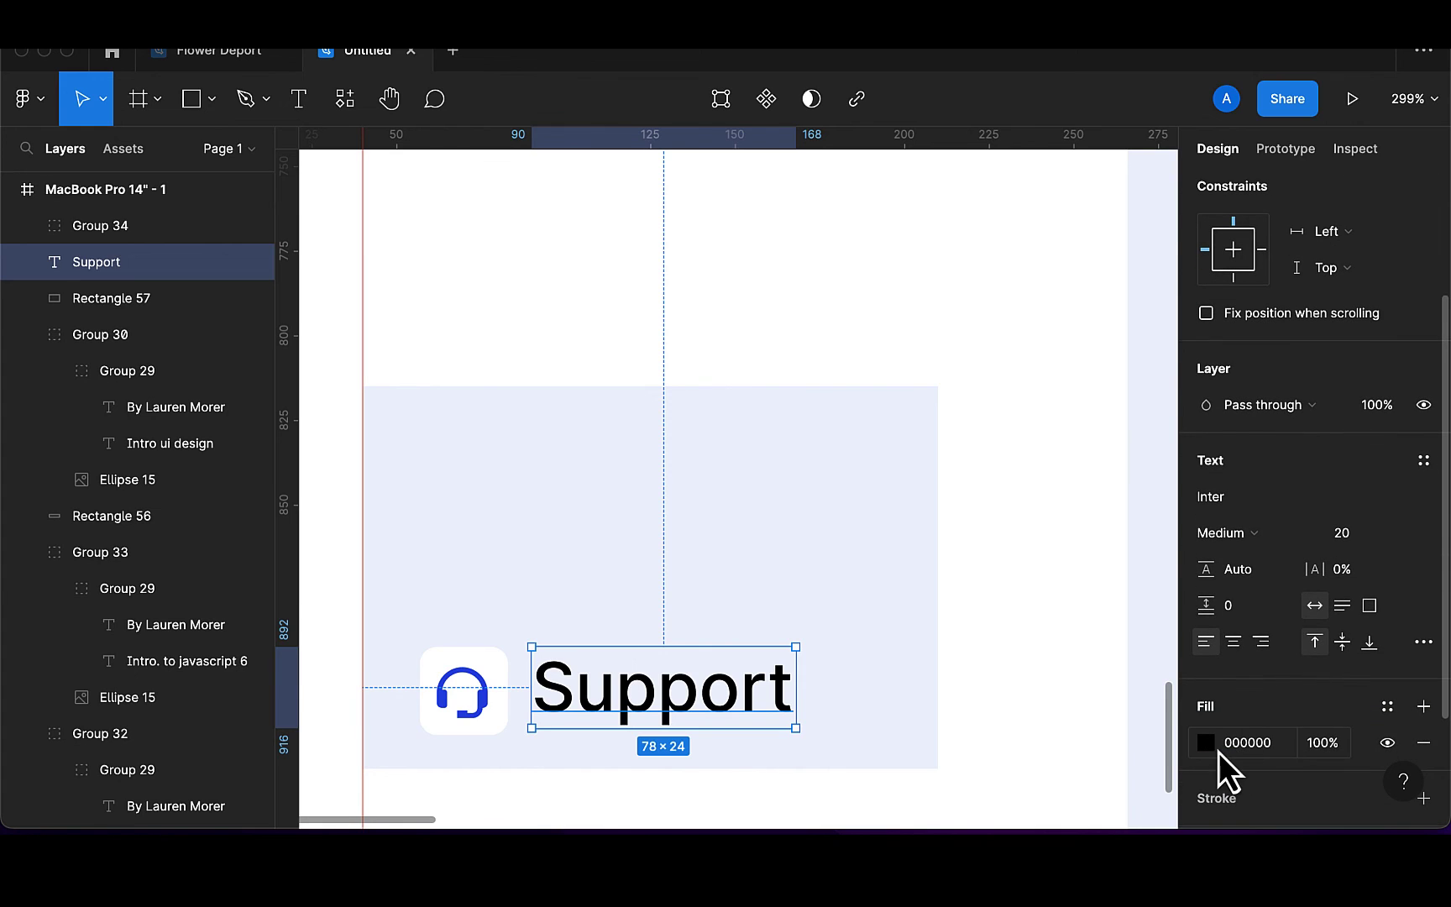
pyautogui.click(1210, 747)
pyautogui.click(935, 721)
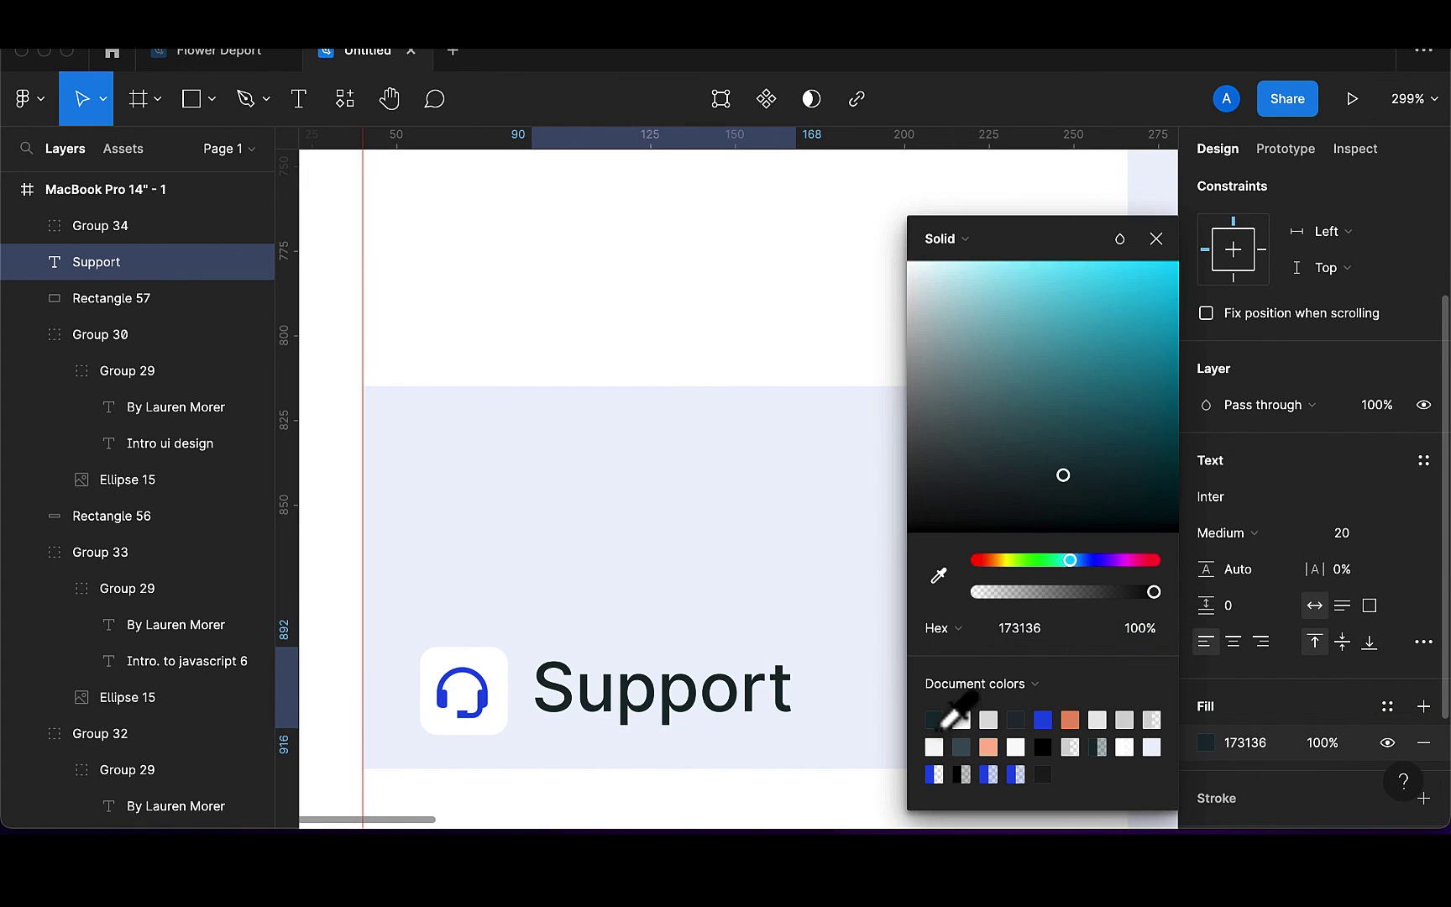
pyautogui.click(1155, 239)
# Vertically centre the Support label with the icon group and group them
pyautogui.scroll(-5, 869, 625)
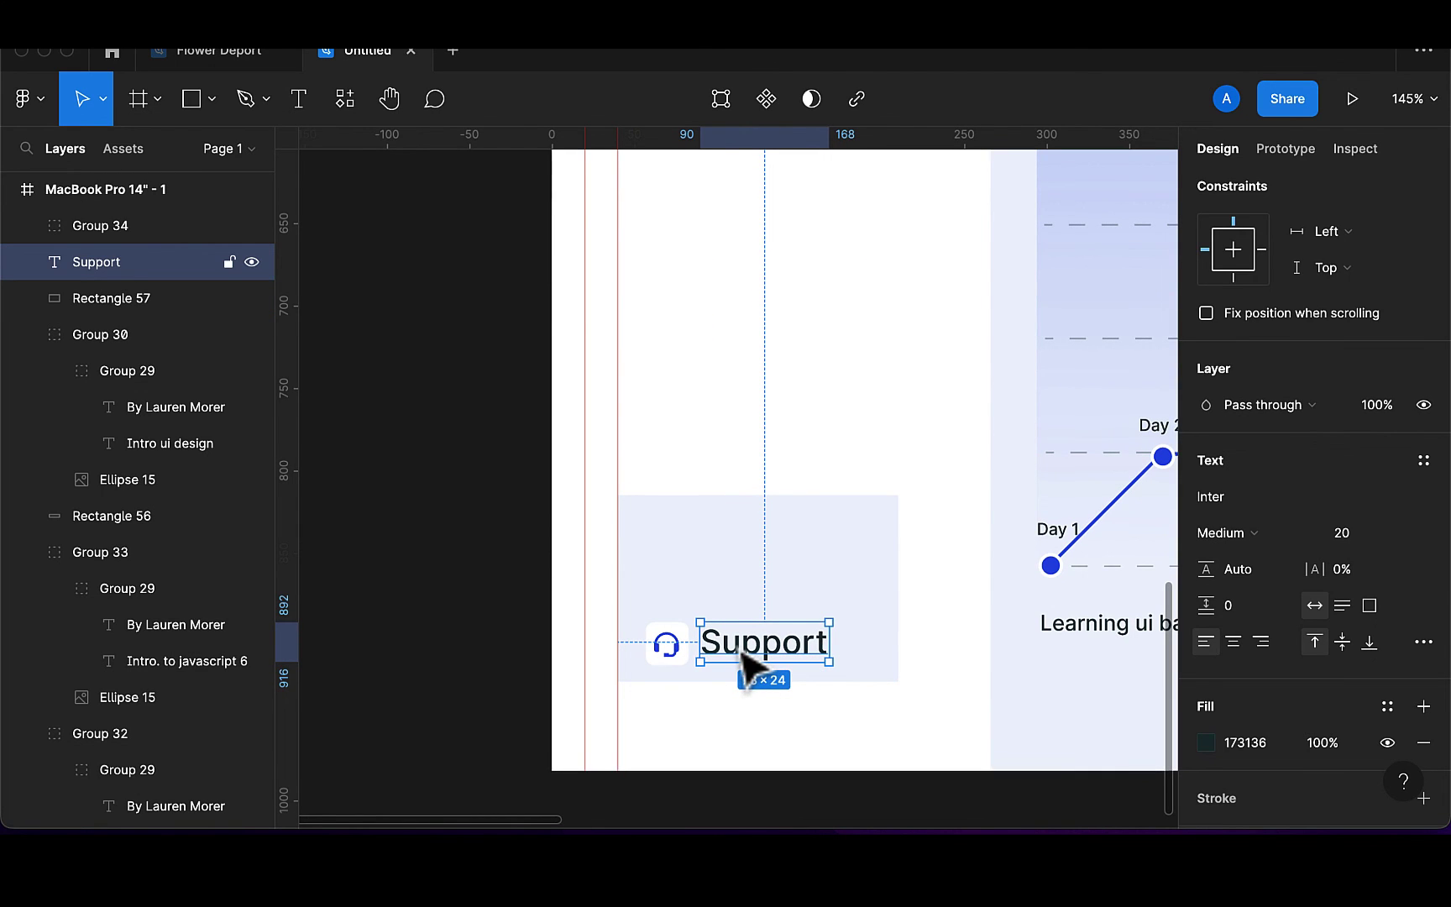
pyautogui.keyDown('shift'); pyautogui.click(688, 653); pyautogui.keyUp('shift')
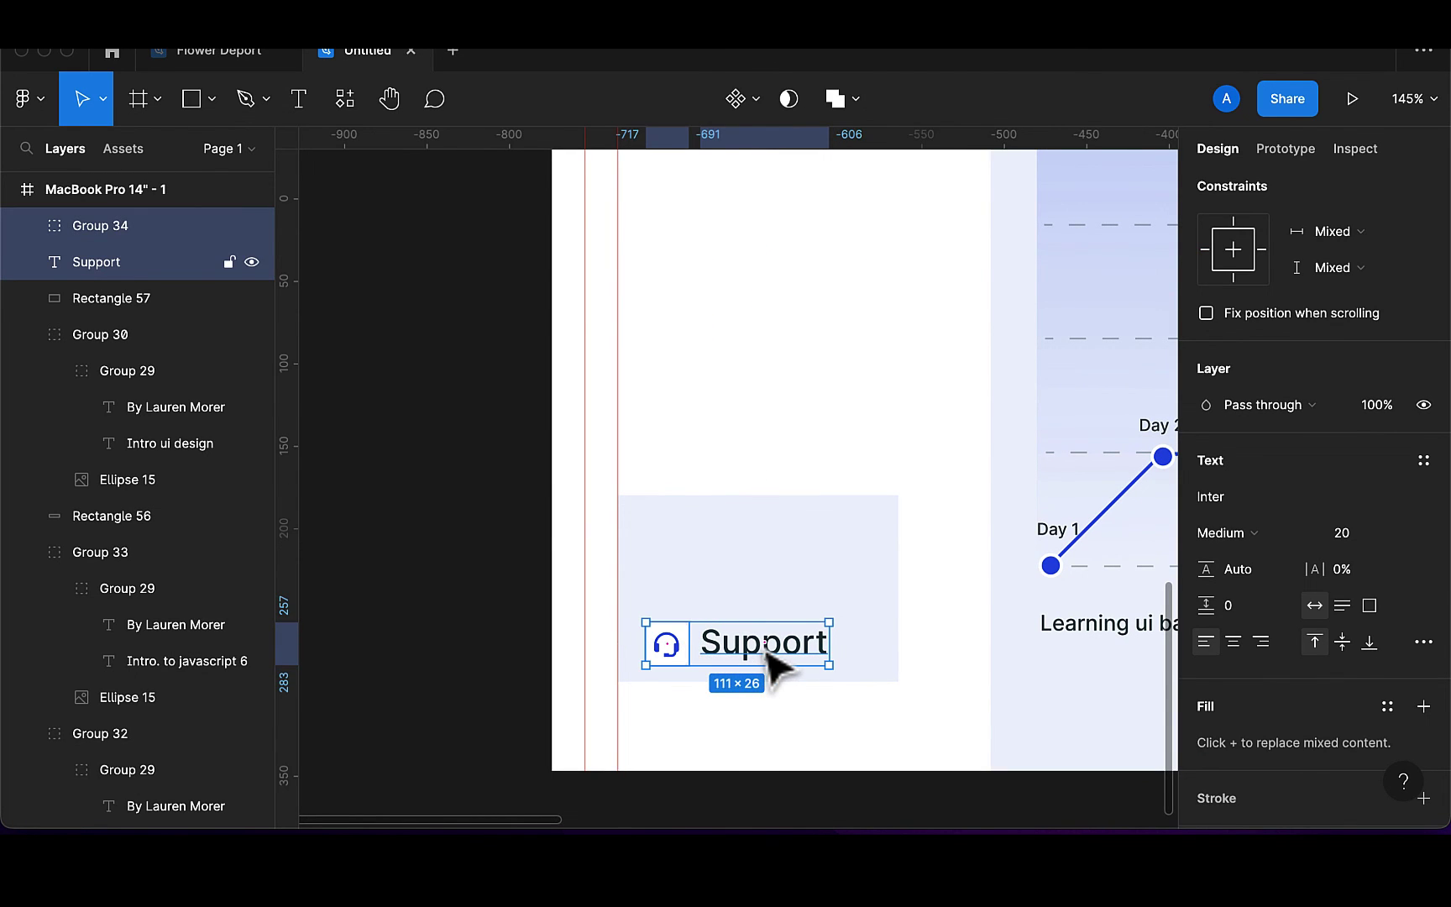
pyautogui.scroll(4, 1330, 193)
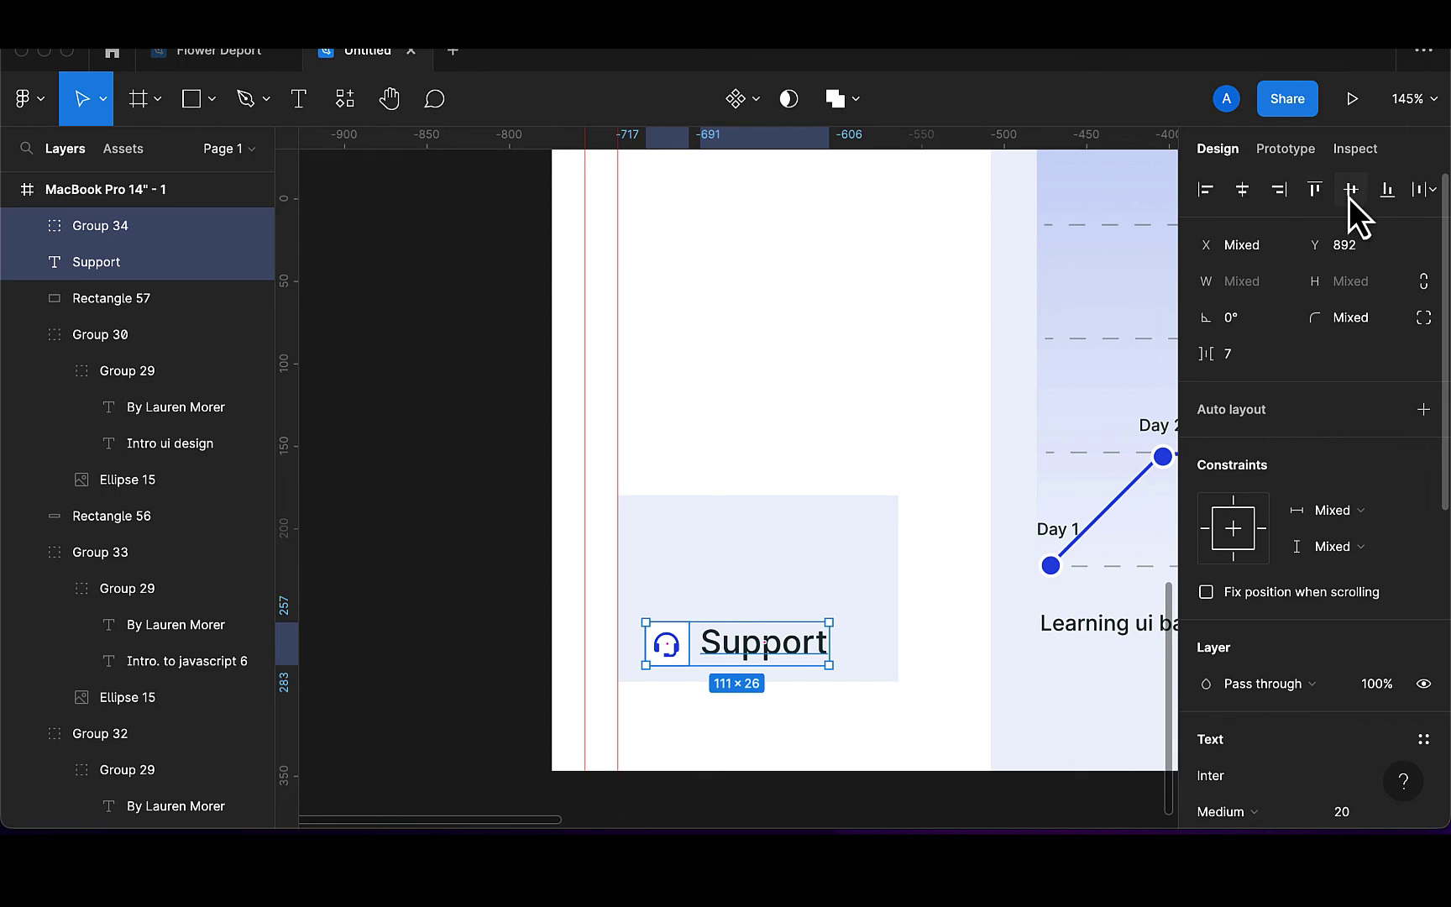
pyautogui.click(1350, 190)
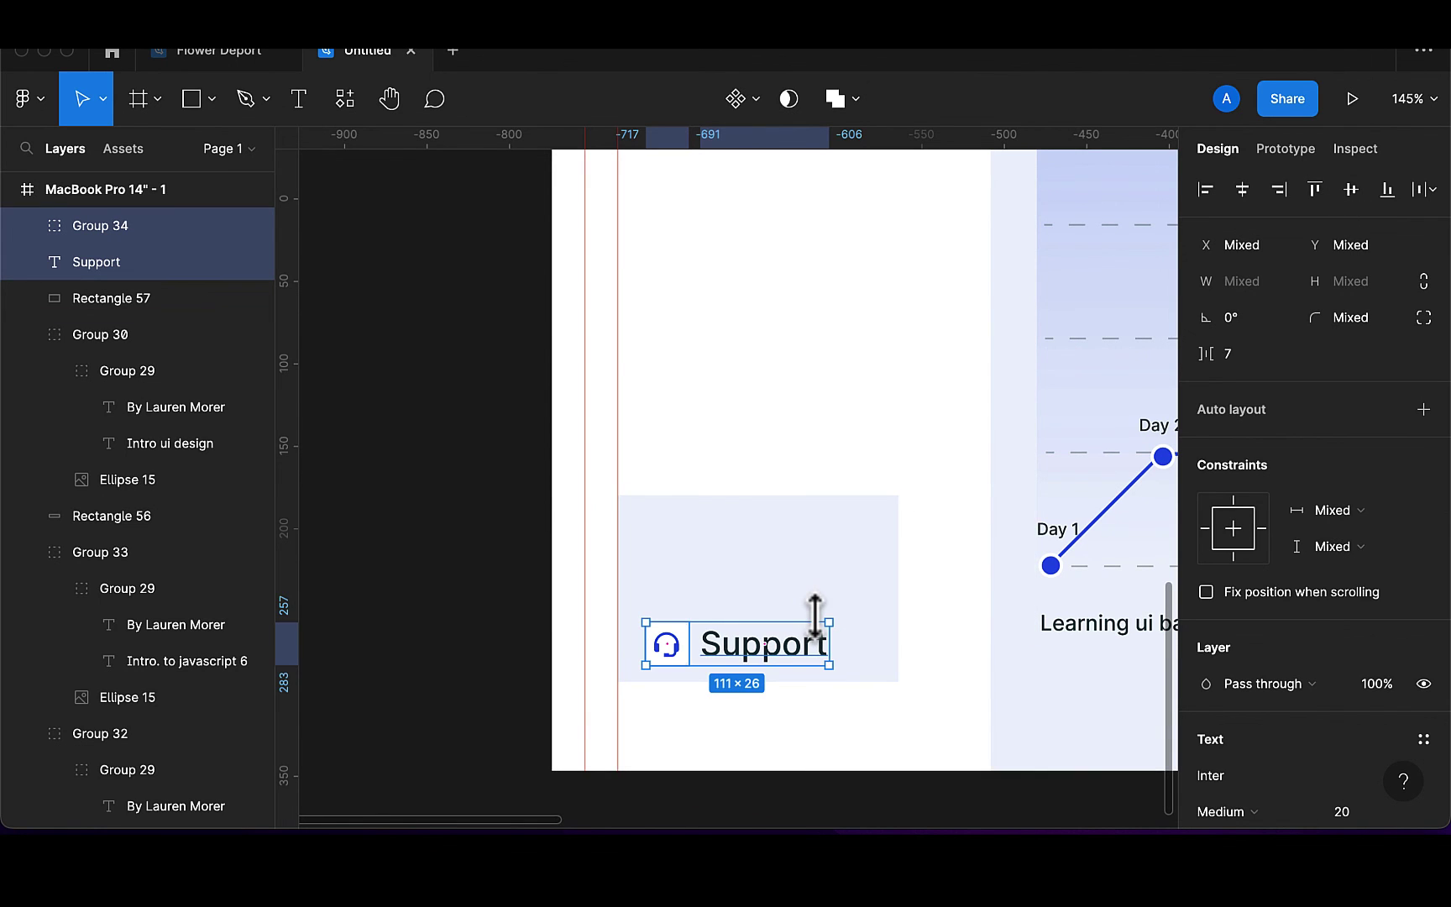
pyautogui.hotkey('ctrl', 'g')
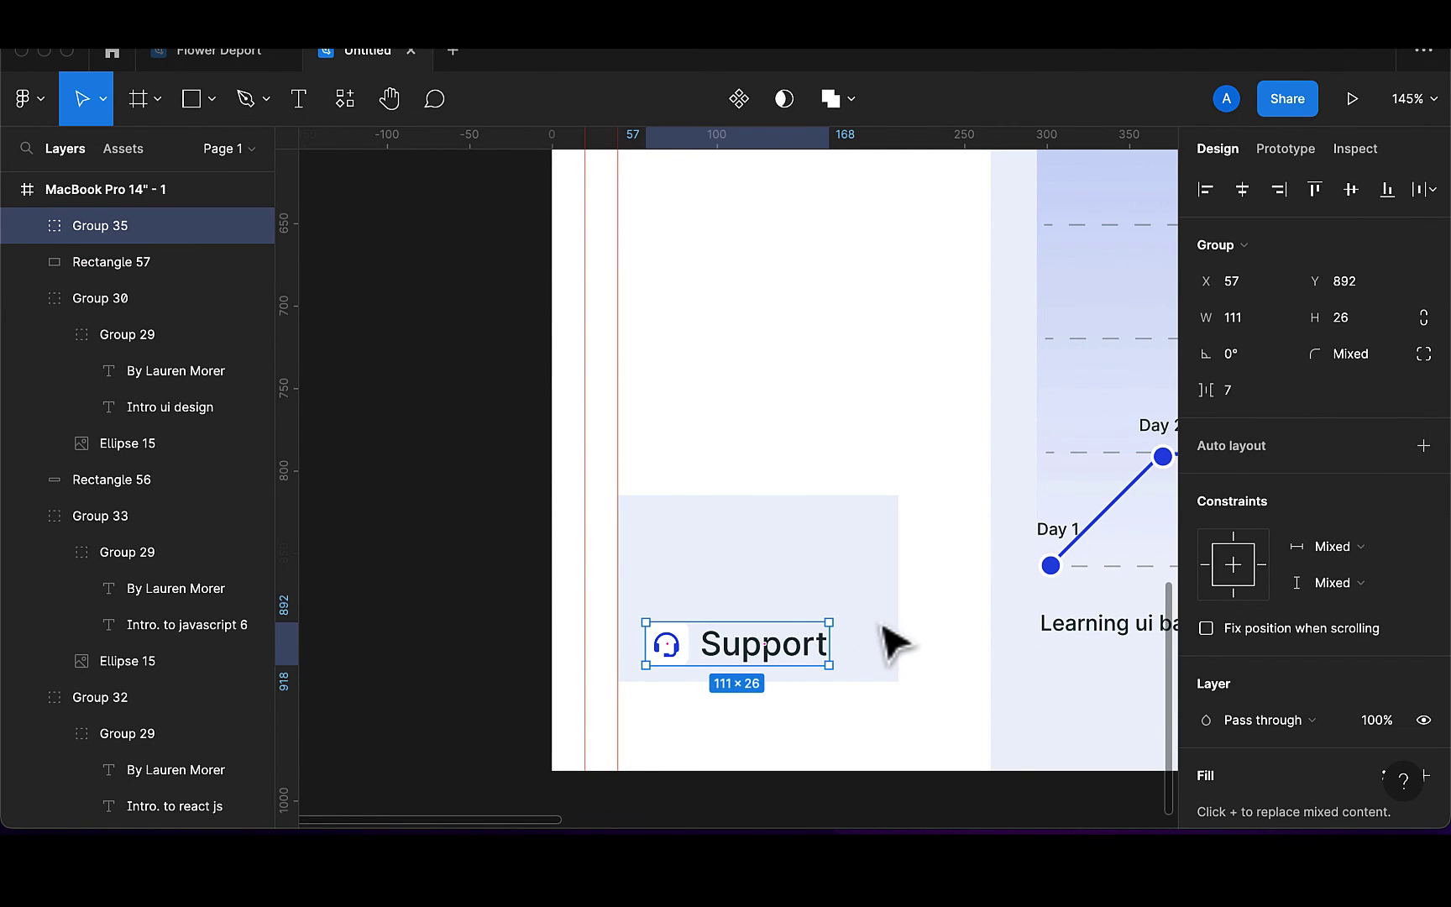
# Set the Support card's corner radius to 10, then change it to 5
pyautogui.click(892, 621)
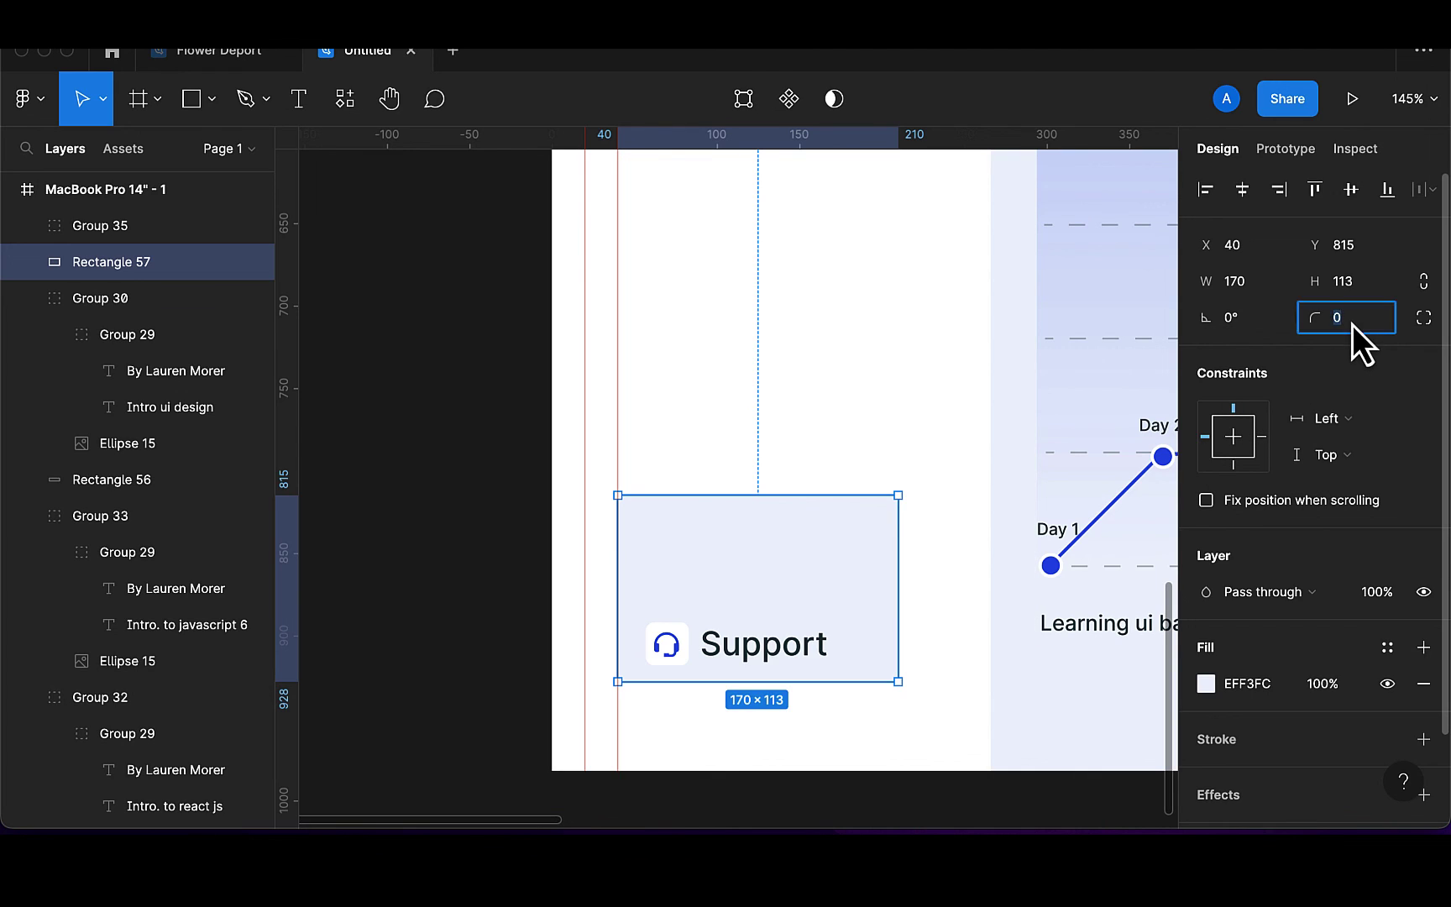
pyautogui.press('Return')
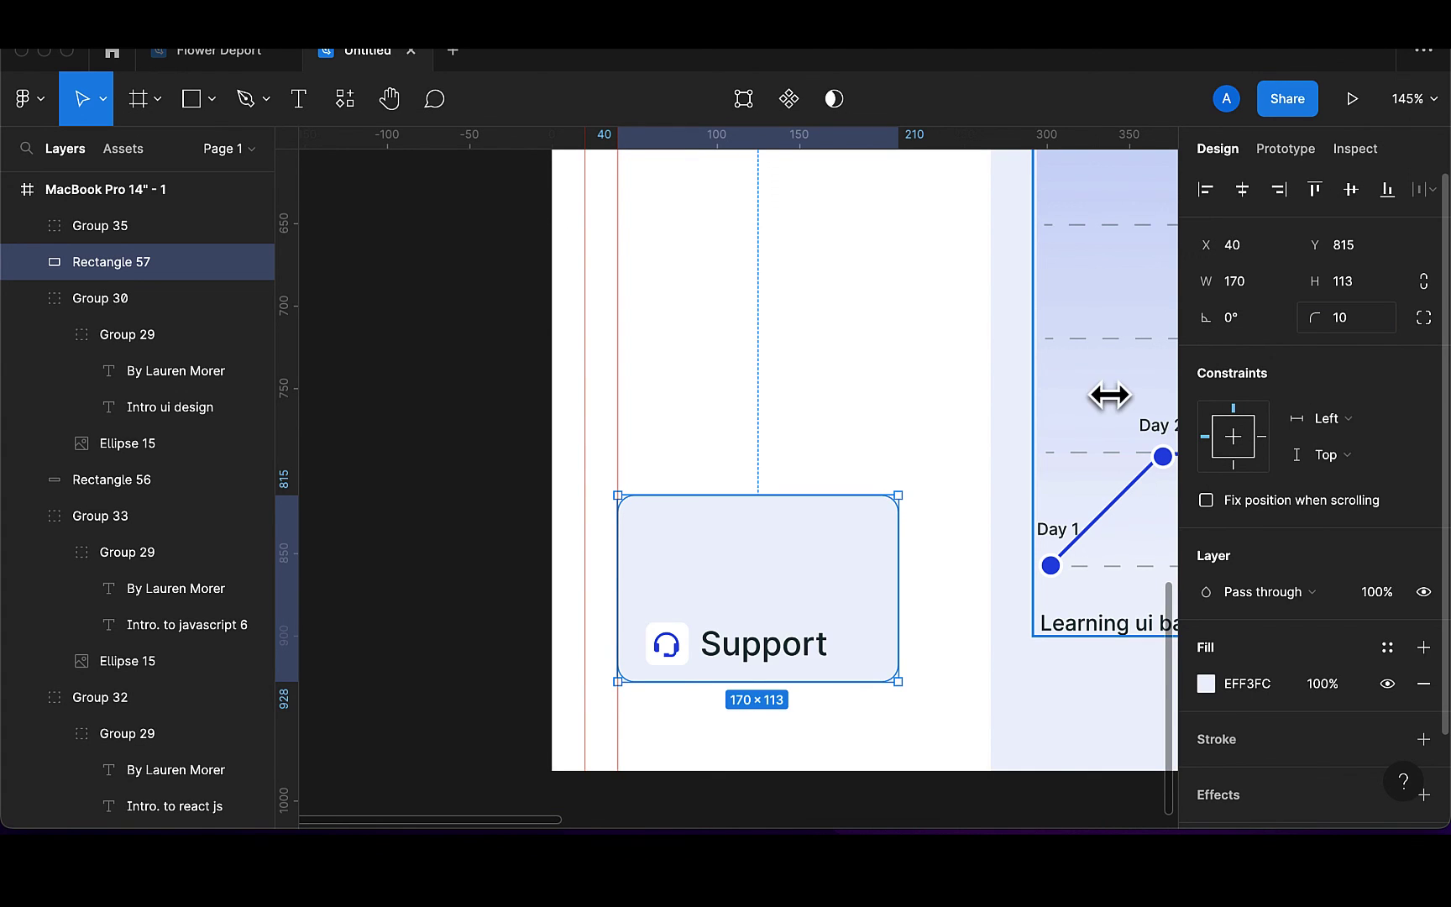
pyautogui.click(1360, 317)
pyautogui.press('BackSpace')
pyautogui.write('5')
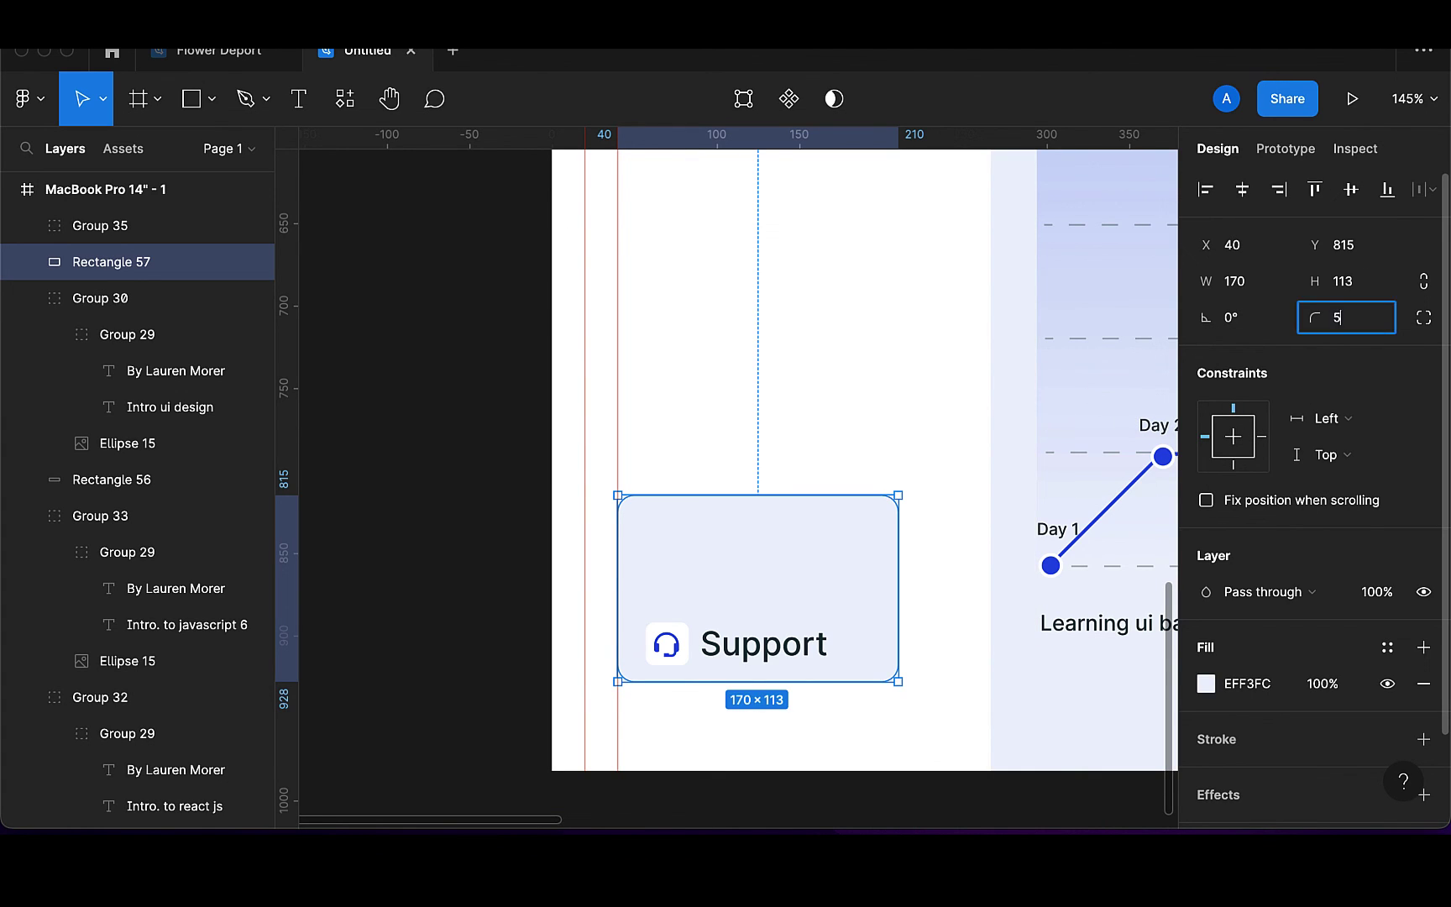
pyautogui.press('Return')
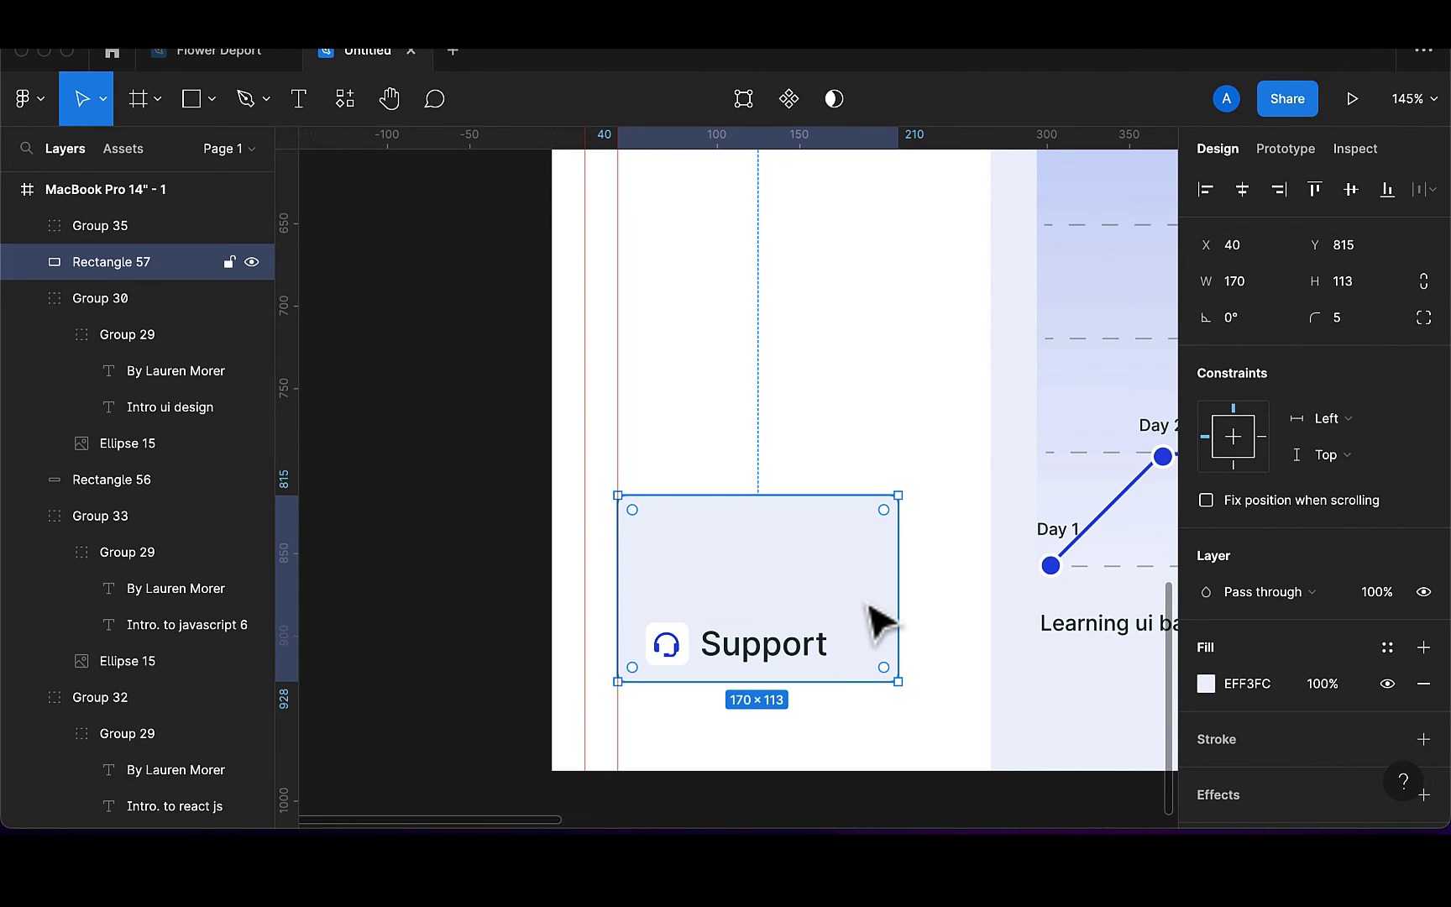
# Horizontally centre the Support icon and label within the card
pyautogui.scroll(-5, 880, 619)
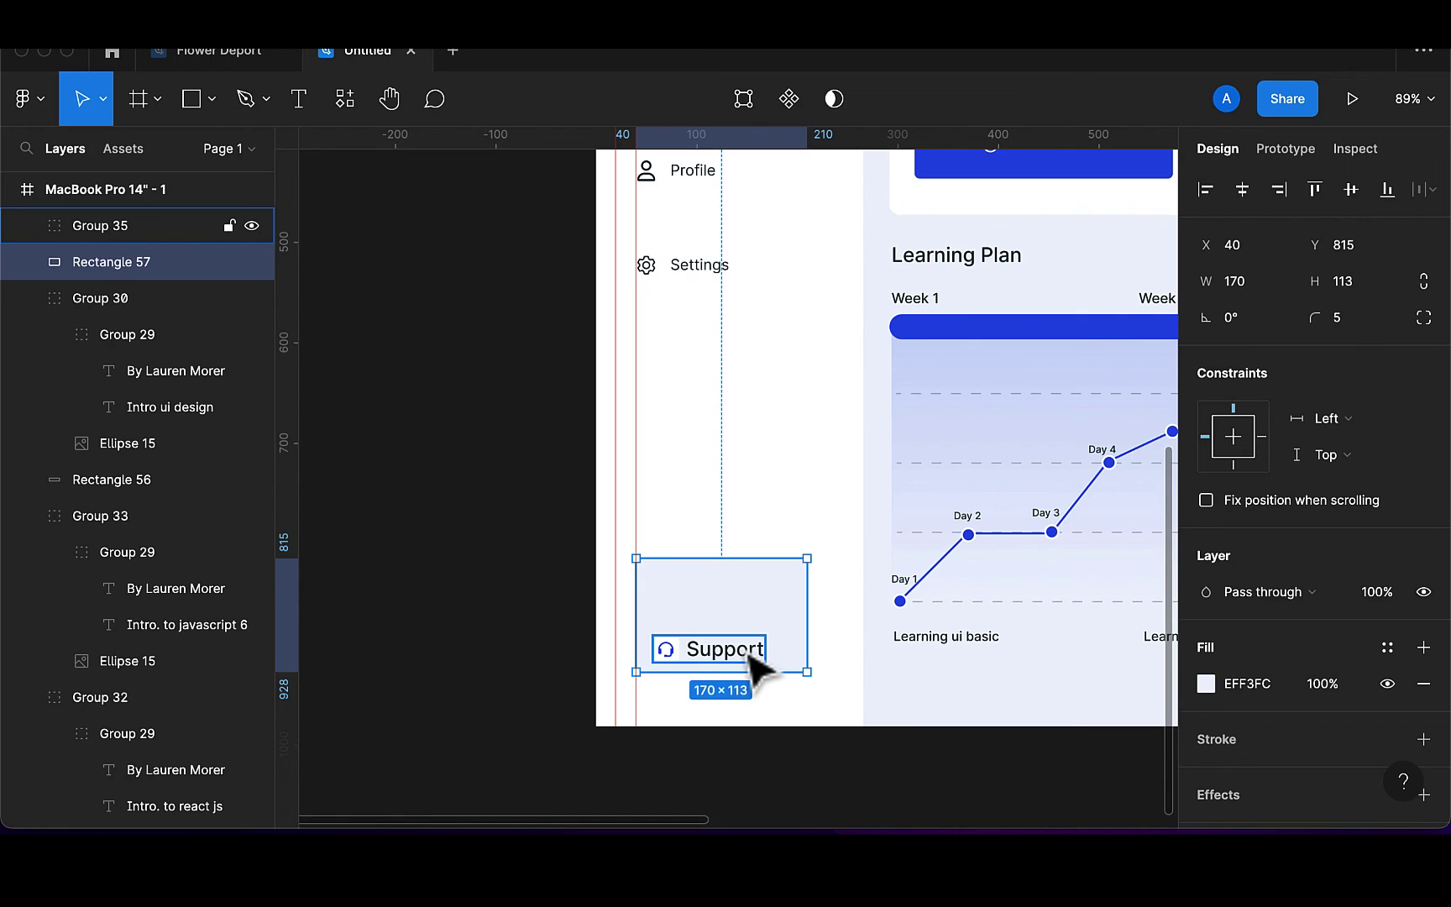
pyautogui.keyDown('shift'); pyautogui.click(753, 663); pyautogui.keyUp('shift')
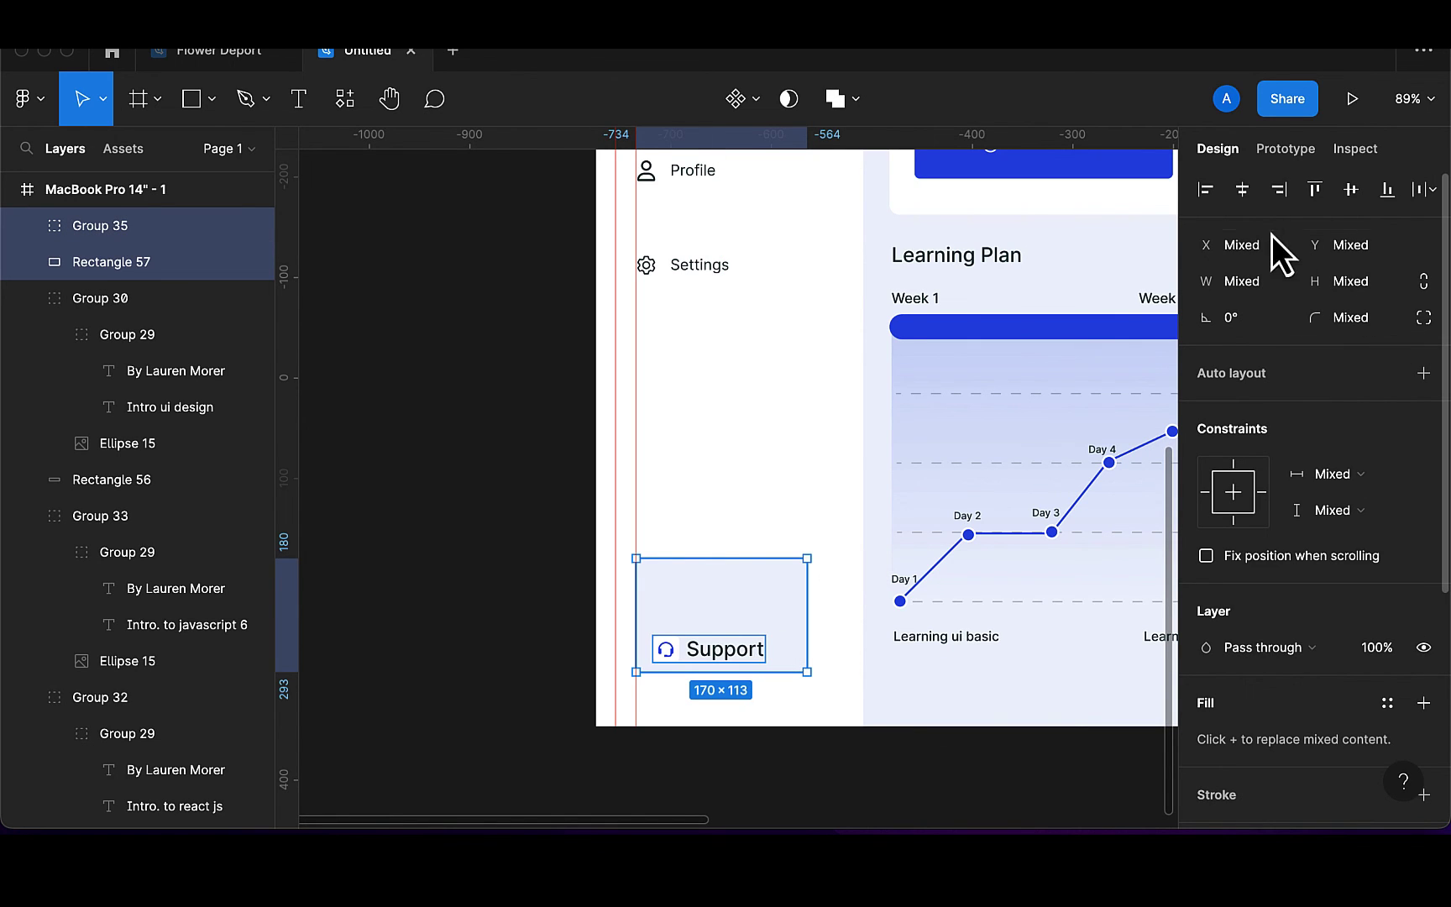
pyautogui.click(1243, 192)
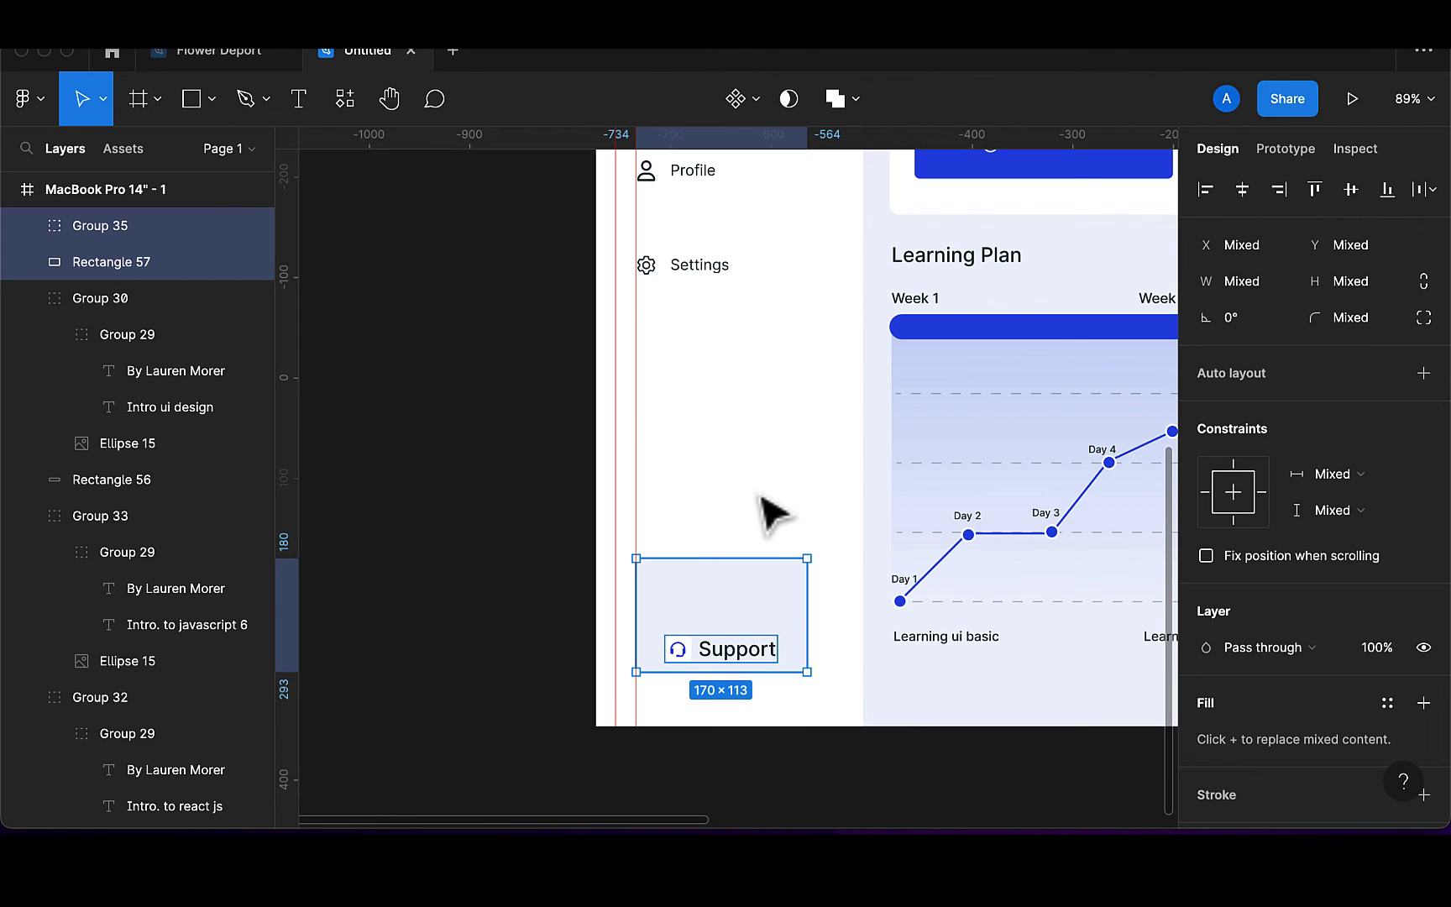
# Run Storyset by Freepik, search 'supp', and browse the support illustration results
pyautogui.click(340, 101)
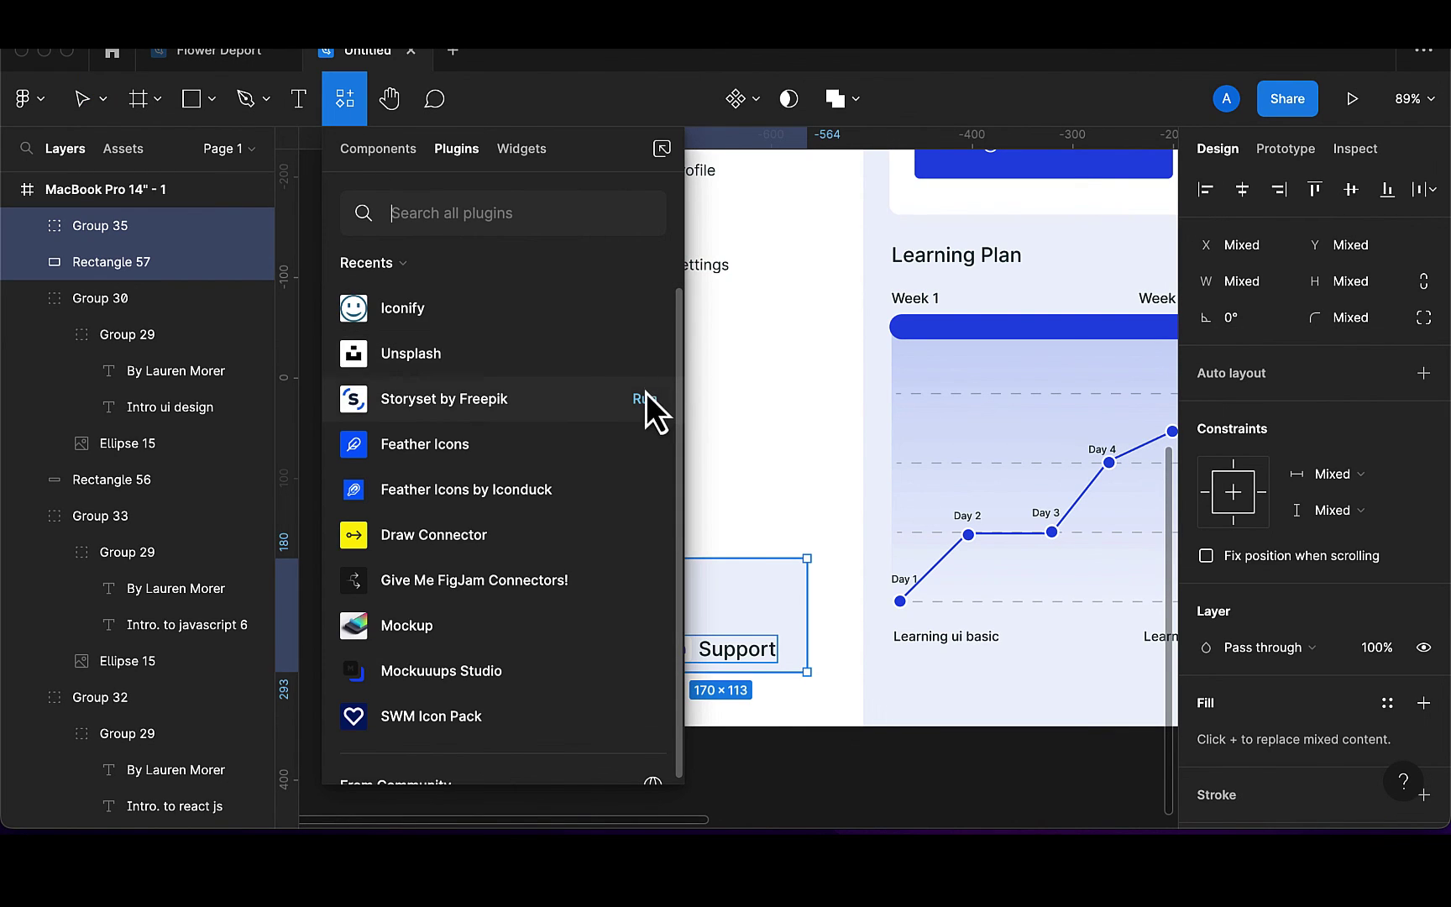
pyautogui.click(643, 399)
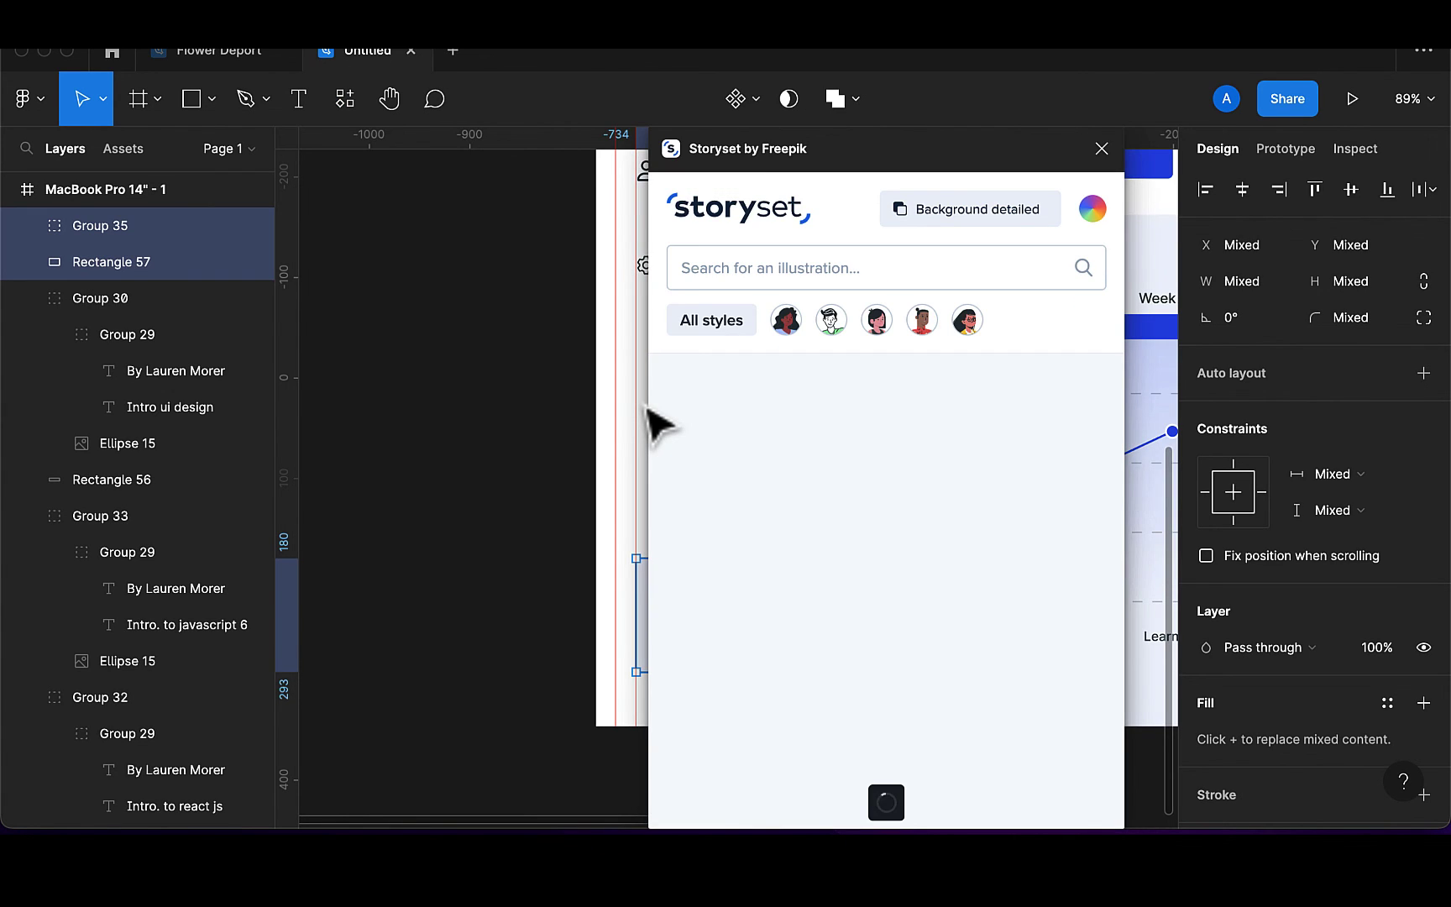
pyautogui.click(746, 267)
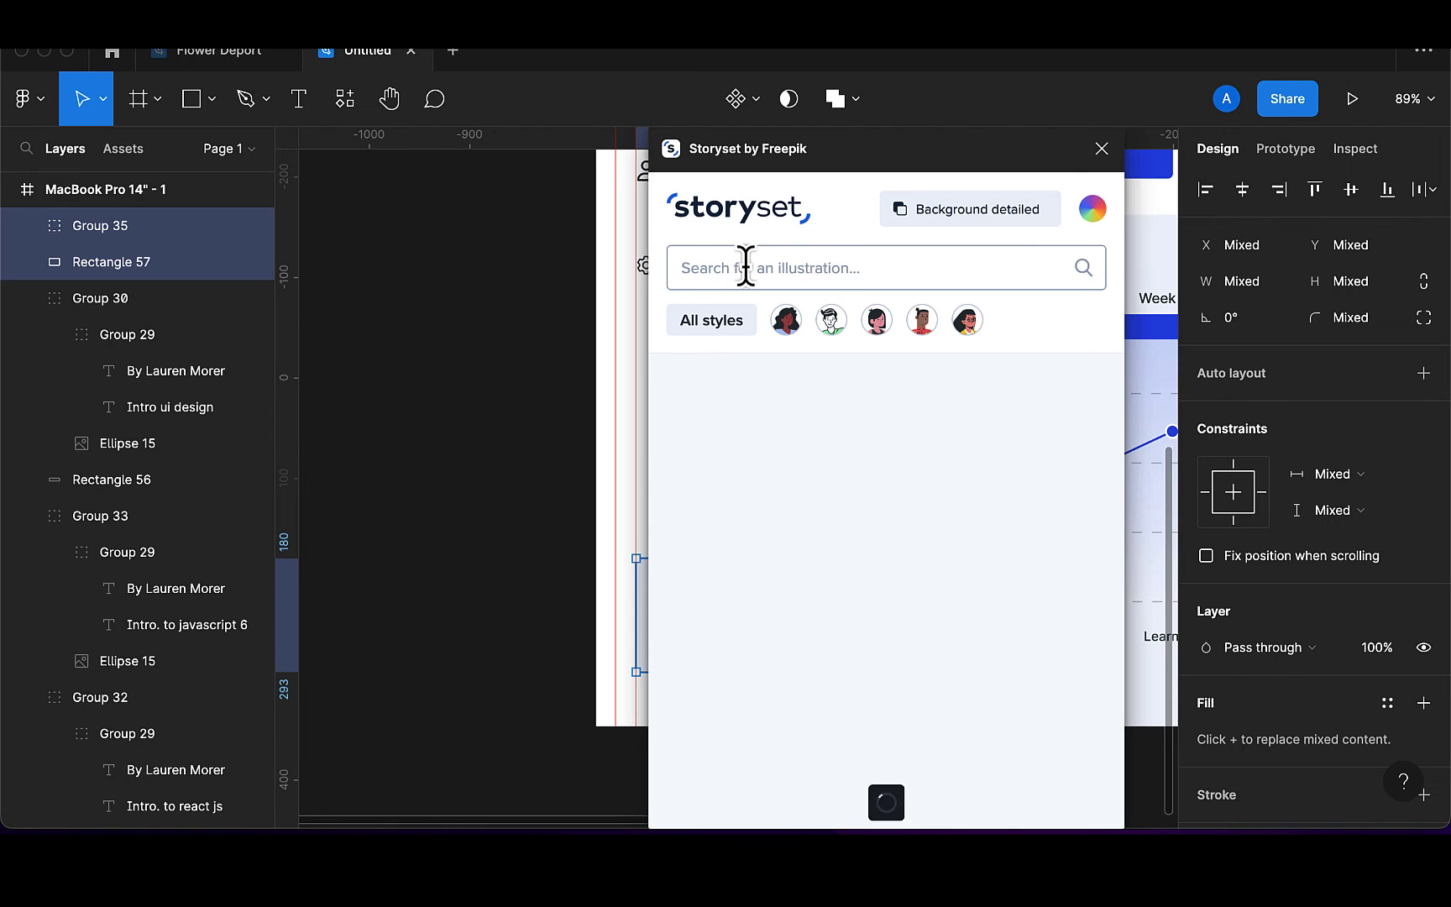
pyautogui.write('support')
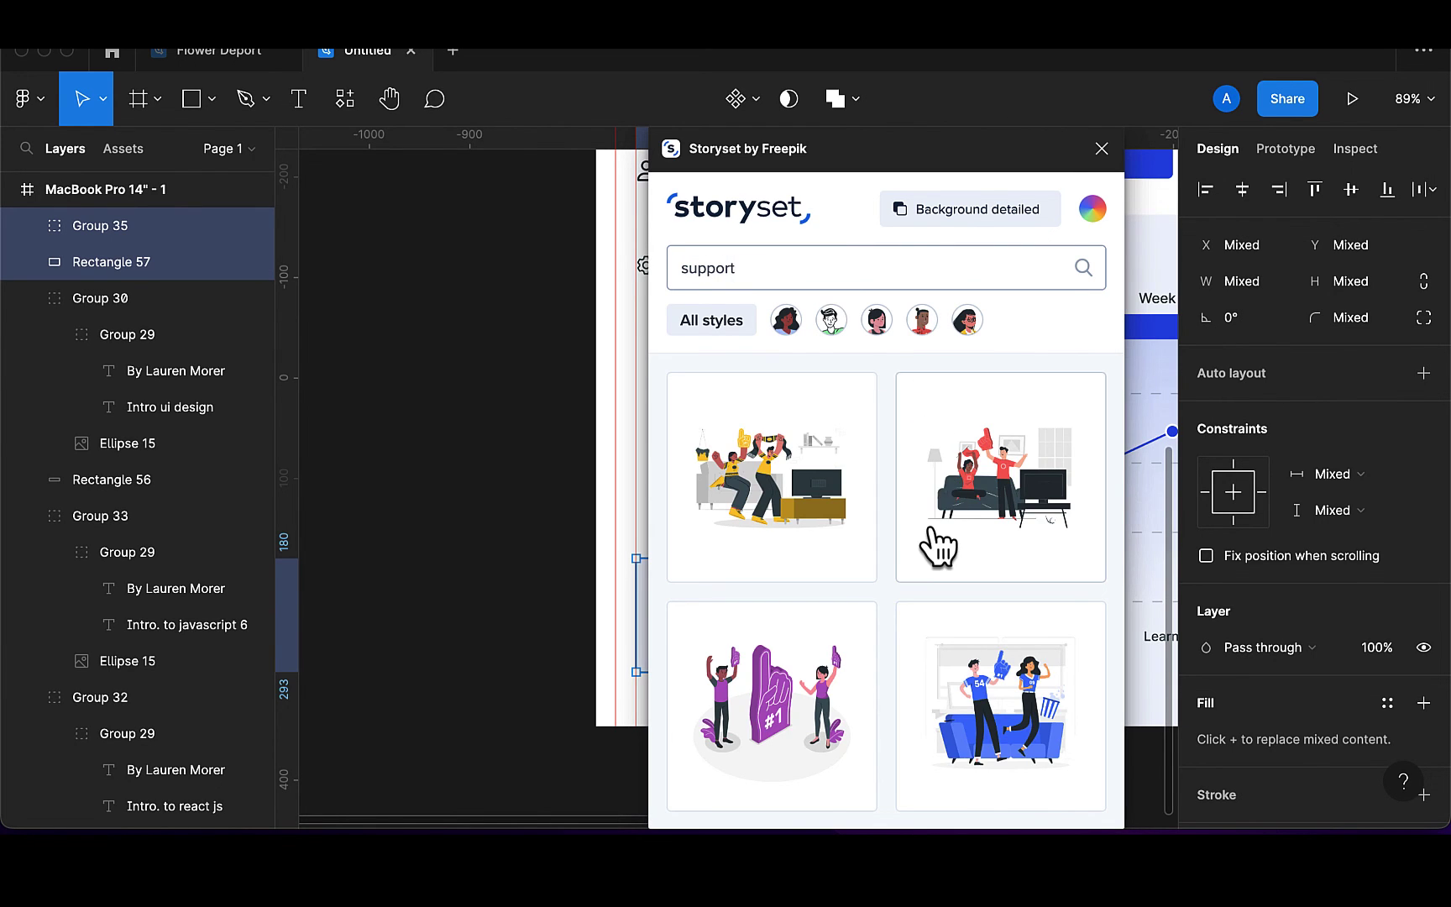
pyautogui.scroll(-5, 934, 544)
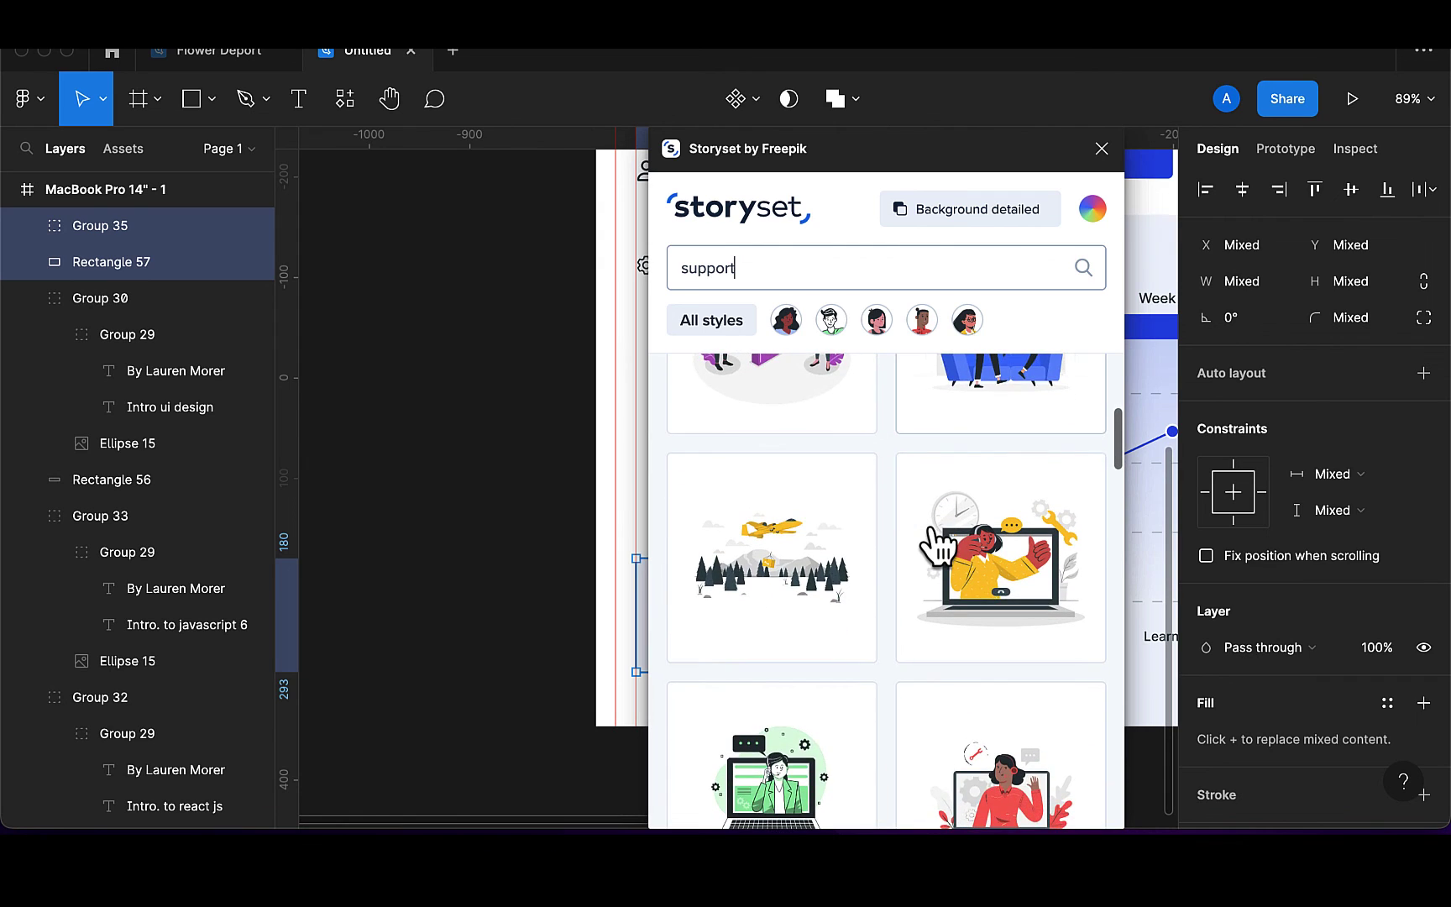
pyautogui.scroll(-2, 933, 534)
pyautogui.hscroll(1, 556, 663)
pyautogui.hscroll(-5, 558, 666)
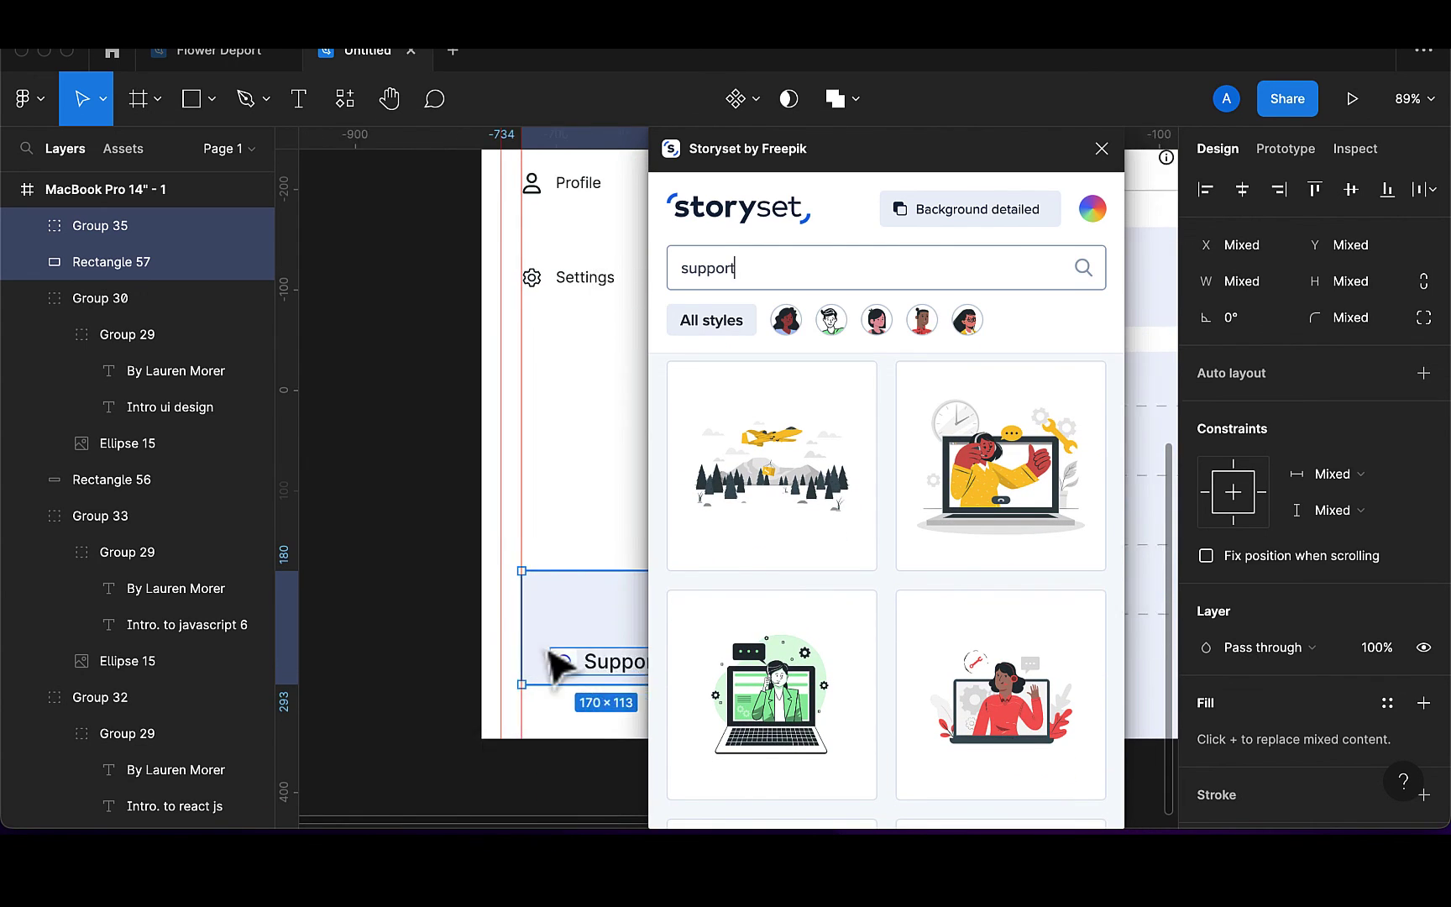
pyautogui.scroll(-2, 936, 619)
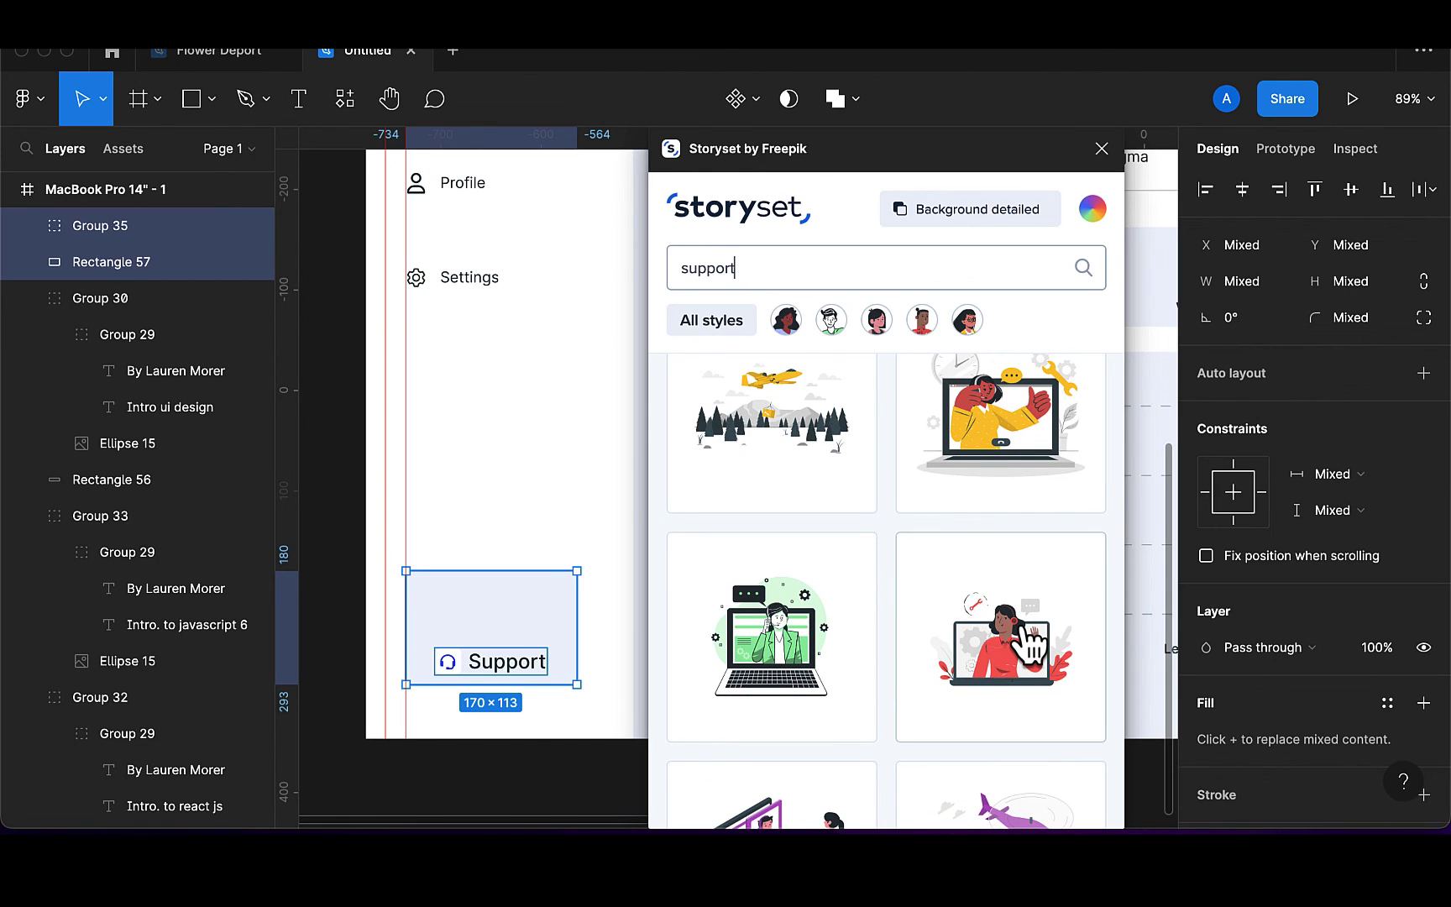
pyautogui.scroll(6, 974, 676)
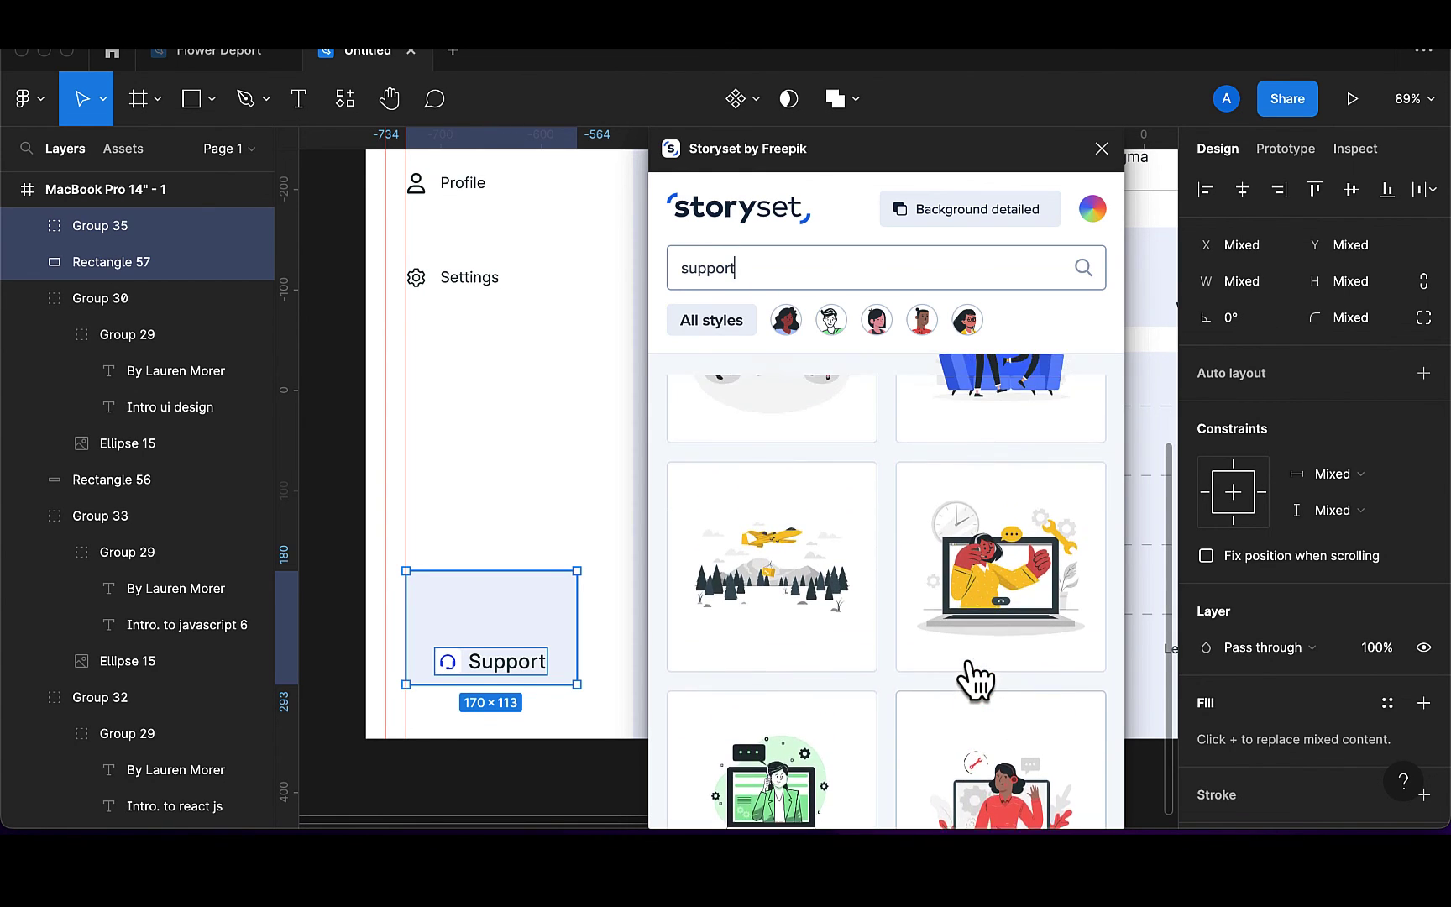
pyautogui.scroll(-5, 971, 682)
pyautogui.scroll(-5, 972, 676)
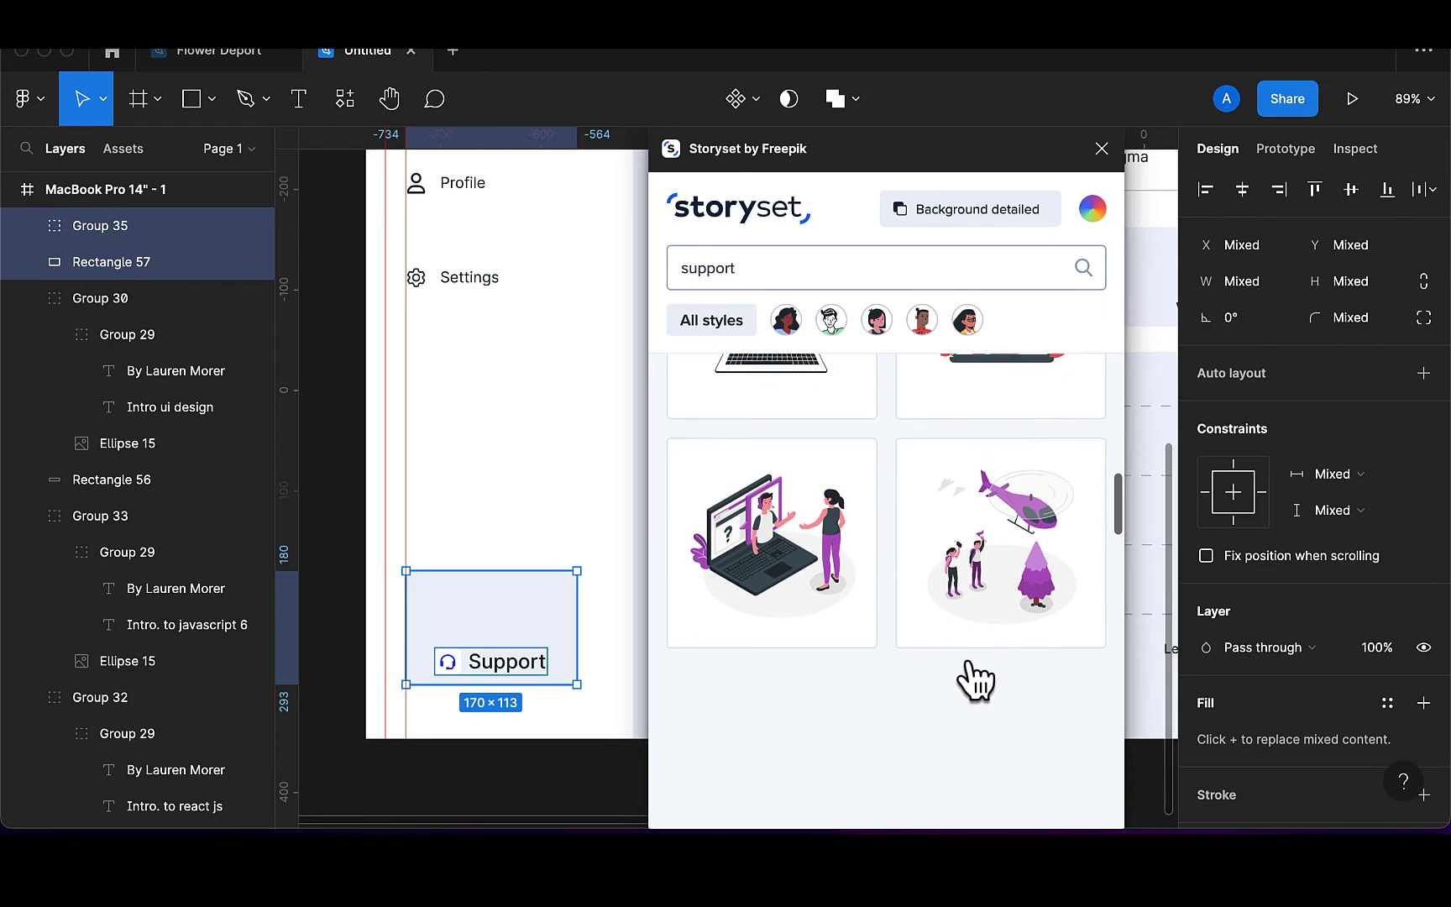
pyautogui.scroll(1, 804, 605)
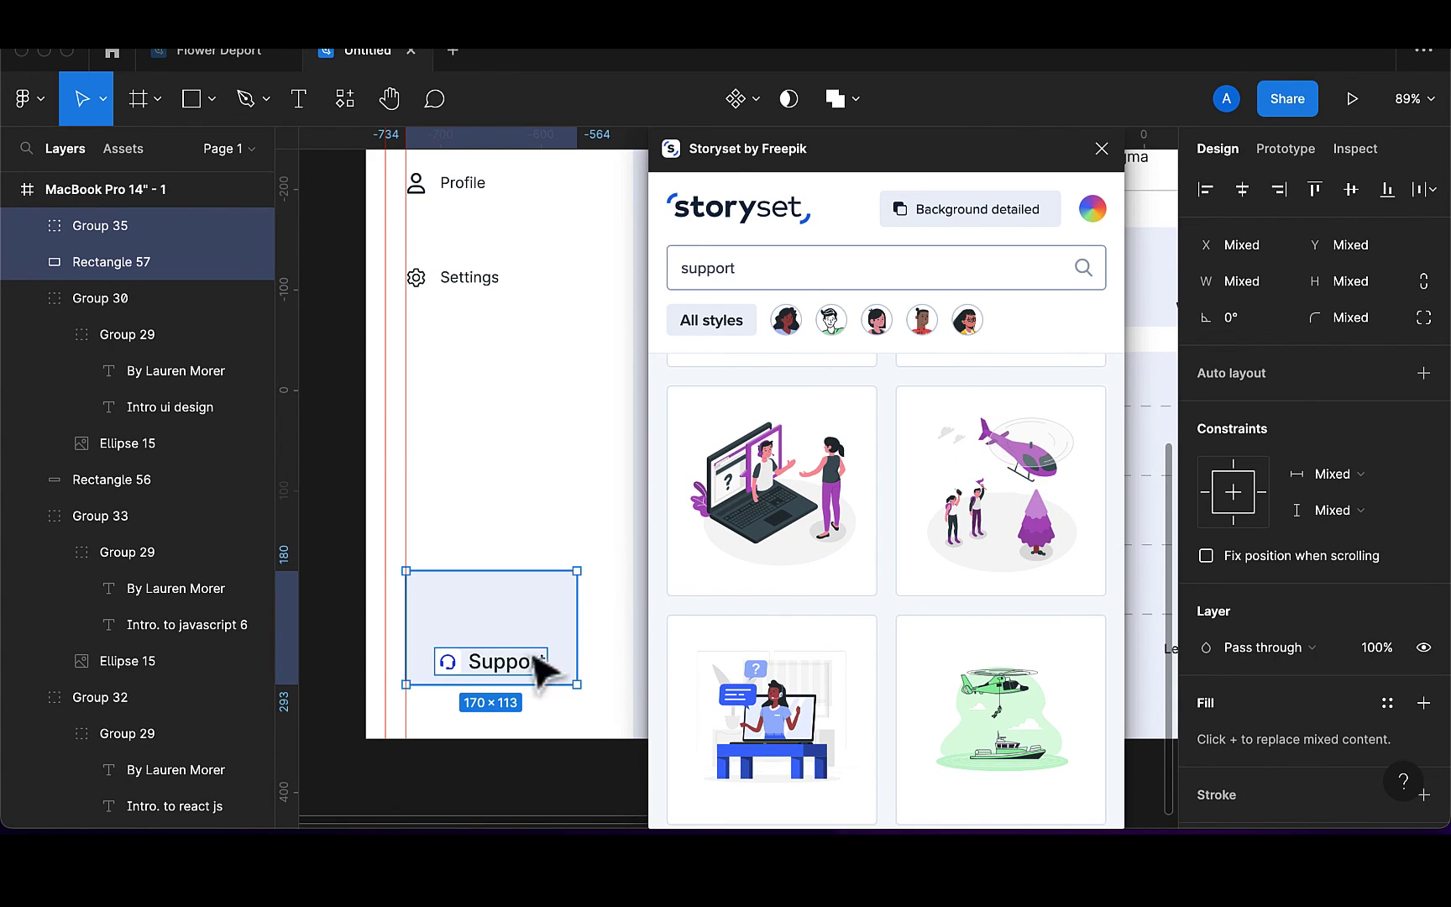
pyautogui.scroll(-2, 571, 538)
pyautogui.scroll(-2, 572, 537)
pyautogui.hscroll(3, 567, 544)
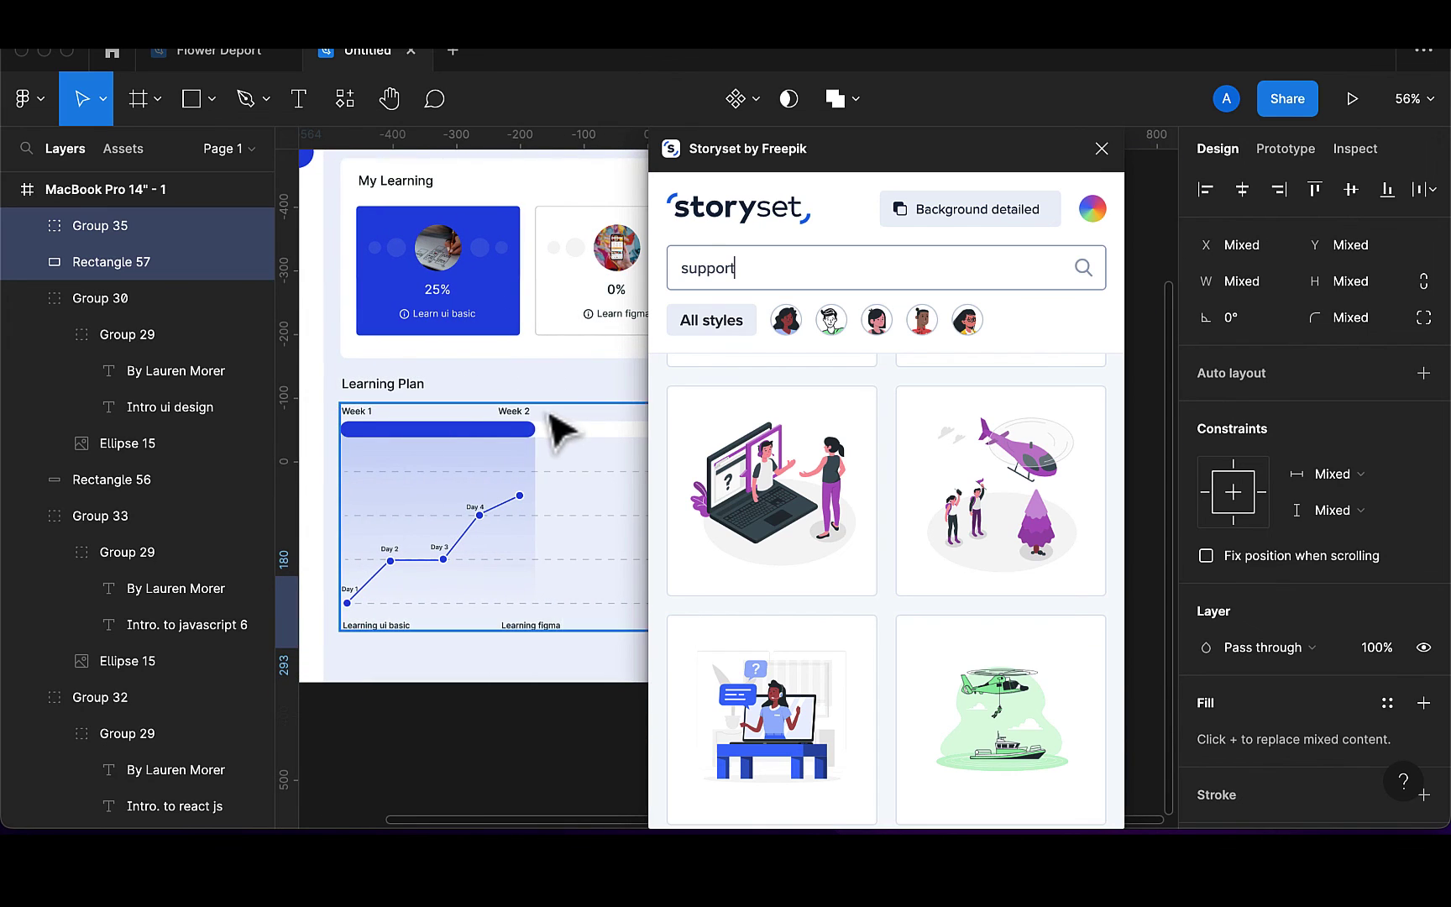
# Copy the blue 2053E8 fill from the Week progress bar
pyautogui.click(517, 445)
pyautogui.doubleClick(506, 429)
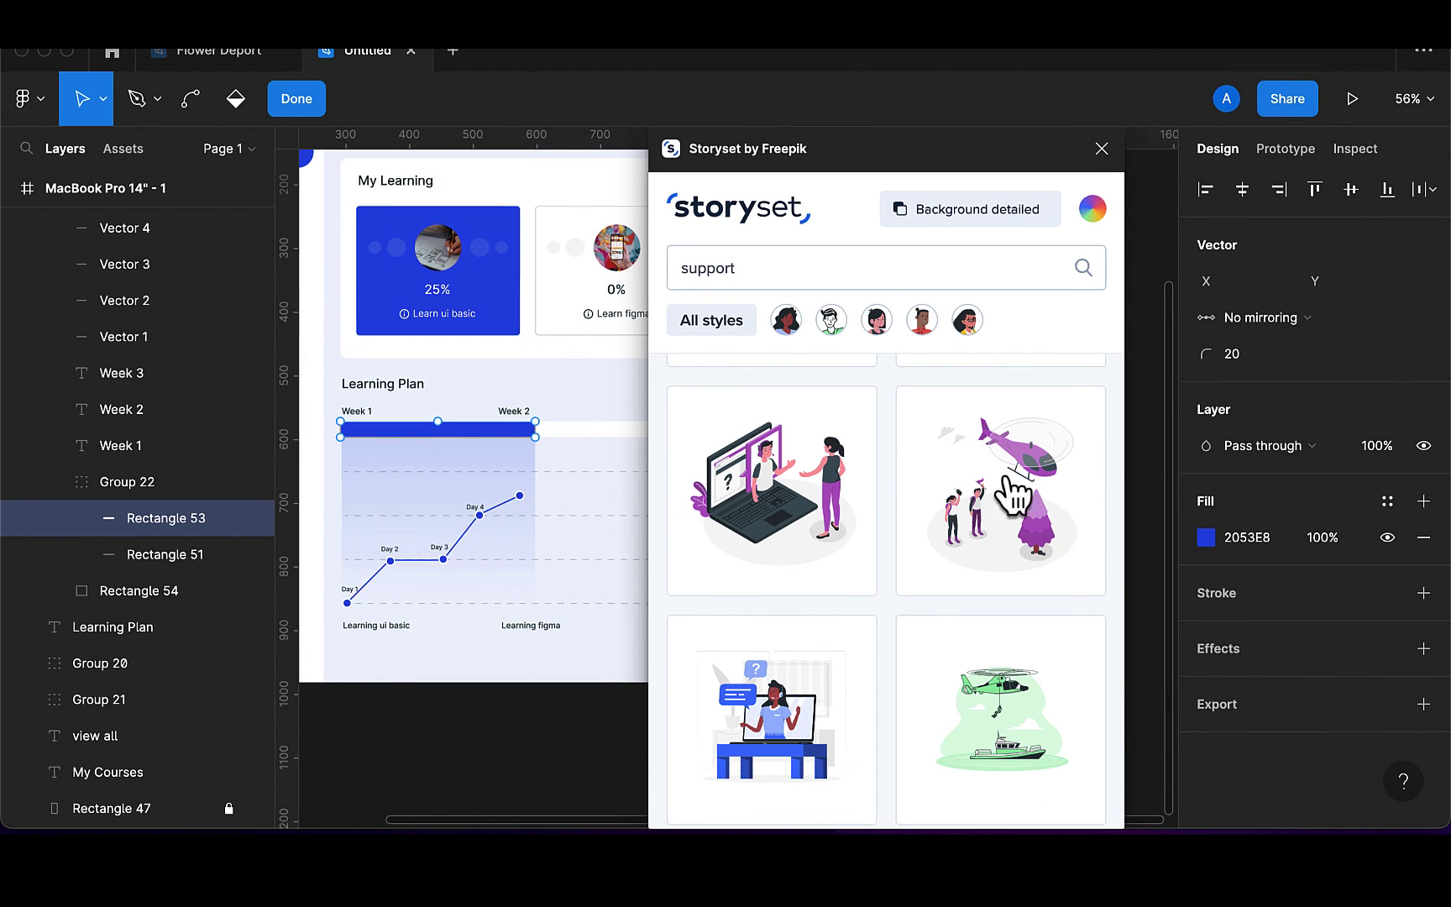
pyautogui.click(1272, 546)
pyautogui.hotkey('ctrl', 'c')
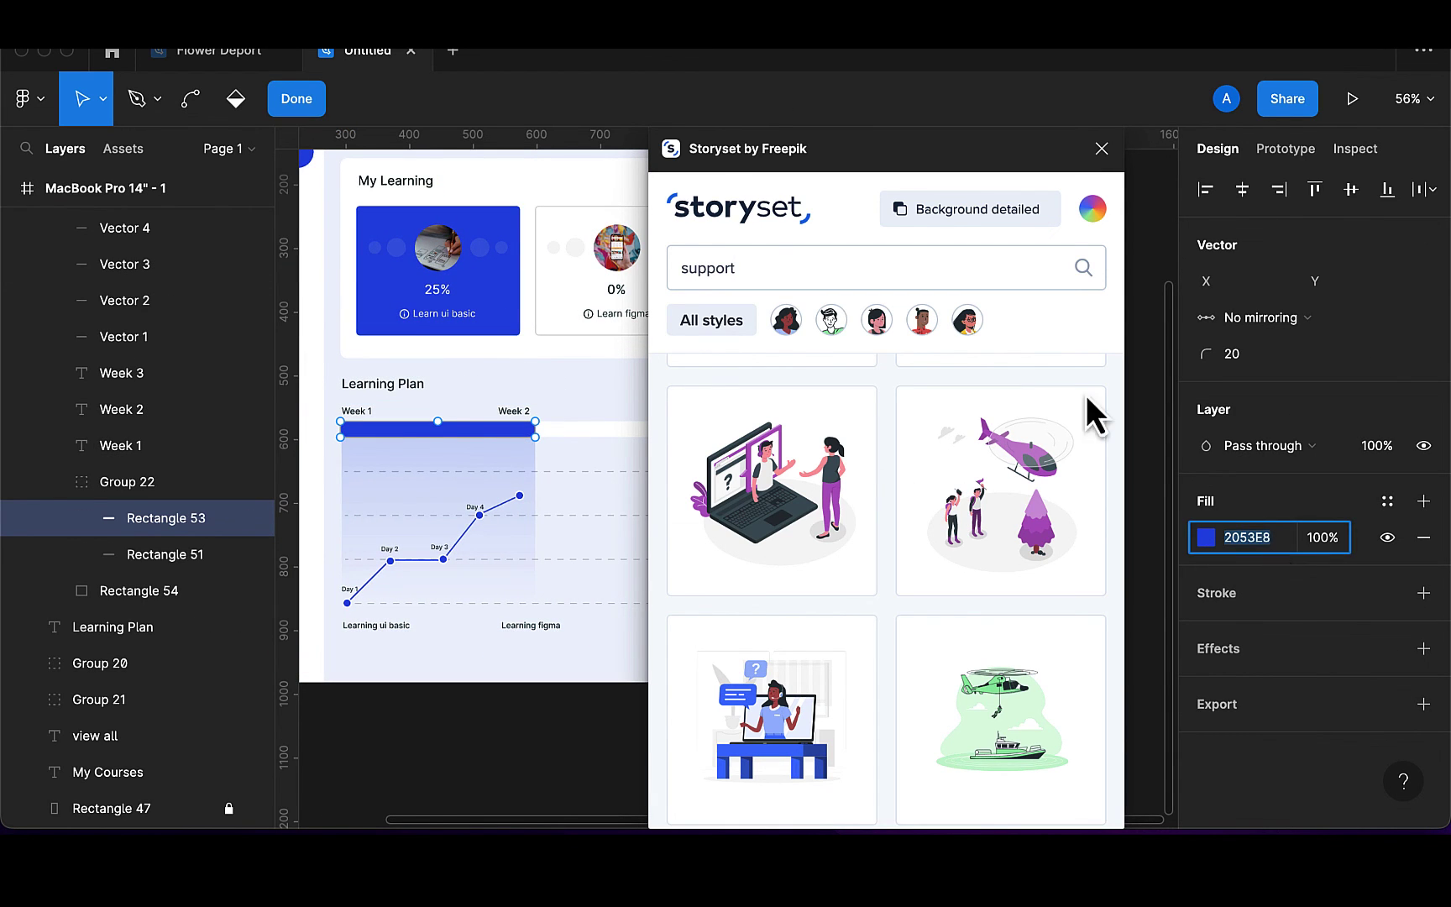
# Hide Storyset backgrounds, recolour to 2053E8, and place the laptop support illustration on the dashboard
pyautogui.click(947, 202)
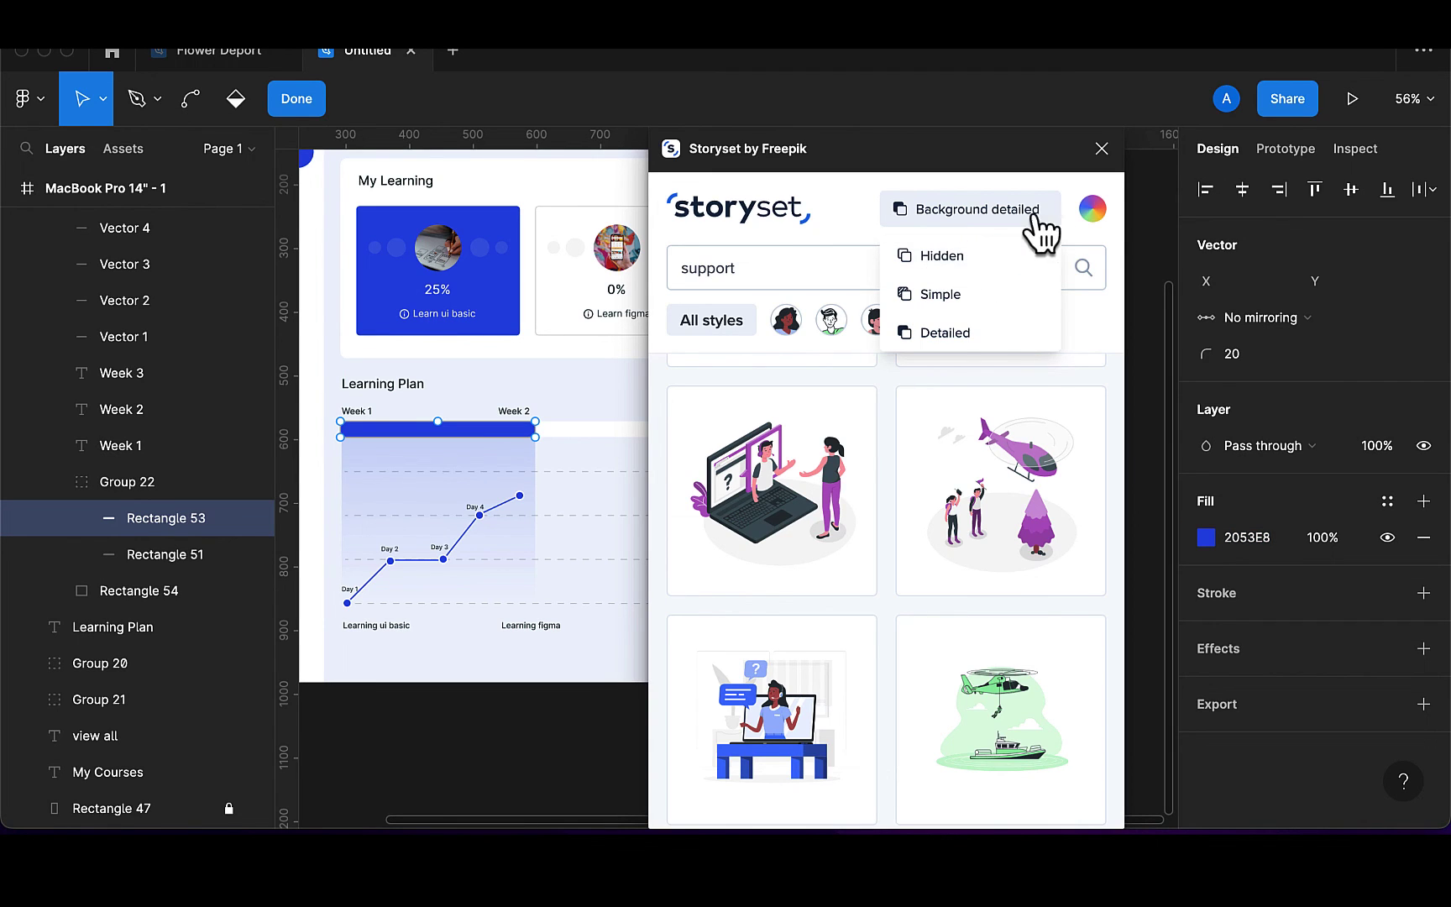
pyautogui.click(934, 257)
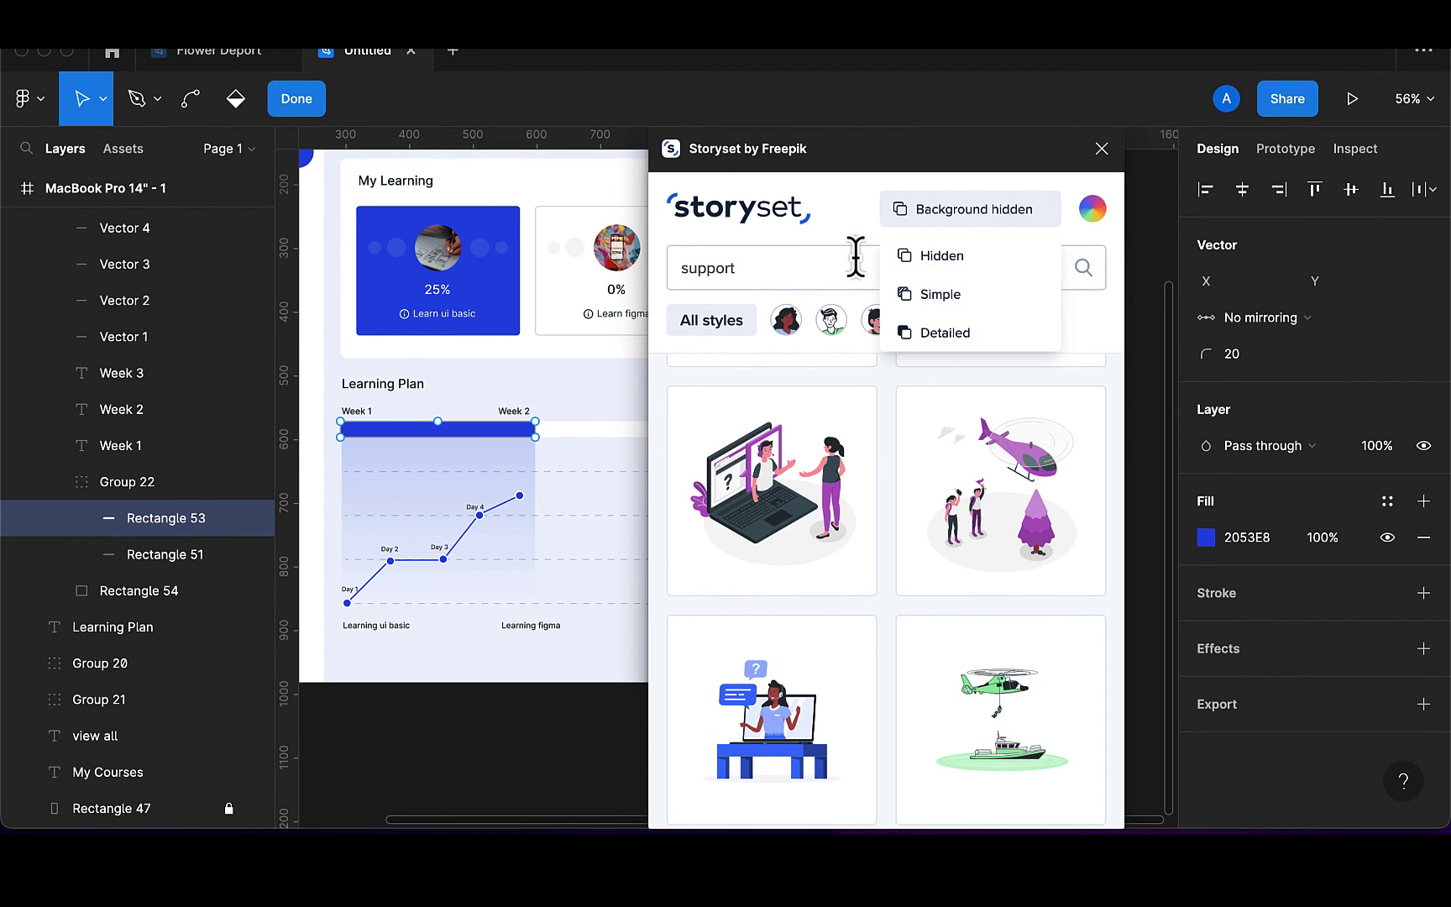
pyautogui.click(1093, 211)
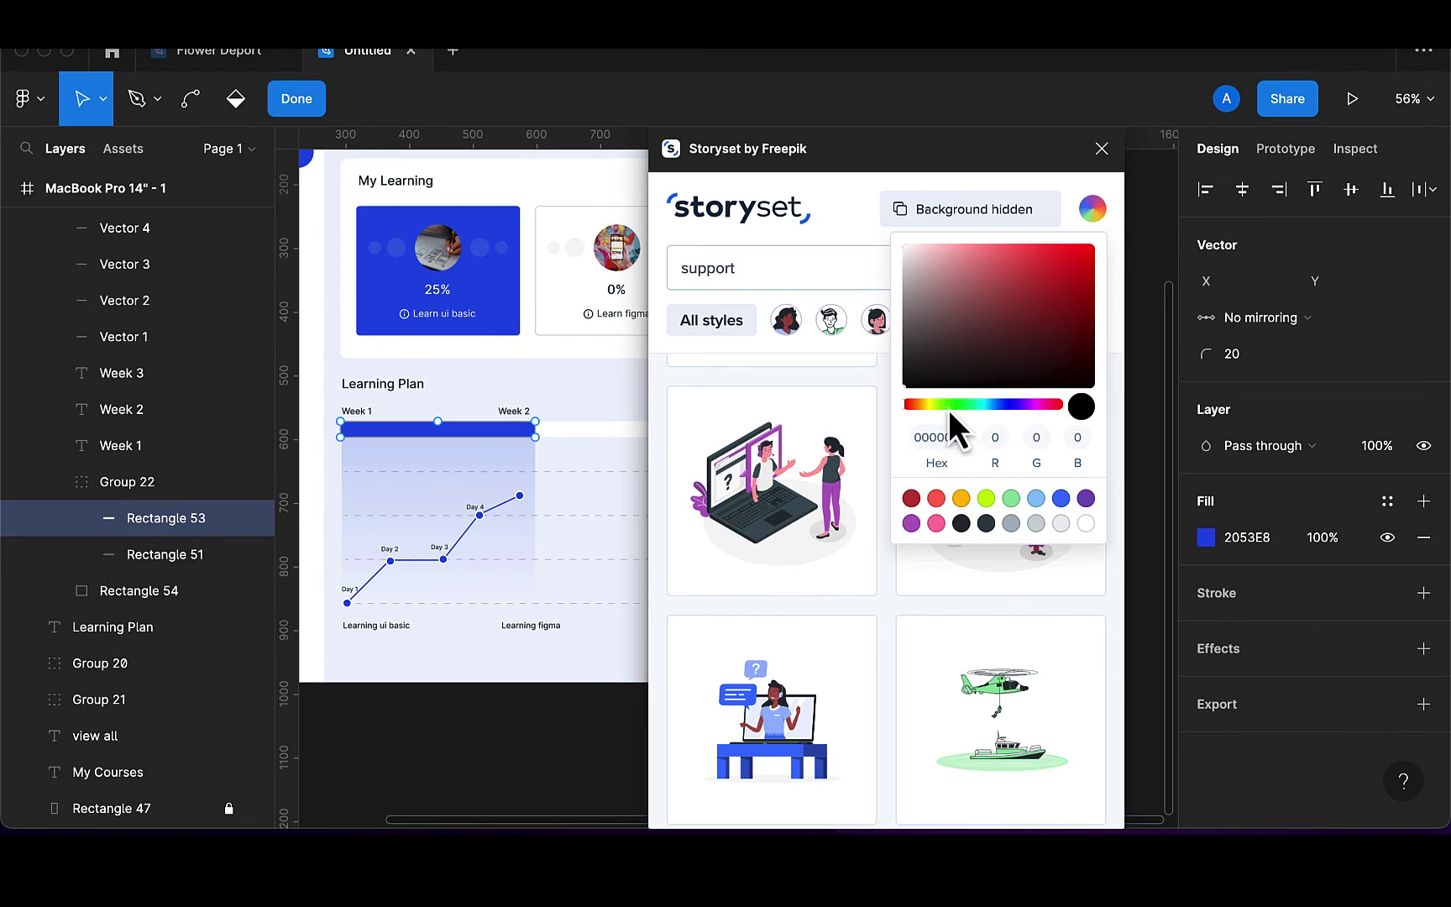
pyautogui.hotkey('ctrl', 'v')
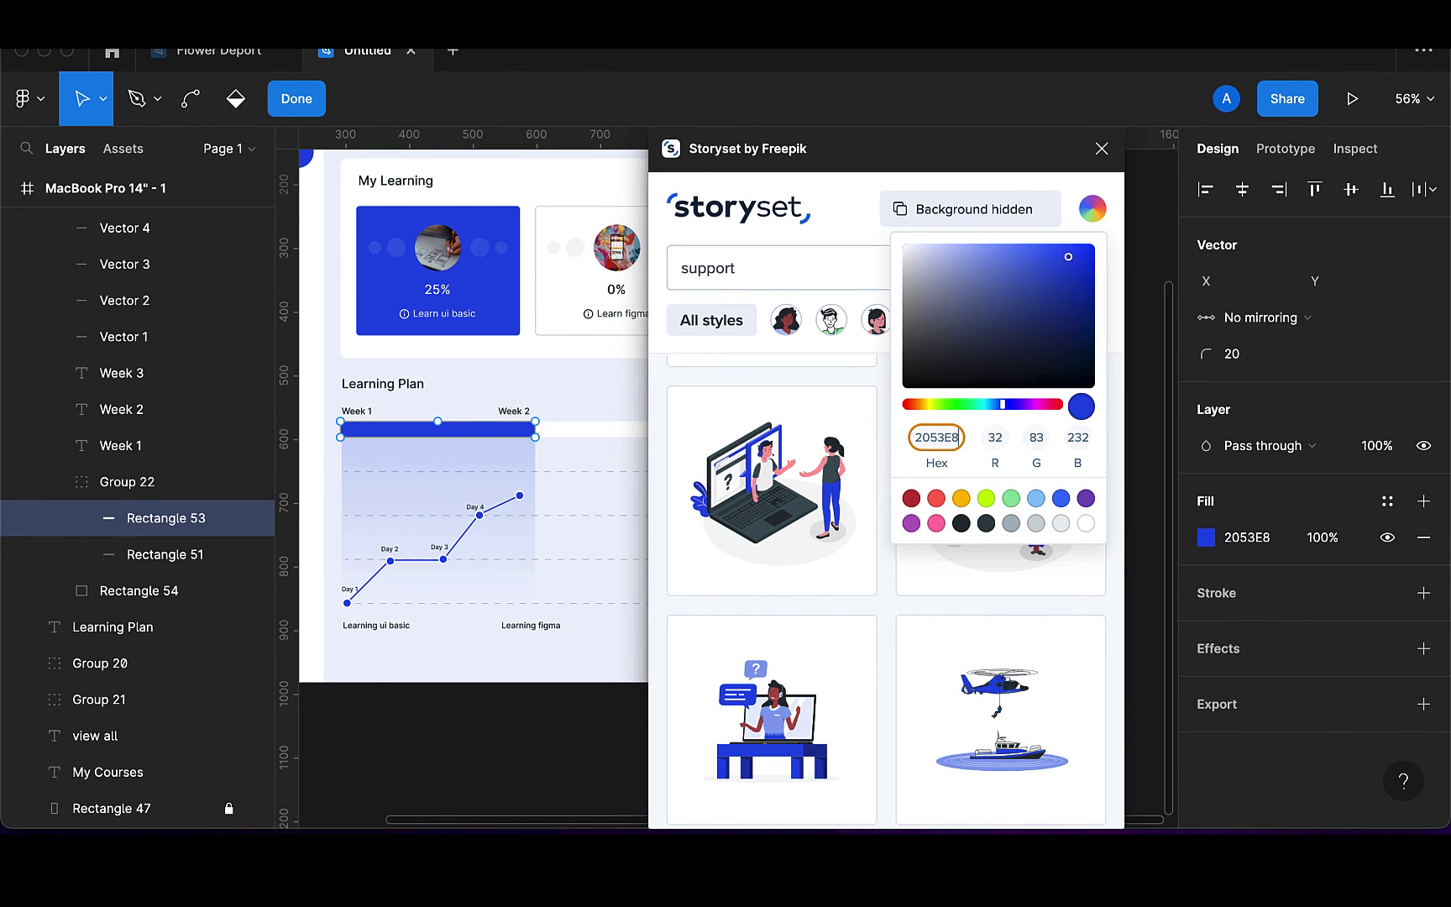
pyautogui.scroll(3, 850, 692)
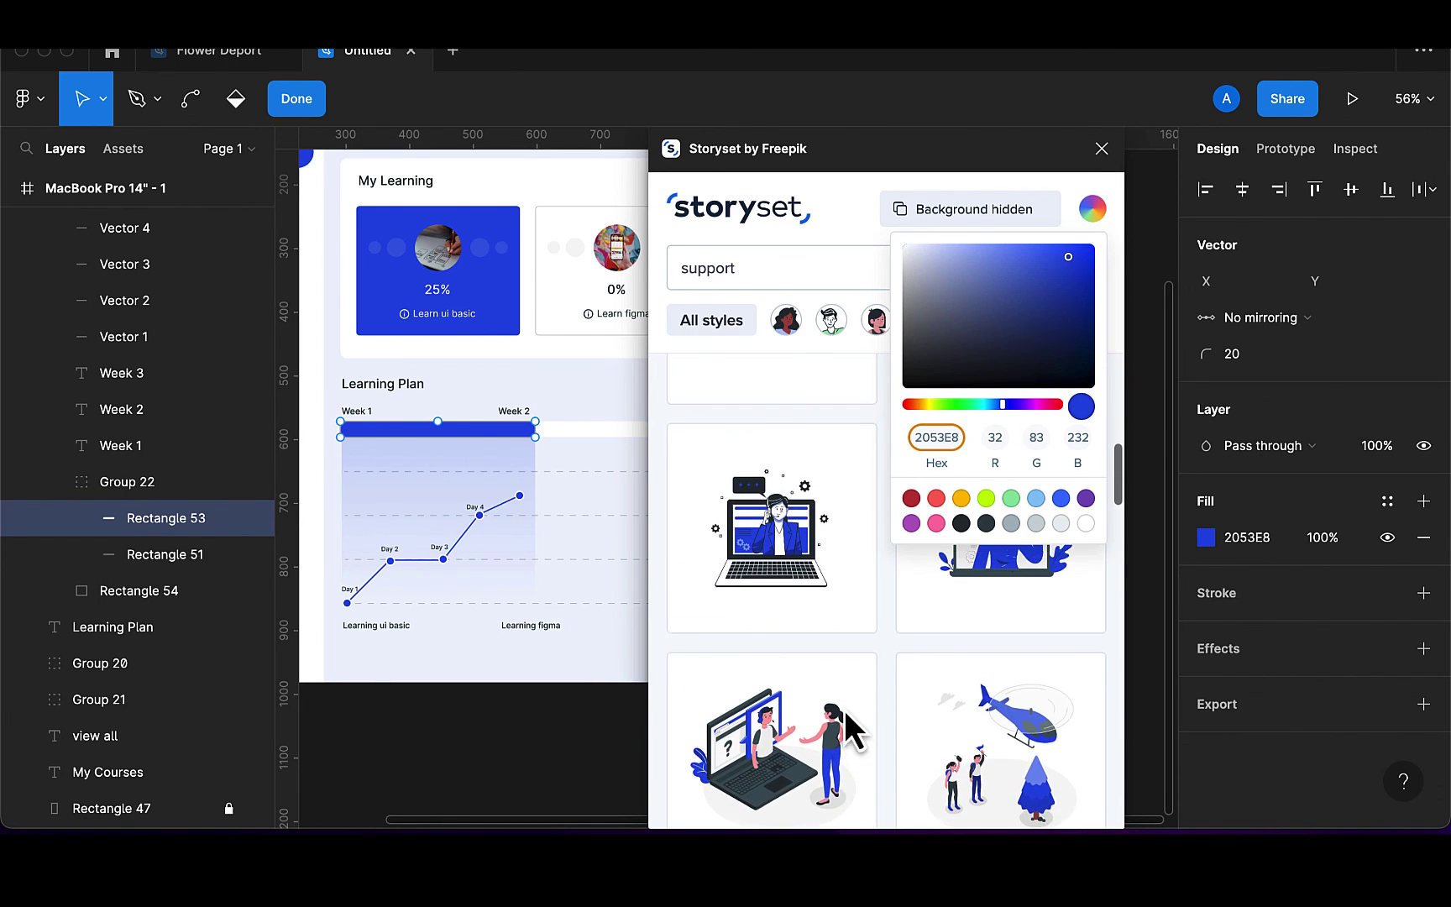
pyautogui.moveTo(784, 574); pyautogui.dragTo(481, 619)
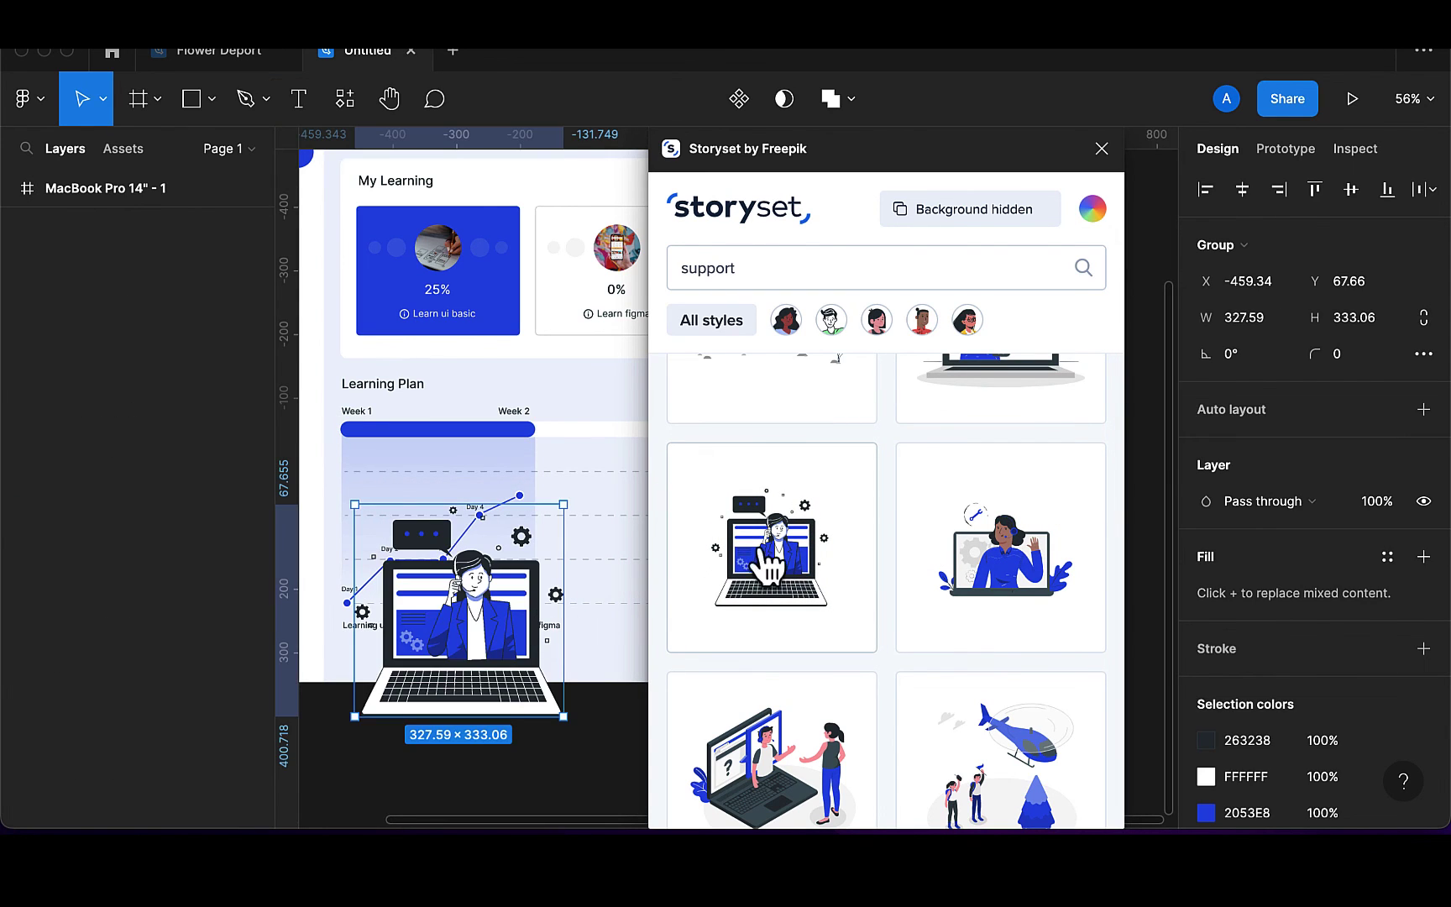
# Move the illustration to the sidebar's lower left and shrink it to about 158×161
pyautogui.click(1101, 148)
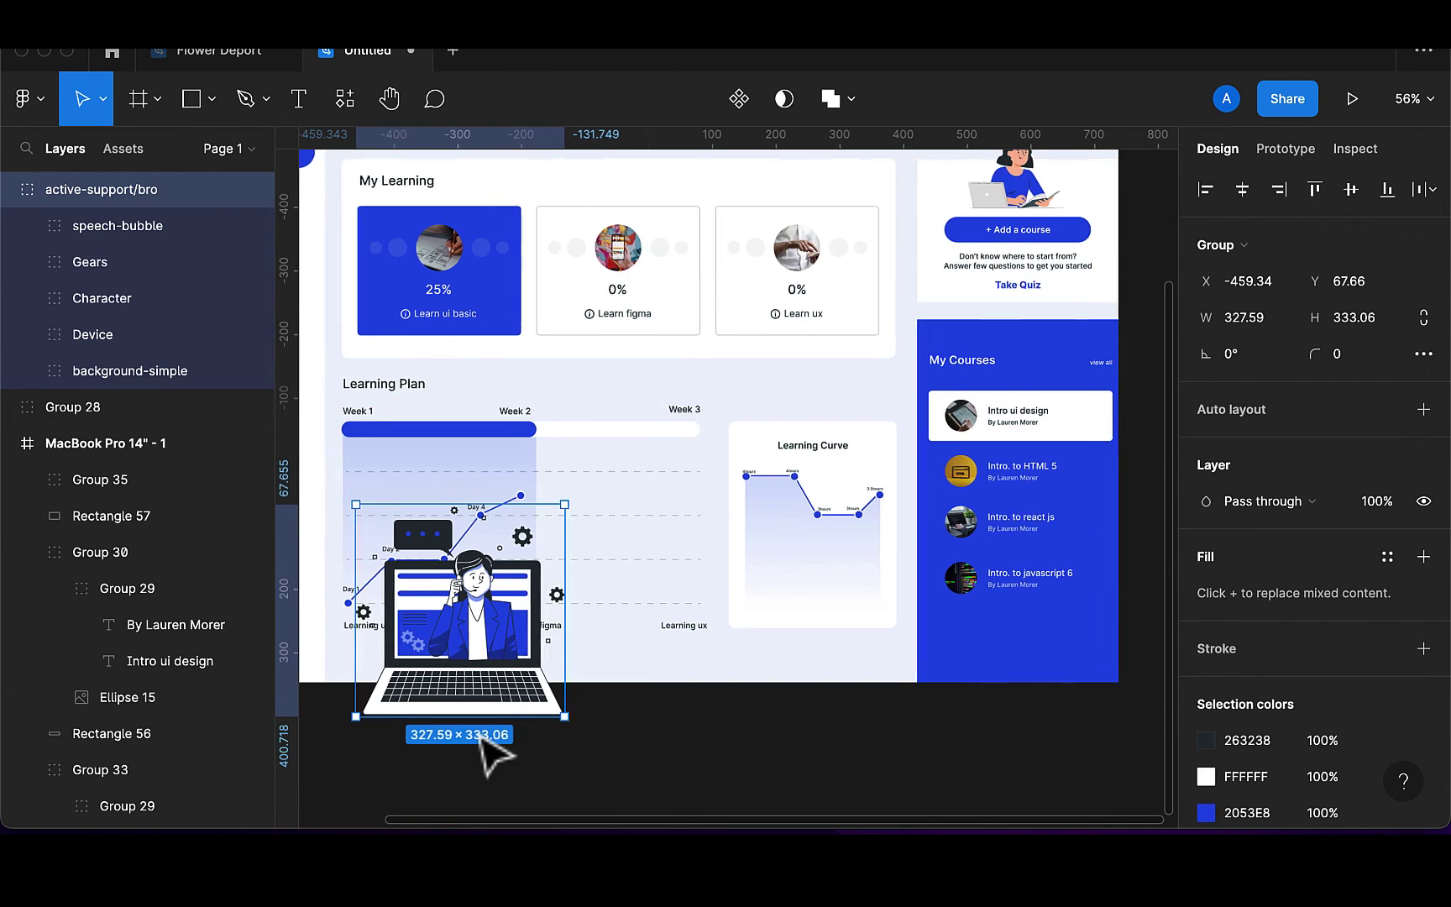
pyautogui.hscroll(-5, 496, 755)
pyautogui.moveTo(705, 672); pyautogui.dragTo(519, 621)
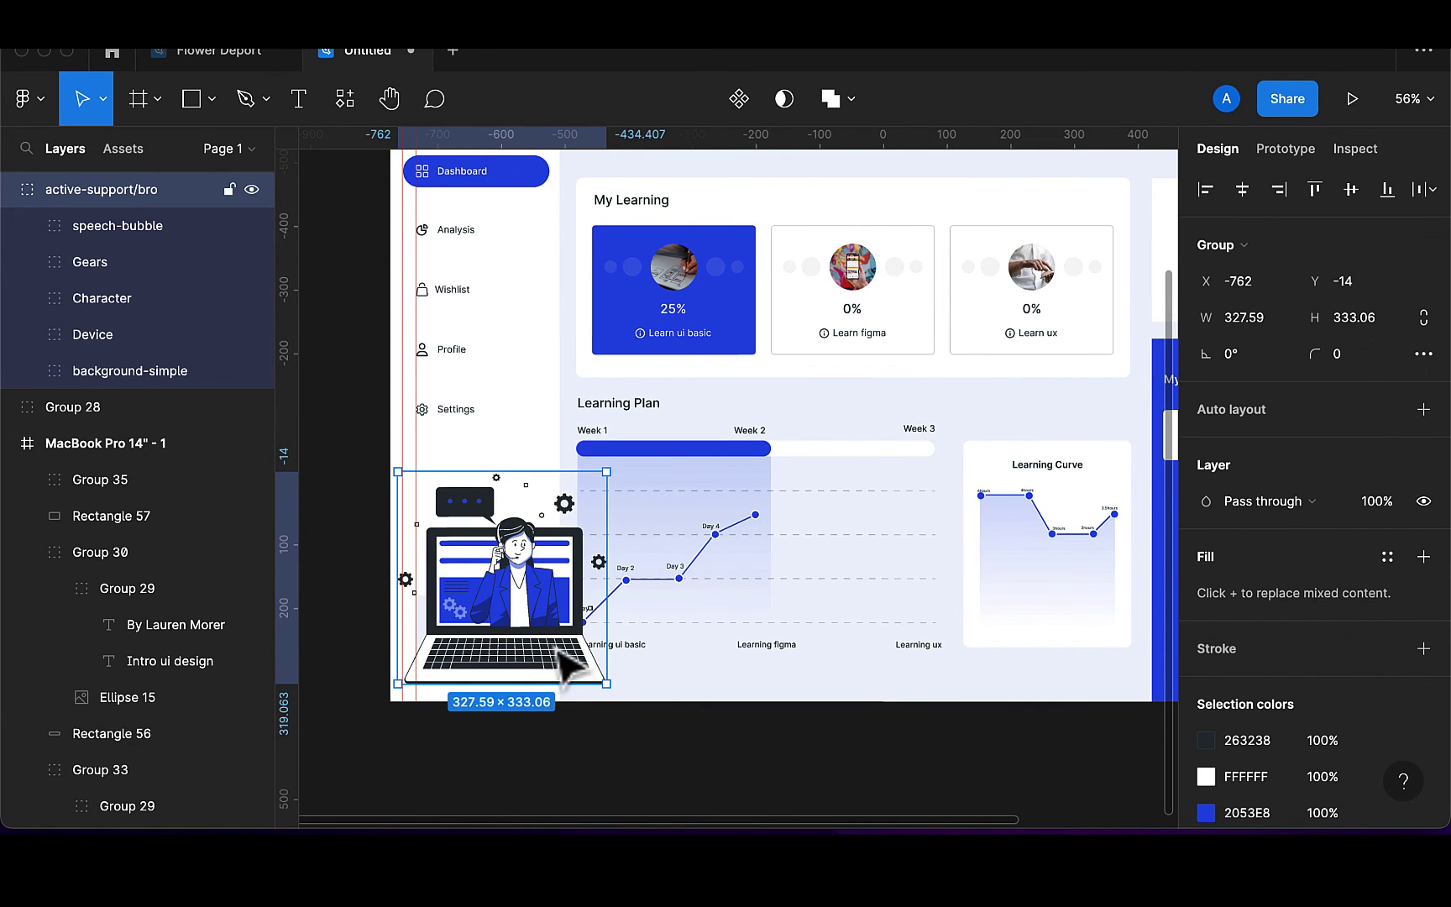
pyautogui.press('alt')
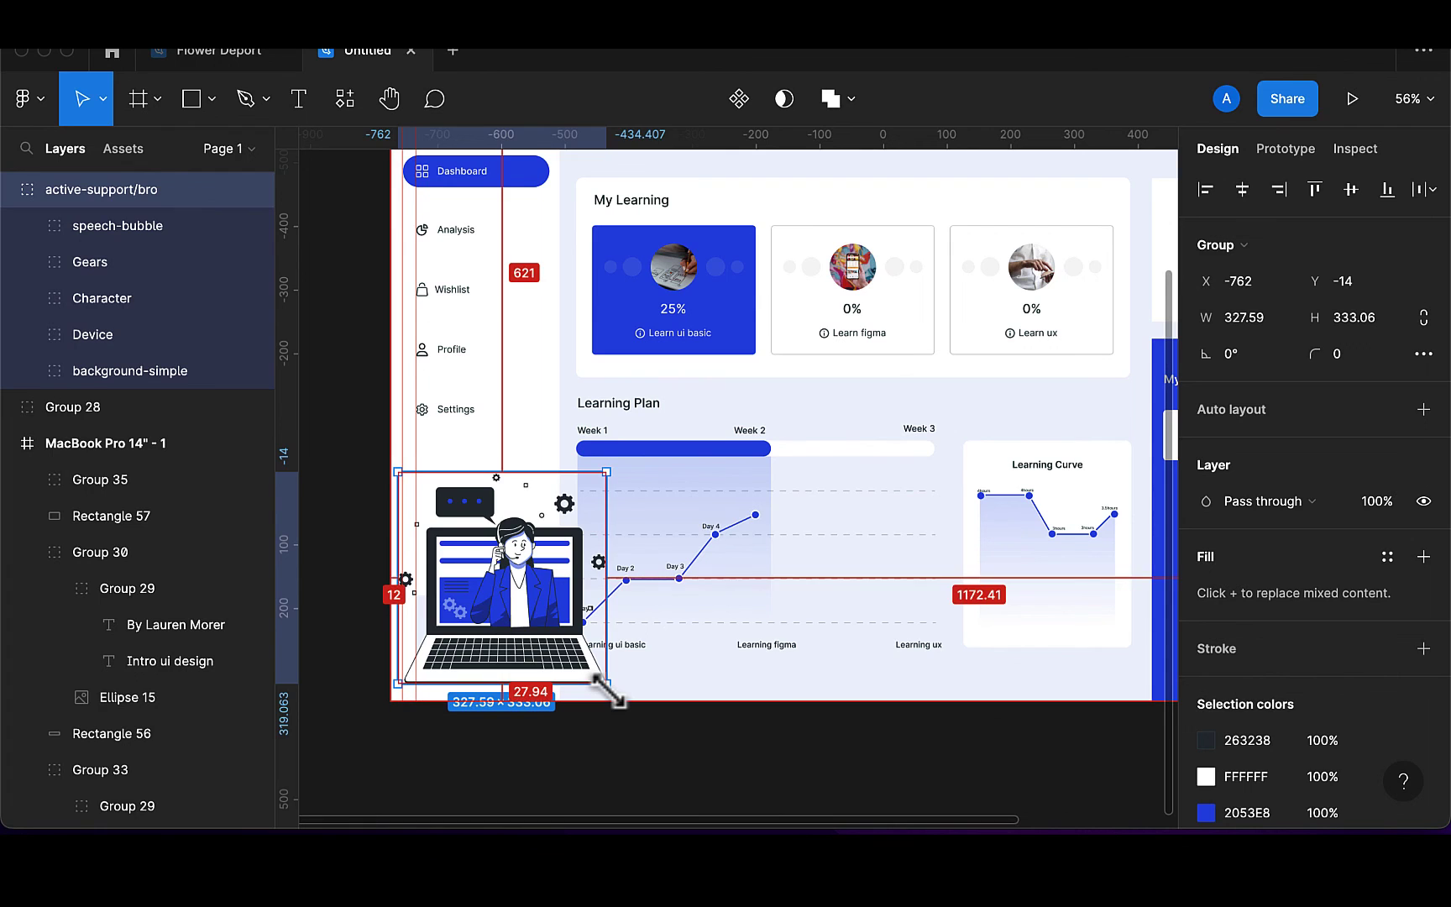
pyautogui.moveTo(607, 684); pyautogui.dragTo(553, 628)
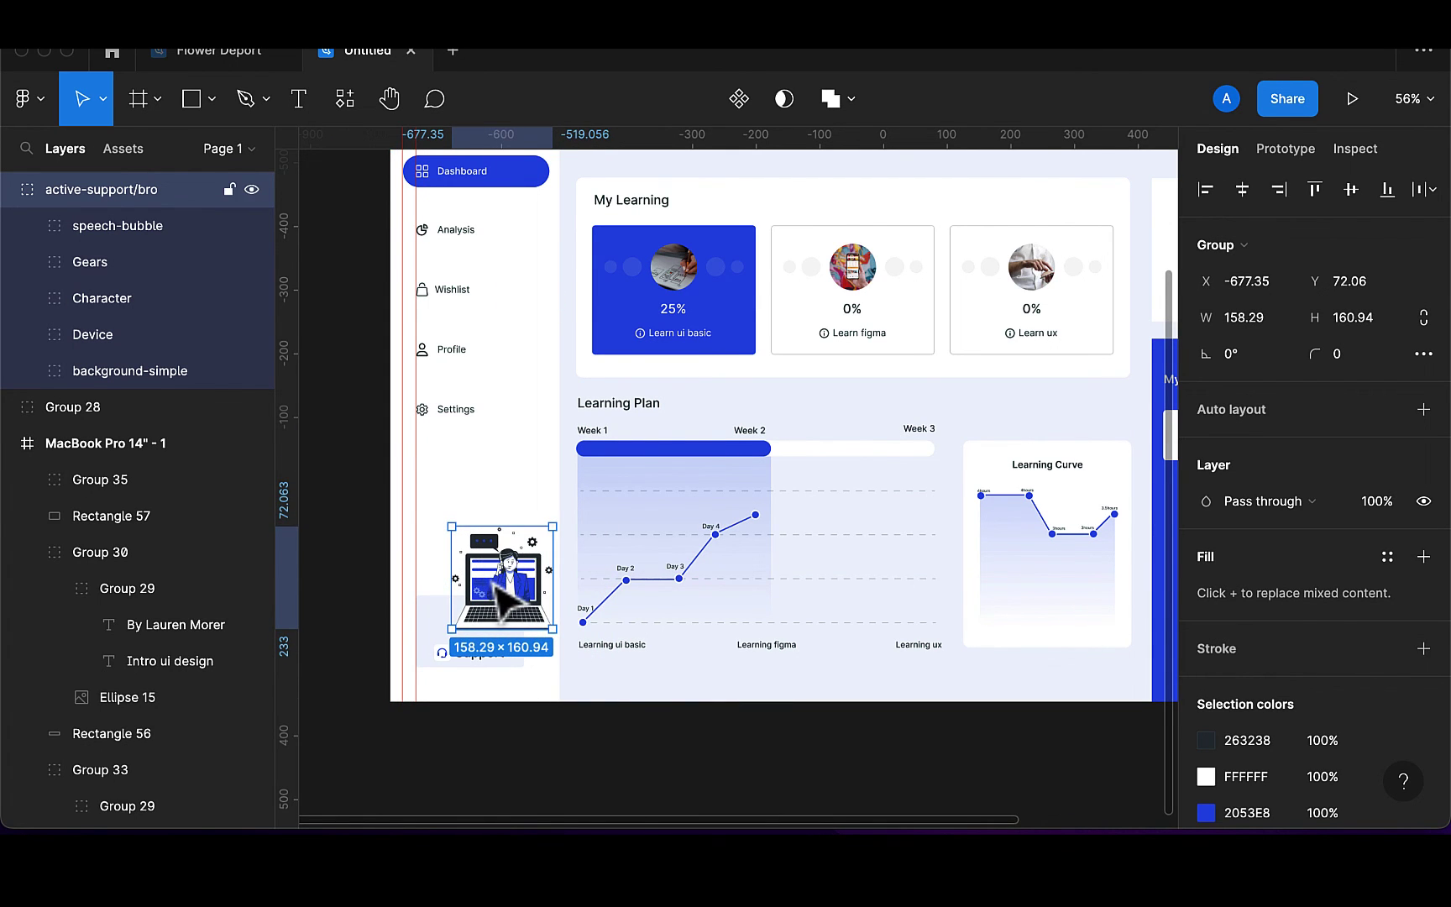
pyautogui.moveTo(493, 586); pyautogui.dragTo(481, 550)
# Put the active-support/bro layer inside the MacBook Pro 14" - 1 frame
pyautogui.click(106, 414)
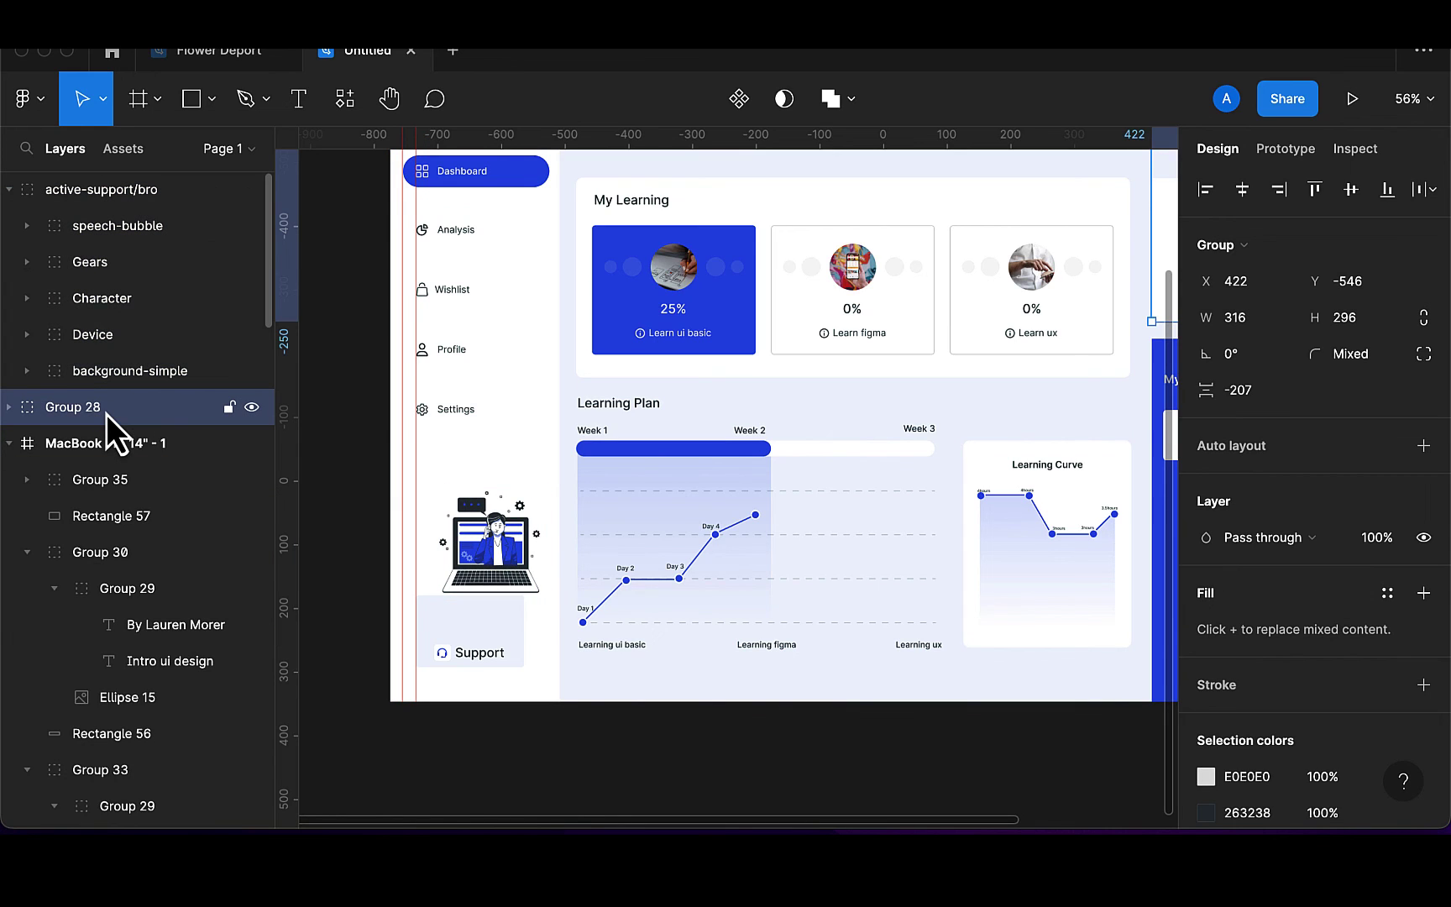
pyautogui.click(143, 195)
pyautogui.moveTo(147, 191); pyautogui.dragTo(106, 458)
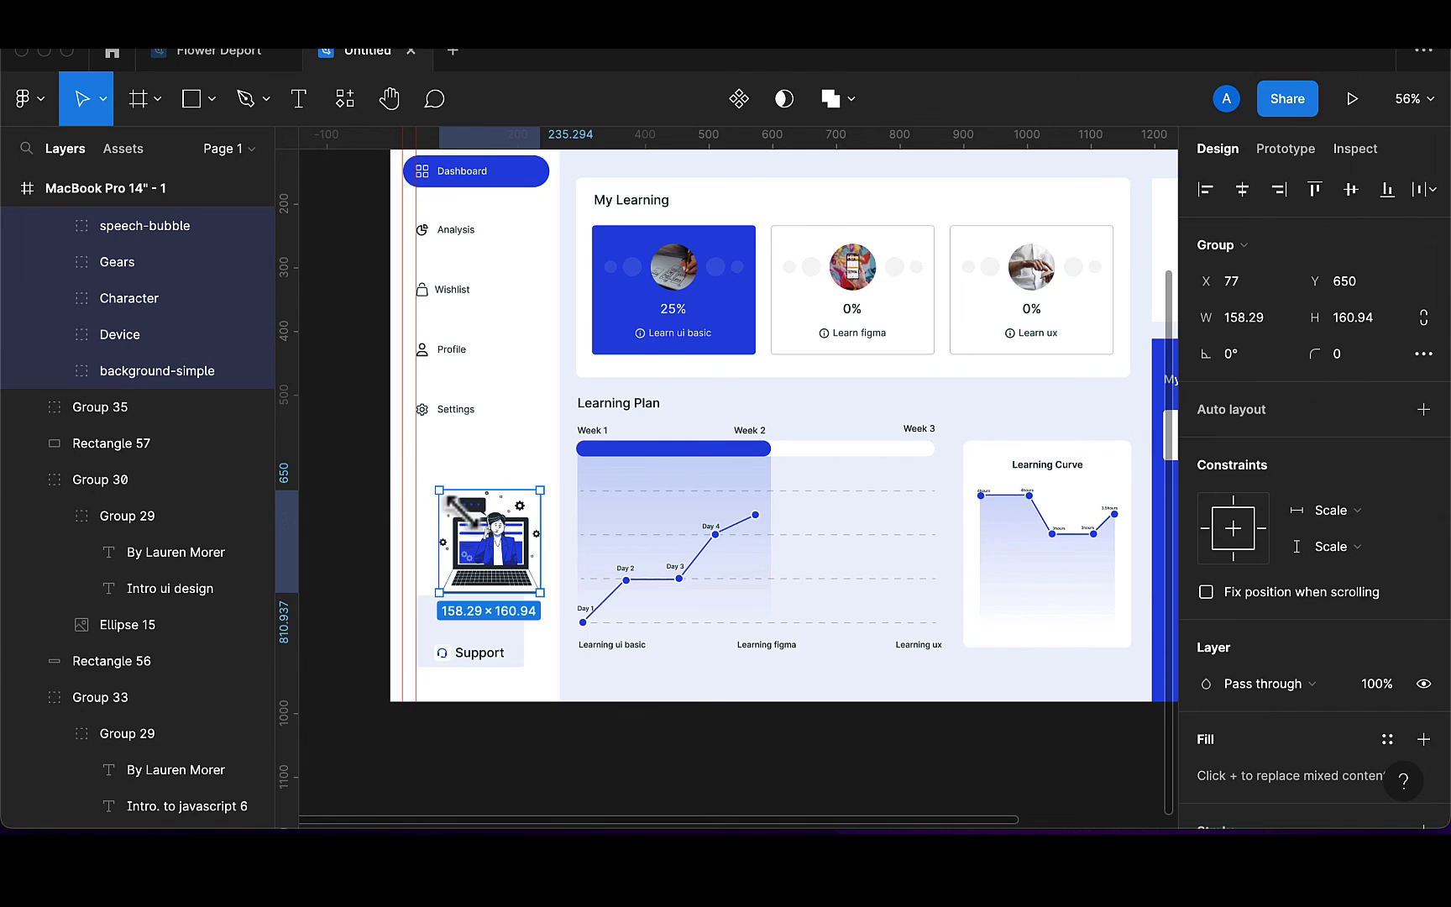
pyautogui.scroll(3, 459, 507)
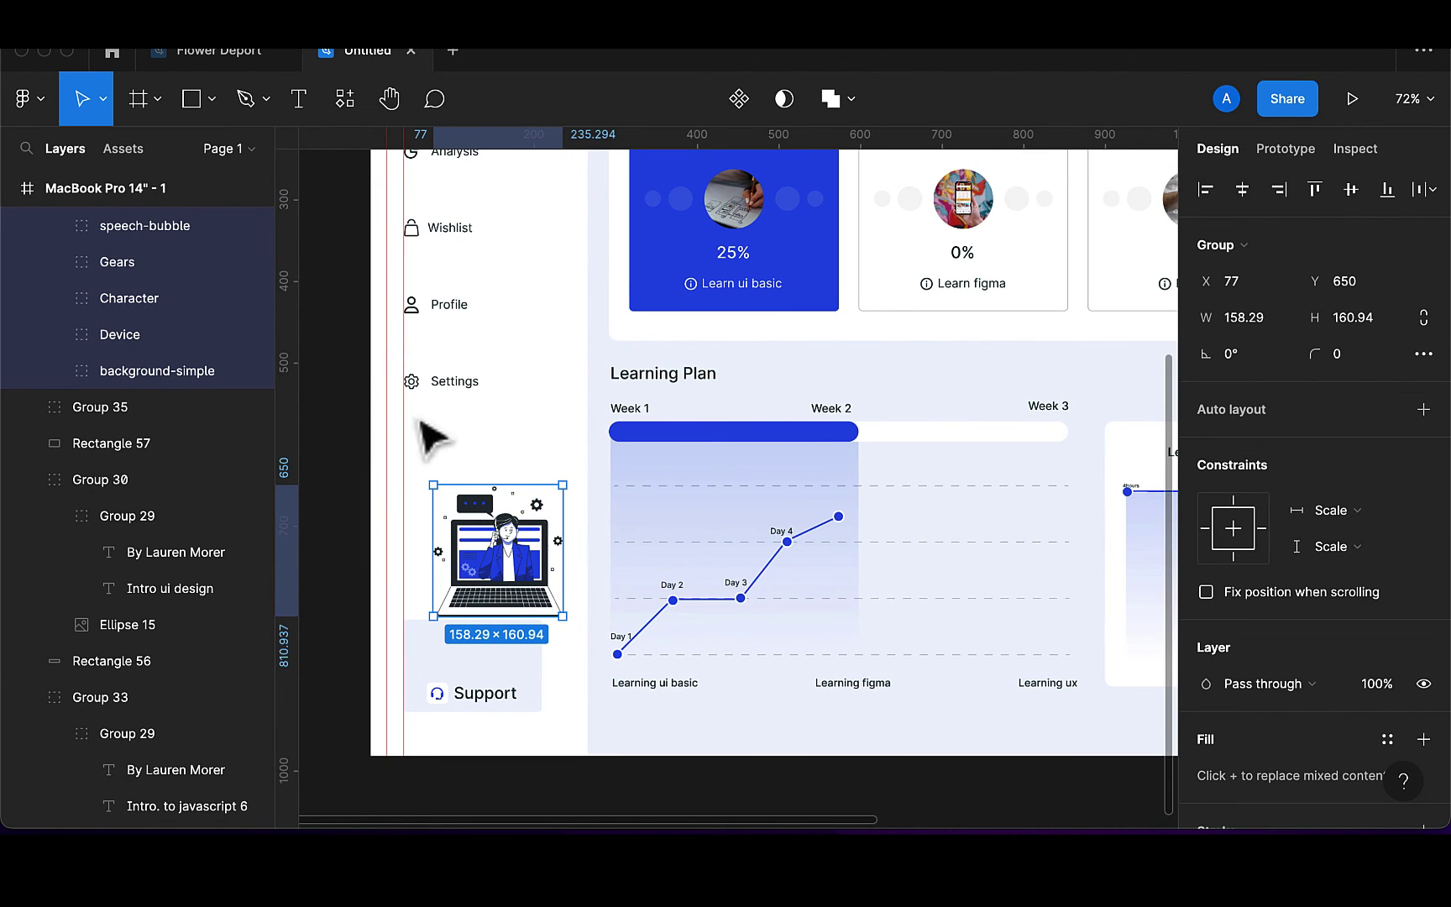
# Delete the Gears sublayer from the support illustration
pyautogui.click(144, 273)
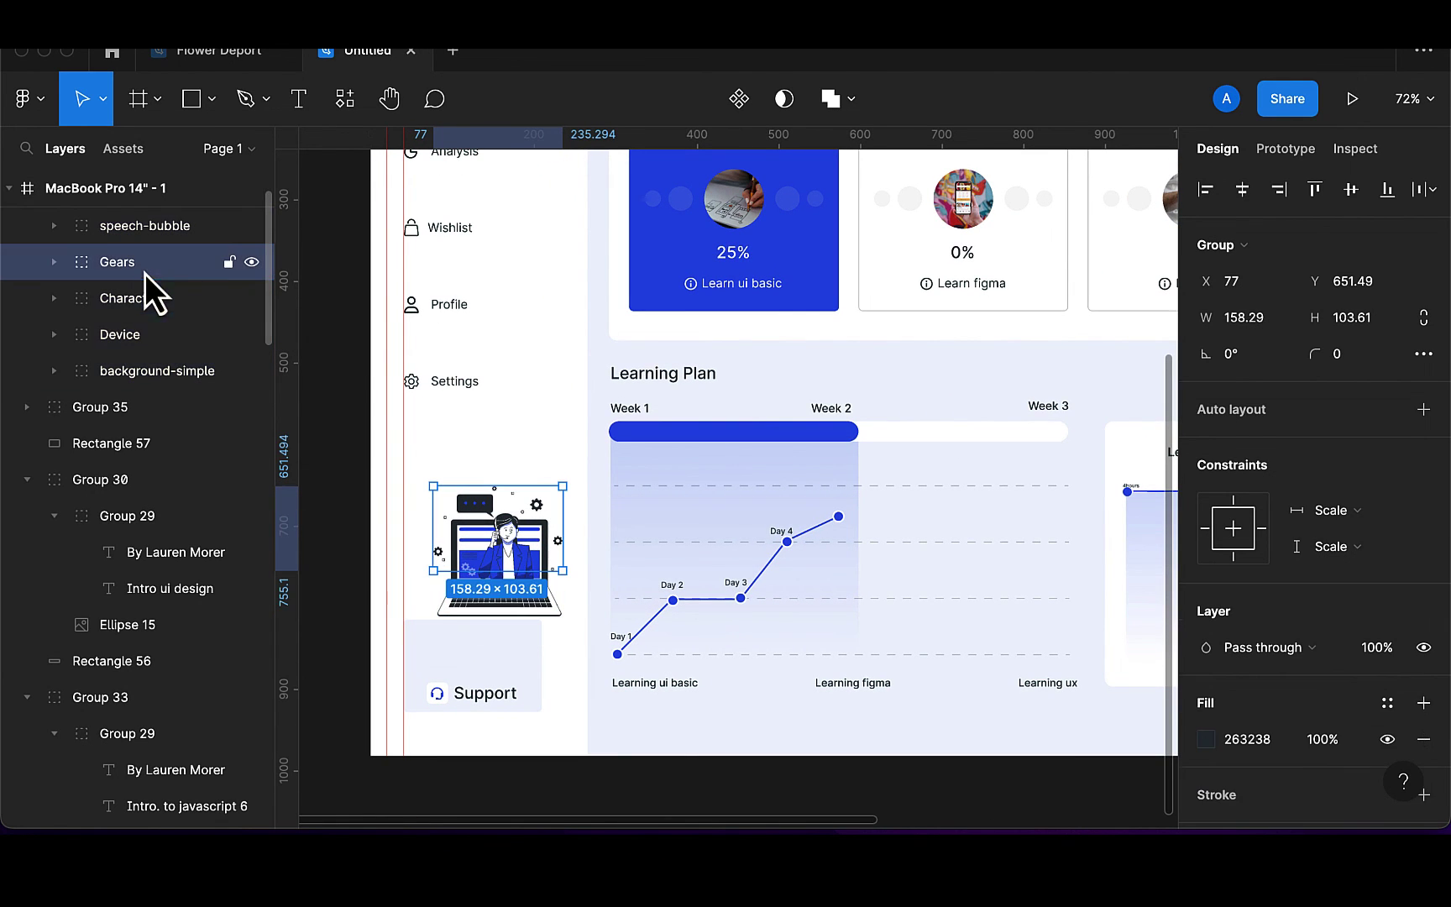
pyautogui.click(252, 263)
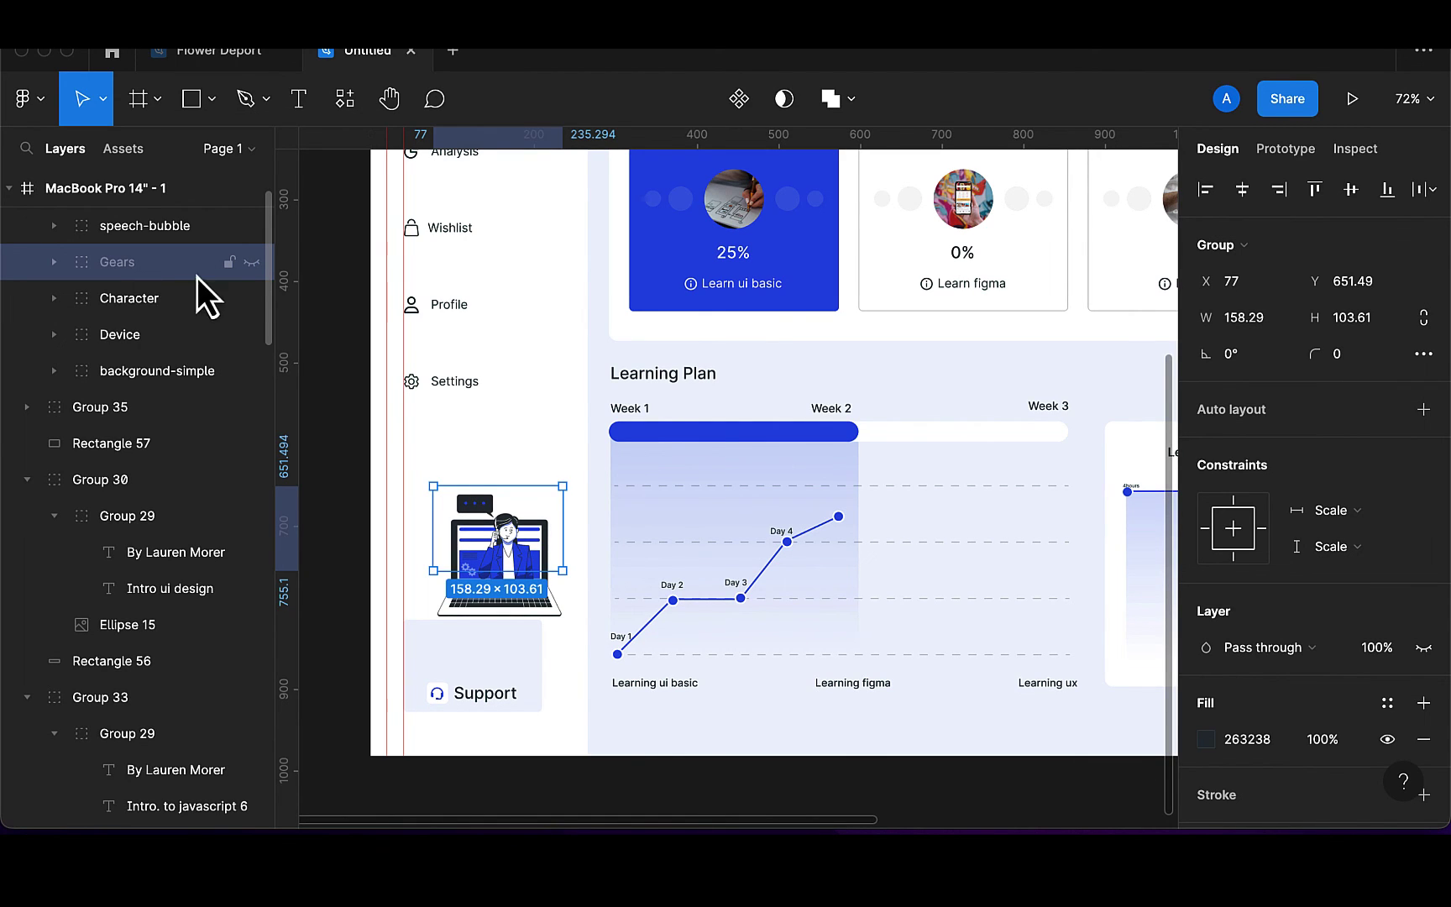
pyautogui.click(252, 262)
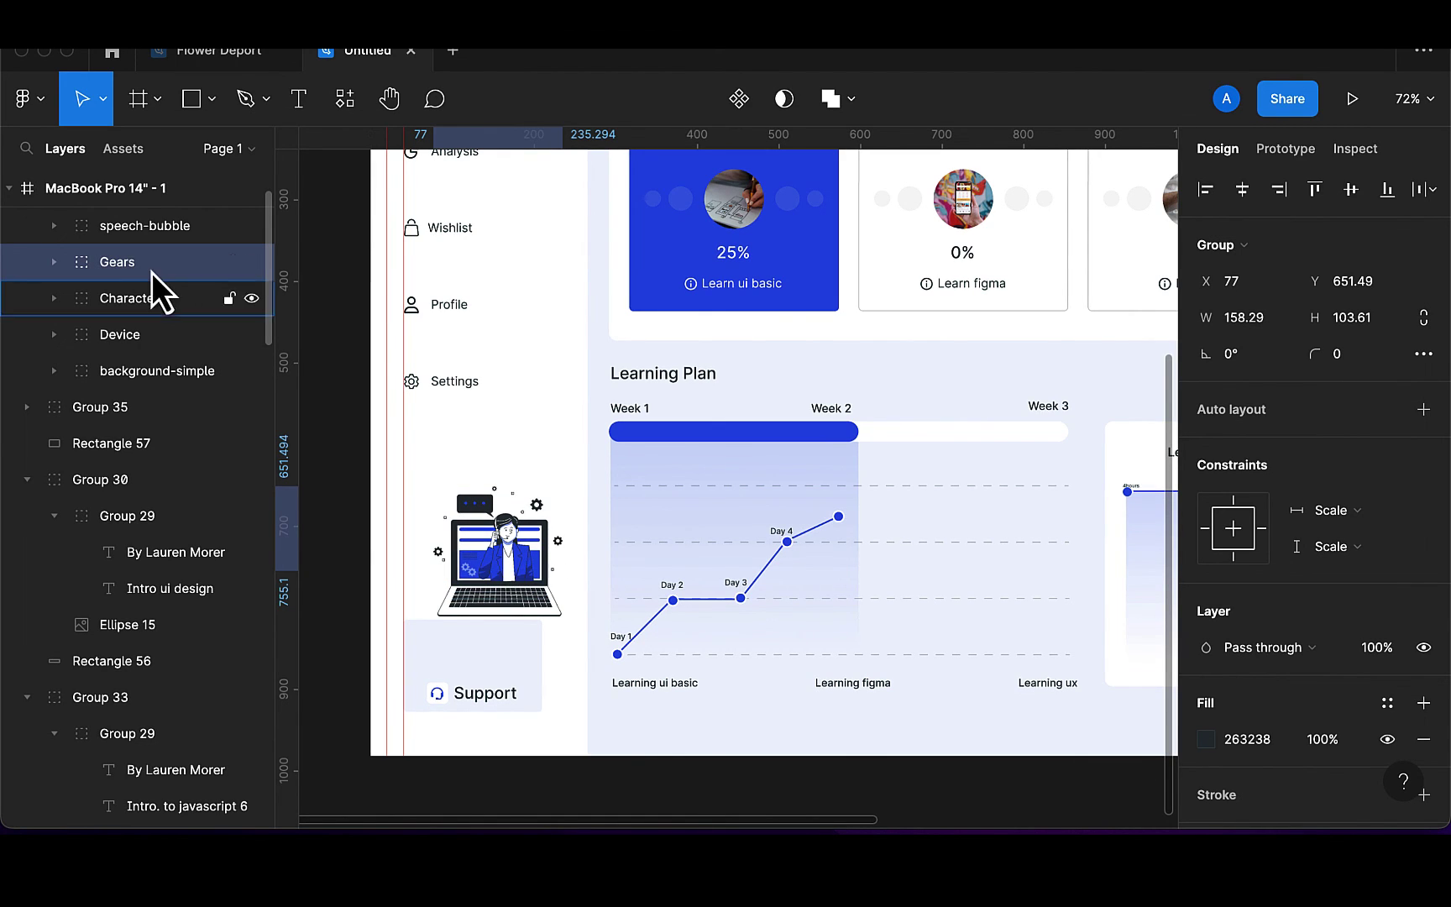
pyautogui.press('Delete')
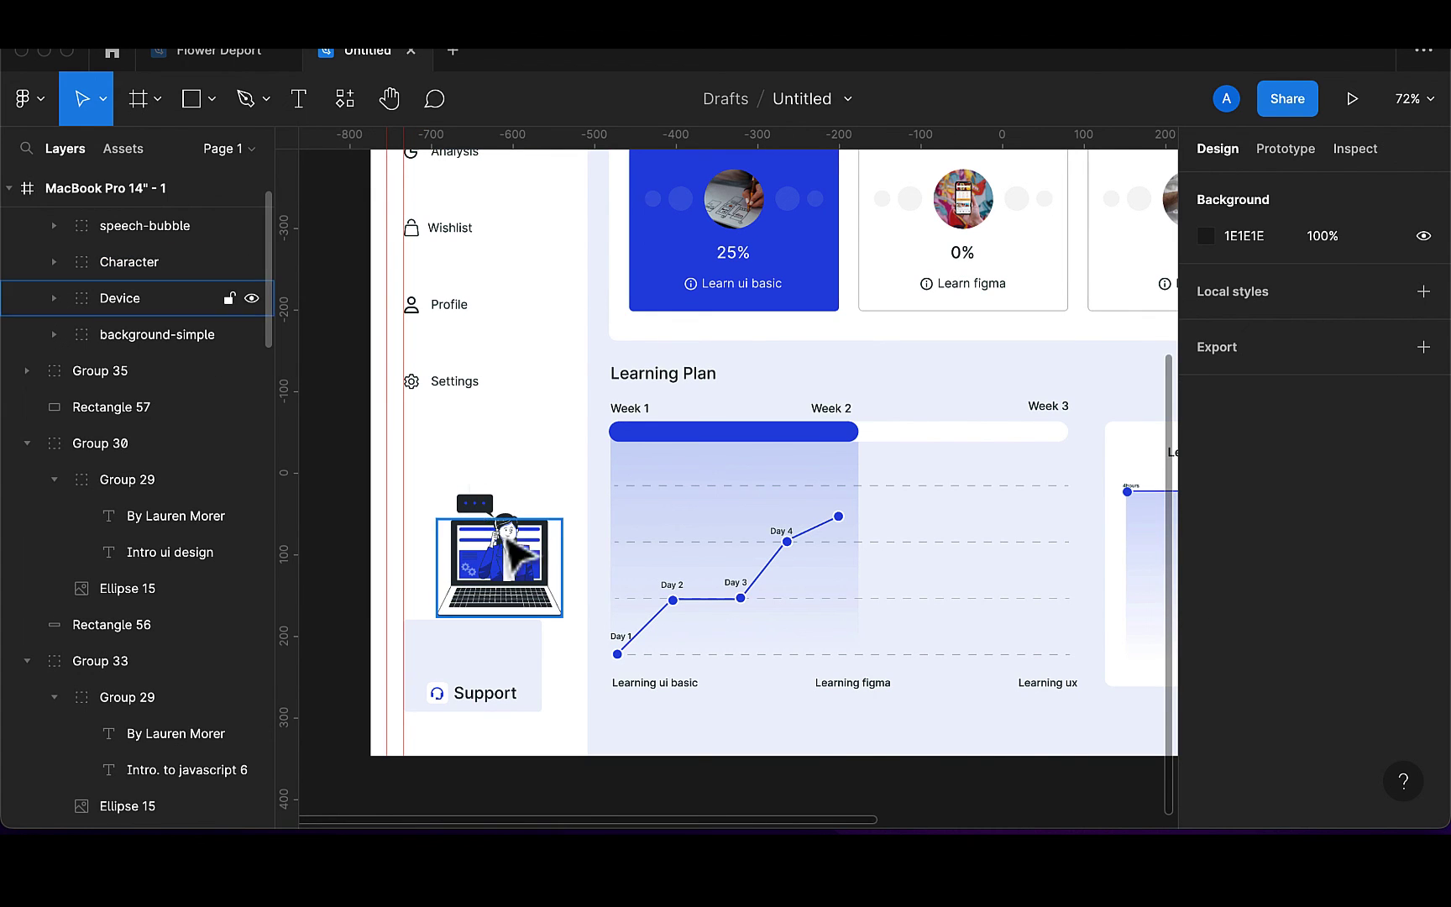
# Shrink the support illustration and move it down onto the Support card
pyautogui.click(526, 568)
pyautogui.moveTo(527, 568); pyautogui.dragTo(501, 607)
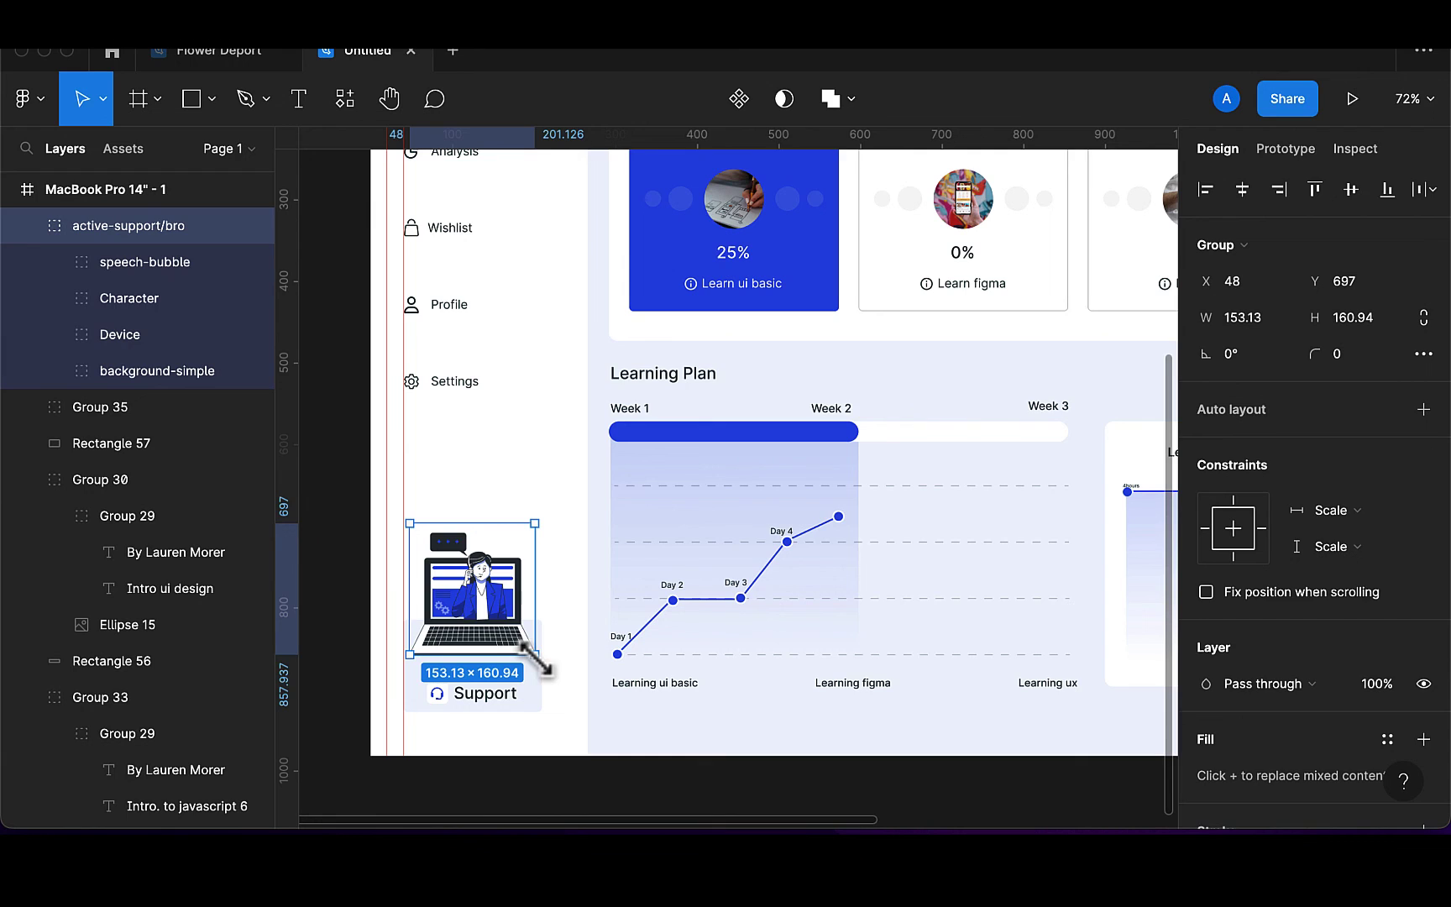
pyautogui.moveTo(535, 655); pyautogui.dragTo(517, 638)
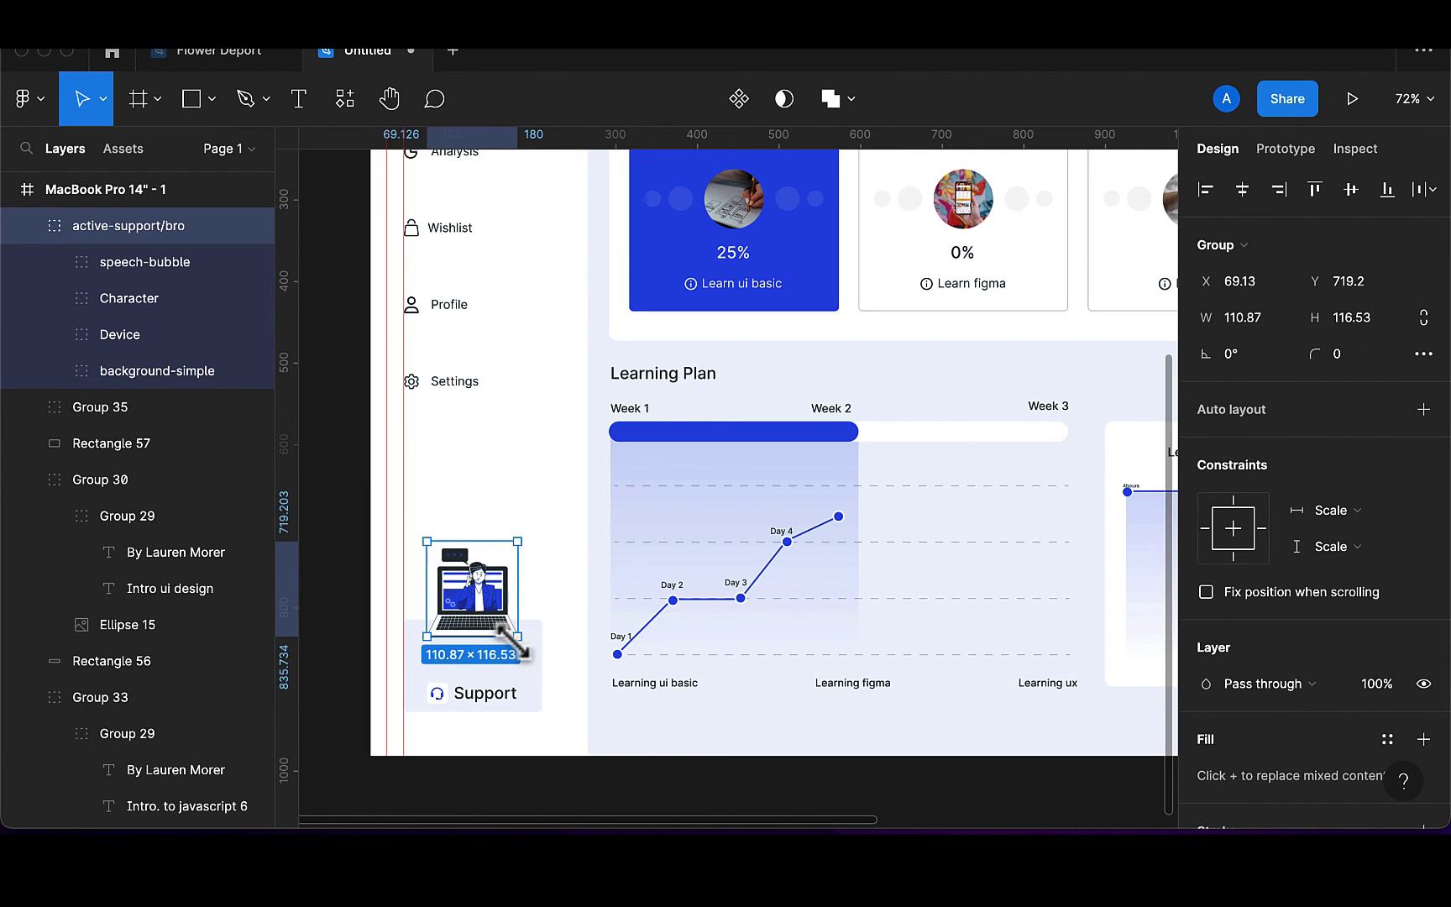
pyautogui.keyDown('ctrl'); pyautogui.scroll(5, 495, 613); pyautogui.keyUp('ctrl')
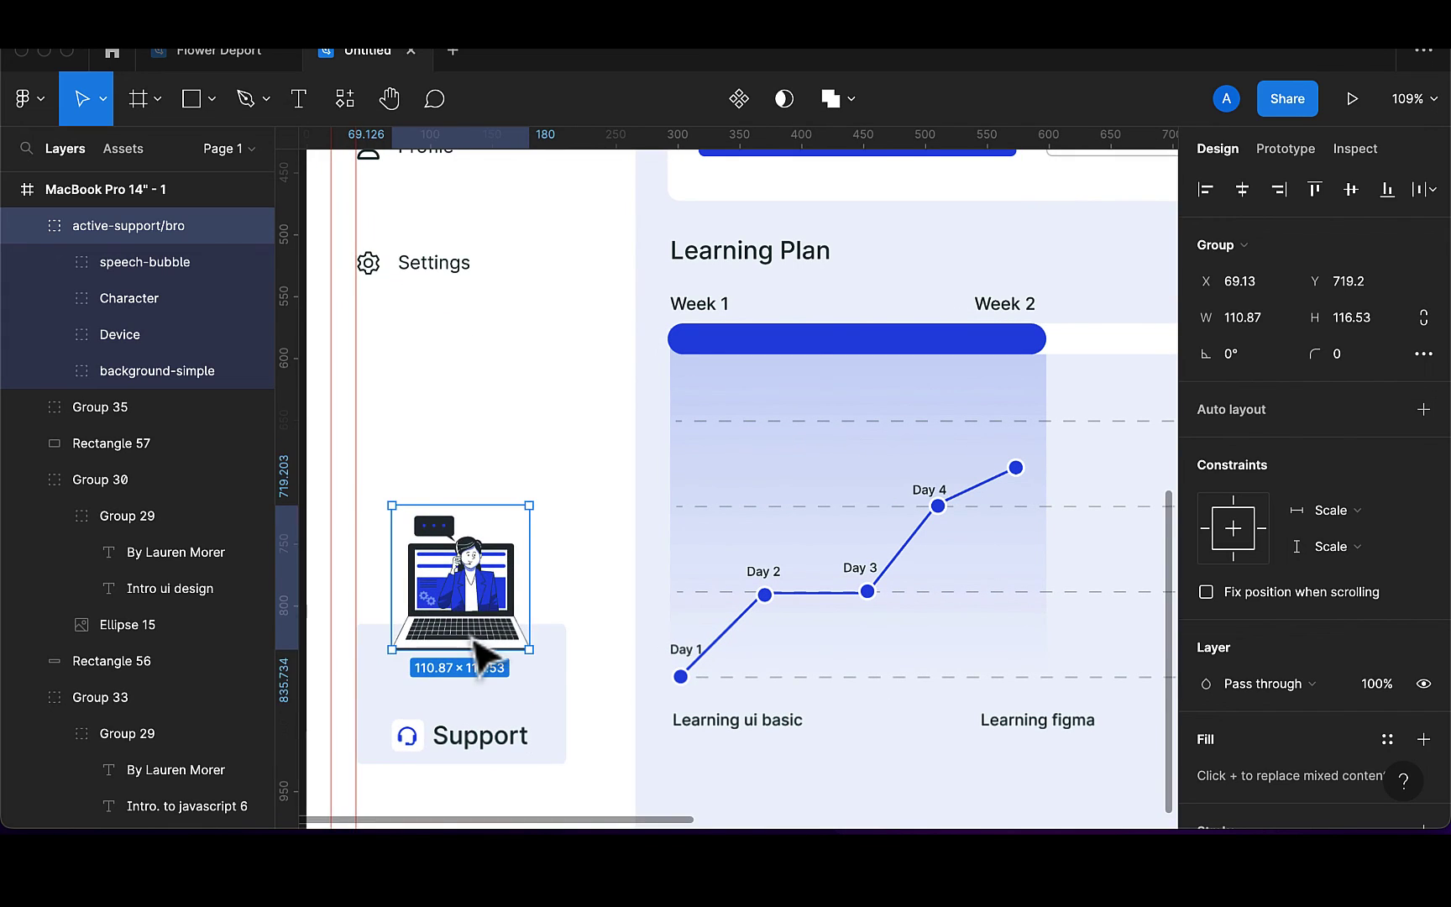
pyautogui.moveTo(474, 638); pyautogui.dragTo(487, 730)
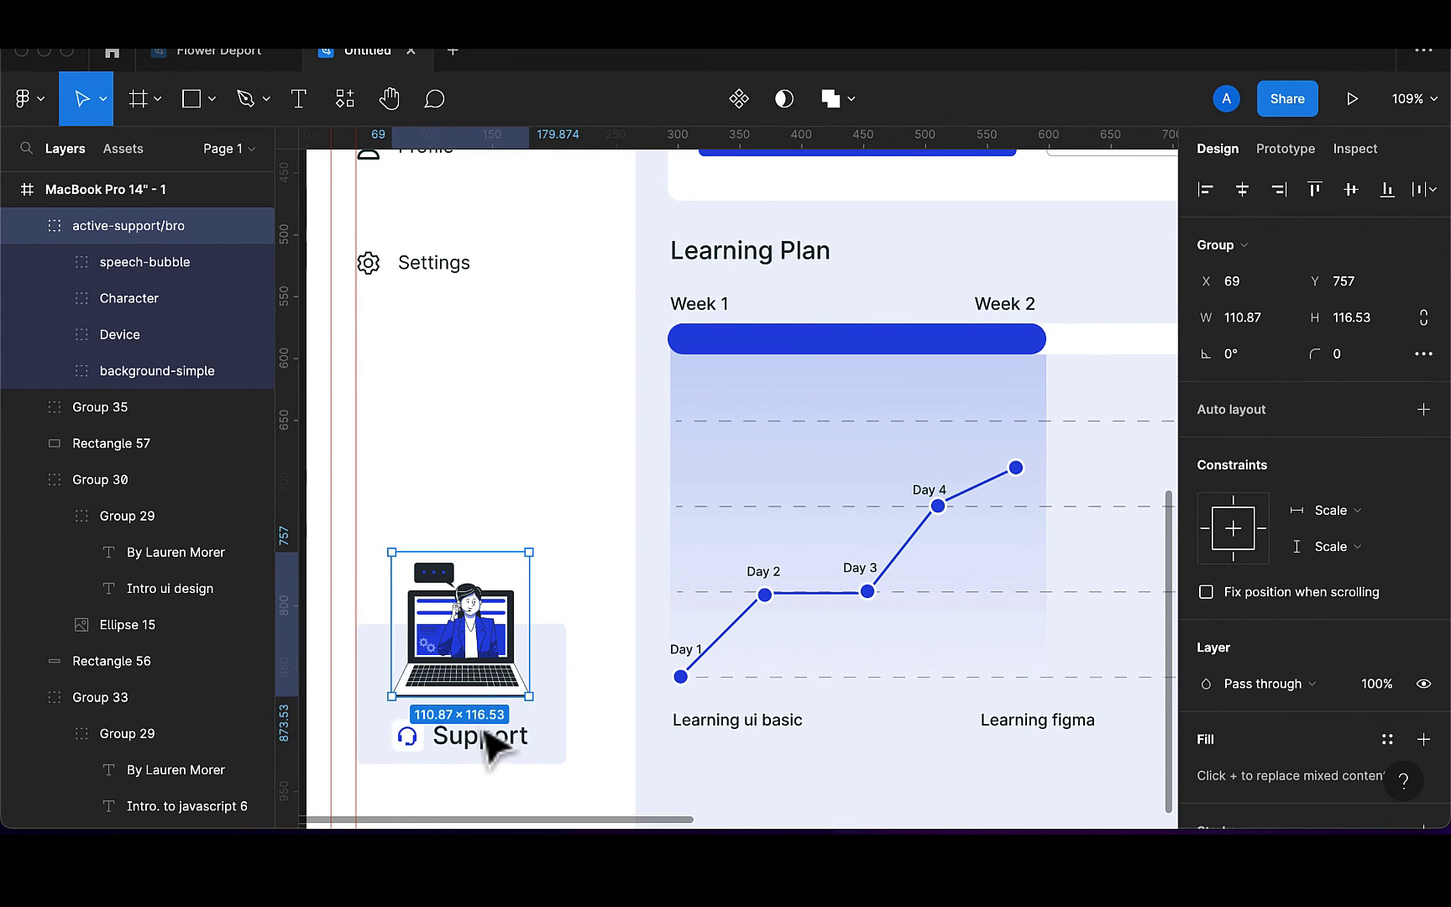
# Nudge the Support label up and set its font size to 15
pyautogui.click(490, 740)
pyautogui.hotkey('shift', 'Up')
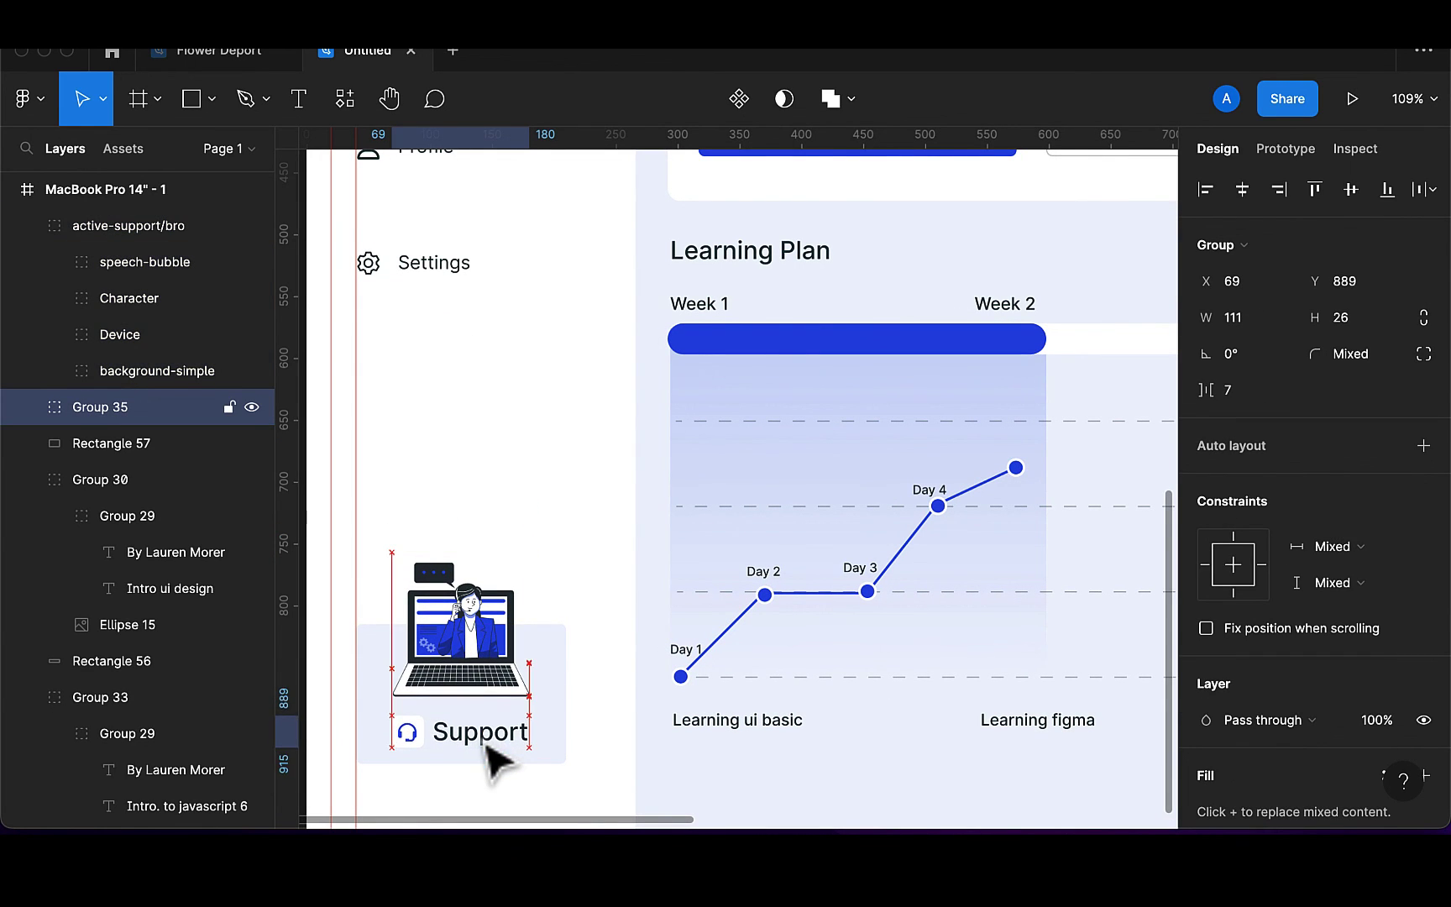
pyautogui.scroll(-5, 496, 760)
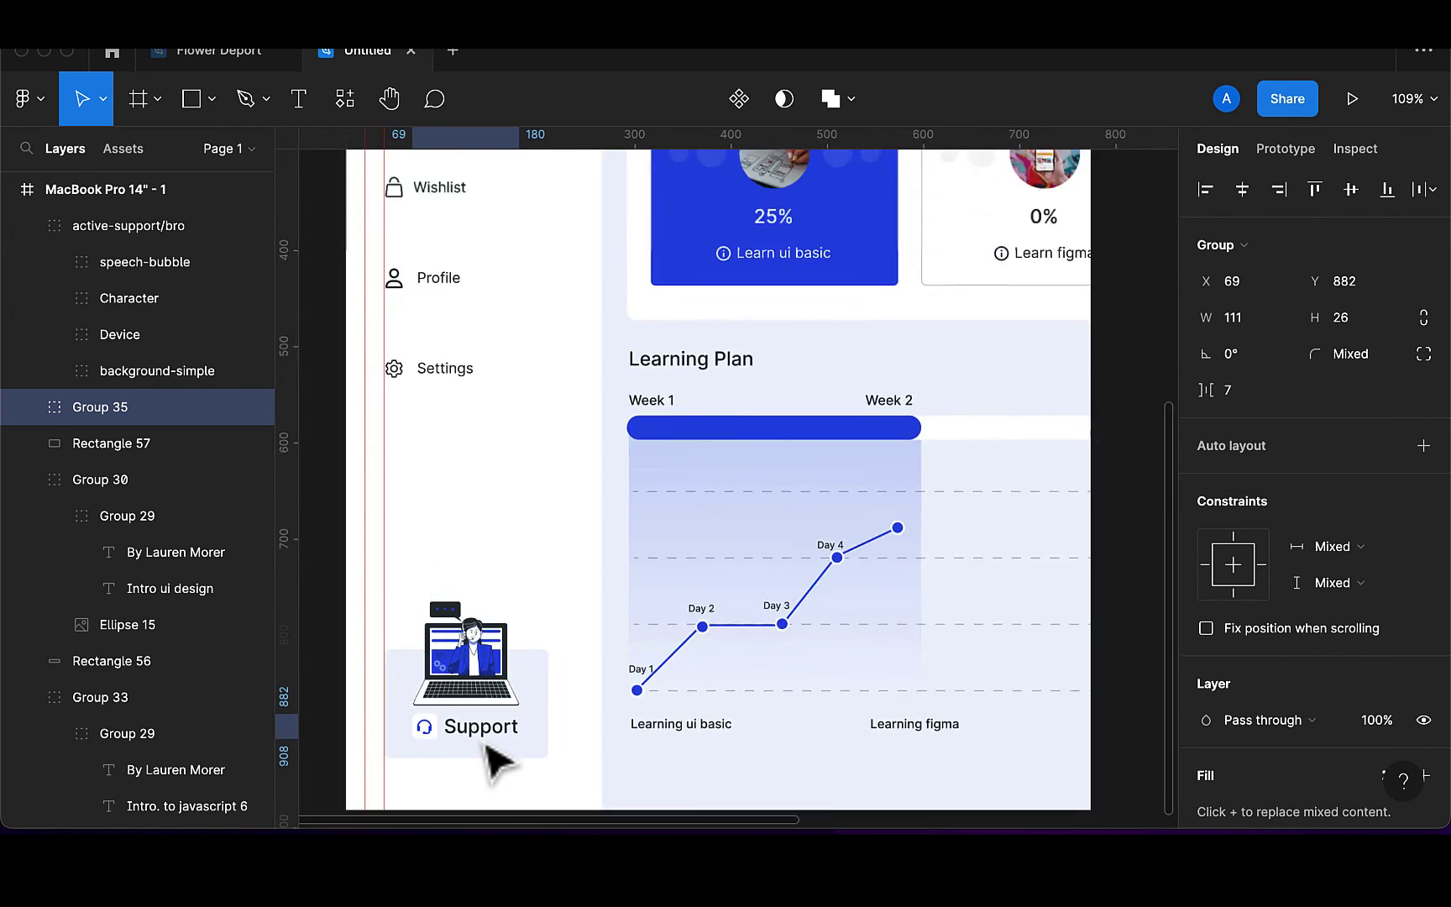
pyautogui.scroll(5, 486, 667)
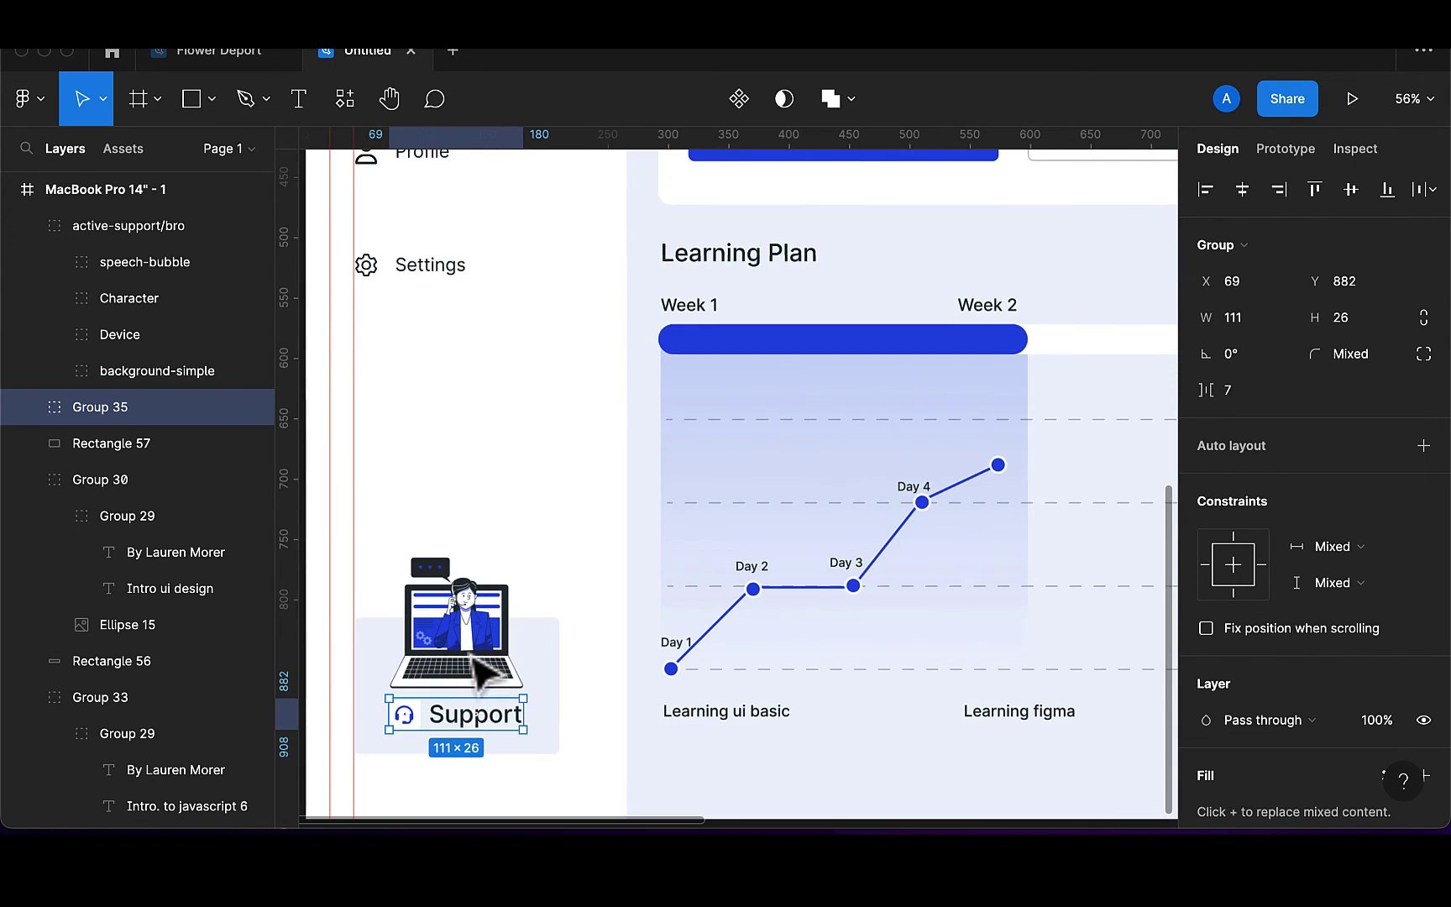
pyautogui.doubleClick(501, 722)
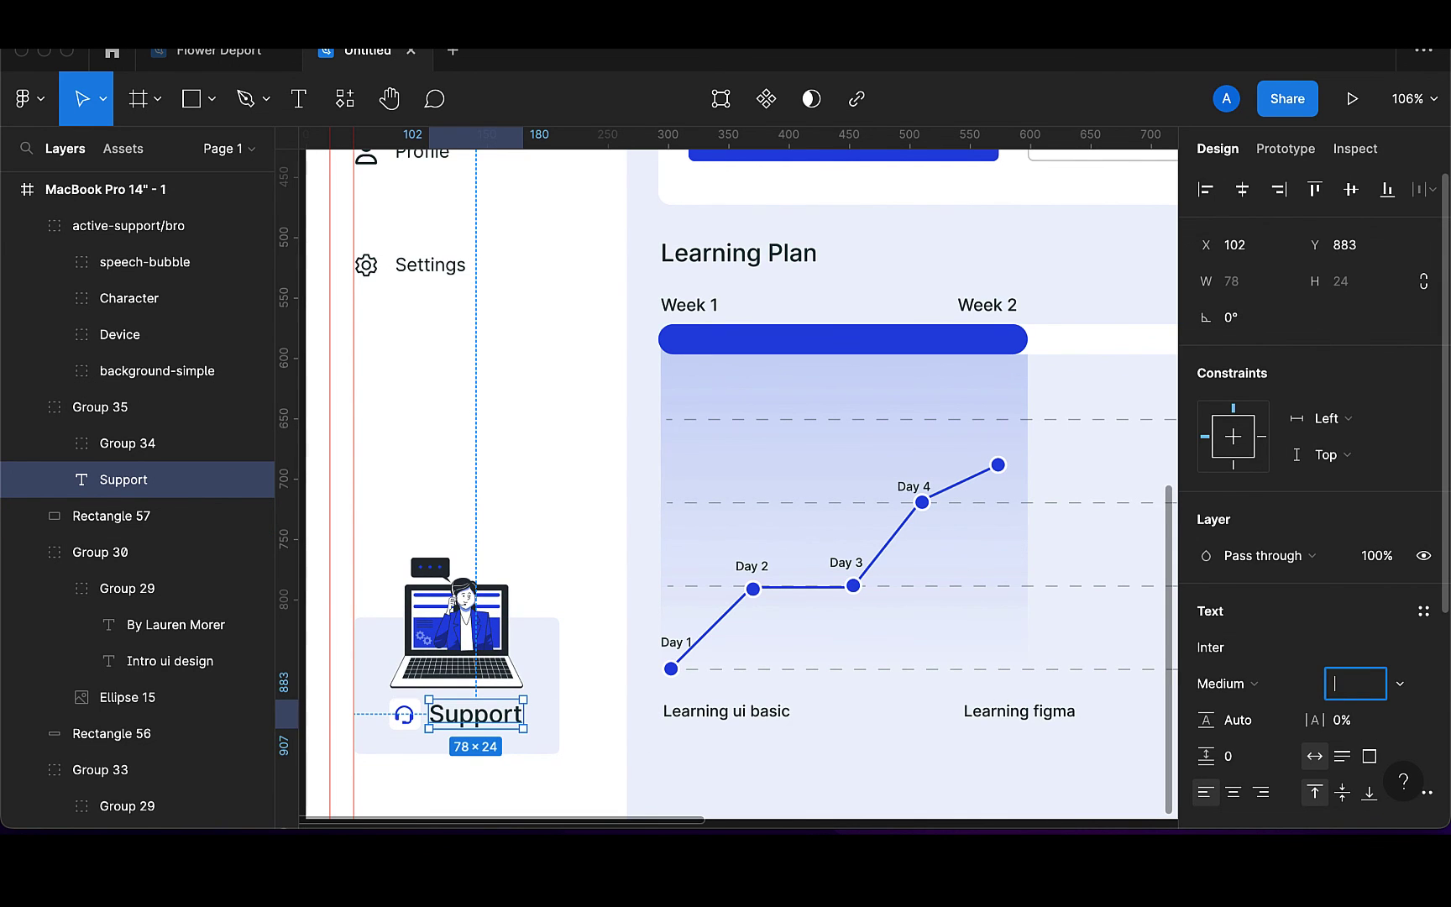
pyautogui.write('15')
pyautogui.press('Return')
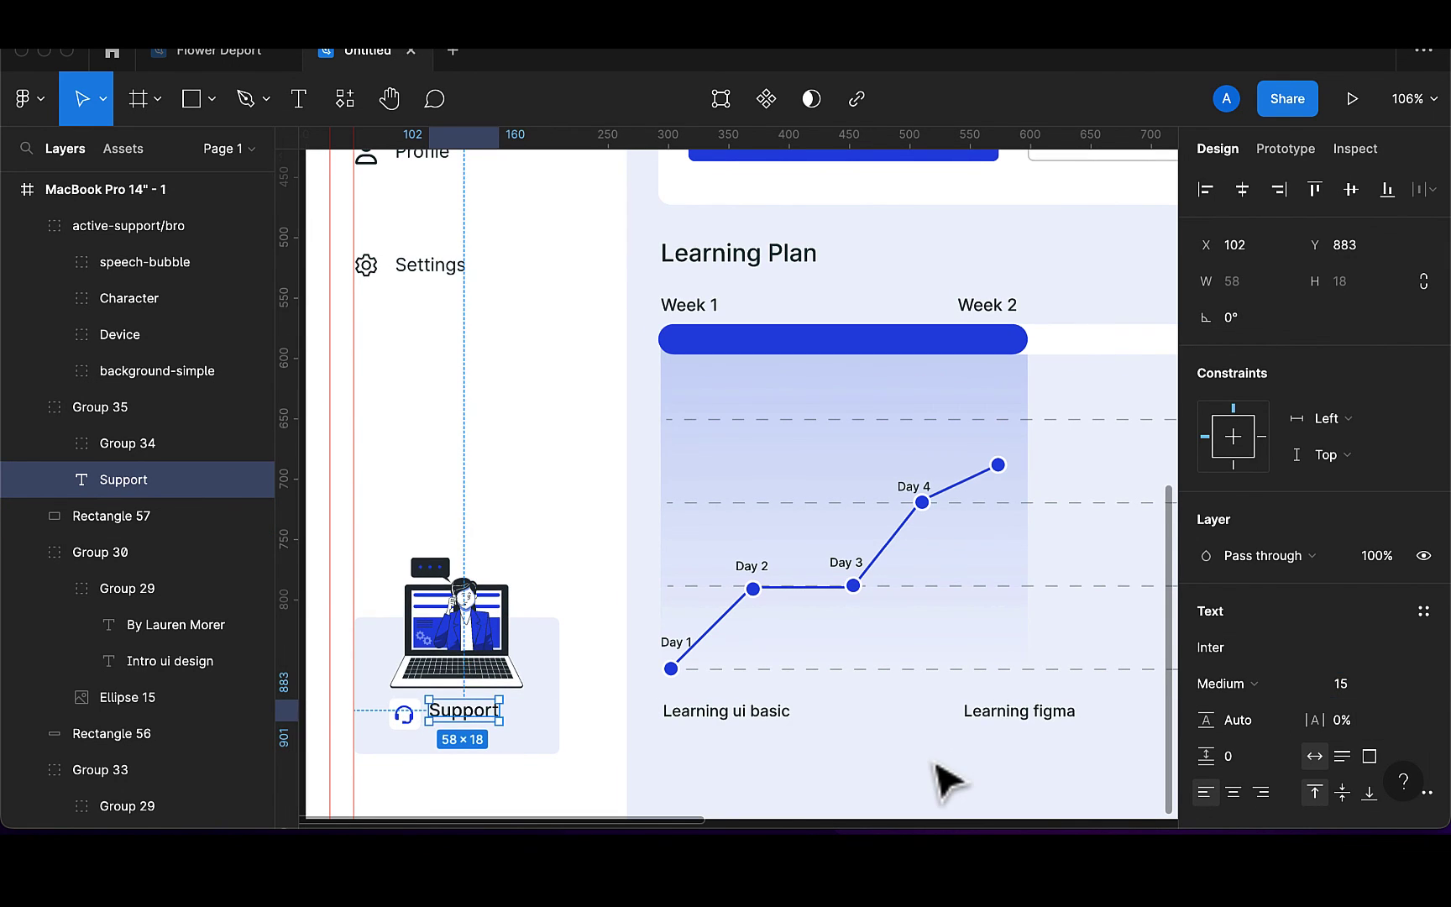
# Align the headset icon with the Support text
pyautogui.scroll(3, 945, 779)
pyautogui.hscroll(-5, 941, 778)
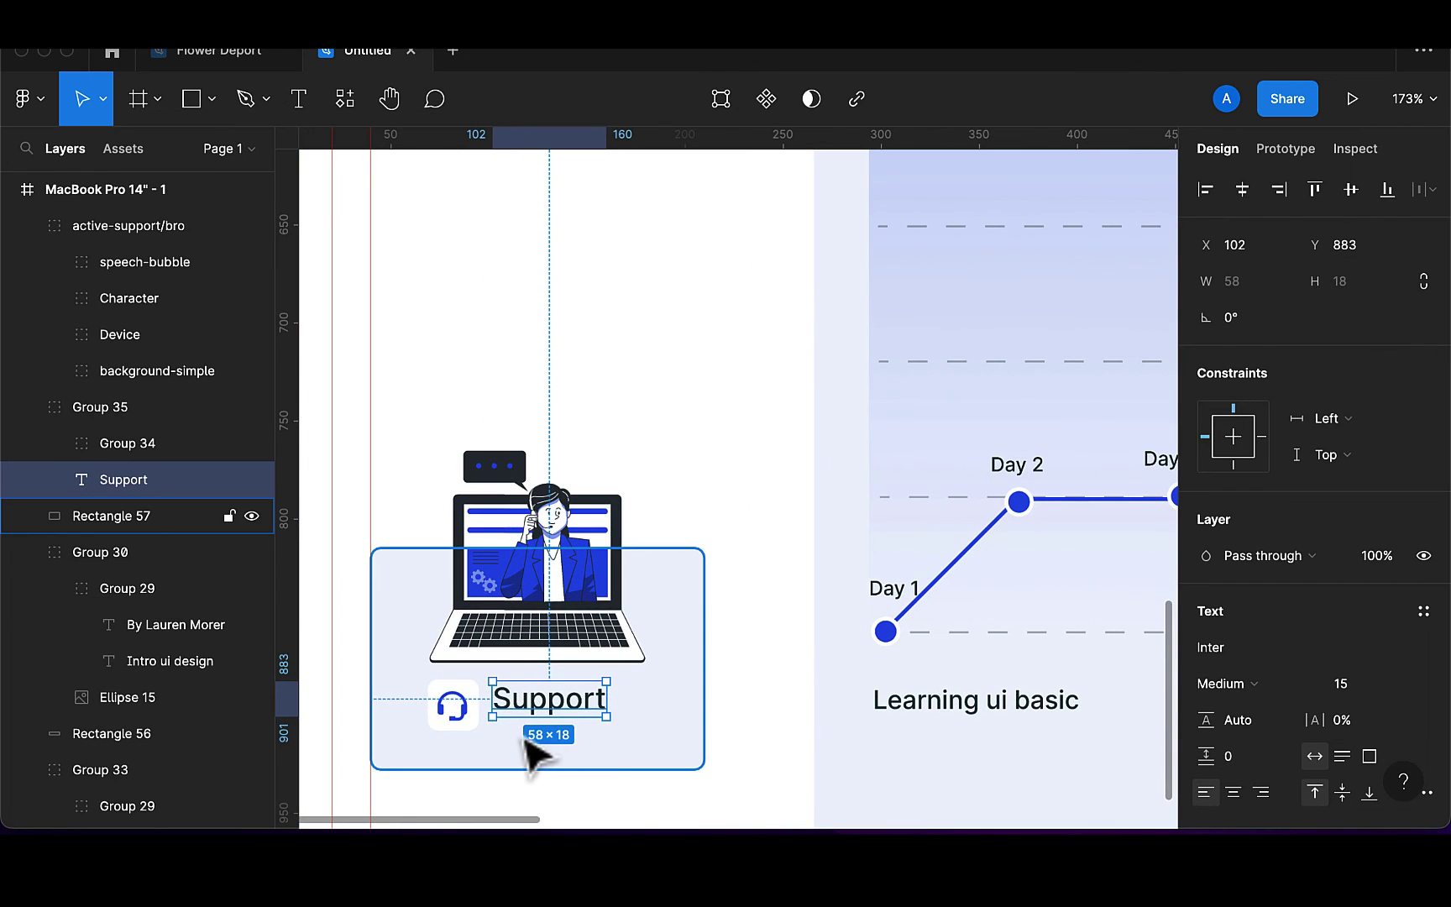
pyautogui.keyDown('shift'); pyautogui.click(472, 727); pyautogui.keyUp('shift')
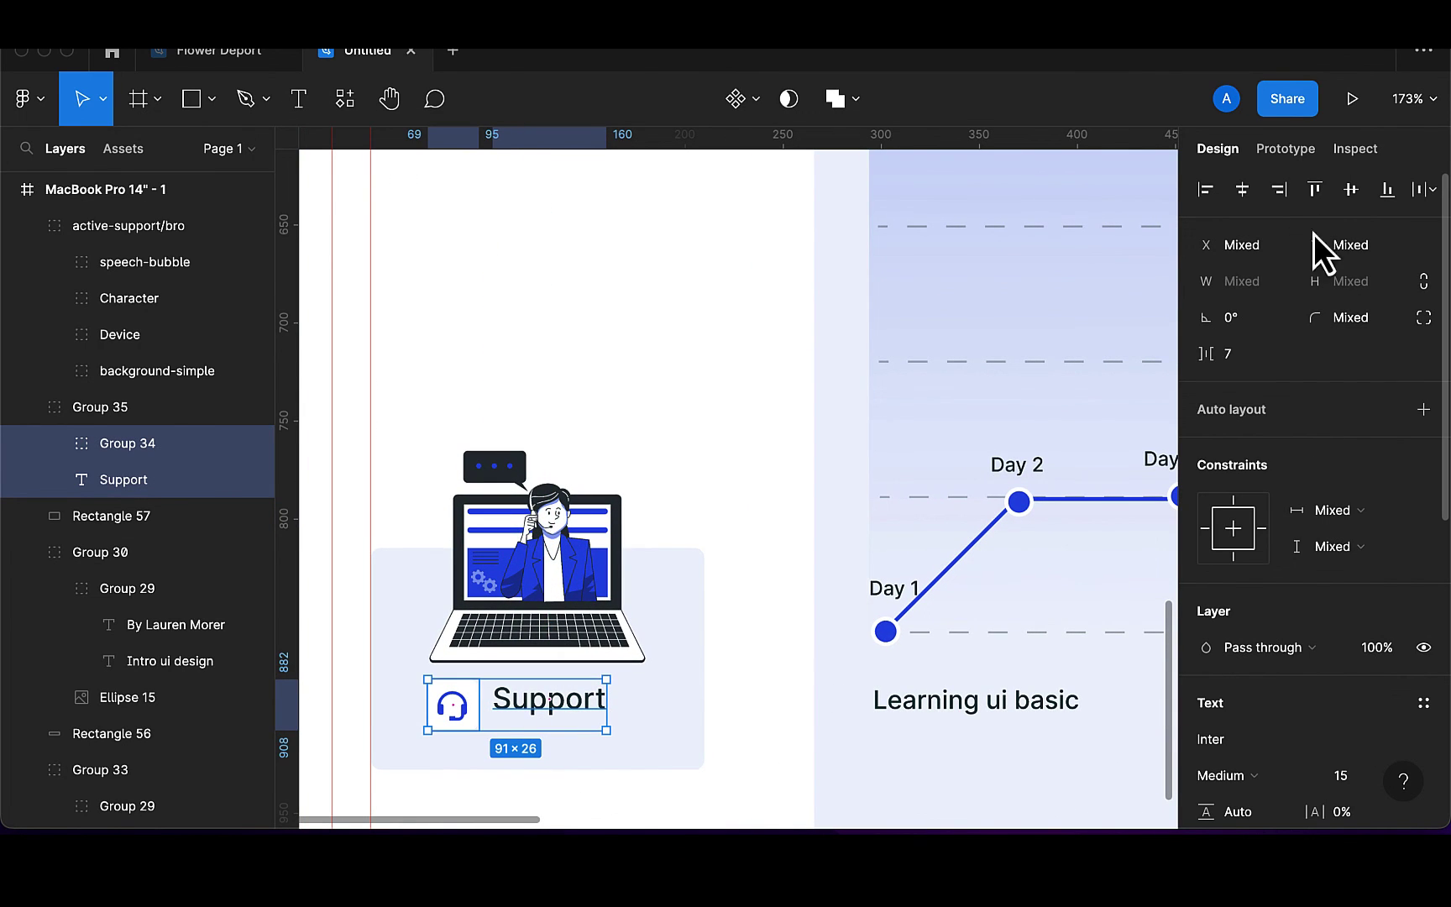
pyautogui.click(1345, 202)
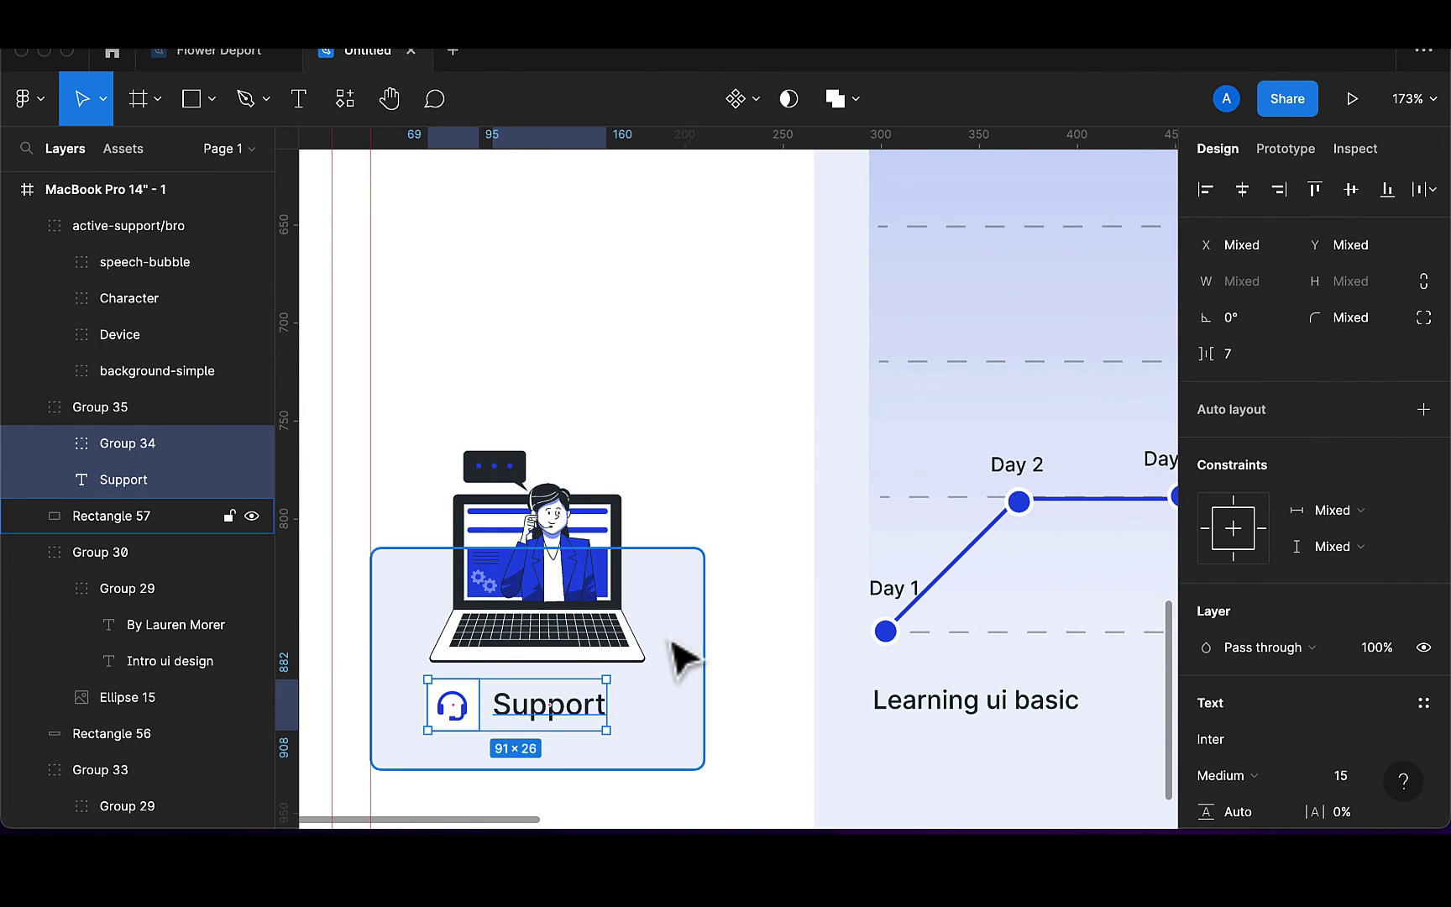
# Centre illustration and label on the card, group them, and nudge the group up
pyautogui.scroll(-5, 684, 659)
pyautogui.scroll(-2, 685, 659)
pyautogui.click(628, 637)
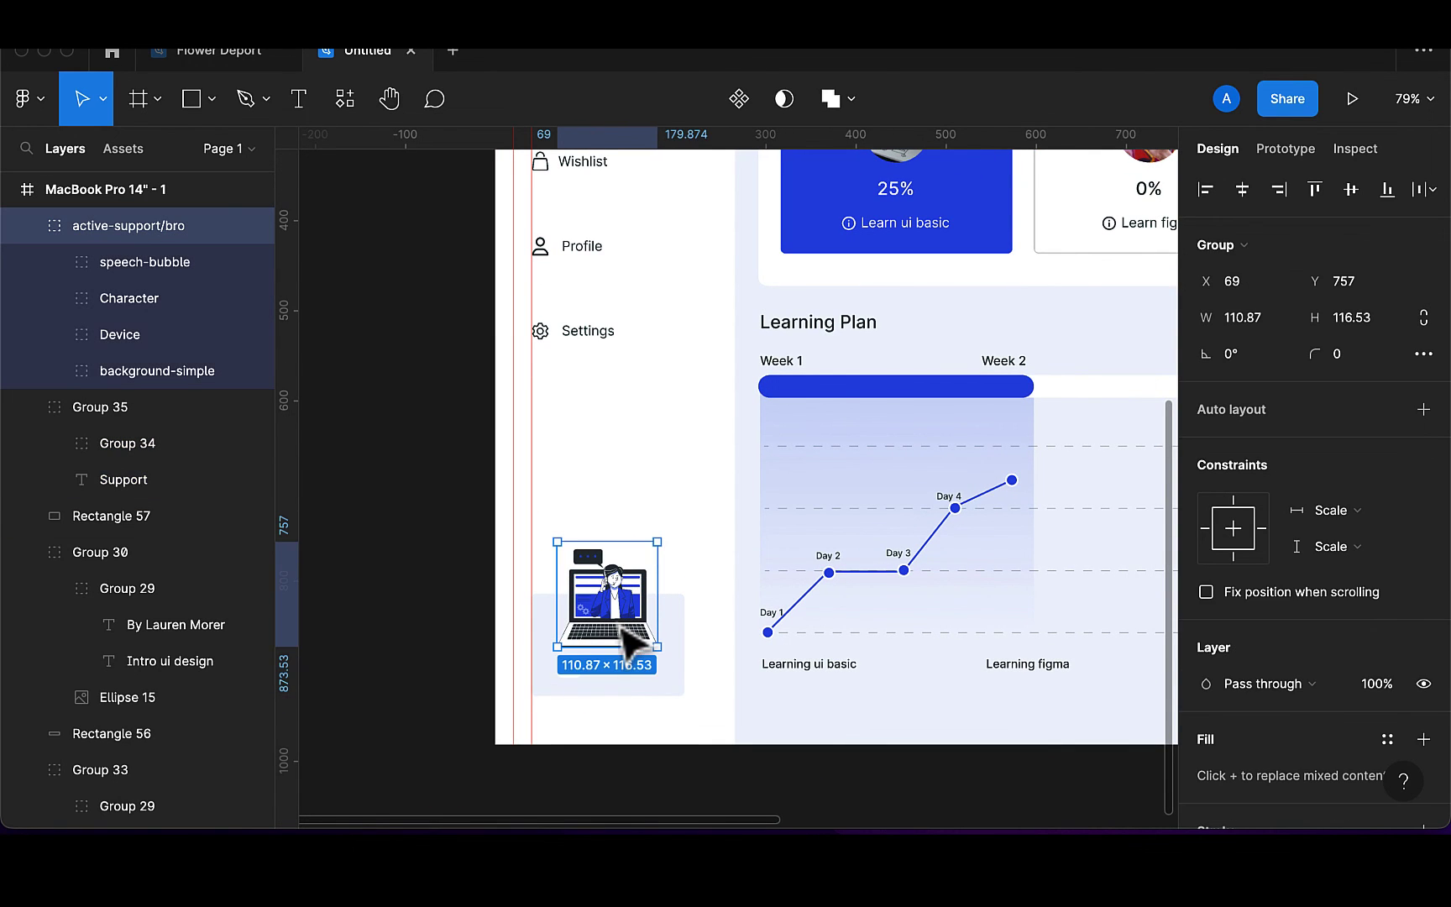
pyautogui.keyDown('shift'); pyautogui.click(677, 693); pyautogui.keyUp('shift')
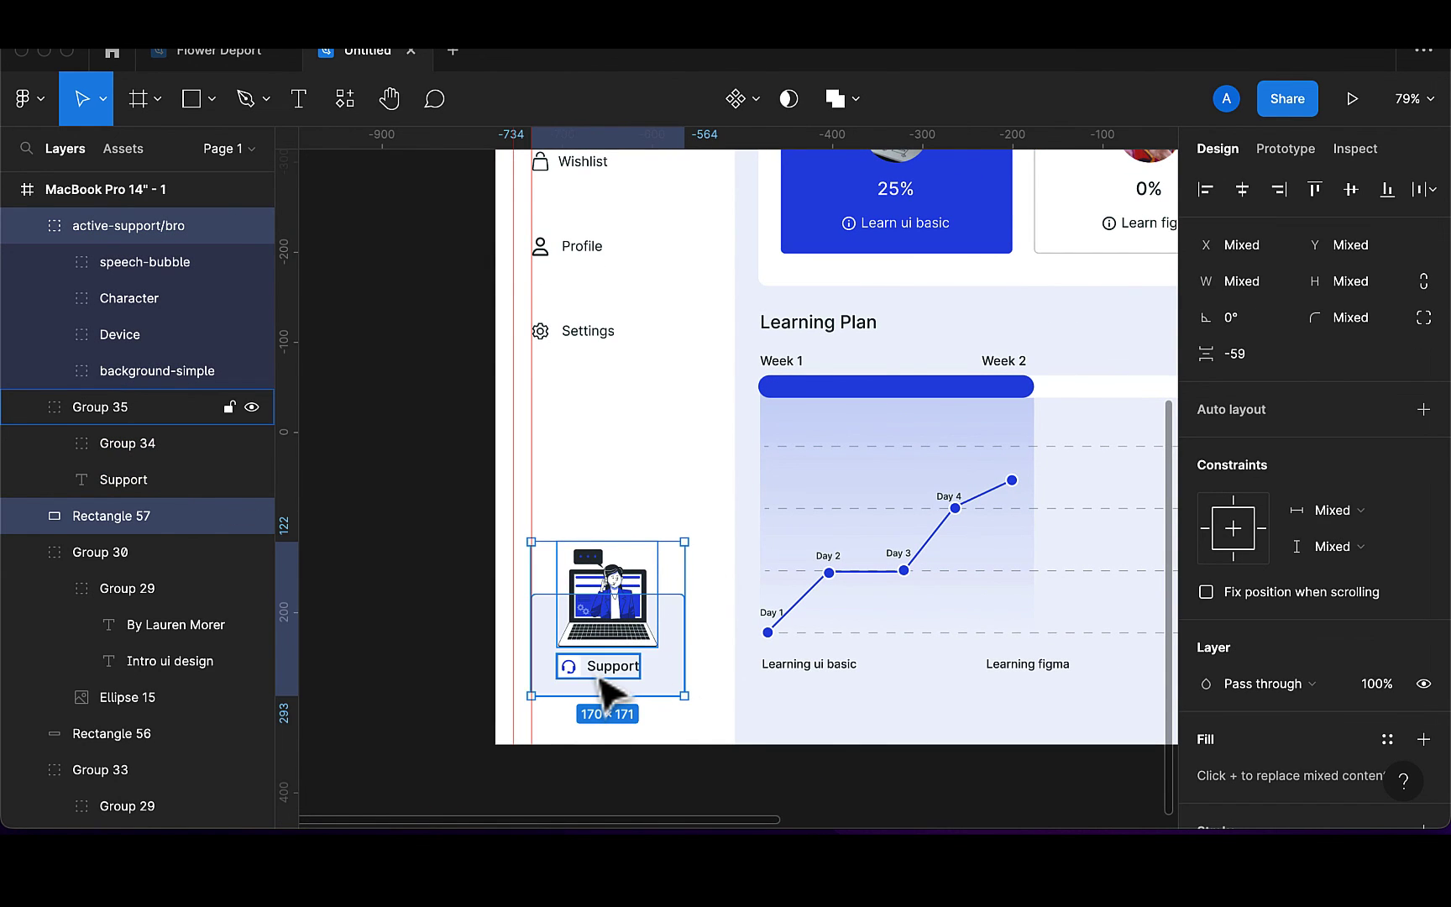
pyautogui.keyDown('shift'); pyautogui.click(606, 693); pyautogui.keyUp('shift')
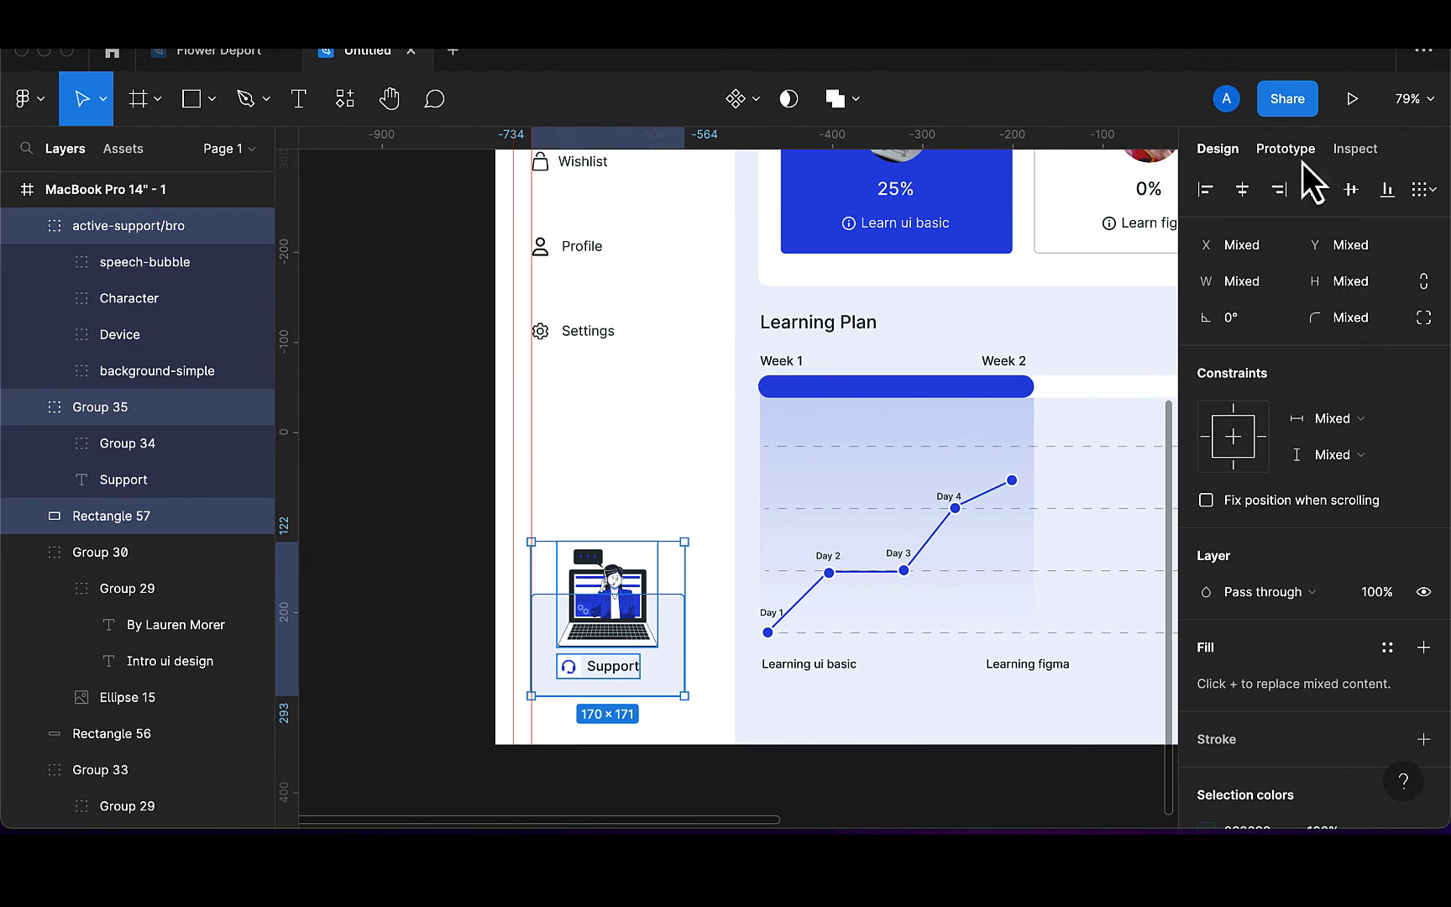
pyautogui.click(1243, 189)
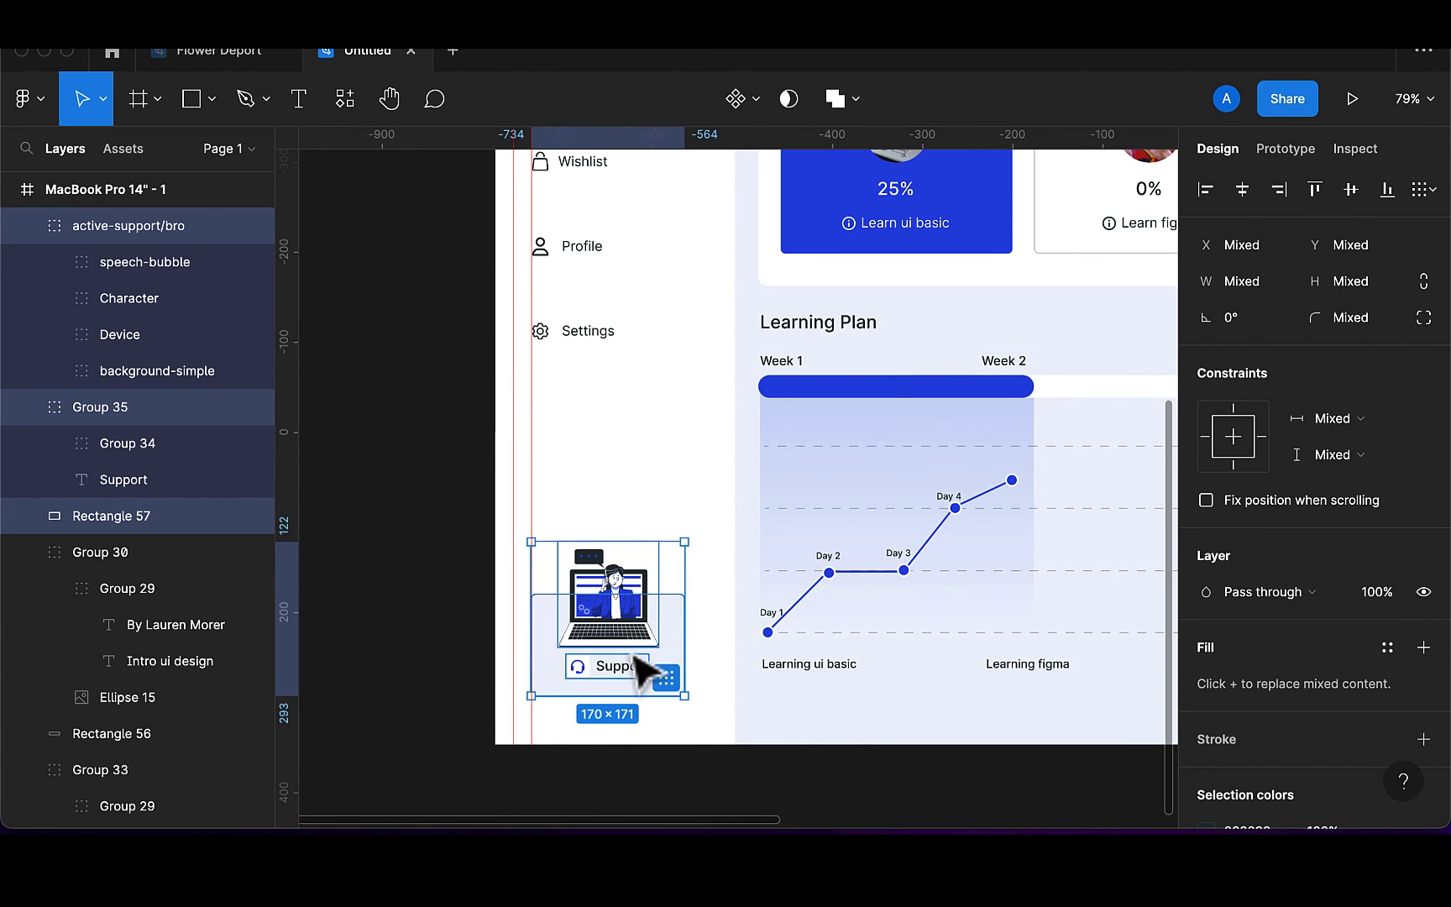
pyautogui.press('super+g')
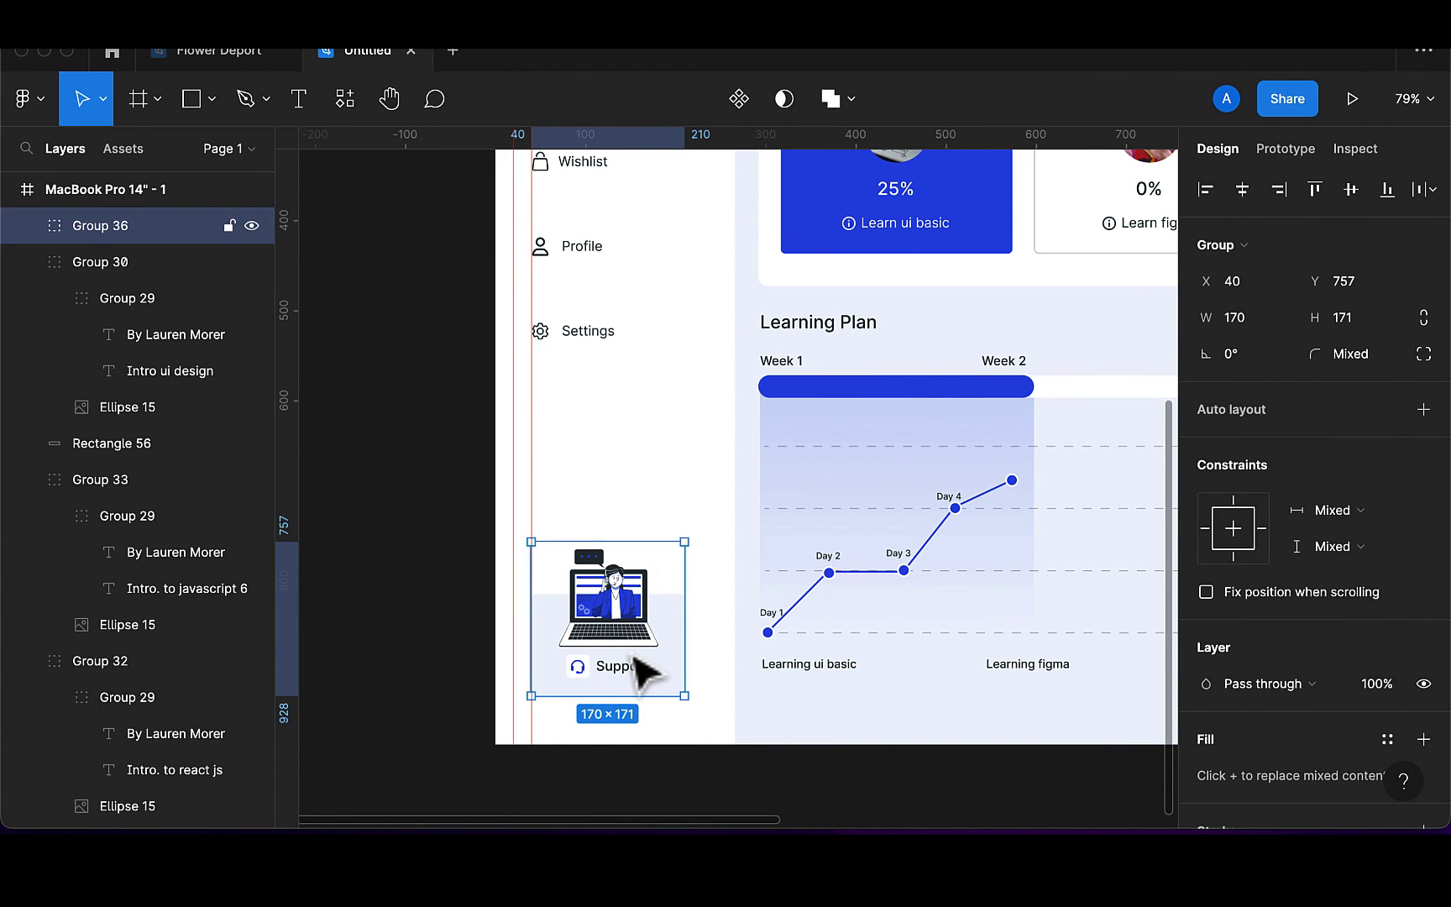
pyautogui.hotkey('shift', 'Up')
pyautogui.hotkey('shift', 'Up')
pyautogui.hotkey('shift', 'Up')
pyautogui.hotkey('shift', 'Up')
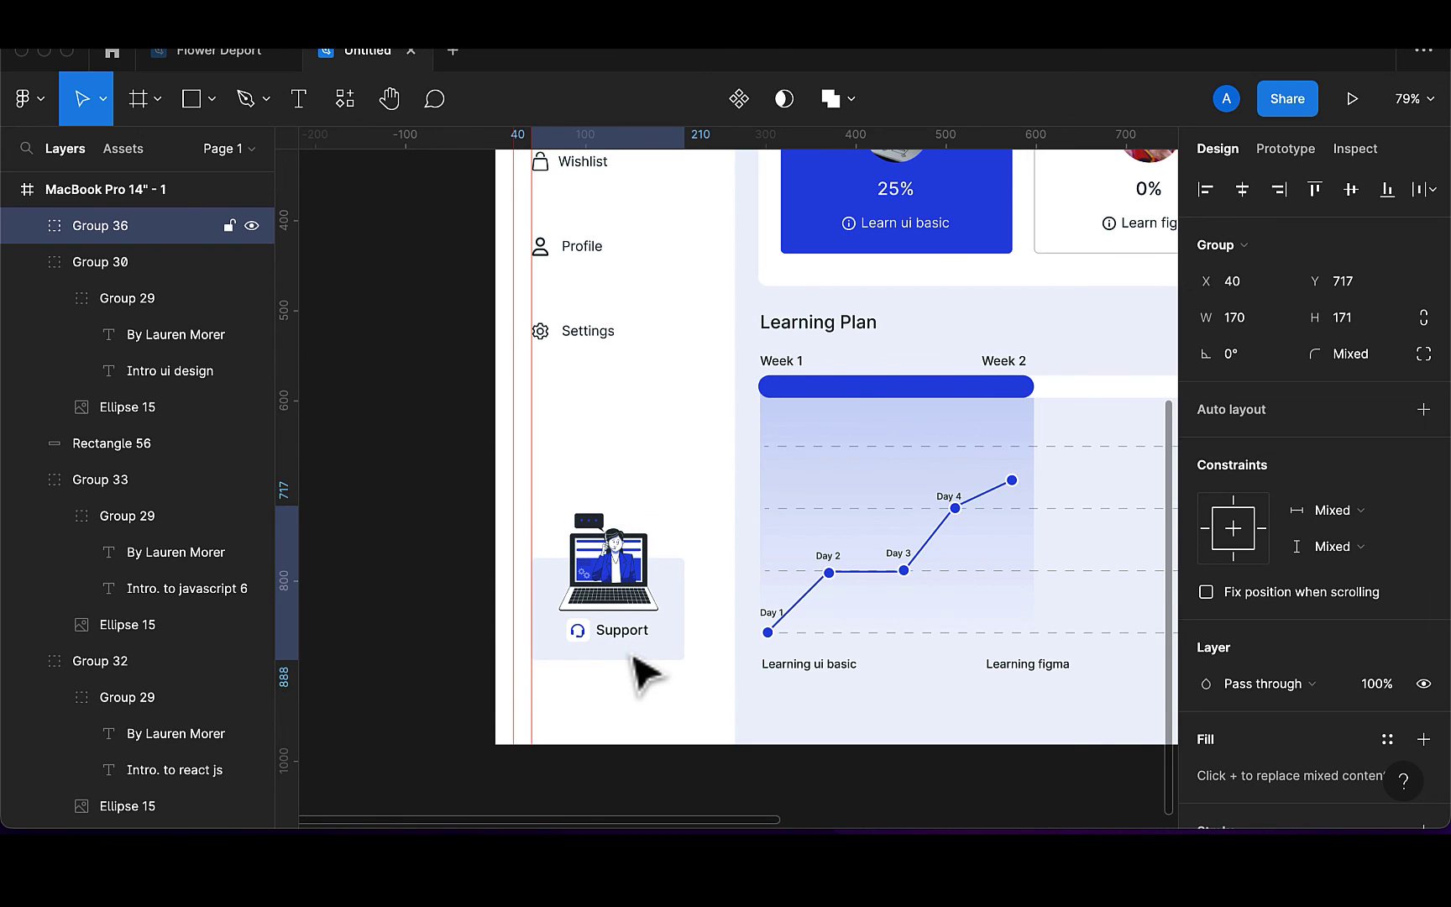
pyautogui.press('Up')
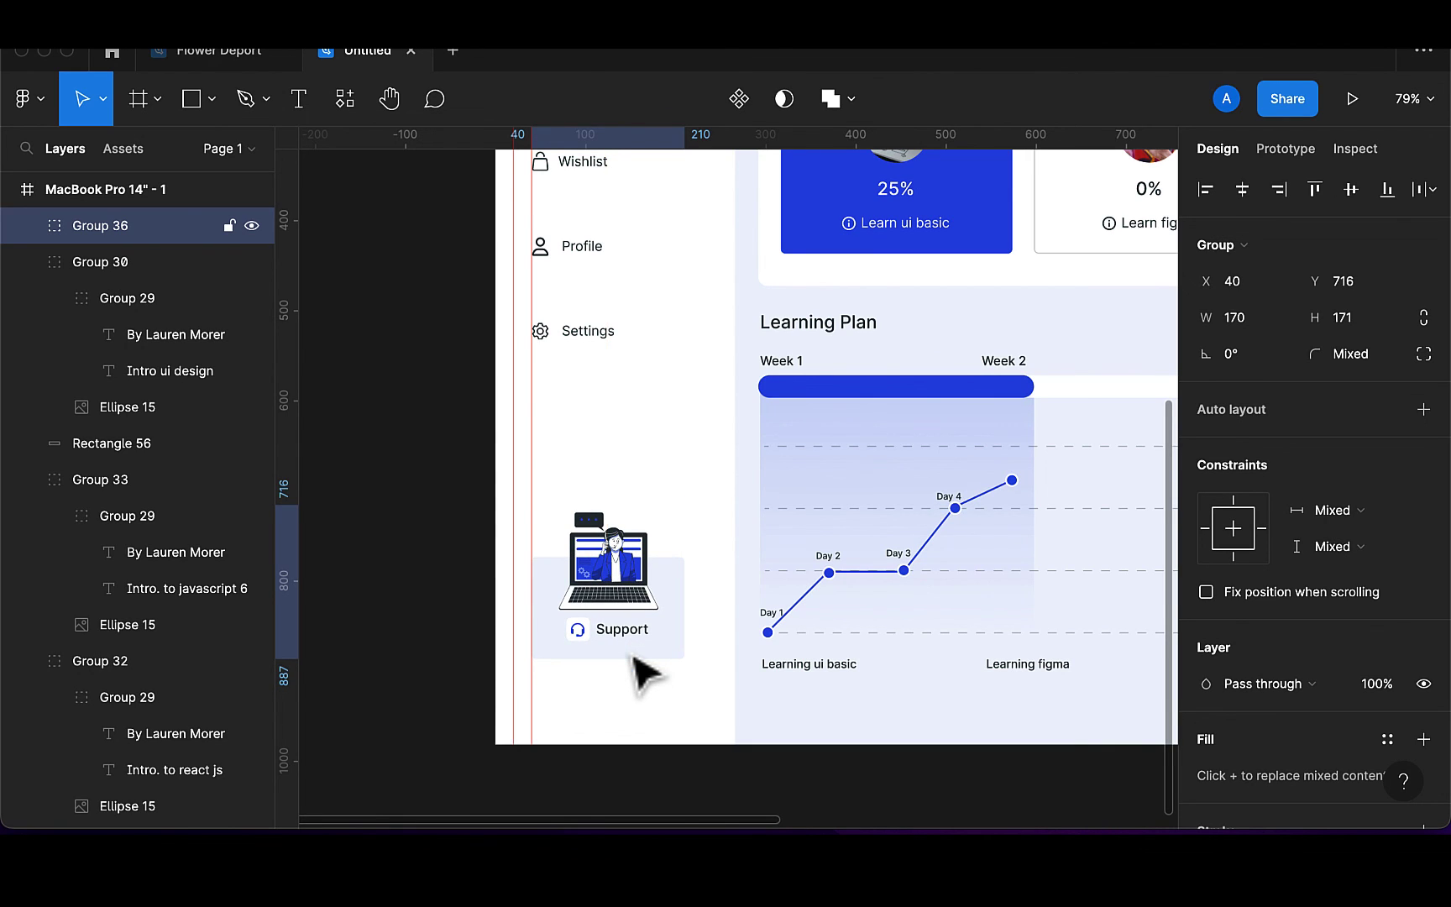
# Add a Logout text label below the Support card
pyautogui.click(299, 101)
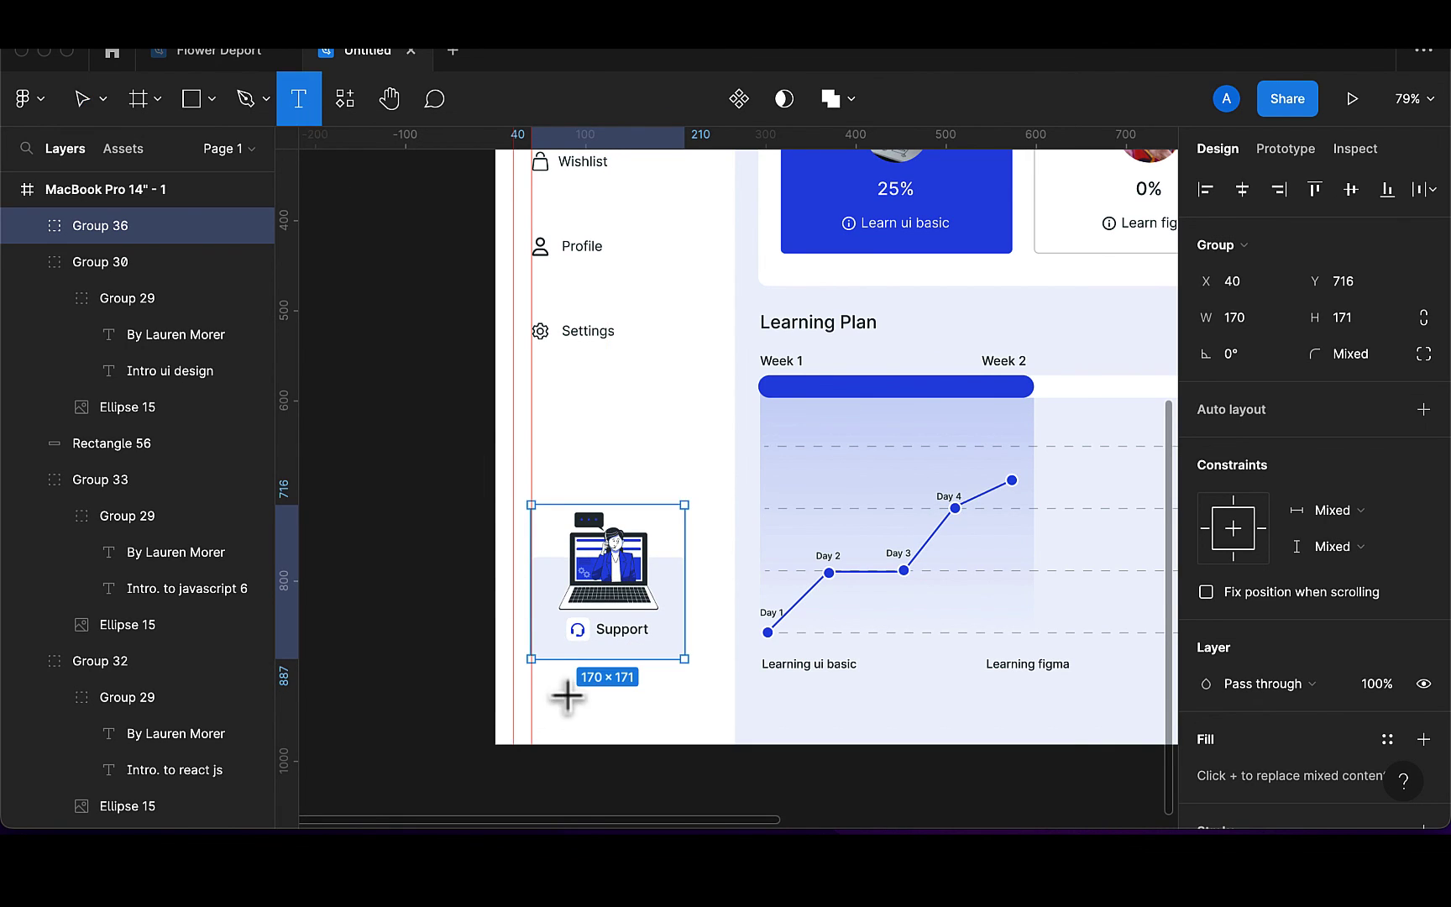
pyautogui.click(542, 699)
pyautogui.write('Logout')
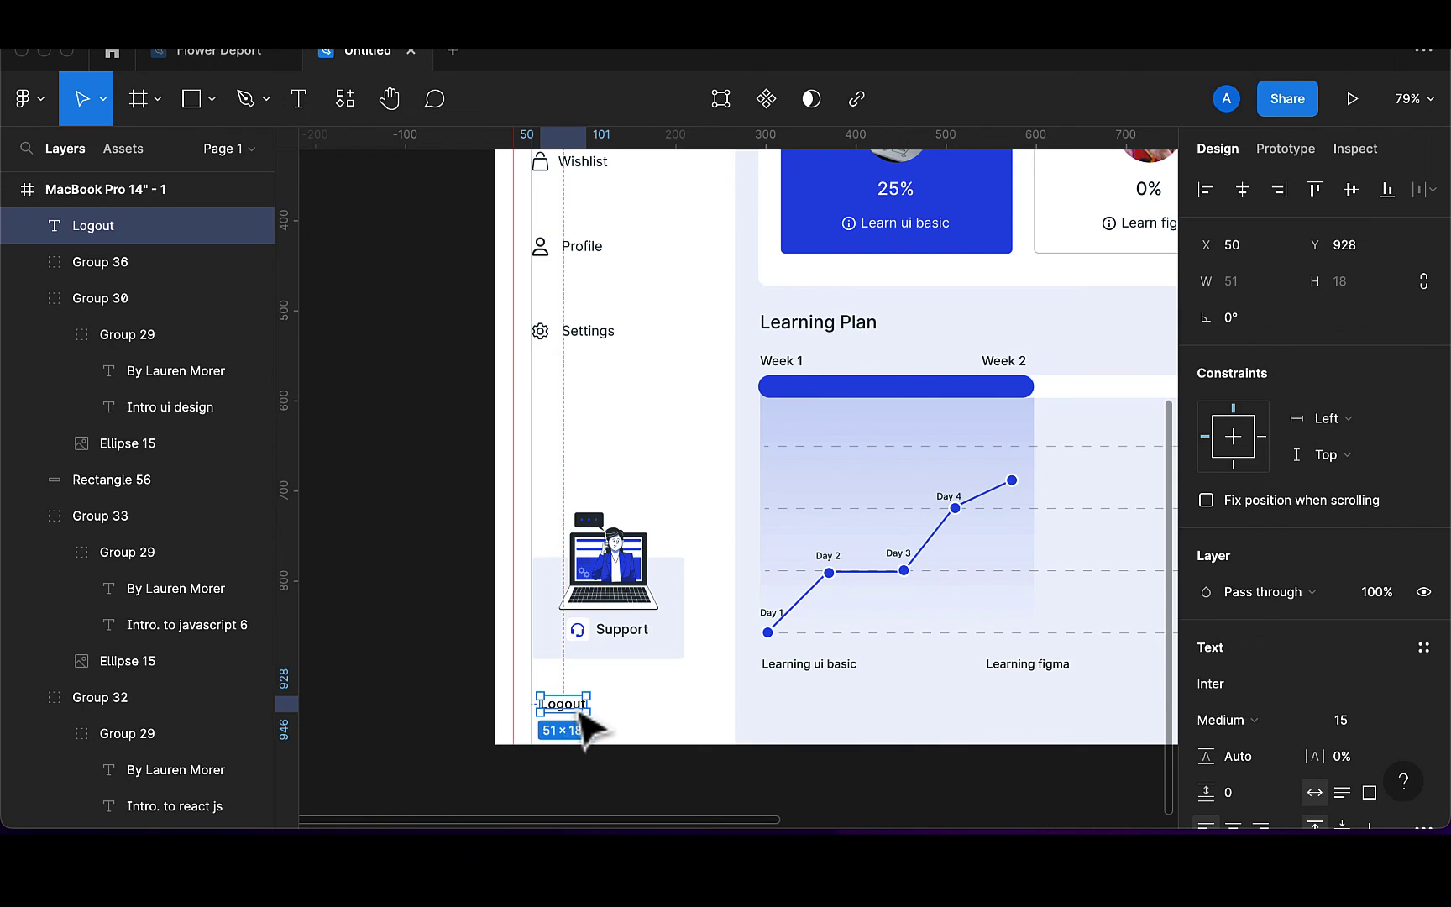
pyautogui.moveTo(574, 712)
pyautogui.mouseDown()
pyautogui.moveTo(601, 709)
pyautogui.moveTo(559, 709)
pyautogui.mouseUp()
# Colour the Logout text red F36363 and set its weight to Bold
pyautogui.scroll(-5, 1282, 712)
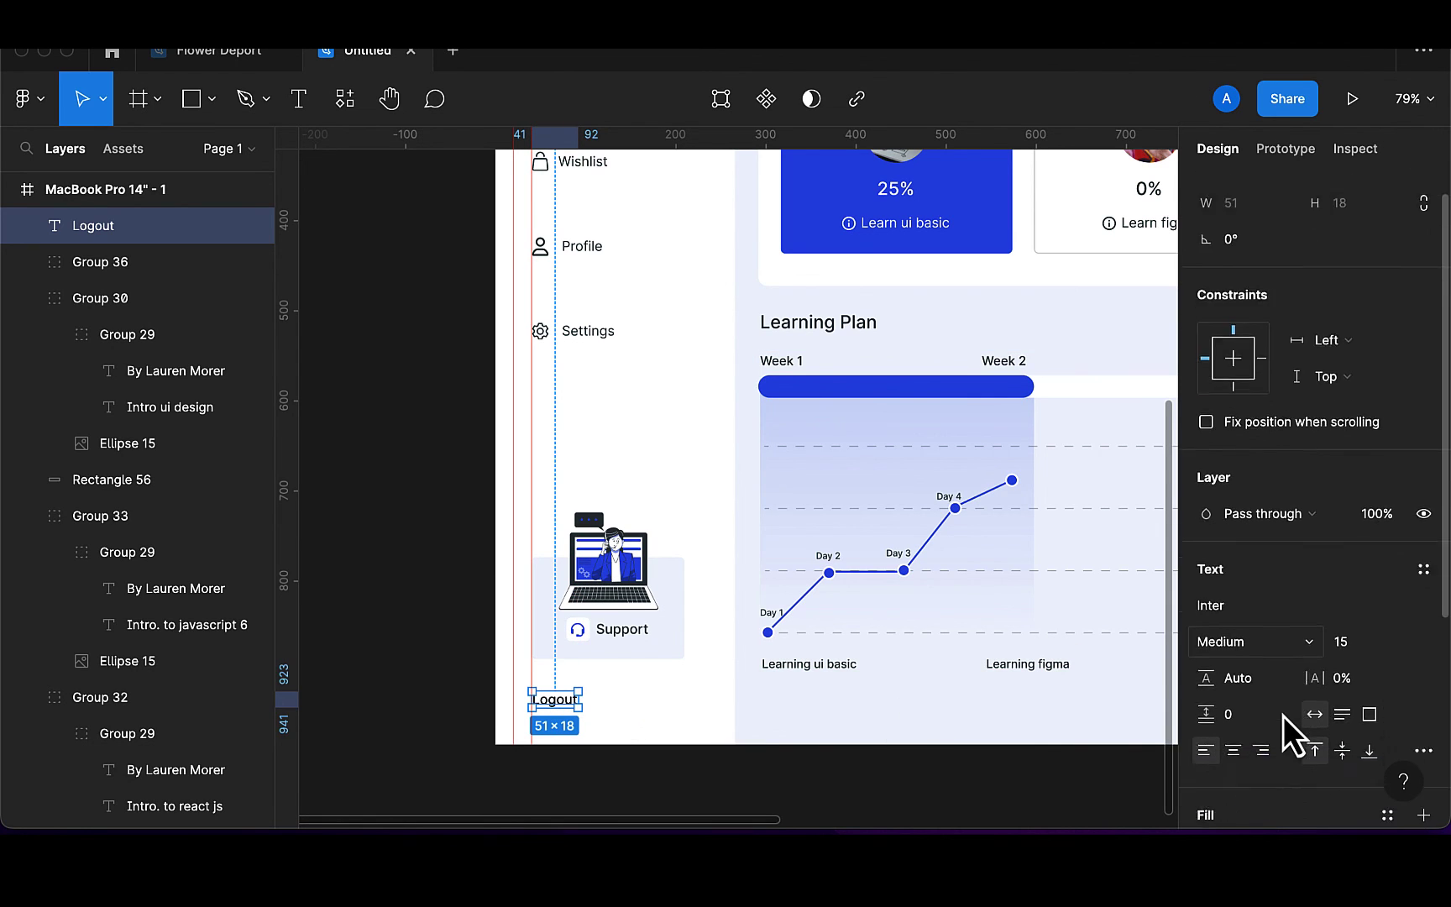
pyautogui.click(1205, 578)
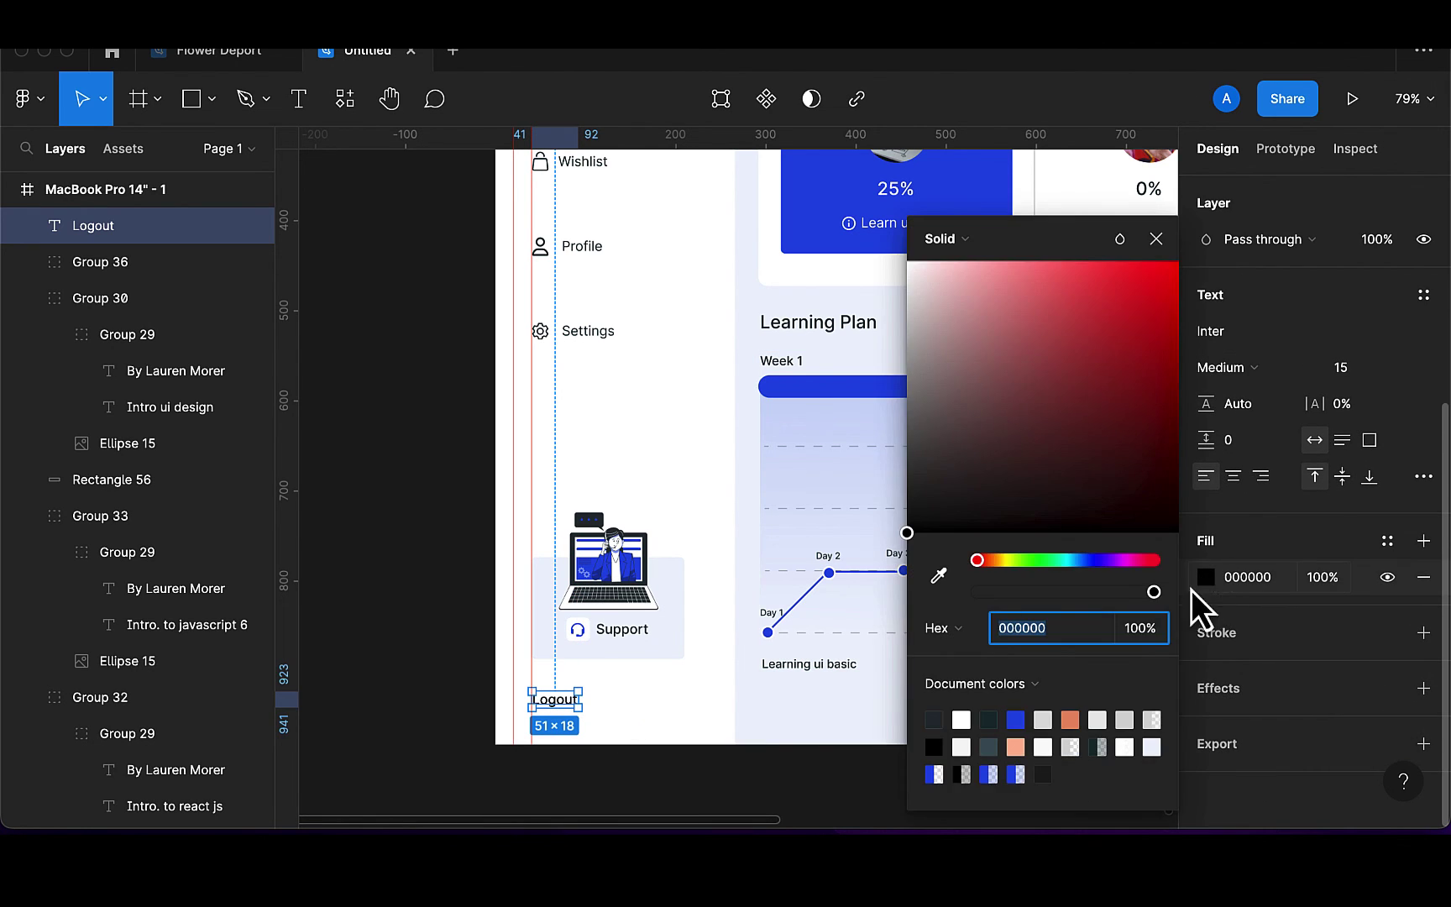
pyautogui.moveTo(1100, 483); pyautogui.dragTo(1070, 283)
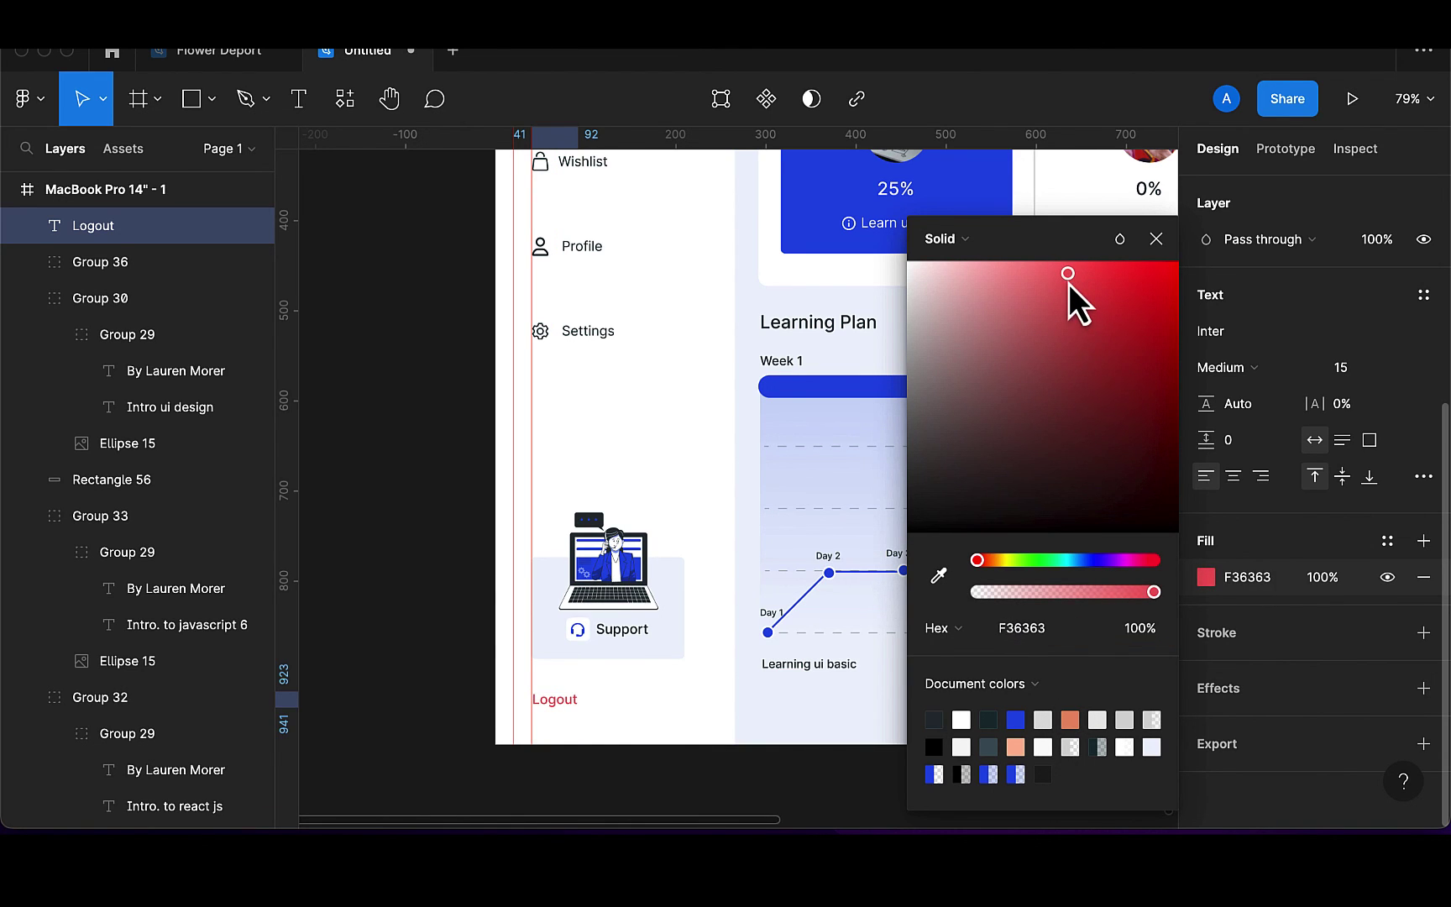
pyautogui.click(1151, 240)
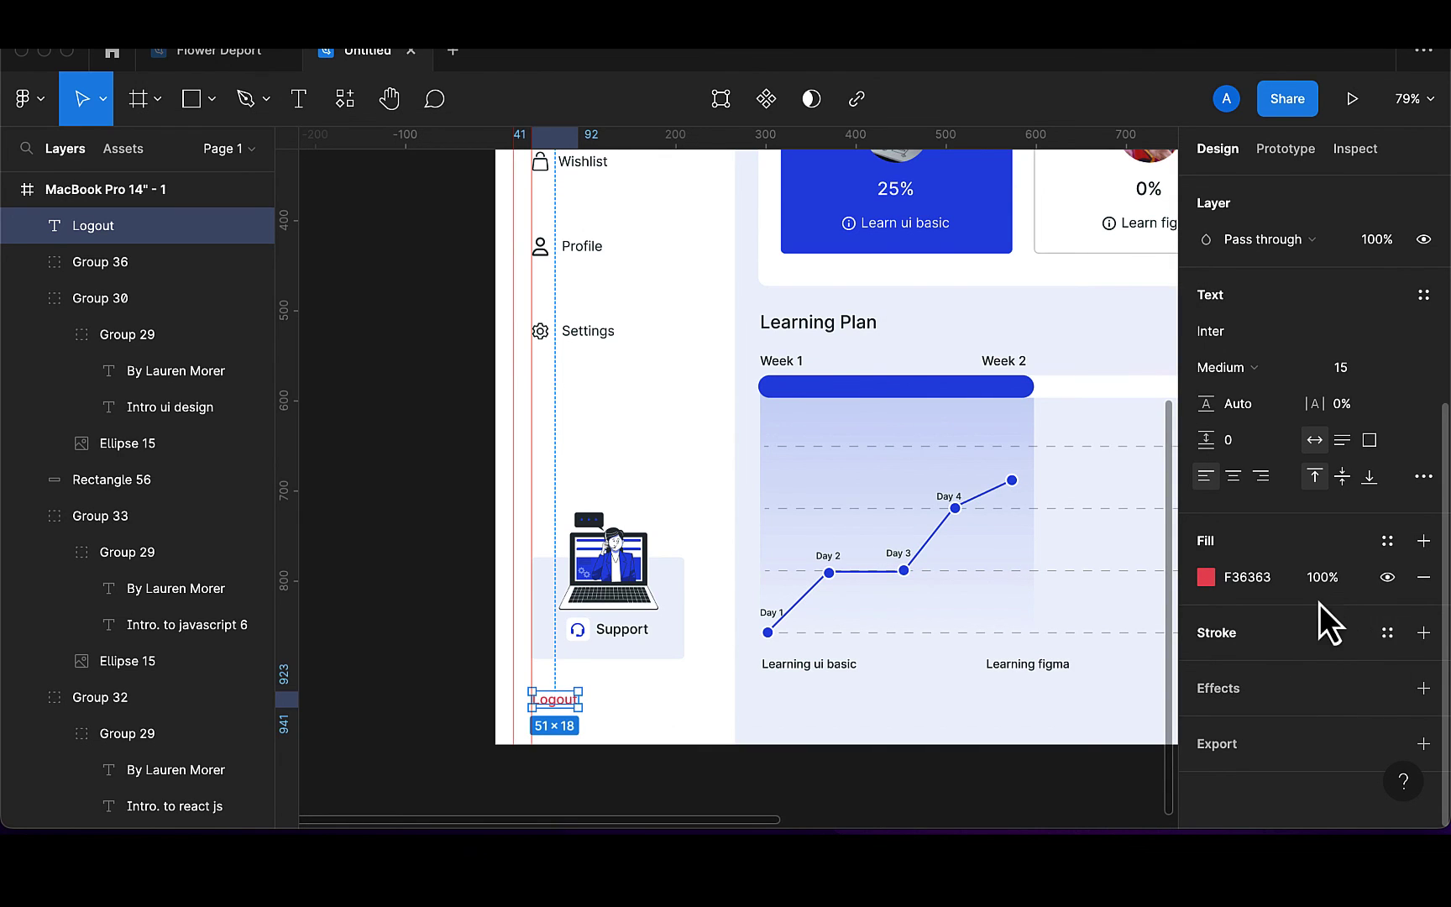
pyautogui.scroll(3, 1212, 593)
pyautogui.click(1253, 467)
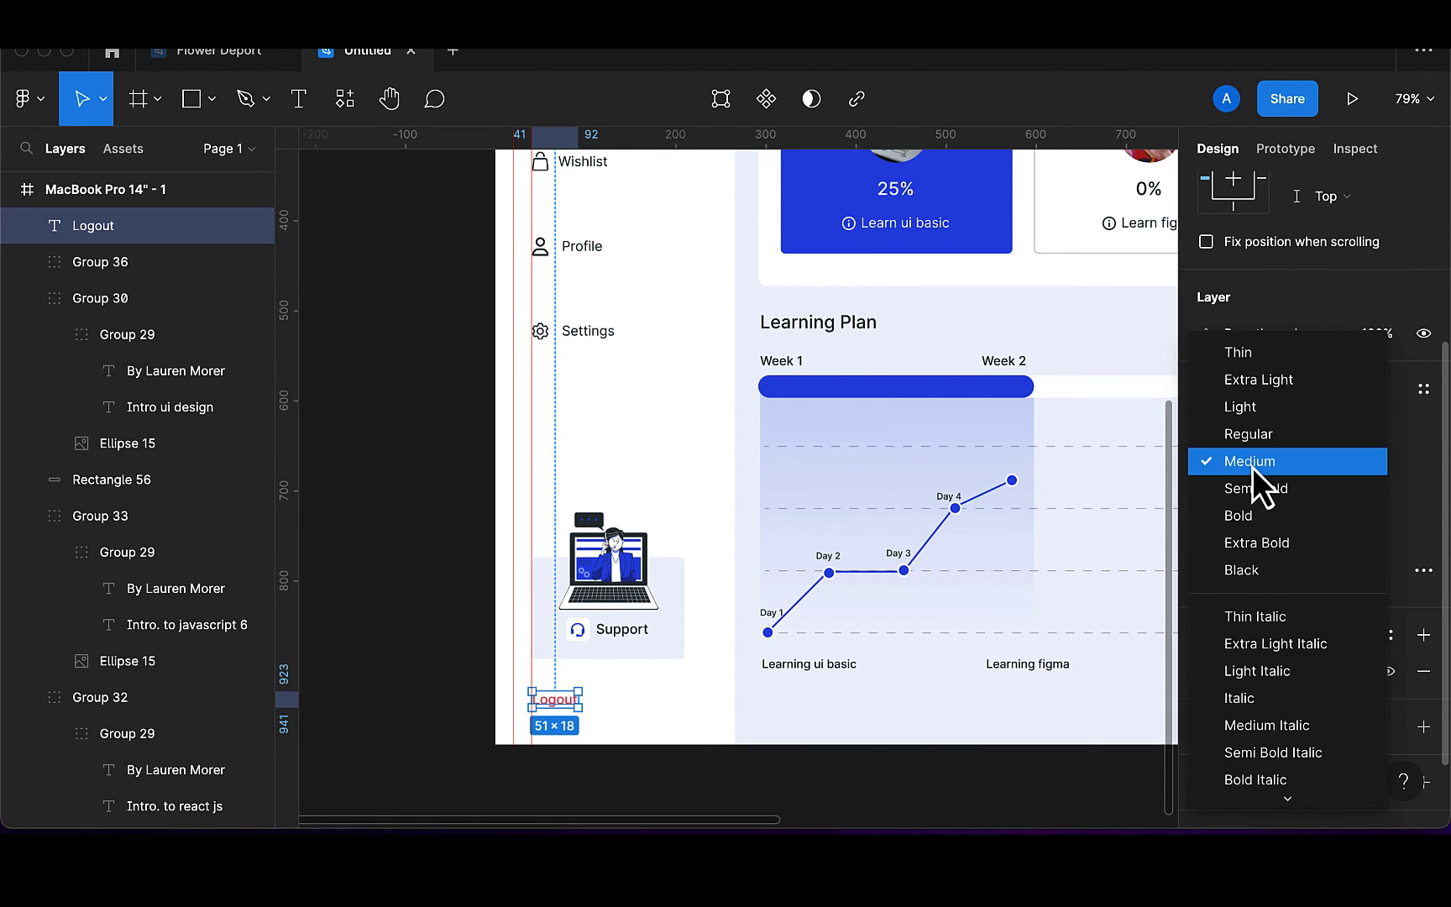
pyautogui.click(1258, 518)
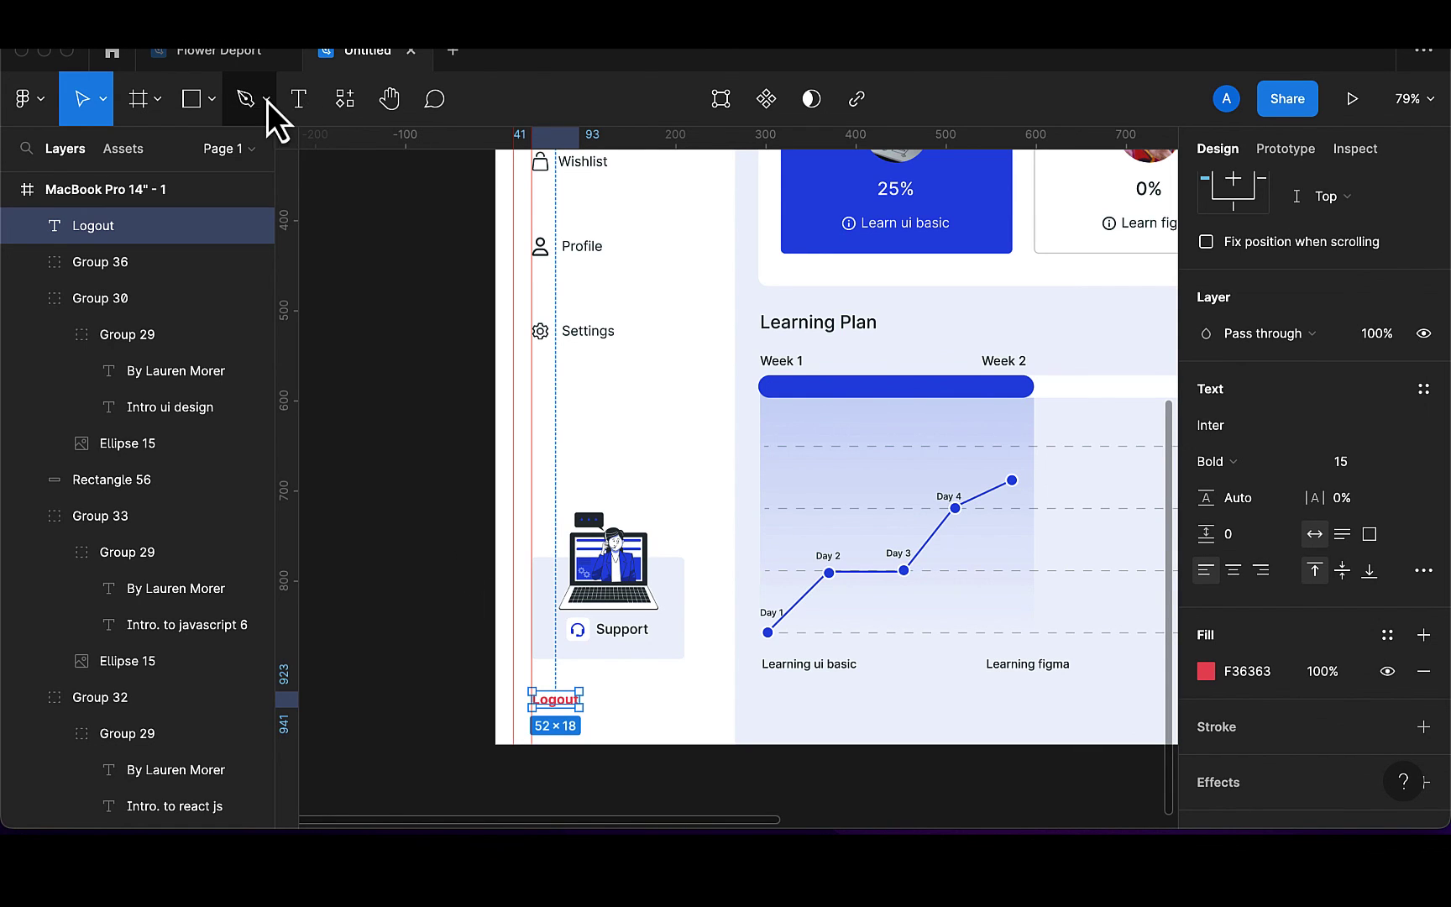
# Use the Iconify plugin to place the logout-circle-line icon on the sidebar near Settings
pyautogui.click(345, 100)
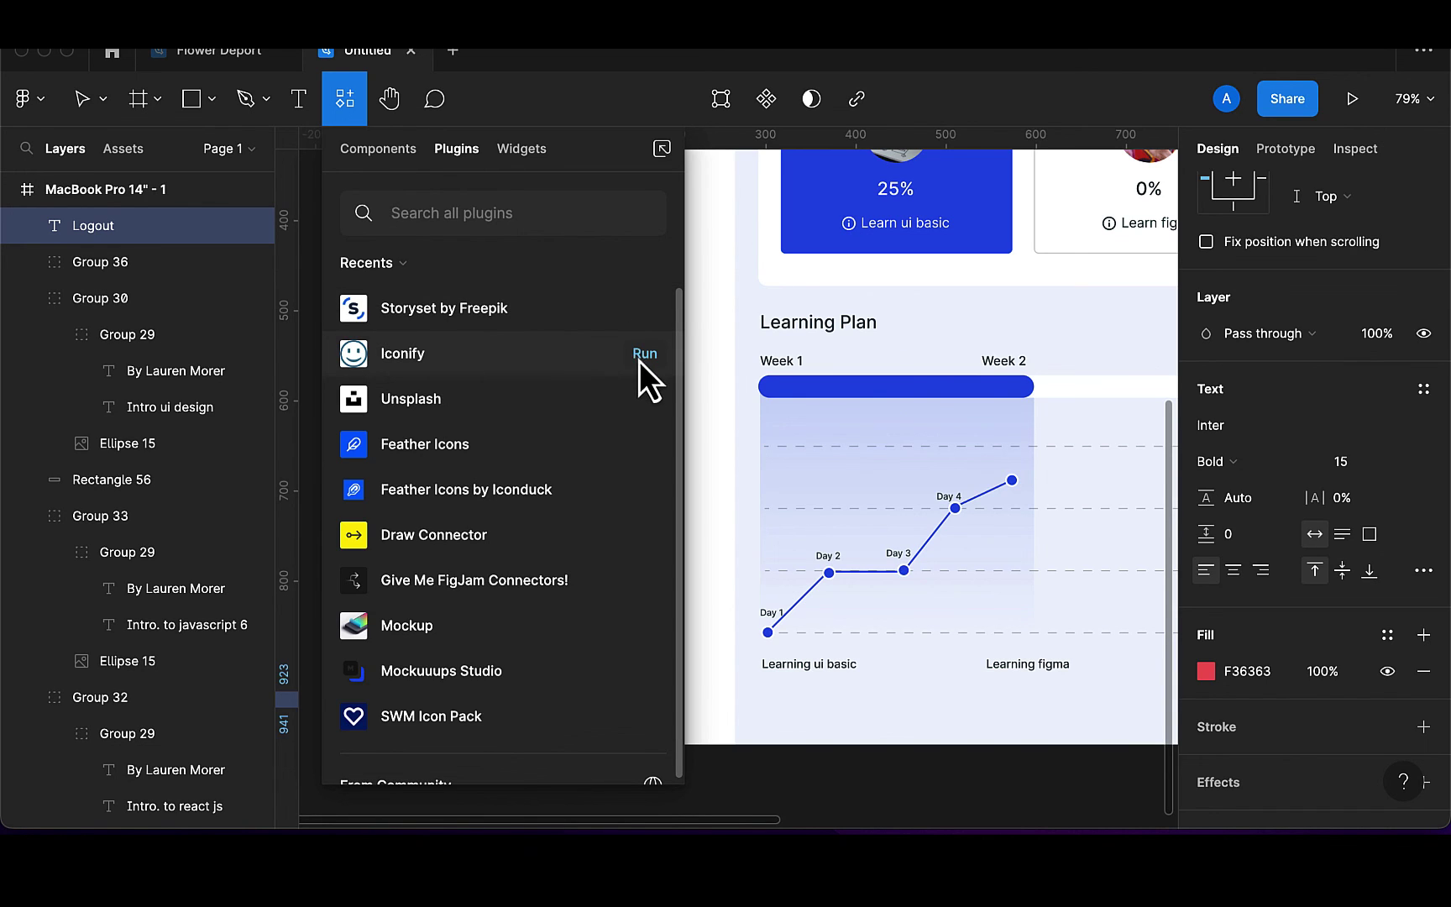
pyautogui.click(639, 360)
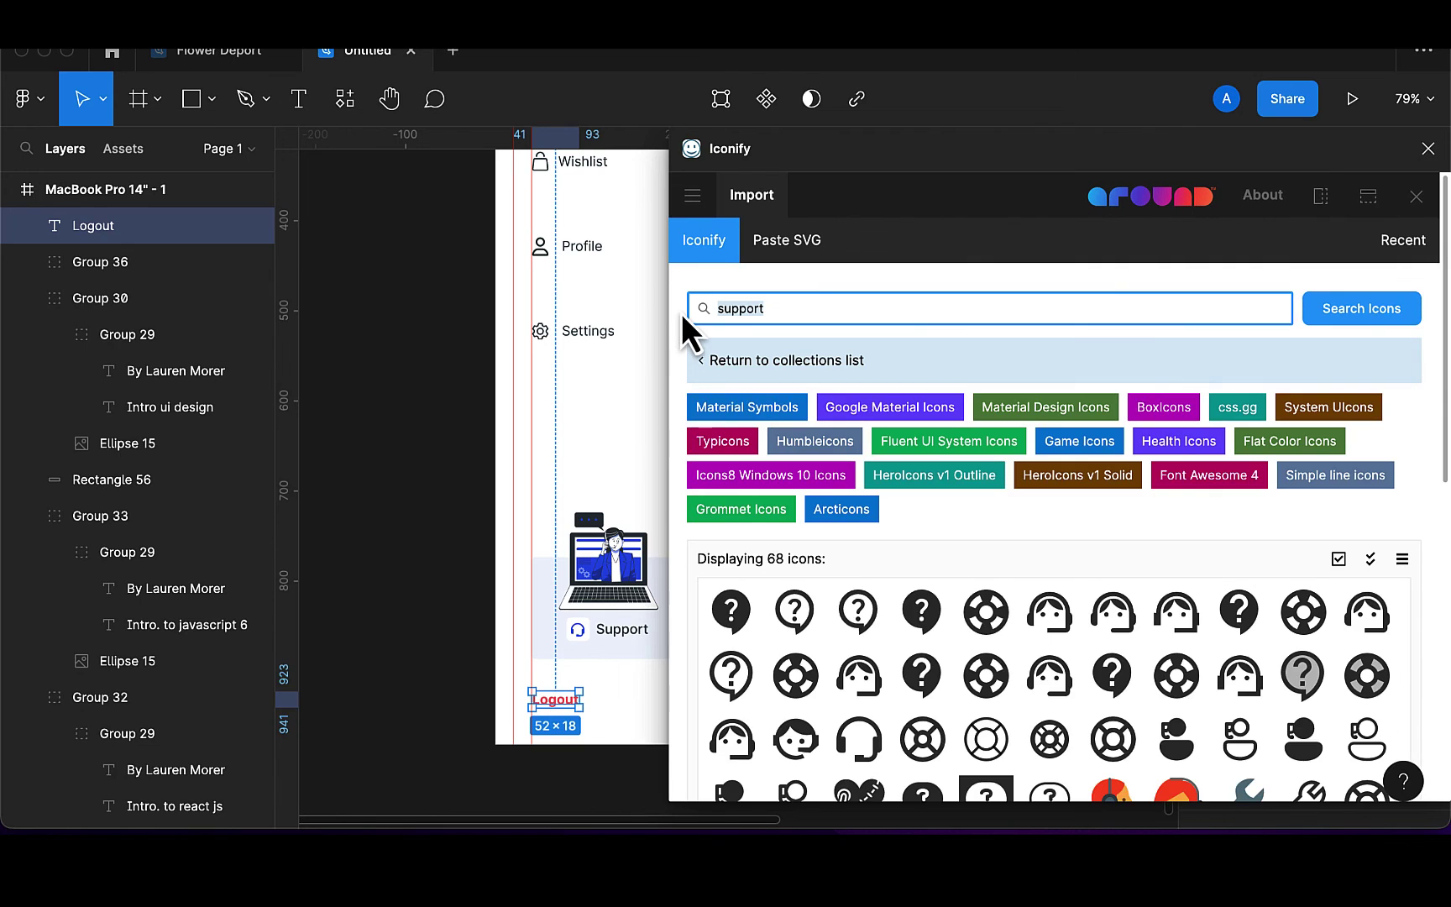
pyautogui.press('BackSpace')
pyautogui.write('oof')
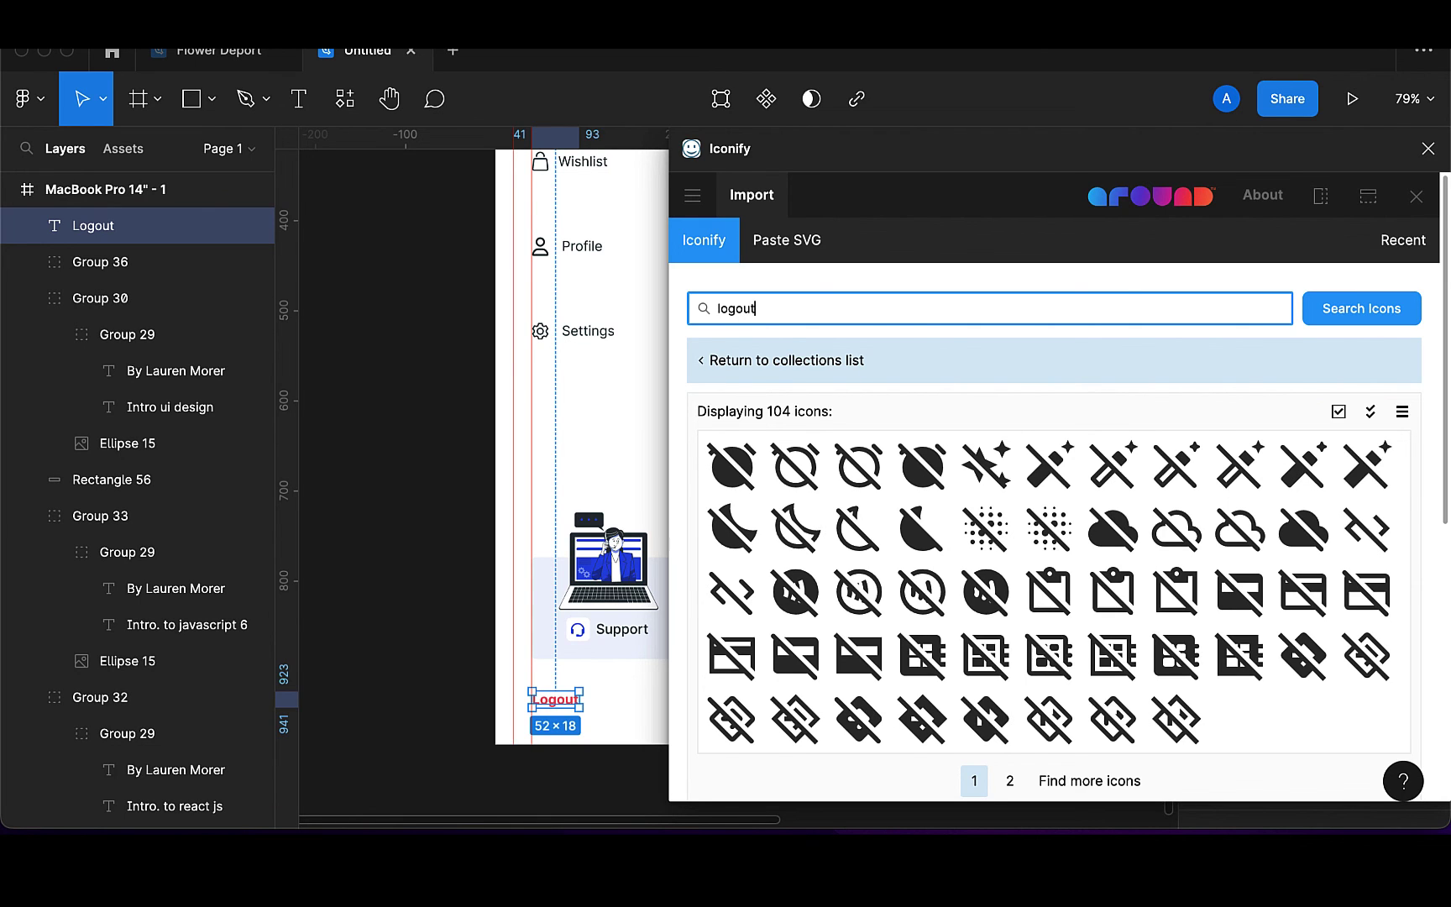
pyautogui.scroll(-3, 847, 594)
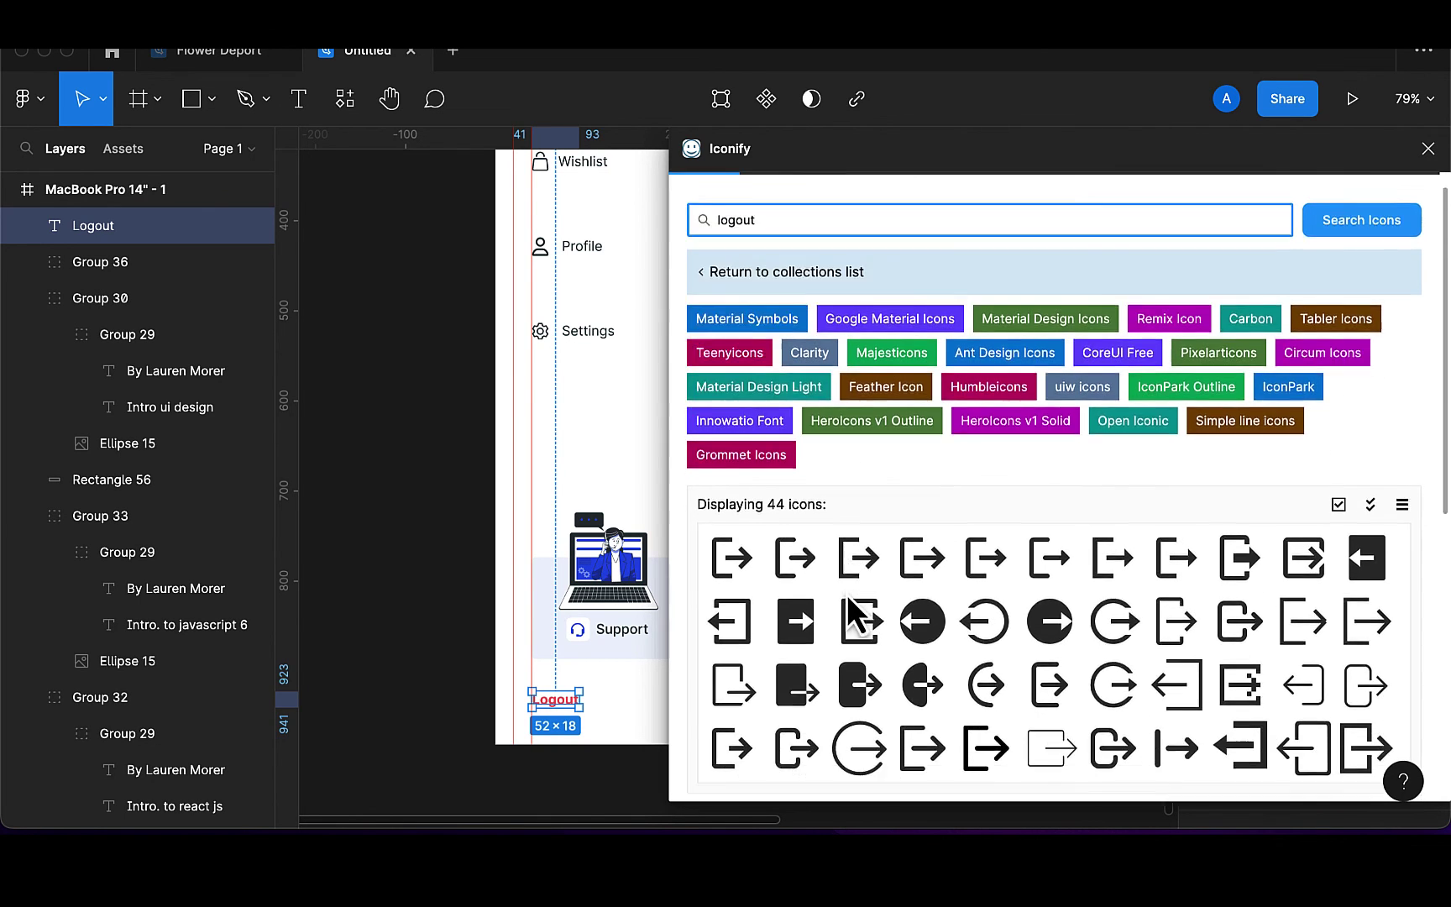
pyautogui.scroll(-2, 853, 613)
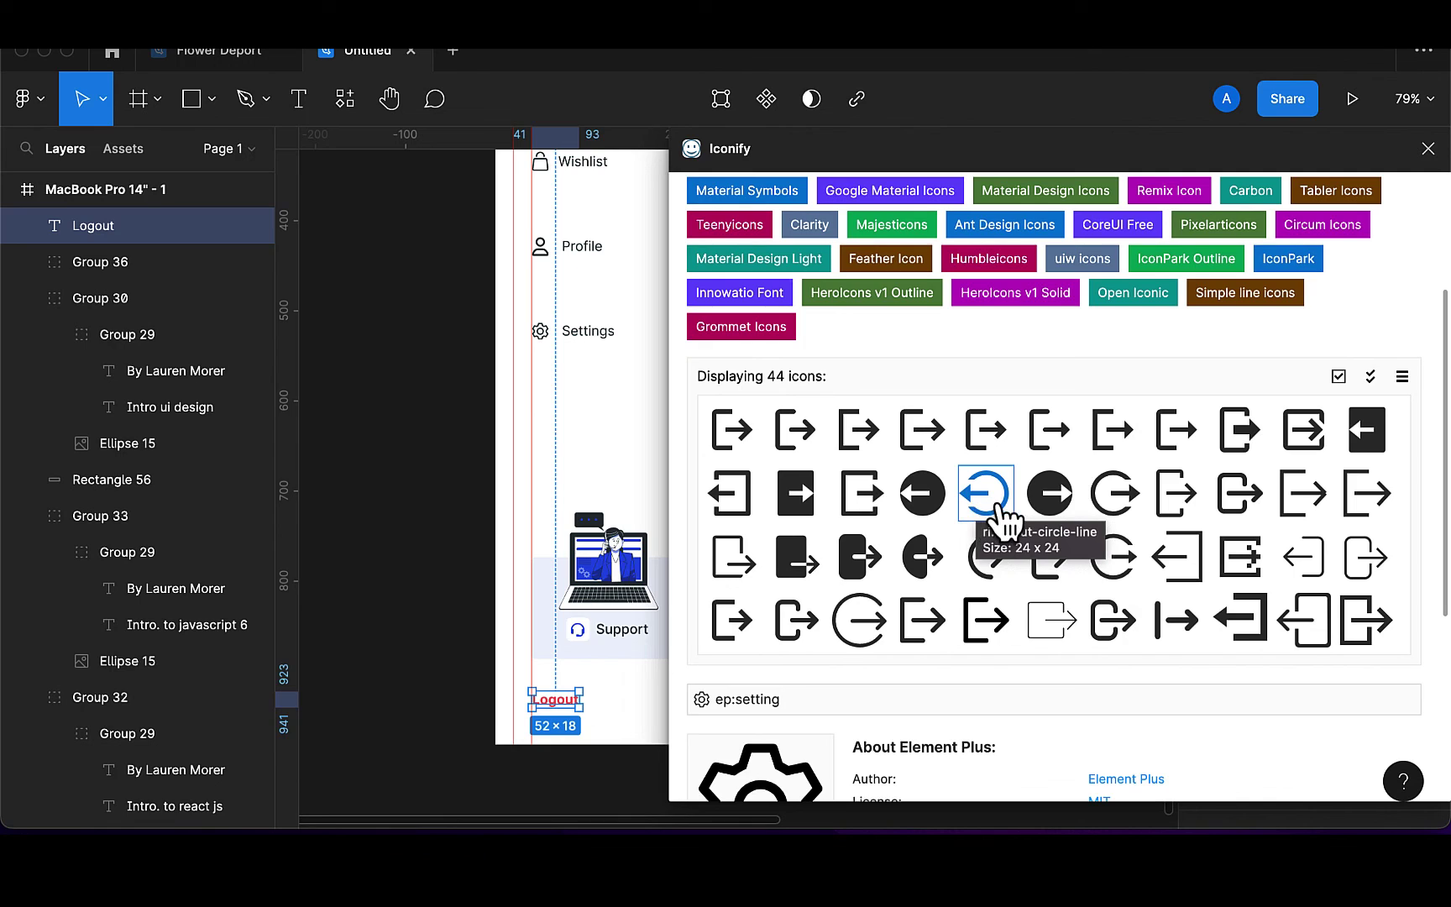
pyautogui.moveTo(995, 506); pyautogui.dragTo(720, 504)
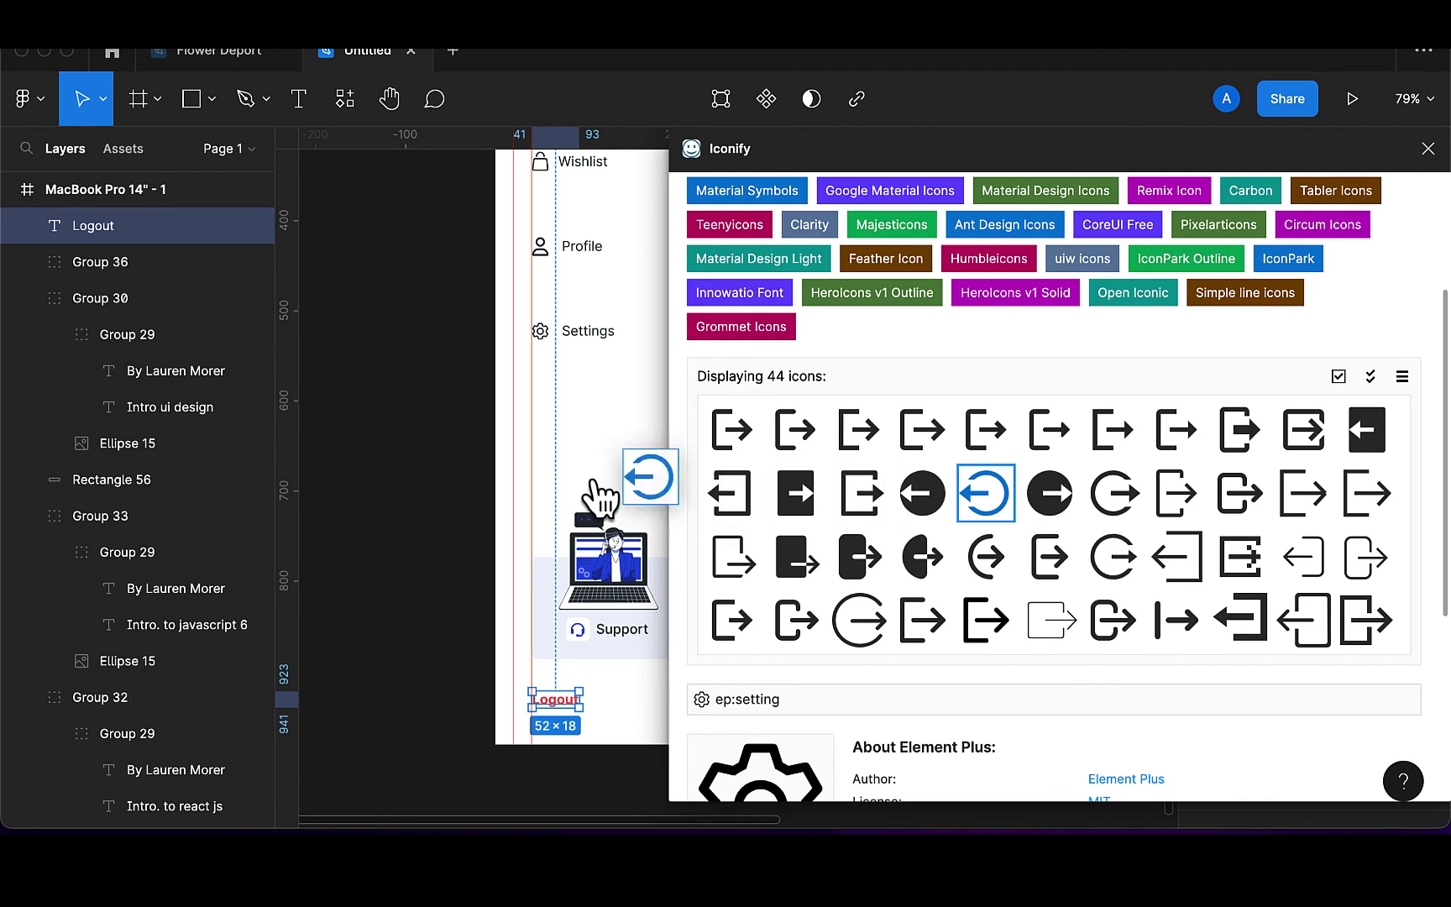
pyautogui.moveTo(598, 495); pyautogui.dragTo(599, 498)
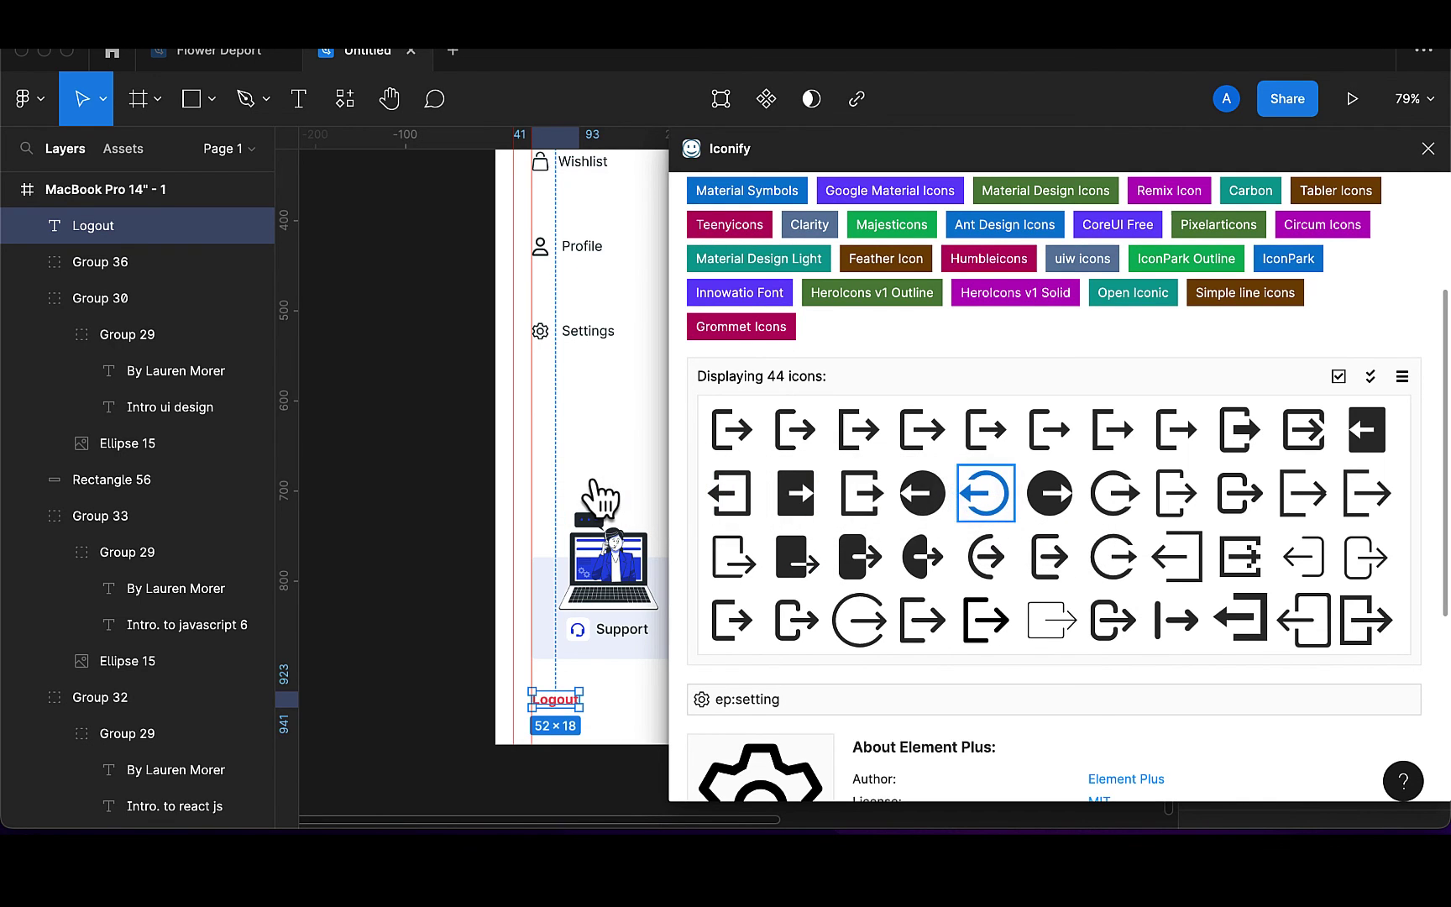
pyautogui.click(1427, 149)
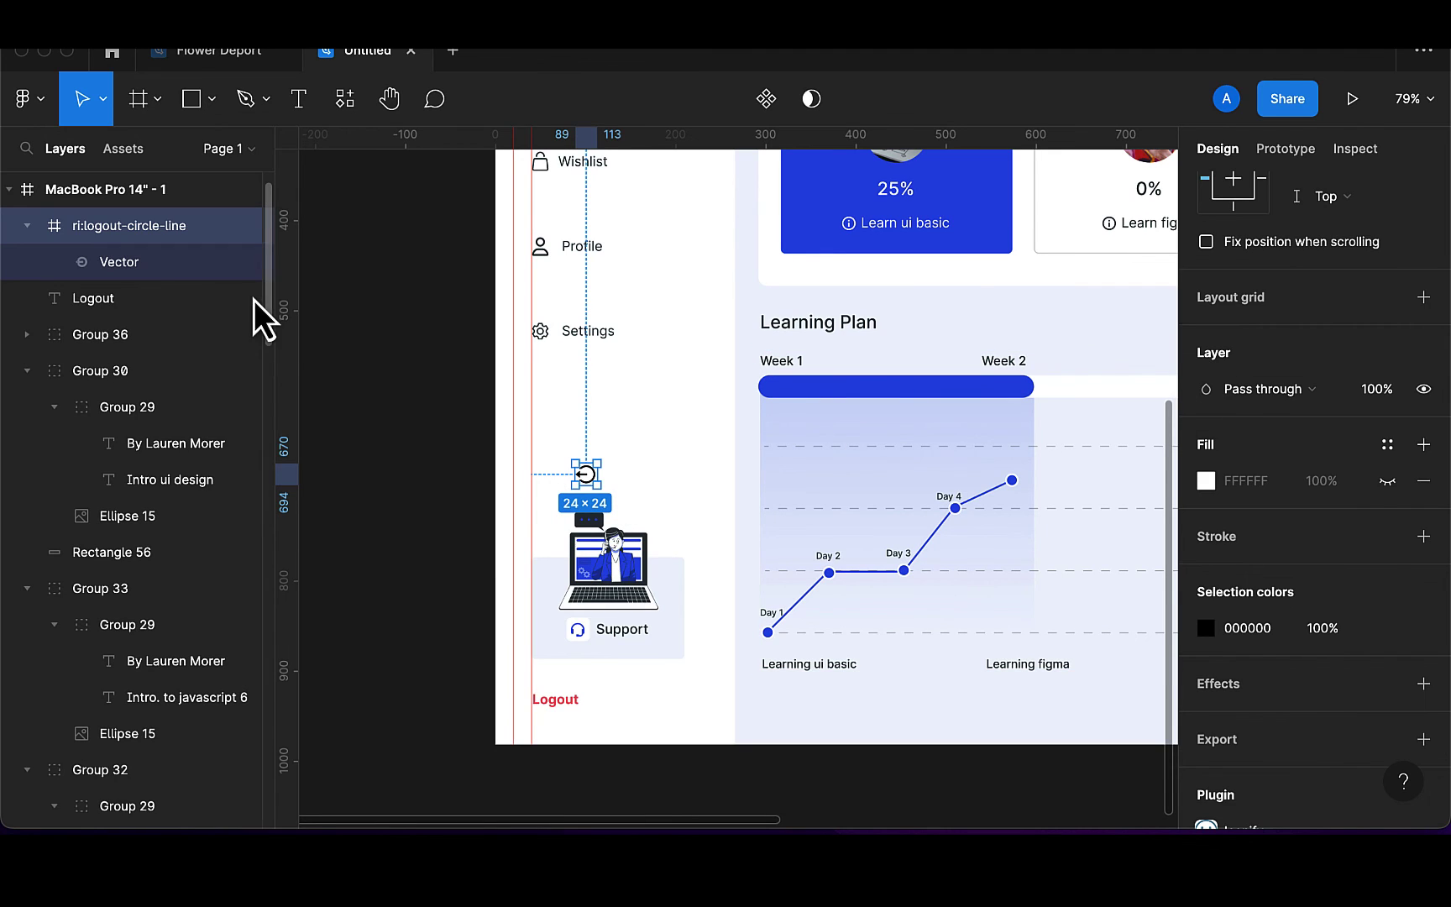
# Pull the Vector out of its ri:logout-circle-line frame and delete the empty frame
pyautogui.moveTo(113, 259); pyautogui.dragTo(107, 217)
pyautogui.click(140, 272)
pyautogui.press('Delete')
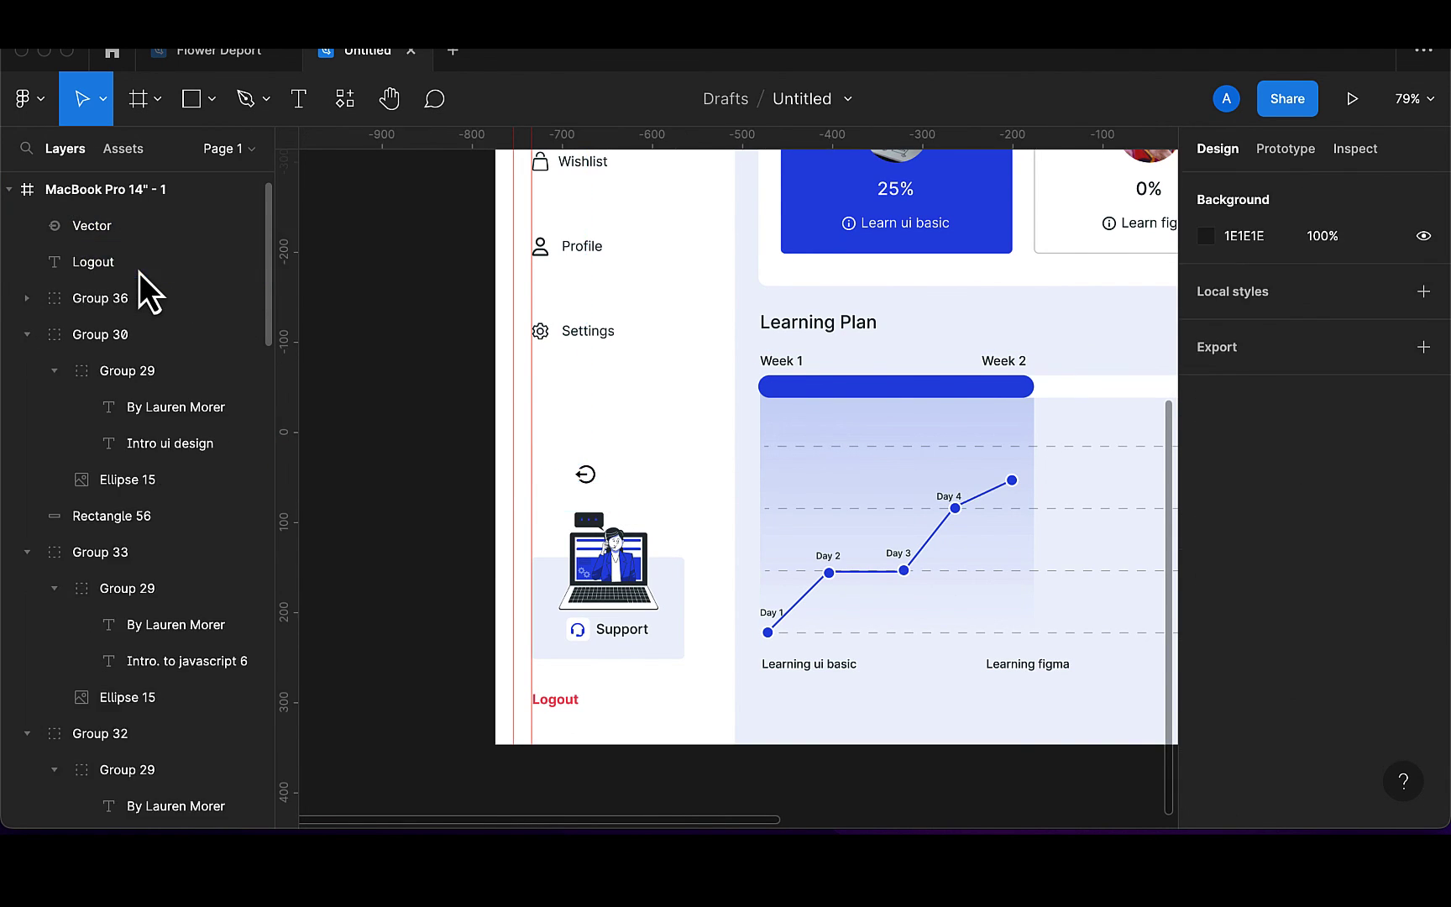
pyautogui.click(90, 227)
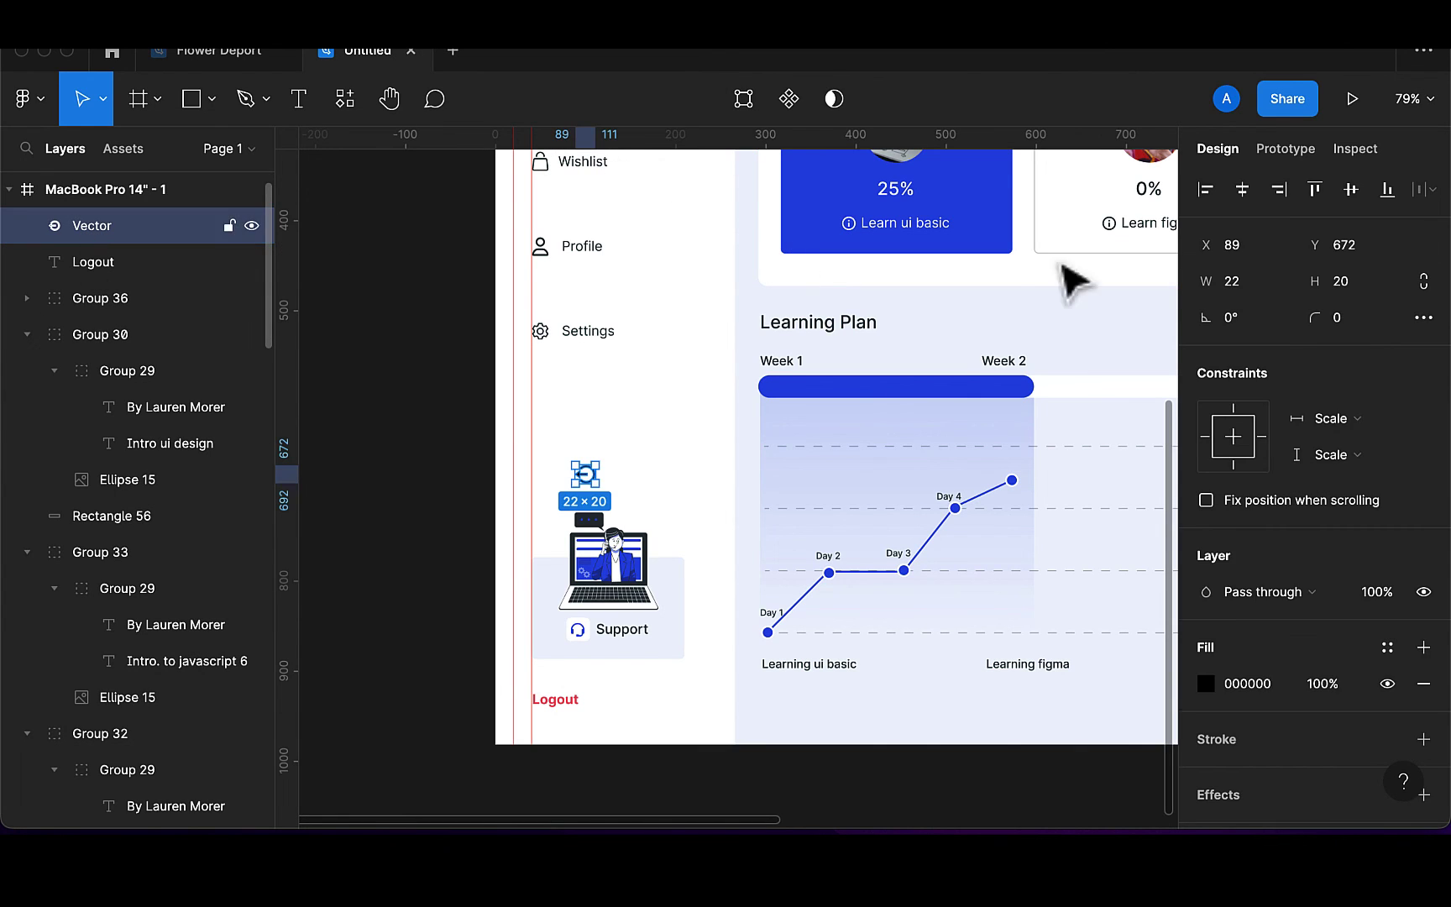
# Resize the logout icon to 18 px wide with its height scaled proportionally
pyautogui.click(1243, 283)
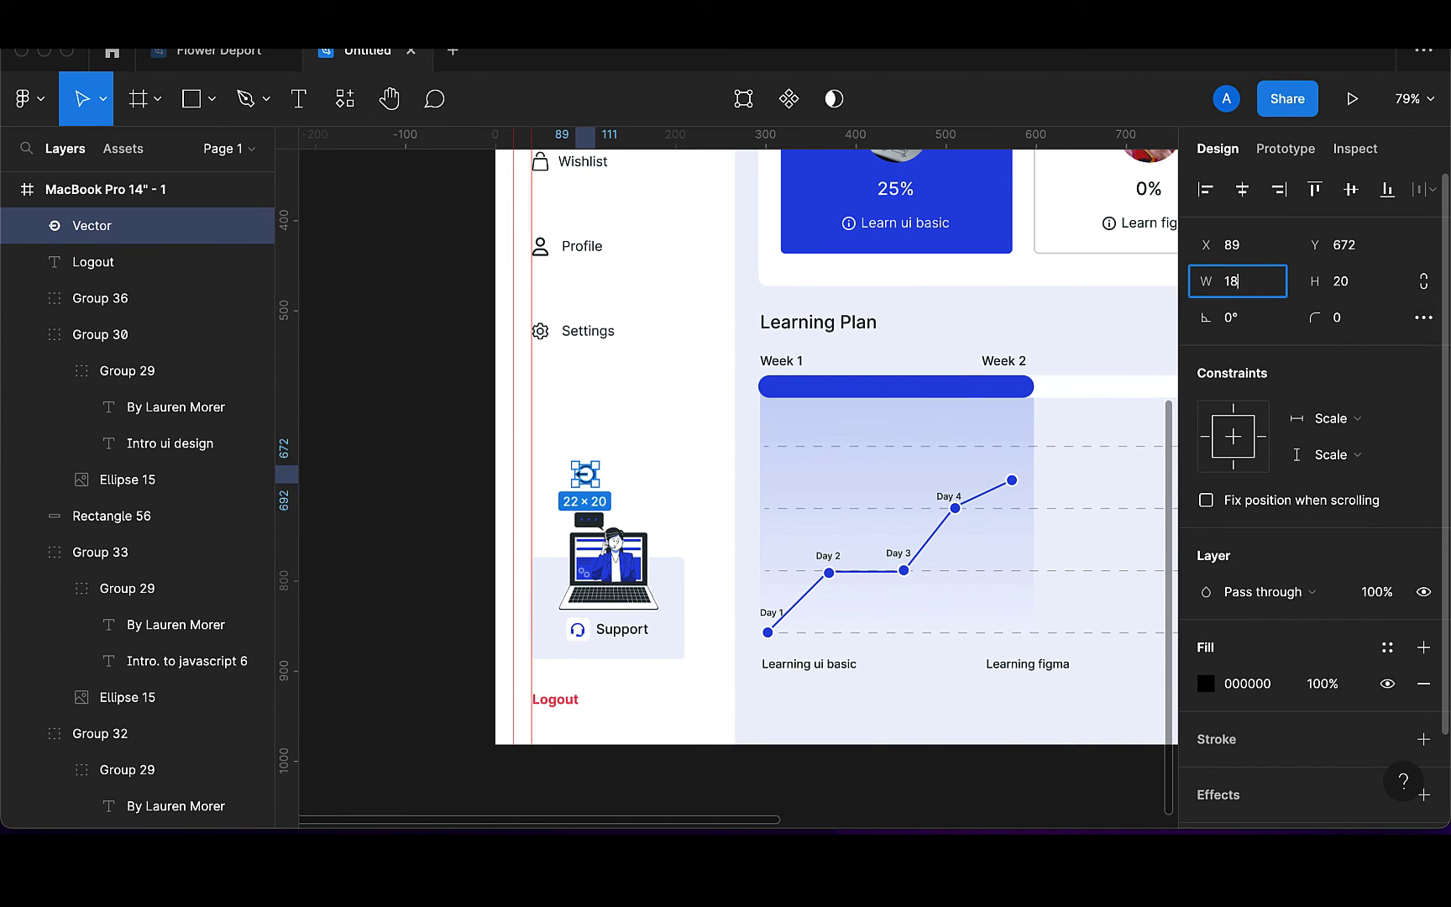
pyautogui.write('18')
pyautogui.press('Return')
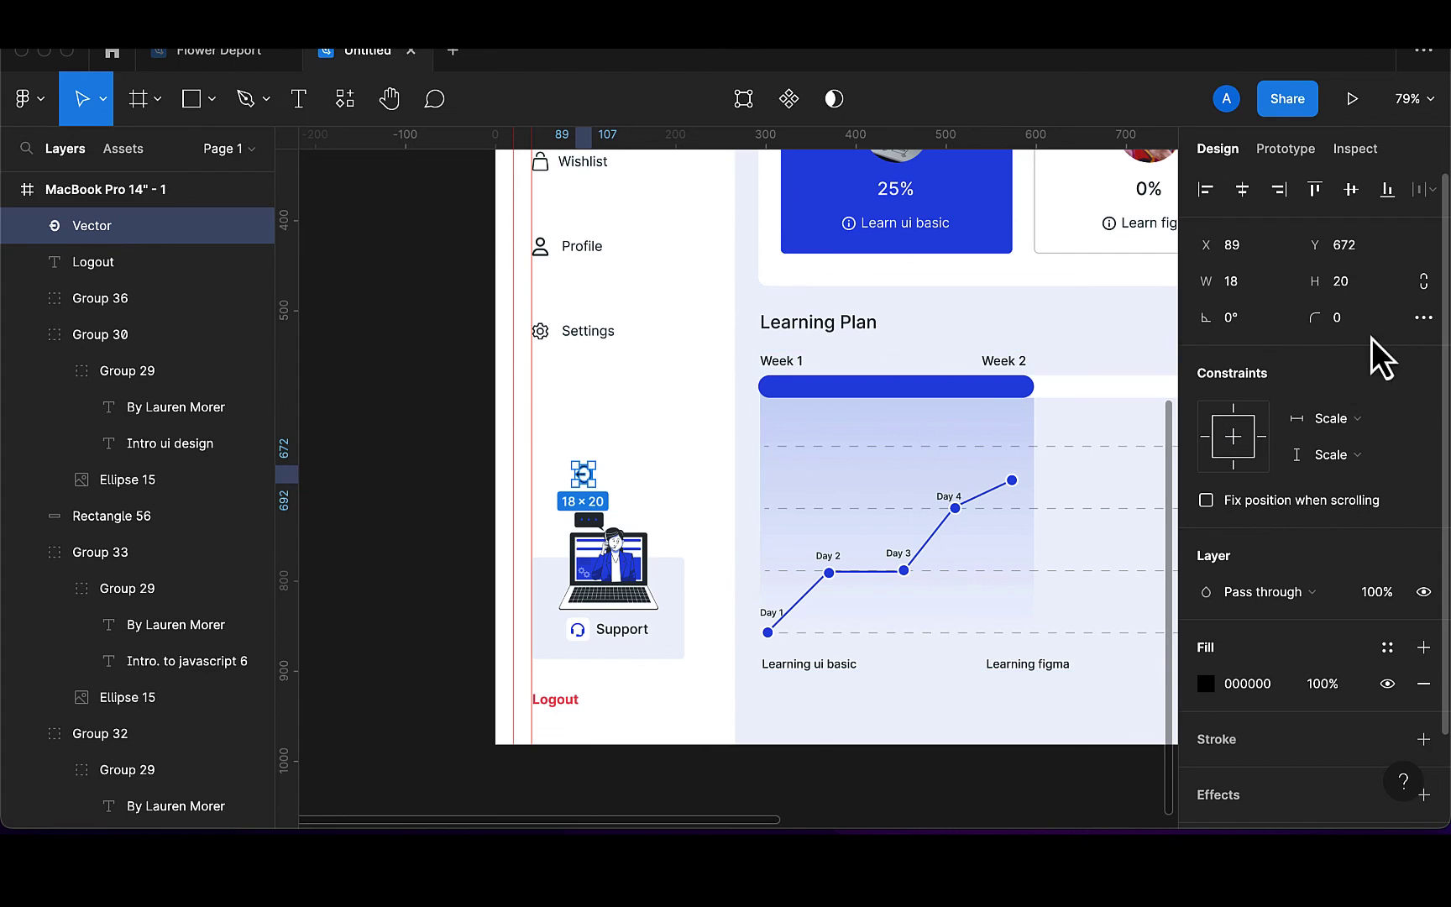
pyautogui.press('super+z')
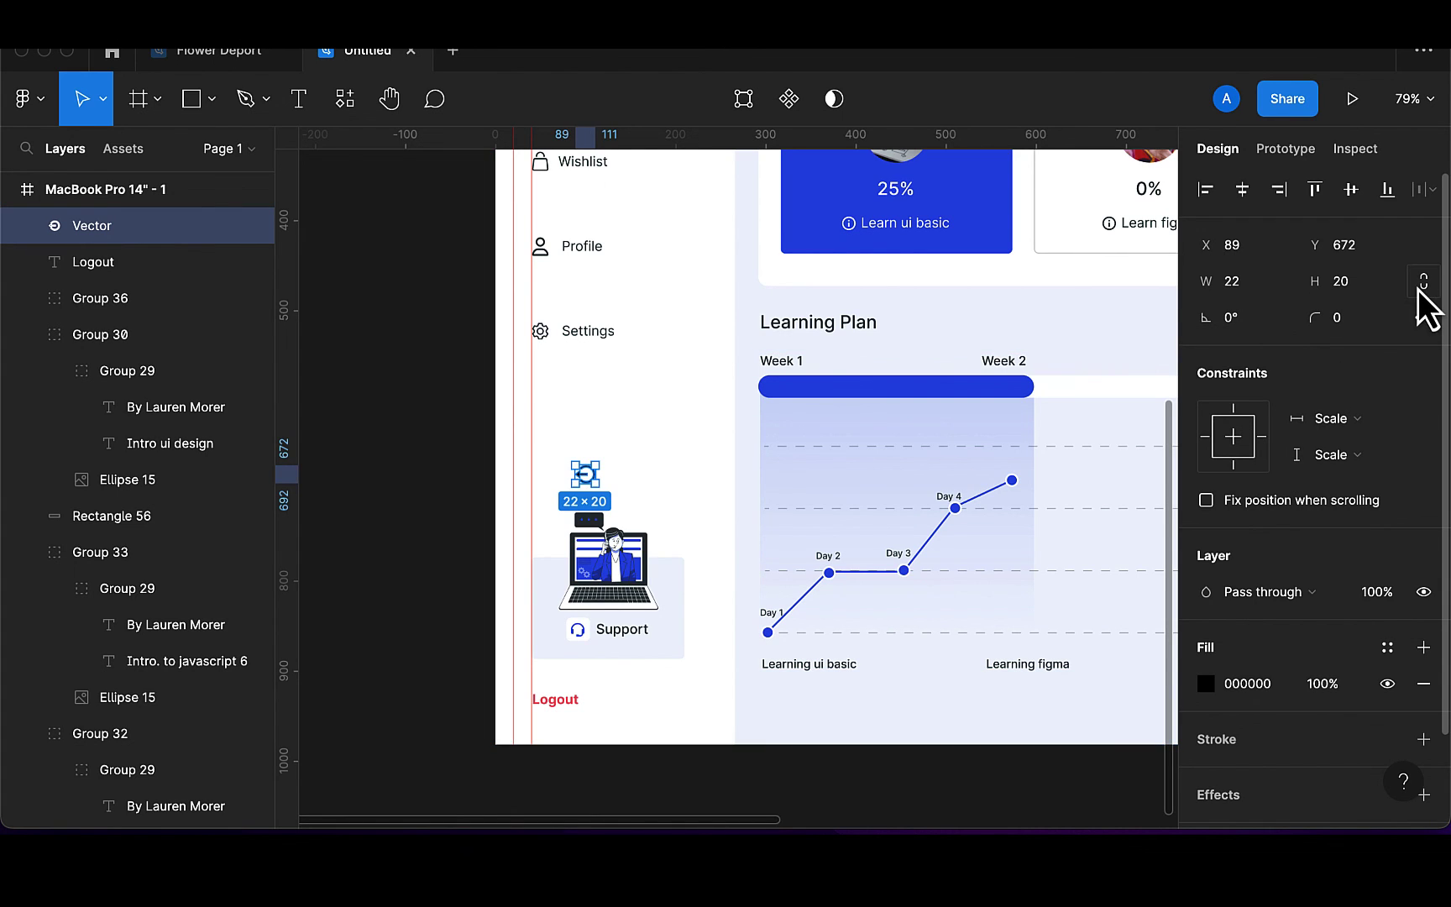
pyautogui.click(1245, 292)
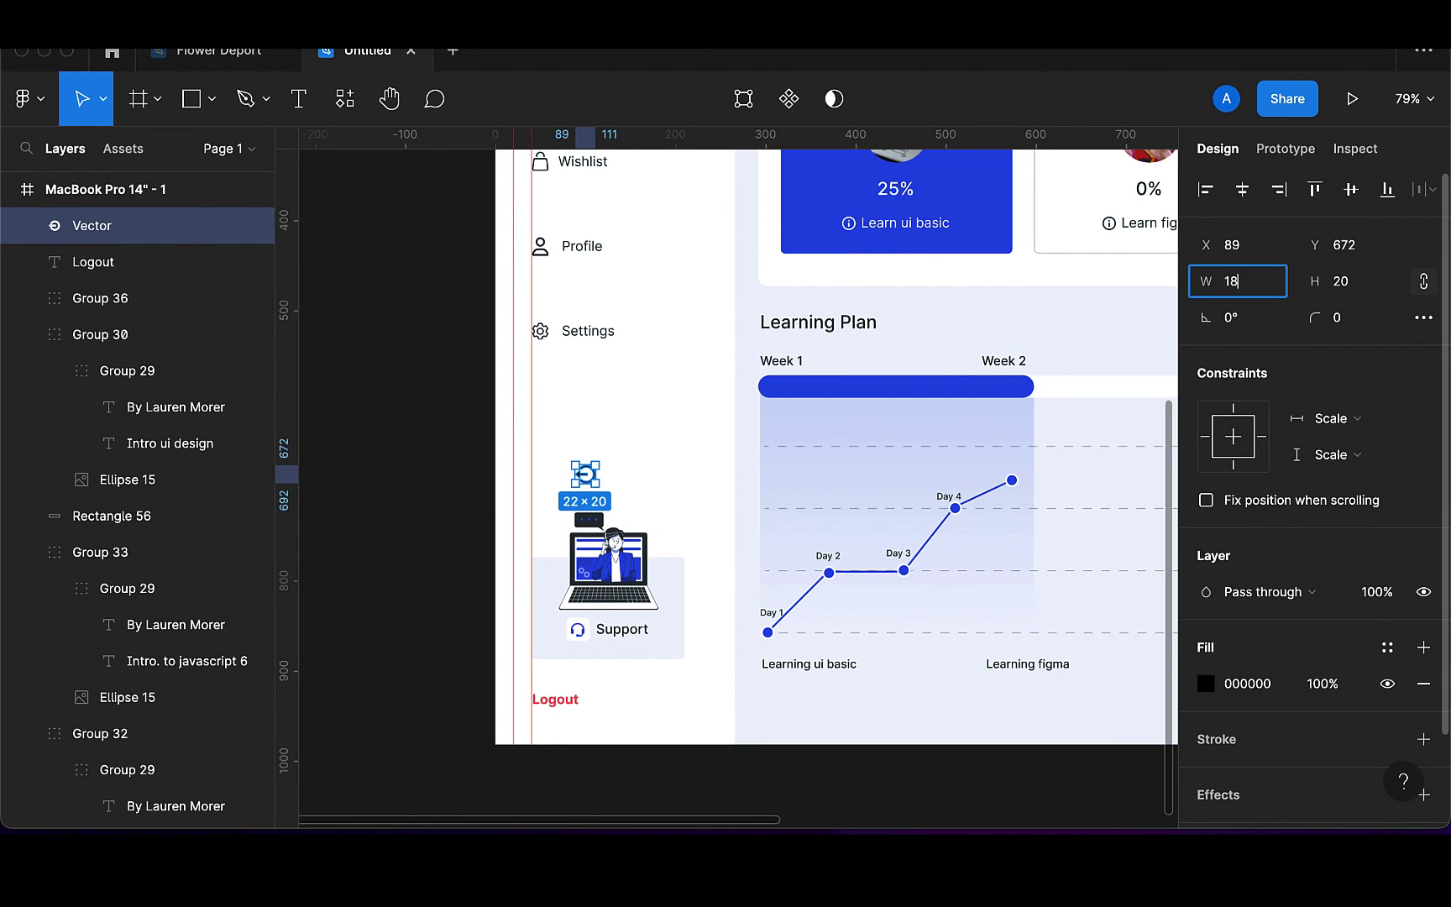
pyautogui.write('18')
pyautogui.press('Return')
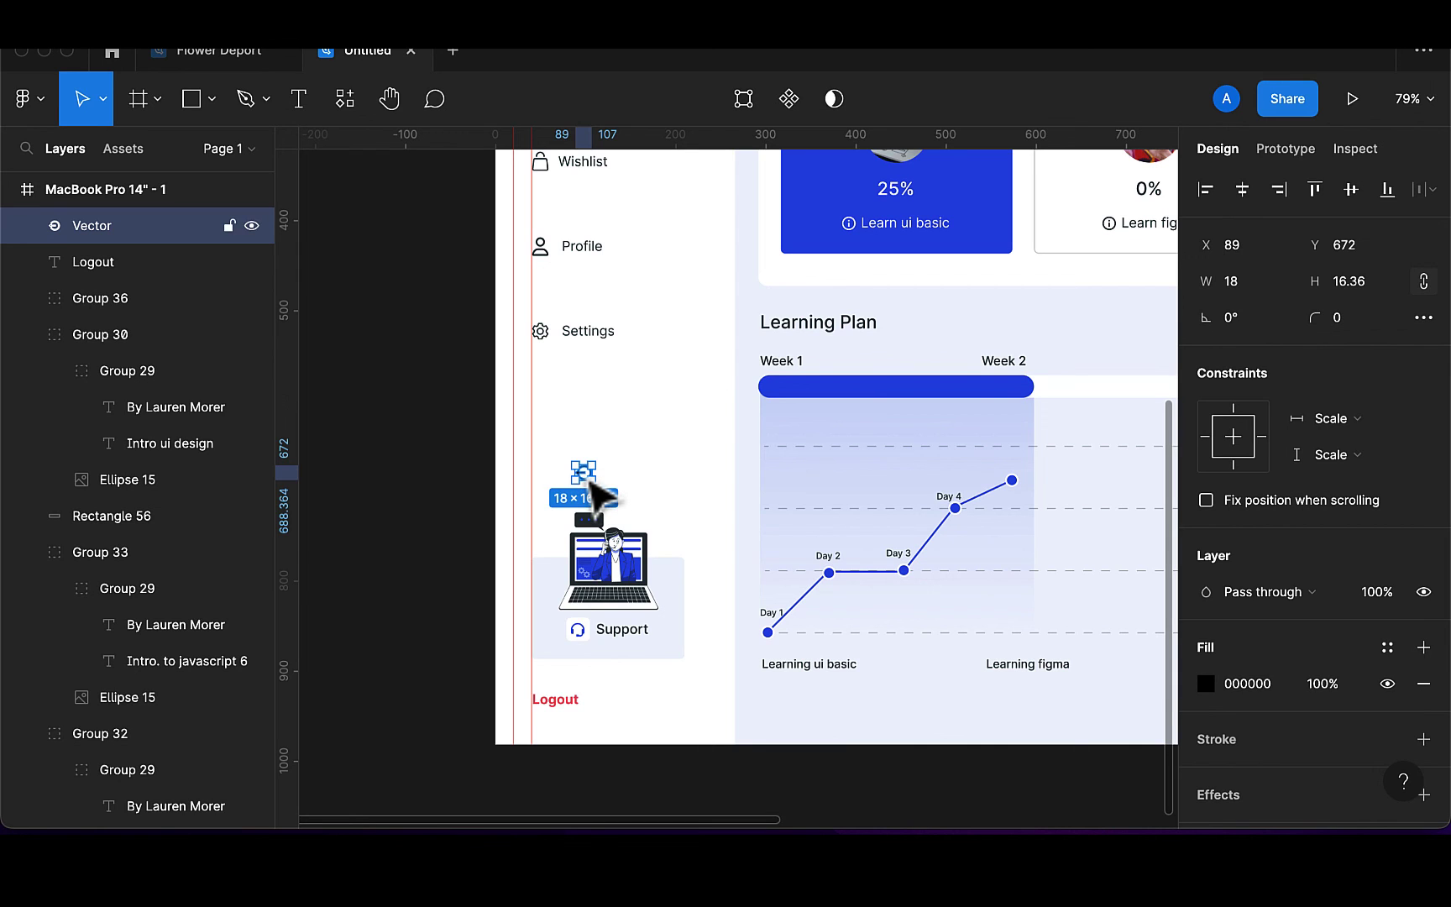
# Move the icon down beside the Logout label and shift the label to its right
pyautogui.moveTo(593, 490); pyautogui.dragTo(557, 700)
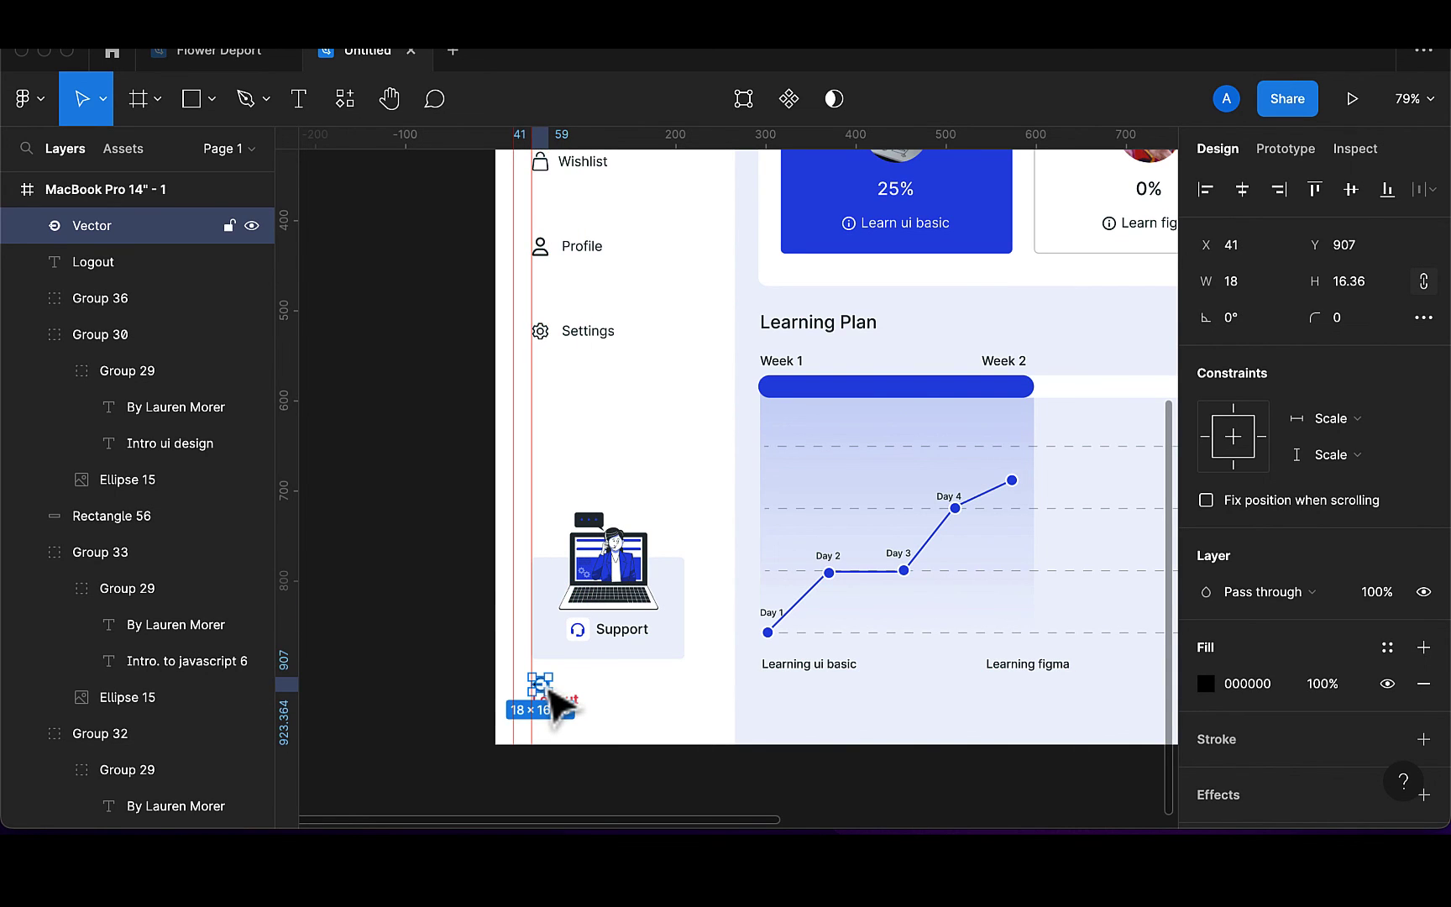
pyautogui.scroll(4, 551, 693)
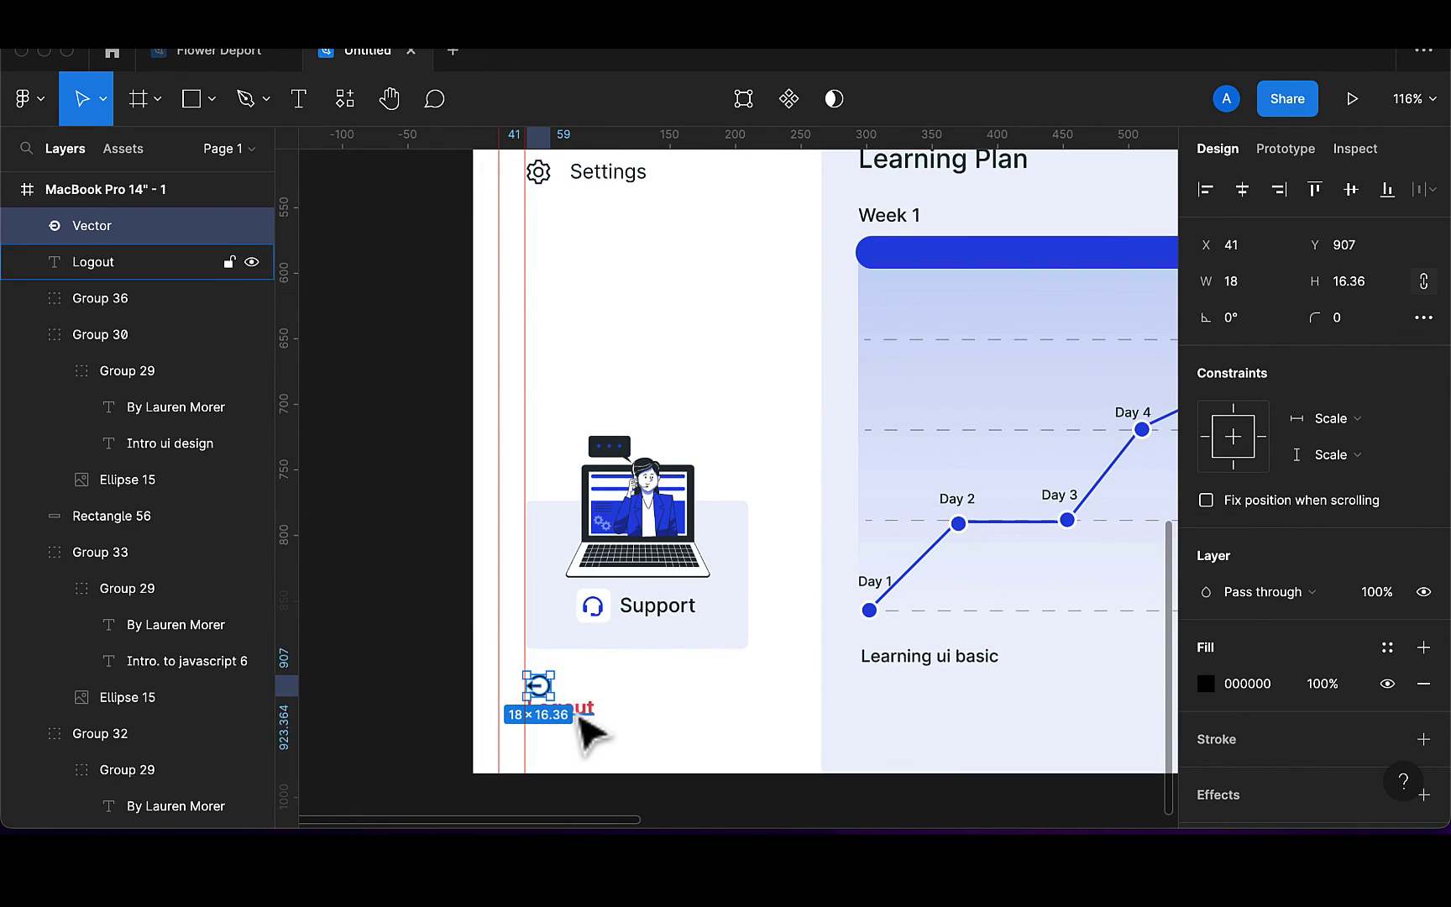
pyautogui.click(588, 715)
pyautogui.moveTo(588, 719); pyautogui.dragTo(650, 712)
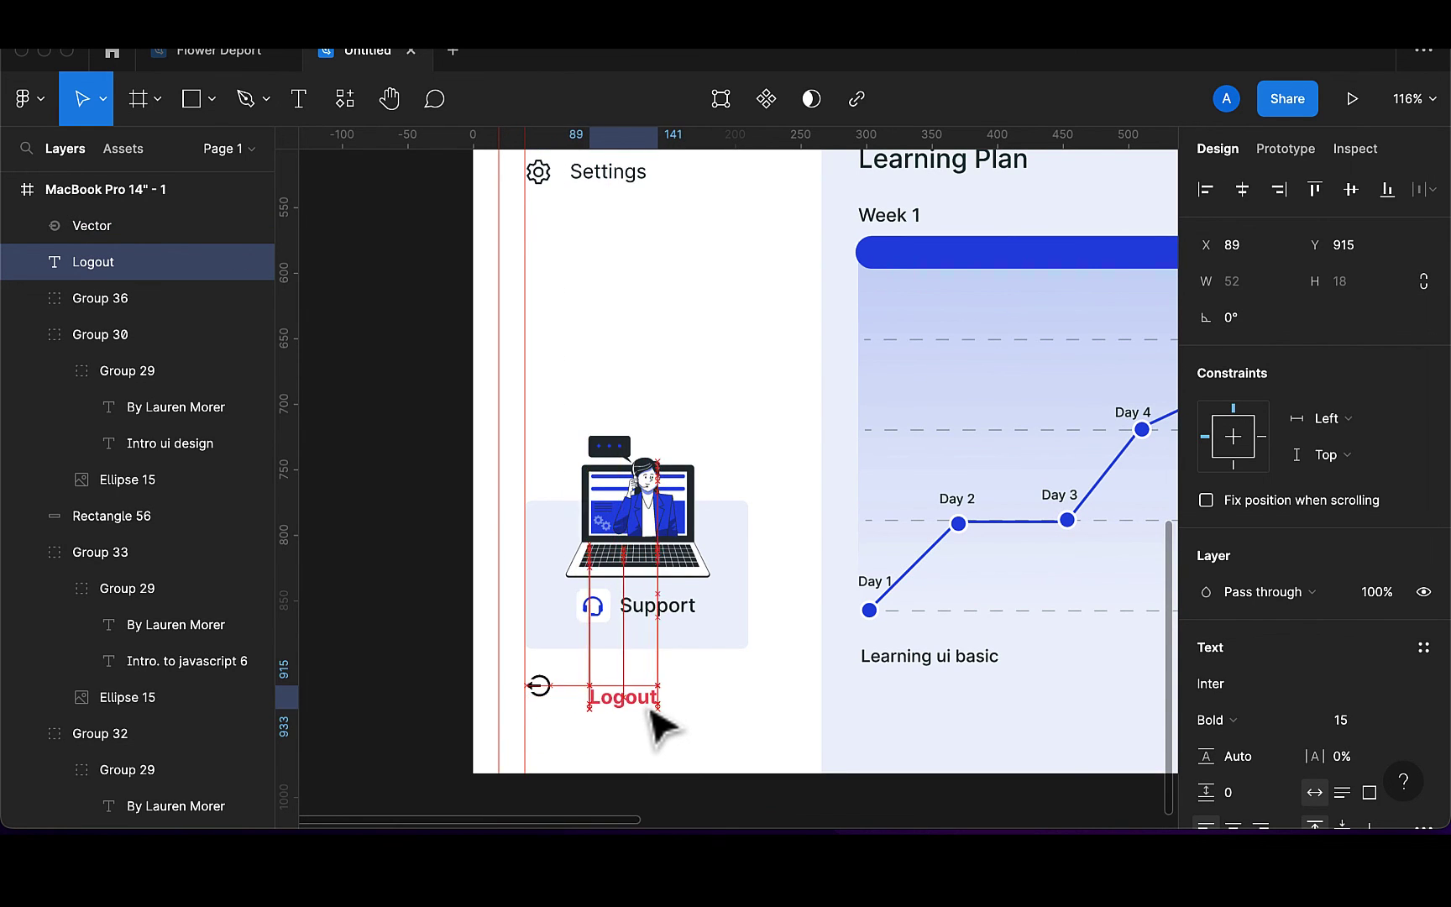
pyautogui.scroll(3, 652, 722)
pyautogui.click(568, 773)
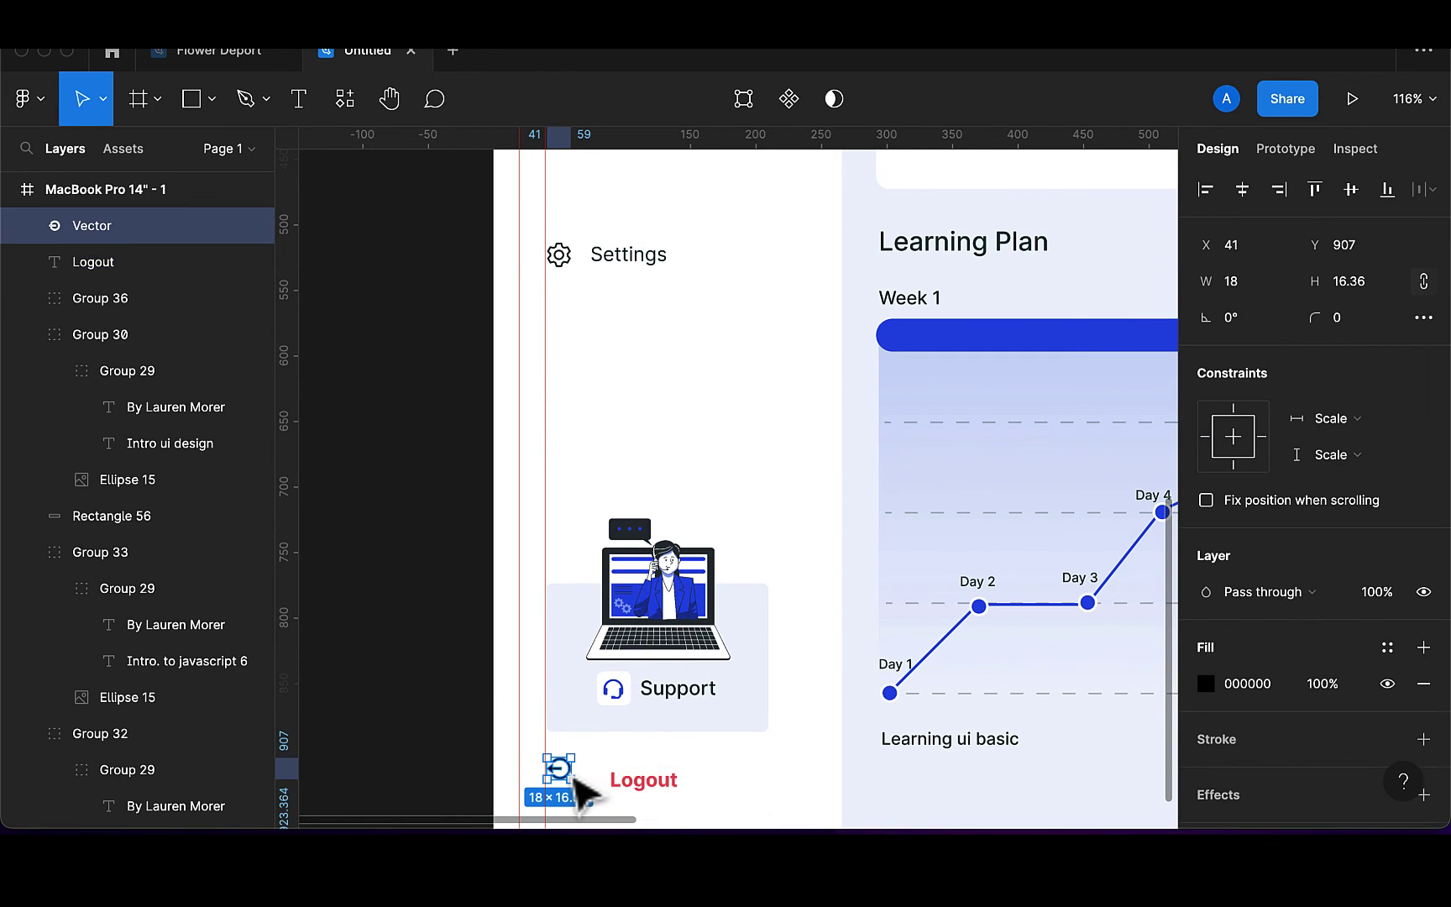
pyautogui.moveTo(573, 778); pyautogui.dragTo(571, 780)
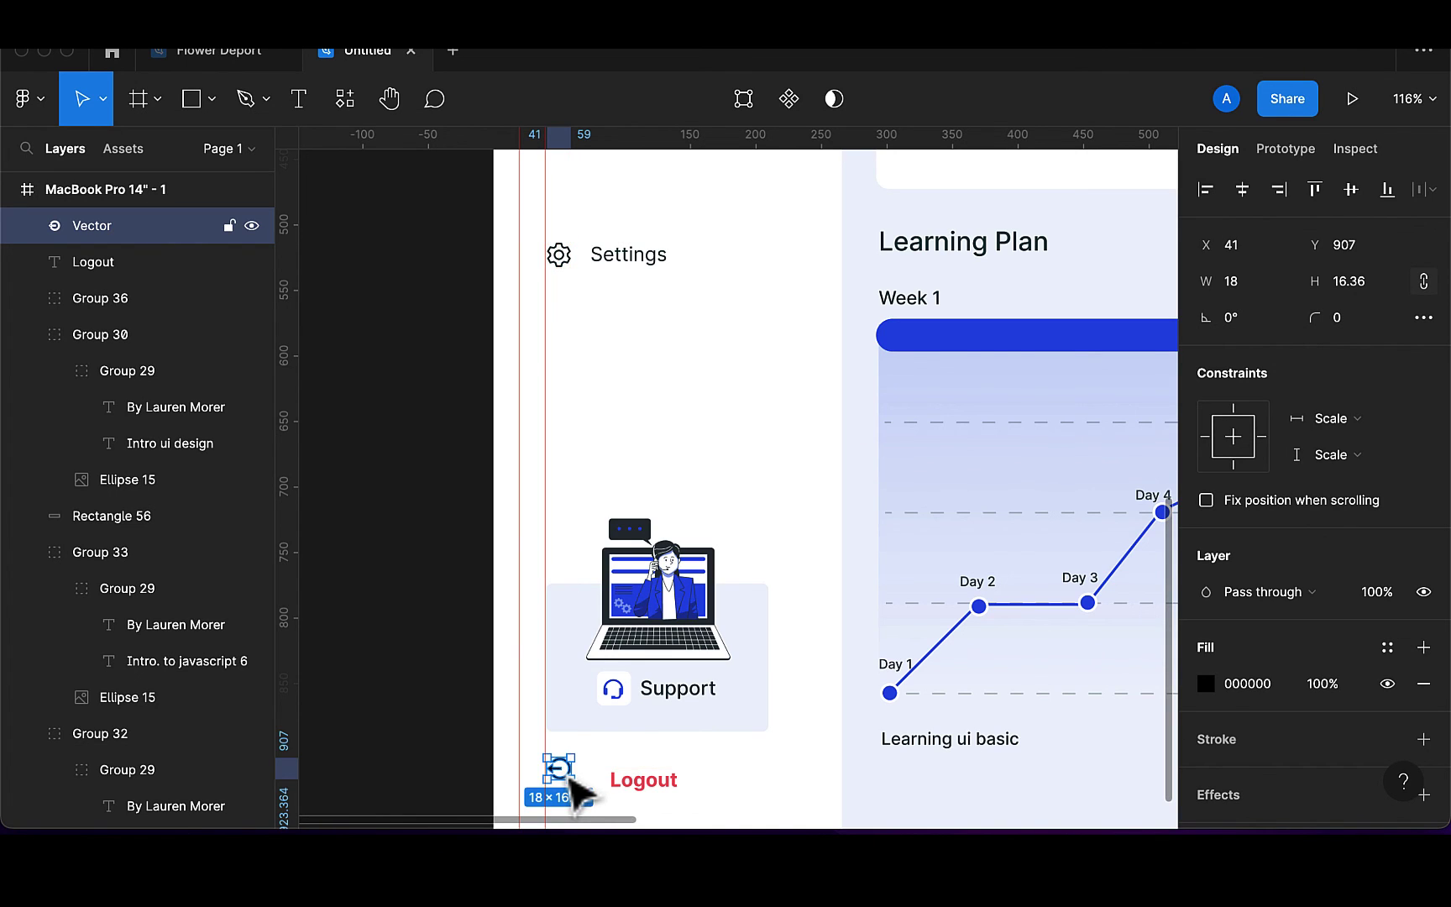
# Fine-tune the Logout label's position to set its gap from the icon, ending at X 74
pyautogui.click(677, 786)
pyautogui.moveTo(679, 788)
pyautogui.mouseDown()
pyautogui.moveTo(664, 786)
pyautogui.moveTo(678, 785)
pyautogui.mouseUp()
pyautogui.press('Left')
pyautogui.press('Left')
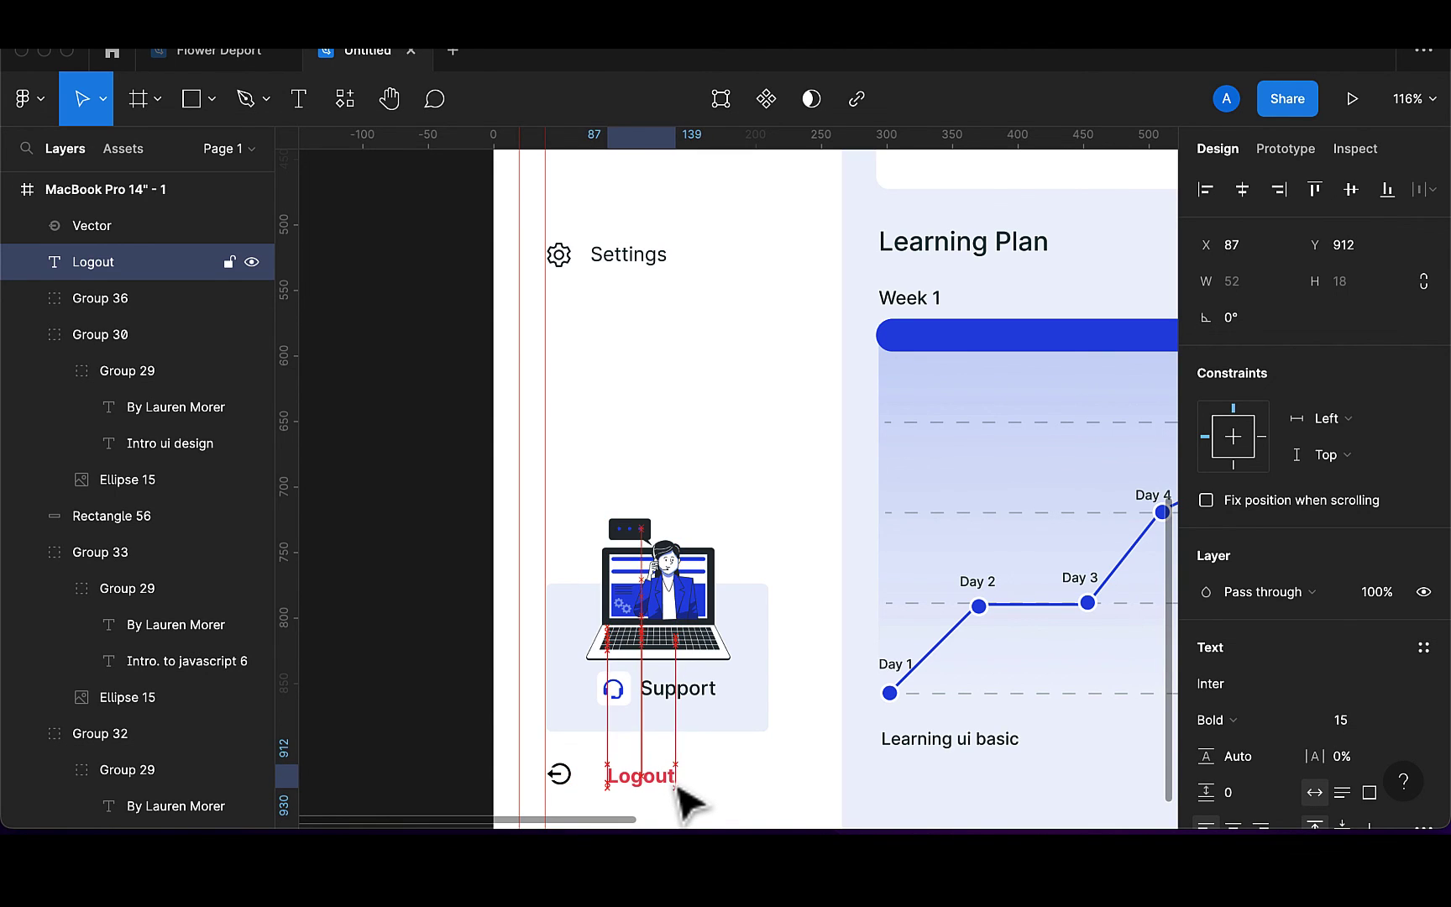
pyautogui.hotkey('shift', 'Left')
pyautogui.hotkey('shift', 'Left')
pyautogui.hotkey('shift', 'Left')
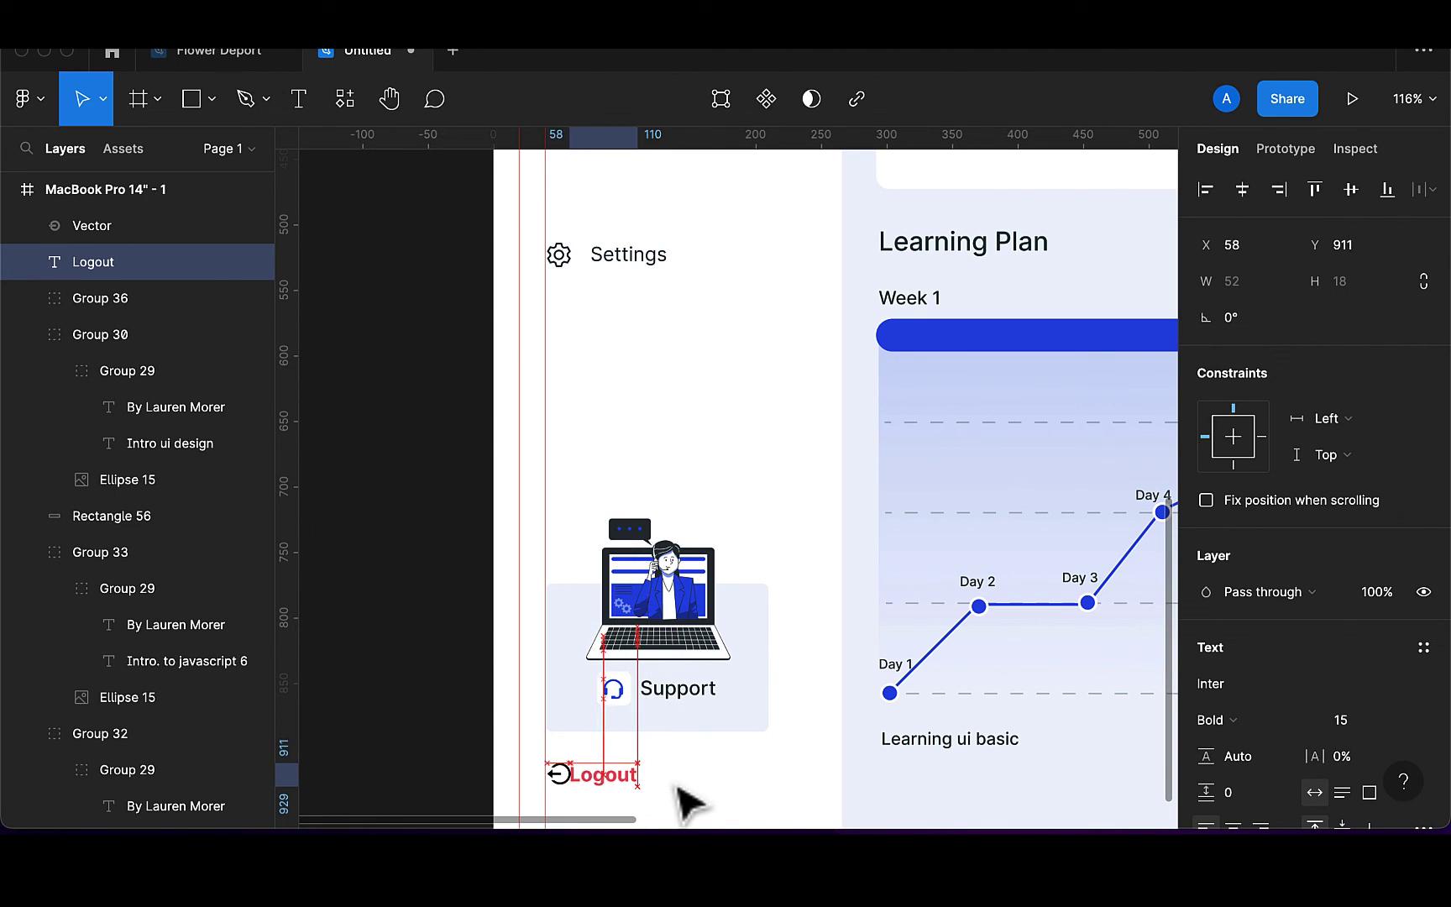
pyautogui.press('Right')
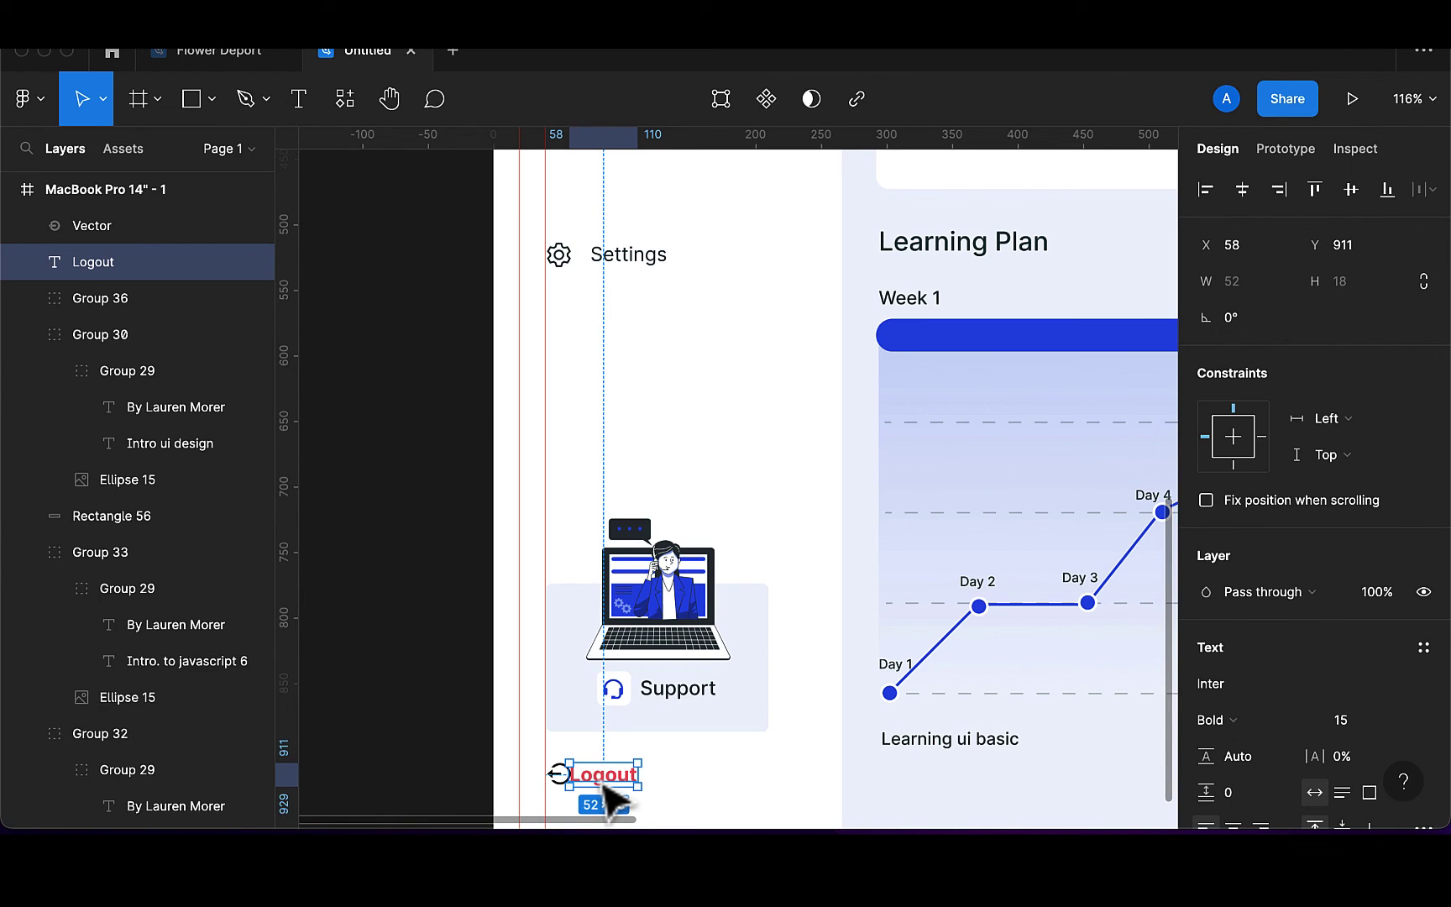
pyautogui.moveTo(605, 786); pyautogui.dragTo(635, 802)
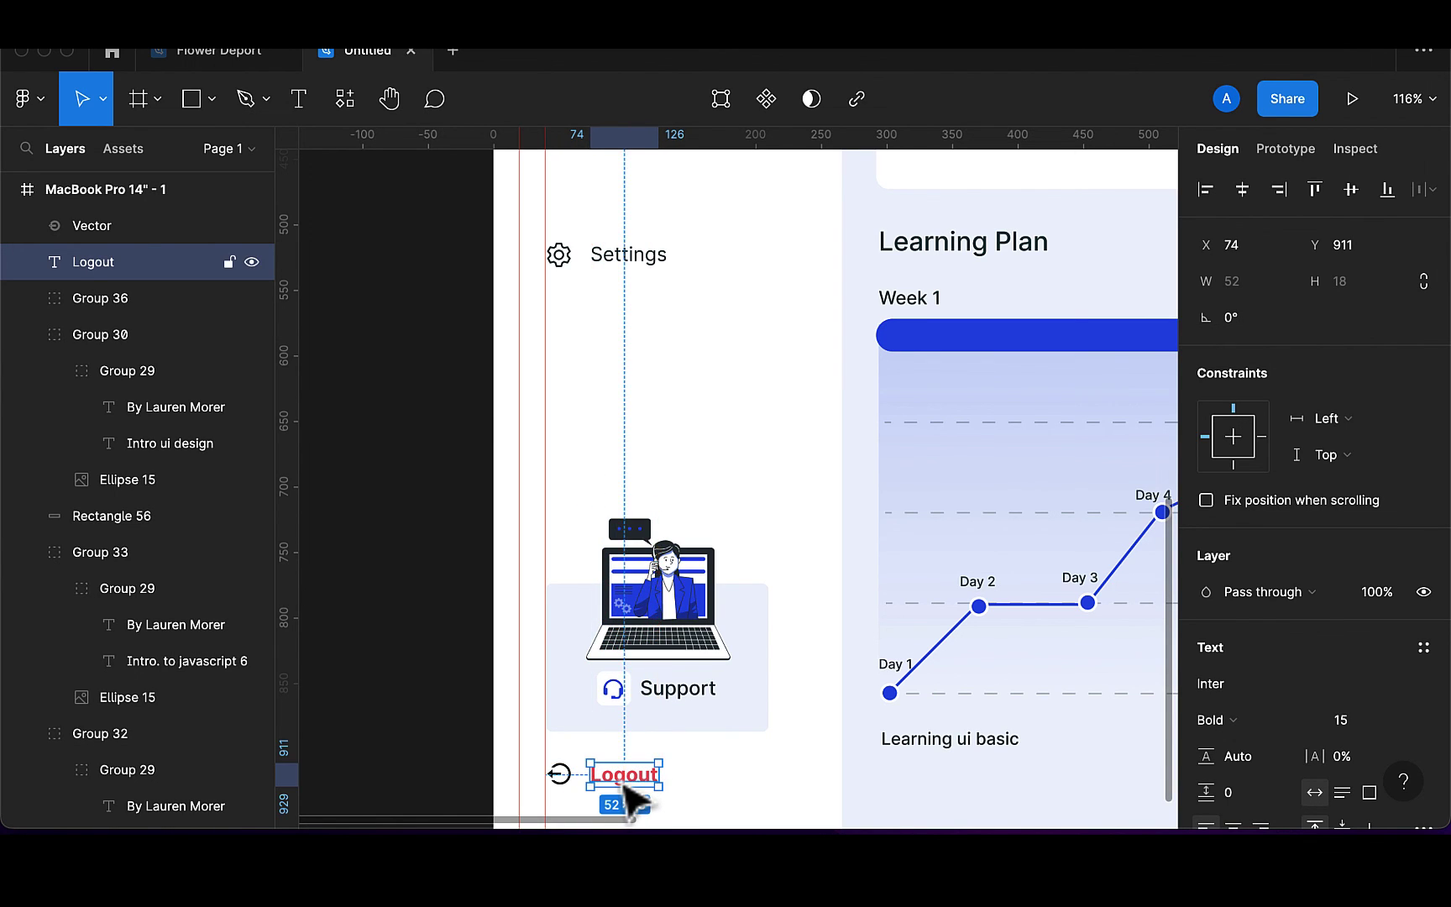
# Colour the logout icon with the Logout label's red, F36363
pyautogui.click(563, 780)
pyautogui.scroll(5, 648, 804)
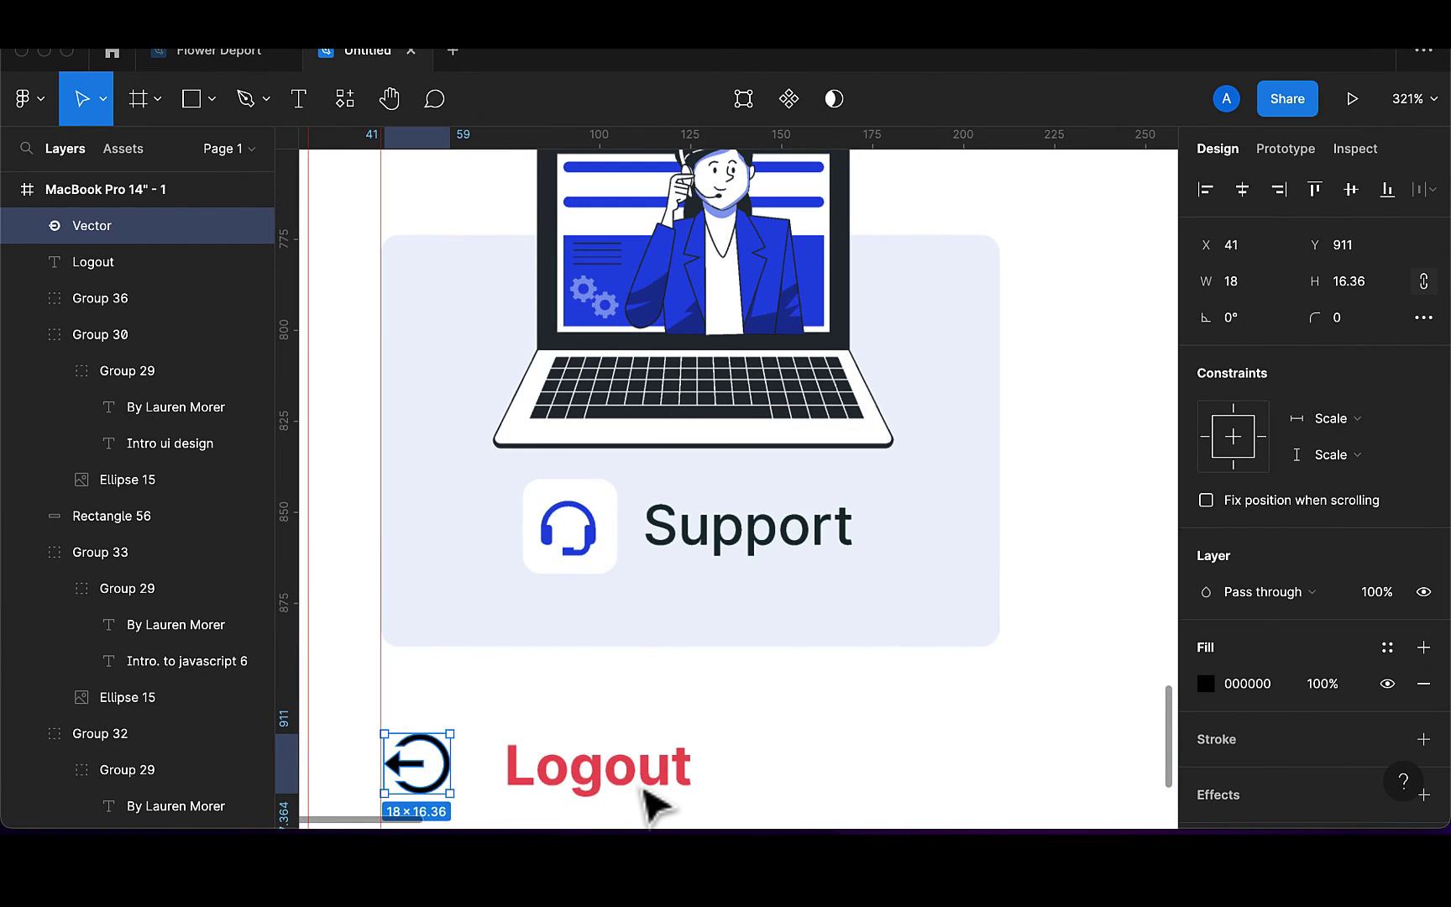
pyautogui.press('i')
pyautogui.click(606, 774)
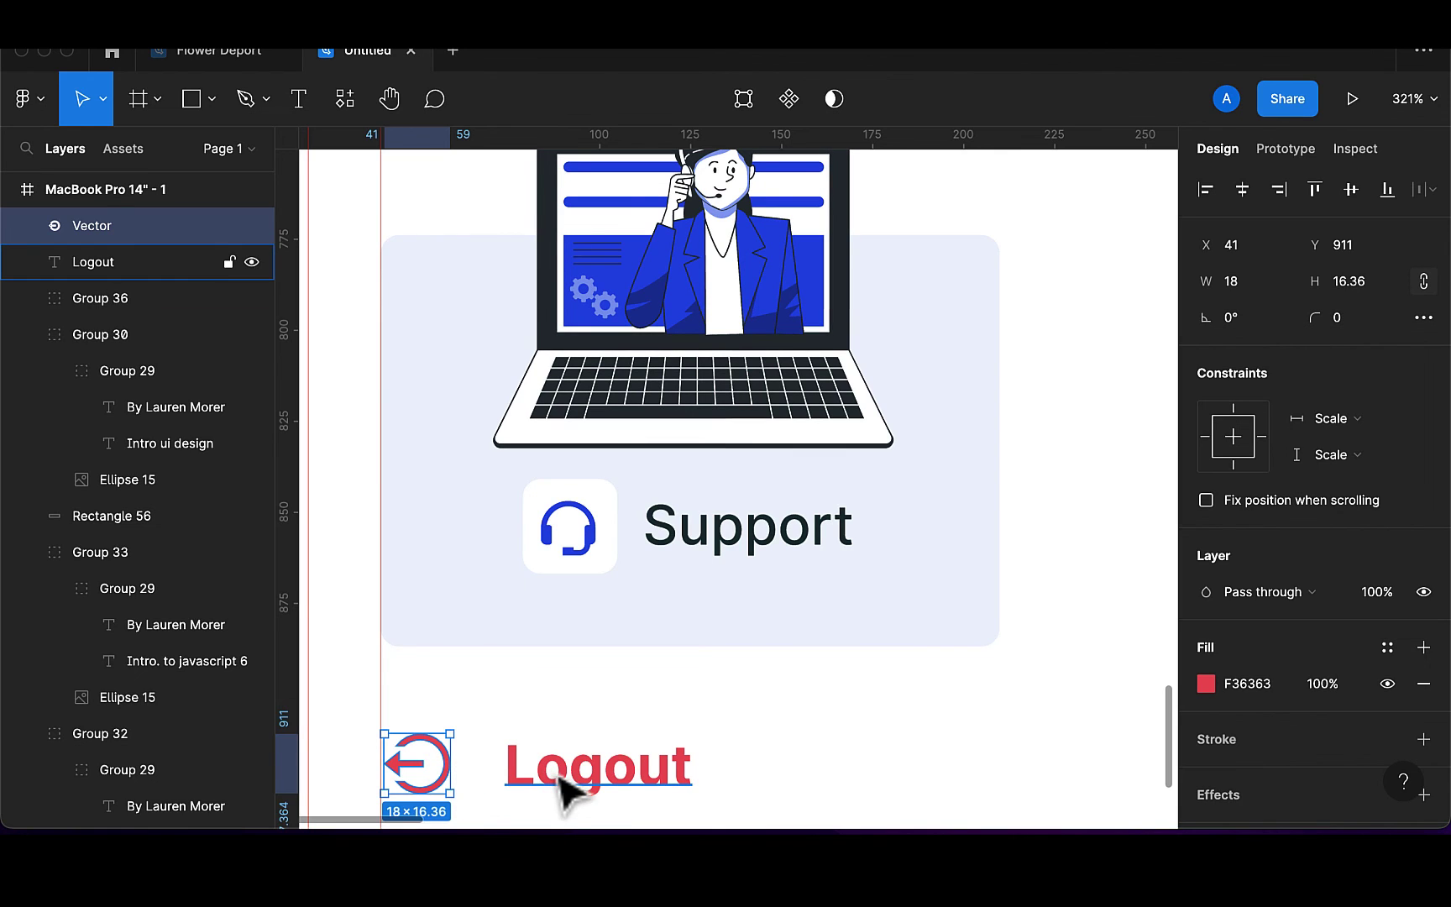
# Vertically centre the icon with the Logout label and group them as Group 37
pyautogui.keyDown('shift'); pyautogui.click(576, 781); pyautogui.keyUp('shift')
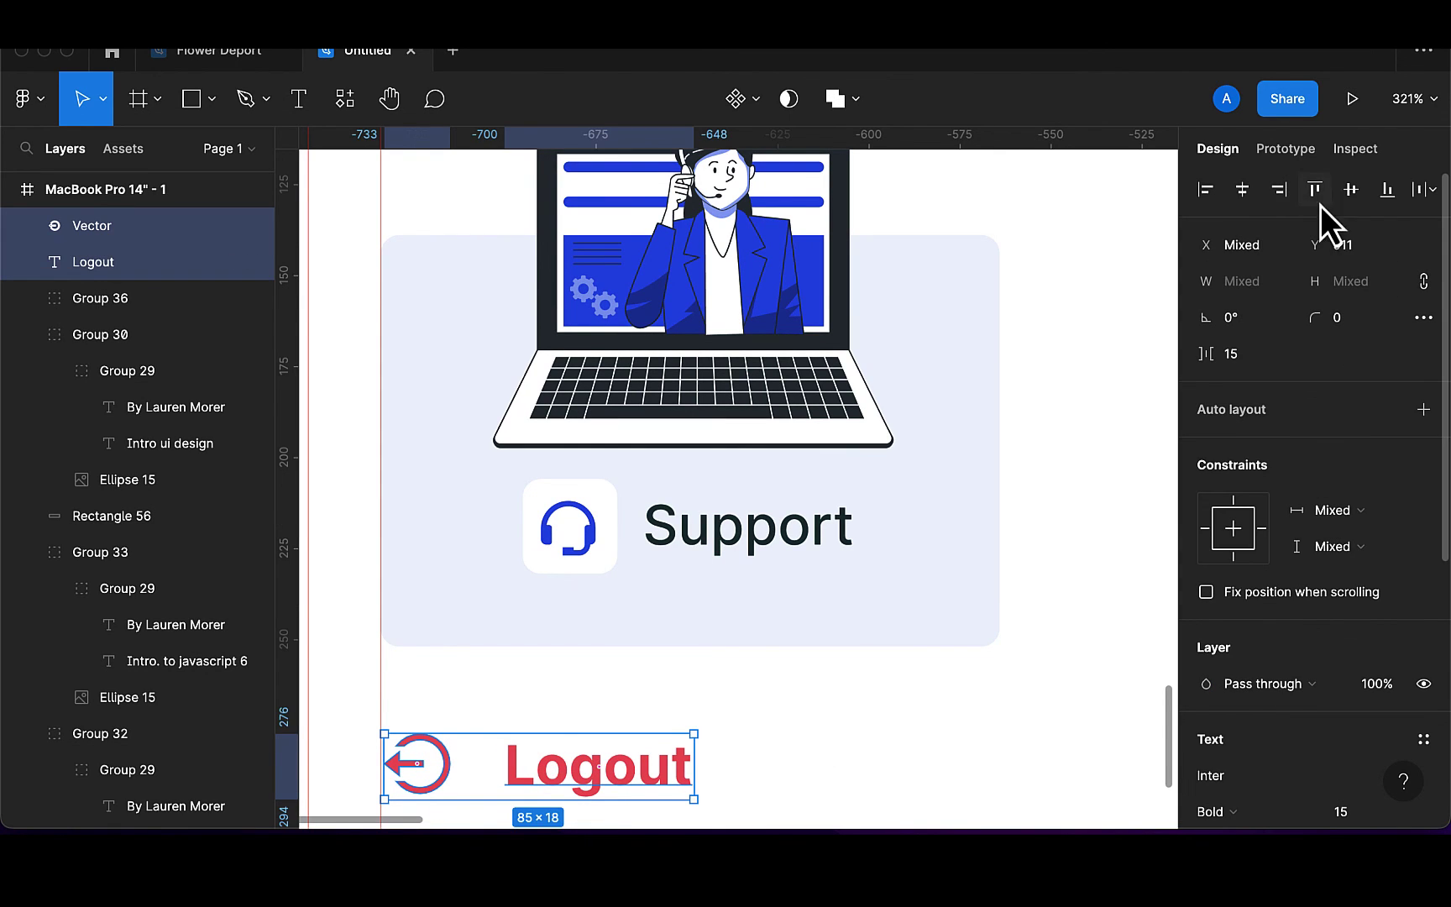
pyautogui.click(1351, 201)
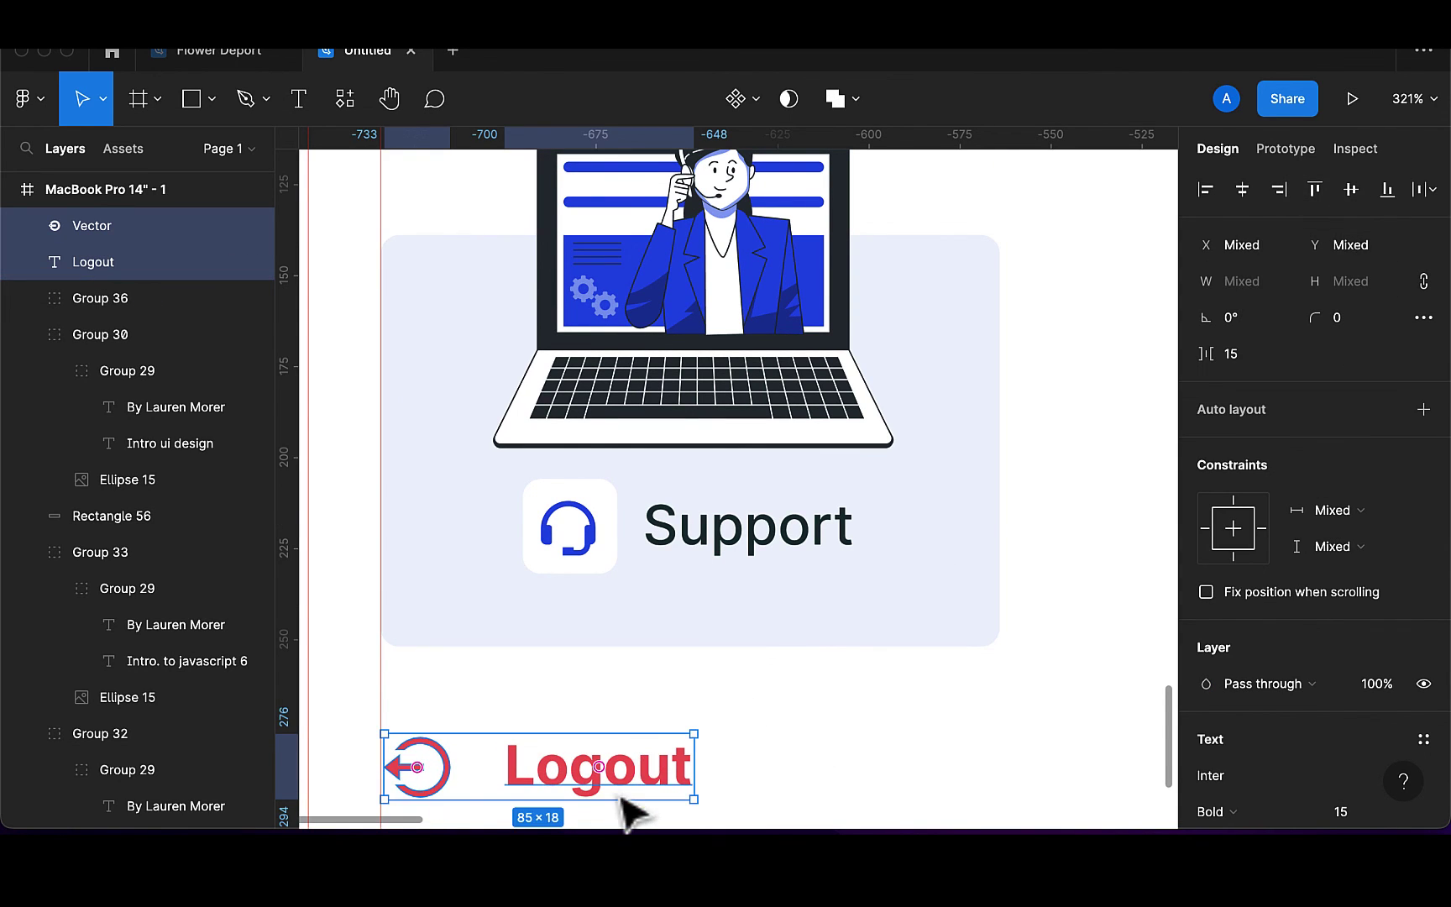
pyautogui.press('super+g')
pyautogui.scroll(-5, 632, 810)
pyautogui.scroll(-2, 631, 810)
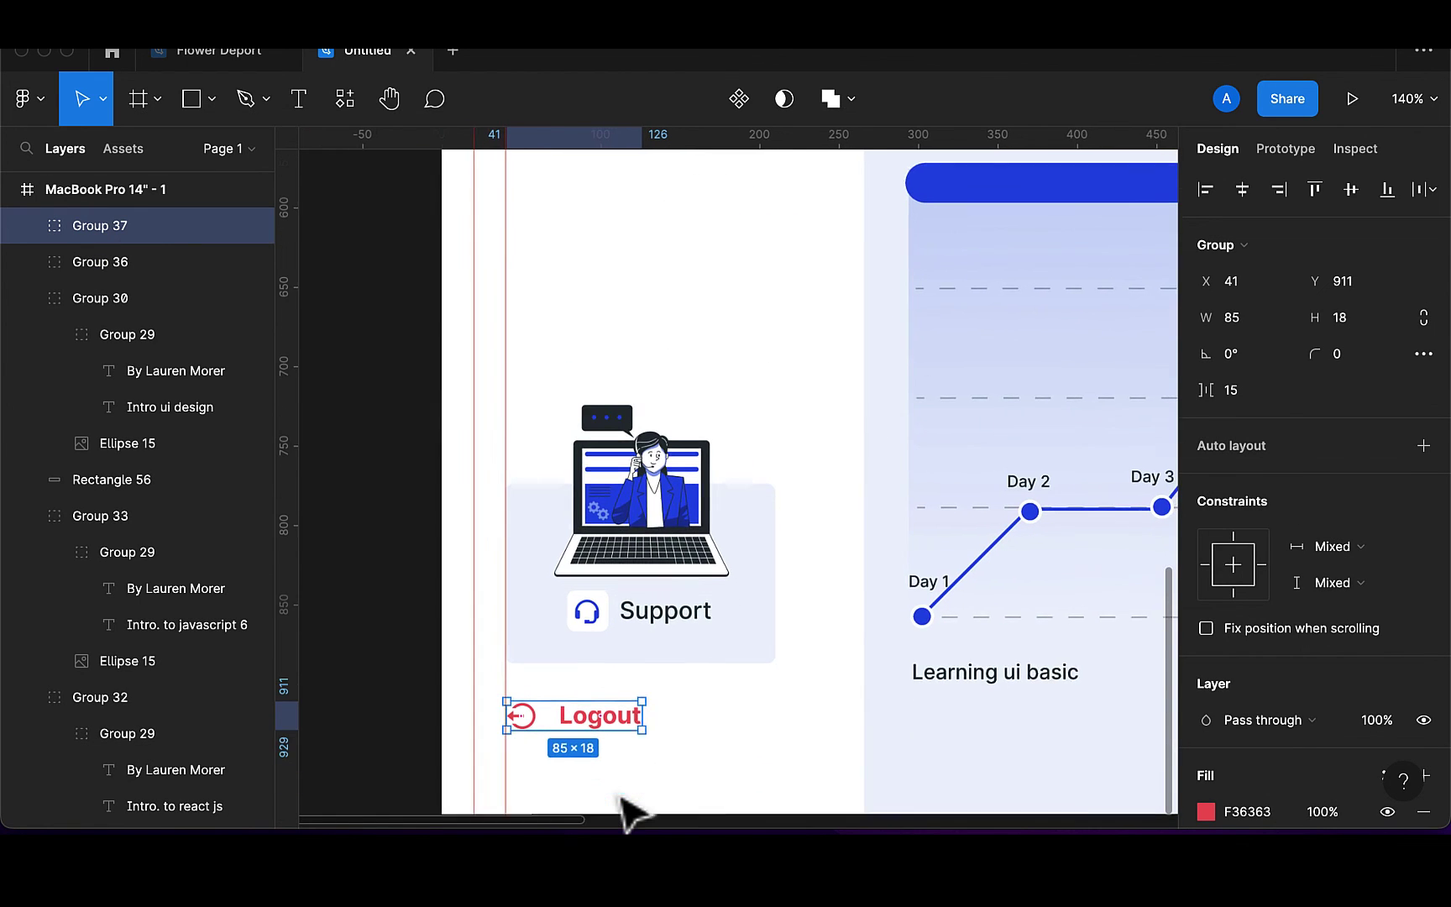
pyautogui.press('Escape')
pyautogui.scroll(-5, 634, 813)
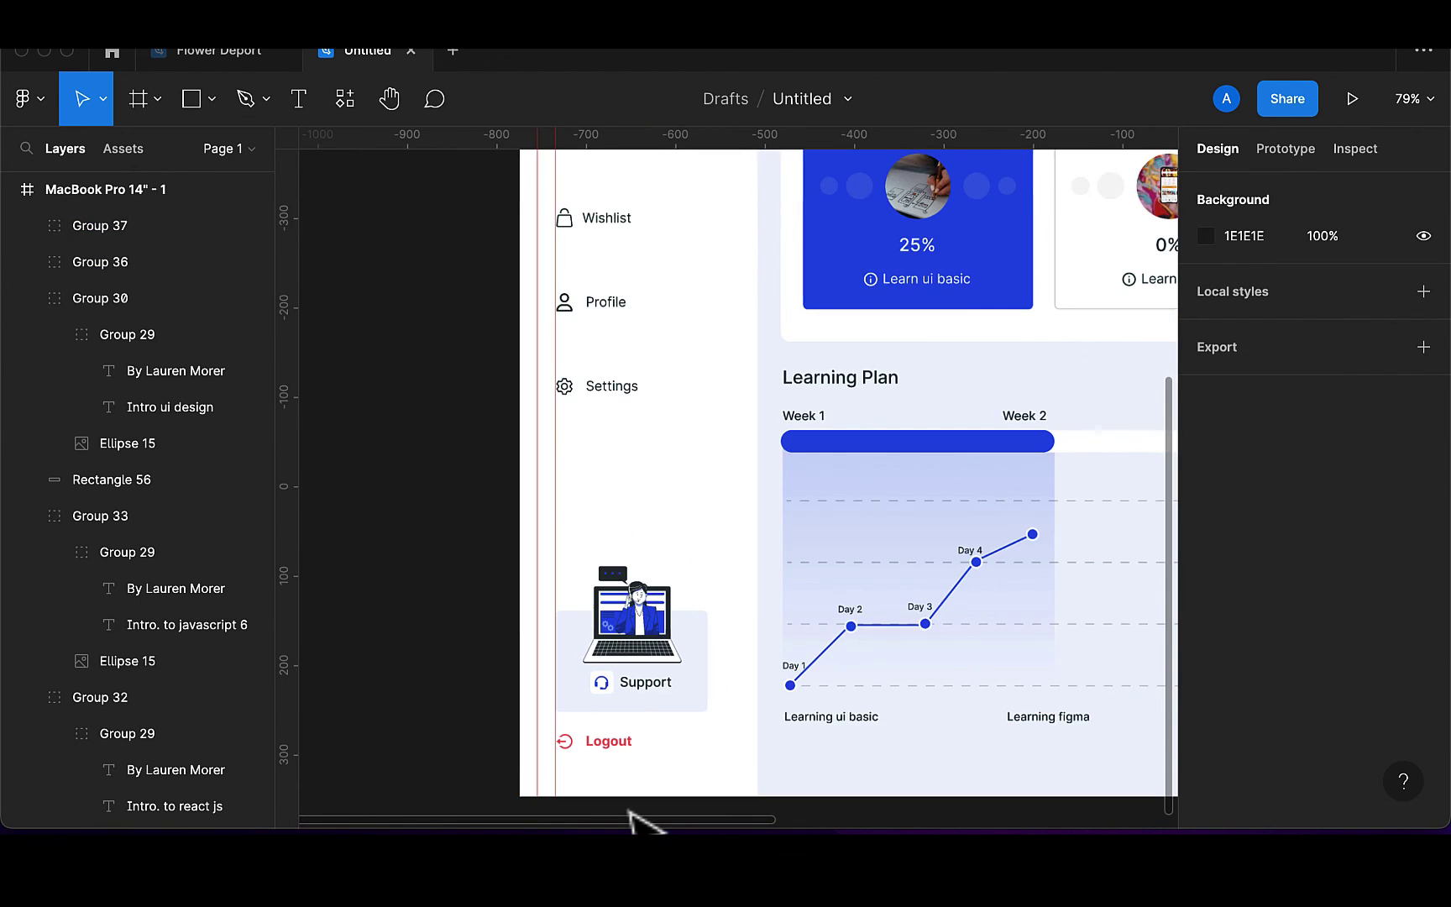
# Move the red vertical guide from 20 to 40
pyautogui.scroll(-4, 636, 818)
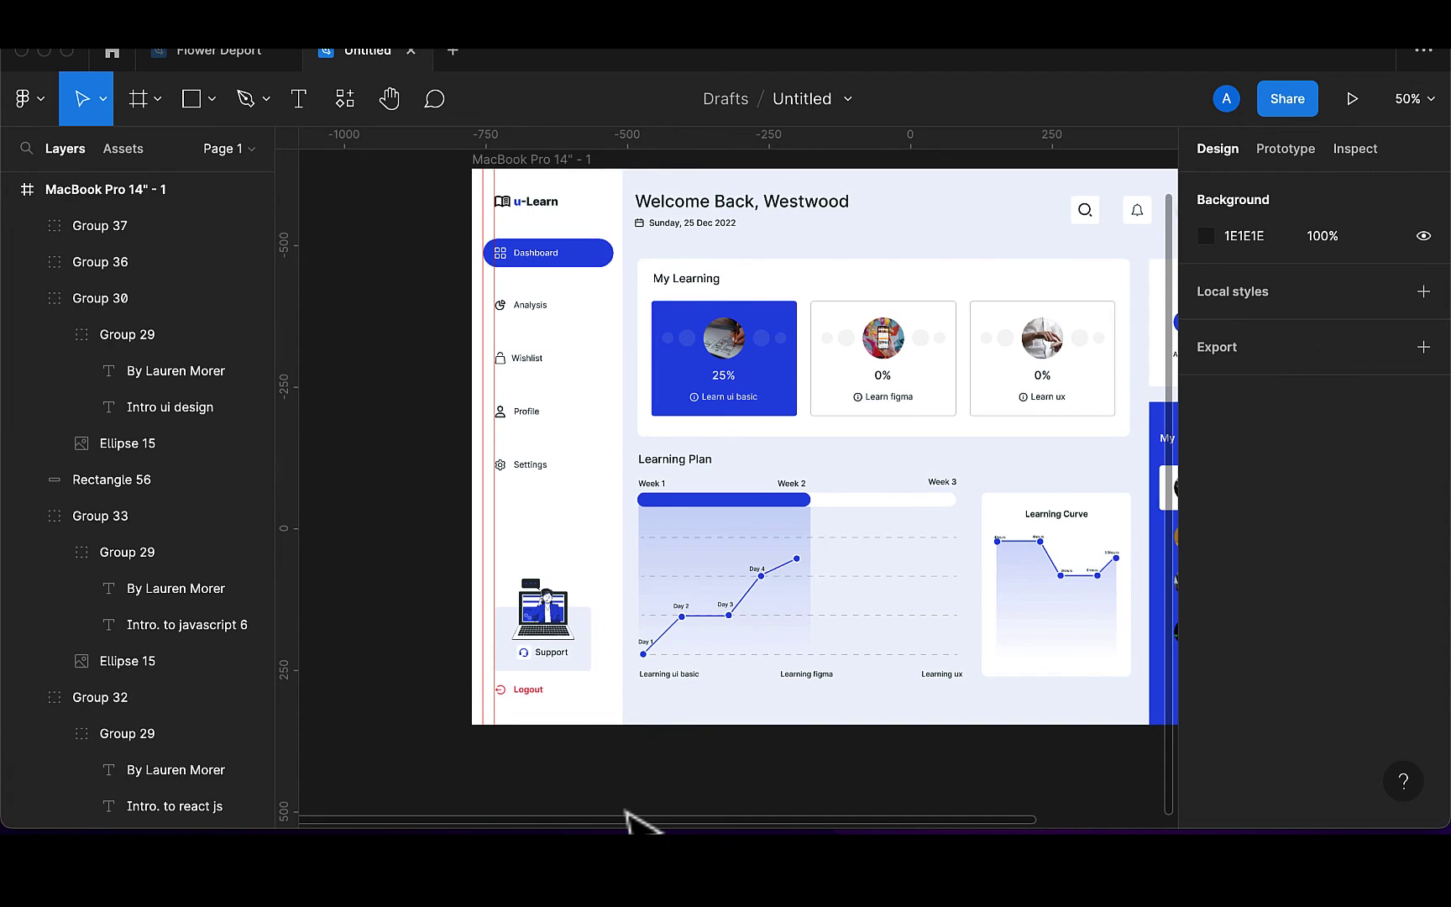
pyautogui.scroll(-2, 636, 819)
pyautogui.hscroll(3, 627, 812)
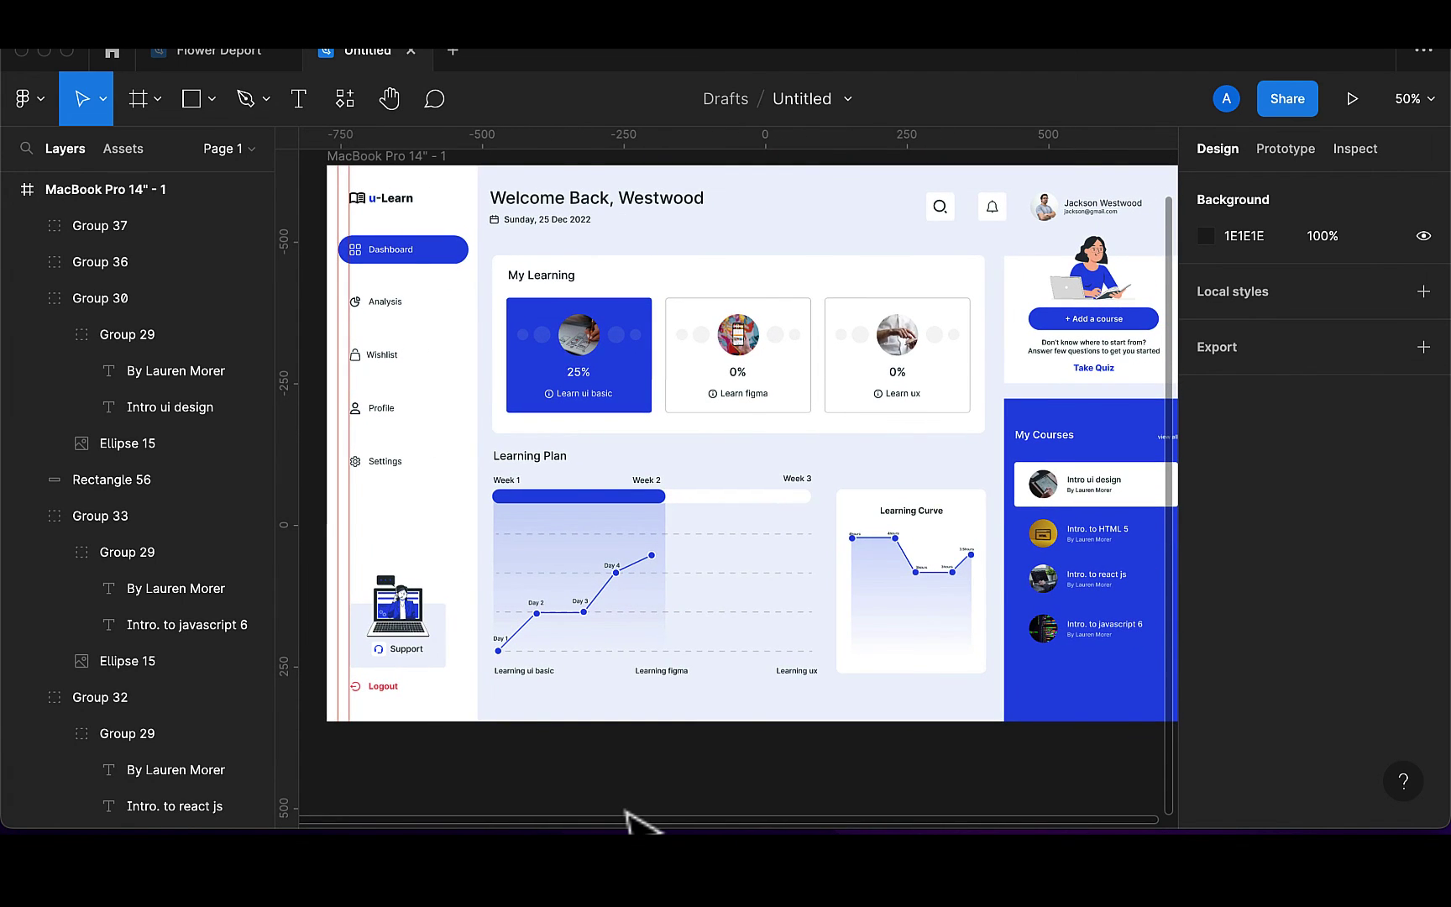
pyautogui.hscroll(-5, 570, 681)
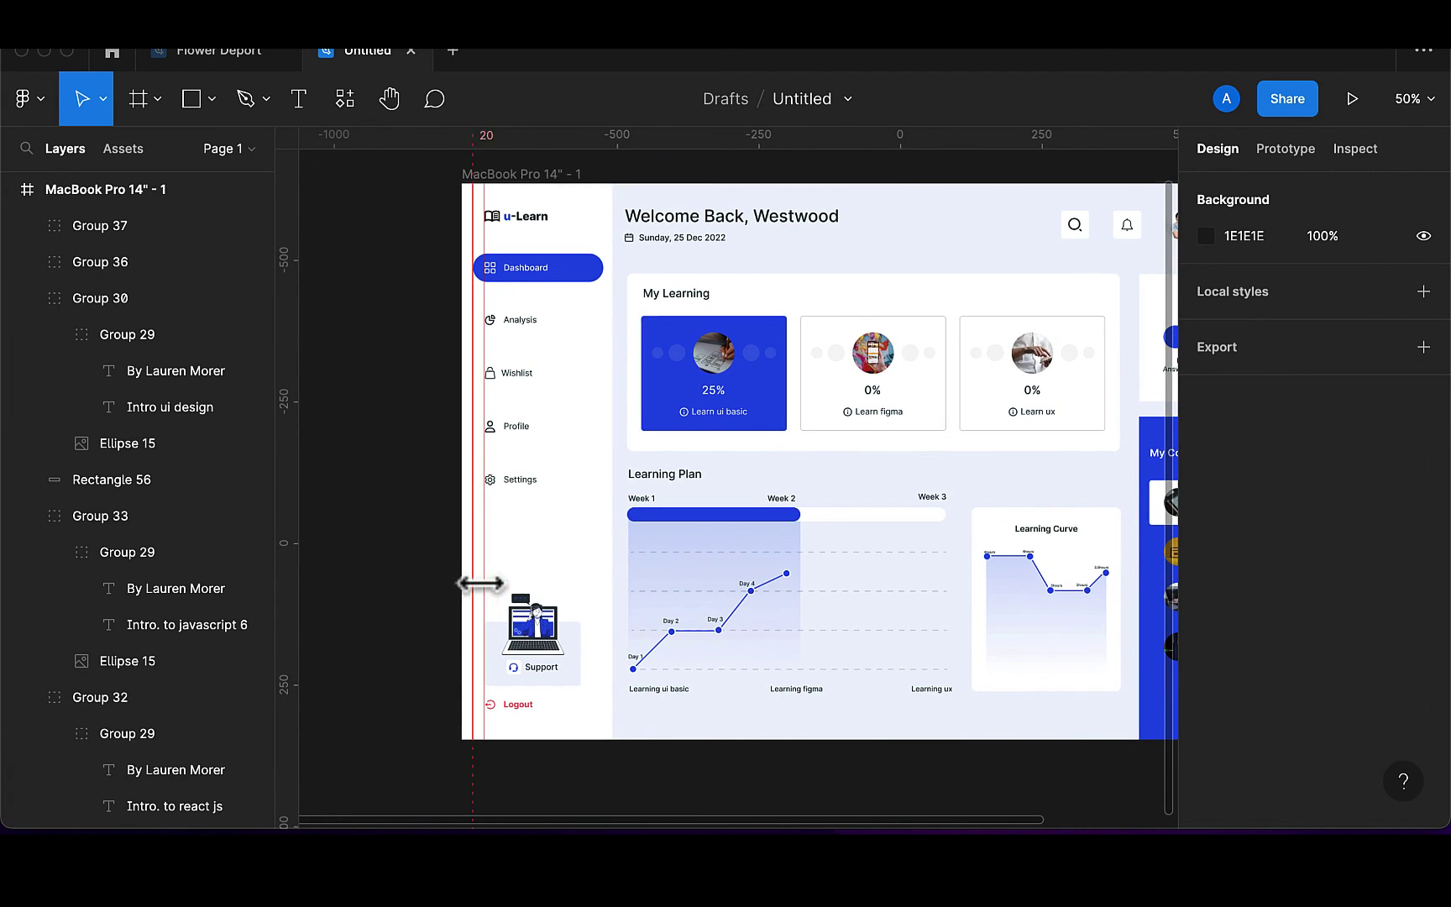
pyautogui.moveTo(481, 583); pyautogui.dragTo(464, 579)
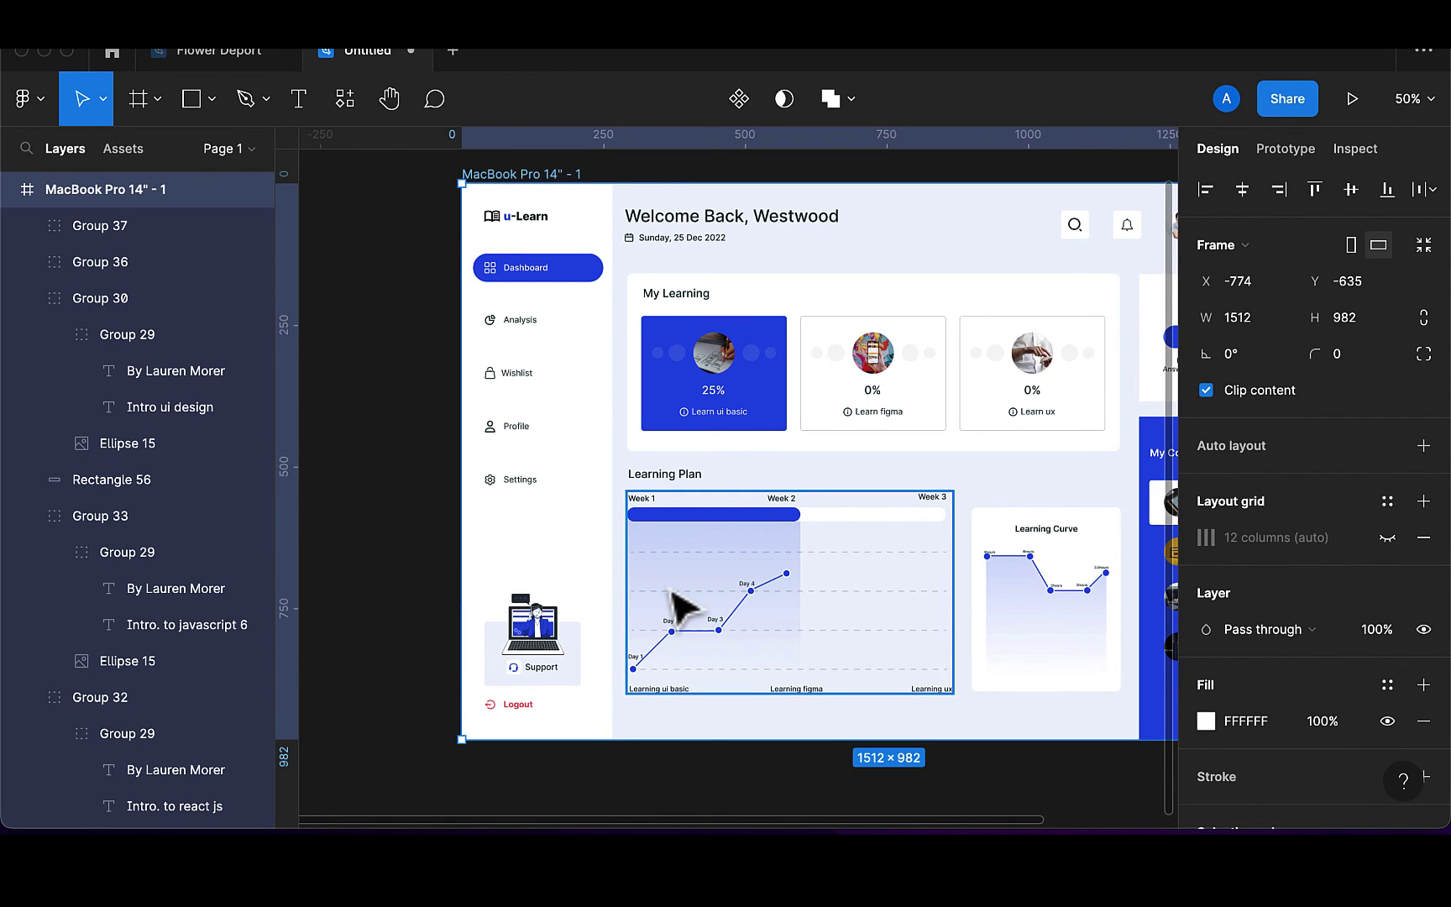
# Deselect the dashboard frame and bring up the recent plugins list
pyautogui.scroll(-5, 676, 588)
pyautogui.hscroll(3, 676, 601)
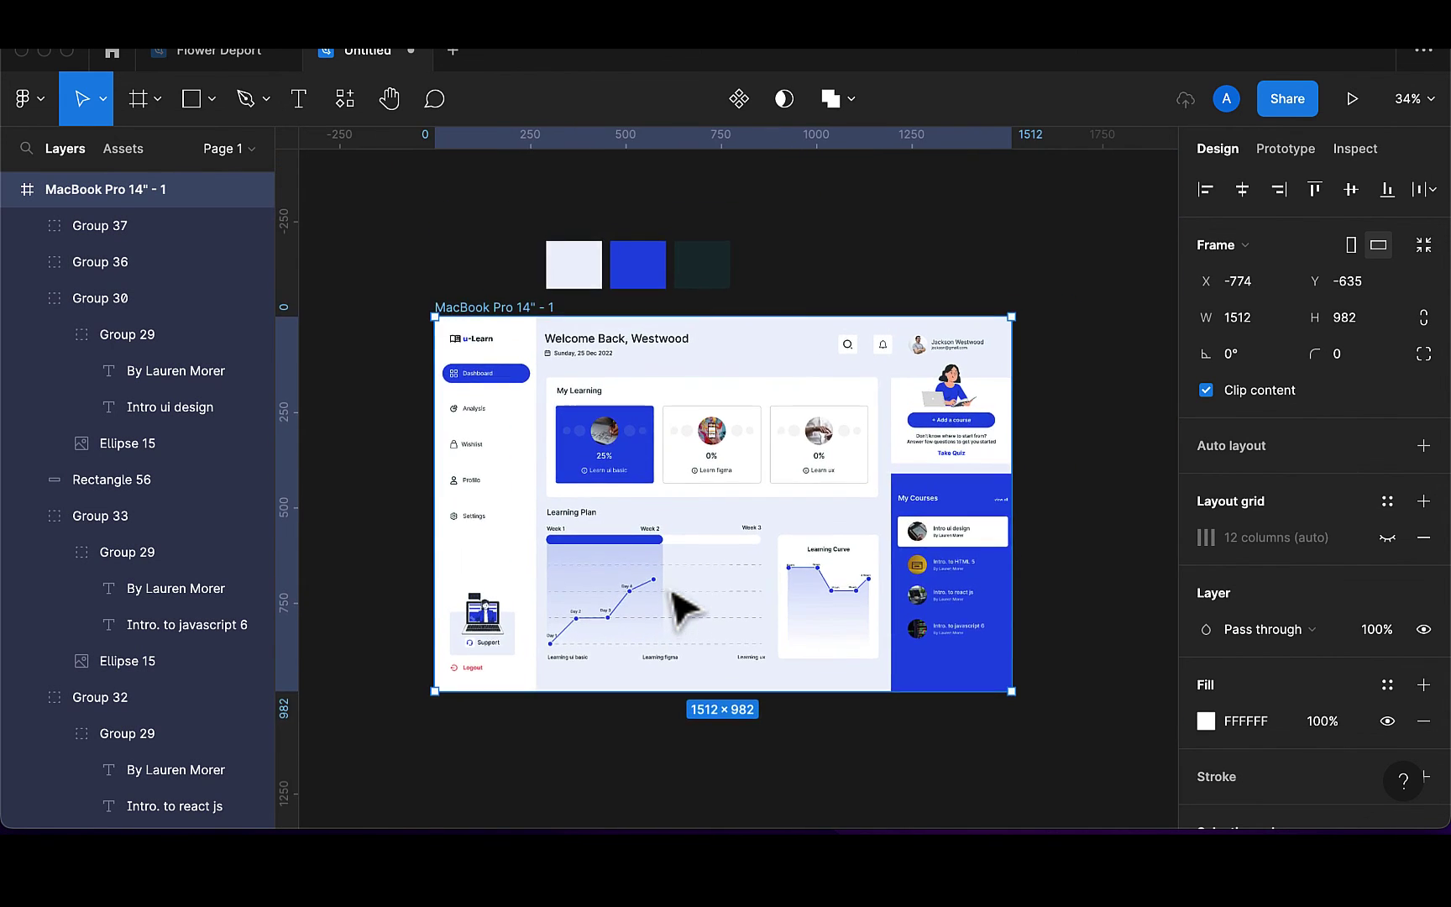
pyautogui.hscroll(2, 900, 609)
pyautogui.hscroll(2, 888, 593)
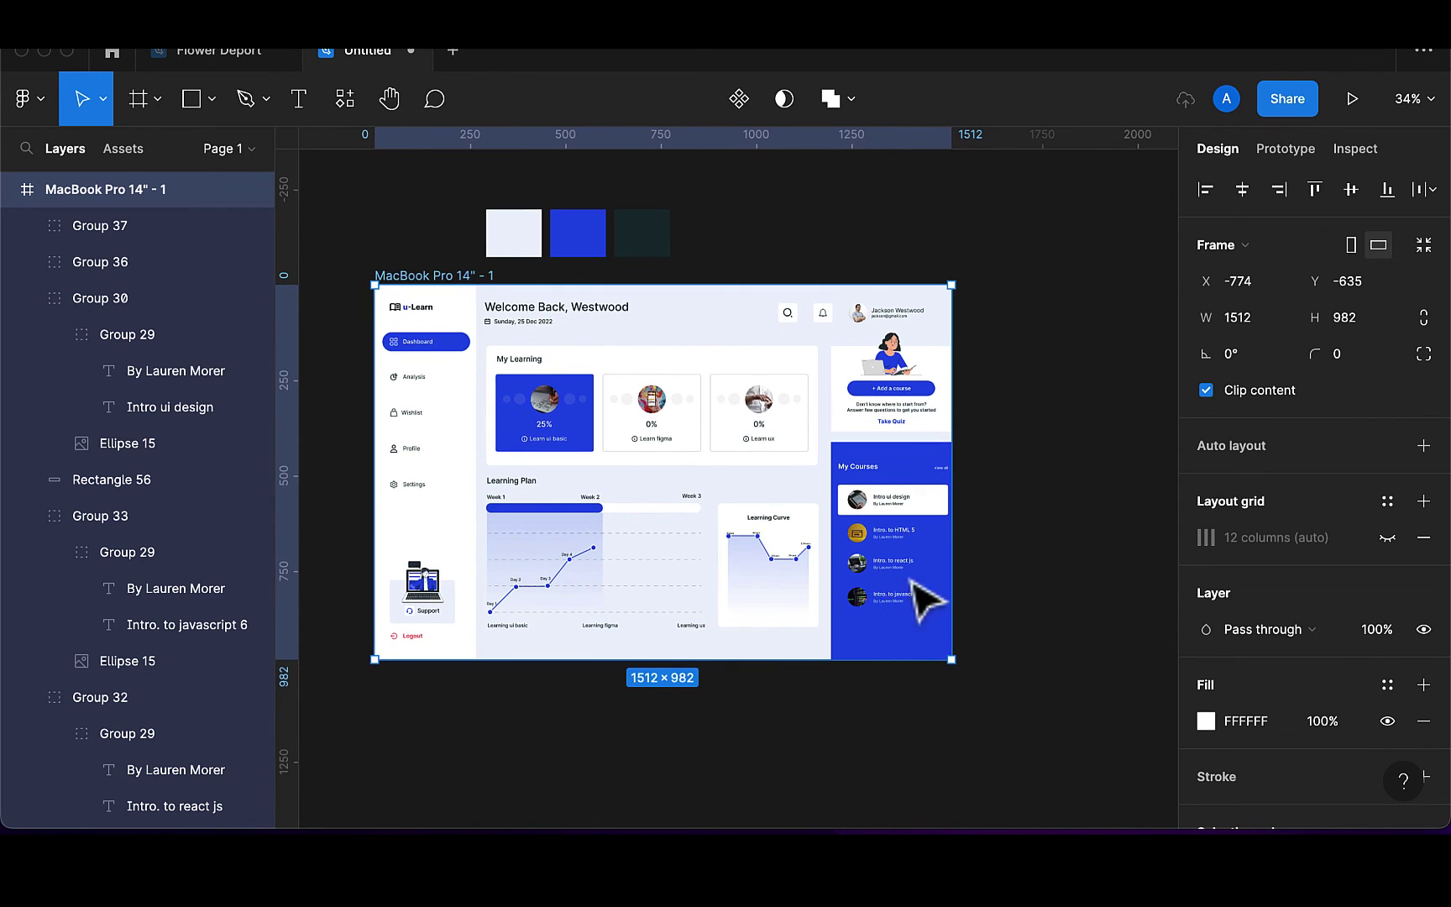
pyautogui.click(1043, 505)
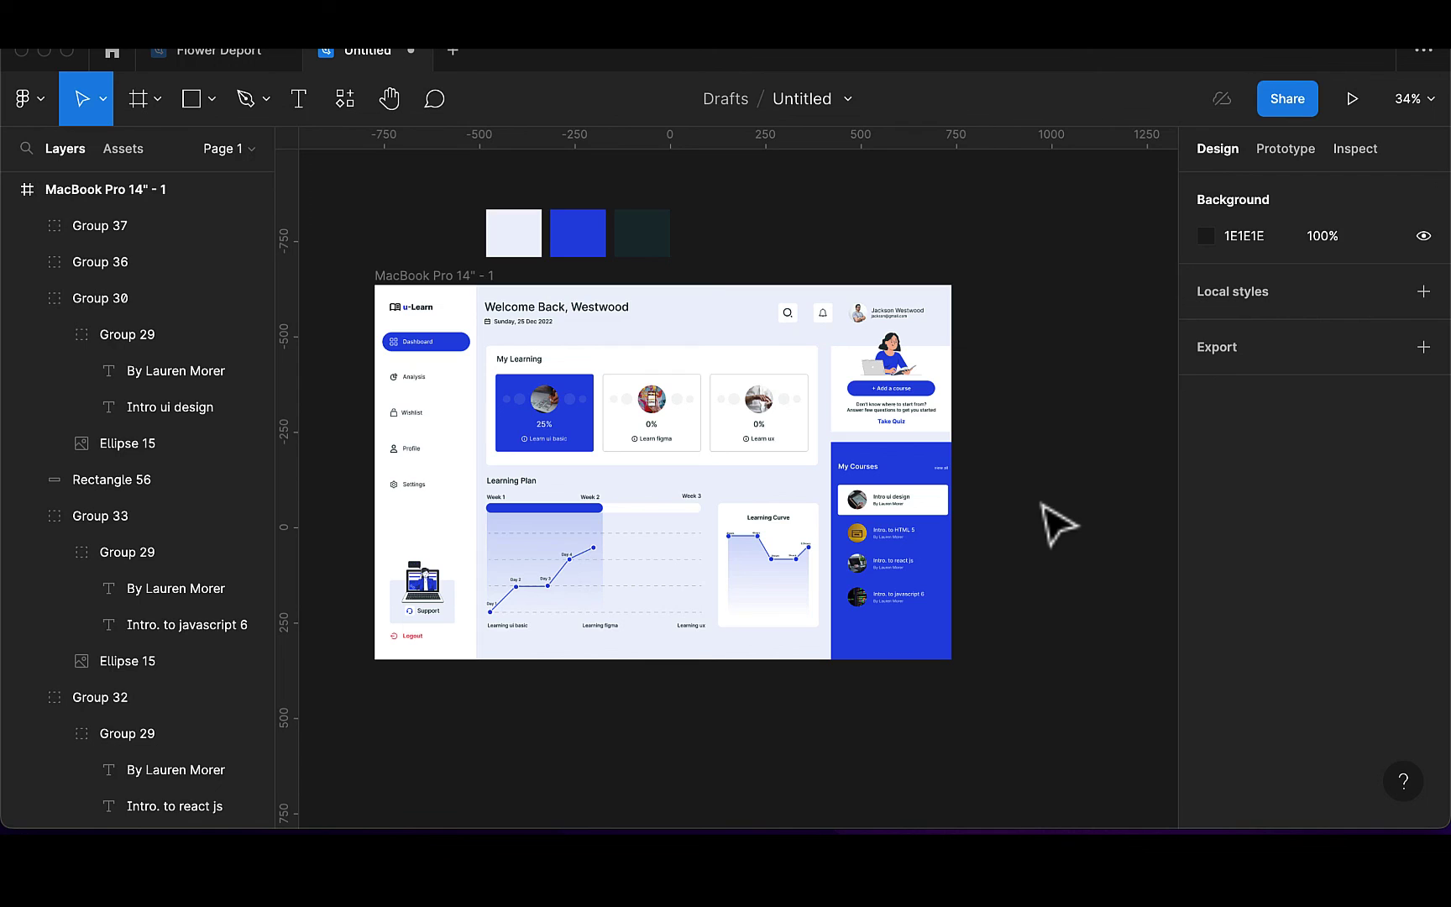
pyautogui.click(340, 114)
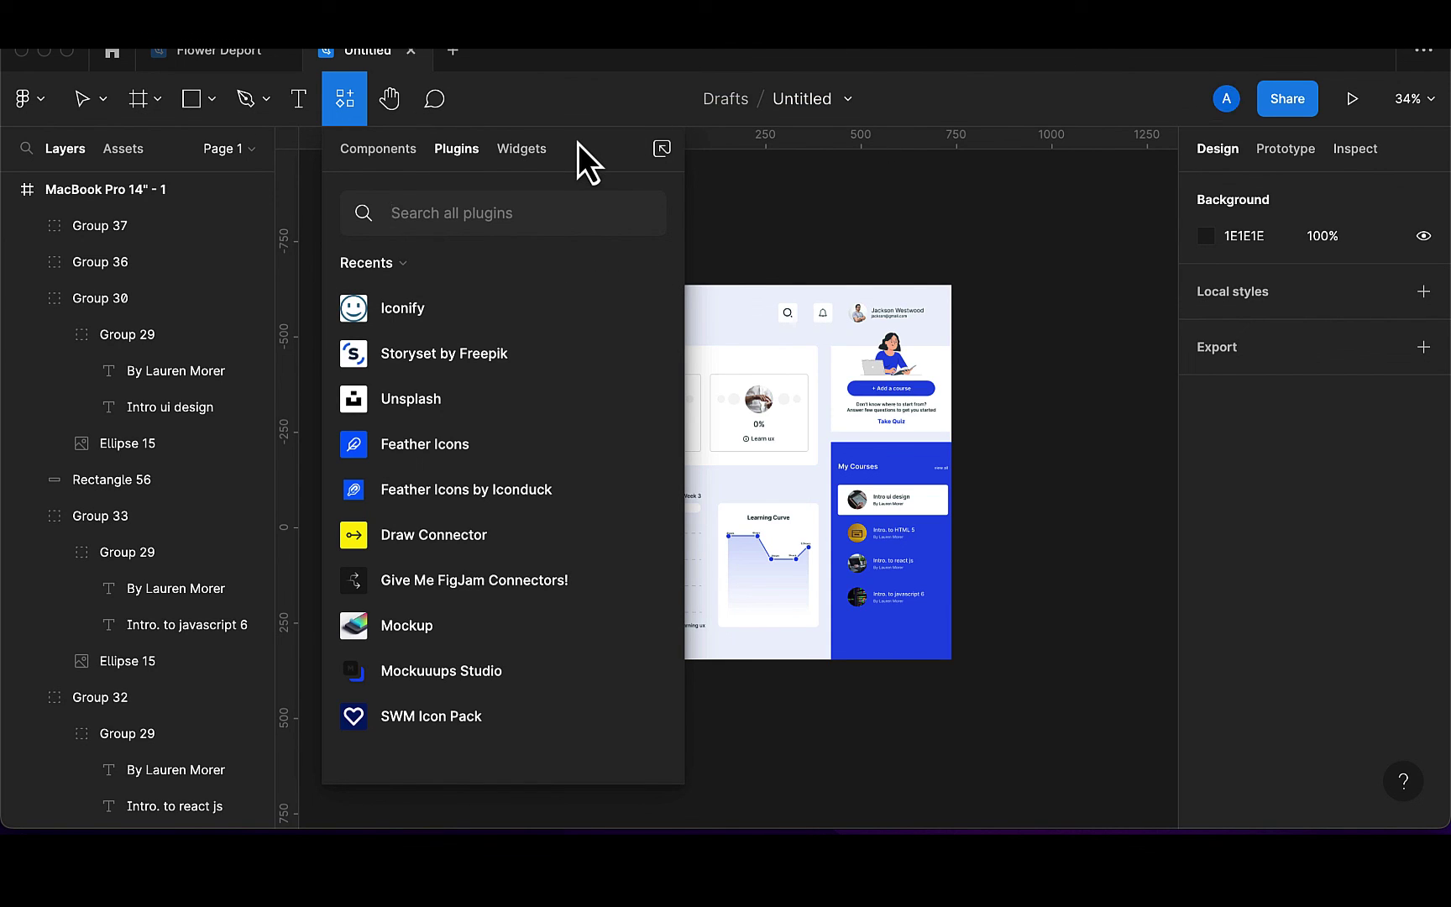
# Check the Wi-Fi connection and toggle the plugins list closed
pyautogui.click(1173, 50)
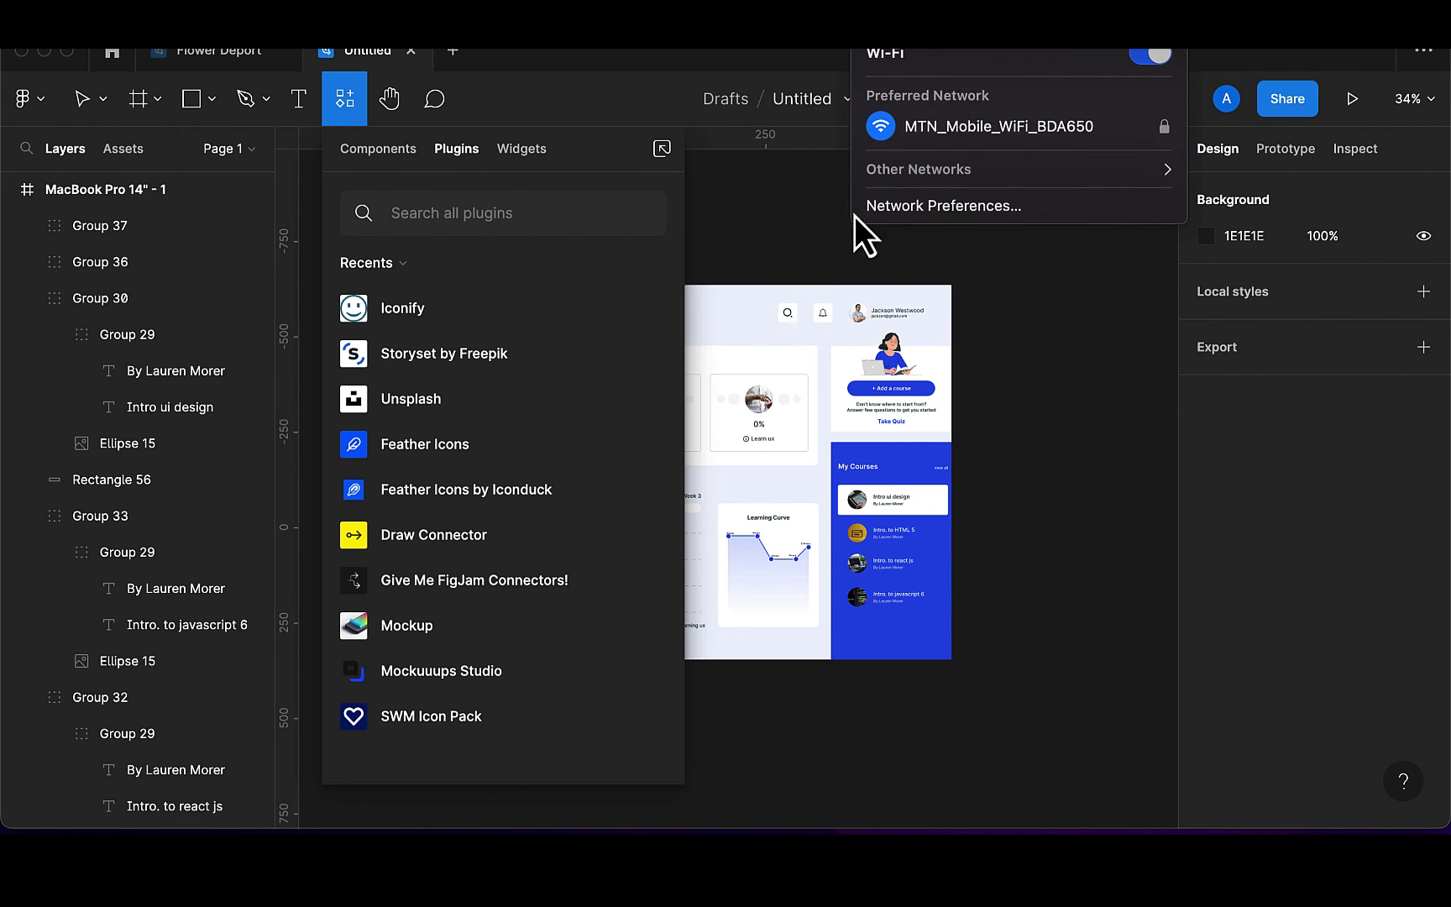
pyautogui.click(797, 239)
pyautogui.click(351, 113)
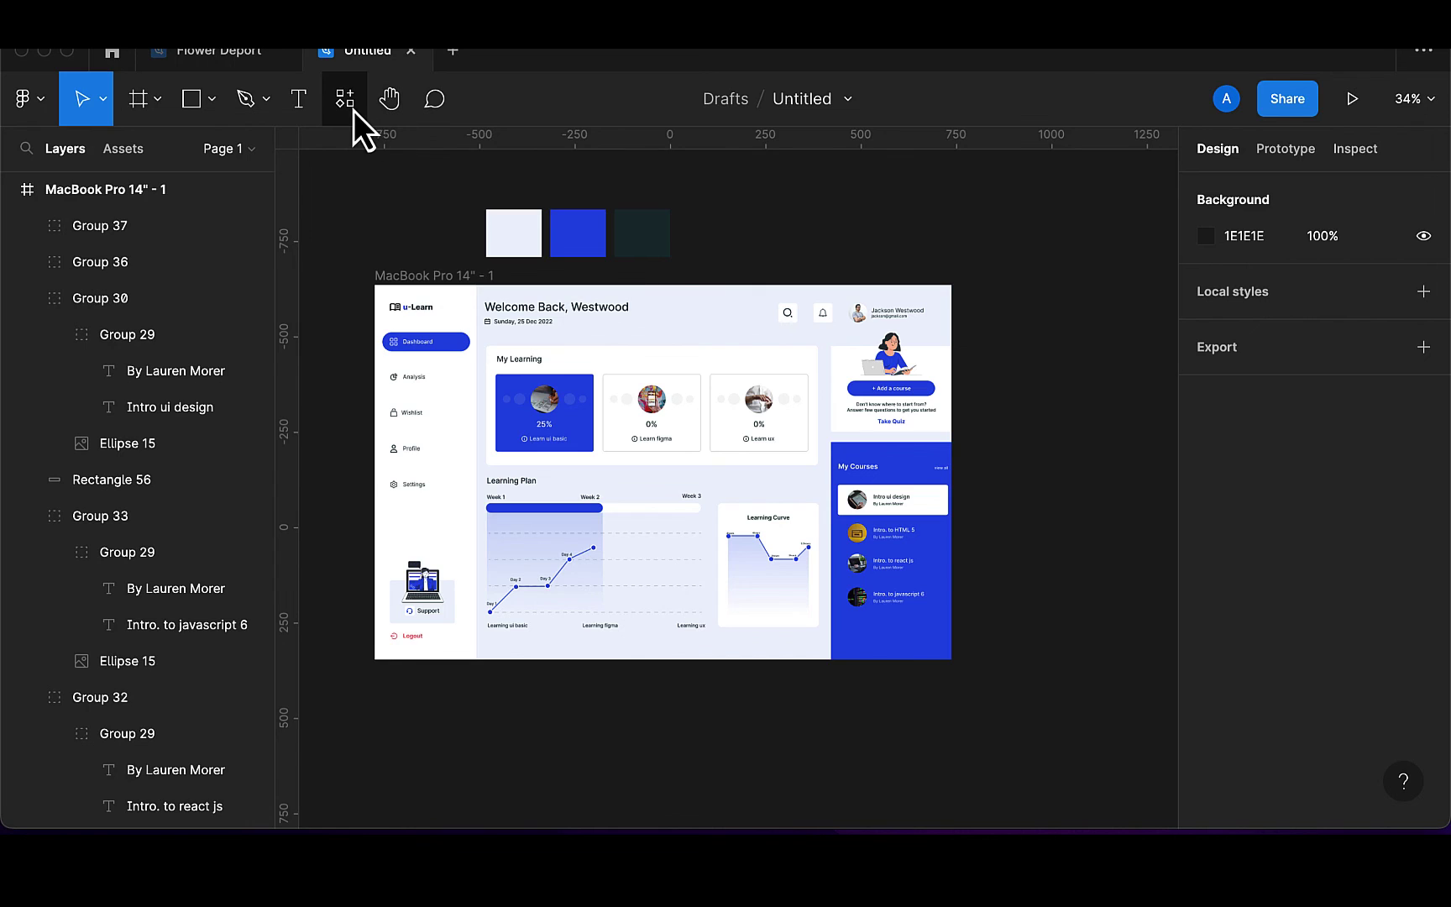
pyautogui.click(351, 109)
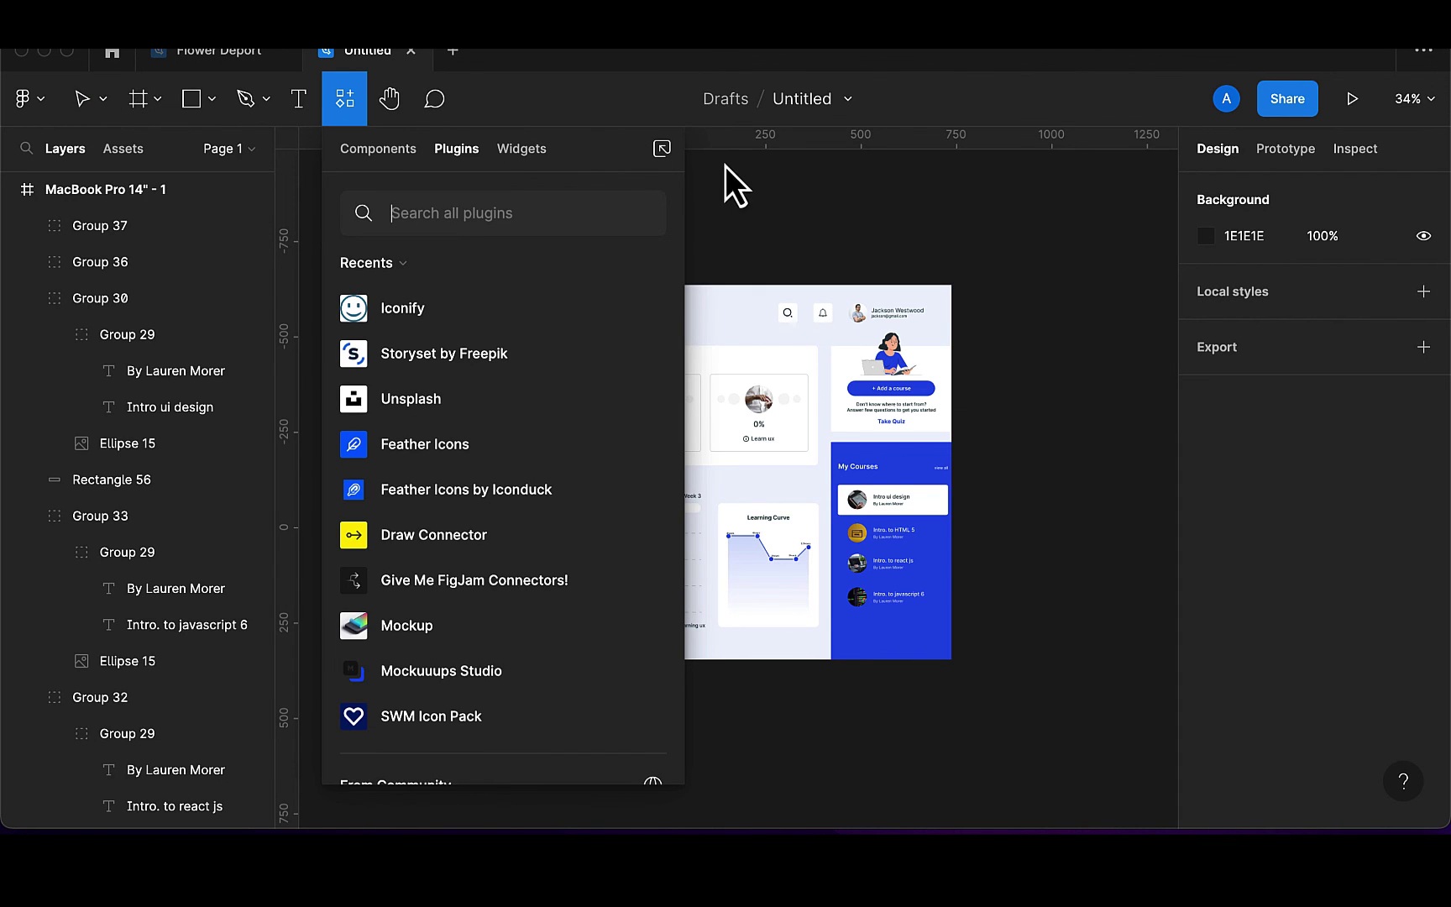
pyautogui.click(802, 202)
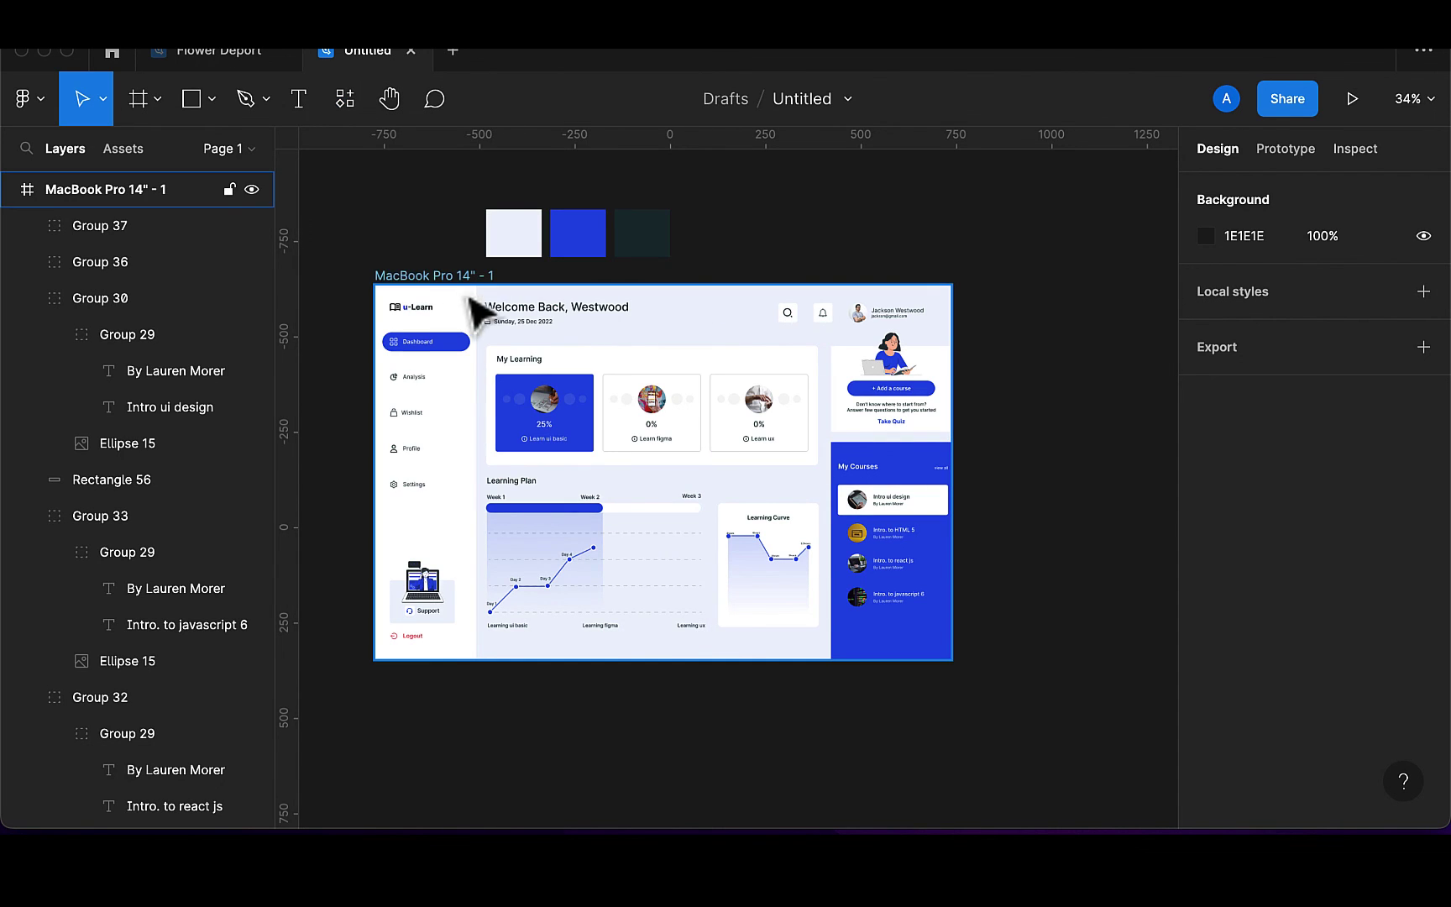
# Try the Mockuuups Studio plugin twice, closing its window each time
pyautogui.click(343, 109)
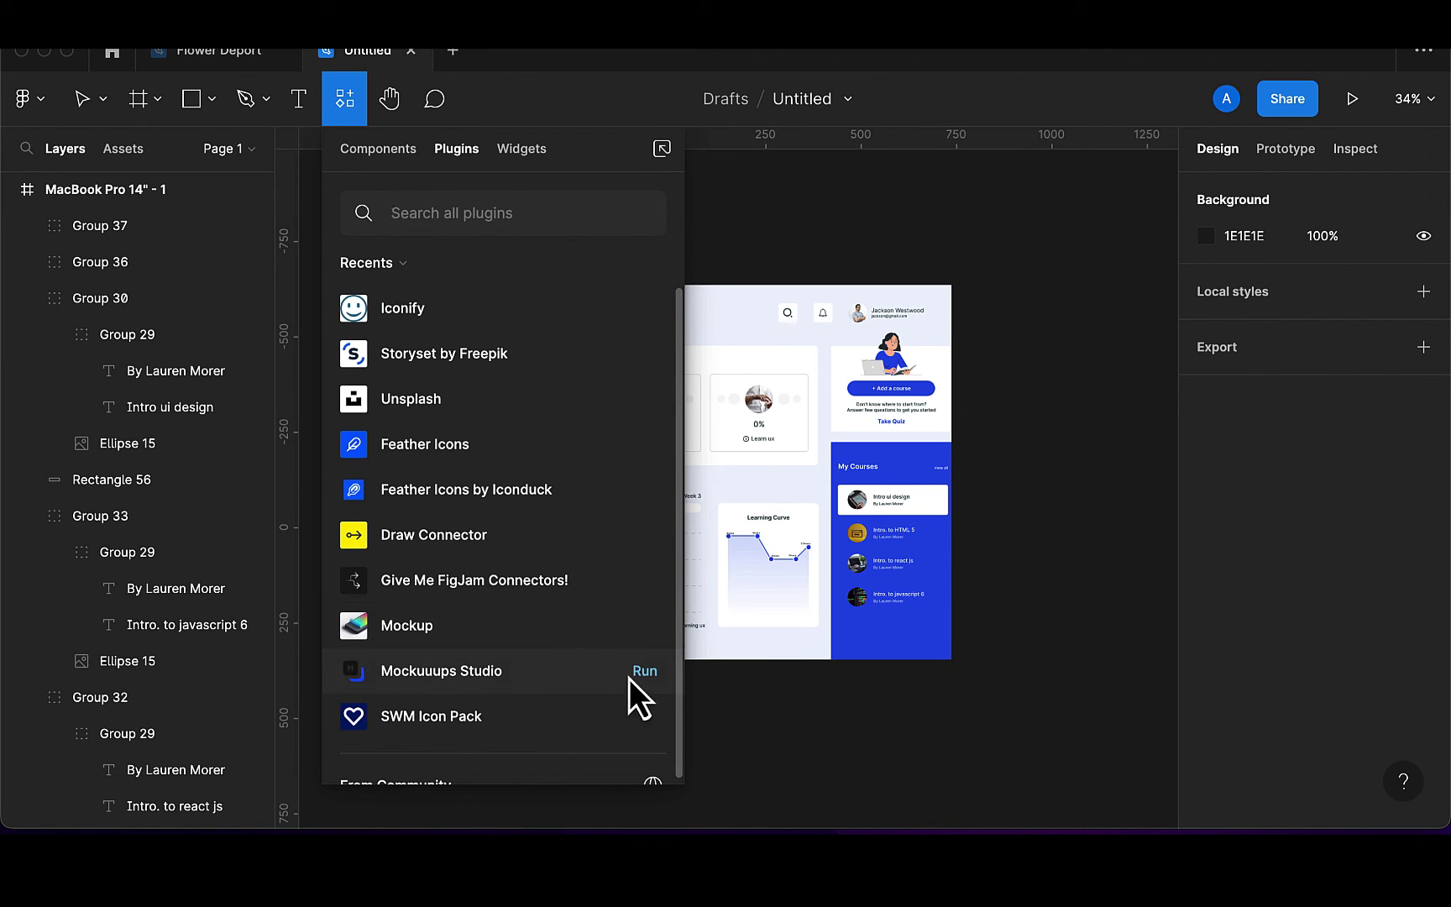
pyautogui.click(645, 671)
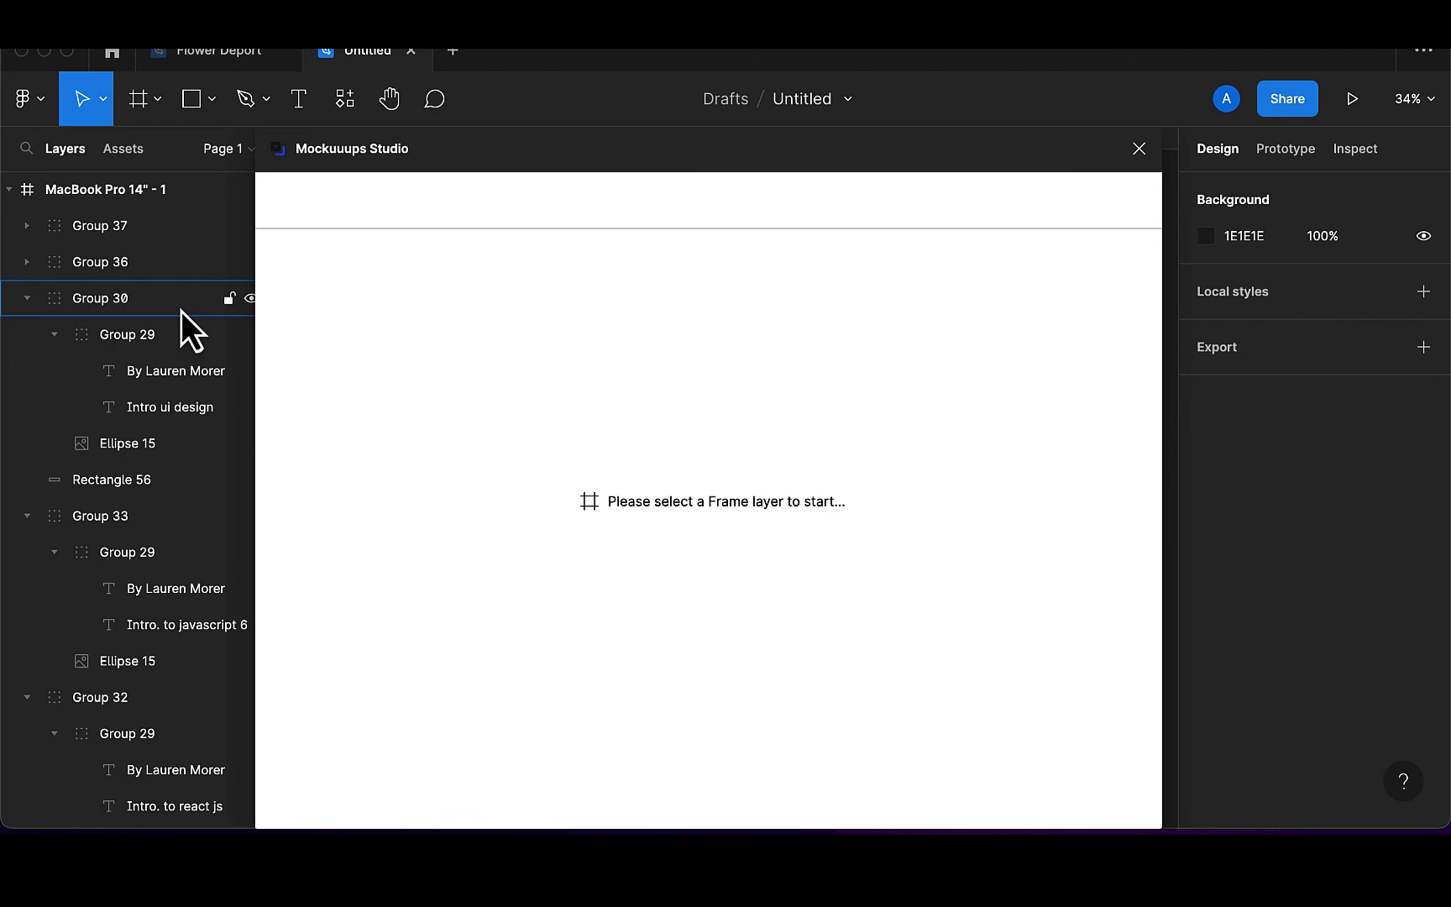
pyautogui.moveTo(444, 163); pyautogui.dragTo(706, 181)
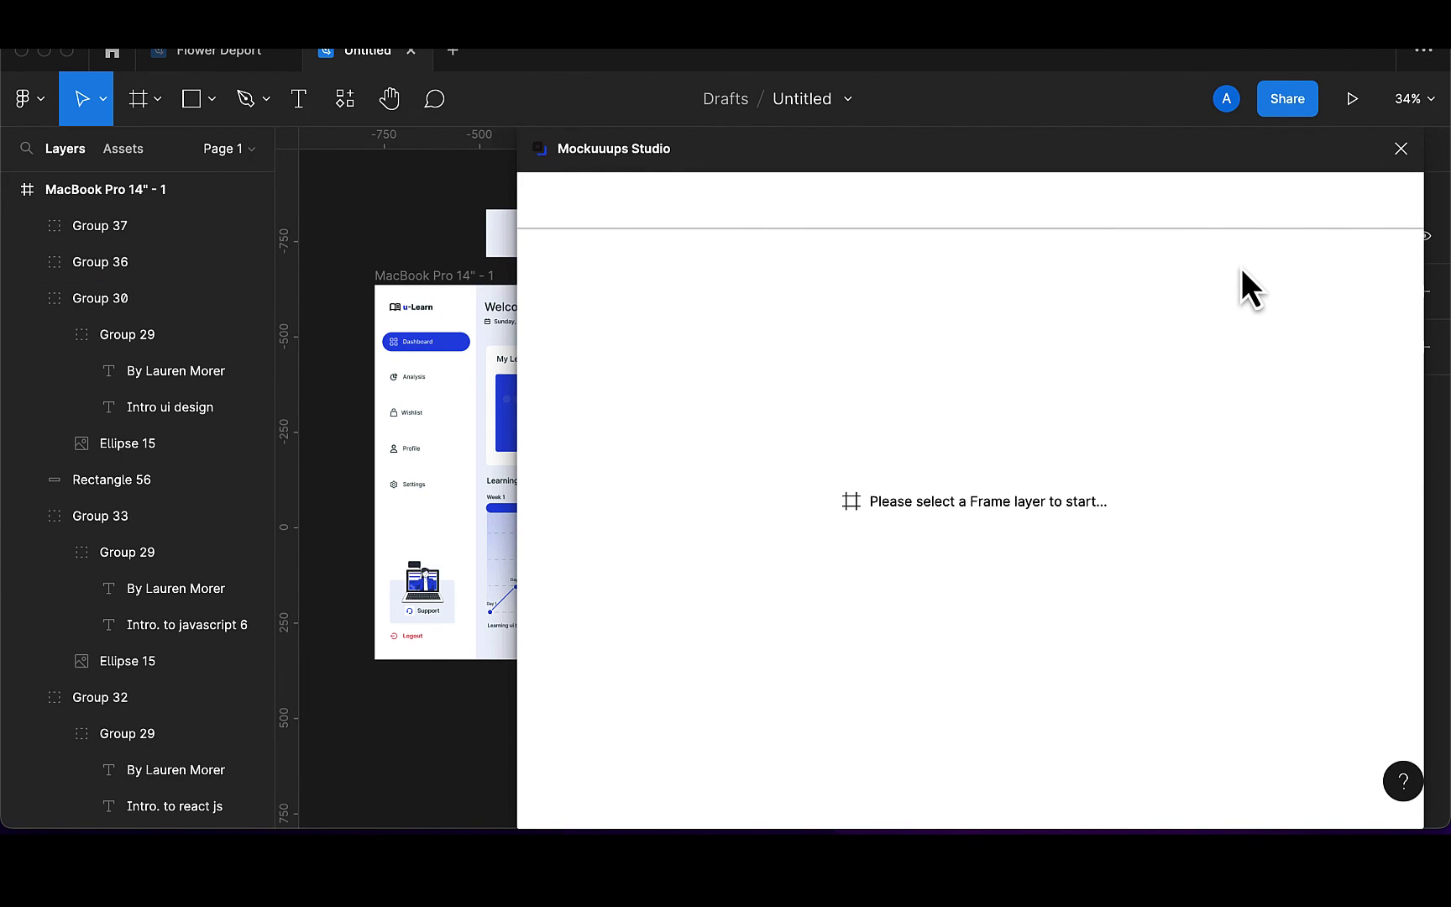
pyautogui.click(1401, 149)
pyautogui.click(345, 98)
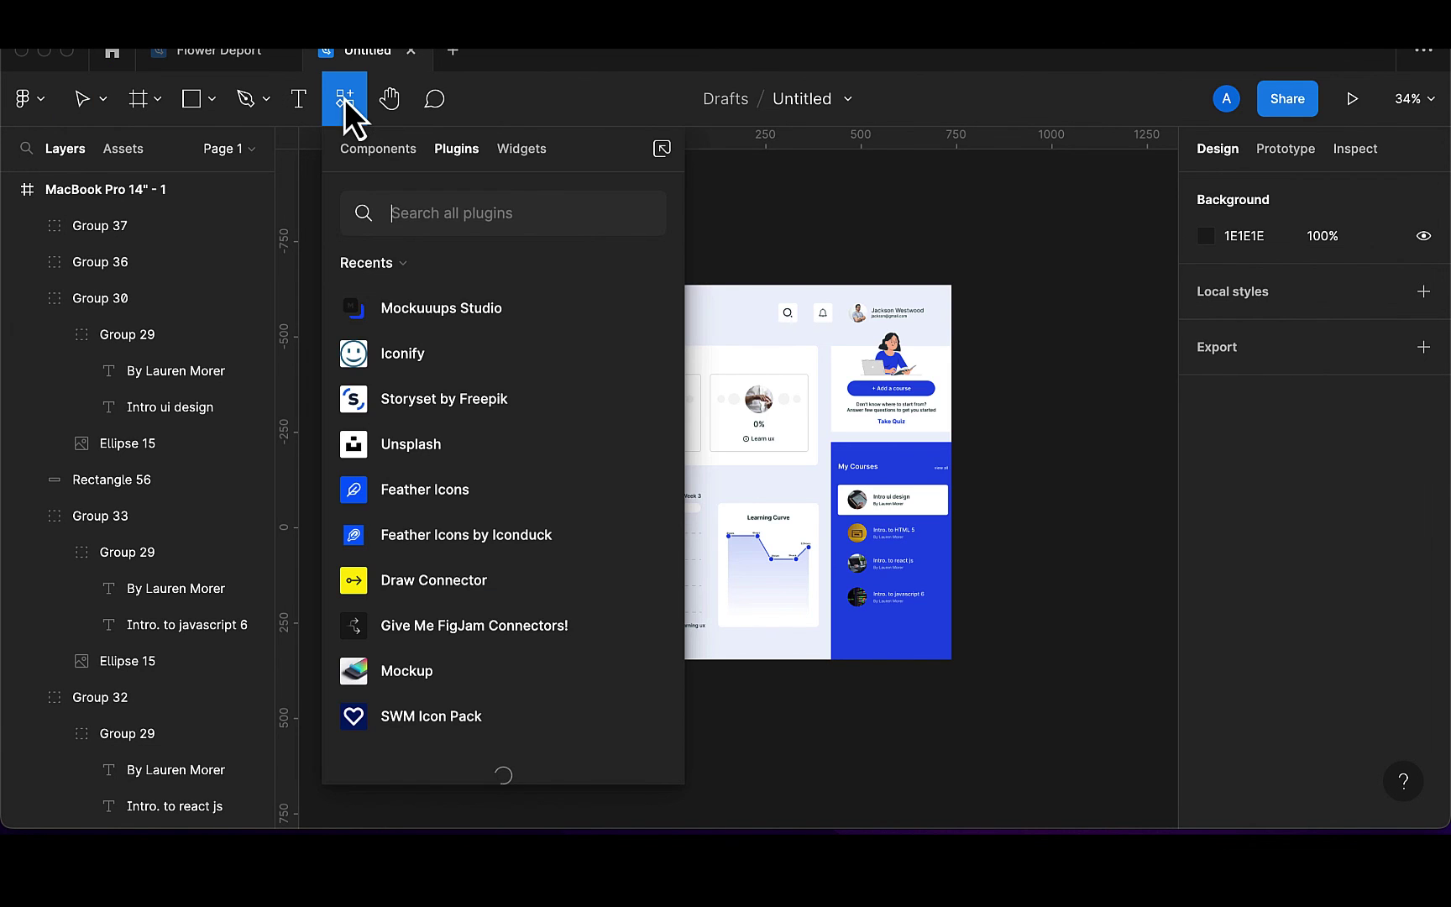
pyautogui.click(639, 316)
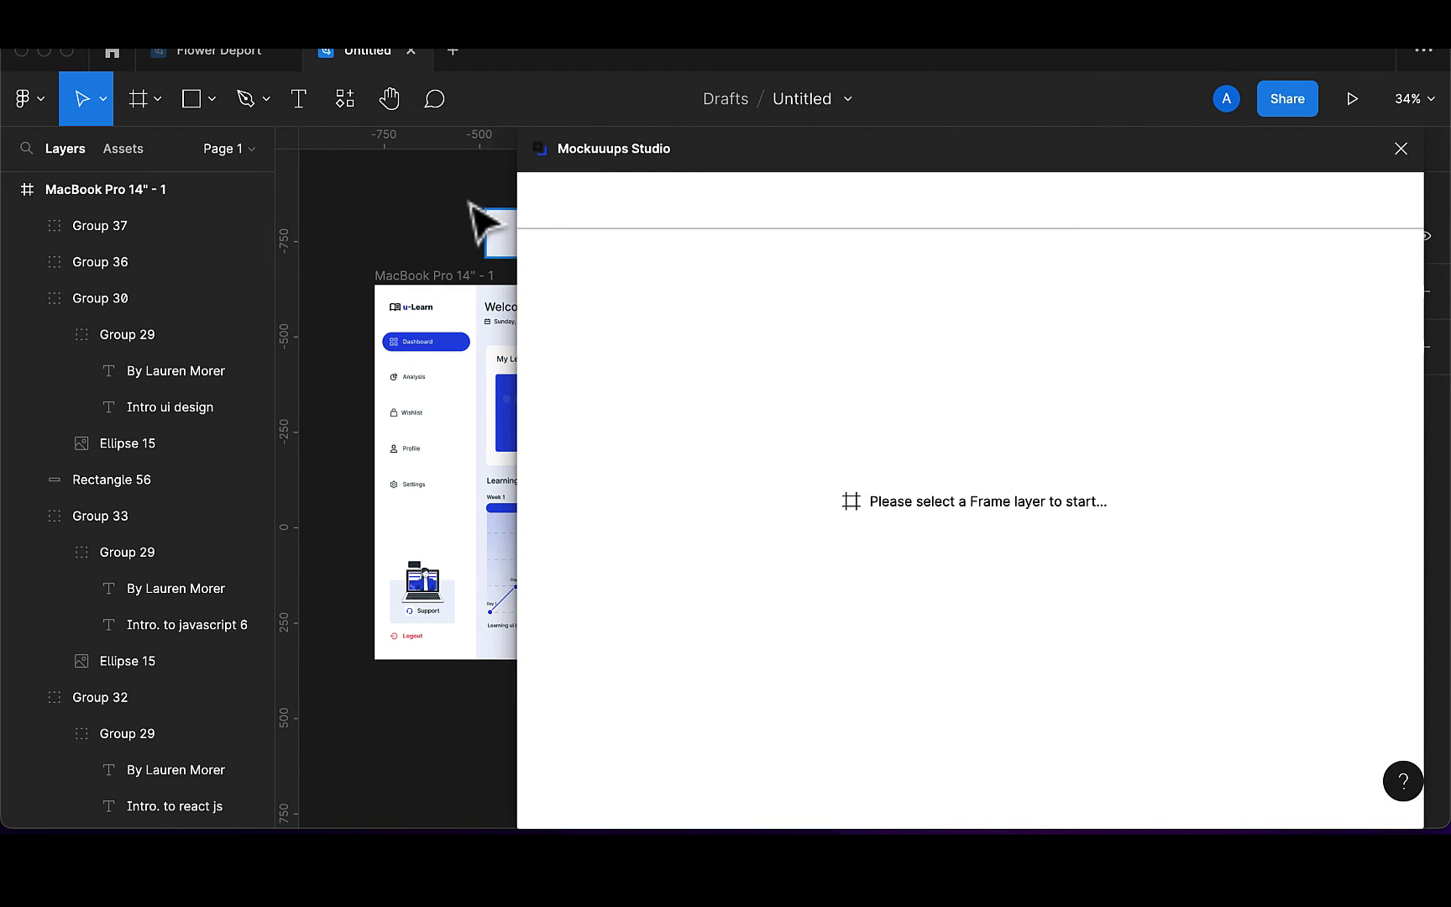
pyautogui.click(1400, 149)
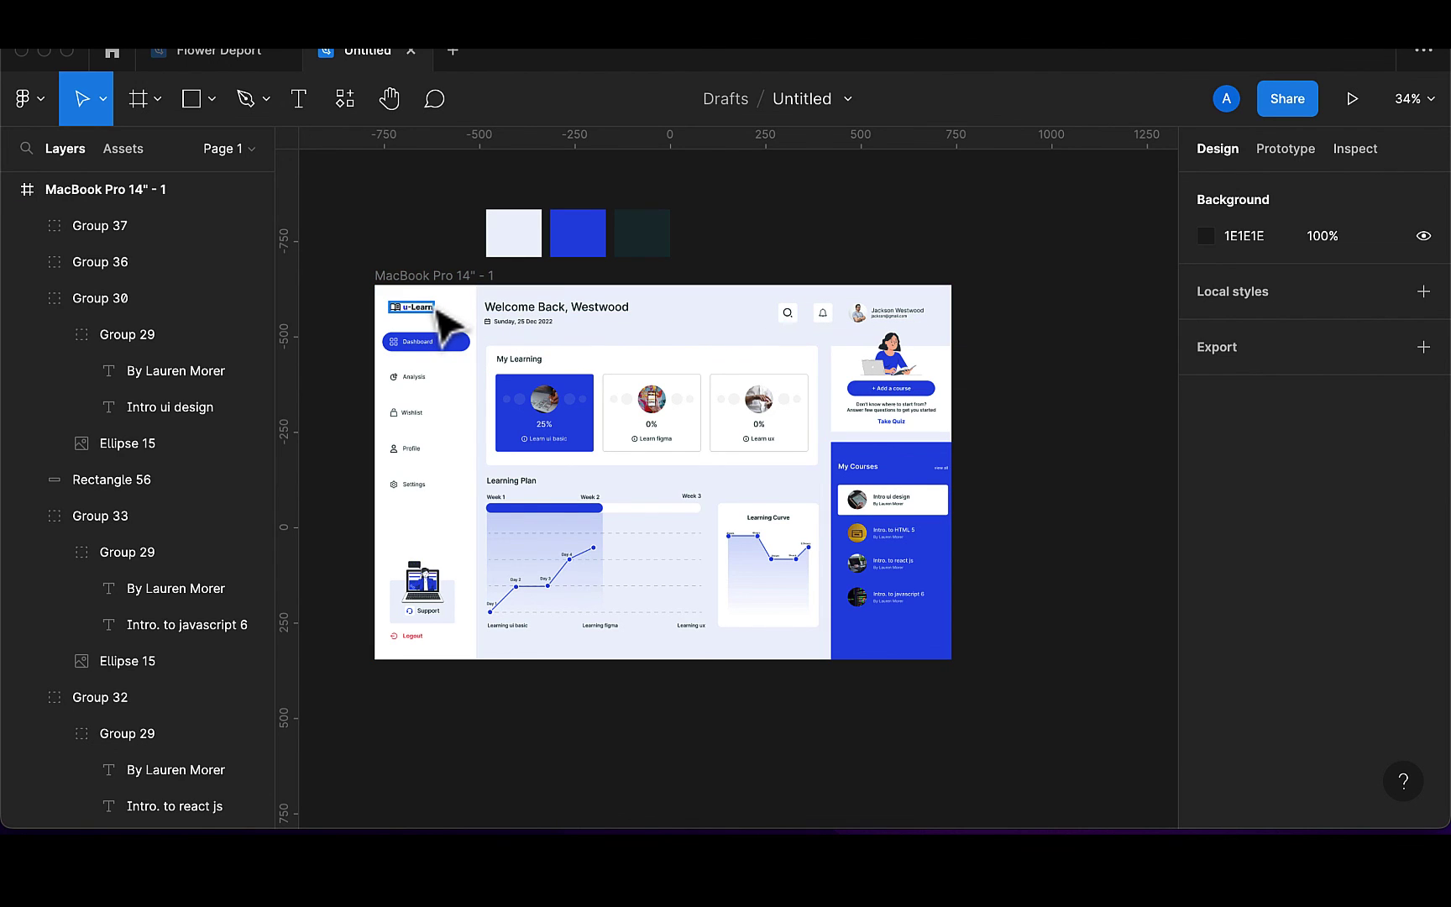
# Run the Mockup plugin's Mockup Library option
pyautogui.click(345, 99)
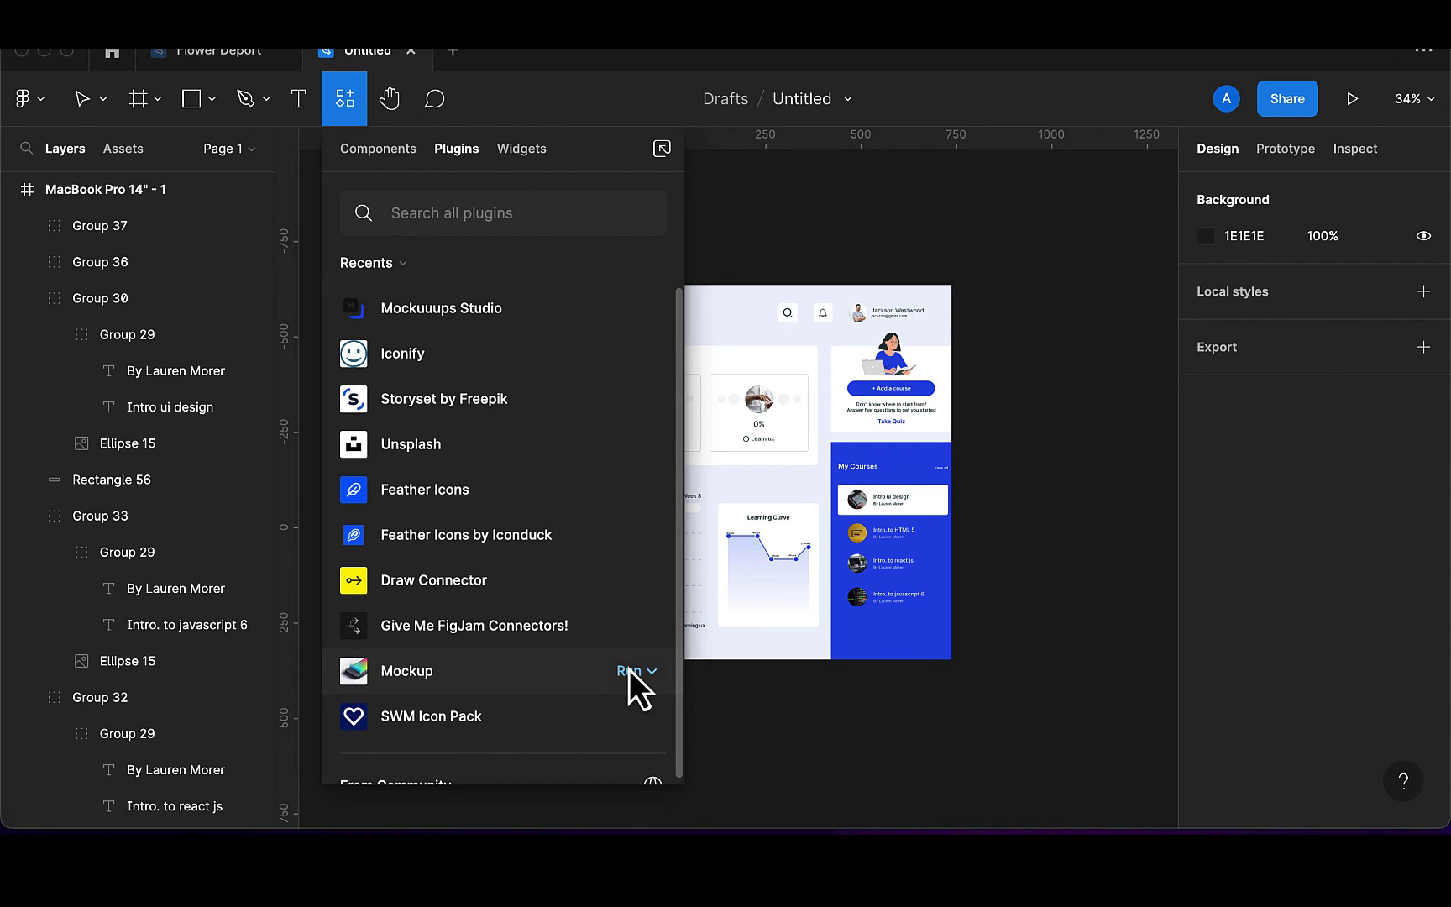
pyautogui.click(629, 672)
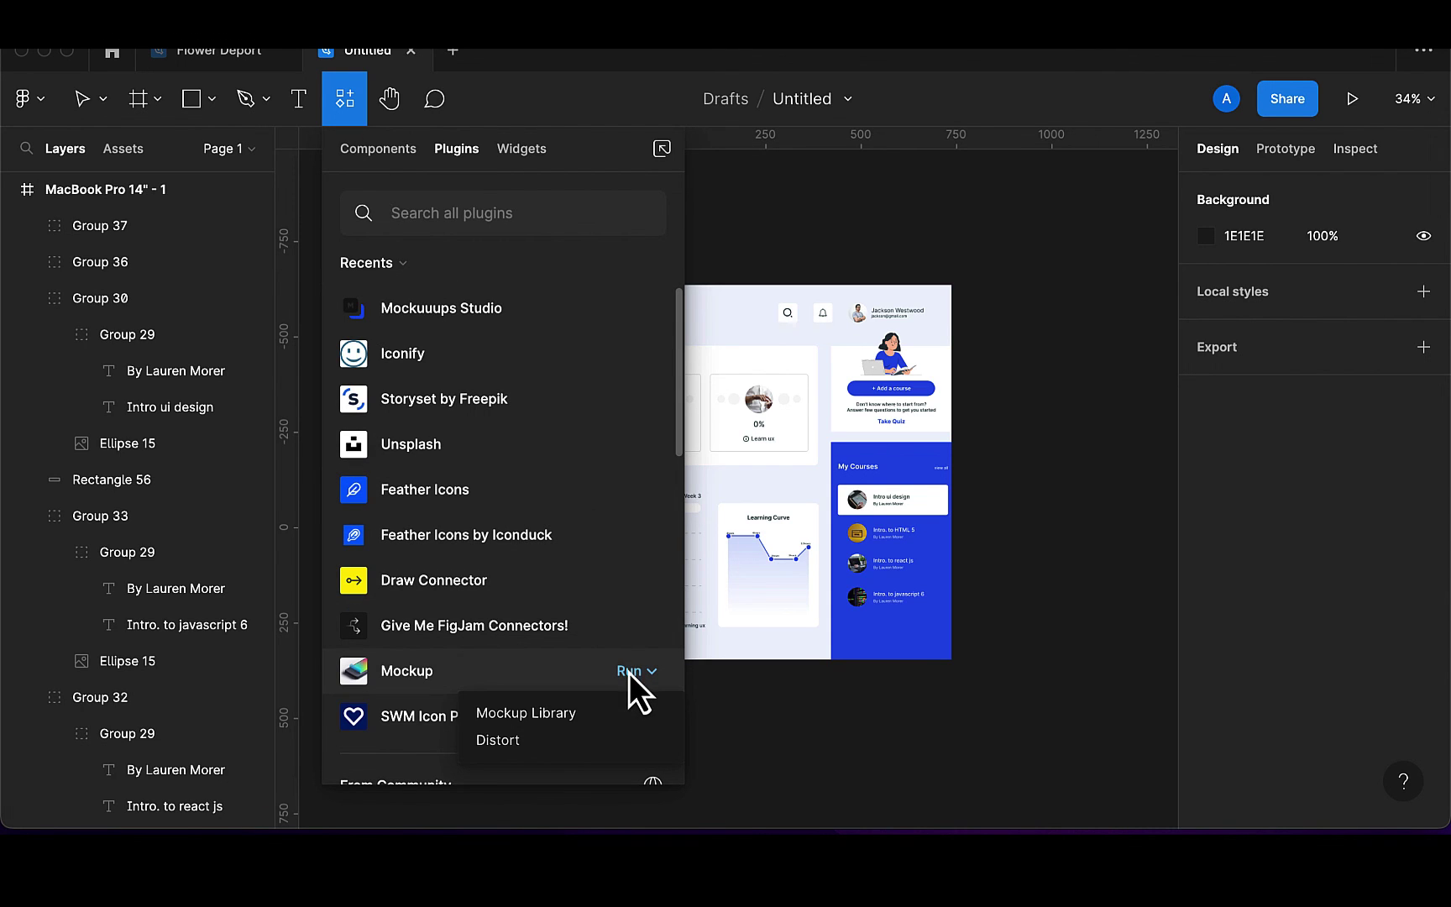
pyautogui.click(578, 722)
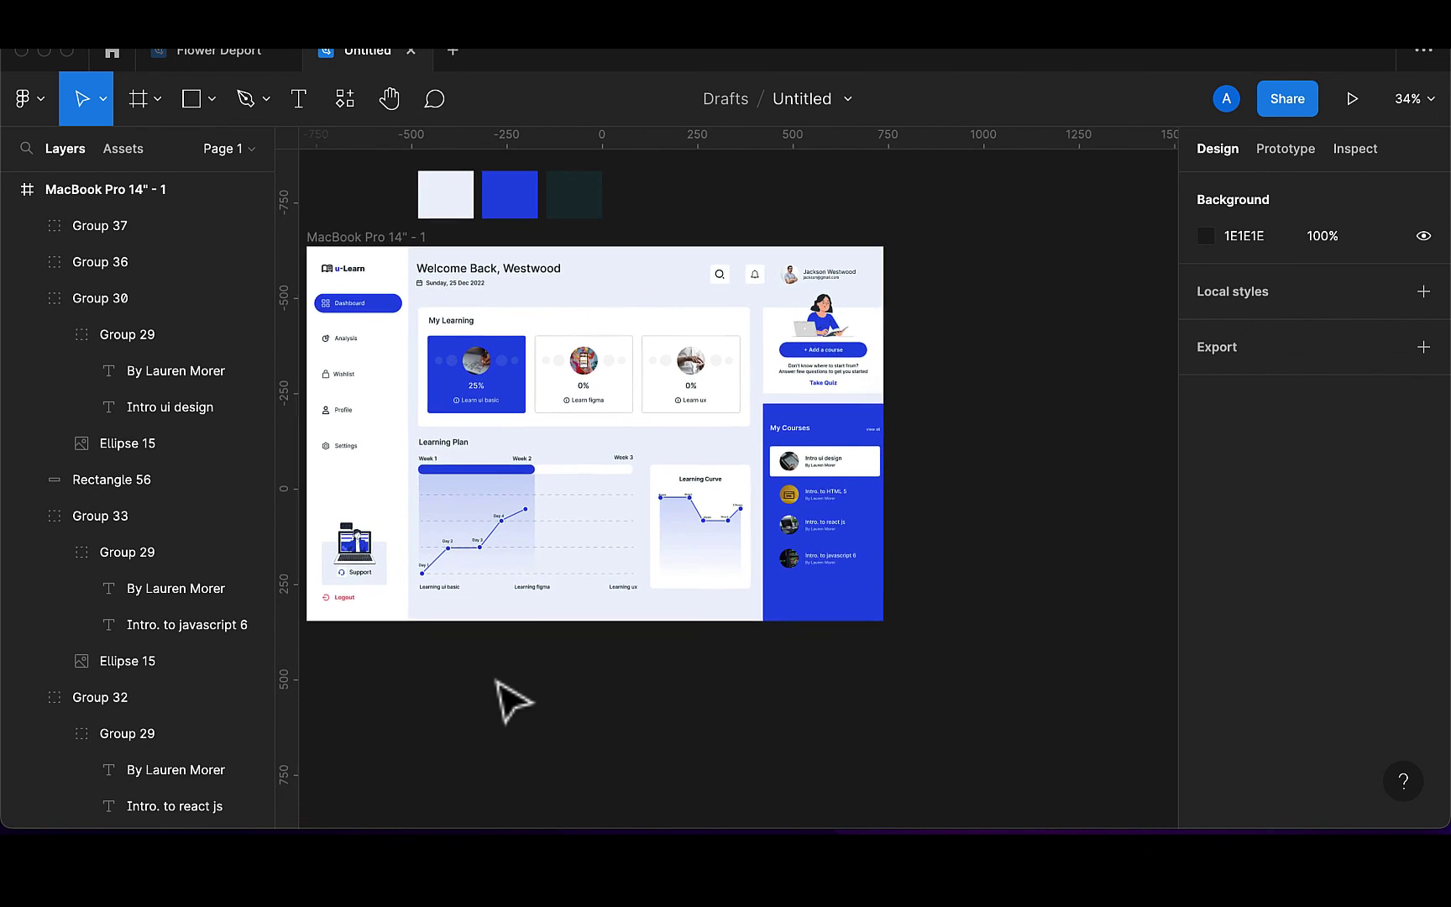
pyautogui.hscroll(1, 514, 702)
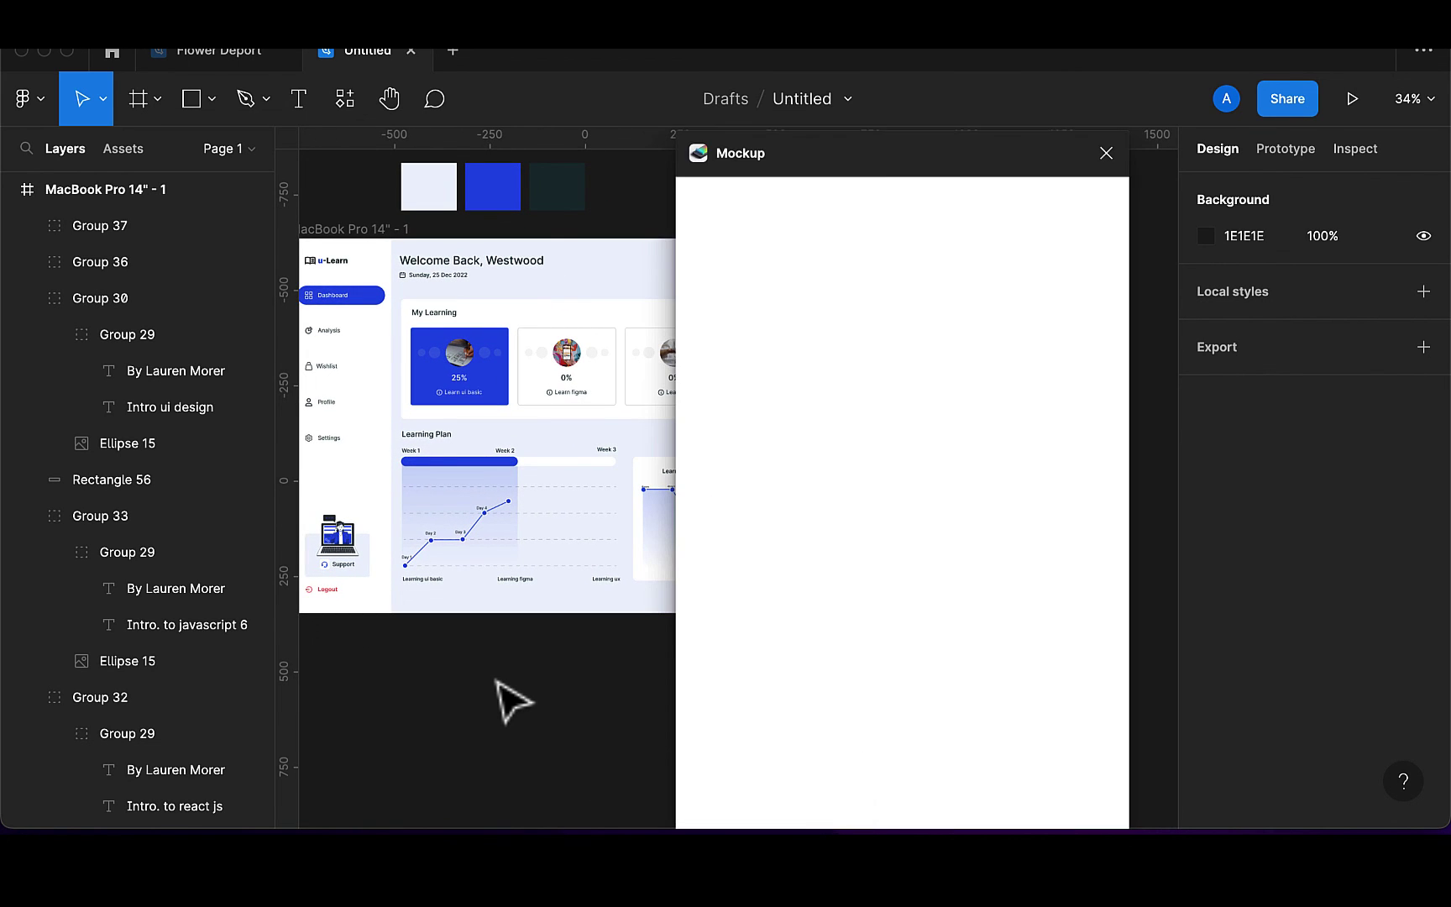
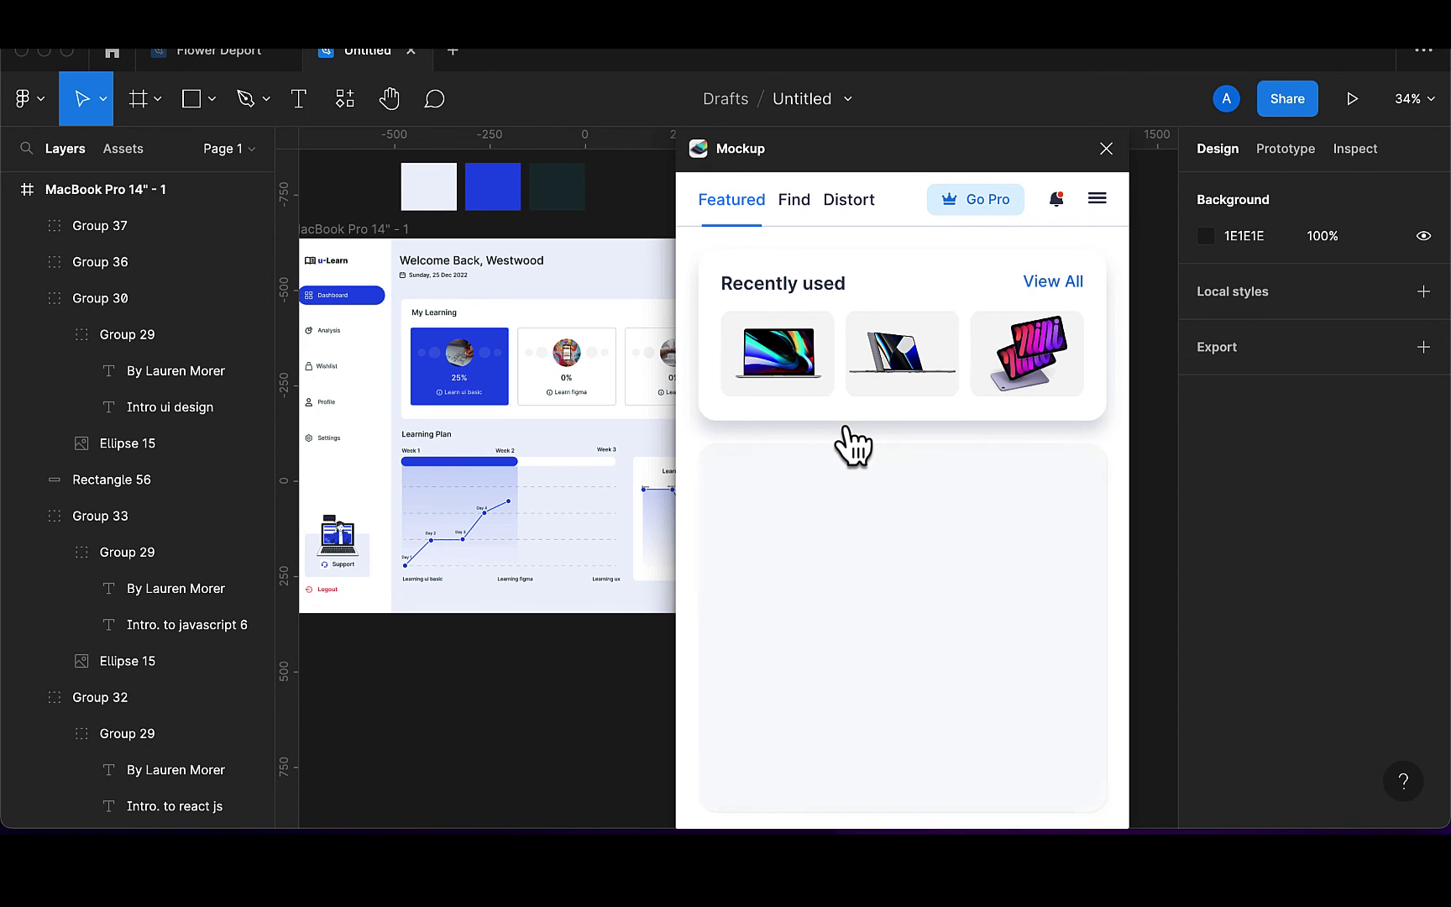
# Put the MacBook Pro 14" - 1 dashboard frame on the MacBook Pro 16 mockup screen, crop it, and close the plugin
pyautogui.click(1054, 283)
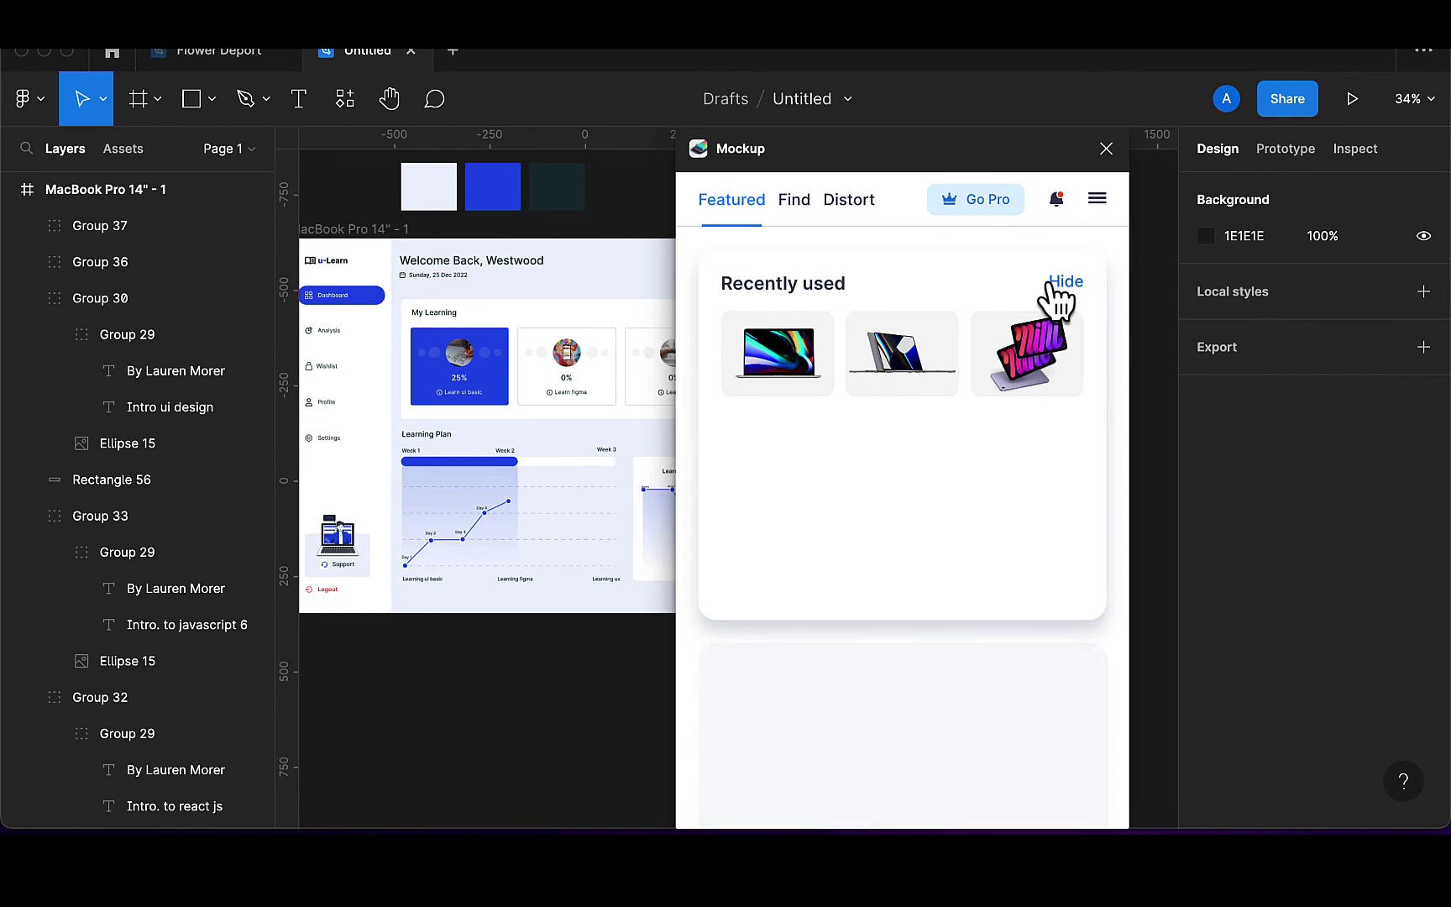
pyautogui.click(790, 357)
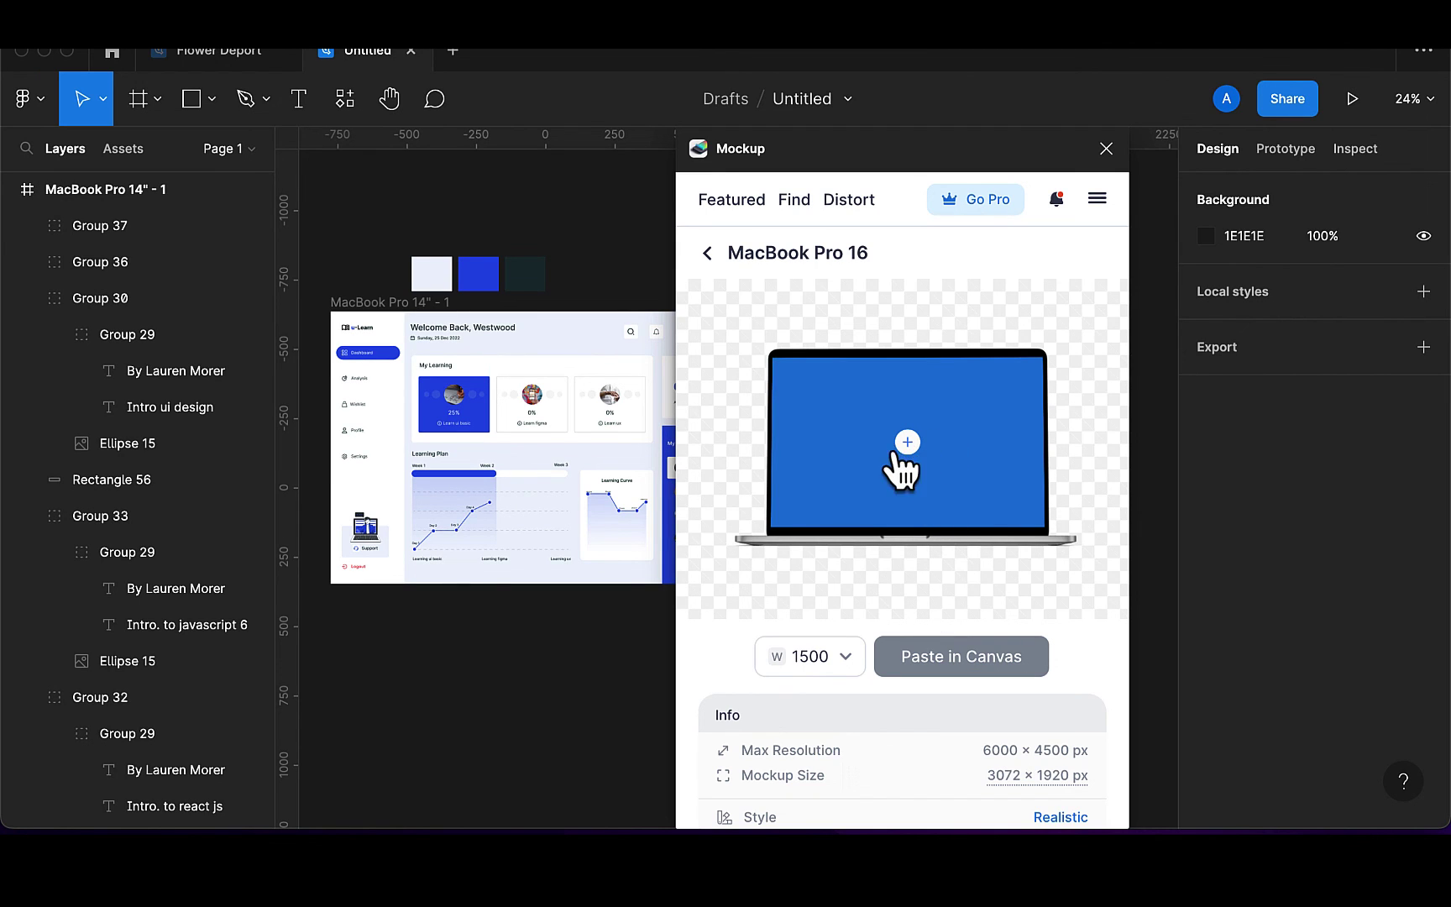
pyautogui.click(907, 444)
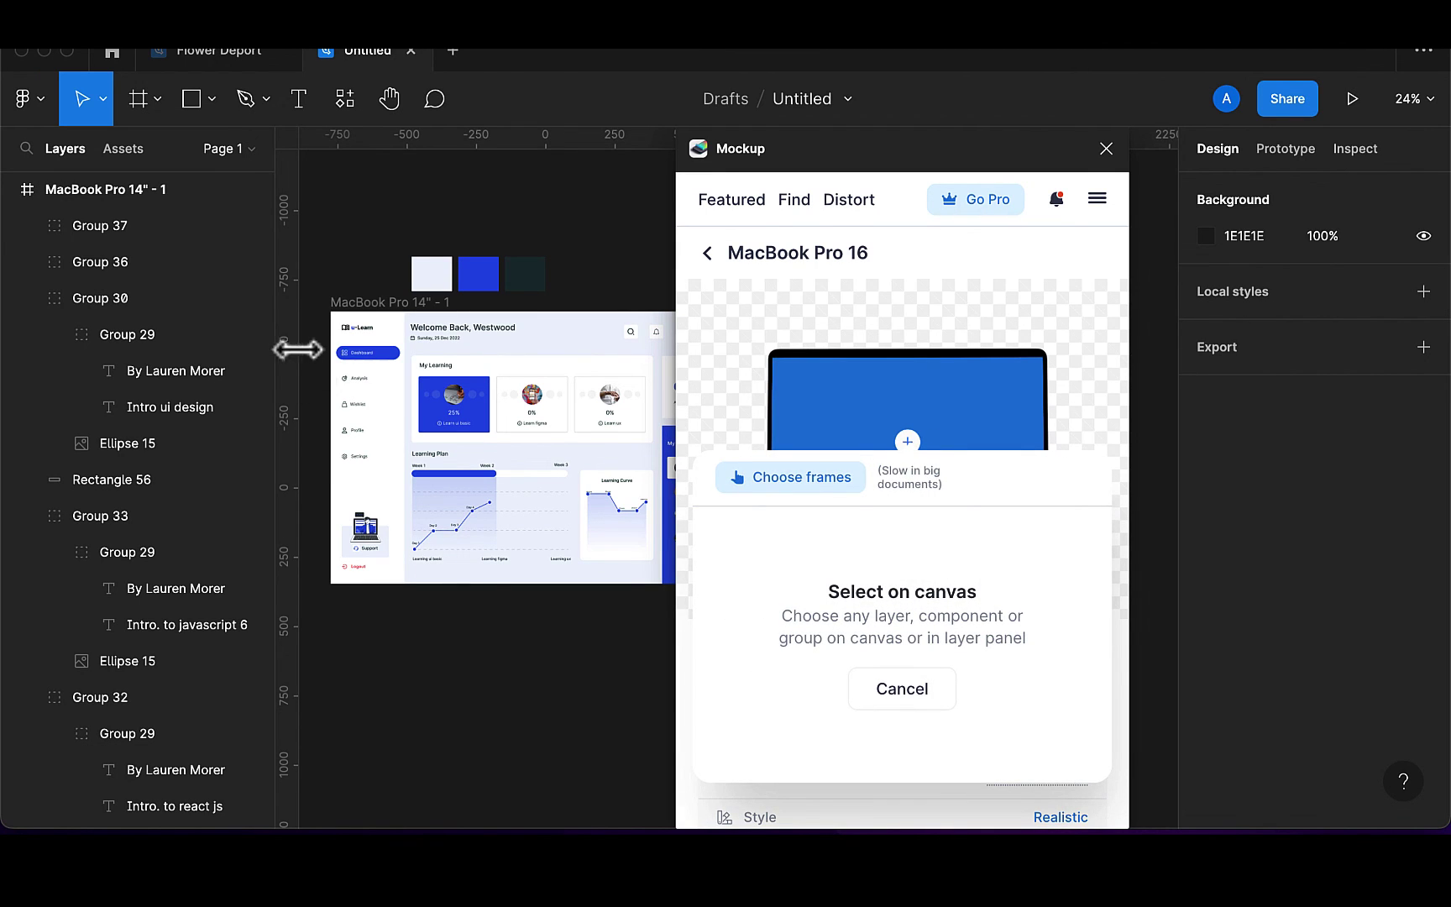
pyautogui.click(382, 323)
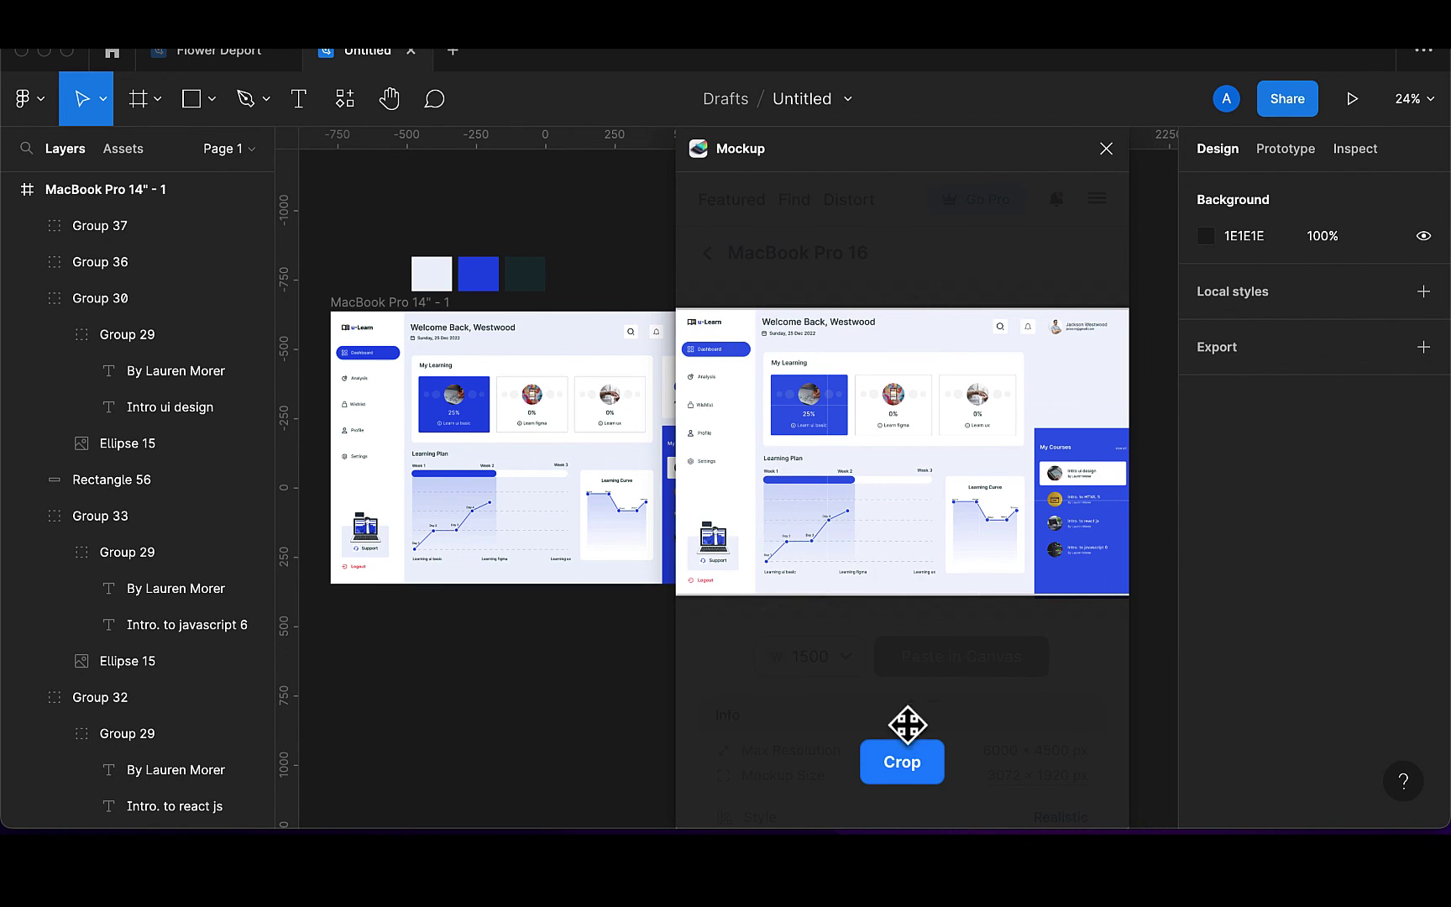
pyautogui.click(905, 770)
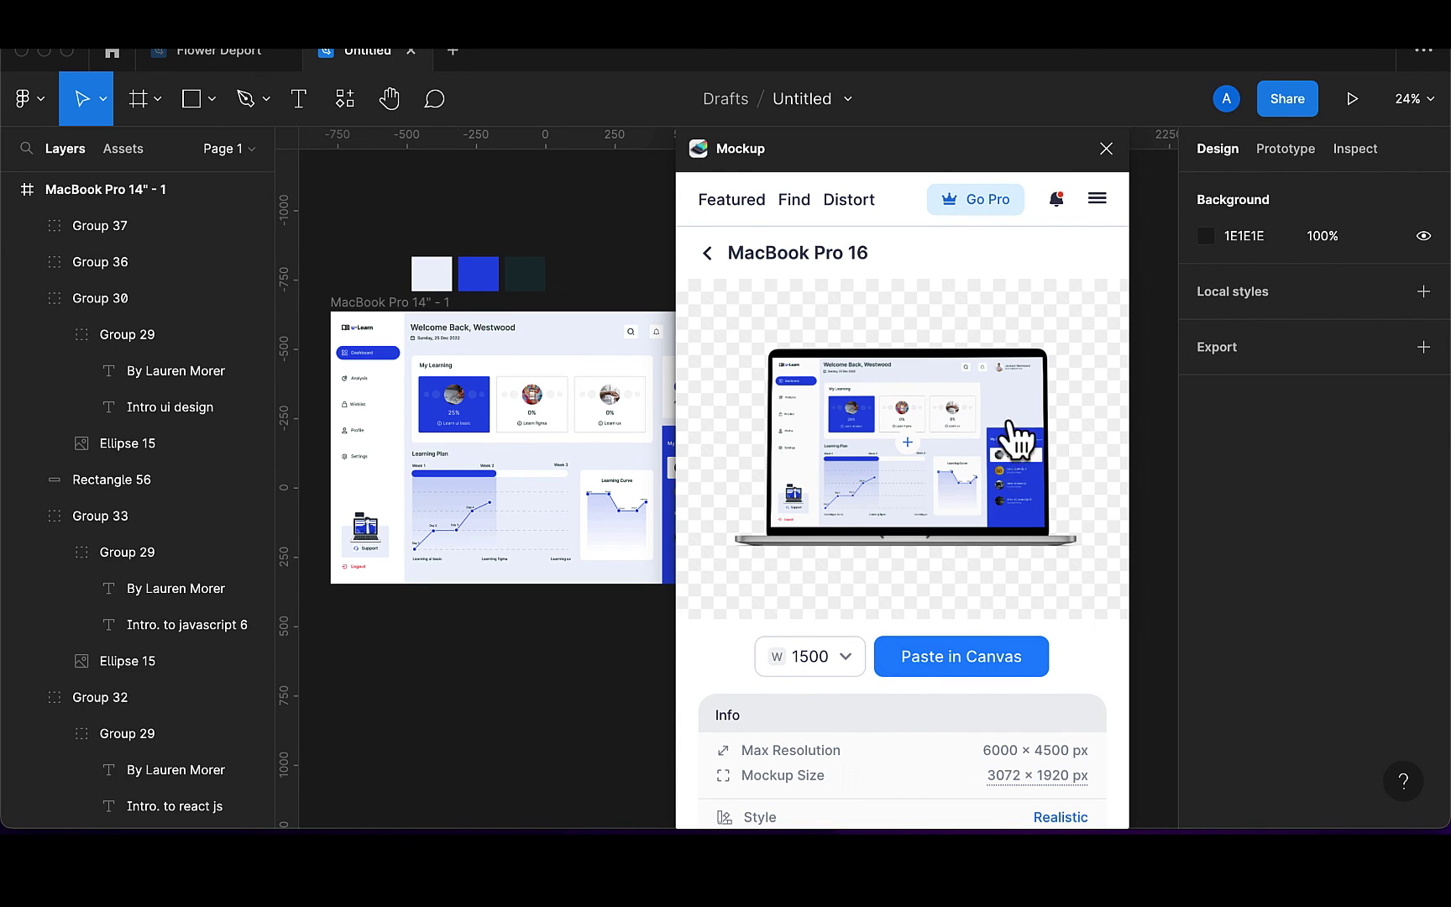
pyautogui.click(1106, 149)
# Move the illustration card group, Group 28, into the dashboard frame in Layers
pyautogui.hscroll(-3, 933, 405)
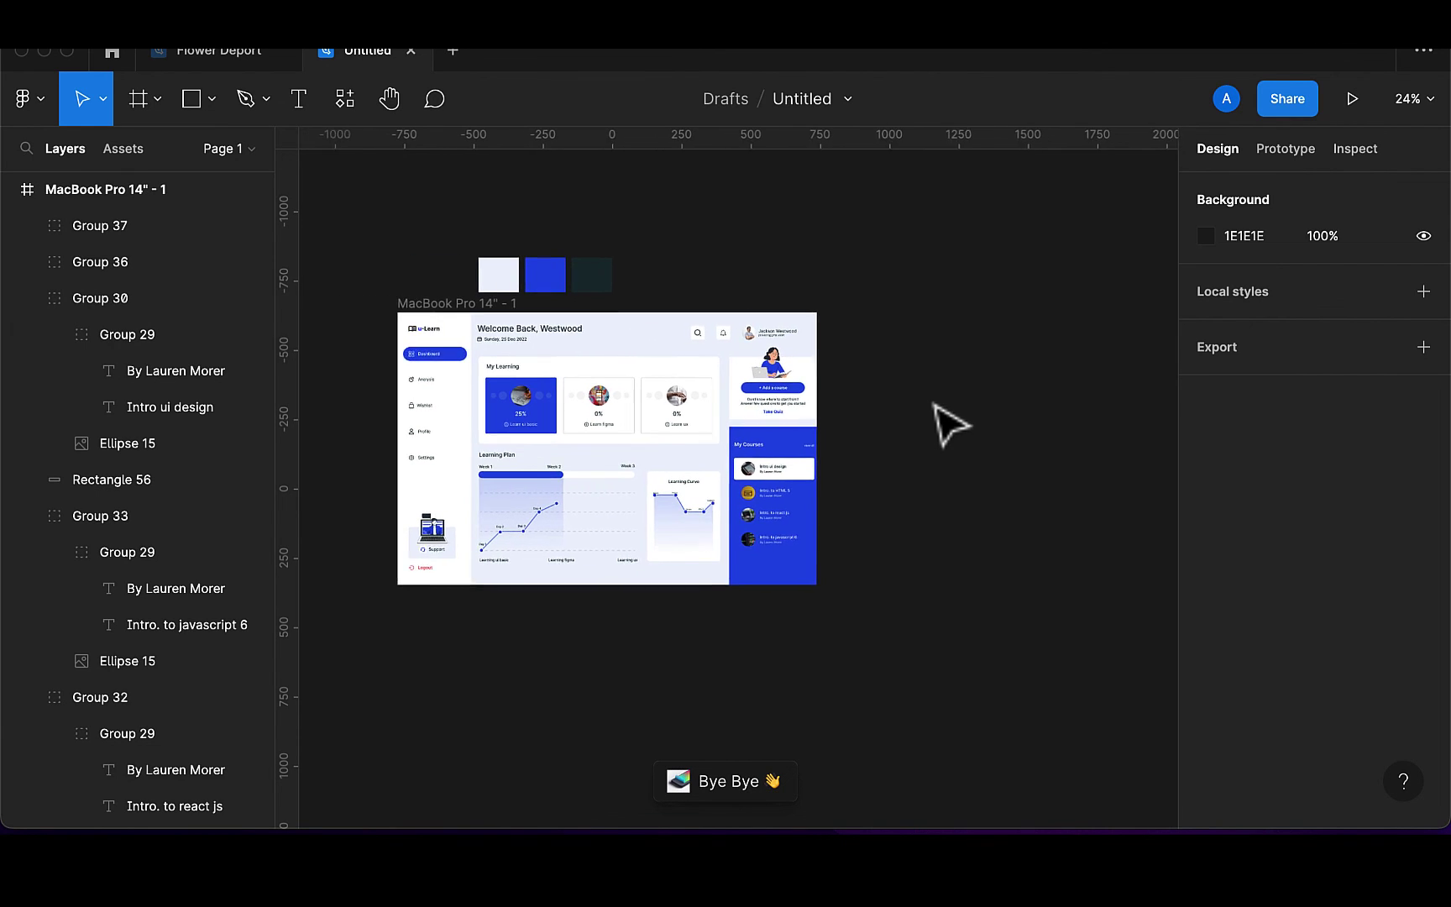
pyautogui.click(830, 403)
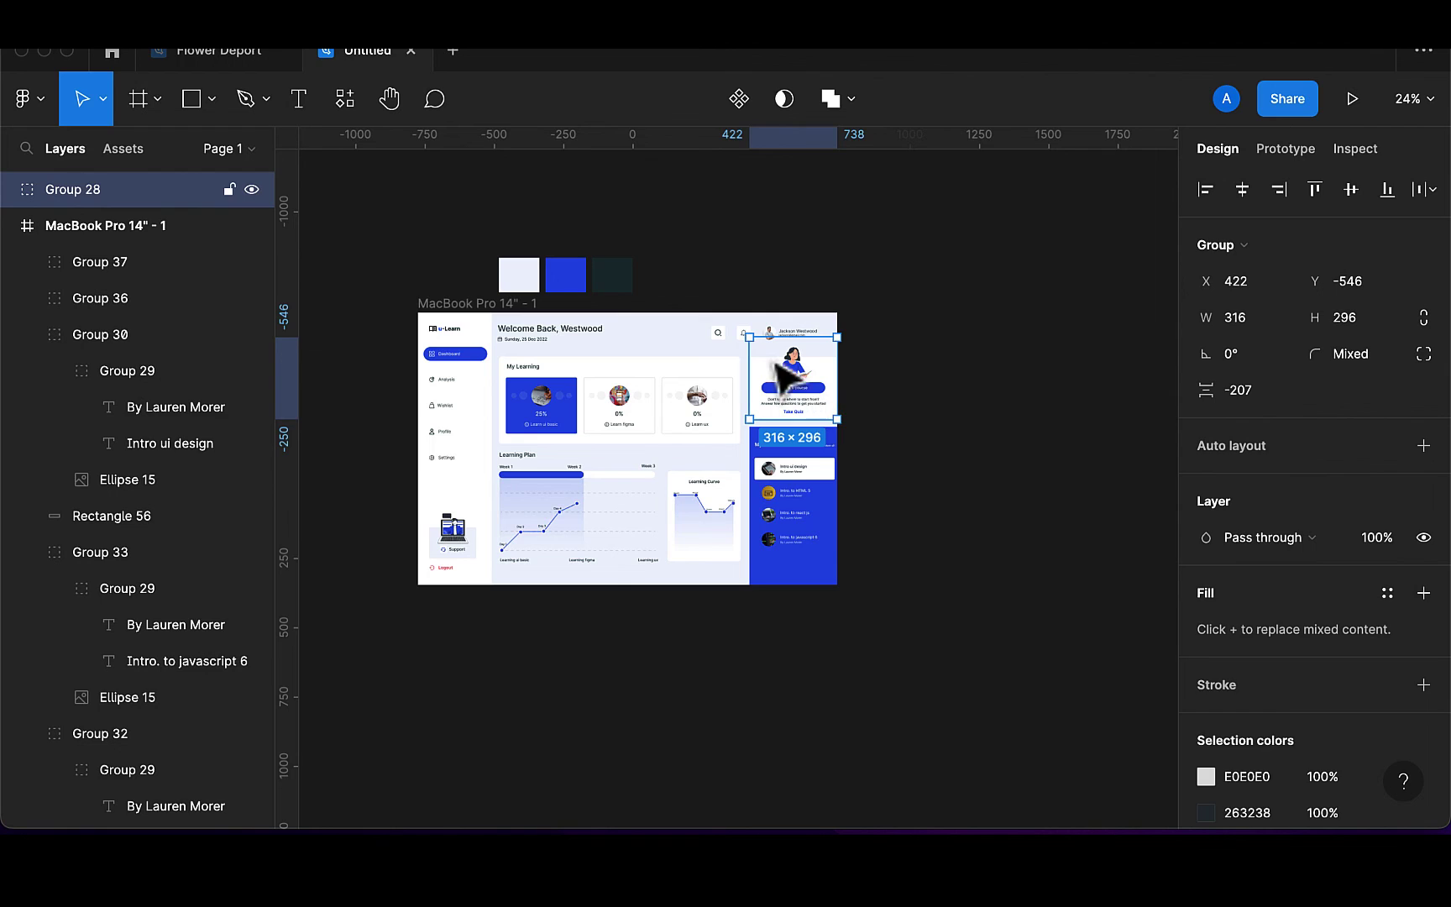
pyautogui.moveTo(68, 189); pyautogui.dragTo(71, 242)
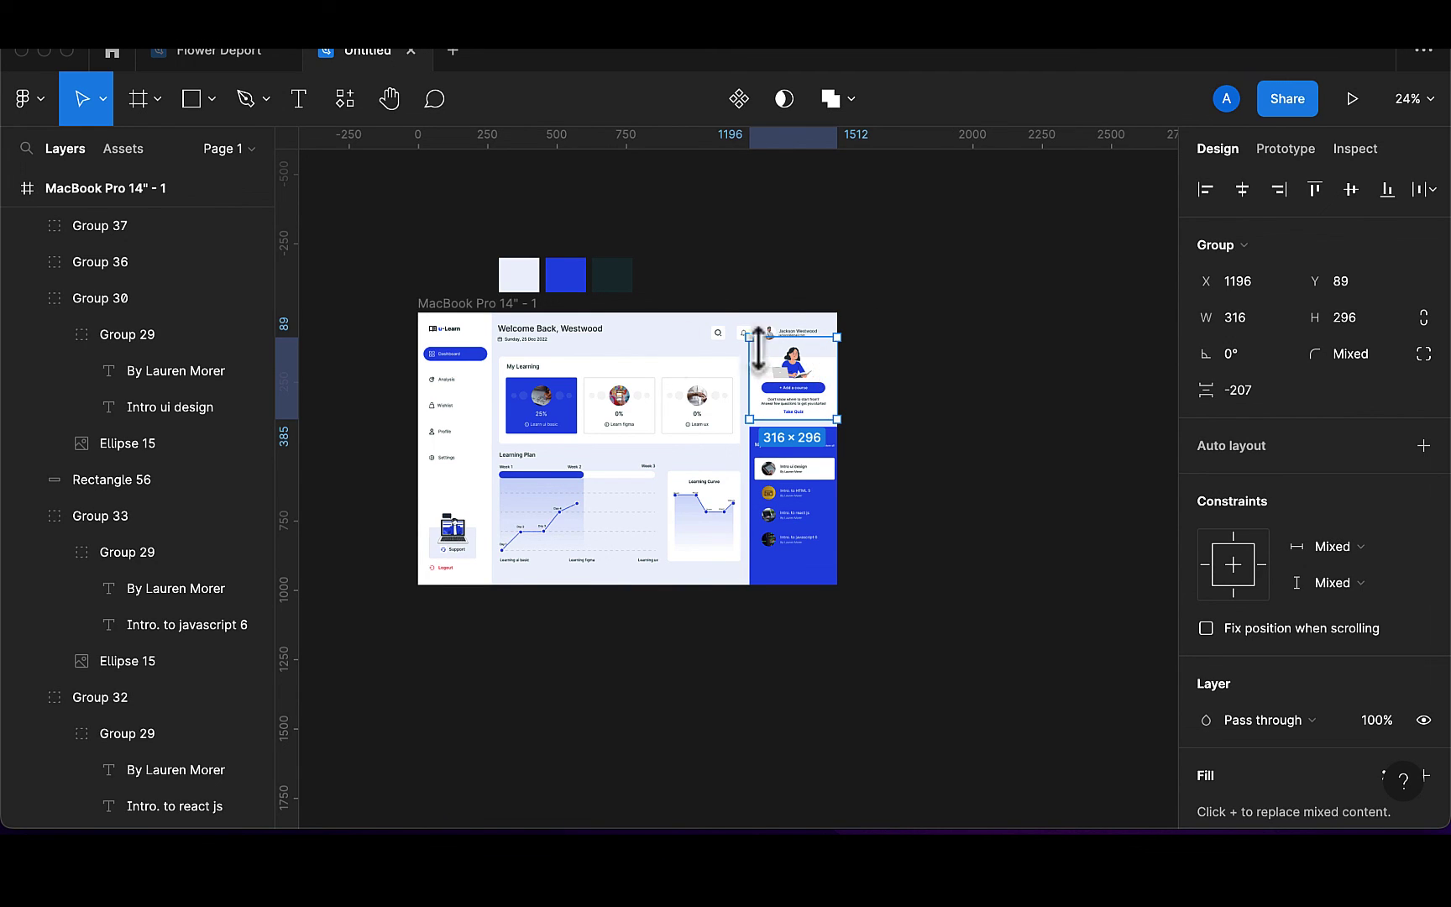
# Group Rectangle 56 and Group 30 into Group 38 as the first course card
pyautogui.click(27, 299)
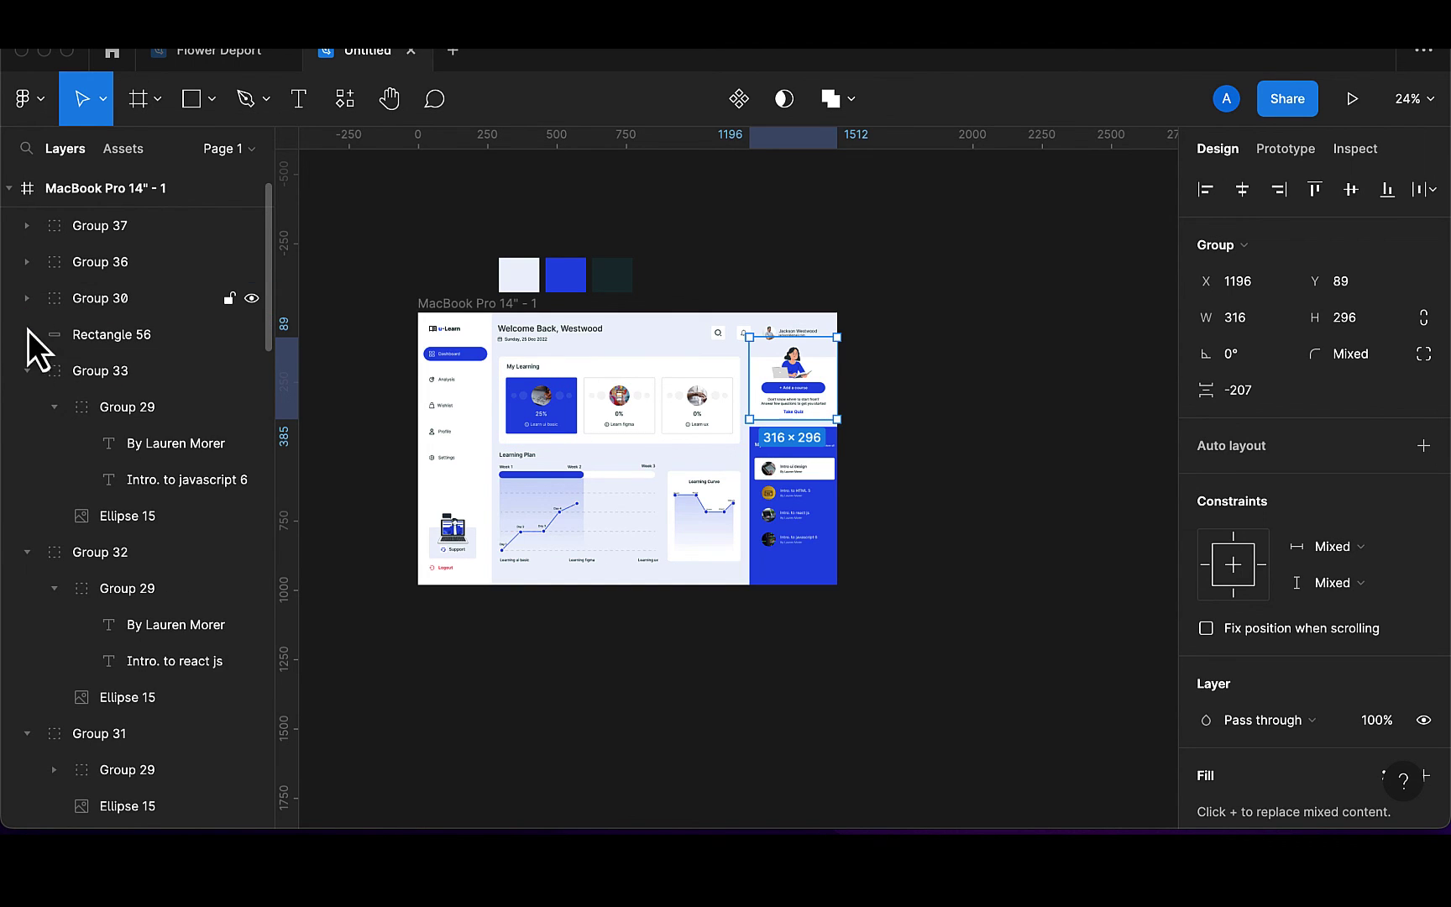
pyautogui.click(26, 371)
pyautogui.click(149, 346)
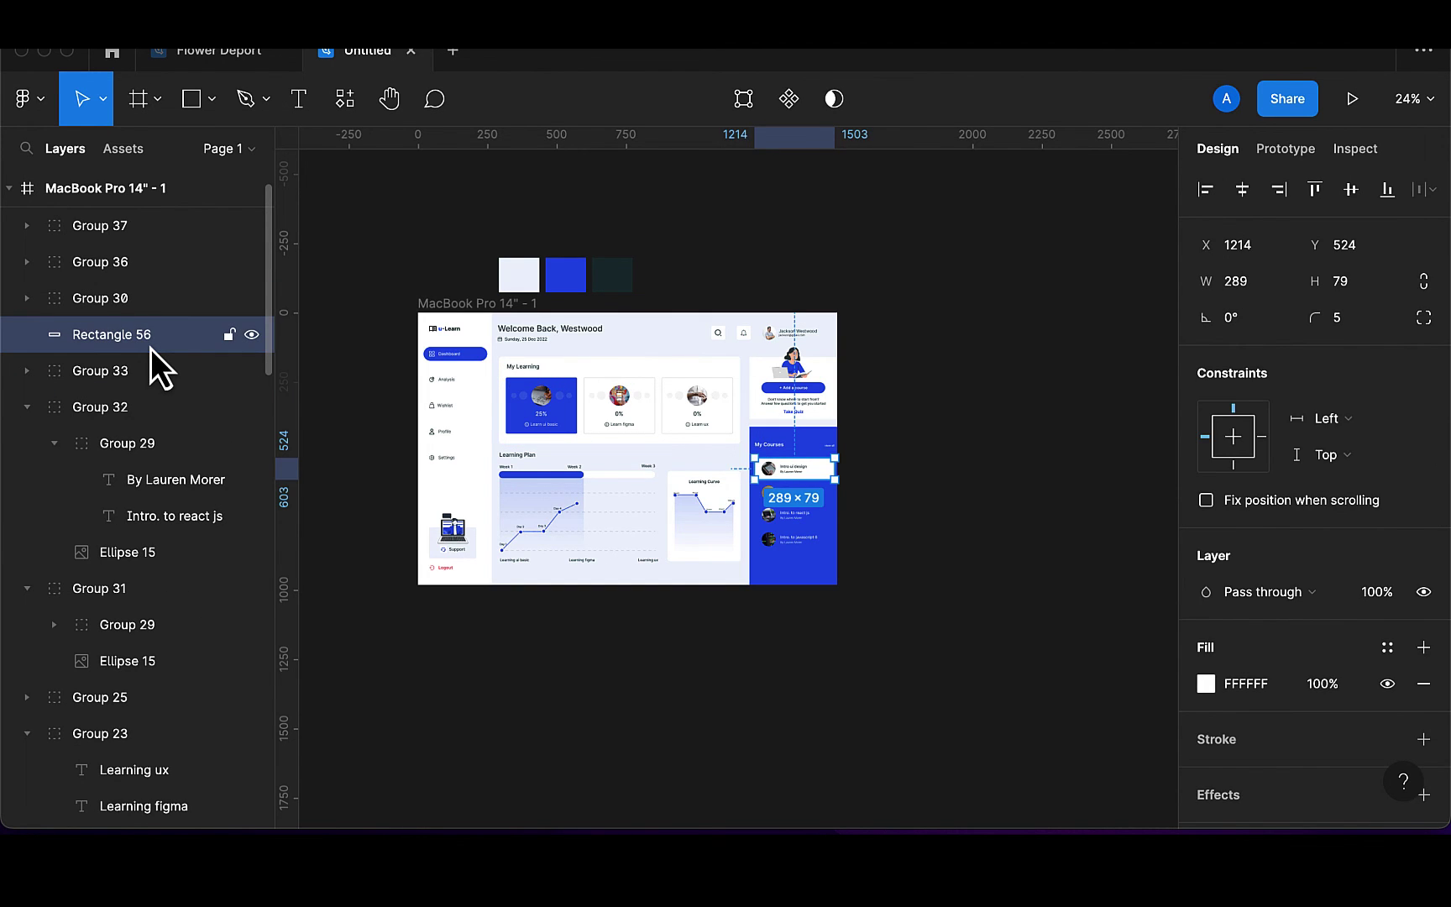
pyautogui.scroll(3, 816, 471)
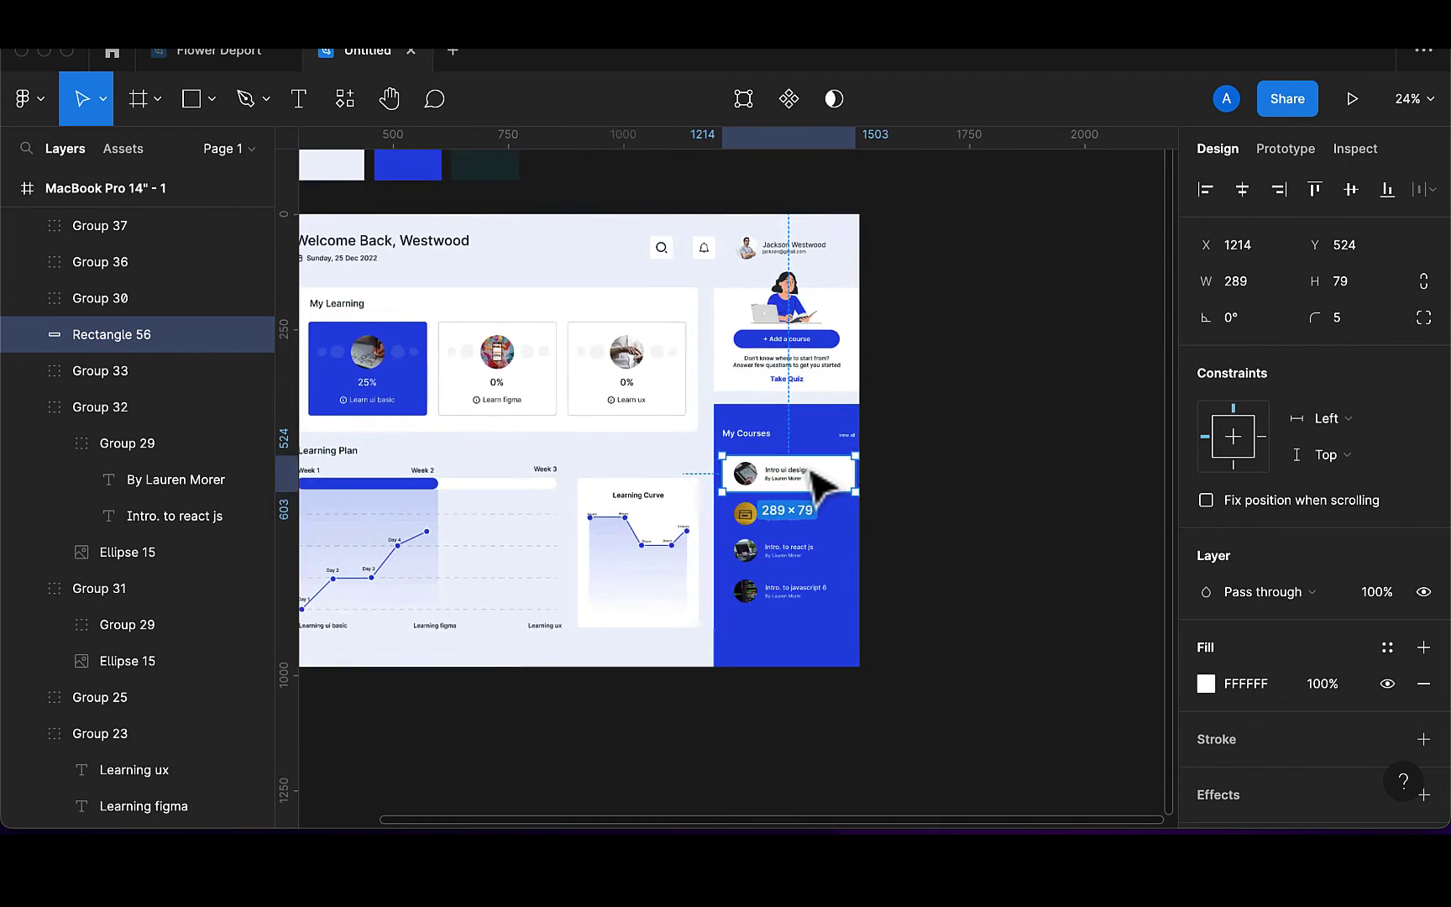
pyautogui.scroll(5, 817, 483)
pyautogui.keyDown('shift'); pyautogui.click(795, 496); pyautogui.keyUp('shift')
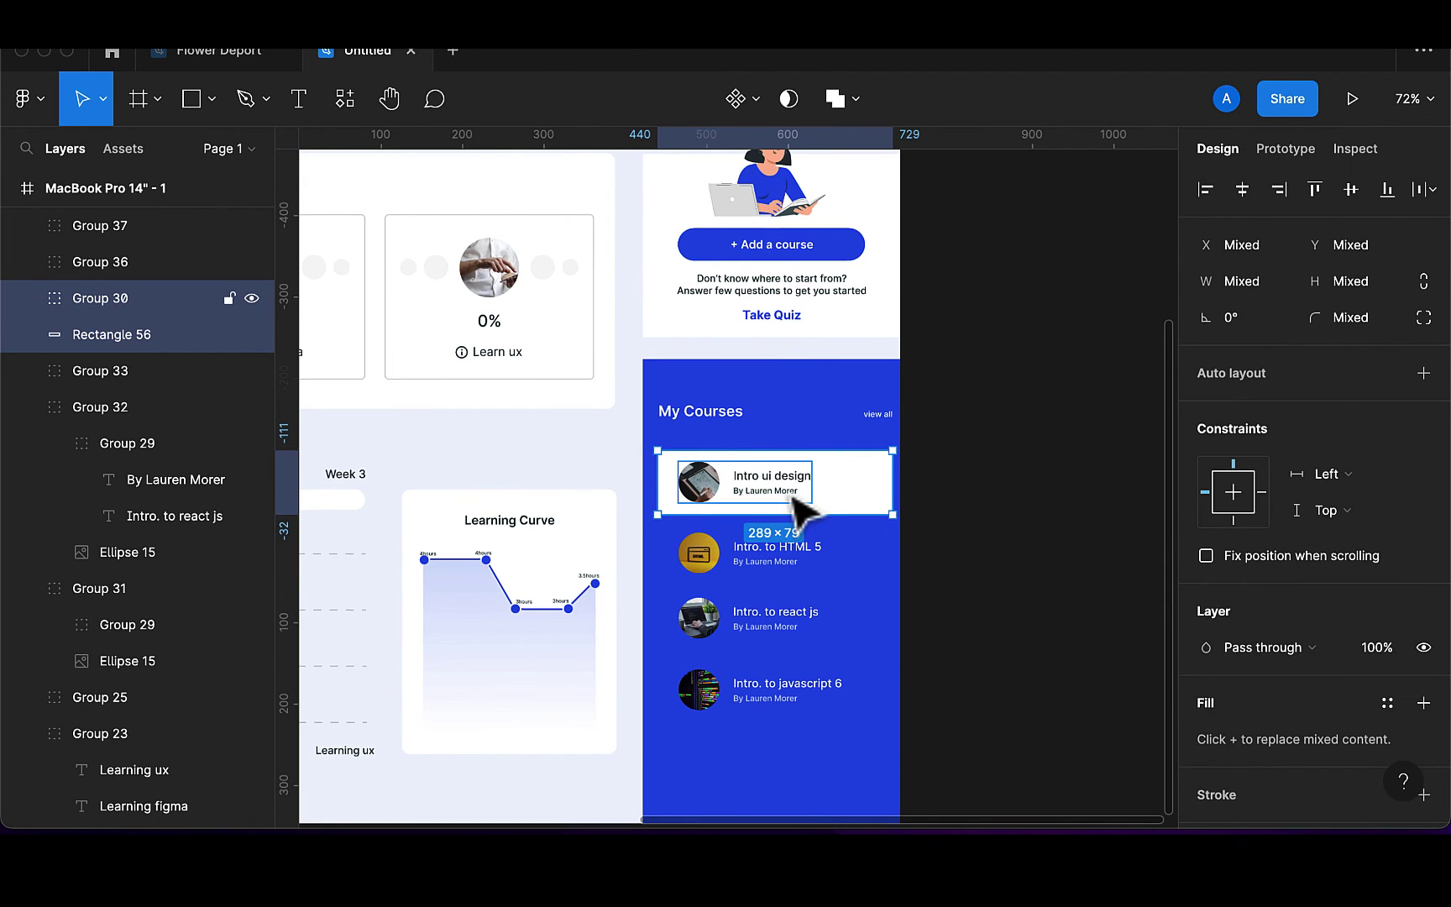
pyautogui.press('super+g')
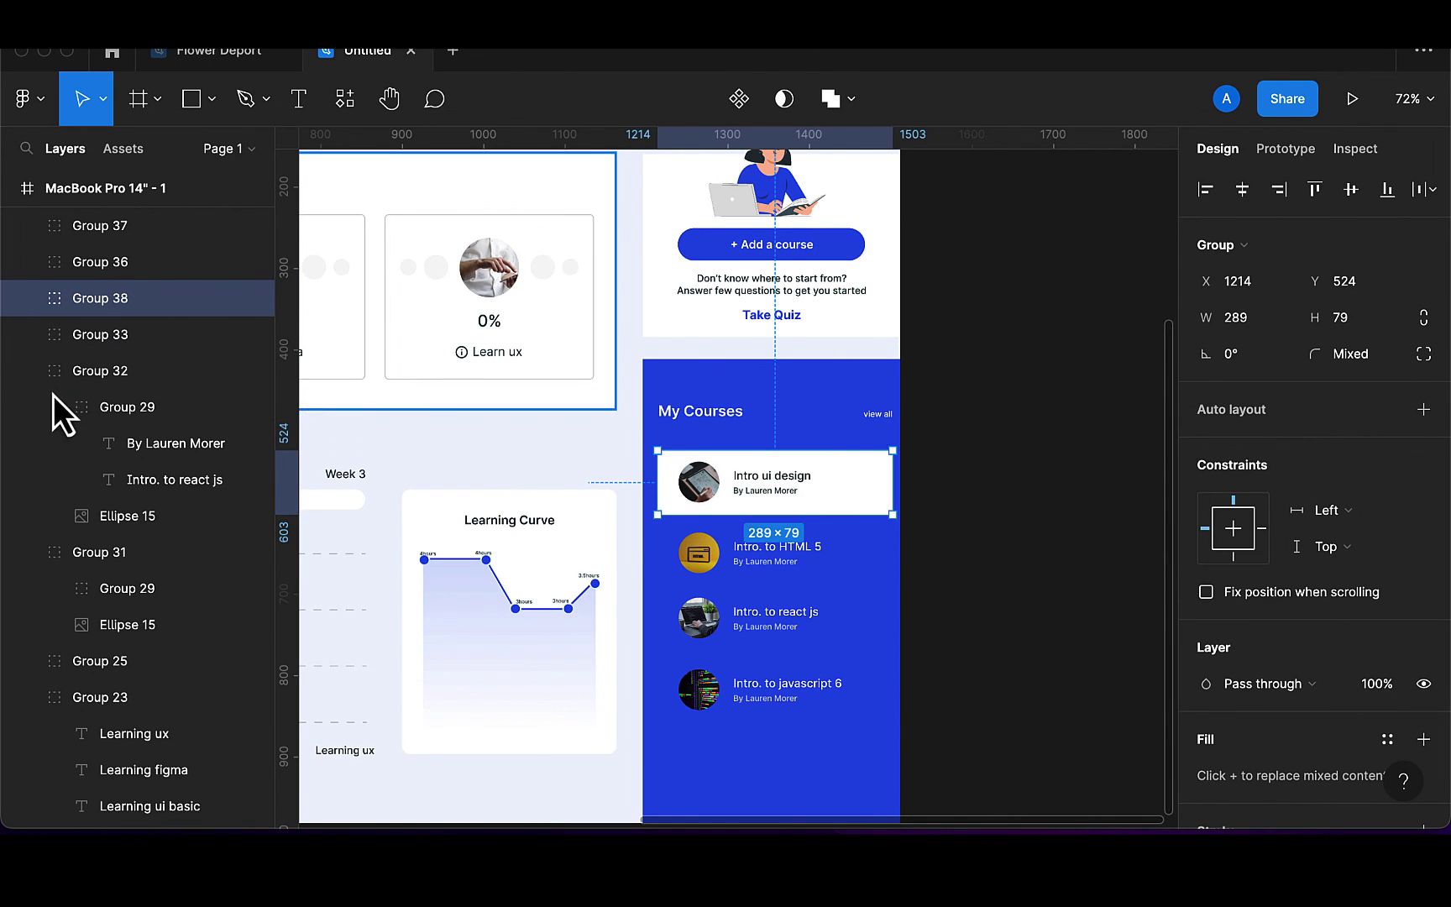
# Move the Learning Plan text layer into Group 23
pyautogui.click(25, 372)
pyautogui.click(24, 408)
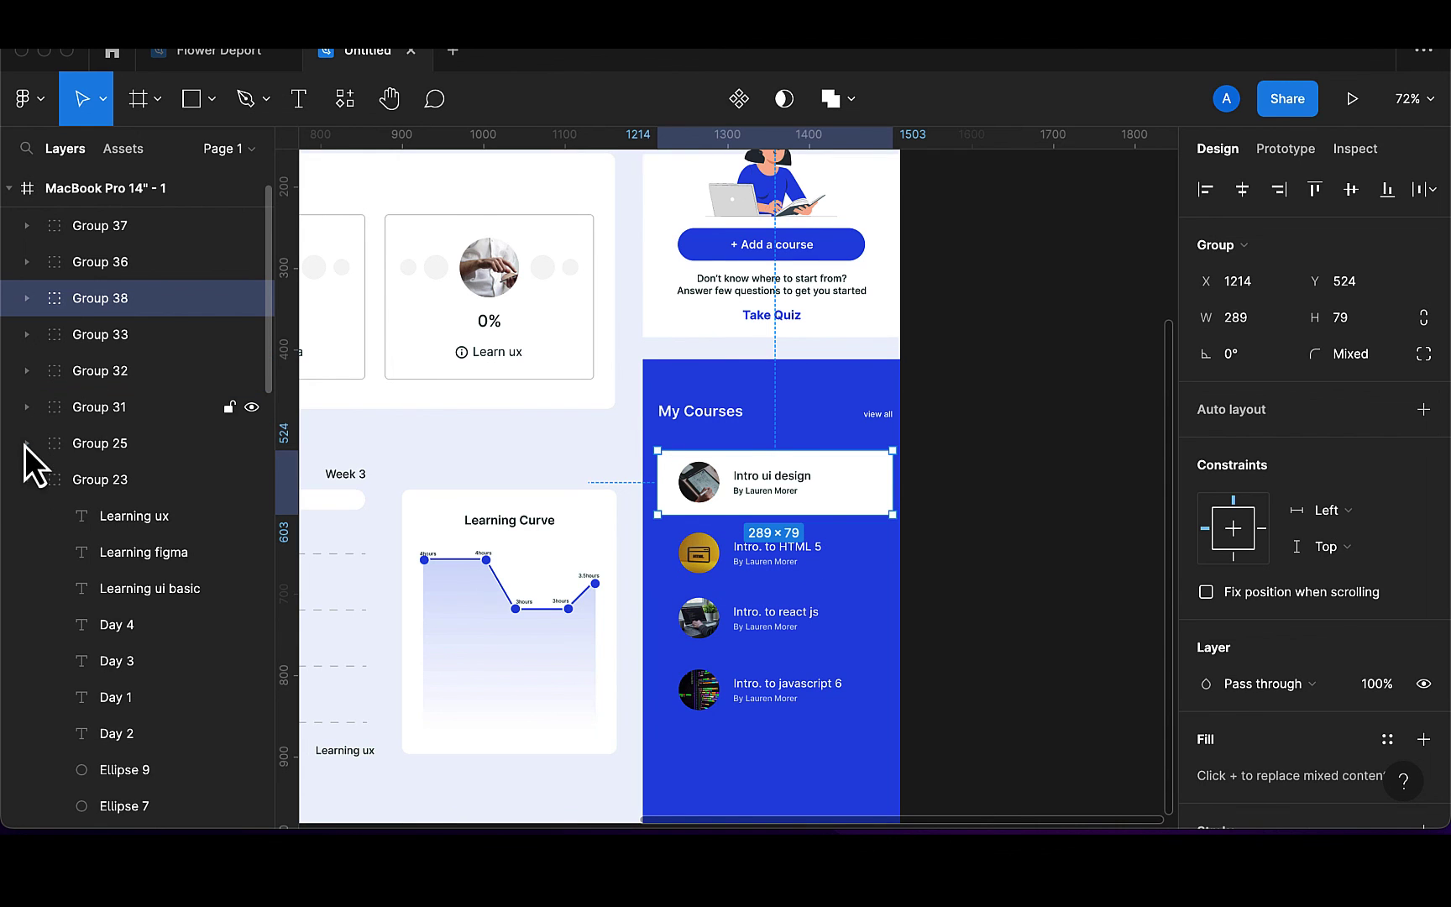
pyautogui.click(27, 484)
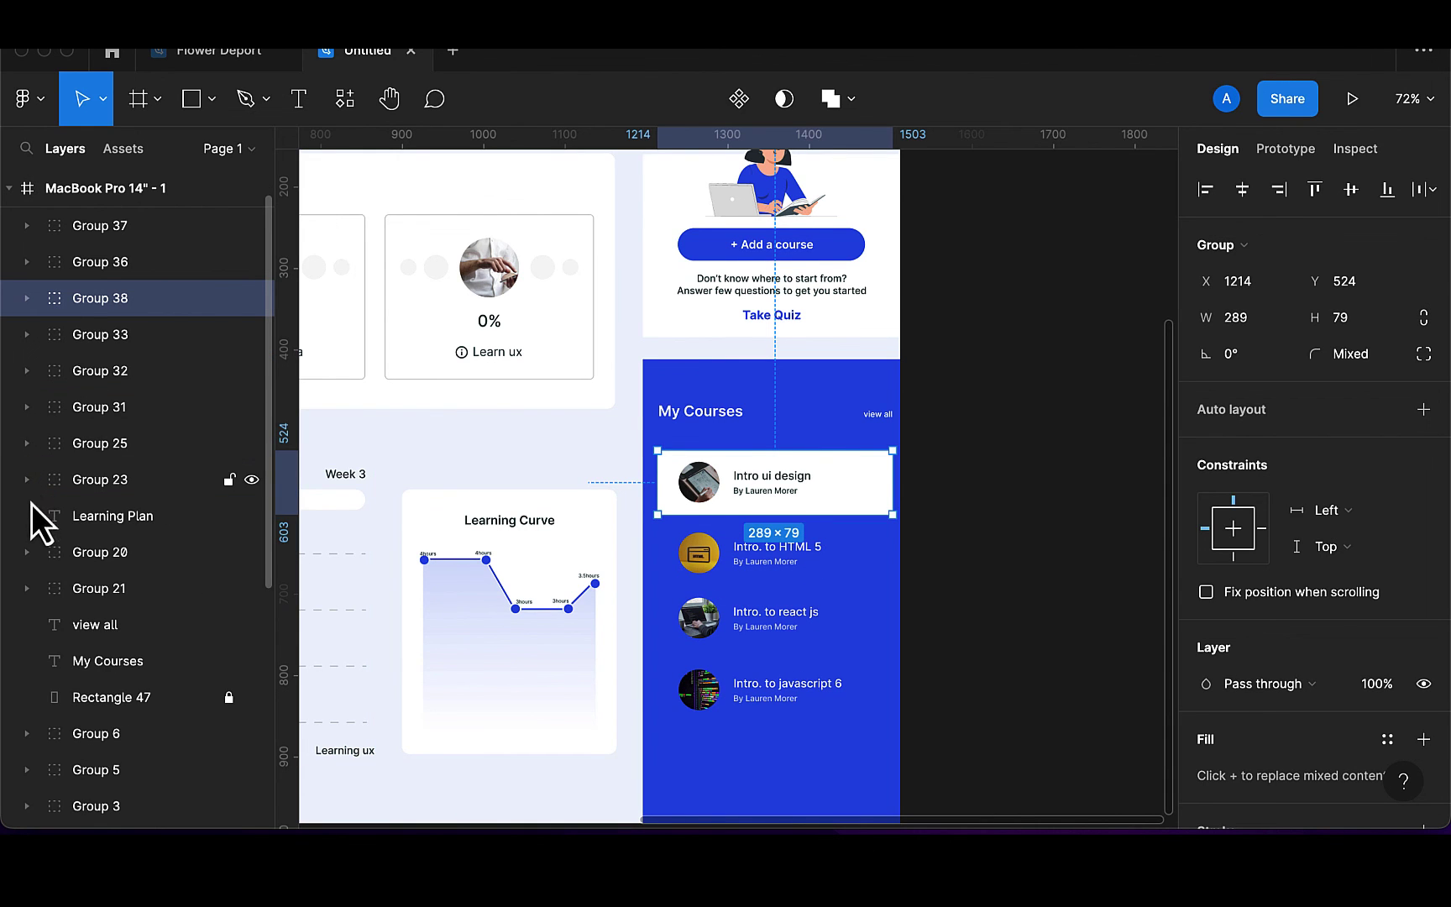
pyautogui.click(115, 515)
pyautogui.hscroll(-5, 464, 557)
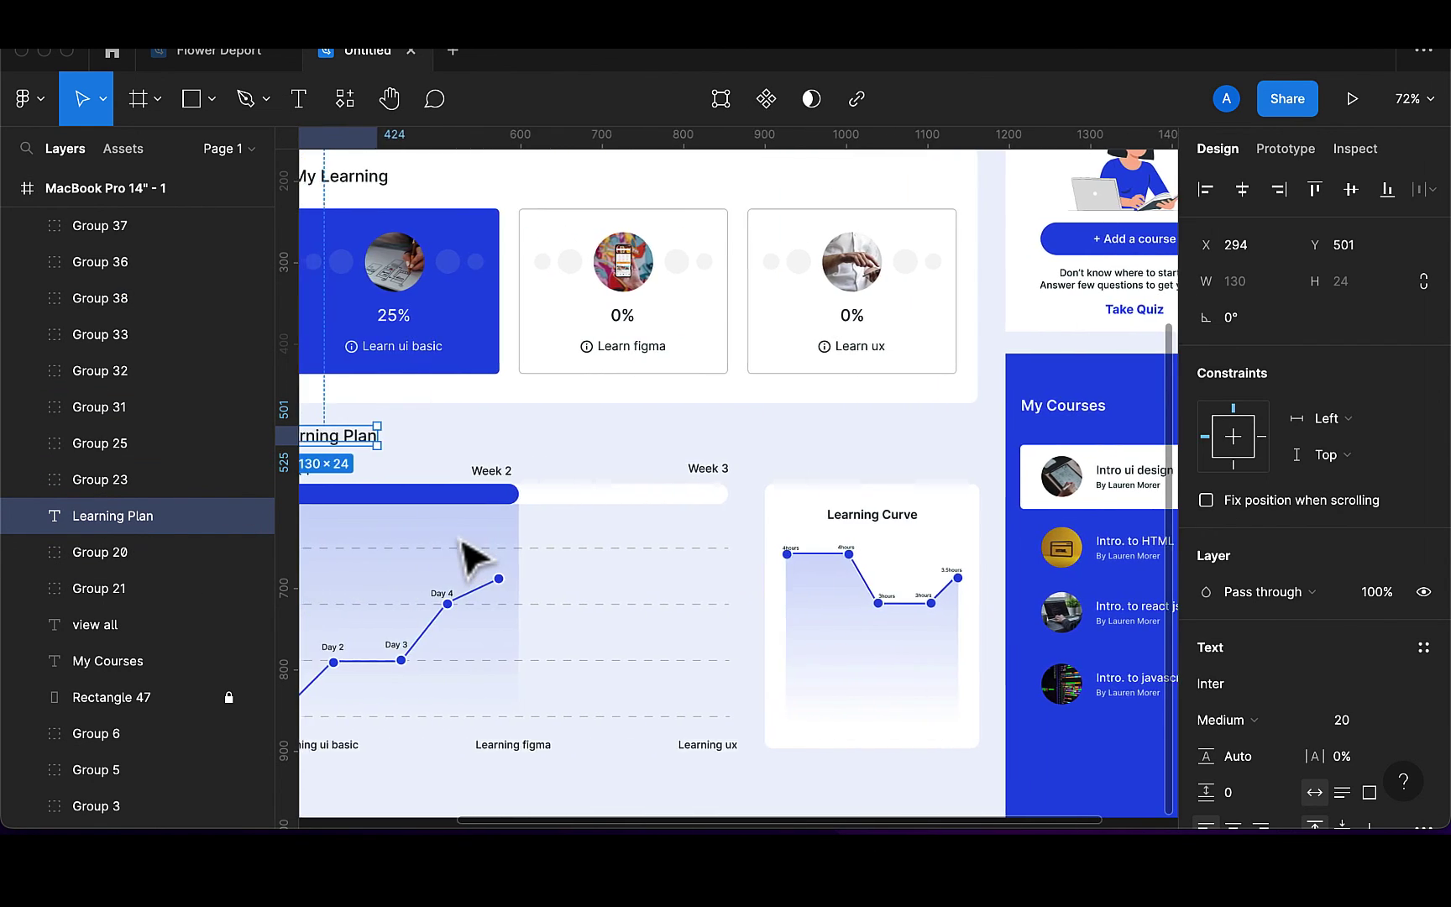
pyautogui.scroll(-3, 461, 545)
pyautogui.hscroll(-3, 466, 555)
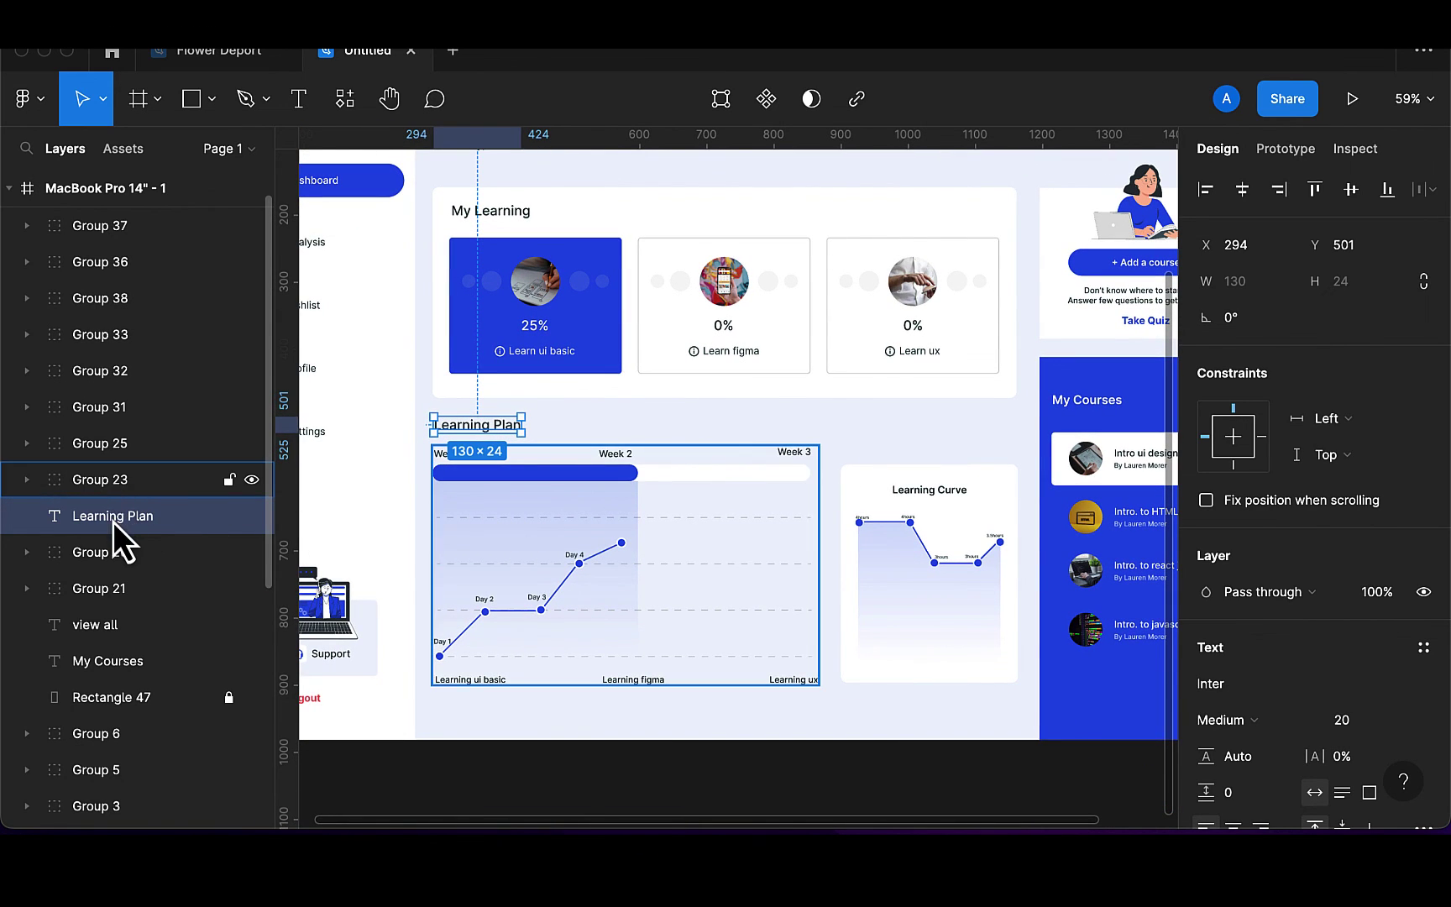
pyautogui.moveTo(112, 524); pyautogui.dragTo(109, 482)
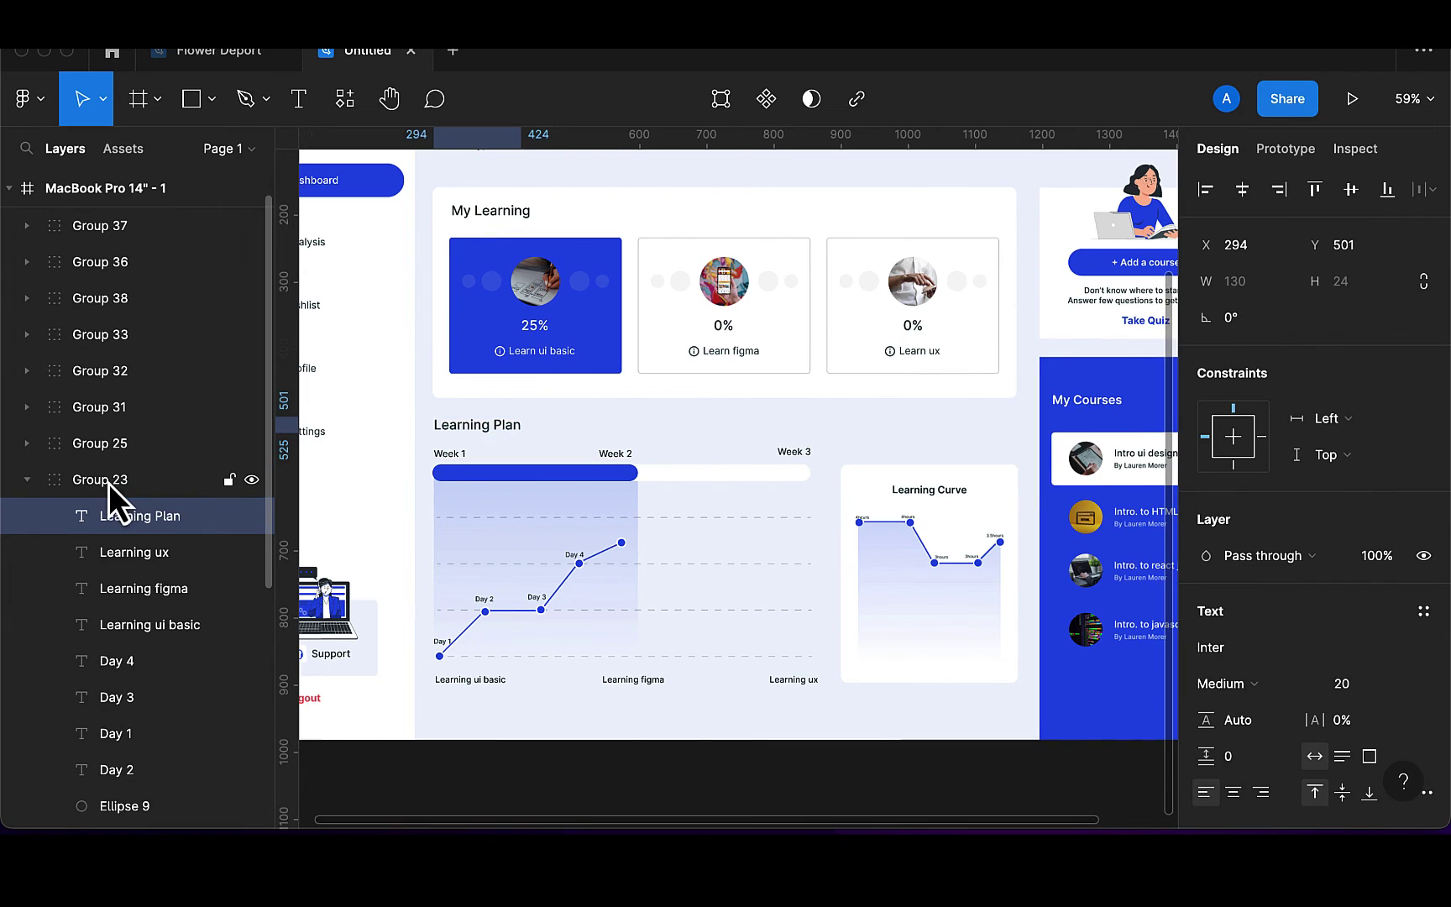
# Inspect the Group 23, view all text and blue My Courses background layers
pyautogui.press('Escape')
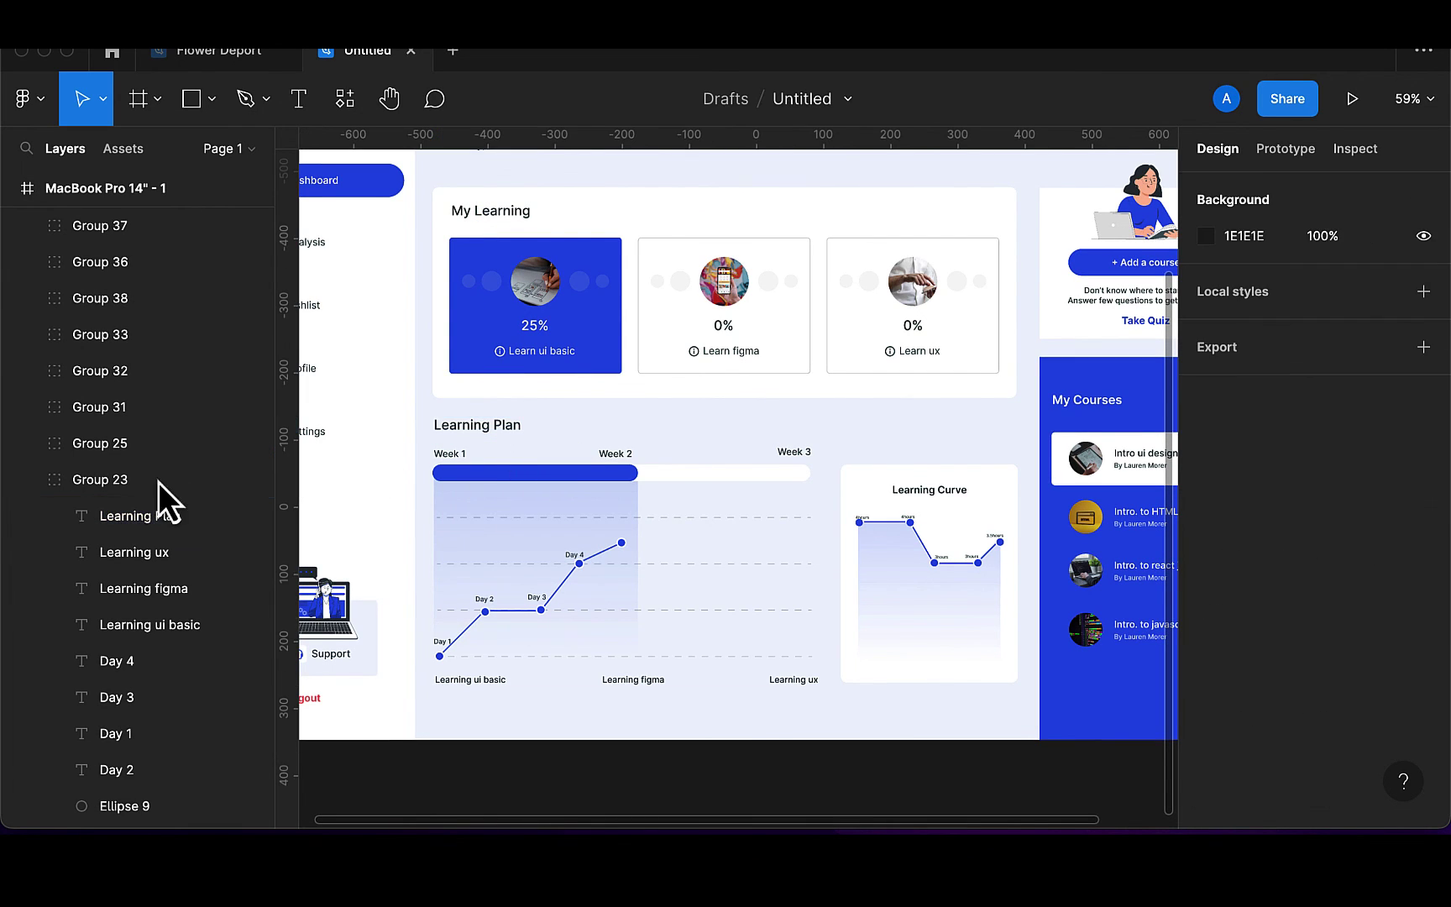
pyautogui.click(128, 487)
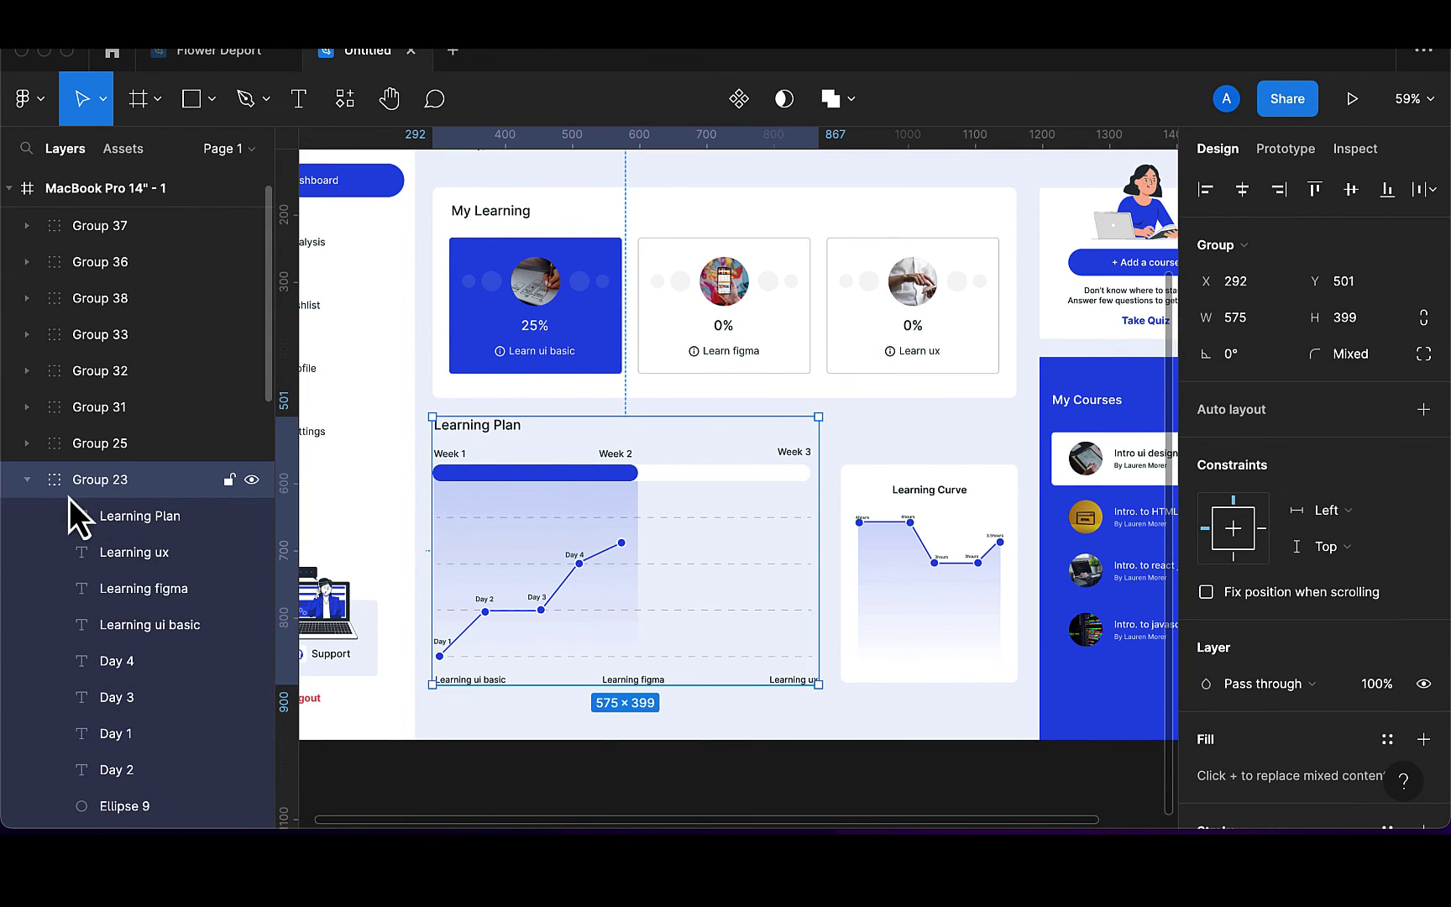
pyautogui.click(27, 480)
pyautogui.scroll(-1, 106, 584)
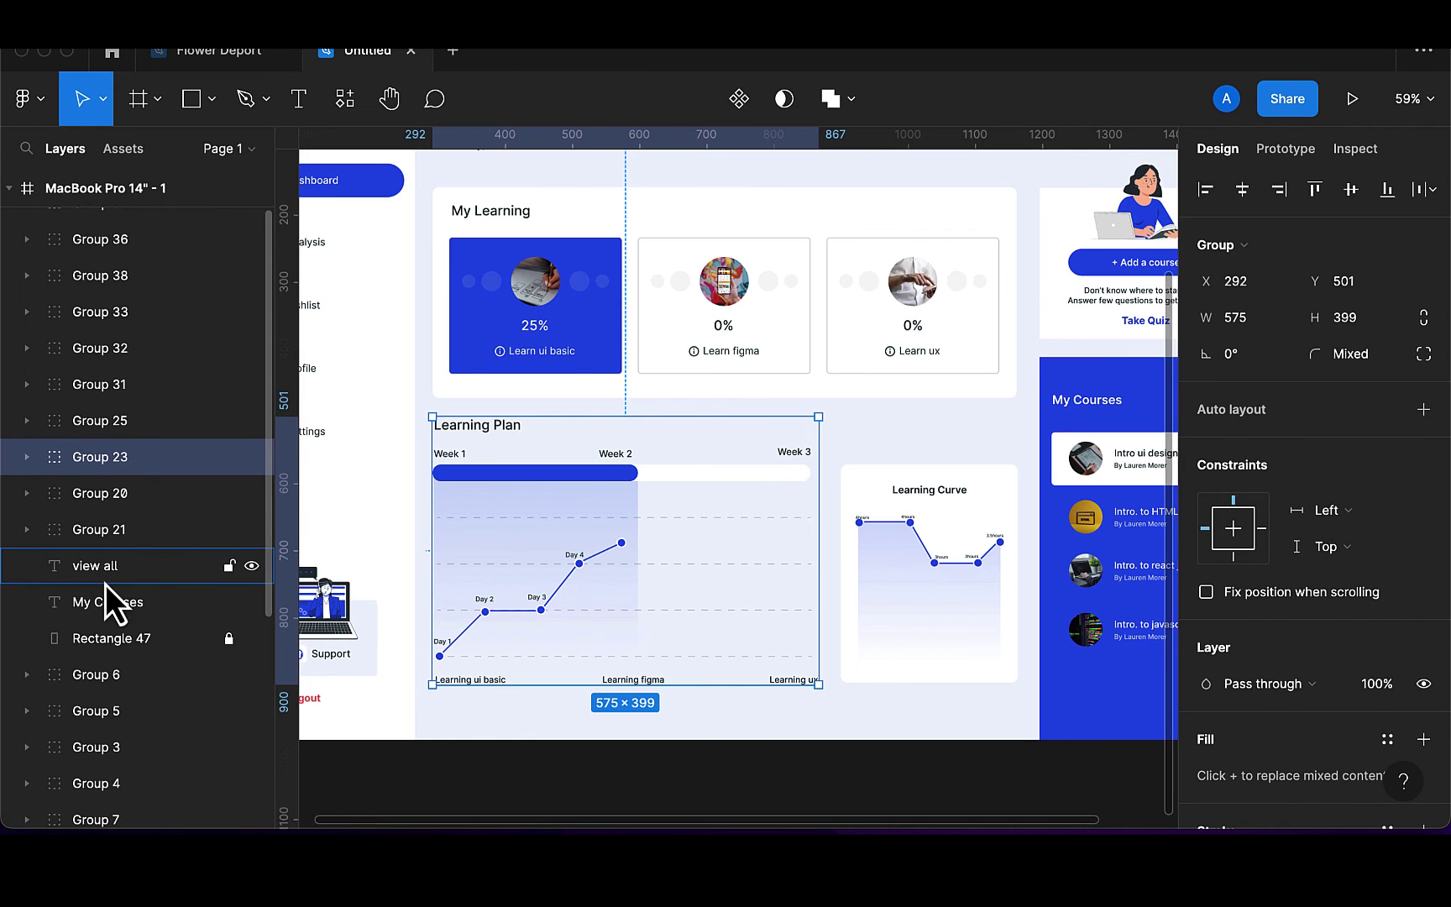
pyautogui.click(140, 568)
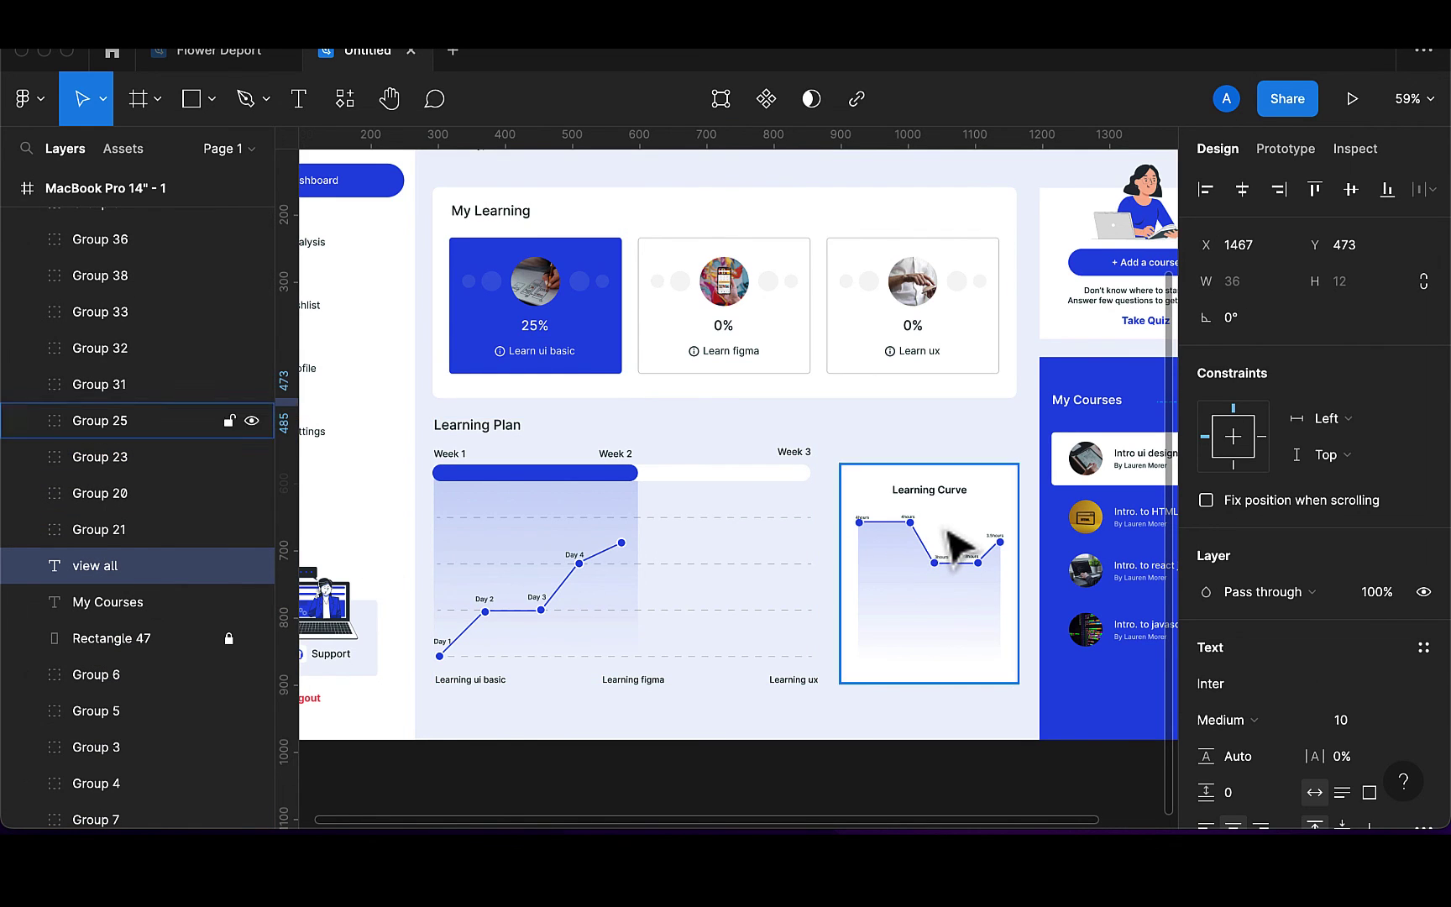
pyautogui.hscroll(2, 949, 537)
pyautogui.hscroll(3, 957, 547)
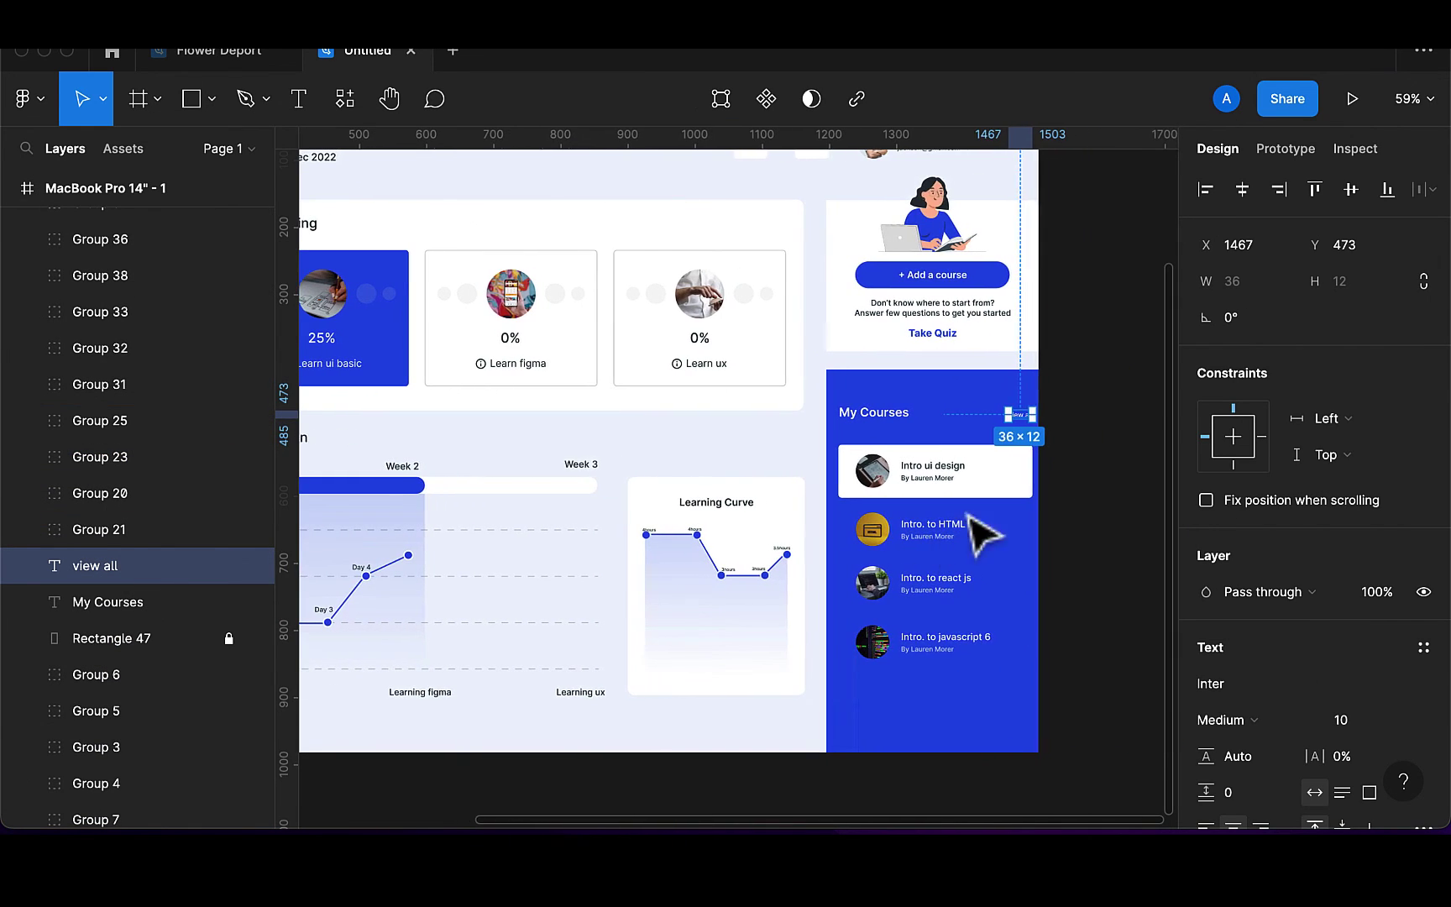
pyautogui.click(989, 422)
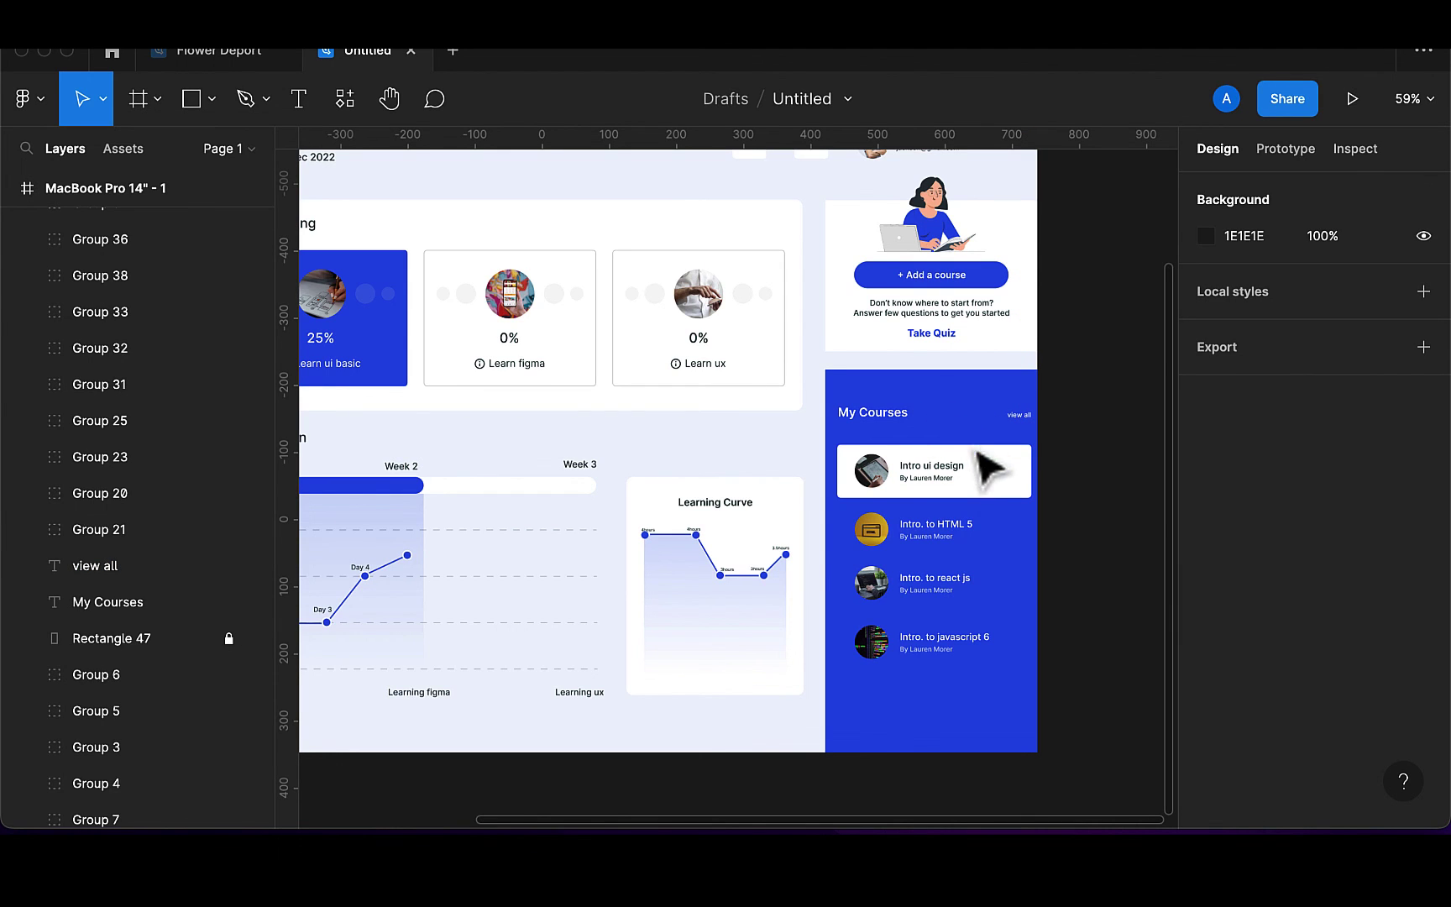
pyautogui.scroll(-1, 157, 544)
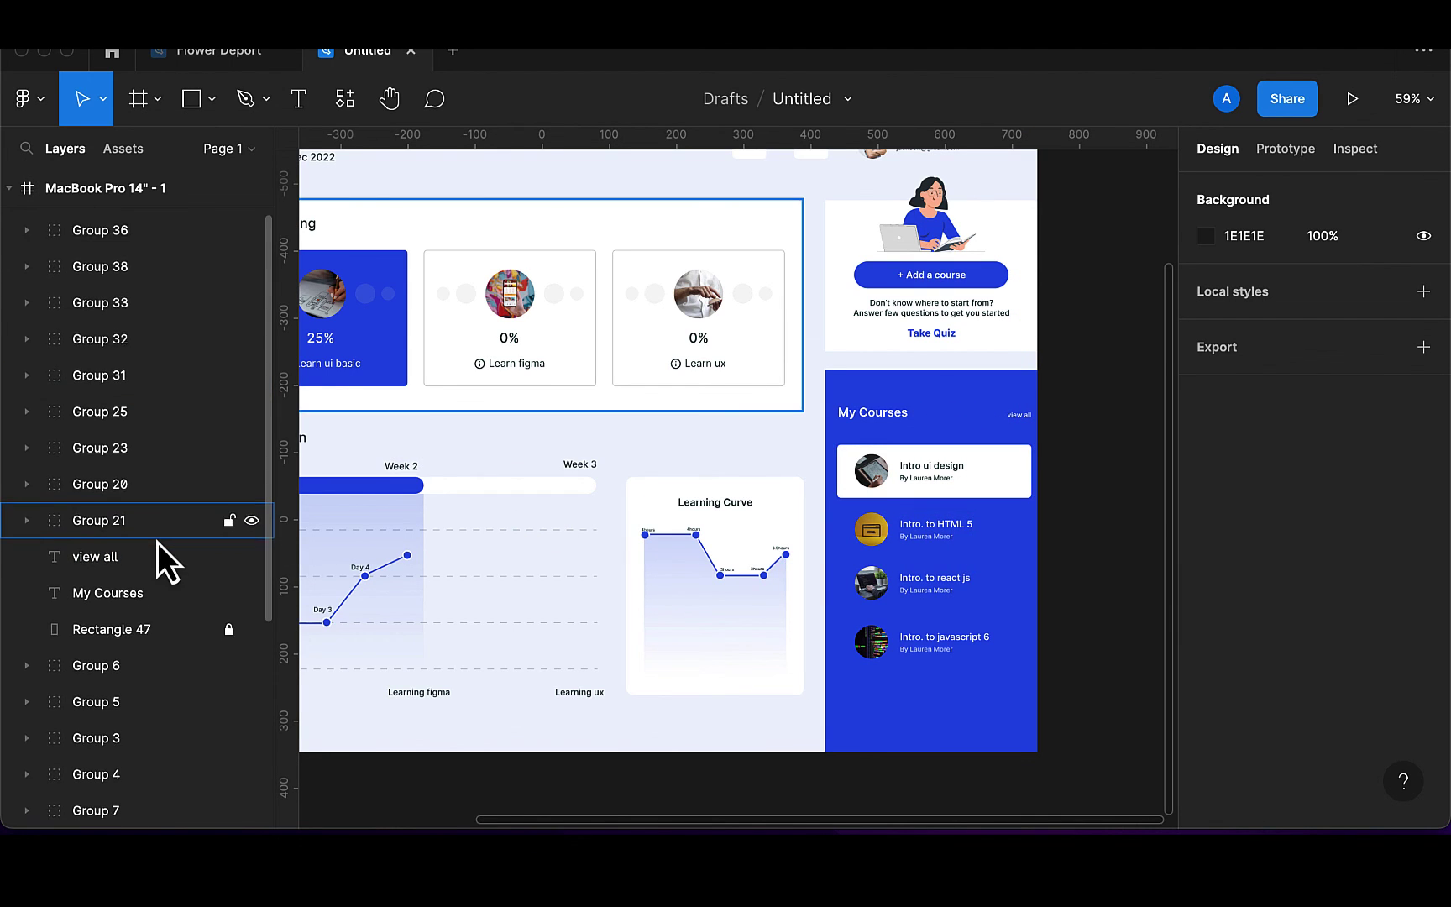
pyautogui.scroll(-5, 158, 543)
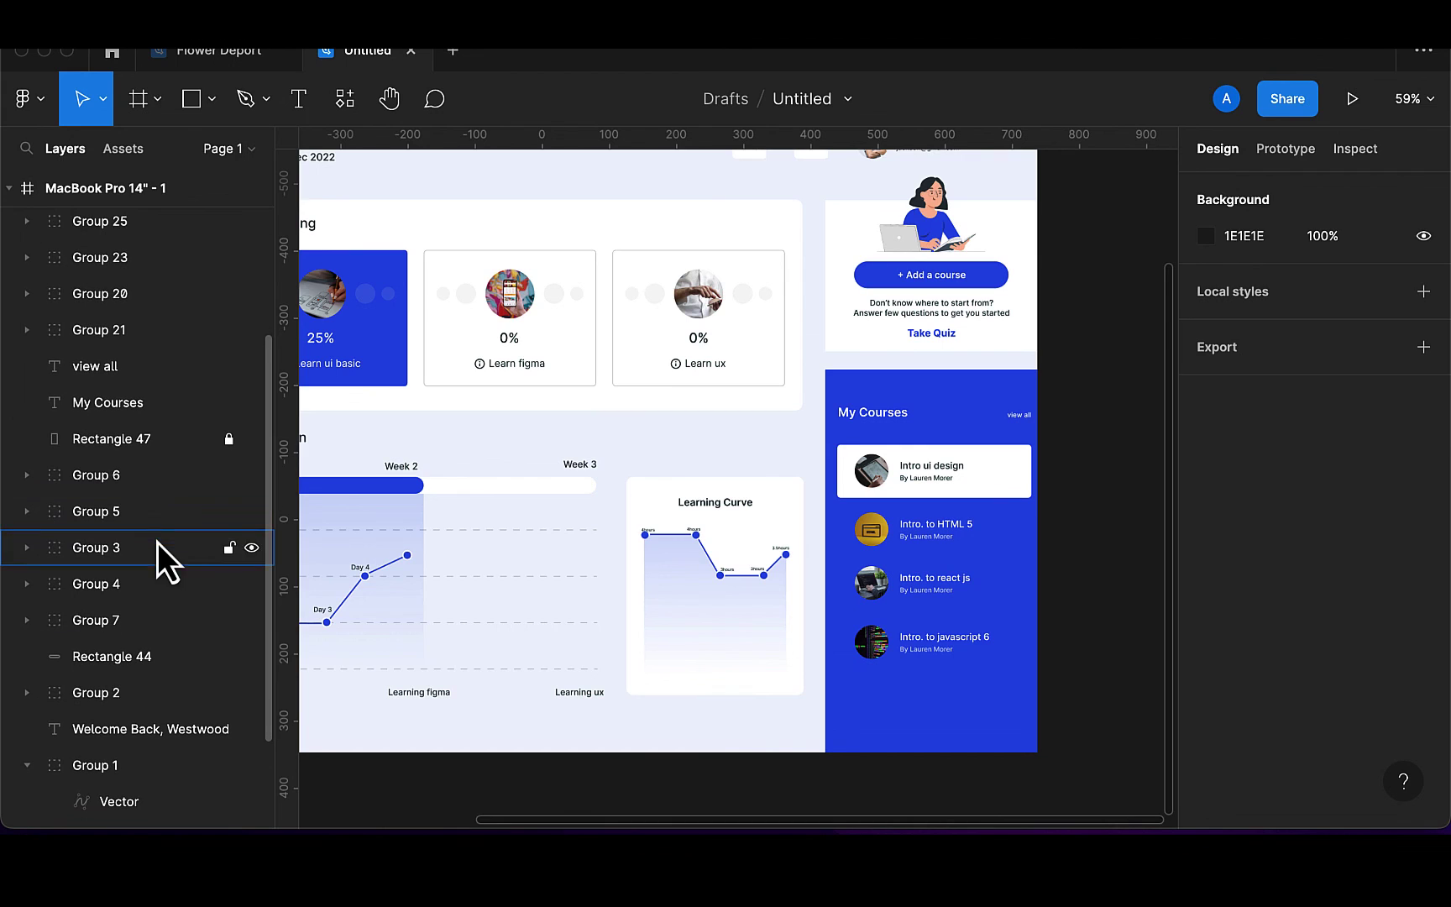
pyautogui.click(189, 438)
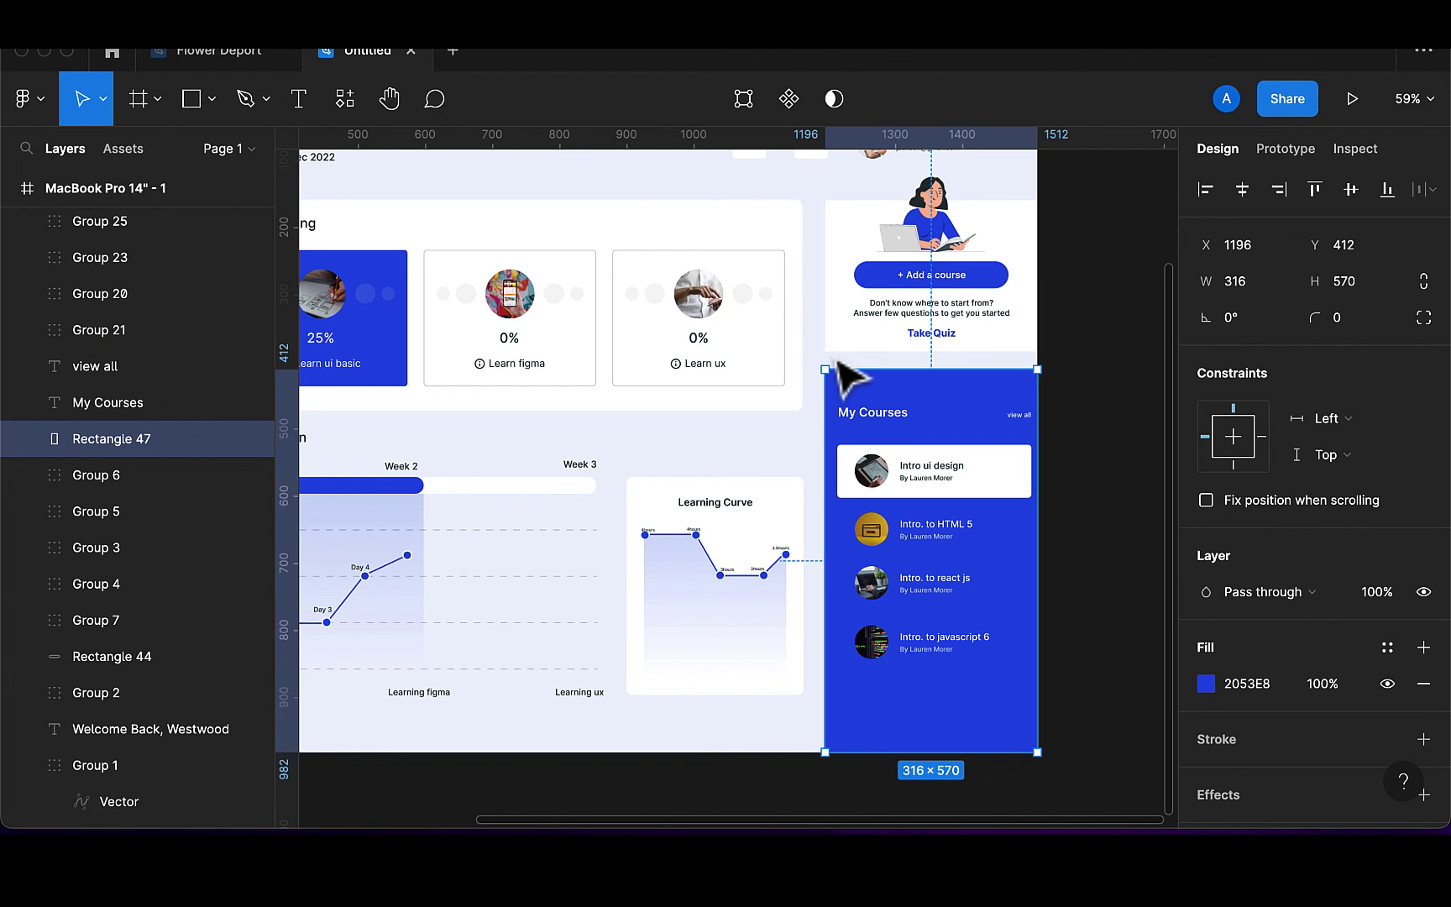
pyautogui.click(1112, 407)
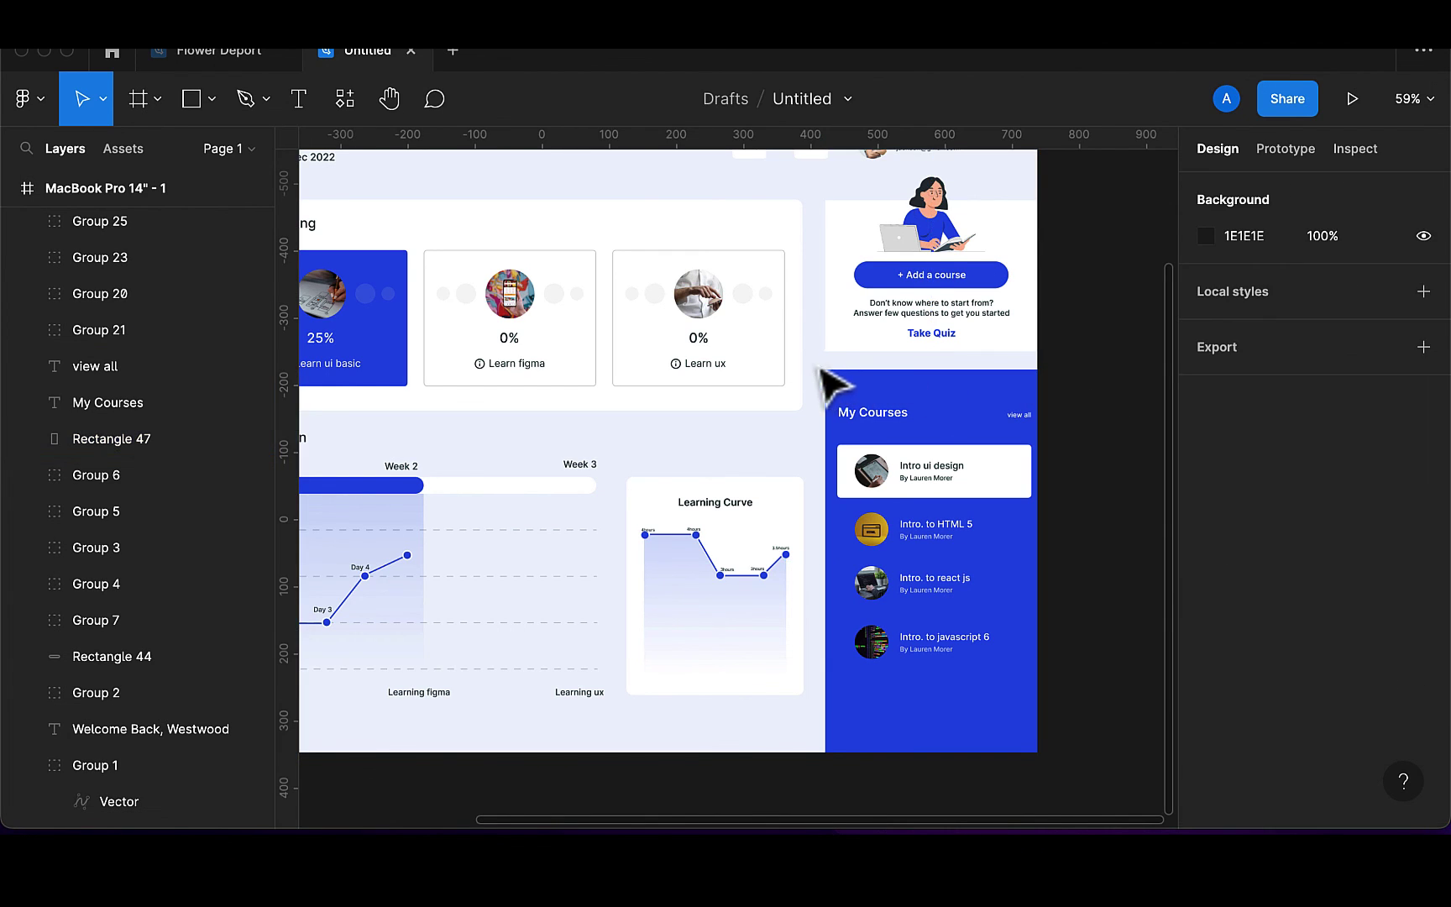
# Marquee-select the My Courses card's background, title, view all link and course rows and group them as Group 39
pyautogui.moveTo(818, 361); pyautogui.dragTo(1050, 764)
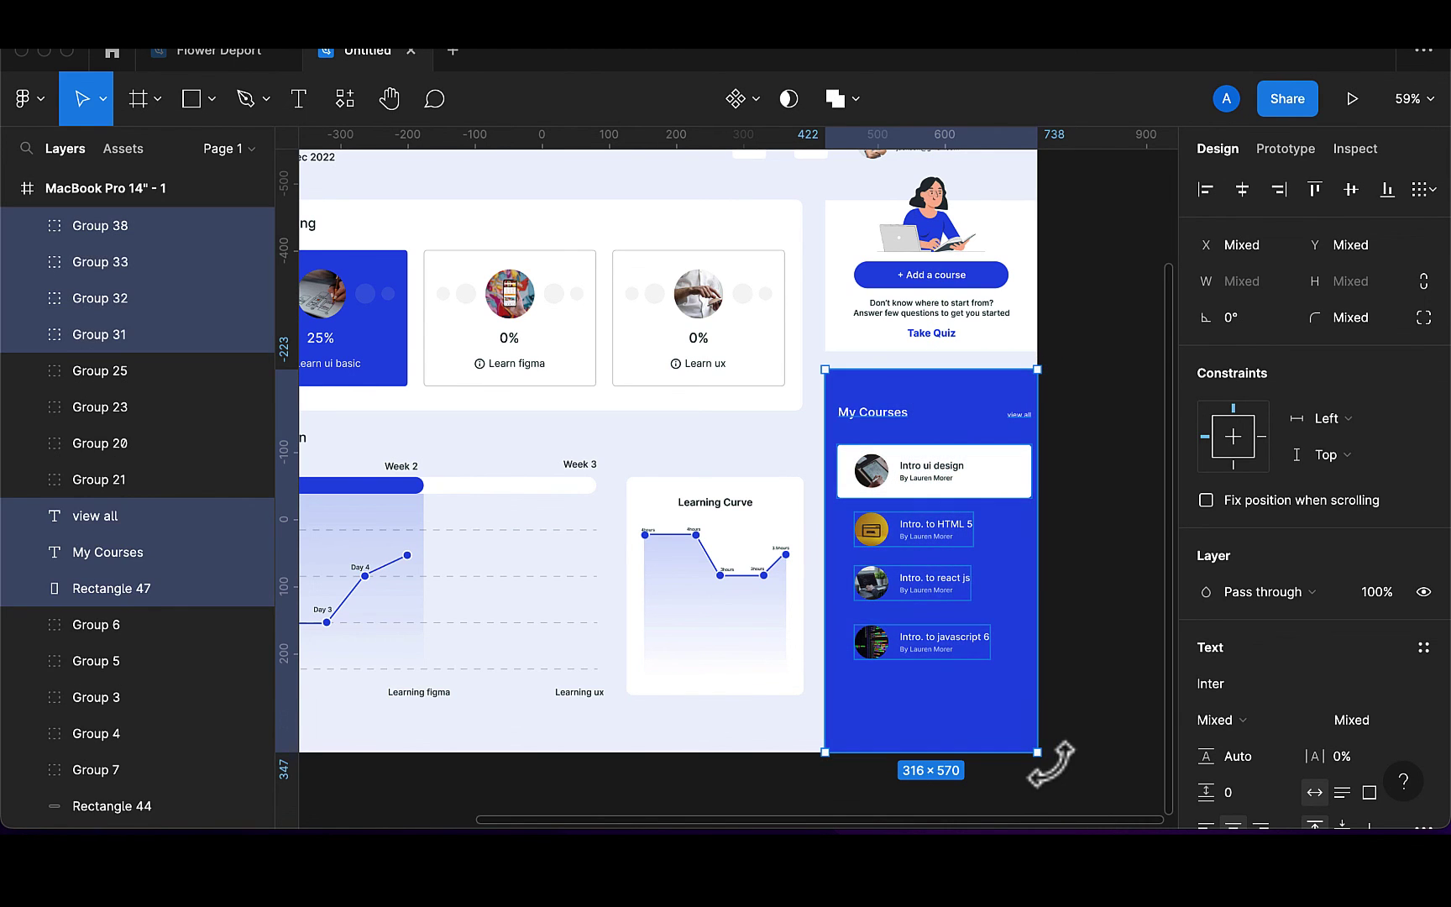
pyautogui.hotkey('ctrl', 'g')
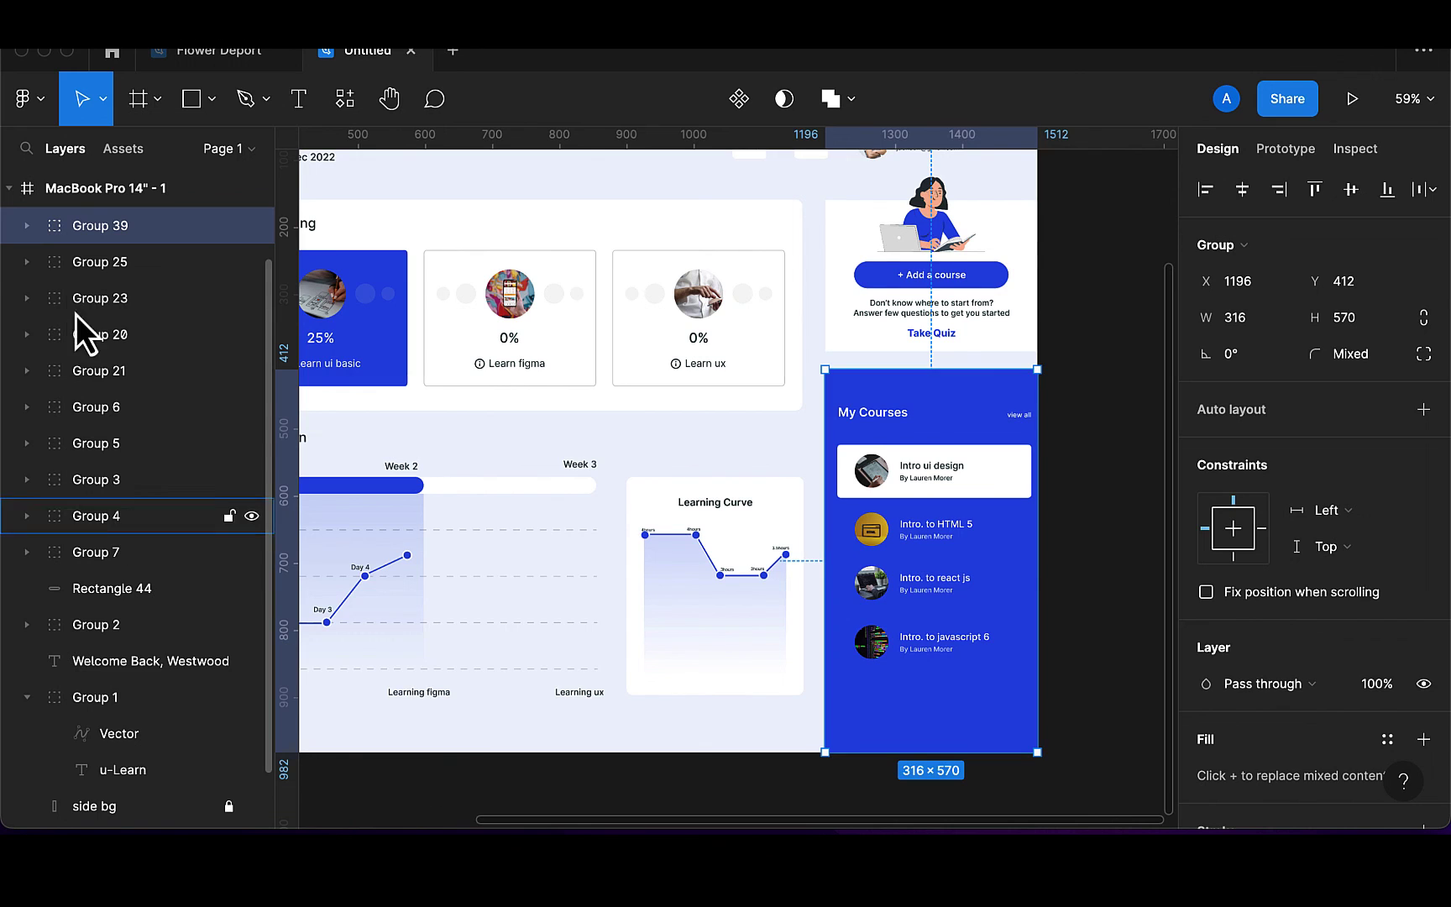
pyautogui.click(106, 589)
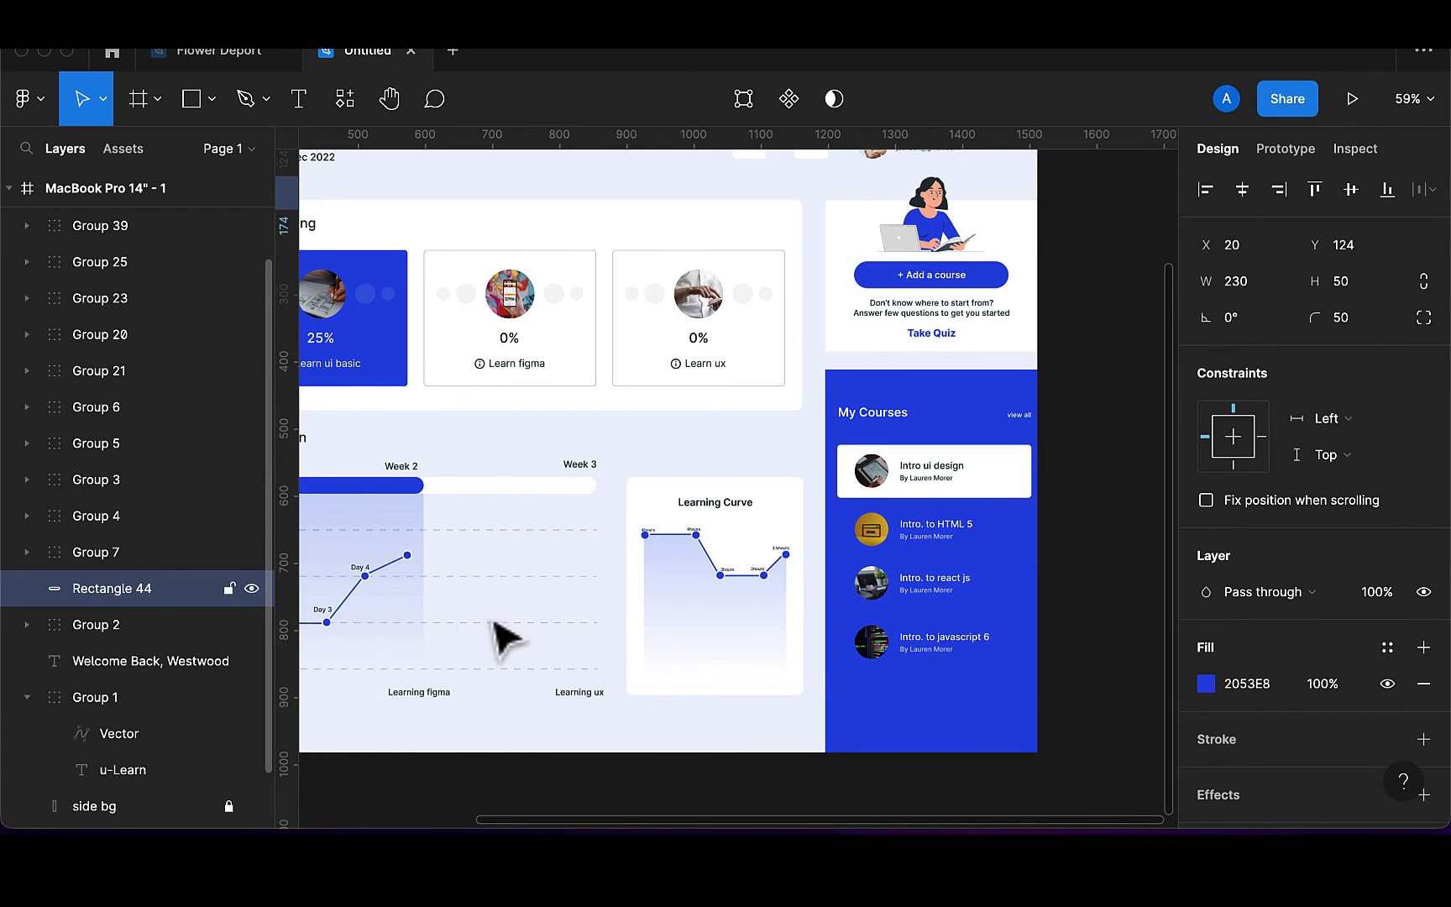
pyautogui.hotkey('ctrl', '-')
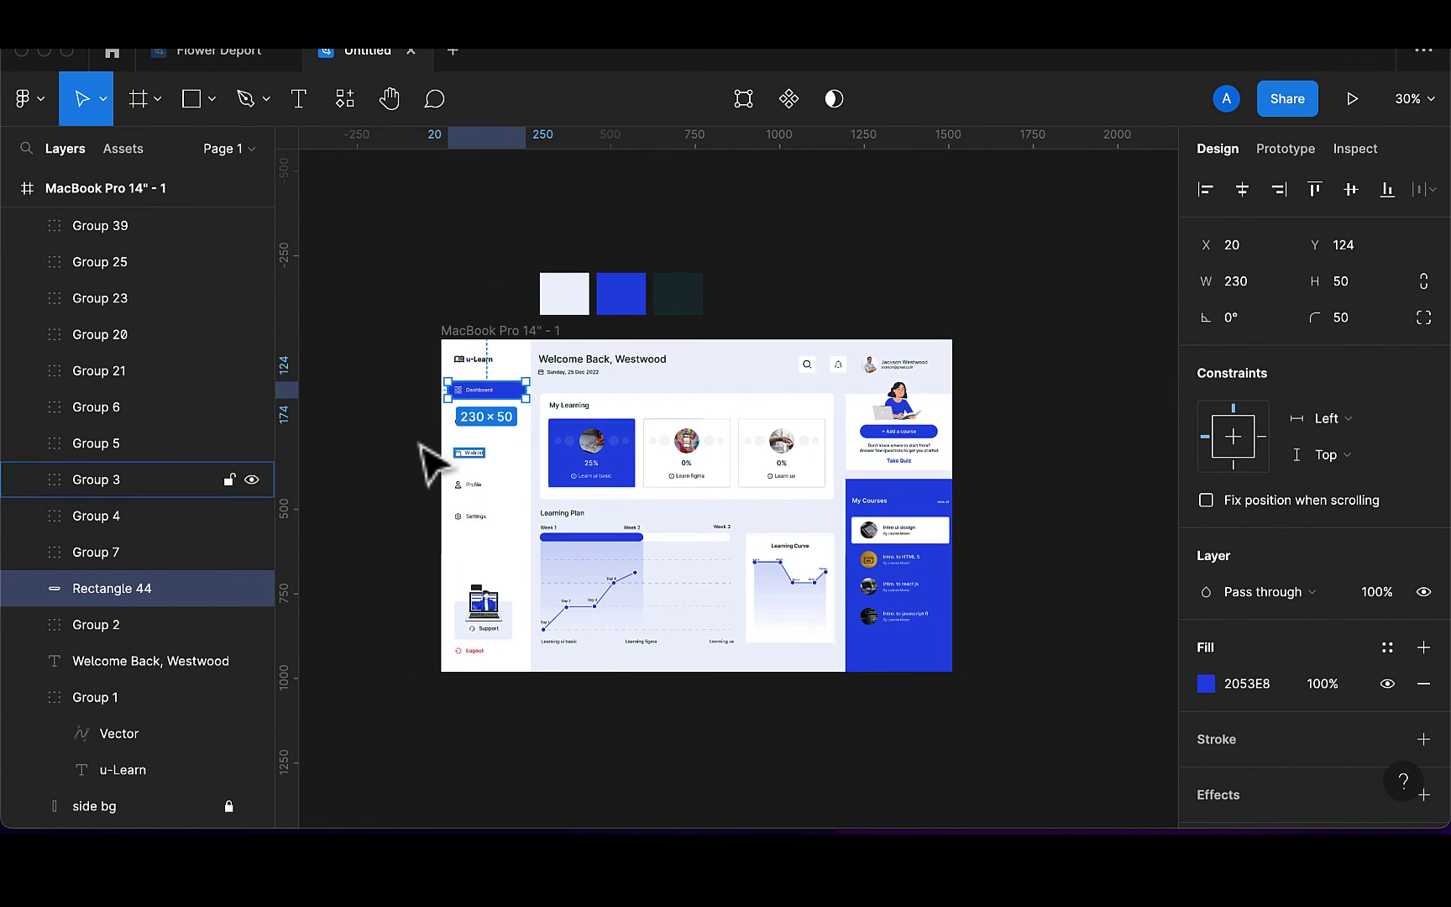
# Move Rectangle 44, the Dashboard pill background, into Group 7 with its icon and label
pyautogui.scroll(5, 432, 462)
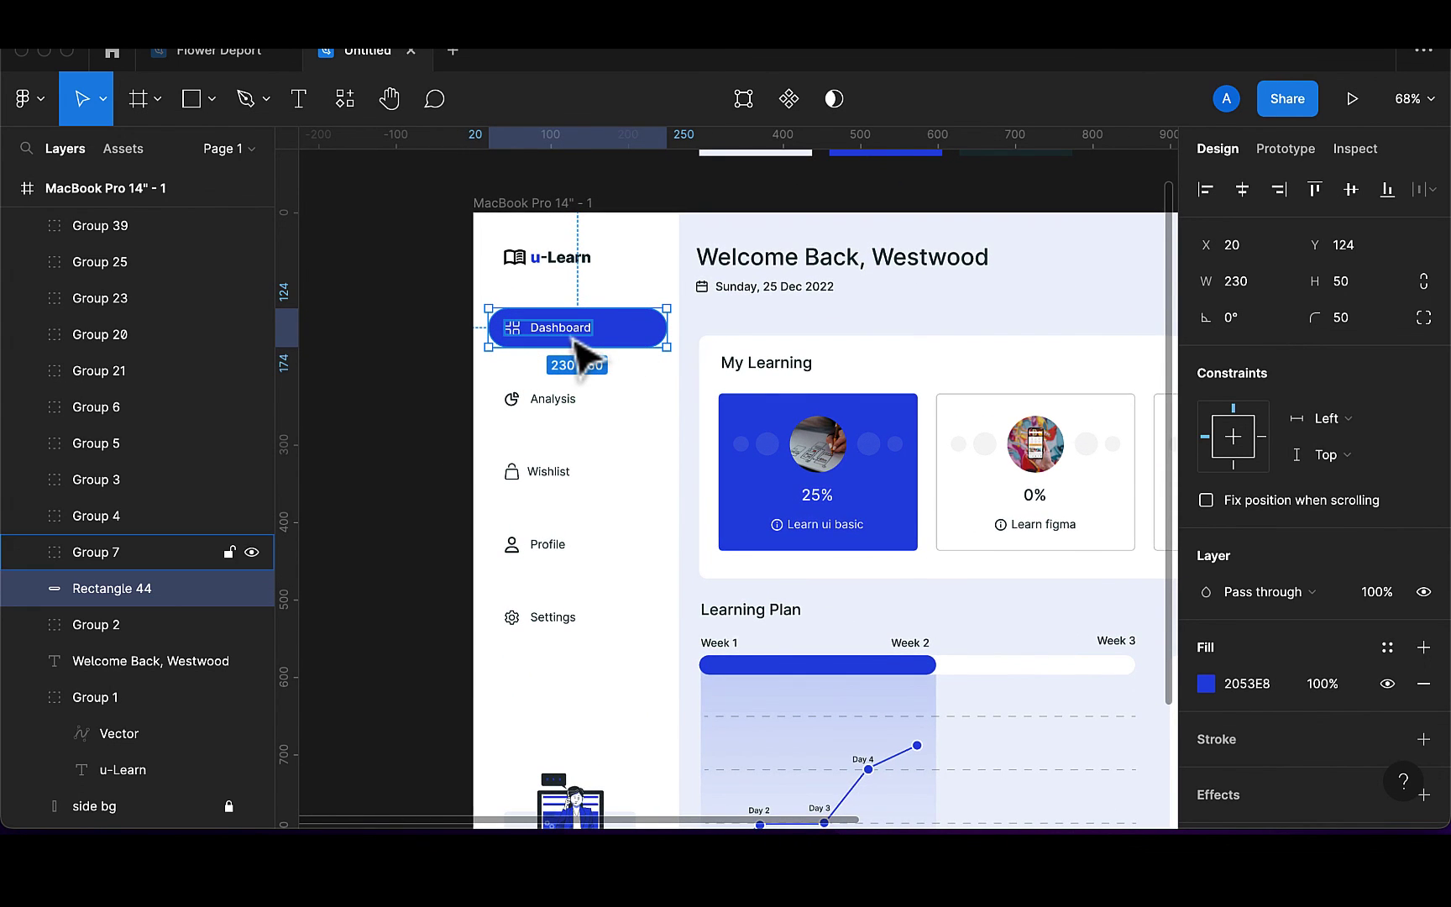
pyautogui.click(576, 340)
pyautogui.click(131, 593)
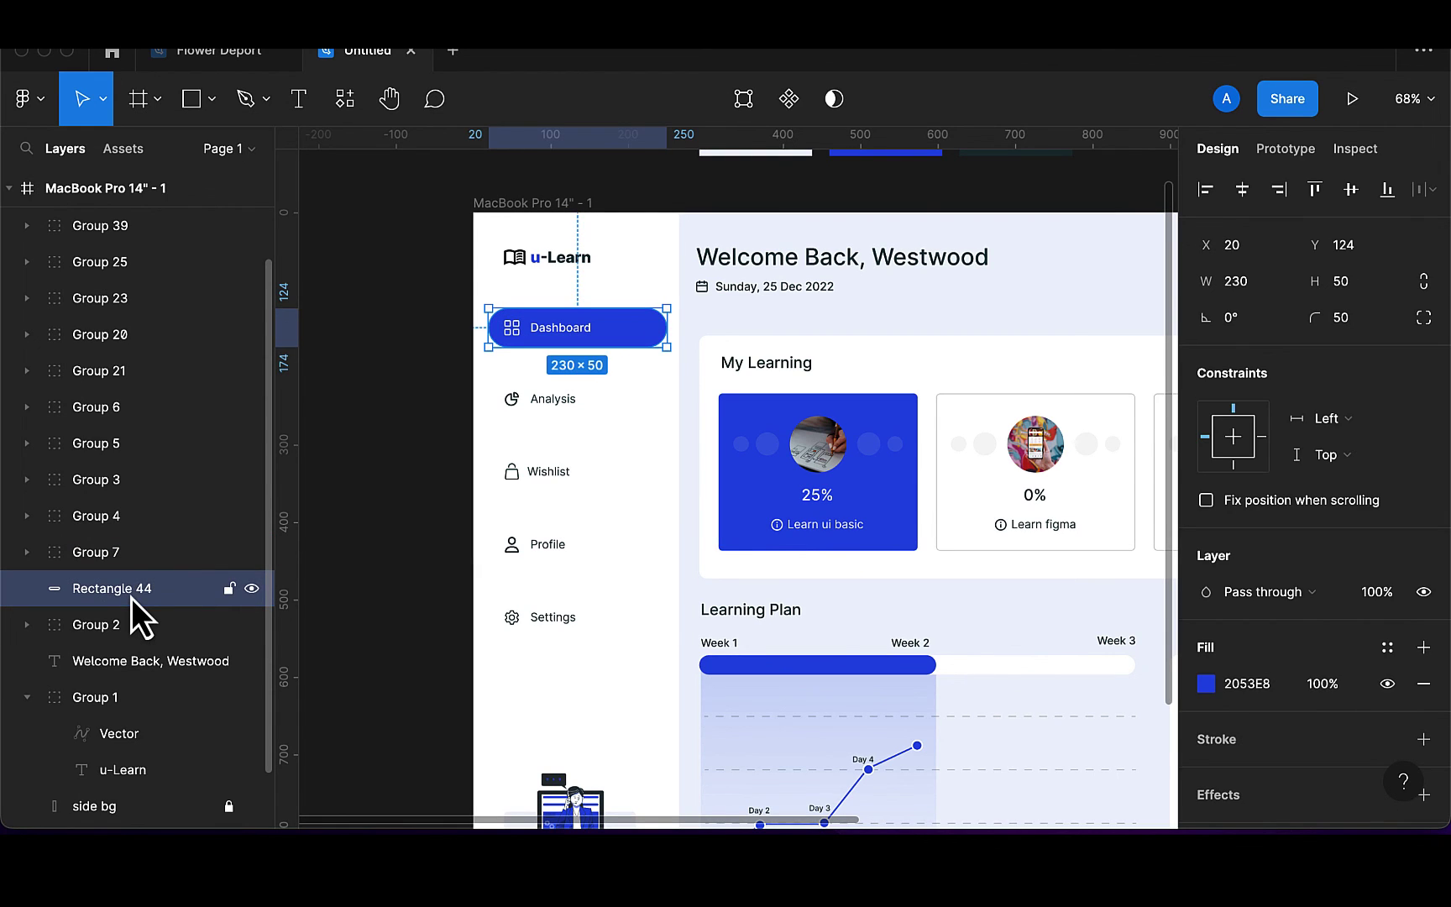
pyautogui.moveTo(132, 558); pyautogui.dragTo(128, 674)
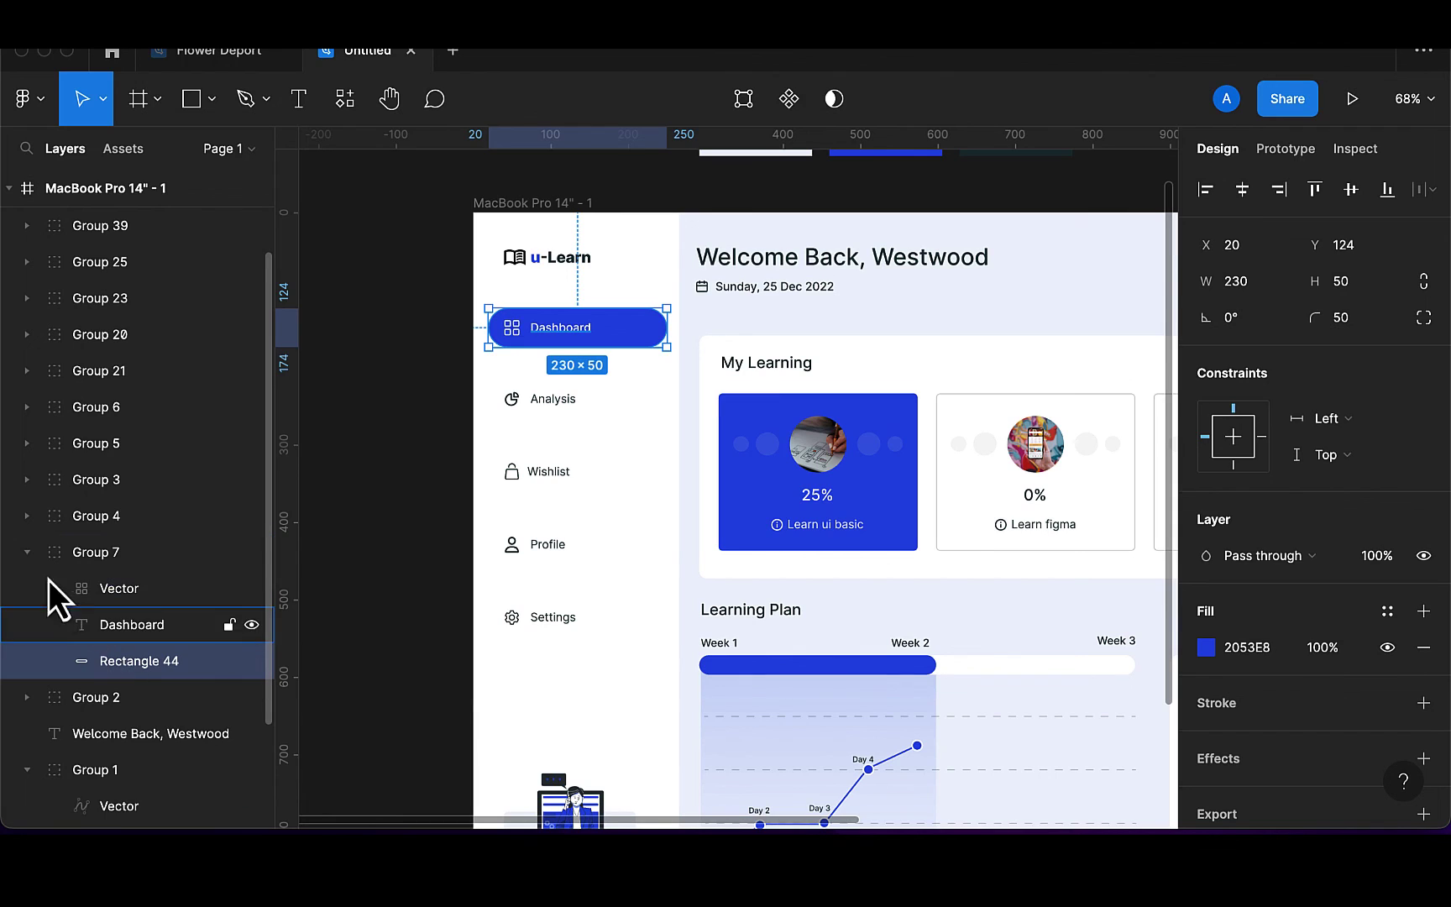
pyautogui.click(27, 554)
# Group the Welcome Back heading and its date line into Group 40
pyautogui.click(95, 621)
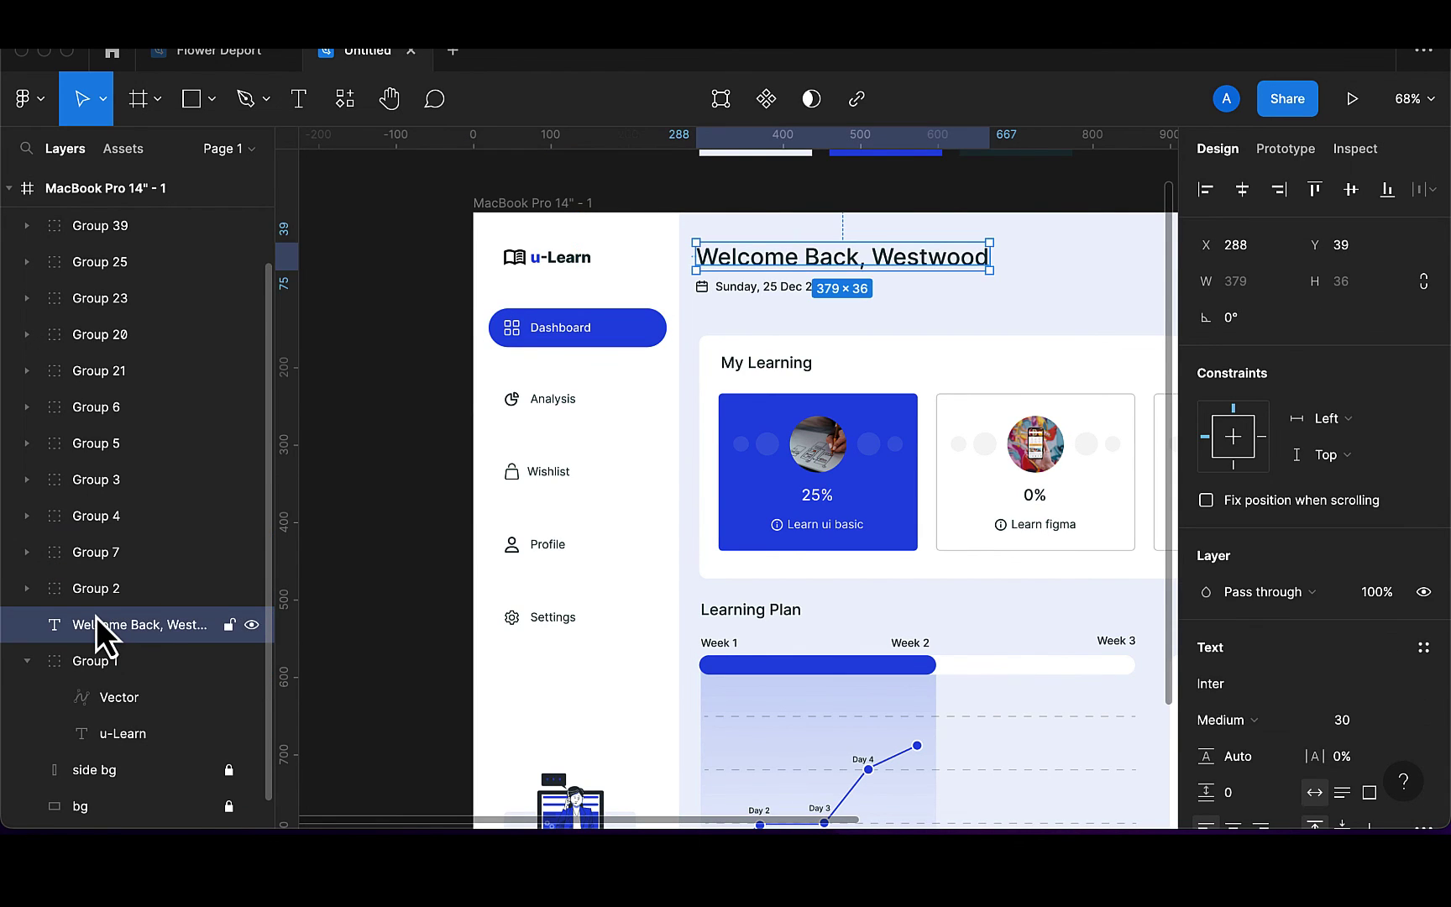
pyautogui.keyDown('shift'); pyautogui.click(745, 314); pyautogui.keyUp('shift')
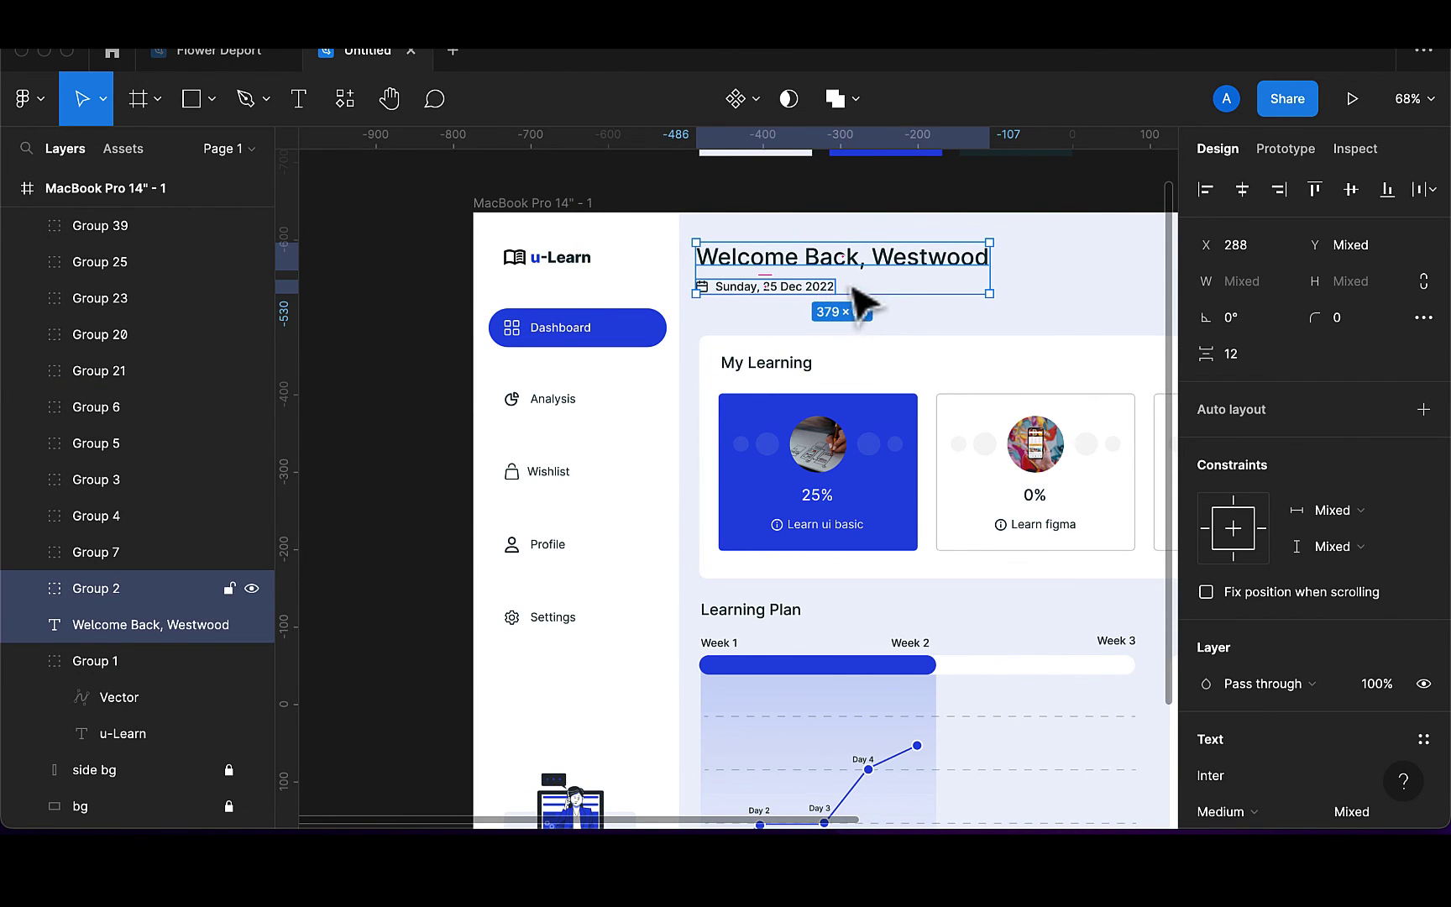
pyautogui.hotkey('ctrl', 'g')
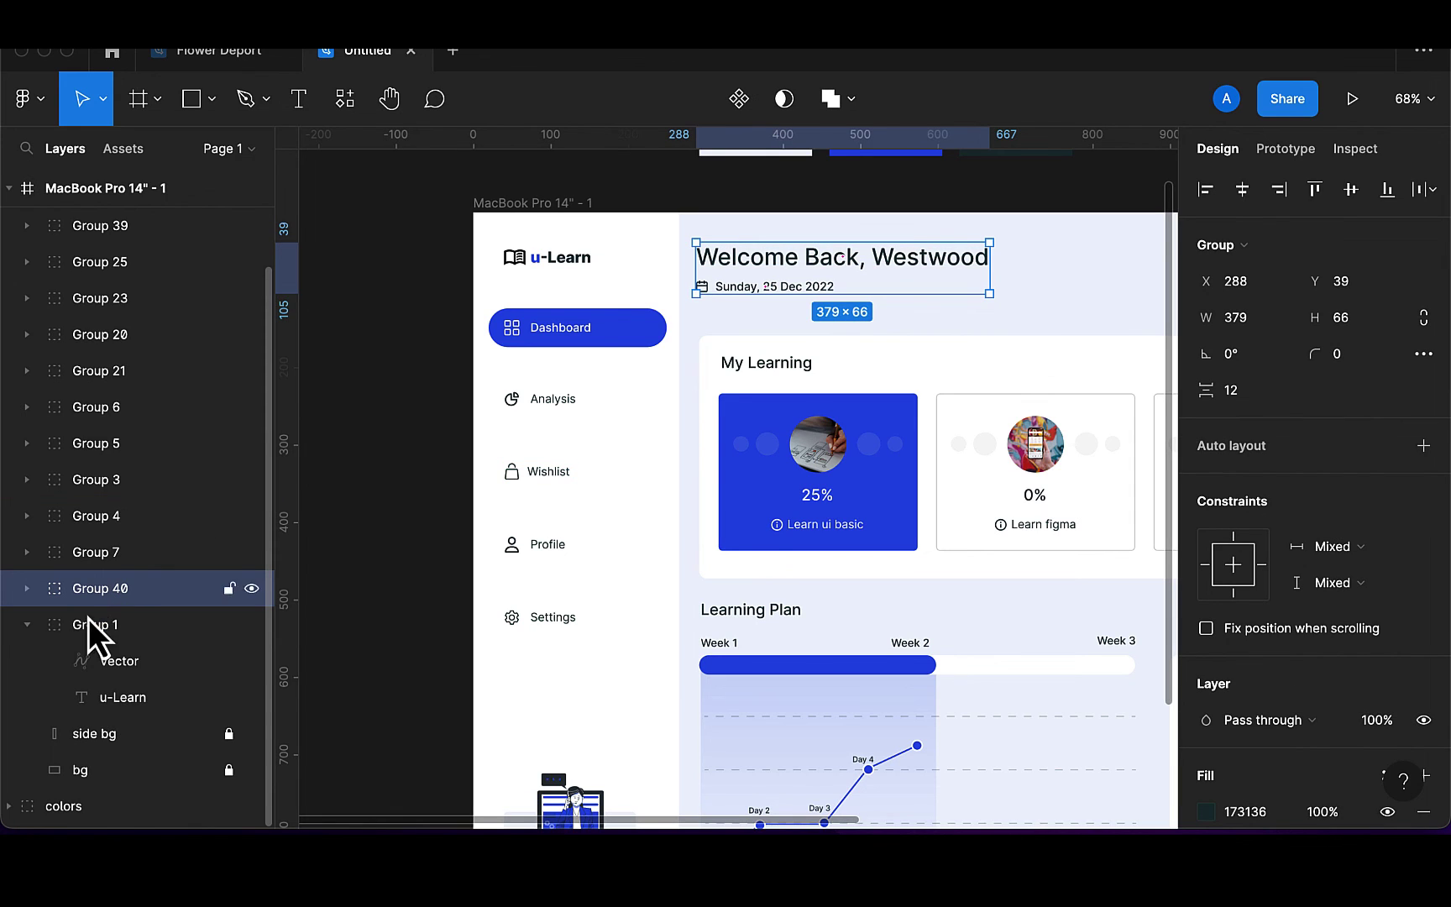
pyautogui.click(27, 627)
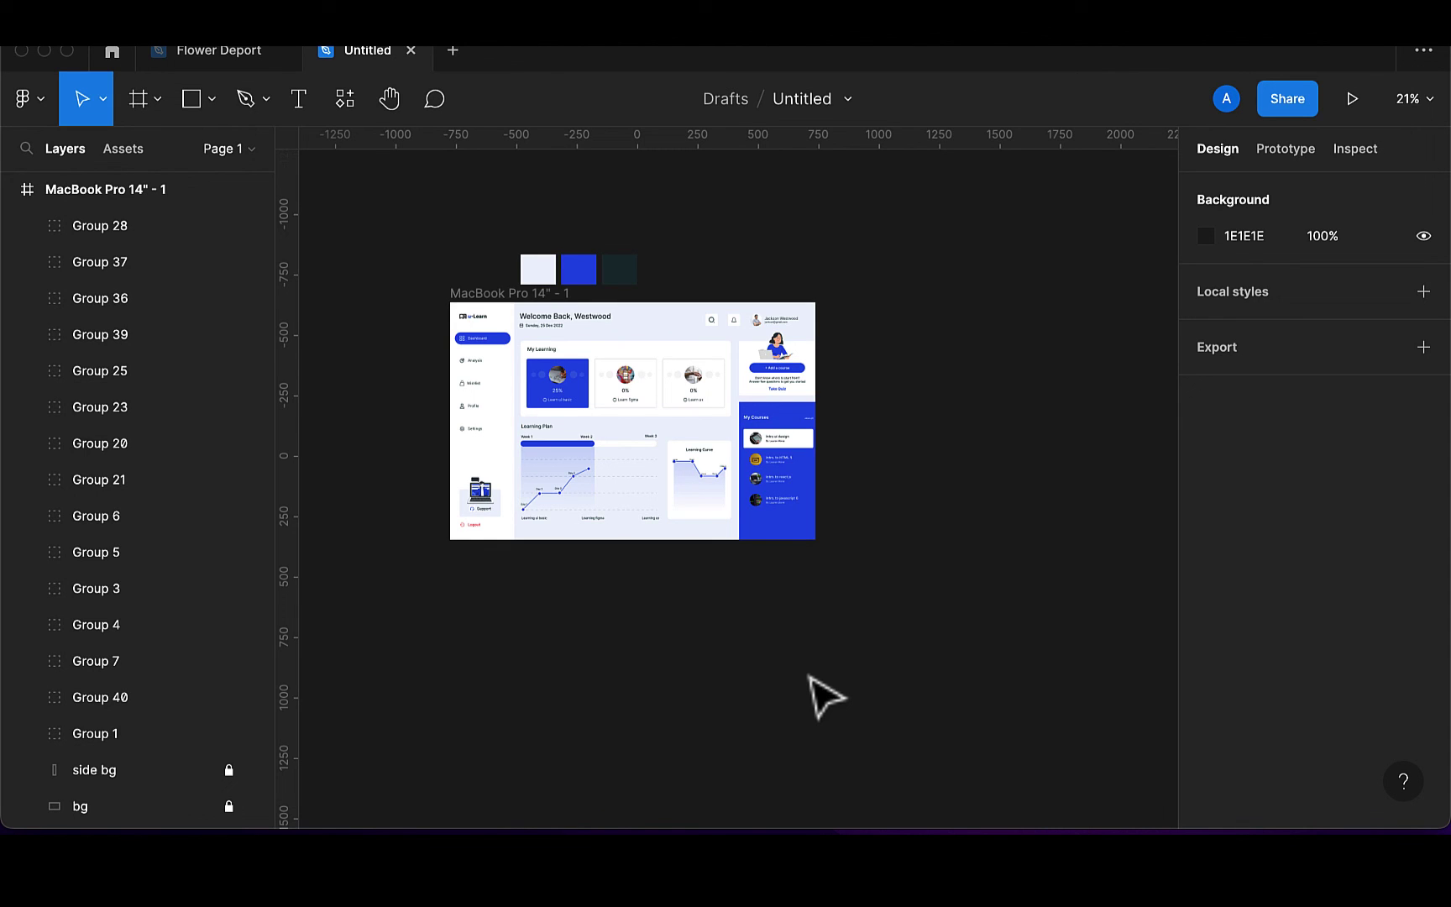
# Run the Mockup plugin's Mockup Library from the Resources plugins list
pyautogui.click(347, 100)
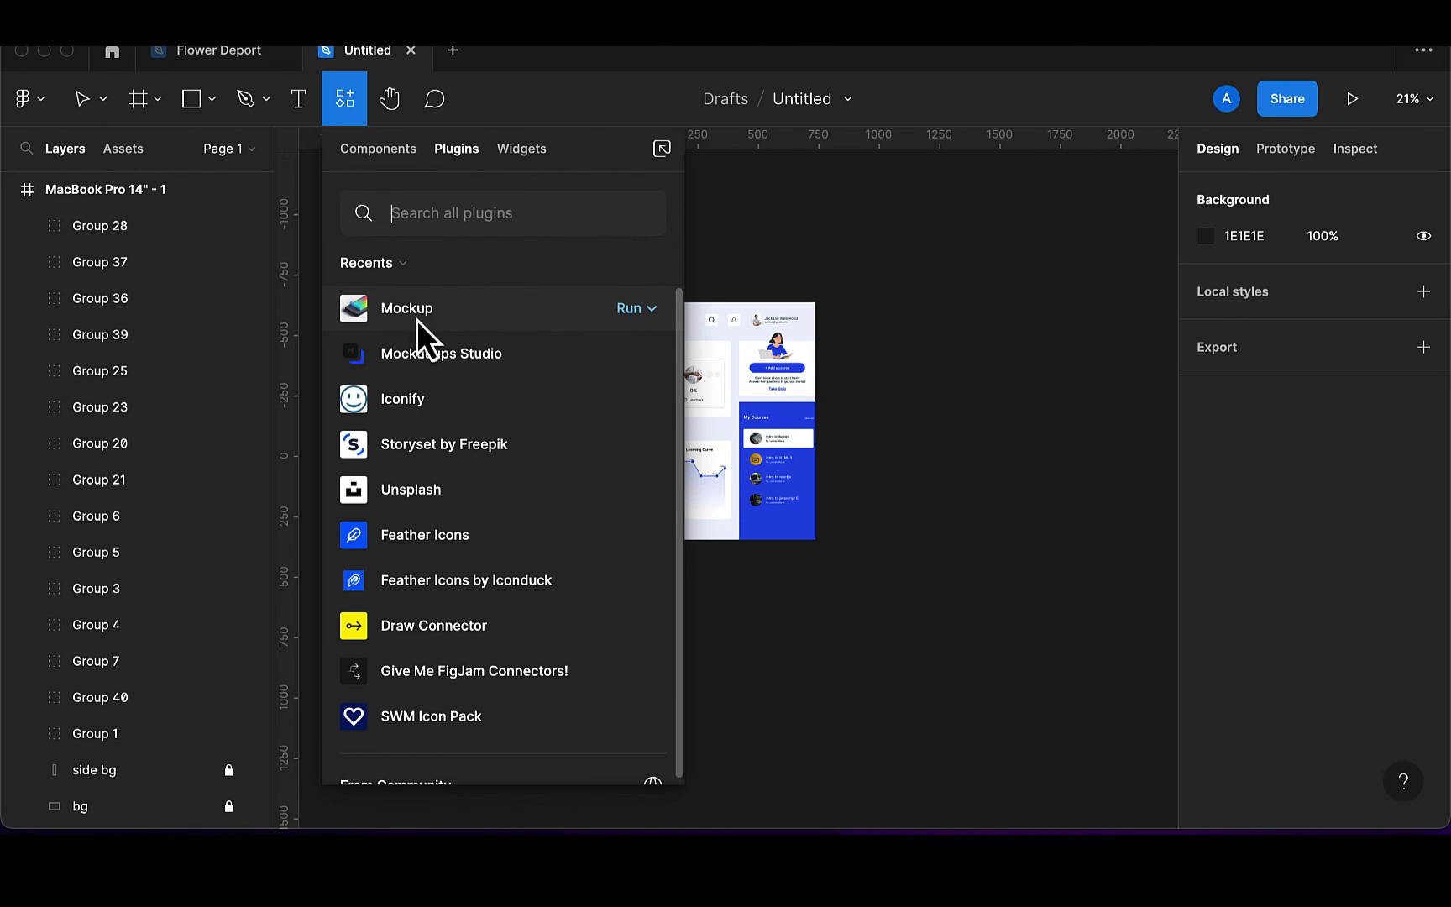
pyautogui.click(631, 315)
pyautogui.click(581, 361)
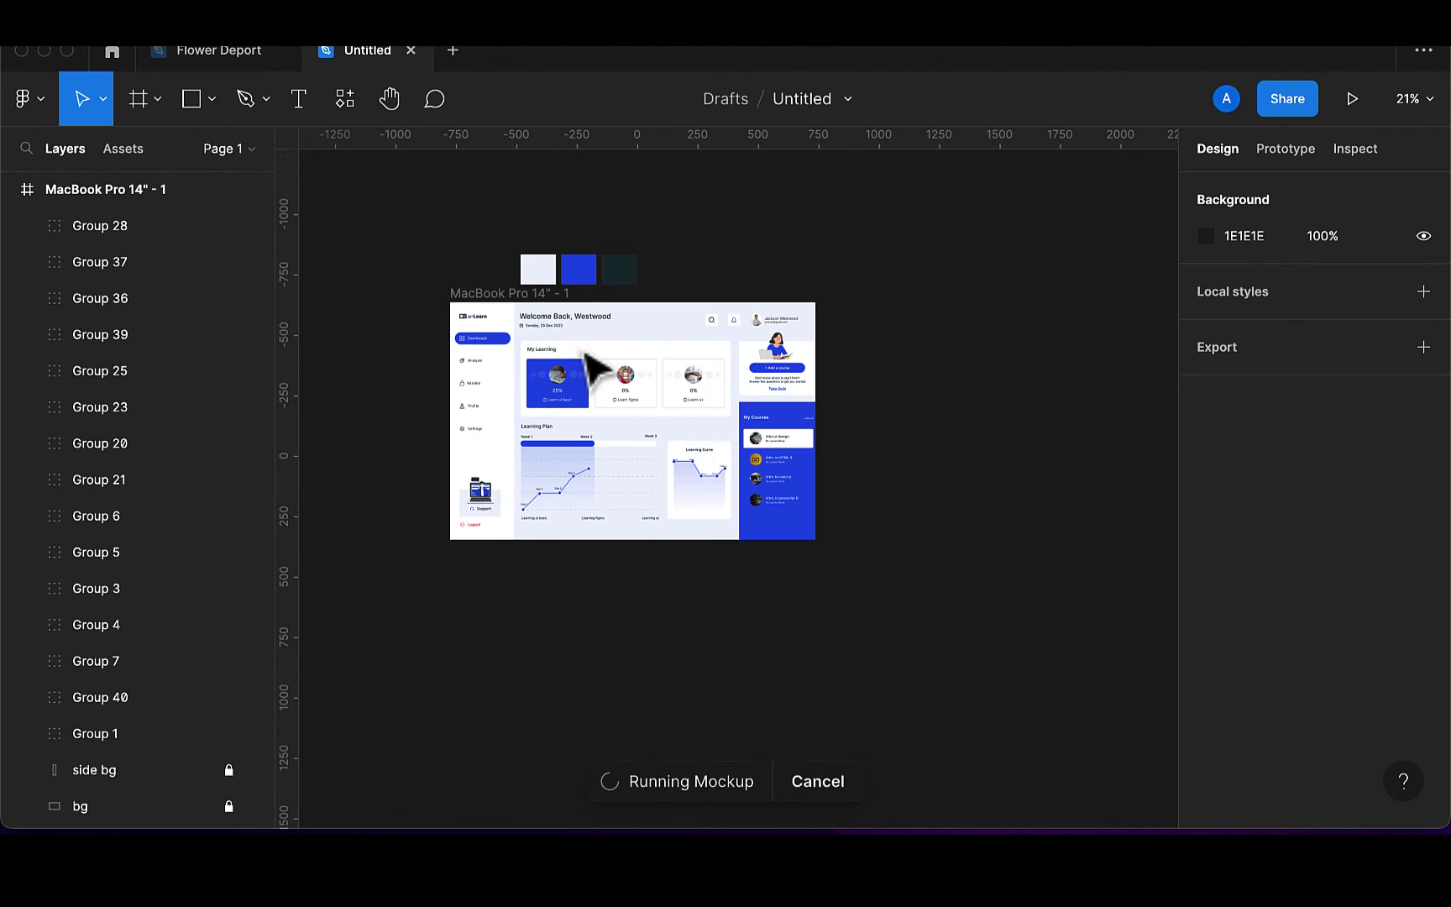
pyautogui.hscroll(2, 571, 307)
pyautogui.hscroll(2, 574, 313)
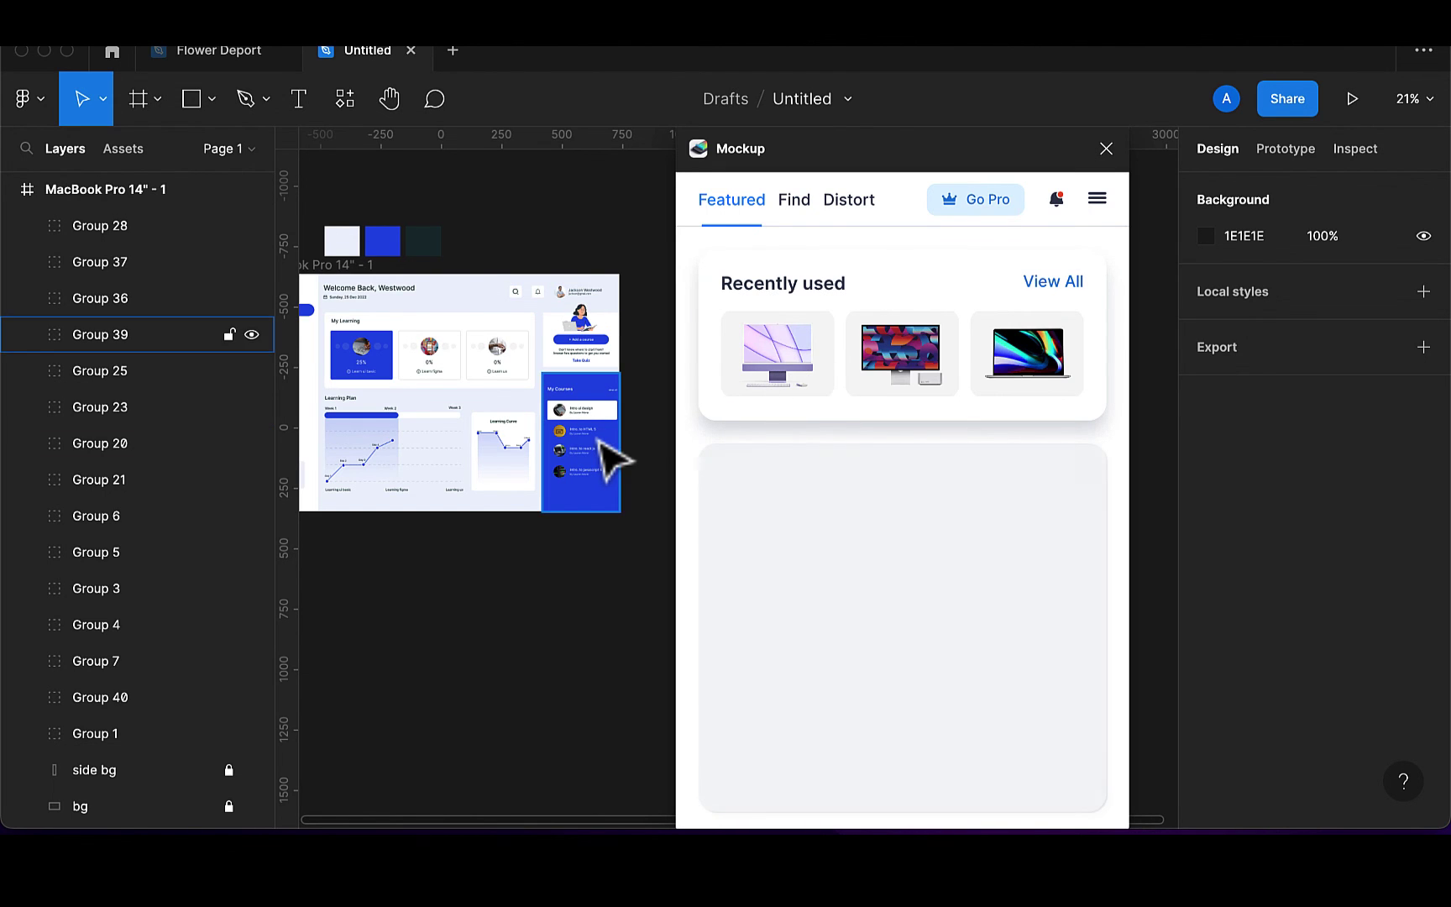
pyautogui.hscroll(2, 609, 454)
pyautogui.scroll(-1, 609, 453)
pyautogui.hscroll(2, 609, 458)
pyautogui.scroll(1, 609, 458)
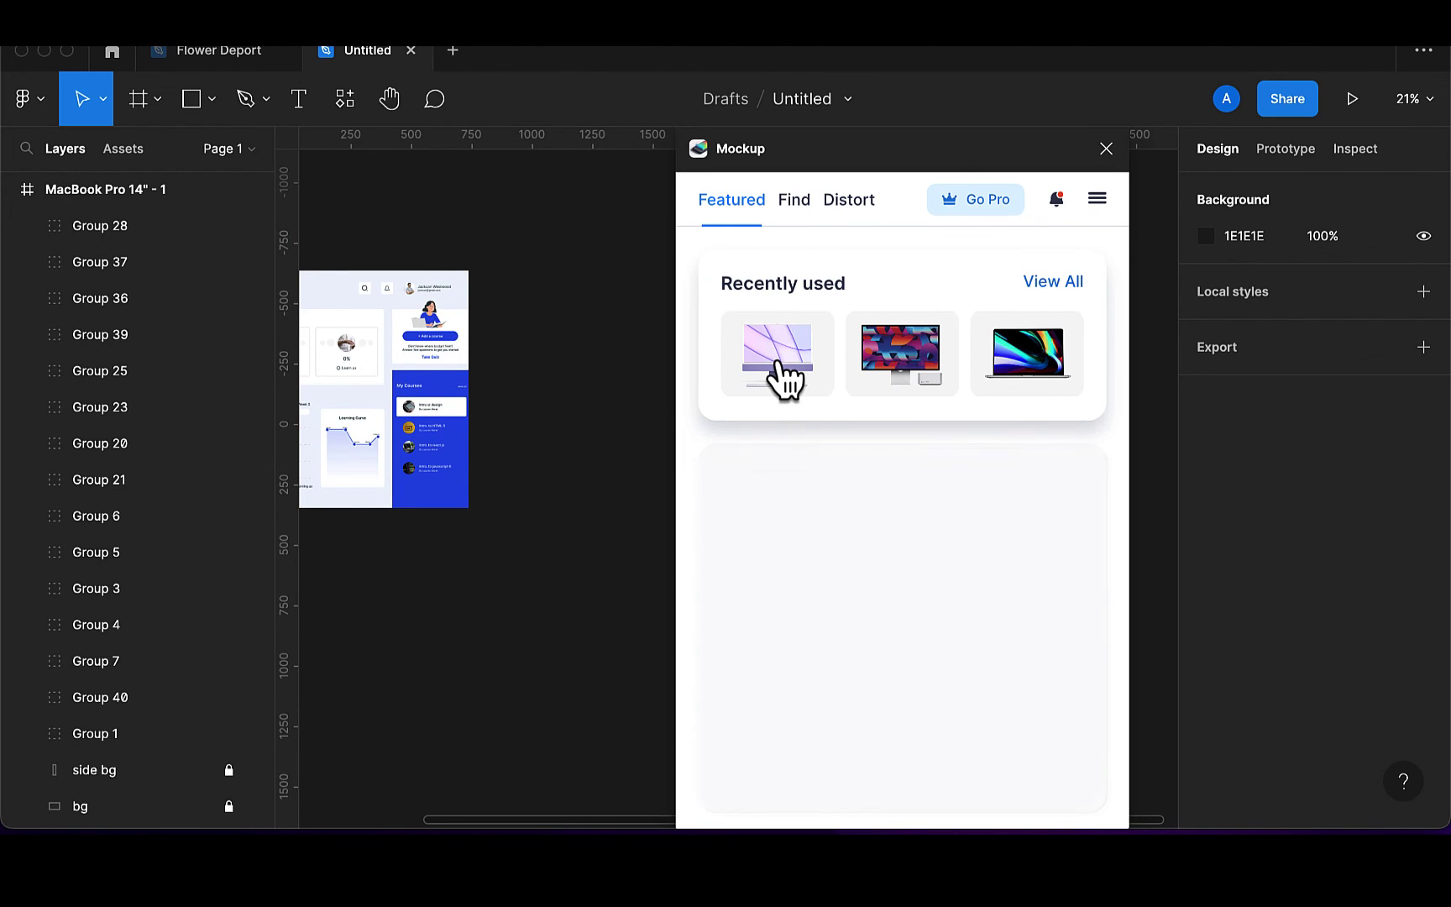
# Place the MacBook Pro 14" - 1 dashboard frame on the iMac 24 inch screen, adjust its position, and crop it
pyautogui.click(778, 363)
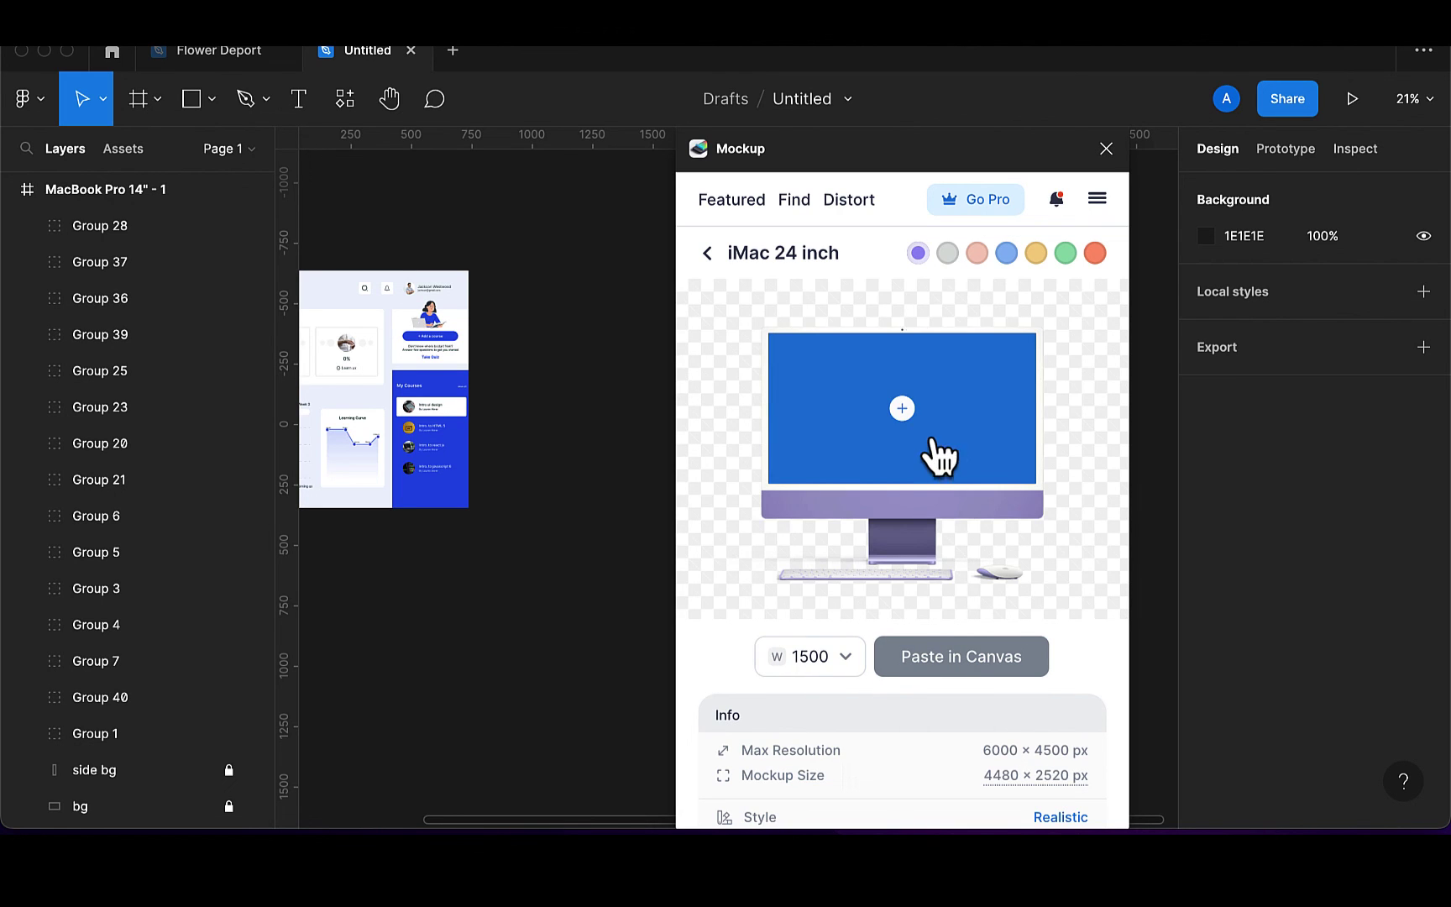
pyautogui.click(902, 408)
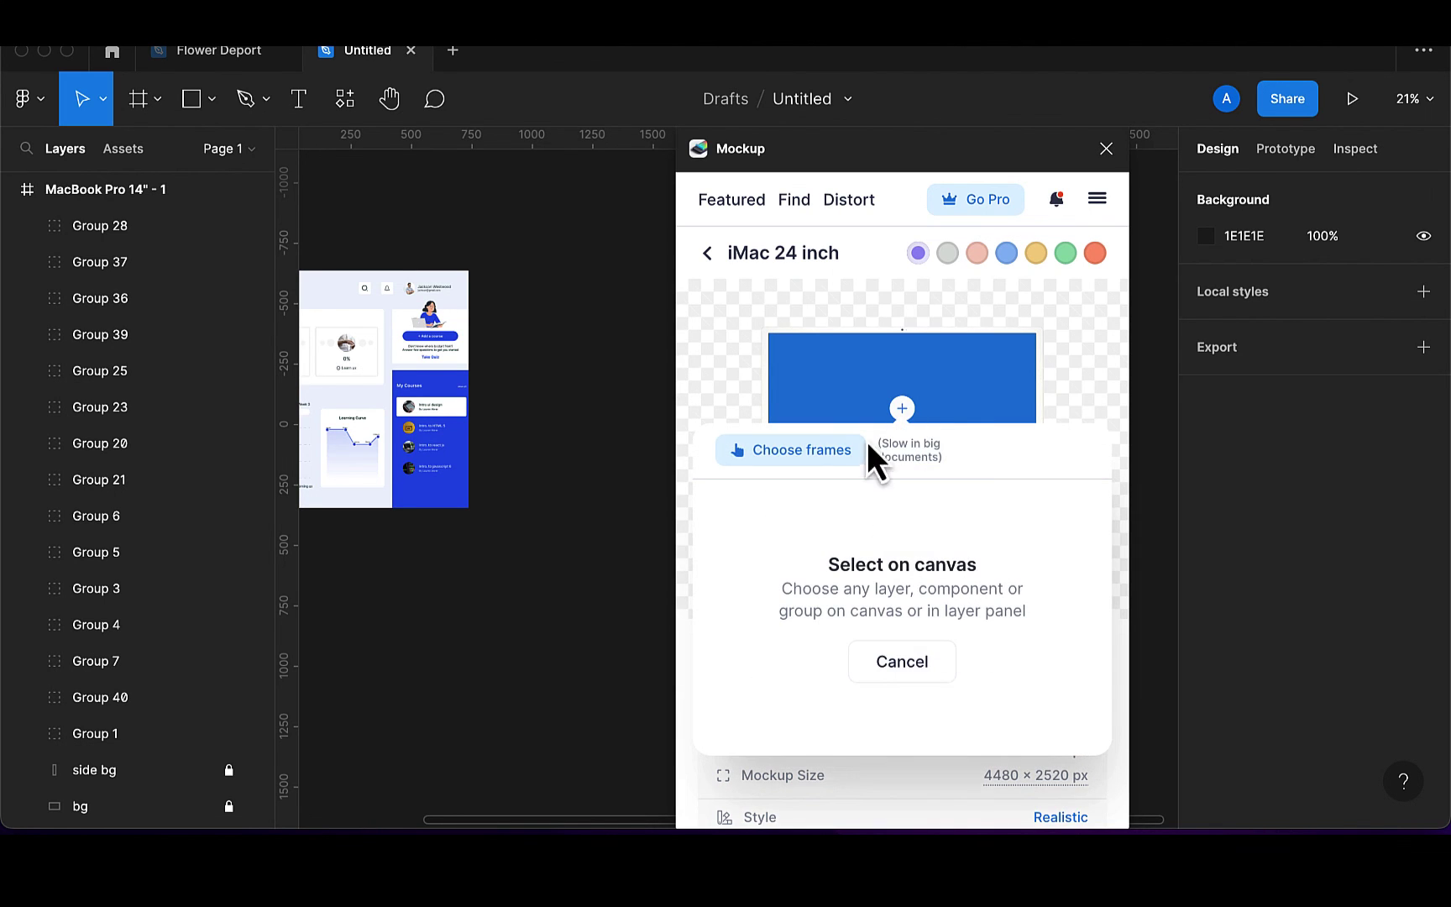
pyautogui.hscroll(-5, 389, 454)
pyautogui.hscroll(-2, 389, 453)
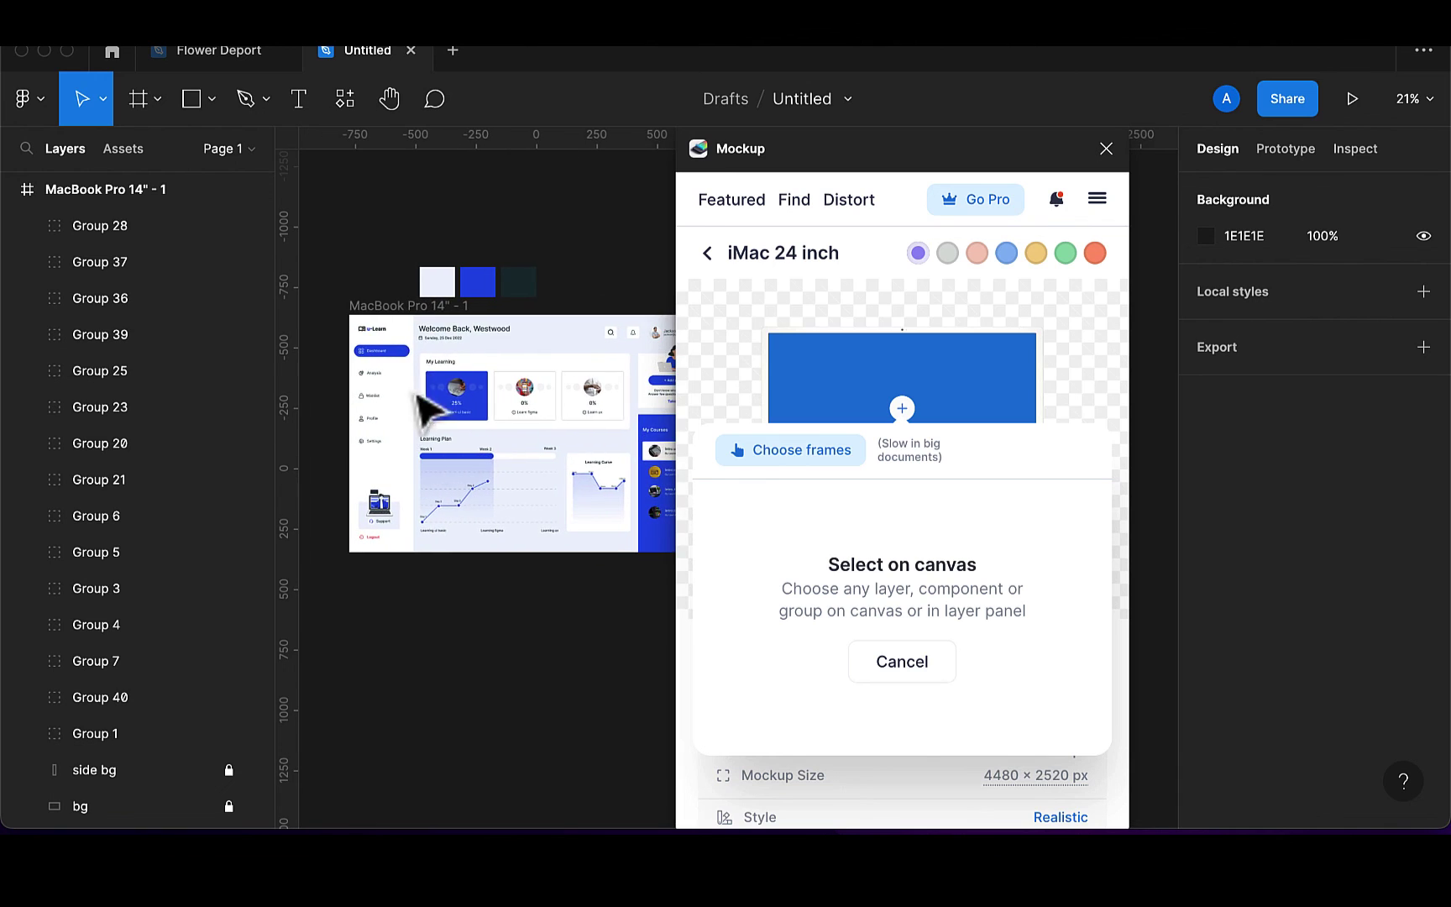
pyautogui.click(385, 321)
pyautogui.click(385, 319)
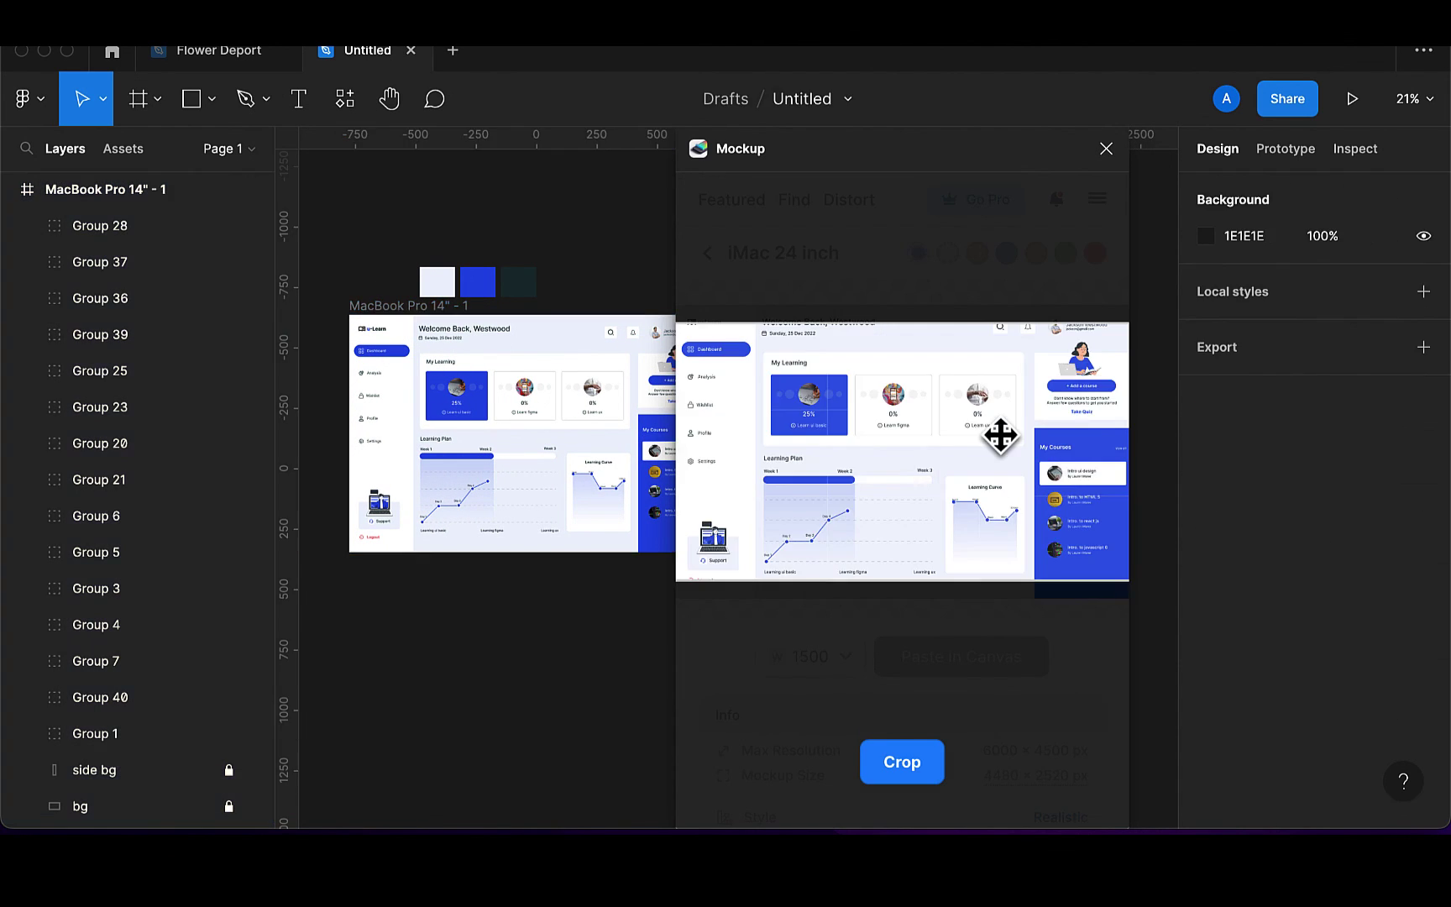
pyautogui.moveTo(930, 434); pyautogui.dragTo(930, 460)
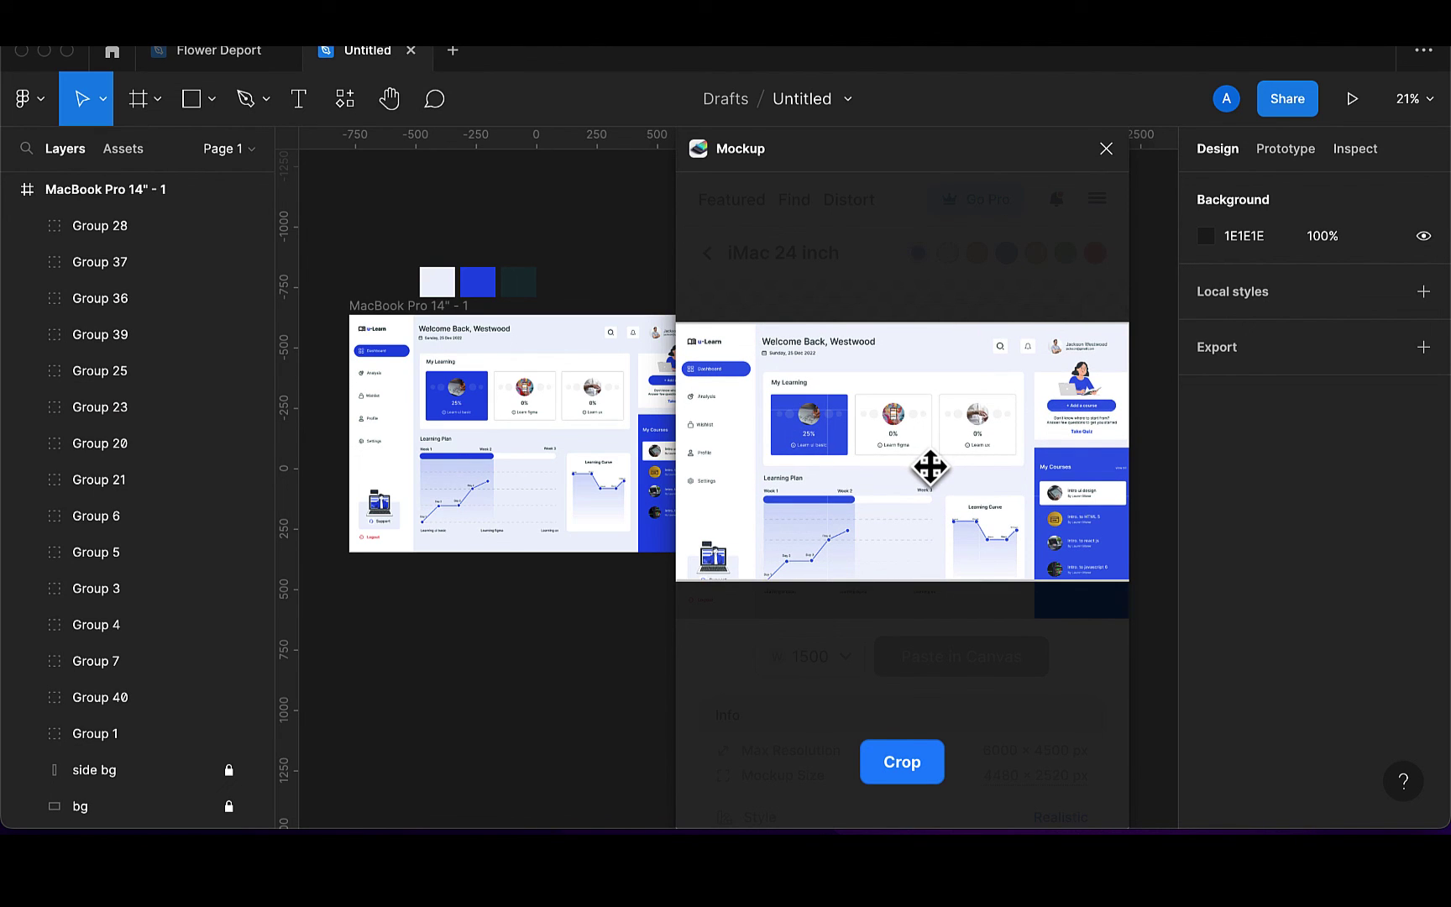
pyautogui.moveTo(930, 467); pyautogui.dragTo(930, 464)
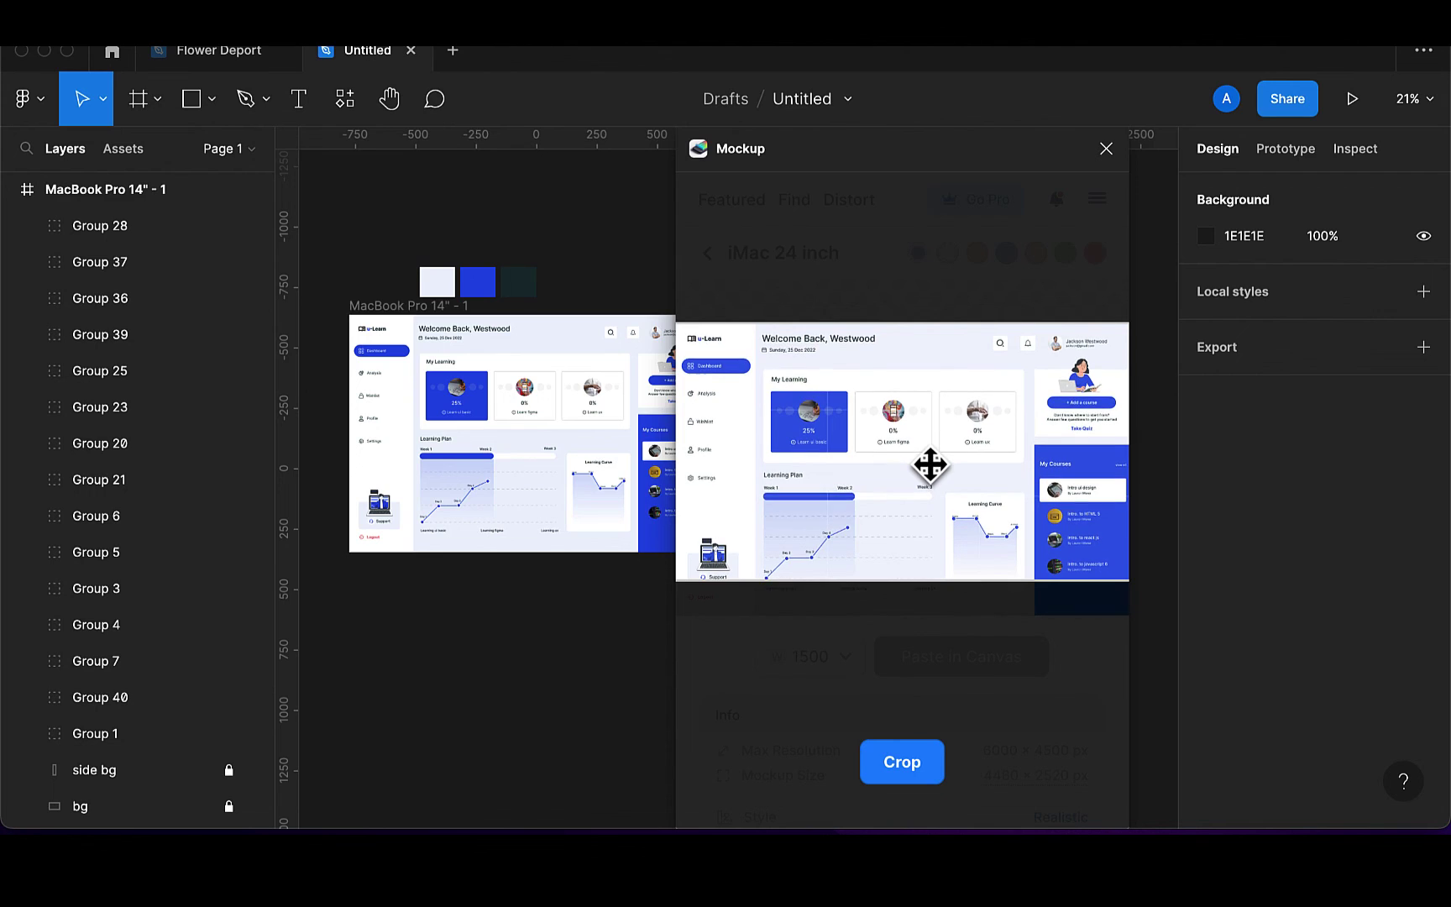
pyautogui.click(913, 769)
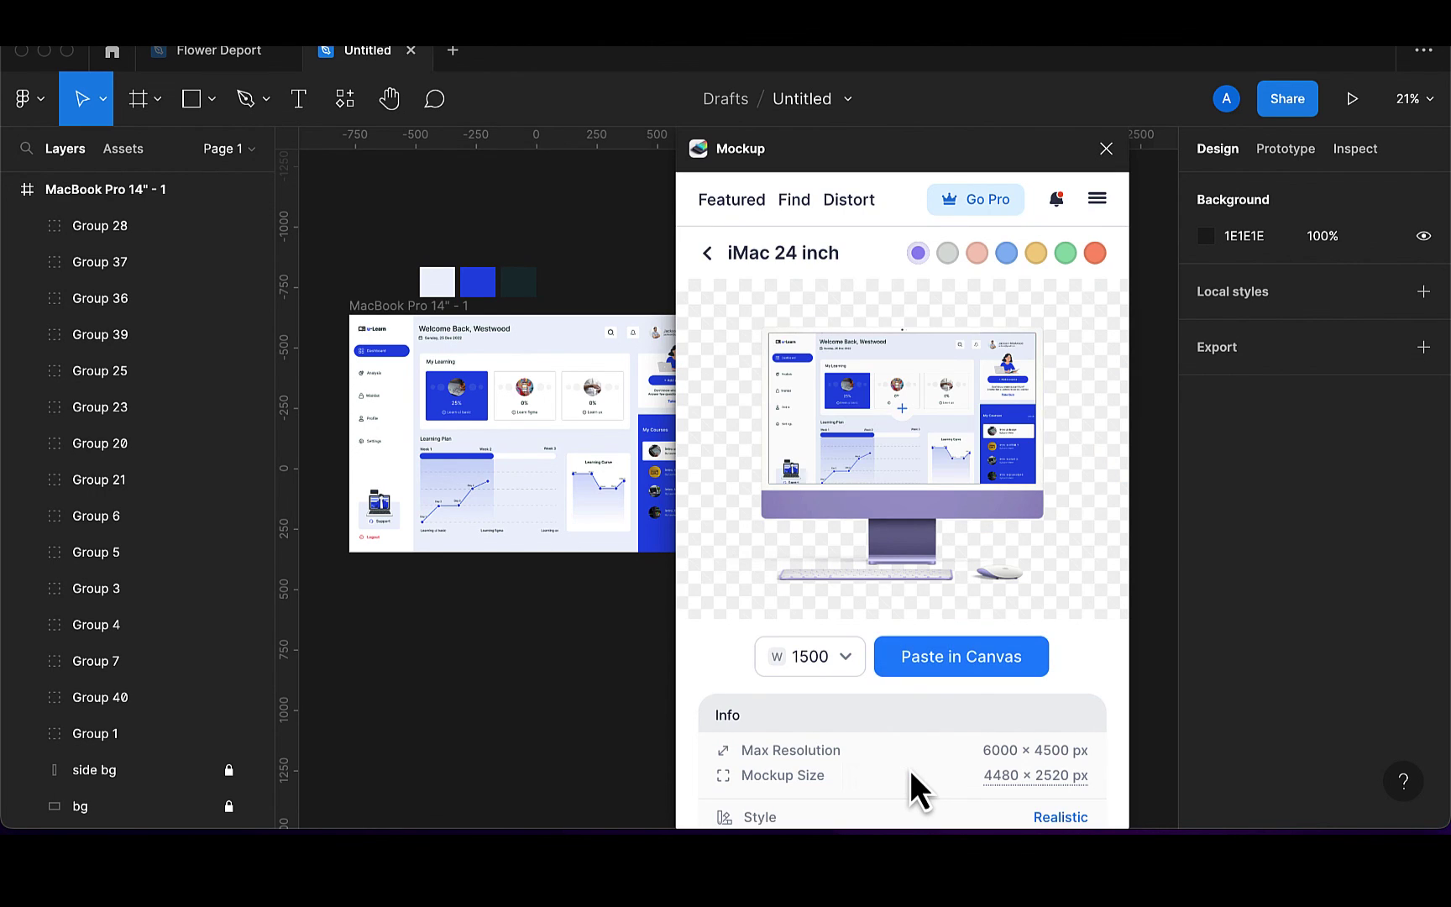
# Paste the 1047.75 × 846.25 iMac 24 inch mockup onto the canvas and drag it right of the dashboard frame
pyautogui.click(962, 668)
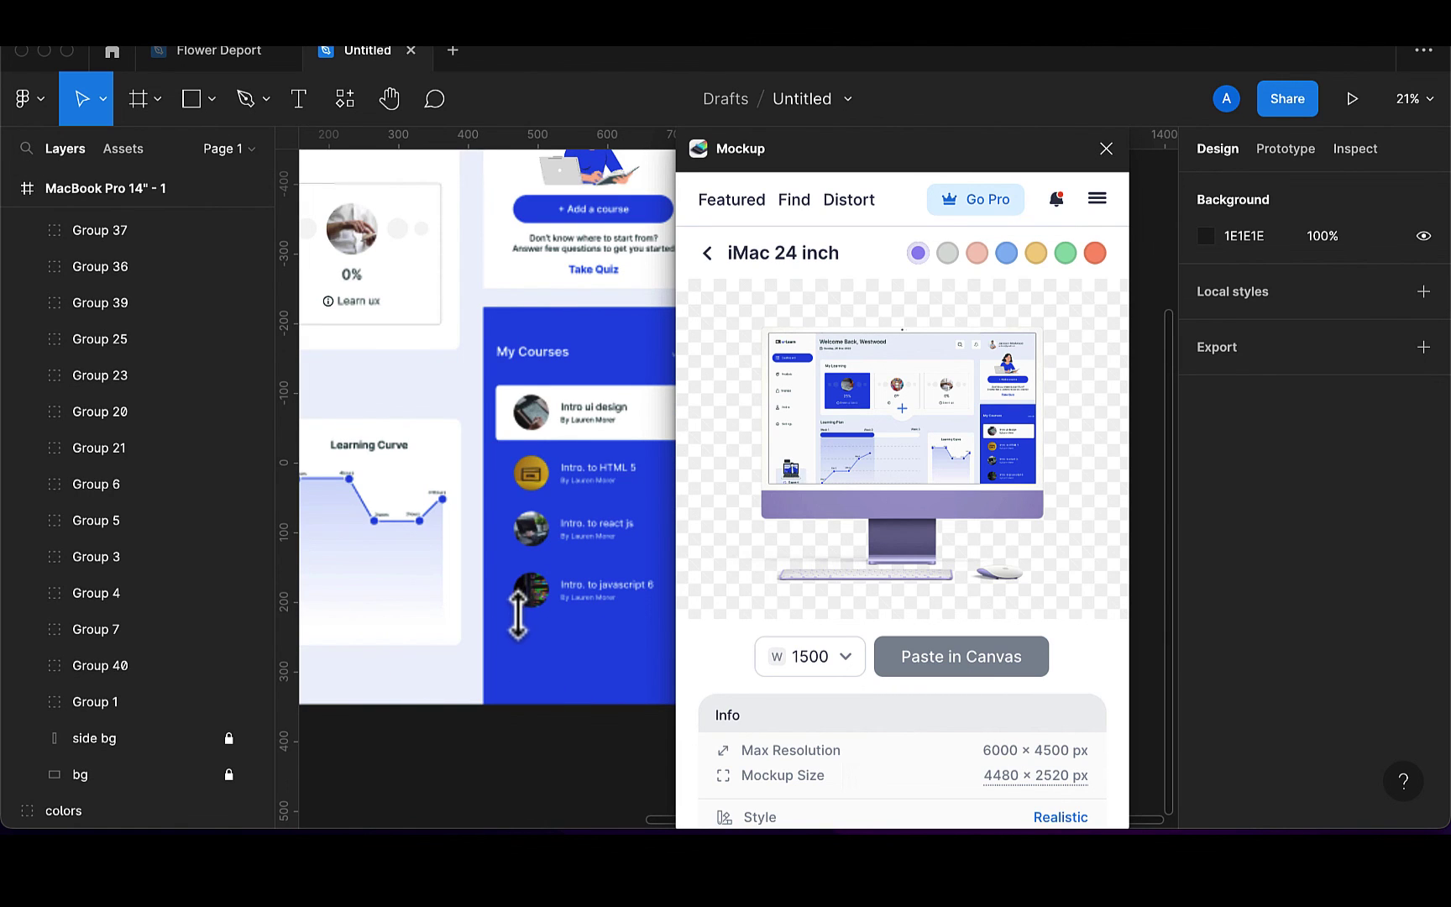
pyautogui.scroll(-5, 518, 620)
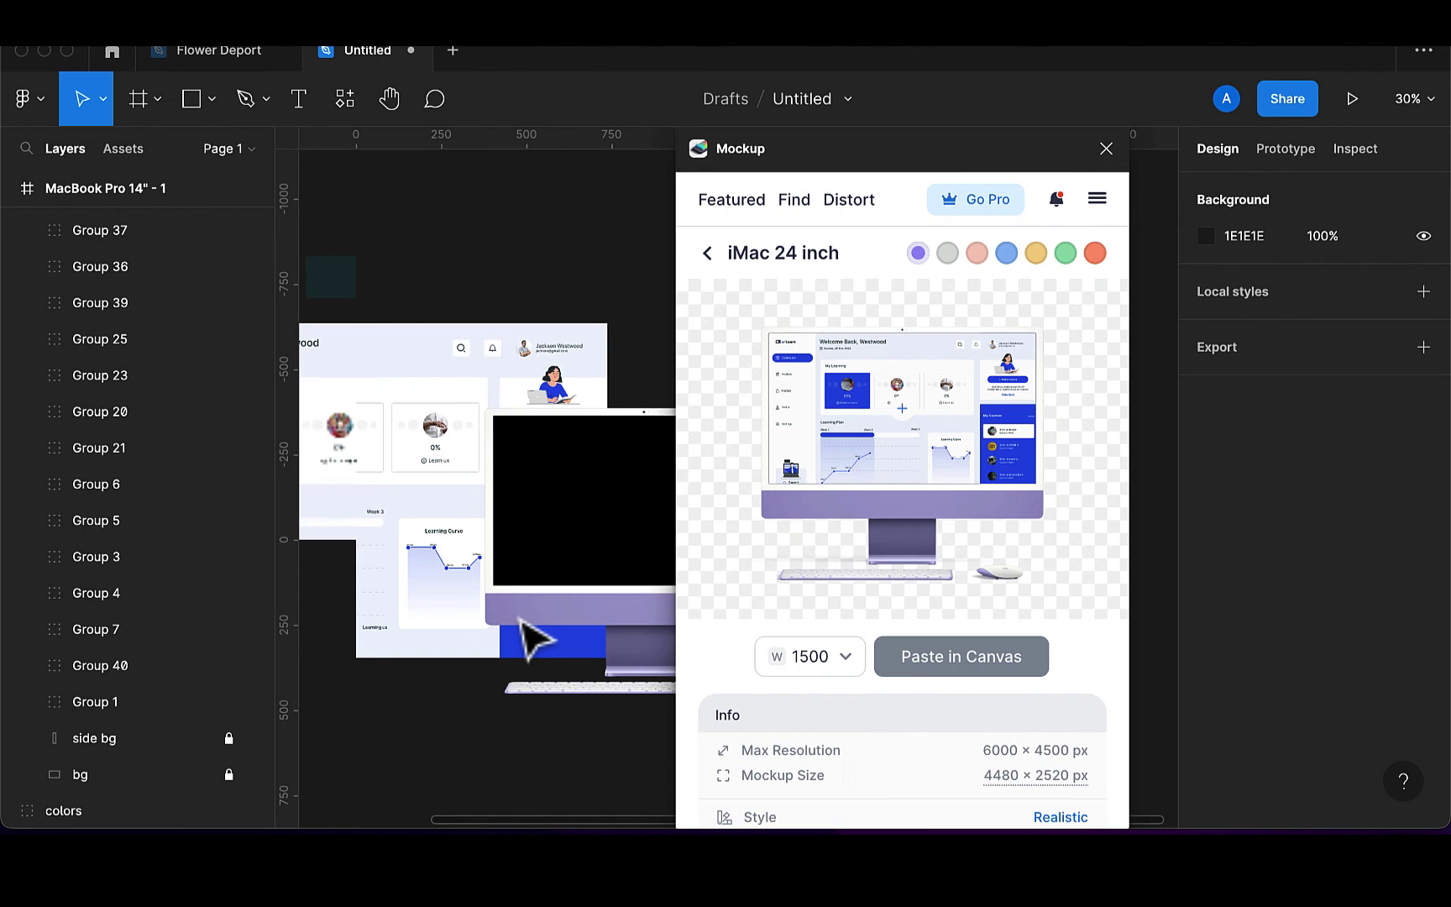
pyautogui.scroll(-3, 528, 639)
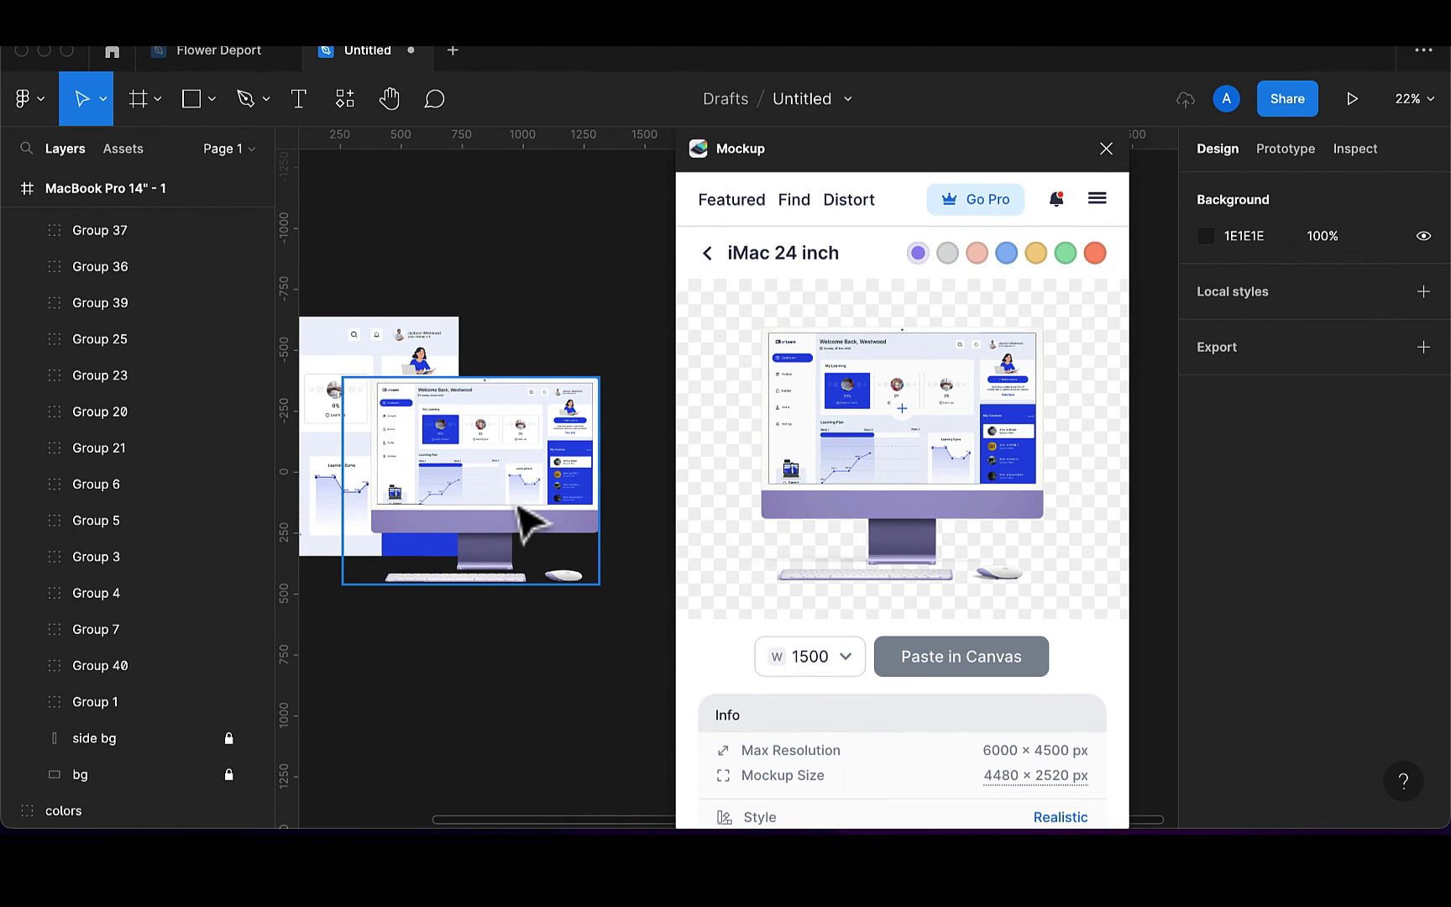
pyautogui.moveTo(527, 521); pyautogui.dragTo(676, 485)
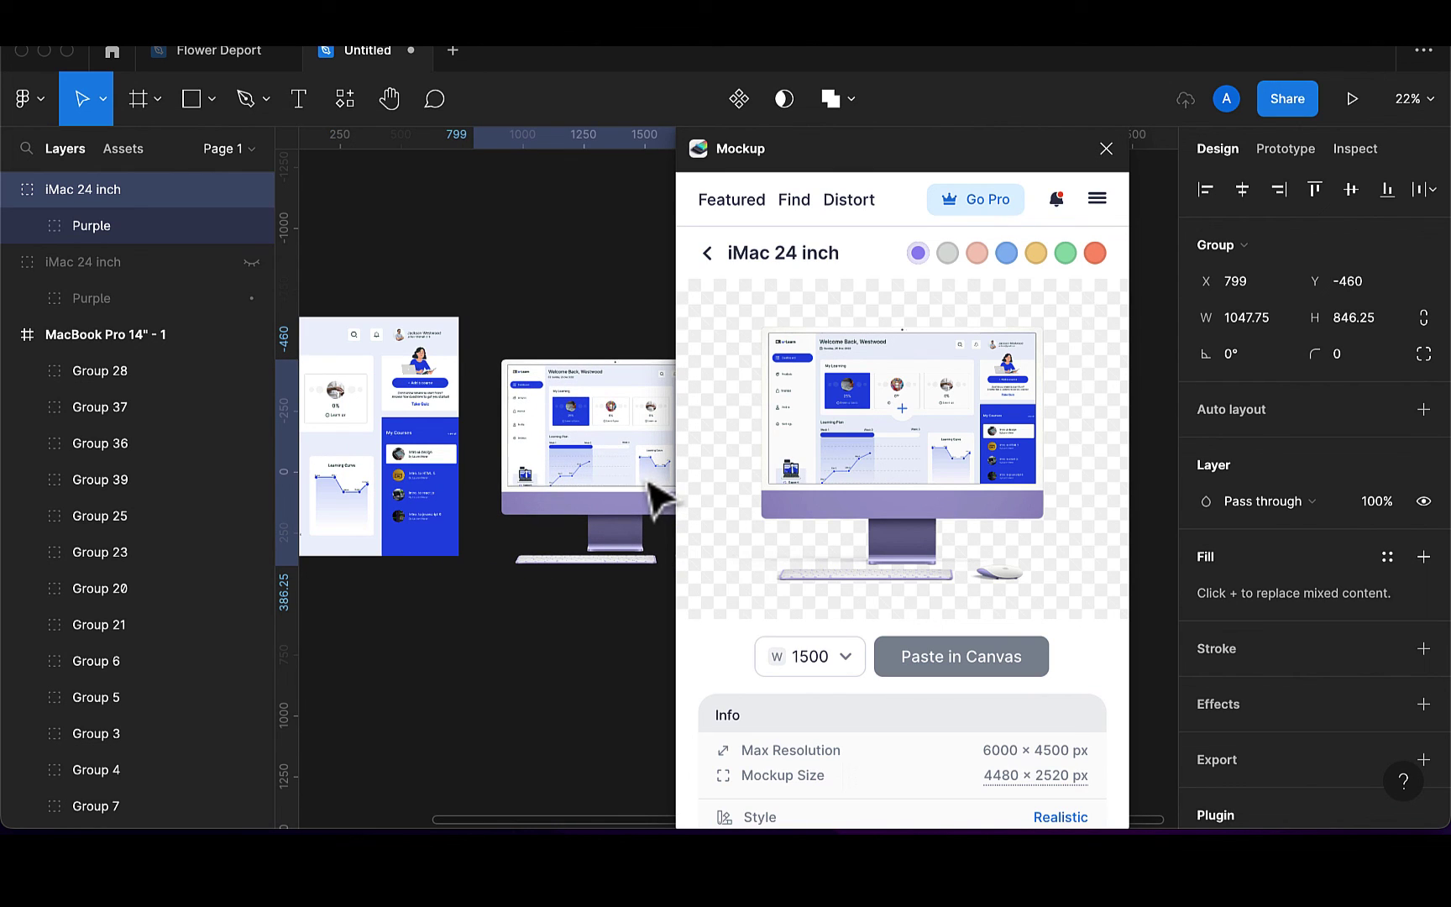
# Crop the dashboard frame onto the MacBook Pro 16 mockup screen and paste the mockup onto the canvas
pyautogui.click(707, 255)
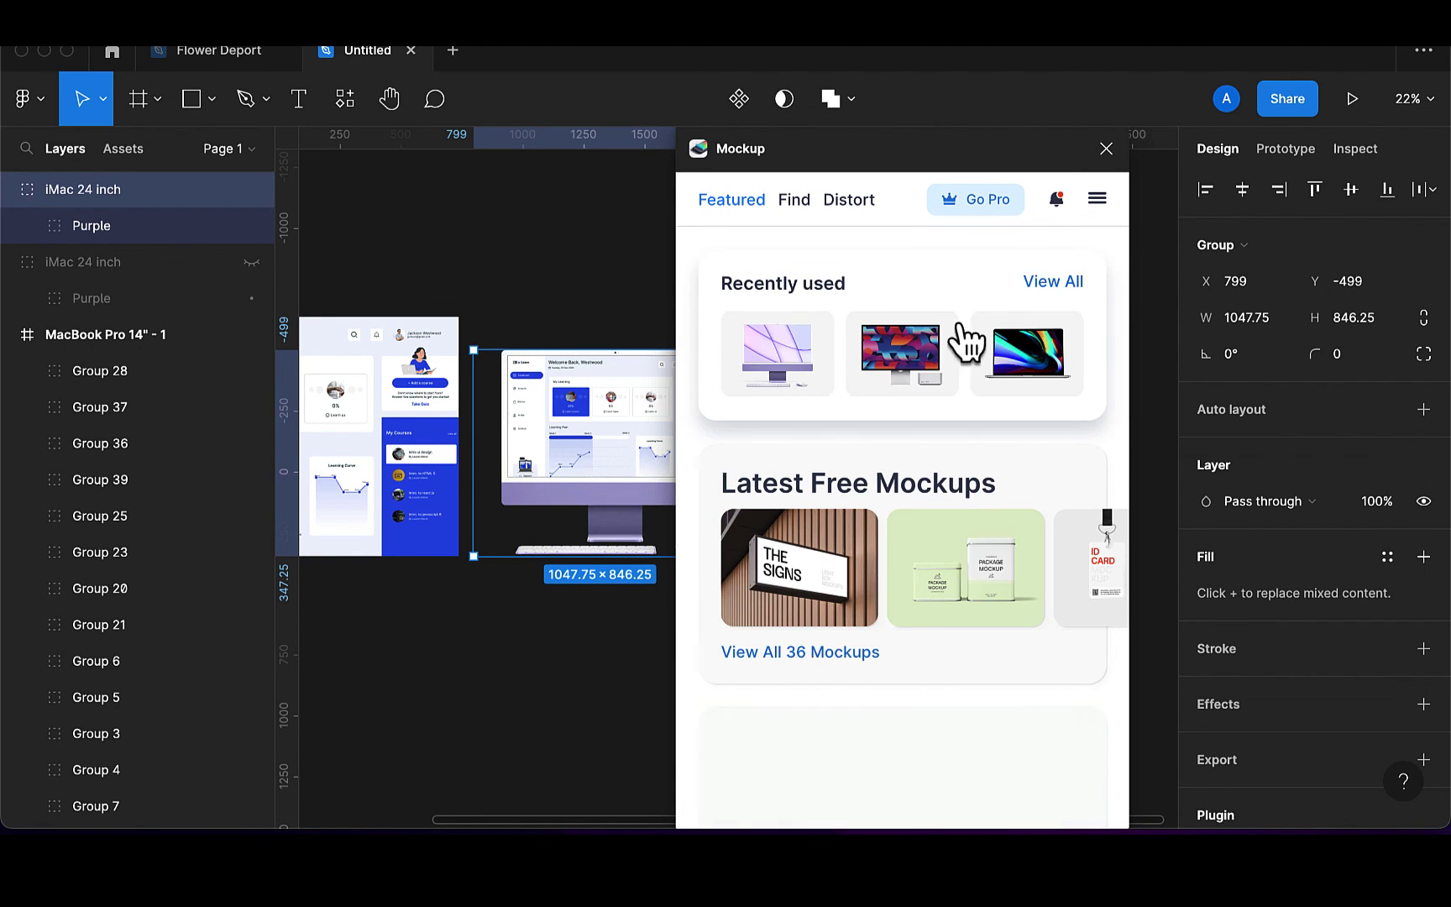
pyautogui.click(1038, 369)
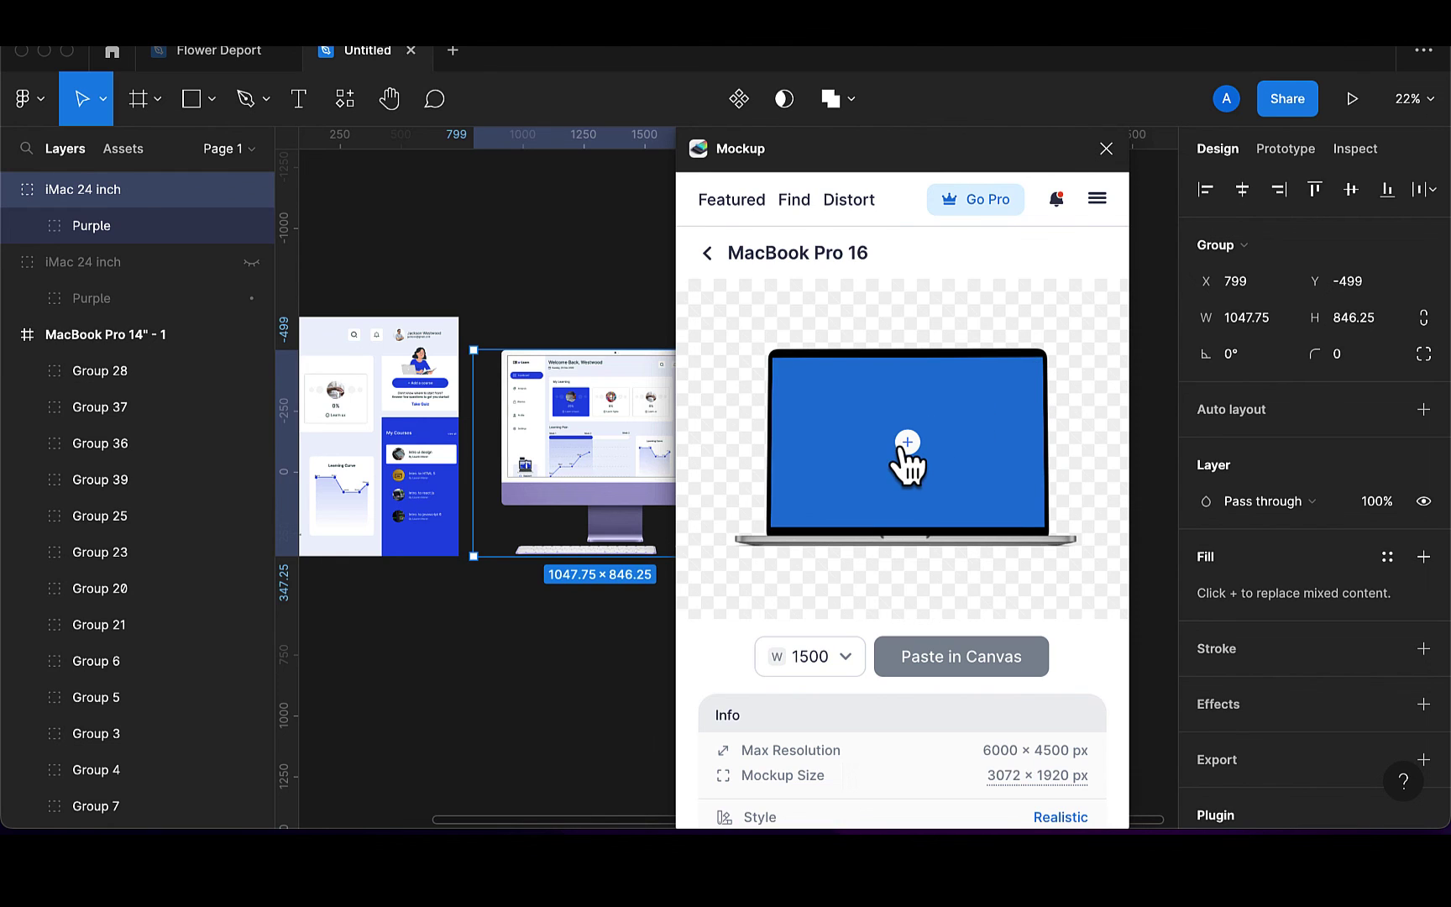
pyautogui.click(907, 466)
pyautogui.hscroll(-5, 605, 464)
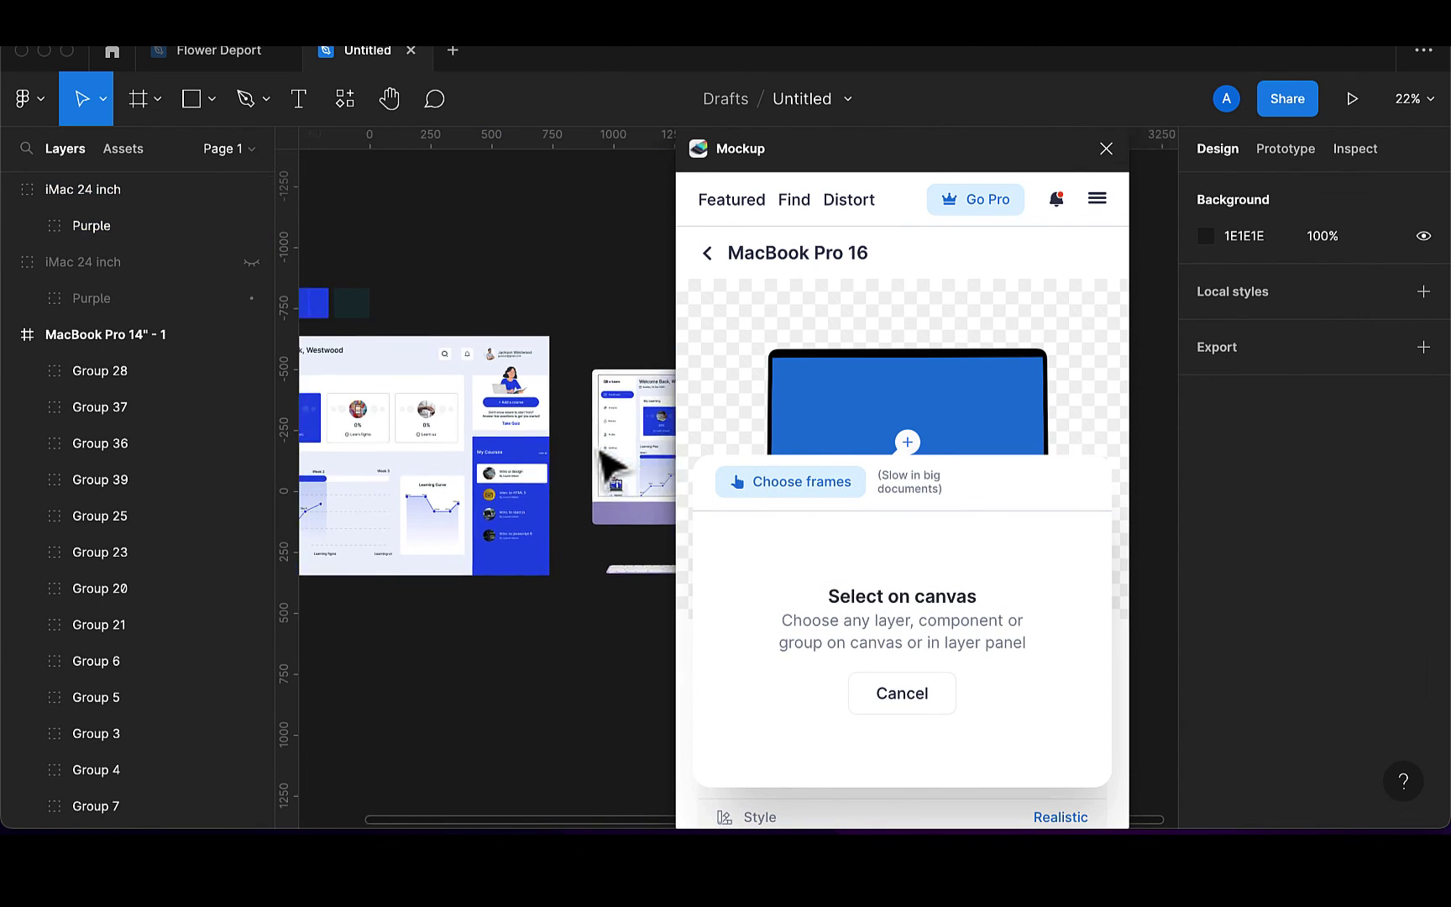
pyautogui.hscroll(-1, 526, 410)
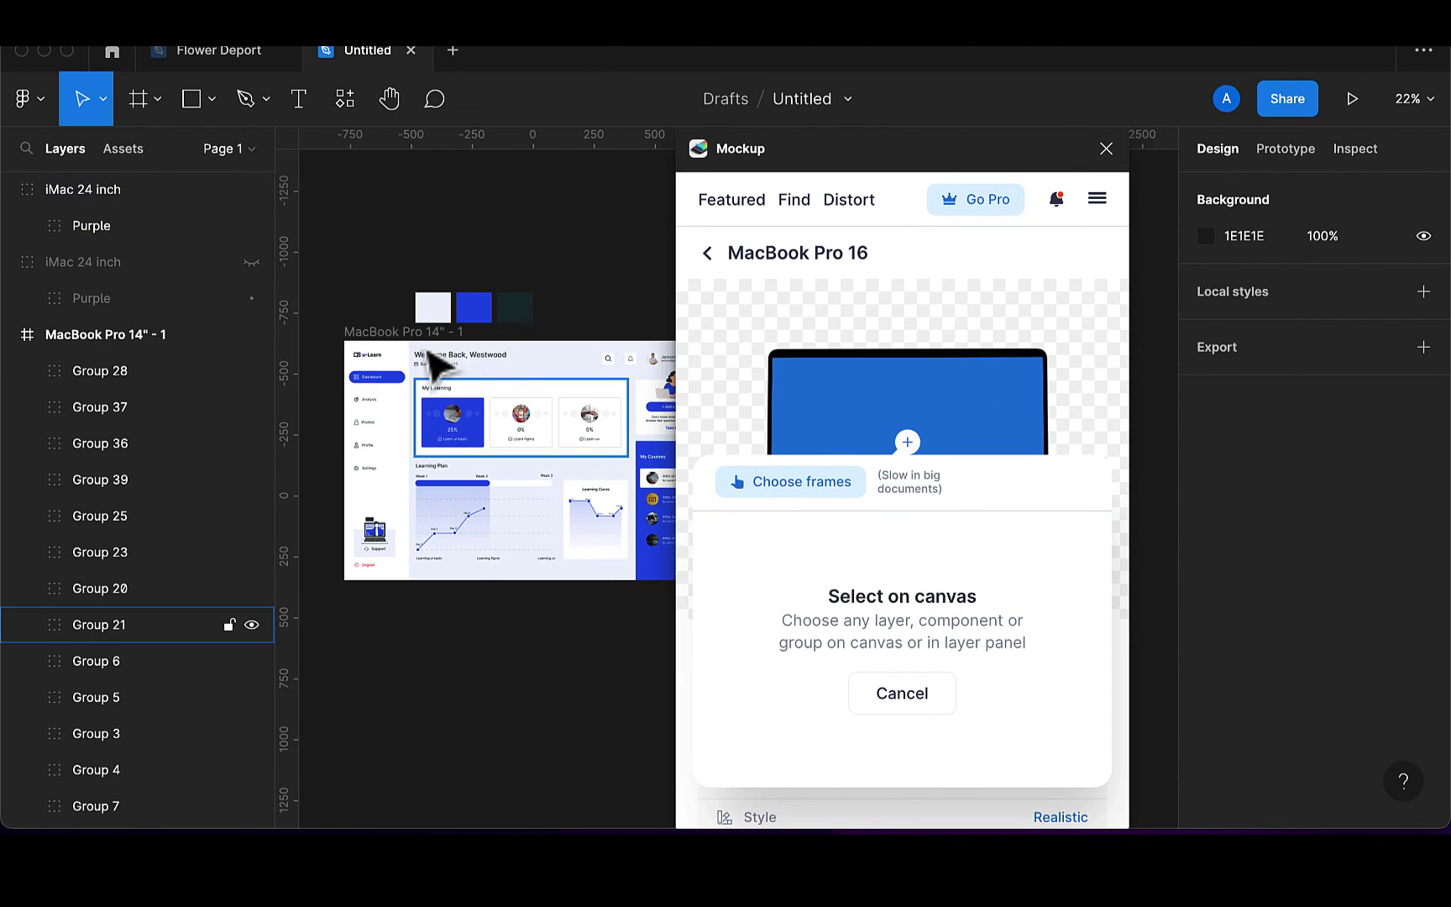
pyautogui.click(414, 336)
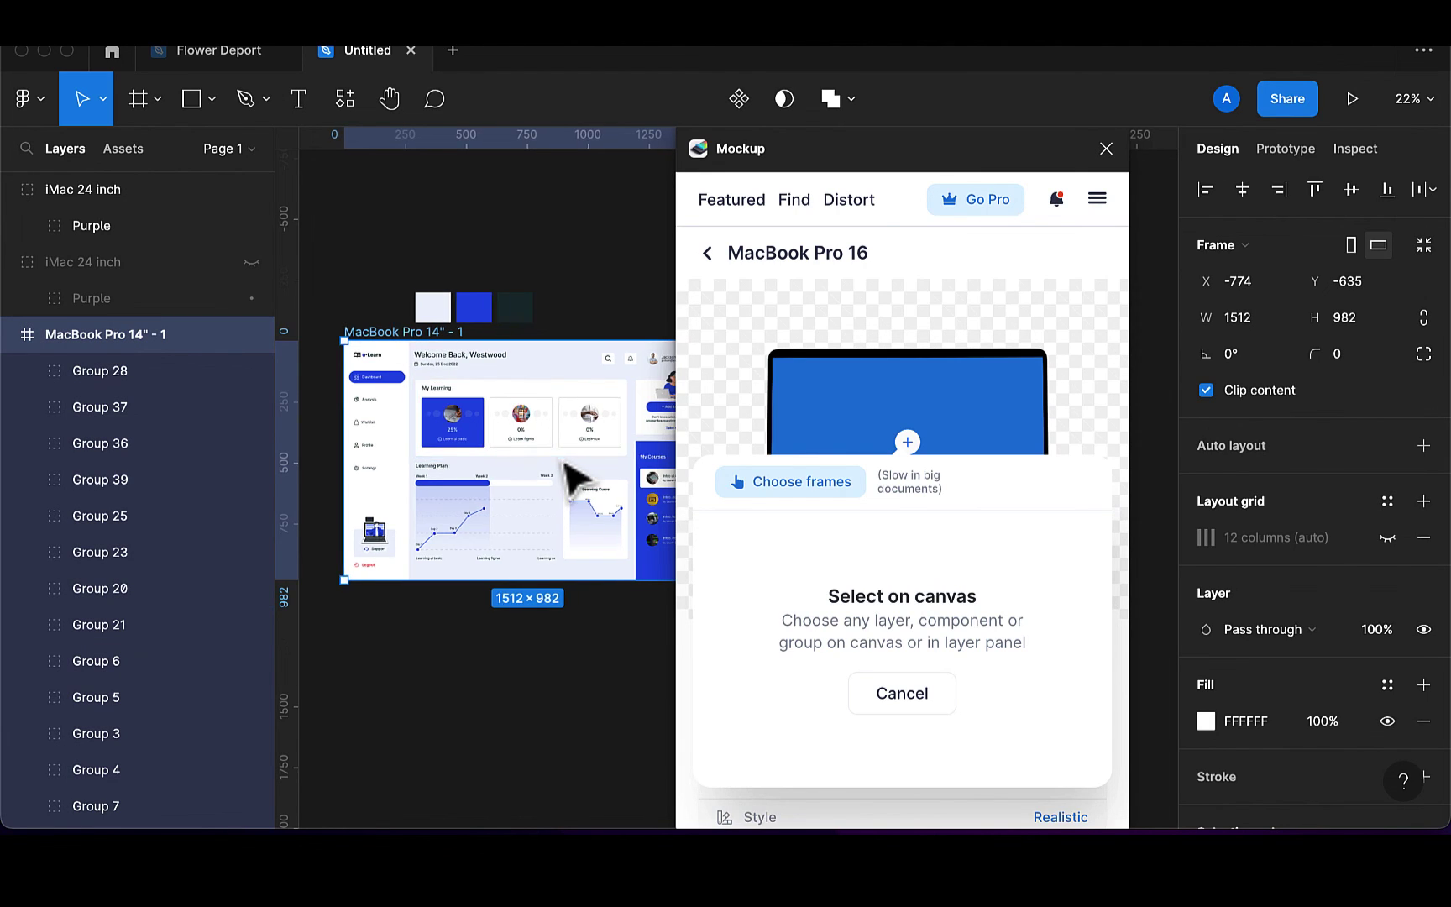
pyautogui.hscroll(5, 567, 479)
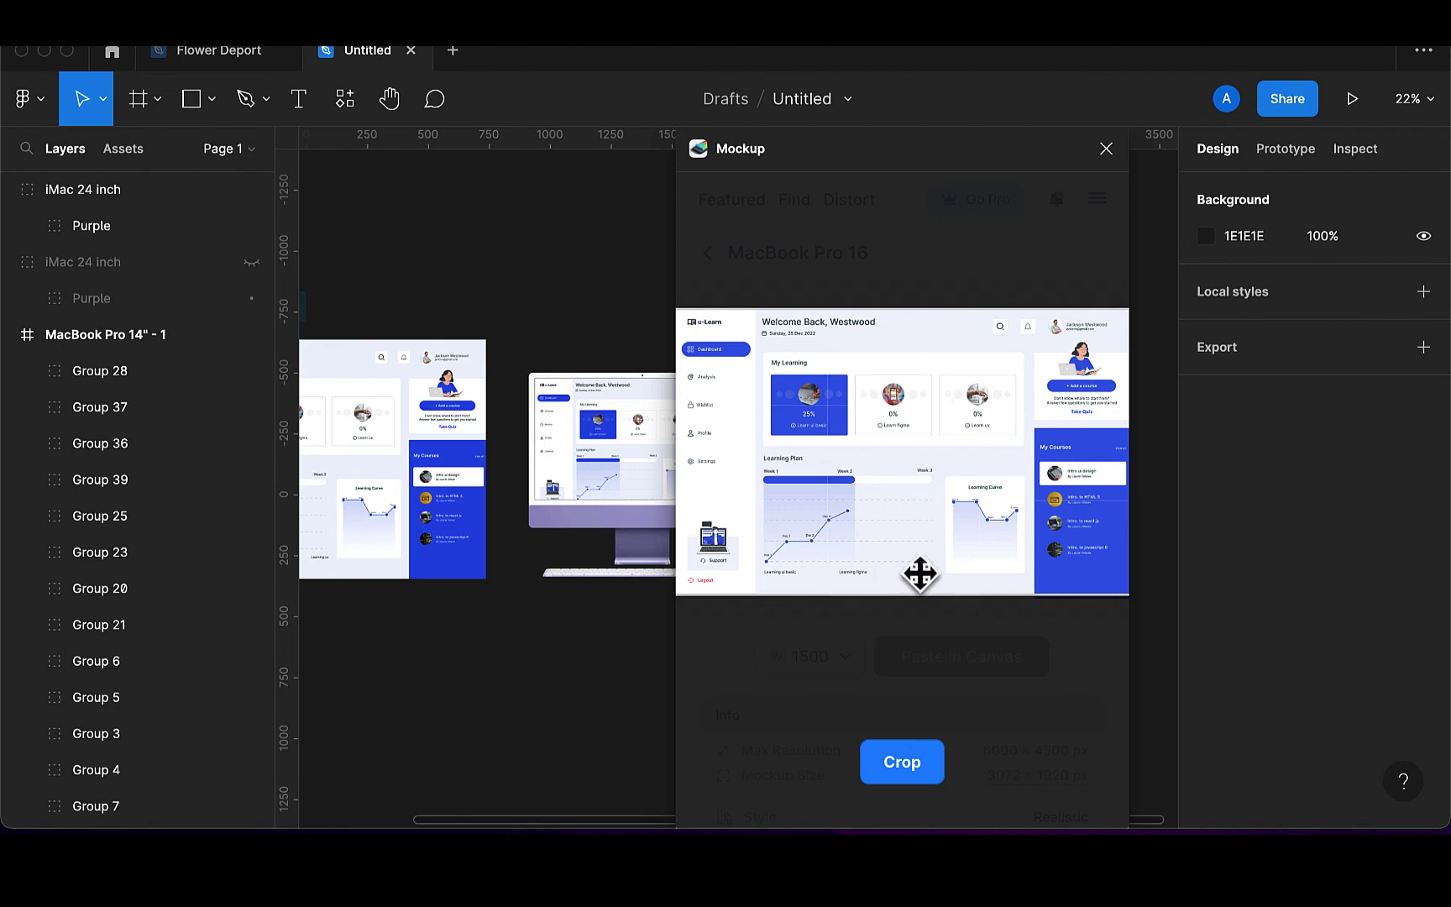
pyautogui.click(908, 779)
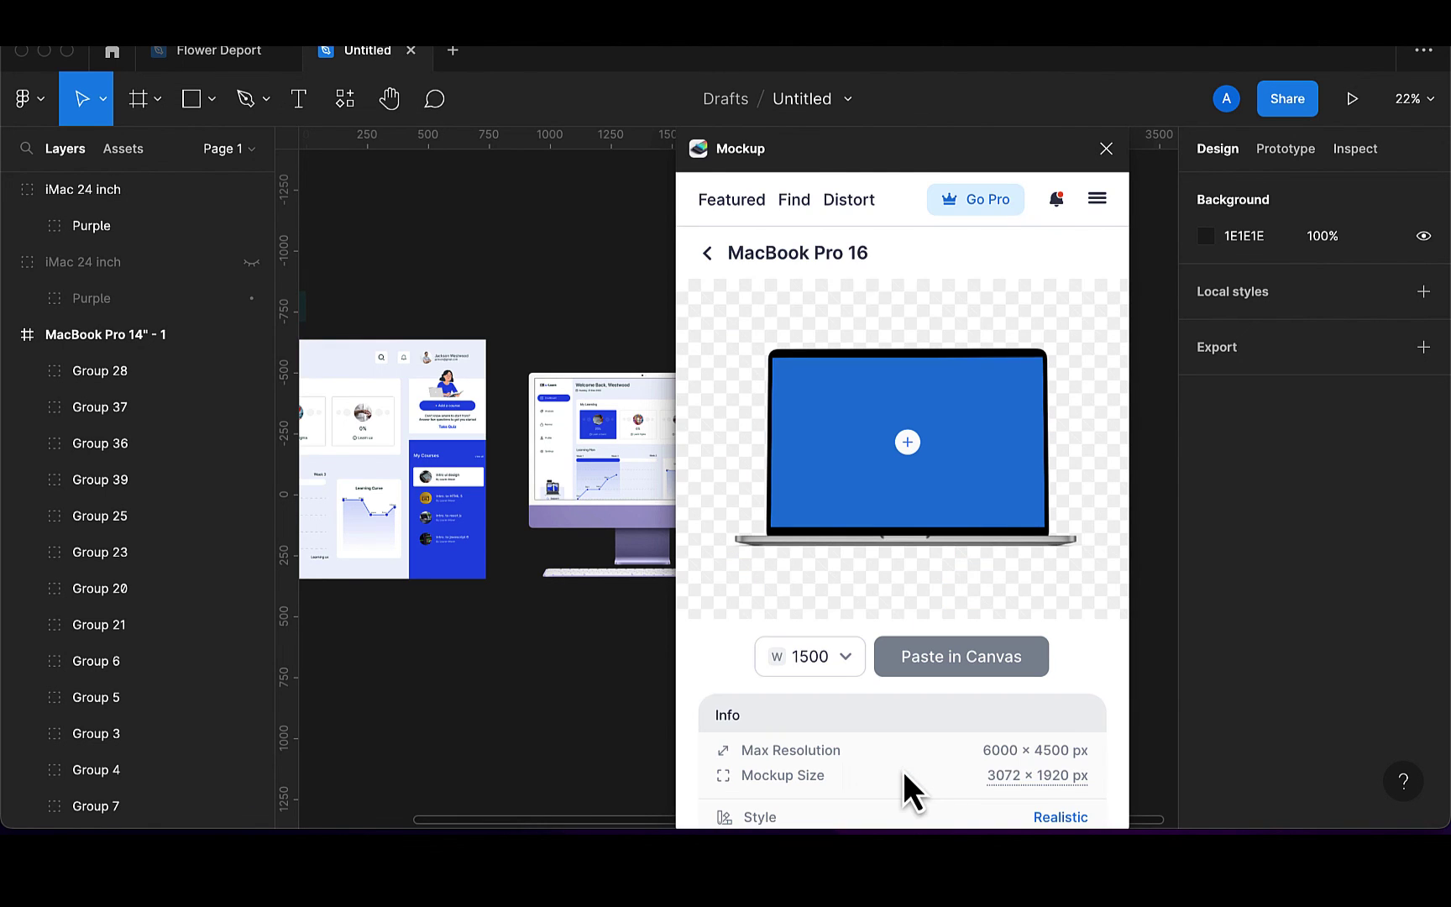
pyautogui.hscroll(5, 588, 649)
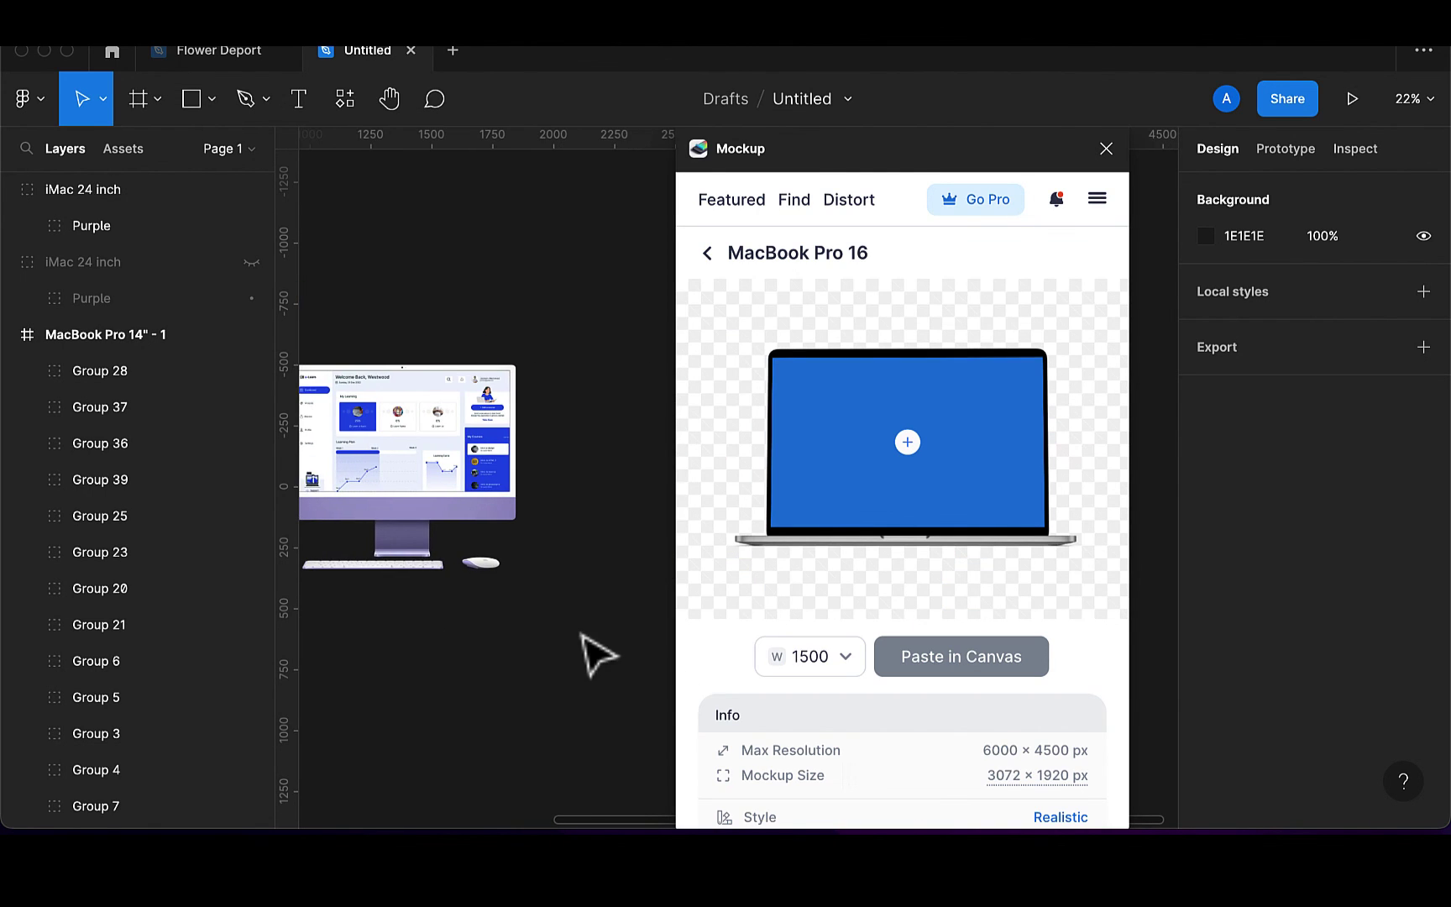
pyautogui.moveTo(974, 668)
pyautogui.mouseDown()
pyautogui.moveTo(949, 680)
pyautogui.moveTo(948, 659)
pyautogui.mouseUp()
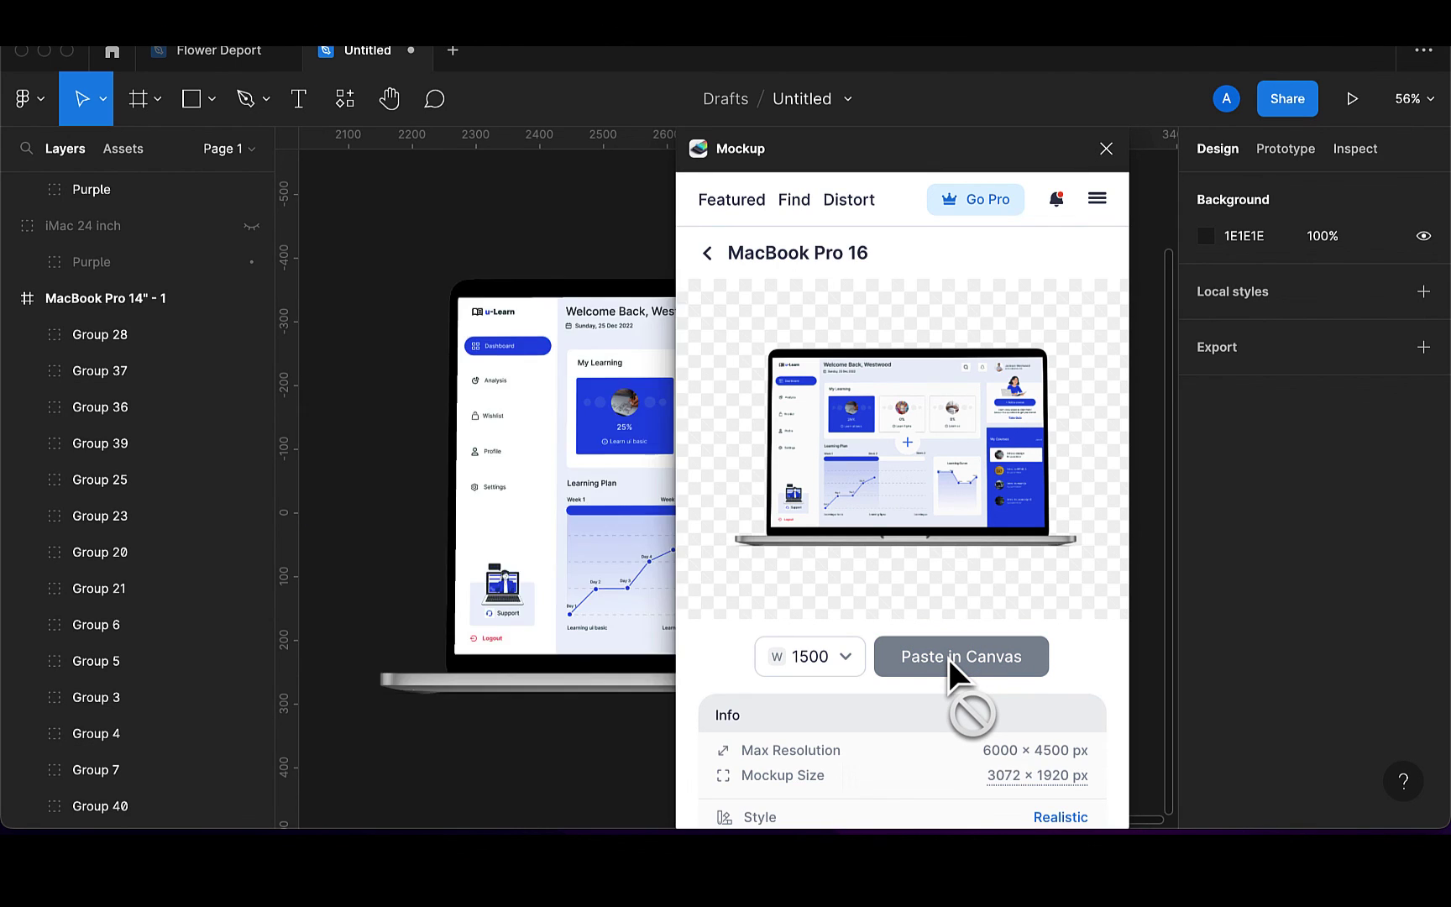
# Close the Mockup plugin and position the MacBook Pro 16 mockup right of the iMac at X 1847, Y -520
pyautogui.click(1106, 150)
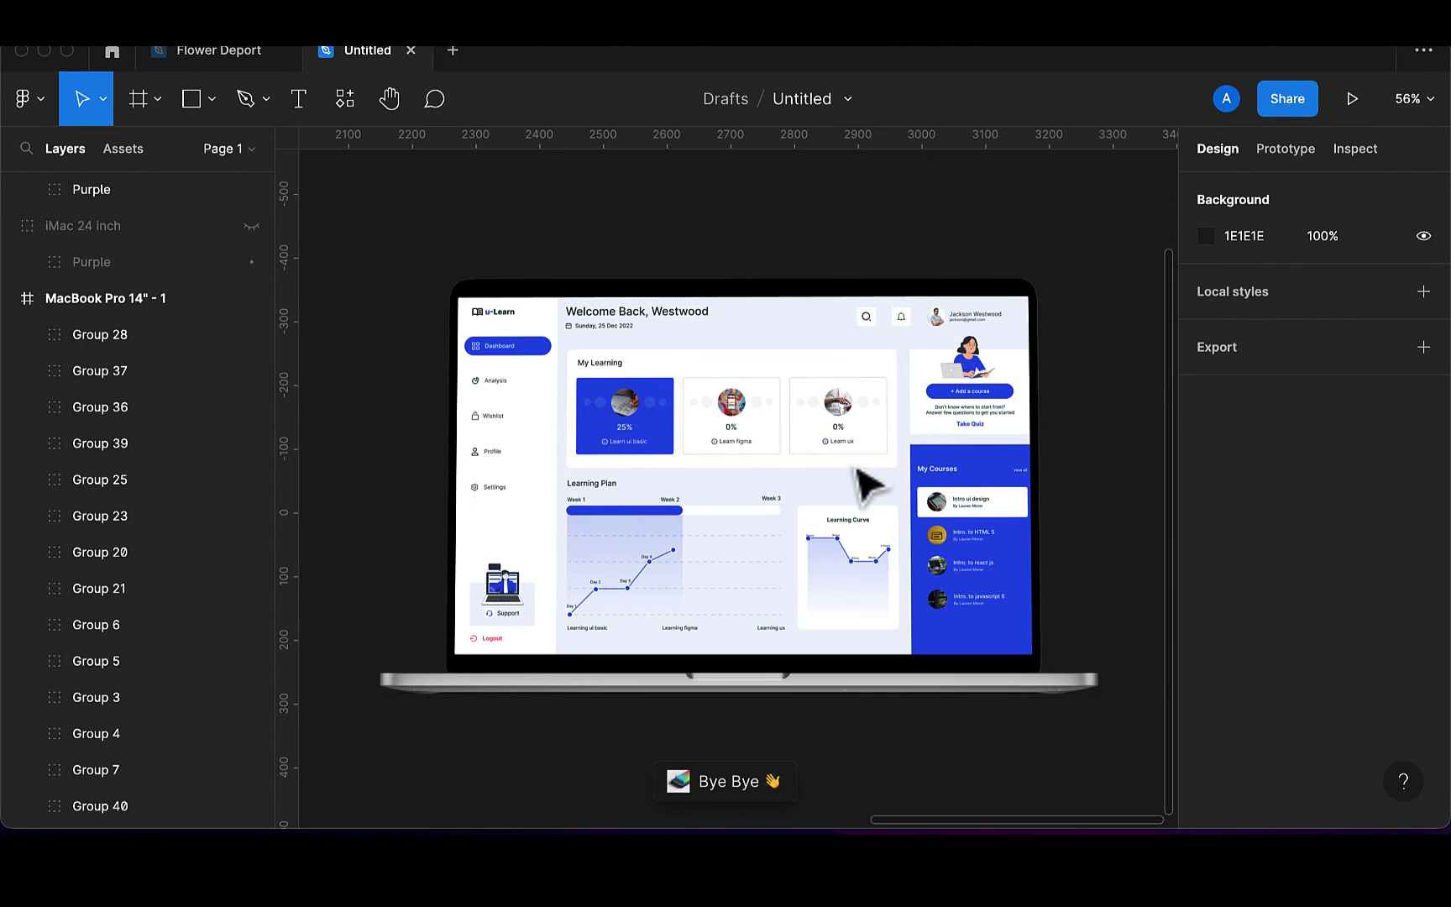
pyautogui.scroll(-5, 704, 571)
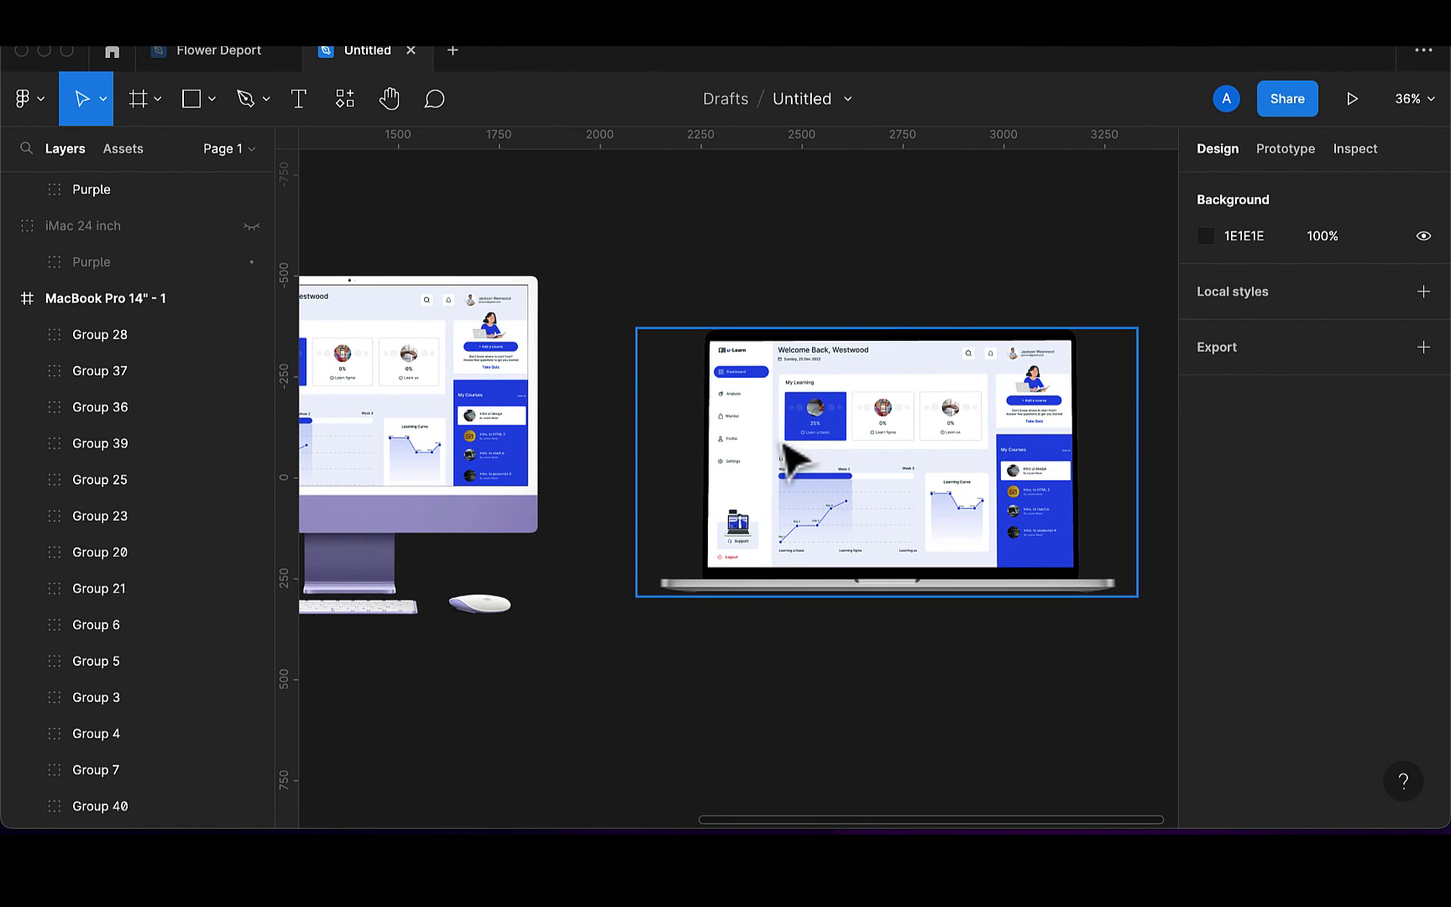
pyautogui.moveTo(794, 457); pyautogui.dragTo(764, 446)
pyautogui.hscroll(-3, 764, 446)
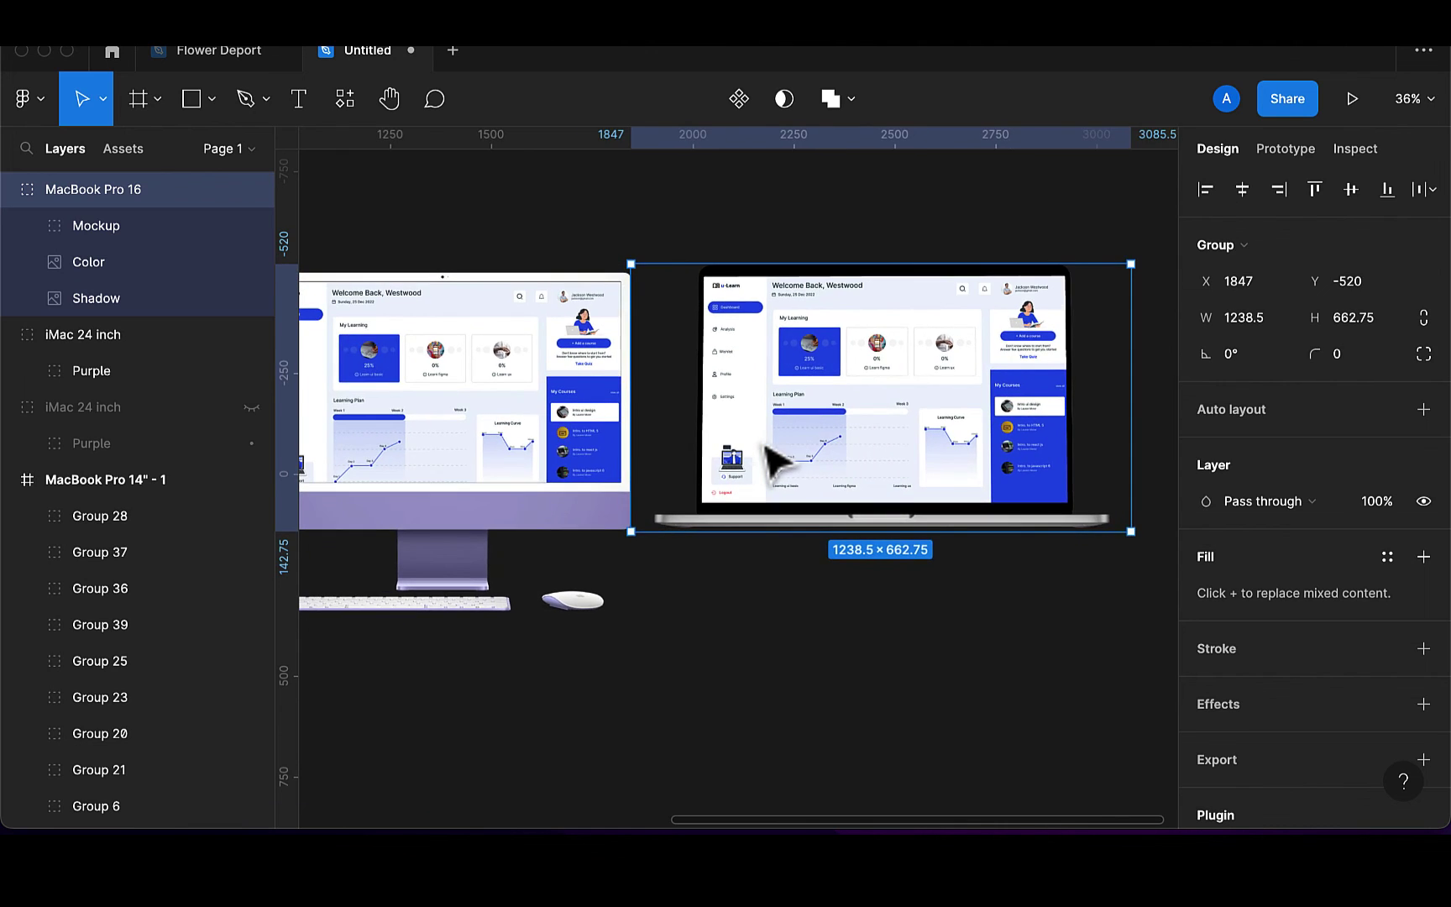
pyautogui.hscroll(-3, 764, 446)
pyautogui.scroll(1, 765, 446)
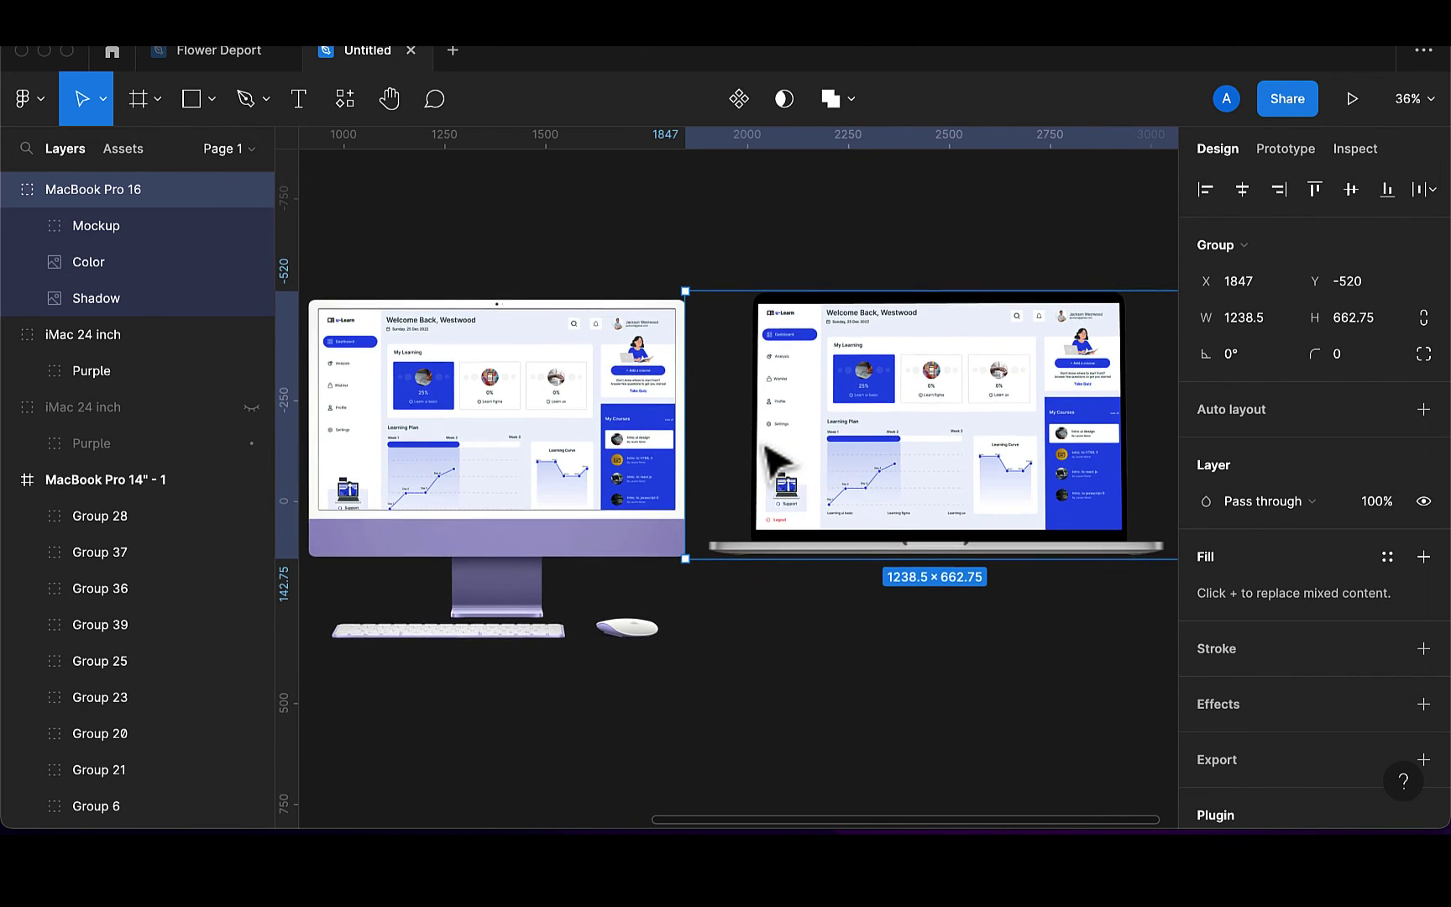
pyautogui.click(727, 685)
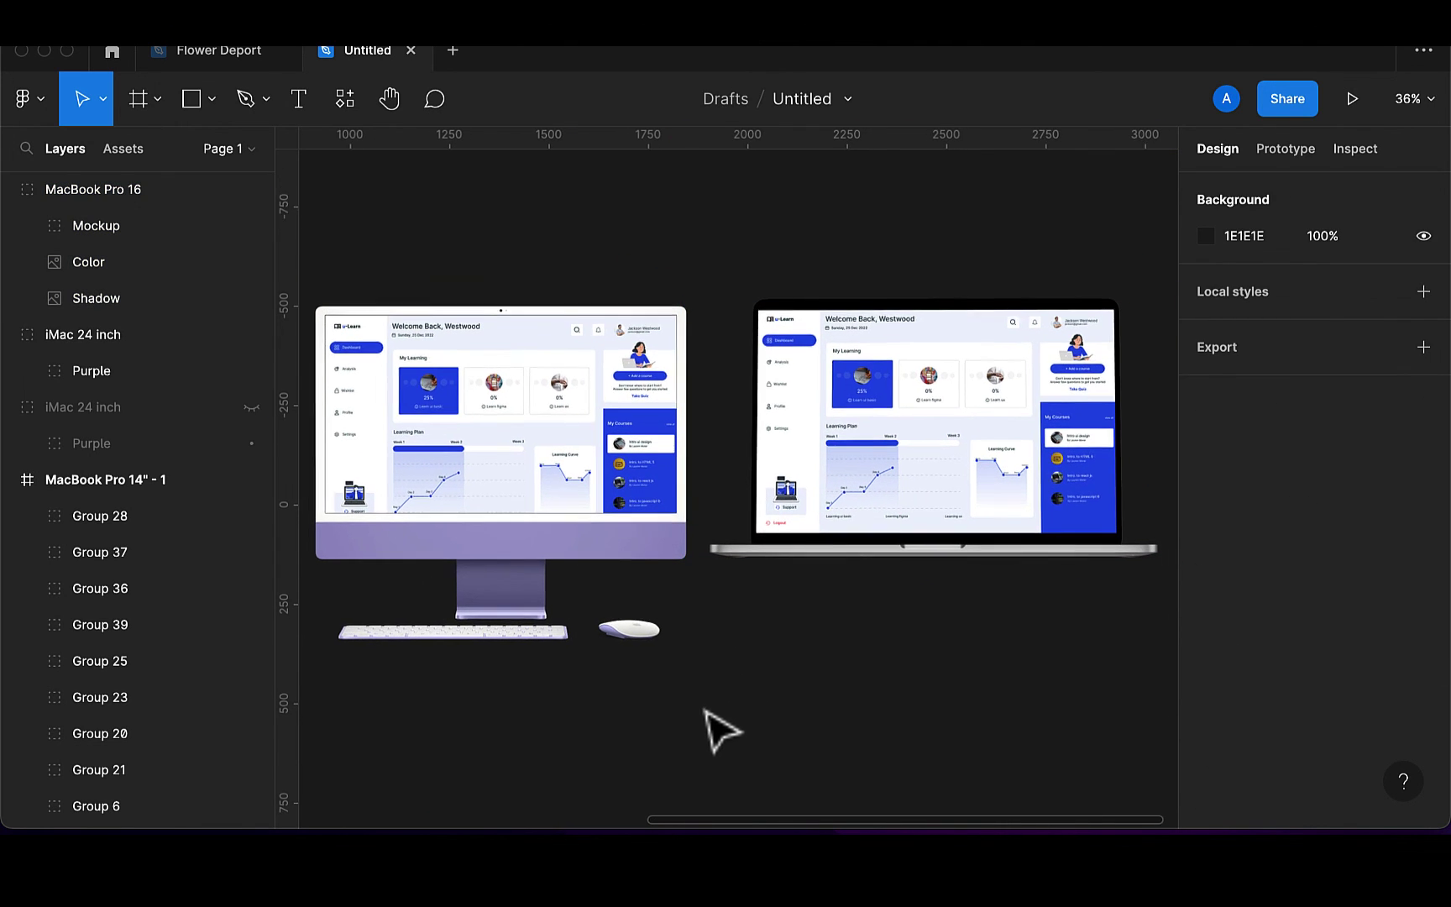
pyautogui.scroll(-2, 724, 697)
pyautogui.hscroll(-5, 718, 710)
pyautogui.hscroll(-10, 720, 731)
pyautogui.scroll(-1, 720, 731)
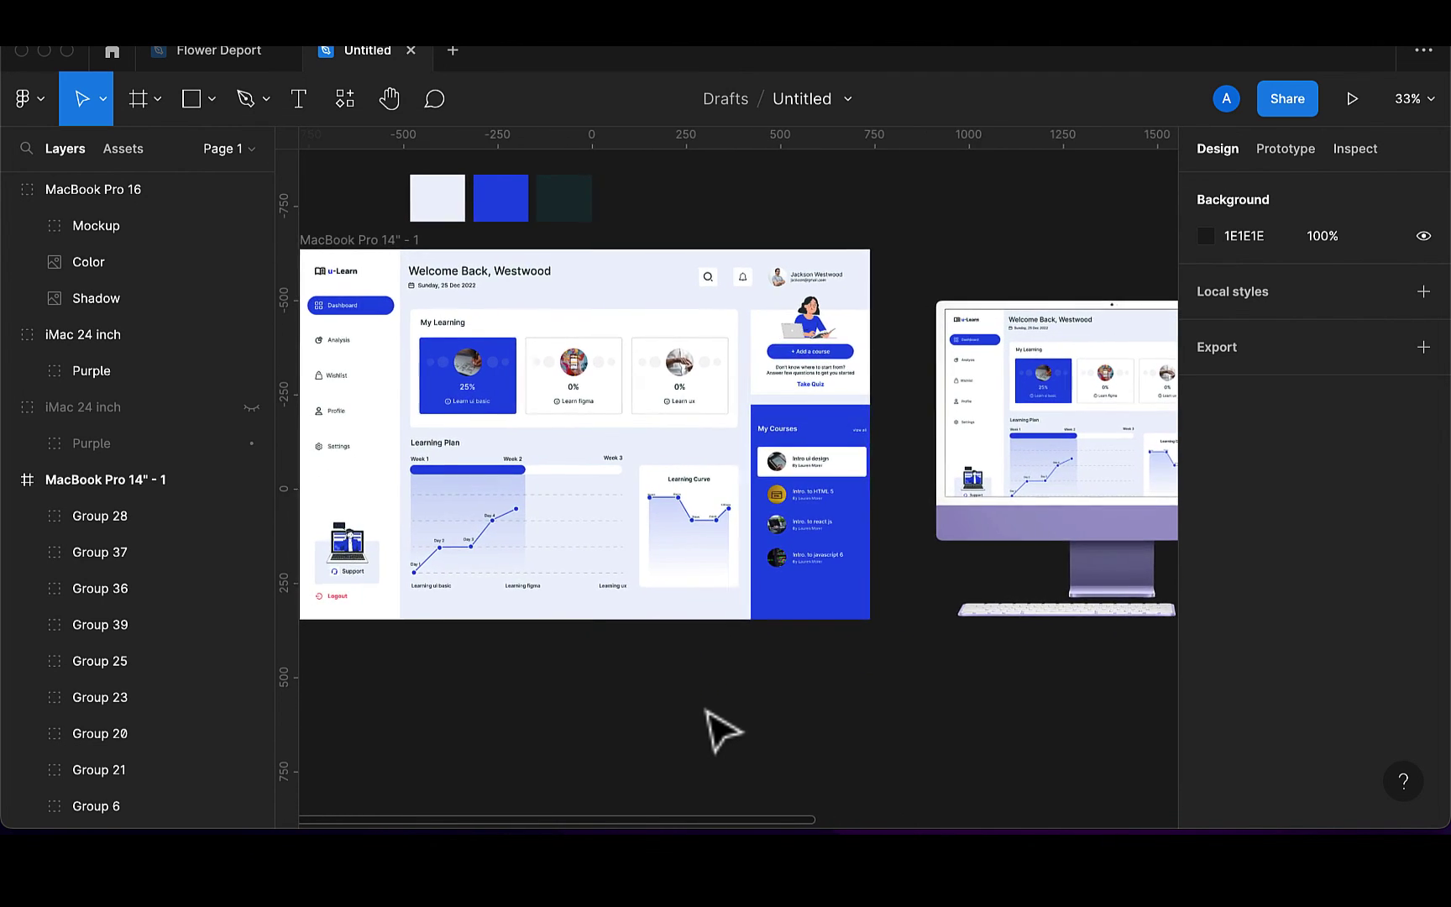
pyautogui.hscroll(-2, 721, 731)
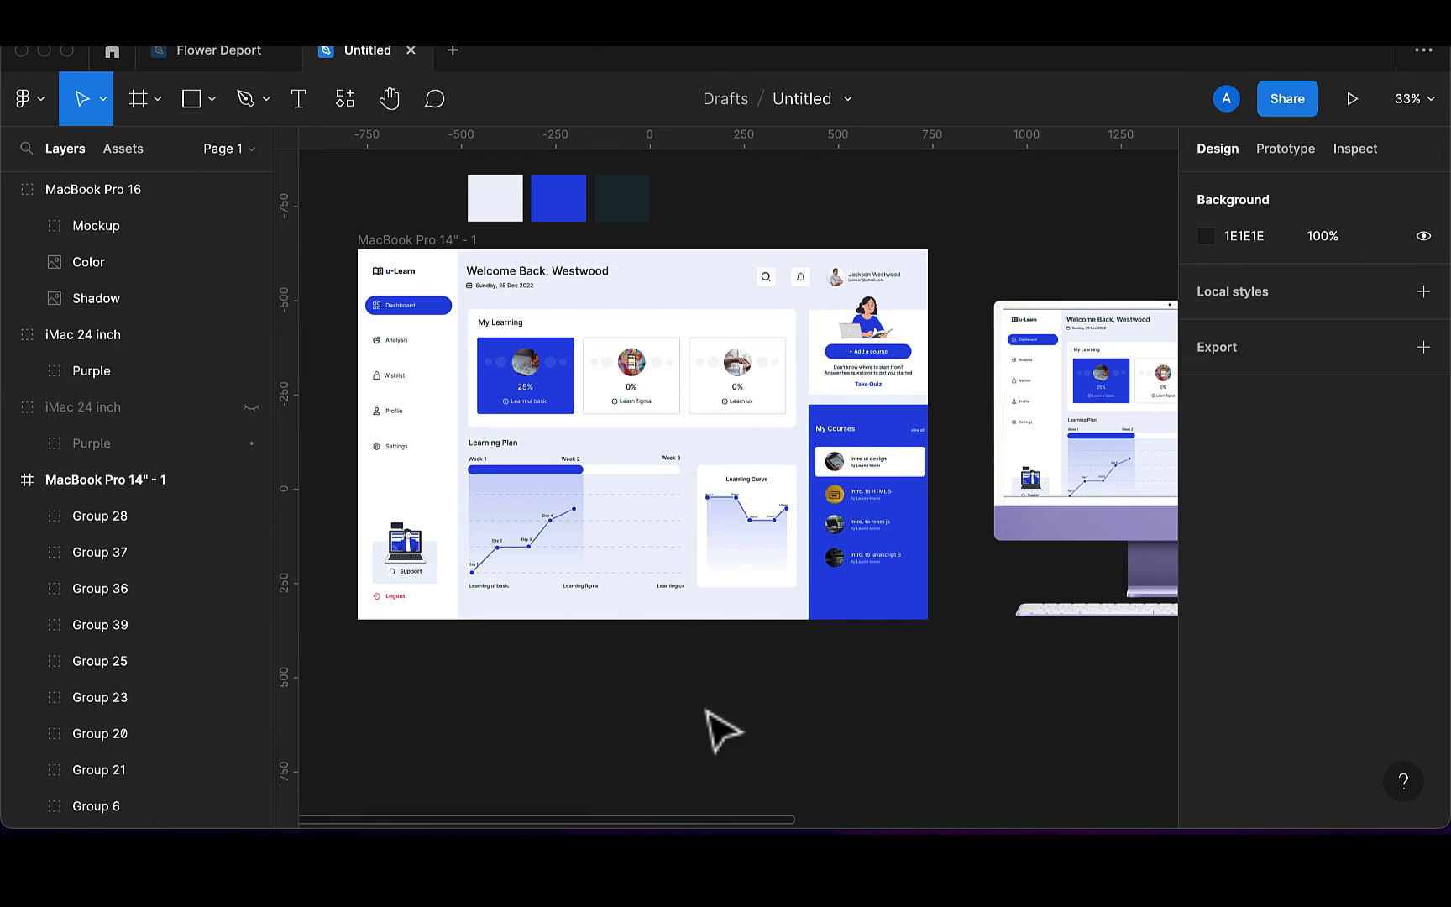
pyautogui.scroll(2, 721, 731)
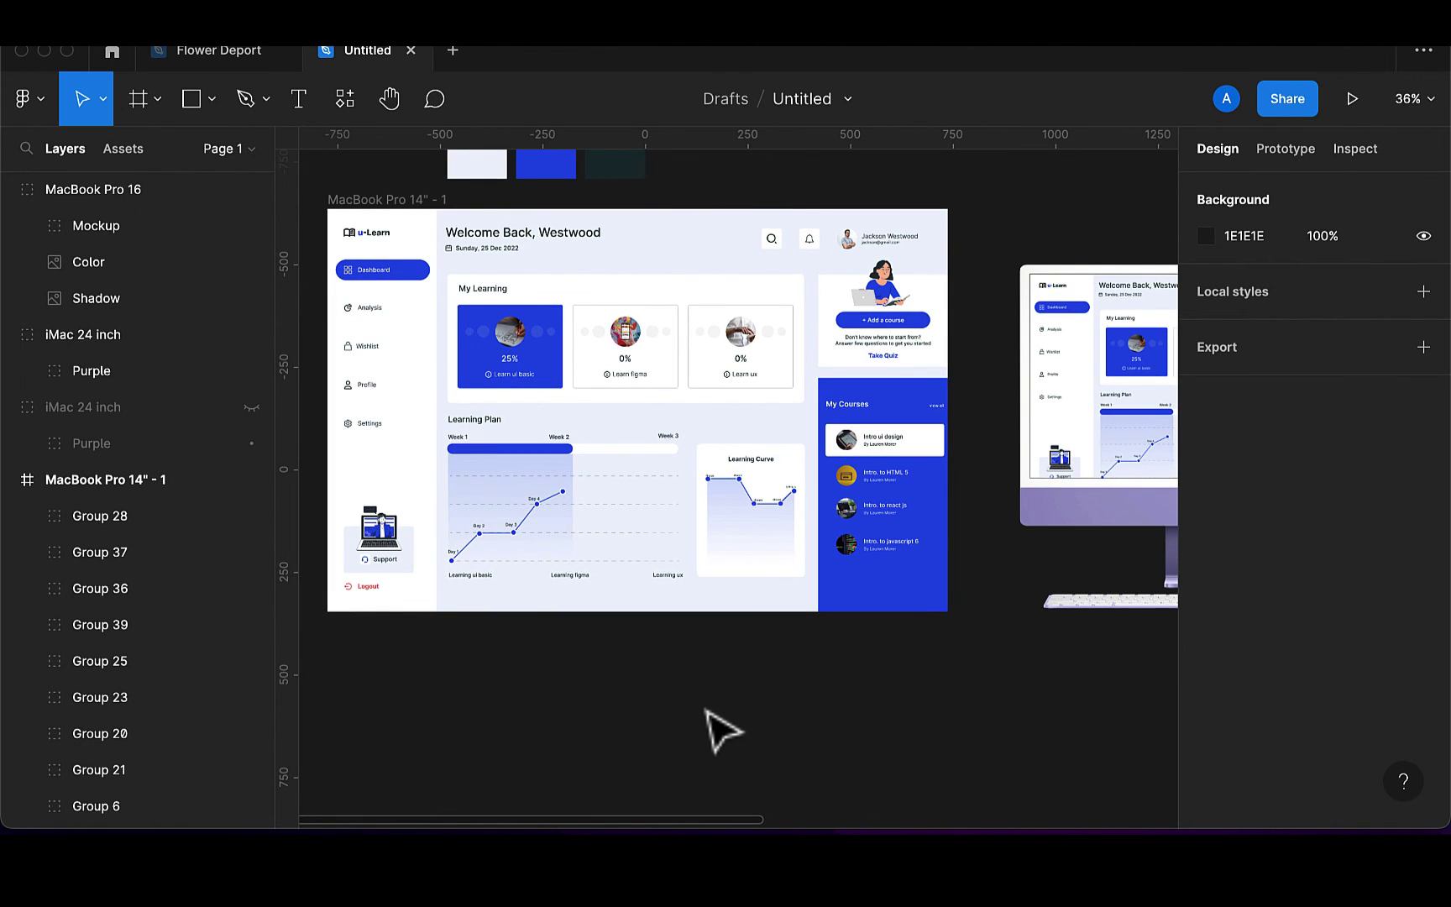